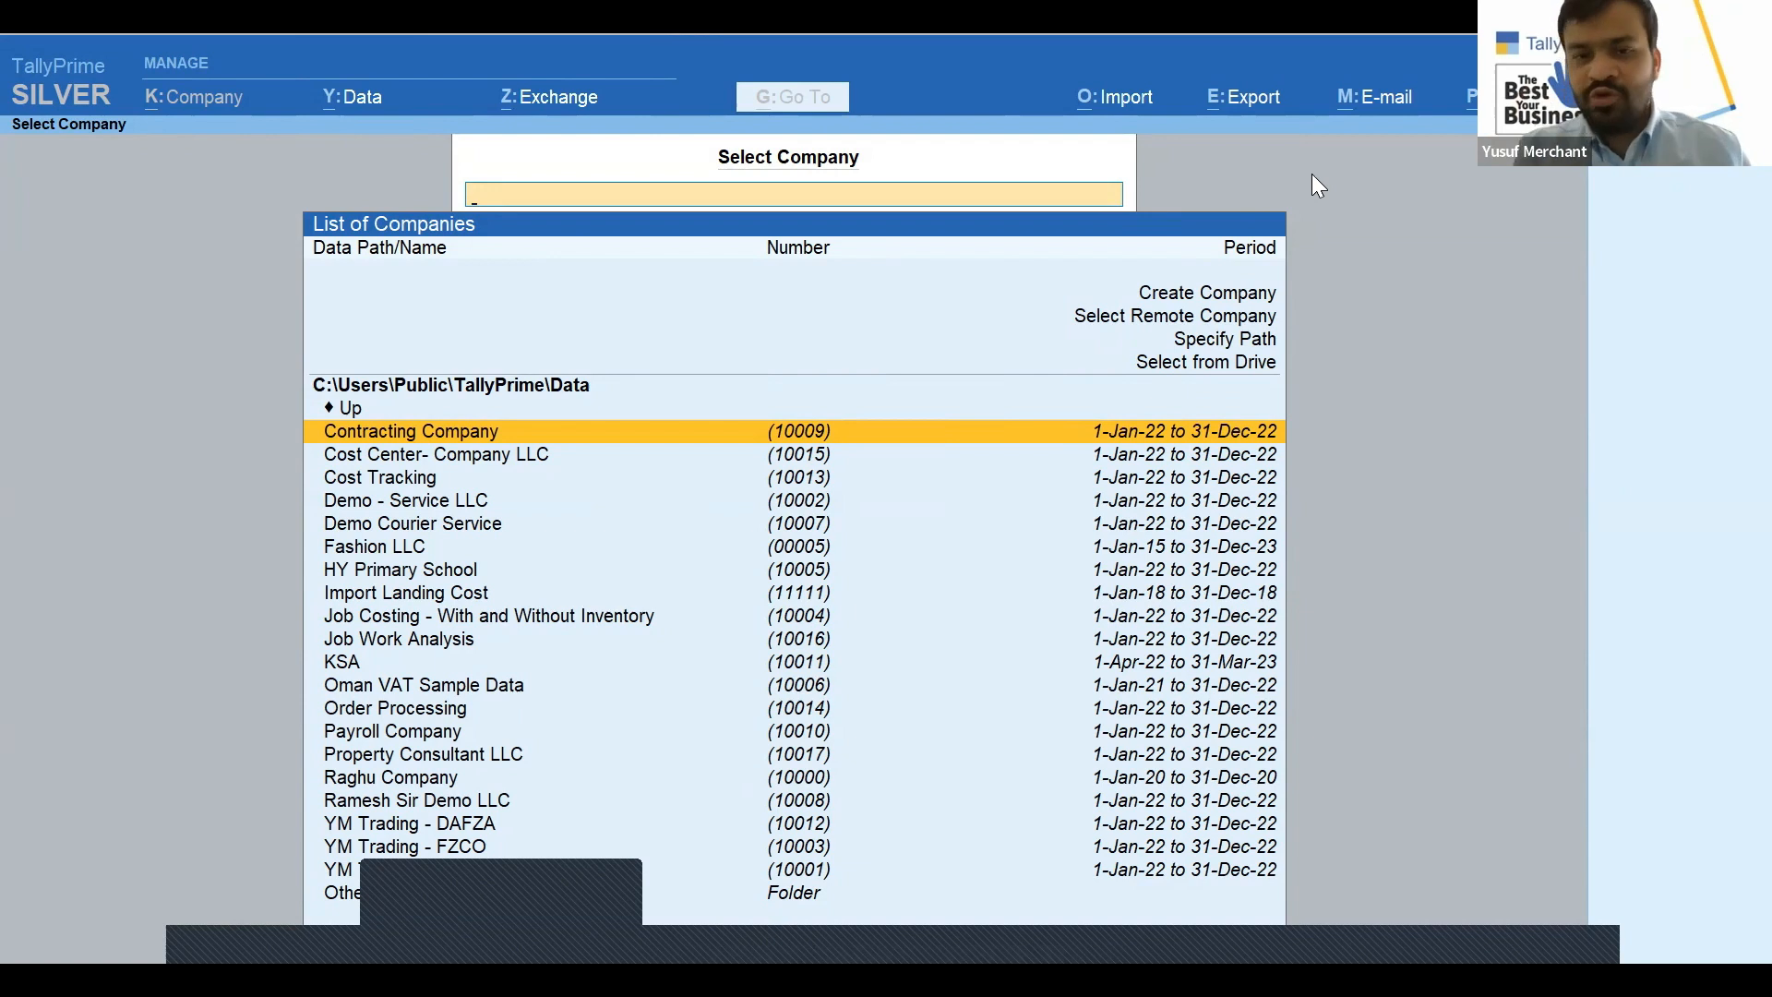
Choose Create Company in Select Company to bring up the Company Creation form
key(Up)
key(Up)
key(Up)
key(Up)
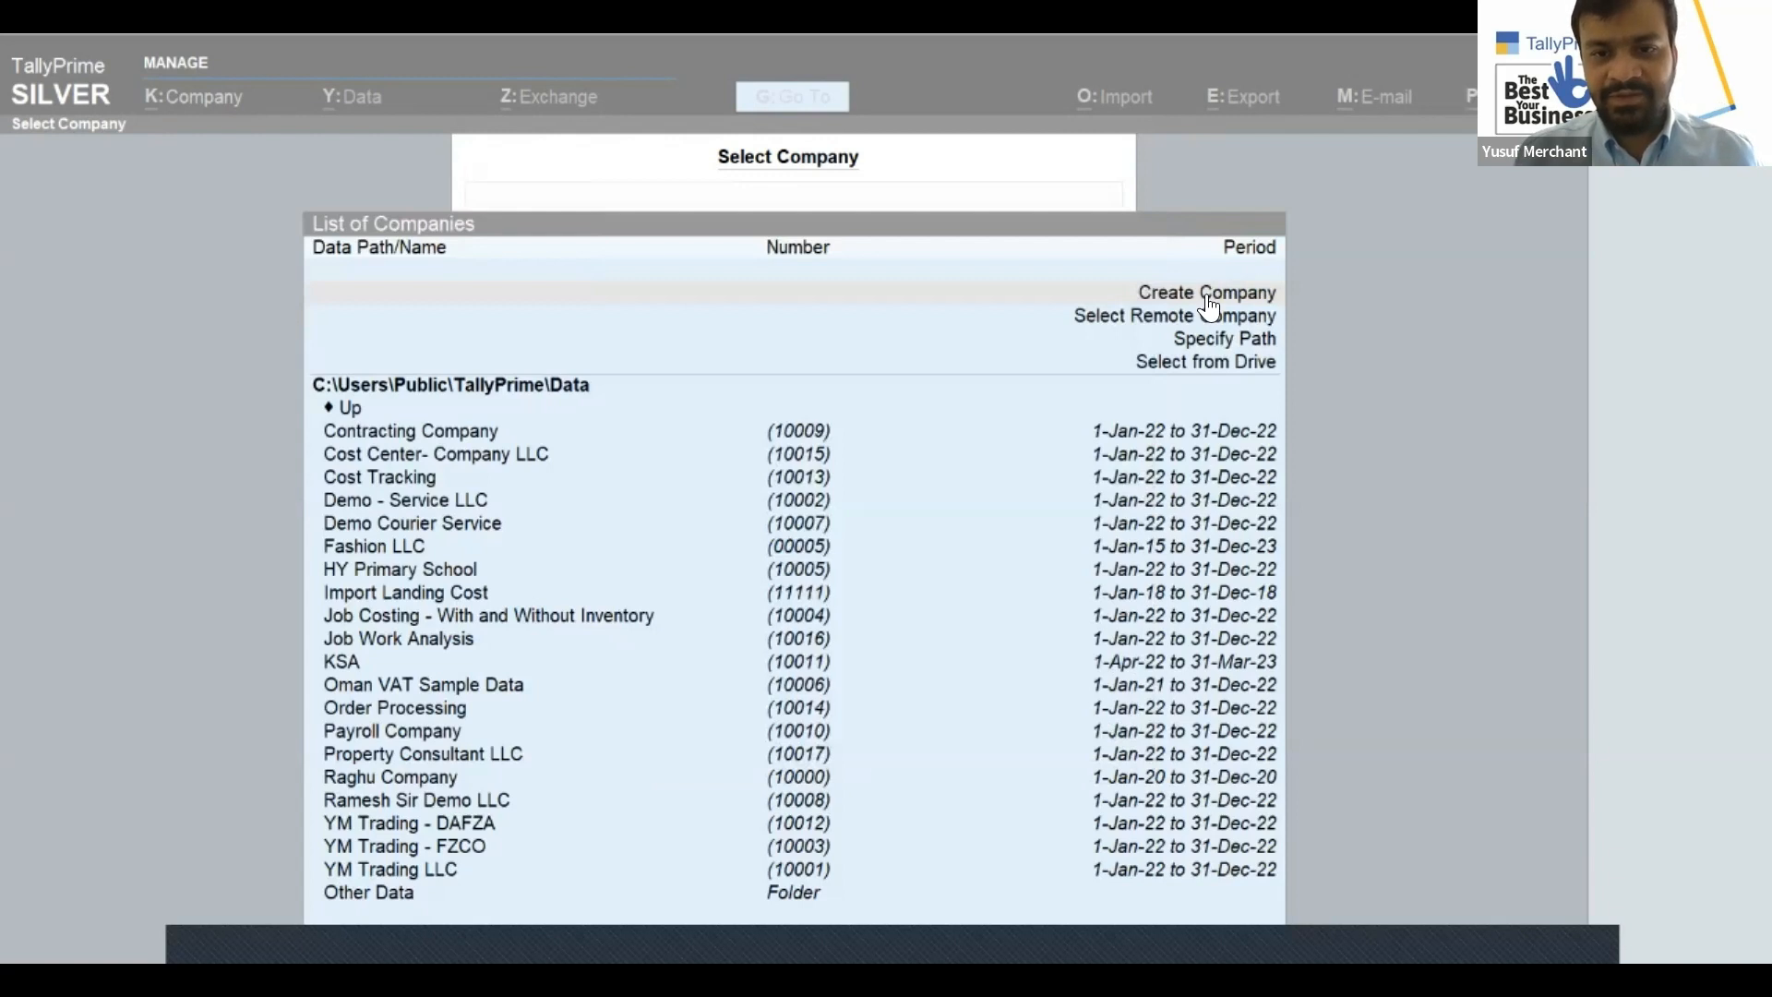
click(1176, 293)
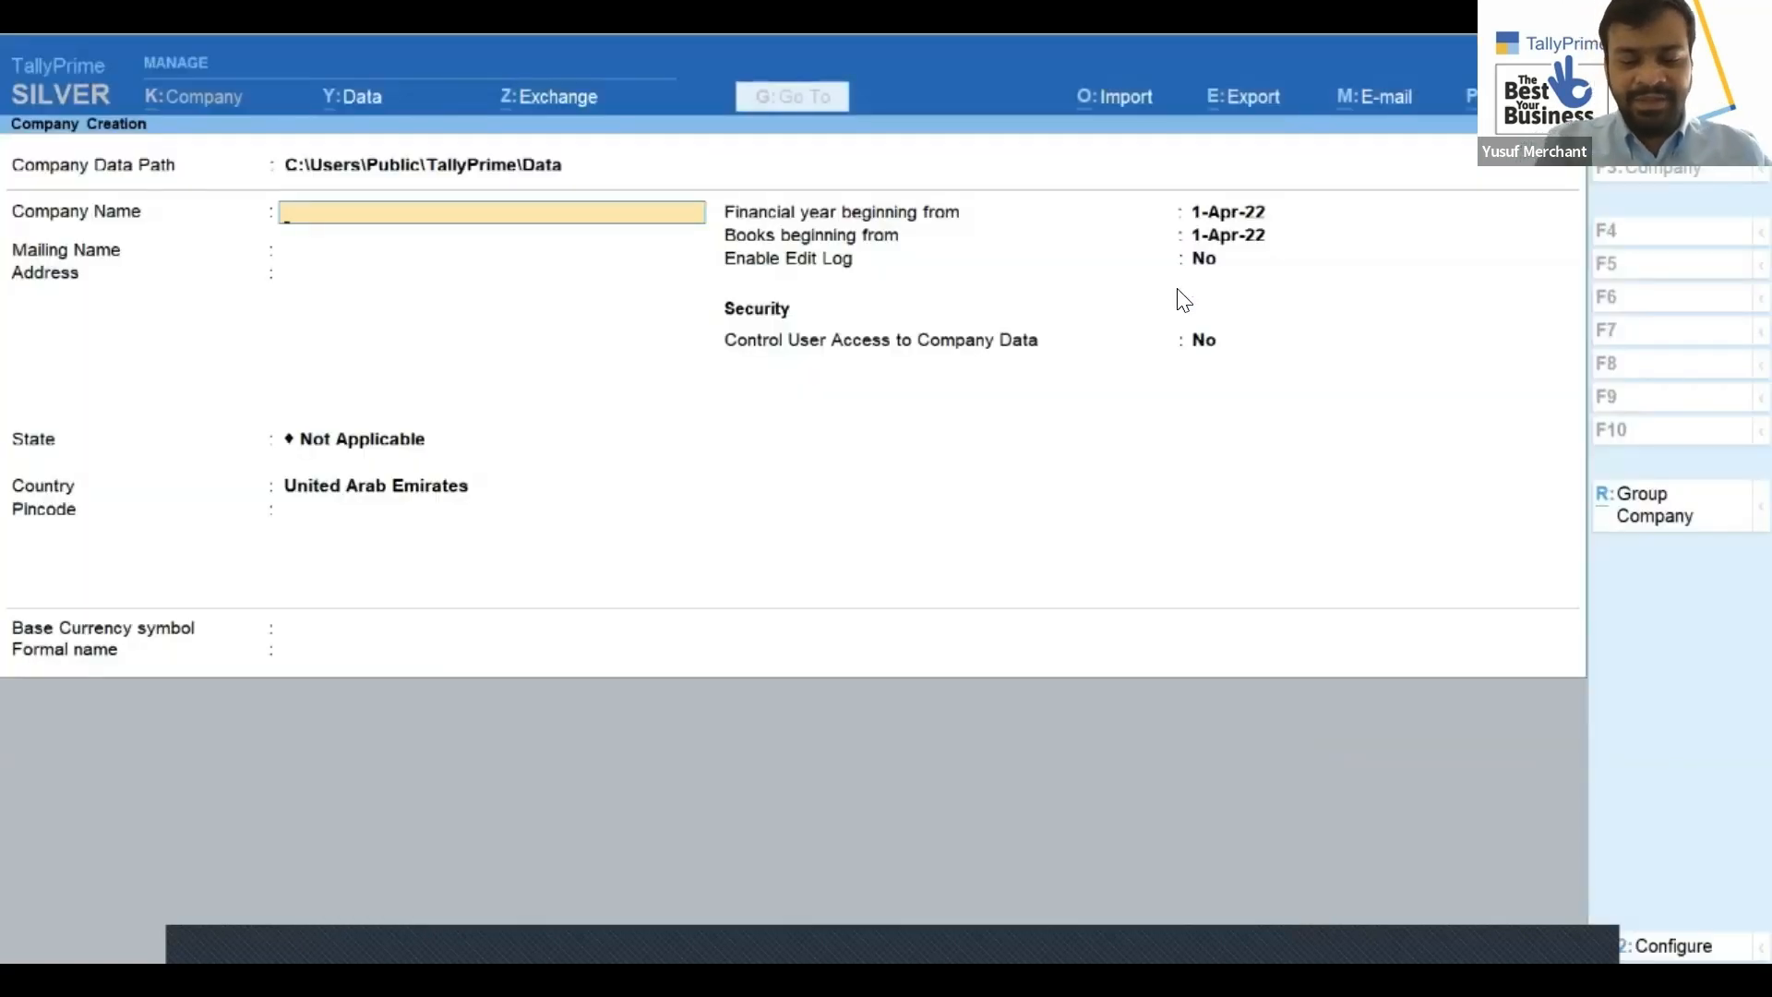
Name the new company 'Sales Order and Purchase Order Processing'
text(Sales Order and Purch)
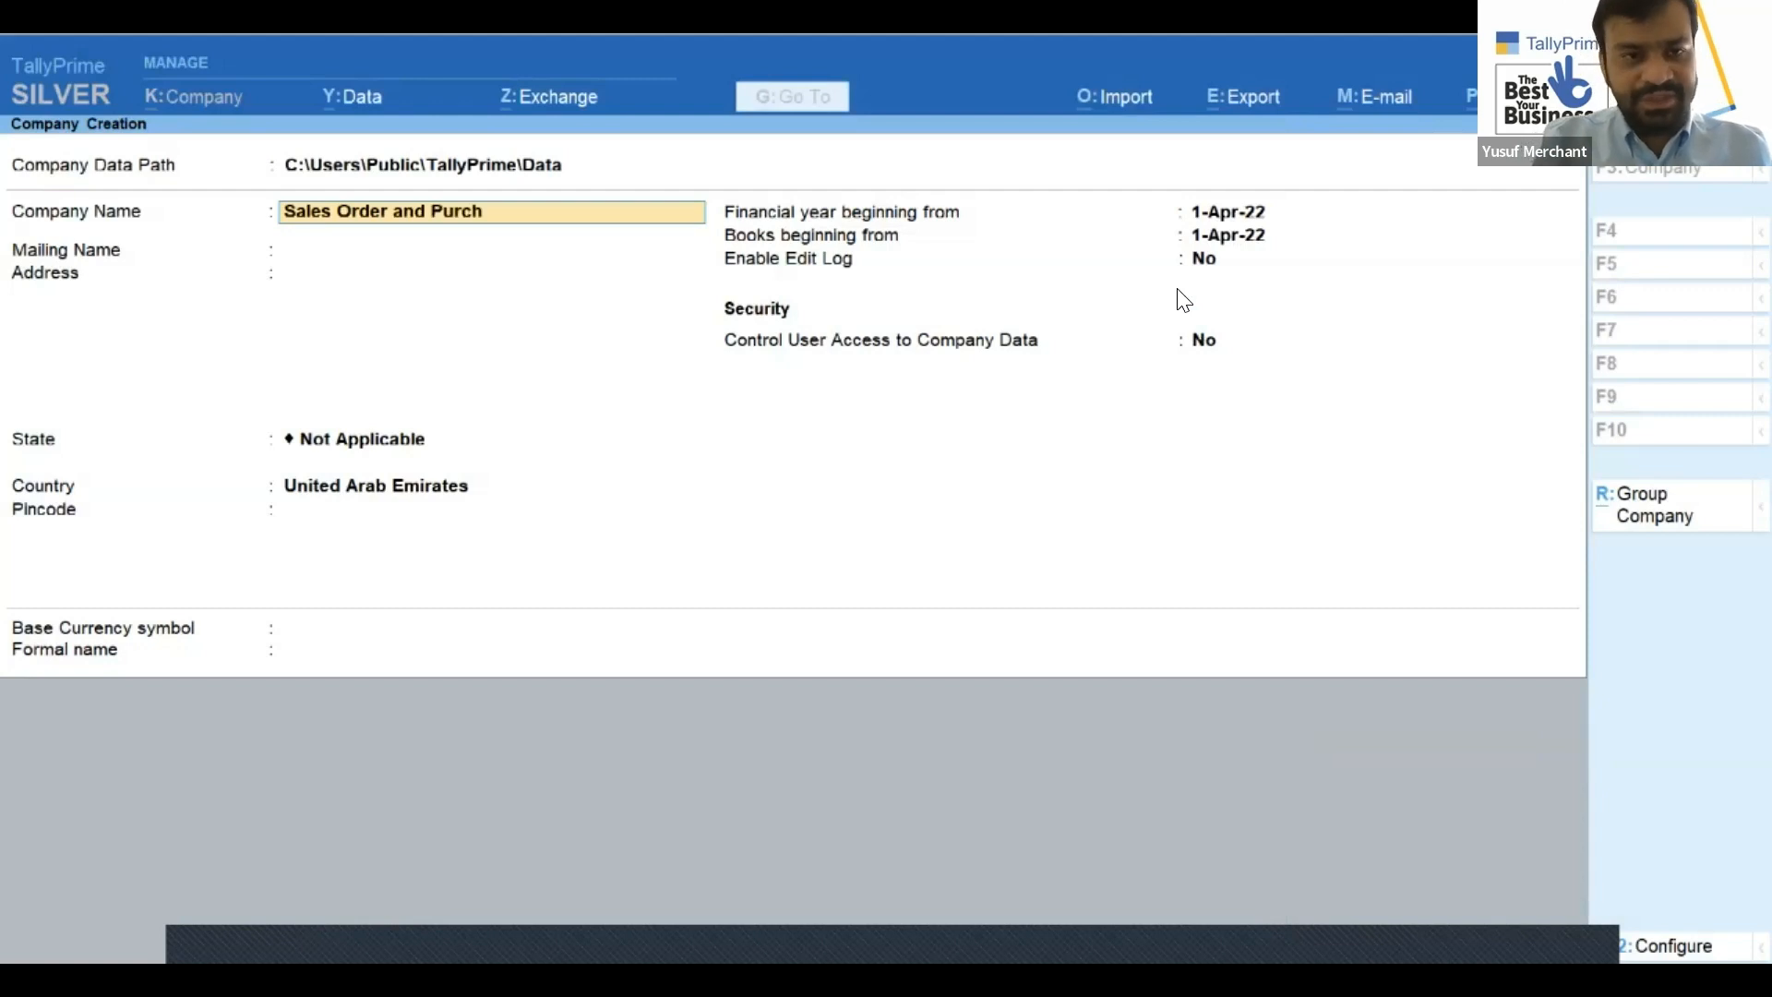
text(ase Order Pr)
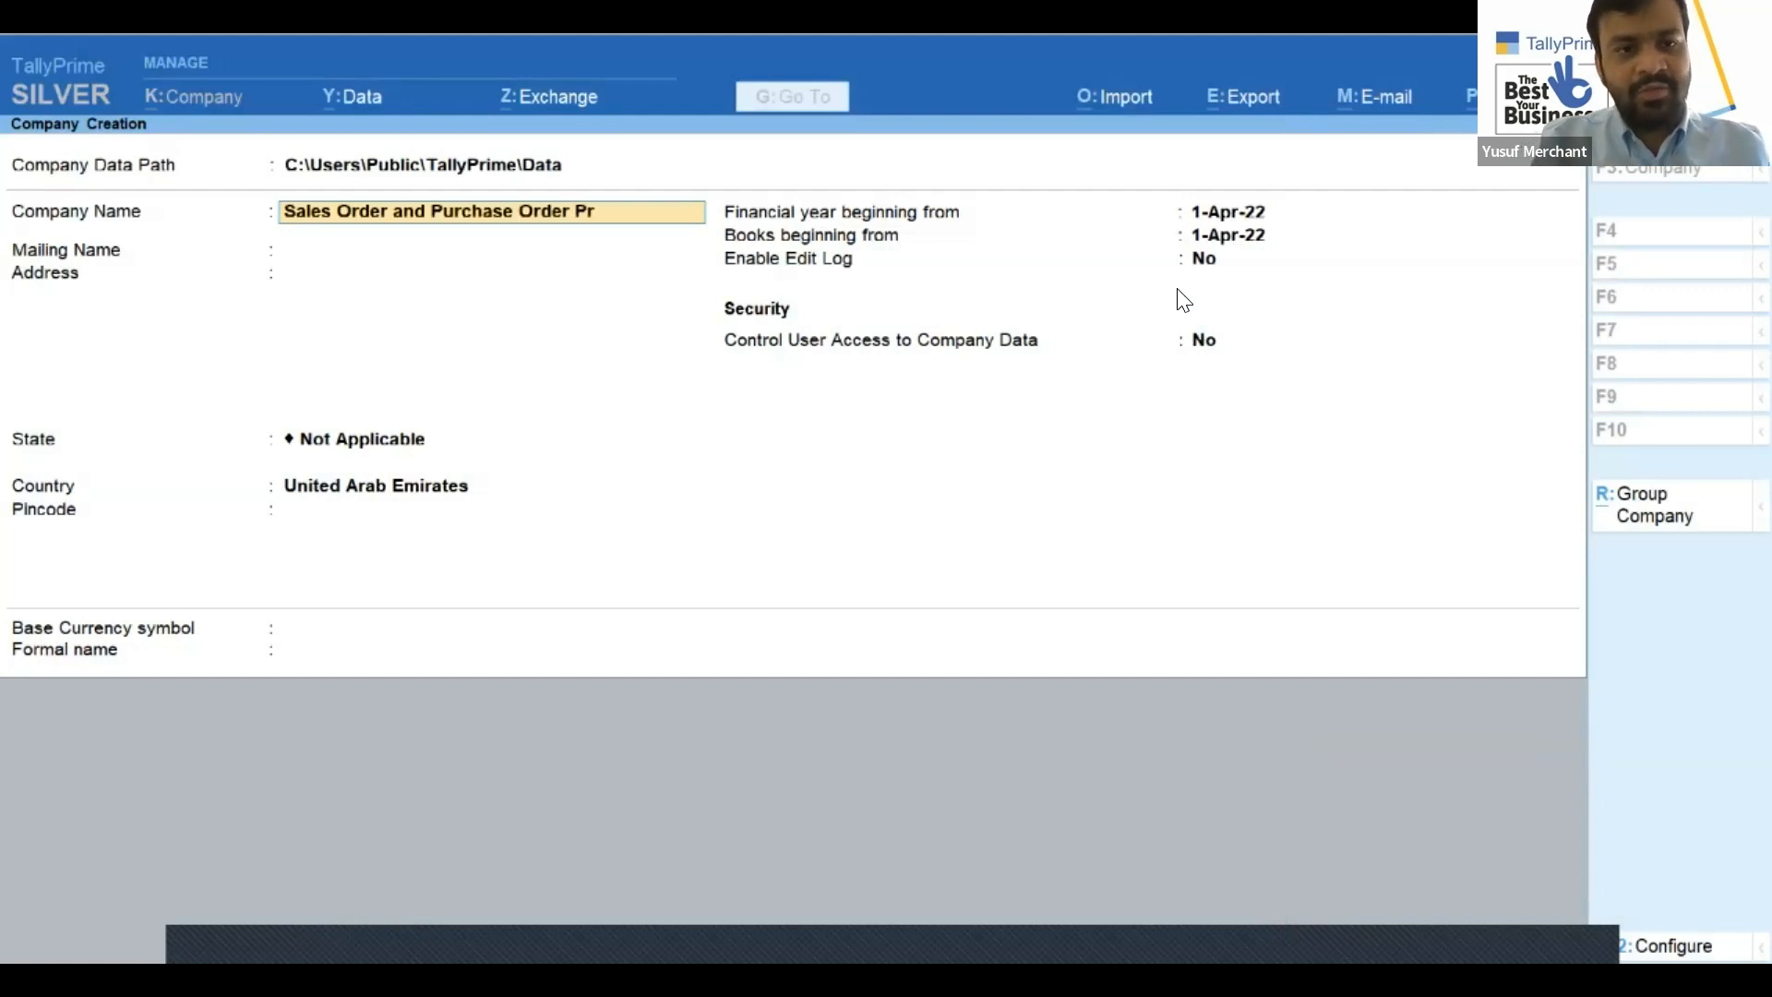
text(ocessing)
key(BackSpace)
key(BackSpace)
text(ng)
key(Return)
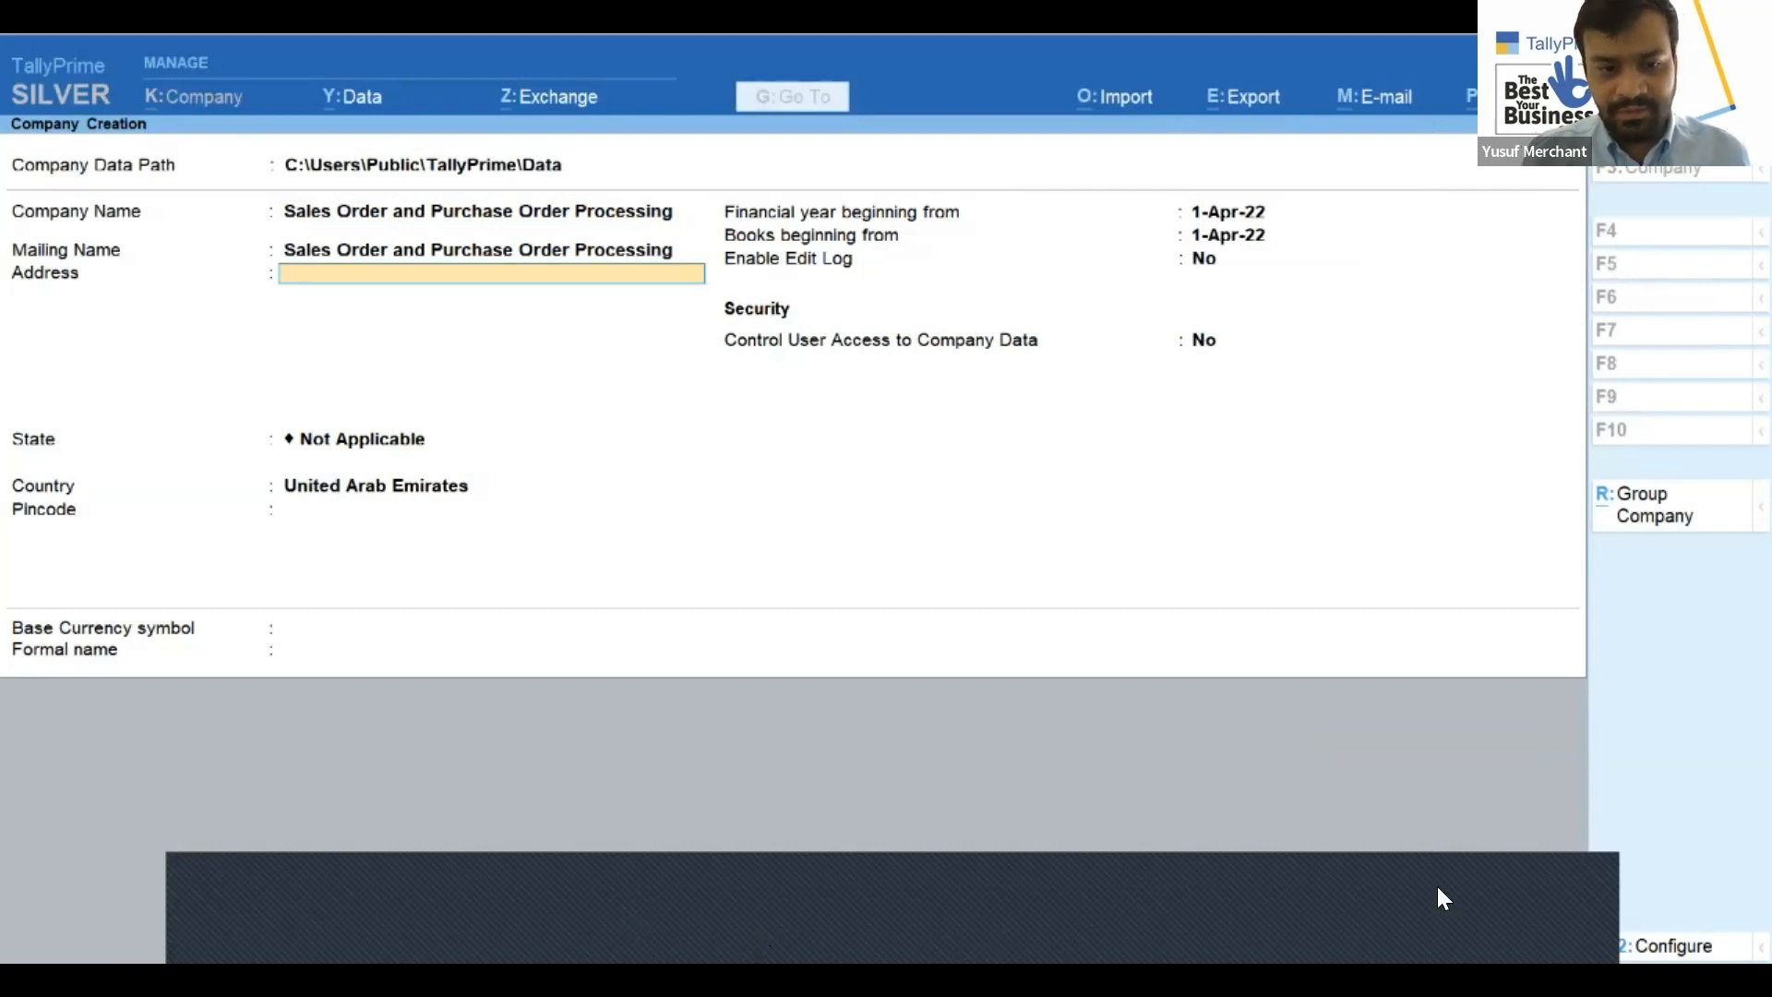
Set the state to Dubai, financial year and books from 1-Jan-22, and create the company
click(1408, 878)
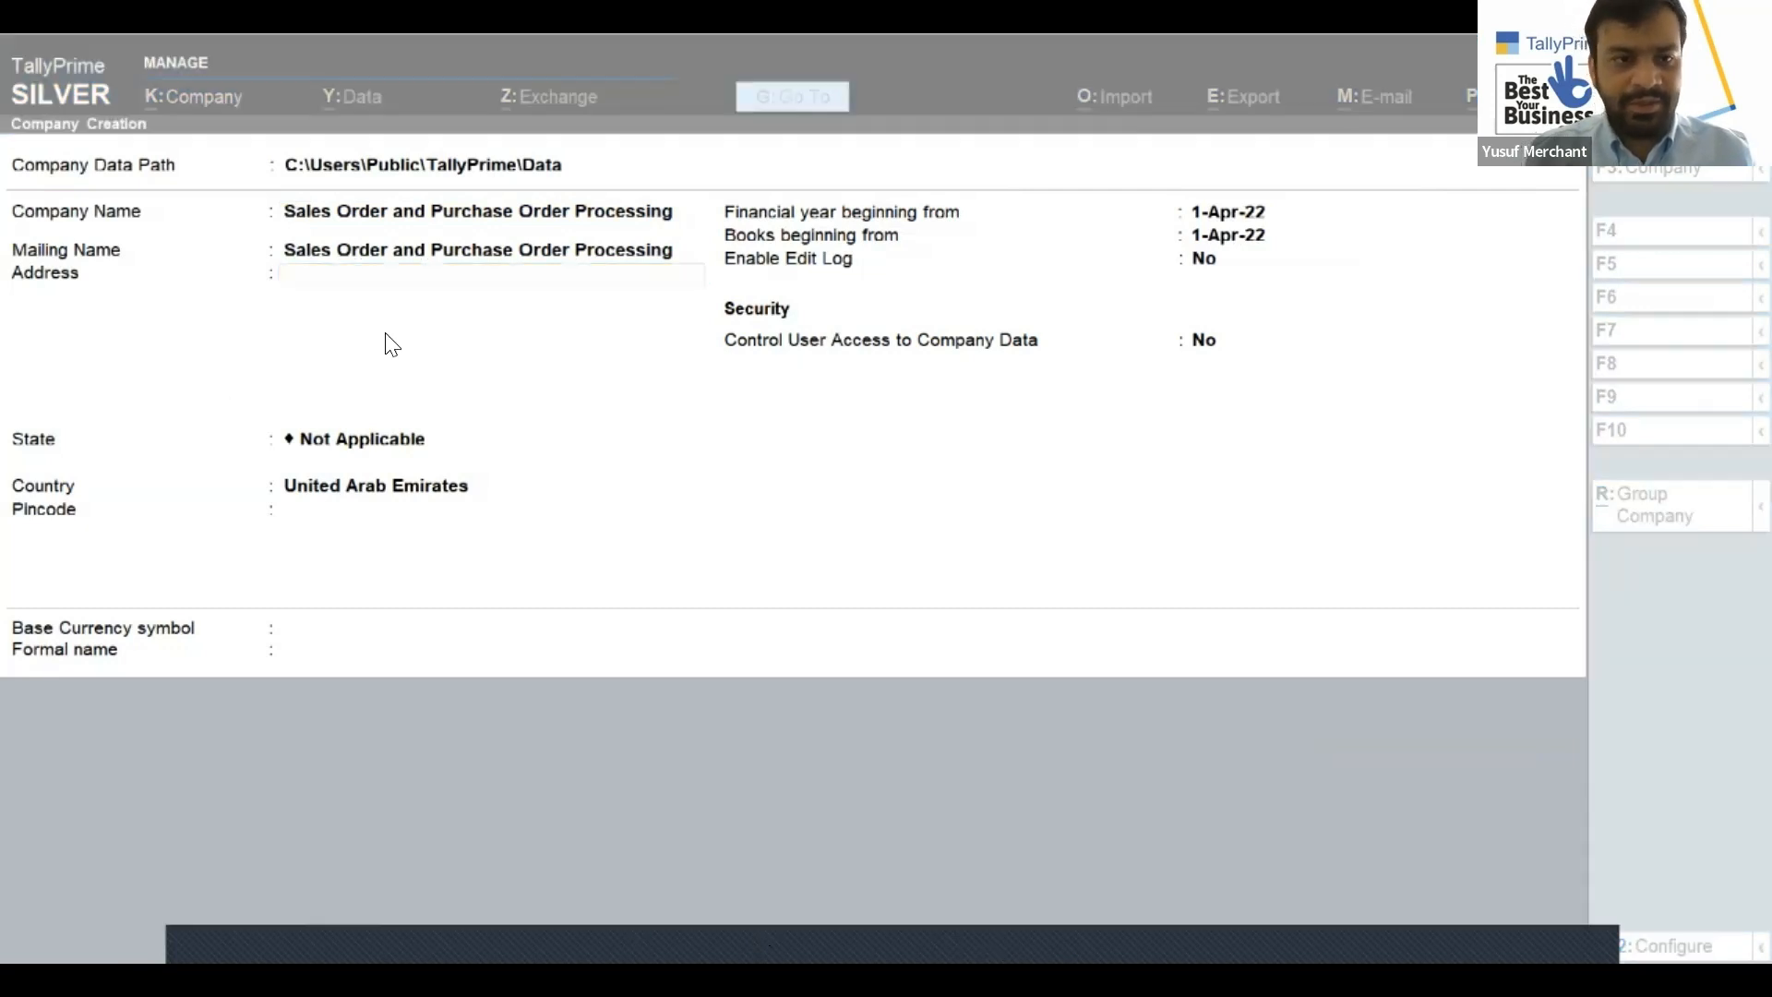
click(414, 283)
key(Return)
text(Dub)
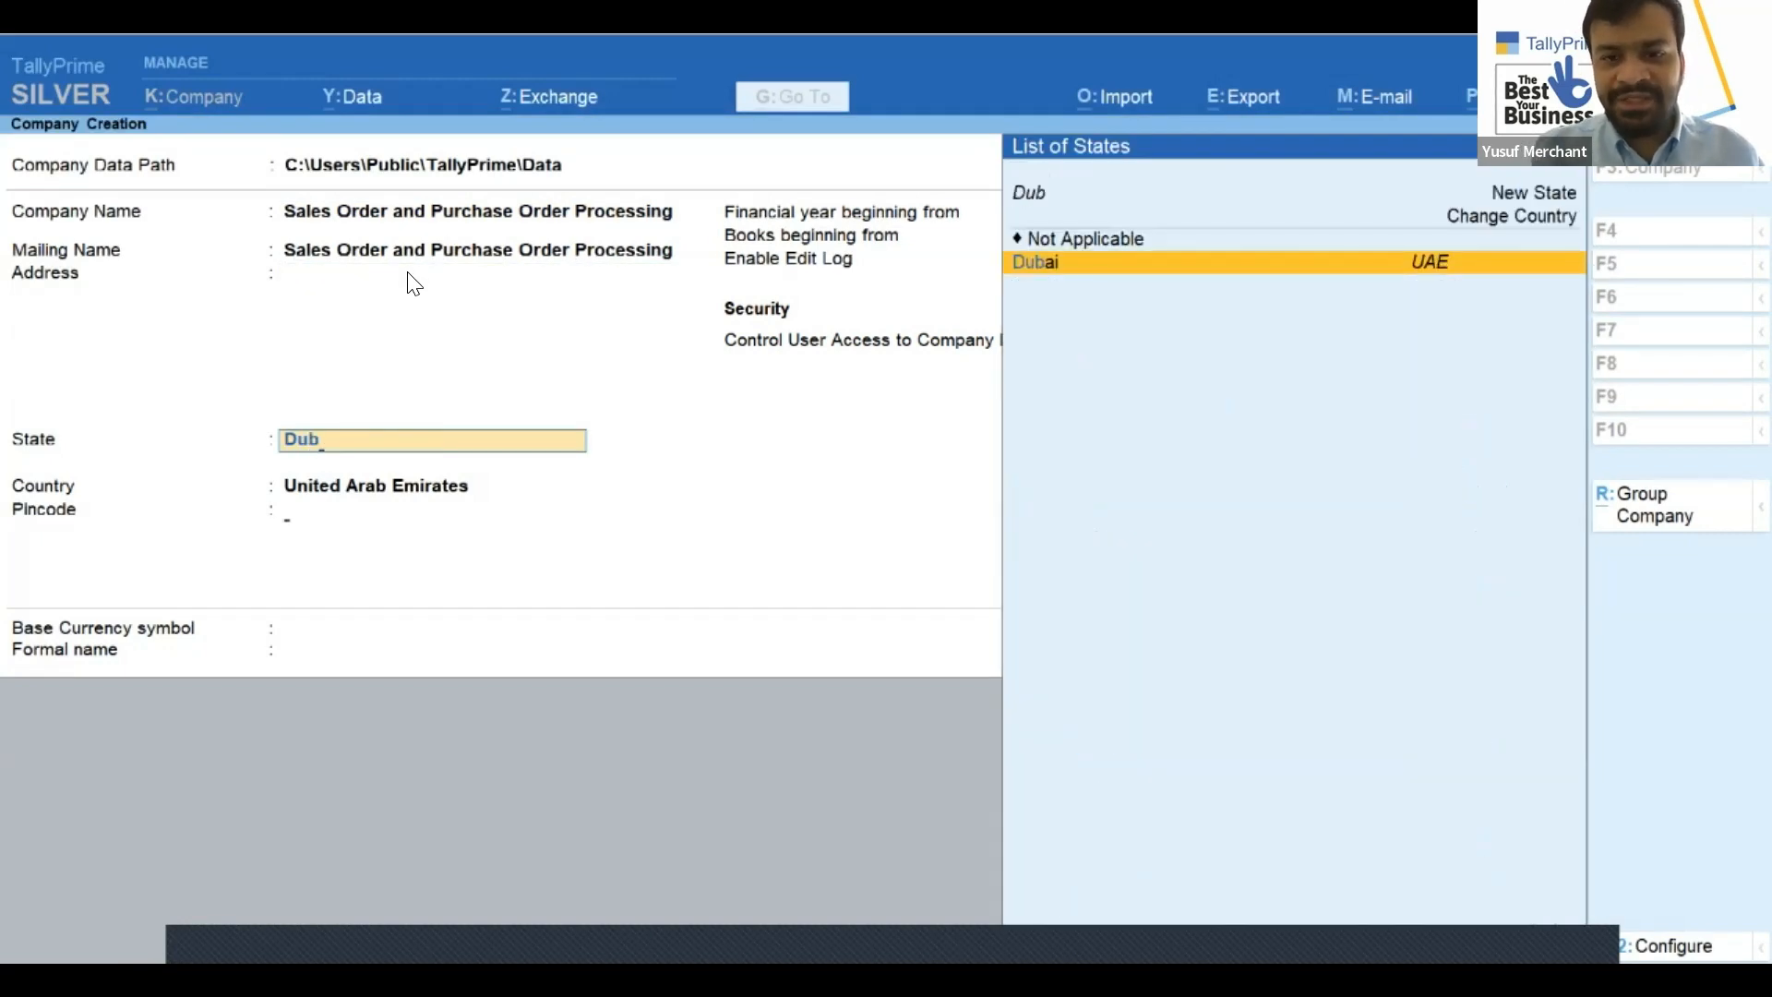
key(Return)
key(Return)
text(1.1.j)
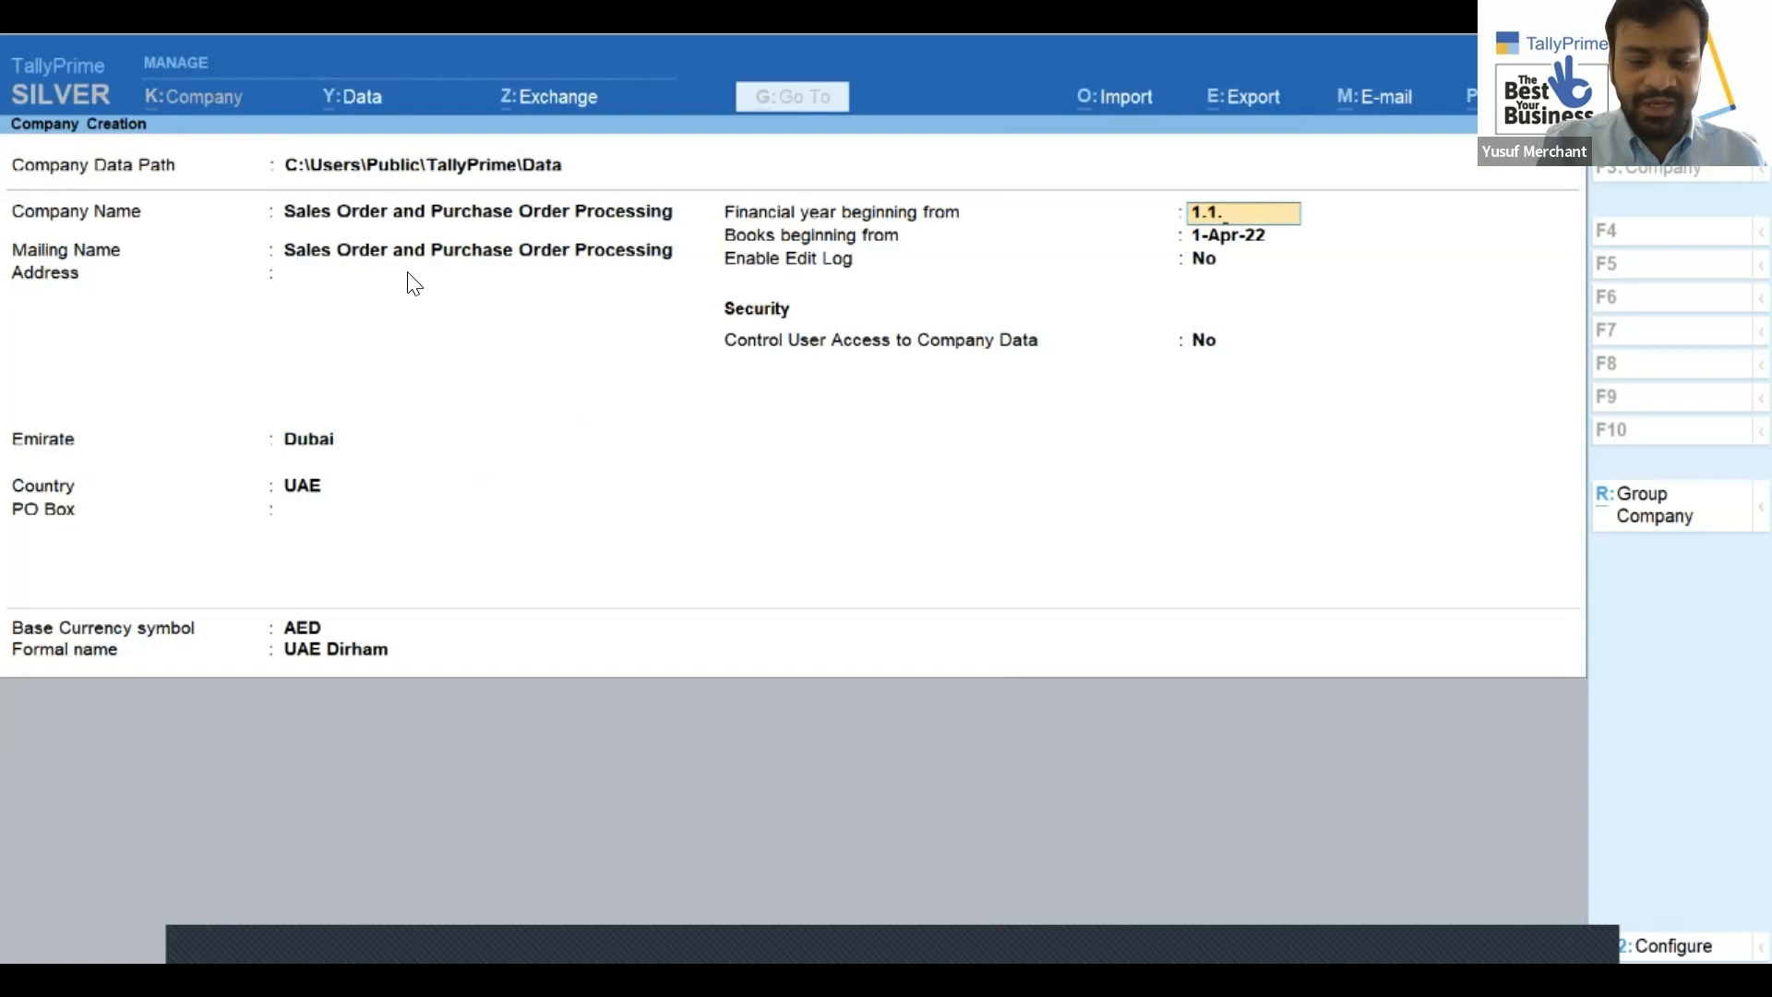
key(BackSpace)
text(22)
key(Return)
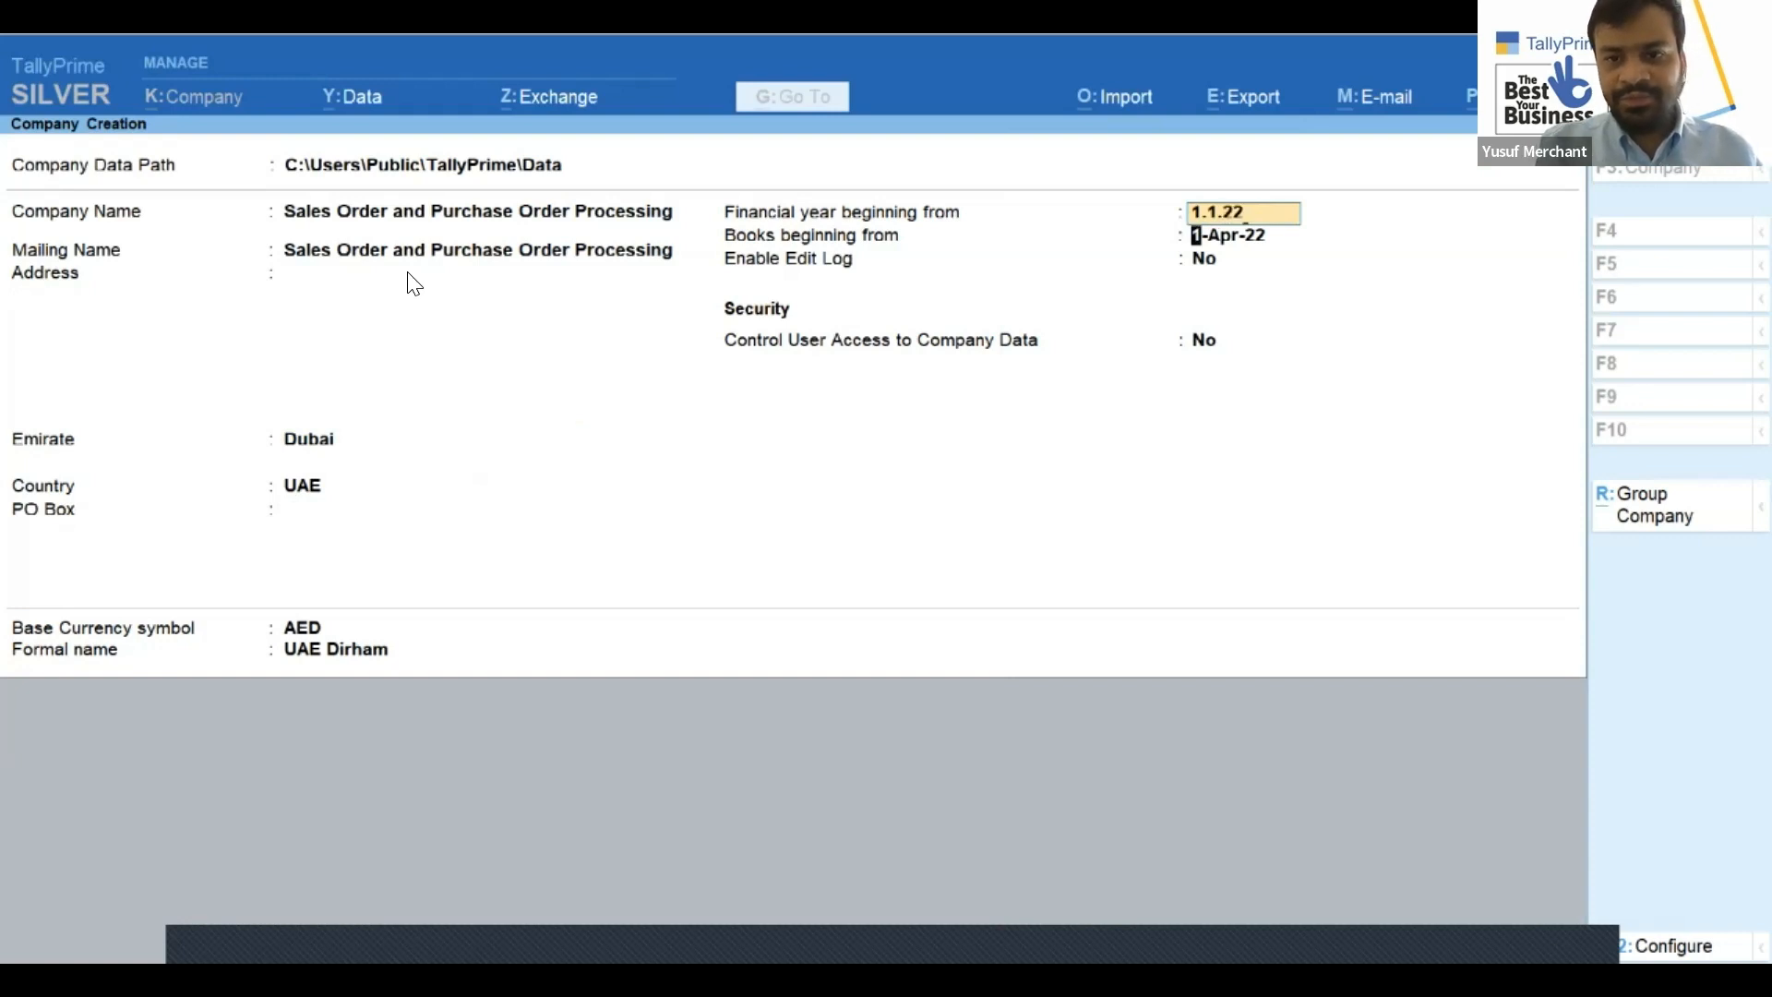
key(Return)
key(Return)
key(Return)
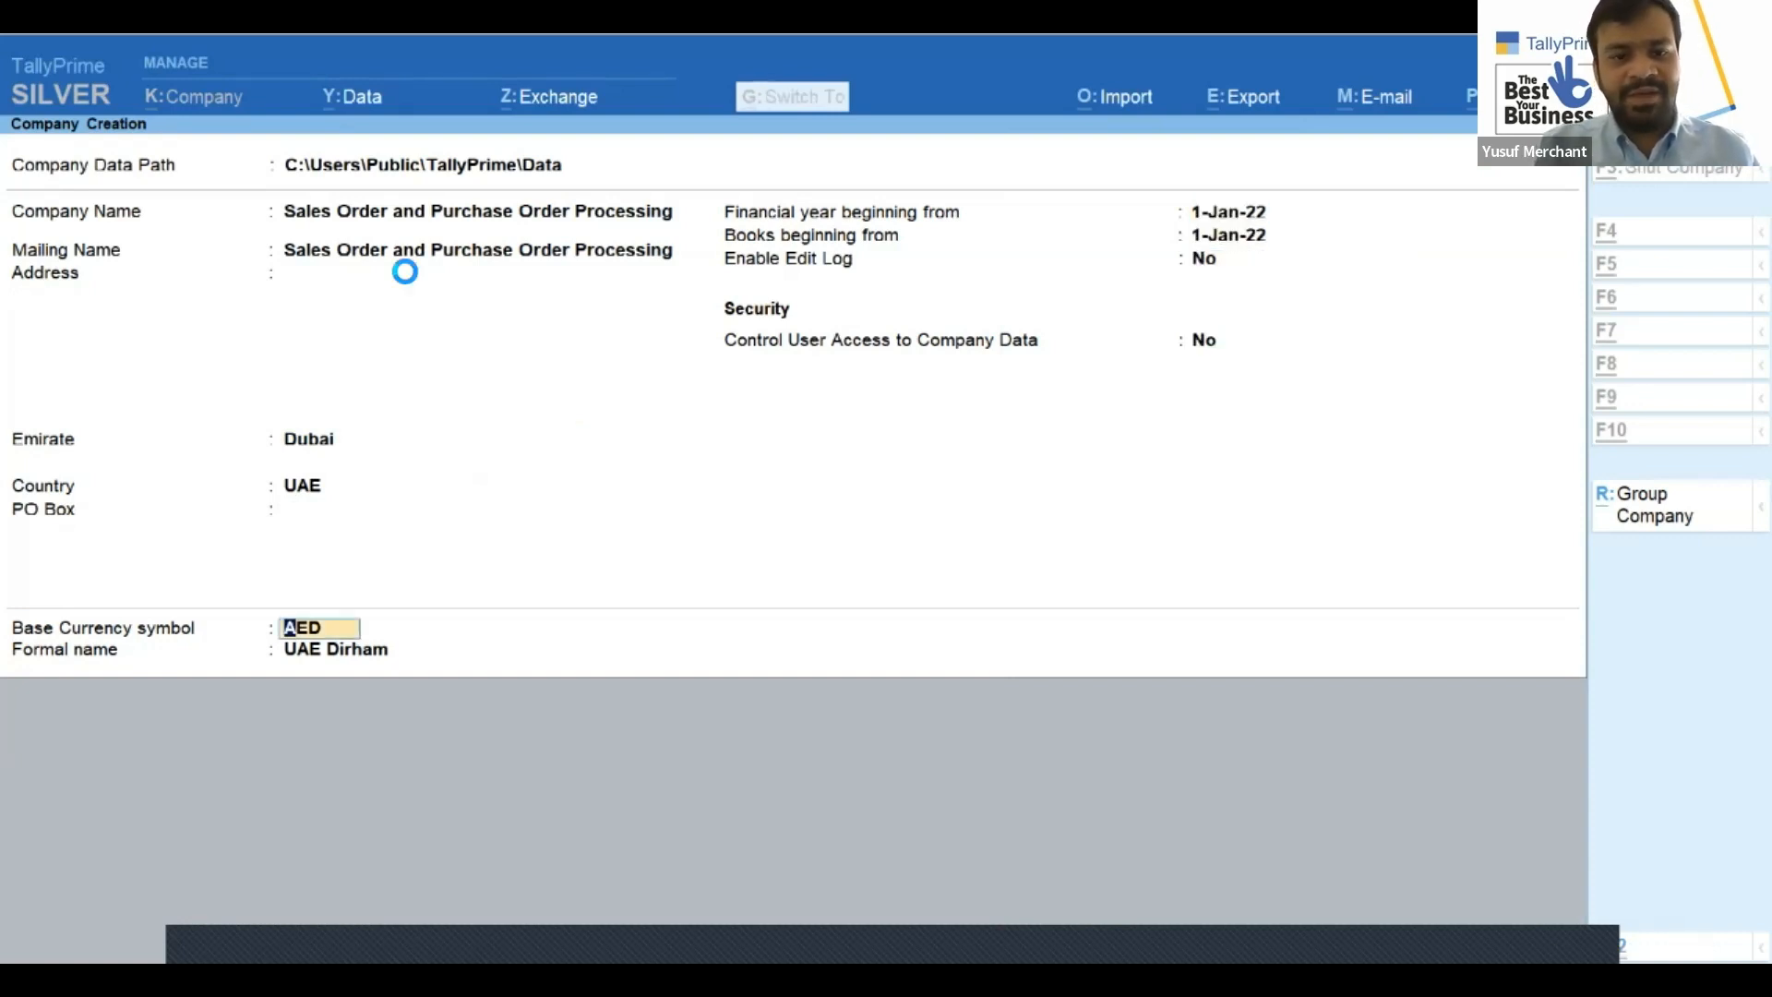
key(ctrl+a)
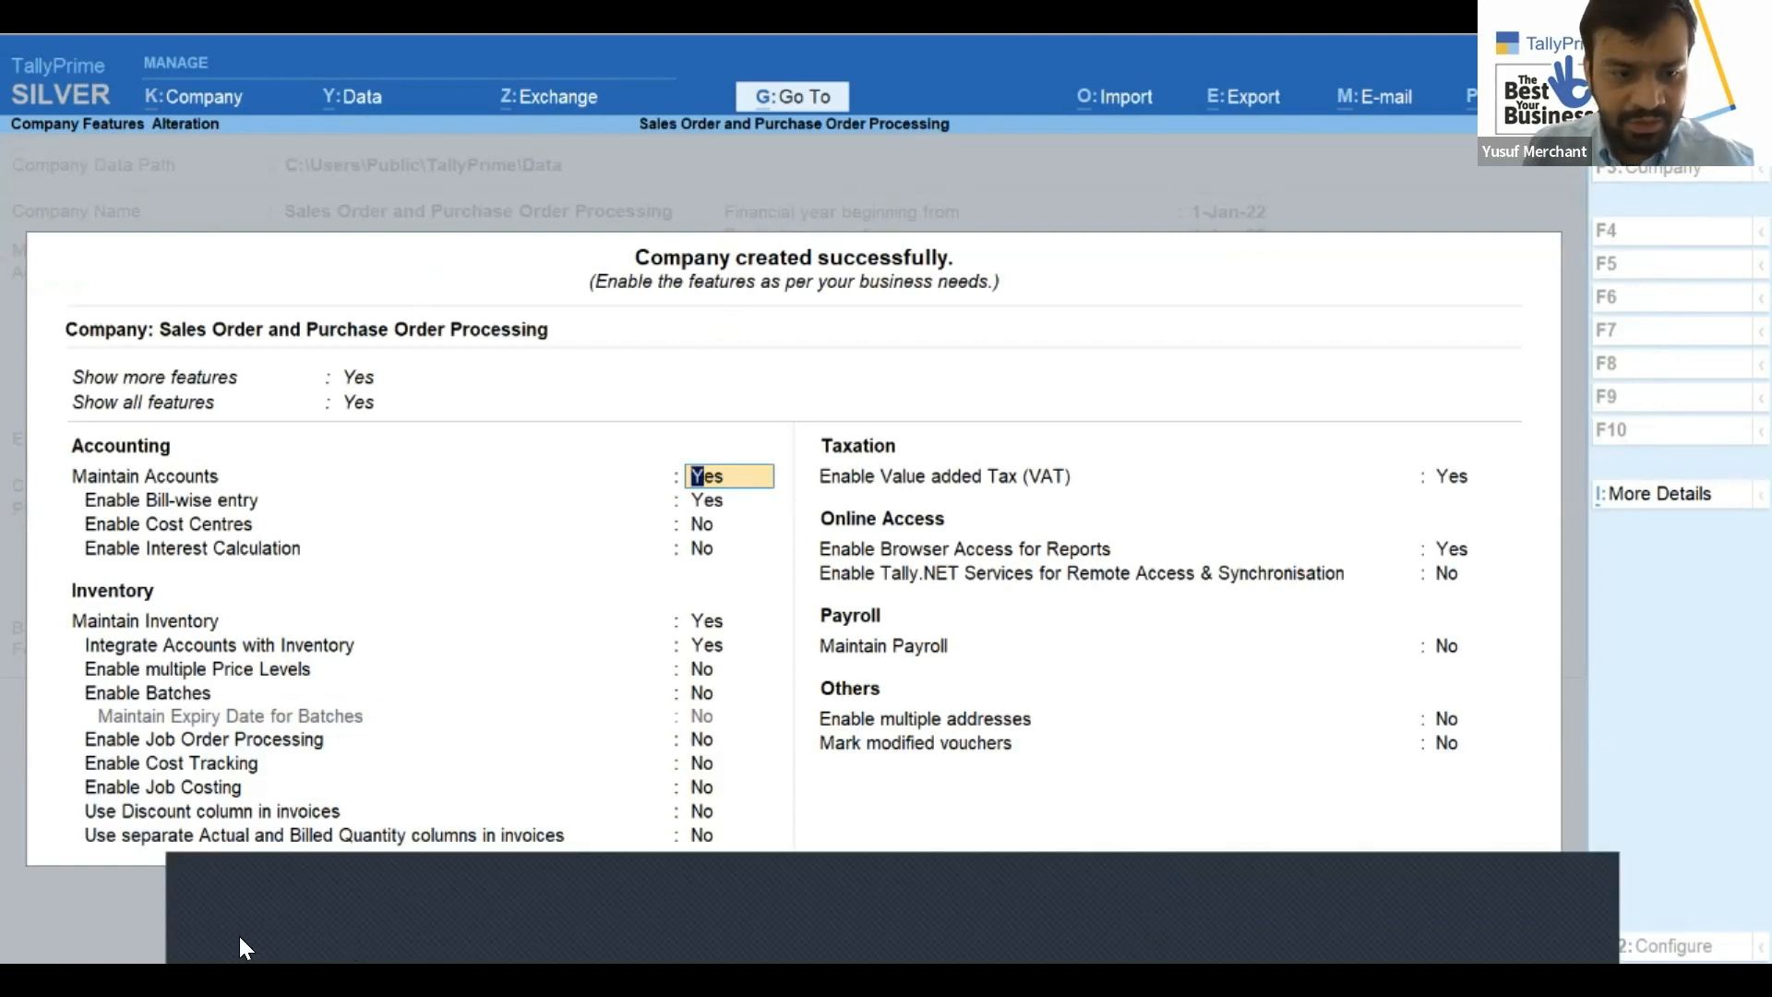
click(338, 916)
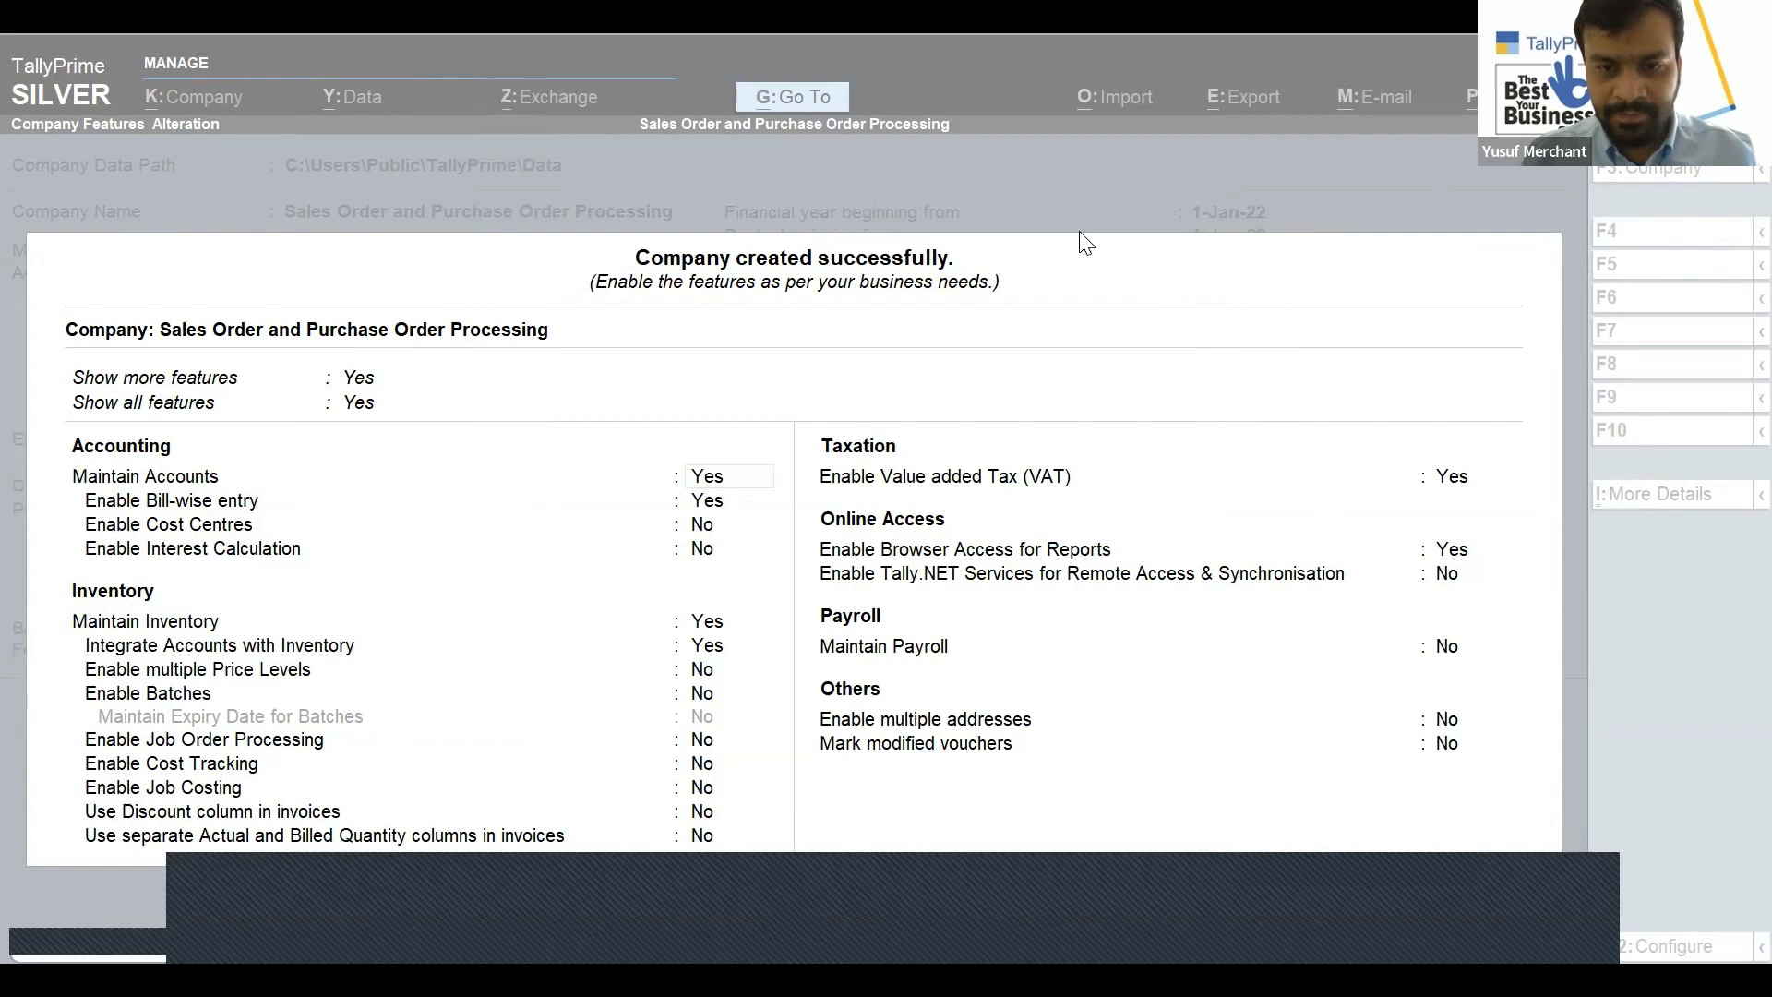
click(1047, 325)
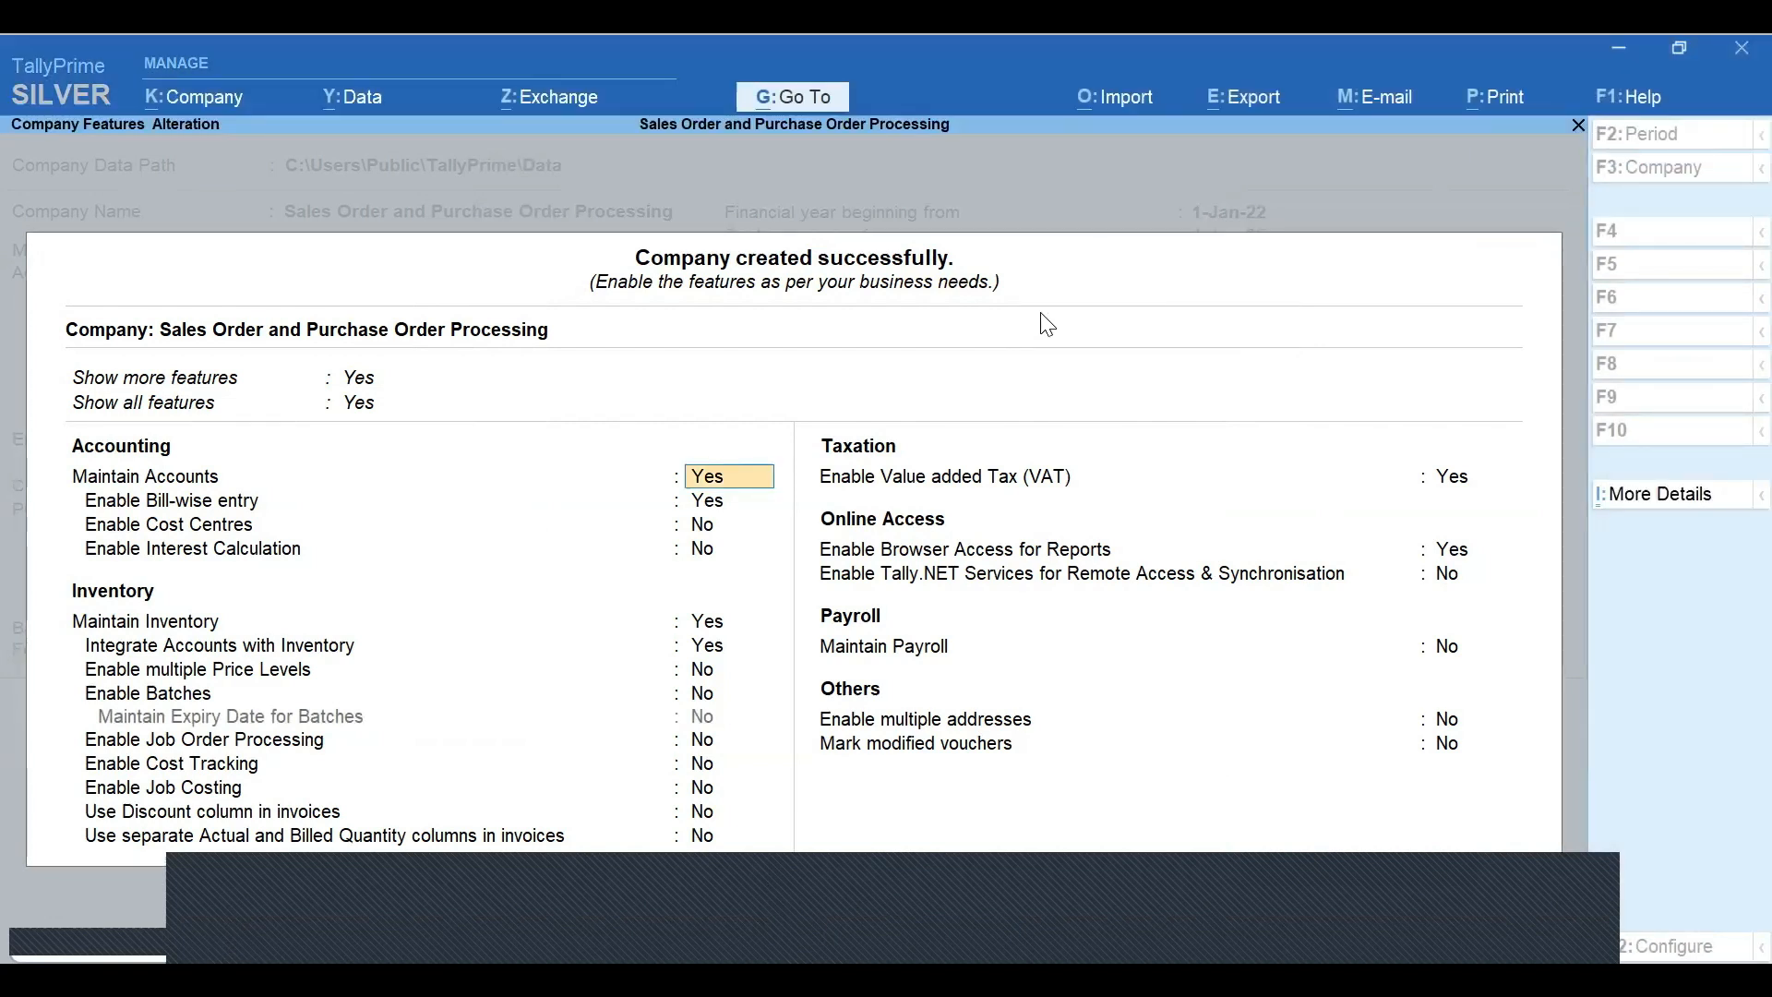
click(972, 941)
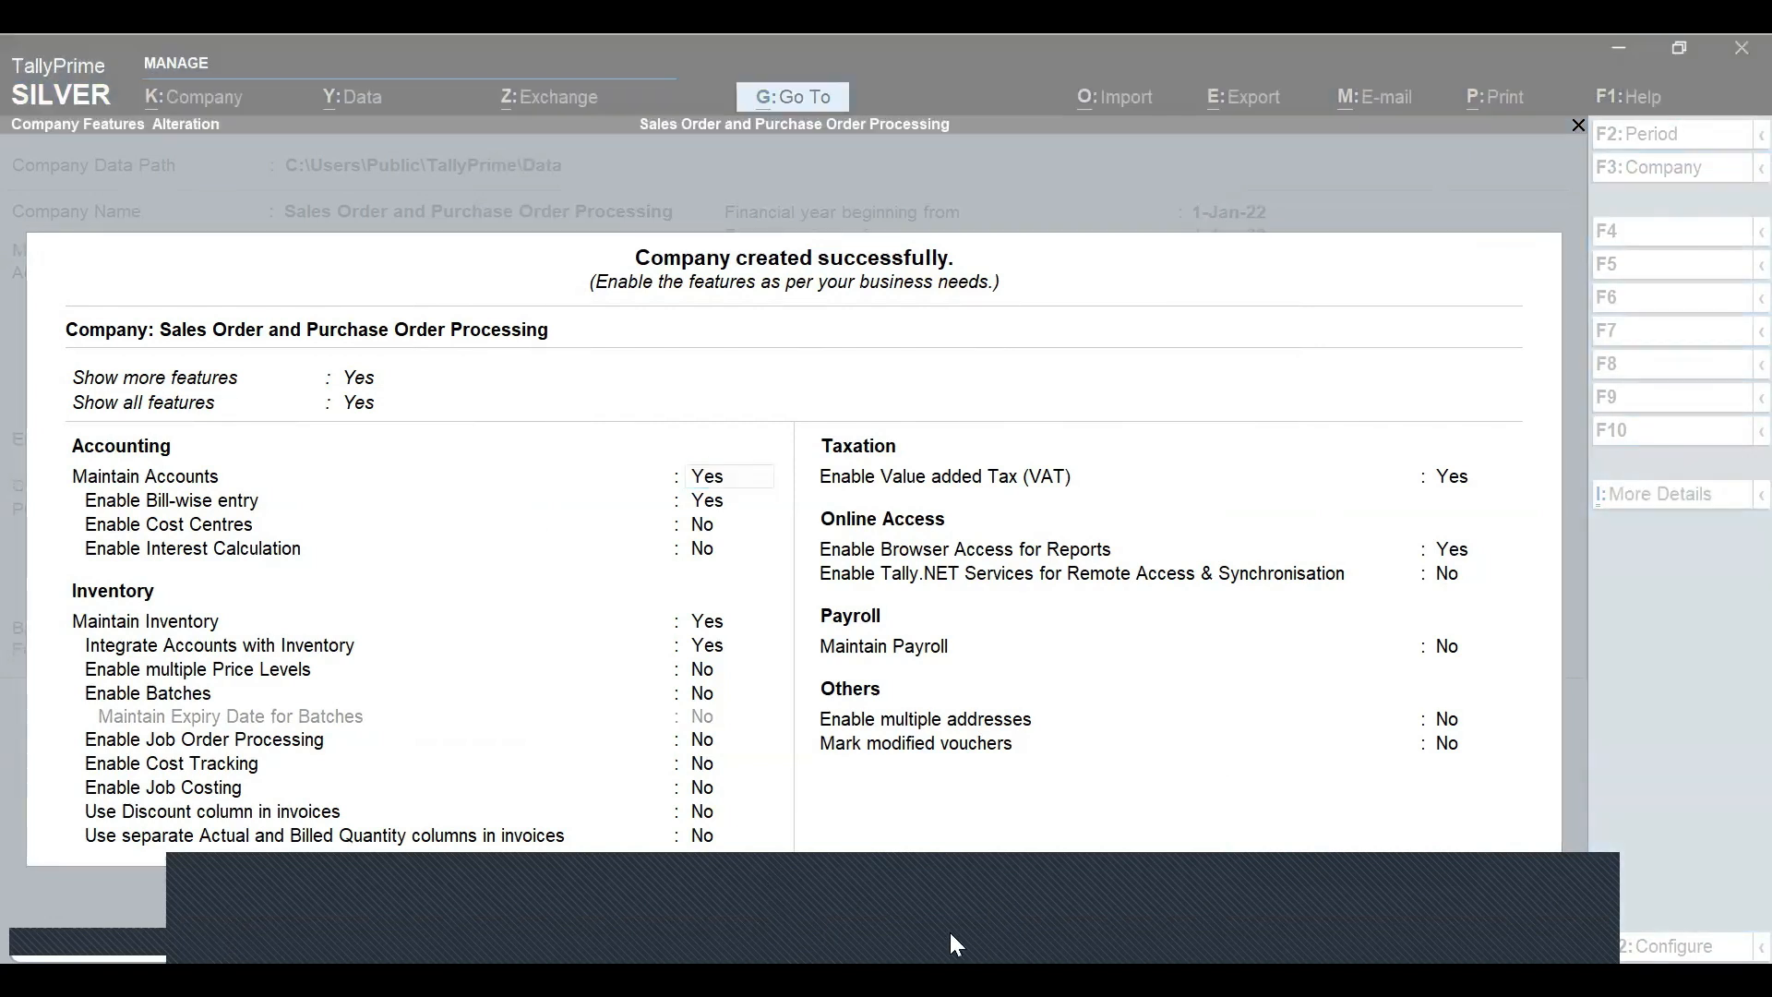
click(408, 879)
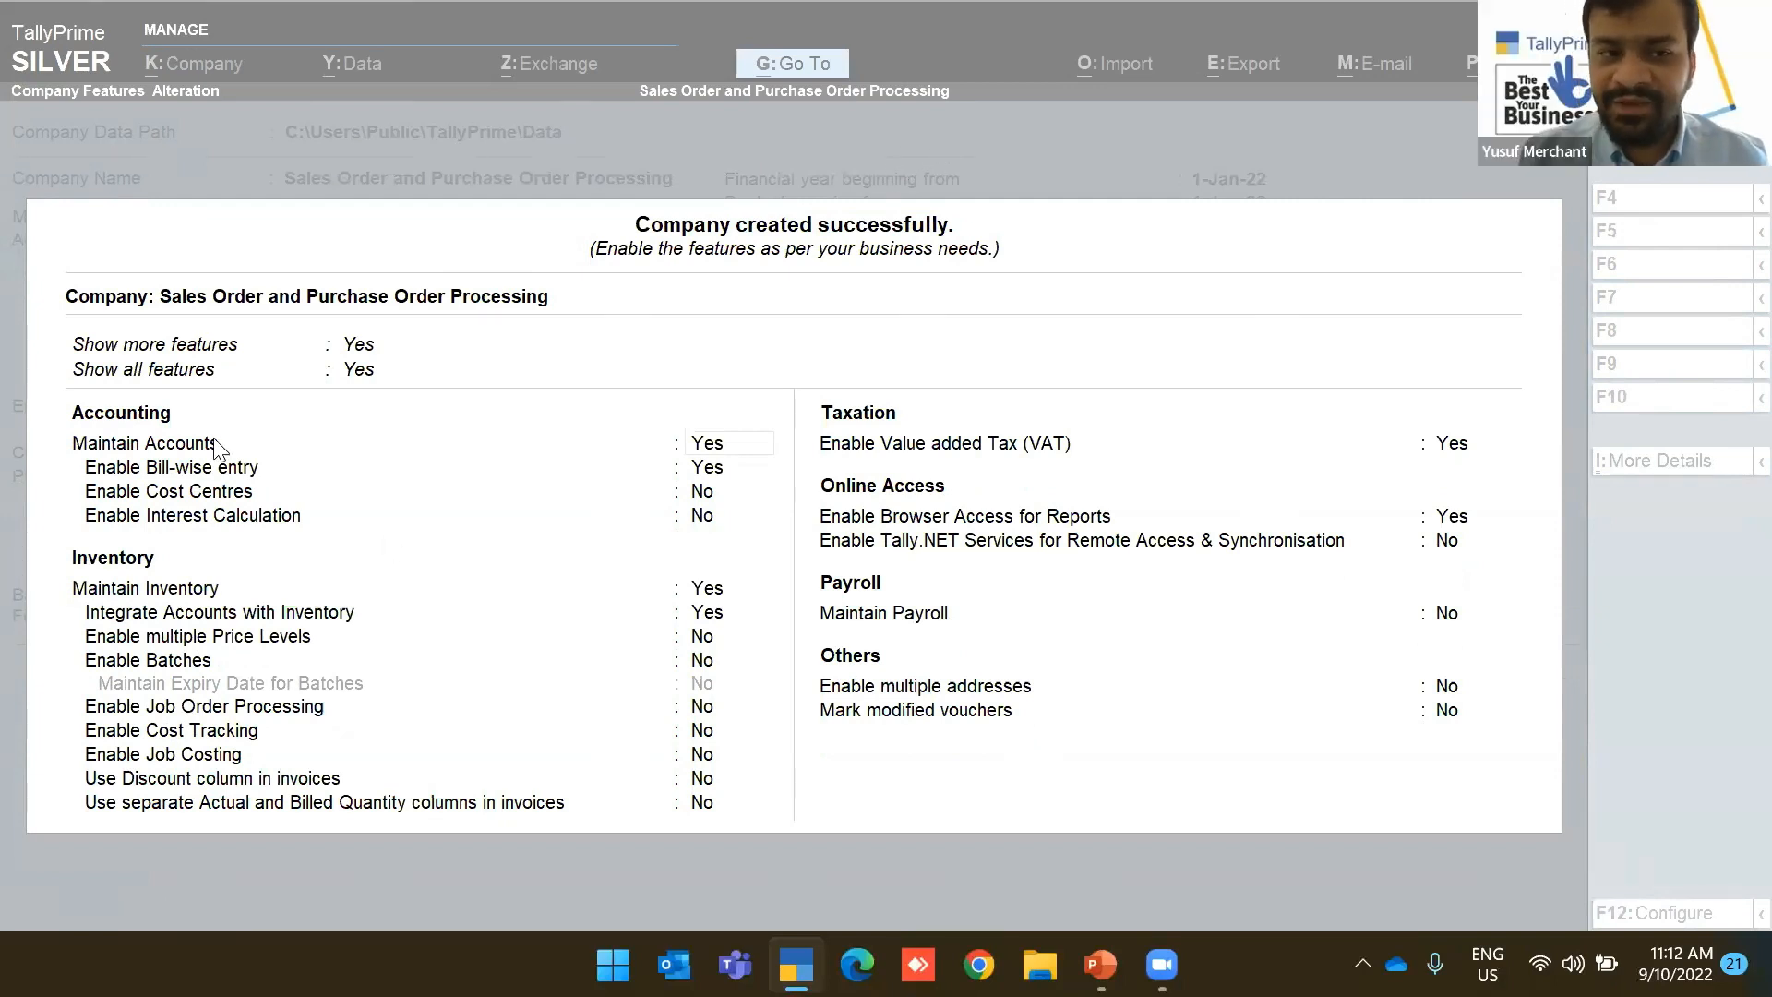
Set both Show more features and Show all features to Yes in Company Features
click(361, 355)
click(362, 351)
key(Up)
key(Return)
key(Up)
key(Return)
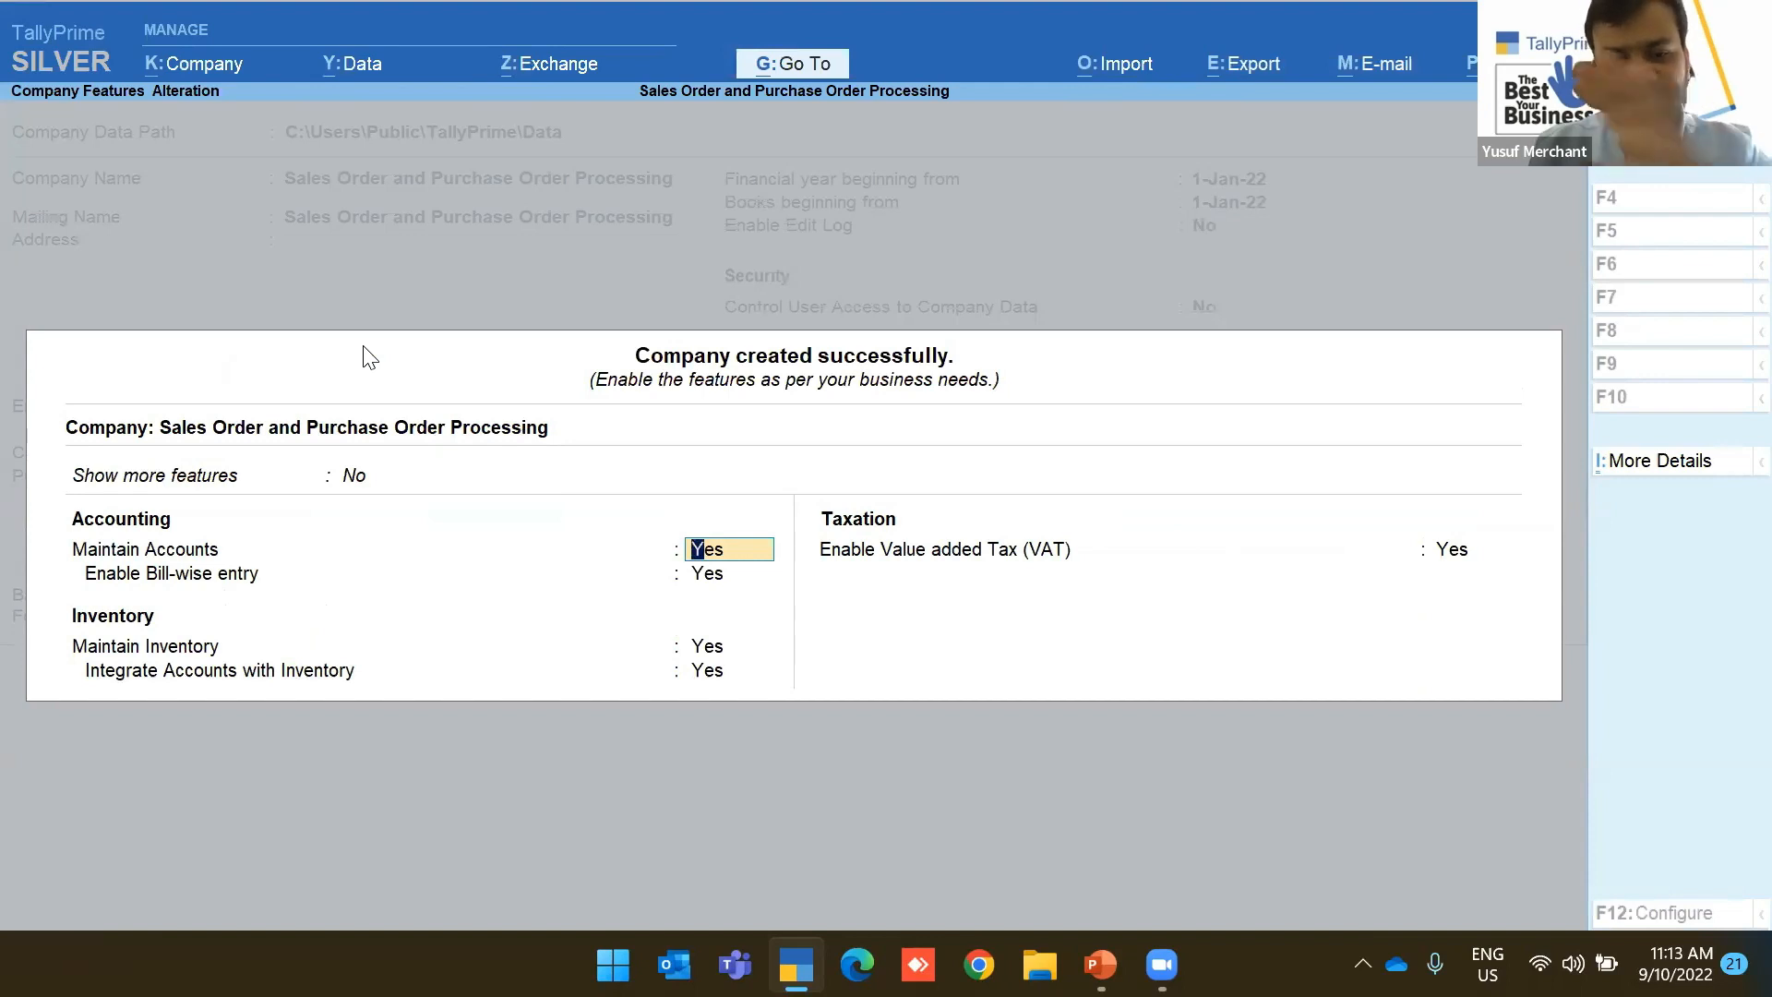
key(Up)
key(Return)
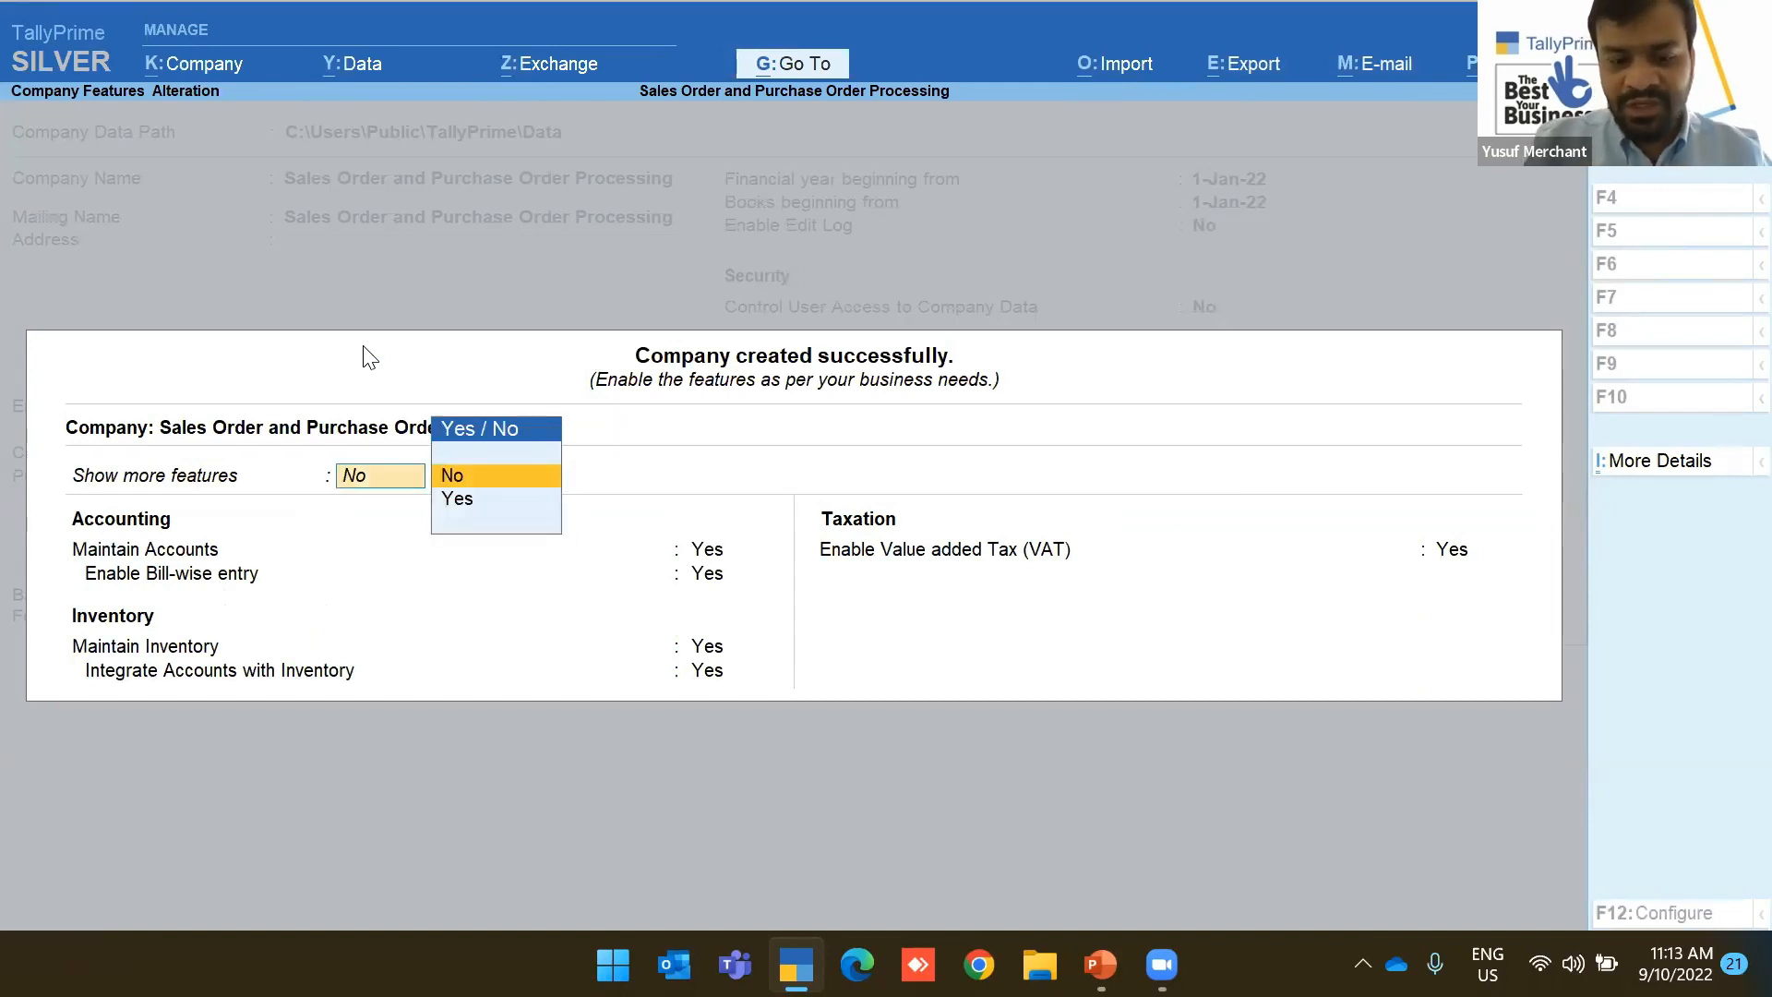
key(Down)
key(Return)
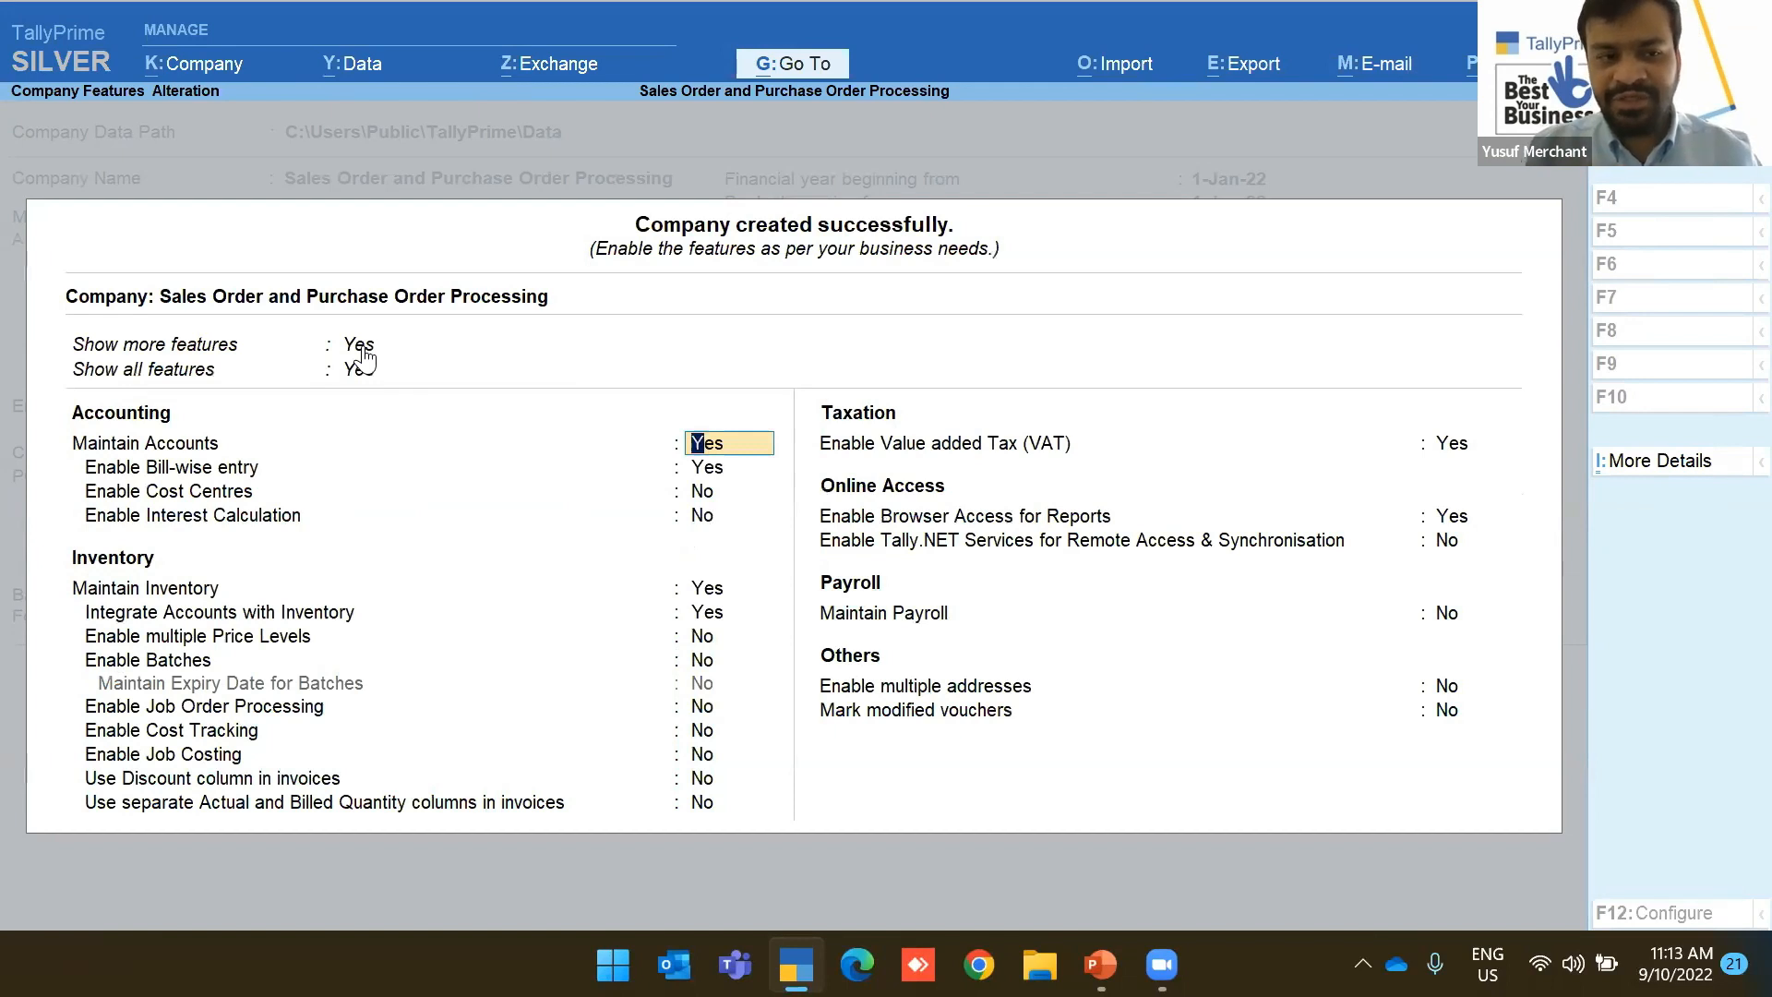
key(Up)
key(Up)
key(Return)
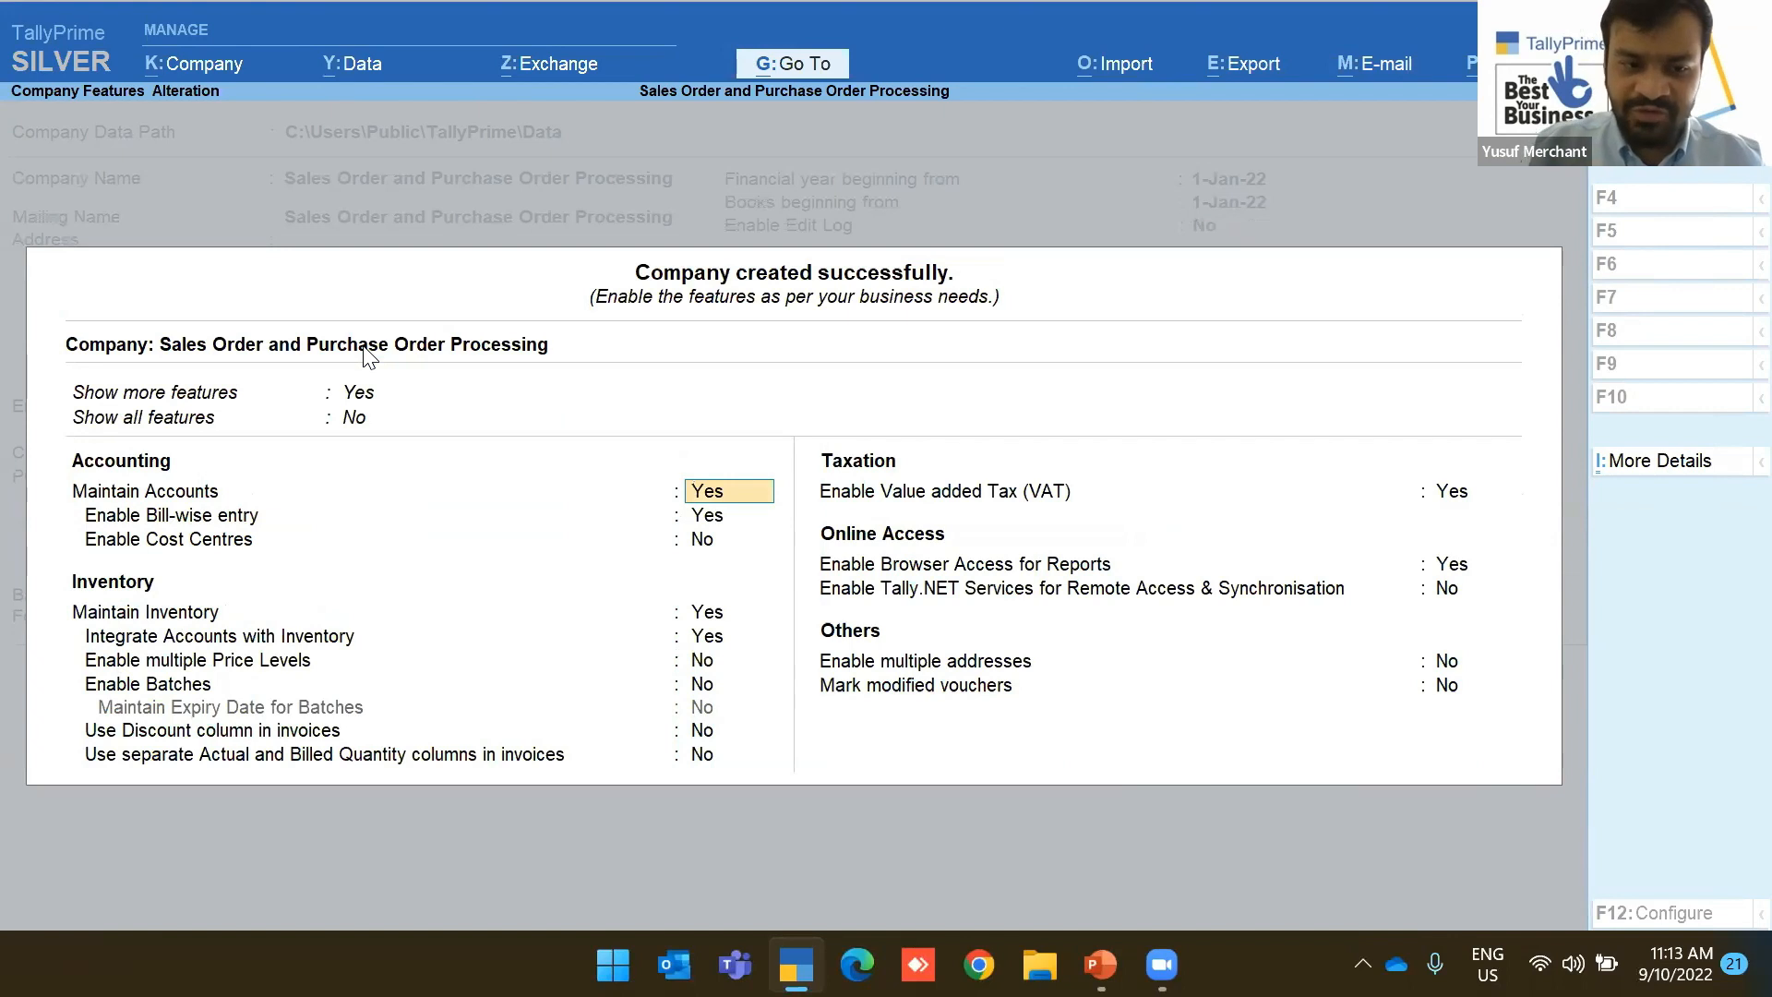
key(Up)
key(Down)
key(Return)
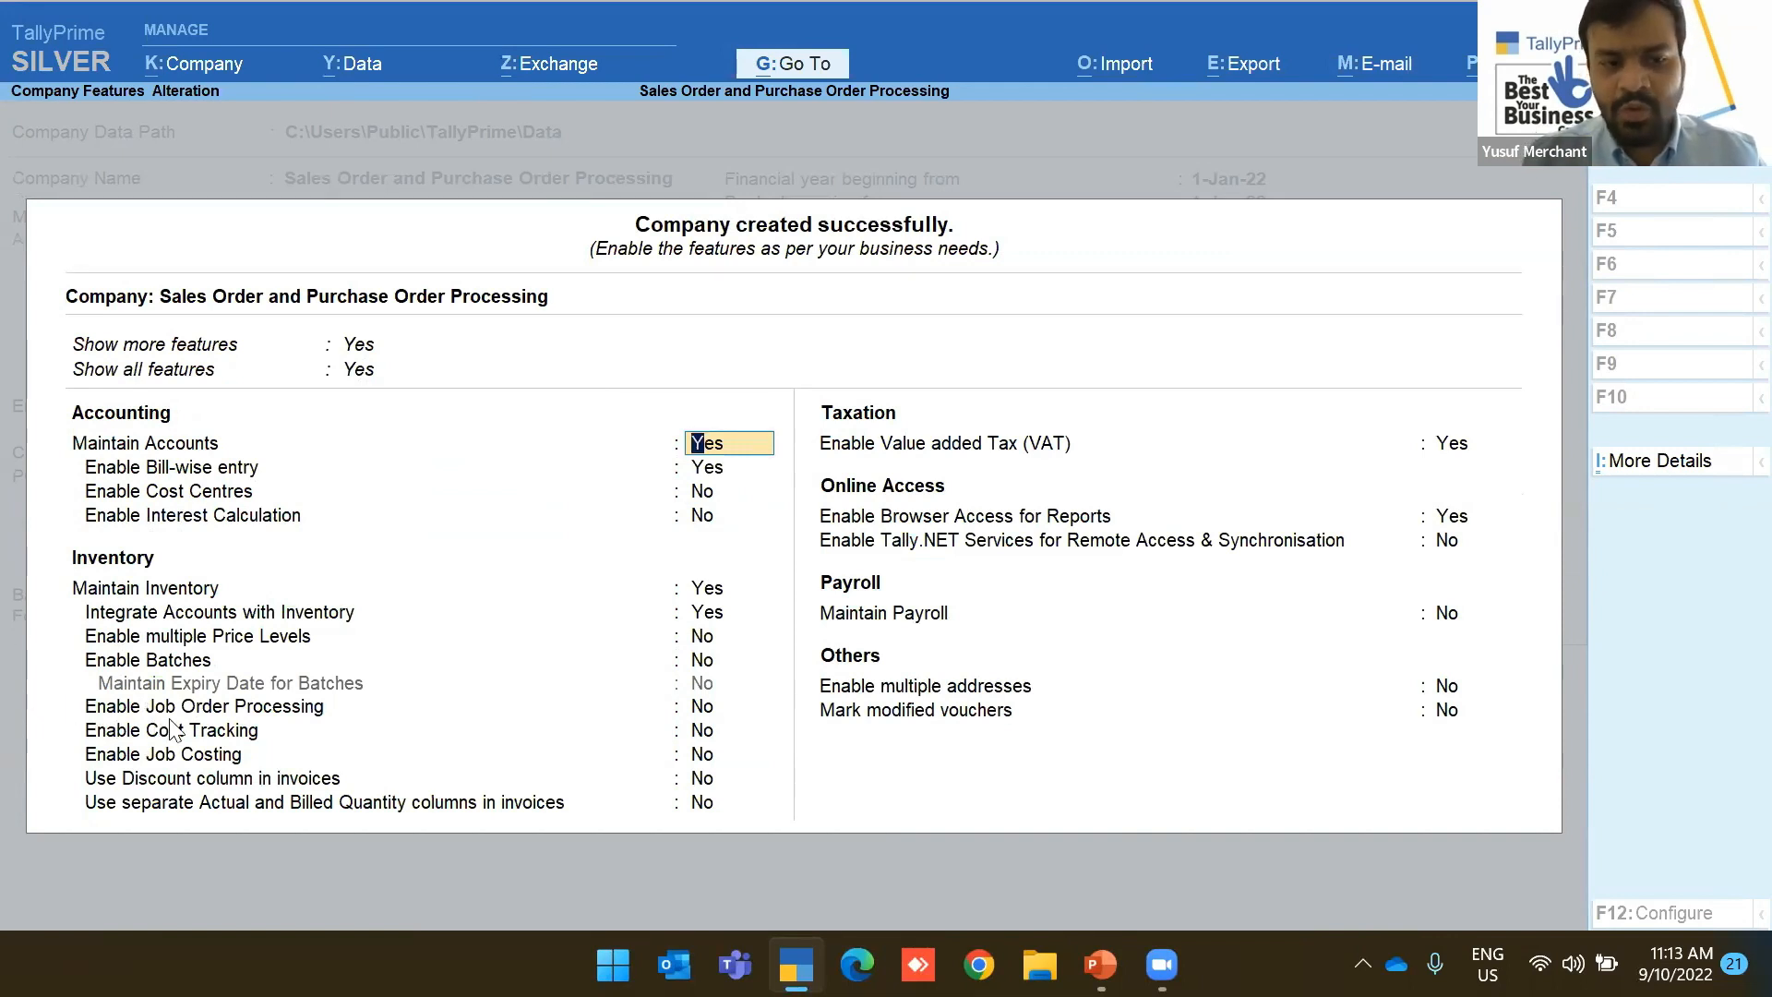
Set Enable Job Order Processing to Yes and save the company features
click(697, 711)
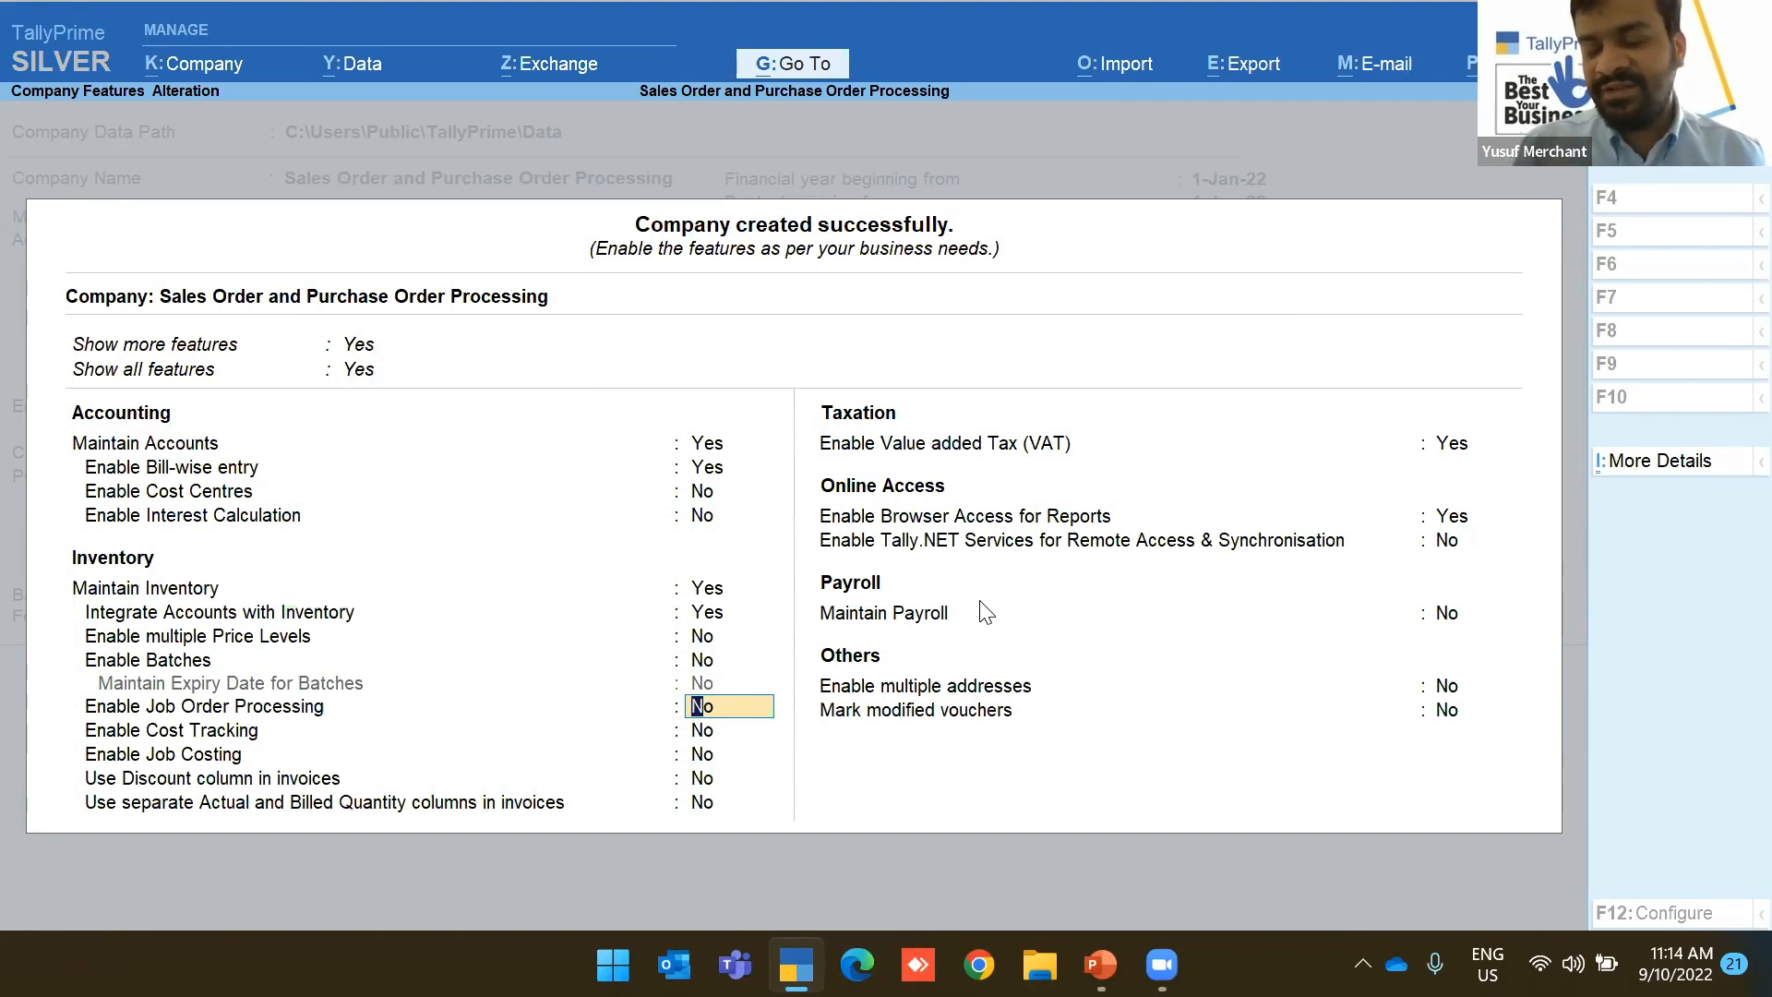
text(yes)
key(Return)
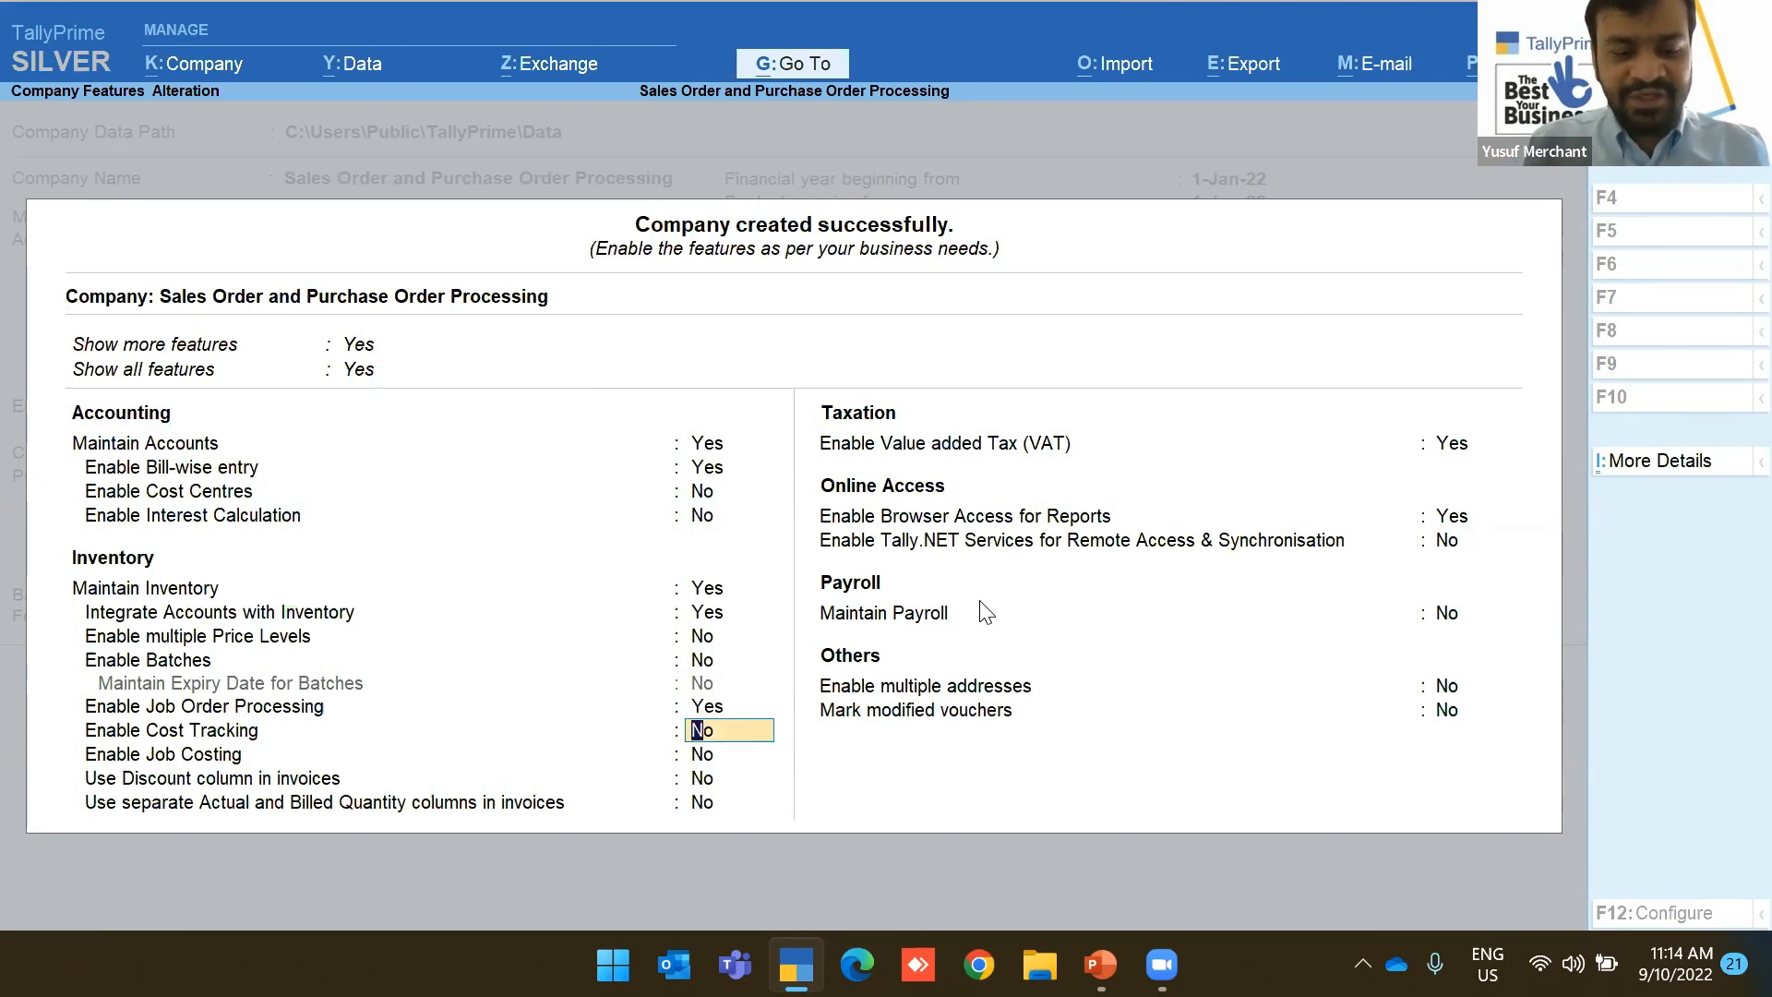
key(ctrl+a)
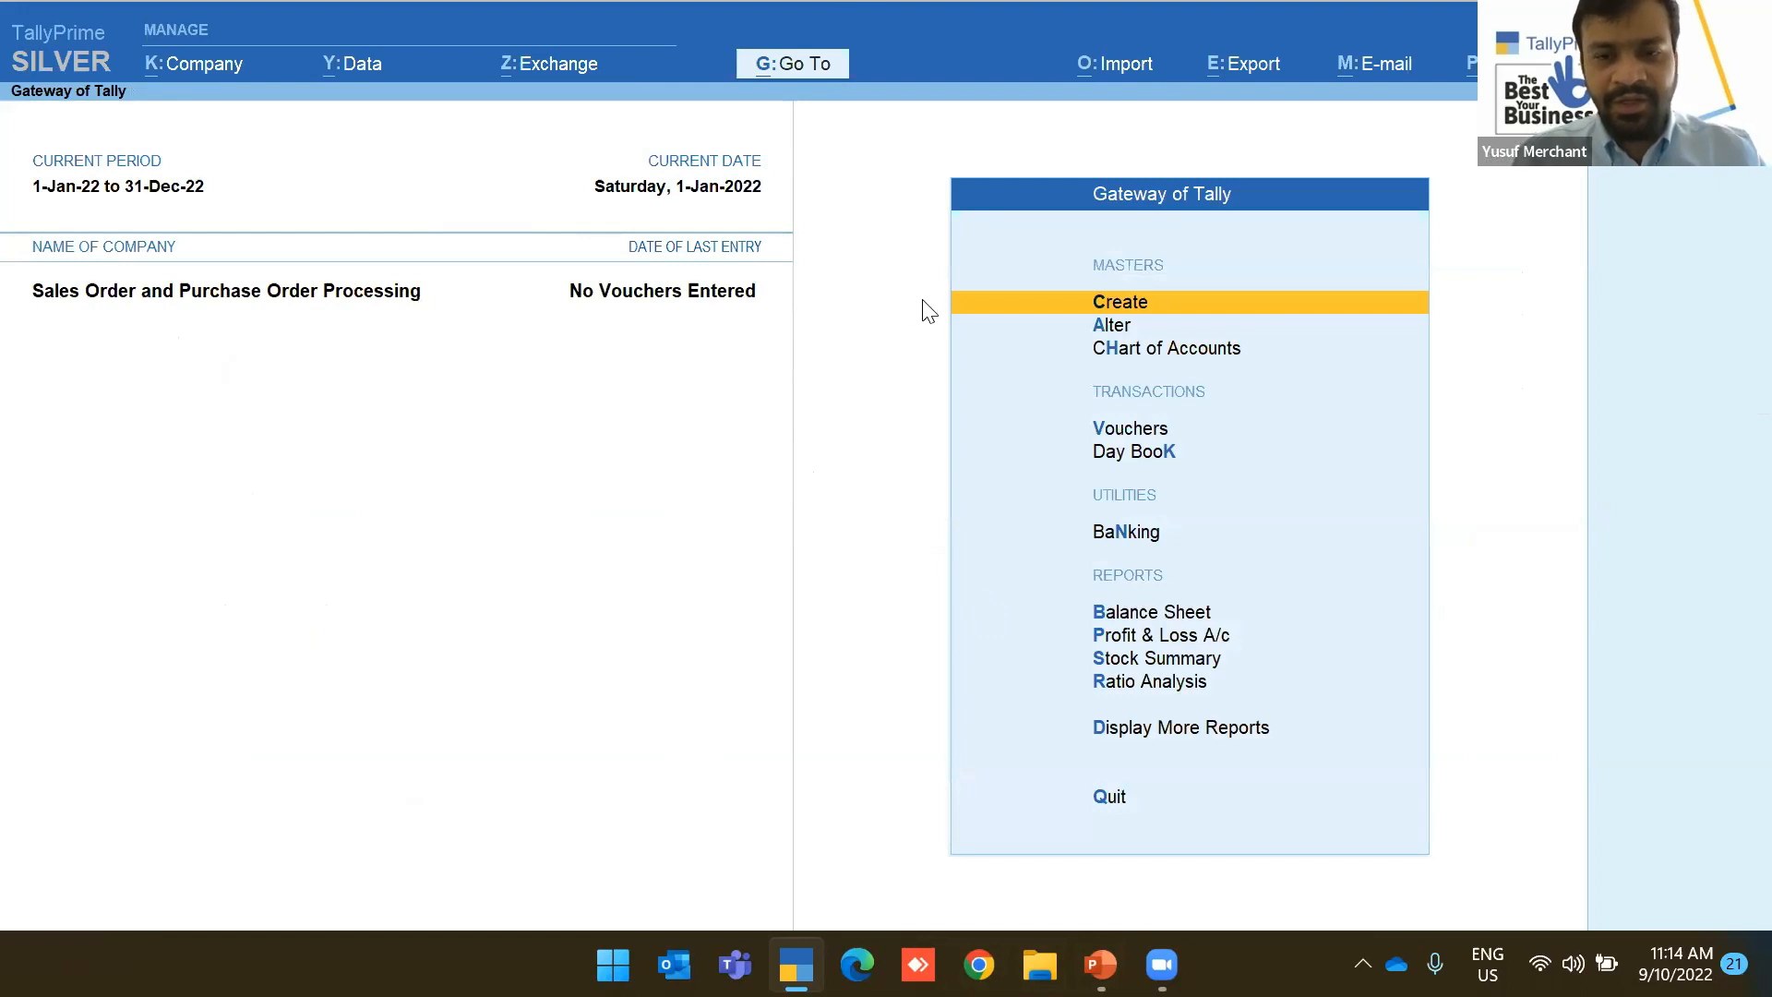
Go to Chart of Accounts > Stock Items and start Multi Stock Item Creation
key(Down)
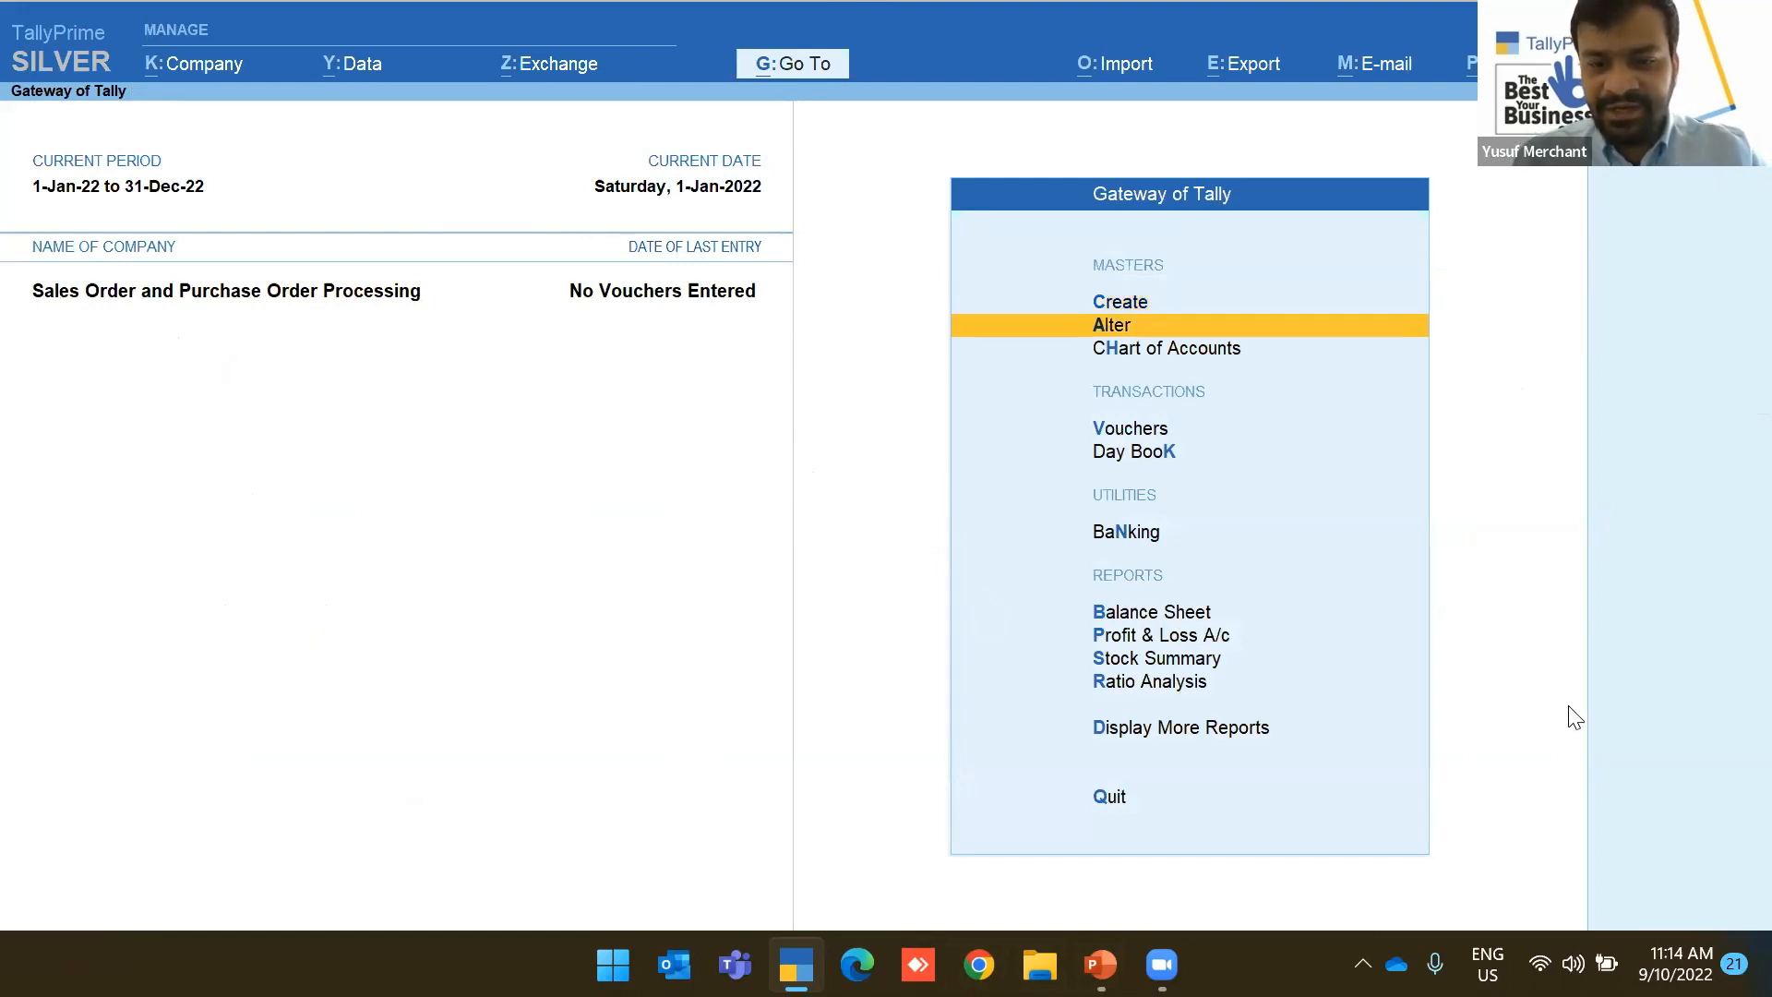
key(Up)
key(Up)
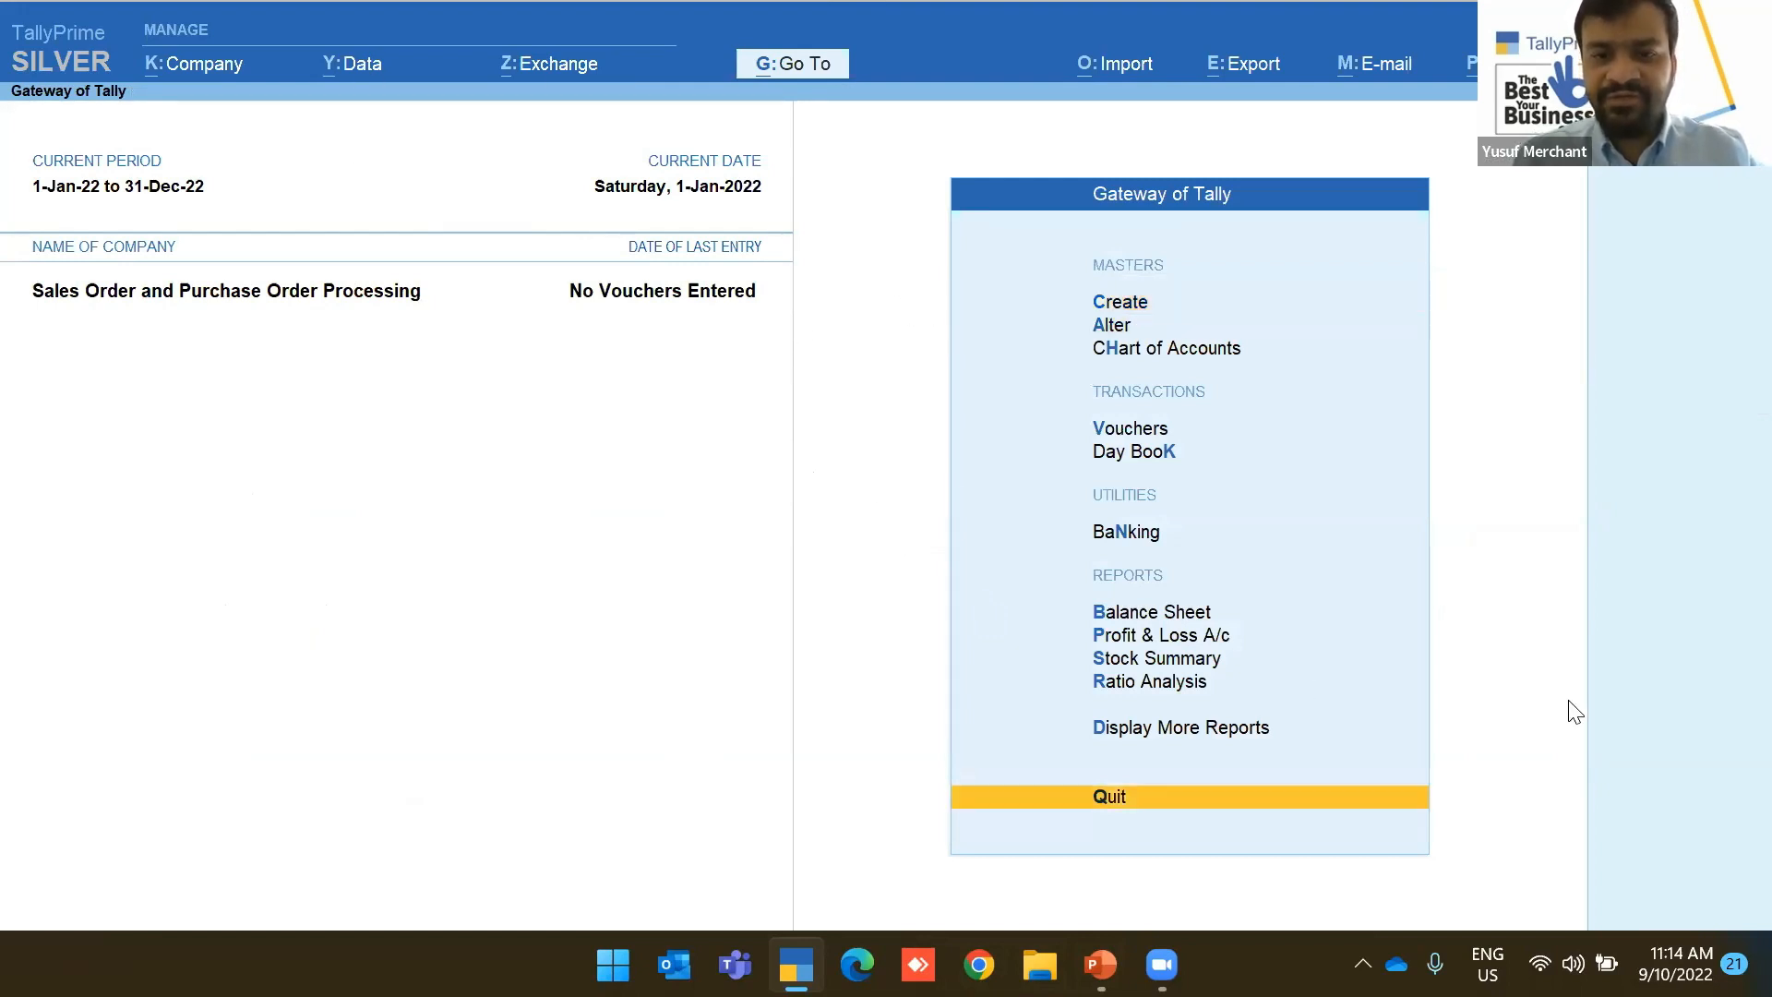
click(1161, 349)
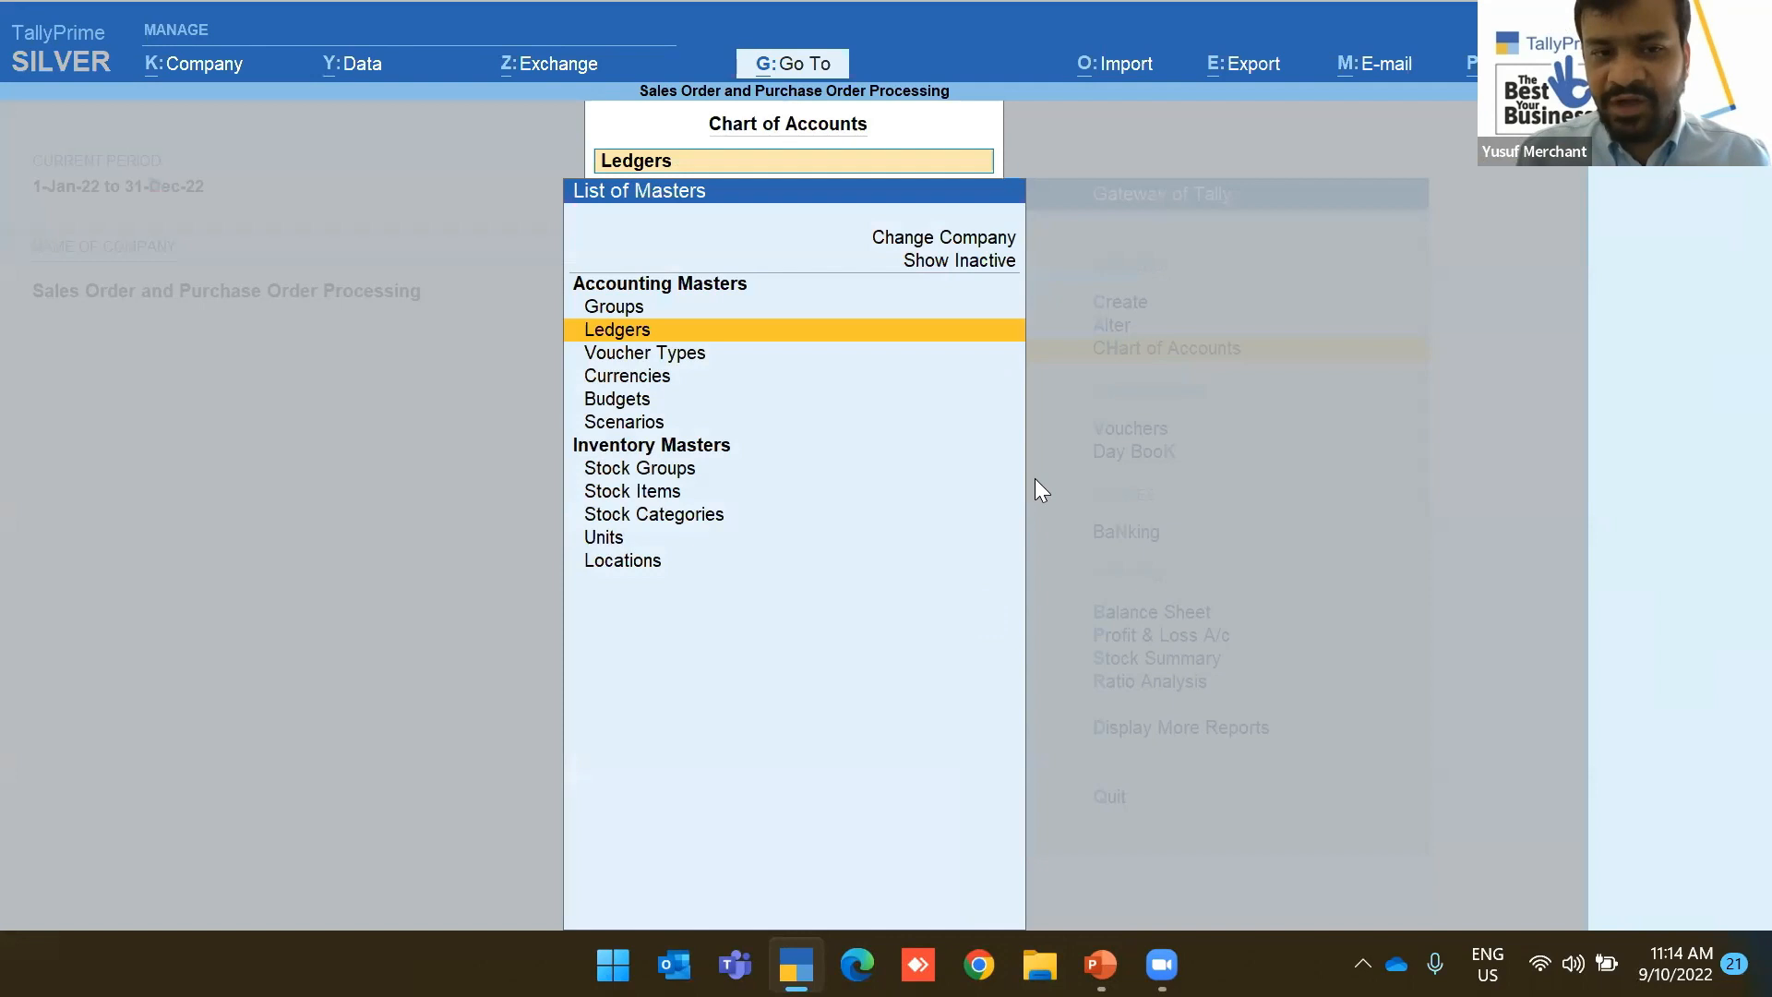
key(Return)
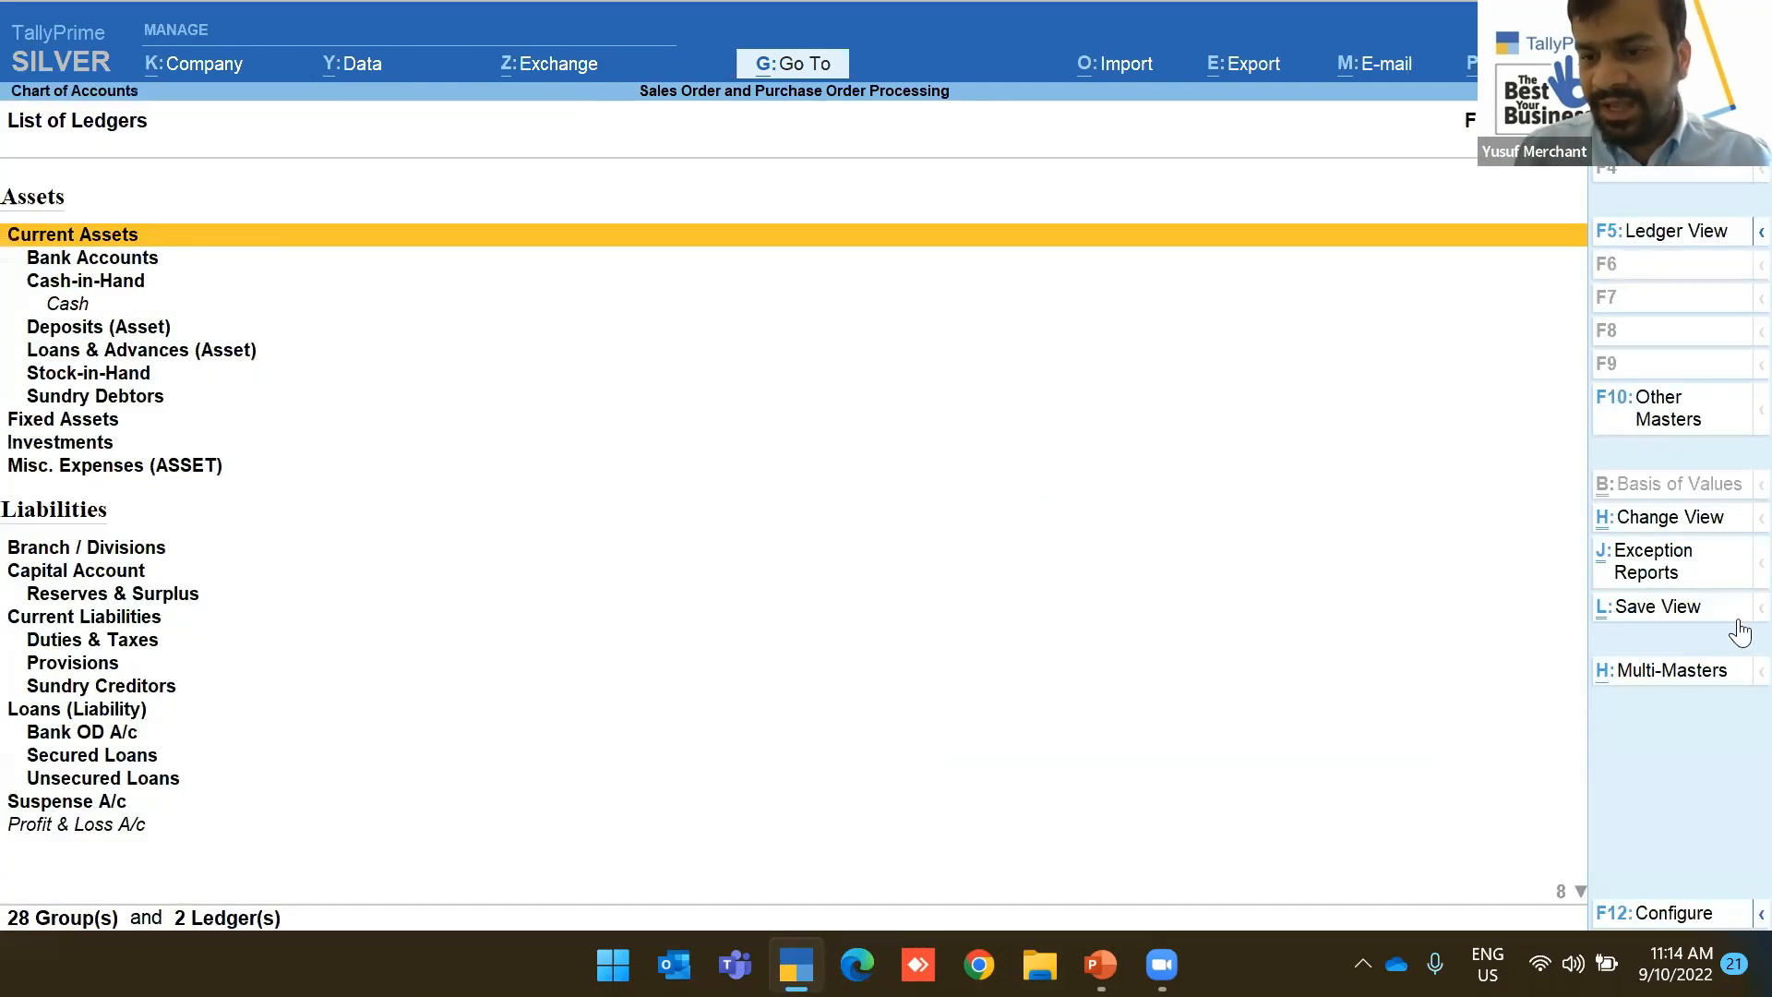
click(1622, 528)
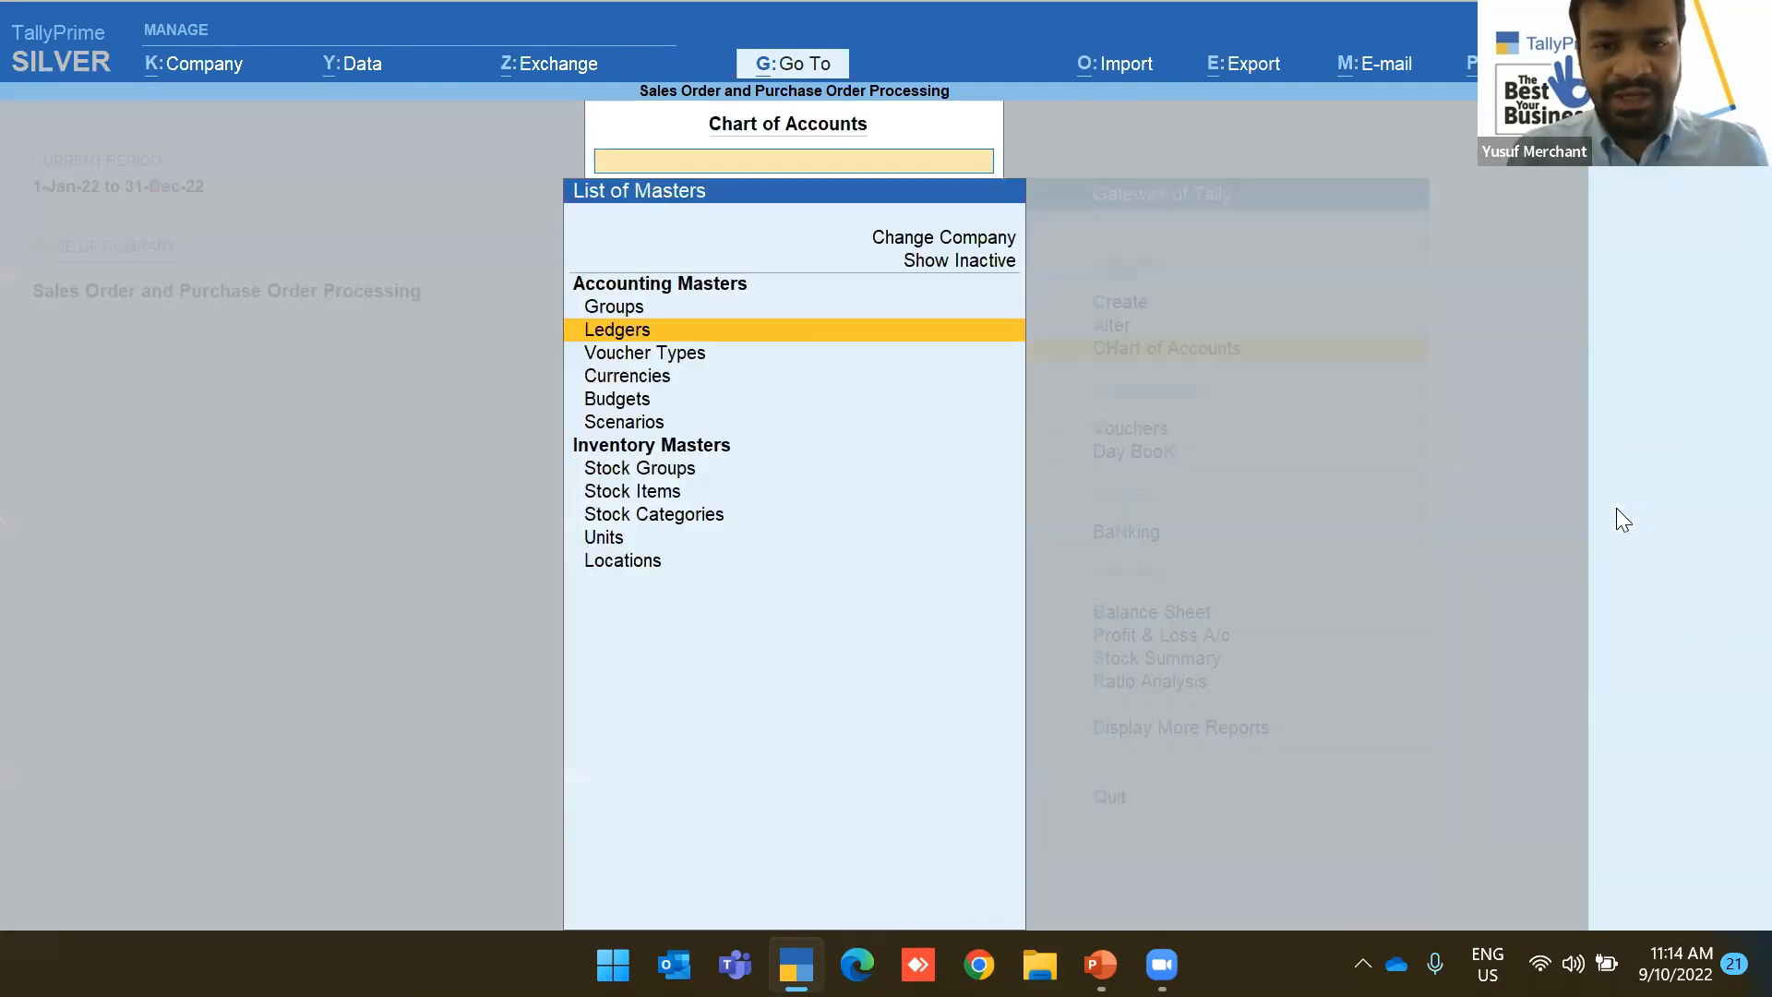
key(Down)
key(Down)
key(Down)
key(Down)
key(Down)
key(Down)
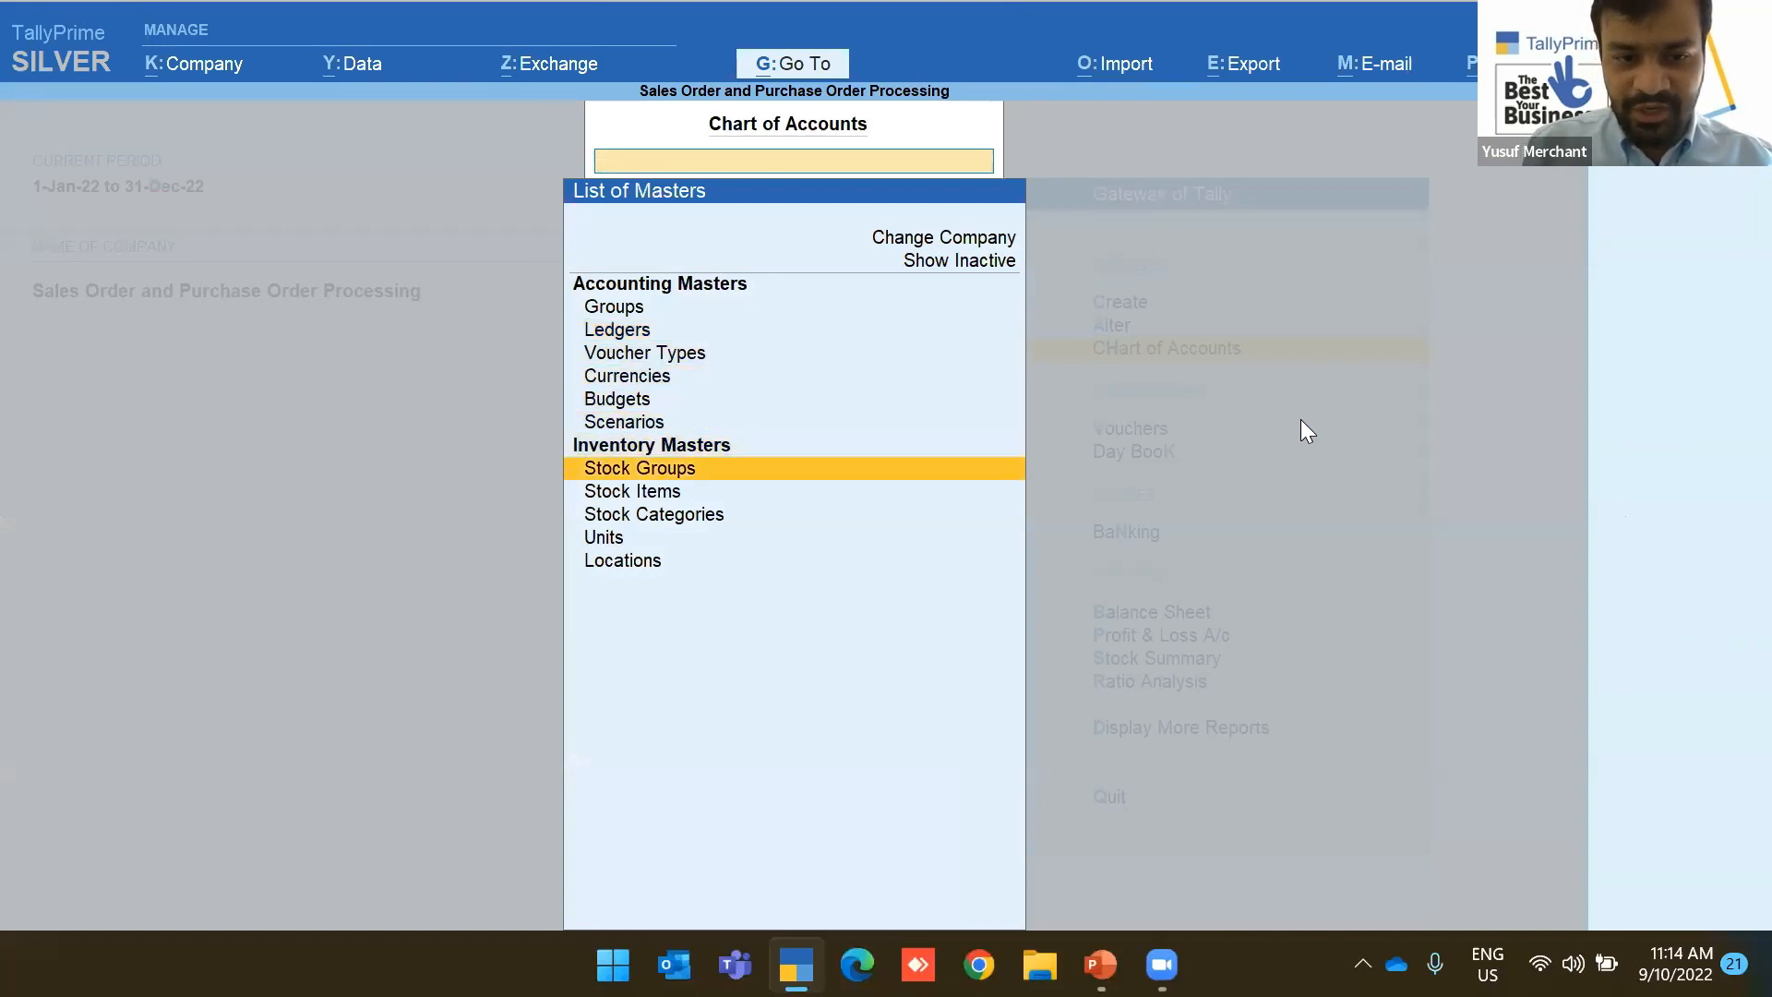
key(Return)
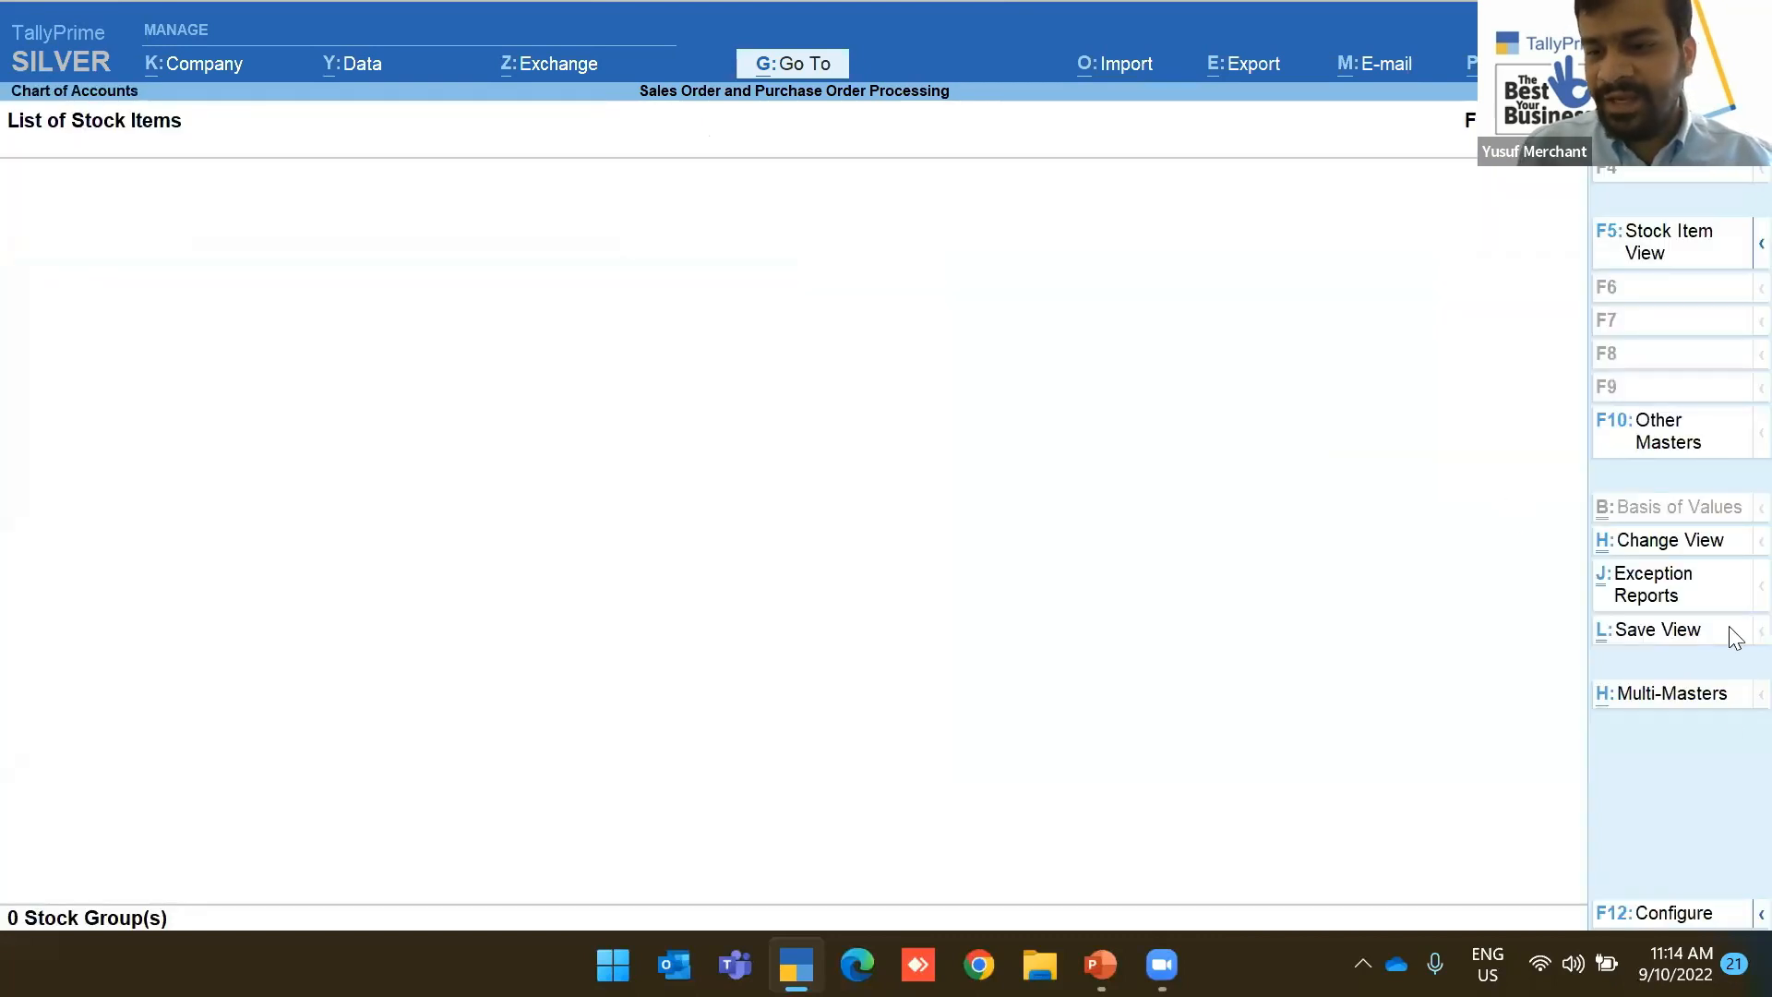
click(1670, 694)
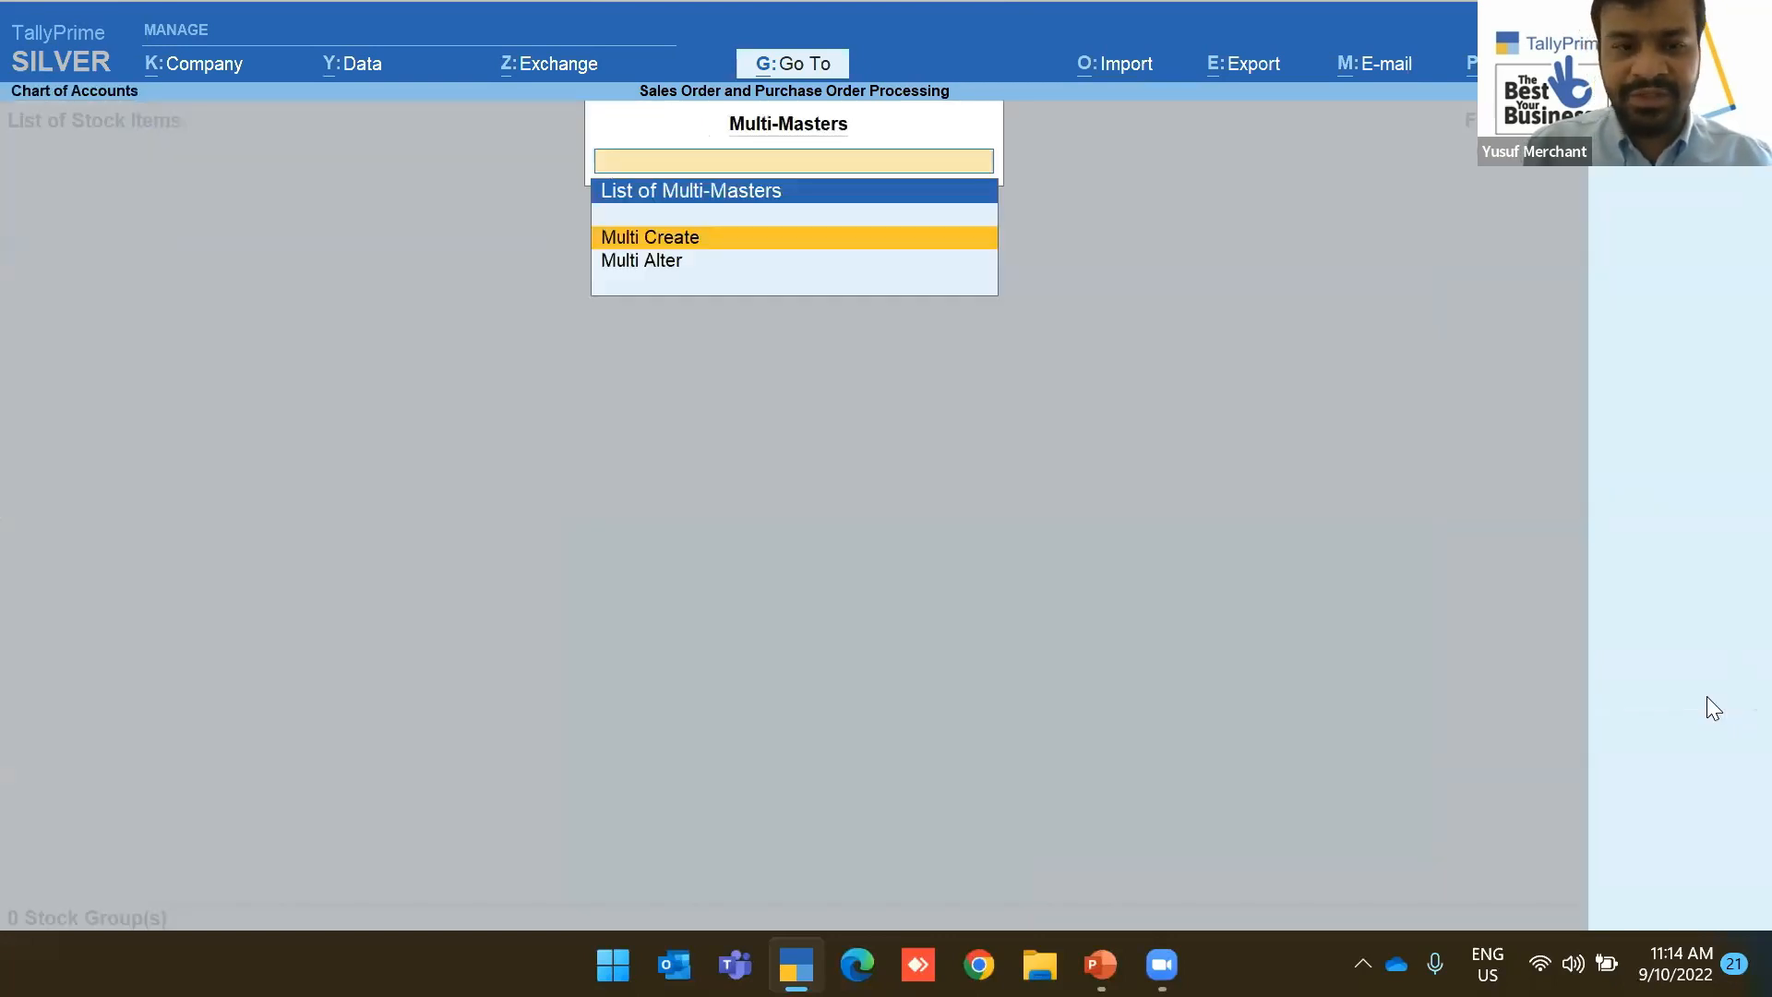
key(Return)
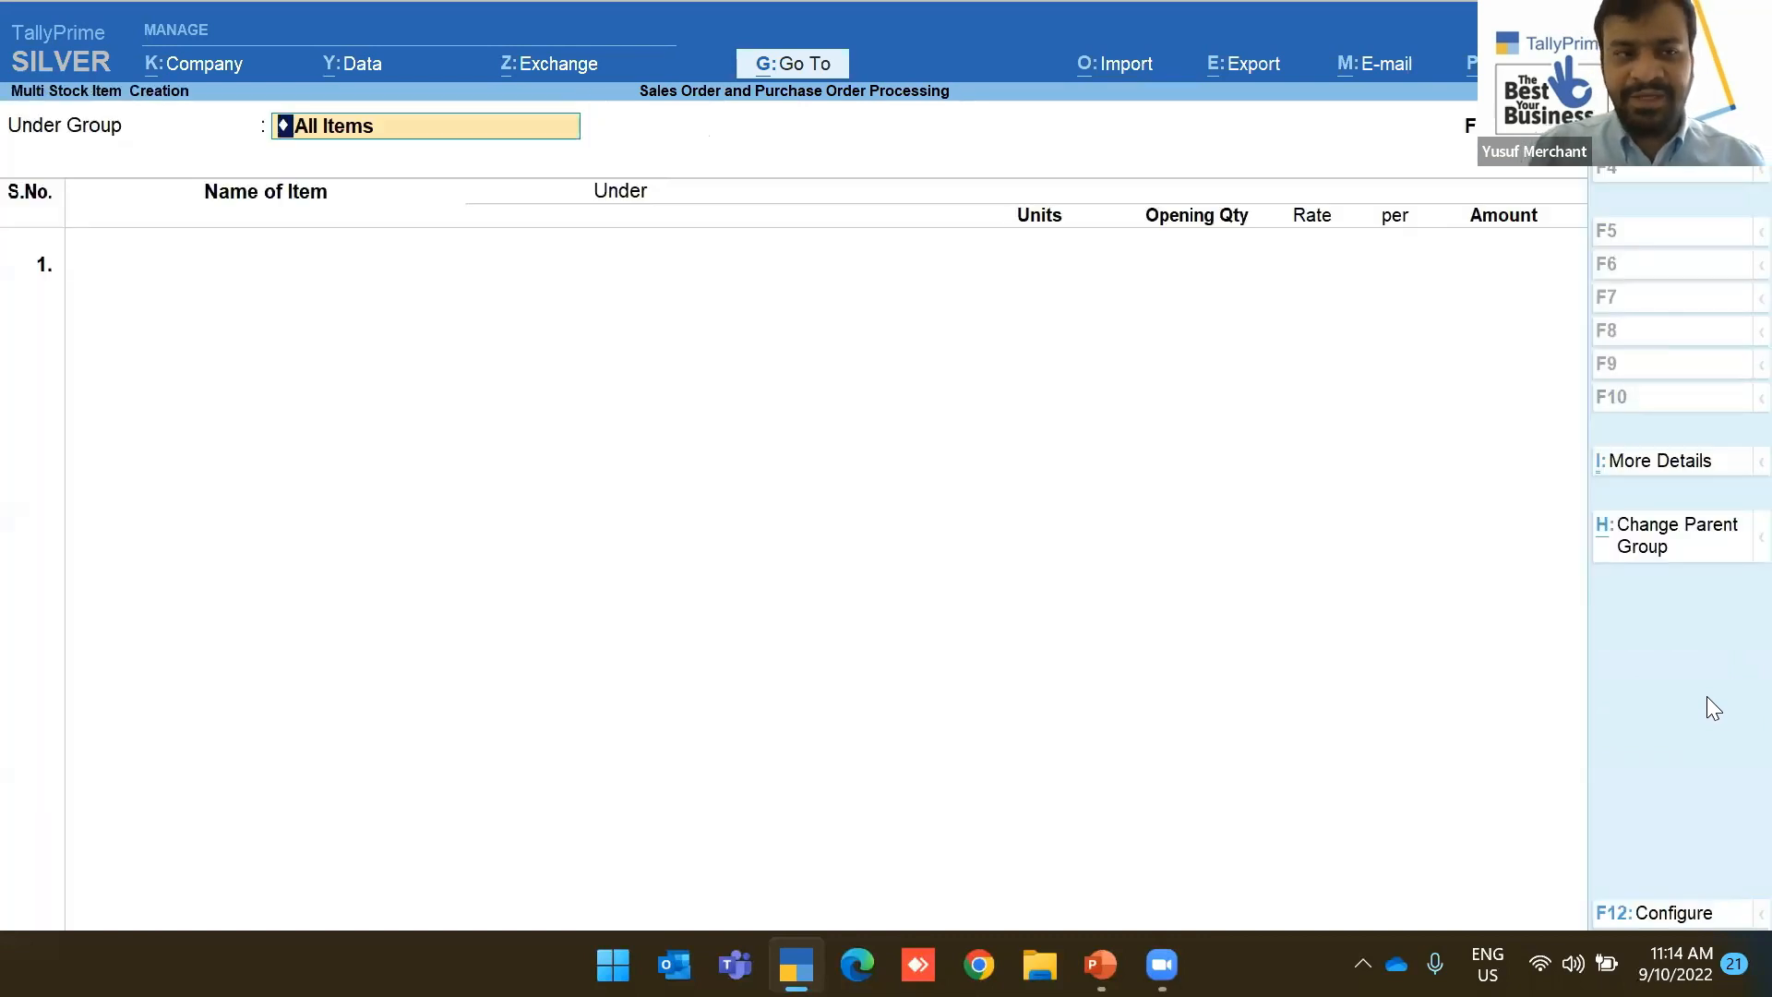
Create a new stock group 'Trading Goods' as the parent for the items
key(BackSpace)
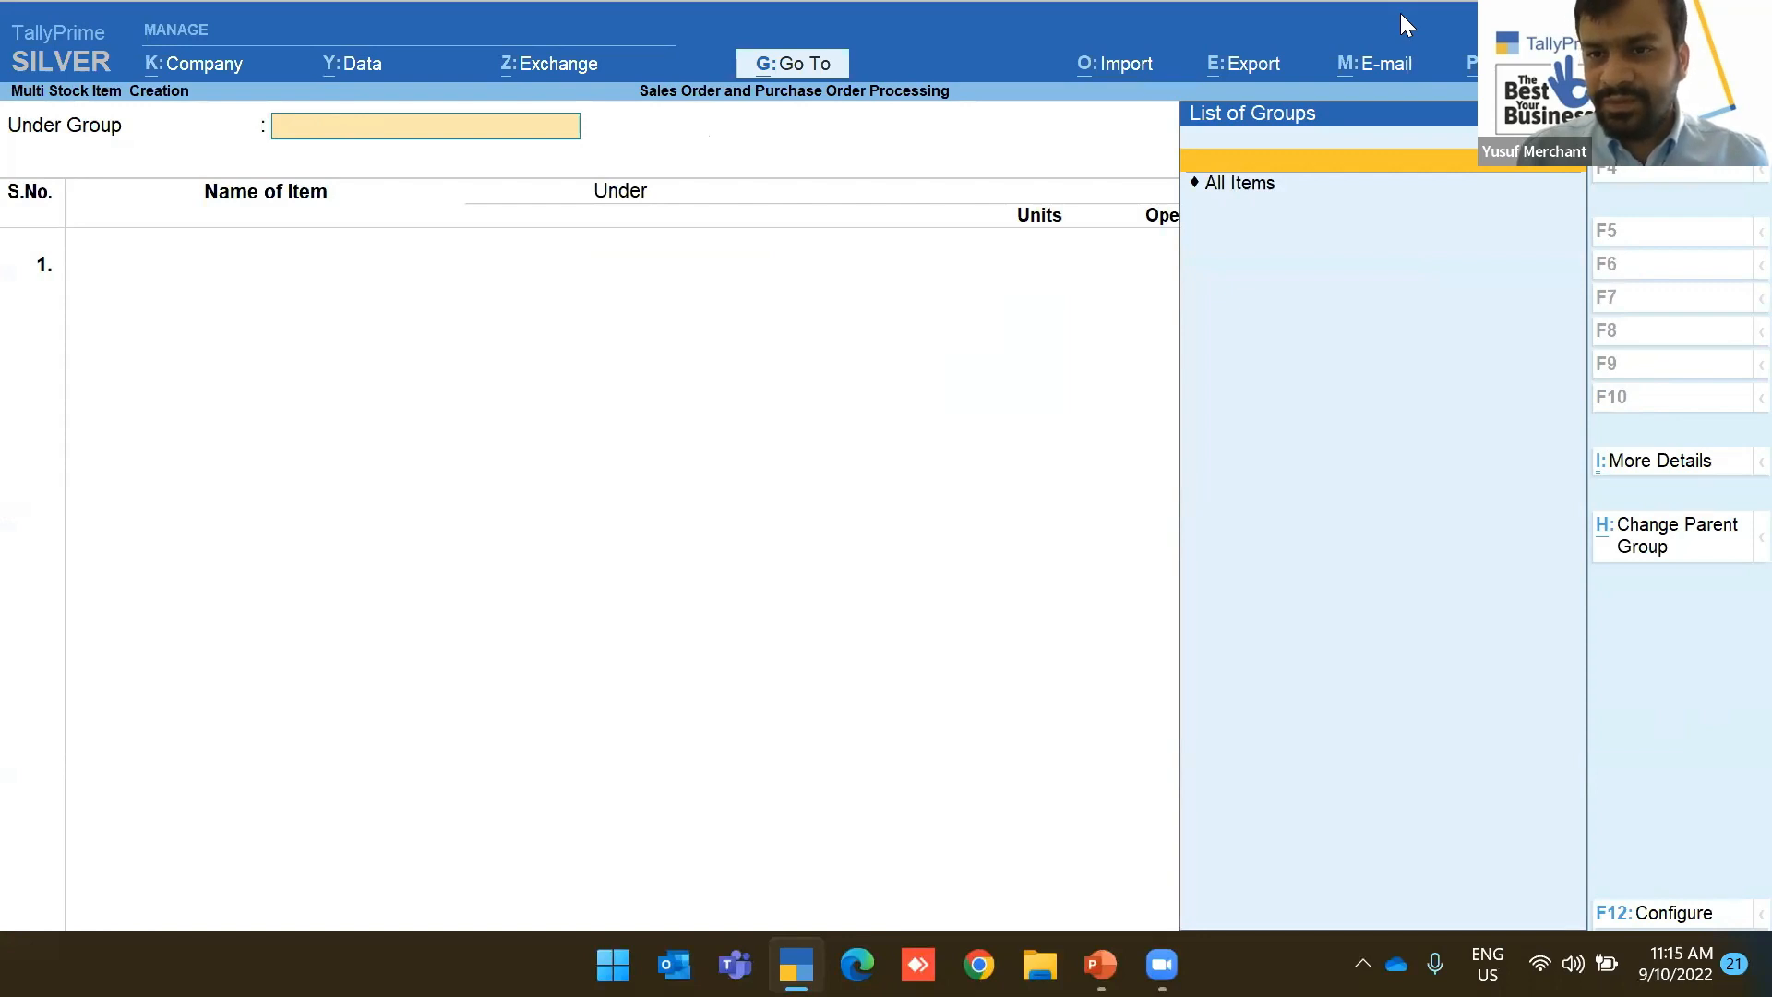
key(alt+c)
text(Trading)
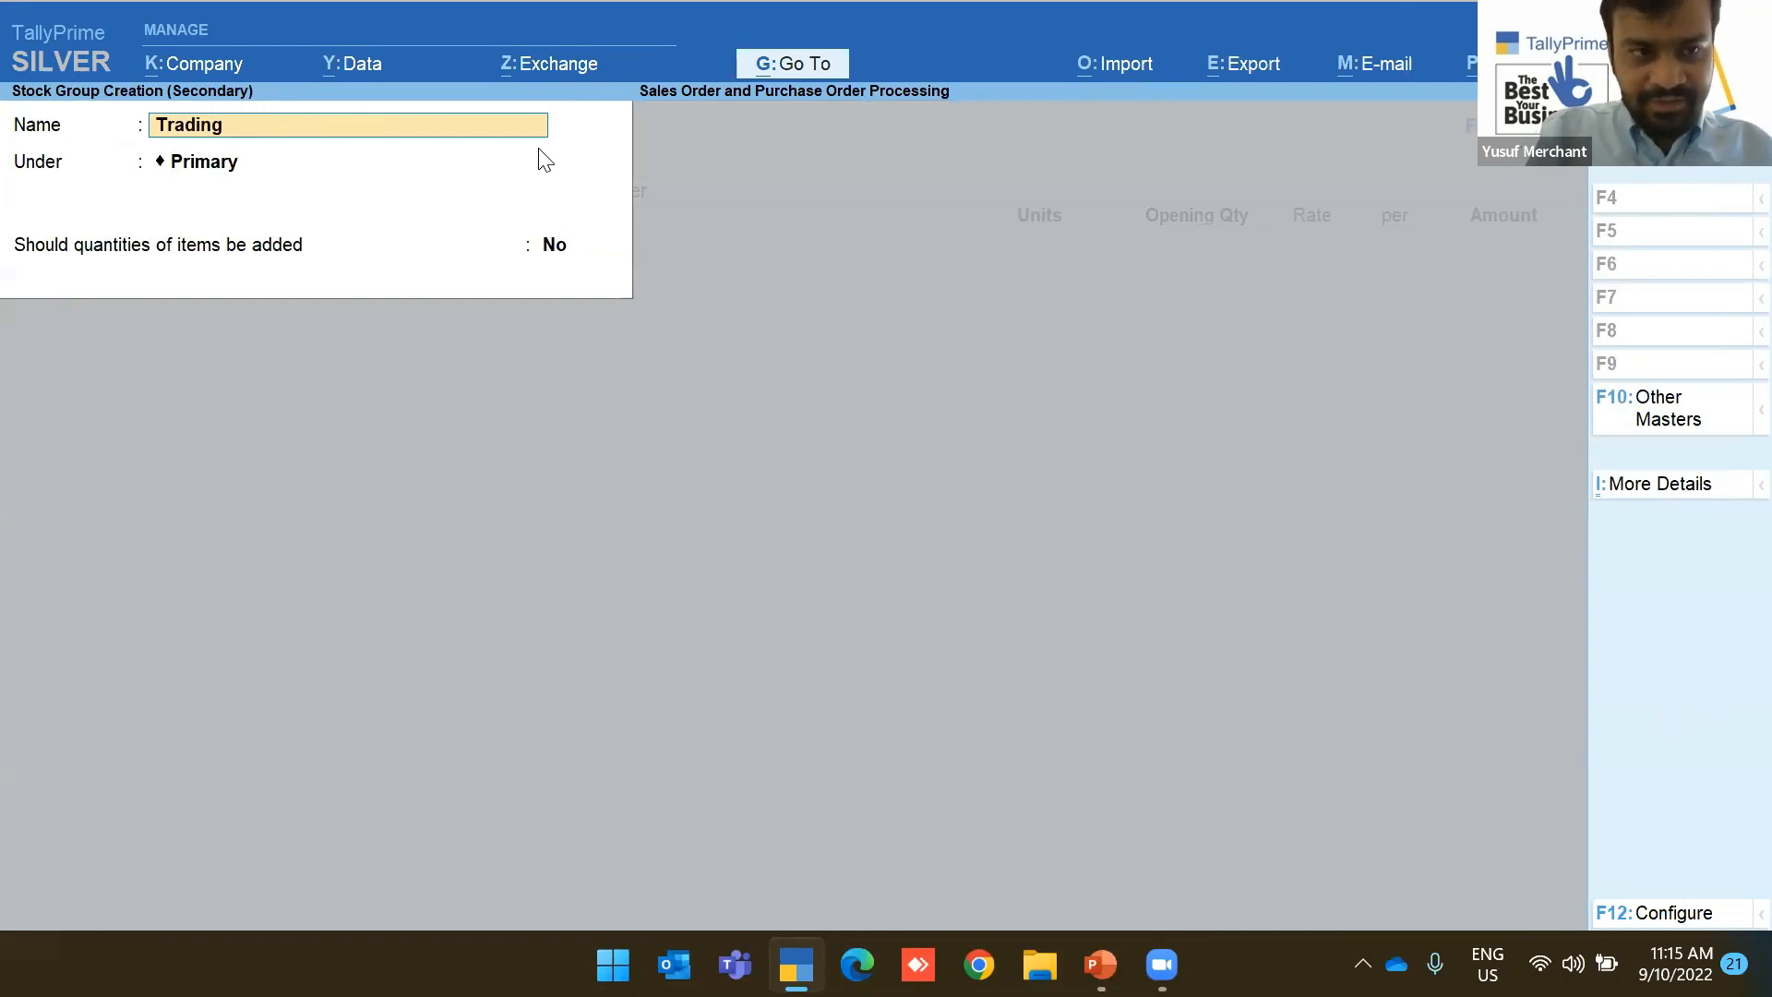
text( Goods)
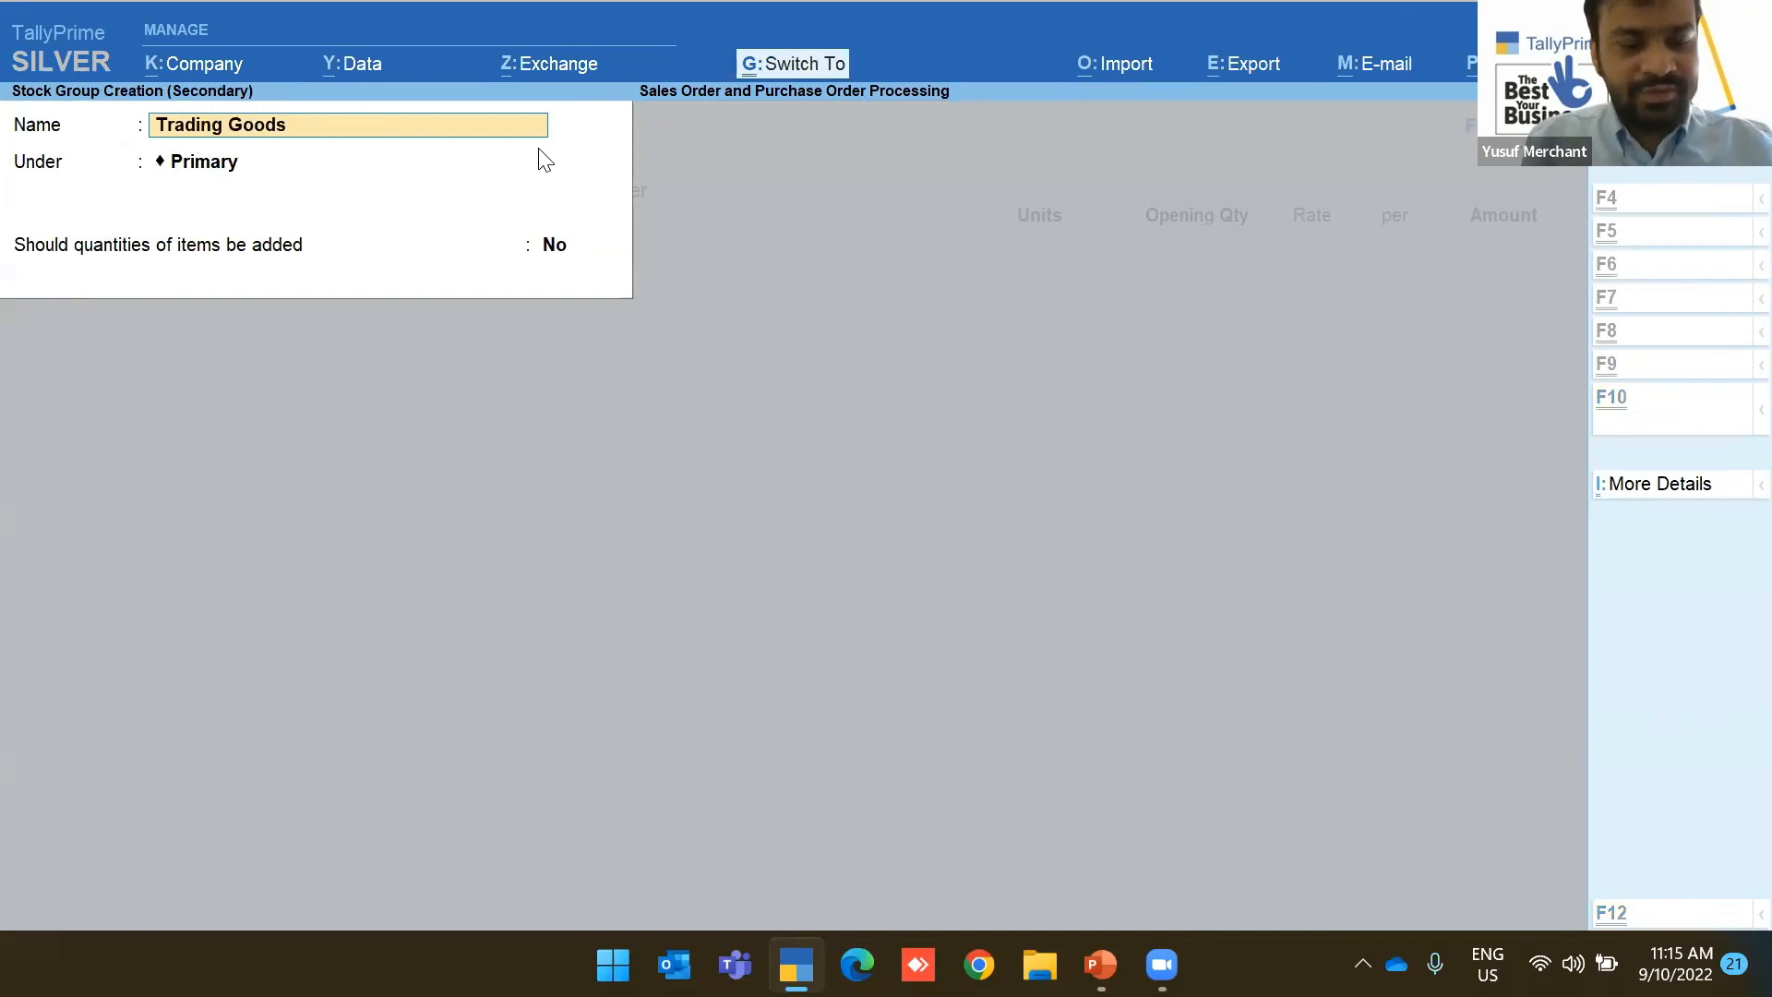
key(ctrl+a)
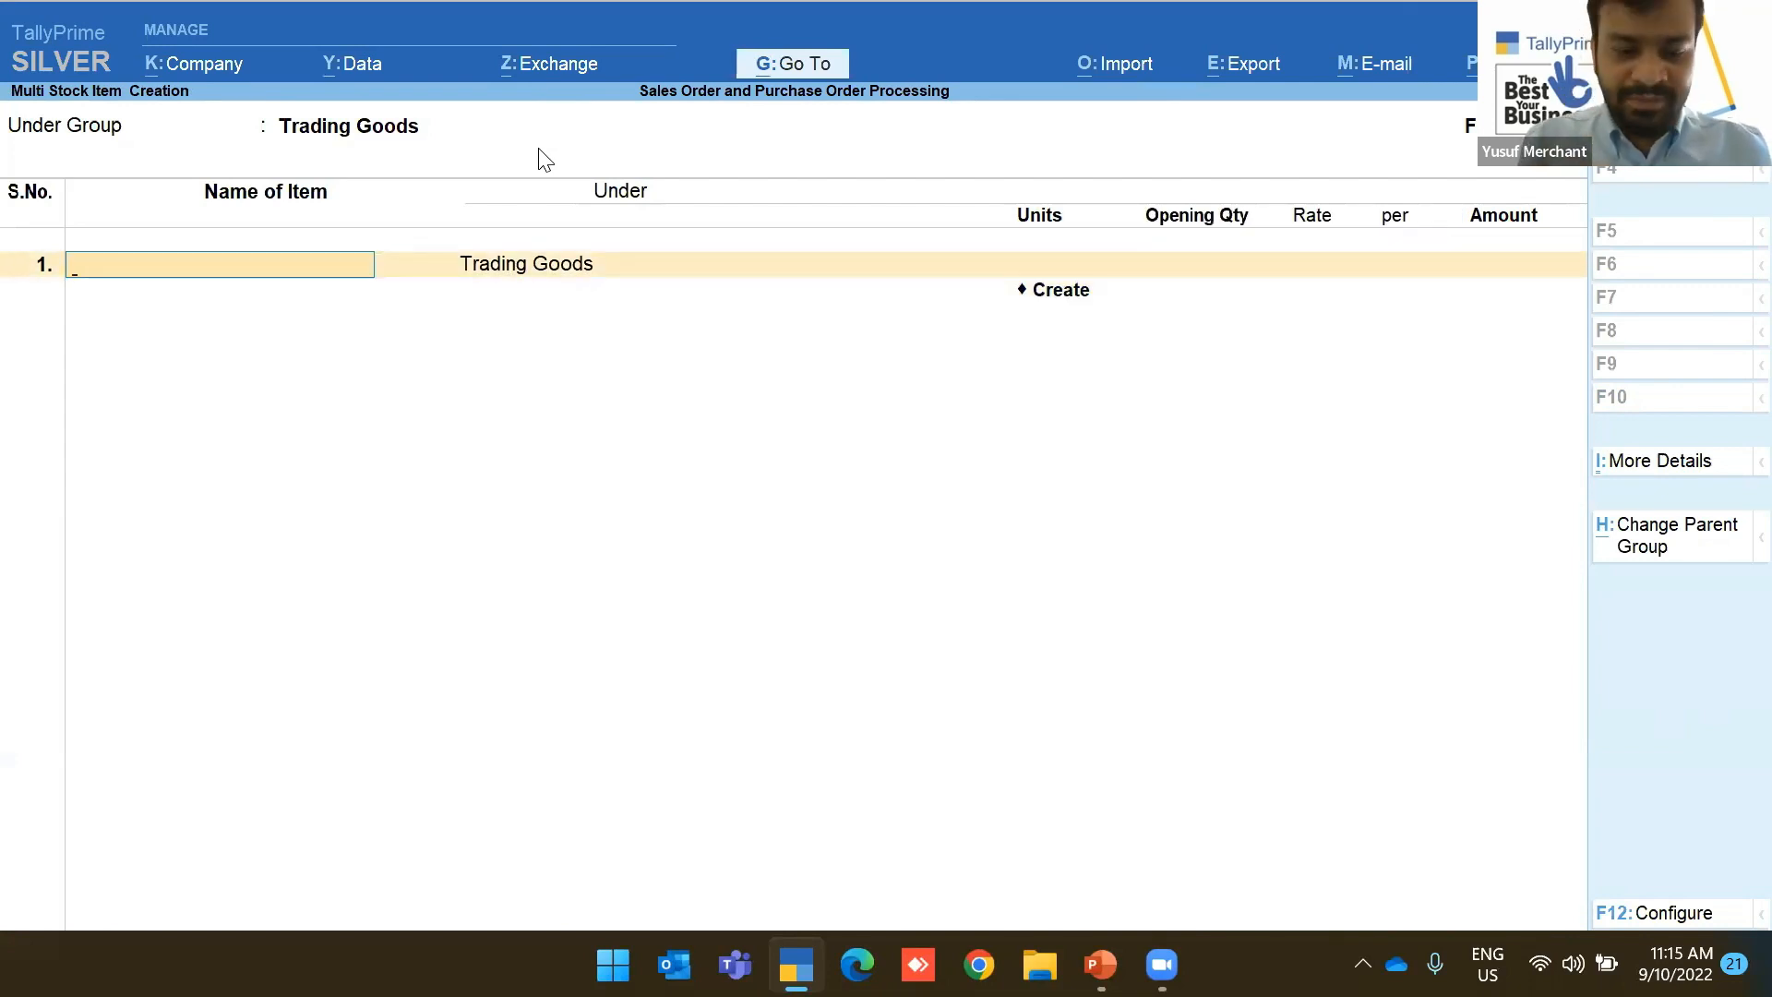
Add the stock item 'Air Fryer' with a newly created Pcs unit
text(Gl)
key(BackSpace)
key(BackSpace)
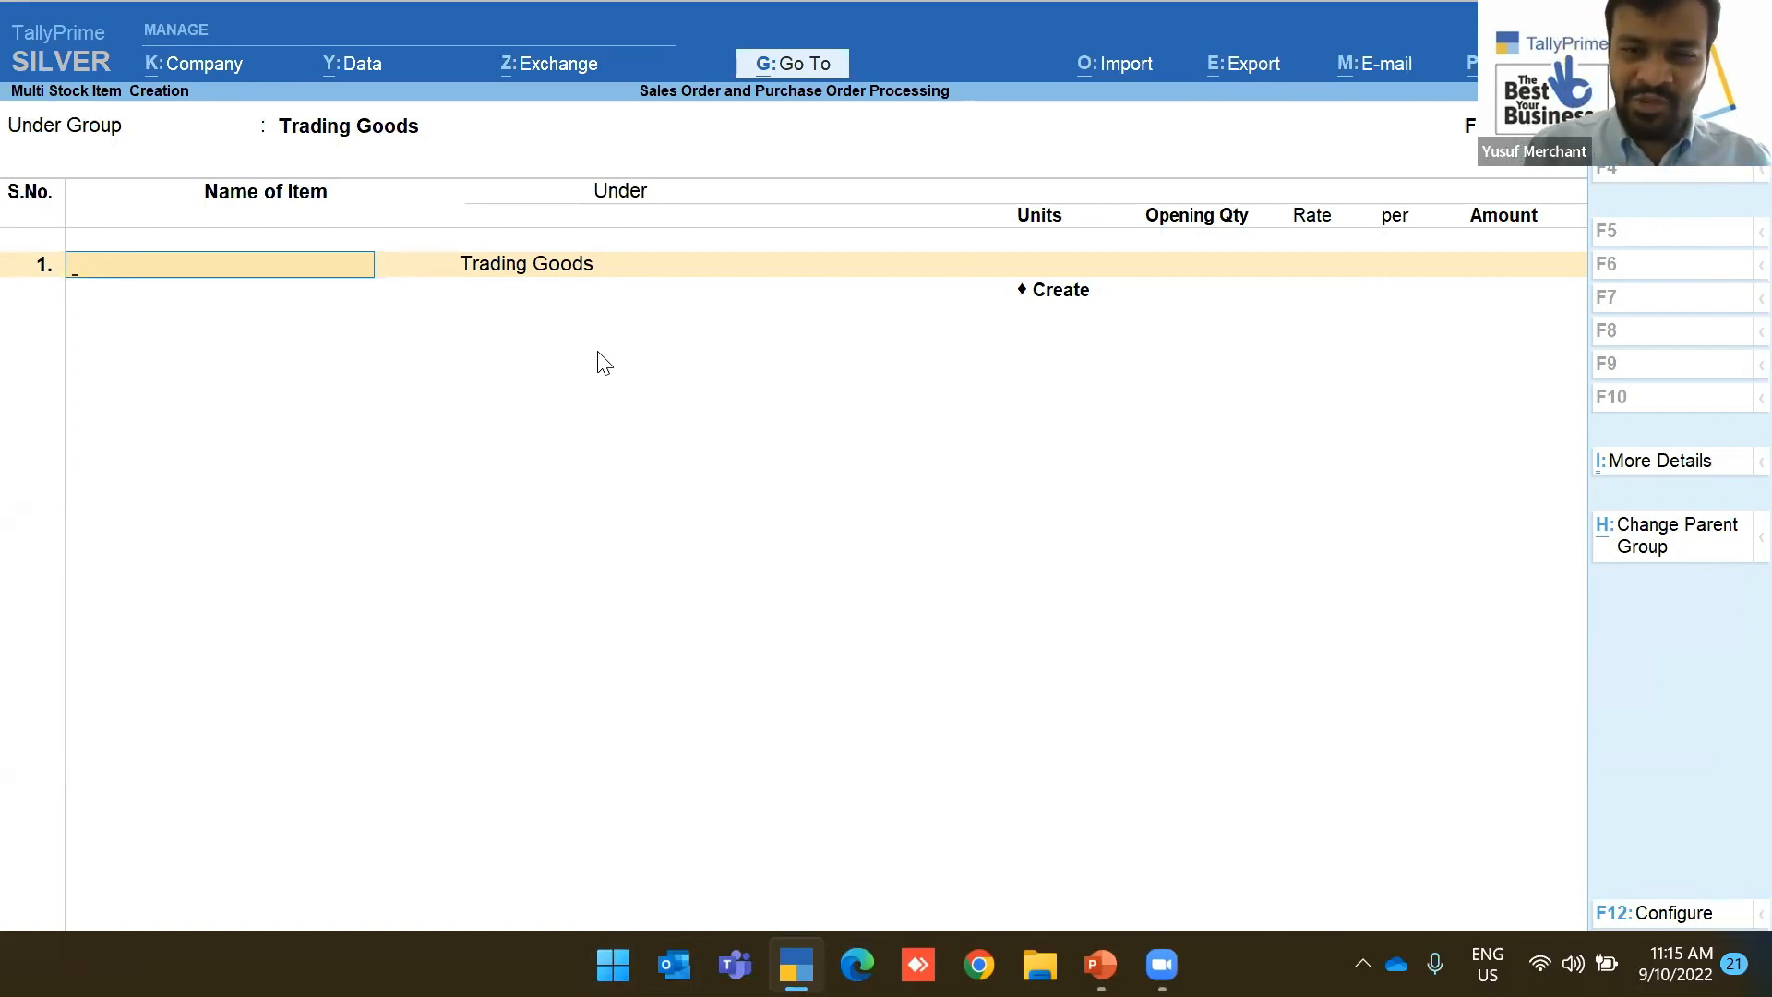
text(Ai)
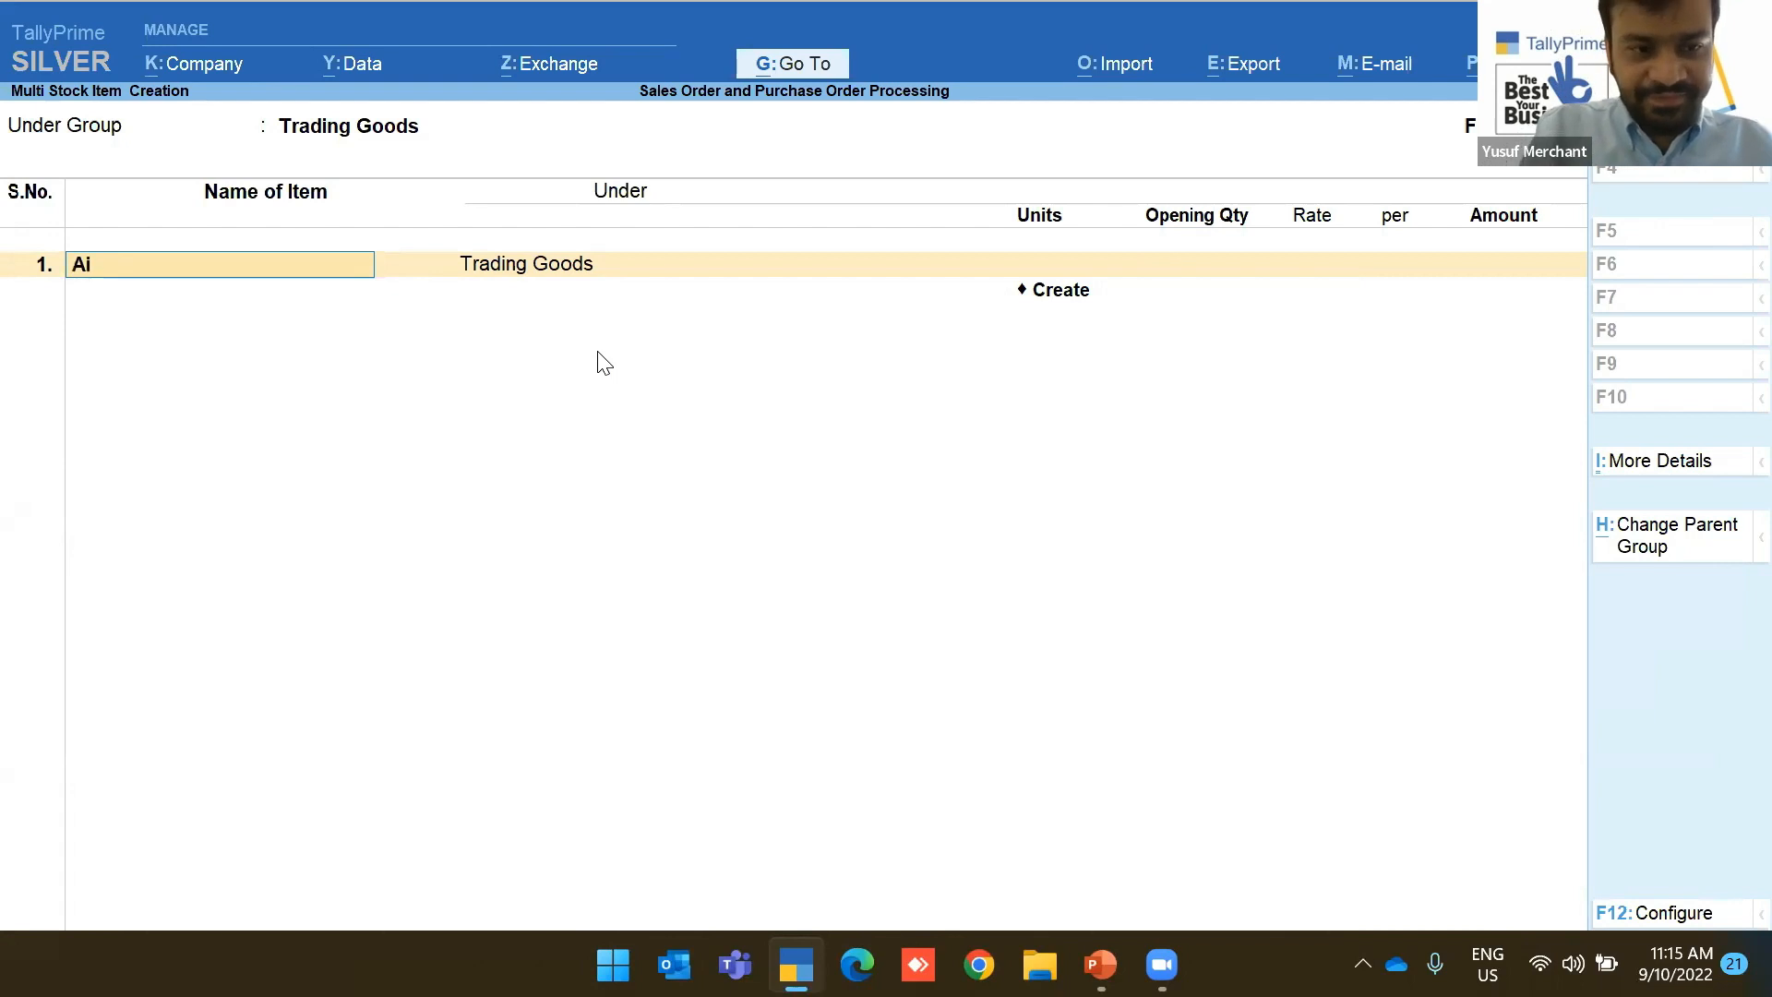
text(r Fryer)
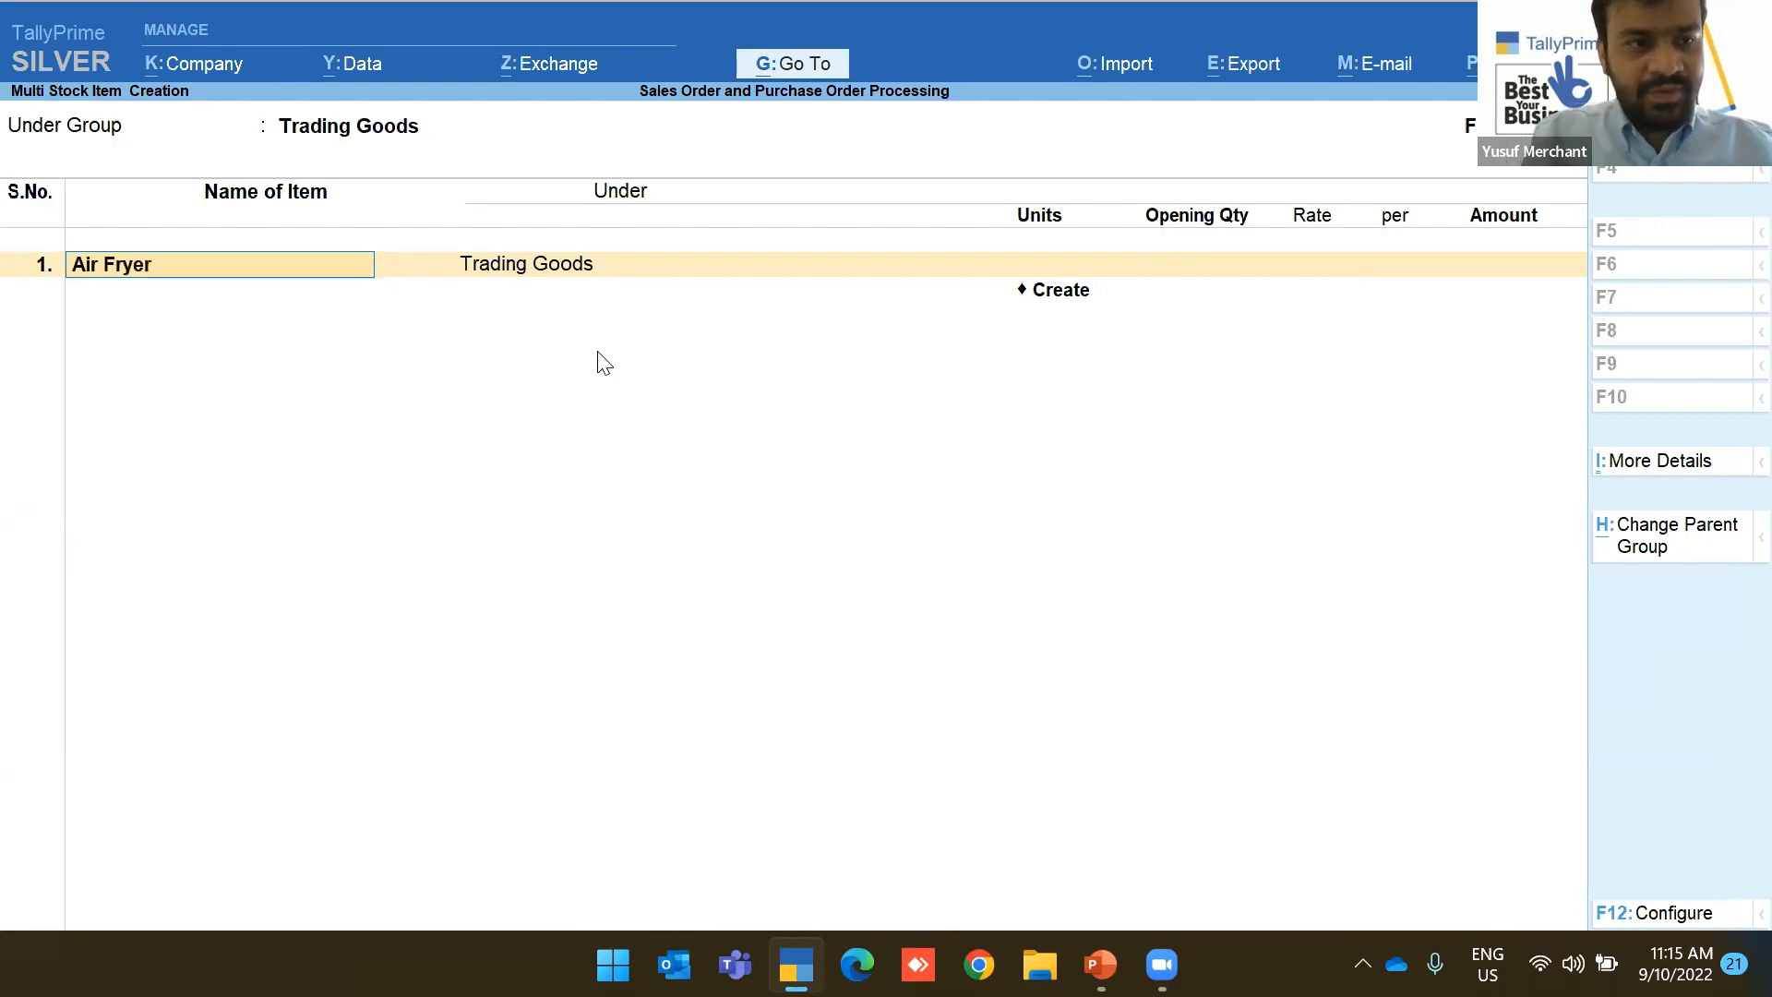
key(Return)
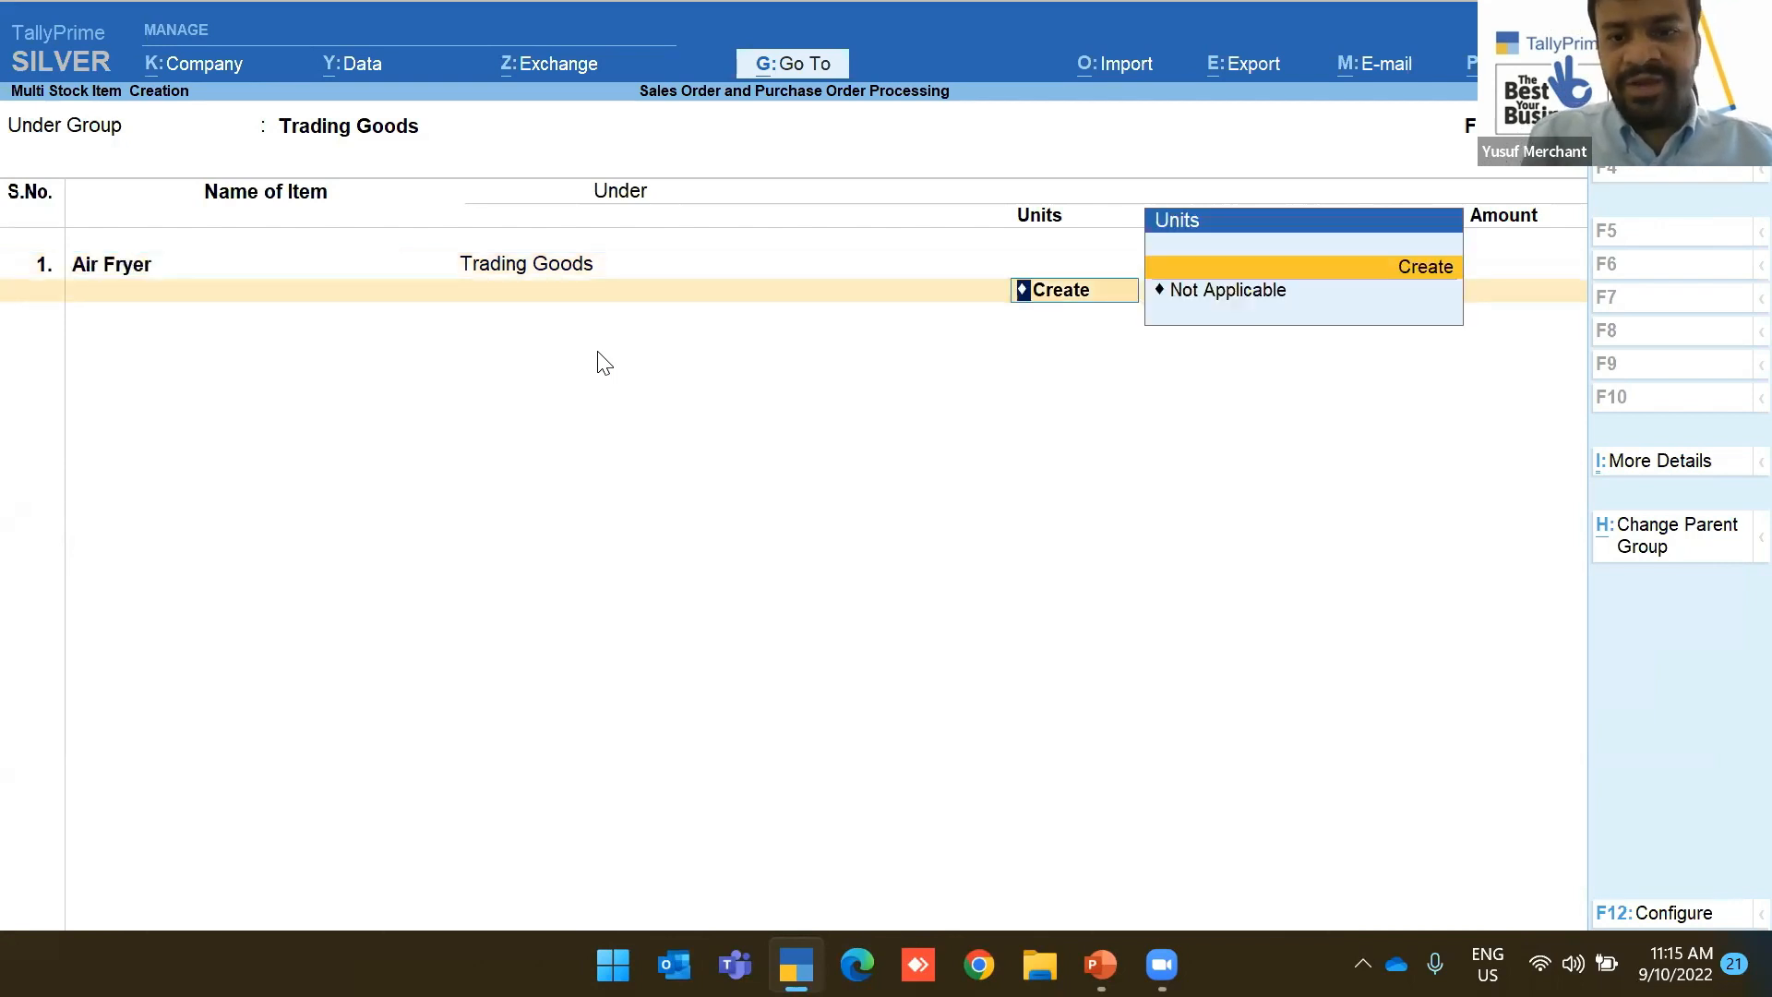
key(Return)
text(PCs)
key(BackSpace)
key(BackSpace)
text(cs)
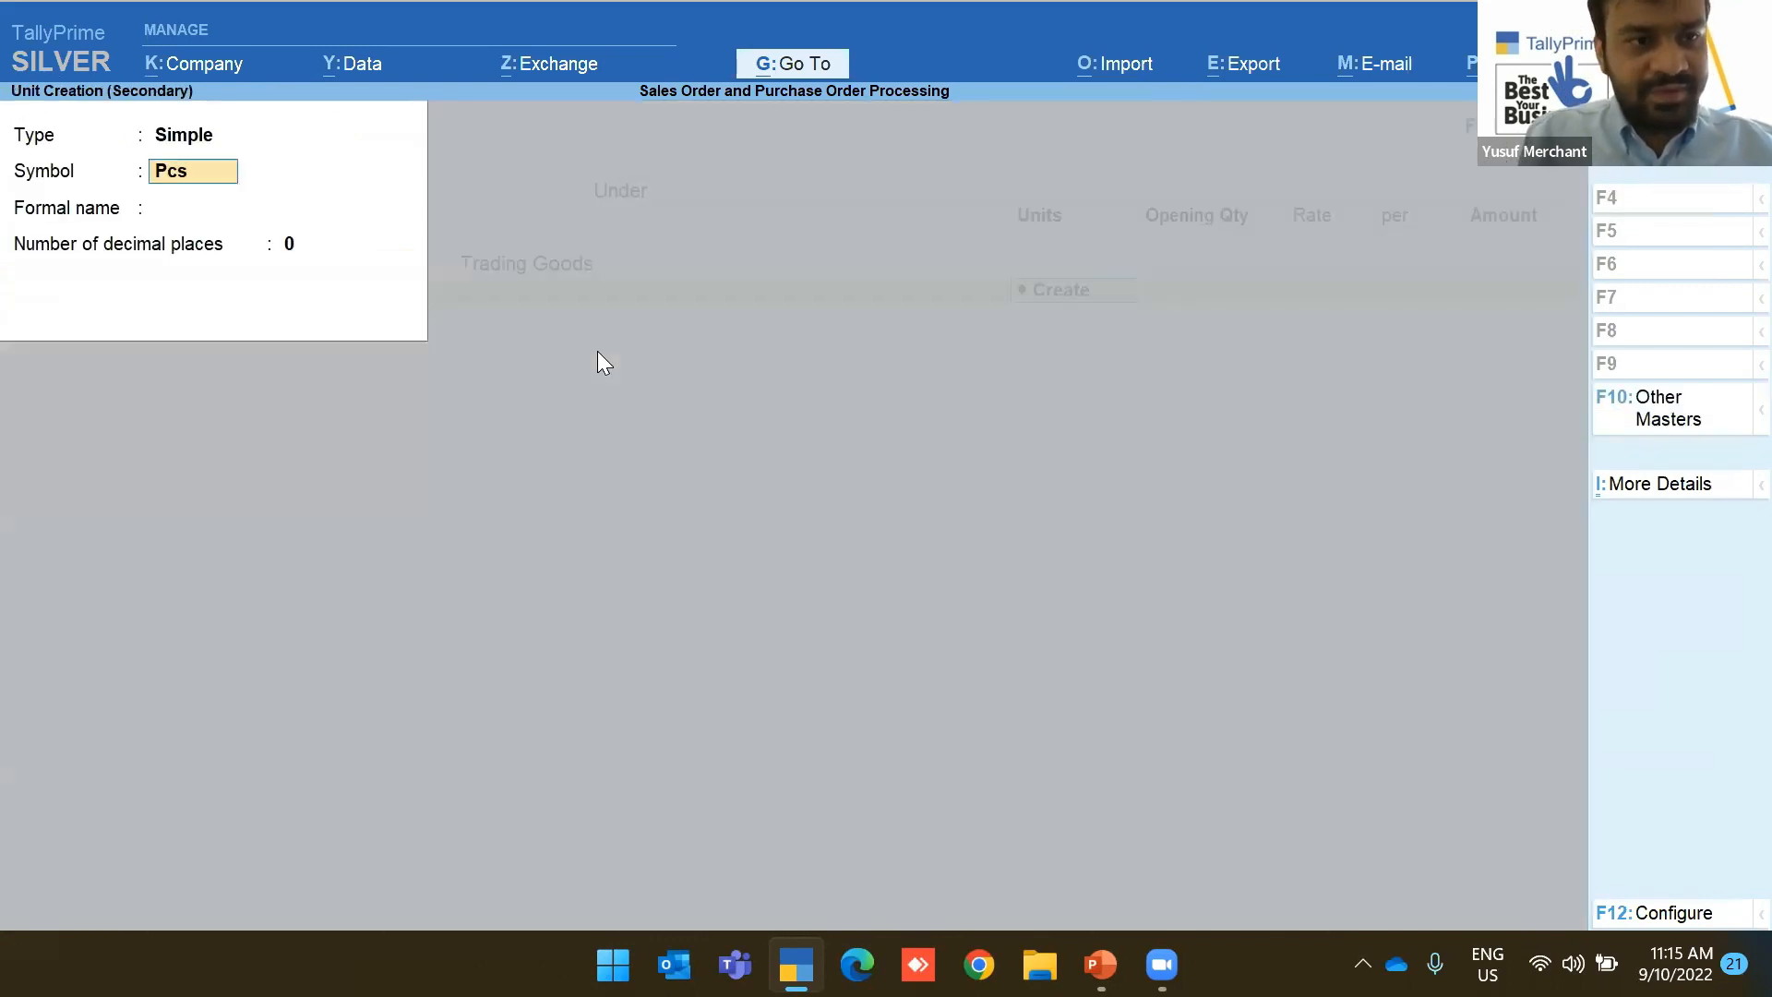
key(ctrl+a)
key(Return)
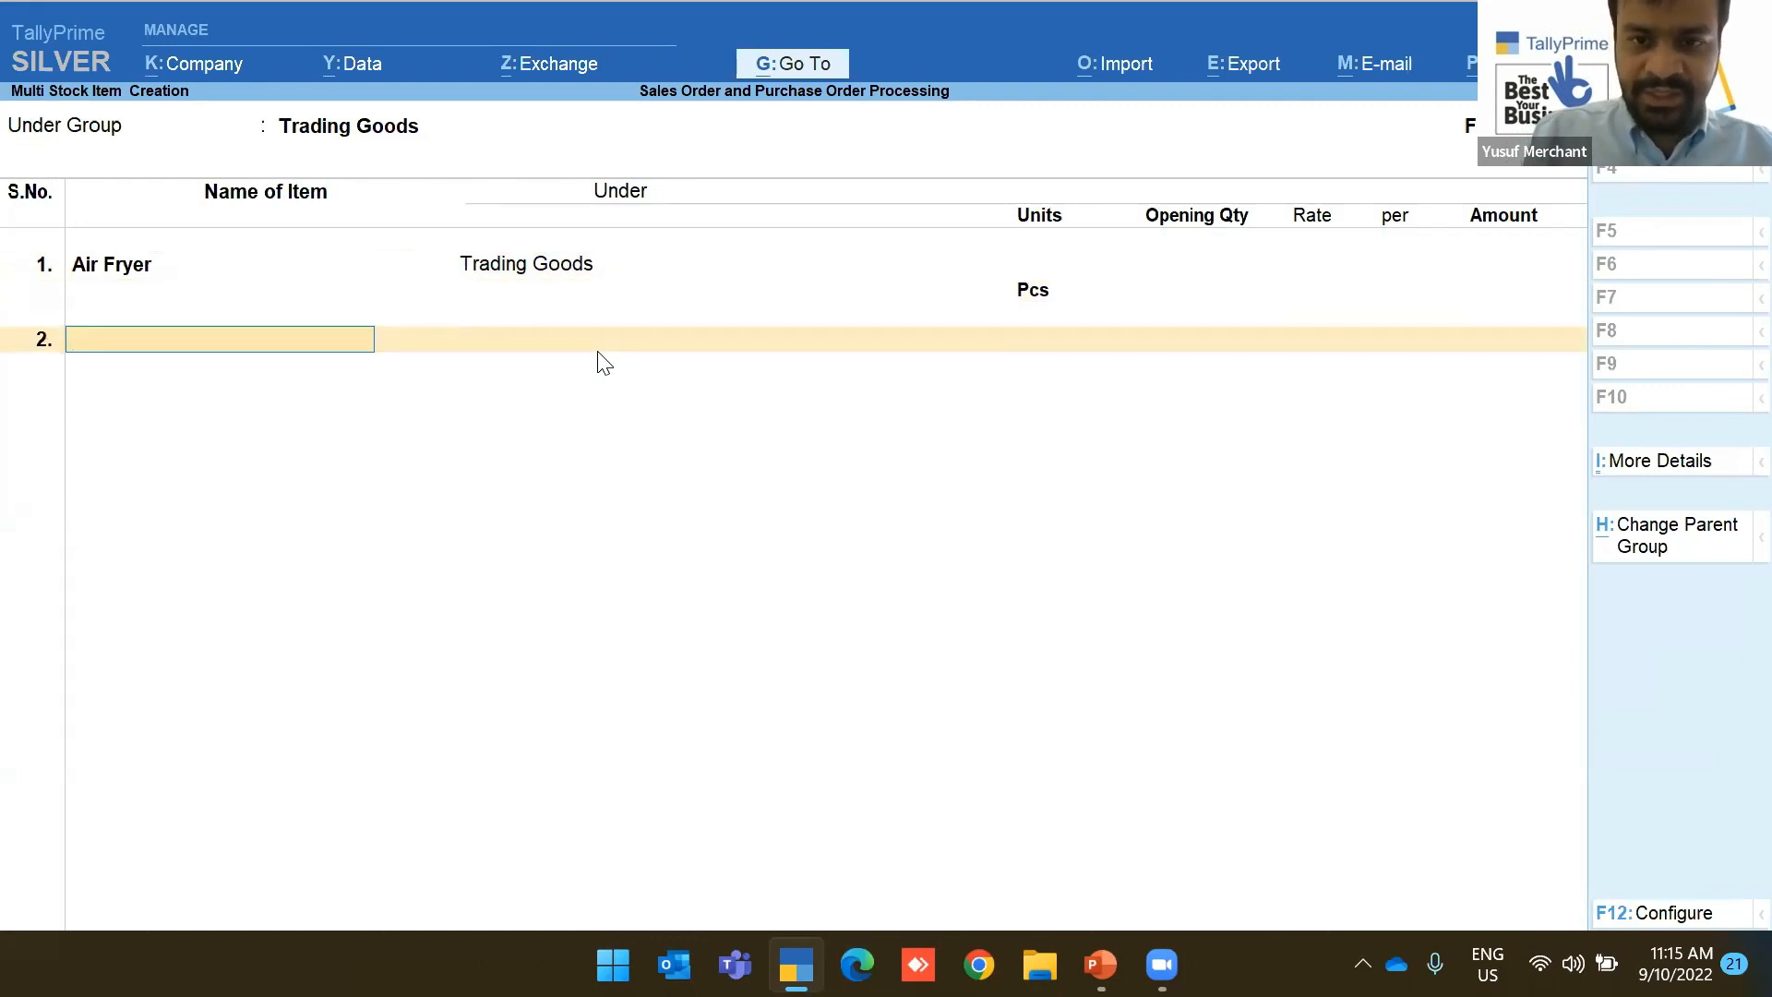
Add the stock items 'Toaster' and 'Mixer', each counted in Pcs
text(Toster)
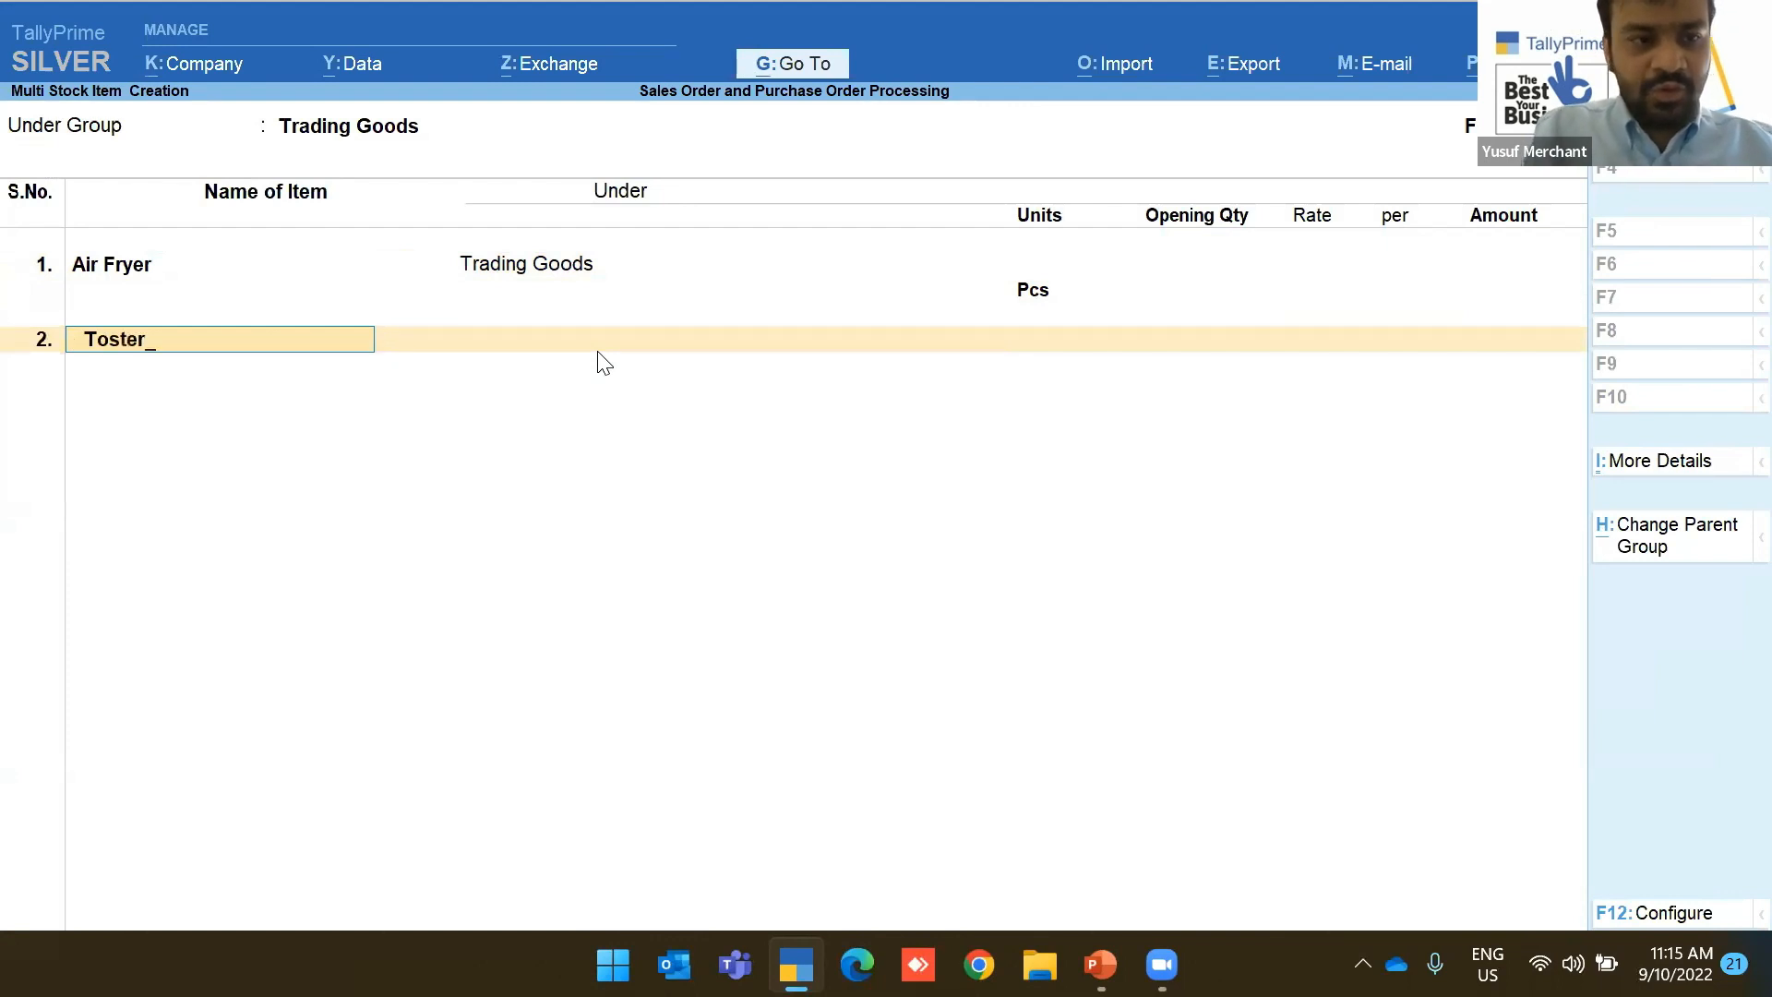
key(BackSpace)
key(BackSpace)
key(BackSpace)
key(BackSpace)
text(as)
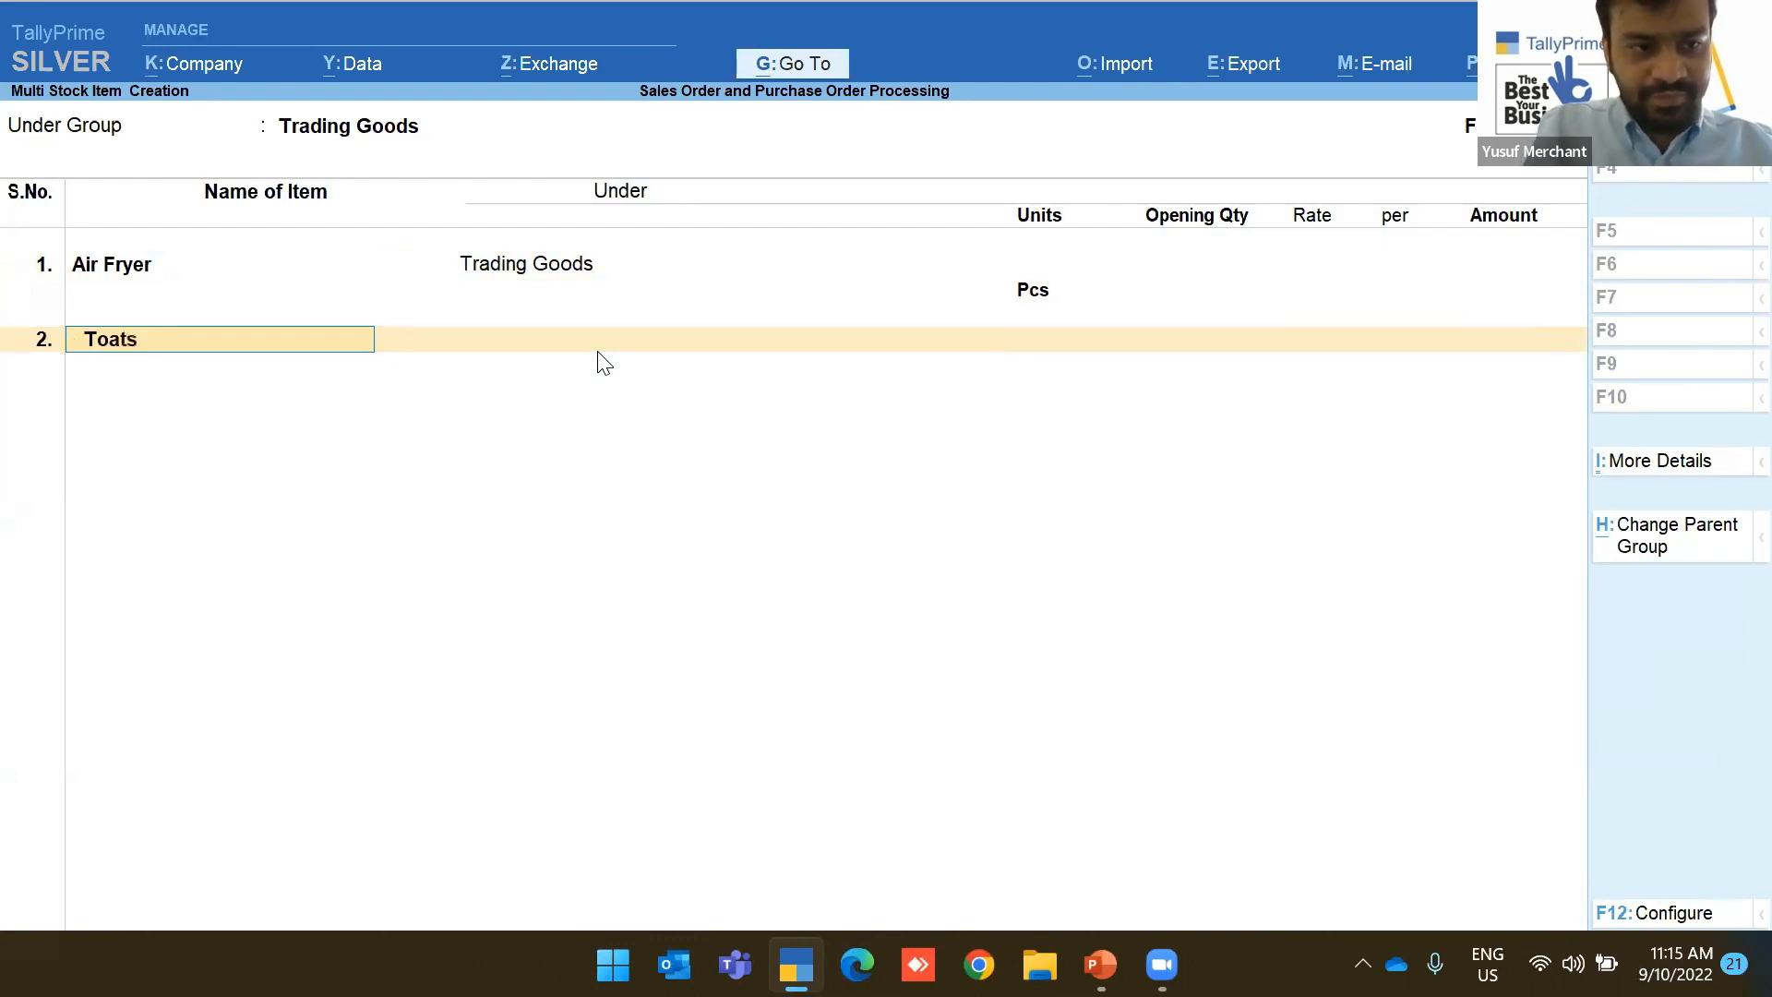
text(ter)
key(Return)
key(Return)
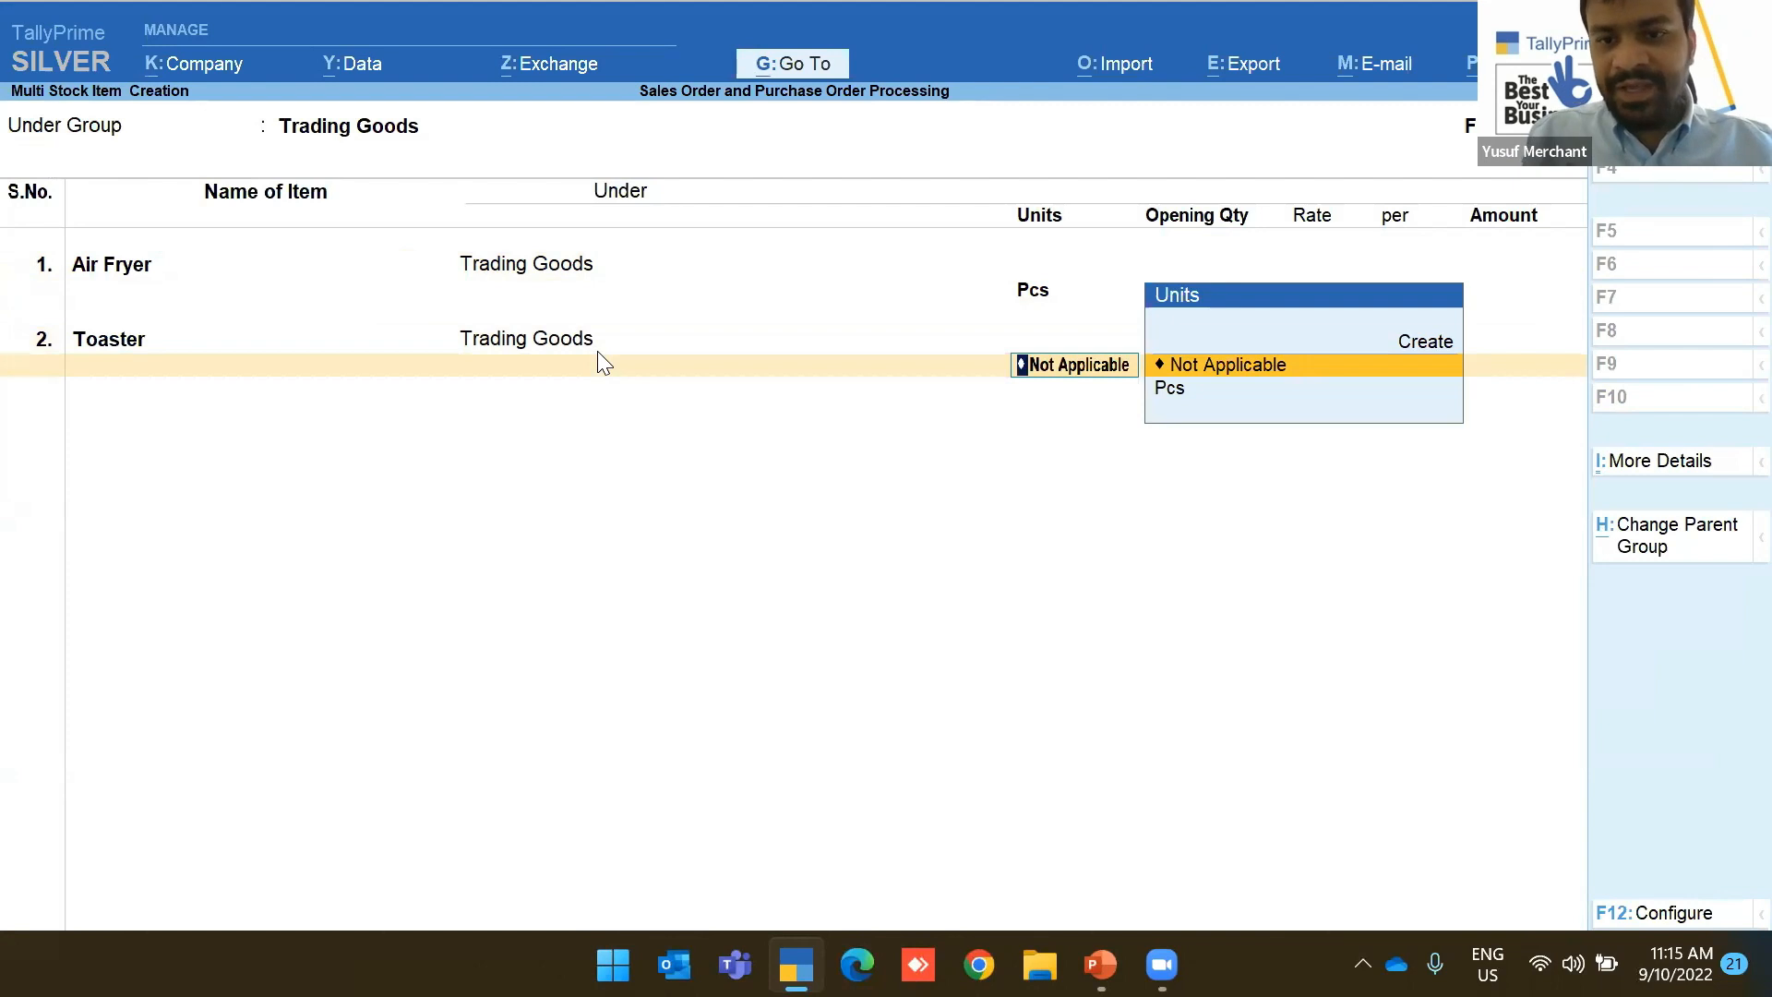
key(Down)
key(Return)
key(Return)
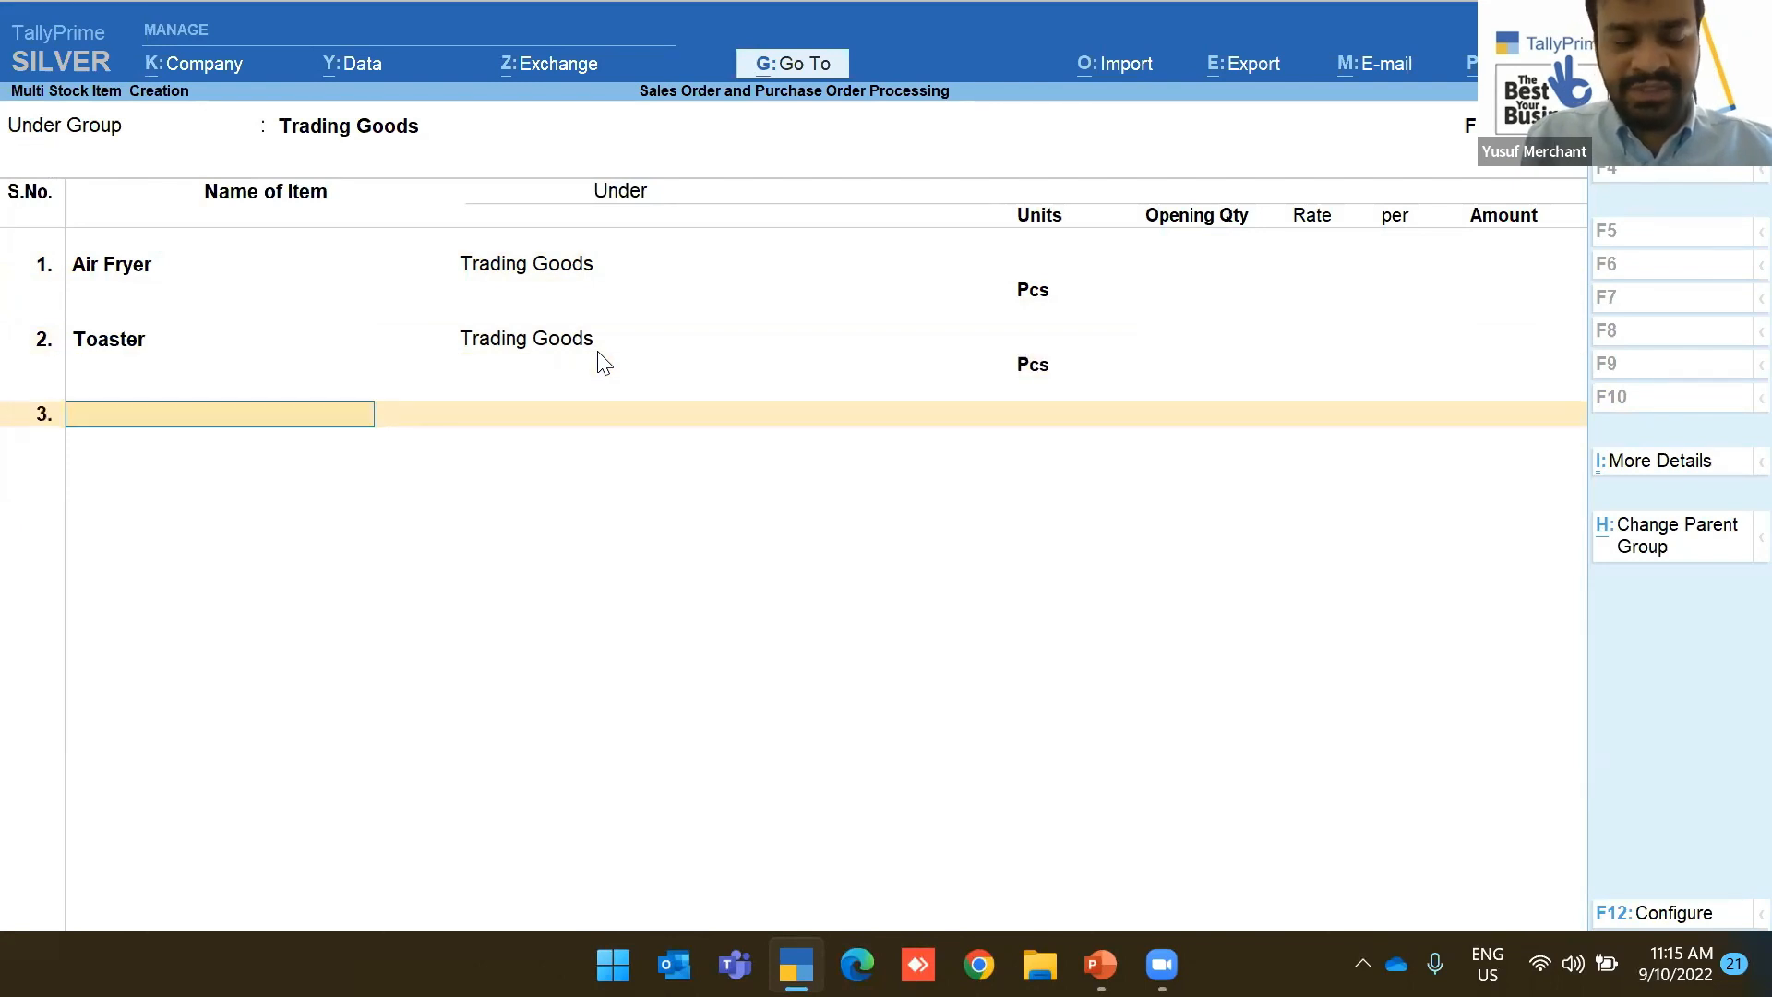
text(Mix)
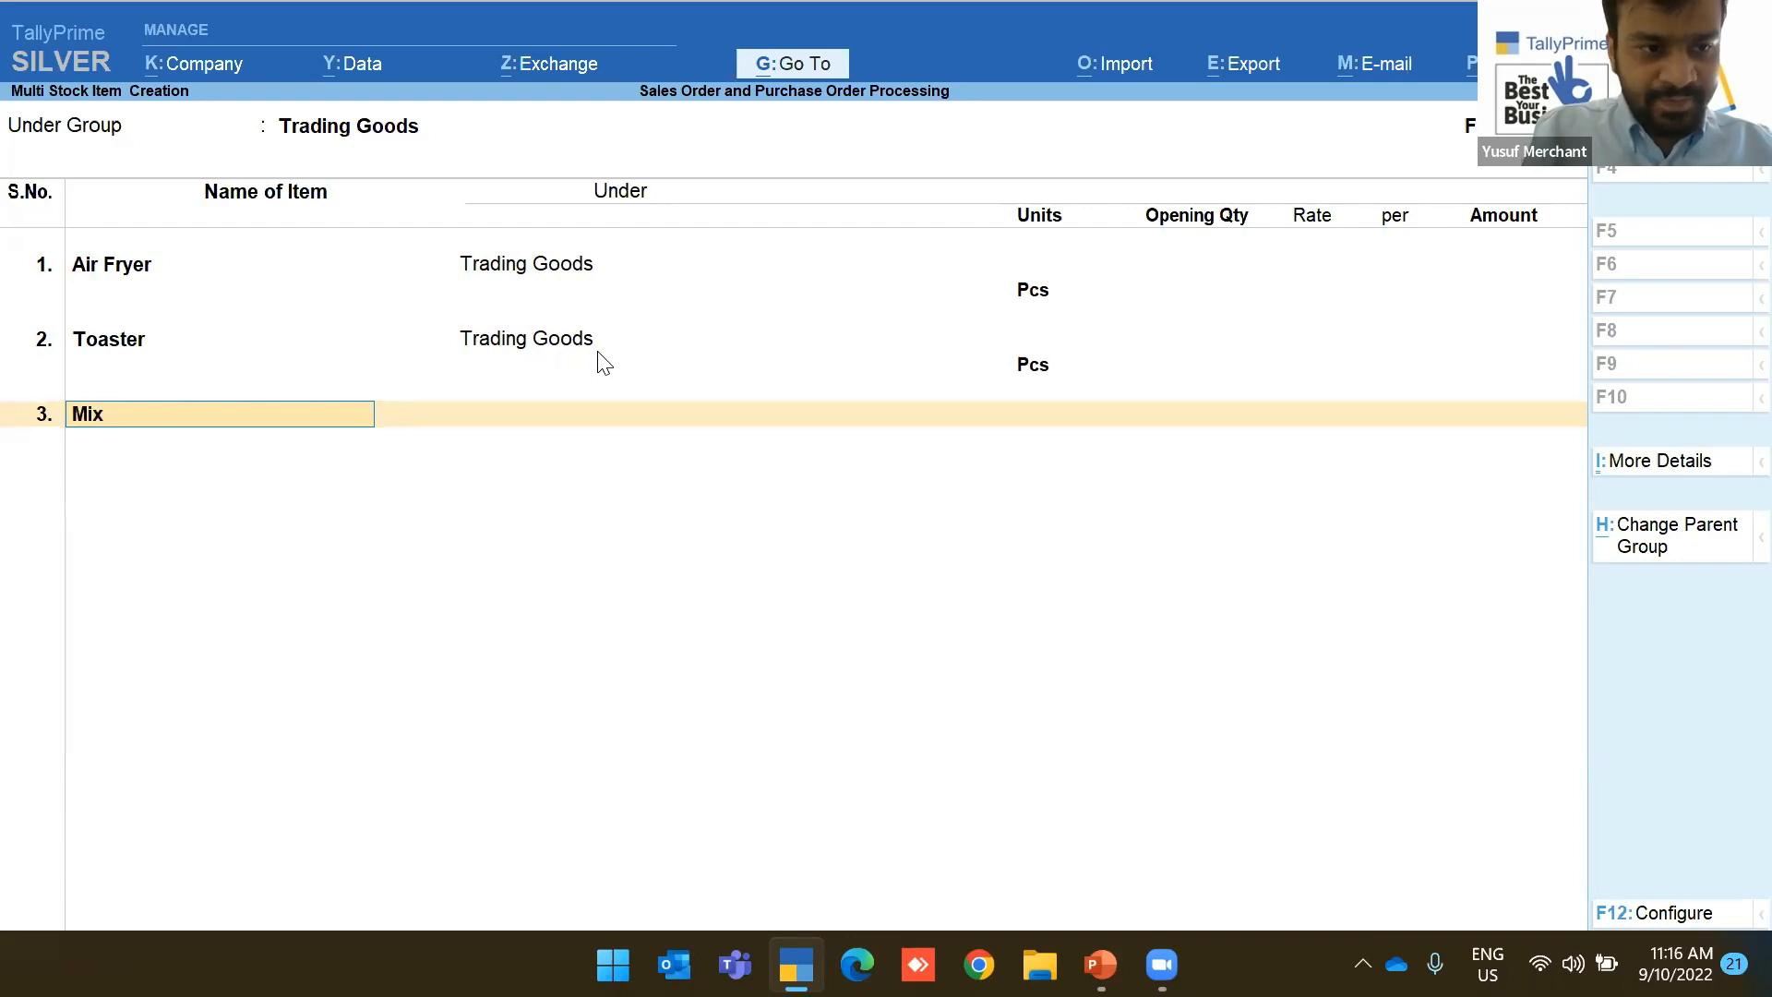
text(er)
key(Return)
key(Down)
key(Return)
key(Return)
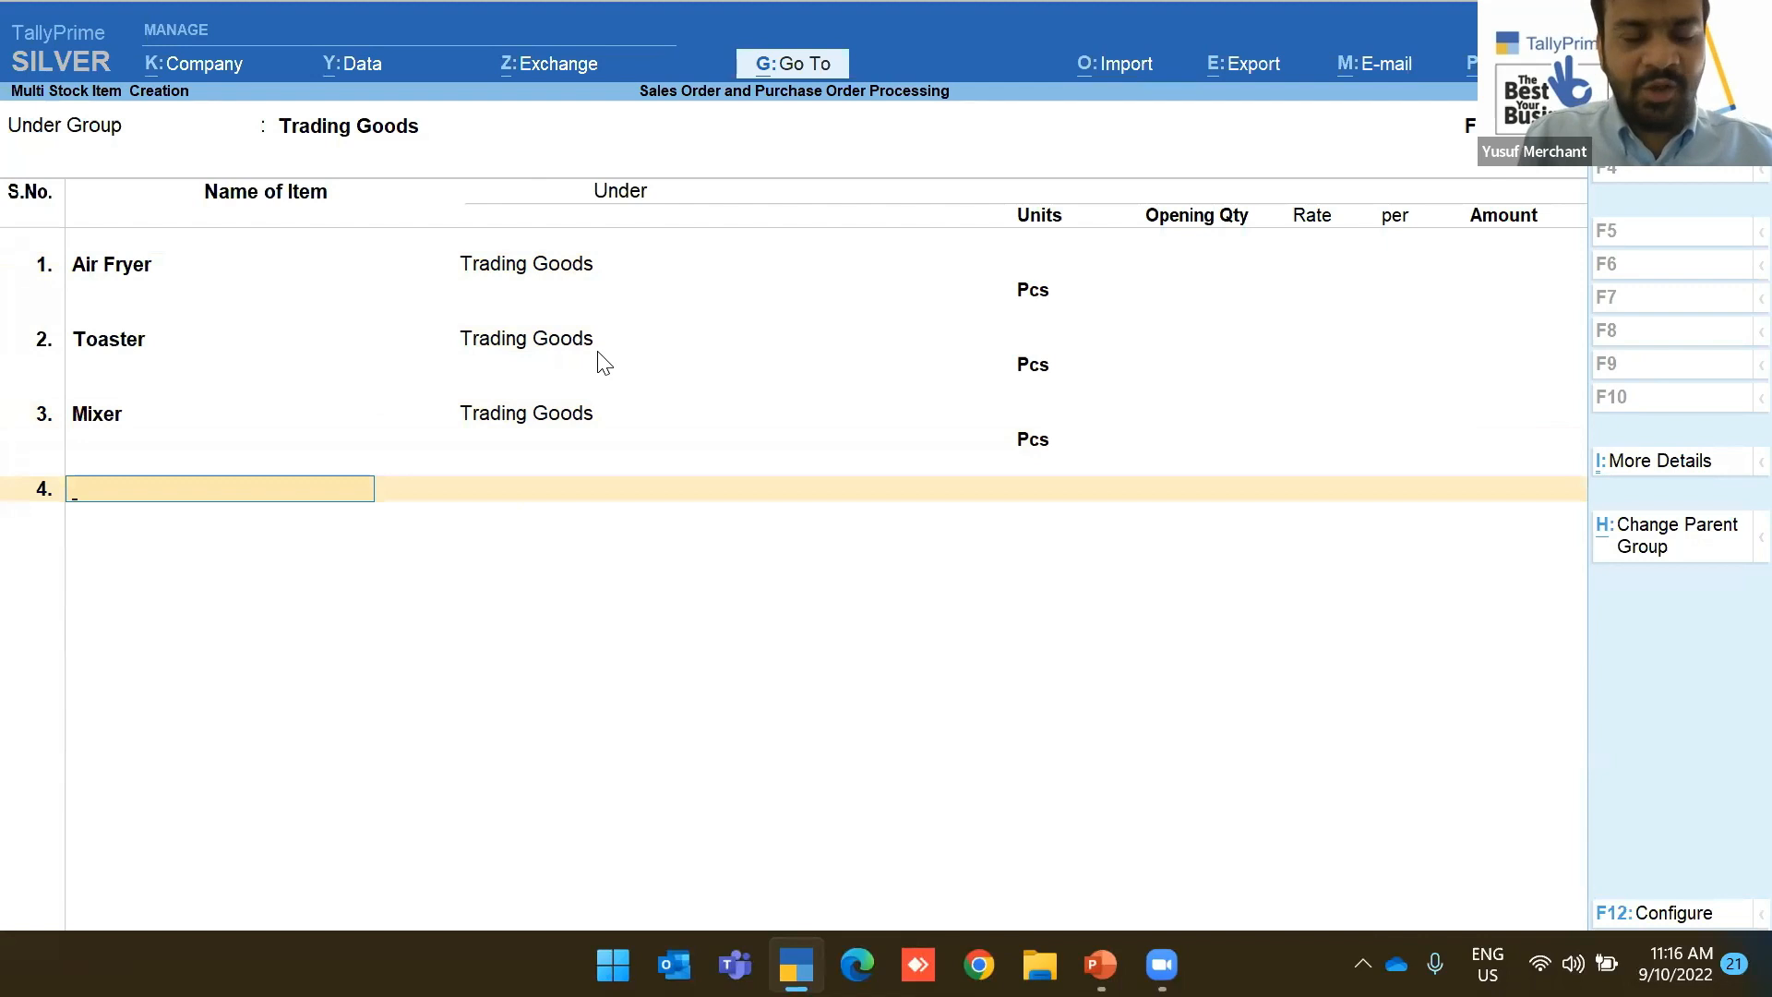
Add 'HandBooster' in Pcs and save all four stock items
text(HandBooster)
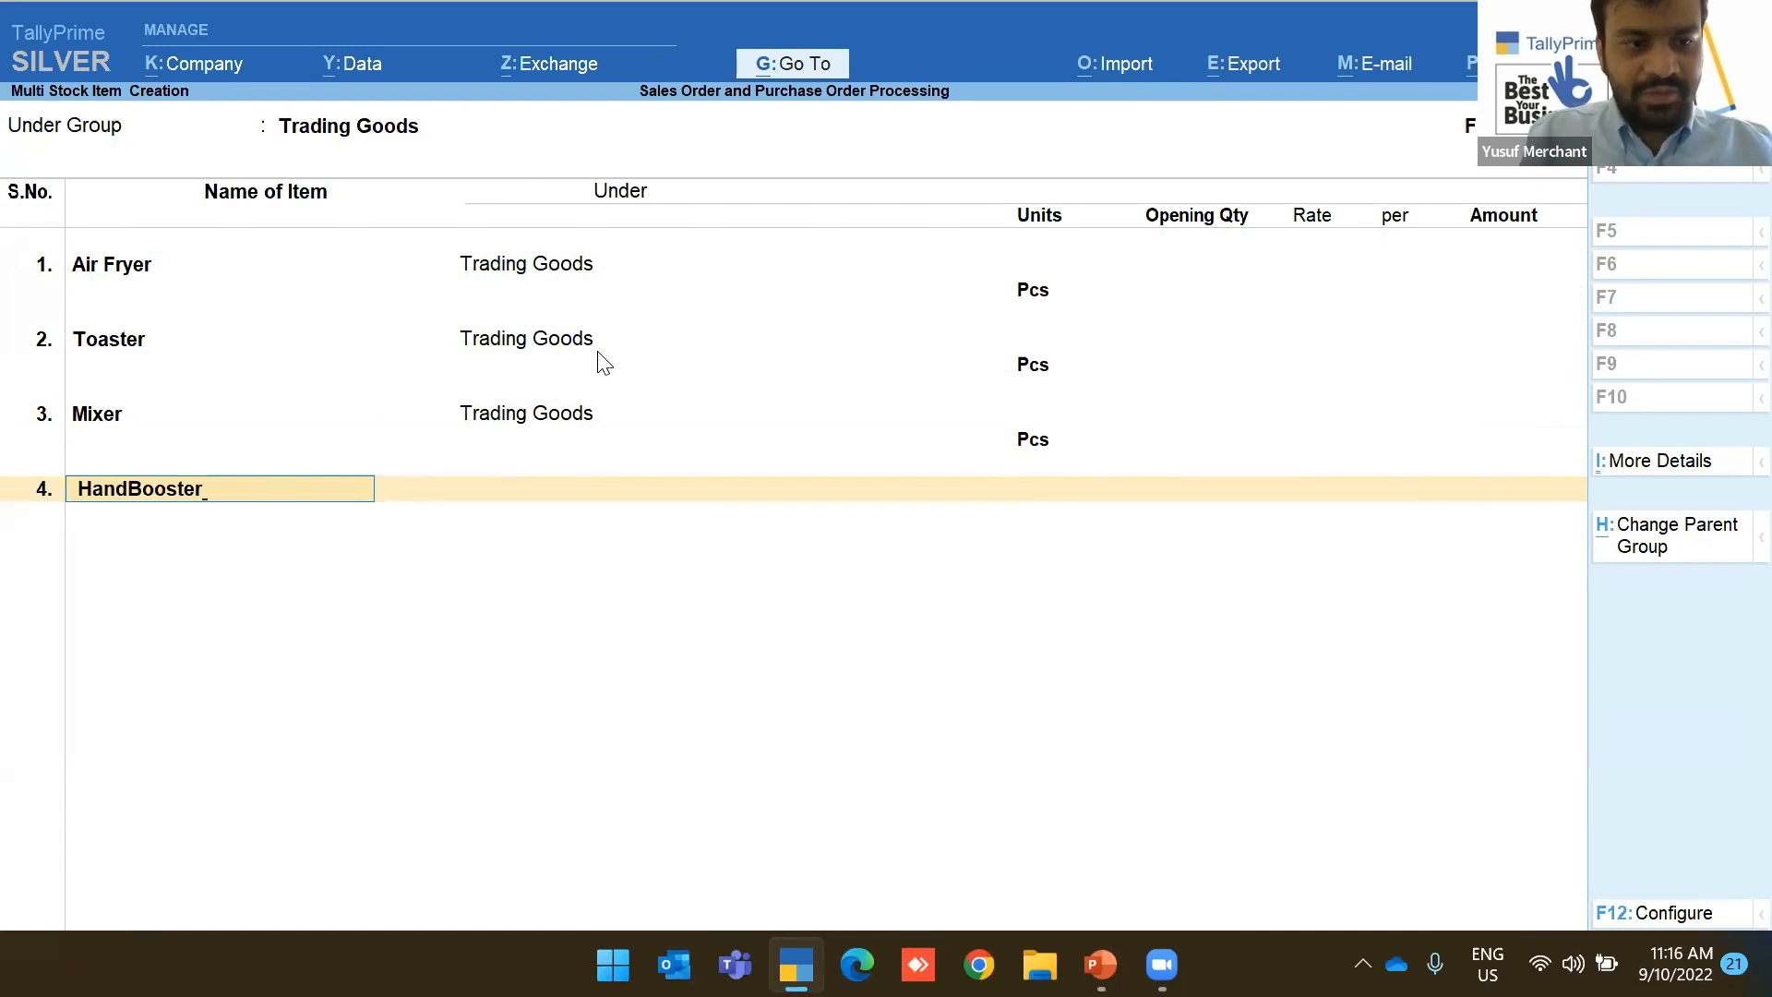
key(Return)
key(Down)
key(Return)
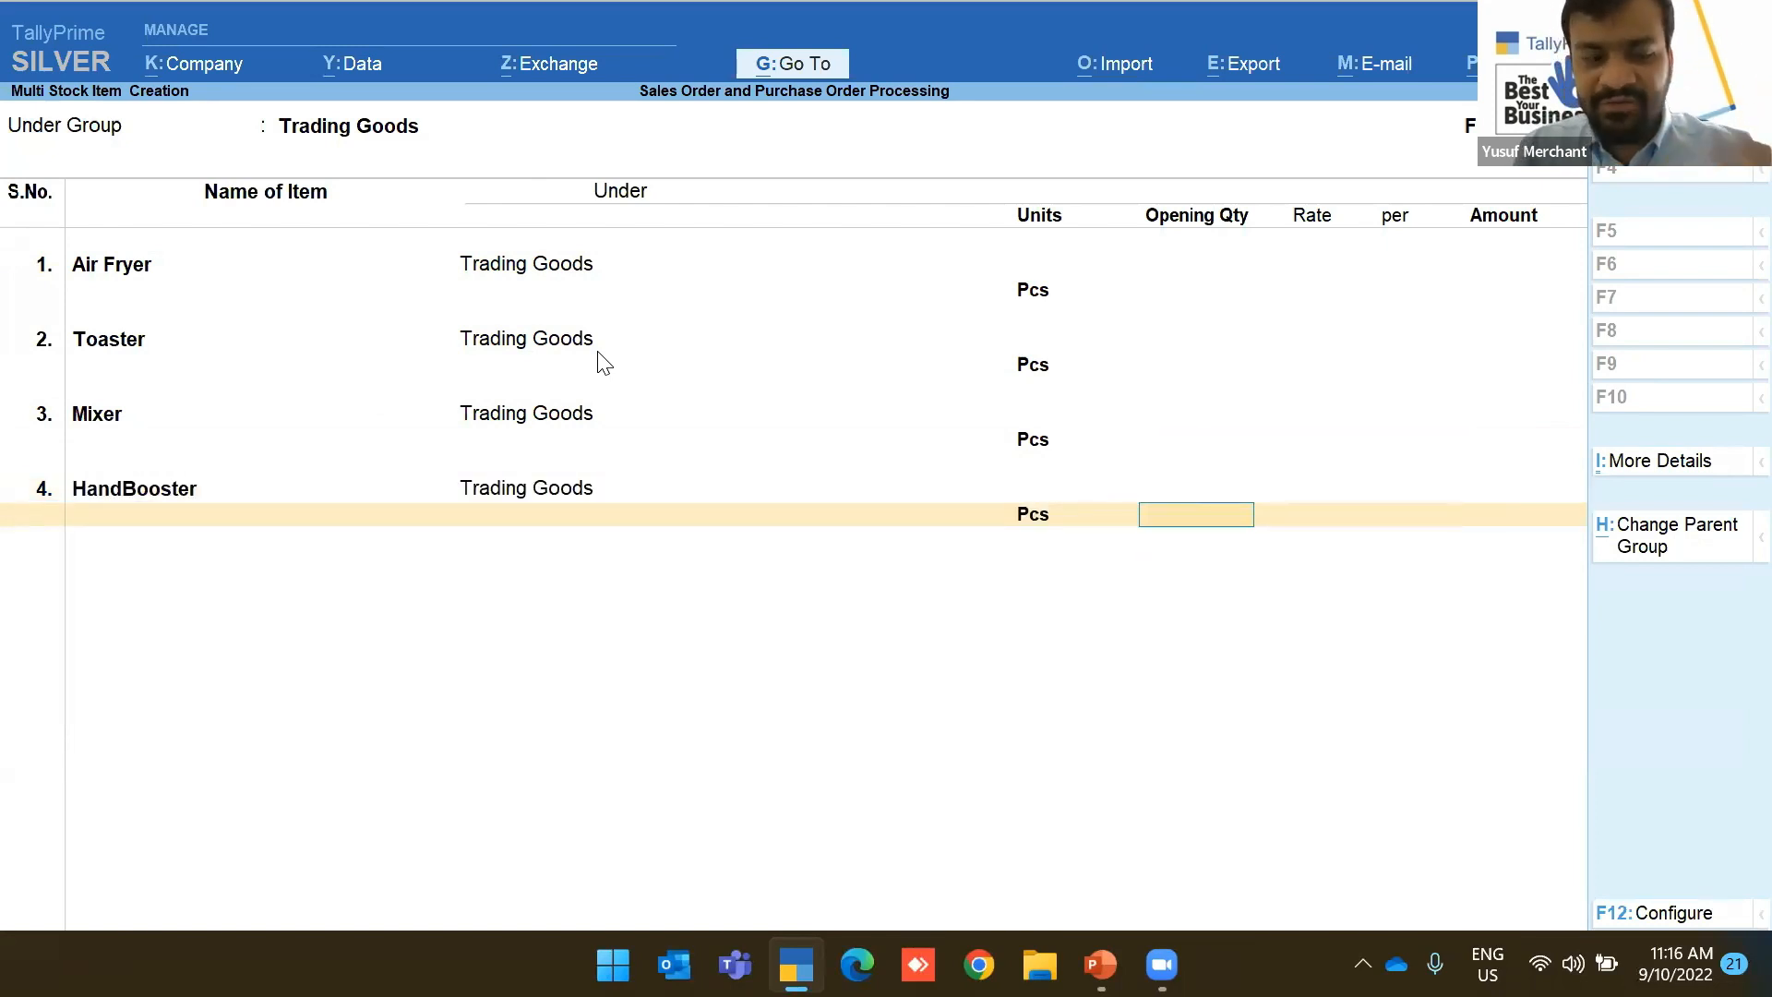
key(ctrl+a)
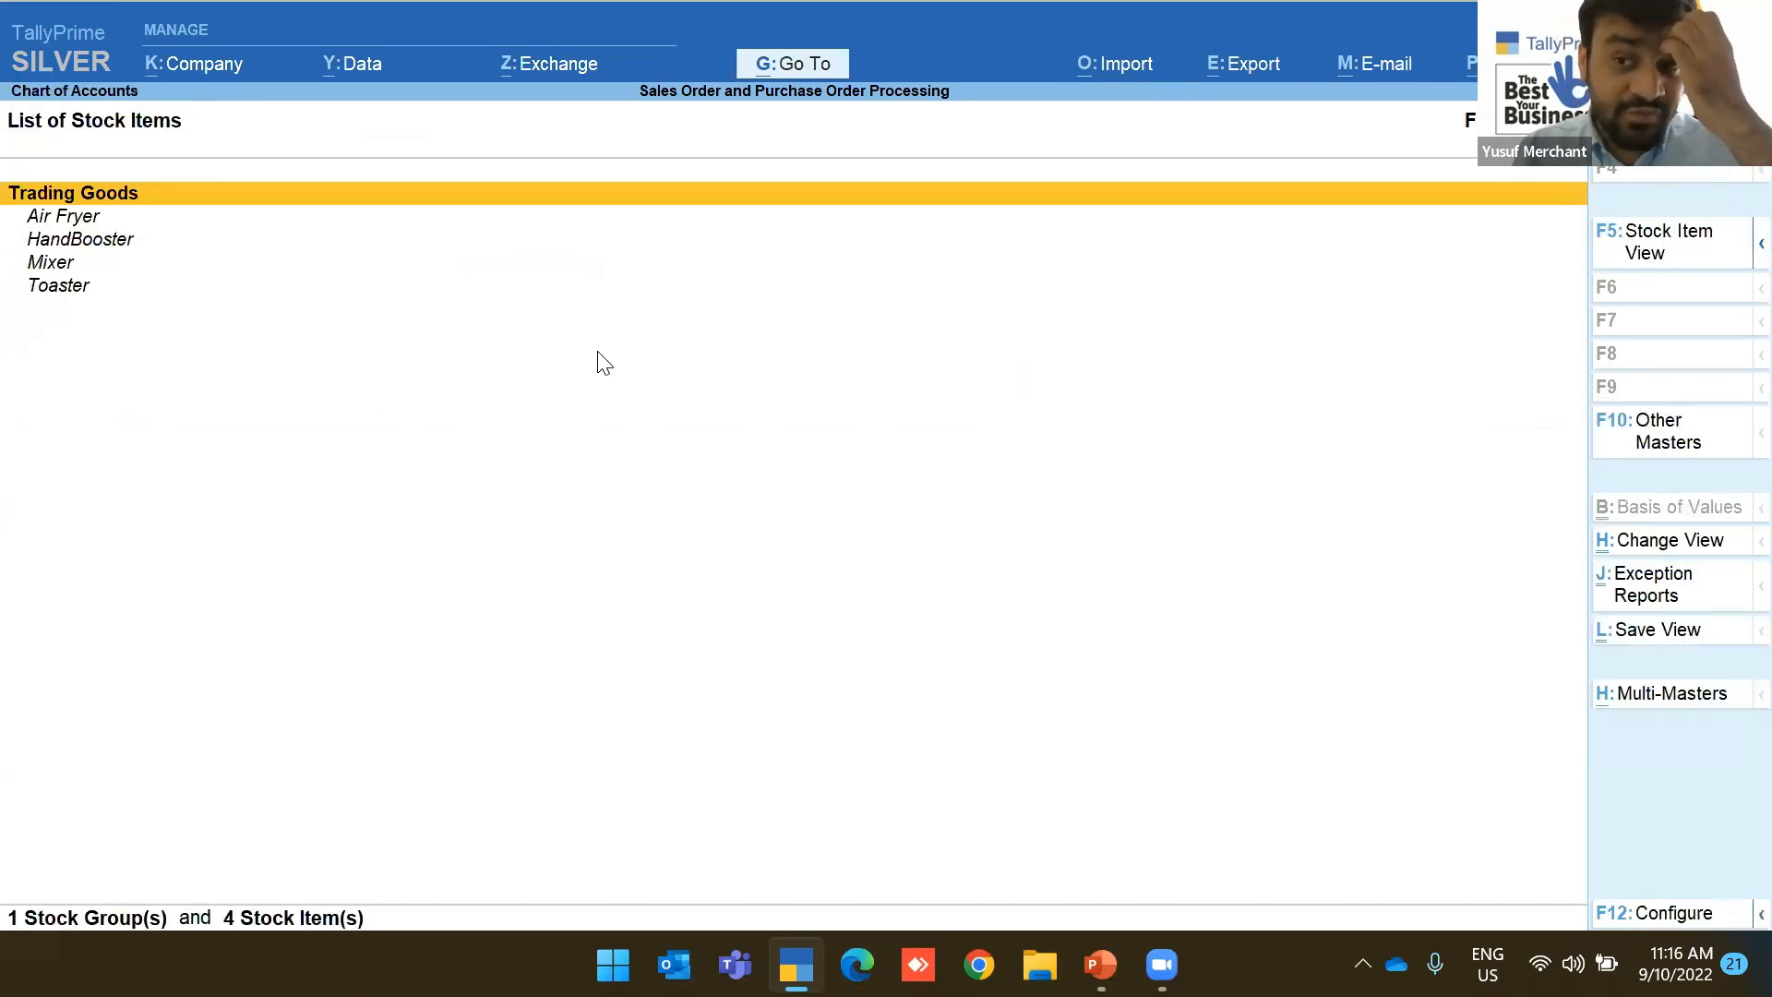
Return to Gateway of Tally and open Chart of Accounts > Ledgers for multi-ledger creation
key(Escape)
key(Up)
key(Up)
key(Up)
key(Up)
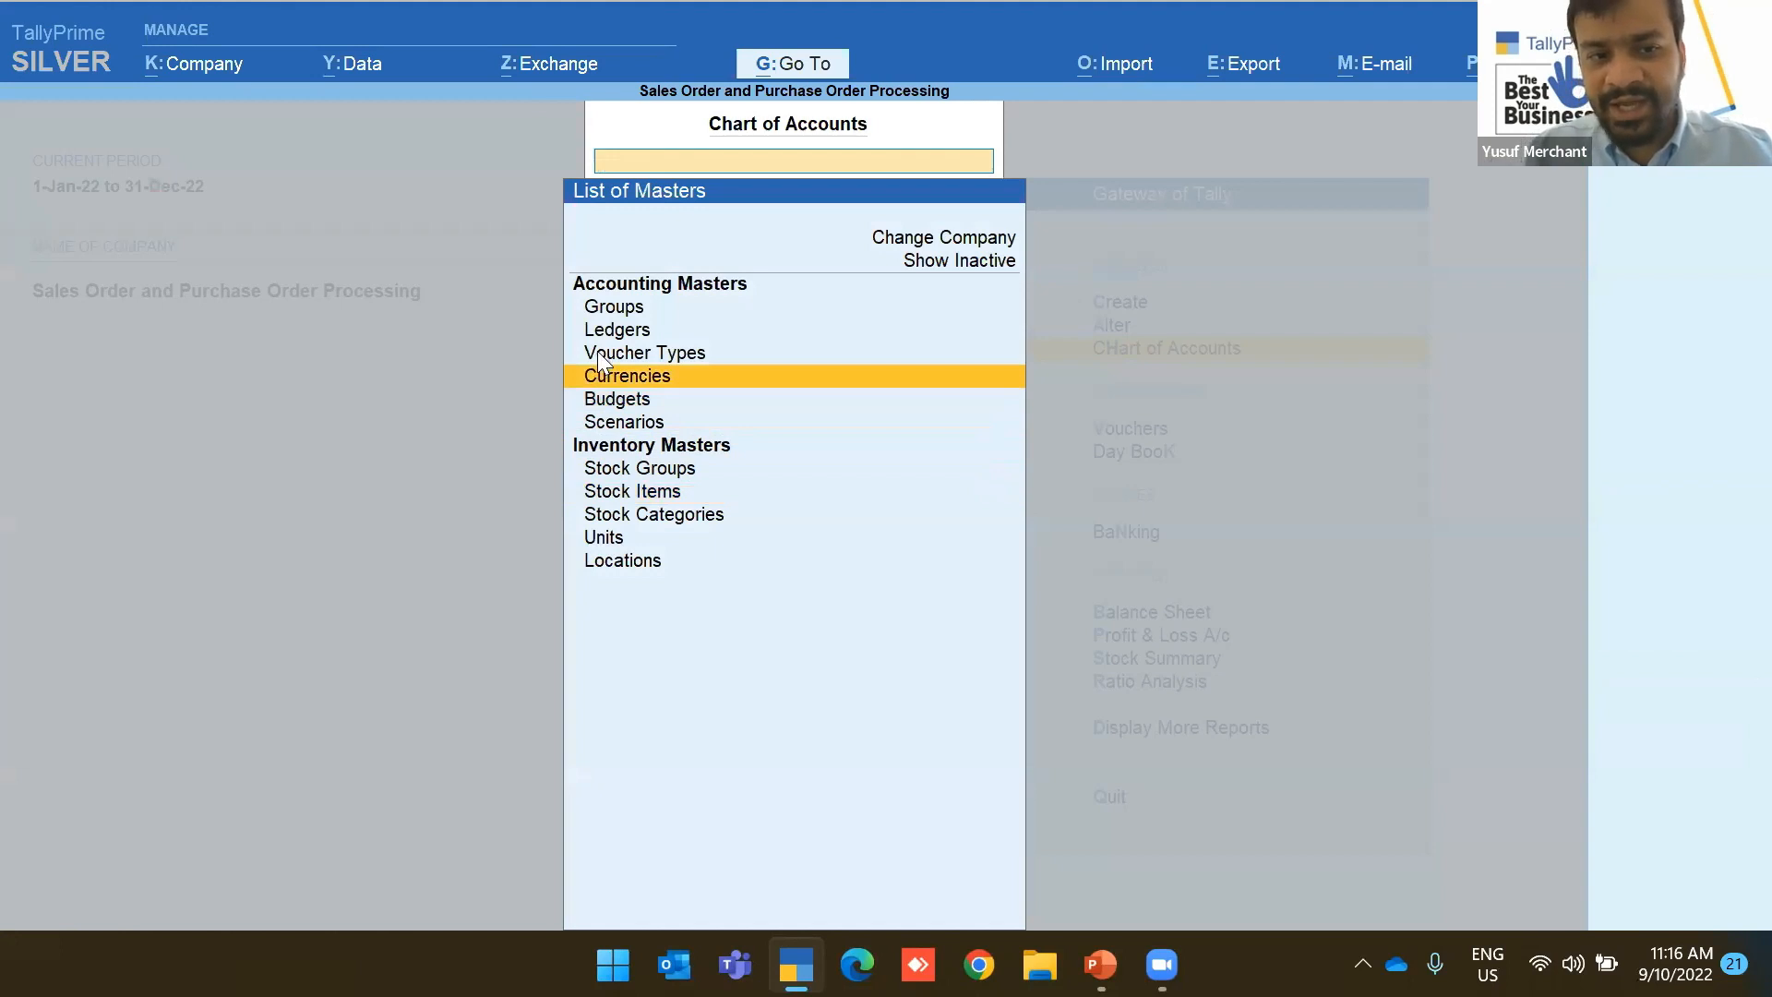
key(Escape)
key(Up)
key(Up)
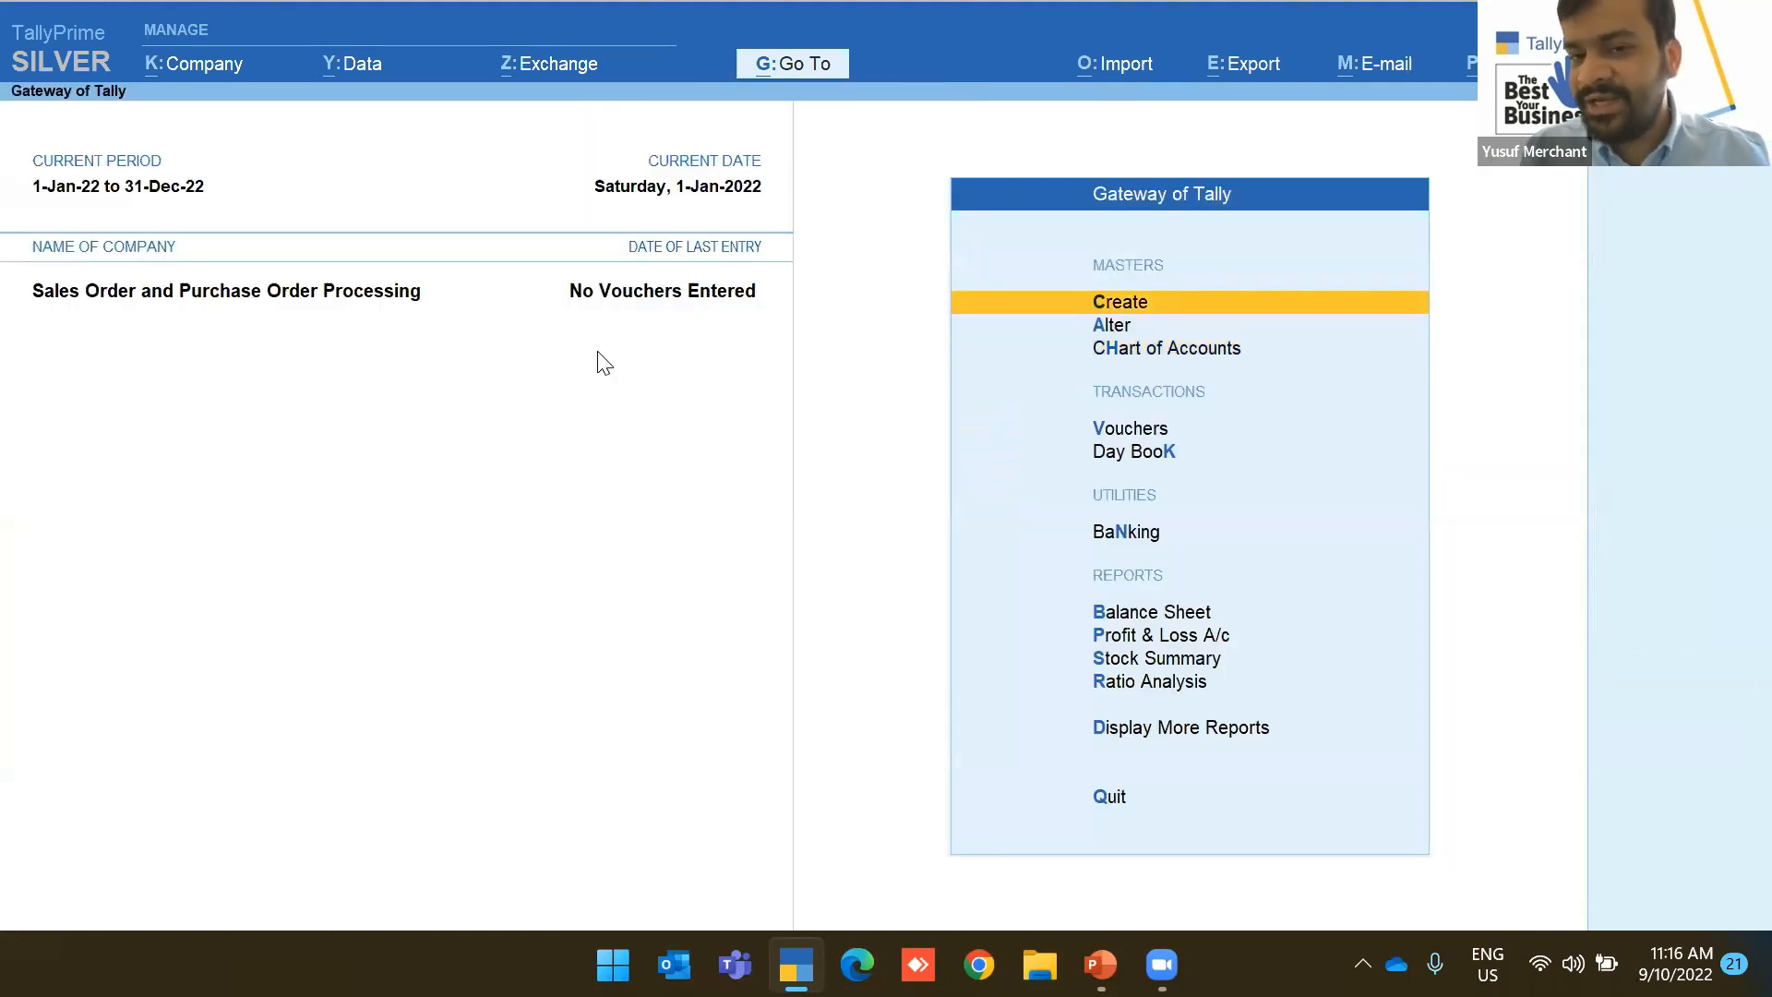
key(Down)
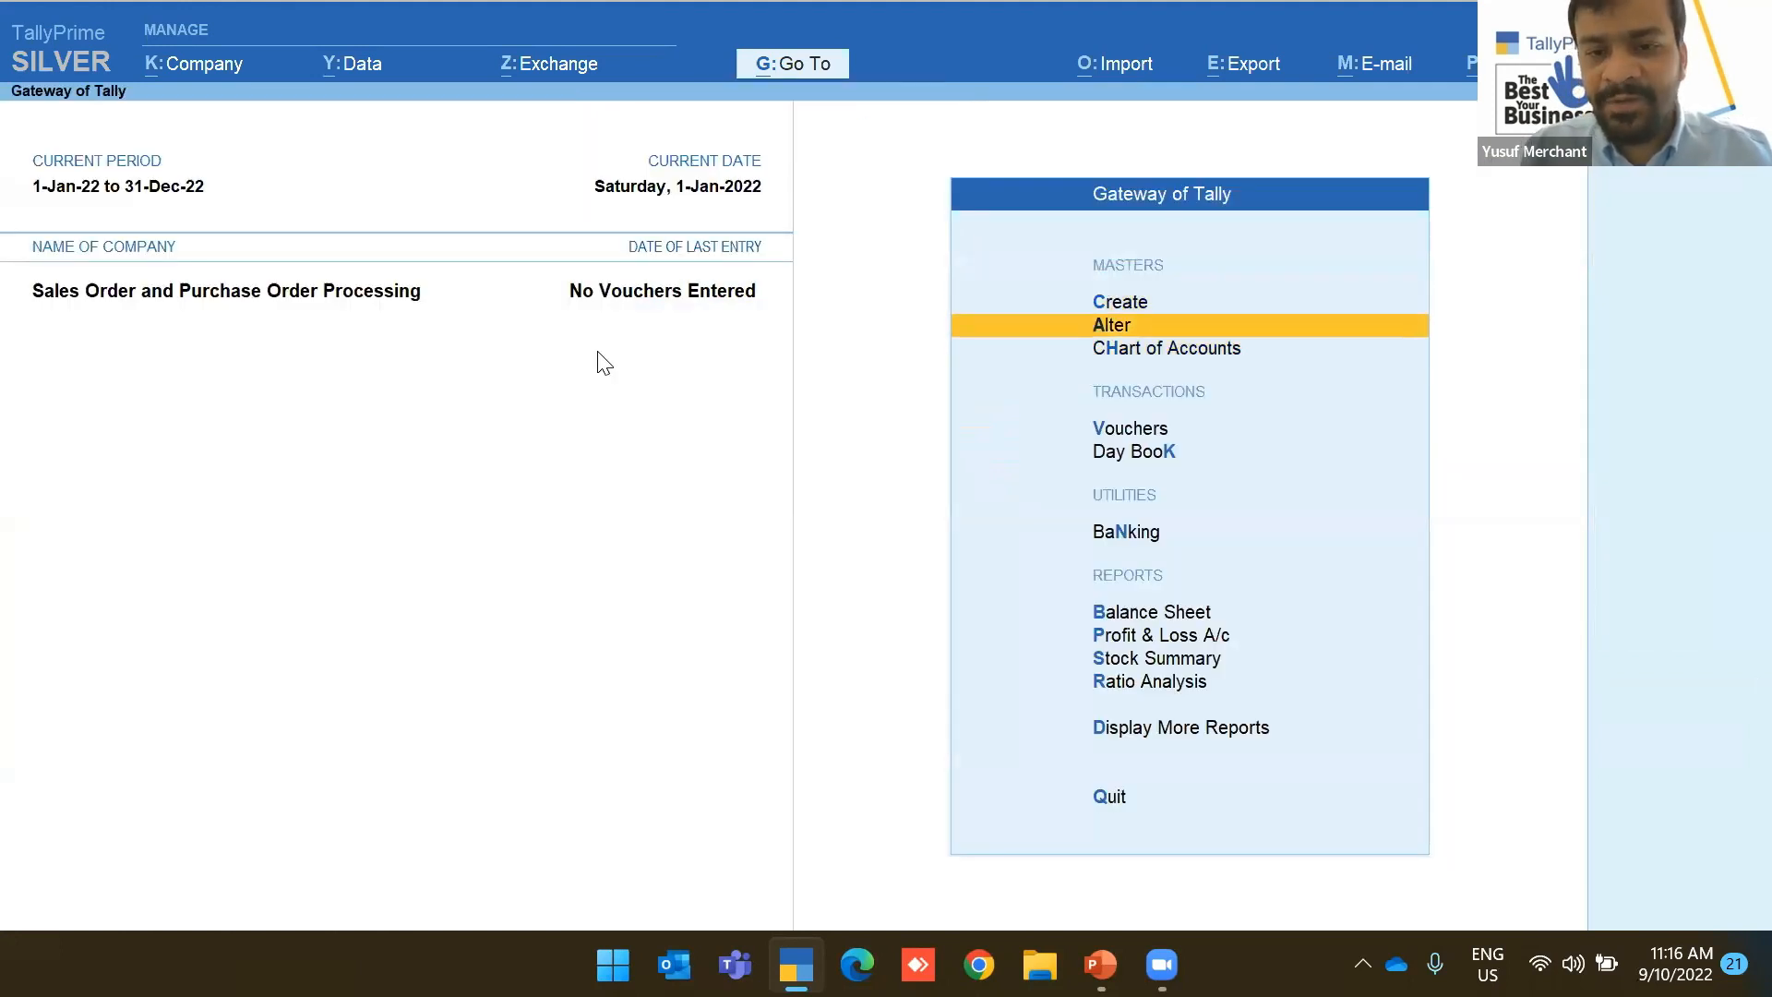
key(Down)
key(Return)
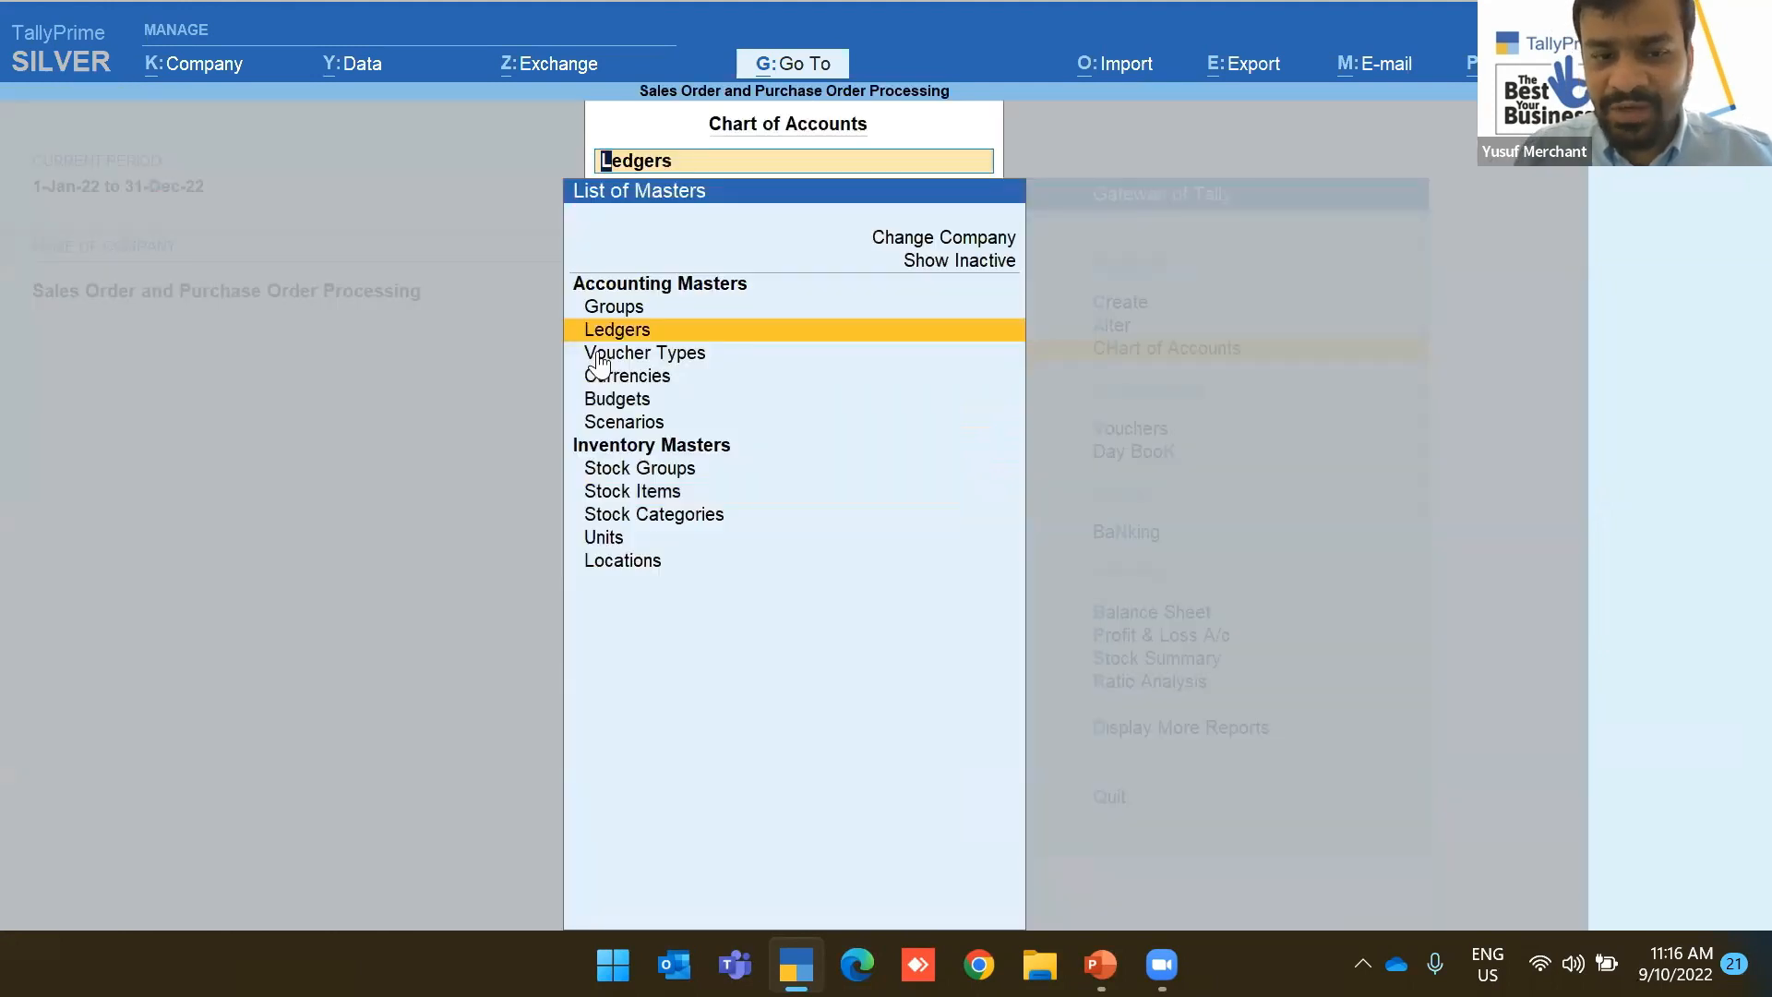
key(Return)
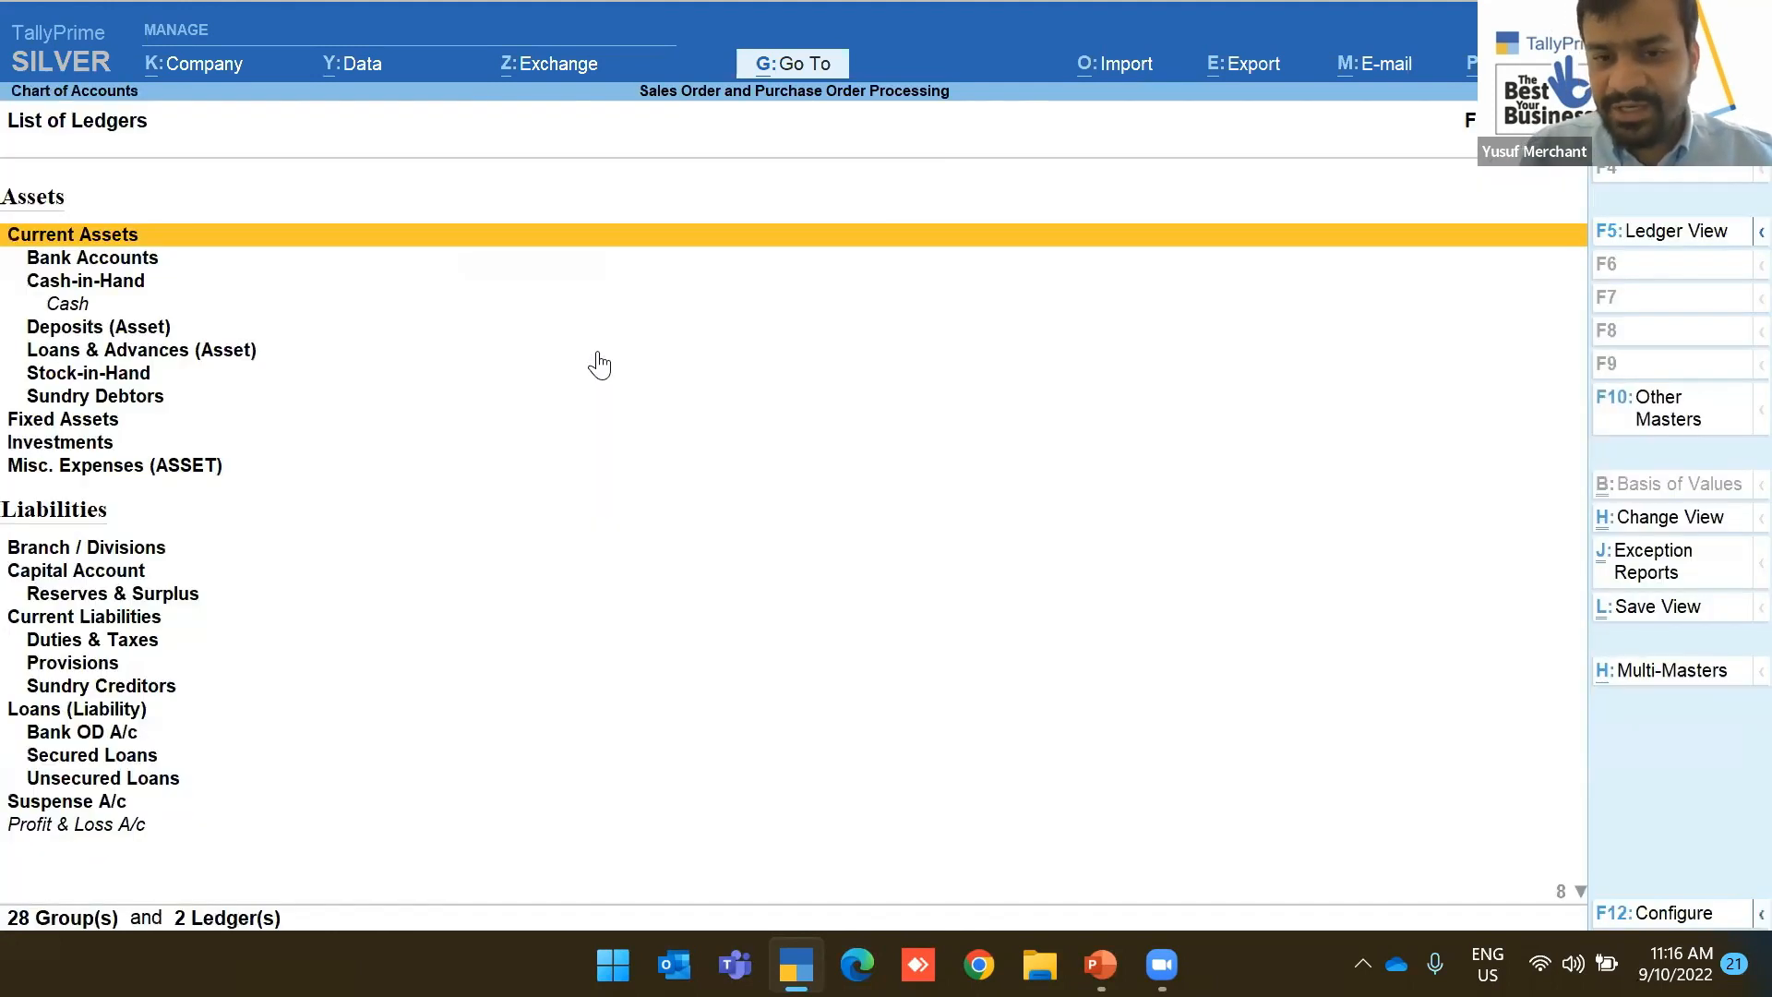
click(1674, 680)
Create the ledger 'Import Purchase' under Purchase Accounts
key(Return)
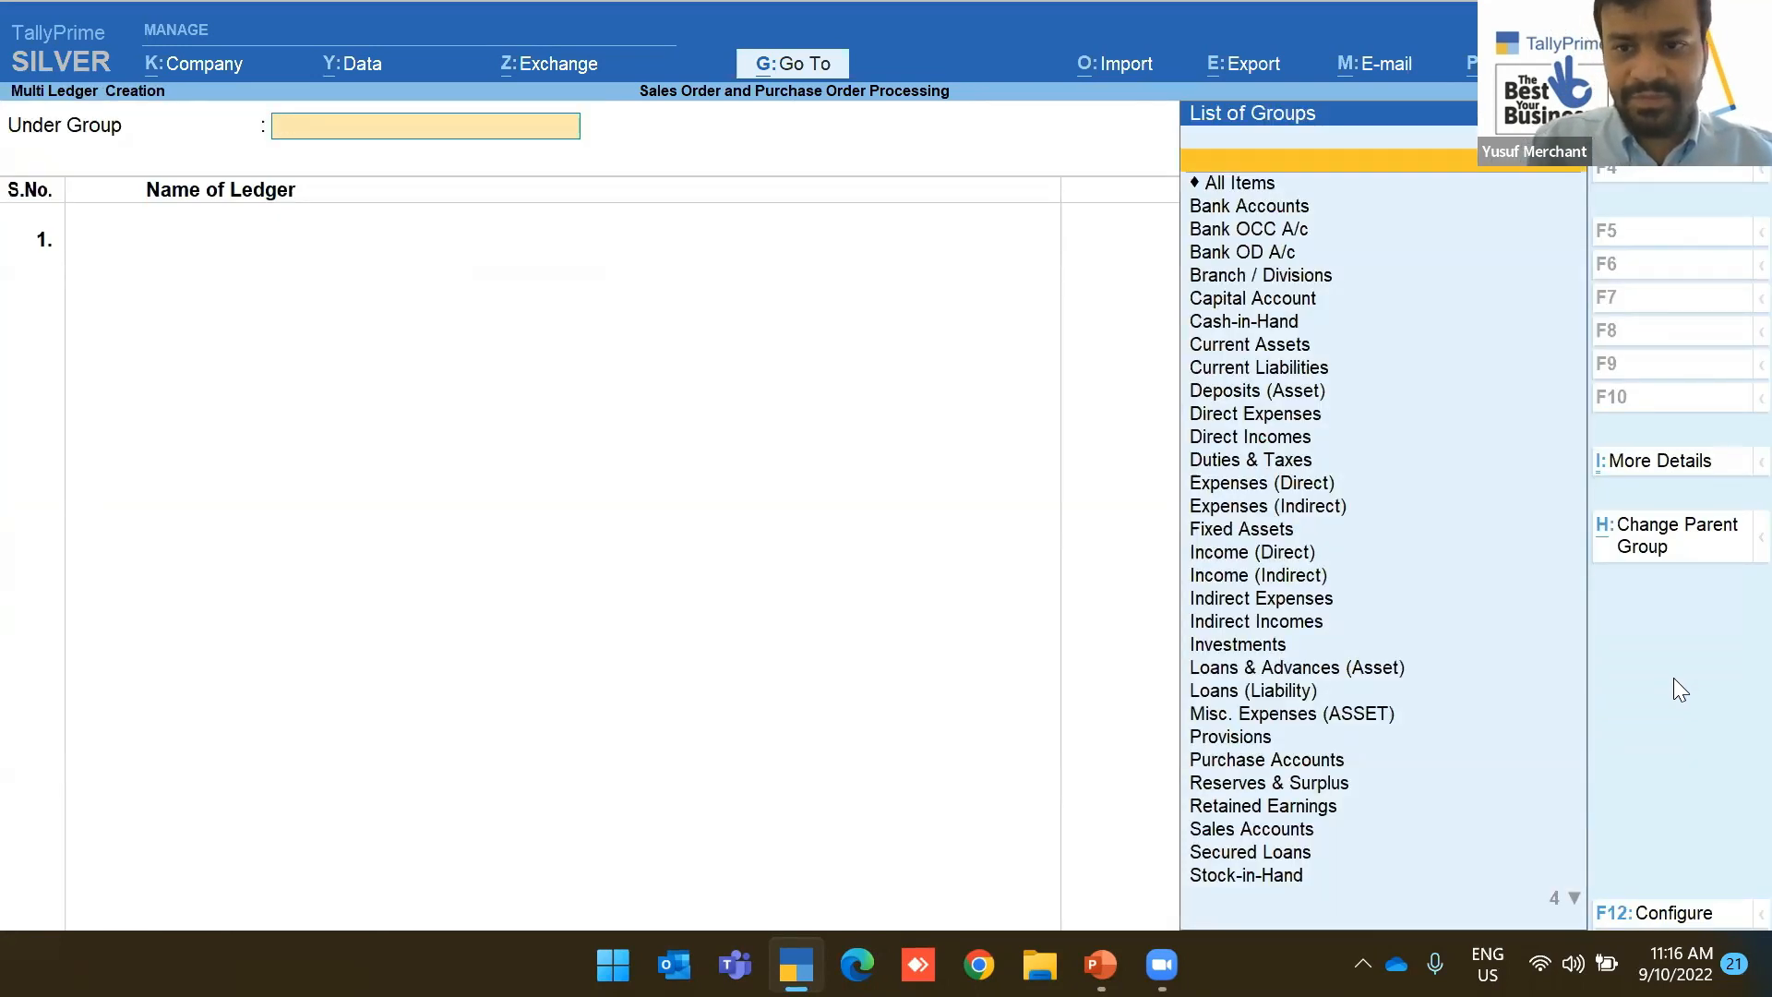
key(Return)
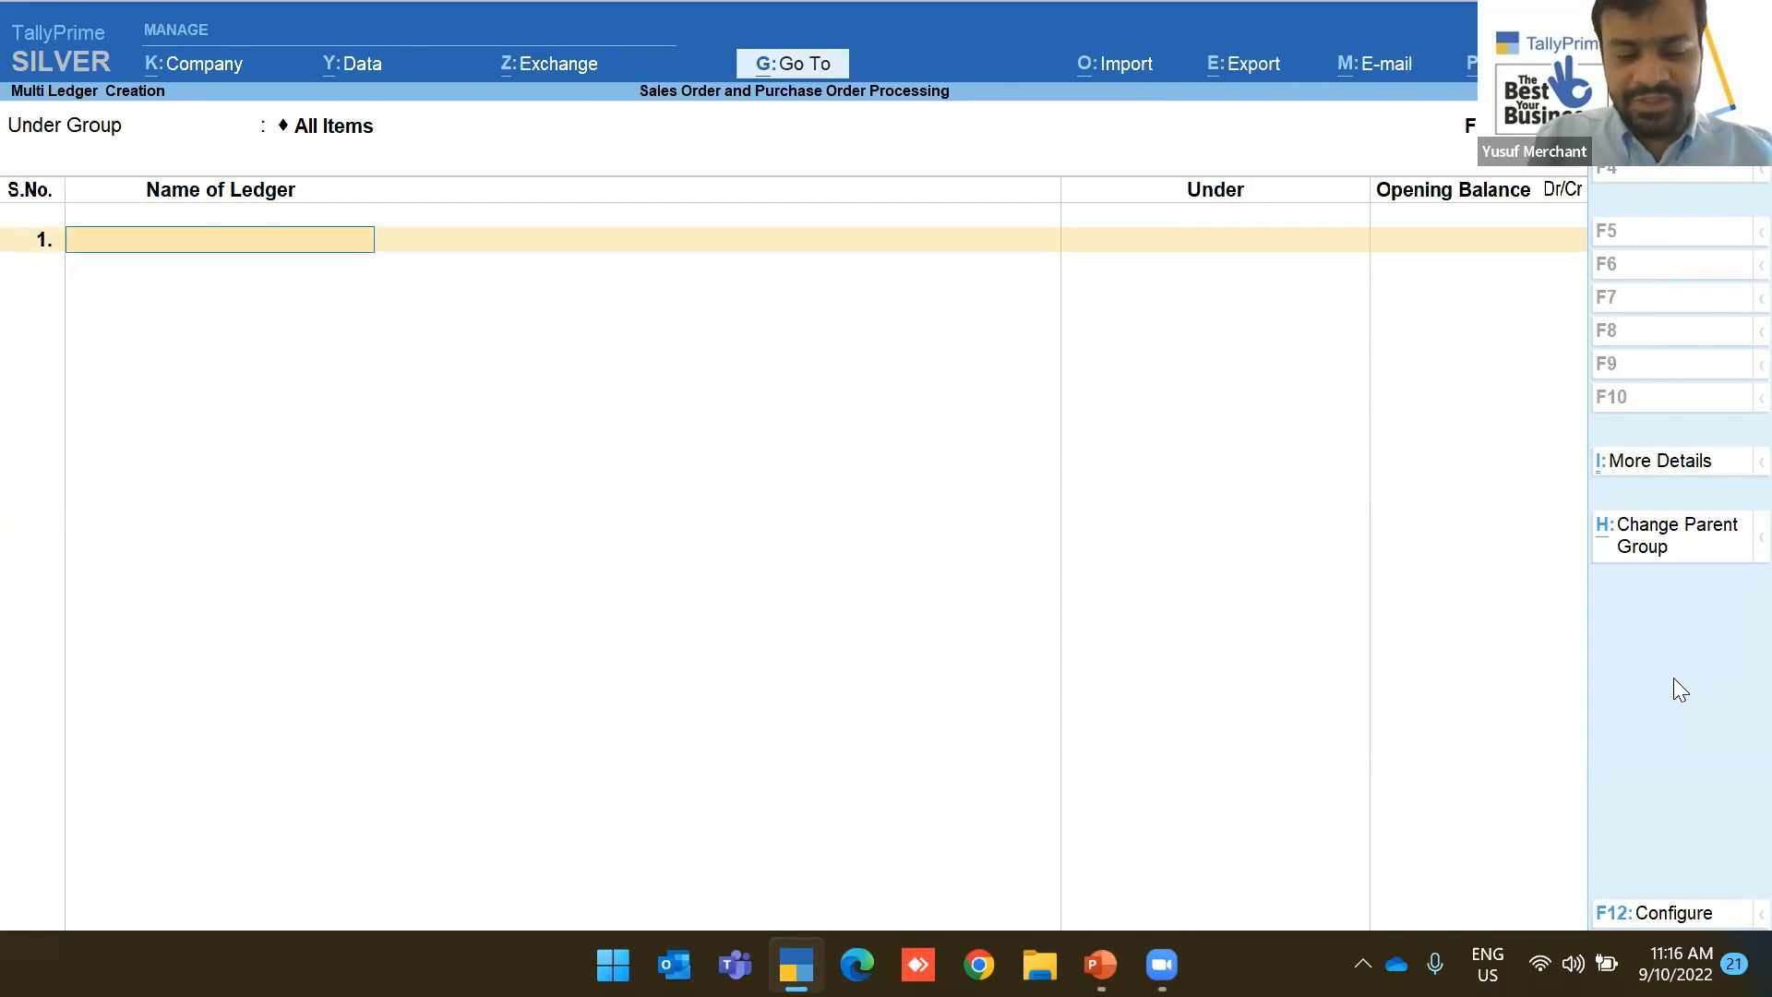
text(Sales)
key(BackSpace)
key(BackSpace)
key(BackSpace)
key(BackSpace)
key(BackSpace)
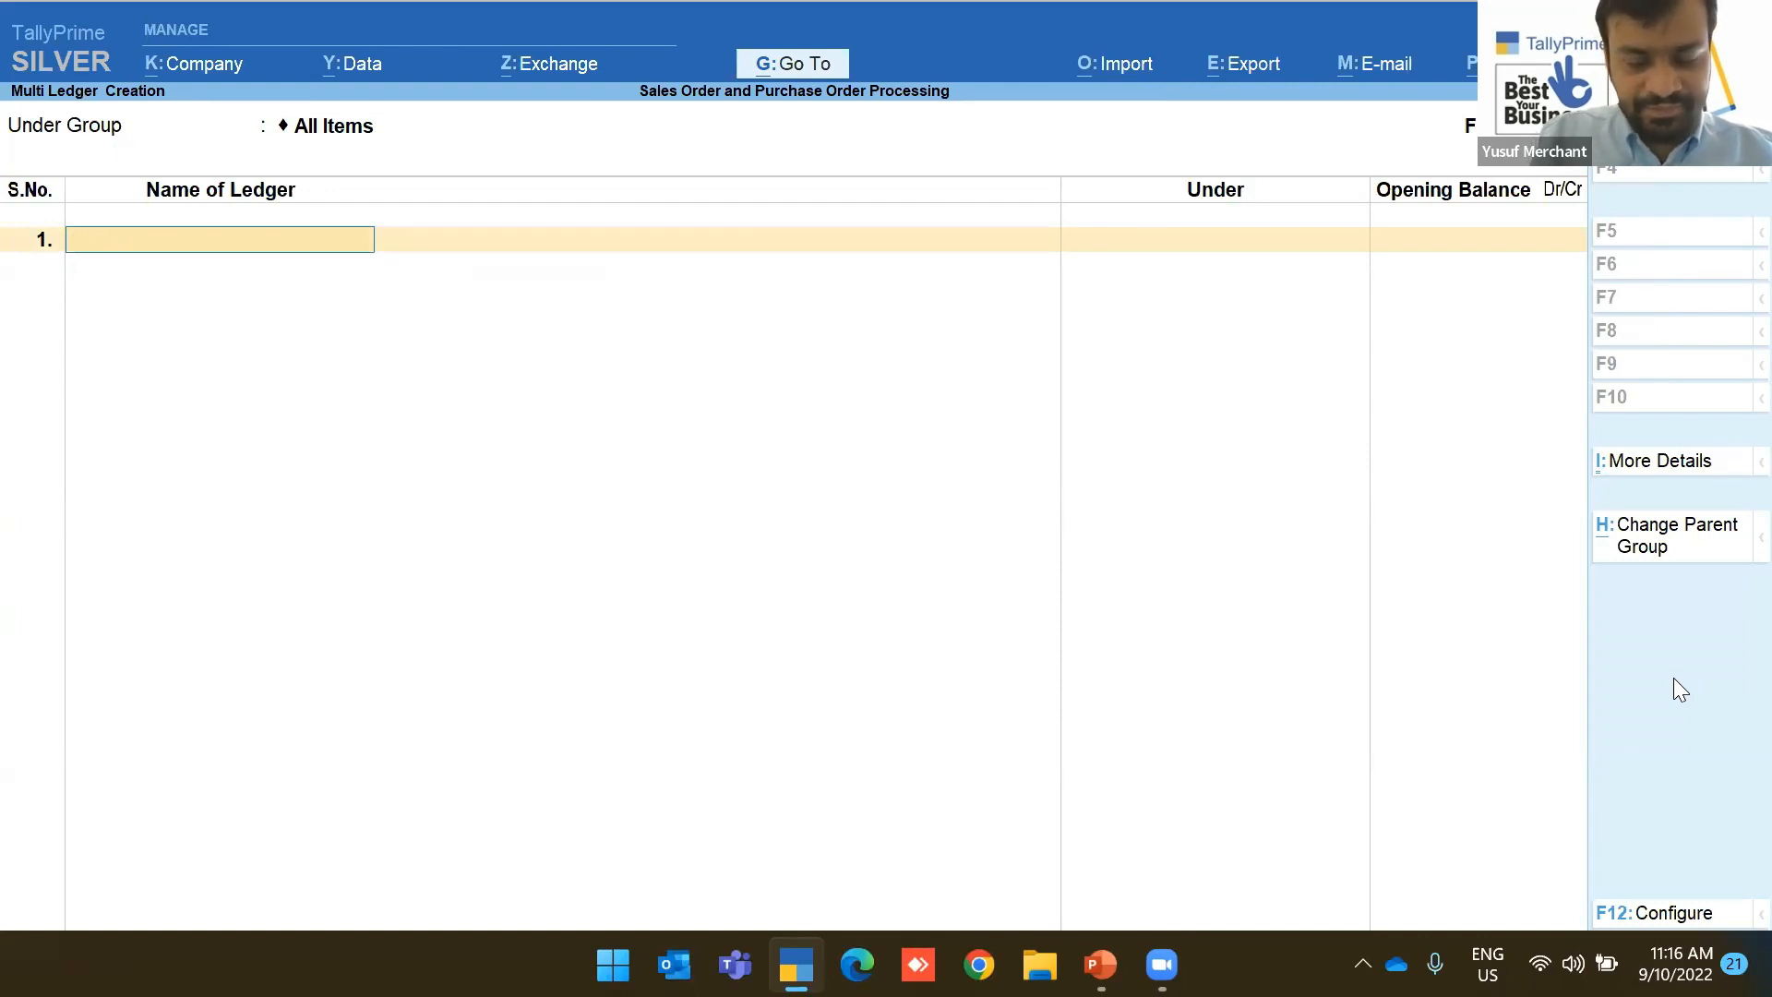
text(Import Purchase)
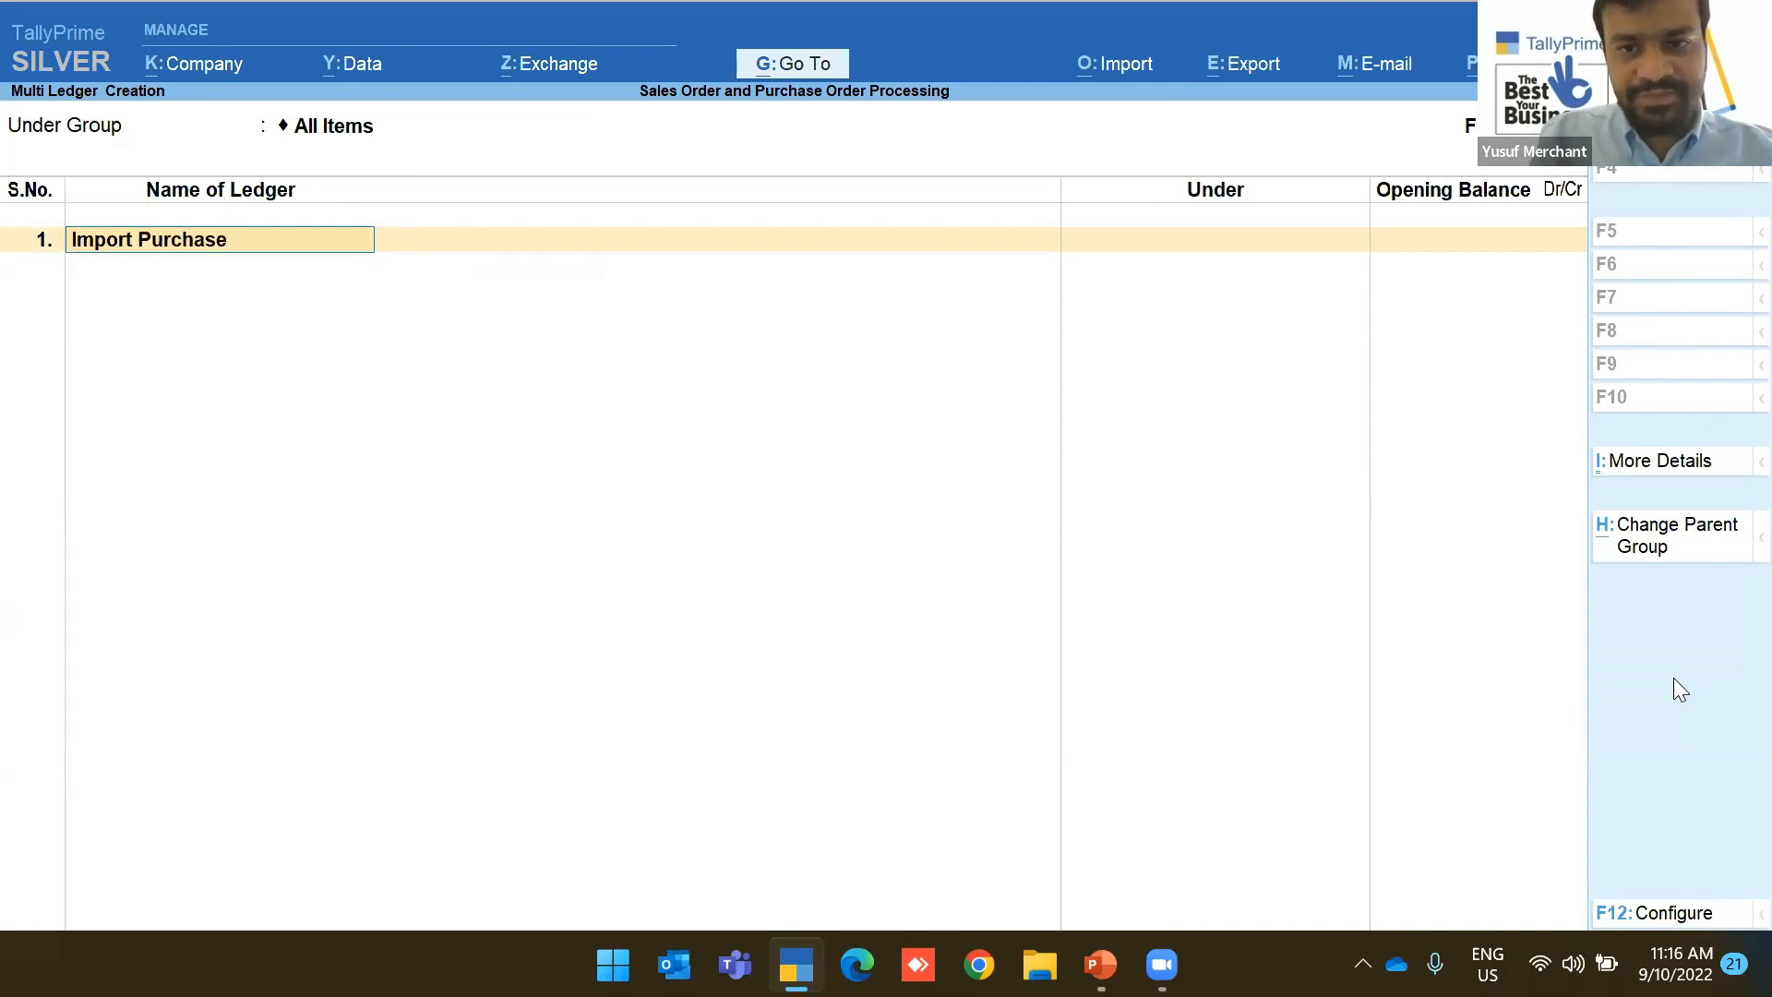
key(Return)
text(Purchase Accounts)
key(Return)
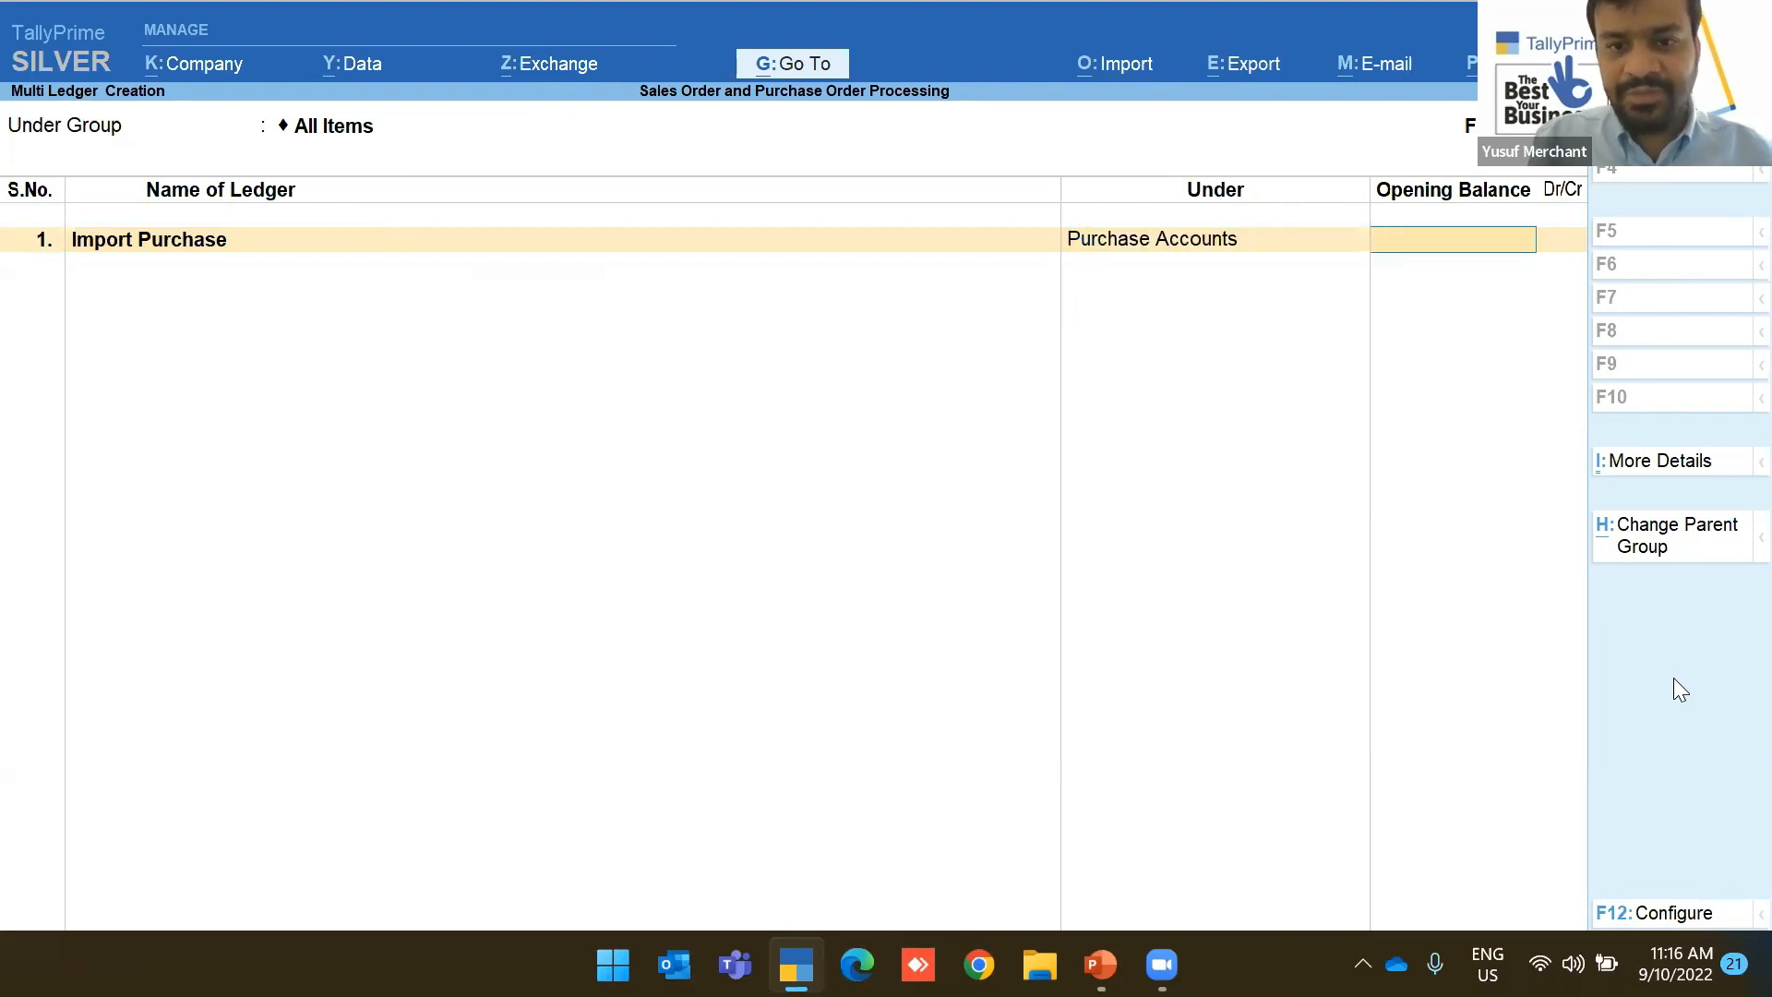
key(Return)
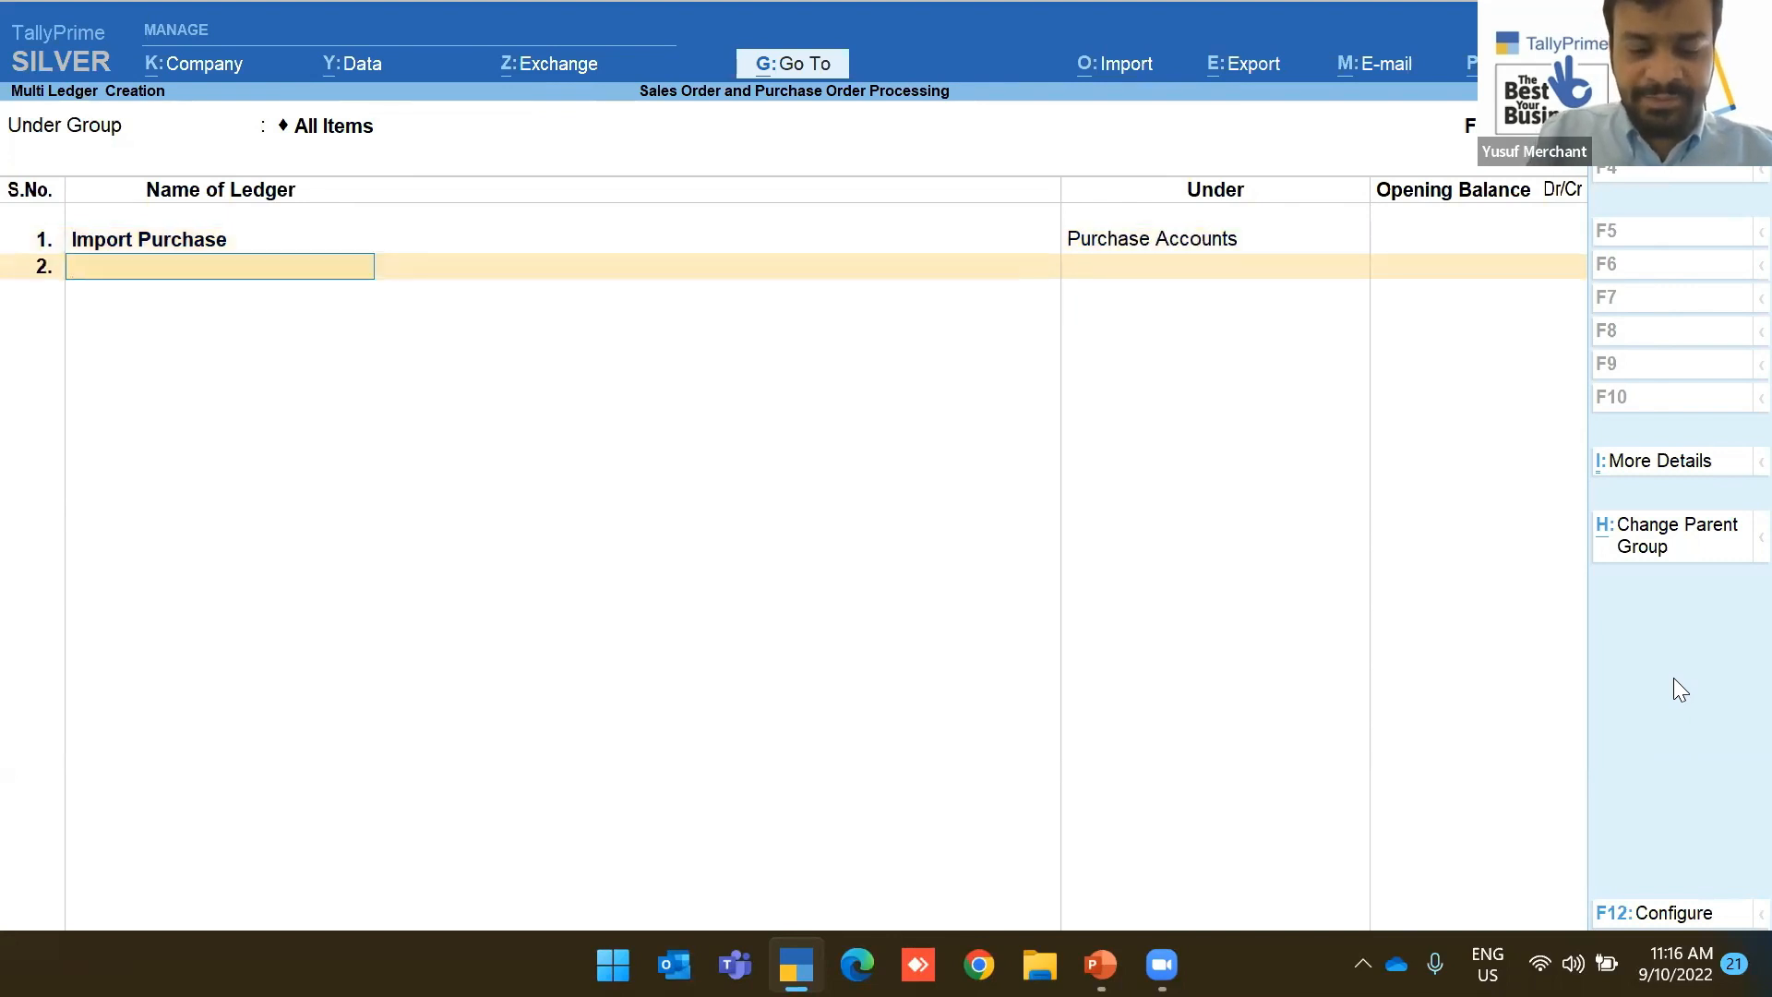
Add 'Local Purchase' under Purchase Accounts and save both ledgers
text(Lo)
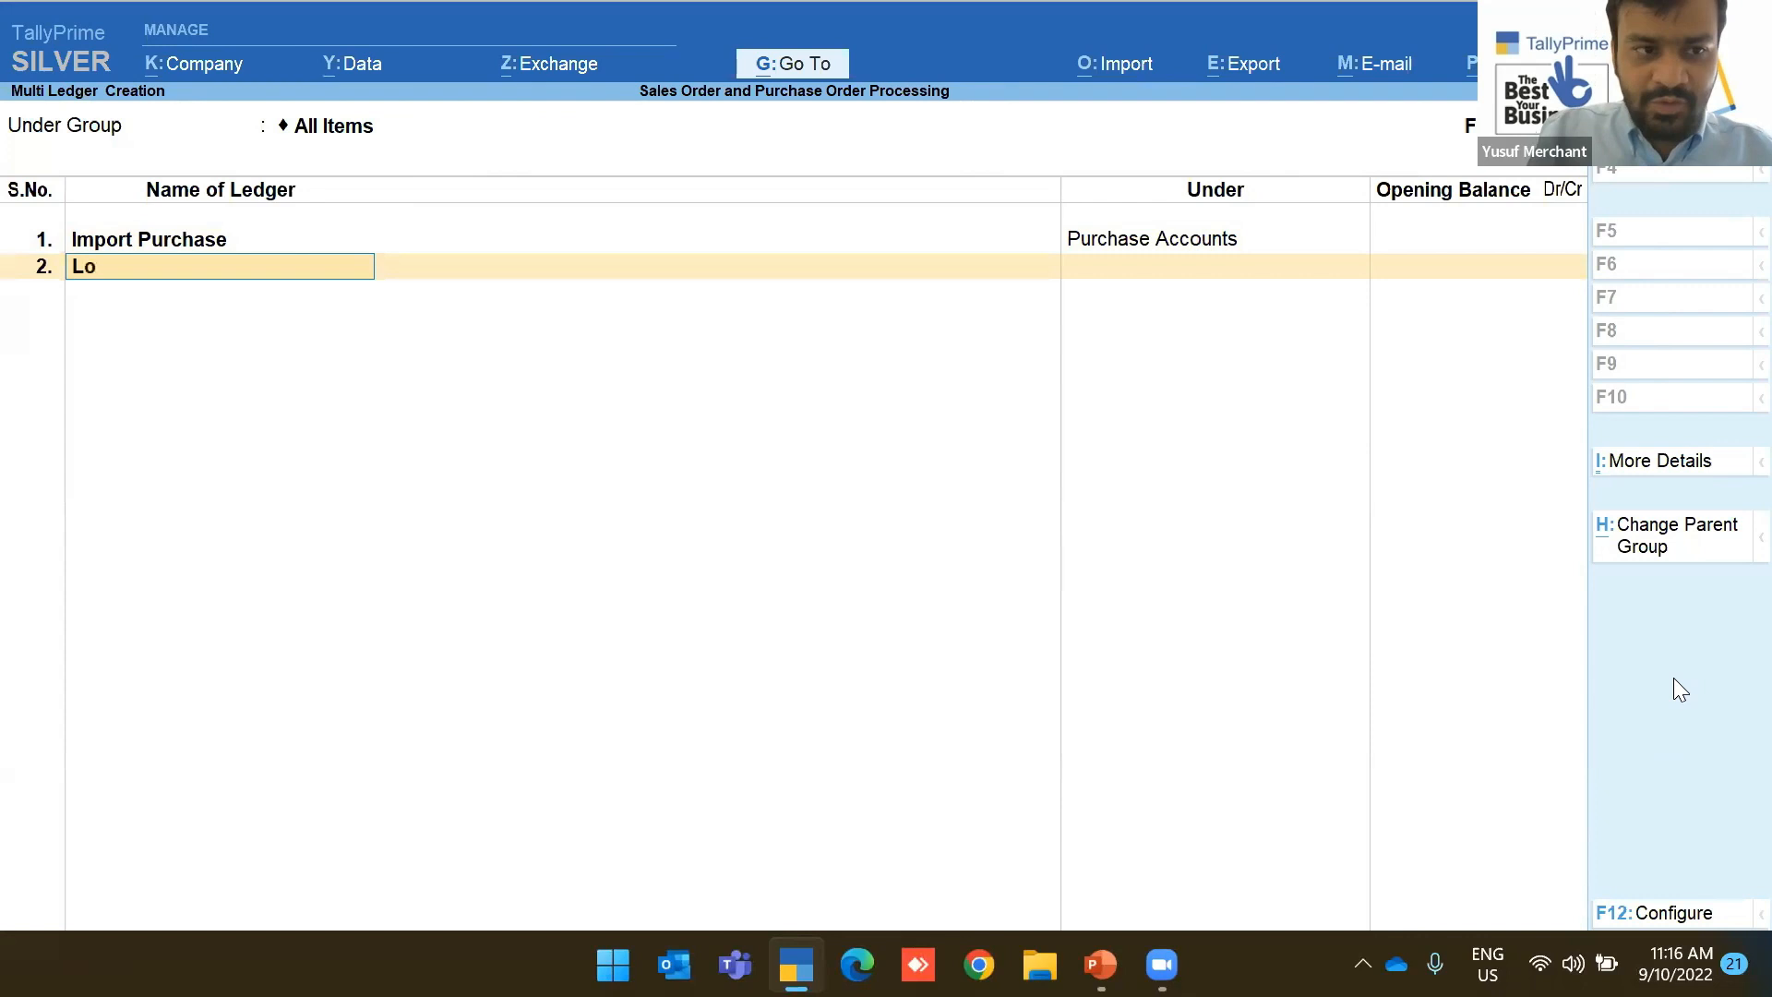
text(cal Purchase)
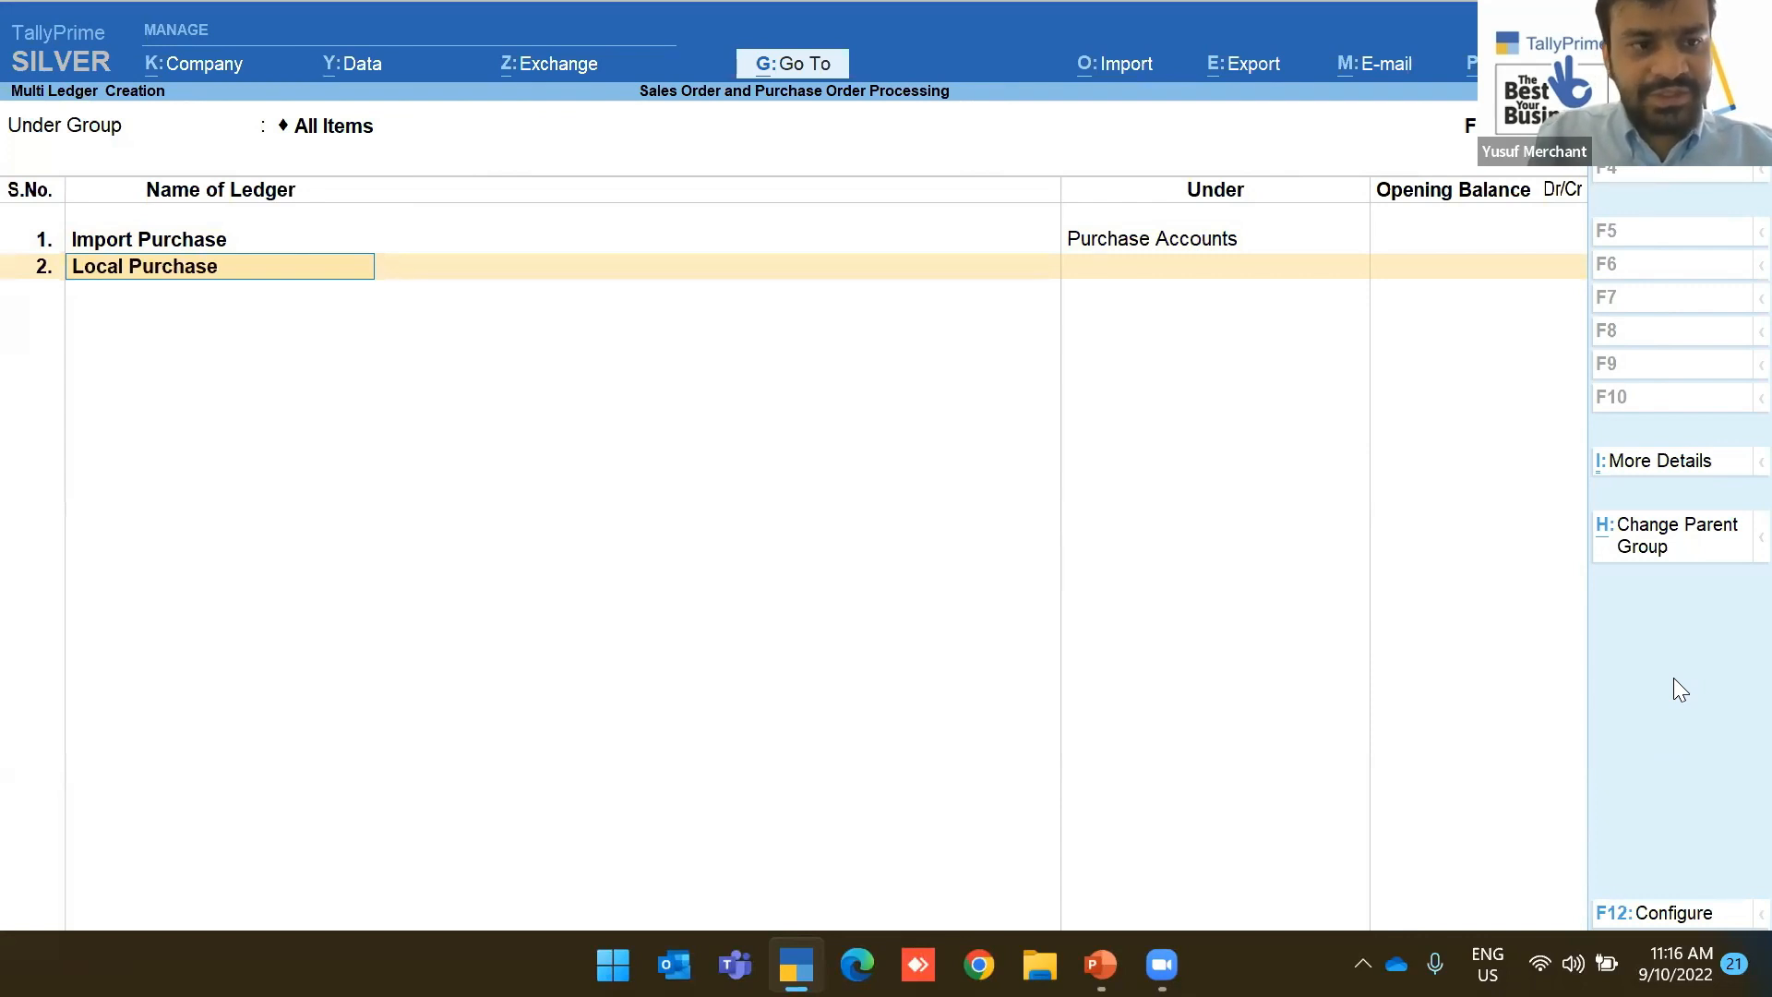
key(Return)
text(Pu)
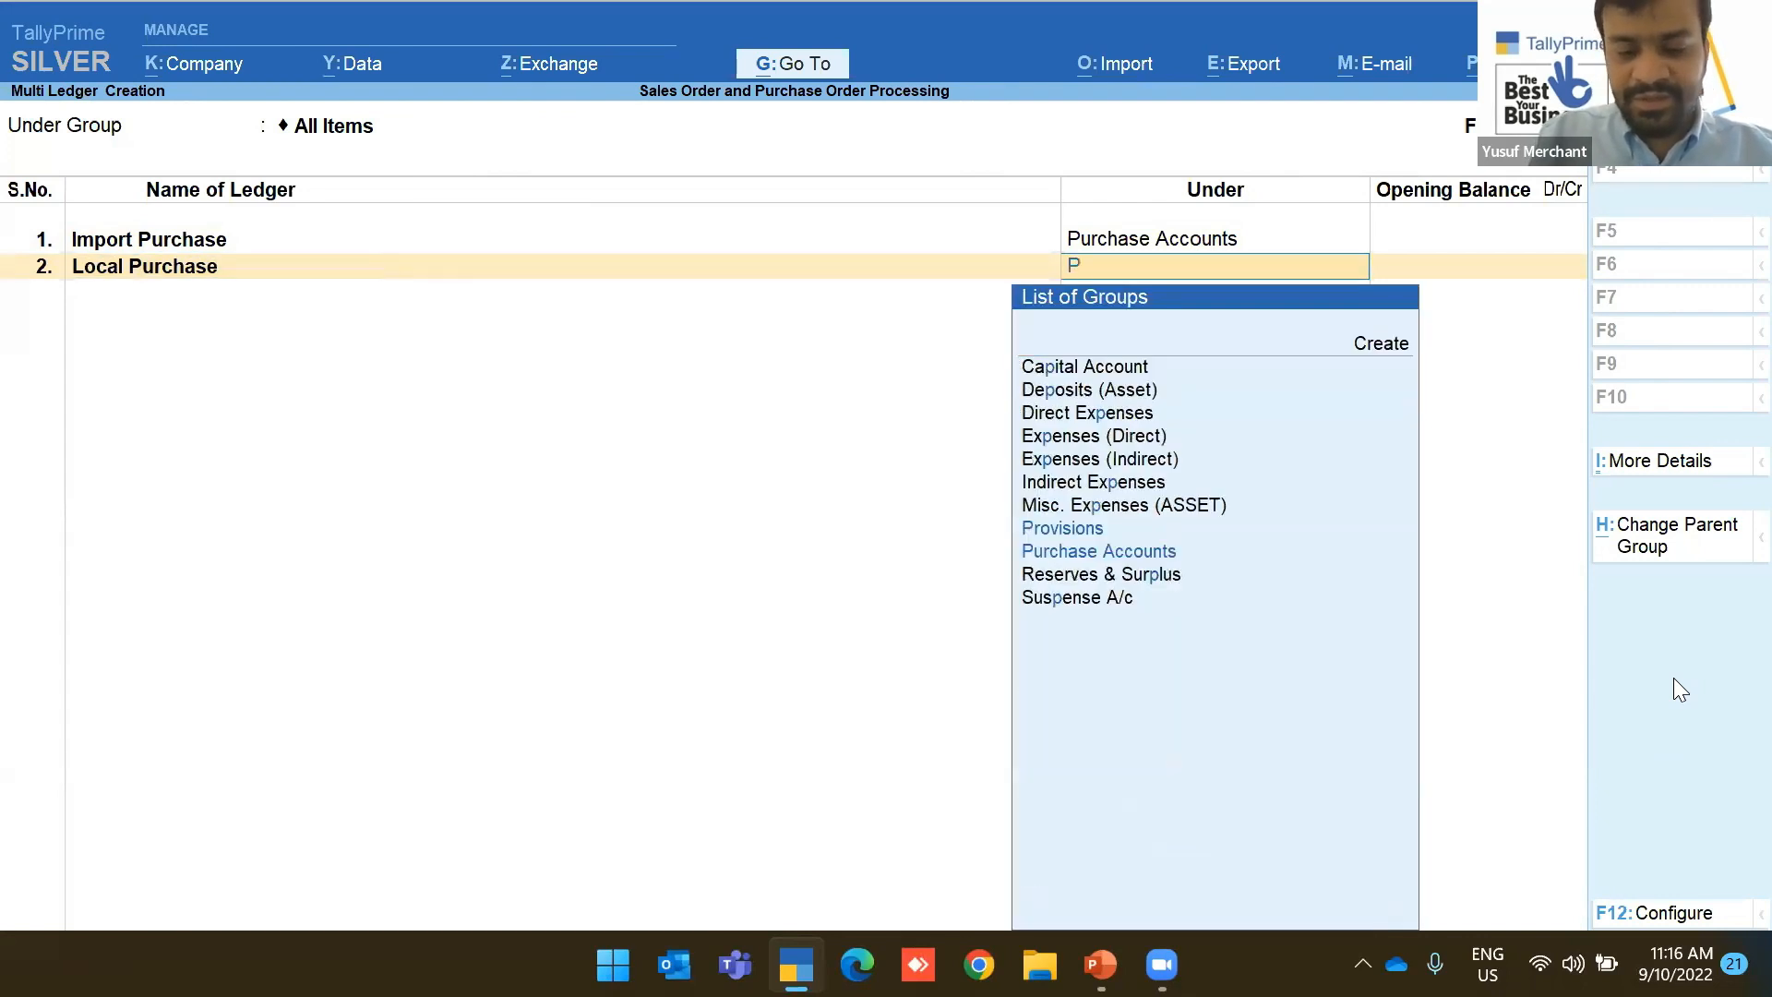
key(Return)
key(Return)
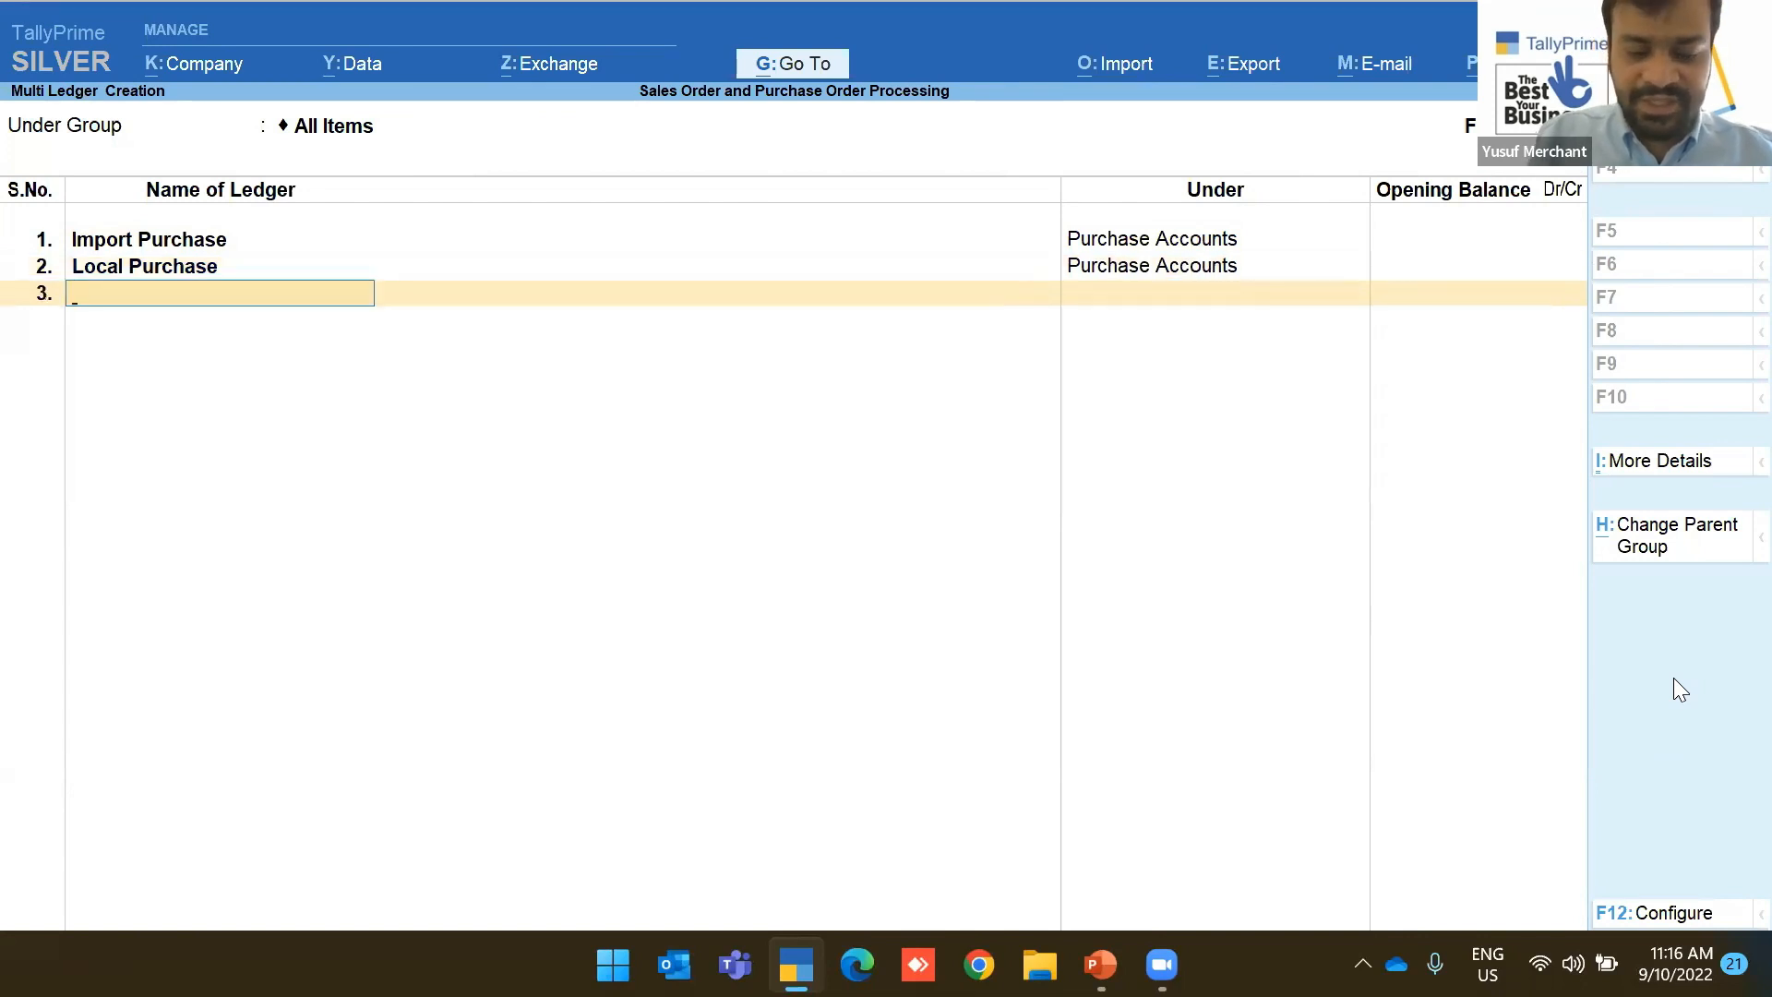
text(Cus)
key(BackSpace)
key(BackSpace)
key(BackSpace)
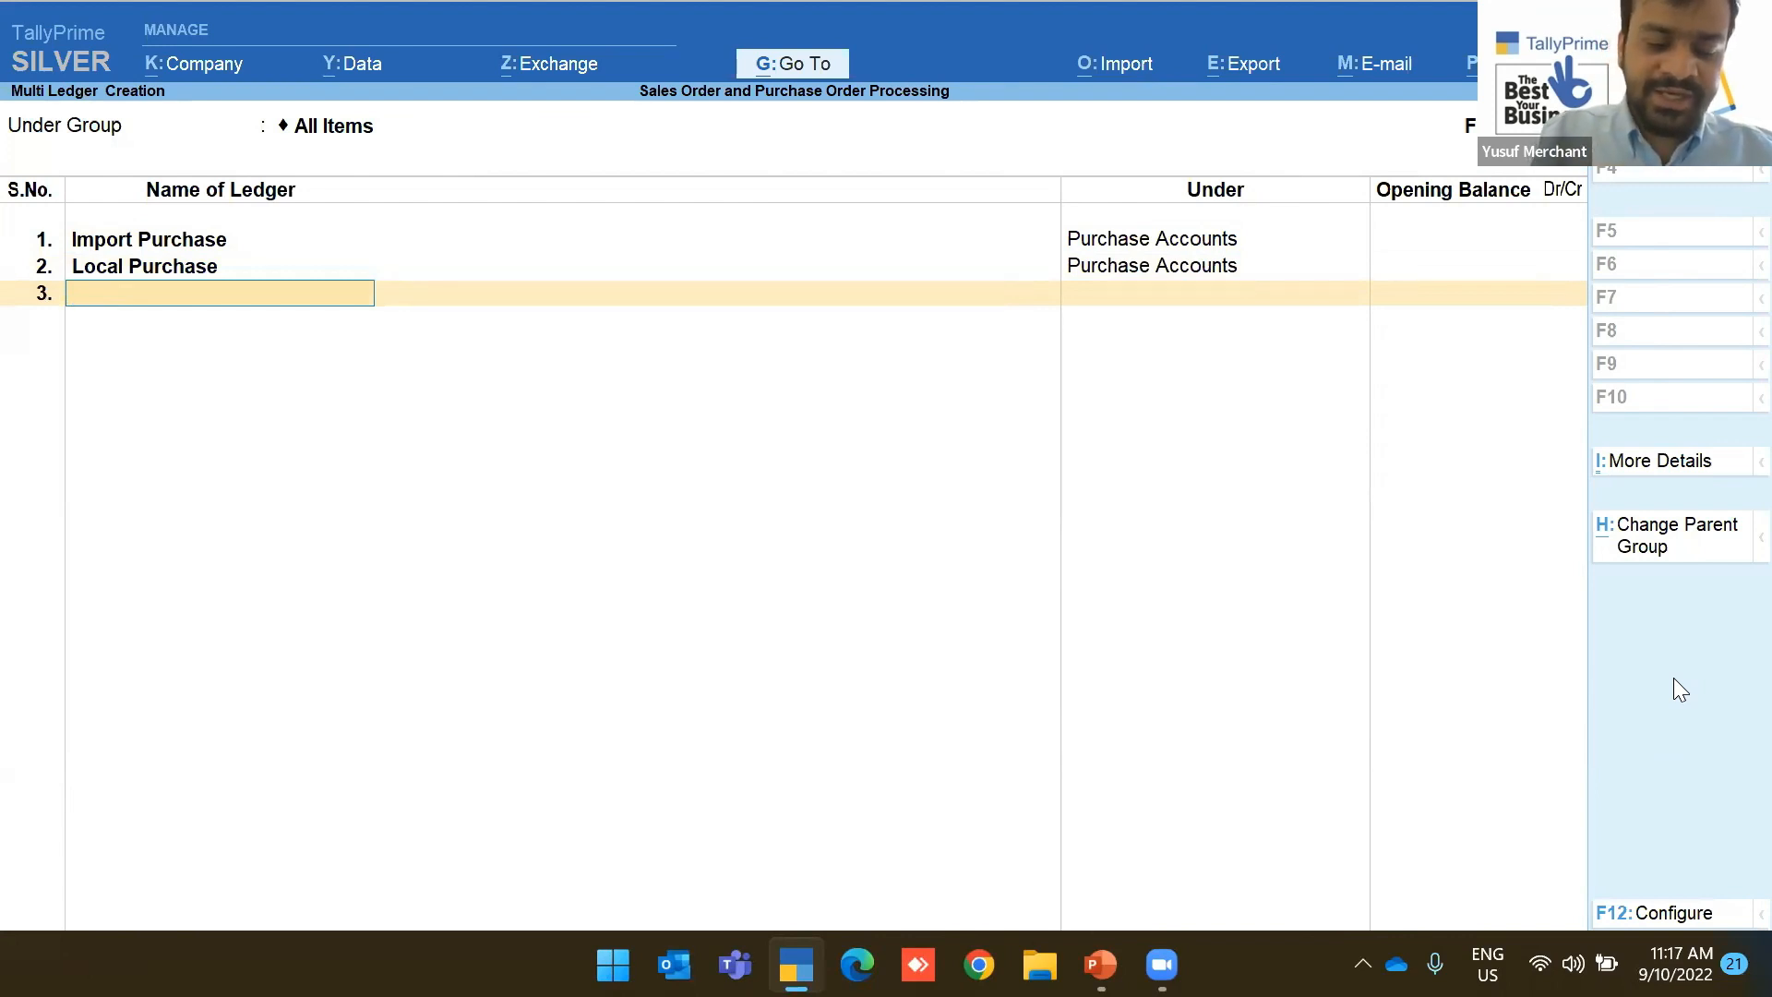
key(Return)
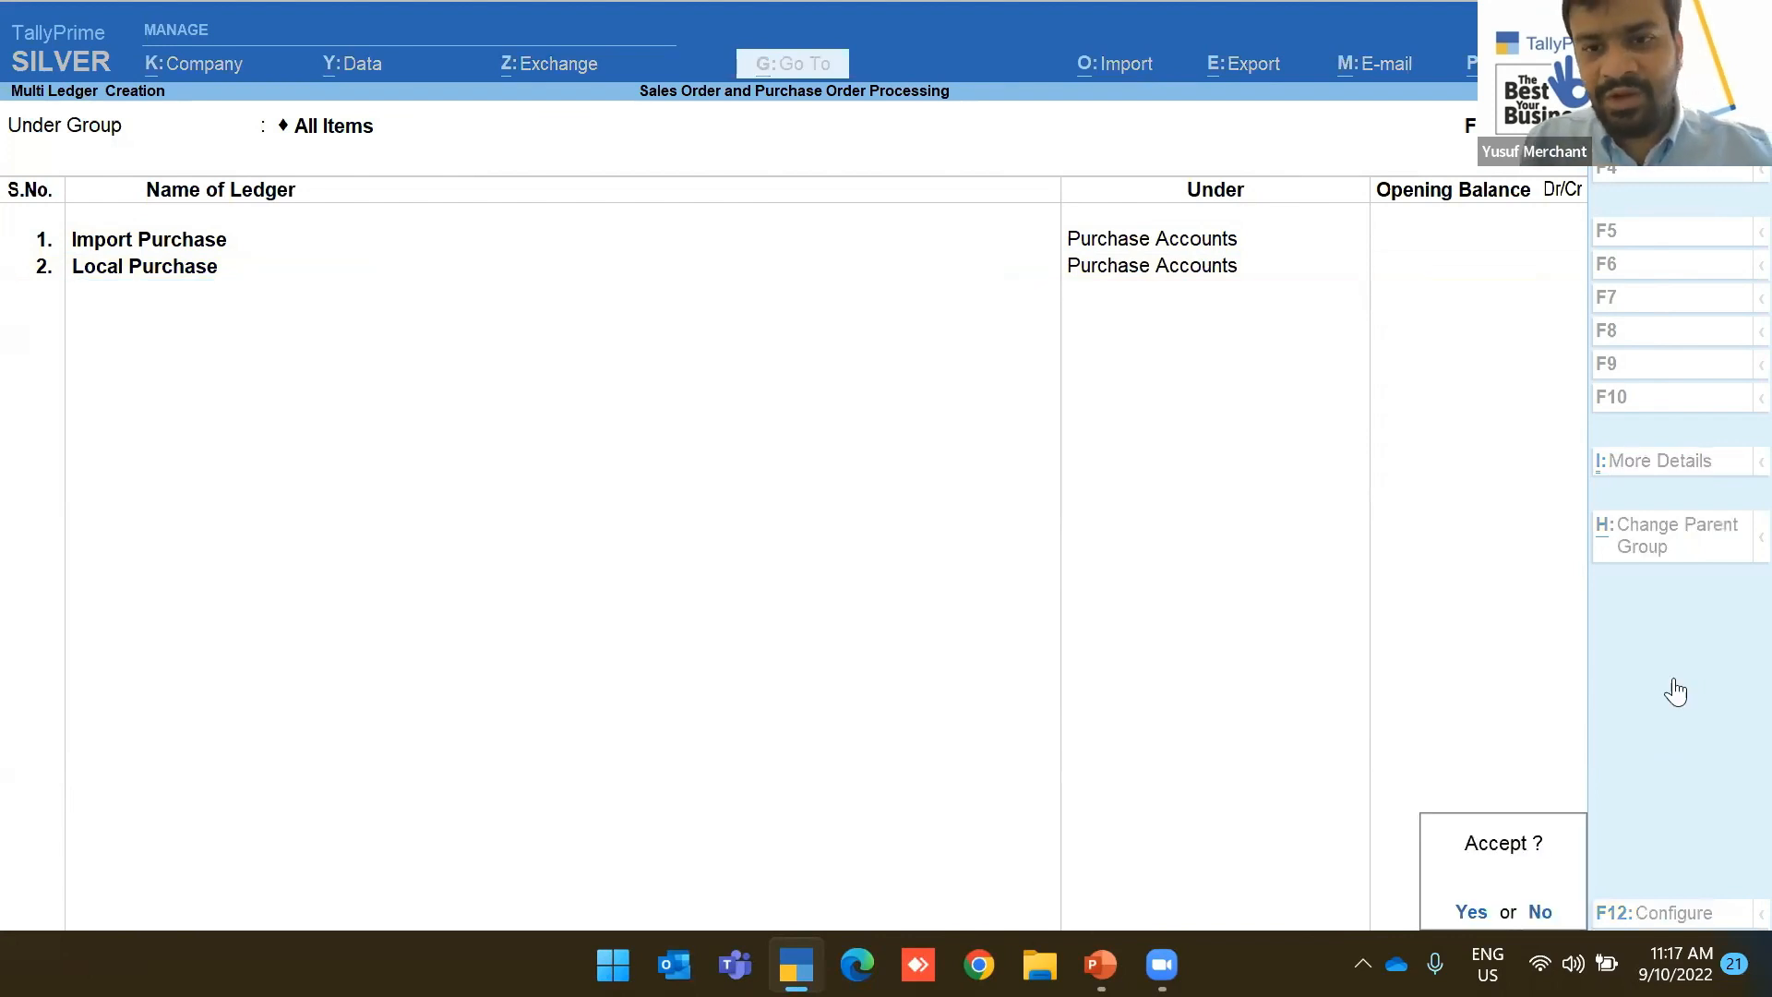
key(y)
key(Down)
key(Down)
key(Down)
key(Down)
key(Down)
key(Down)
key(Down)
key(Down)
key(Down)
key(Down)
key(Down)
key(Down)
key(Down)
key(Down)
key(Down)
key(Down)
key(Down)
key(Down)
key(Down)
key(Down)
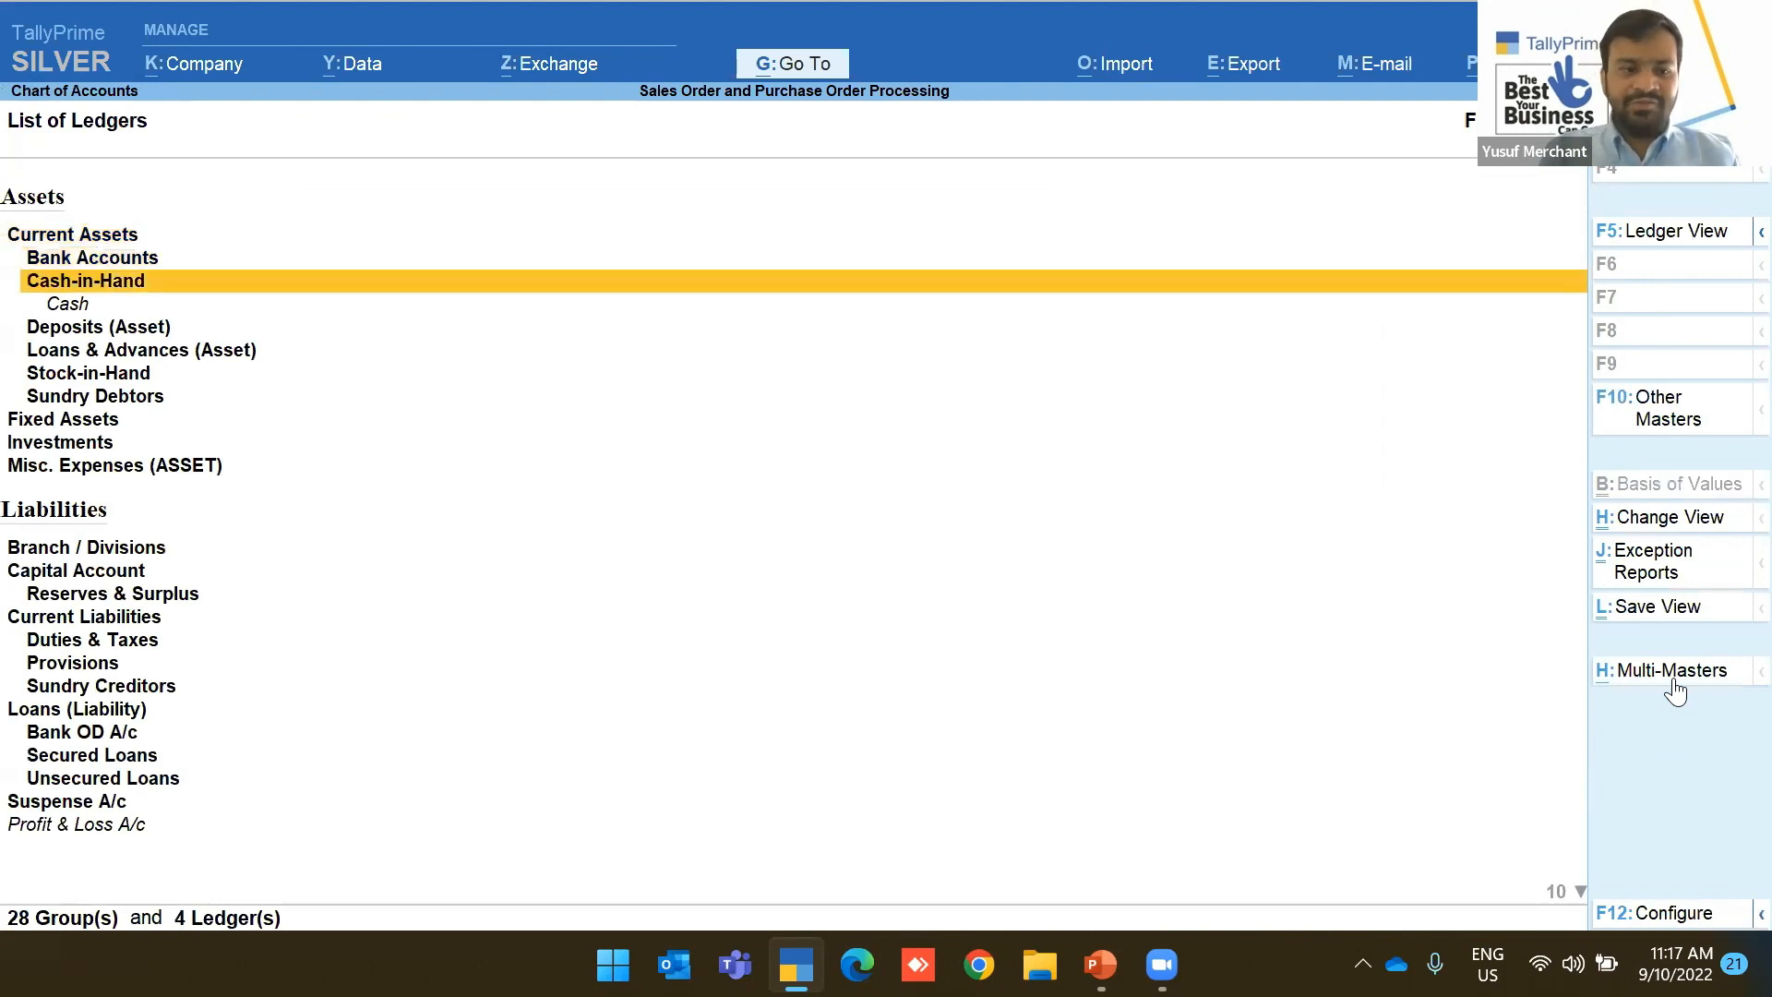
Review Import Purchase and Local Purchase in the ledger list, then back out to Gateway of Tally
key(Down)
key(Down)
key(Down)
key(Down)
key(Up)
key(Up)
key(Up)
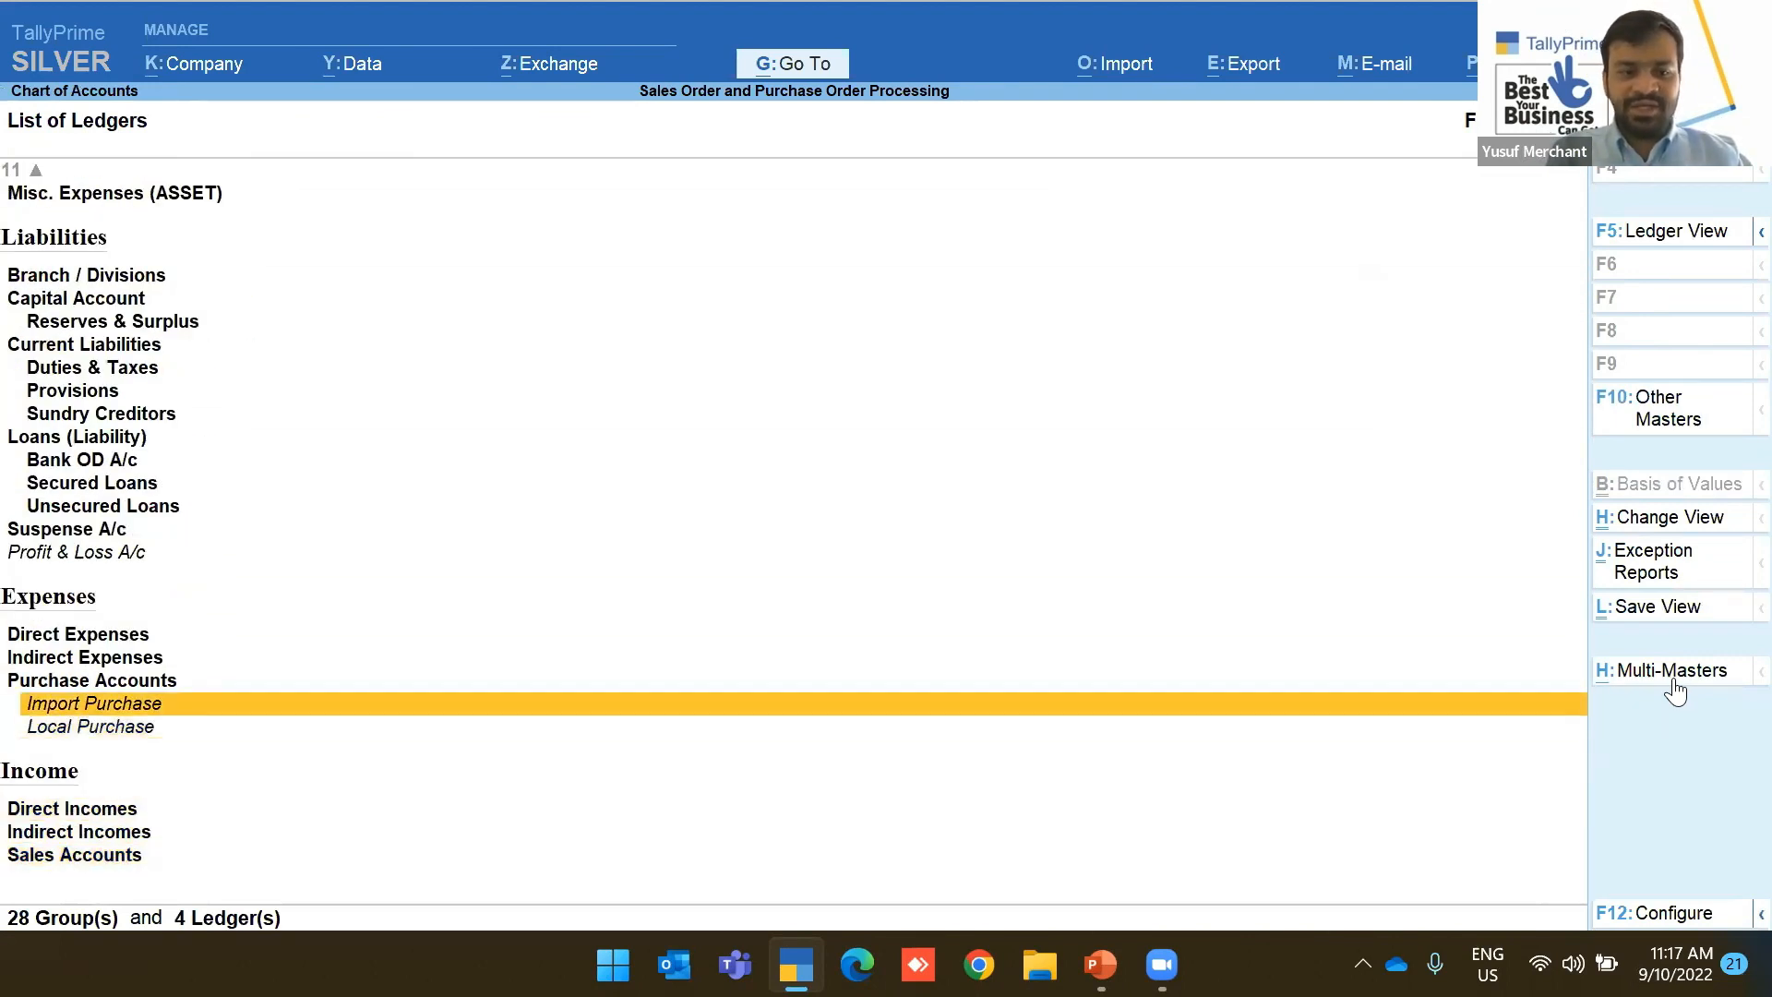
key(Down)
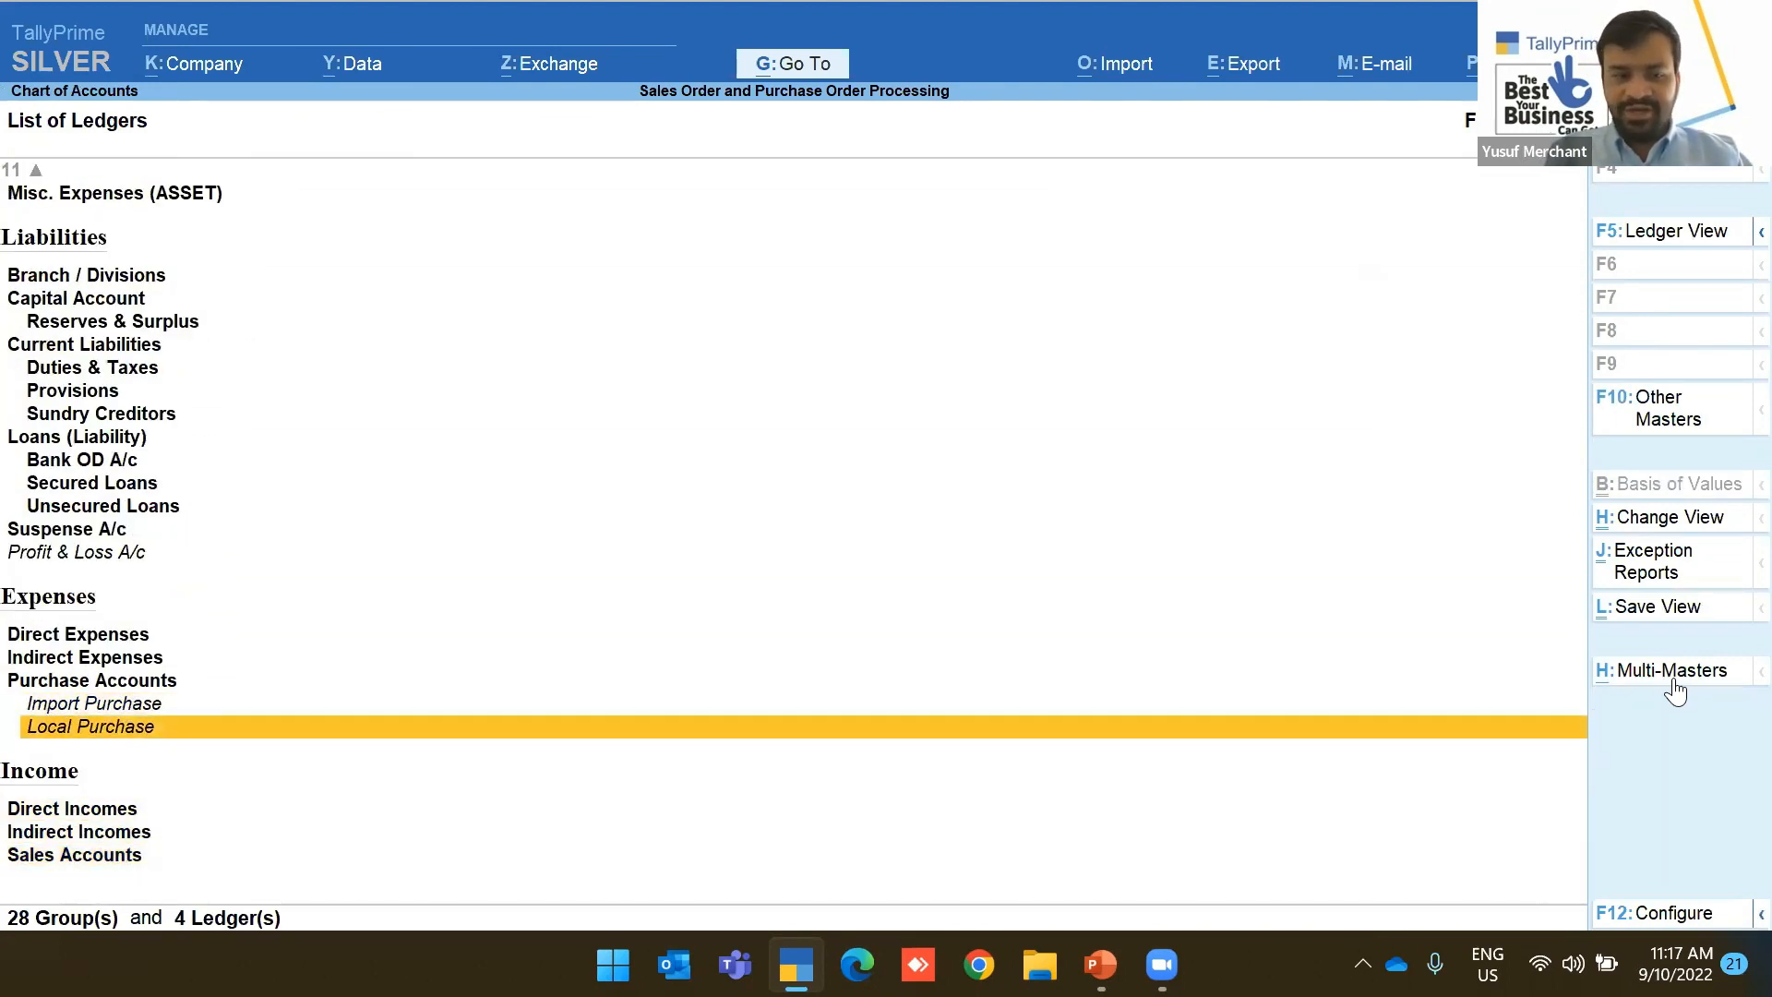
key(Escape)
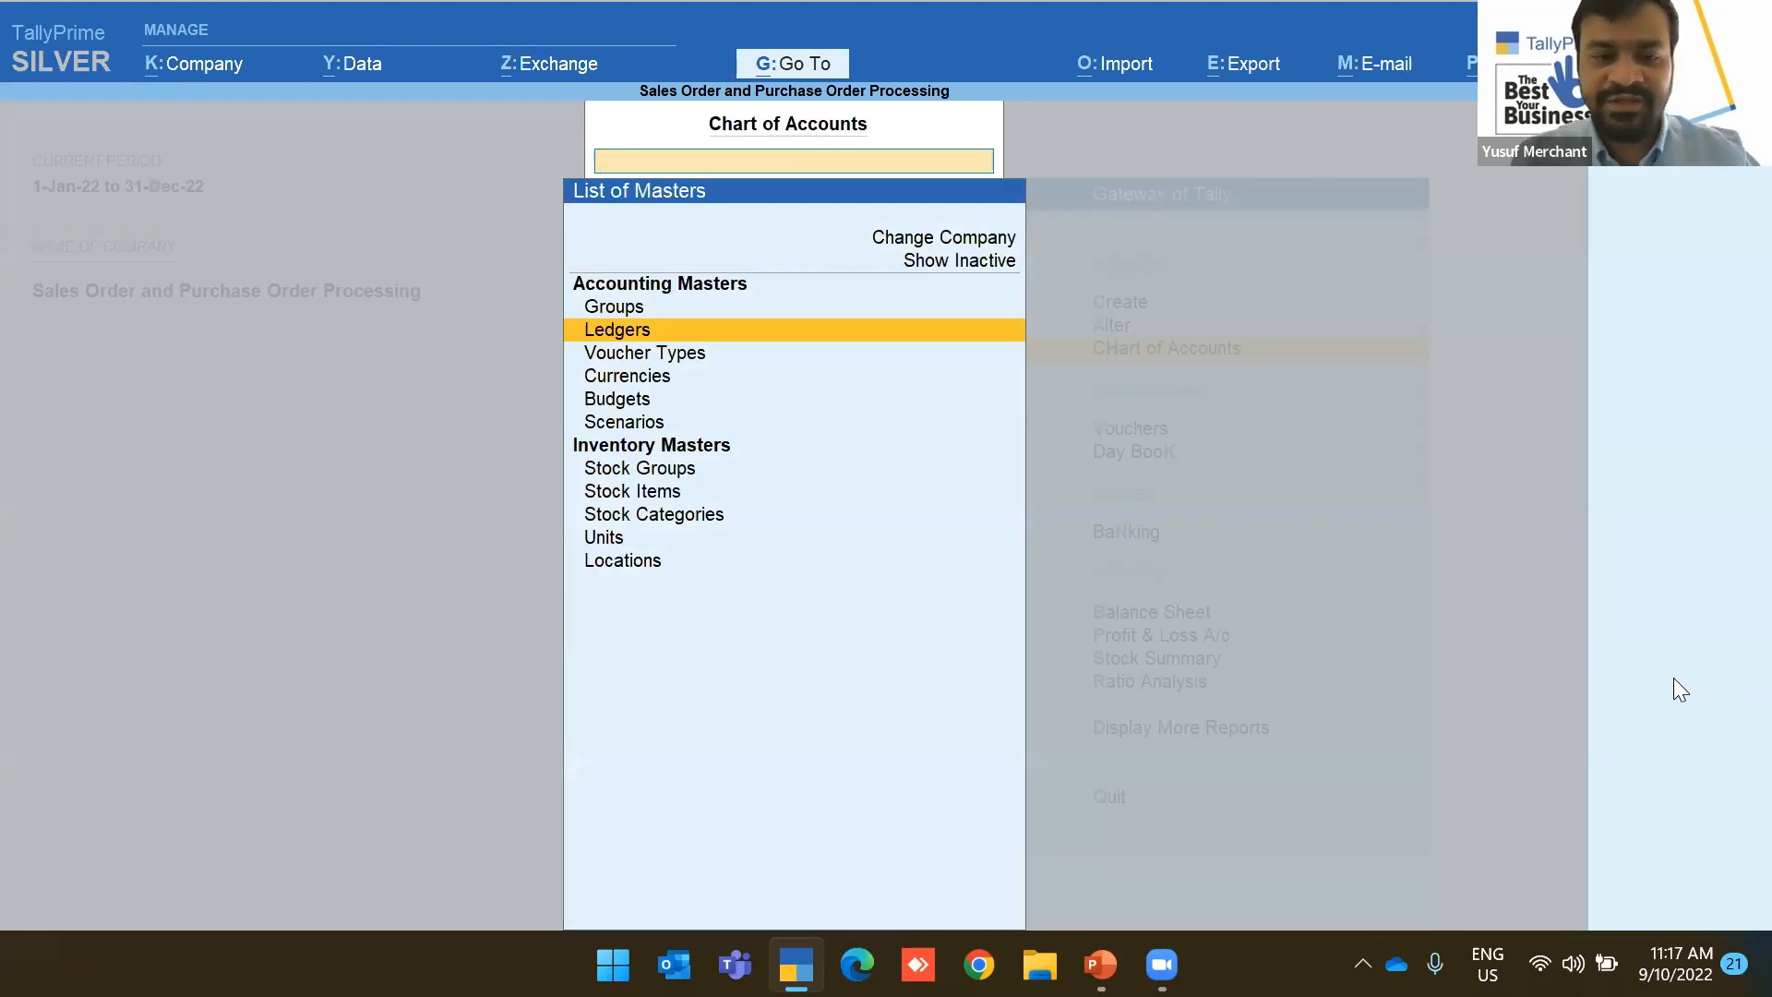
key(Escape)
key(Up)
key(Up)
key(Return)
key(Escape)
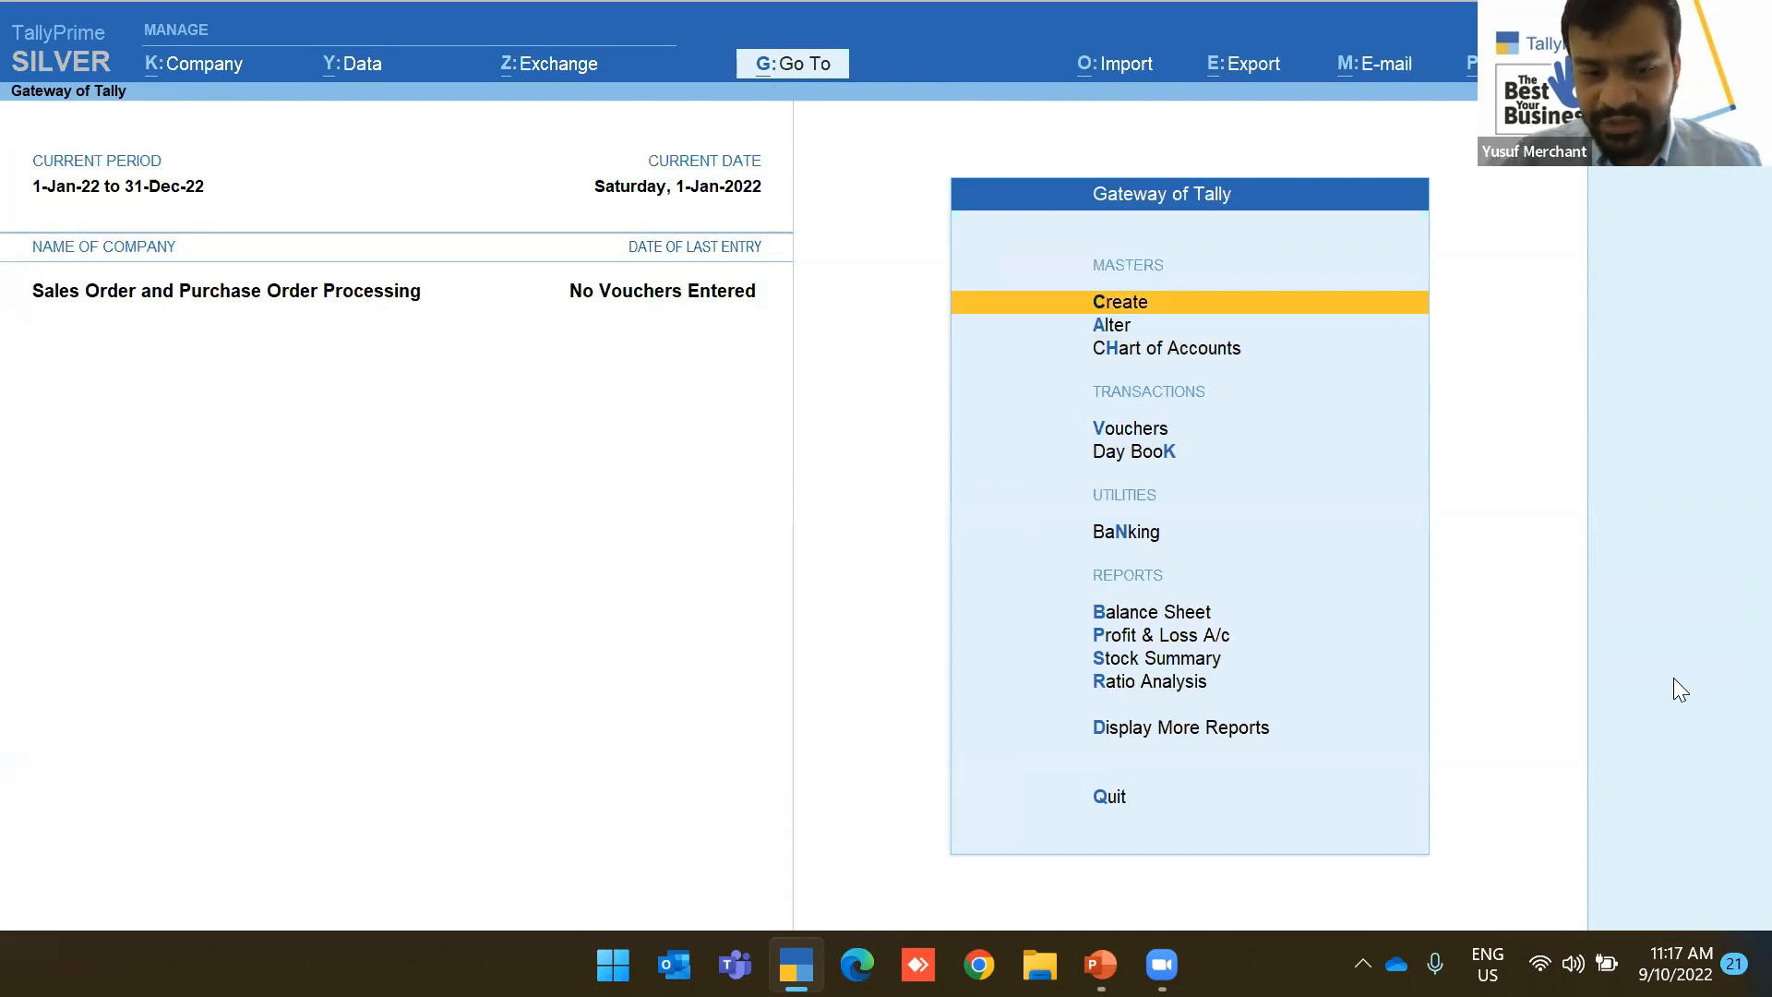
Open voucher entry and briefly check the TDL and add-on configuration under Help
click(1093, 431)
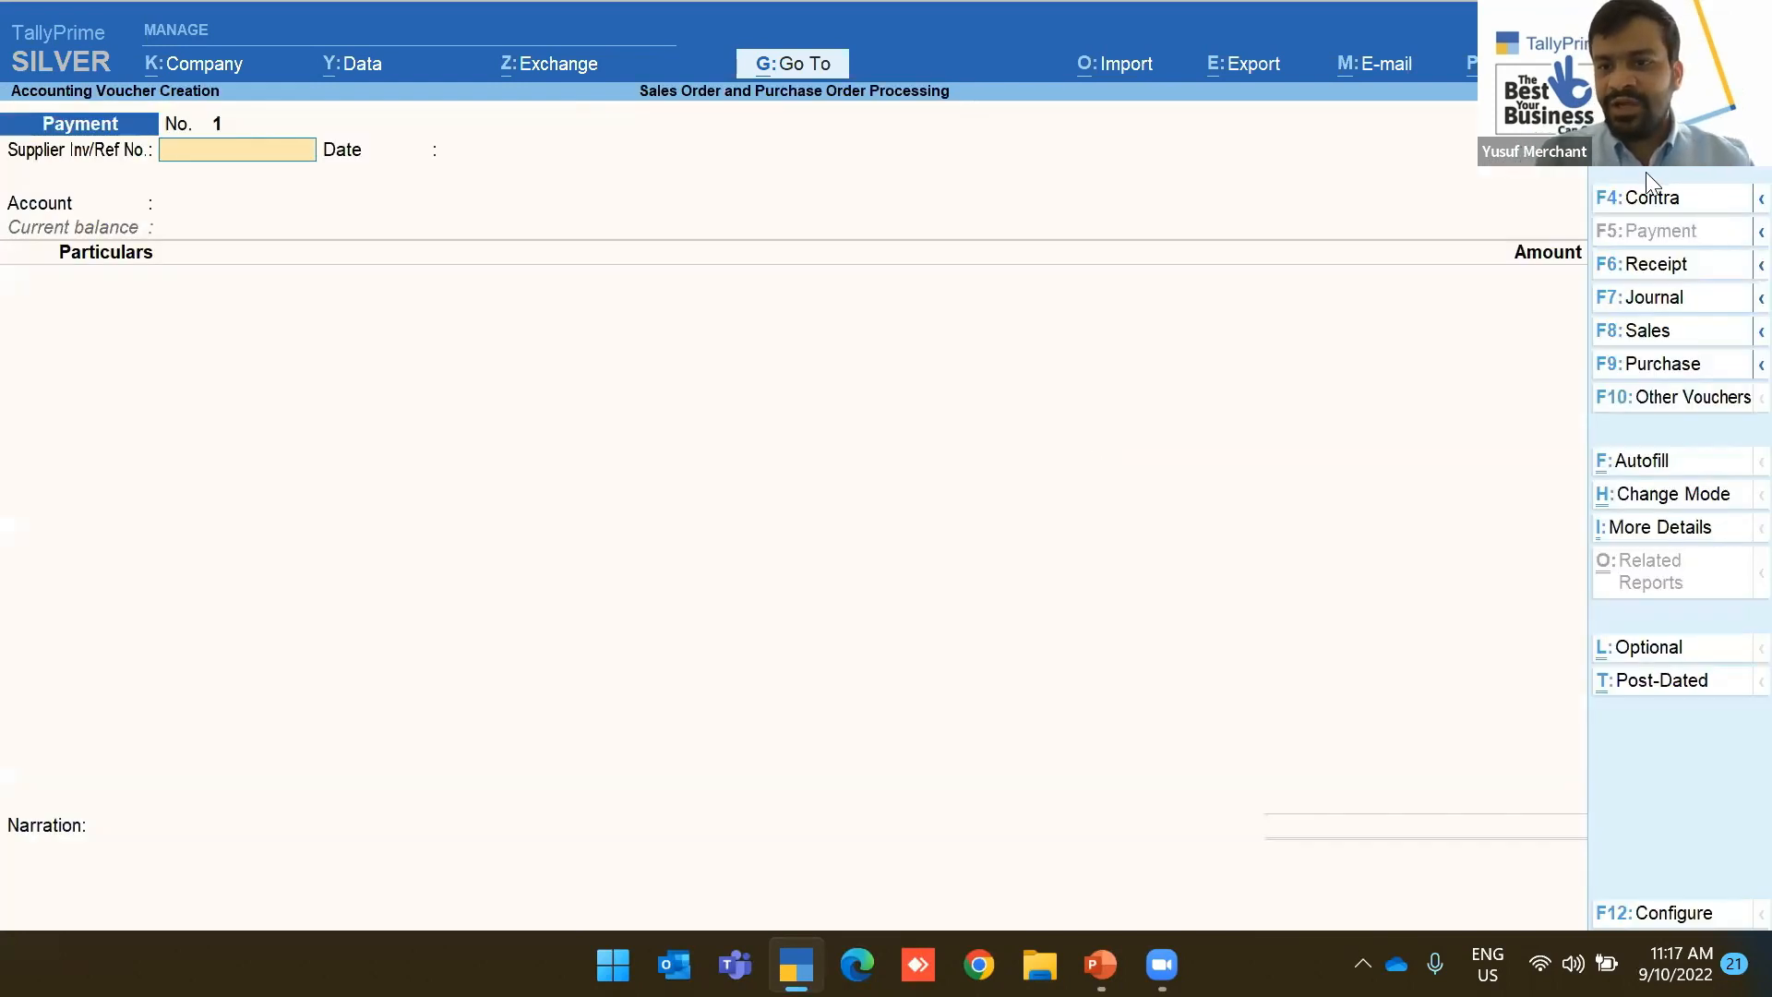
key(F1)
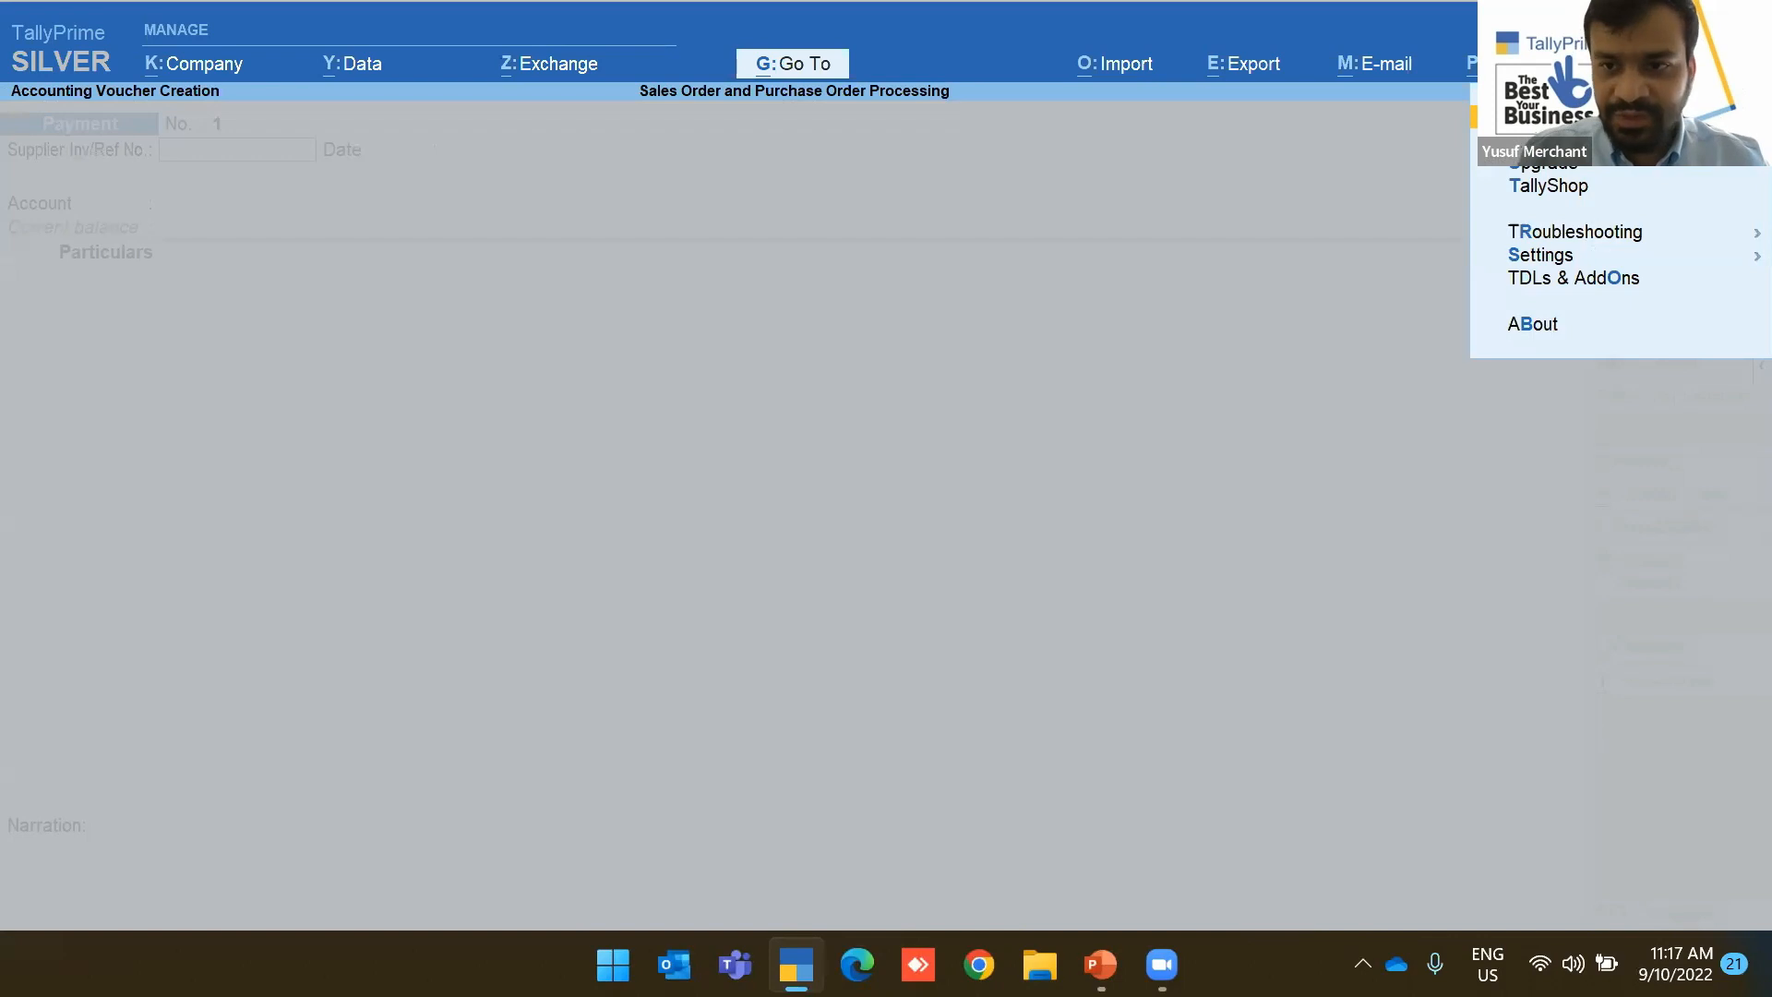
key(Down)
key(Down)
key(Down)
key(Return)
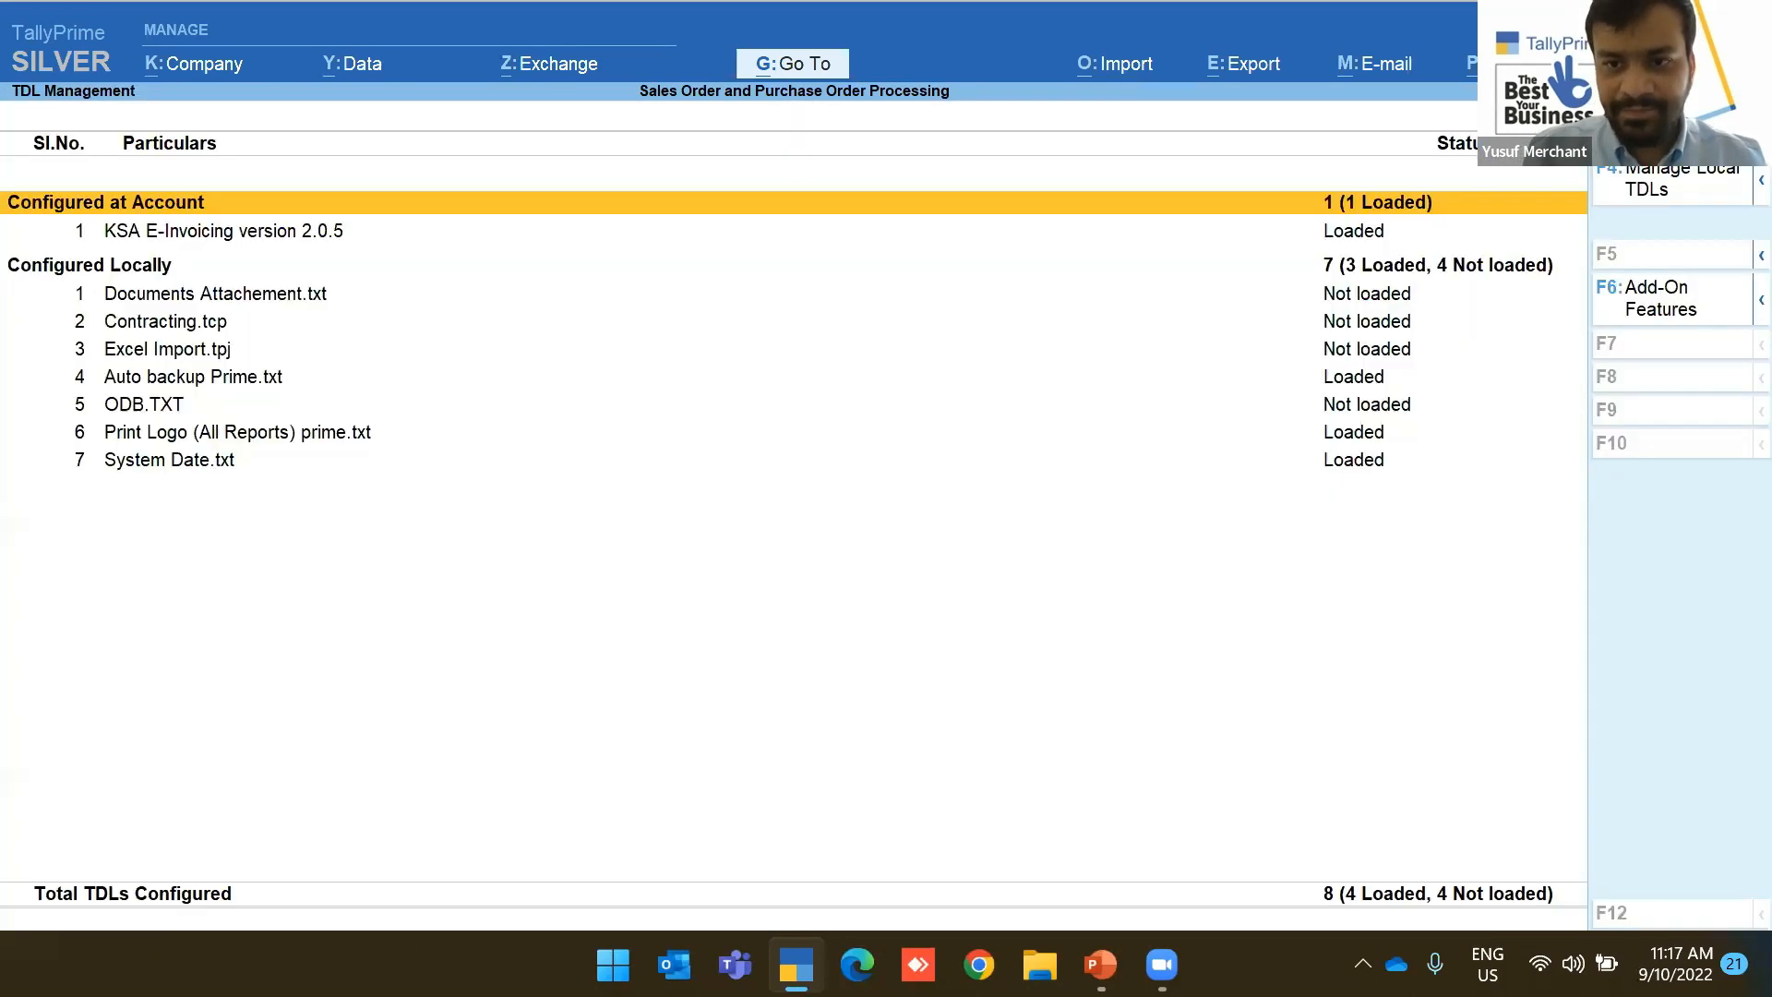
click(1674, 190)
key(Escape)
key(Escape)
key(Escape)
key(Escape)
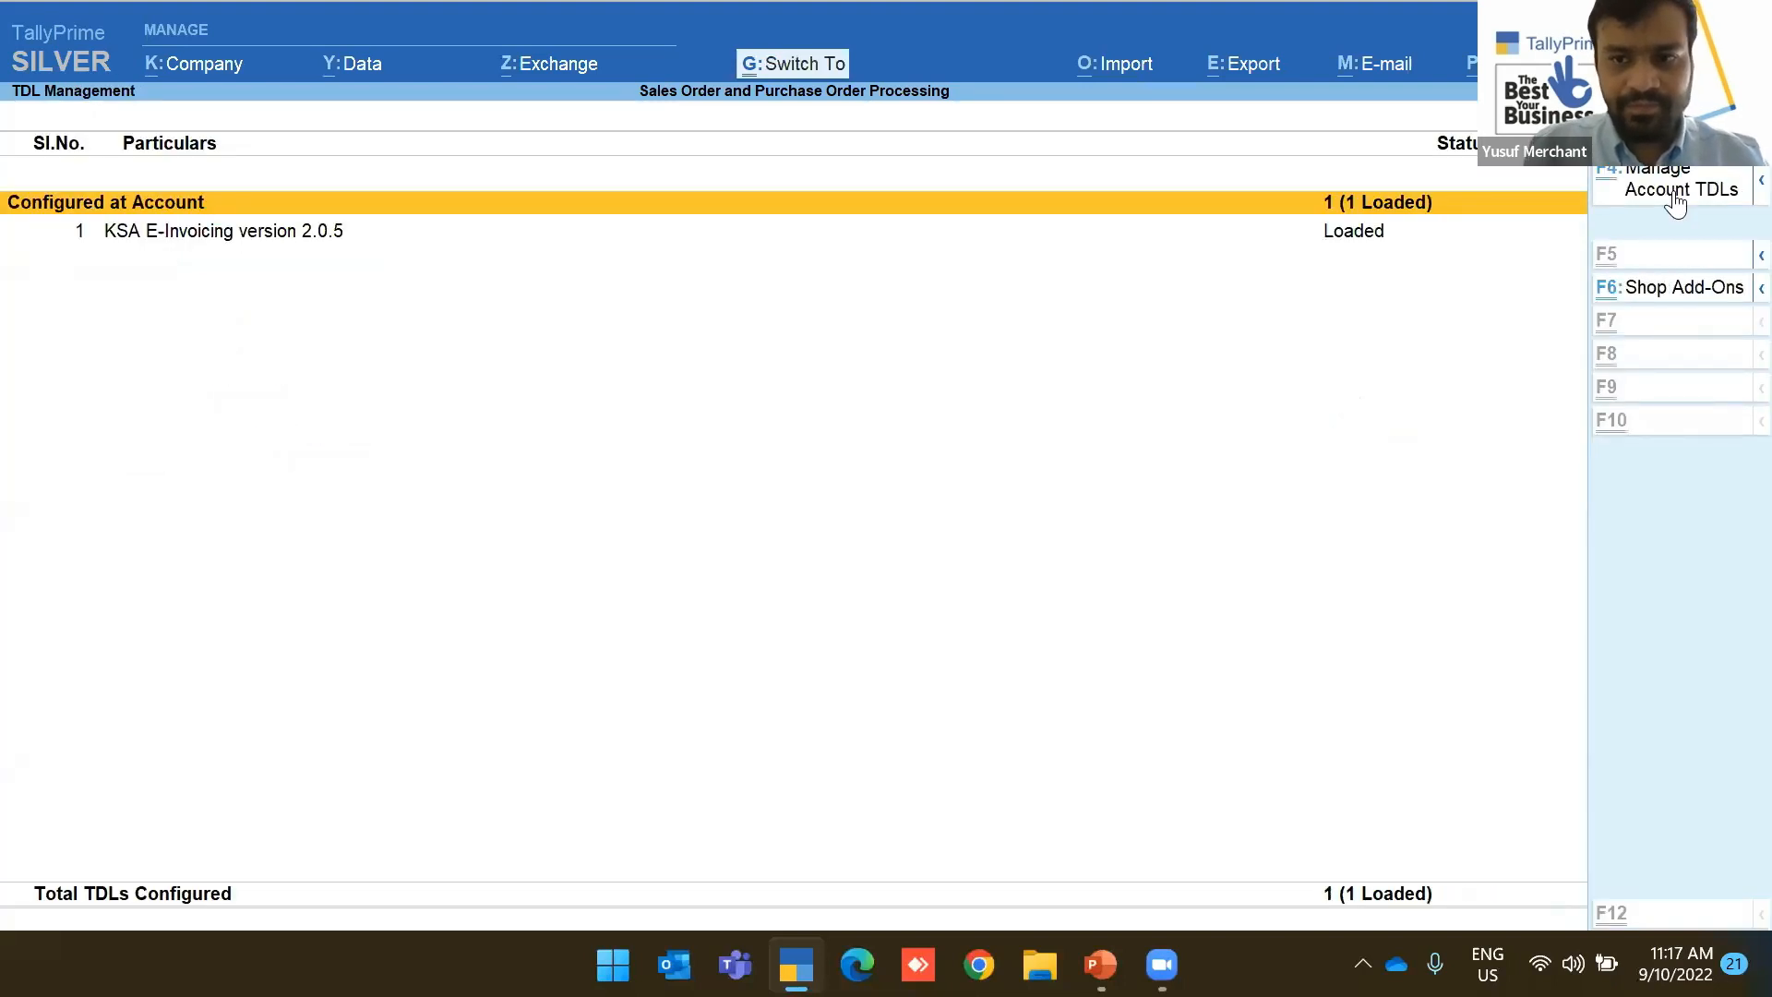
key(Return)
key(Return)
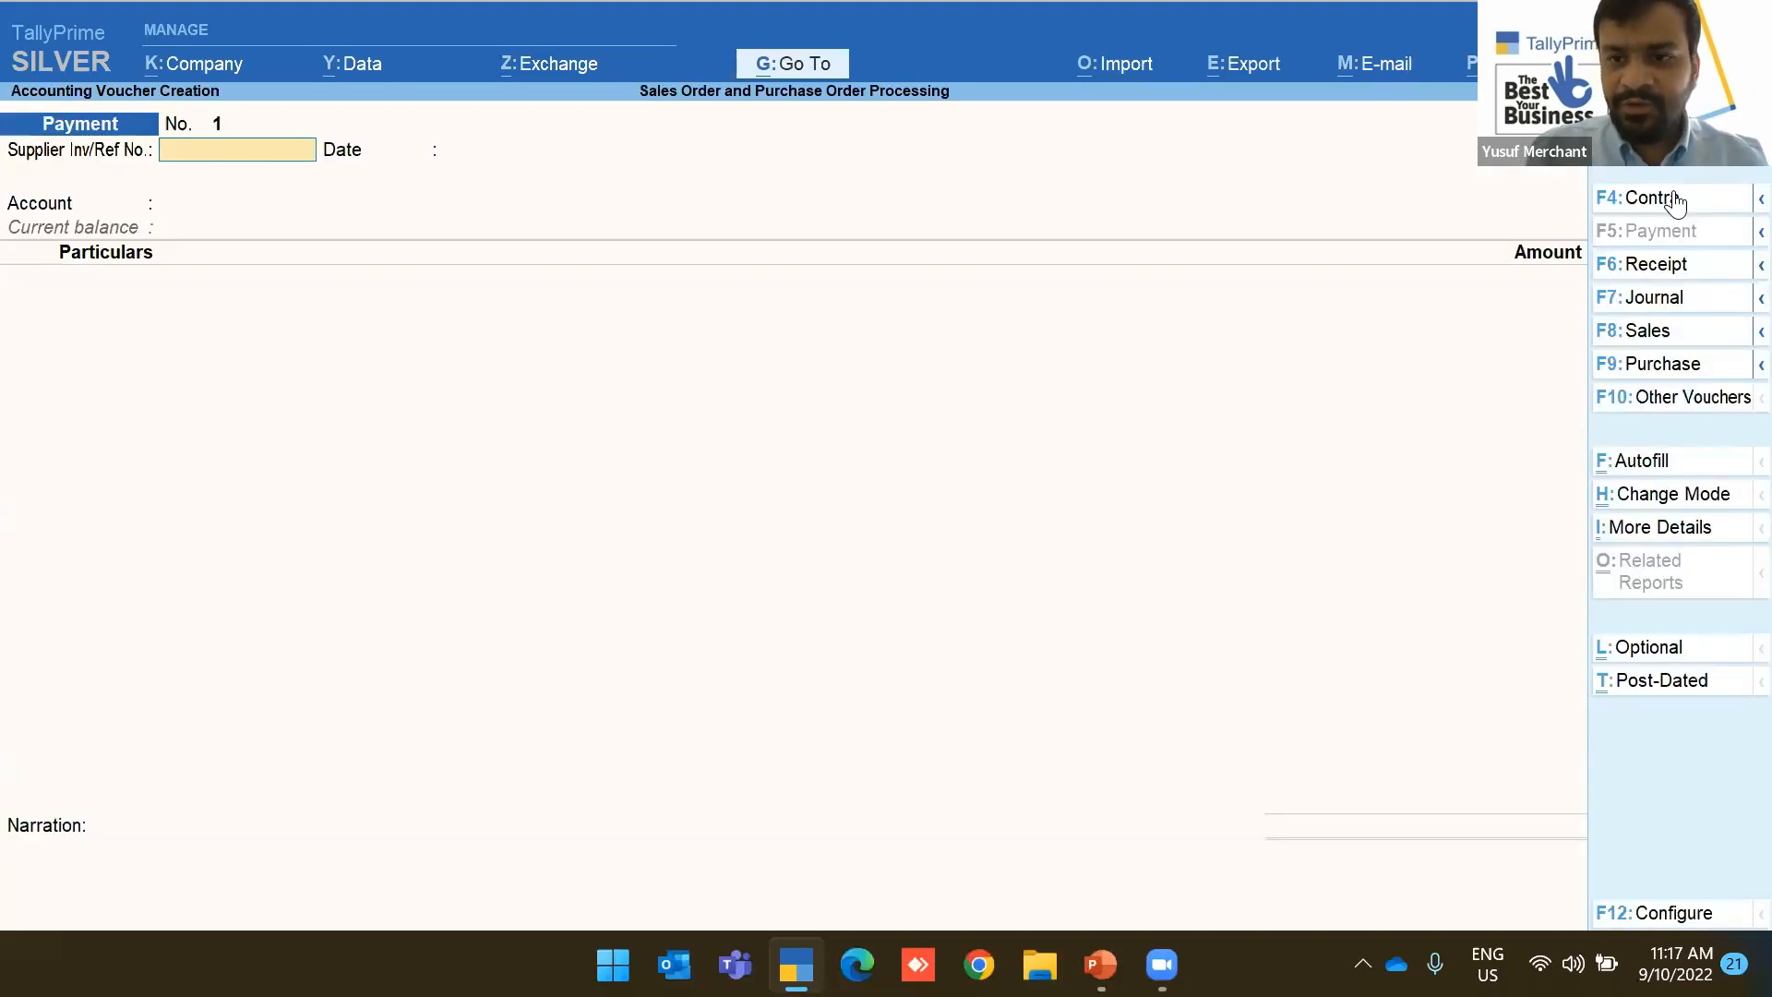
Switch to a Receipt voucher and start a new account ledger named 'HSBC Bank'
click(1659, 268)
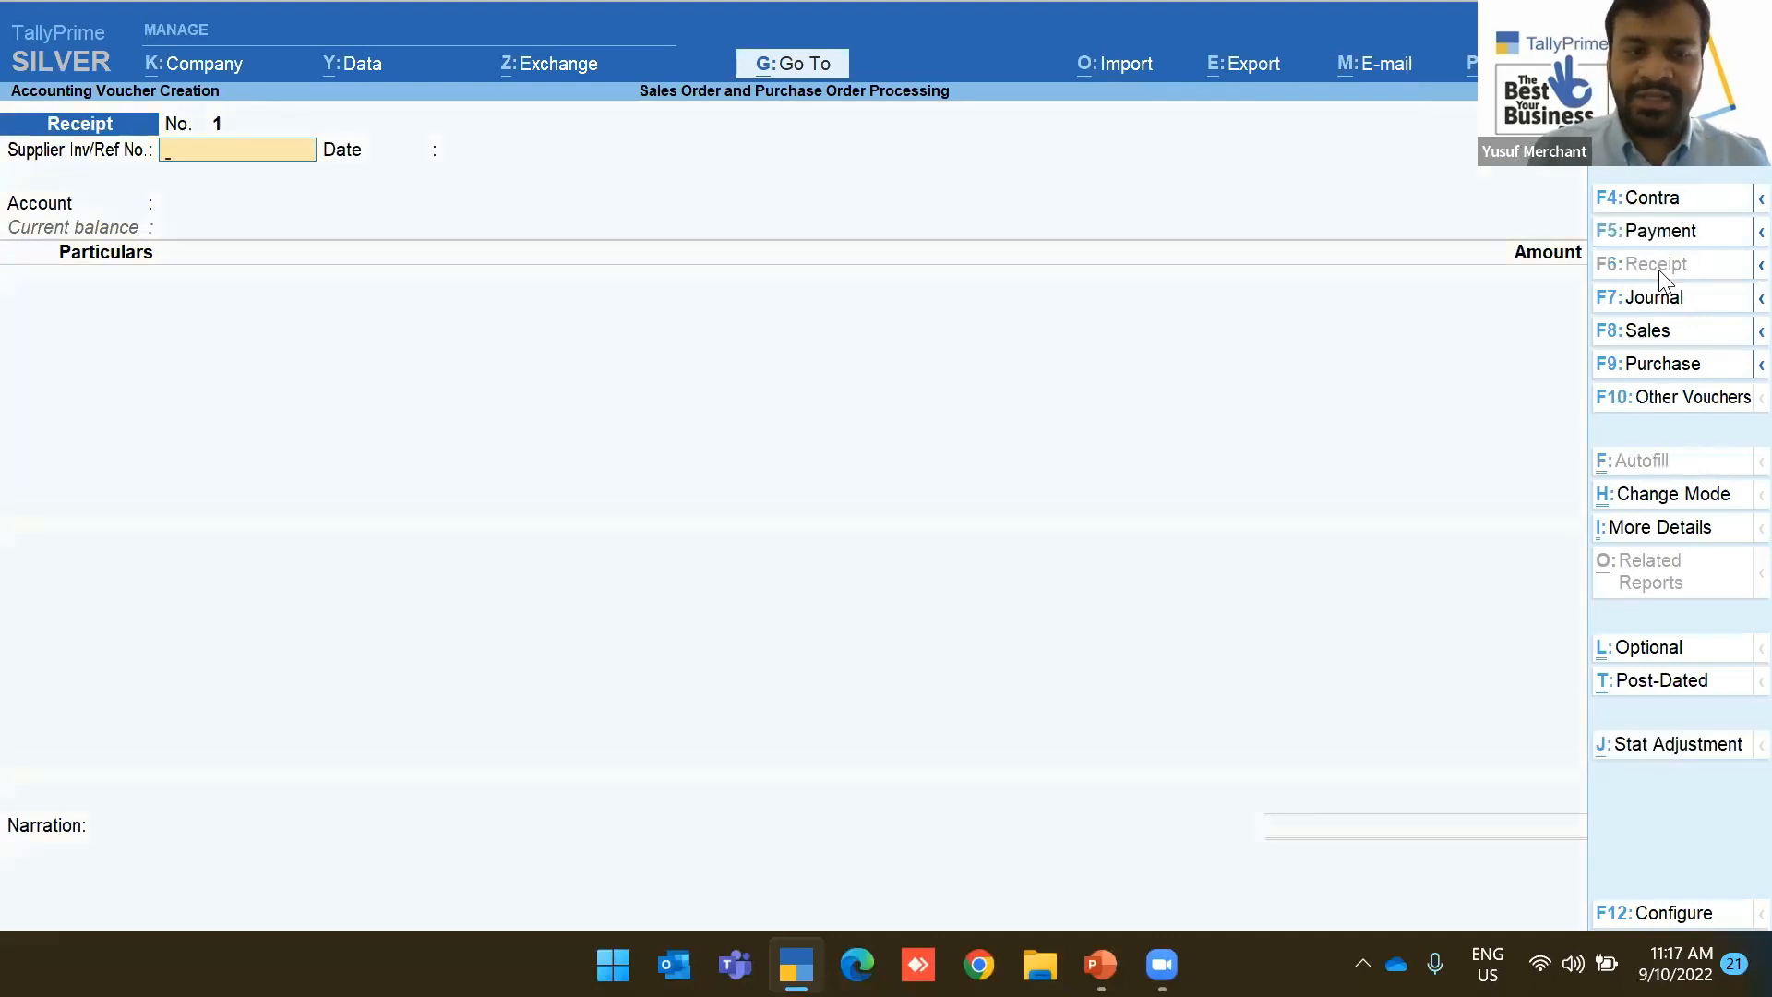
key(Return)
key(Return)
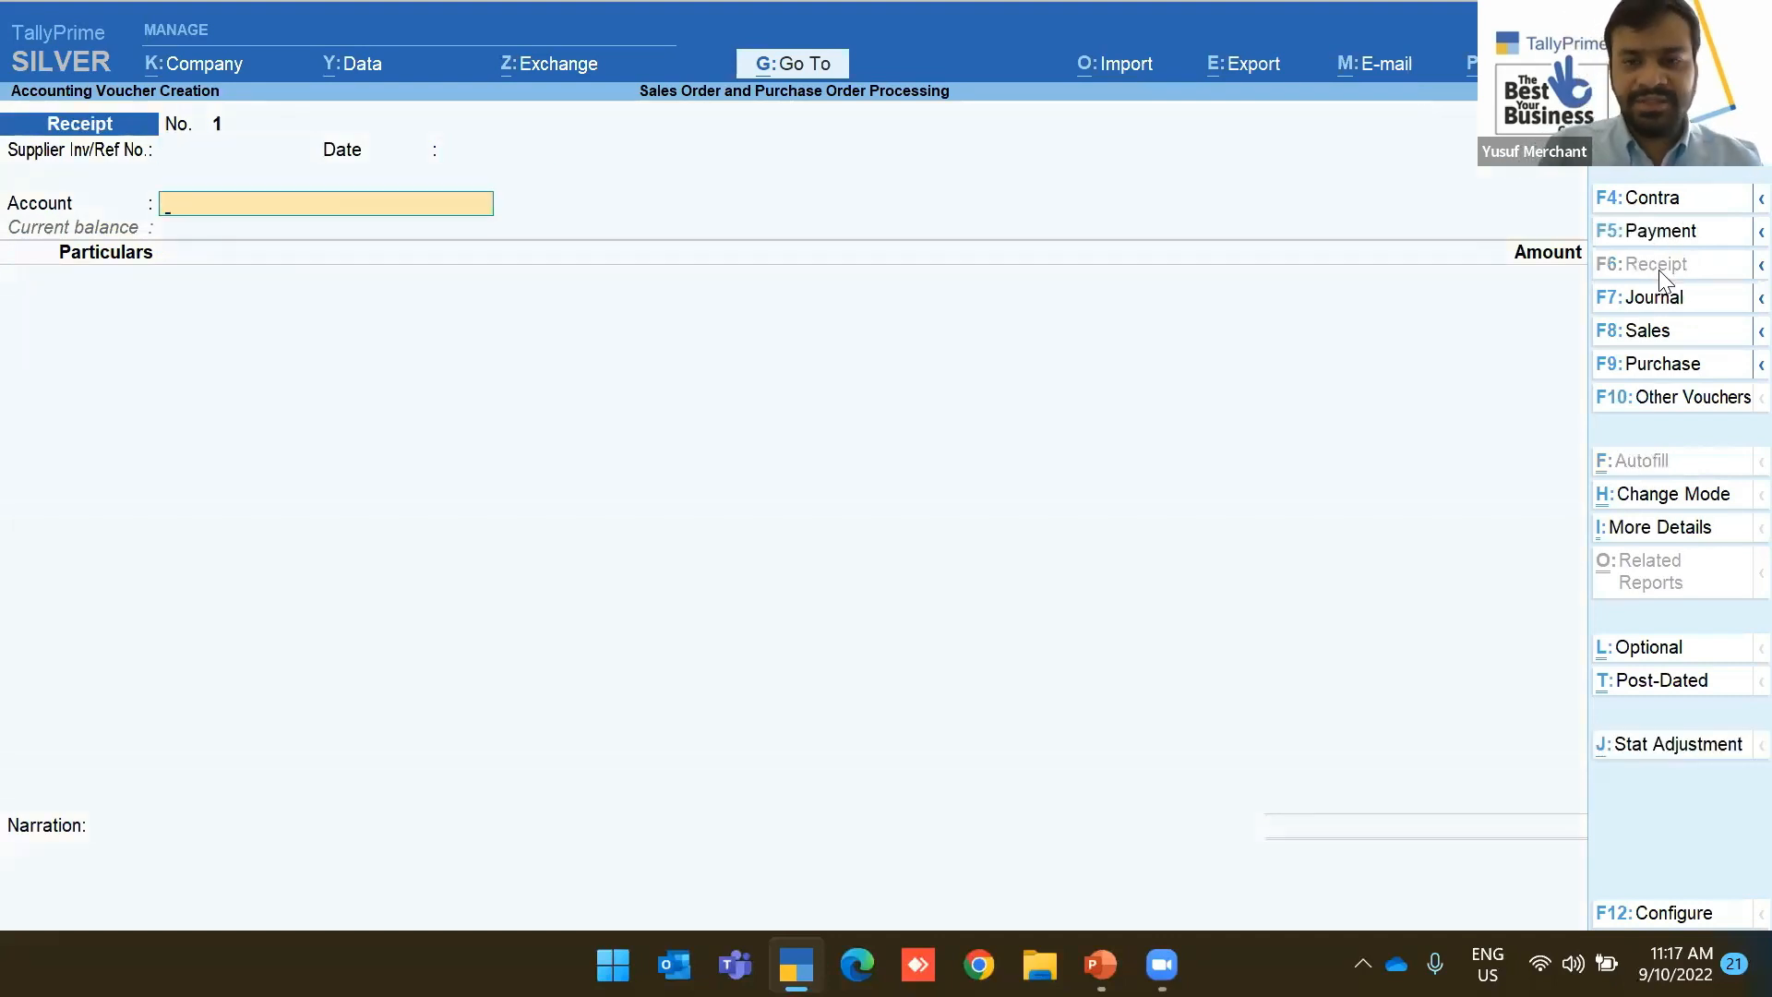
key(alt+c)
text(HSBC  Bank)
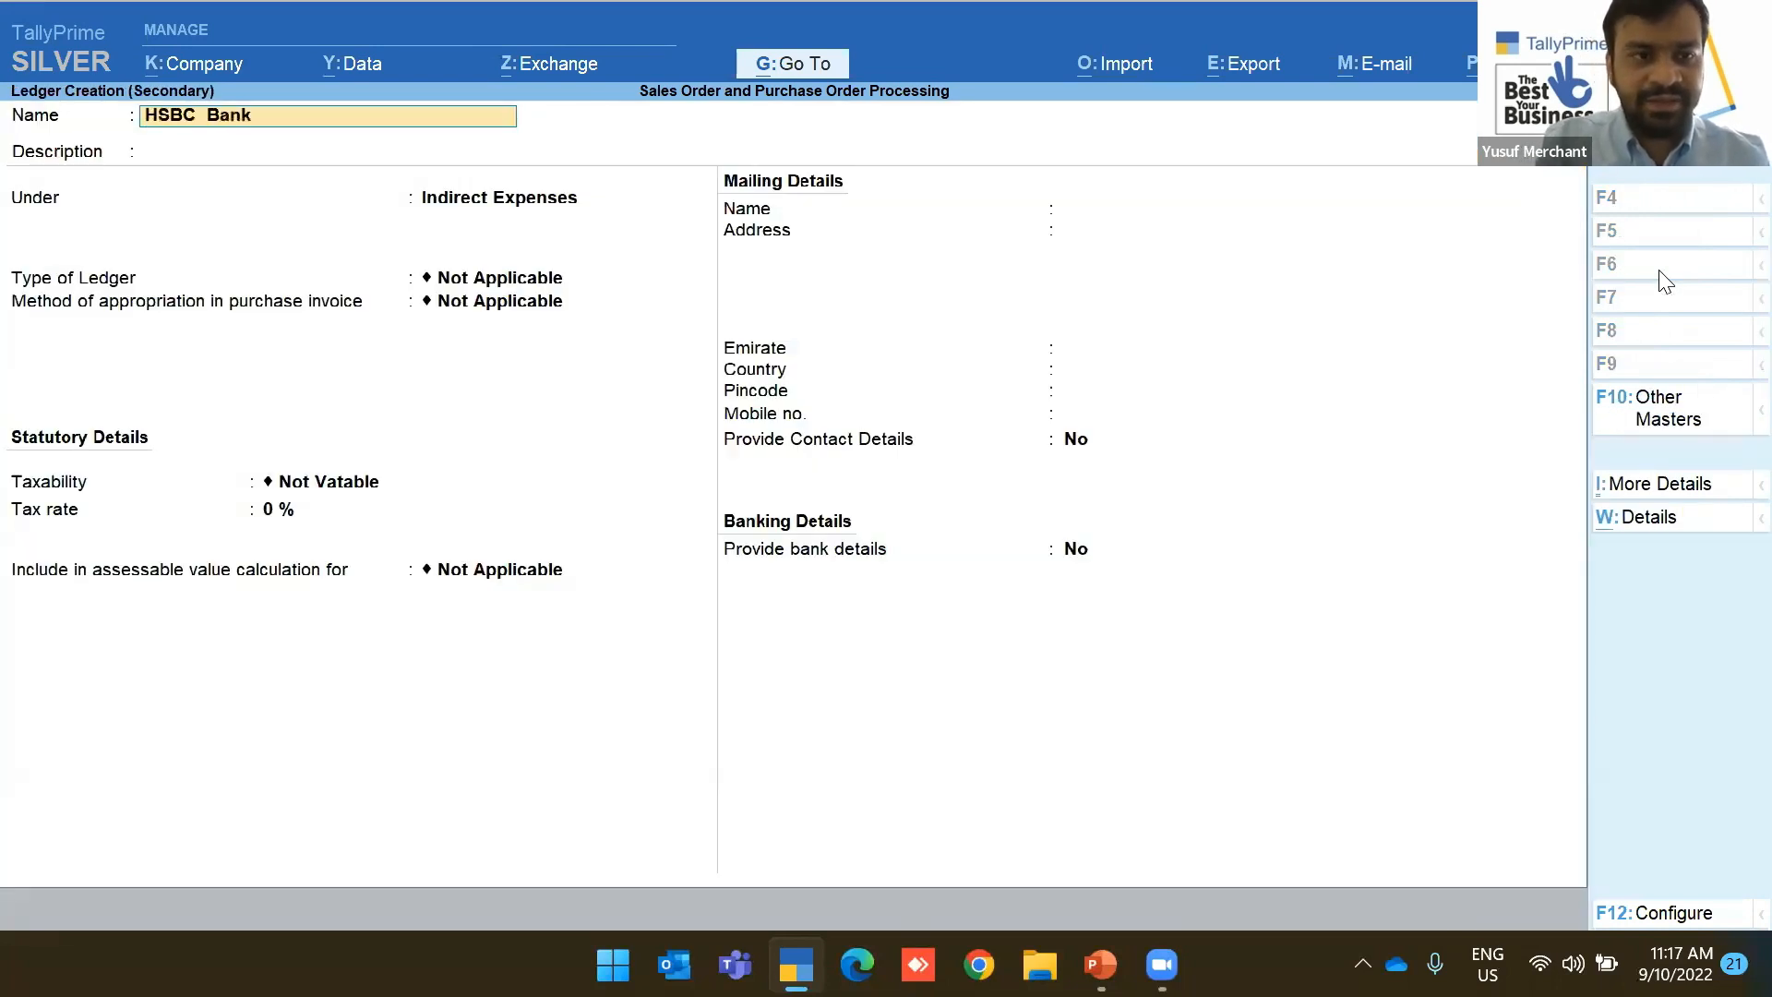
Put the HSBC Bank ledger under Bank Accounts and enter the account number, IBAN and SWIFT code
key(Return)
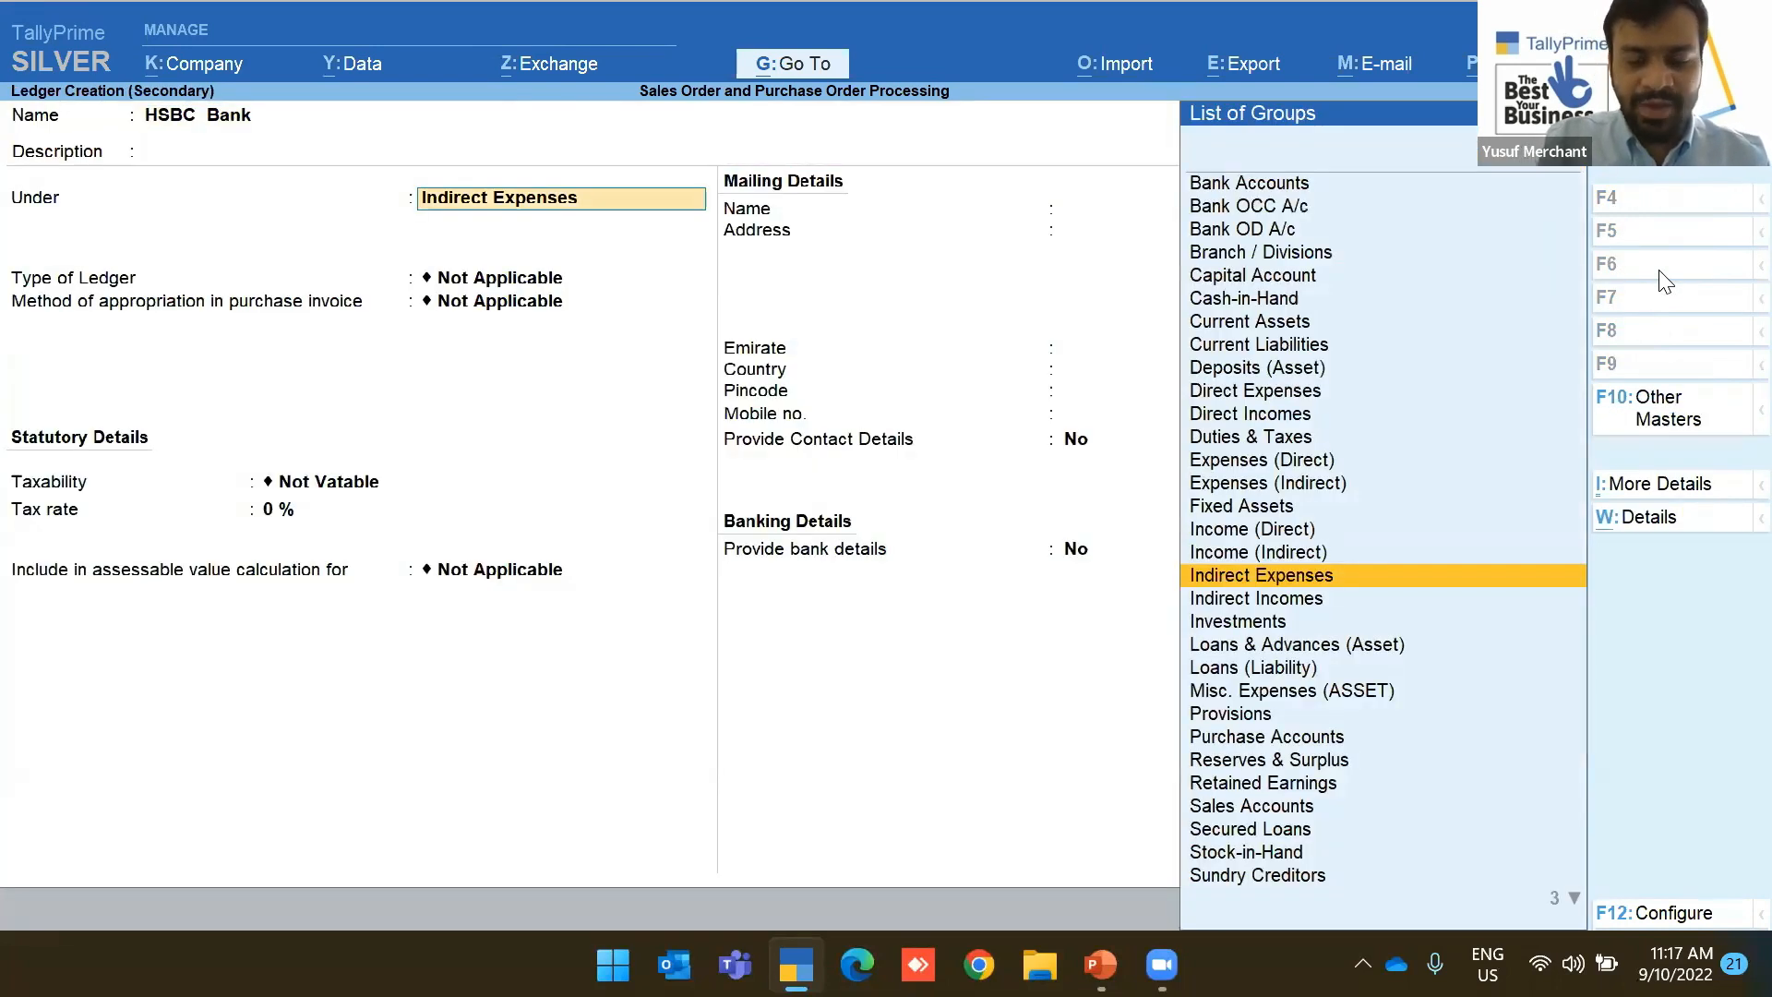
text(Bank)
key(Return)
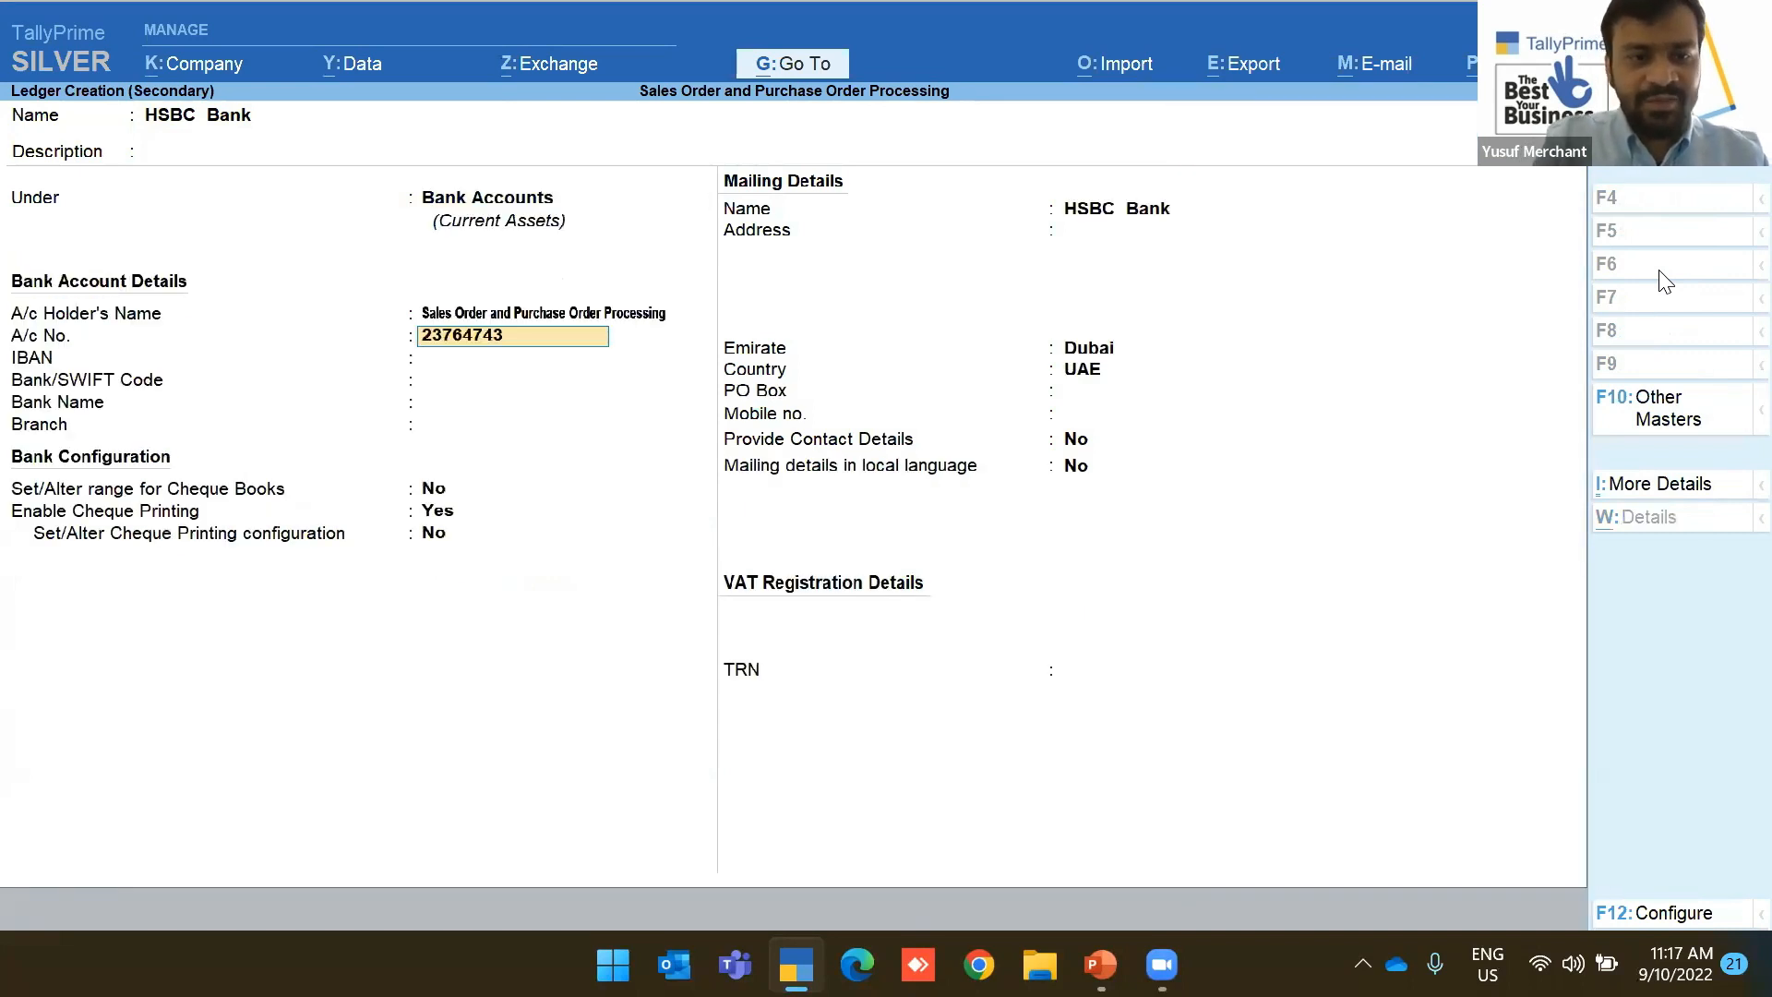
key(Return)
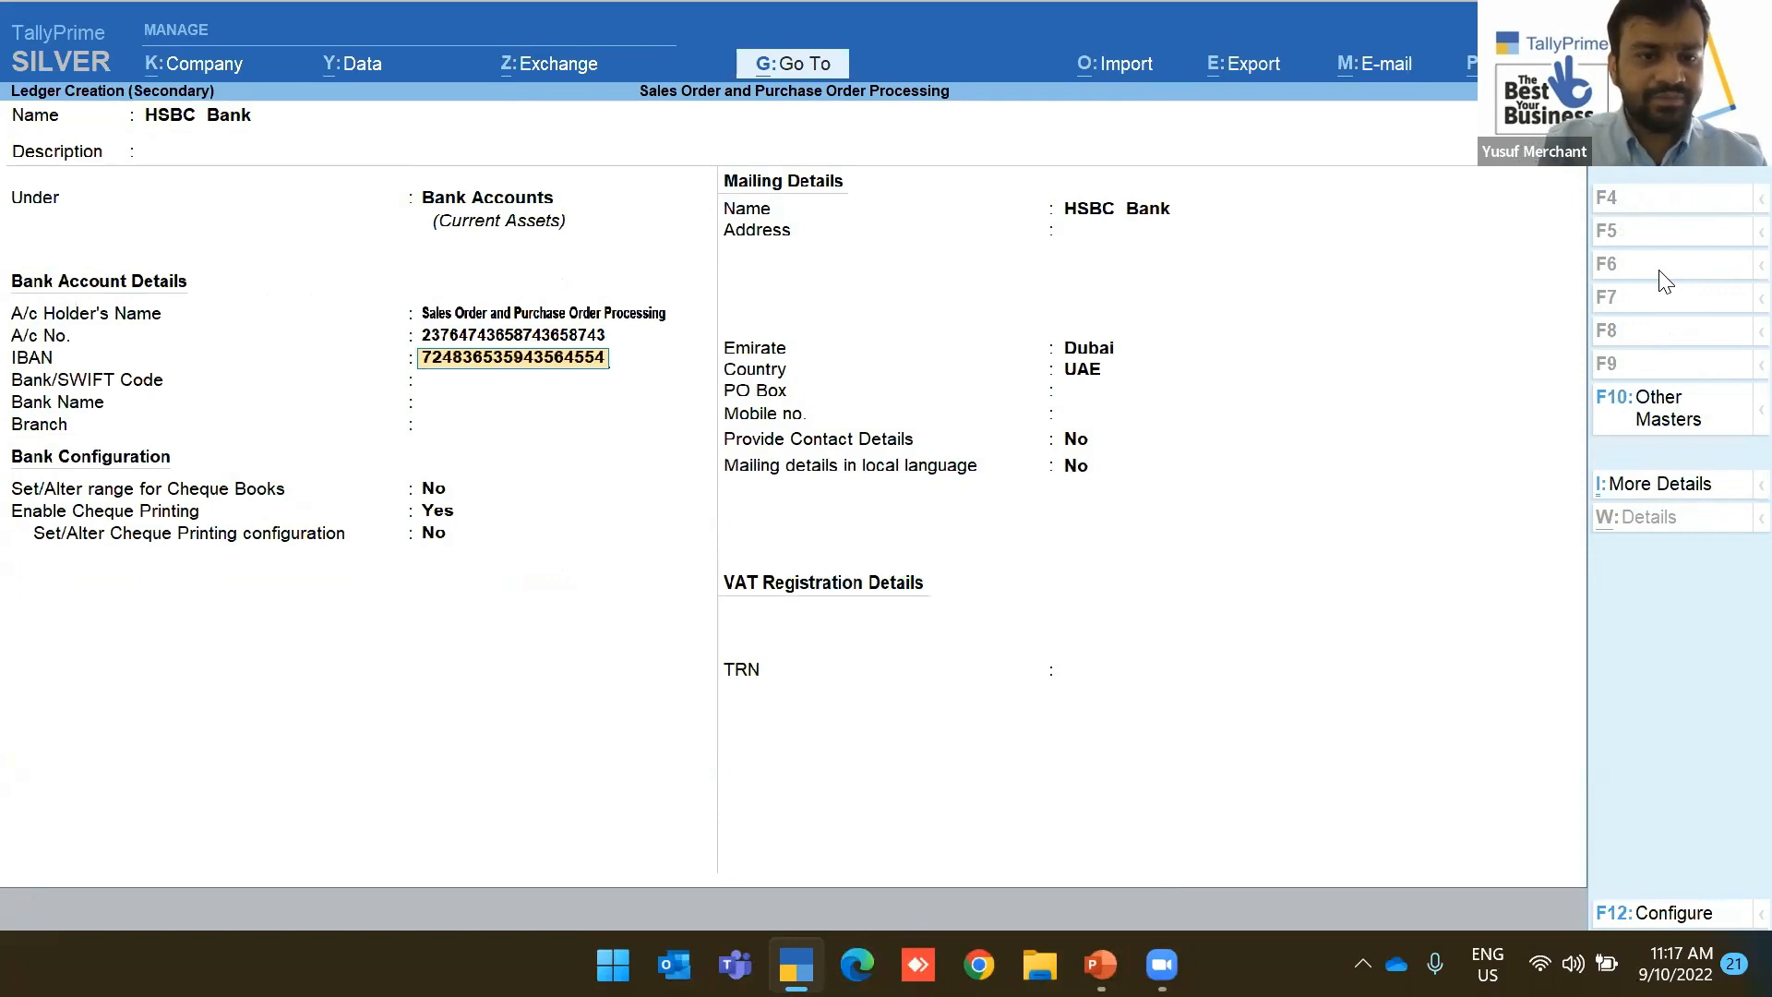
key(Return)
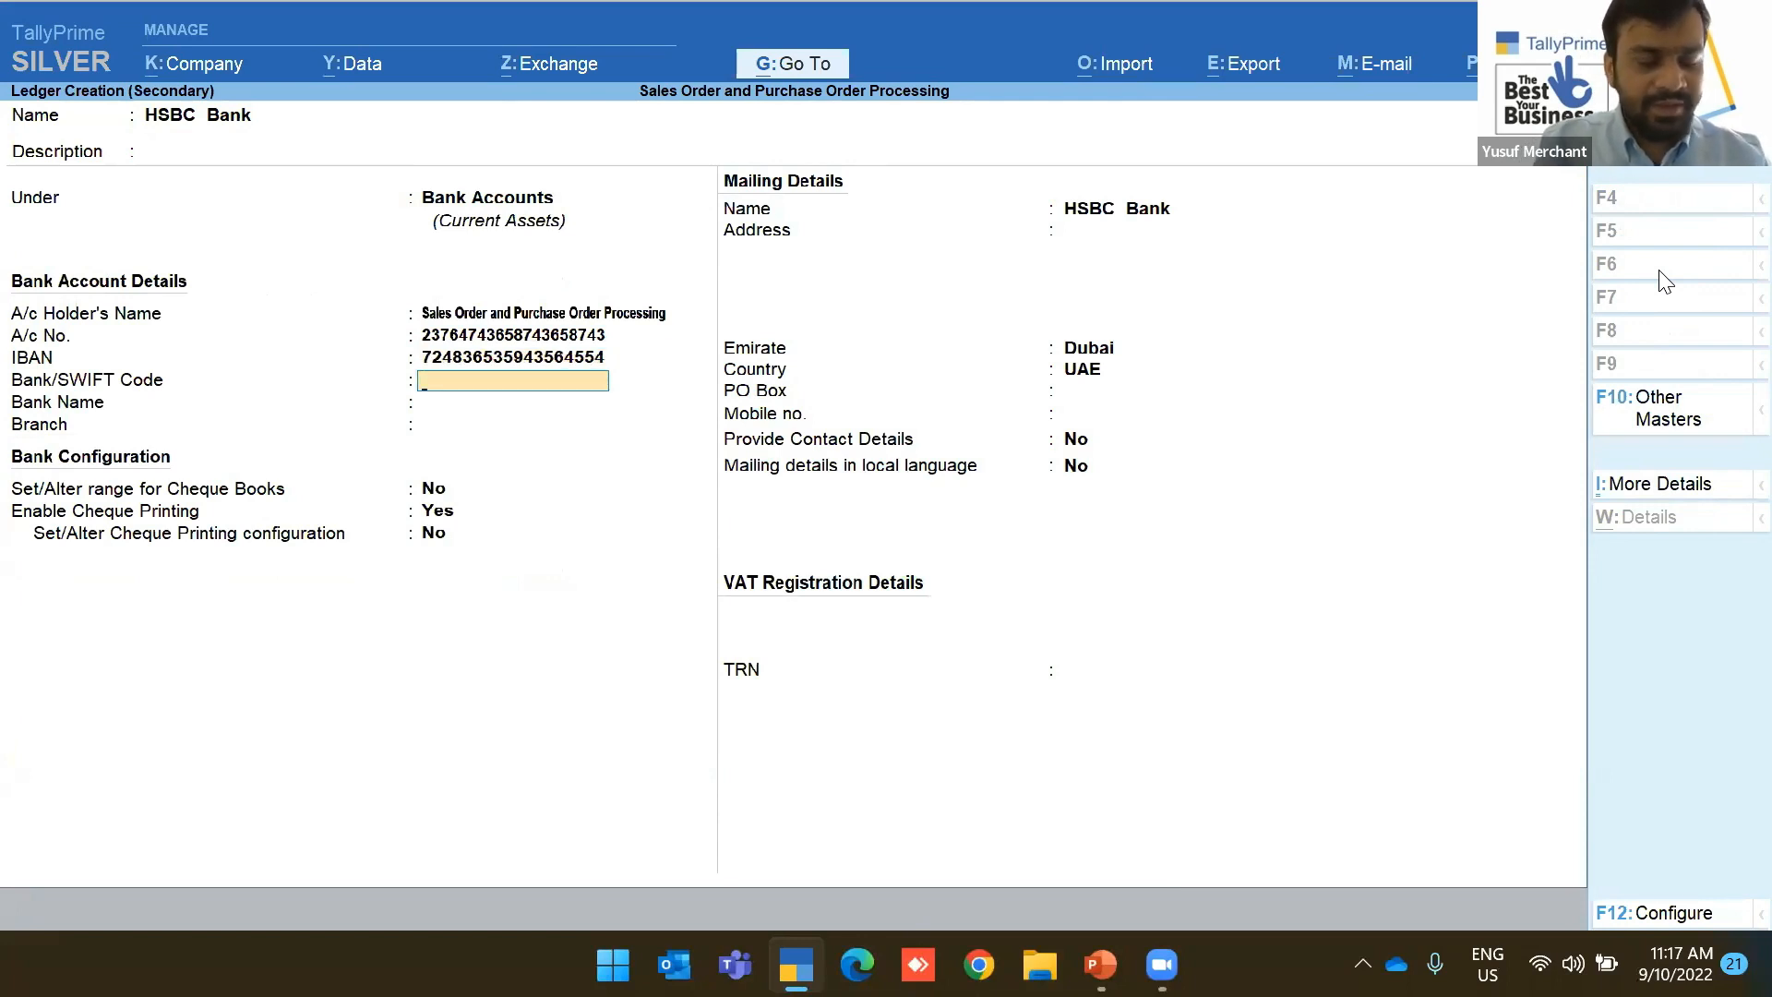
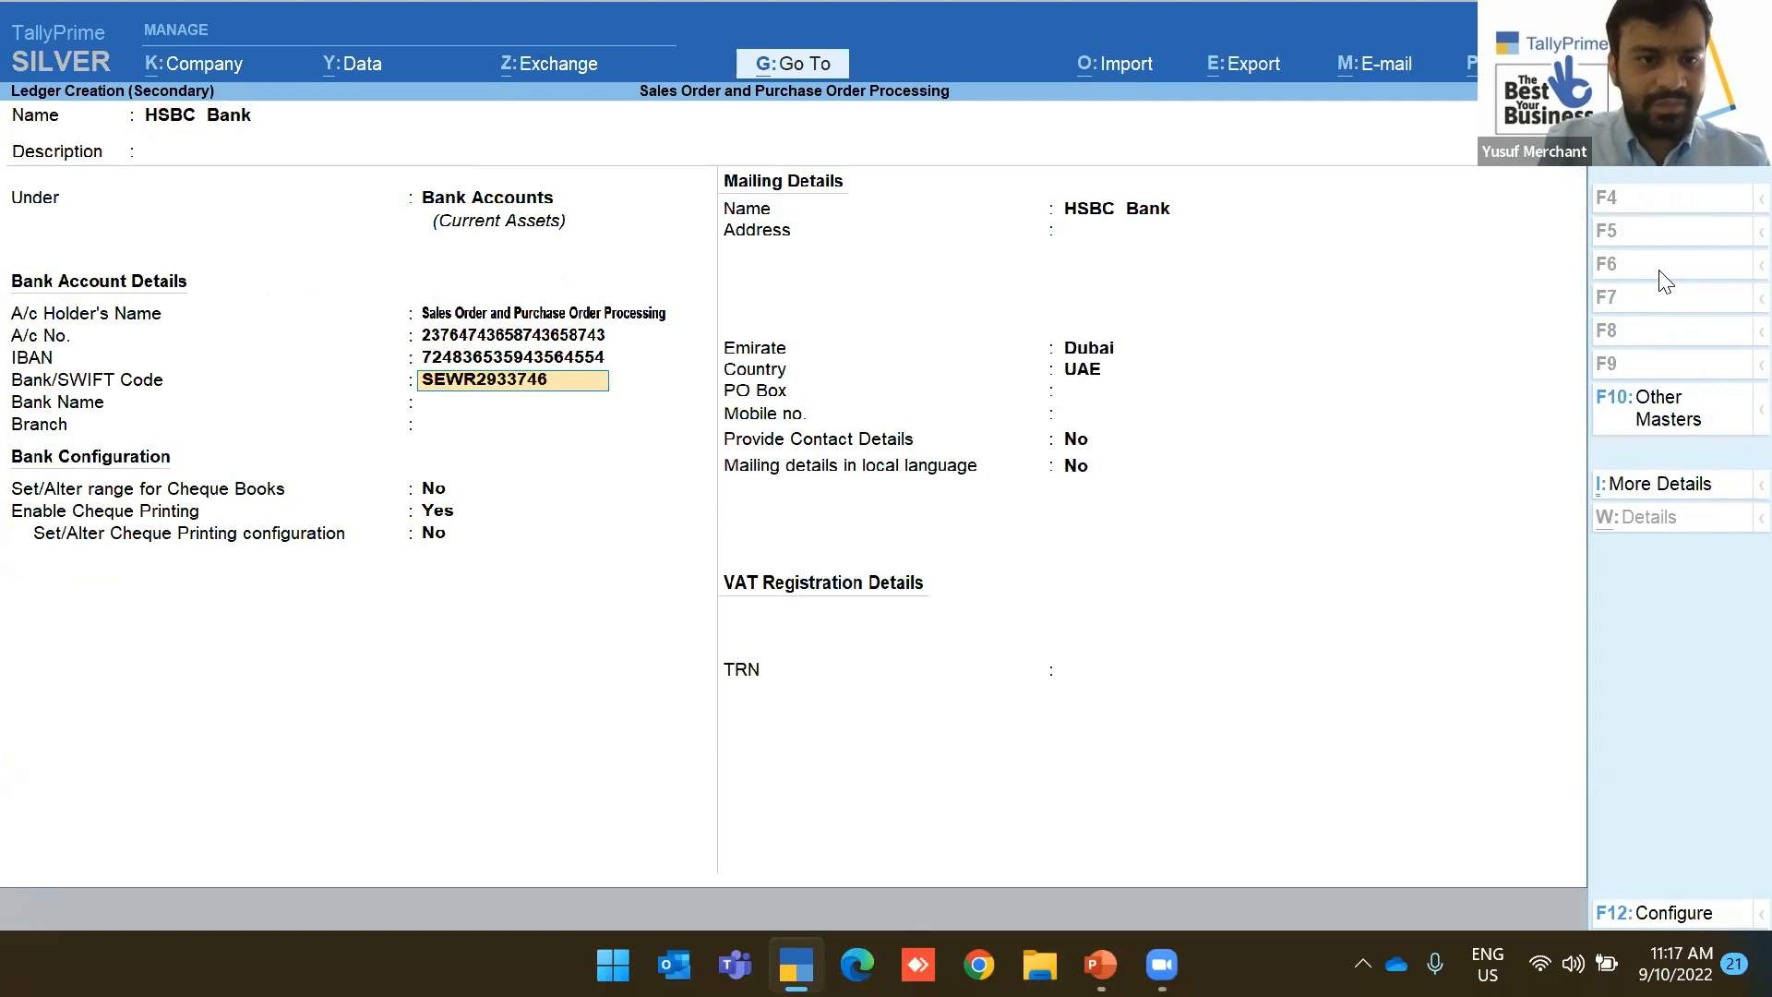
key(Return)
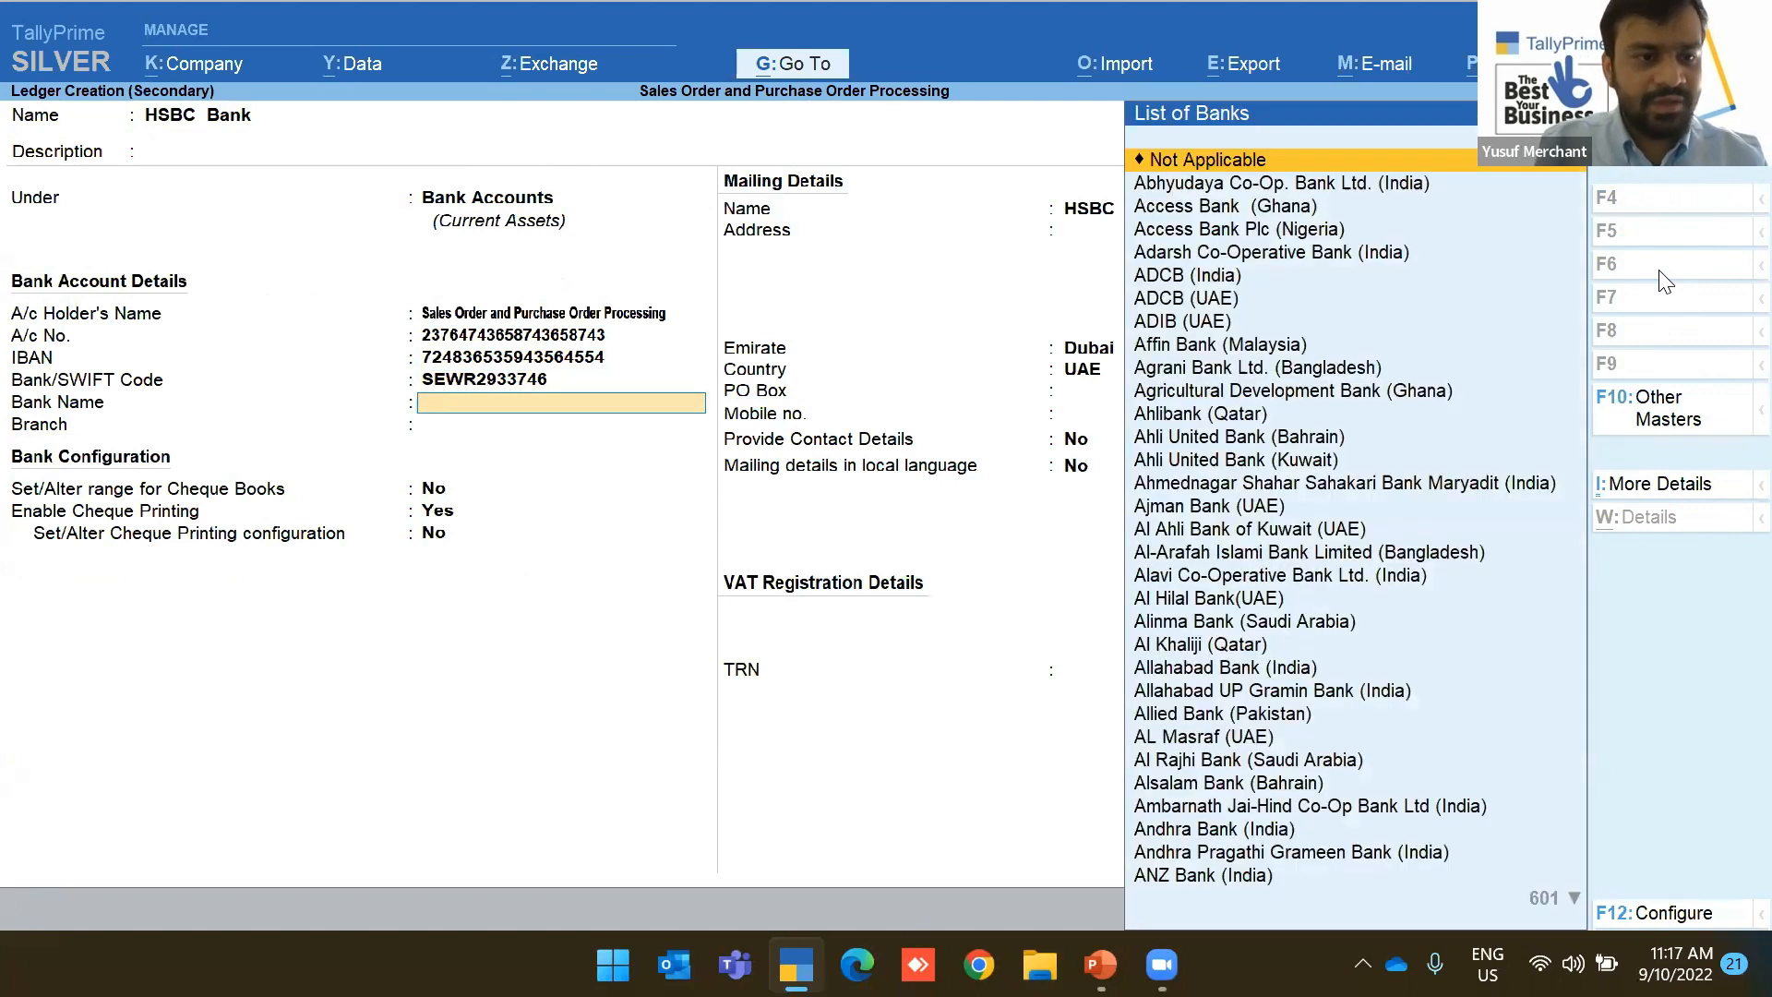
Select HSBC Bank (UAE), branch Bur Dubai, and set cheque printing configuration to Yes
text(H)
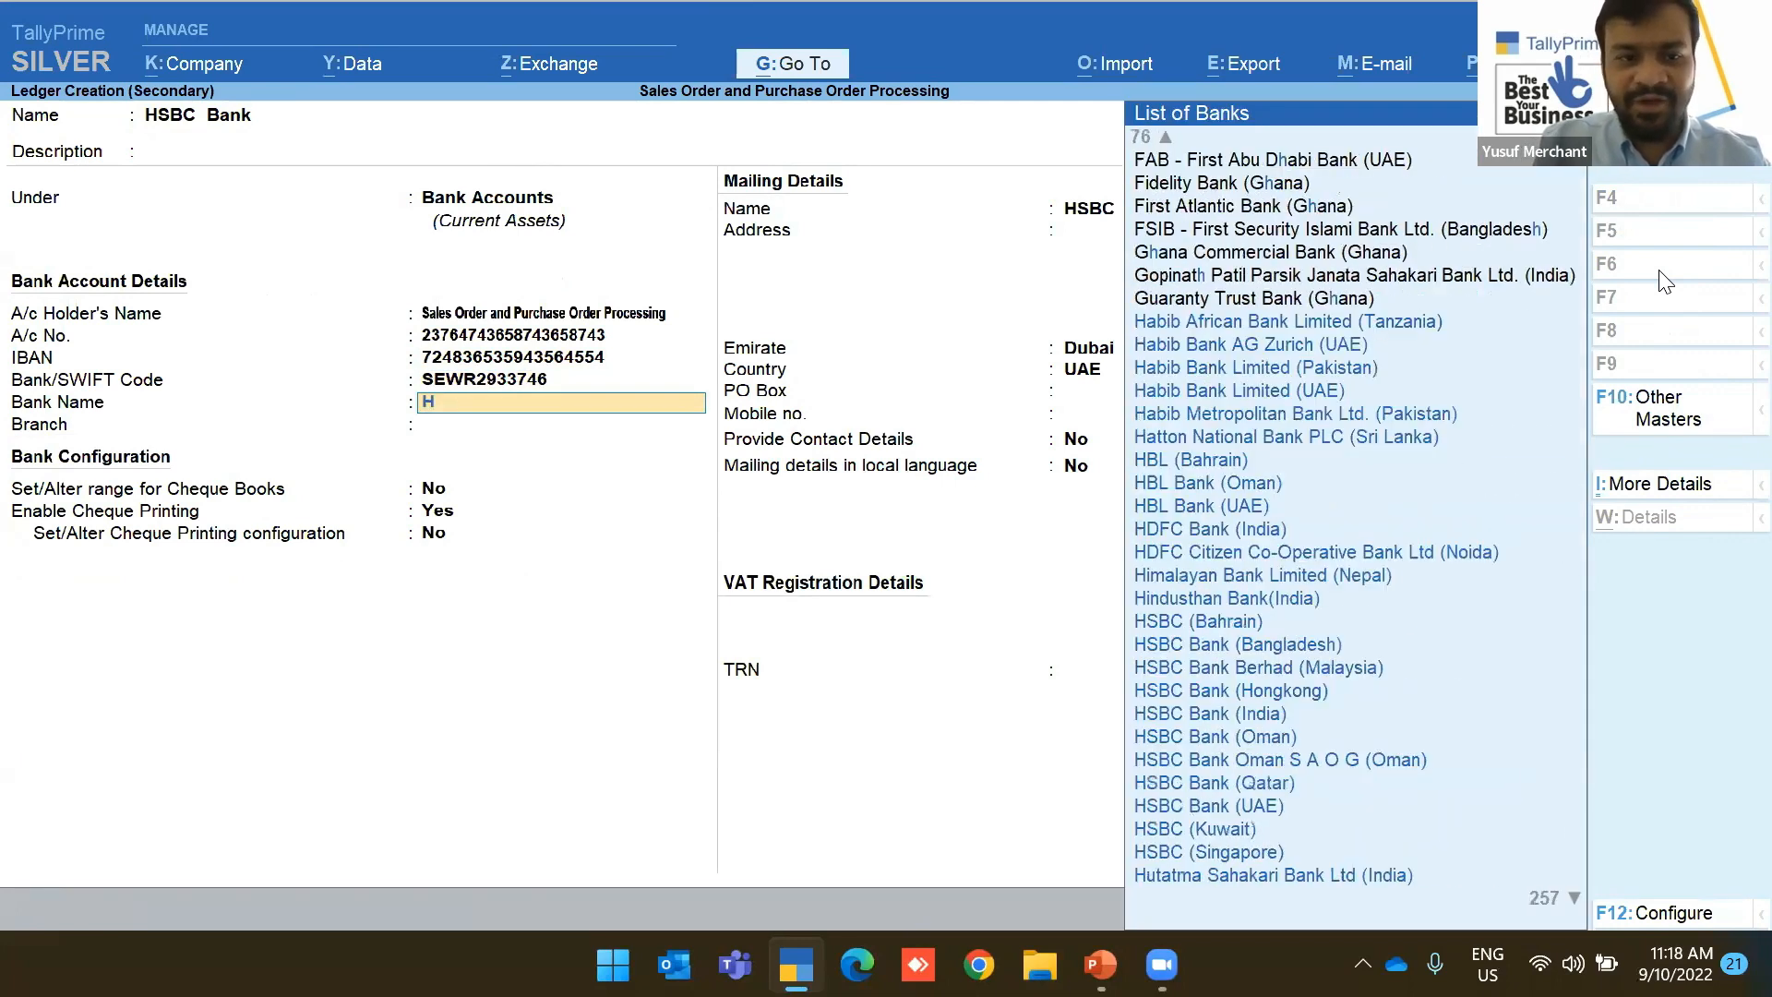
text(s)
key(Down)
key(Down)
key(Down)
key(Down)
key(Down)
key(Down)
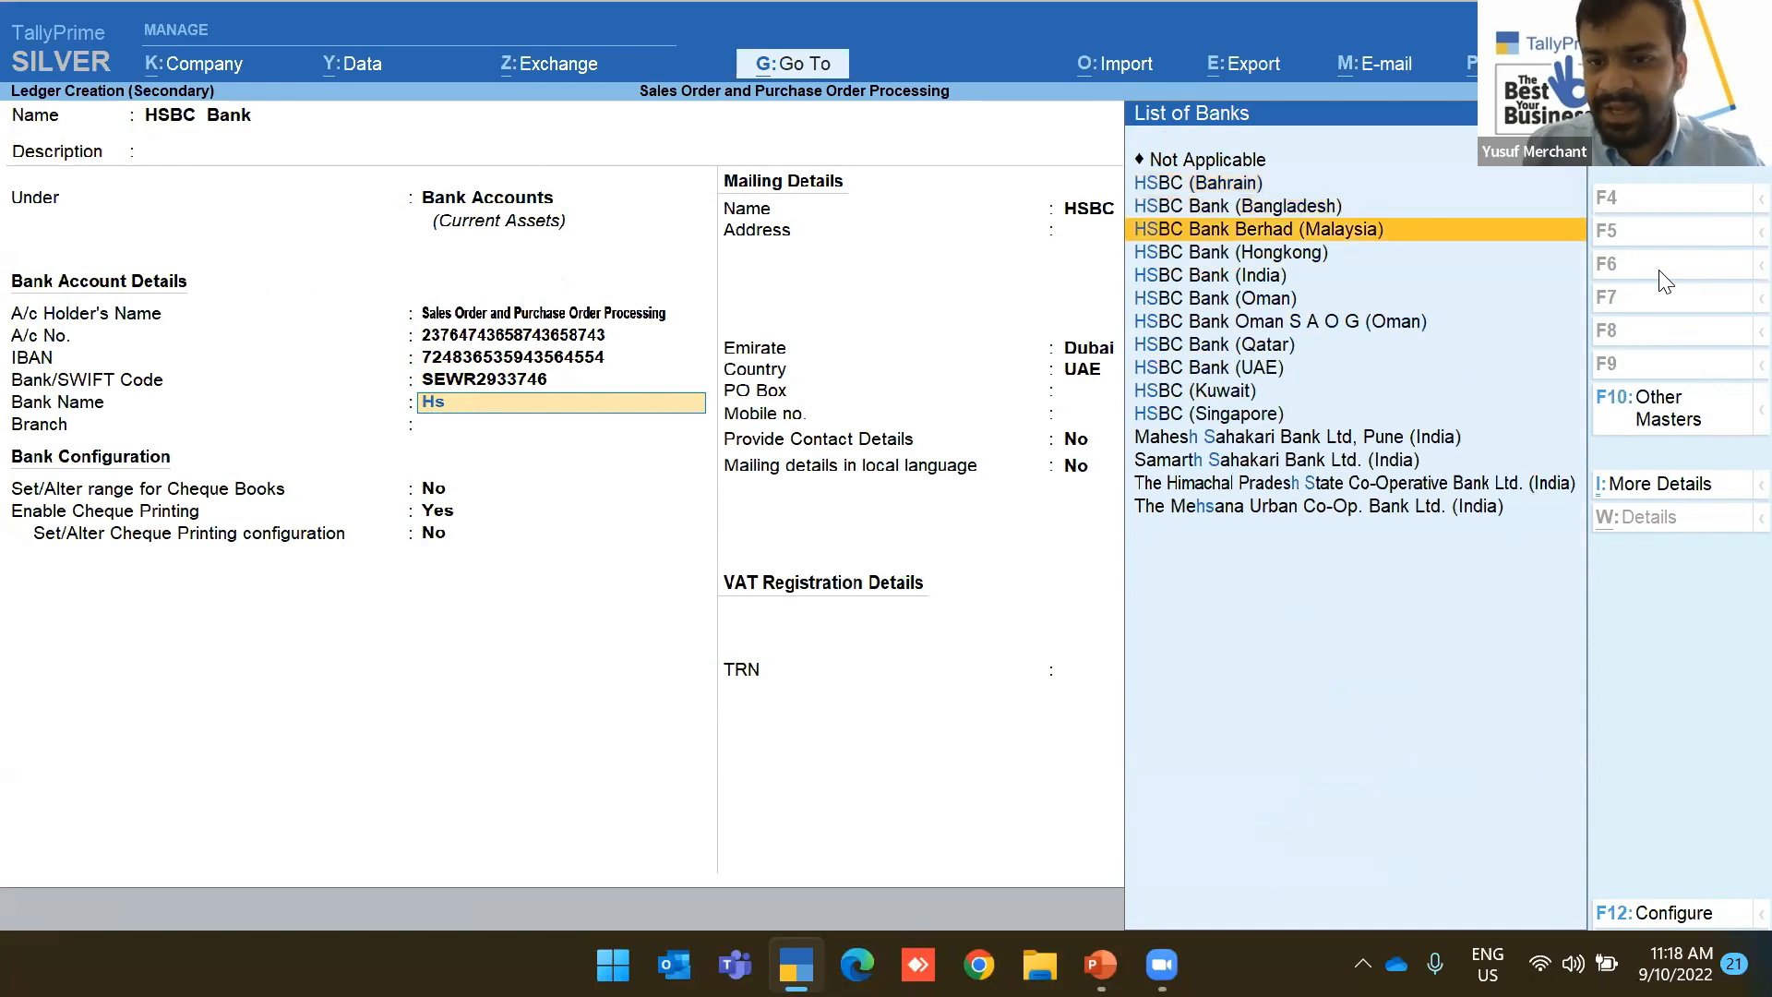
key(Down)
key(Down)
key(Down)
key(Return)
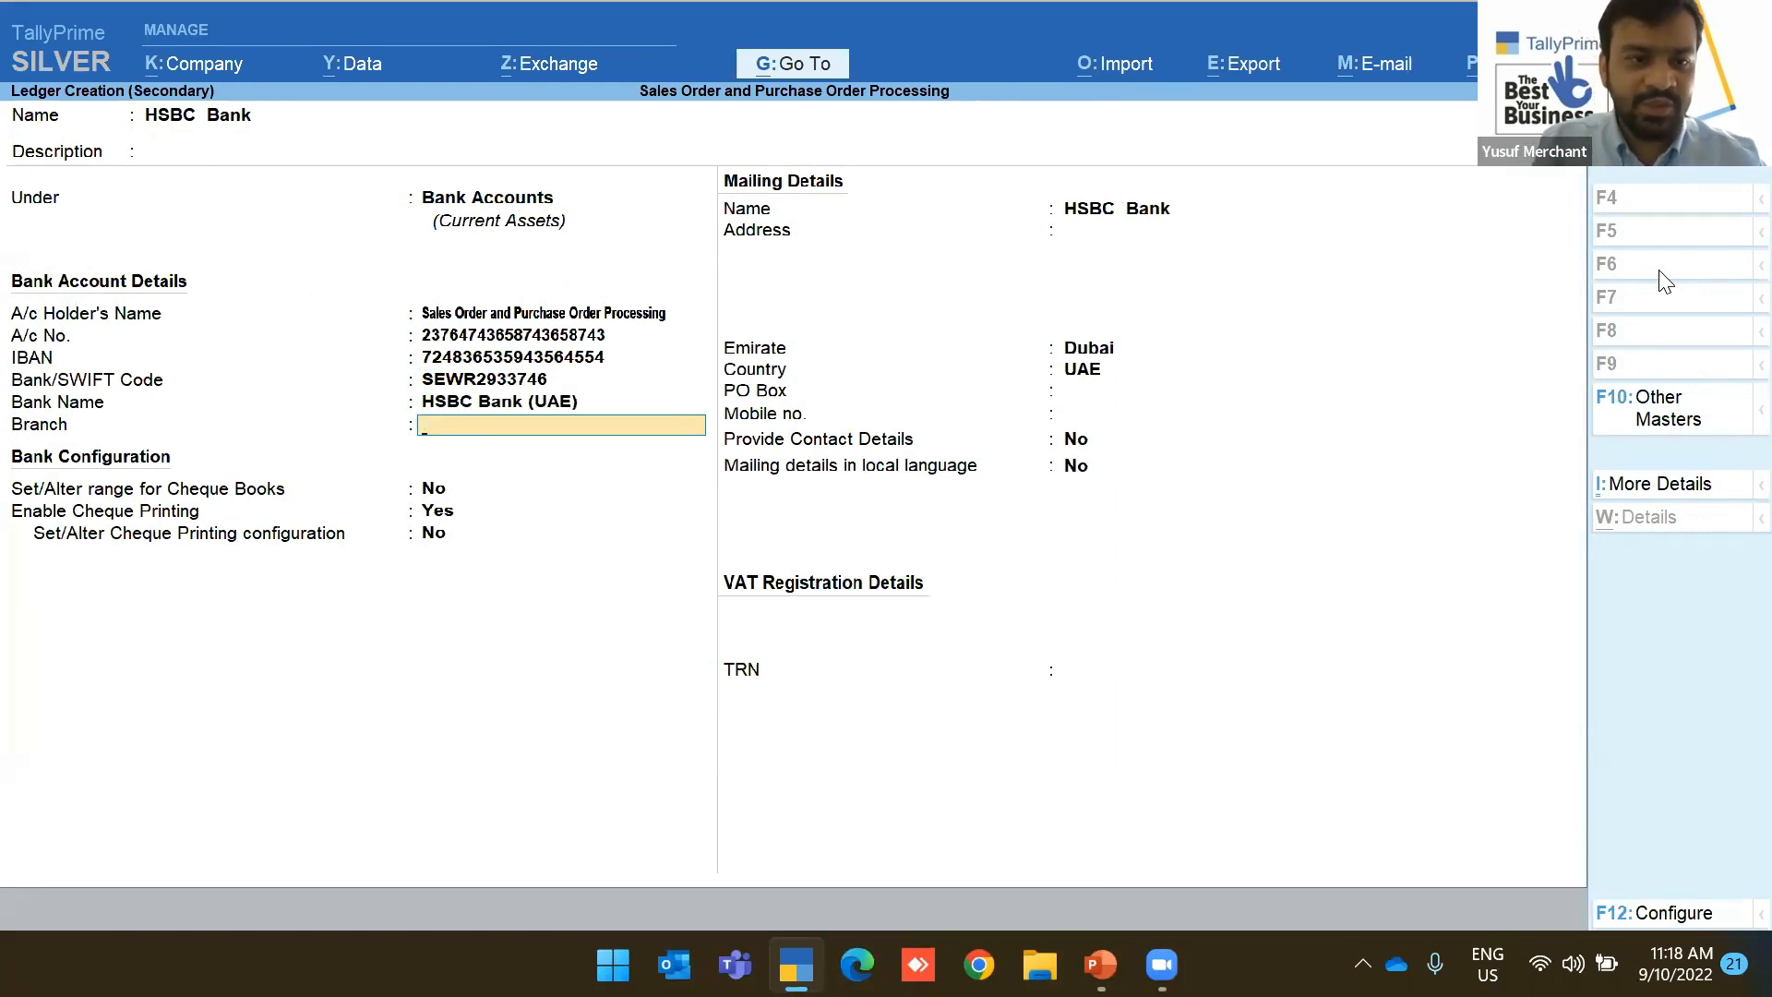
text(Byur)
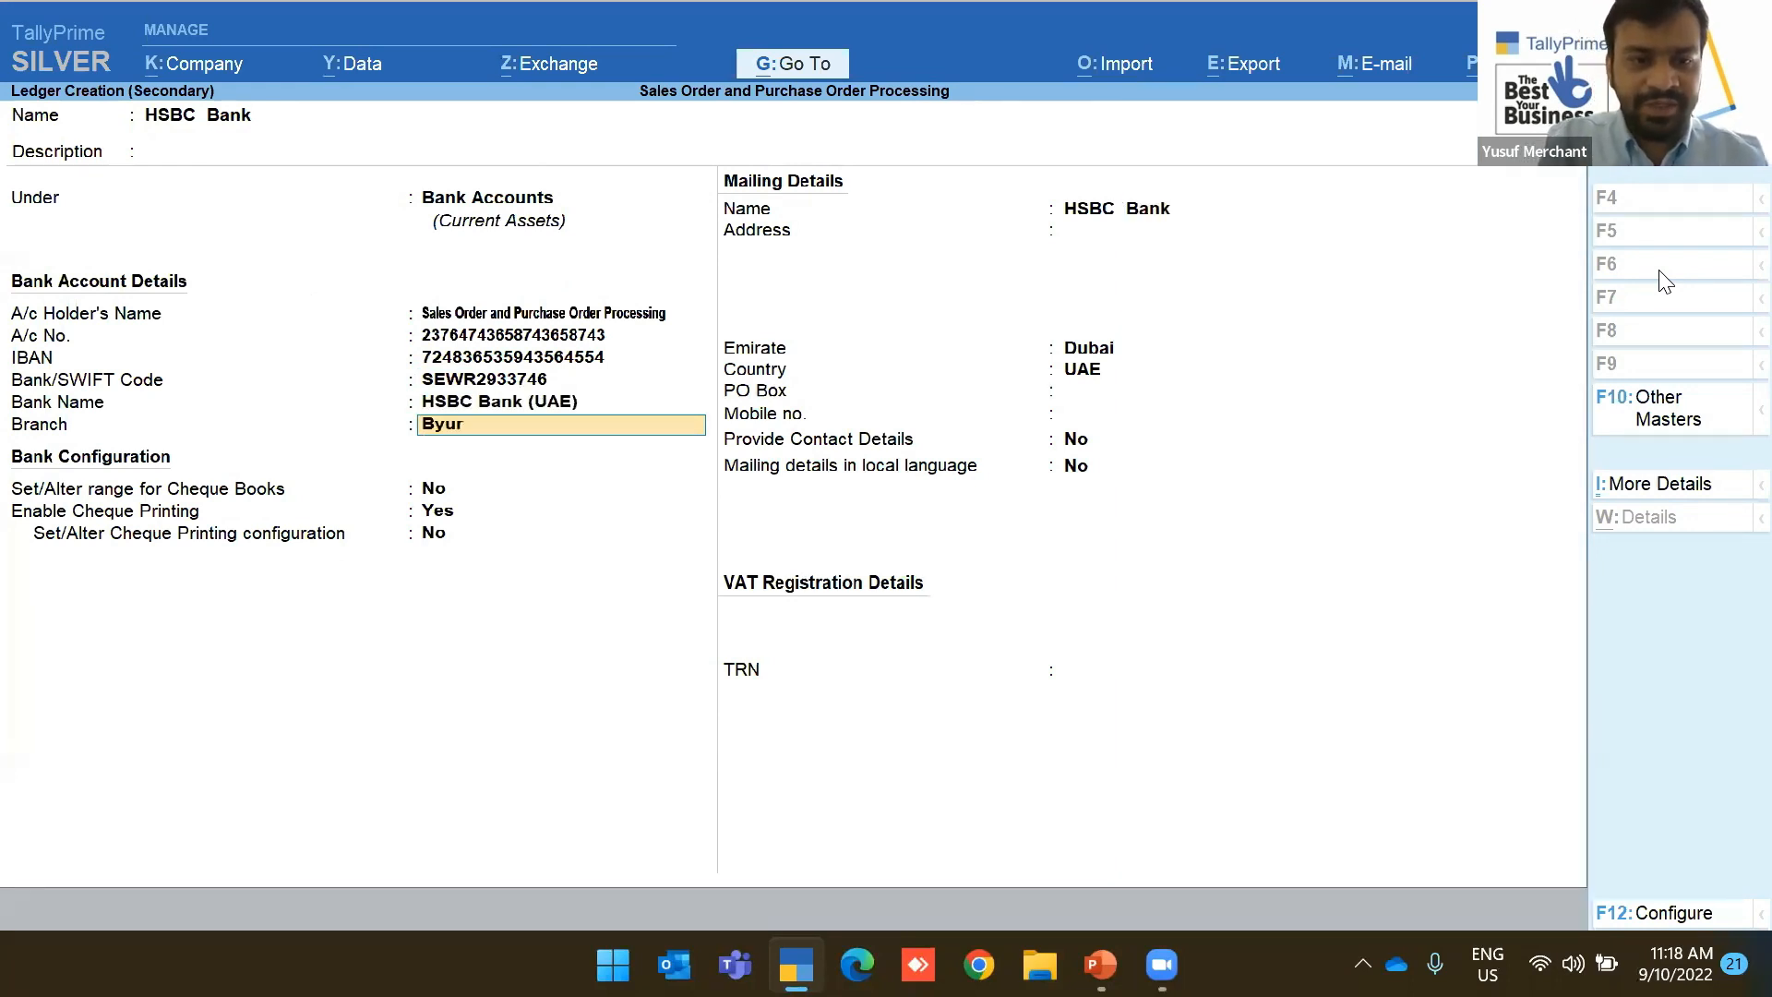
text(ur Dua)
text(bi)
key(Return)
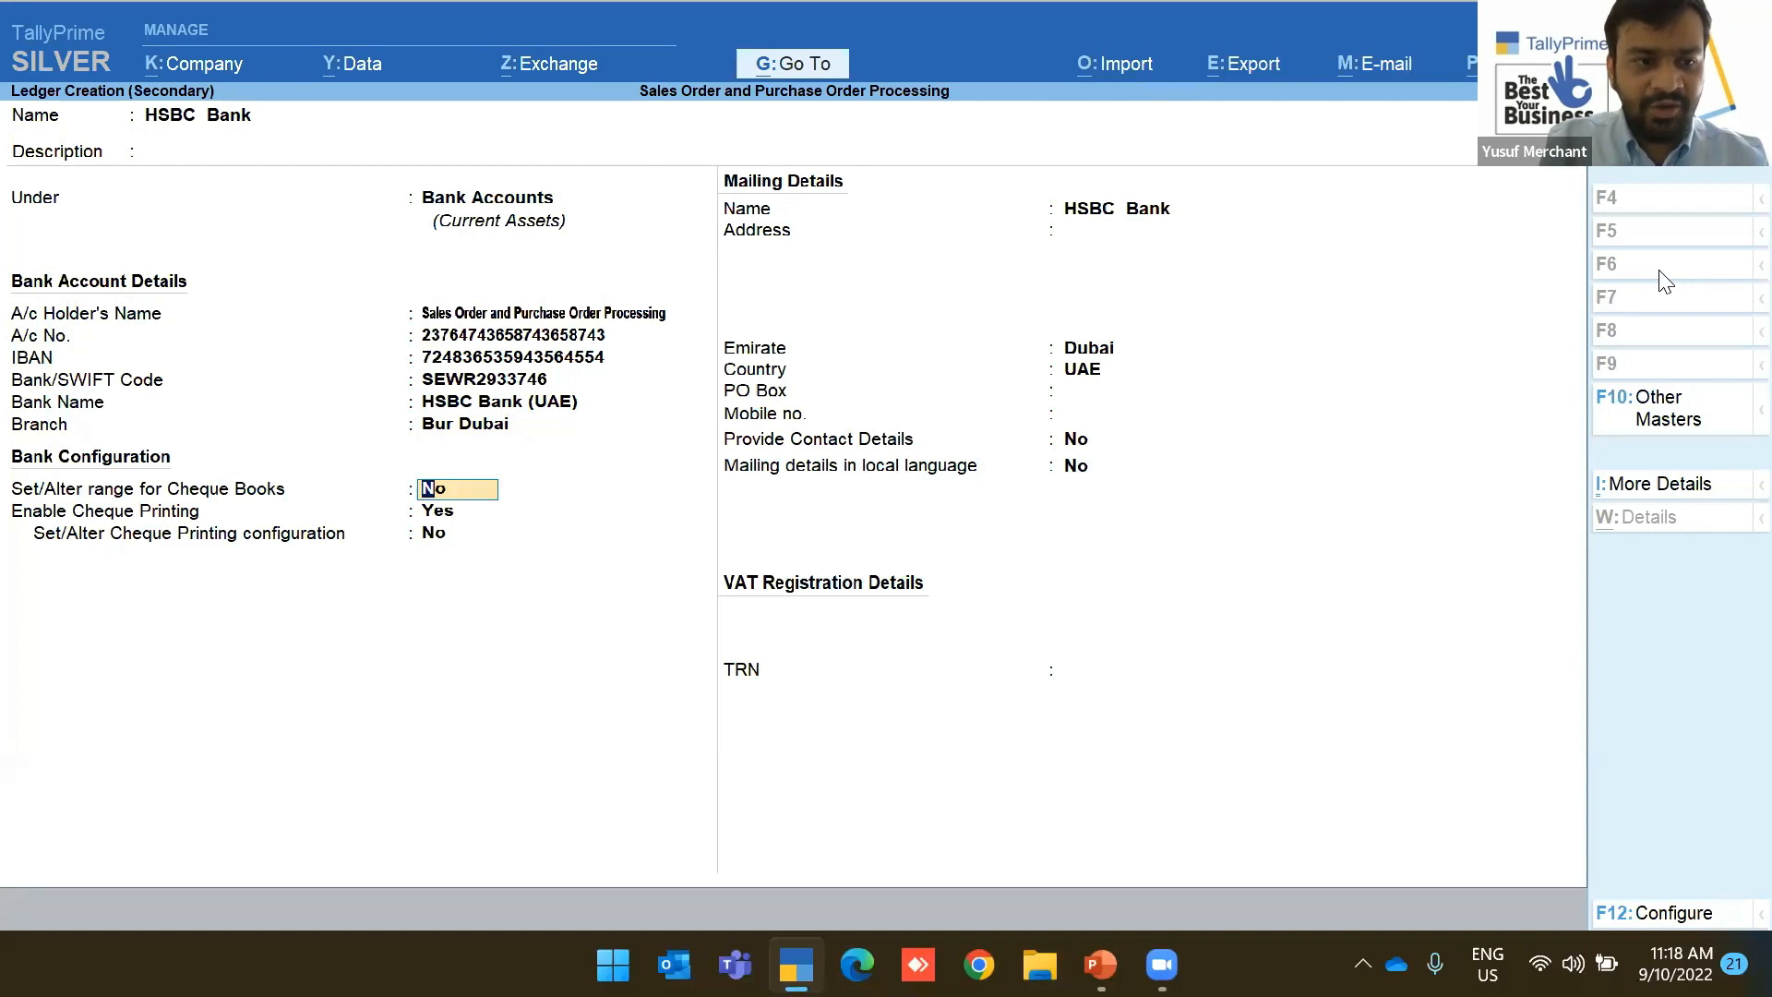
key(Return)
key(Return)
text(y)
key(Return)
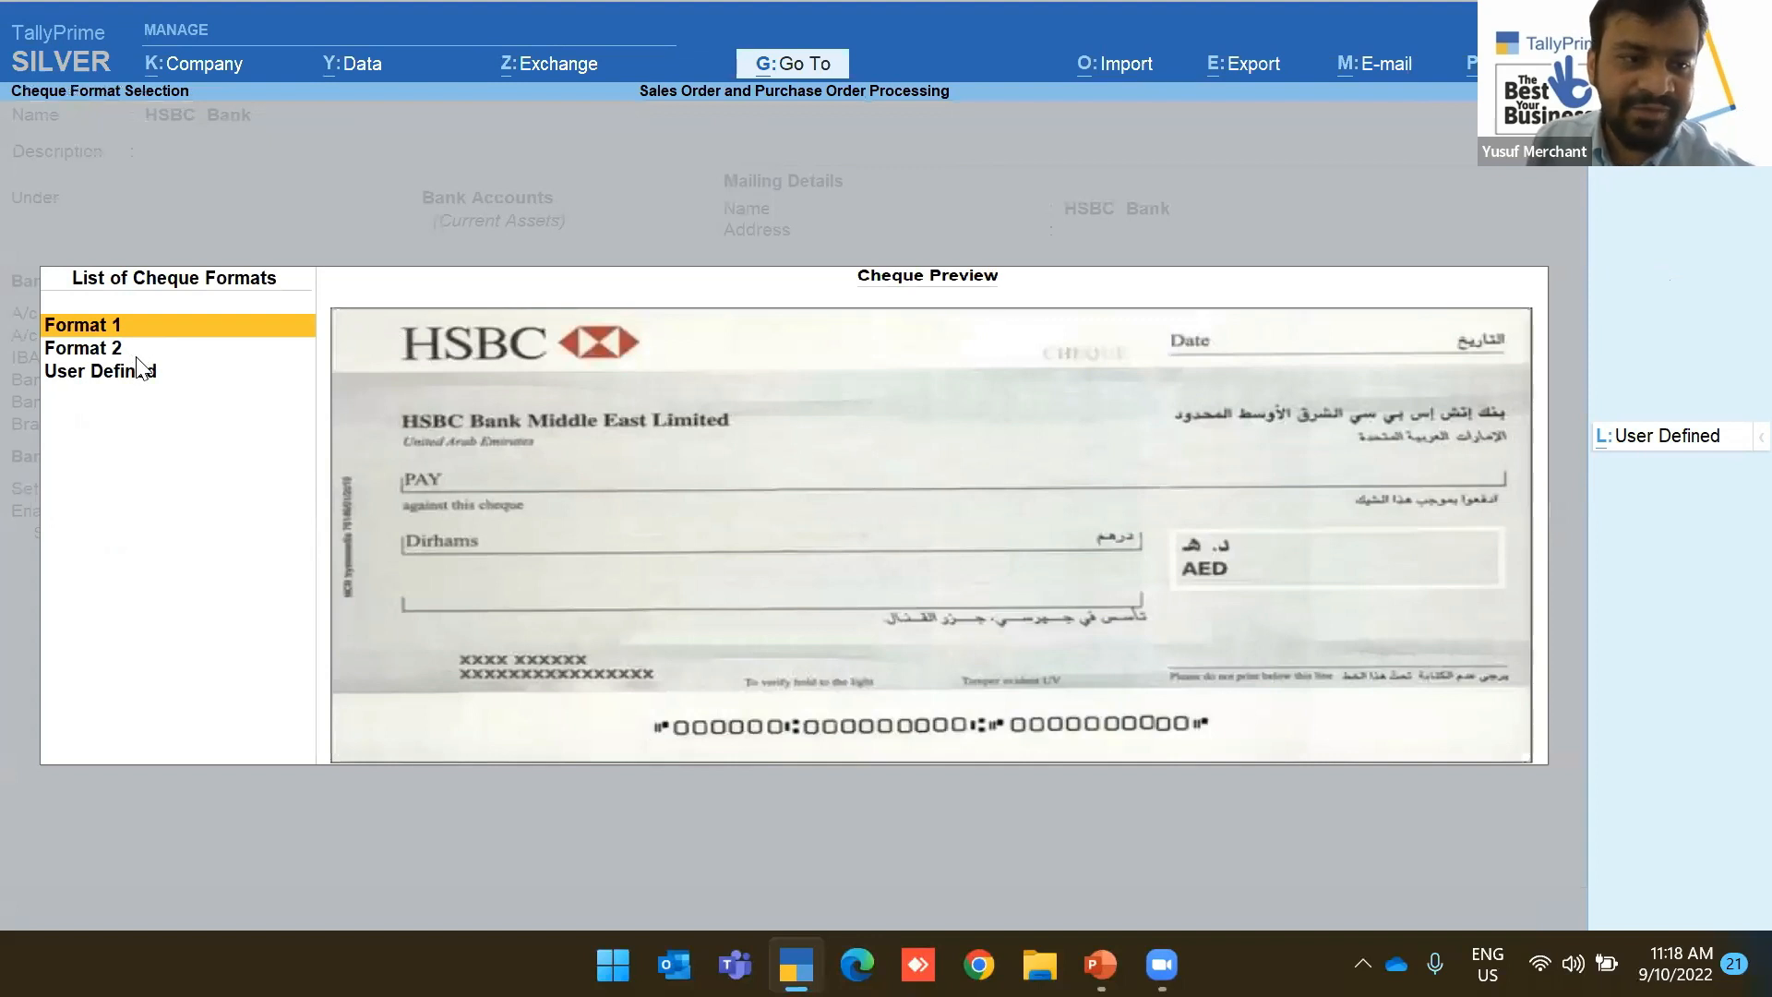
Choose Format 2 as the cheque layout and preview a sample printed cheque
click(80, 355)
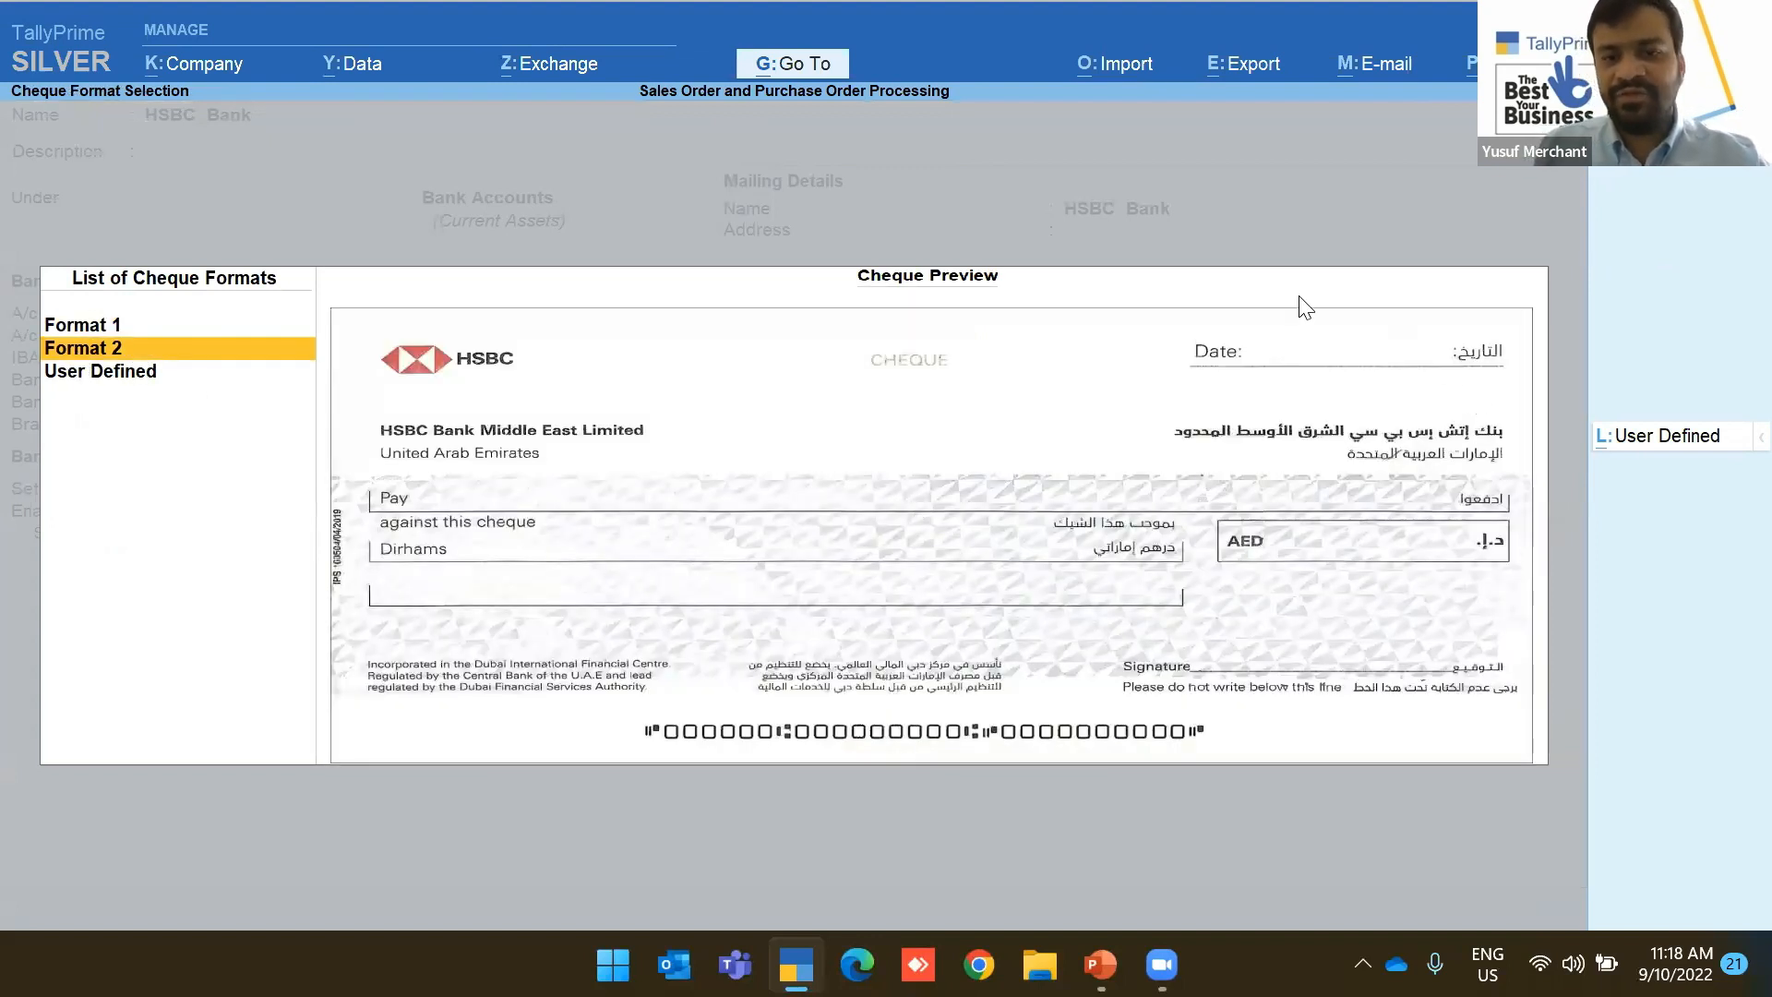
key(Return)
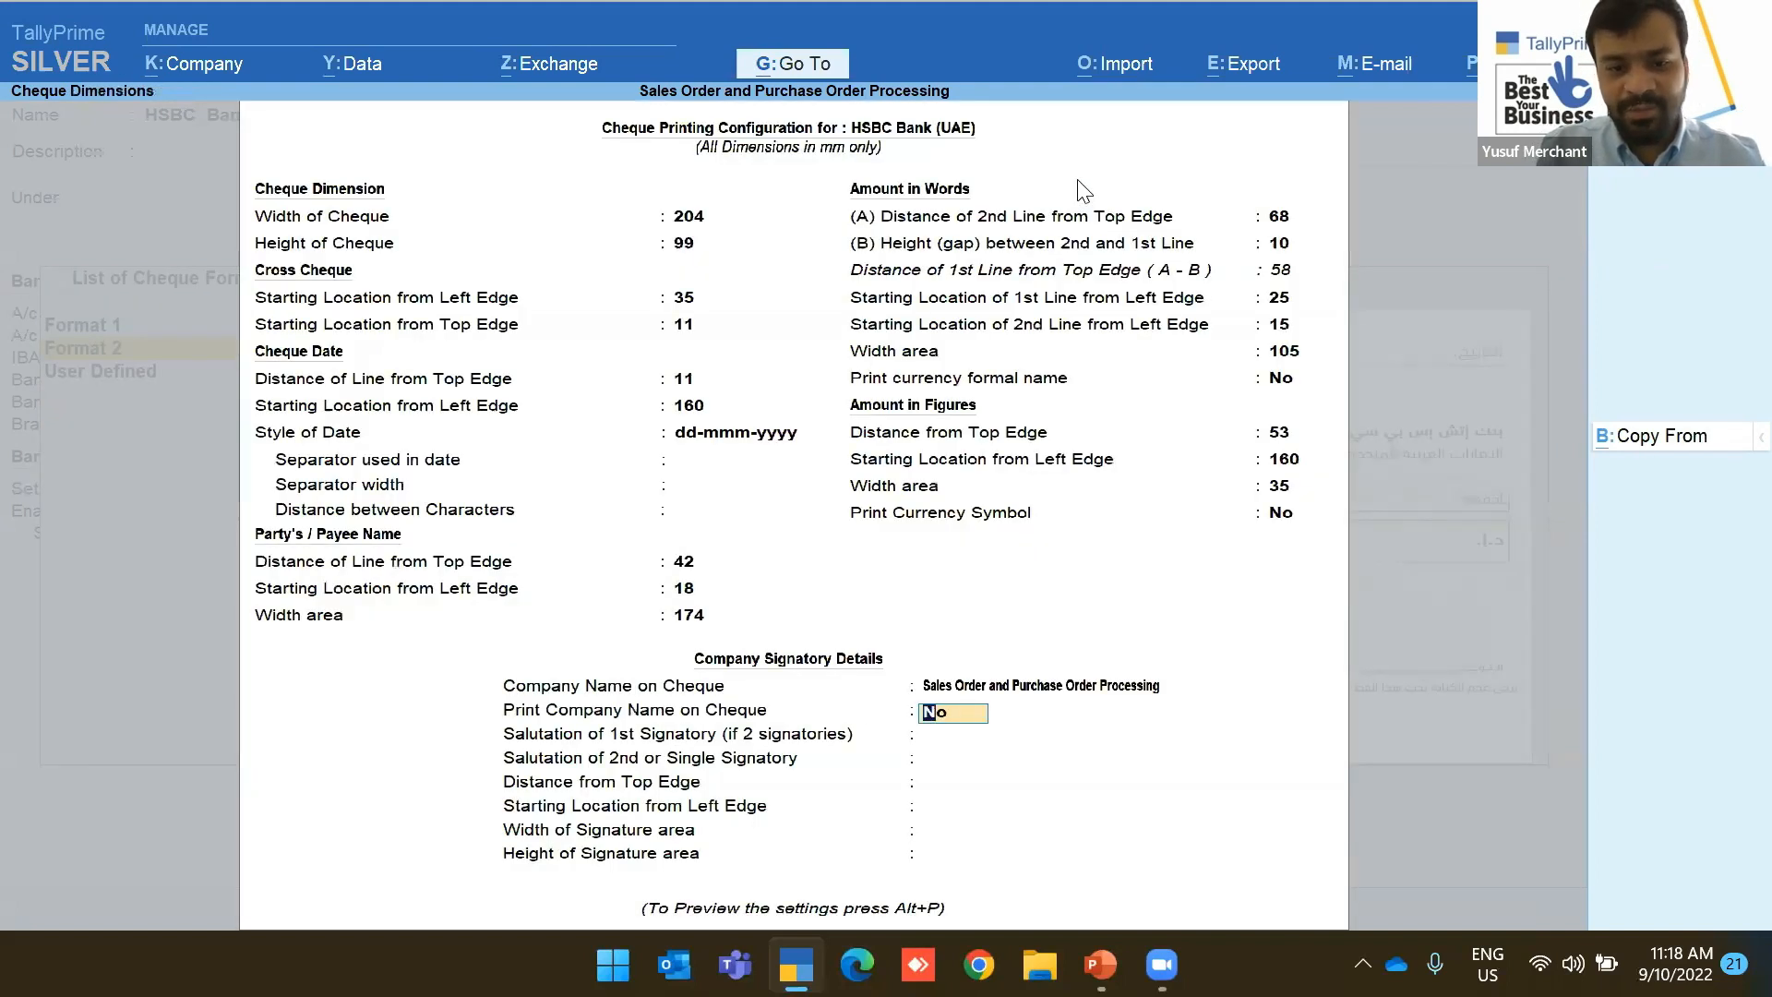
key(alt+p)
key(i)
key(Escape)
Close the cheque settings and save the HSBC Bank ledger with Ctrl+A
key(i)
key(Escape)
key(Escape)
key(ctrl+a)
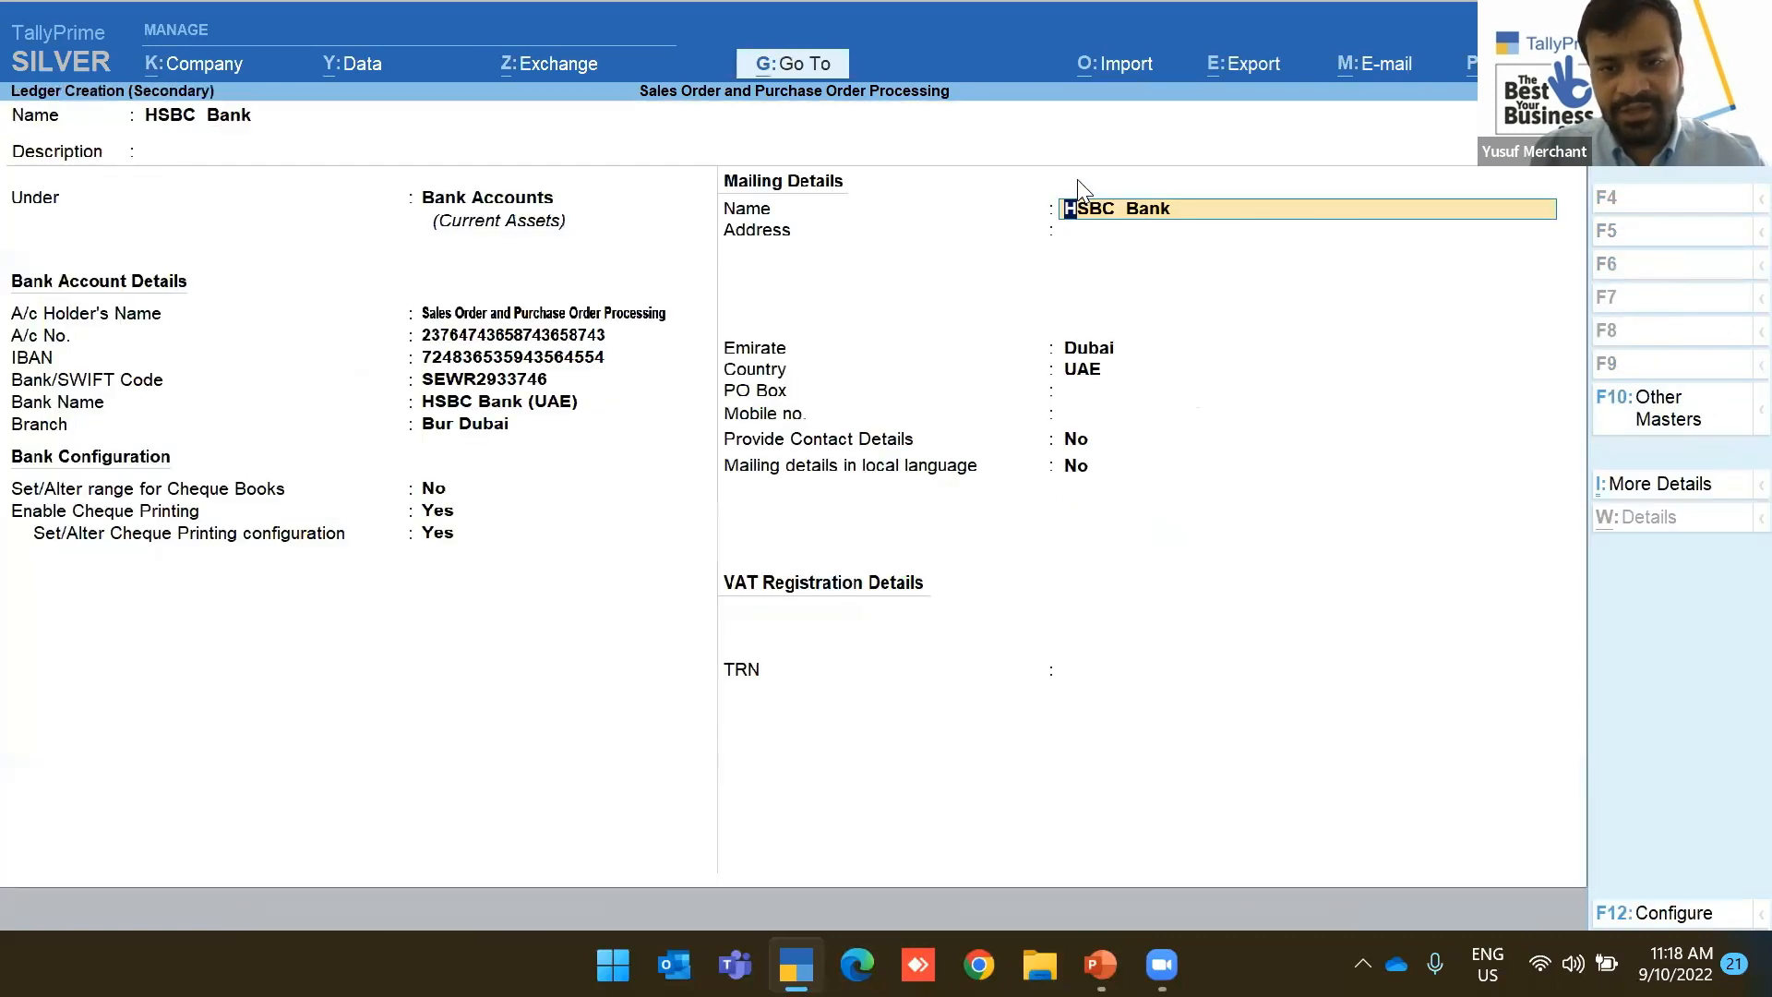
key(ctrl+a)
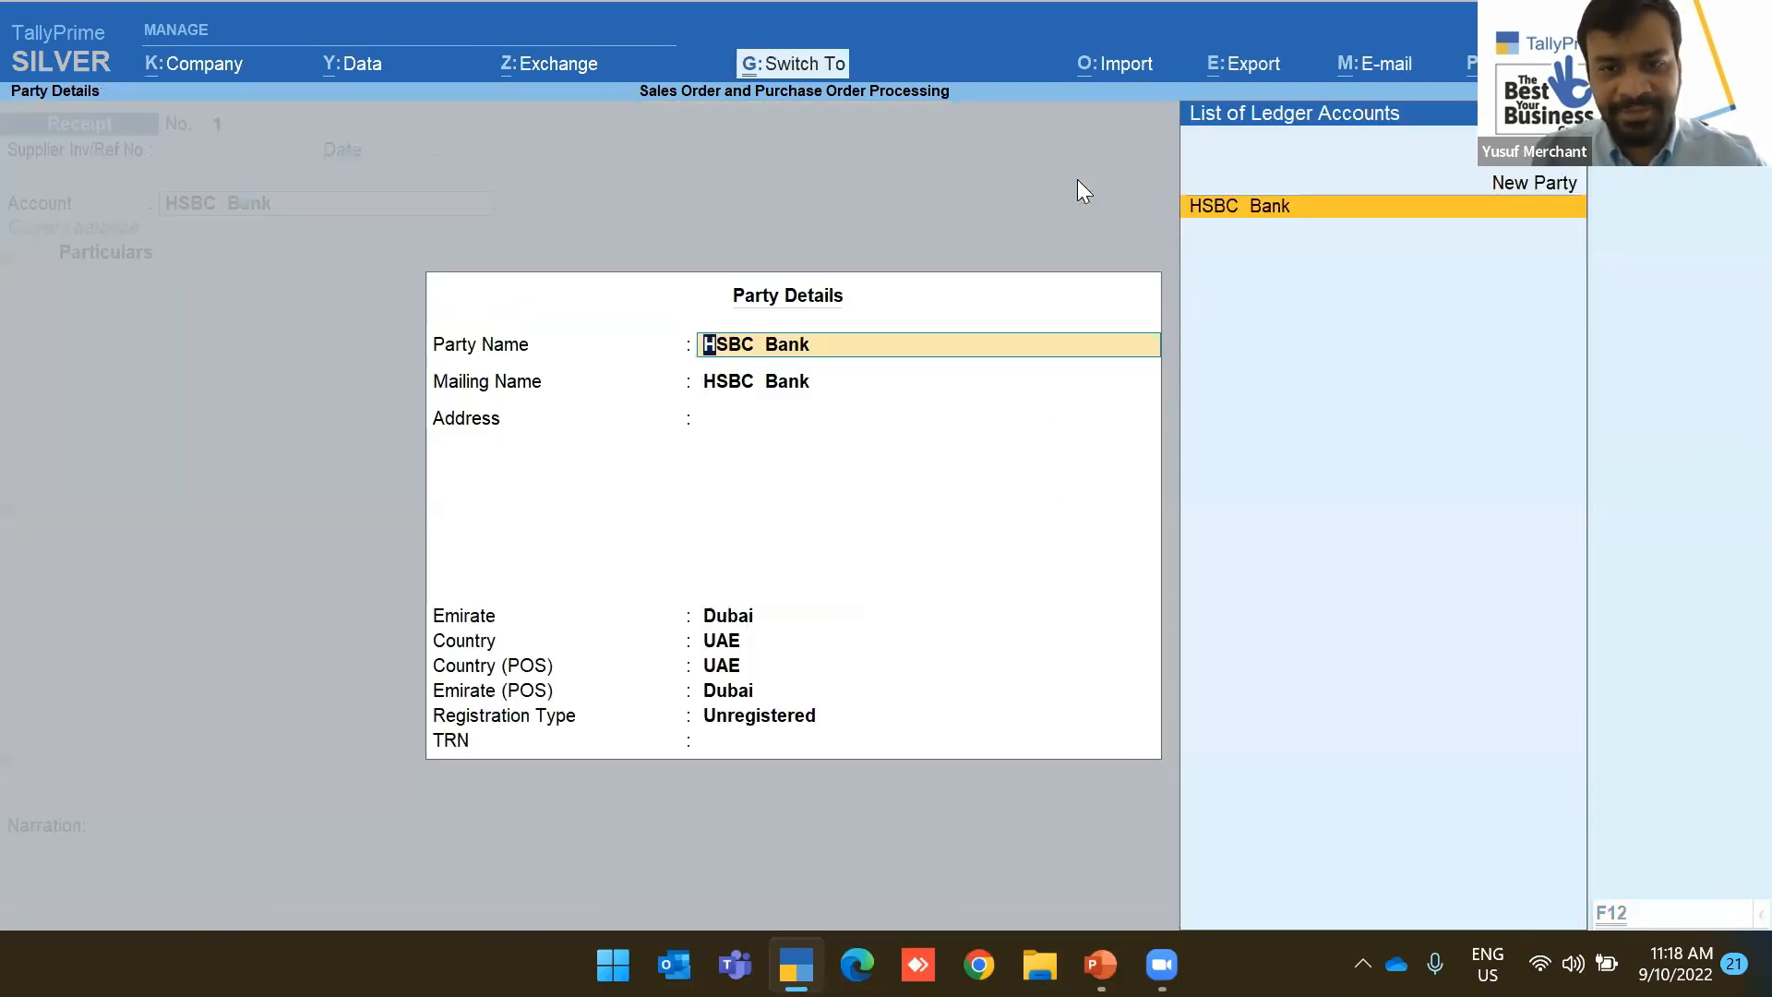
Set HSBC Bank as the receipt's account and accept its party details
key(ctrl+a)
key(Return)
key(Return)
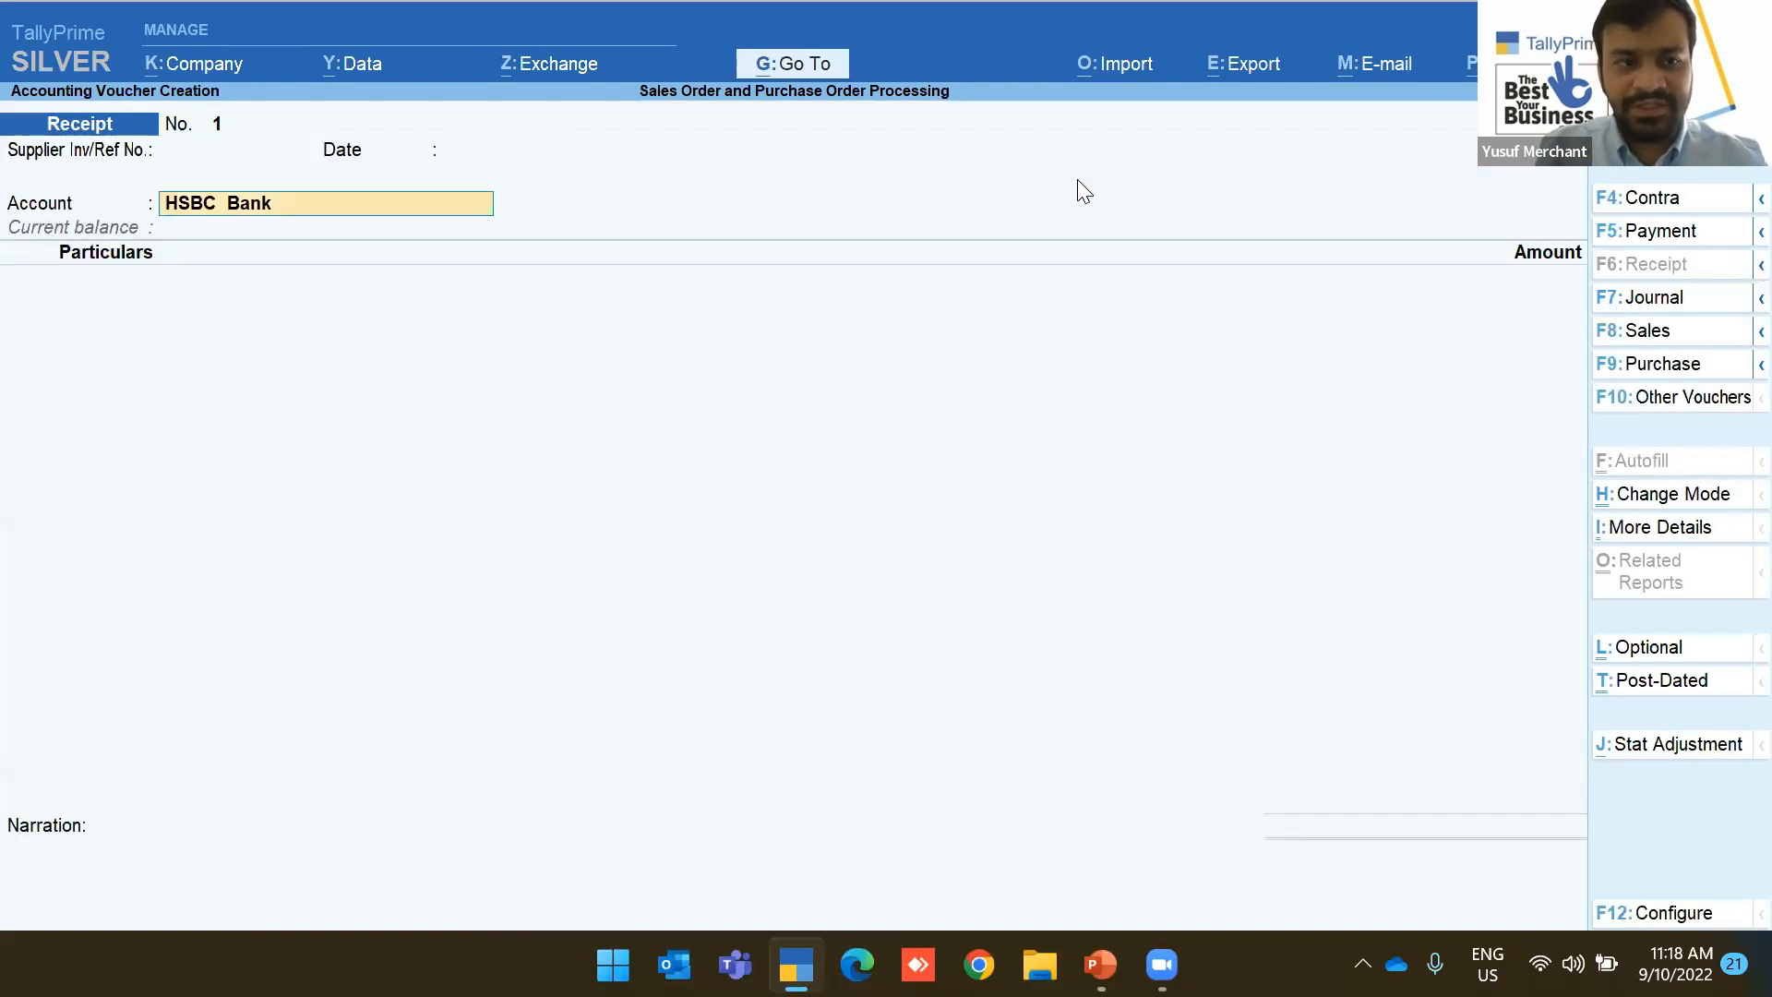
key(Return)
key(Return)
key(Return)
key(Return)
key(F12)
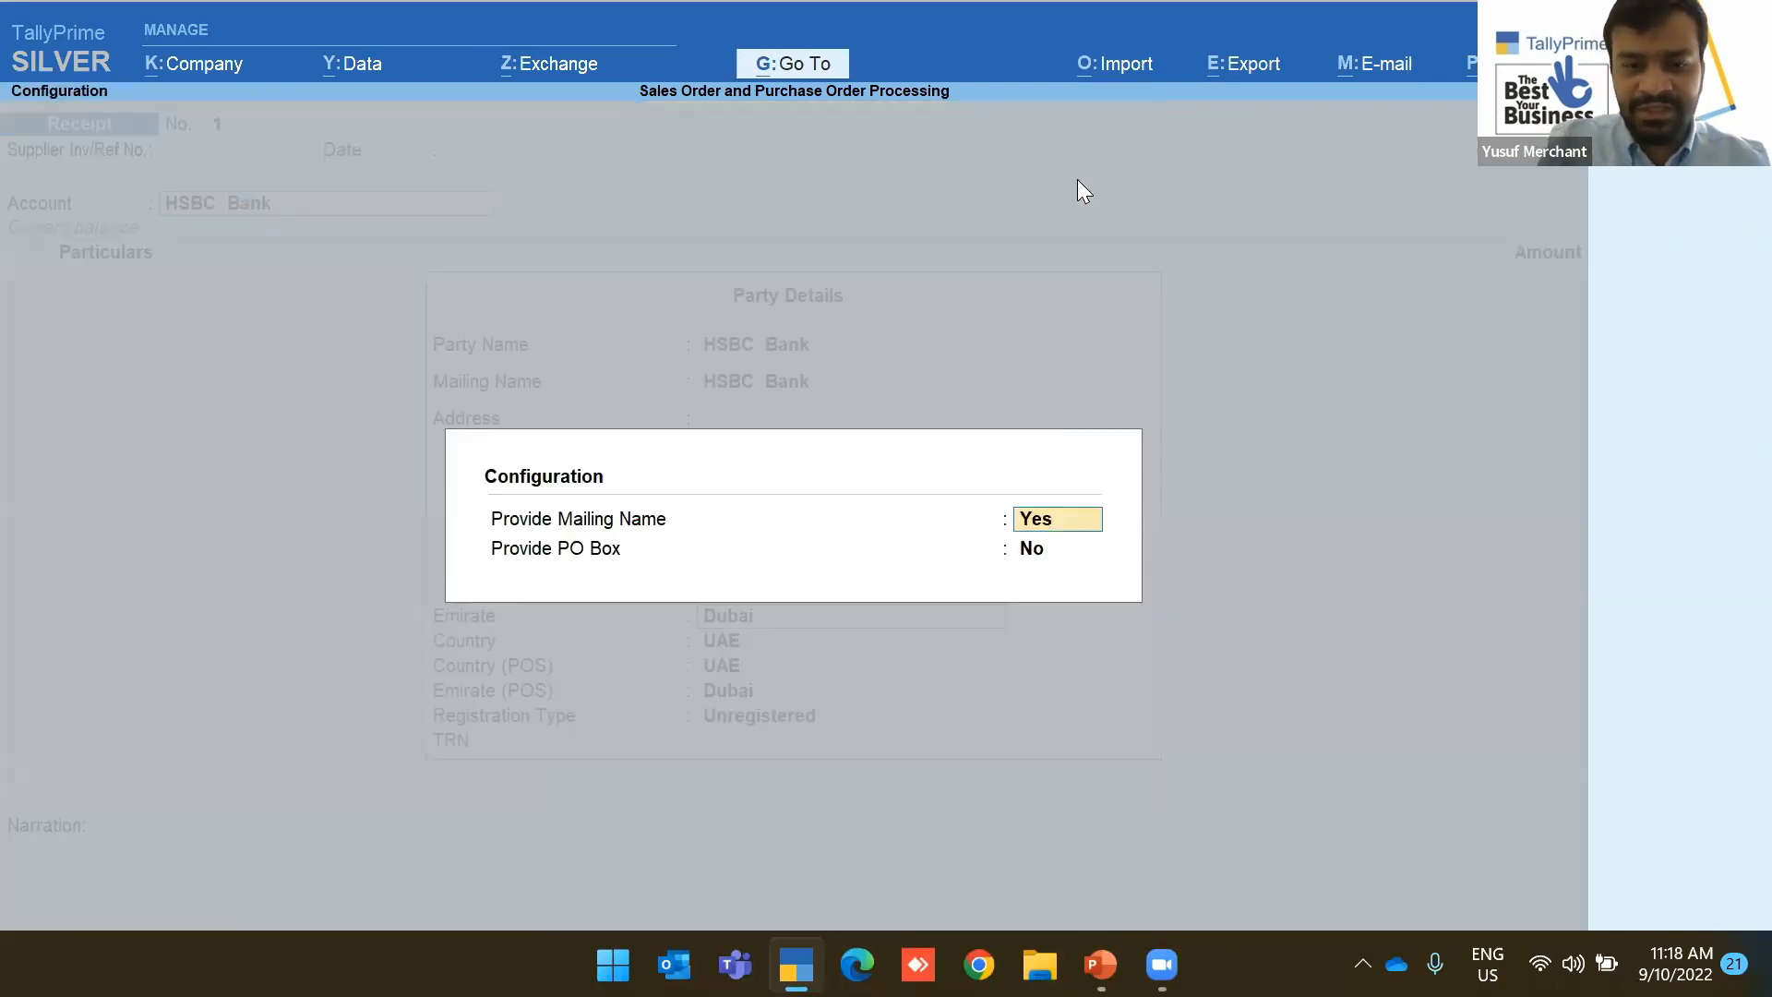
key(Escape)
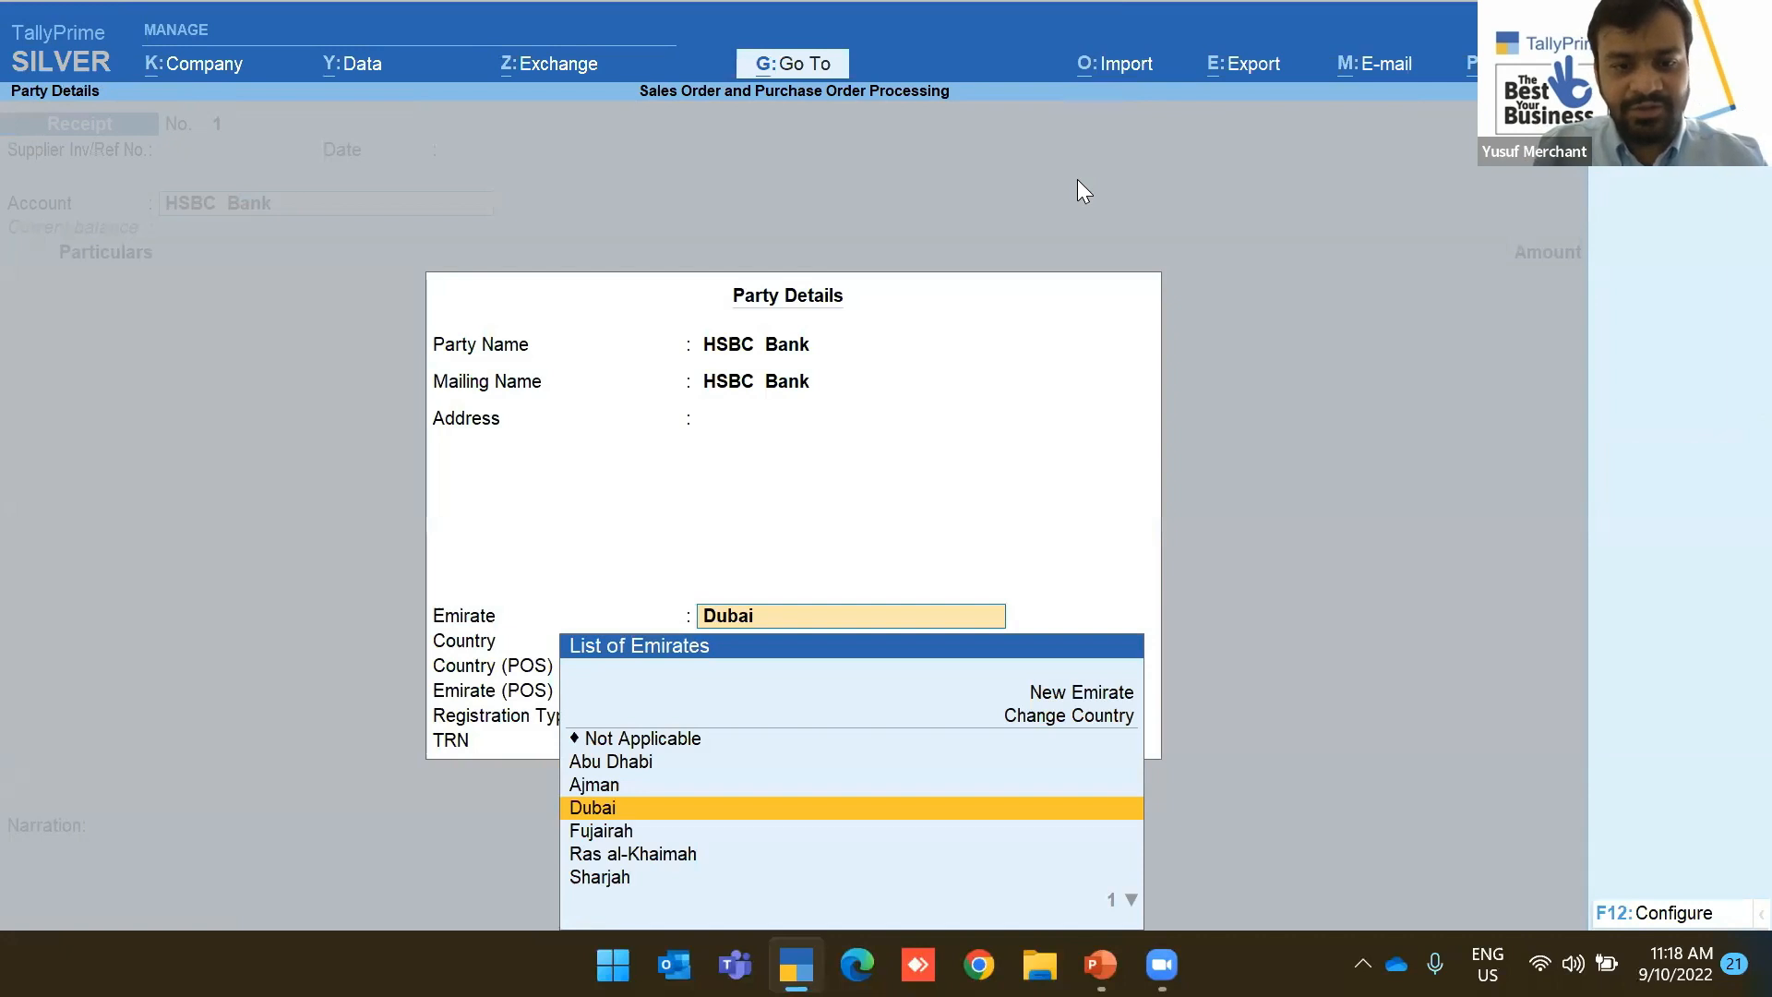
key(ctrl+a)
key(BackSpace)
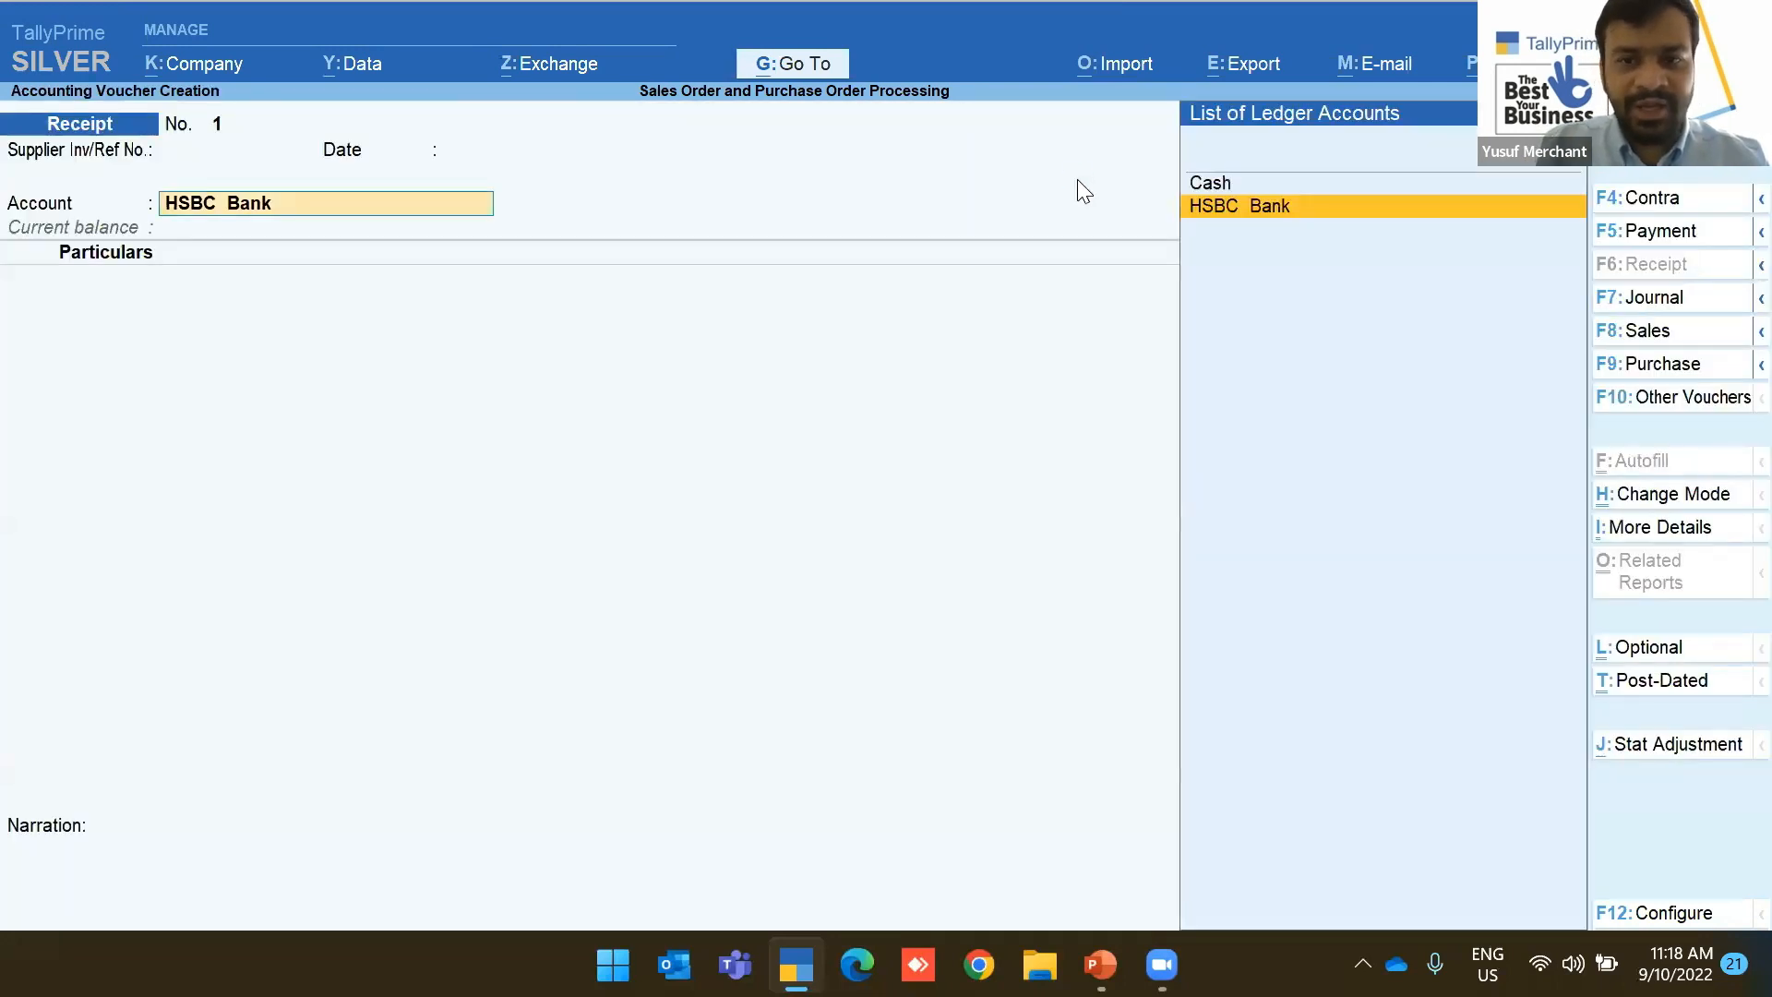
key(Return)
key(Return)
key(Return)
key(ctrl+a)
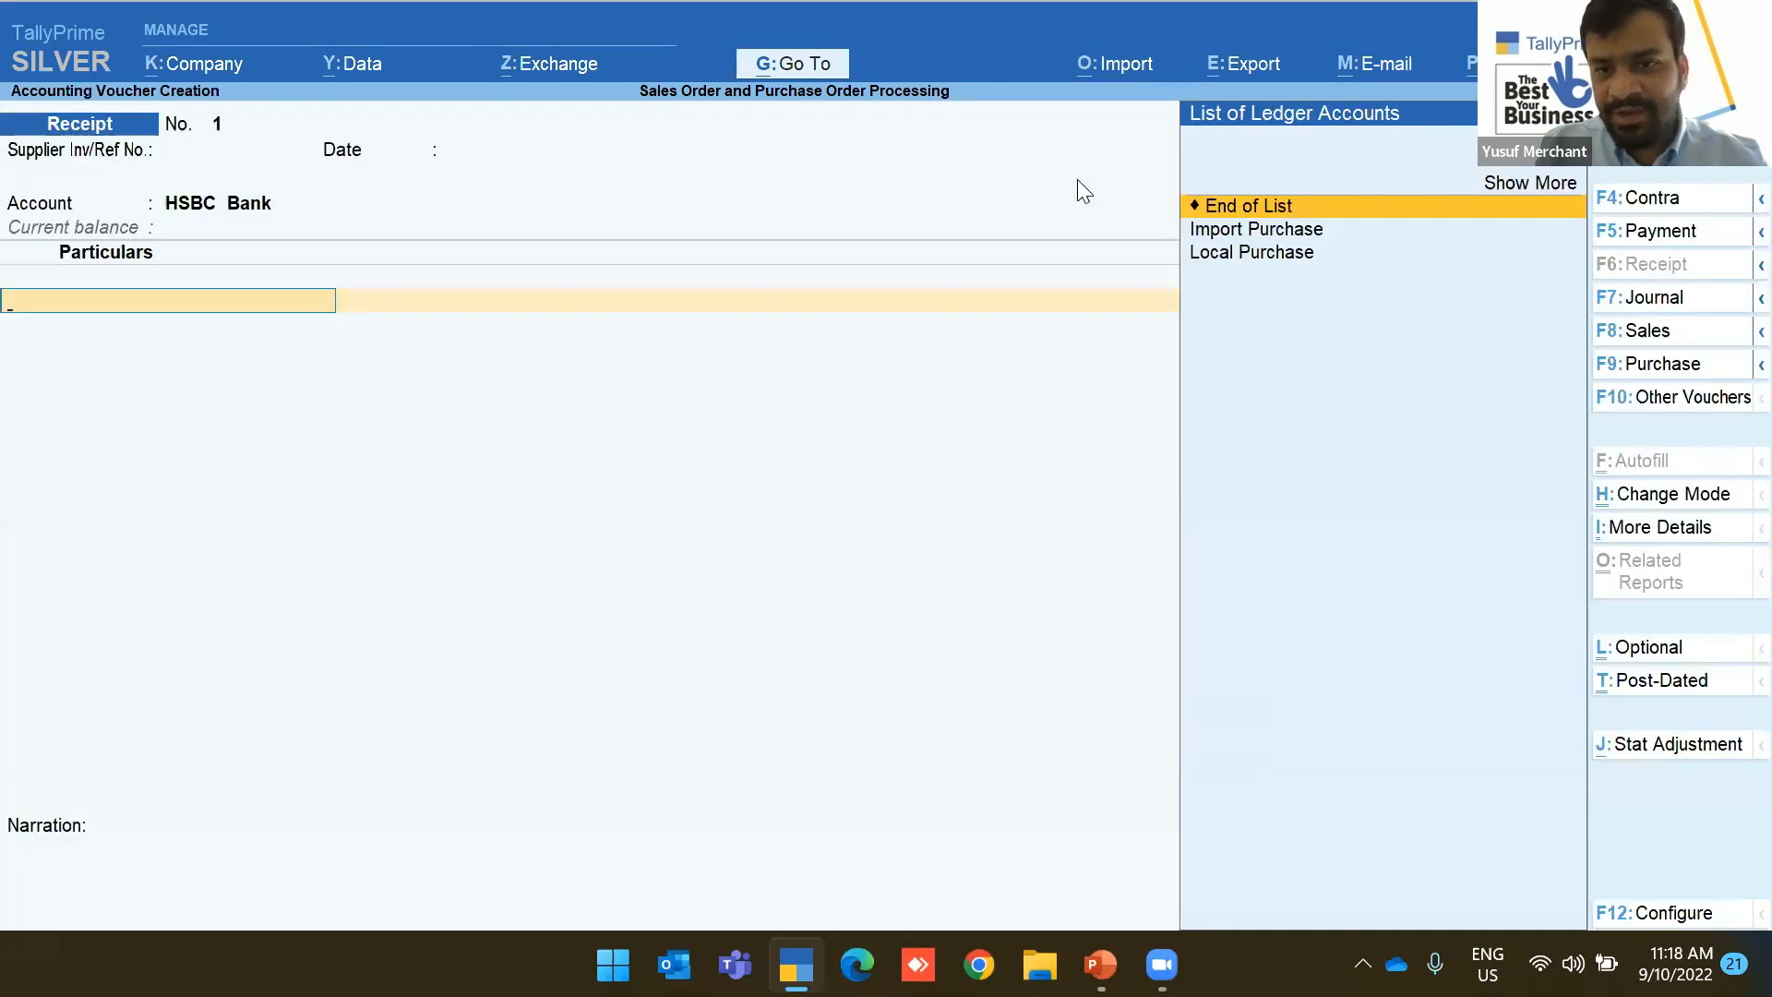
Create the Owner Invesntment ledger under Capital Account from within the receipt
key(Up)
key(Up)
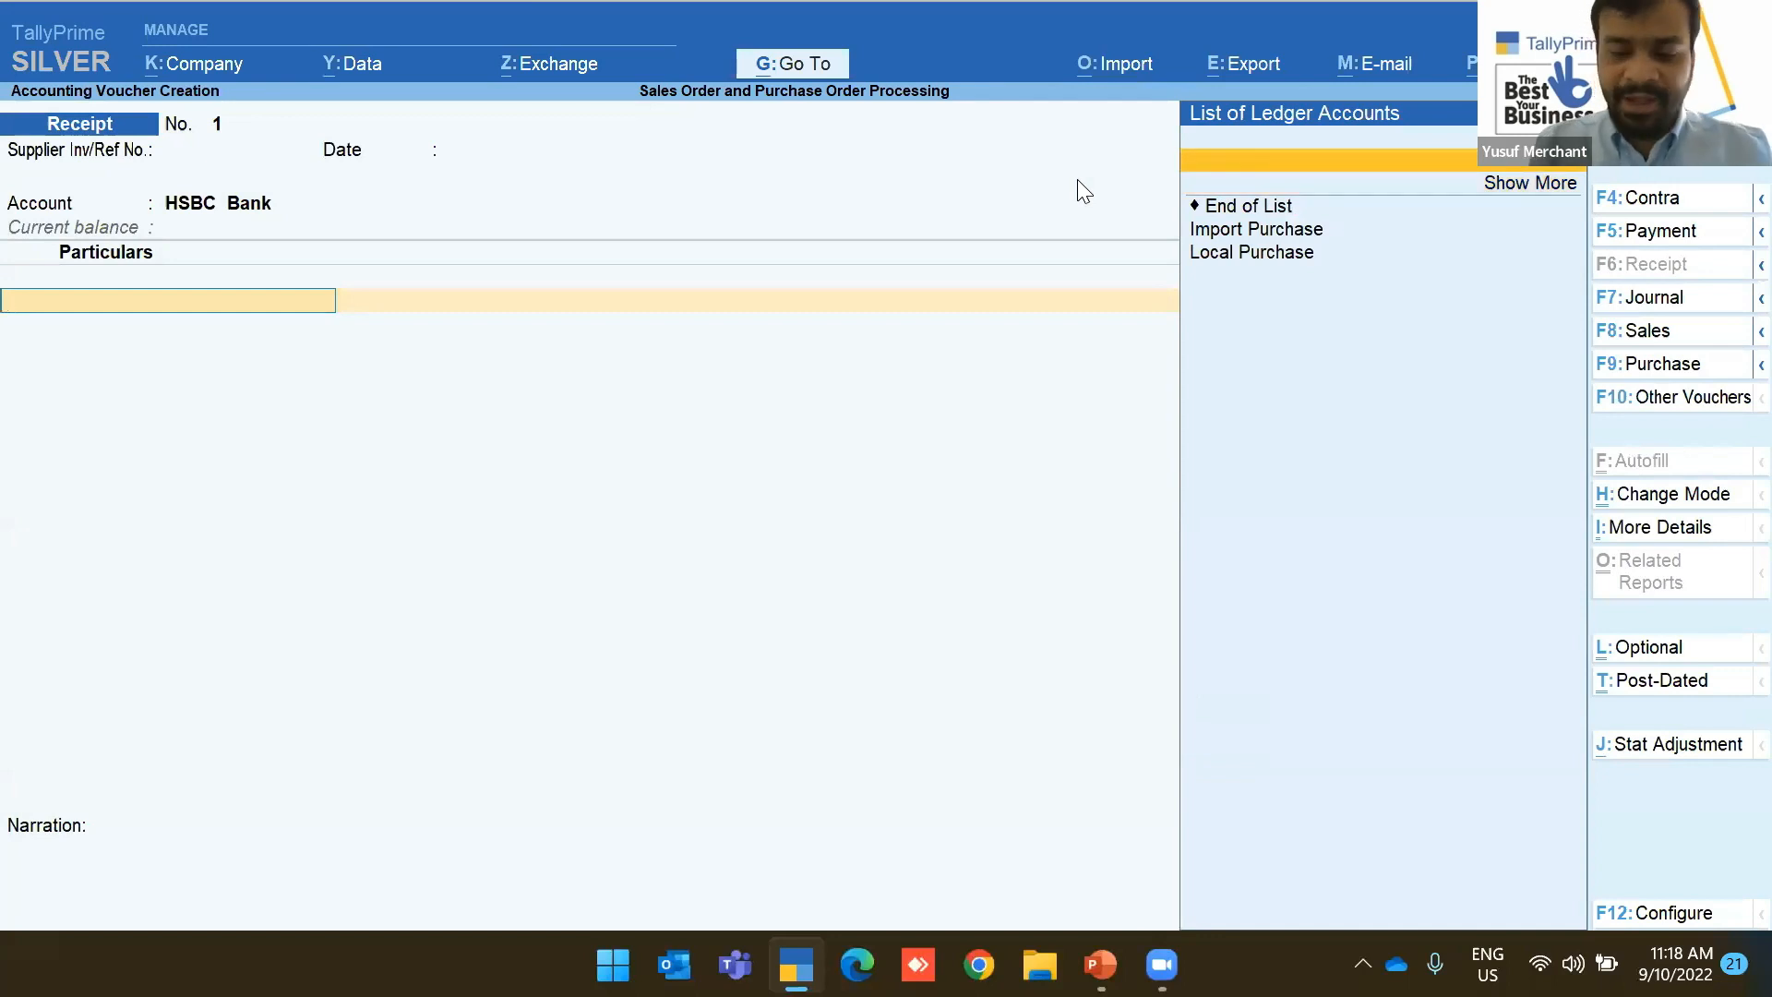
key(Return)
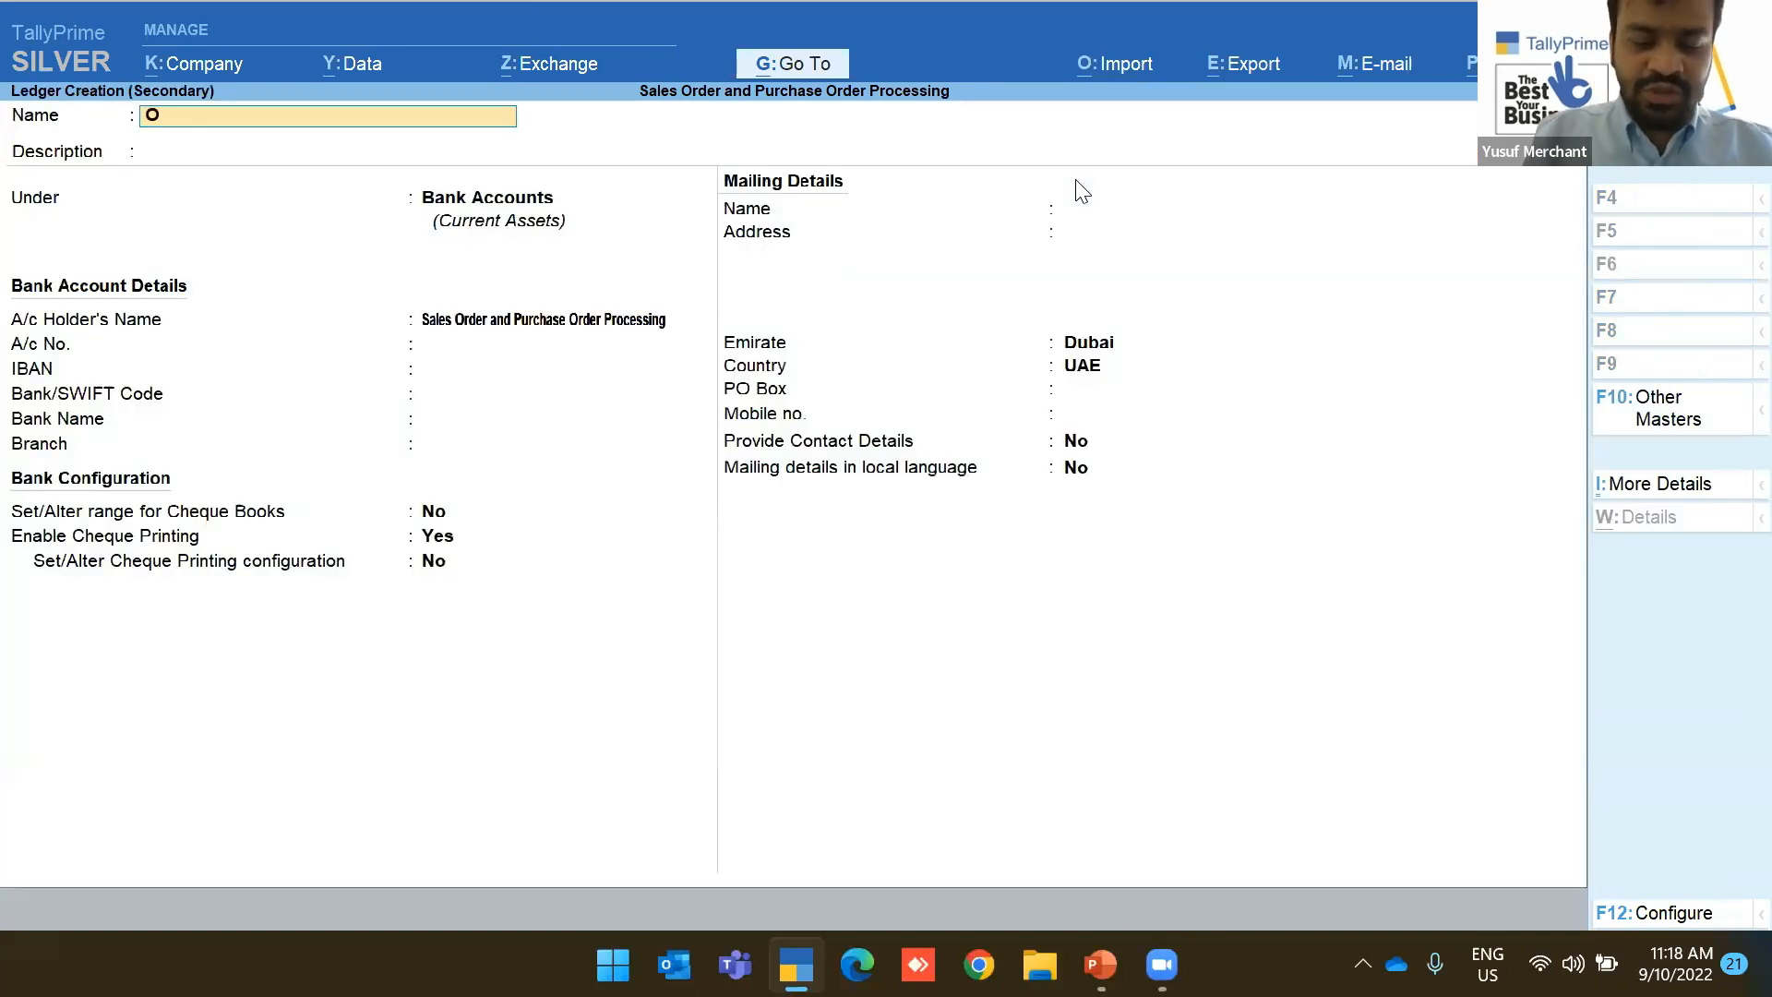
text(Owner Invesntme)
key(Return)
text(C)
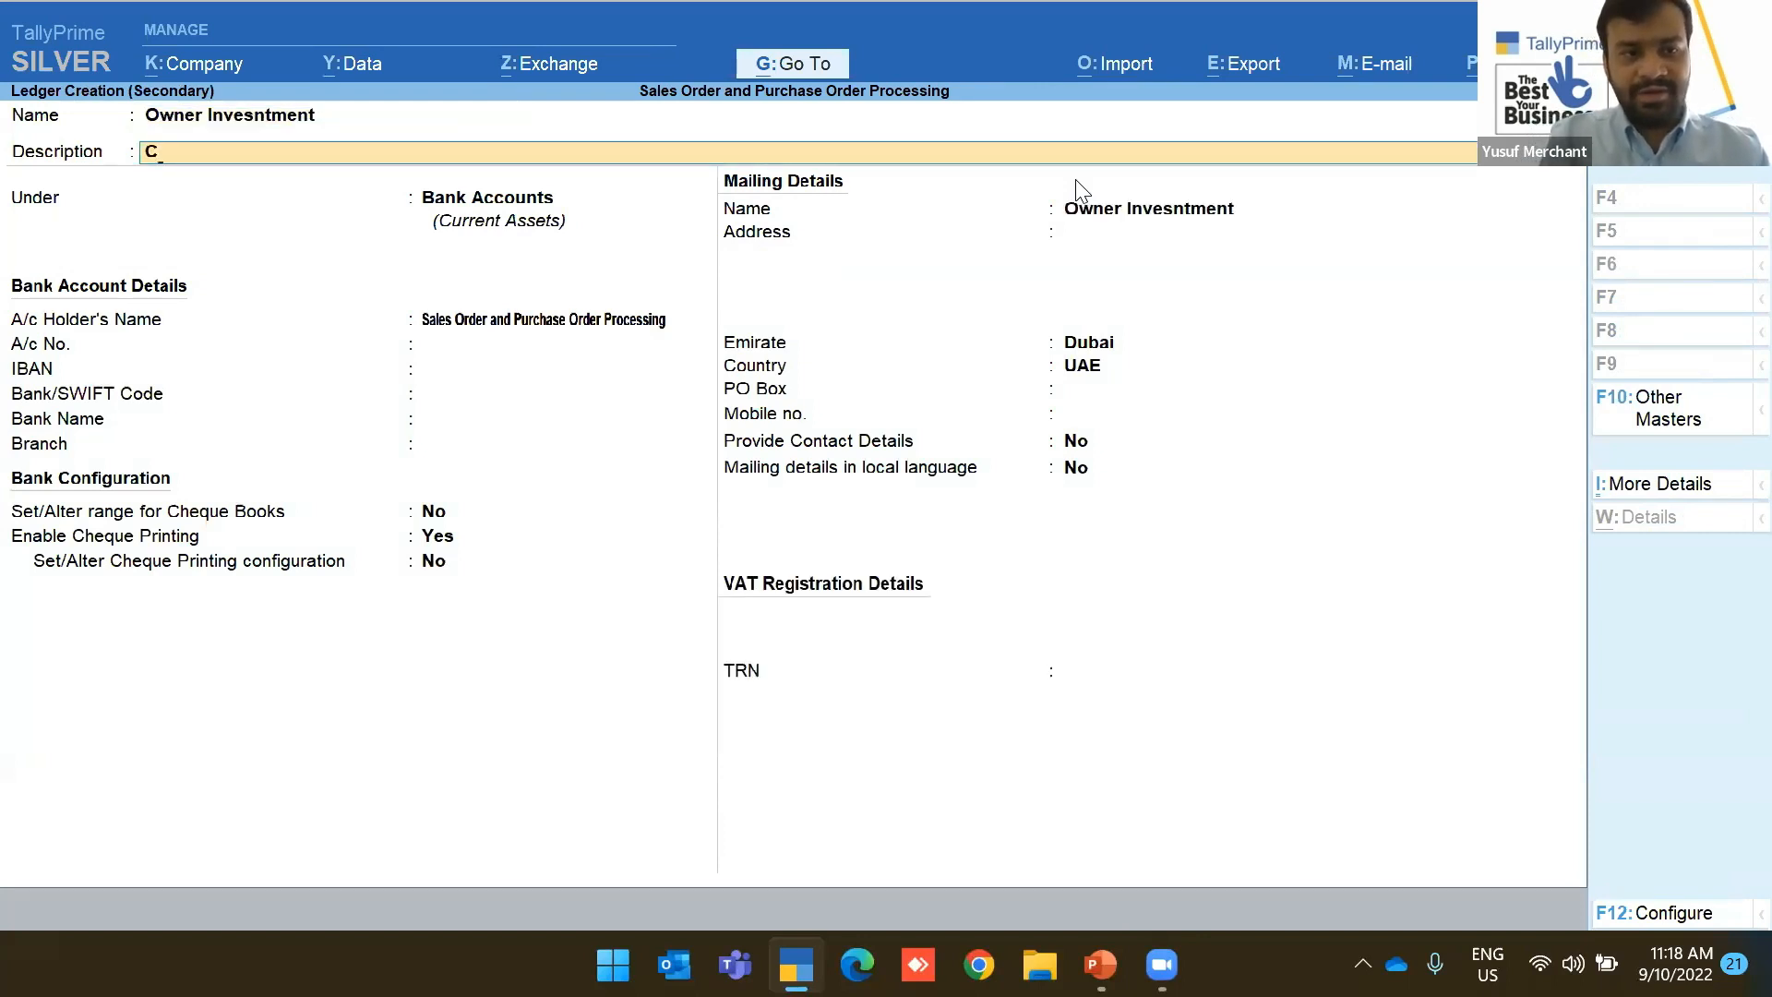
key(BackSpace)
key(Return)
text(Ca)
key(Down)
key(Return)
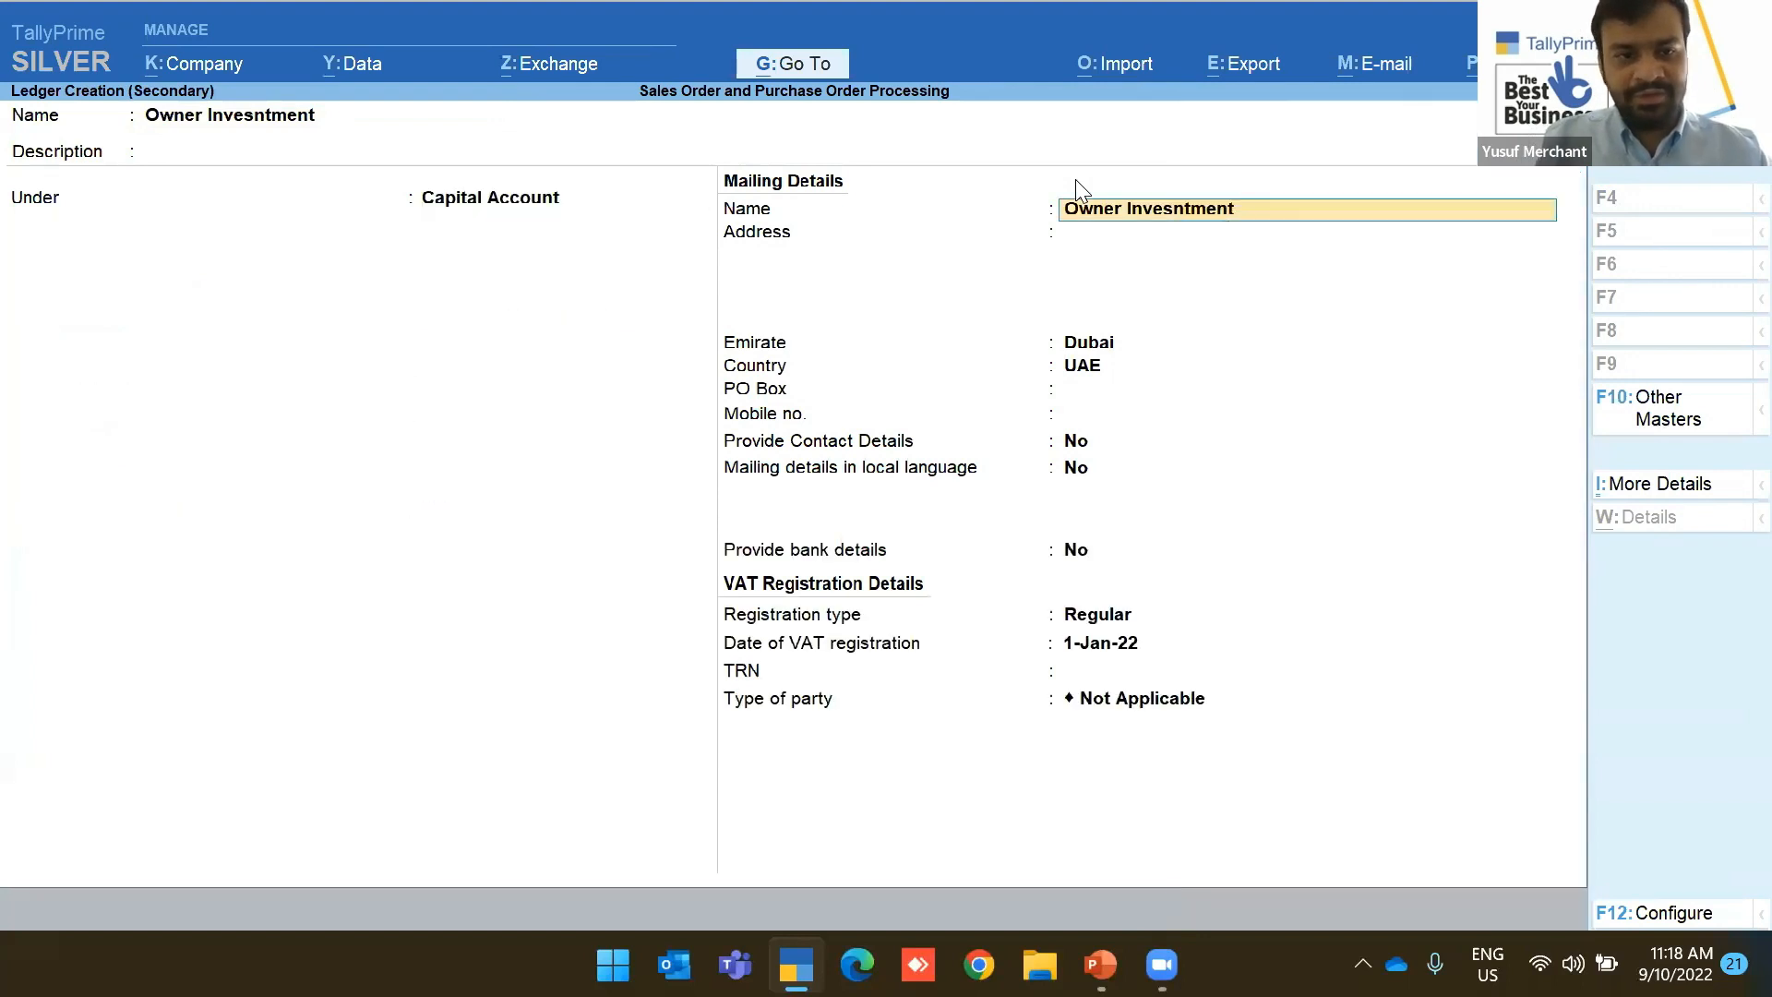
key(ctrl+a)
Enter 100,000.00, complete the bank allocation, save the receipt and return to Gateway of Tally
text(100000)
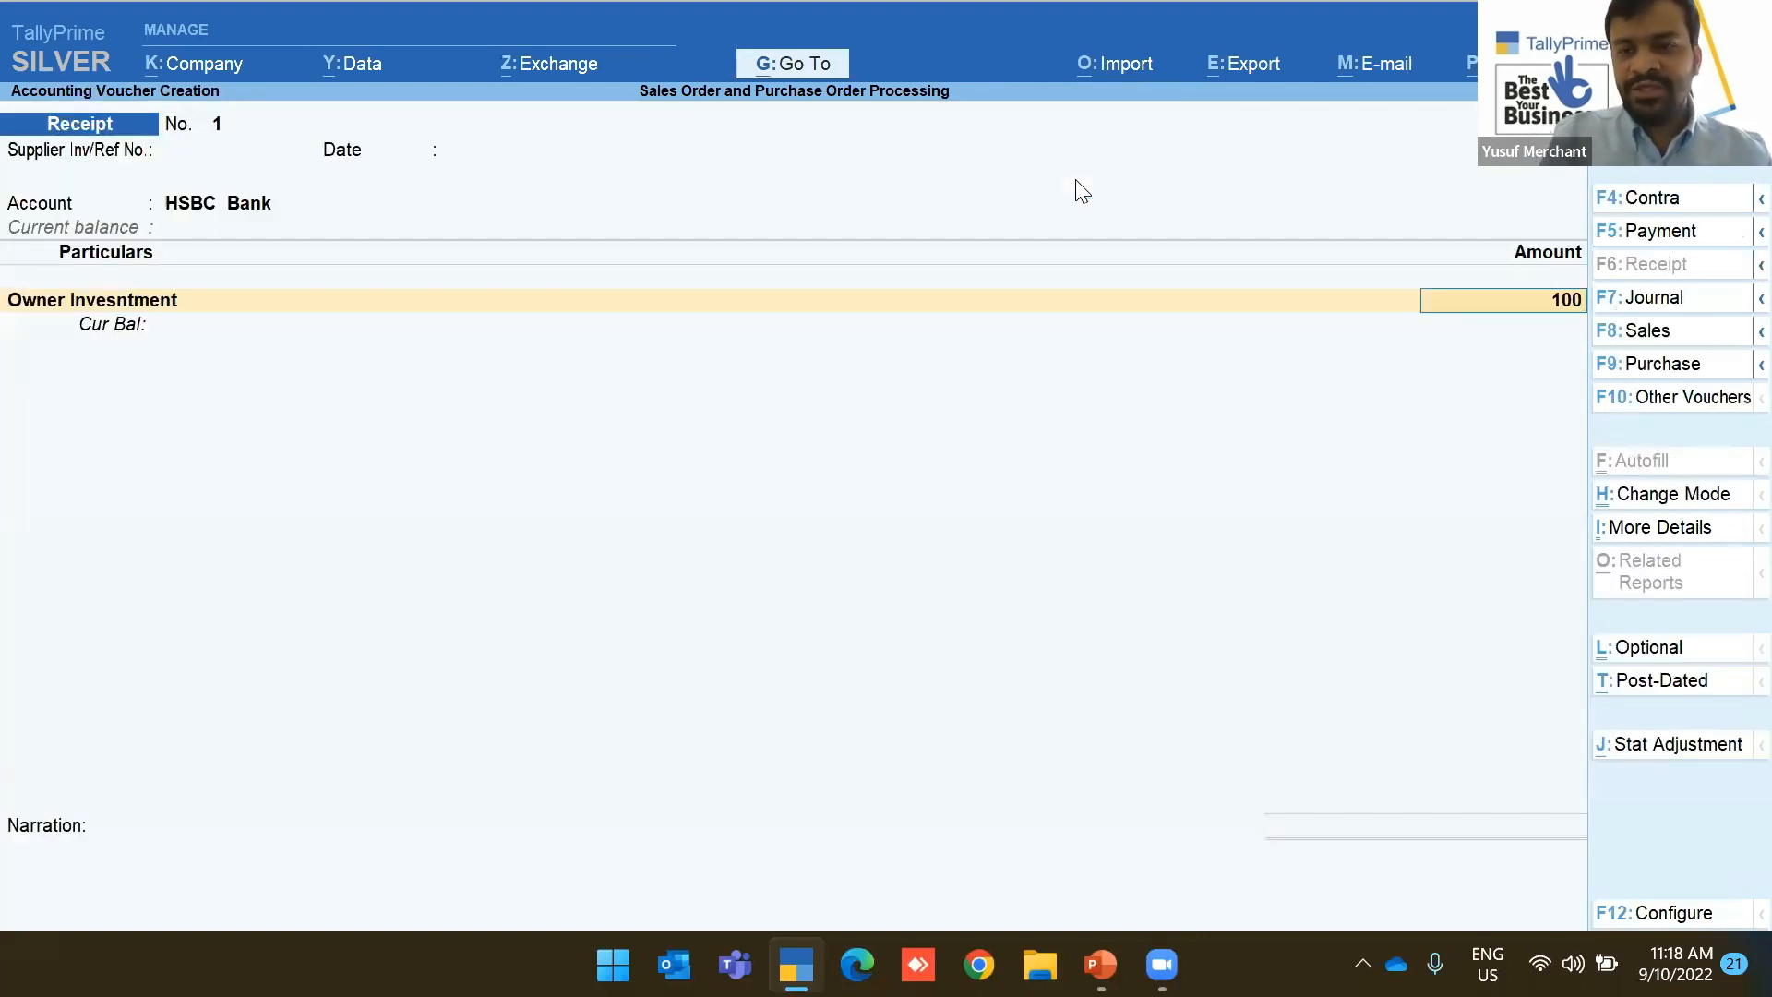
key(Return)
key(Return)
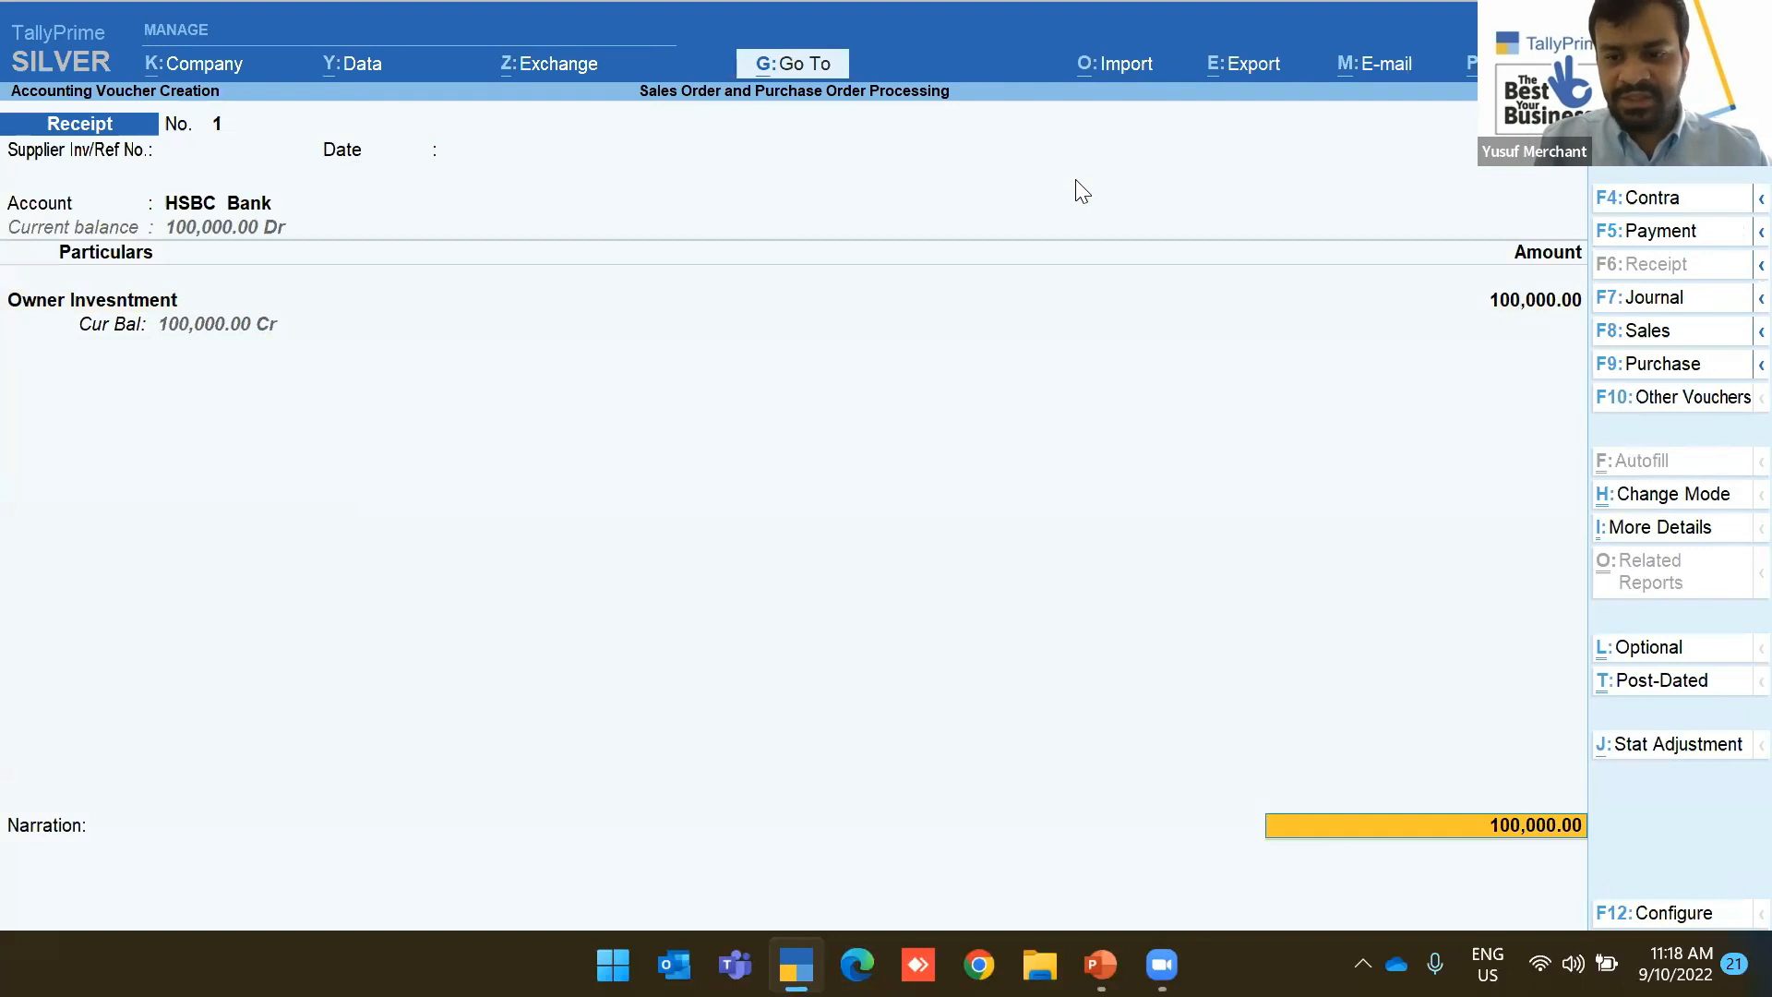
key(Return)
key(Return)
key(Return)
key(Return)
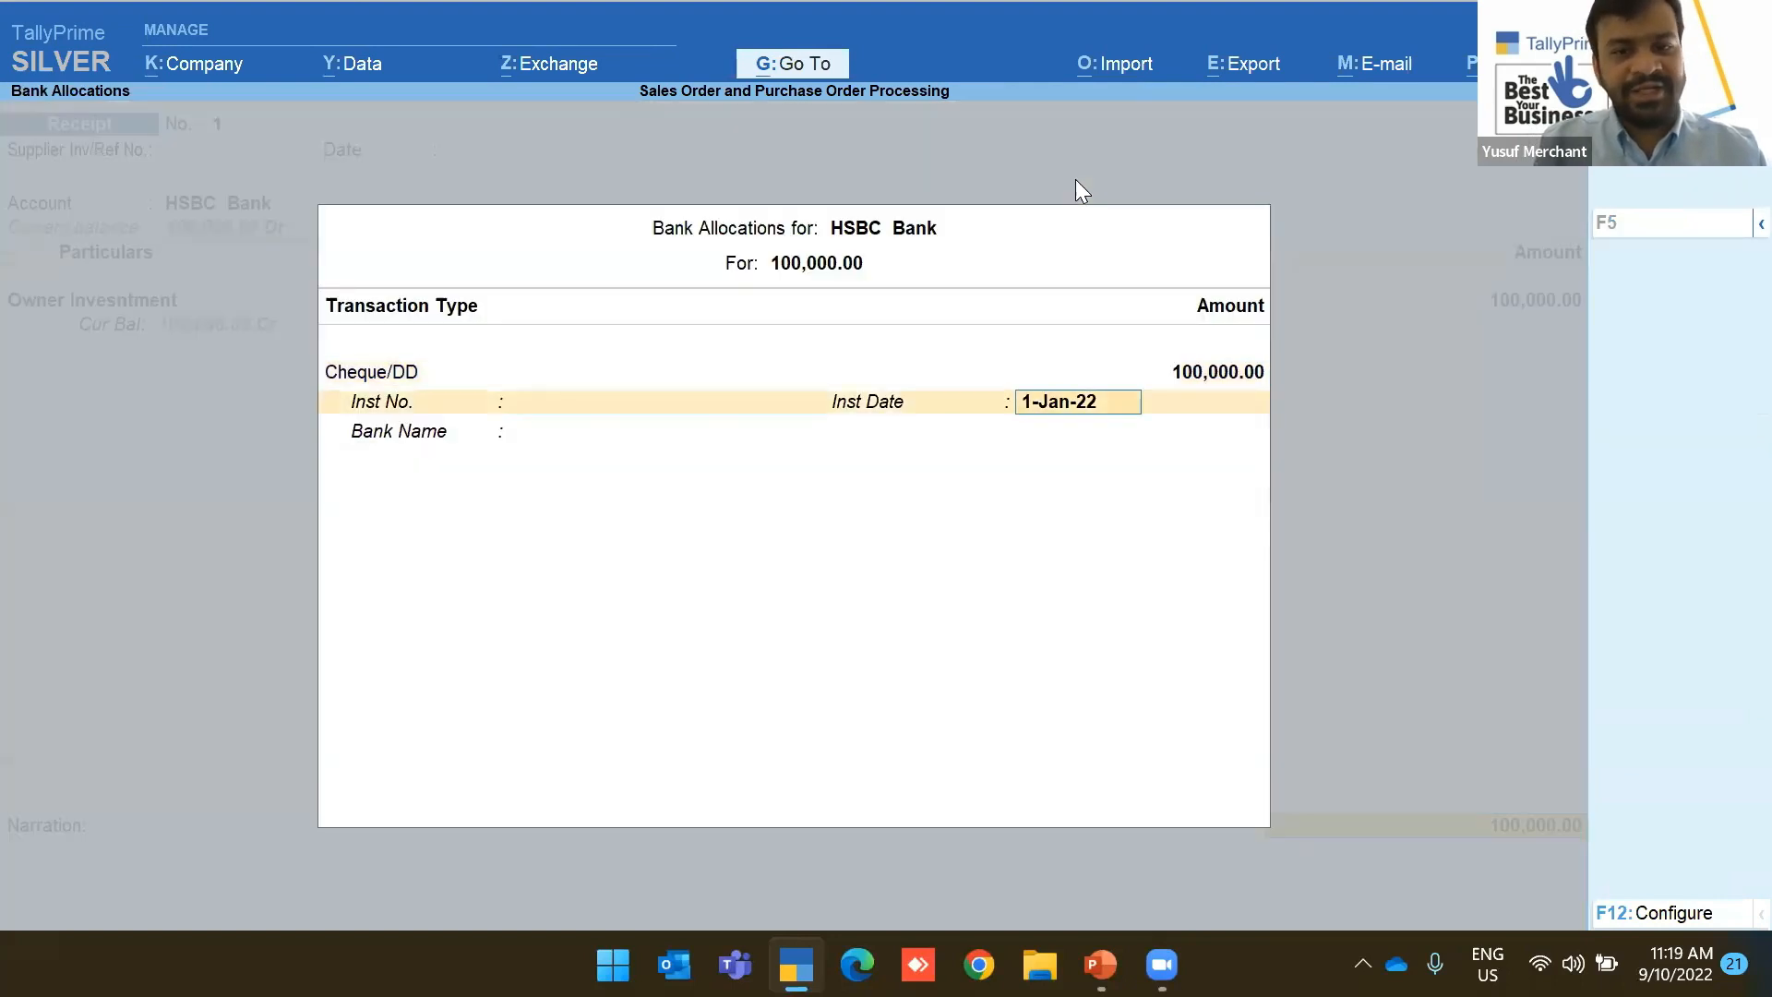
key(Return)
key(Return)
key(Return)
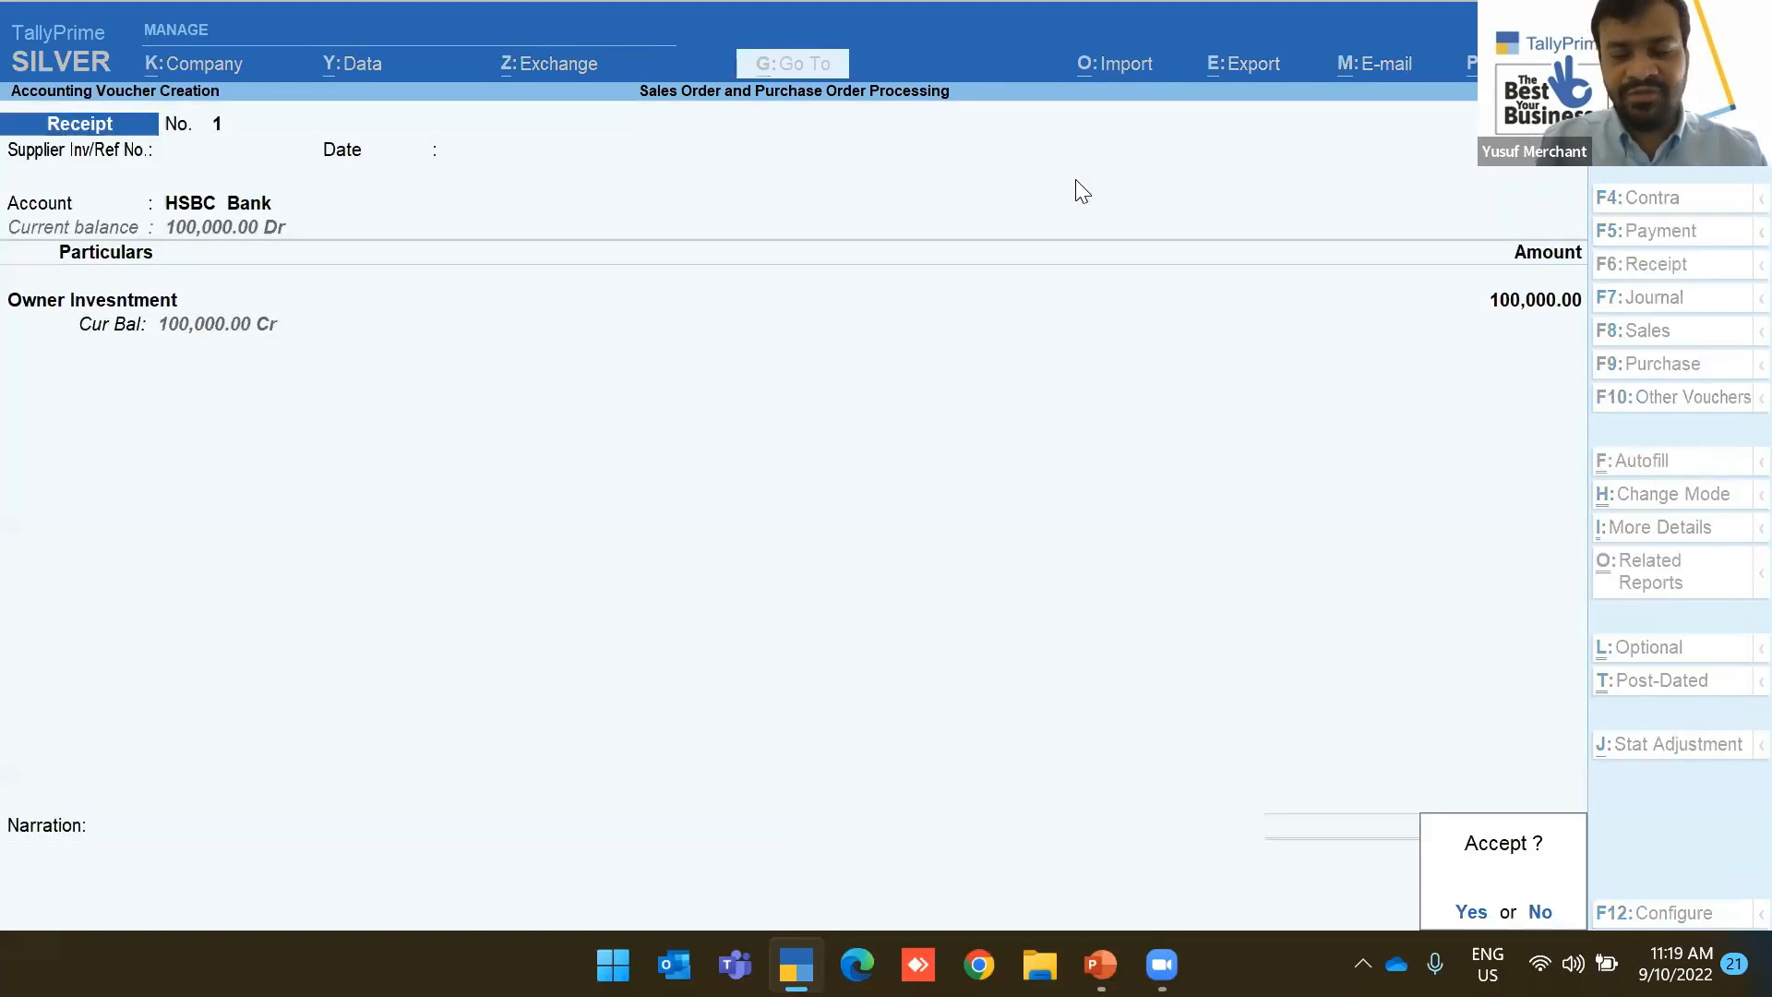
key(Return)
key(Escape)
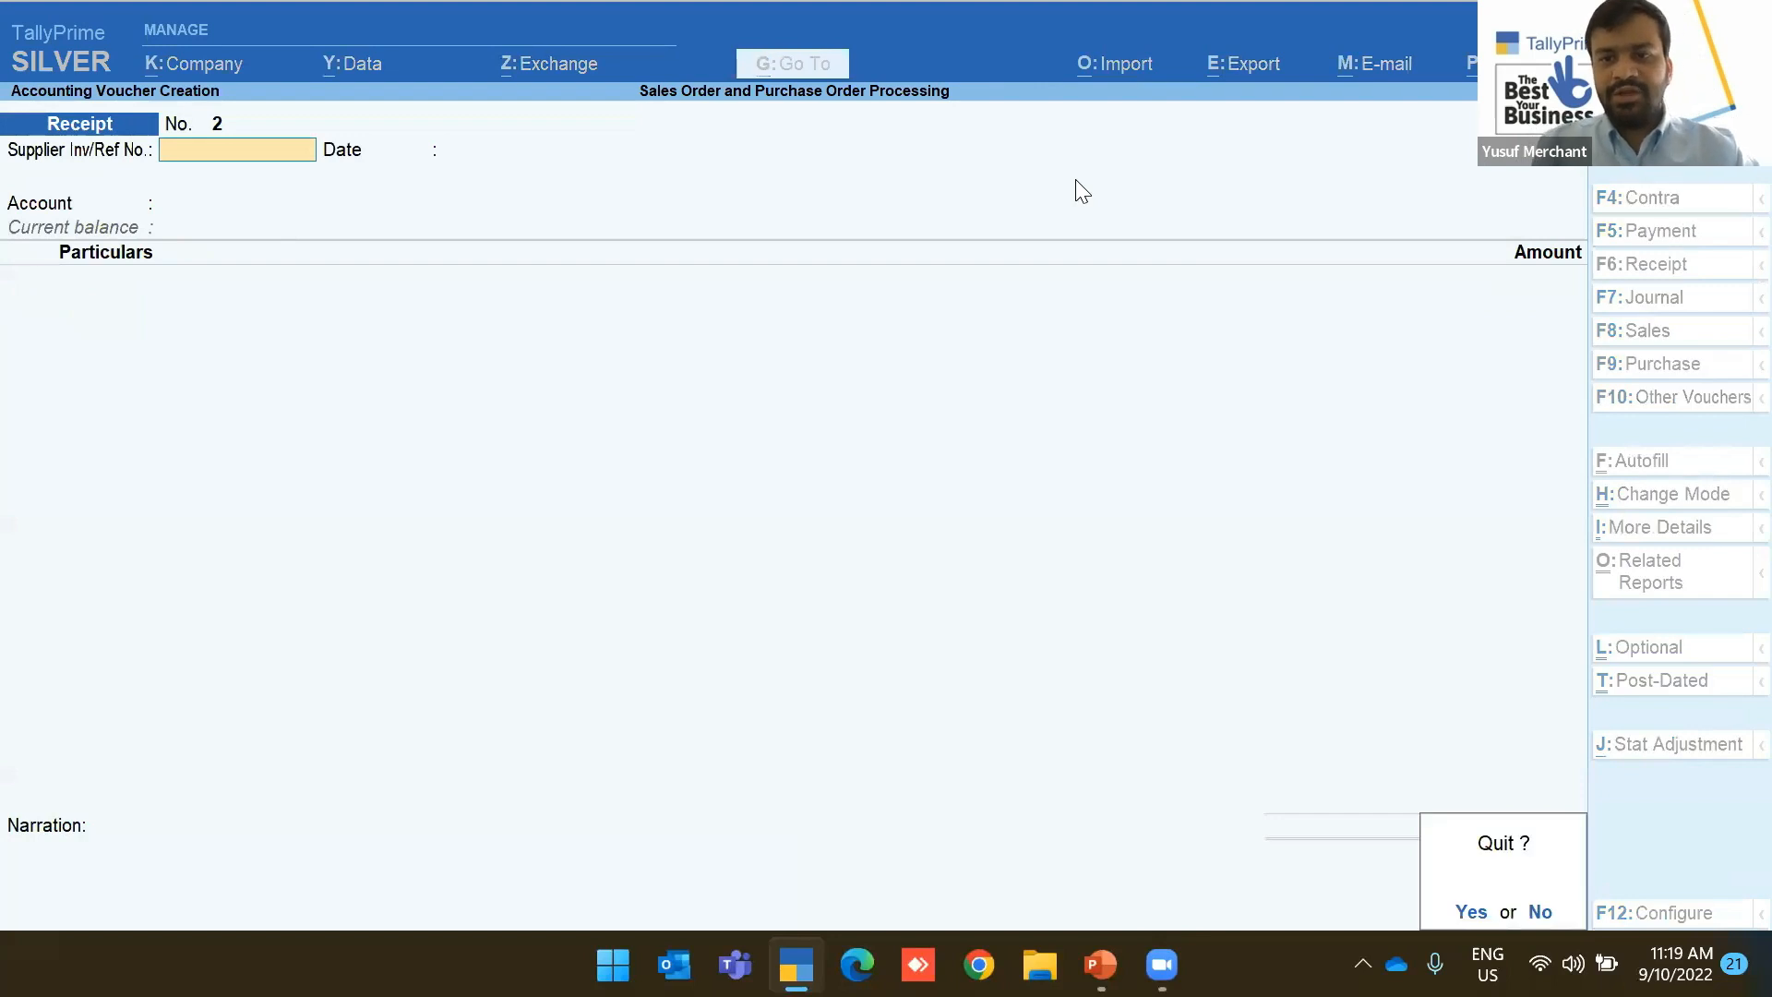
key(Return)
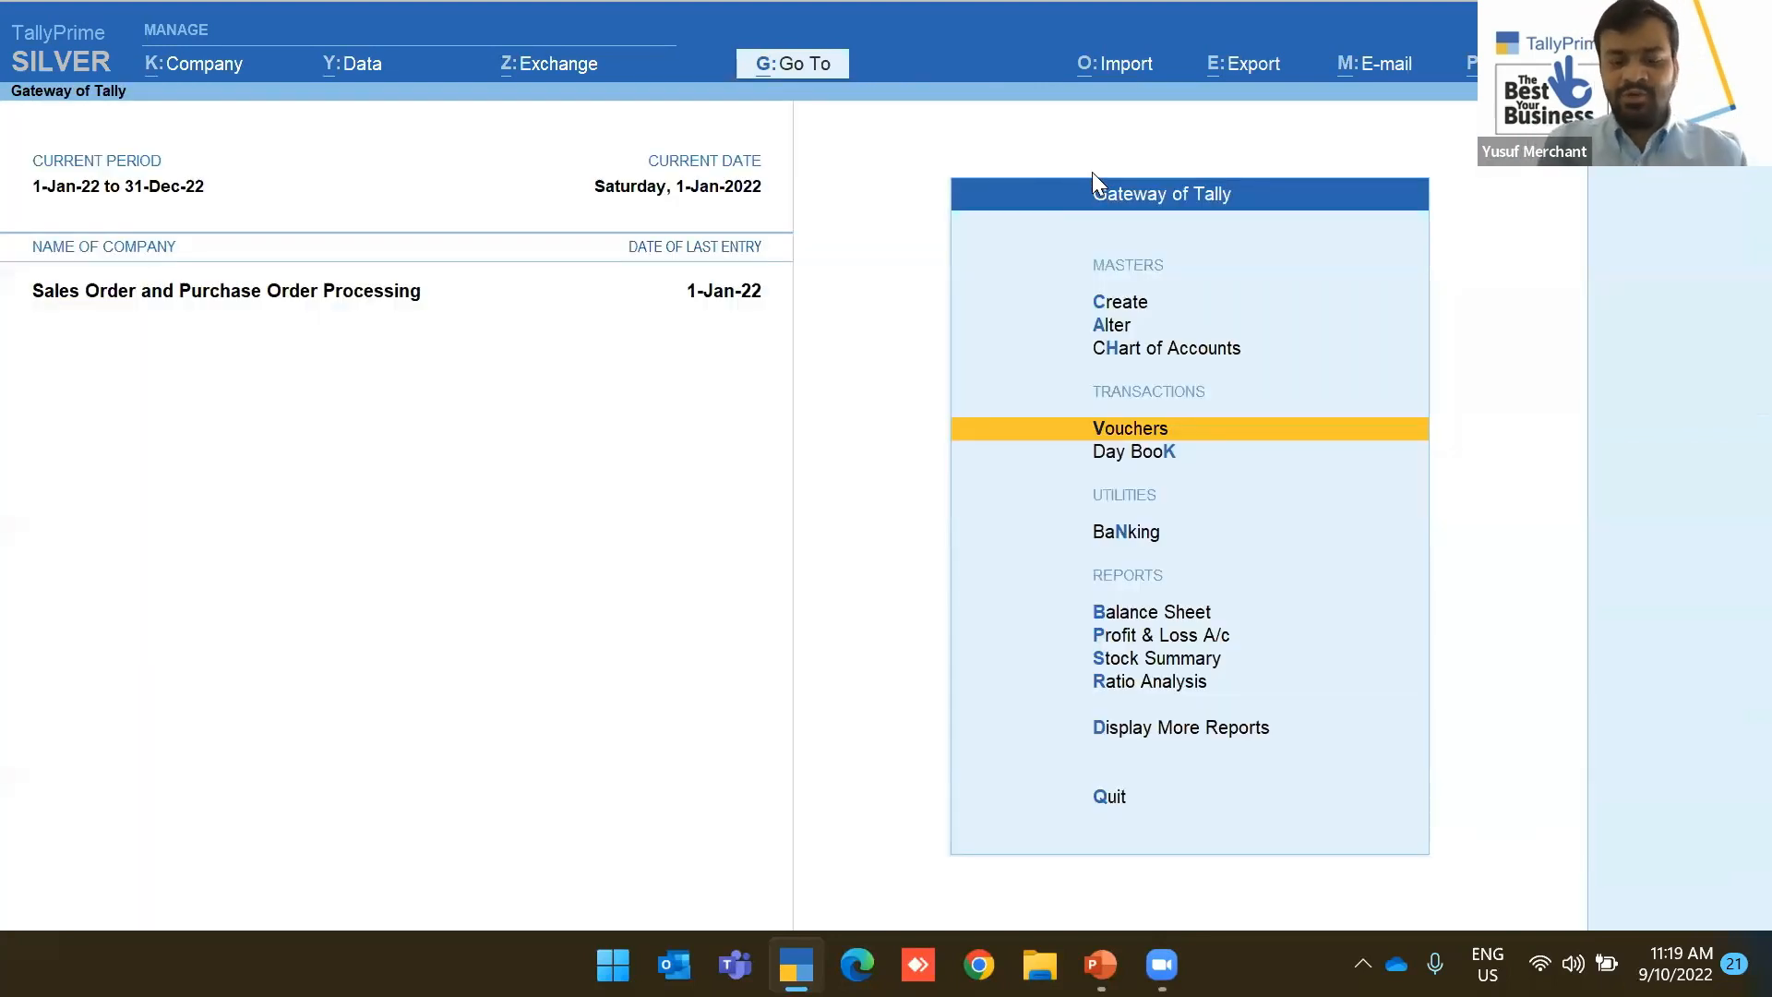
key(b)
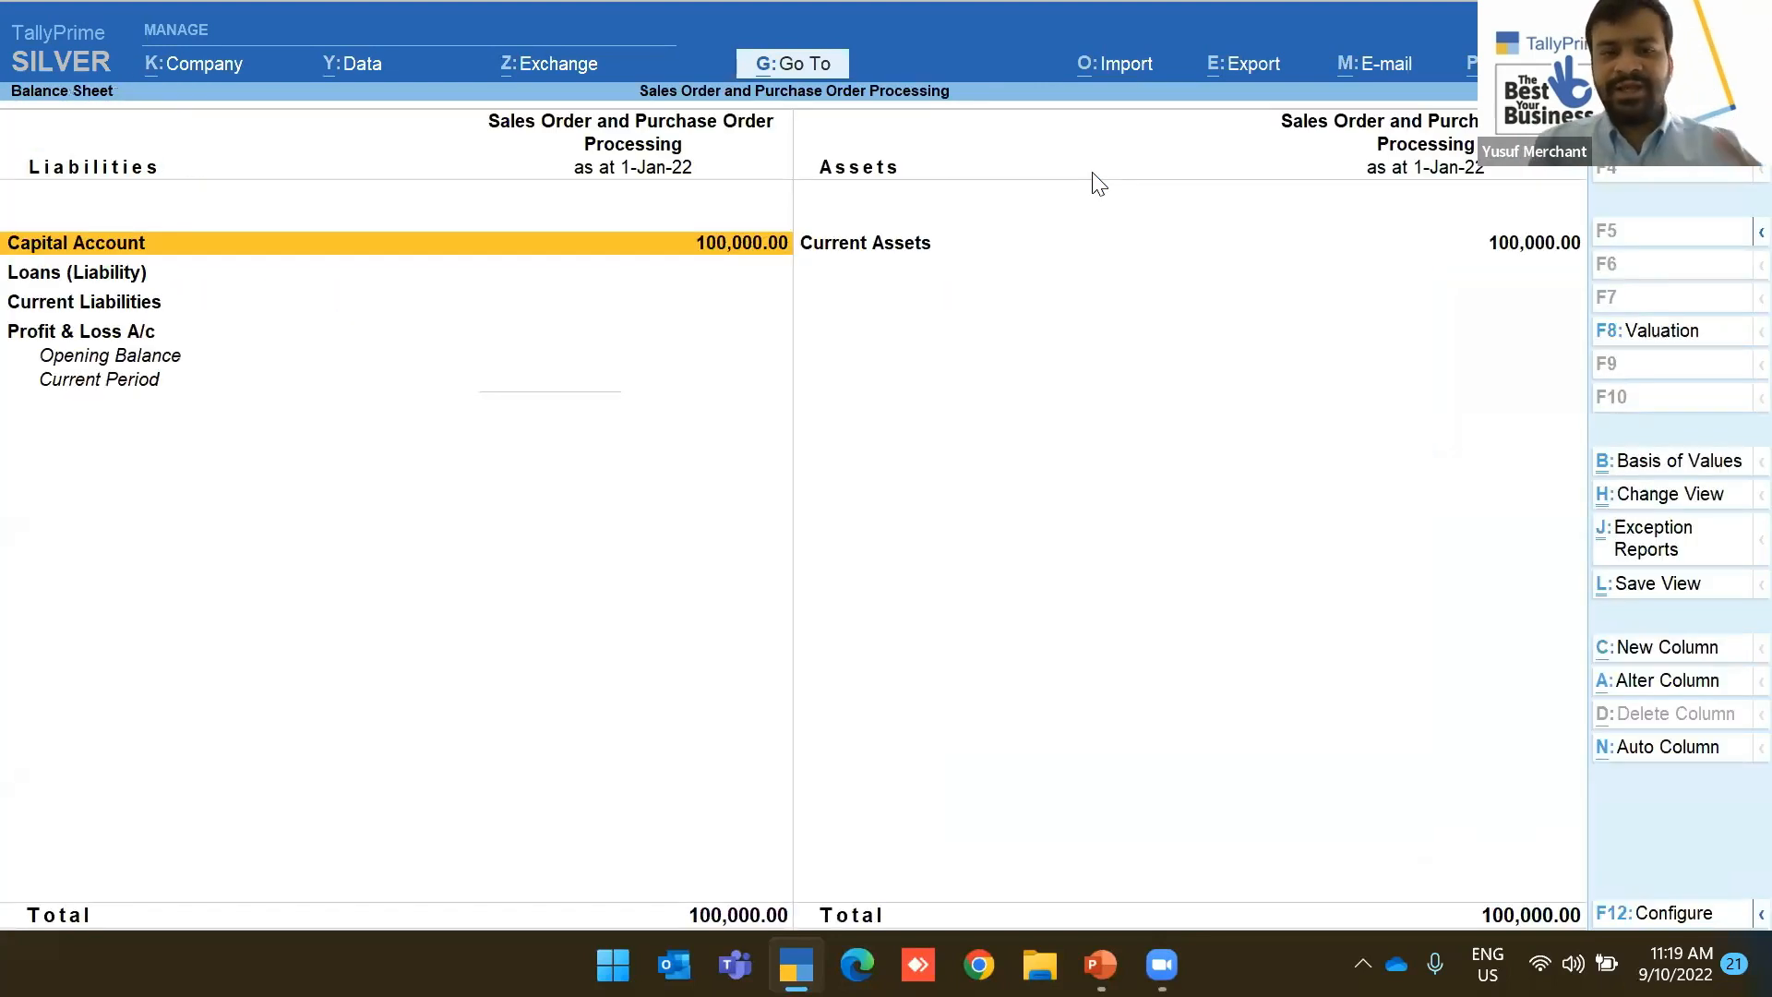
key(Escape)
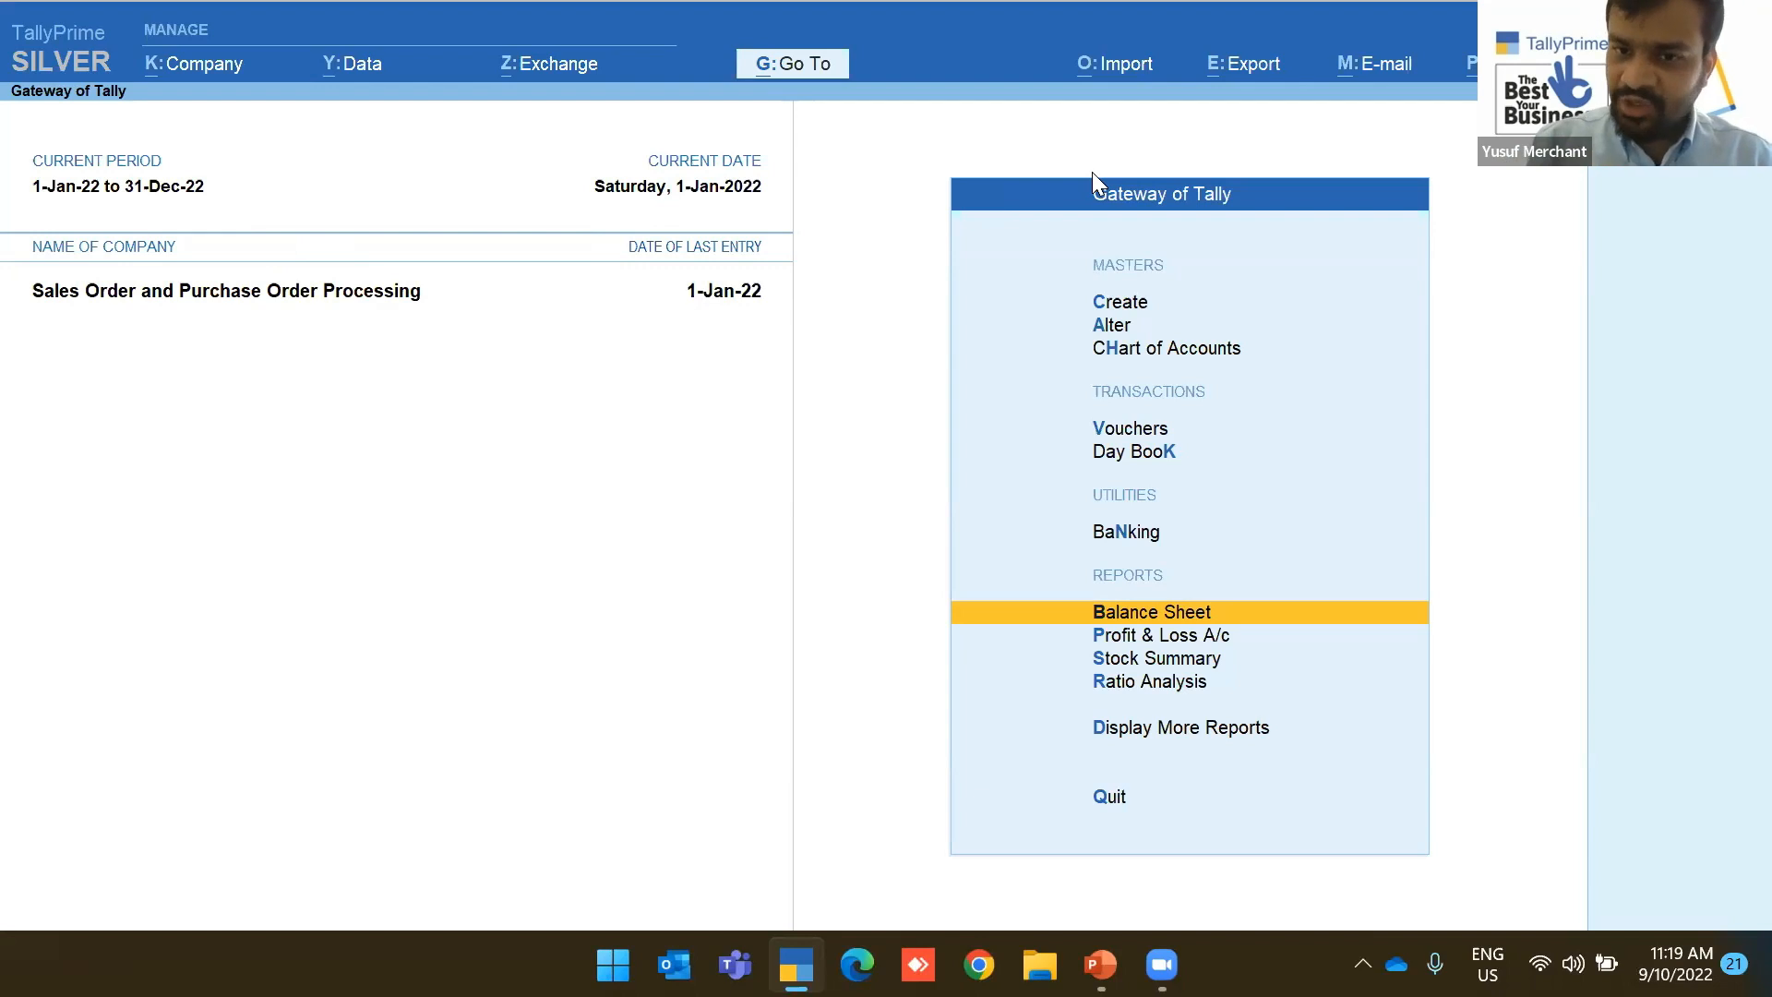
Open the Purchase Order voucher type for alteration
key(Up)
key(Up)
key(Up)
key(Up)
key(Up)
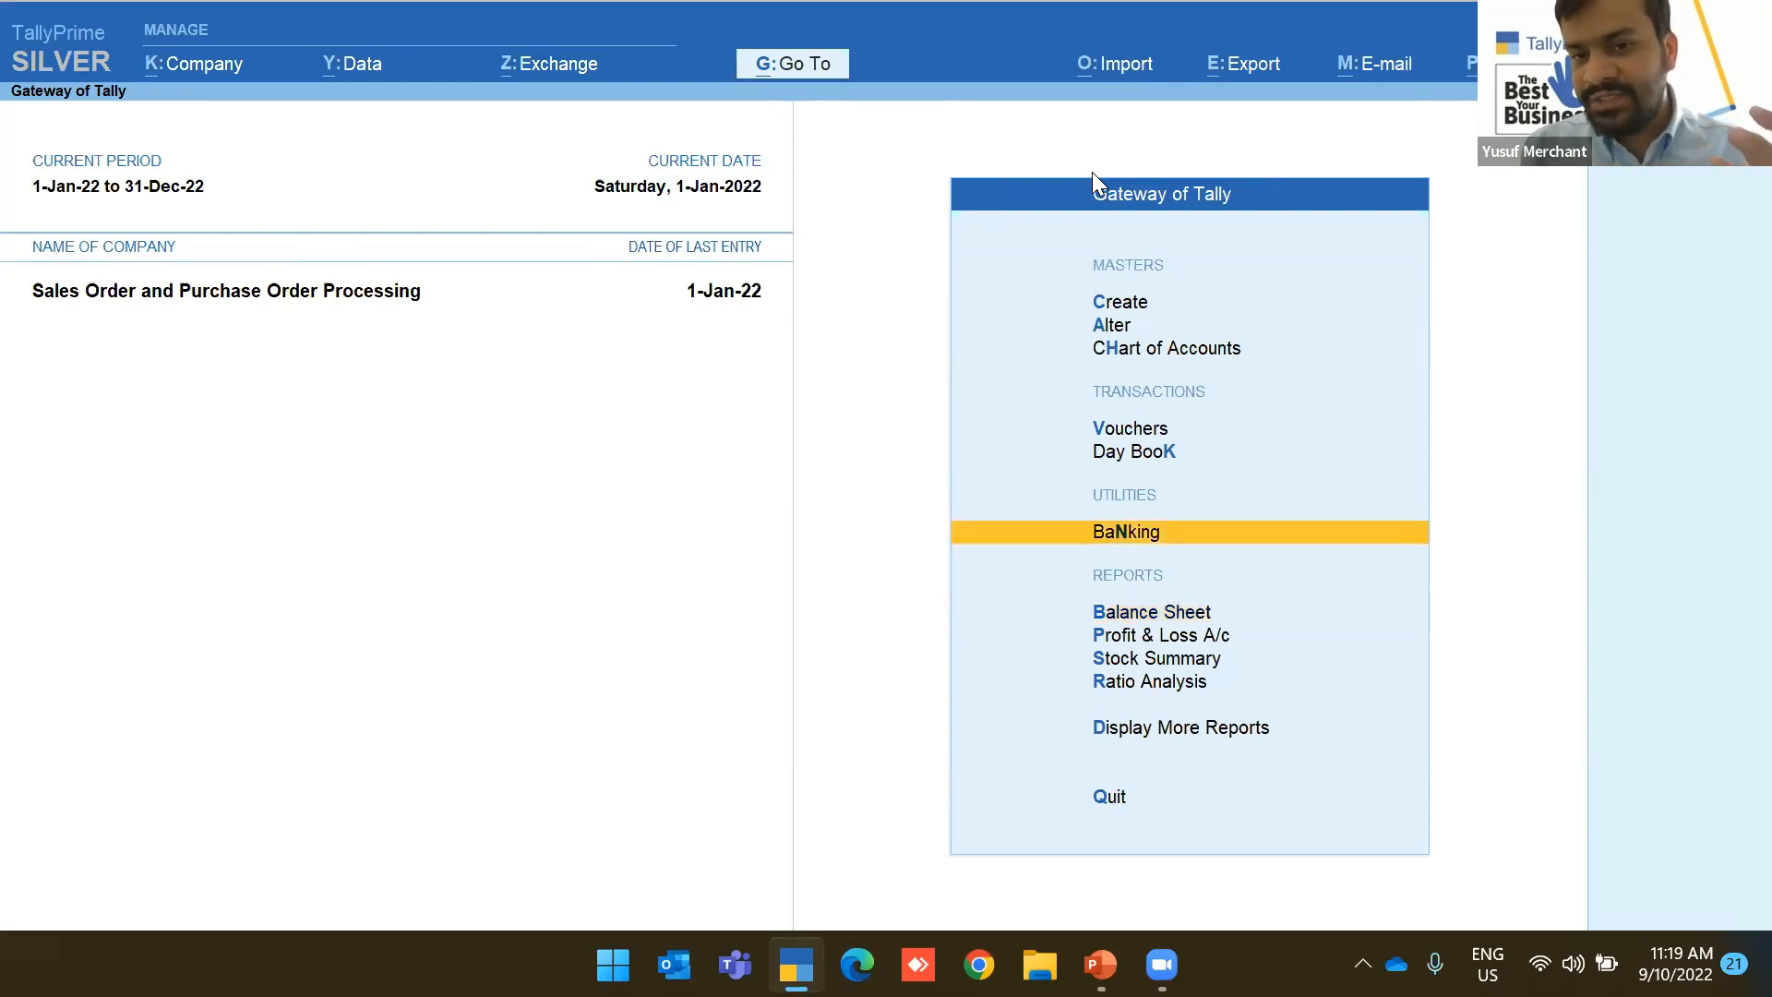
key(Return)
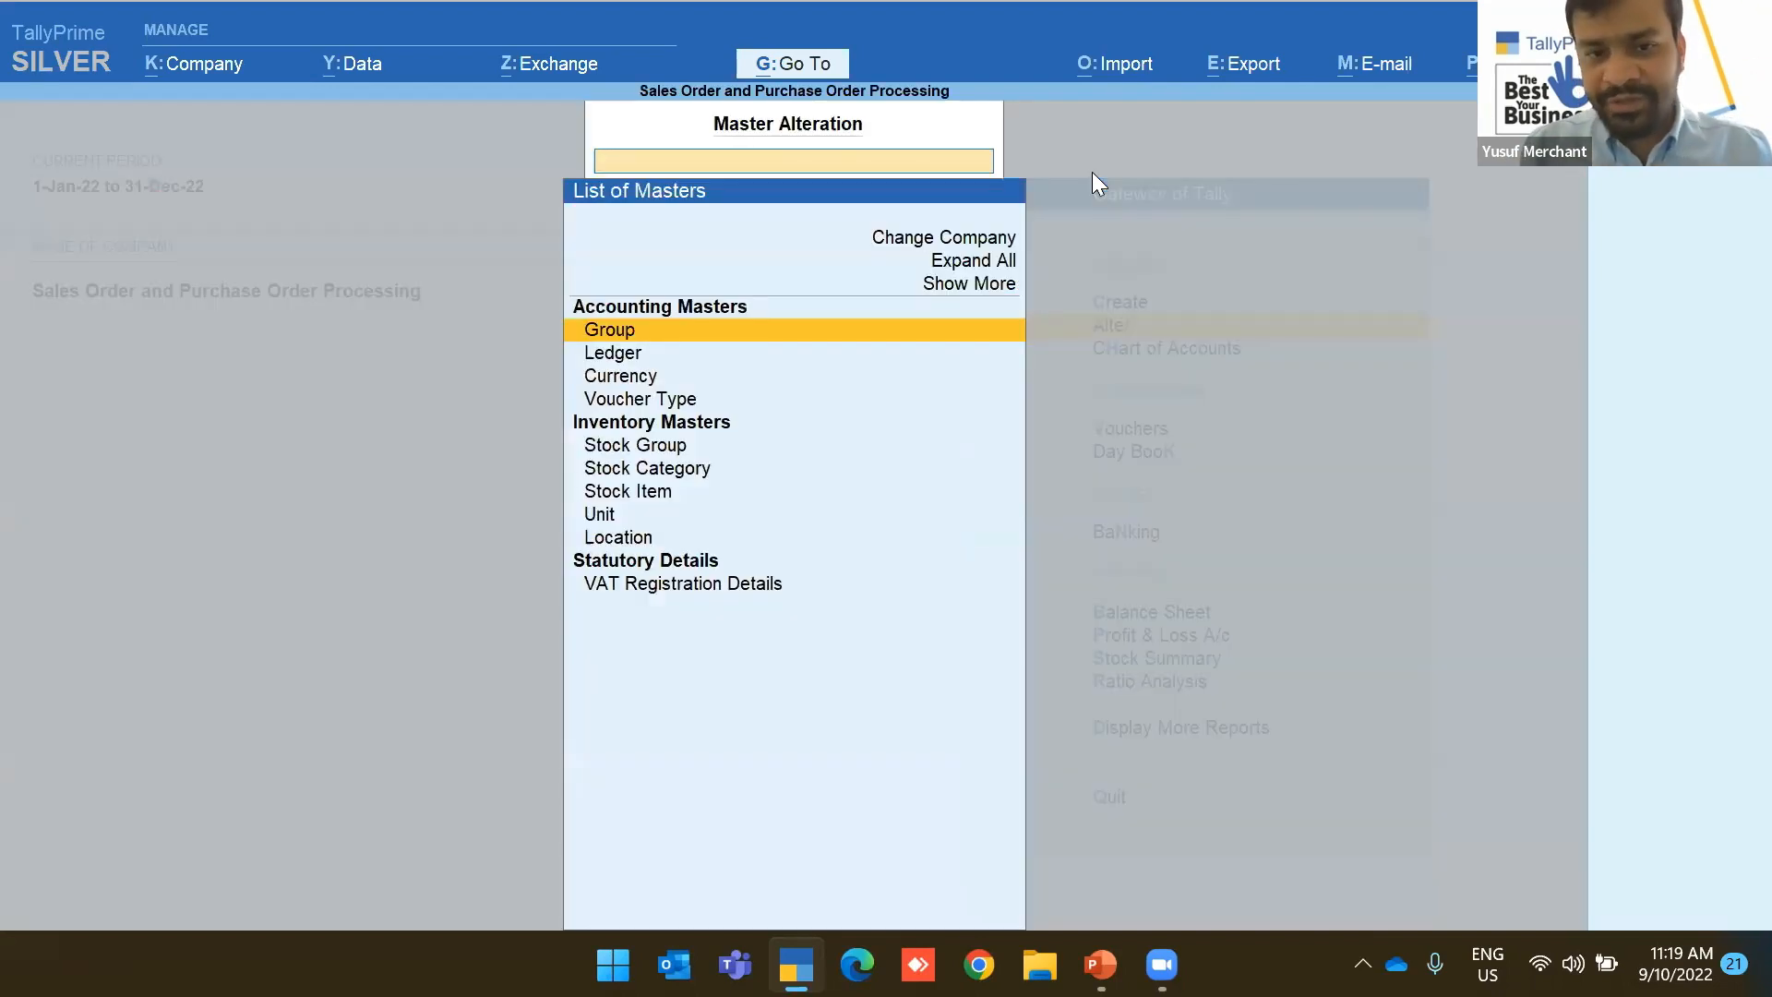
key(Down)
key(Down)
key(Down)
key(Return)
text(Sale)
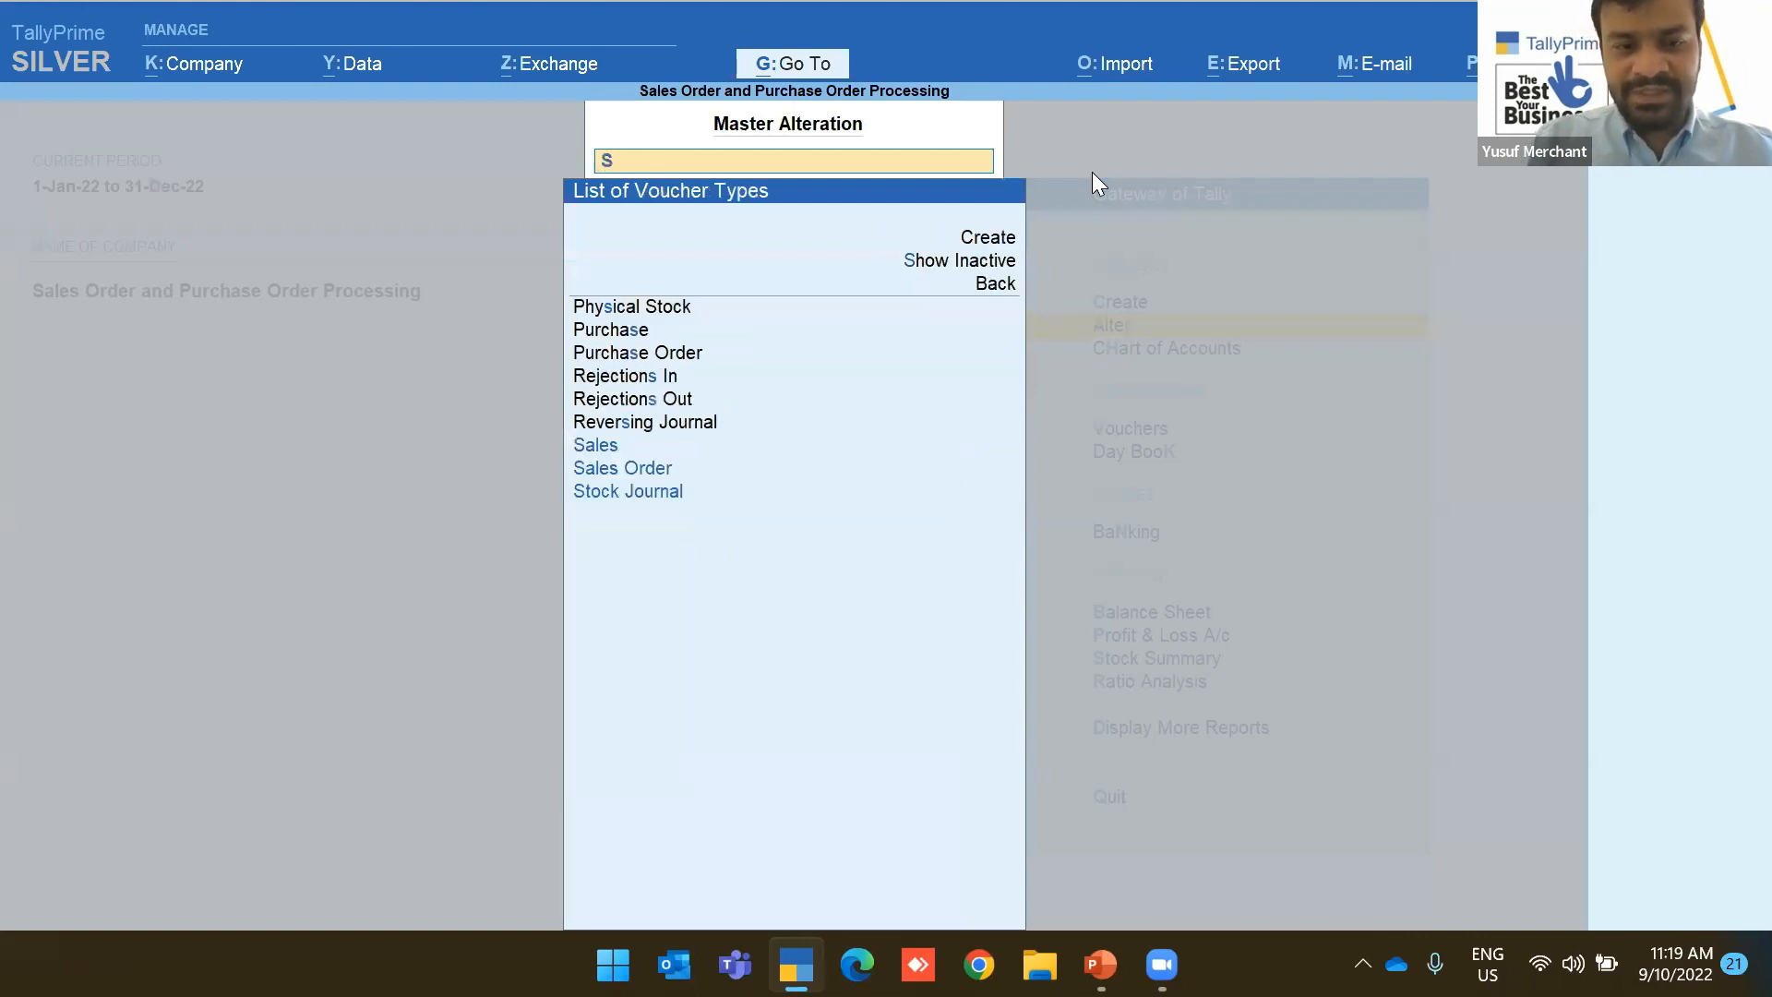
key(BackSpace)
key(BackSpace)
key(BackSpace)
key(BackSpace)
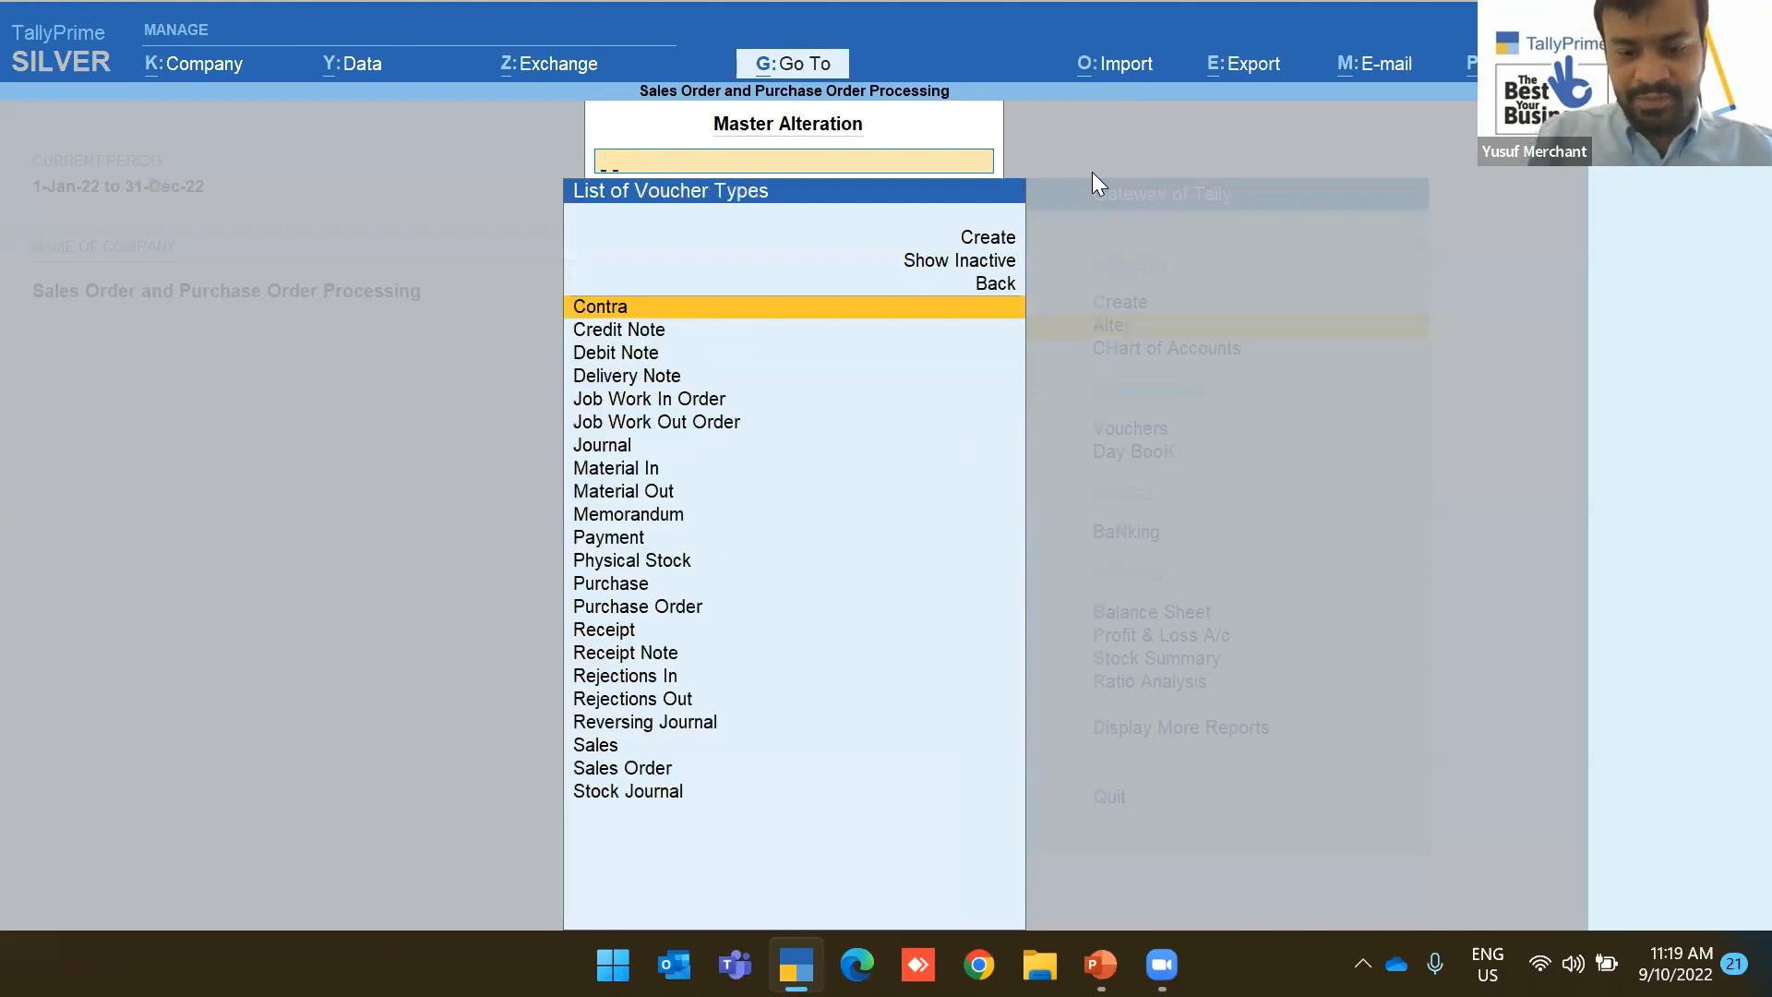
text(Purc)
key(Down)
key(Return)
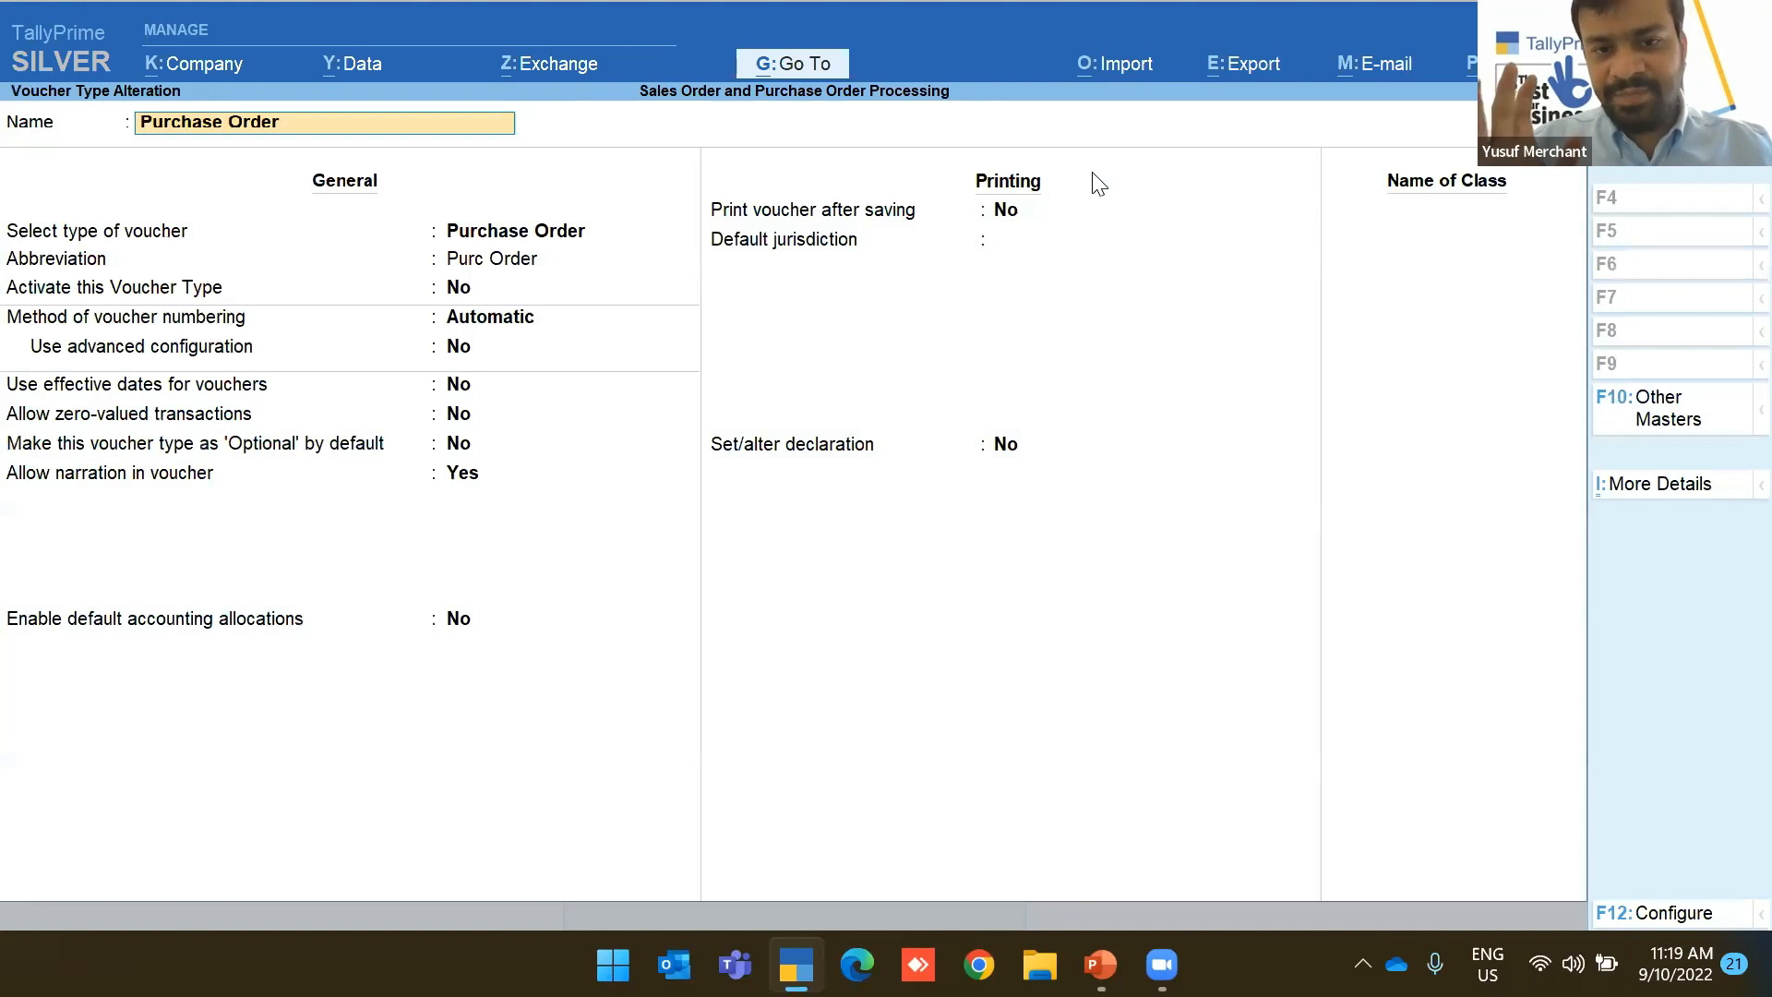
Keep Automatic numbering, enable advanced configuration, and start numbering from 1-Jan-22
key(Return)
key(Return)
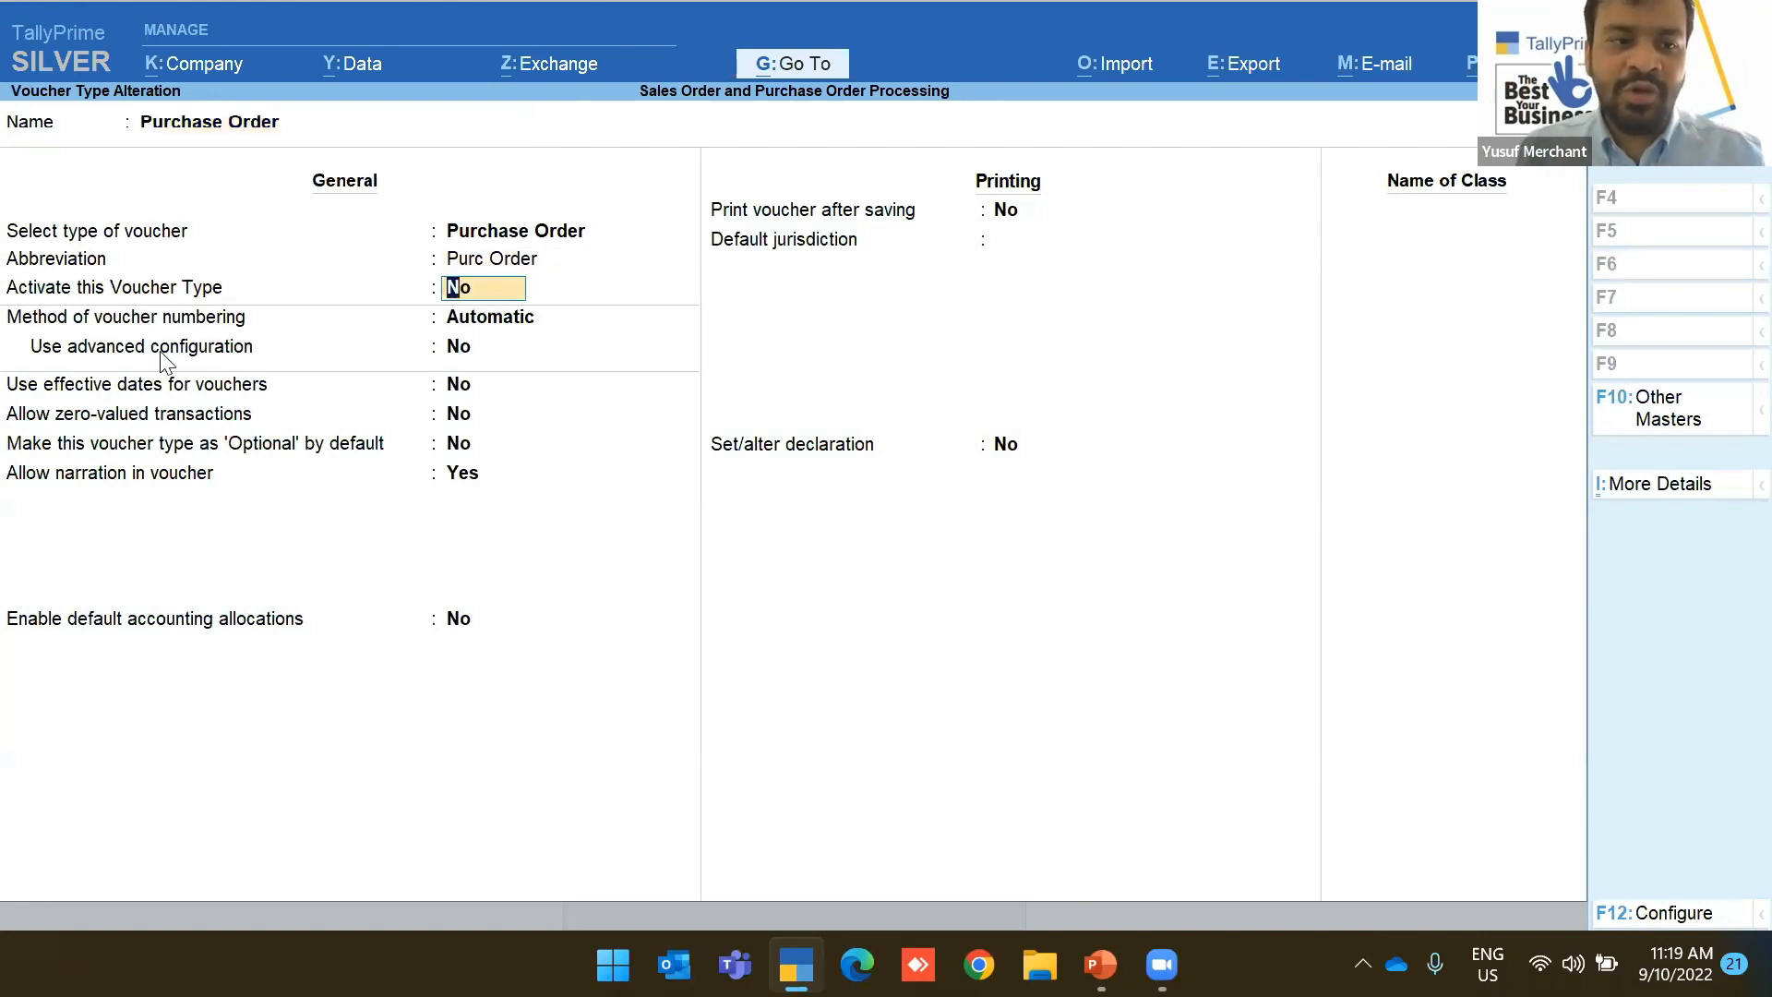
key(Return)
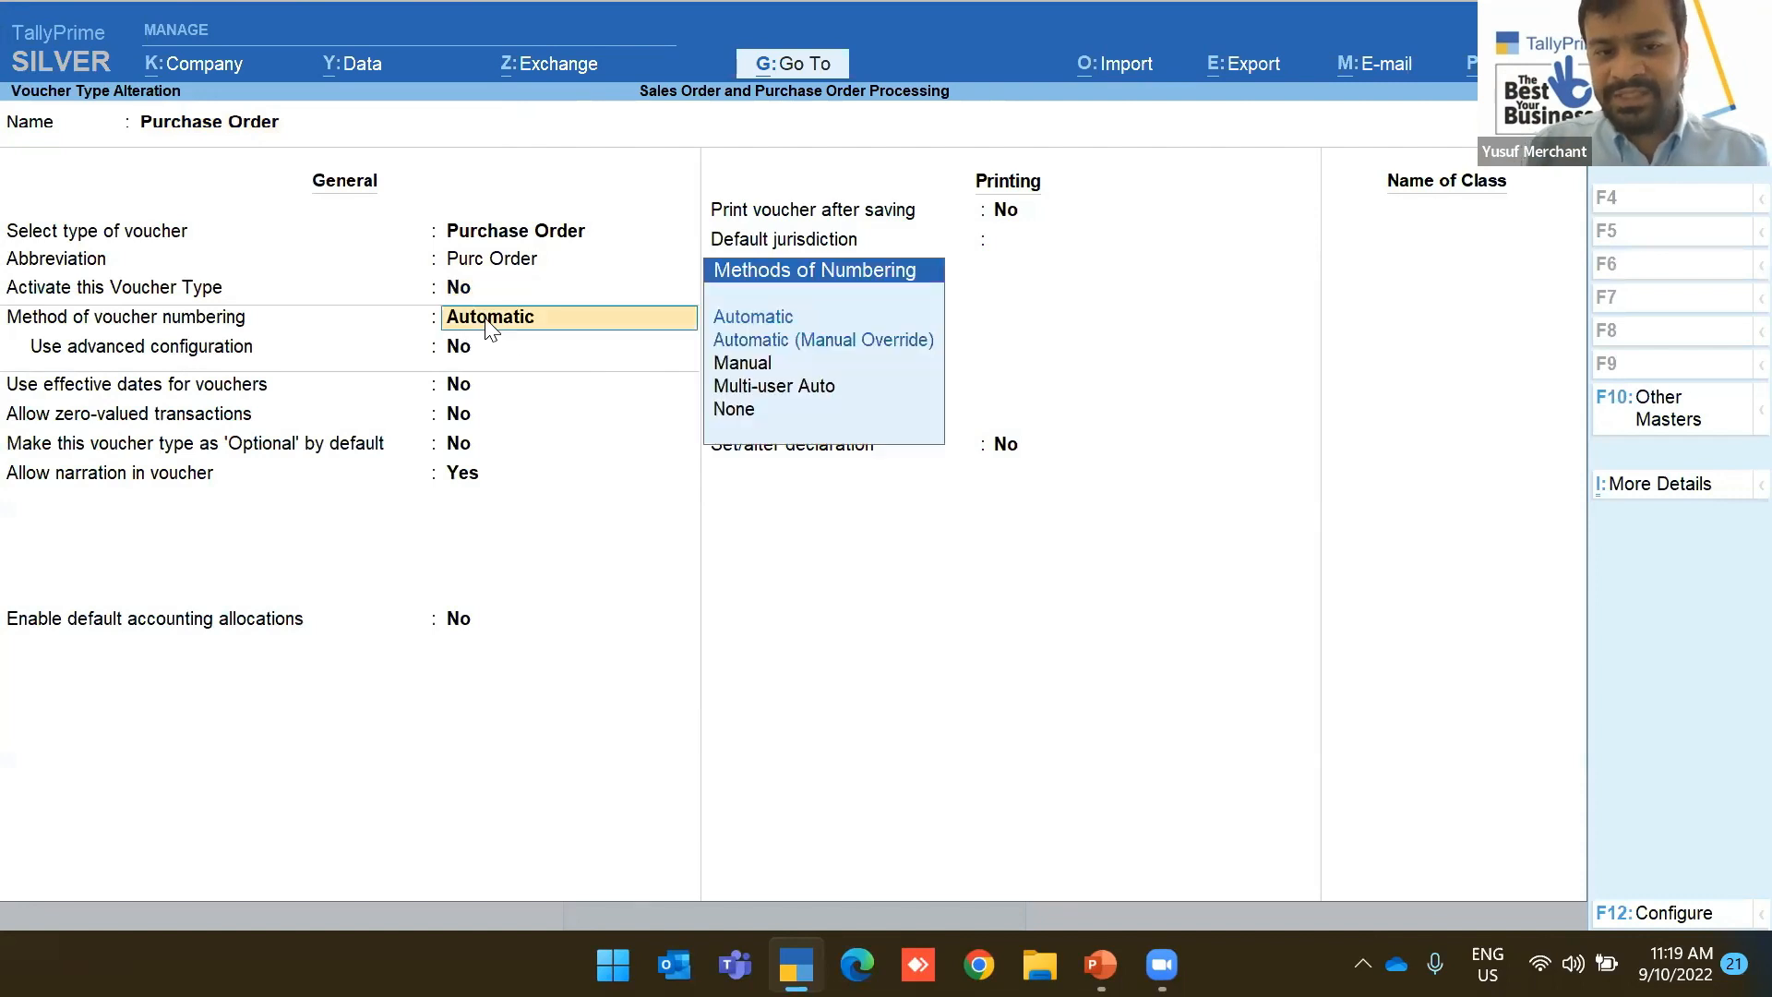
key(Return)
text(yes)
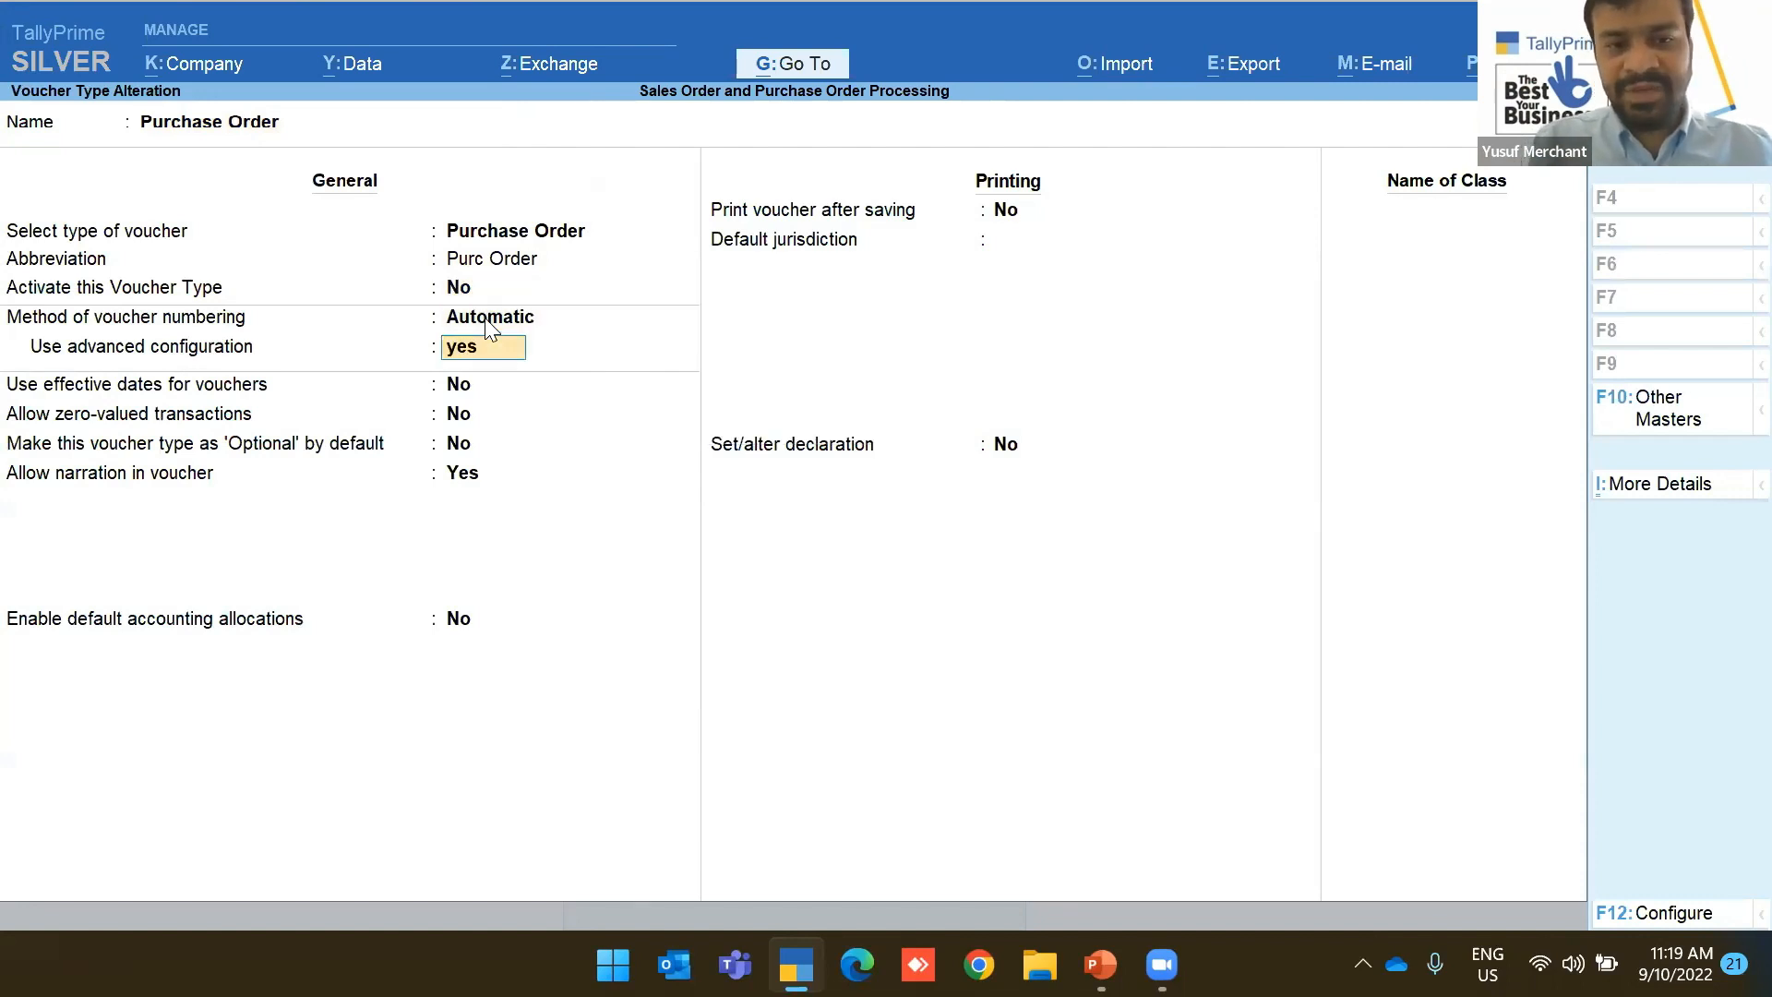
key(Return)
key(Return)
key(Return)
key(Return)
key(Return)
key(Return)
key(Return)
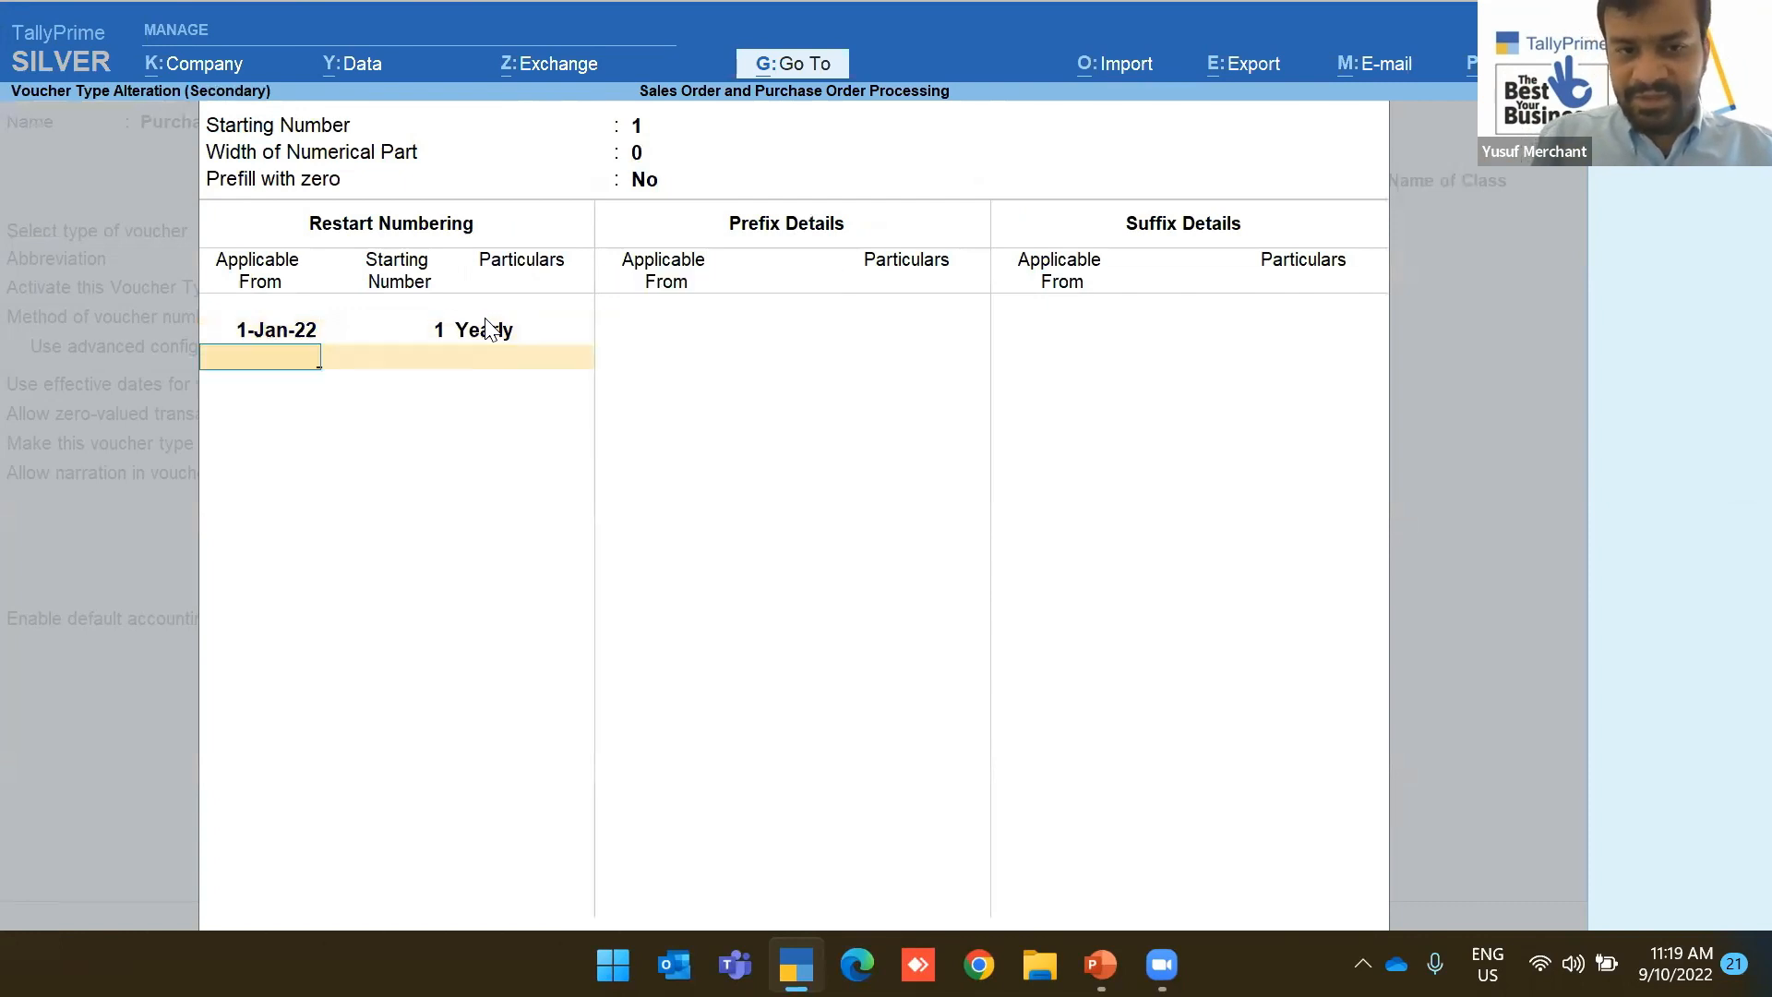
key(Return)
text(PO)
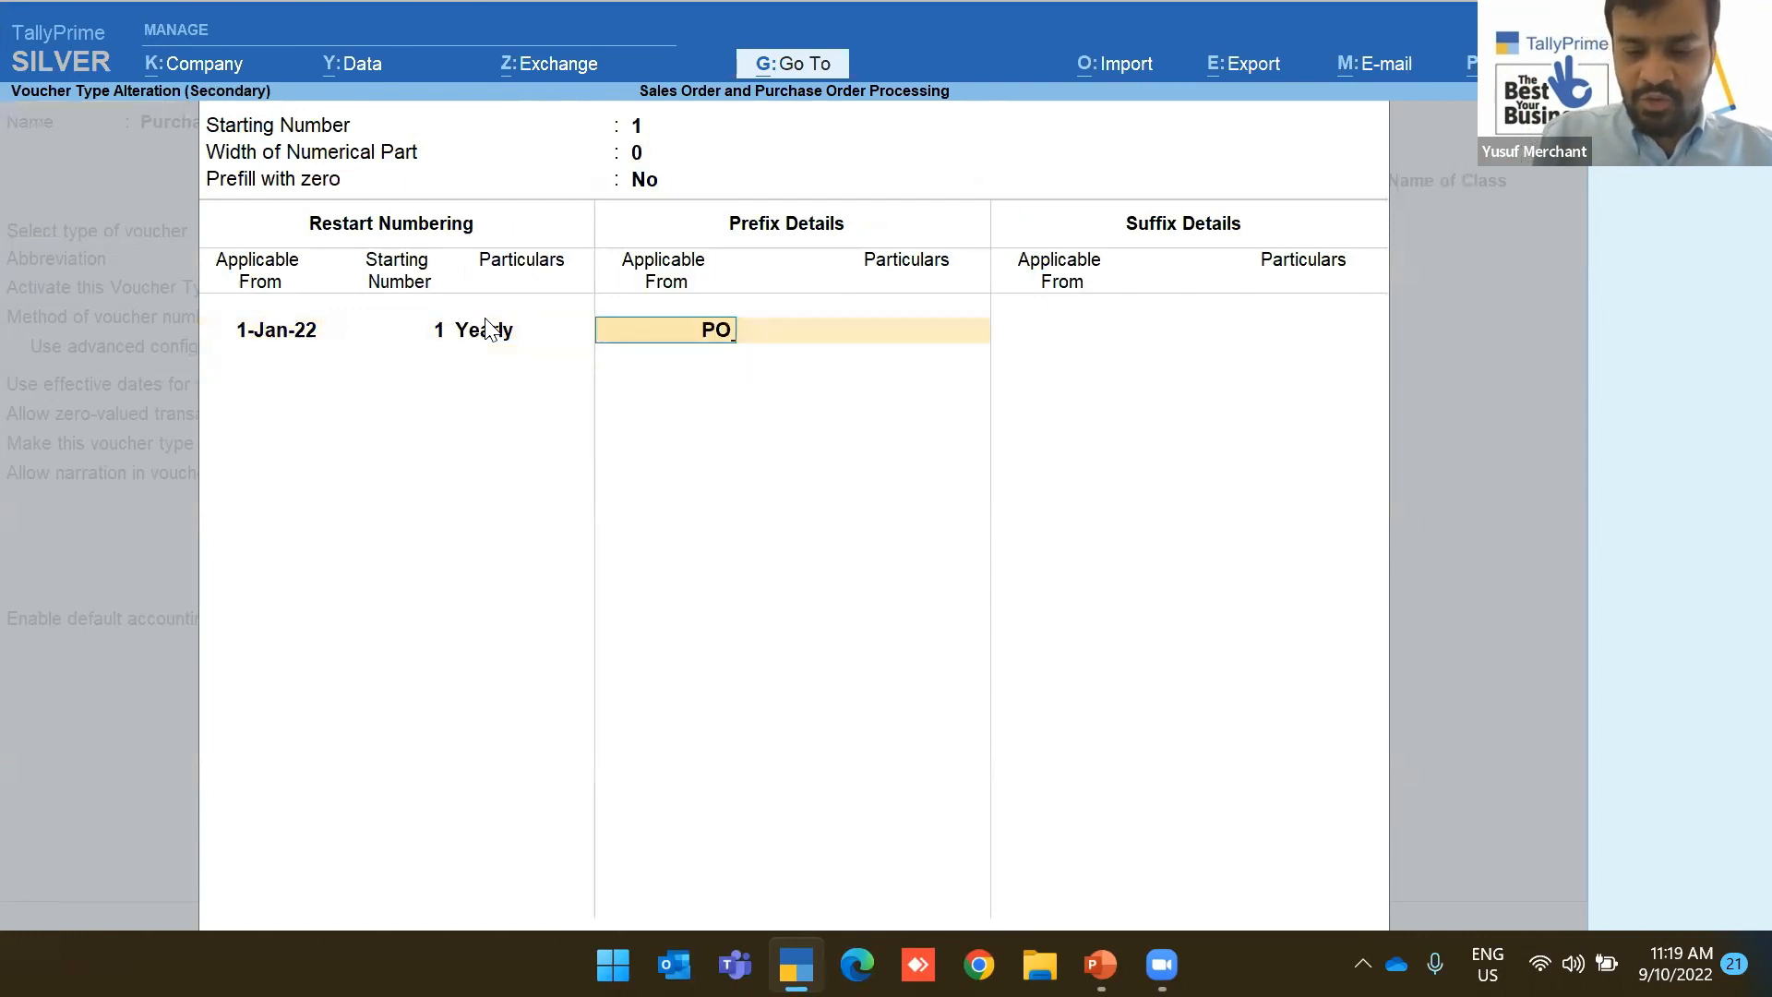
key(BackSpace)
text(1jan)
key(Return)
Add the PO- prefix and -2022 suffix from 1-Jan-22 and save the voucher type
text(P)
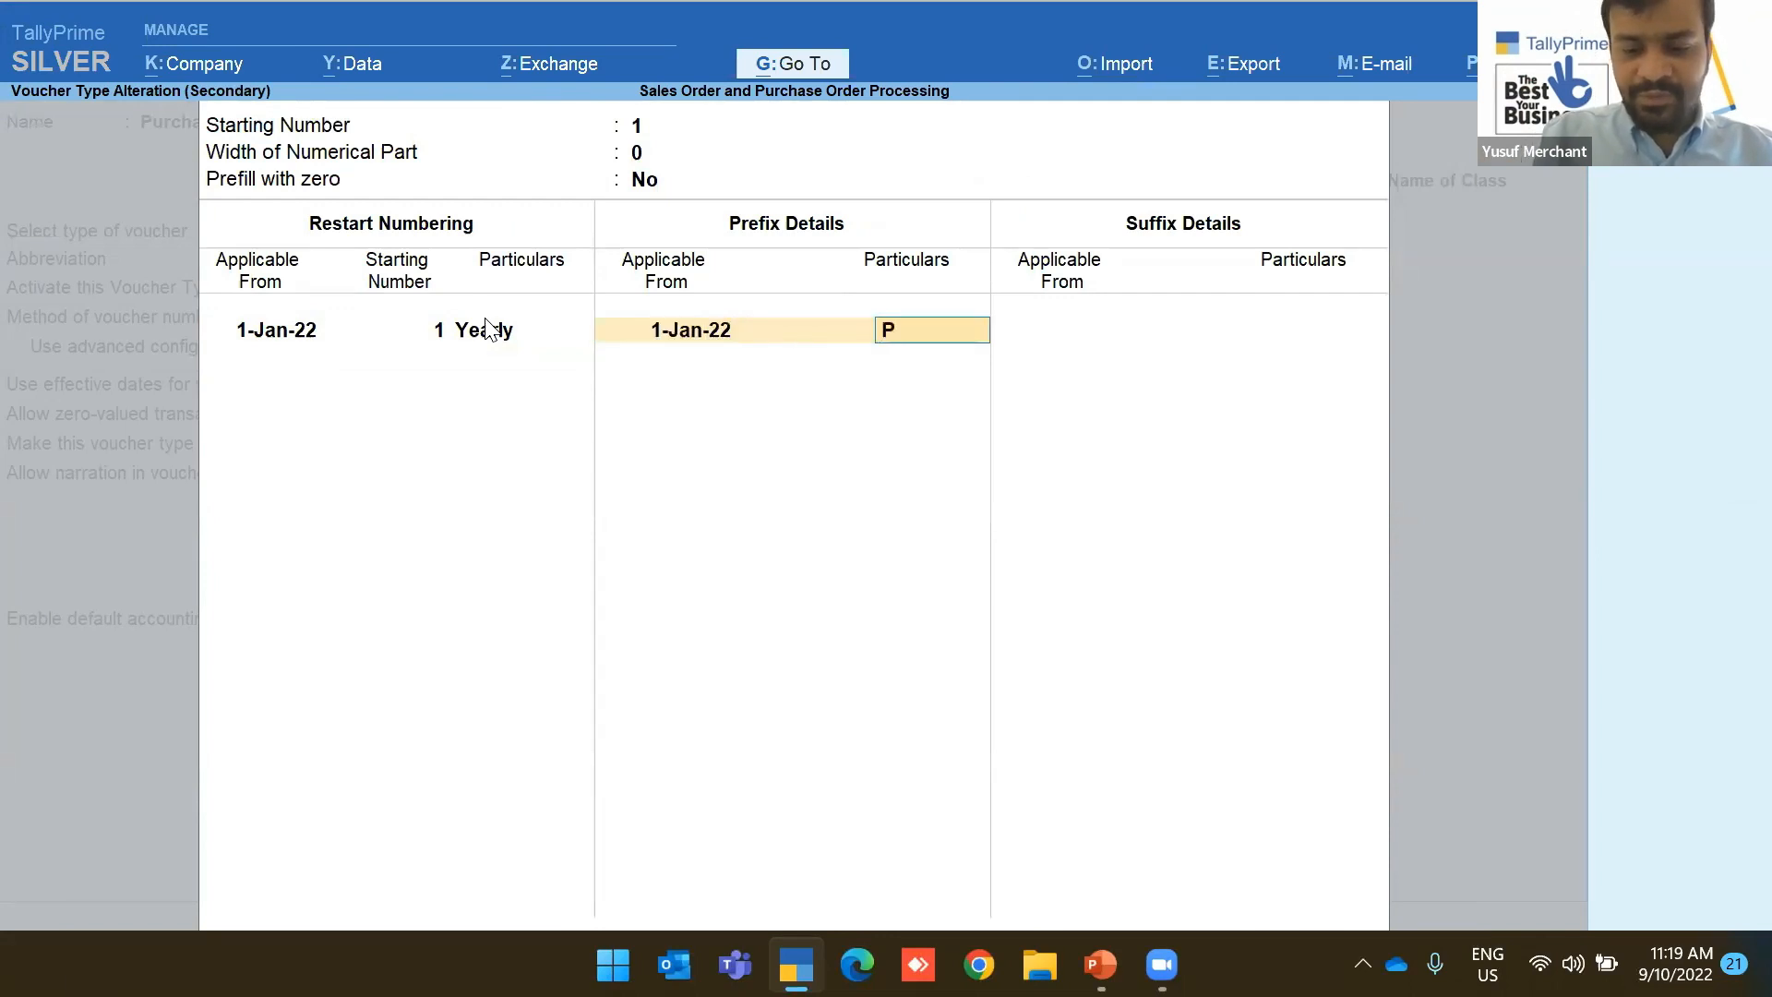
text(O-)
key(Return)
key(Return)
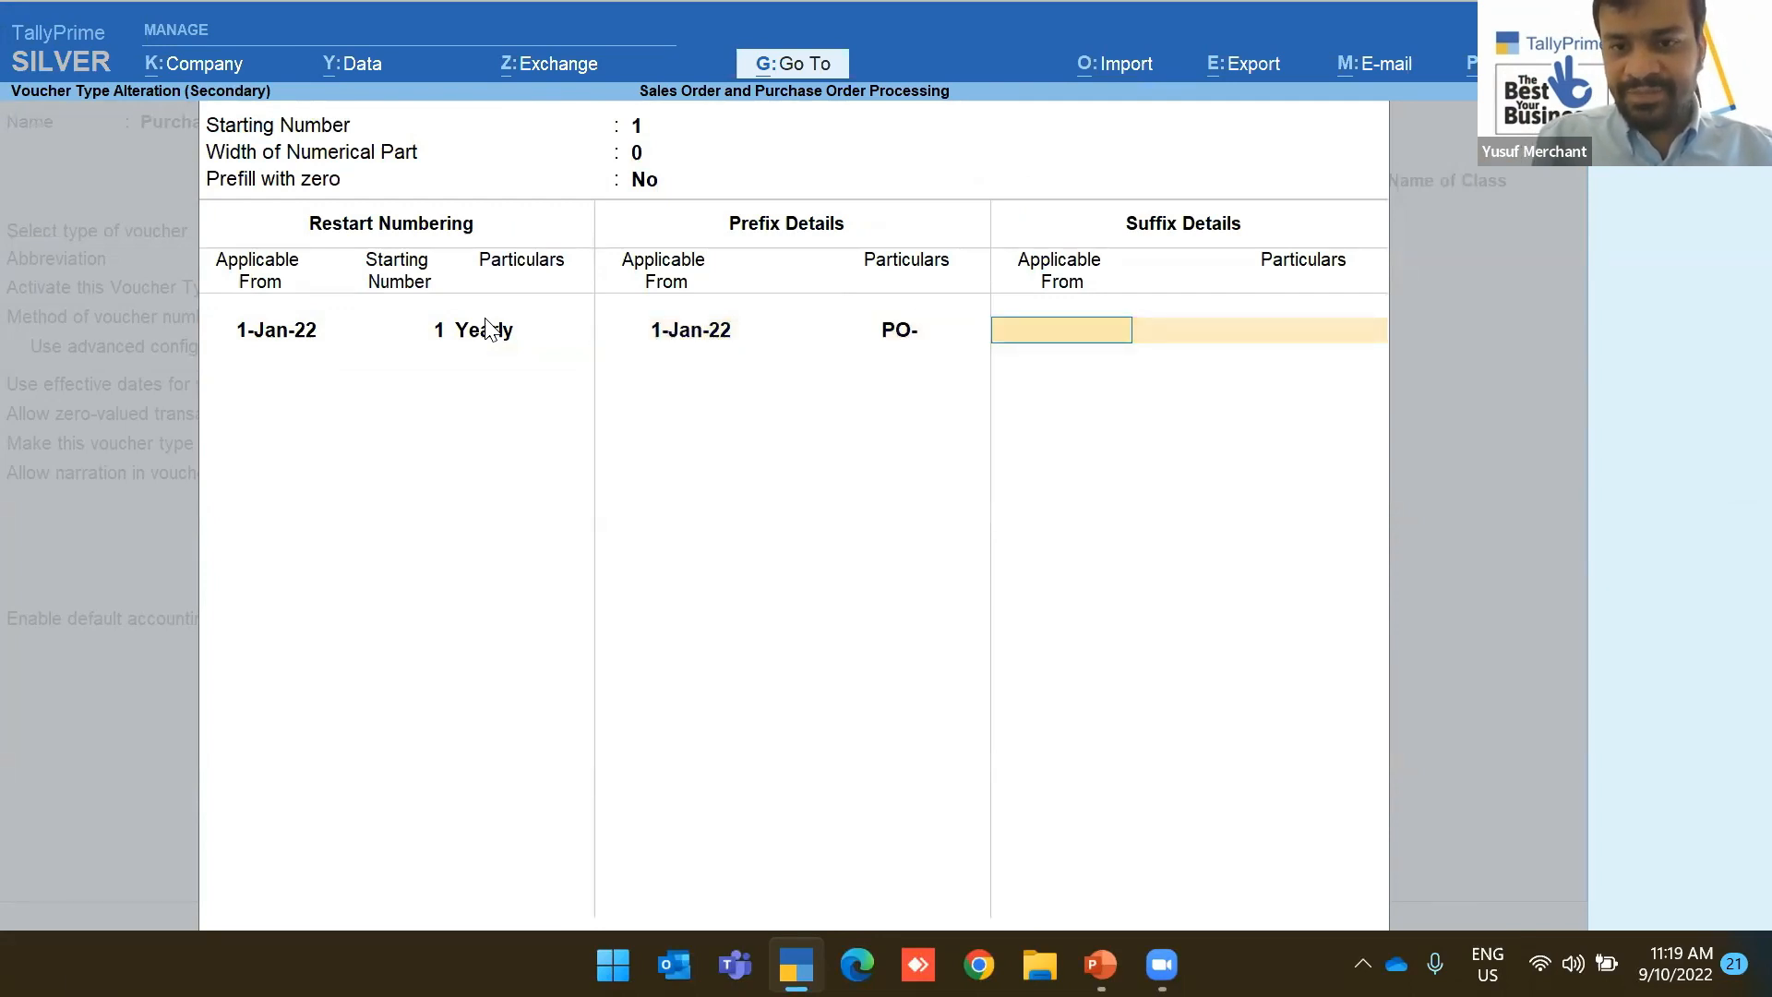
text(1)
key(Return)
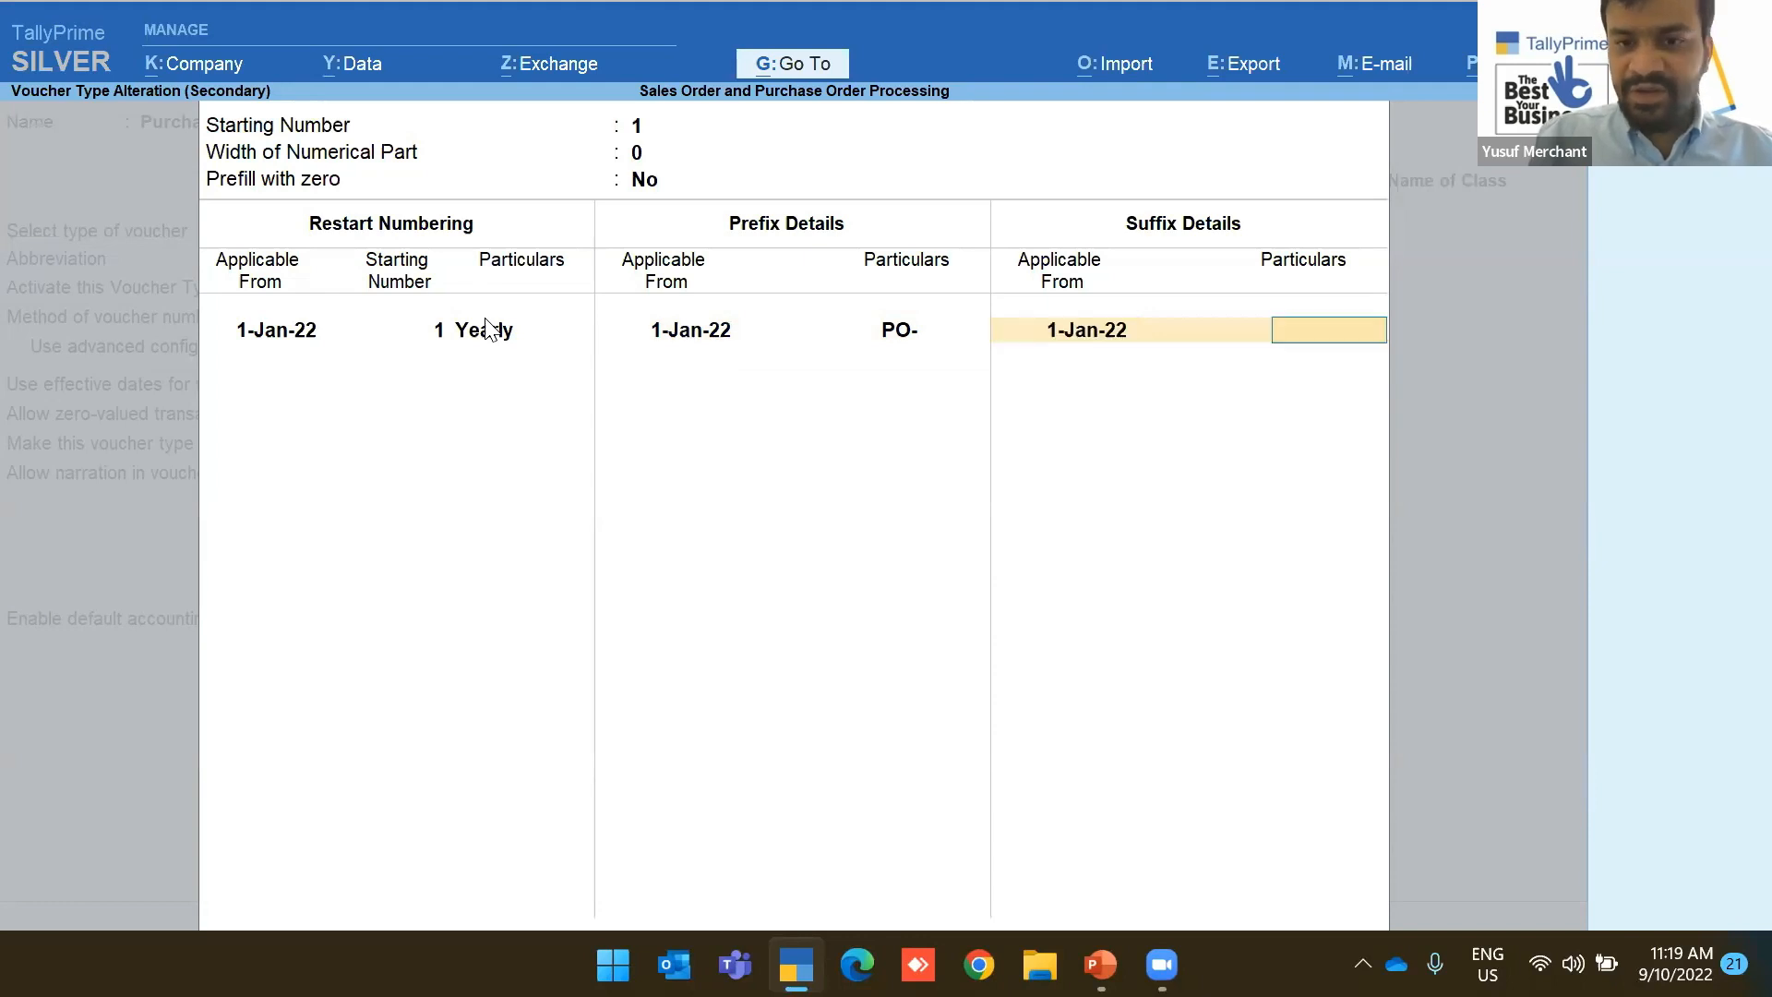
text(-2022)
key(Return)
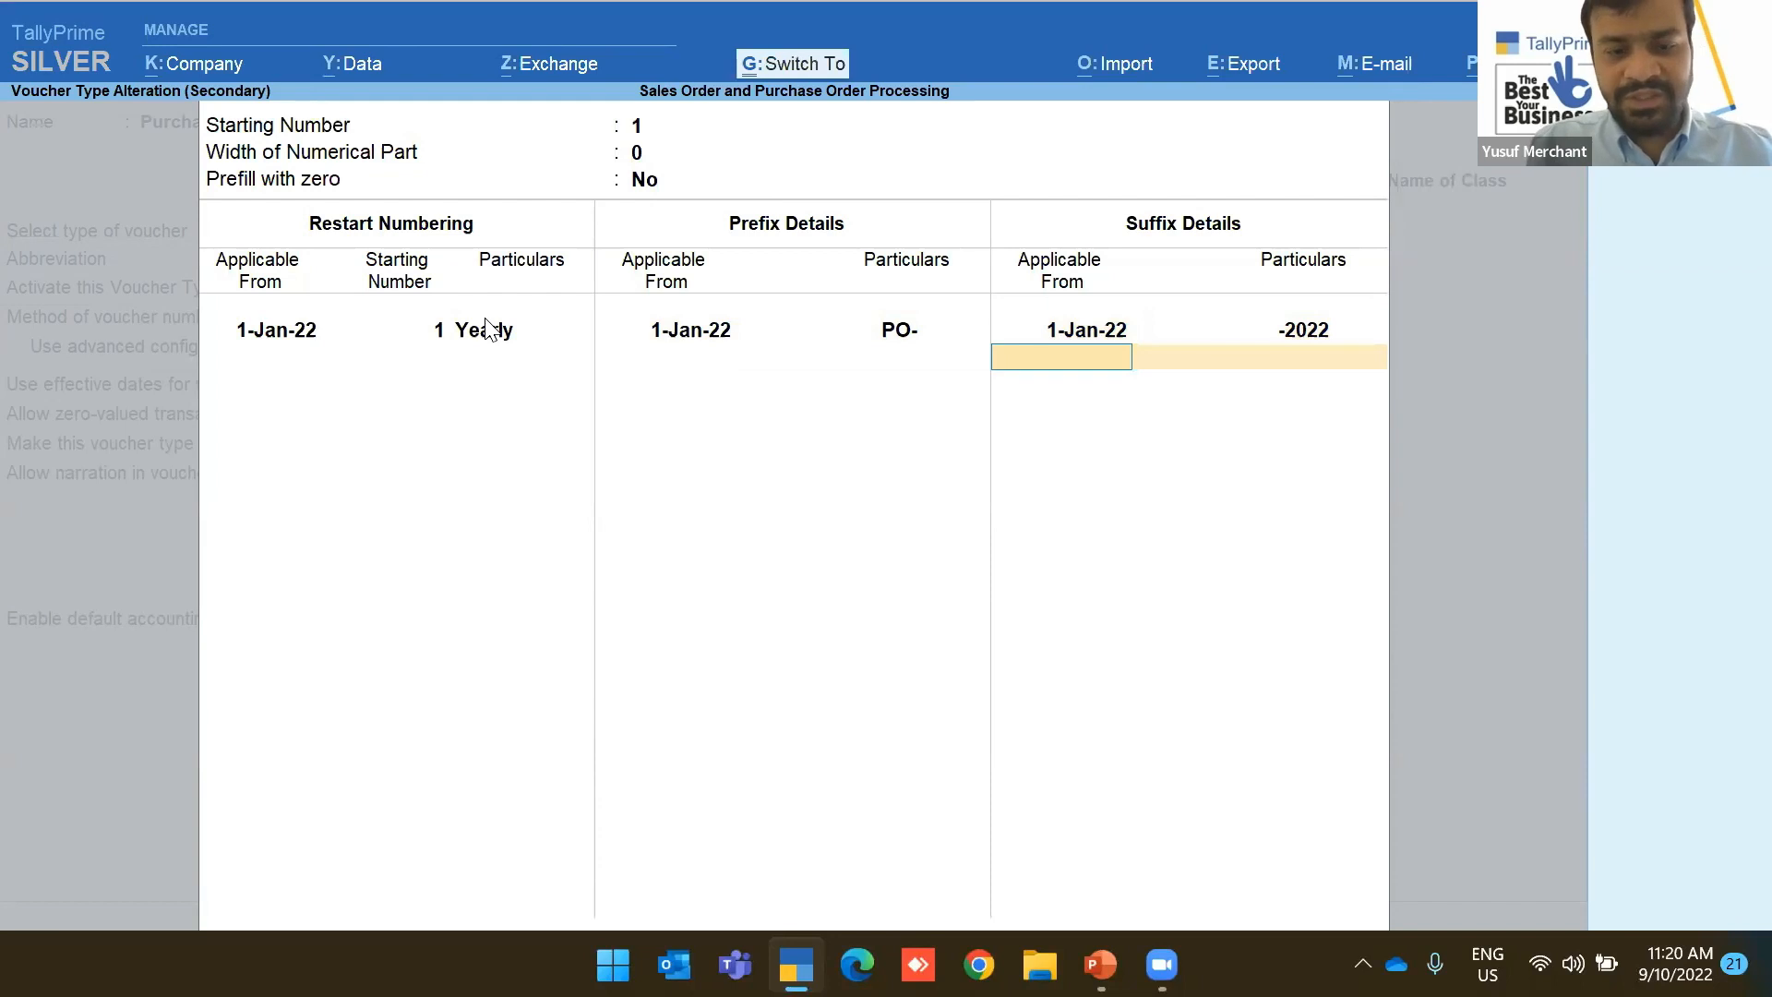
key(ctrl+a)
key(ctrl+a)
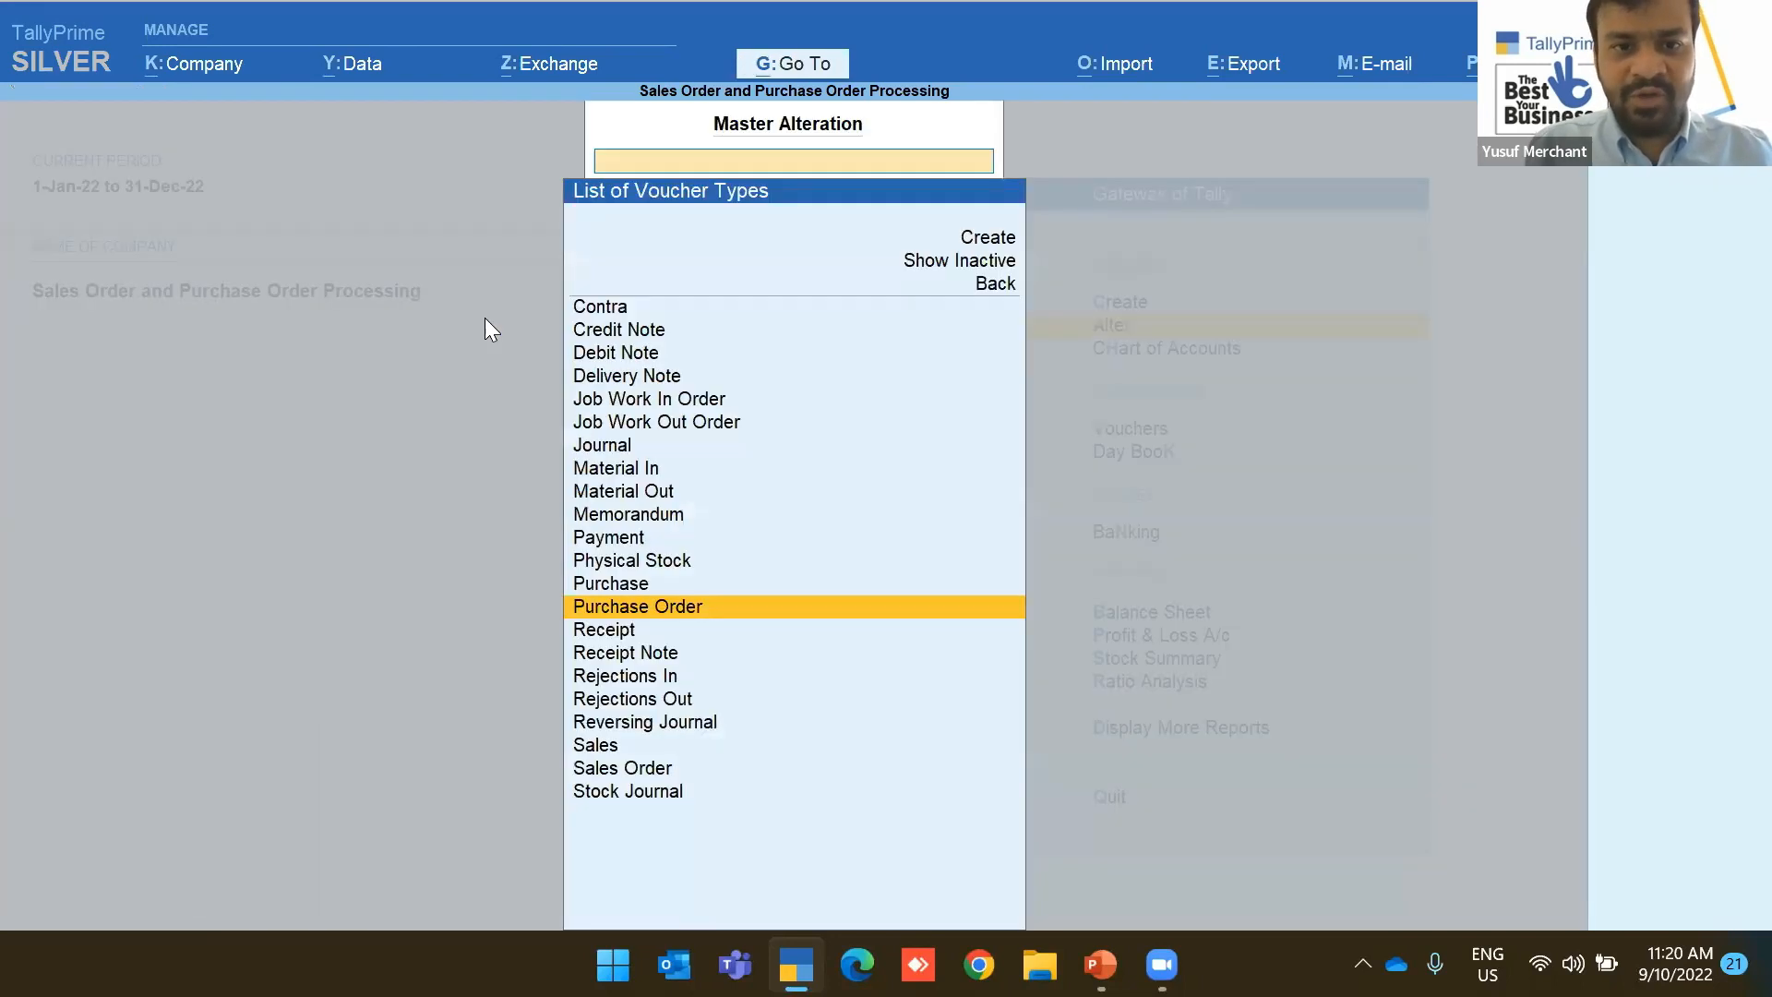
Open the Receipt Note voucher type and enable advanced automatic numbering
text(Re)
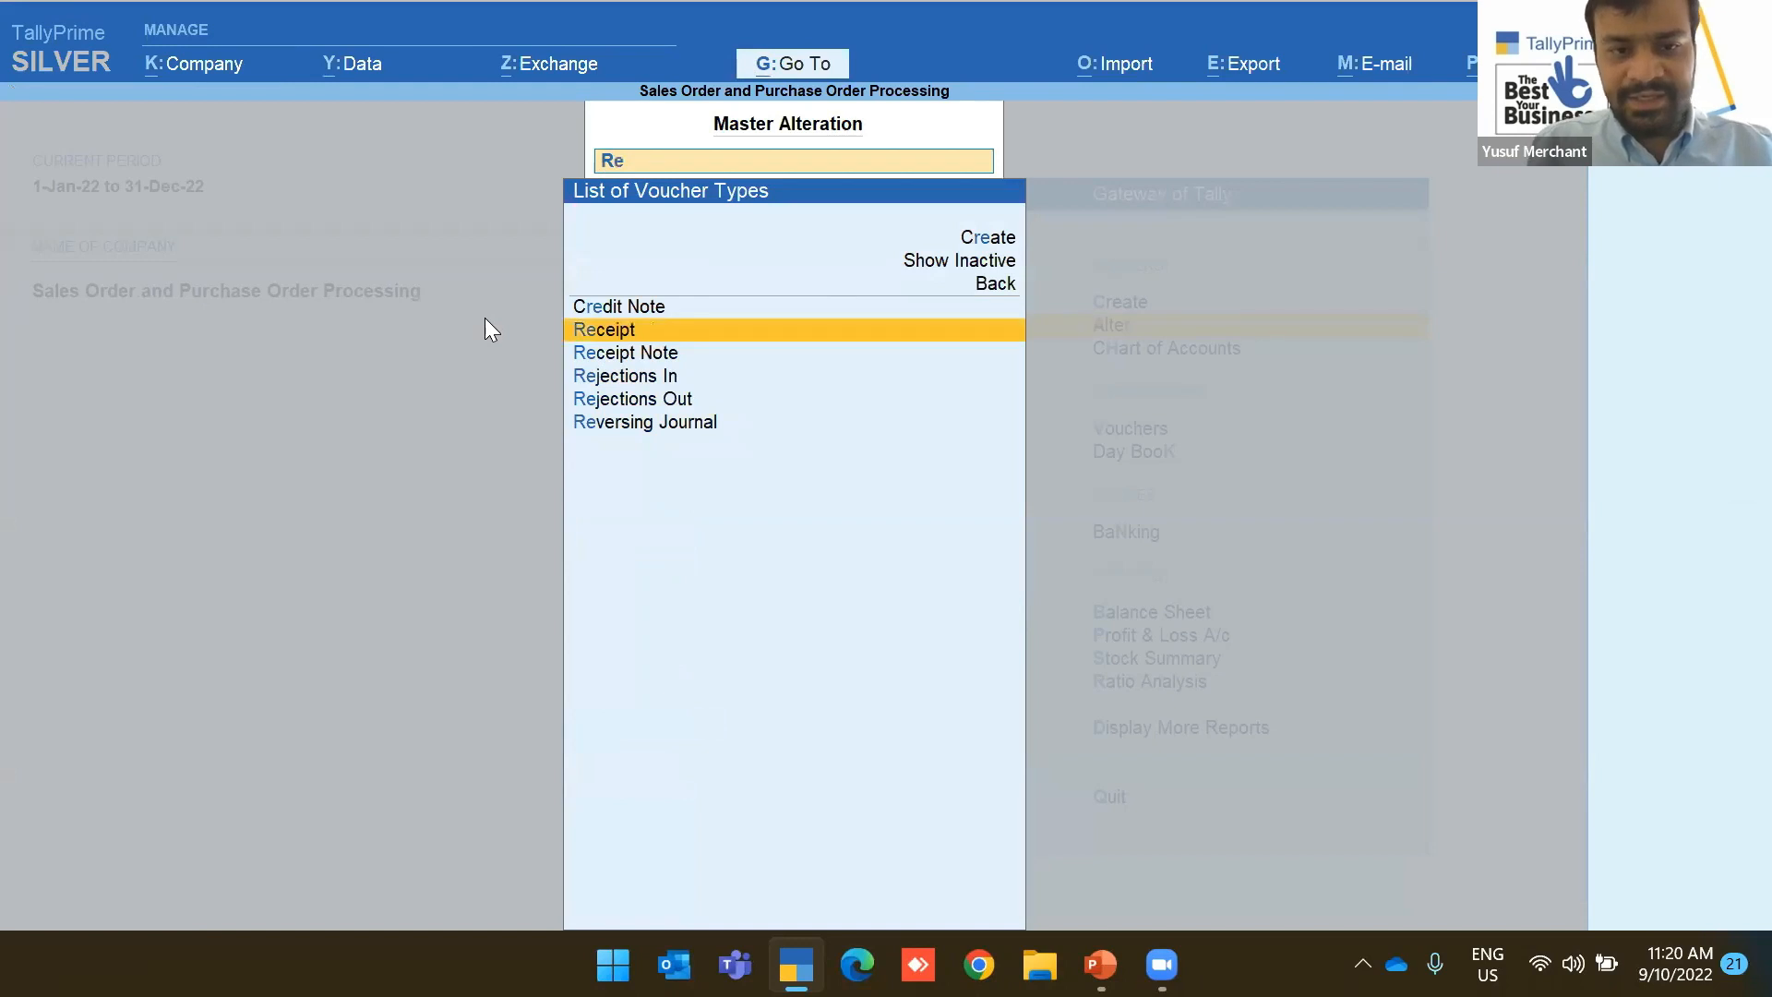
key(Down)
key(Return)
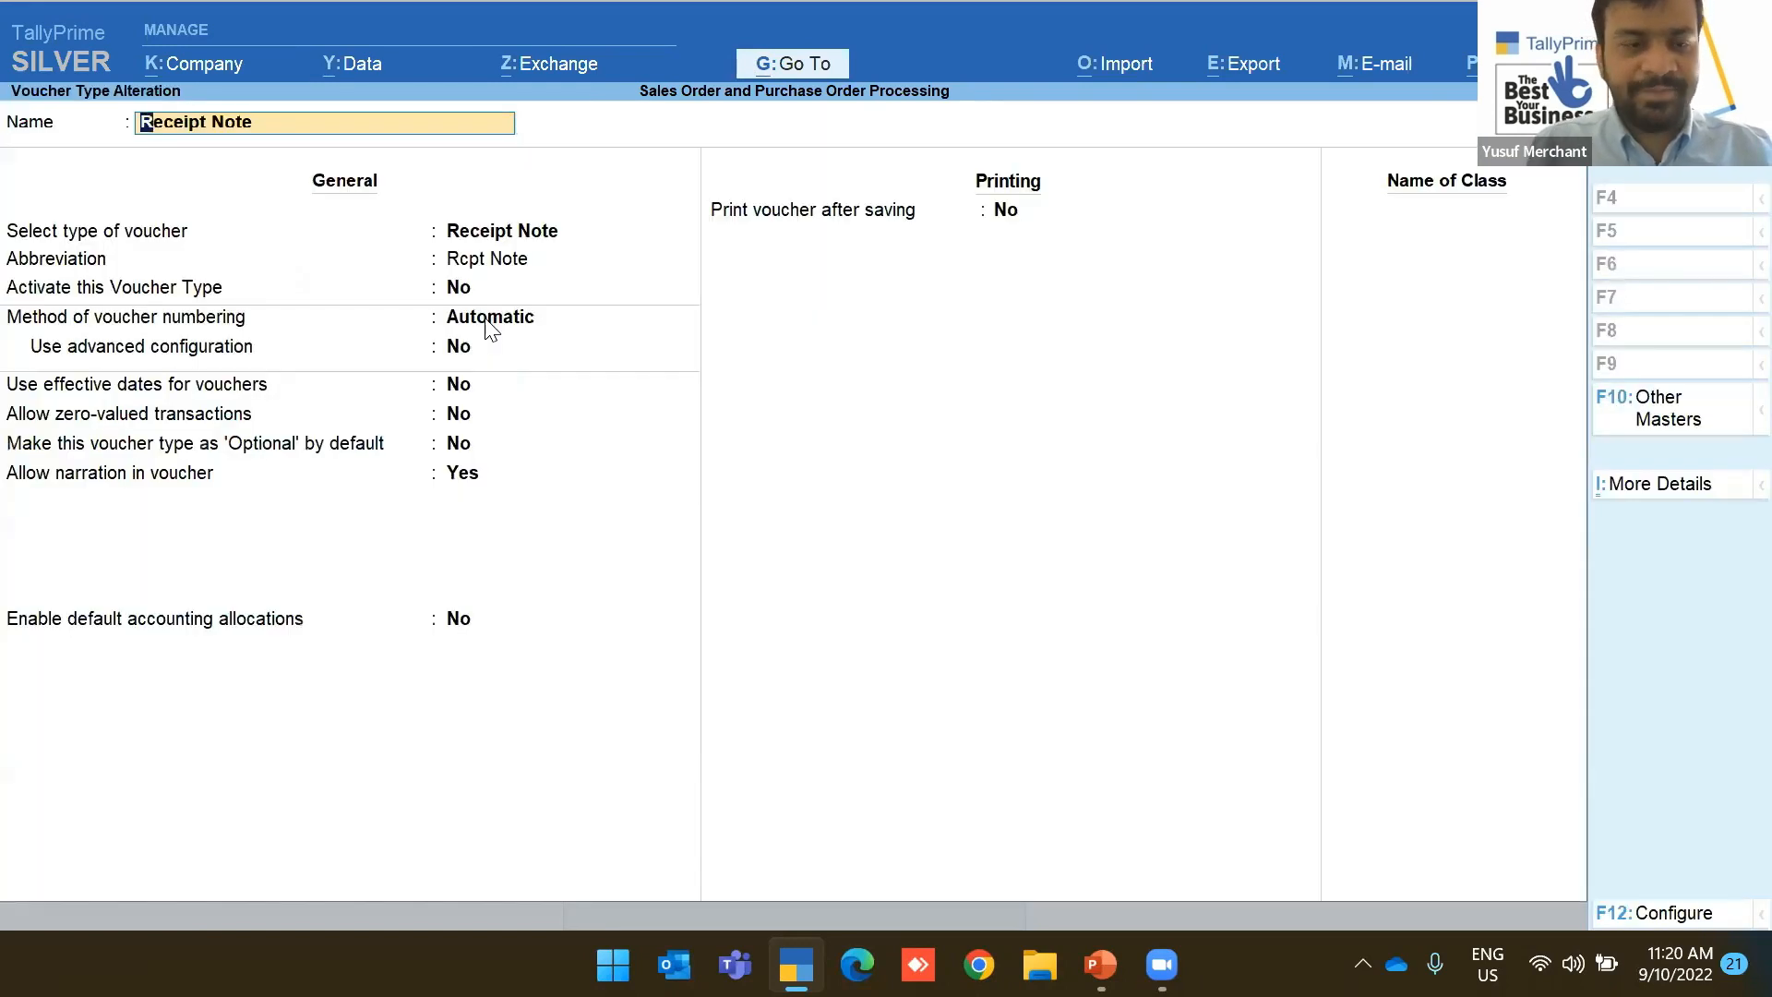
key(Return)
key(Return)
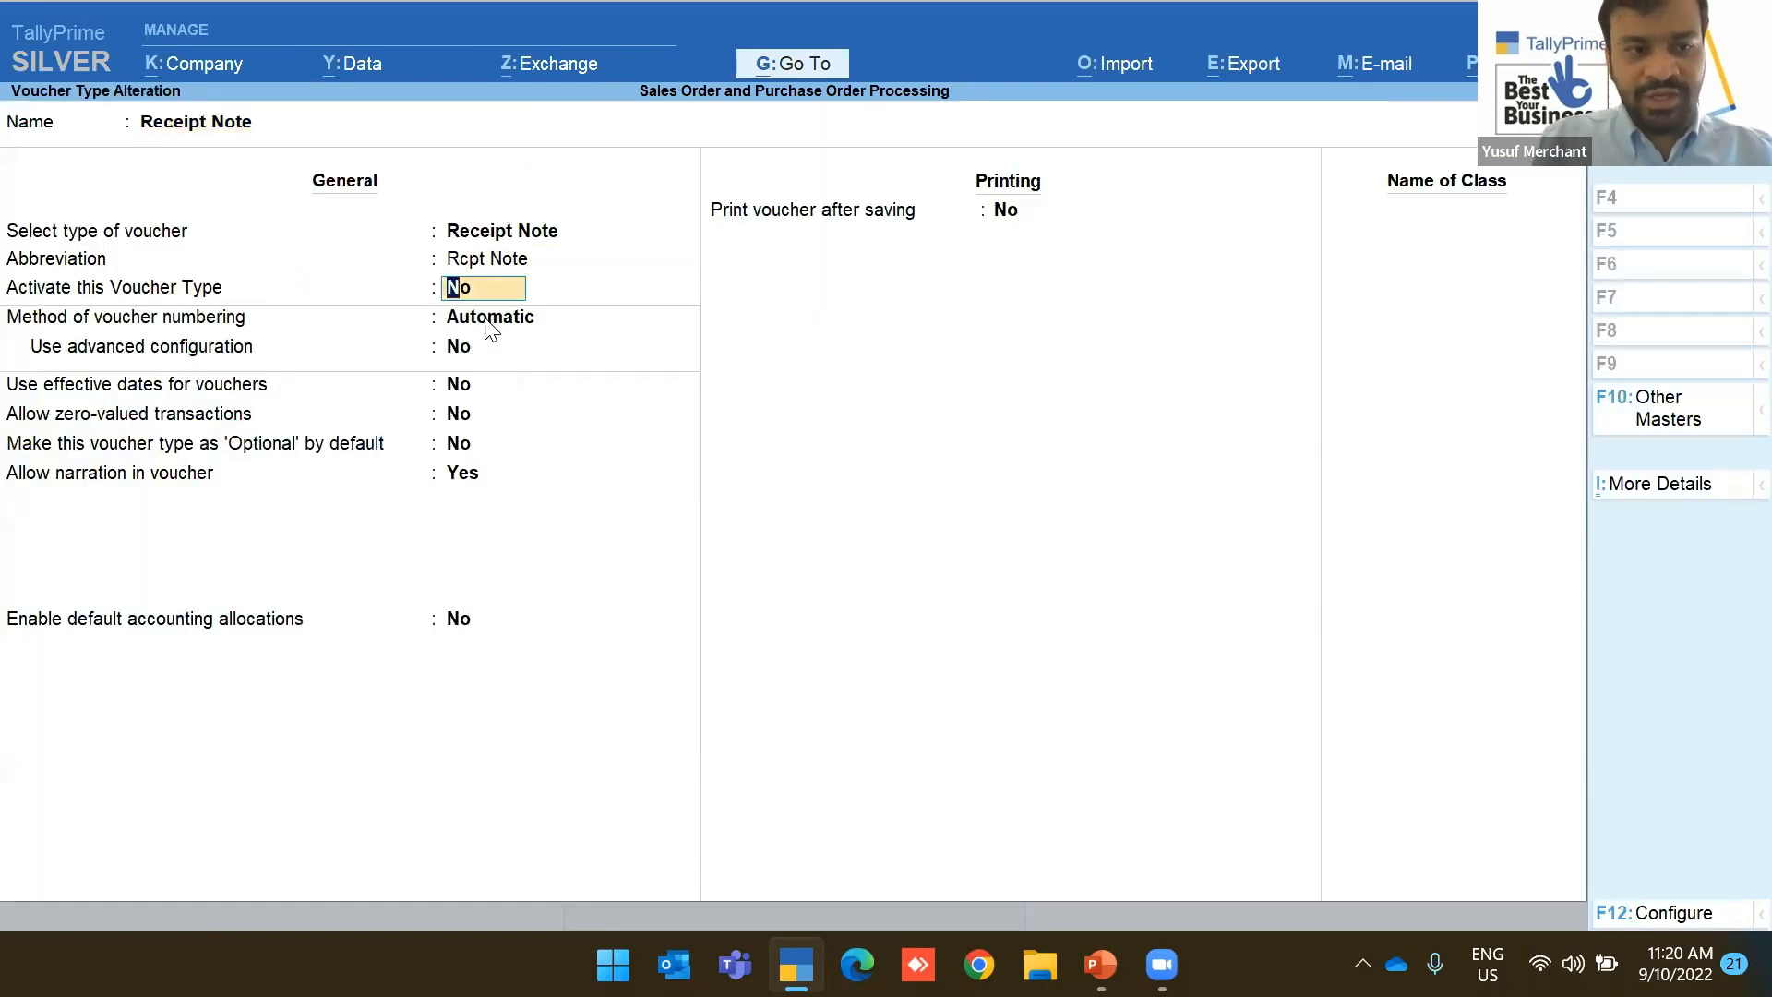
key(Return)
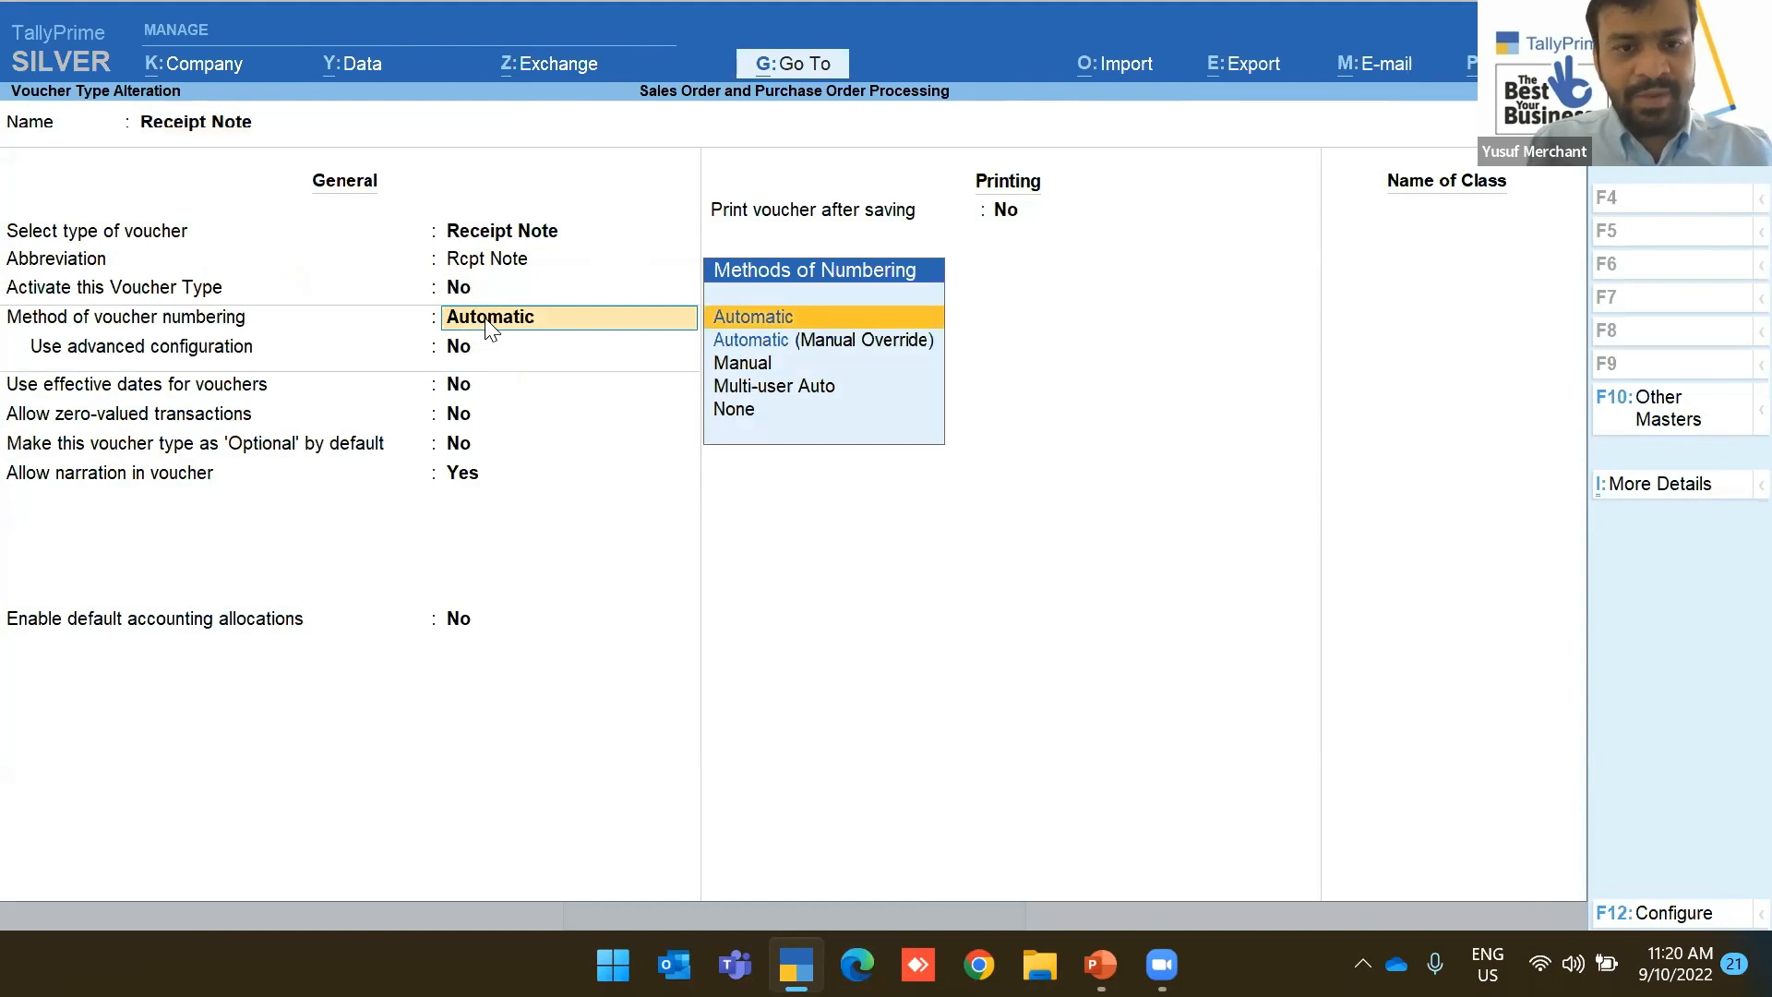
key(Return)
text(y)
key(Return)
key(Return)
key(Return)
key(Return)
key(Return)
key(Return)
key(Return)
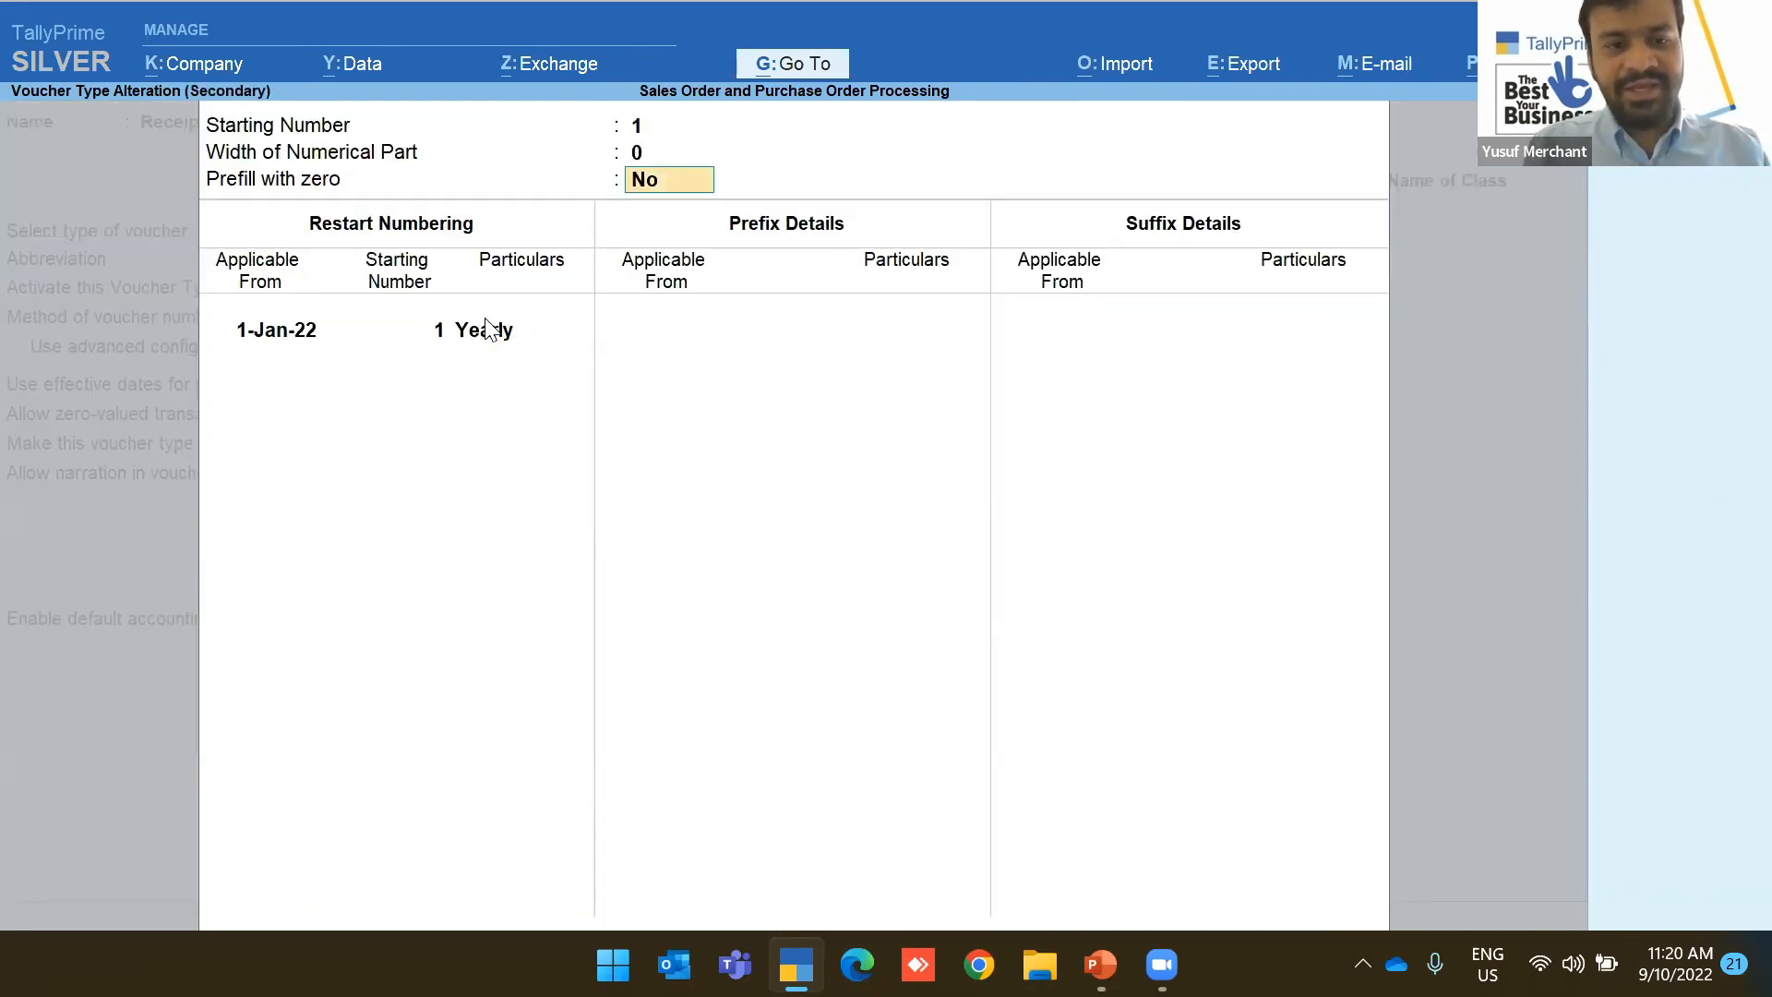
Set prefix GRN- and suffix -2022 from 1-Jan-22, then save the voucher type
key(Return)
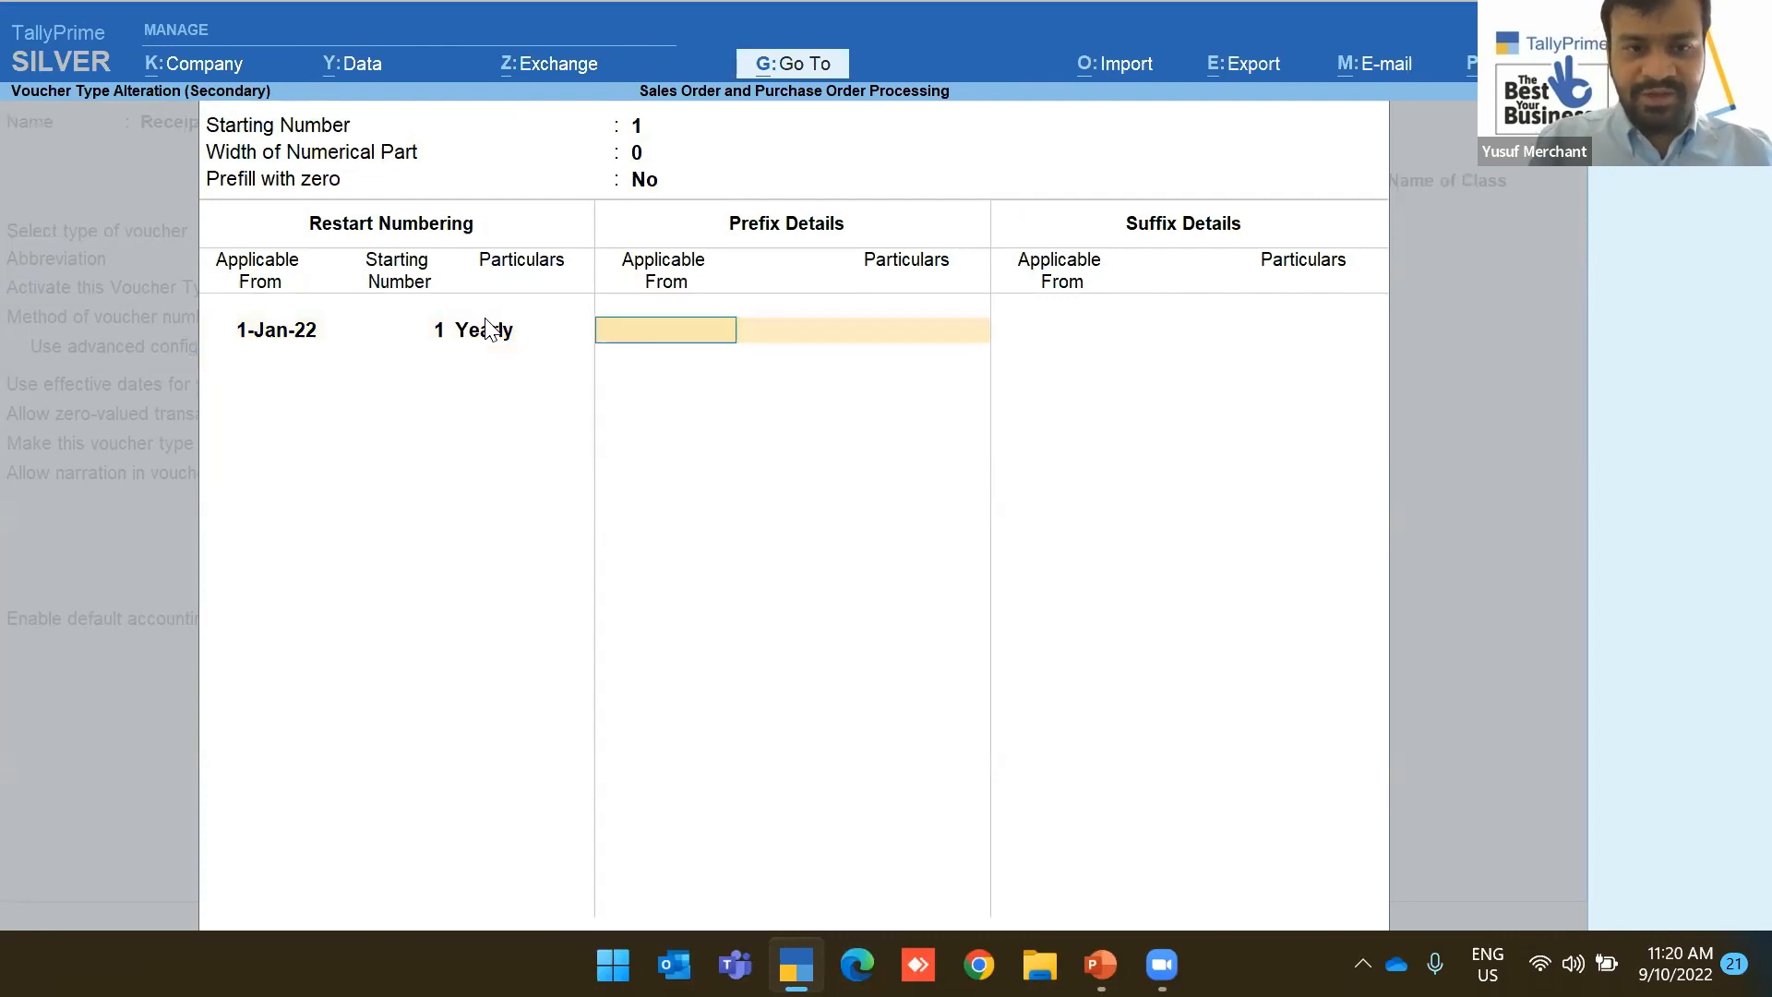
key(Return)
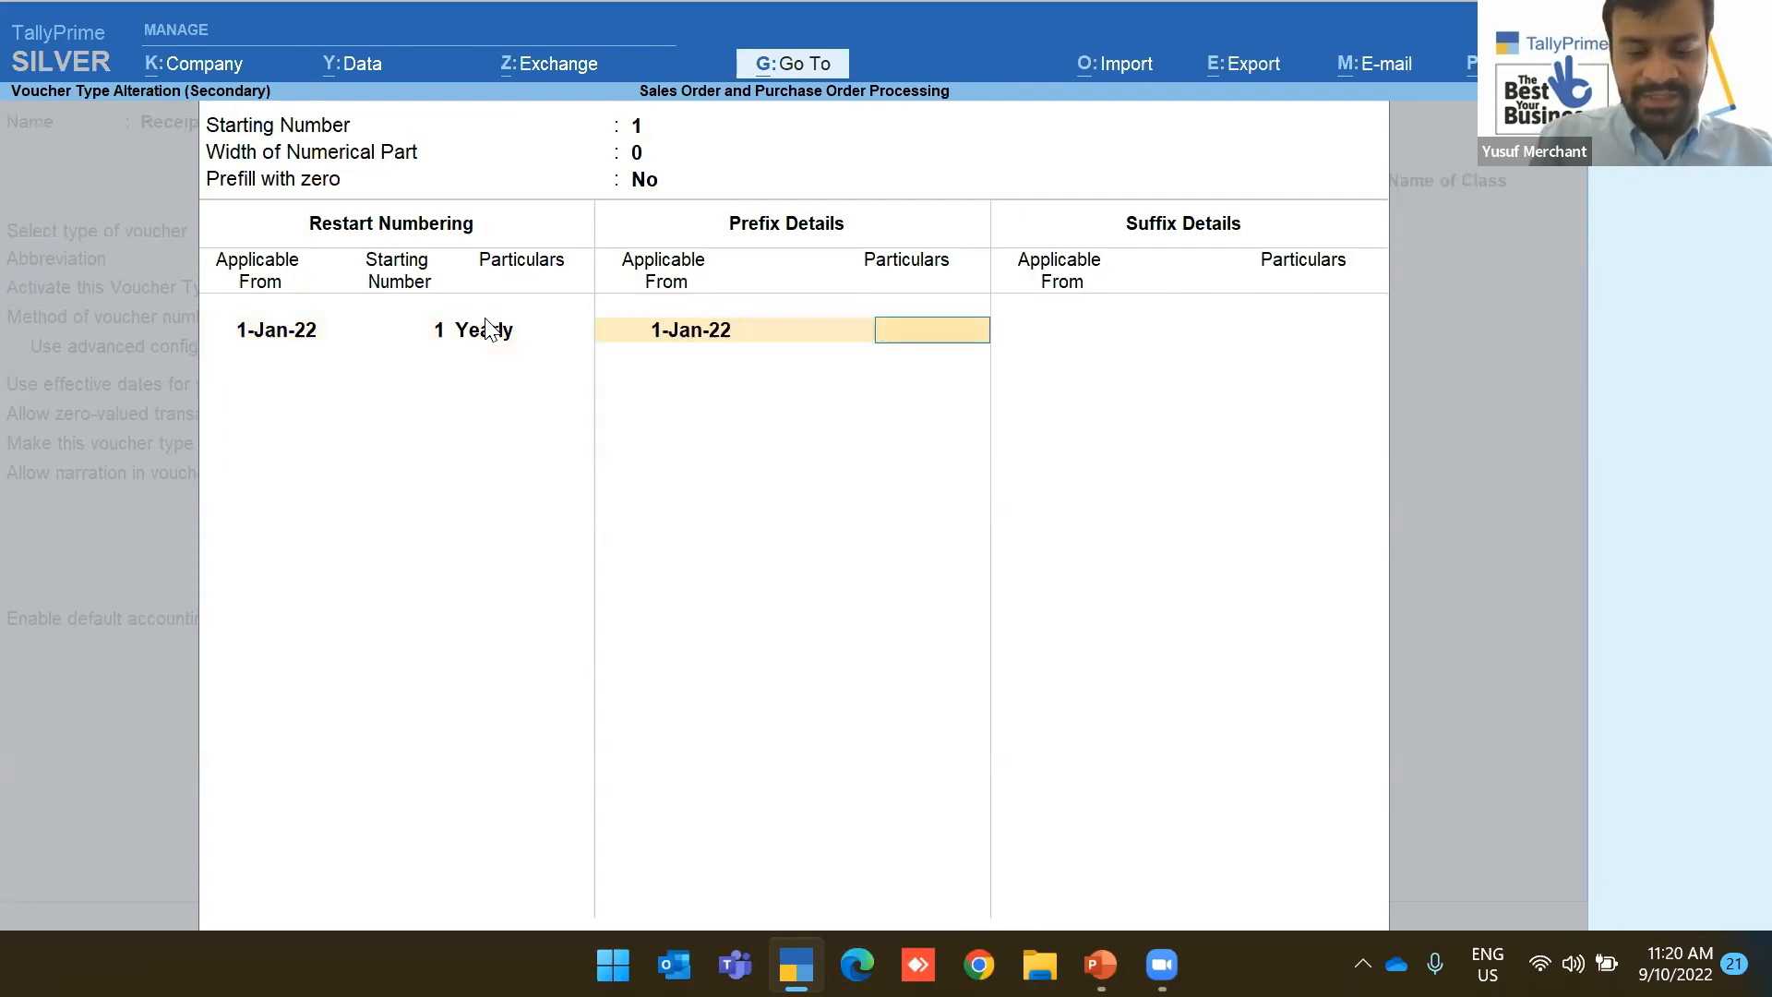
text(GRN-)
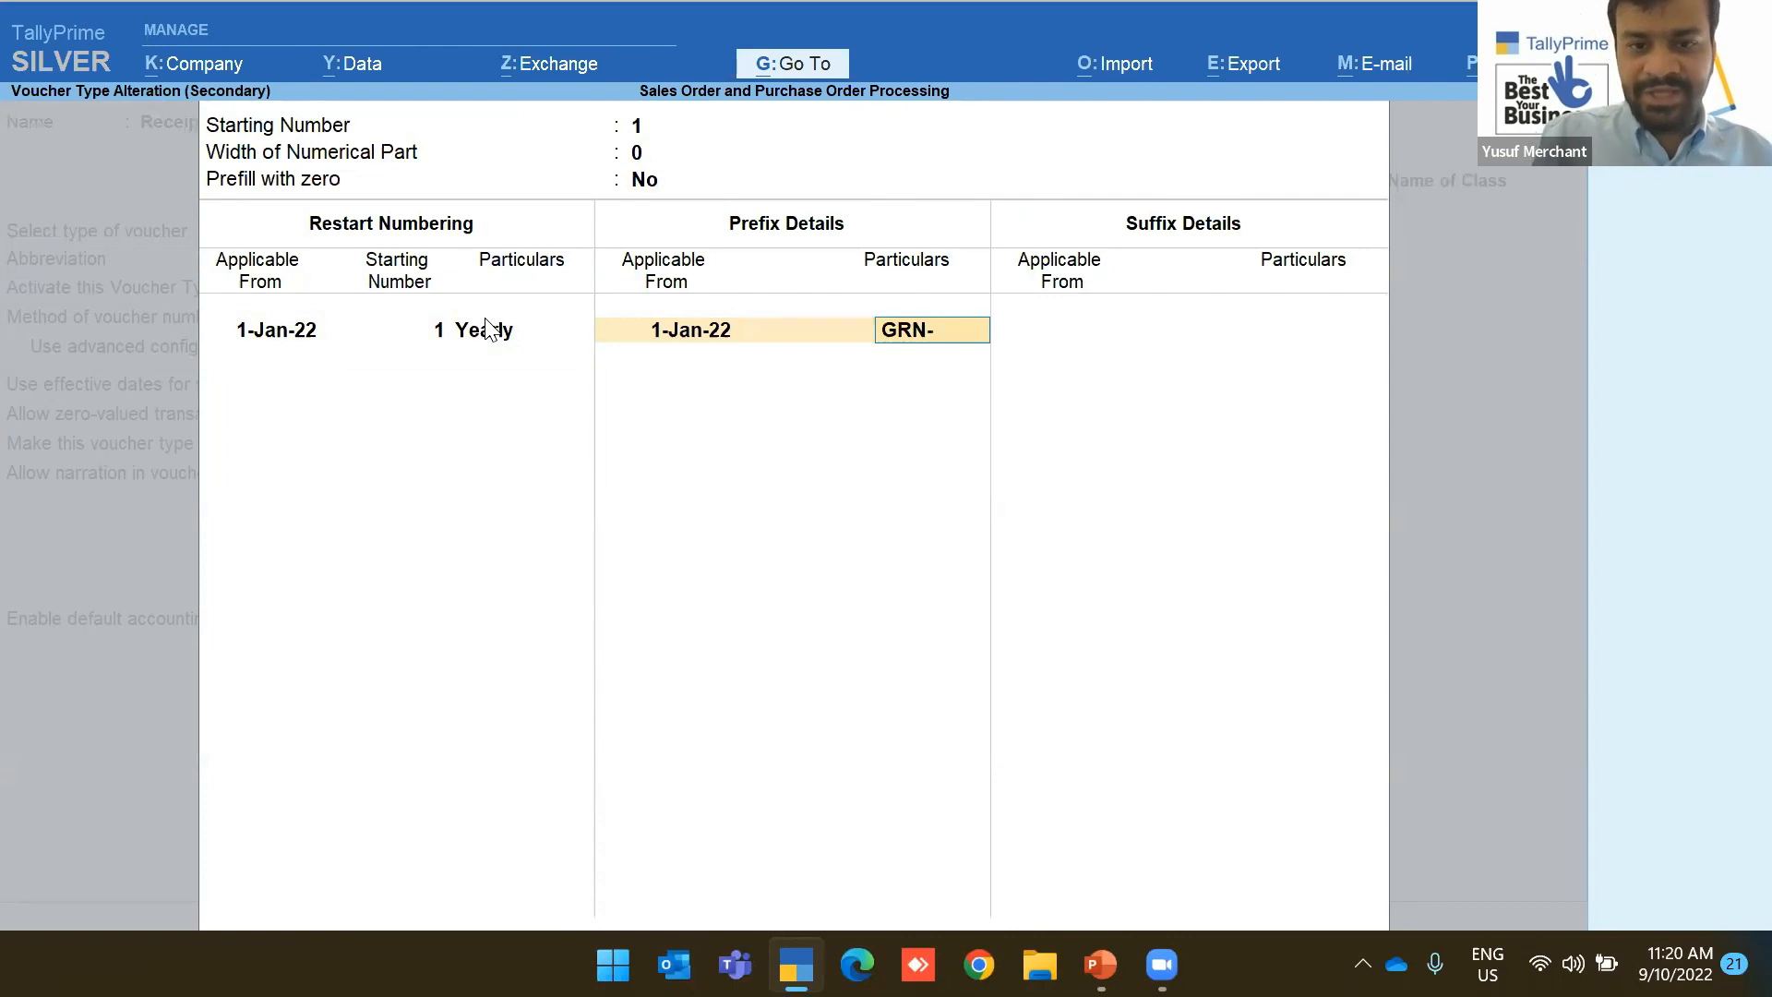
key(Return)
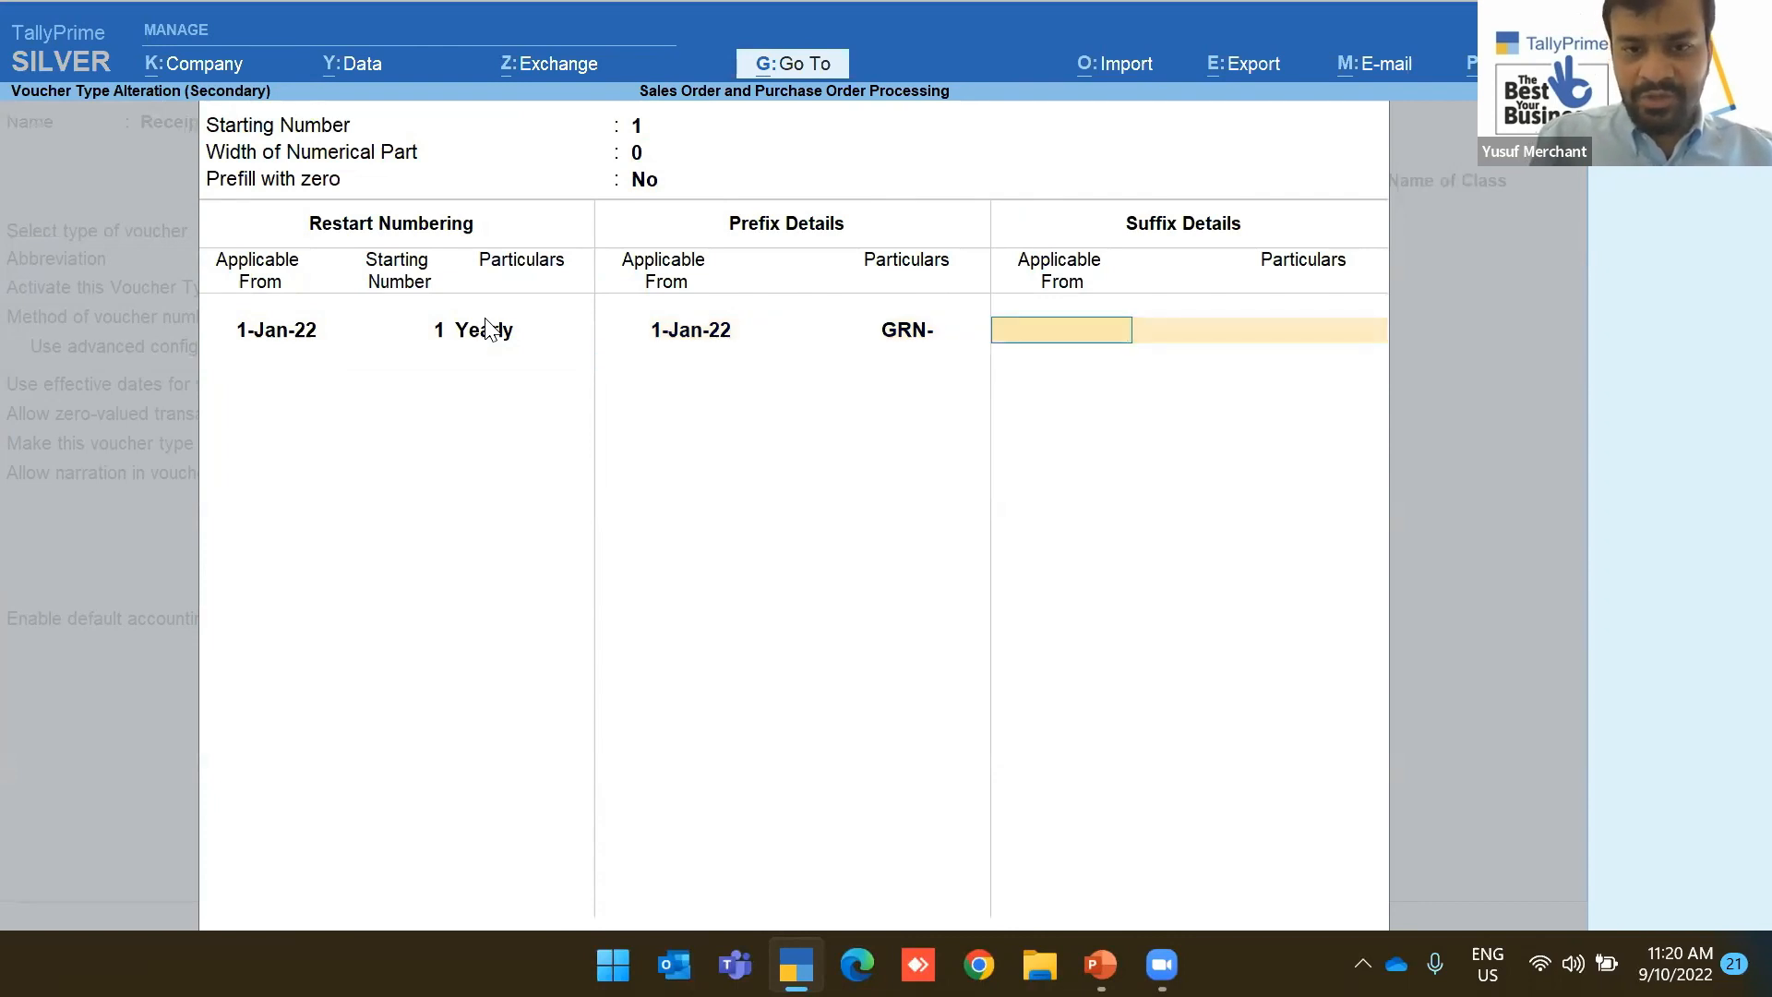
text(1)
key(Return)
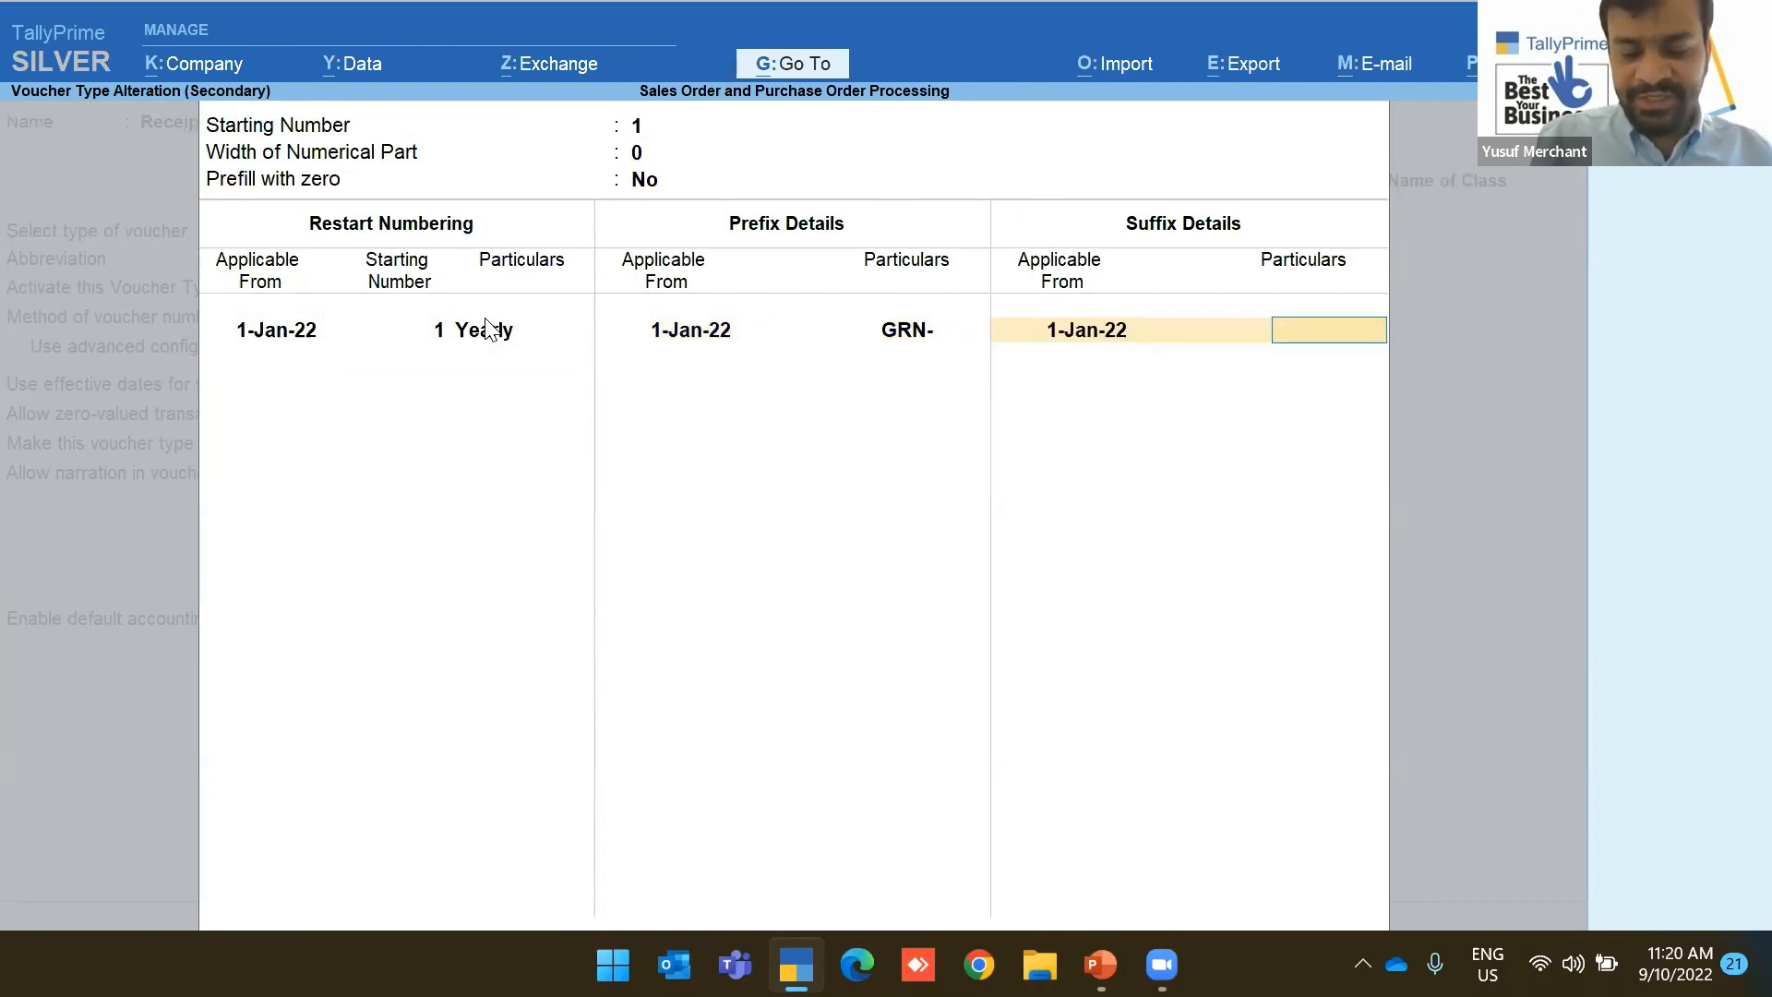
text(-2022)
key(BackSpace)
key(BackSpace)
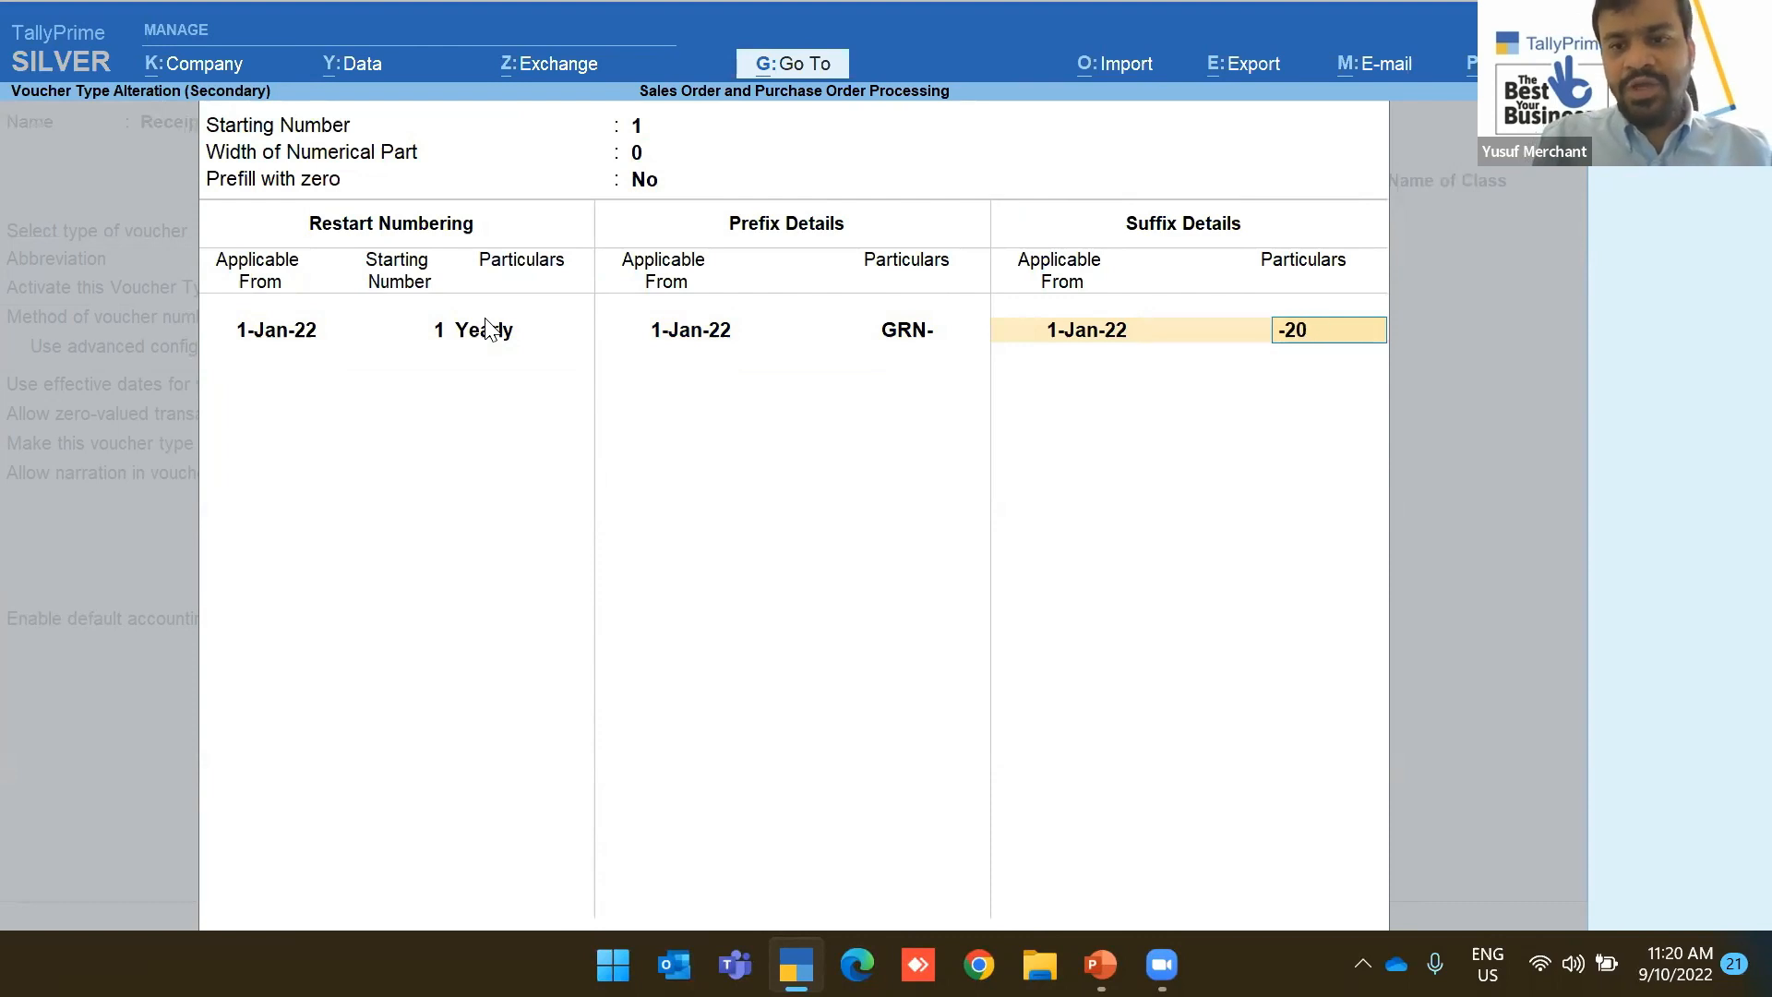
key(Return)
key(Return)
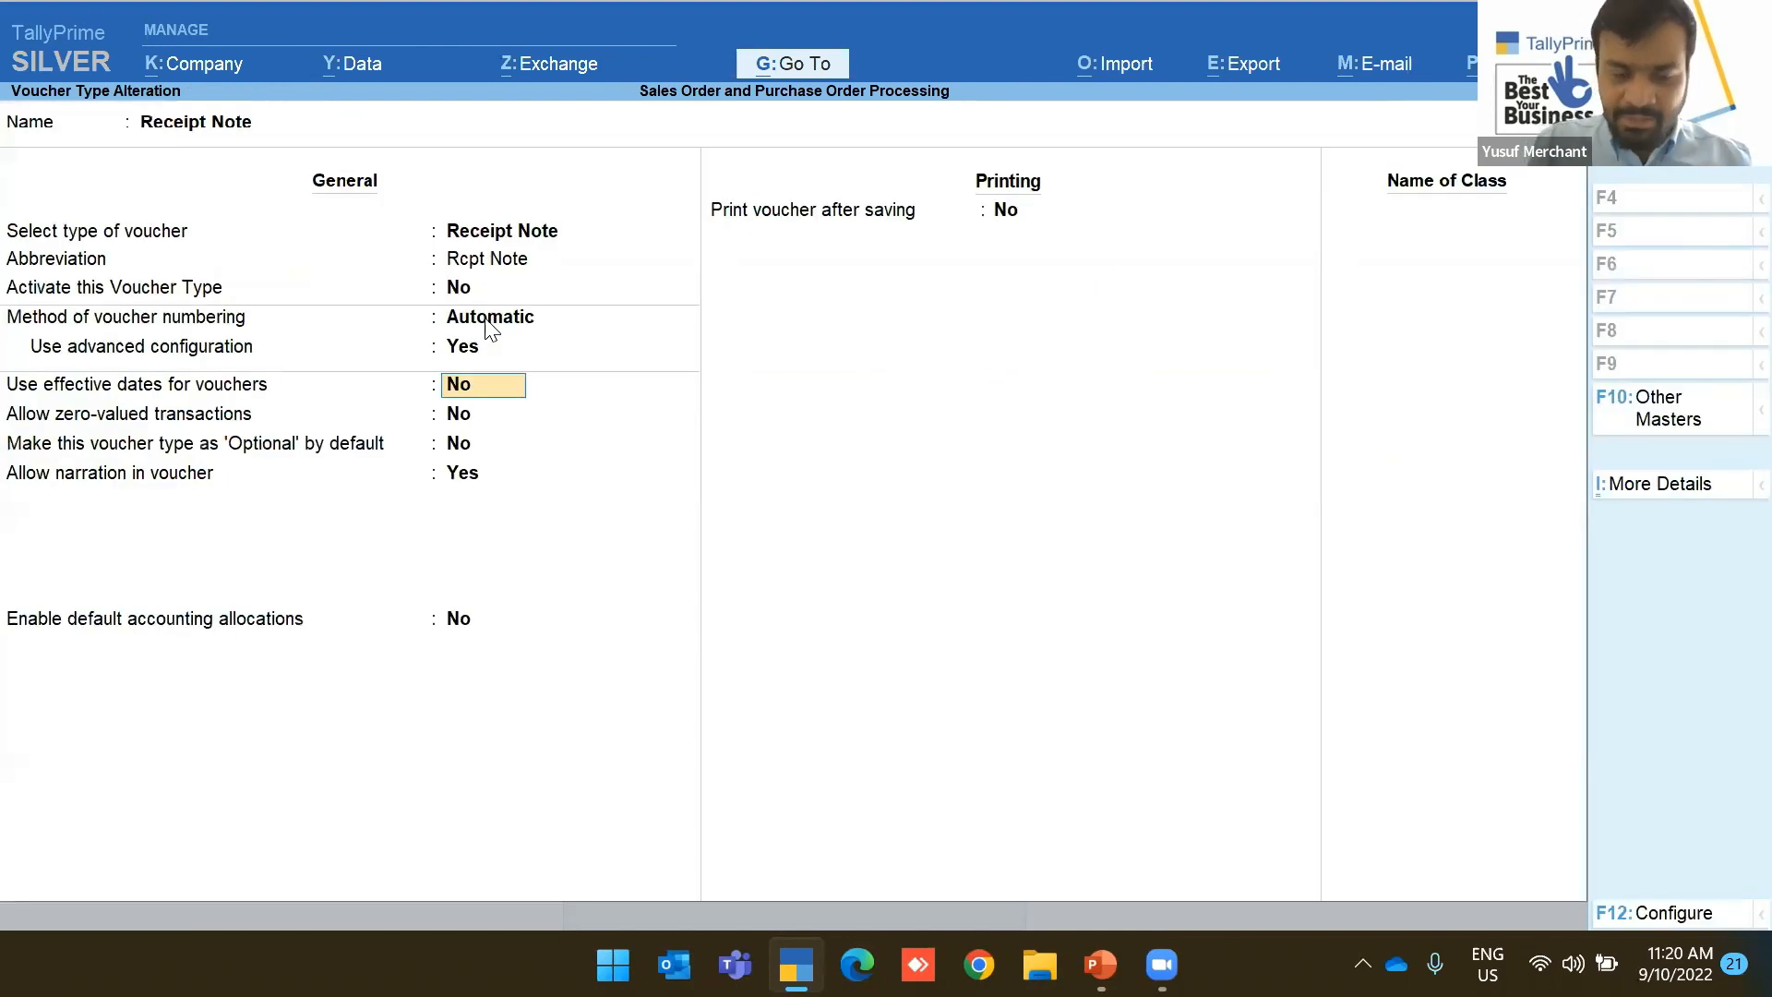
key(ctrl+a)
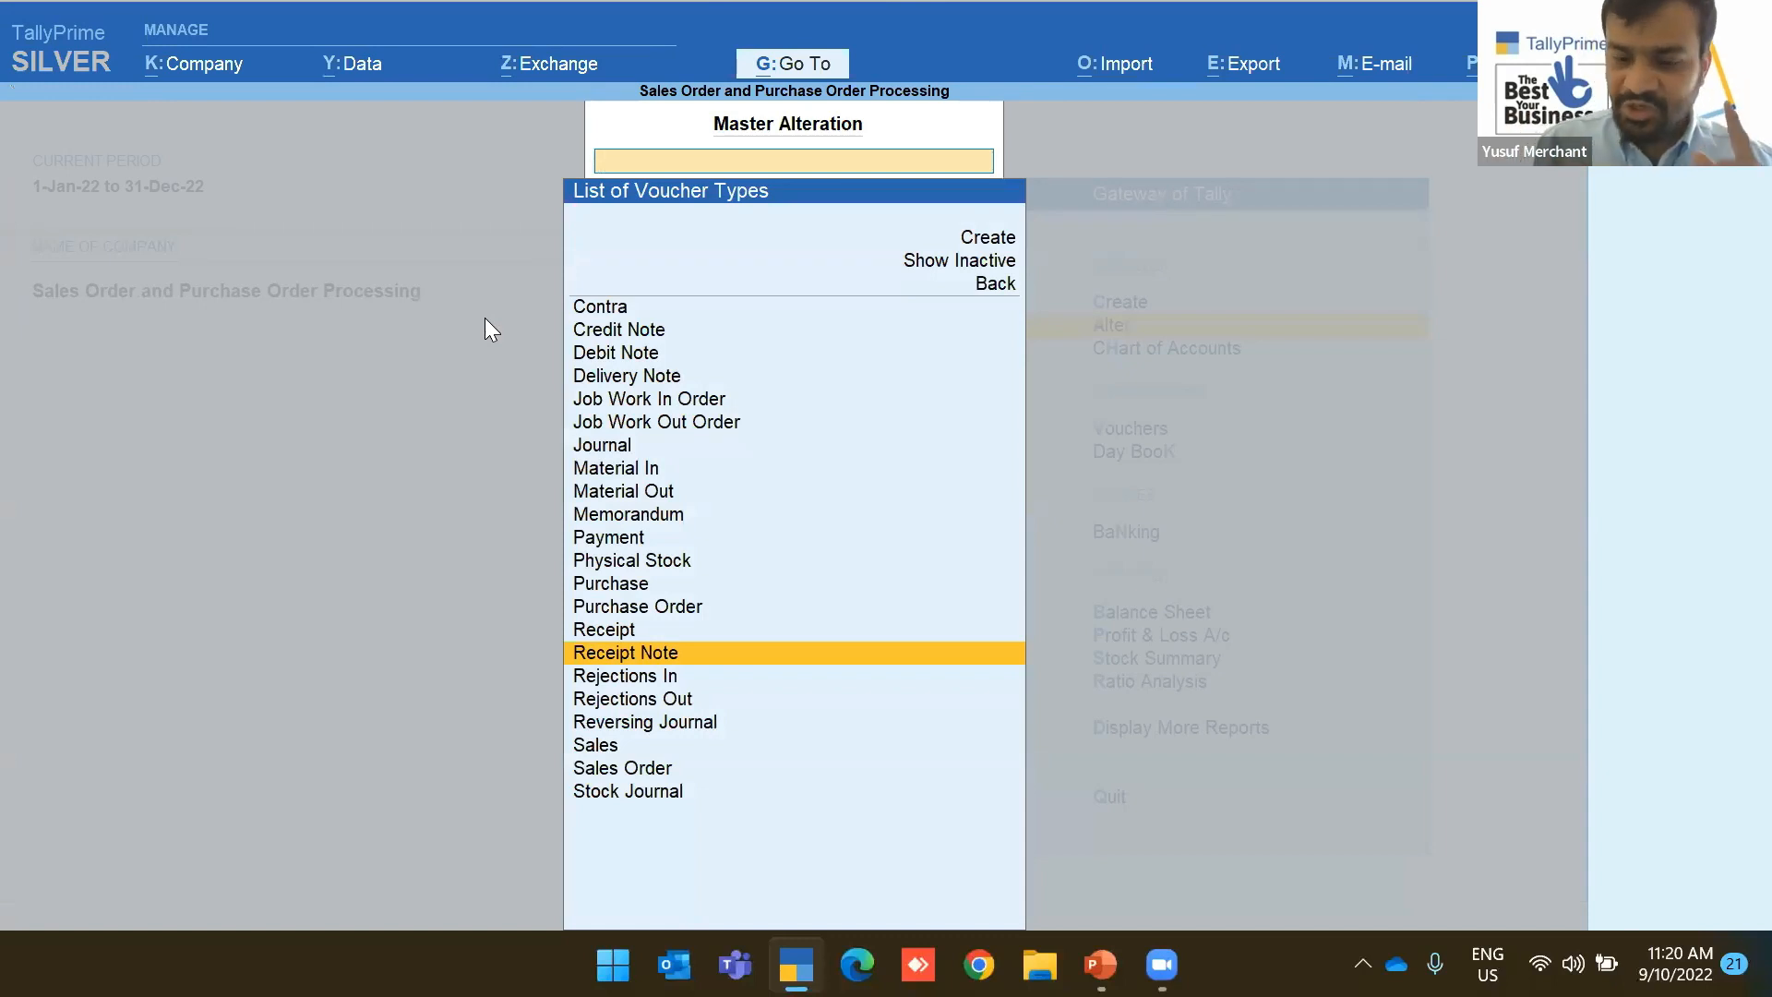
key(Return)
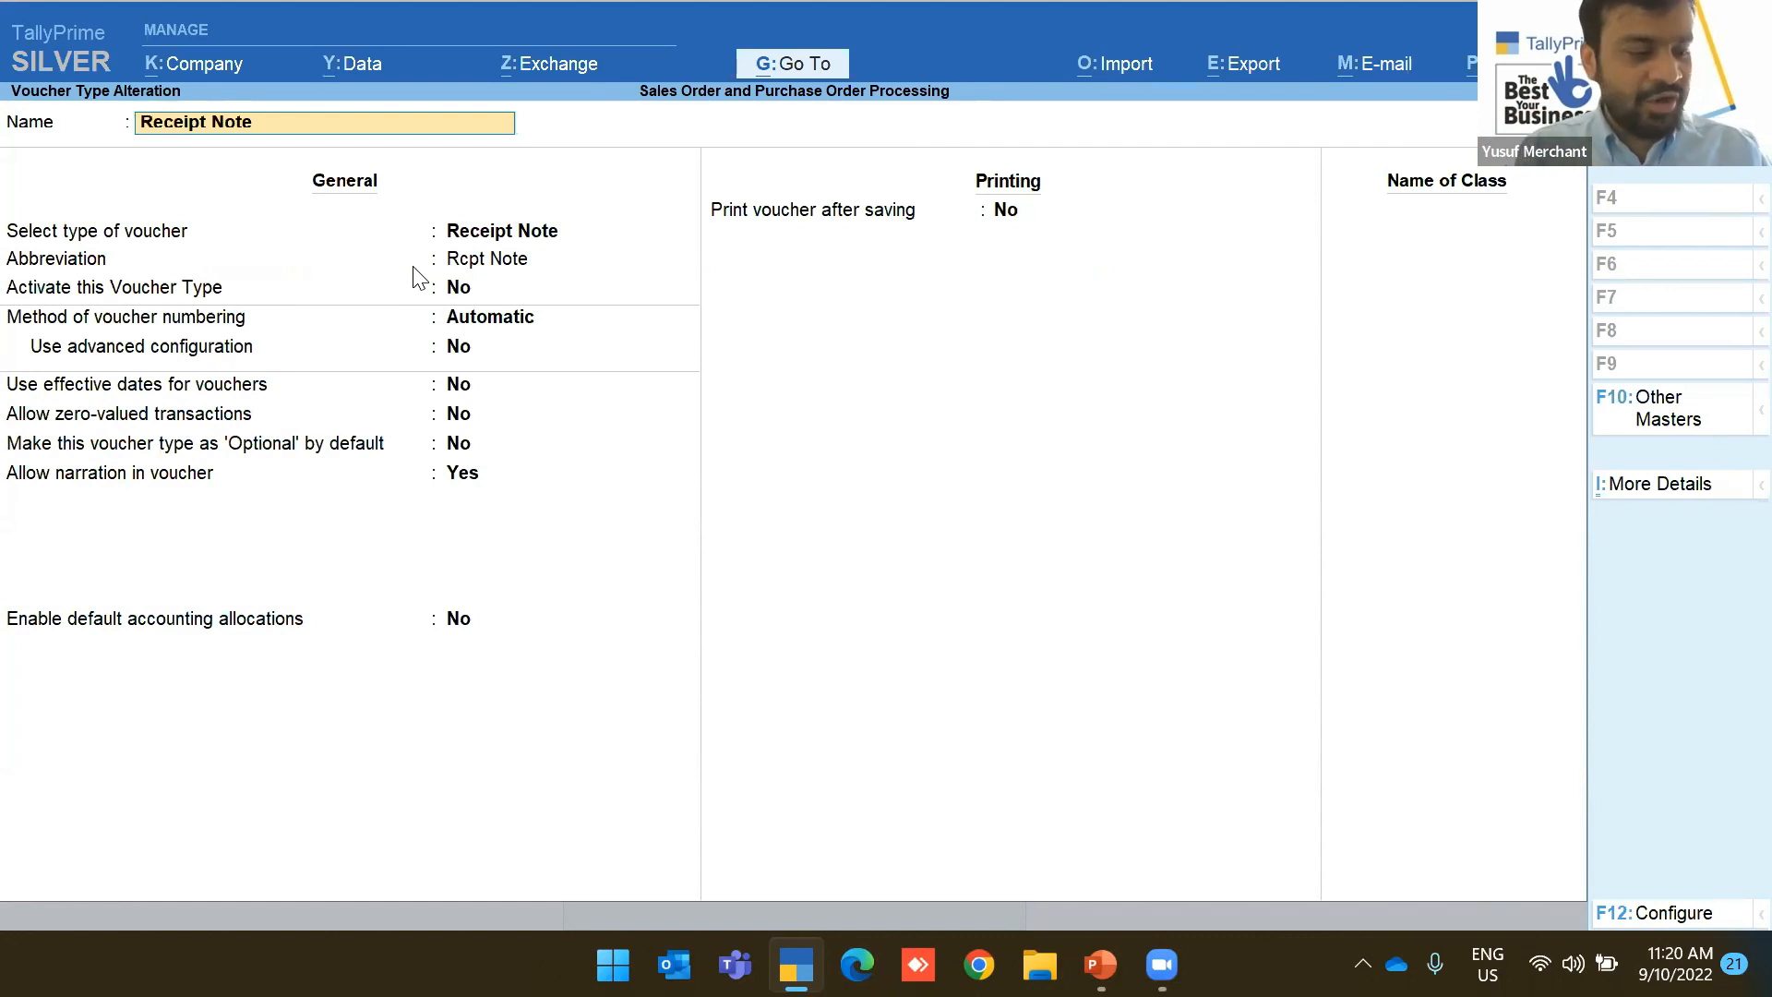
Quit the reopened Receipt Note settings without changes and return to Gateway of Tally
key(Escape)
key(y)
key(Escape)
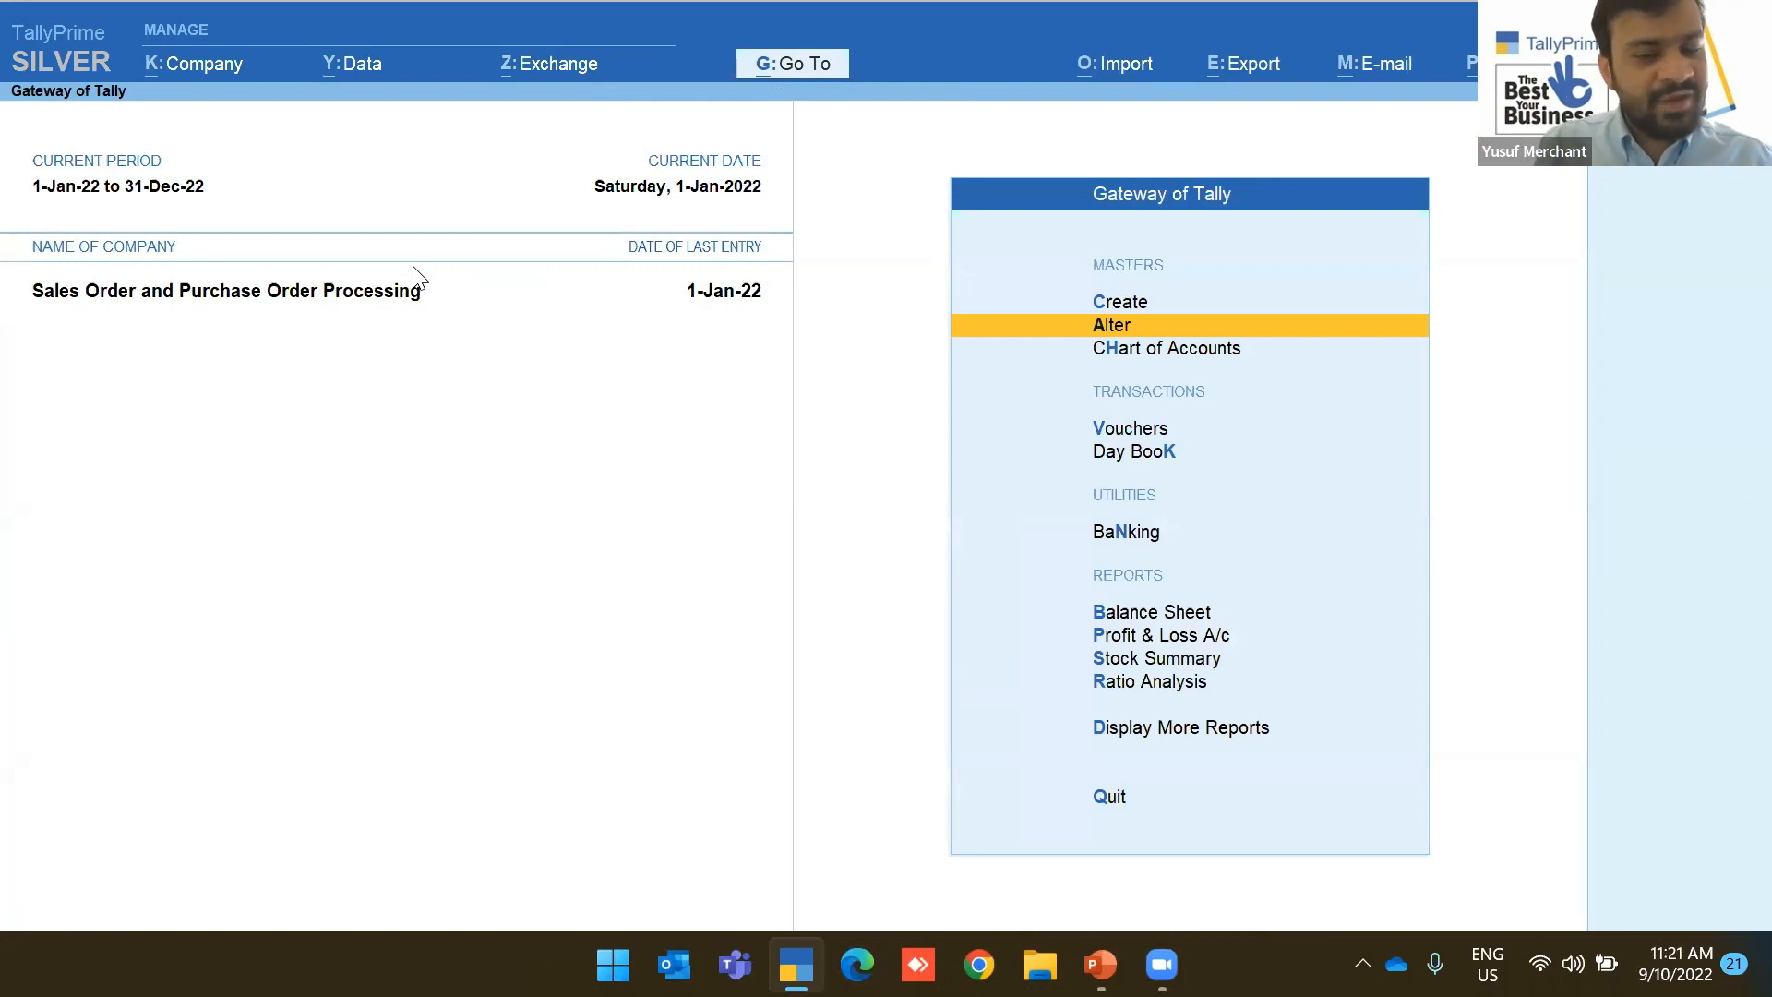
key(Down)
key(Down)
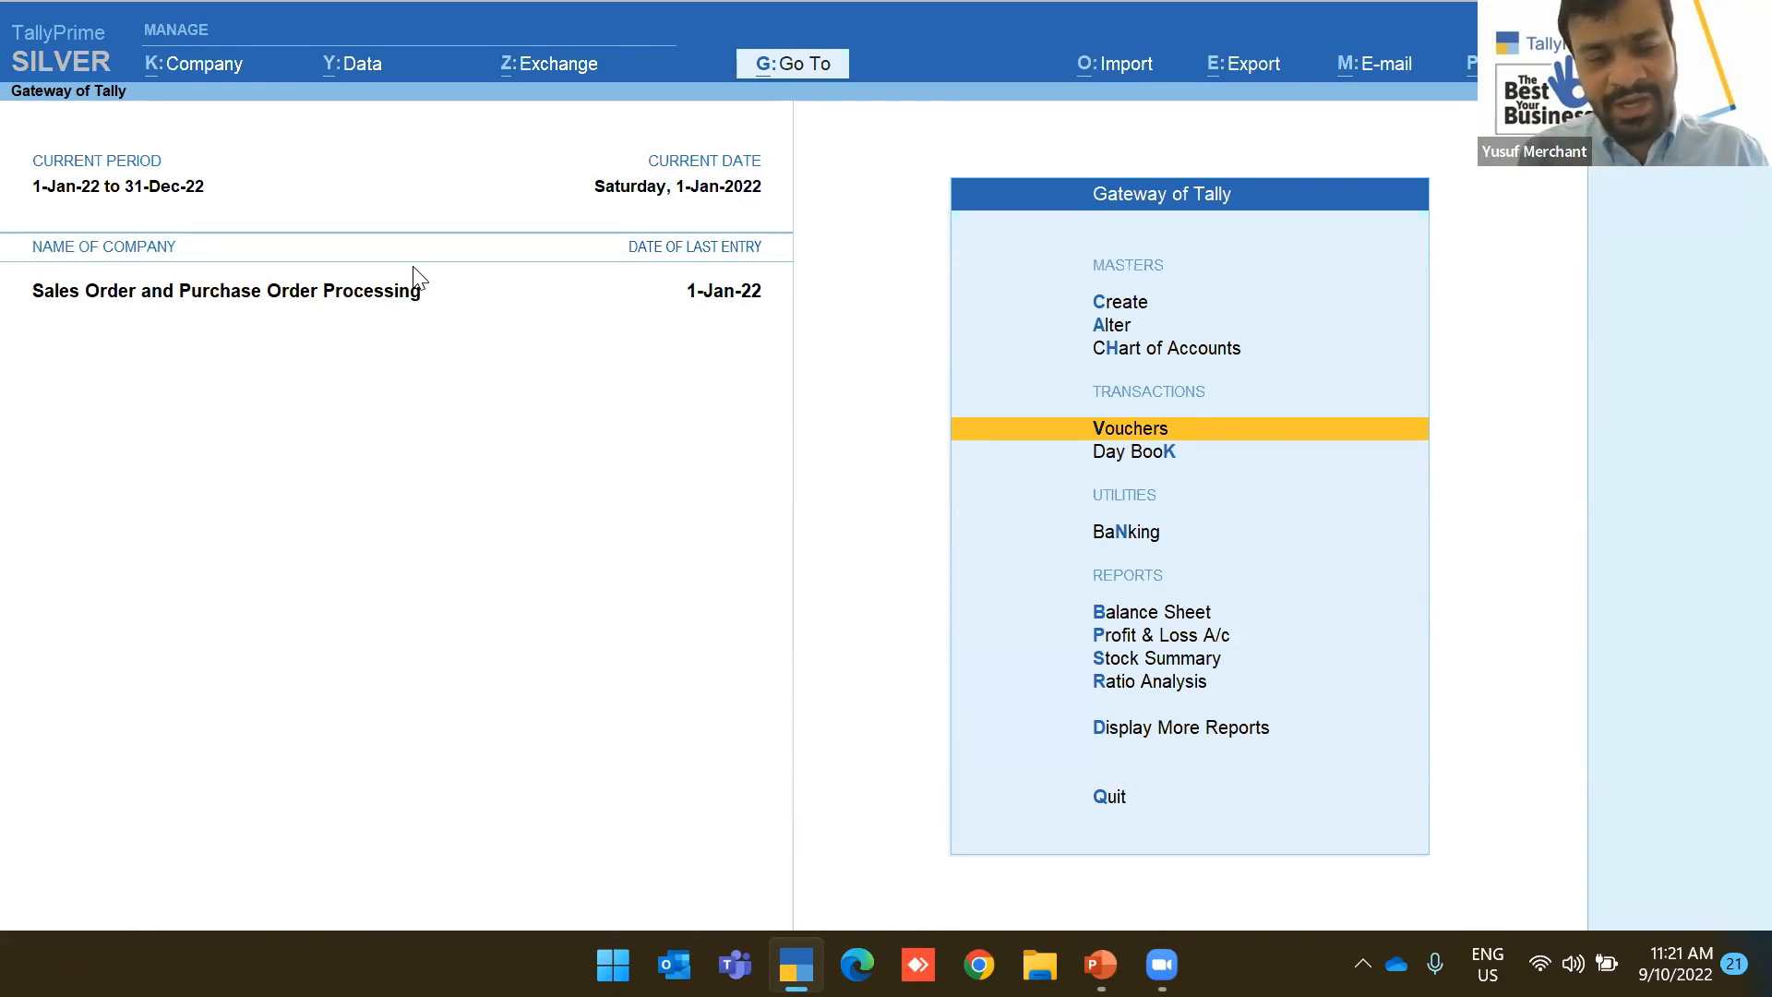
Discard the blank receipt entry and open the Air Fryer stock item for alteration
key(Return)
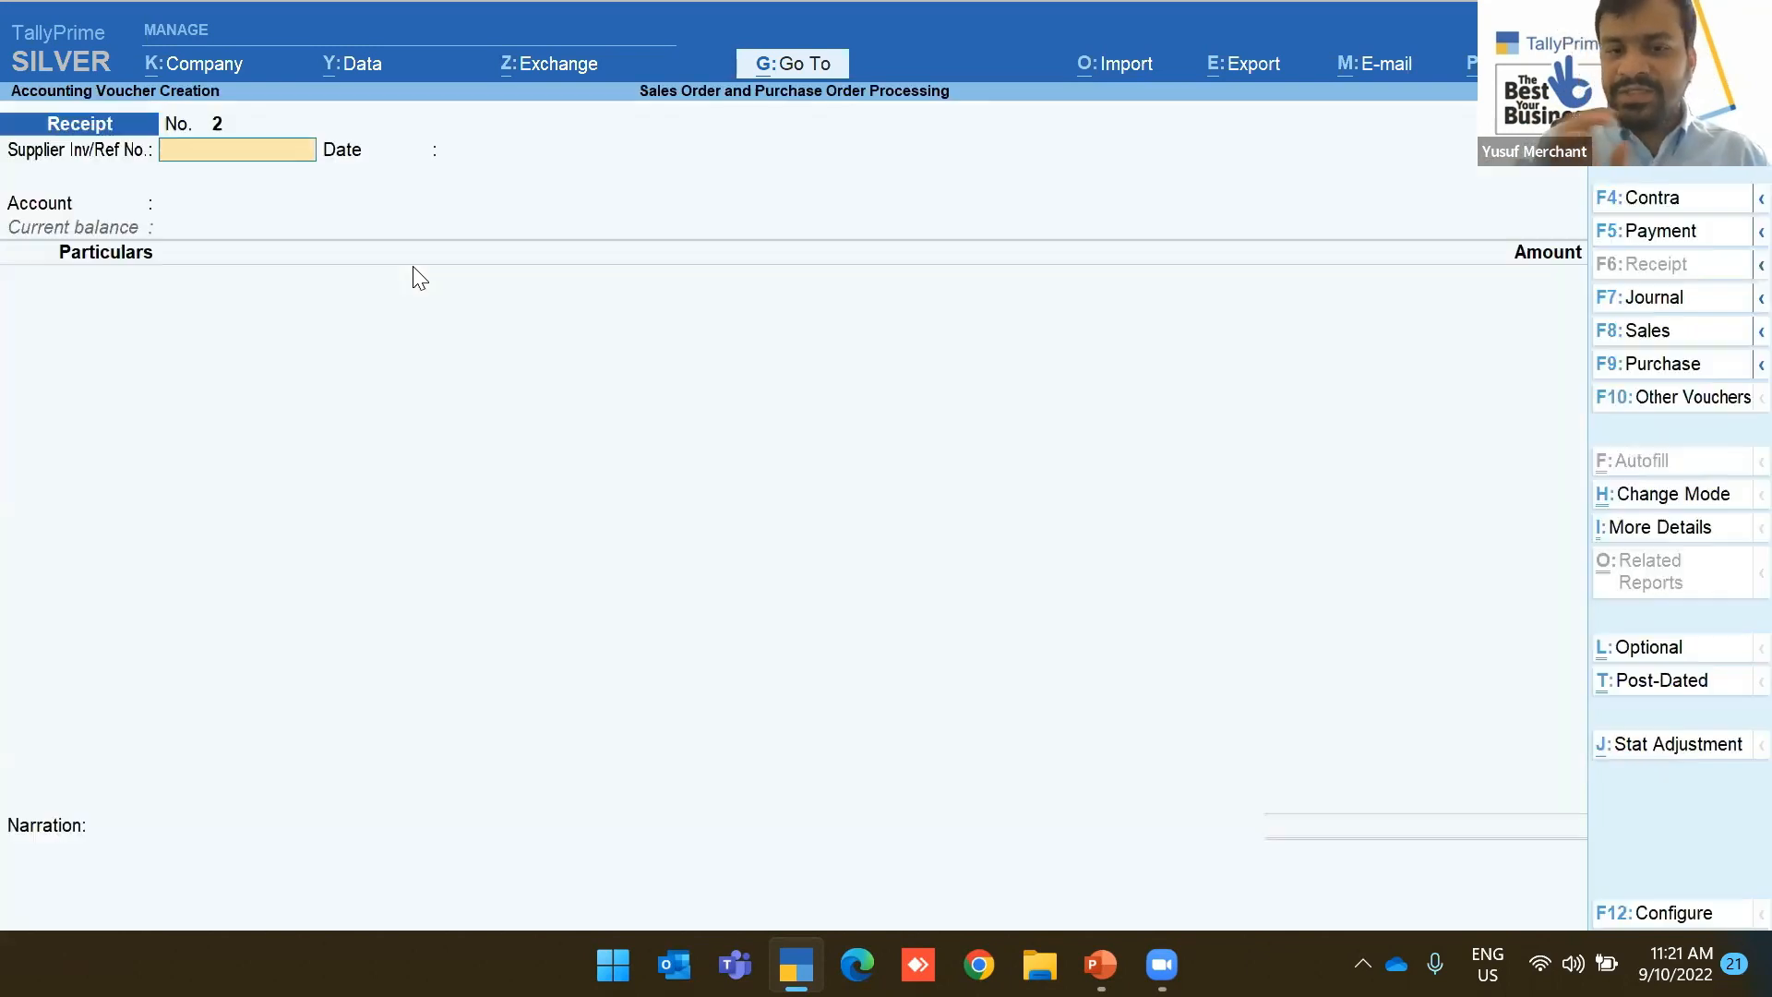
key(Escape)
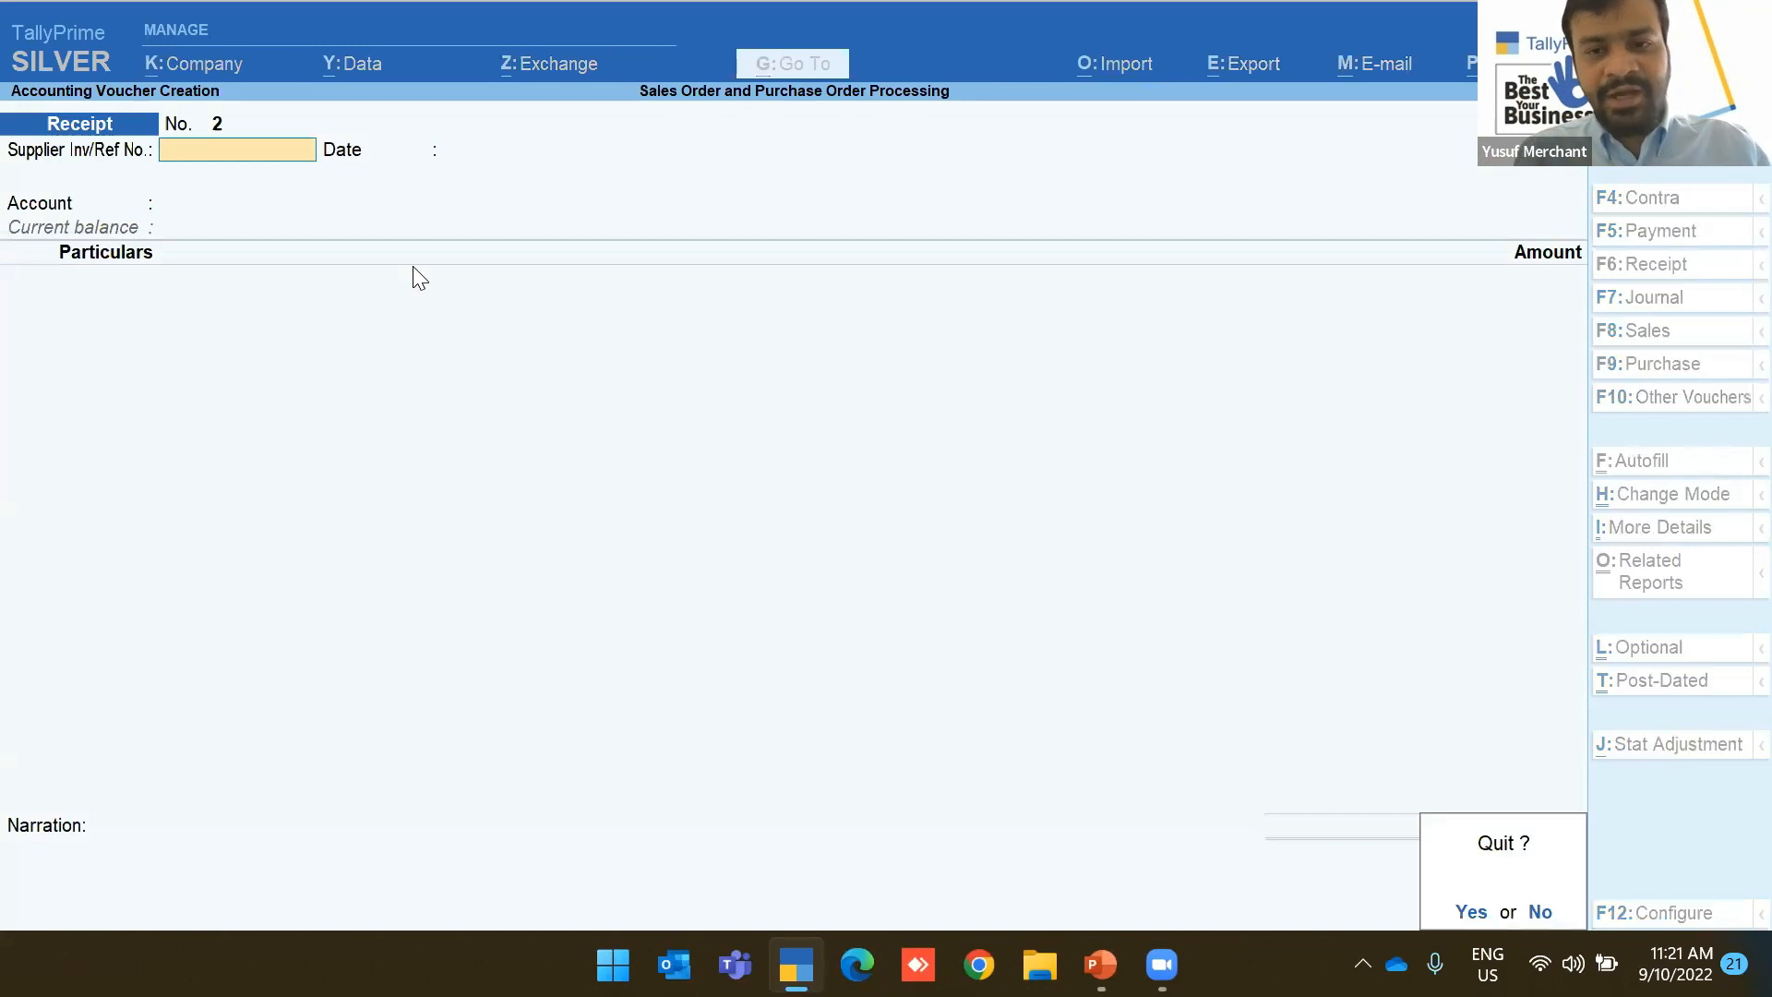
key(Return)
key(Up)
key(Up)
key(Return)
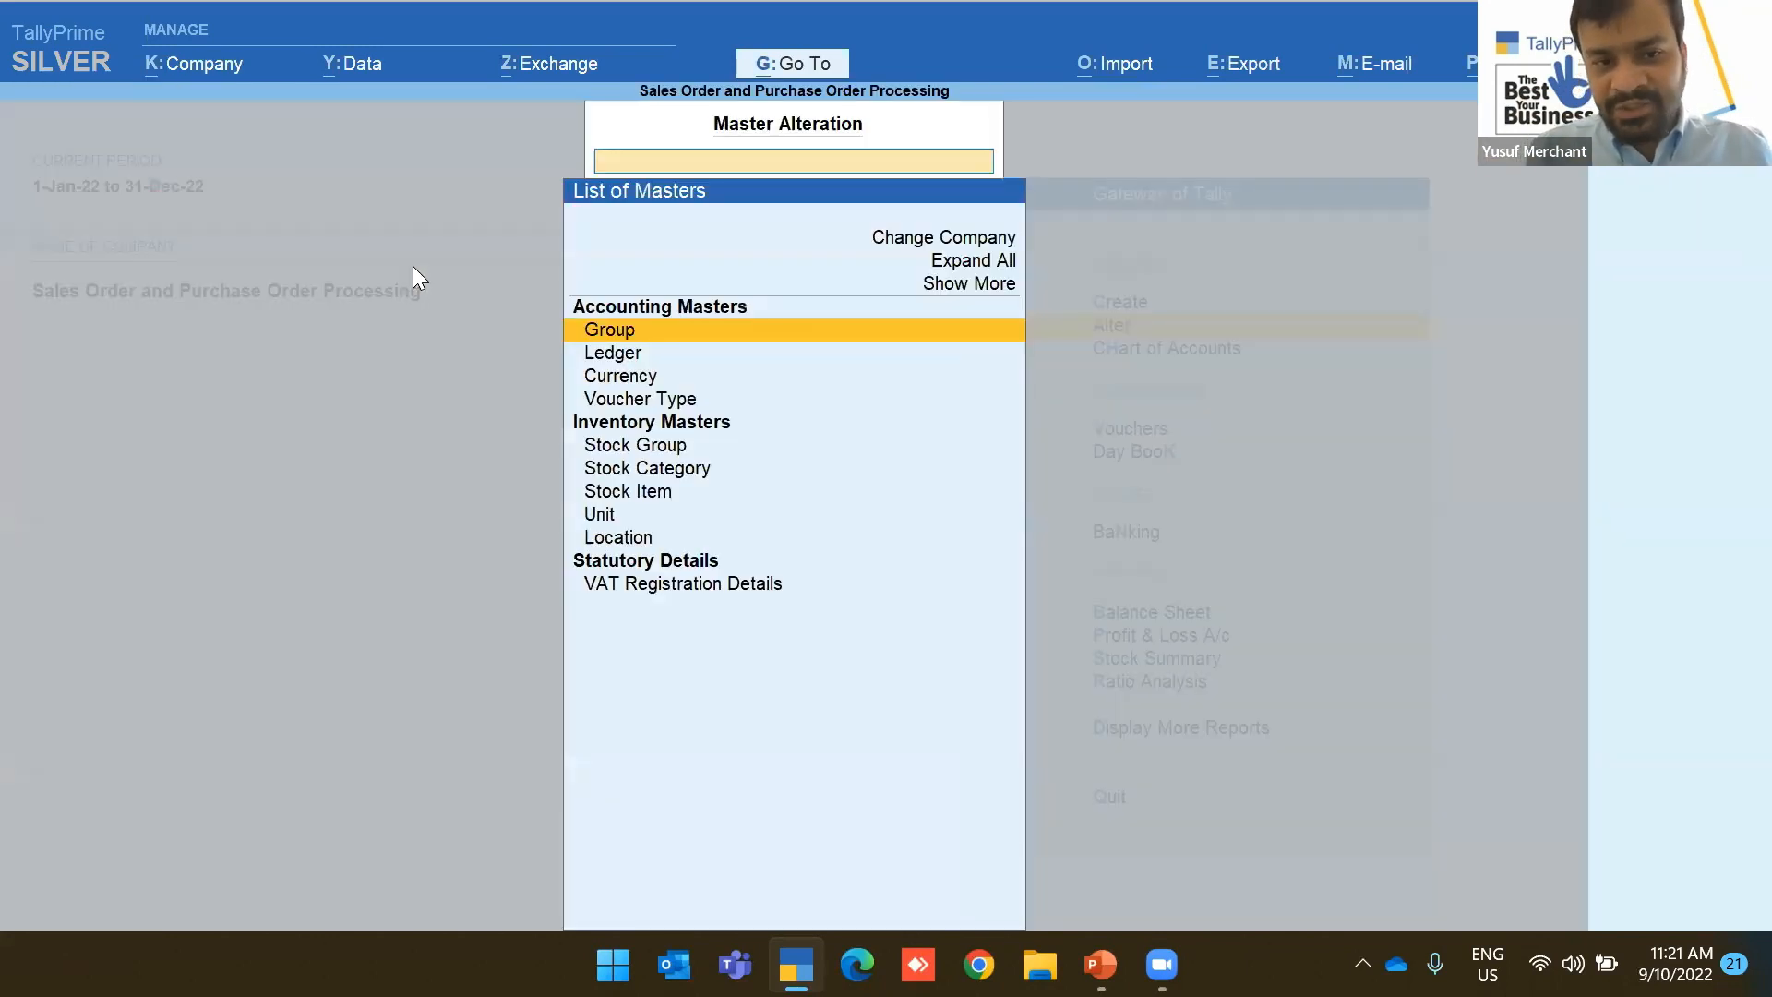
key(Down)
key(Down)
key(Down)
key(Down)
key(Down)
key(Down)
key(Return)
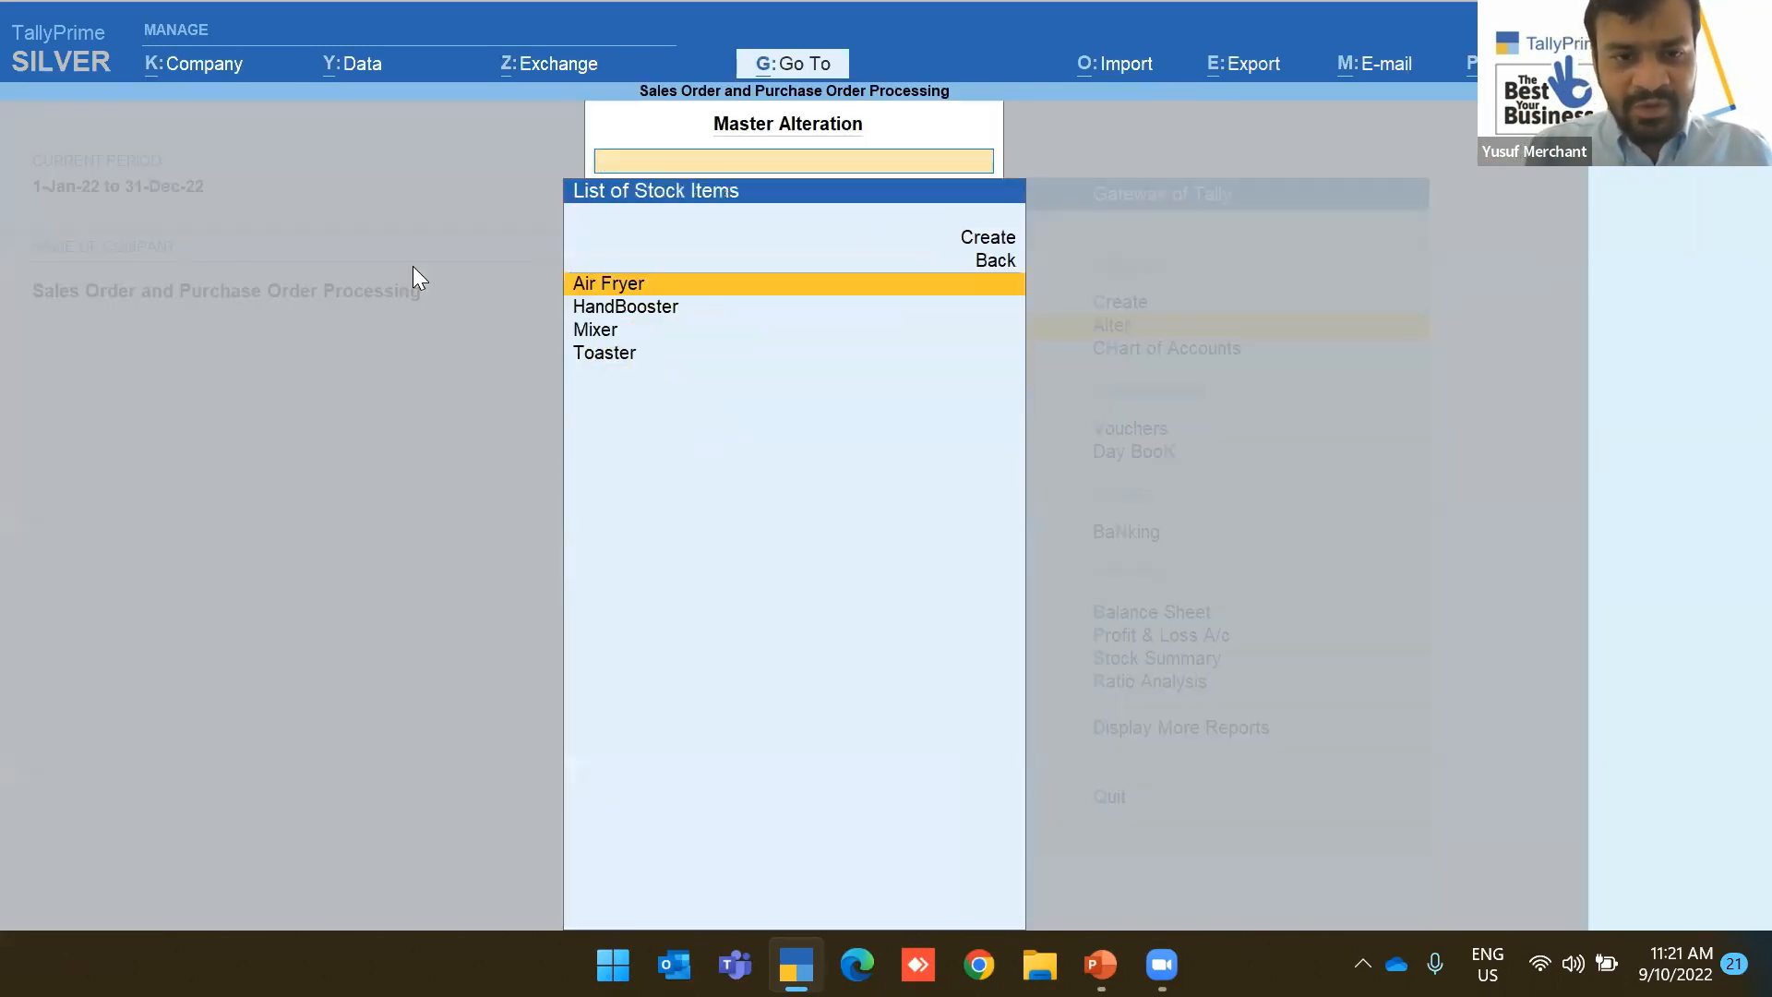
key(Return)
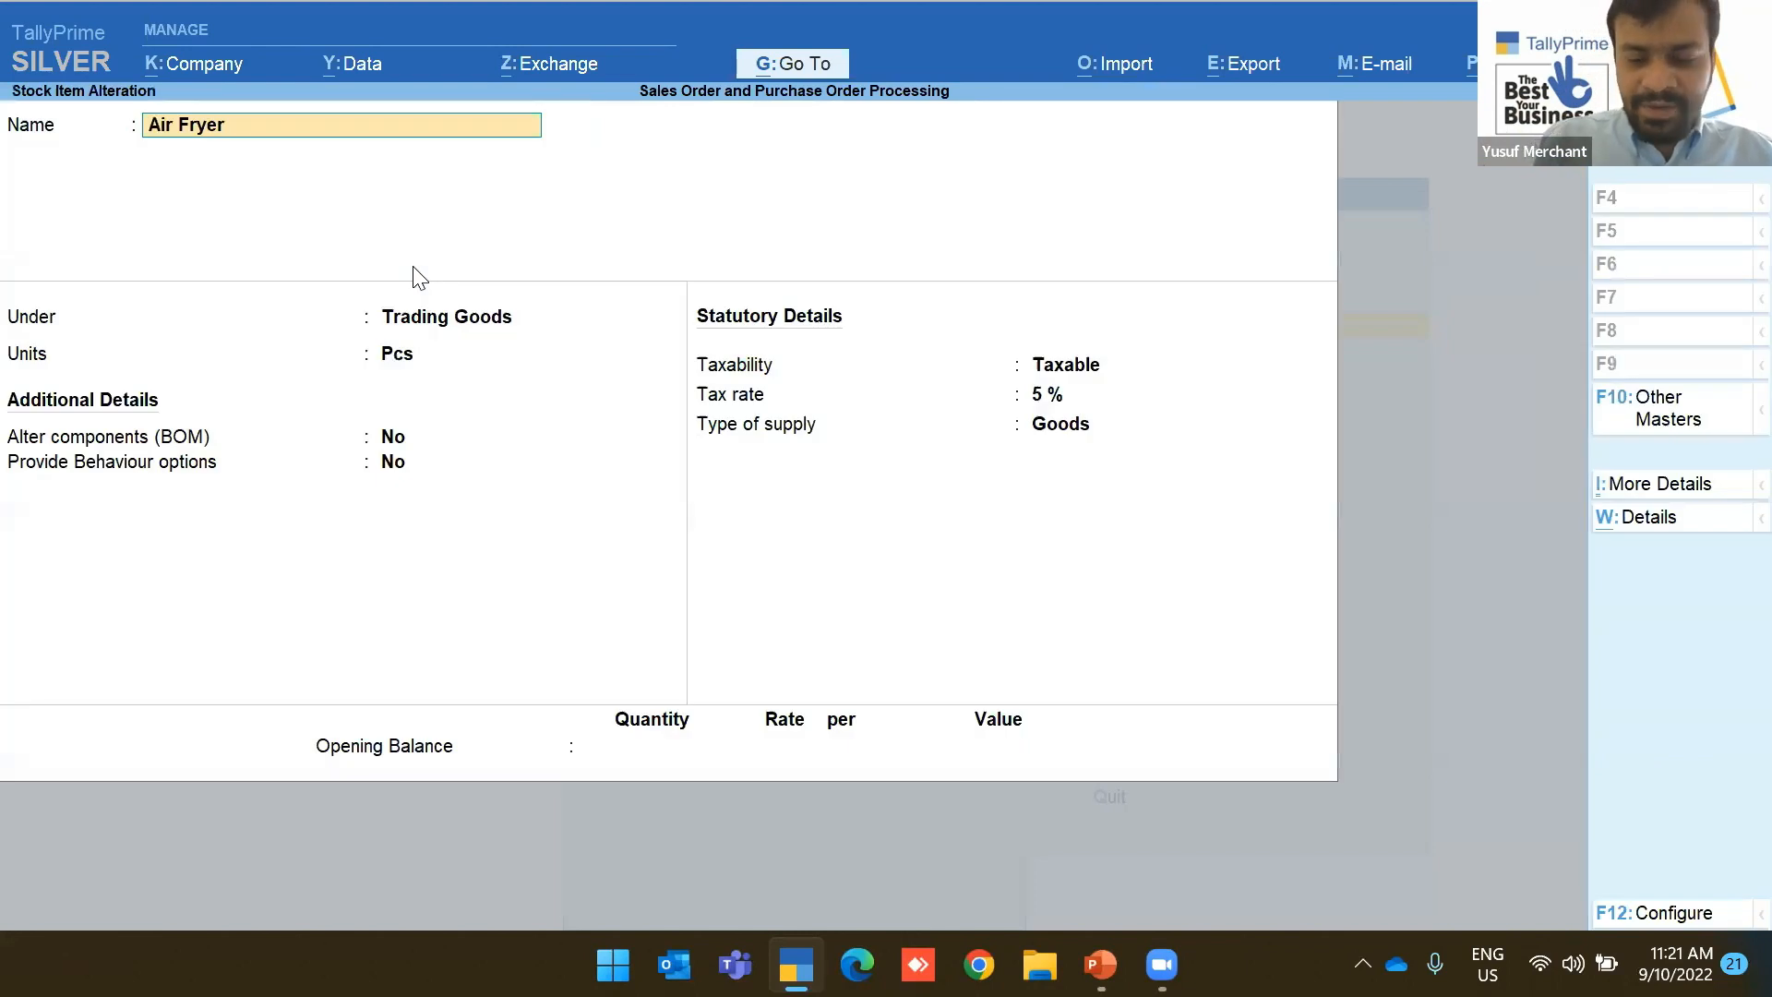
Review Air Fryer's F12 configuration options (VAT, excise, duties) and exit without changes
key(F12)
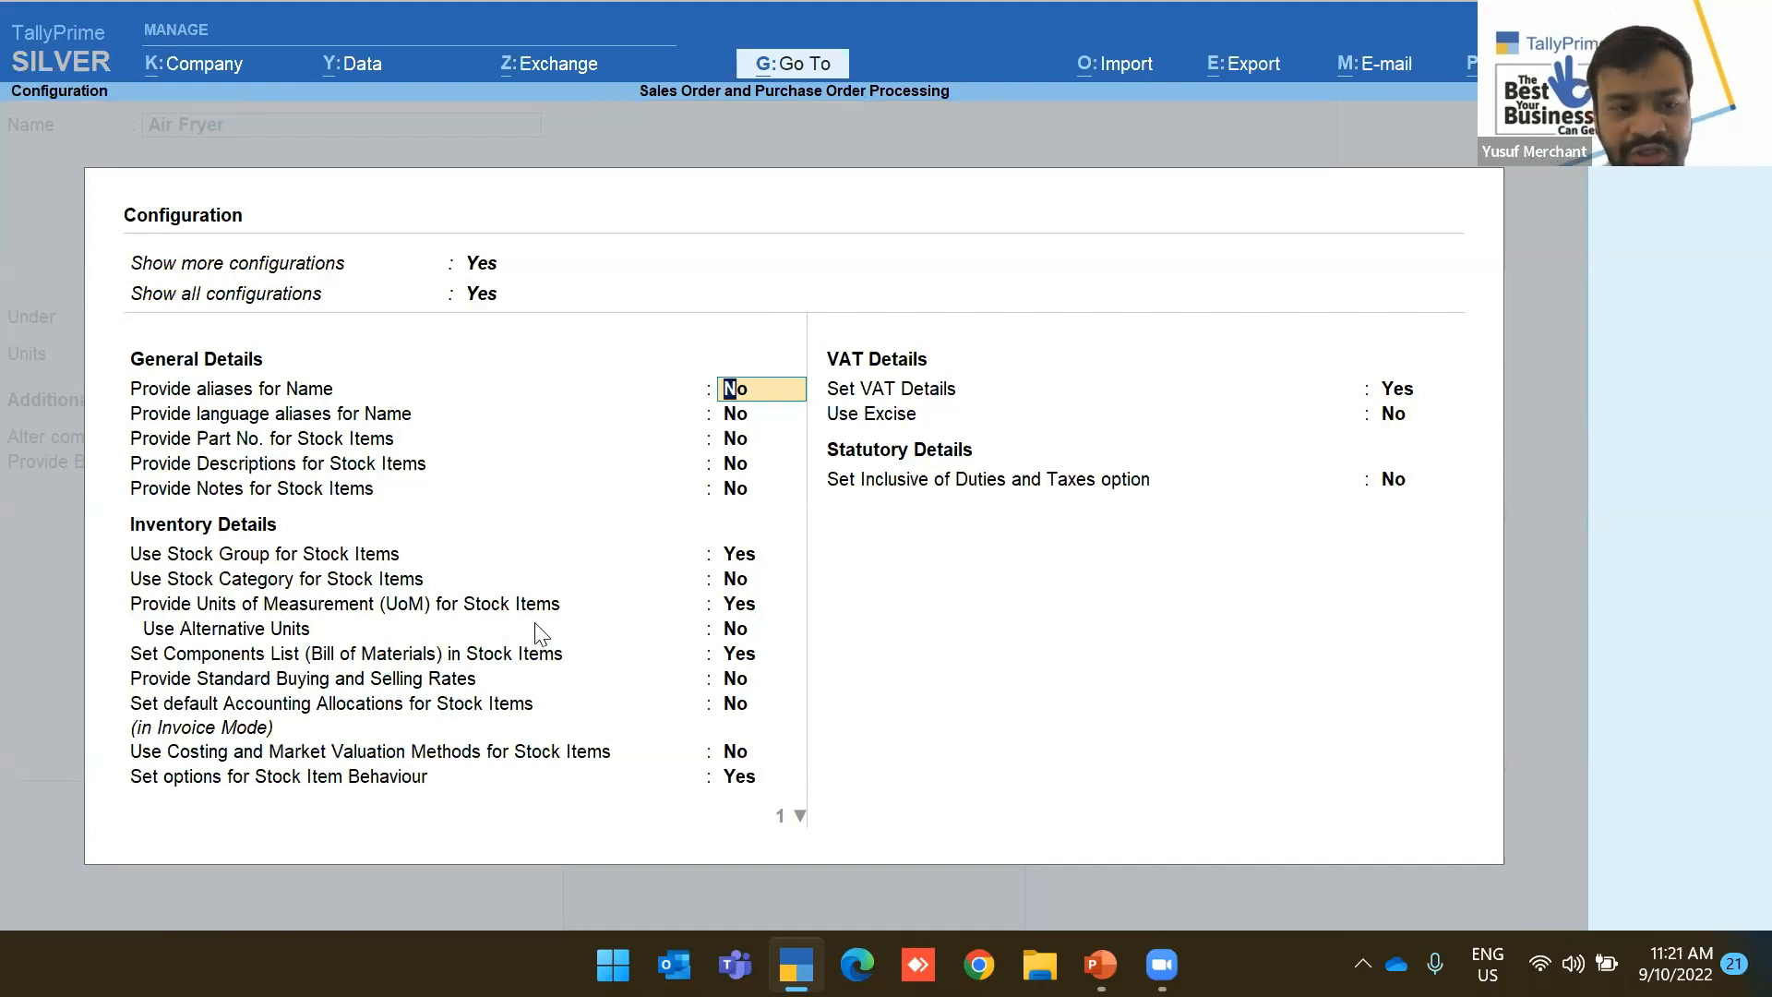
key(Down)
key(Down)
key(Down)
key(Down)
key(Down)
key(Down)
key(Down)
key(Down)
key(Down)
key(Down)
key(Down)
key(Down)
key(Down)
key(Down)
key(Up)
key(Down)
key(Down)
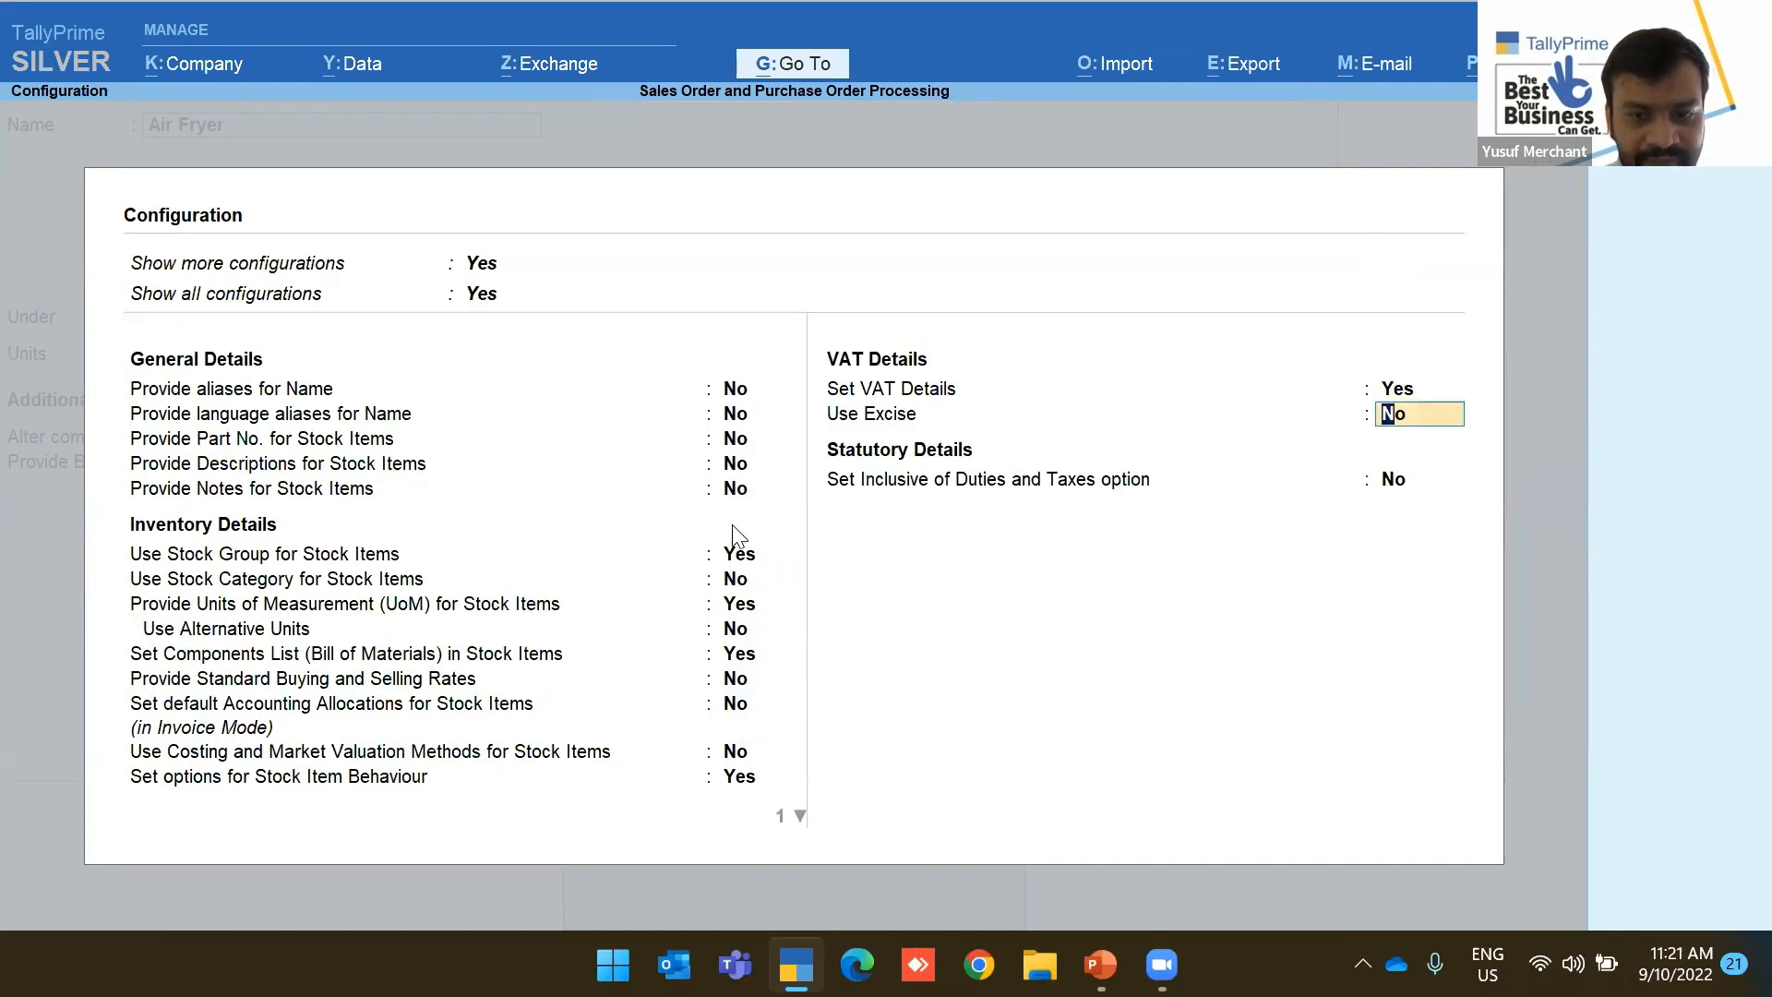
key(Down)
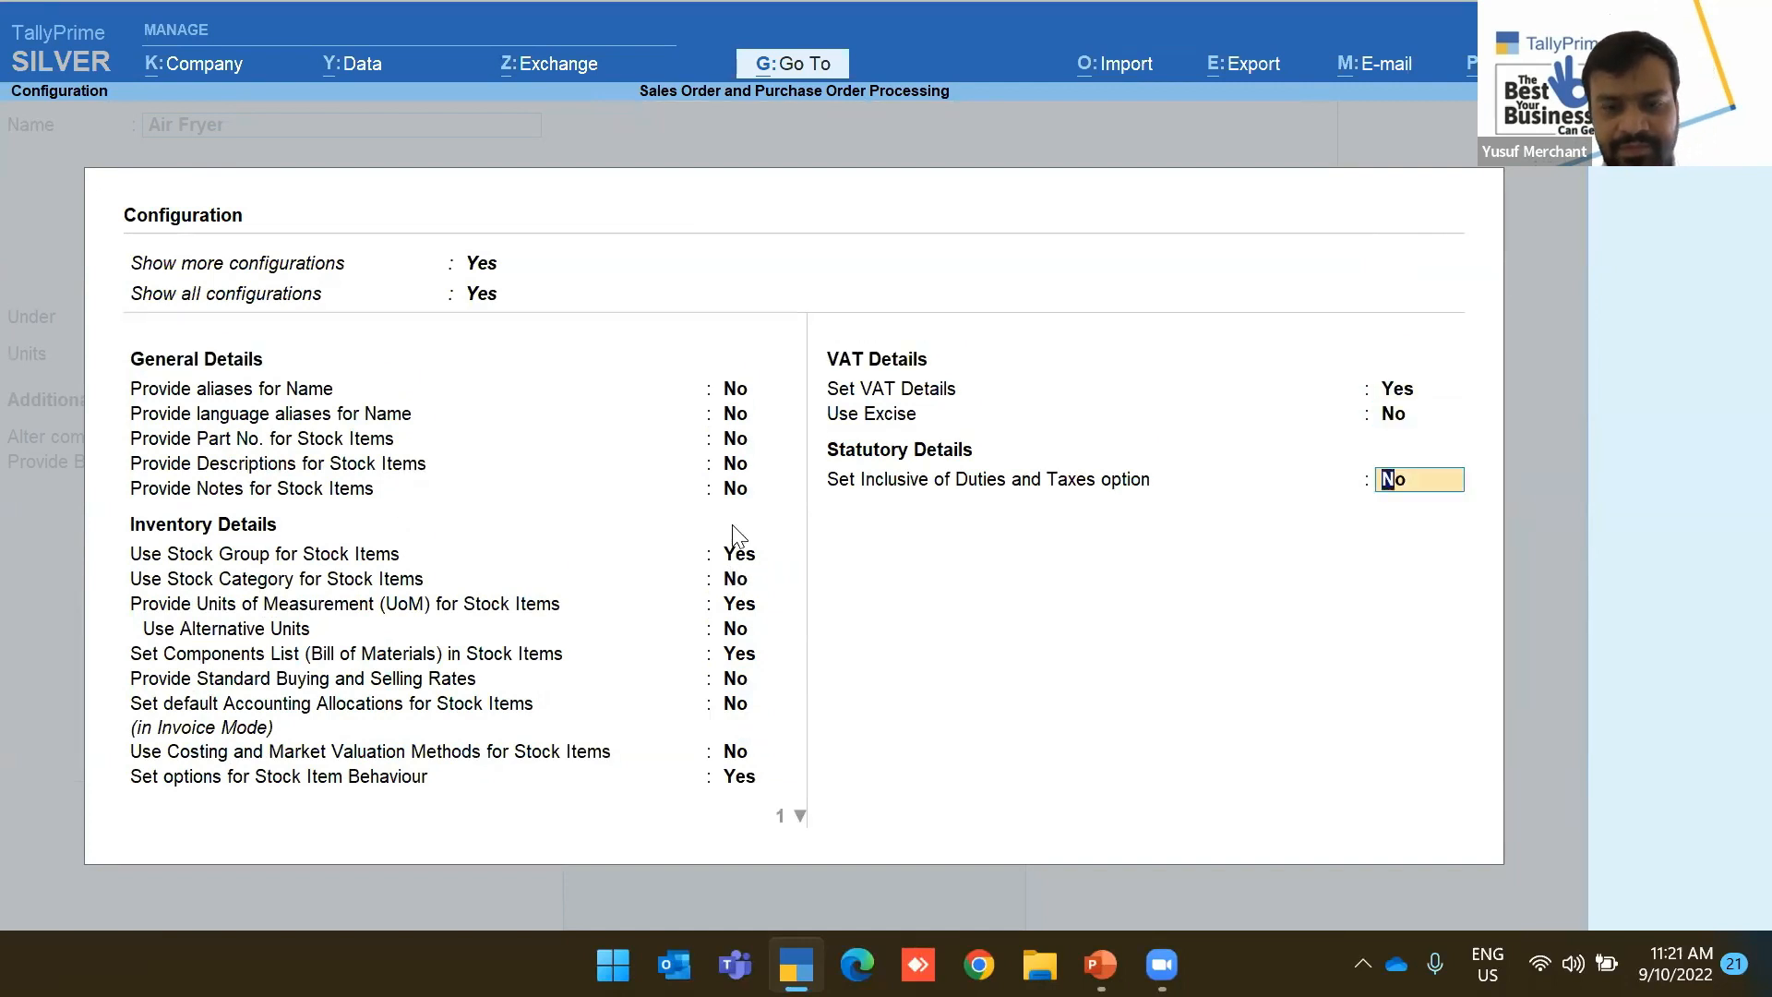
key(Up)
key(Up)
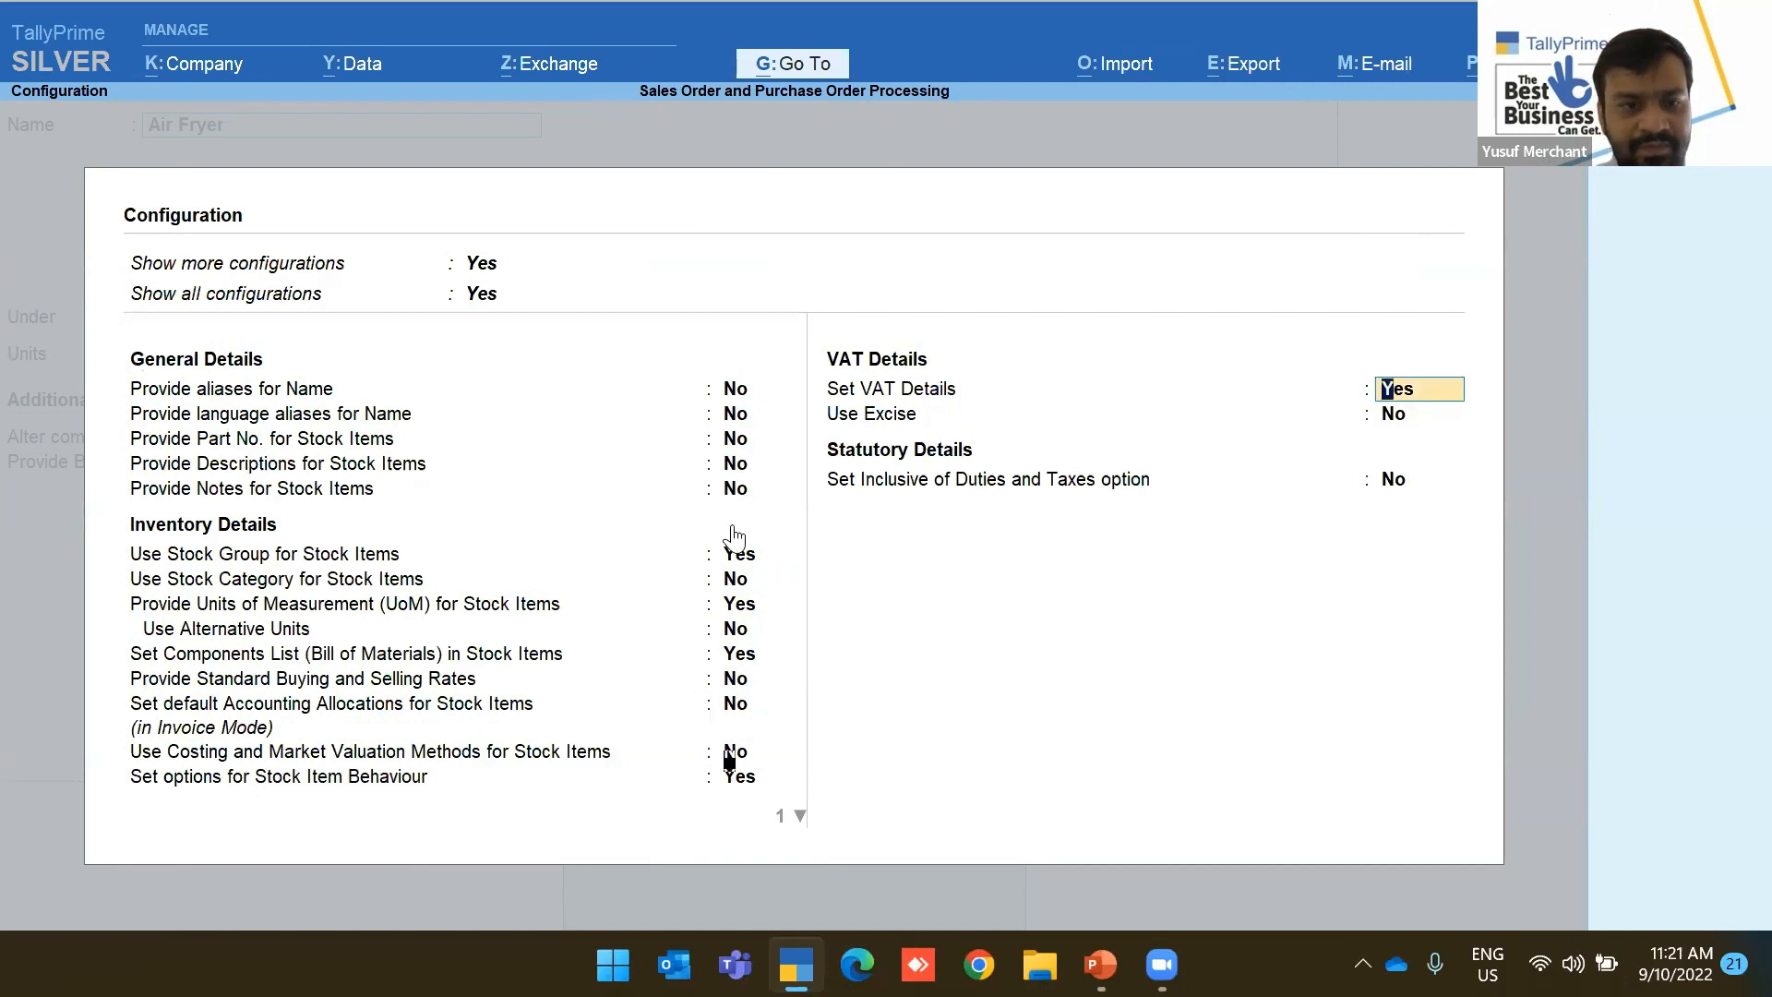
key(Up)
key(Up)
key(Up)
key(Up)
key(Up)
key(Up)
key(Up)
key(Up)
key(Up)
key(Up)
key(Up)
key(Up)
key(Up)
key(Up)
key(Up)
key(Up)
key(Up)
key(Escape)
key(Escape)
key(Escape)
key(Escape)
key(Return)
key(Escape)
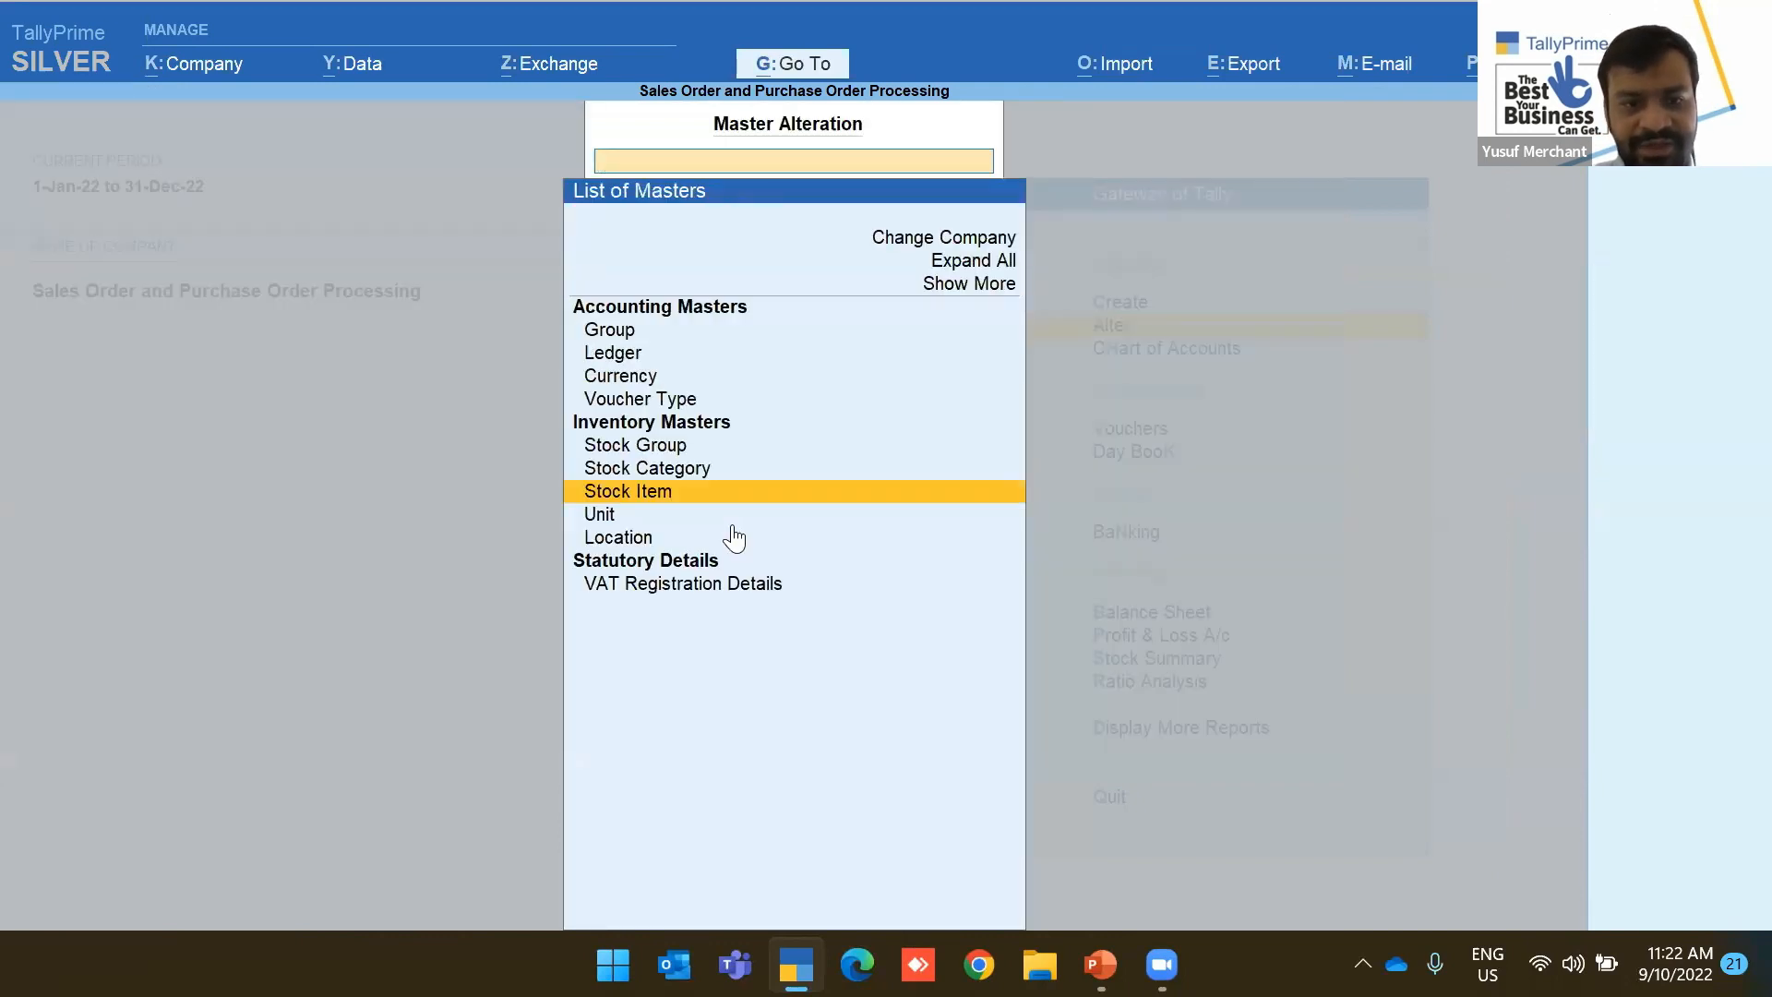
key(Escape)
Turn on Enable Cost Tracking in the company features and save
key(F11)
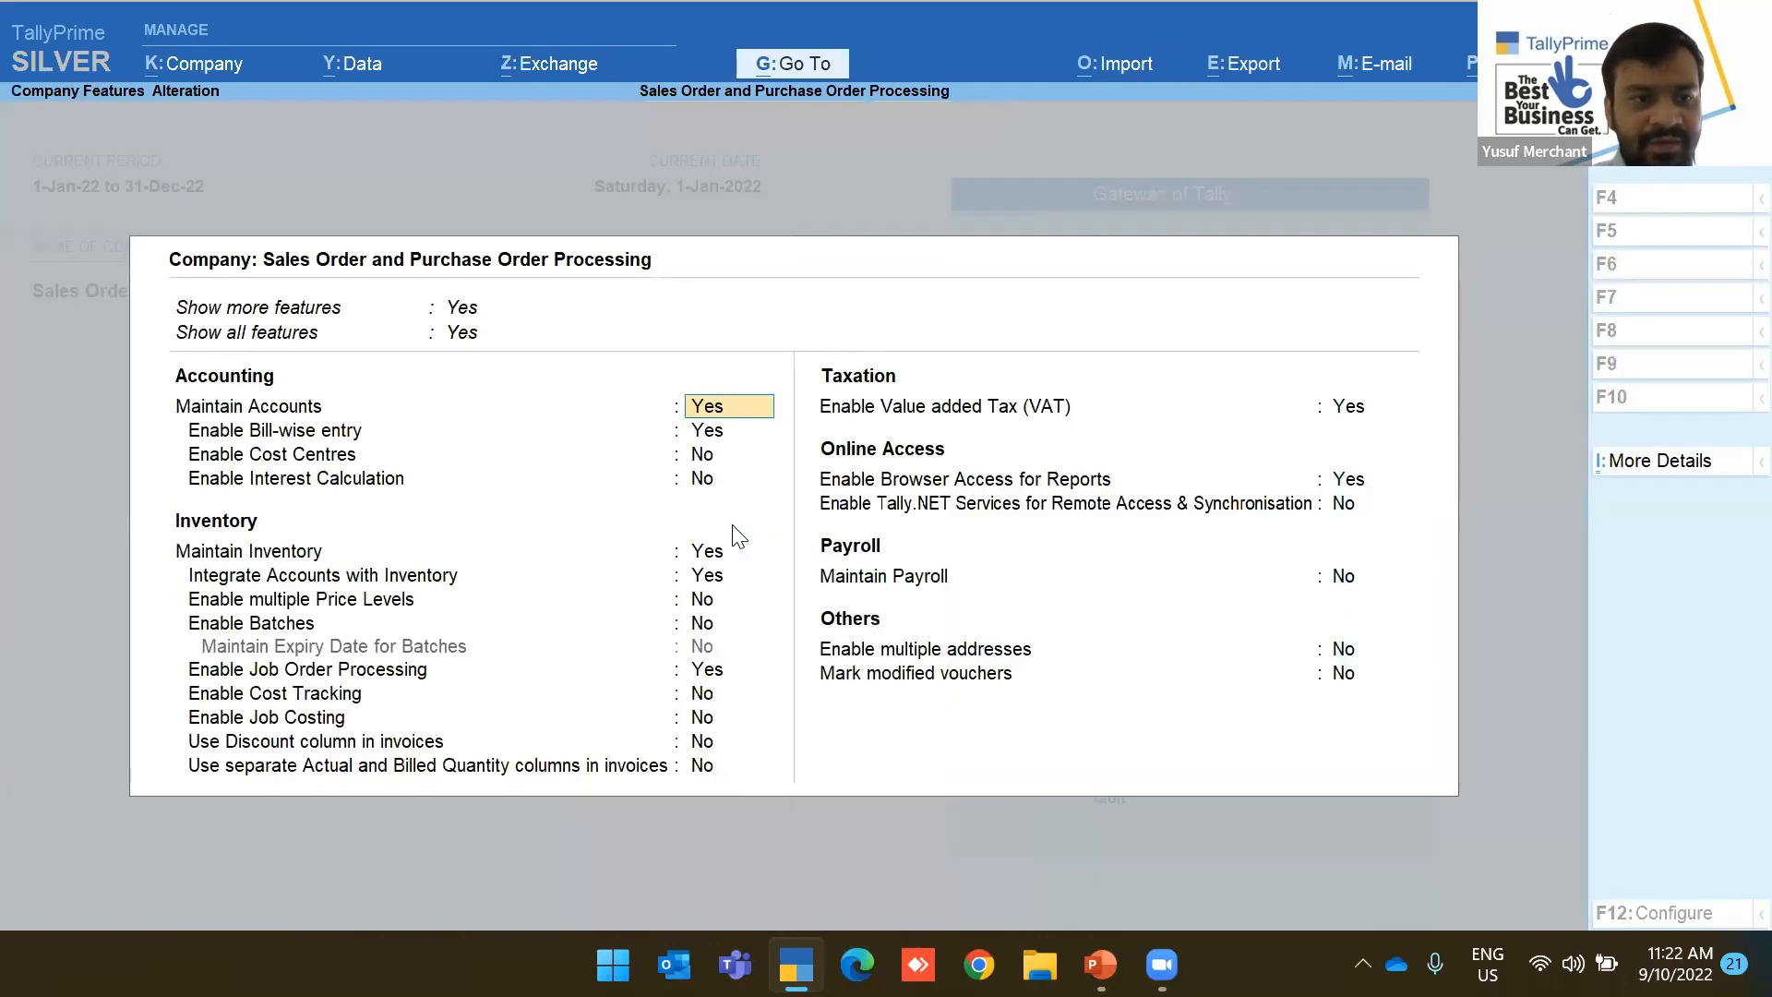
key(Down)
key(Down)
key(Down)
key(Down)
key(Down)
key(Down)
key(Down)
key(Down)
key(Down)
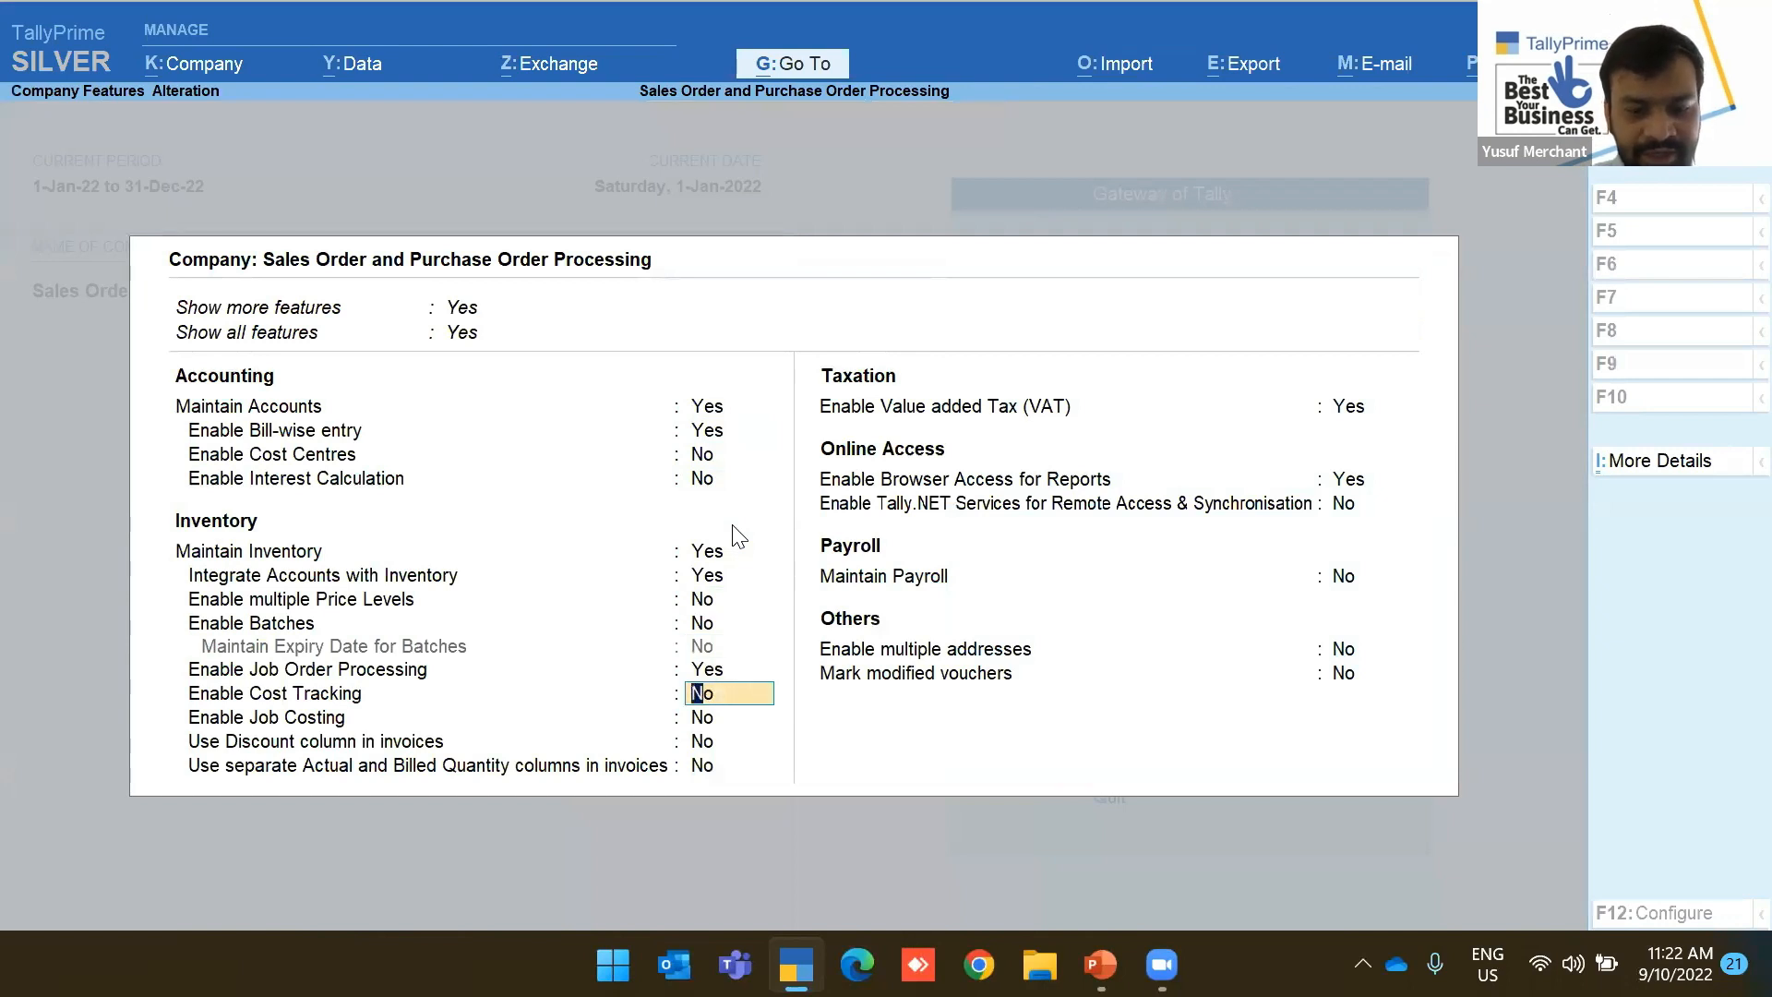
text(yes)
key(Return)
key(ctrl+a)
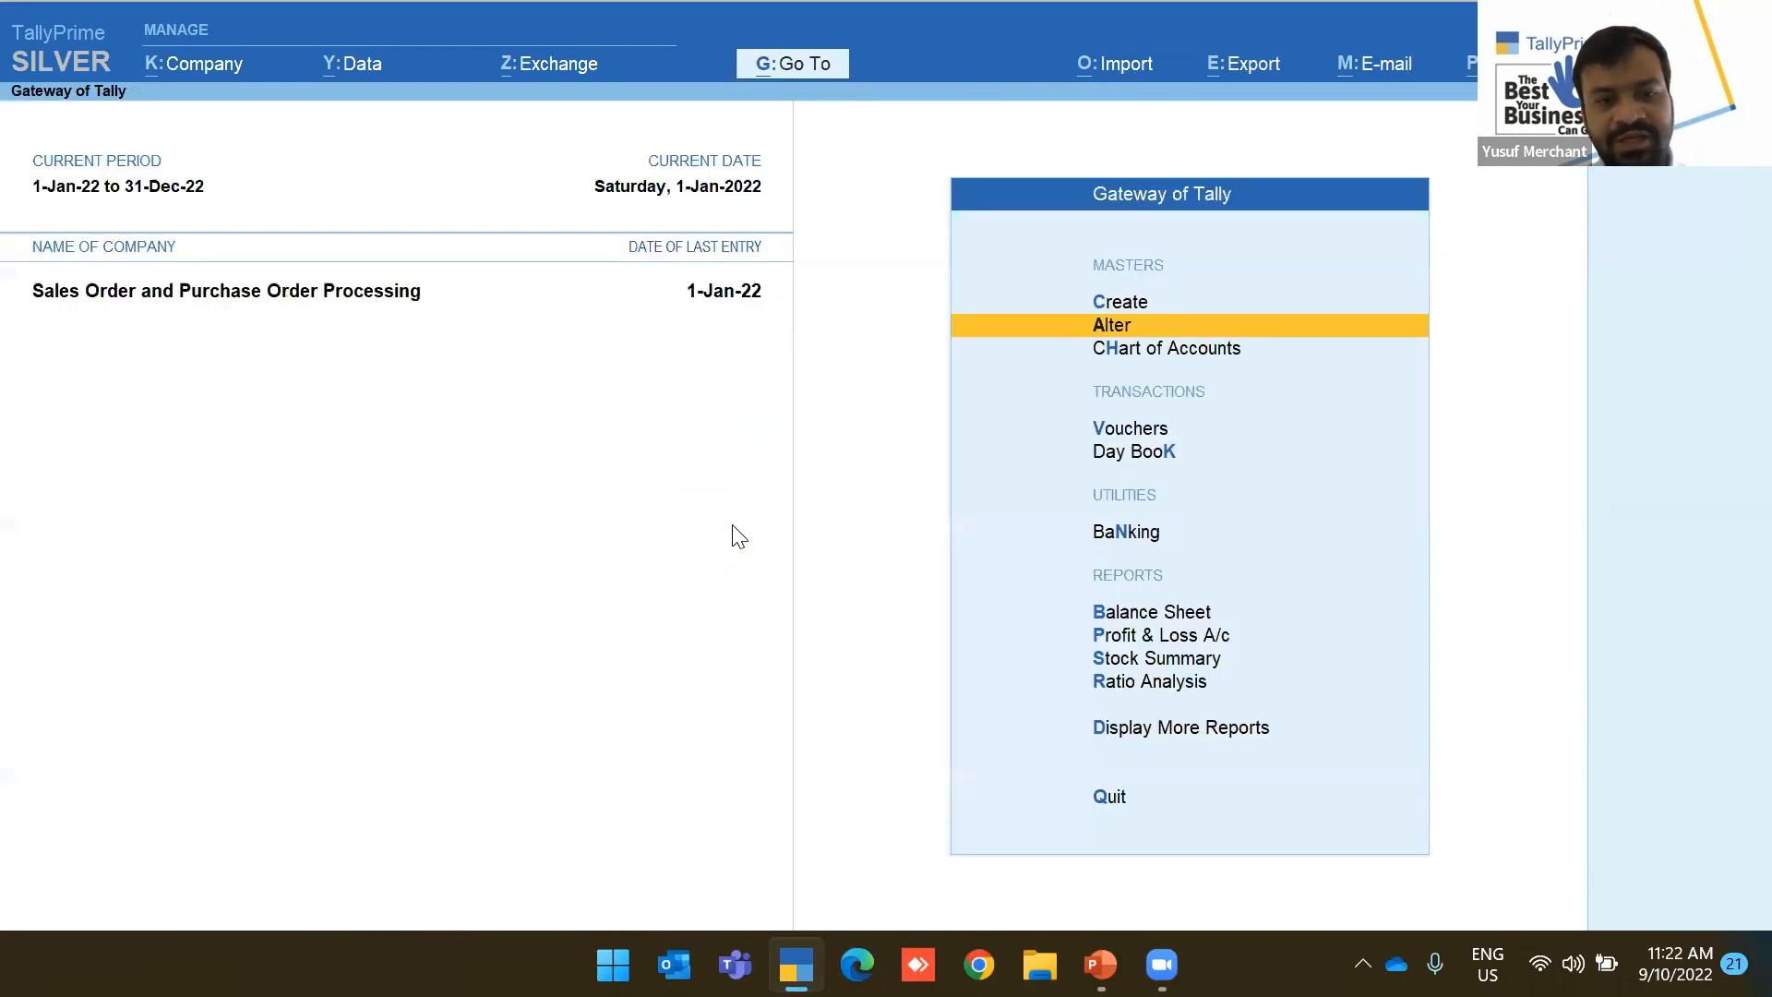
Set Enable cost tracking to Yes on the Air Fryer stock item
key(Return)
key(Down)
key(Down)
key(Down)
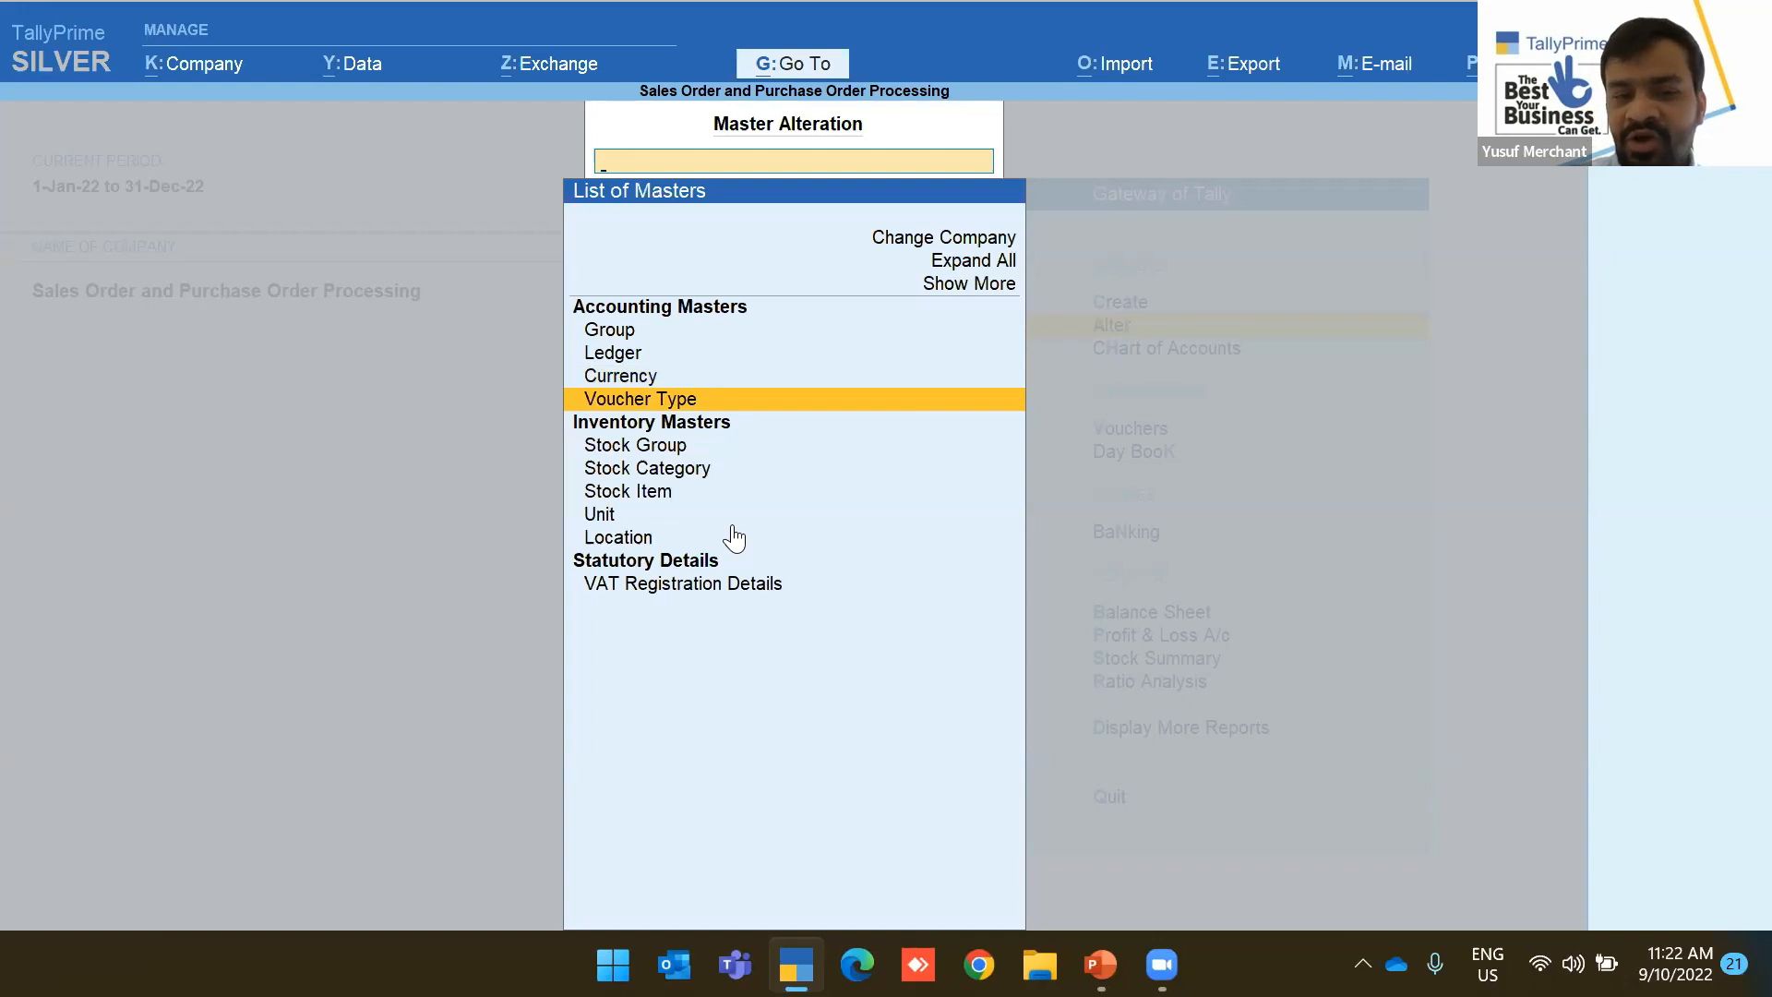
key(Down)
key(Down)
key(Down)
key(Down)
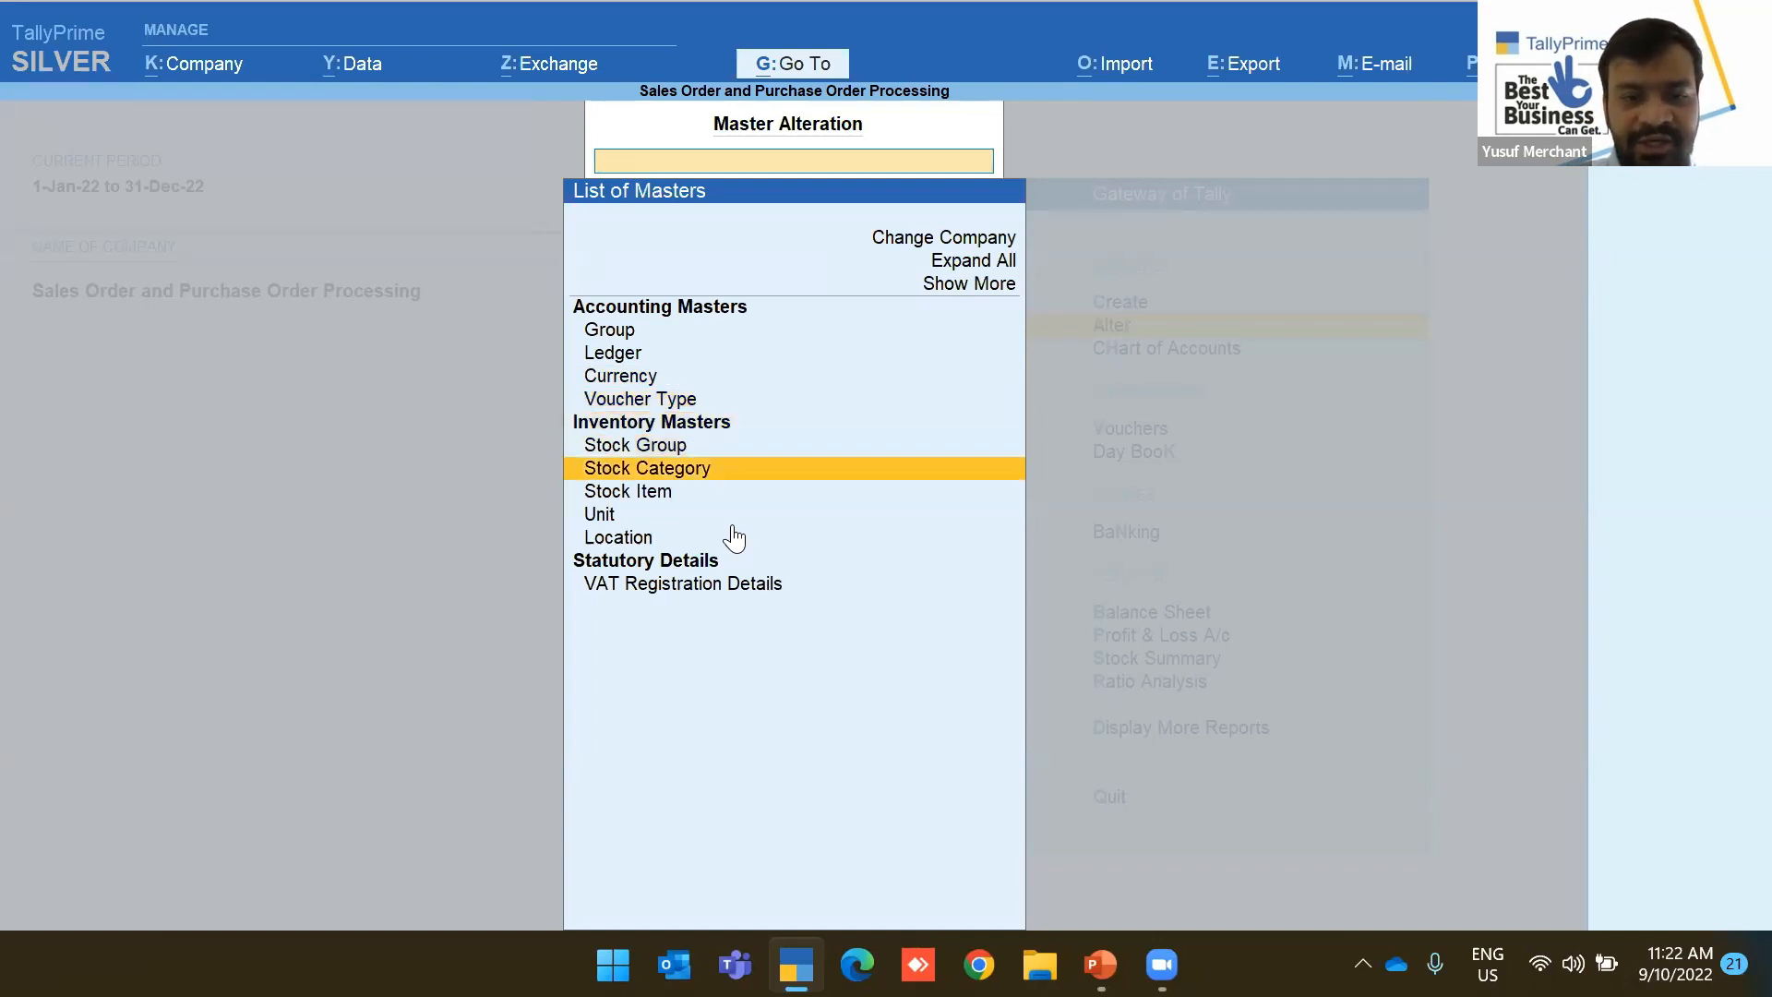
key(Return)
key(Return)
key(Return)
key(Return)
key(Return)
Set Enable cost tracking to Yes on the HandBooster stock item
key(Return)
text(y)
key(Return)
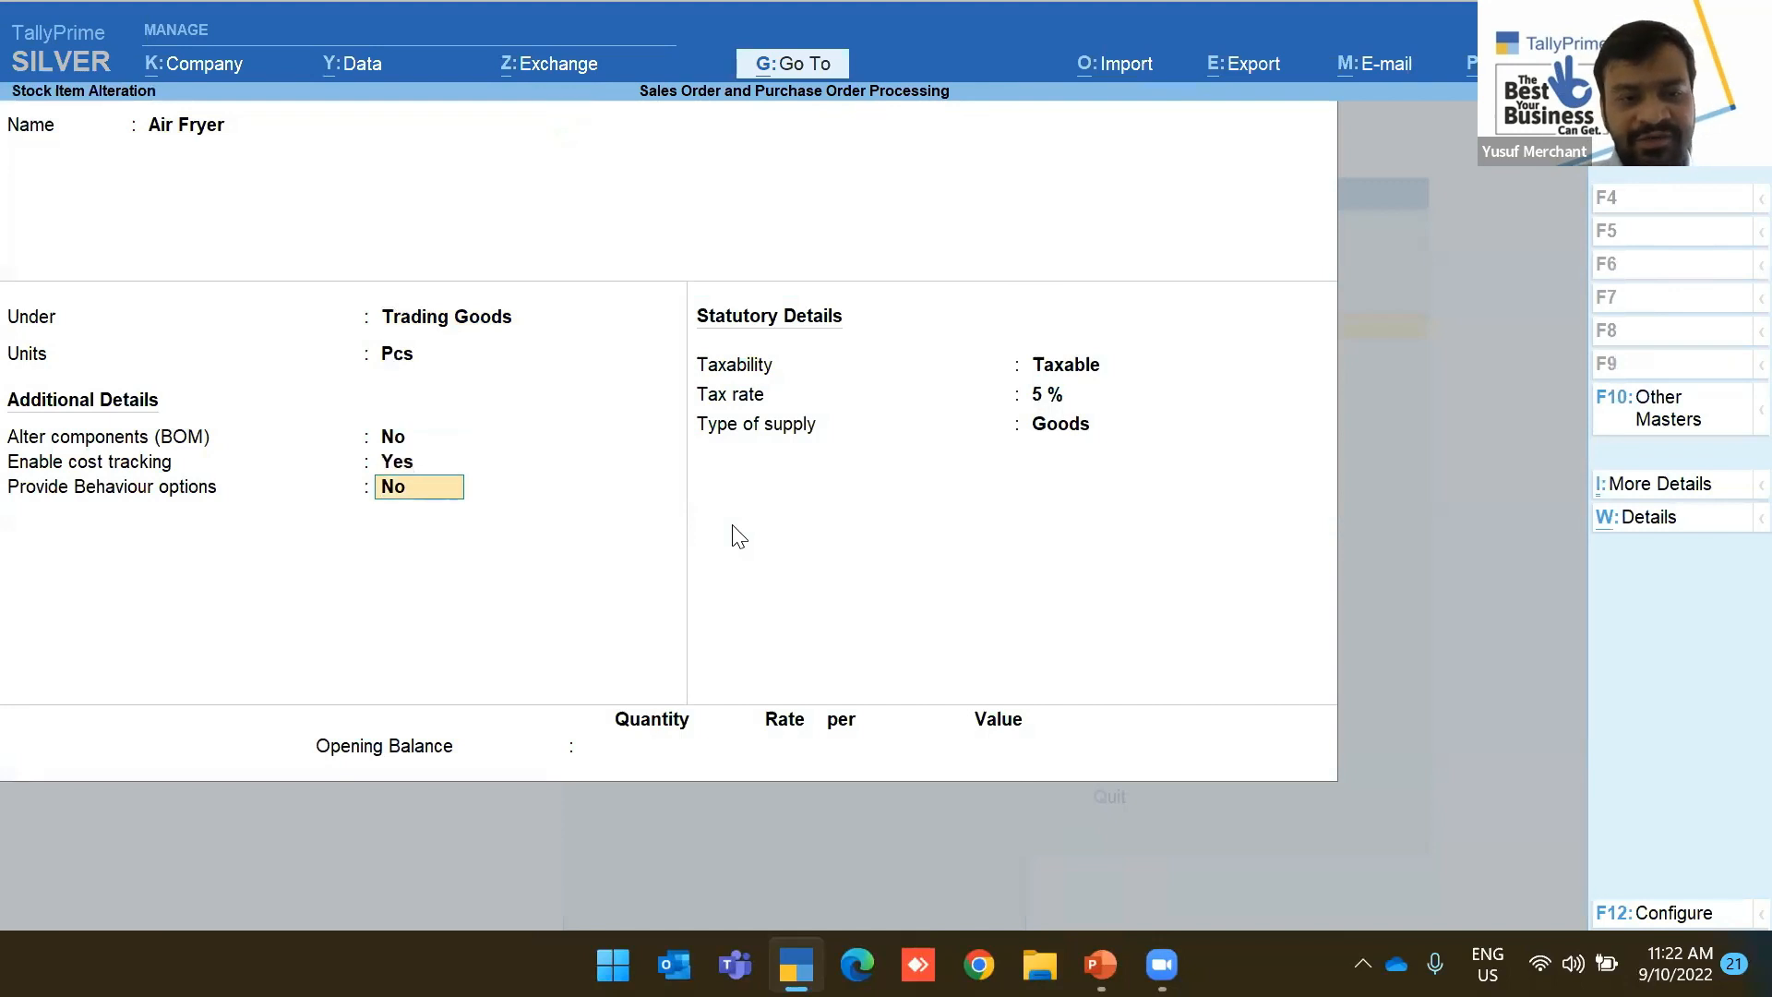
key(ctrl+a)
key(Down)
key(Return)
key(Return)
key(Return)
key(Return)
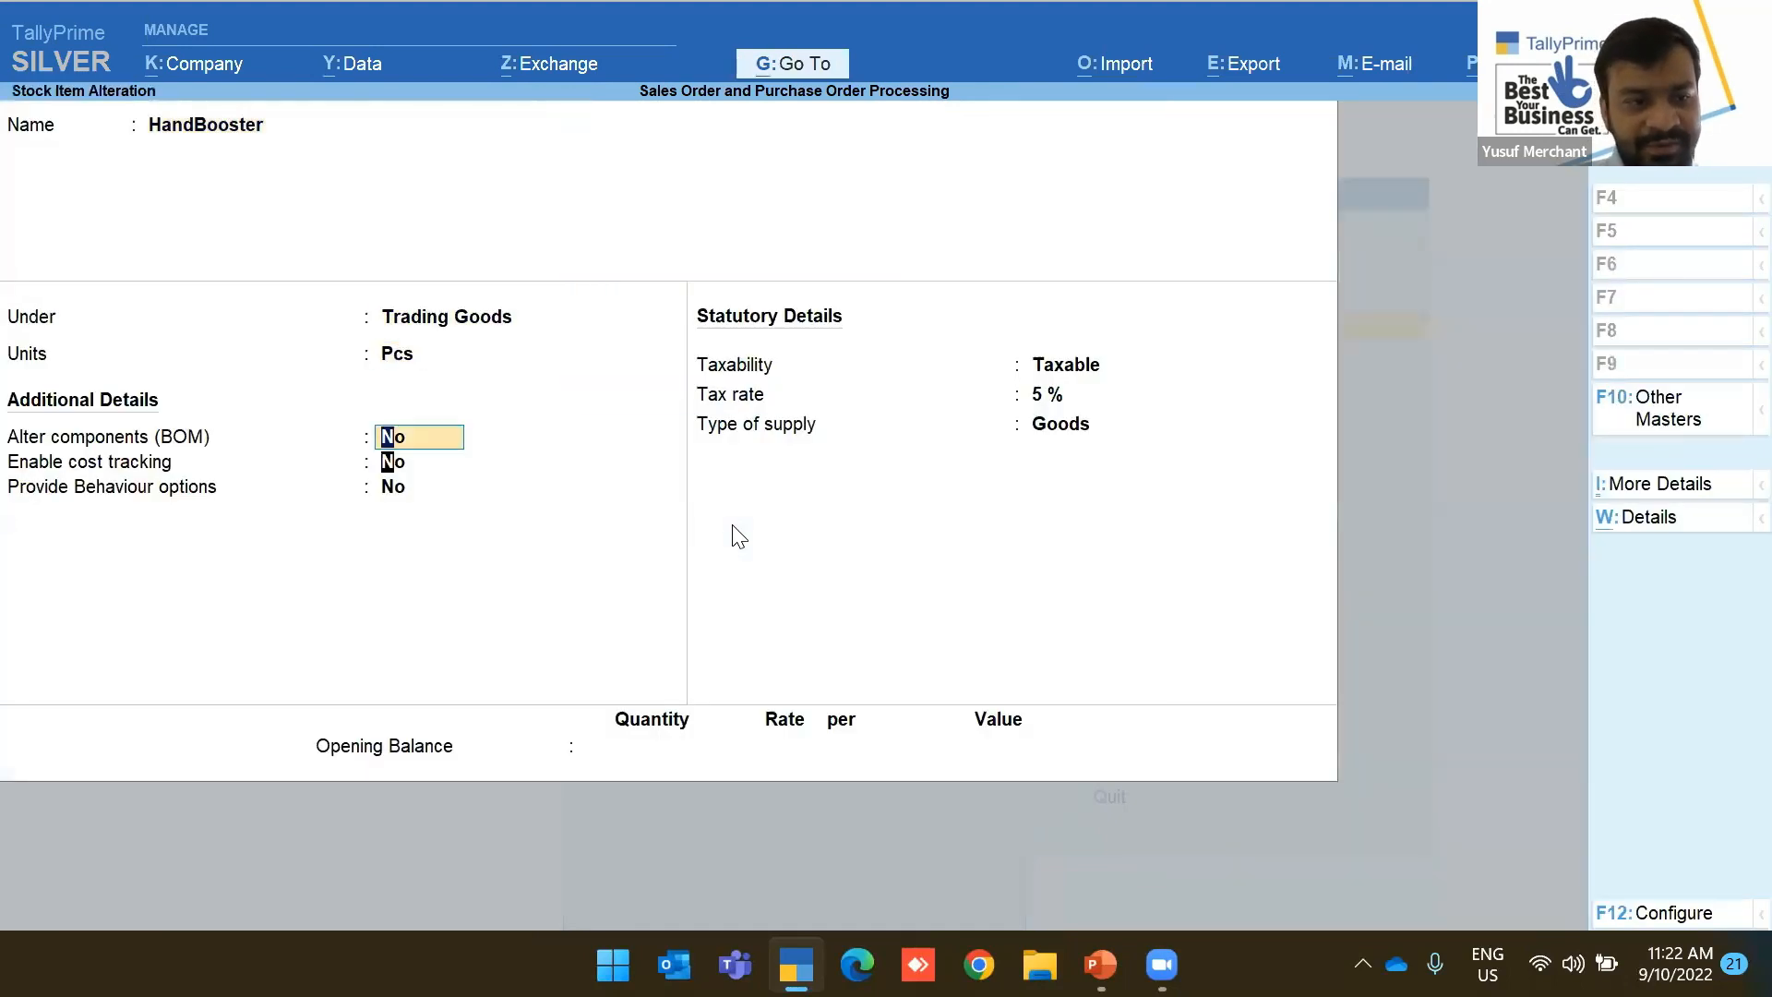
Set Enable cost tracking to Yes on the Mixer stock item
key(Return)
key(BackSpace)
text(ye)
key(Return)
key(ctrl+a)
key(Down)
key(Return)
key(Return)
key(Return)
key(Return)
key(Return)
key(BackSpace)
text(y)
Set Enable cost tracking to Yes on Toaster, then return to Gateway of Tally
key(Return)
key(ctrl+a)
key(Down)
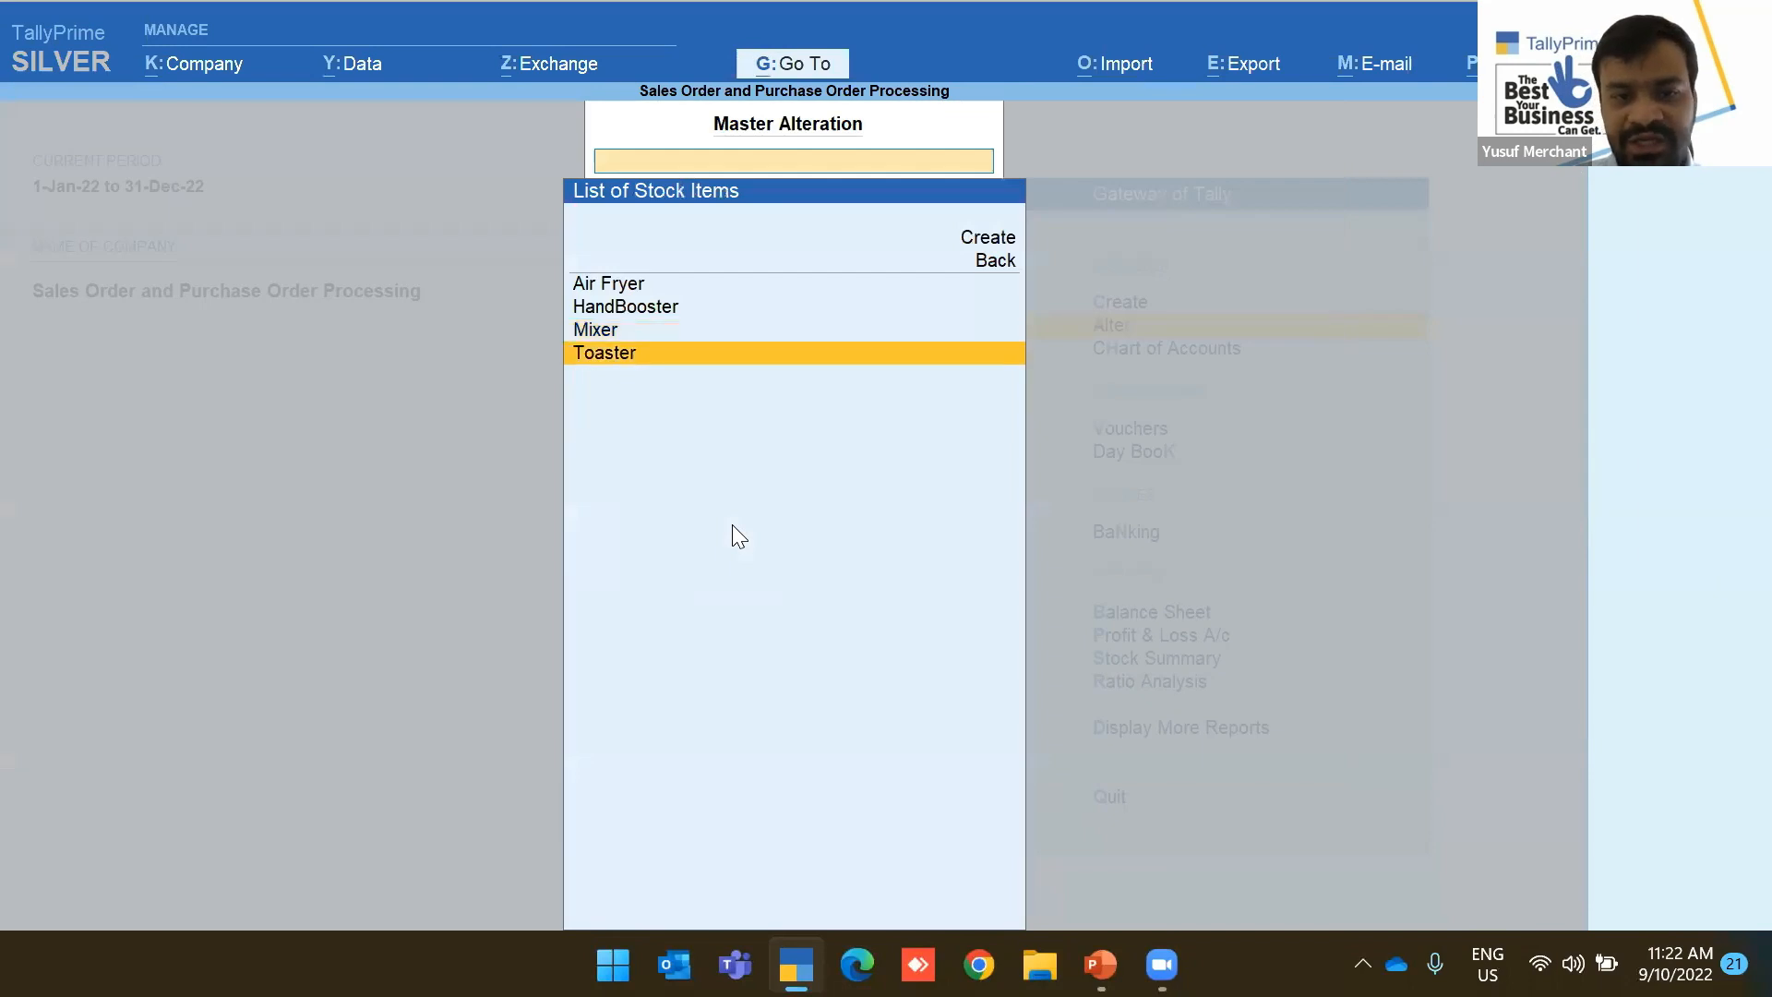
key(Return)
key(Return)
key(Return)
key(Return)
key(Return)
text(ye)
key(Return)
key(ctrl+a)
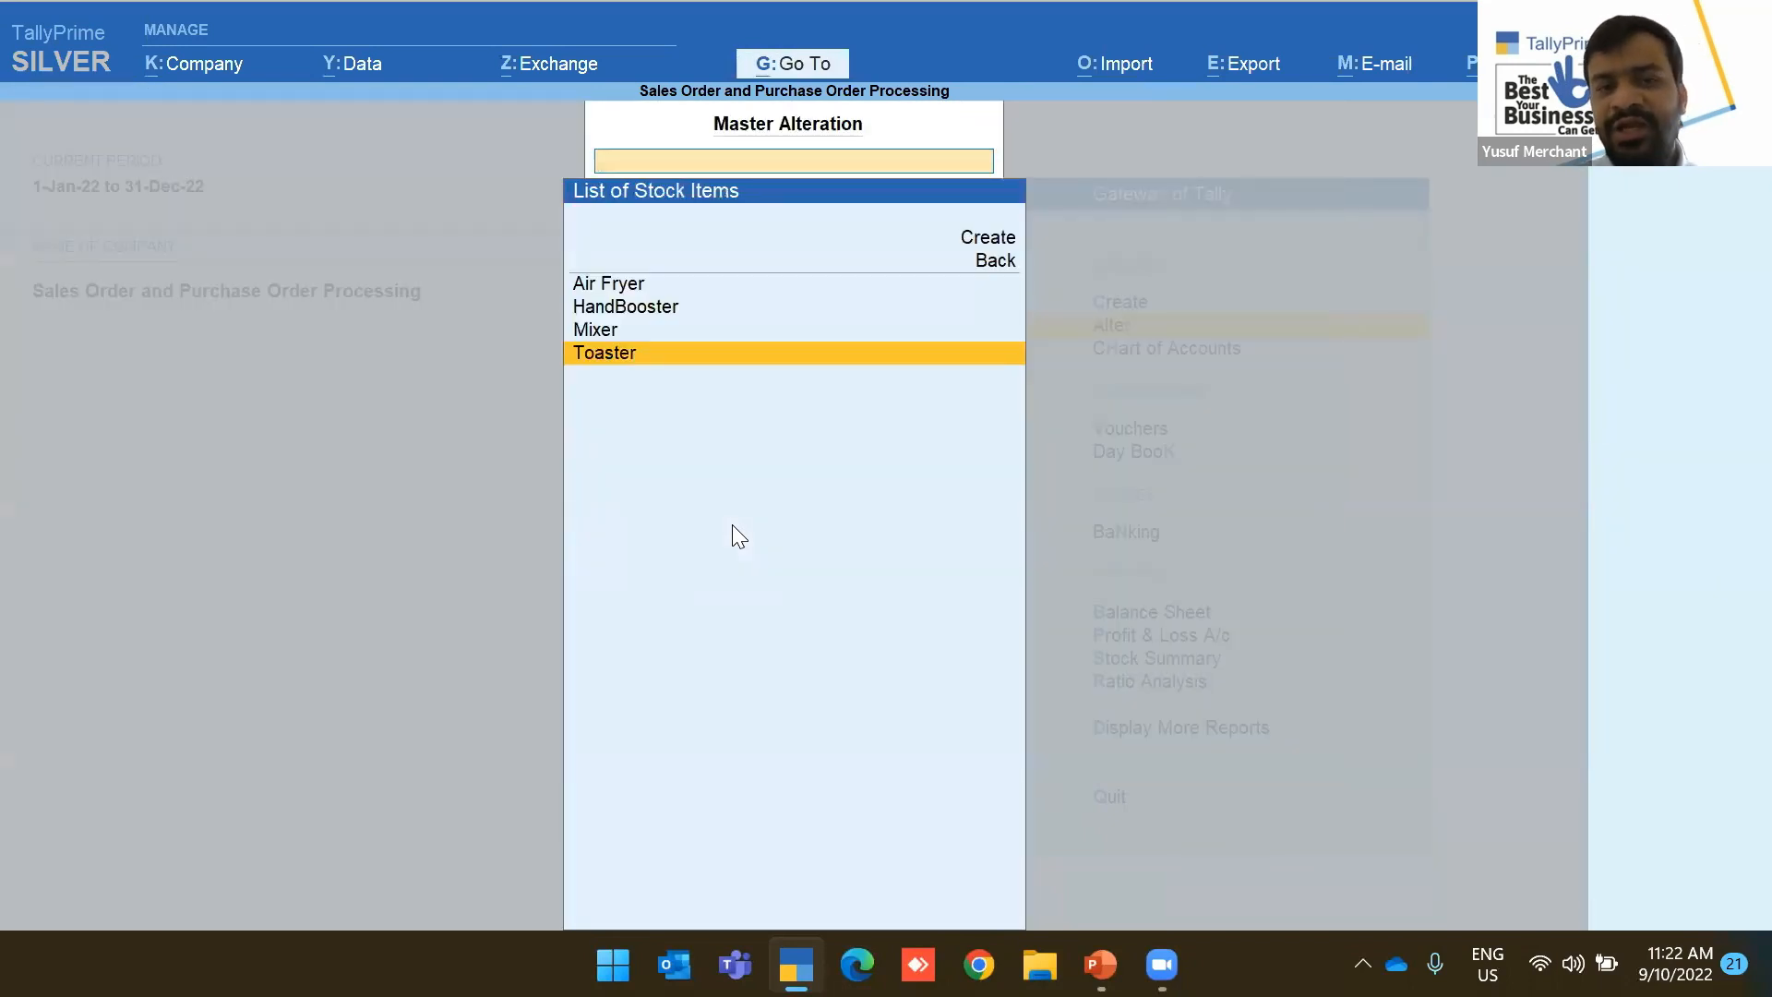
key(Escape)
key(Escape)
Activate the Purchase Order voucher type for PO-1-2022 and begin a new 'China Supplier' ledger
key(Down)
key(Down)
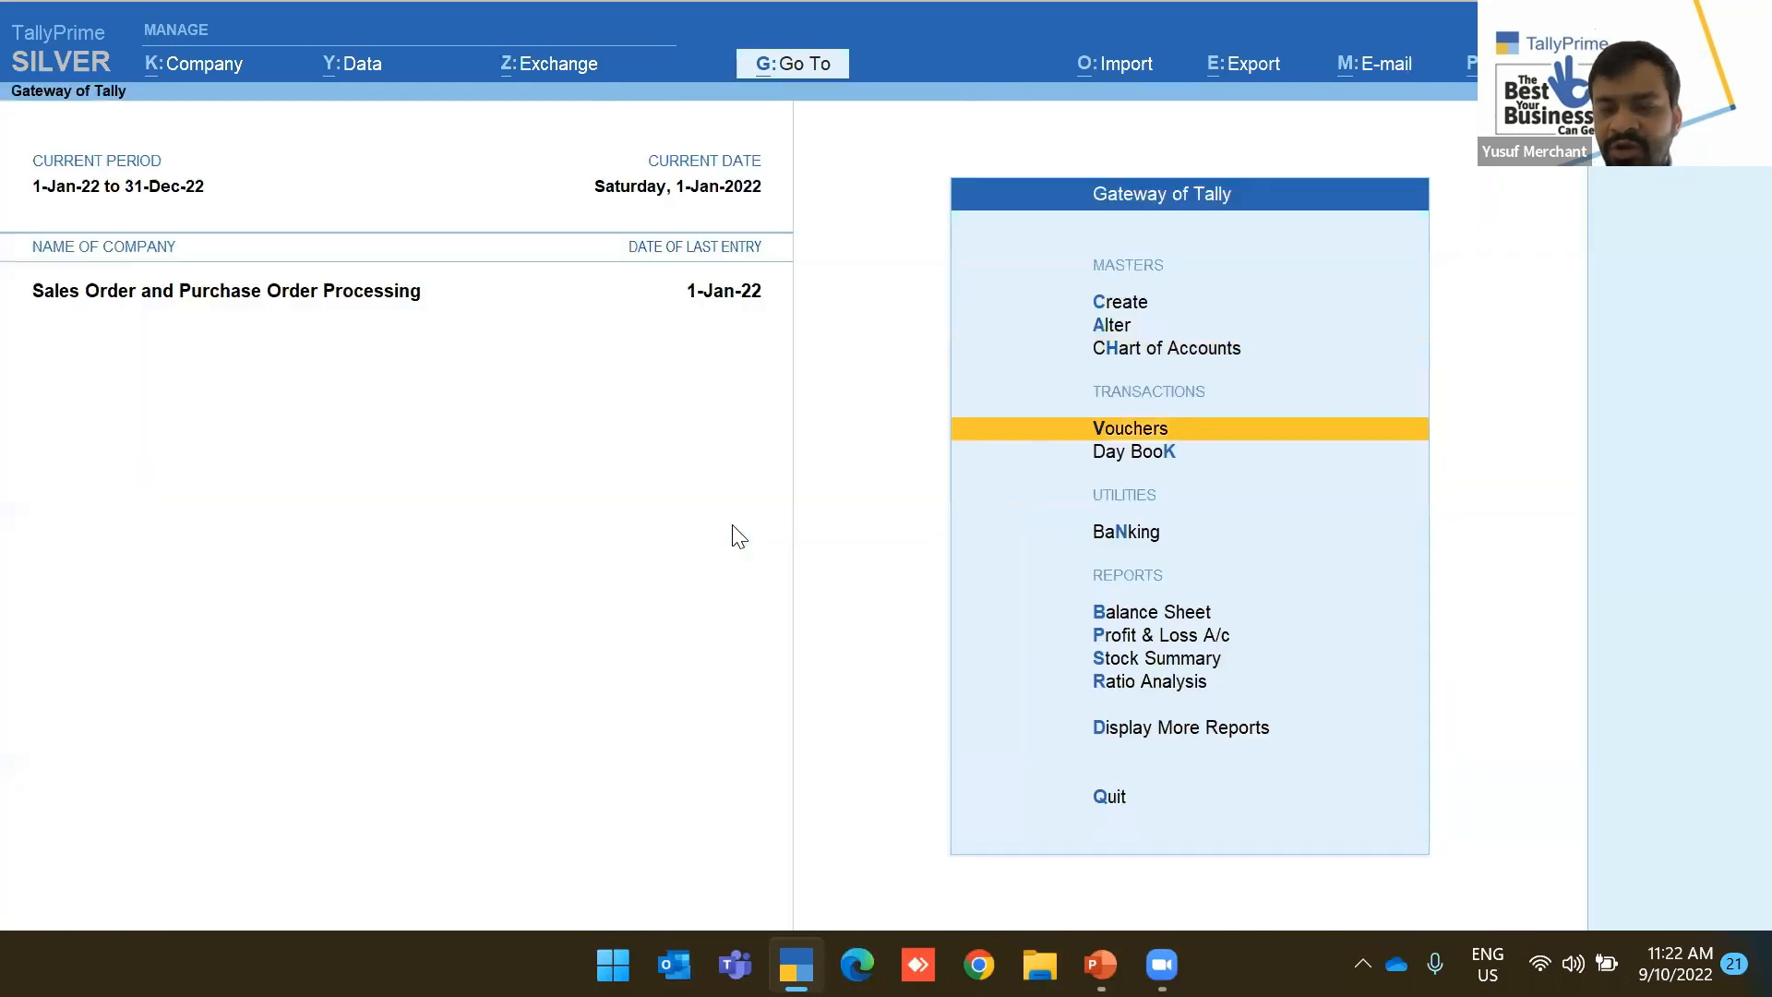
key(Return)
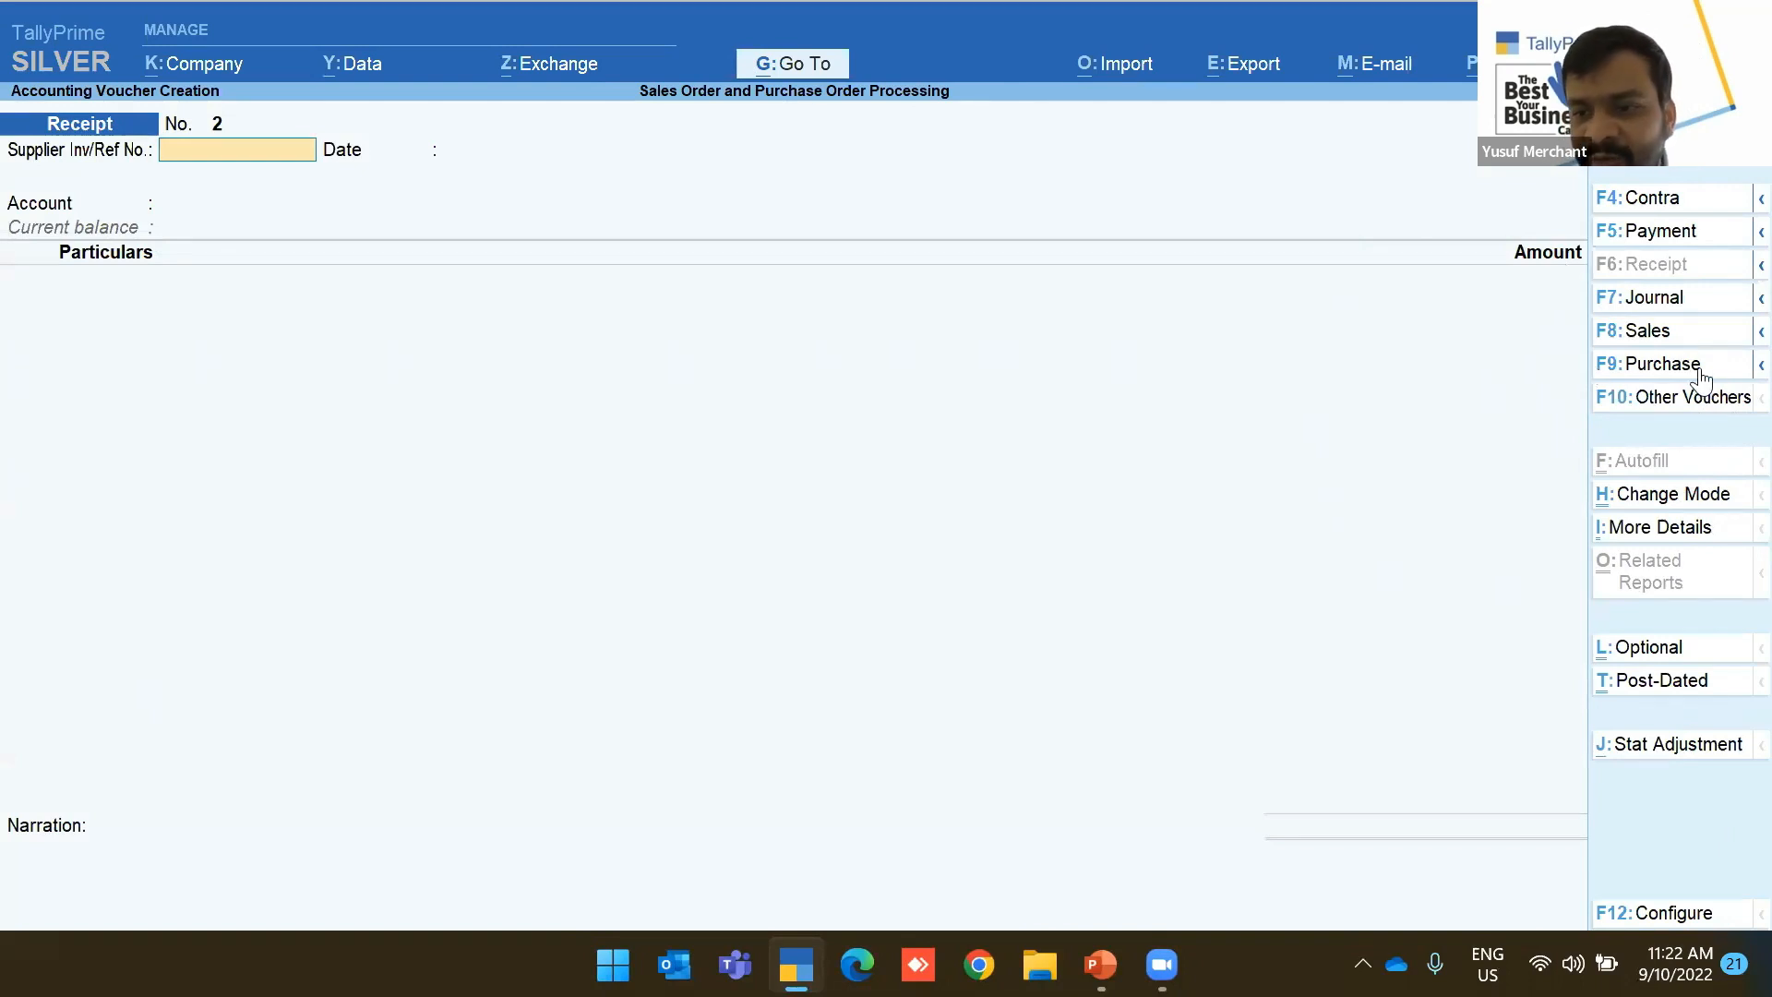
click(1754, 366)
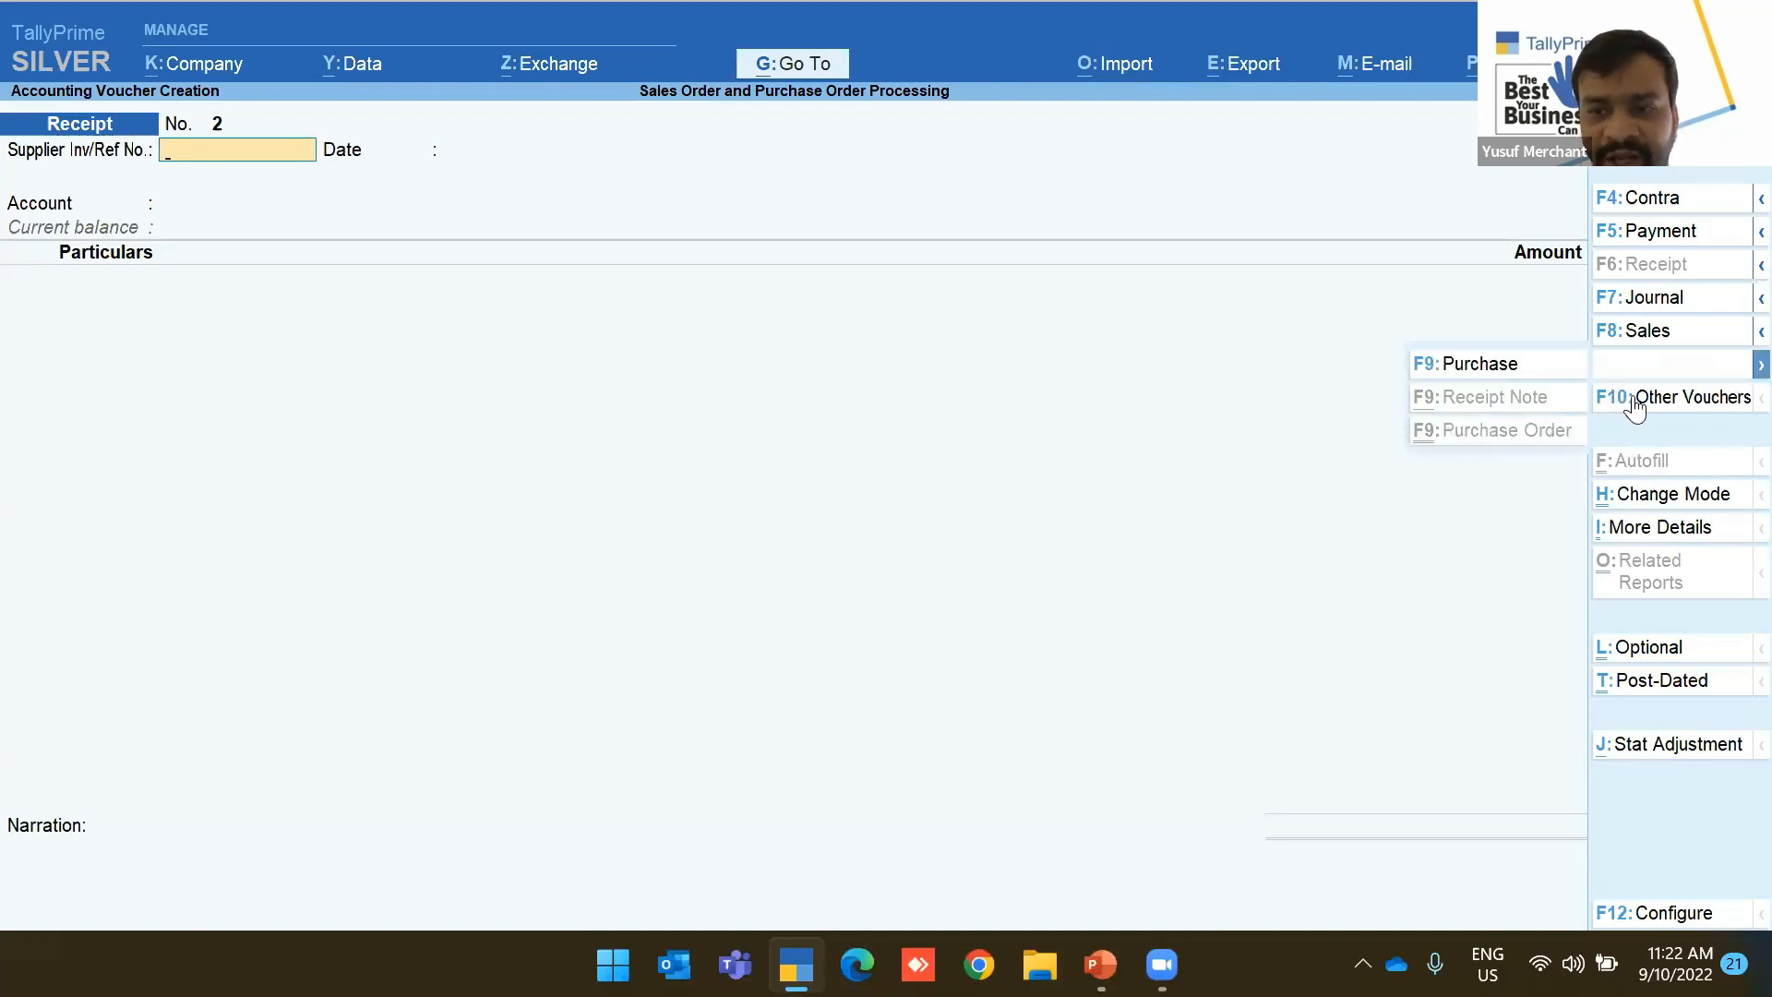
click(1709, 399)
text(P)
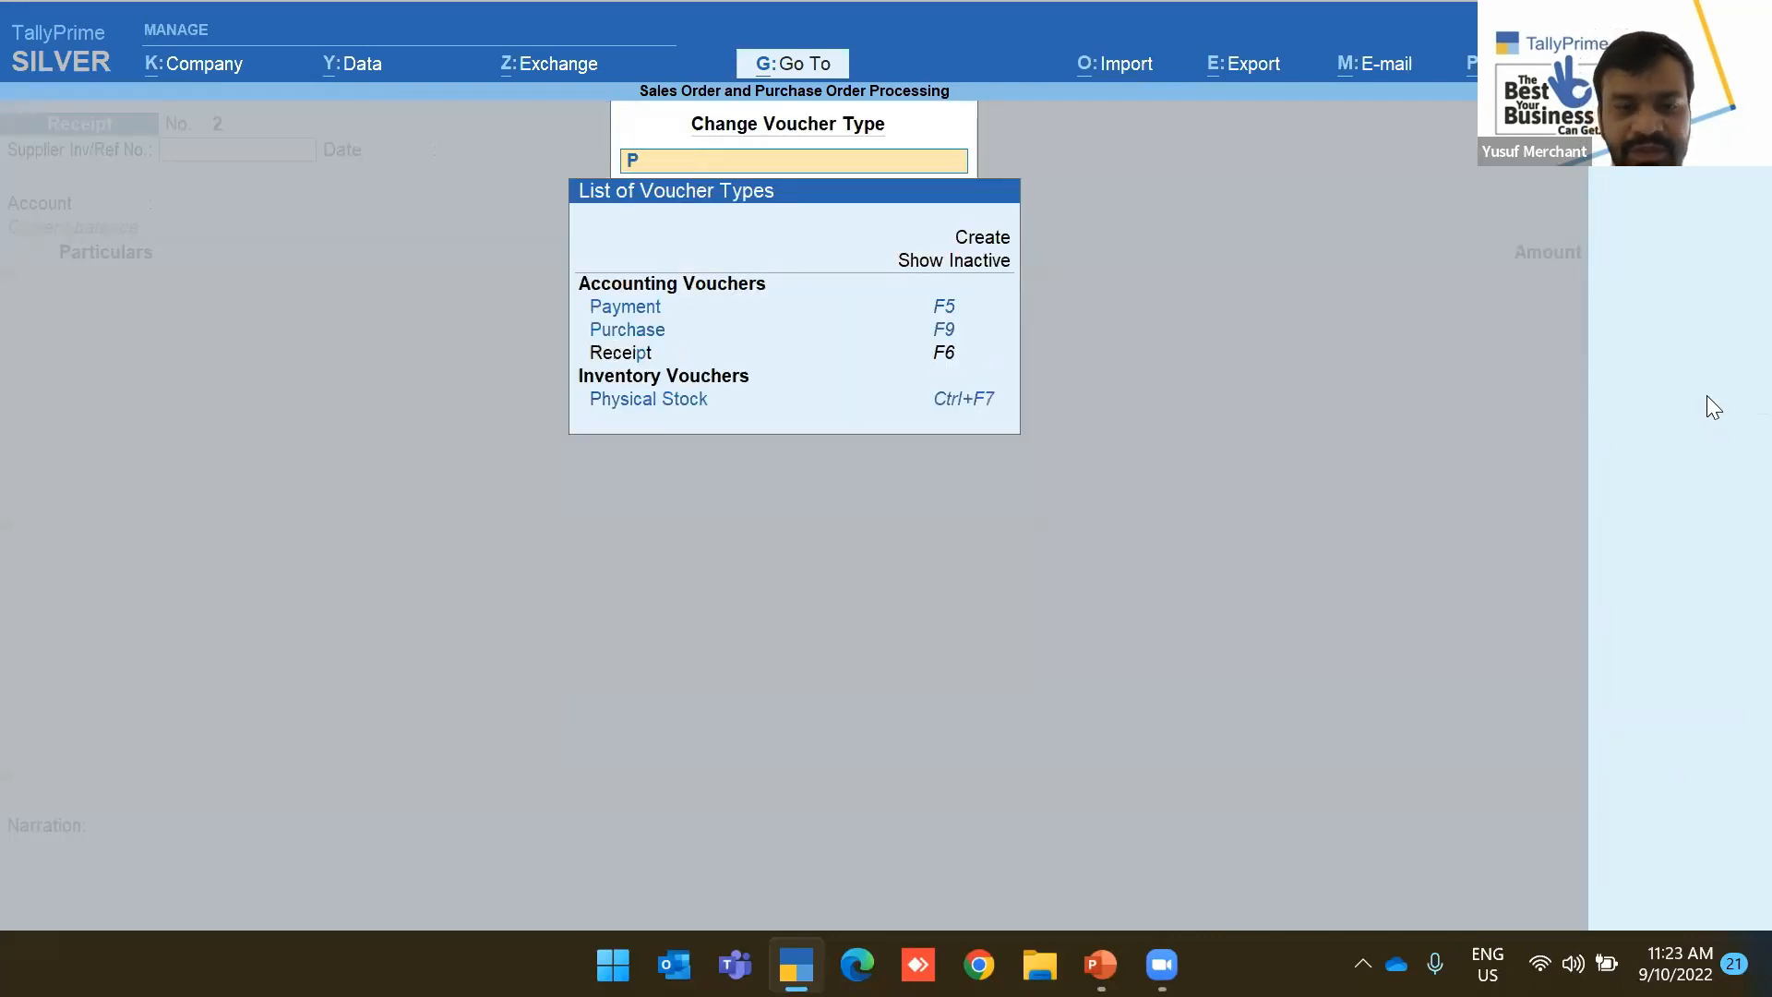
text(urcha)
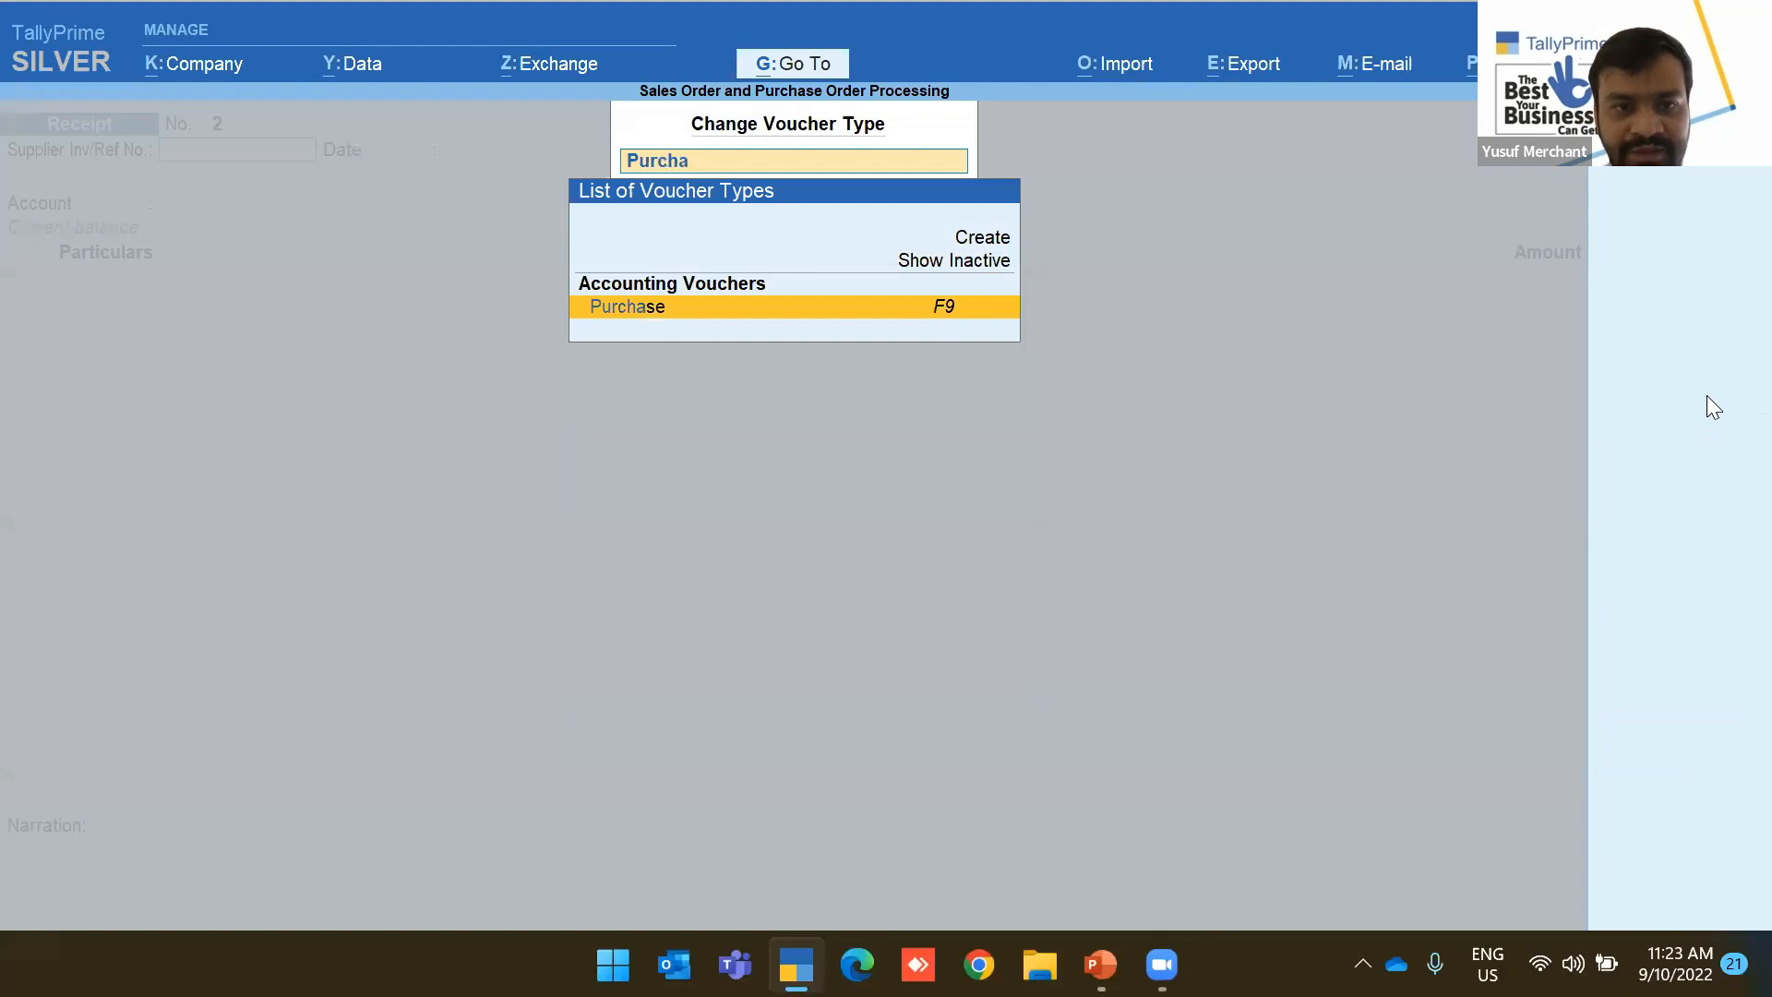
text(se Ord)
key(Return)
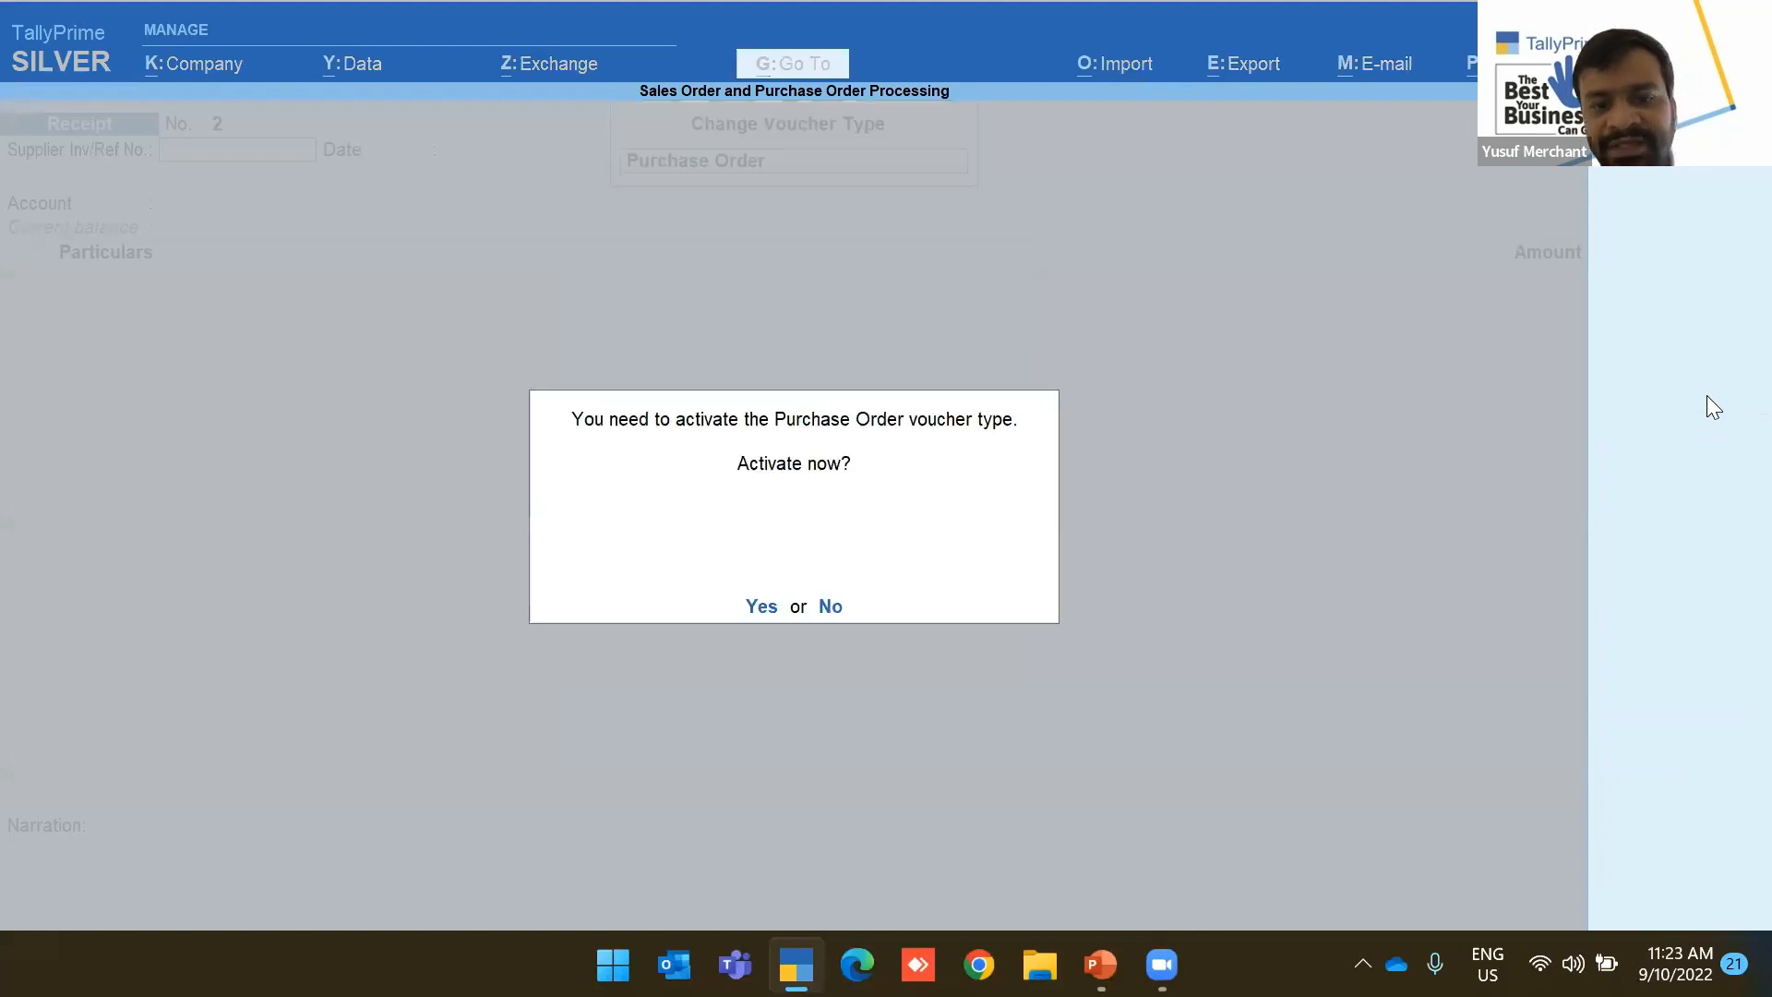
key(y)
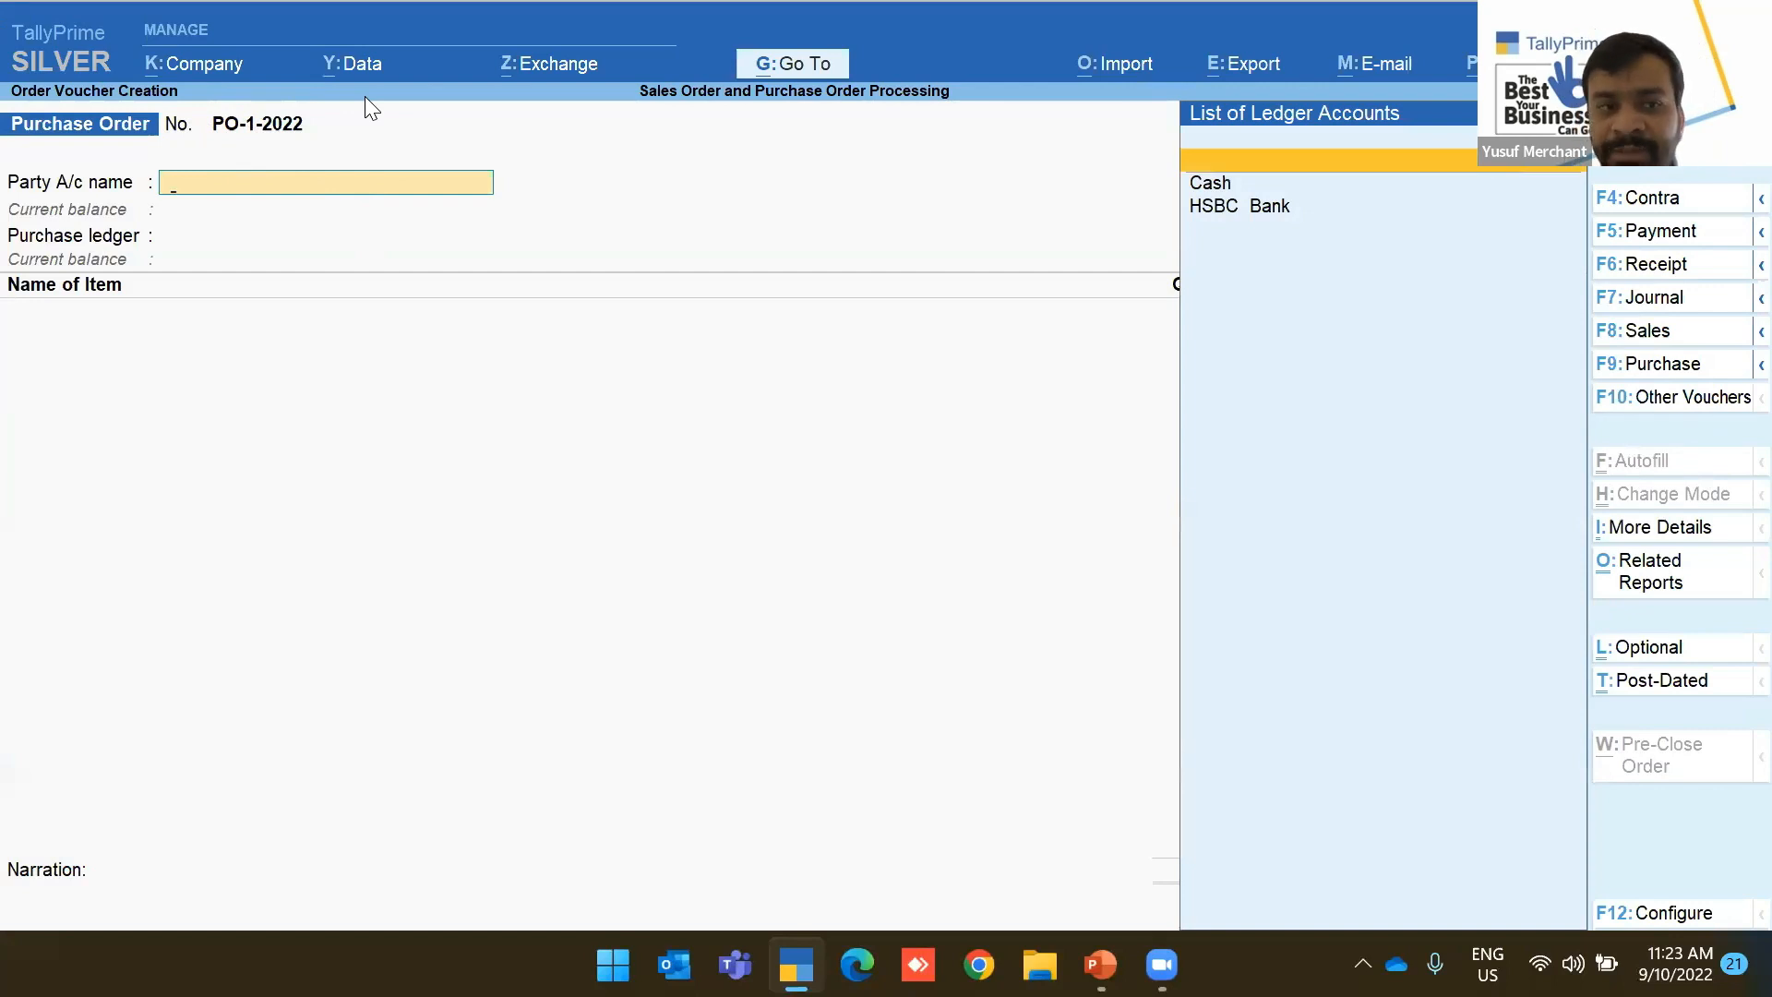
key(alt+c)
text(China Suppl)
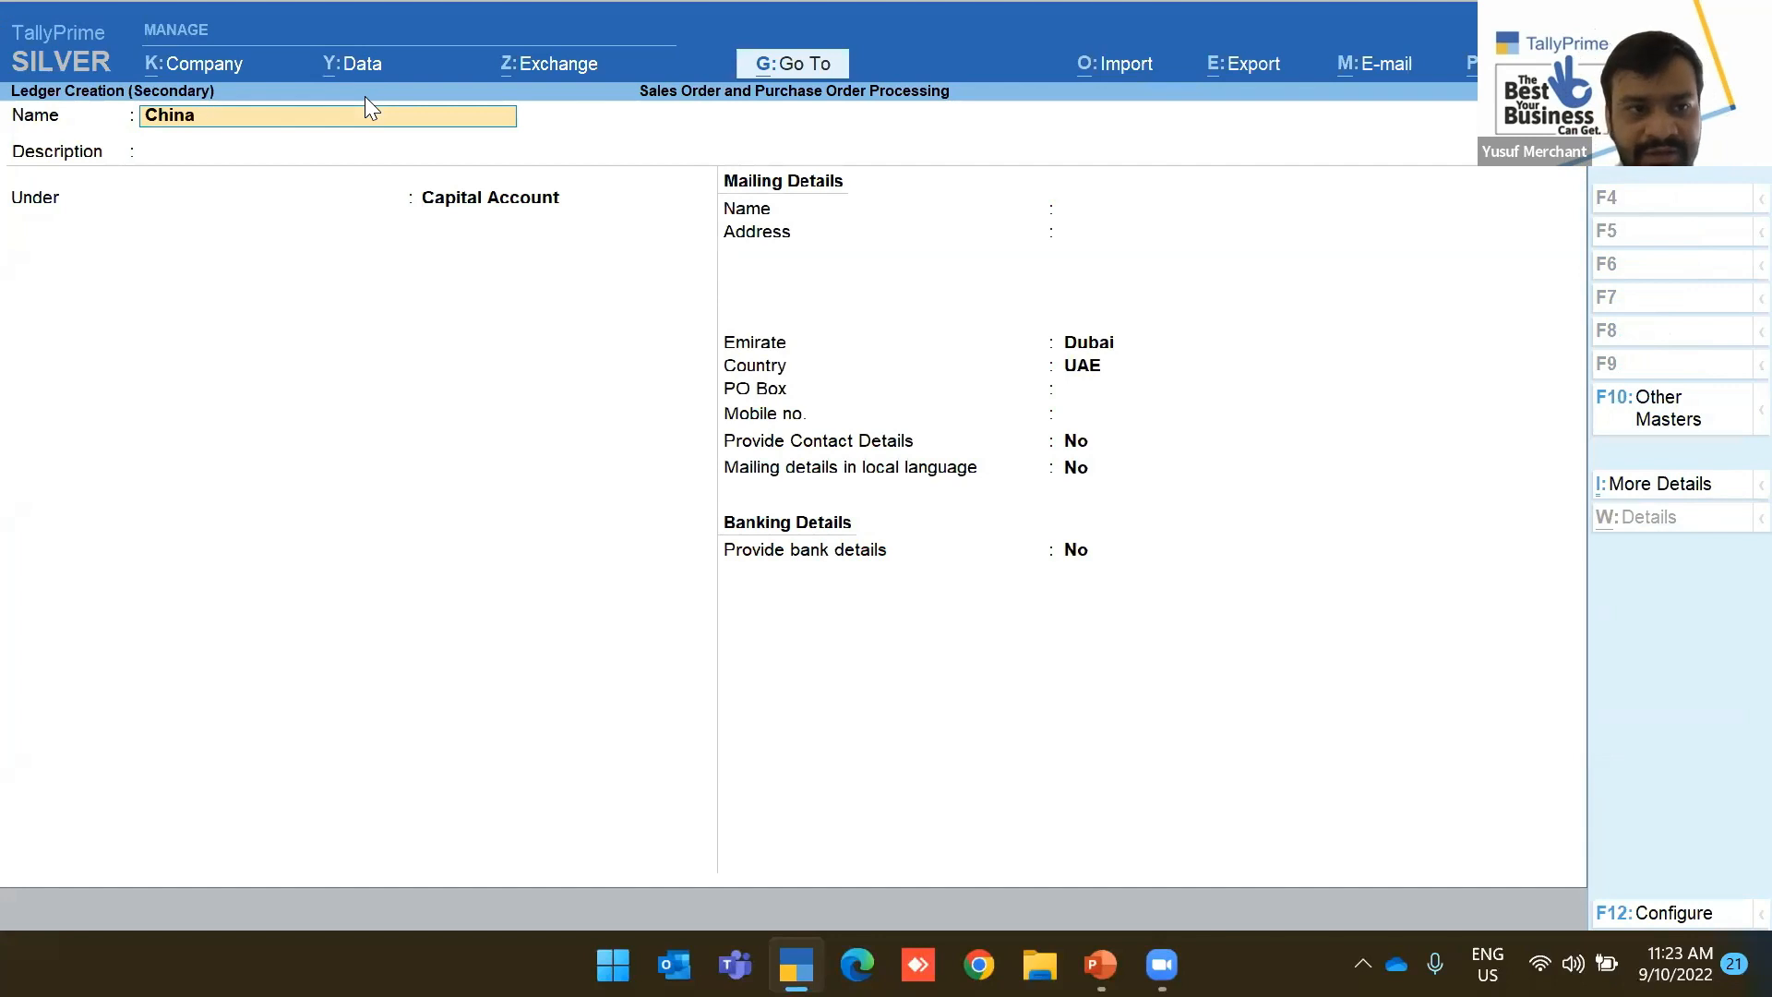
text(ier)
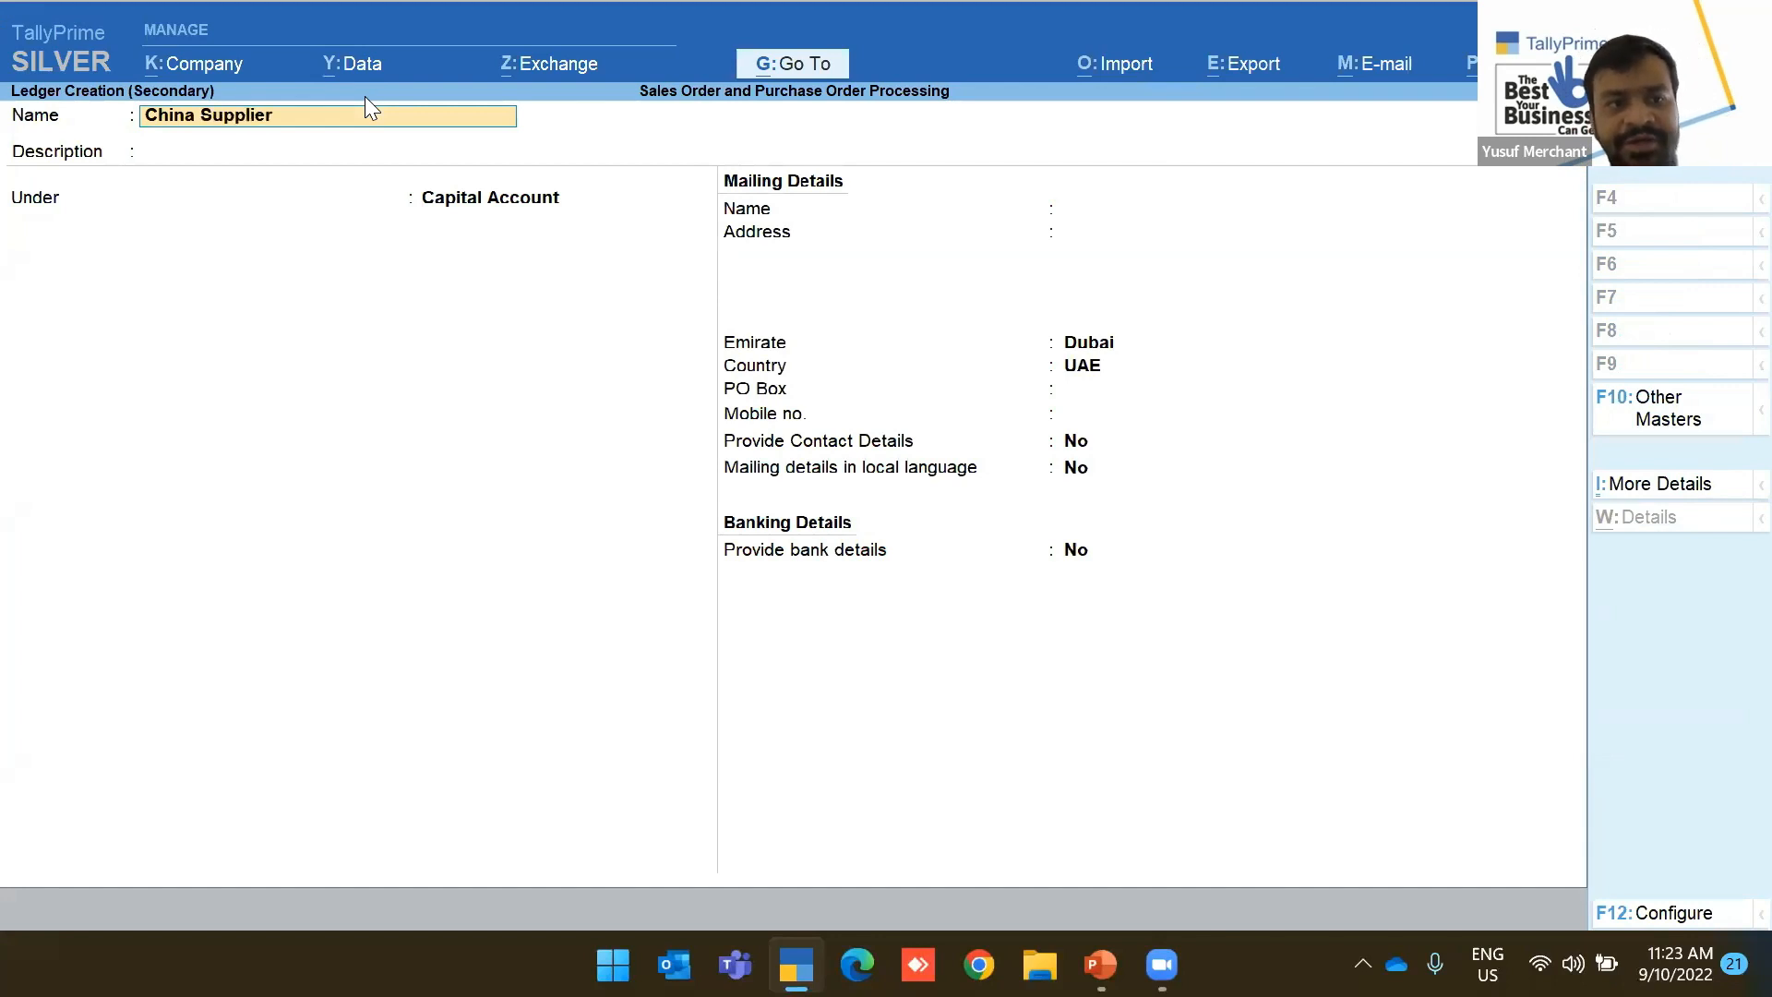
Create the China Supplier ledger under Sundry Creditors
key(Return)
text(Sun)
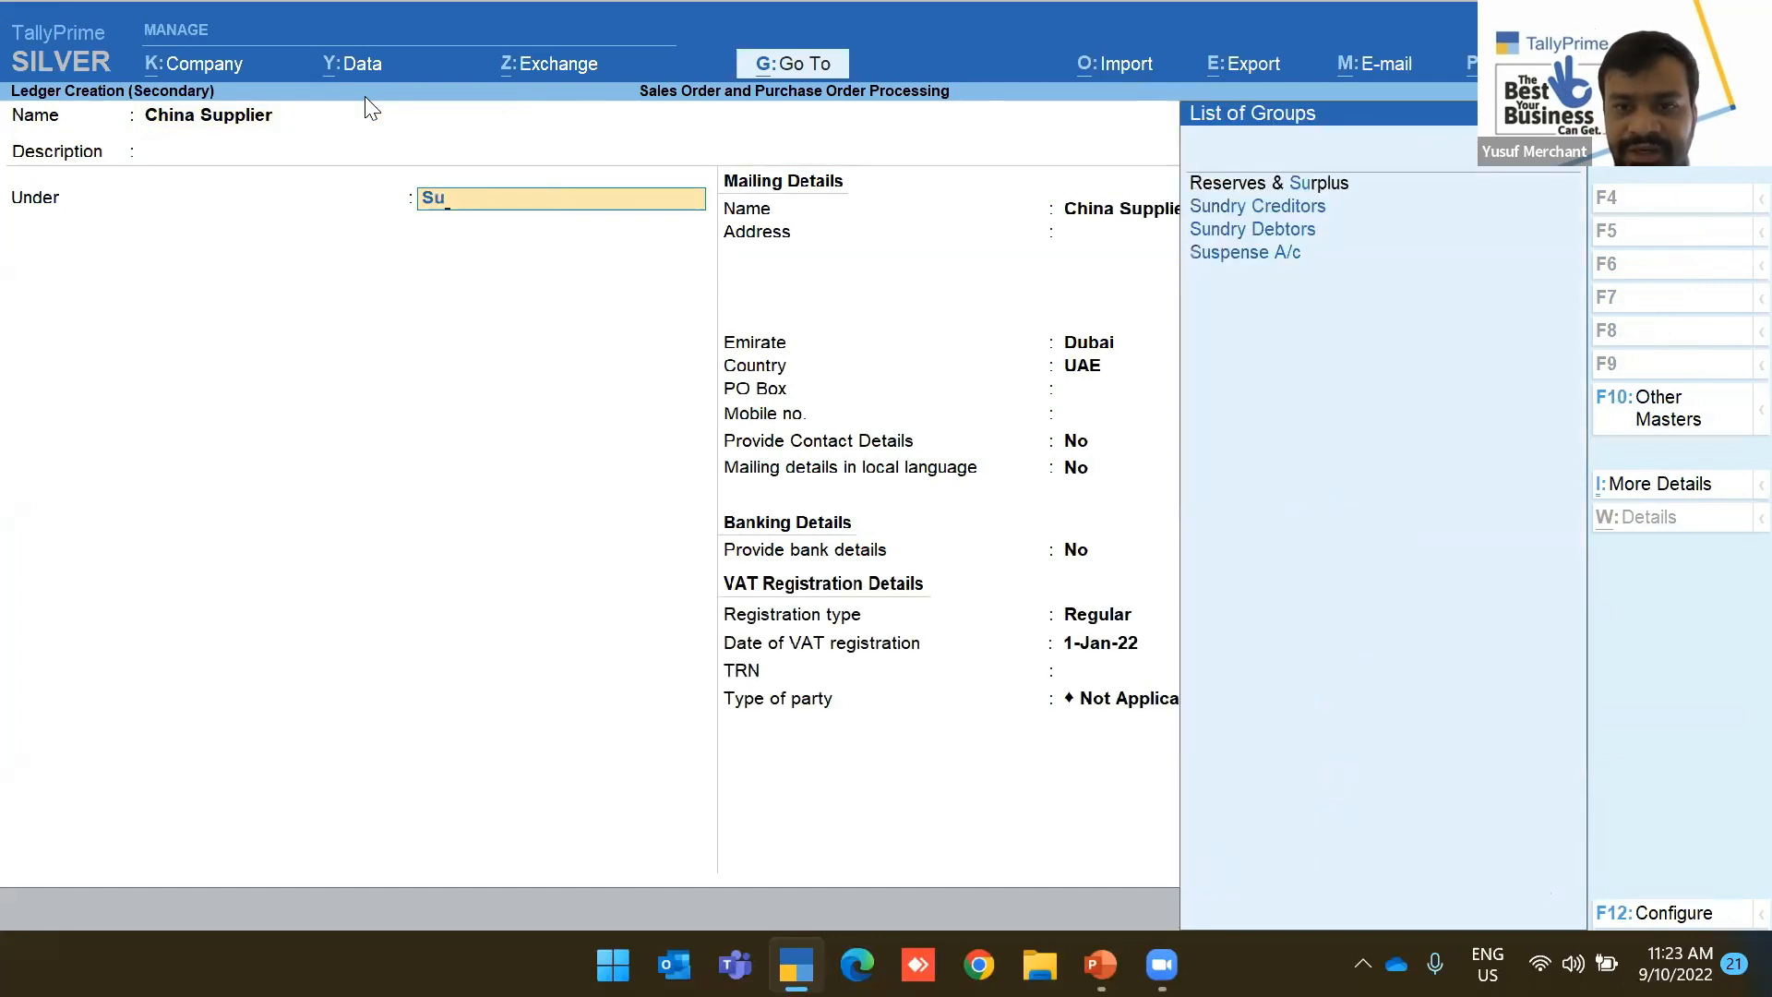
key(Up)
key(Return)
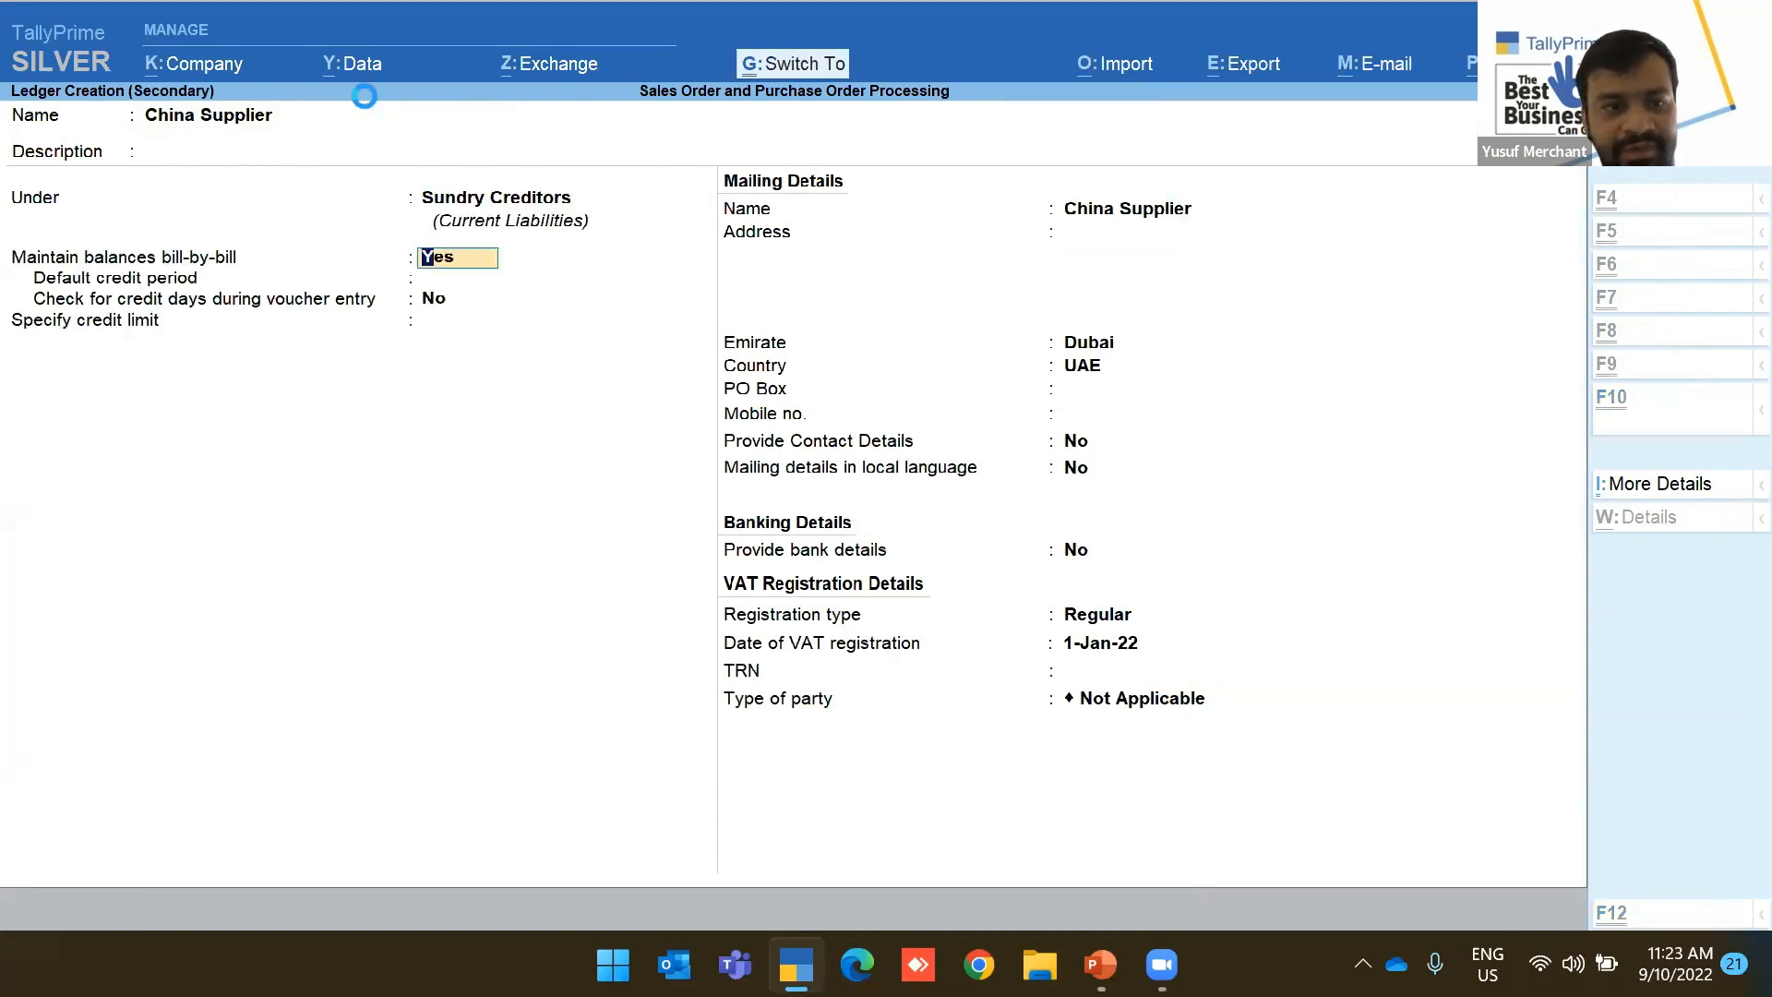
key(ctrl+a)
Alter the China Supplier ledger so its country is China
key(BackSpace)
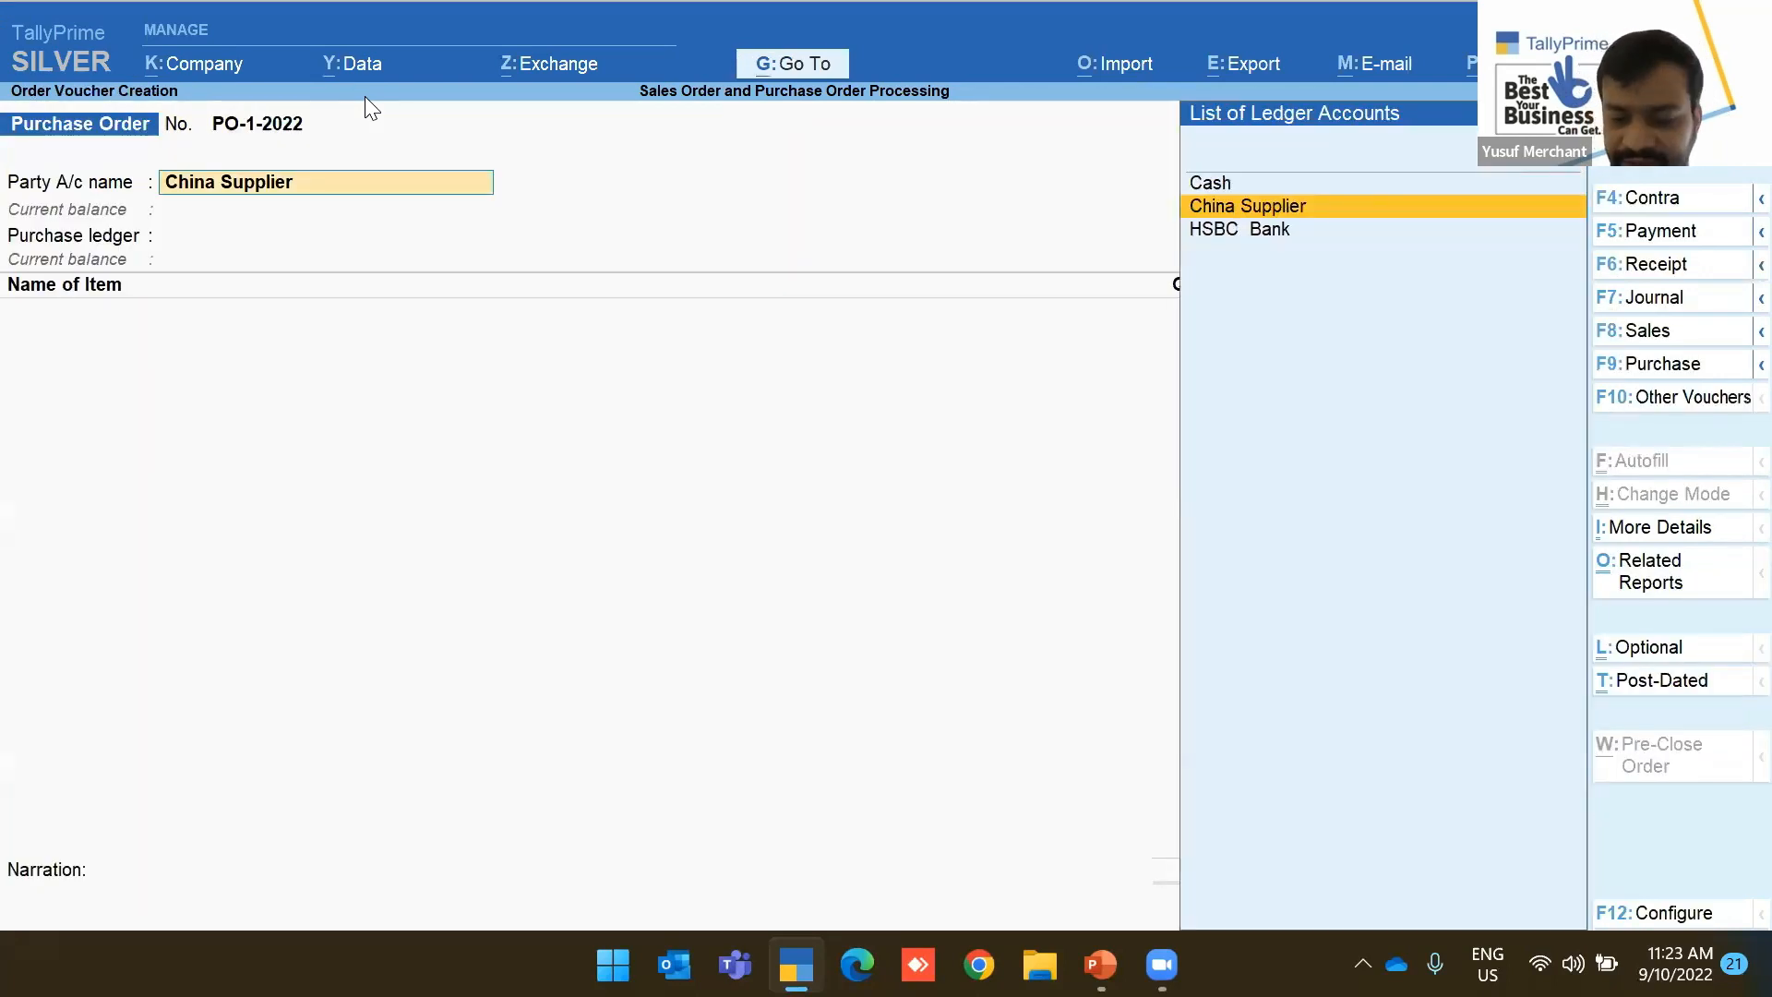
key(ctrl+Return)
key(Return)
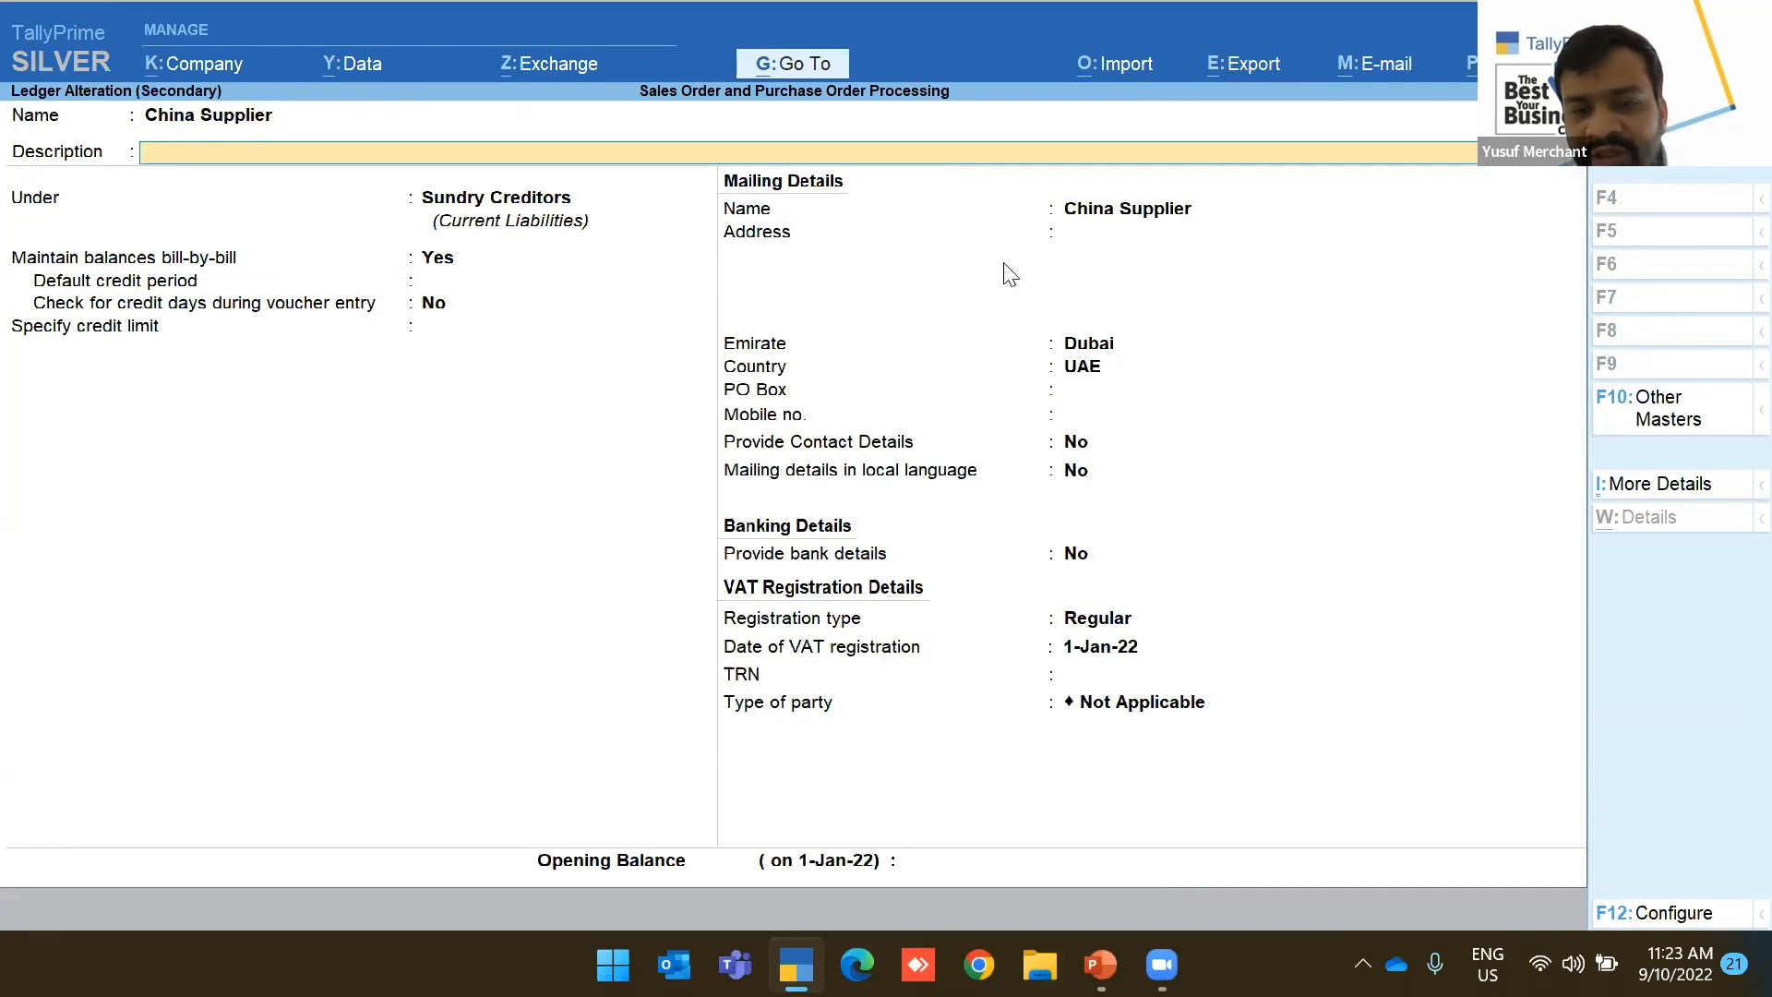
click(1108, 346)
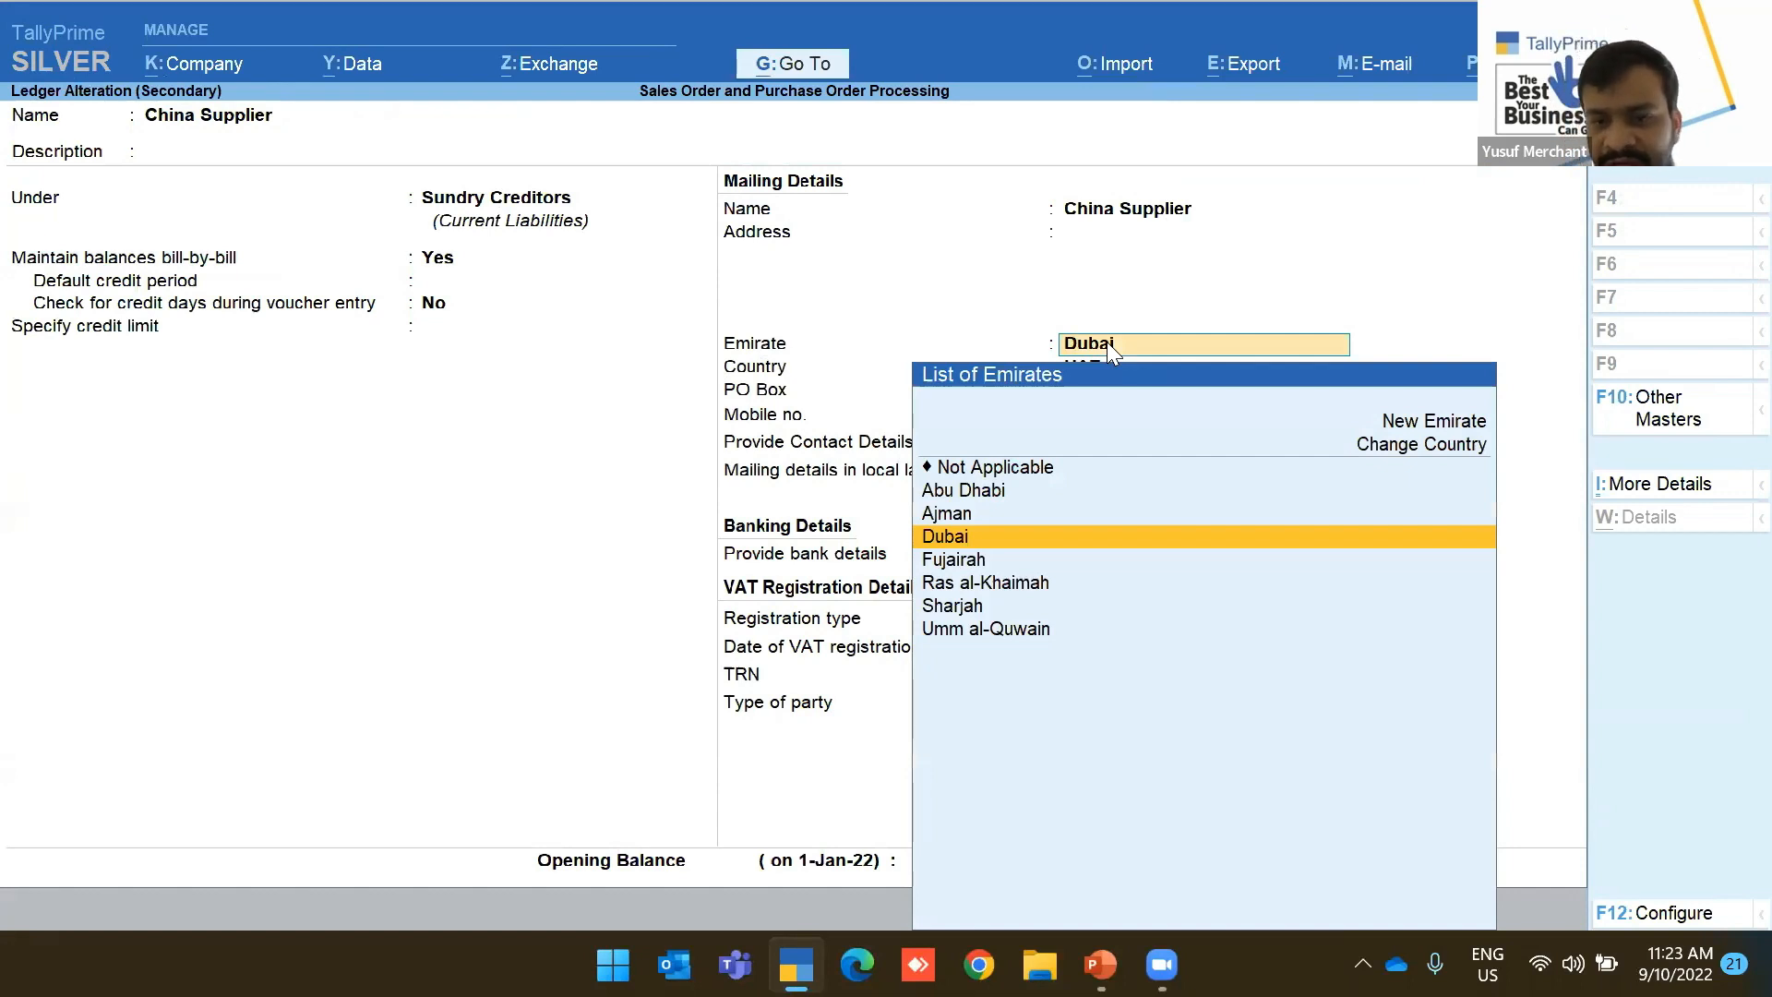
key(Return)
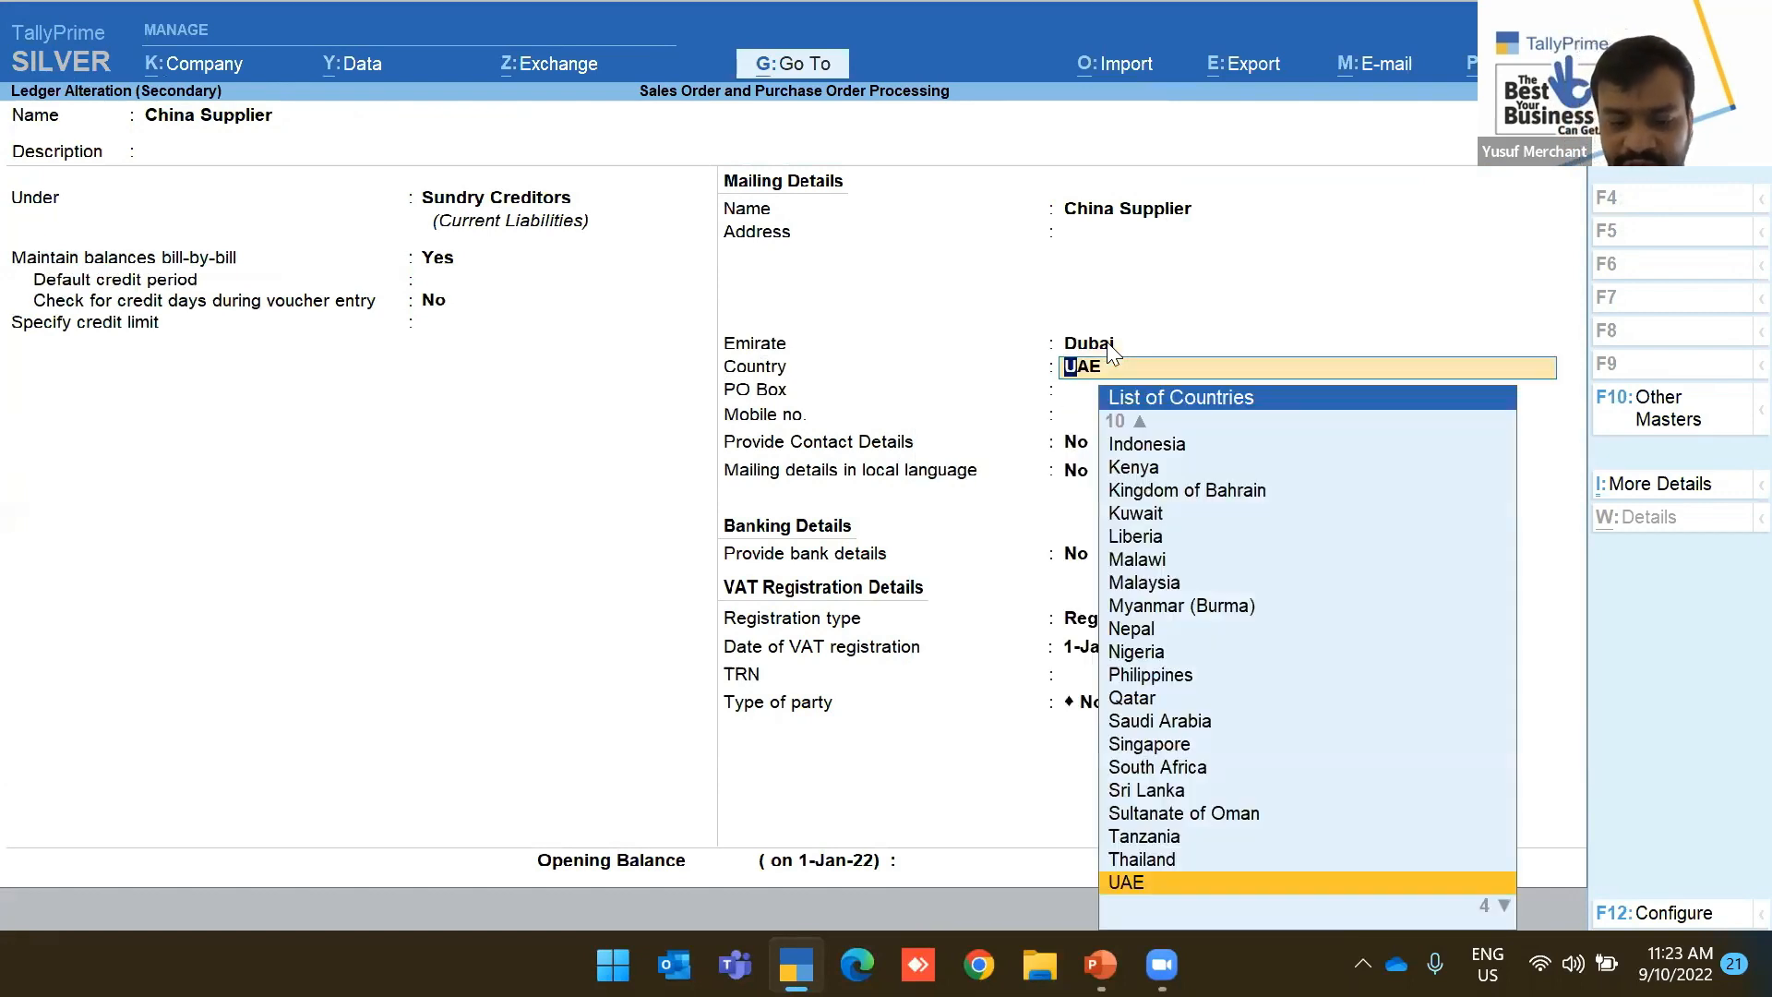
text(Chin)
key(Return)
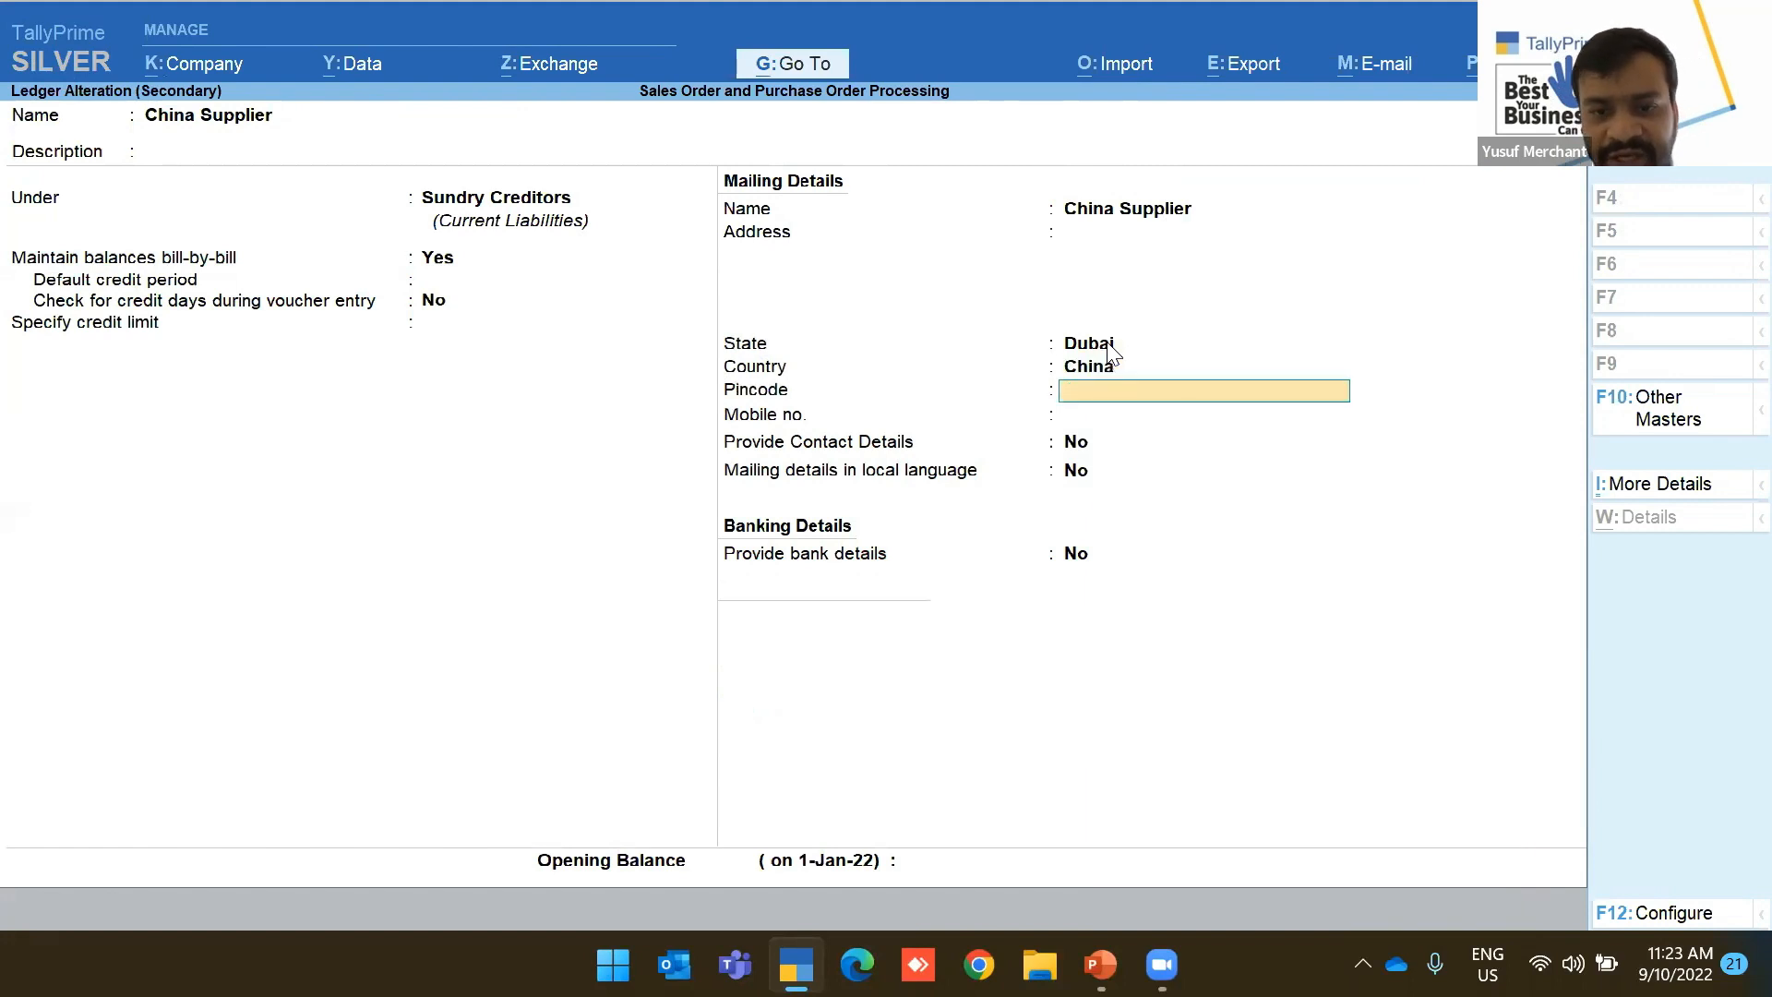
key(ctrl+a)
Use Import Purchase and add Air Fryer: 1,000 Pcs at 20, due 10 days, tracked to PO-1-2022
key(Return)
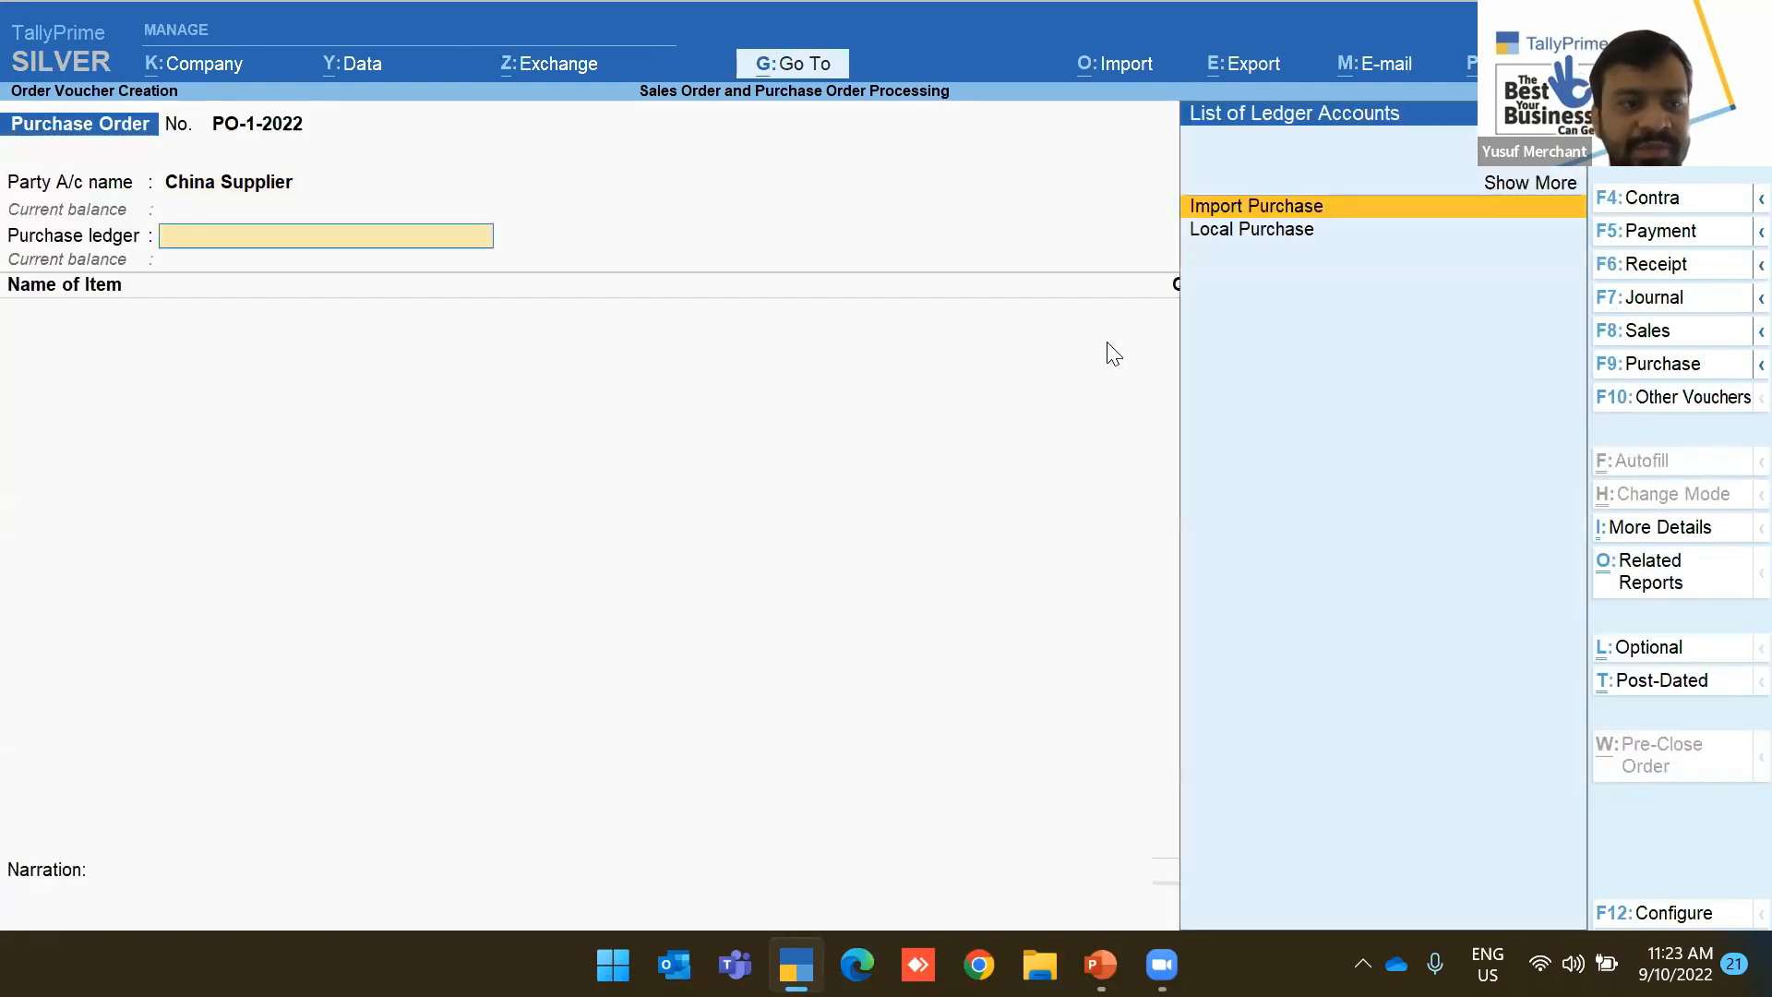
key(Return)
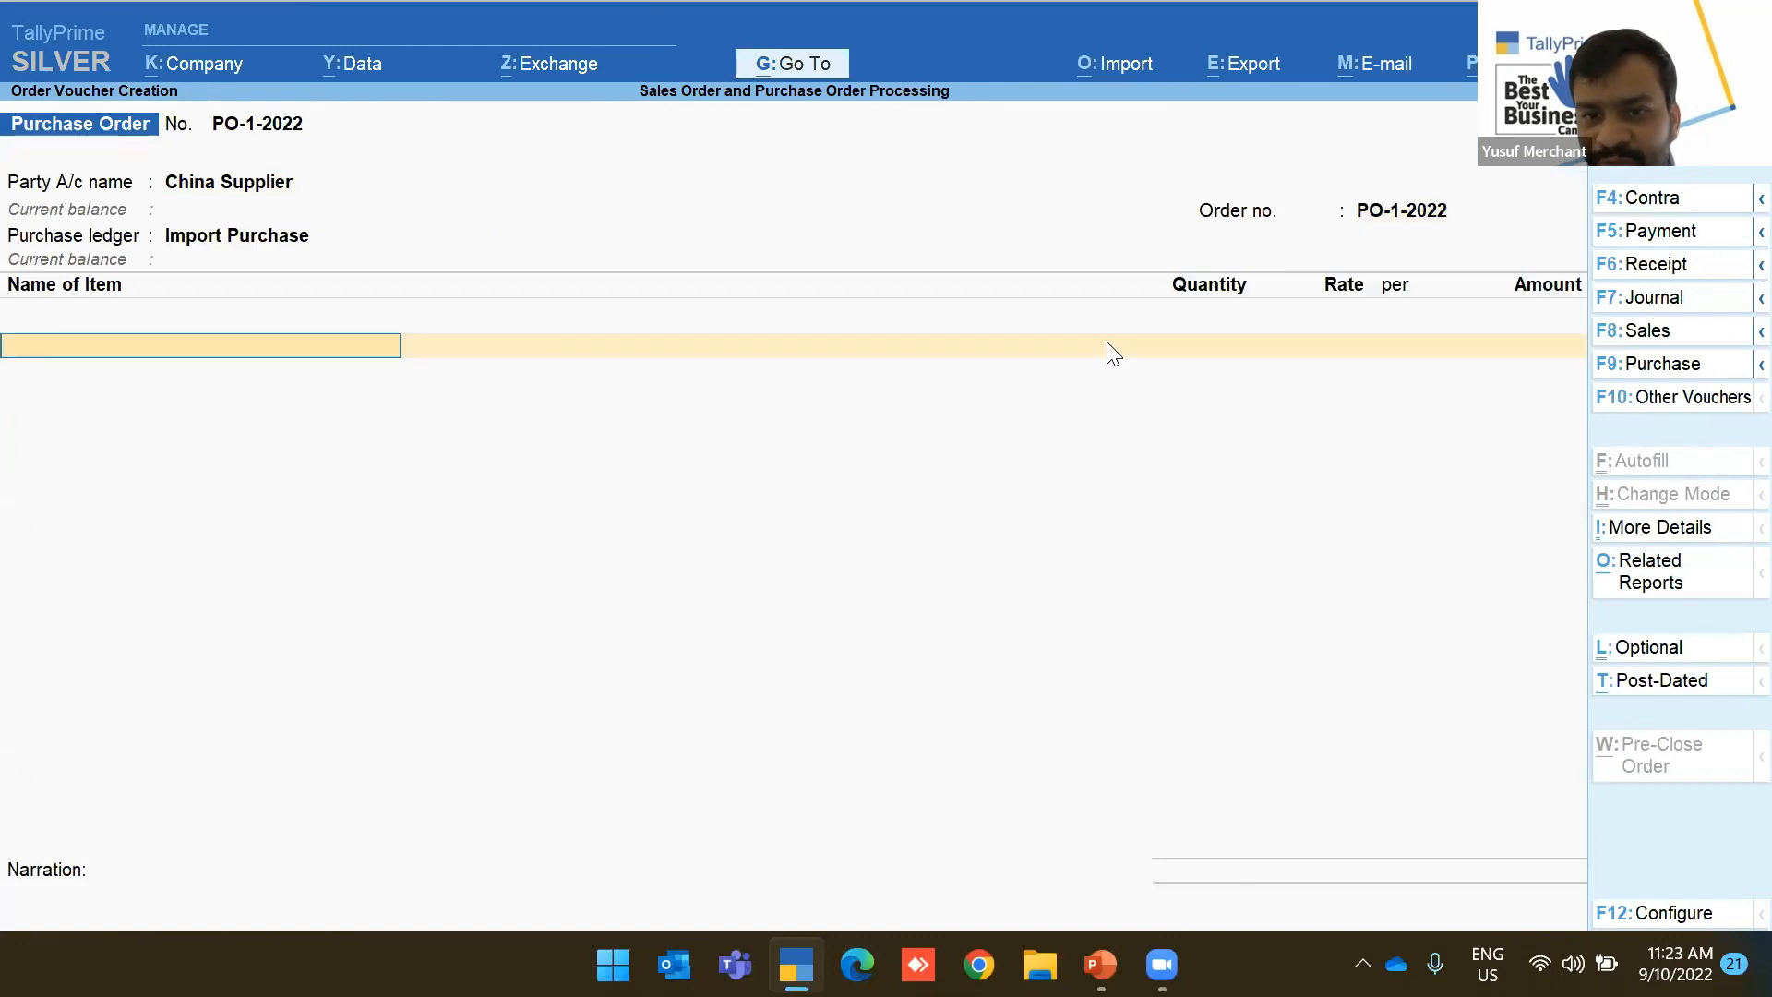
key(Return)
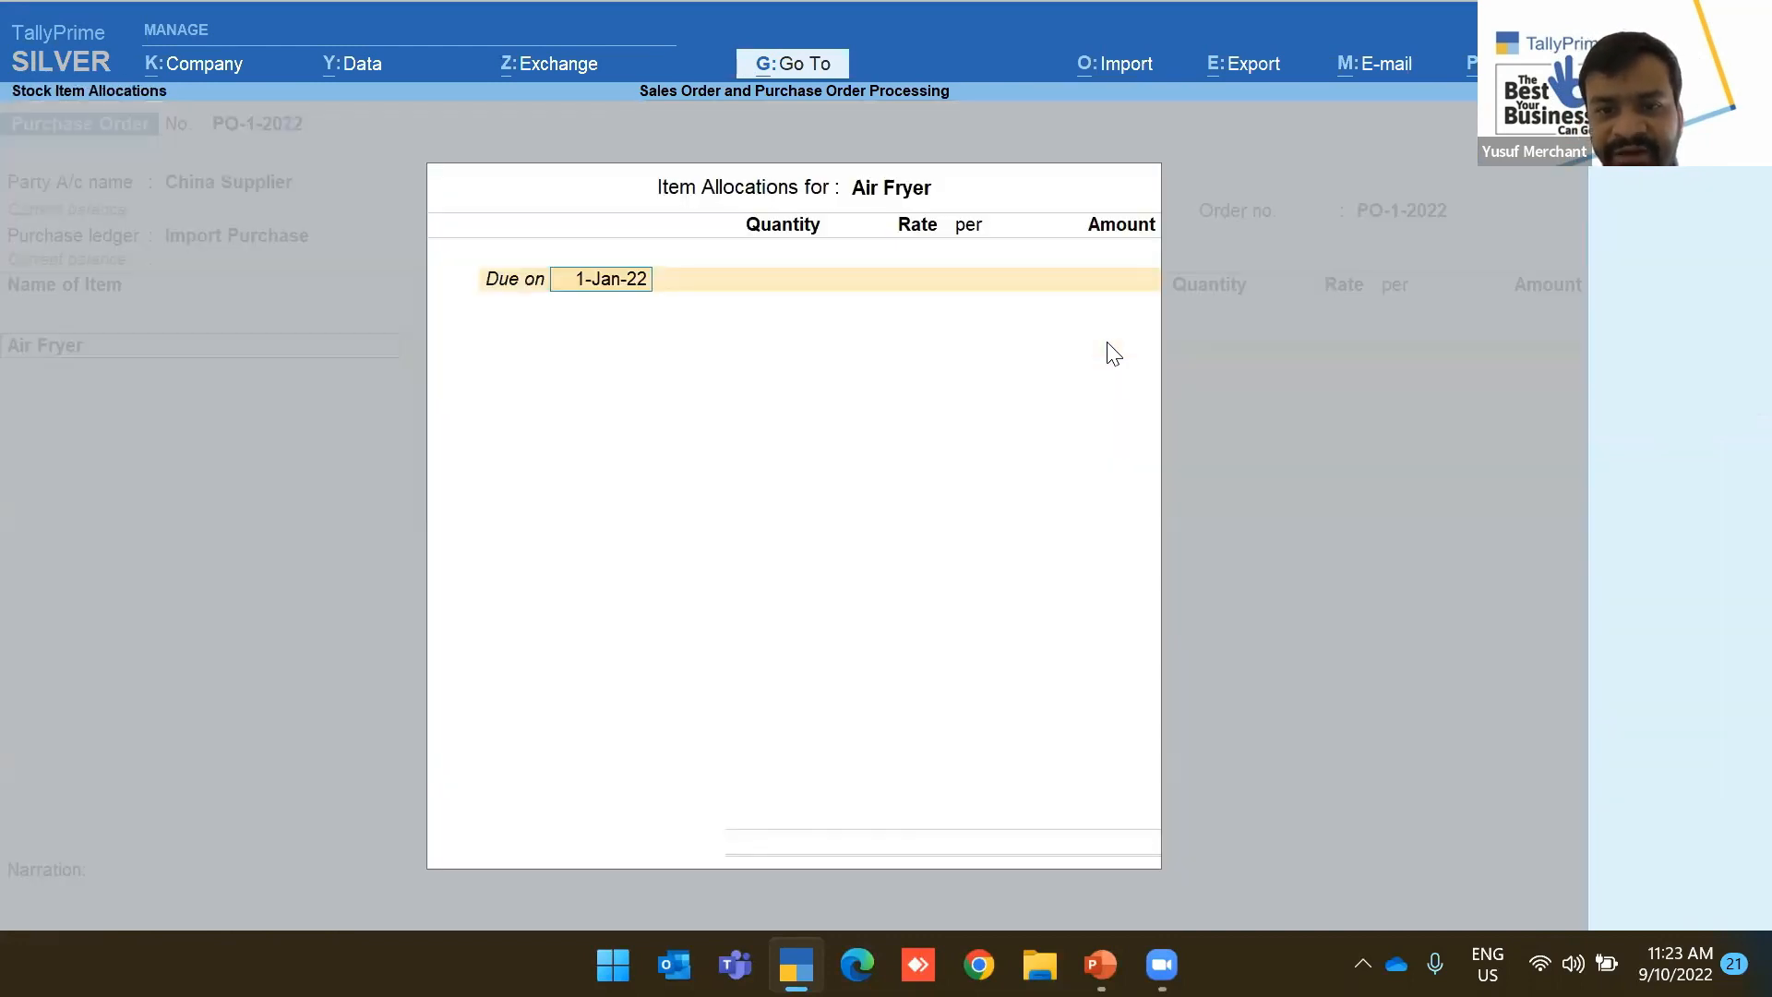
text(10 Days)
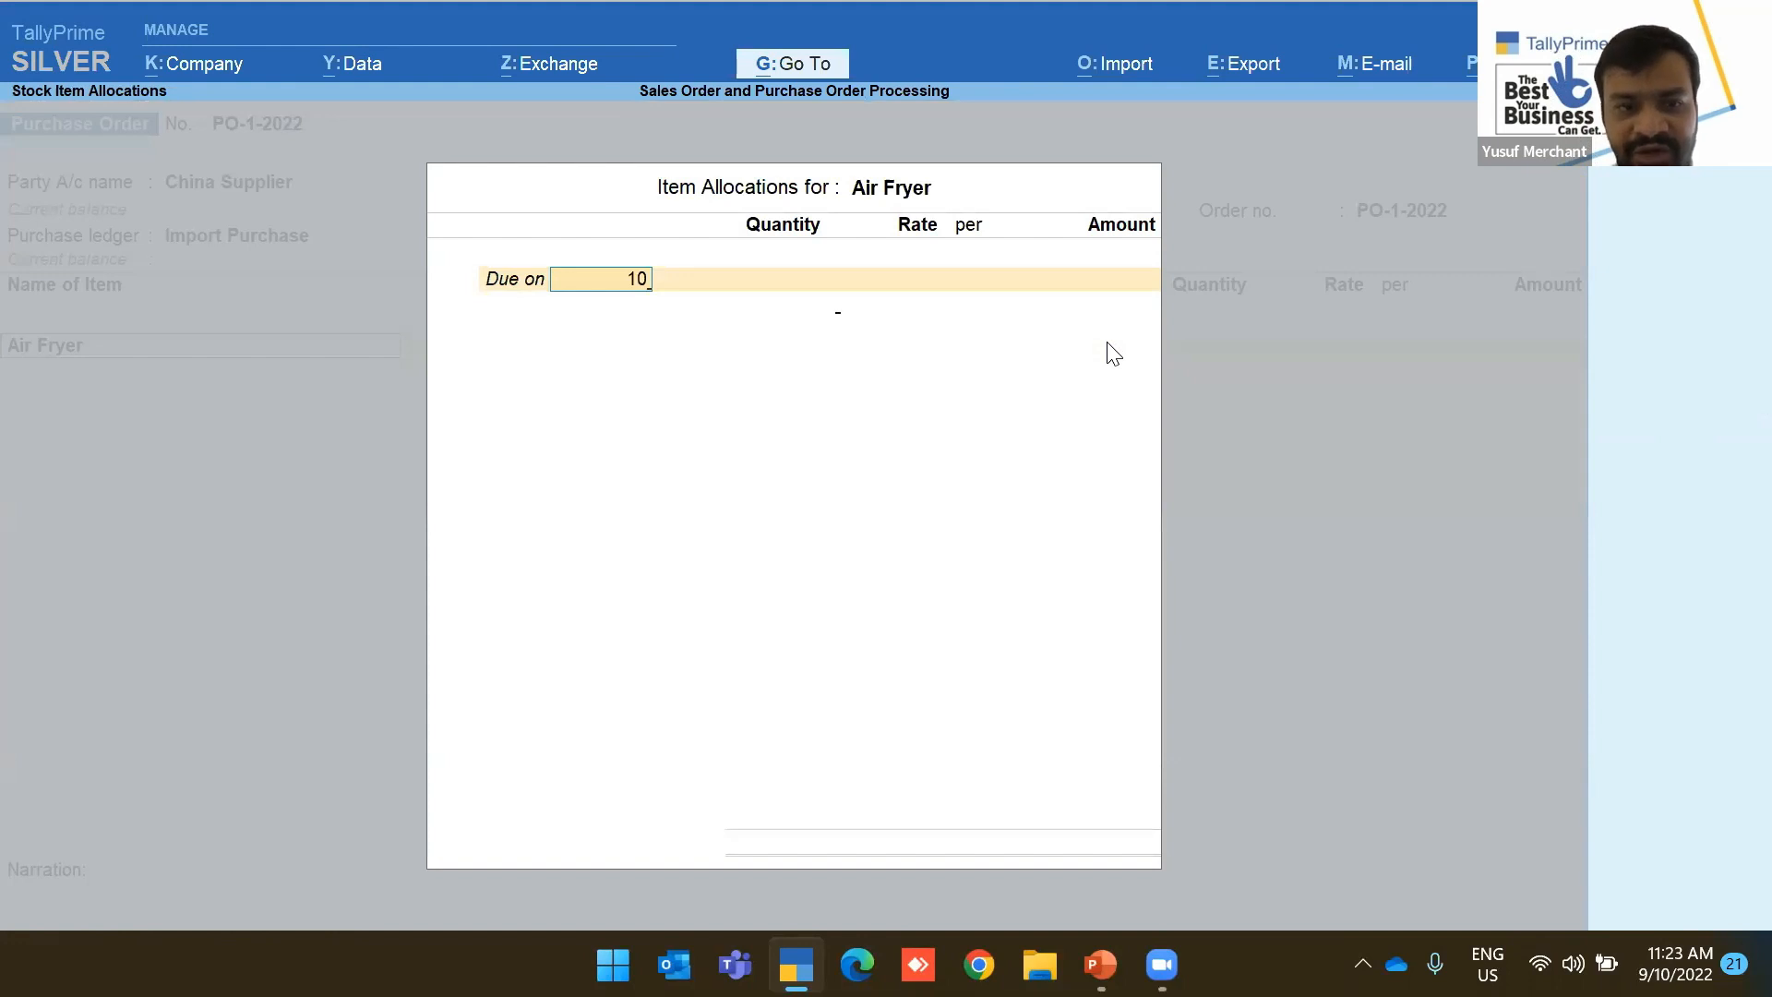
key(Return)
text(1000)
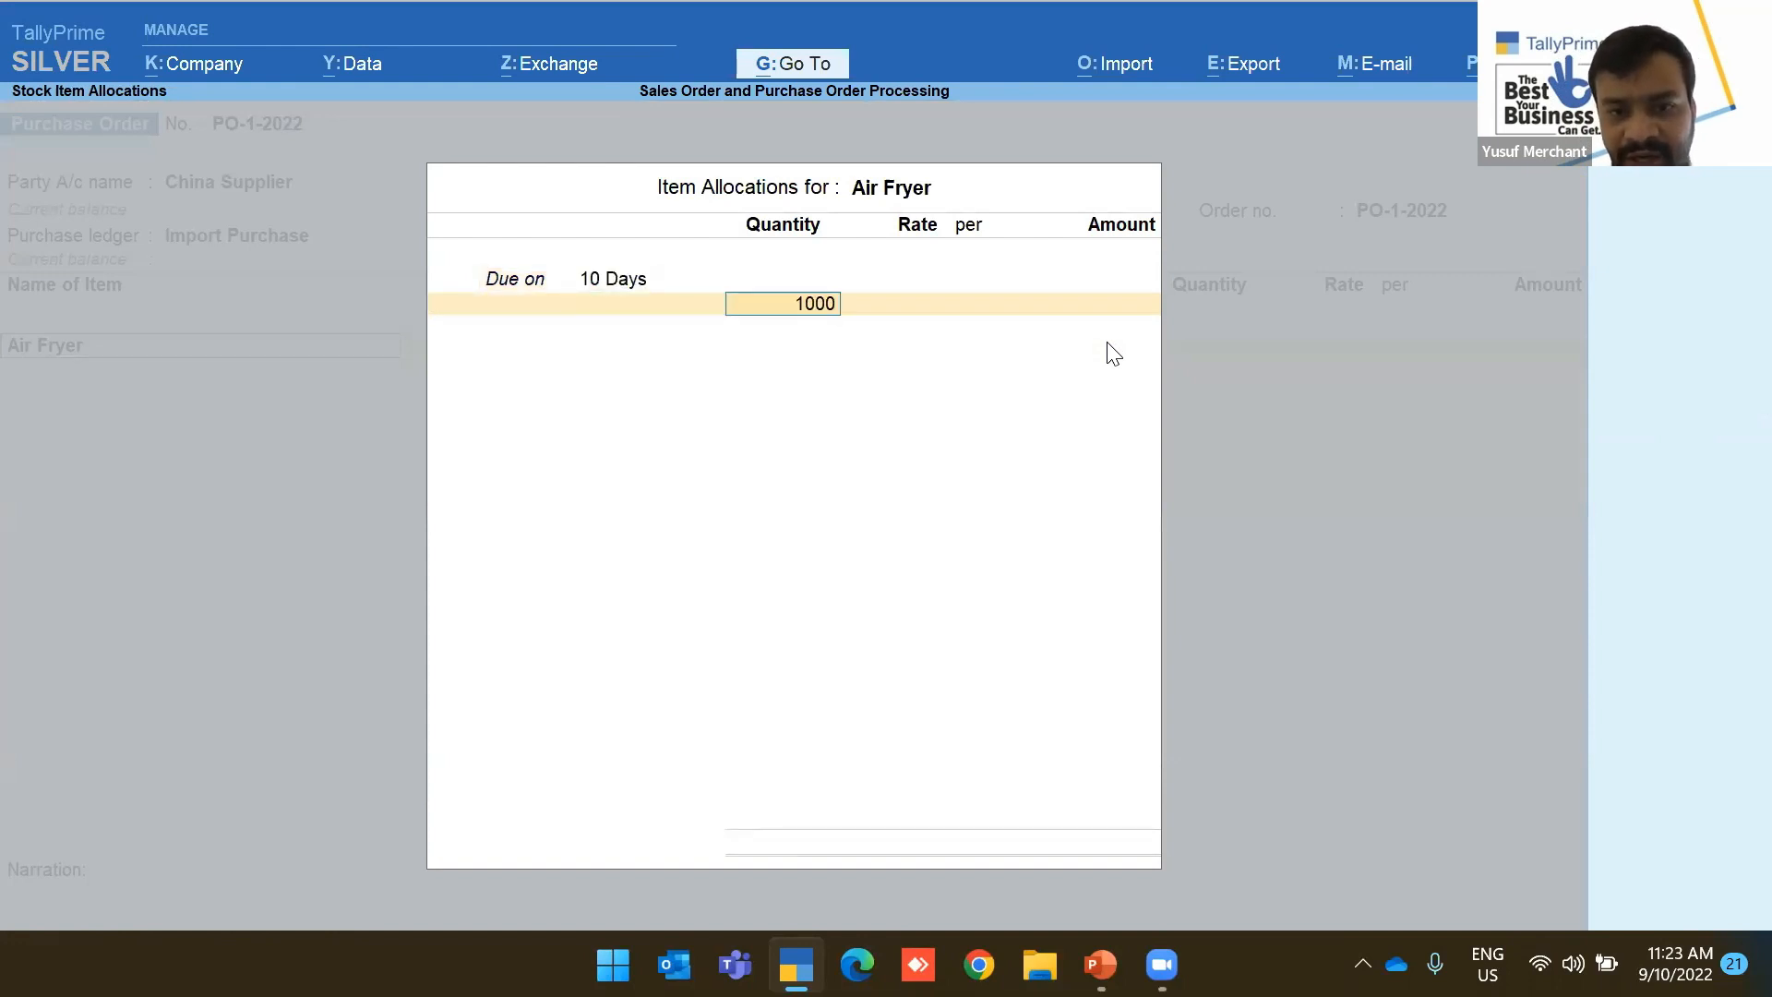
key(Return)
text(20)
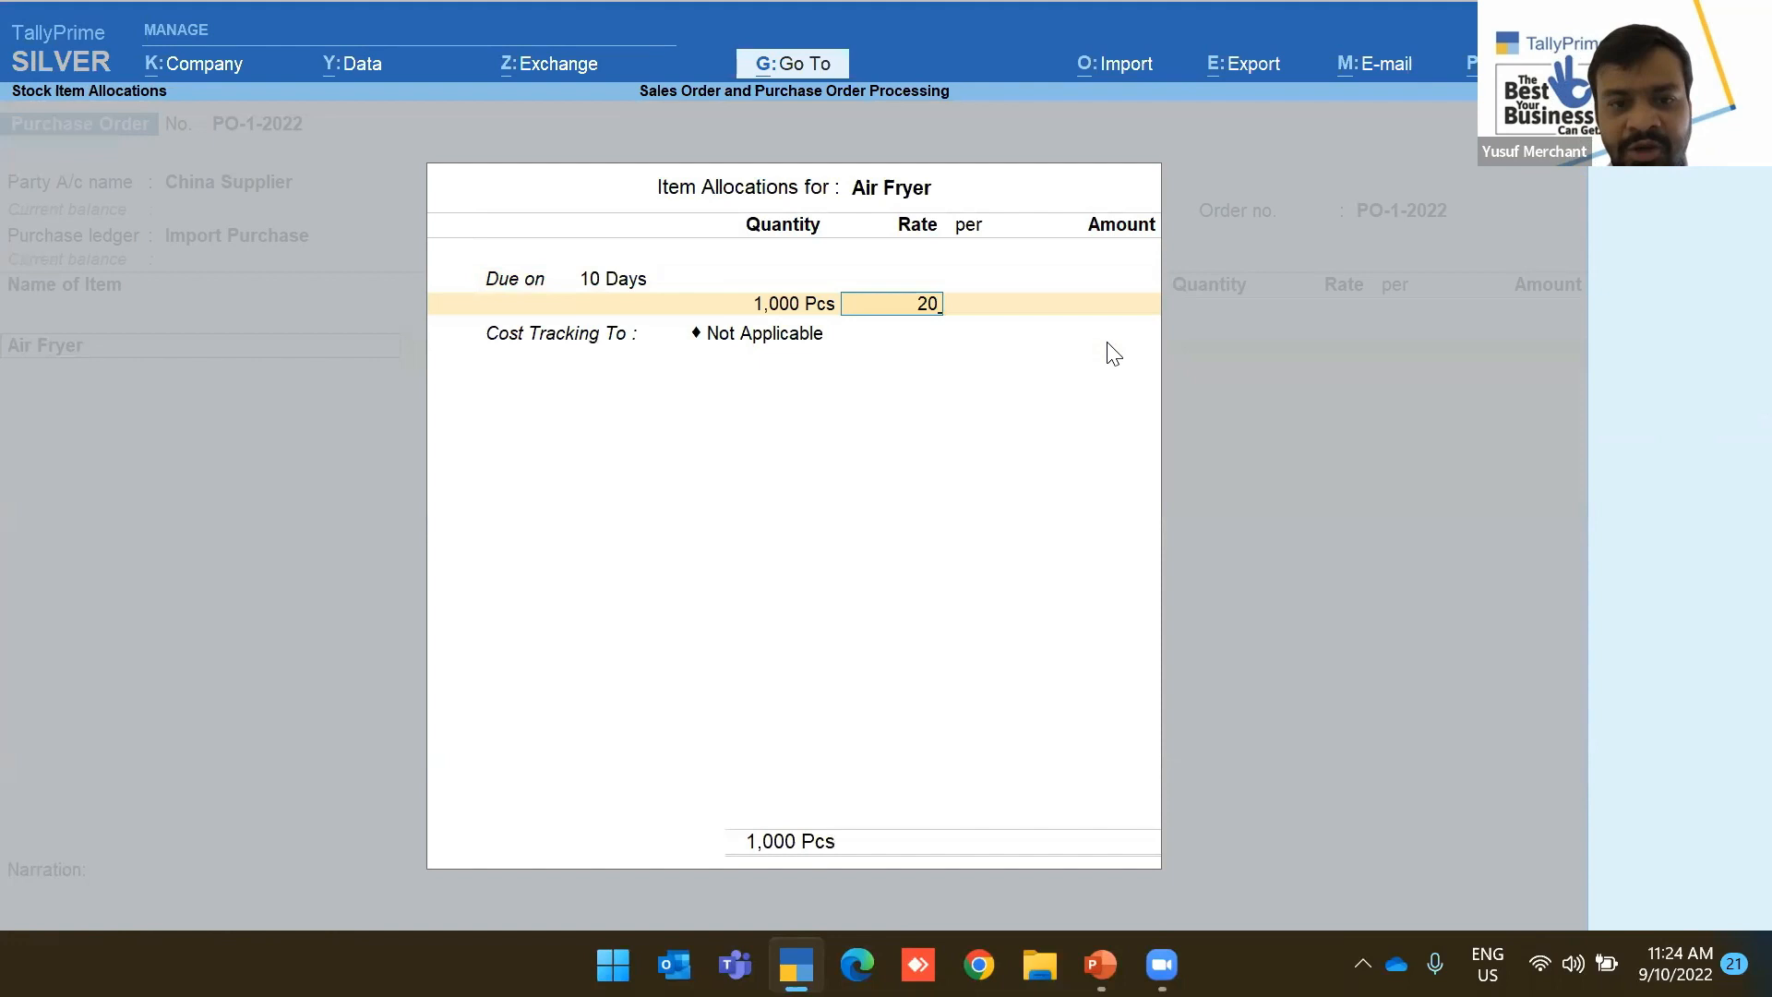
key(Return)
key(Return)
key(Return)
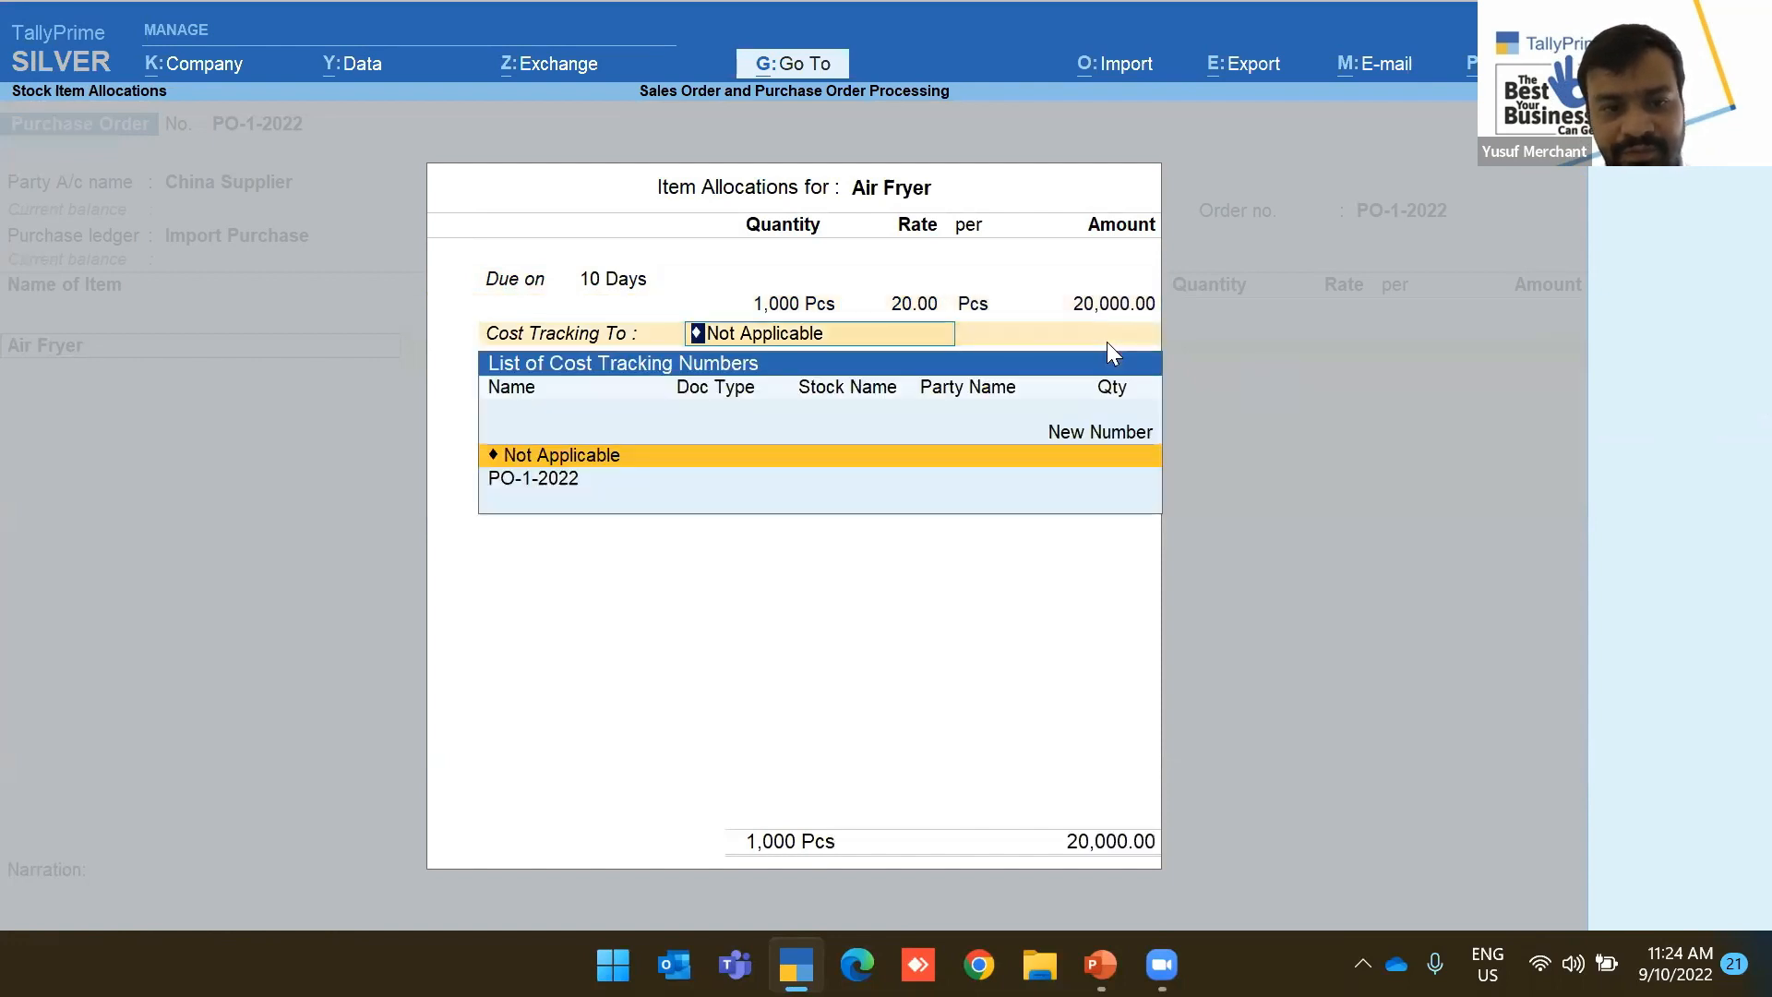
key(Down)
key(Return)
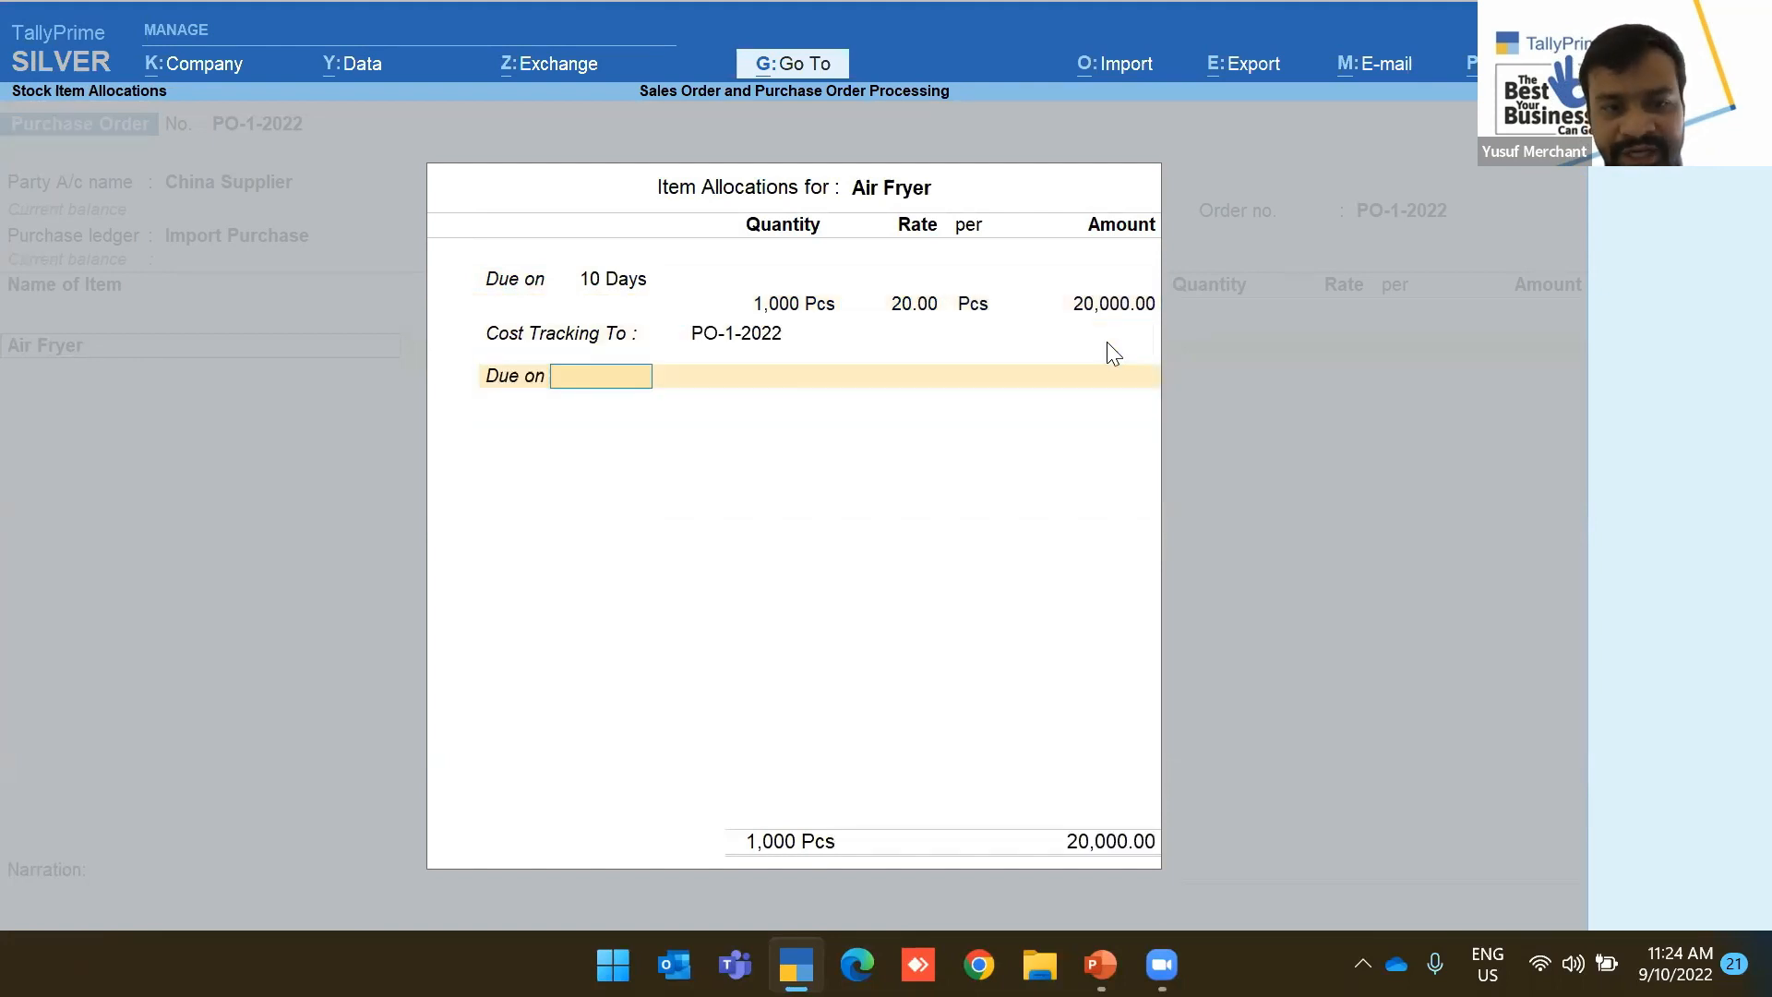
key(Return)
Add HandBooster: 1,000 Pcs at 25.00, due 10 days, tracked to PO-1-2022
key(Return)
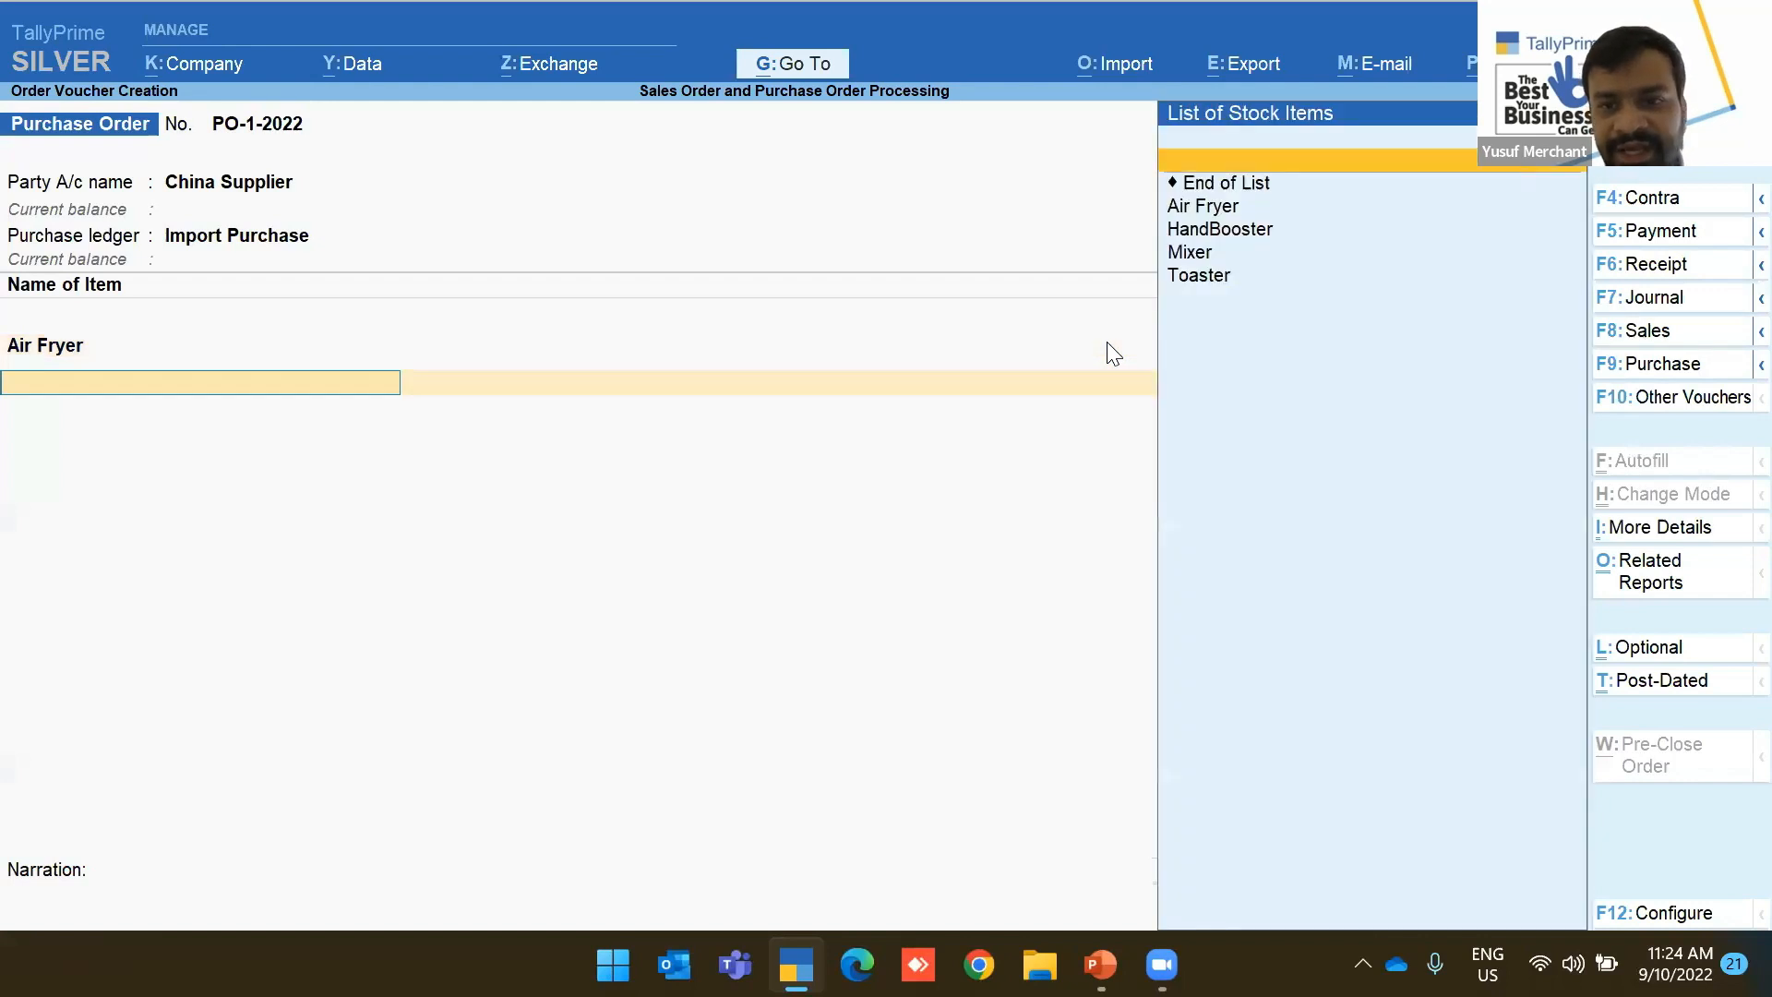
key(Down)
key(Down)
key(Return)
text(10)
key(Return)
text(1000)
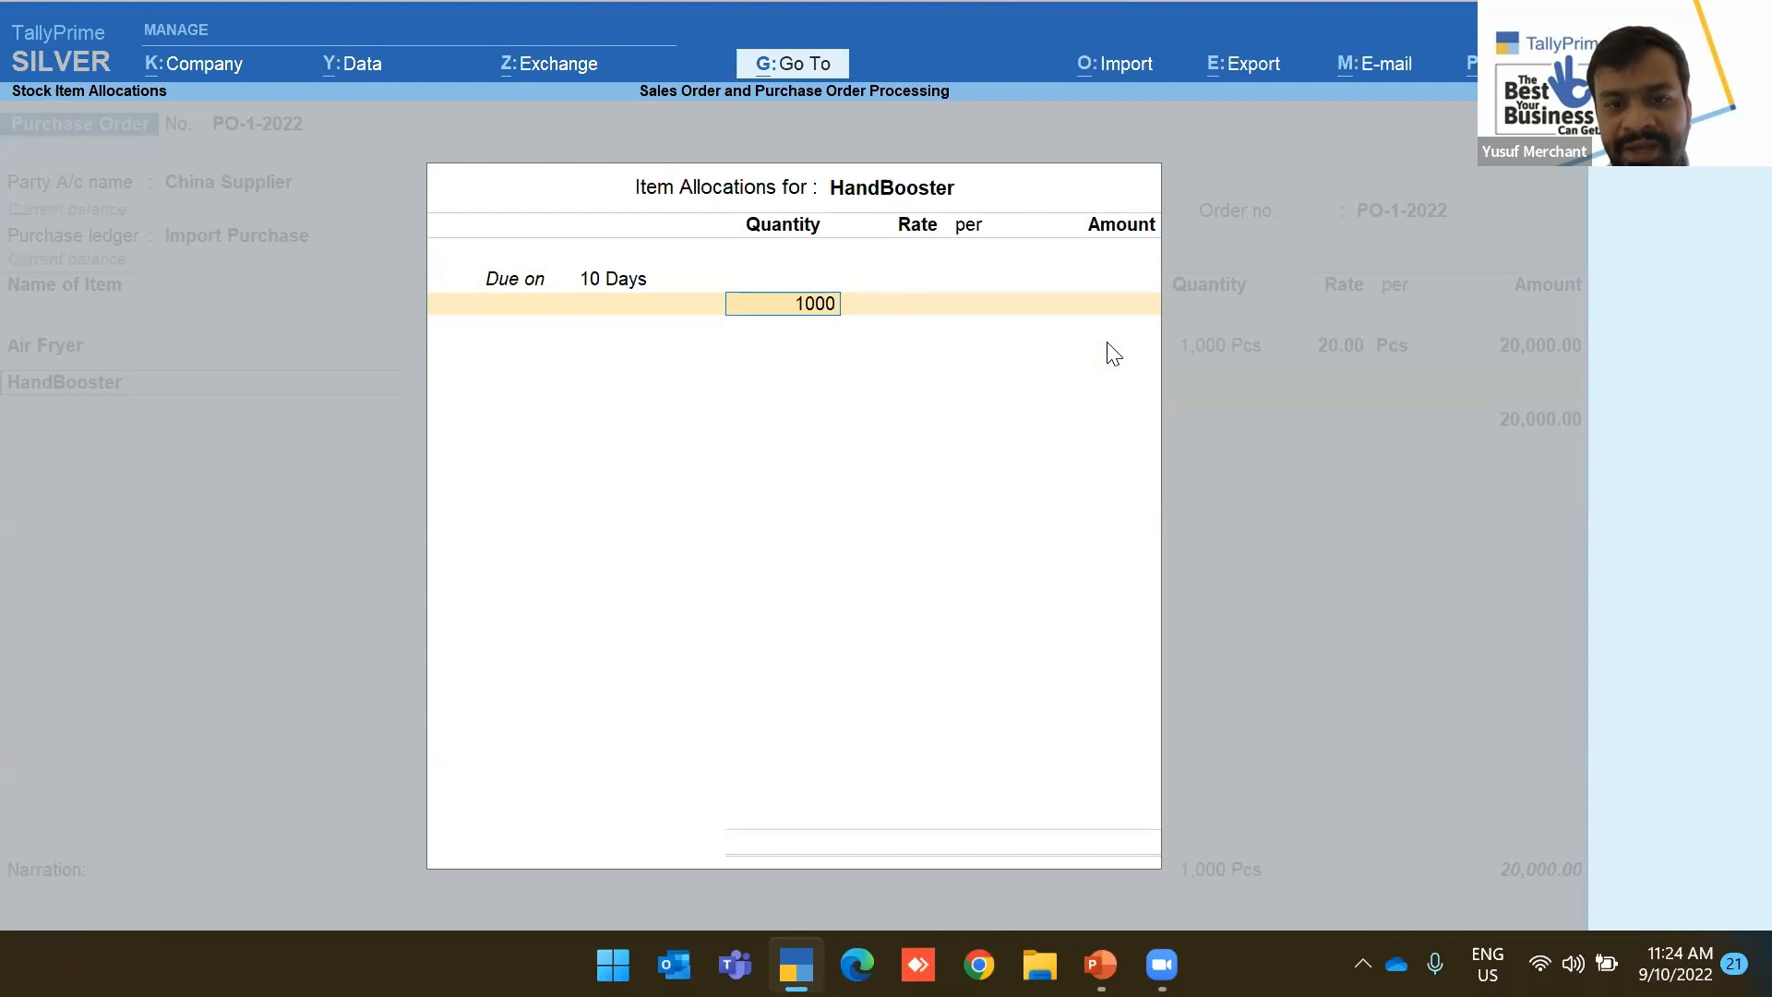
key(Return)
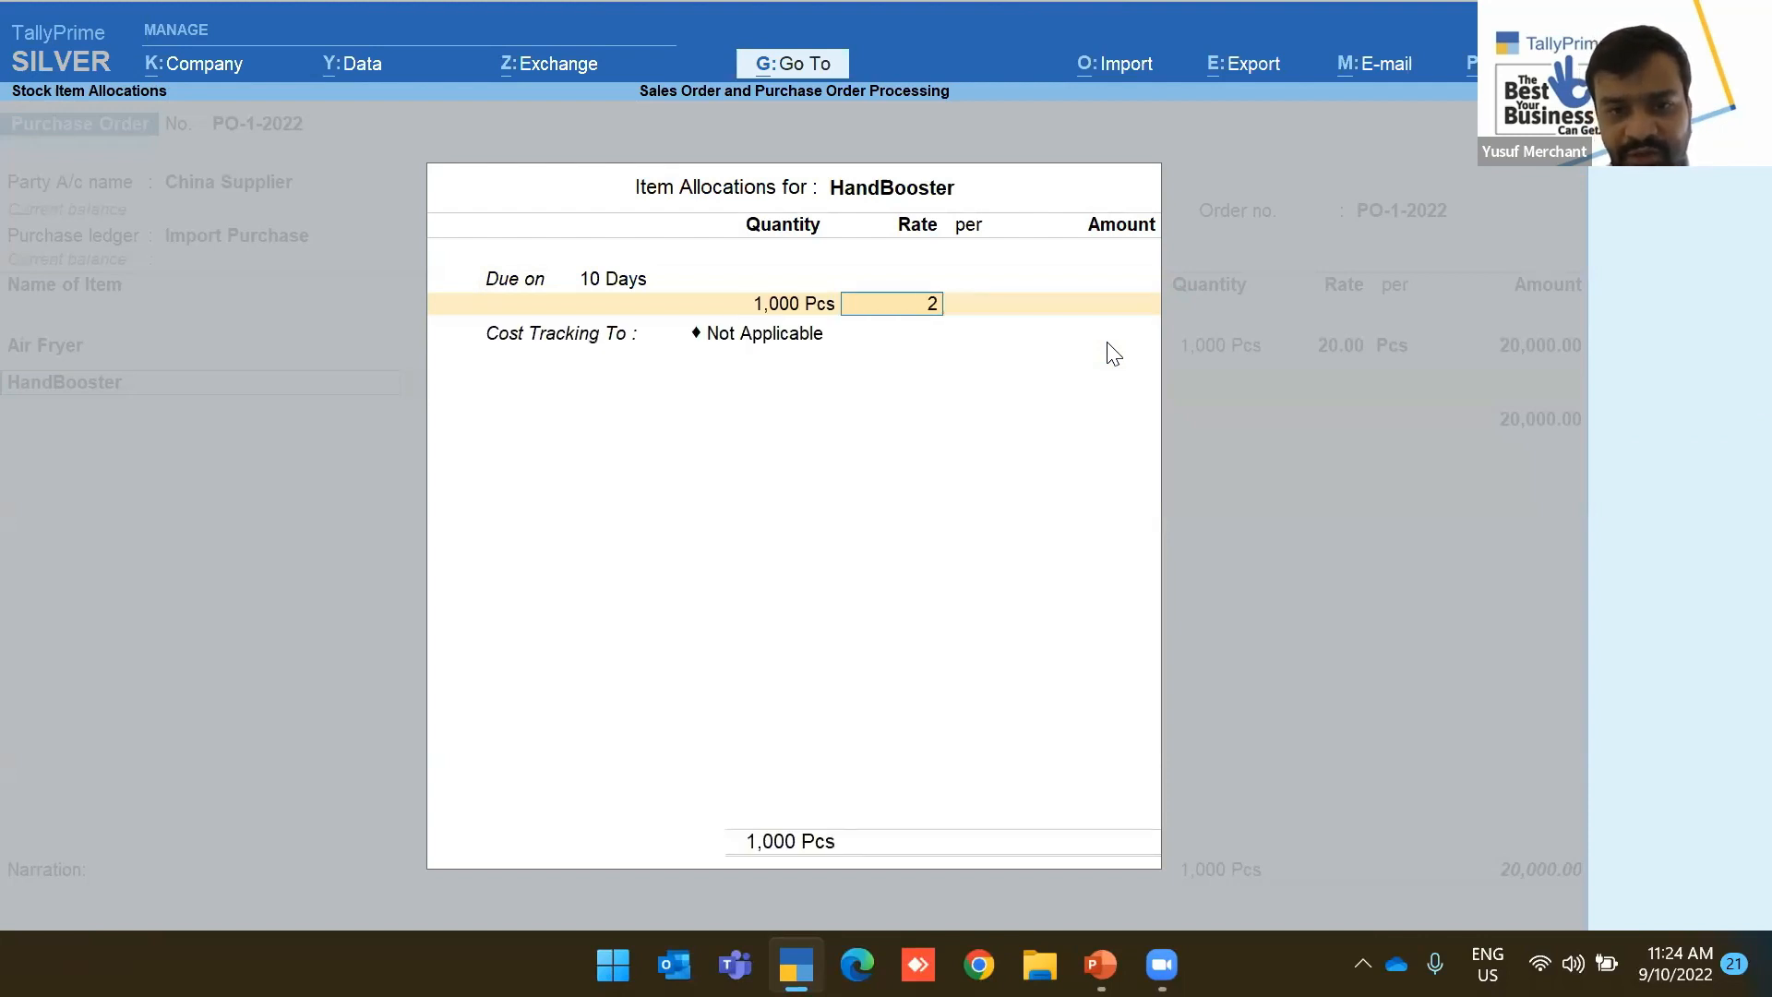
text(5)
key(Return)
key(Return)
key(Return)
key(Return)
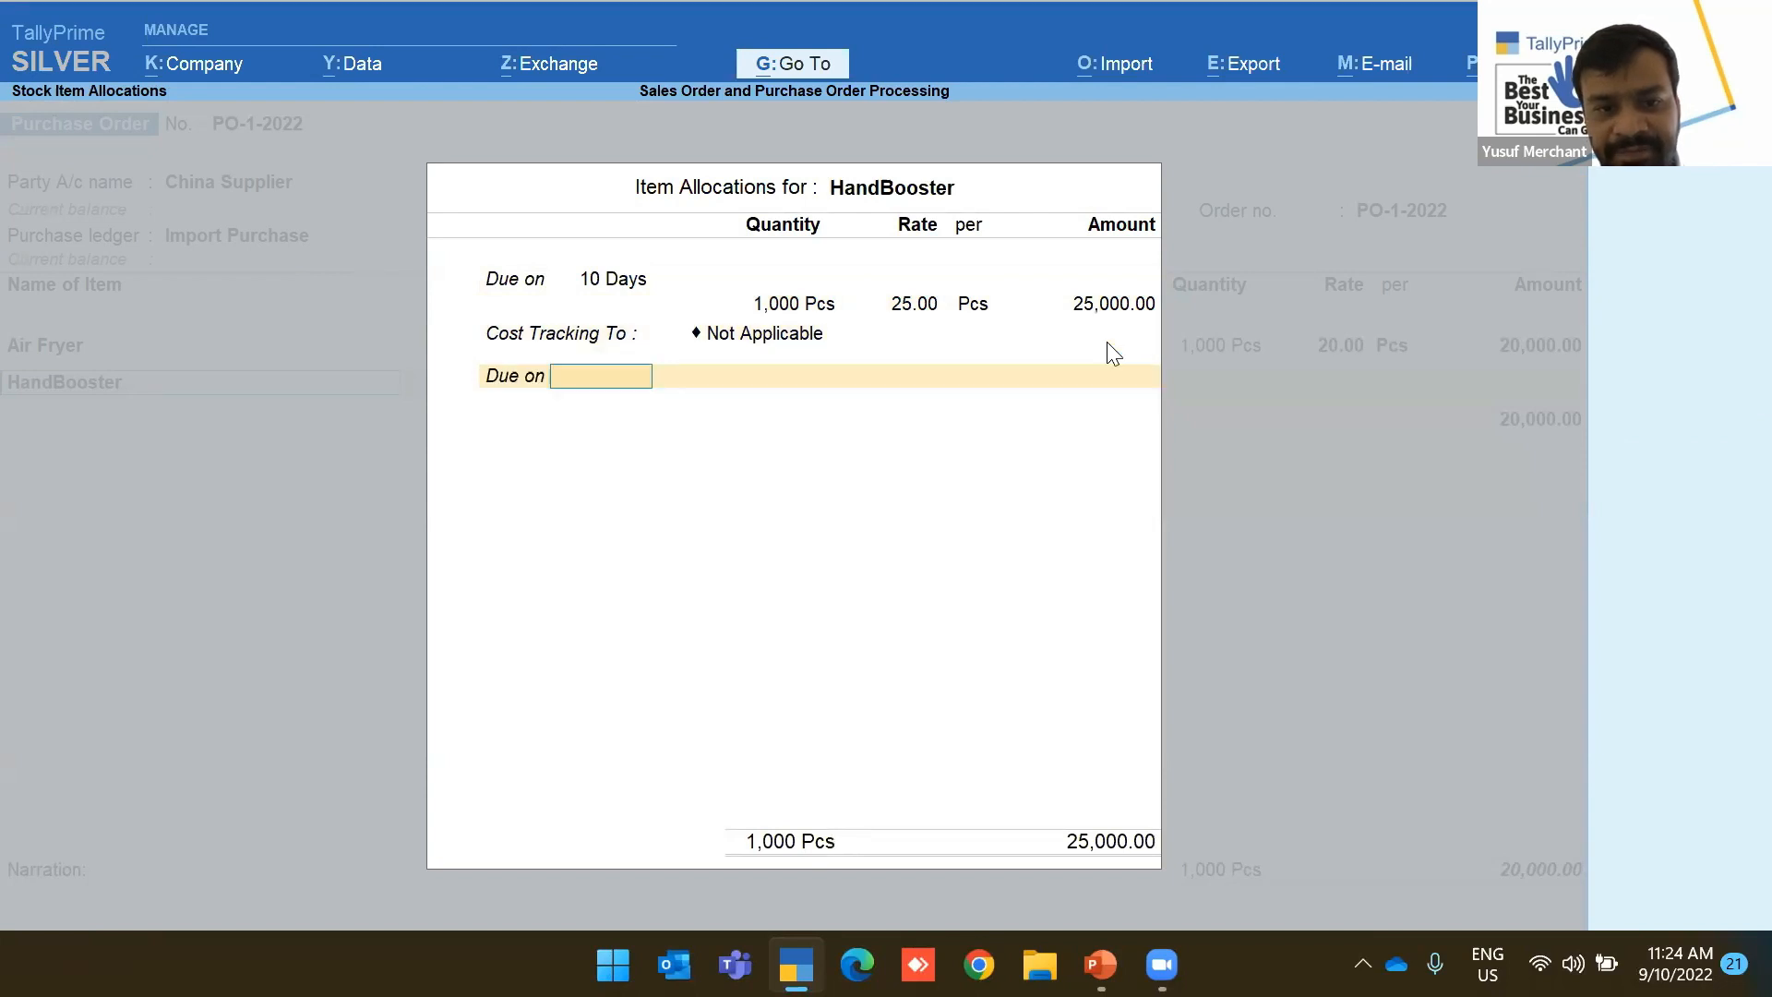
key(BackSpace)
key(Down)
key(Return)
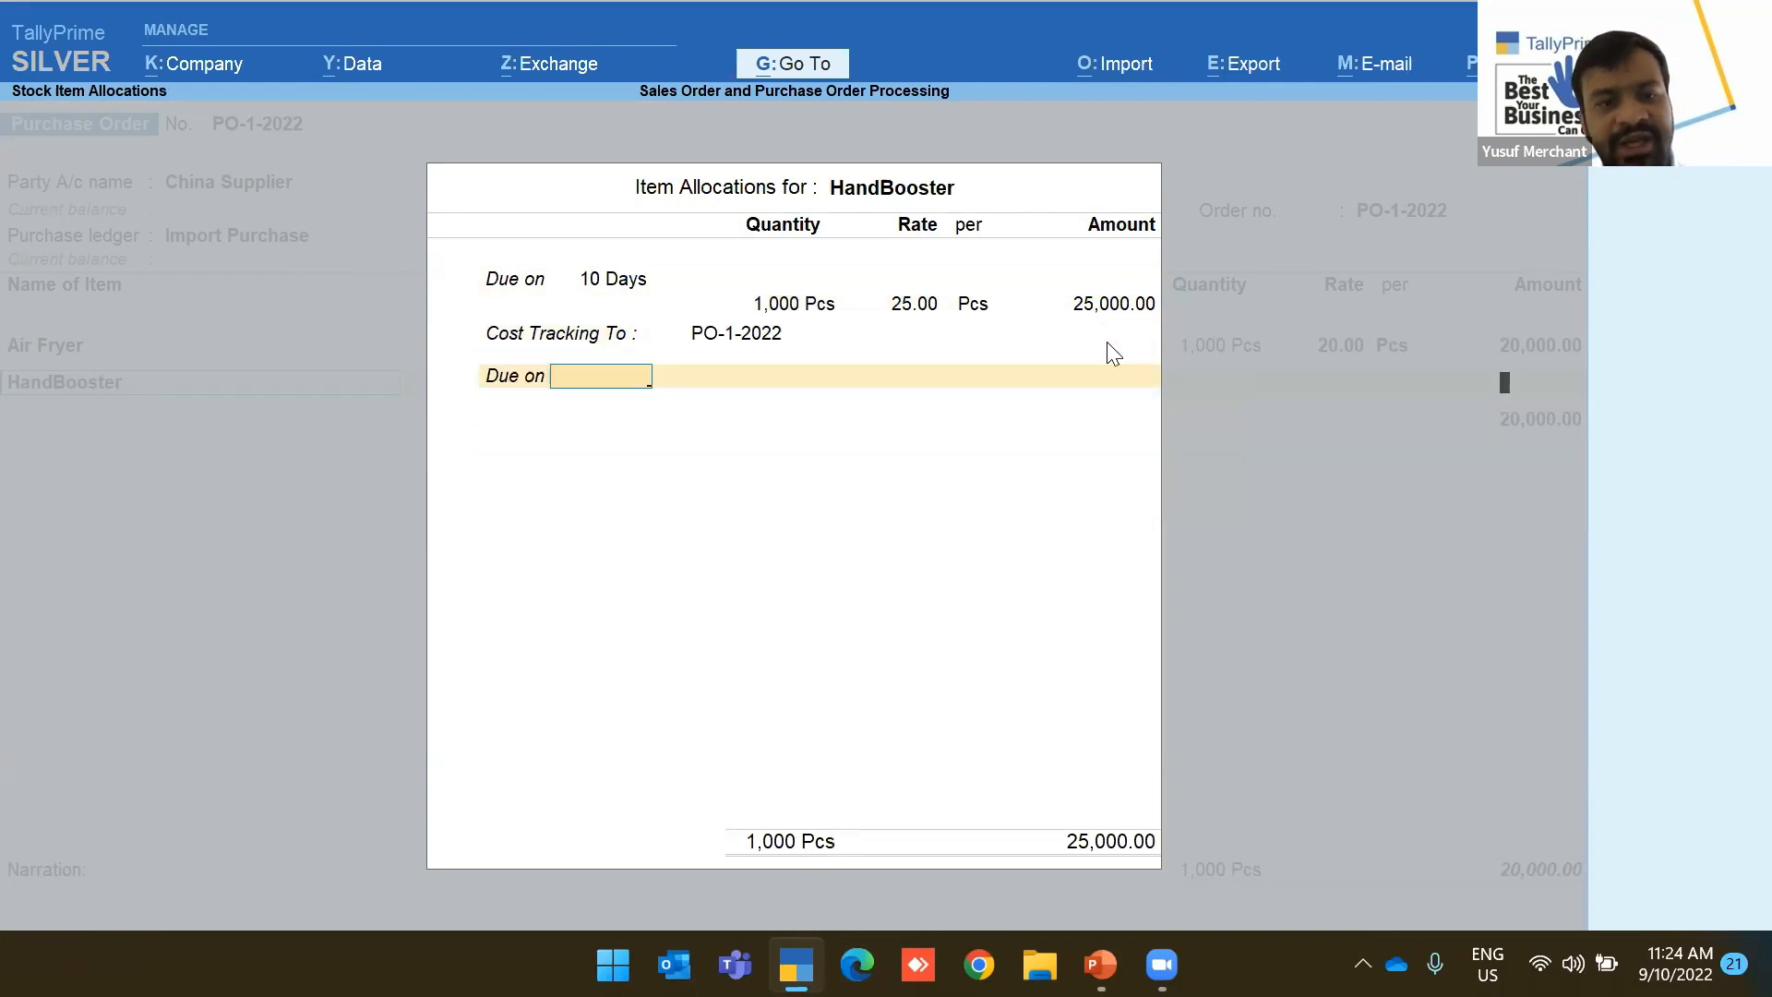
key(Return)
Add Mixer: 1,000 Pcs at 30.00, due 10 days, tracked to PO-1-2022
key(Return)
key(Down)
key(Down)
key(Down)
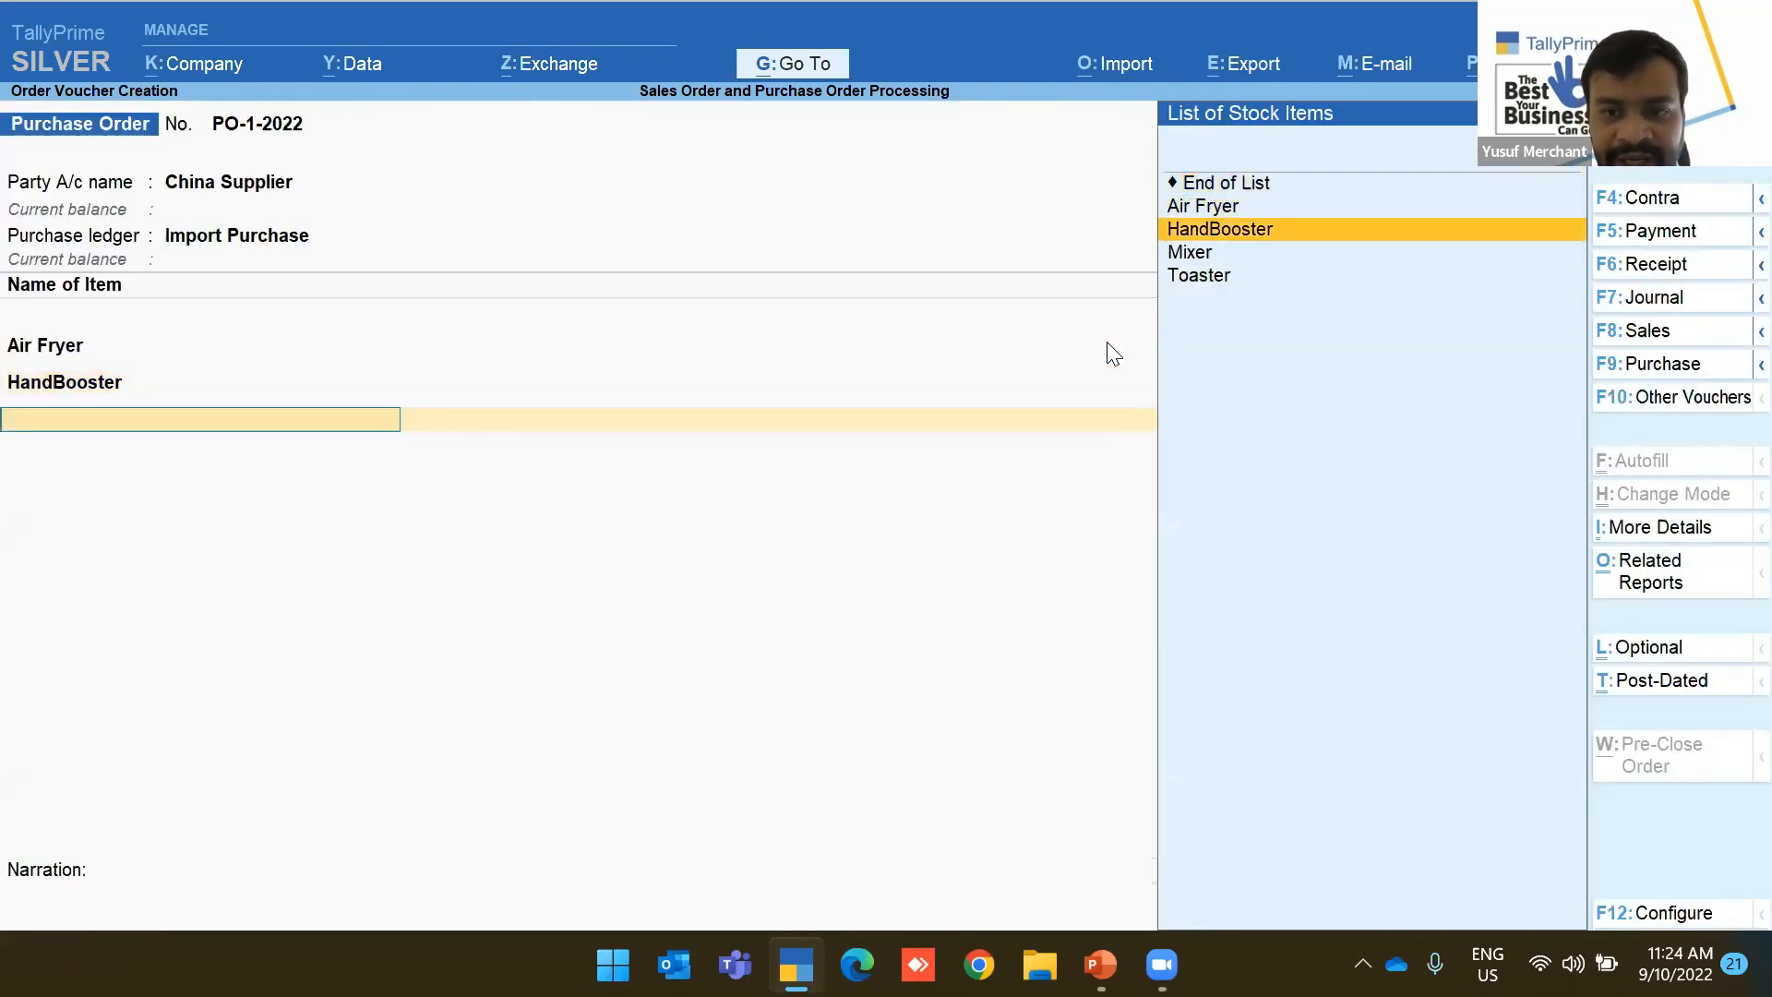
key(Return)
text(10)
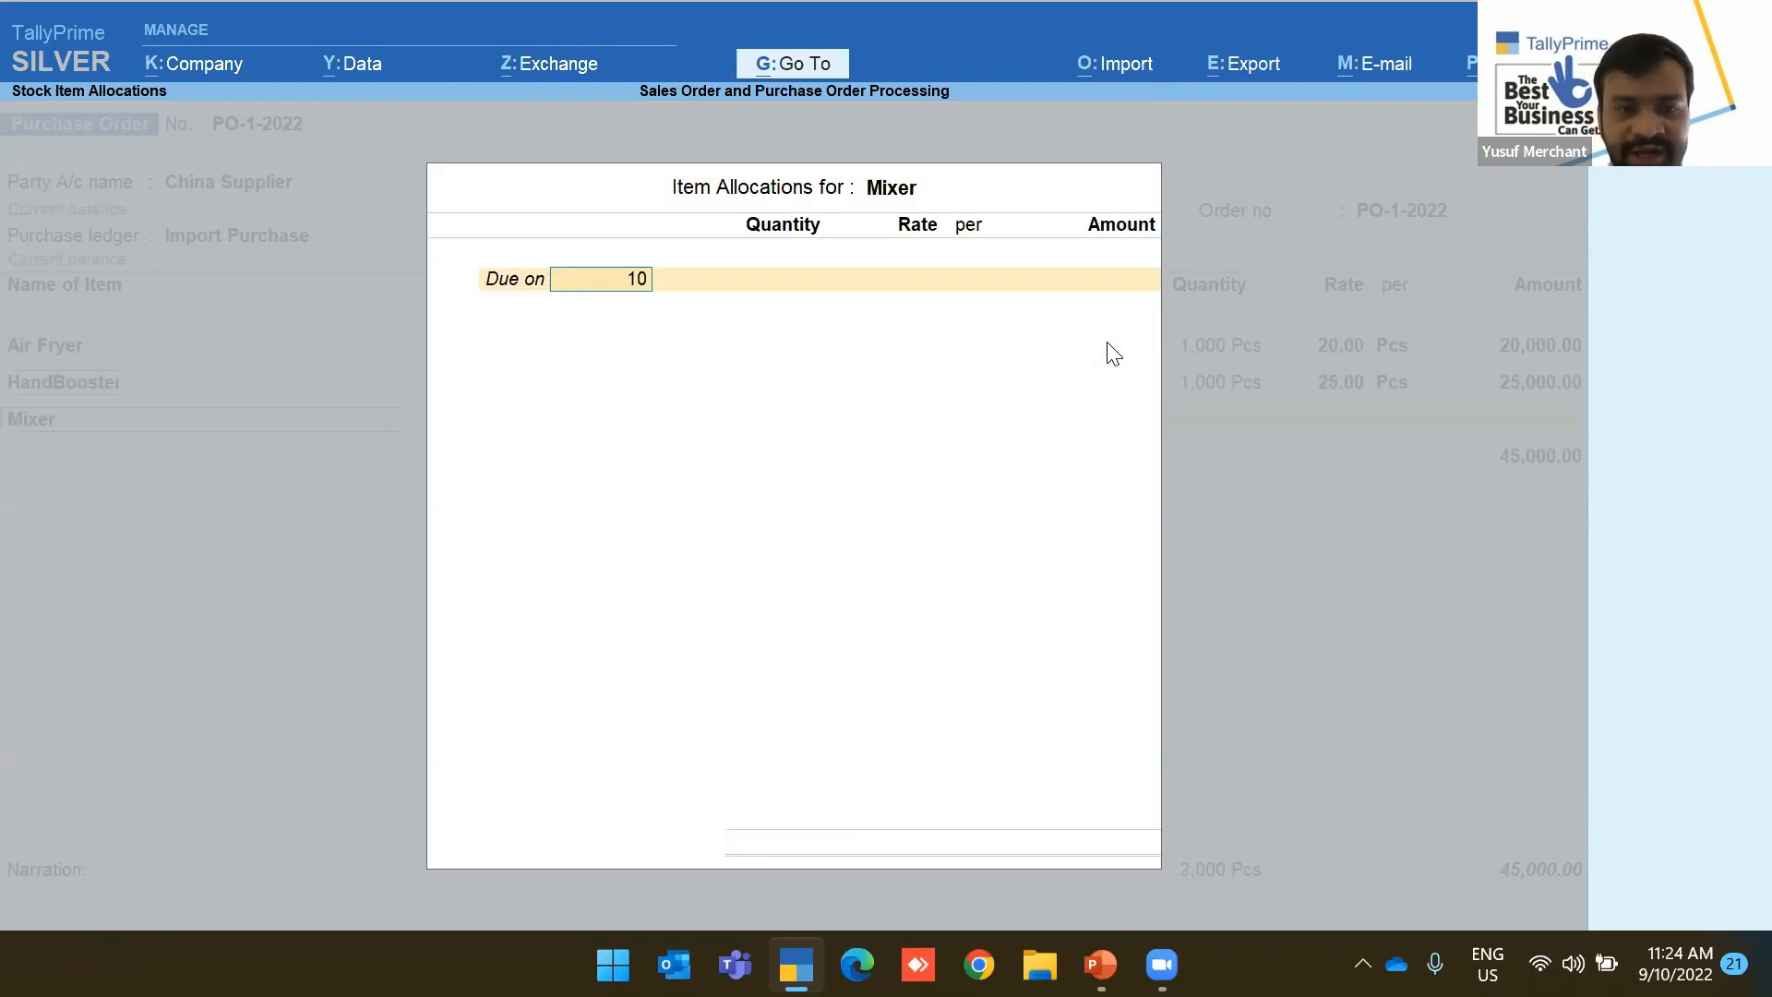
key(Return)
text(1000)
key(Return)
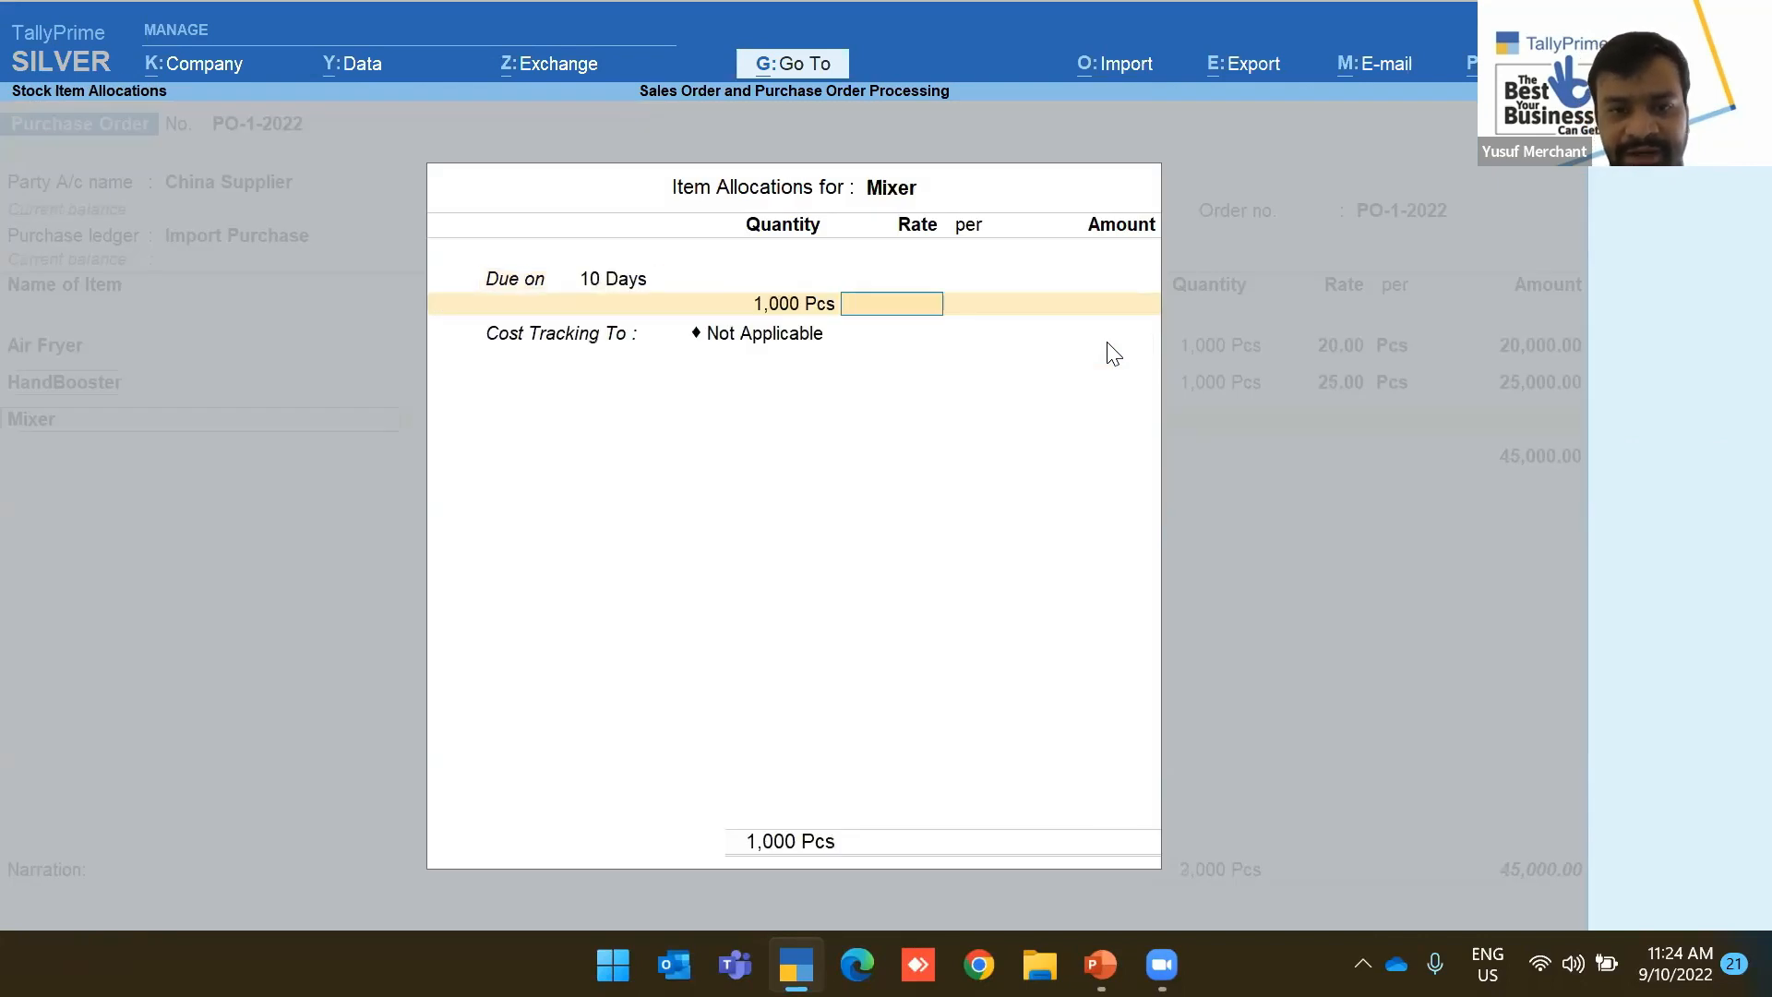
text(30)
key(Return)
key(Return)
key(Return)
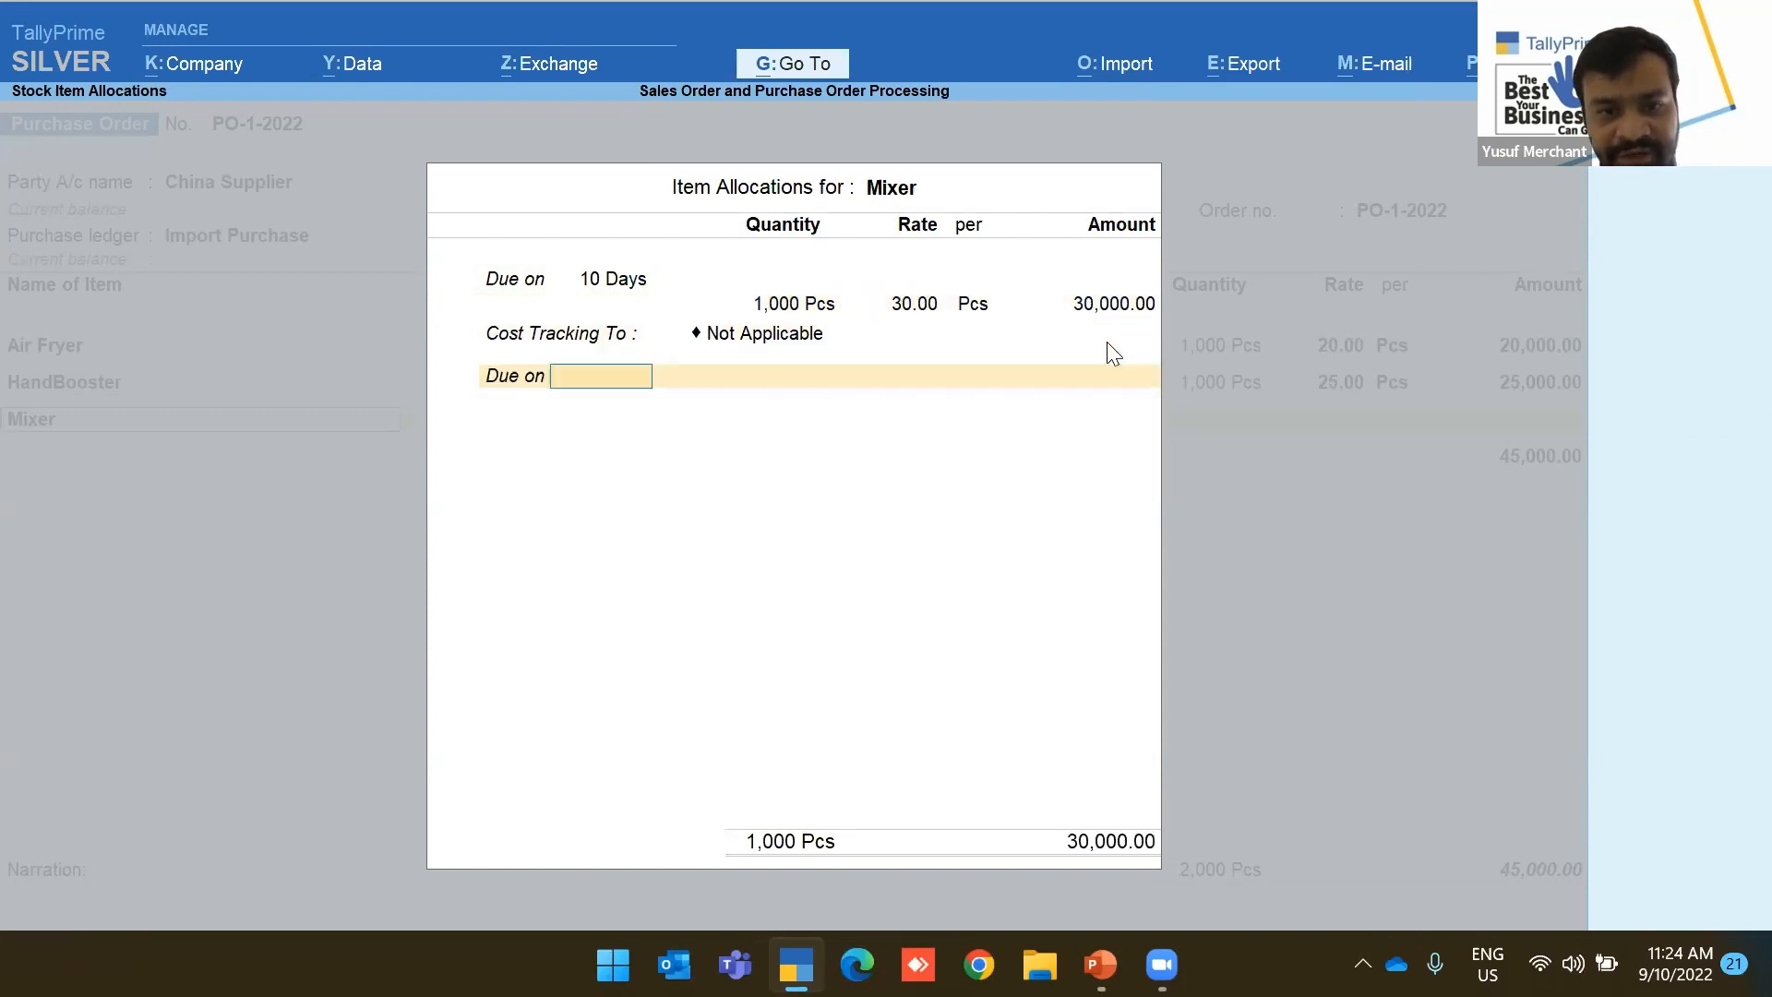
key(BackSpace)
key(Down)
key(Return)
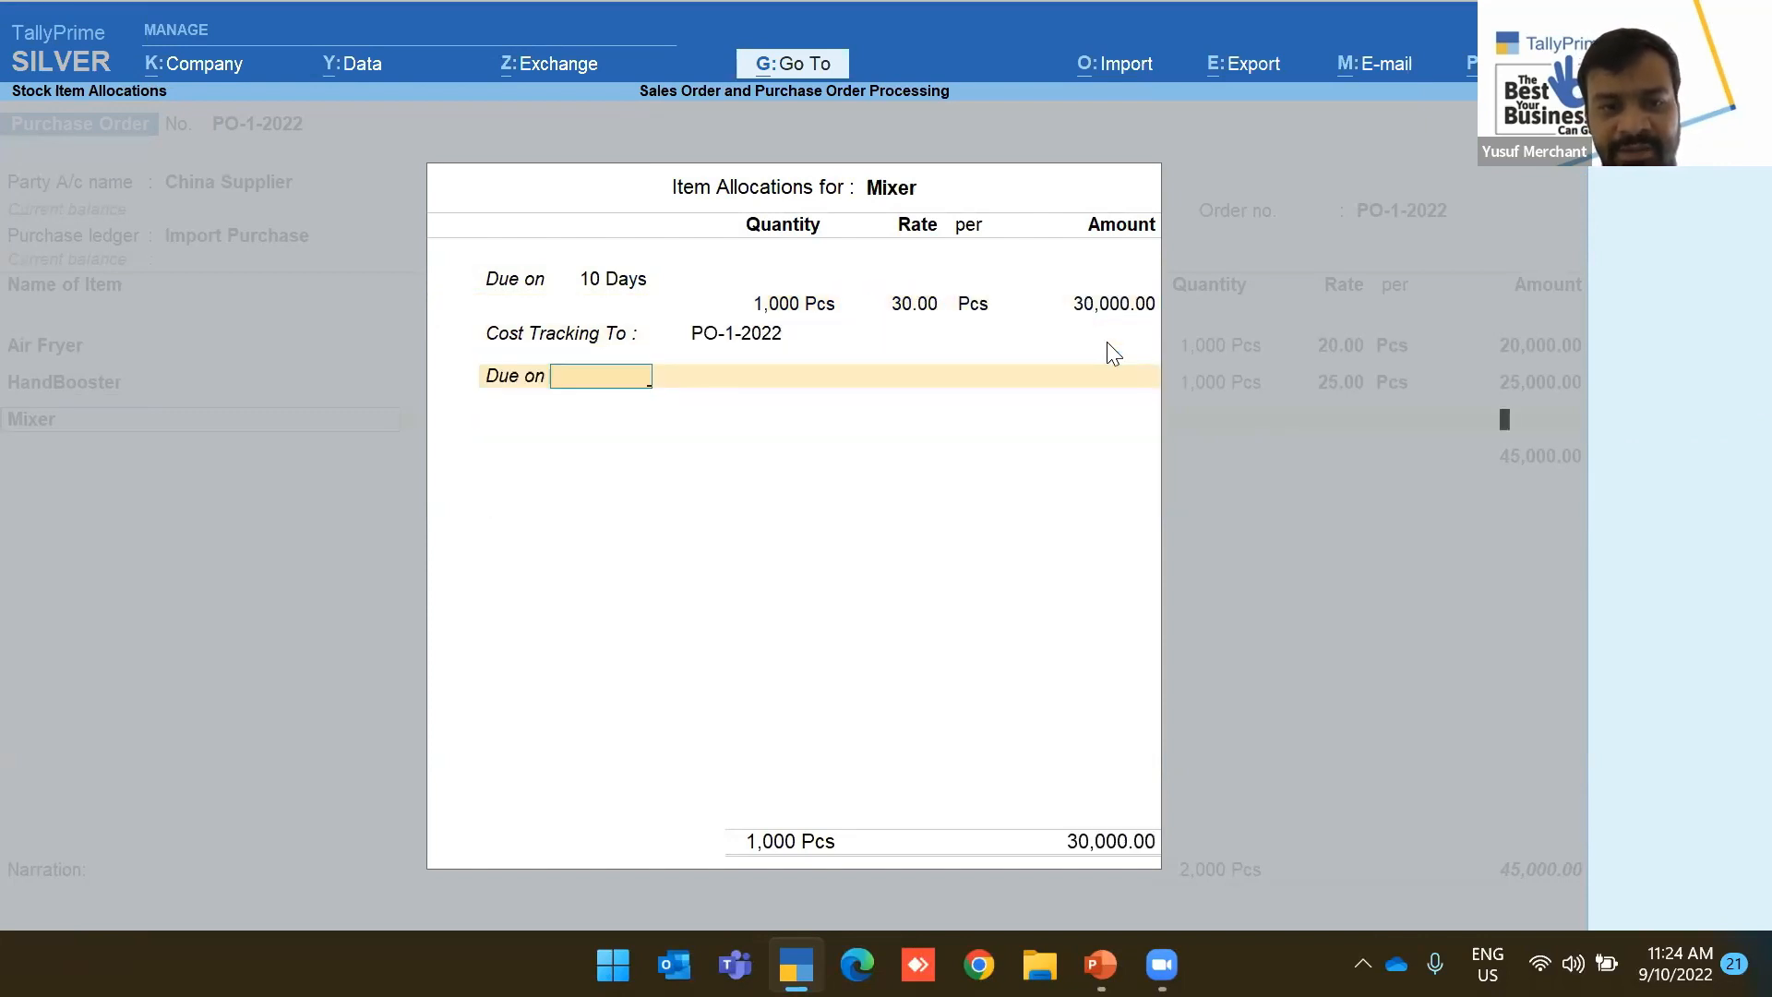
key(Return)
Add Toaster: 1,000 Pcs at 32.00, due 10 days, tracked to PO-1-2022
key(Down)
key(Down)
key(Down)
key(Down)
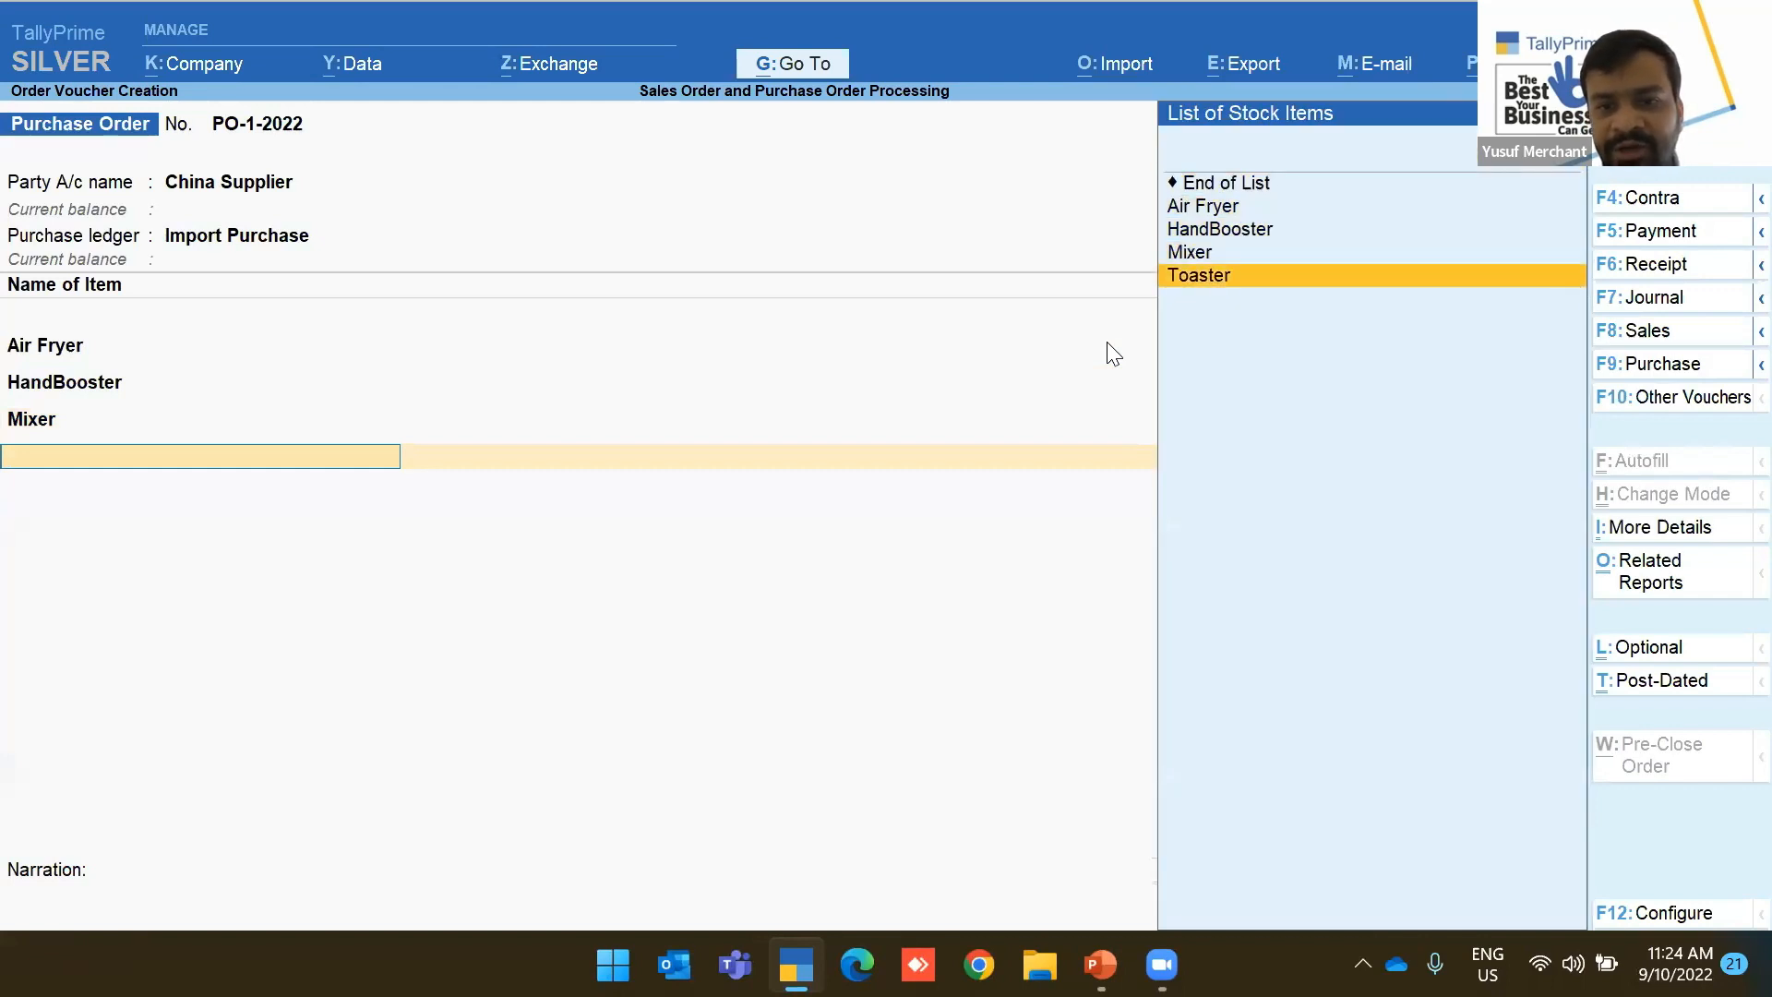
key(Return)
text(10)
key(Return)
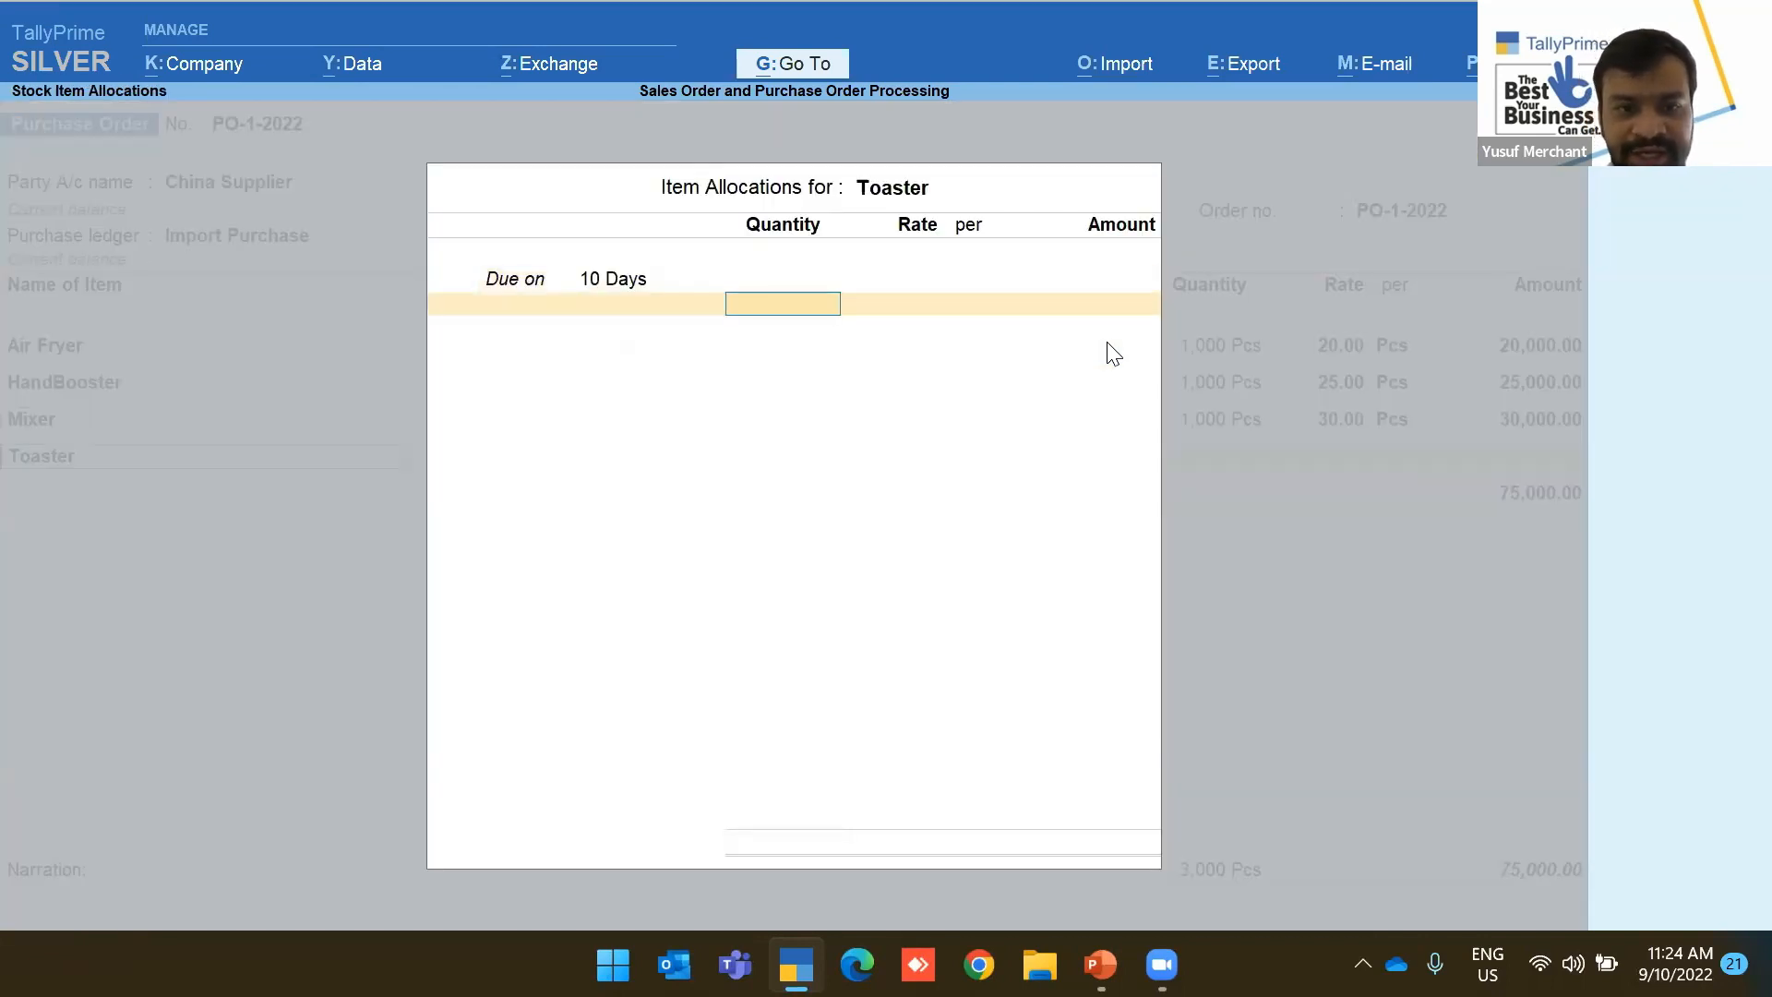
text(1000)
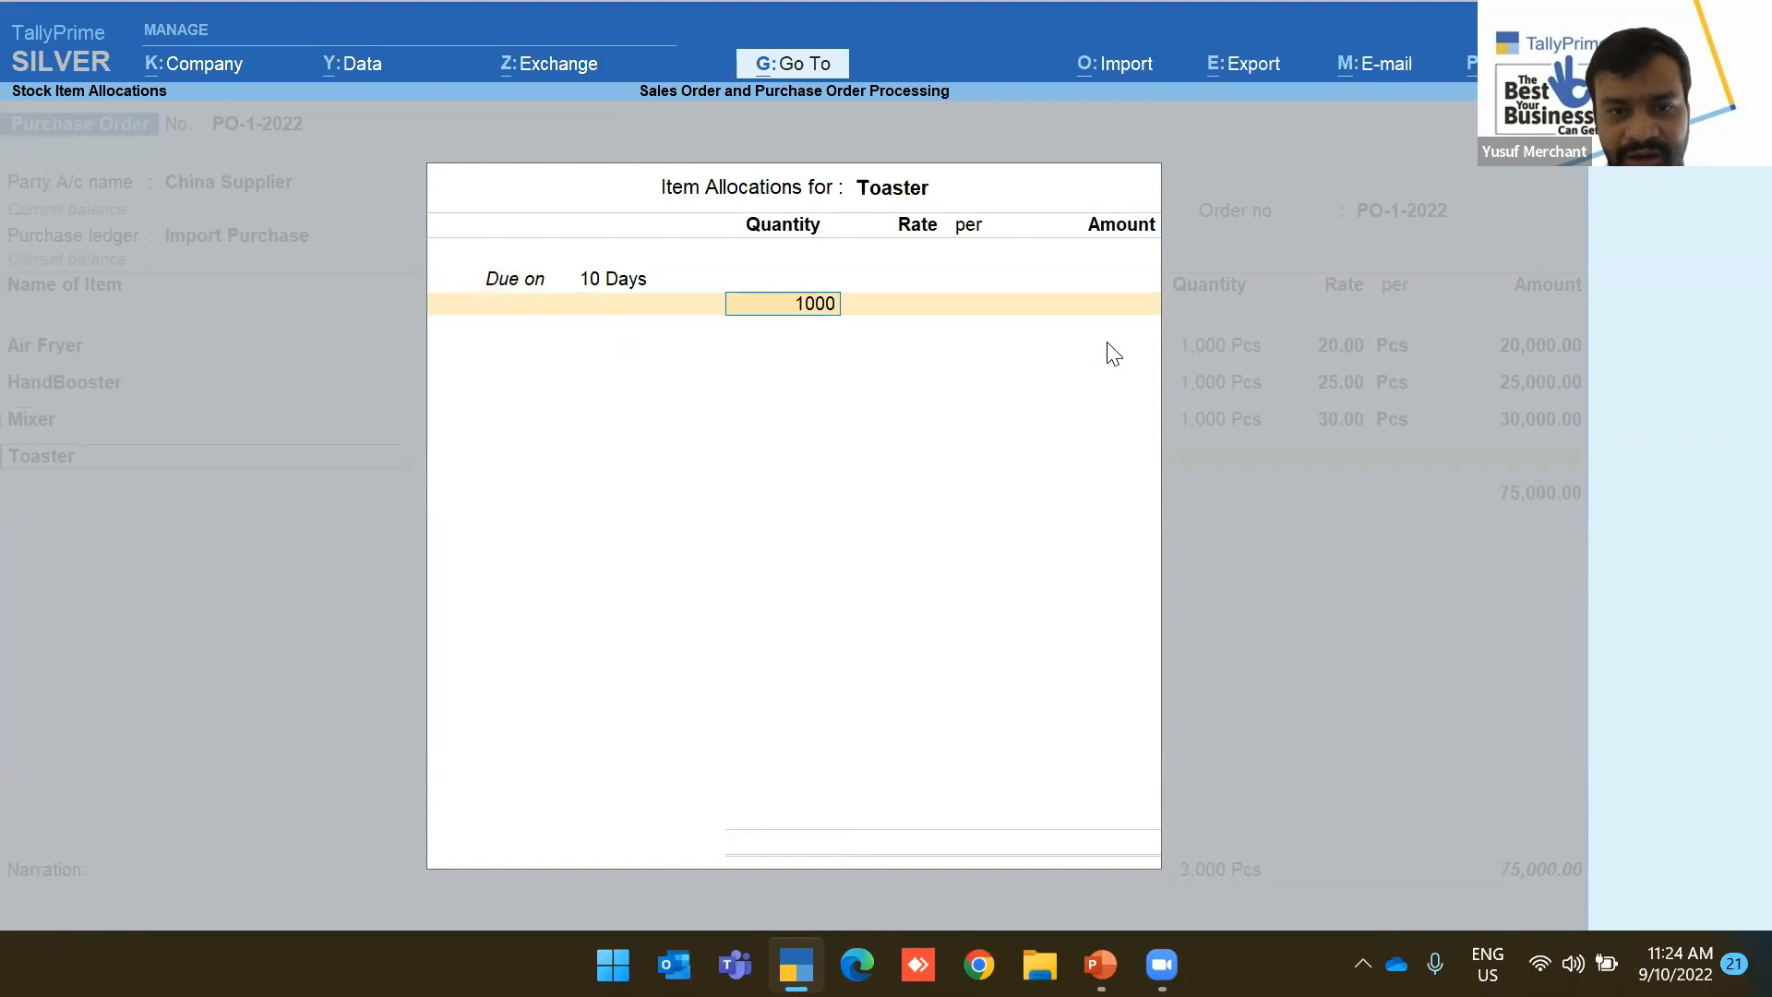
key(Return)
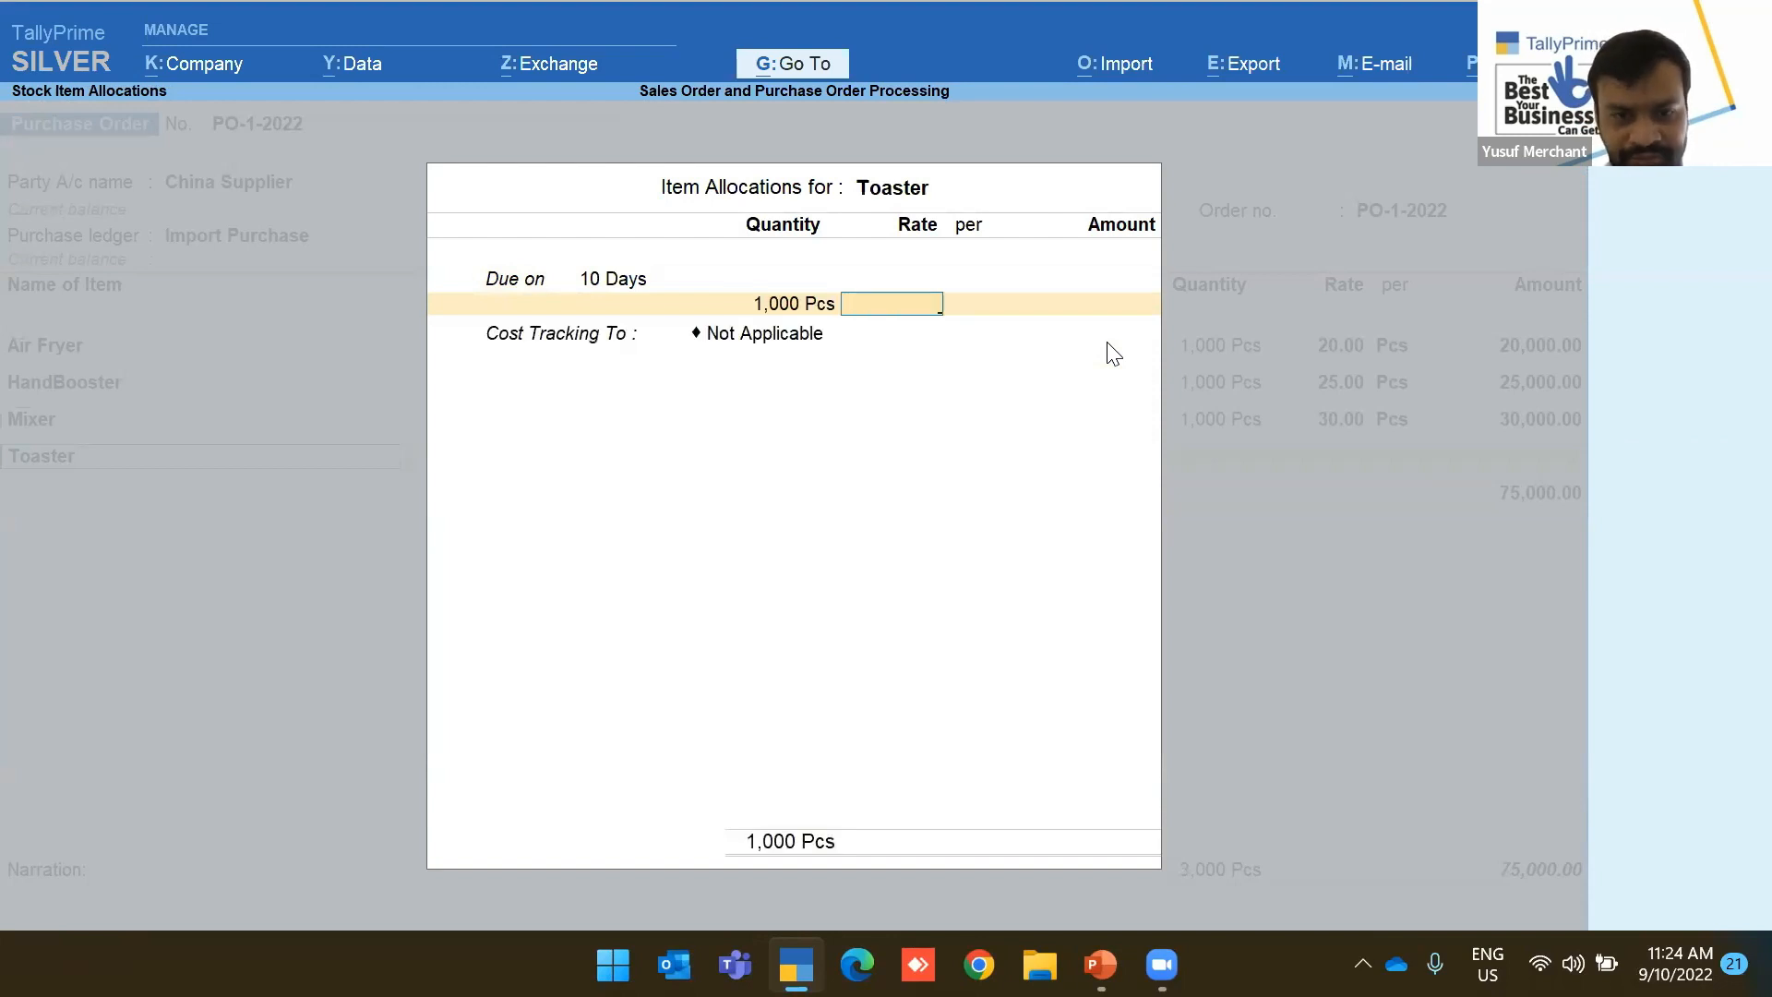
text(32)
key(Return)
key(Return)
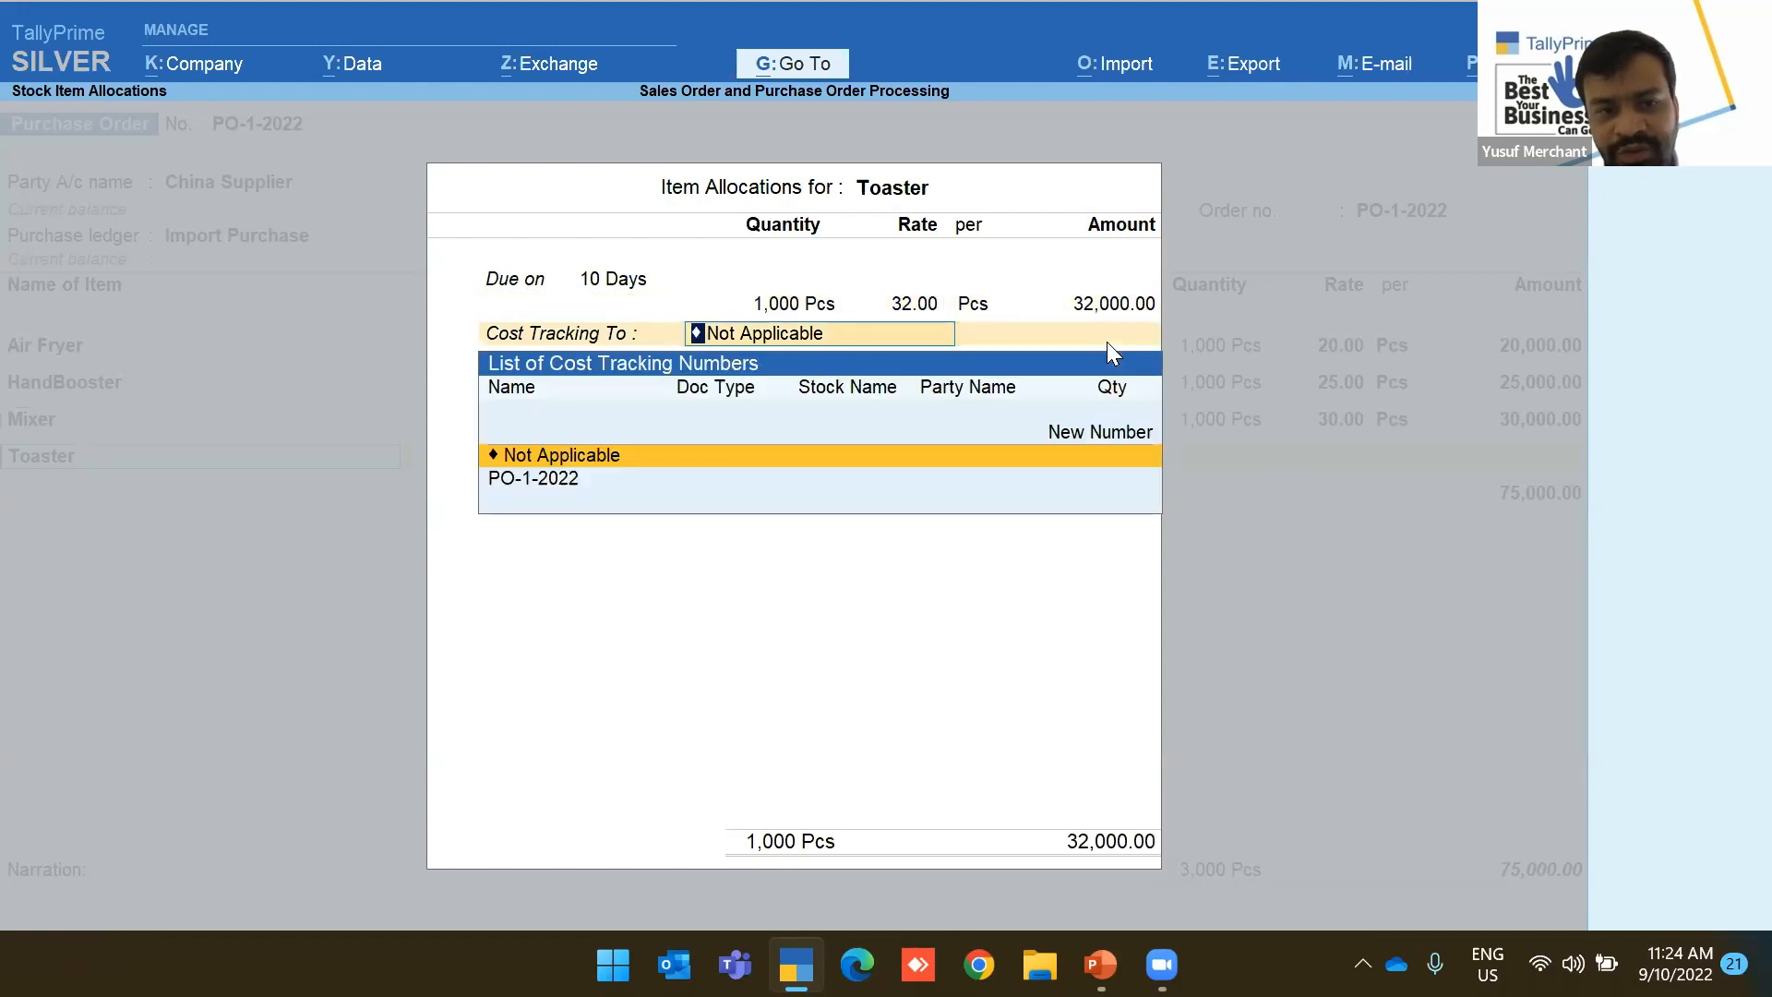
key(Down)
key(Return)
key(Return)
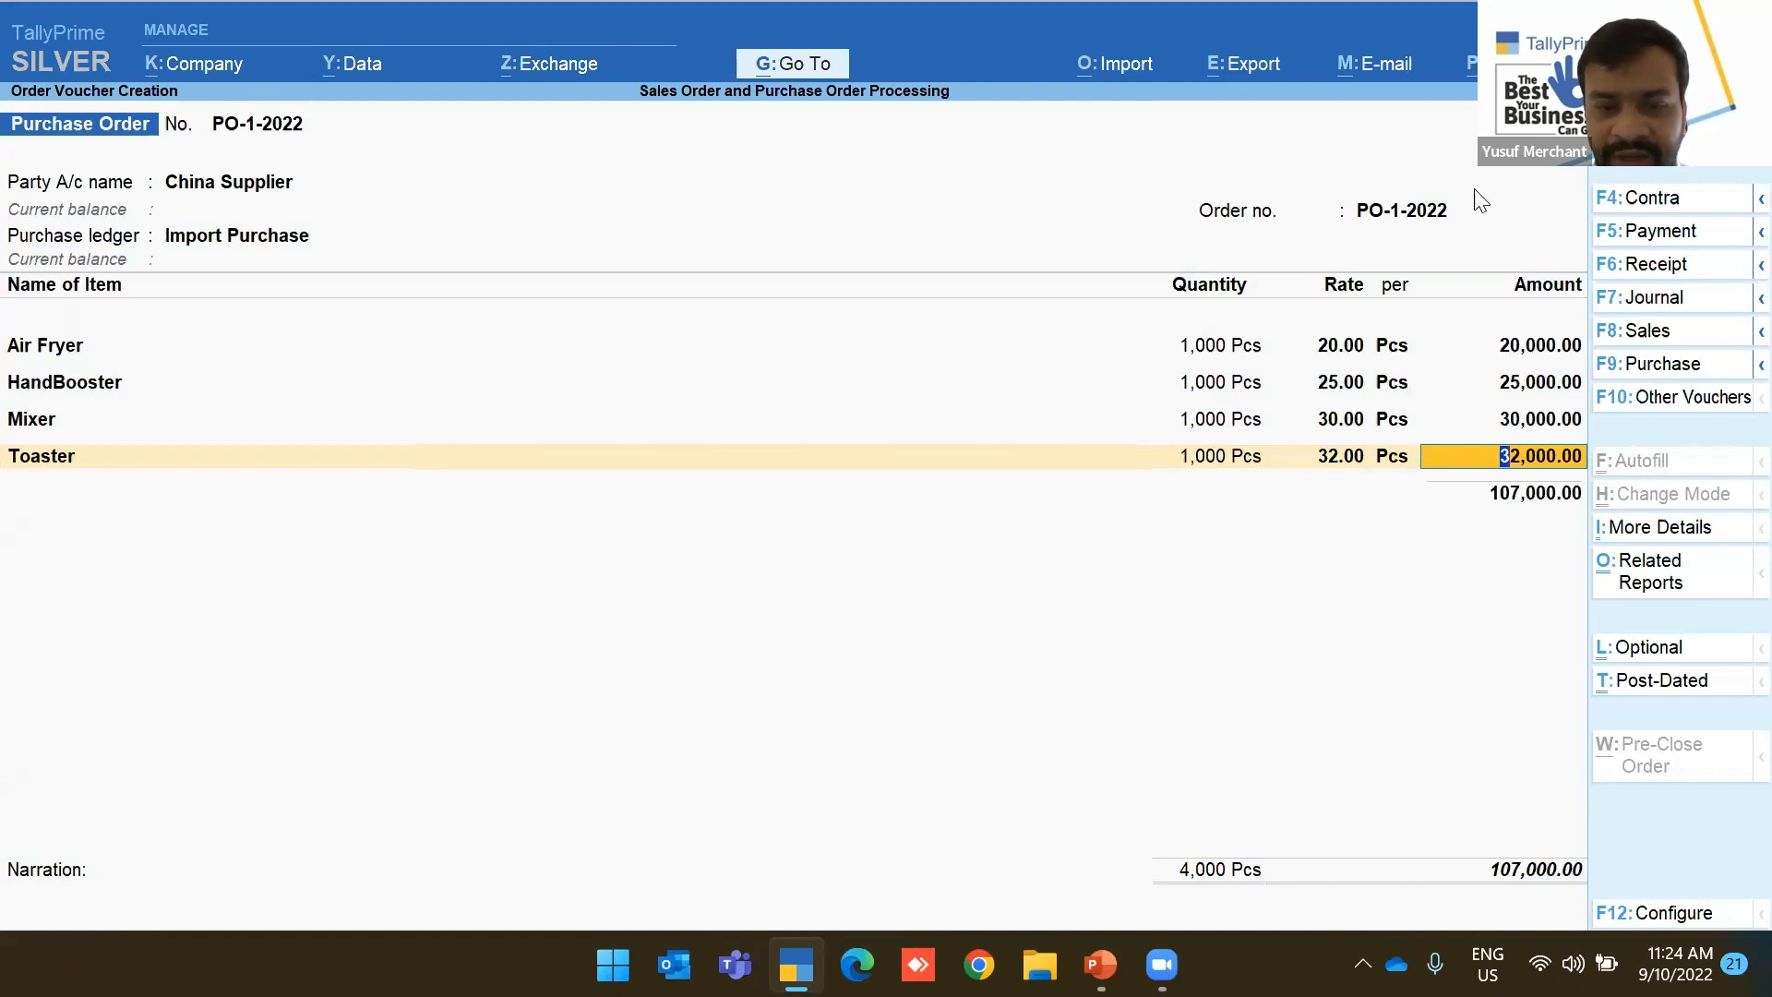
Save purchase order PO-1-2022, review it, and return to the new order
key(ctrl+a)
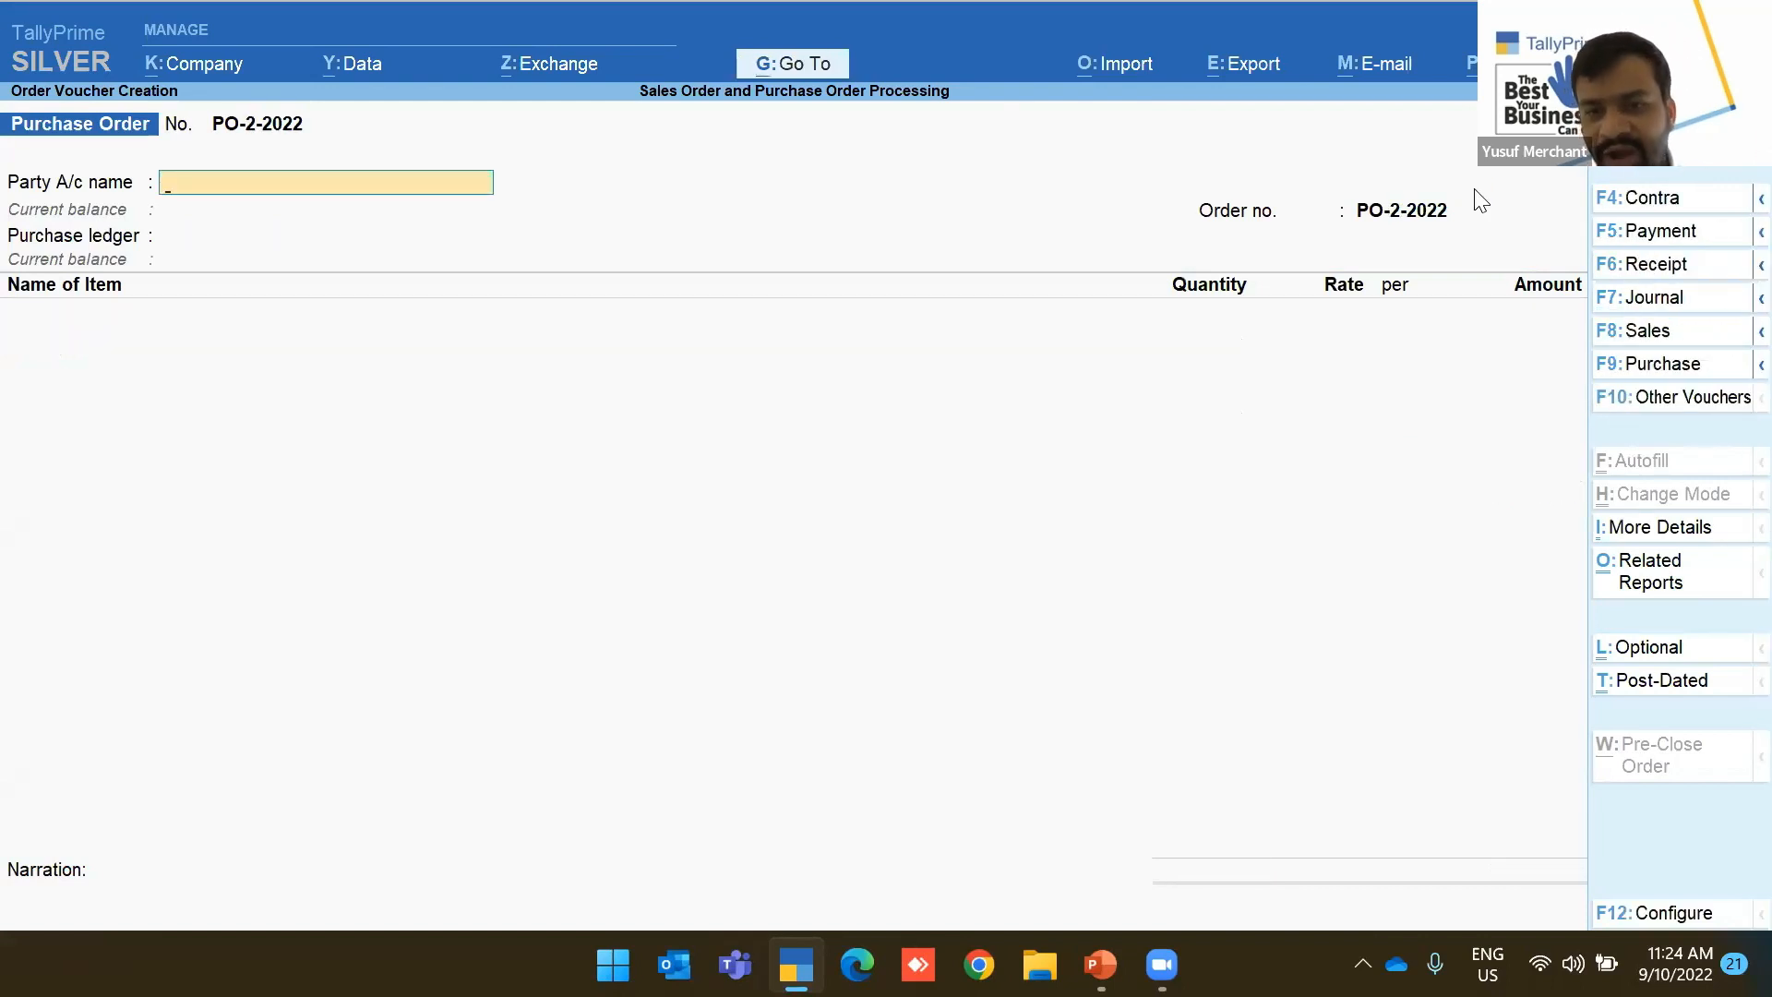
key(Page_Up)
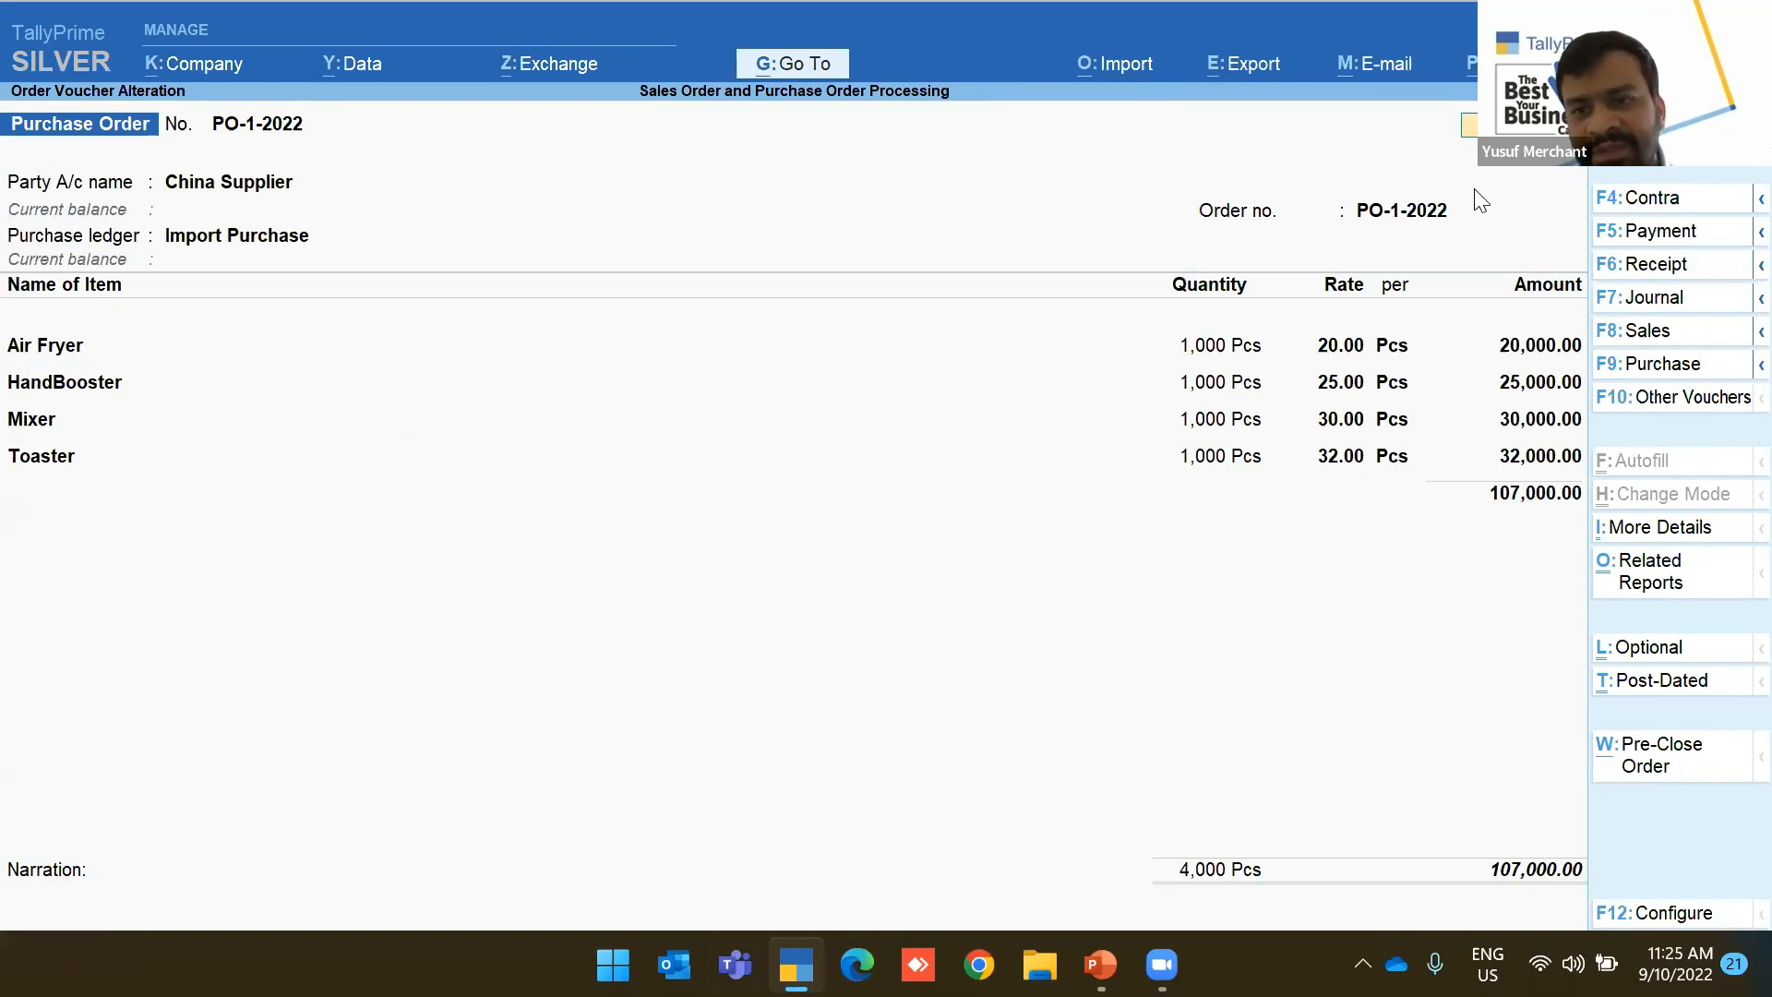
key(Escape)
key(y)
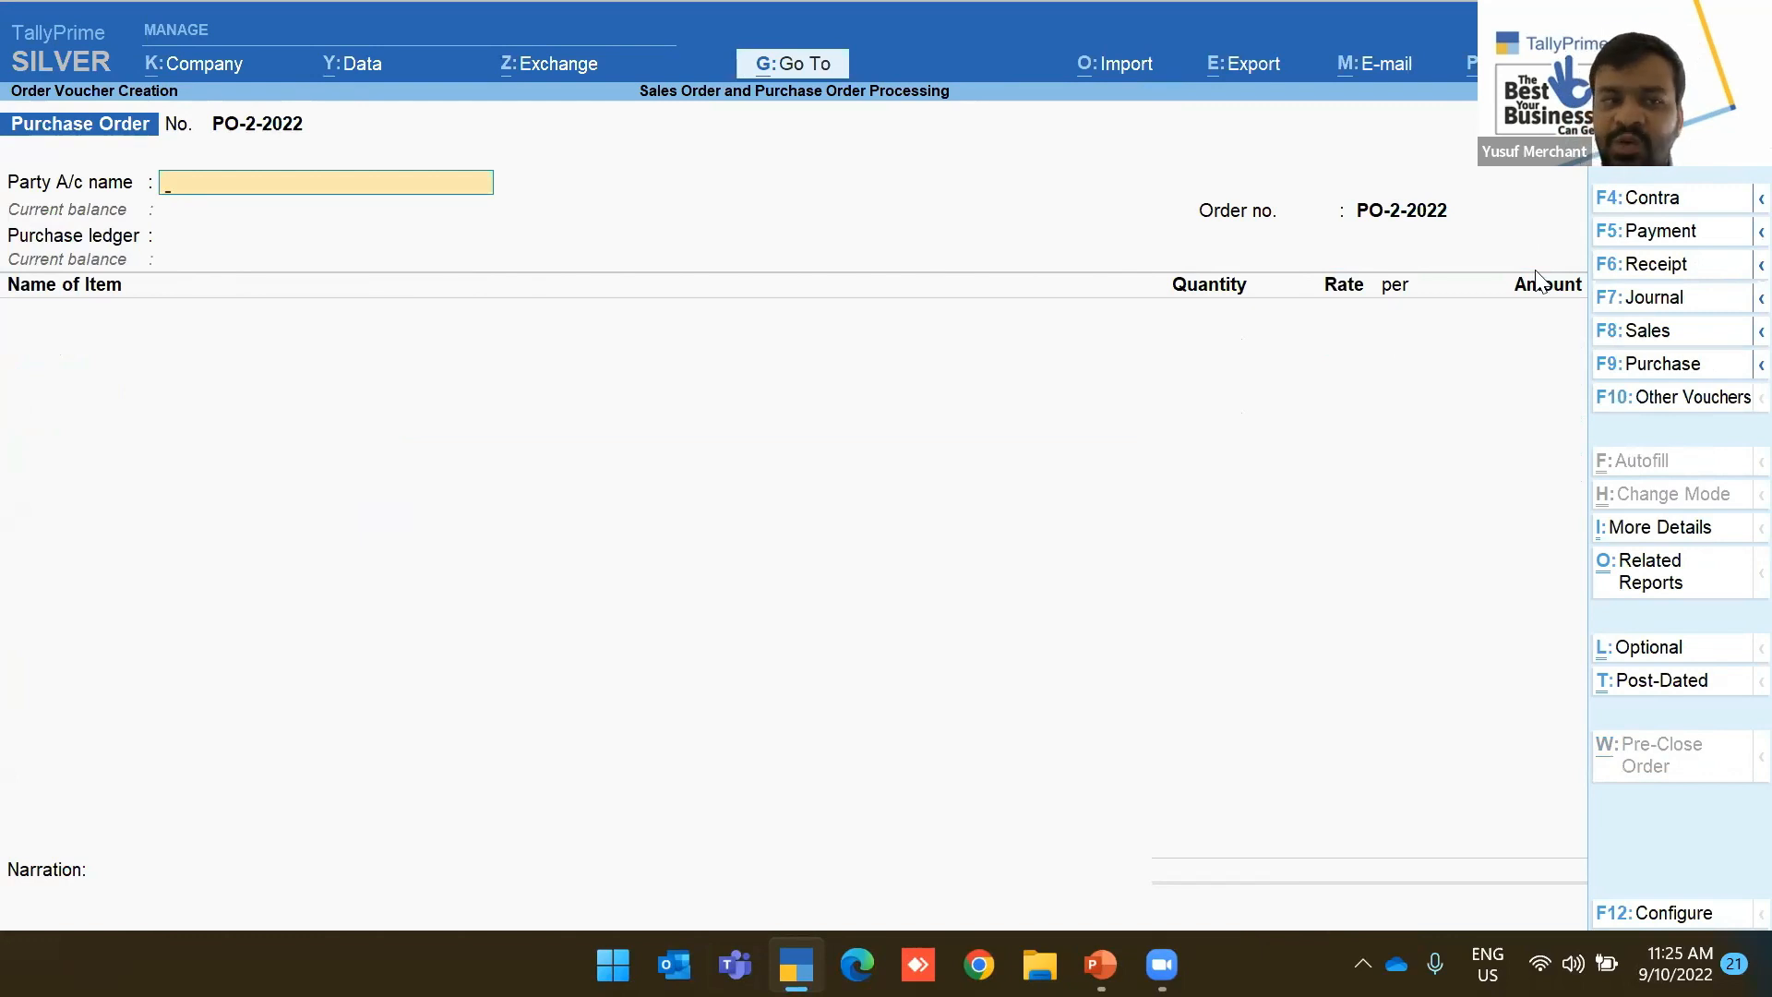
Set China Supplier as party and Import Purchase as ledger on PO-2-2022
key(Down)
key(Down)
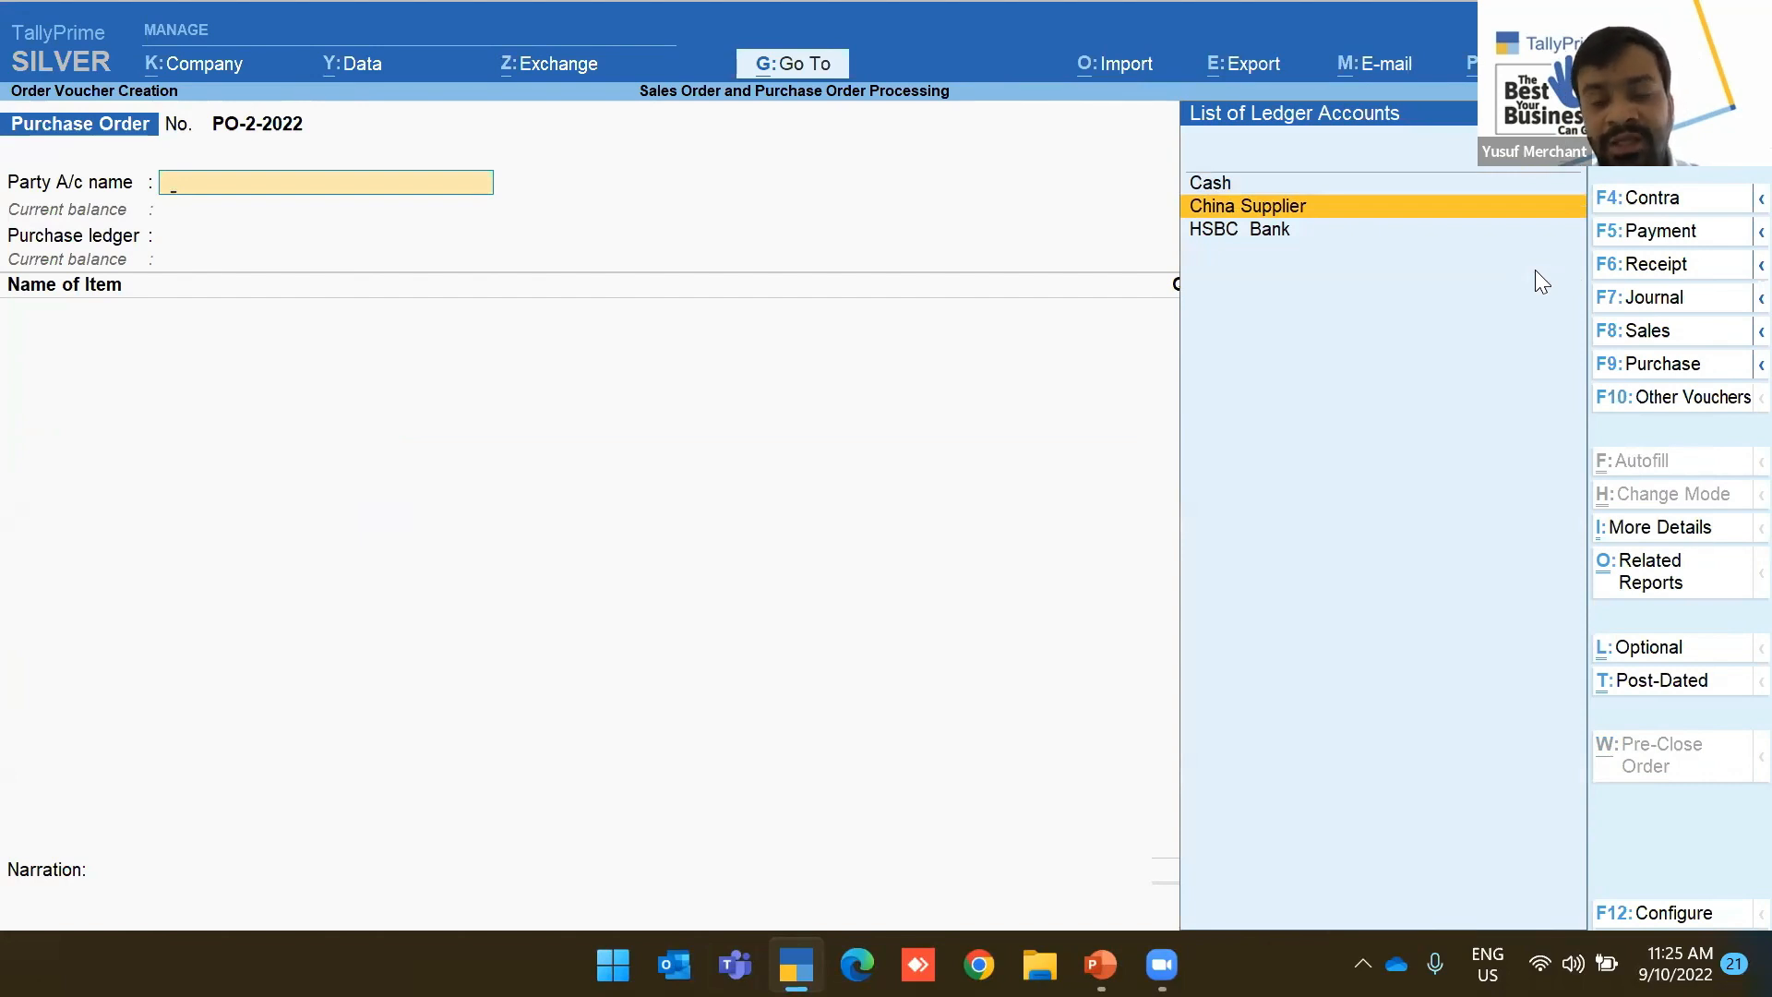
key(Return)
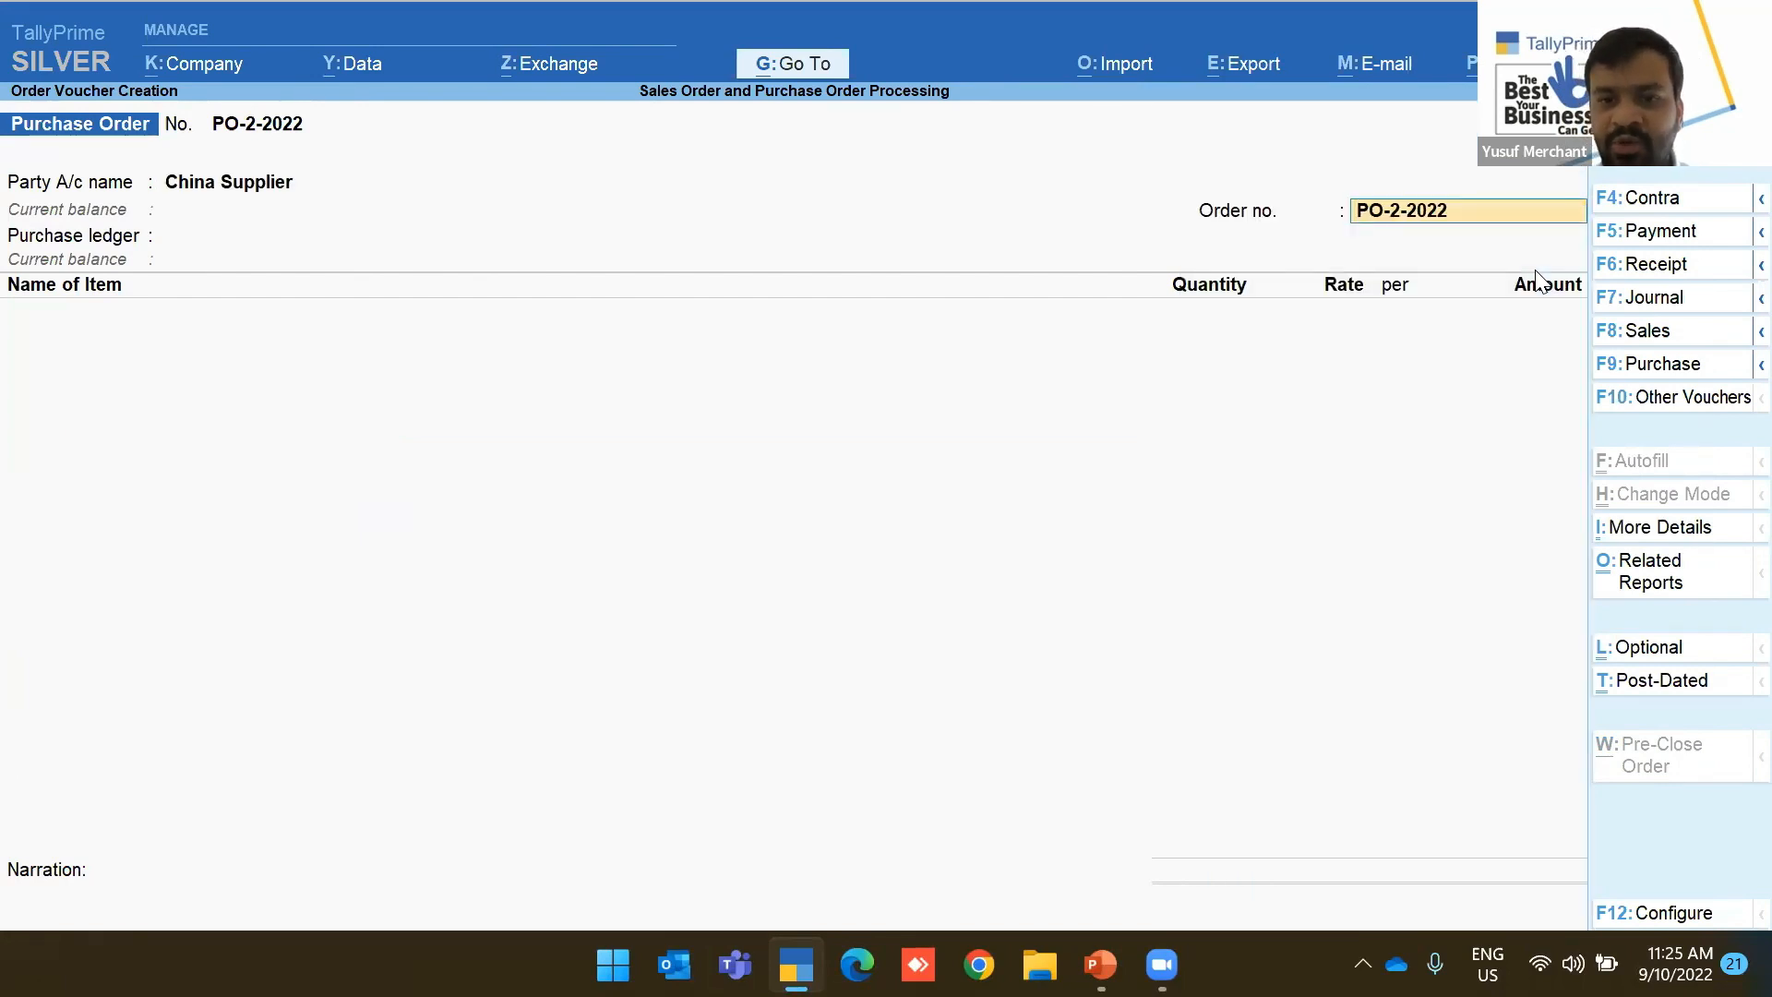
key(Return)
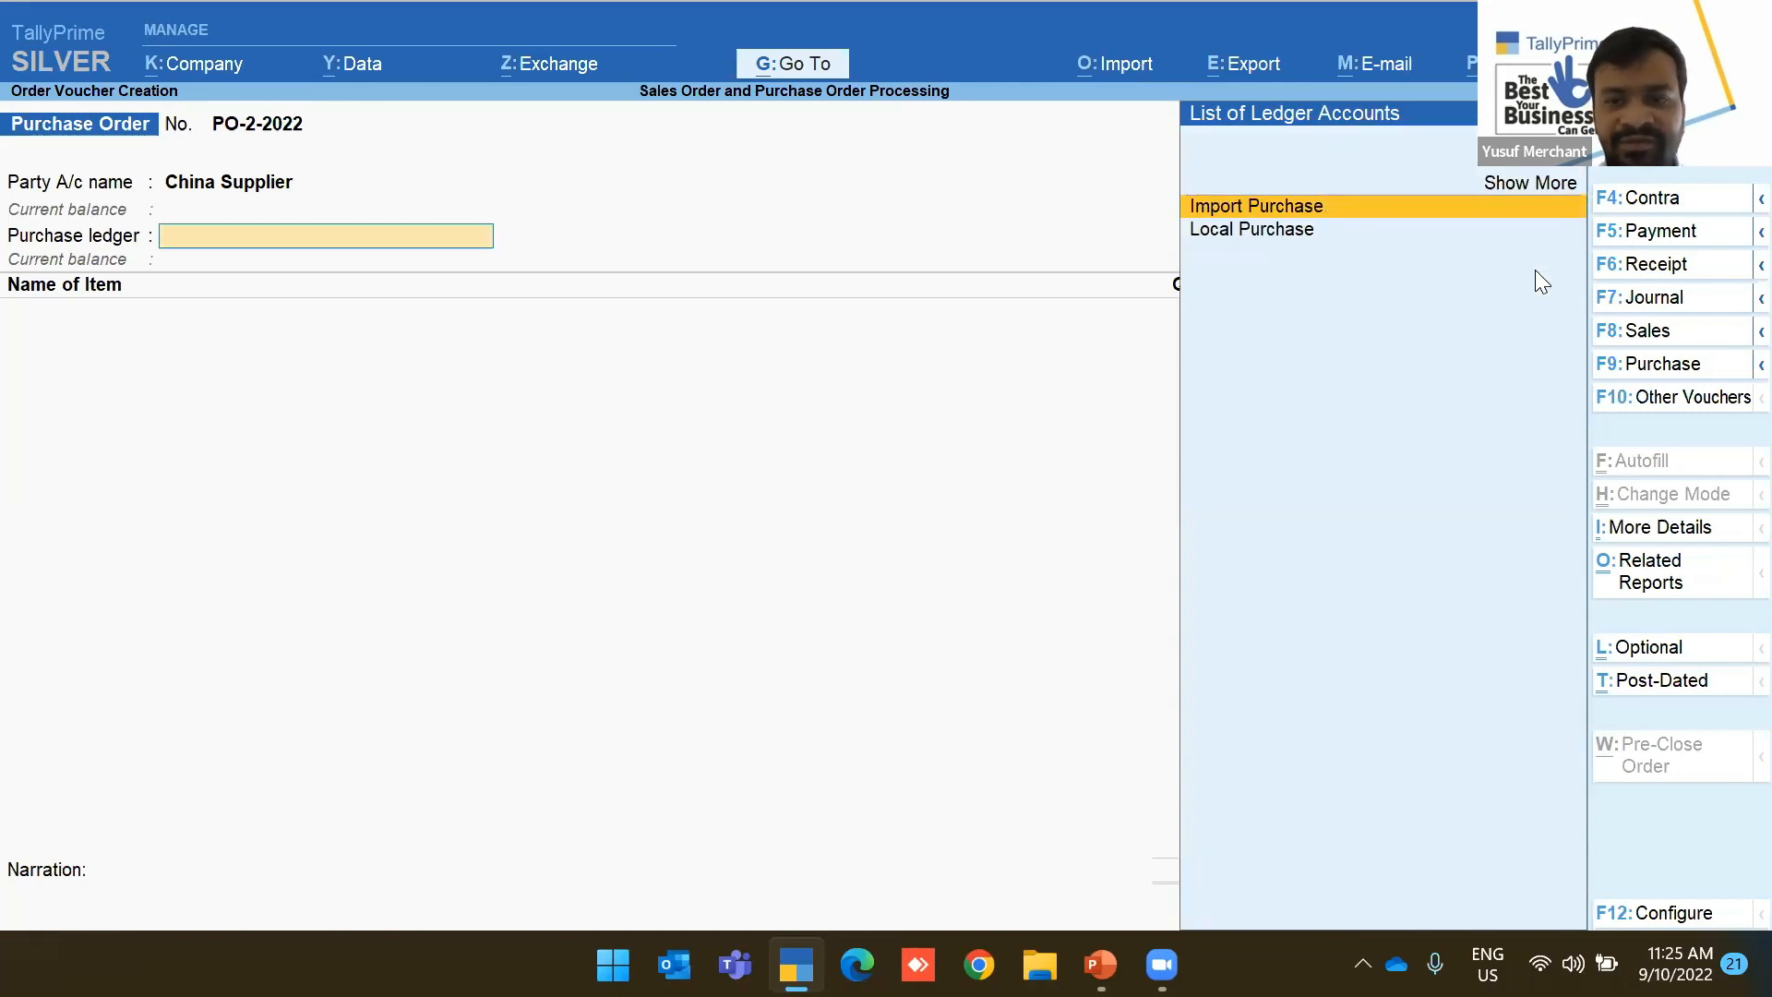
key(Return)
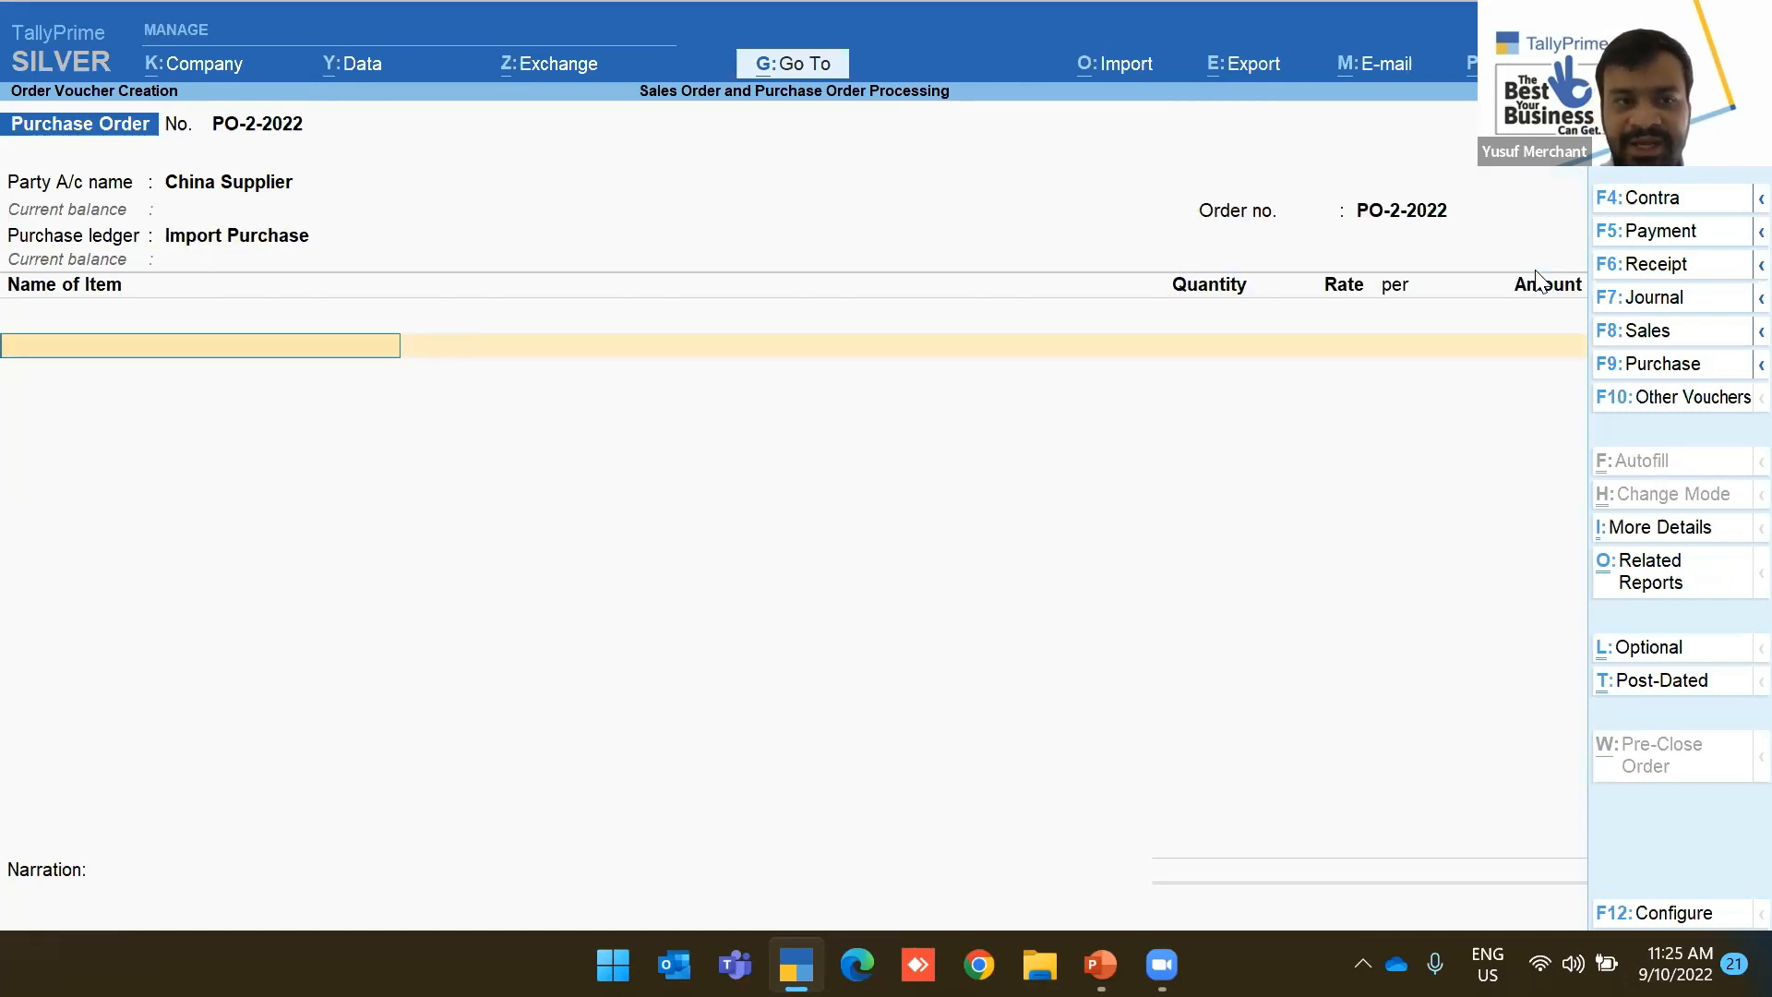
key(F11)
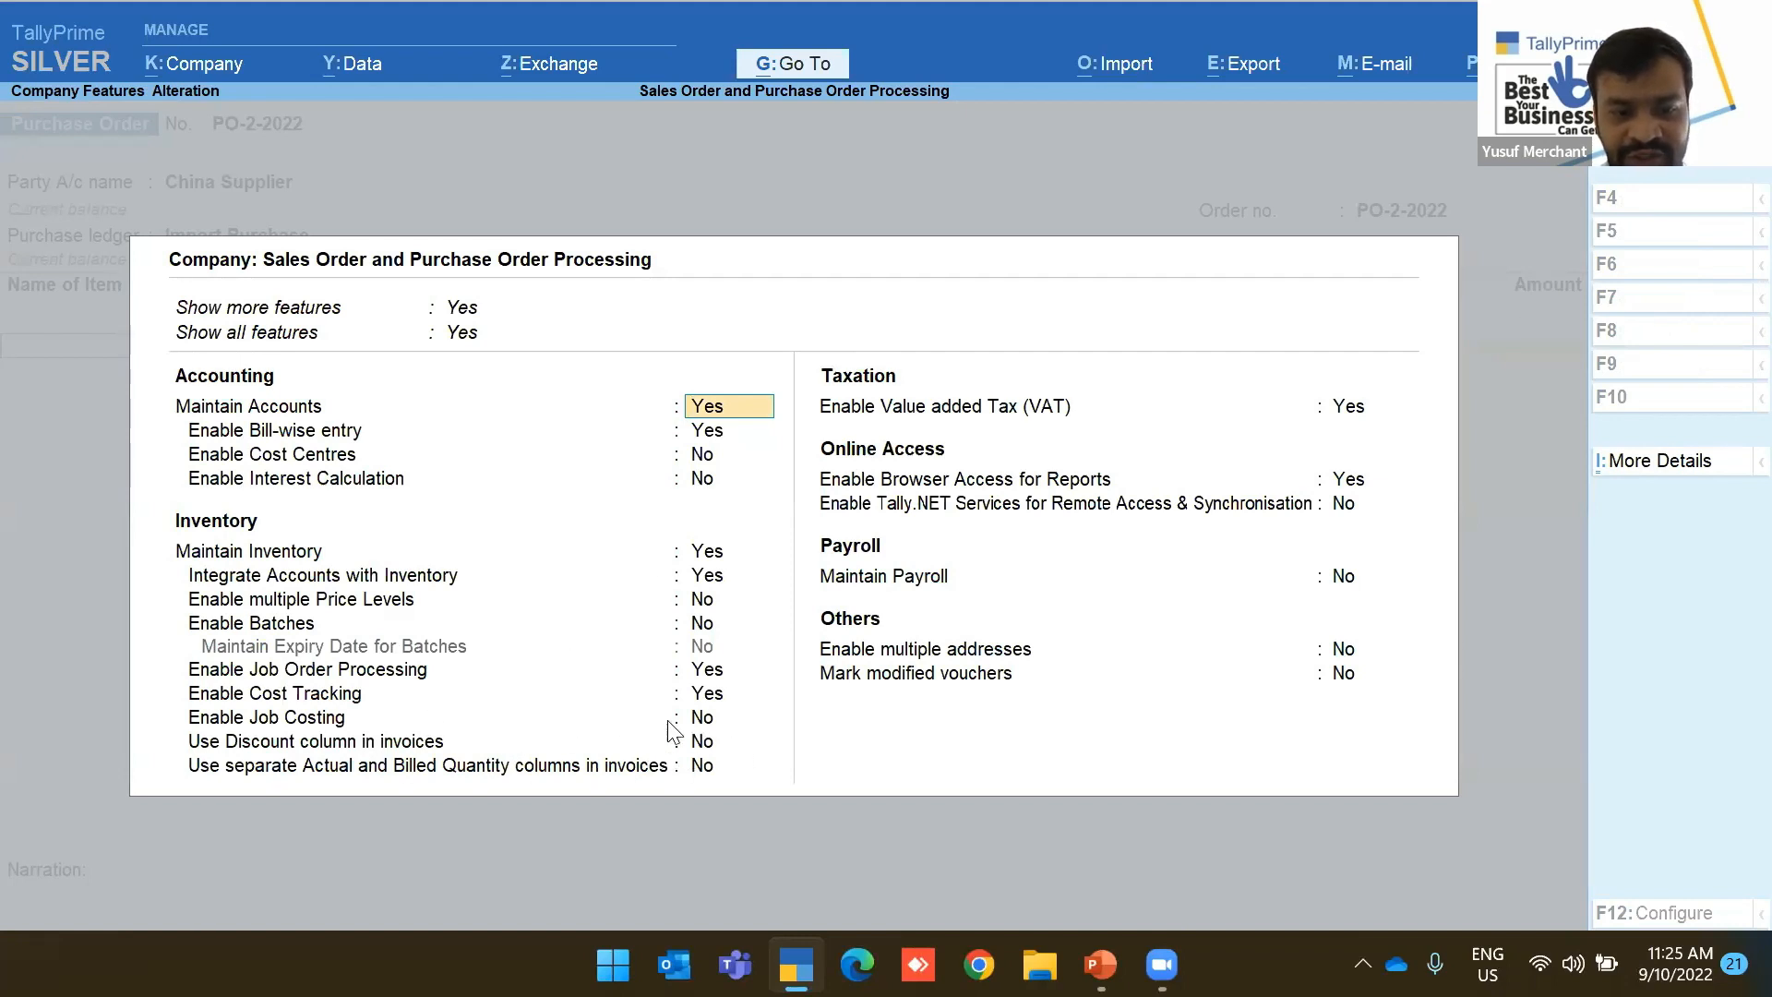
click(704, 744)
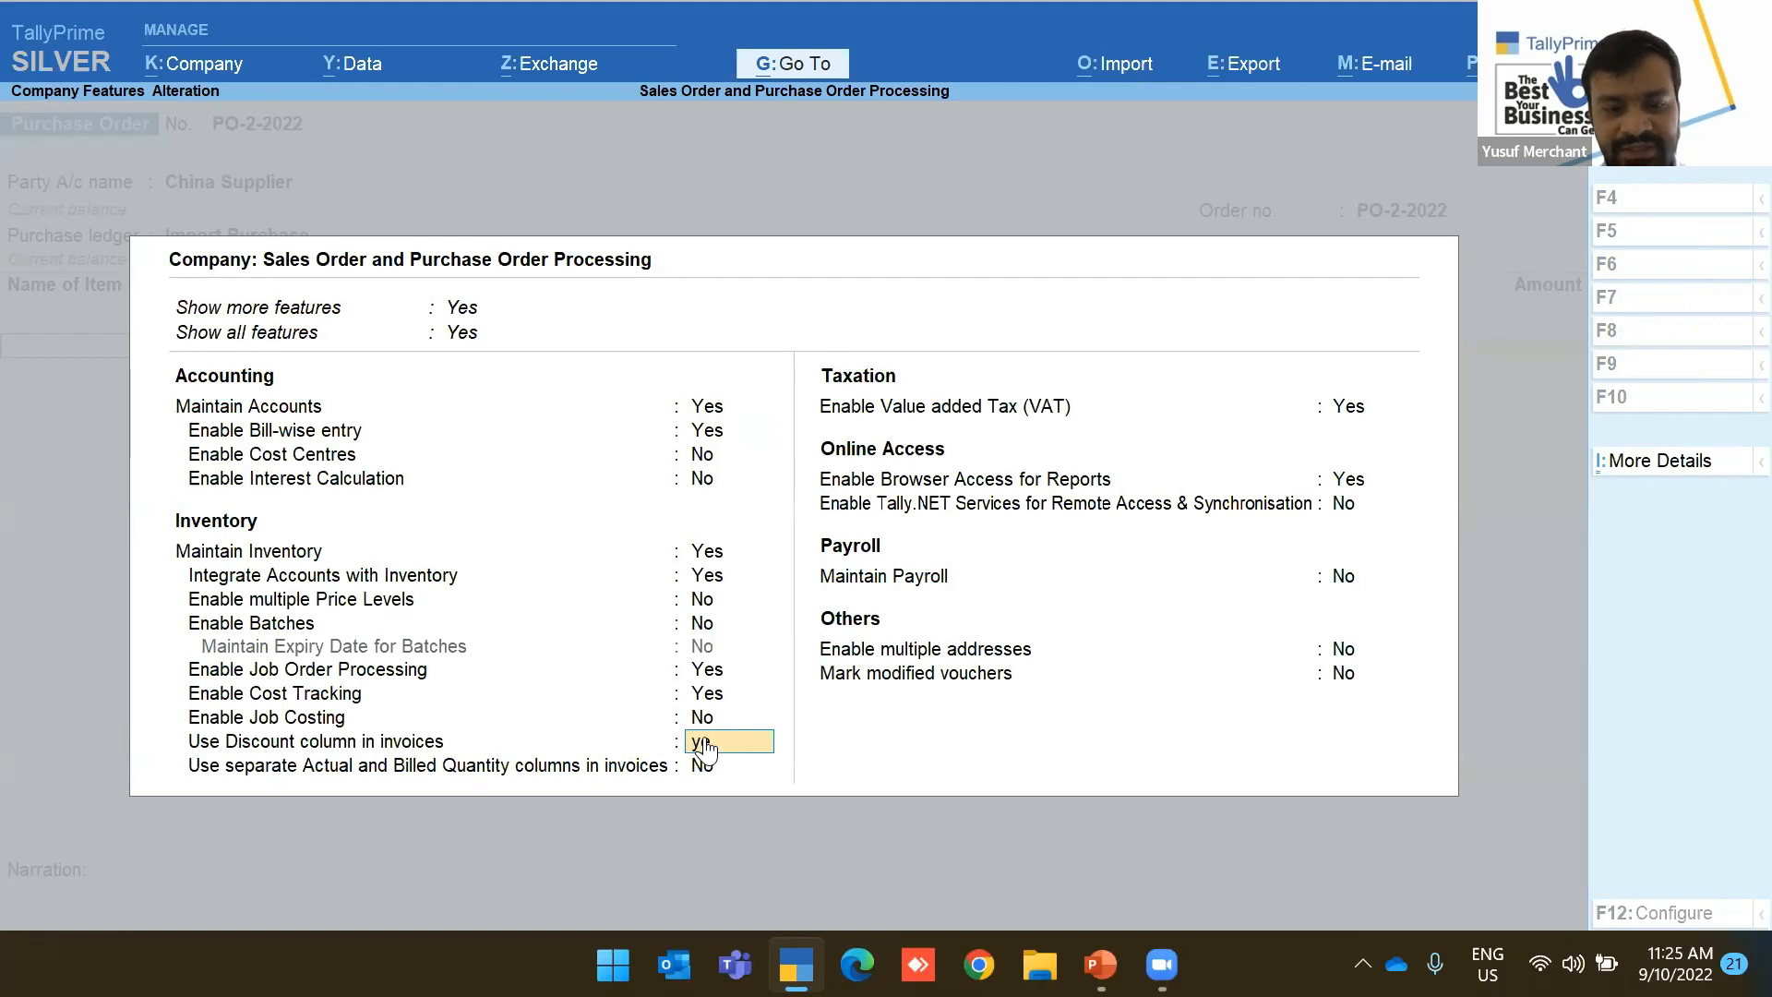
key(y)
key(ctrl+a)
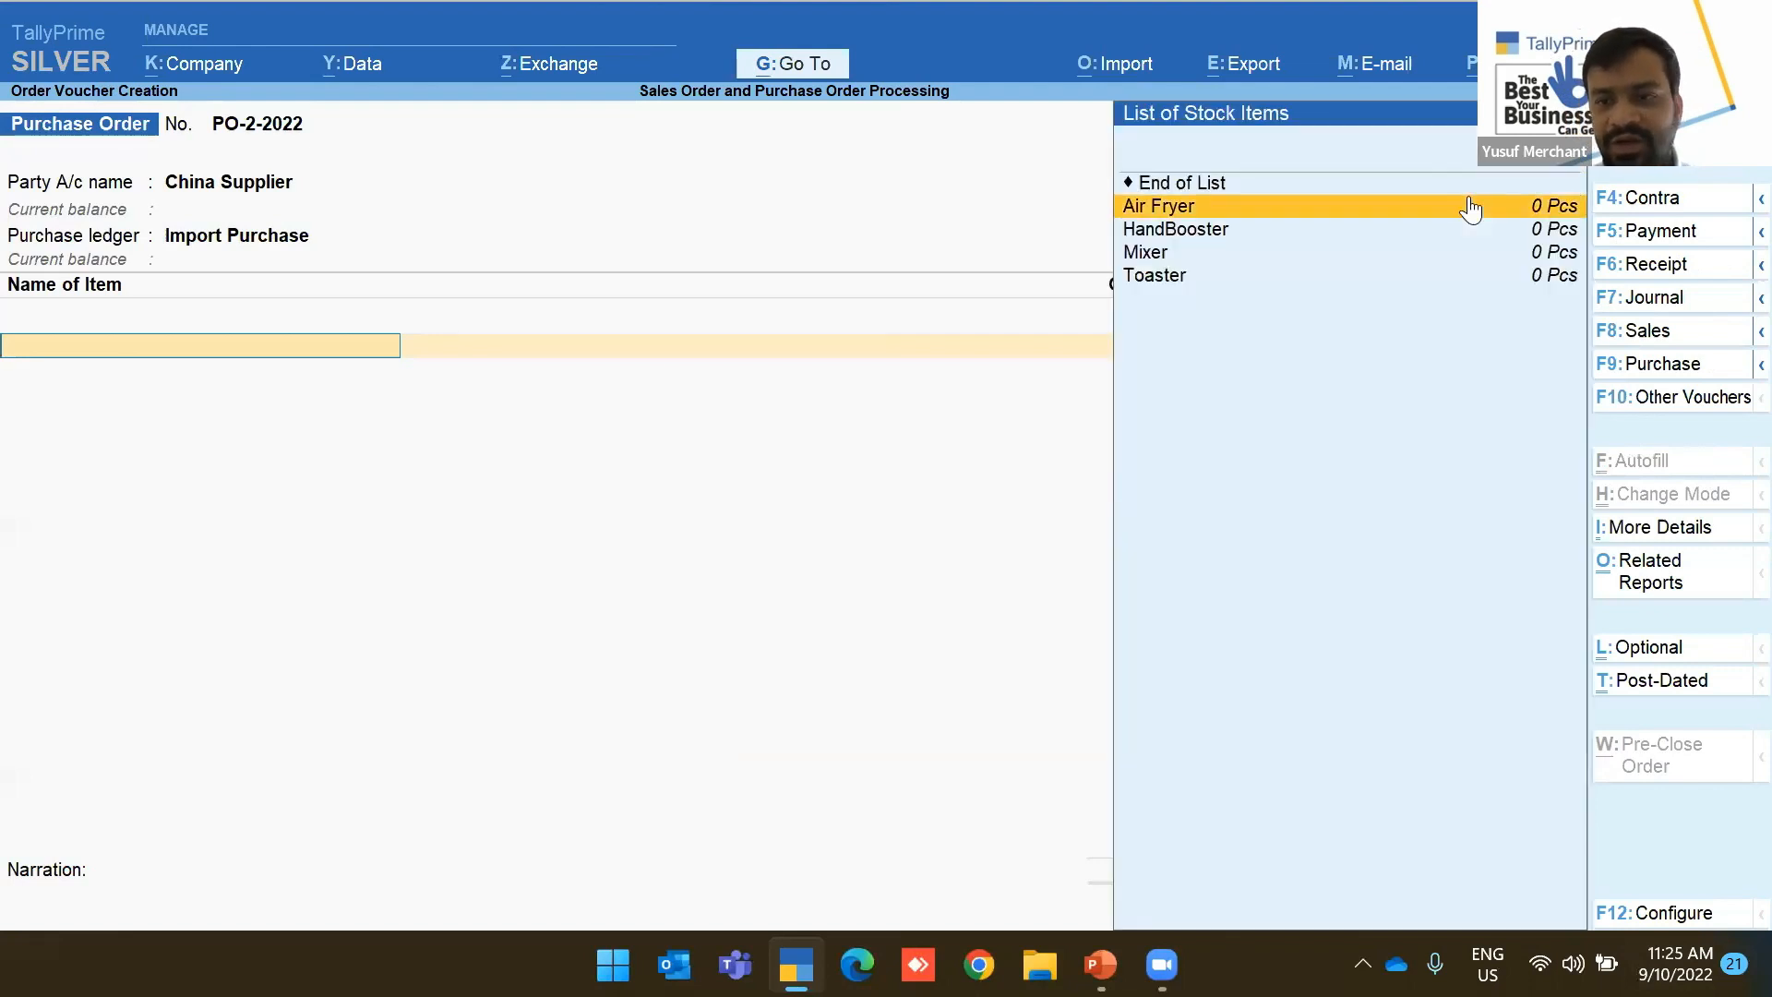
click(1474, 206)
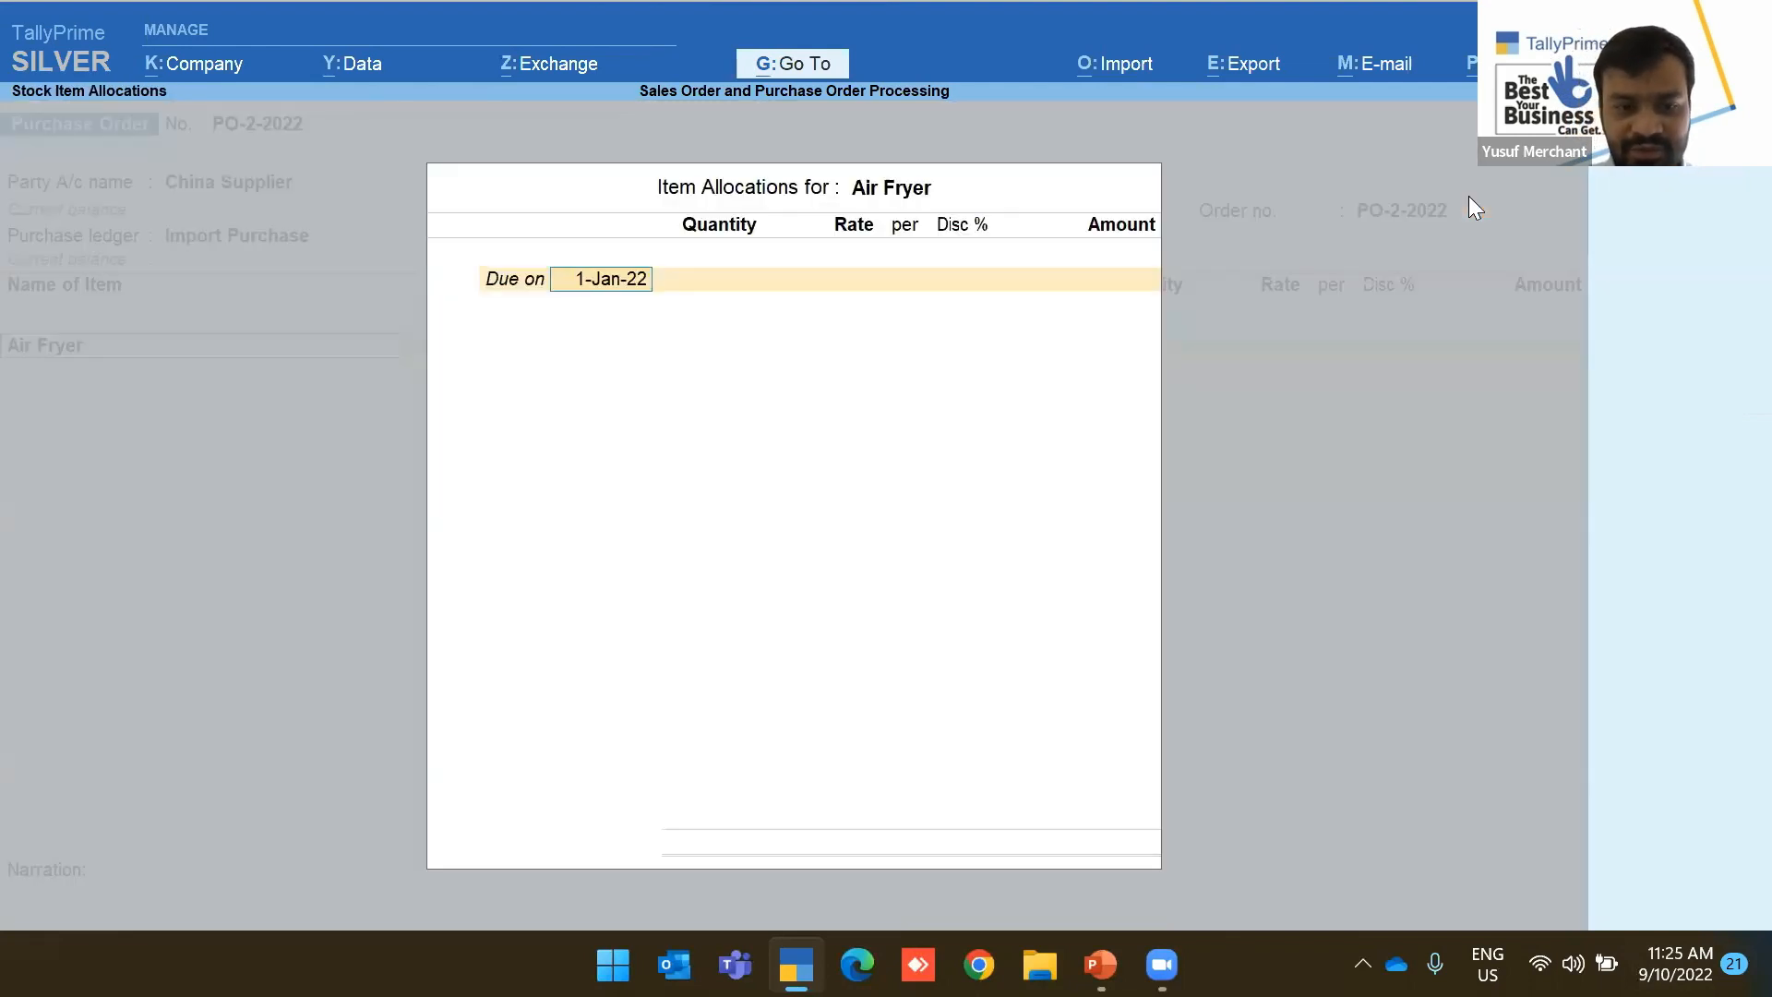
key(Escape)
key(y)
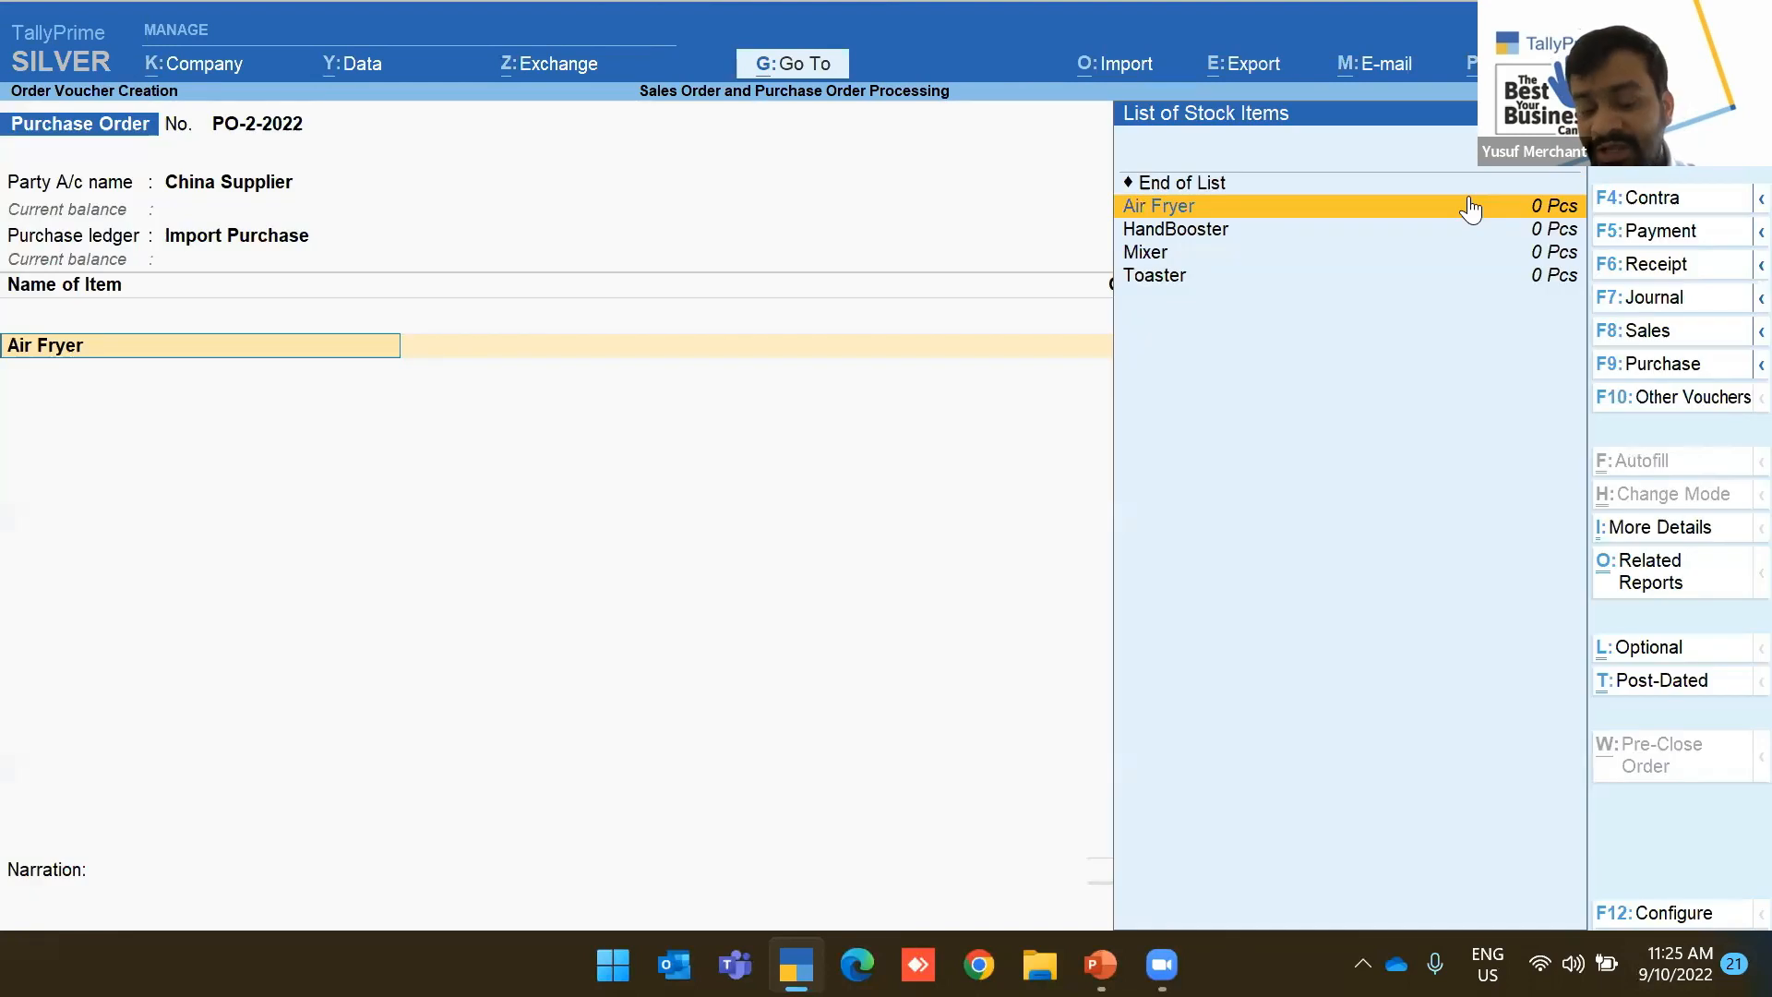
key(Escape)
key(y)
key(d)
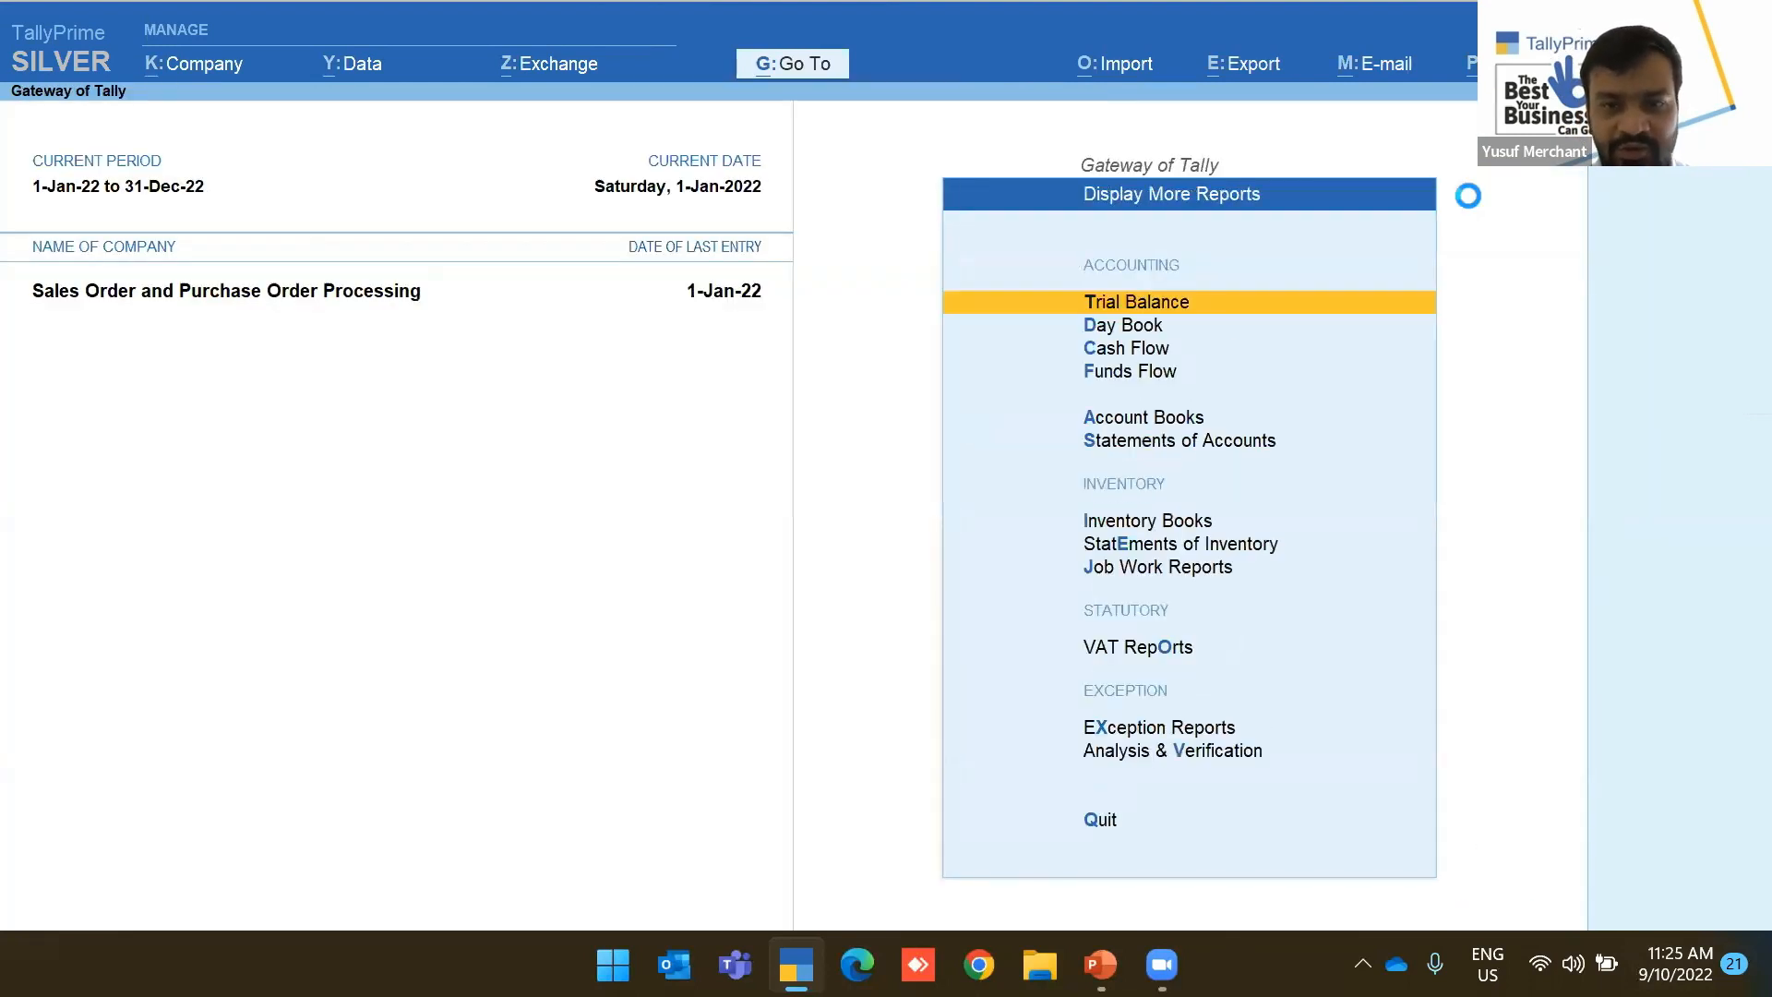
key(d)
key(Down)
key(Return)
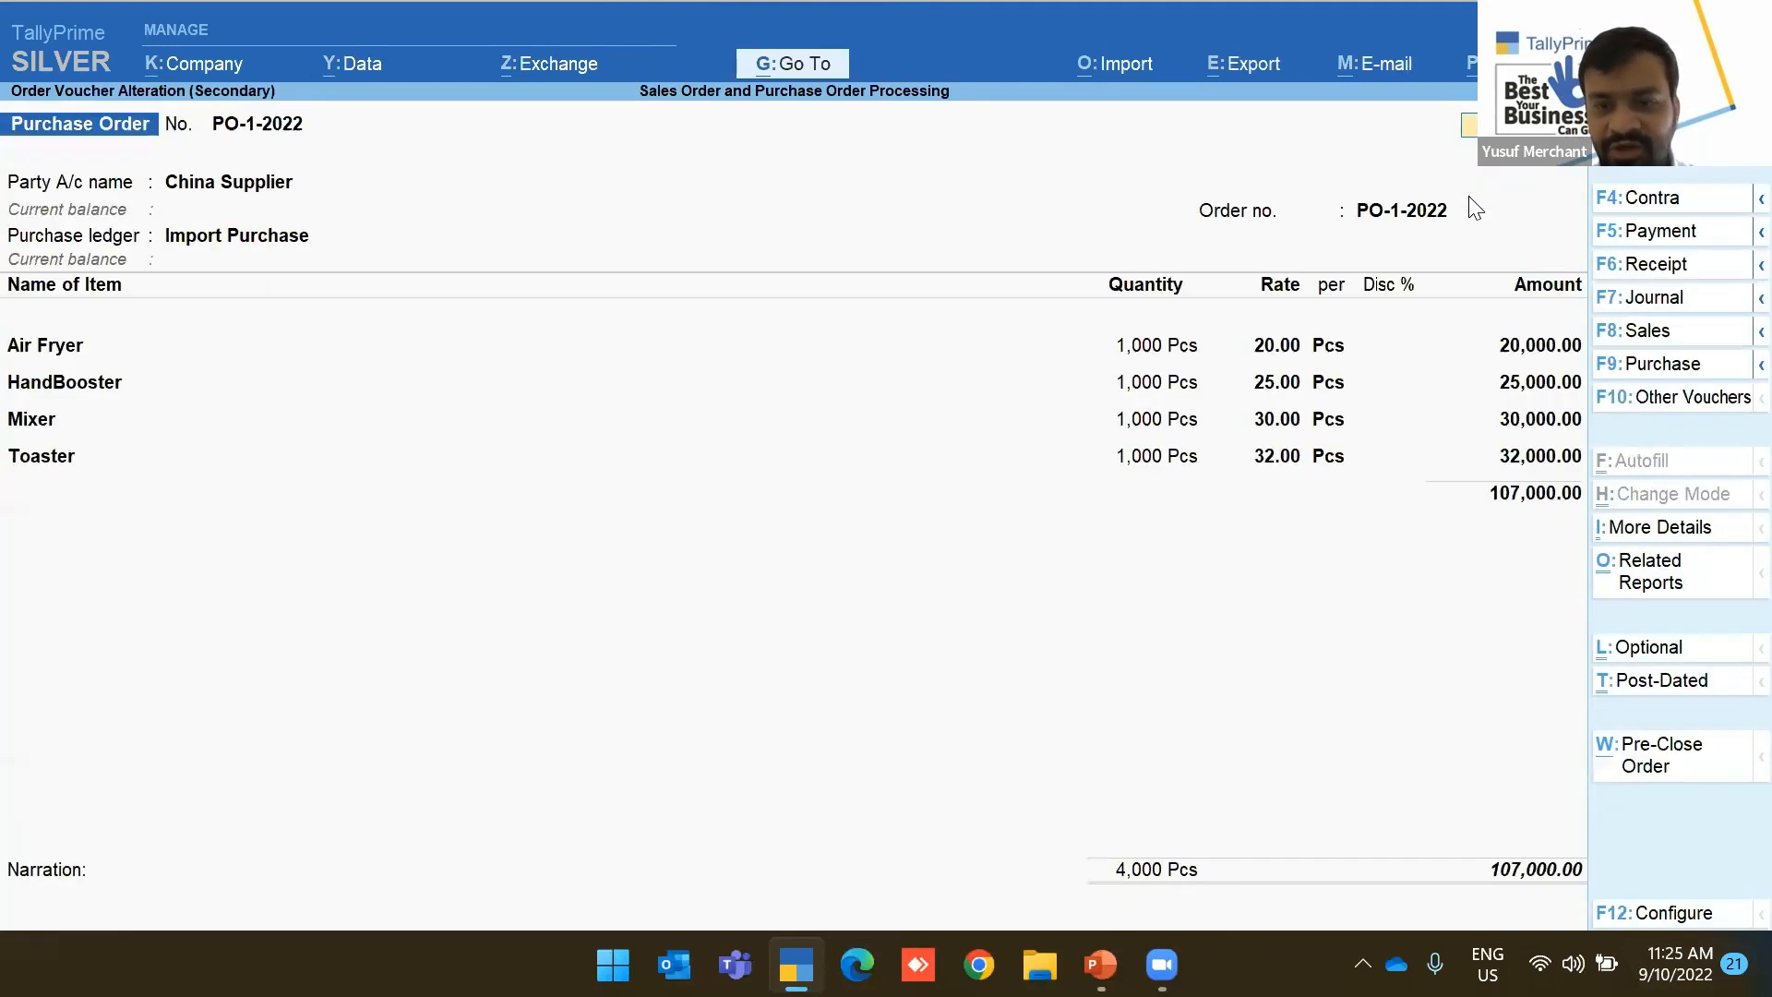
key(Escape)
key(y)
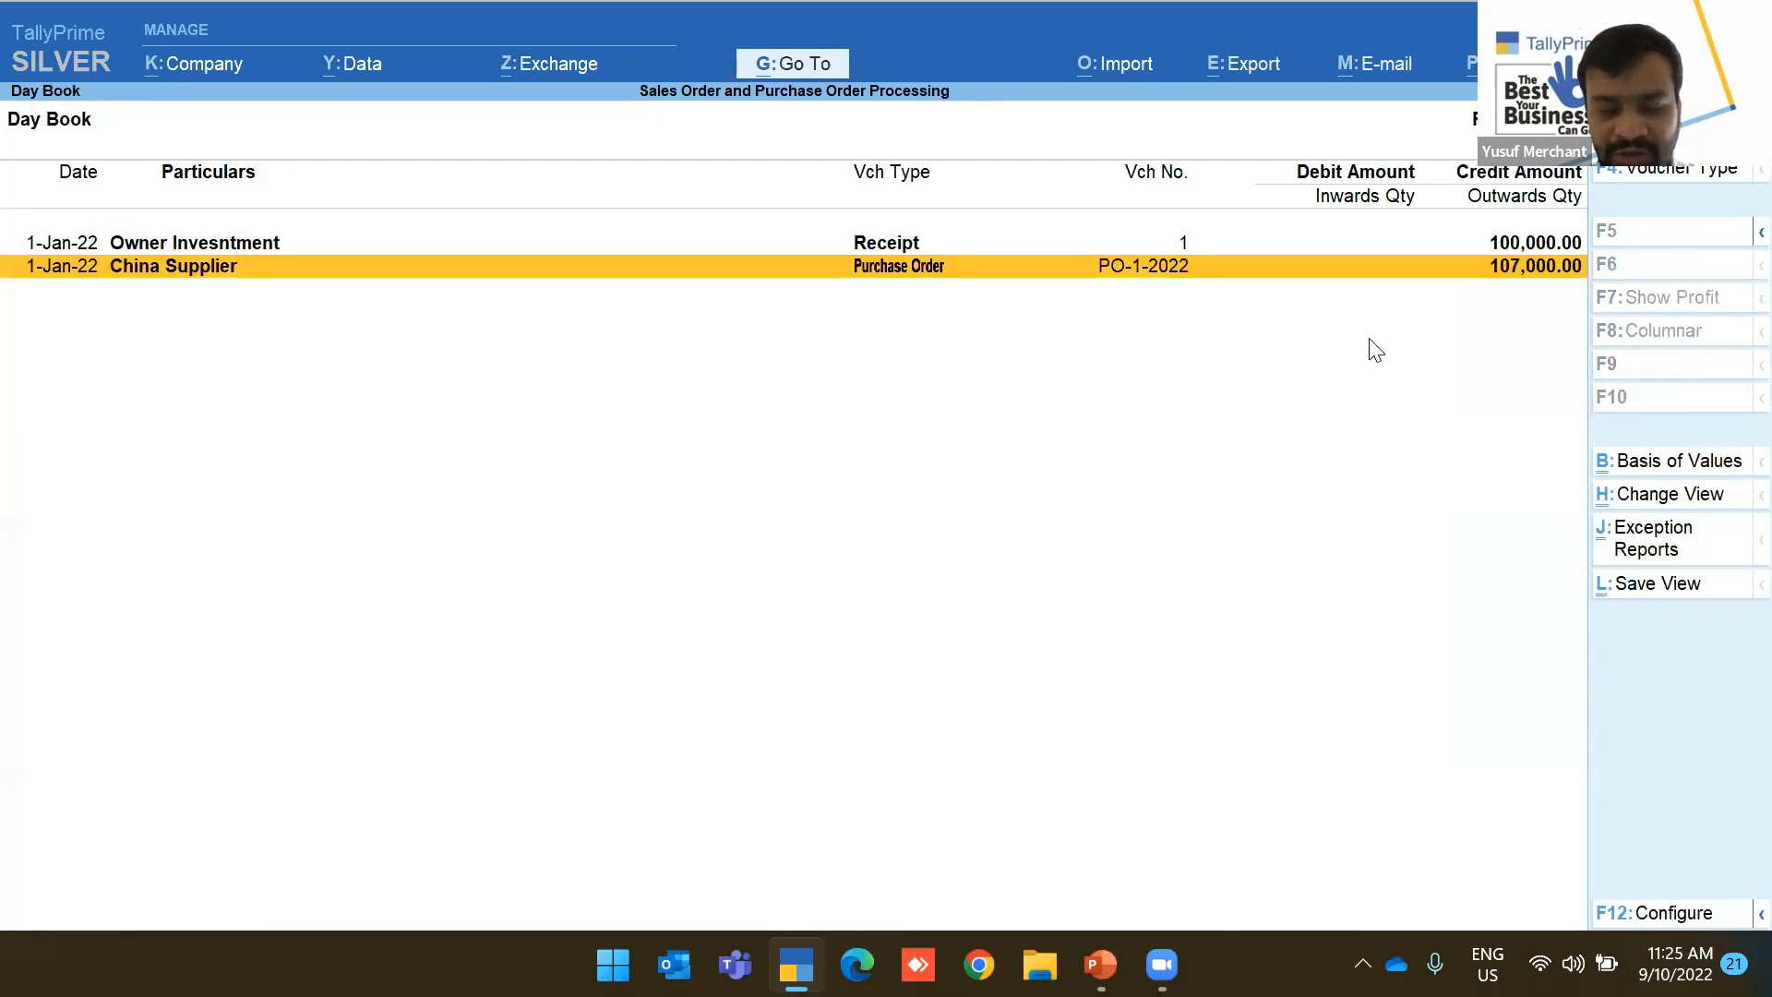
key(Return)
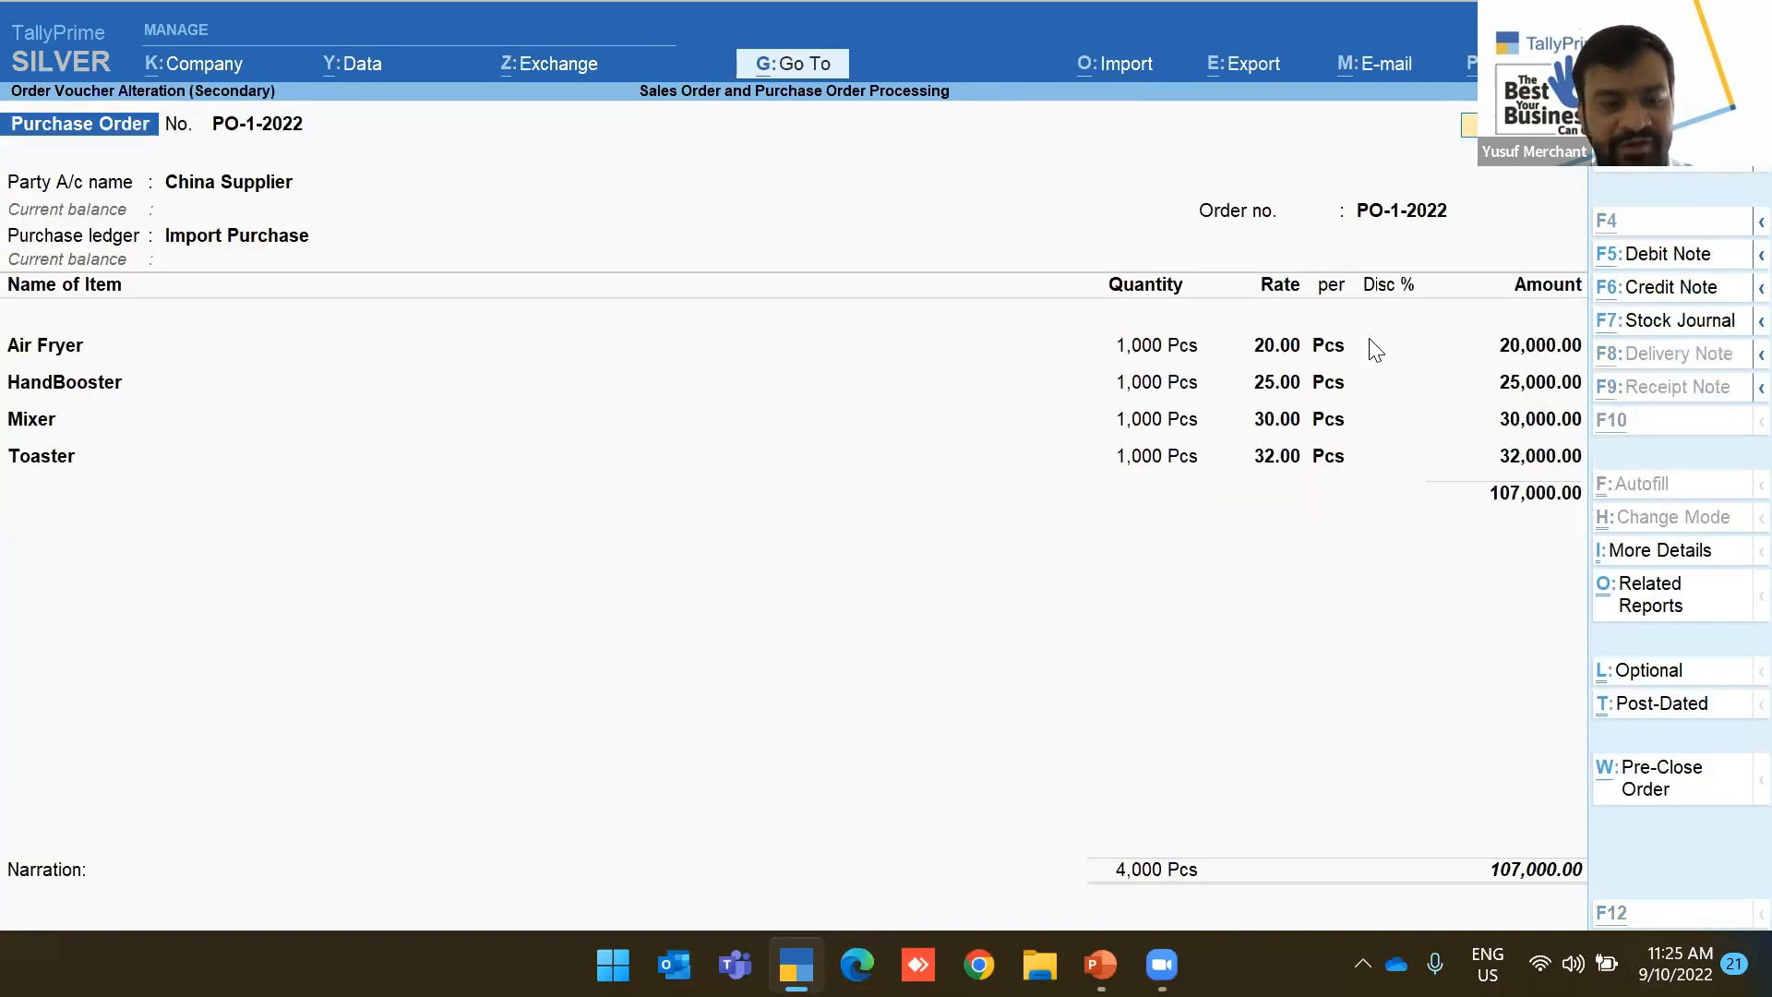
key(alt+F2)
key(Escape)
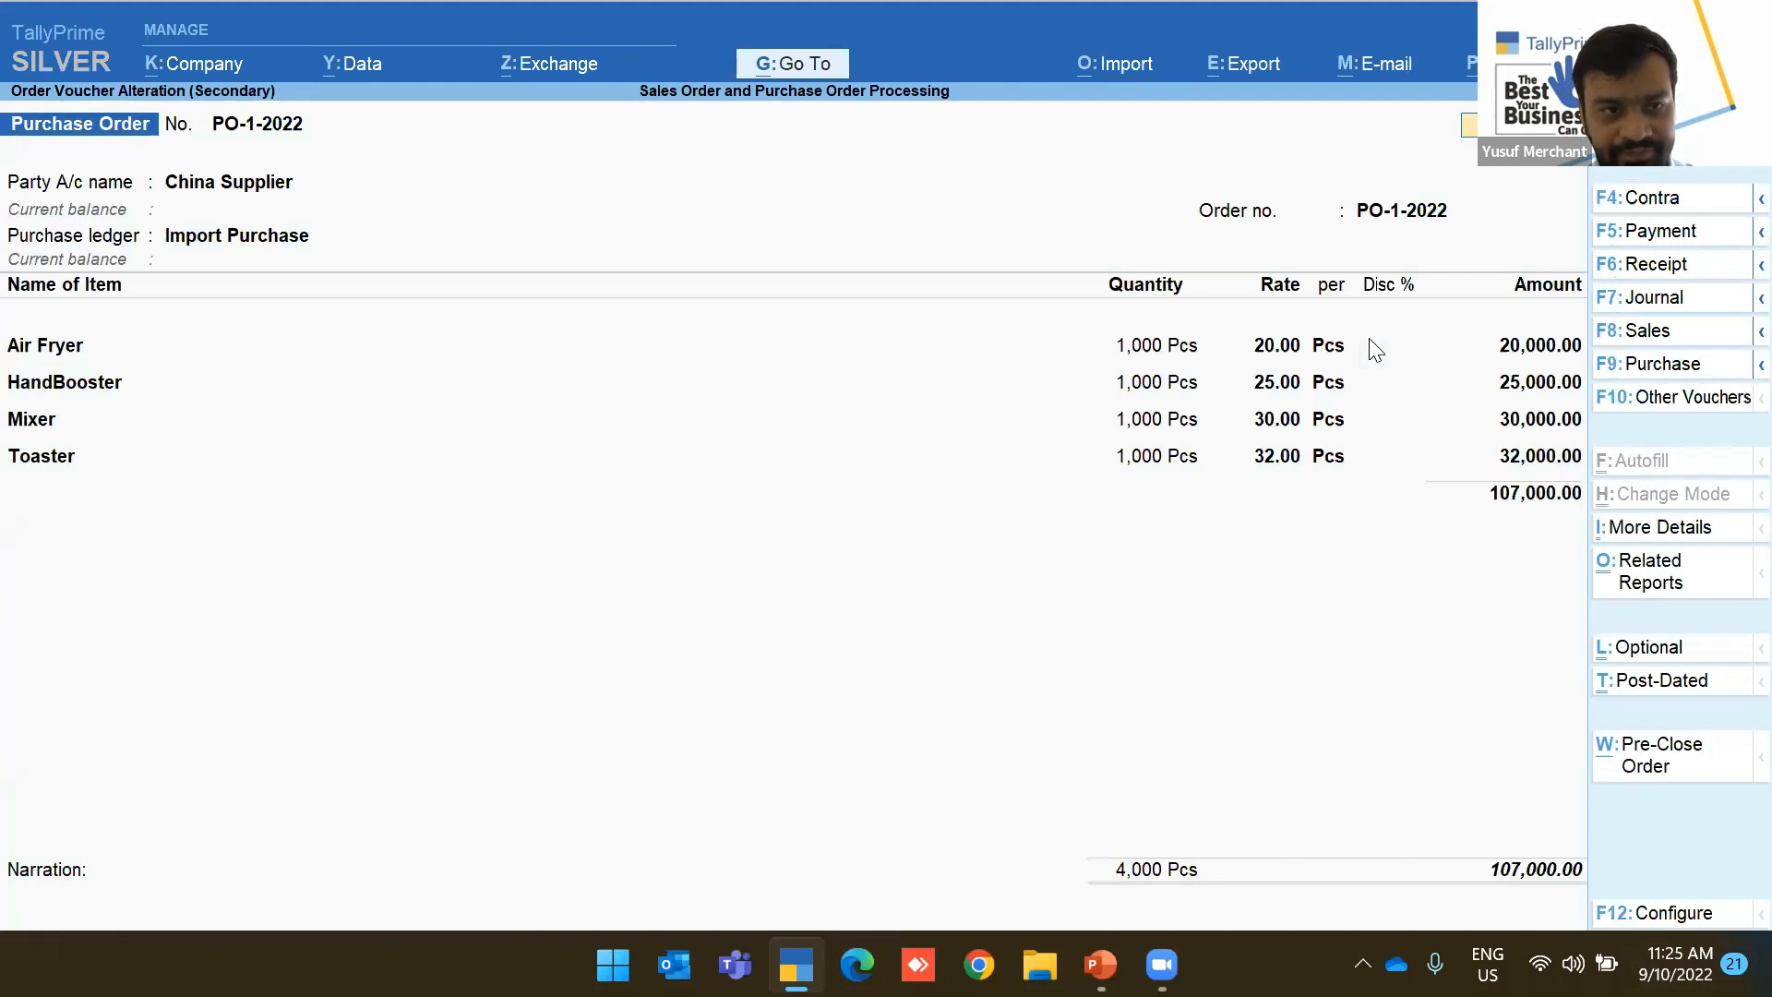
key(Escape)
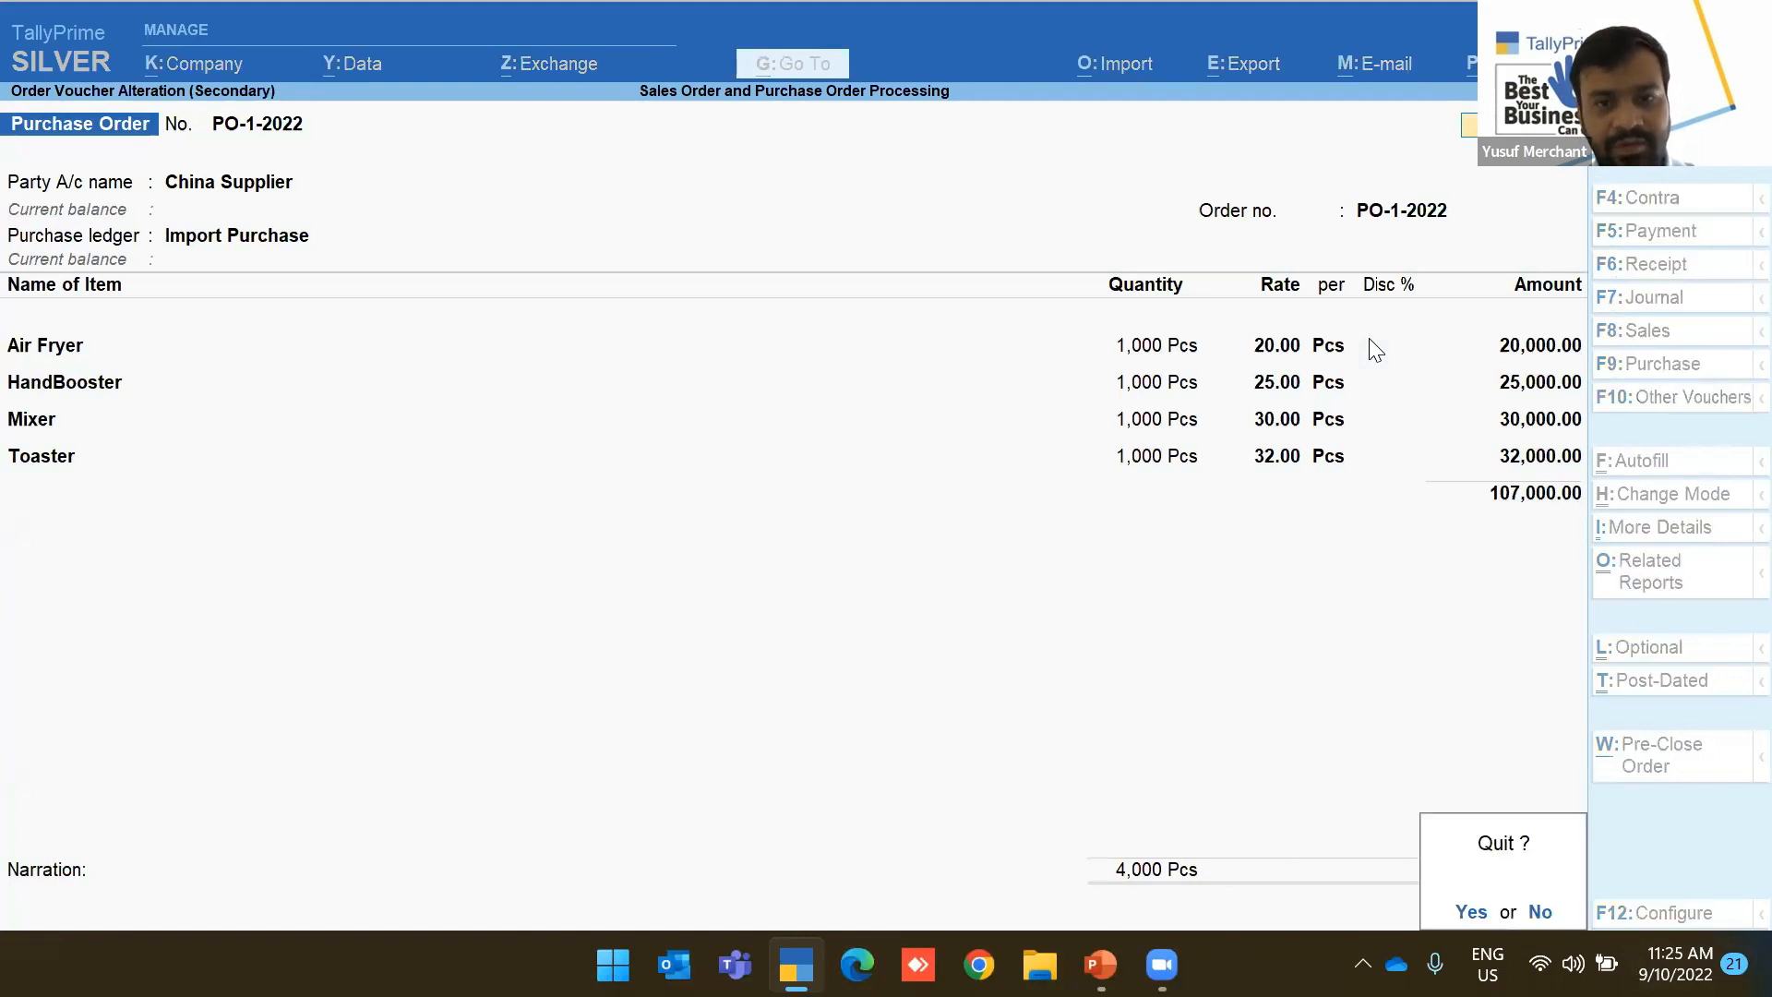
key(y)
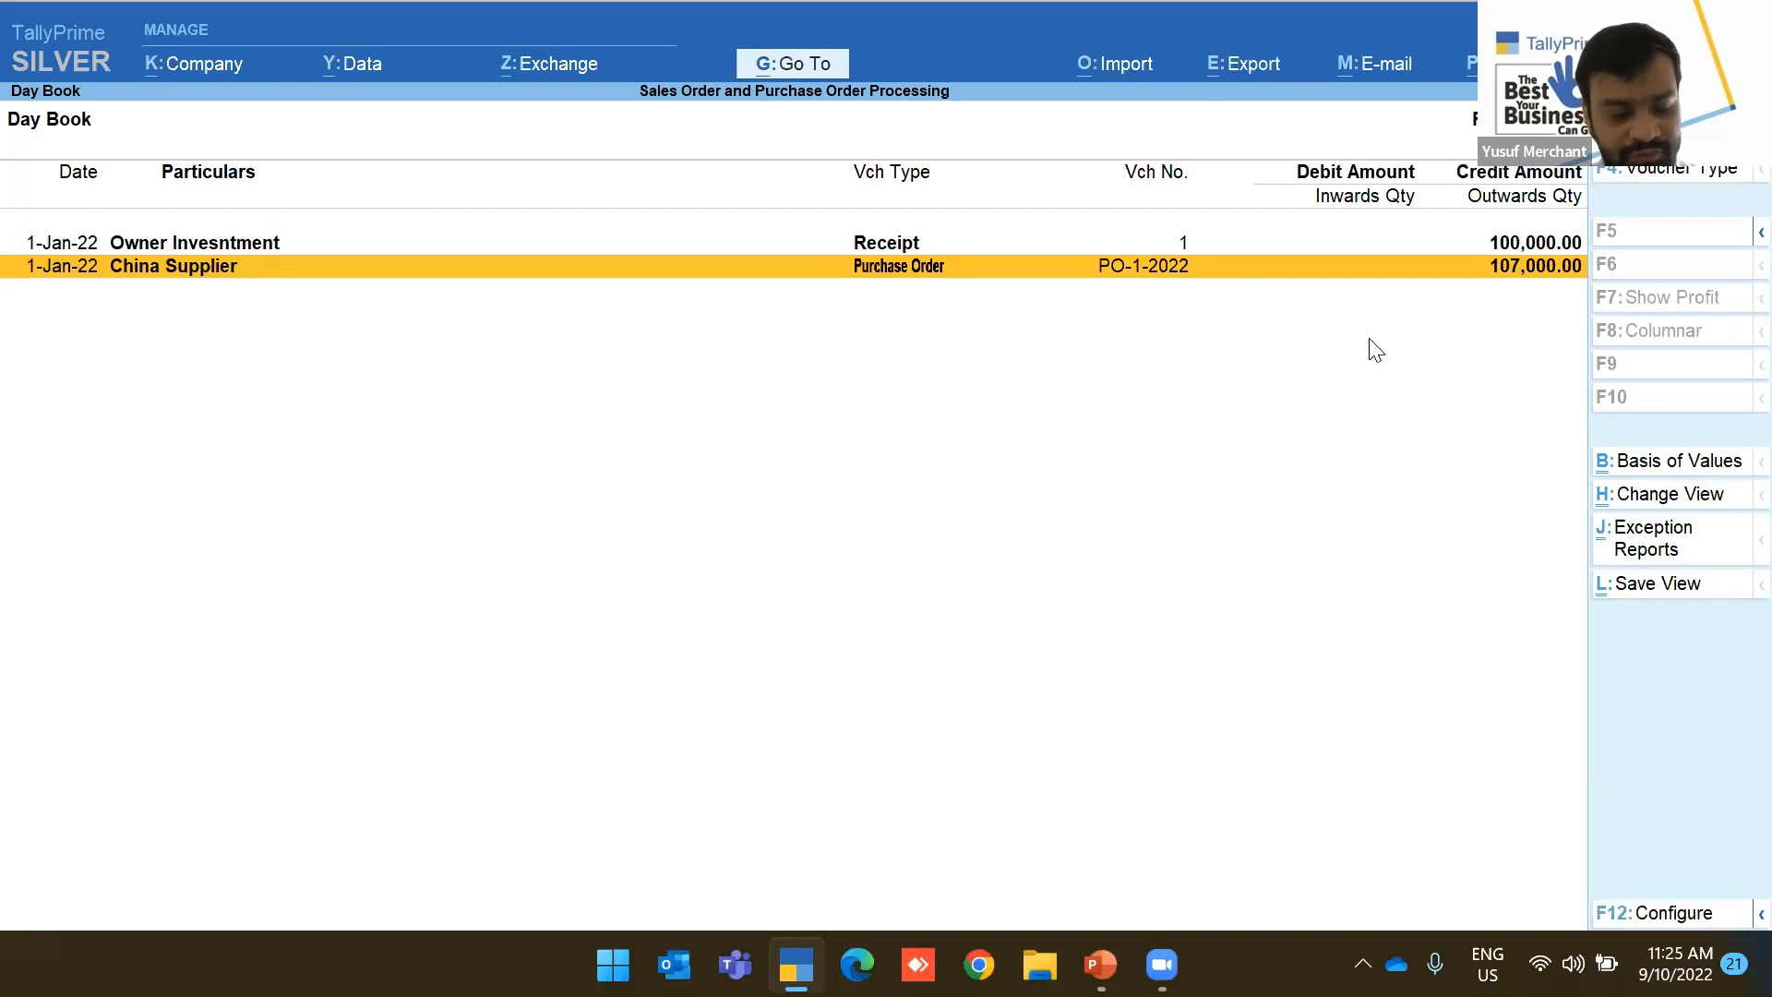
click(1100, 965)
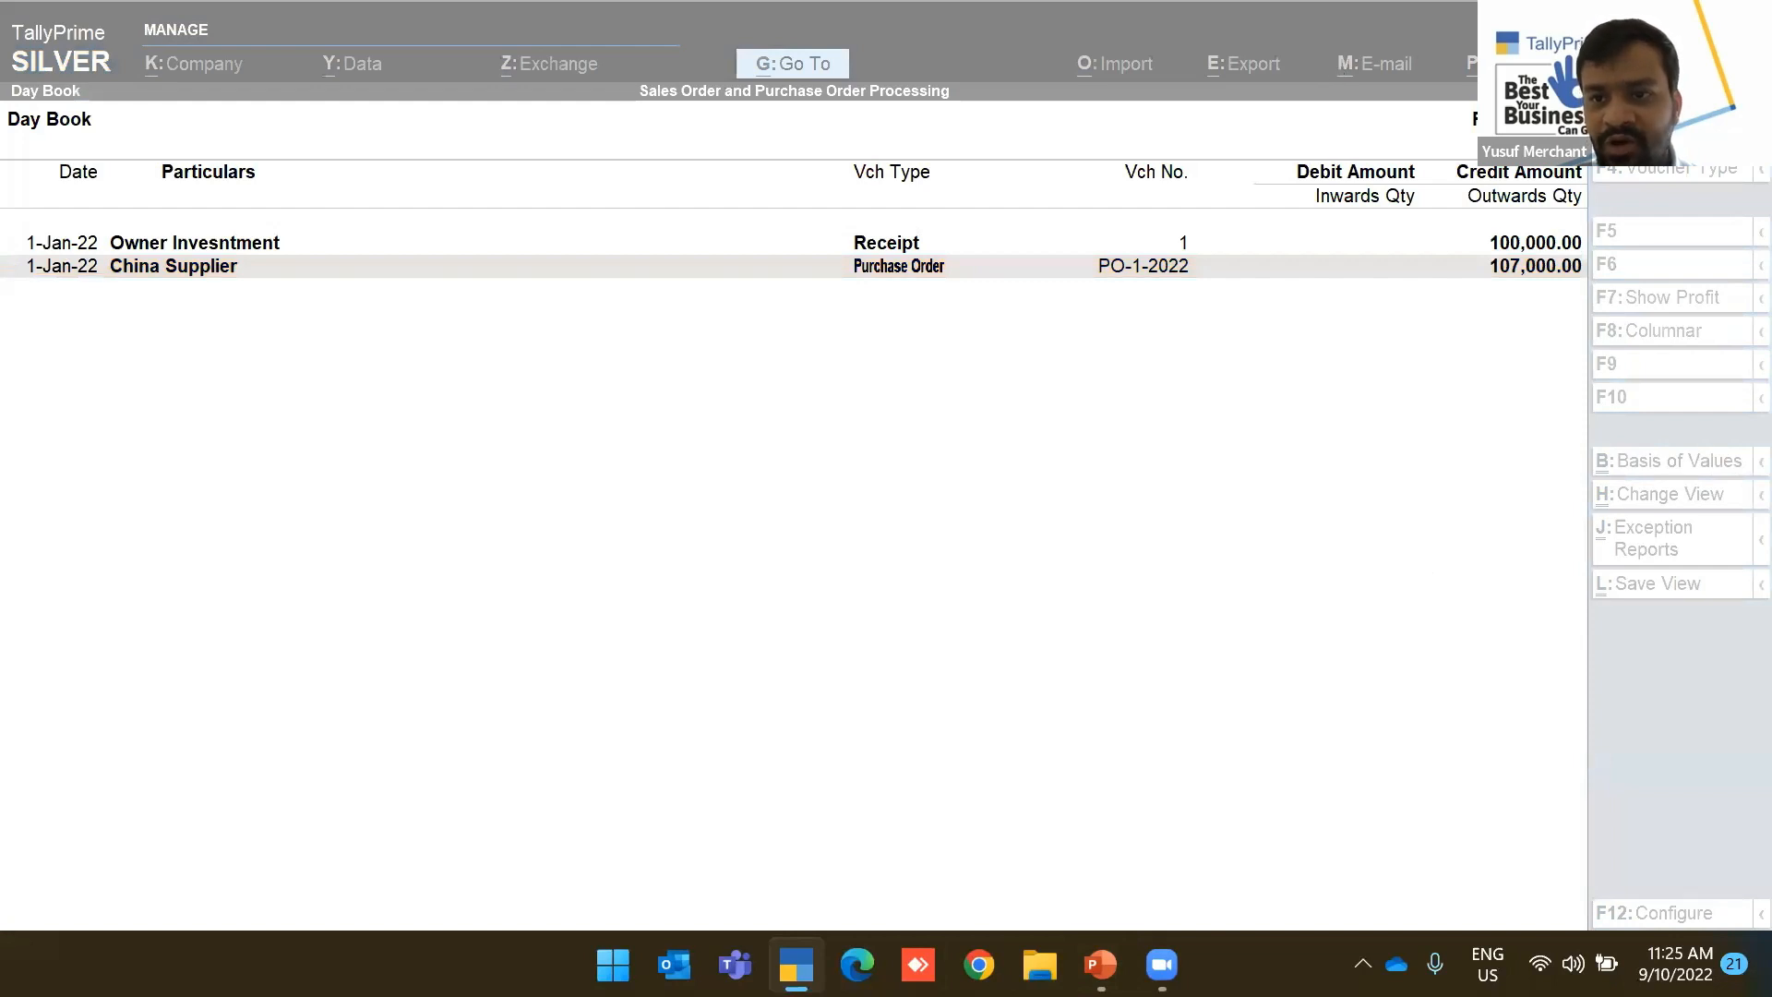
click(1629, 64)
Set Show bottom bar to Yes under Help > Settings > Display, then return to the Day Book
key(Down)
key(Down)
key(Down)
key(Down)
key(Down)
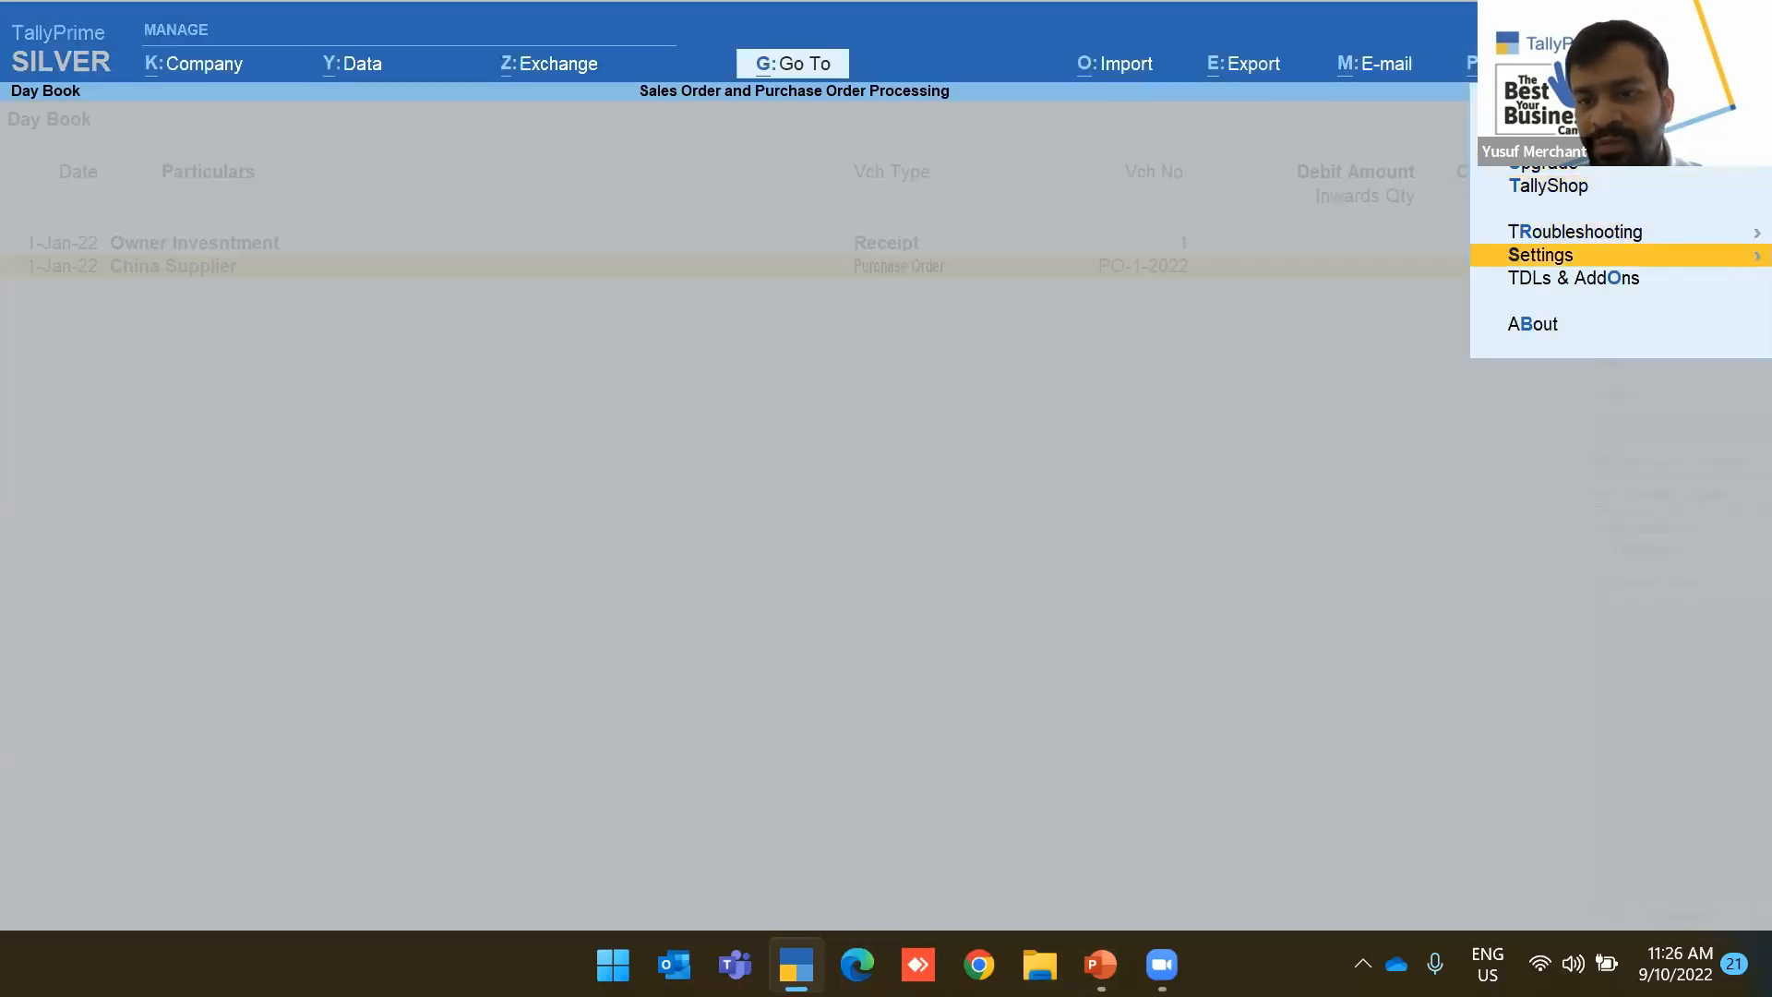
key(Return)
key(Down)
key(Down)
key(Down)
key(Down)
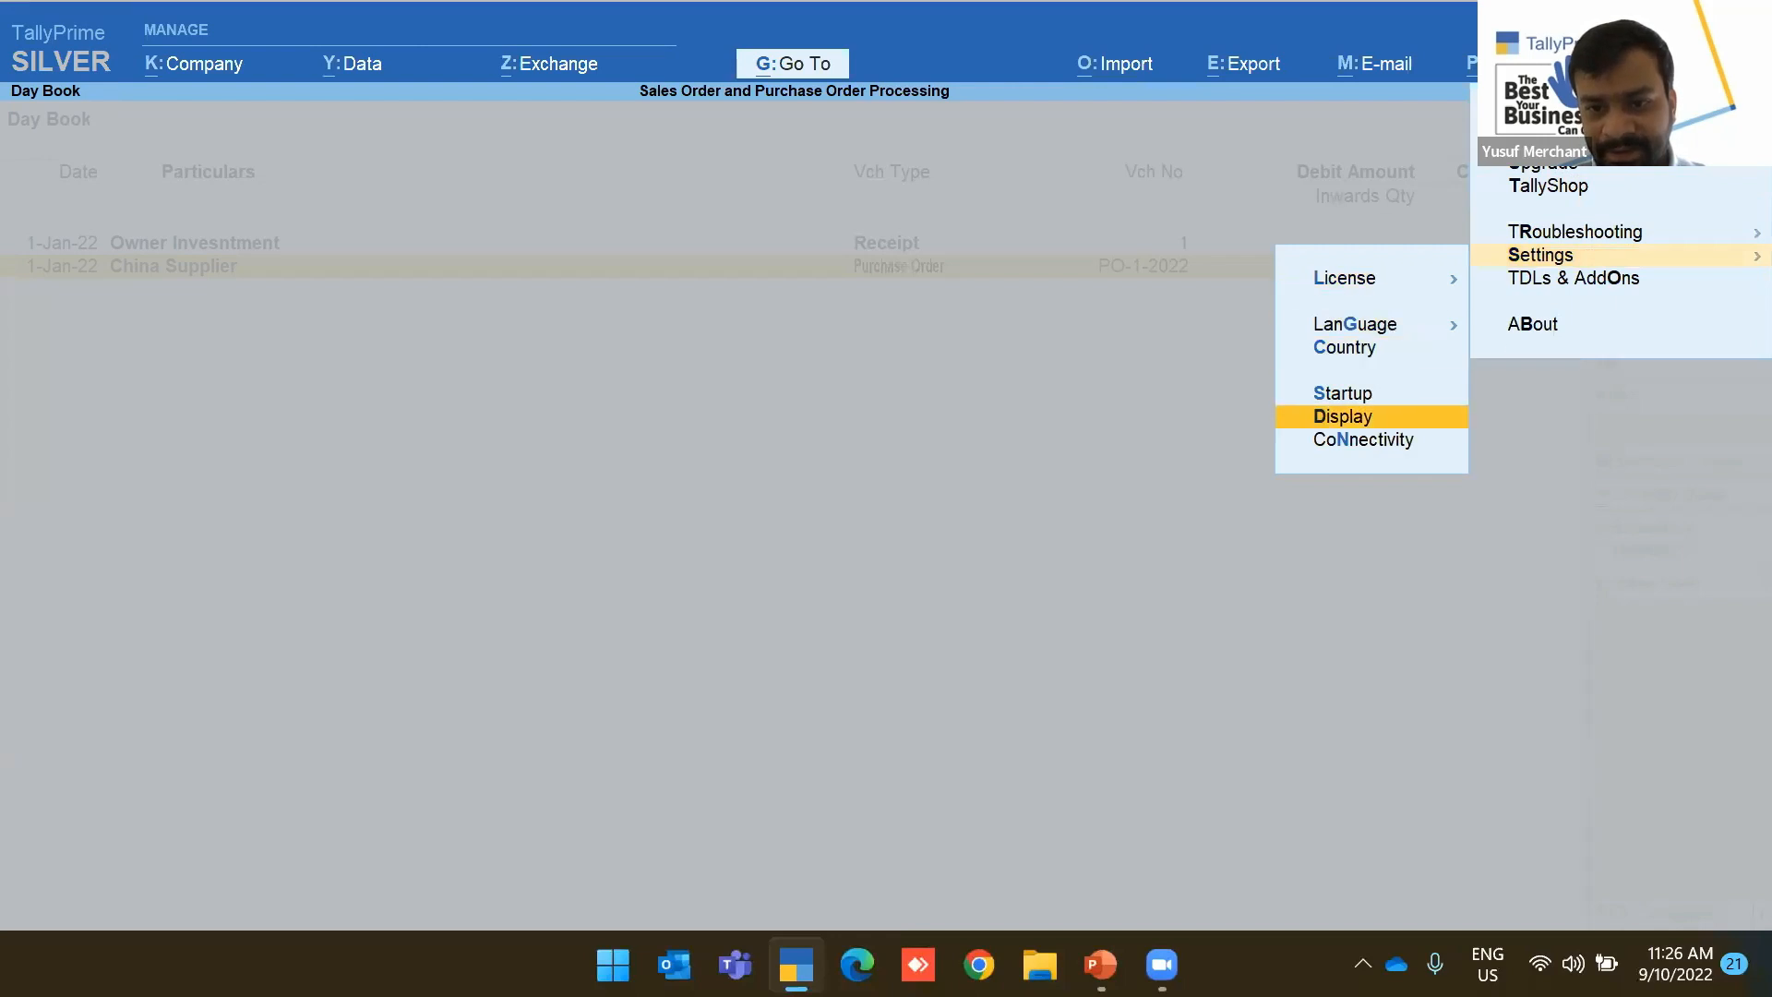
key(Return)
key(Down)
key(Down)
key(Down)
key(Down)
key(Down)
key(Down)
key(Down)
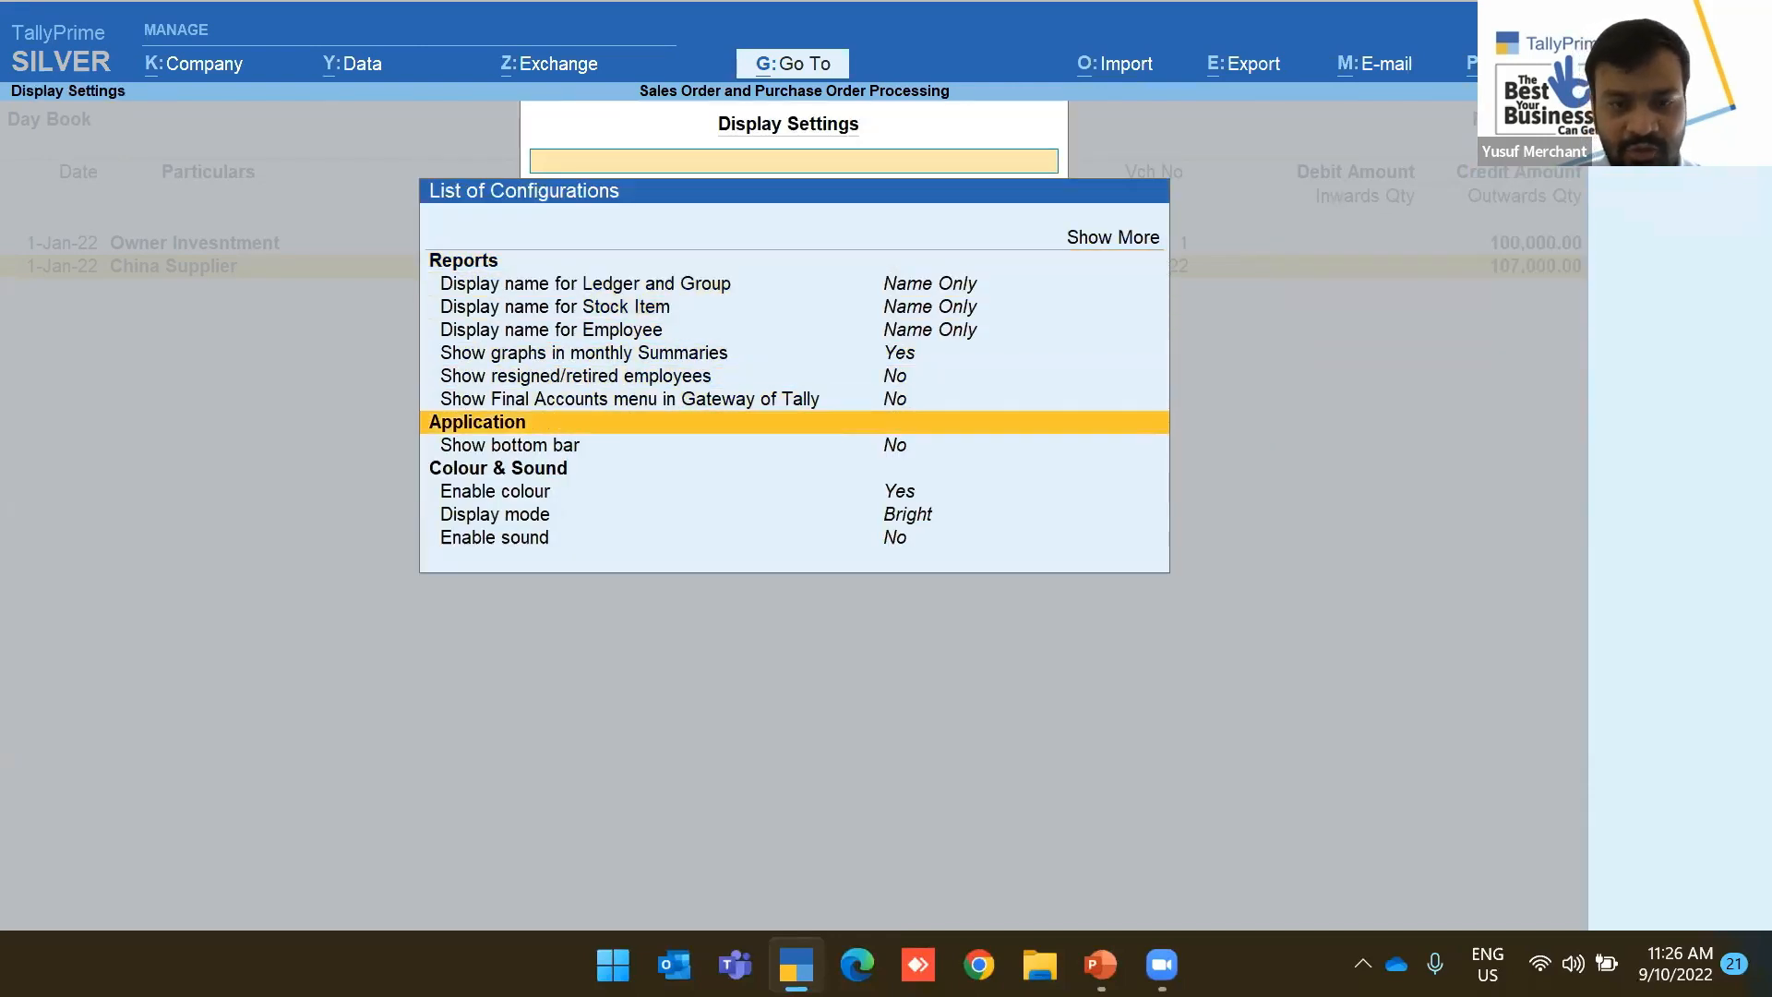
text(Ye)
key(Return)
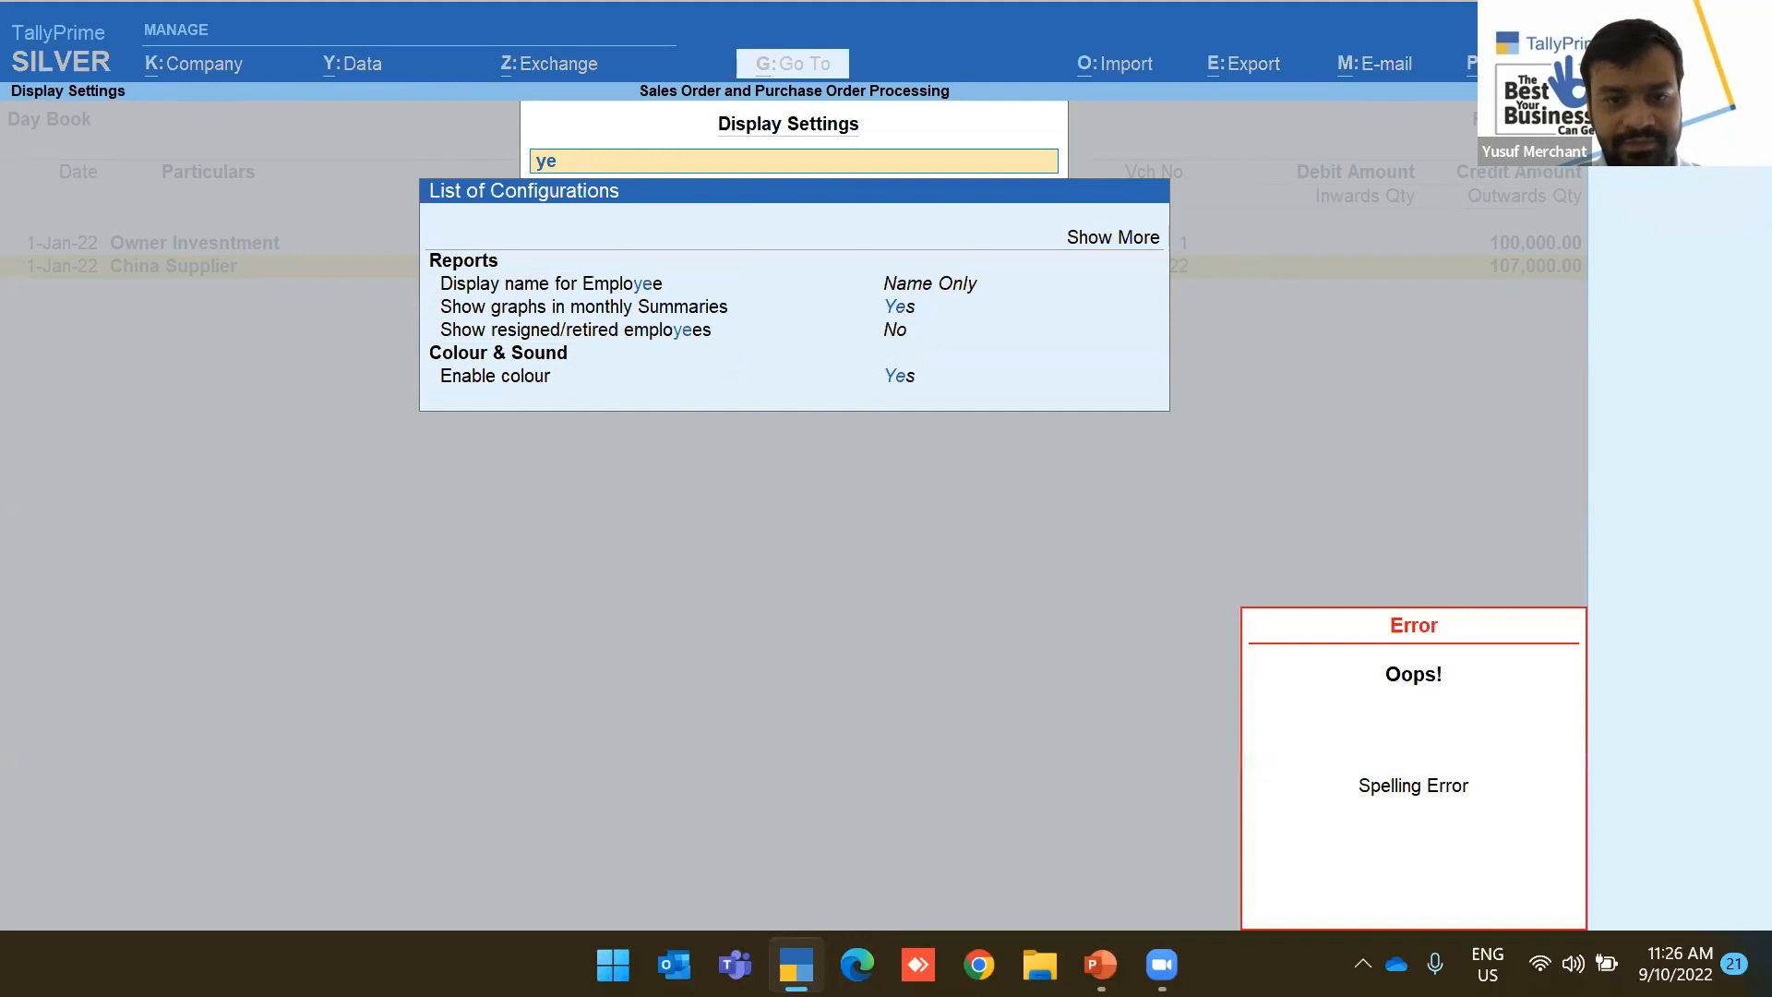
key(BackSpace)
key(BackSpace)
key(Down)
key(Down)
key(Down)
key(Down)
key(Down)
key(Down)
key(Down)
key(Return)
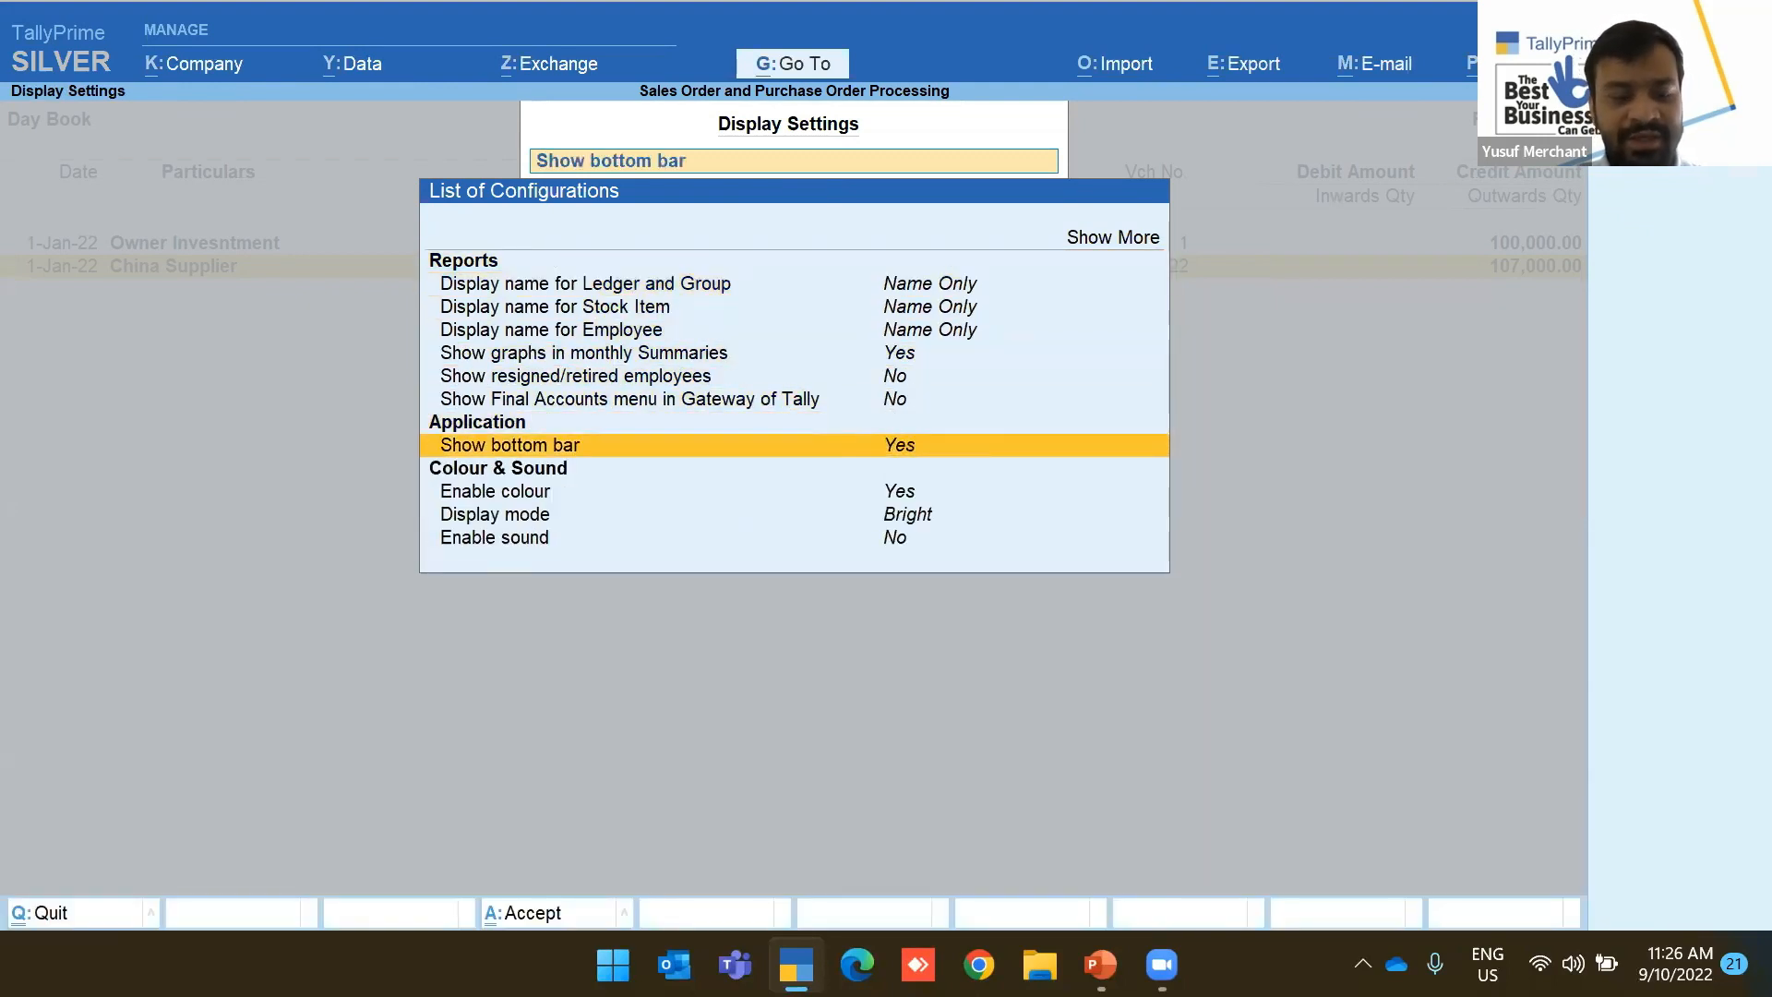
key(Escape)
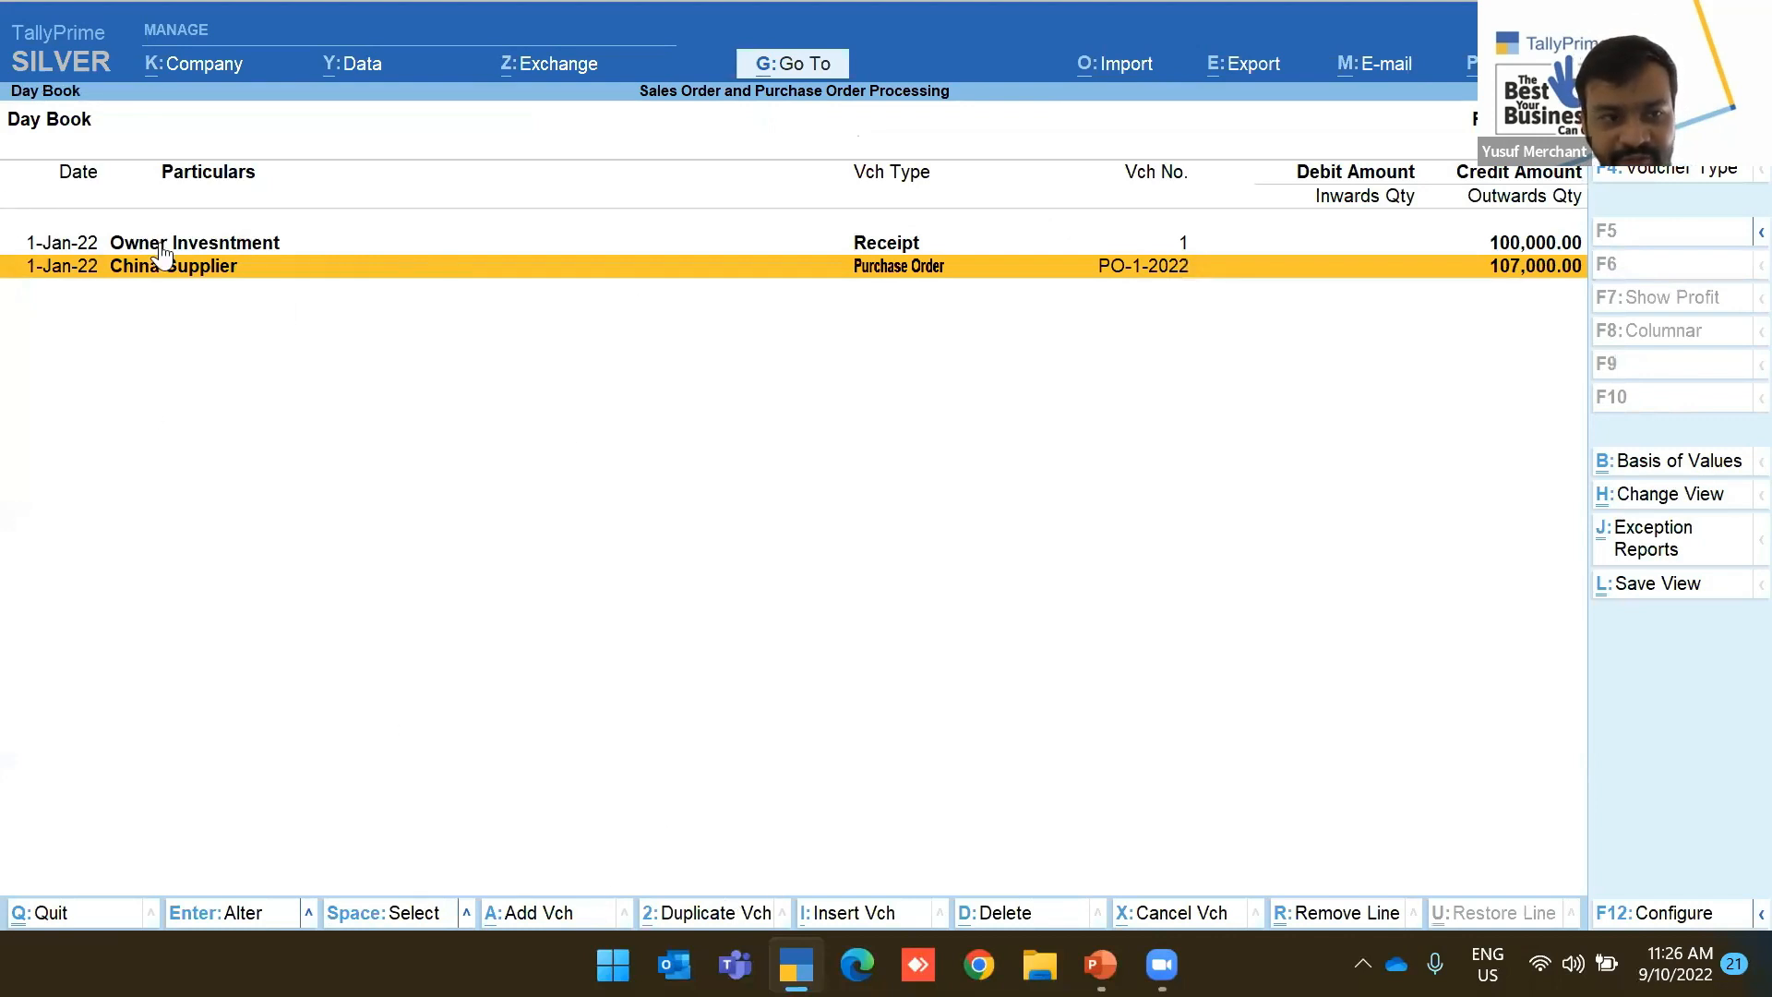
Duplicate PO-1-2022 dated 2-1-2022 and select its Air Fryer line for editing
click(723, 915)
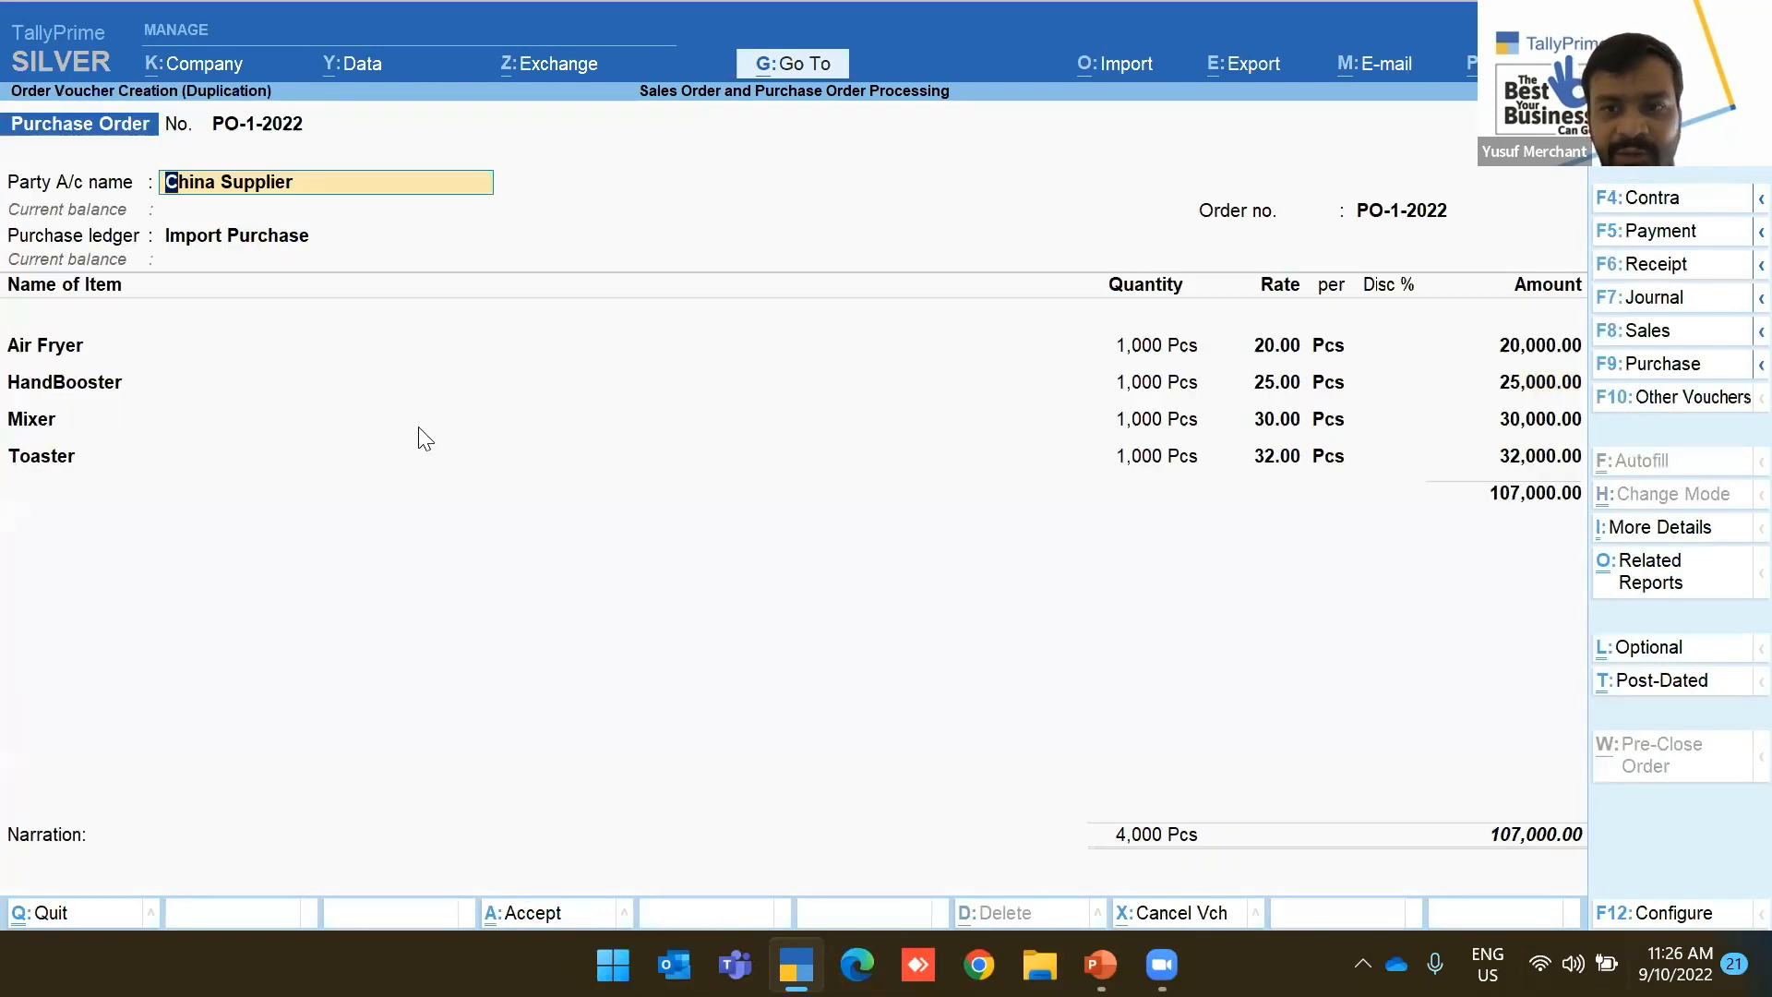
key(F2)
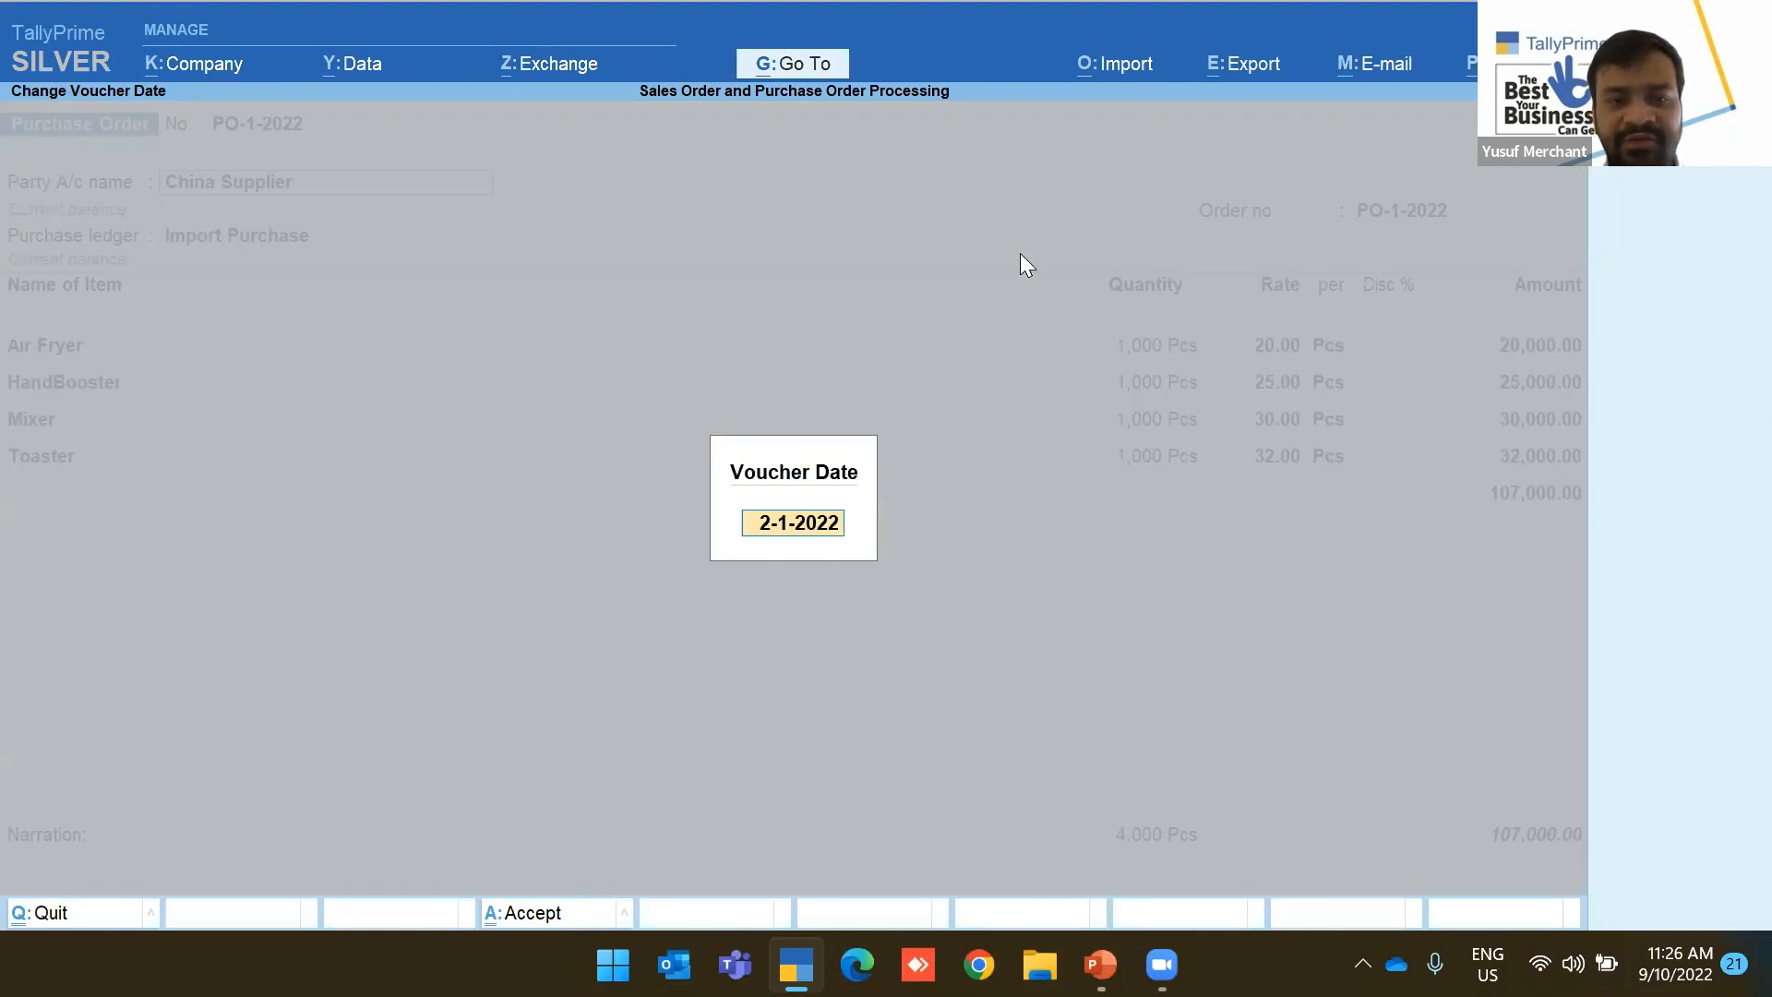
key(Return)
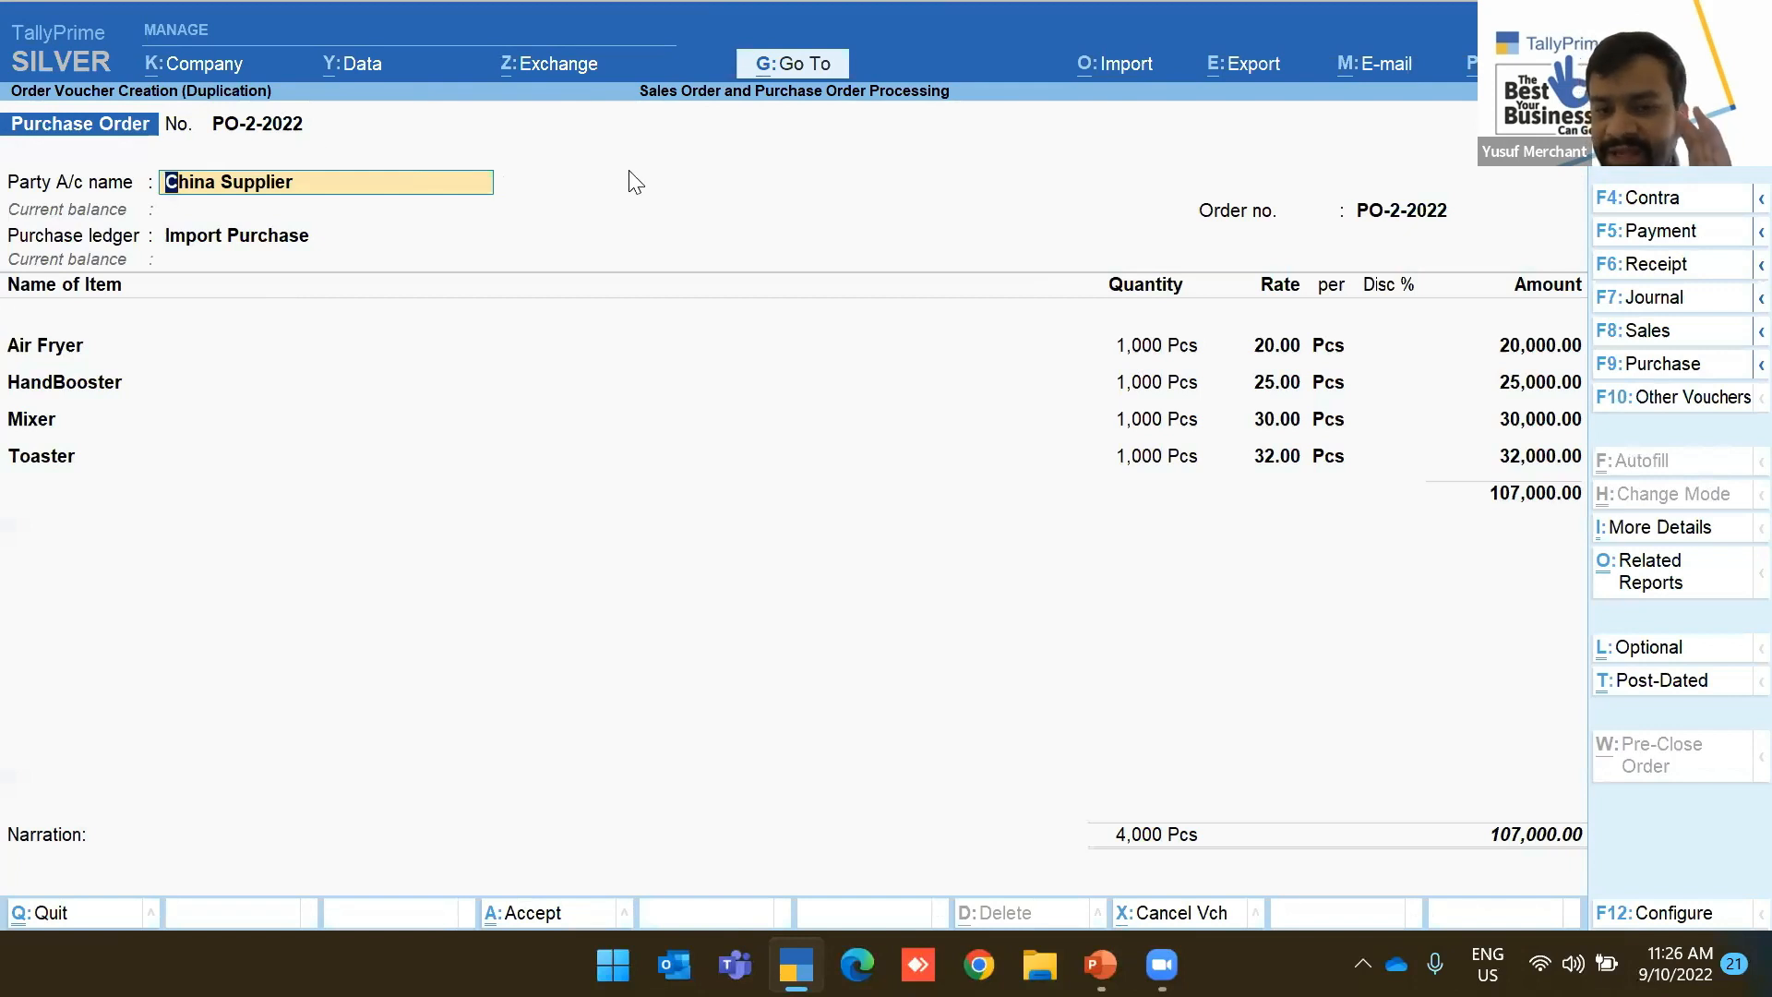
key(Return)
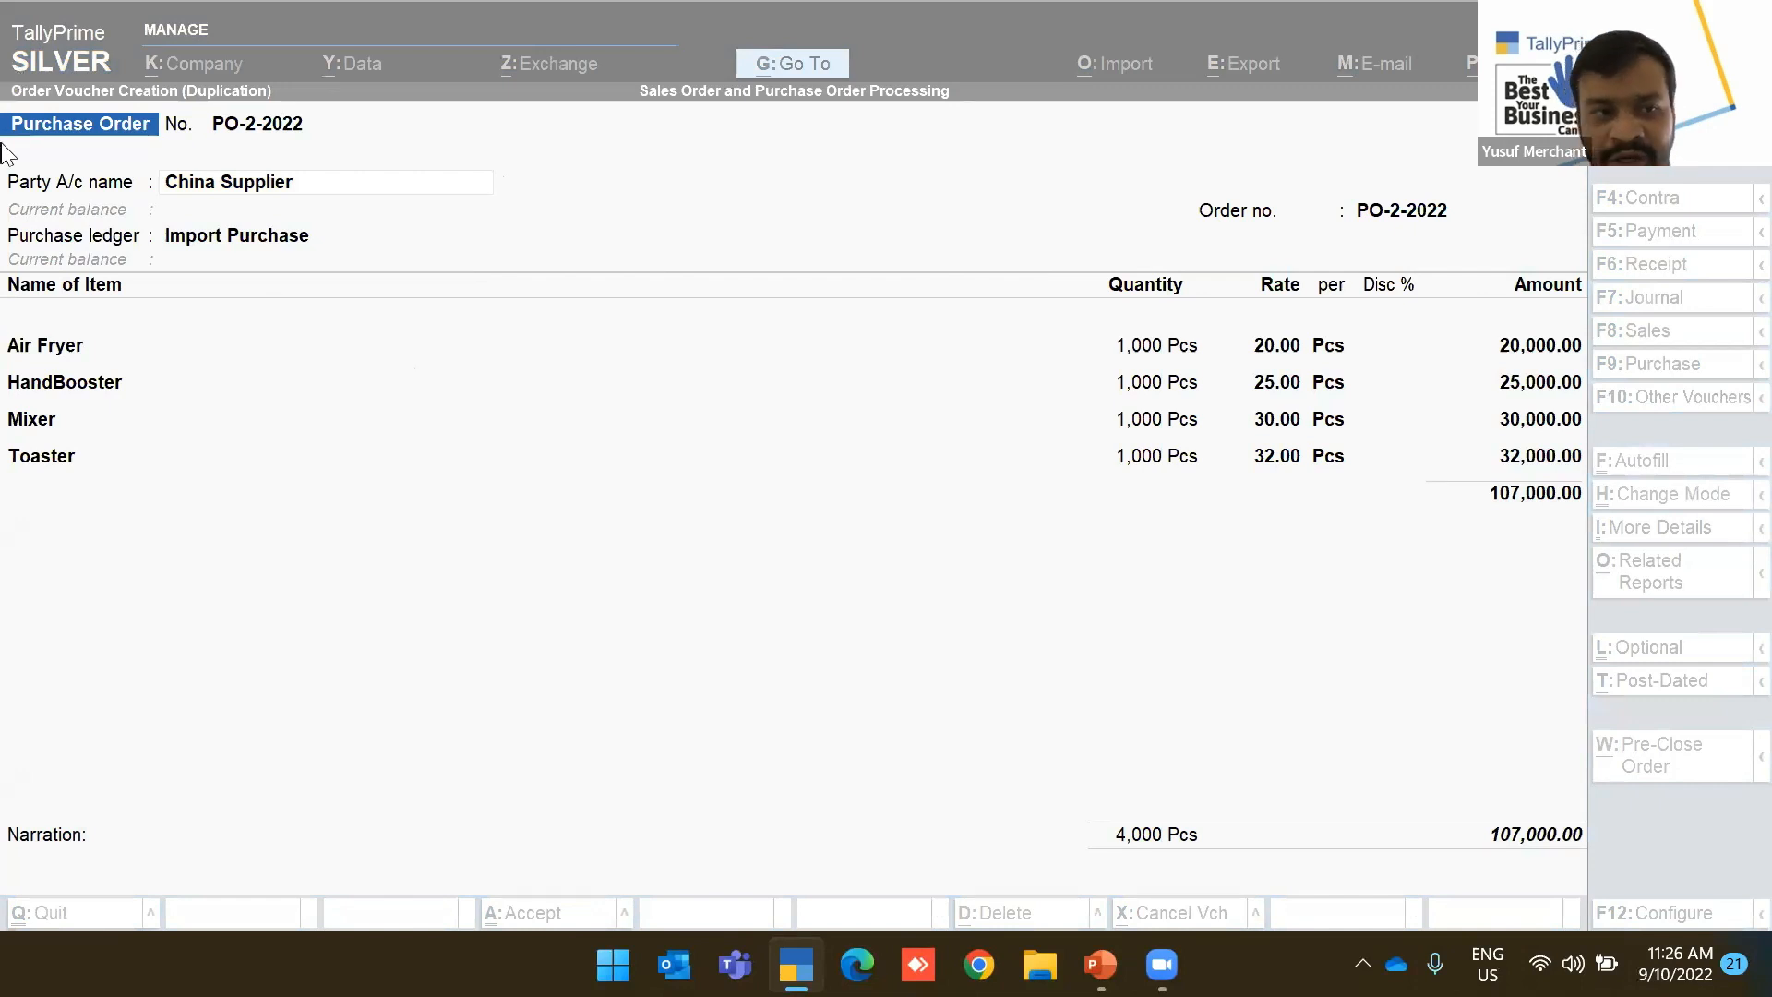
click(369, 419)
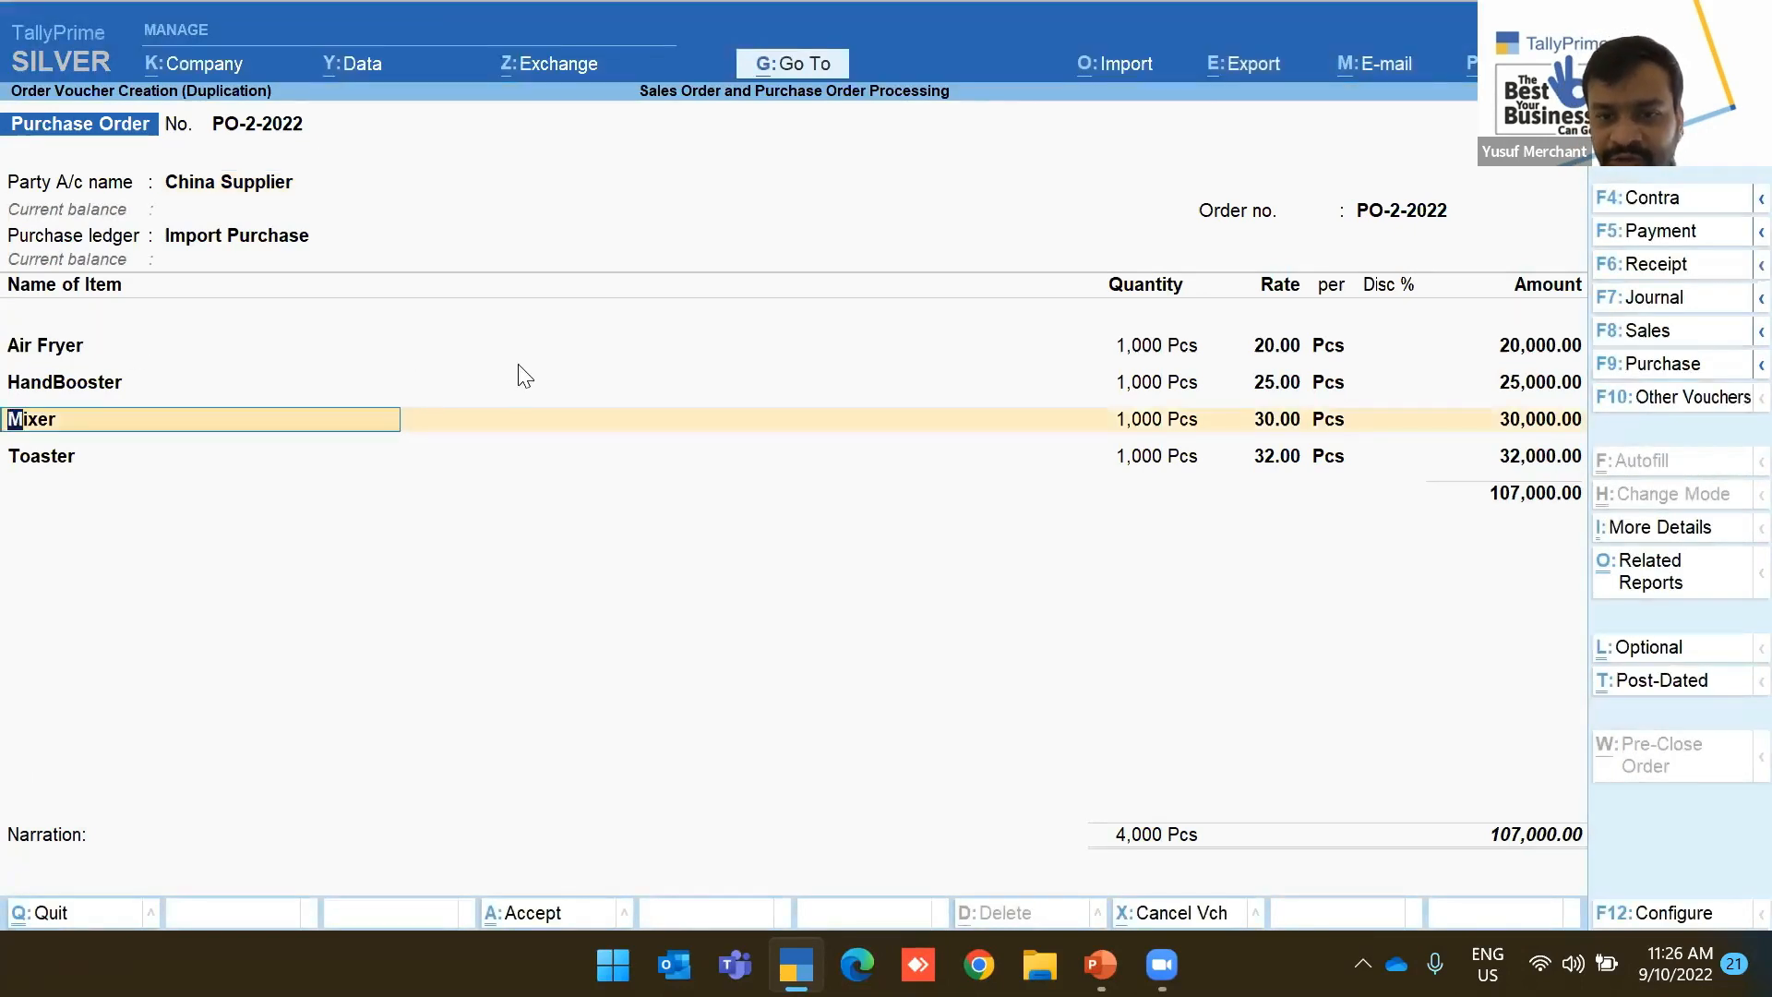
click(46, 347)
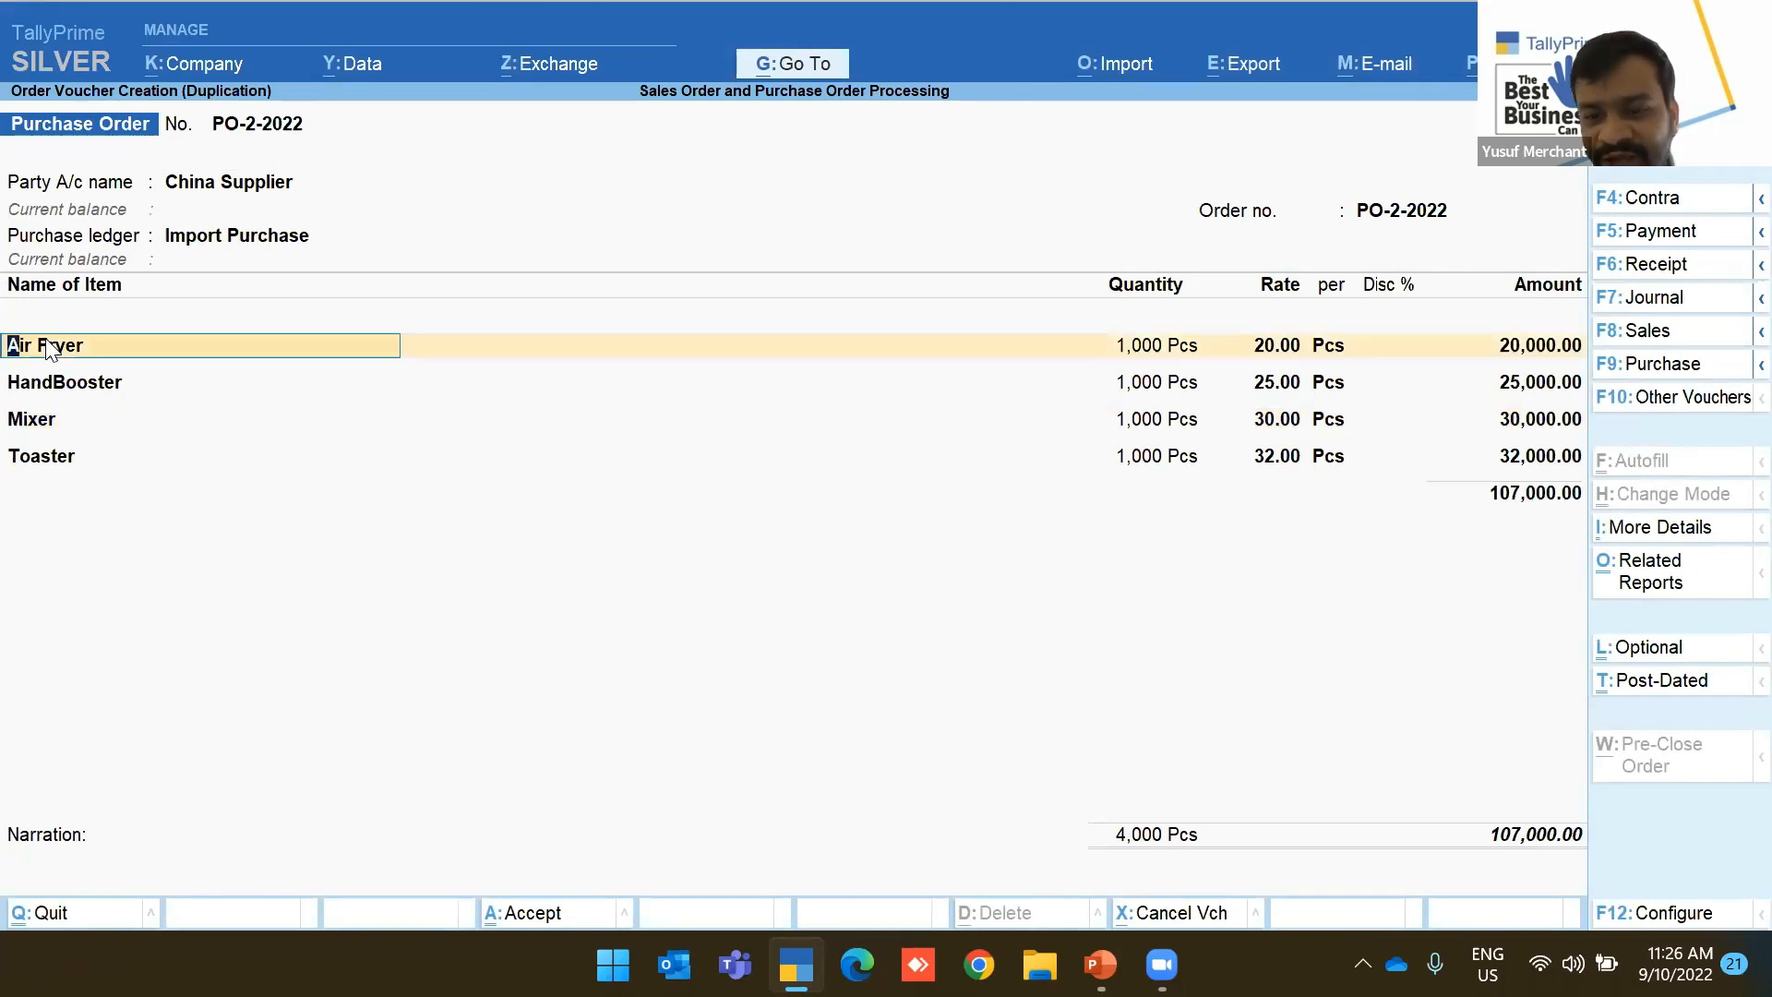
Enter a 1% discount in the Air Fryer allocation and adjust the HandBooster allocation
key(Return)
key(Return)
key(Return)
key(Return)
text(1)
key(Return)
key(Return)
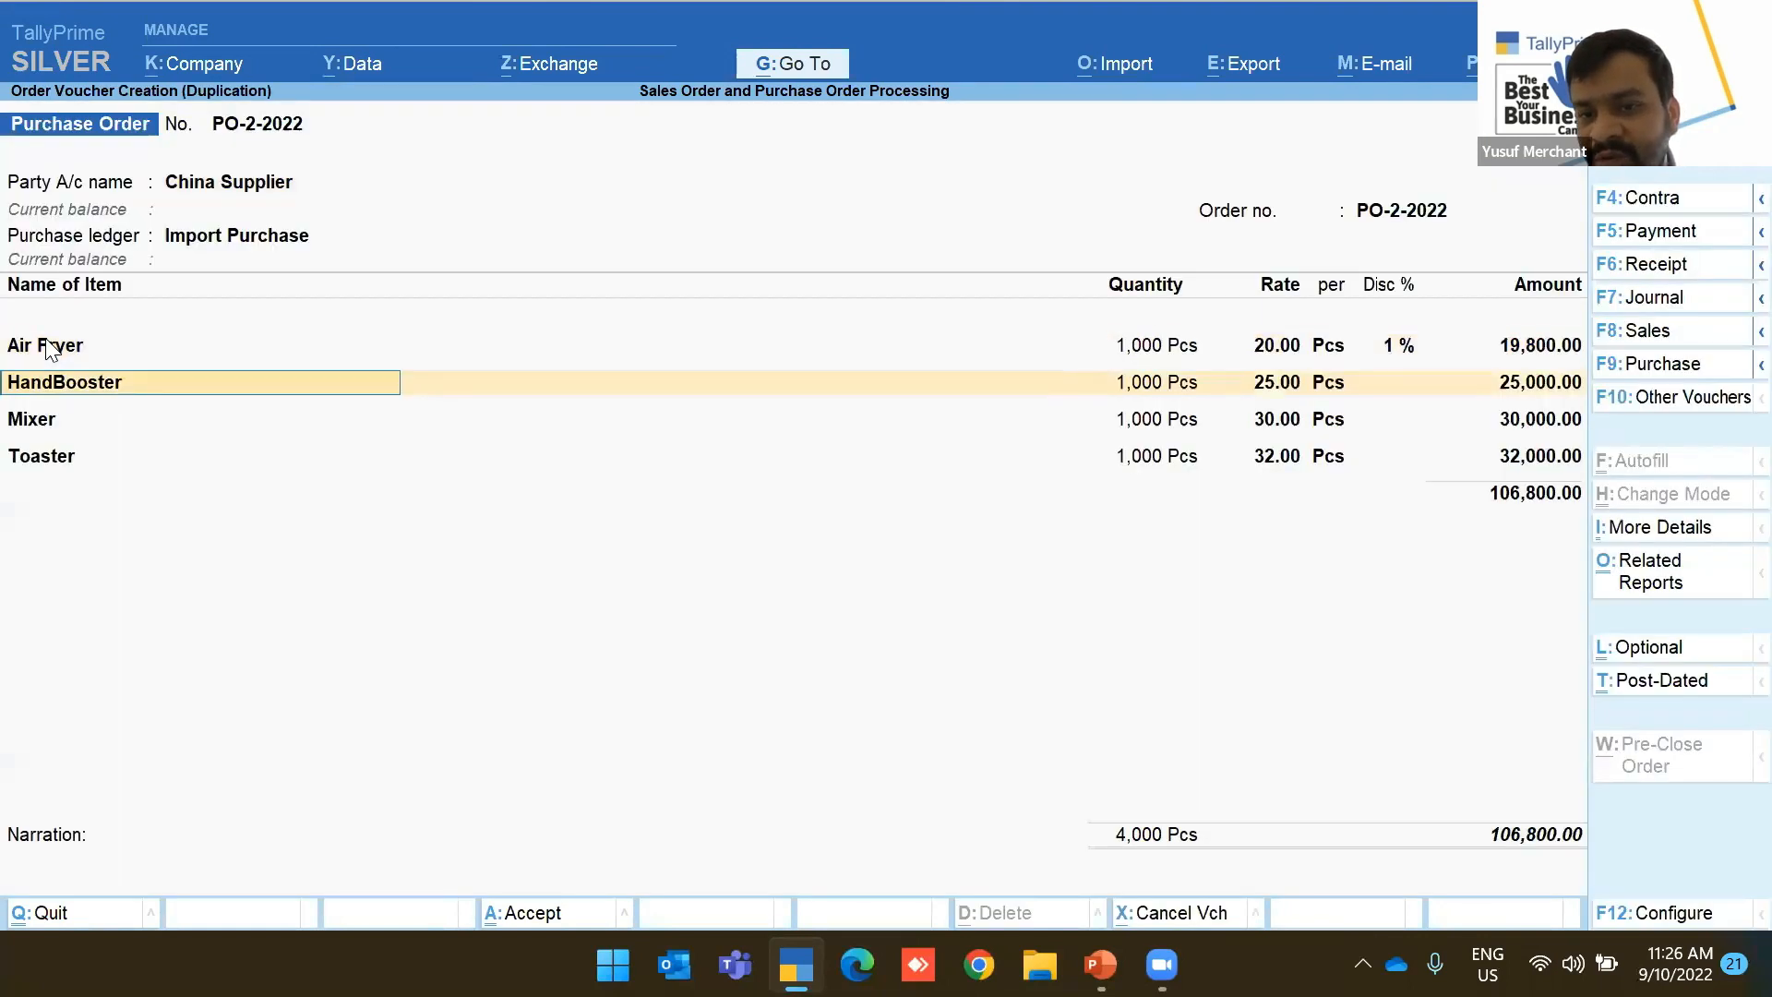
key(Return)
key(Return)
key(Return)
key(Return)
key(Return)
key(Return)
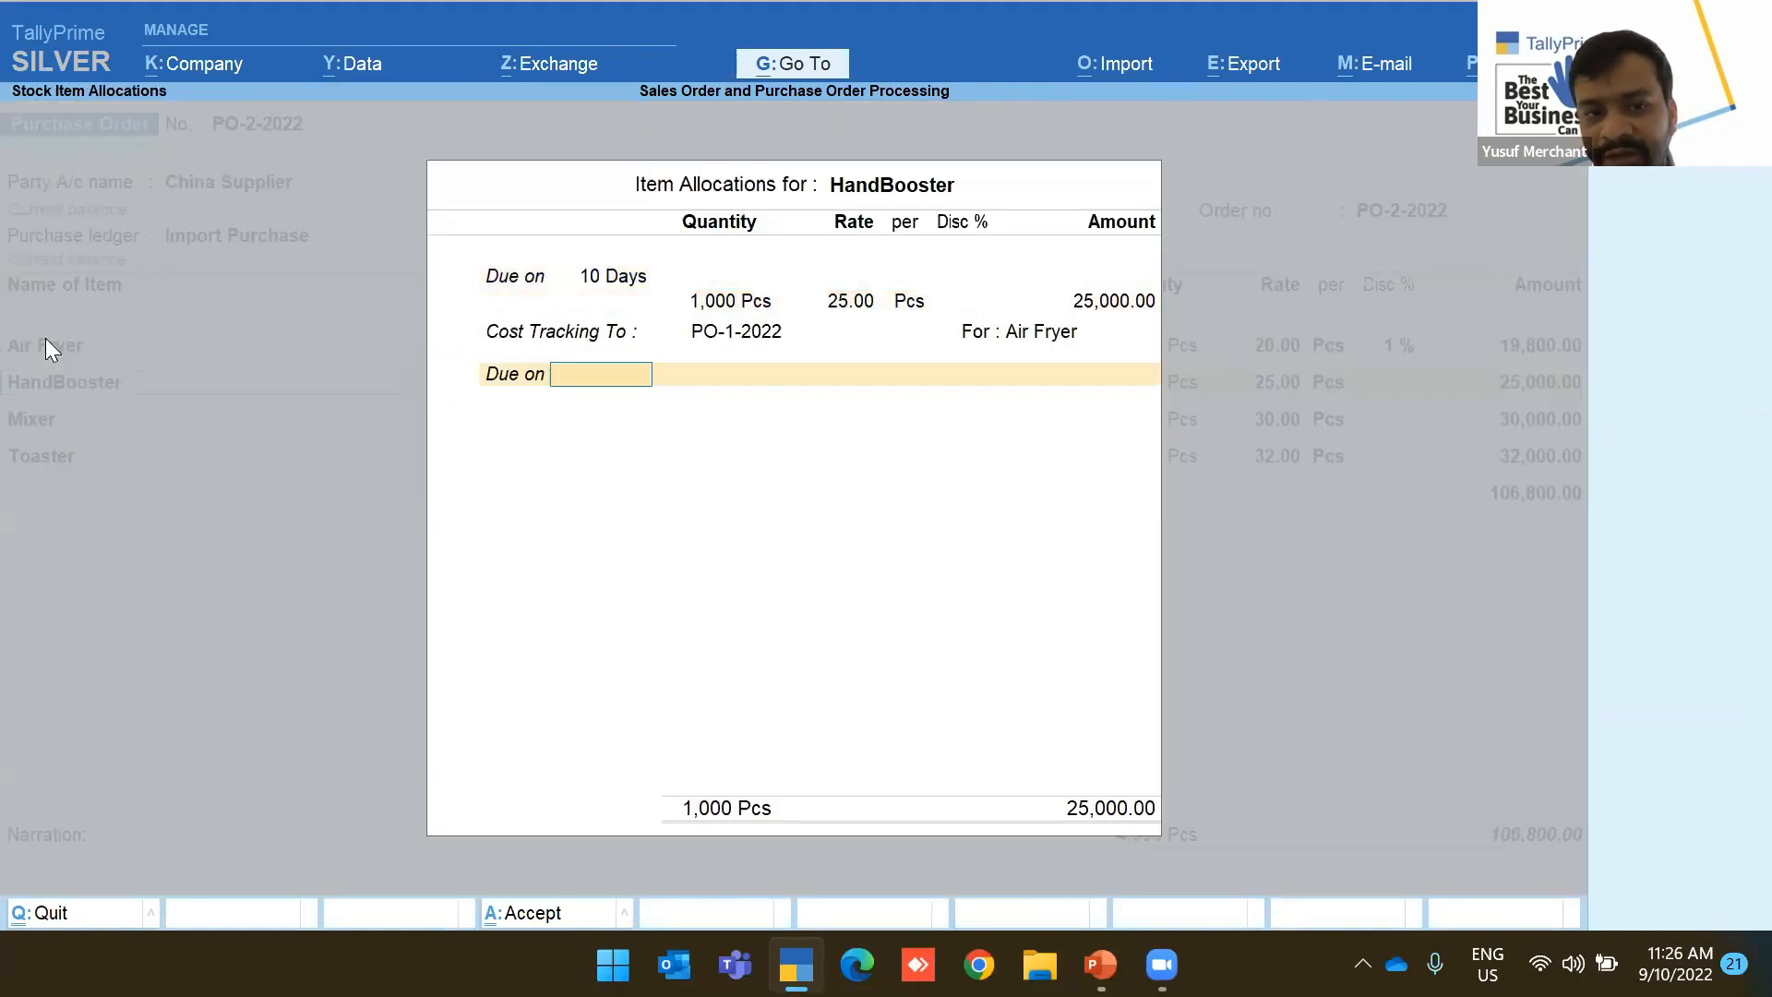
key(BackSpace)
key(Down)
key(Down)
key(Down)
key(Down)
Set the Air Fryer's cost tracking to PO-2-2022
key(Return)
key(ctrl+a)
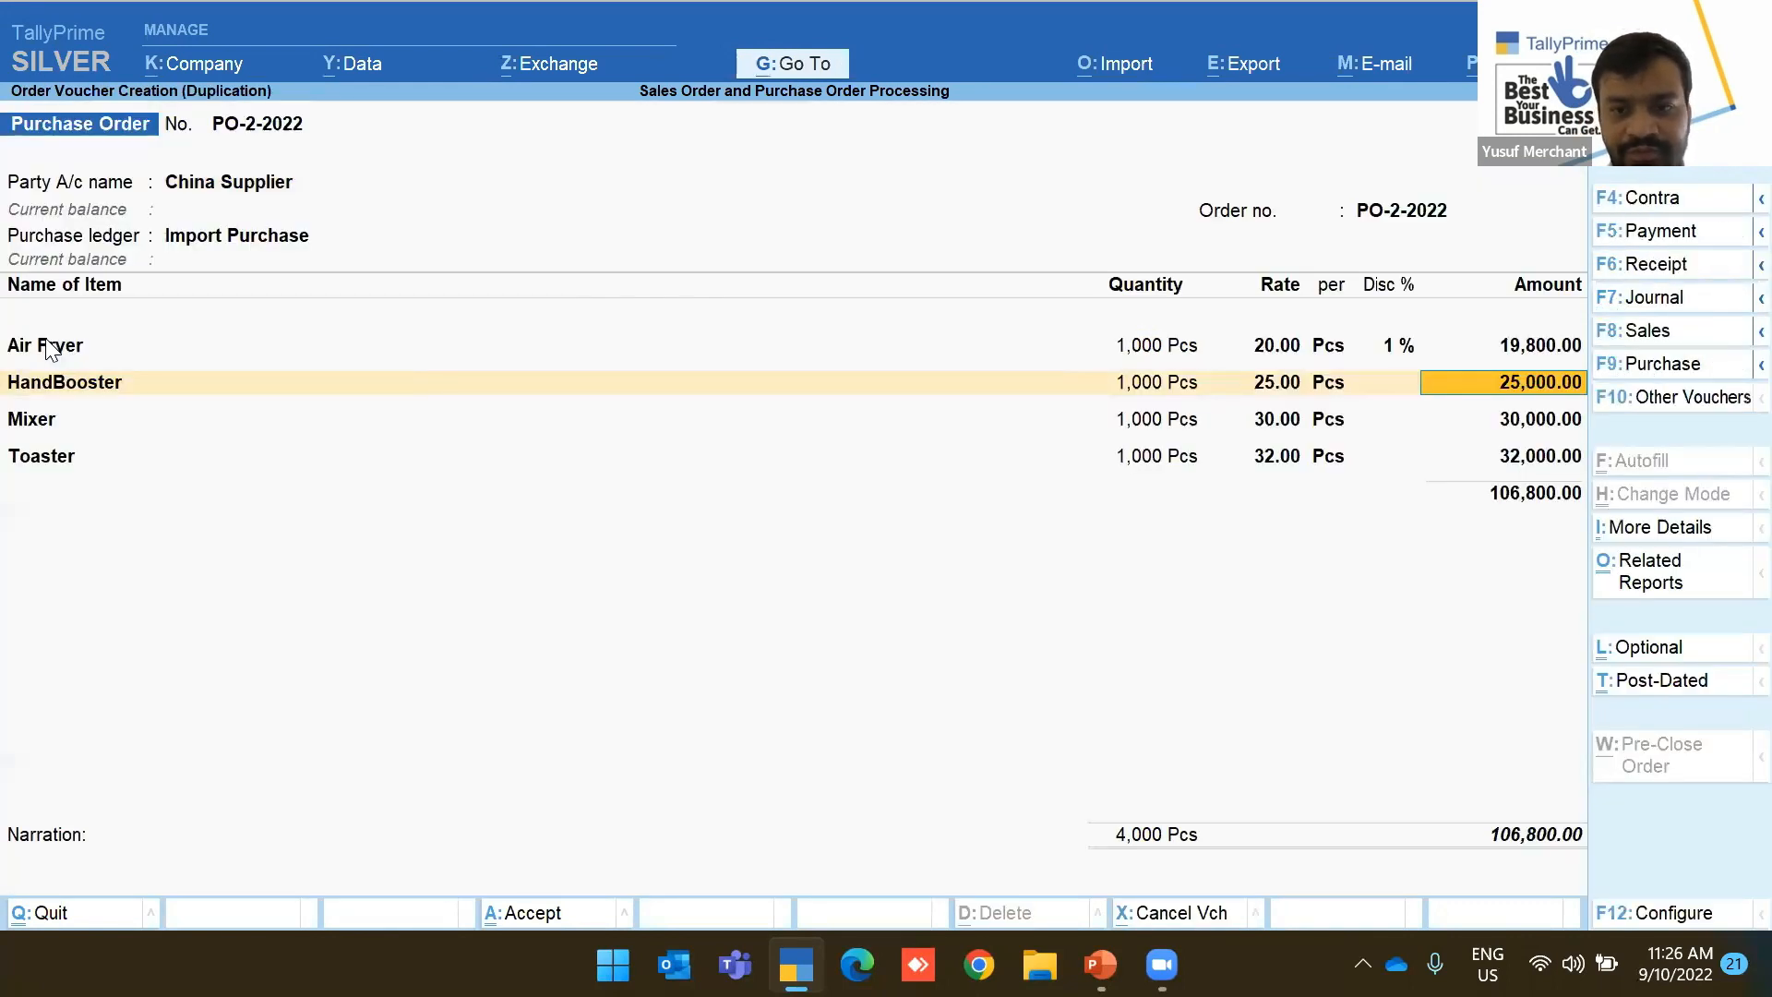
key(BackSpace)
key(BackSpace)
key(BackSpace)
key(Return)
key(Return)
key(Return)
key(Return)
key(Return)
key(Return)
key(Return)
key(Down)
key(Down)
key(Down)
key(Down)
key(Return)
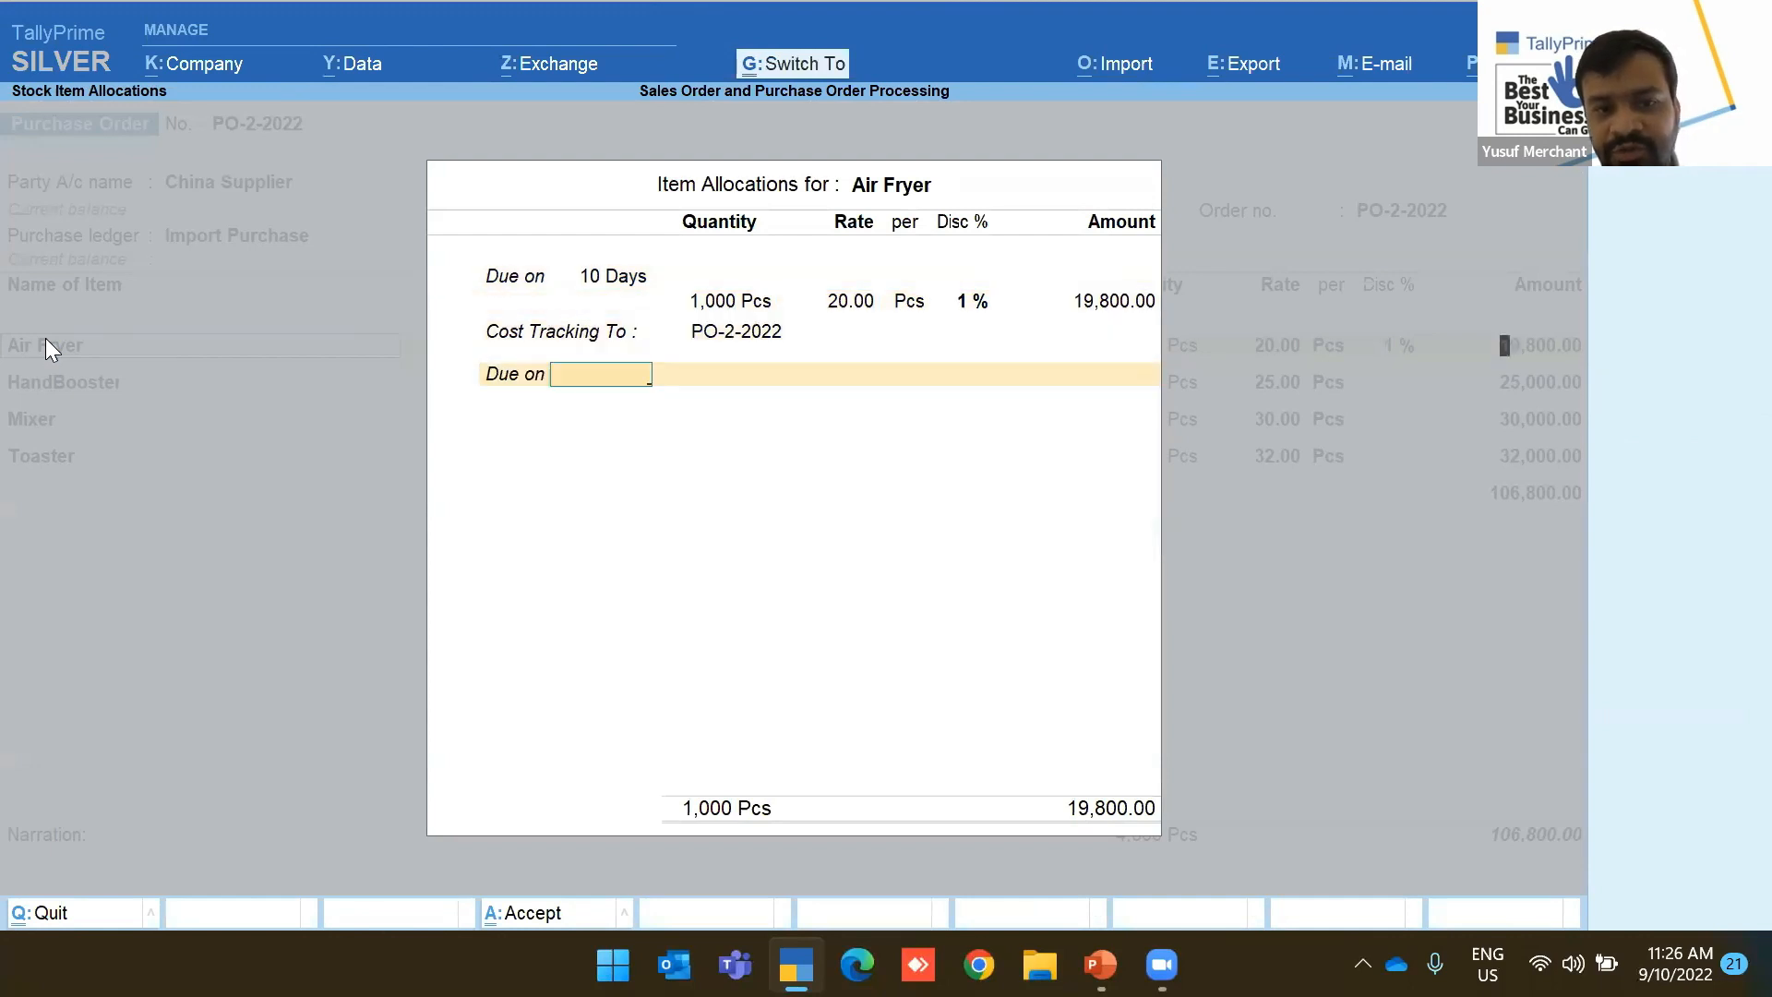
key(ctrl+a)
Give the HandBooster line a 2% discount
key(Return)
key(Return)
key(Return)
key(Return)
key(Return)
key(Return)
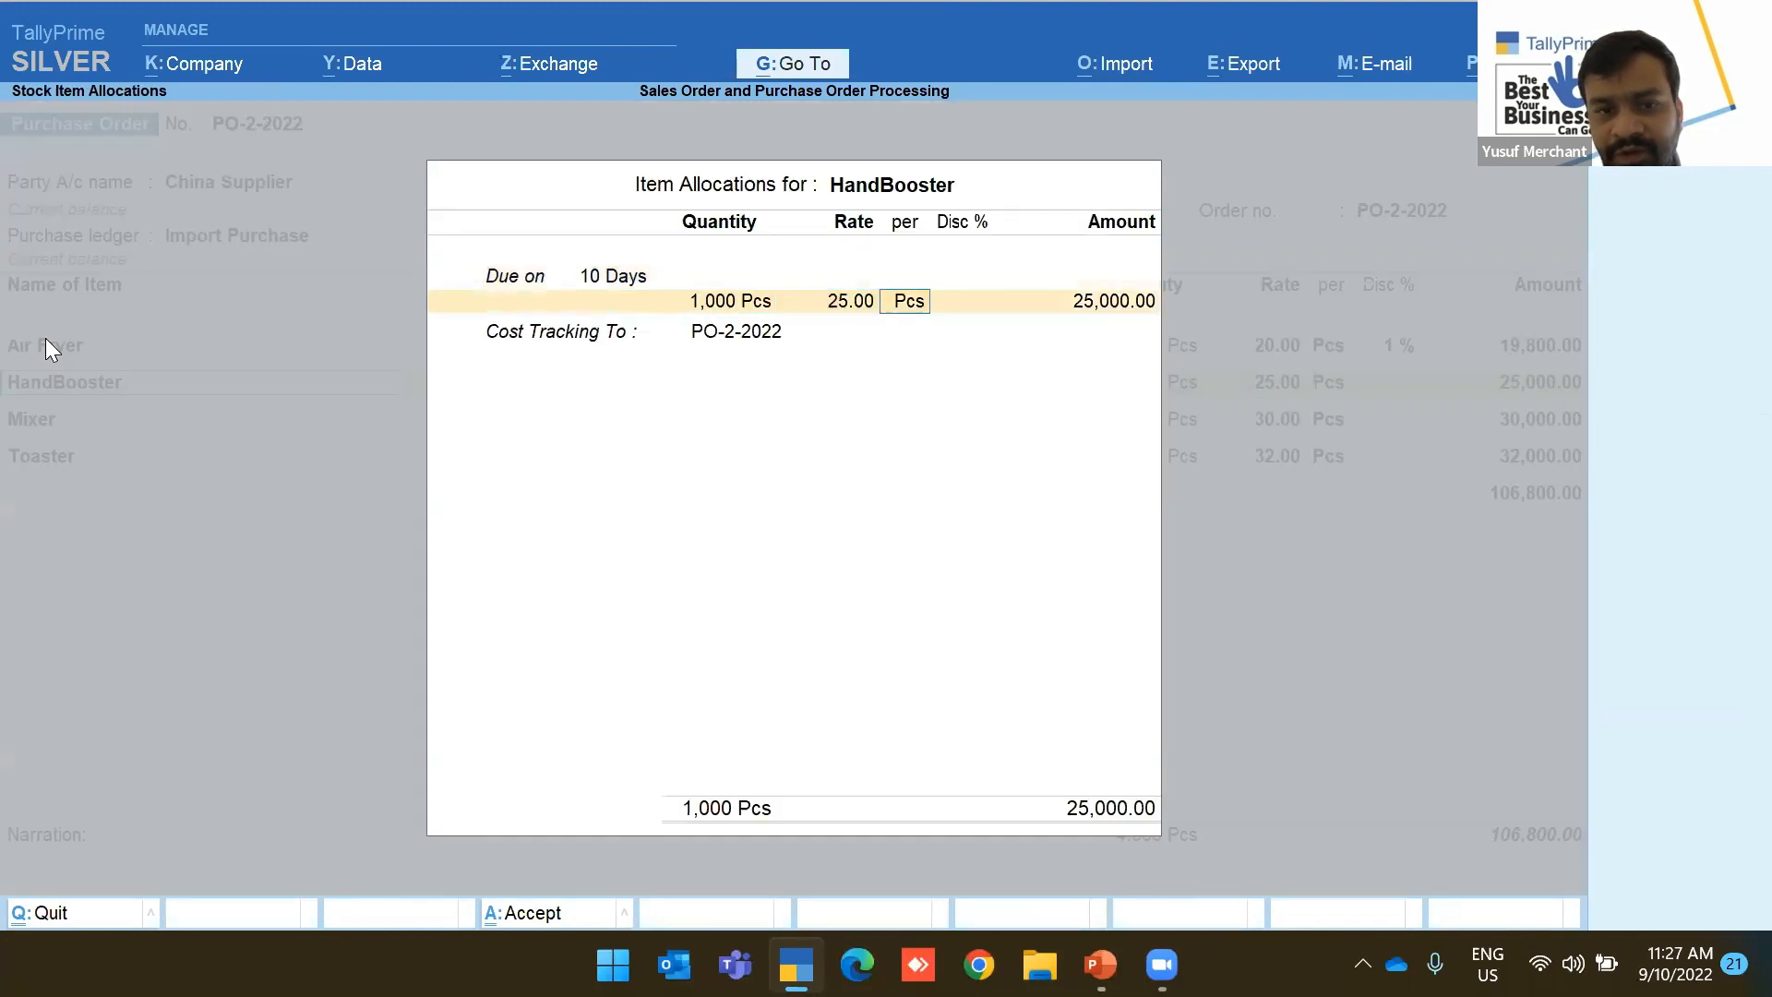
text(2)
key(Return)
key(Return)
key(Return)
key(ctrl+a)
Set the Mixer's cost tracking to PO-2-2022 with a 1% discount
key(Return)
key(Return)
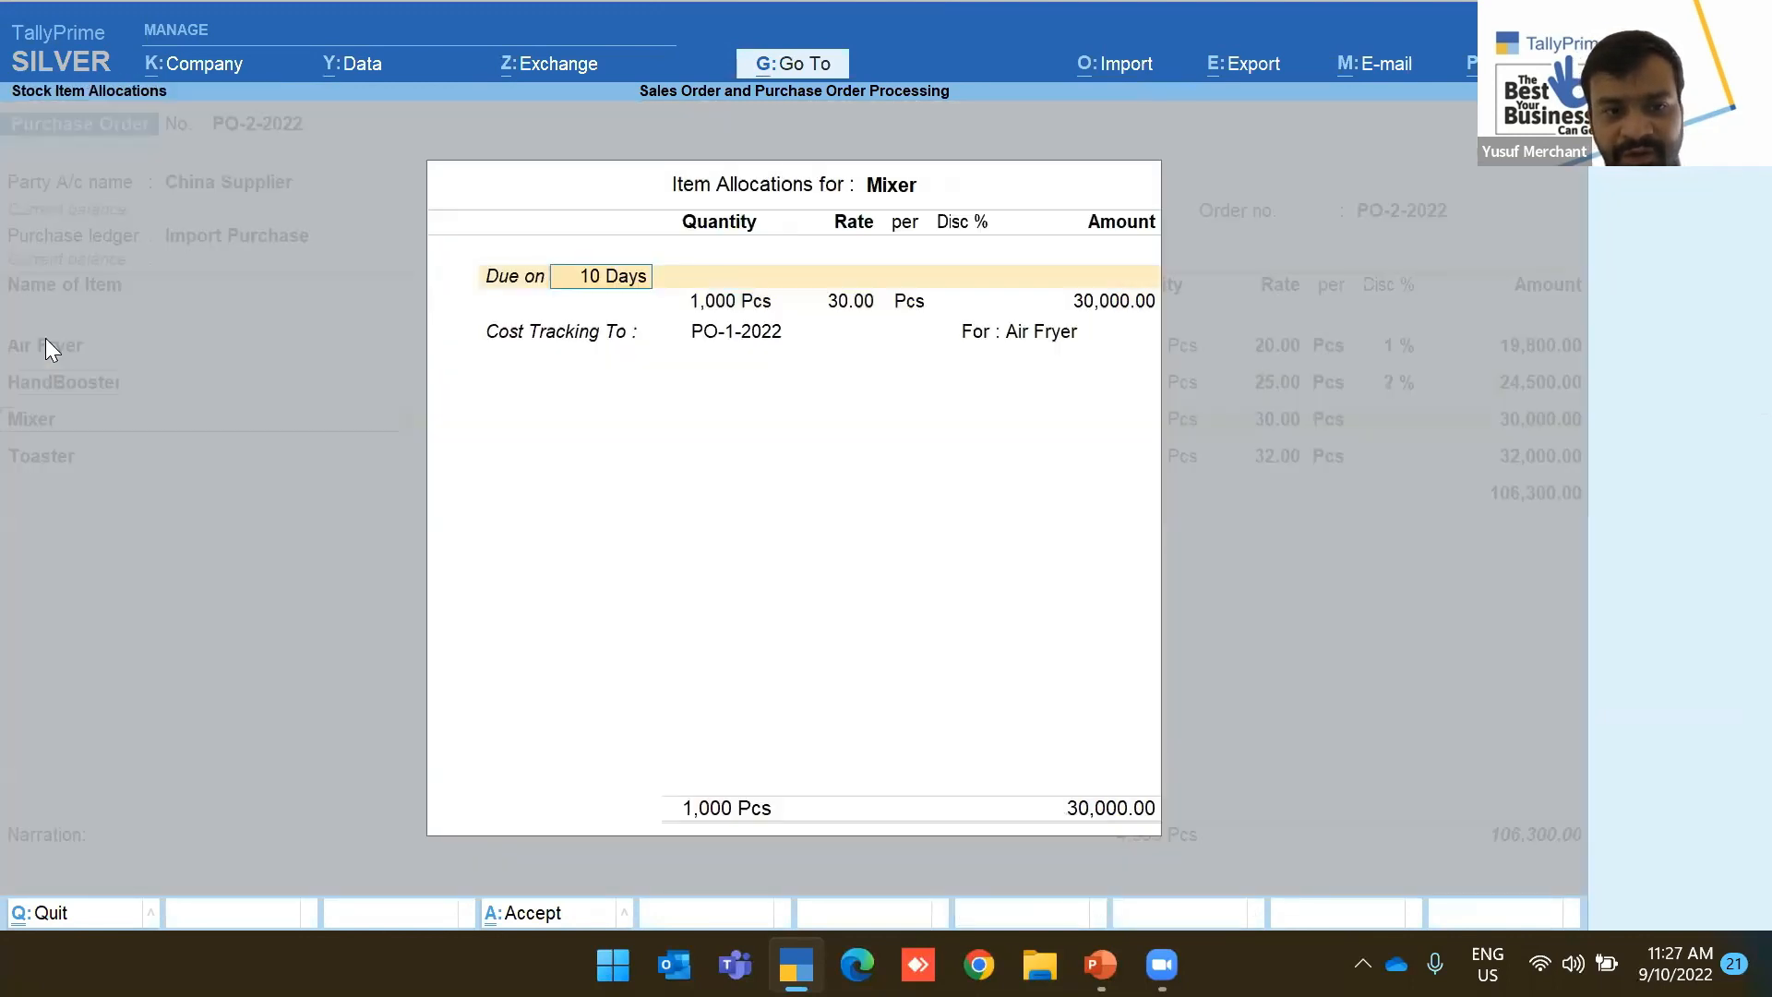
key(Return)
key(Return)
key(Return)
key(Return)
key(Return)
key(Down)
key(Down)
key(Down)
key(Down)
key(Down)
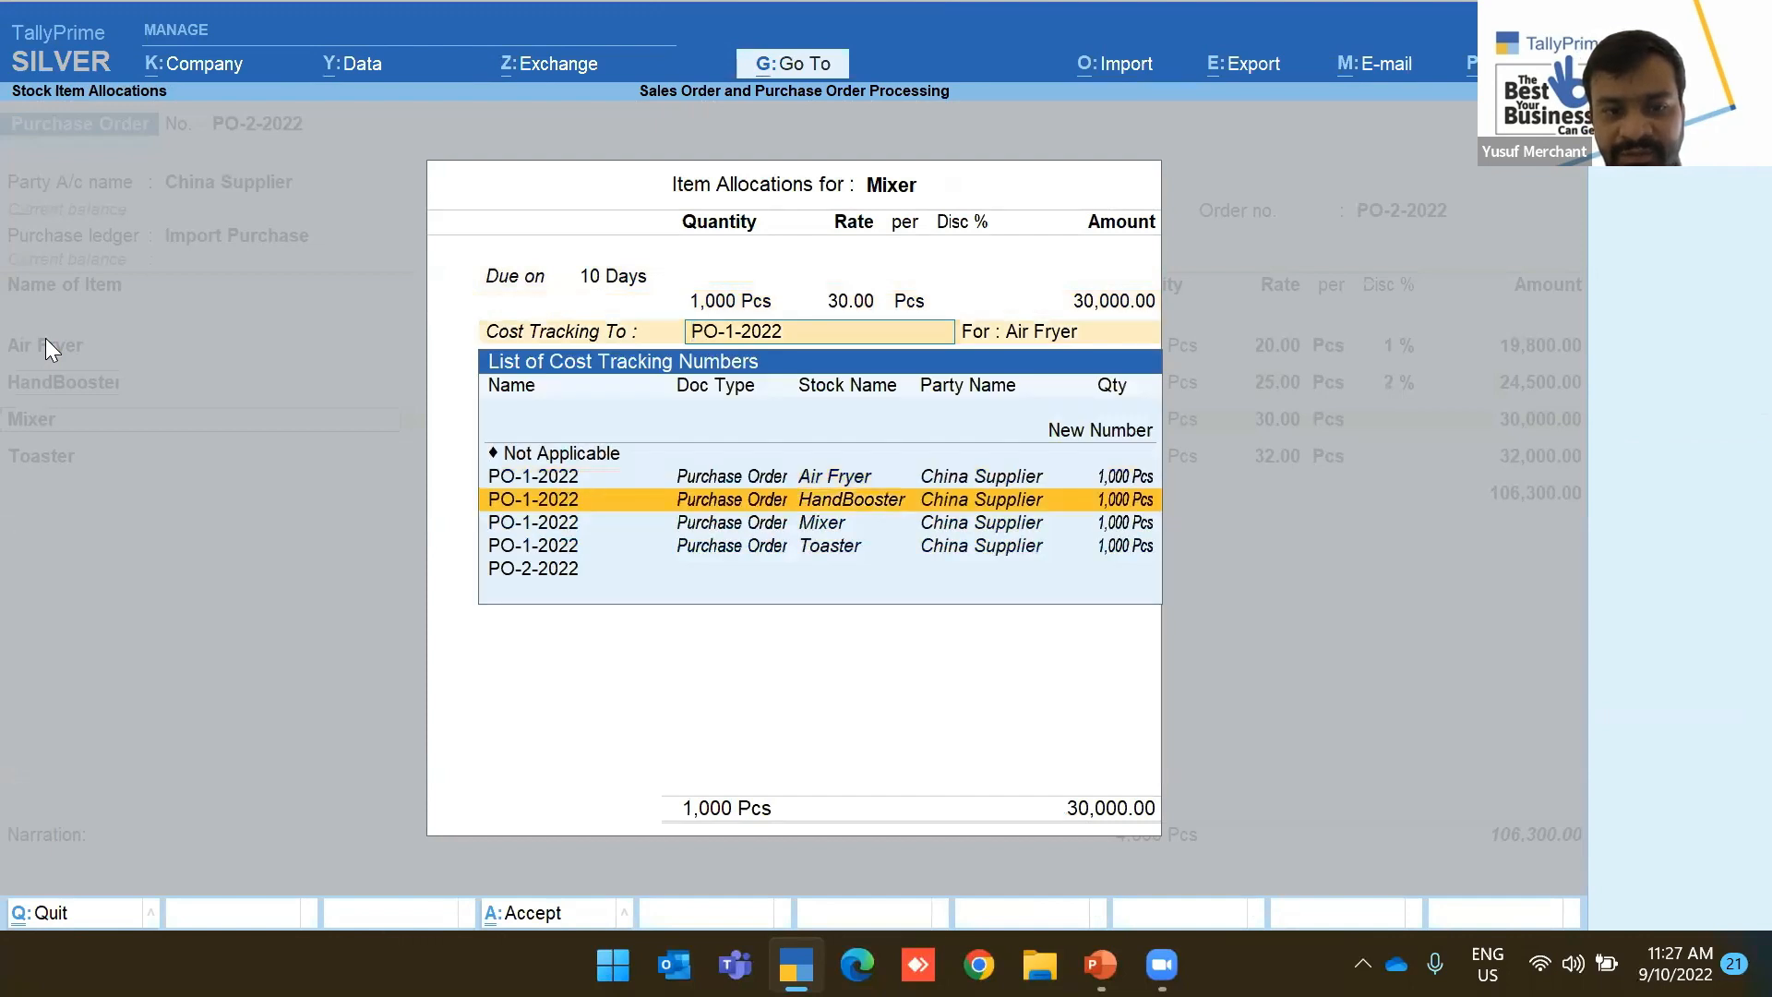
key(Return)
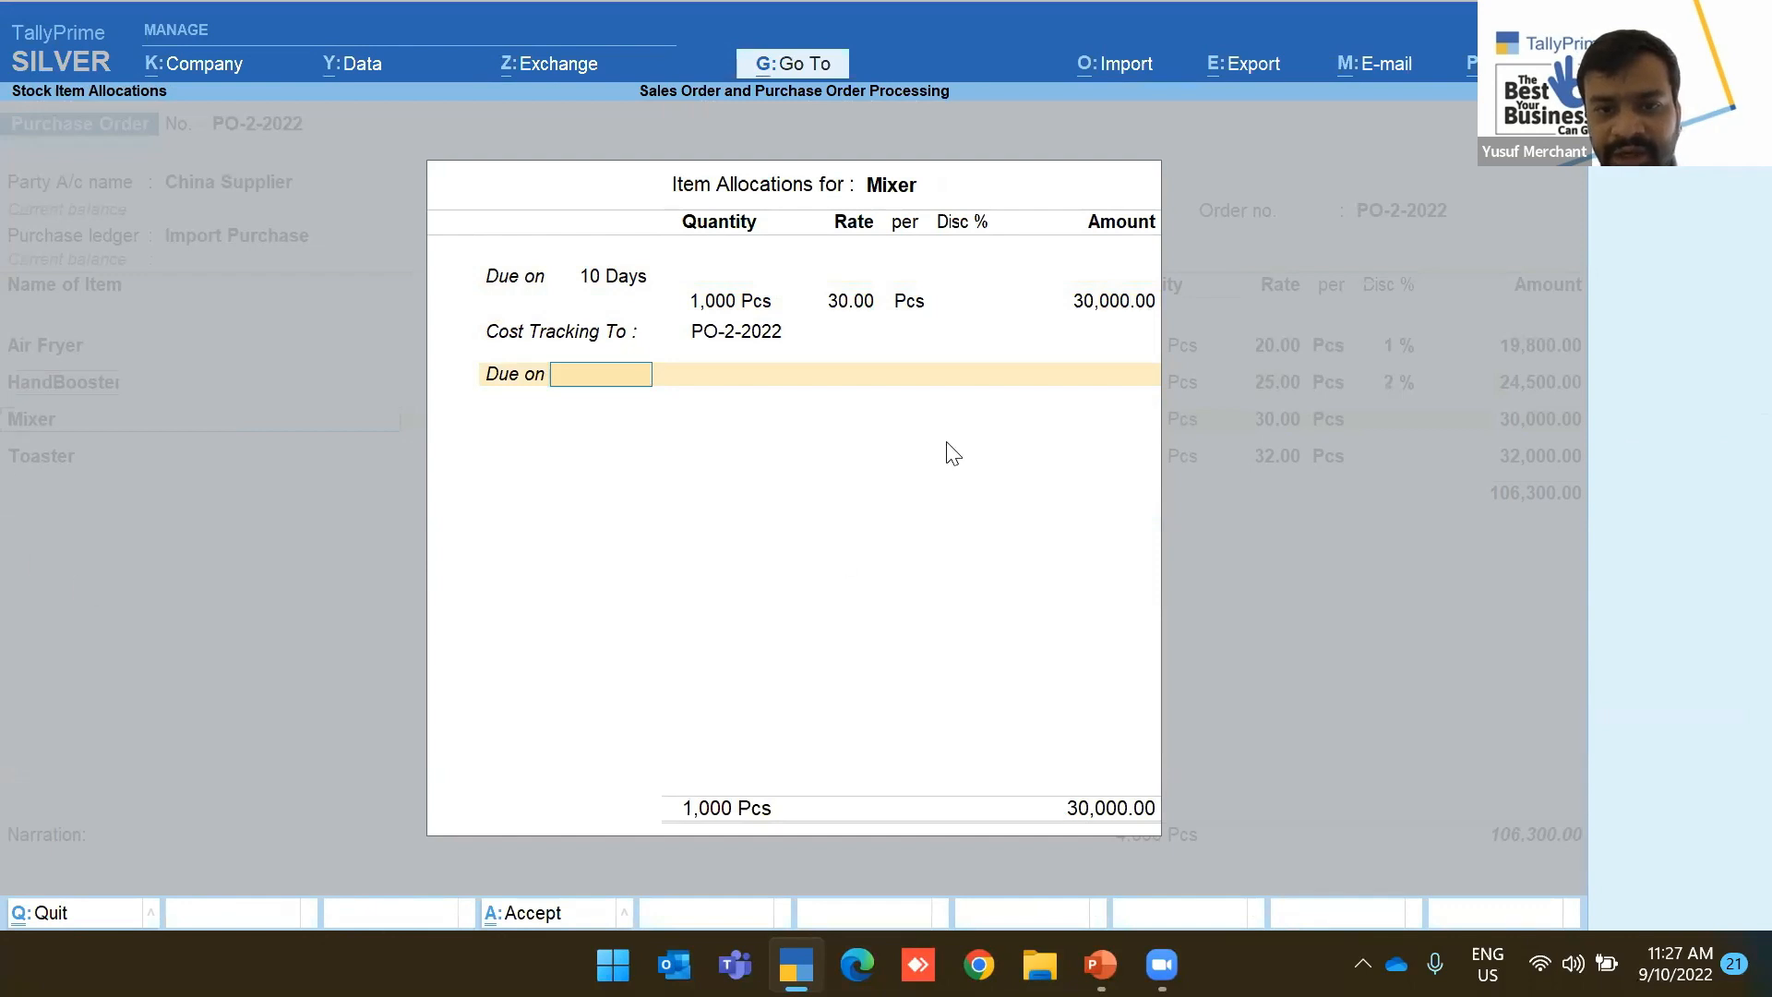
click(956, 301)
text(1)
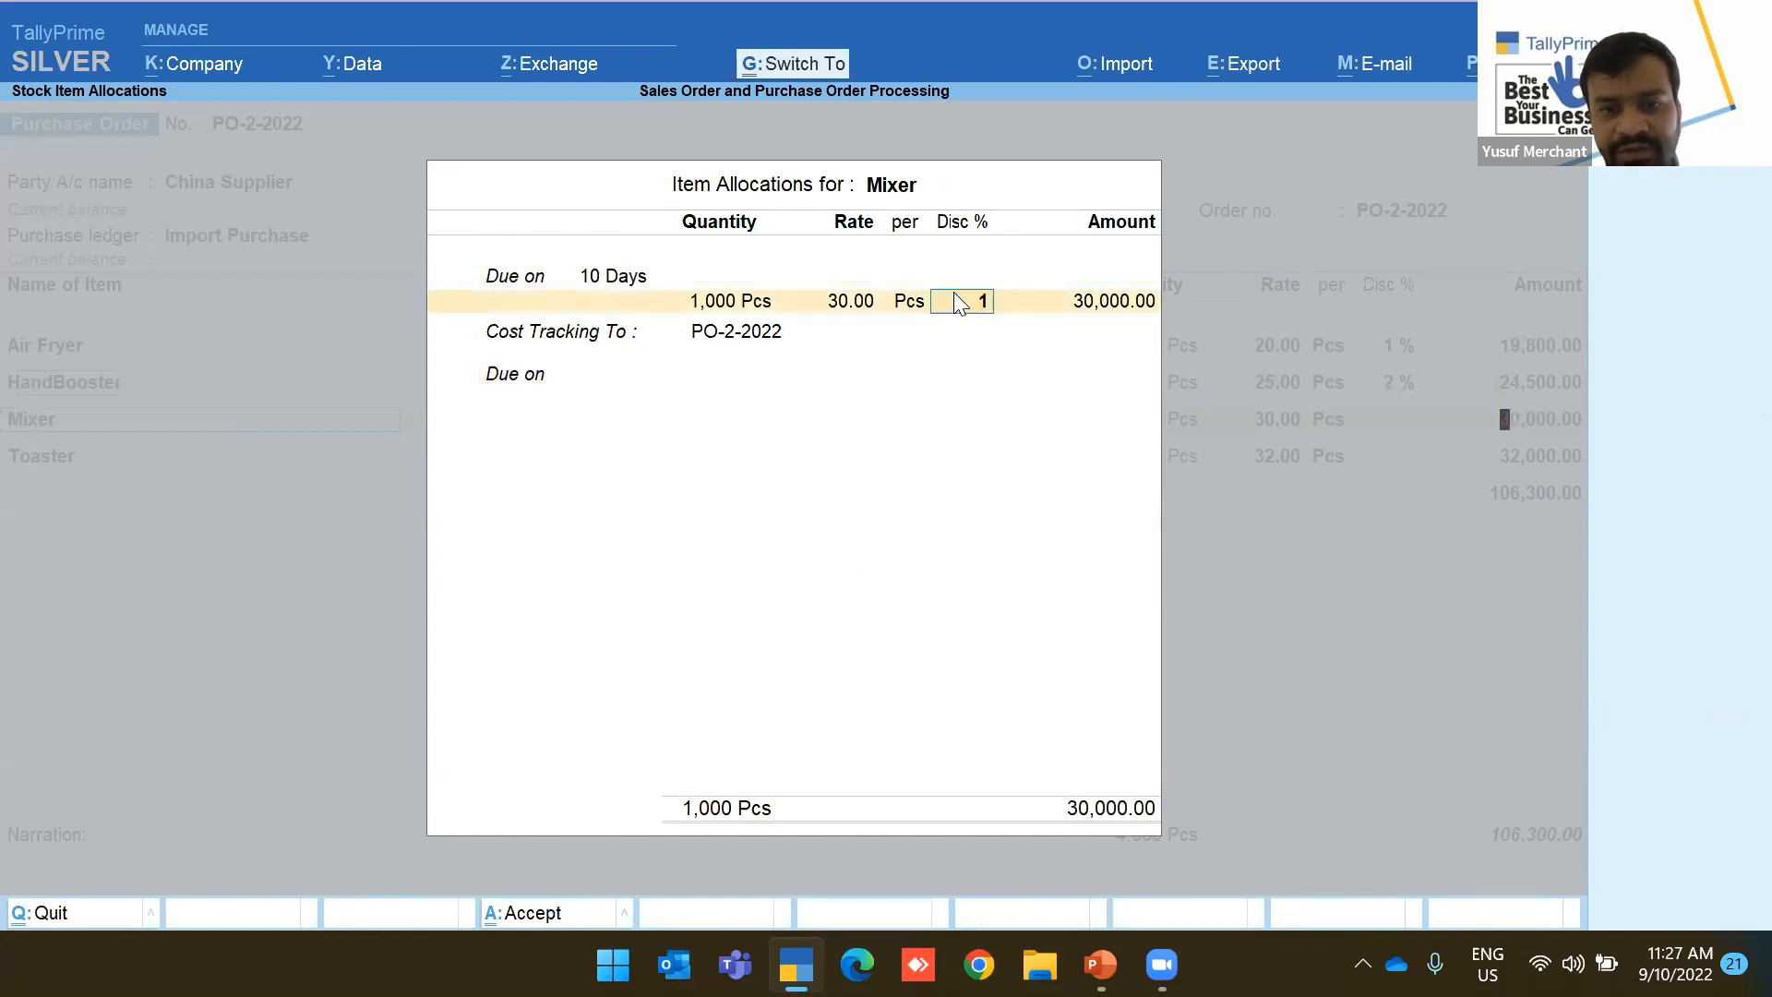
key(ctrl+a)
Give the Toaster a 1.30% discount, correcting the mistyped 2%
key(Return)
key(Return)
key(Return)
key(Return)
key(Return)
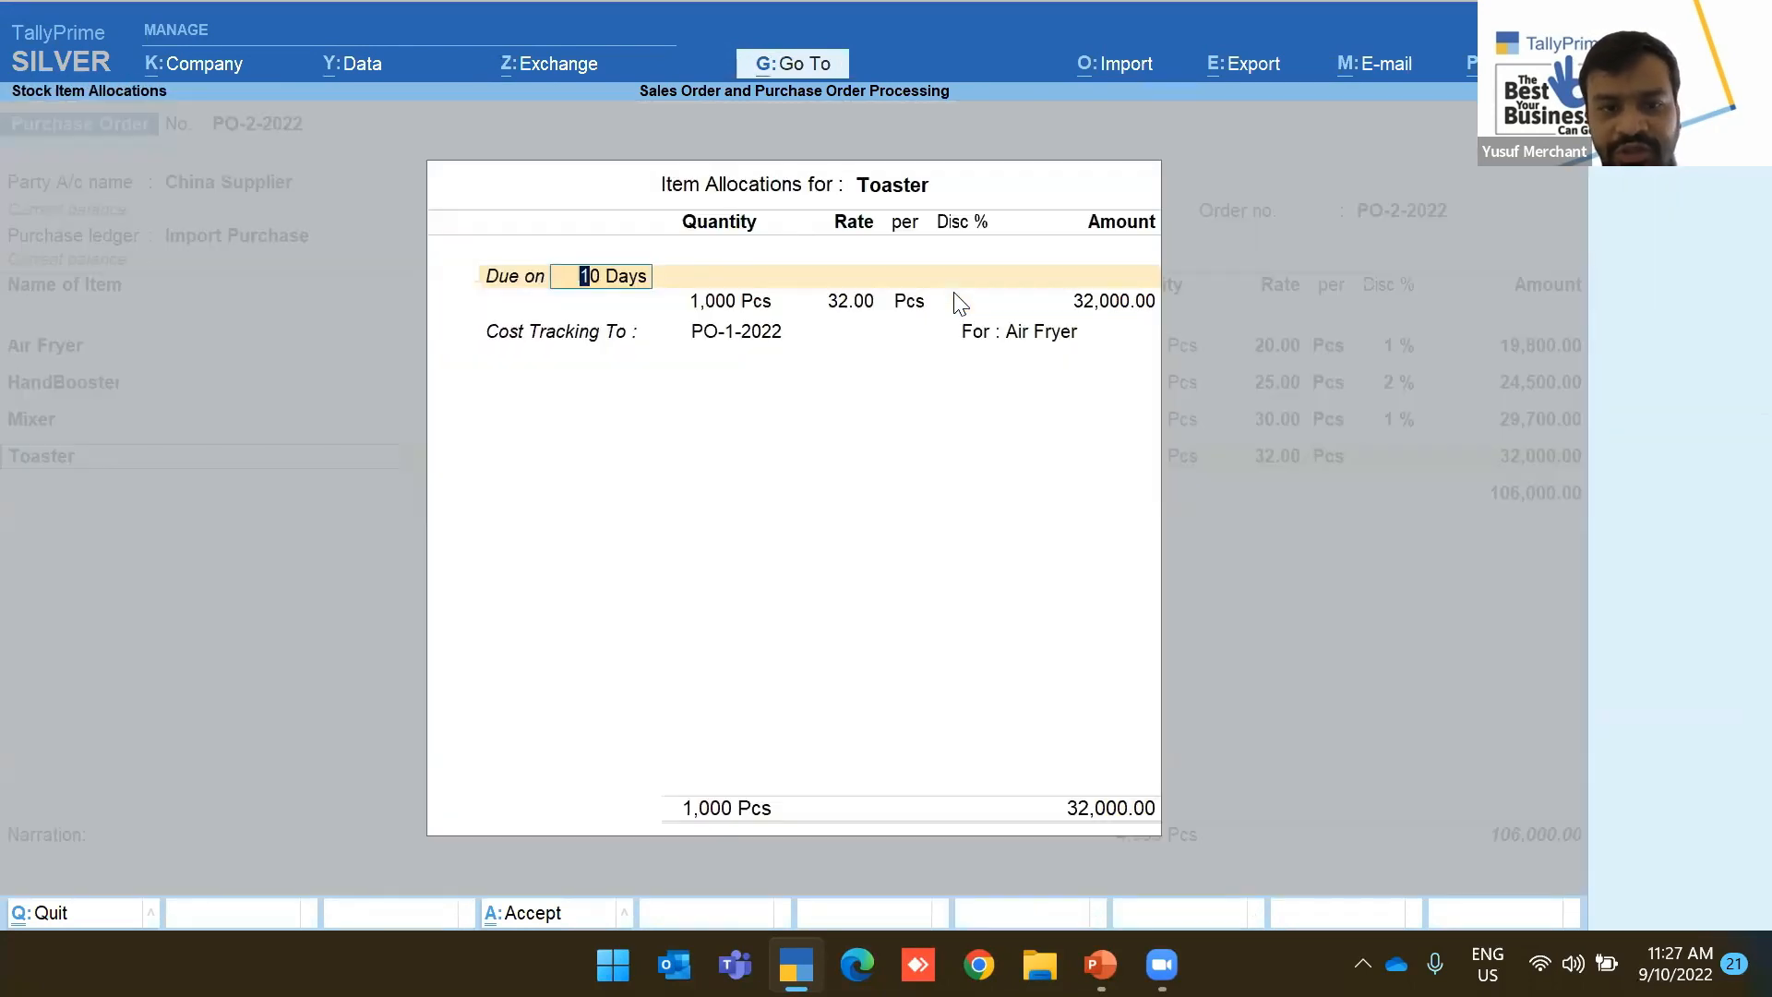
key(Return)
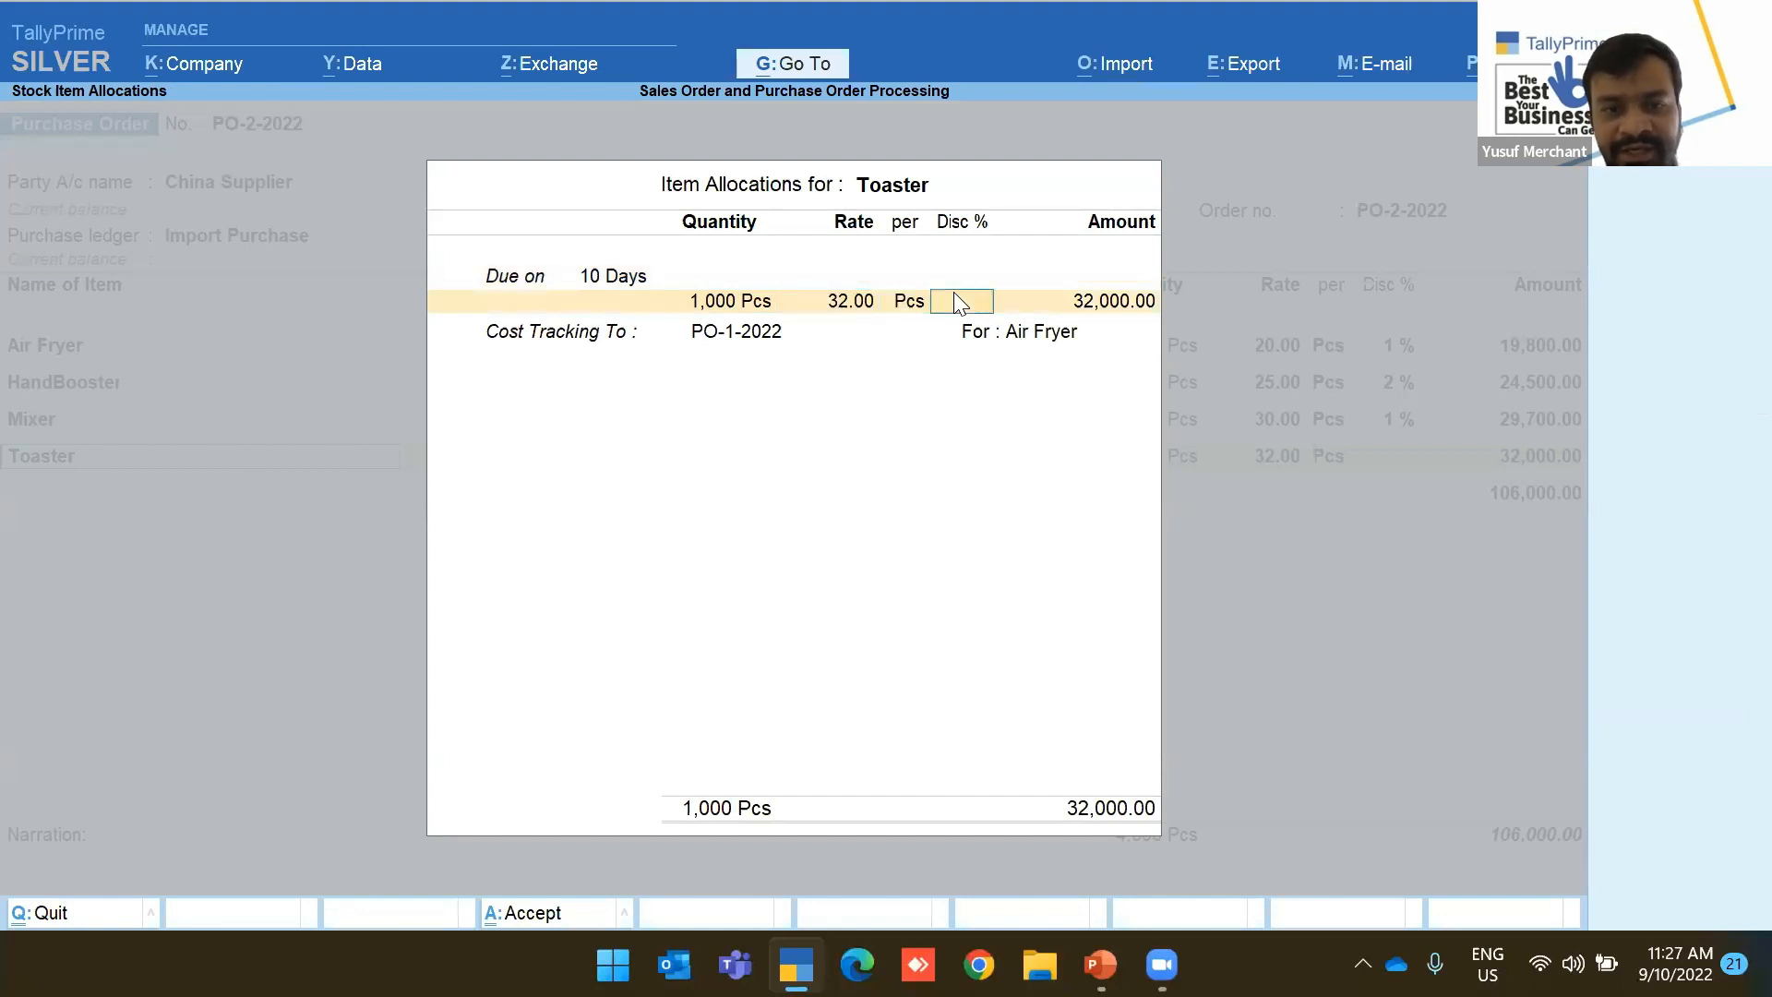
text(2)
key(Return)
key(BackSpace)
text(1.3)
Set the Toaster's cost tracking to PO-2-2022 and save purchase order PO-2-2022
key(Return)
key(Return)
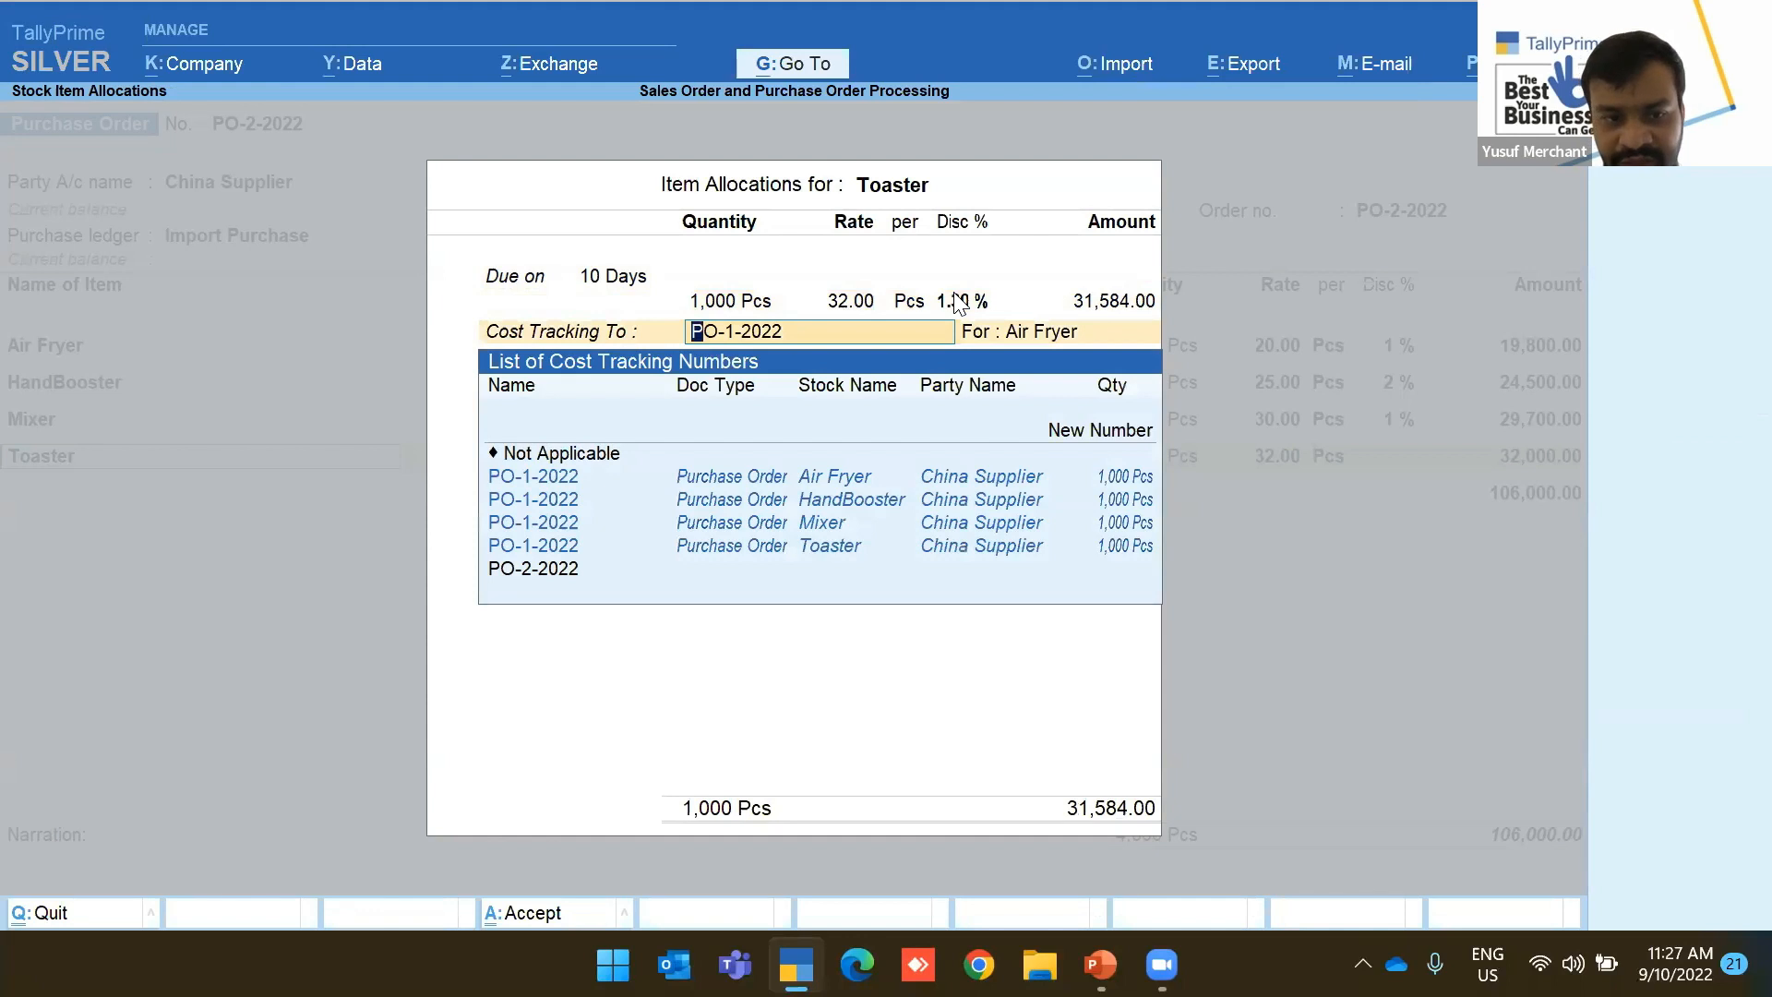
key(Down)
key(Down)
key(Down)
key(Down)
key(Return)
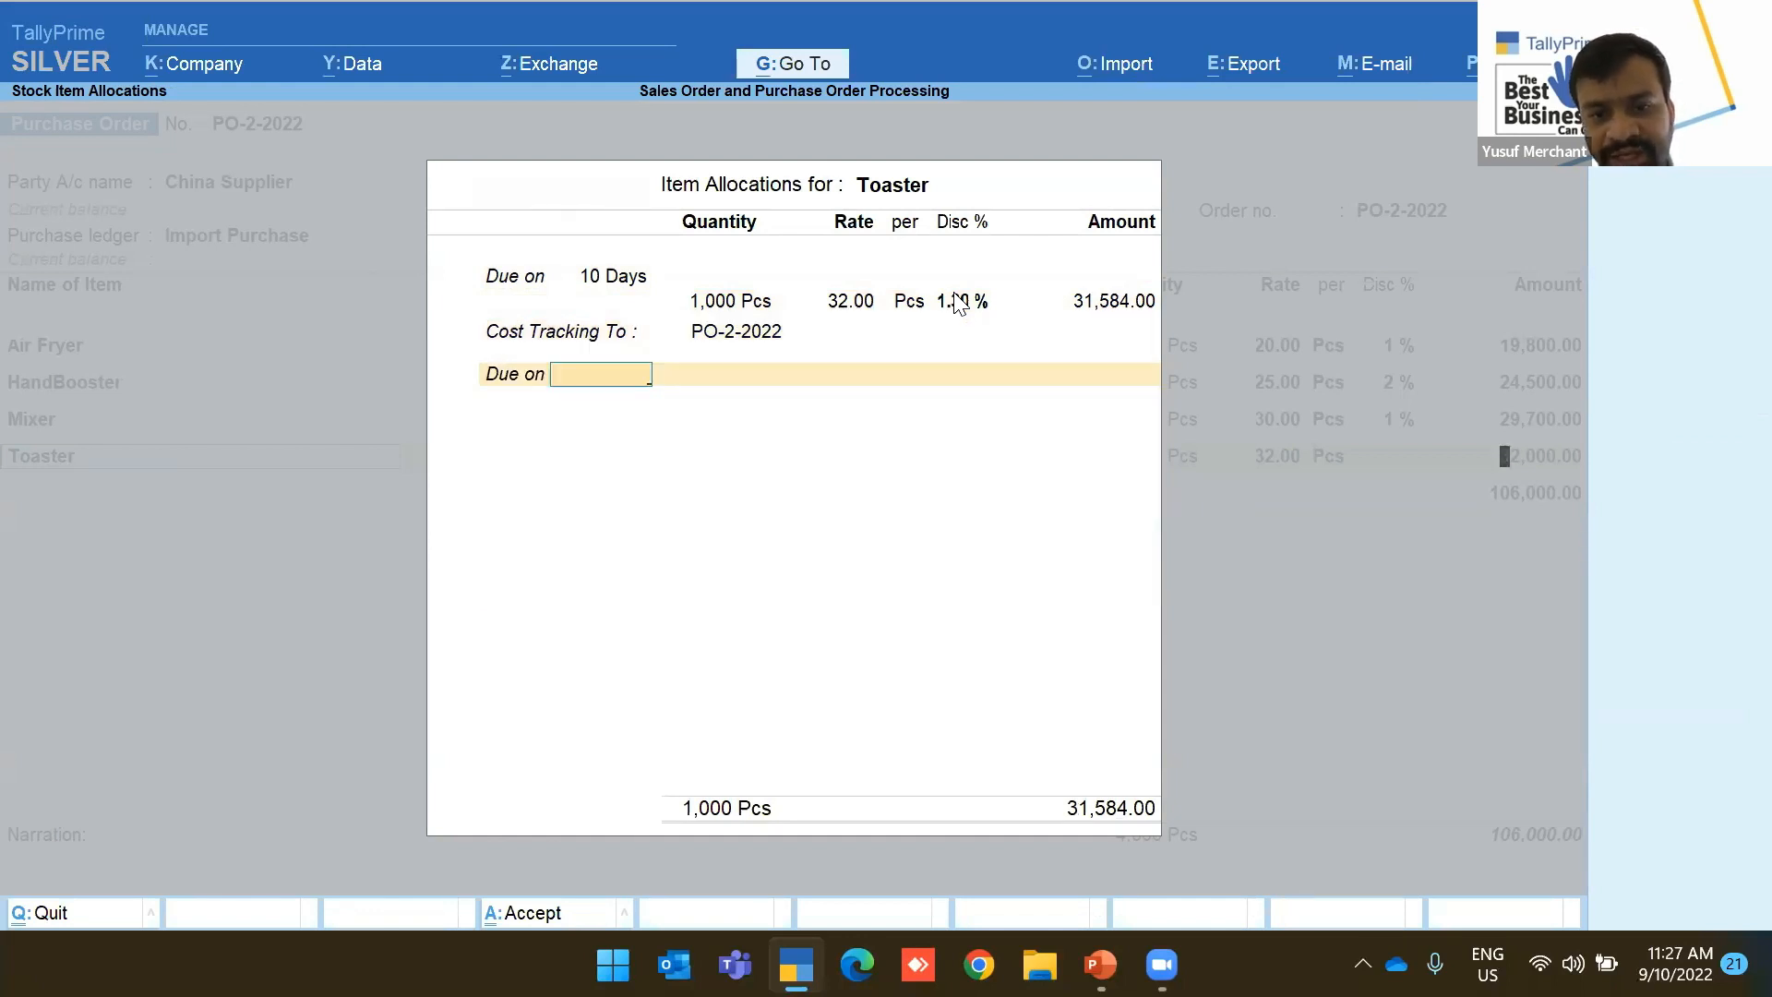
key(Return)
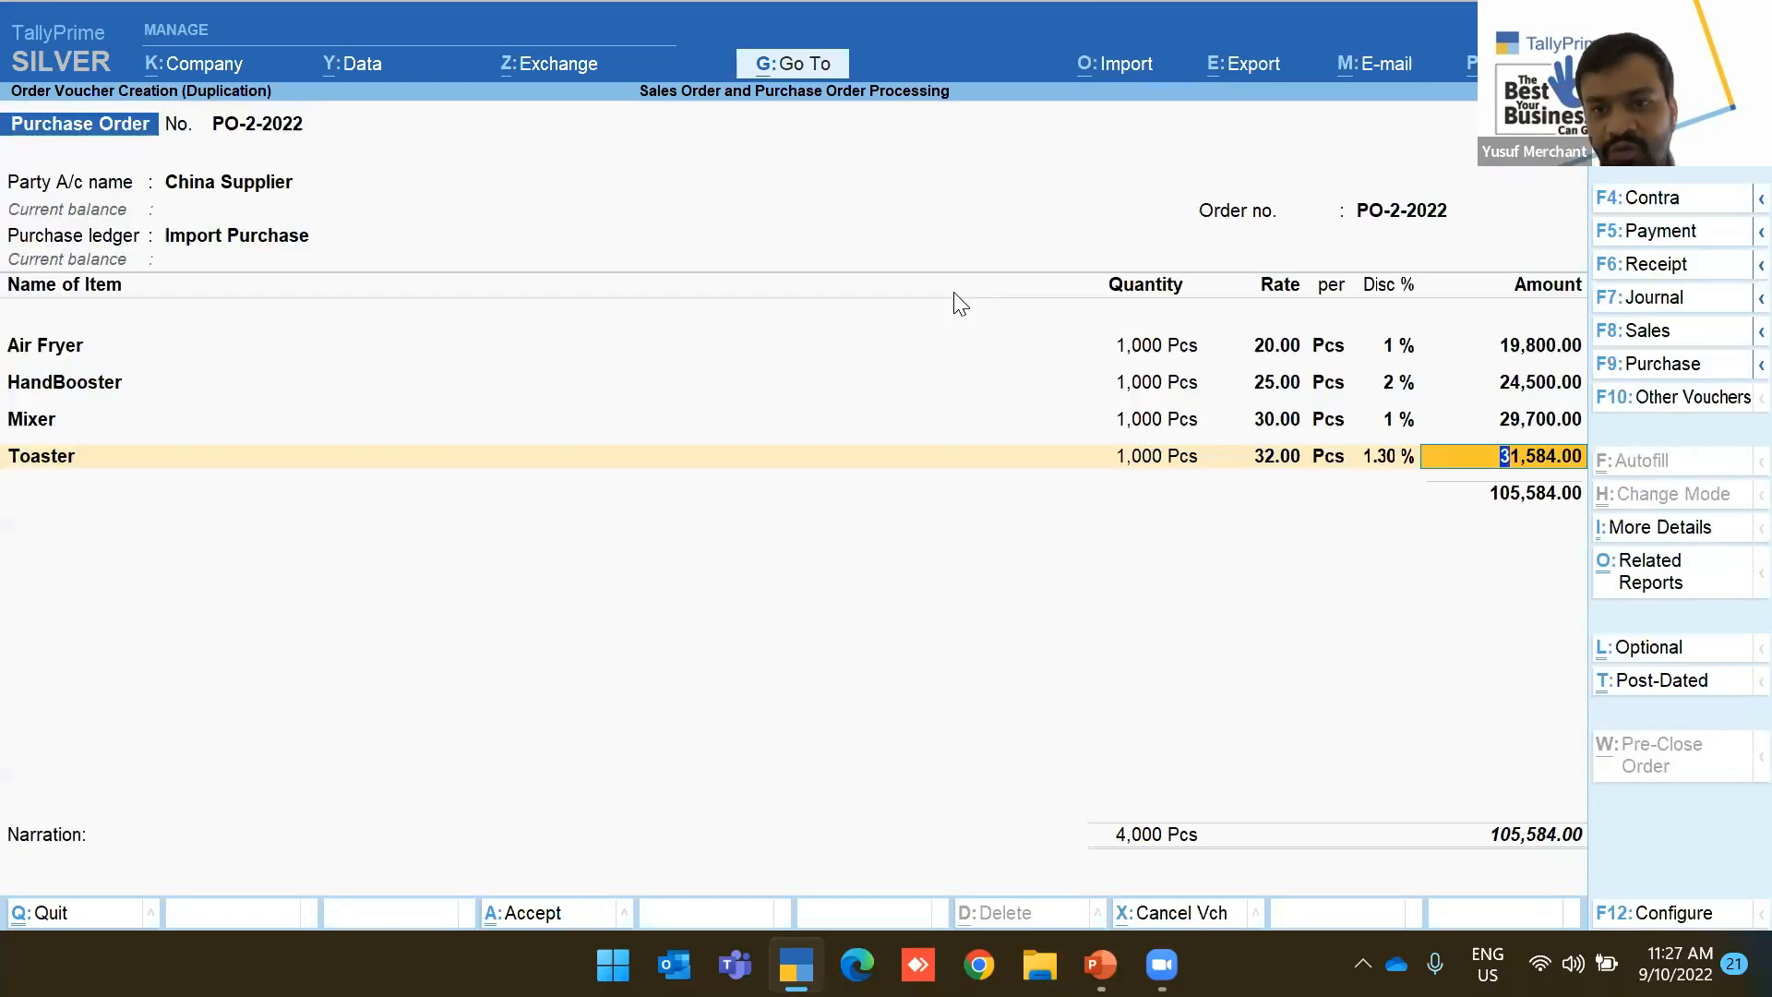
key(ctrl+a)
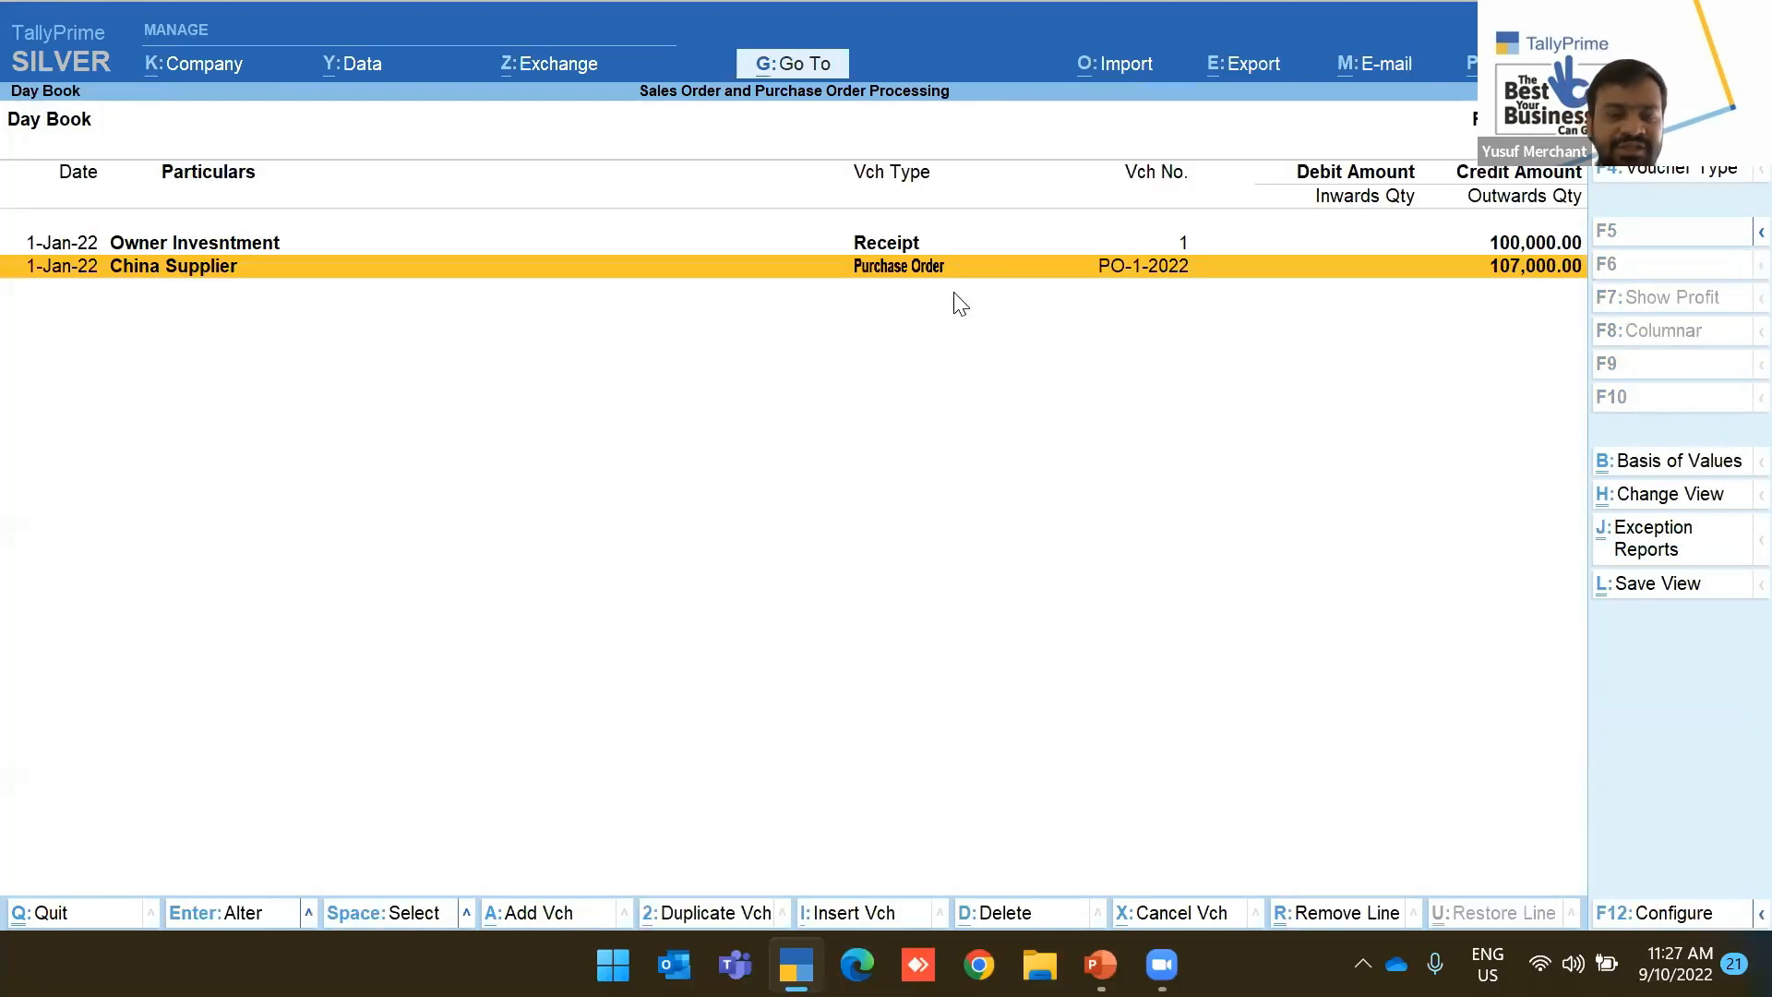
Reopen the Day Book and change its date to 1-Jan-22
key(Escape)
key(Return)
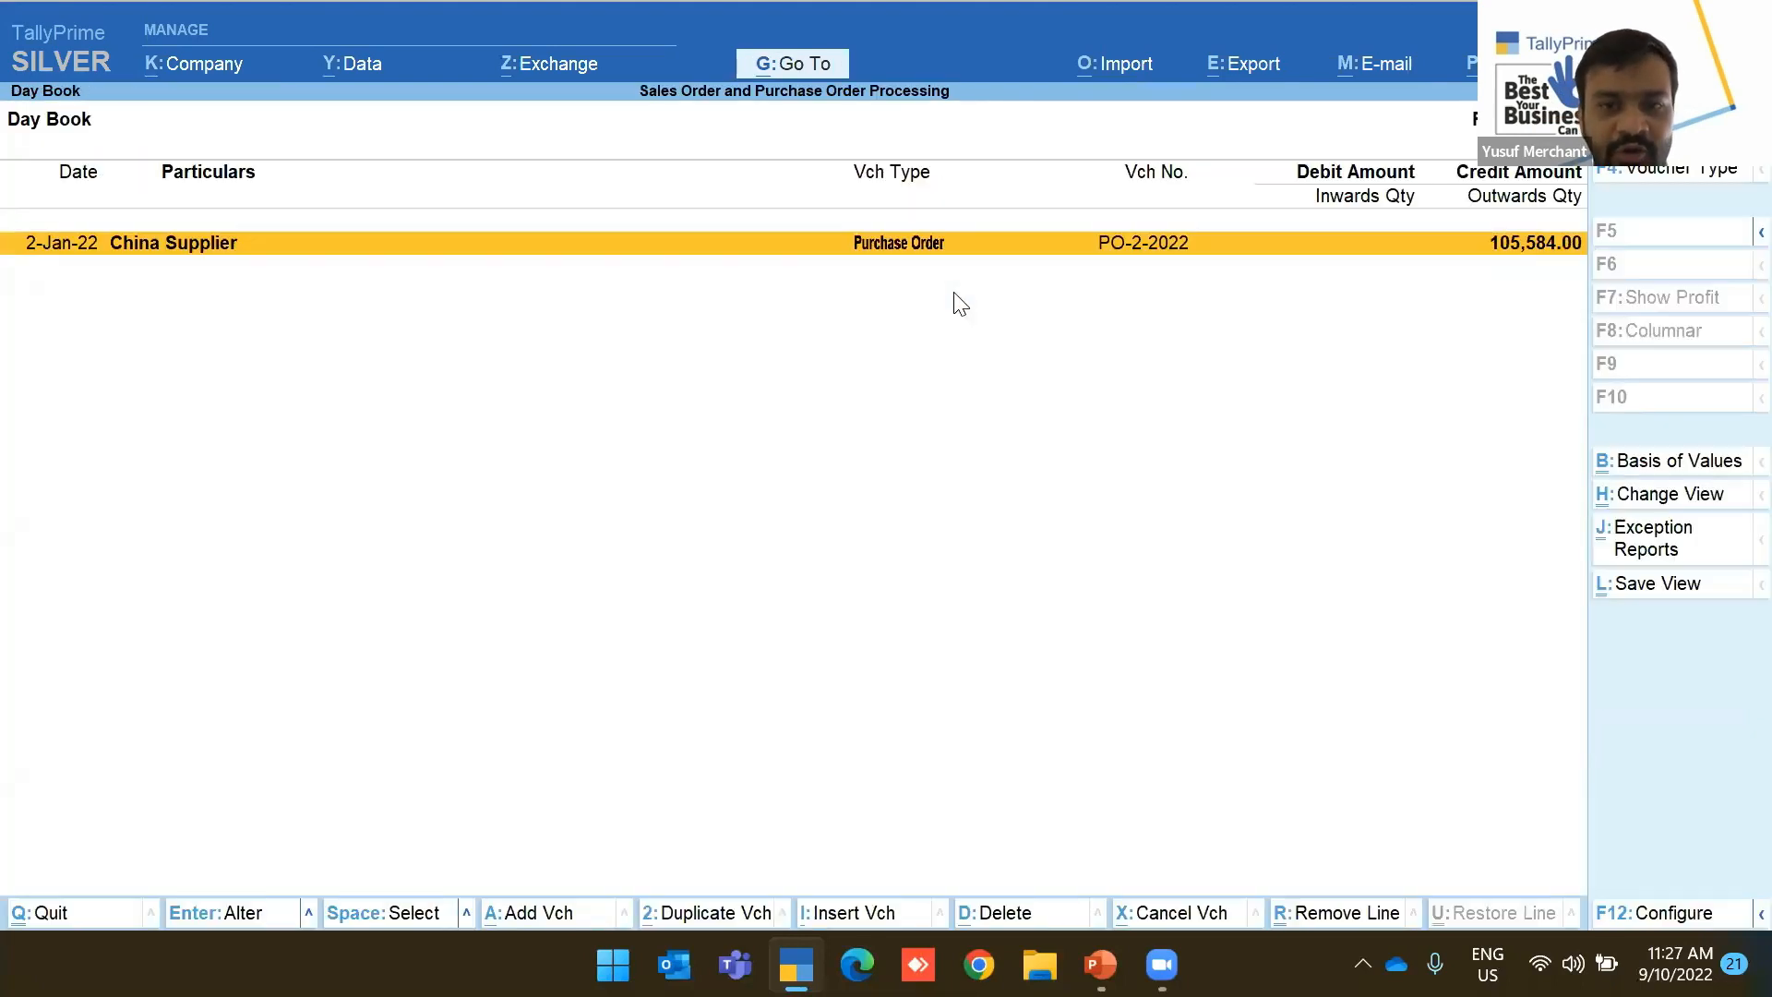
key(F2)
text(1)
key(Return)
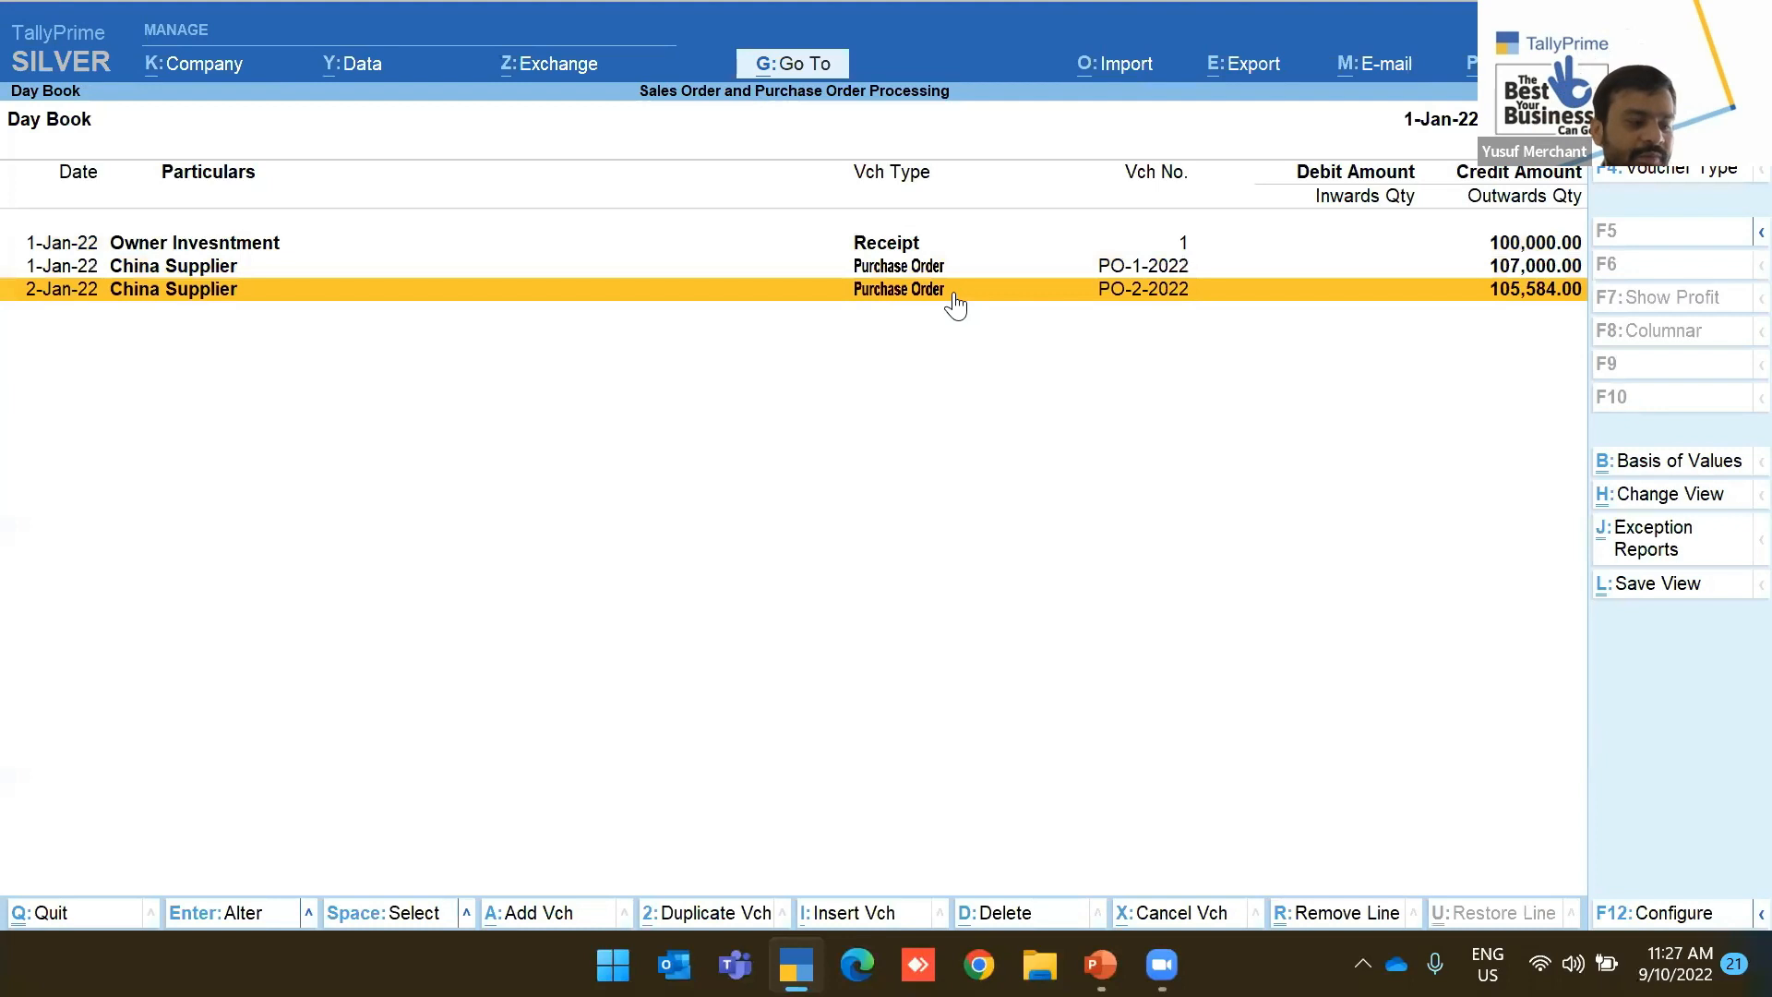
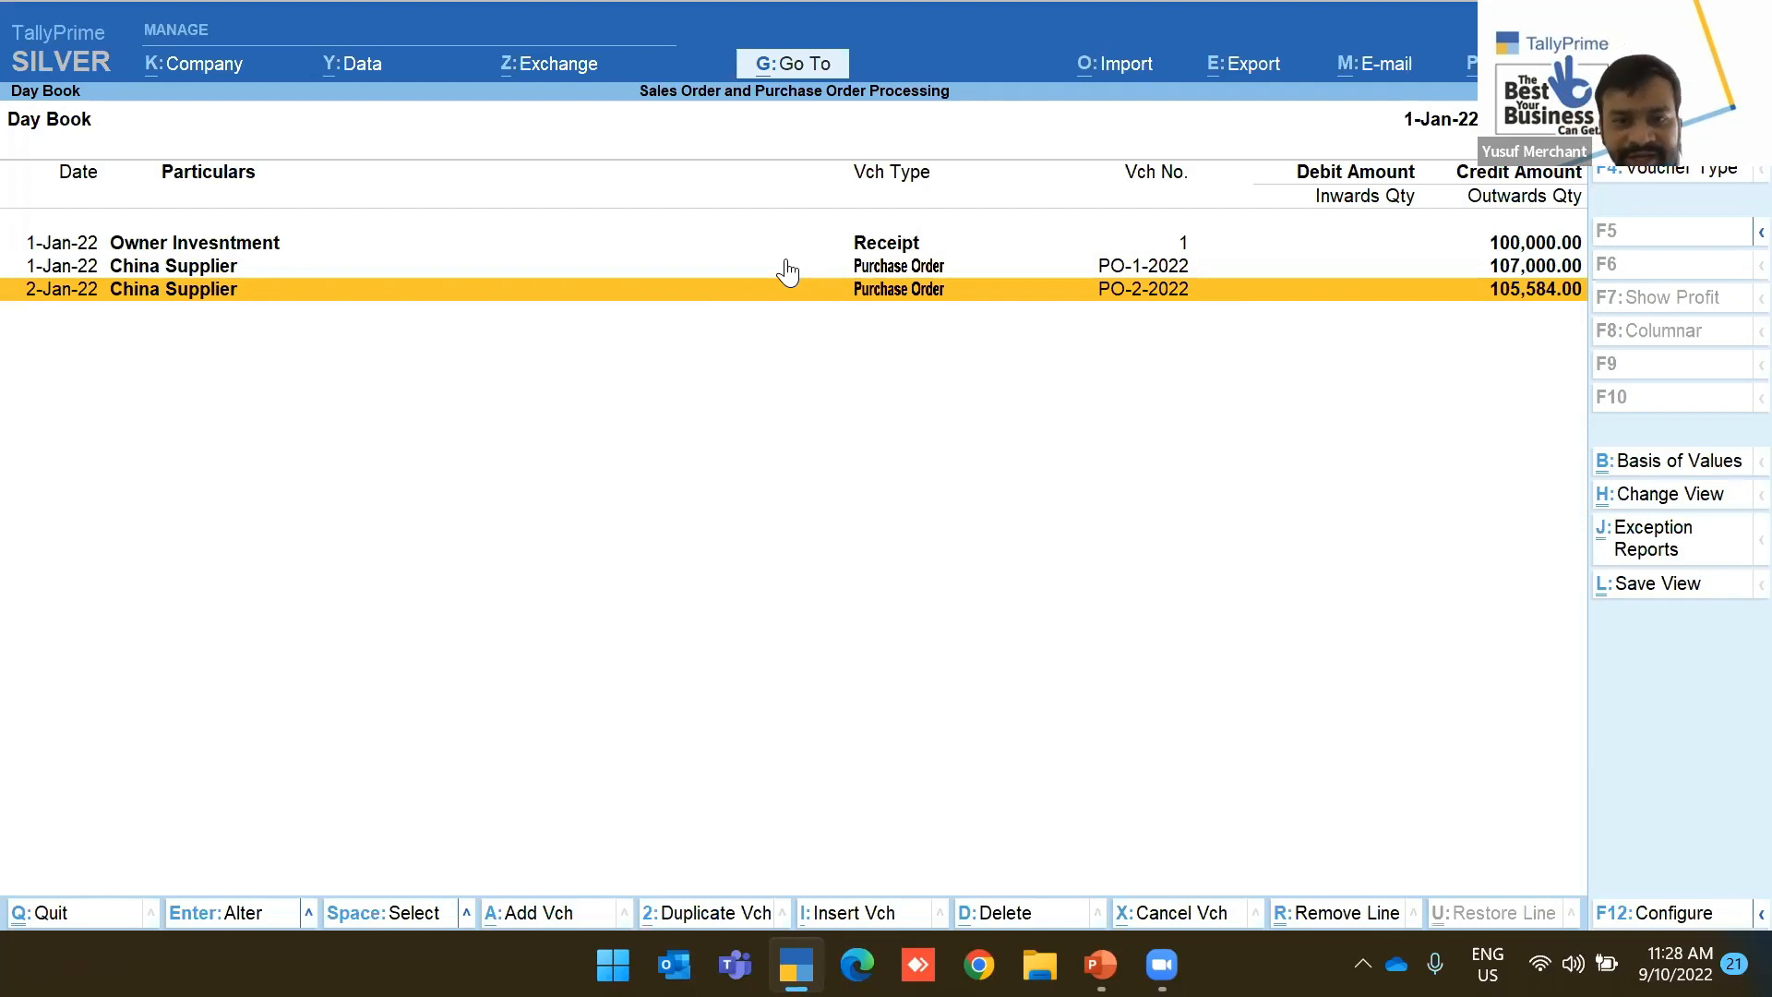
Leave the Day Book and begin a new voucher, which opens as blank Purchase Order PO-3-2022
key(Escape)
key(Escape)
key(Up)
key(Up)
key(Up)
key(Up)
key(Up)
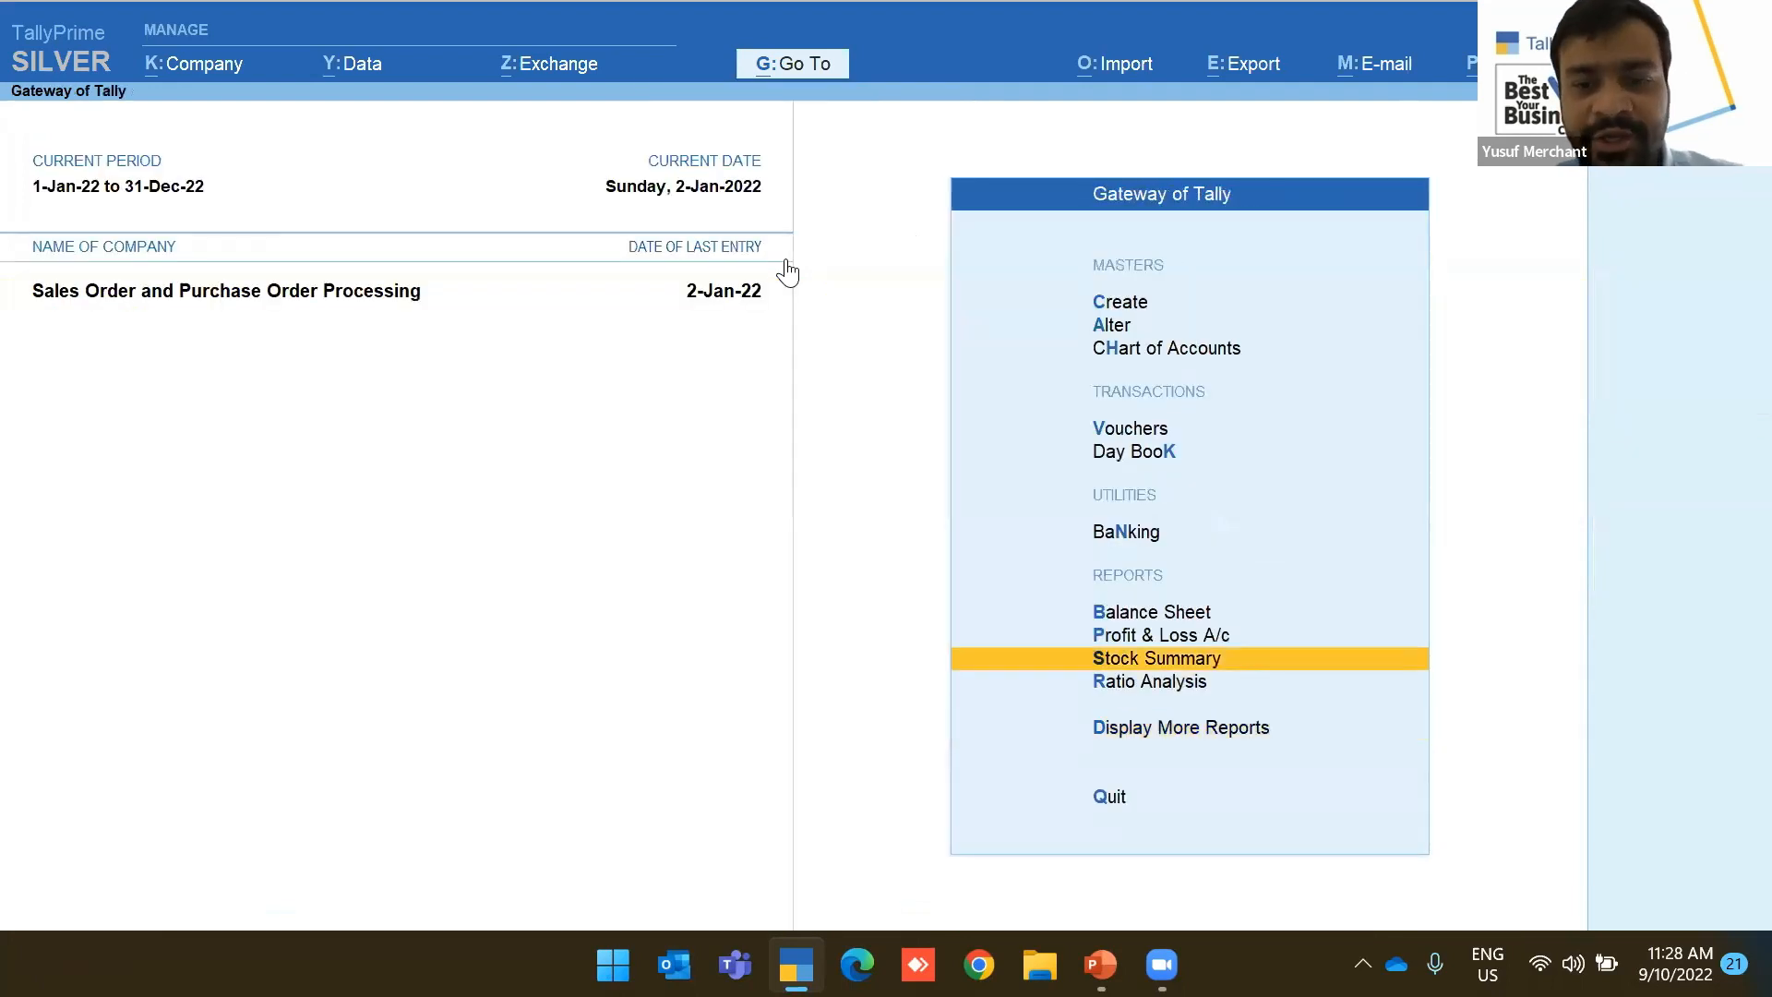
key(Up)
key(Up)
key(Return)
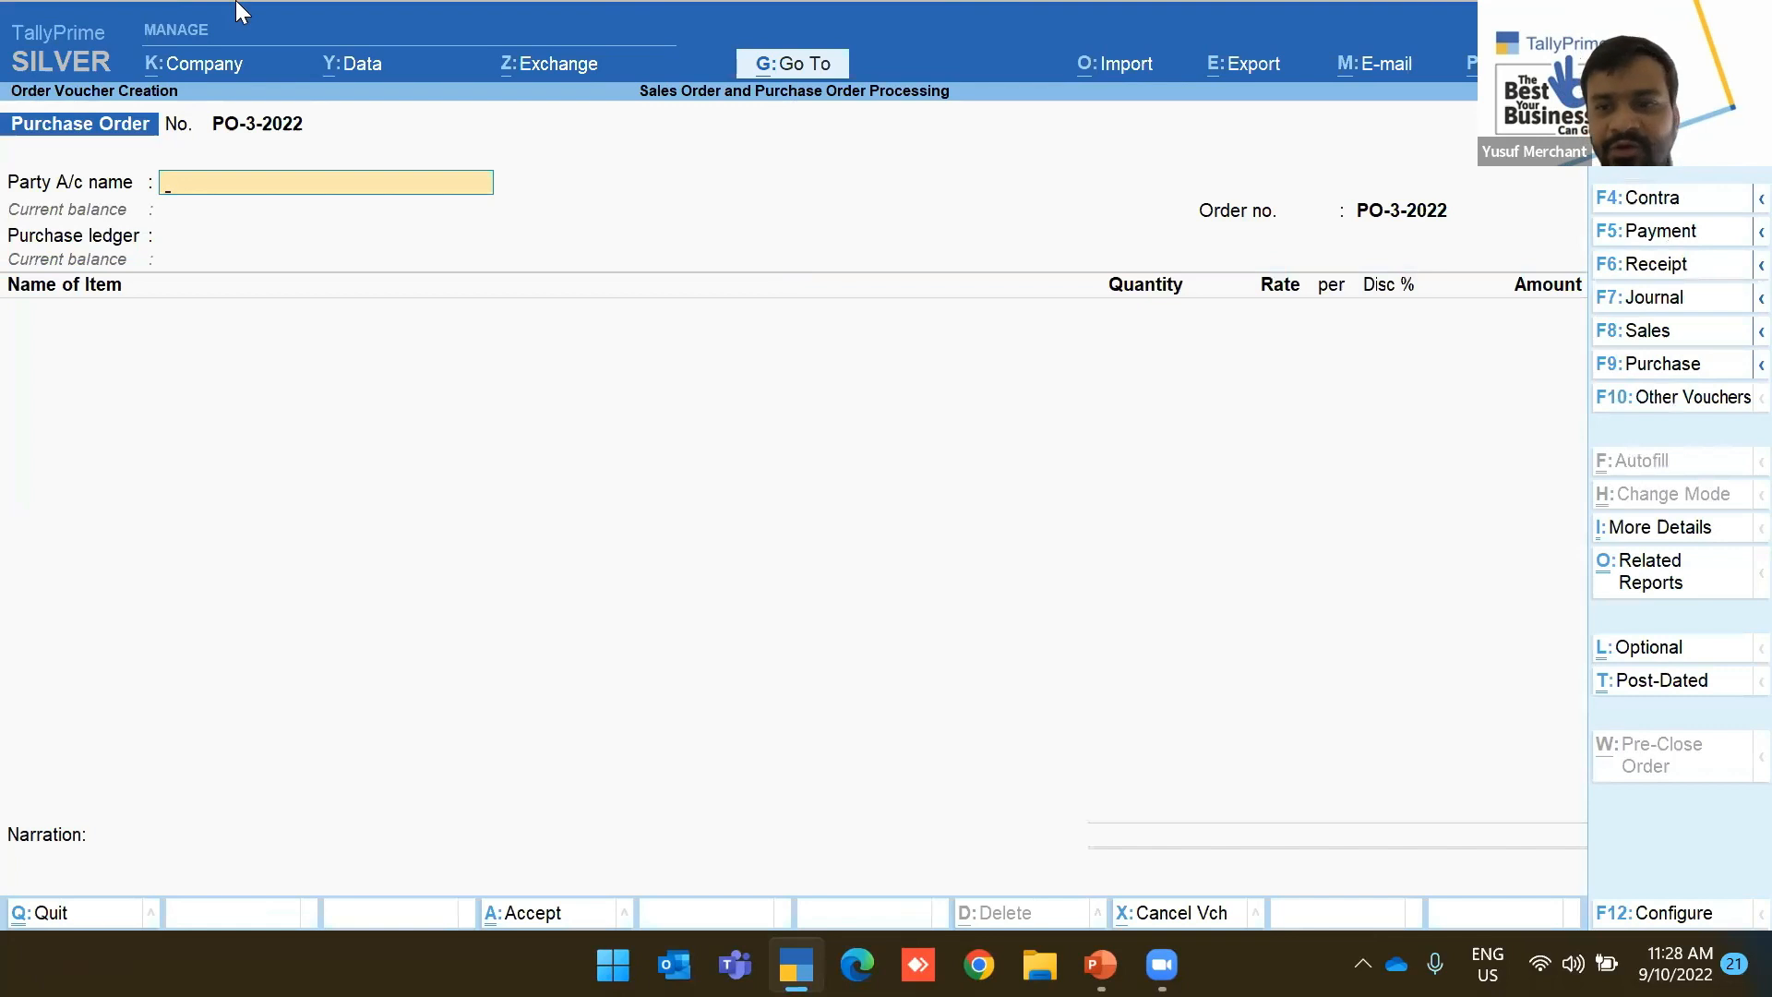
Change the voucher type to Receipt Note, giving a blank GRN-1-2022
click(1742, 380)
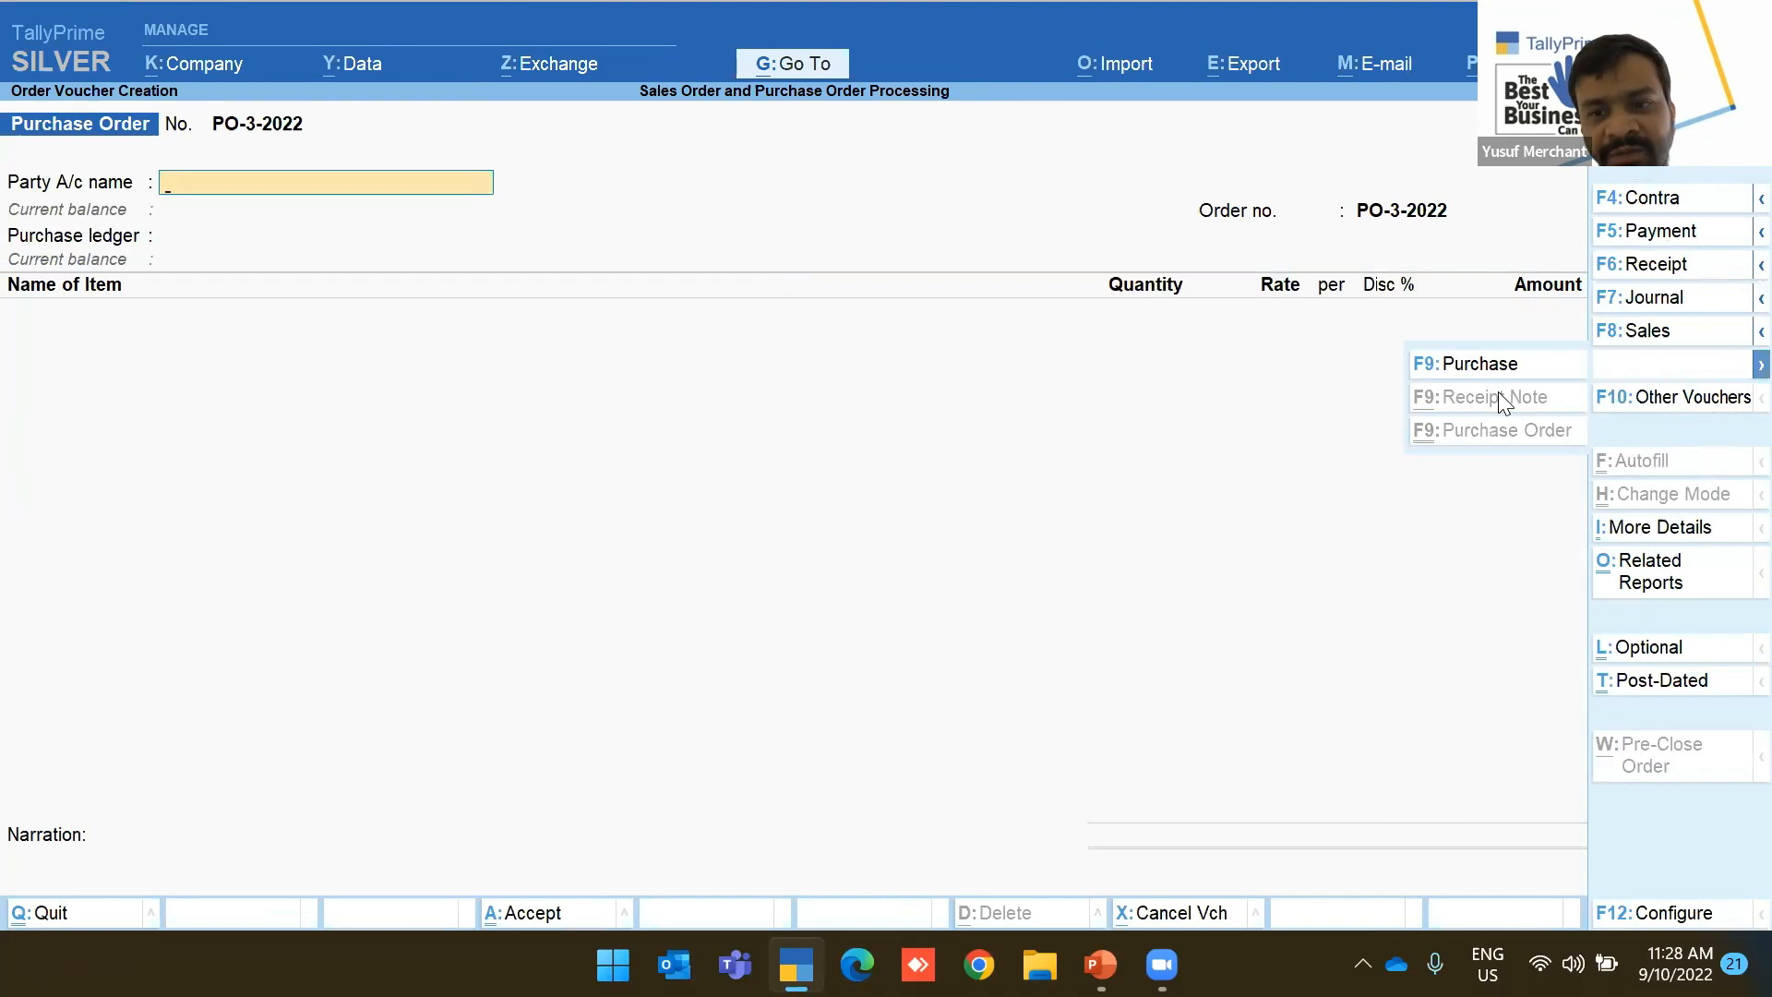
click(1676, 400)
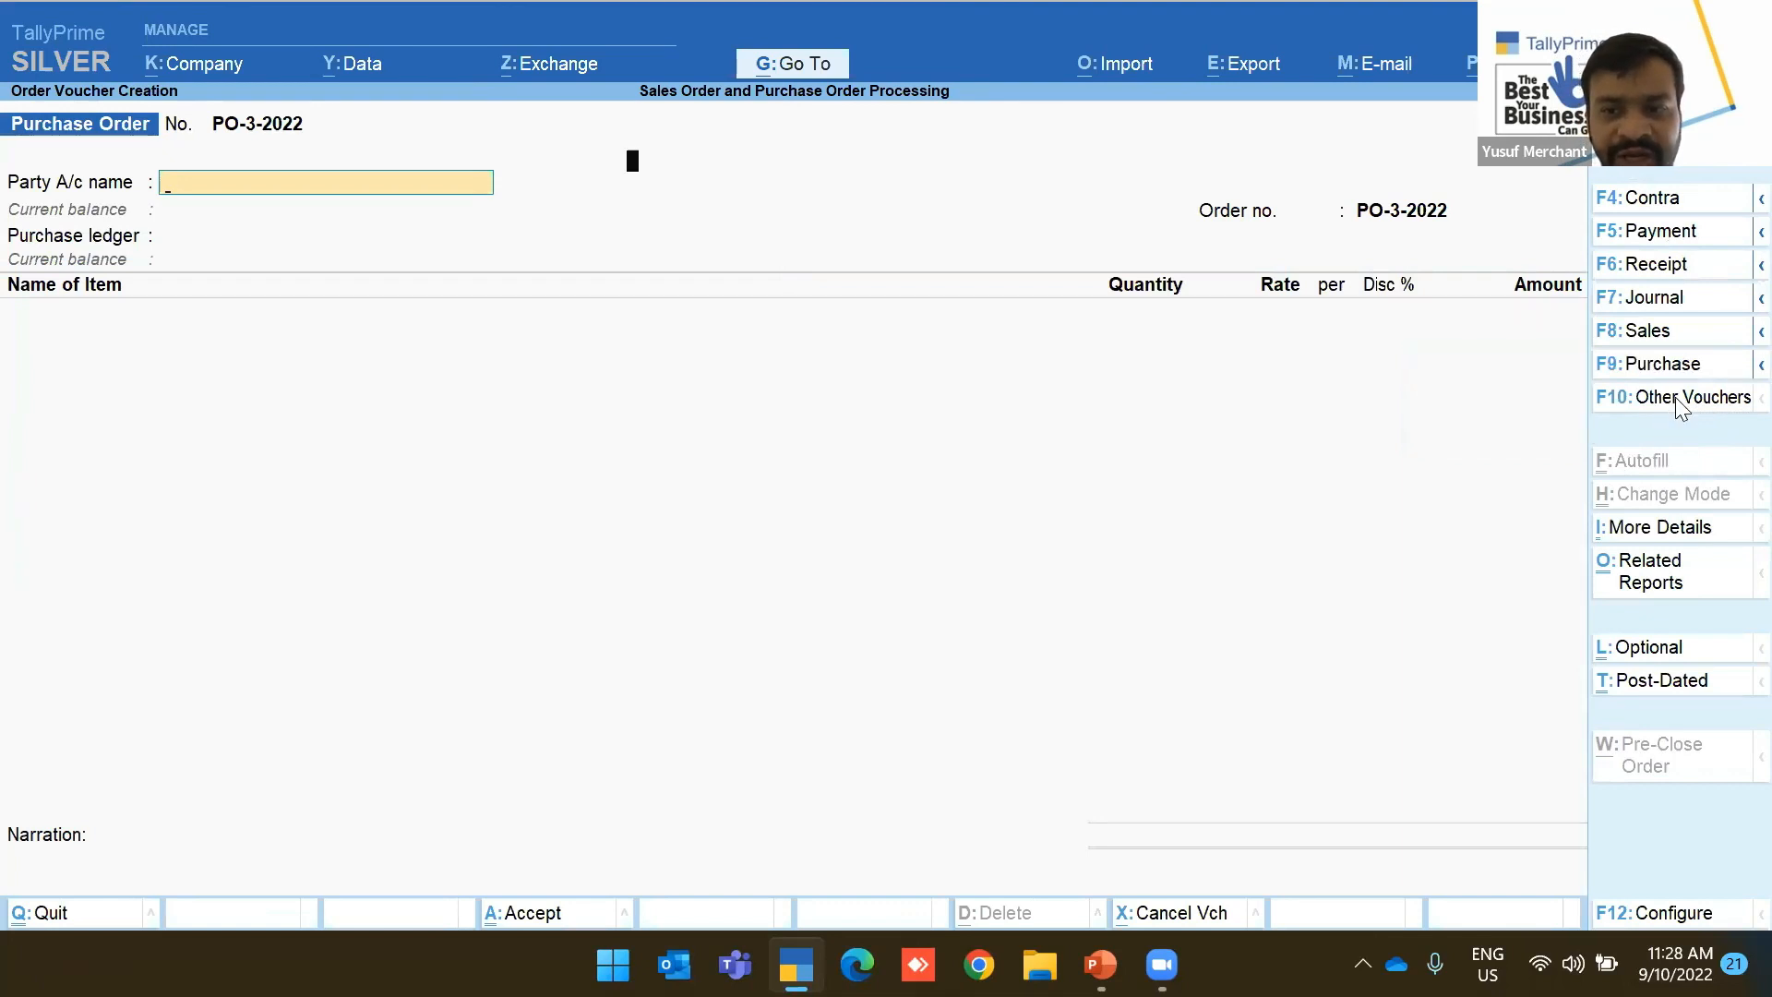
text(Rec)
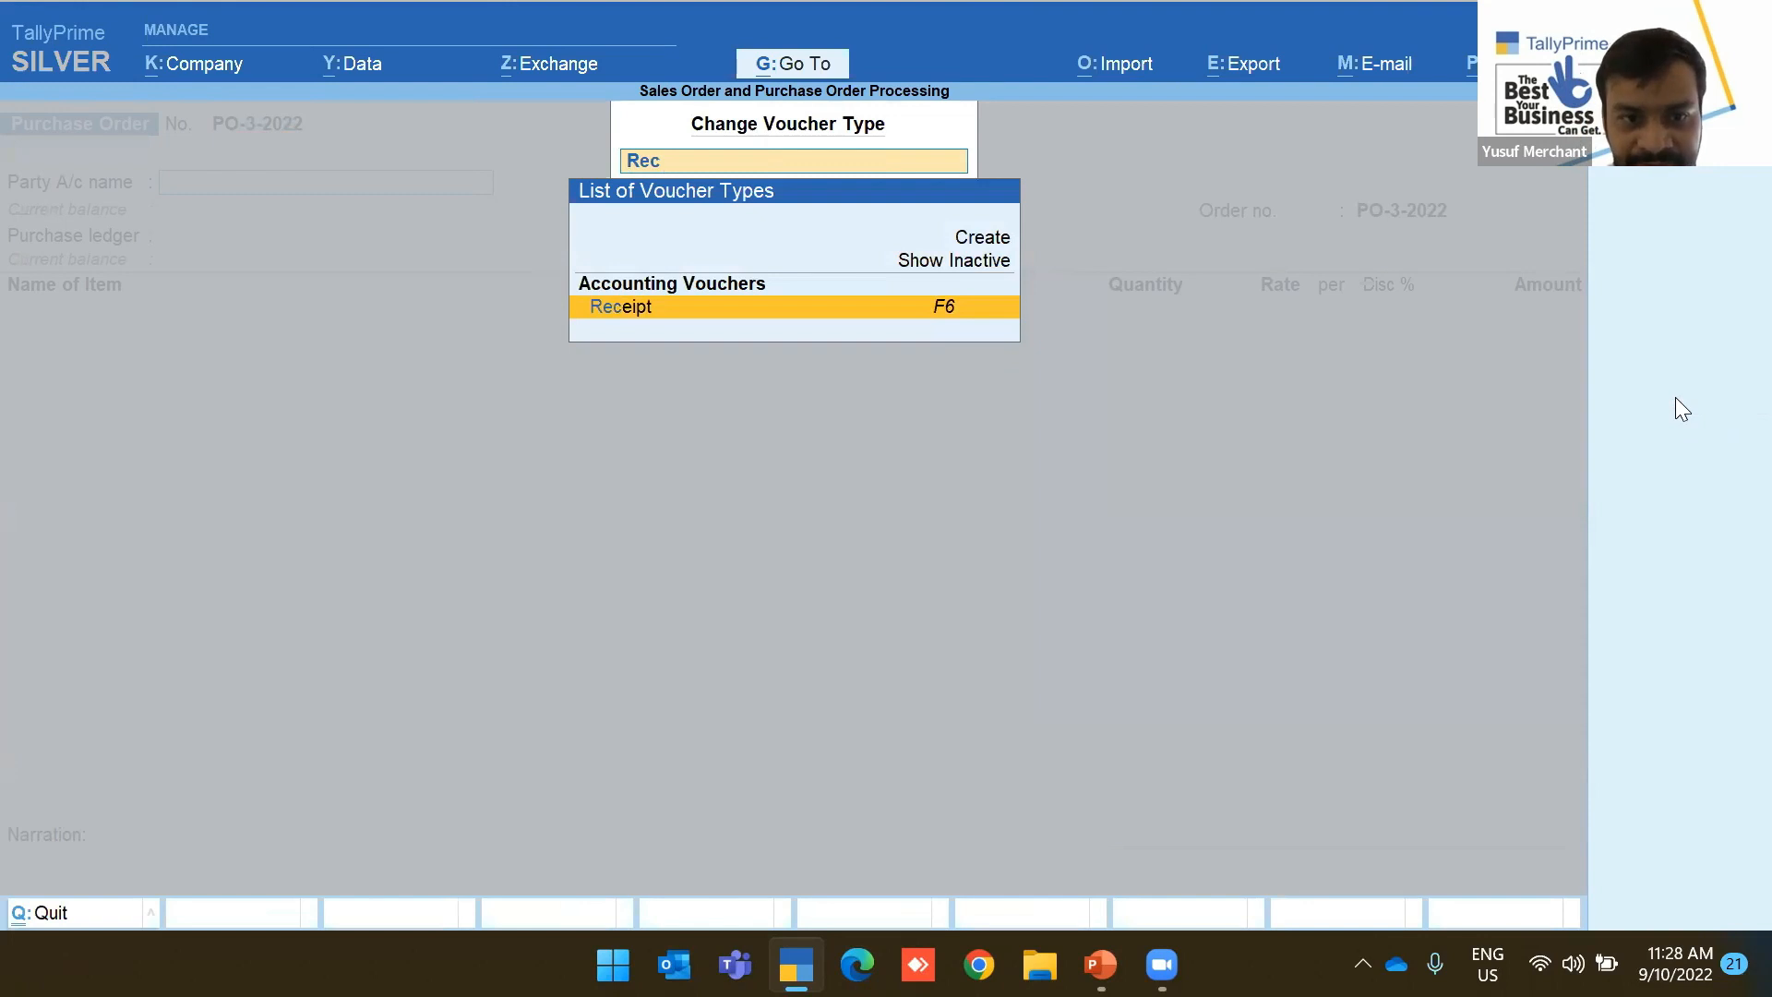
text(eipt)
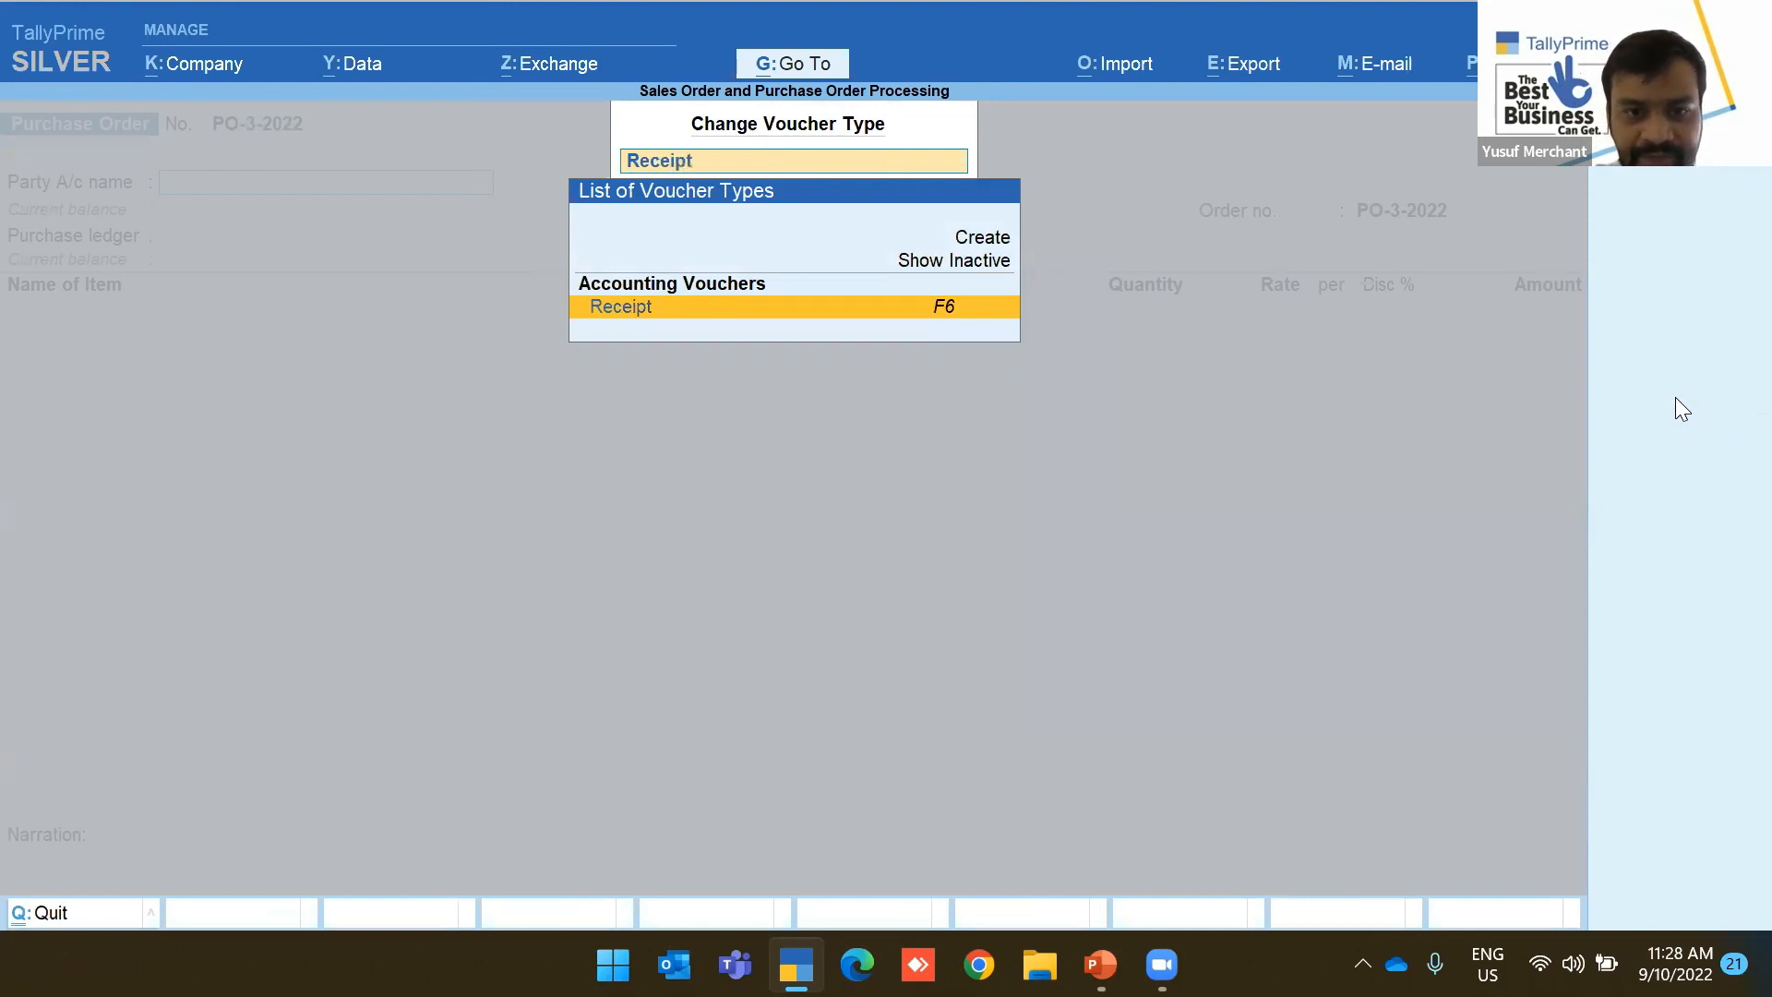
text( No)
key(Return)
Confirm the new Receipt Note and enter its import purchase reference number
key(y)
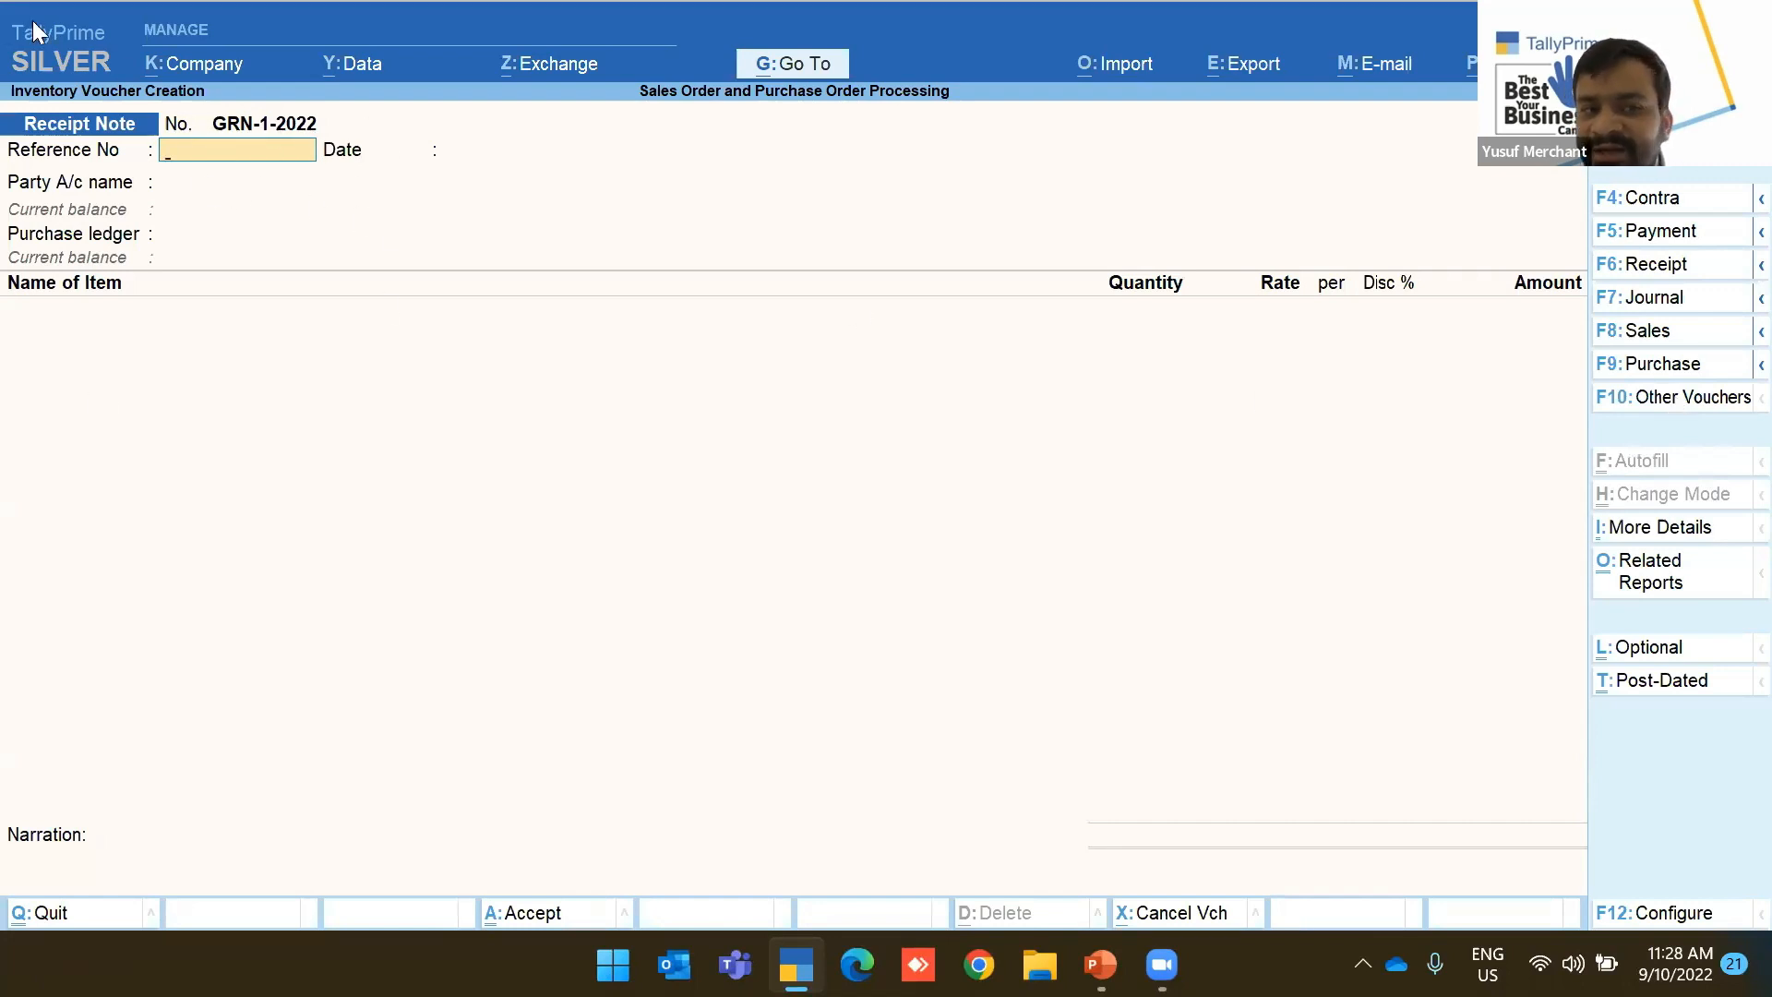
text(Impir)
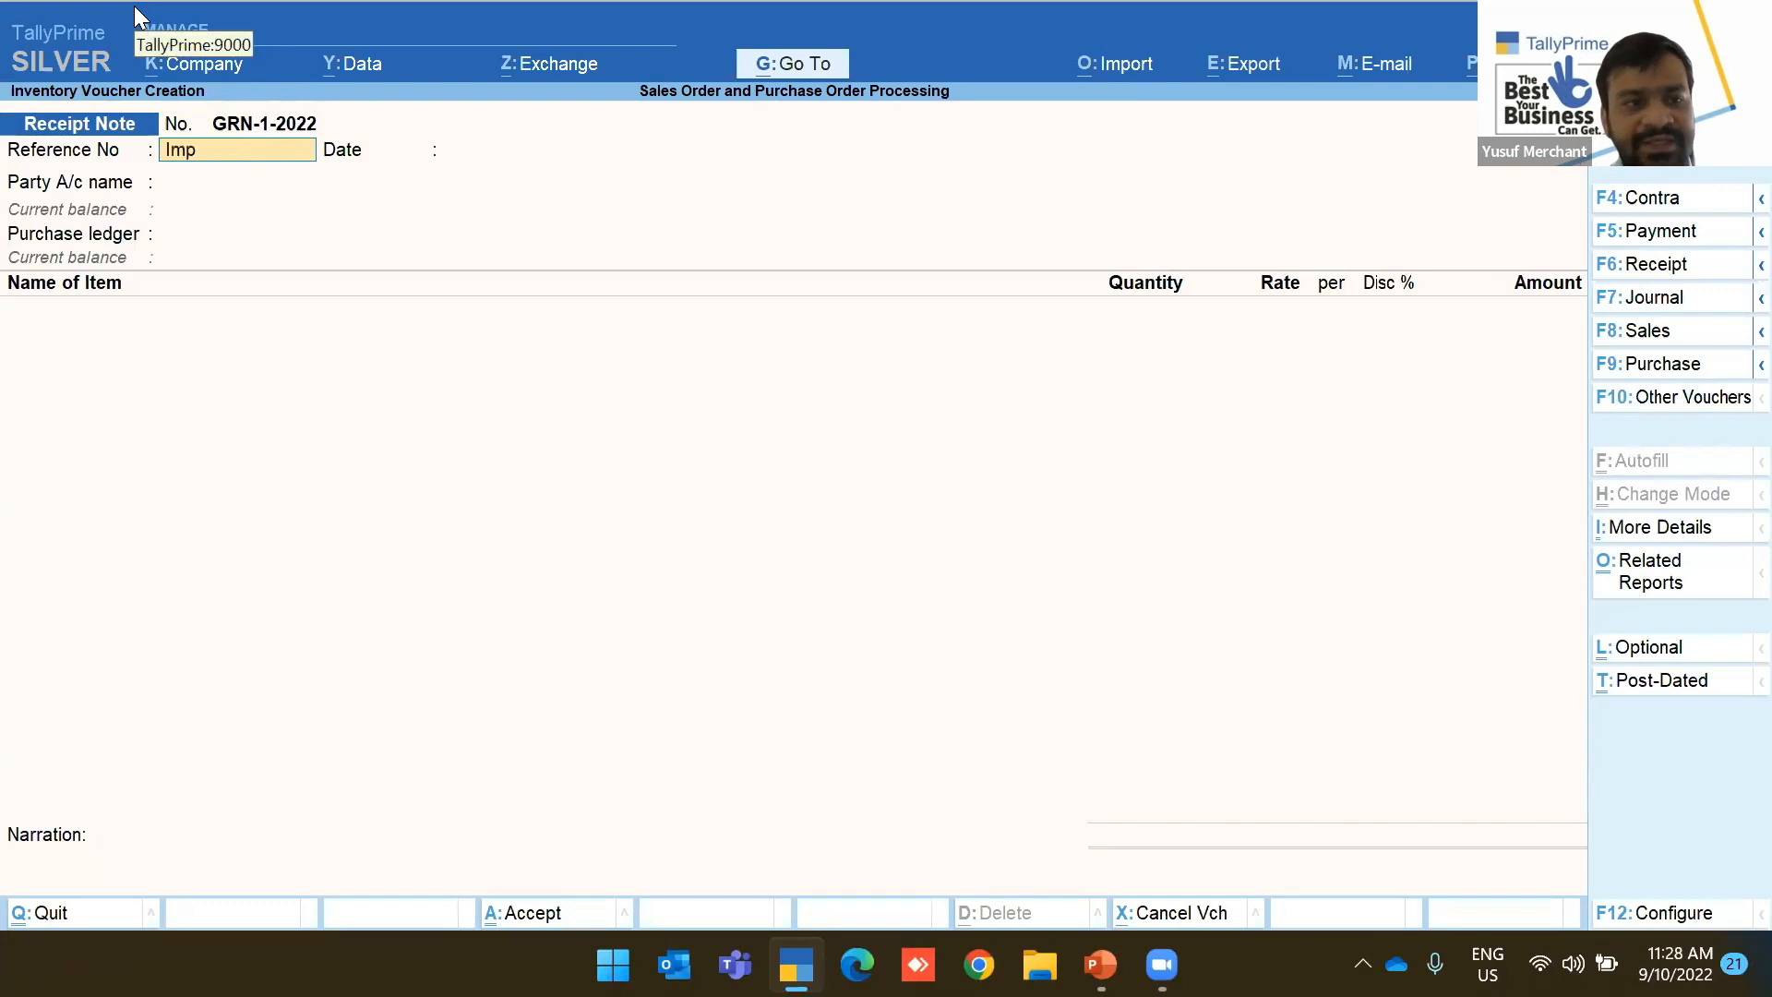
key(BackSpace)
key(BackSpace)
key(BackSpace)
key(BackSpace)
text(MP s)
key(BackSpace)
text(Purcah)
key(BackSpace)
key(BackSpace)
text(has)
key(BackSpace)
key(BackSpace)
key(BackSpace)
key(BackSpace)
key(BackSpace)
key(BackSpace)
key(BackSpace)
key(BackSpace)
text(-)
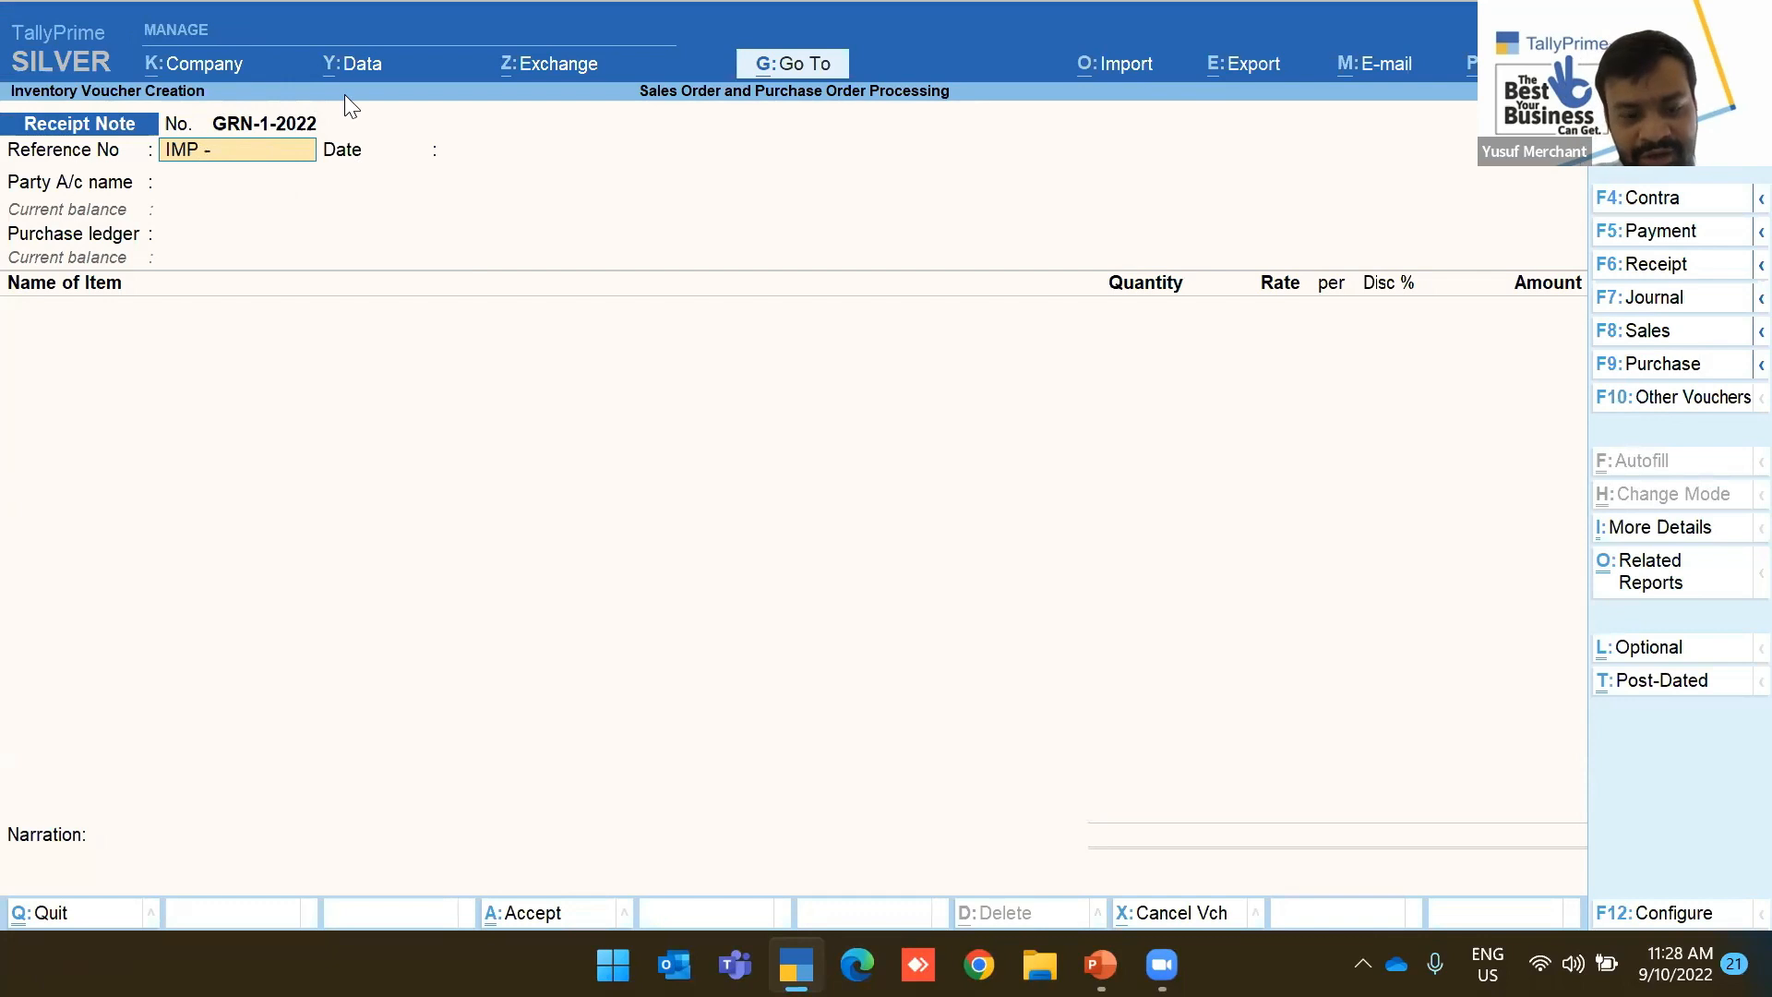
text( Req - Yusuf)
key(Return)
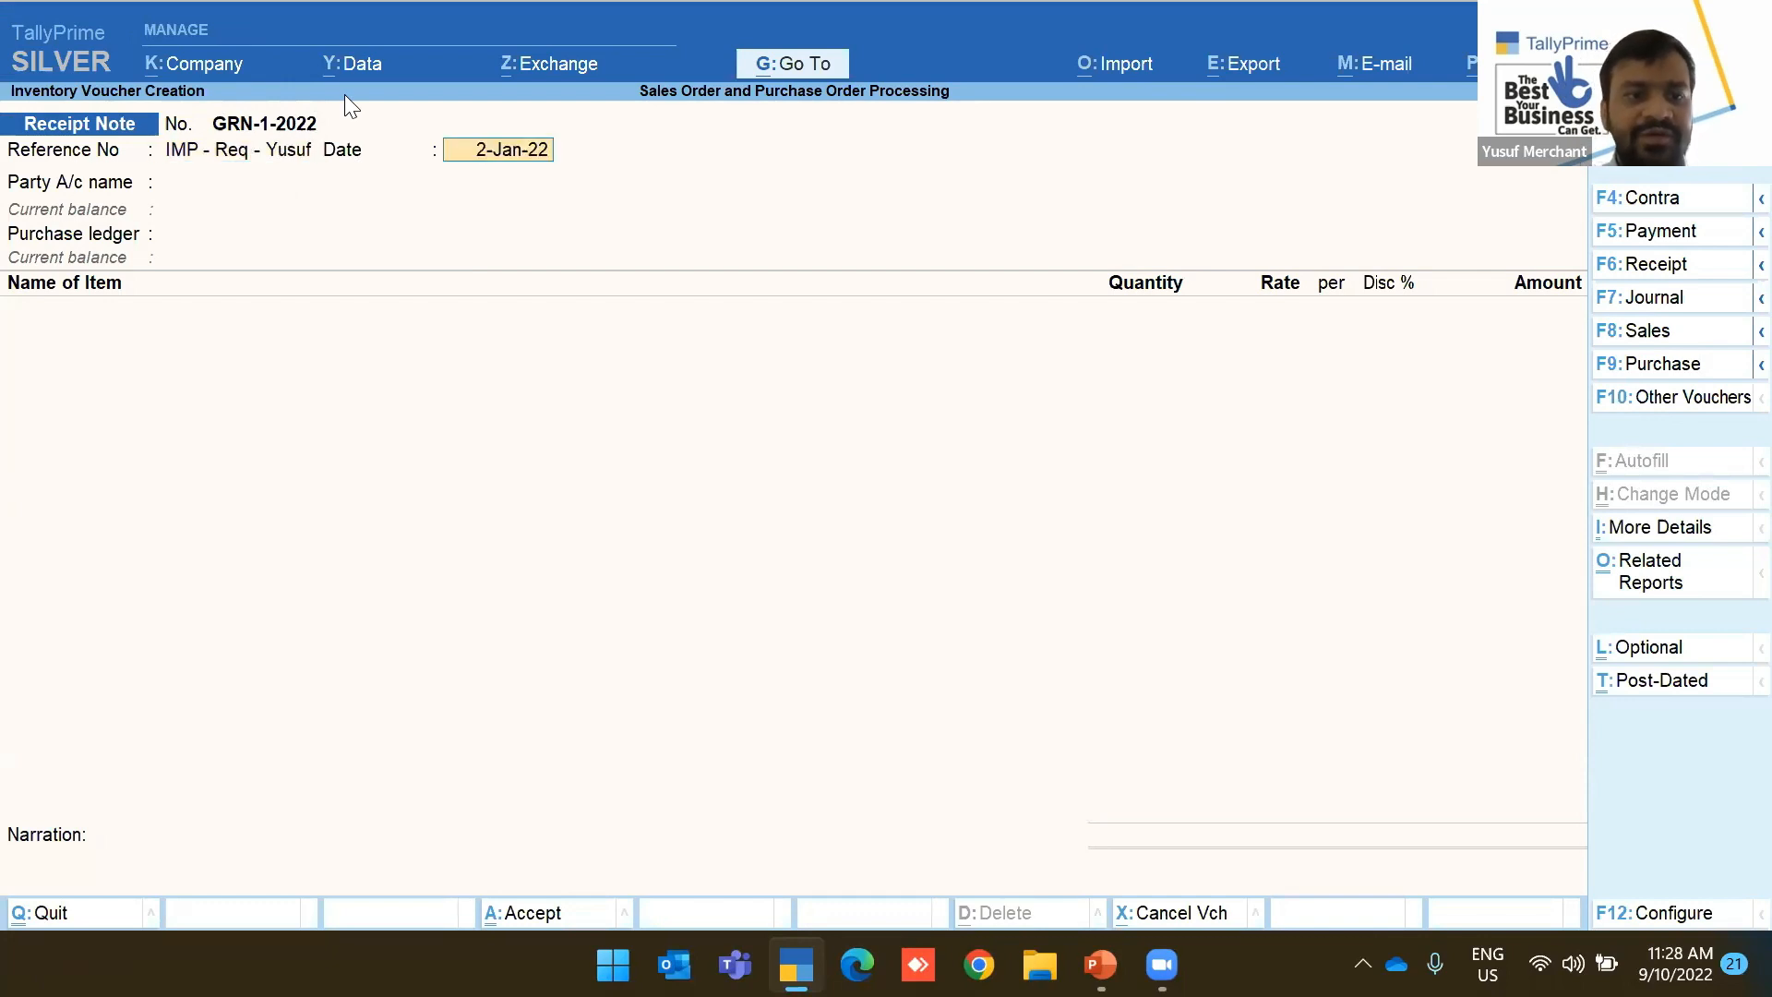
Date the receipt note 5-Jan-22 and select China Supplier as the party account
key(F2)
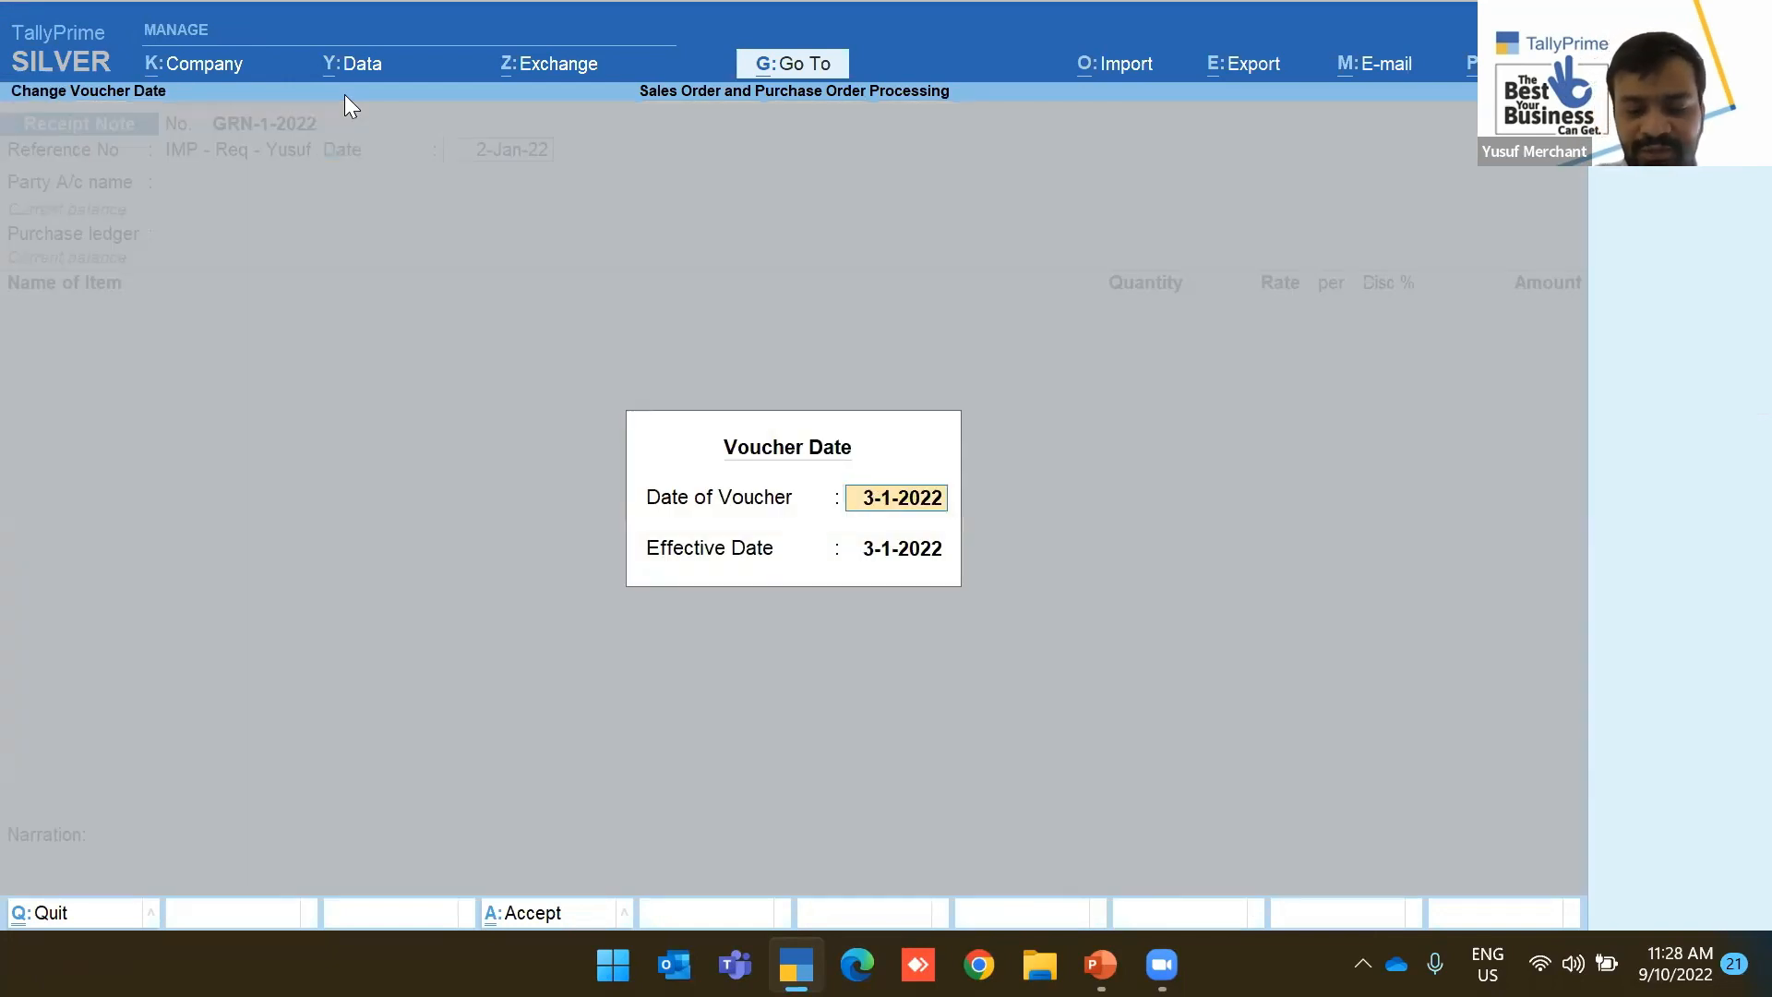
text(5)
key(Return)
key(Return)
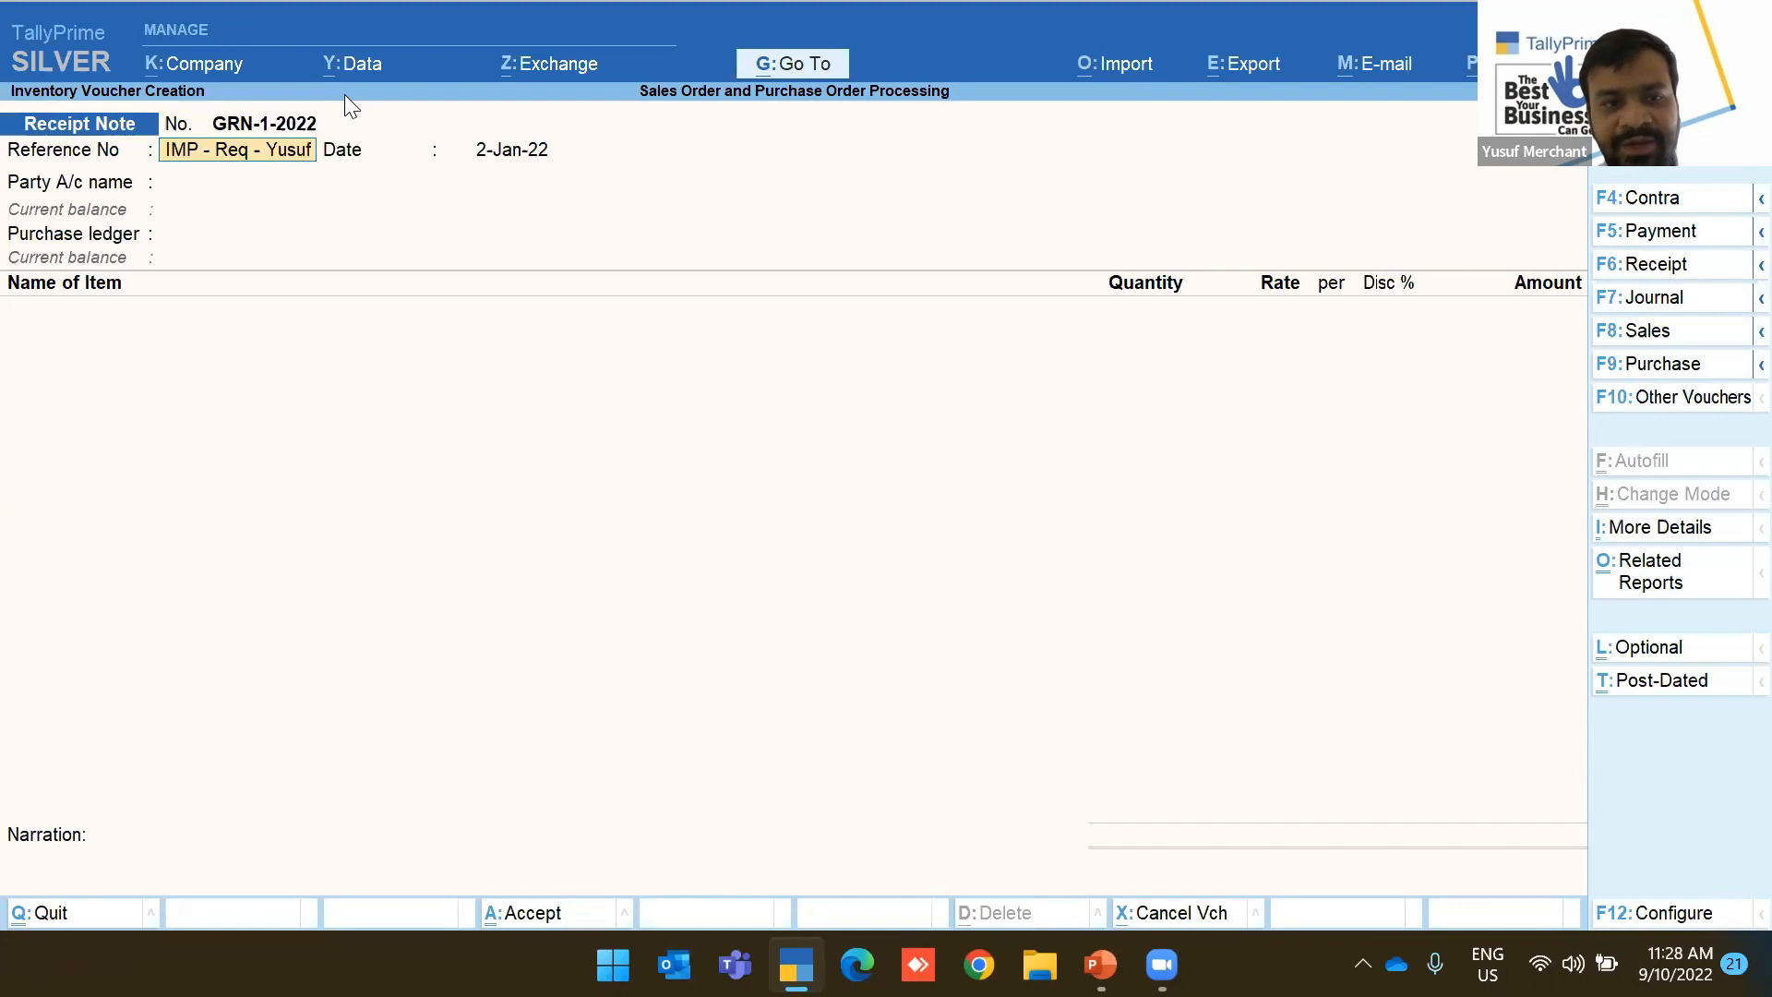
key(Return)
key(BackSpace)
text(5)
key(Return)
key(Down)
key(Down)
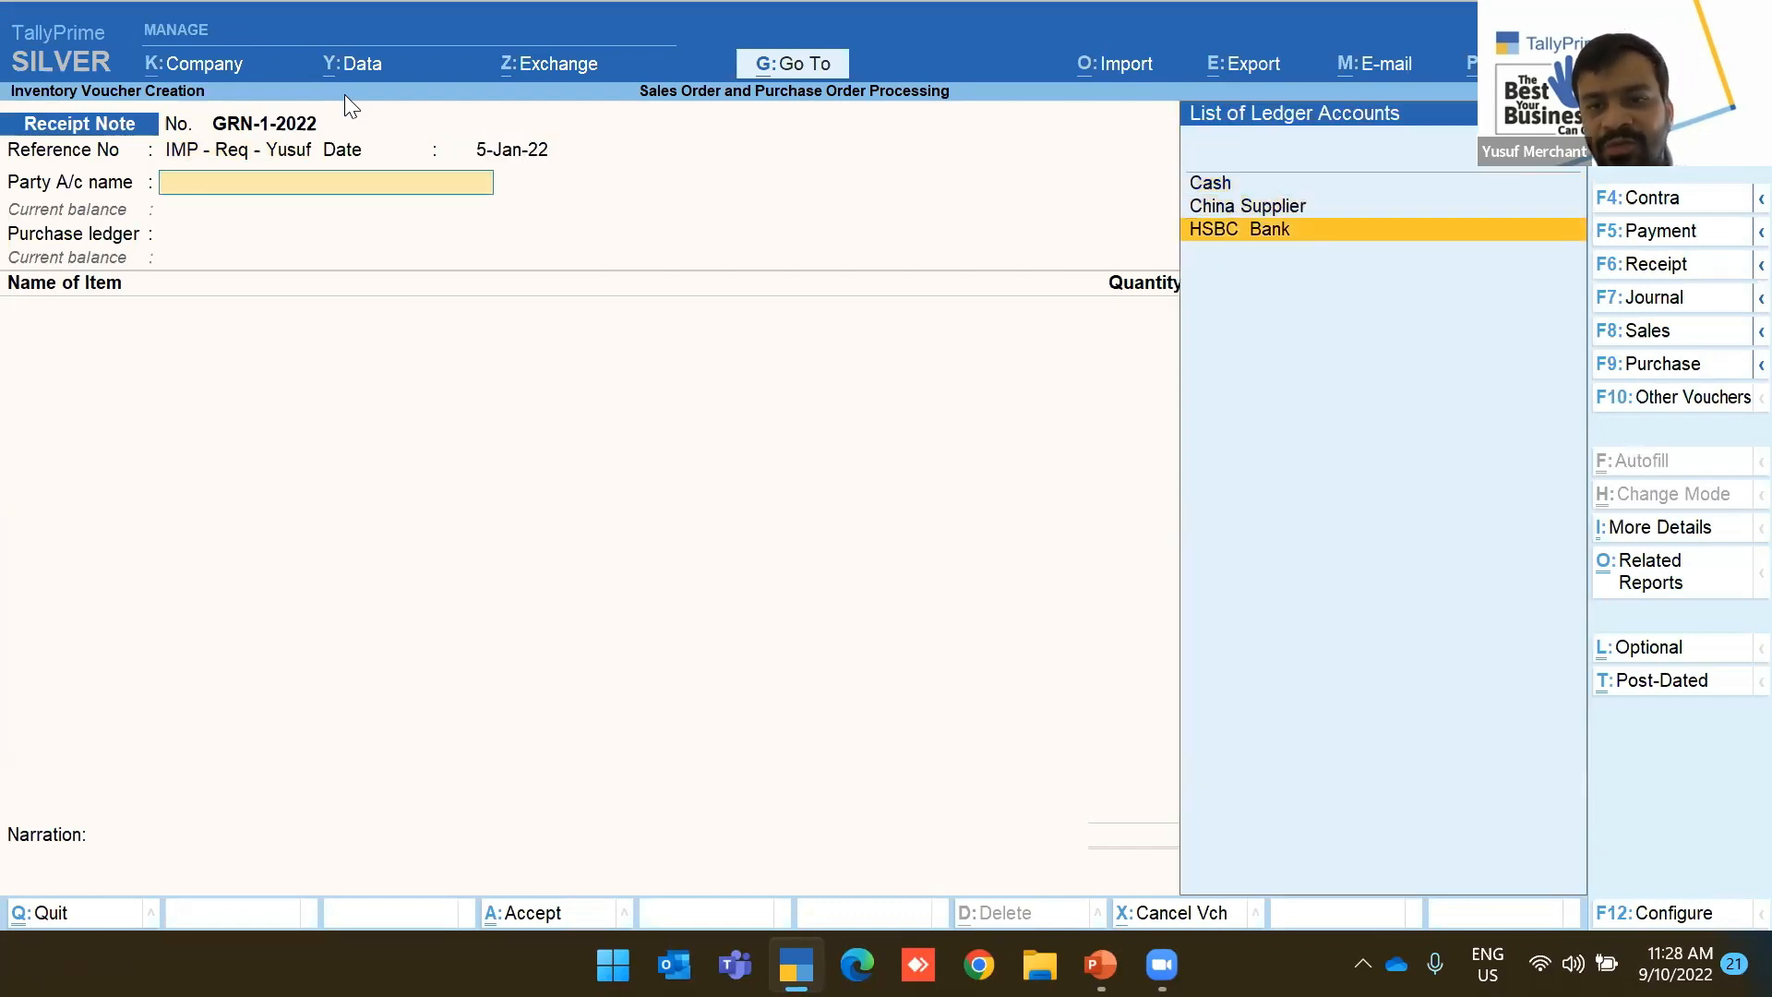
key(Up)
key(Return)
key(BackSpace)
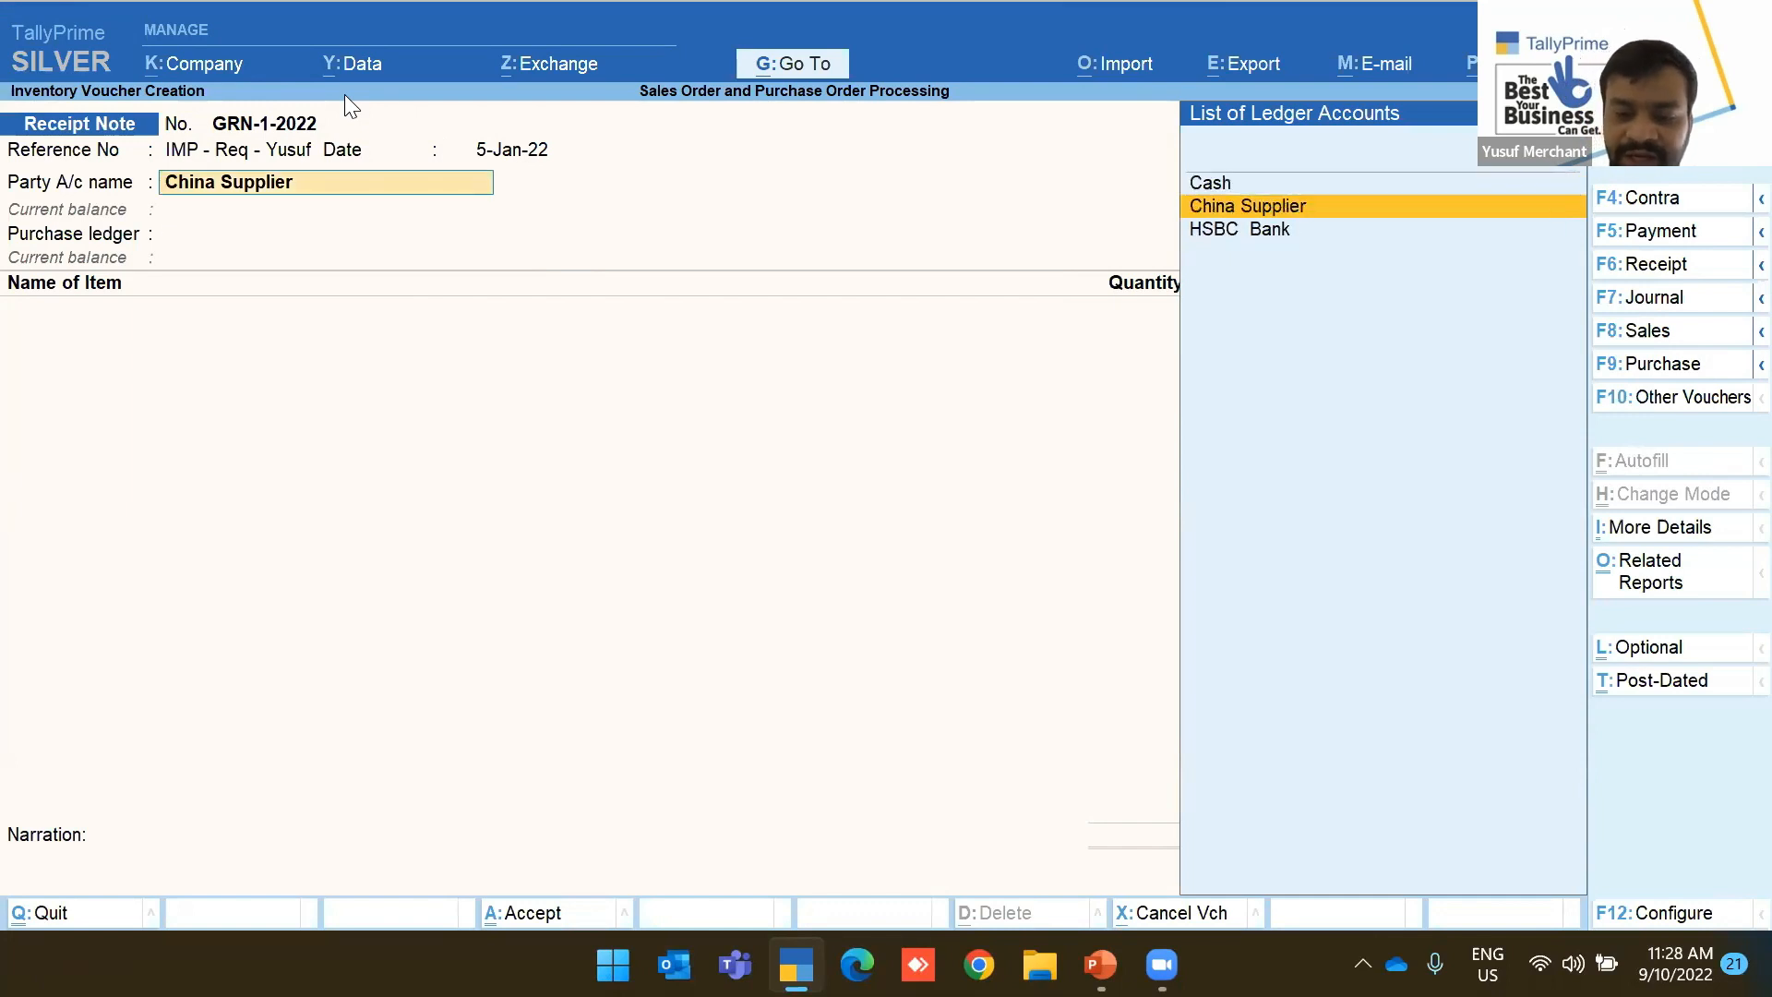
key(F12)
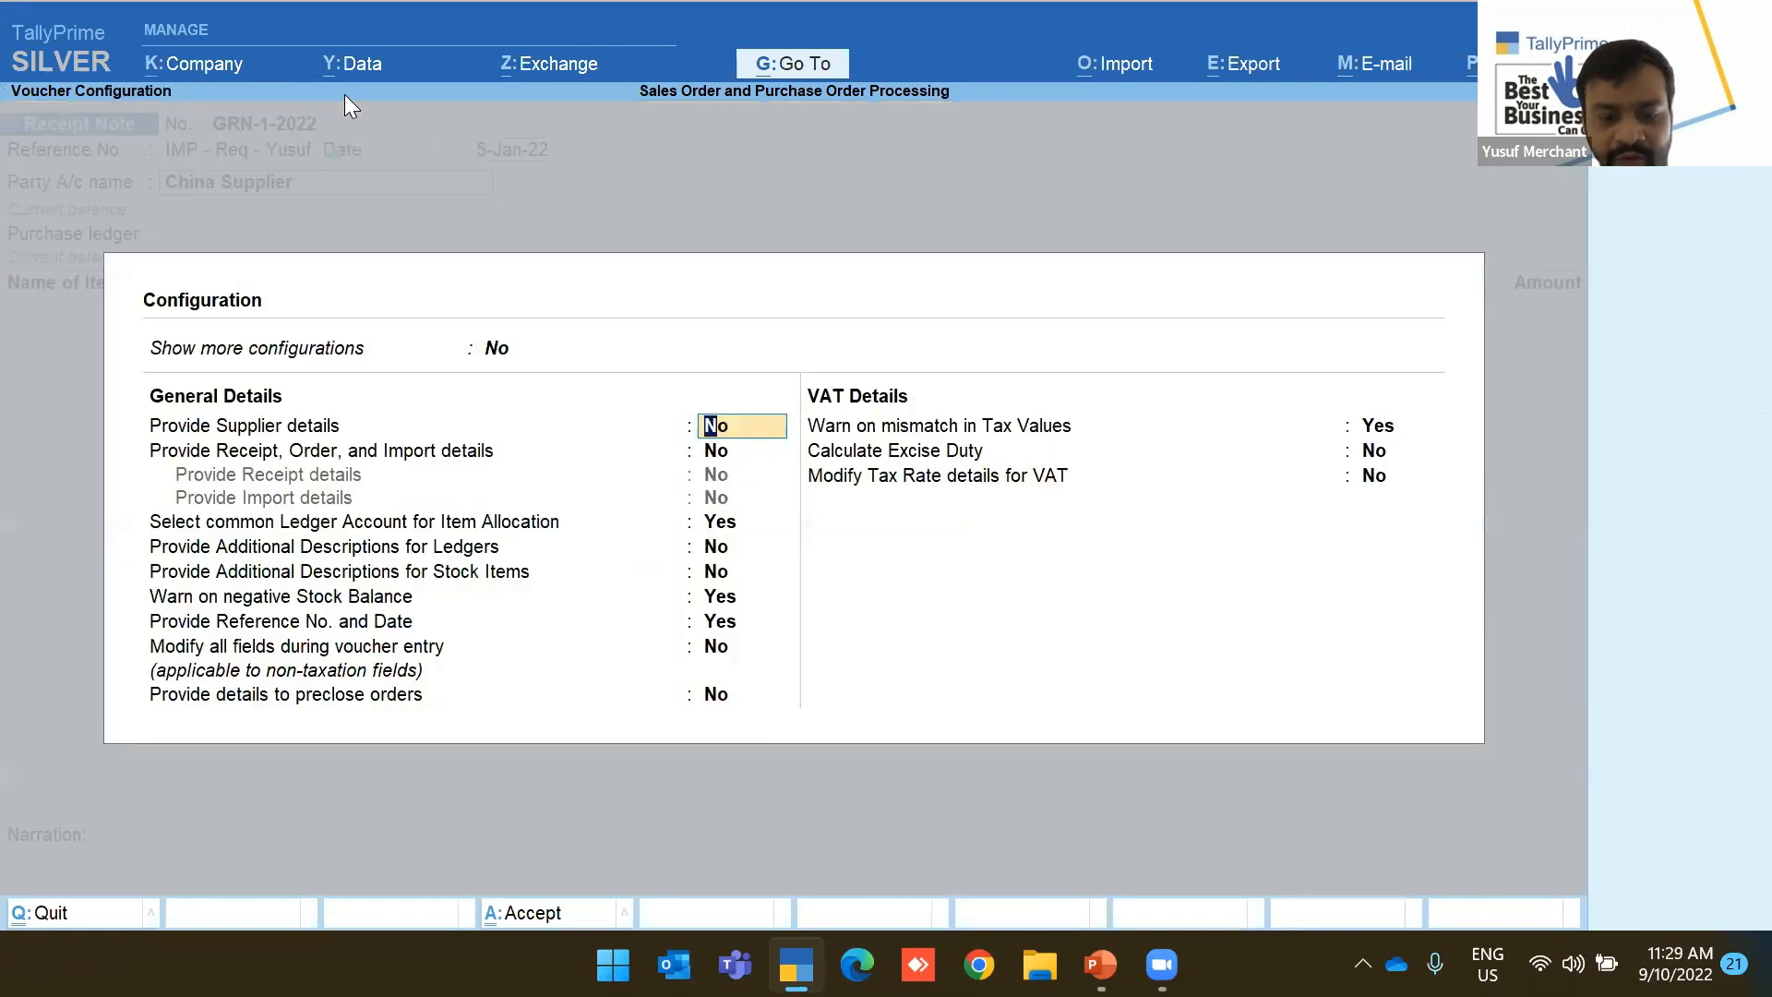
Set Provide Supplier details and Receipt/Order/Import details to Yes in the voucher configuration
key(Return)
text(y)
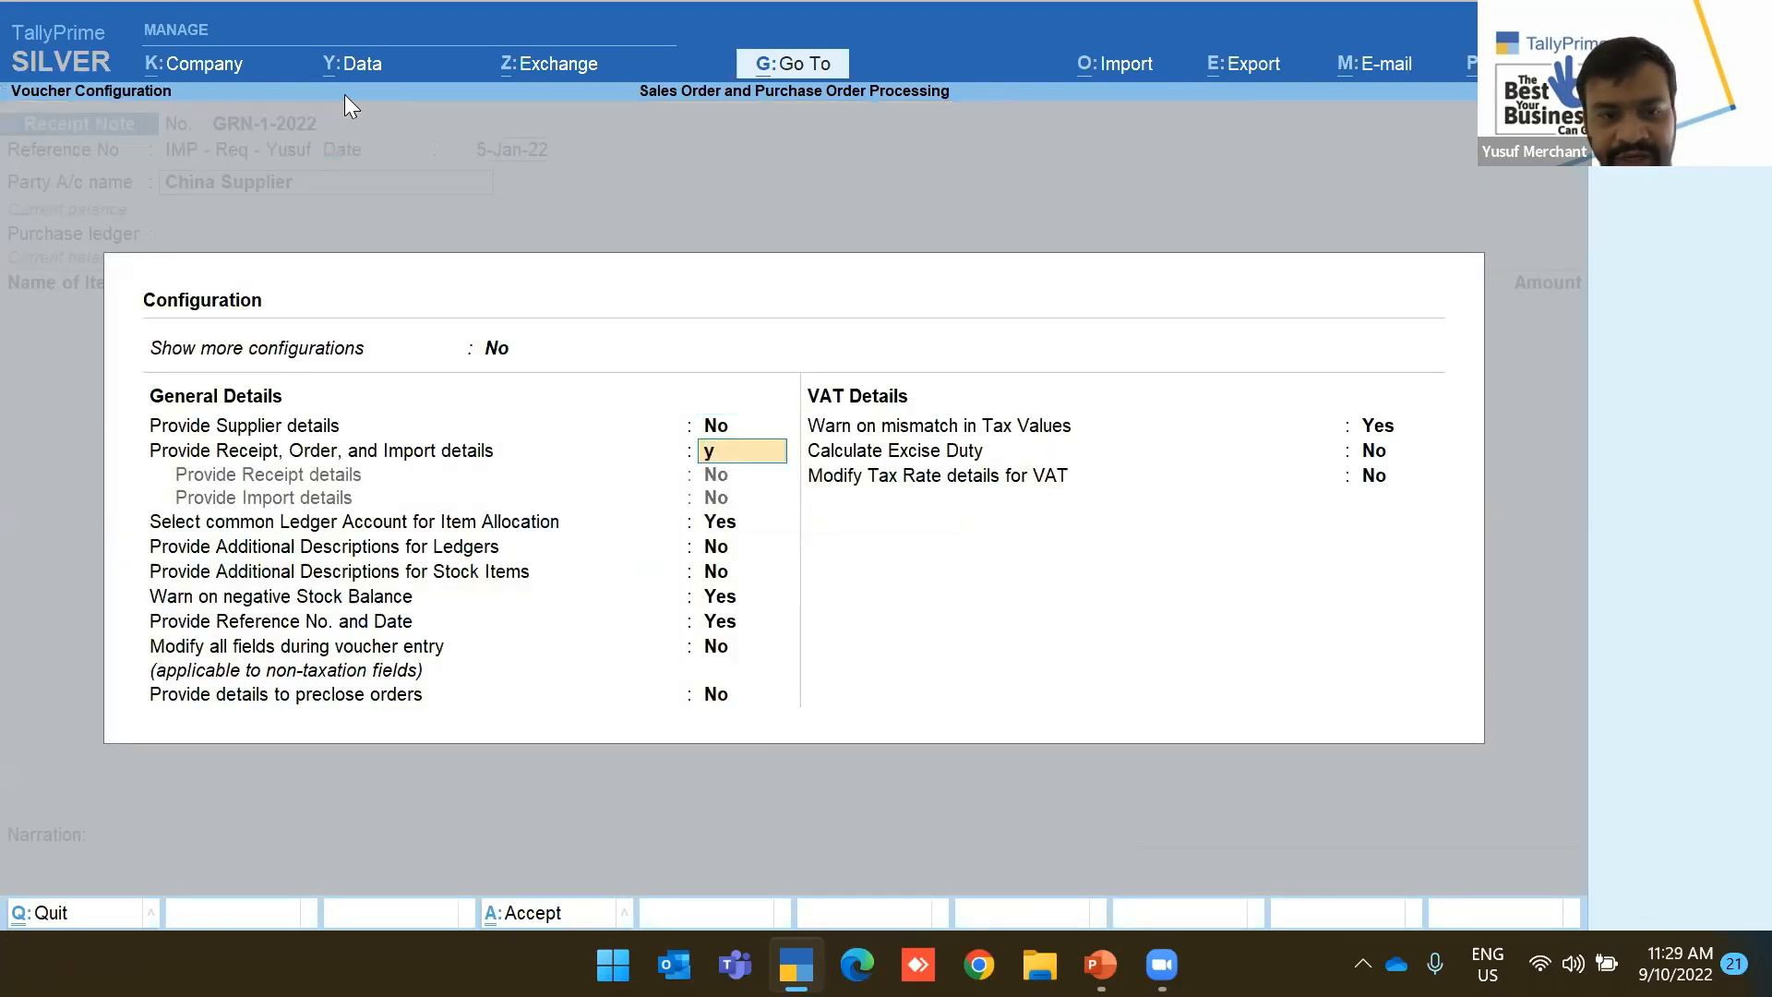
key(Up)
text(y)
key(Return)
key(ctrl+a)
Link order PO-2-2022 and accept the Import Purchase ledger, loading four items at 1,000 each
key(Return)
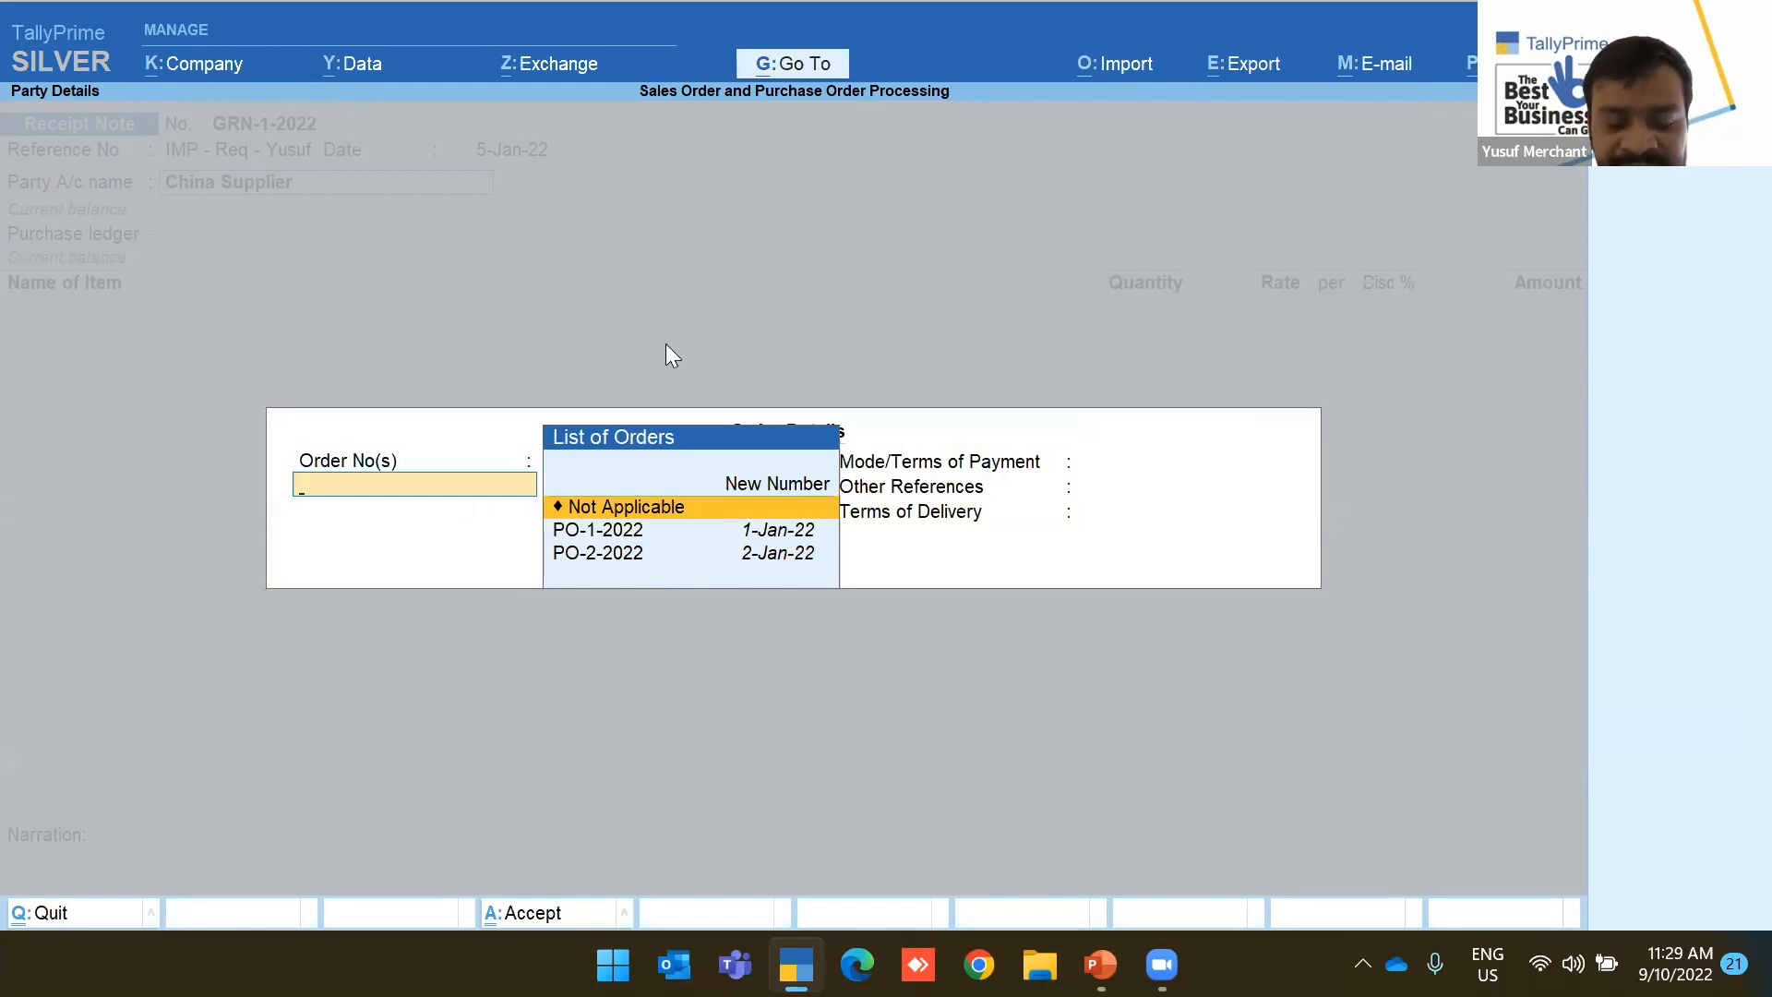
click(607, 558)
click(606, 558)
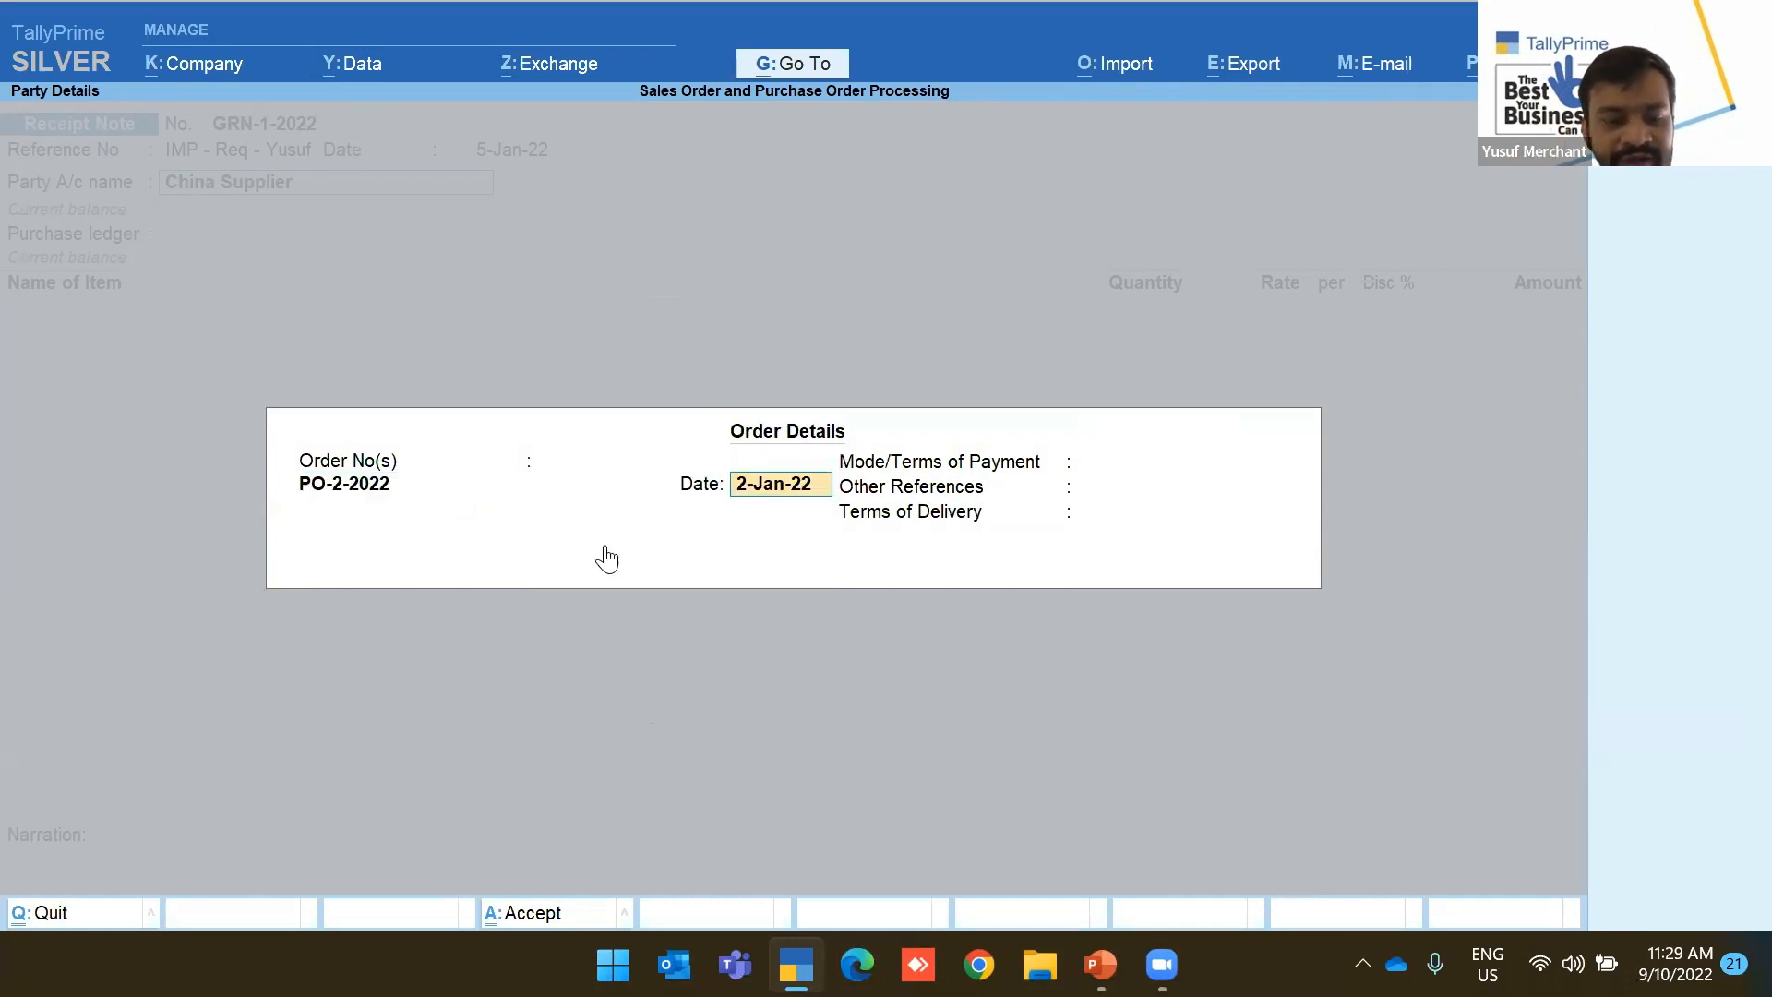
key(Return)
key(Return)
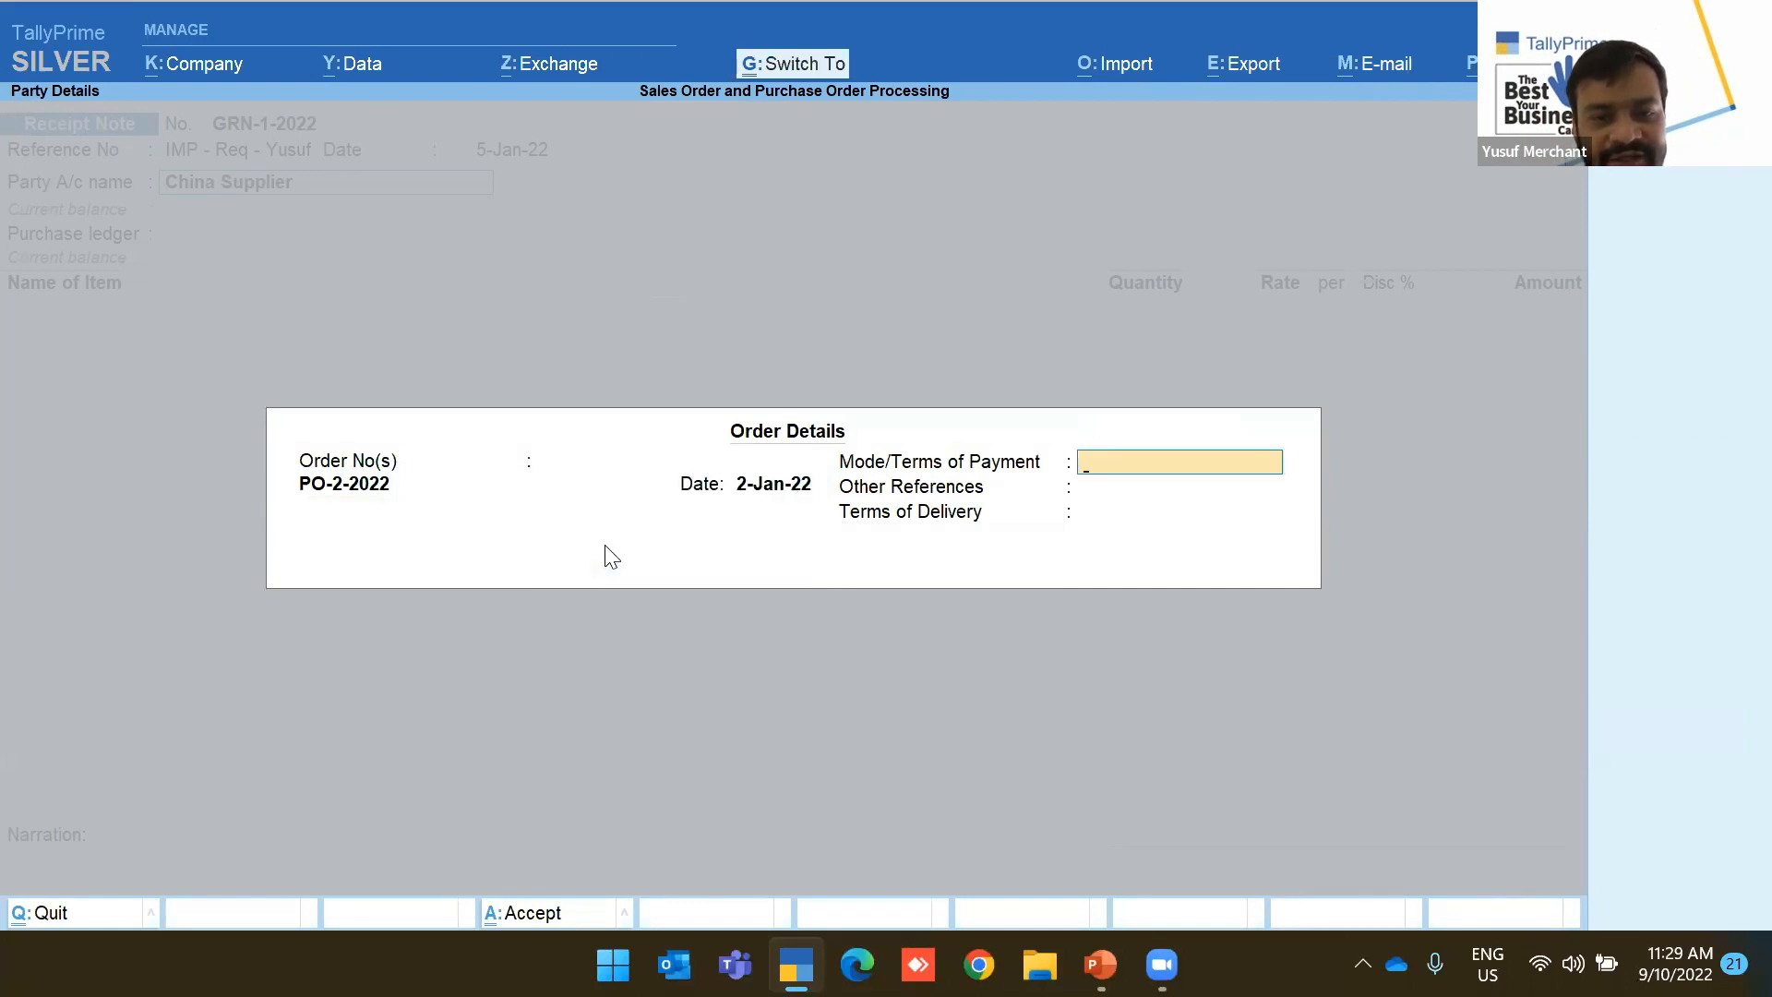
key(ctrl+a)
key(ctrl+a)
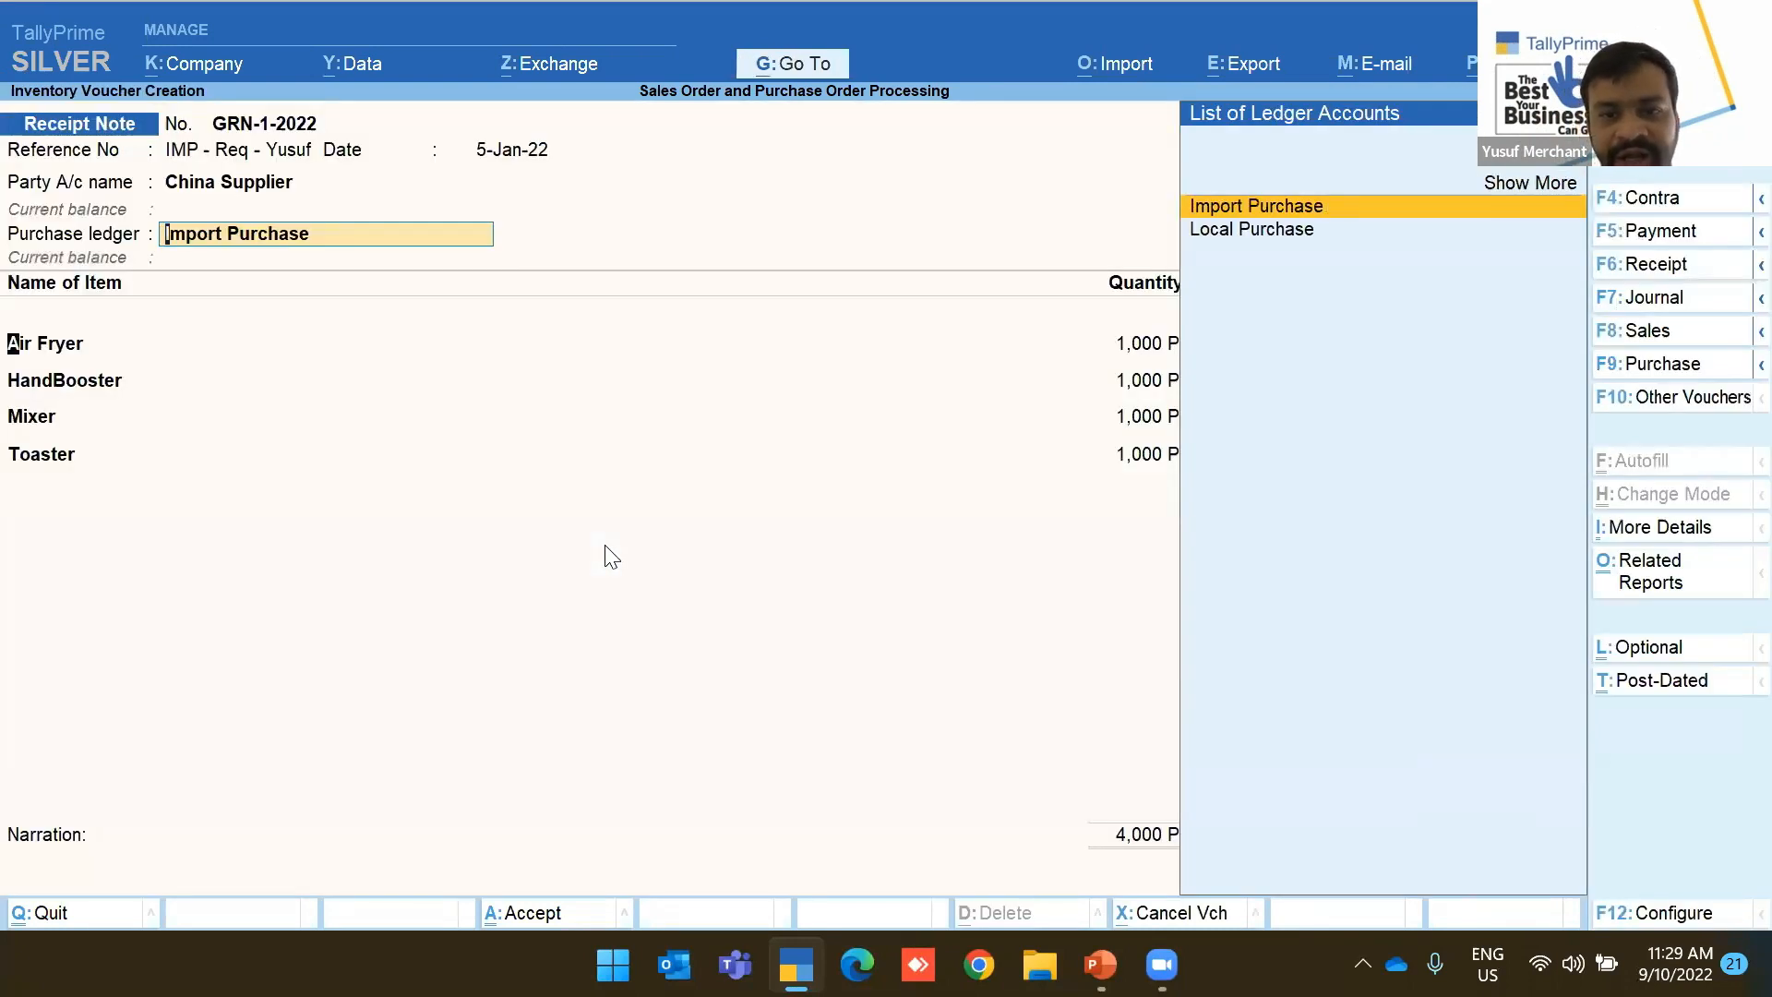
key(Return)
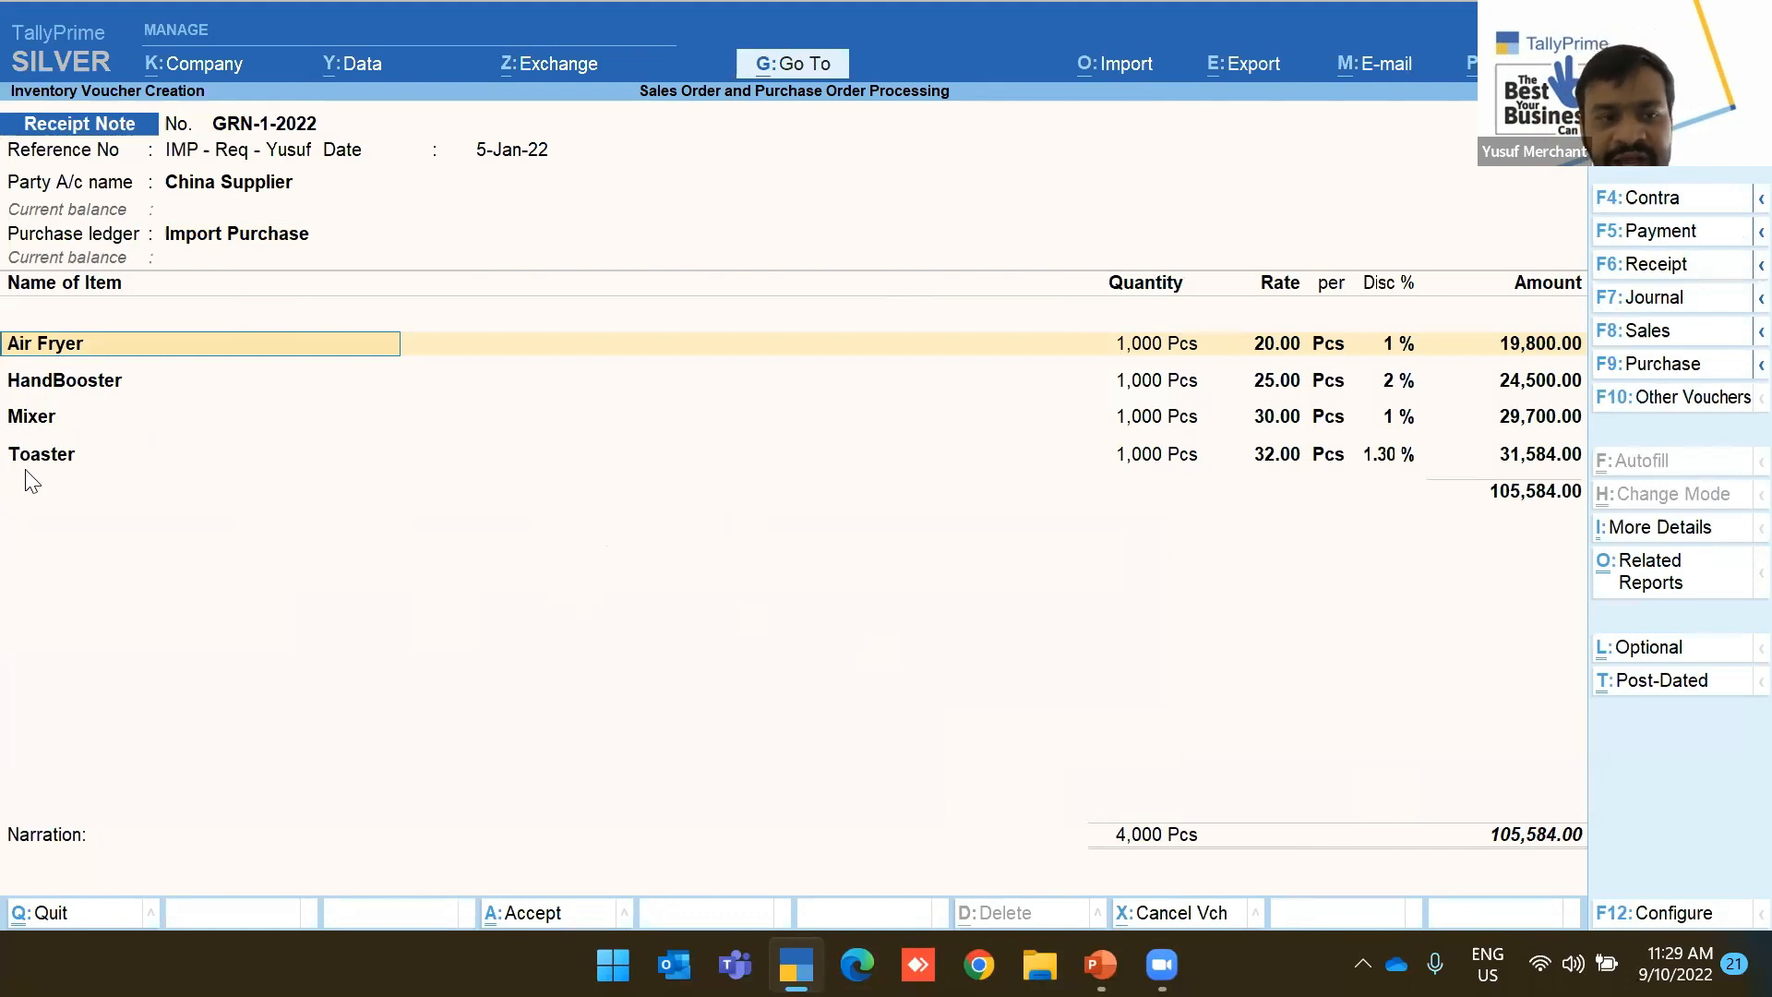
Drop the Mixer and Toaster lines, keeping Air Fryer and HandBooster at 44,300.00, and save GRN-1-2022
key(Return)
key(Return)
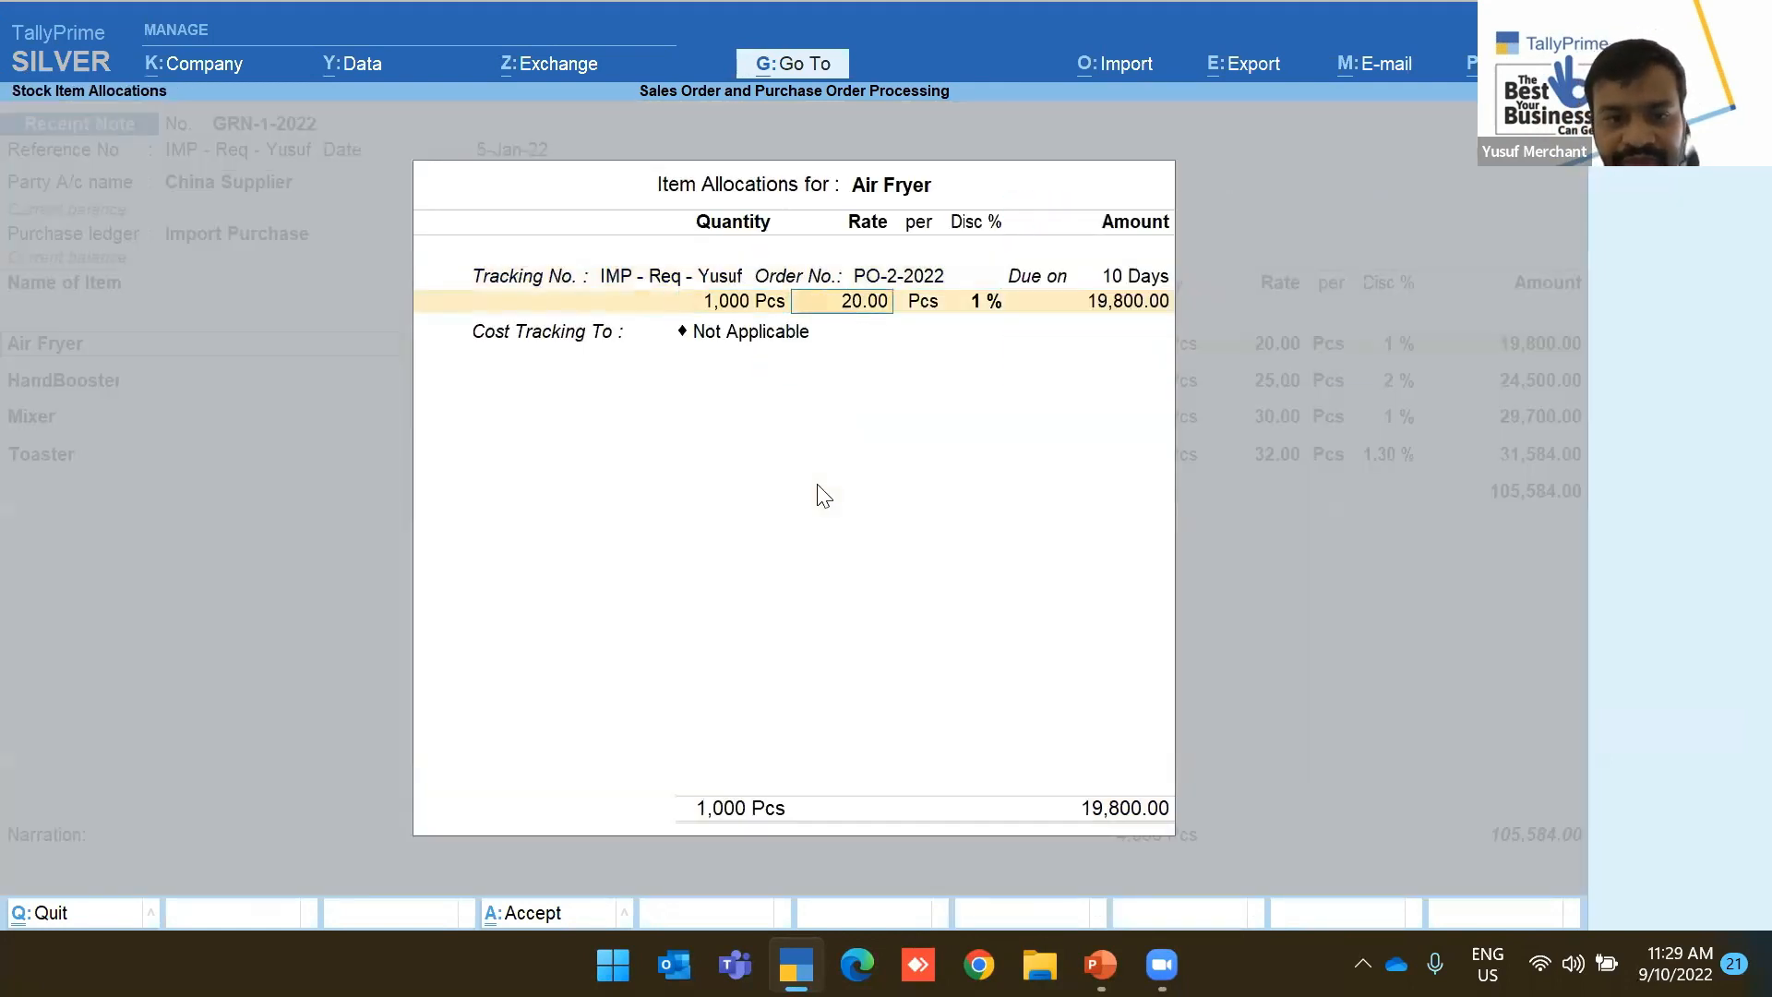
key(ctrl+a)
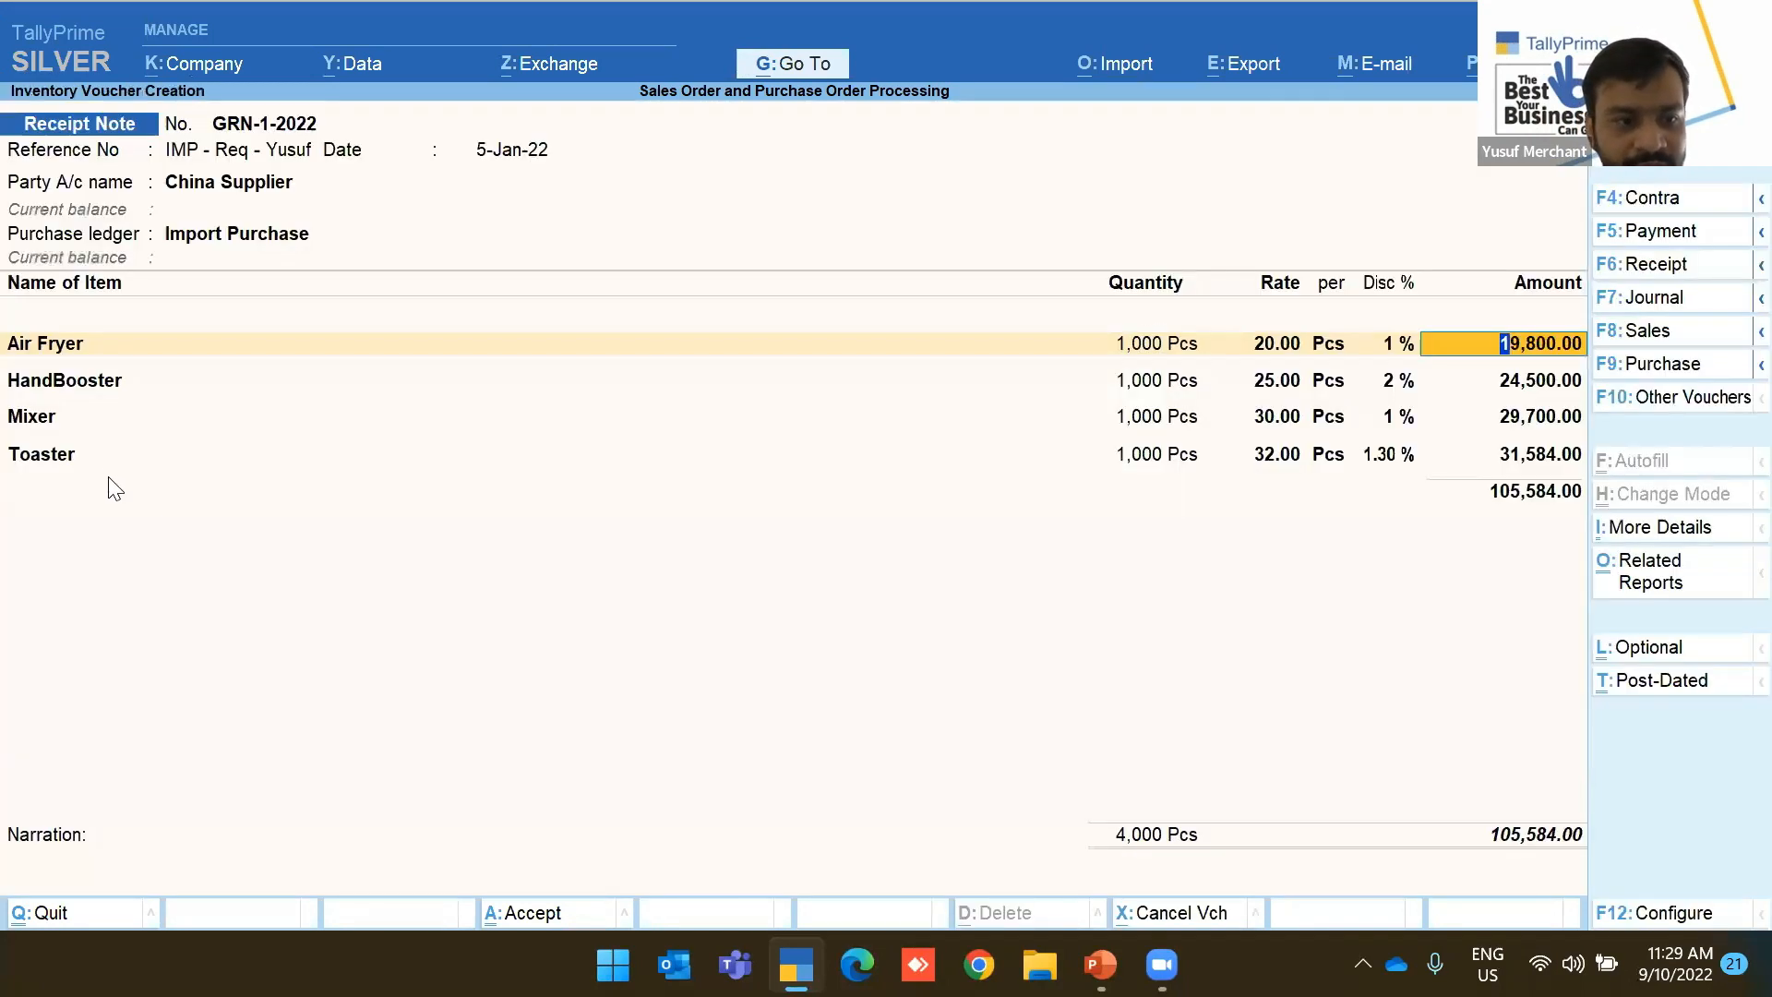
click(55, 427)
key(BackSpace)
key(Down)
key(Down)
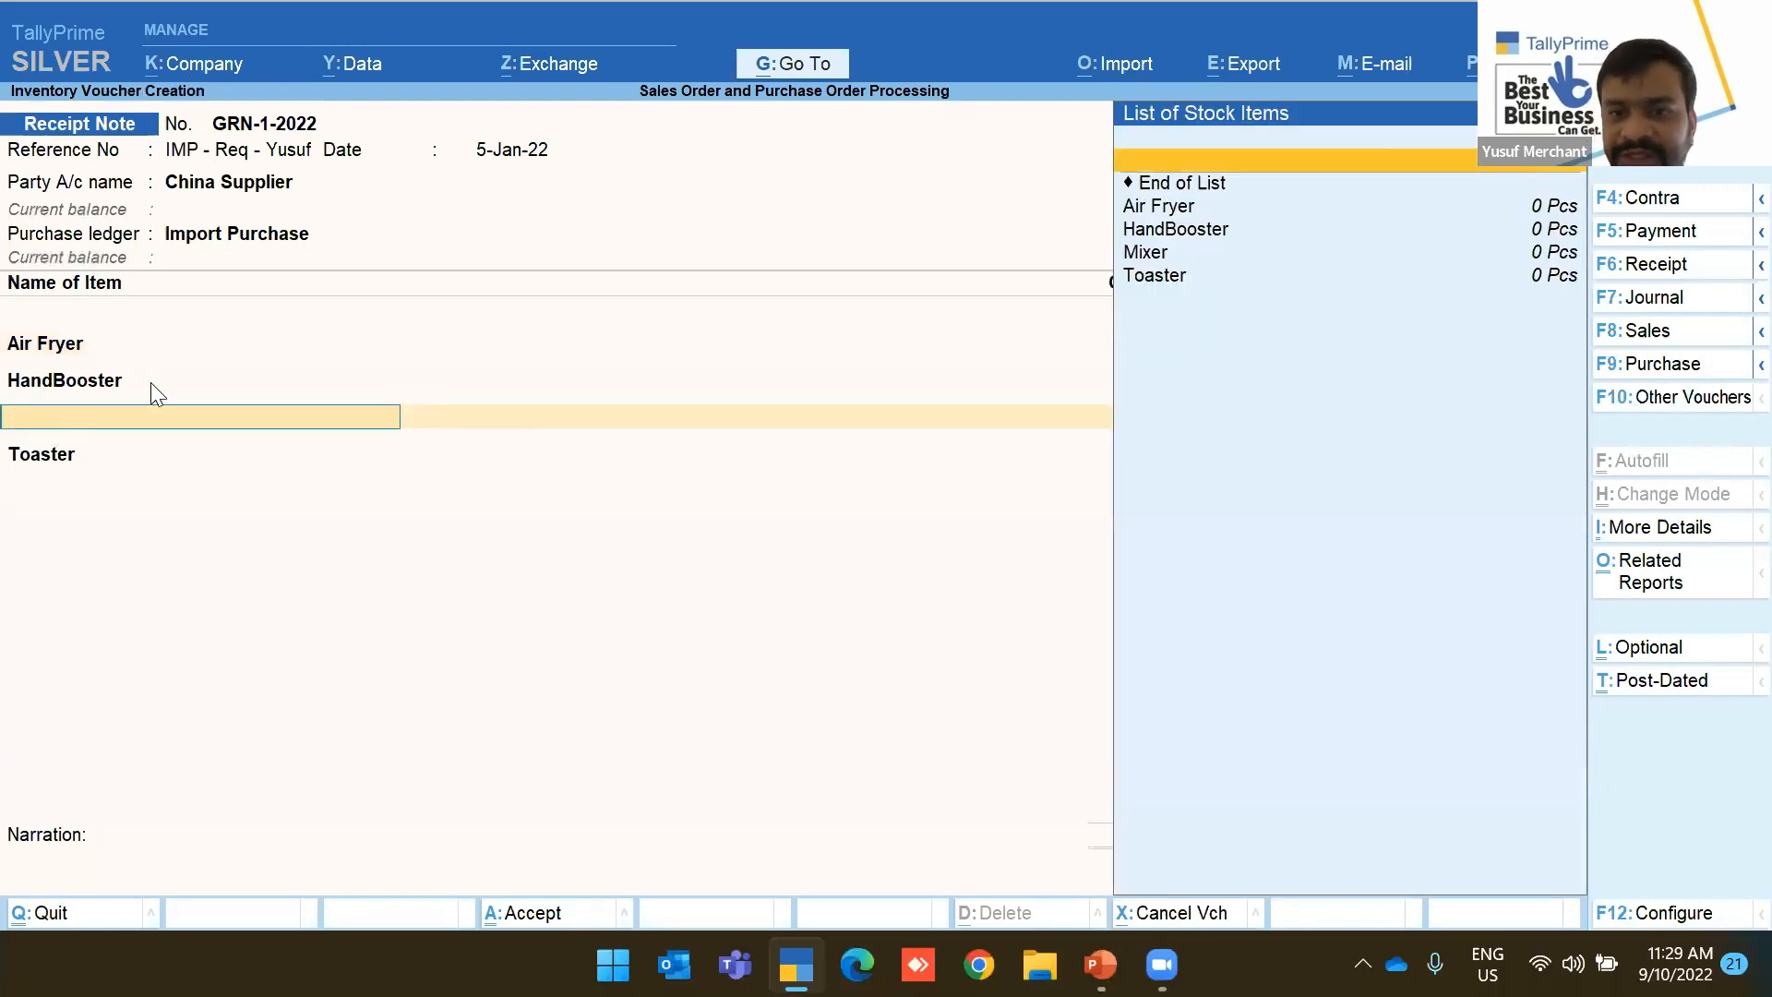
key(Return)
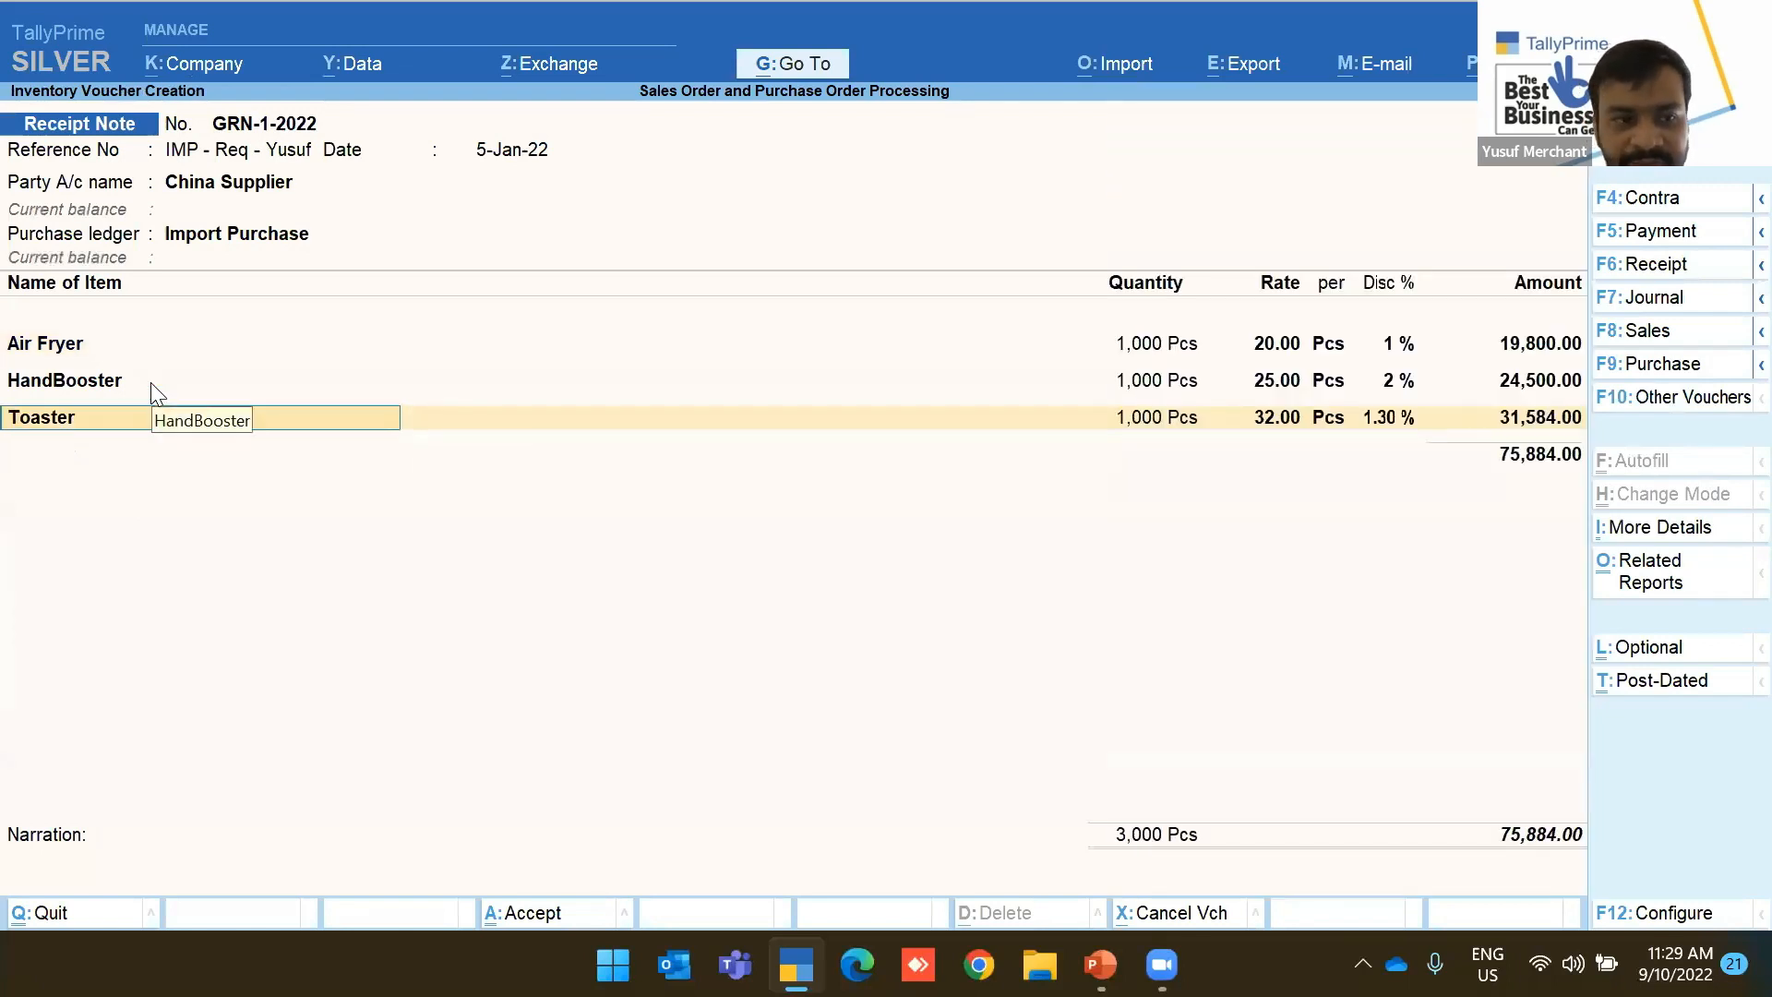
key(BackSpace)
key(Return)
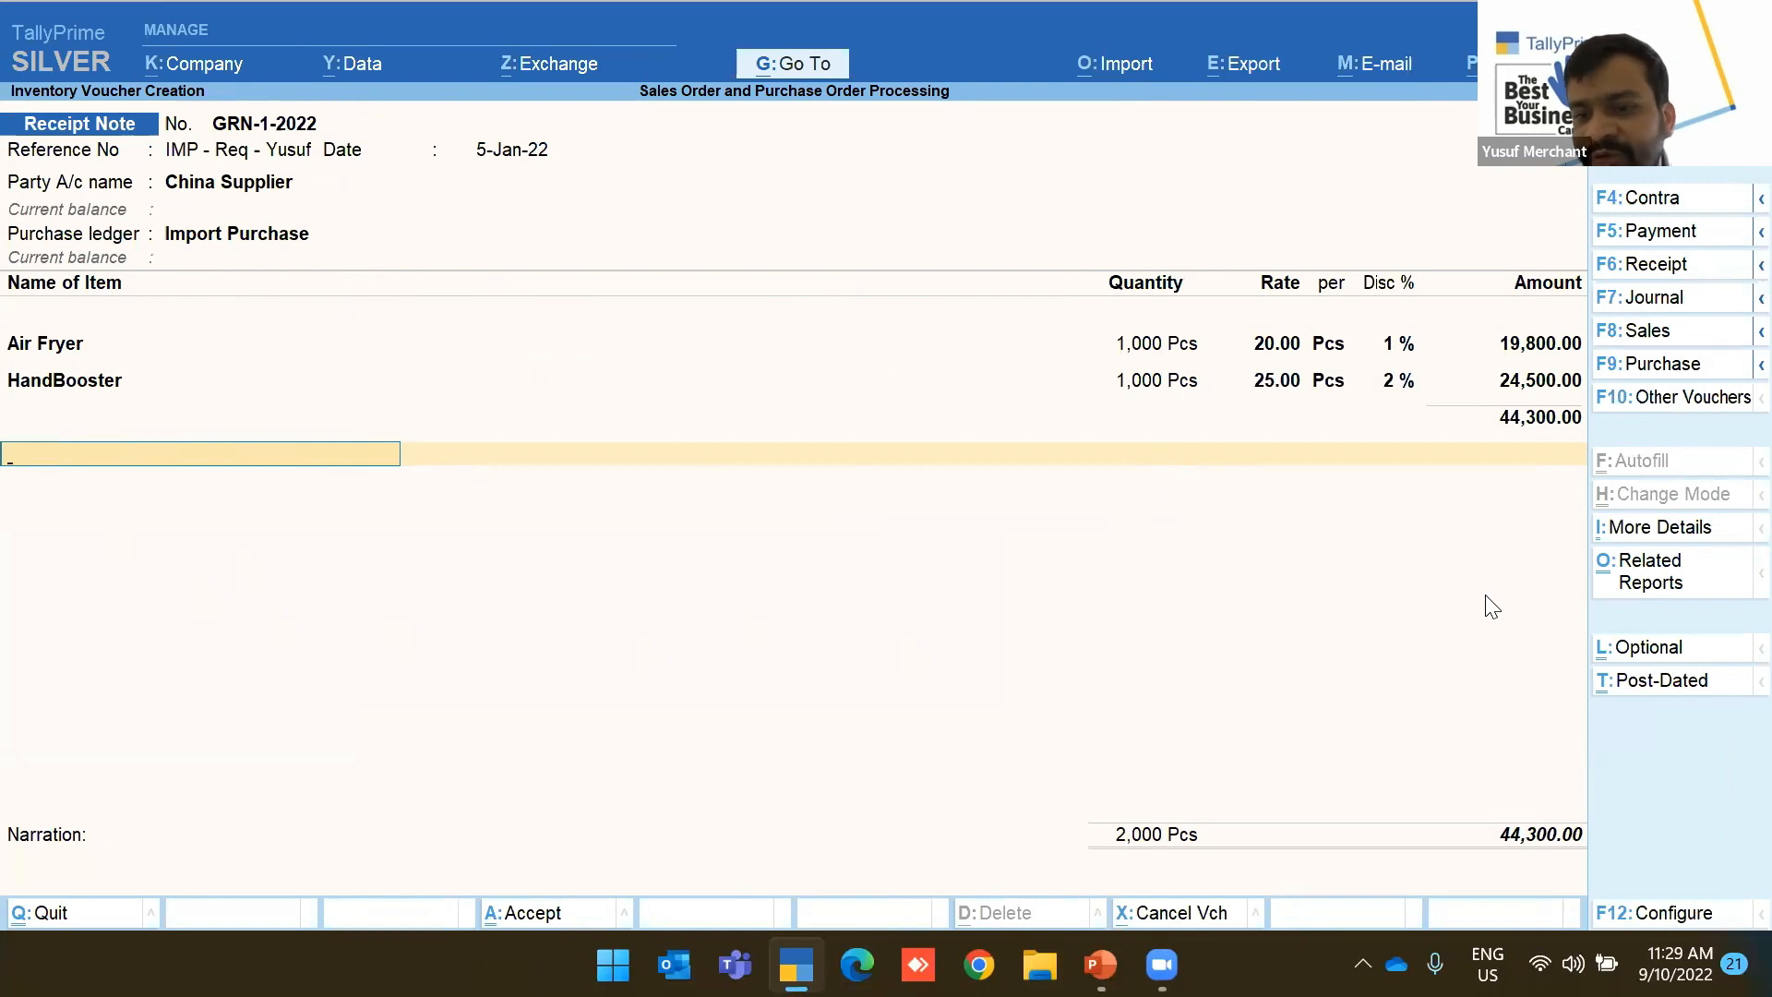
key(ctrl+a)
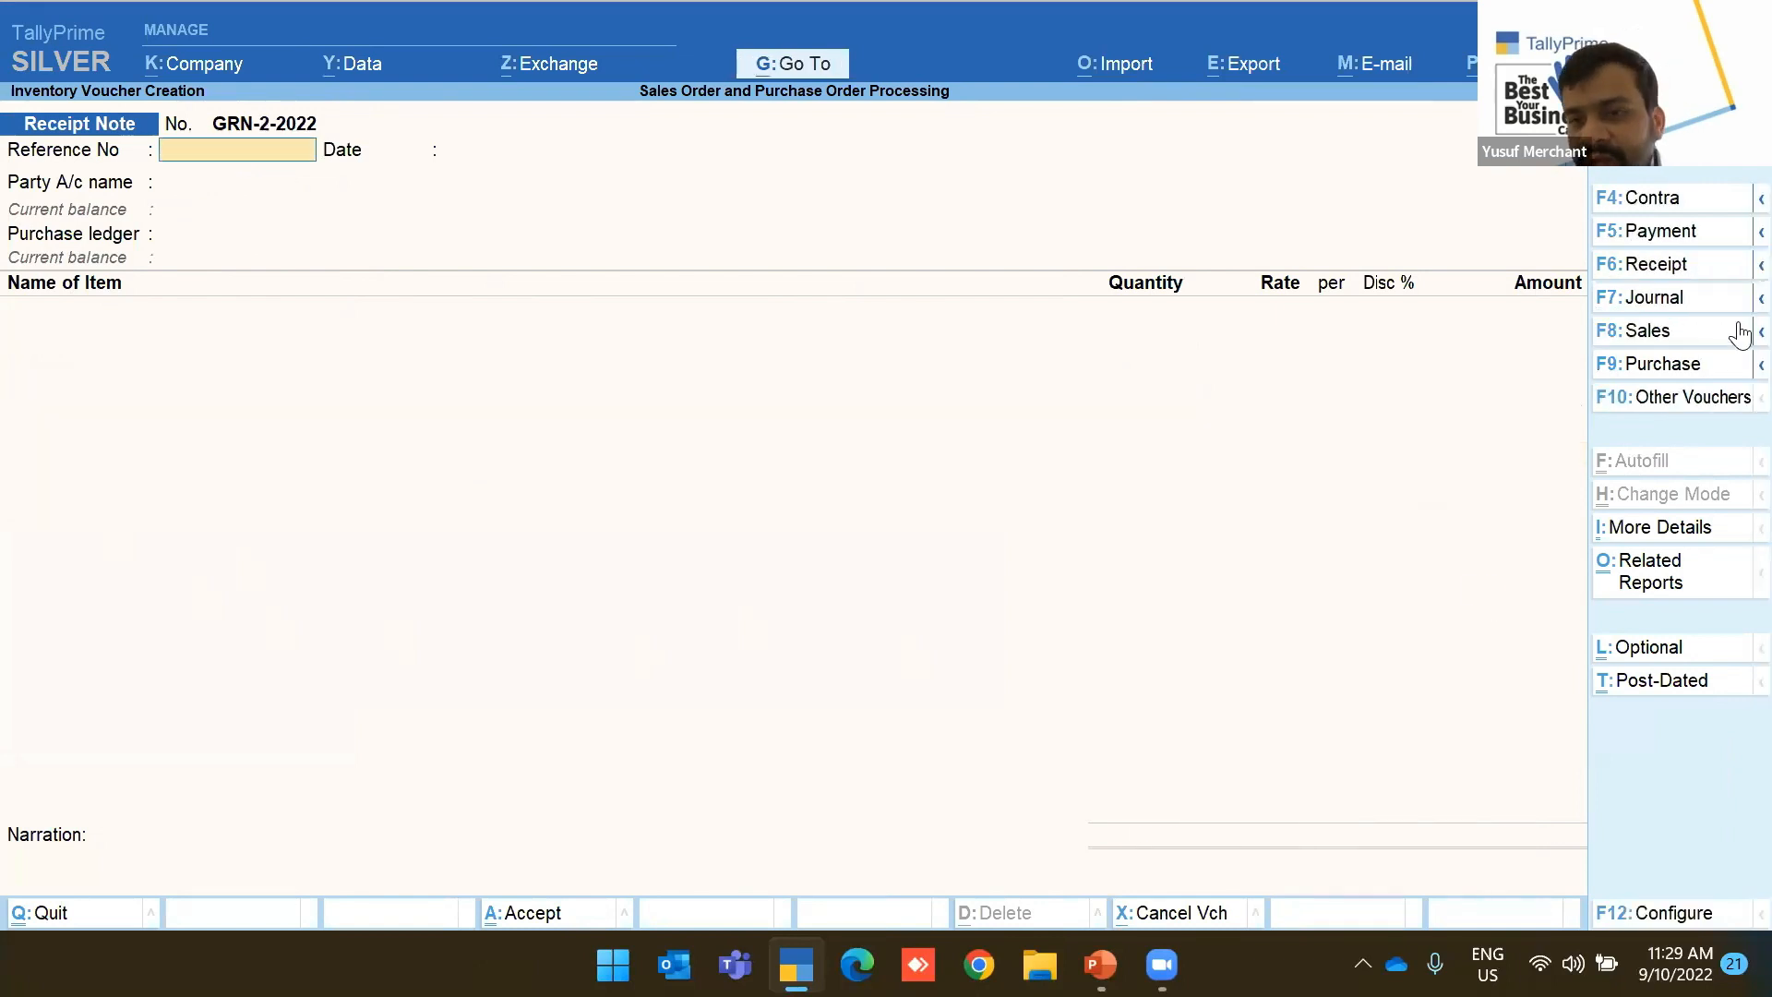
Date the next receipt note 7-Jan and enter its import purchase reference number
key(F2)
text(7 jan)
key(Return)
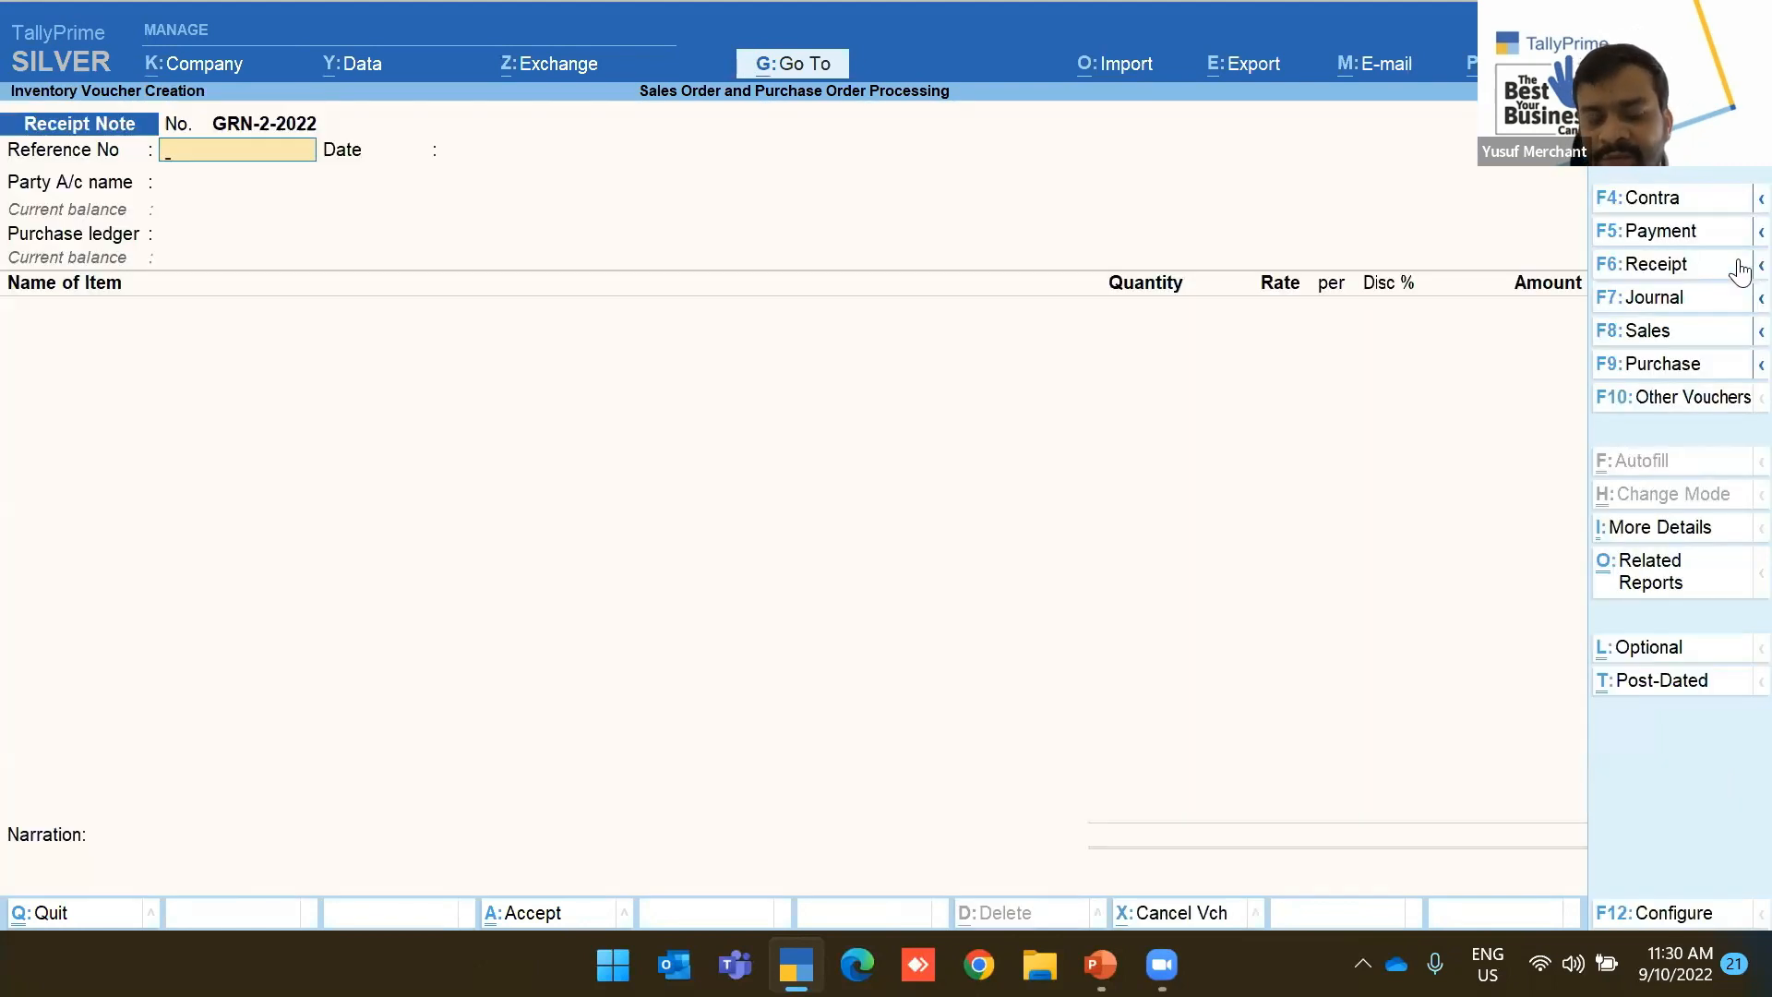
text(IMP-Pu)
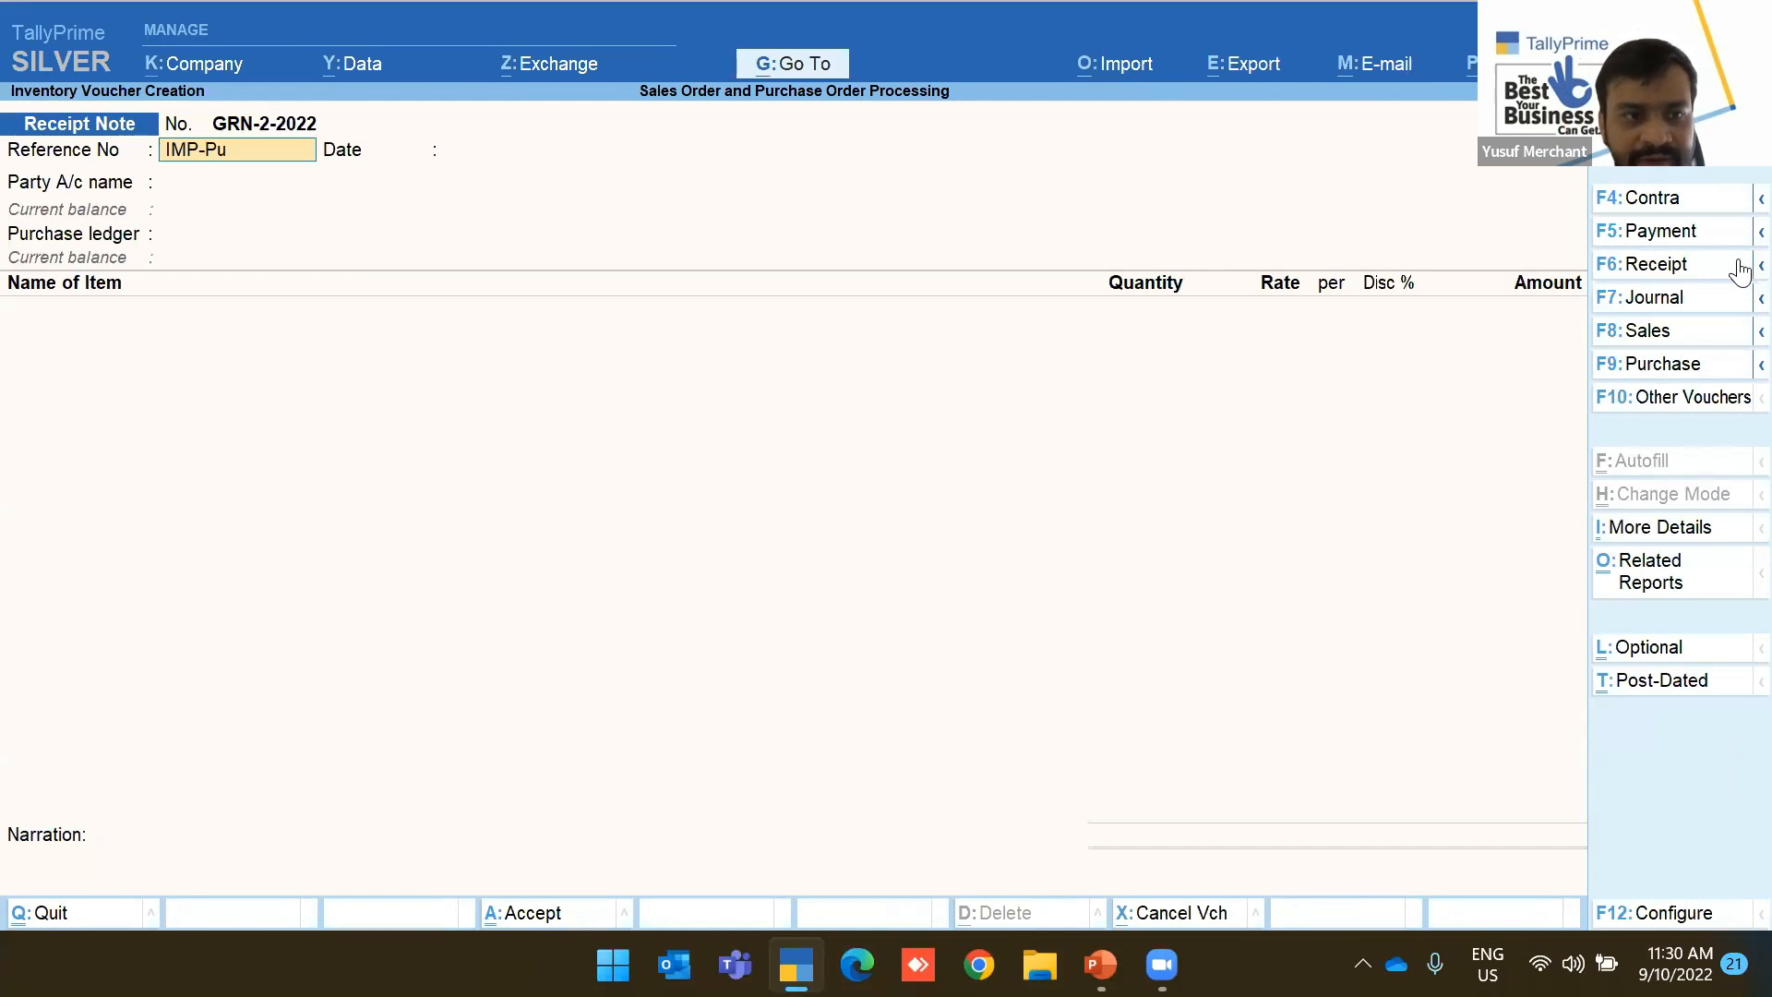
text(r-Yusuf_)
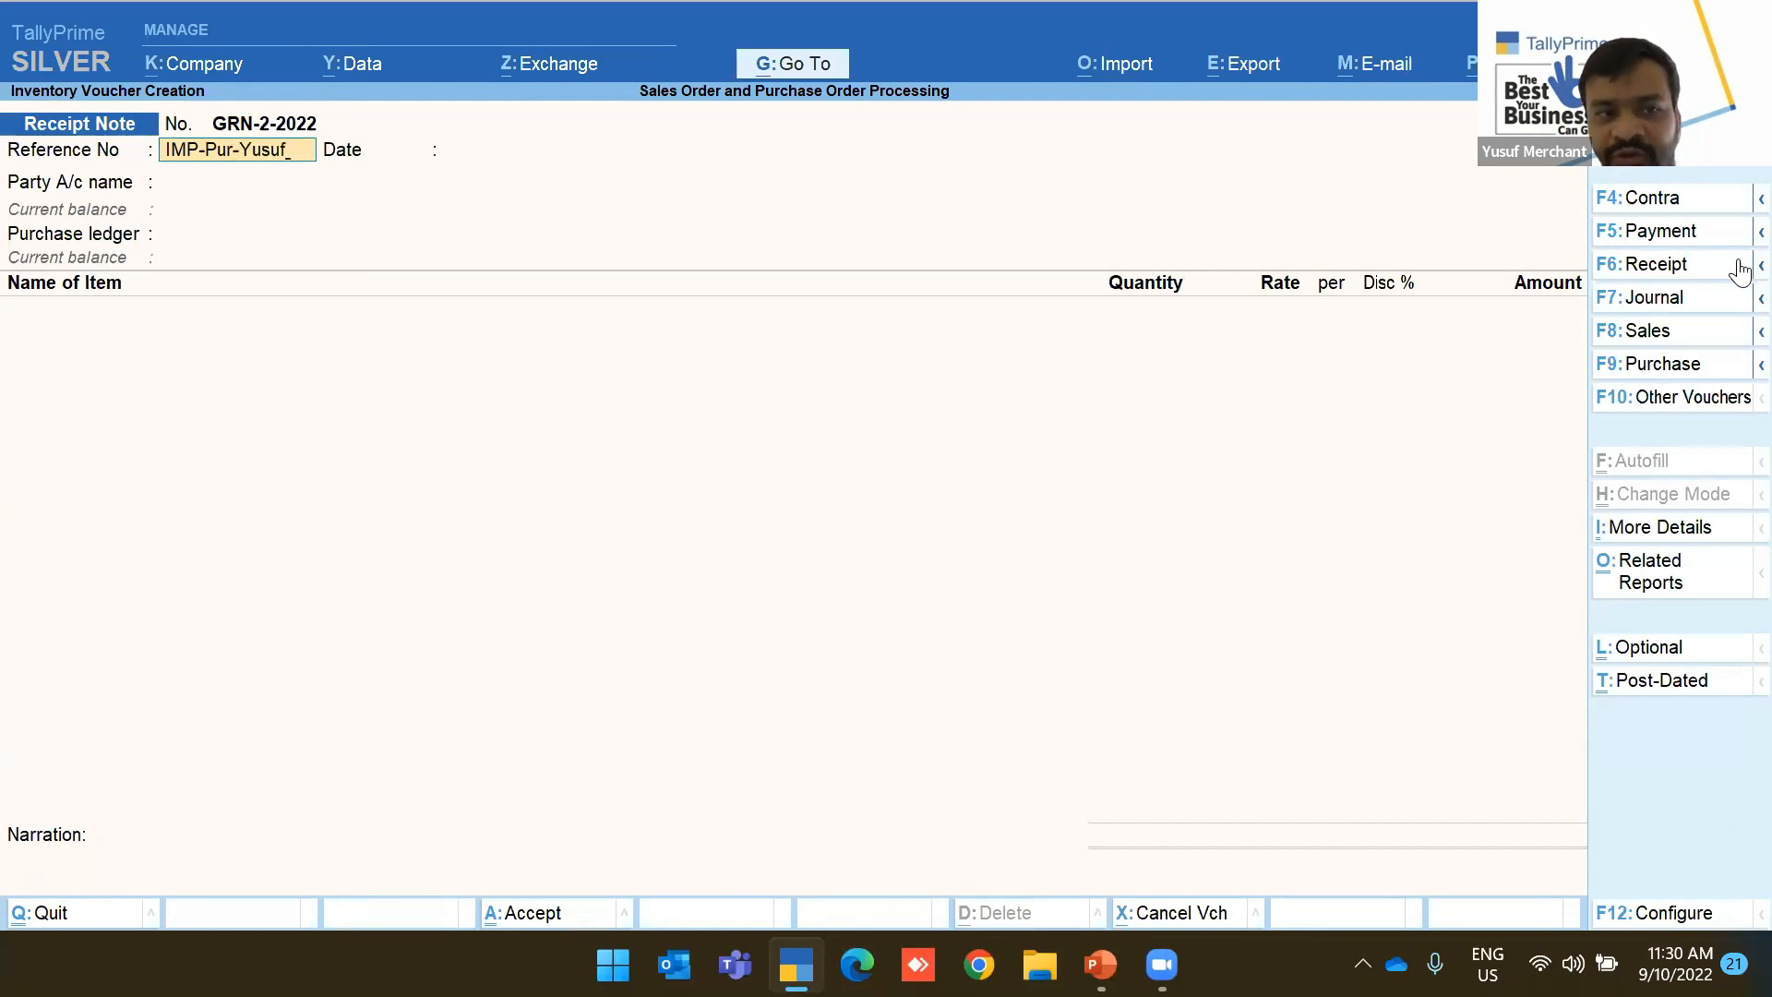
key(Return)
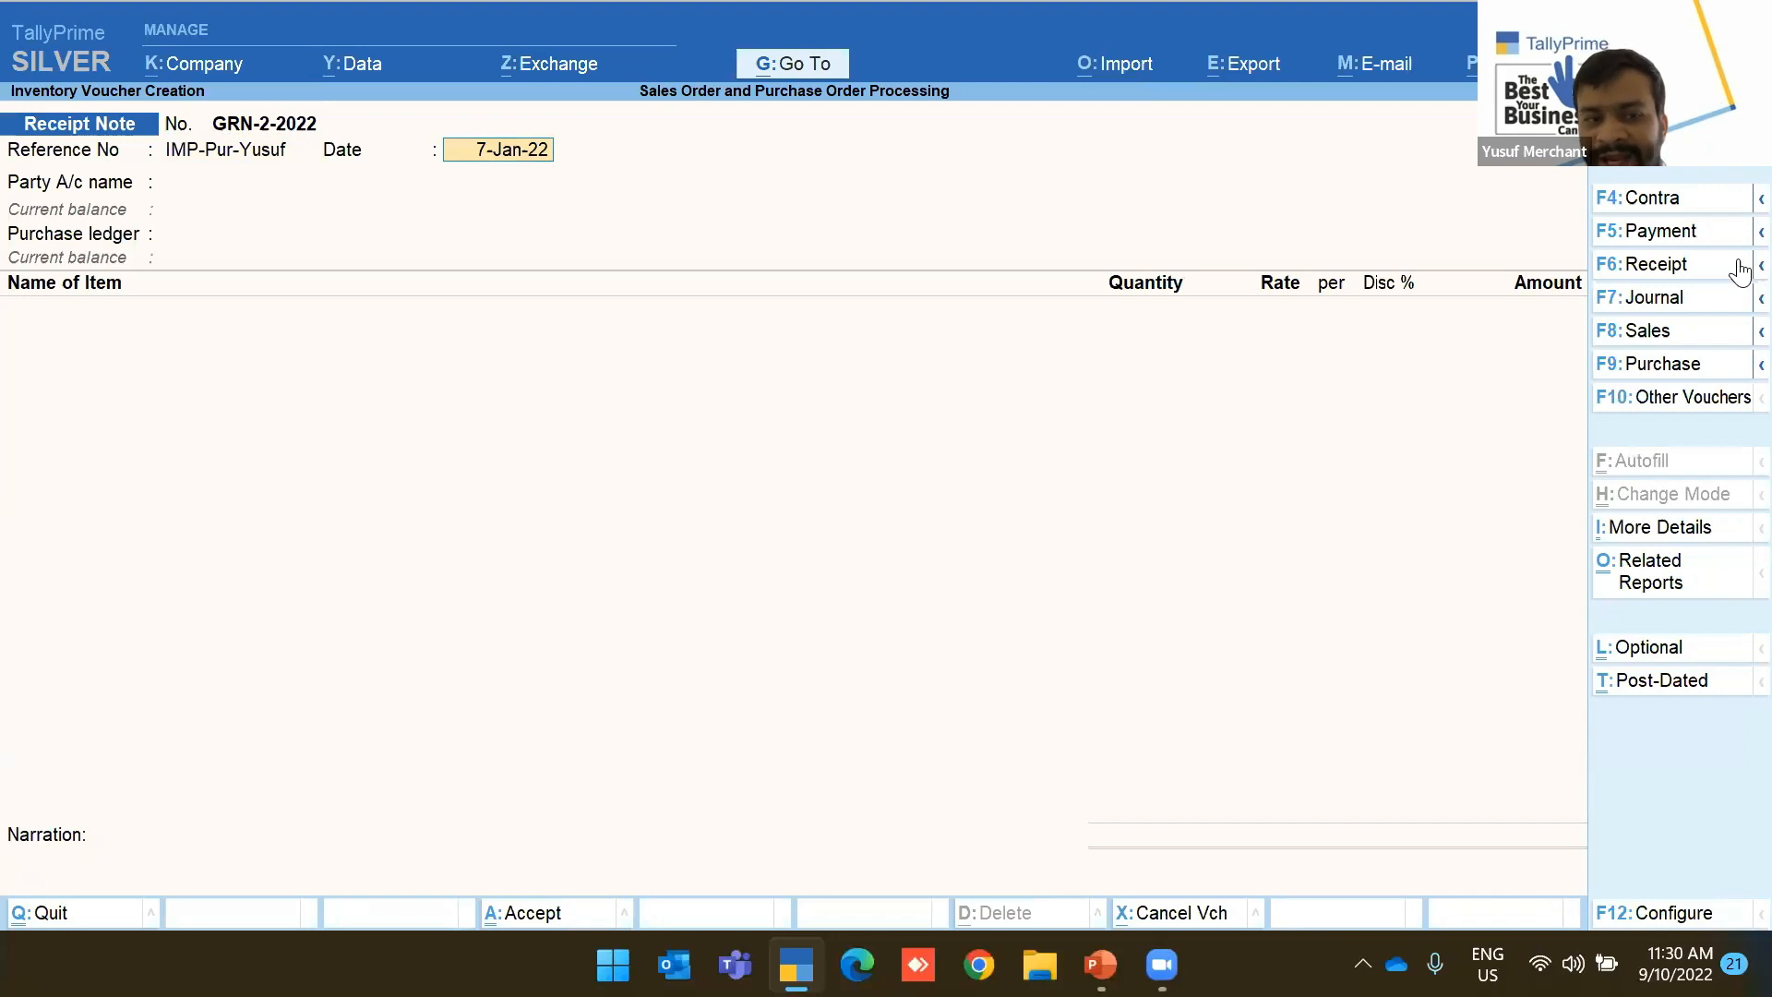
Quit the unfinished GRN-2-2022 without saving and back out to the main menu
key(Escape)
key(Escape)
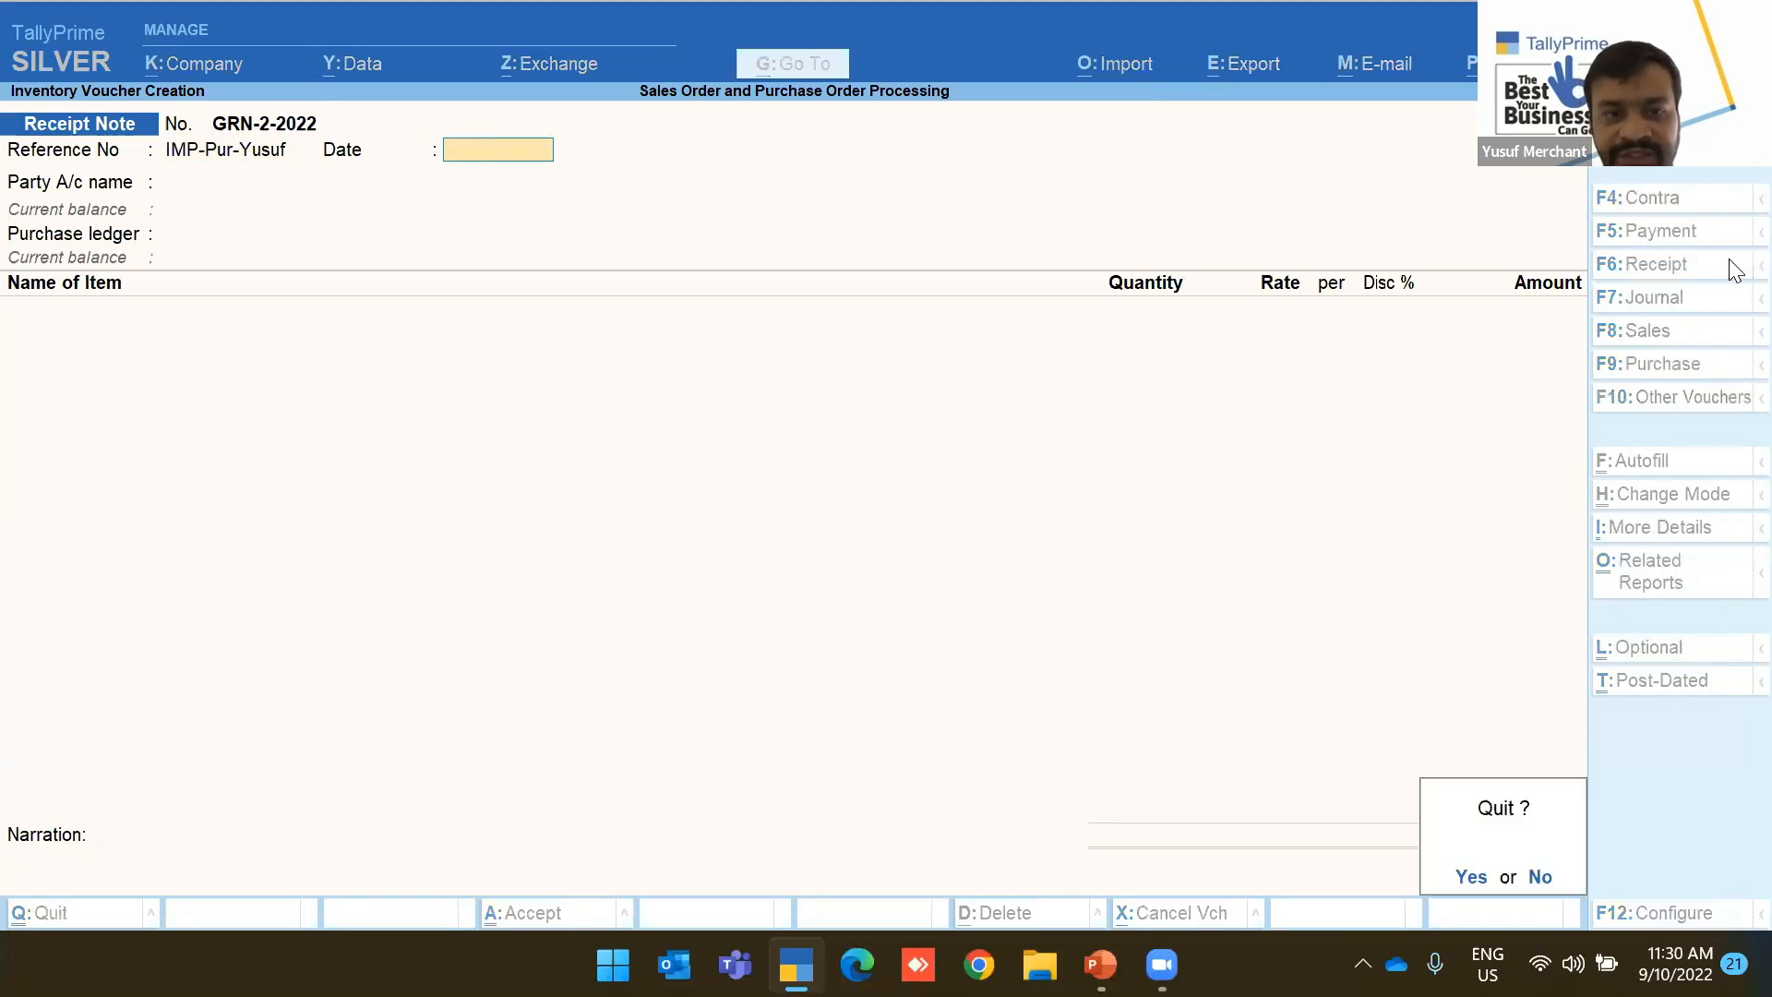
key(Return)
key(c)
key(Down)
key(Down)
key(Down)
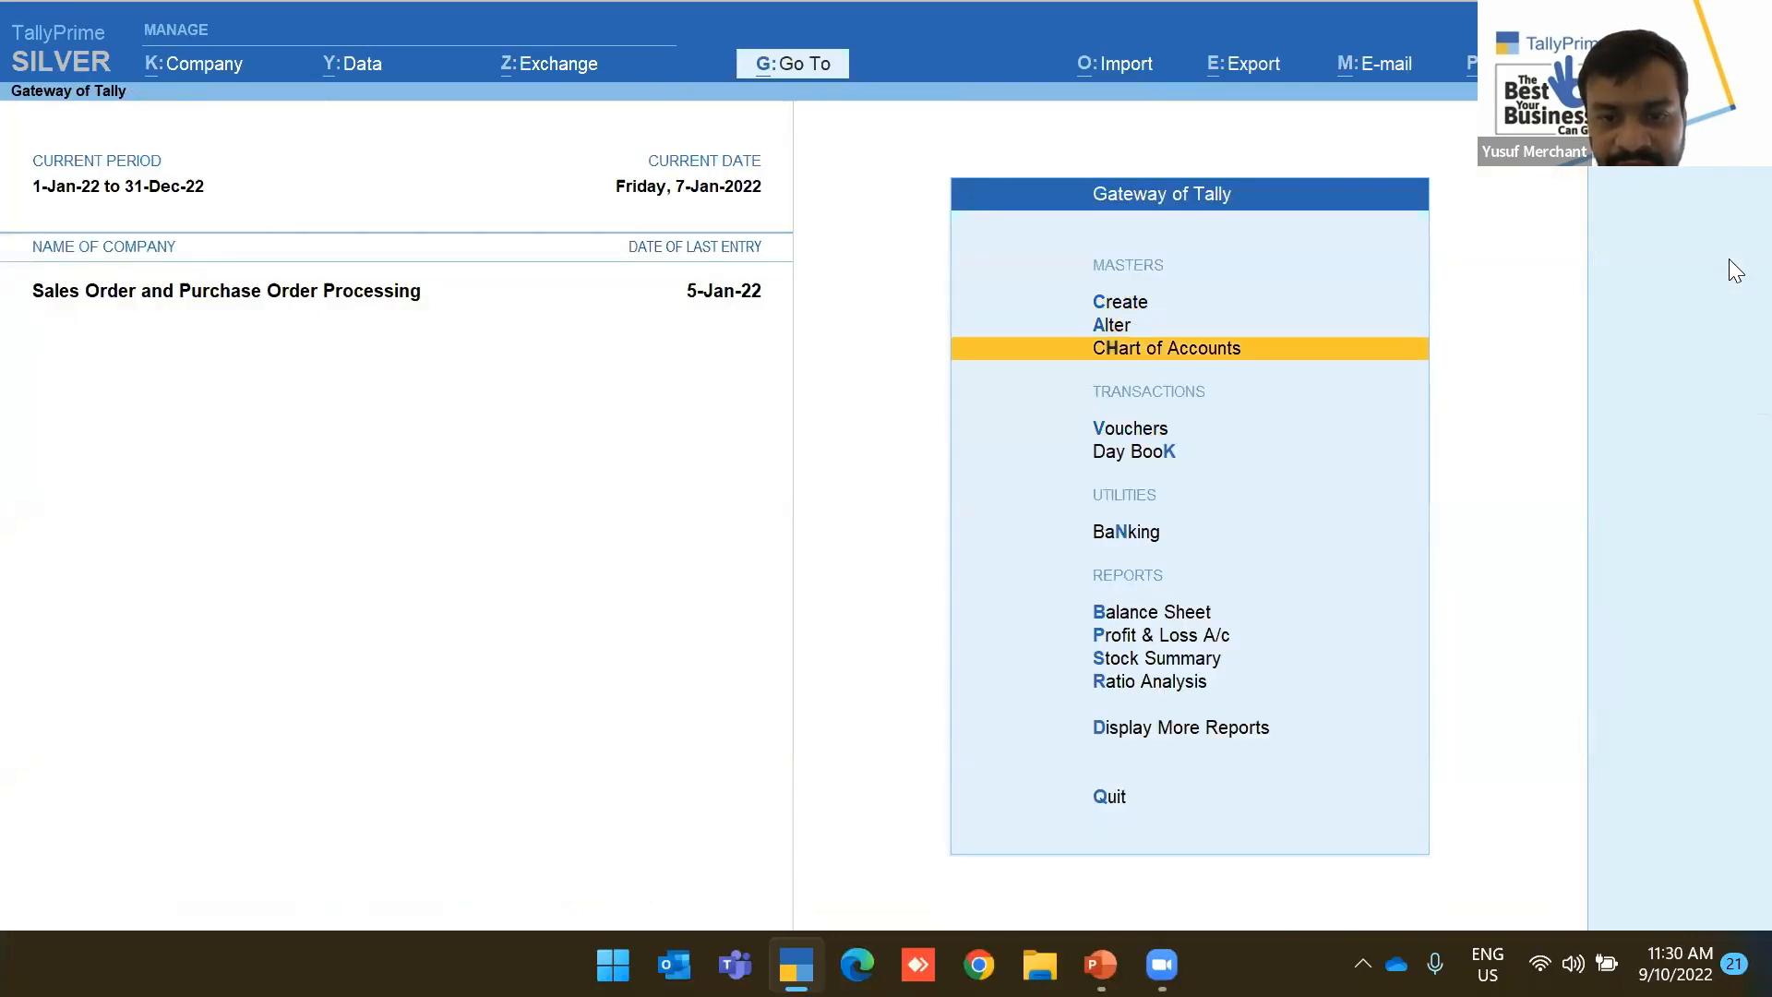
key(Return)
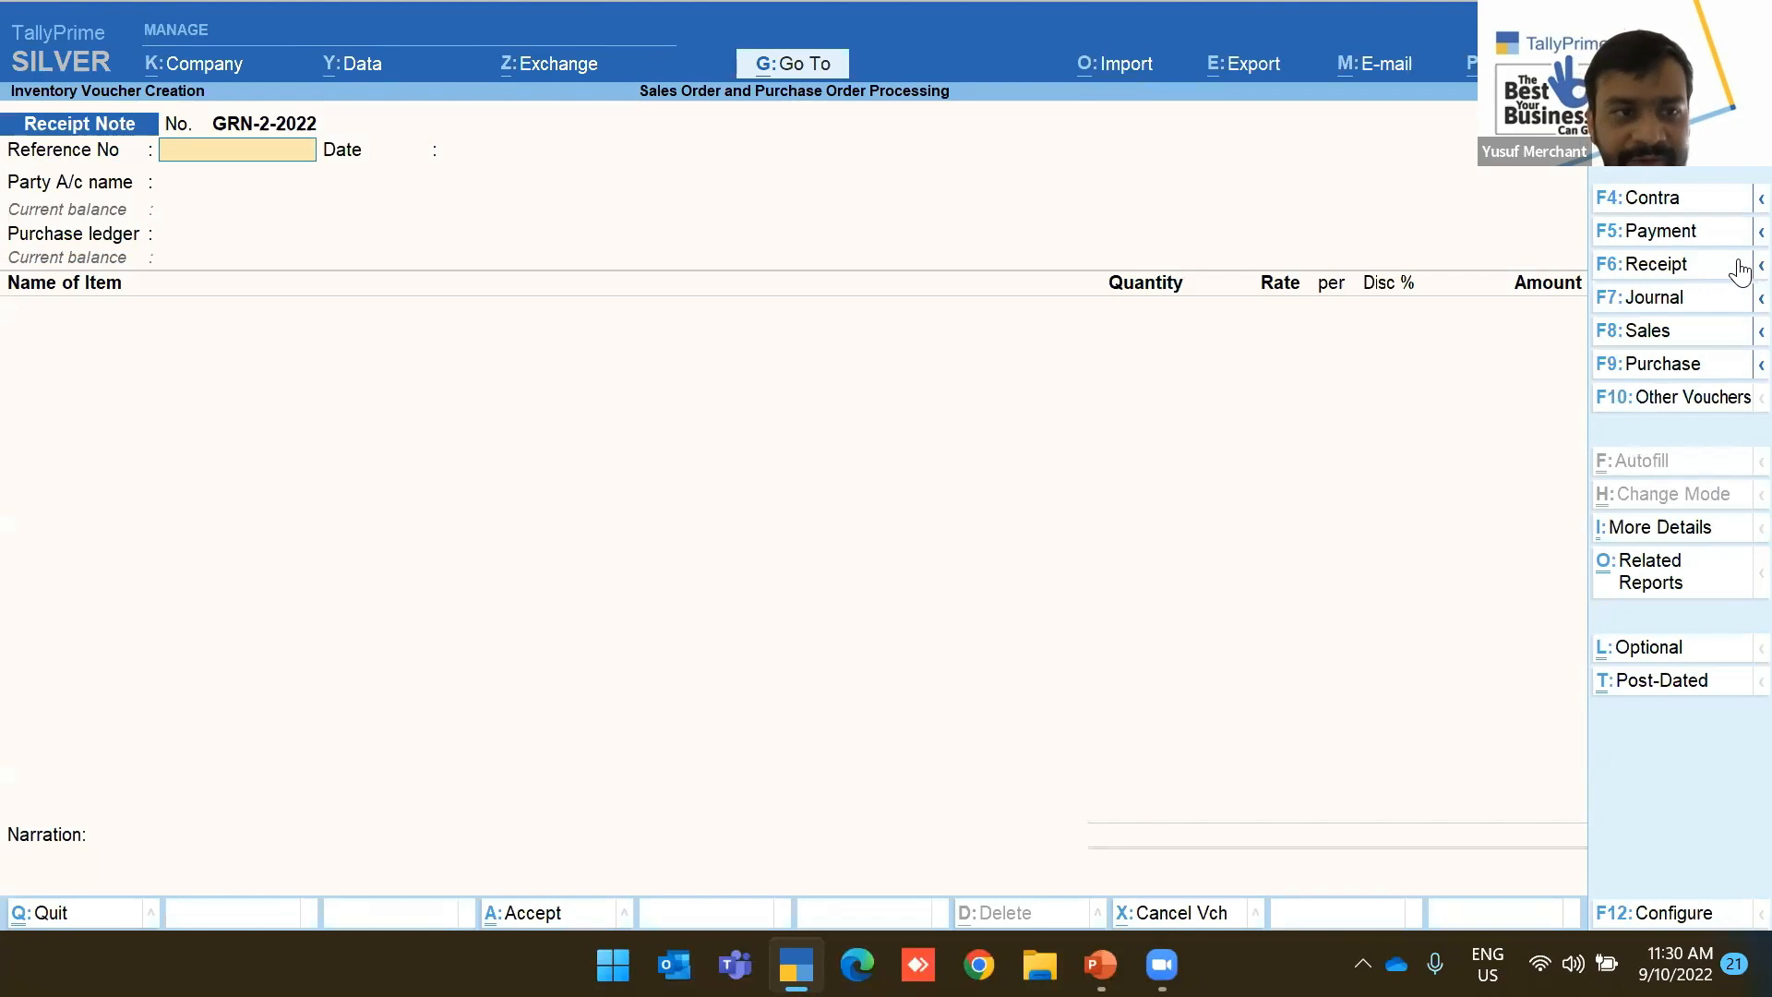
key(Escape)
key(Return)
key(Escape)
key(Escape)
Review receipt note GRN-1-2022 from the Day Book, then return to the Gateway of Tally
key(d)
key(d)
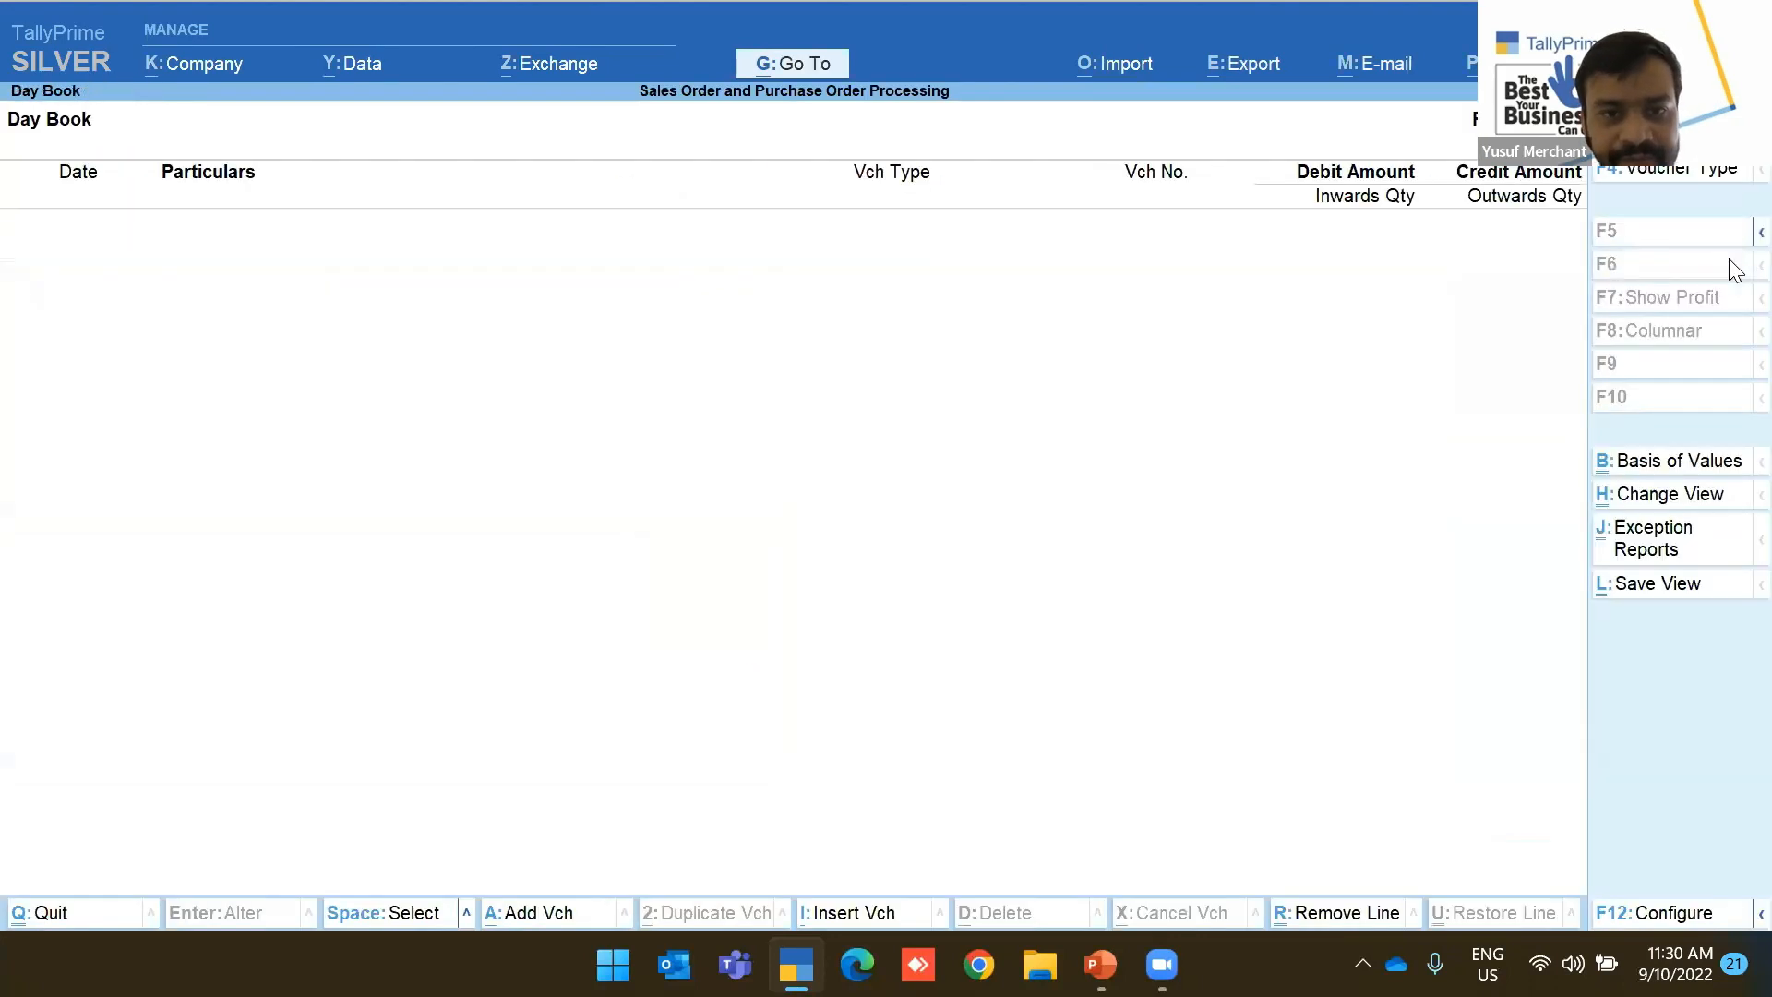
key(F2)
key(Return)
key(Down)
key(Down)
key(Down)
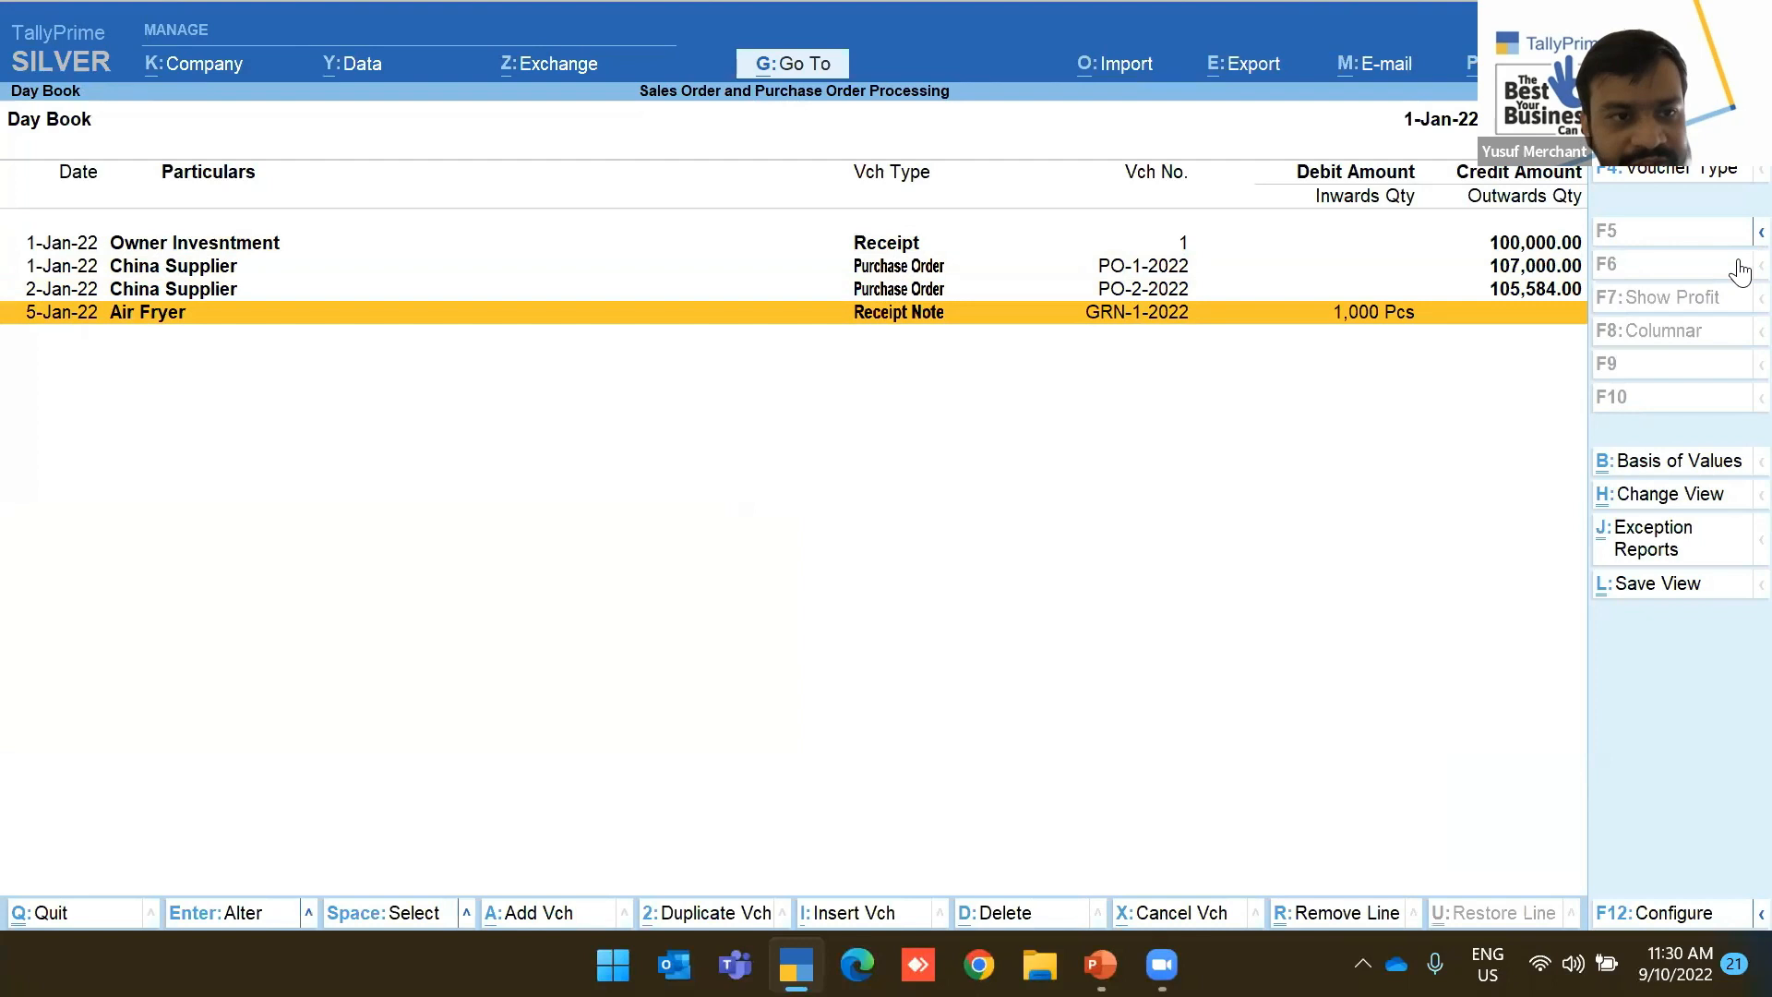
key(Return)
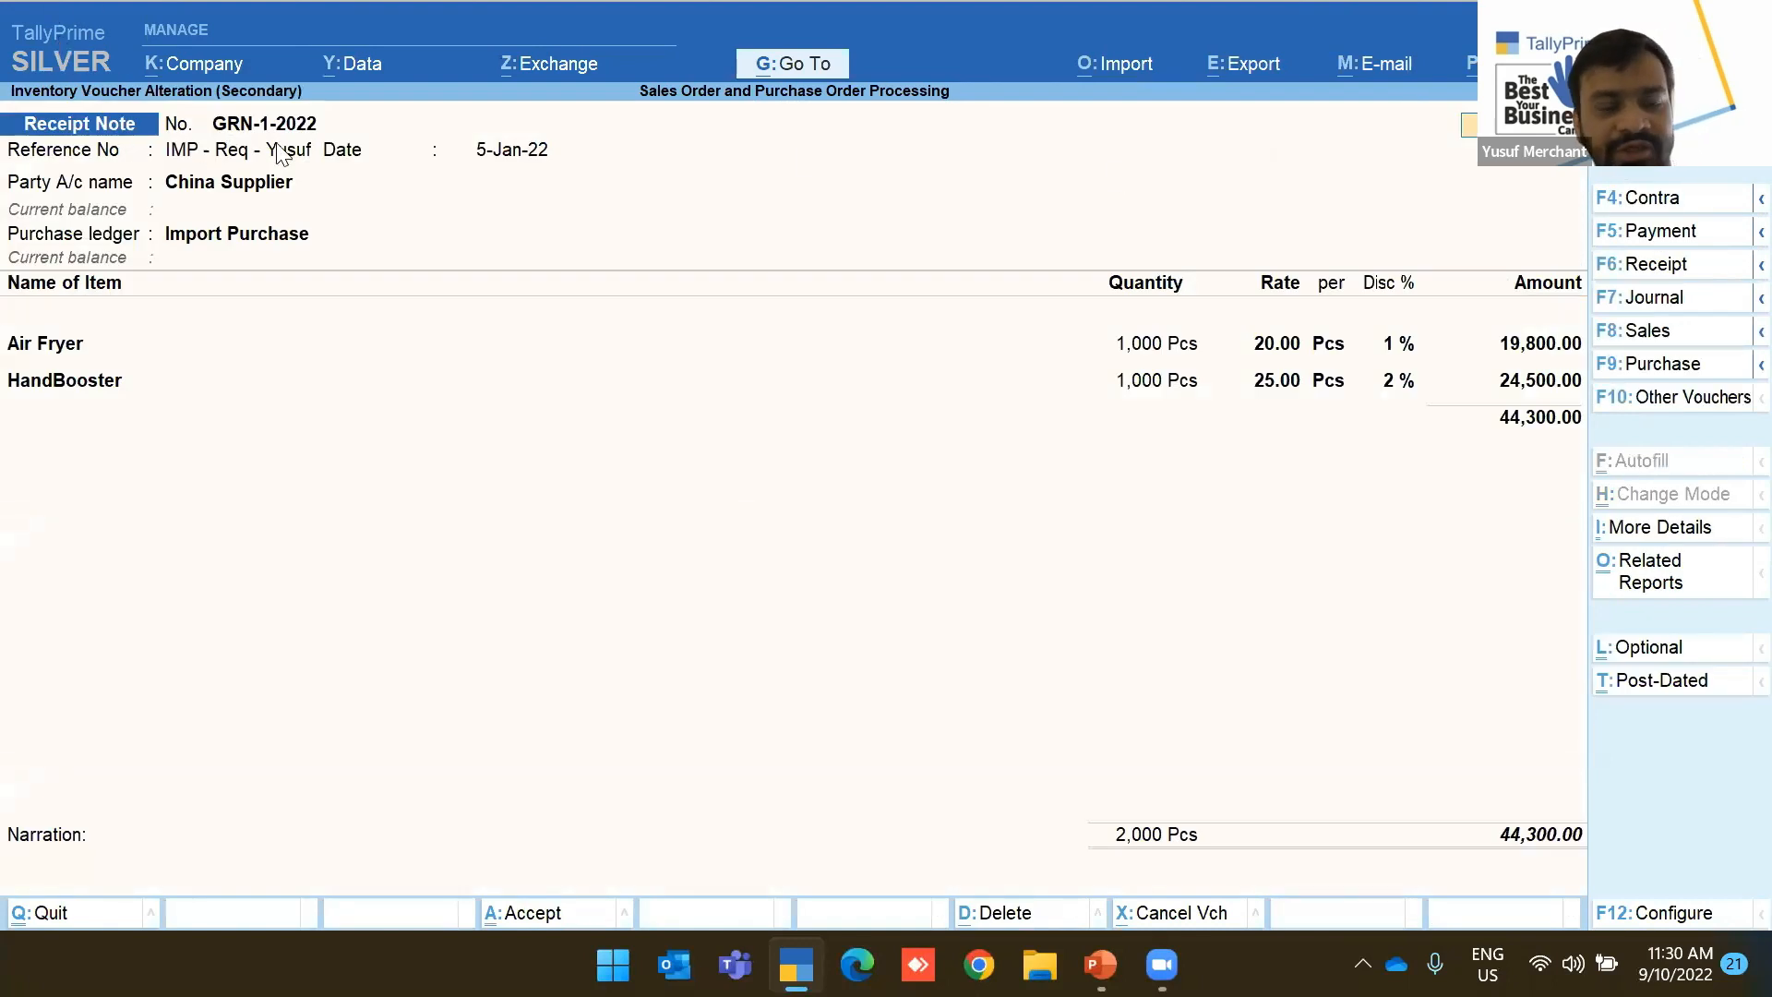
key(Escape)
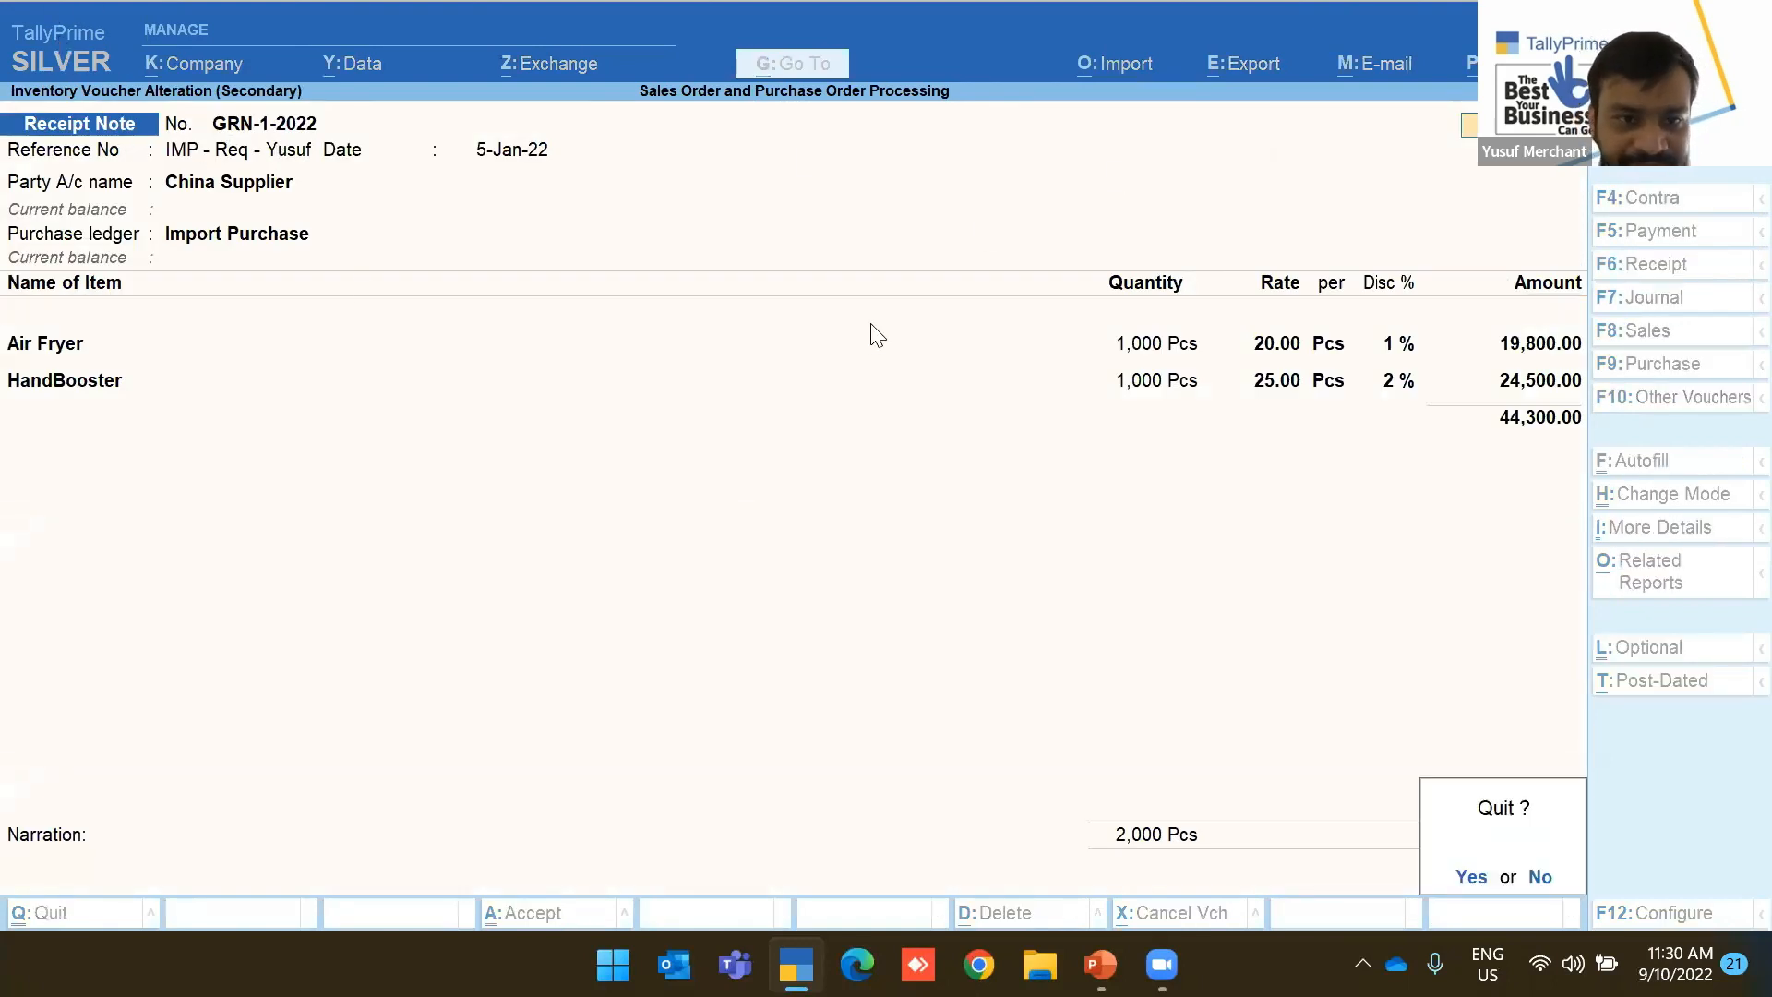
key(y)
key(Escape)
key(Down)
key(Escape)
key(Down)
key(Up)
key(Up)
key(Up)
key(Up)
key(Up)
key(Up)
key(Up)
key(Up)
Record GRN-2-2022 dated 7-Jan-22 from China Supplier against PO-2-2022, Mixer and Toaster totalling 61,284.00
key(Return)
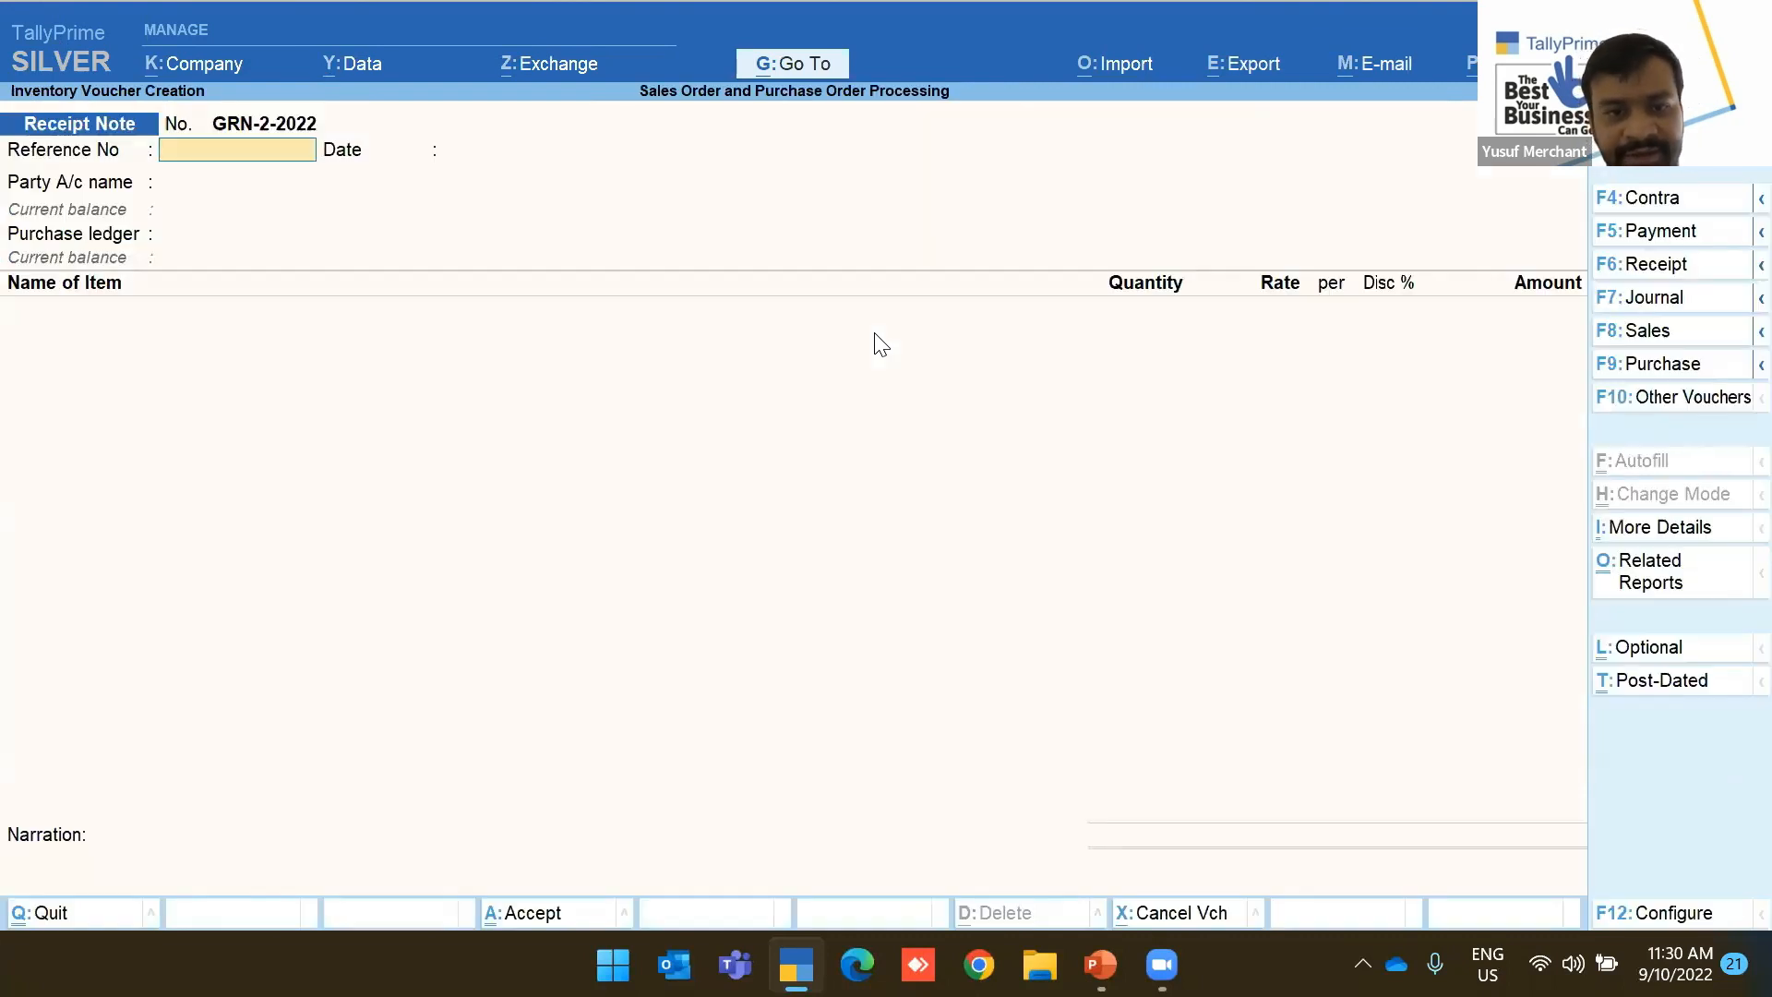
text(IMP)
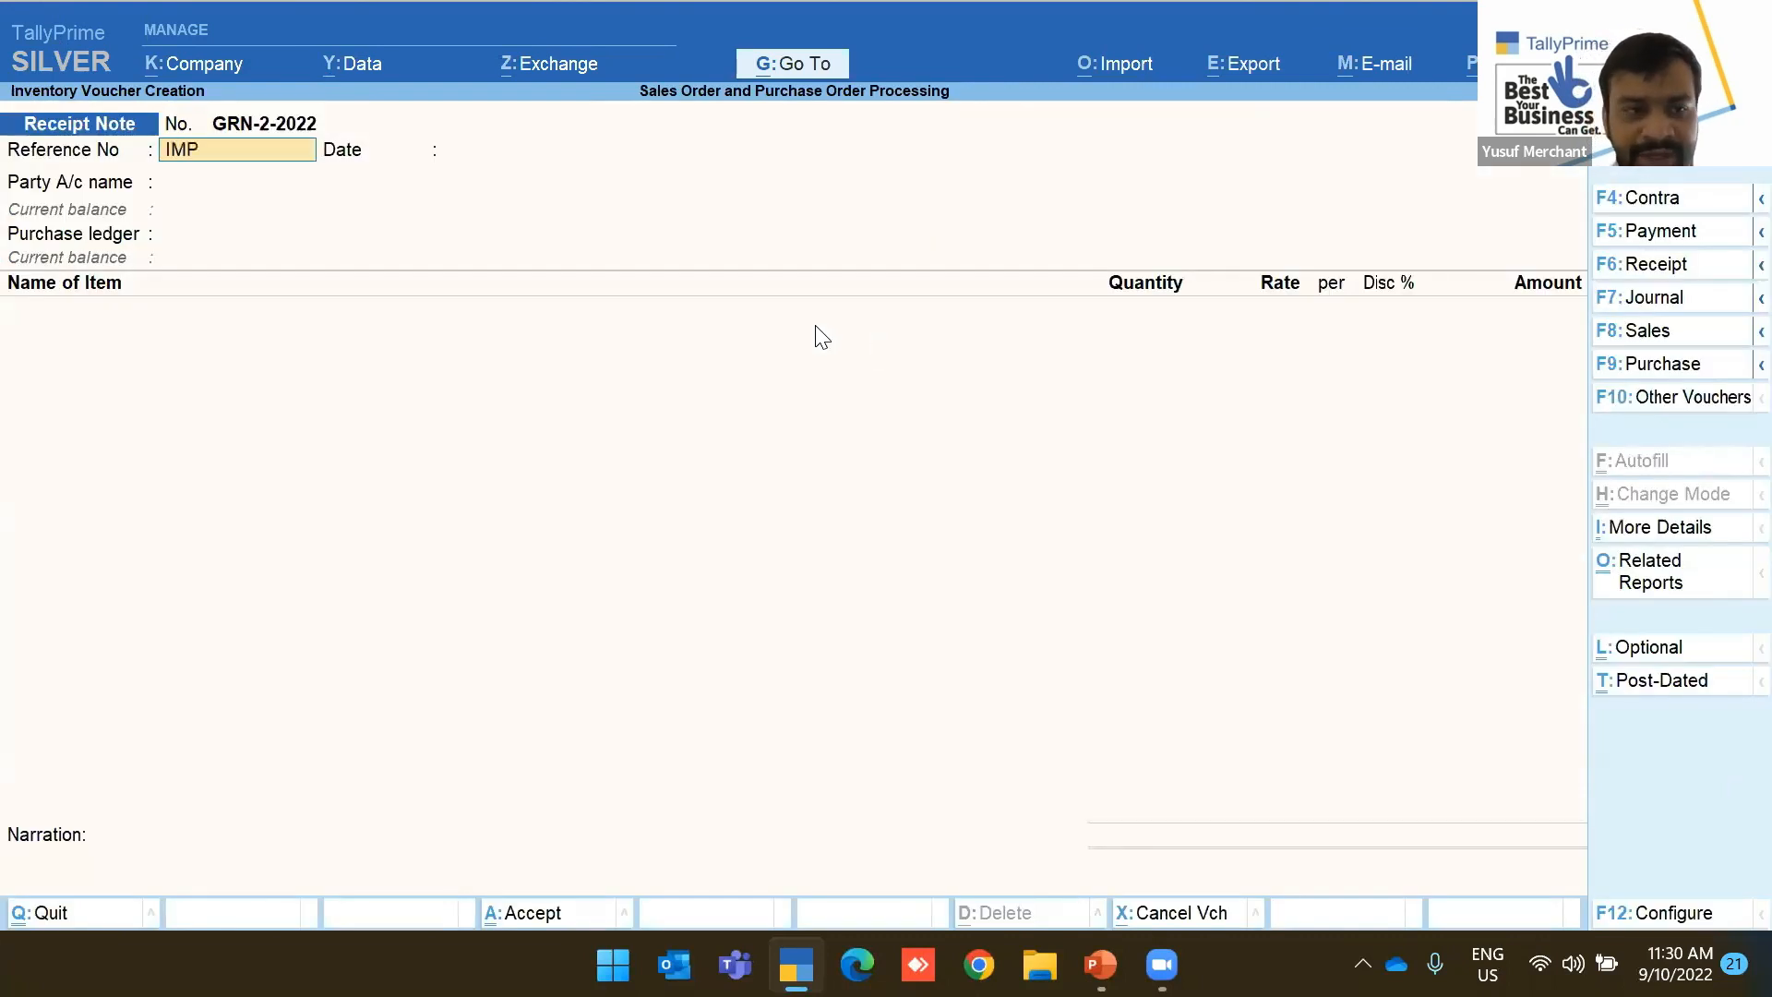
text(- Re)
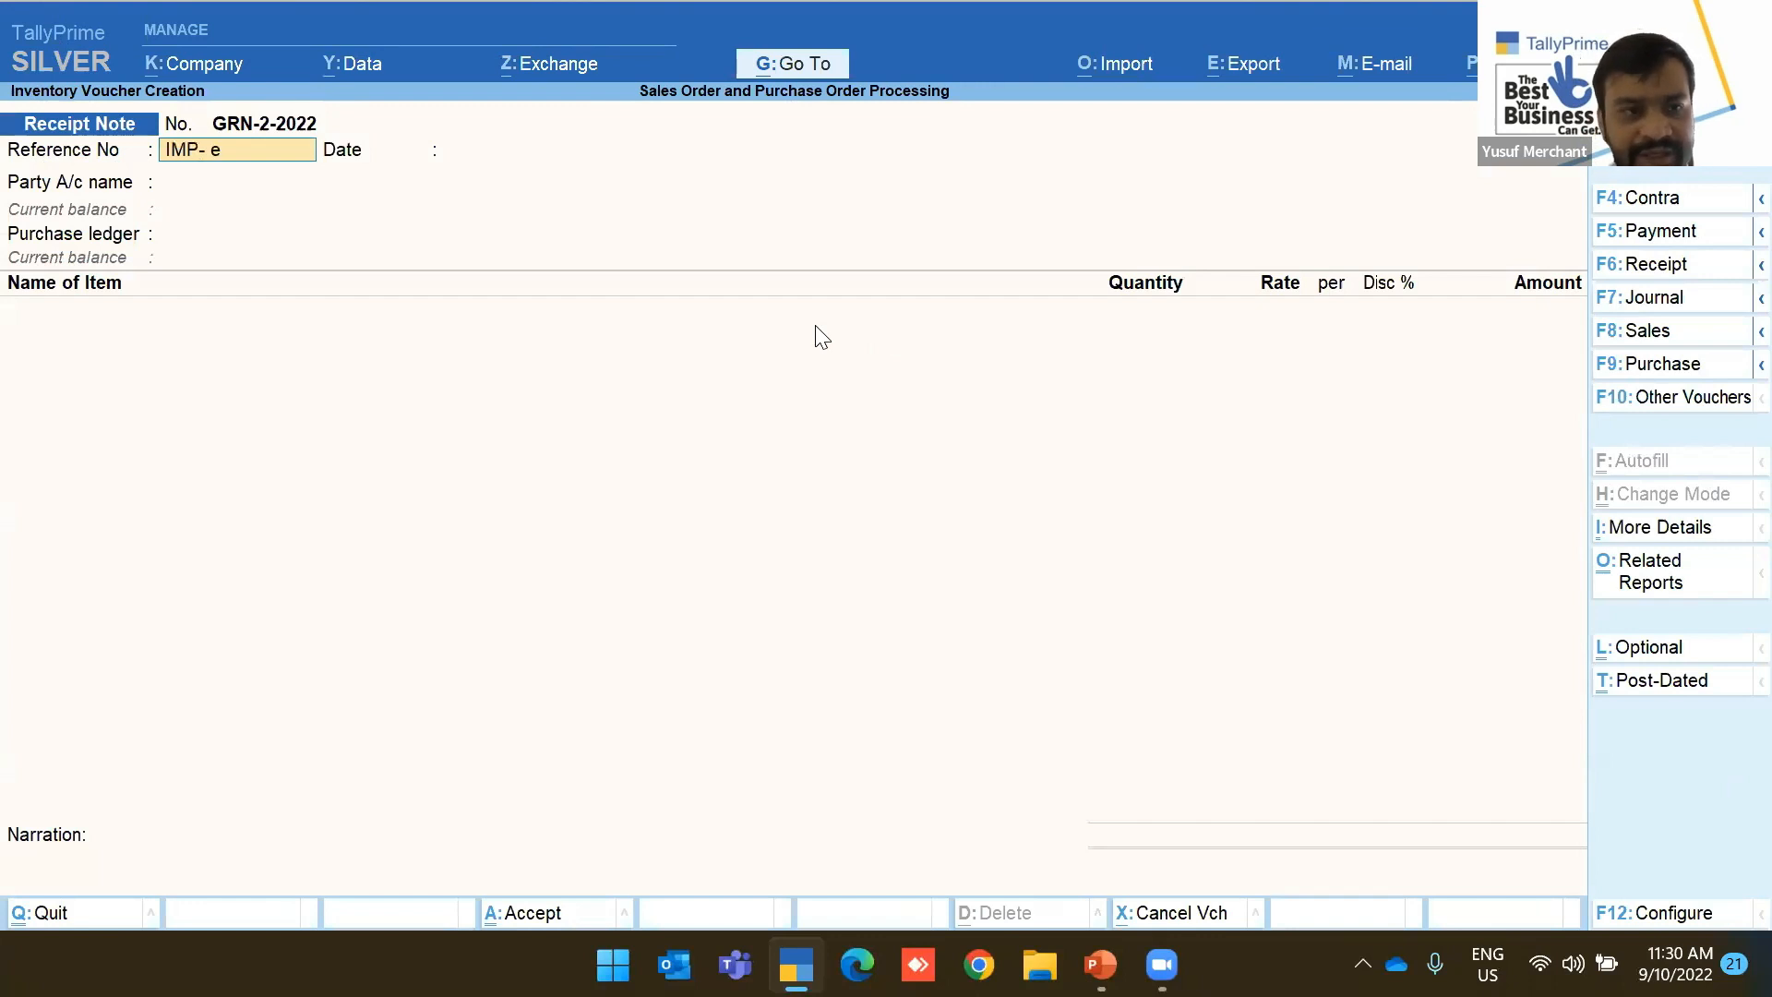
text(q- Yusuf)
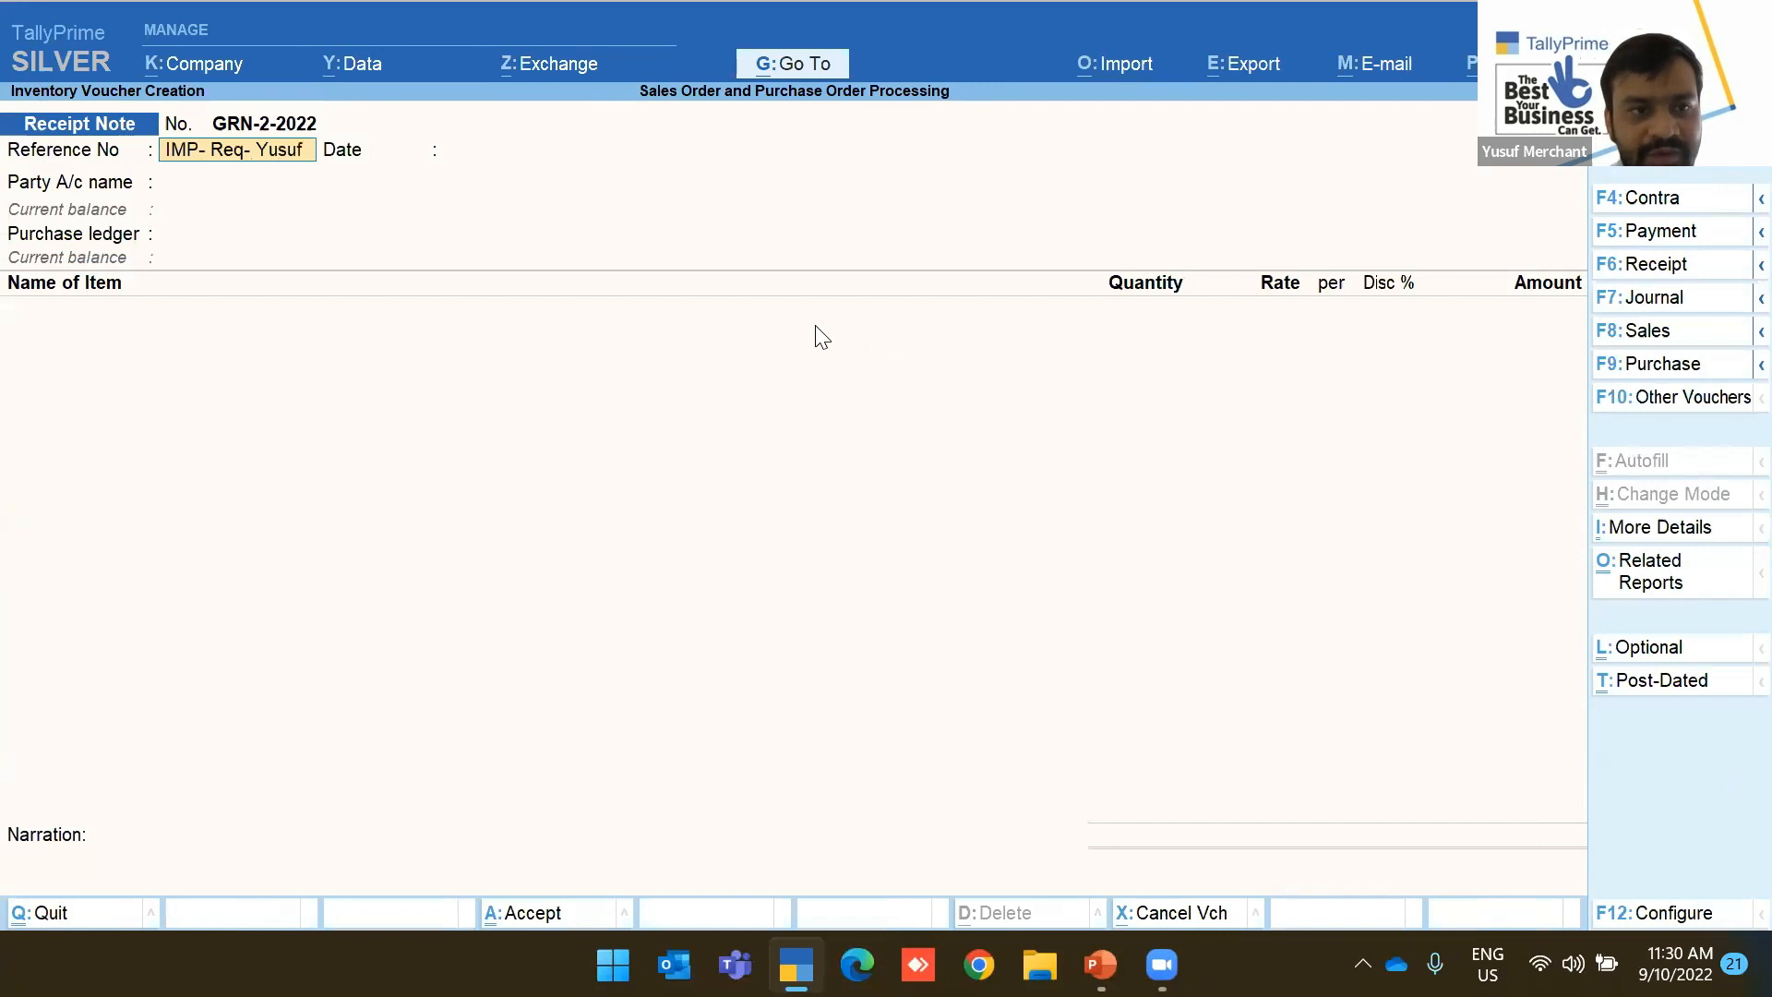
key(Return)
key(Return)
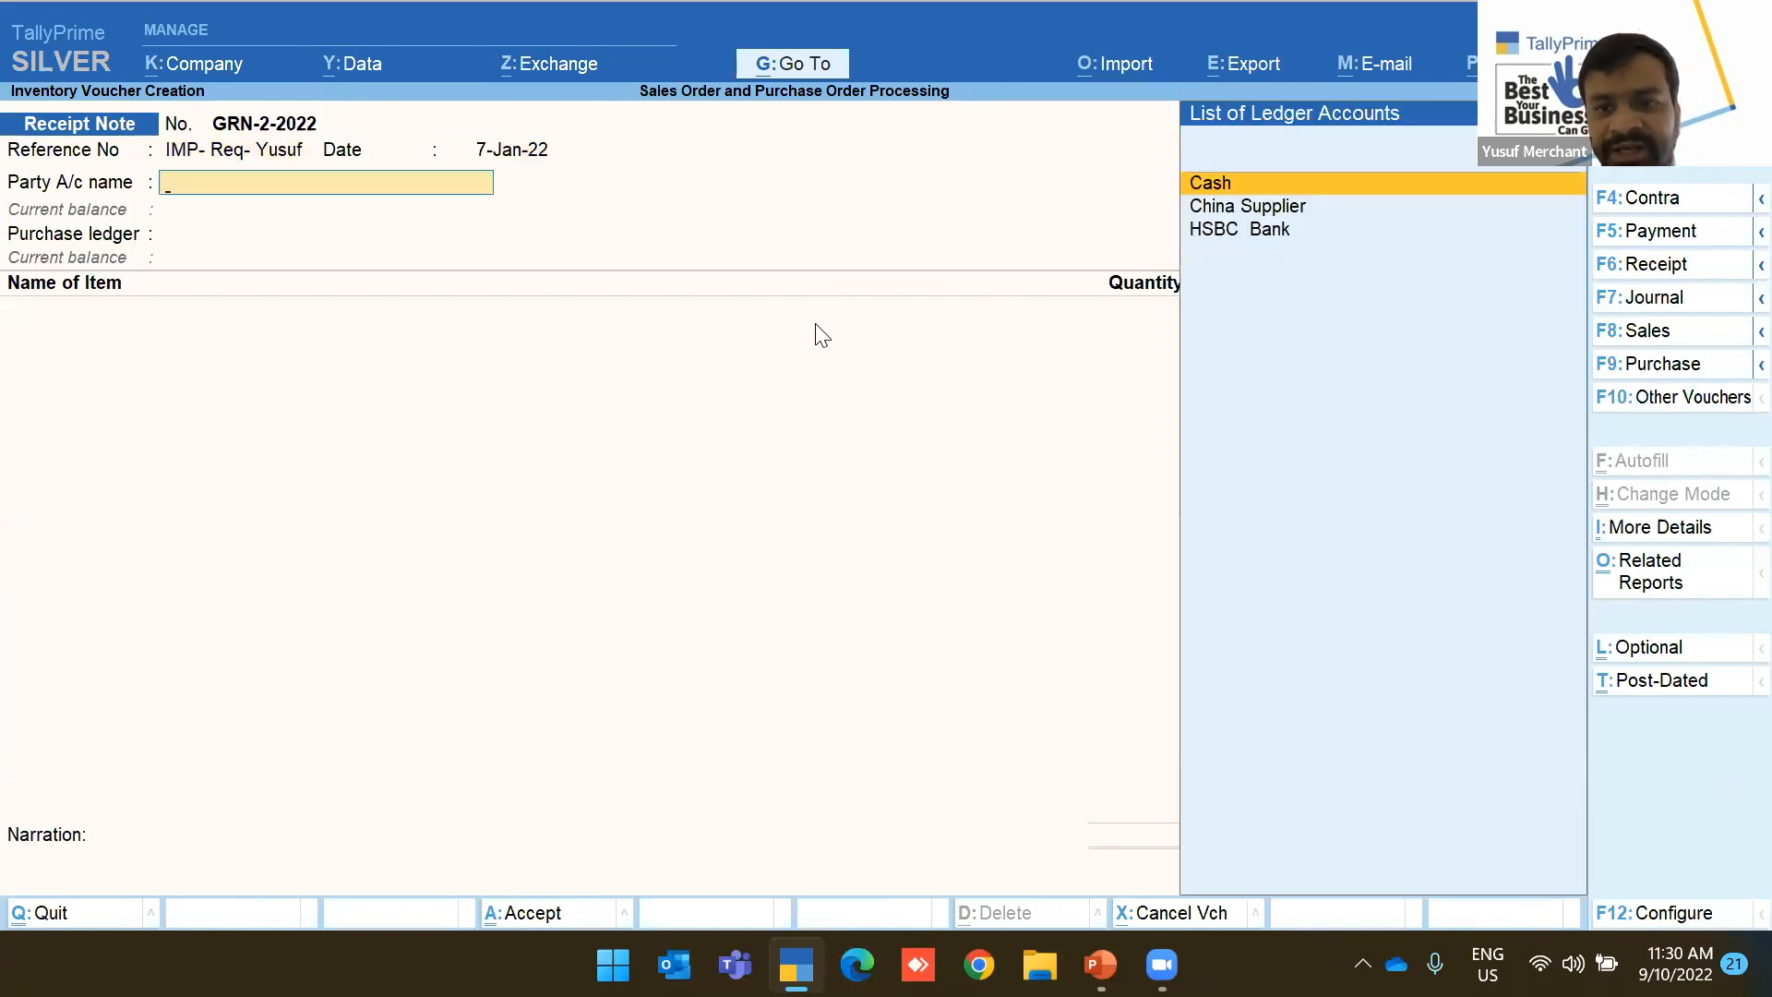
key(Down)
key(Return)
key(Down)
key(Down)
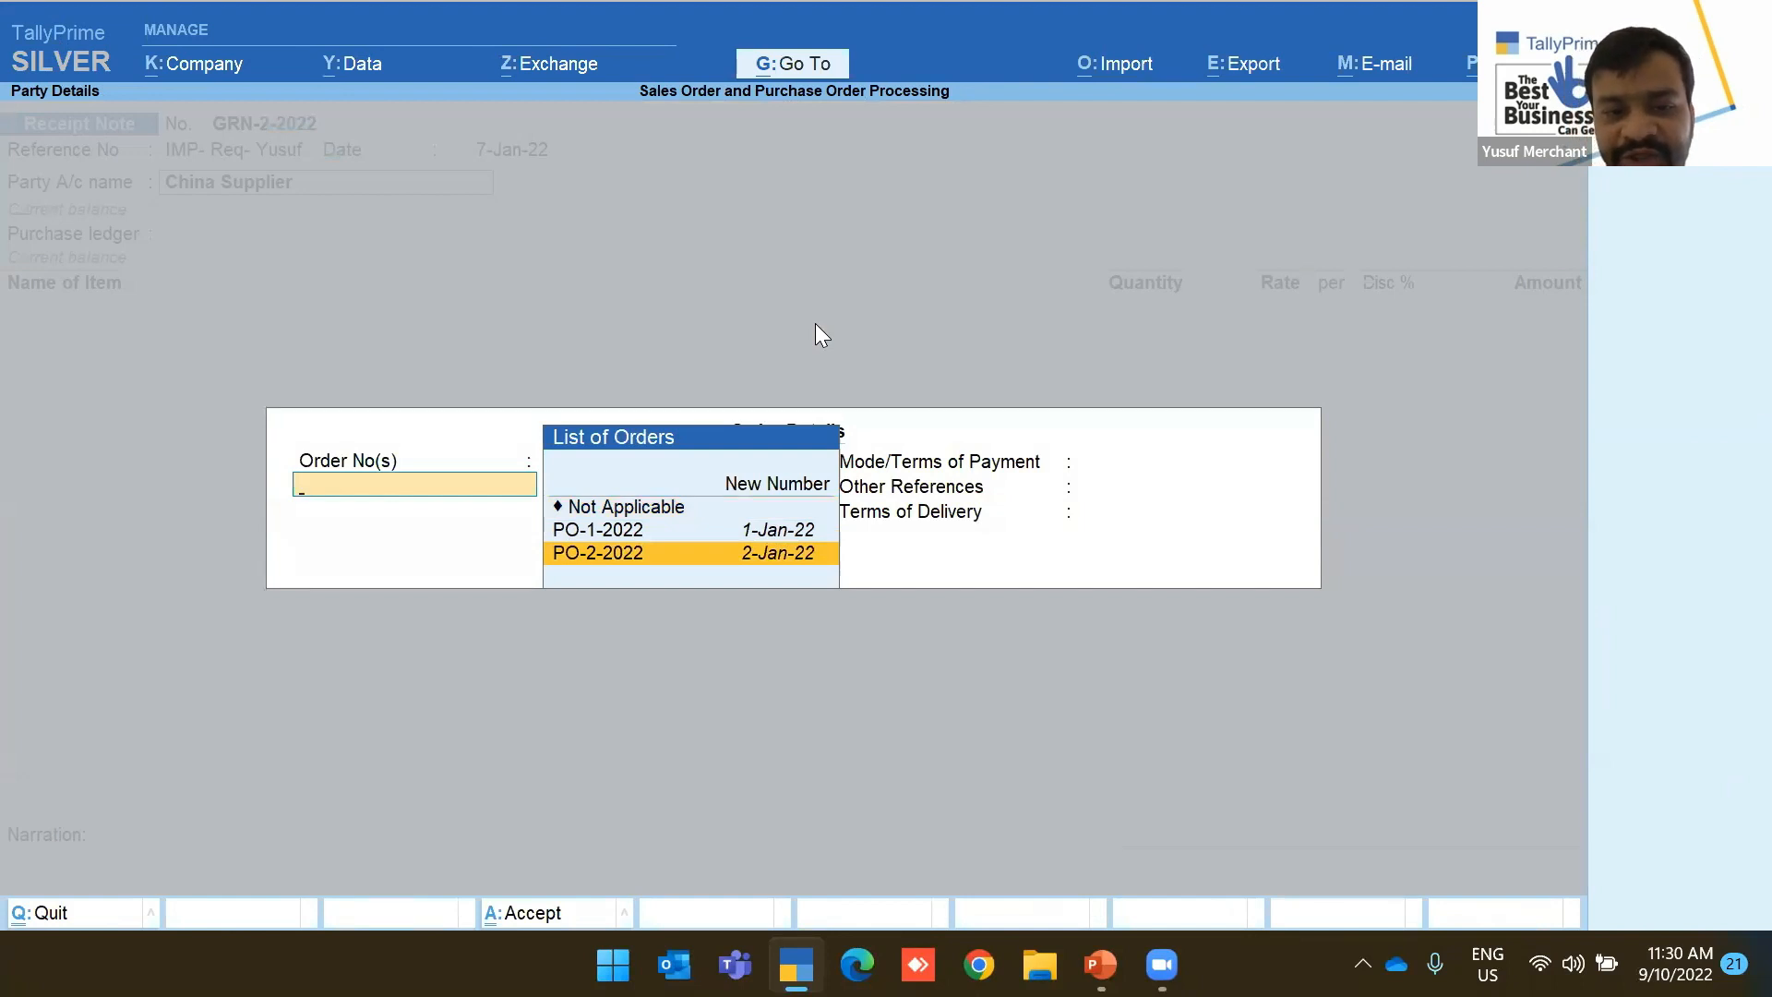
key(Return)
key(Return)
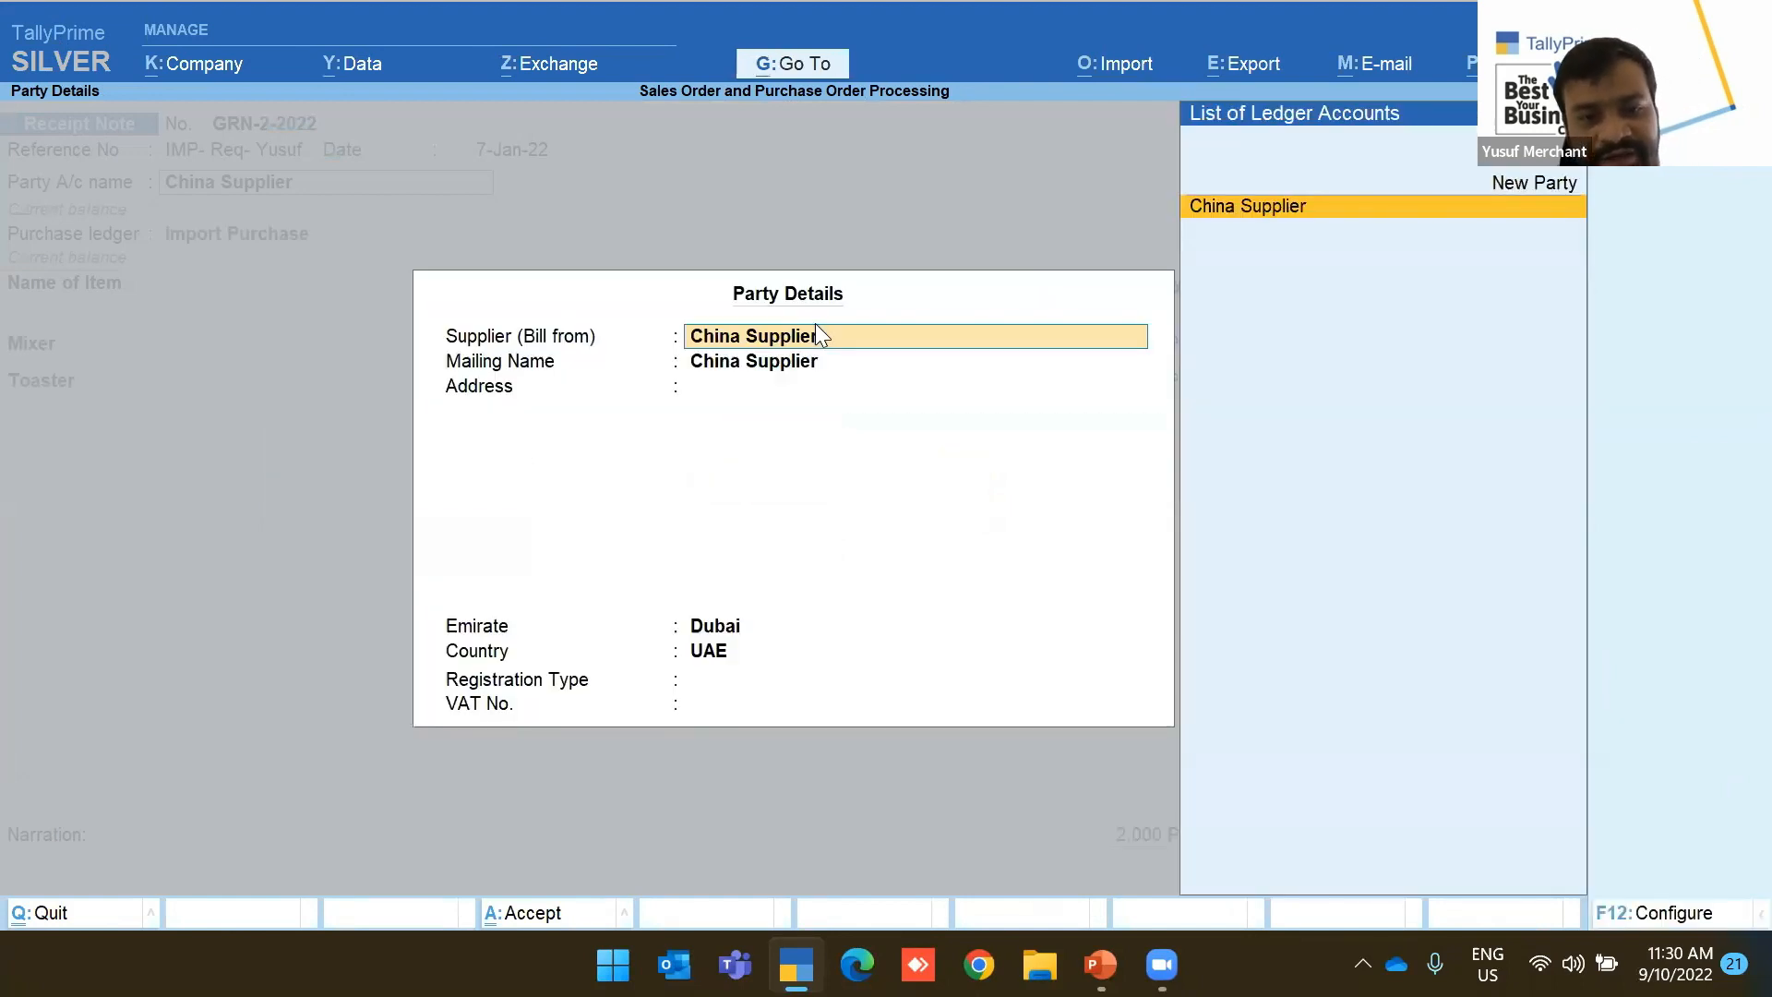
key(ctrl+a)
key(Return)
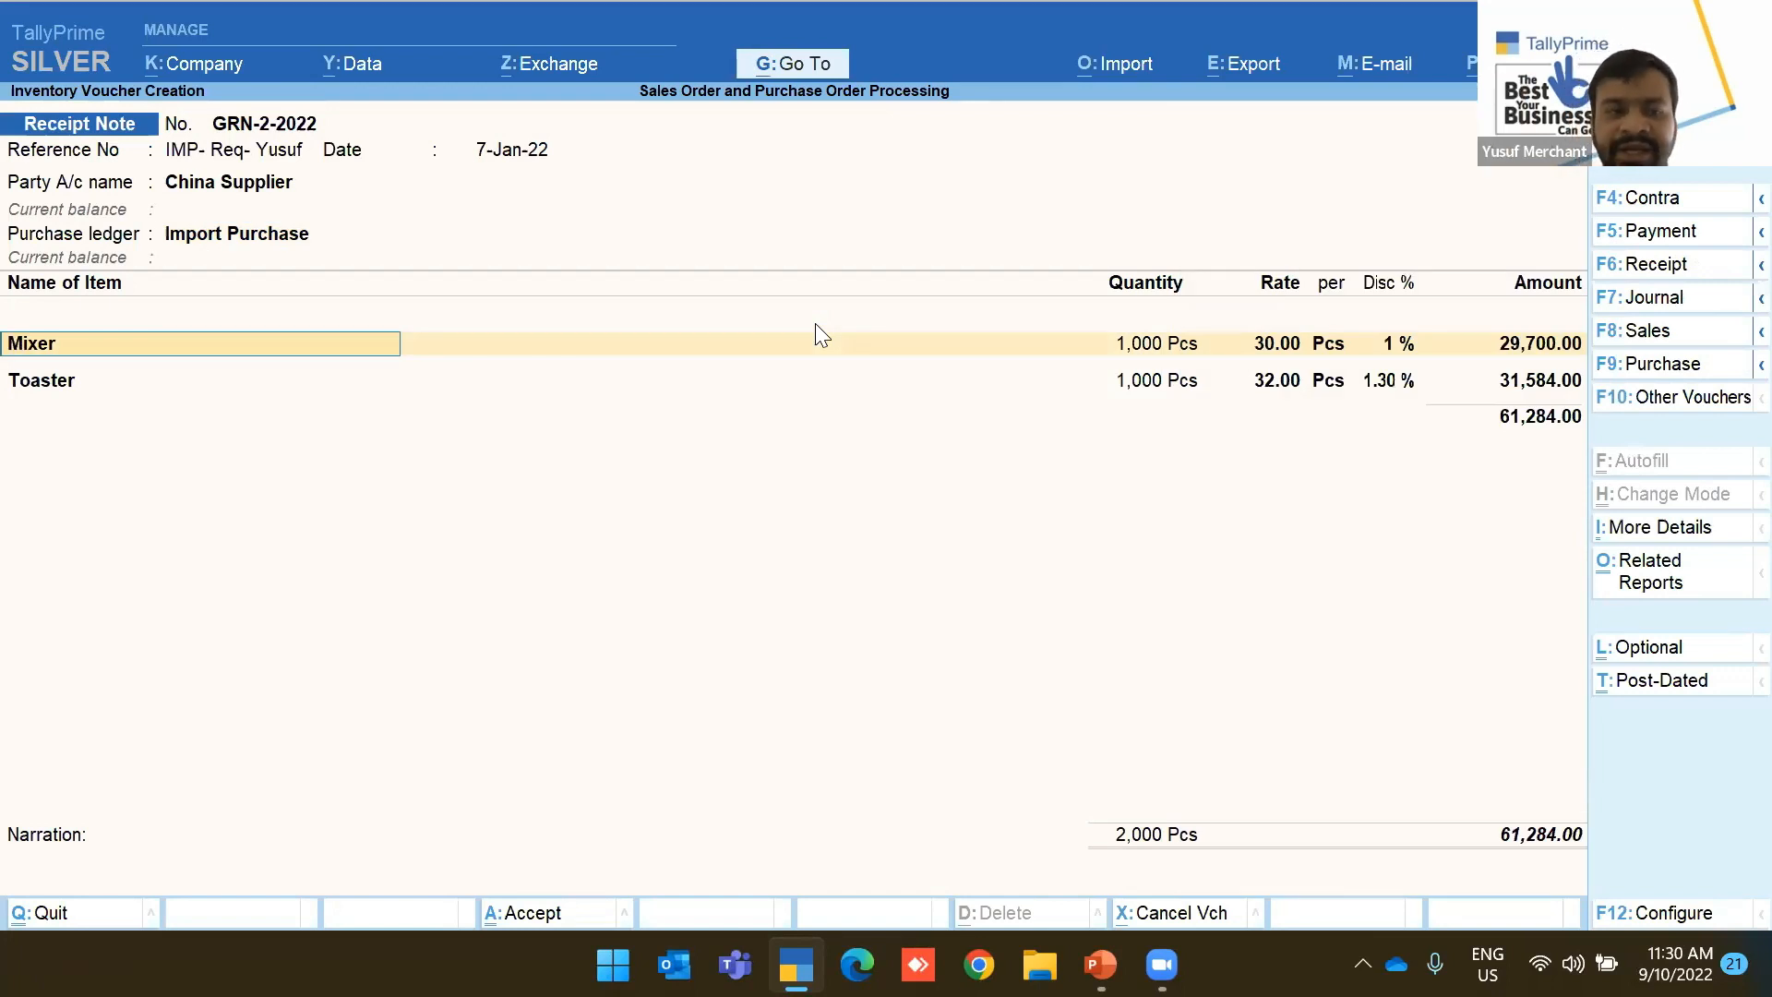
key(ctrl)
key(ctrl+a)
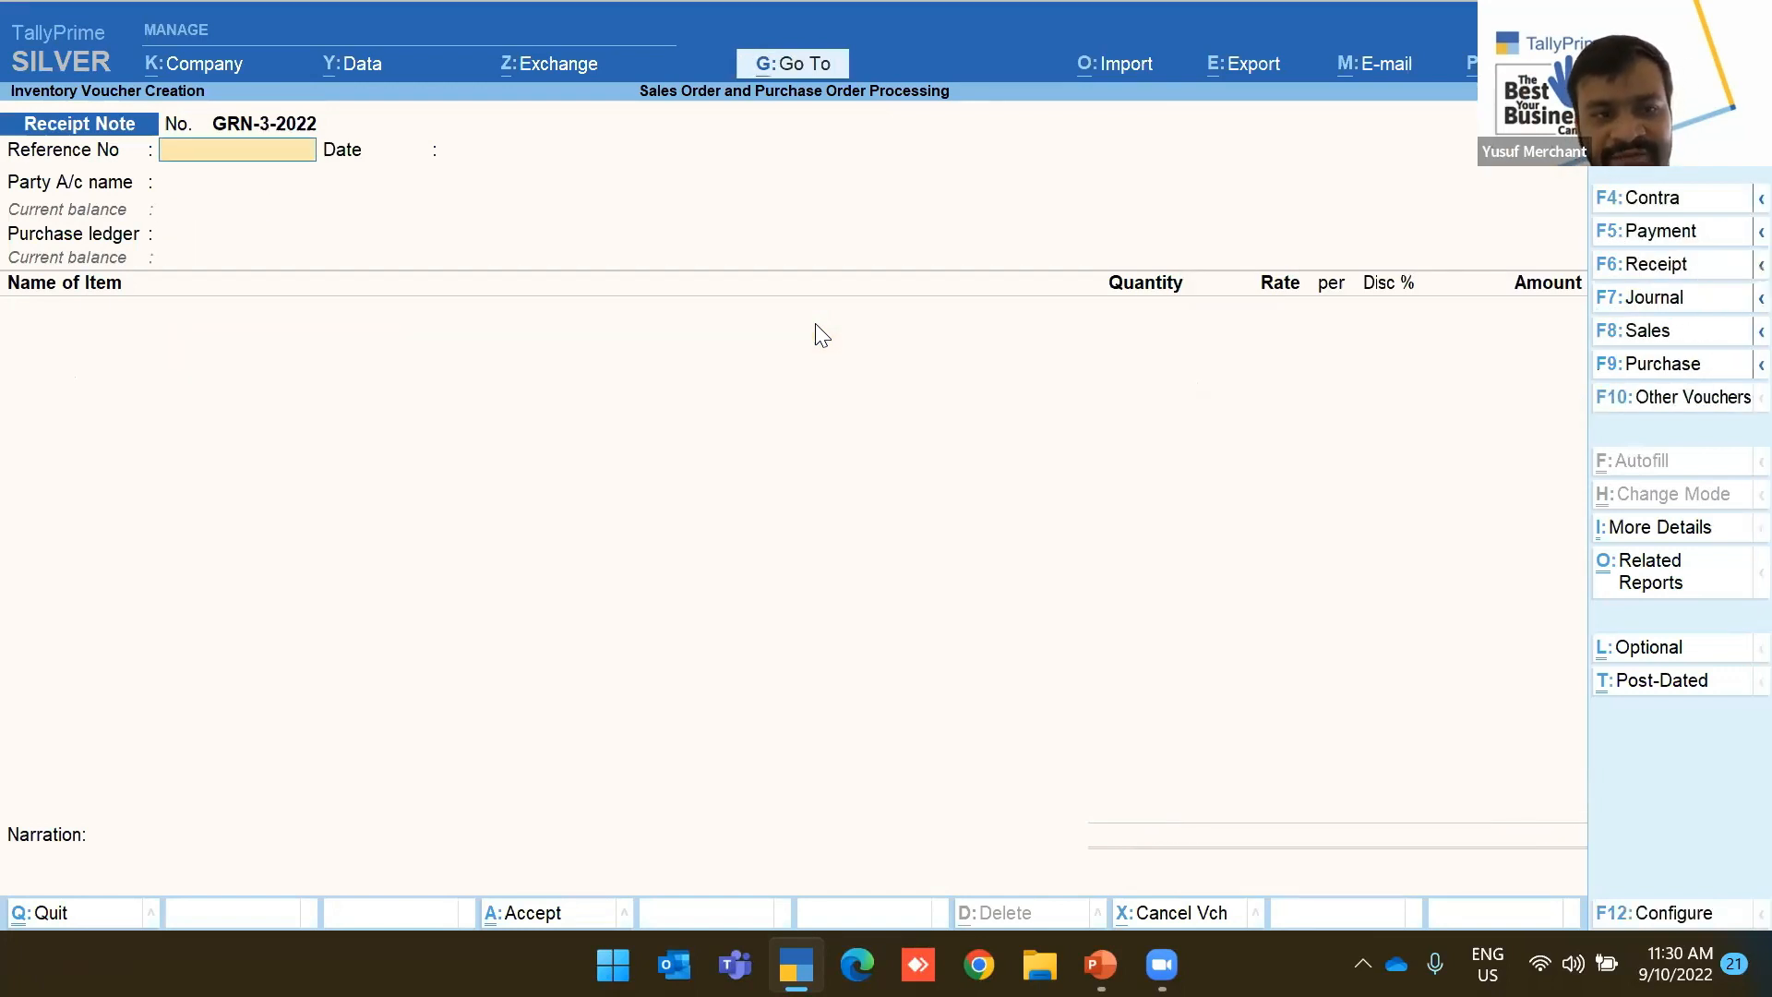
View the Stock Summary item-wise: four Trading Goods items at 1,000 Pcs, worth 105,584.00
key(Escape)
key(Return)
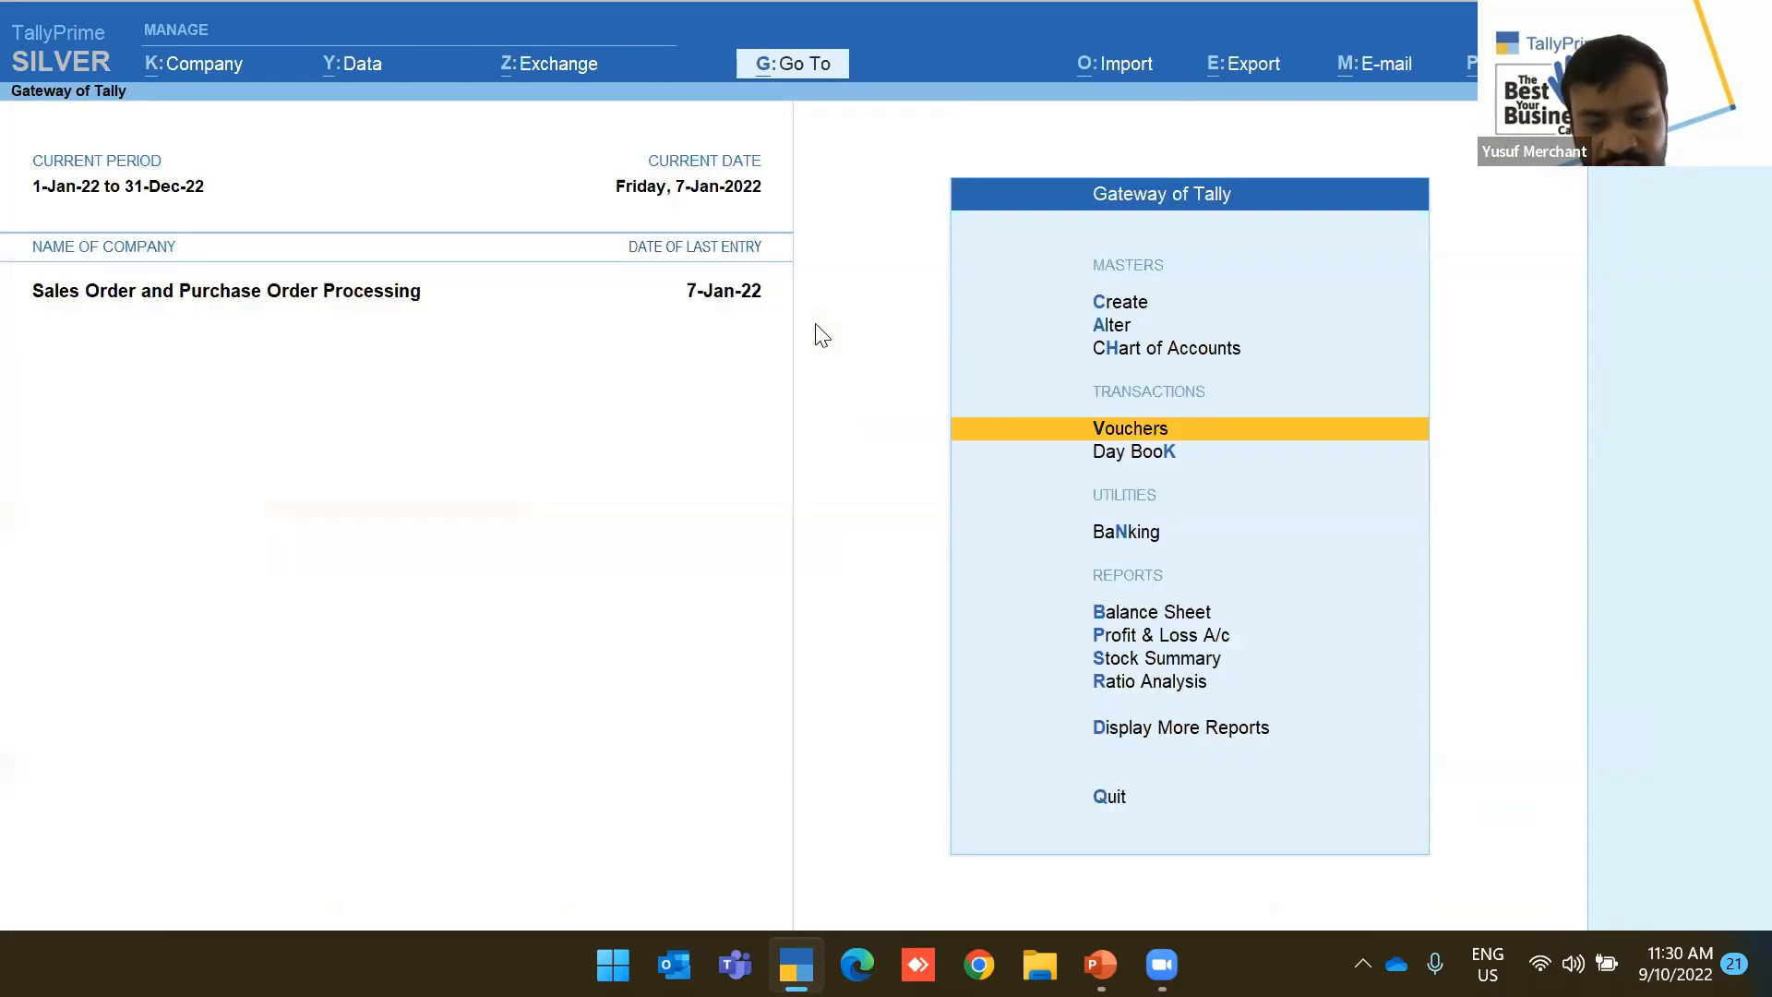
key(d)
key(Escape)
key(Down)
key(Up)
key(Up)
key(Up)
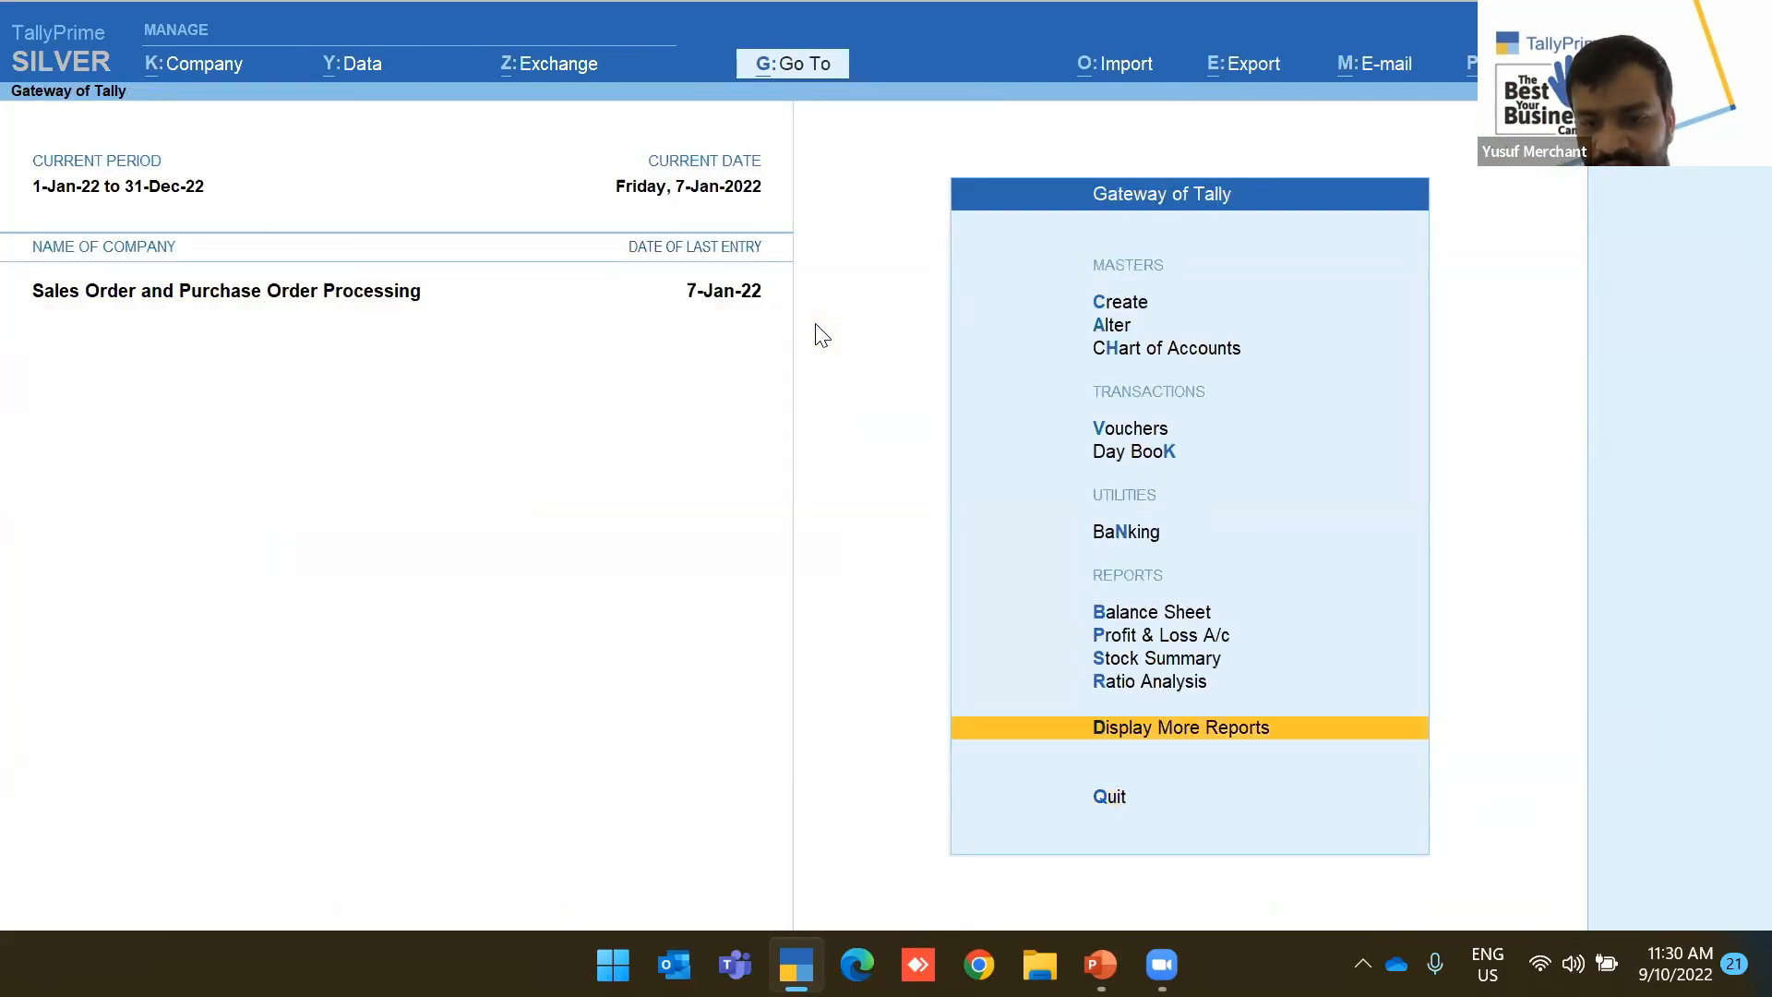
key(Return)
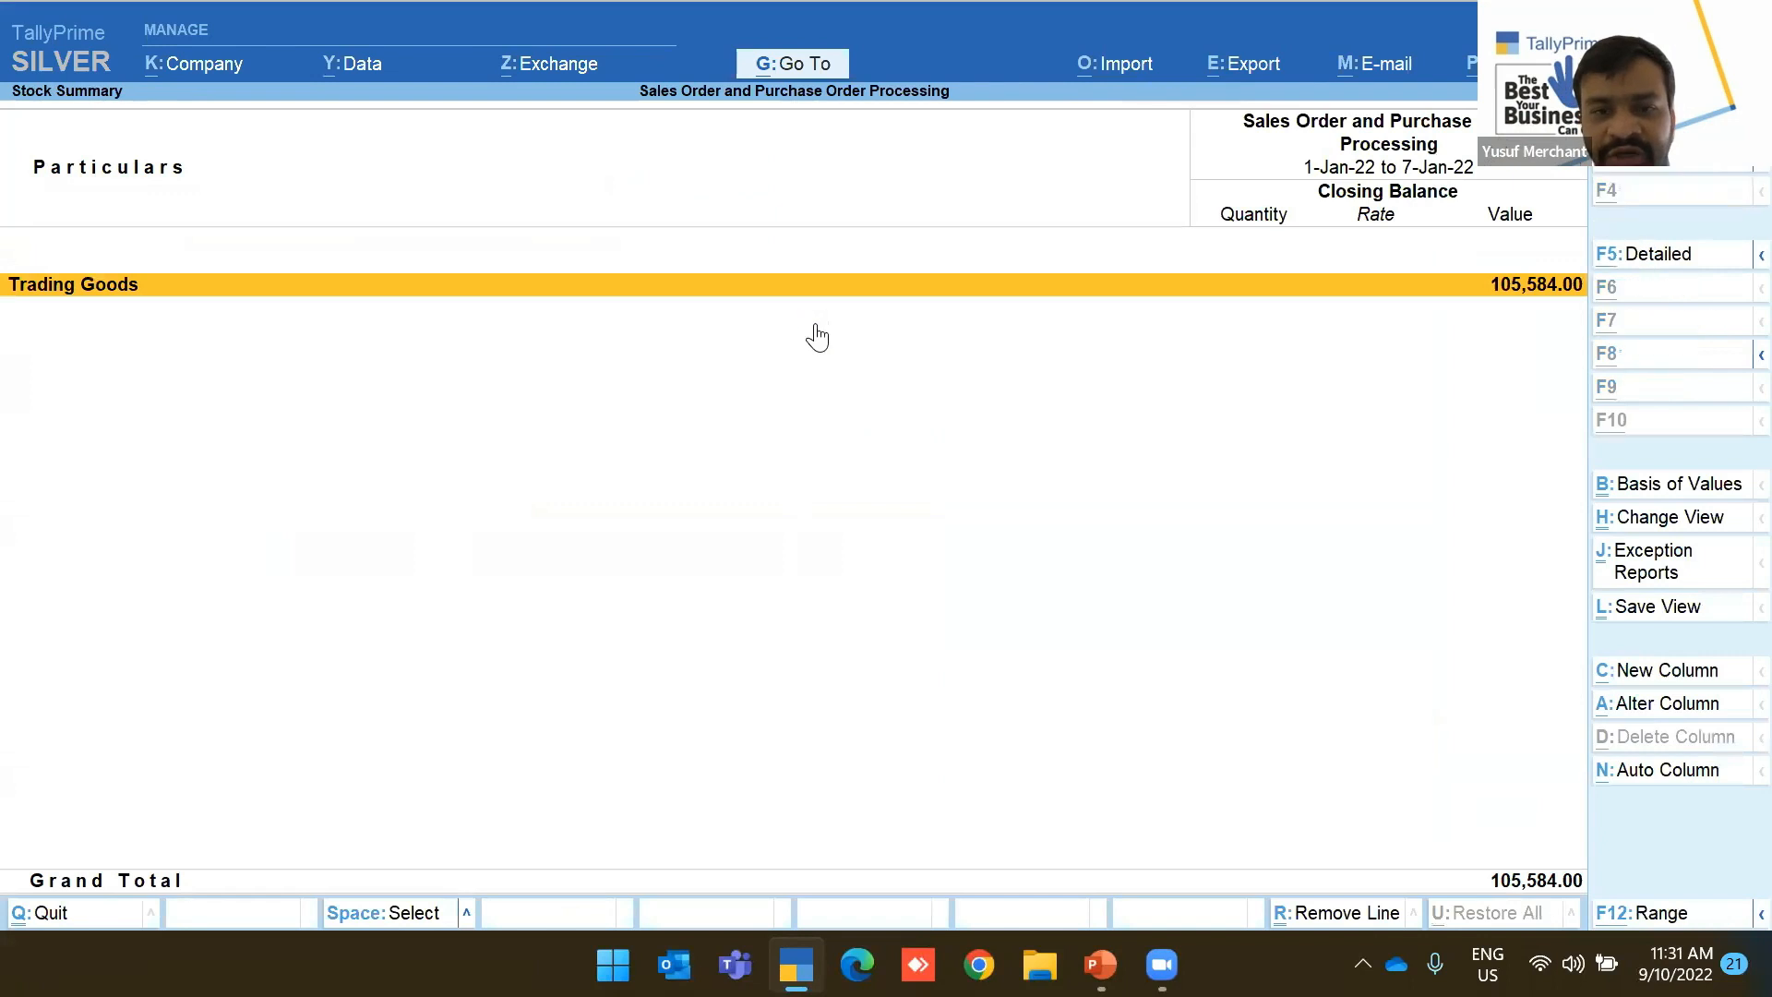
key(alt+F5)
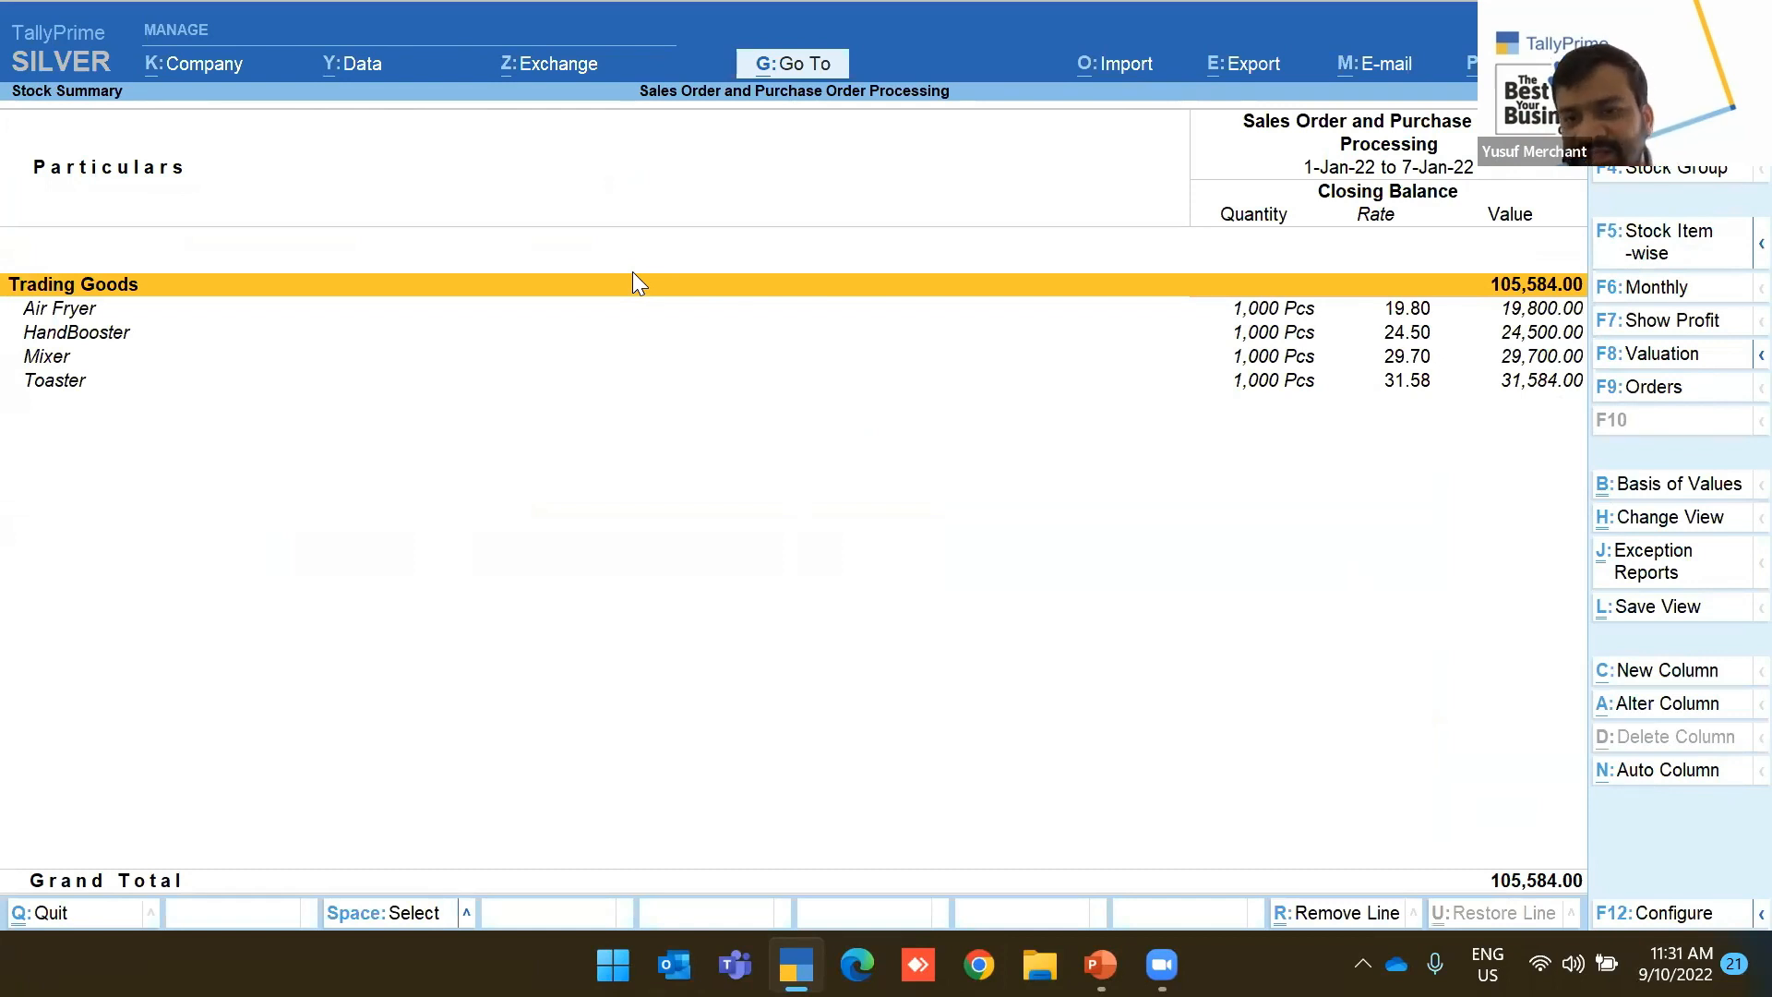
key(Escape)
Start a new Purchase voucher from the Gateway of Tally
key(Escape)
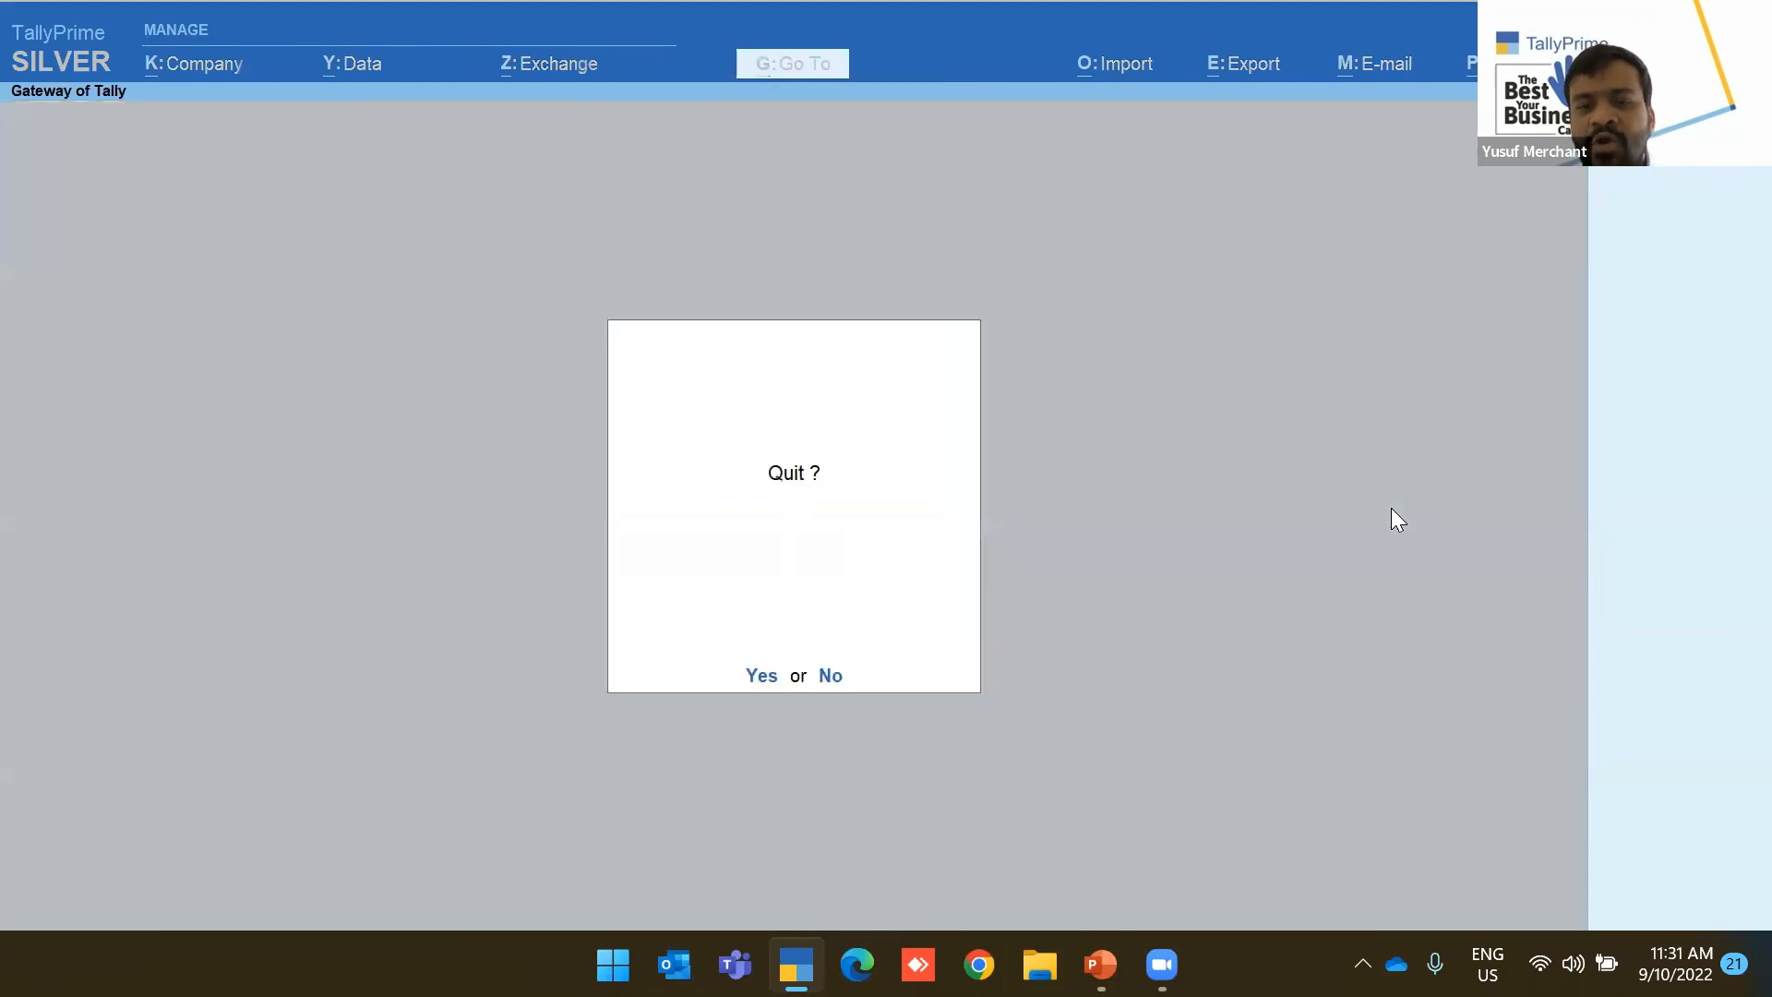
key(Escape)
key(Down)
key(Down)
key(Down)
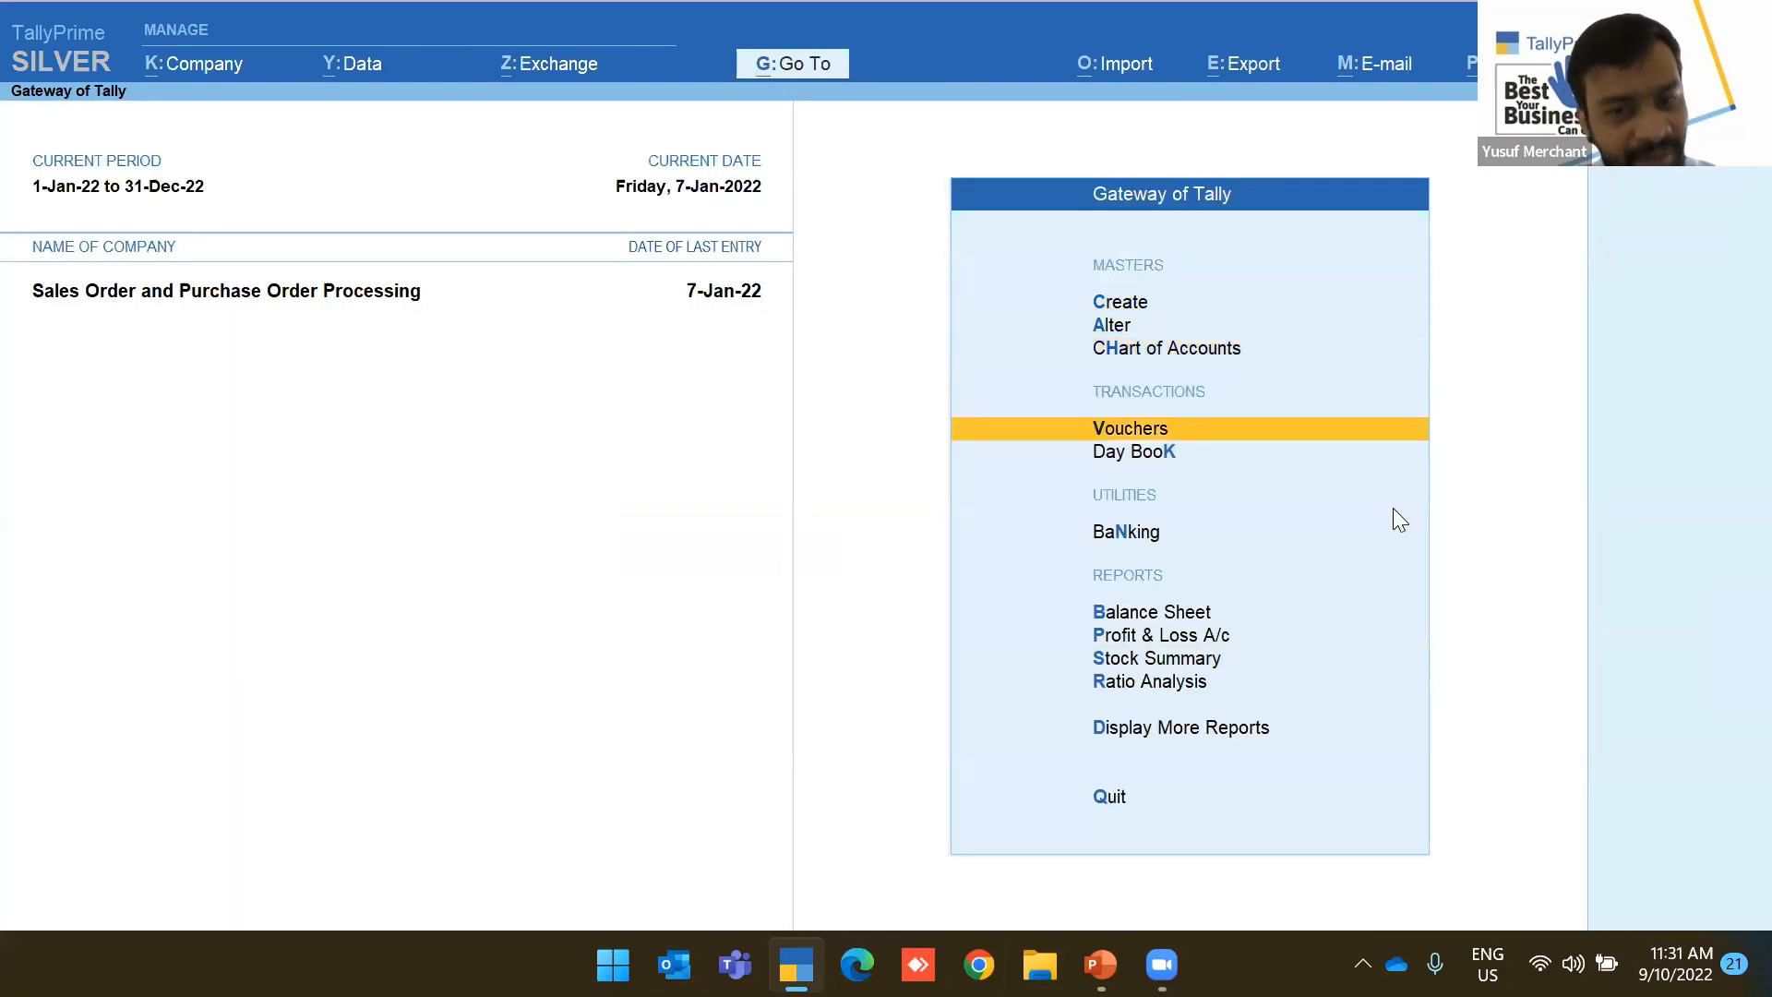
key(Return)
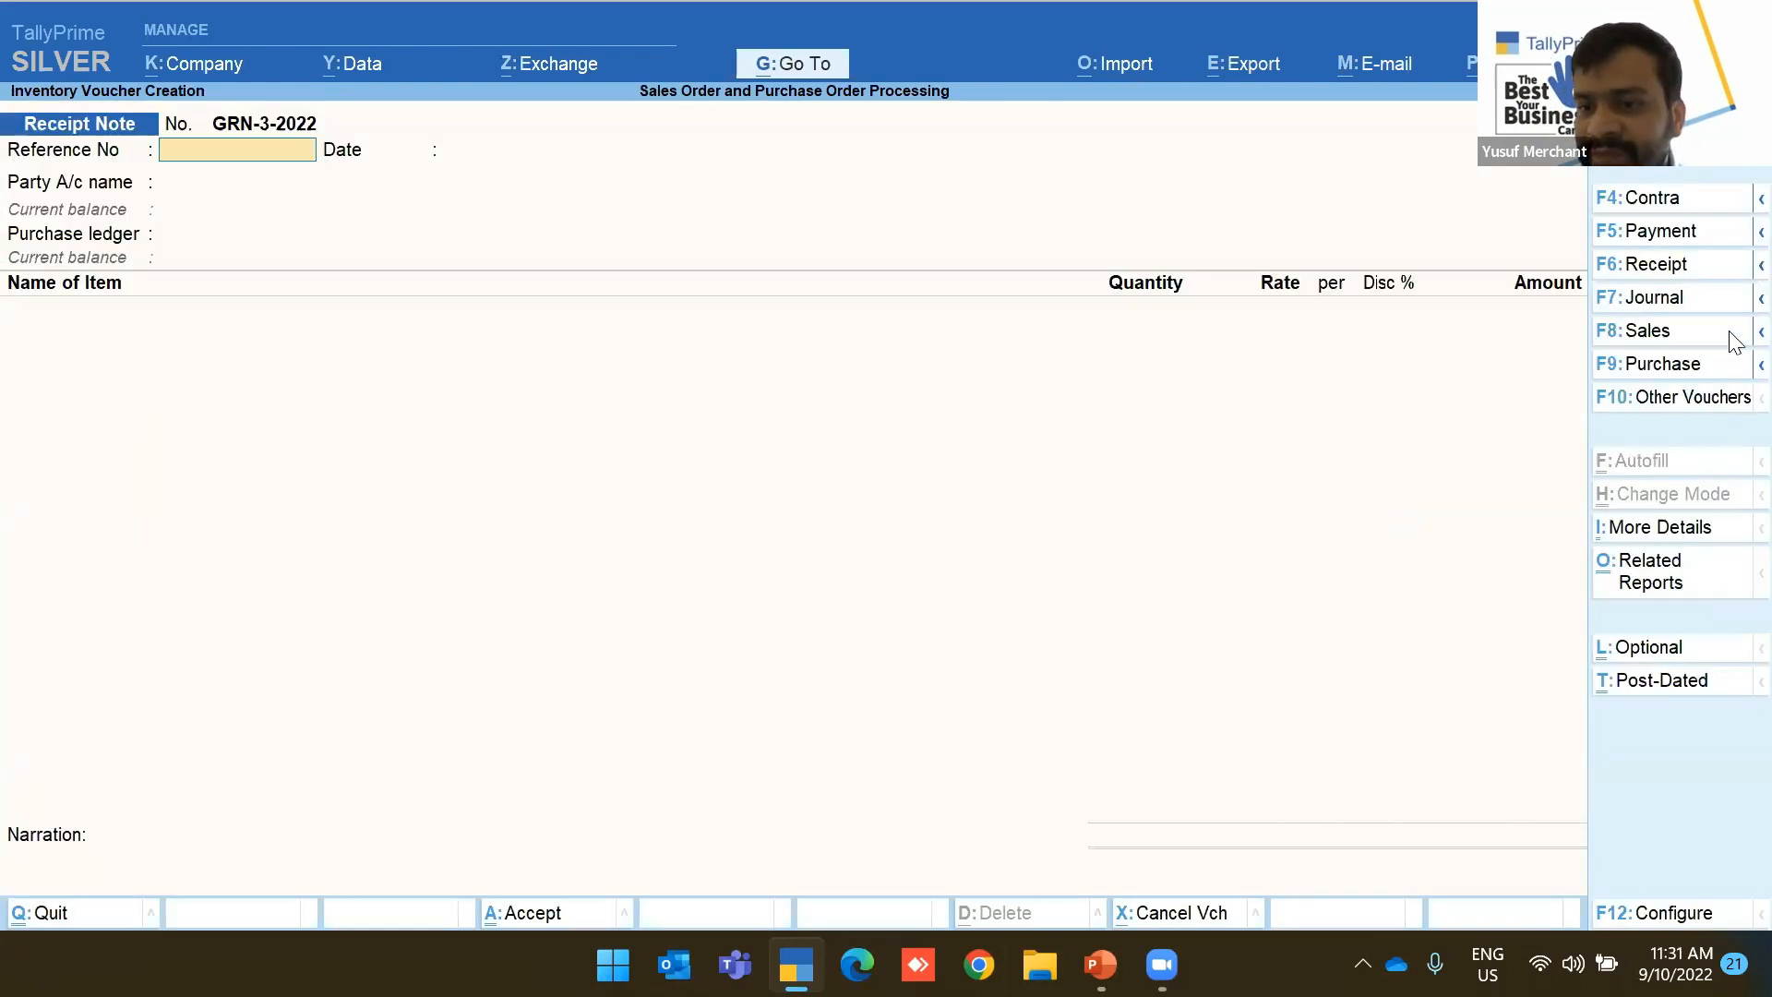
click(1648, 366)
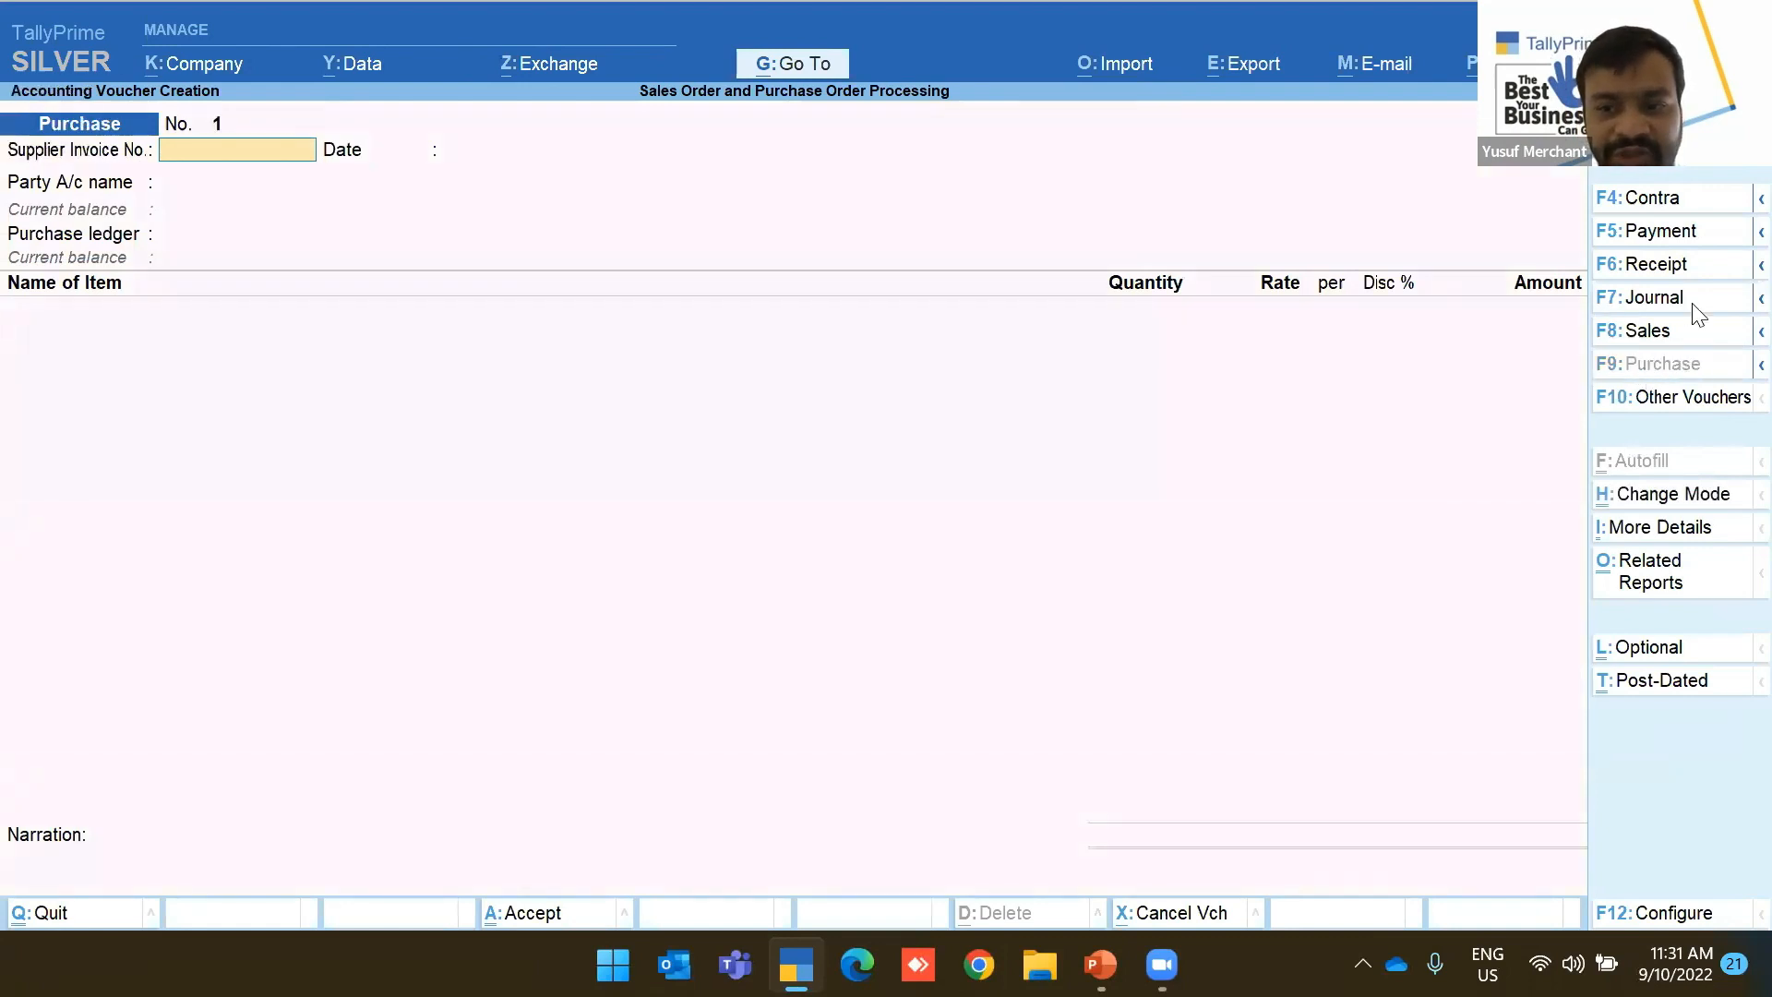
click(1747, 365)
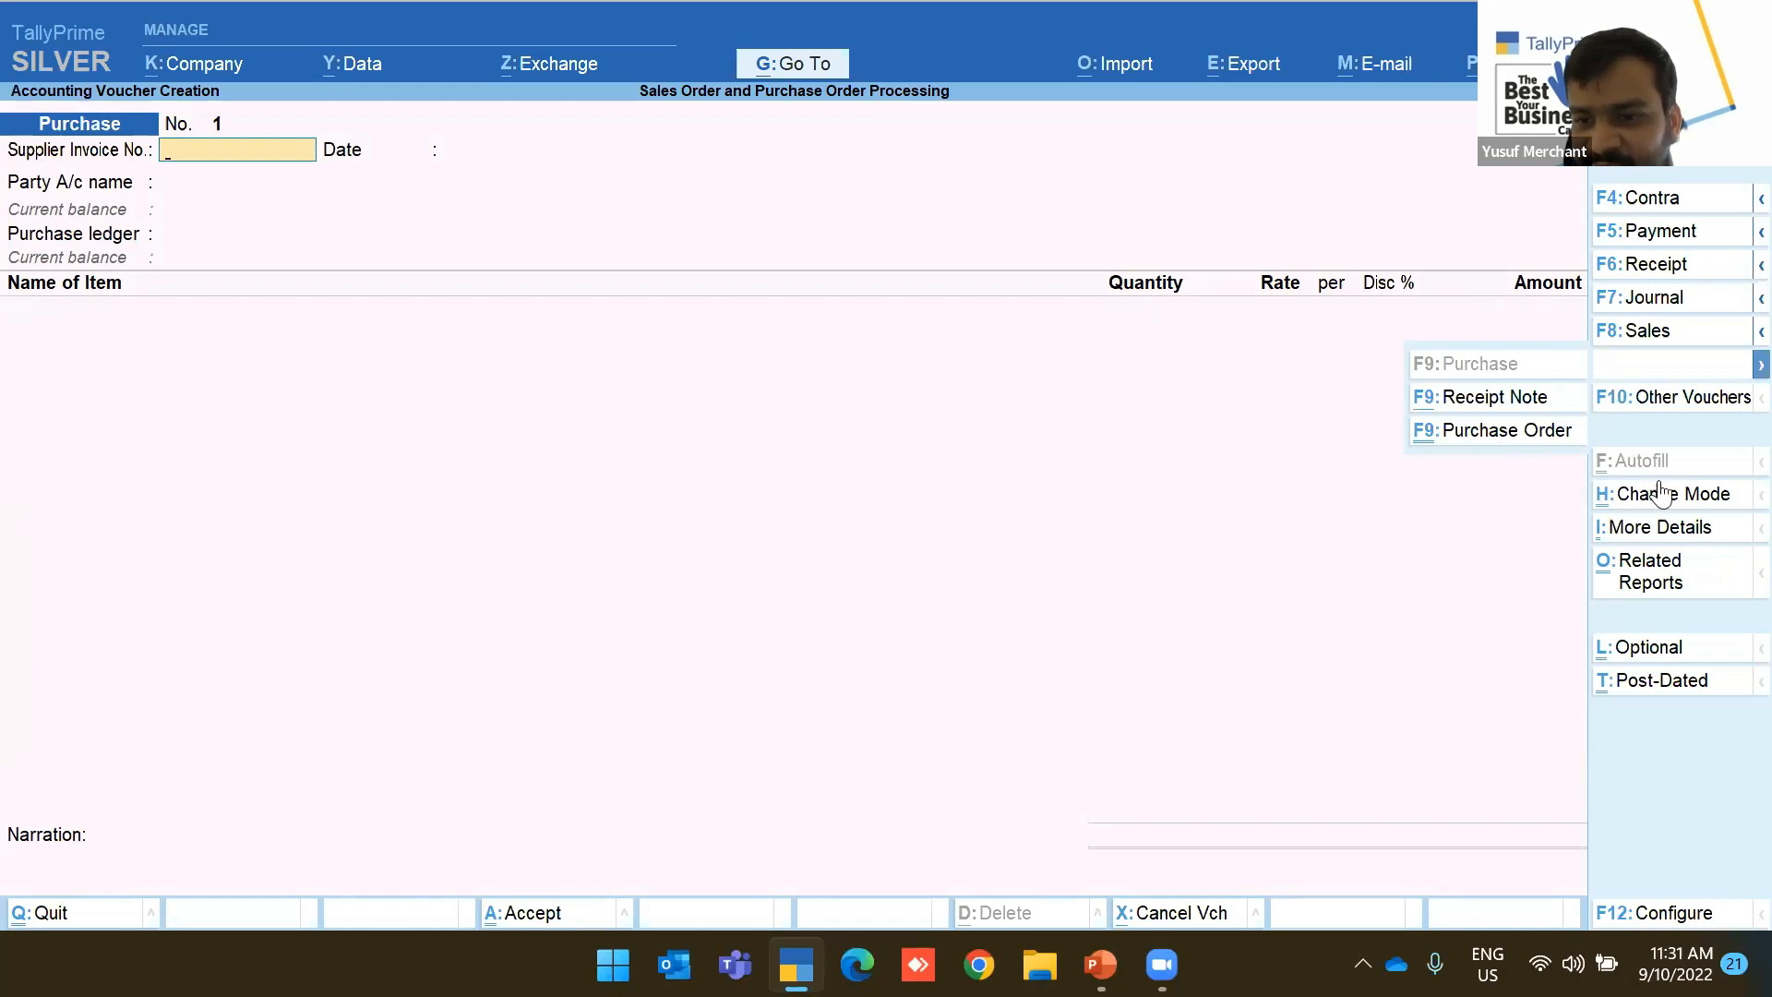
click(1742, 369)
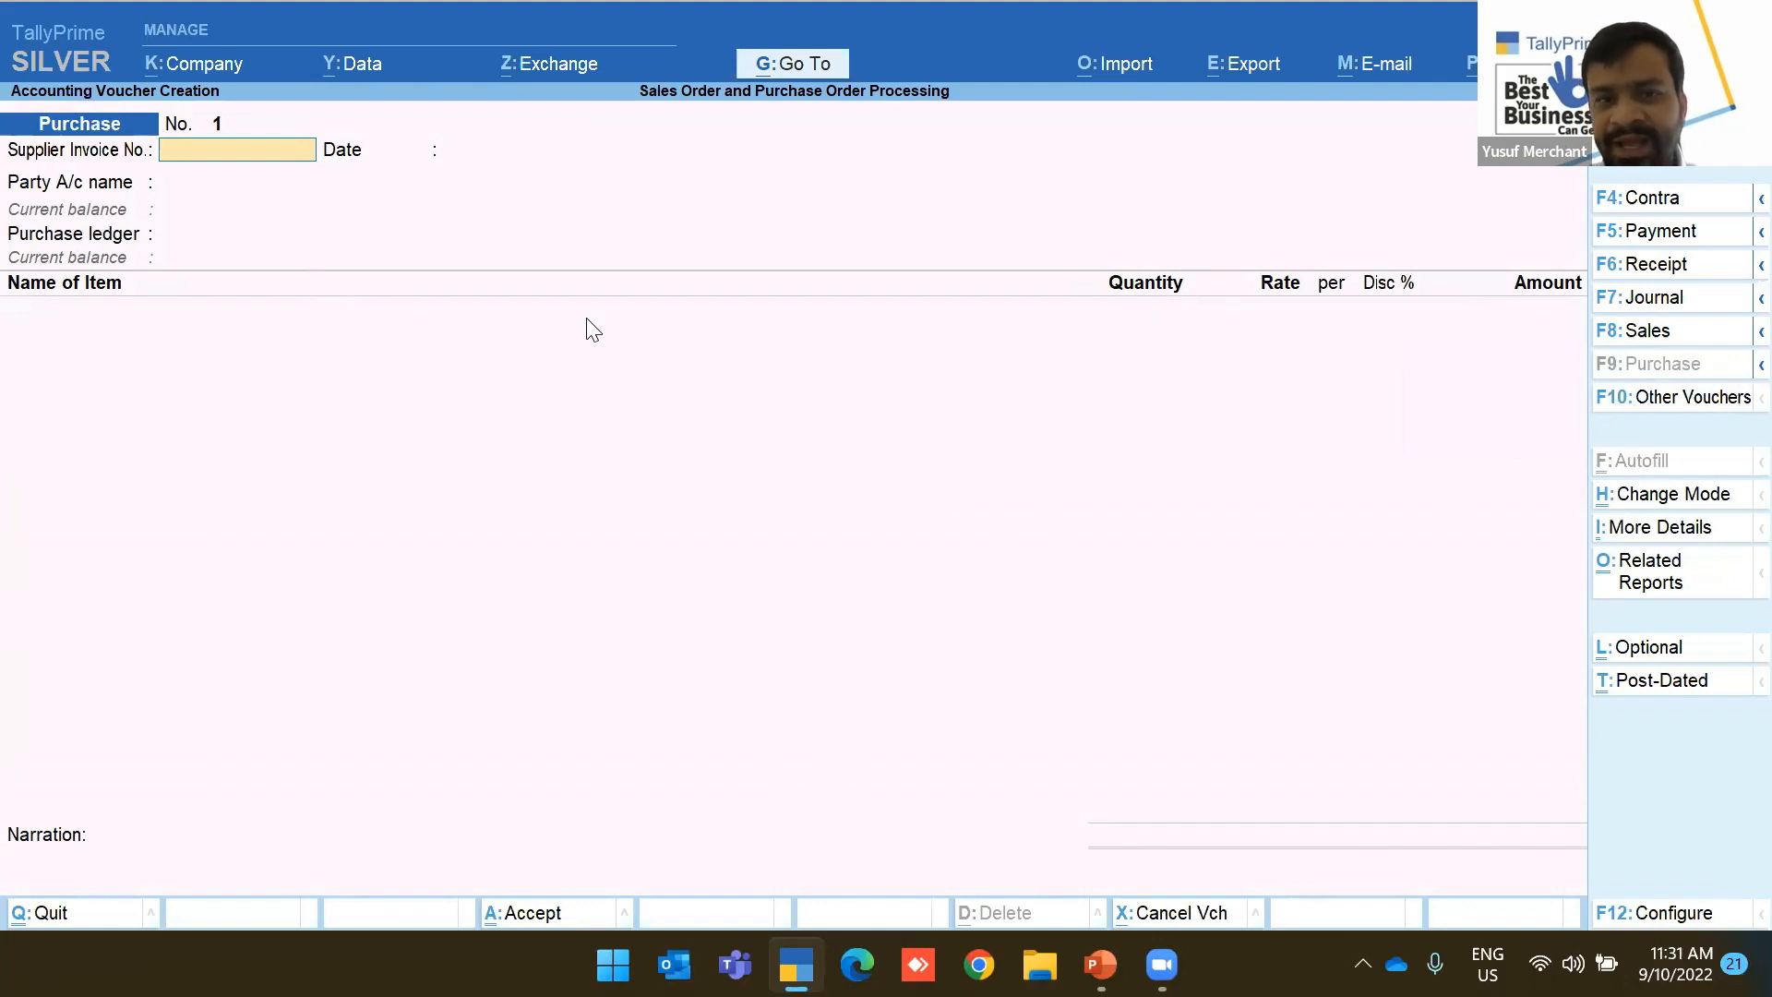
Enter supplier invoice number CHIN-Tra-110-2020
text(INV)
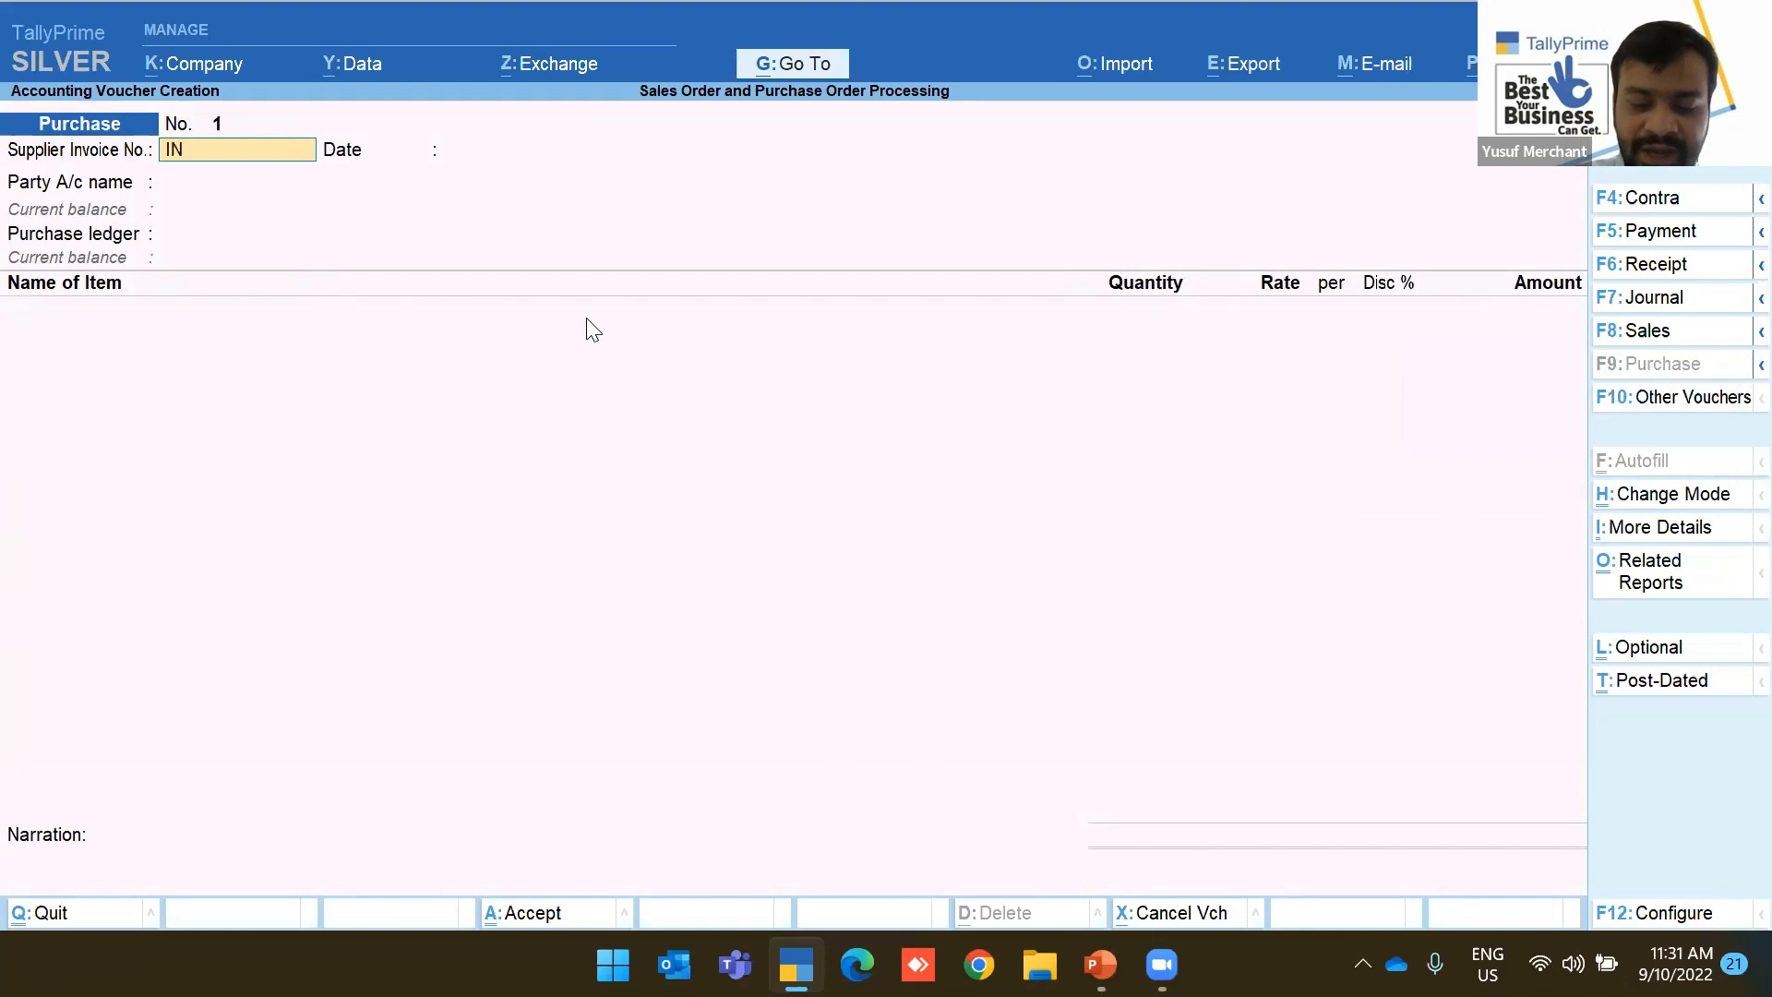
key(BackSpace)
key(BackSpace)
key(BackSpace)
text(C)
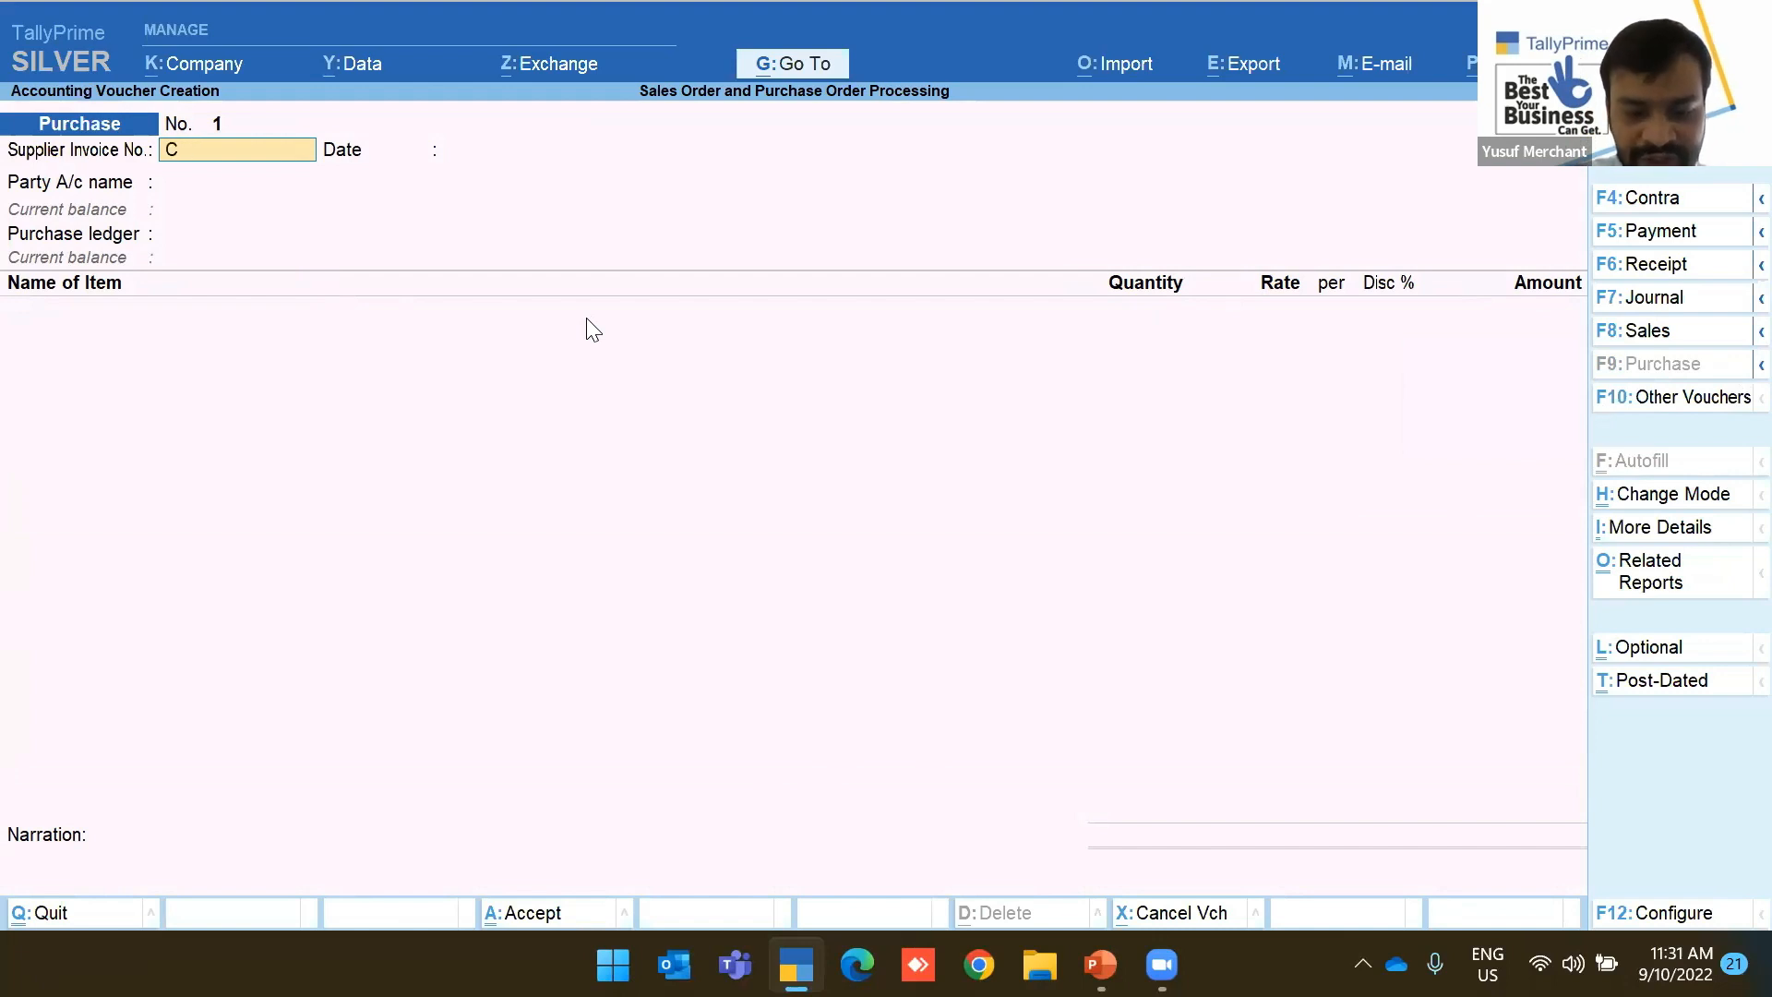
text(HIN)
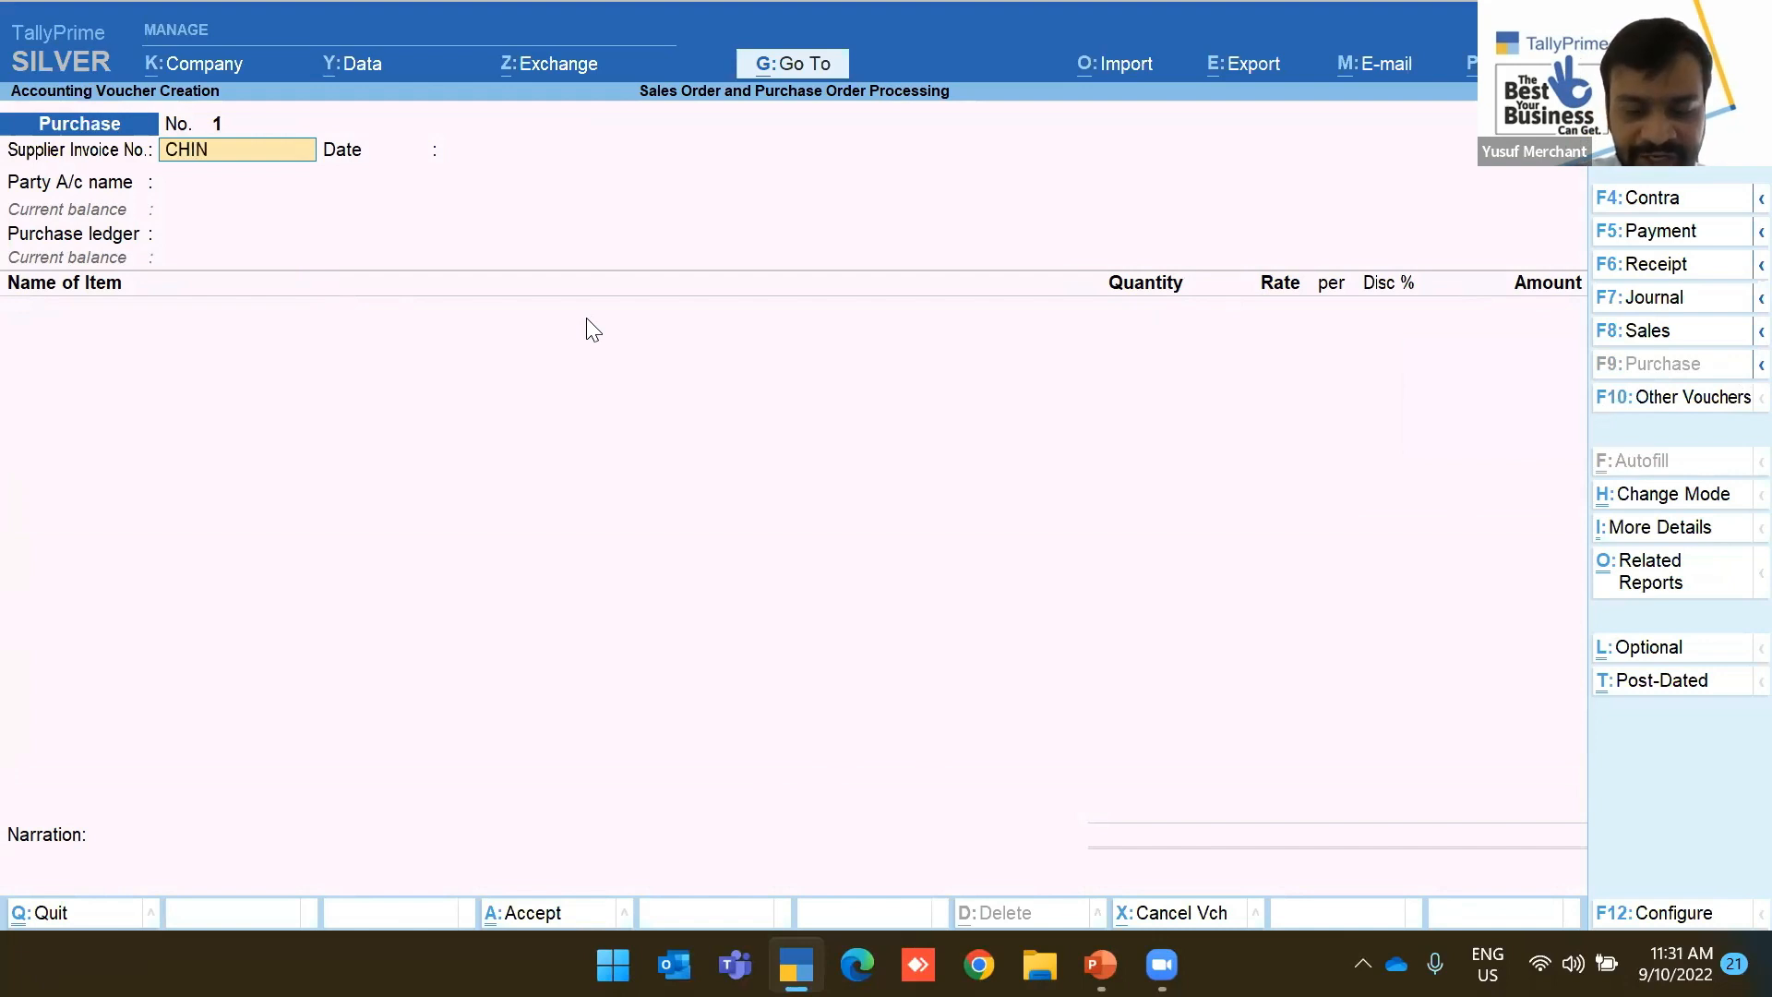
text(-Tra)
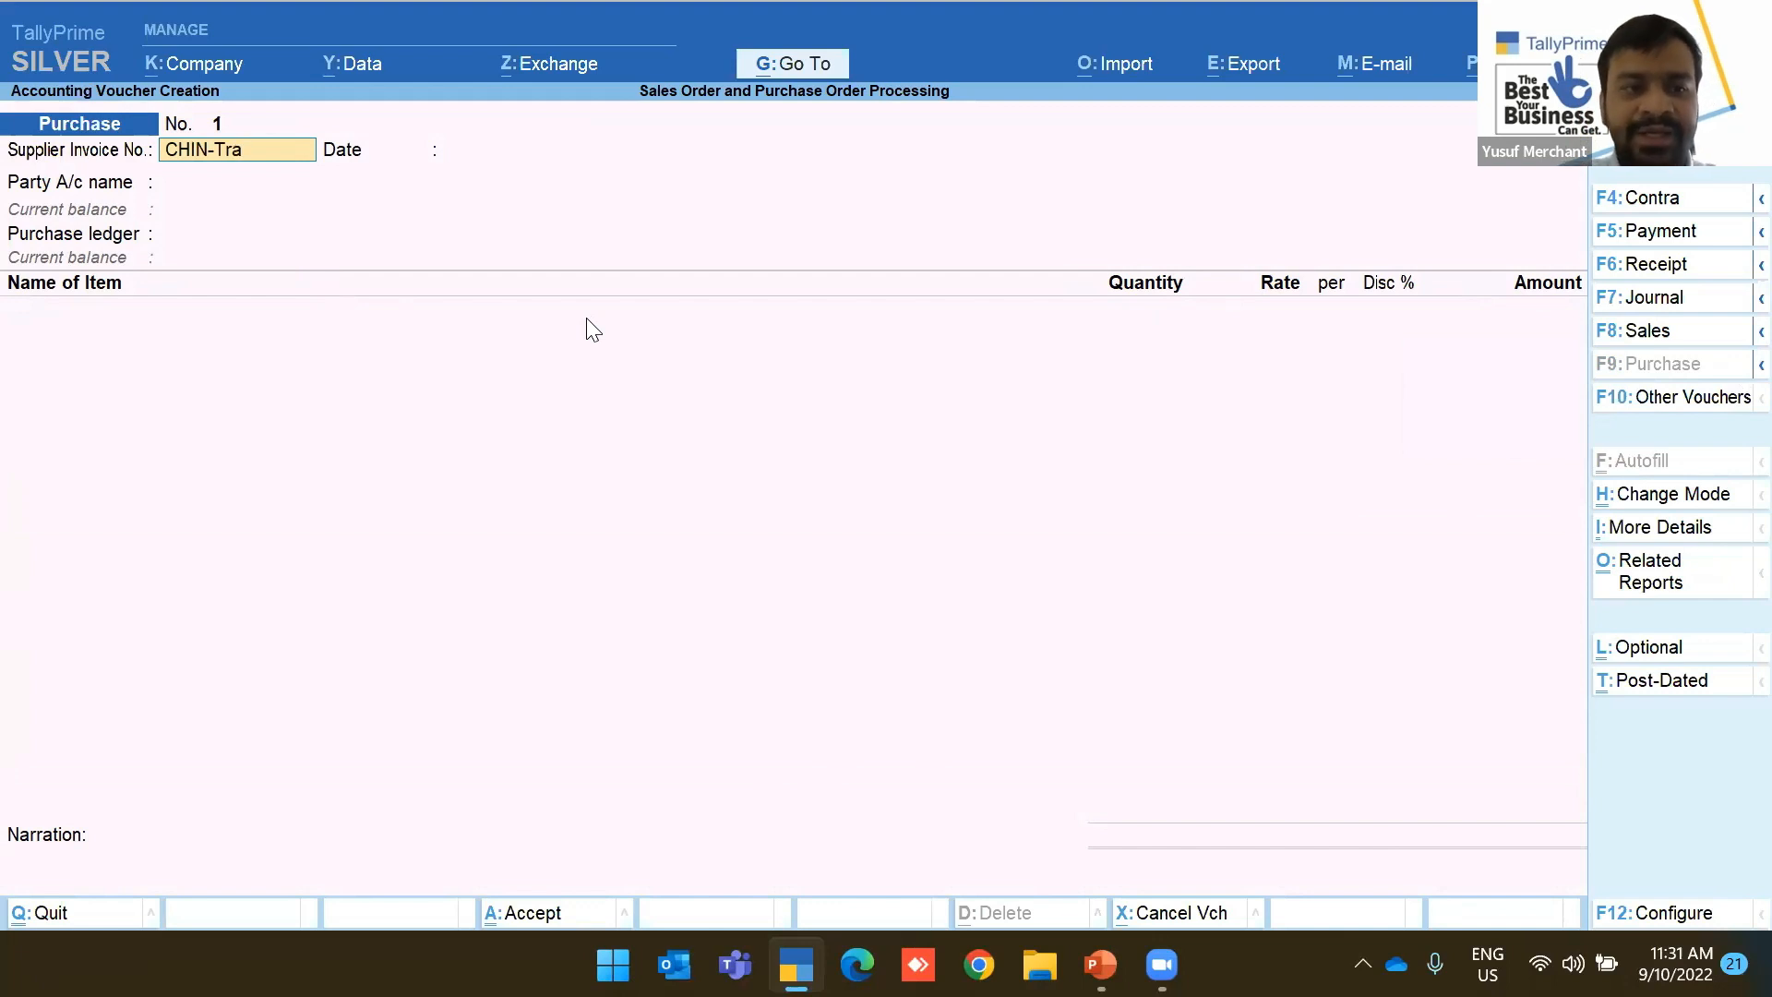
text(-202)
key(BackSpace)
text(2)
key(BackSpace)
key(BackSpace)
key(BackSpace)
text(110)
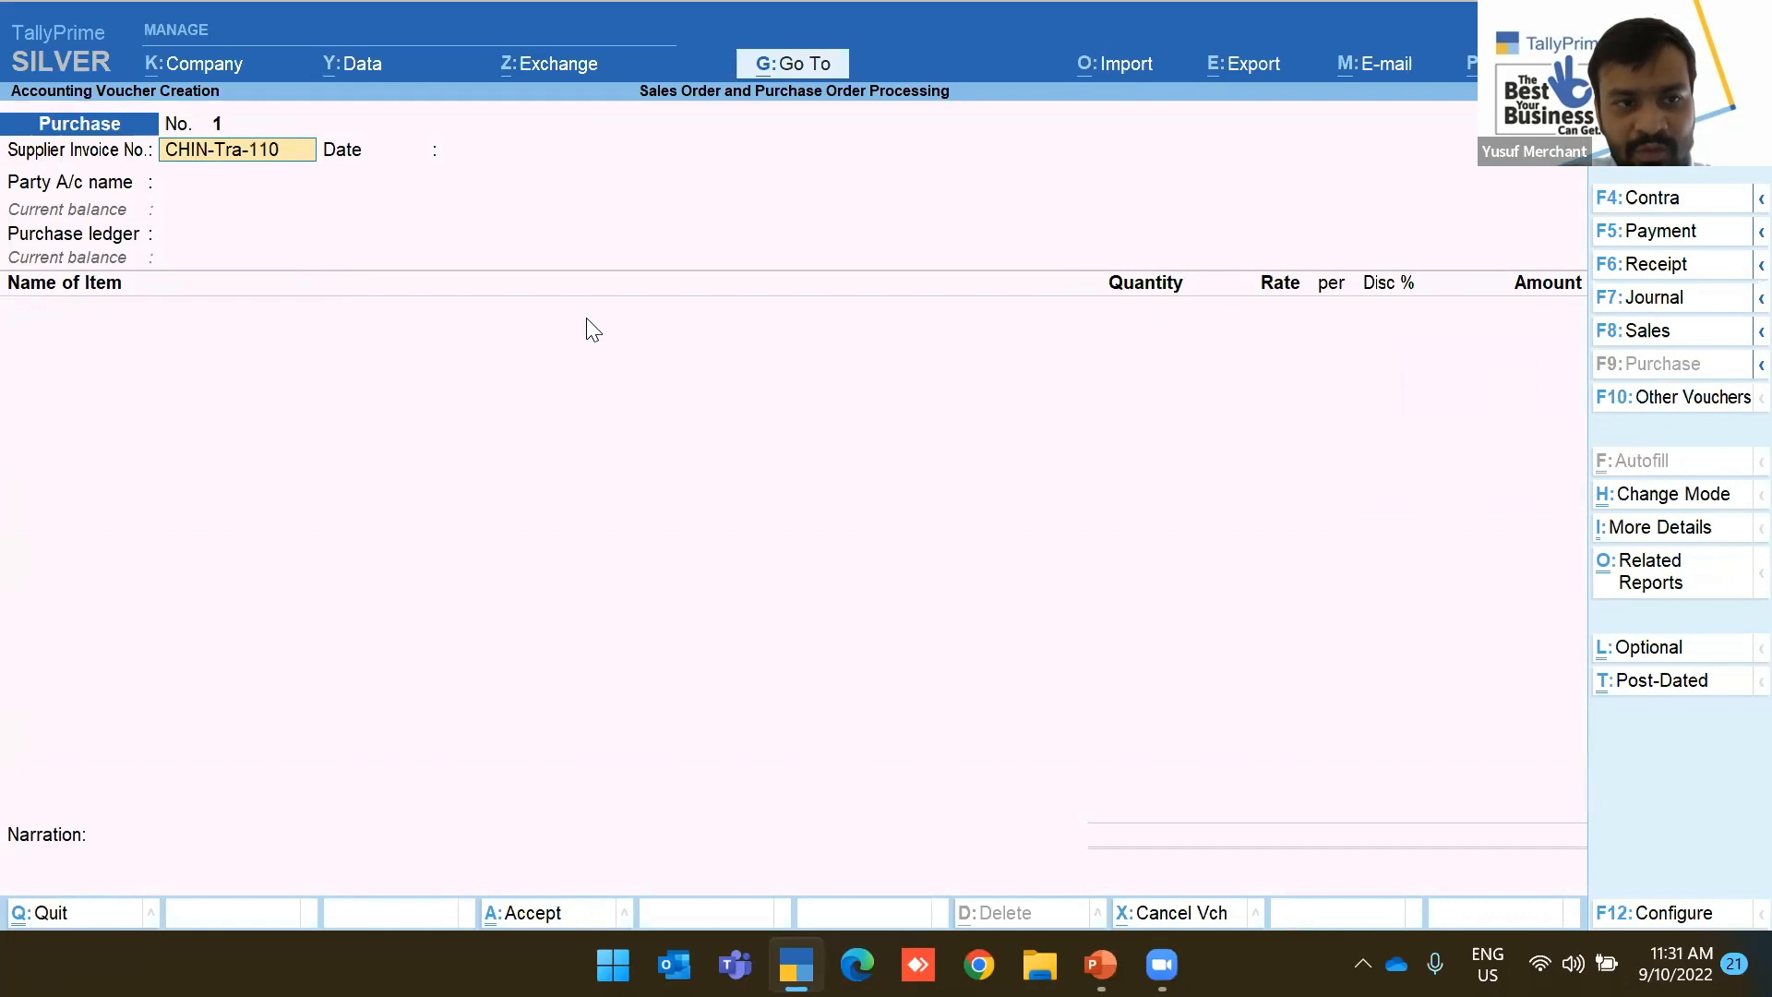
text(-2020)
key(Return)
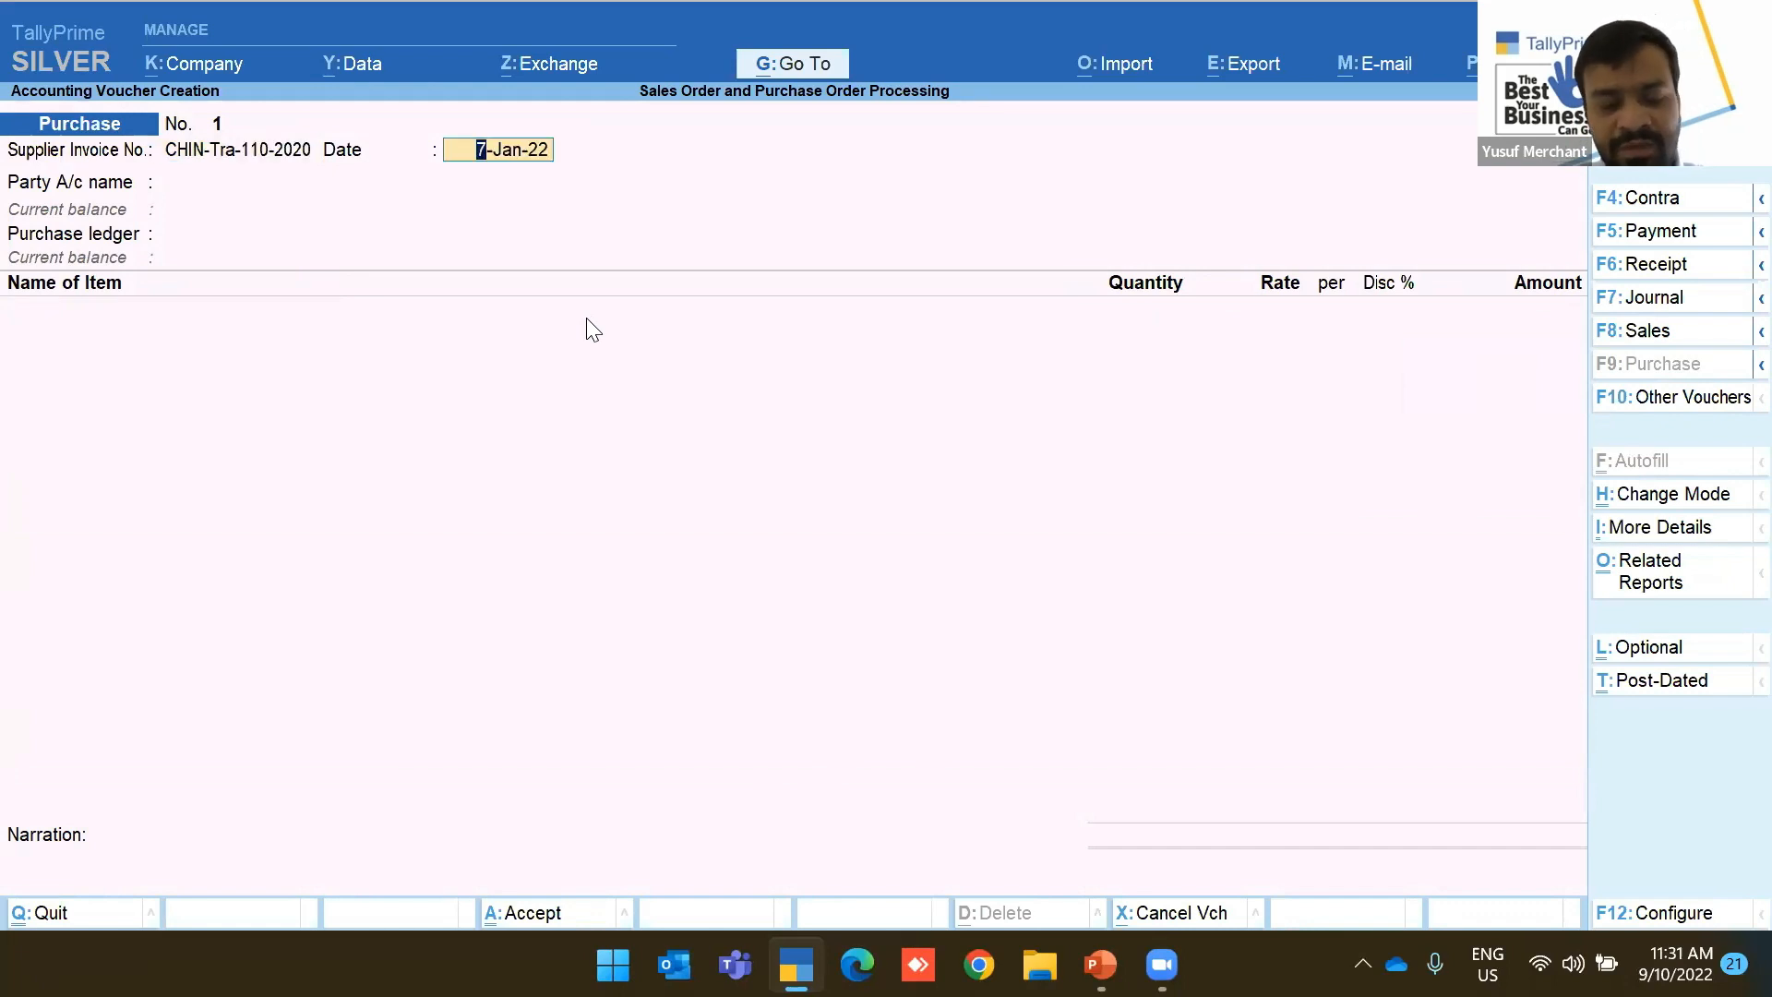
Set the voucher date and the invoice date to 10-Jan-22
key(F2)
text(10)
text(-Jan)
key(Return)
key(Return)
text(10)
key(Return)
Choose China Supplier and link the first import tracking number dated 7-Jan-22
key(Down)
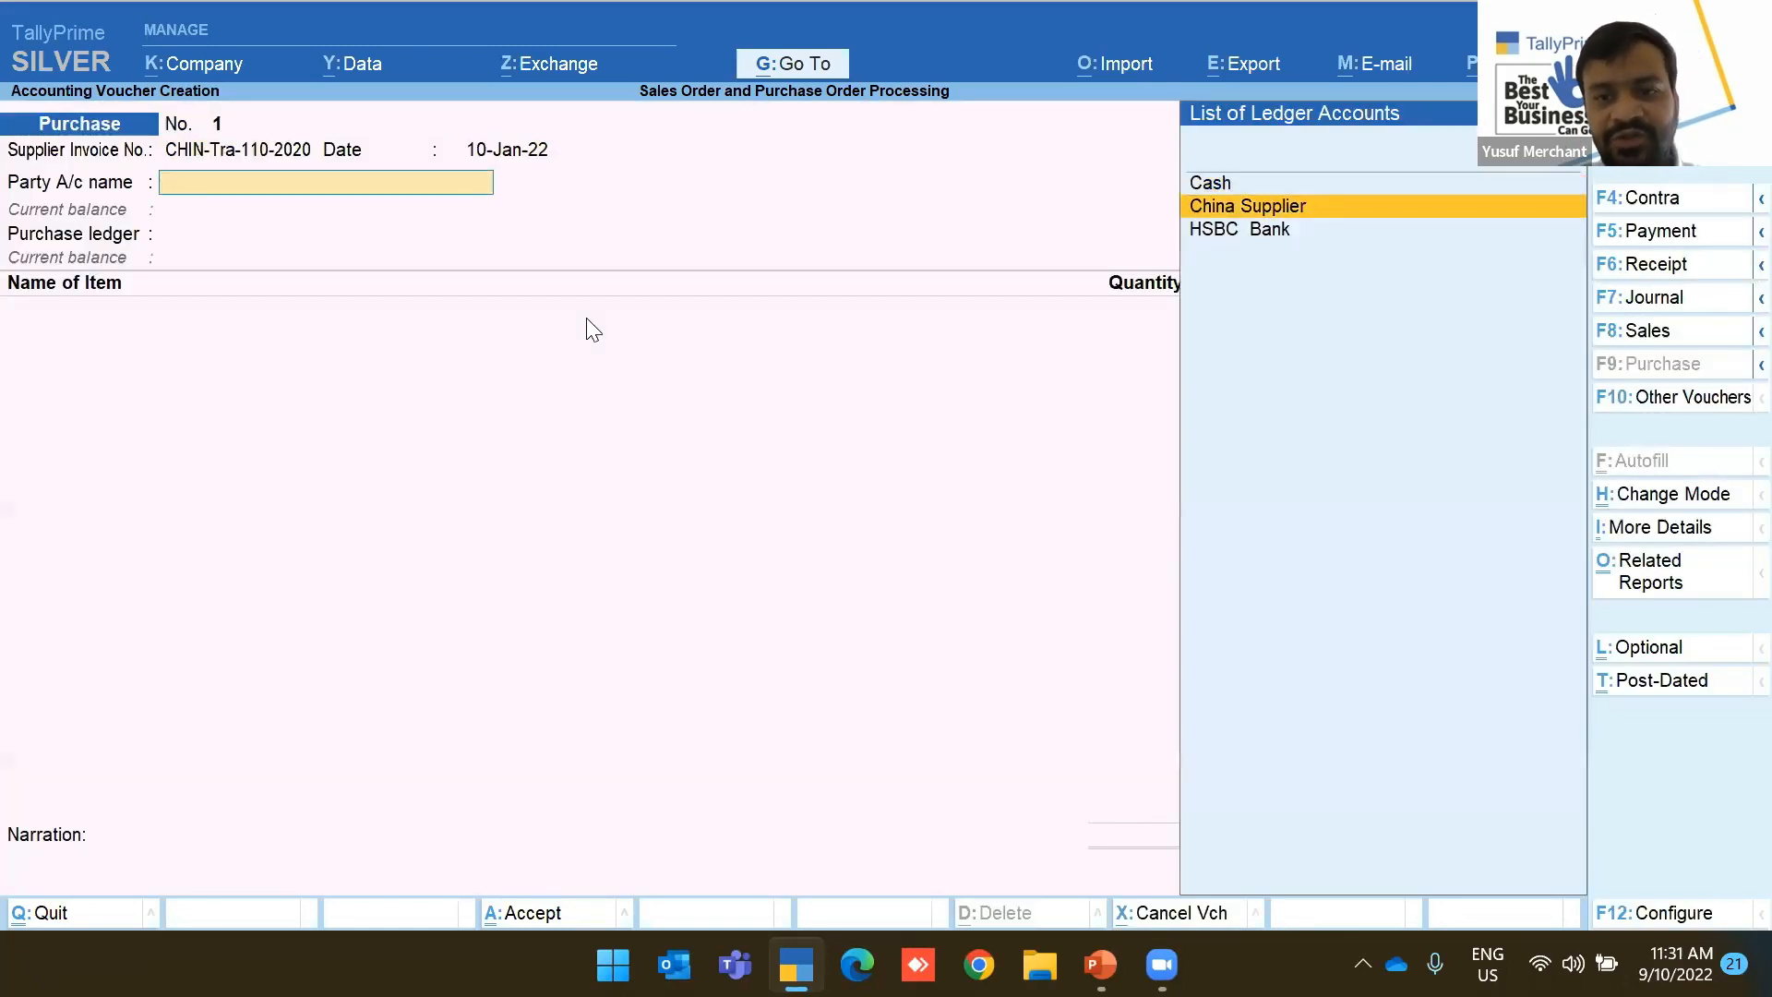
key(Return)
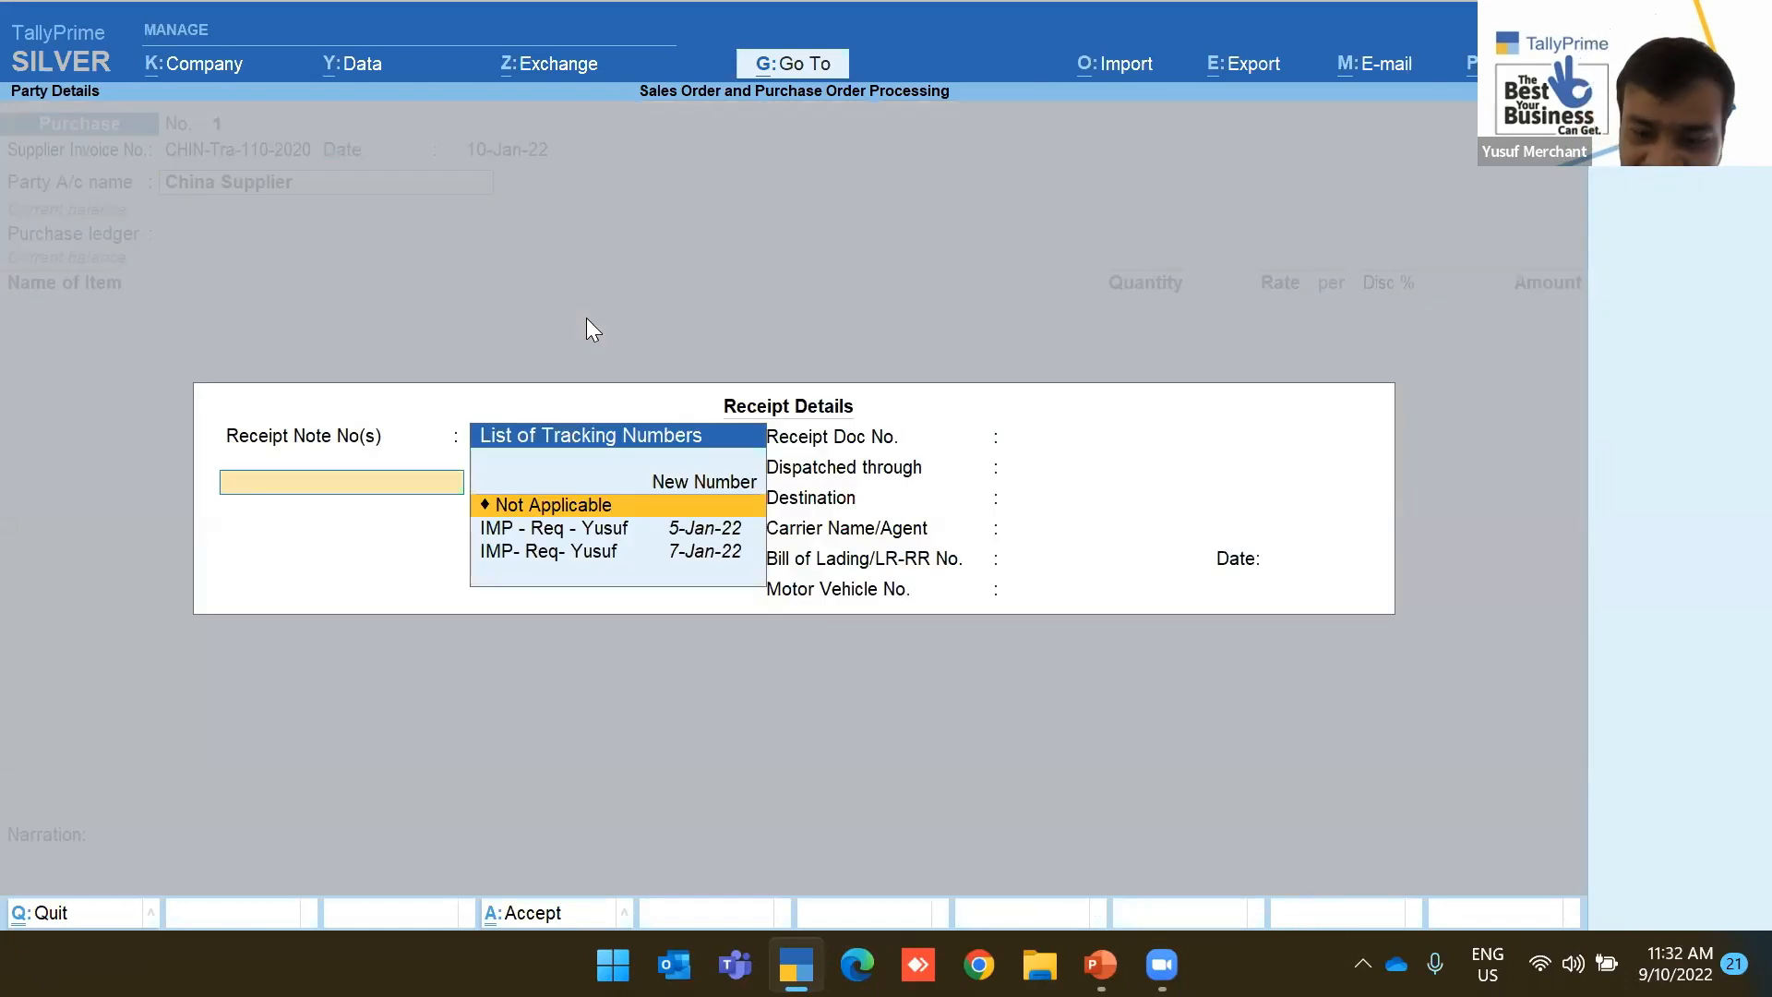
key(Down)
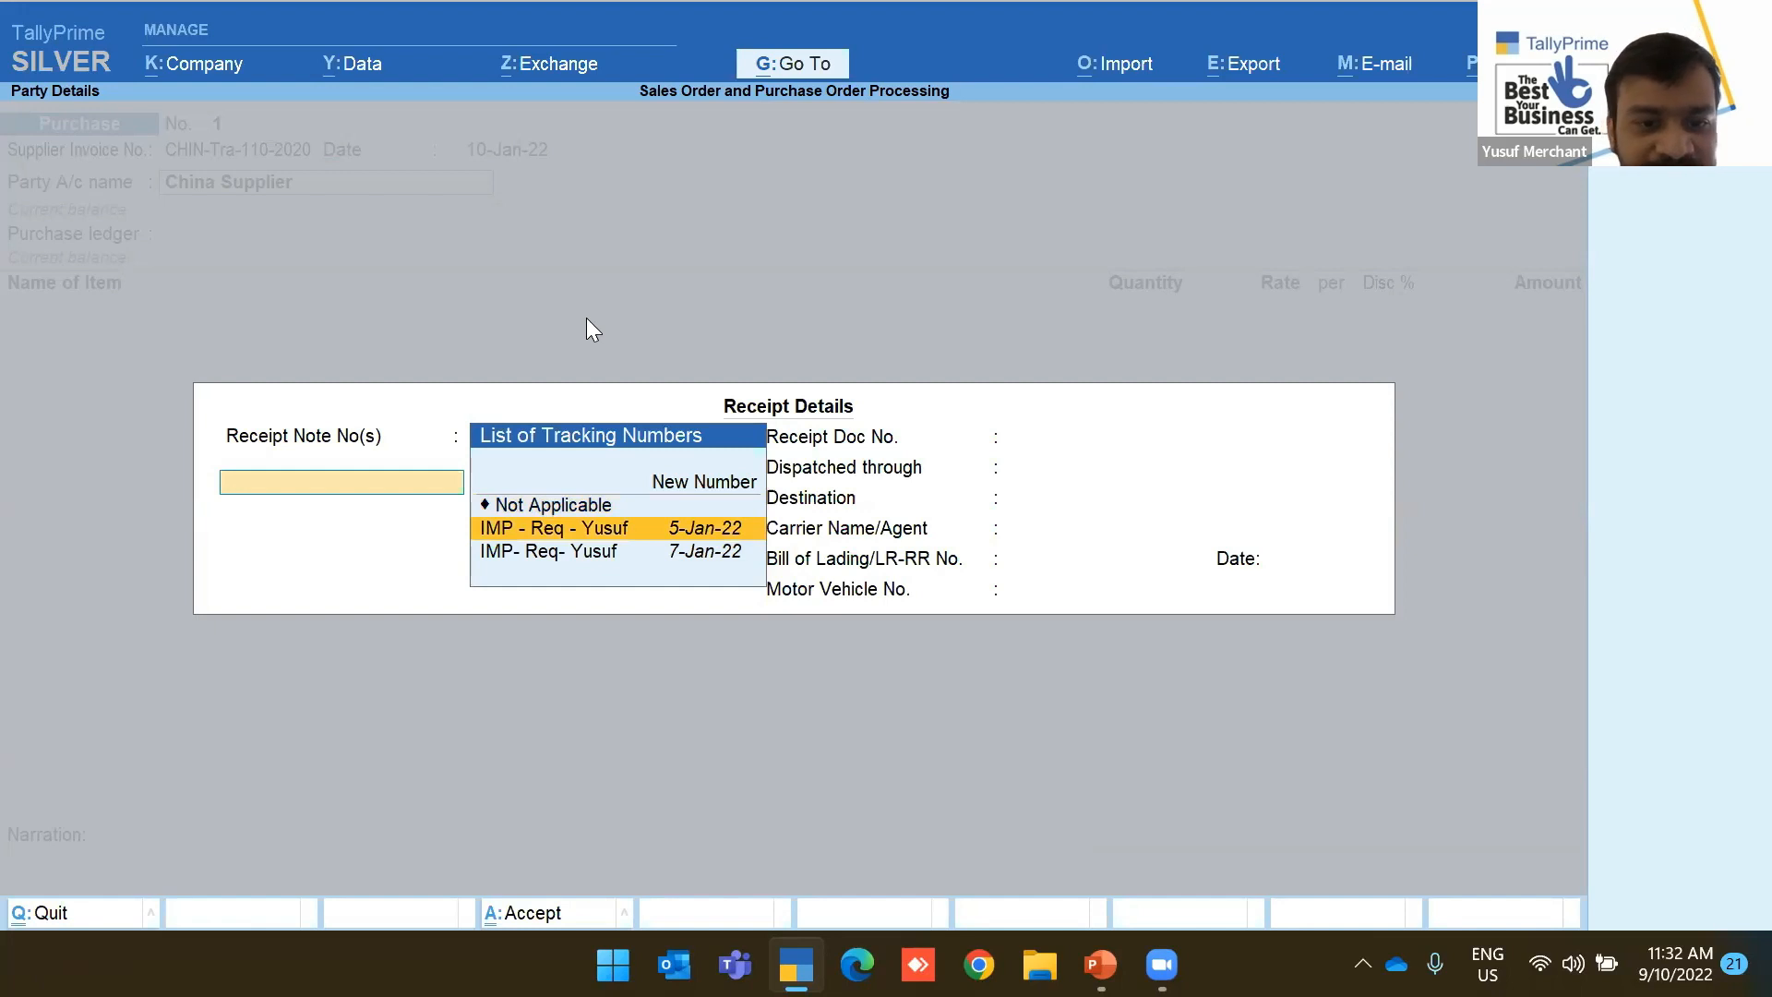
key(Up)
key(Down)
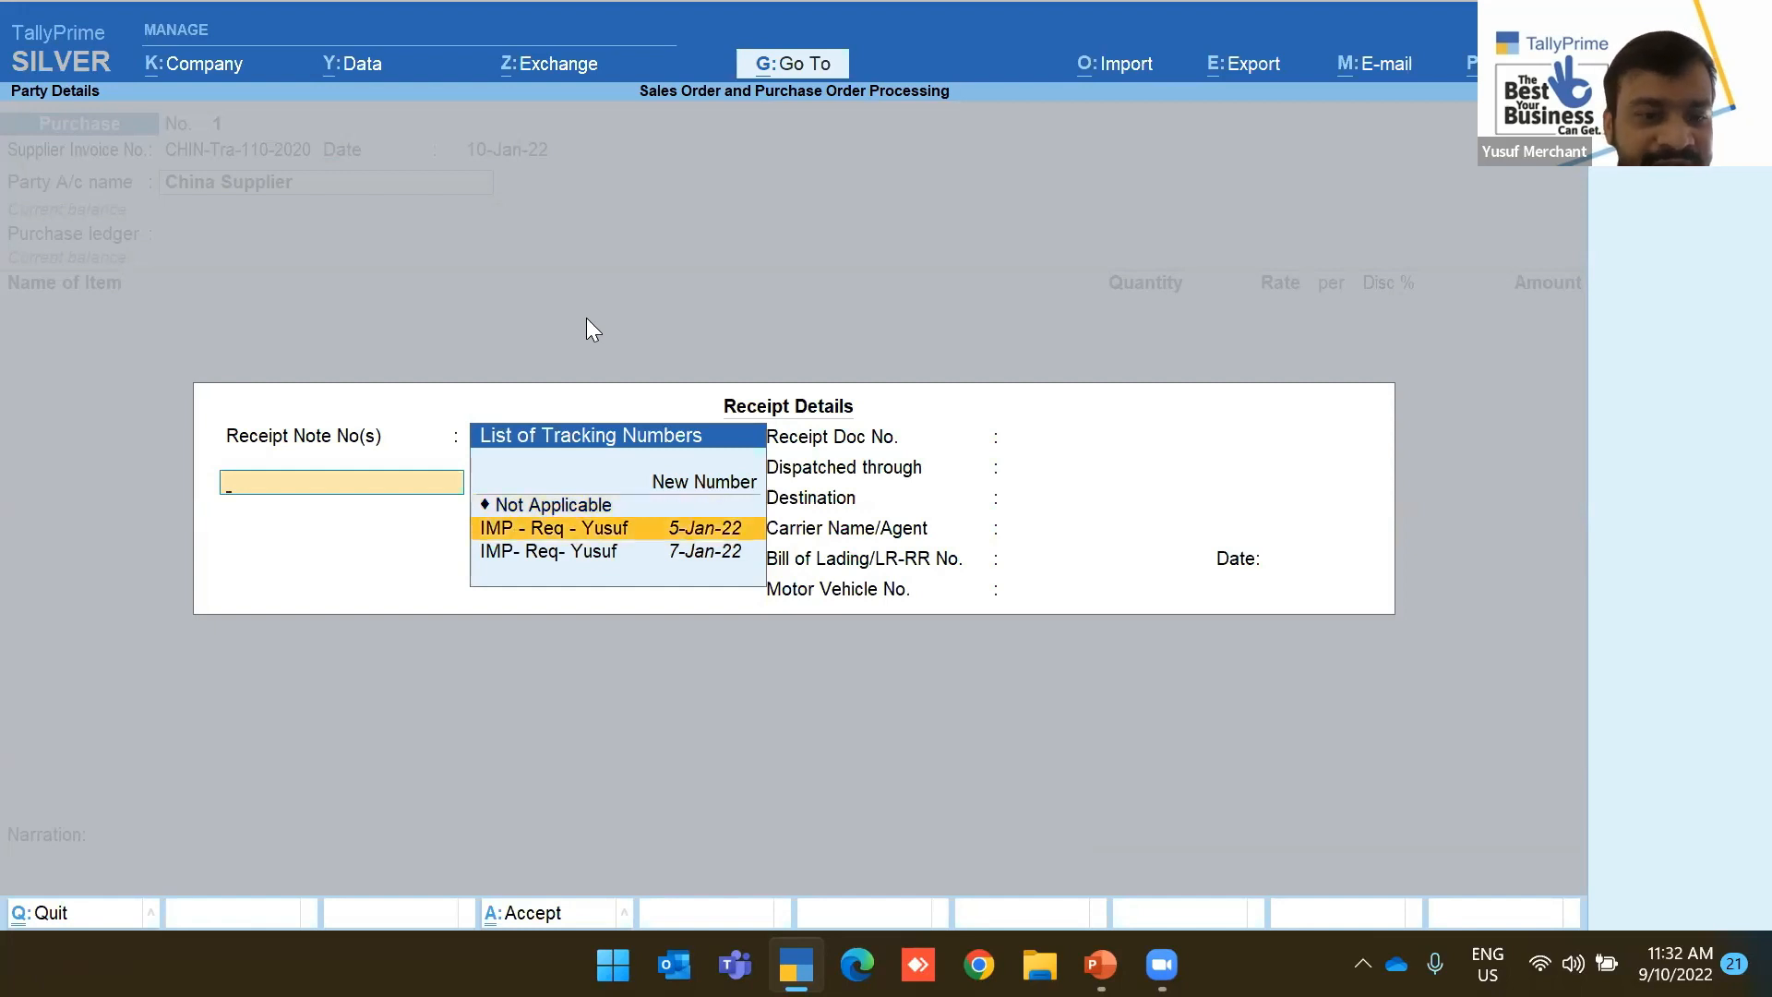
key(Return)
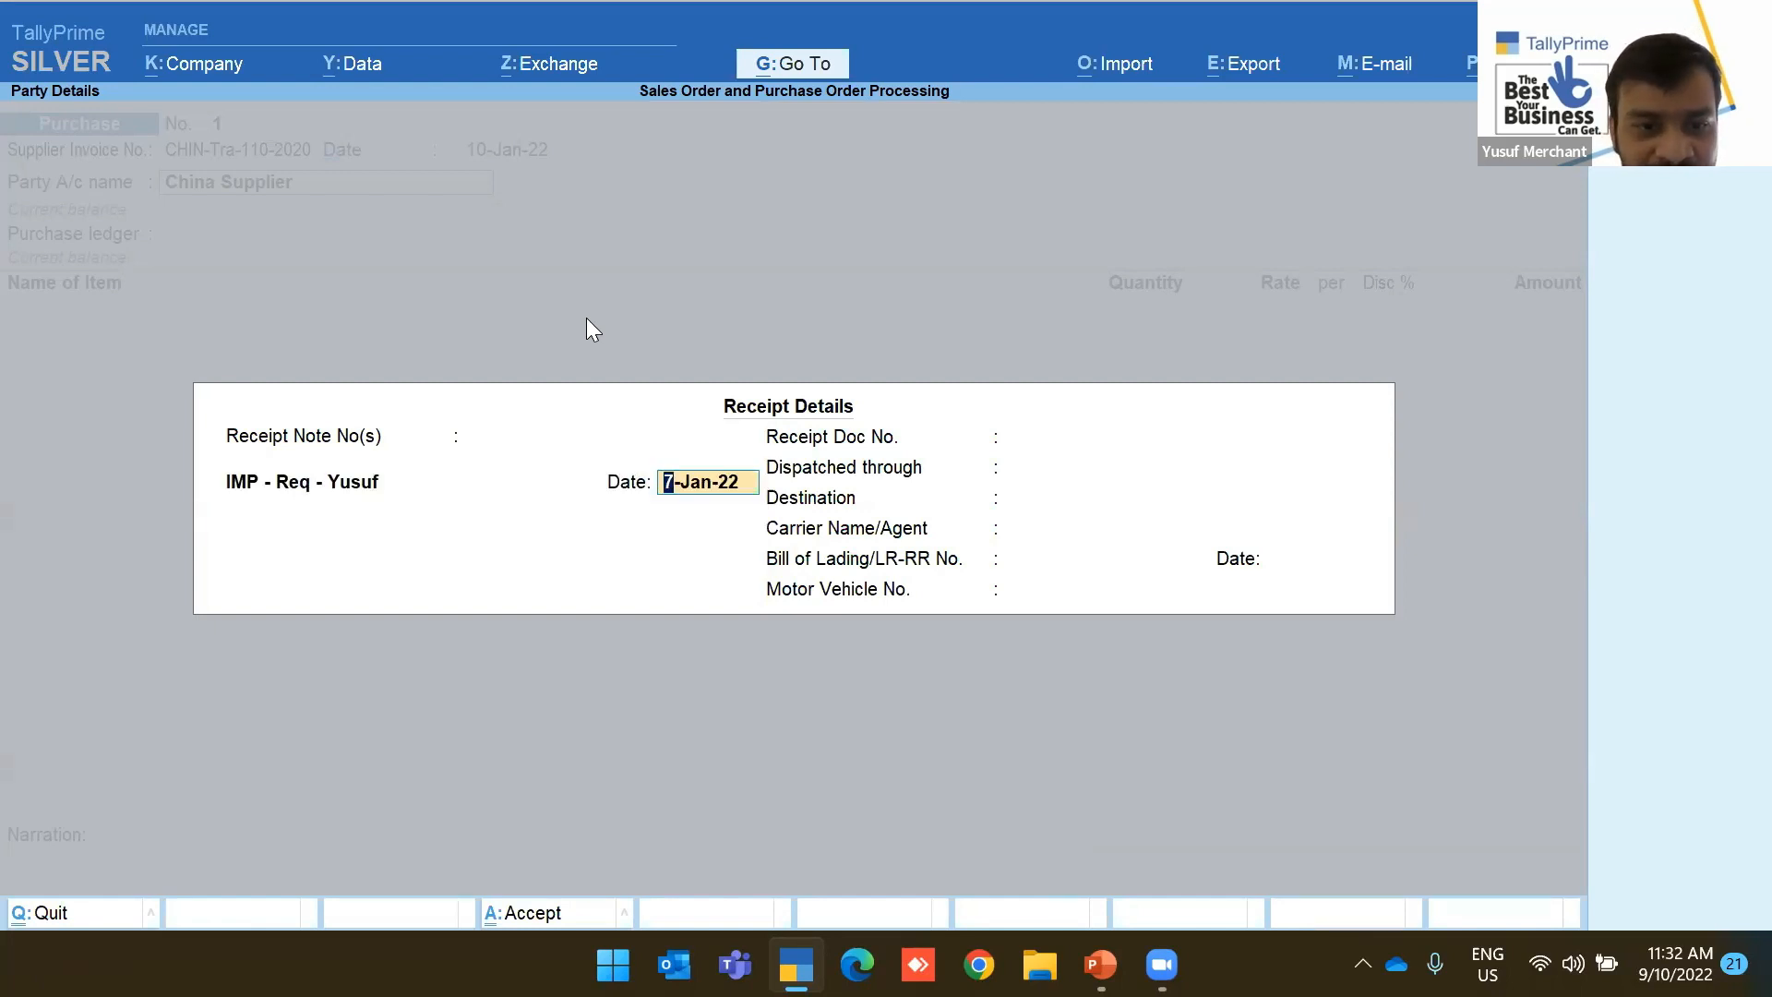
key(Return)
key(BackSpace)
key(Return)
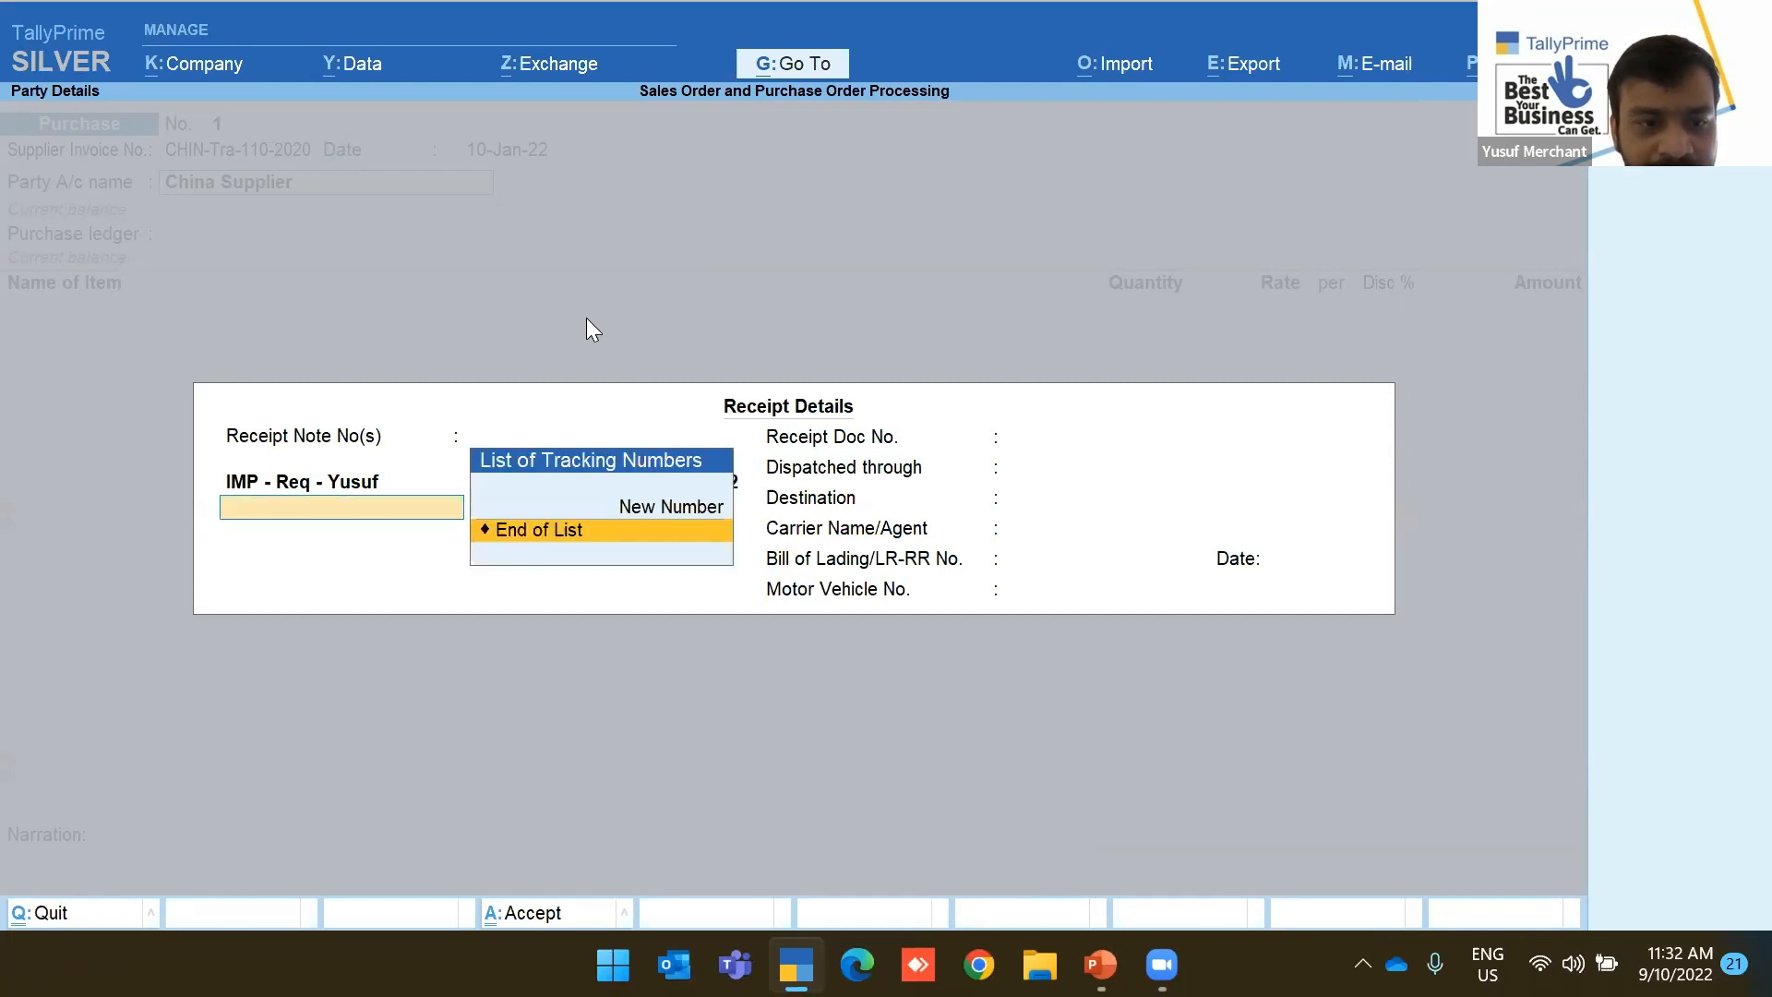
Link the second import tracking number, also dated 7-Jan-22
key(BackSpace)
key(BackSpace)
key(Down)
key(Down)
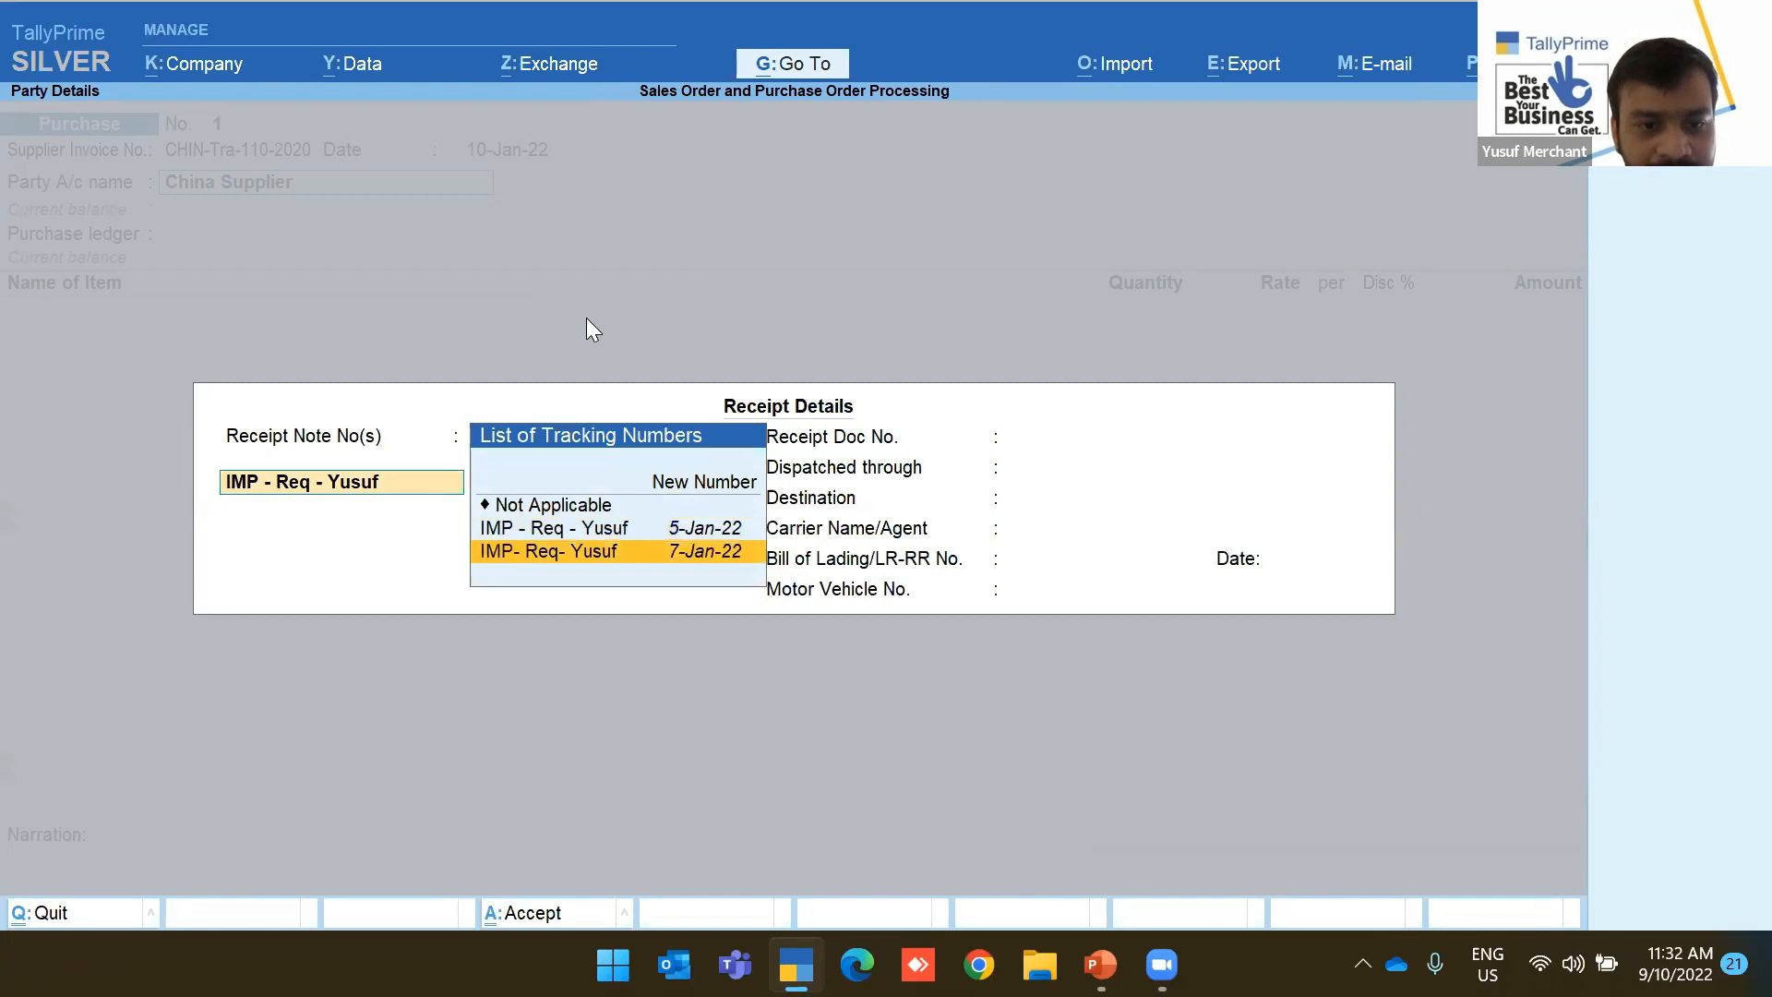
key(Return)
key(Return)
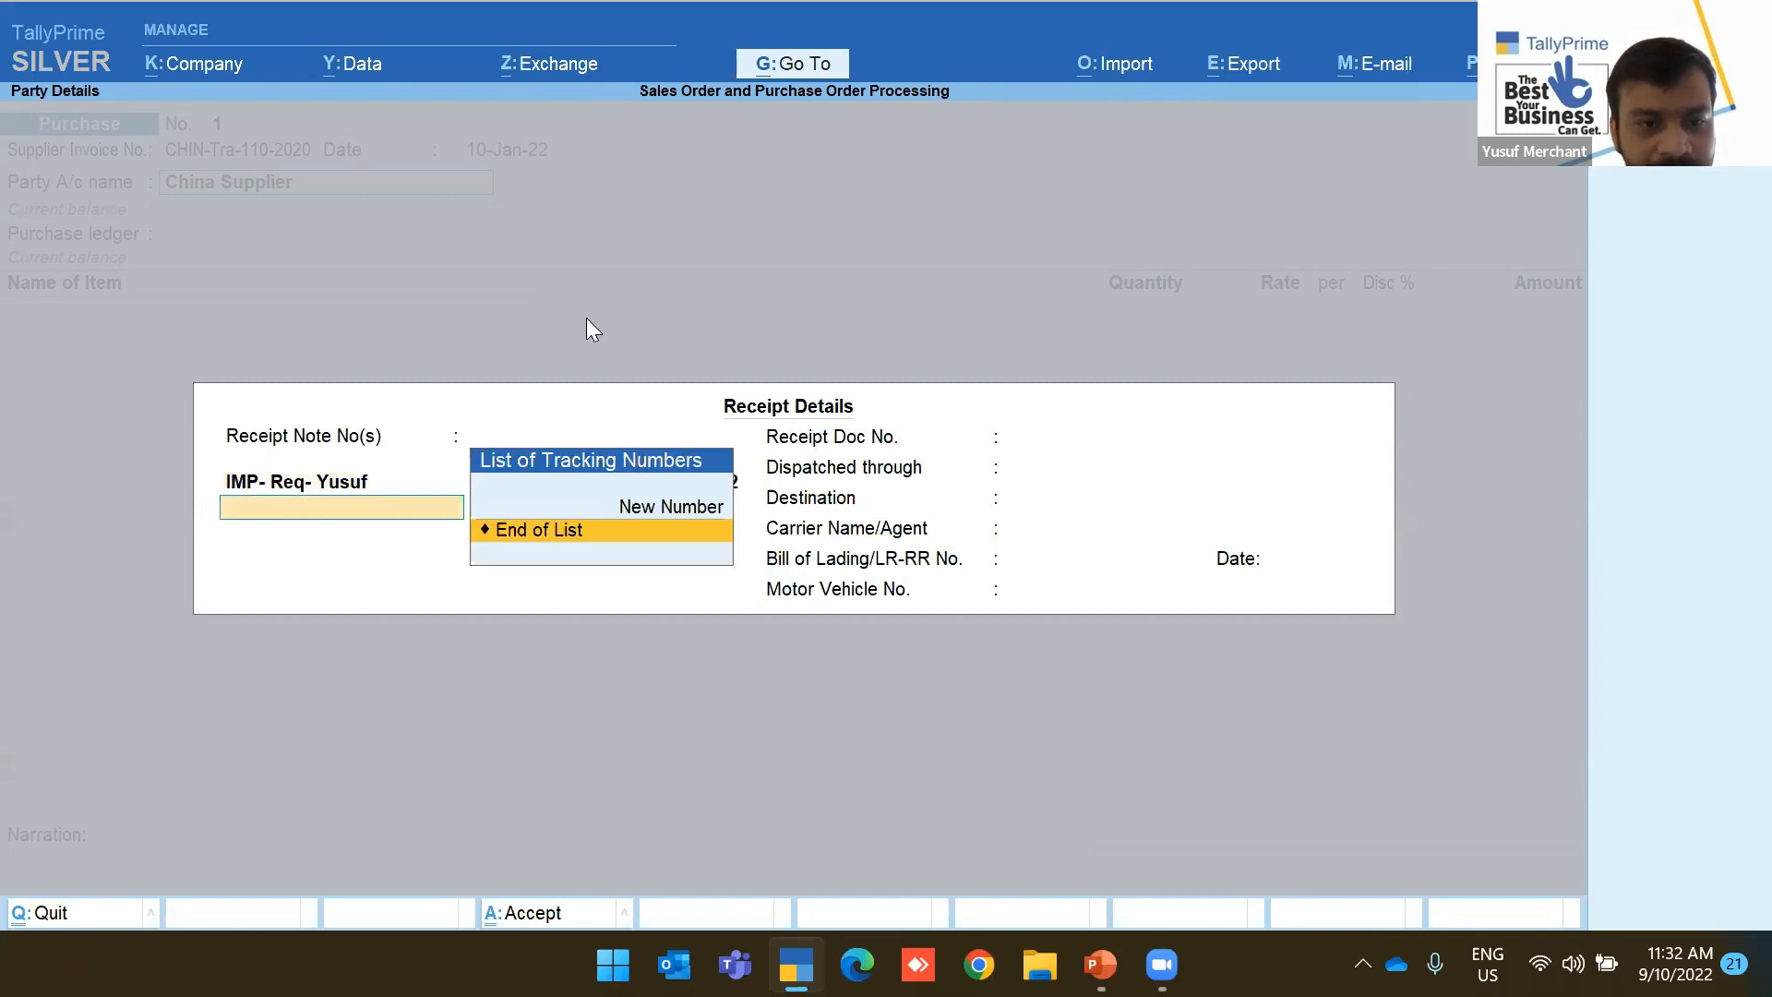
key(Return)
key(BackSpace)
key(BackSpace)
key(Escape)
key(Return)
key(Escape)
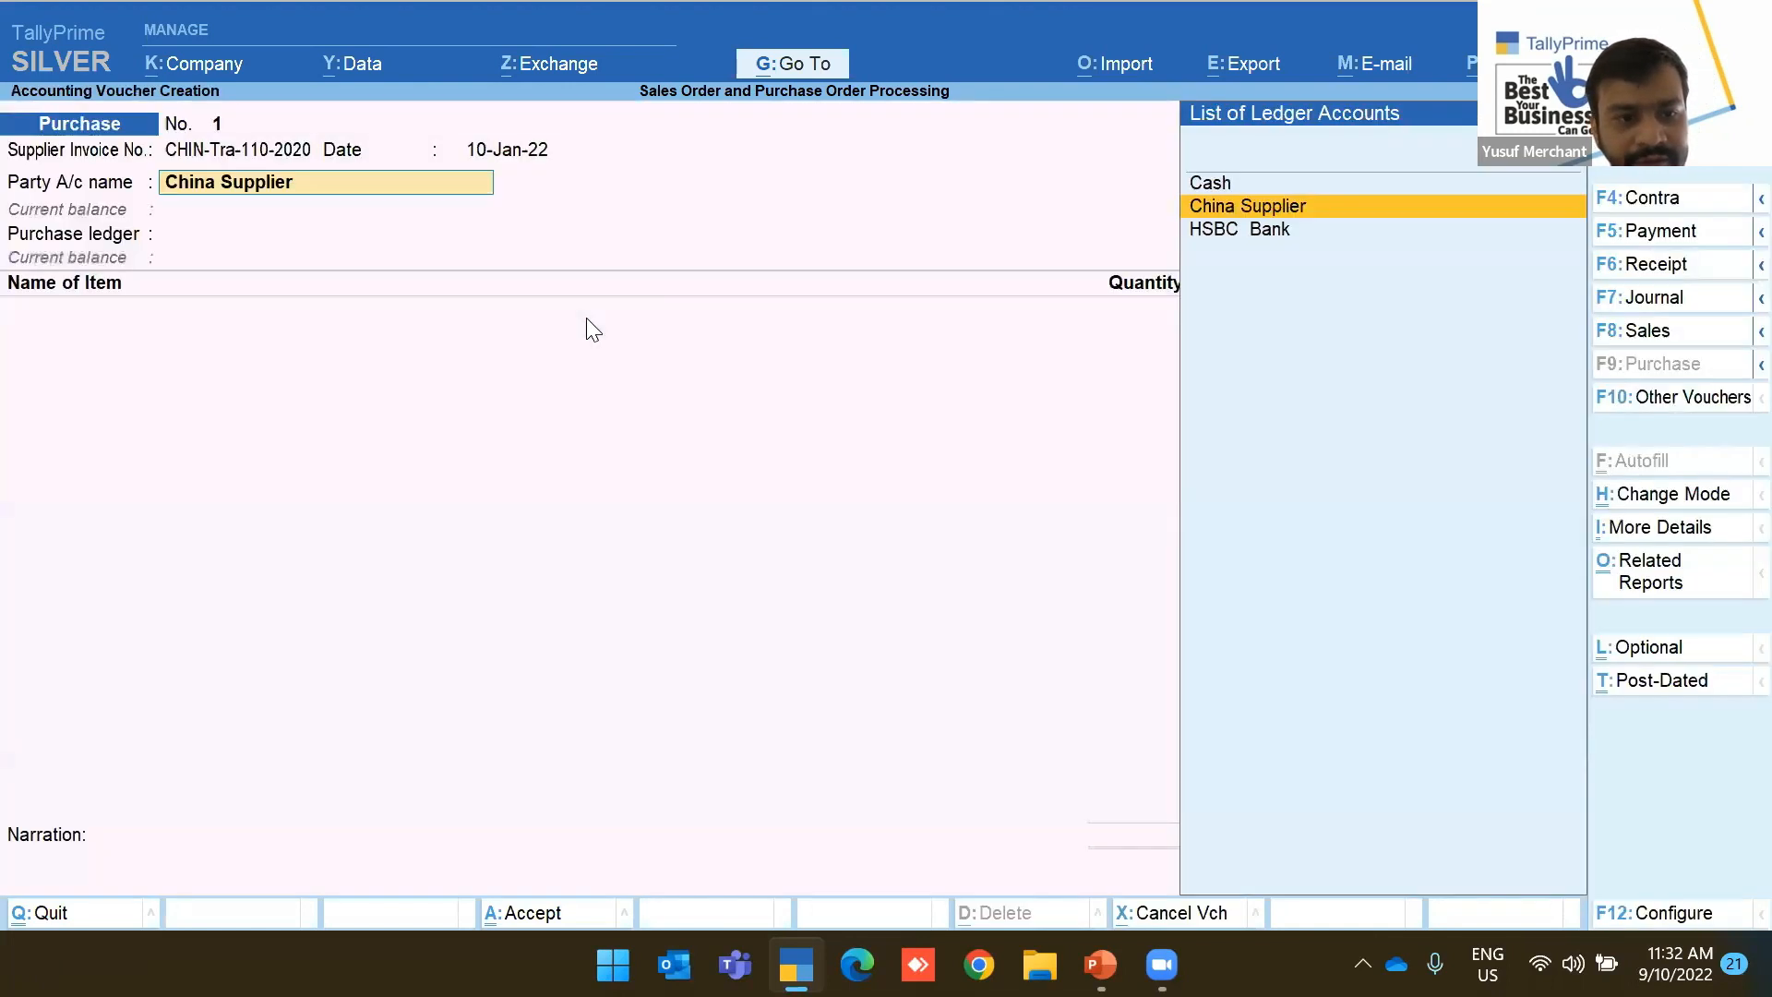
Recheck both tracking numbers, accept receipt and party details, and begin saving the voucher
key(Return)
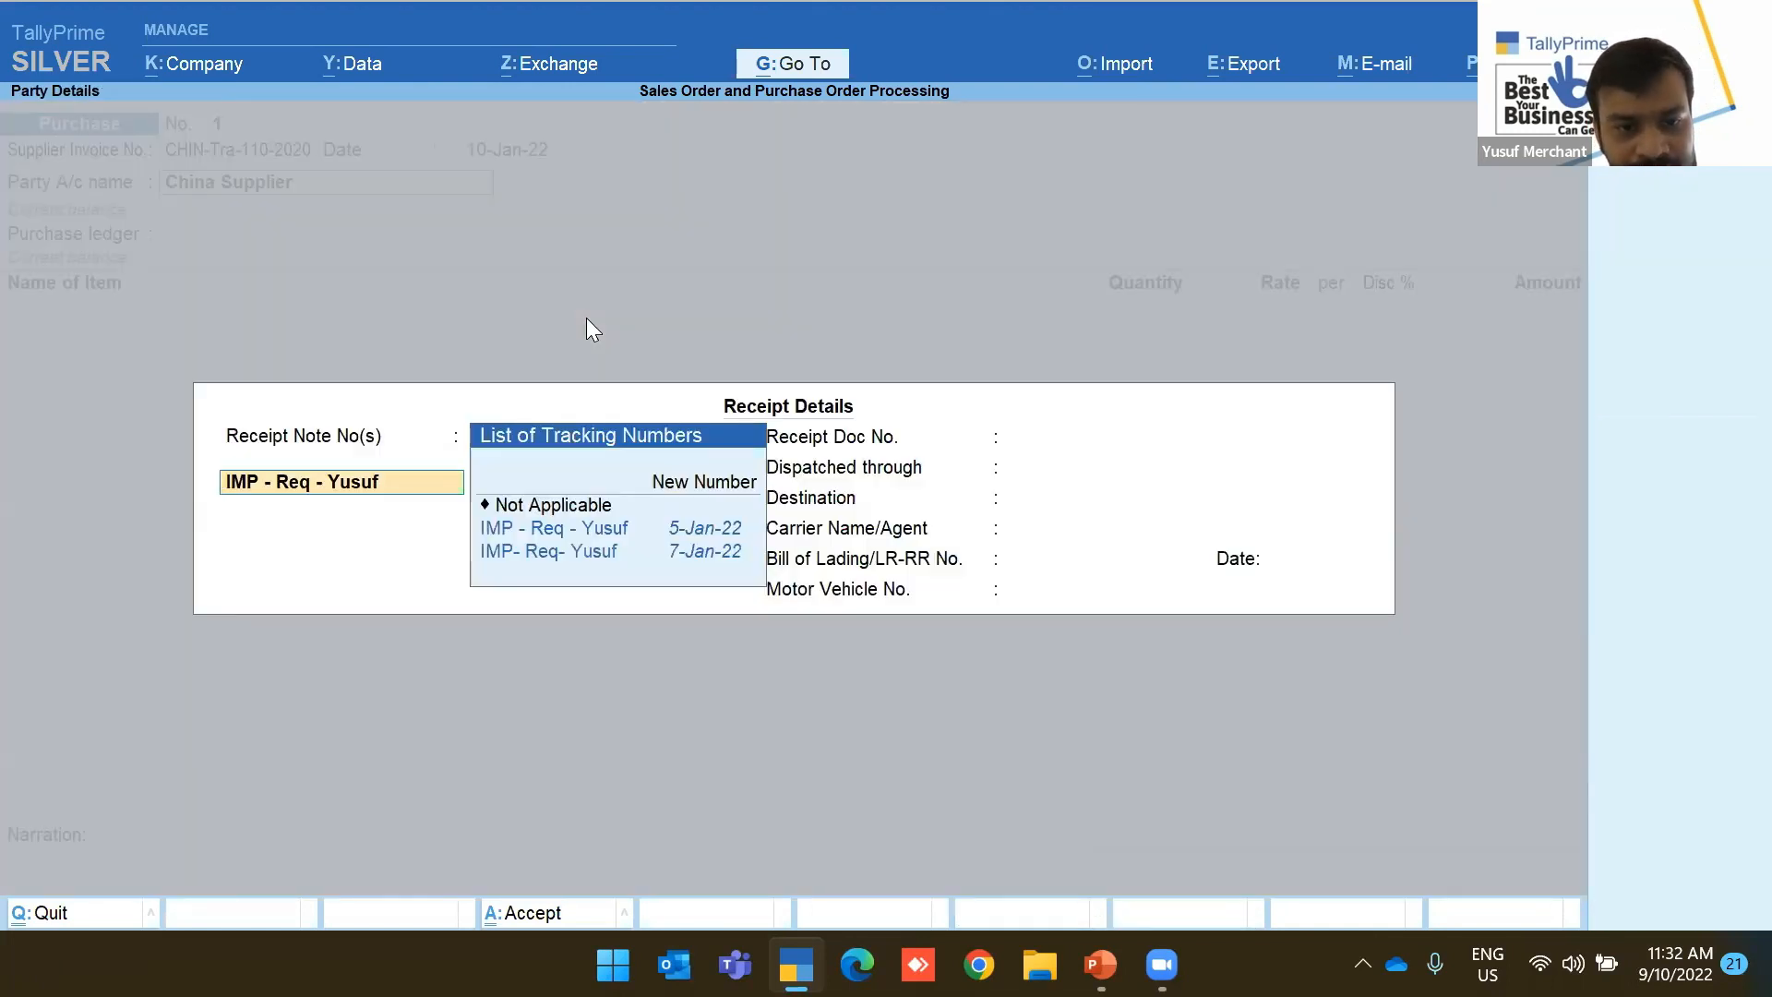
key(Down)
key(Up)
key(Return)
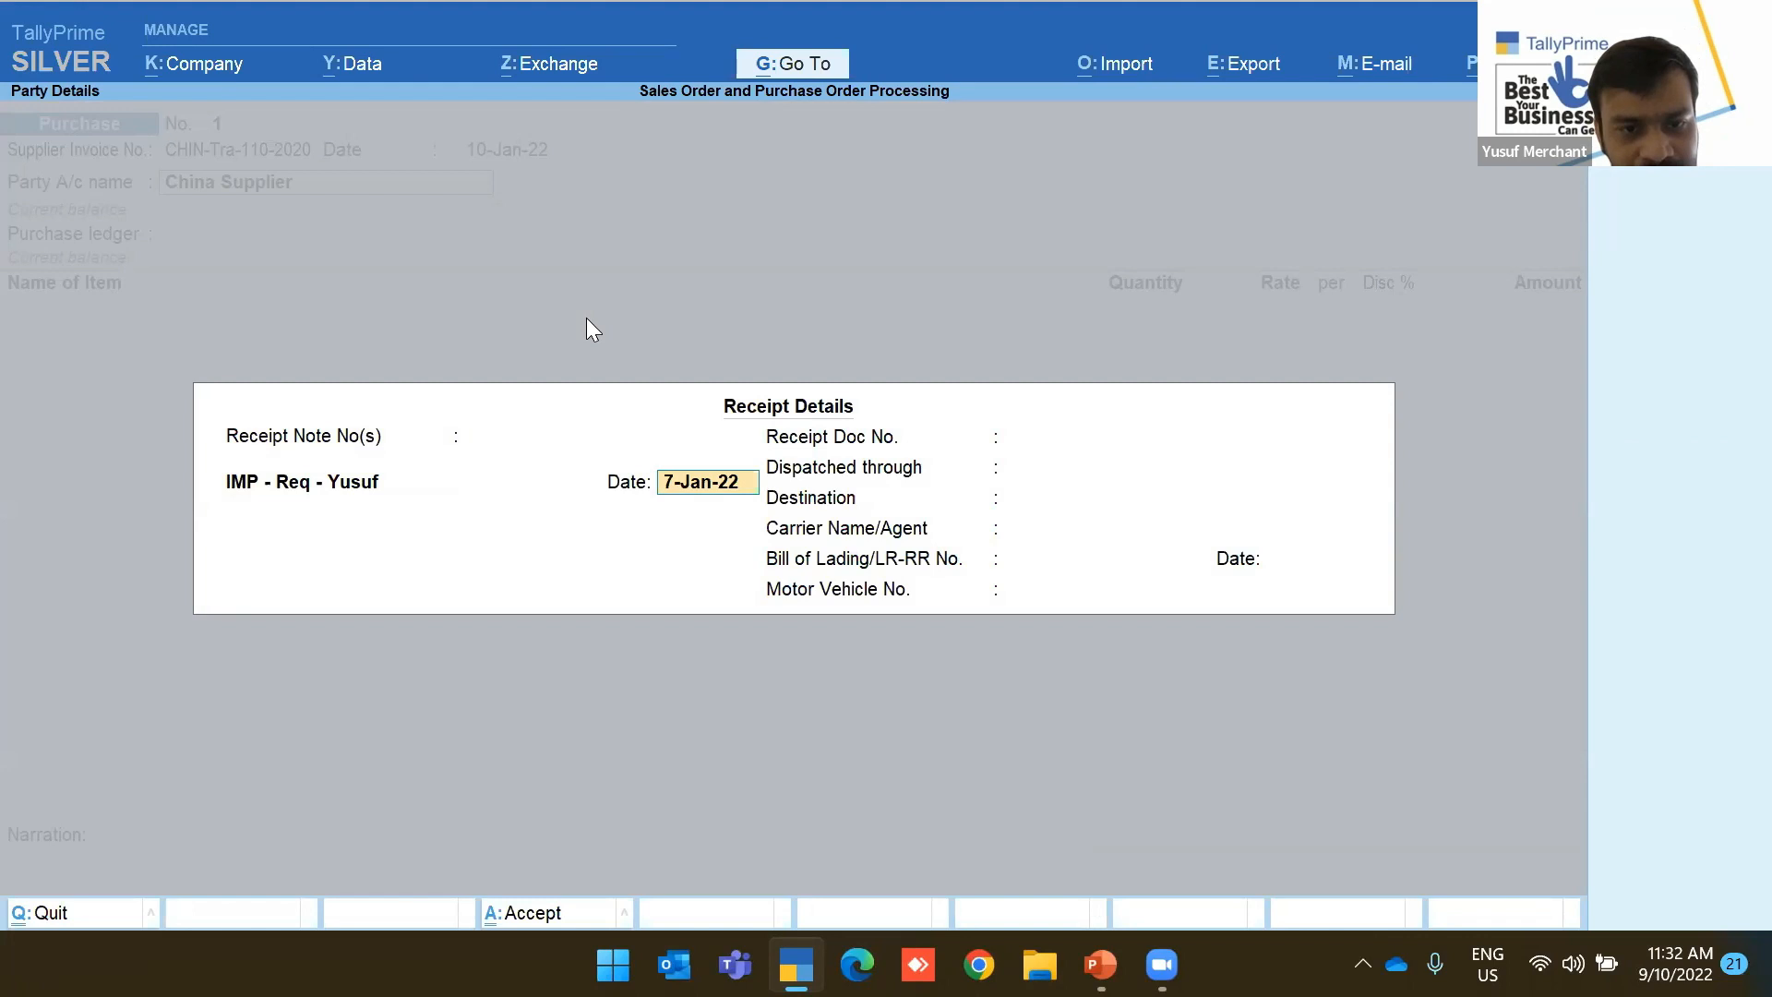
key(Return)
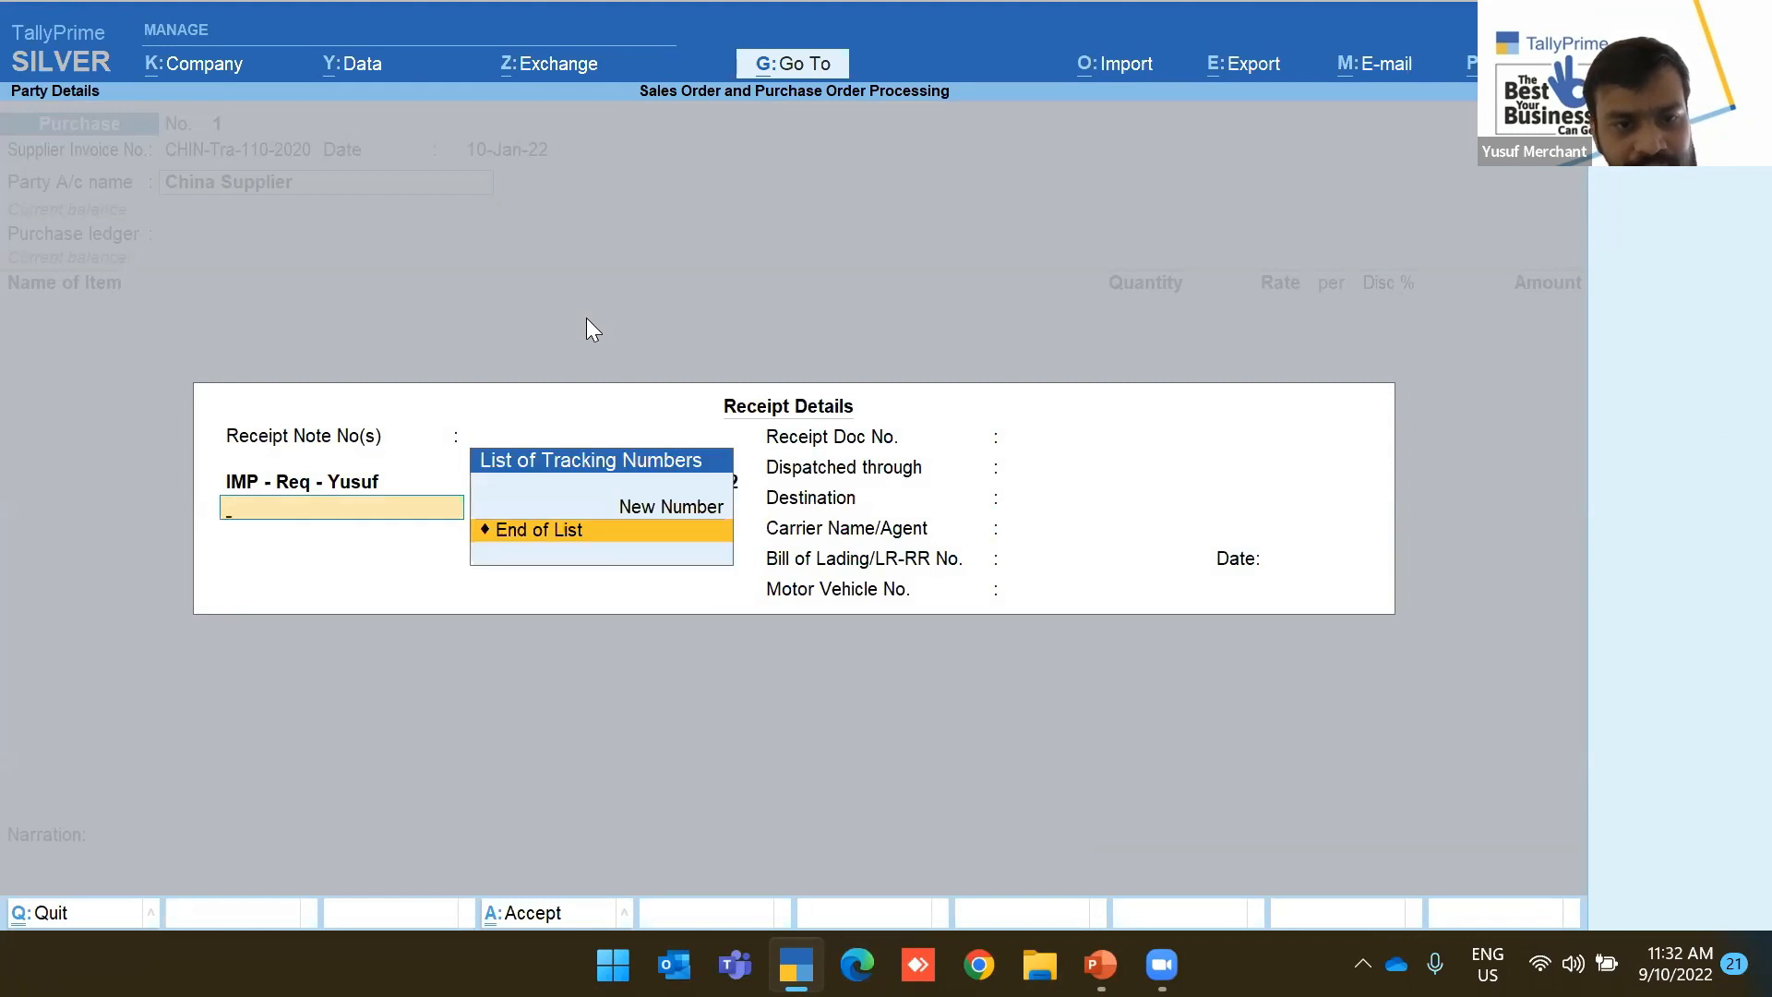
key(Return)
key(Return)
key(Return)
key(Return)
key(Return)
key(Return)
key(Return)
key(Return)
key(Return)
key(Return)
key(Return)
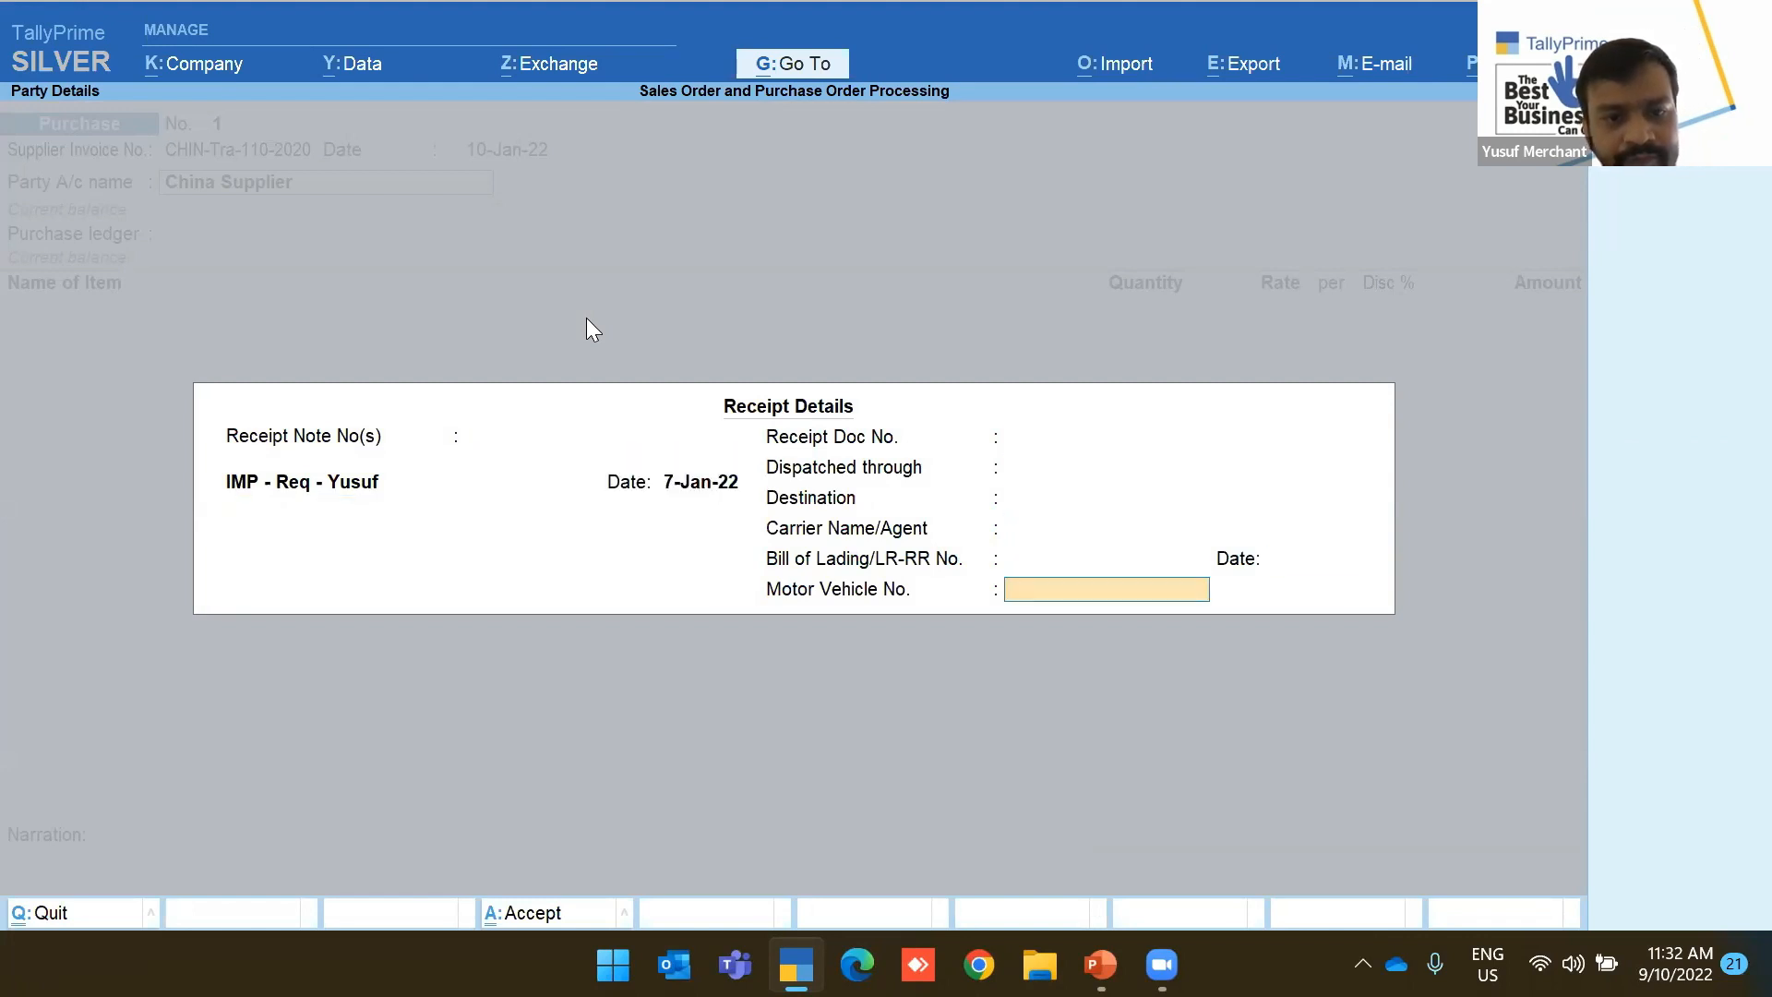
key(Return)
key(Return)
key(Return)
key(Return)
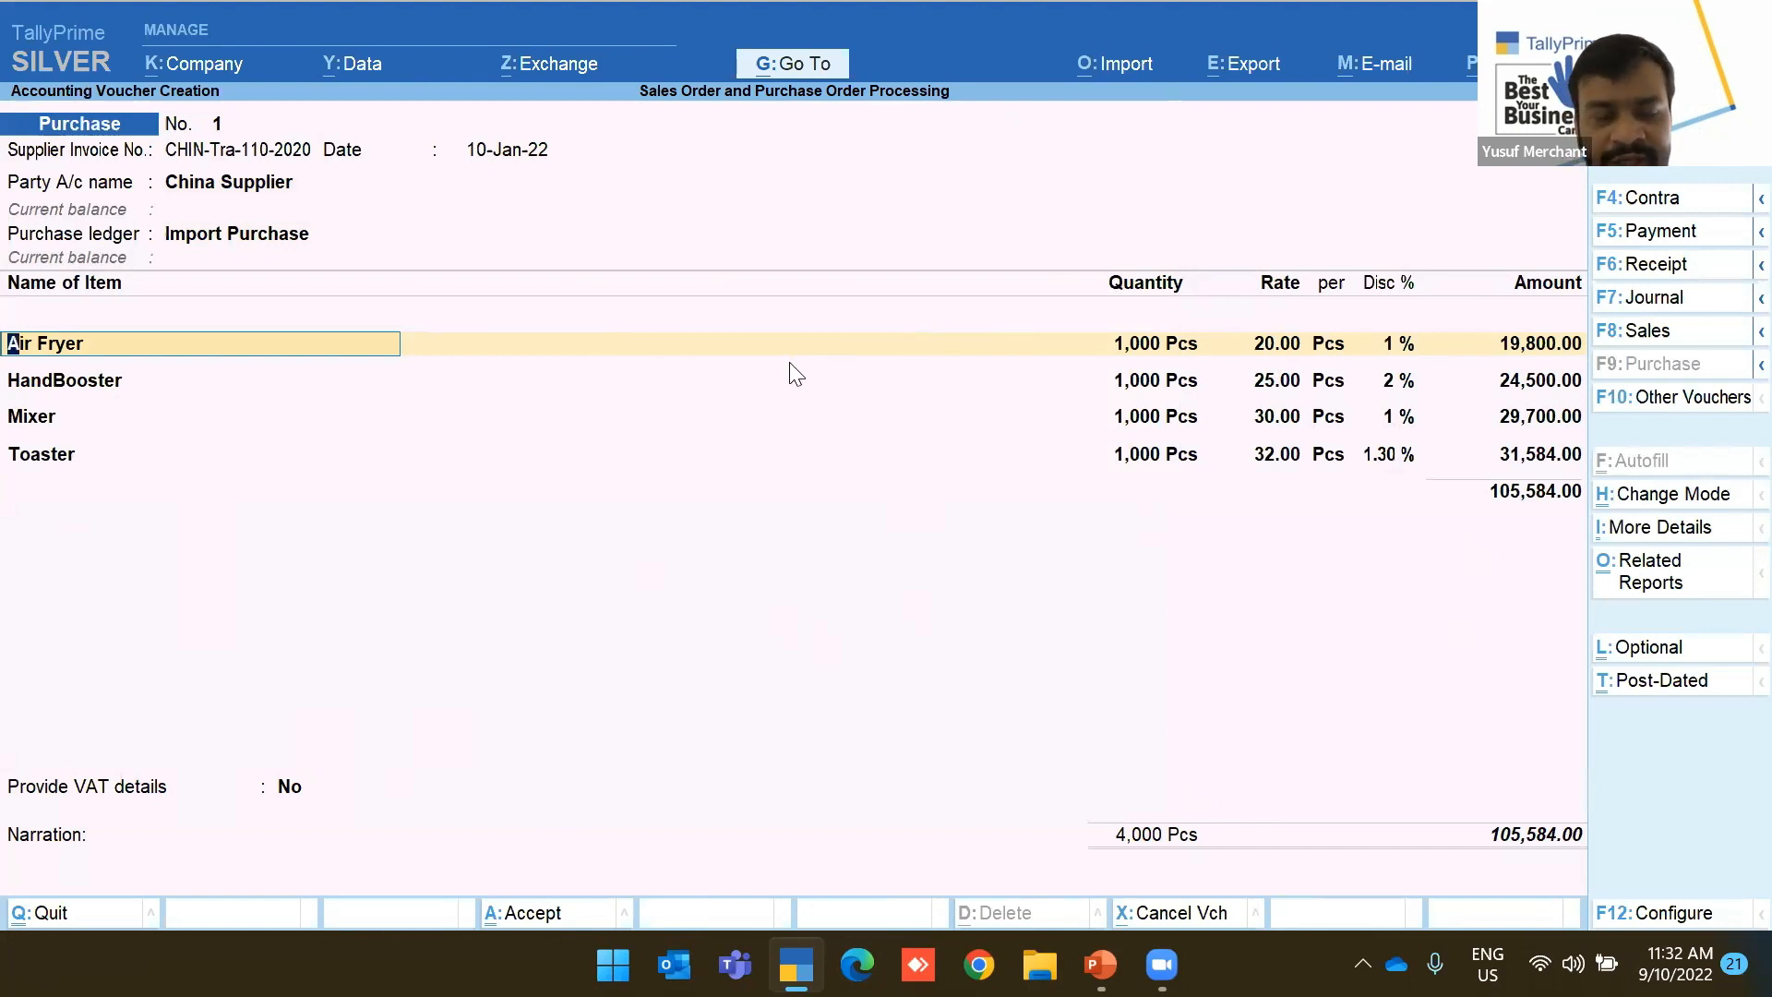
key(ctrl)
Save purchase voucher 1 and go to the Display More Reports list
key(ctrl+a)
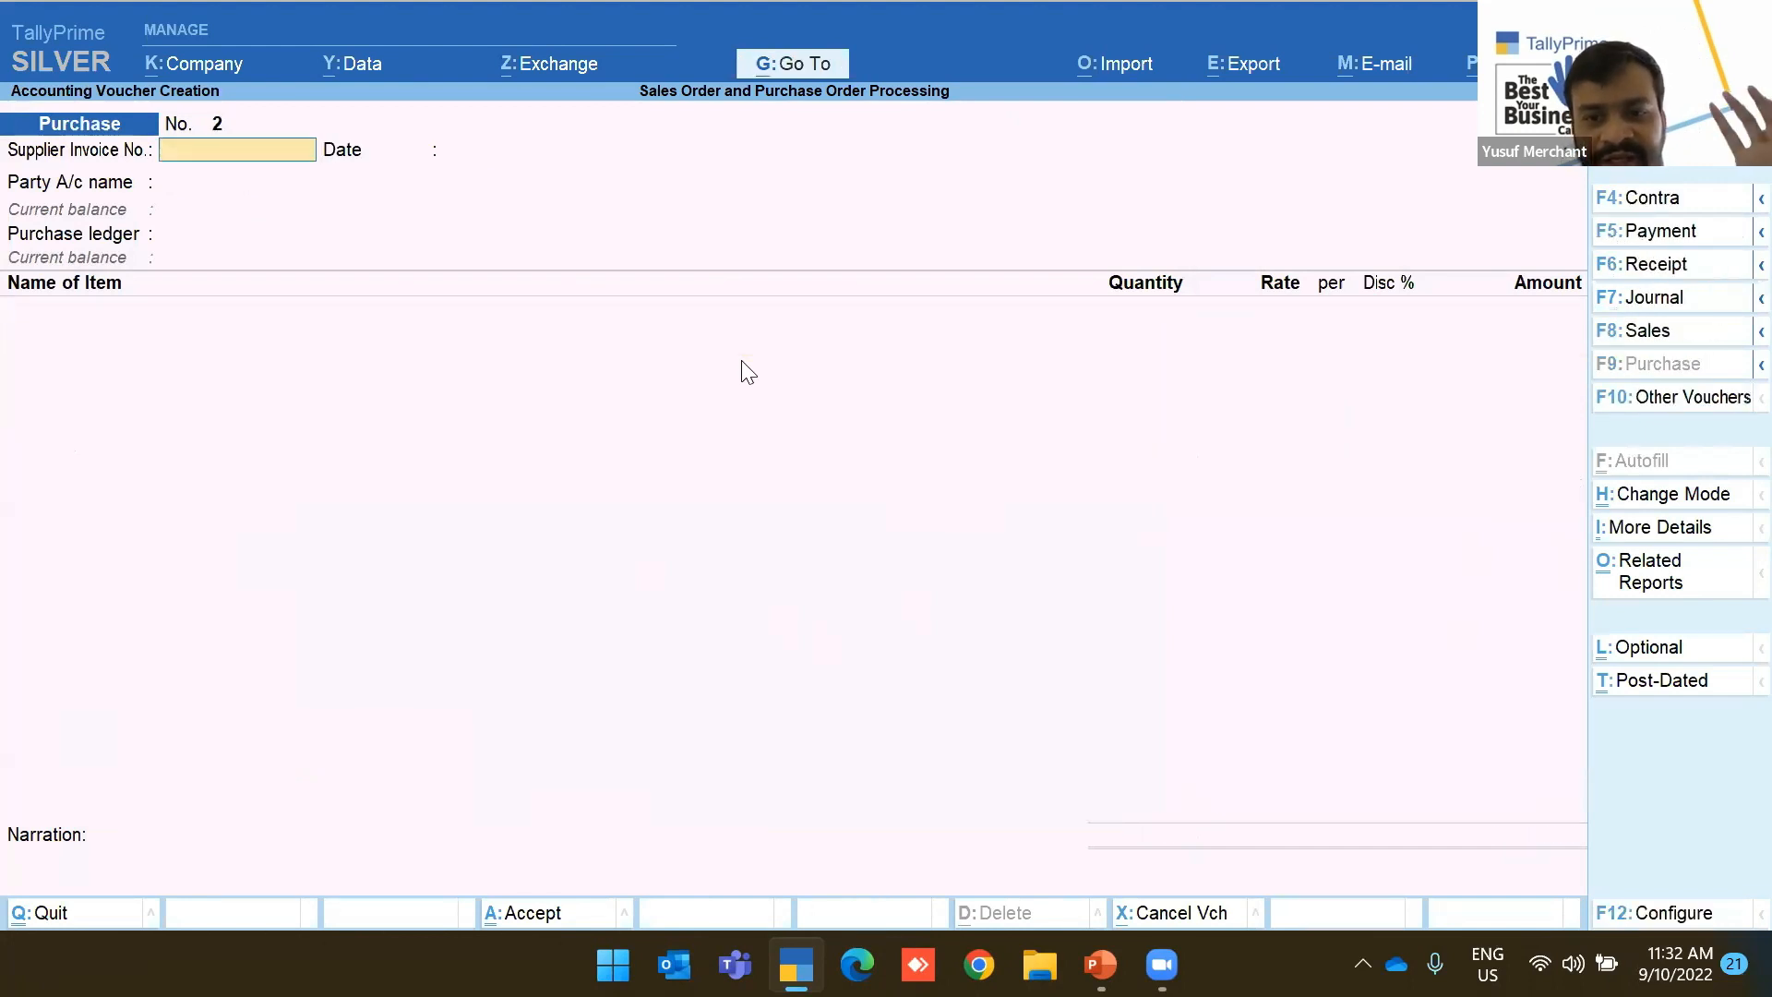
key(Escape)
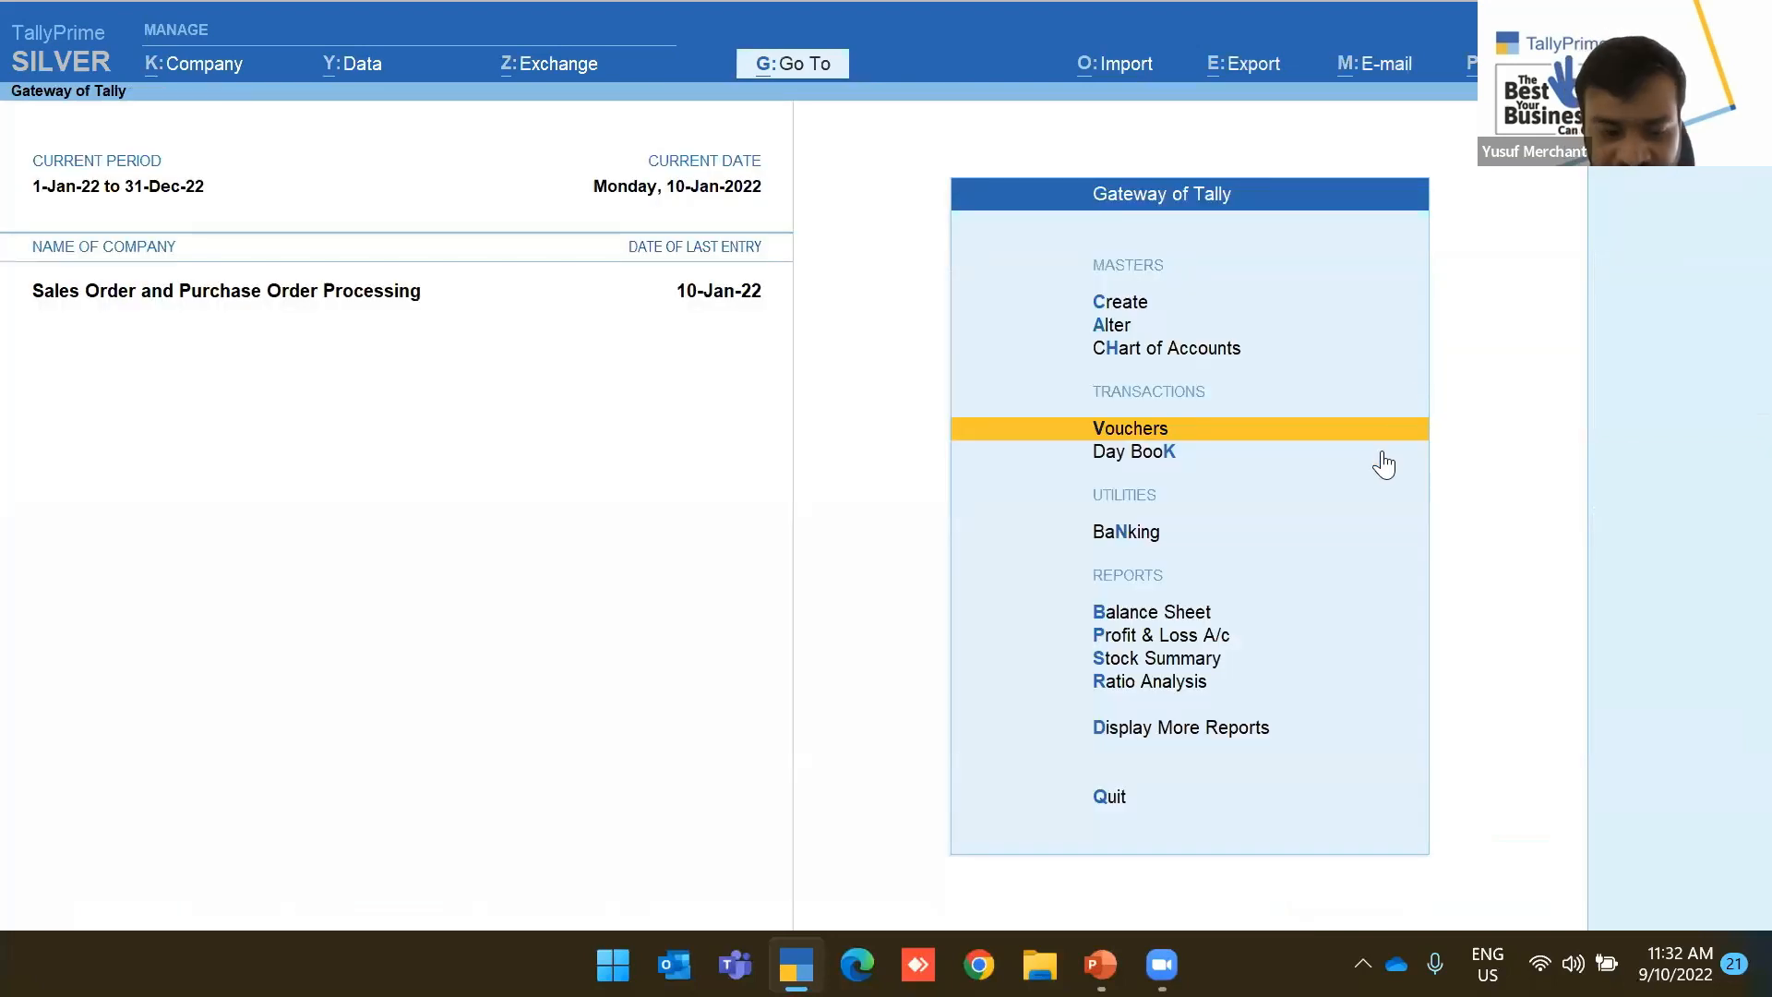
key(d)
key(Down)
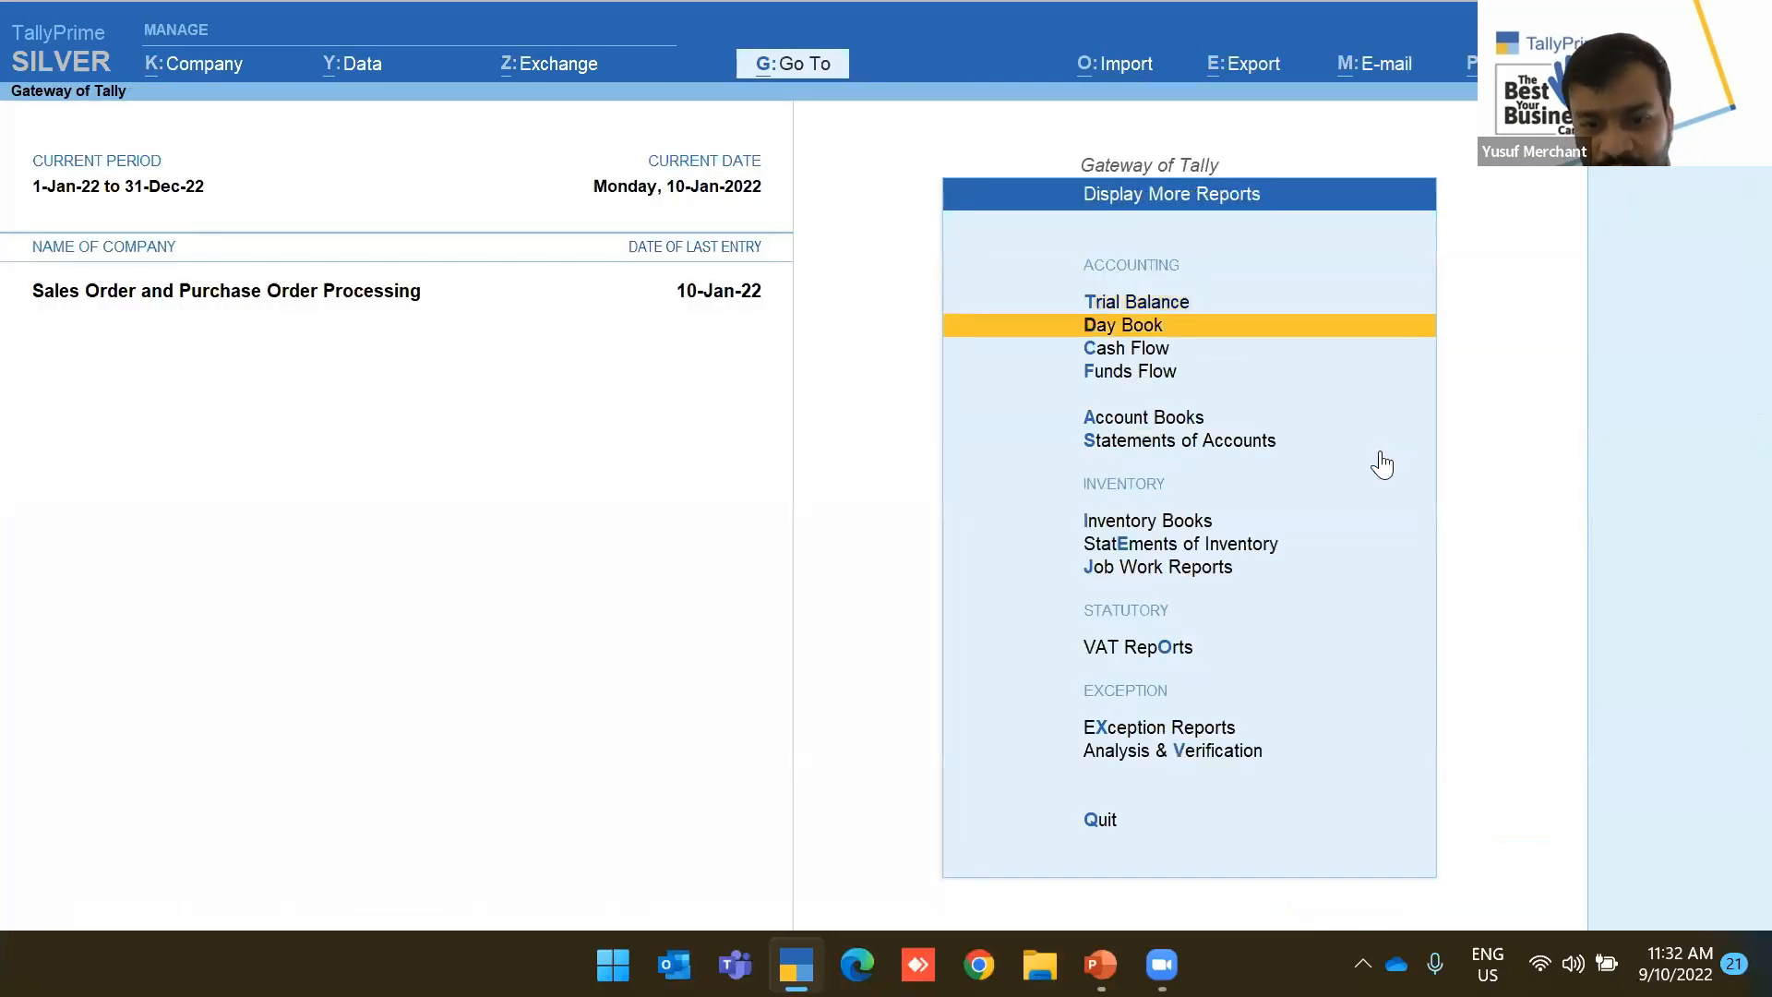
Open Payables outstanding with details to confirm China Supplier's 105,584.00 bill CHIN-Tra-110-2020
click(1380, 453)
key(Return)
key(Down)
key(Return)
key(alt+F1)
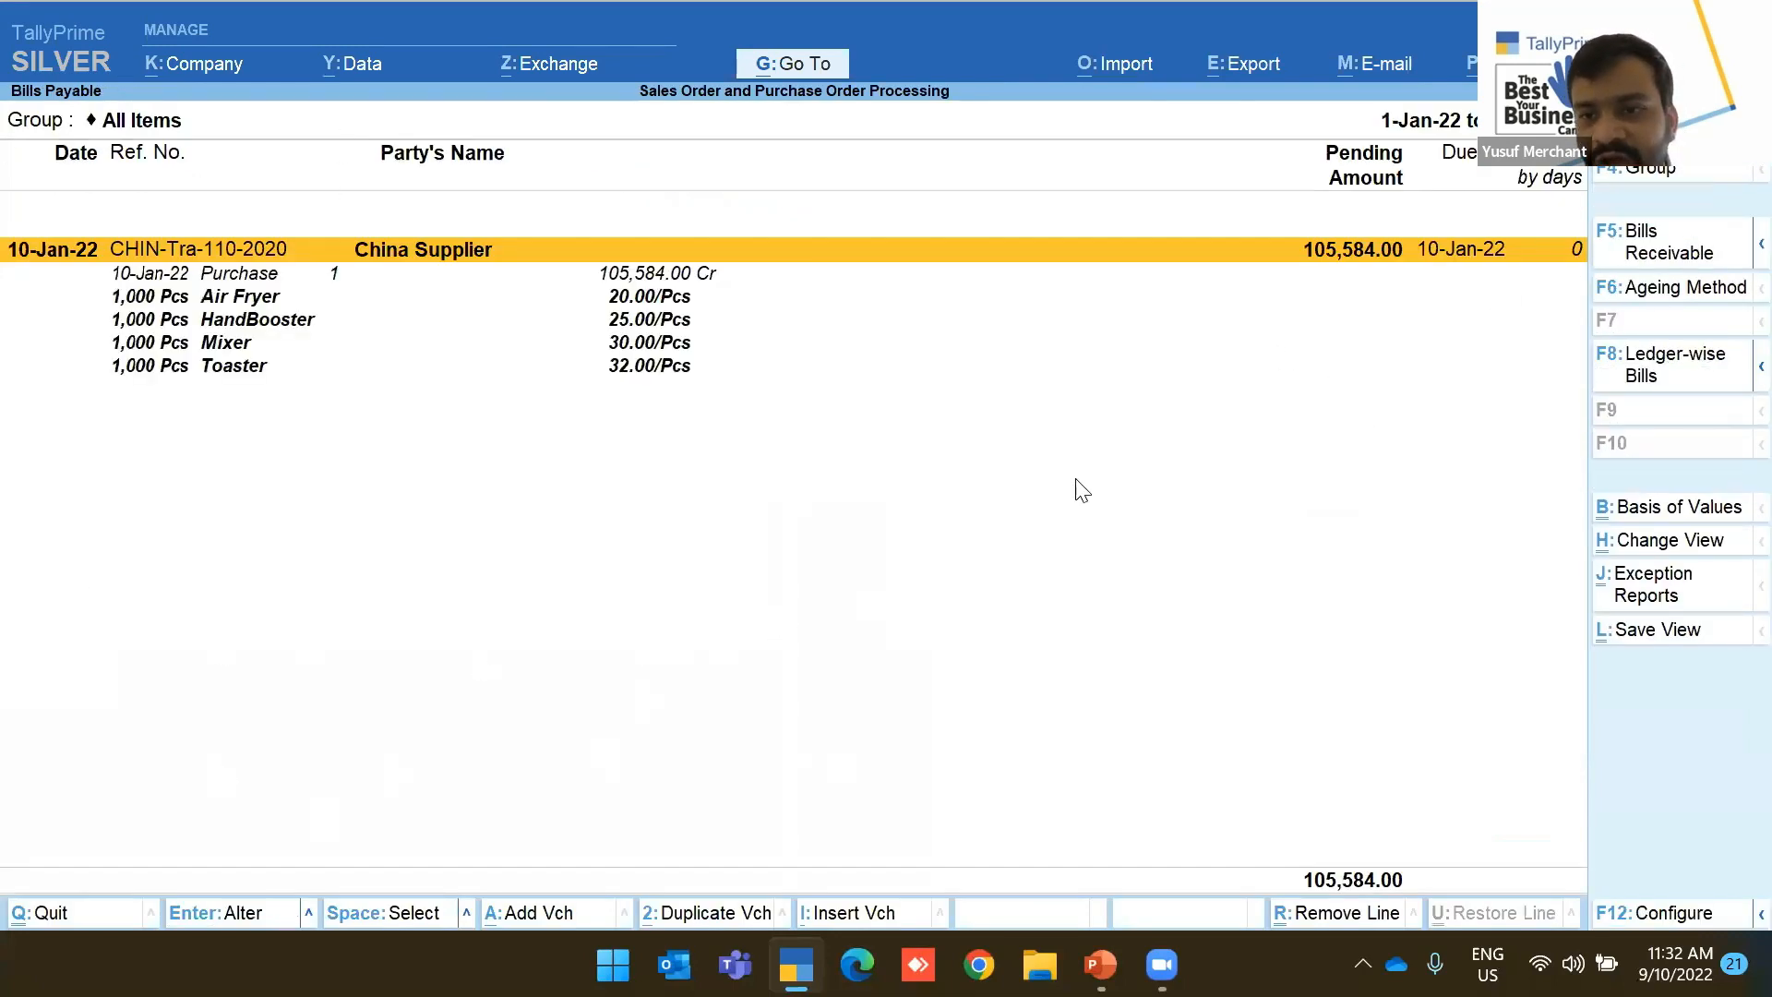
key(Escape)
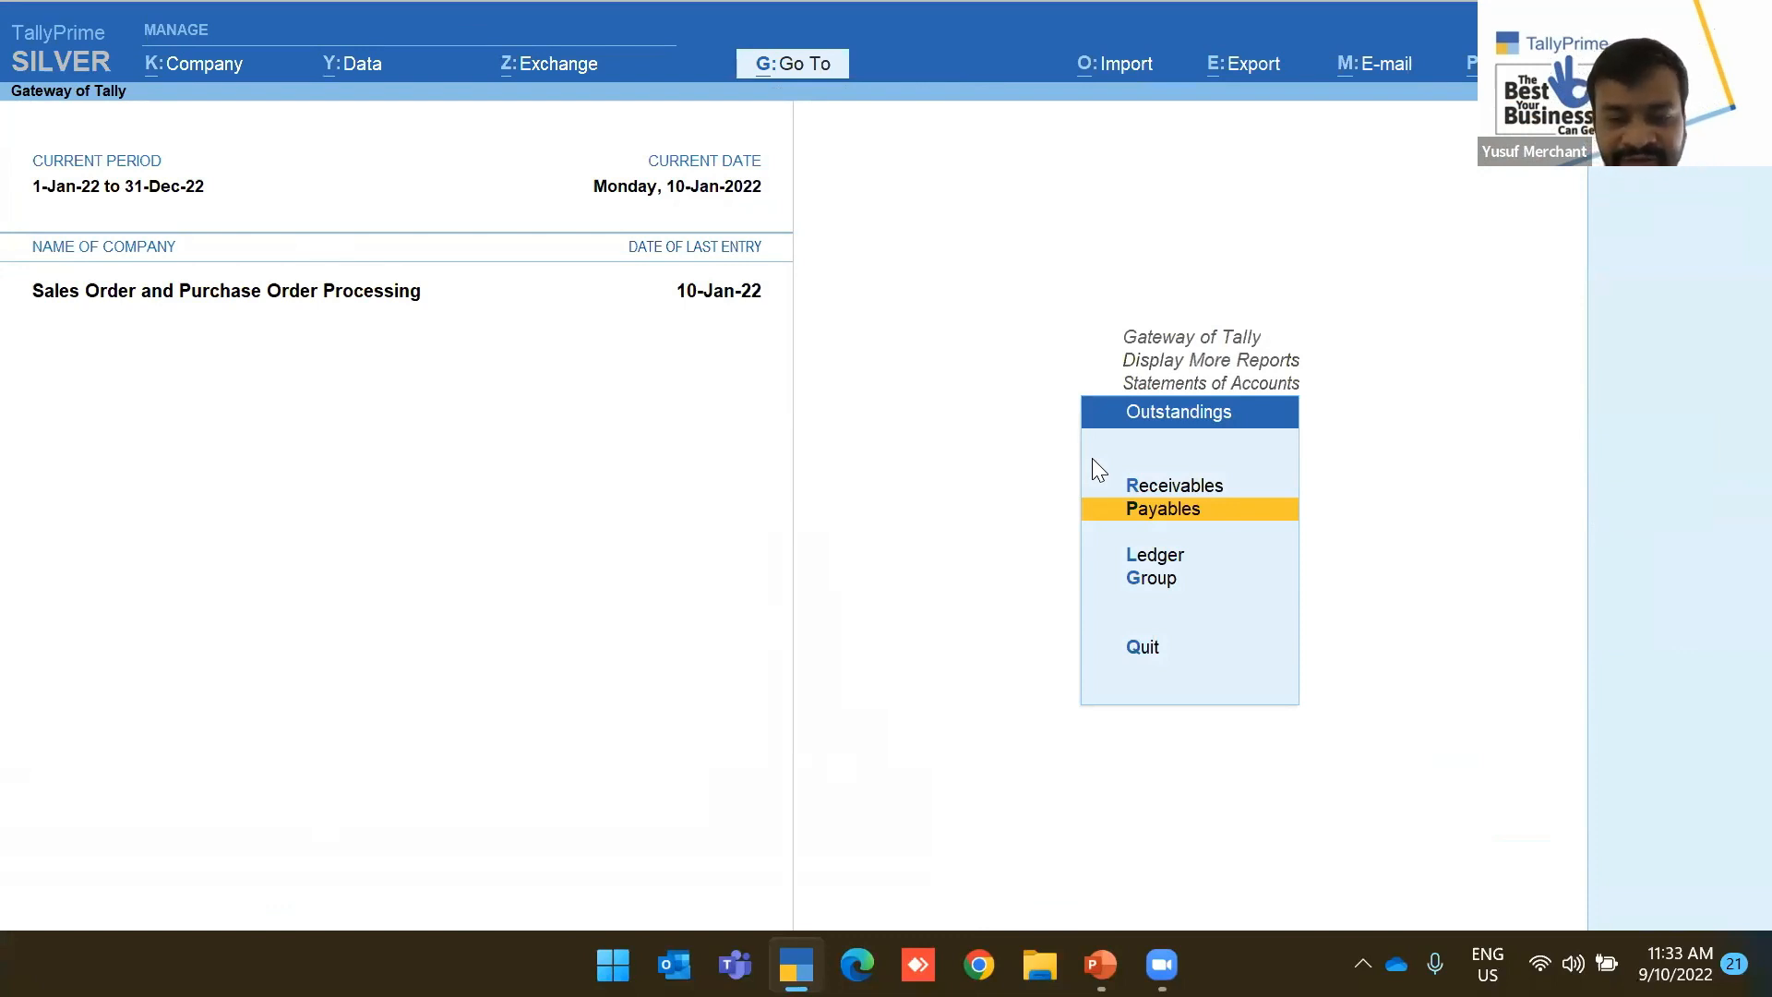
View the Company Features screen with F11, close it unchanged, and back out of the report menus
key(F11)
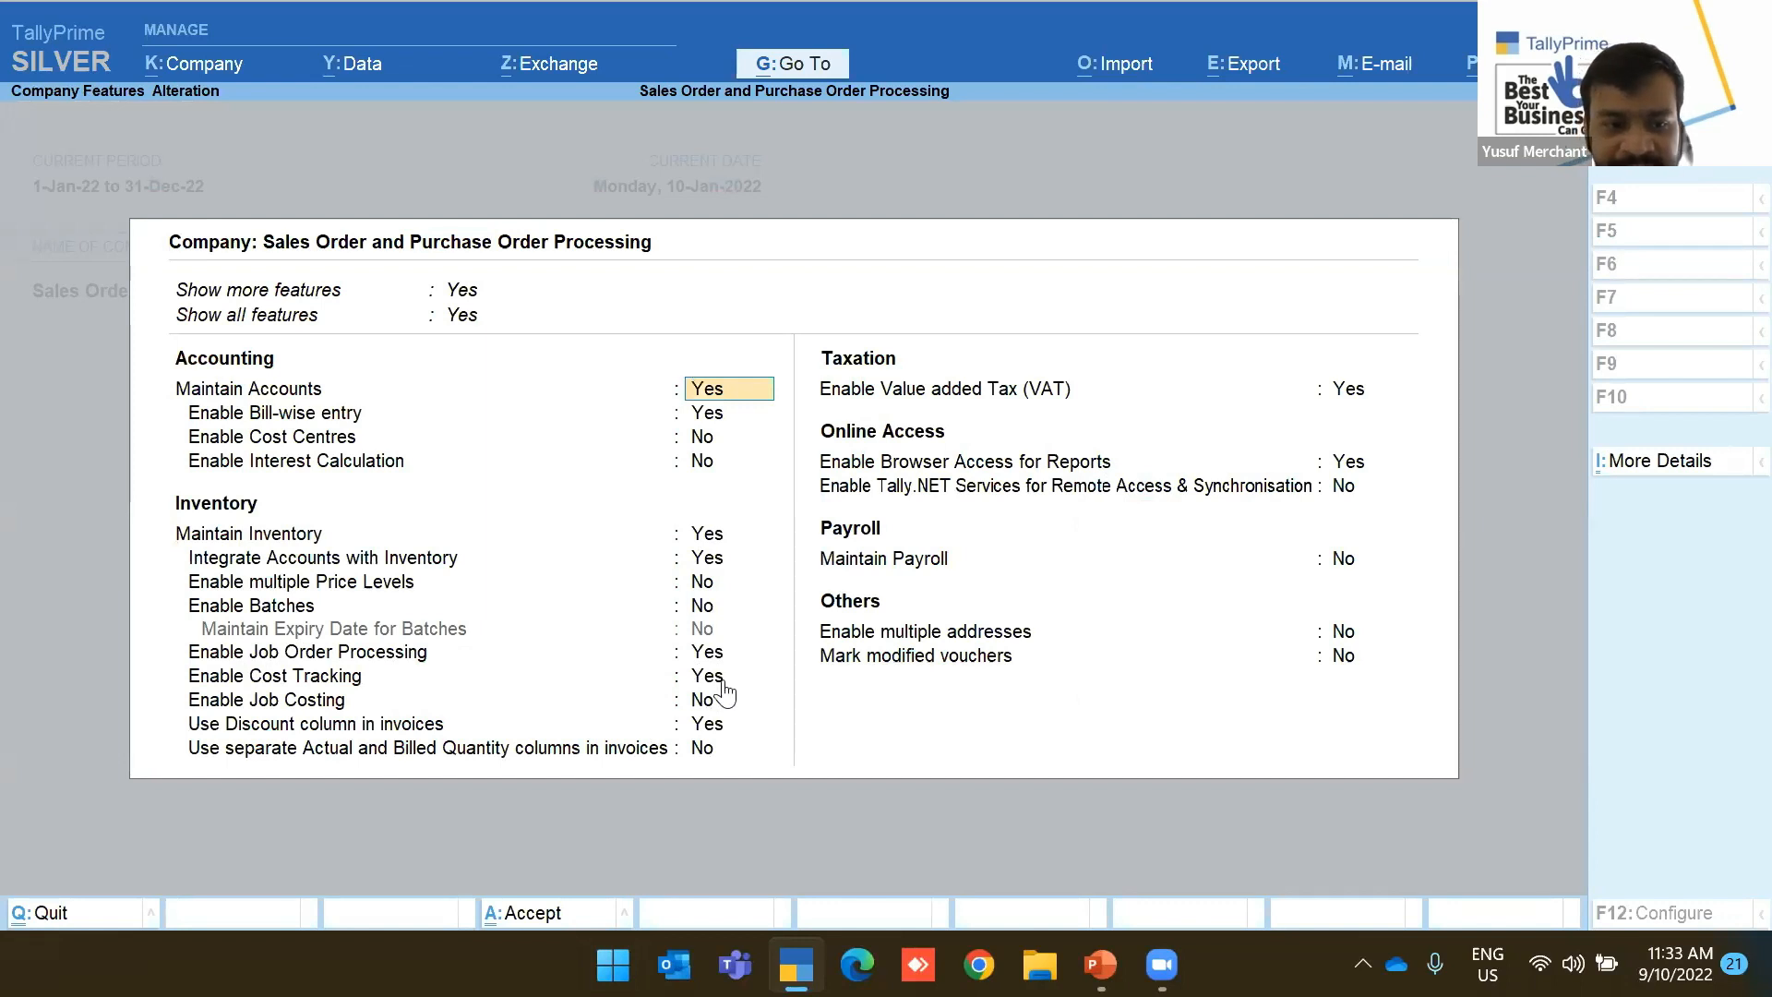
key(ctrl+q)
key(Escape)
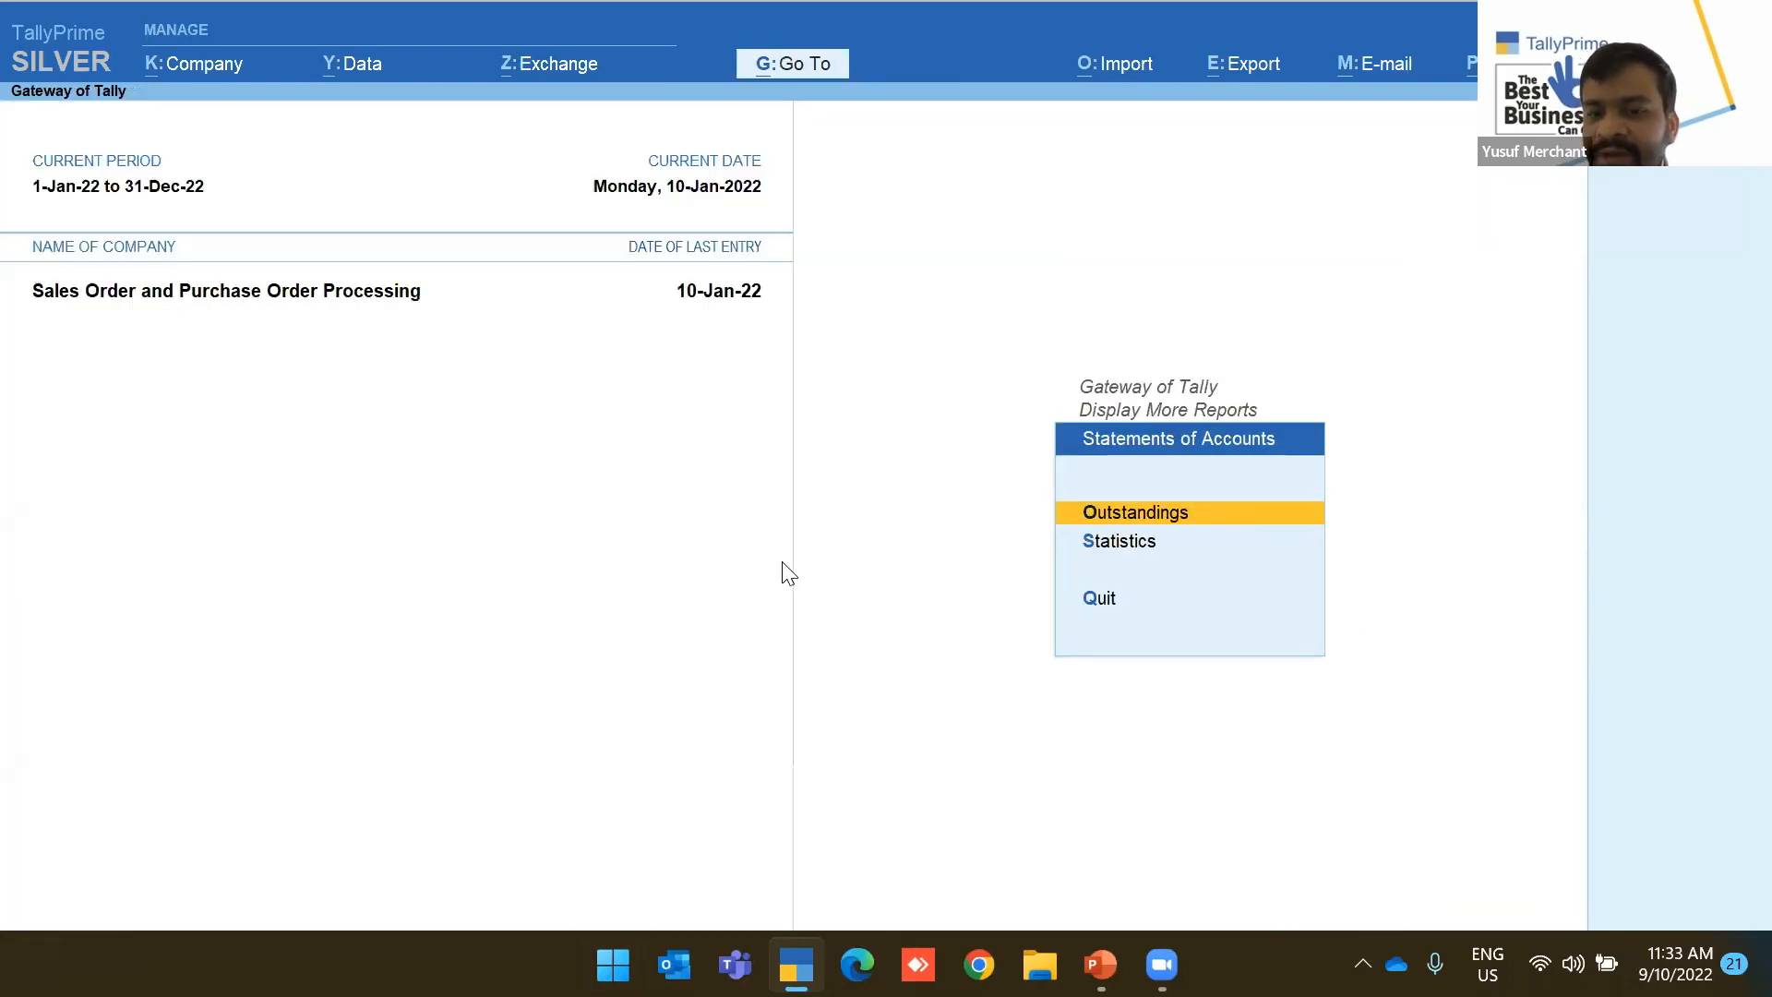
key(Escape)
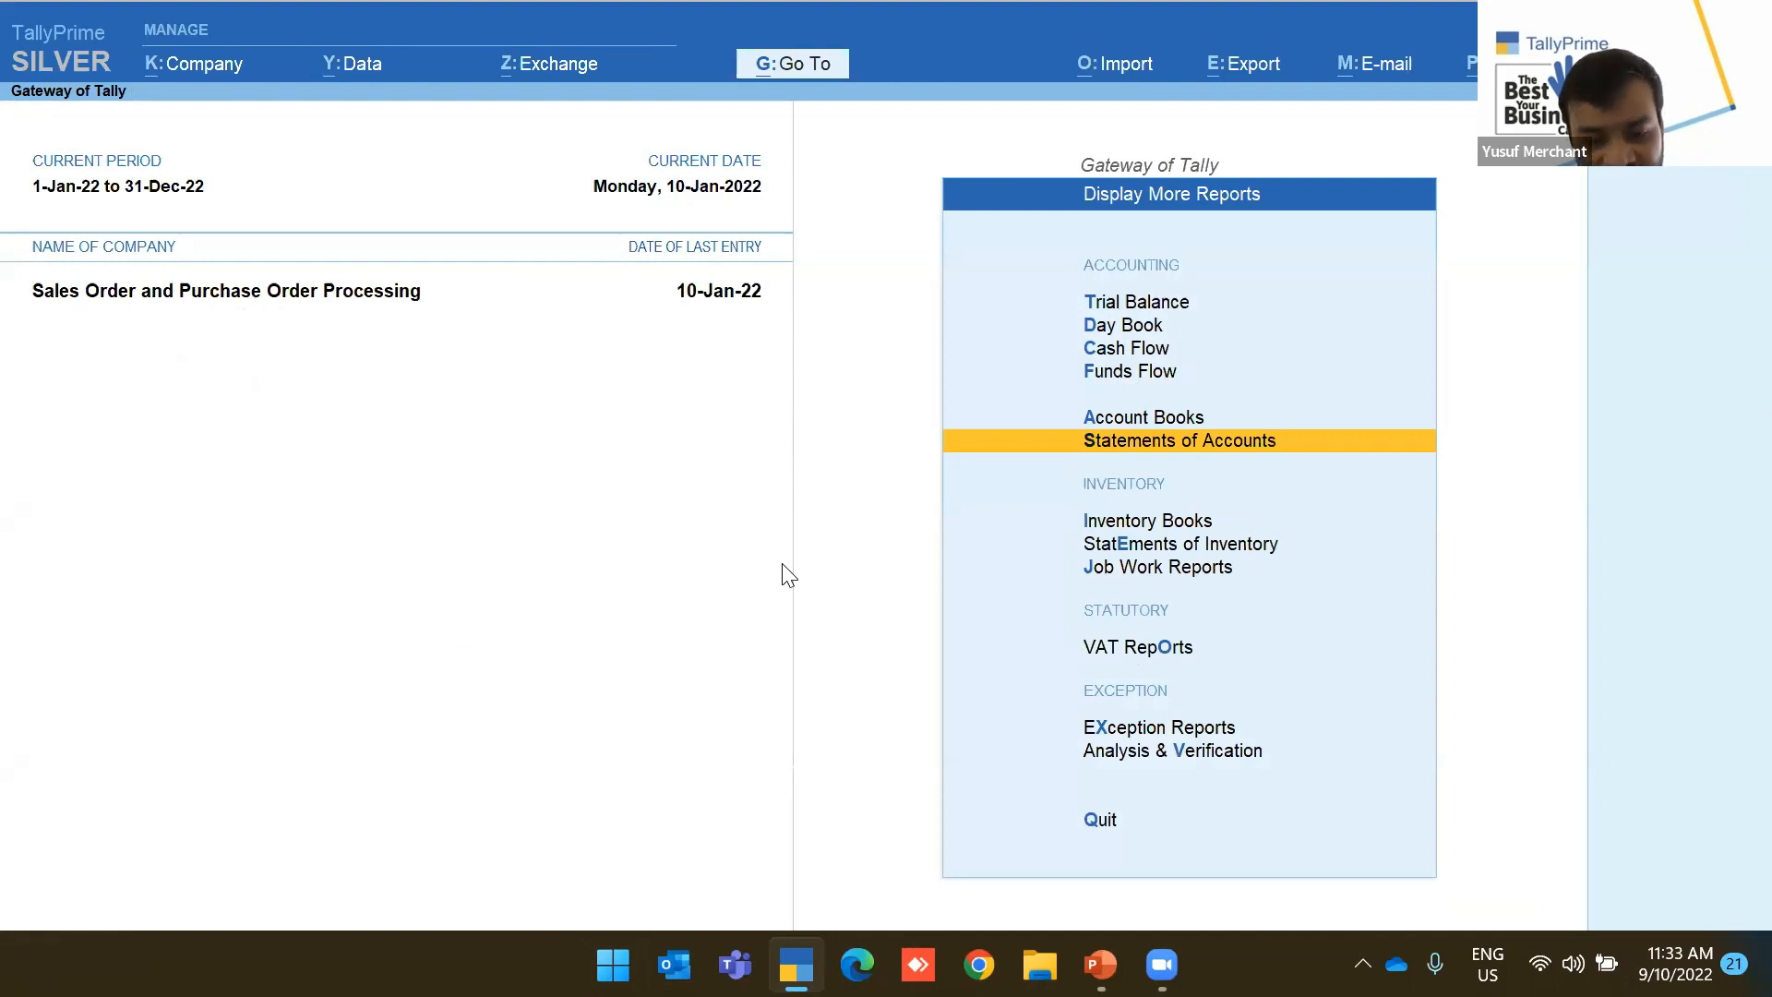
key(Escape)
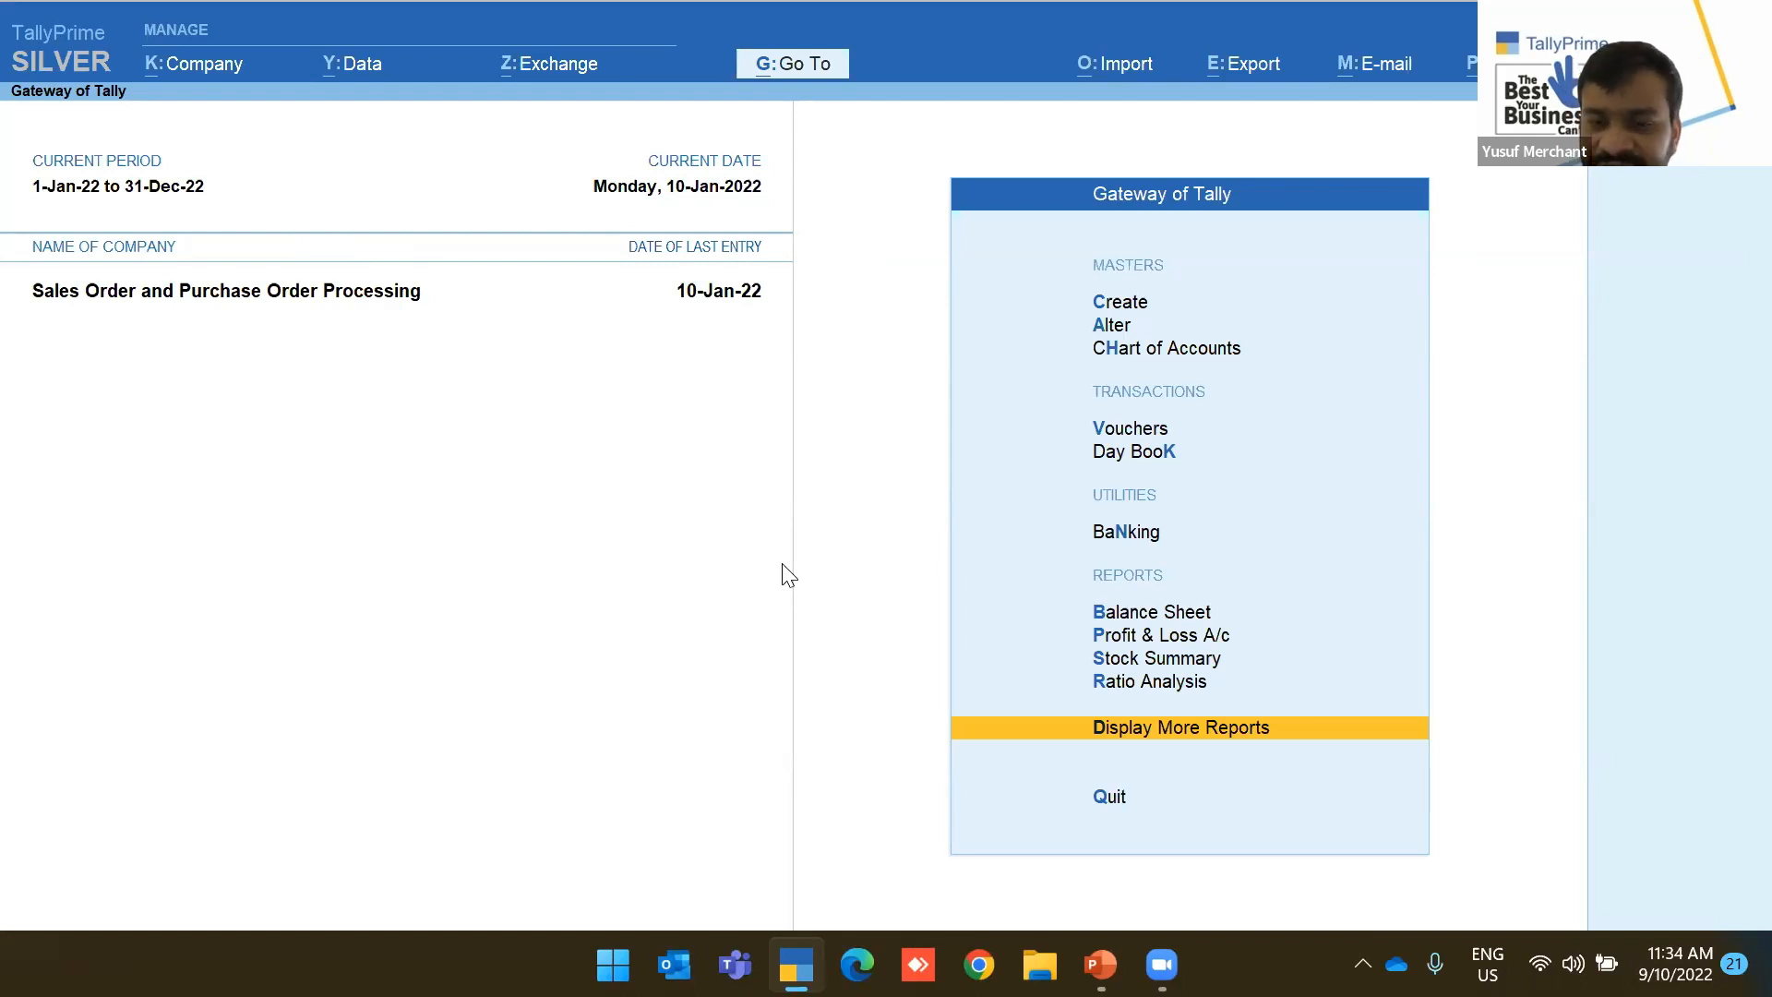
key(k)
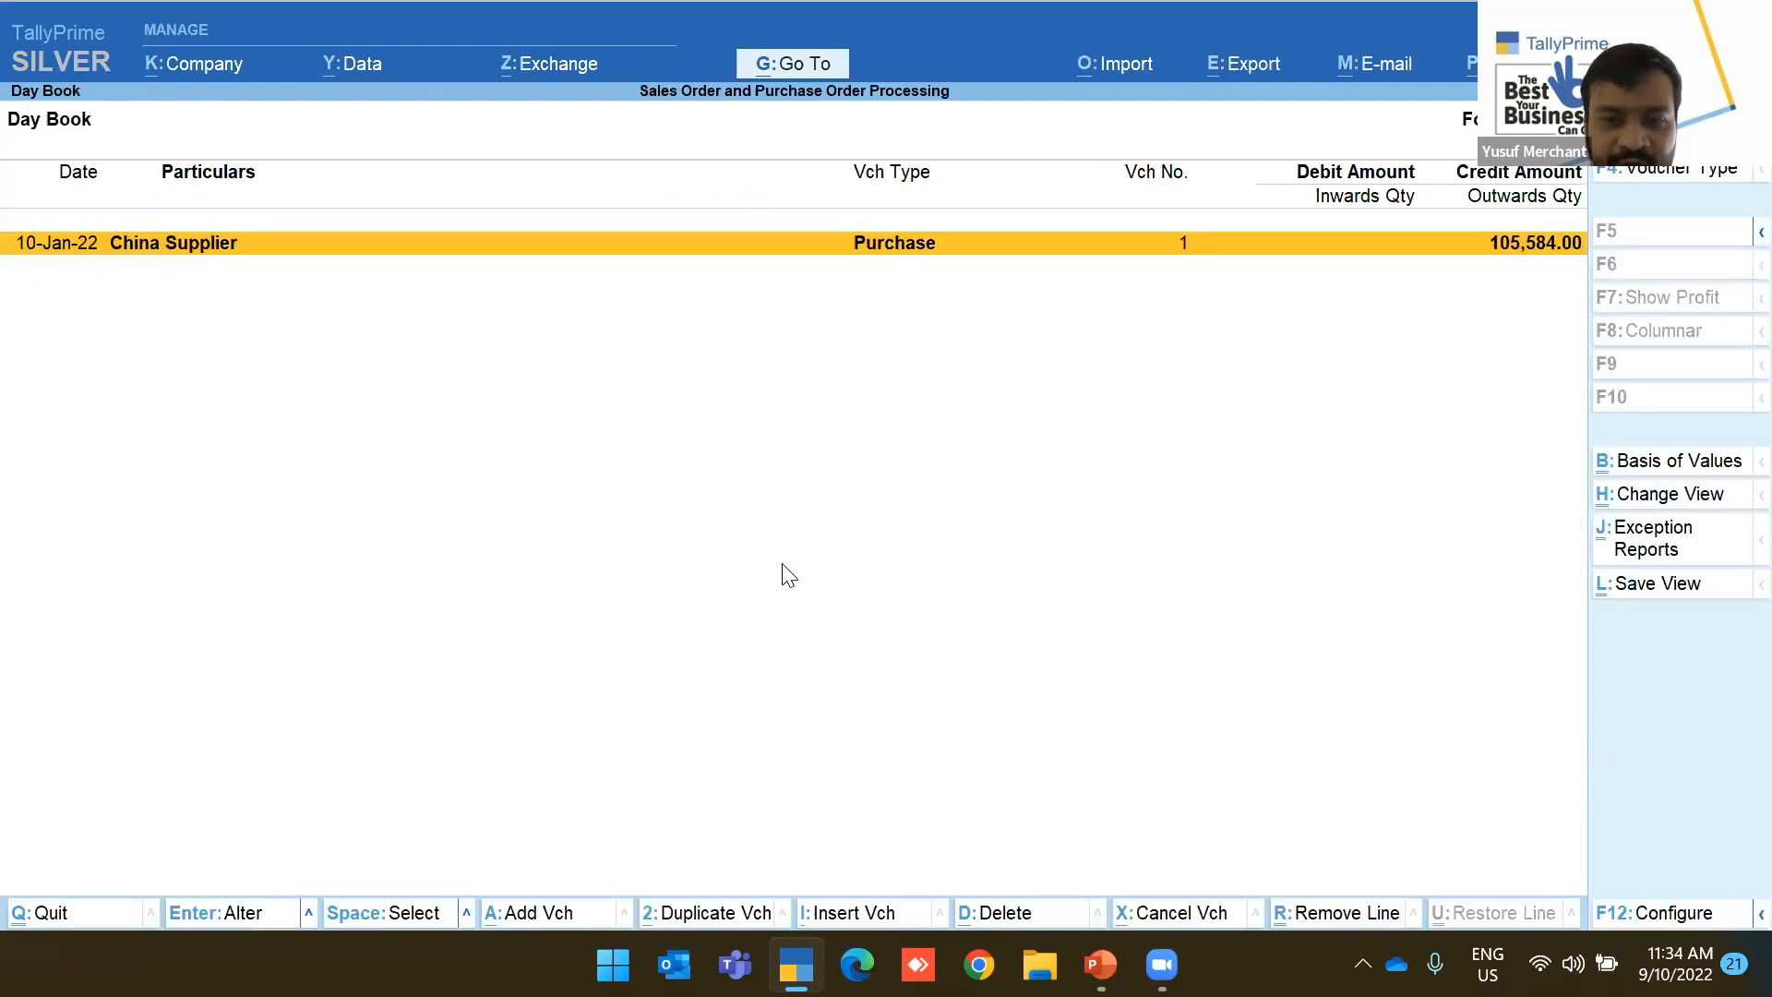
key(F2)
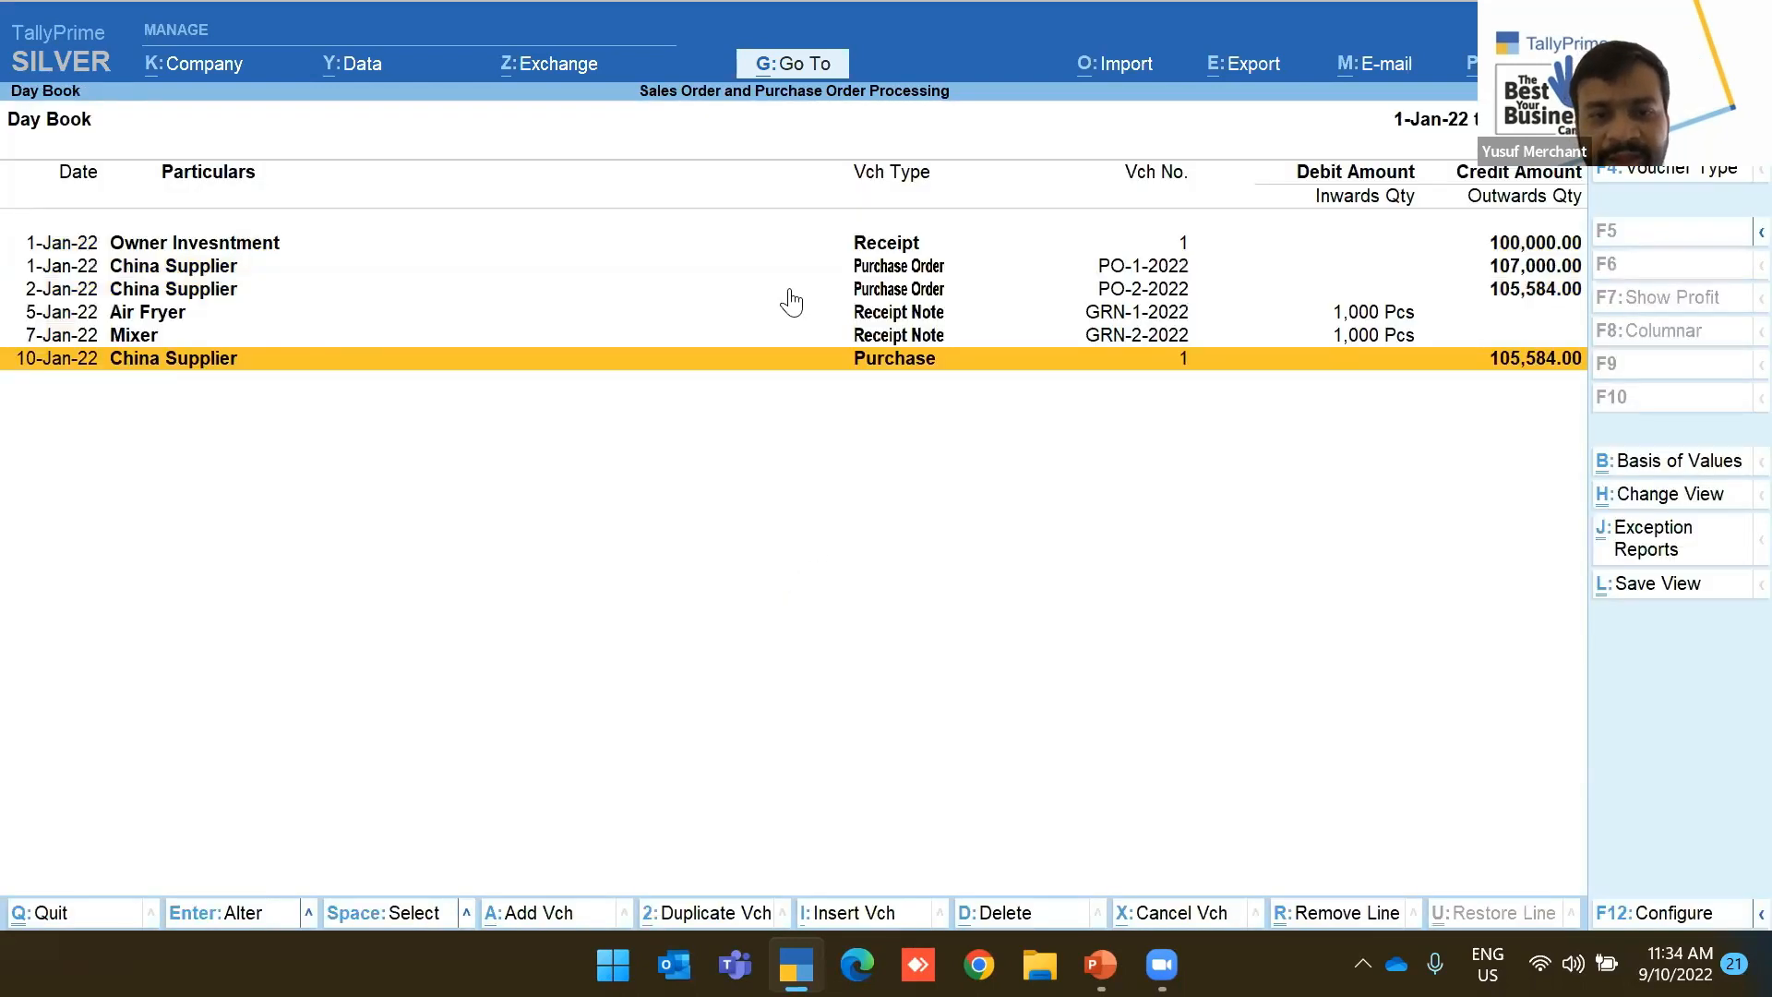
click(916, 290)
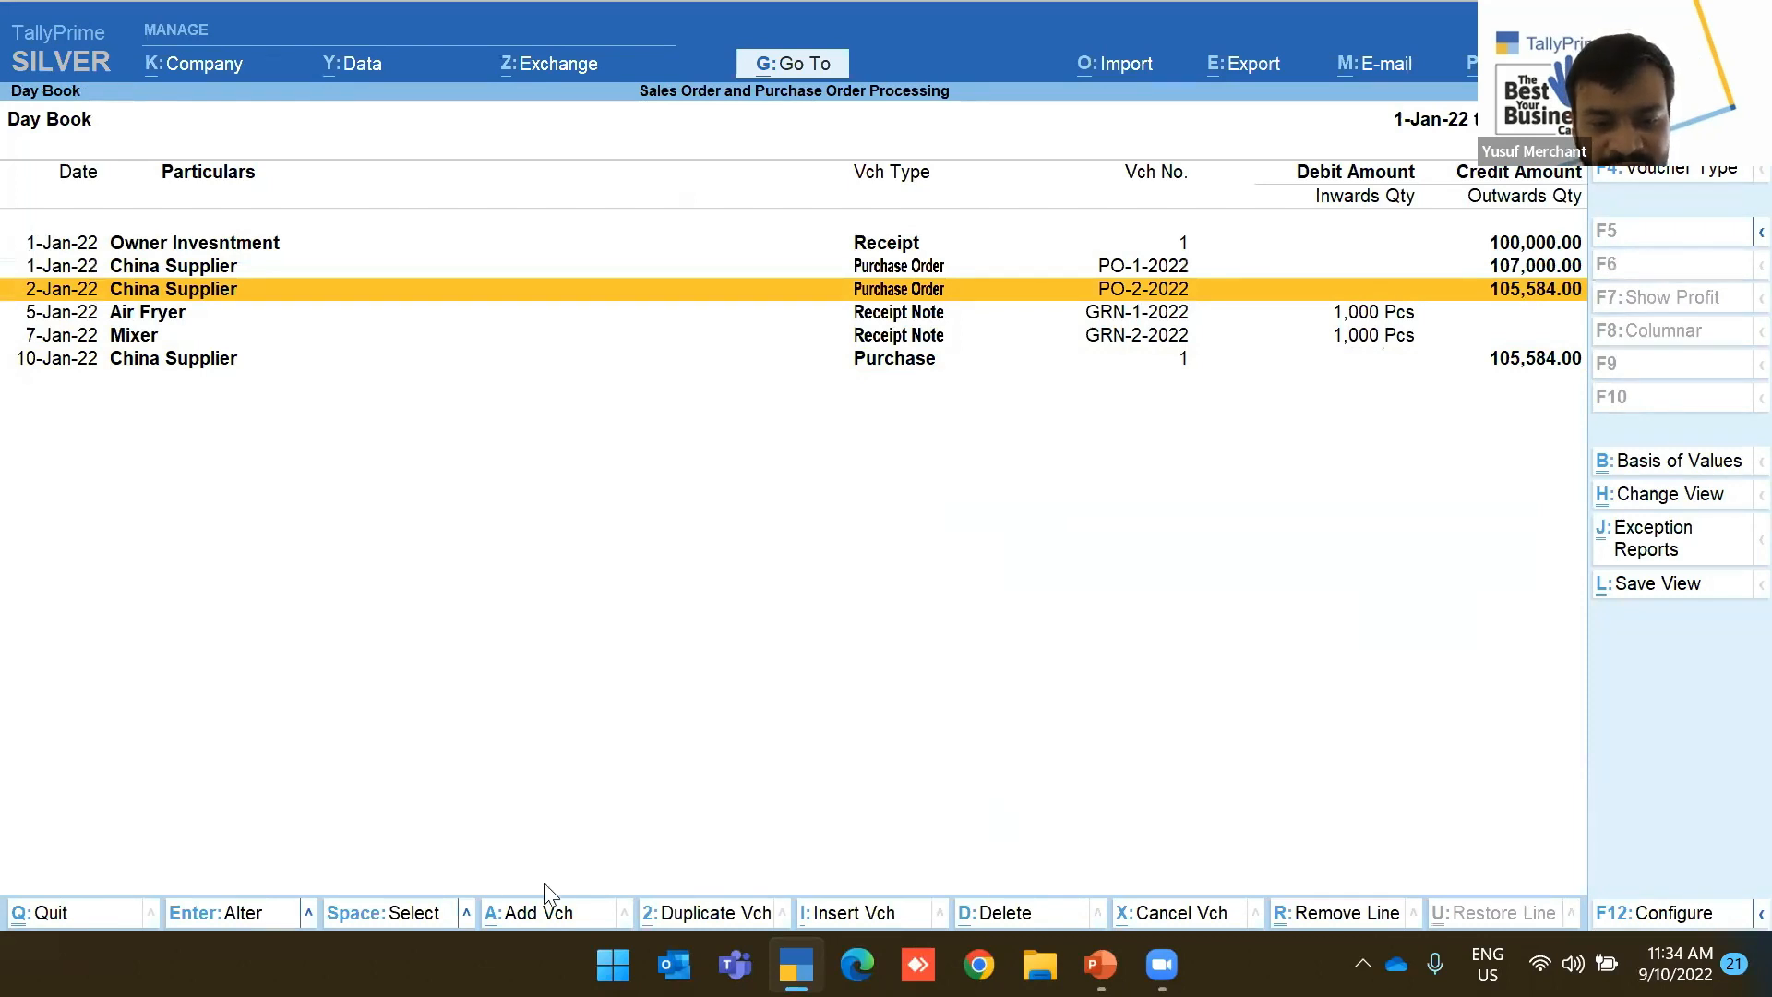
key(ctrl)
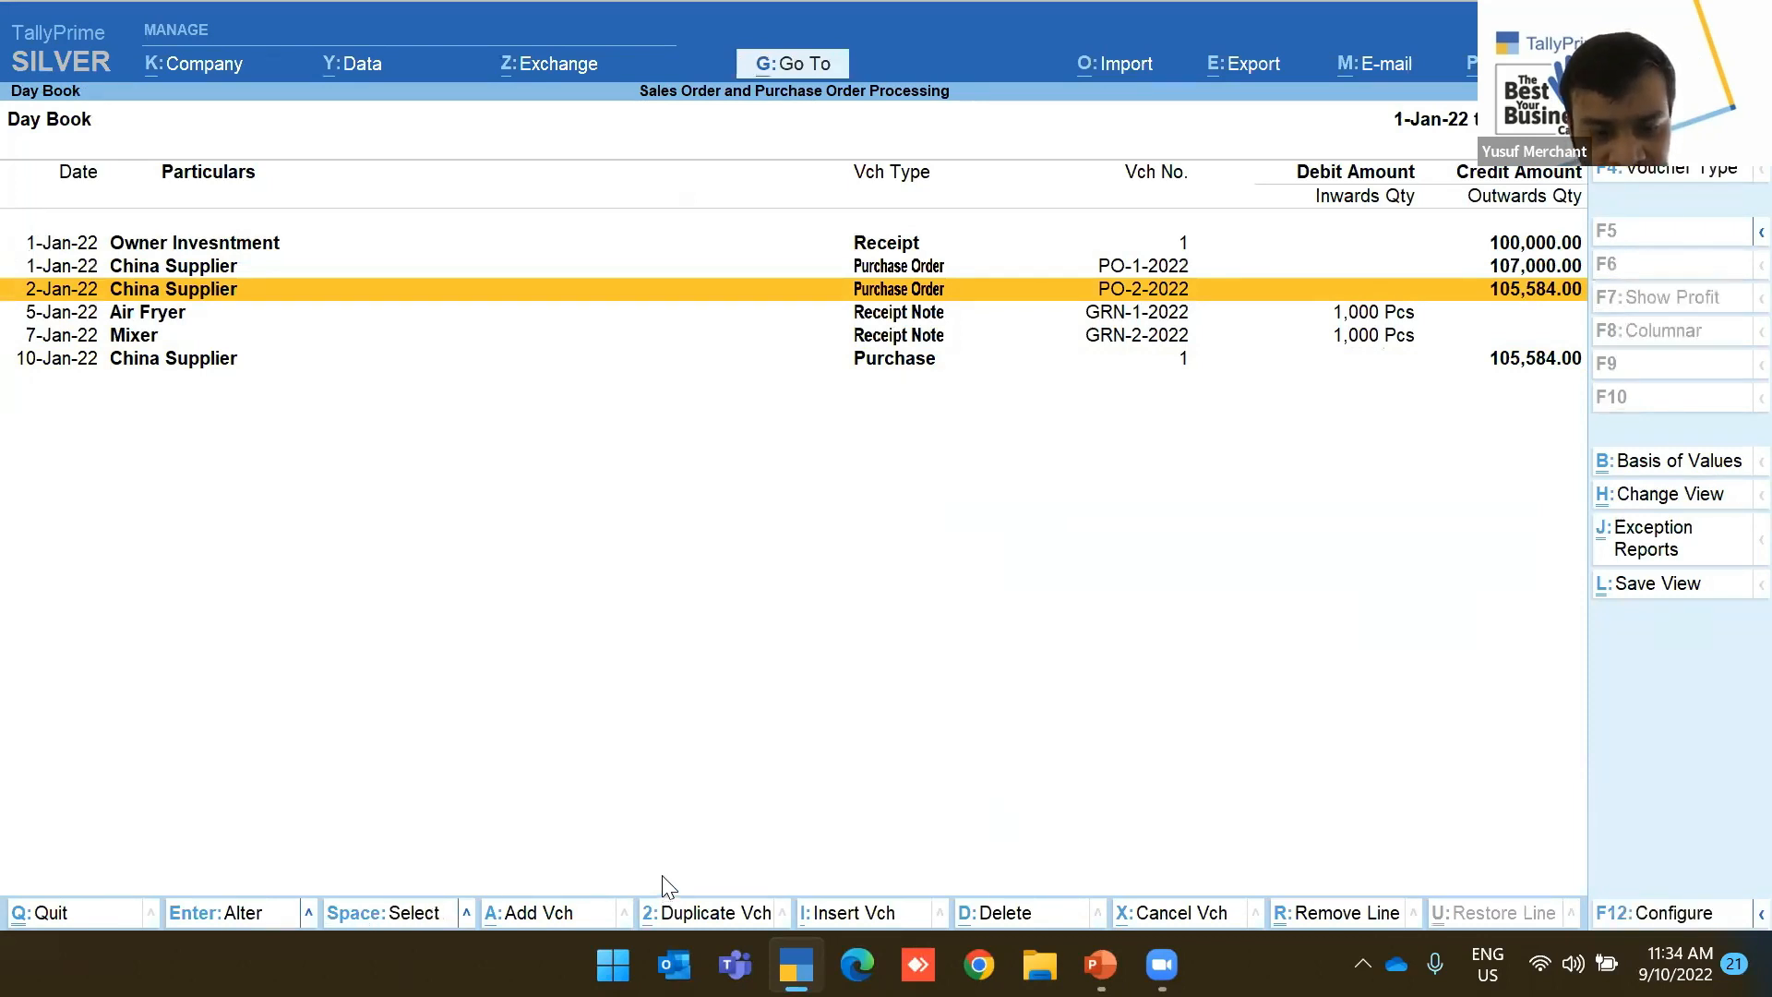
key(ctrl)
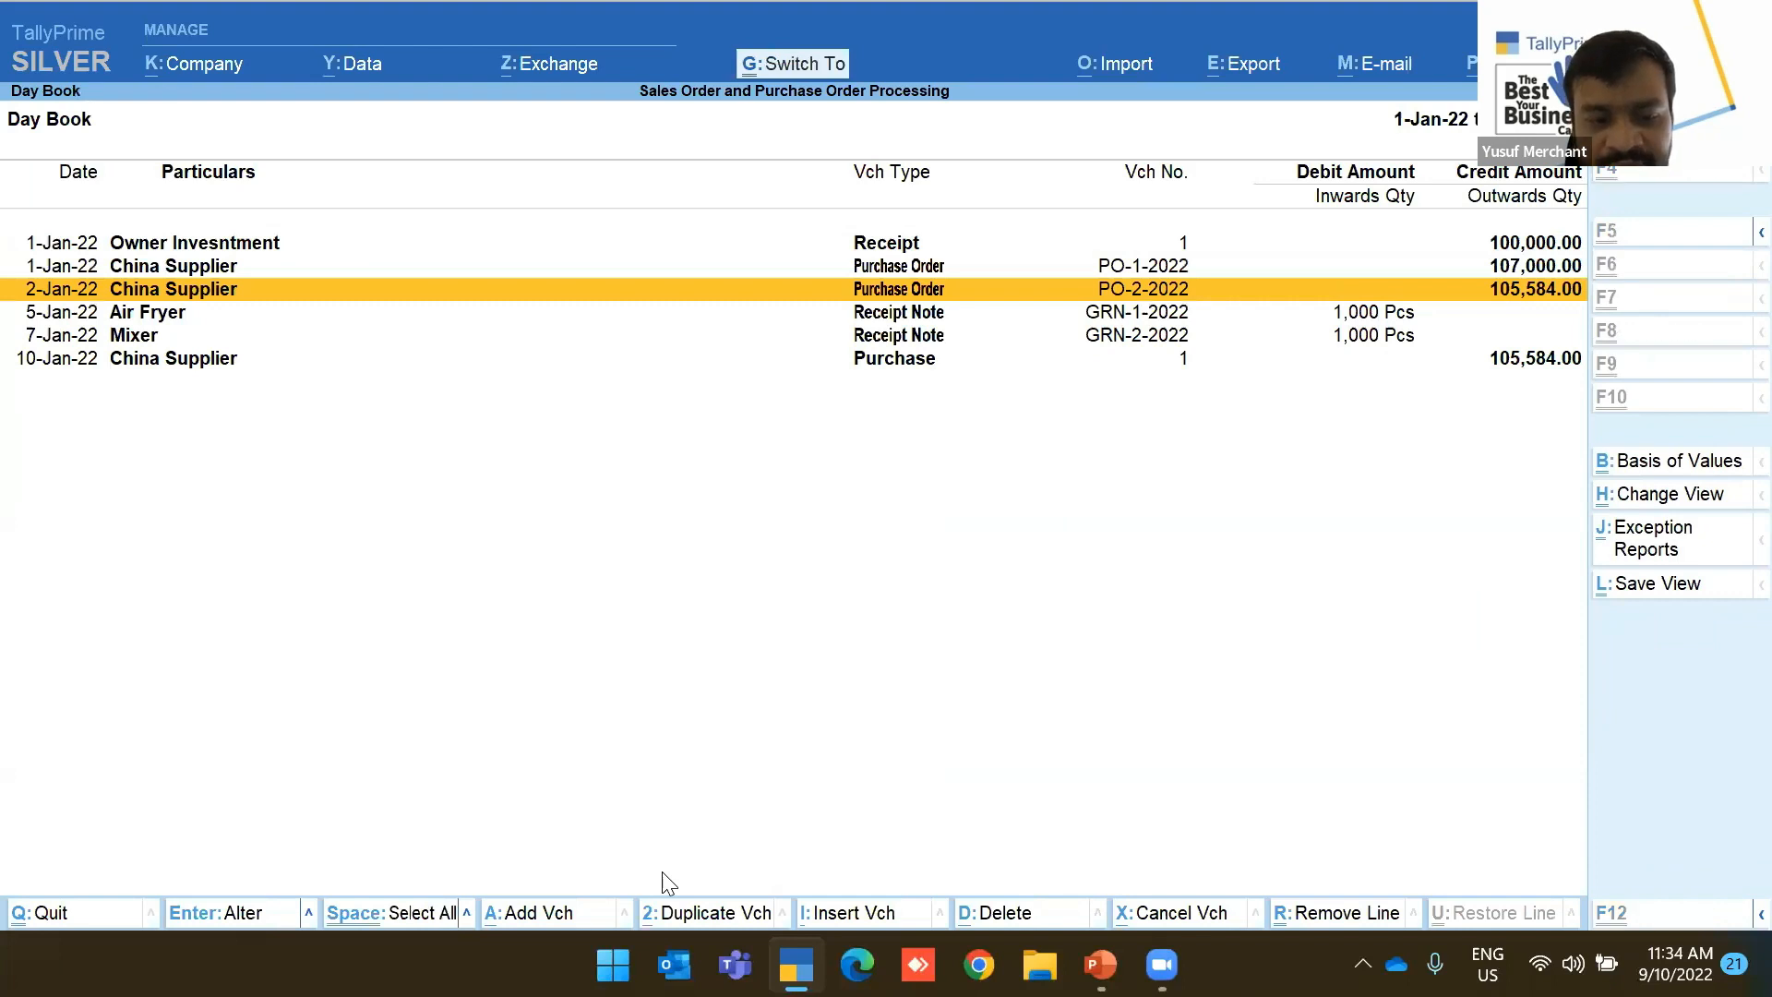
key(alt)
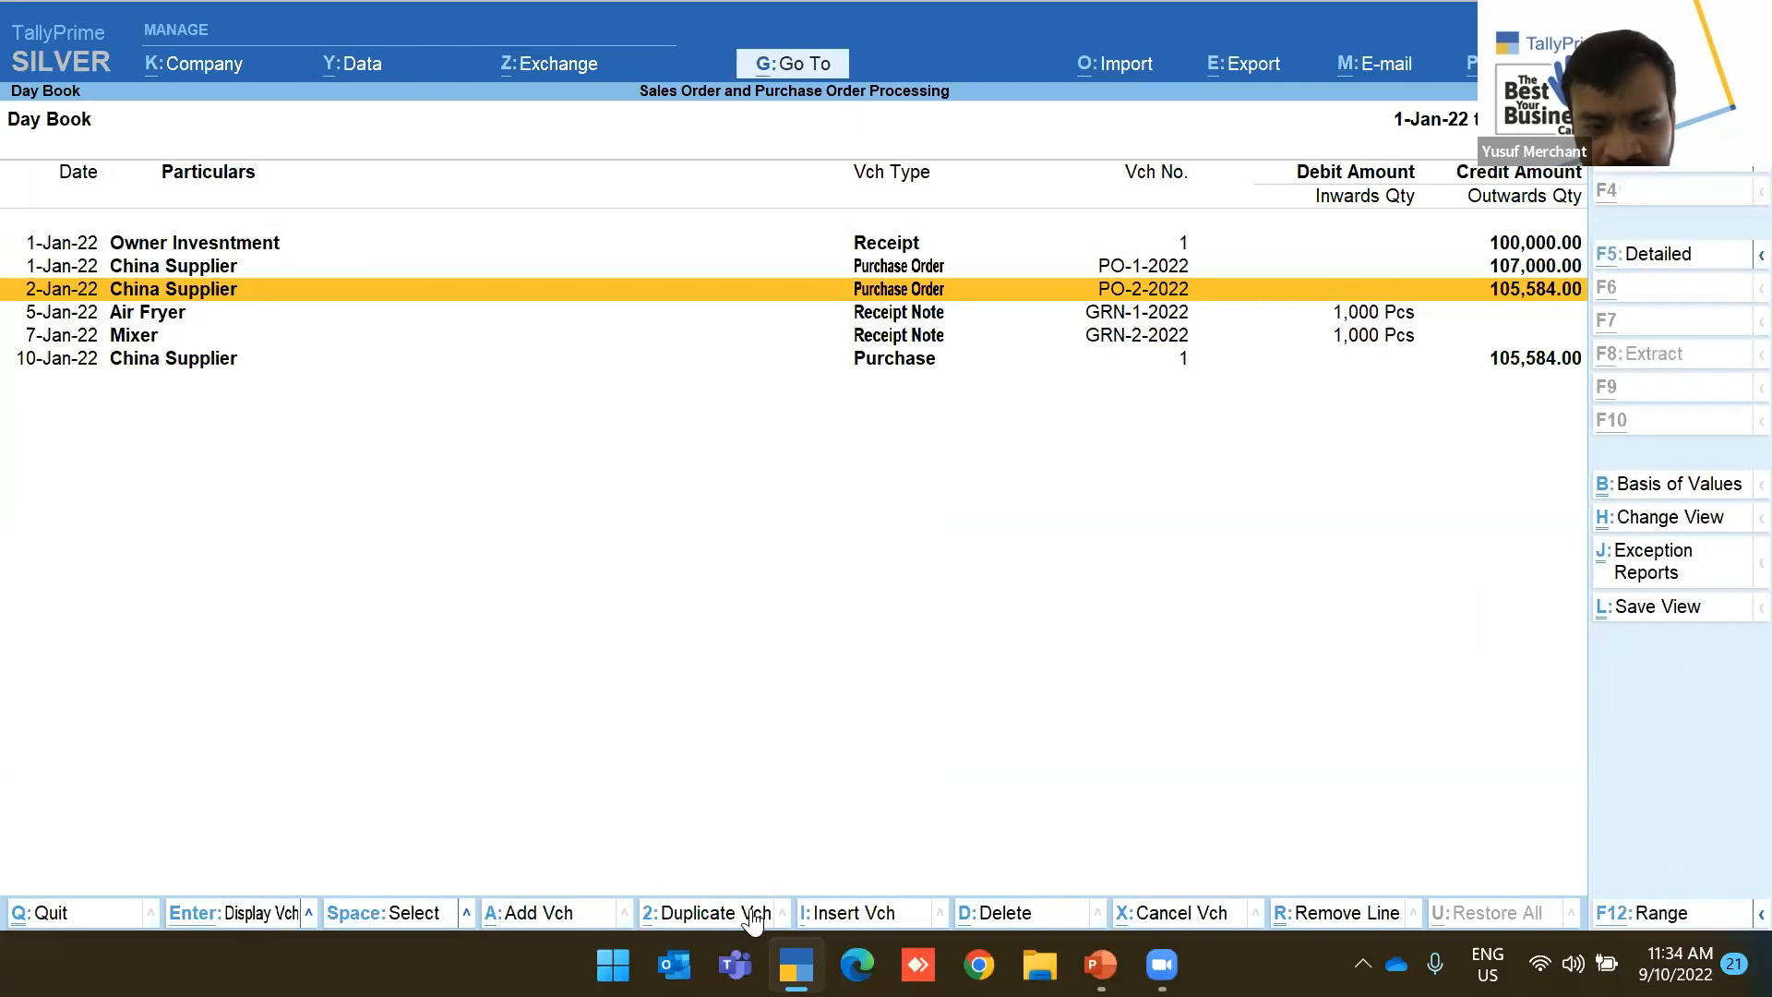
key(alt+2)
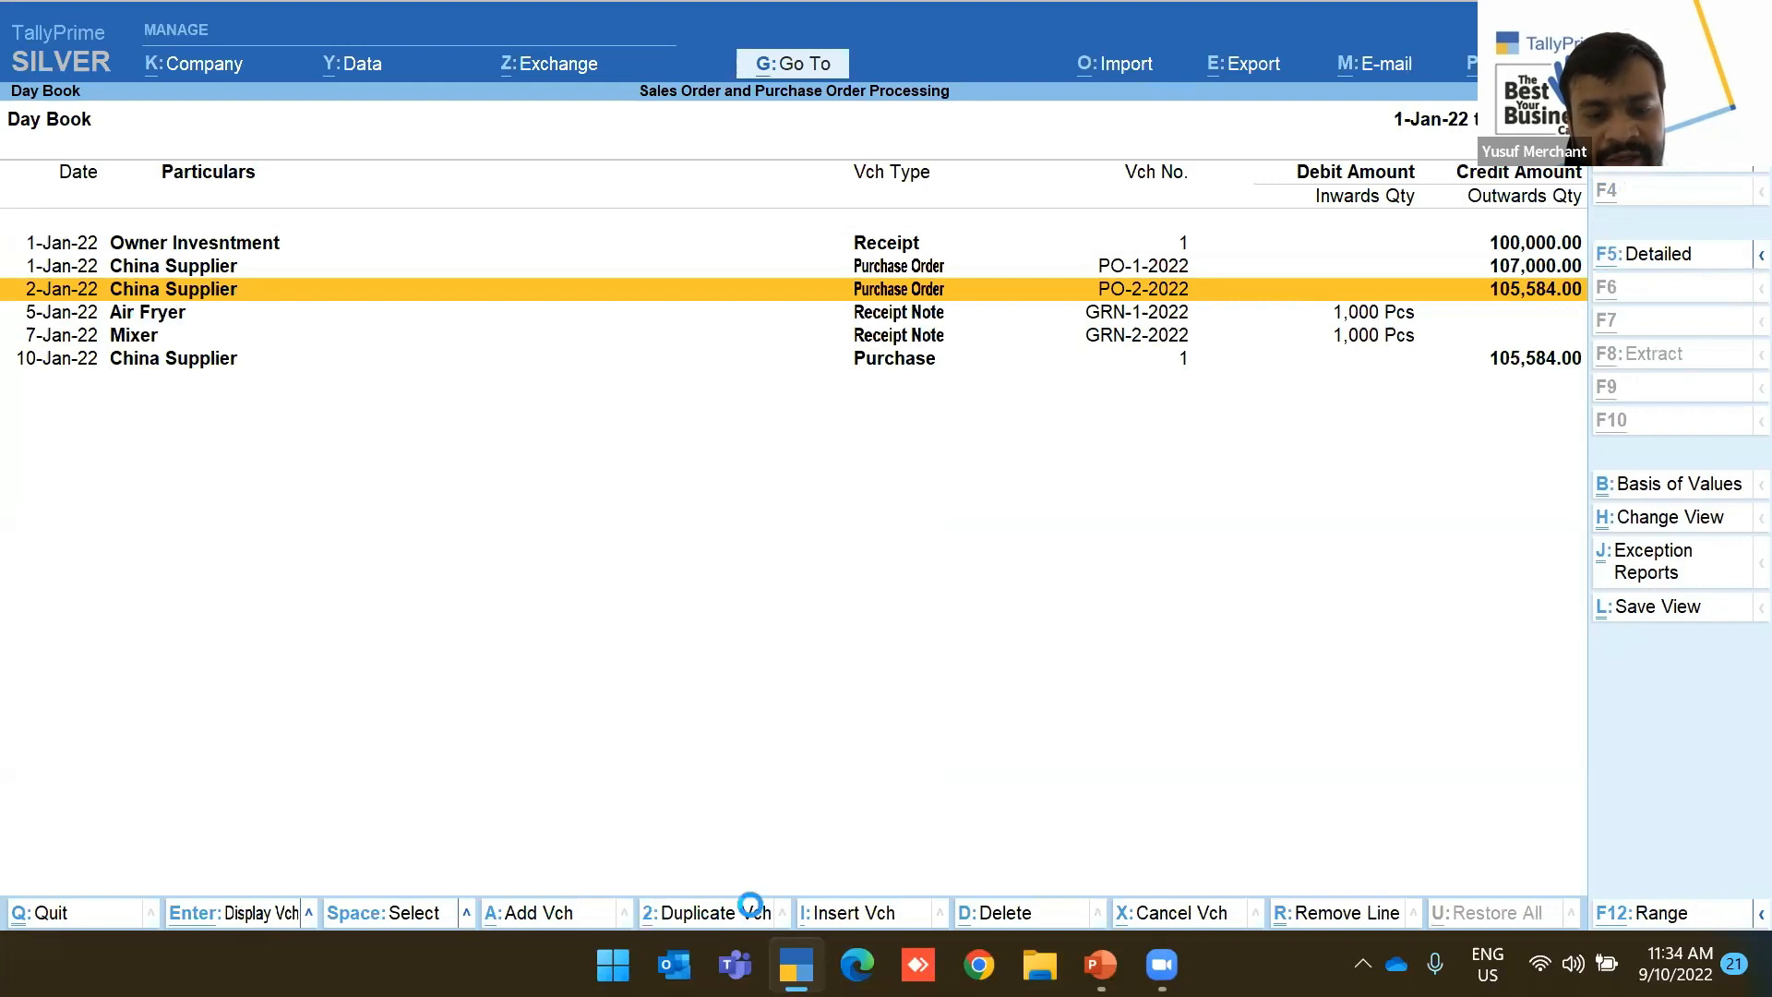
key(Escape)
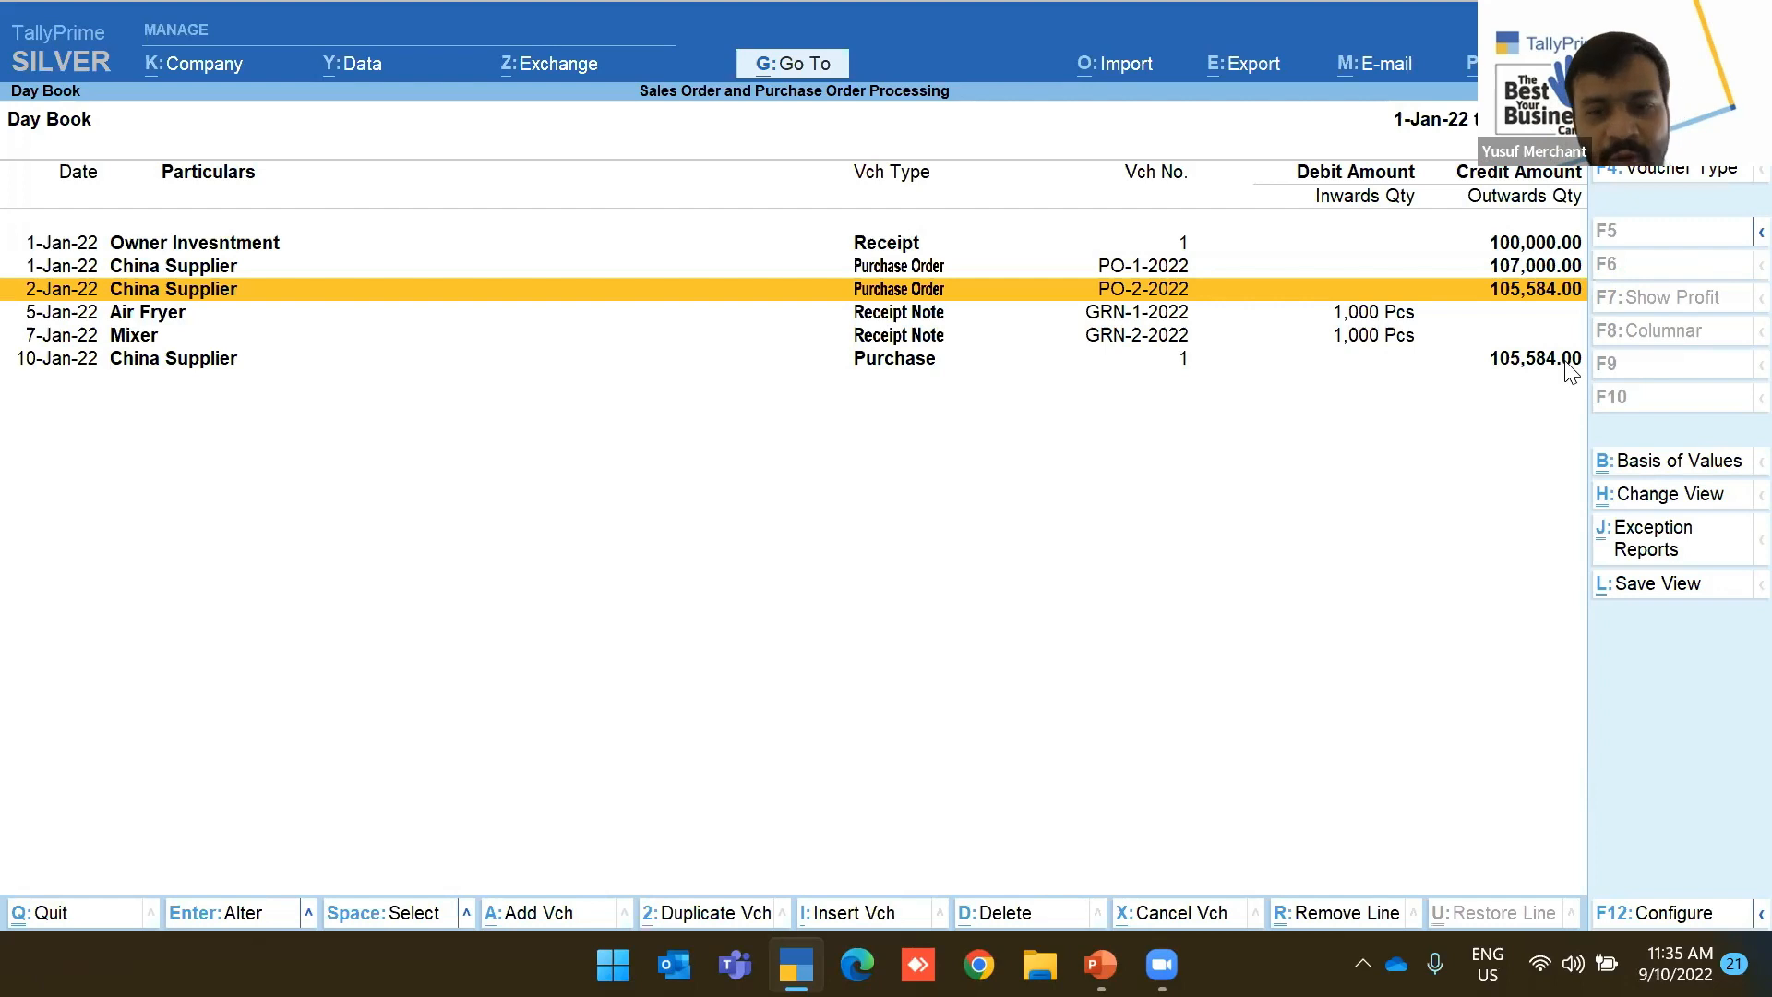
key(Escape)
Glance at the Stock Summary and Statements of Accounts menus, then return to the main menu
key(s)
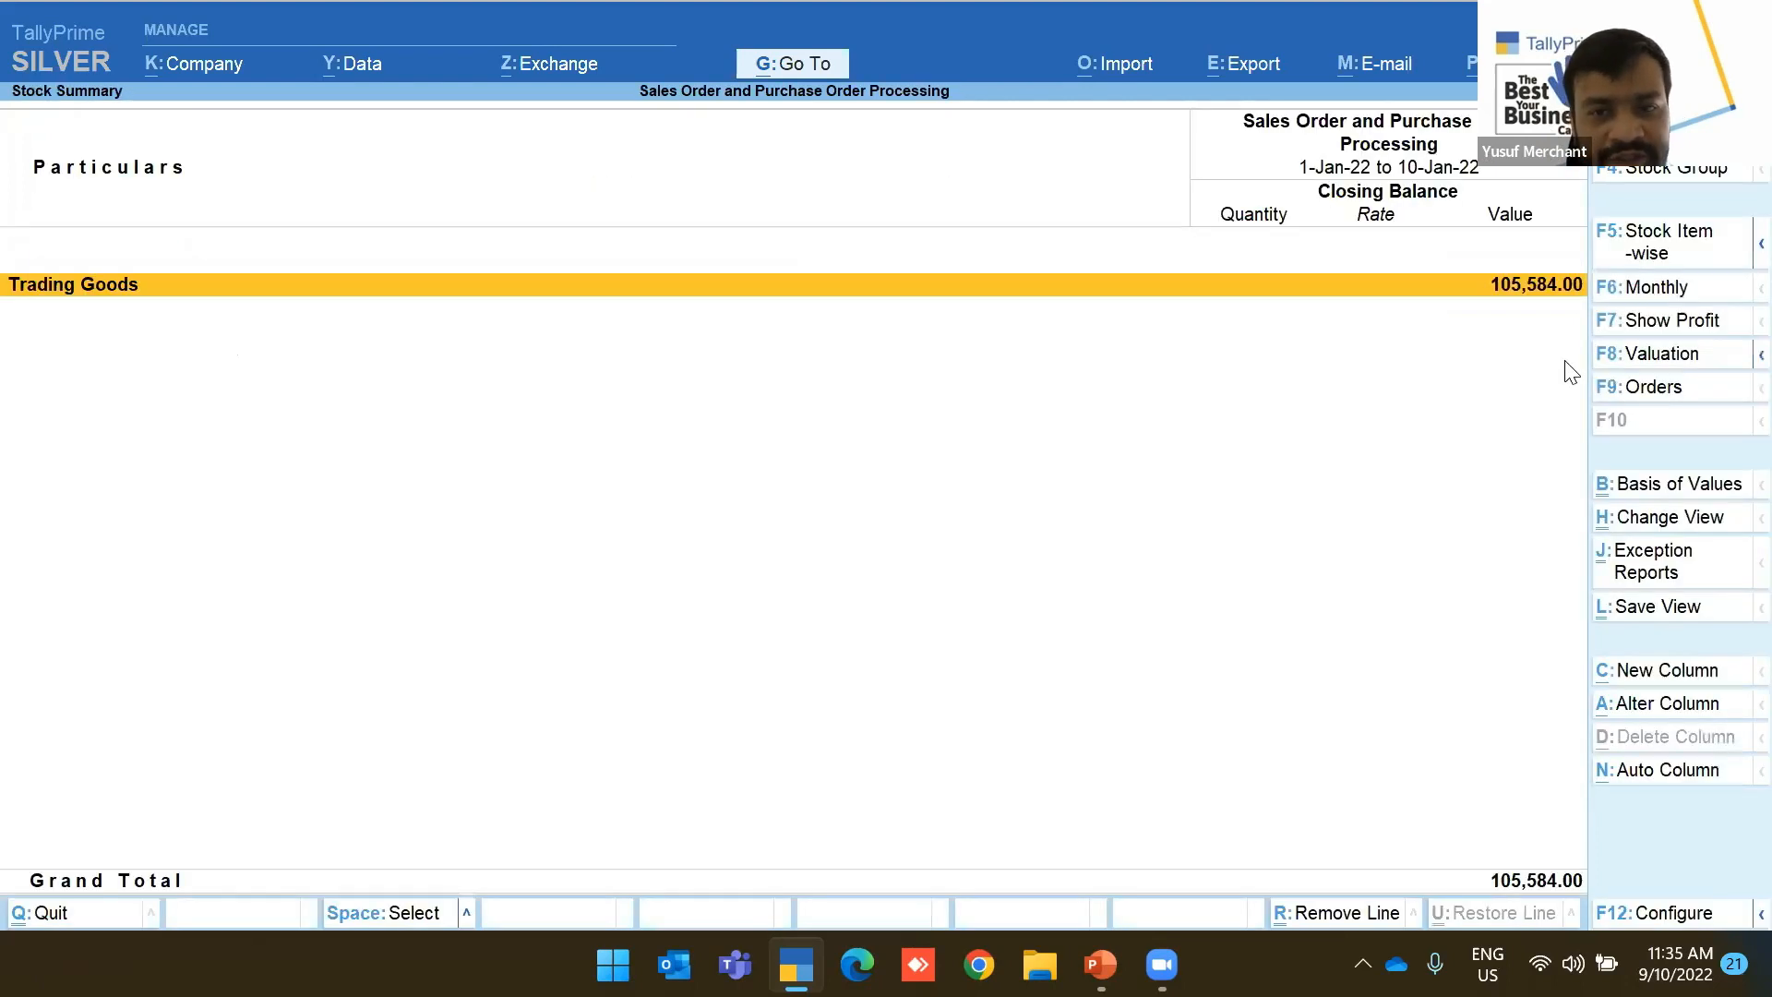
key(Escape)
key(d)
key(s)
key(Escape)
key(Escape)
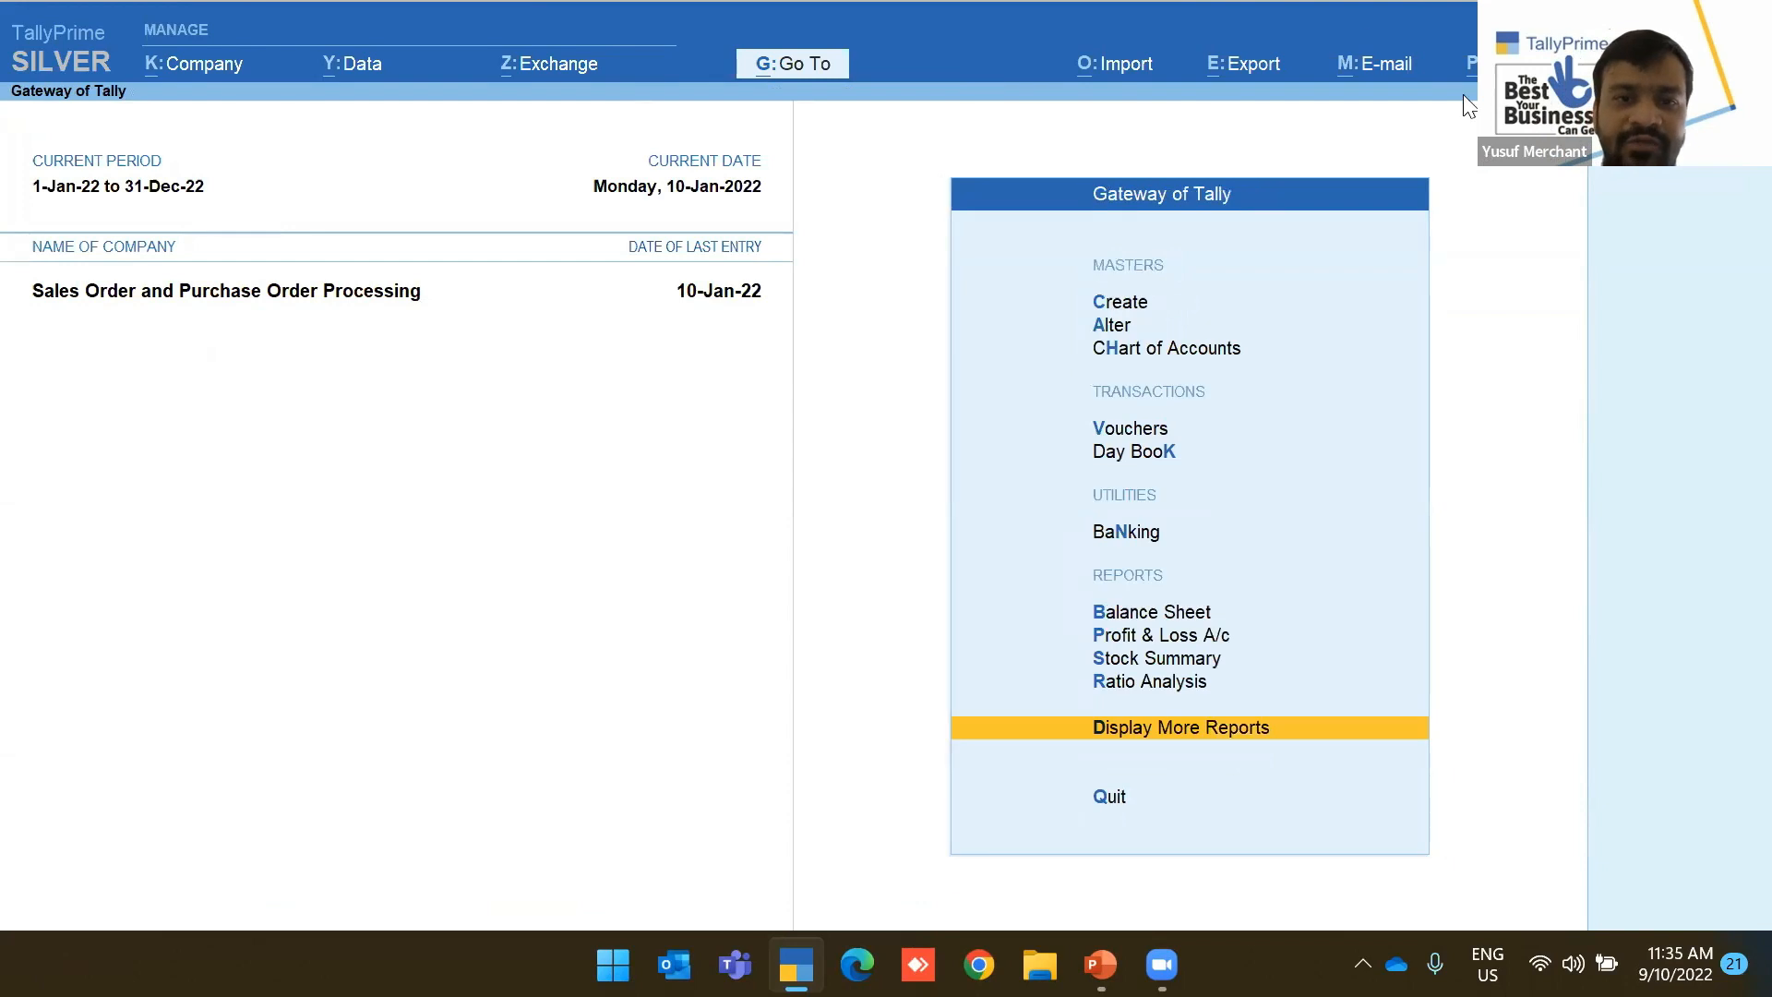
Check Air Fryer's Stock Query (1,000 Pcs, 19,800.00) and its China Supplier purchase voucher
click(761, 72)
text(Stoc)
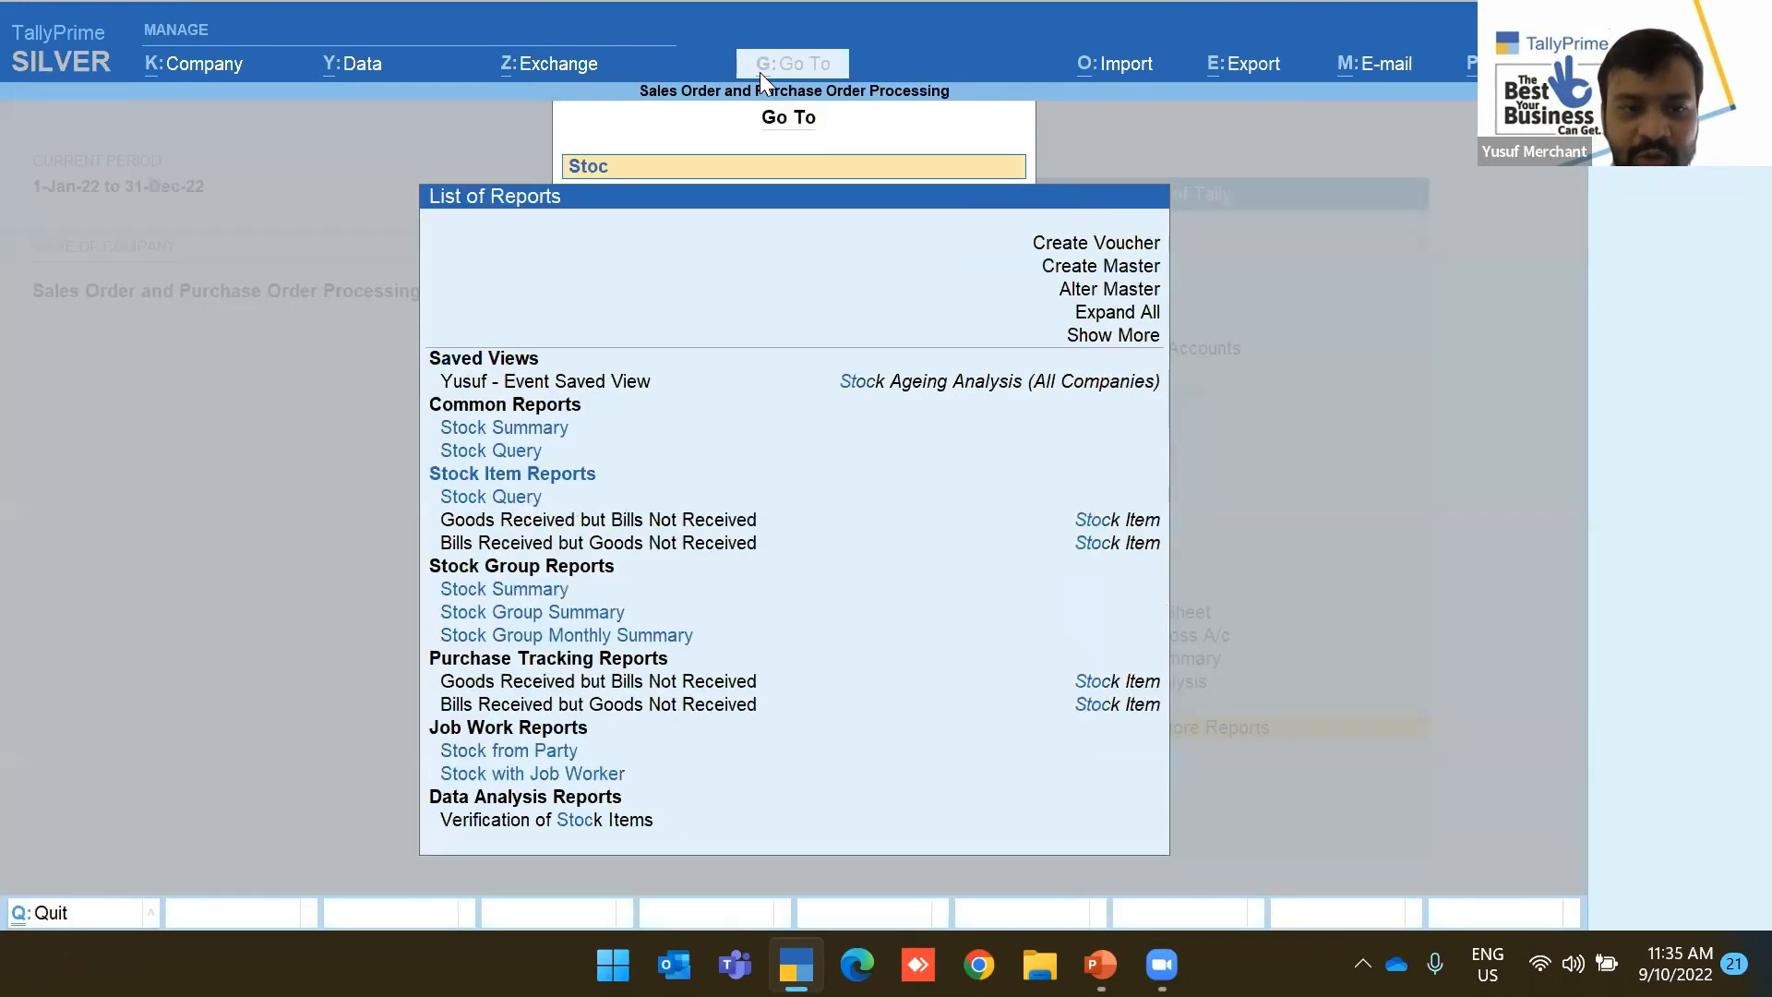
key(Down)
key(Return)
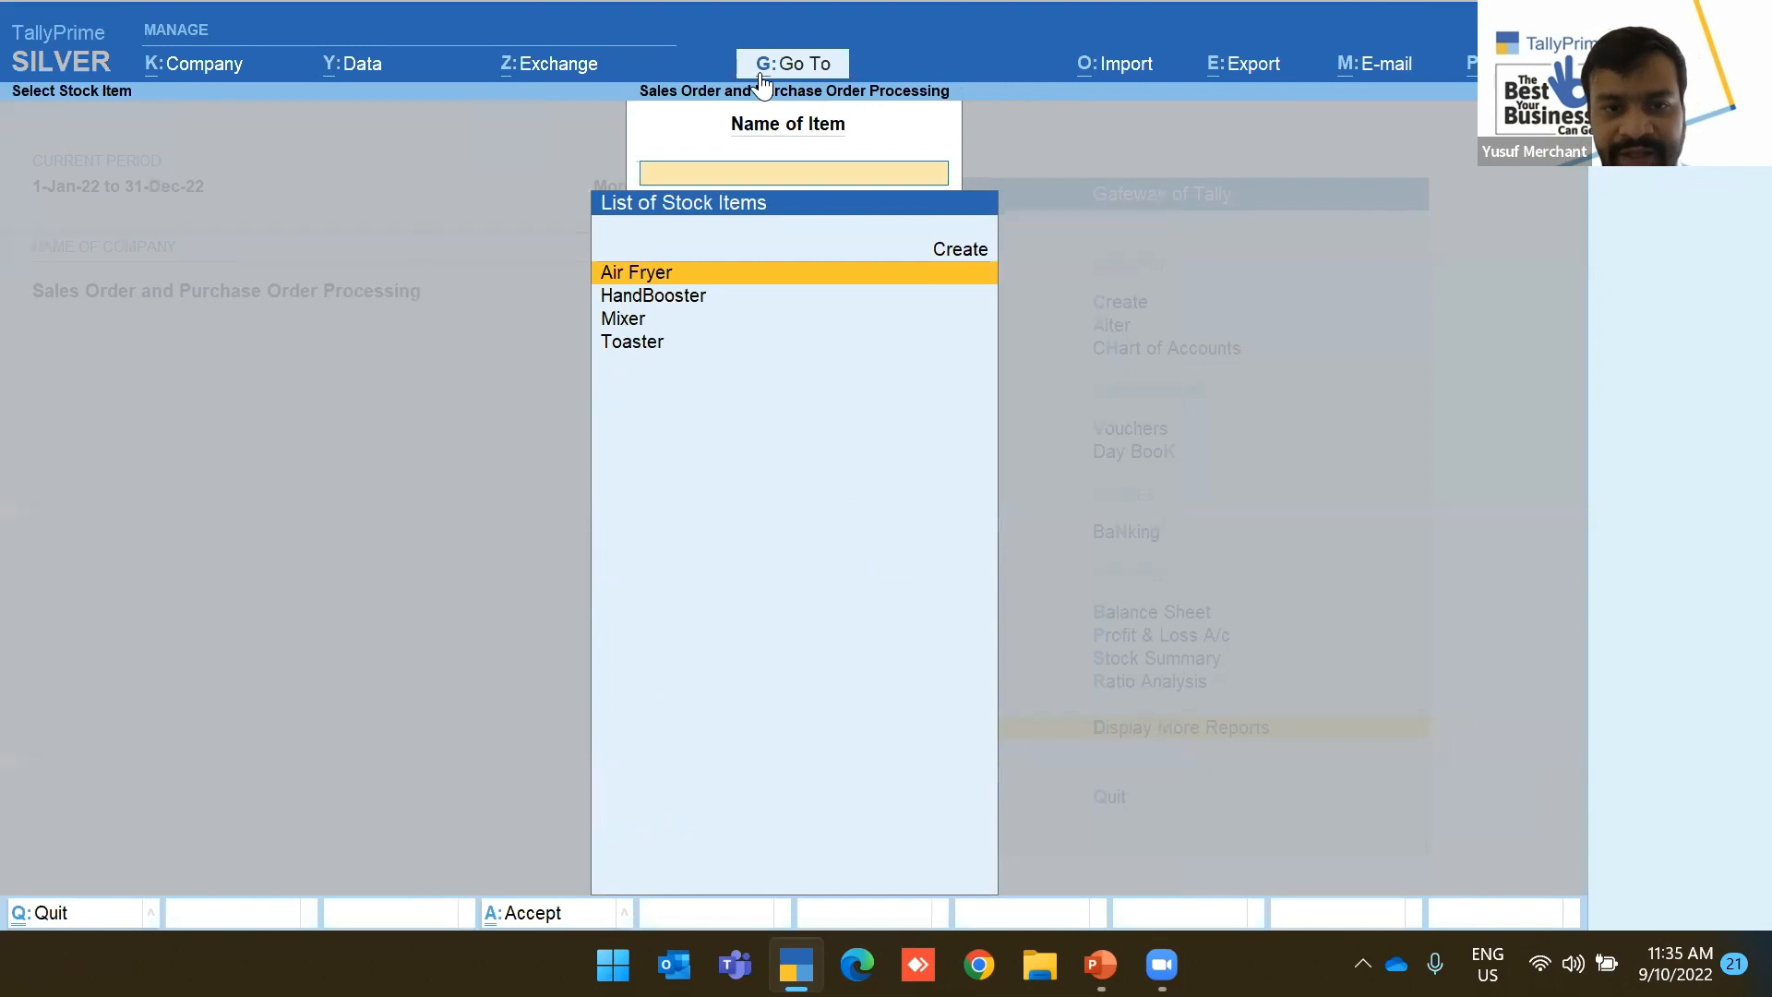
key(Return)
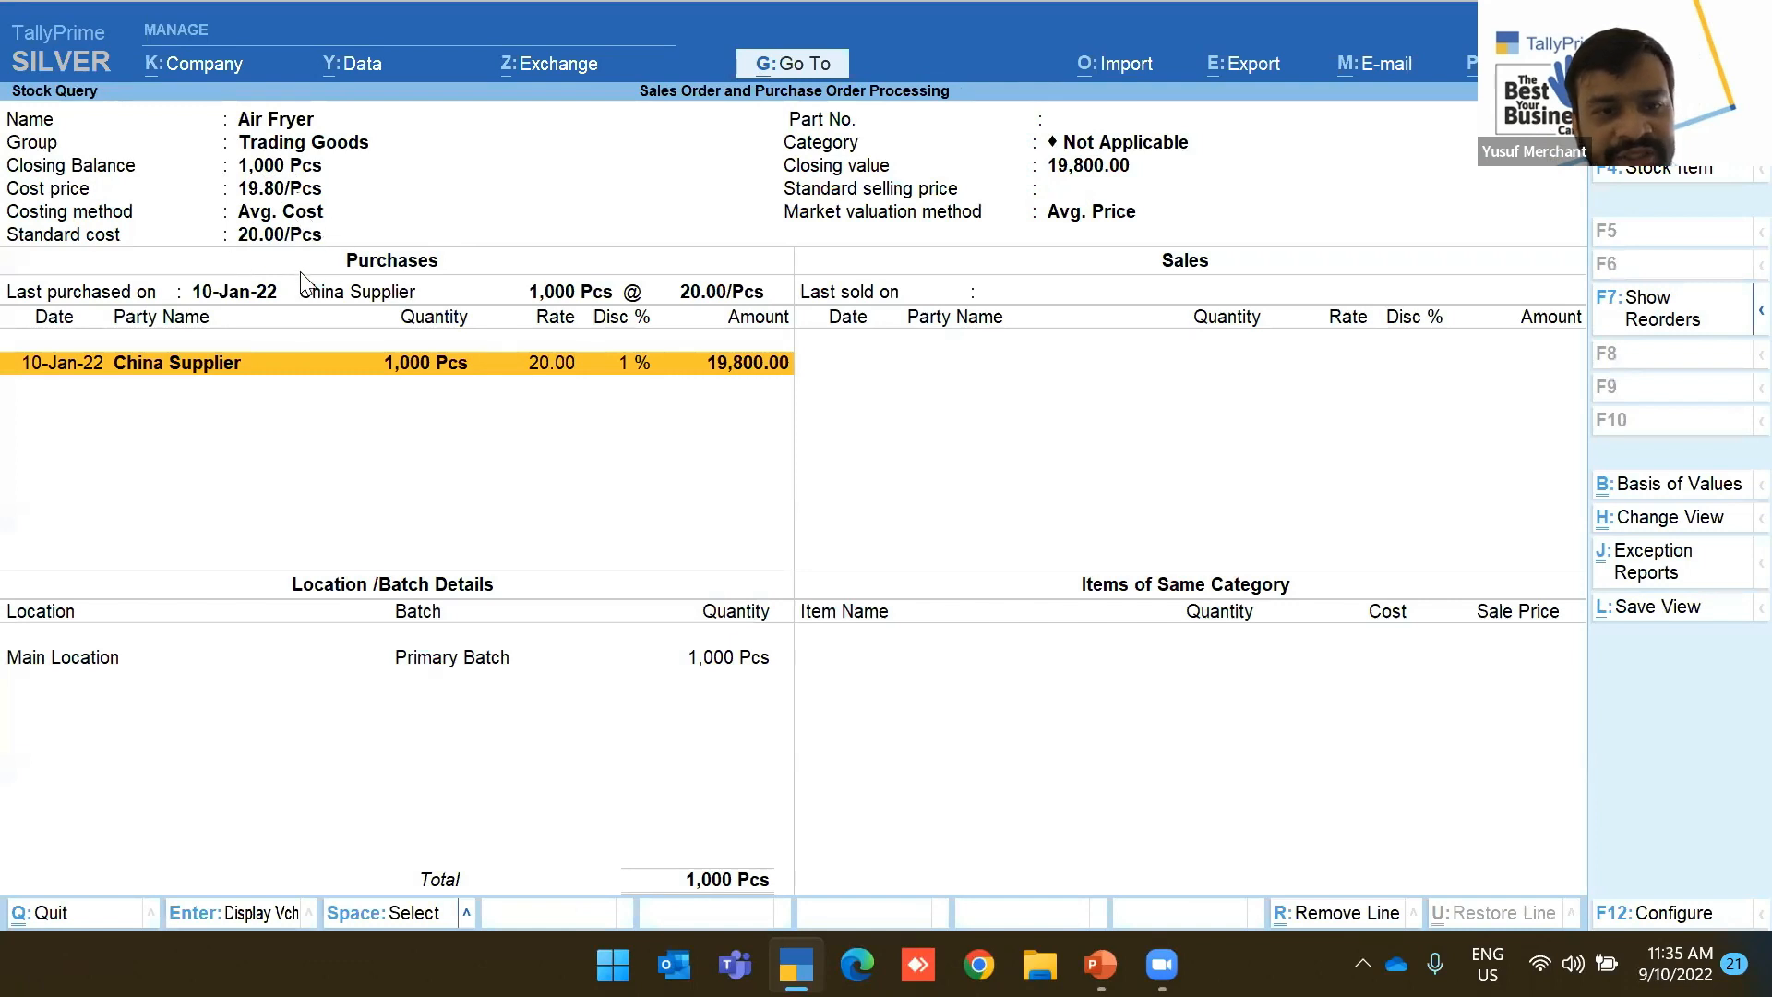
key(Return)
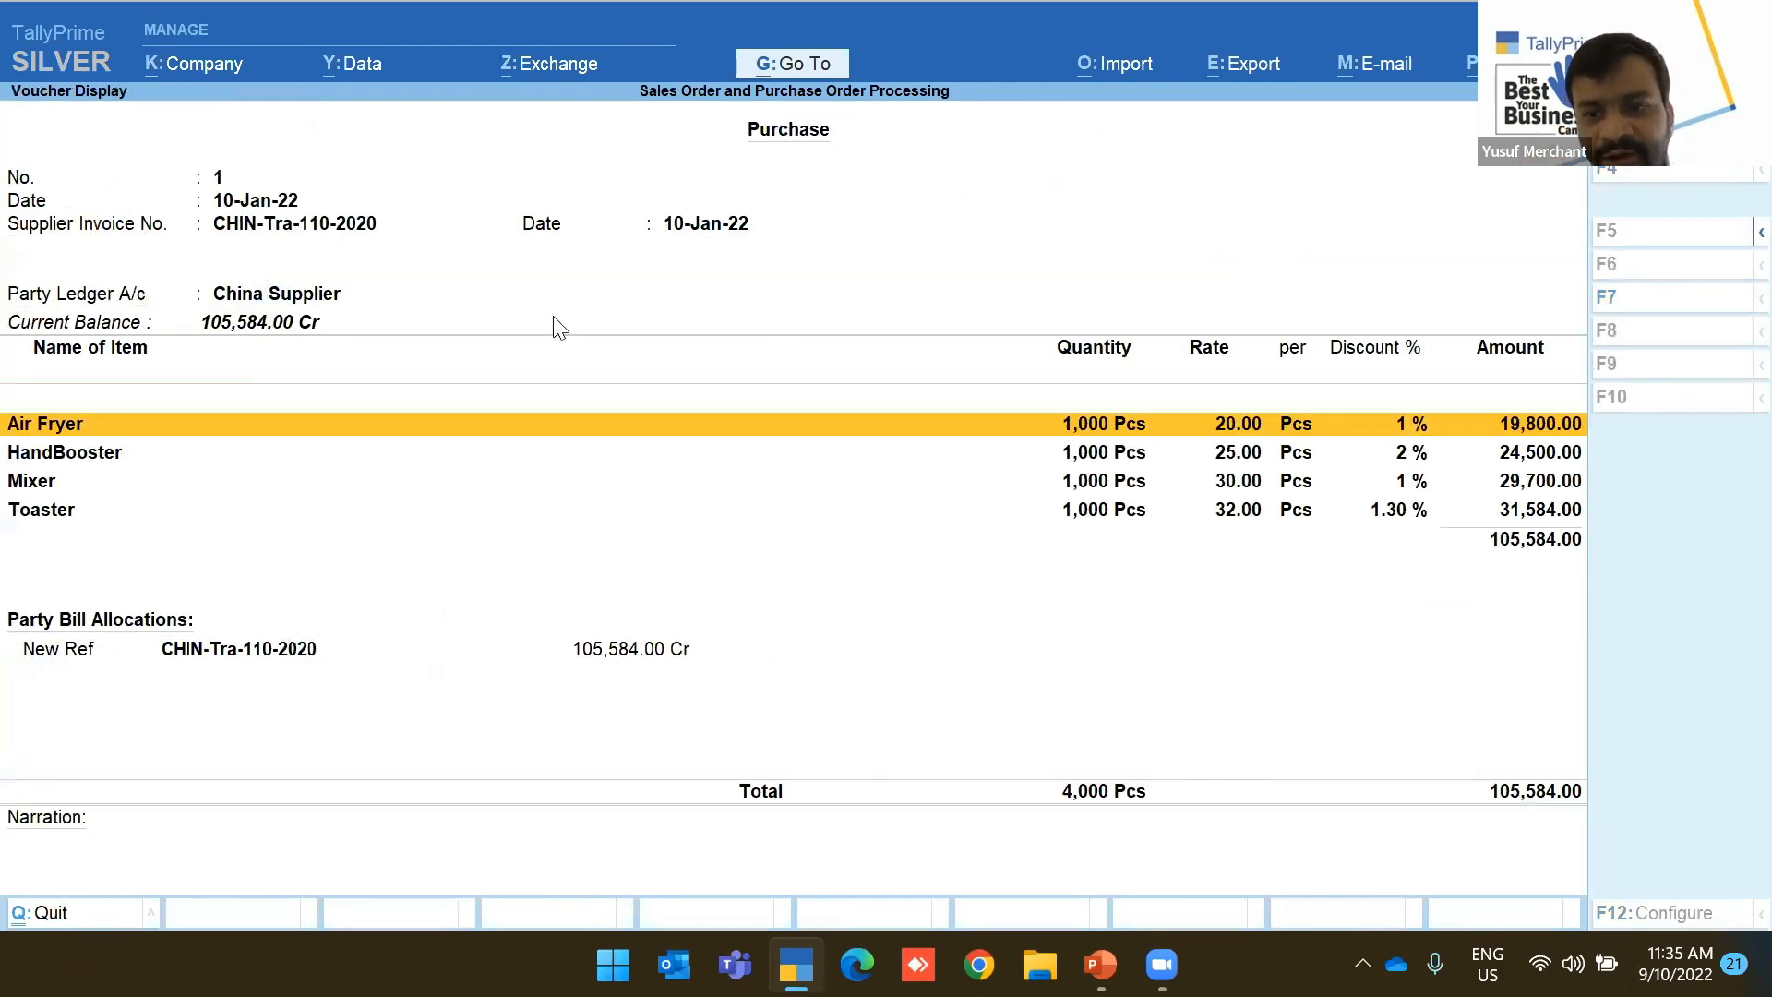
key(Escape)
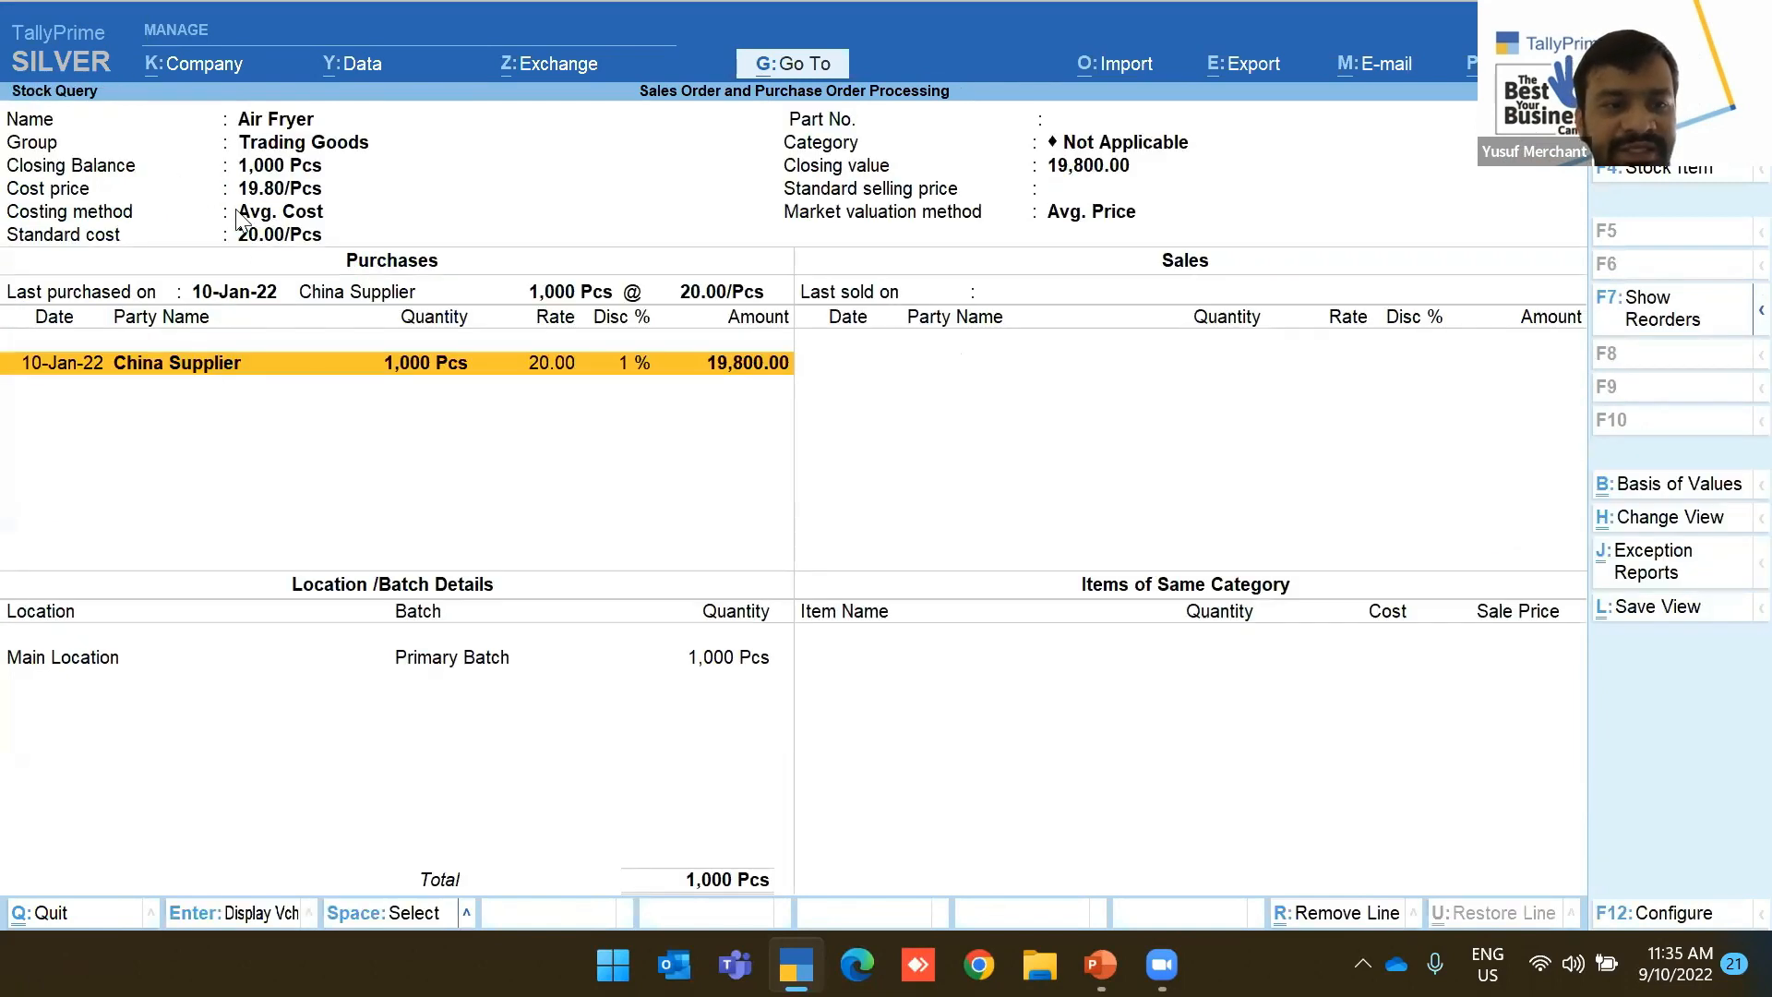
key(Escape)
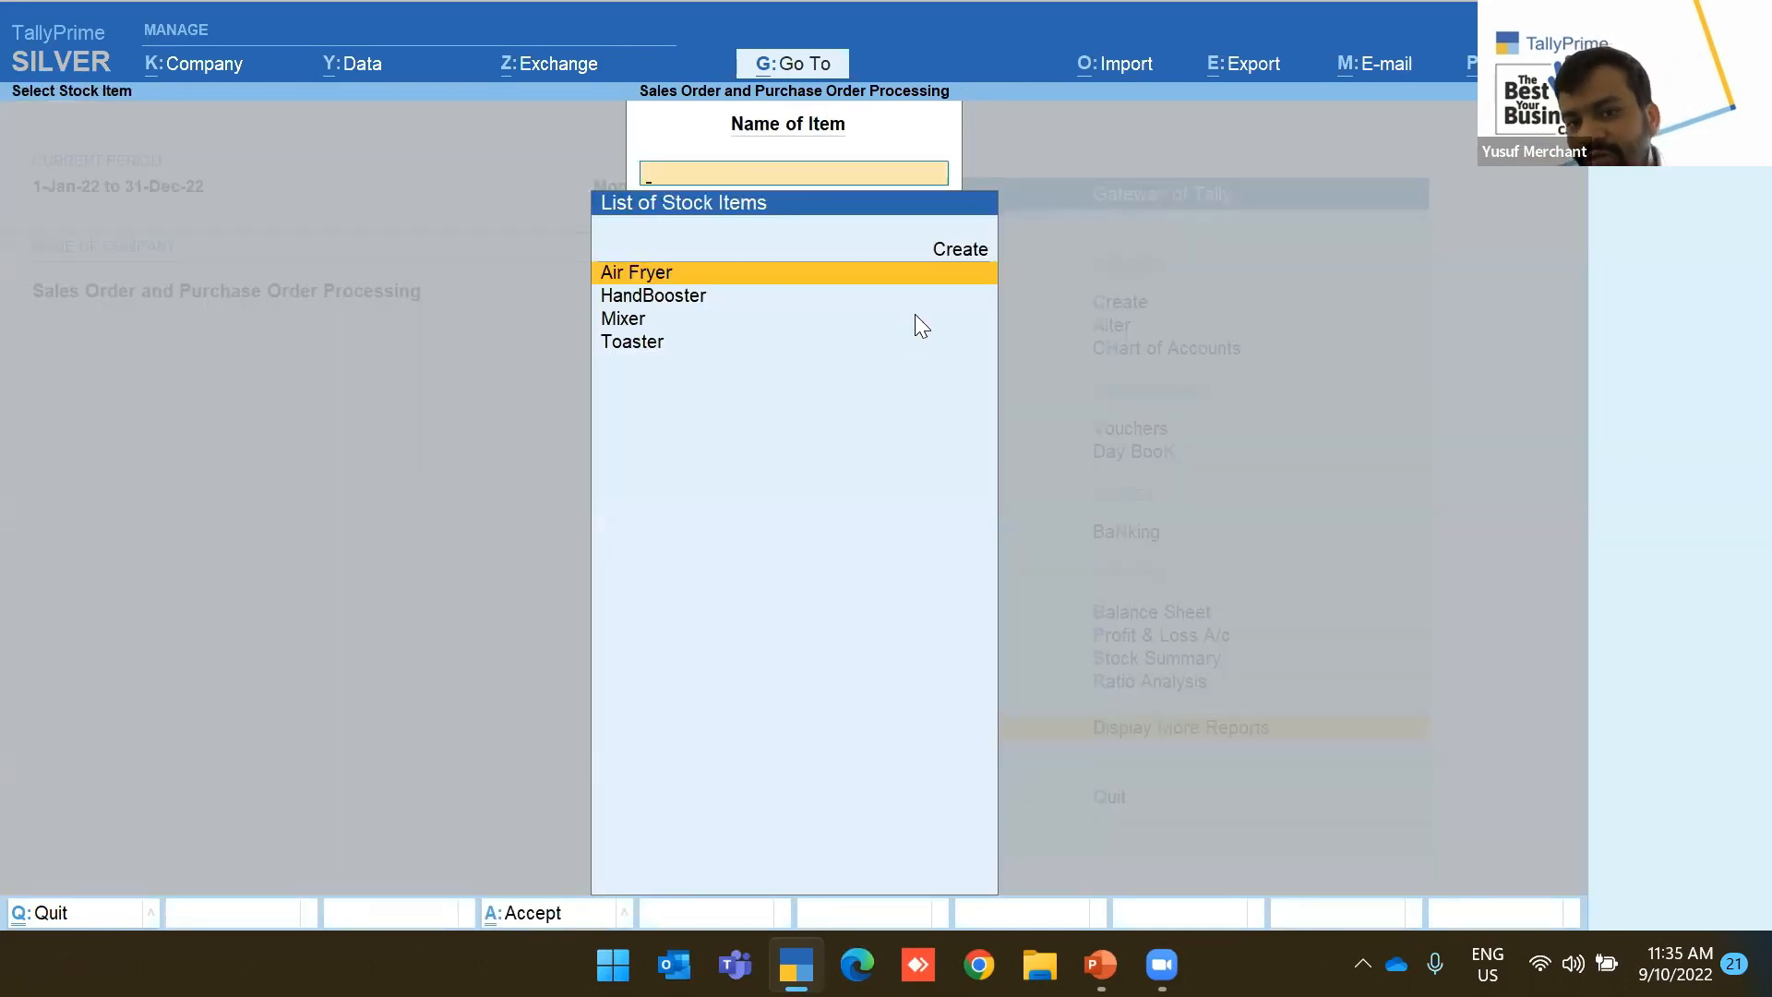
key(Escape)
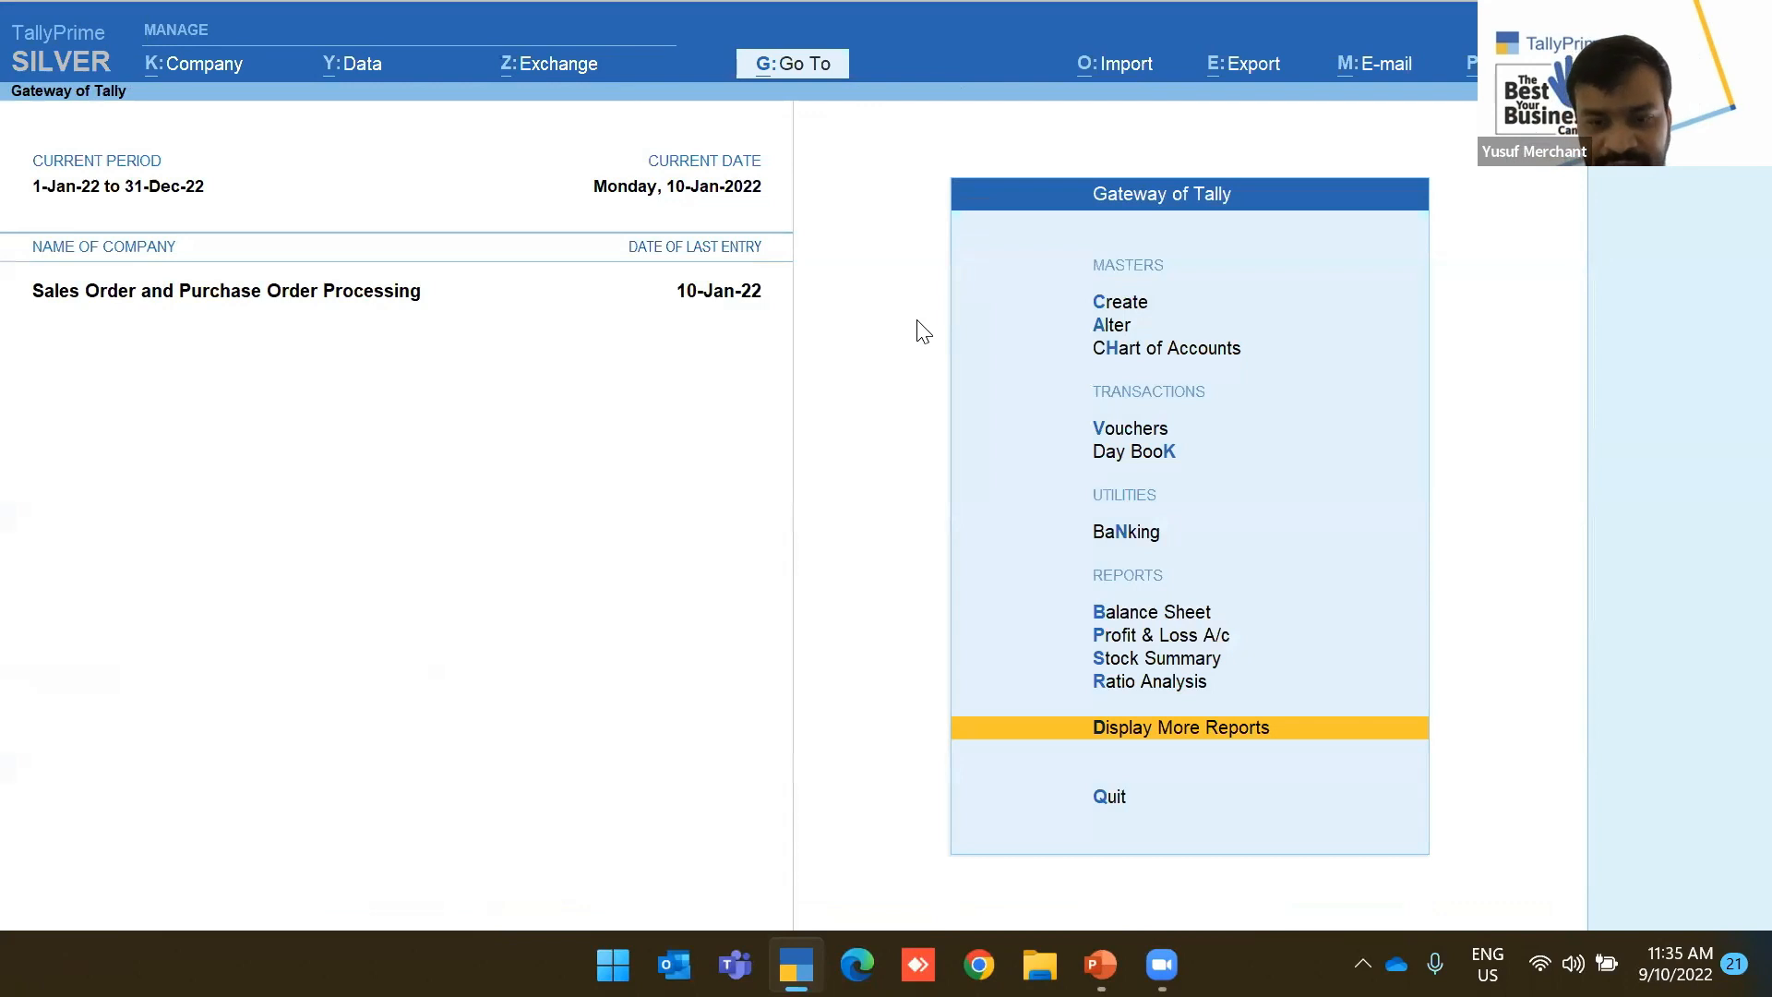
Browse the additional reports menu, then bring up the report search
key(Return)
key(Down)
key(Down)
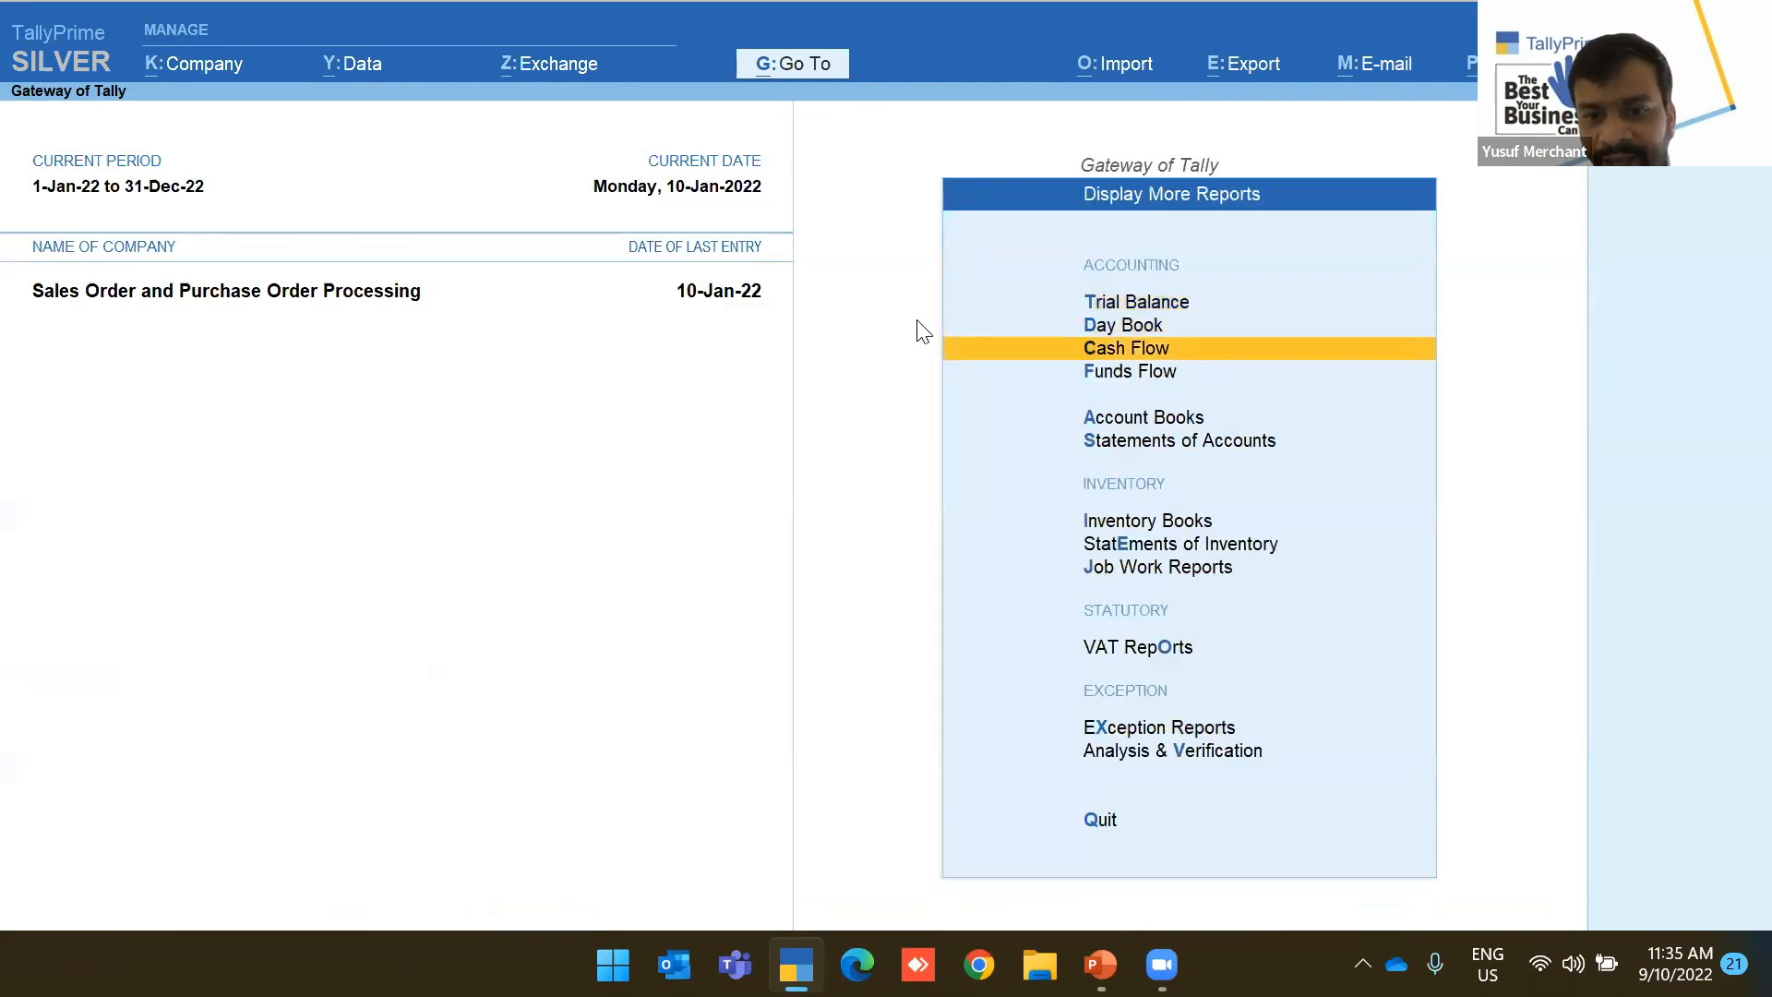
key(Escape)
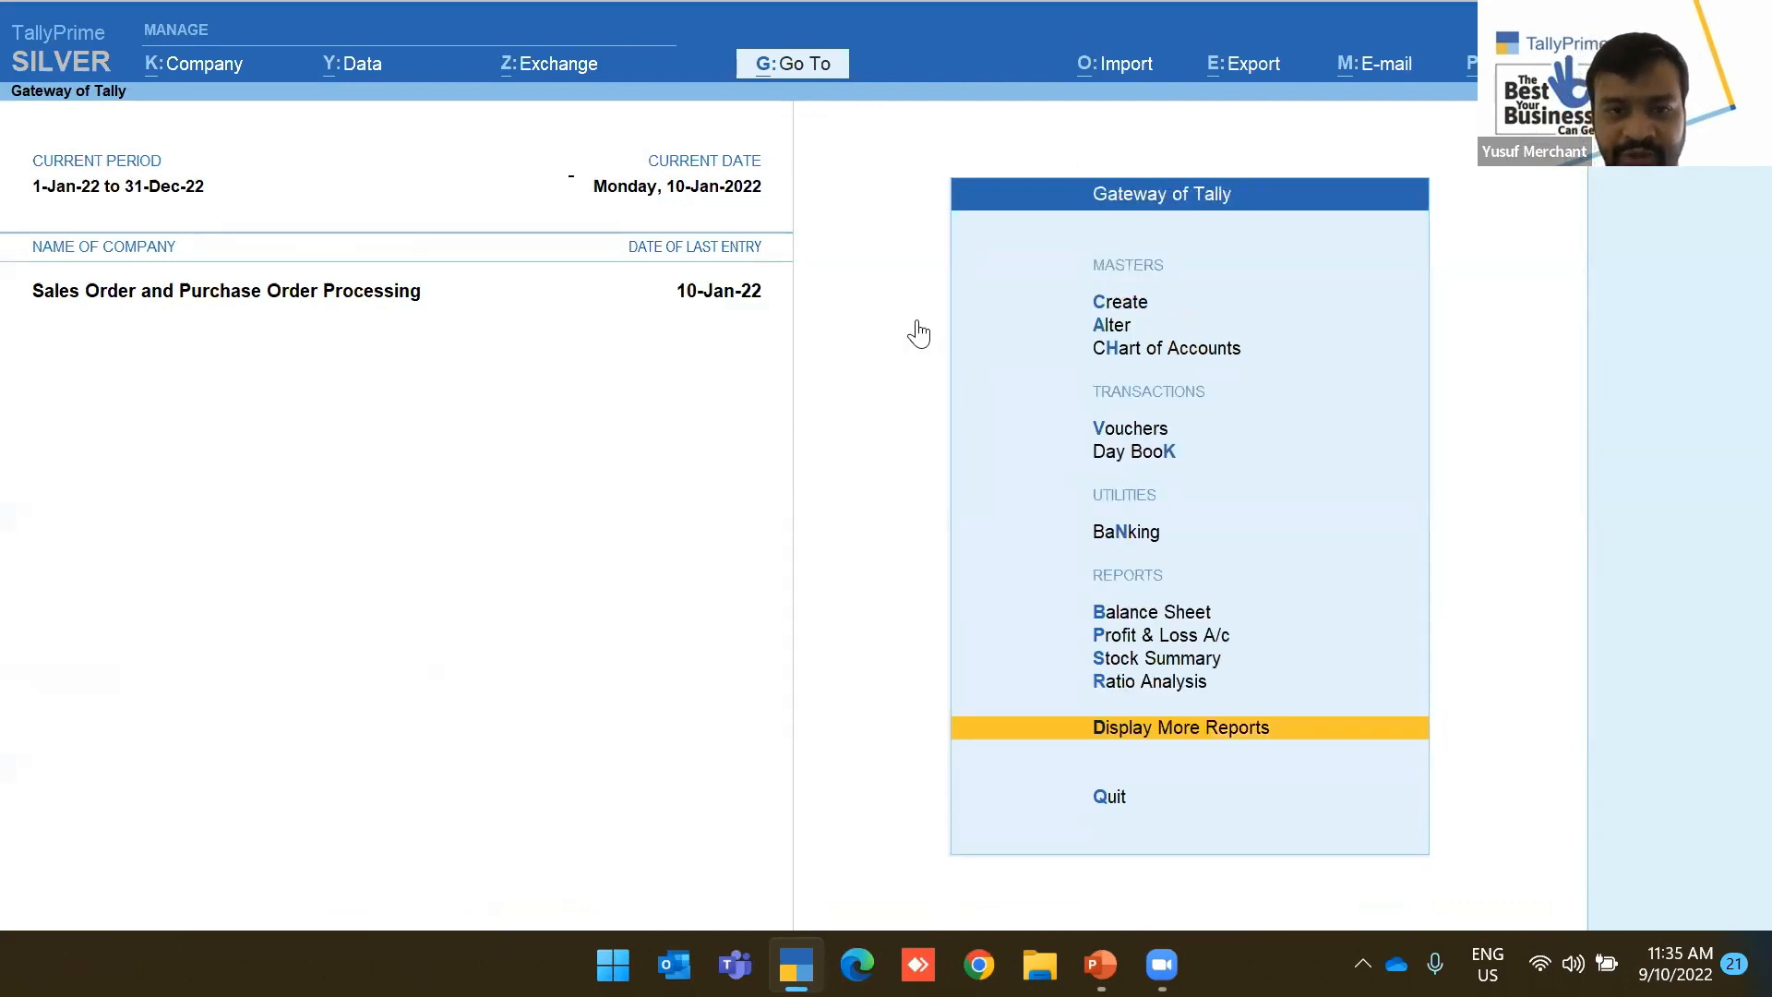
key(alt+g)
In Air Fryer's Stock Query, view its top buyers/sellers and then its reorder status
text(Stock)
key(Down)
key(Down)
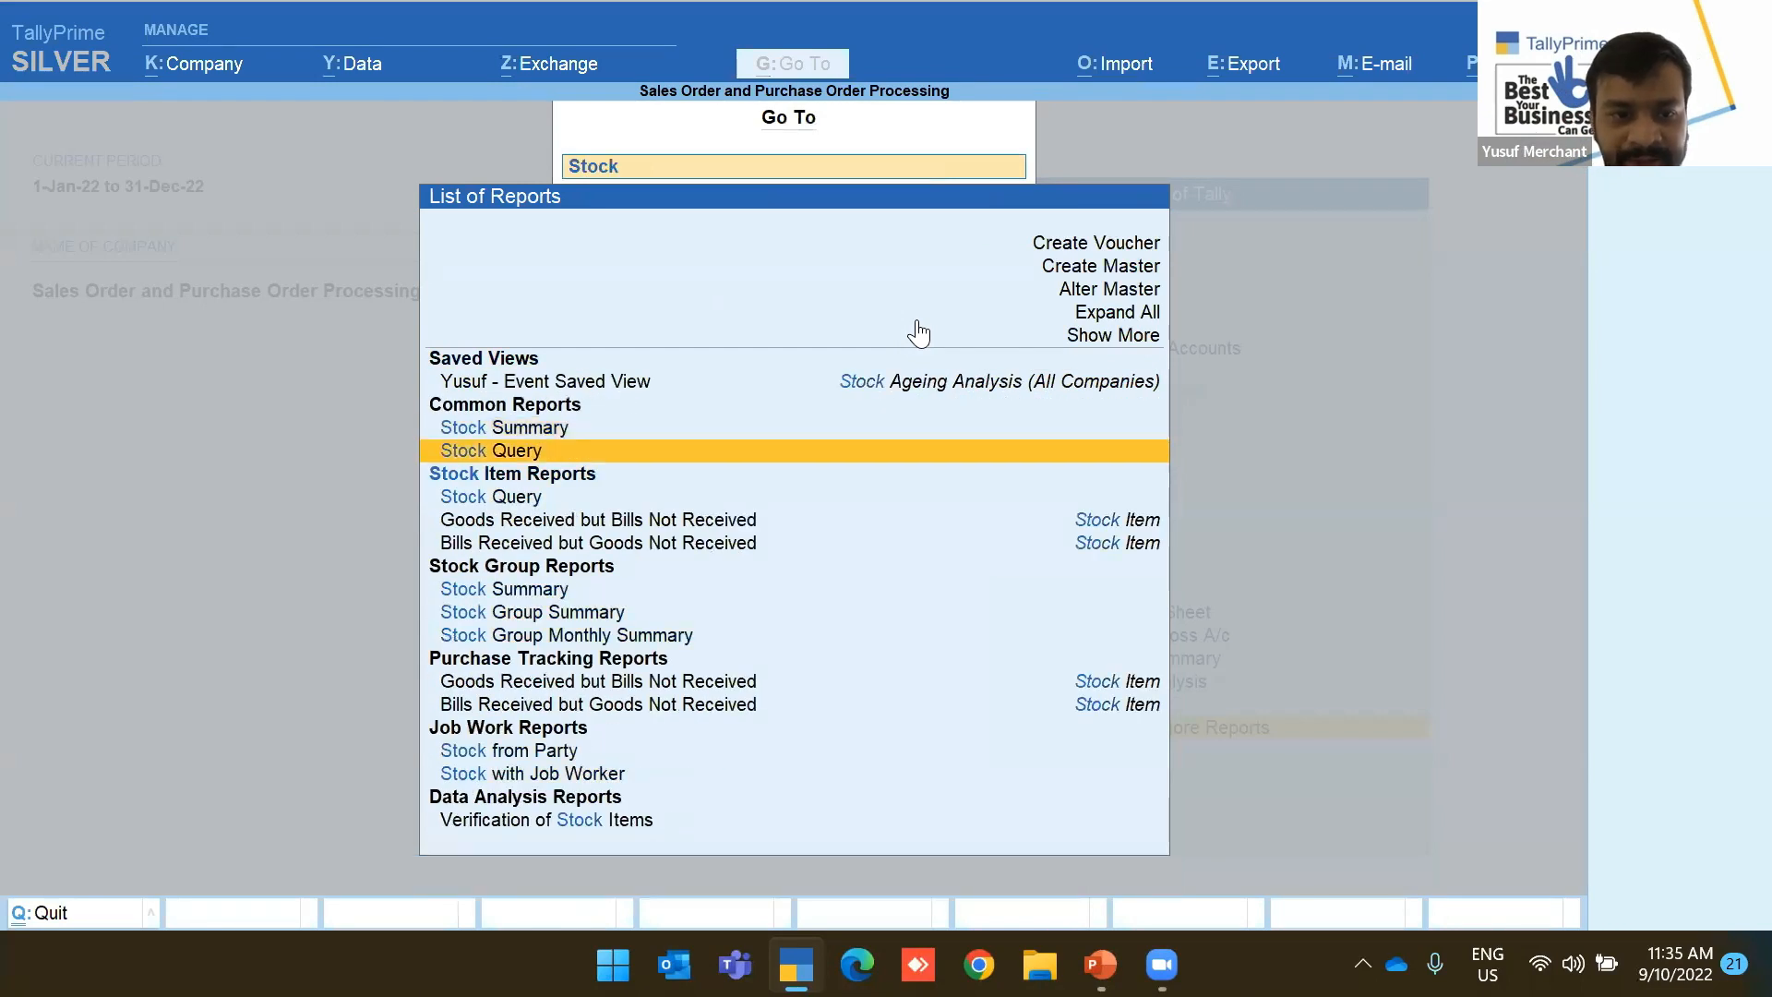
key(Return)
key(Return)
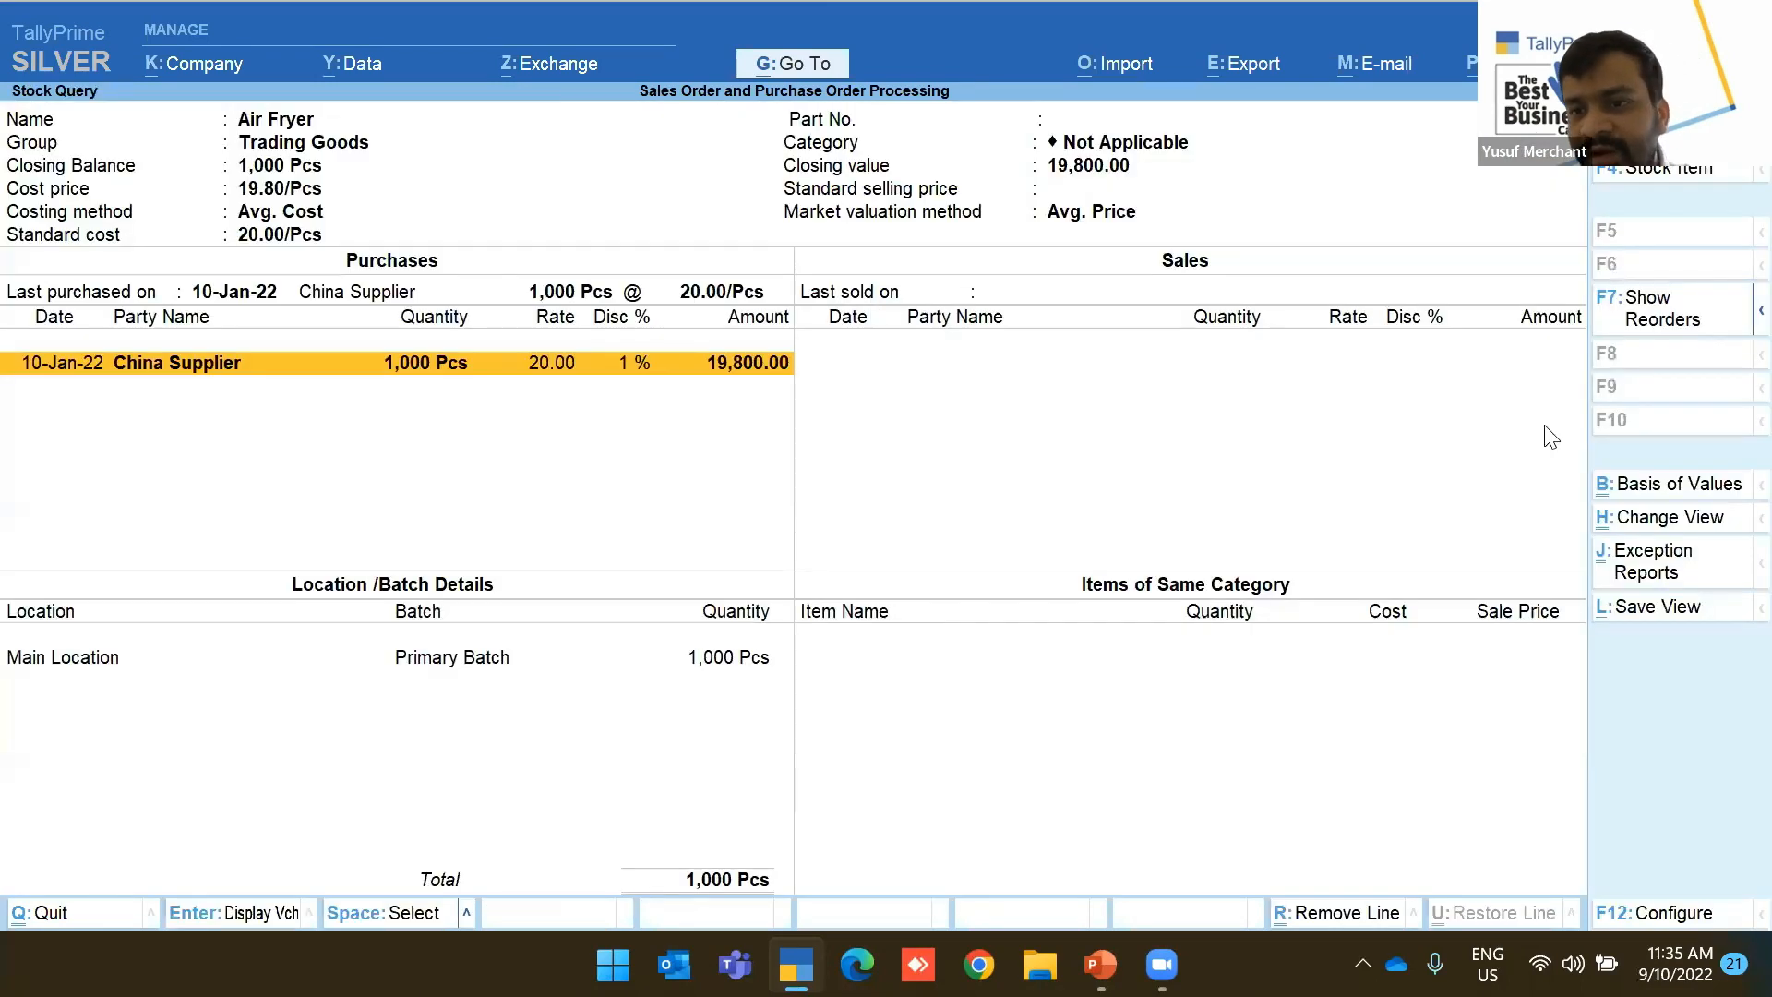
mouse_move(1734, 325)
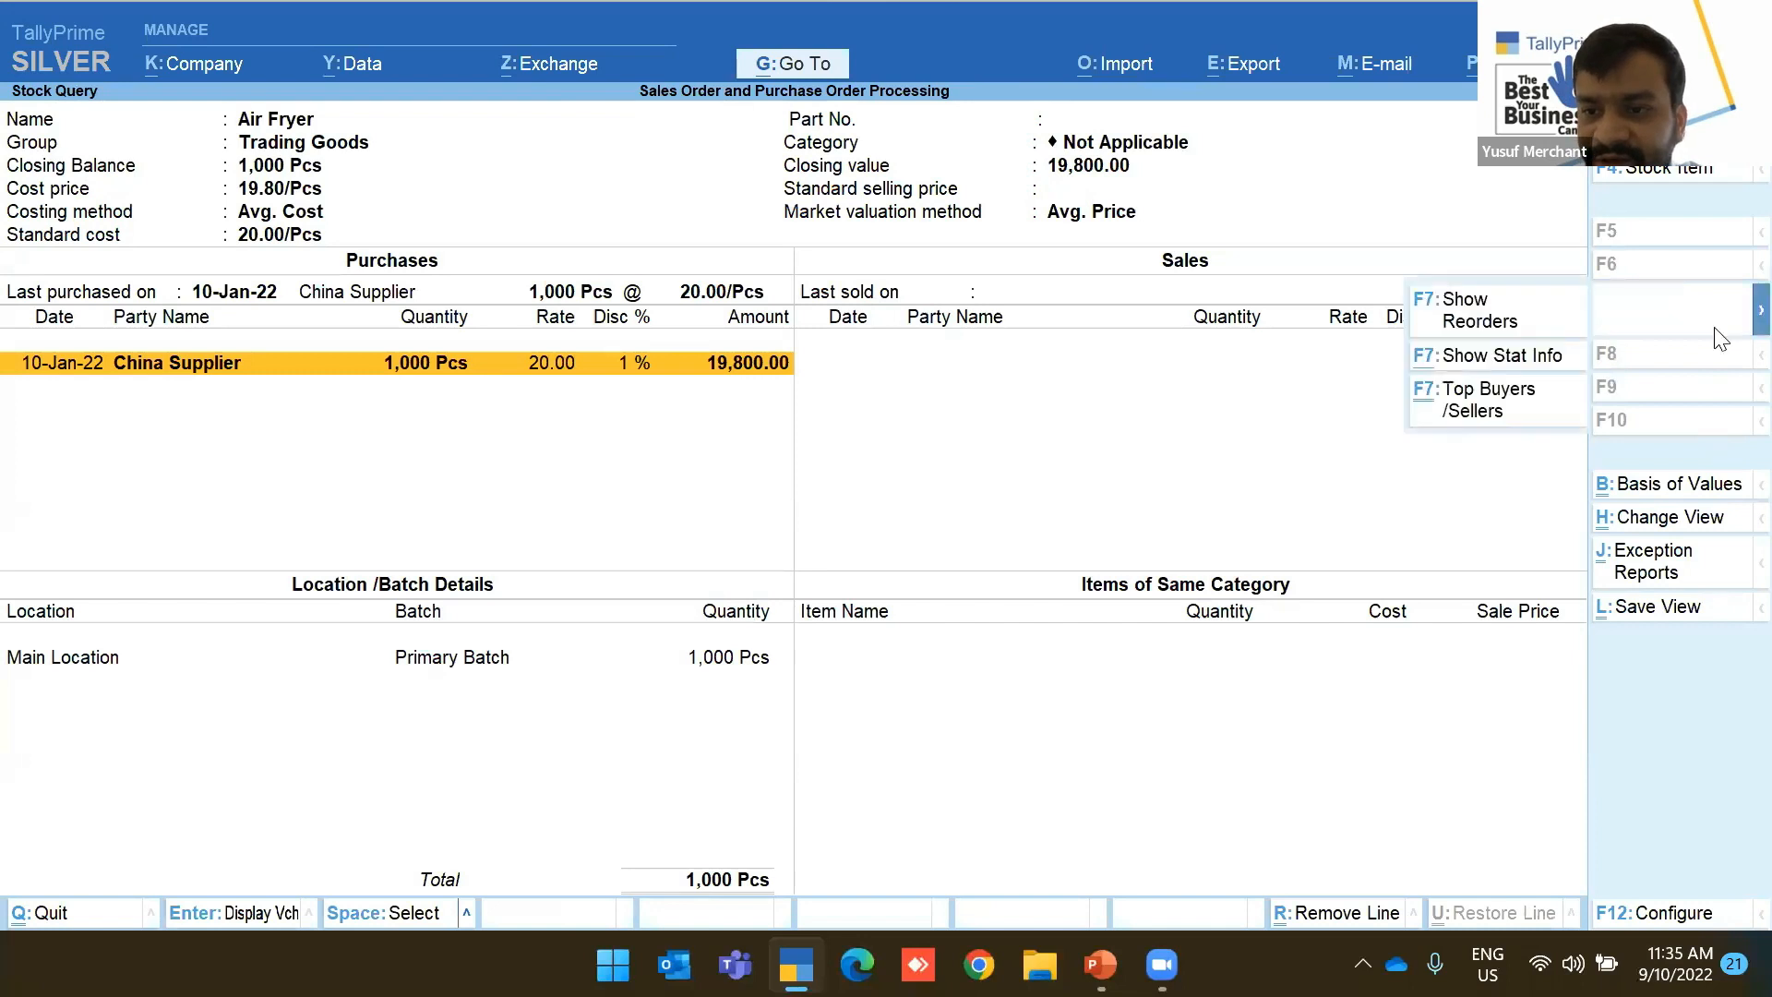
click(1475, 403)
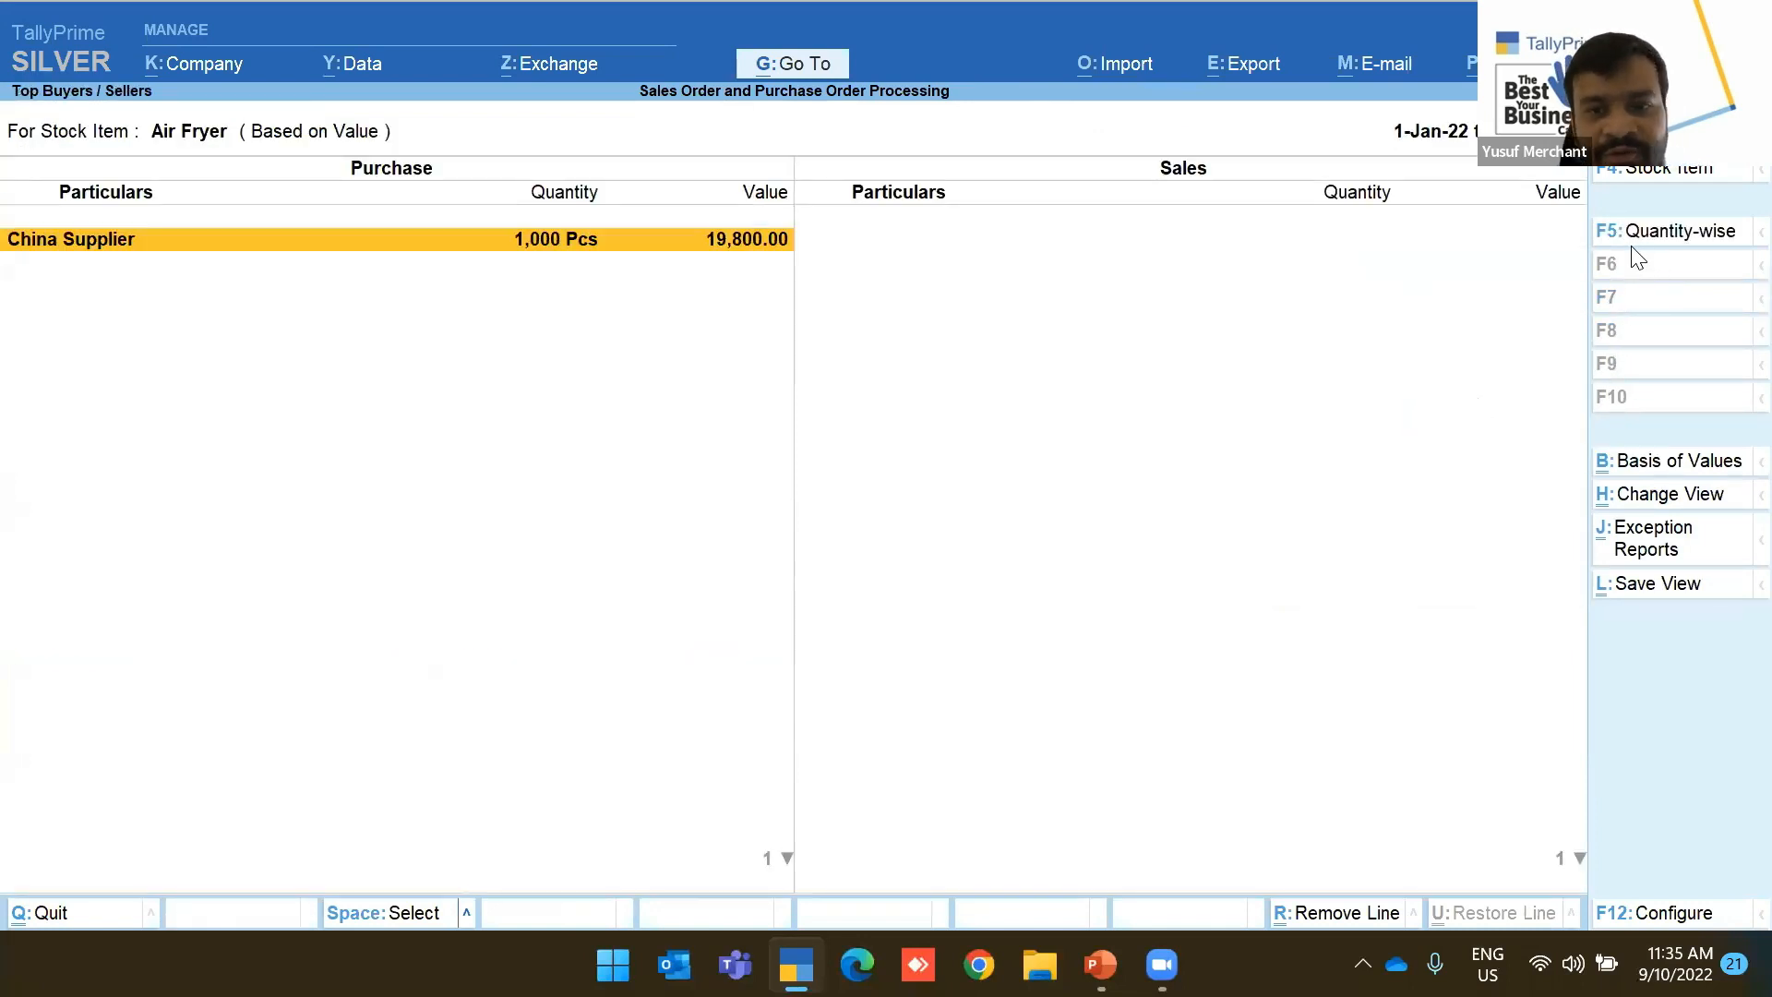
key(Escape)
click(1641, 297)
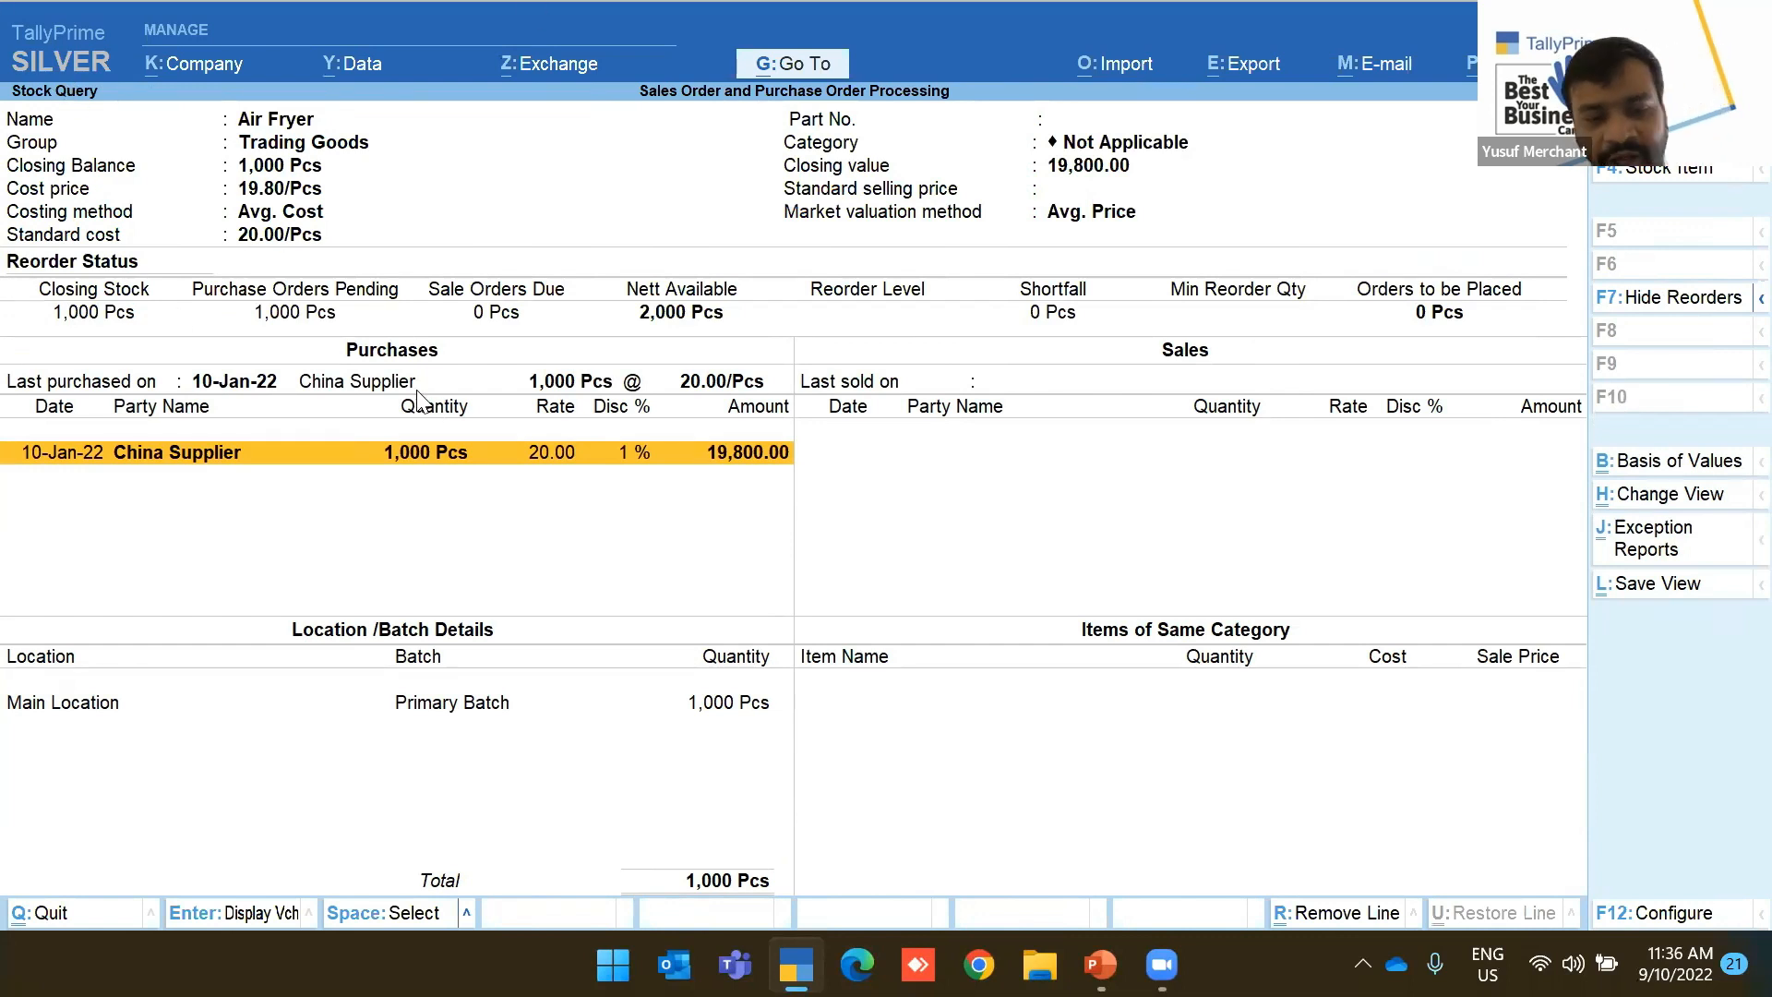
key(Escape)
key(Escape)
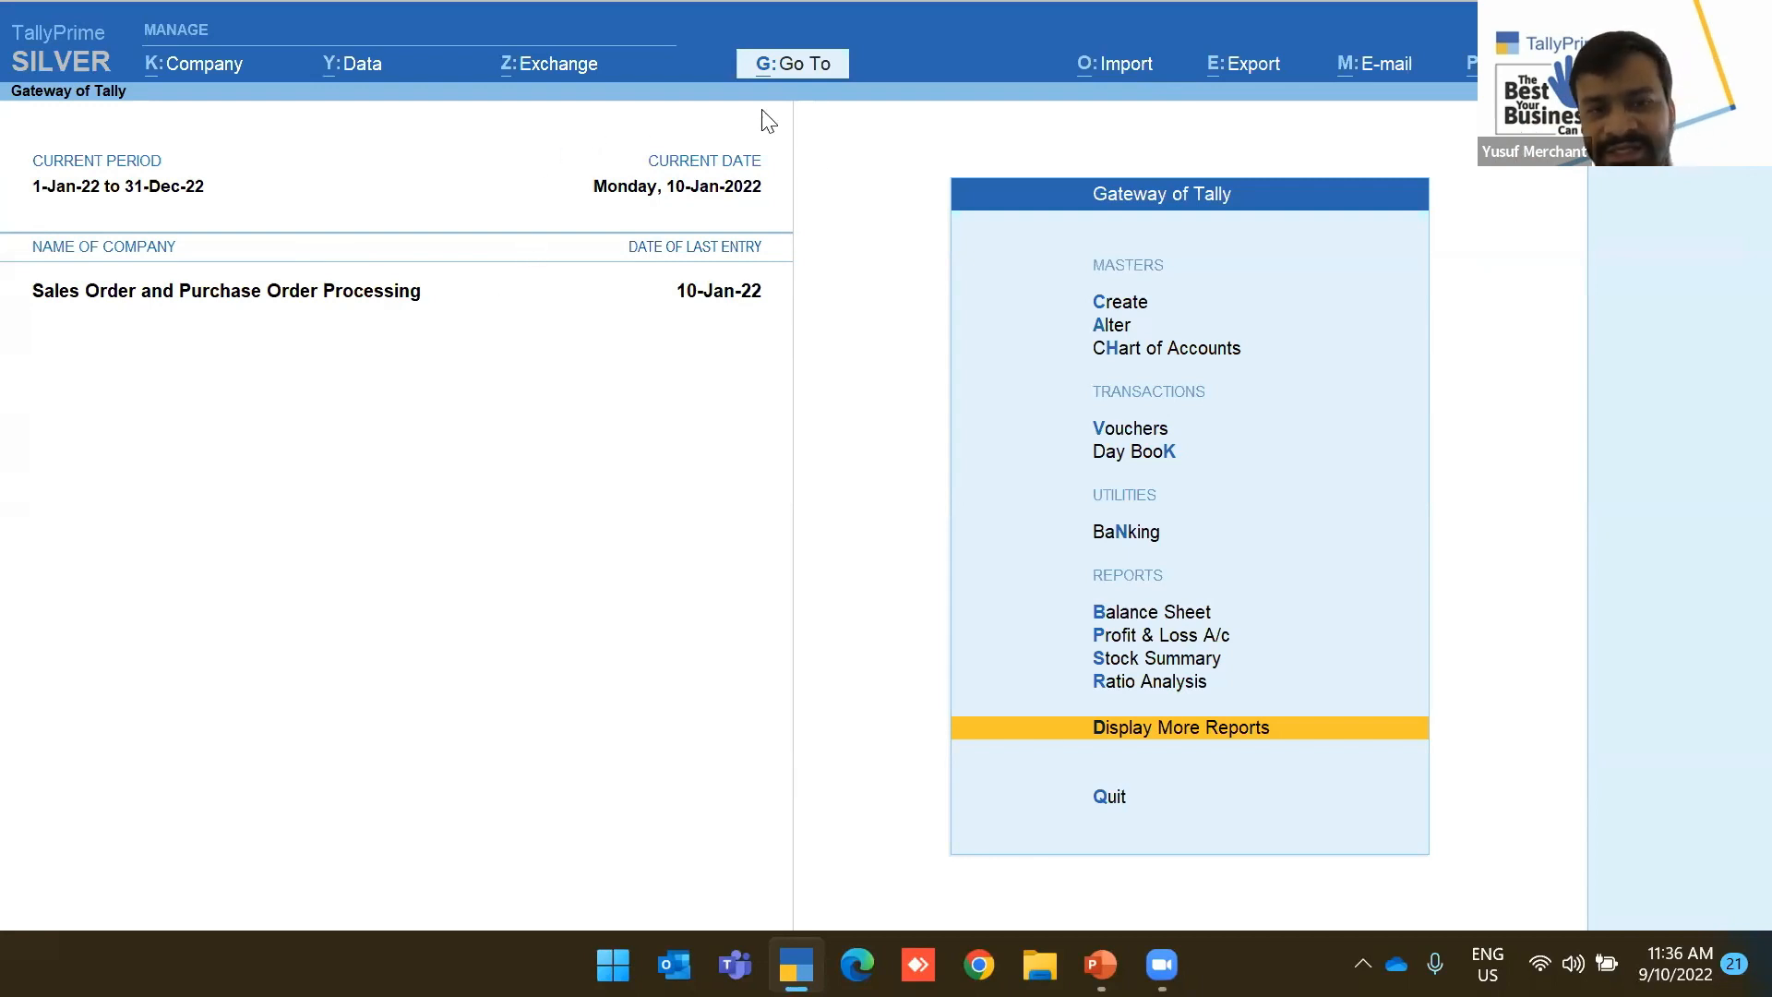
Start a new Payment voucher and review its F12 configuration
click(1103, 430)
click(1695, 236)
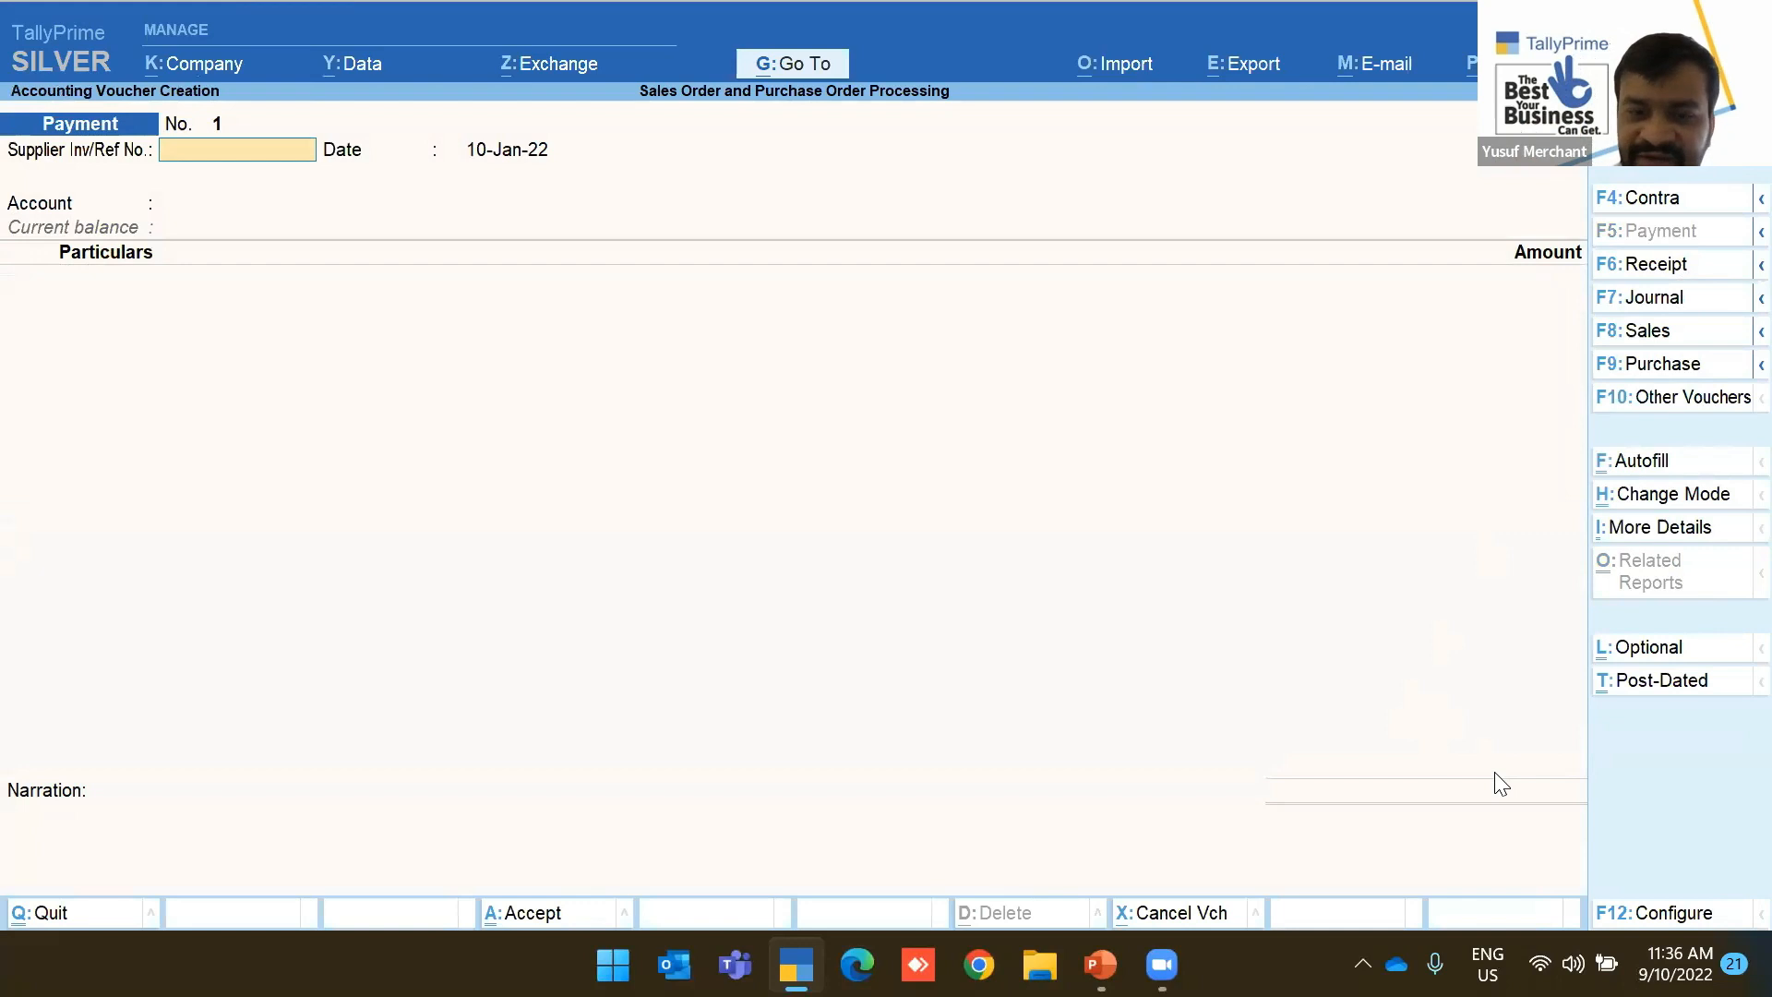
key(F12)
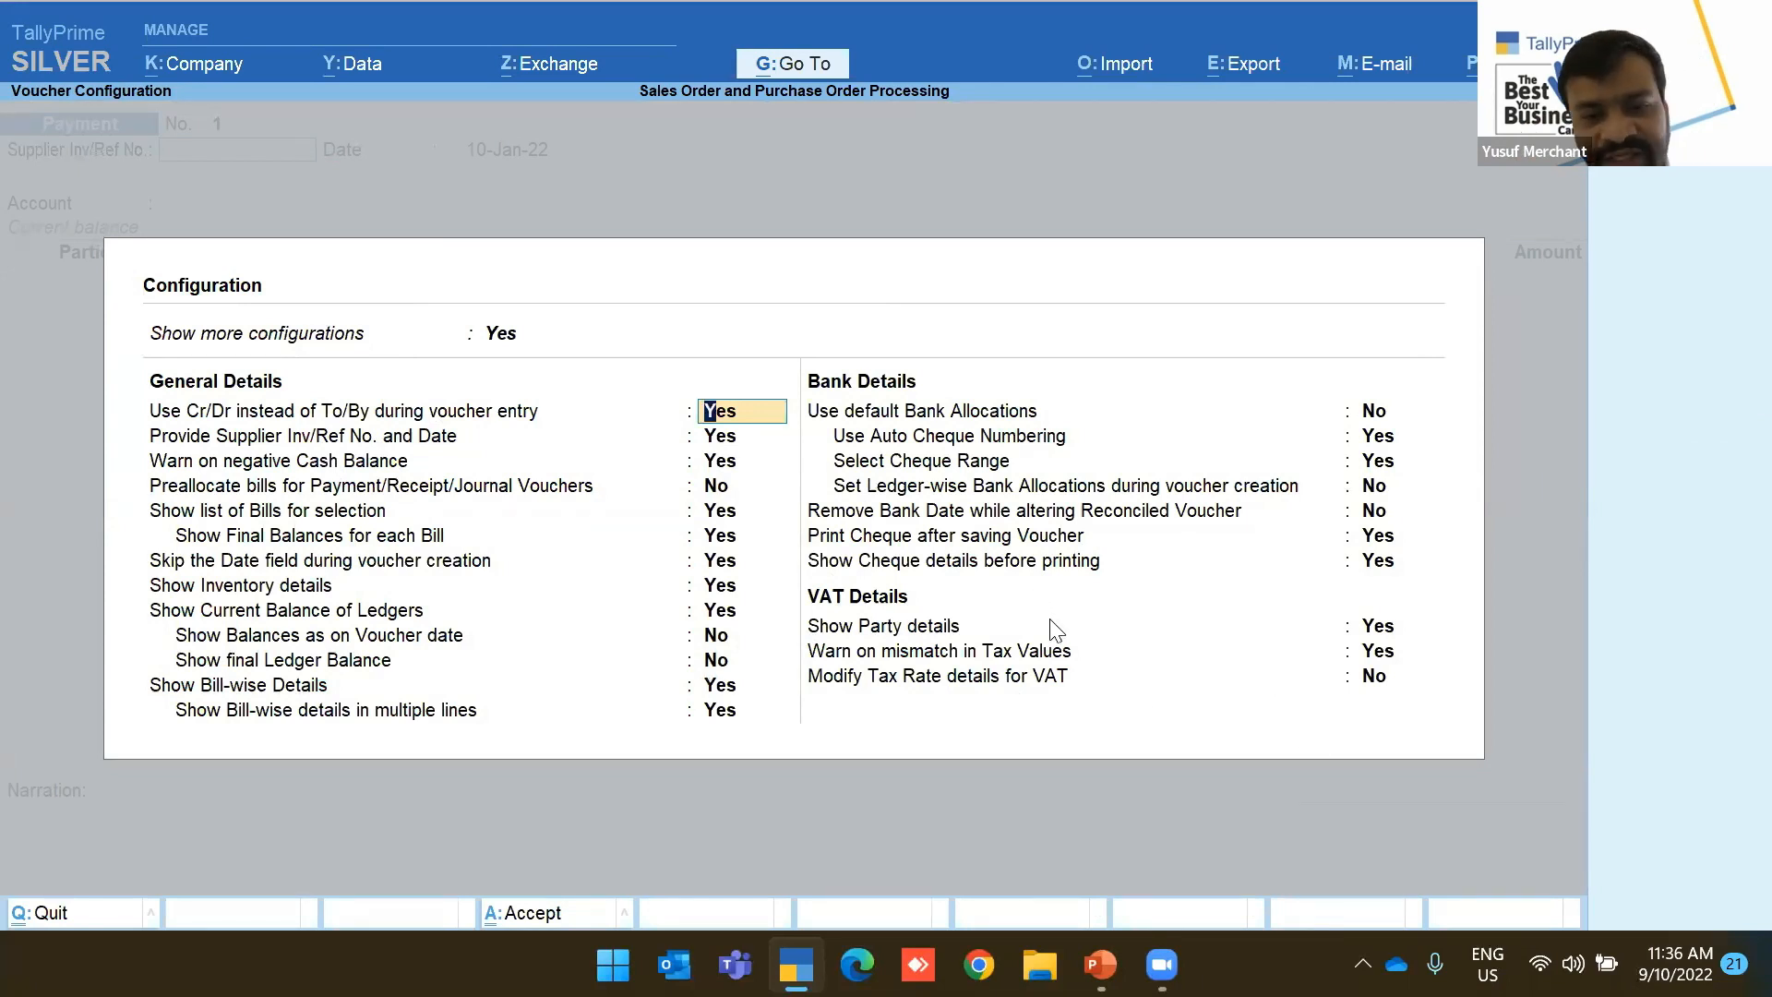
key(ctrl+a)
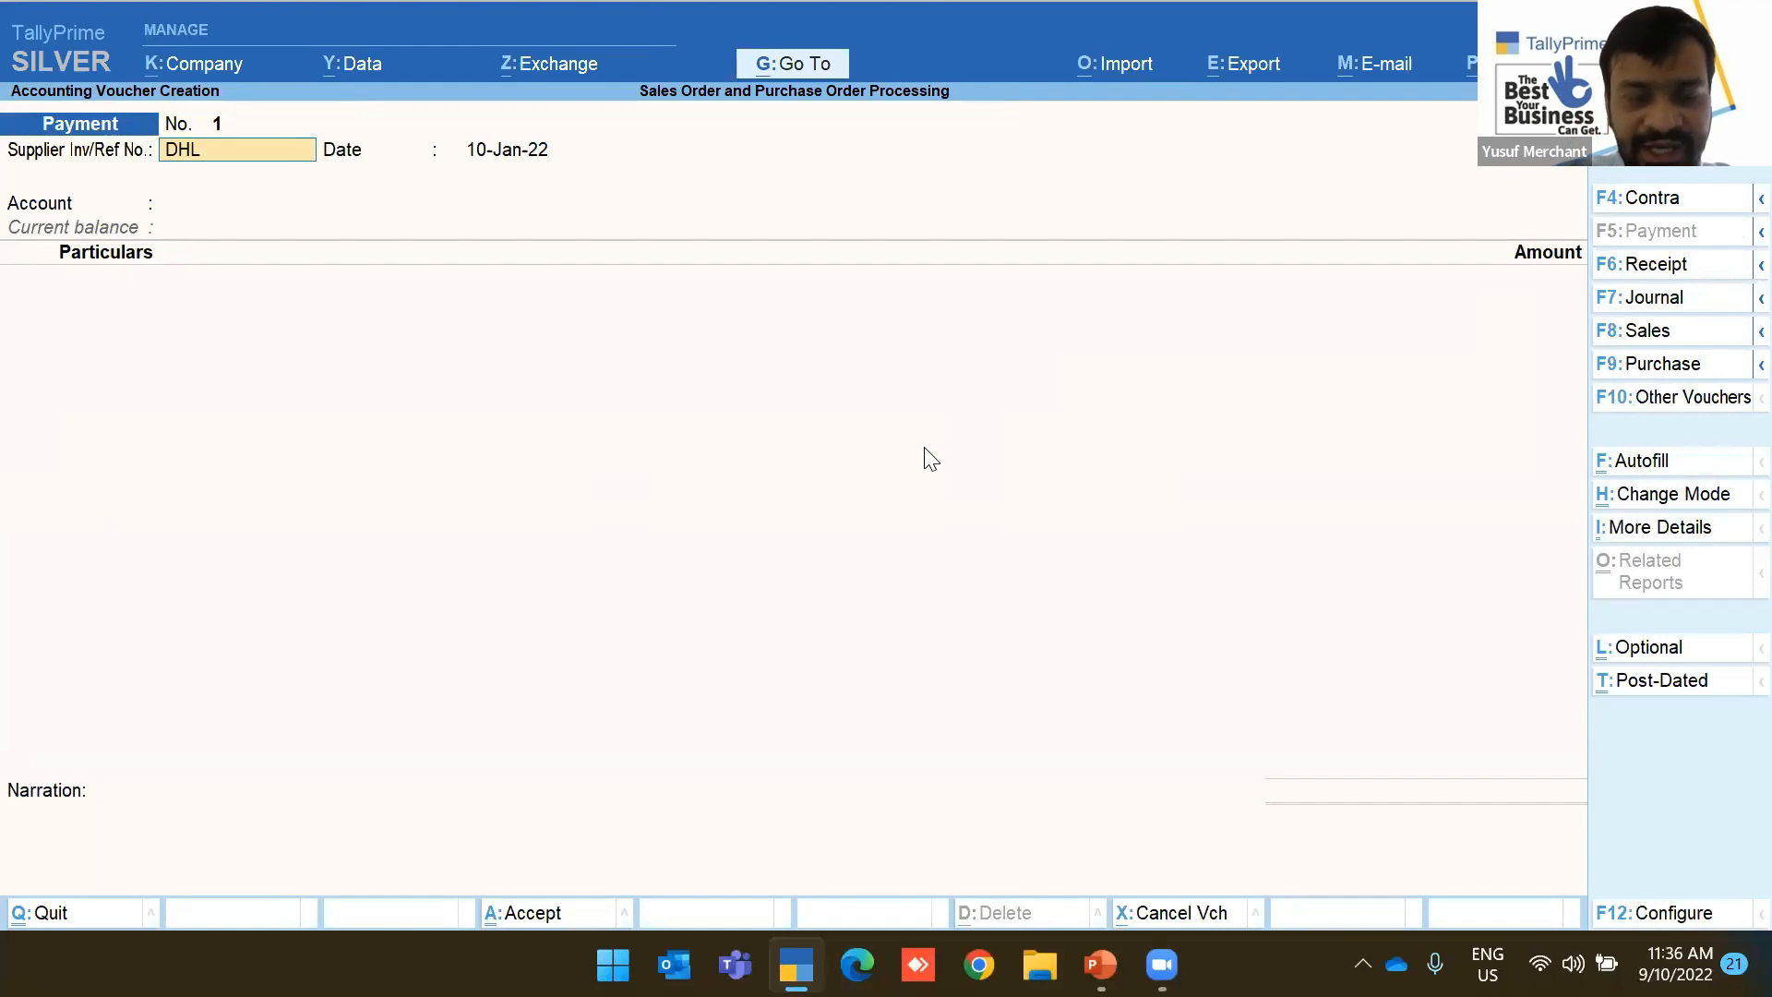
Enter supplier reference DHL-462354, date the voucher 12-Jan-22, and select HSBC Bank as account
text(DHL-243)
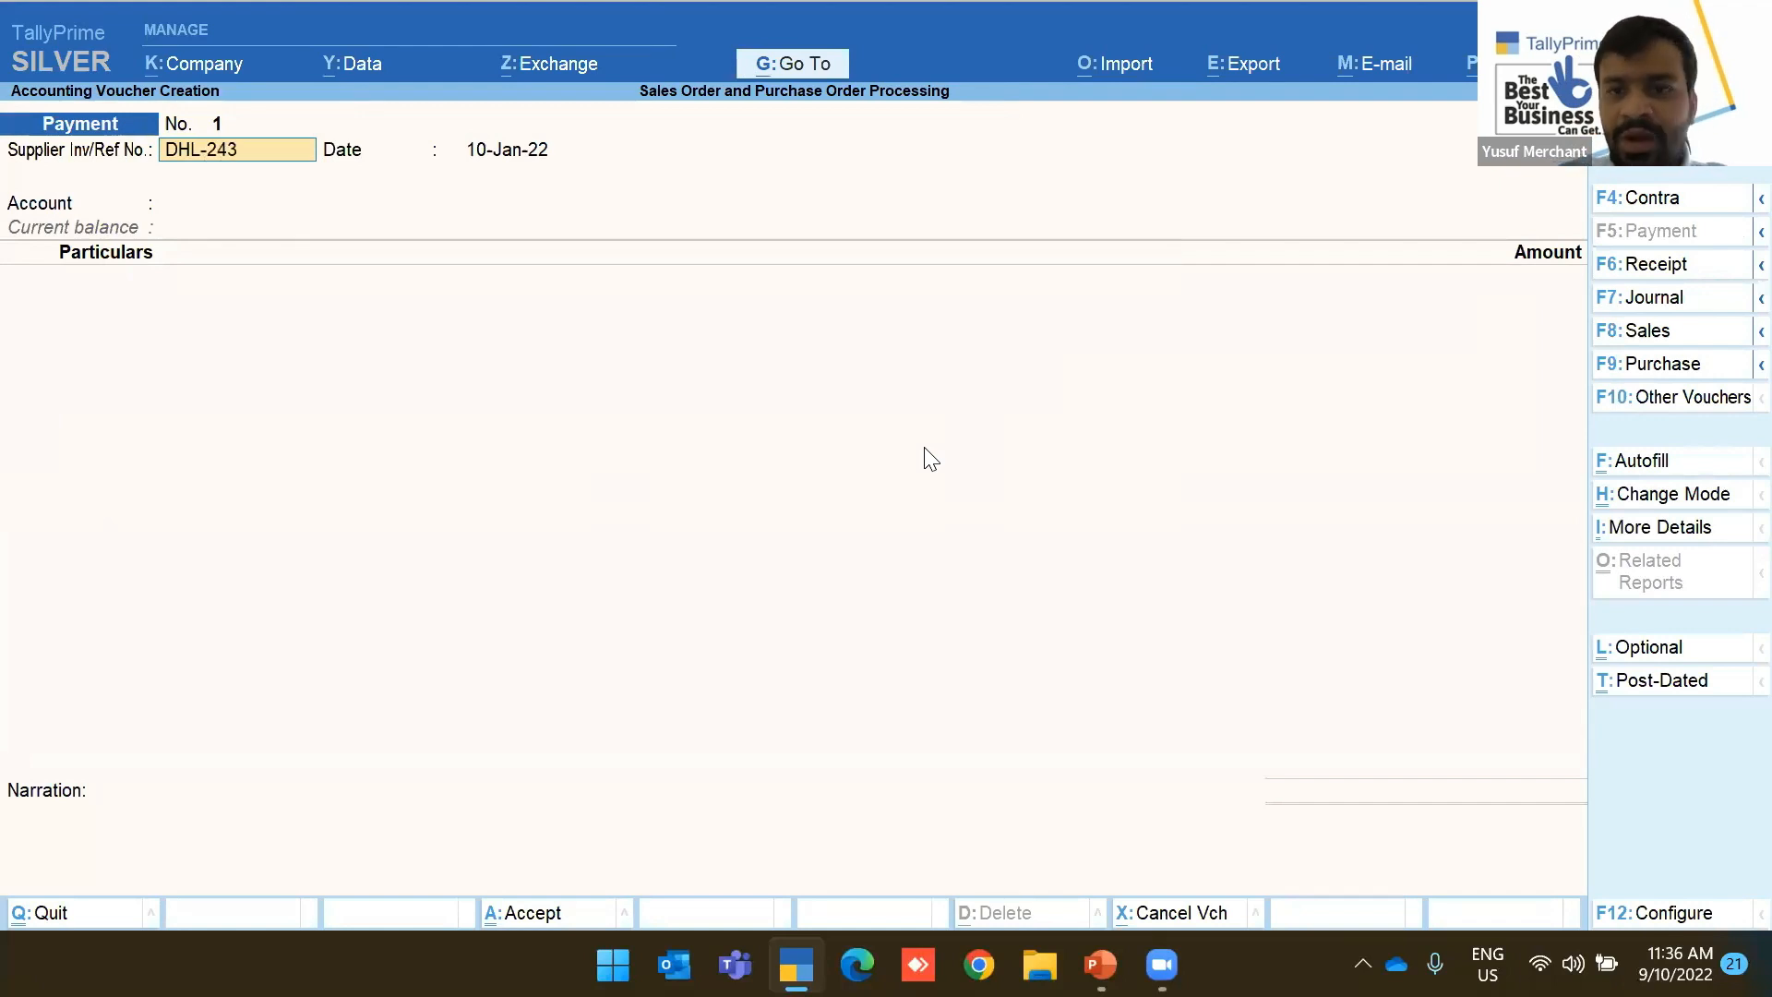
key(F2)
text(12)
key(Return)
key(Return)
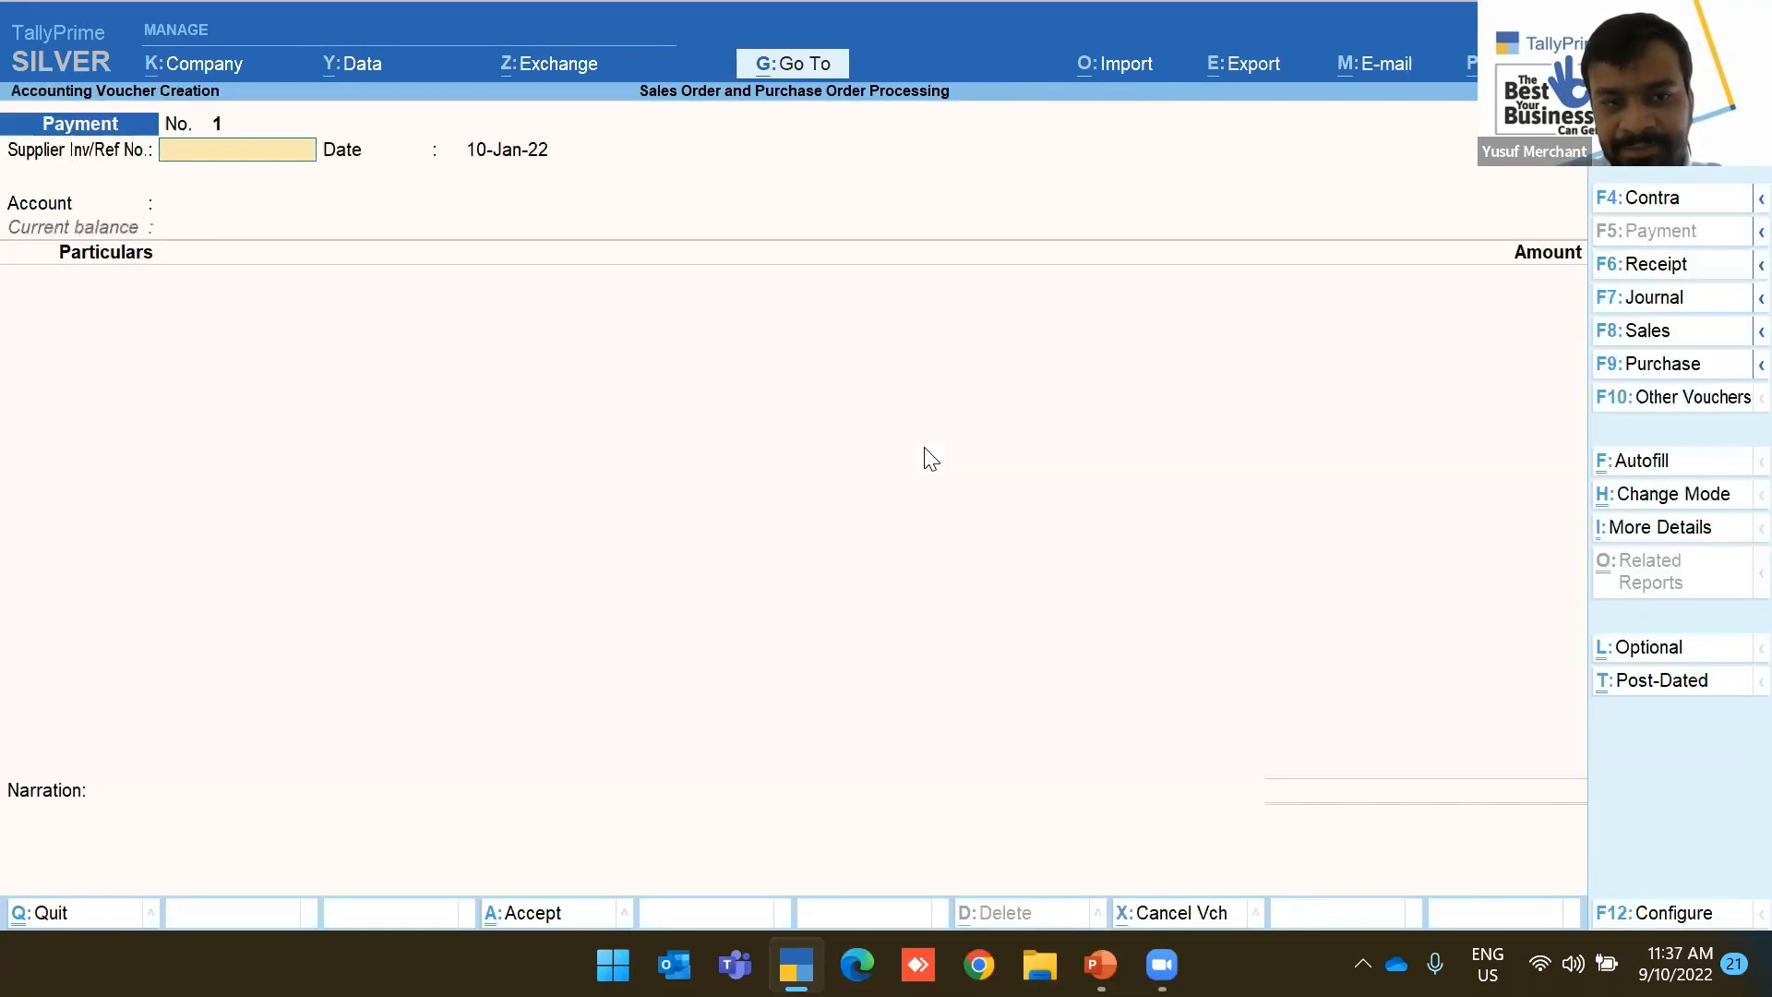
text(DHL-462354)
key(Return)
key(Return)
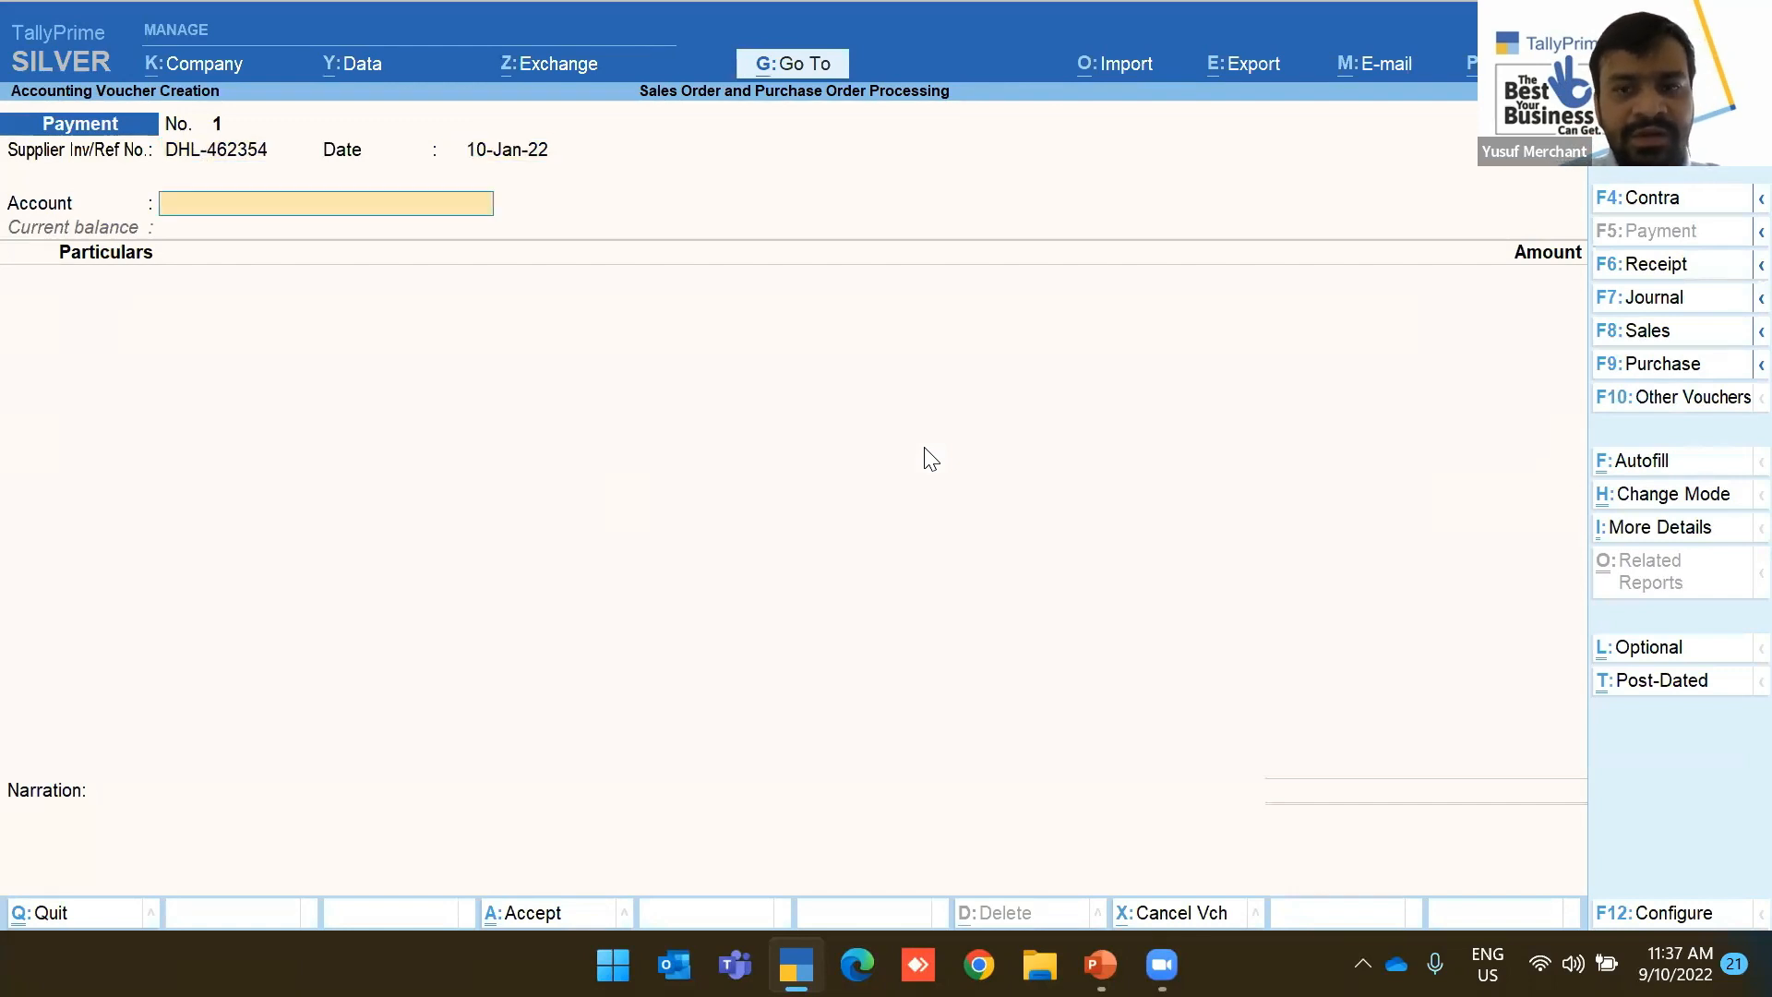
key(BackSpace)
text(12)
key(Return)
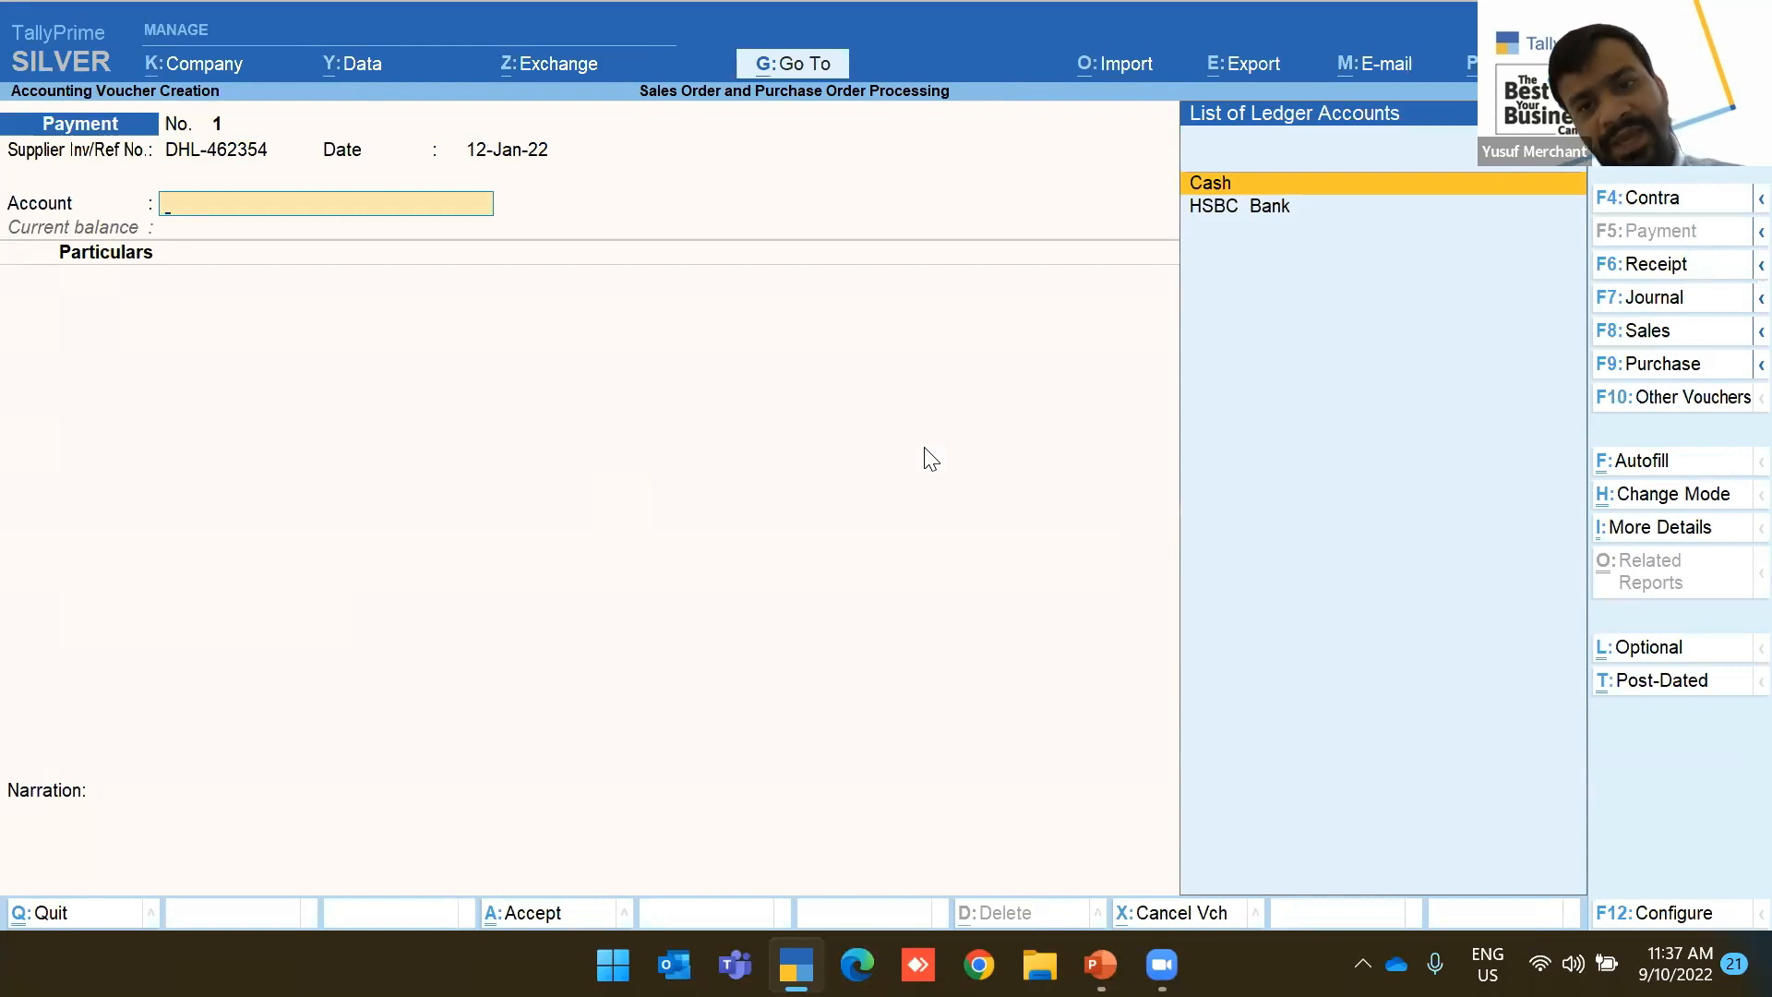
key(Down)
key(Return)
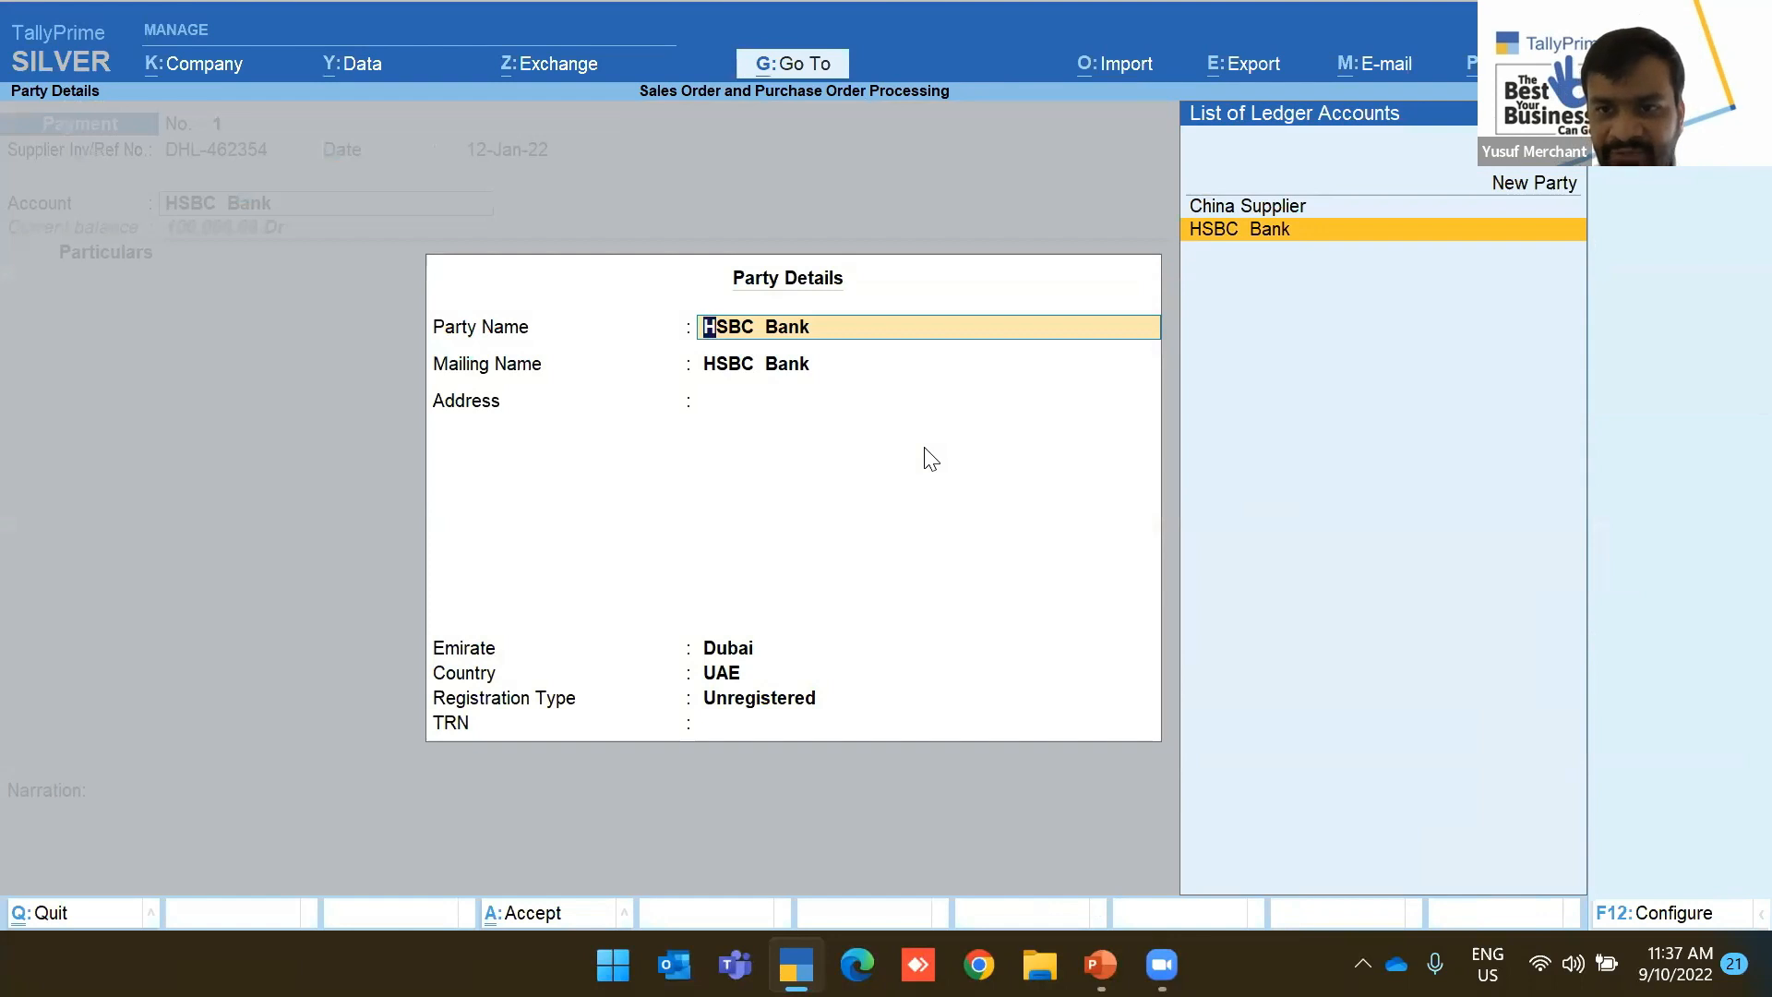
Add new party DHL UAE in Dubai with its TRN, then begin a Customer Clearance Chargers ledger
click(1561, 185)
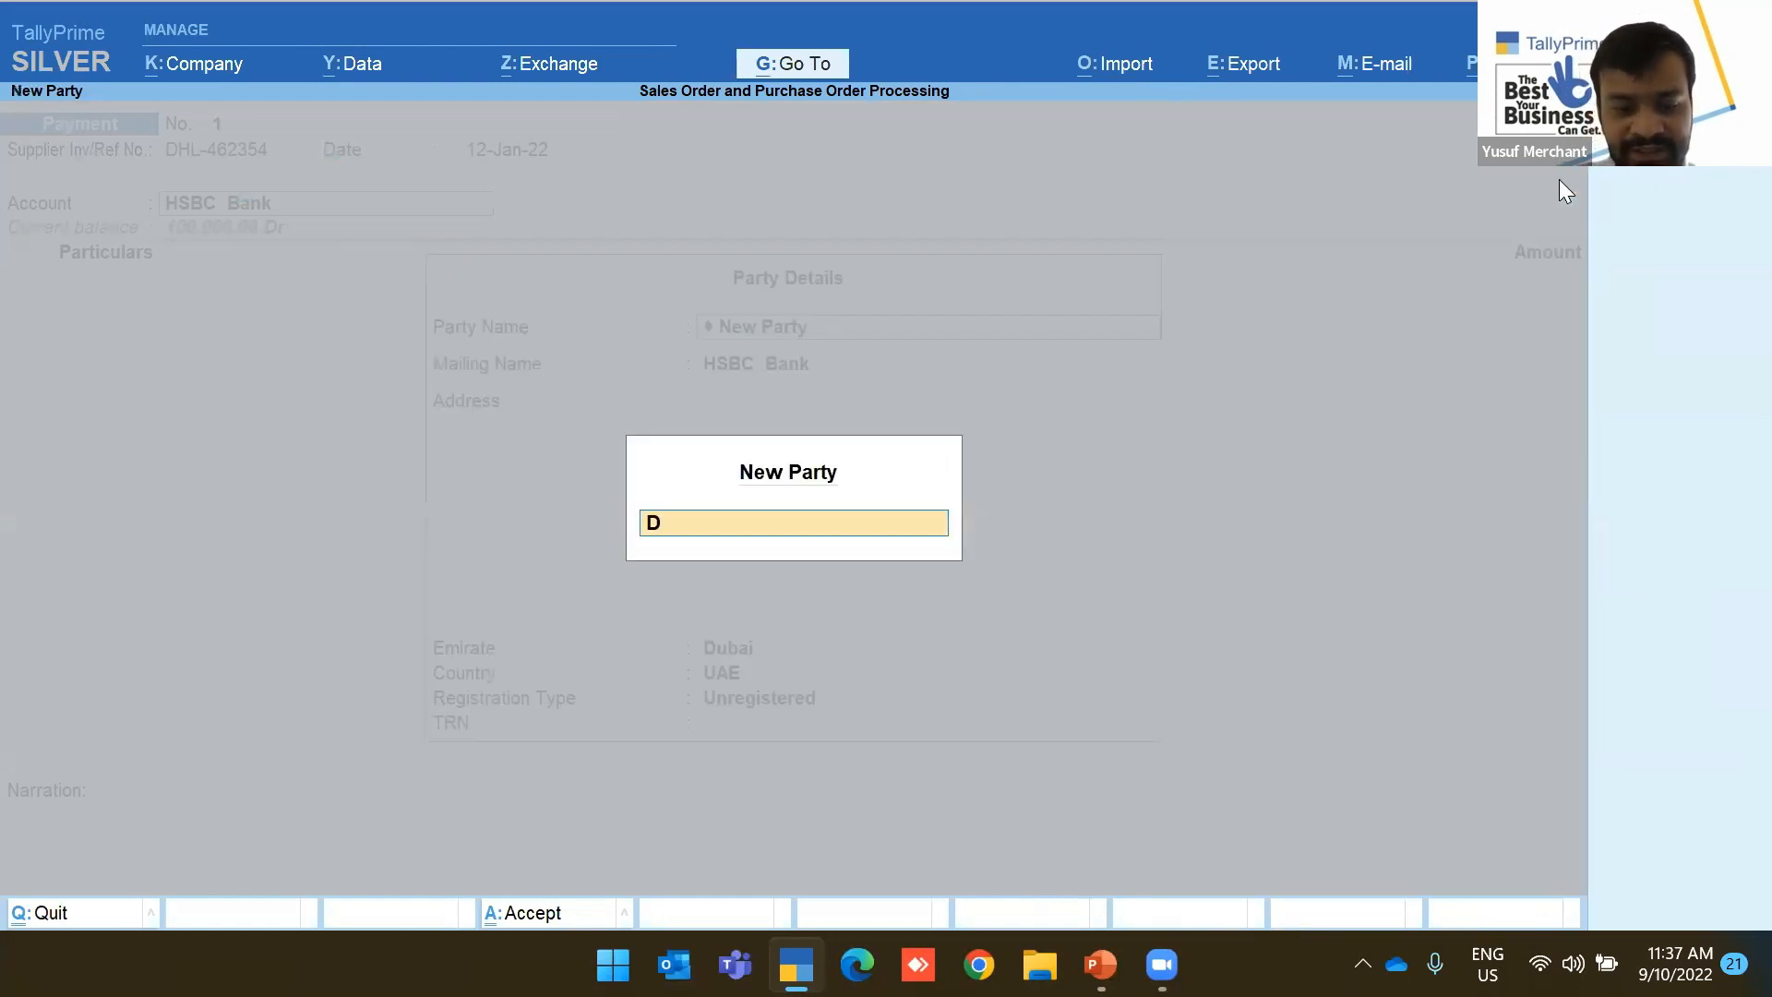
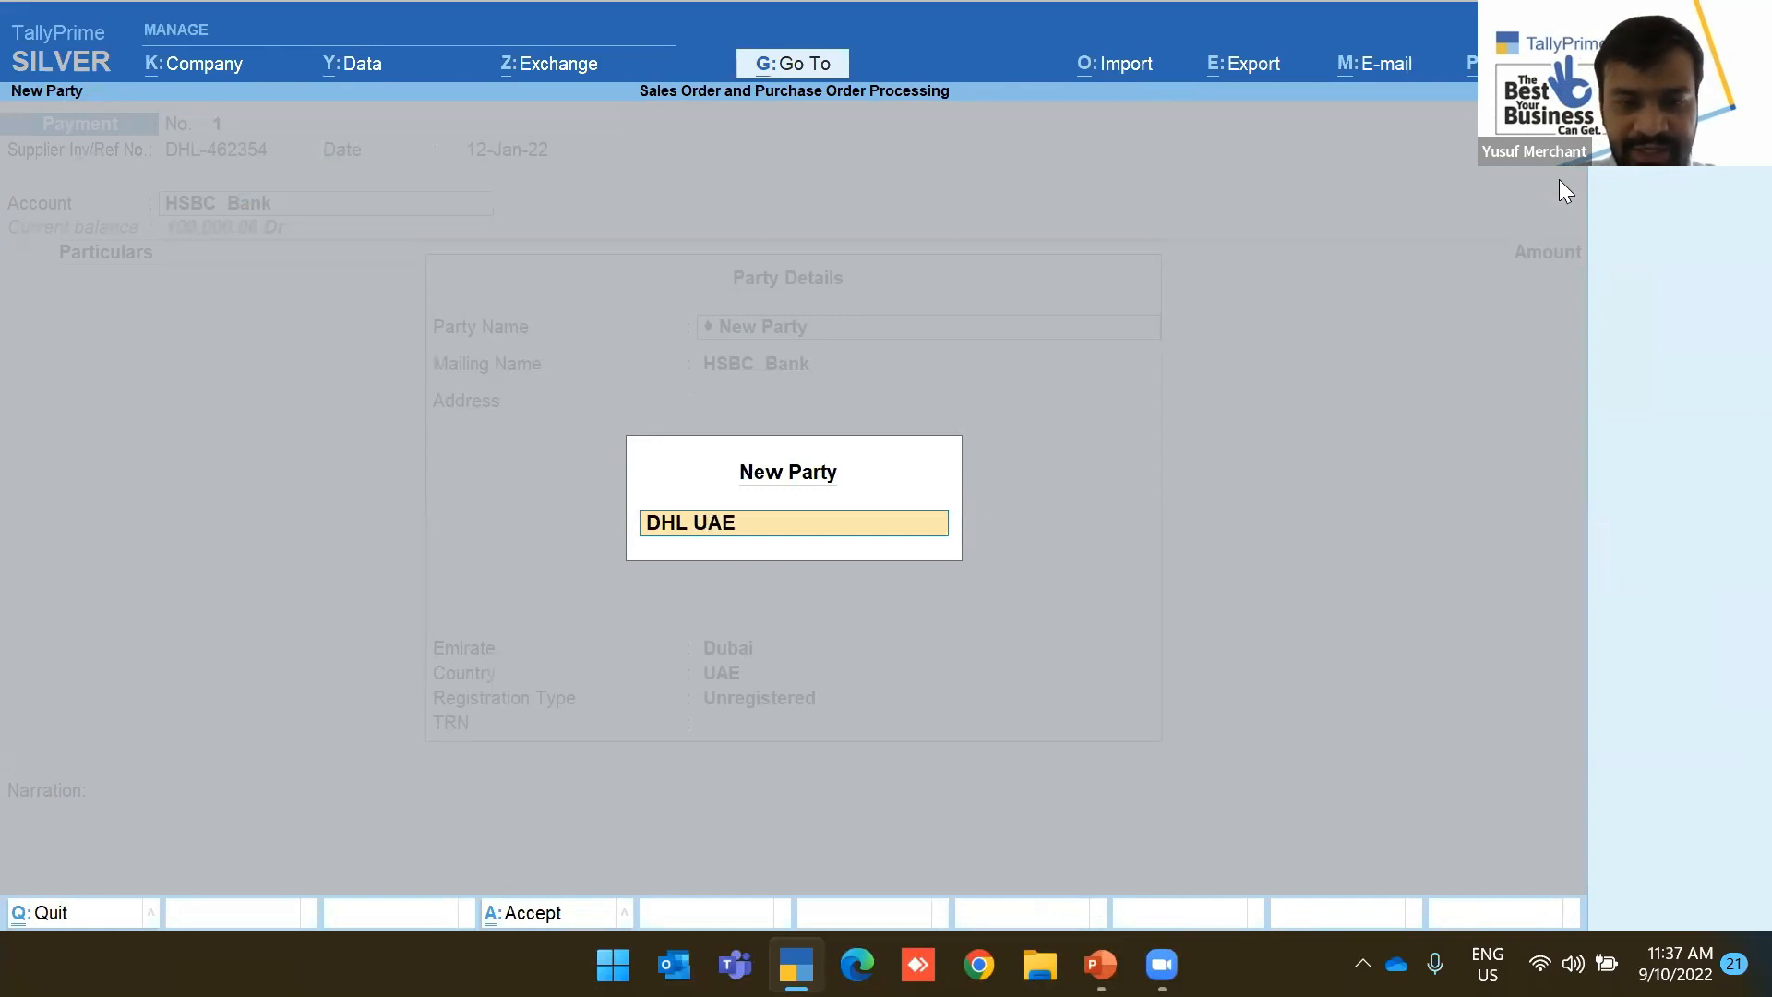
key(Return)
key(Return)
key(Return)
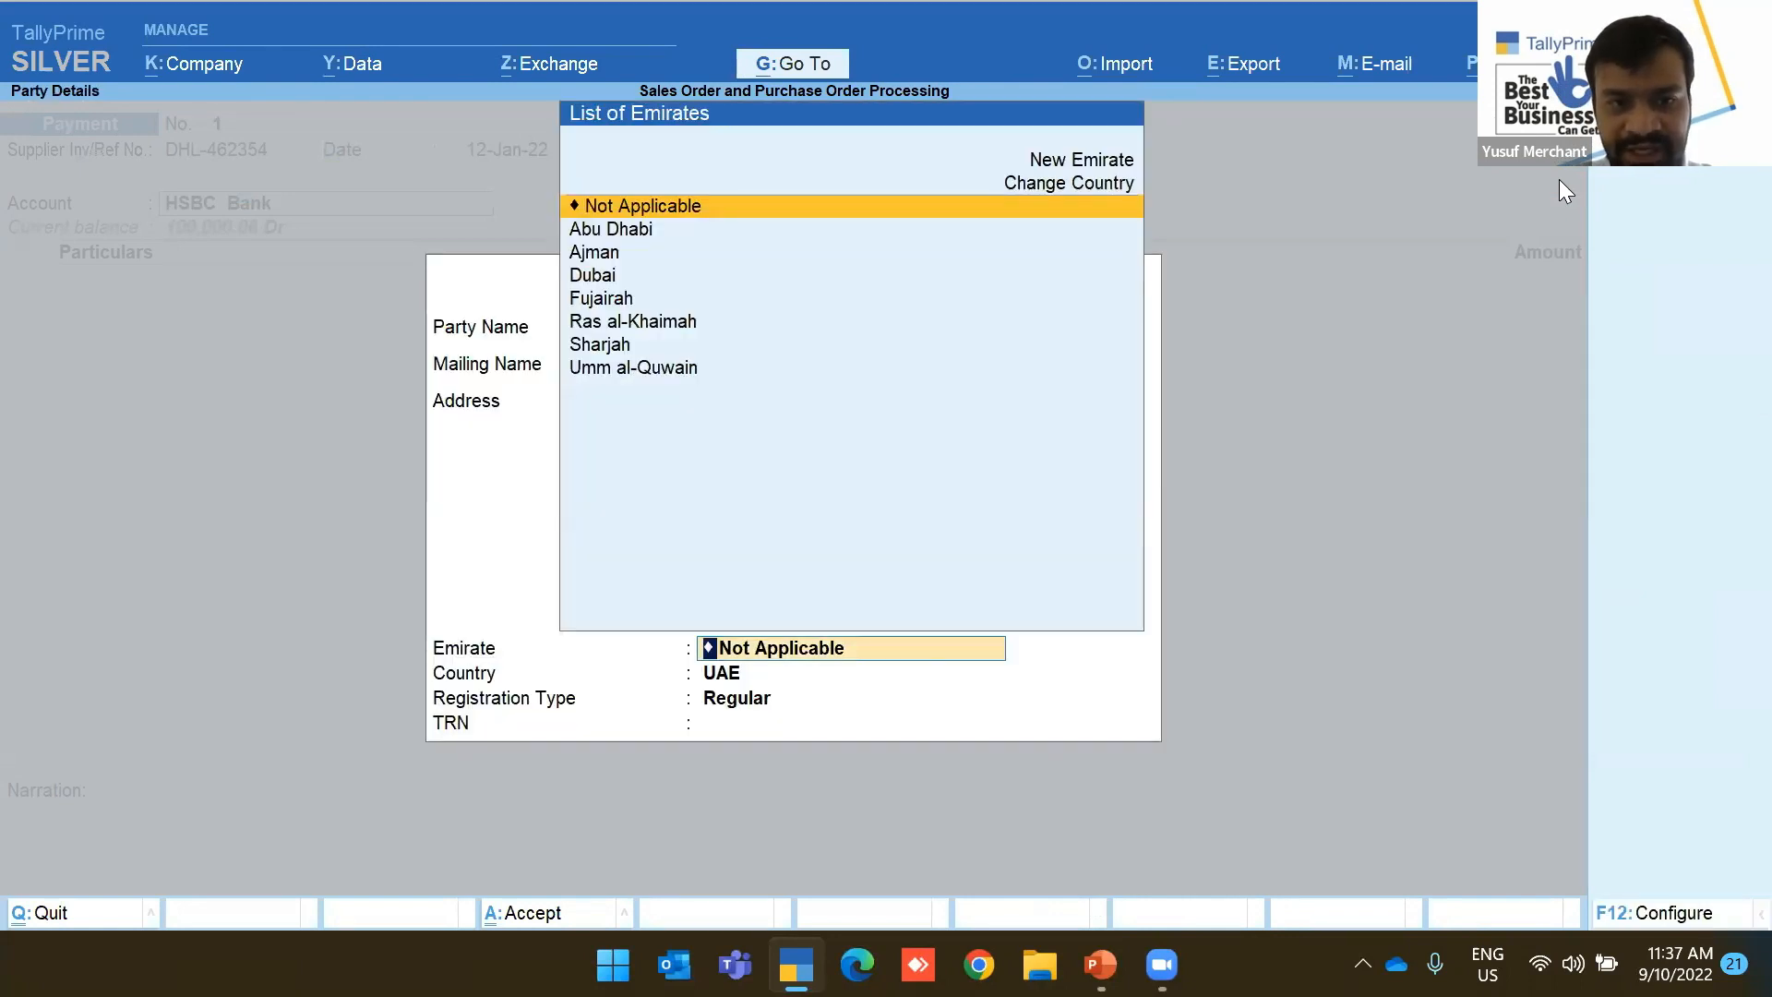
key(Down)
key(Down)
key(Down)
key(Return)
key(Return)
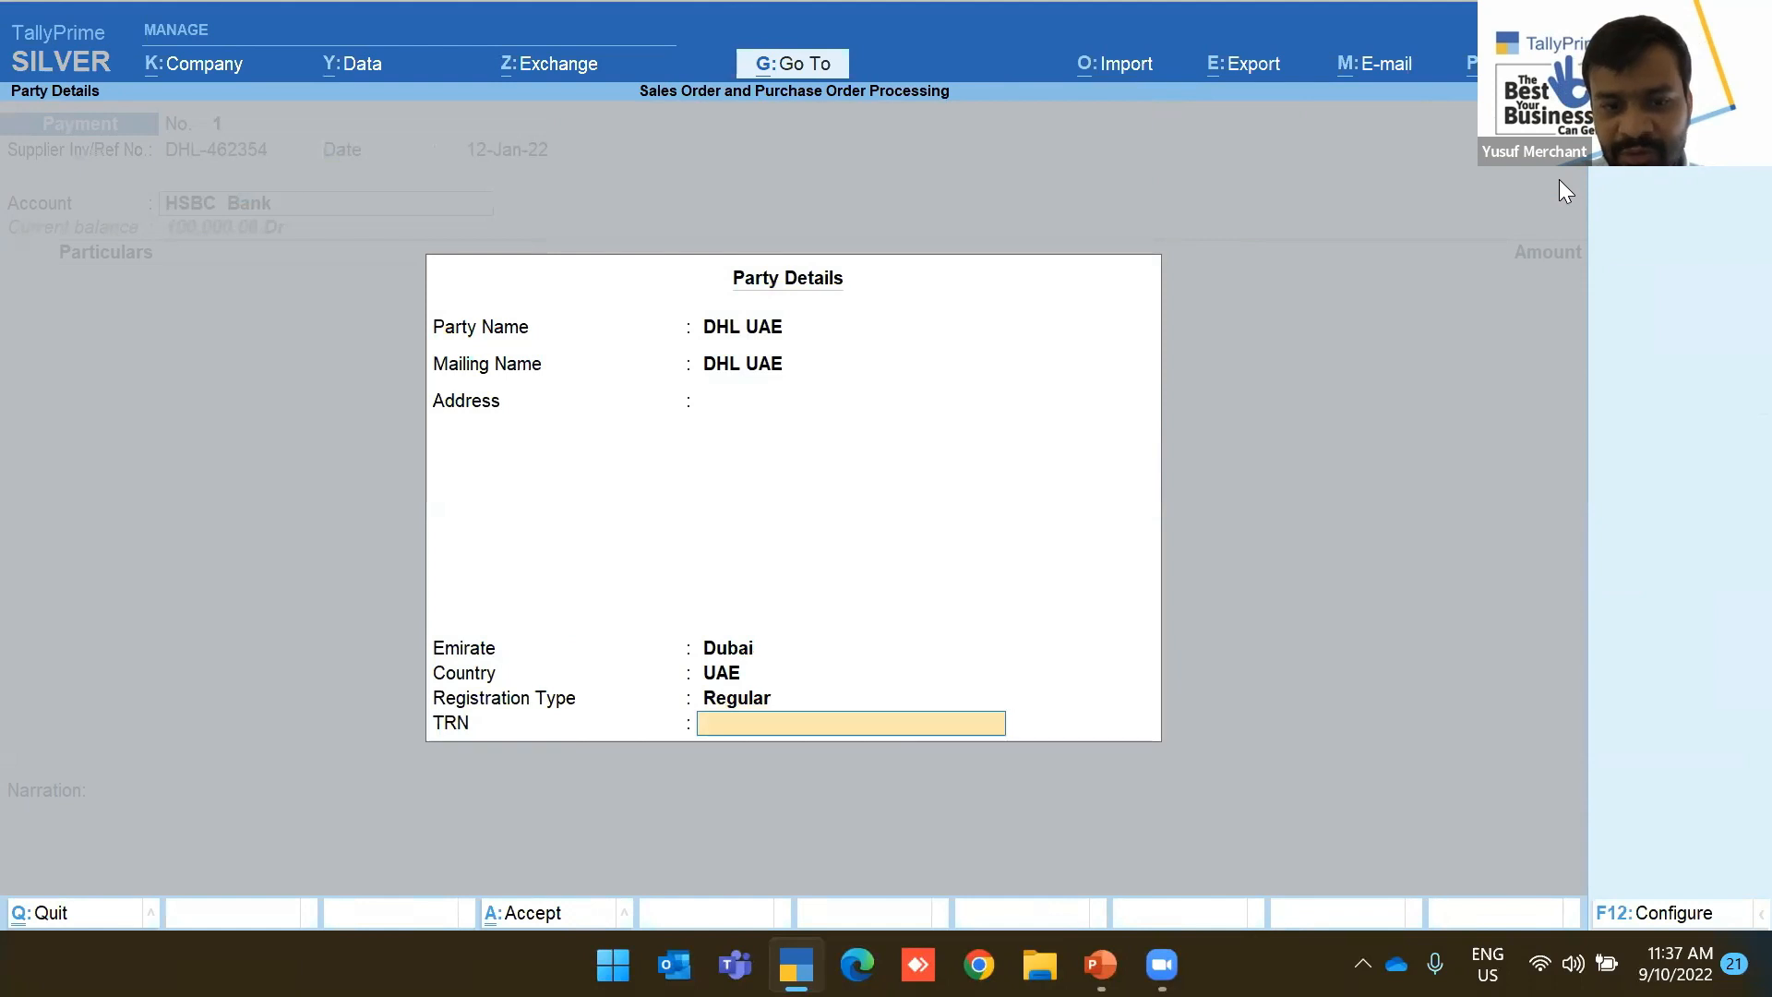
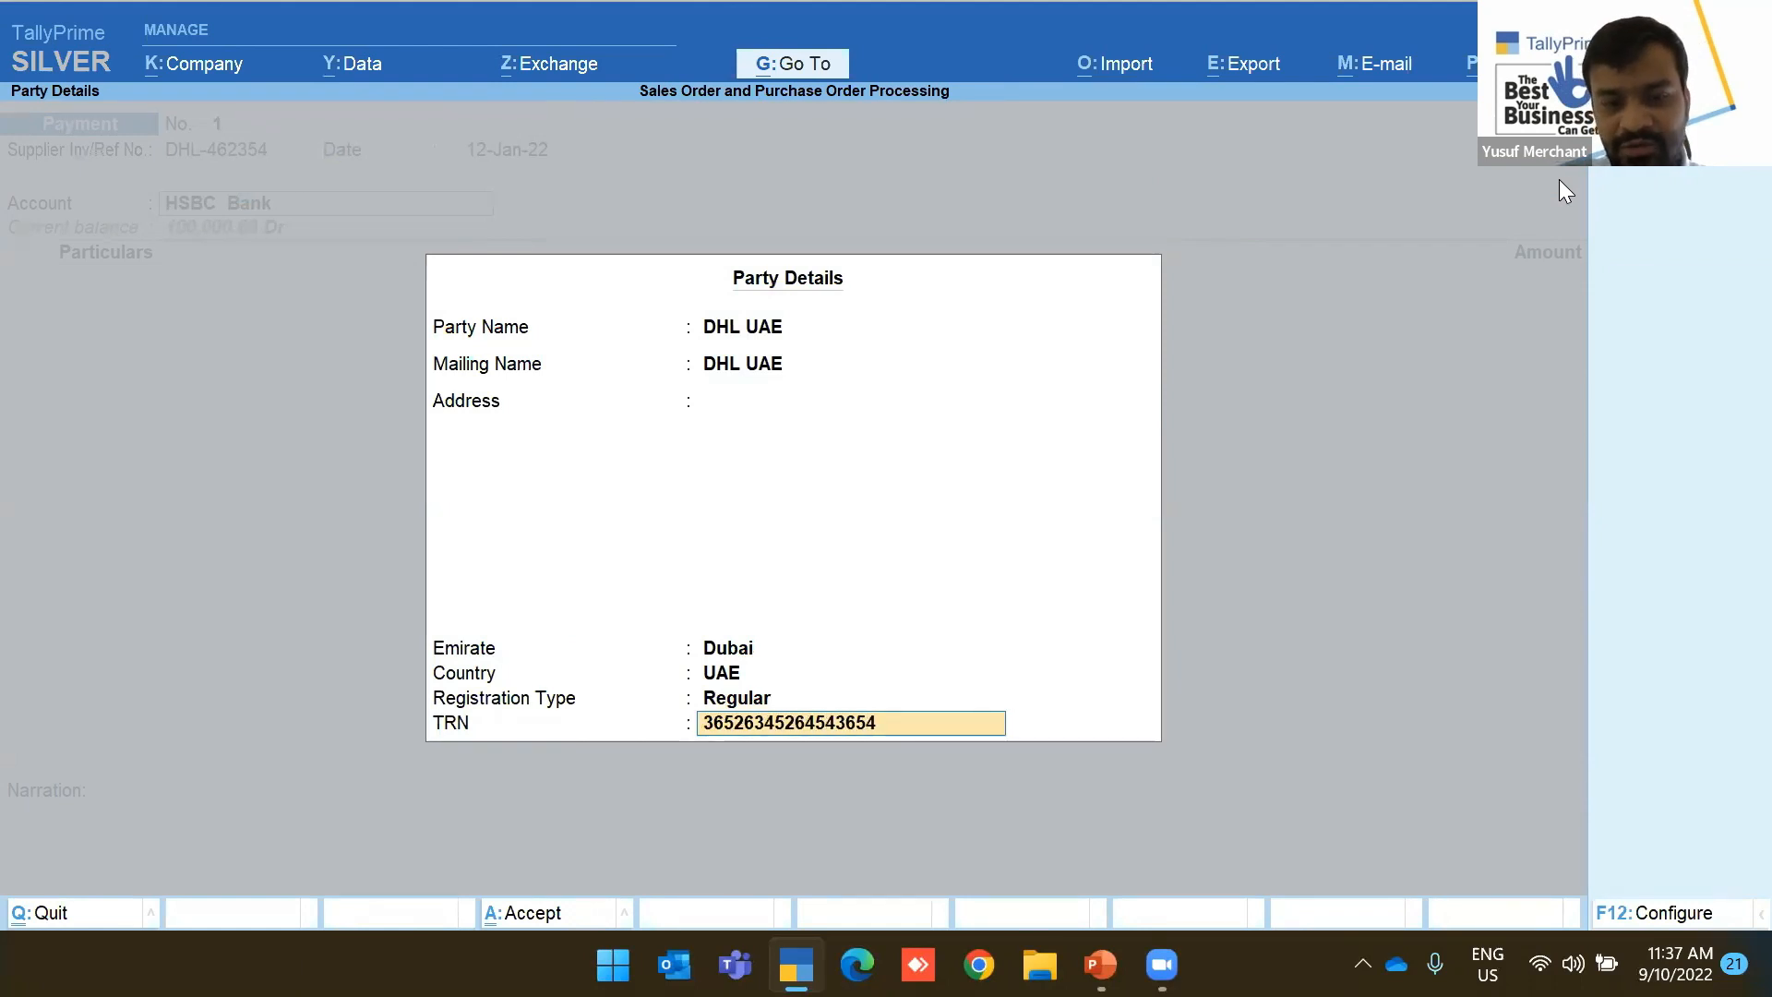
key(Return)
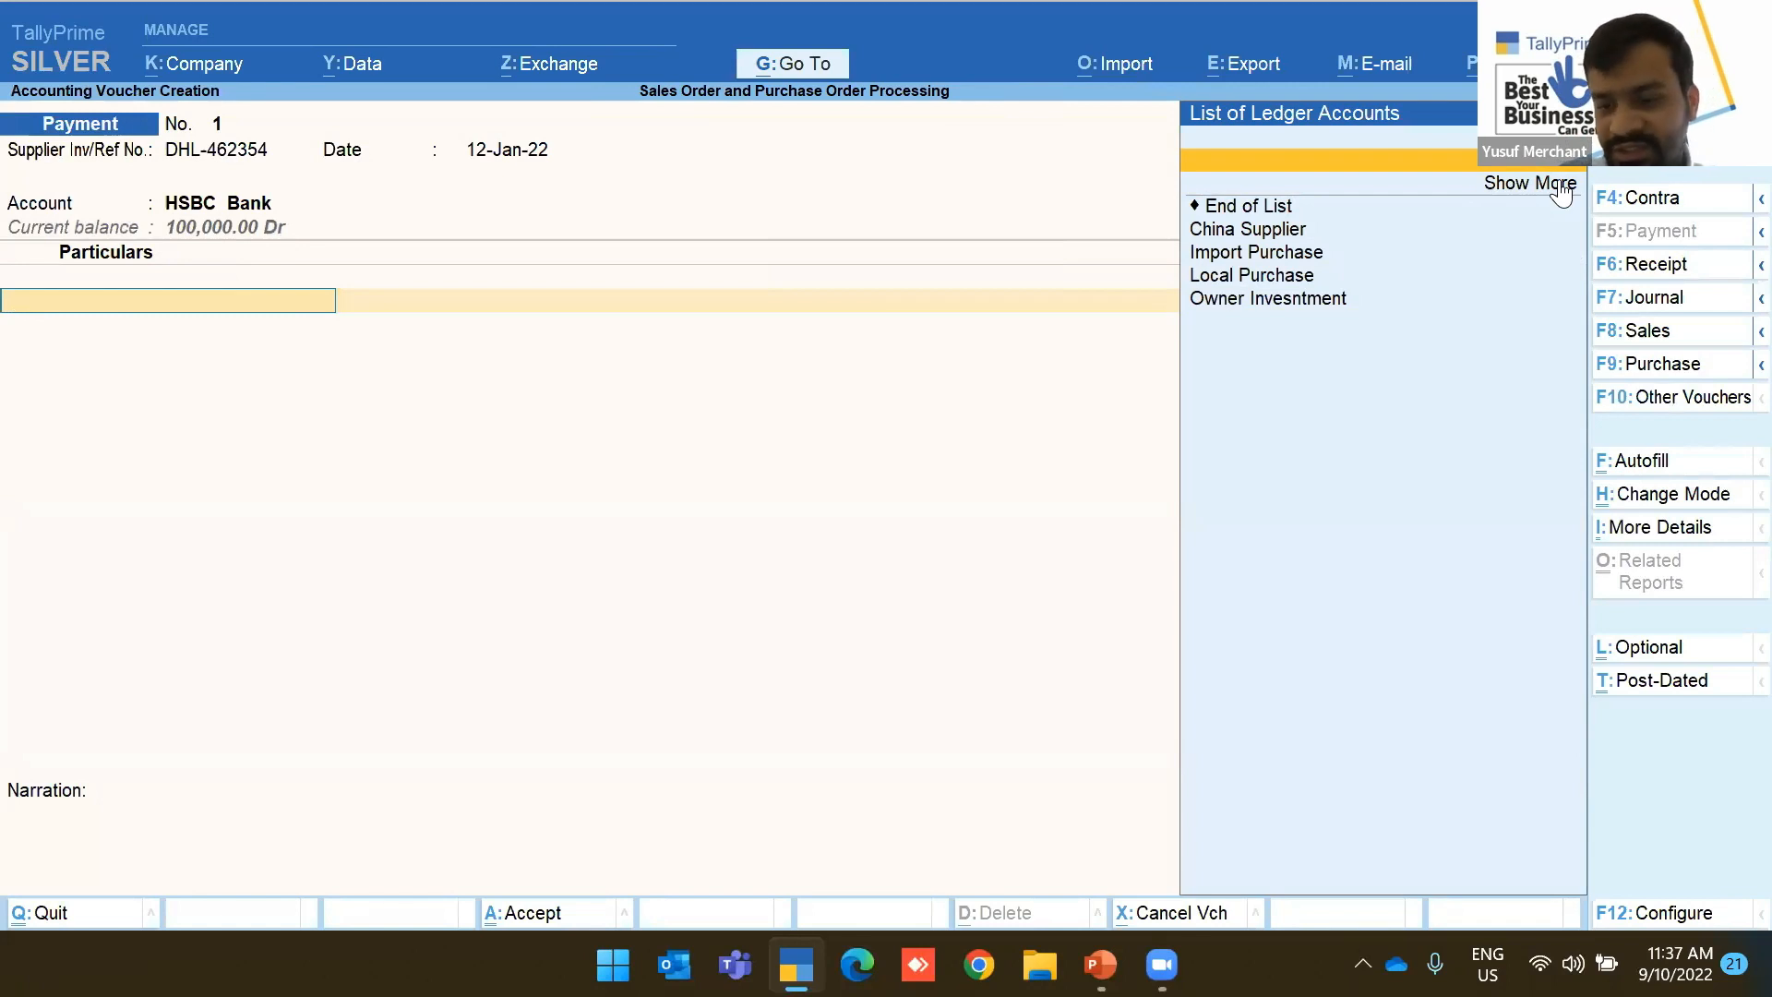
key(alt+c)
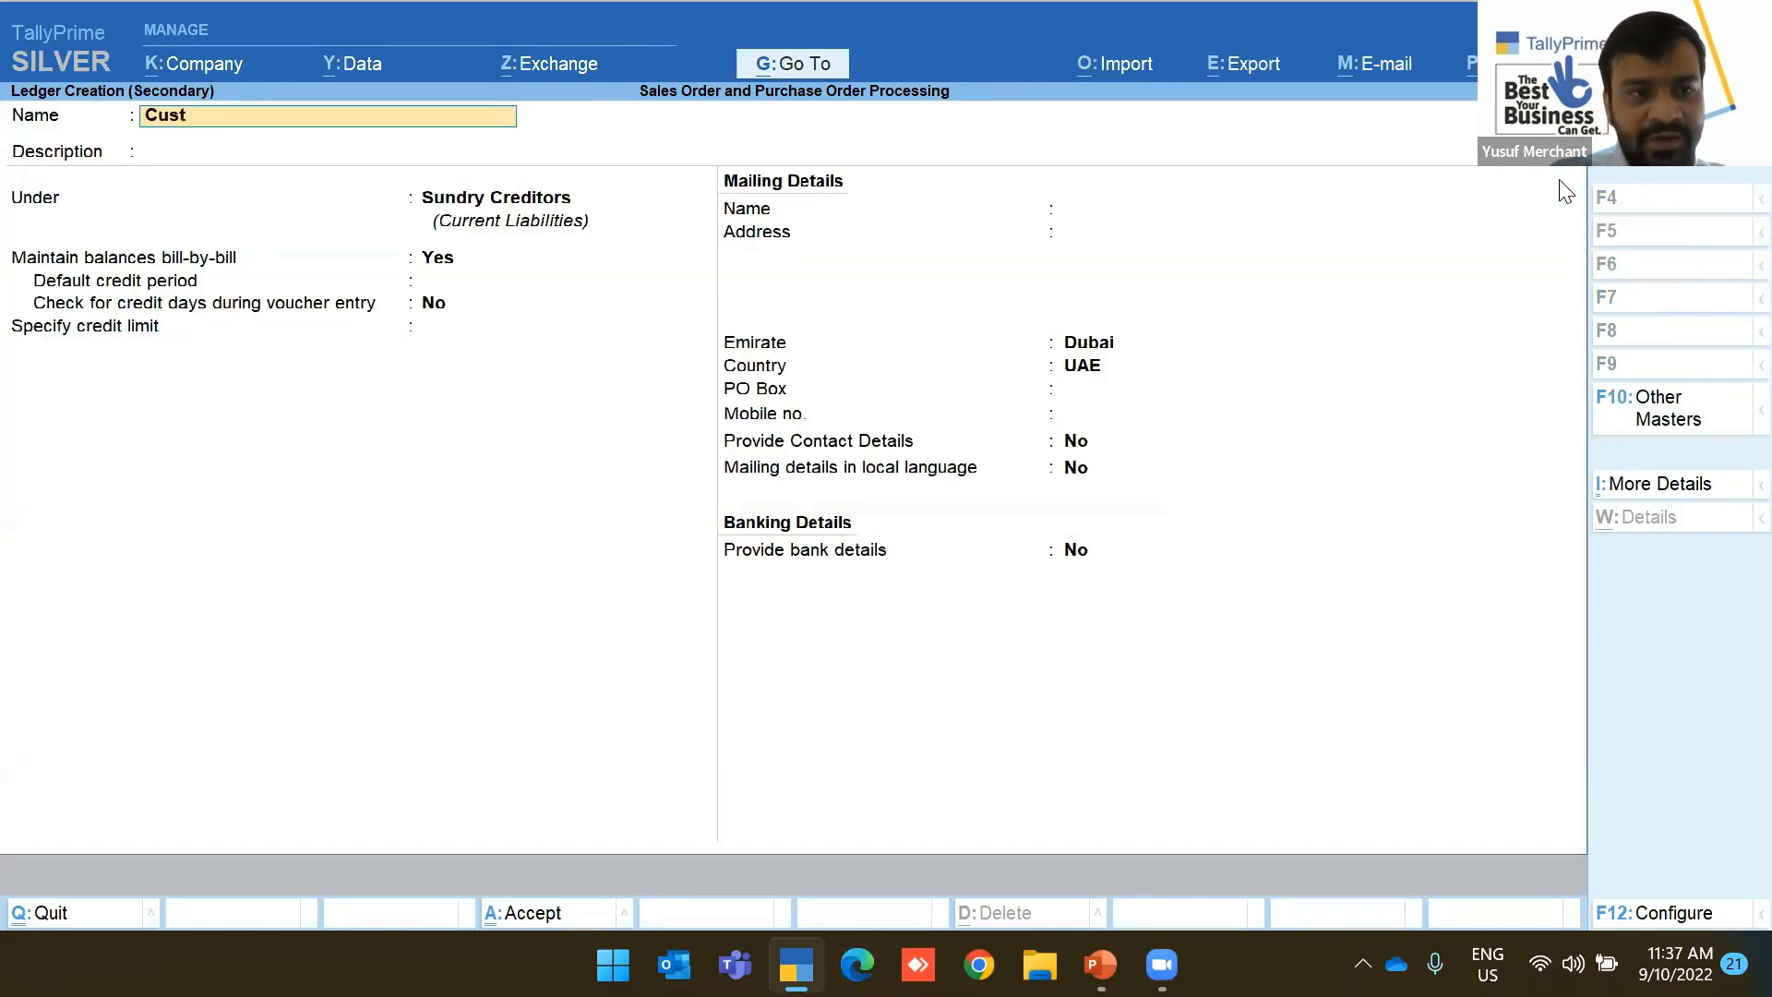
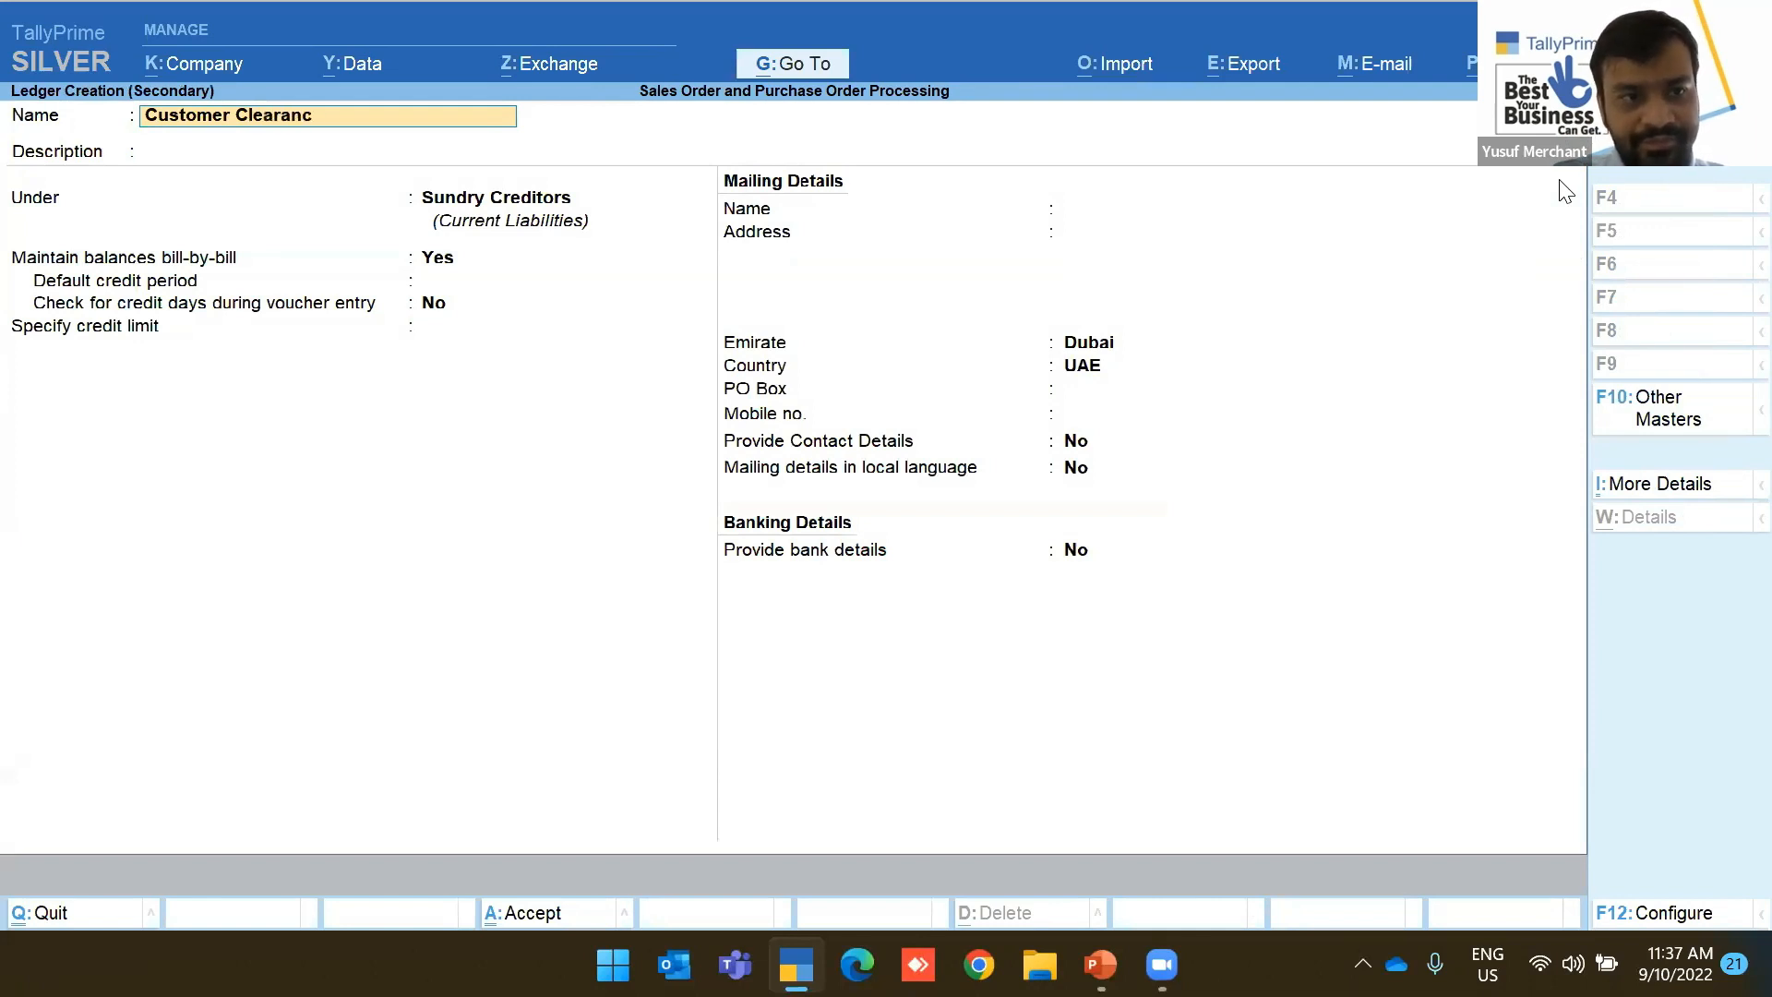
Put Customer Clearance Chargers under Indirect Expenses, appropriated by quantity, then open that group's alteration
key(Return)
key(Return)
text(in)
key(Down)
key(Down)
key(Down)
key(Return)
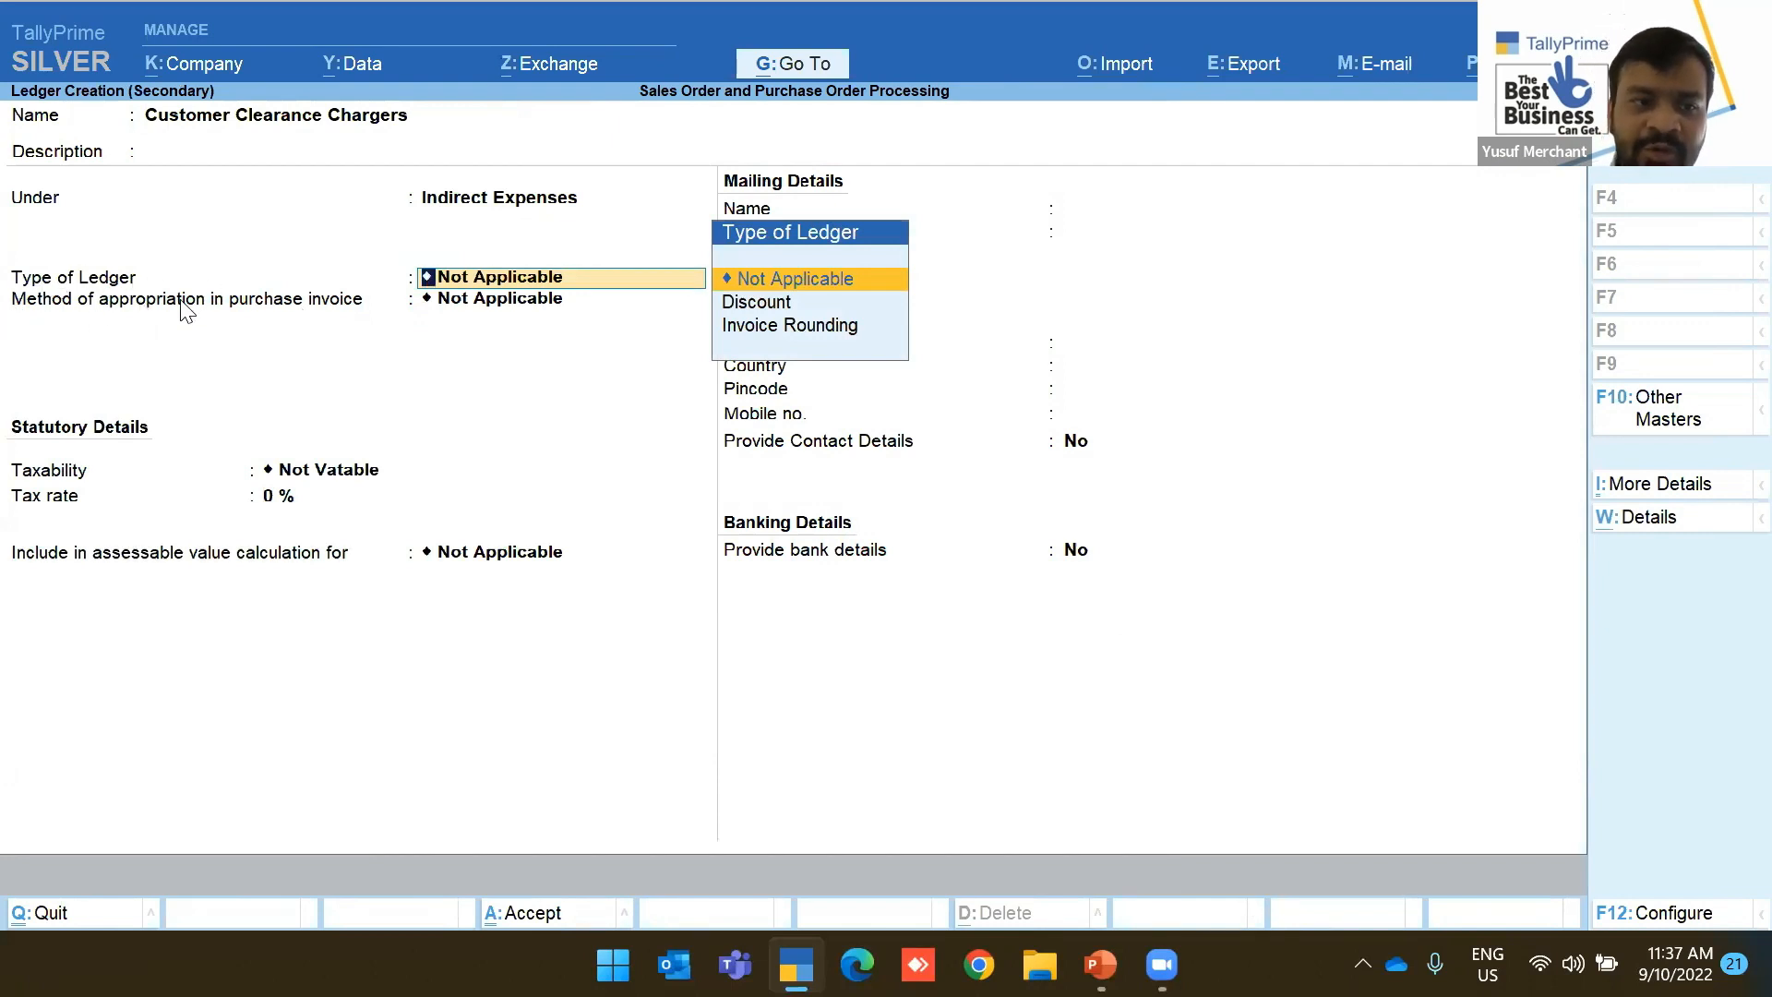
key(Return)
key(Down)
key(Return)
key(BackSpace)
key(BackSpace)
key(BackSpace)
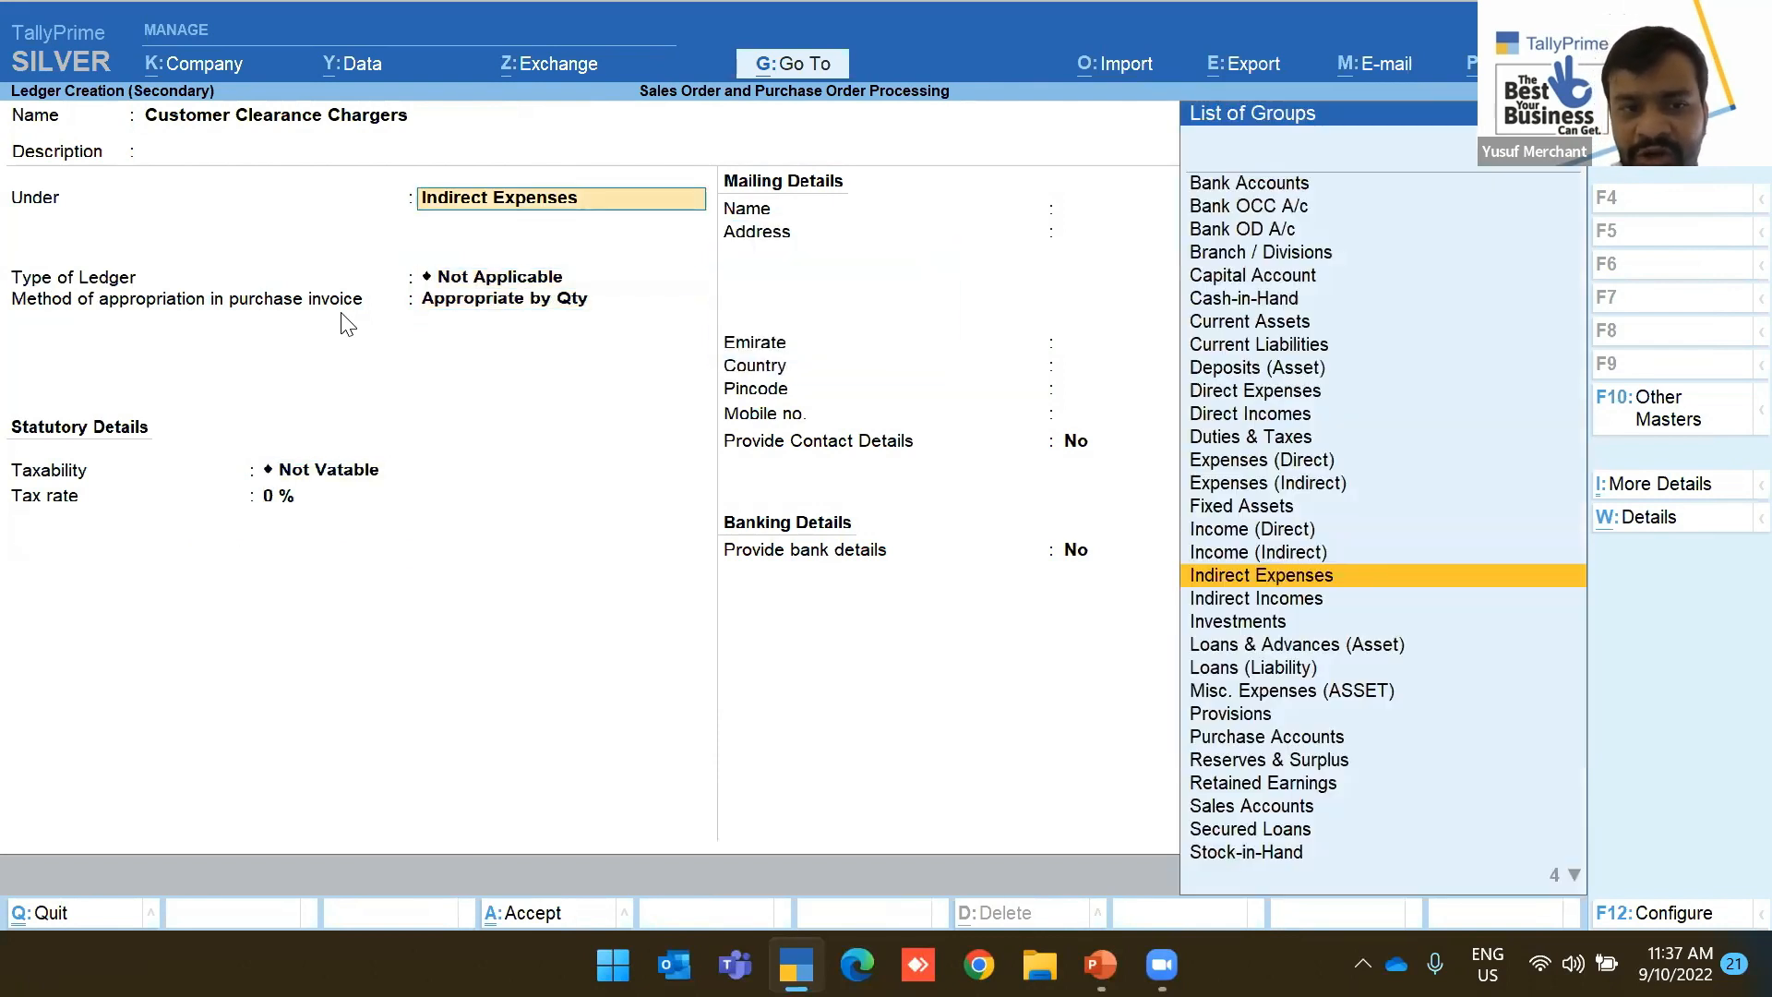
key(ctrl+Return)
Set the Indirect Expenses group to allocate by quantity and save it
key(Return)
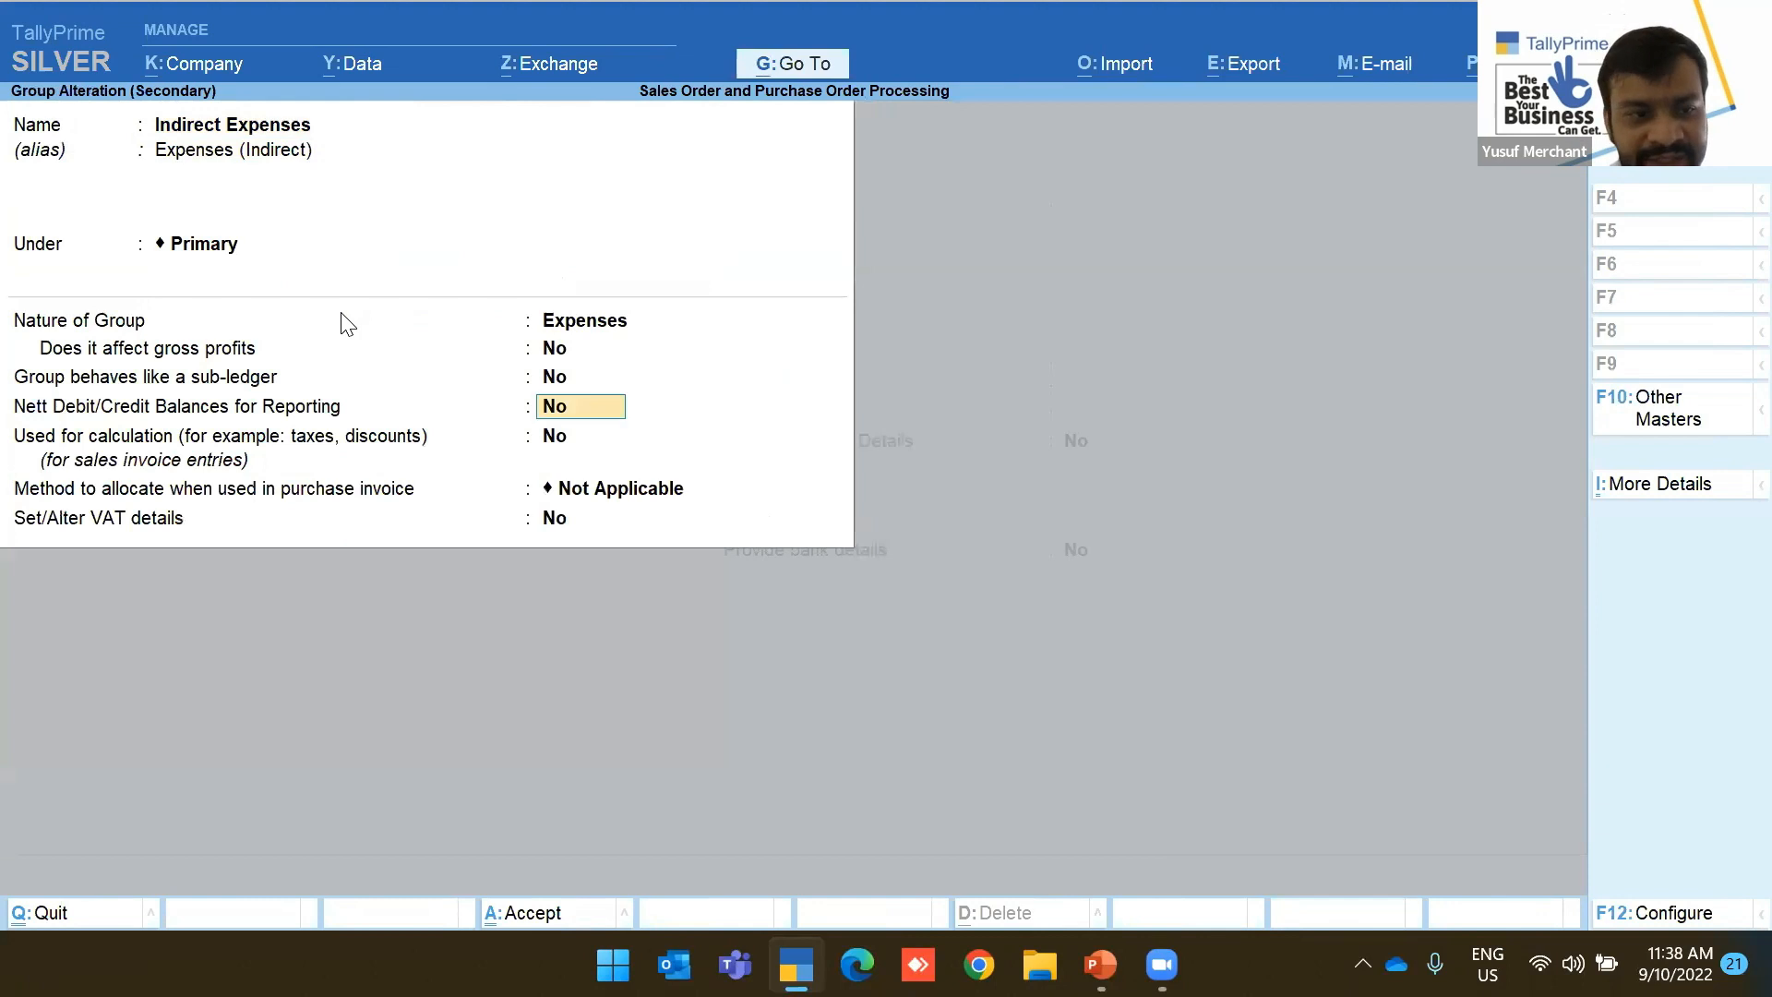
key(Return)
key(Return)
key(Down)
key(Return)
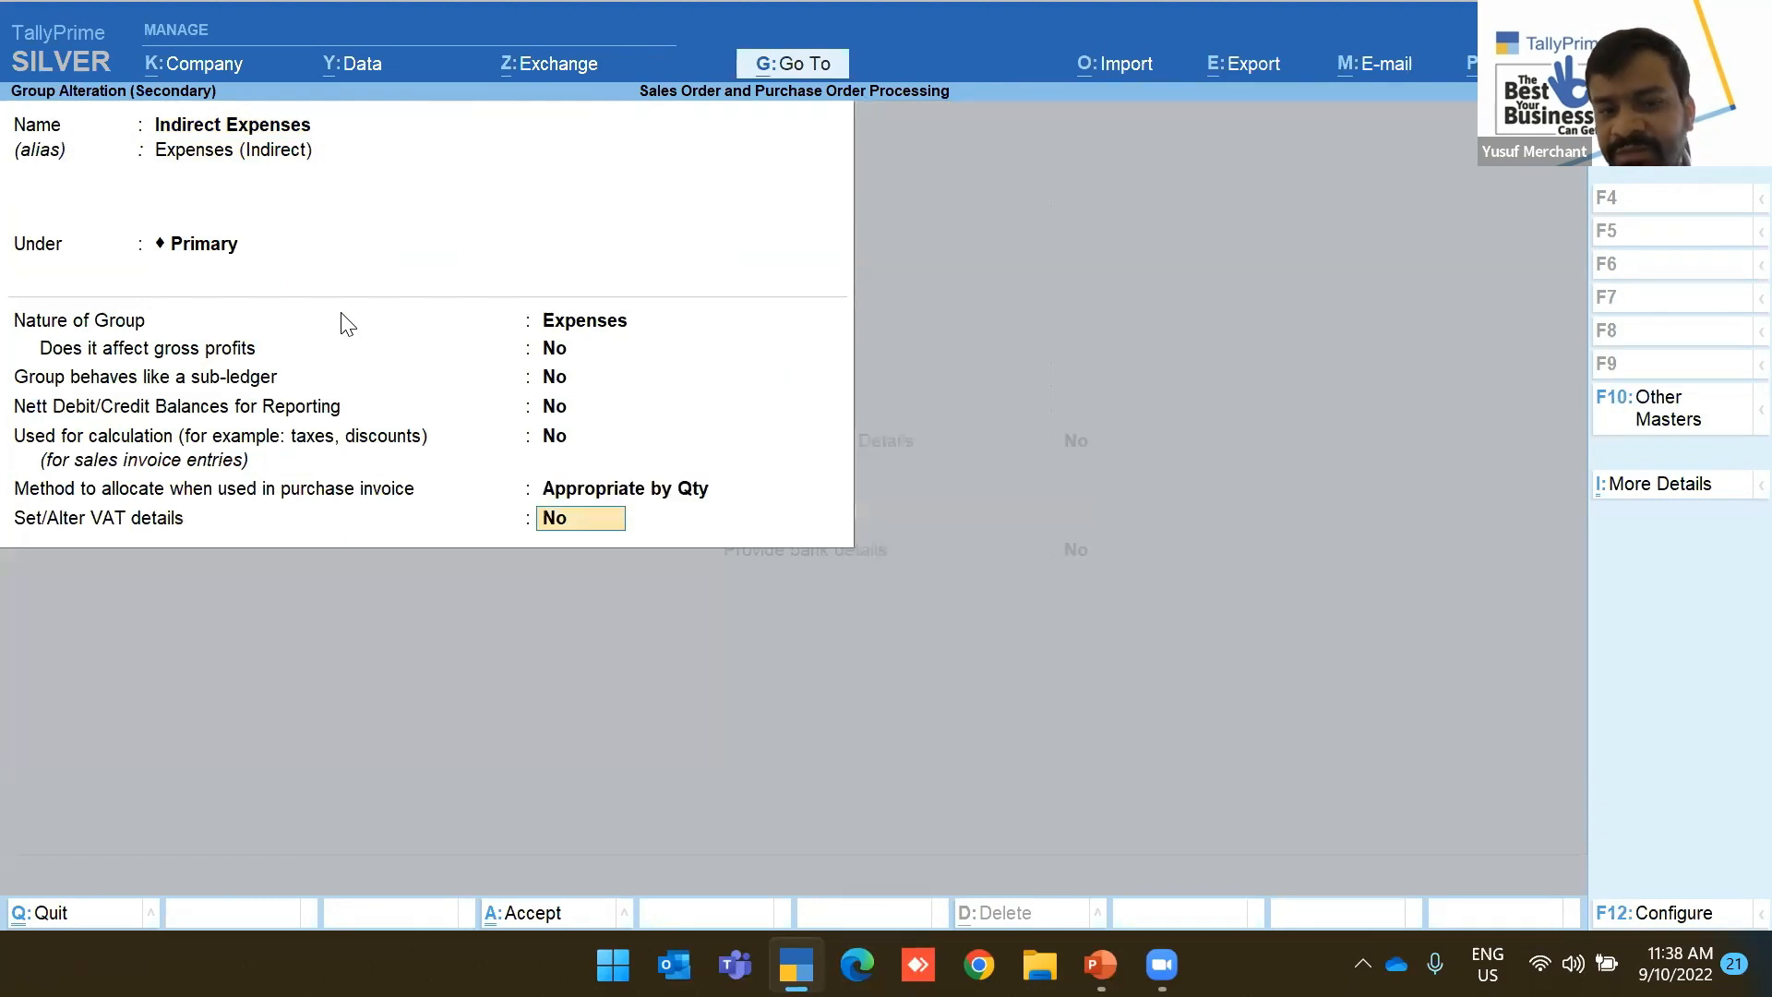
key(Return)
Keep the ledger type and appropriation Not Applicable, rechecking the Indirect Expenses group settings
key(Down)
key(Up)
key(Return)
key(Up)
key(Return)
key(BackSpace)
key(BackSpace)
key(BackSpace)
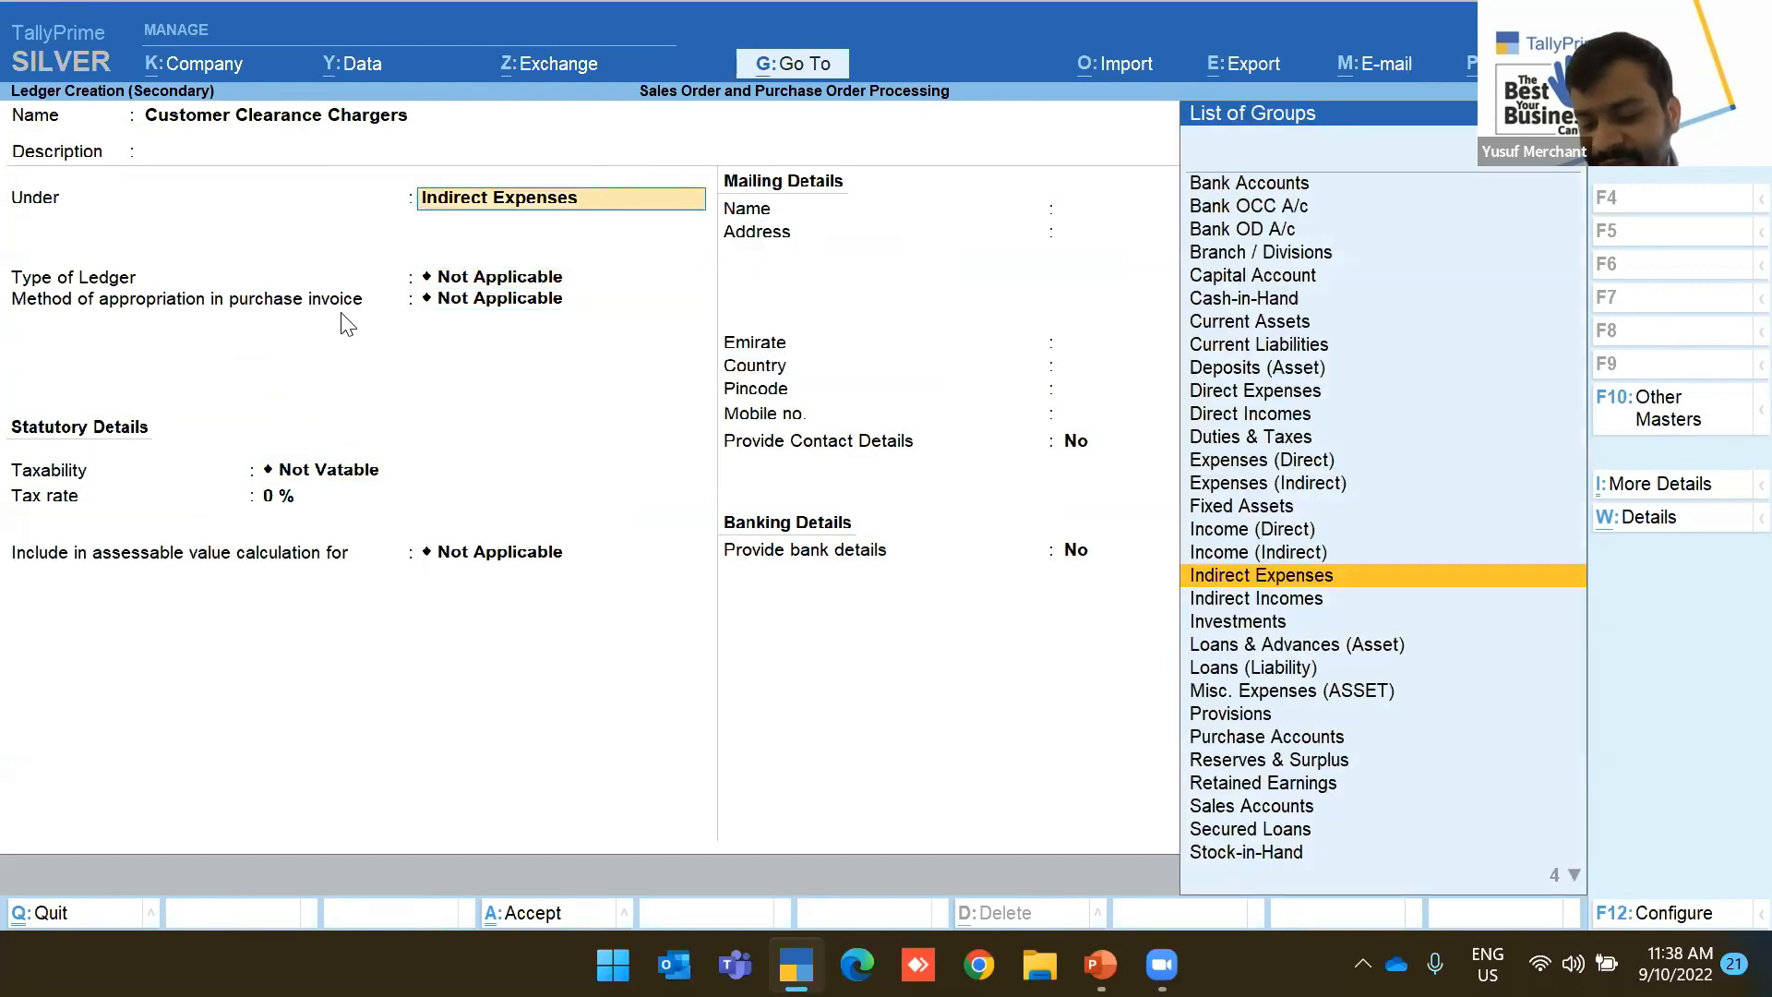
key(ctrl+Return)
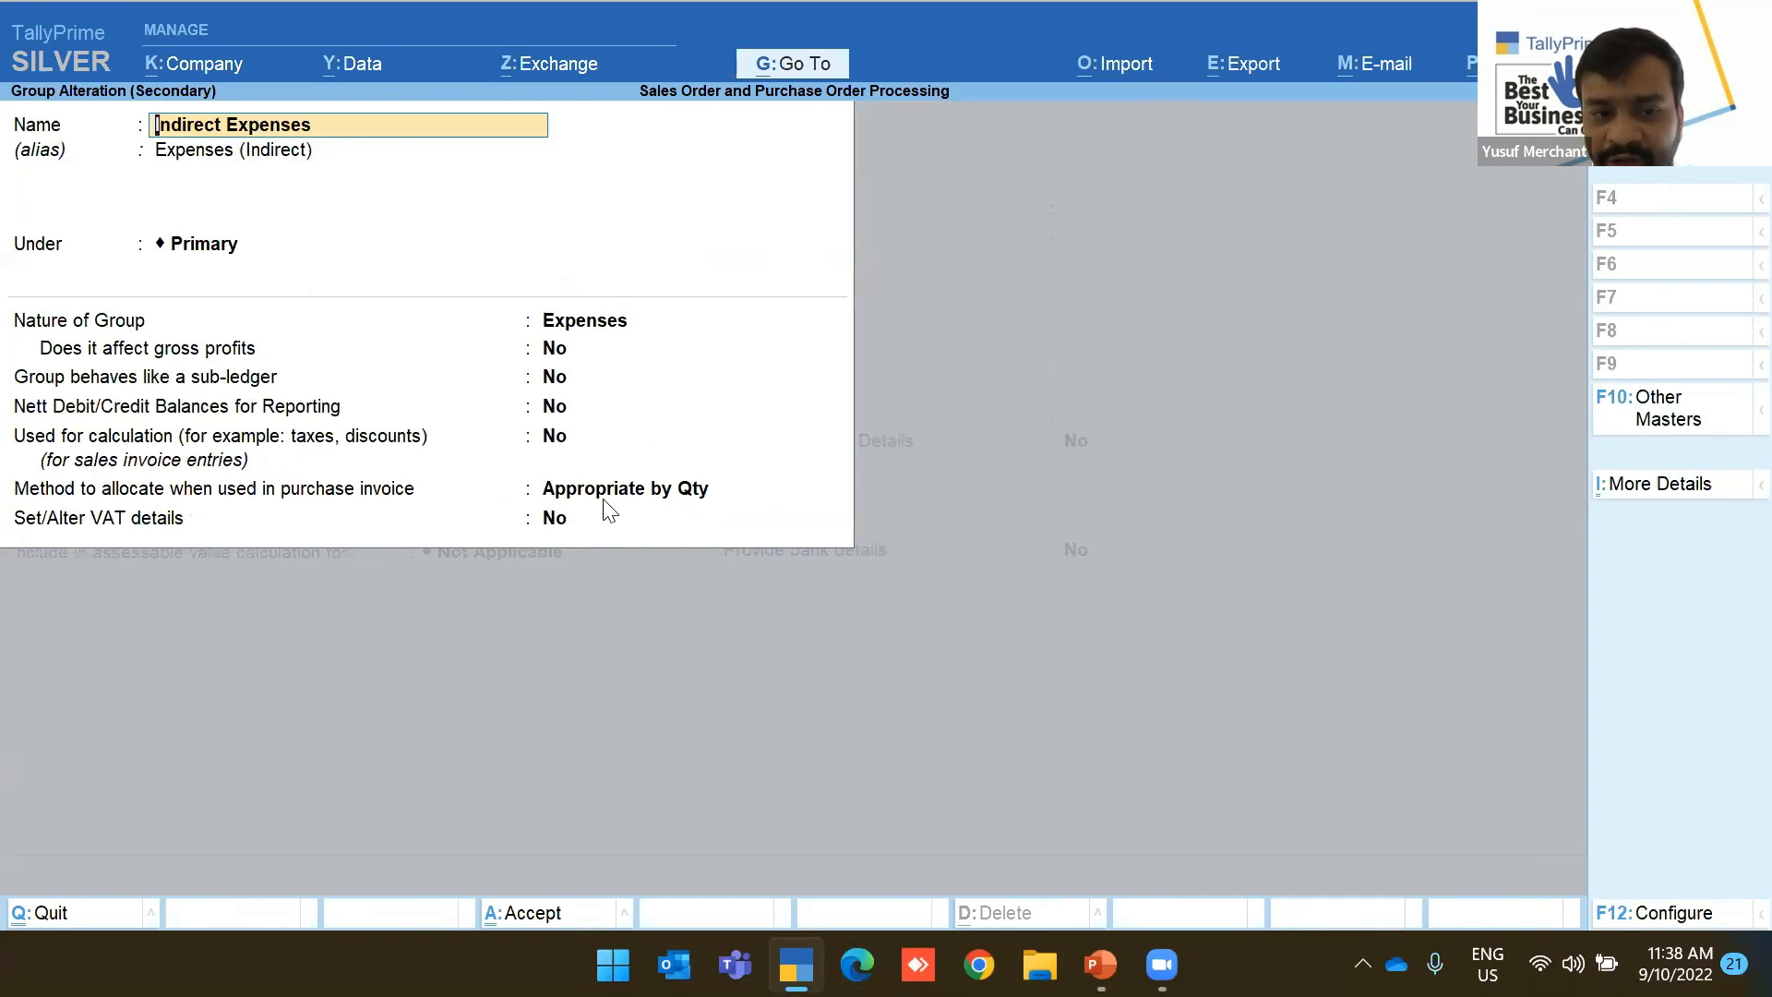
key(ctrl+a)
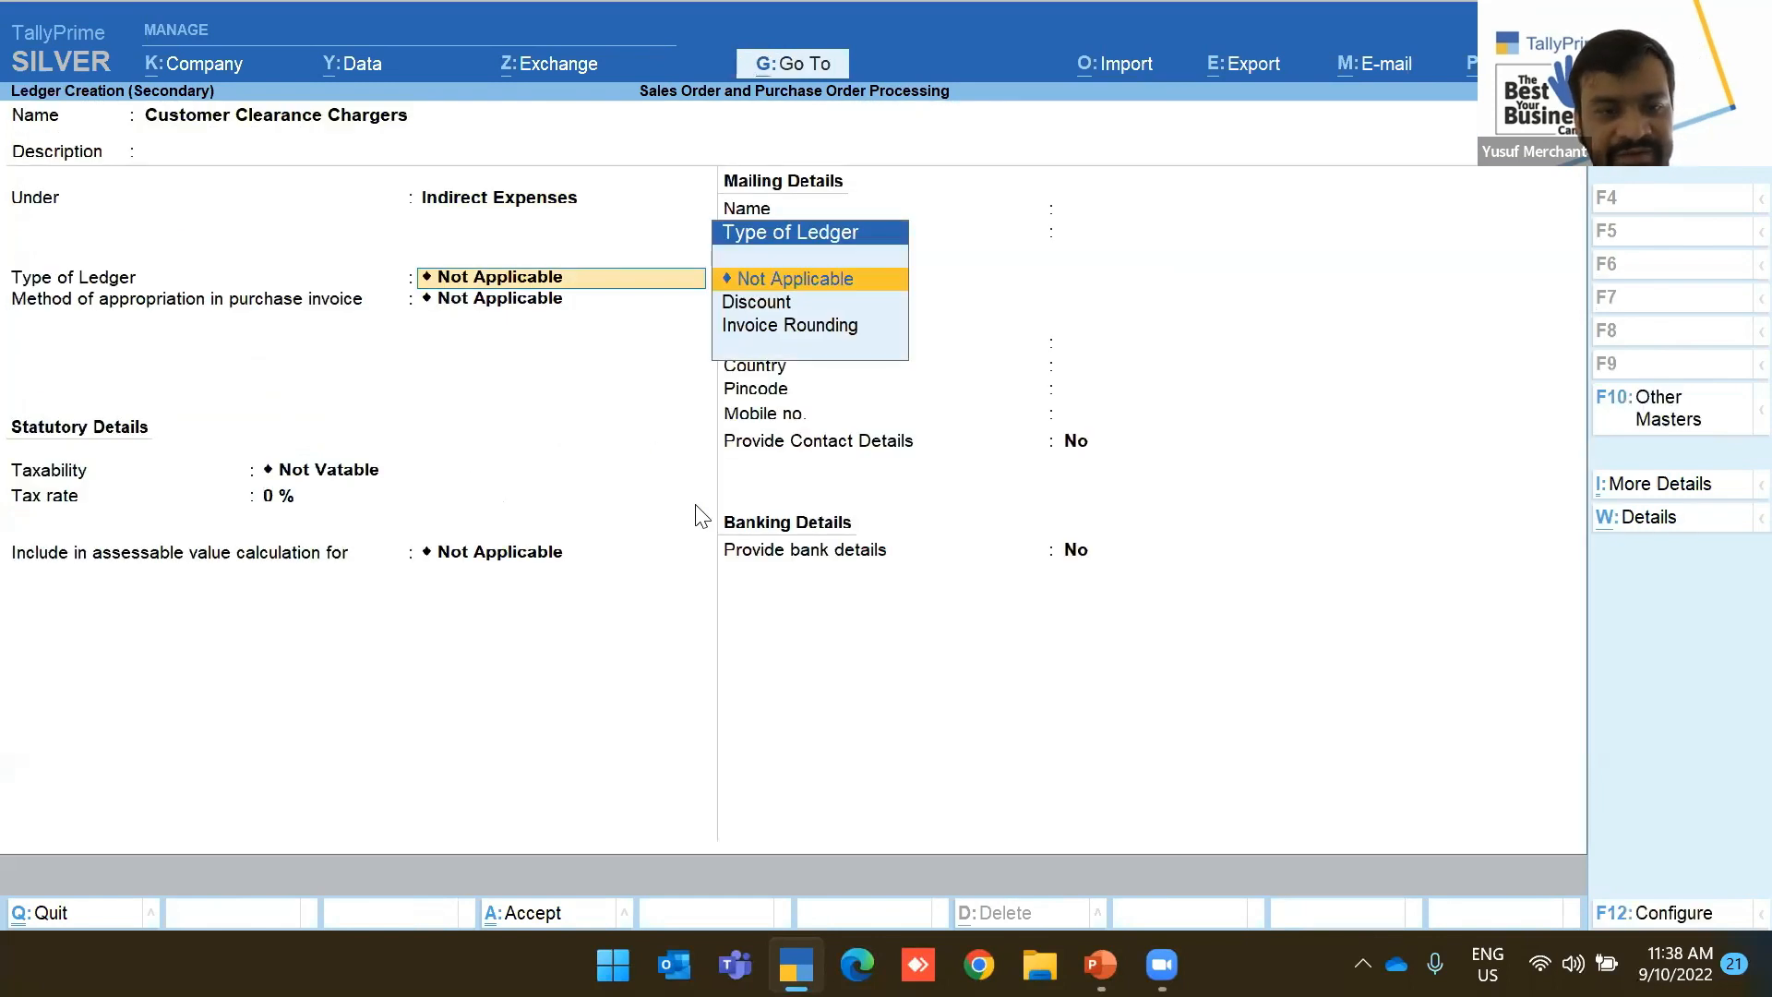
Make Customer Clearance Chargers Taxable at 5% with supply type Services and save it
key(Return)
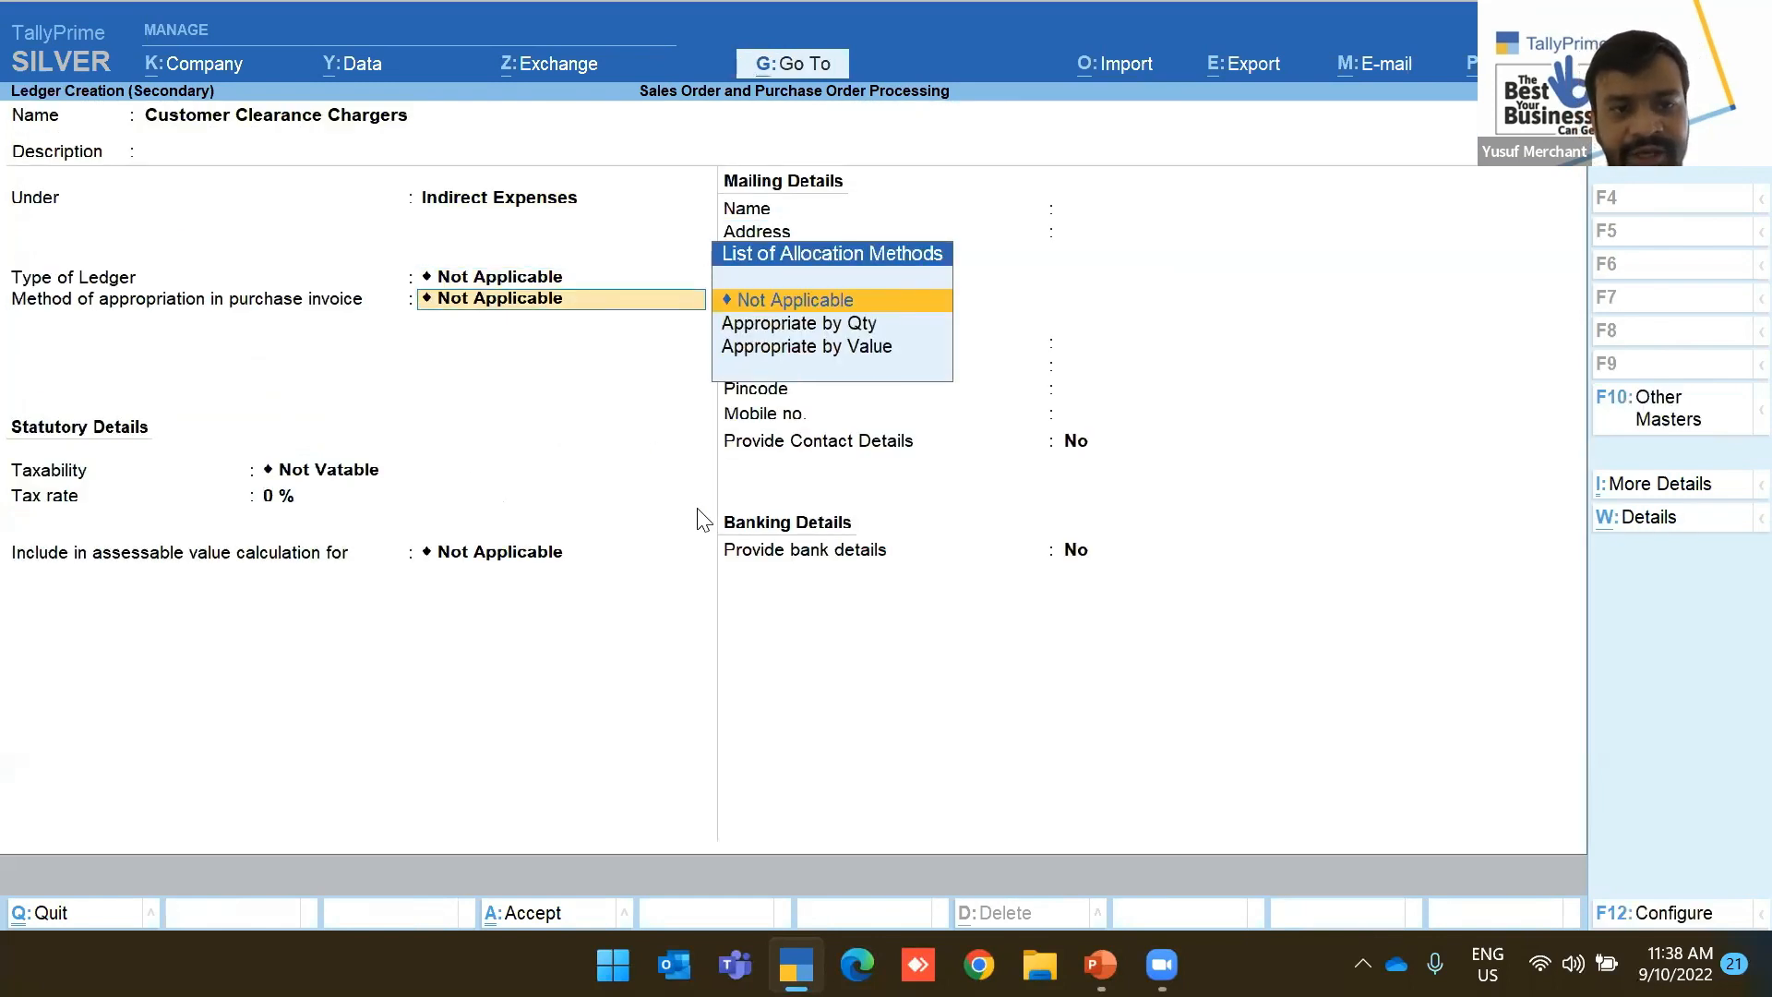
key(Return)
key(Down)
key(Down)
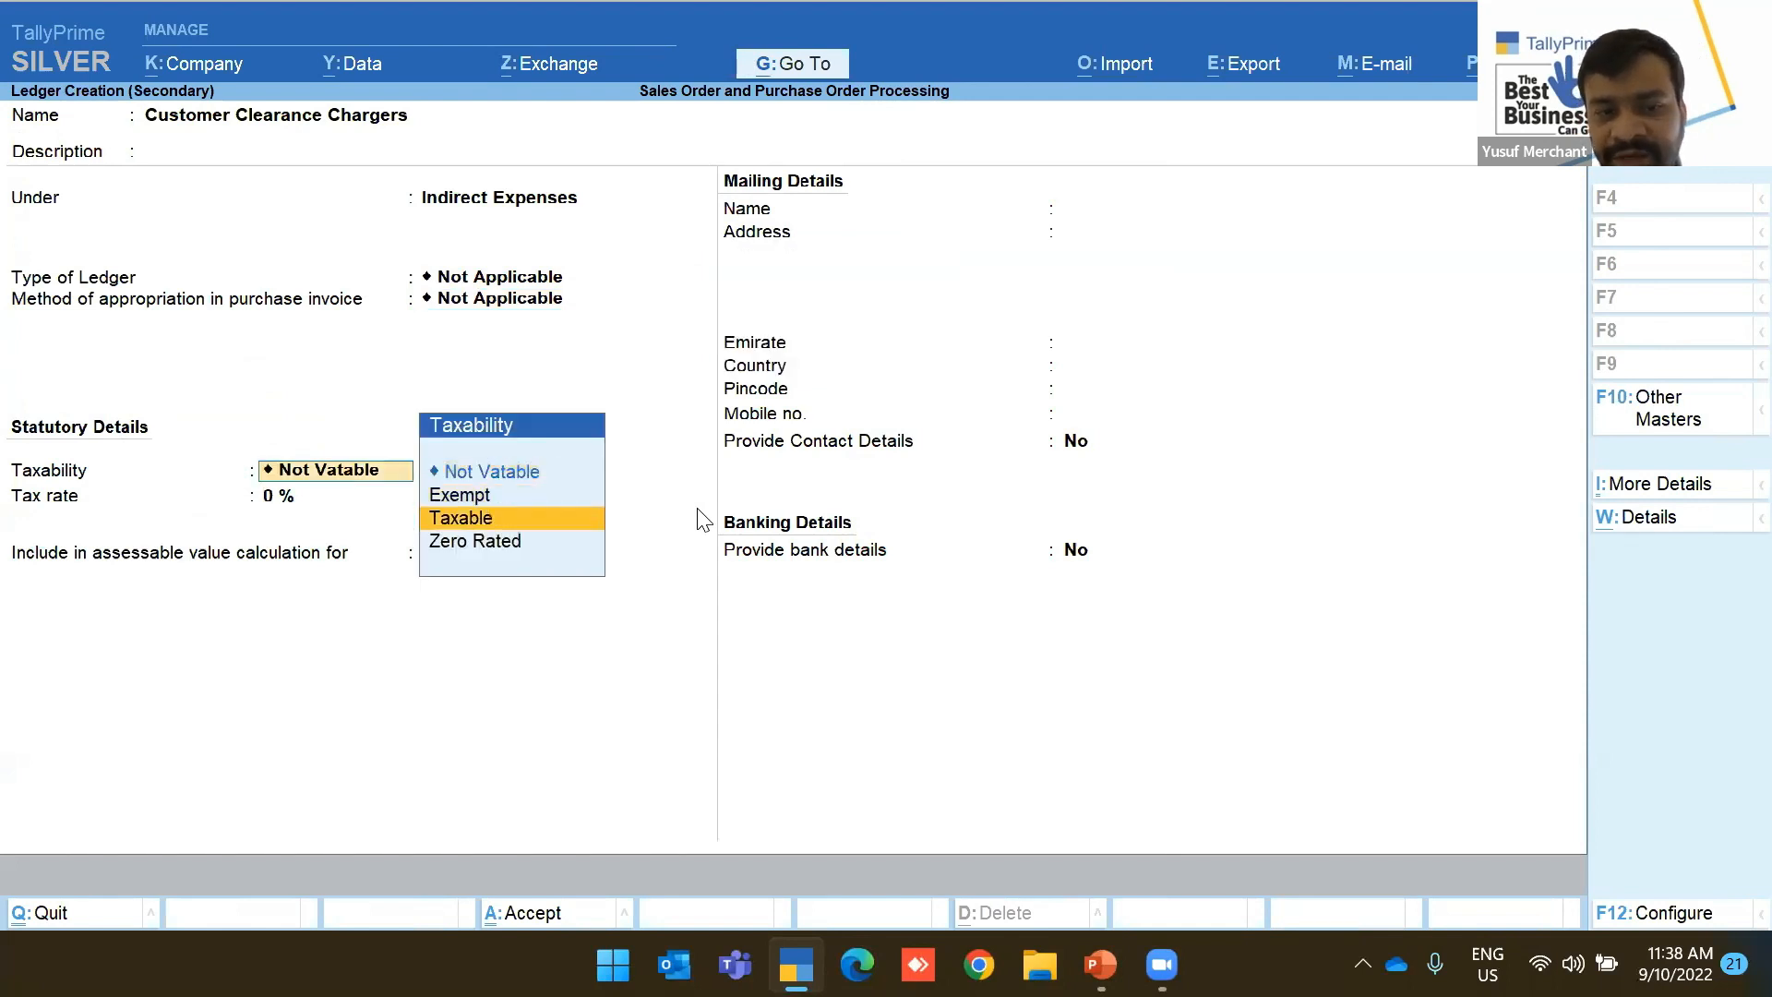
key(Return)
key(Return)
key(Down)
key(Return)
key(ctrl+a)
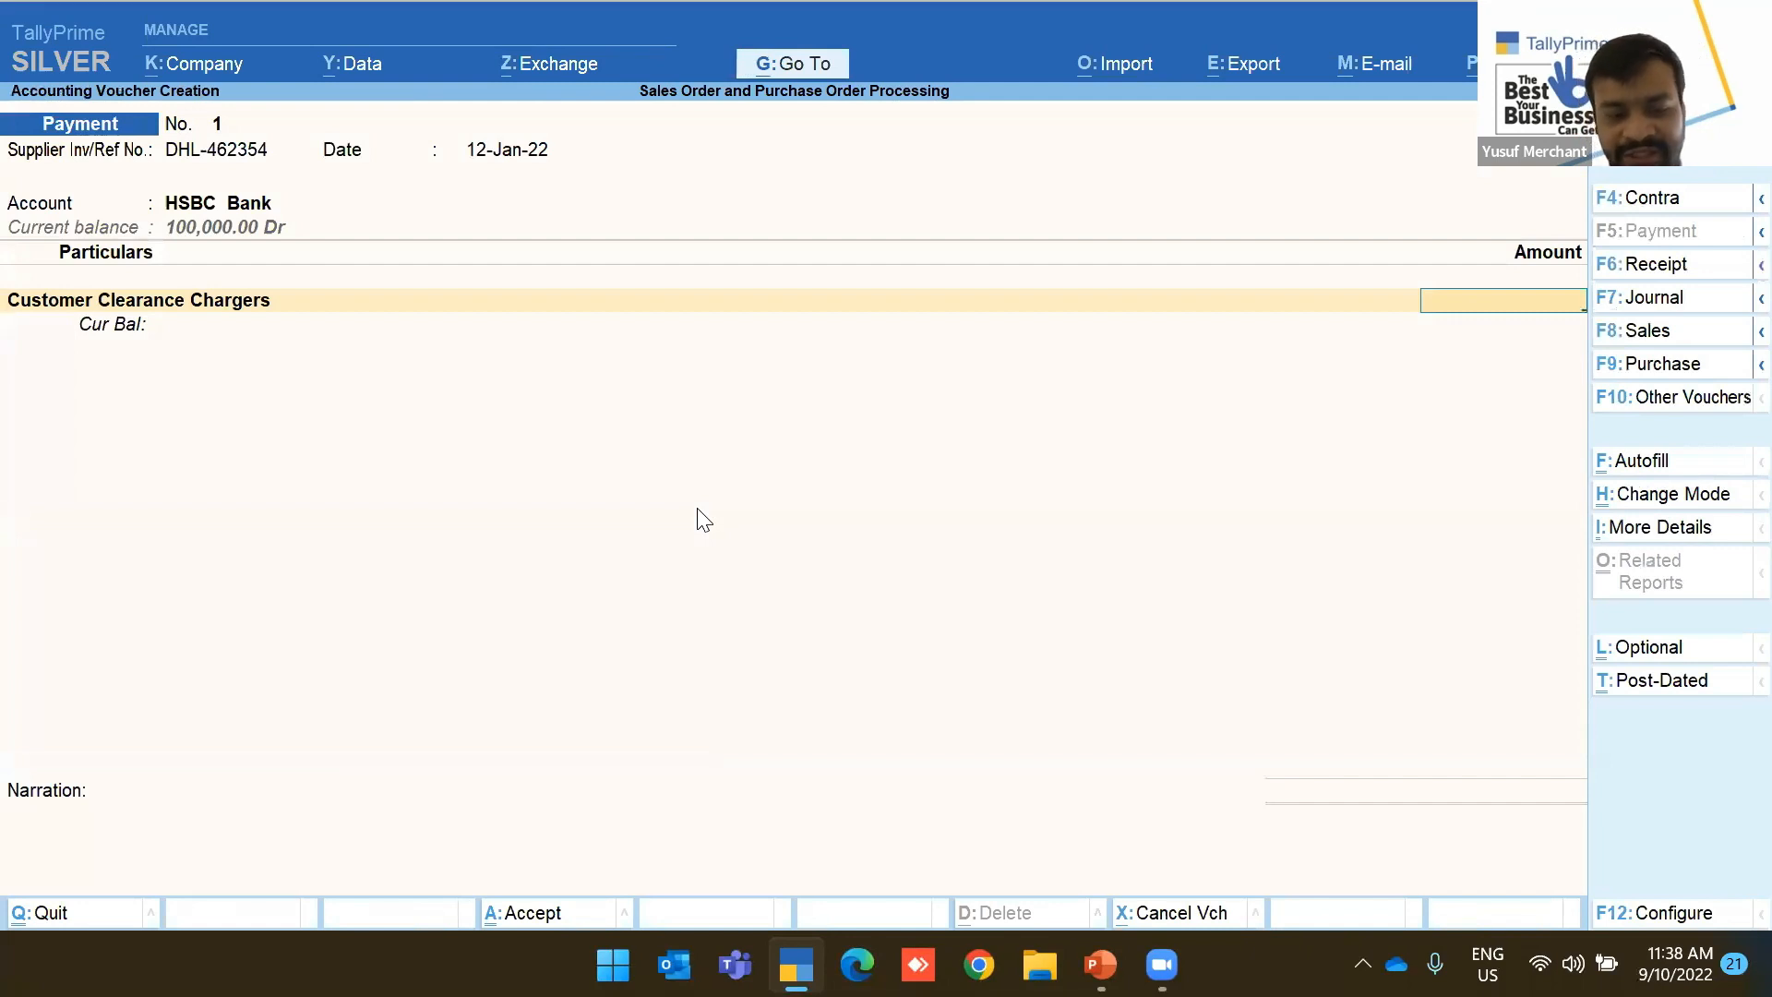
Enter 4,000 as the Customer Clearance Chargers amount
text(4,000)
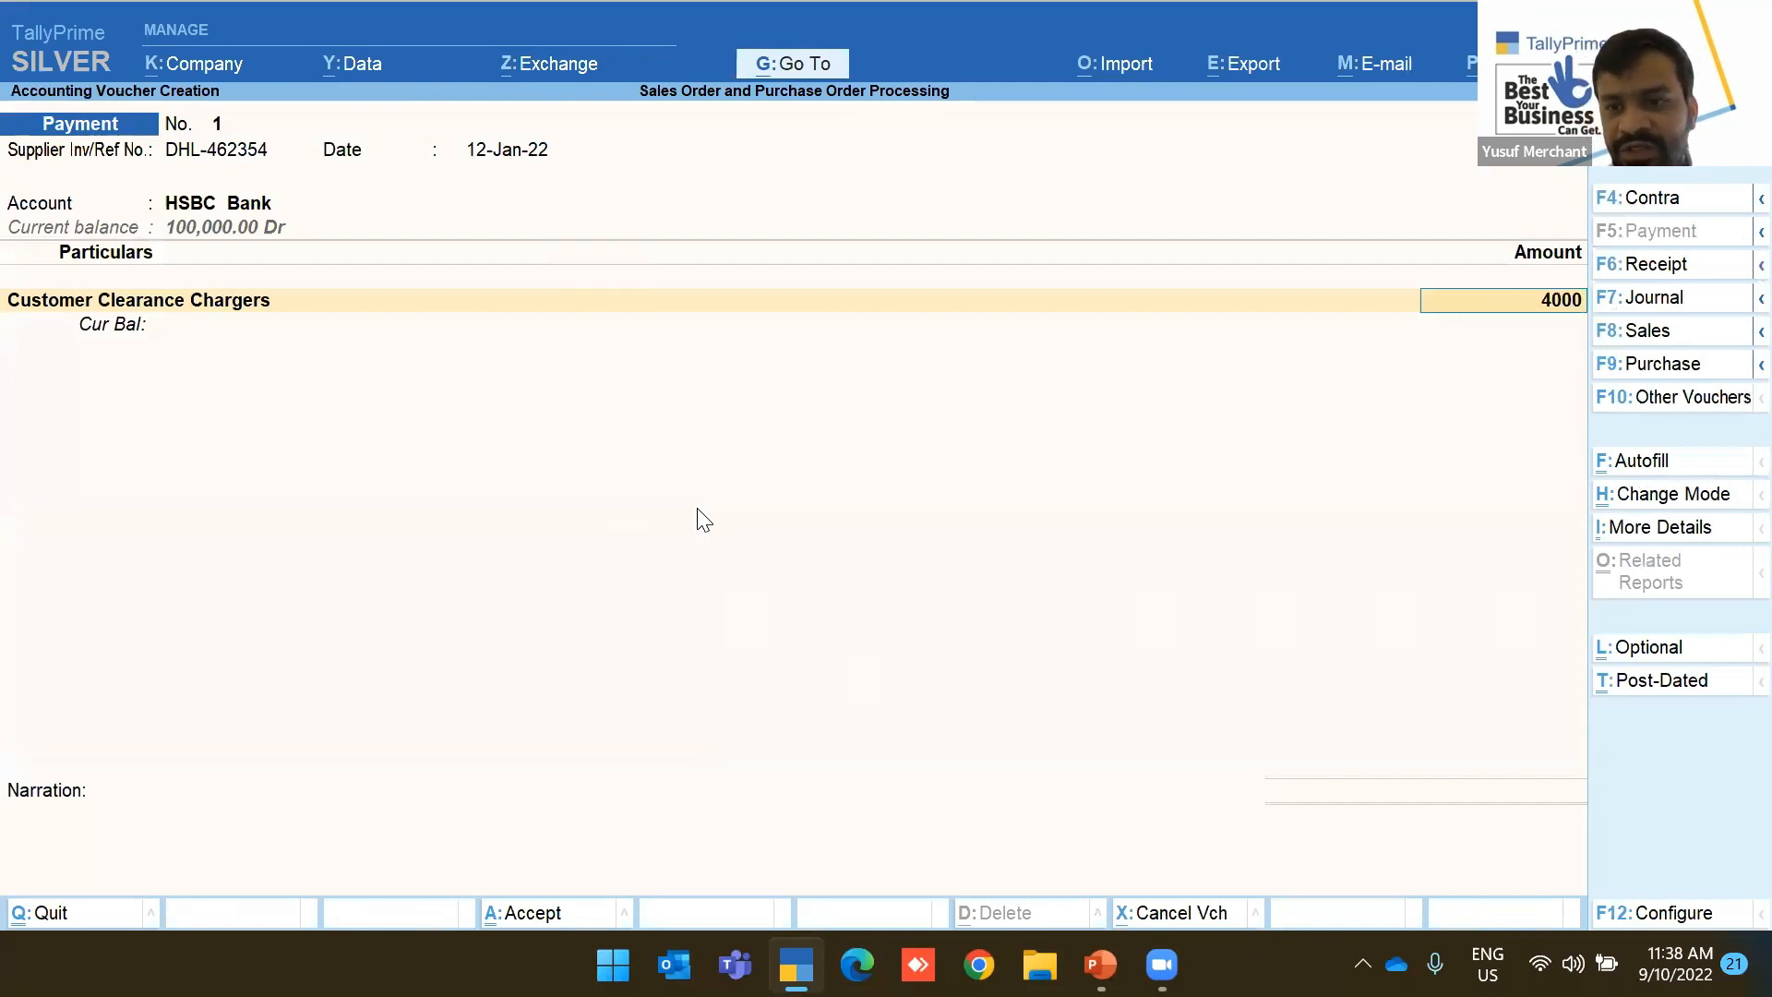
key(Return)
key(BackSpace)
key(BackSpace)
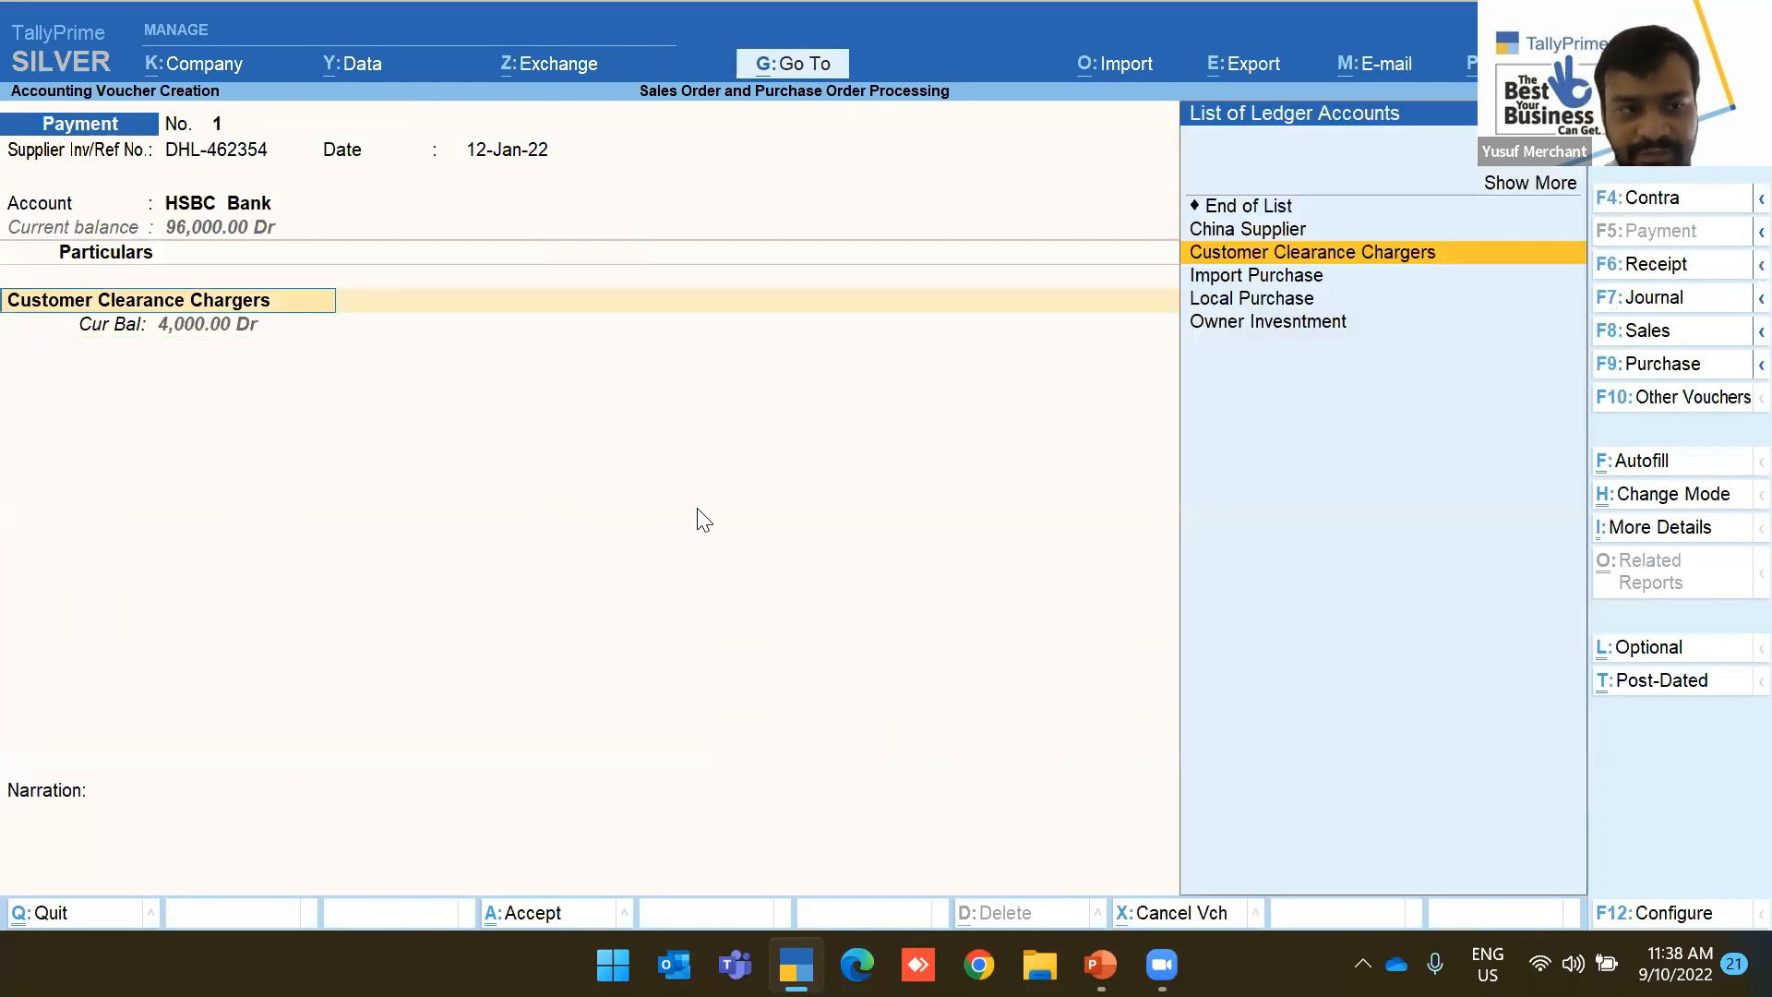
Enable stock-item cost tracking and cost allocation on the ledger, then save it
key(ctrl+Return)
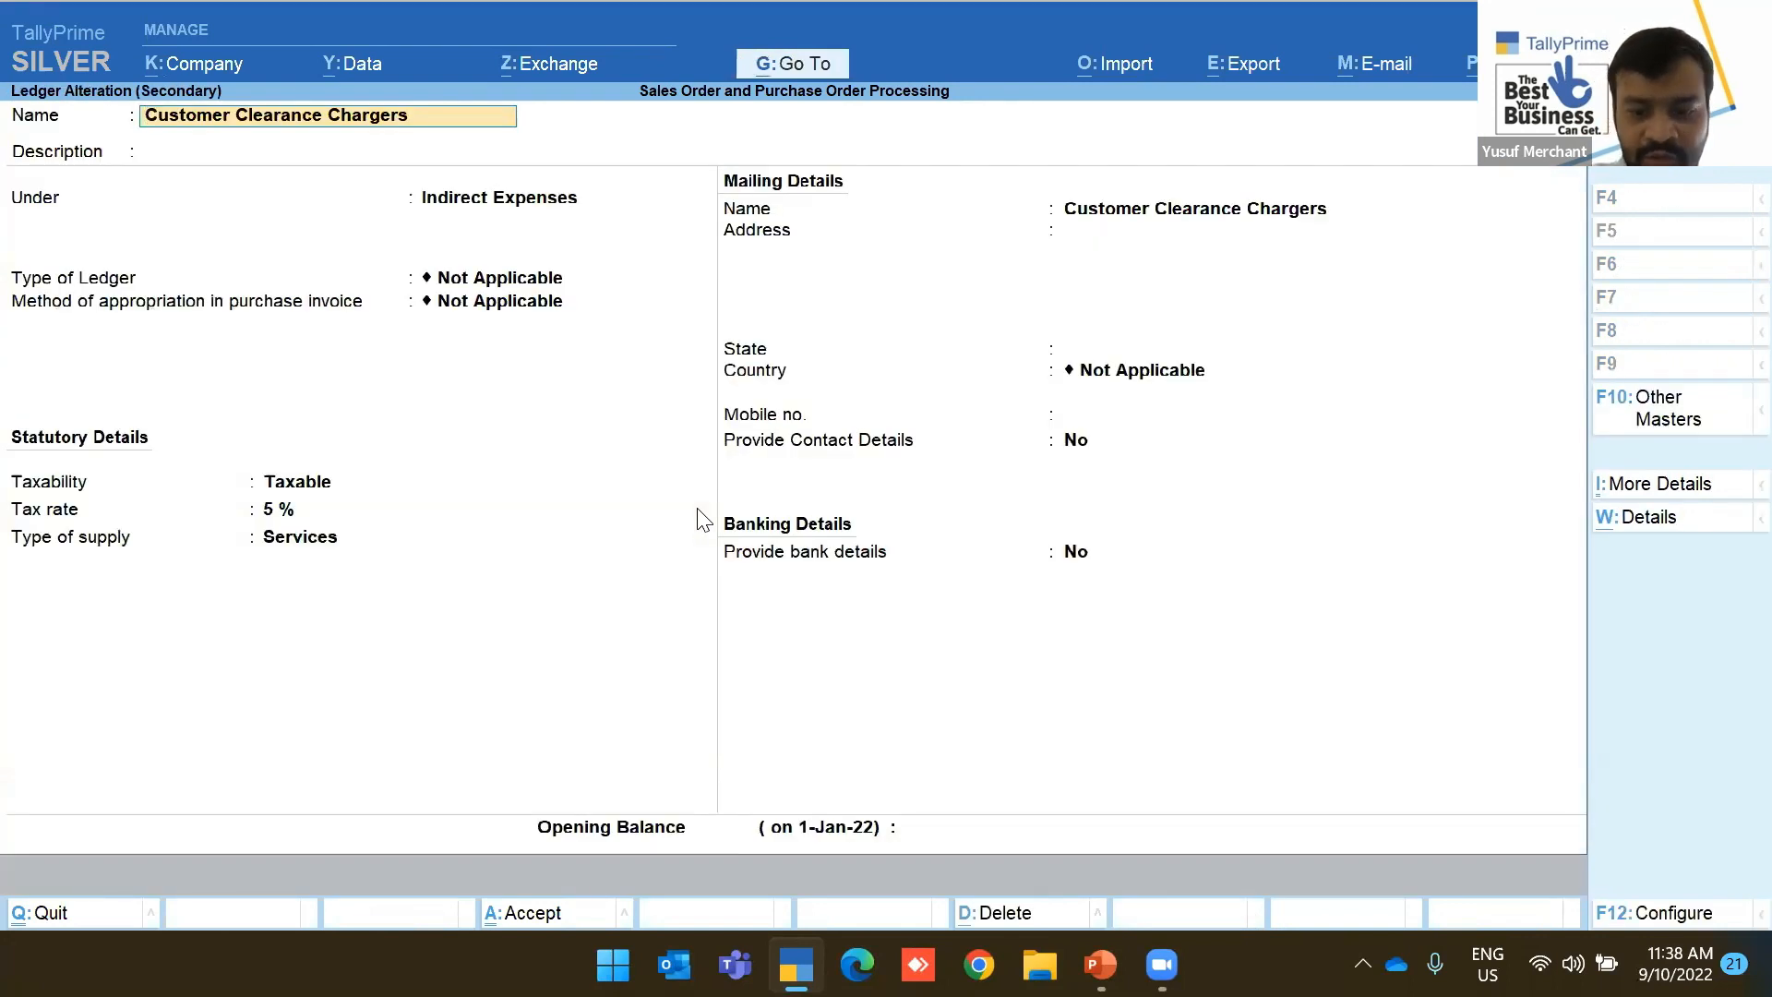
key(F12)
key(Down)
key(Down)
key(Down)
key(Down)
key(Down)
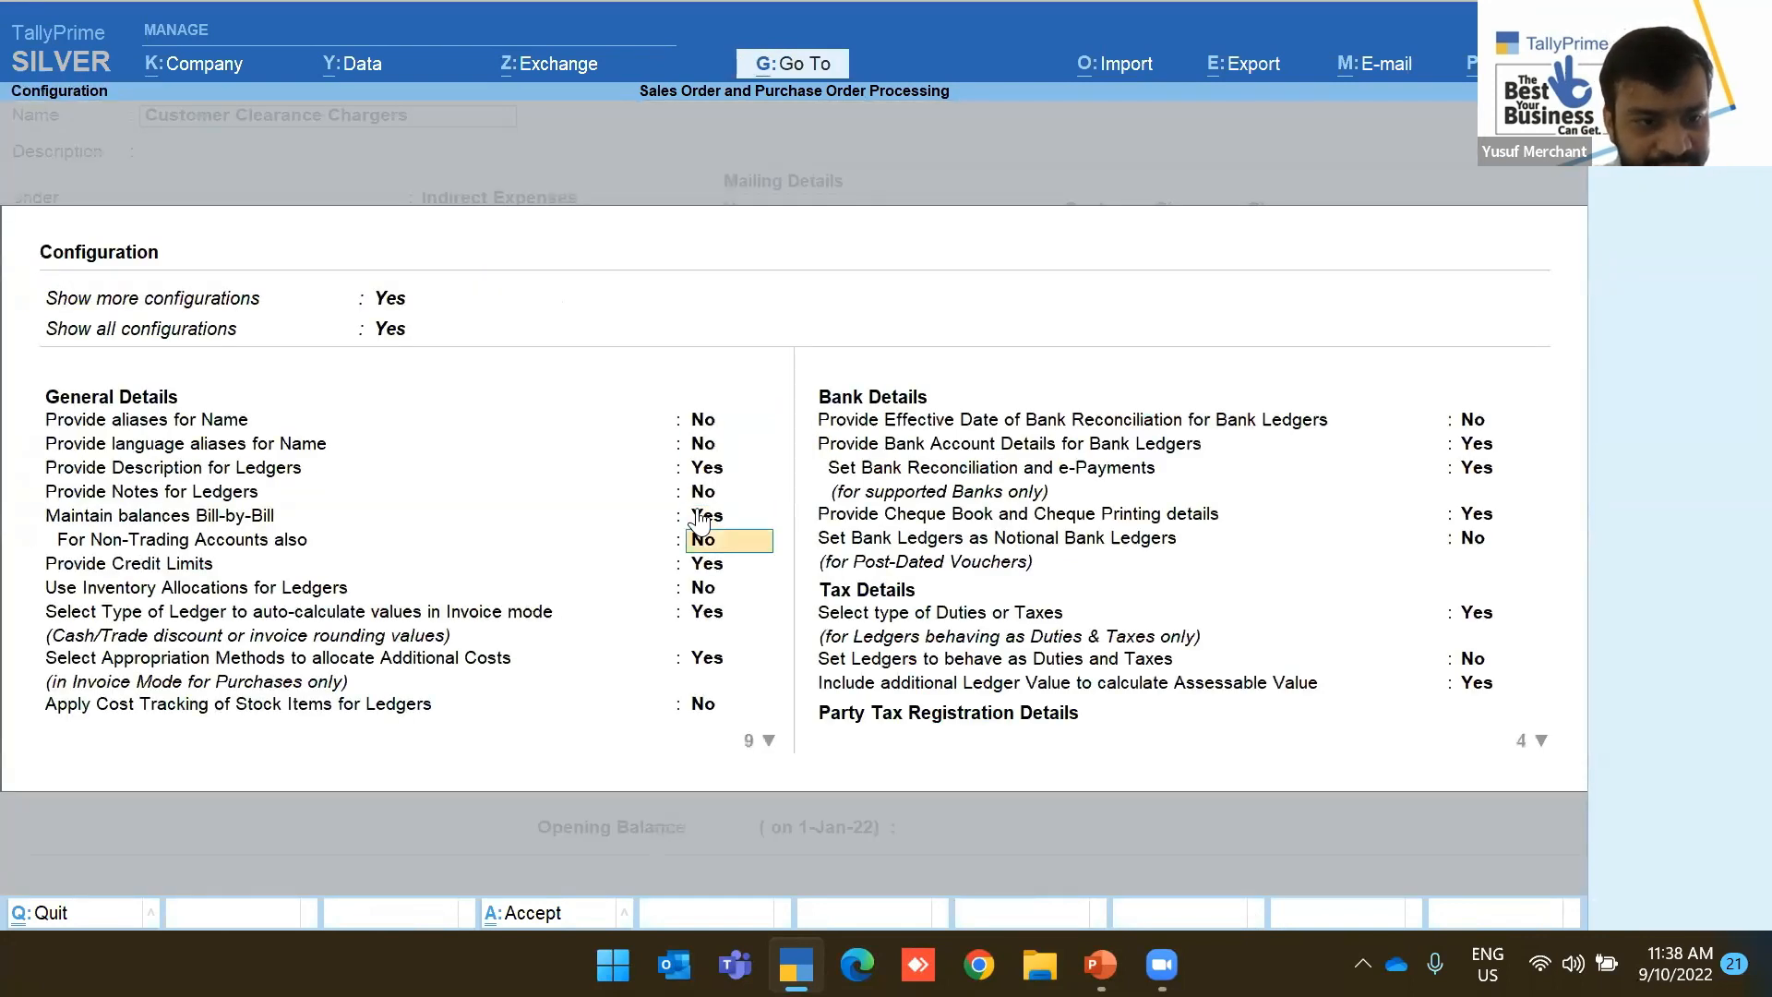
key(Down)
key(Down)
key(Down)
key(Down)
key(Down)
text(y)
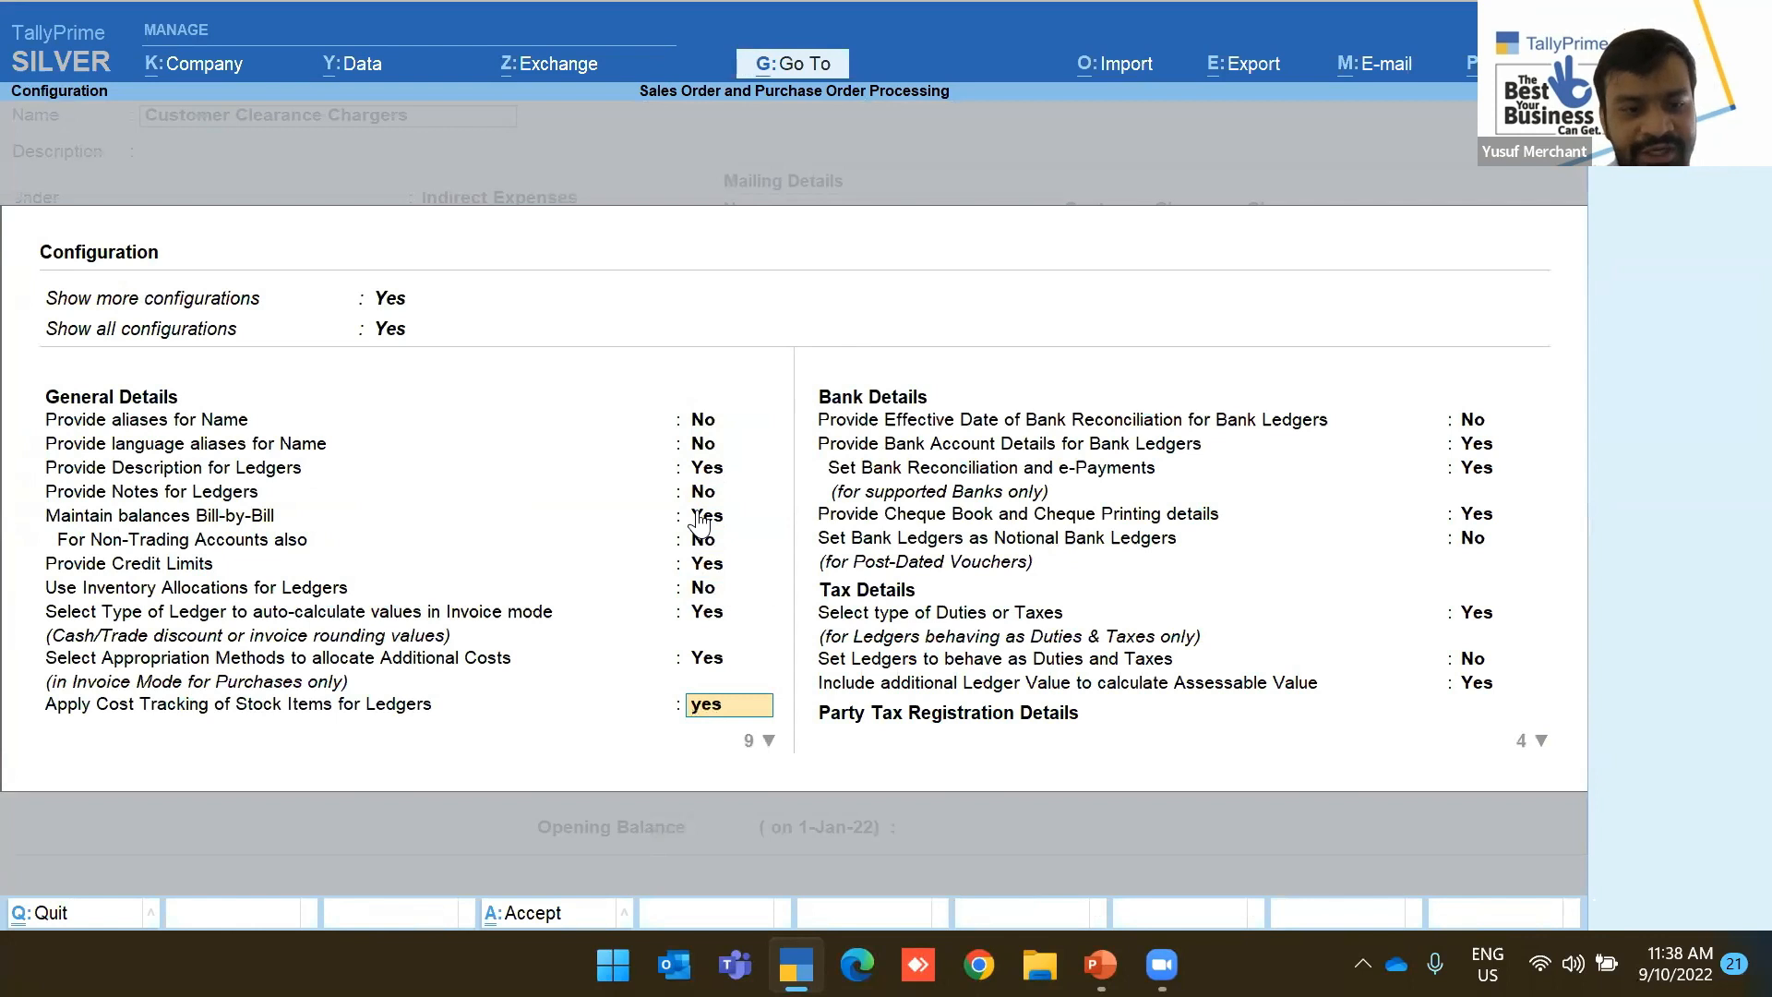
key(Return)
key(Return)
key(Return)
key(Return)
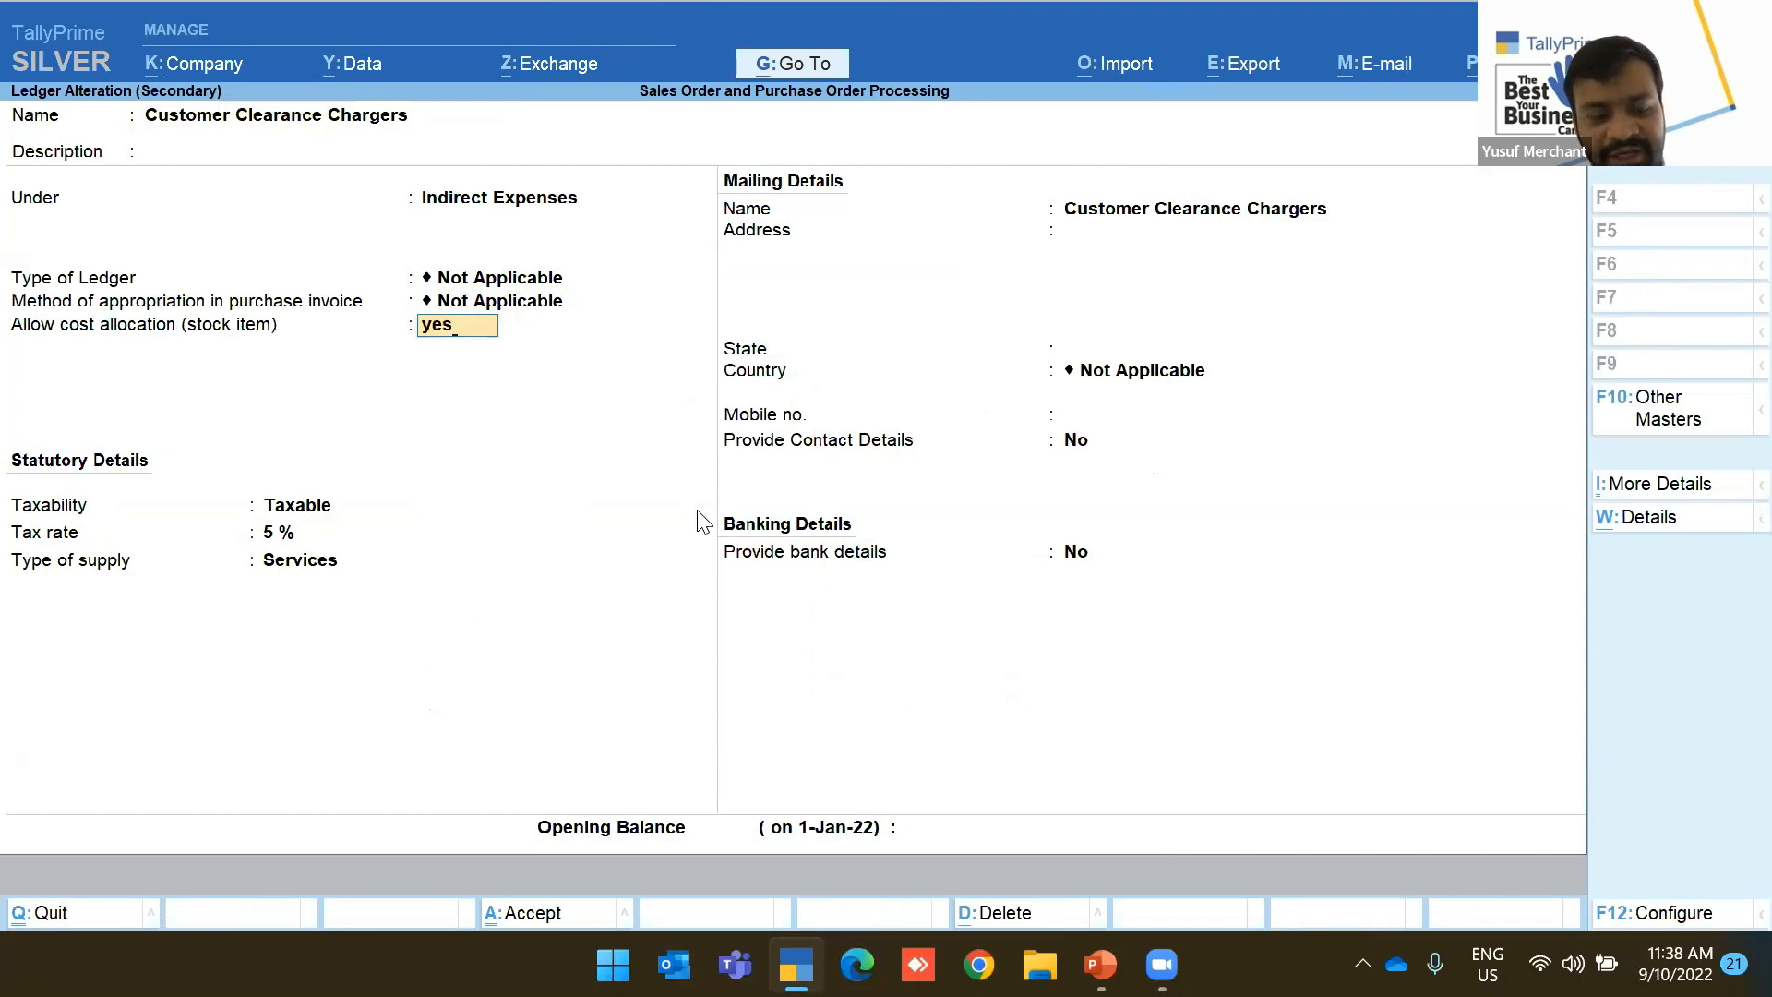
key(Return)
key(Return)
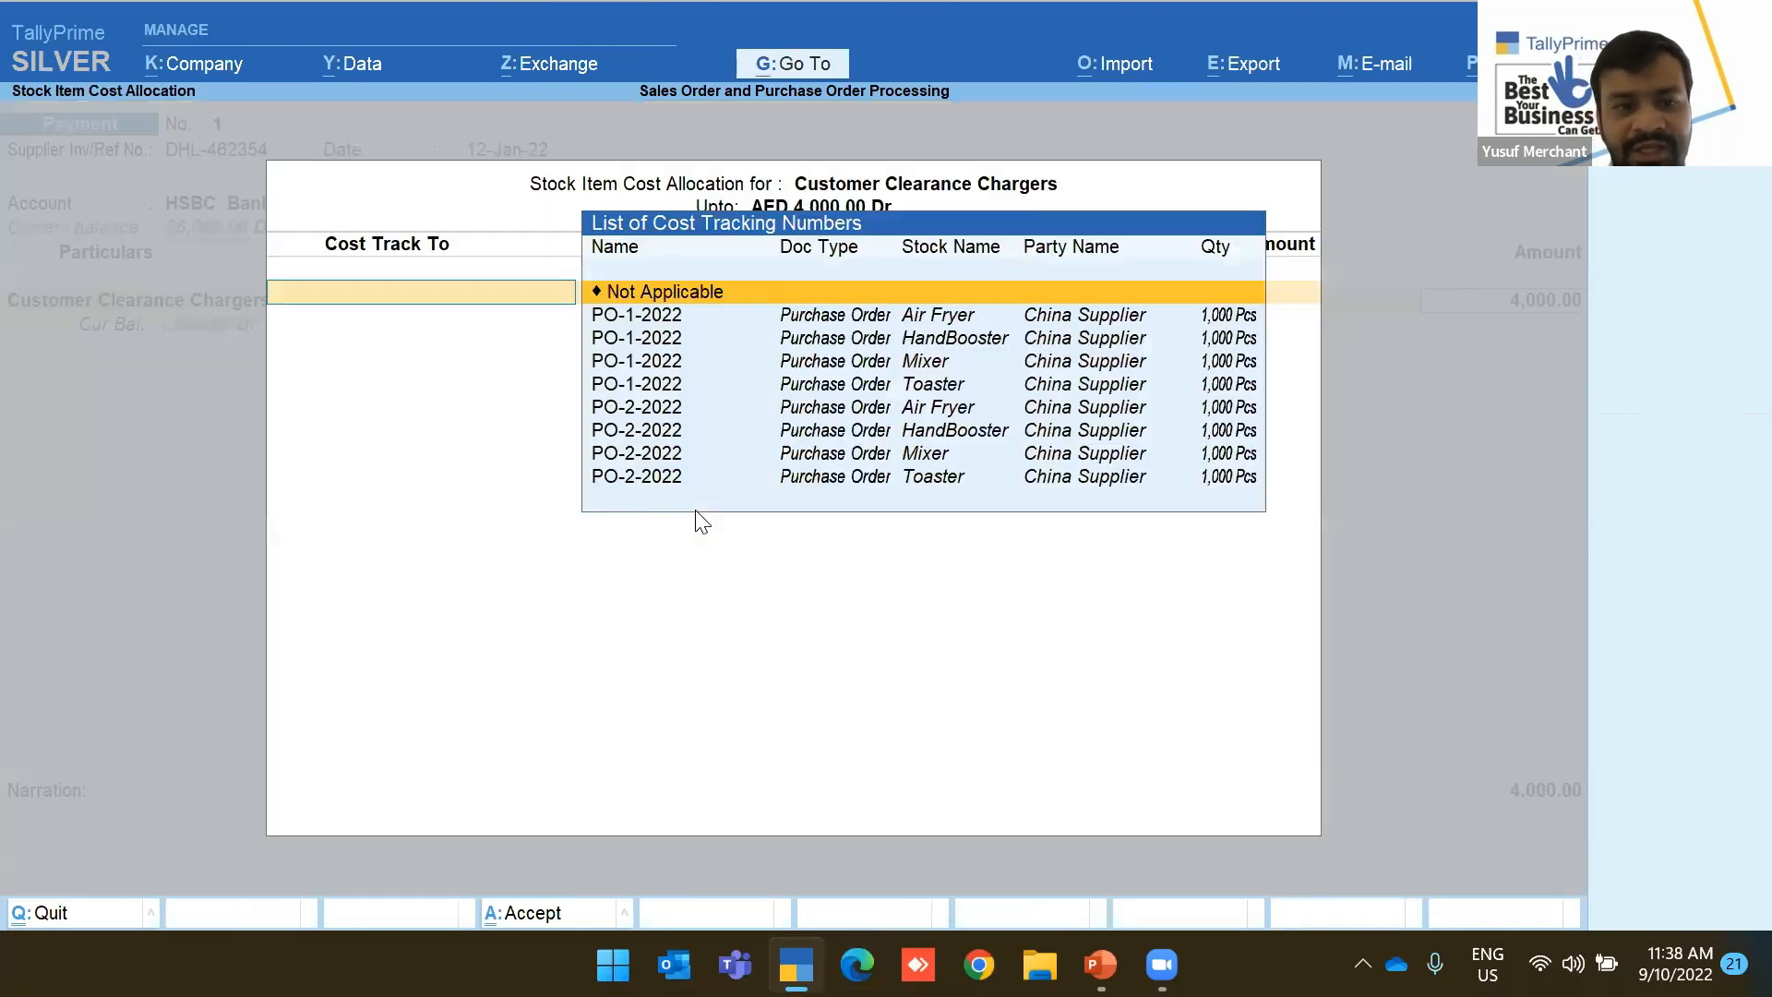
Allocate 1,000 each of the clearance charge to PO-2-2022 Air Fryer and HandBooster
key(Down)
key(Down)
key(Down)
key(Down)
key(Down)
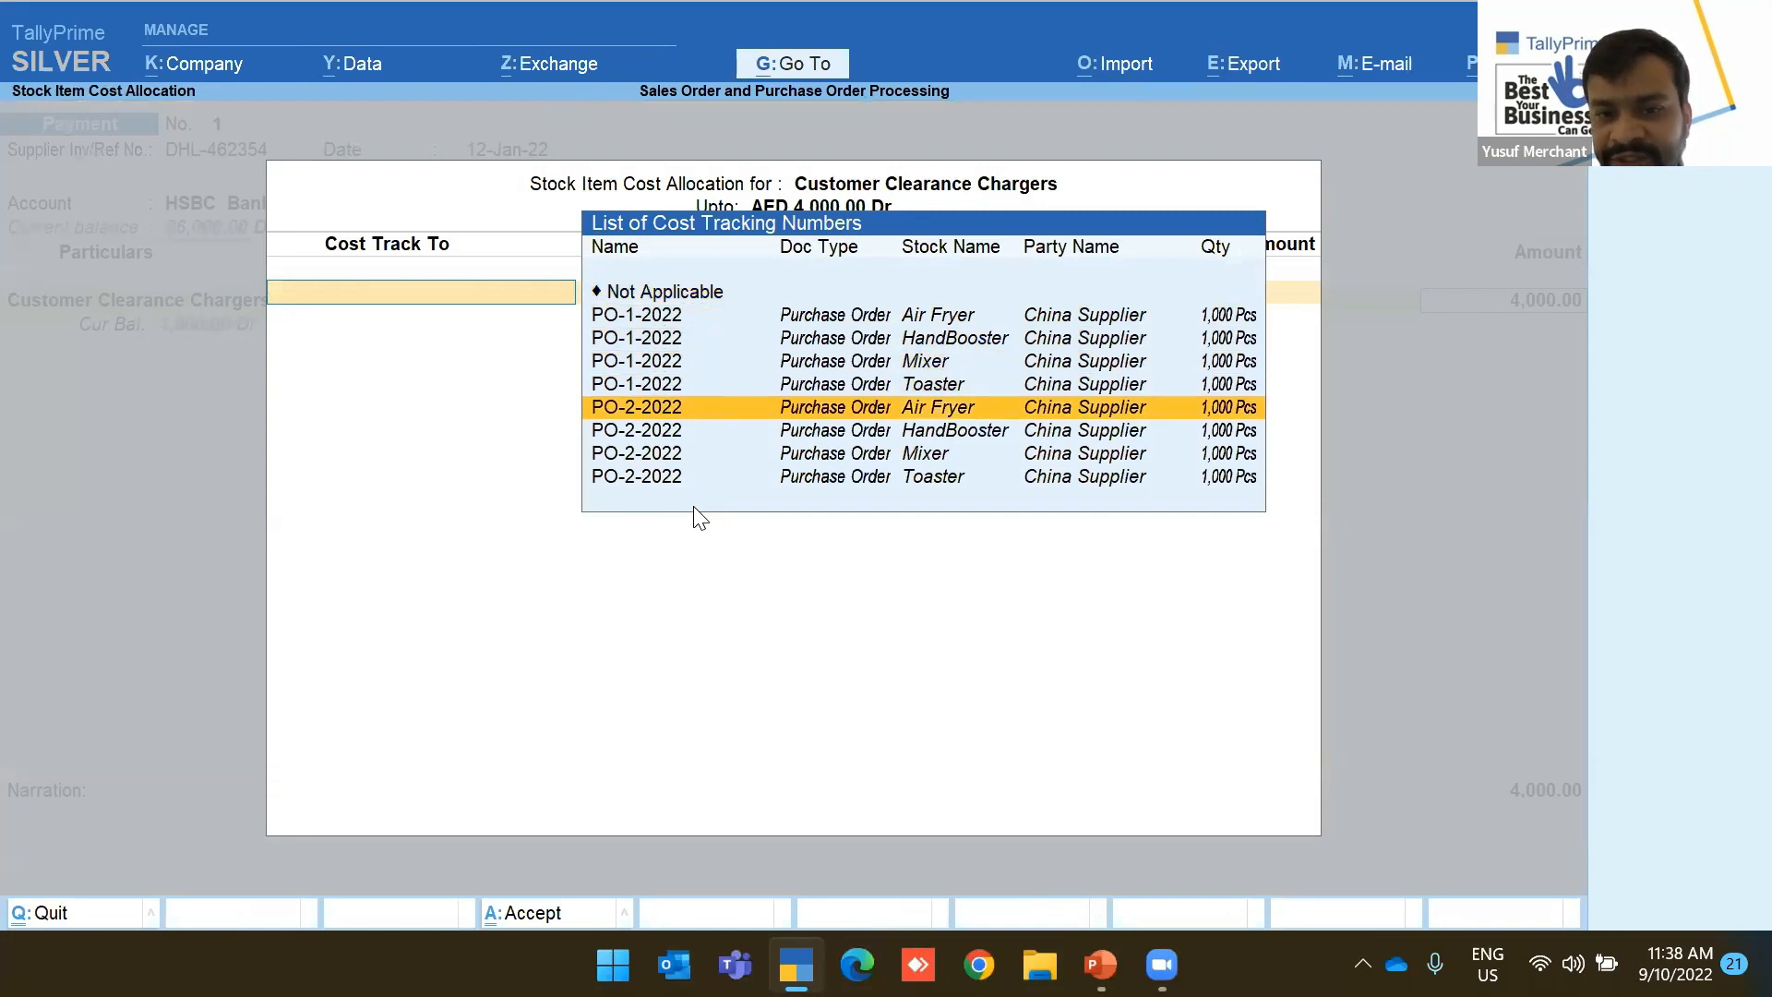
key(Return)
key(Return)
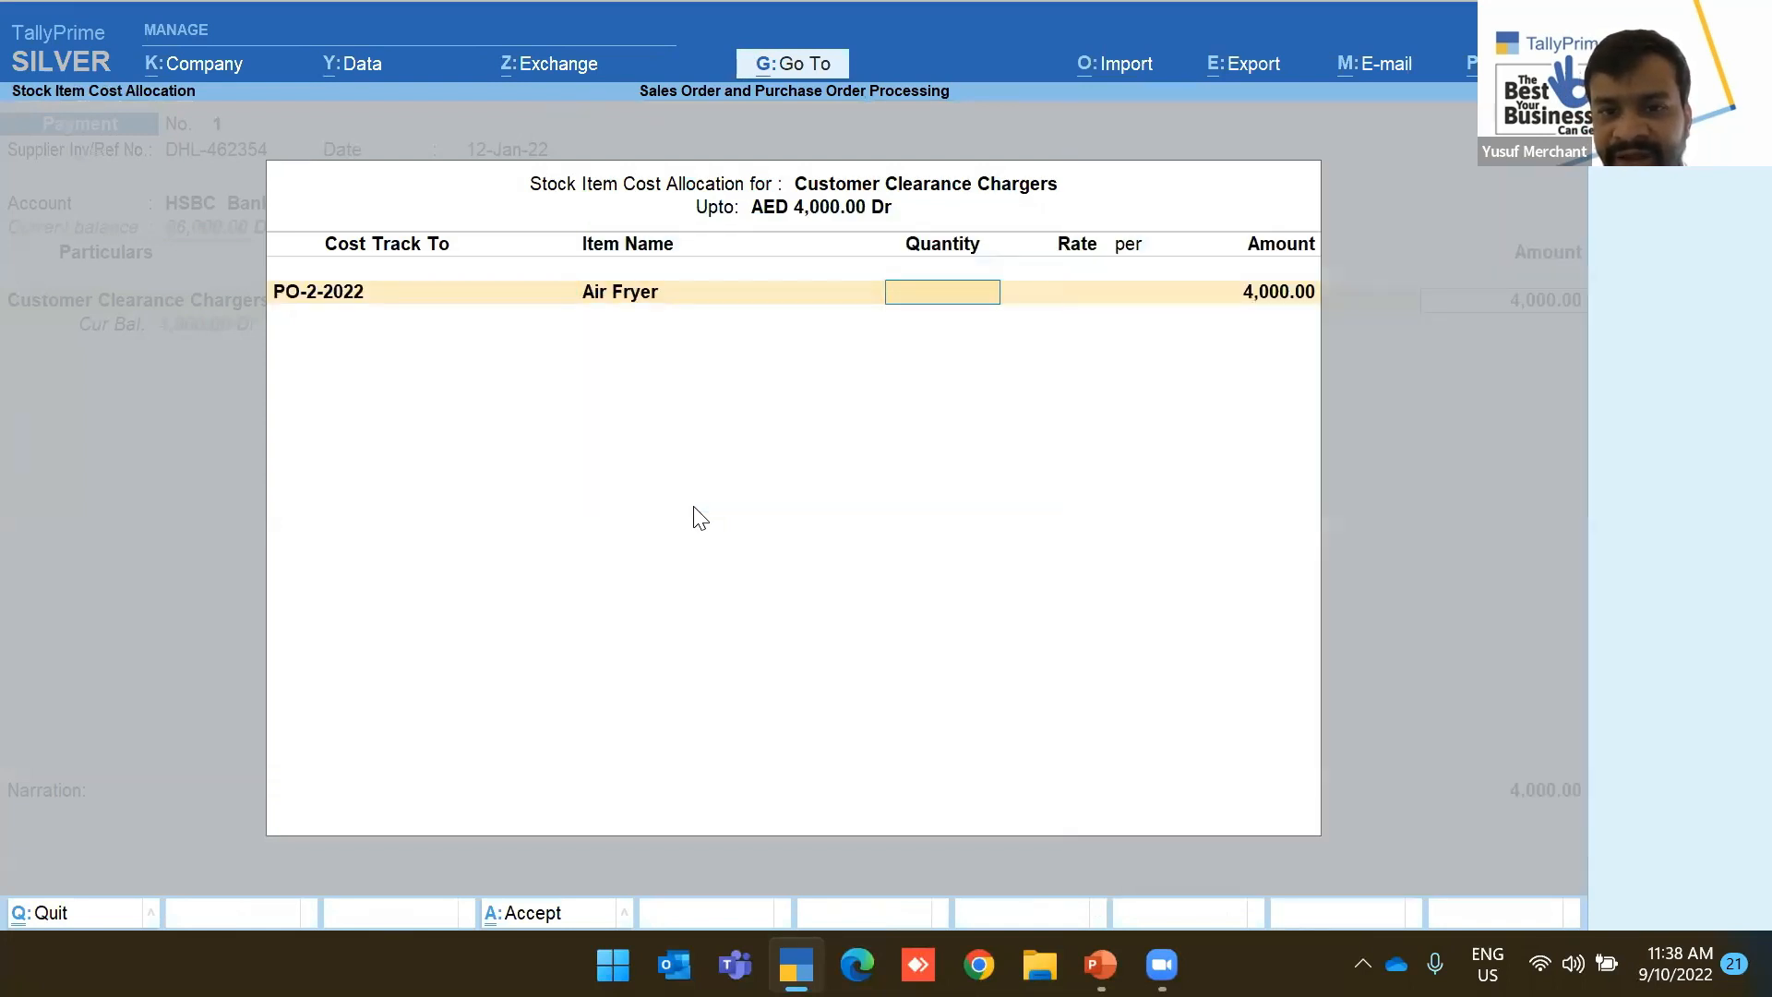
key(Return)
text(1000)
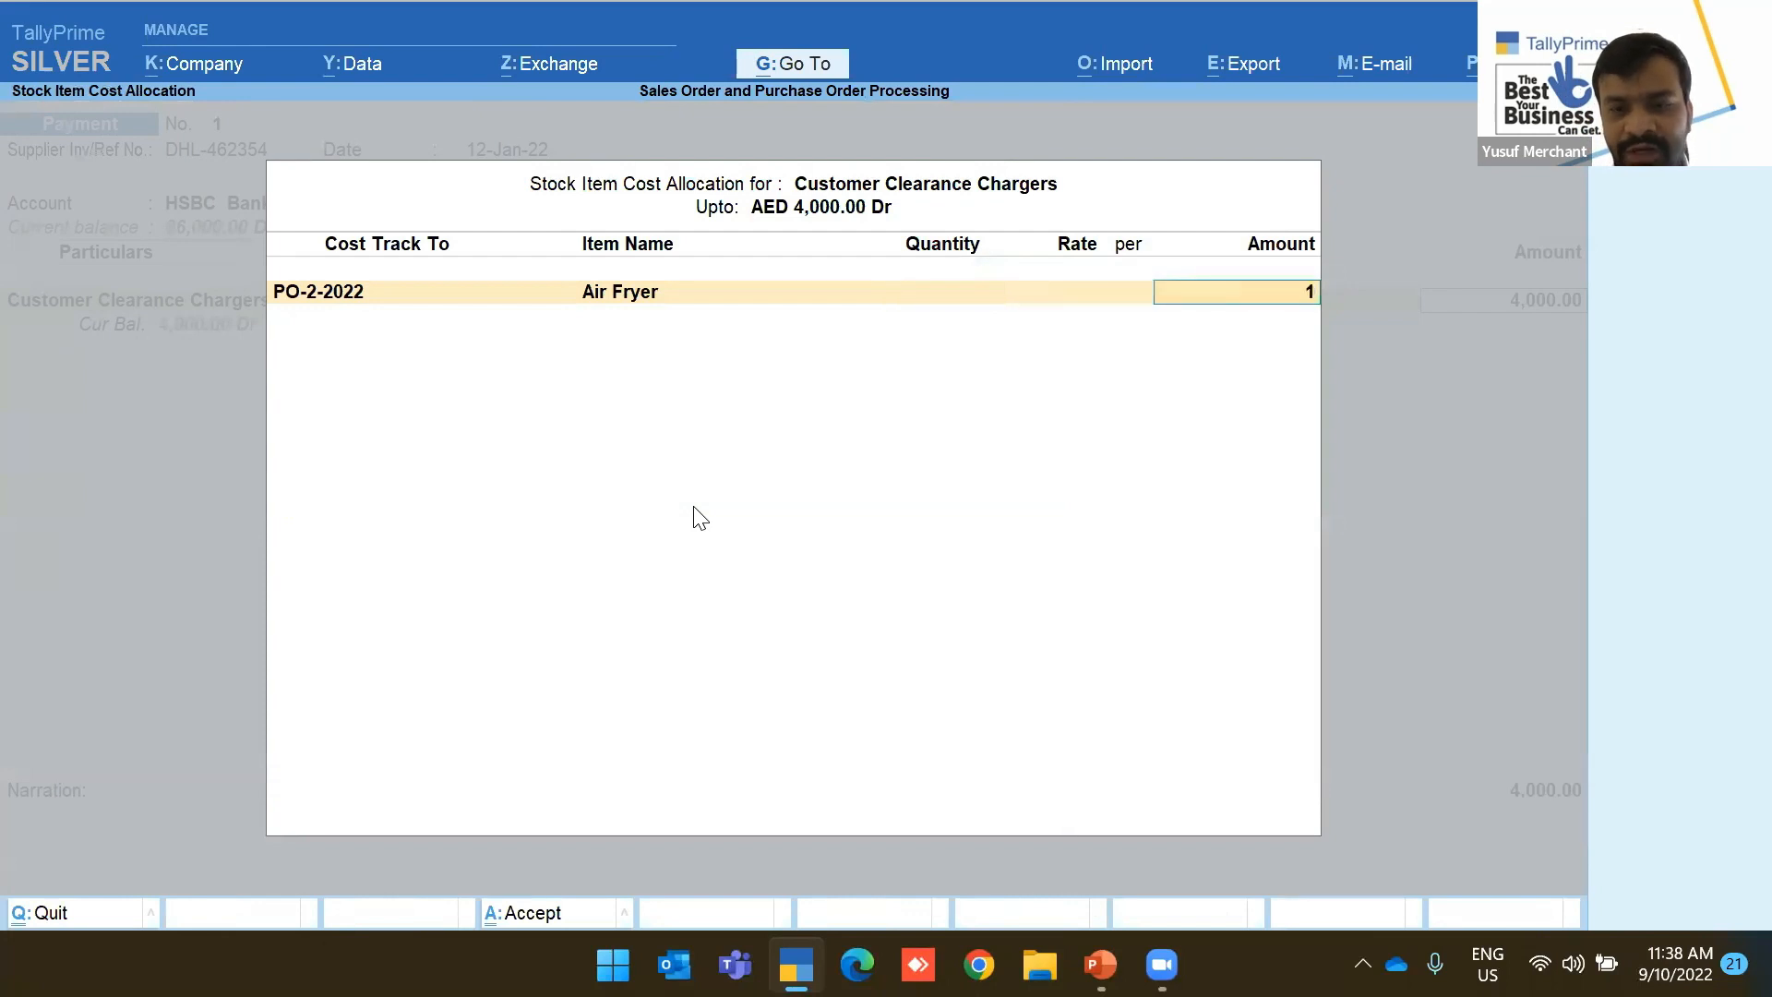
key(Return)
key(Down)
key(Down)
key(Down)
key(Down)
key(Down)
key(Down)
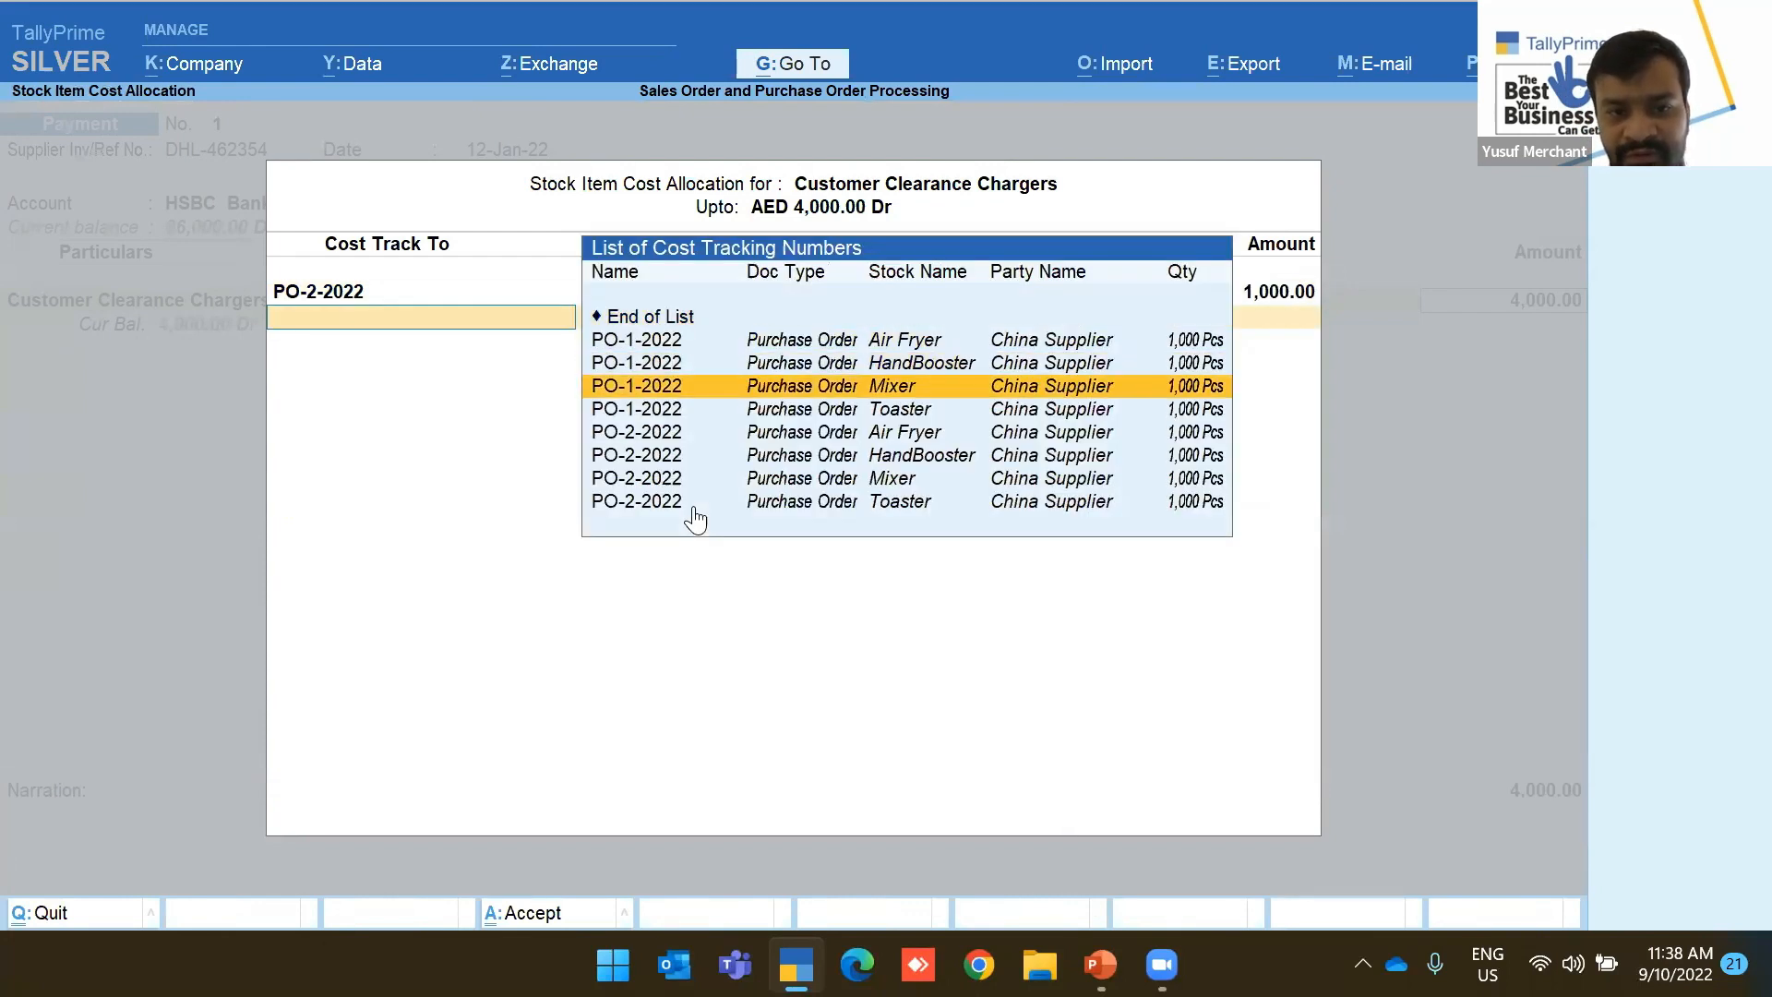
key(Return)
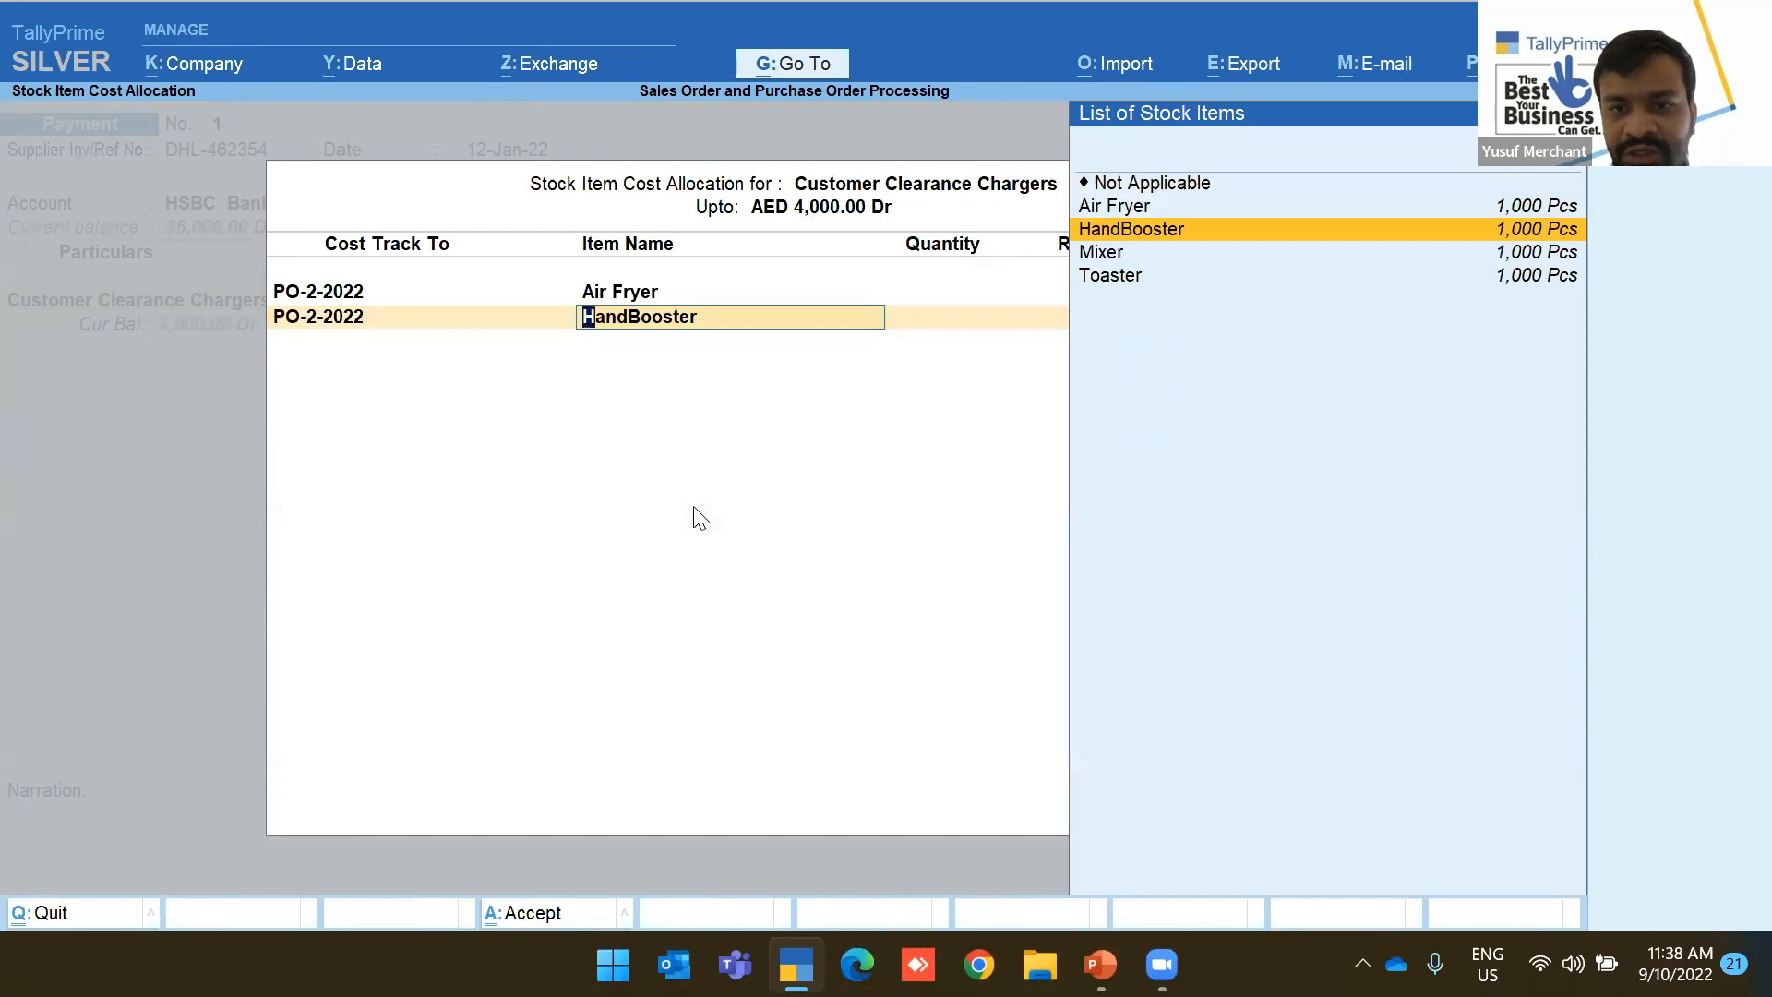
key(Return)
key(Return)
text(1,0)
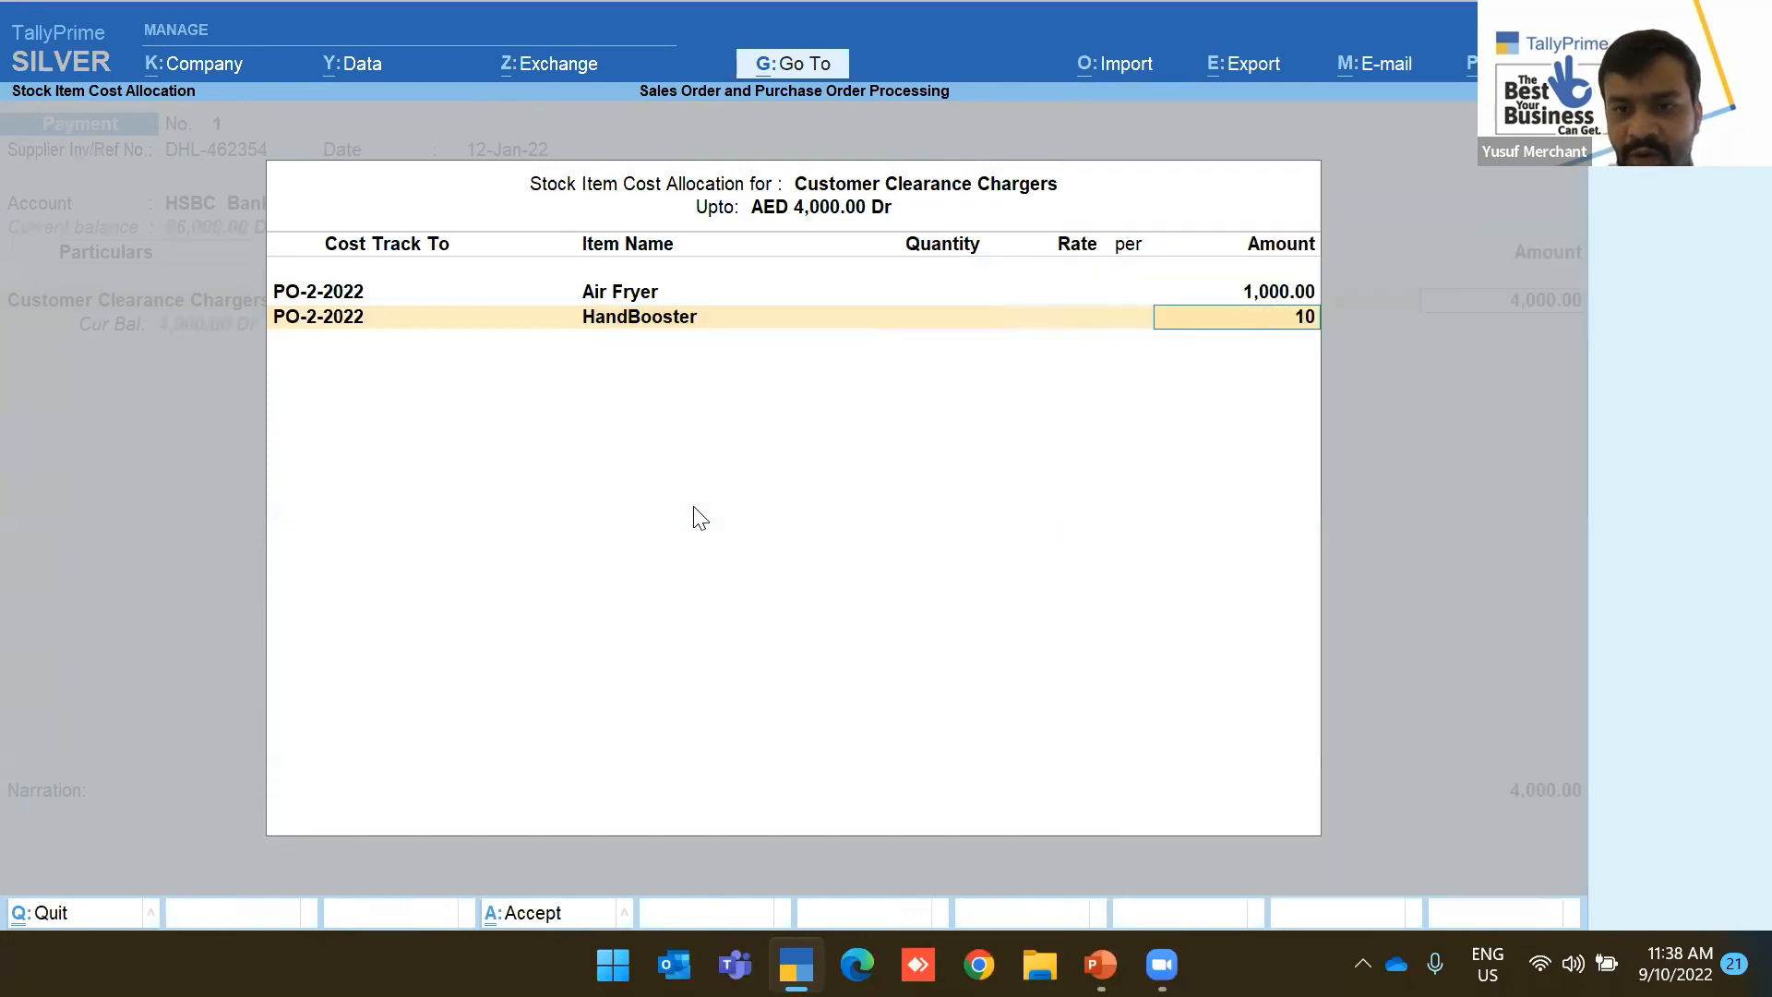
text(00)
Allocate 1,000 to PO-2-2022 Mixer and return to the payment voucher
key(Return)
key(Down)
key(Down)
key(Down)
key(Down)
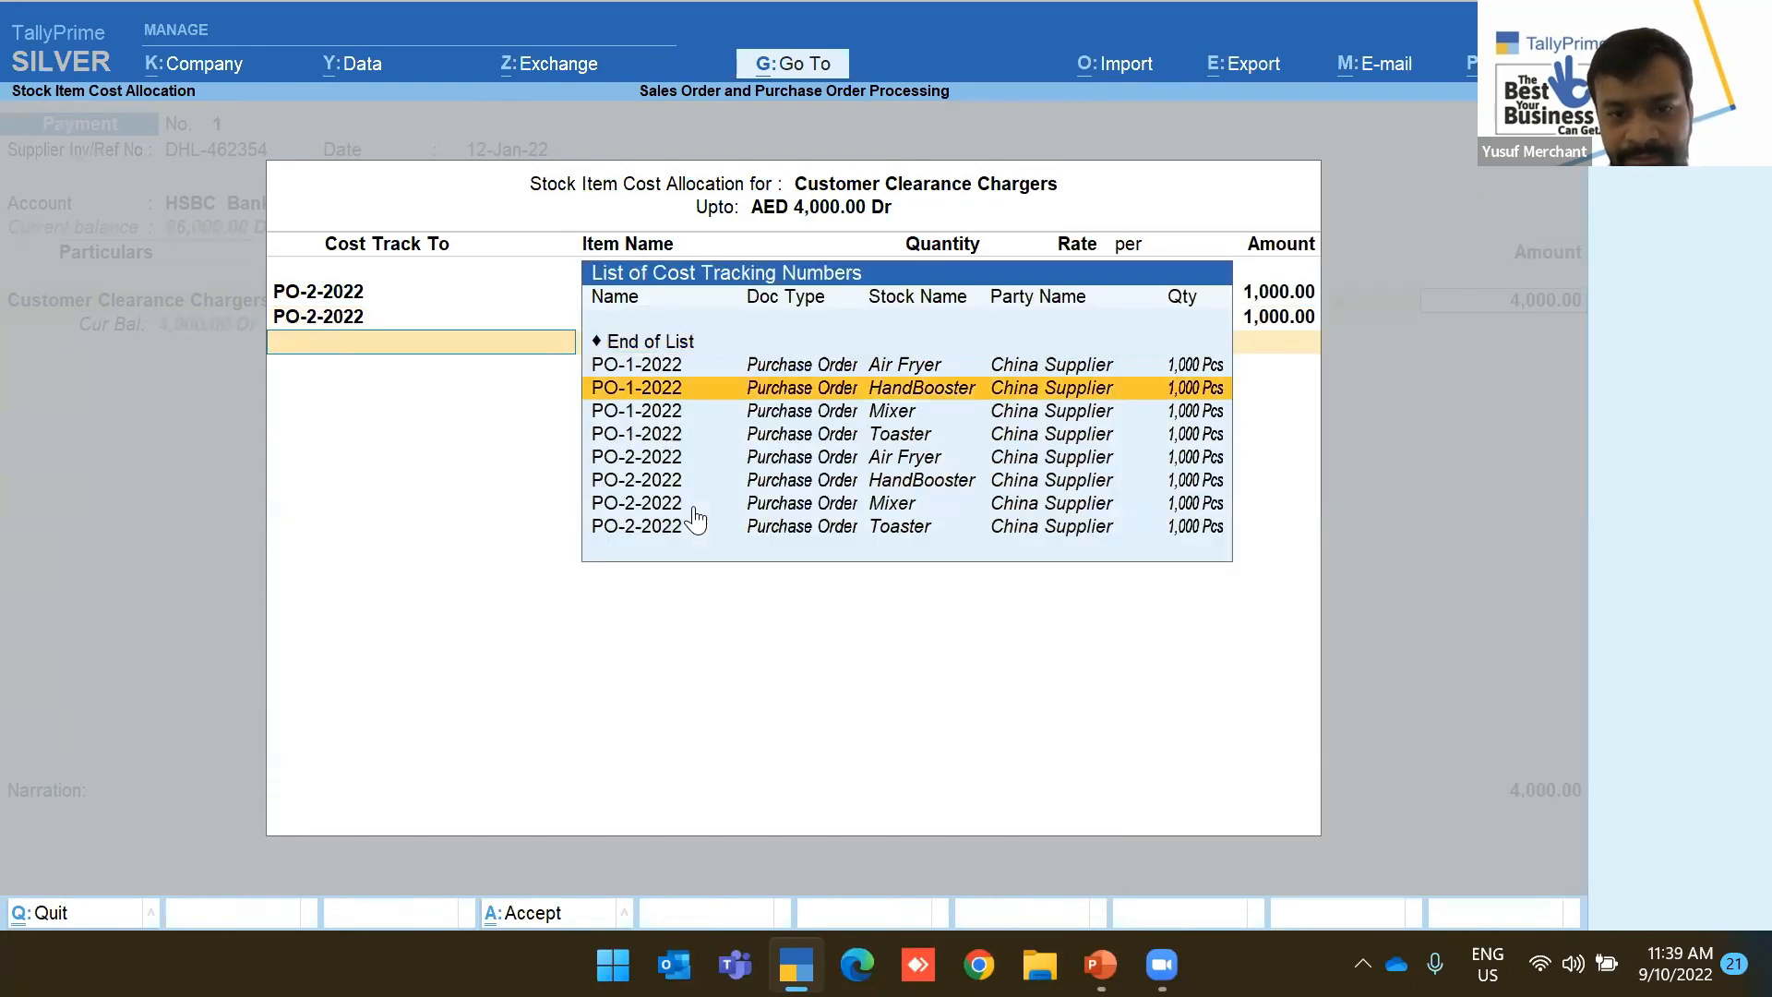
key(Down)
key(Down)
key(Down)
key(Return)
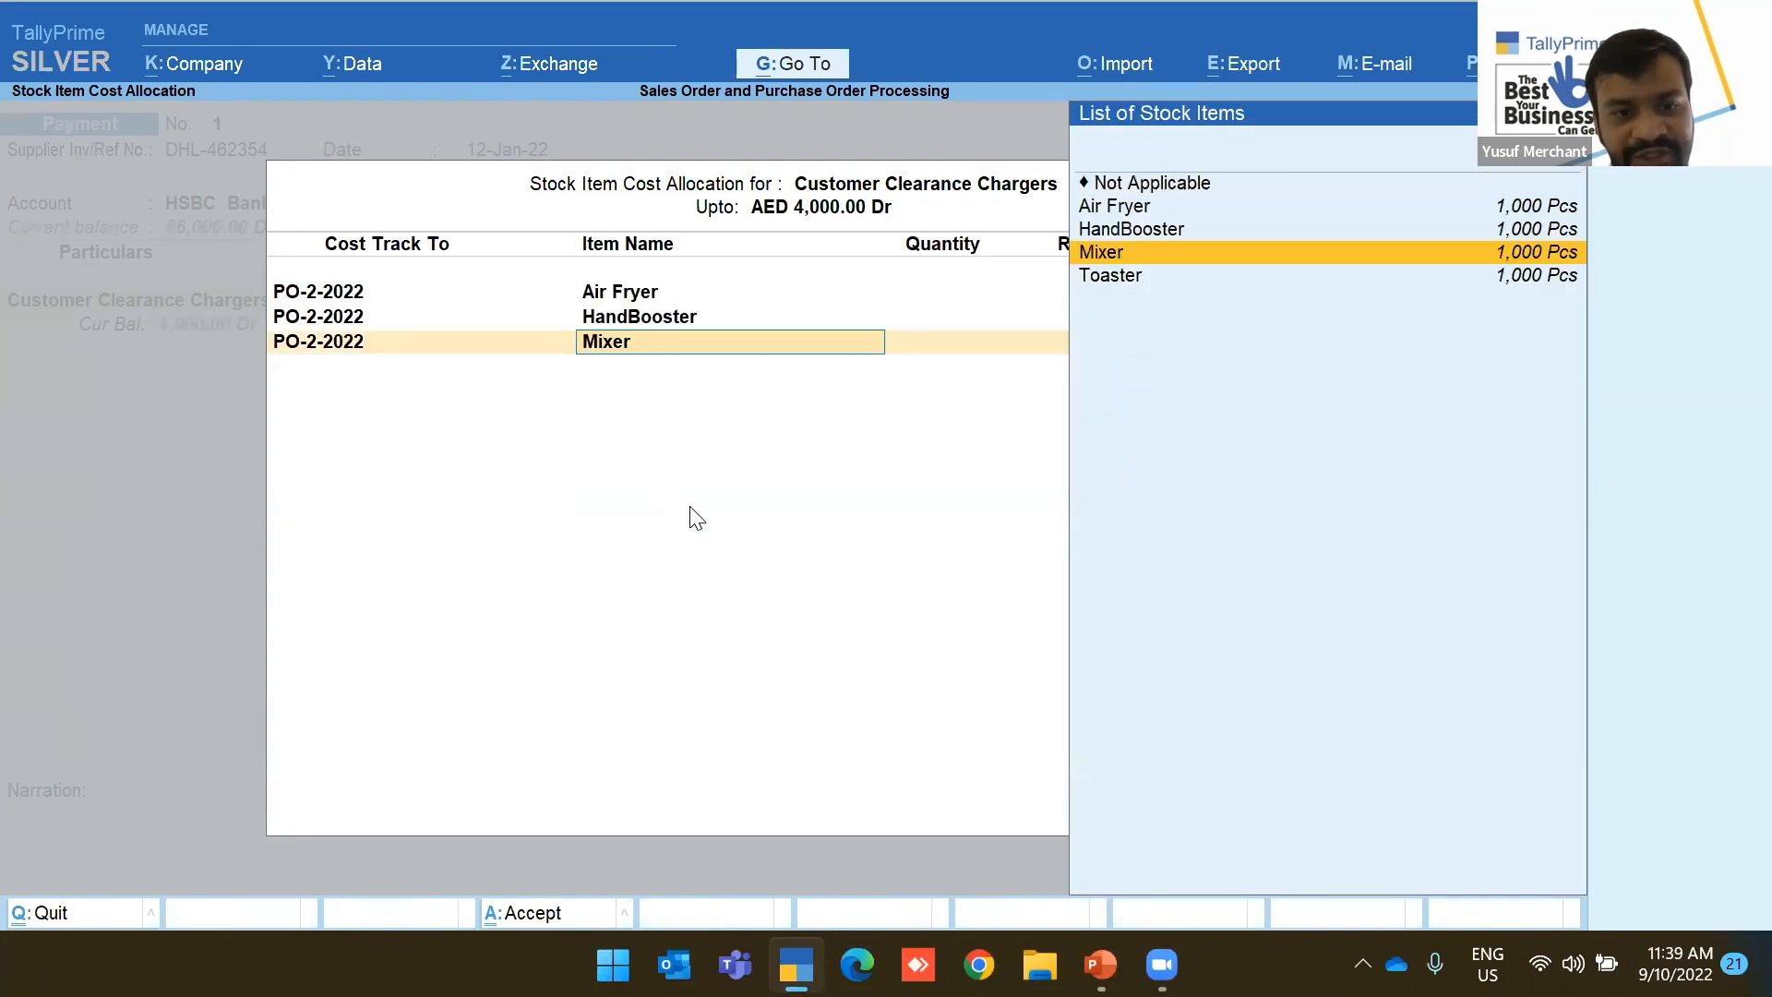
key(Return)
key(Return)
text(1000)
key(Return)
key(Return)
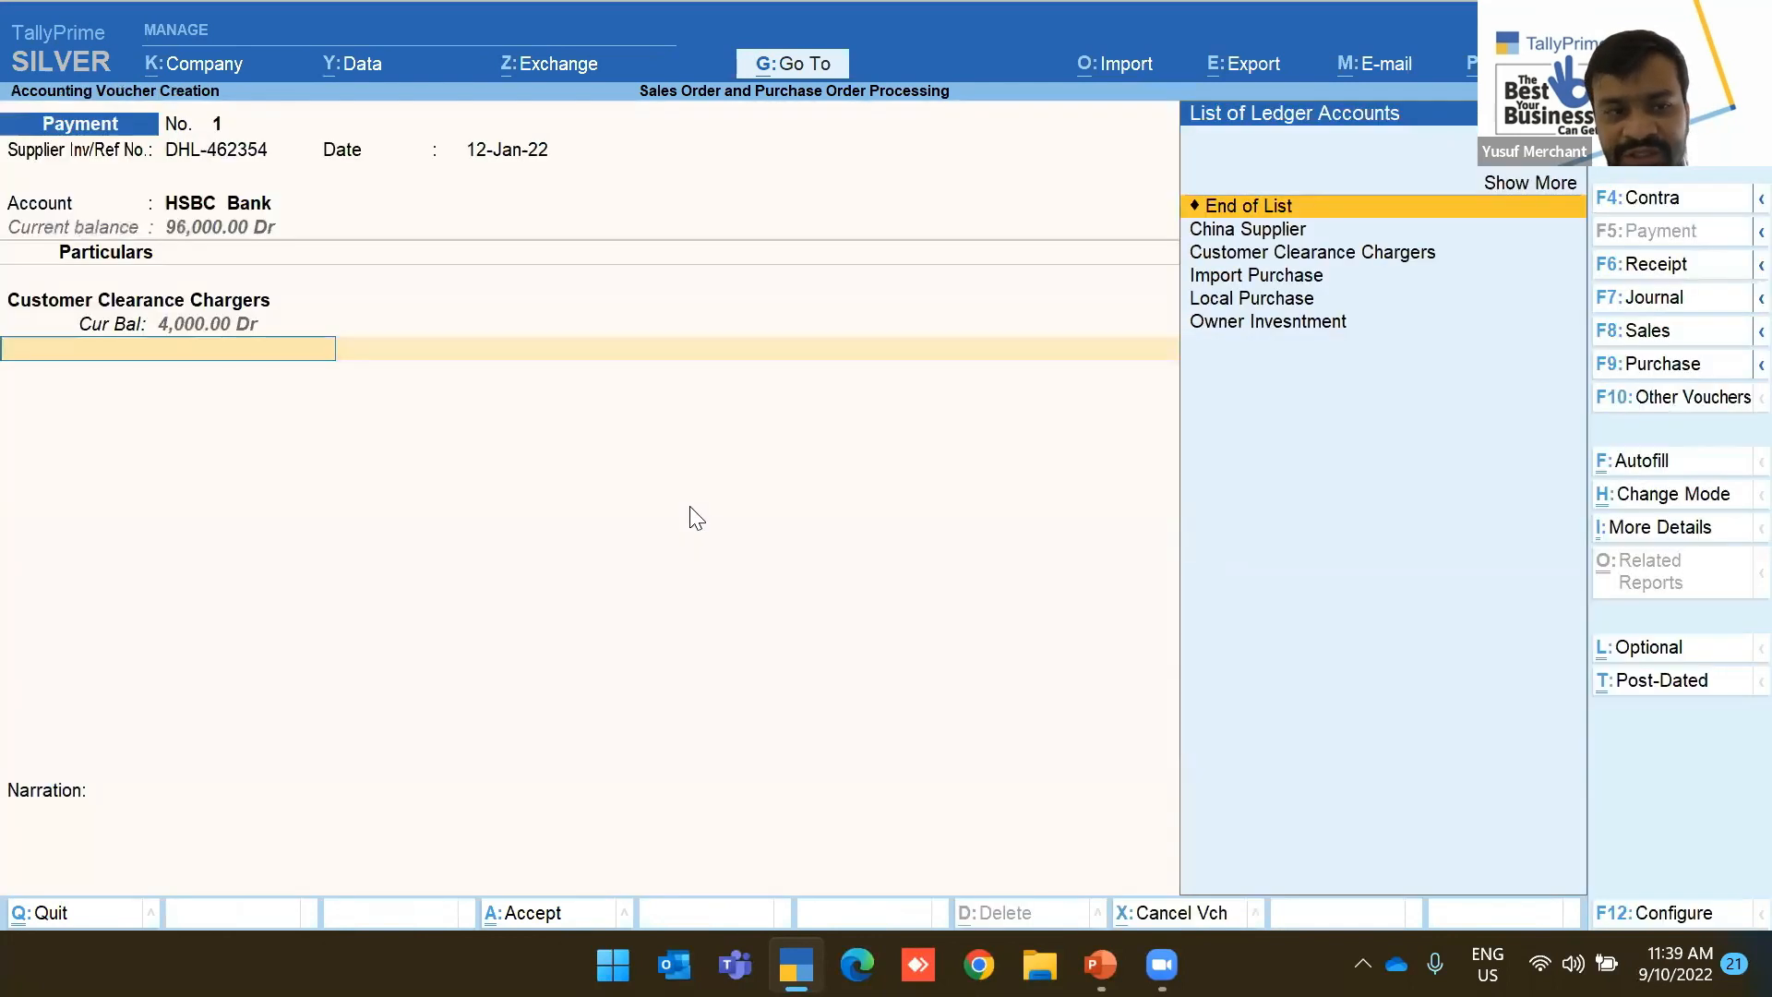
key(BackSpace)
key(Return)
key(BackSpace)
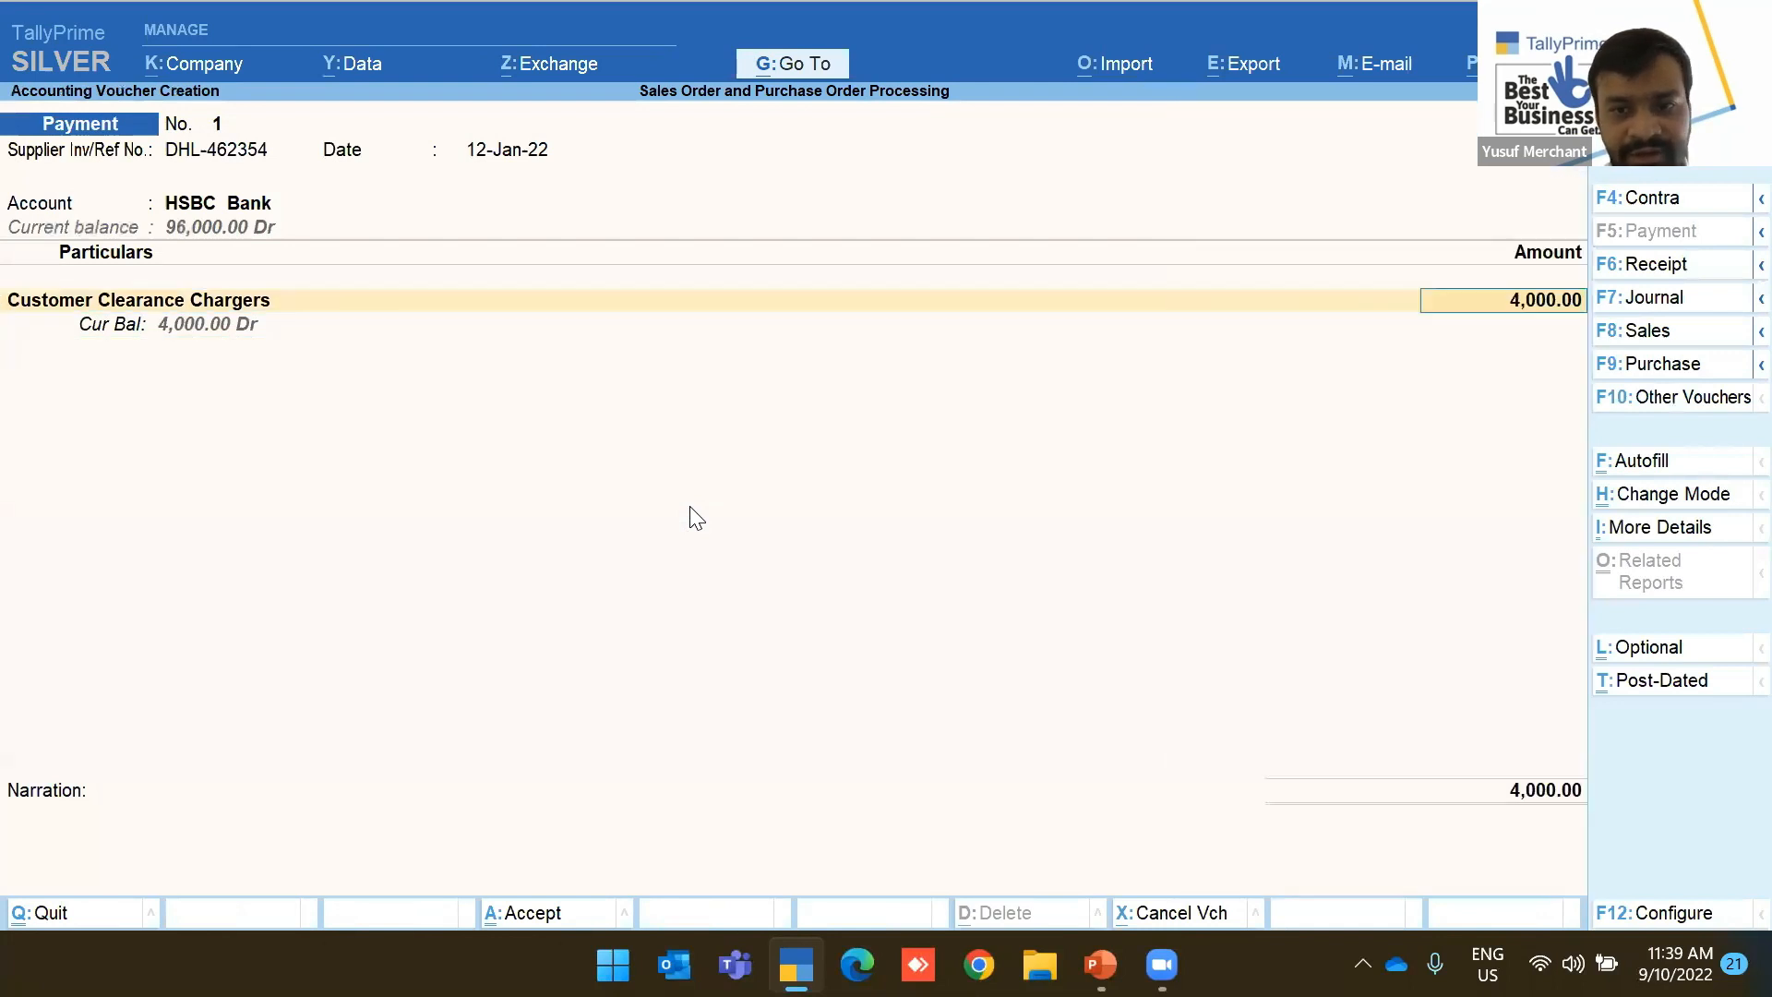
Reopen the cost allocation and add PO-2-2022 Toaster as the fourth row
key(Return)
key(Return)
key(Return)
key(Return)
key(Return)
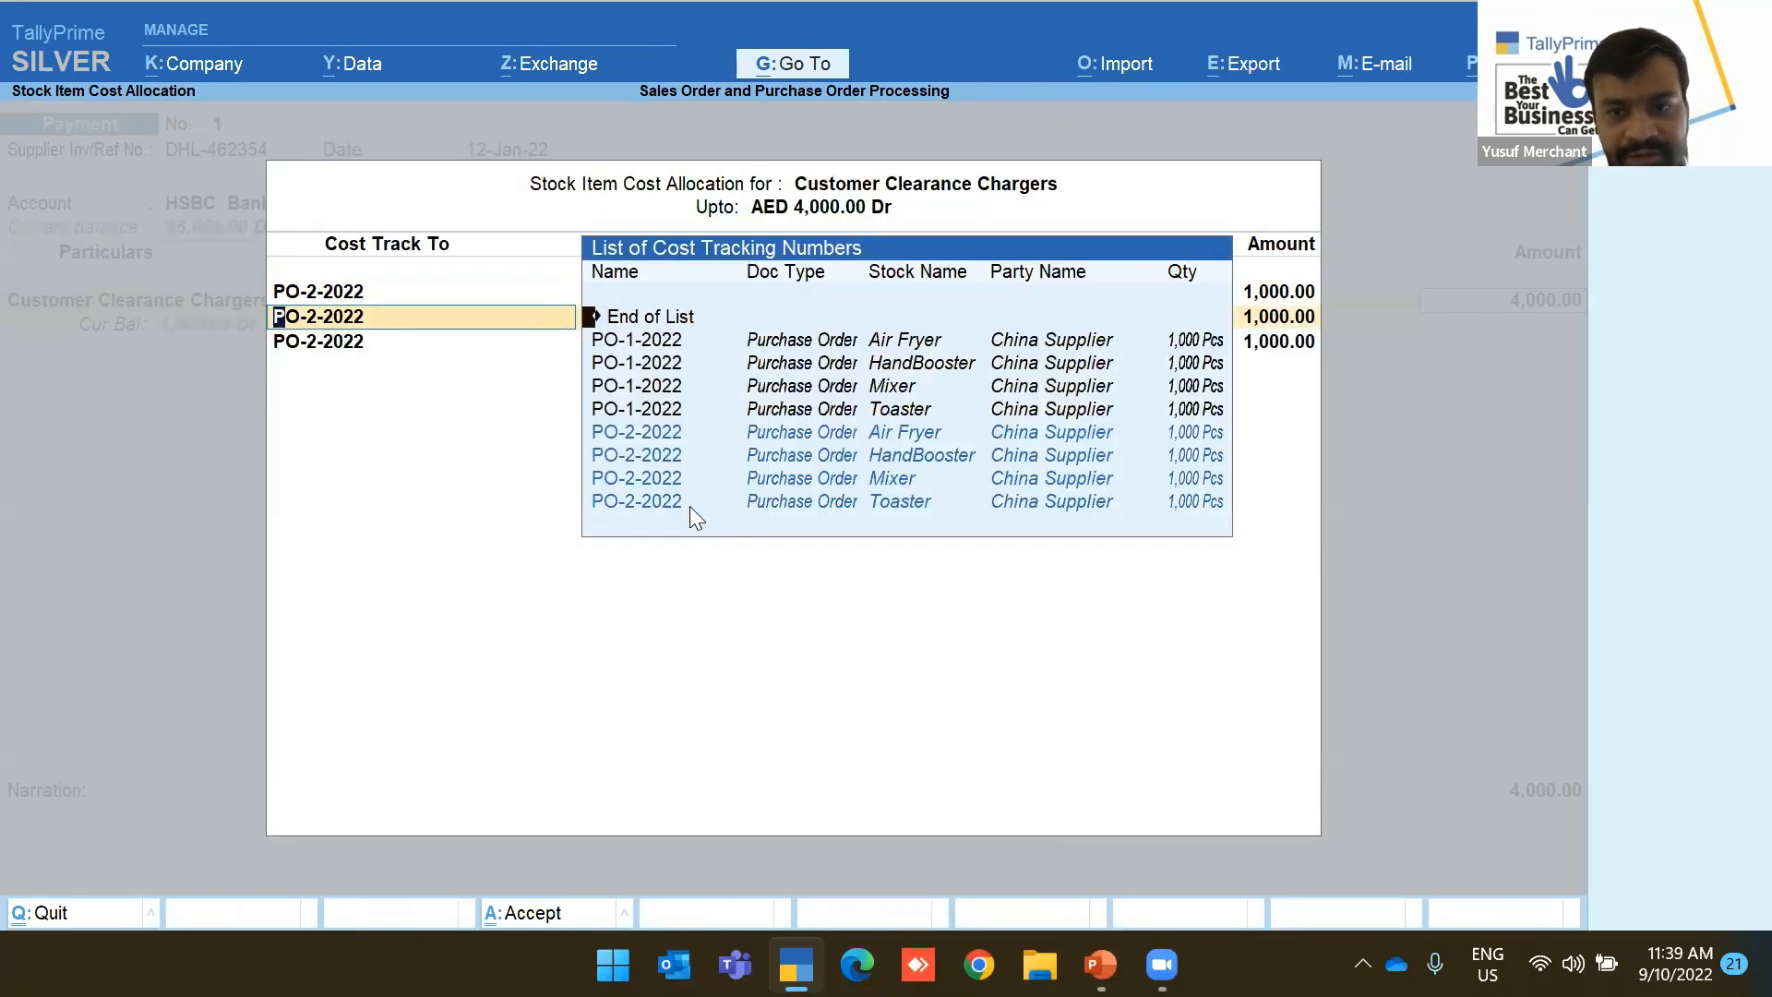
key(Return)
key(Return)
key(Return)
key(Return)
key(Return)
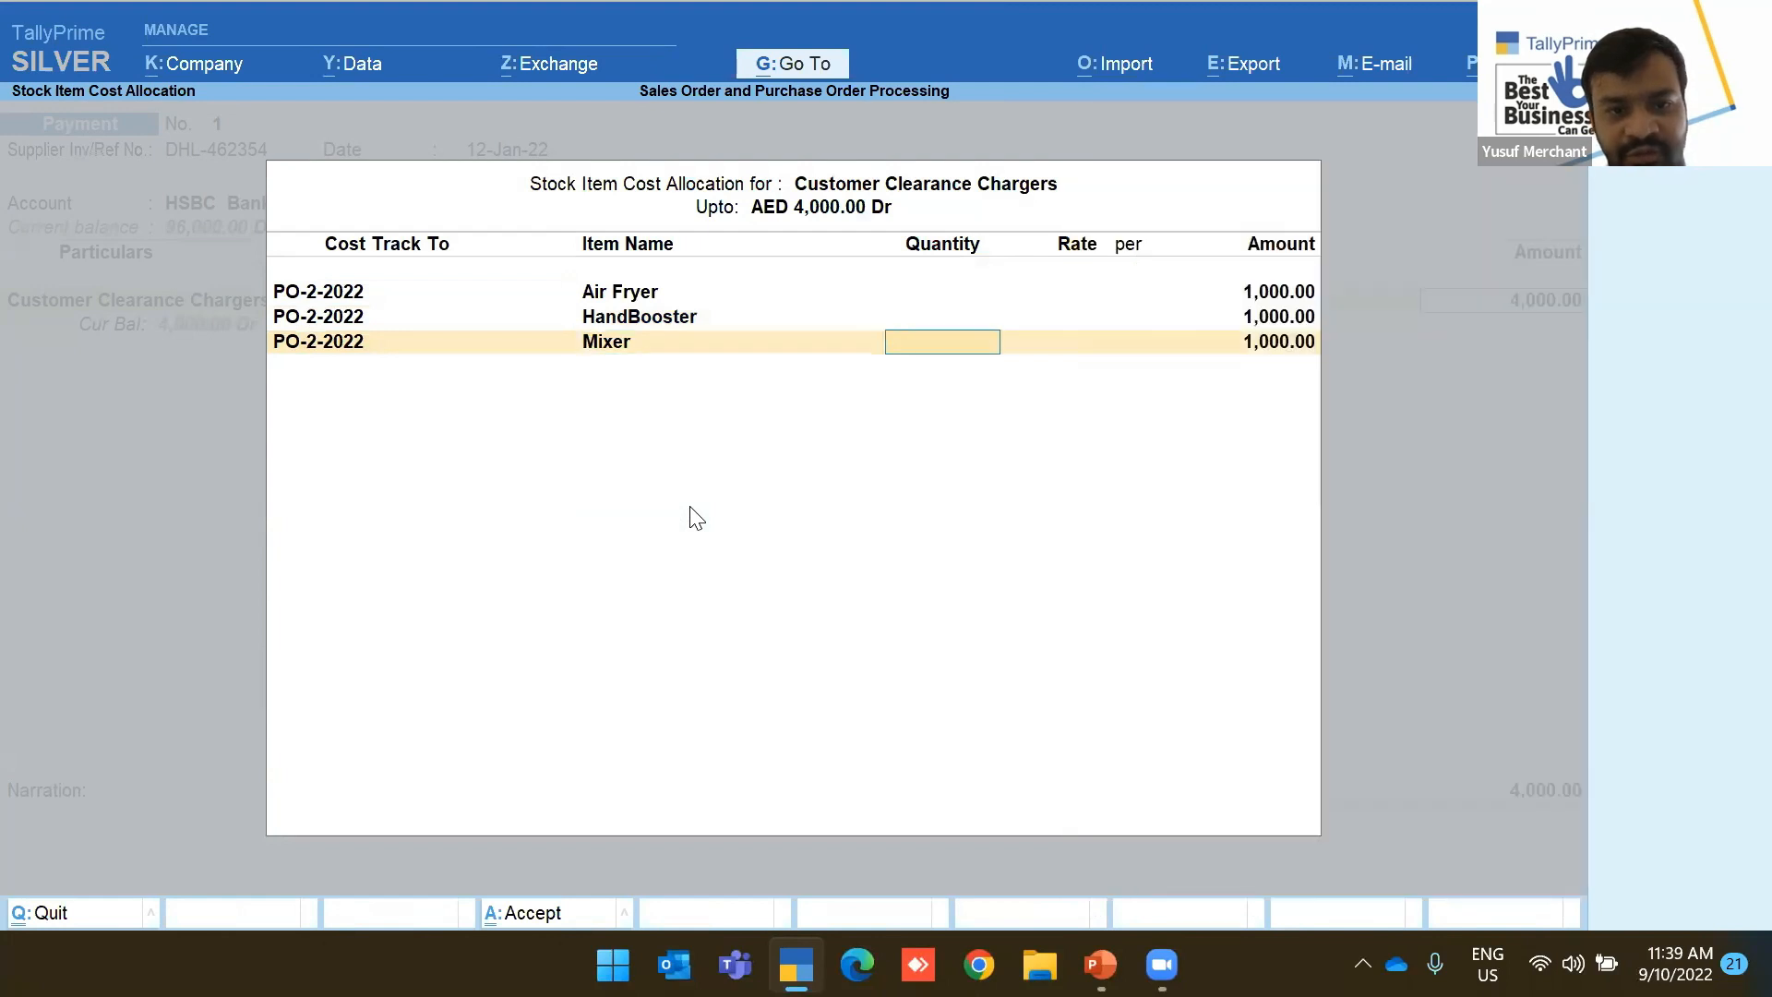
key(Return)
key(Down)
key(Down)
key(Down)
key(Down)
key(Down)
key(Down)
key(Down)
key(Down)
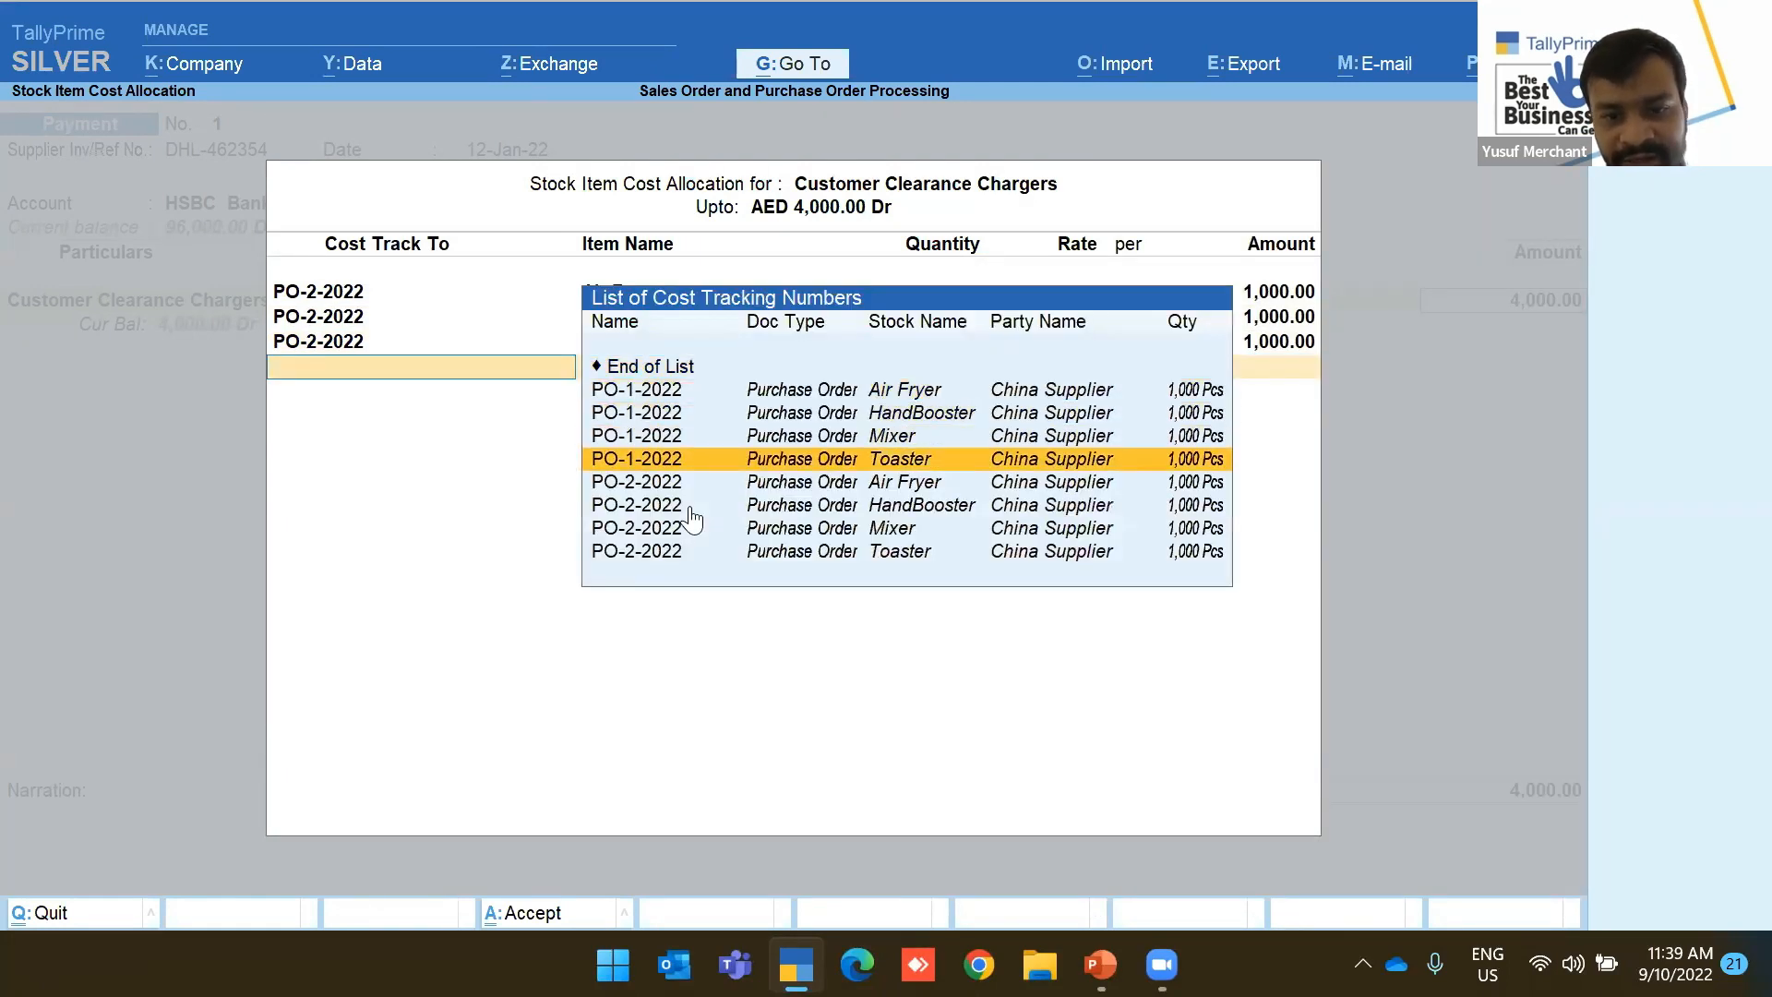
key(Return)
key(Return)
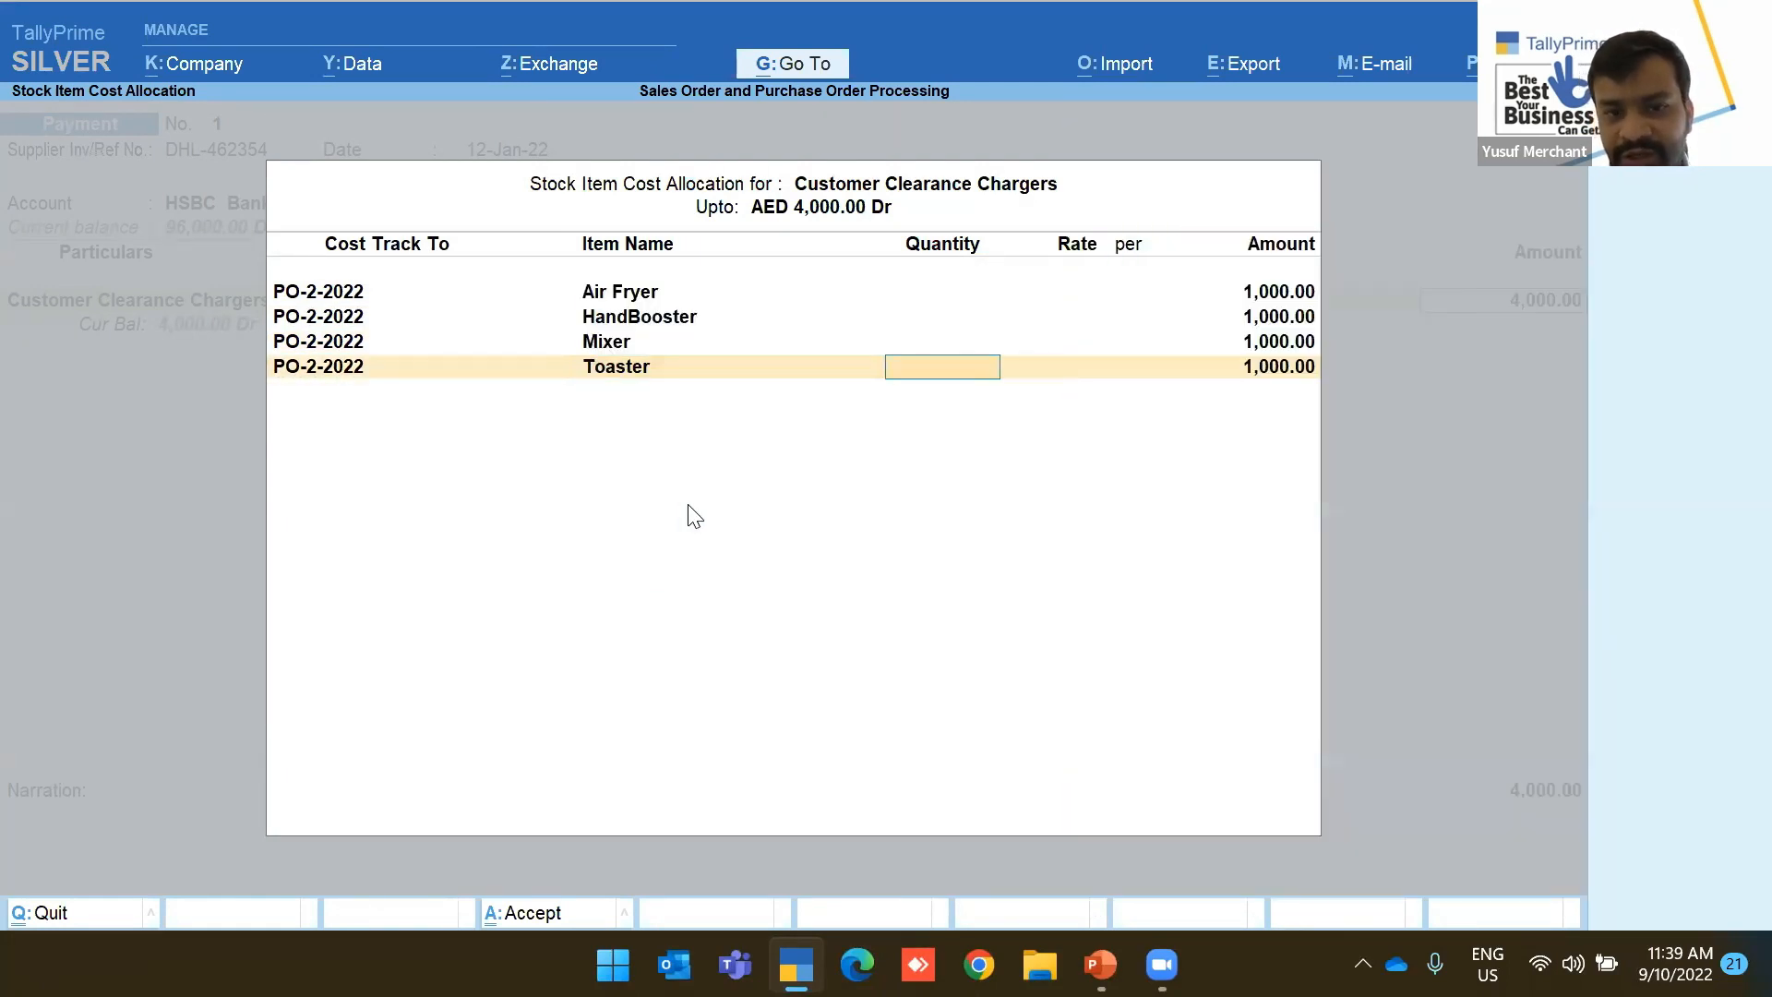
key(Return)
key(Return)
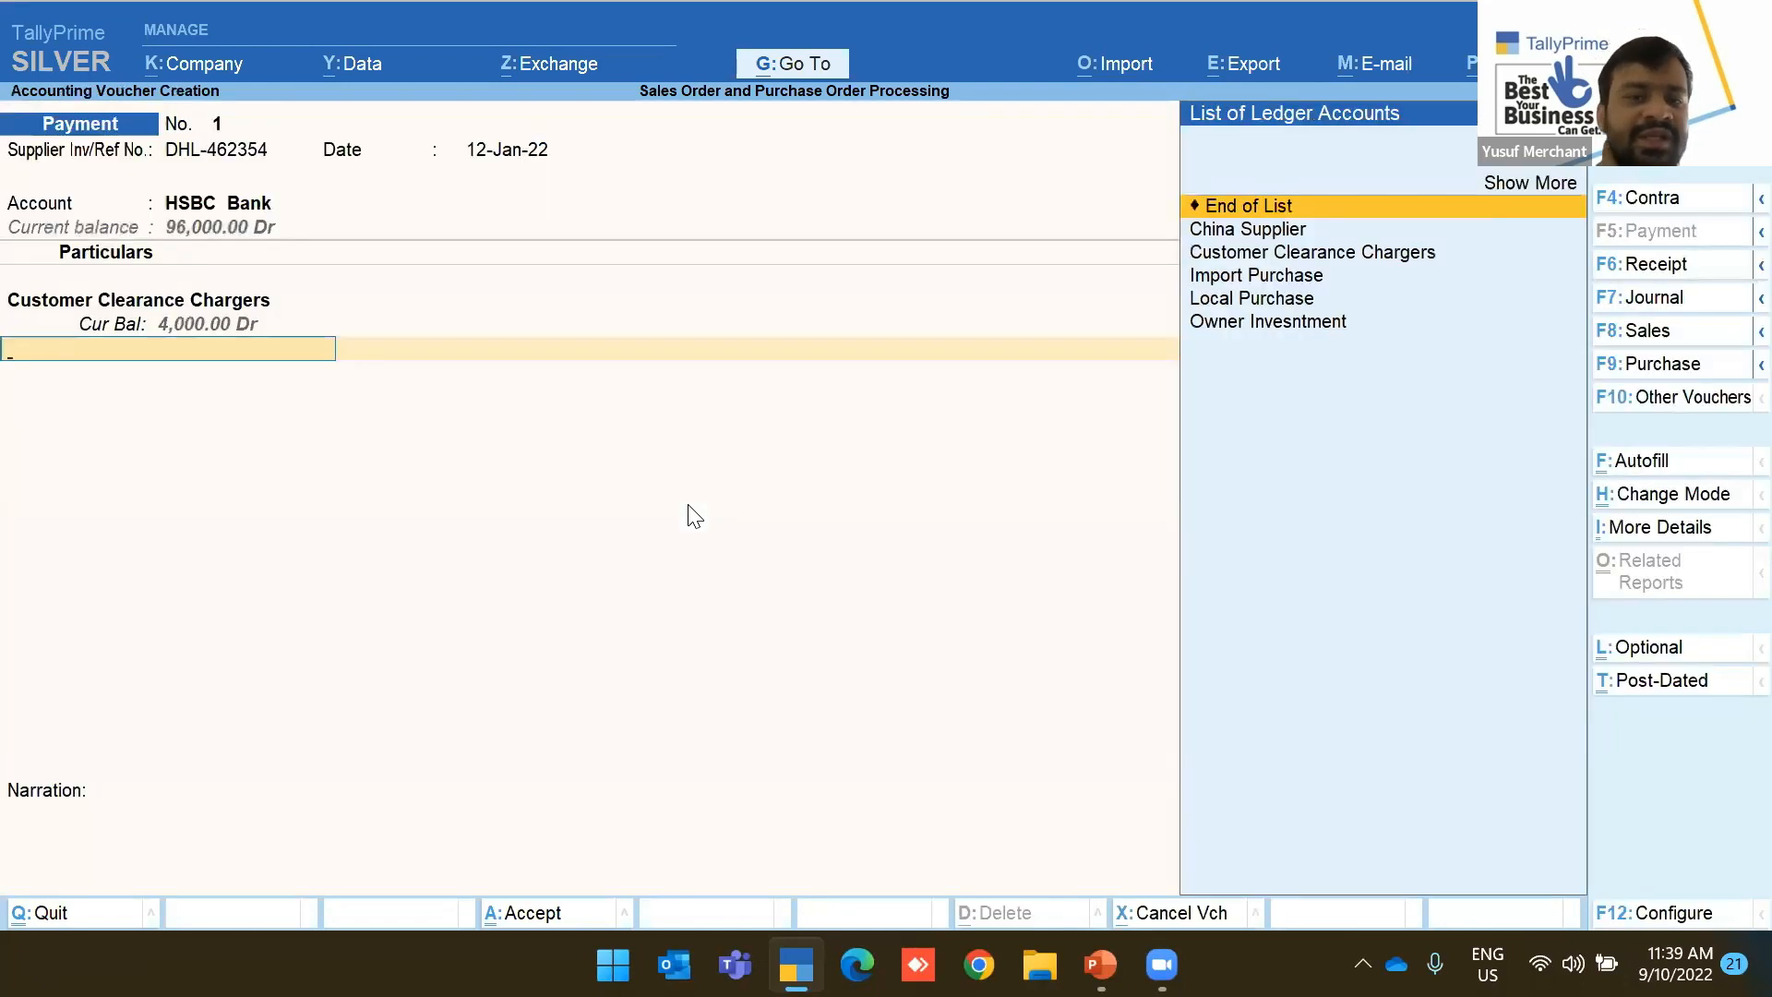
Create a new ledger named Logistic Charges under Indirect Expenses
key(Up)
key(Up)
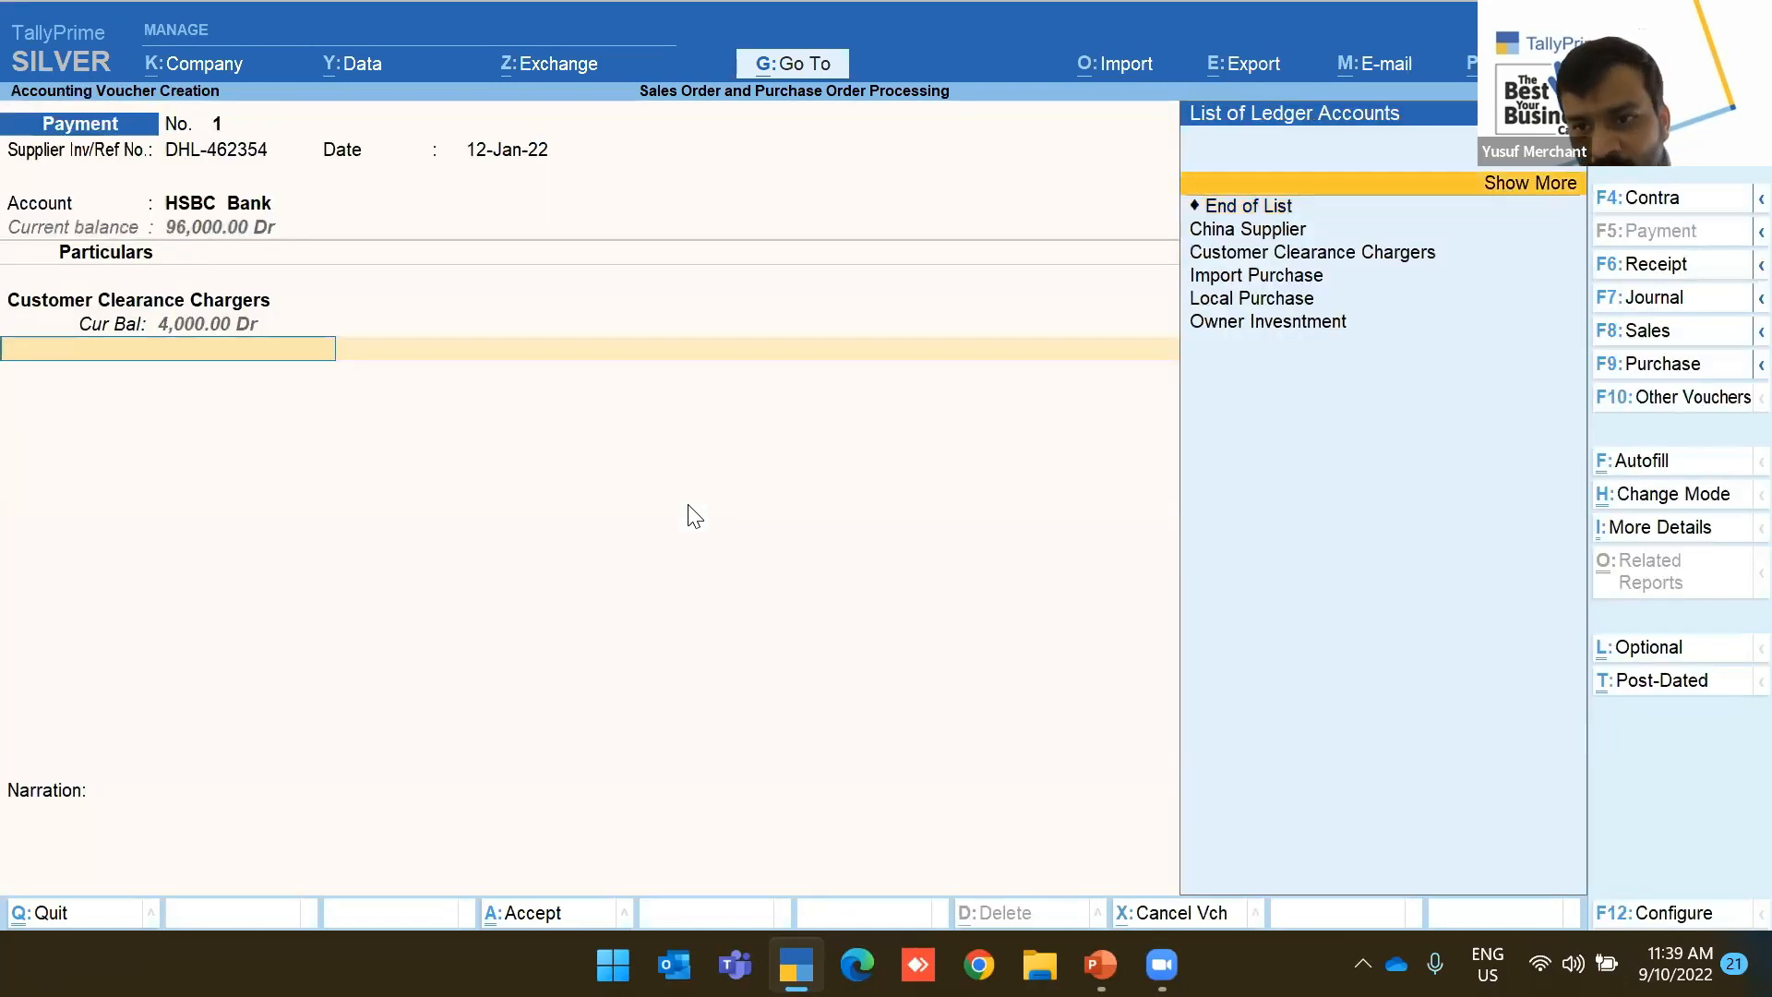
key(Return)
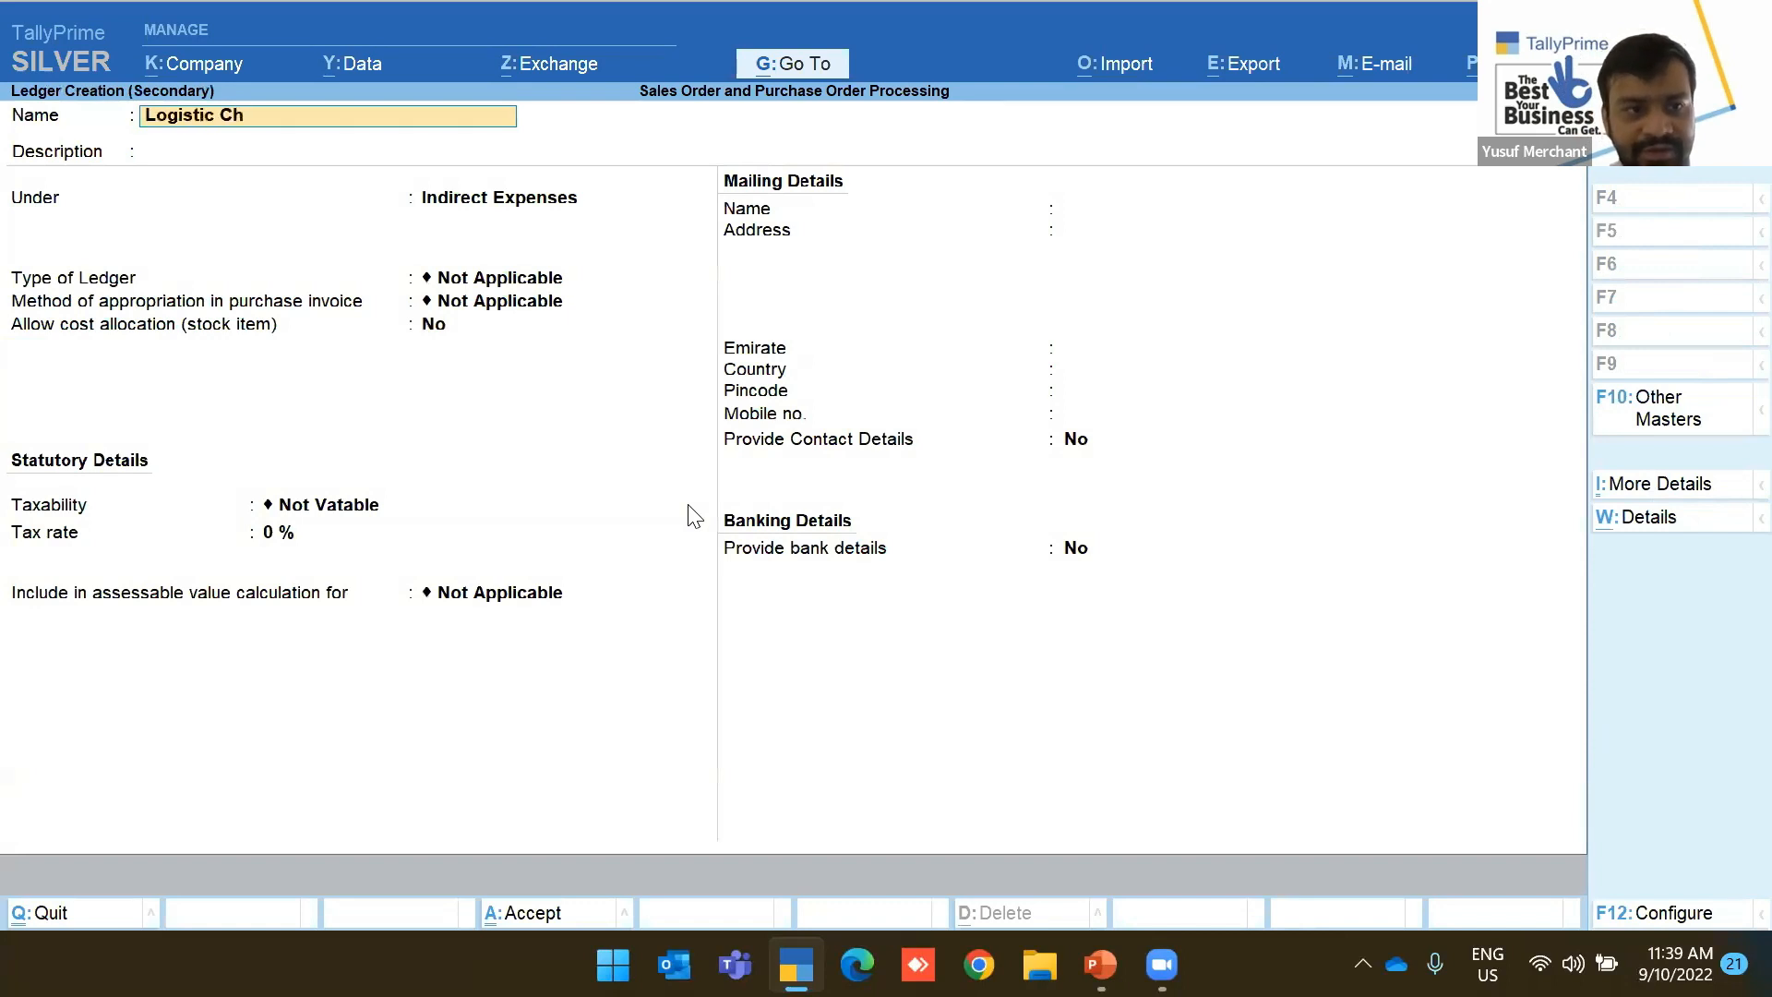
text(Logistic Charges)
key(Return)
key(Return)
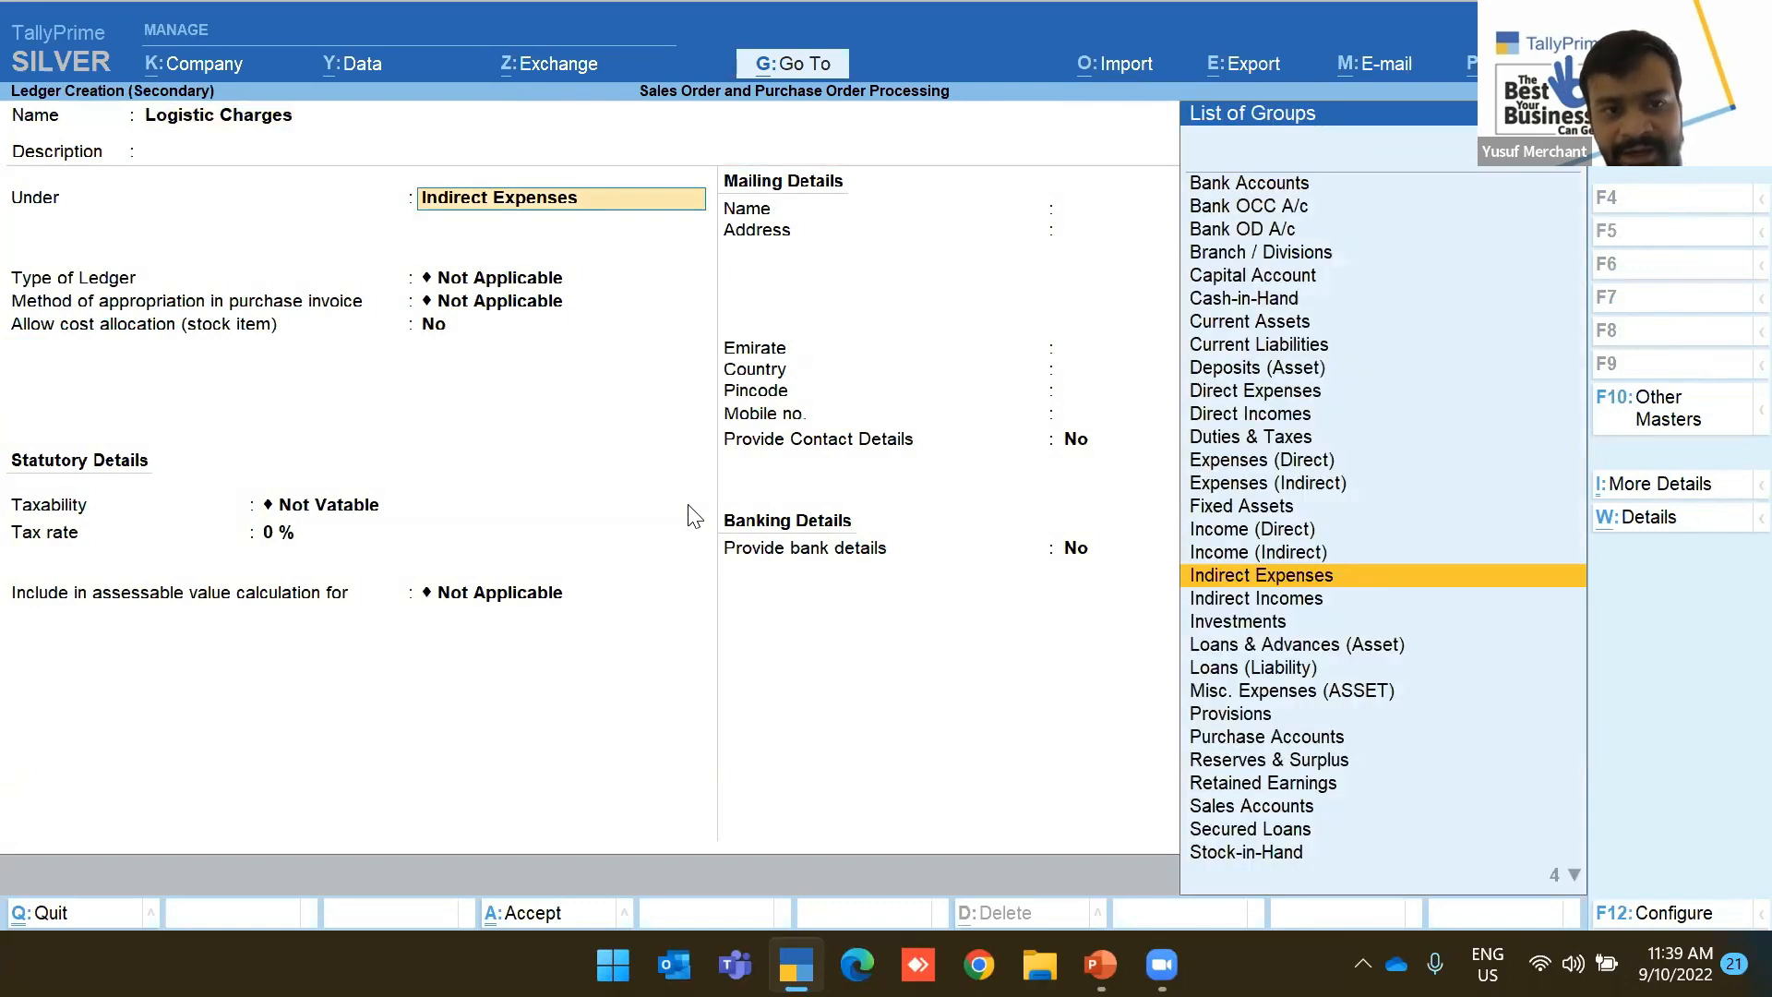
key(Return)
key(Return)
key(Return)
text(yes)
Enable stock cost allocation, make Logistic Charges Taxable at 5% for Services, and save
key(Return)
key(Down)
key(Down)
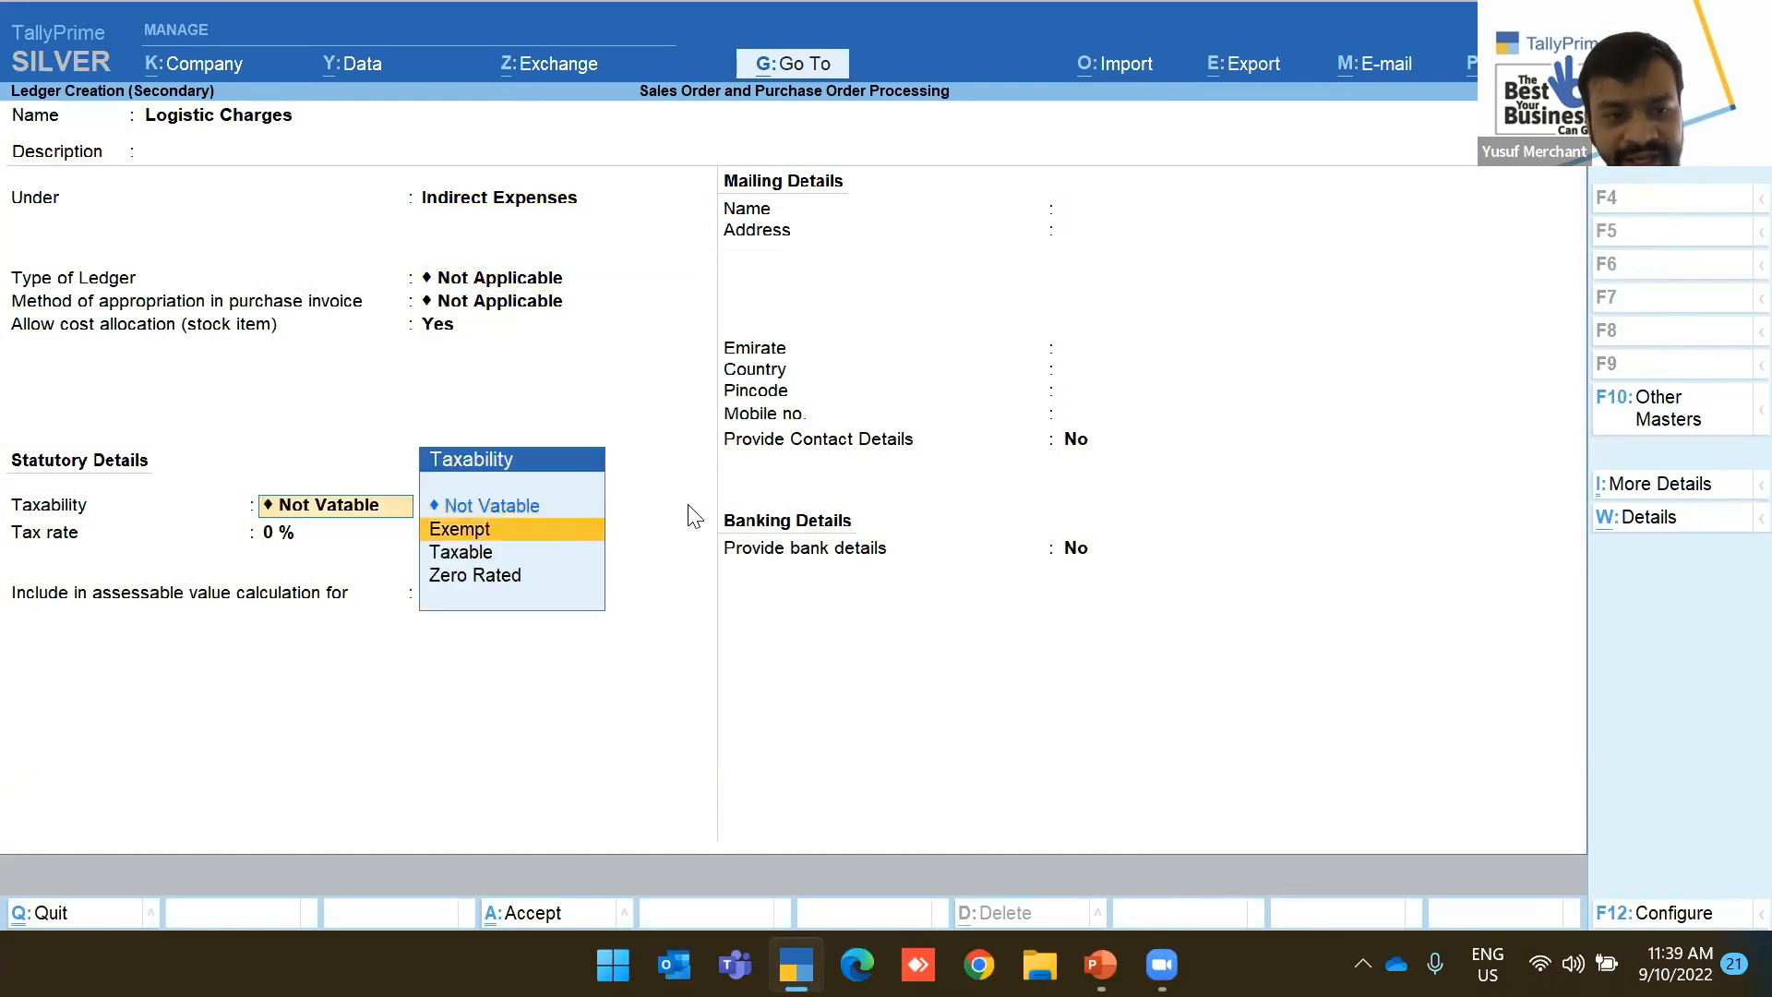
key(Up)
key(Down)
key(Return)
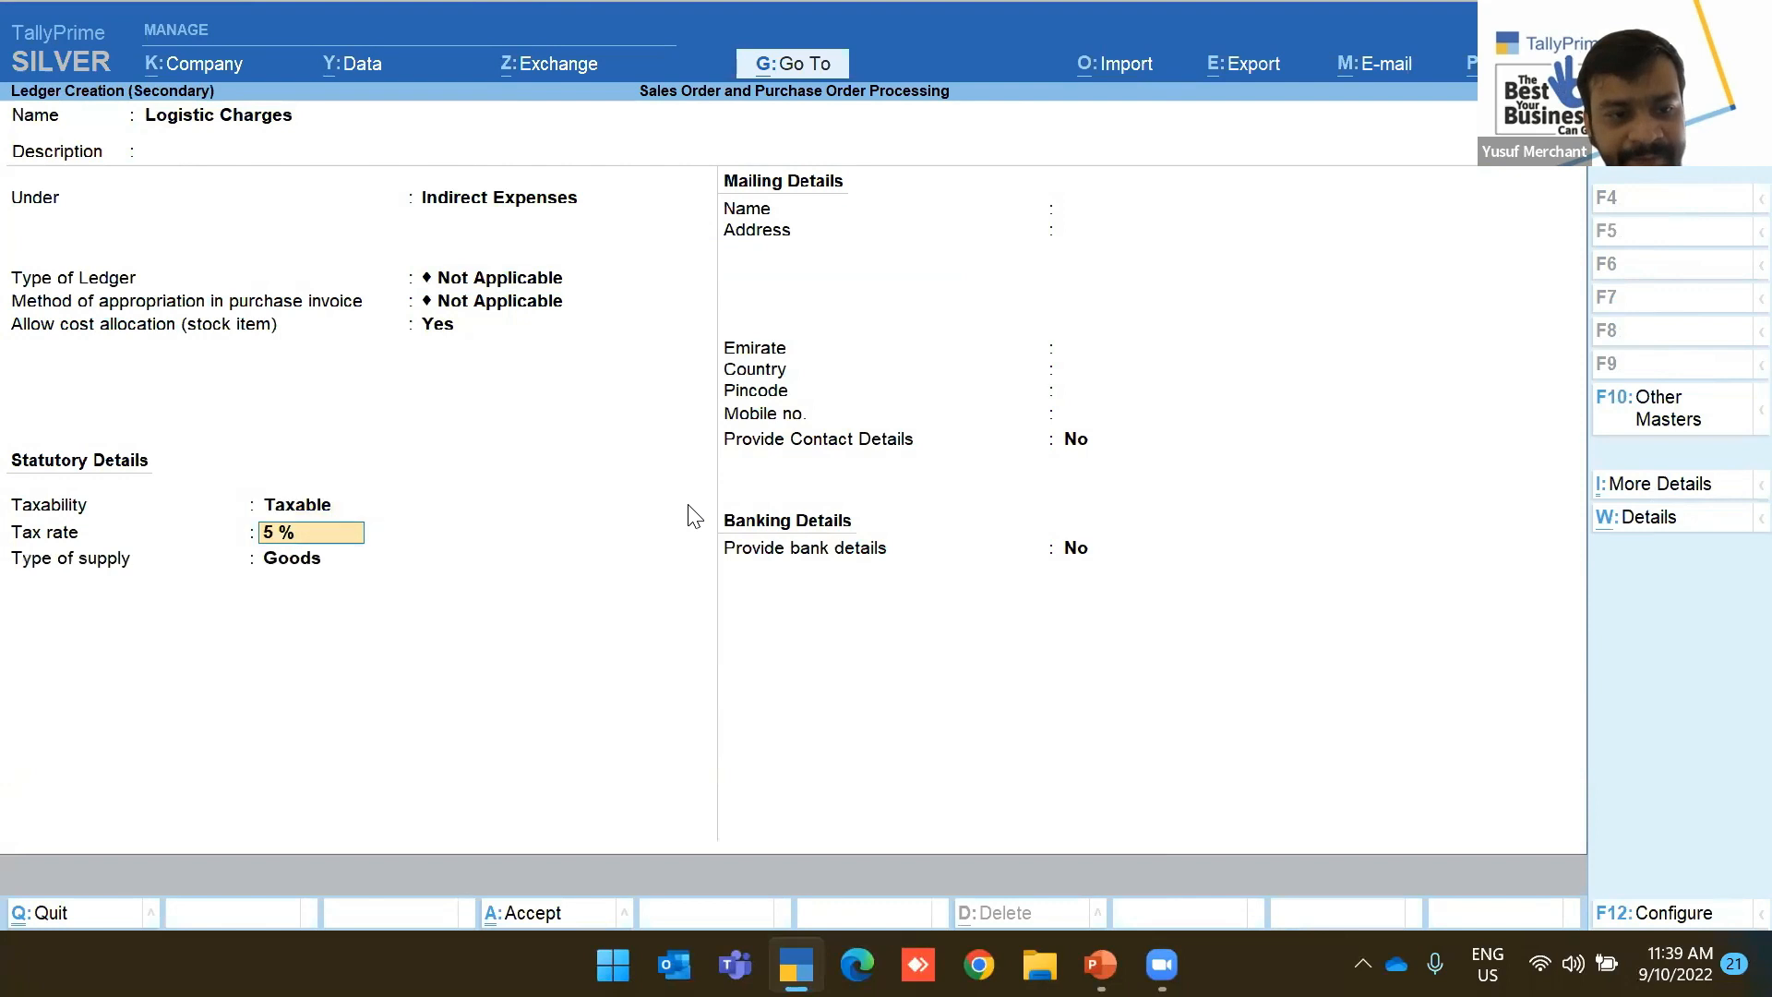
key(Return)
key(Down)
key(Return)
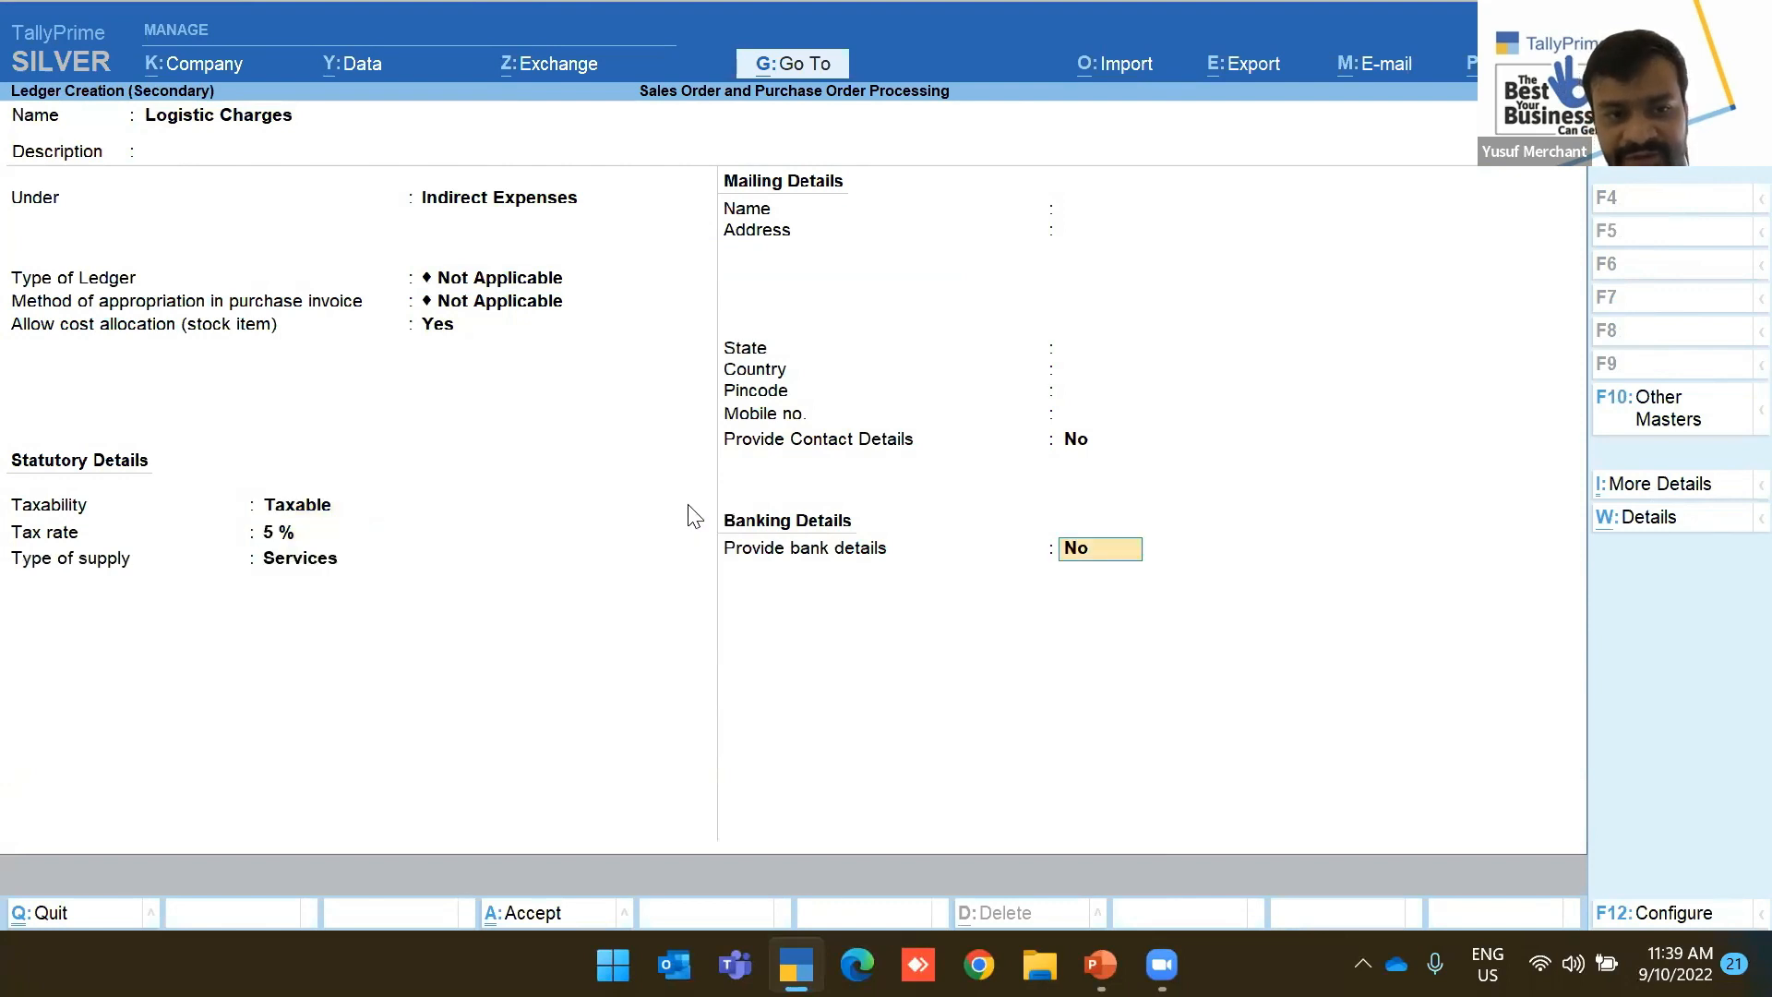
key(ctrl+a)
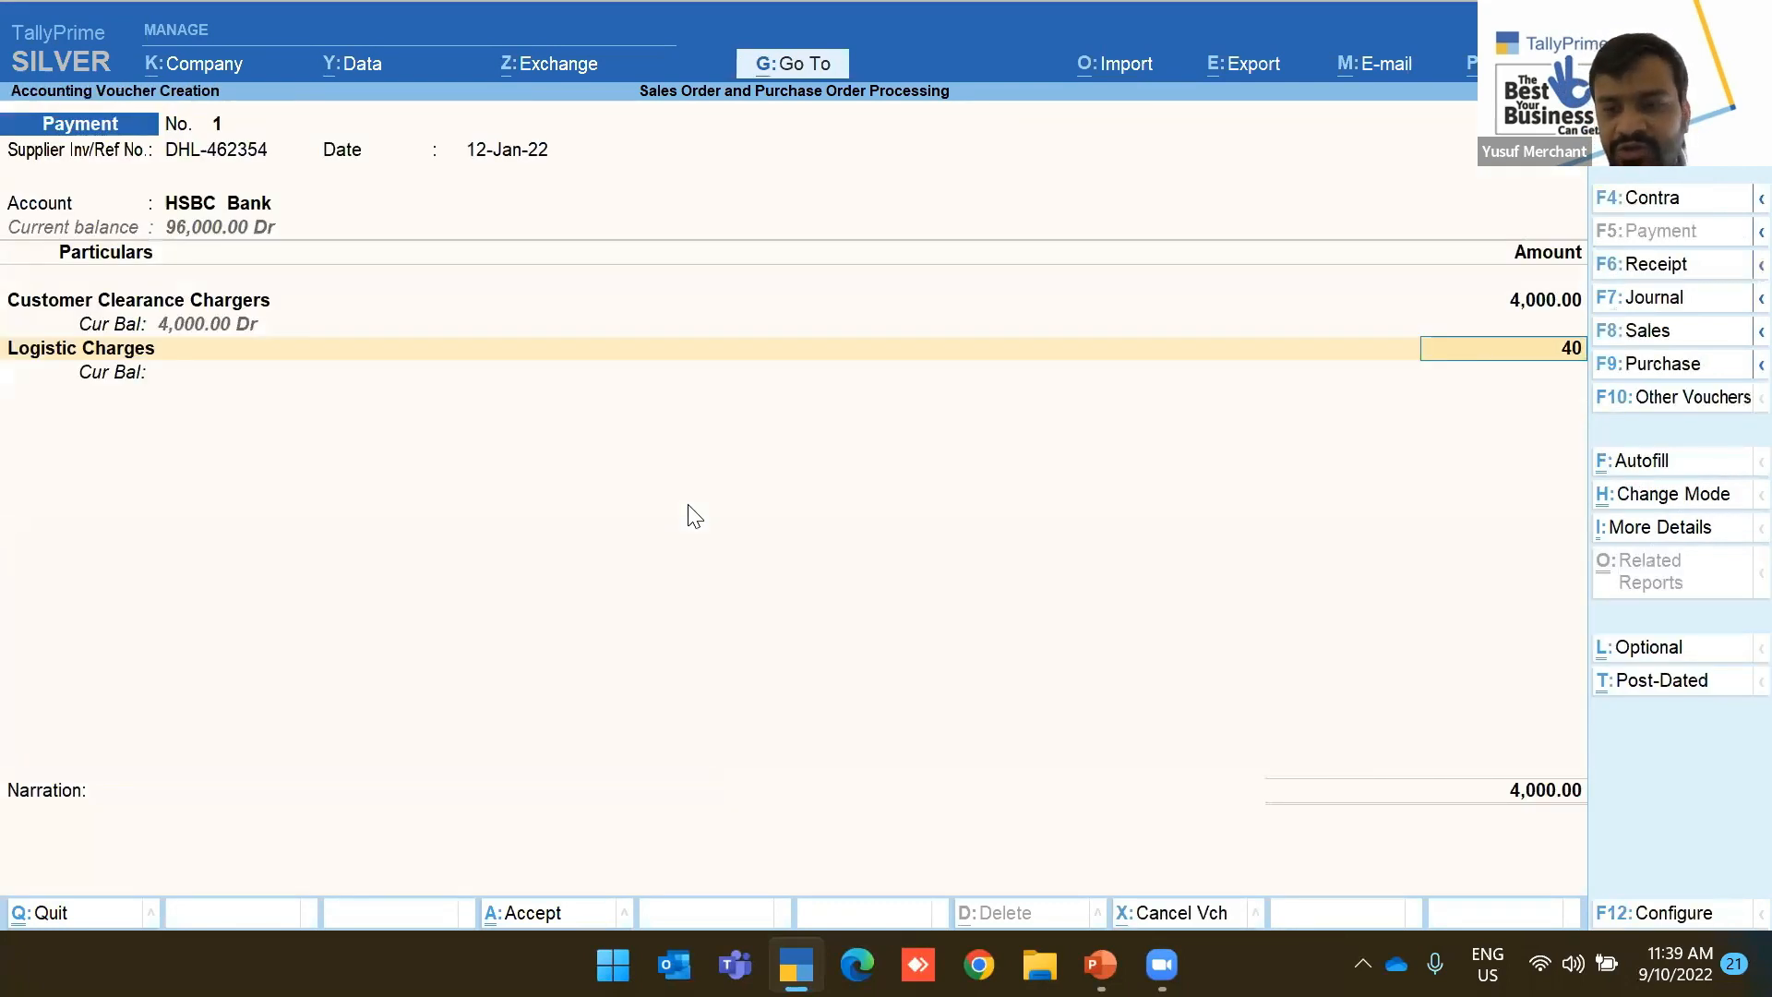
Allocate 1,000 of Logistic Charges to PO-2-2022 Air Fryer
key(Return)
key(Down)
key(Down)
key(Down)
key(Down)
key(Down)
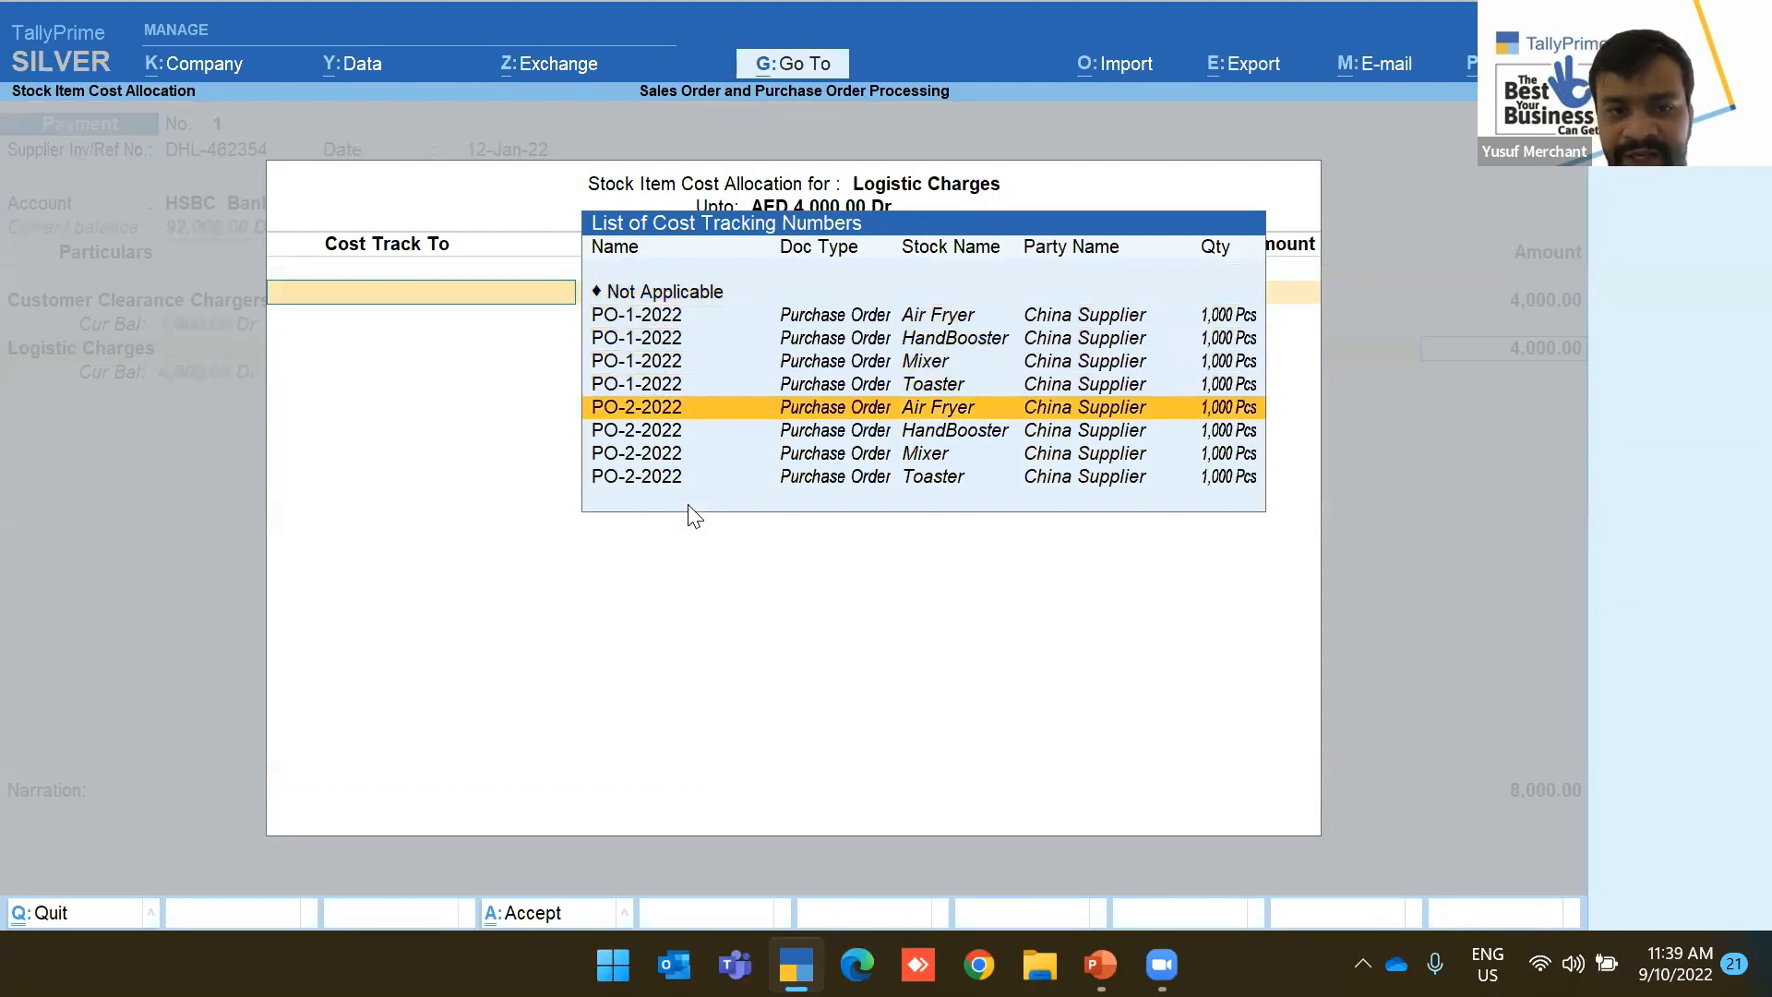
key(Return)
key(Return)
key(Return)
text(1000)
key(Return)
key(Return)
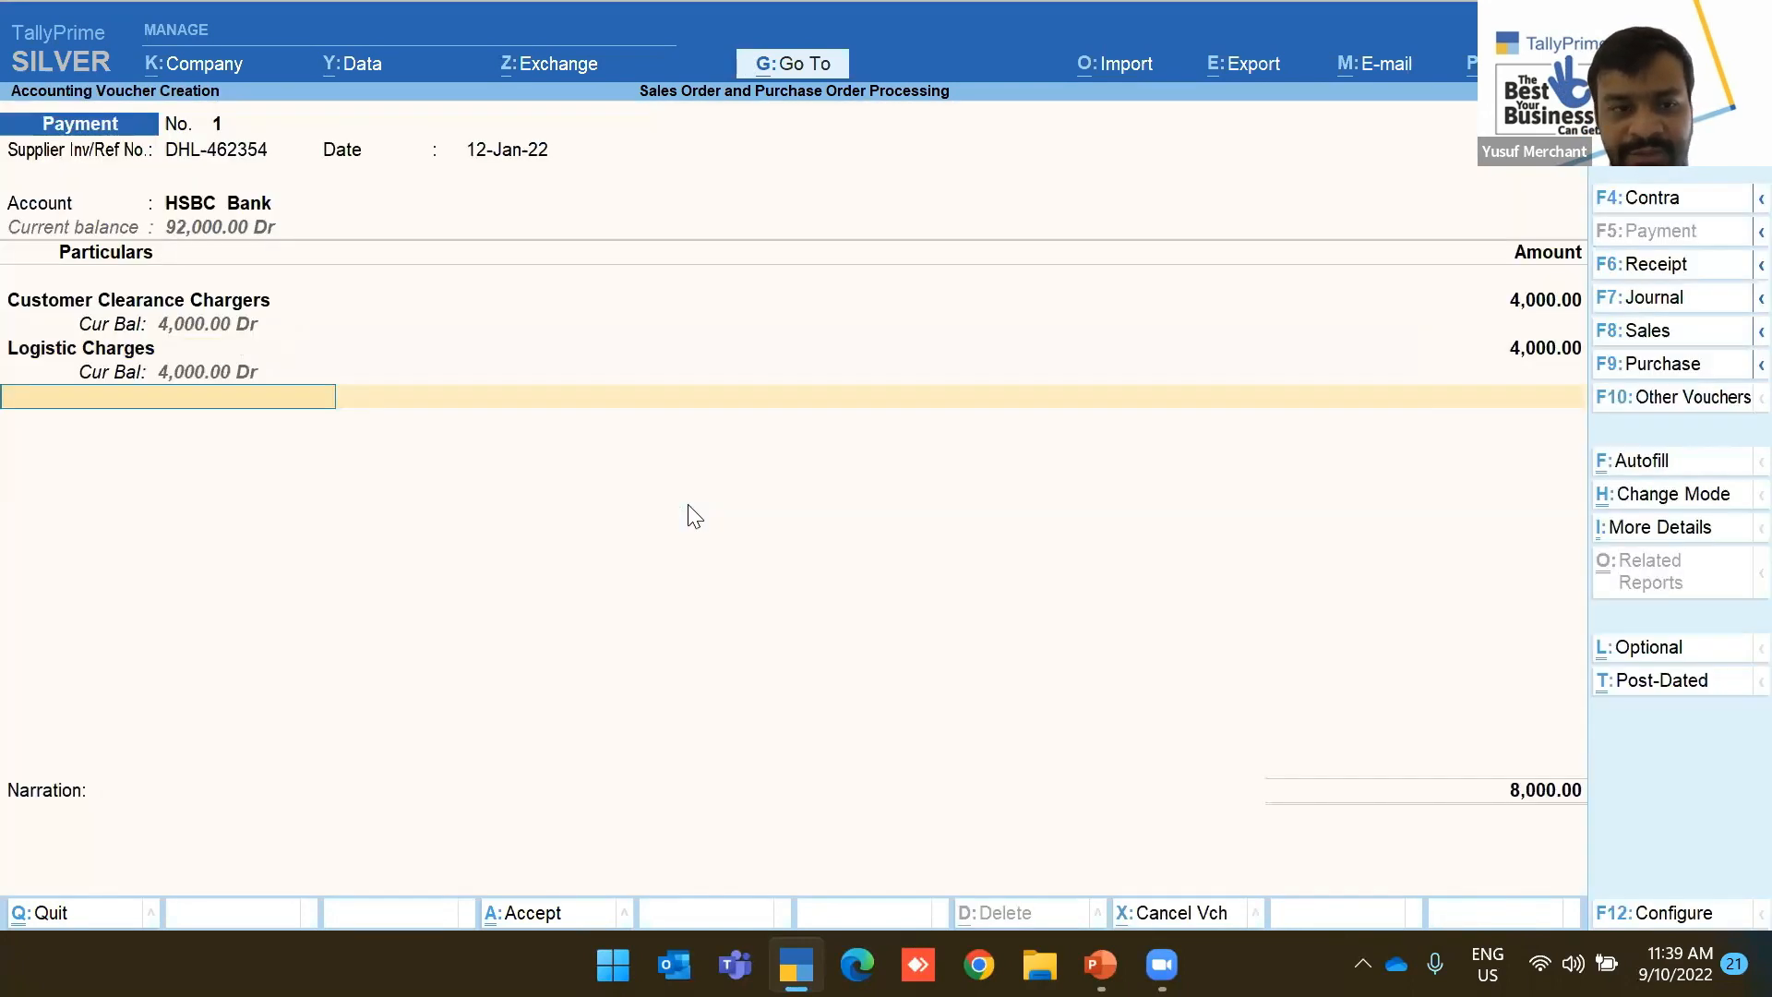
Reopen the Logistic Charges allocation and assign 1,000 each to PO-2-2022 Air Fryer and HandBooster
key(Up)
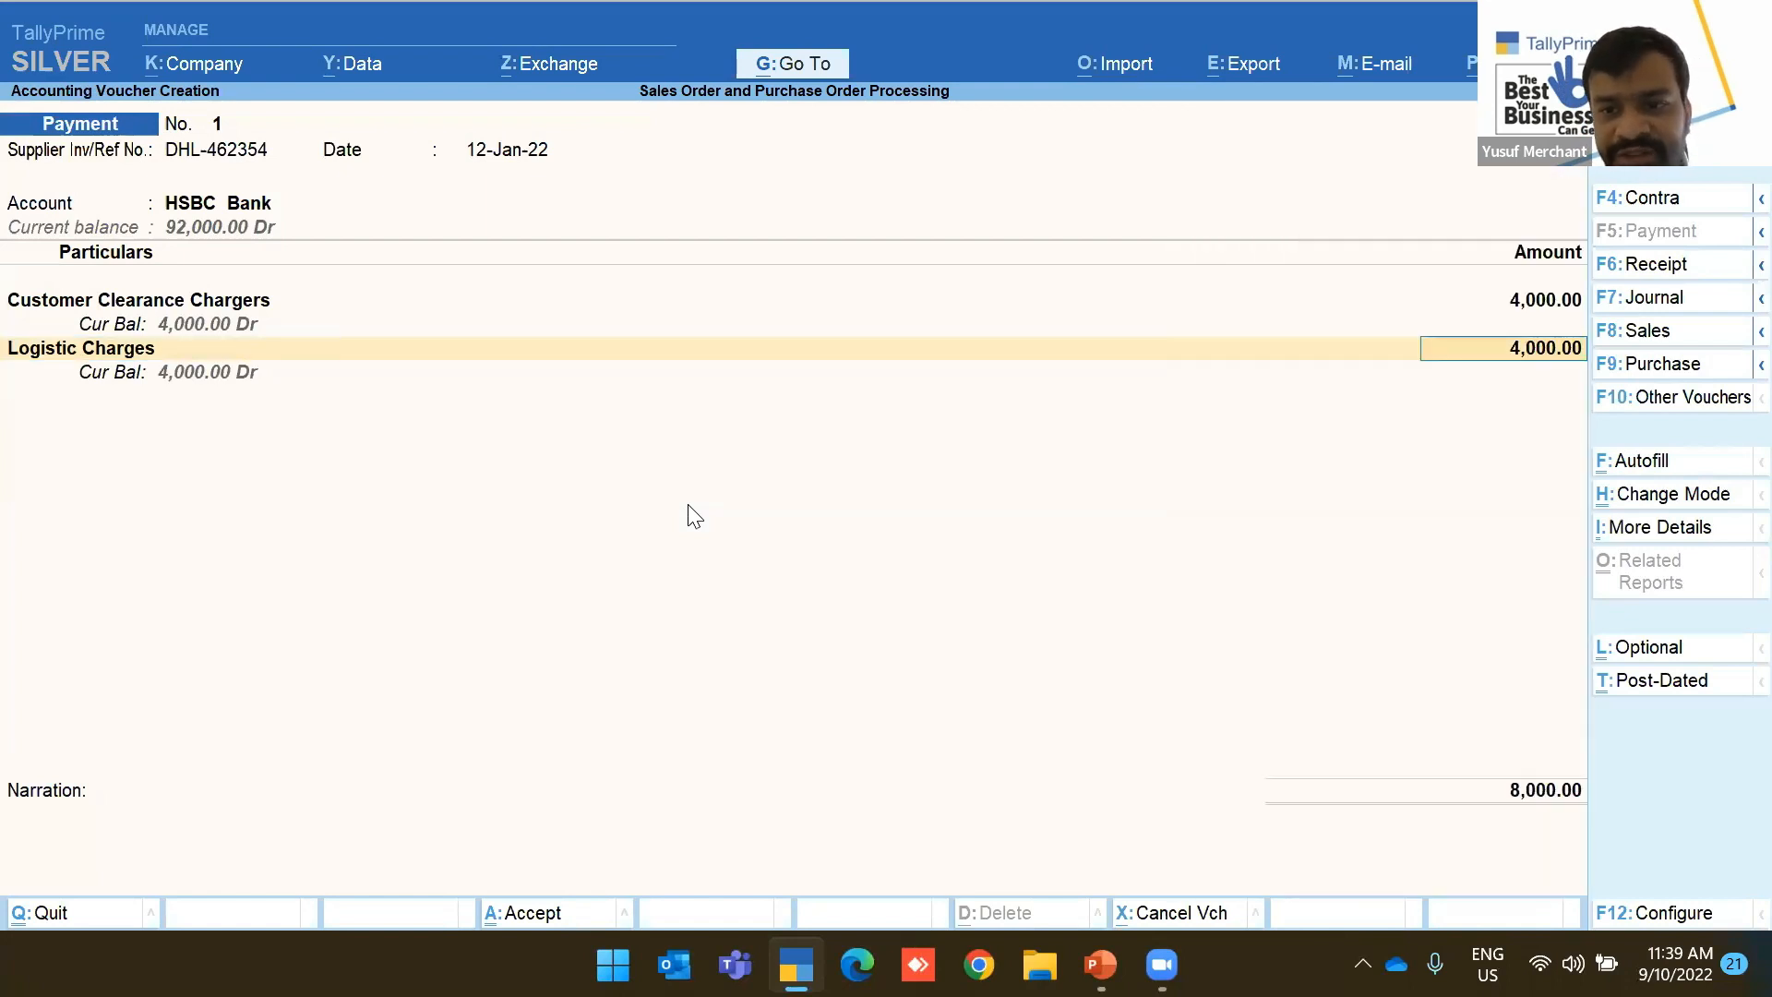
key(Return)
key(Down)
key(Down)
key(Return)
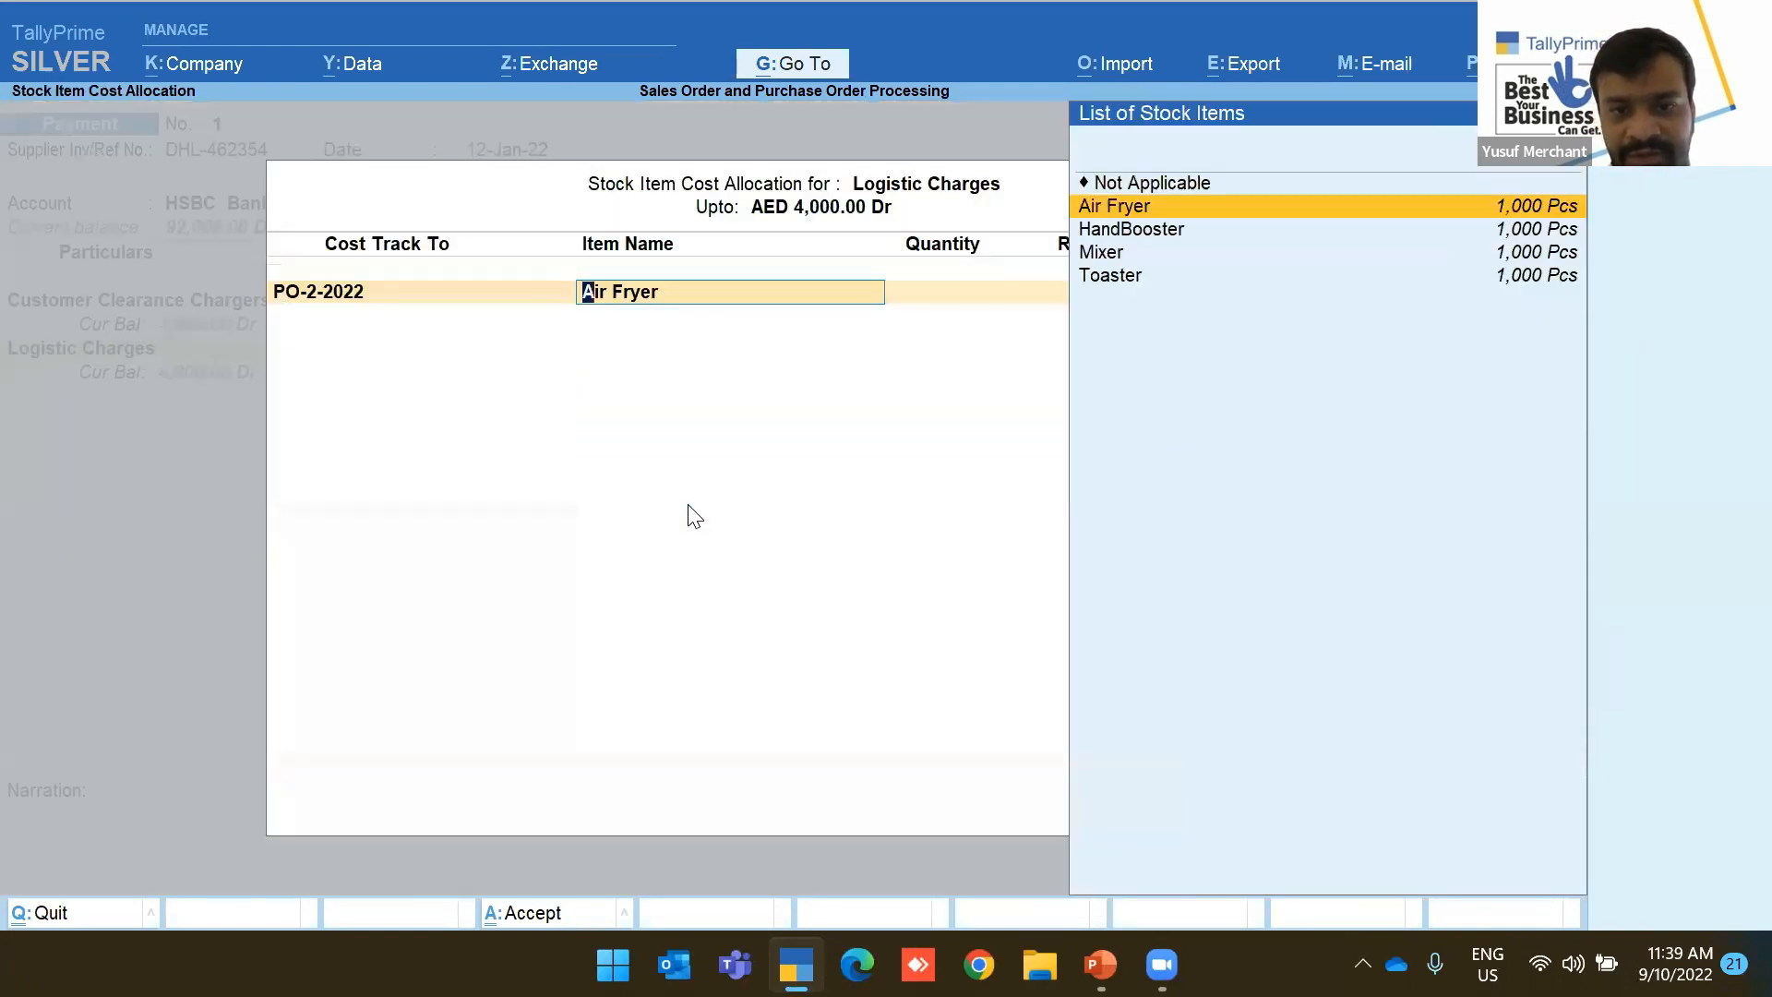
key(Return)
key(Return)
key(Return)
key(Down)
key(Down)
key(Down)
key(Down)
key(Down)
key(Down)
key(Return)
key(Return)
key(Return)
text(1000)
key(Return)
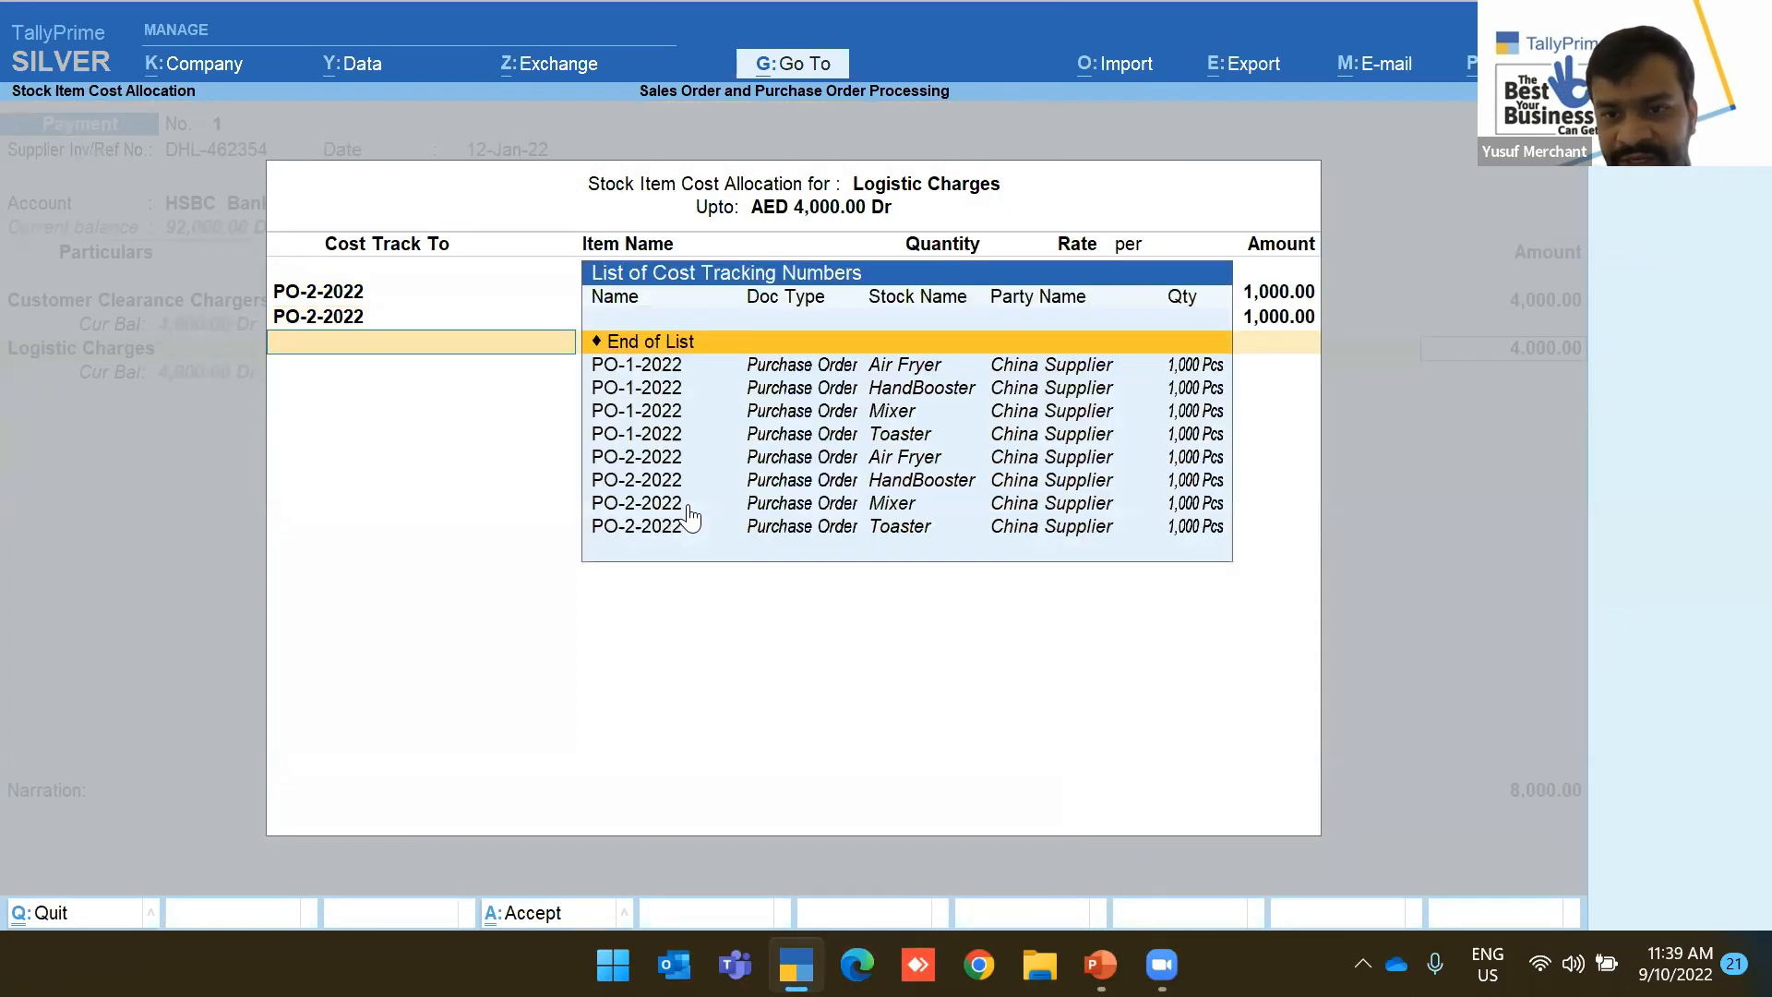
Add PO-2-2022 Mixer at 1,000 and return to the voucher
key(Return)
key(BackSpace)
key(Return)
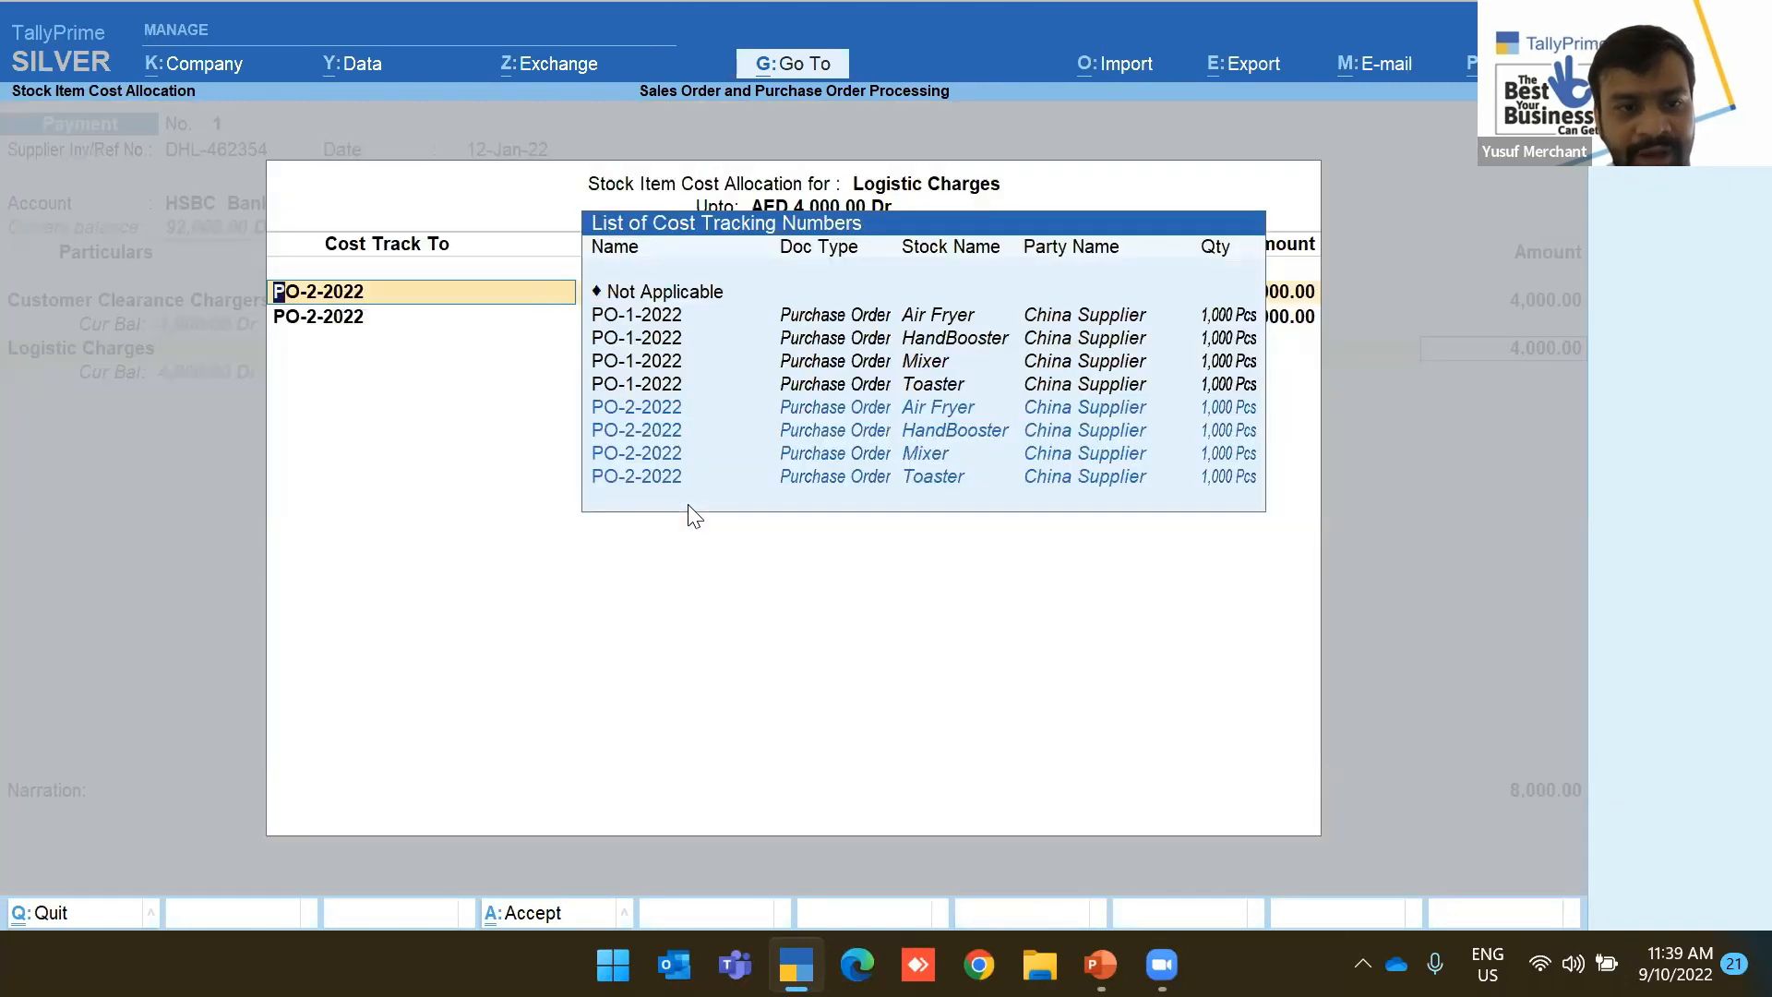
key(Return)
key(Return)
key(Return)
key(Return)
key(Return)
key(Return)
key(Return)
key(Return)
key(Down)
key(Down)
key(Down)
key(Down)
key(Down)
key(Down)
key(Down)
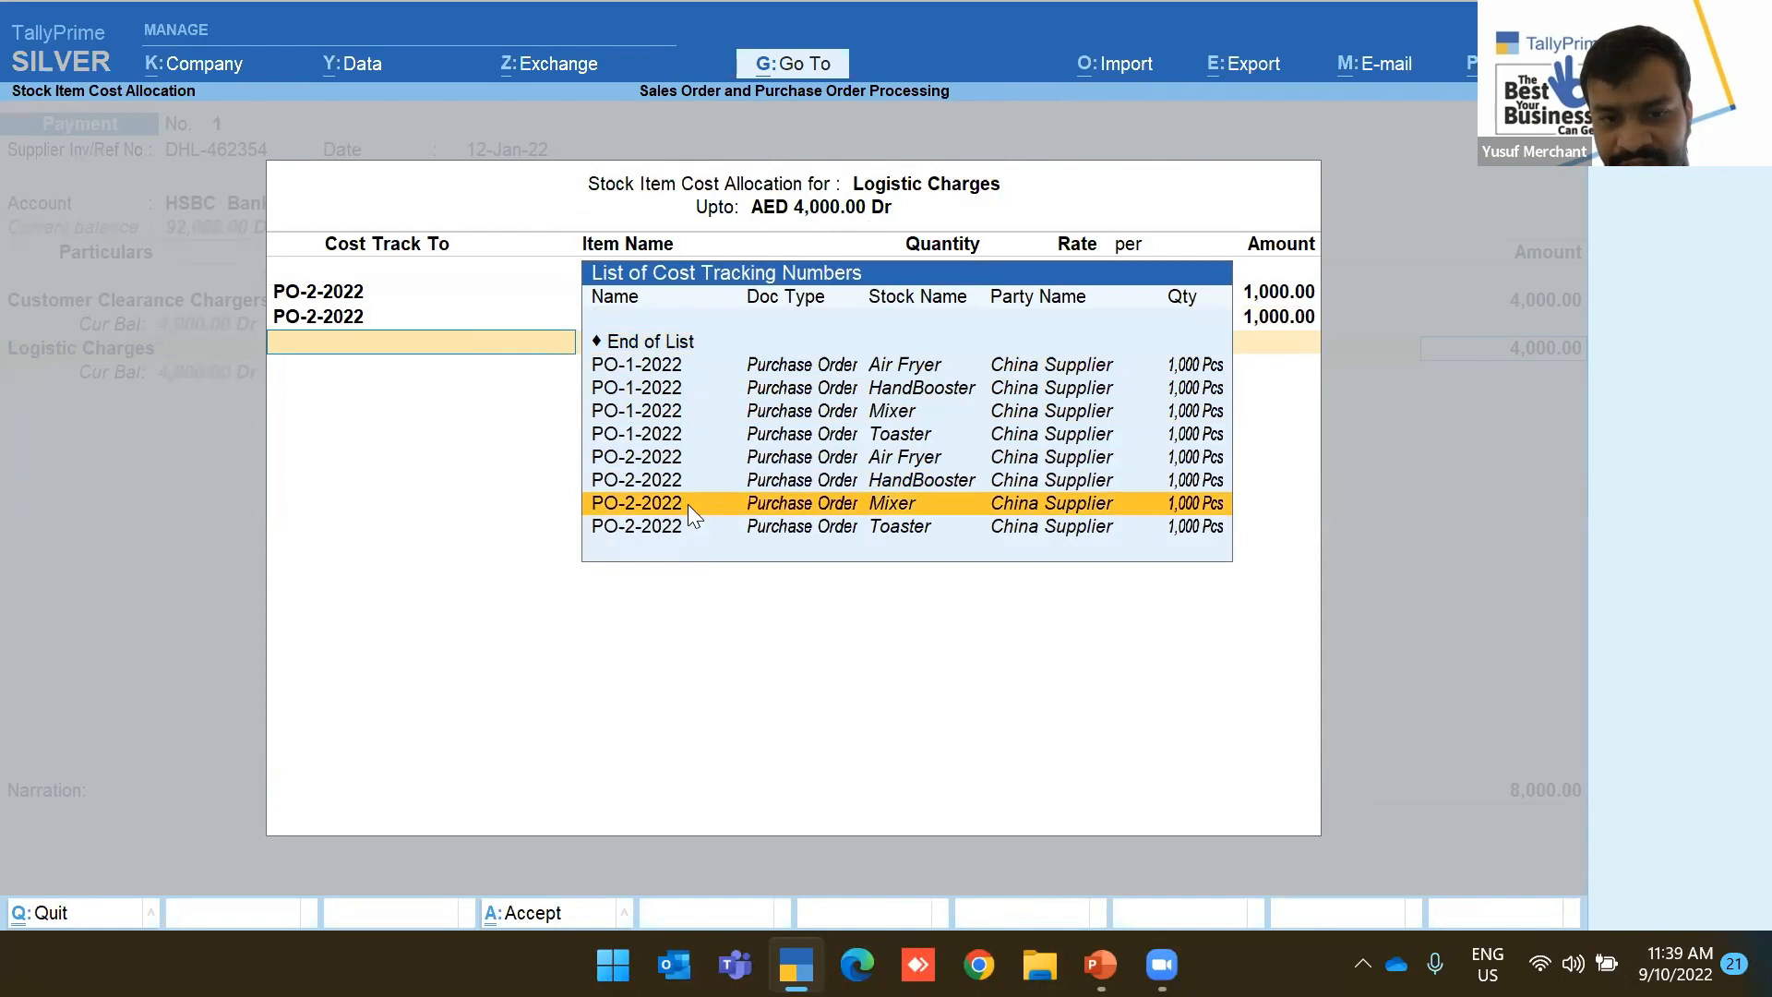
key(Return)
key(Return)
key(Return)
text(1000)
key(Return)
key(Return)
key(BackSpace)
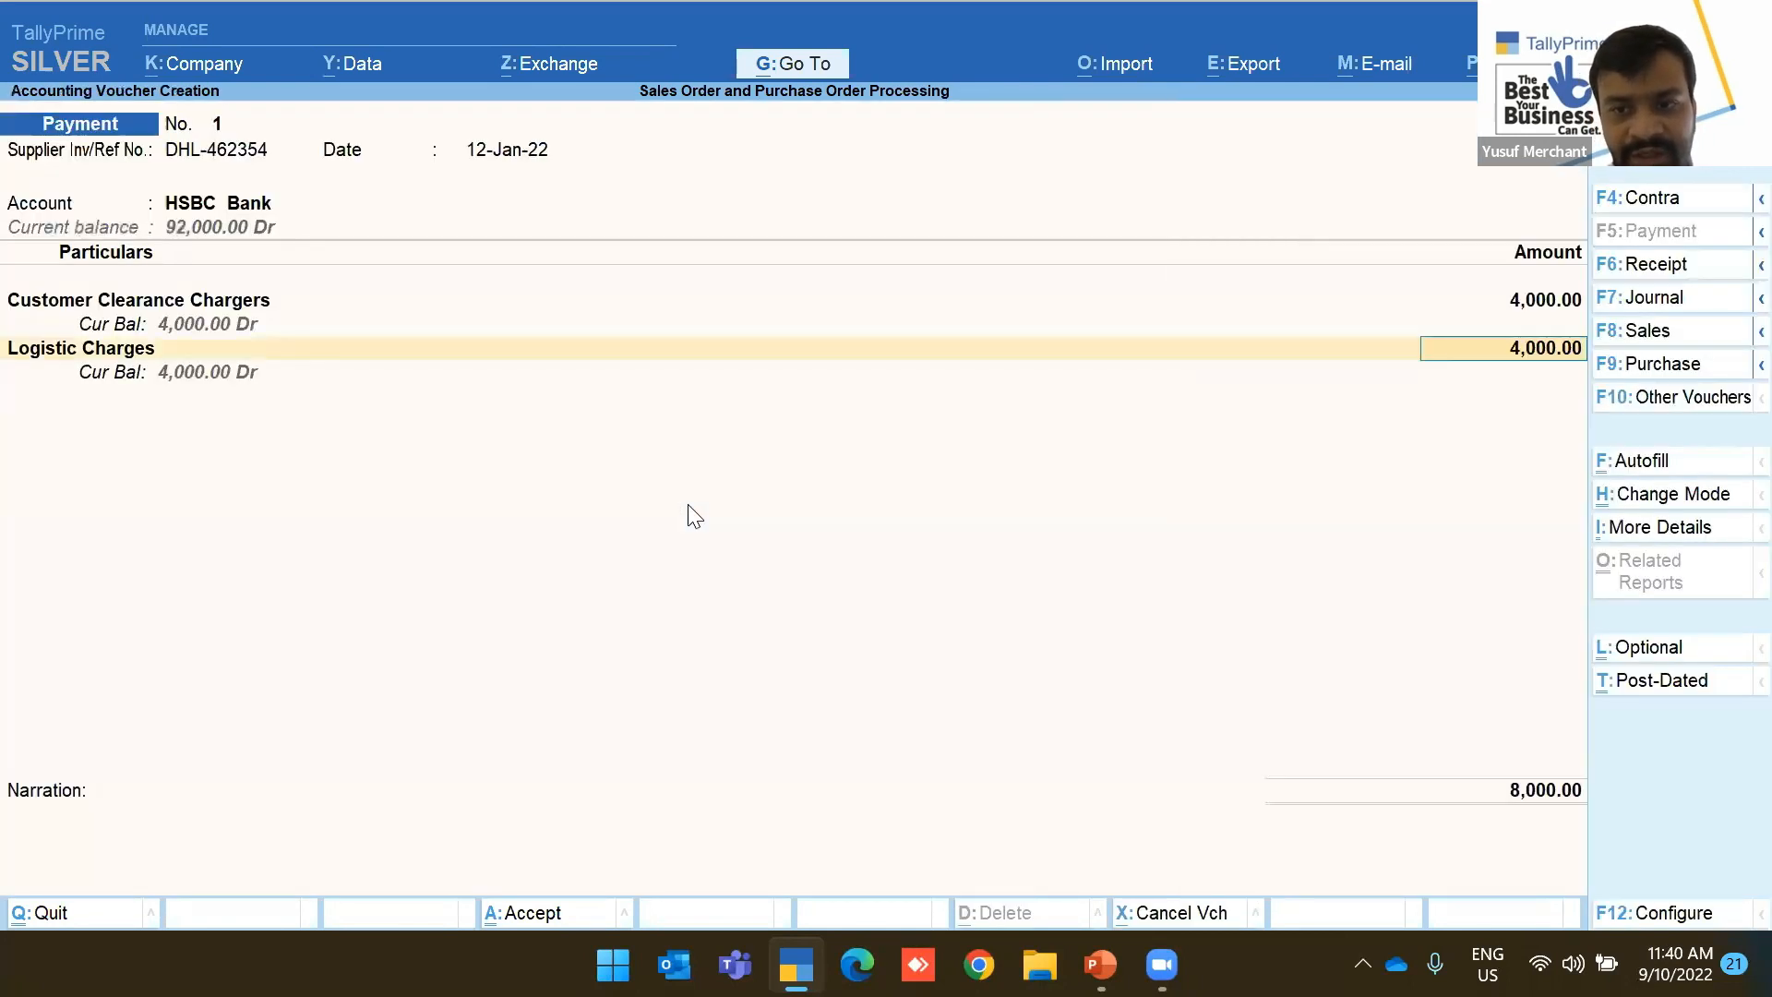
key(Return)
Review the allocation rows and add PO-2-2022 Toaster as the fourth 1,000 share
key(Return)
key(BackSpace)
key(Return)
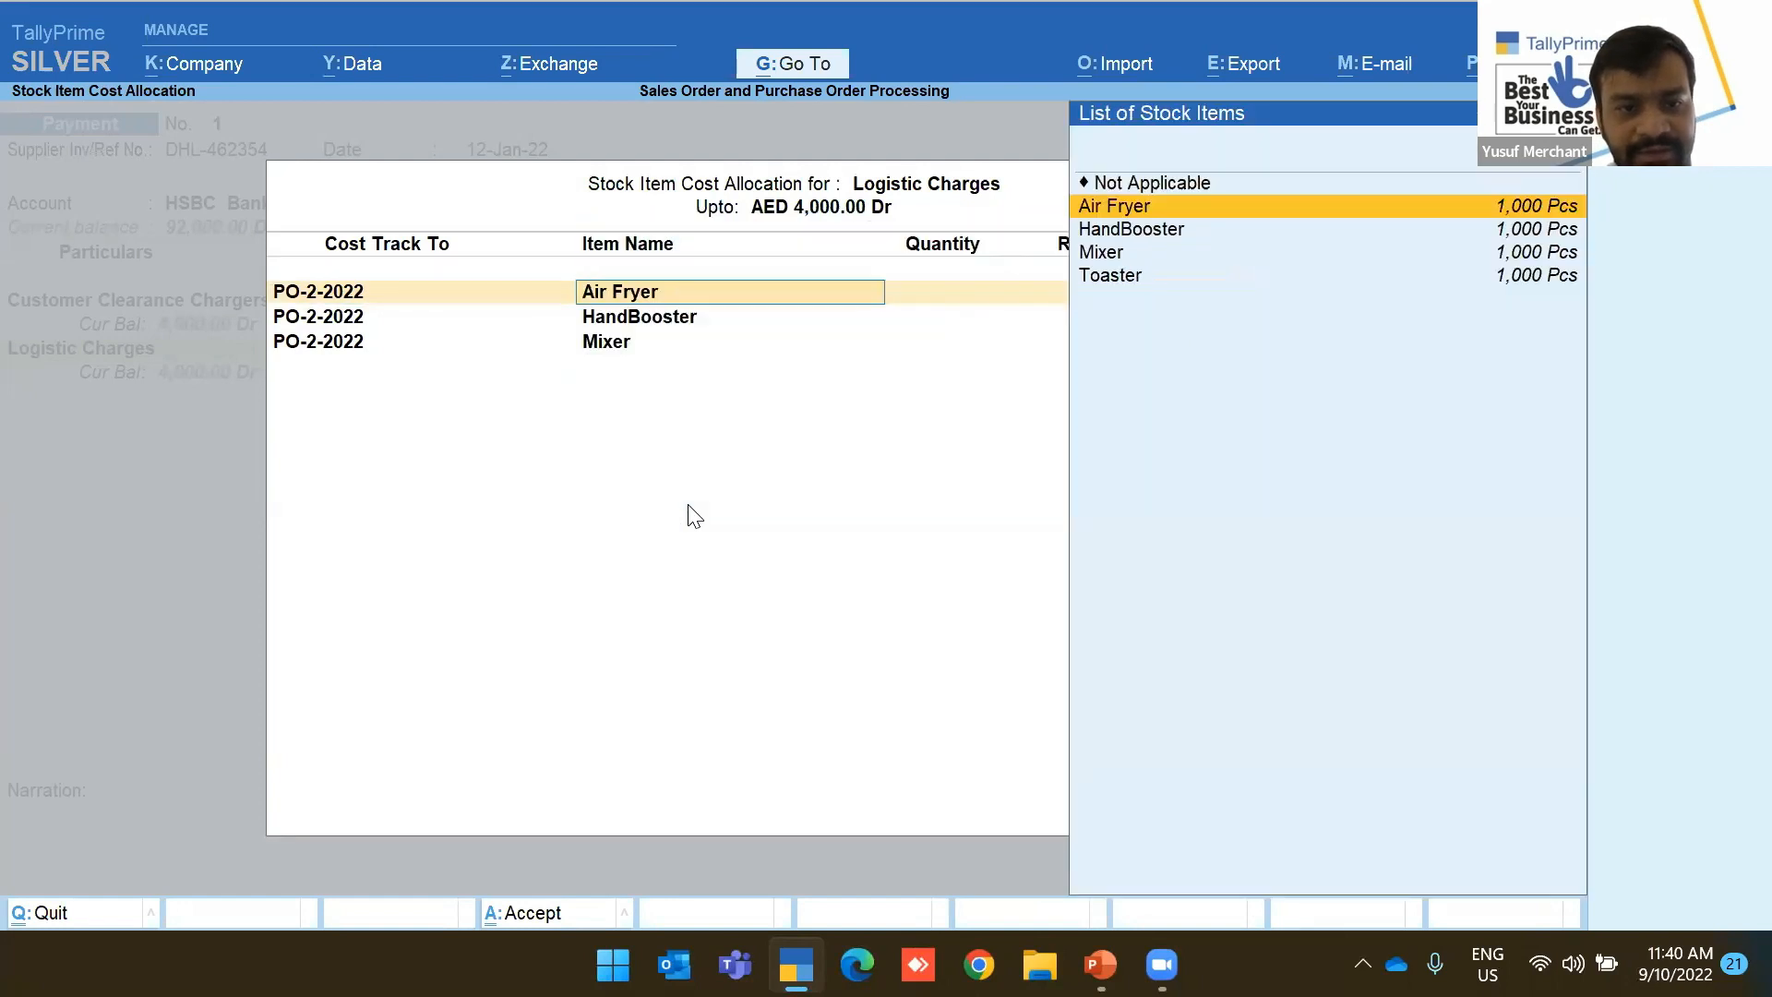
key(Down)
key(Down)
key(Up)
key(Up)
key(Return)
key(Return)
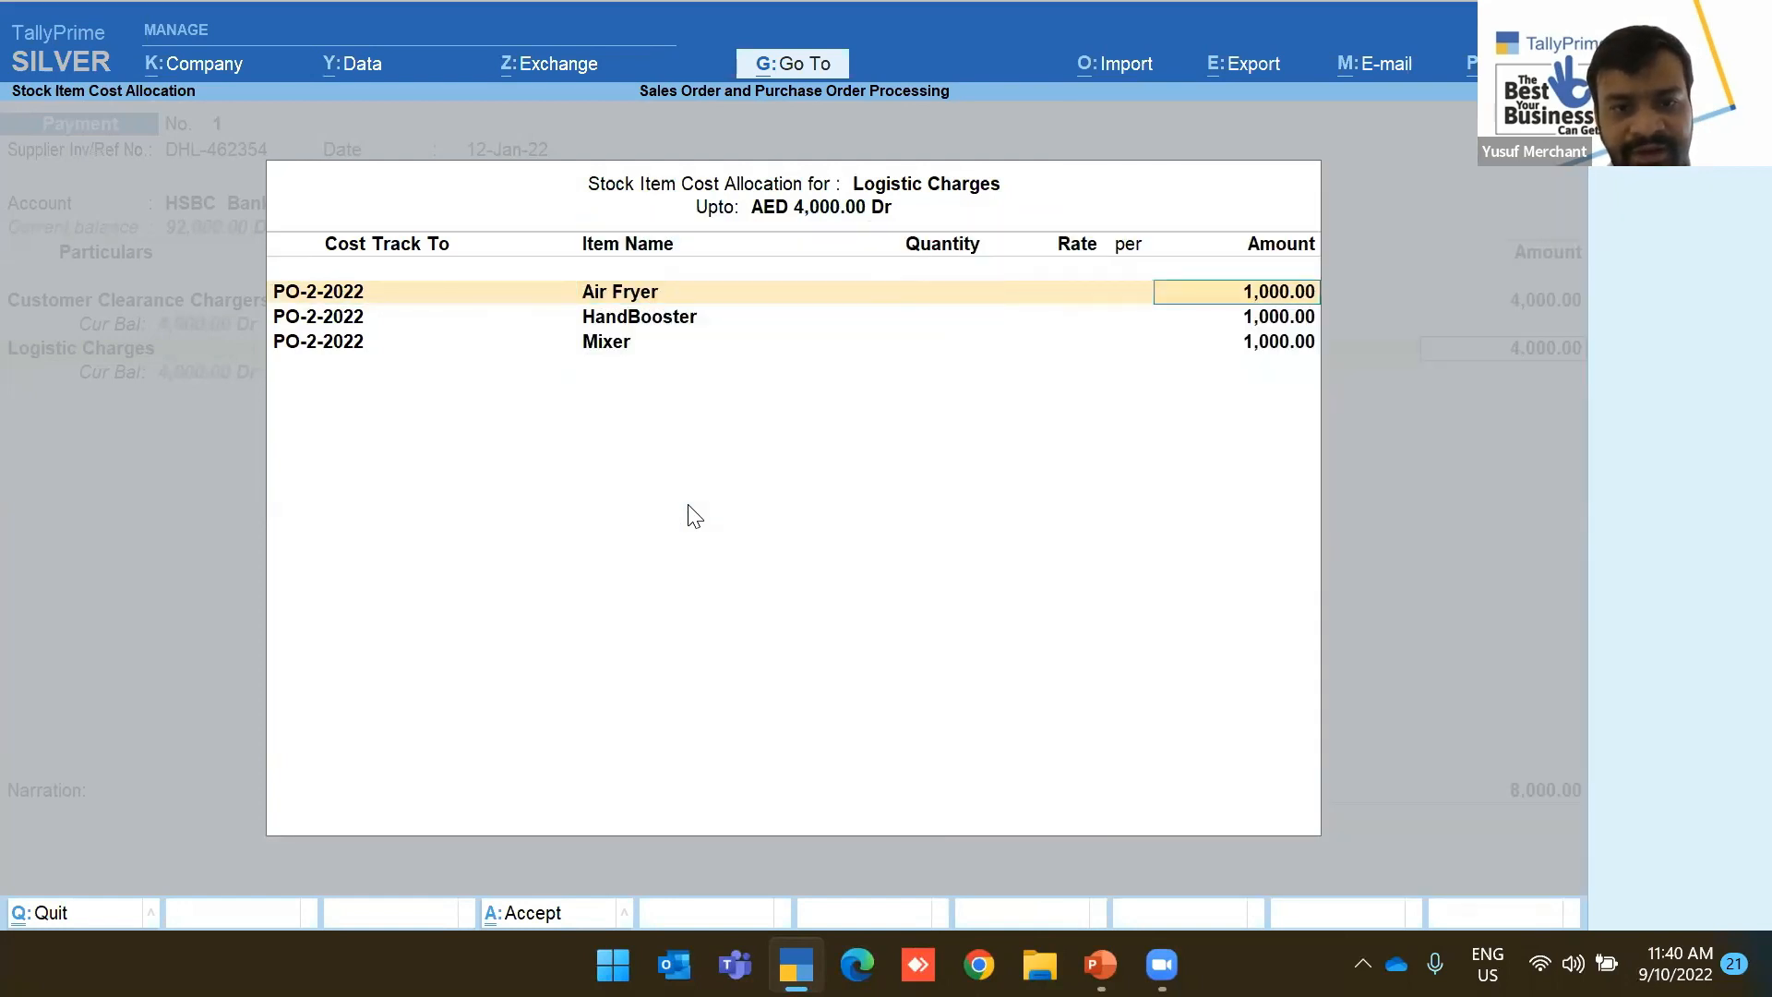
key(Return)
key(Return)
key(Return)
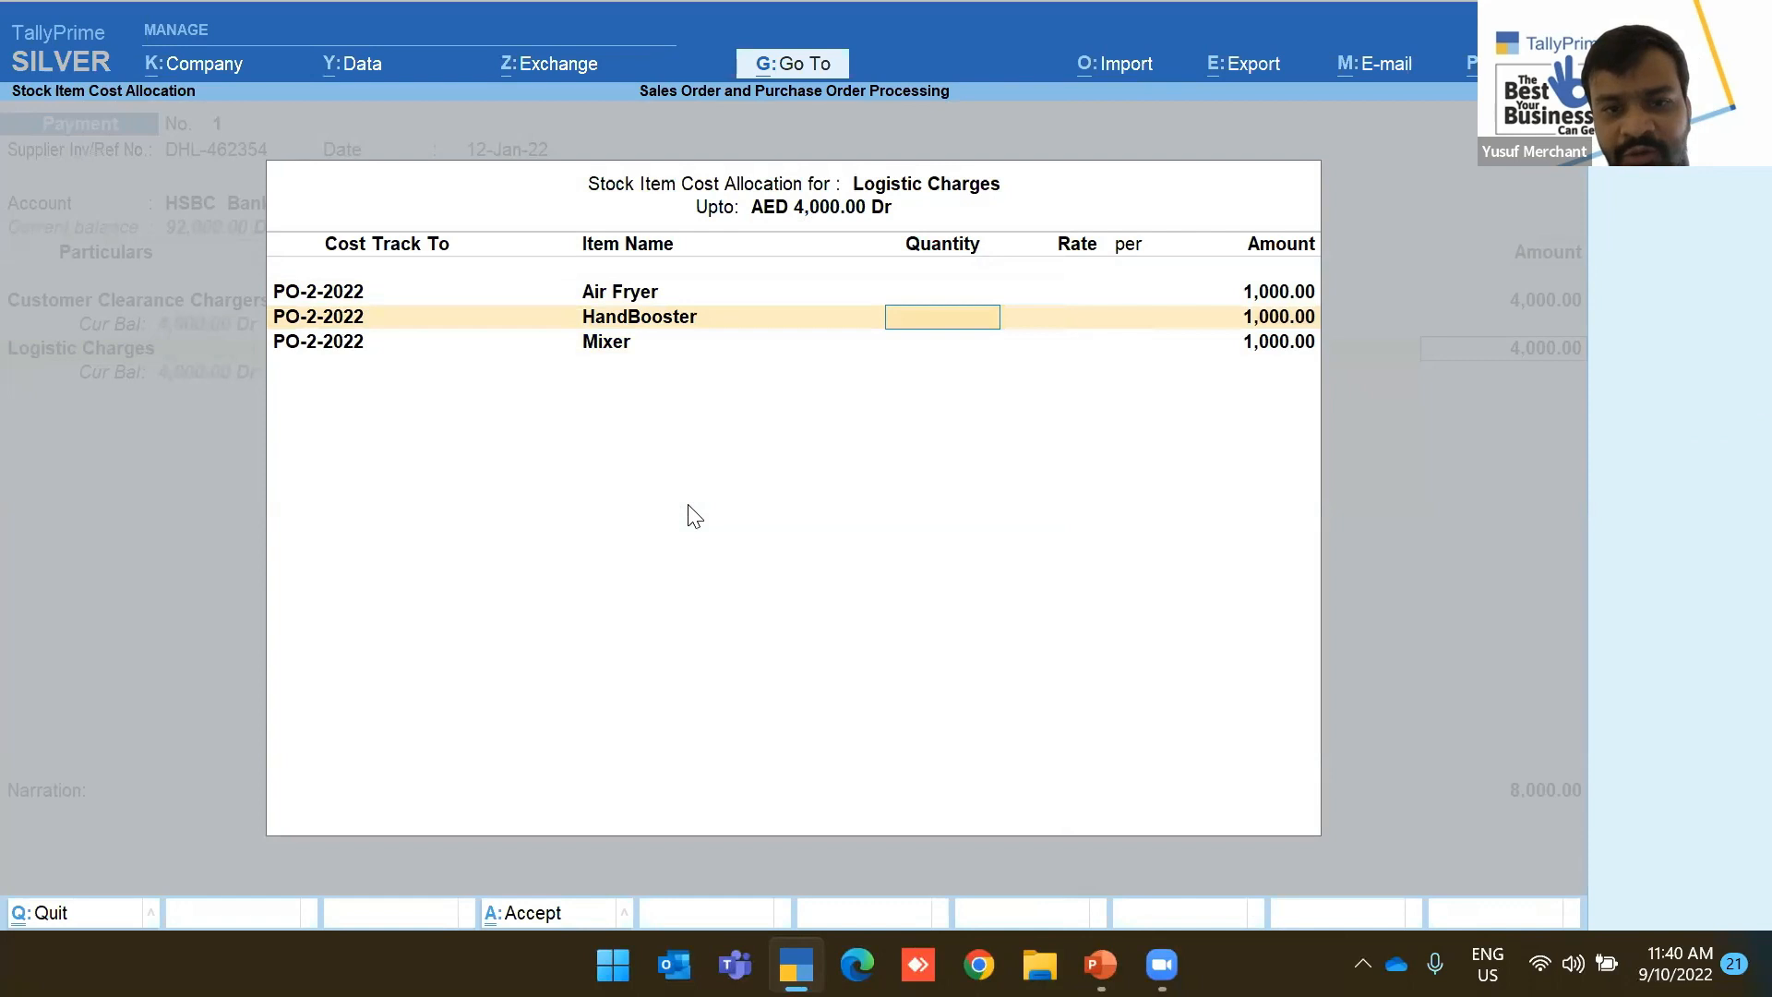
key(Return)
key(Return)
key(Return)
key(Return)
key(Return)
key(Return)
key(Down)
key(Down)
key(Down)
key(Down)
key(Down)
key(Down)
key(Down)
key(Down)
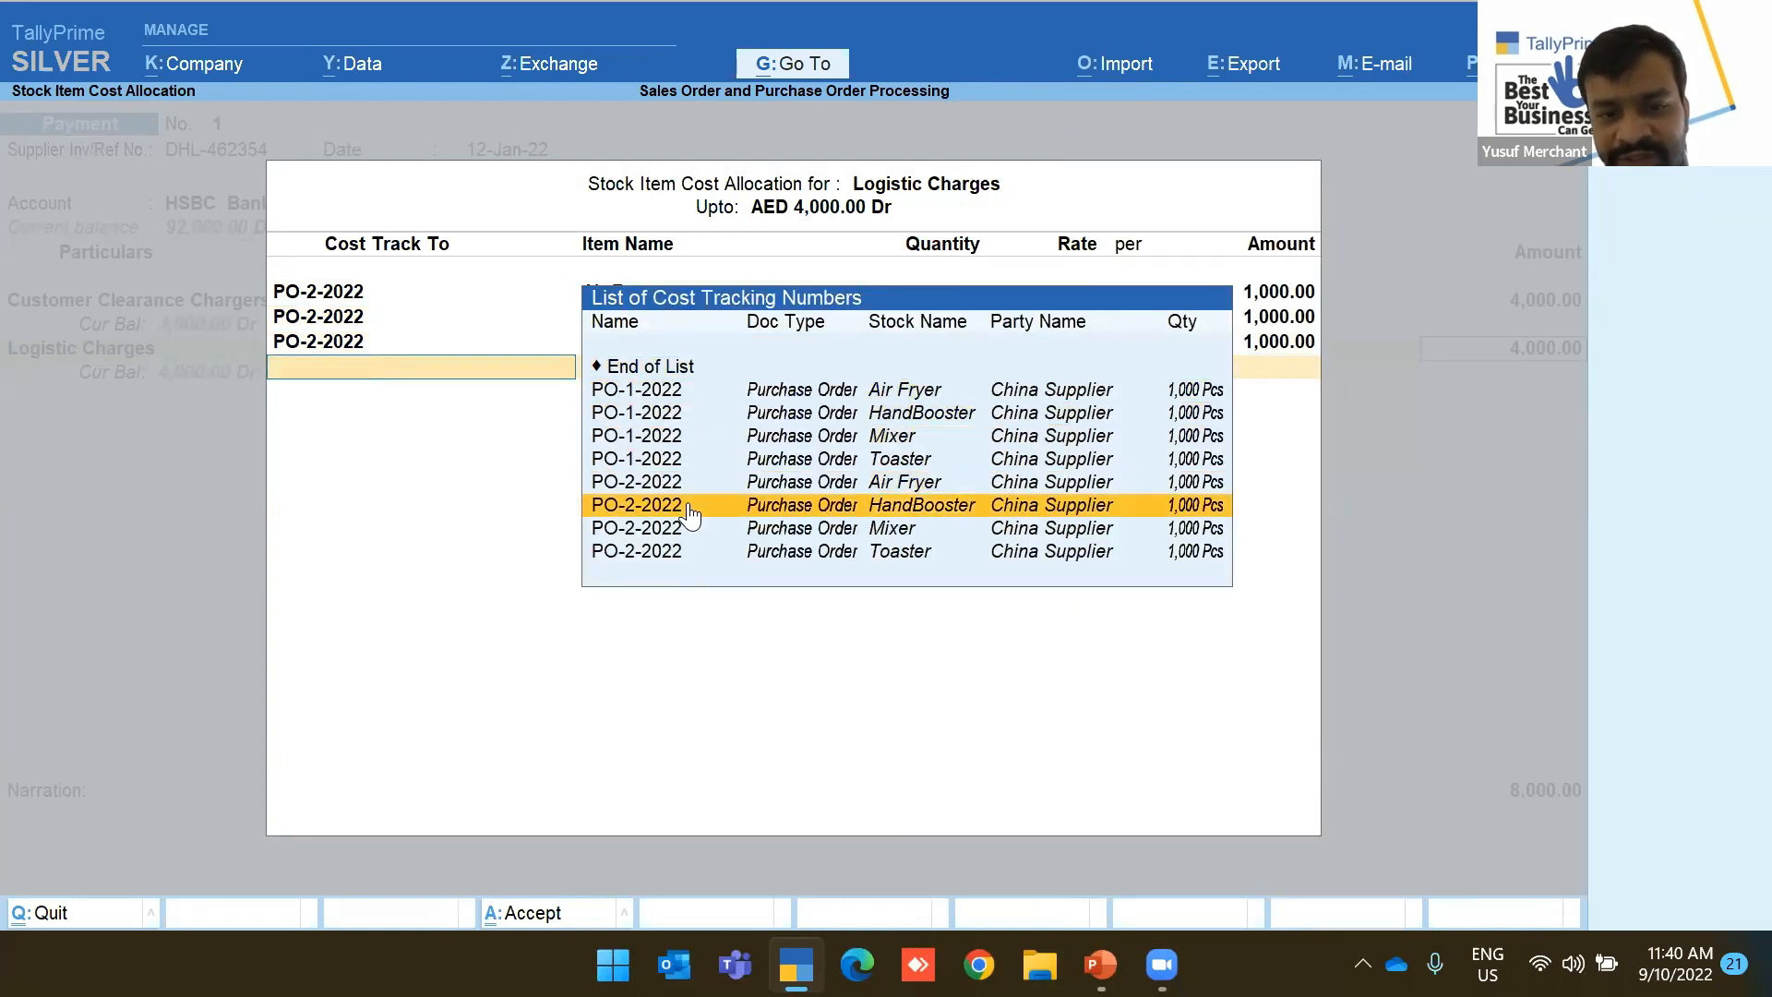
key(Return)
key(Return)
key(Return)
key(Return)
key(Return)
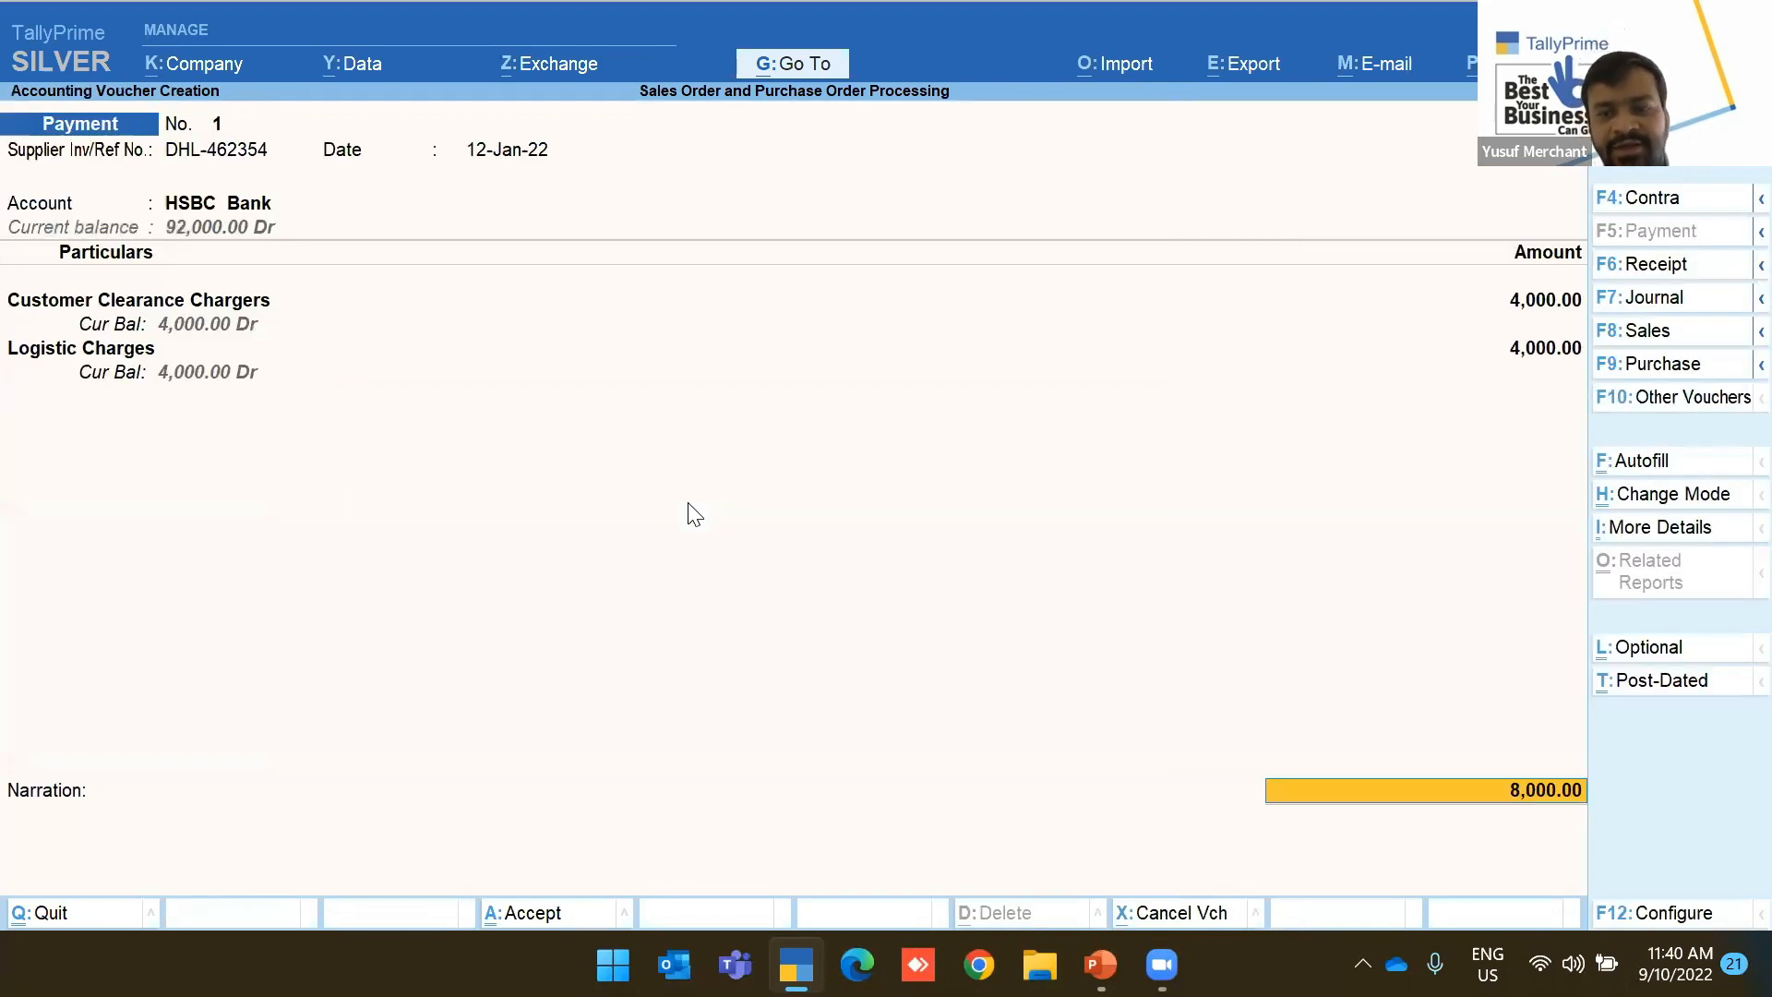
key(Up)
key(Return)
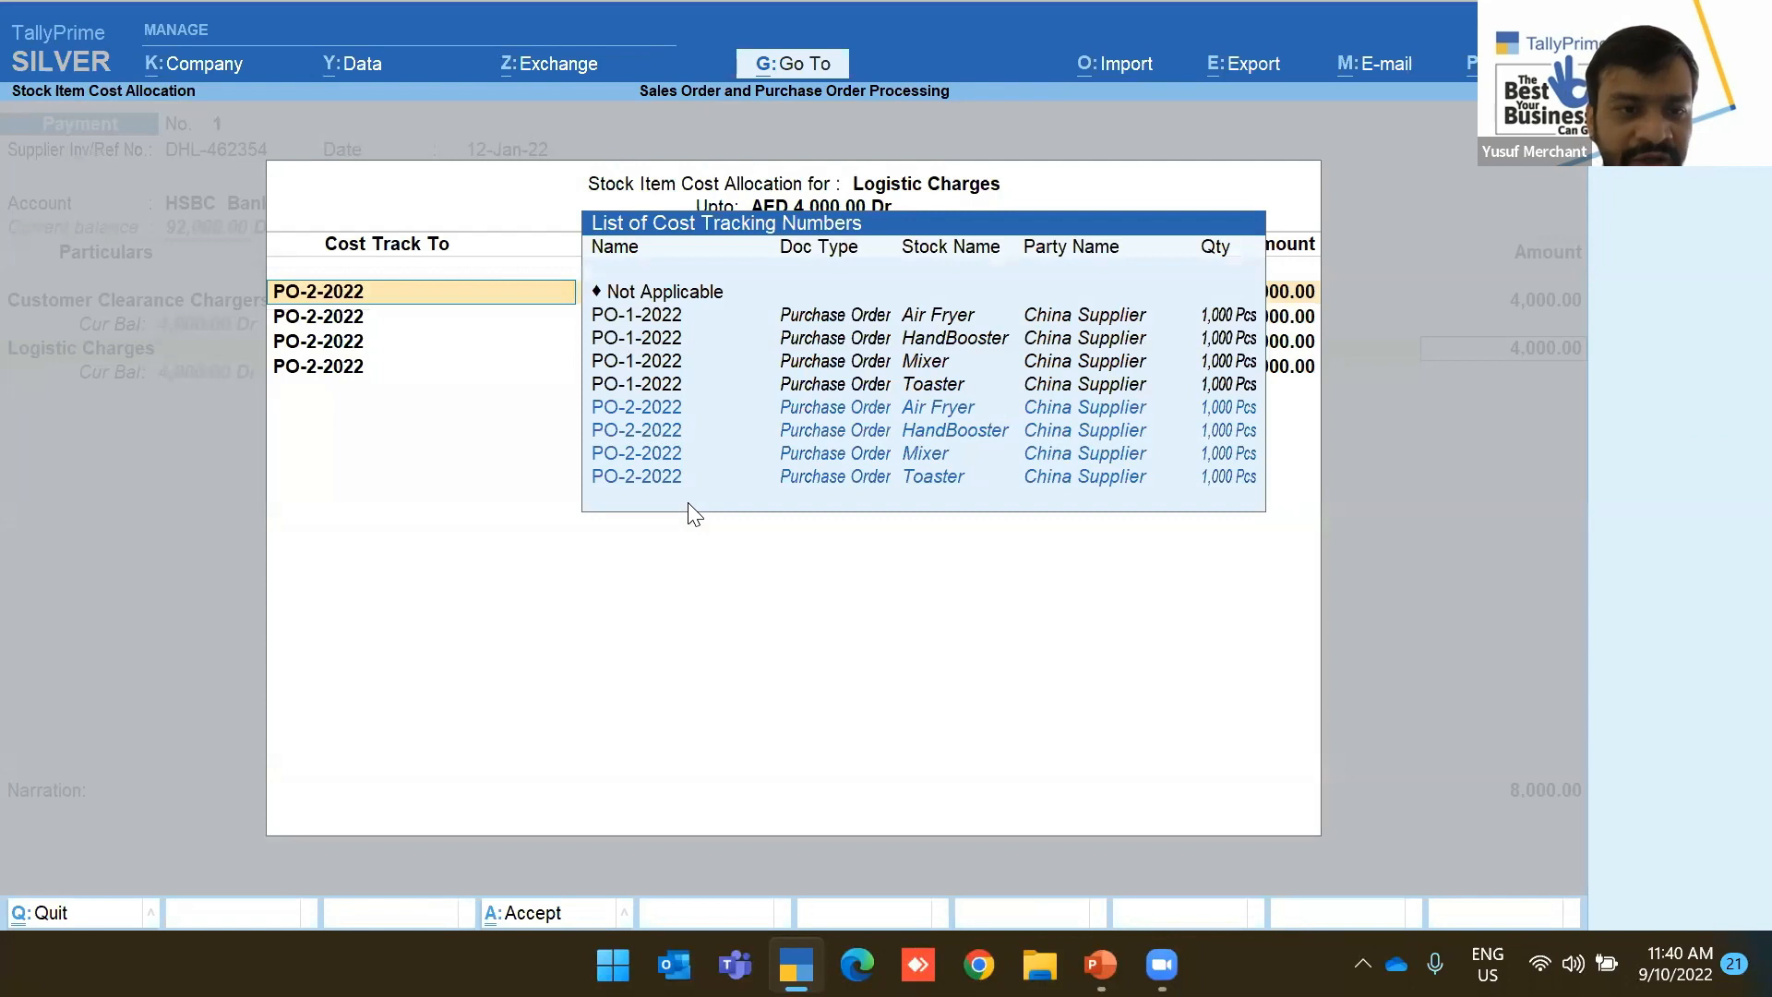
key(Return)
key(Return)
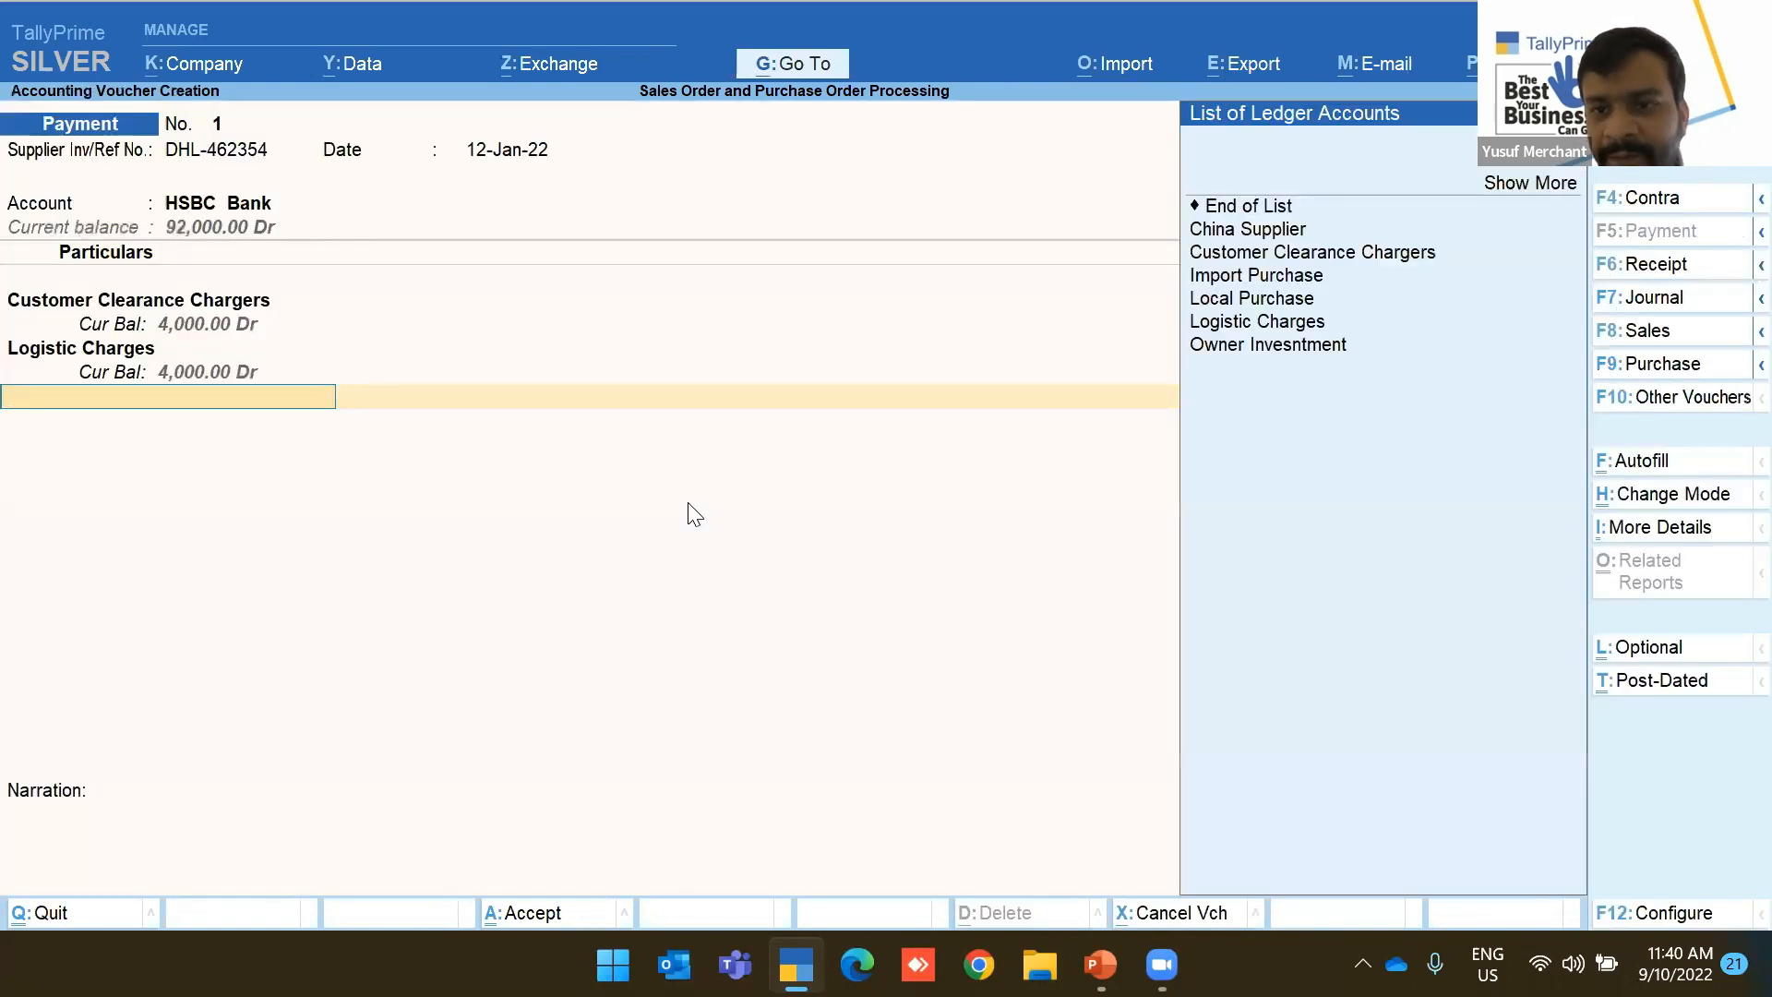
Start a new ledger named Pack Charges
key(alt+c)
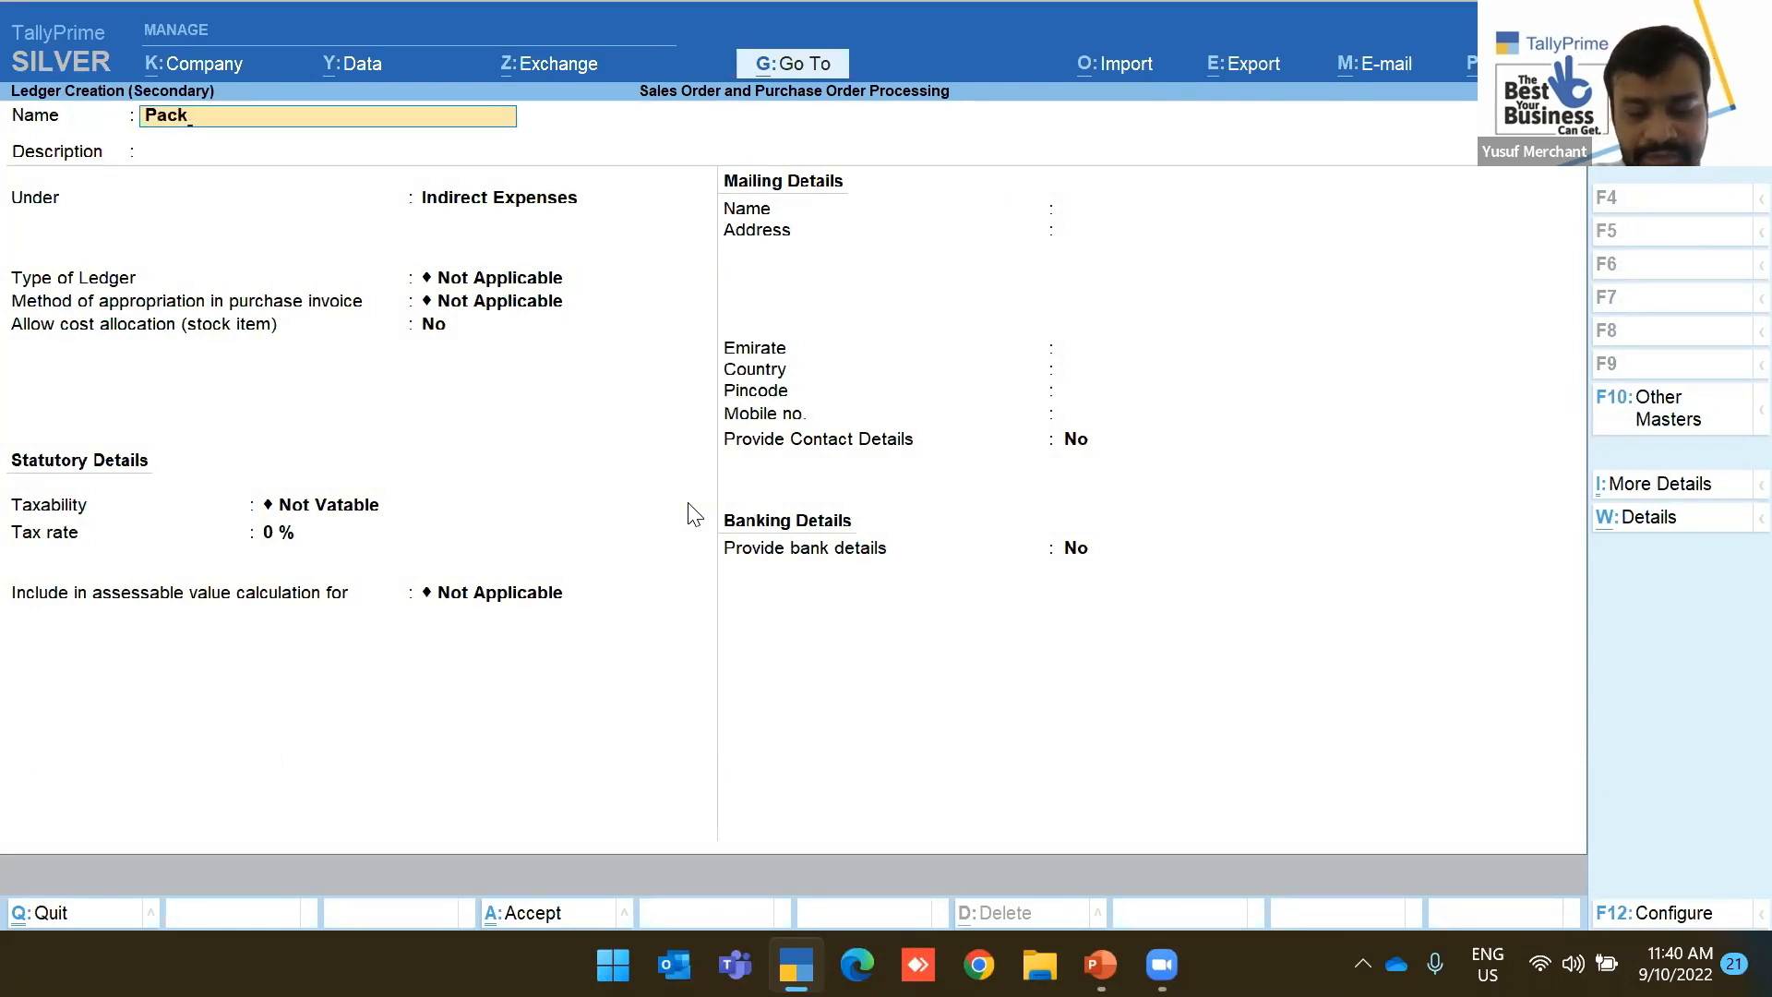
text(Packh)
key(BackSpace)
text(Cgar)
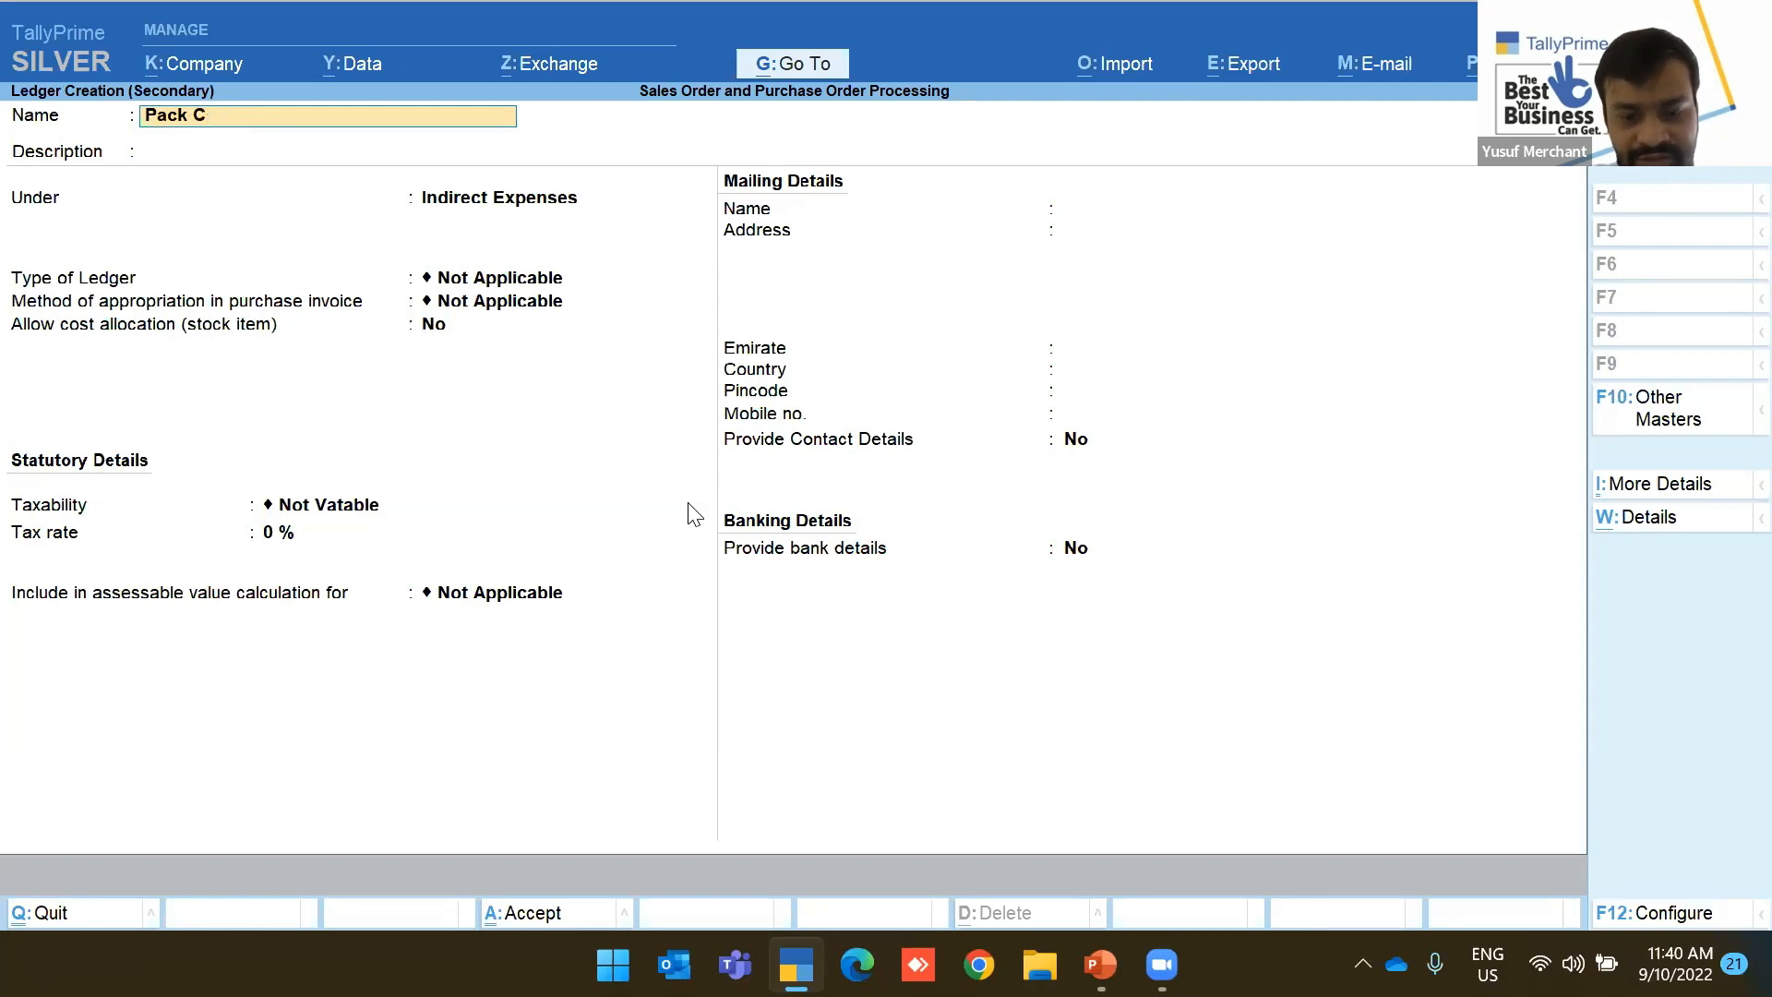
key(Return)
key(Return)
key(Return)
key(Return)
key(Return)
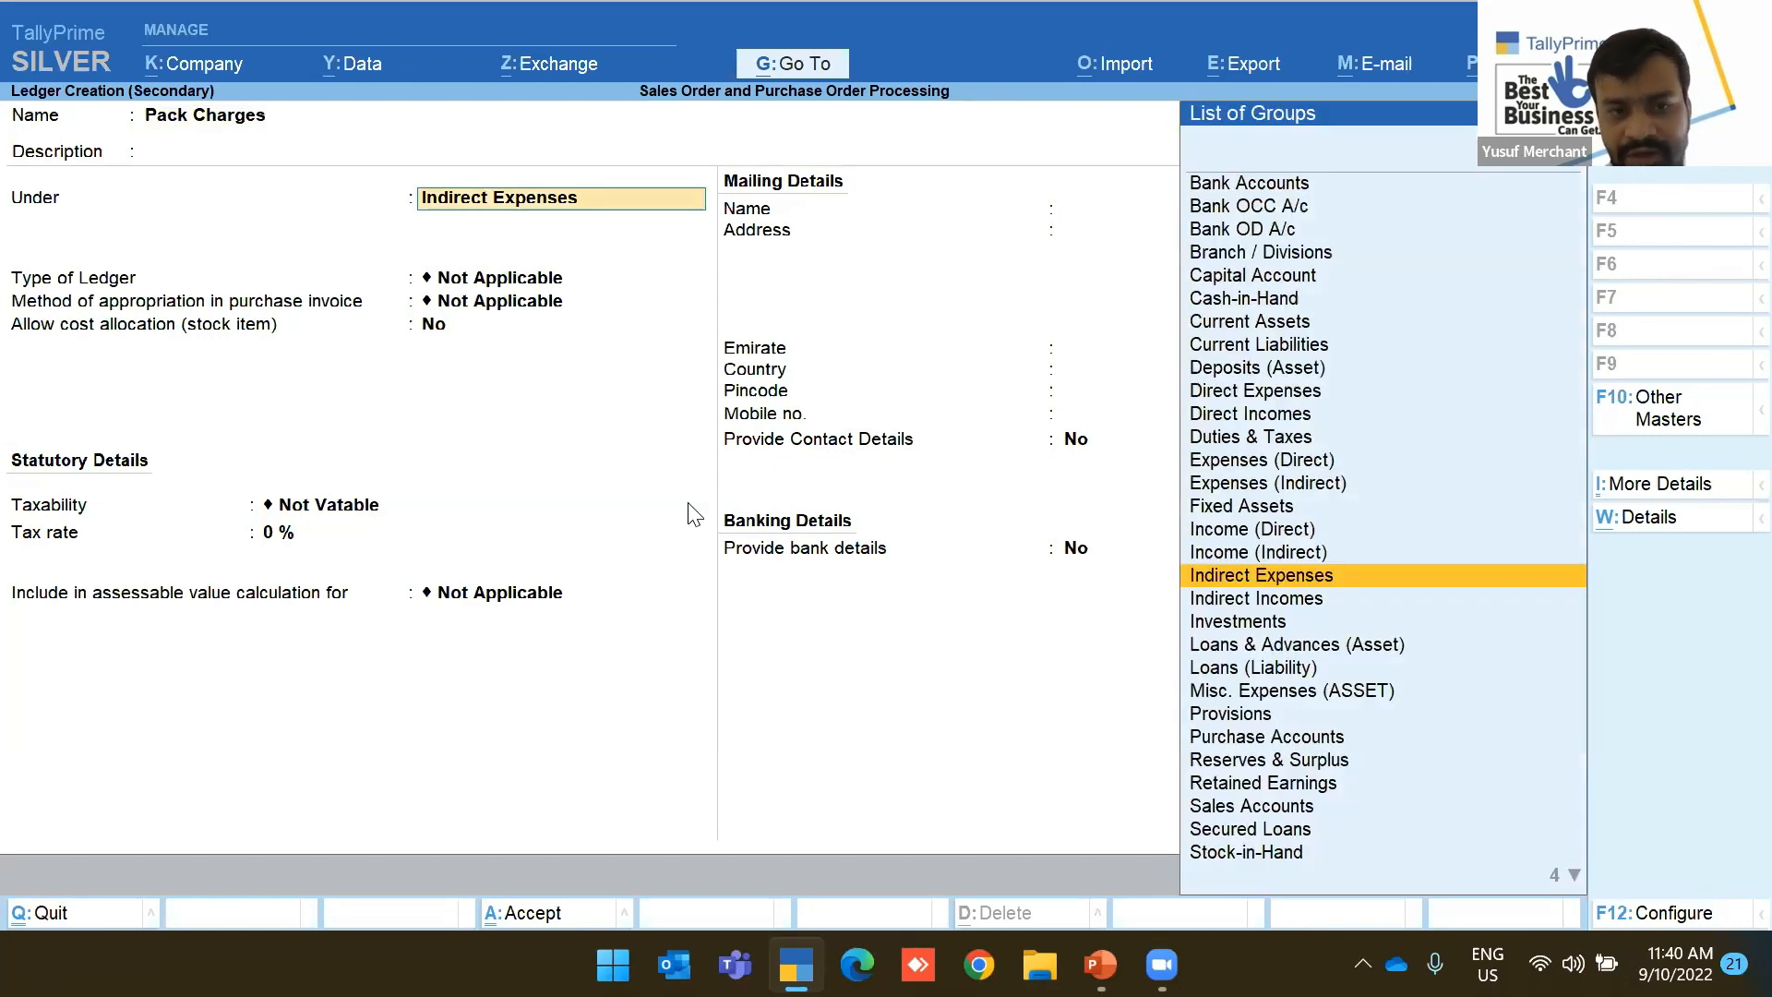
Turn on stock cost allocation, set Taxable at 5% with Services supply, and save Pack Charges
key(Return)
key(BackSpace)
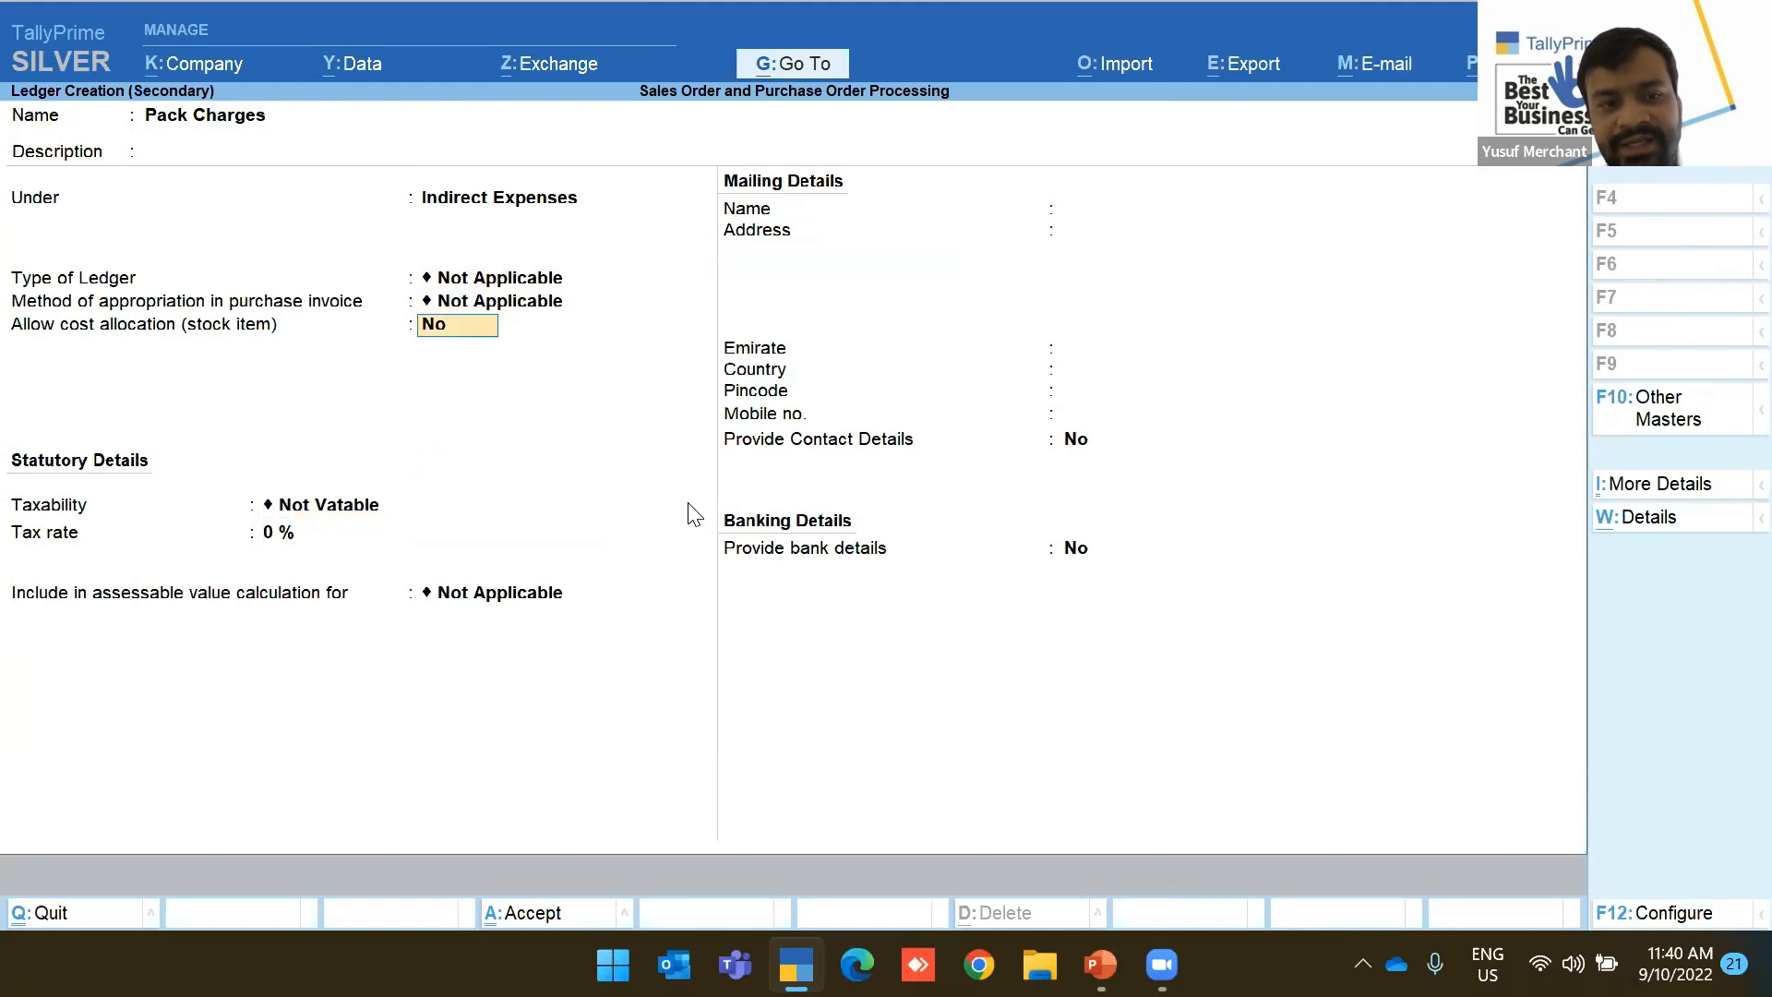
text(ye)
key(Return)
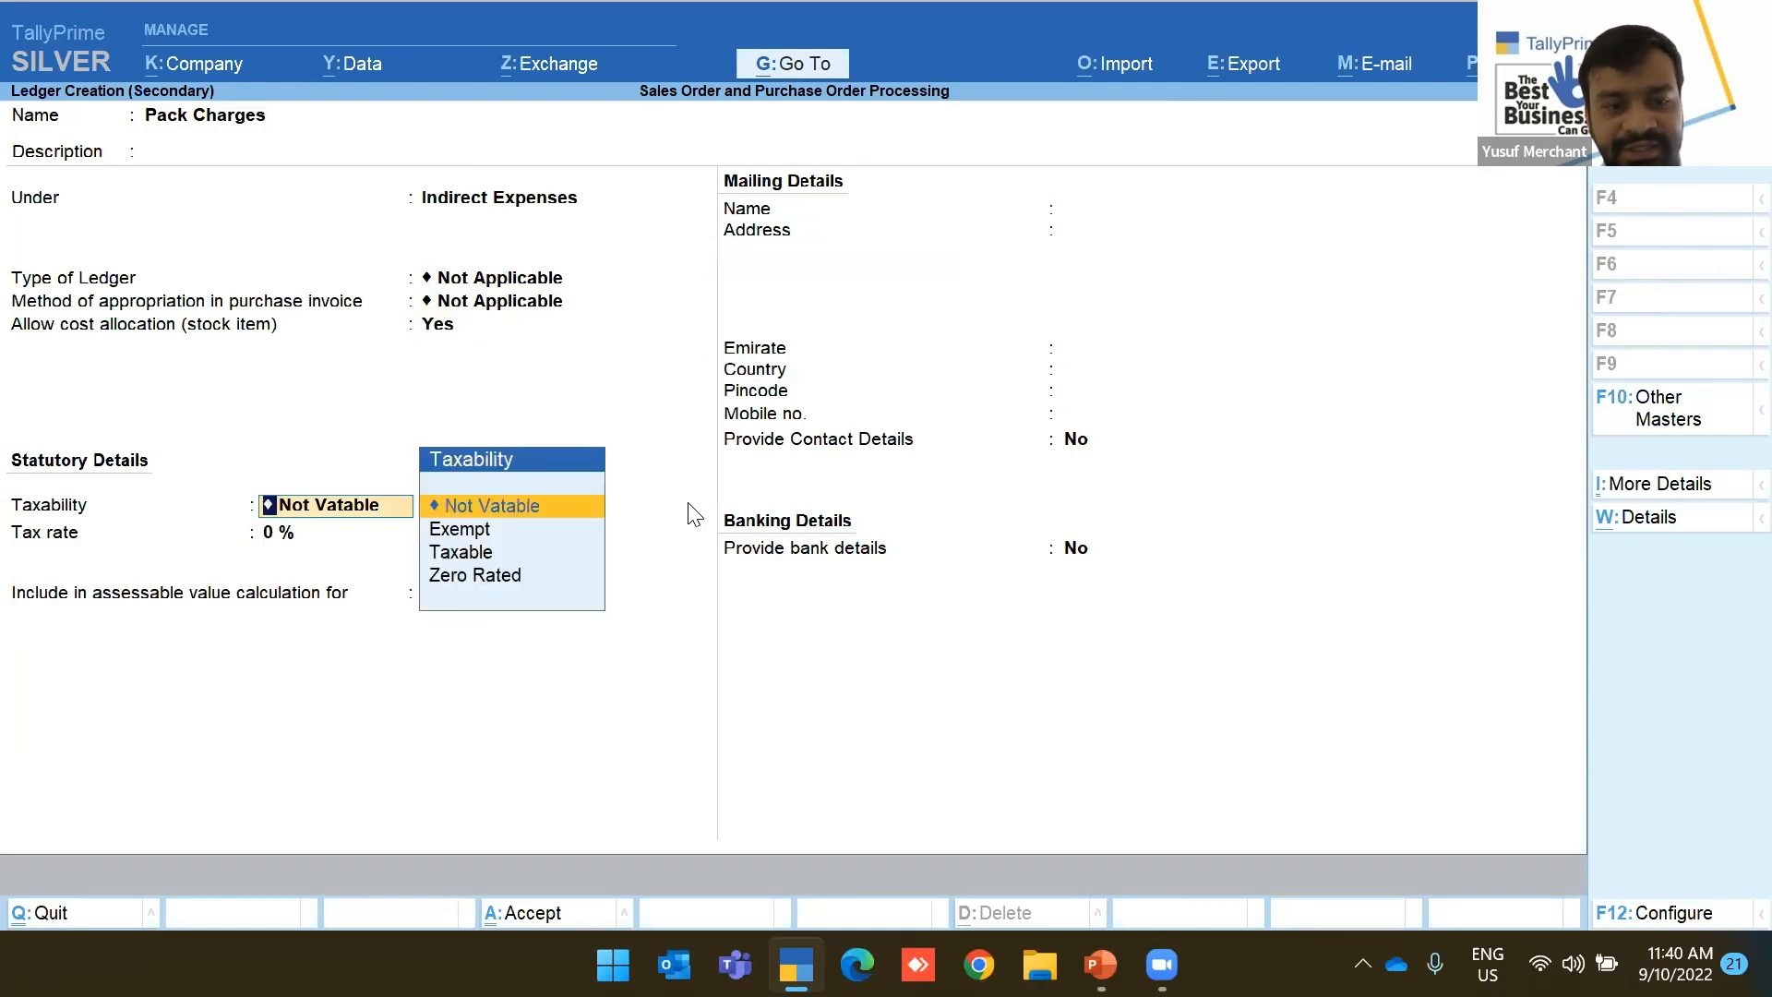
key(Down)
key(Down)
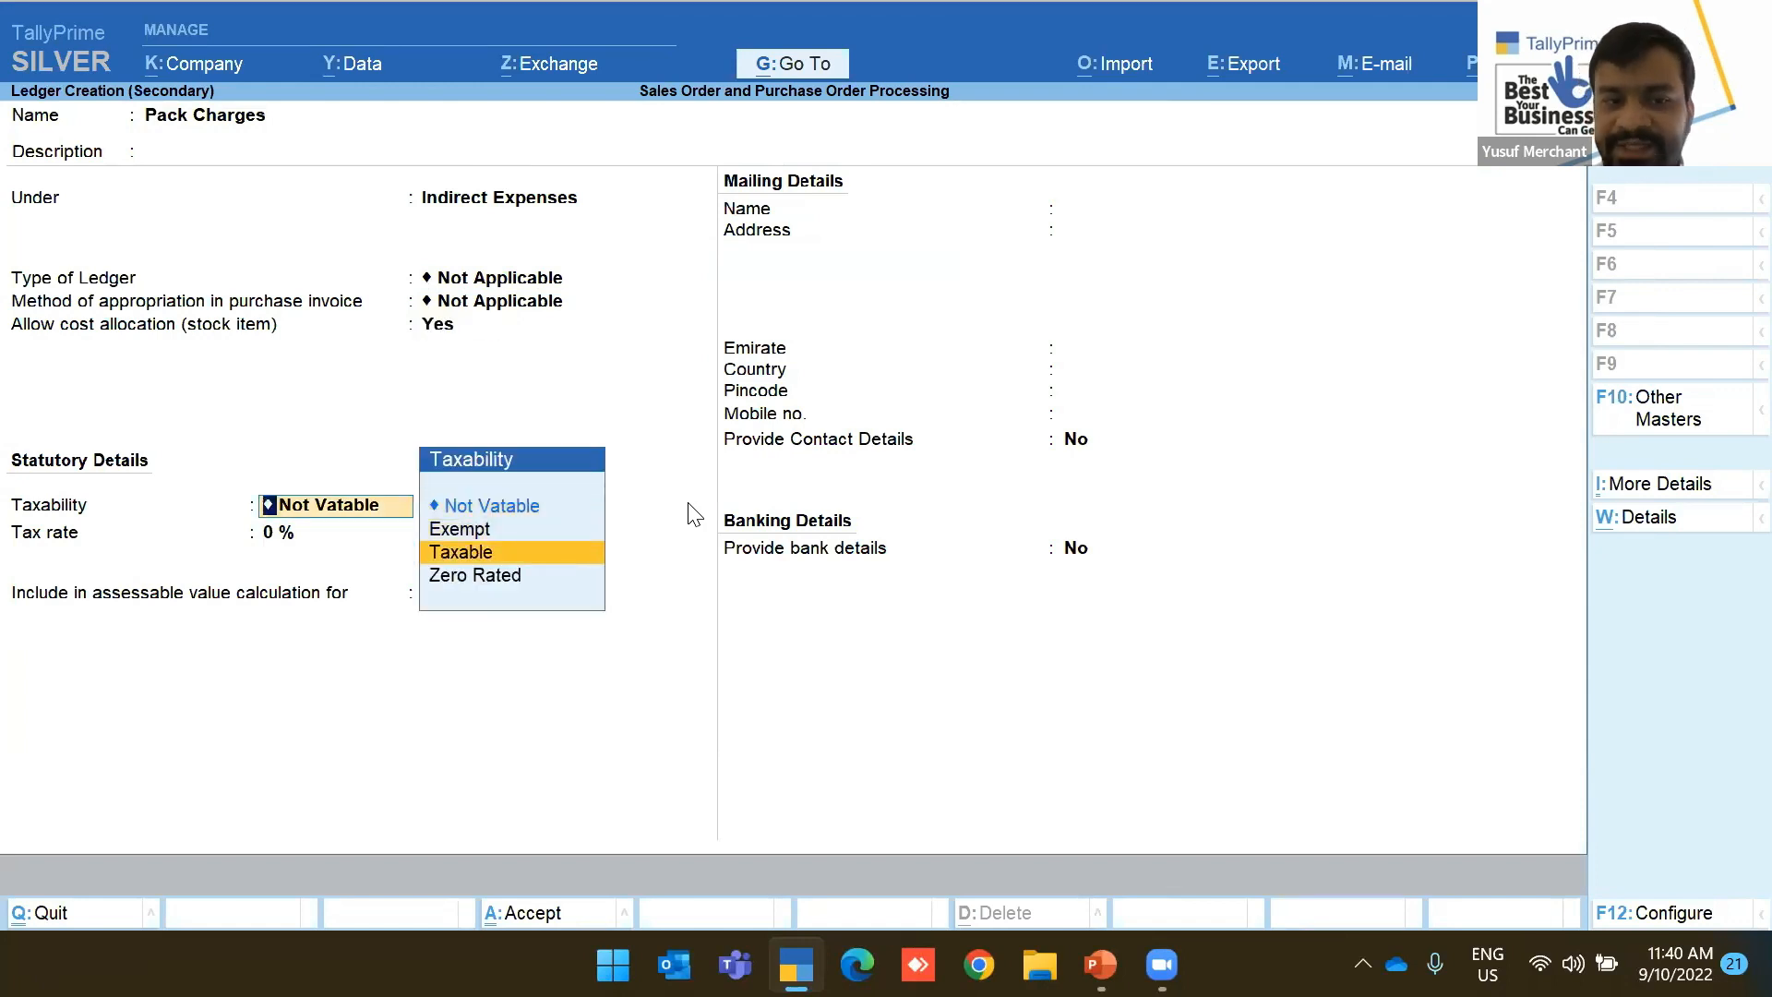
key(Return)
key(Return)
key(Return)
key(BackSpace)
key(Down)
key(Return)
key(ctrl+a)
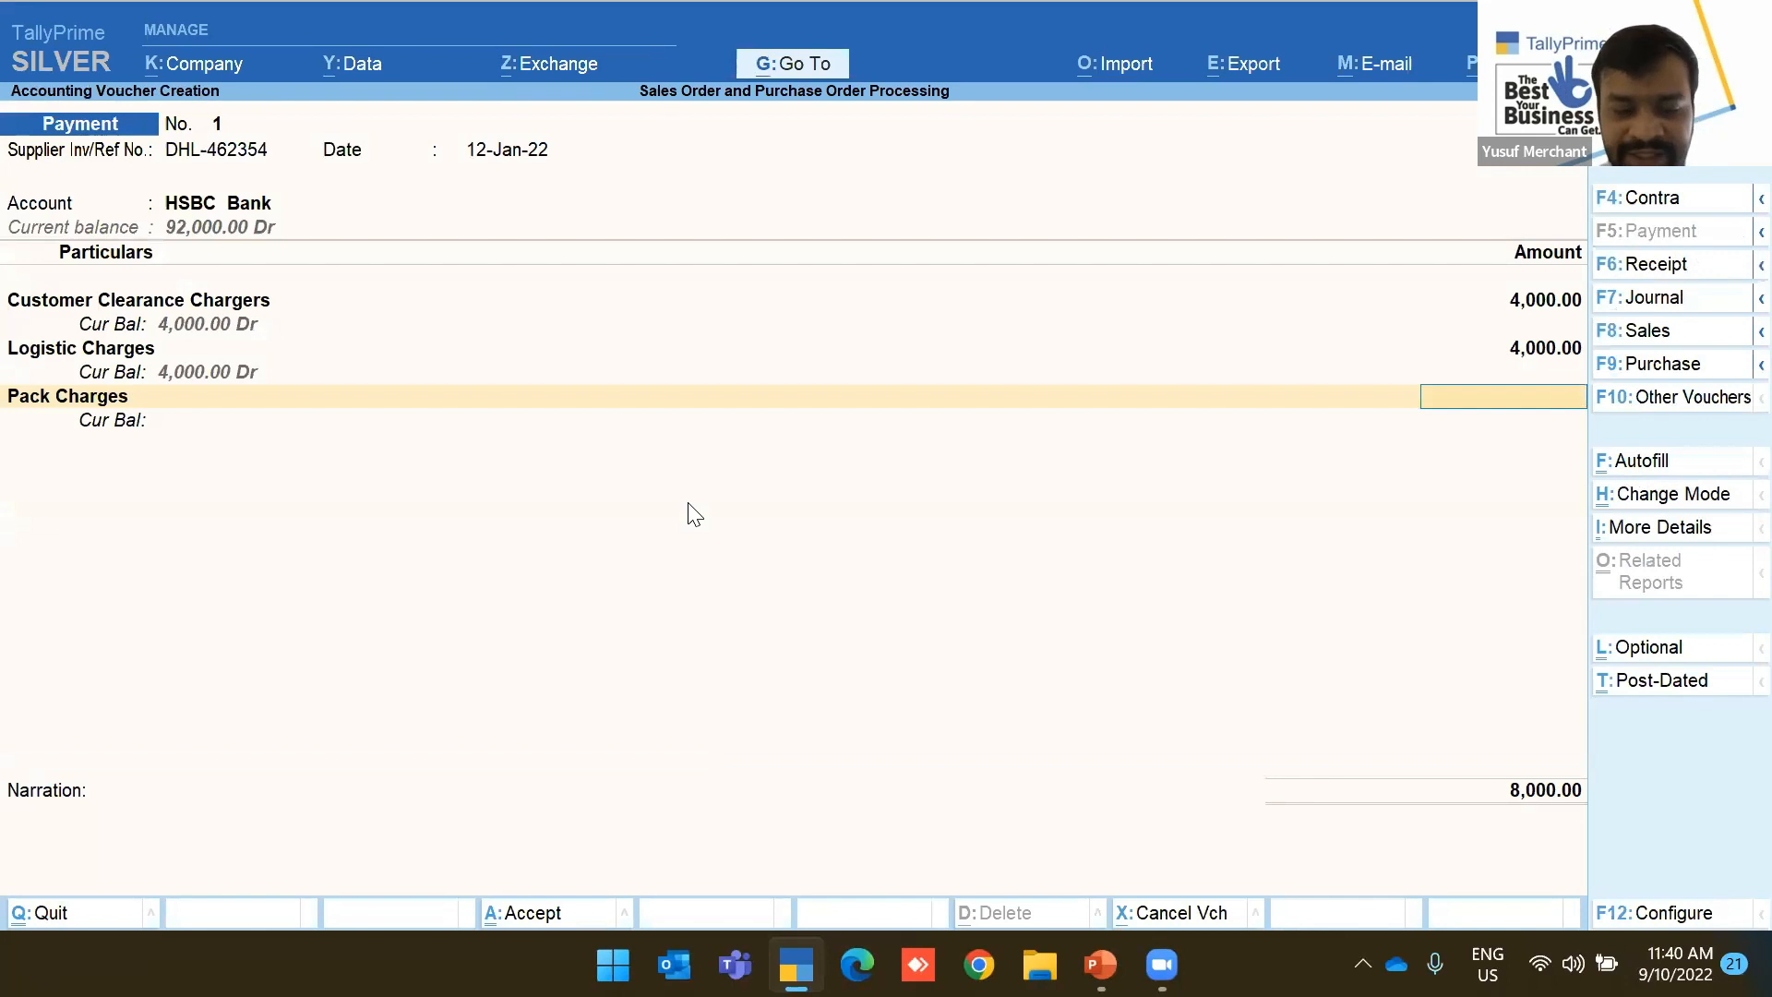
Enter 2,000 for Pack Charges and allocate 500 to PO-2-2022 Air Fryer
text(200)
key(Return)
key(Down)
key(Down)
key(Down)
key(Down)
key(Down)
key(Down)
key(Up)
key(Return)
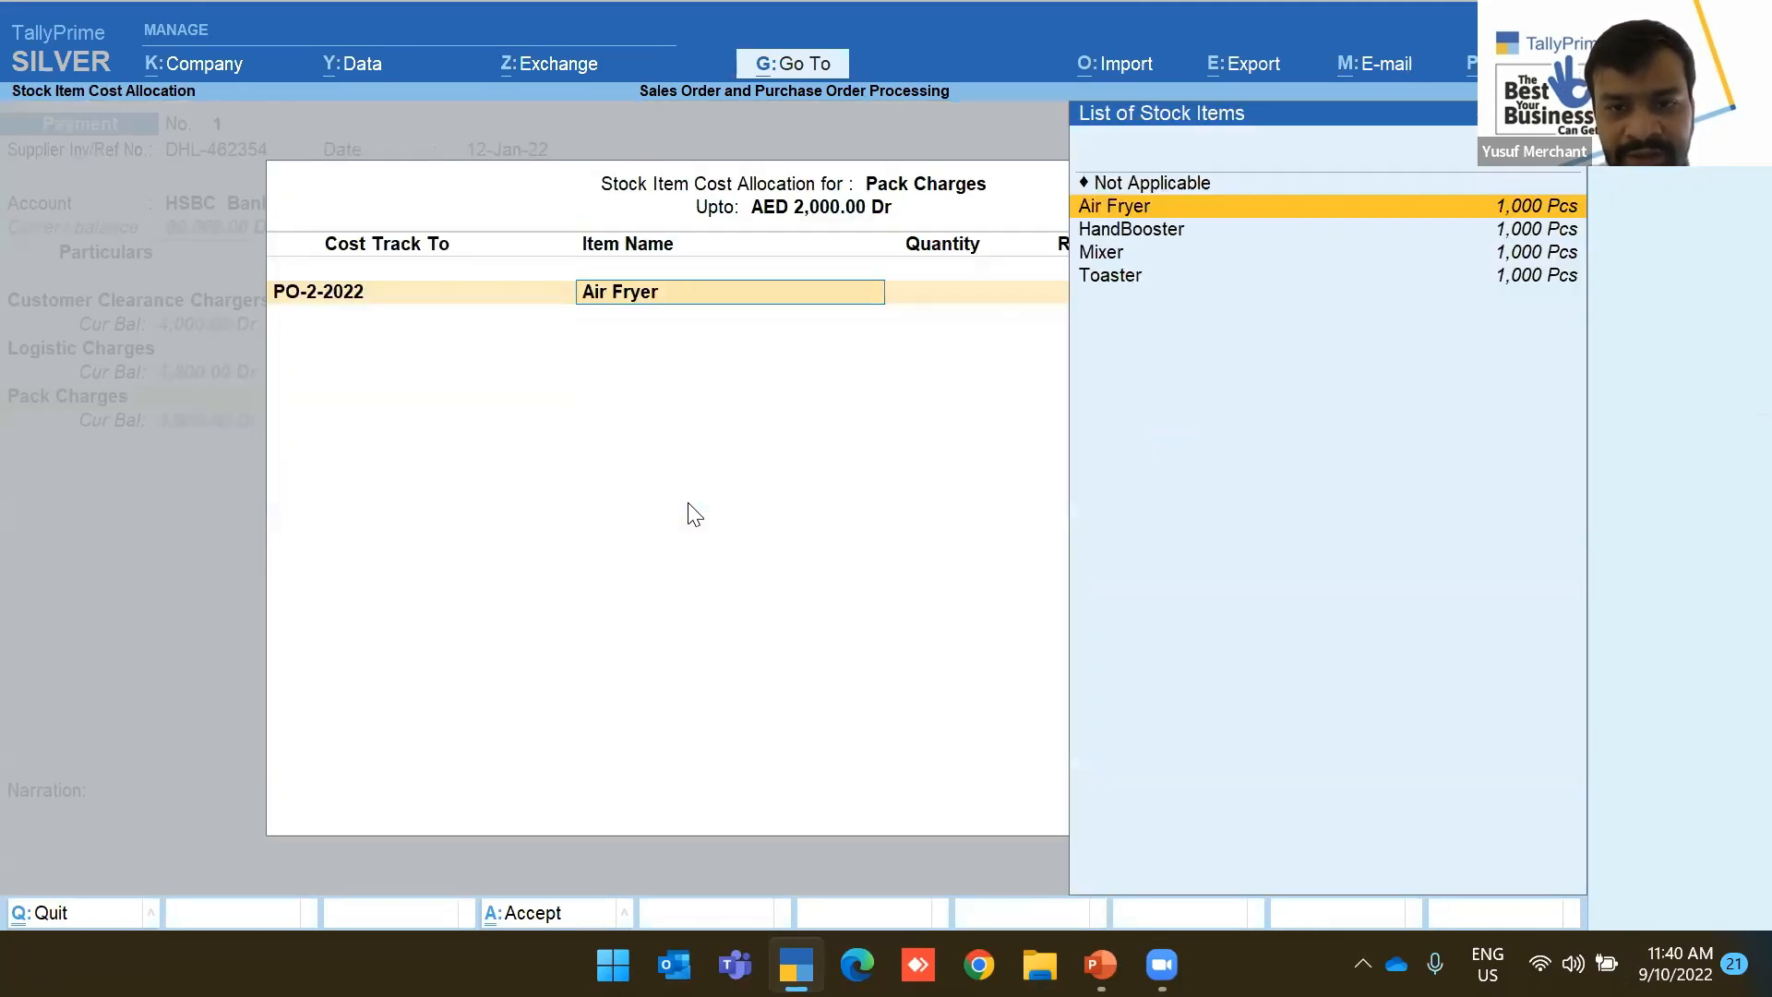
key(Return)
key(Return)
text(50)
key(BackSpace)
Allocate 500 of Pack Charges to PO-2-2022 HandBooster
key(Return)
key(Down)
key(Down)
key(Down)
key(Down)
key(Down)
key(Down)
key(Return)
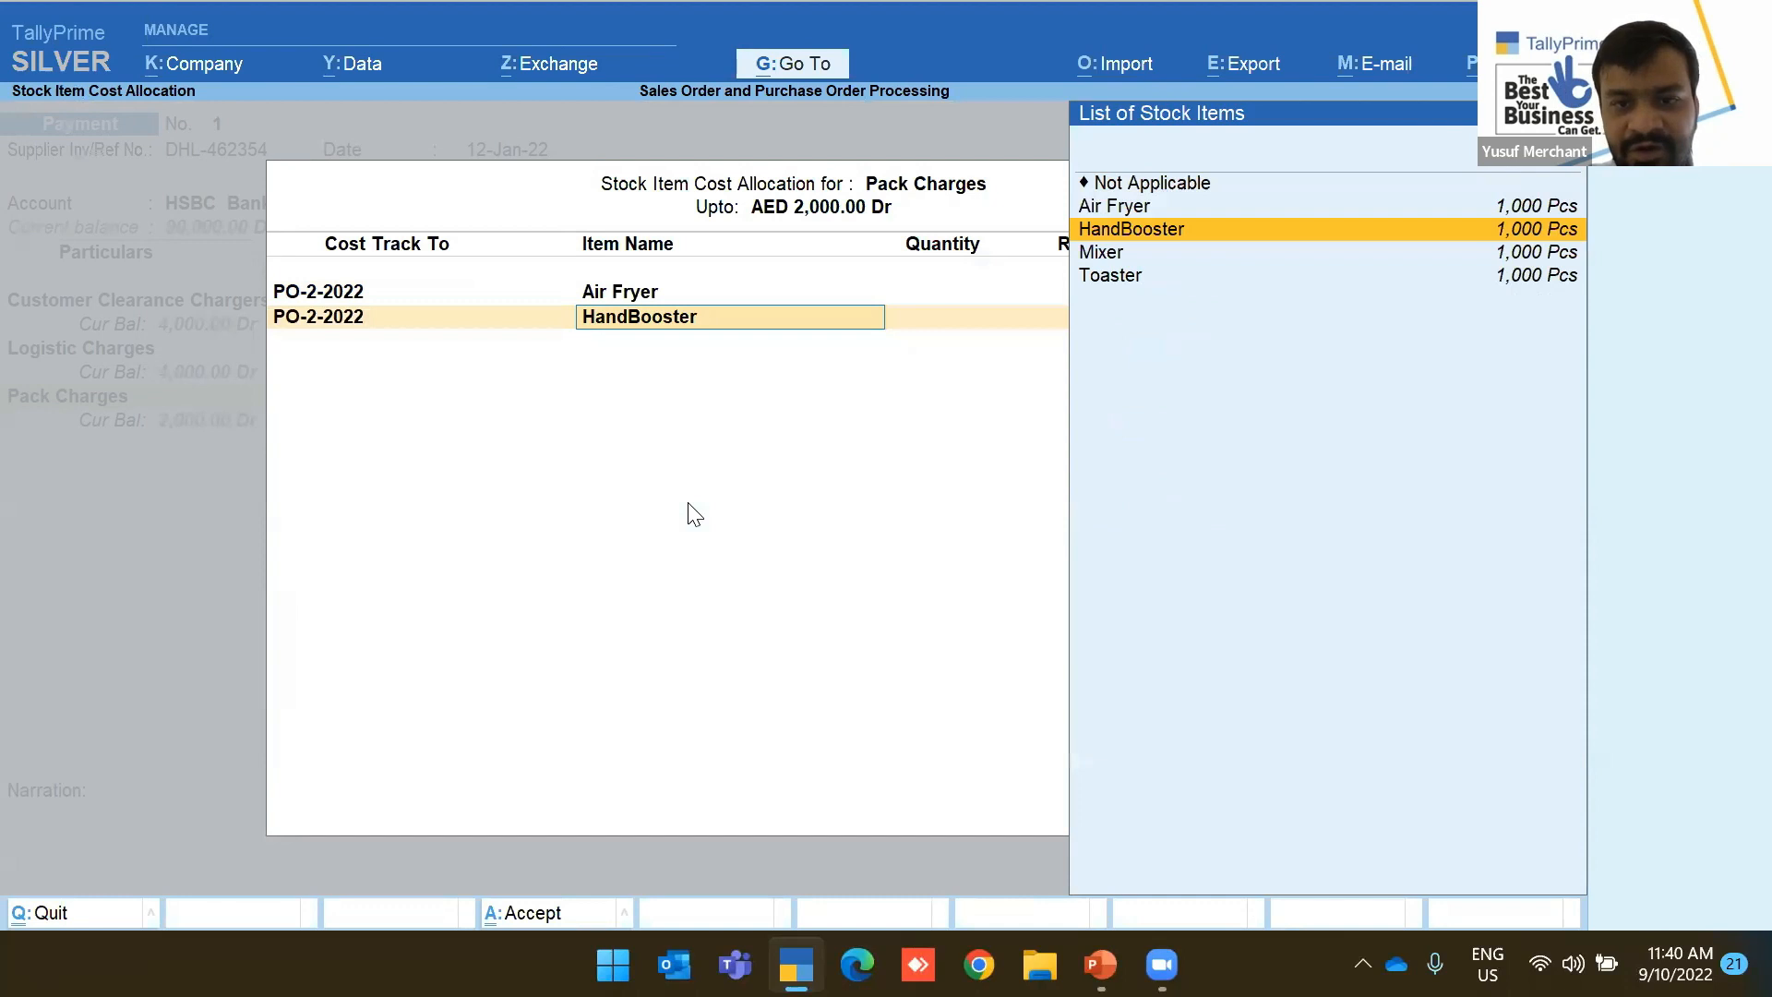
key(Return)
text(500)
key(BackSpace)
key(BackSpace)
key(BackSpace)
key(Return)
text(500)
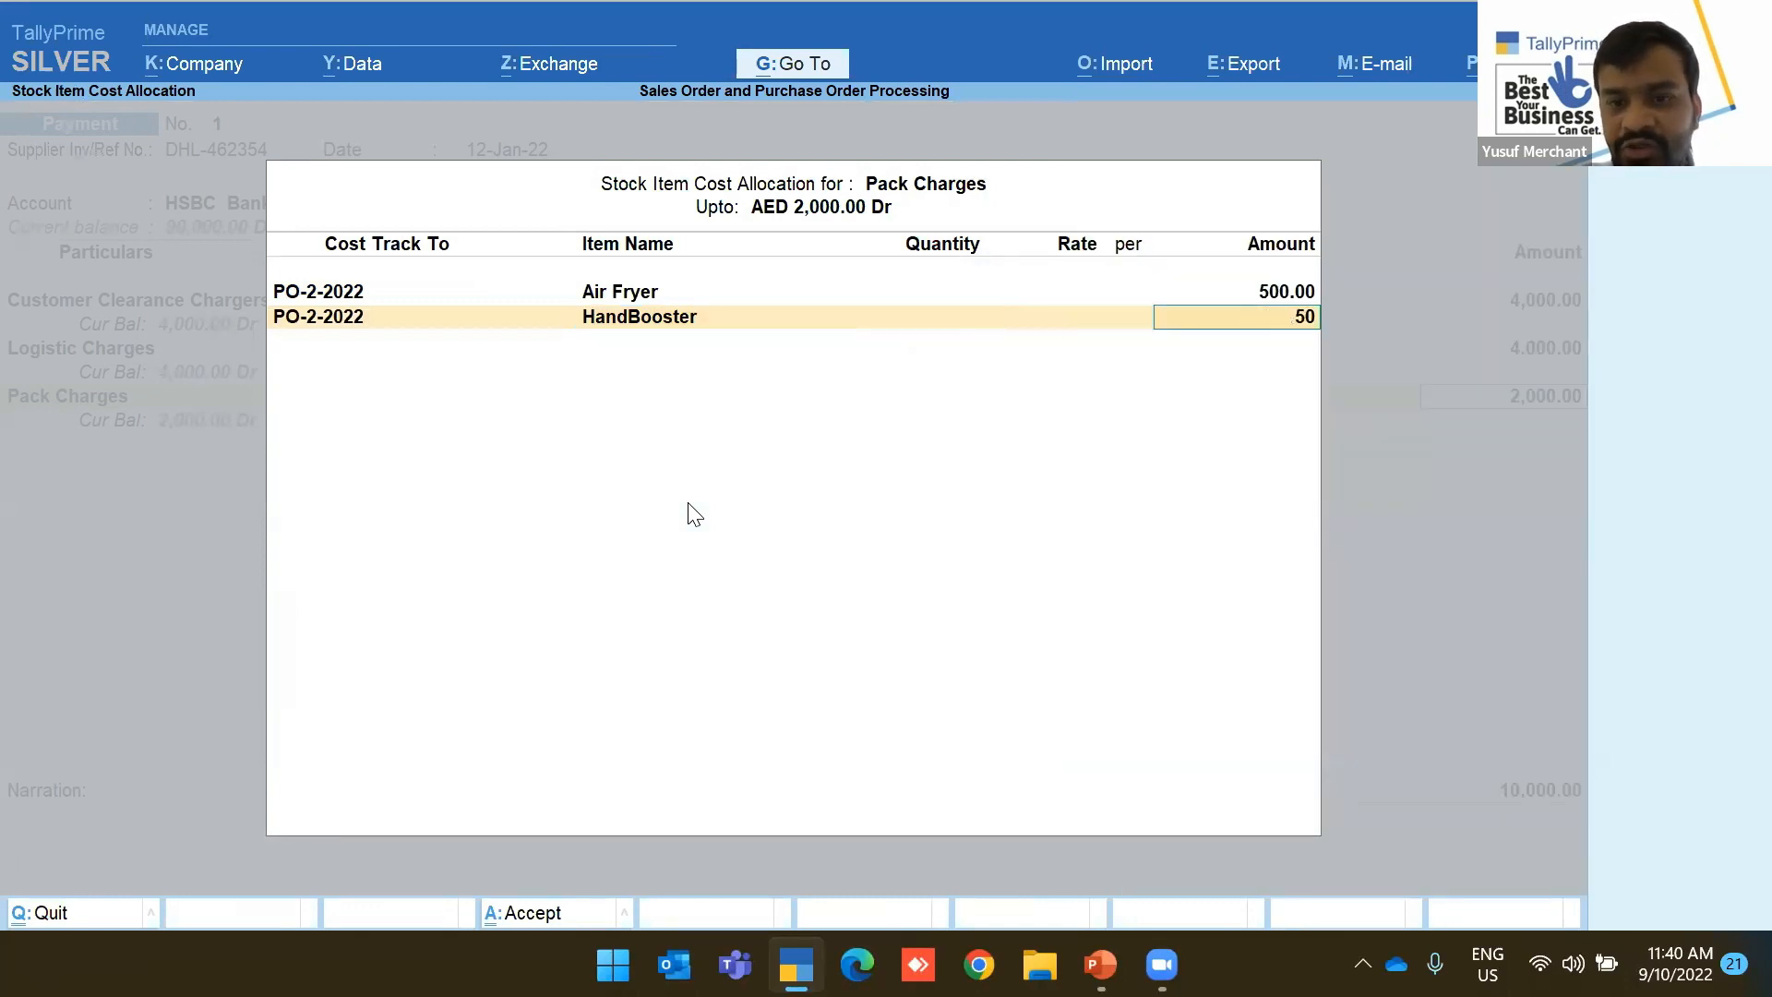
key(Return)
Allocate 500 to PO-2-2022 Mixer and begin a Toaster row
key(Down)
key(Down)
key(Down)
key(Down)
key(Down)
key(Down)
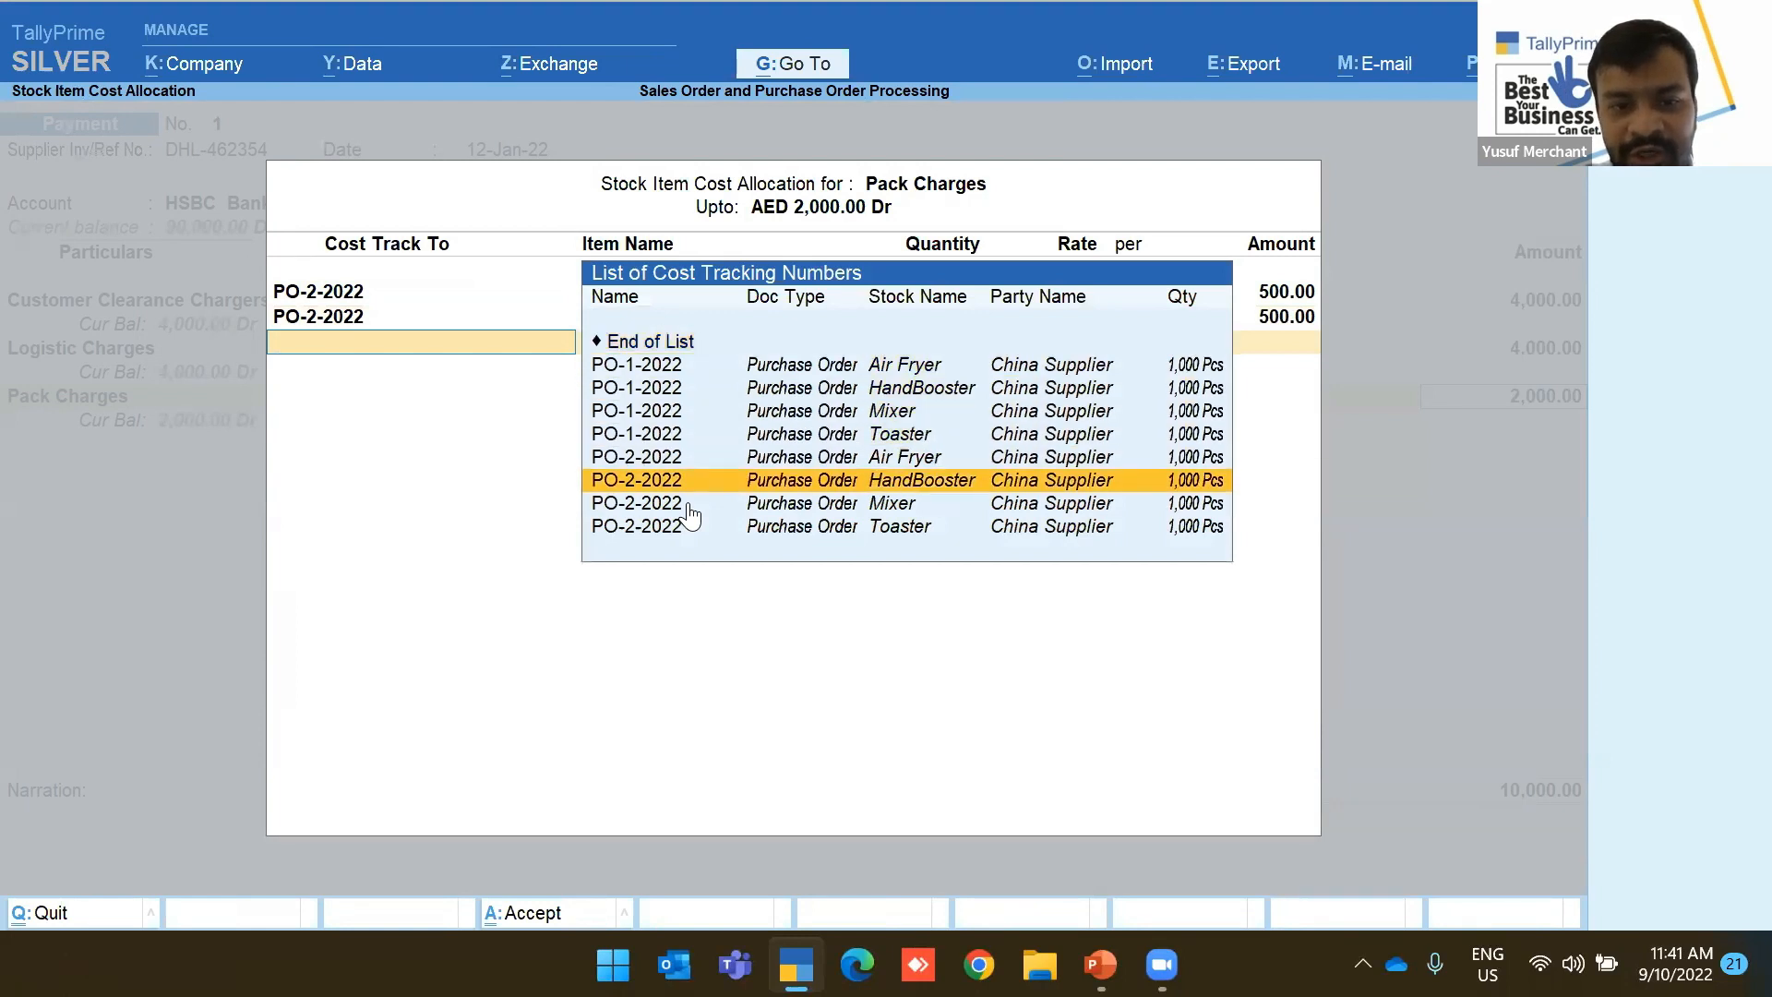
key(Down)
key(Return)
key(Return)
key(Return)
text(500)
key(Return)
key(Down)
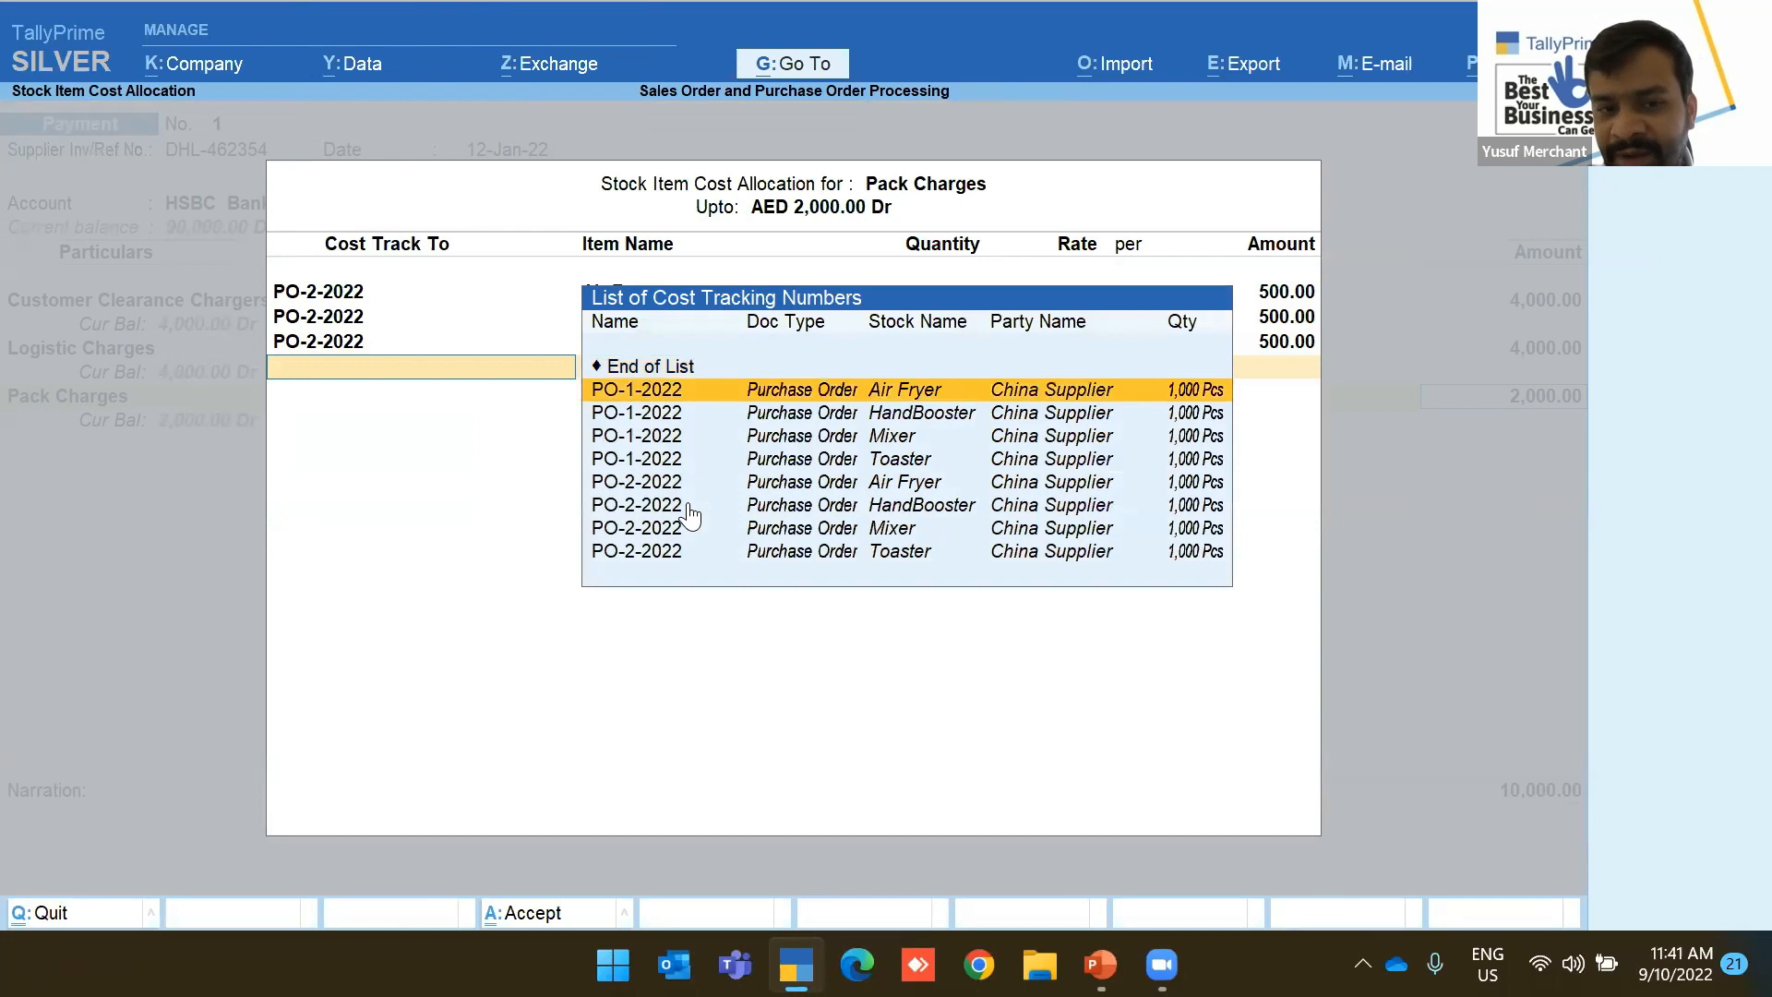
key(Down)
key(Down)
key(Down)
key(Down)
key(Down)
key(Down)
key(Down)
key(Return)
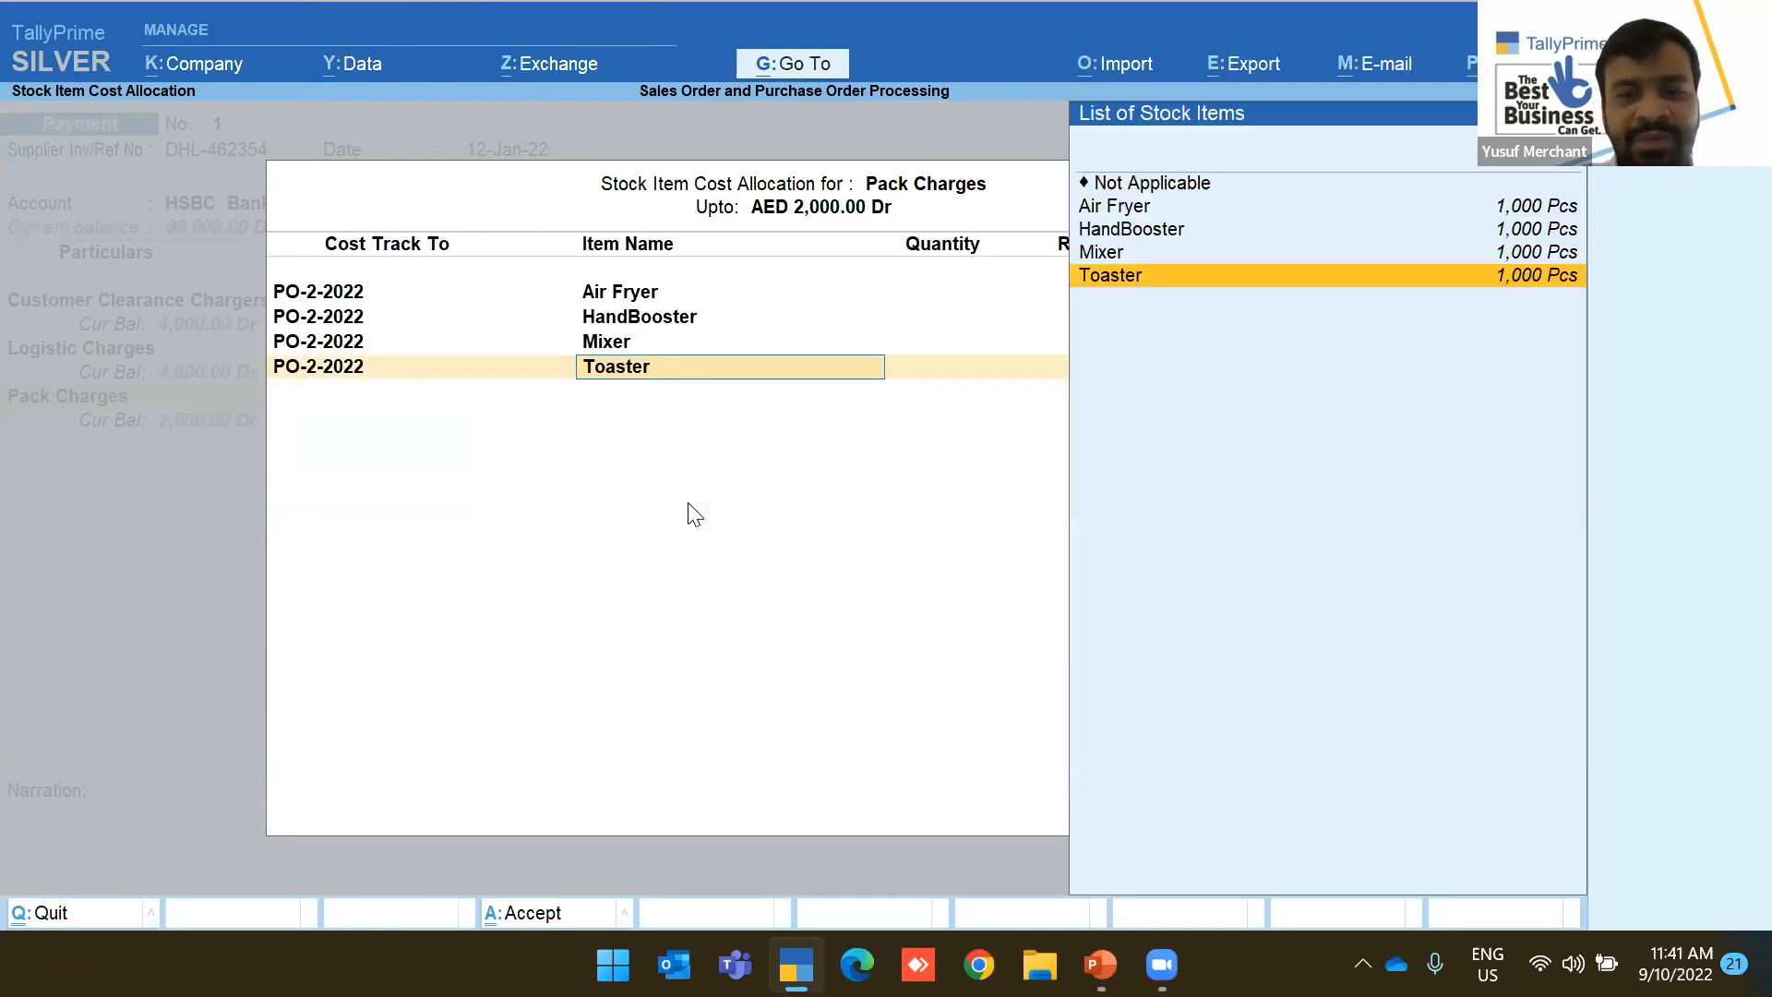
key(Return)
key(Return)
key(Return)
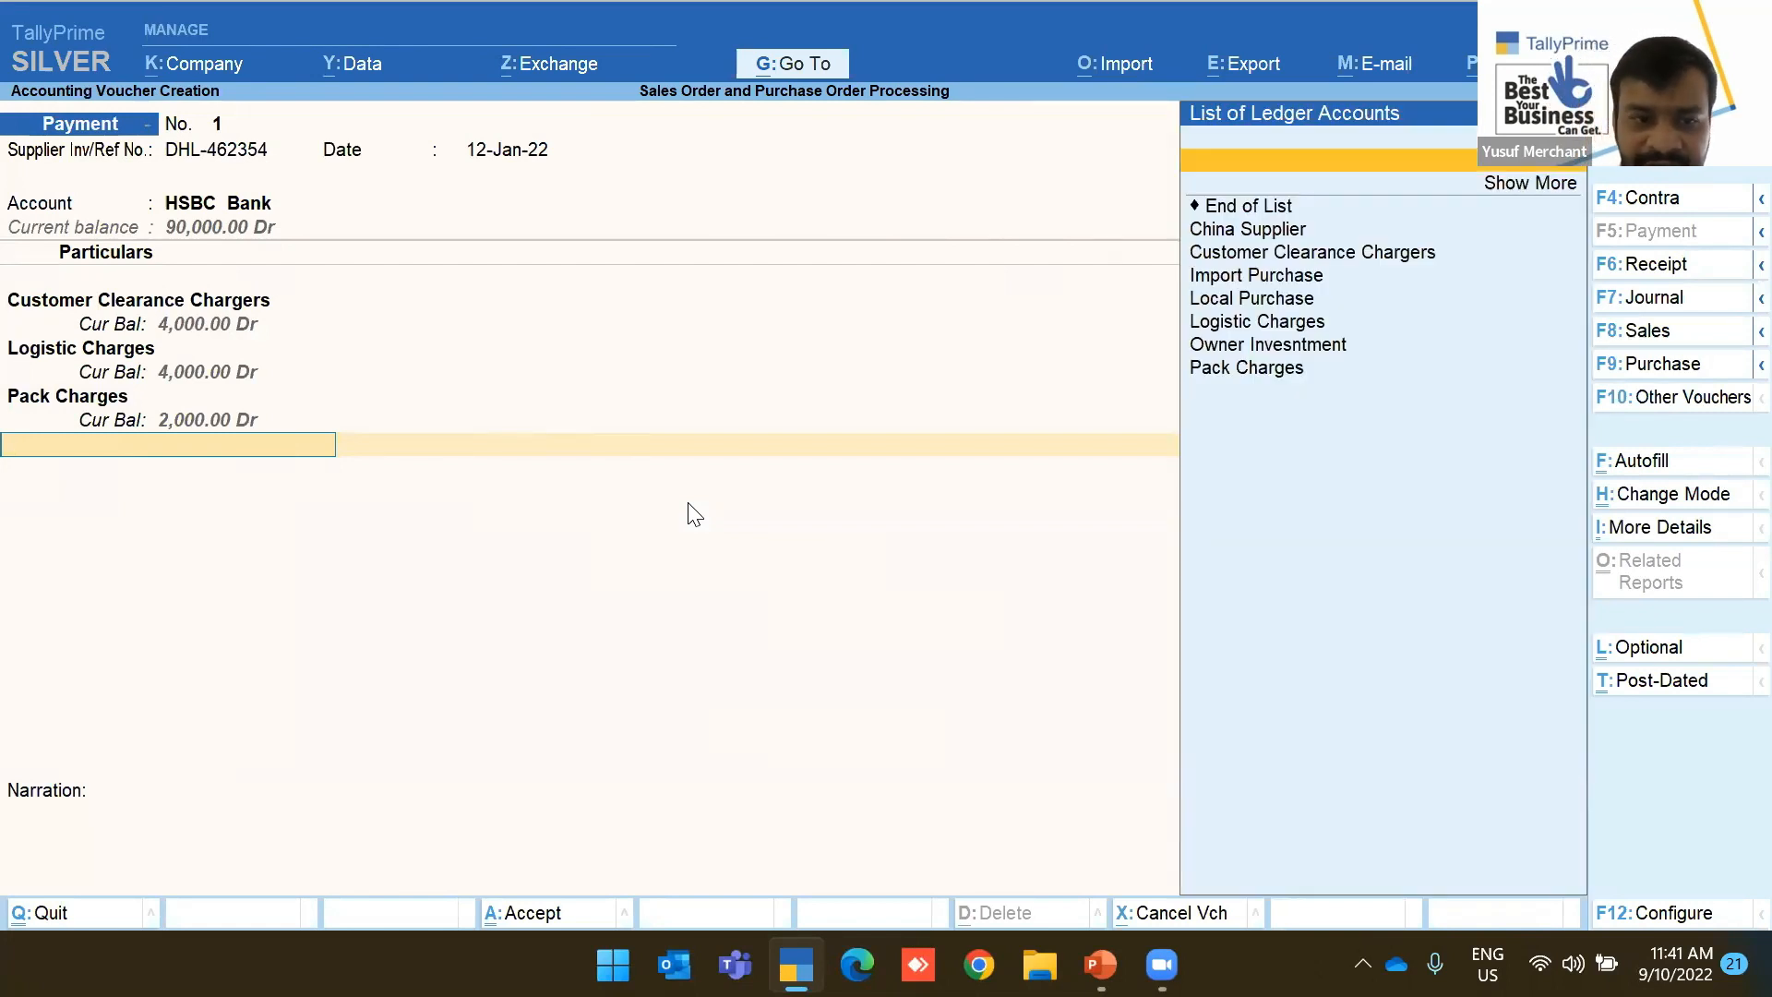
Create a VAT ledger under Duties & Taxes with duty type VAT
key(alt+c)
text(VAT)
key(Return)
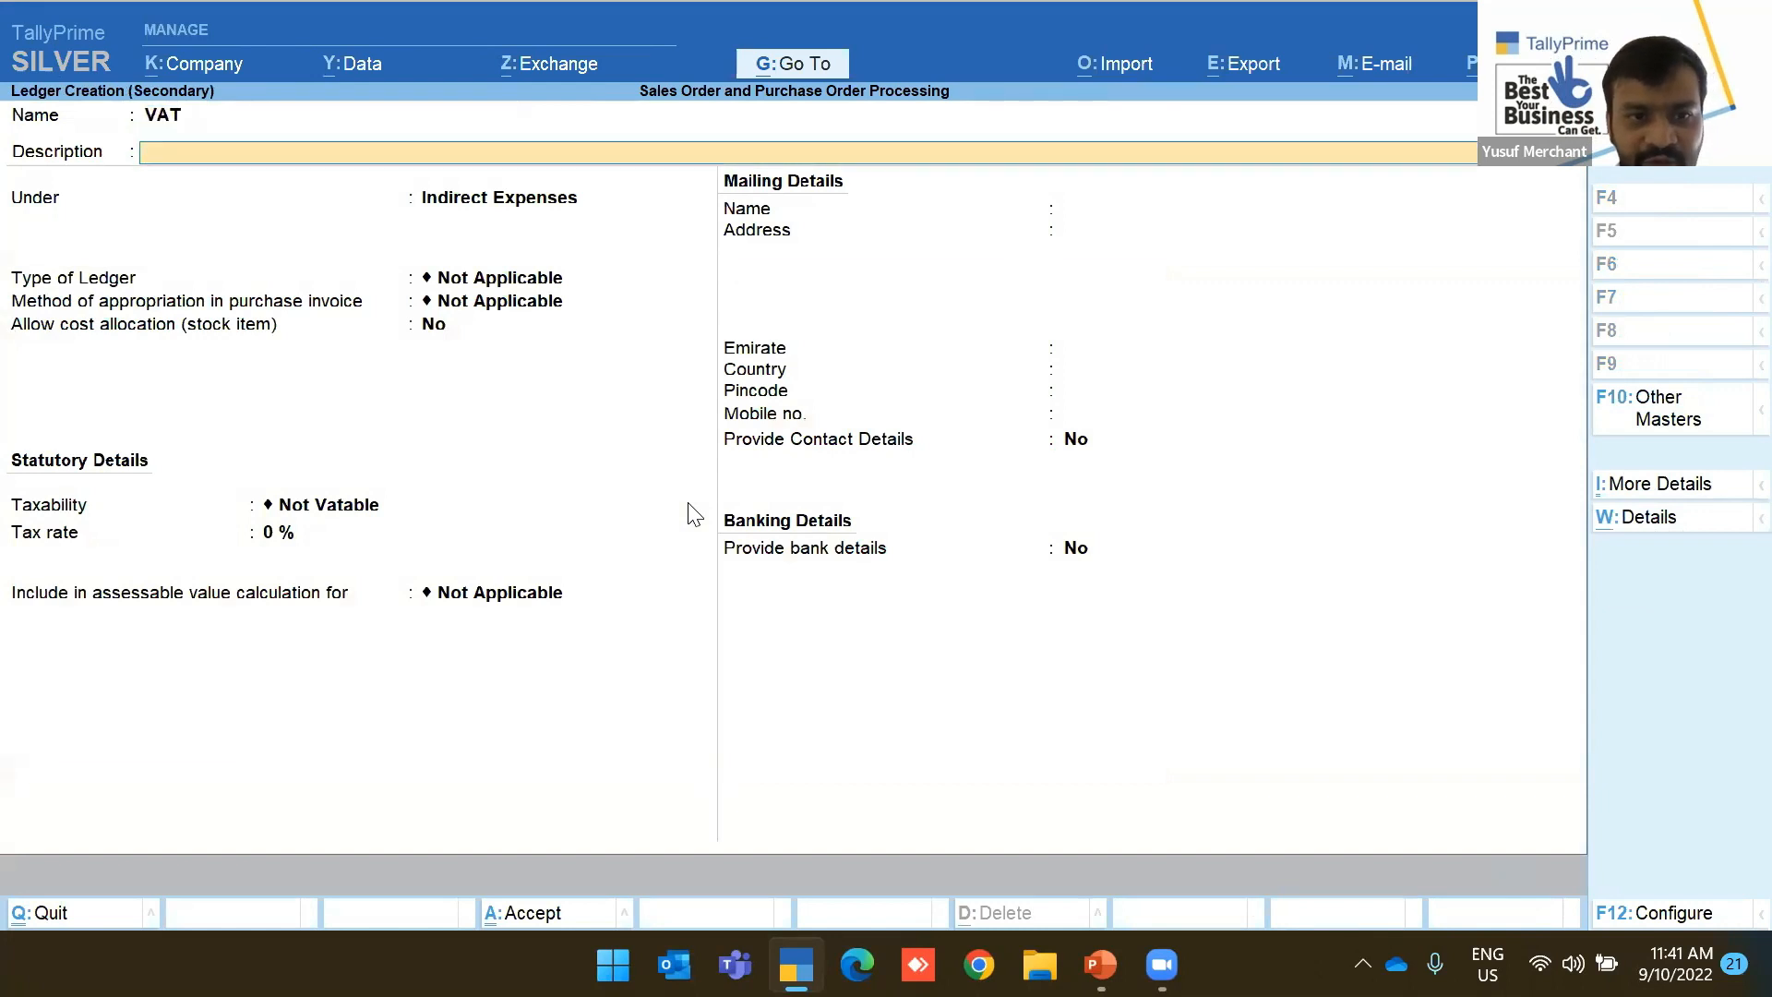
key(Return)
text(Duties & Taxes)
key(Return)
key(Down)
key(Return)
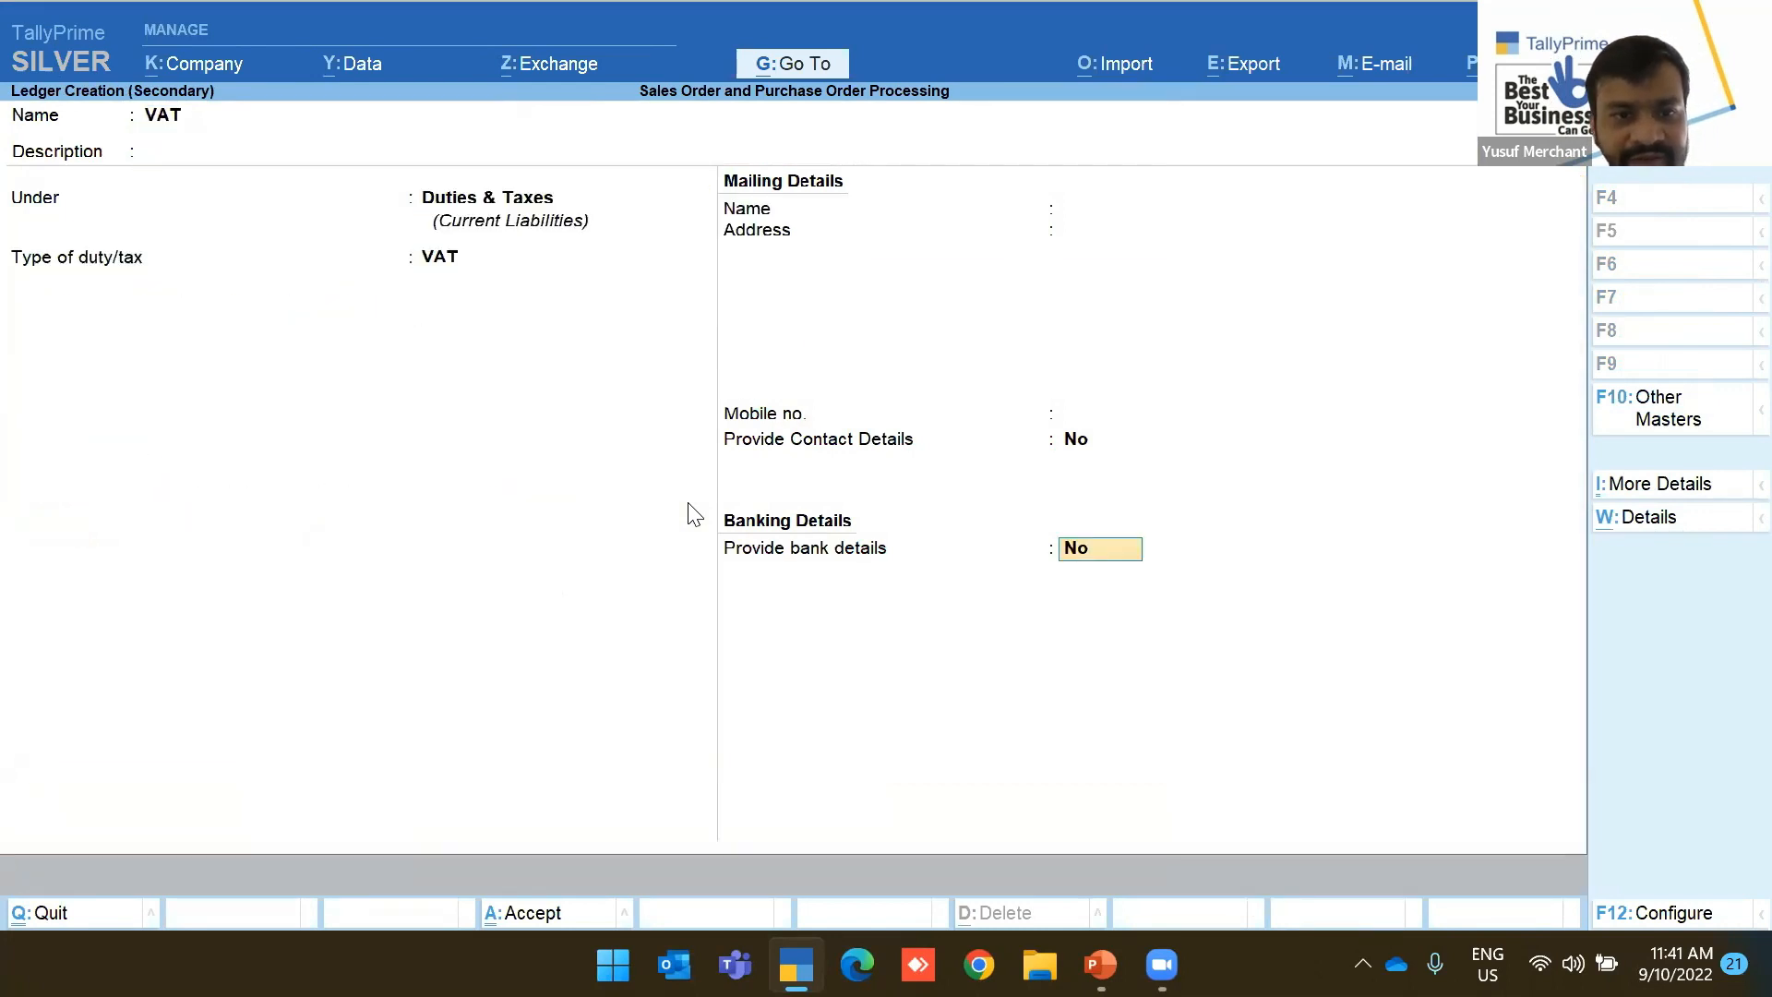
key(Return)
Enter 500 for VAT and save the 10,500.00 payment voucher
text(500)
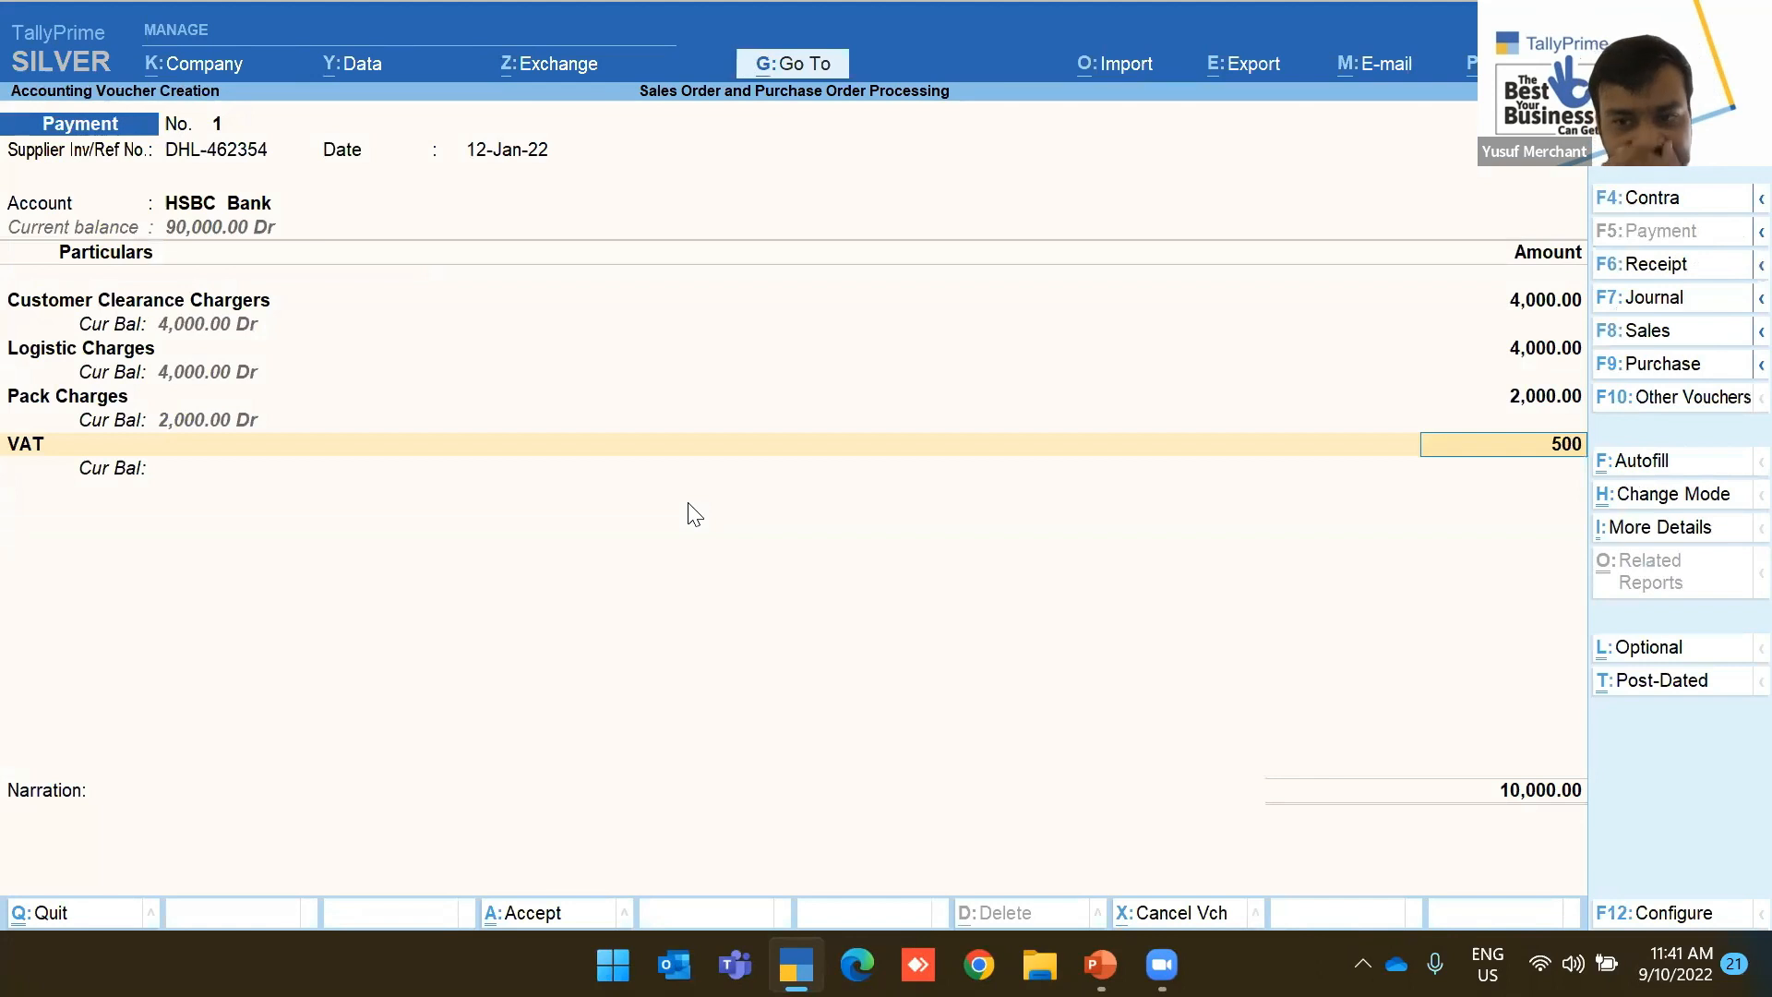
key(Return)
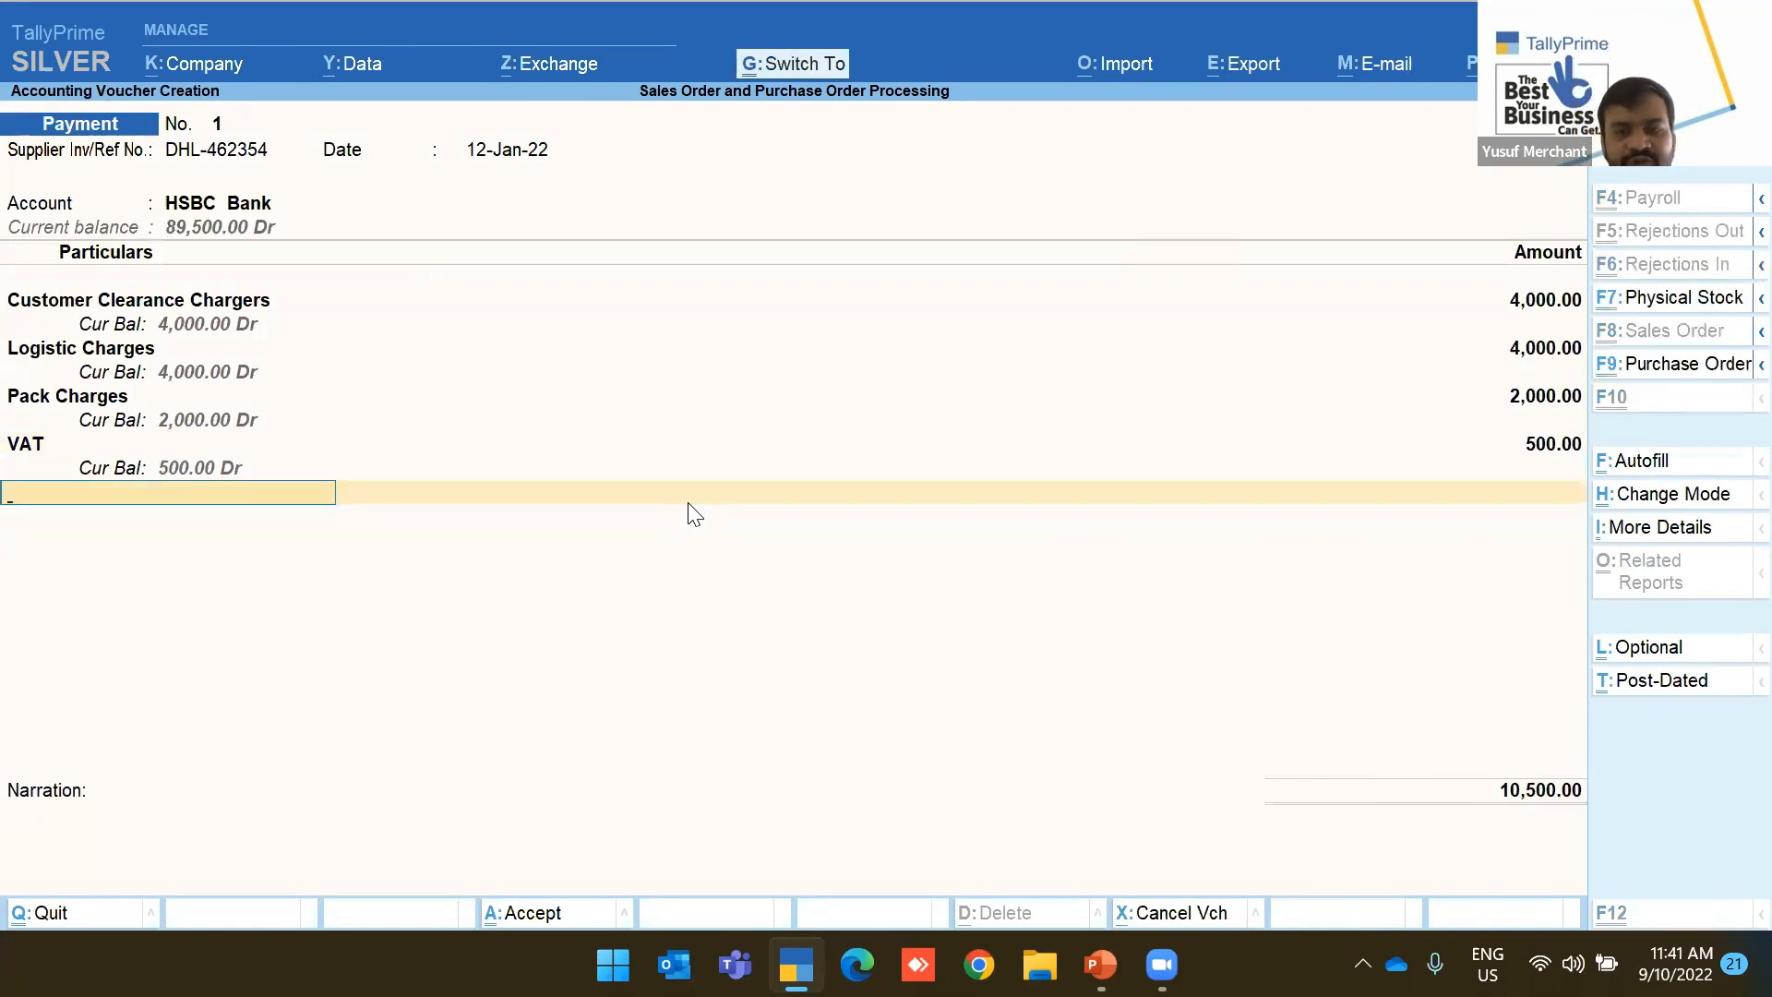
key(ctrl+a)
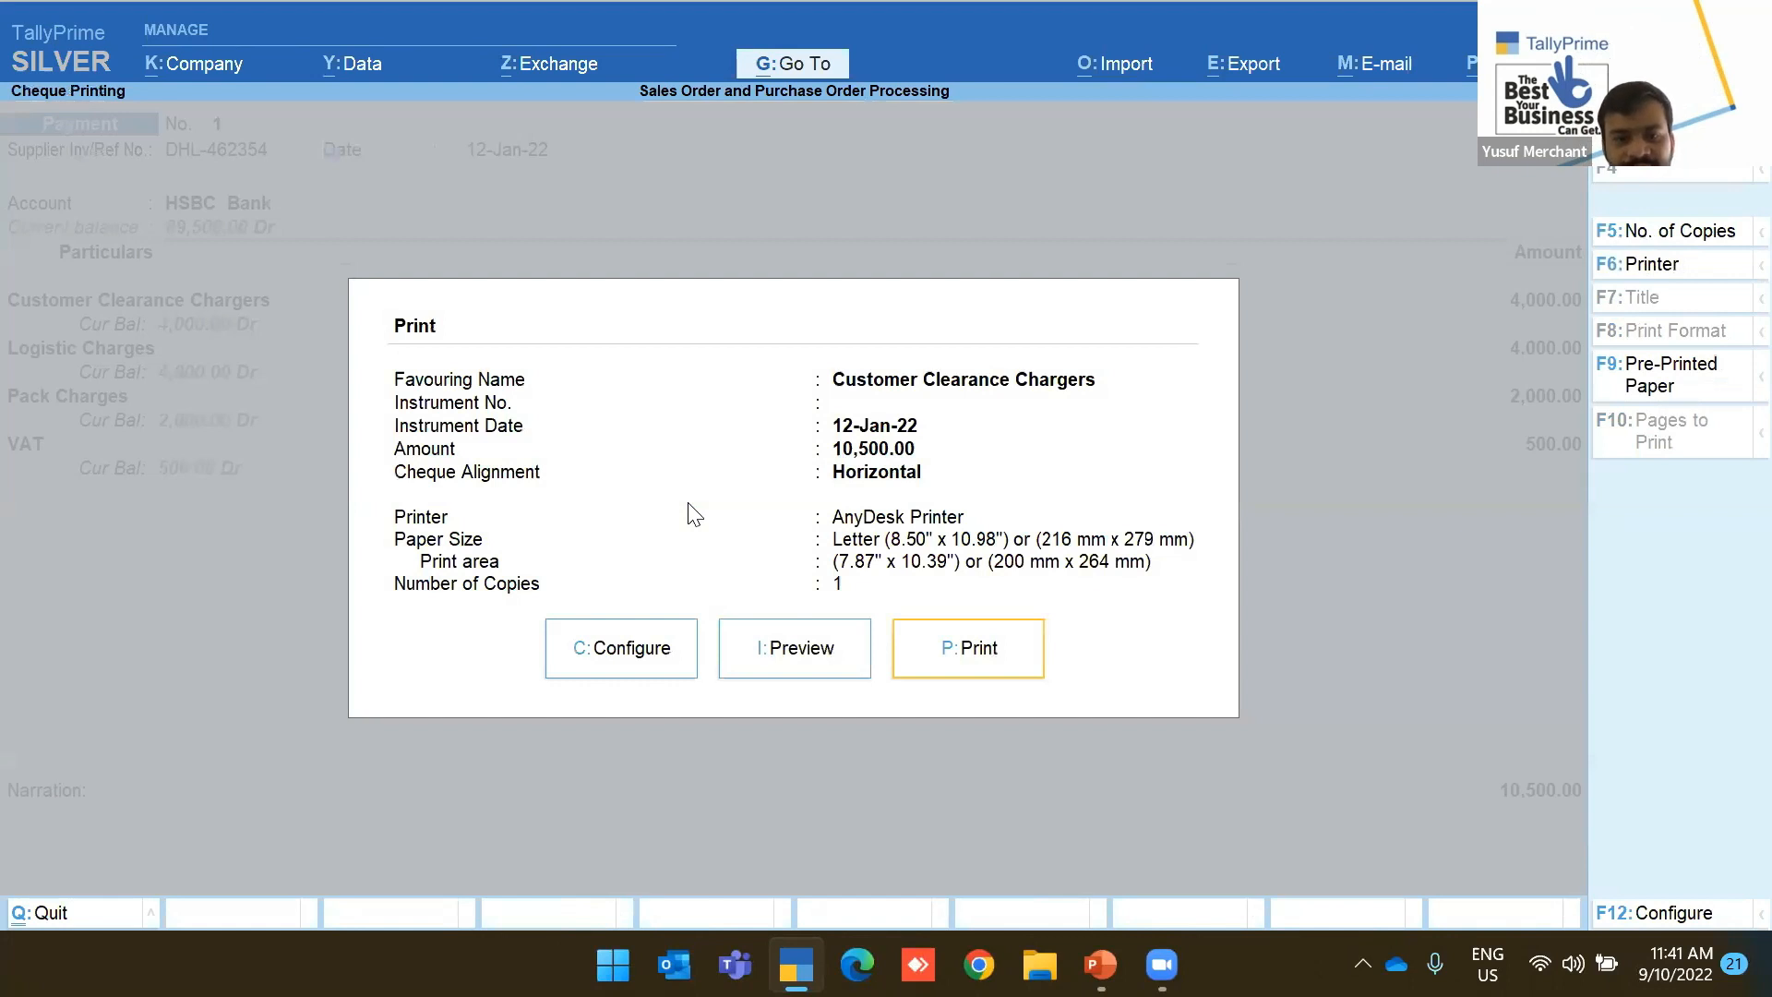
Preview the cheque printout, then exit to the Gateway of Tally
key(i)
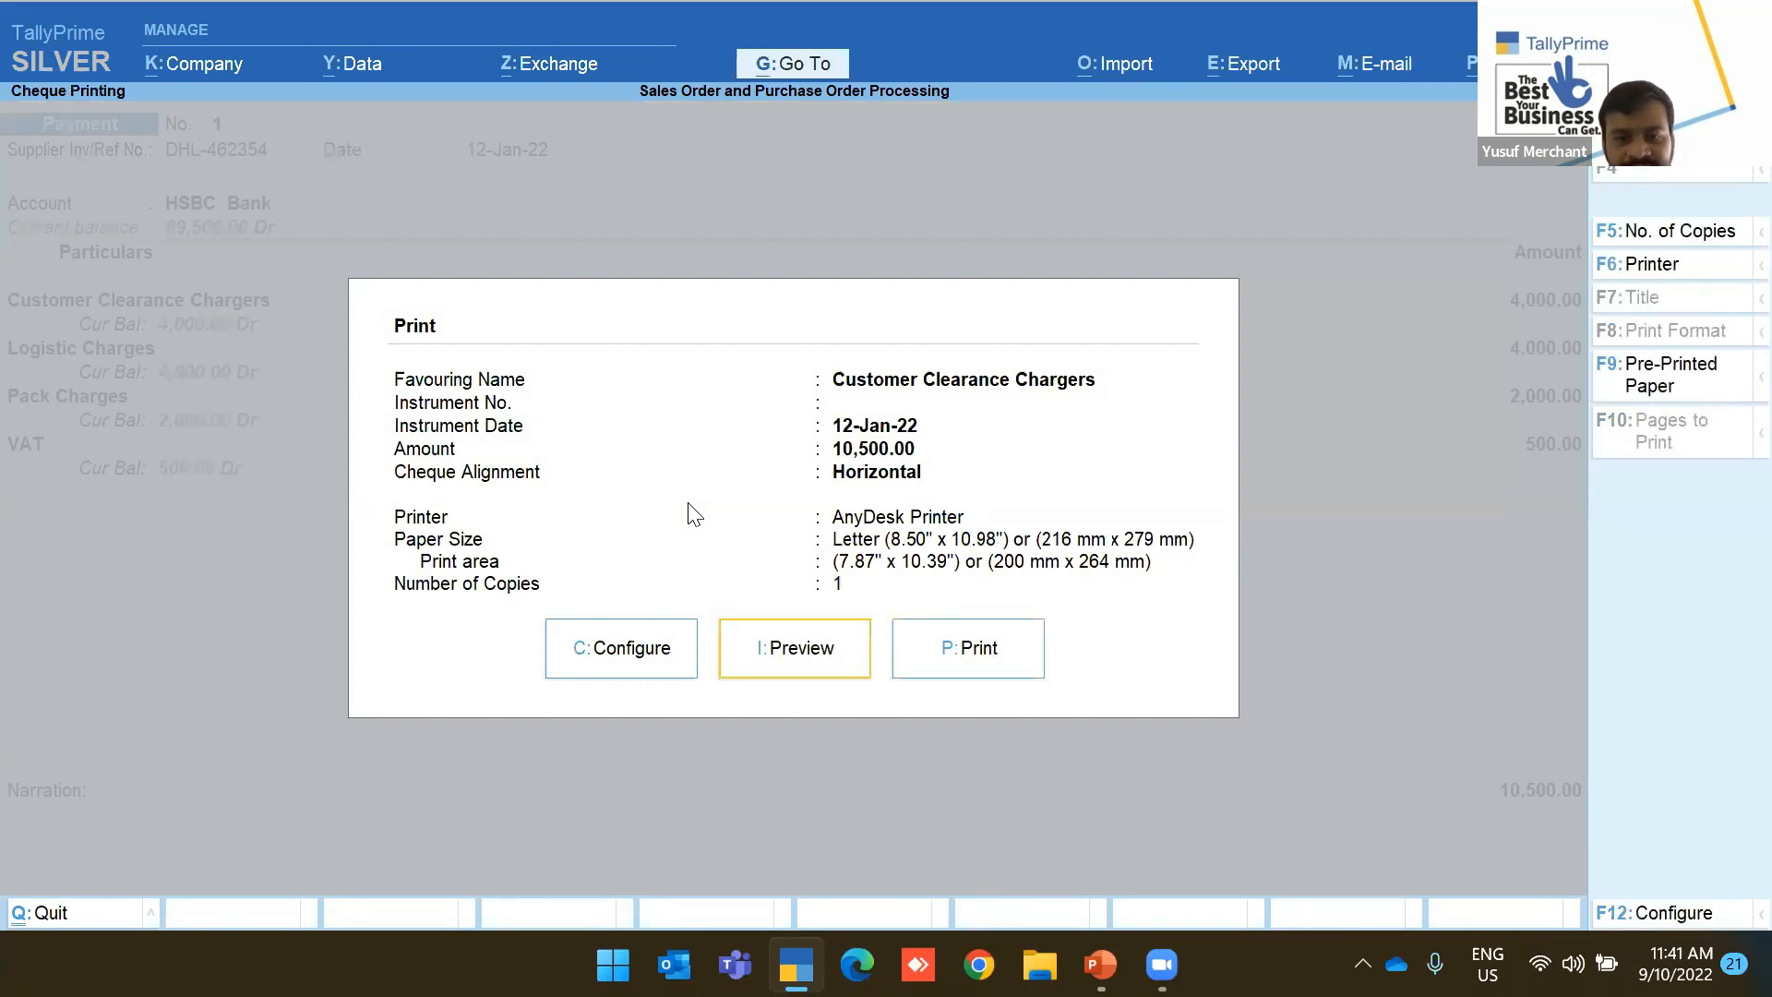
key(Escape)
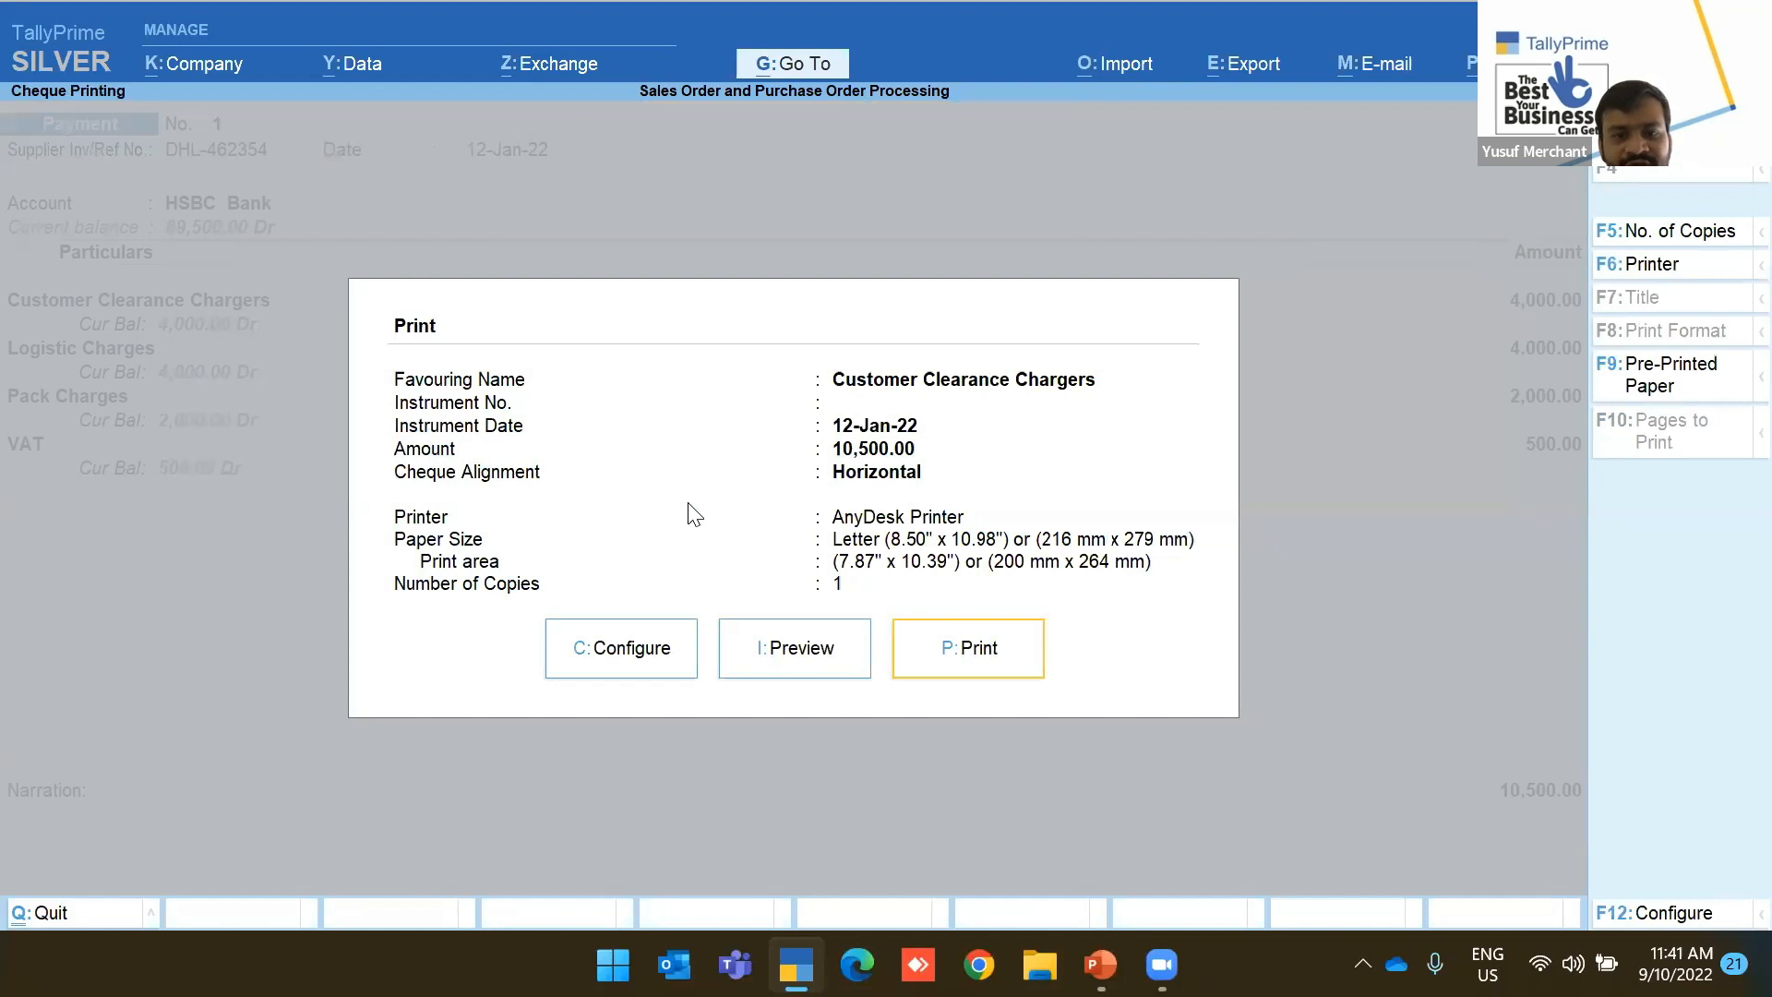
key(i)
key(Escape)
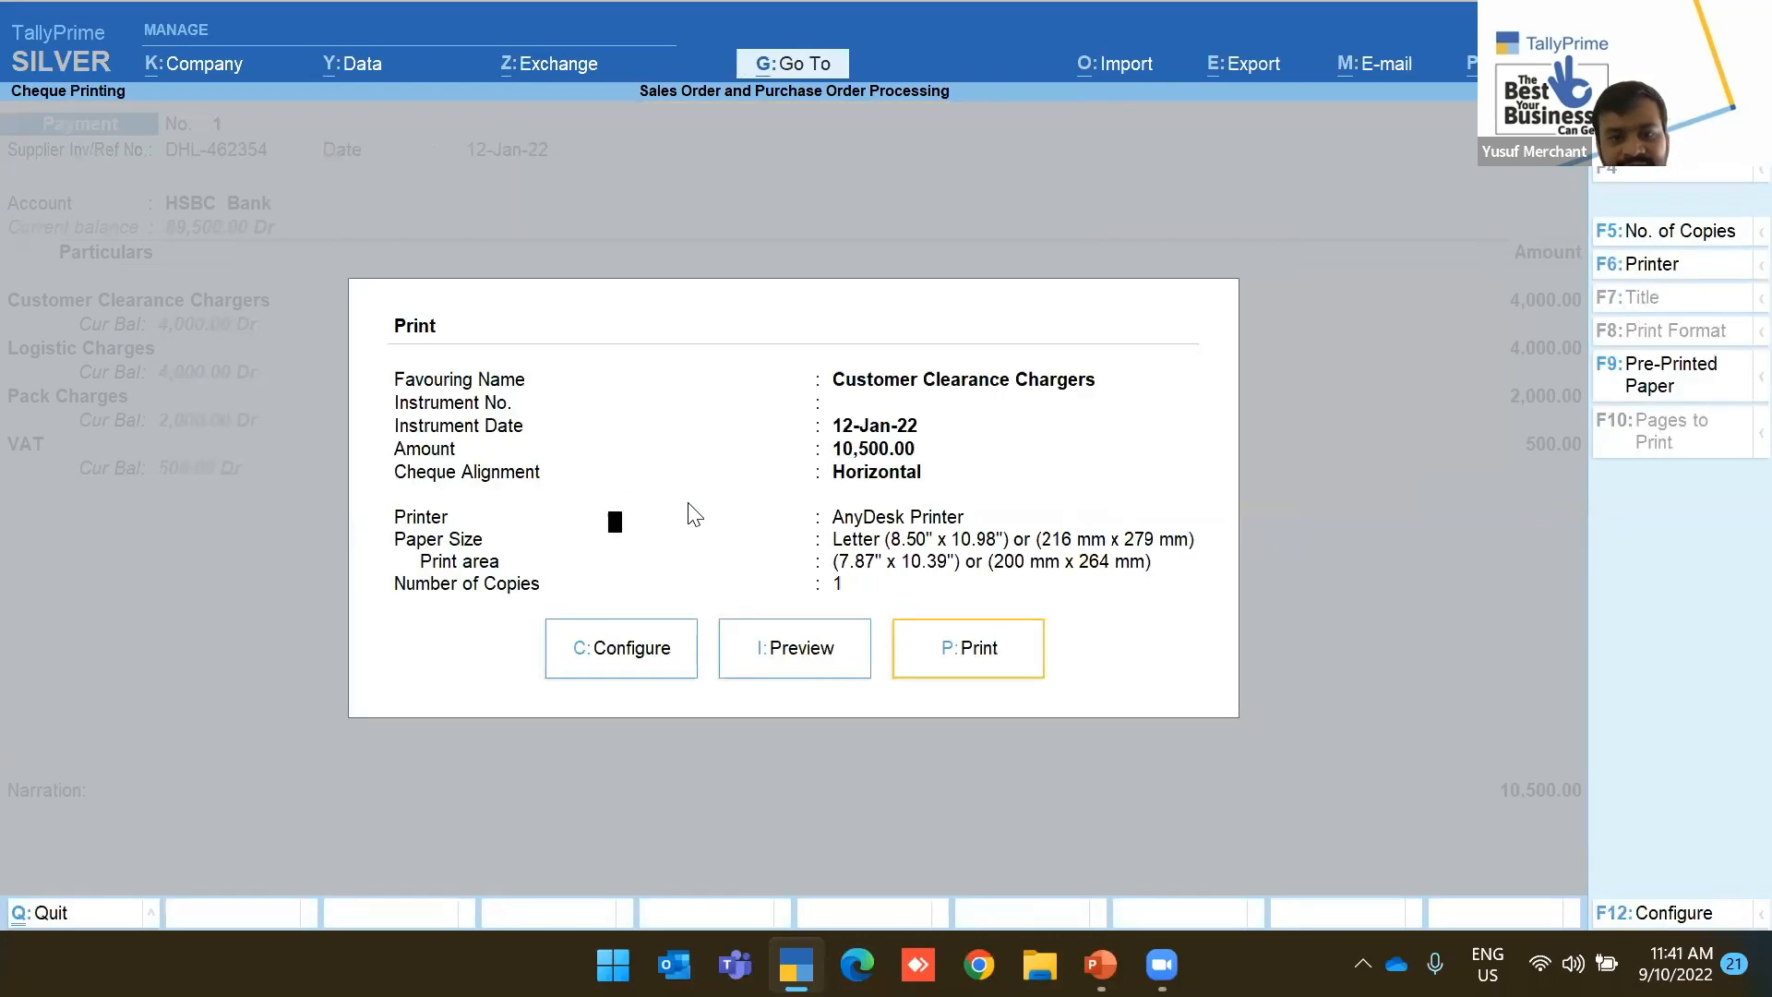
key(Escape)
key(Return)
key(Return)
key(Return)
key(Escape)
key(Return)
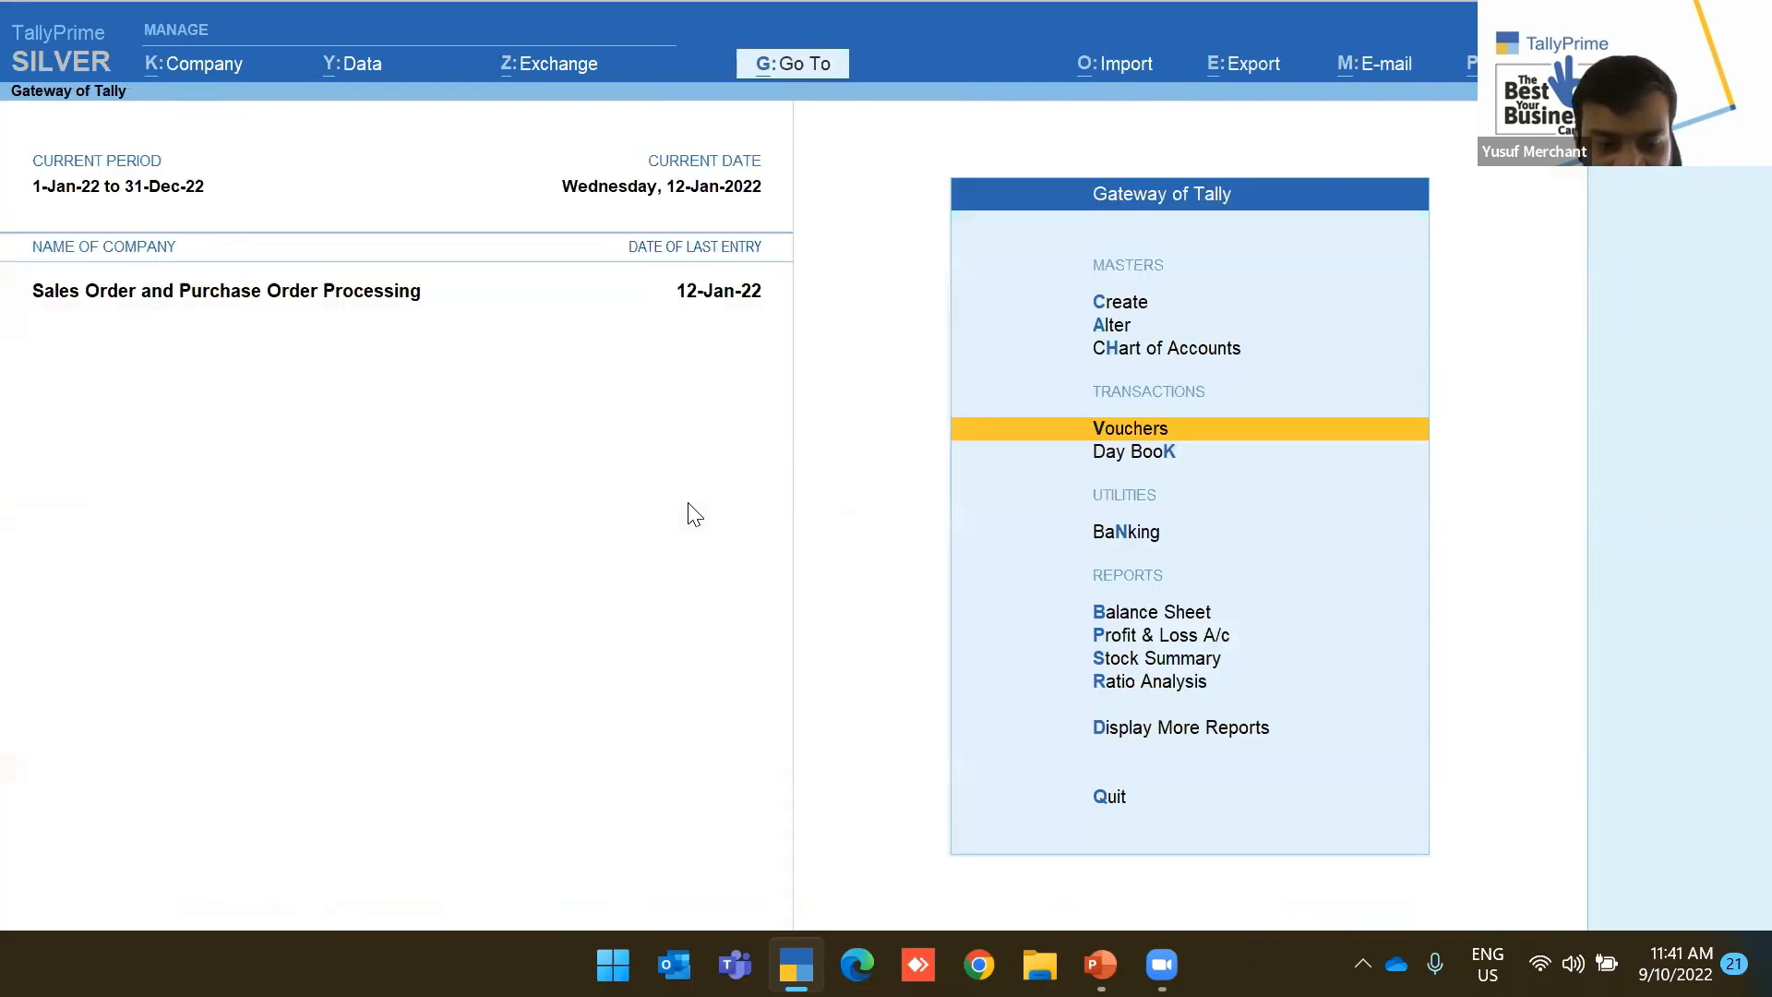
Go to Display More Reports and open Statements of Inventory
key(d)
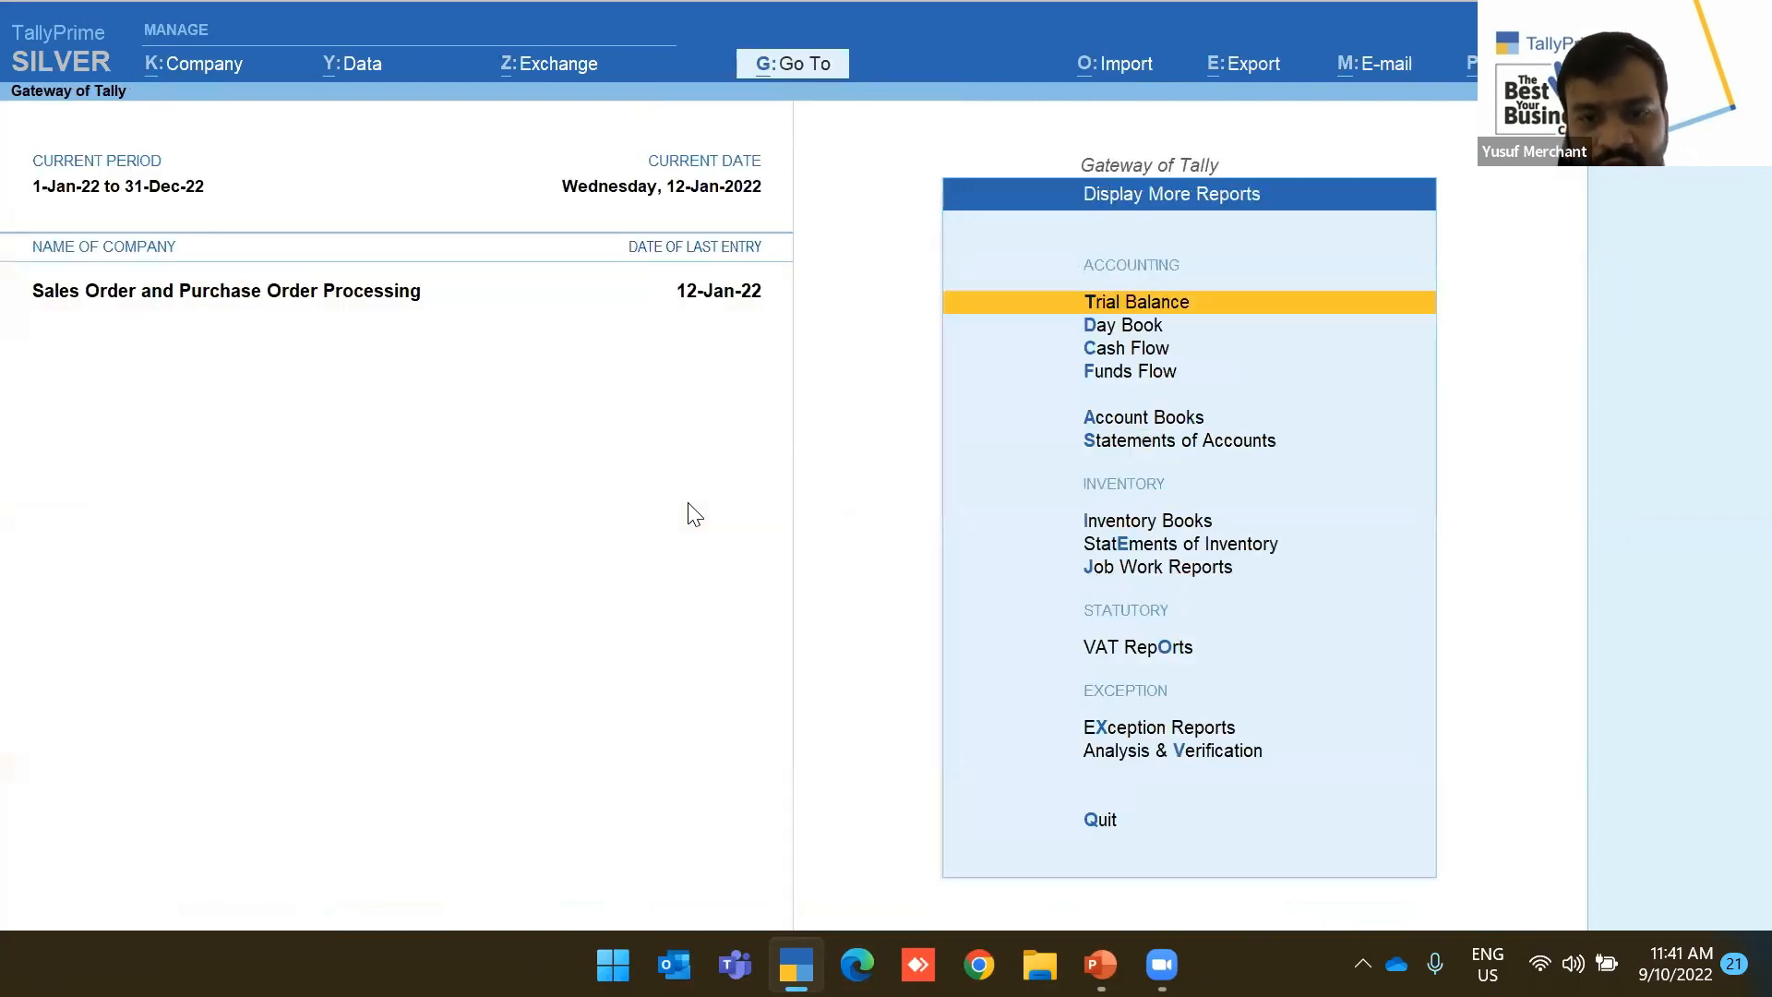
key(Escape)
key(Down)
key(Up)
key(Up)
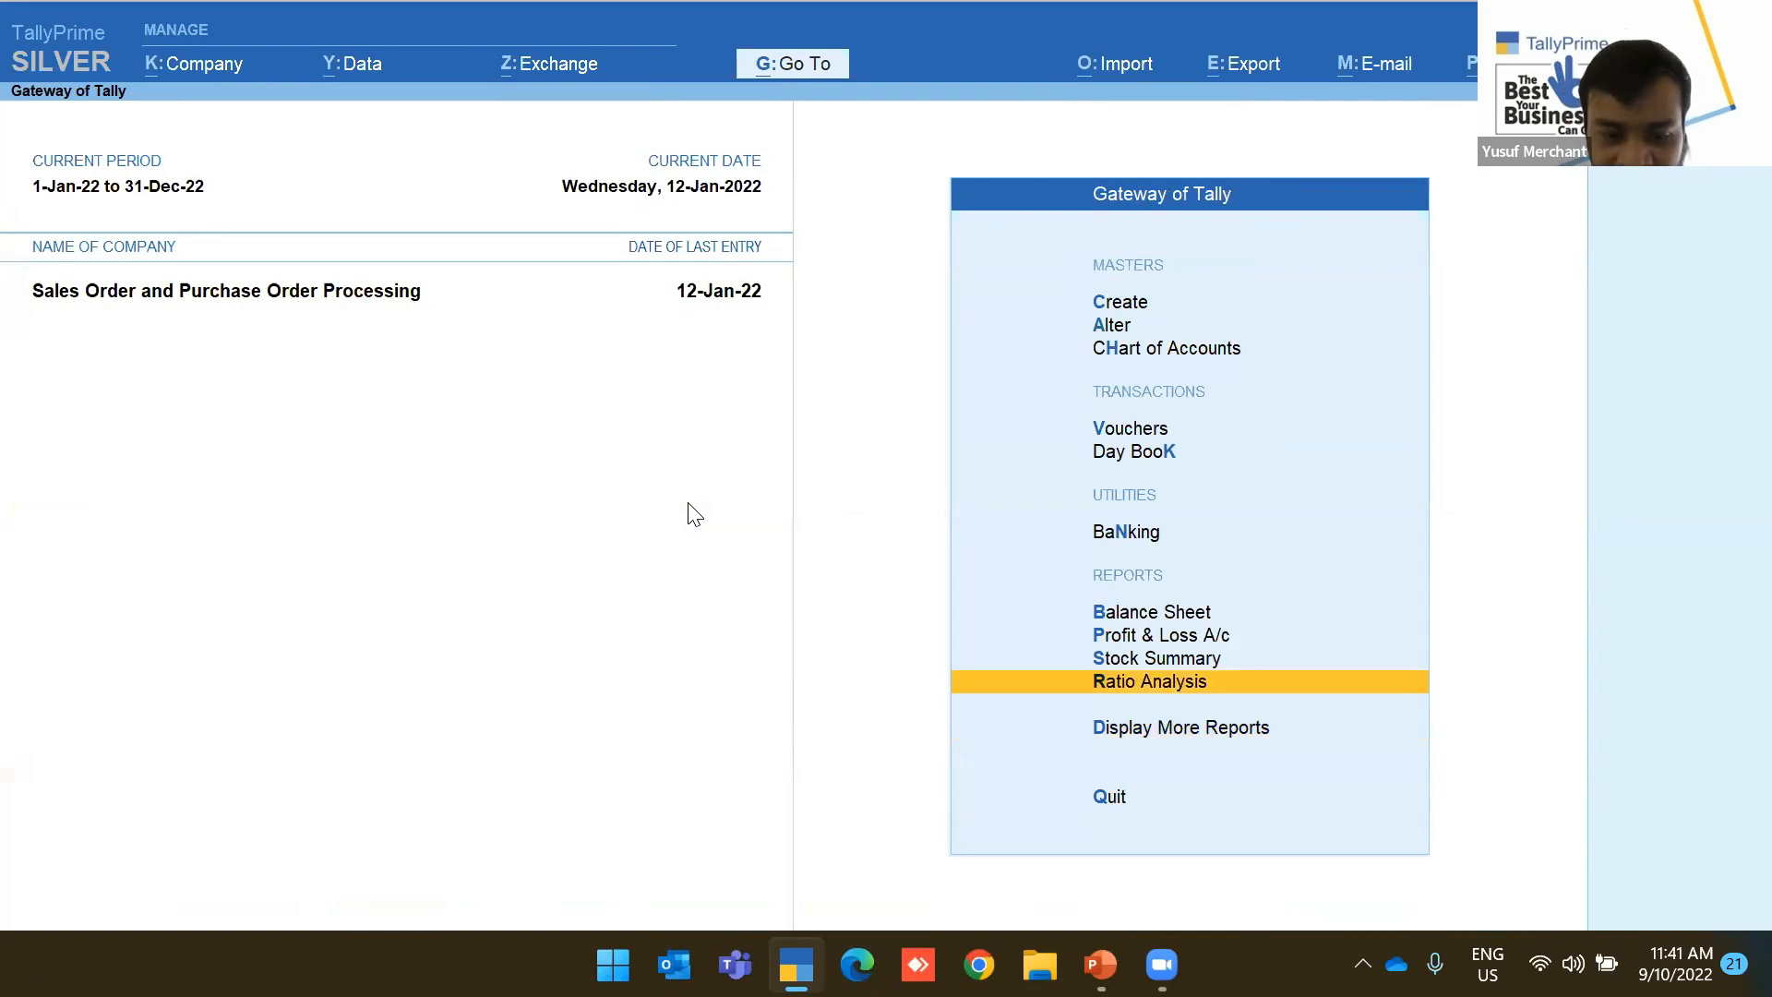
key(Down)
key(Return)
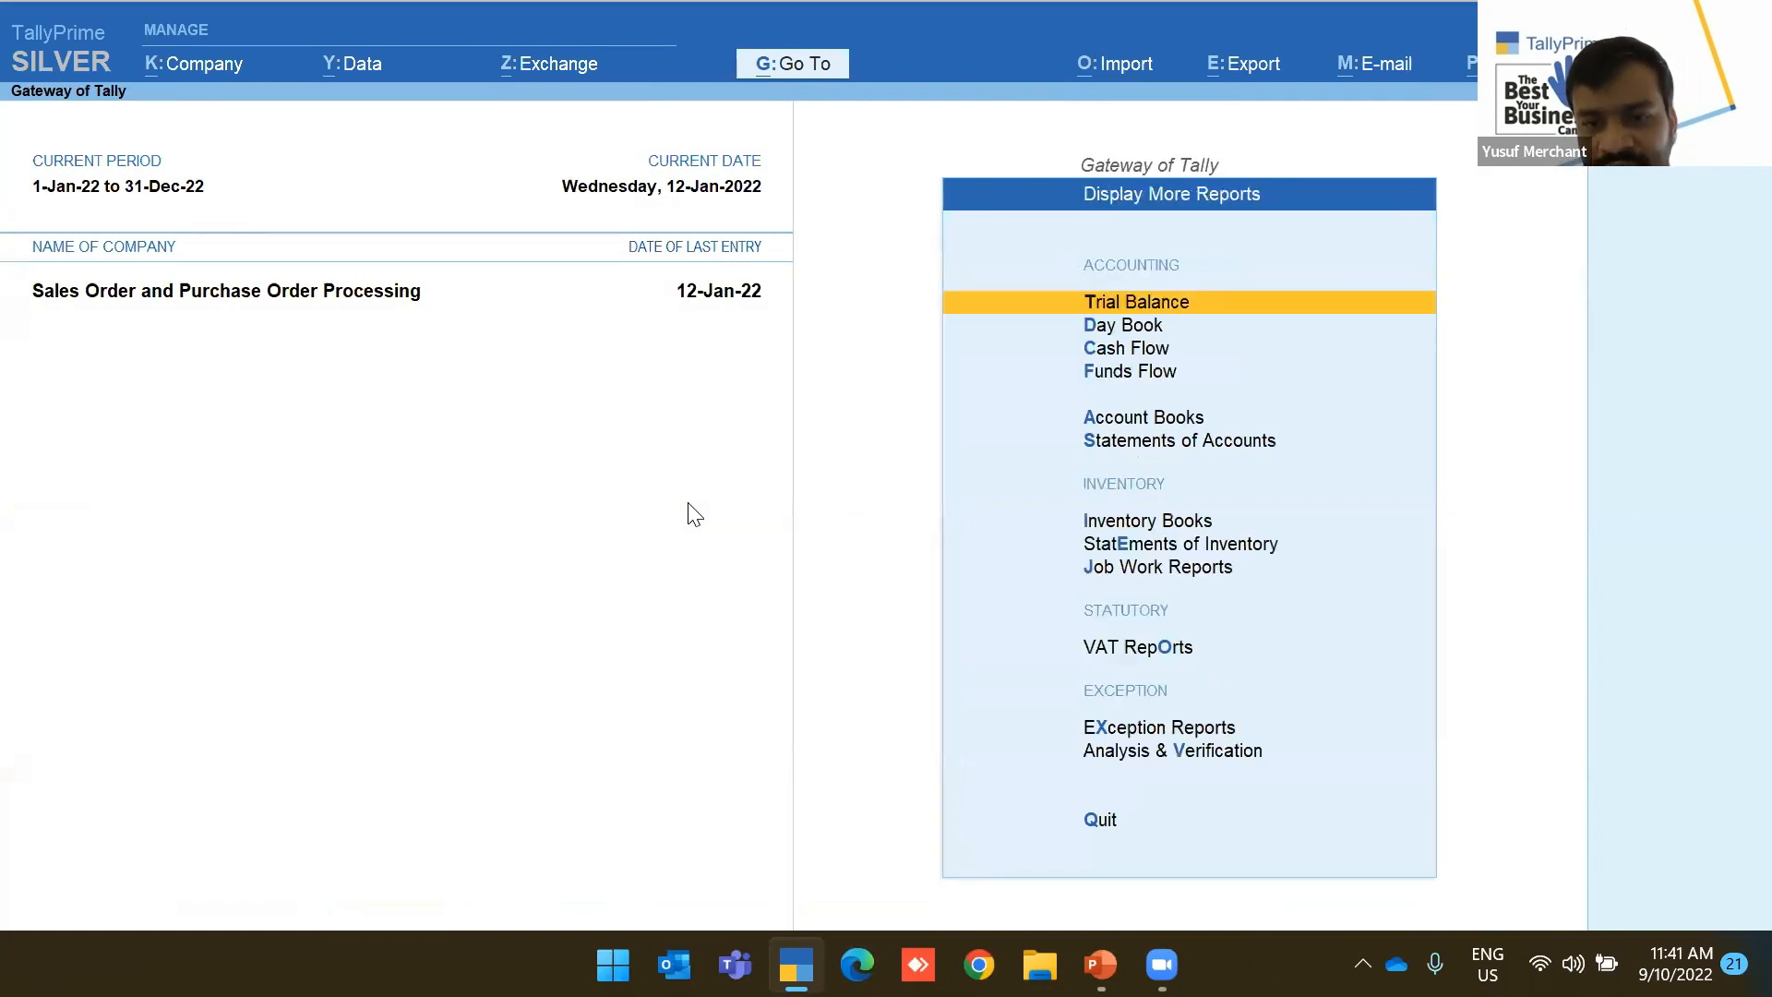
key(Down)
key(Down)
key(Down)
key(Down)
key(Down)
key(Down)
key(Down)
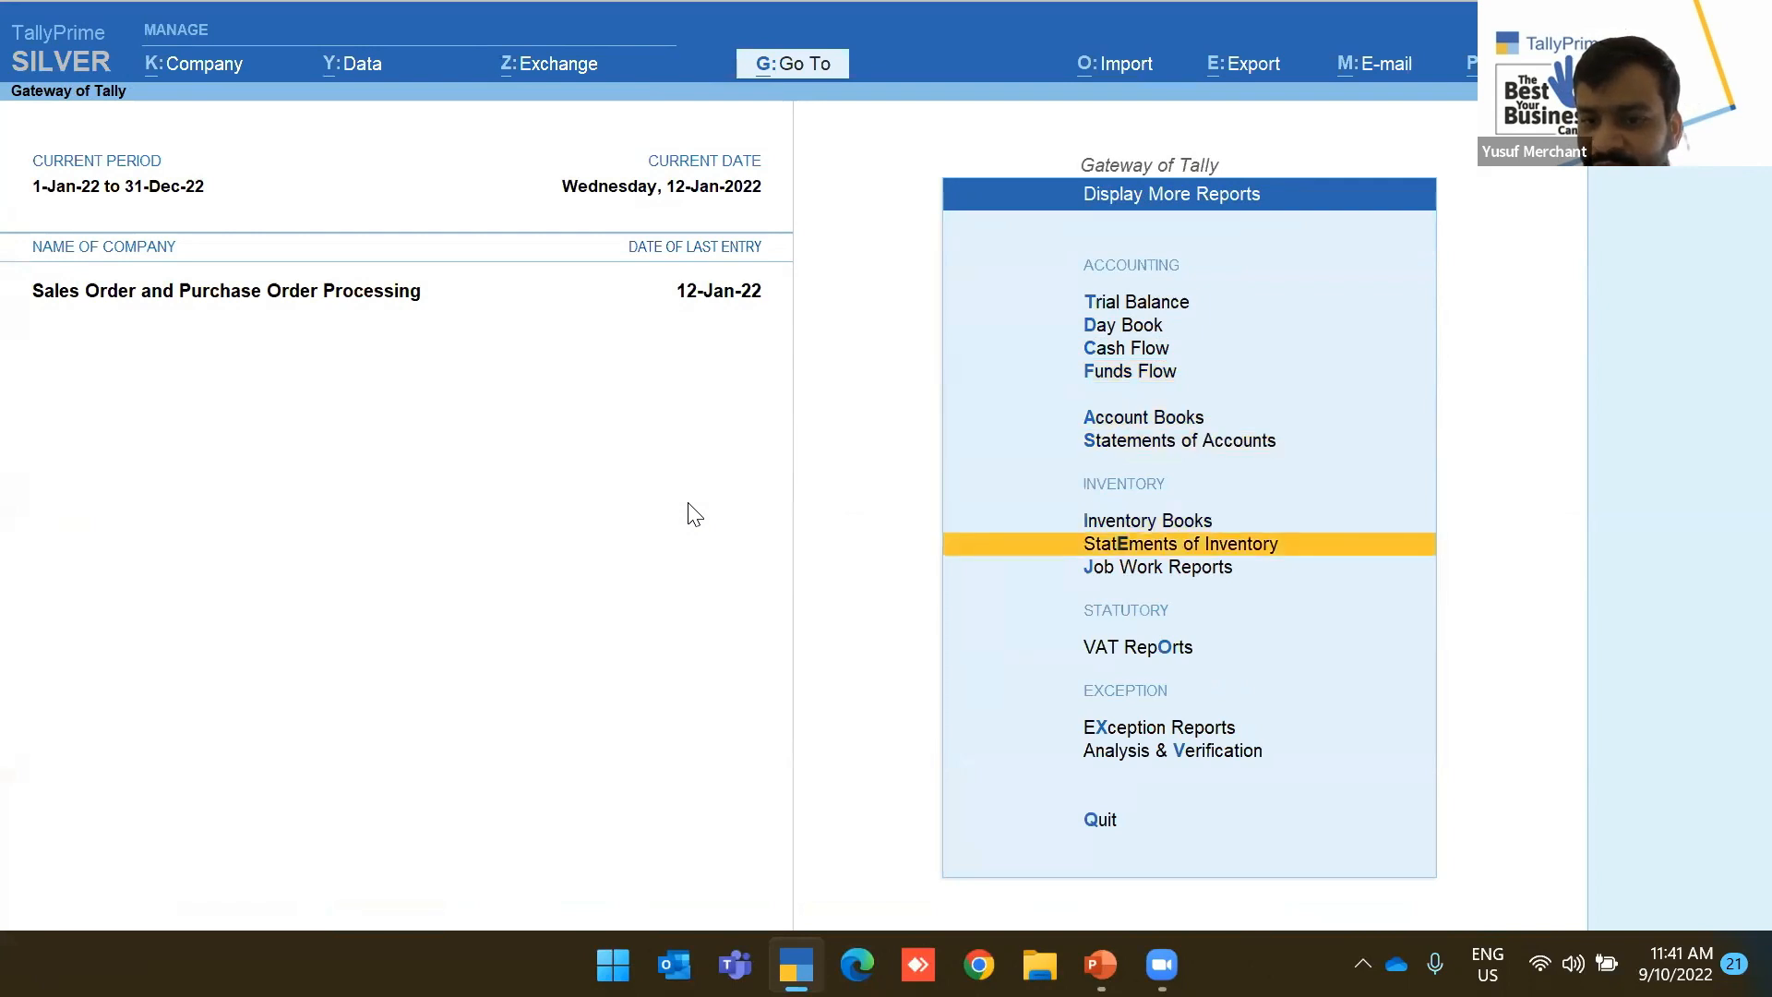
key(Return)
key(Down)
key(Down)
key(Down)
key(Down)
key(Down)
key(Up)
key(Up)
Look at Inventory Books, then return to Statements of Inventory at the Stock Query prompt
key(Escape)
key(Up)
key(Return)
key(Down)
key(Down)
key(Up)
key(Escape)
key(Down)
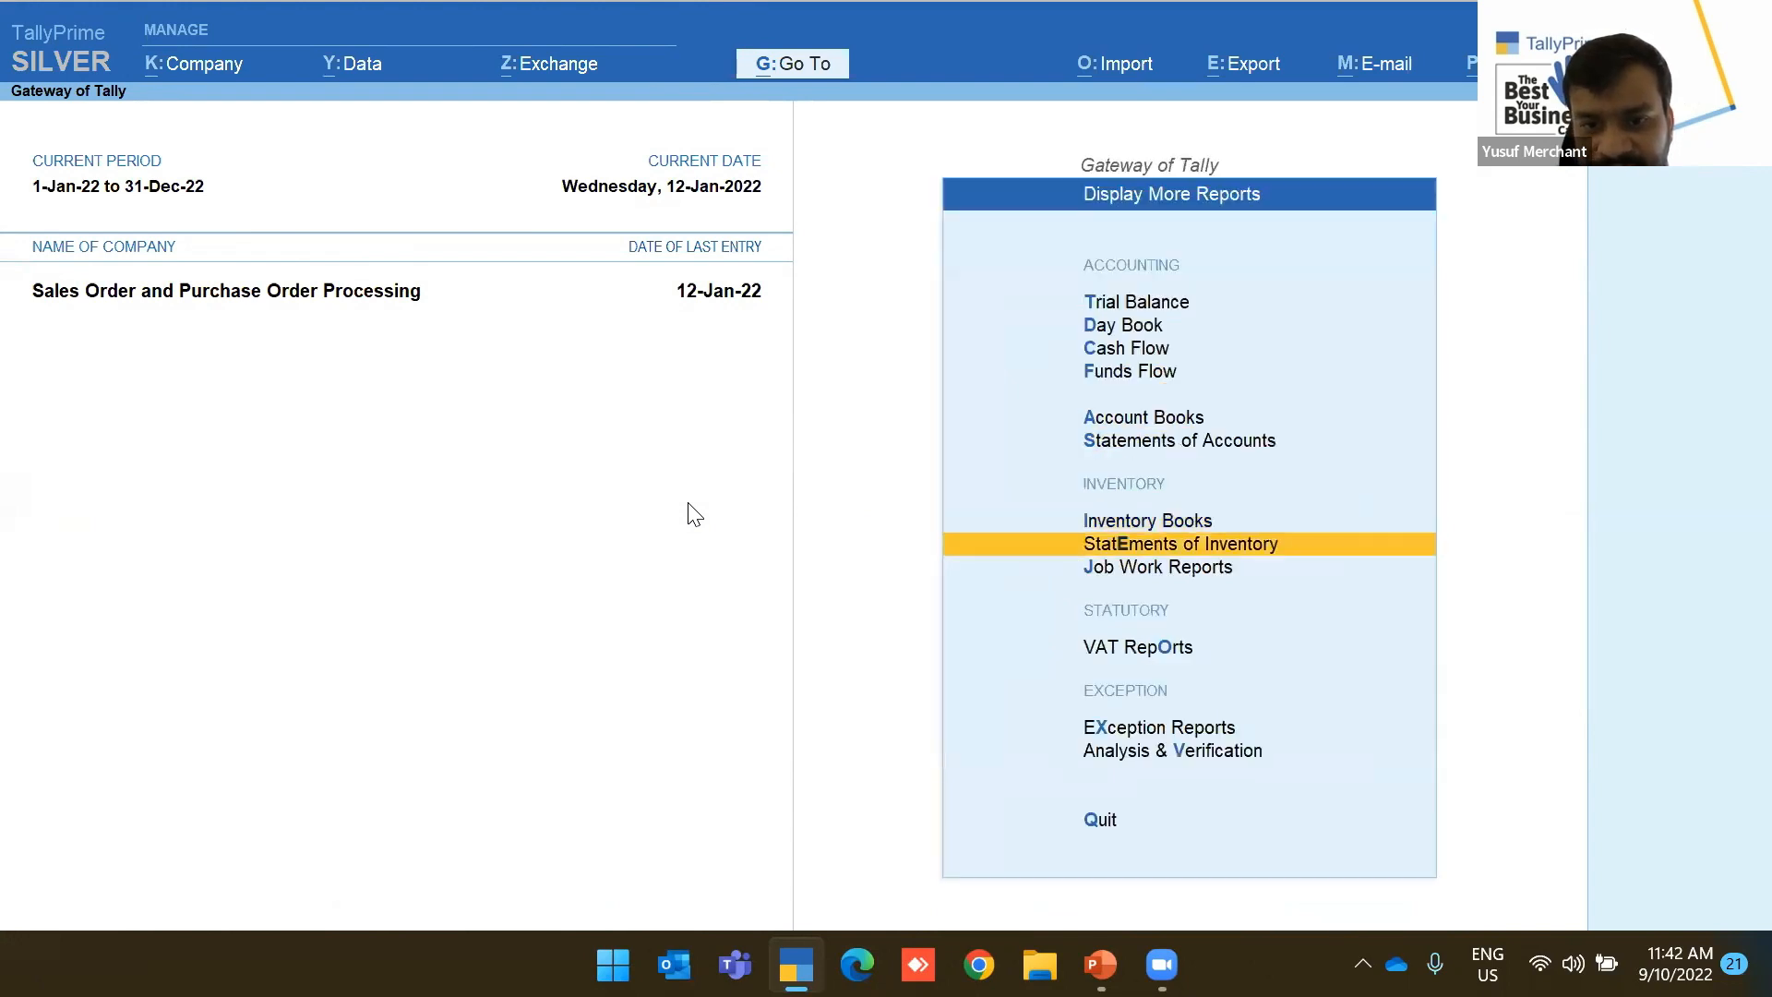
key(Return)
key(Down)
key(Down)
key(Down)
key(Up)
key(Up)
key(Up)
View the Stock Query report for Air Fryer
key(Return)
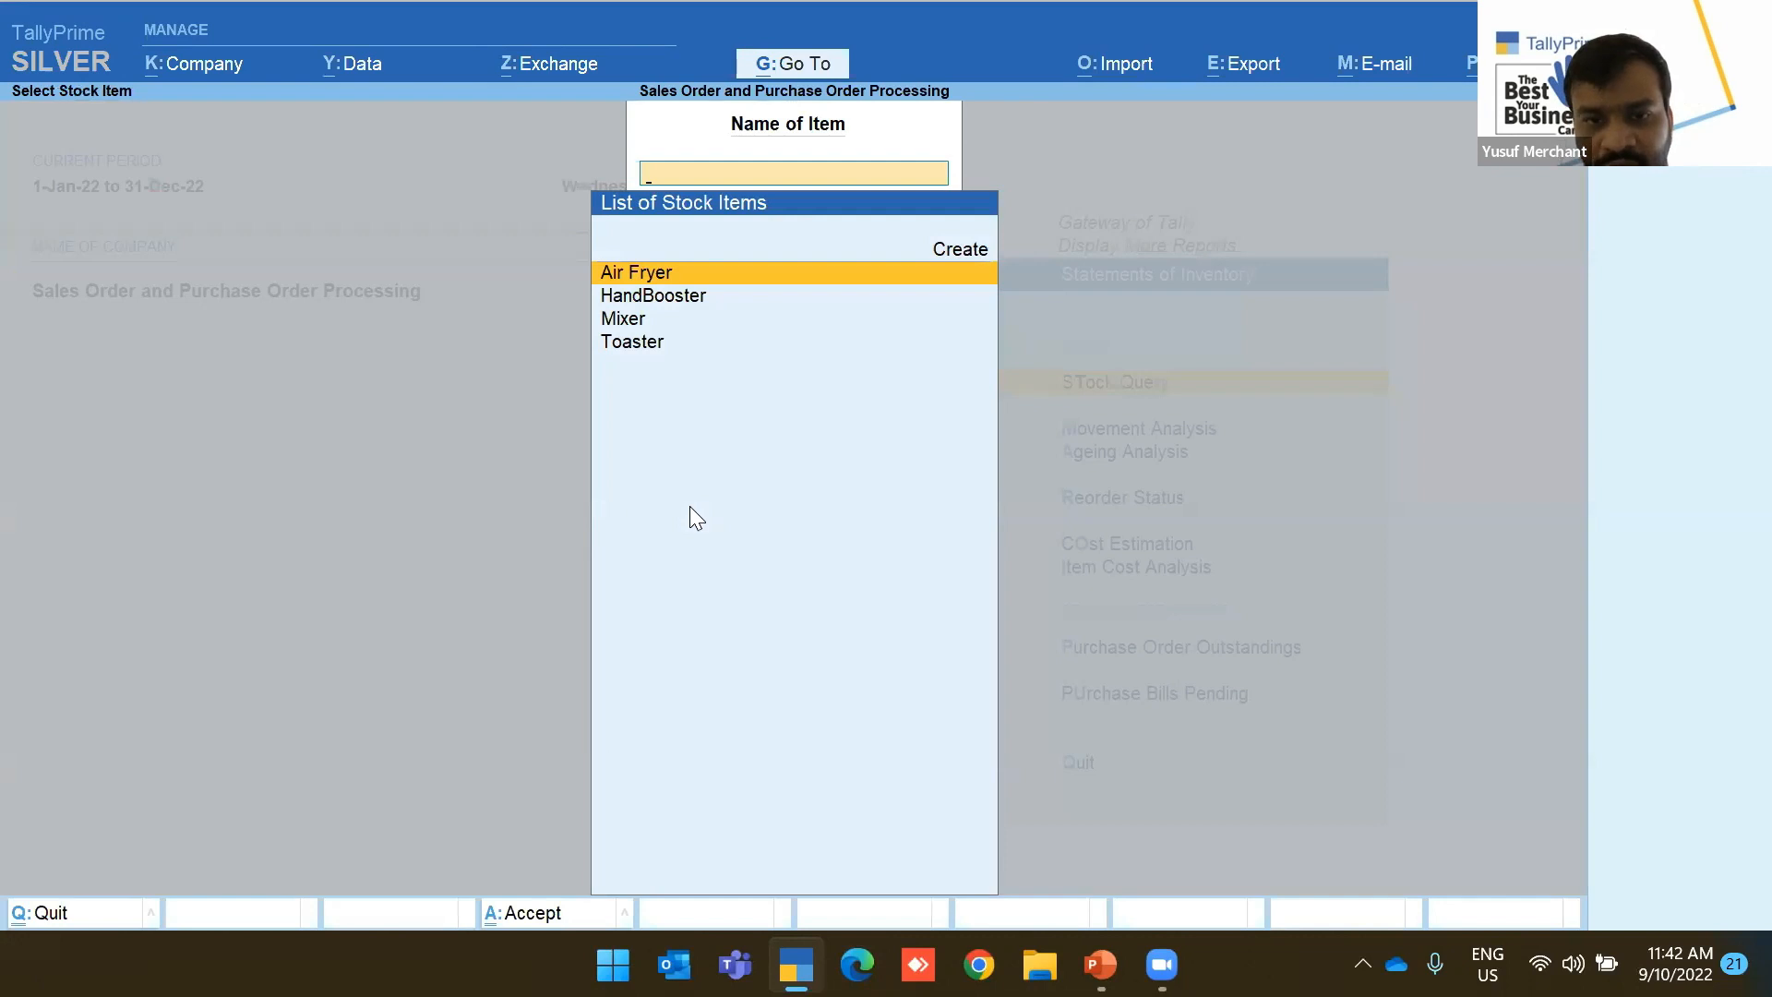
key(Return)
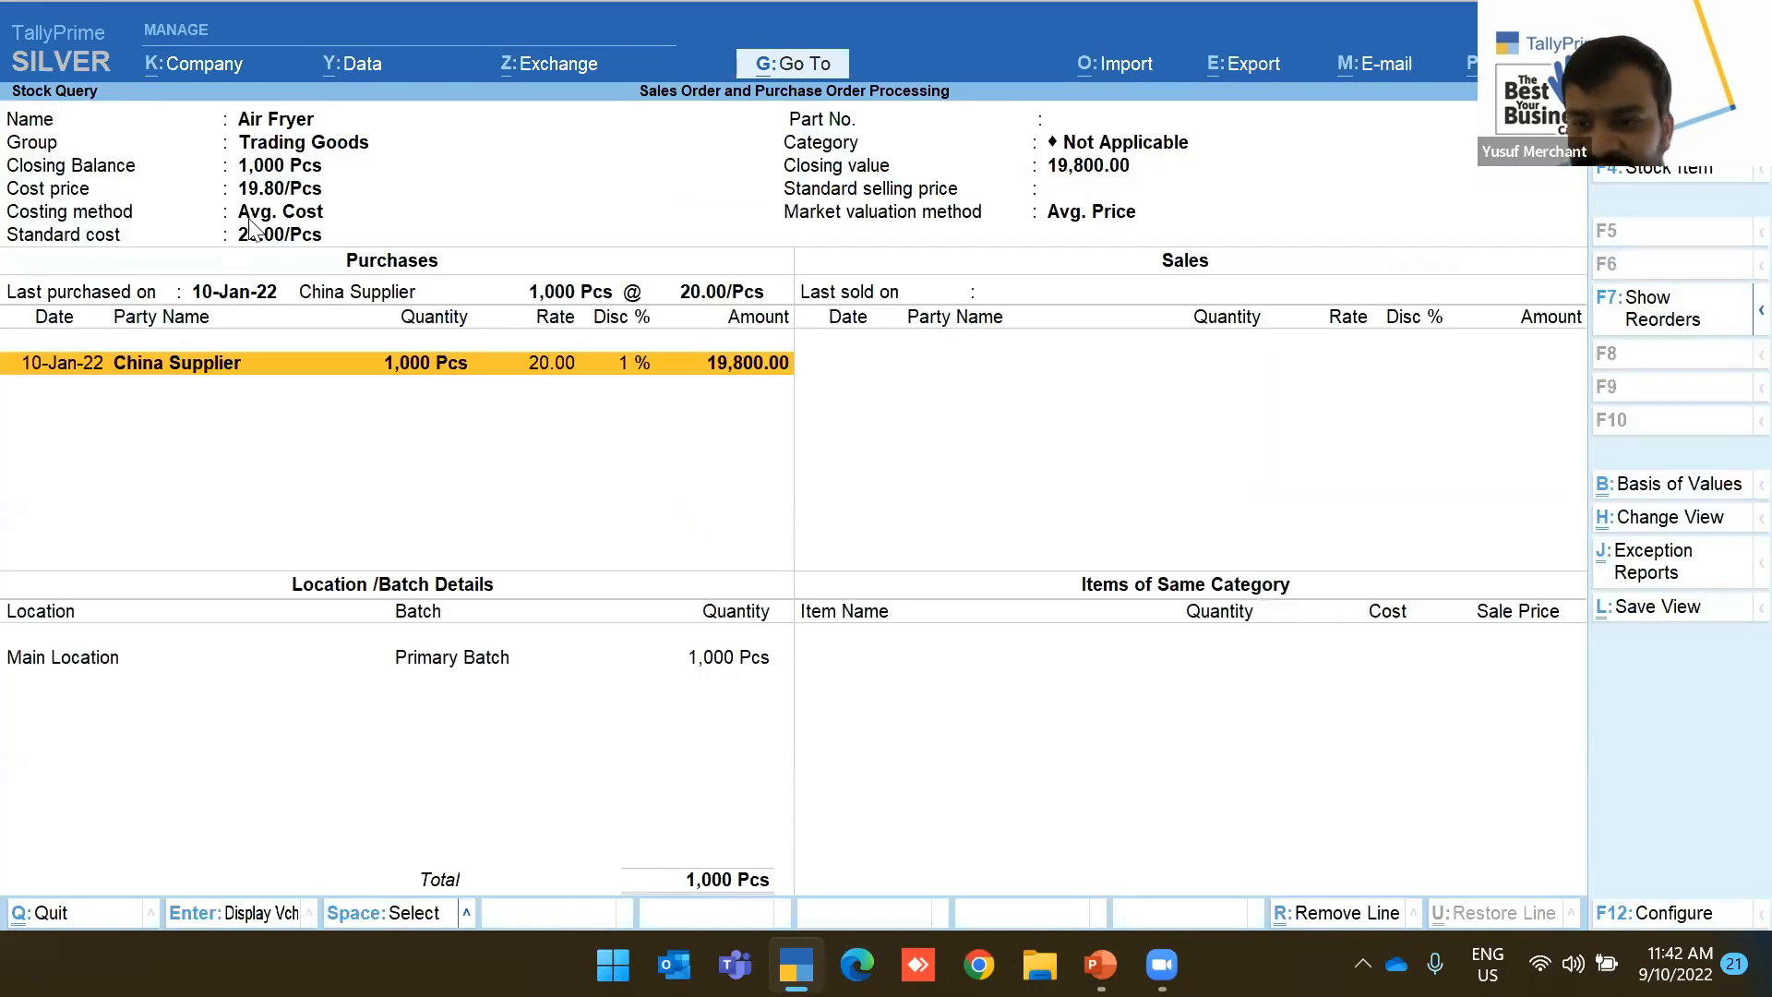
key(Escape)
key(Escape)
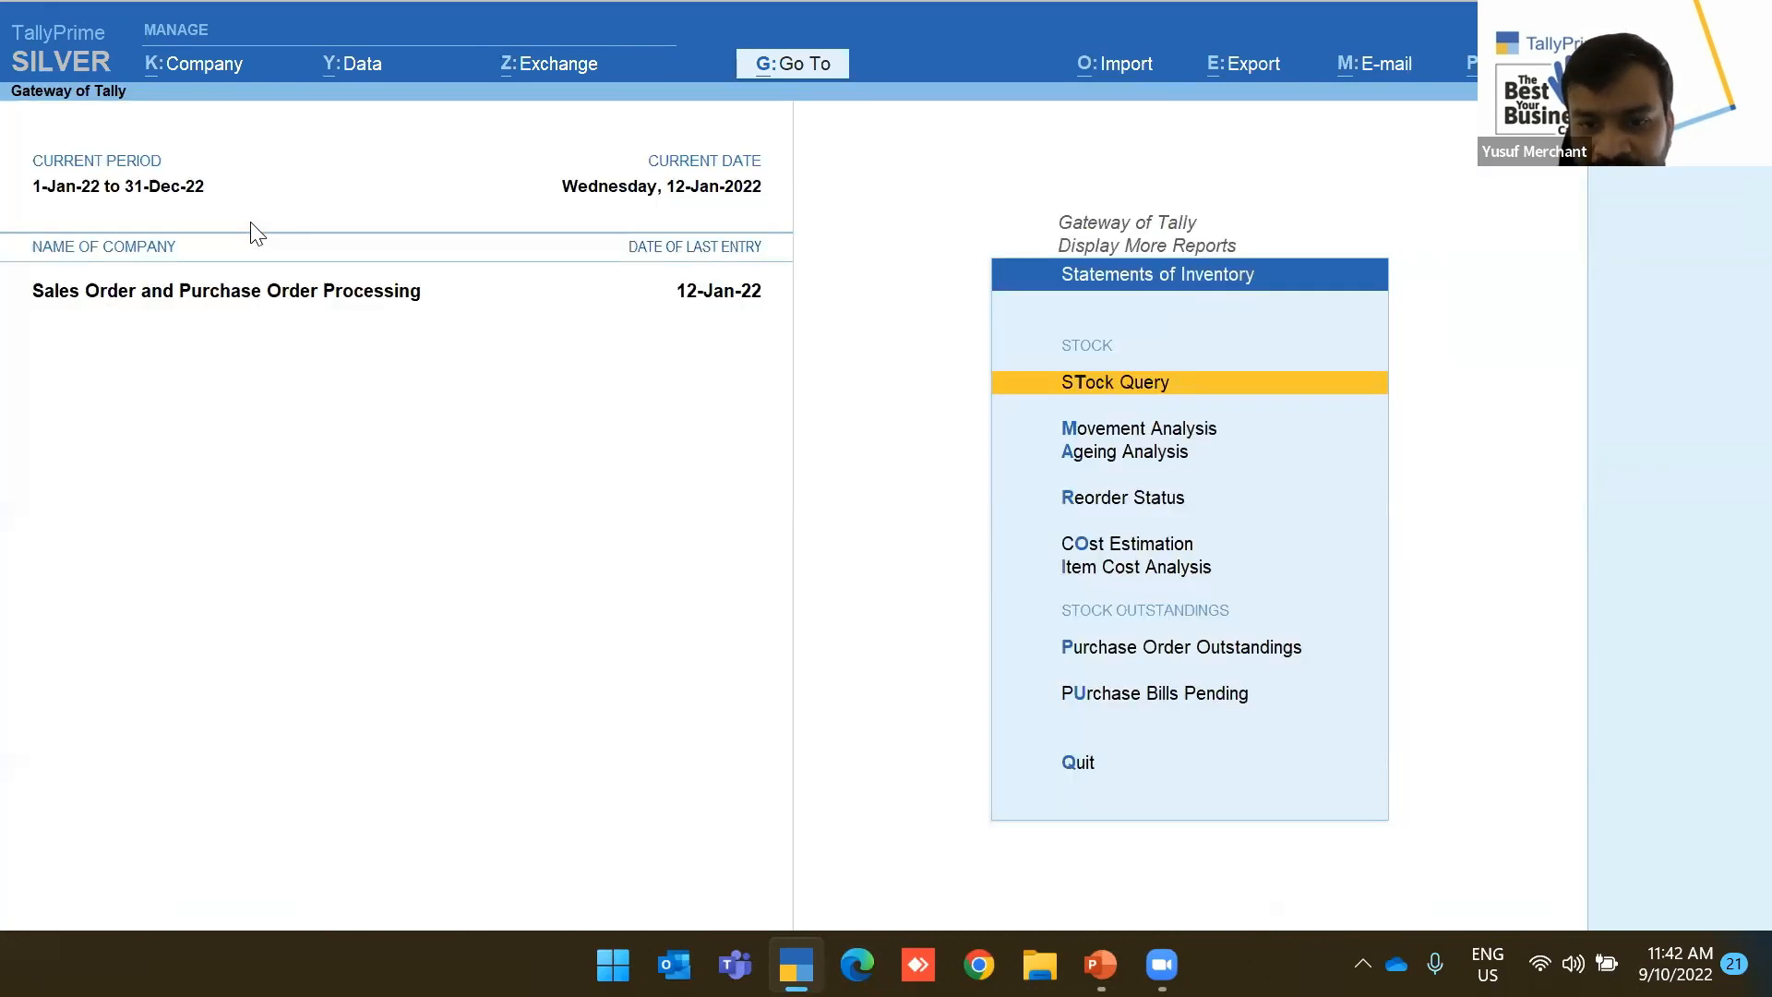
Open Air Fryer's Item Cost Analysis and review PO-2-2022's 7,500.00 indirect expenses
key(Down)
key(Down)
key(Down)
key(Down)
key(Down)
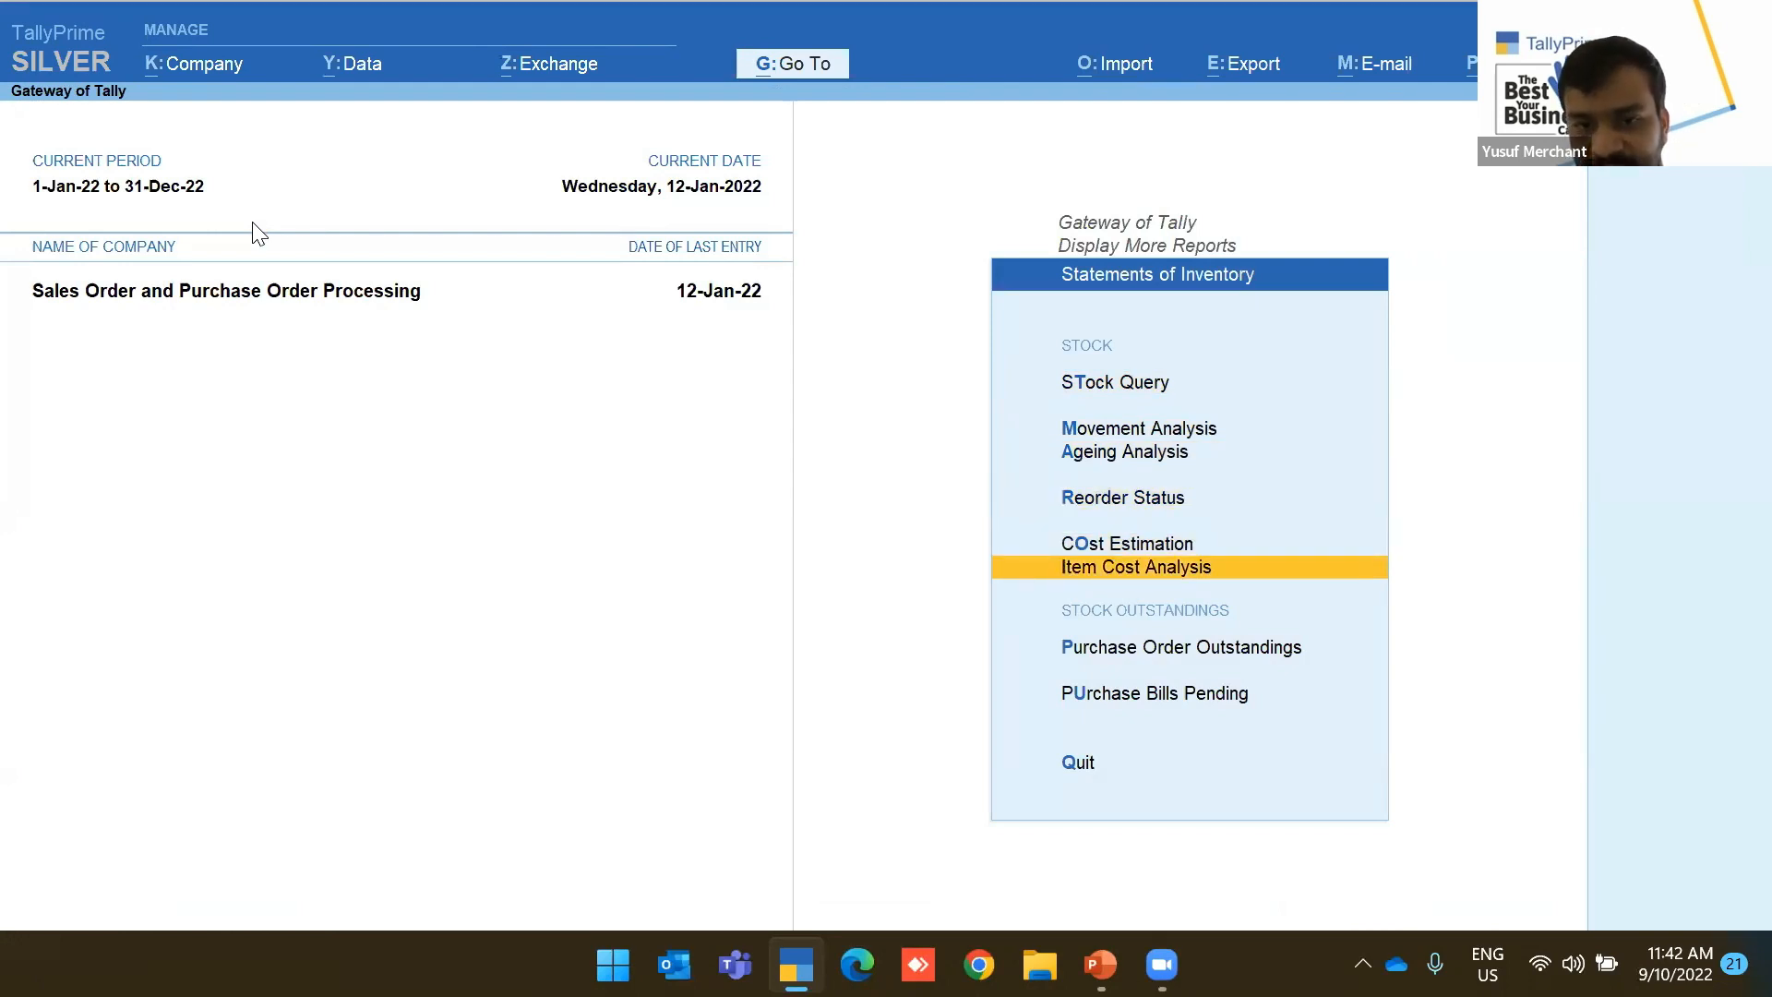
key(Return)
key(Down)
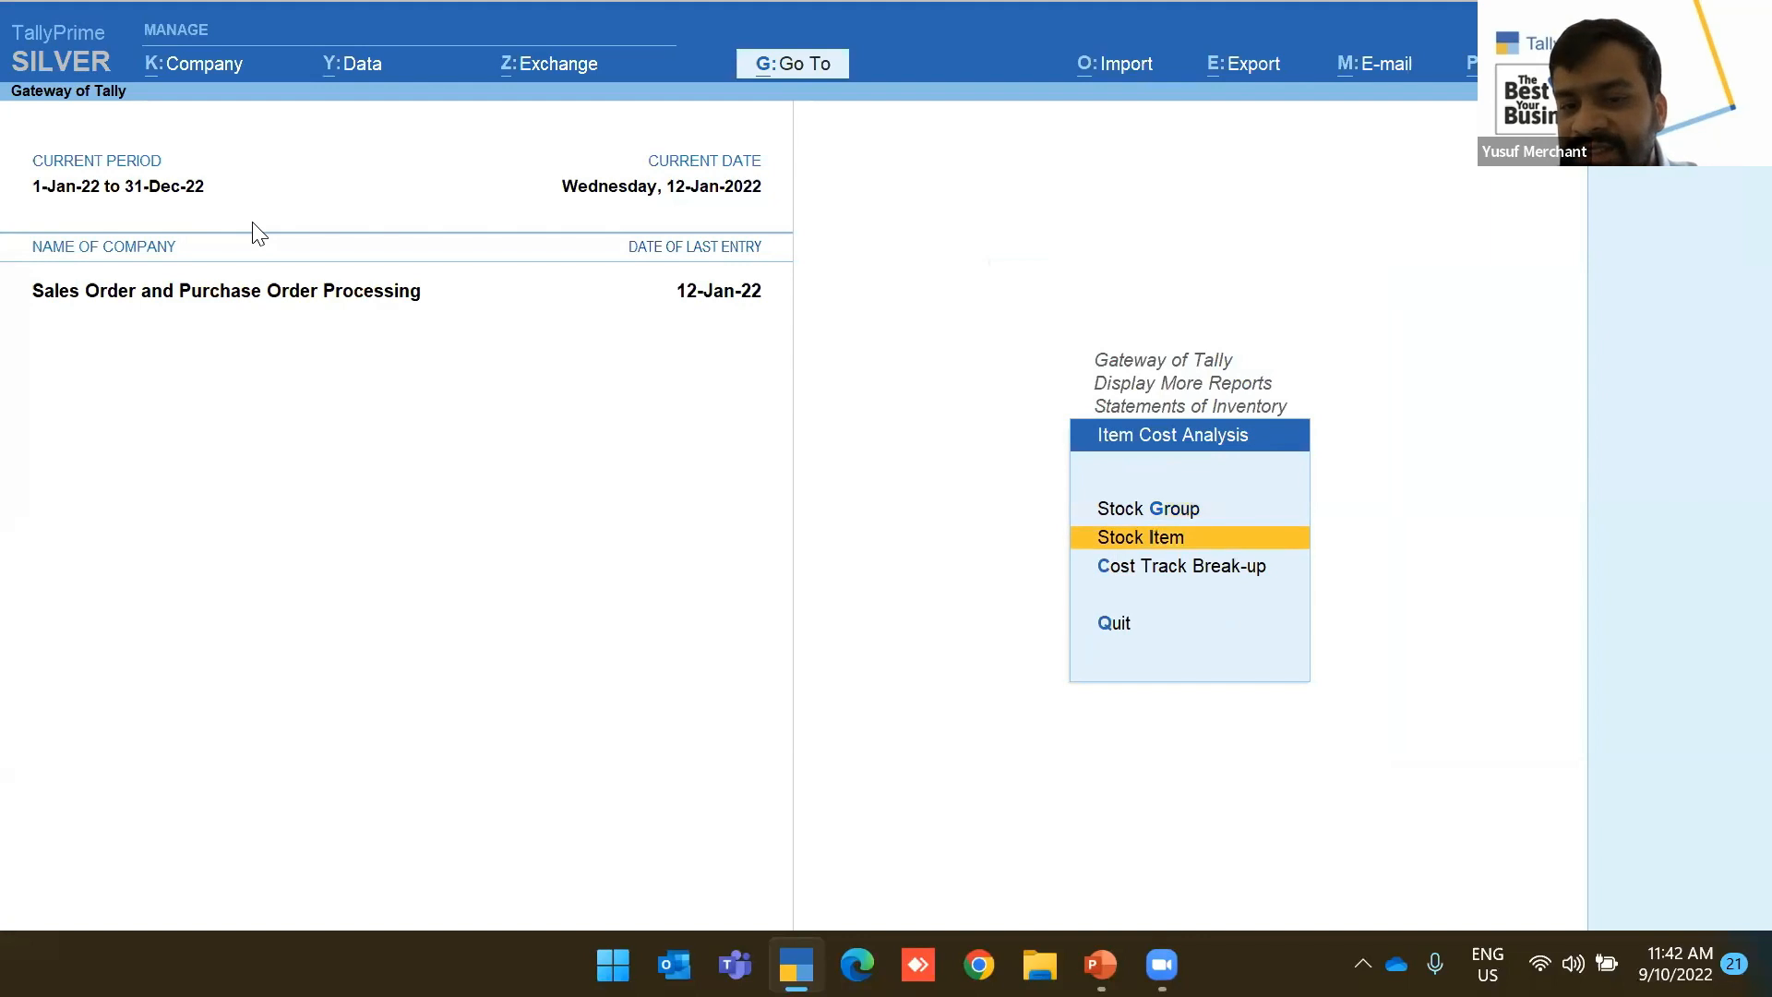
key(Return)
key(Return)
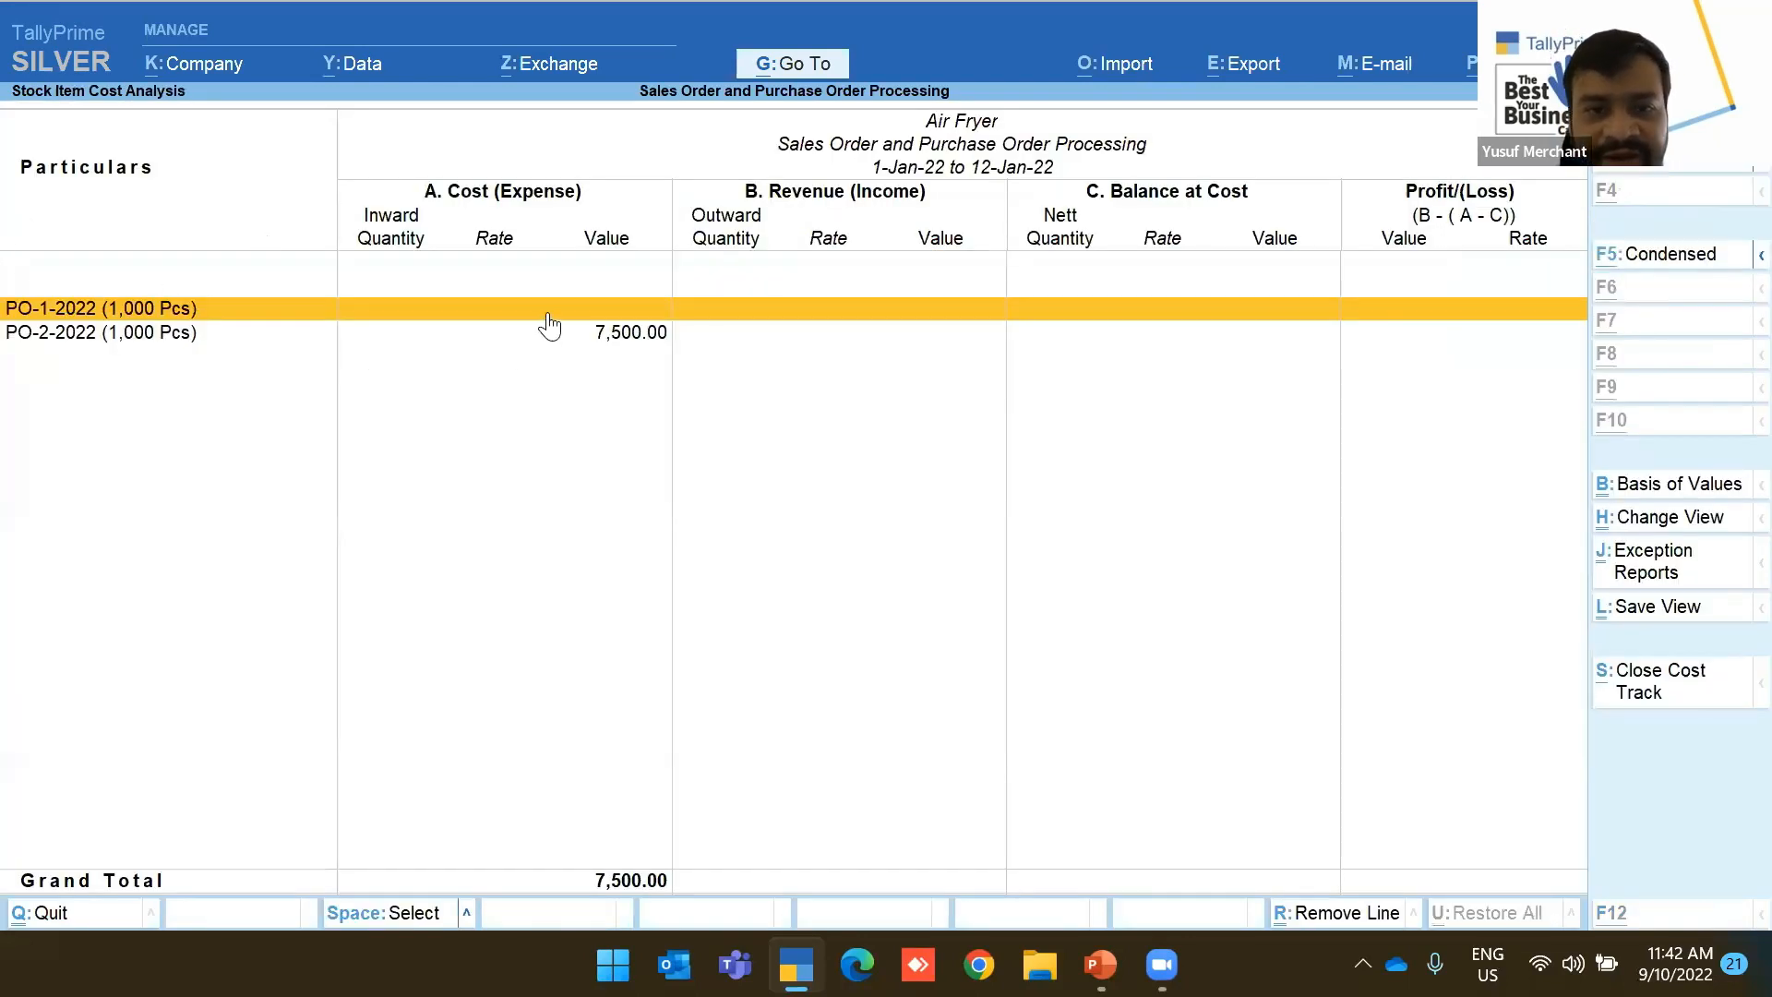
key(Down)
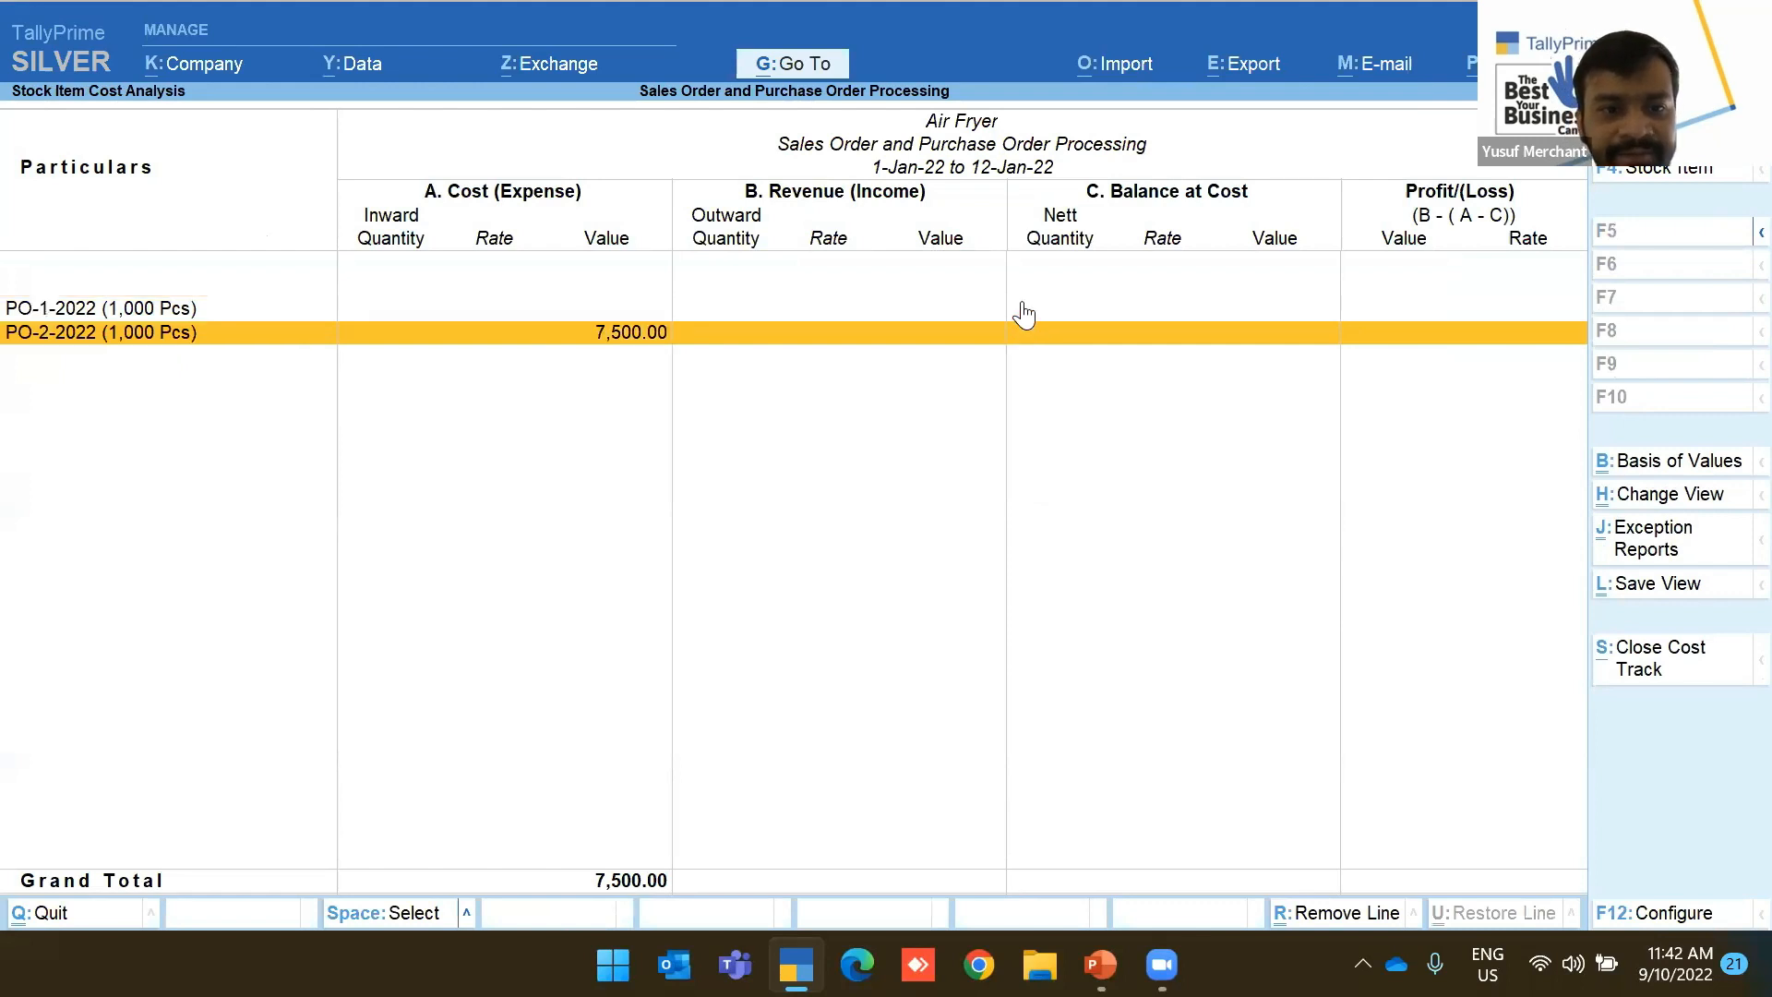
key(Return)
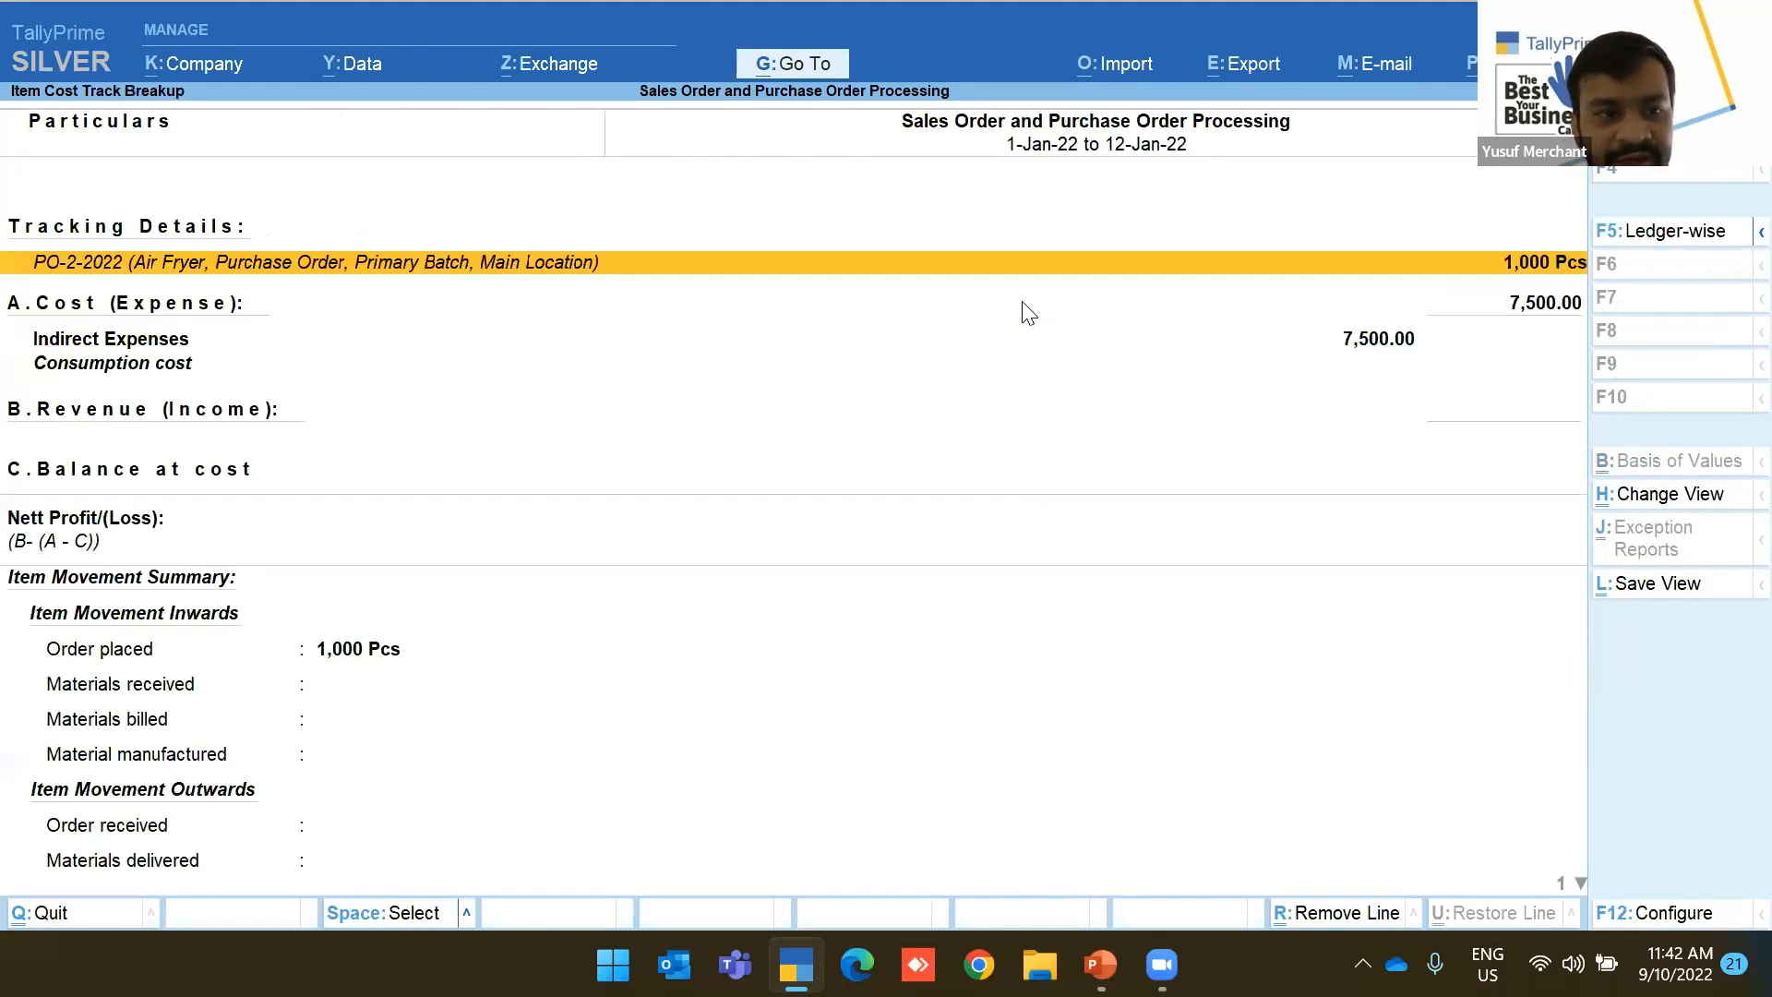
key(Down)
key(Down)
key(Down)
key(Down)
key(Down)
key(Down)
key(Down)
key(Down)
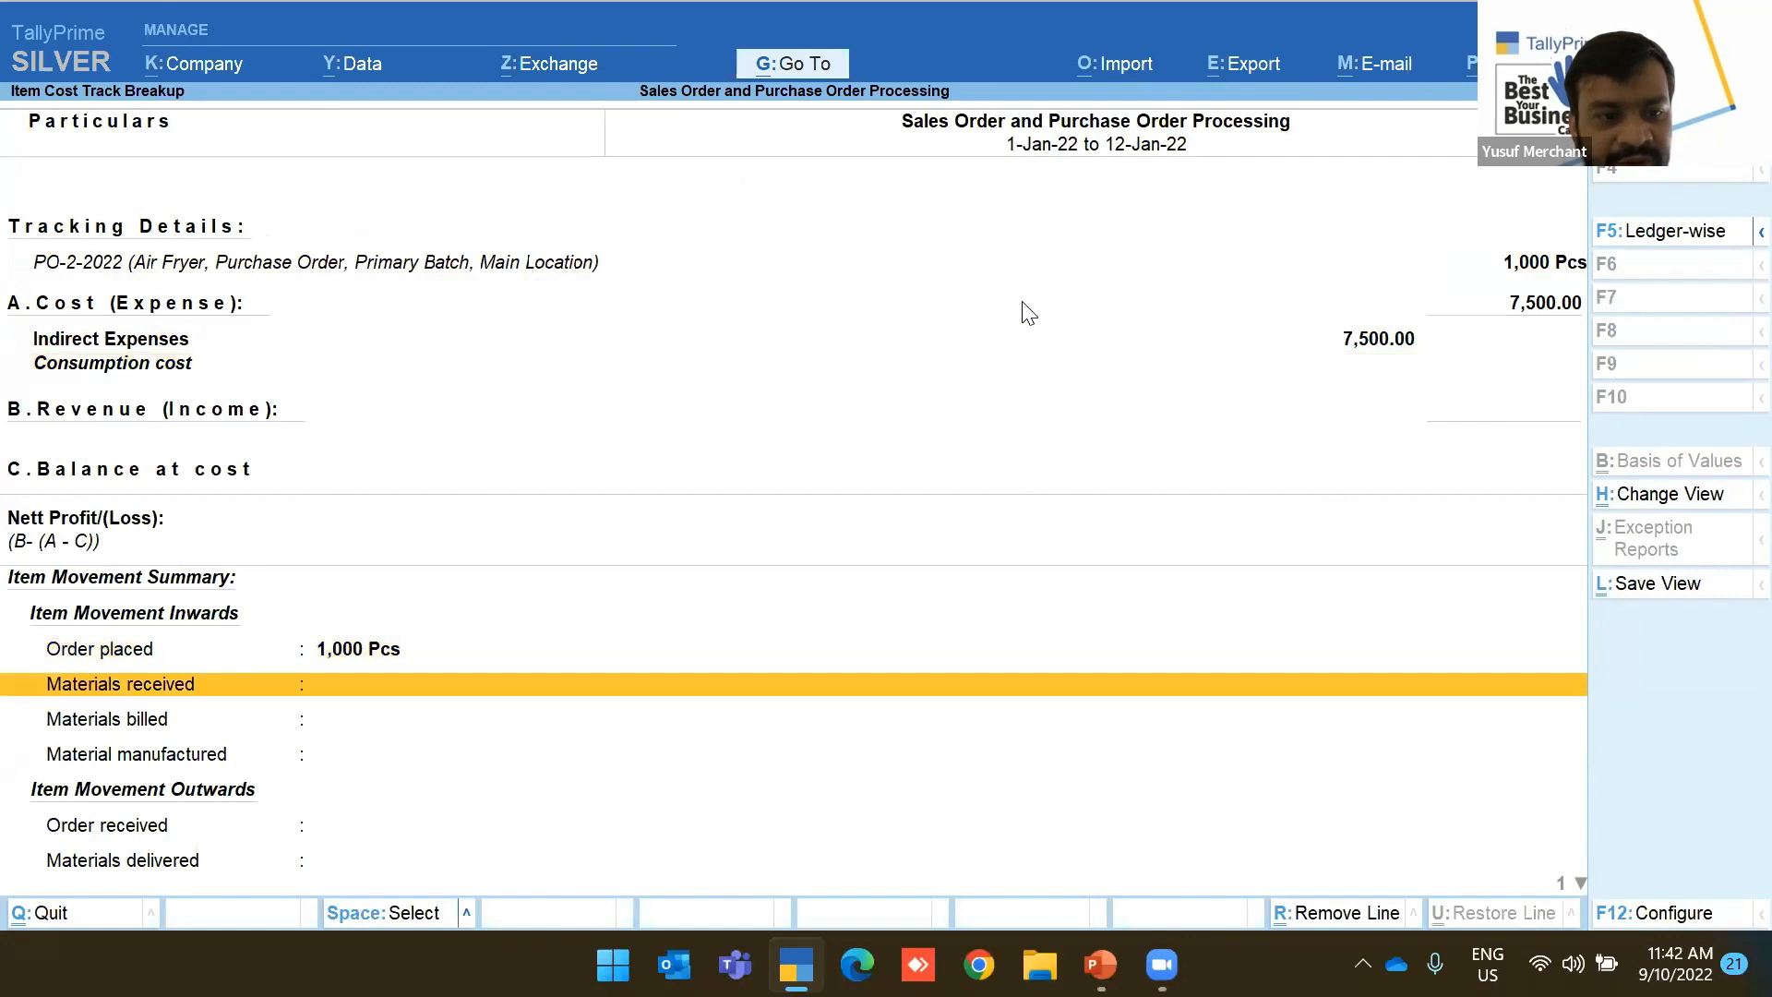
Back out and open Cost Estimation to choose a stock group
key(Down)
key(Escape)
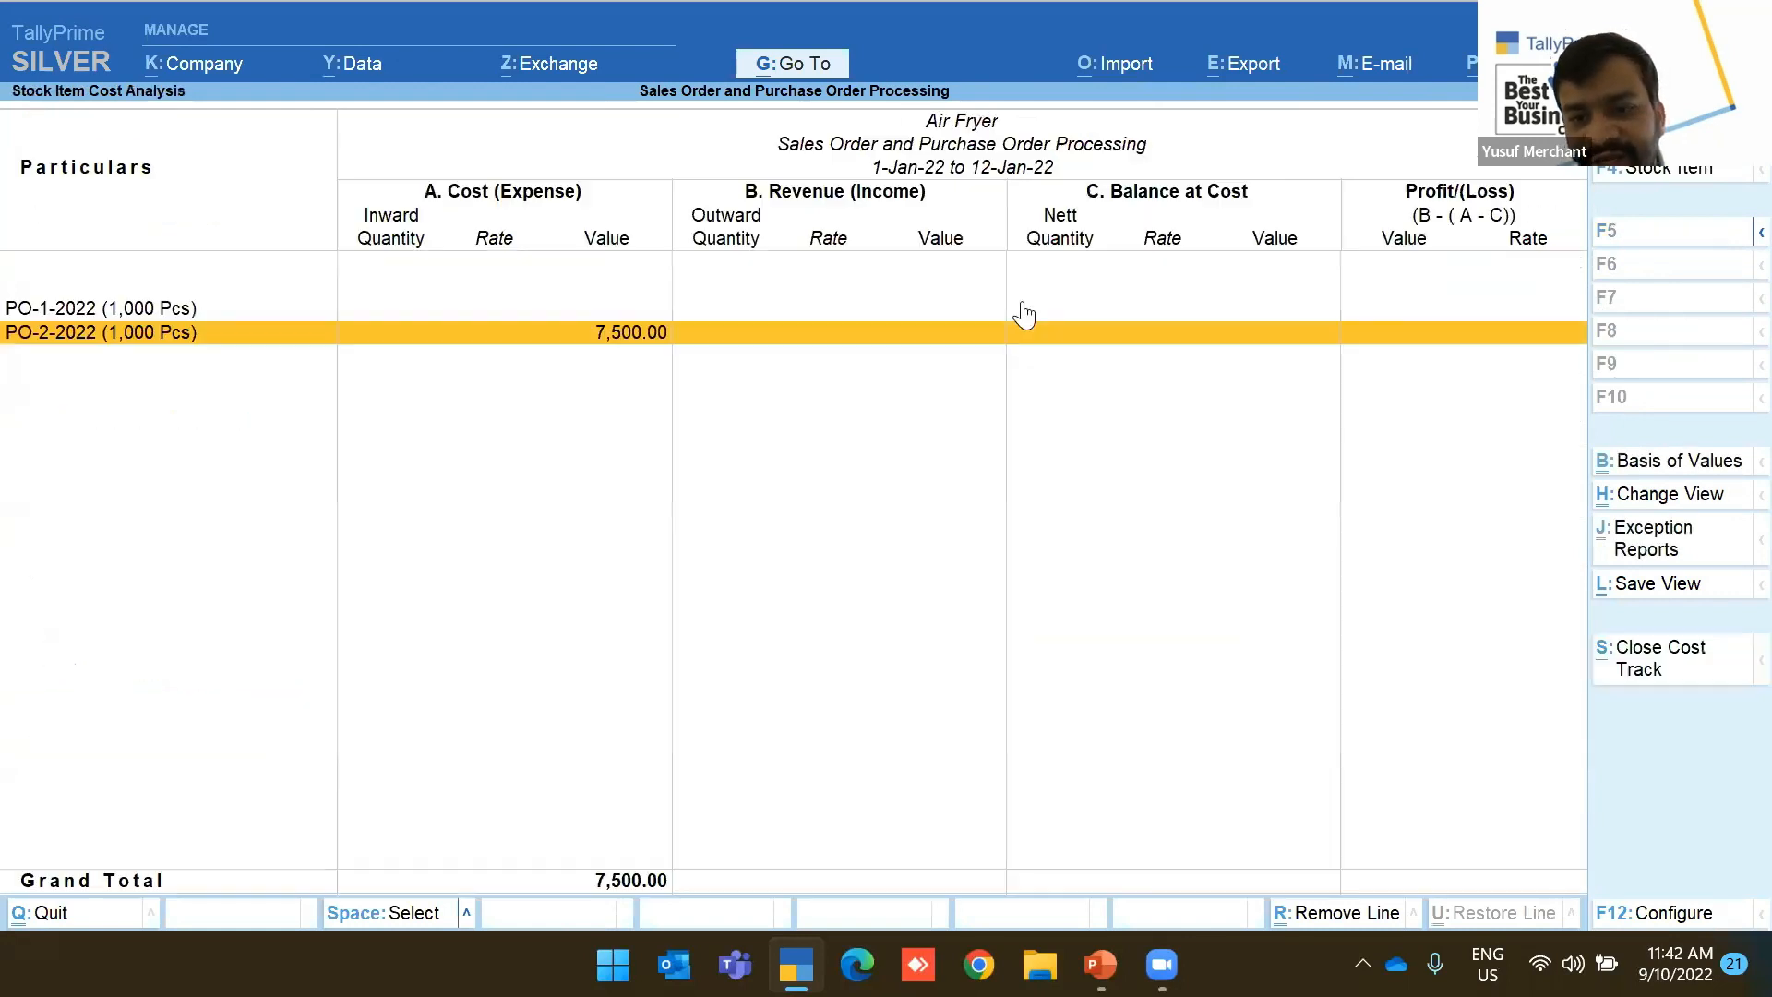
key(Escape)
key(Escape)
key(Escape)
key(Up)
key(Return)
key(Down)
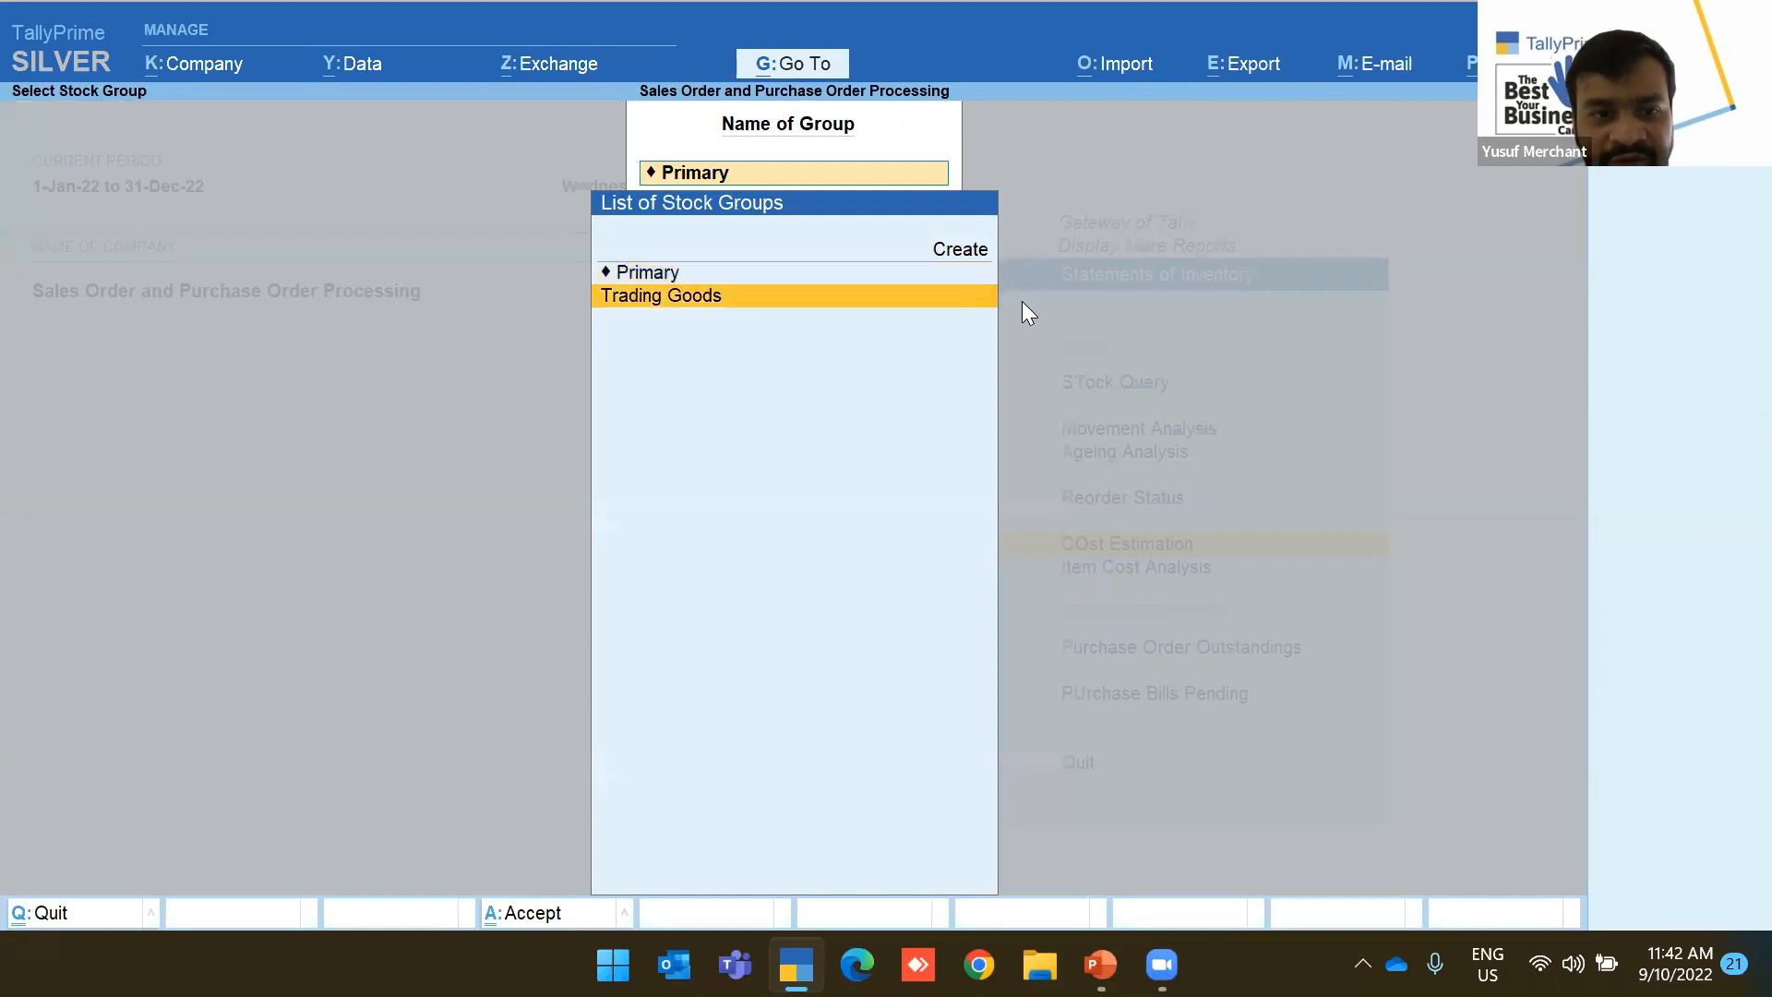
Show the Item Estimates report for Trading Goods, keeping the report period
key(Return)
key(F2)
key(Return)
key(Return)
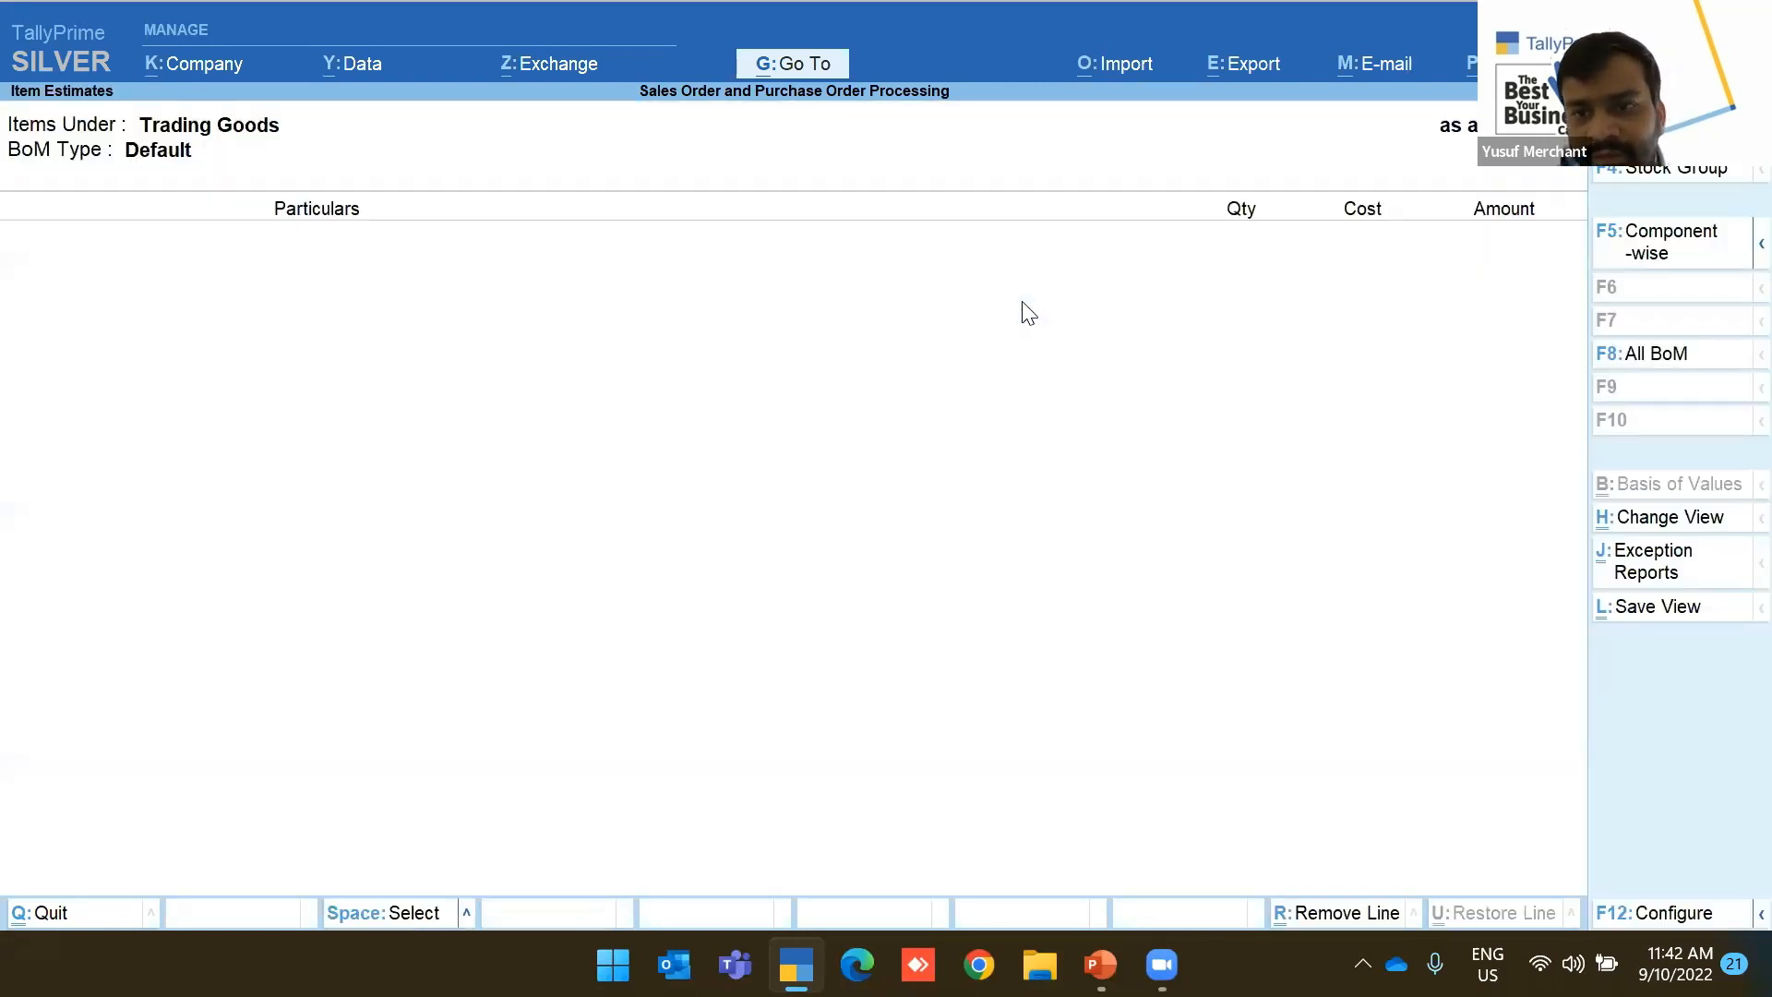
key(Escape)
key(Escape)
key(Escape)
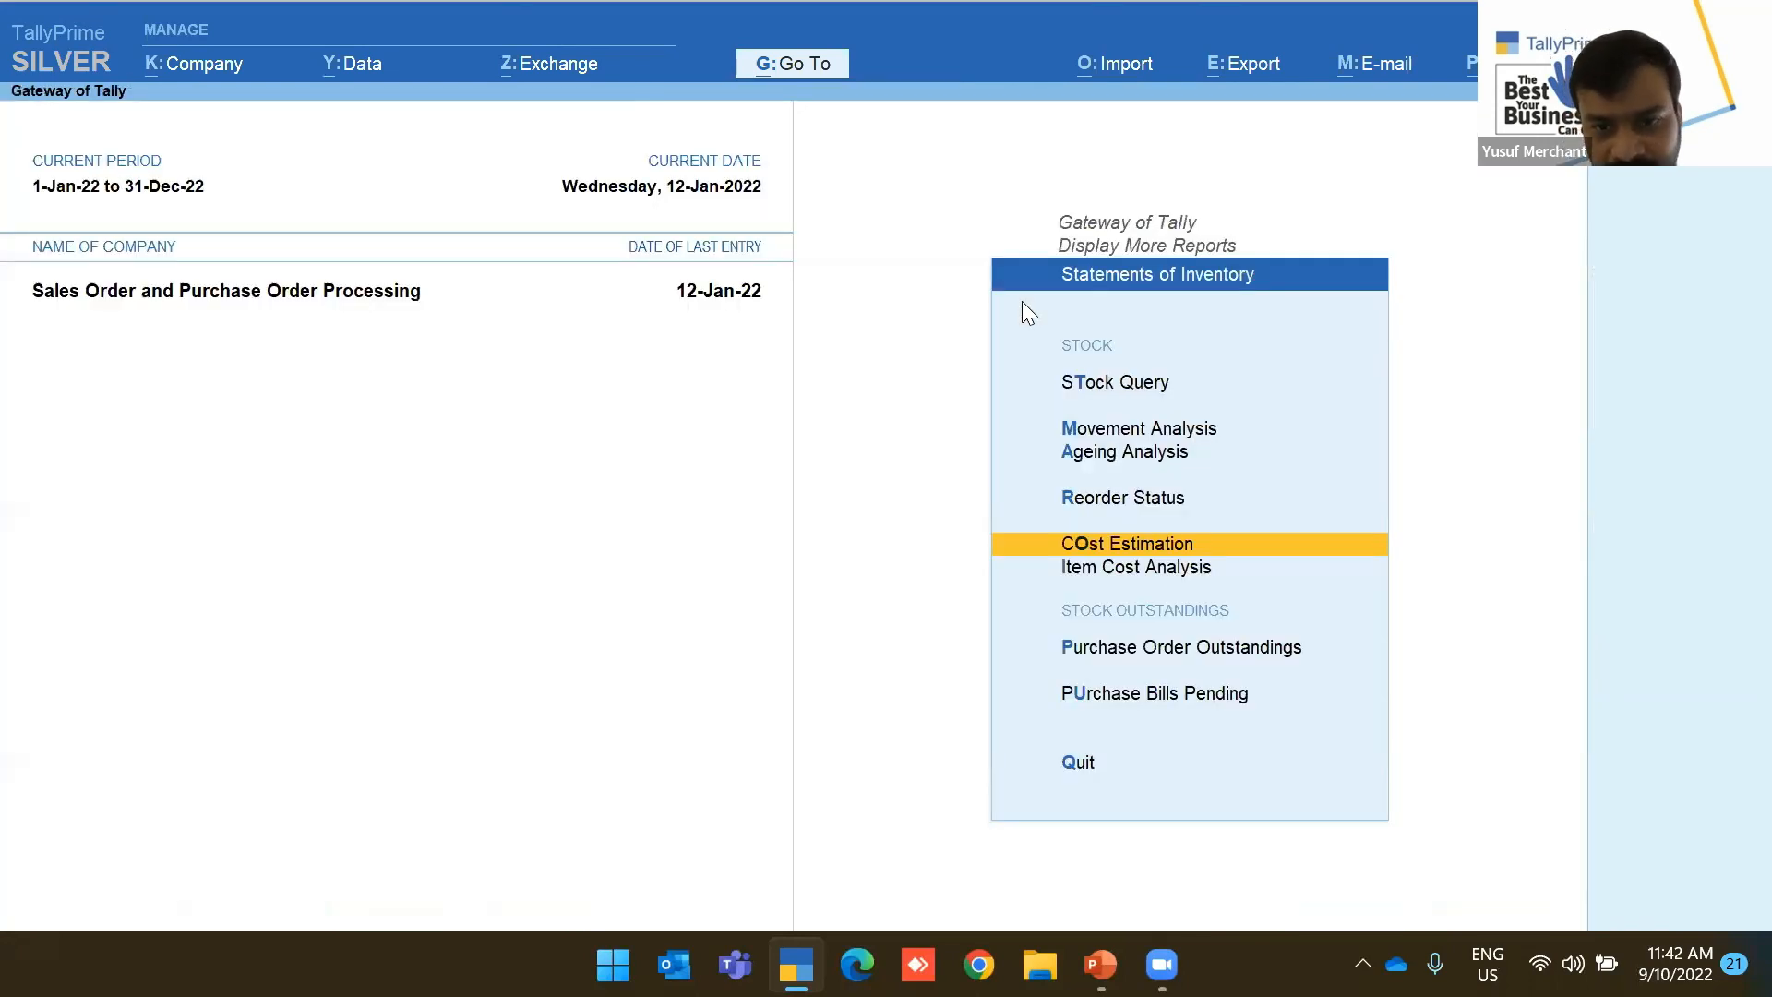
Revisit the Stock Query item list, then leave Statements of Inventory
key(Down)
key(Up)
key(Up)
key(Up)
key(Up)
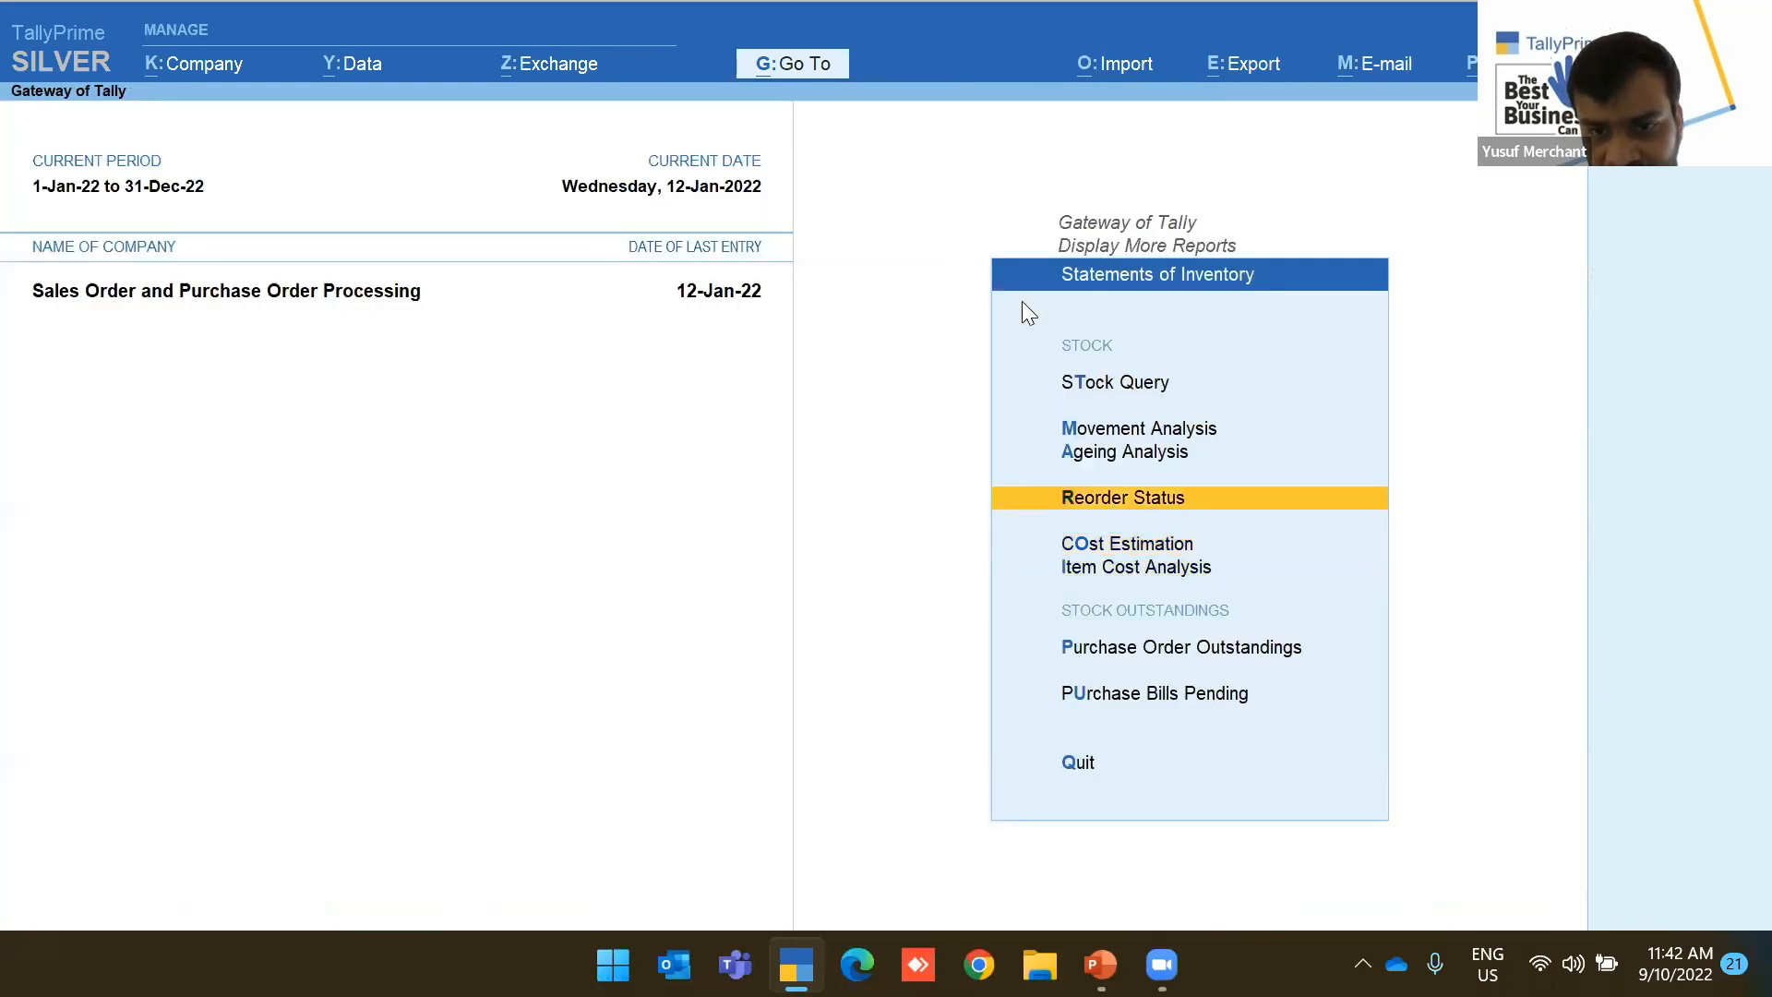
key(Up)
key(Return)
key(Escape)
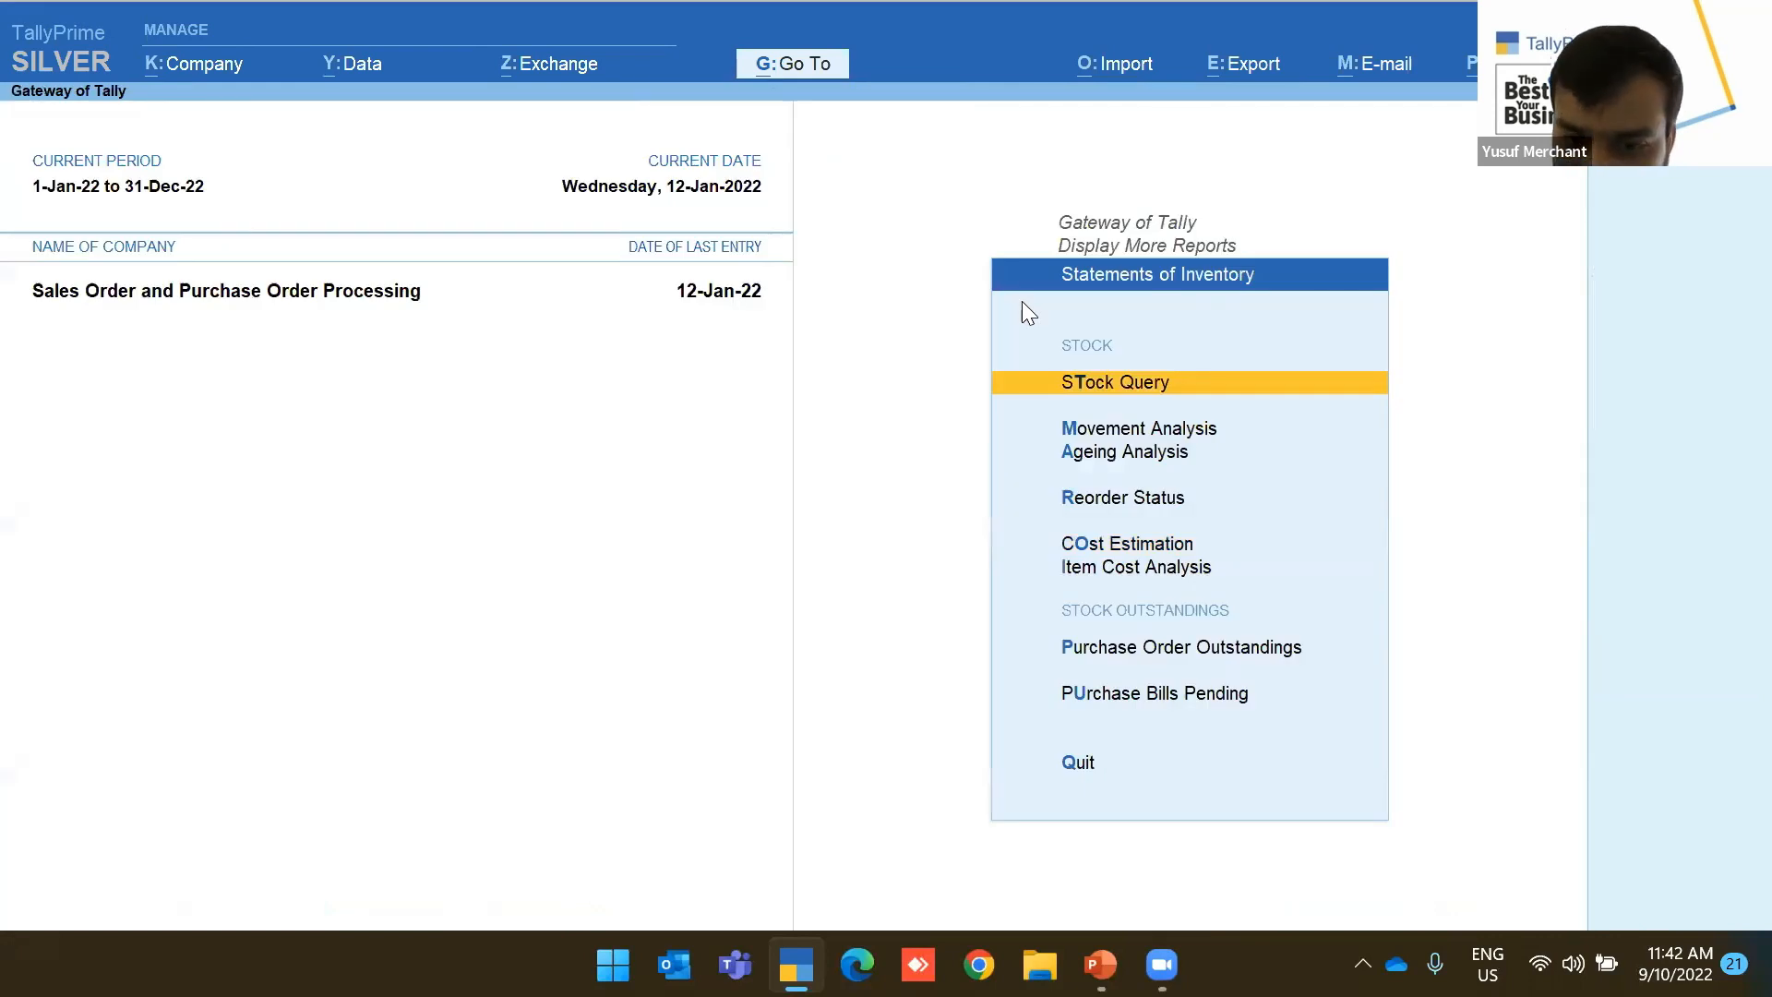
key(Down)
key(Down)
key(Down)
key(Down)
key(Down)
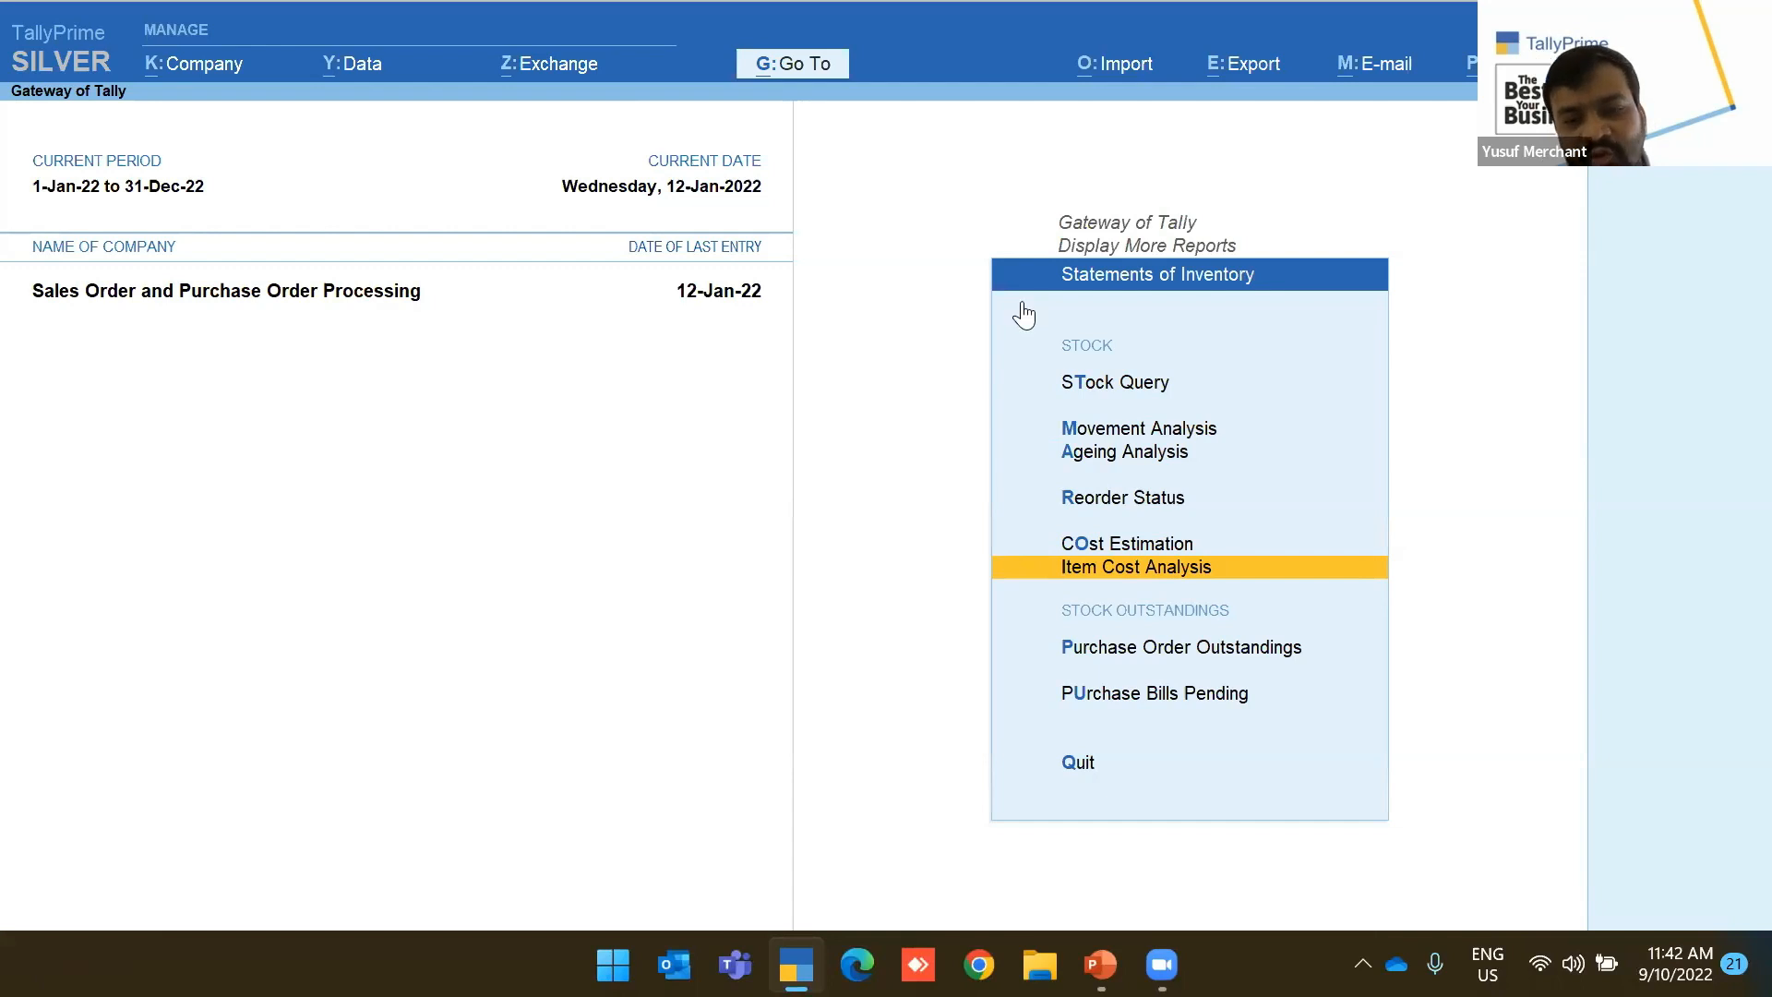
key(Escape)
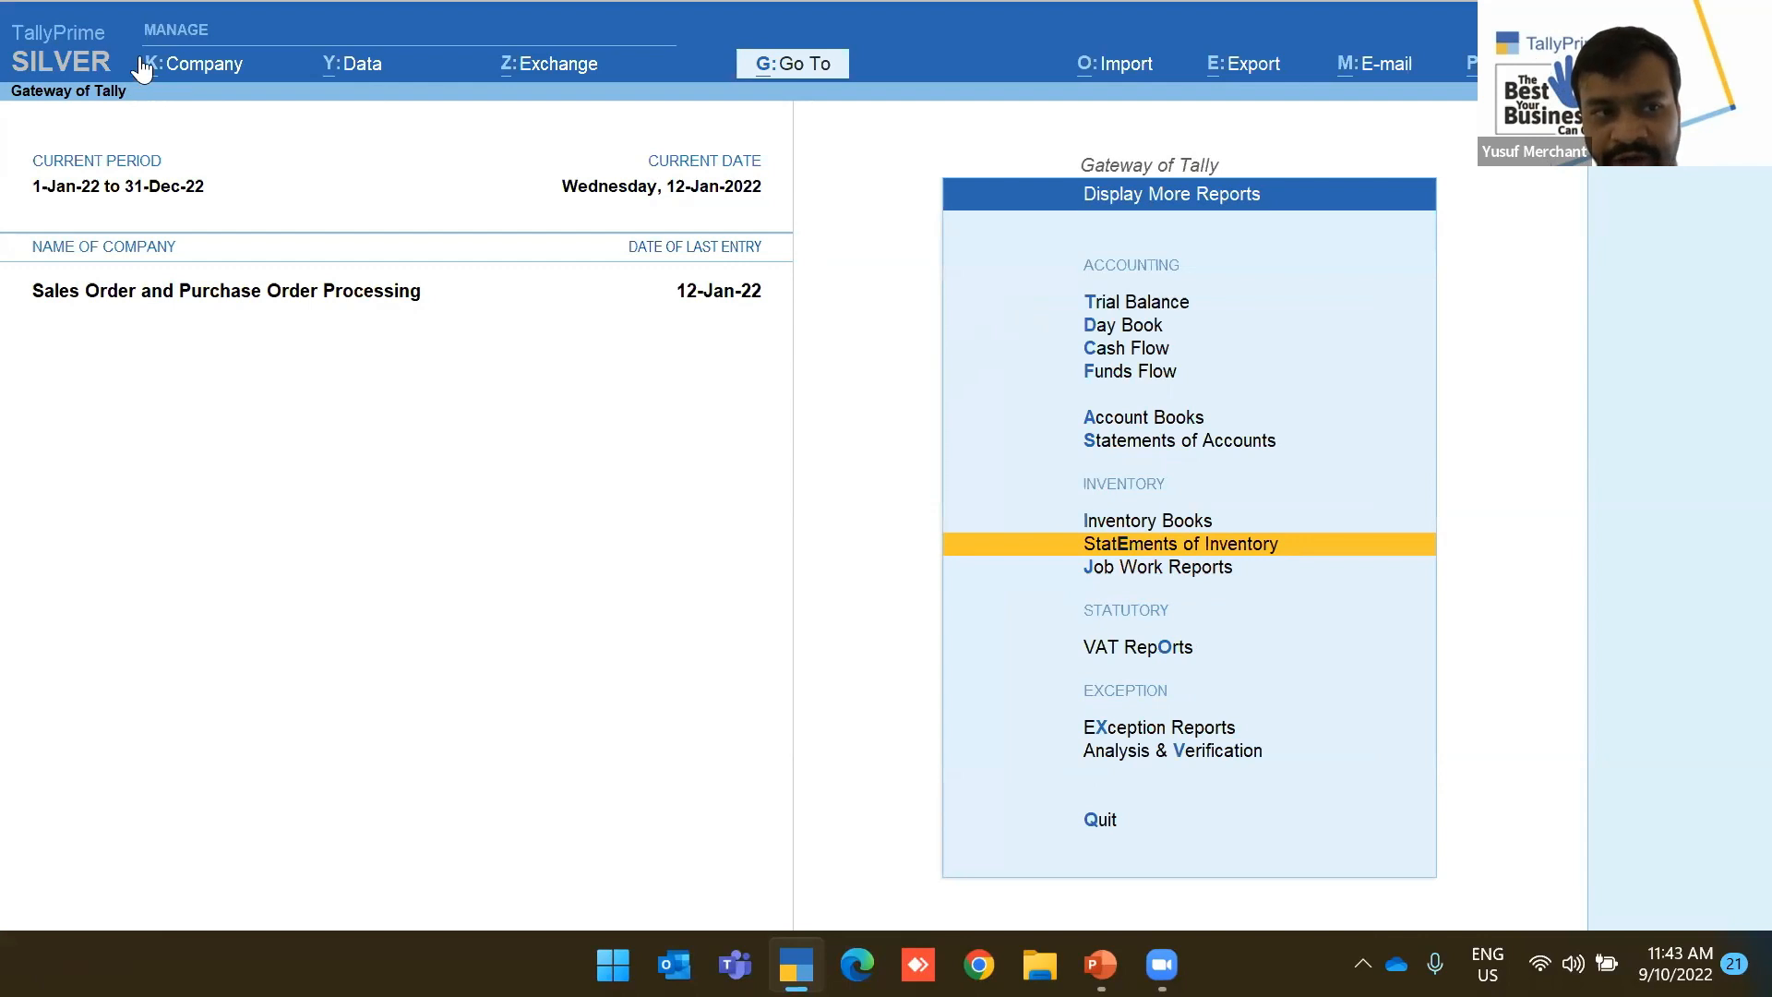
Show the Day Book from 1-1-2022 and browse the January purchase and receipt entries
key(d)
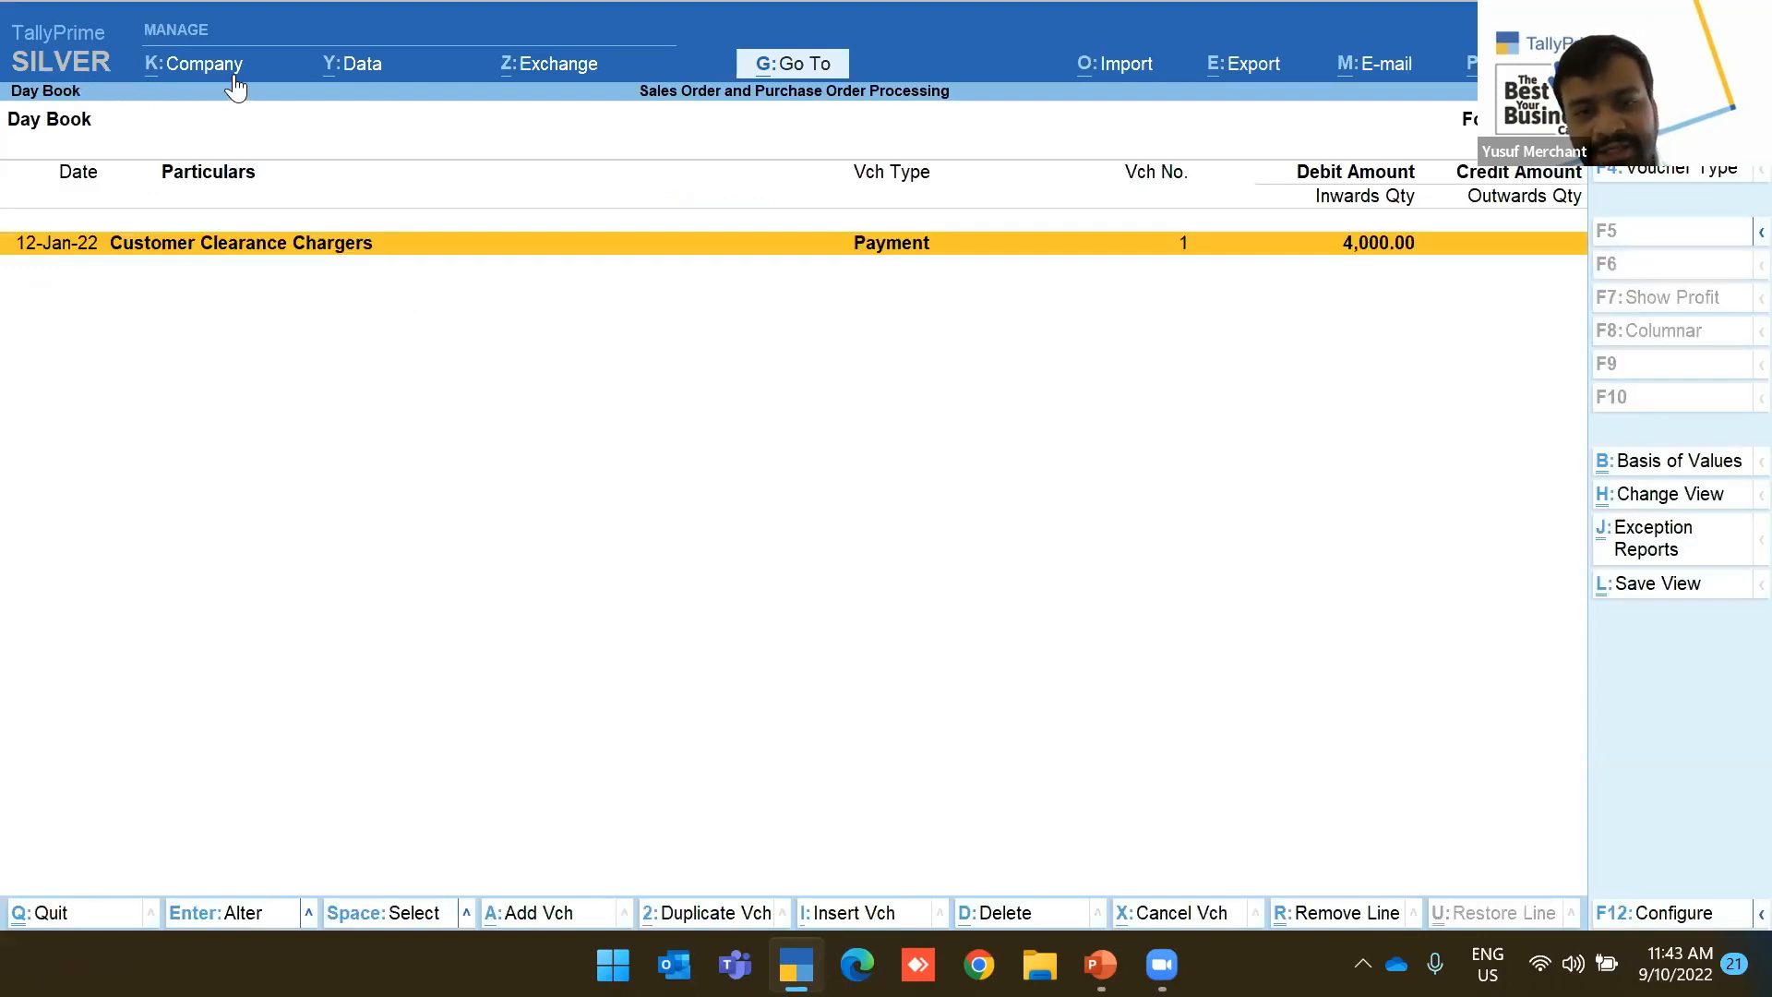
key(F2)
text(1)
key(Return)
key(Up)
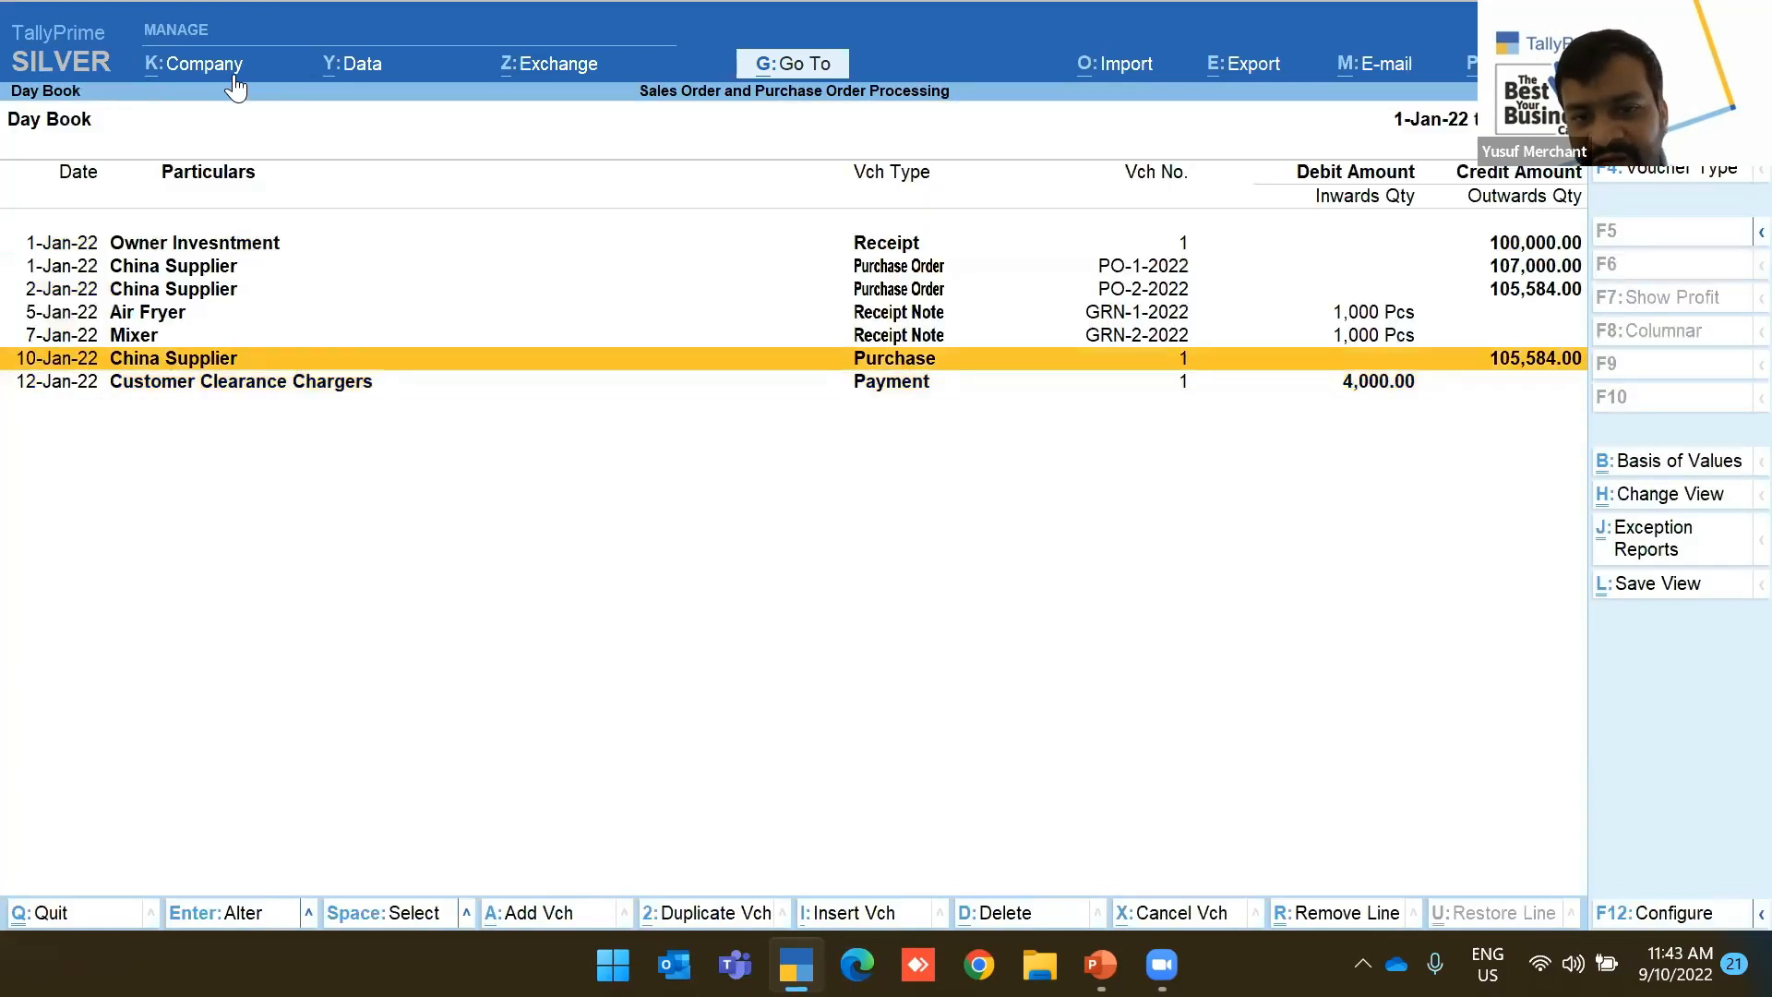
key(Up)
key(Up)
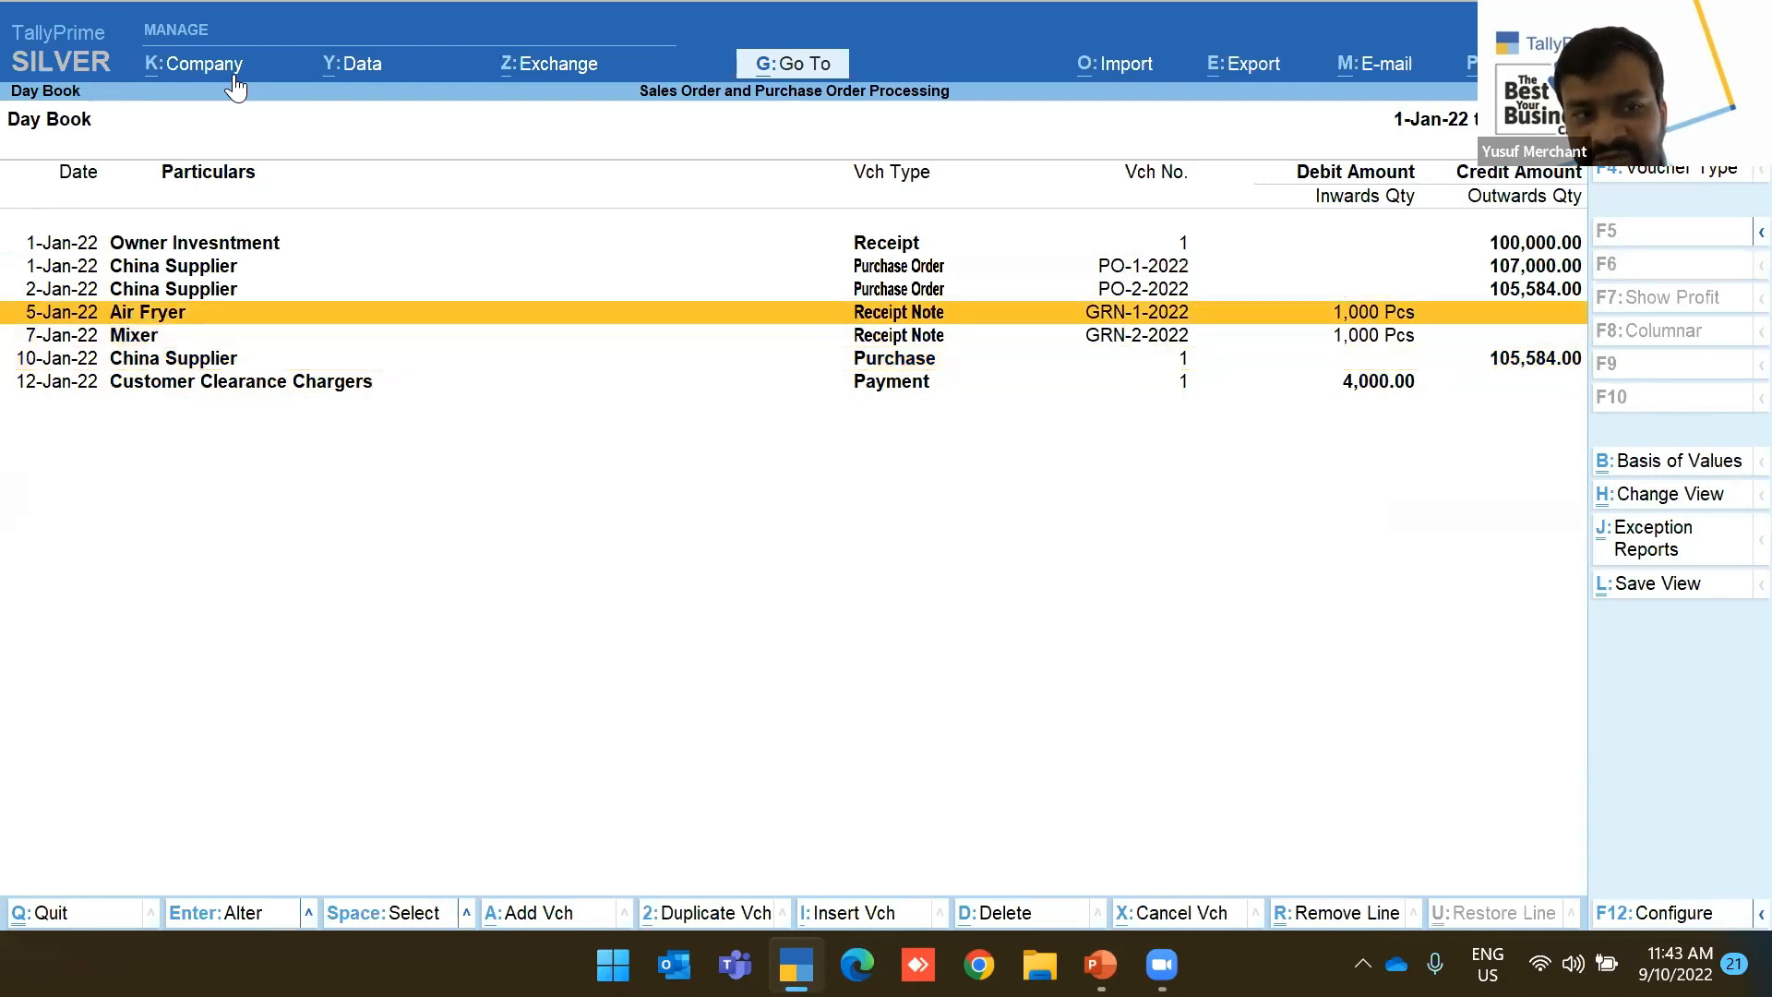
key(Up)
key(Up)
key(Down)
key(Down)
key(Down)
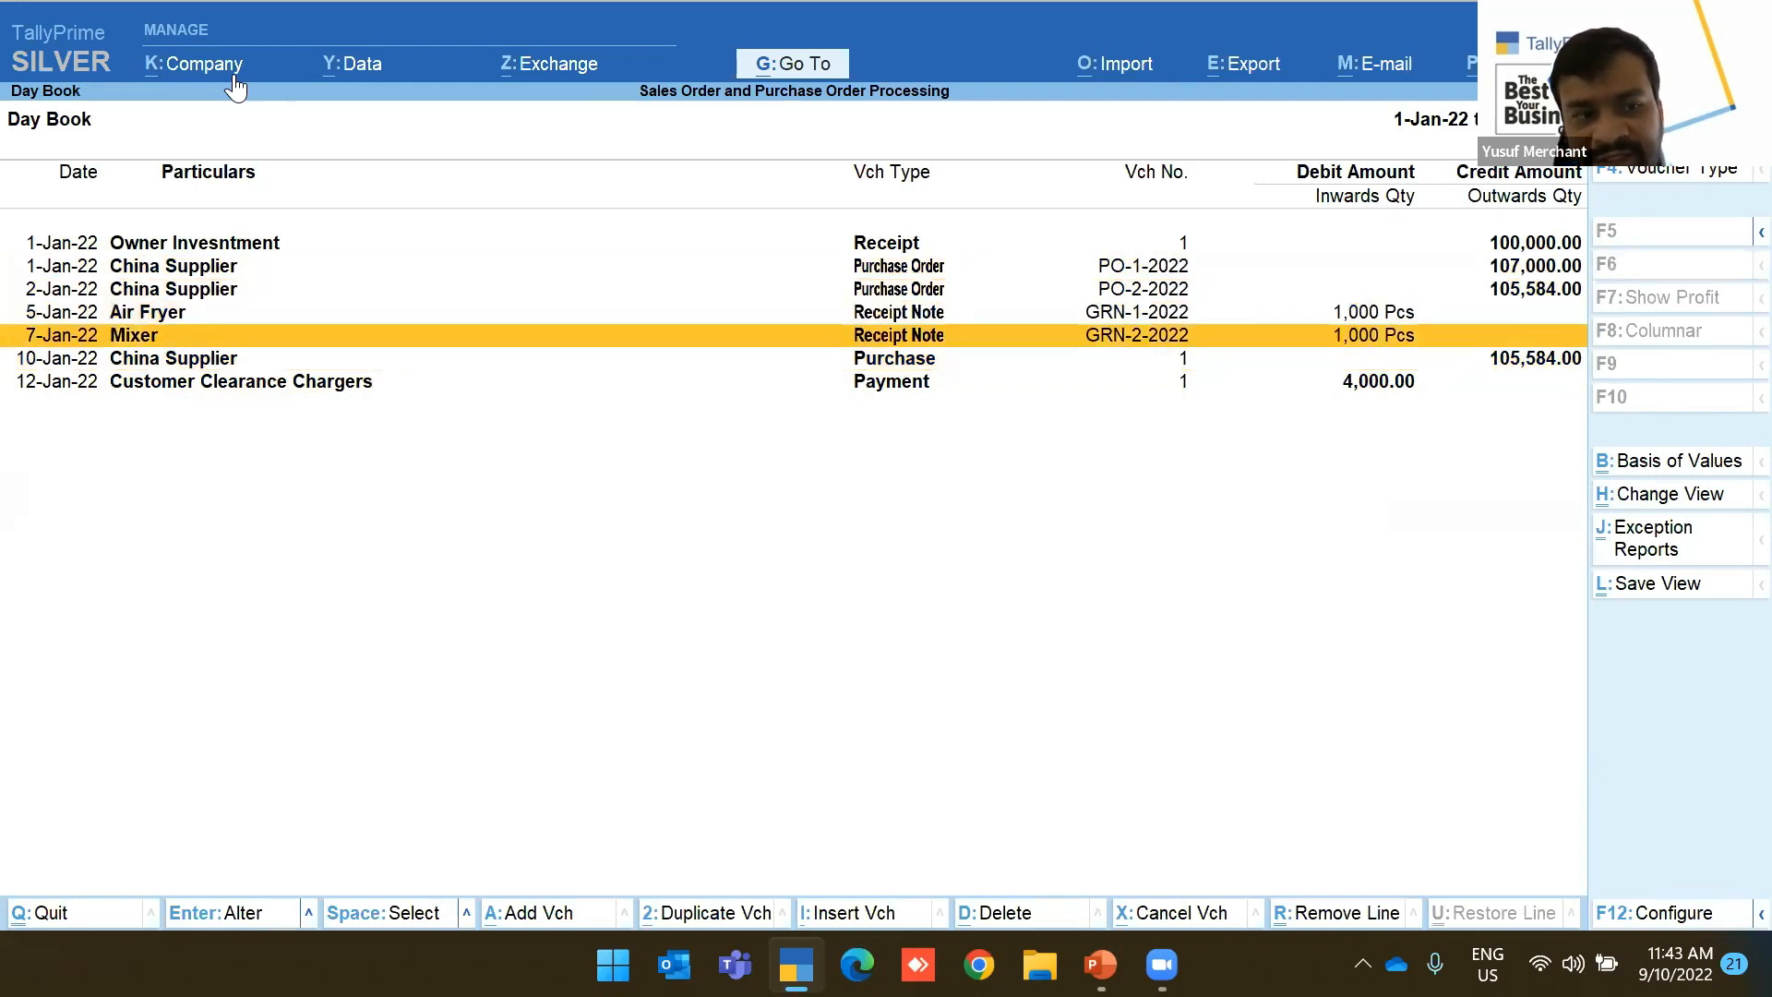
key(Down)
key(Down)
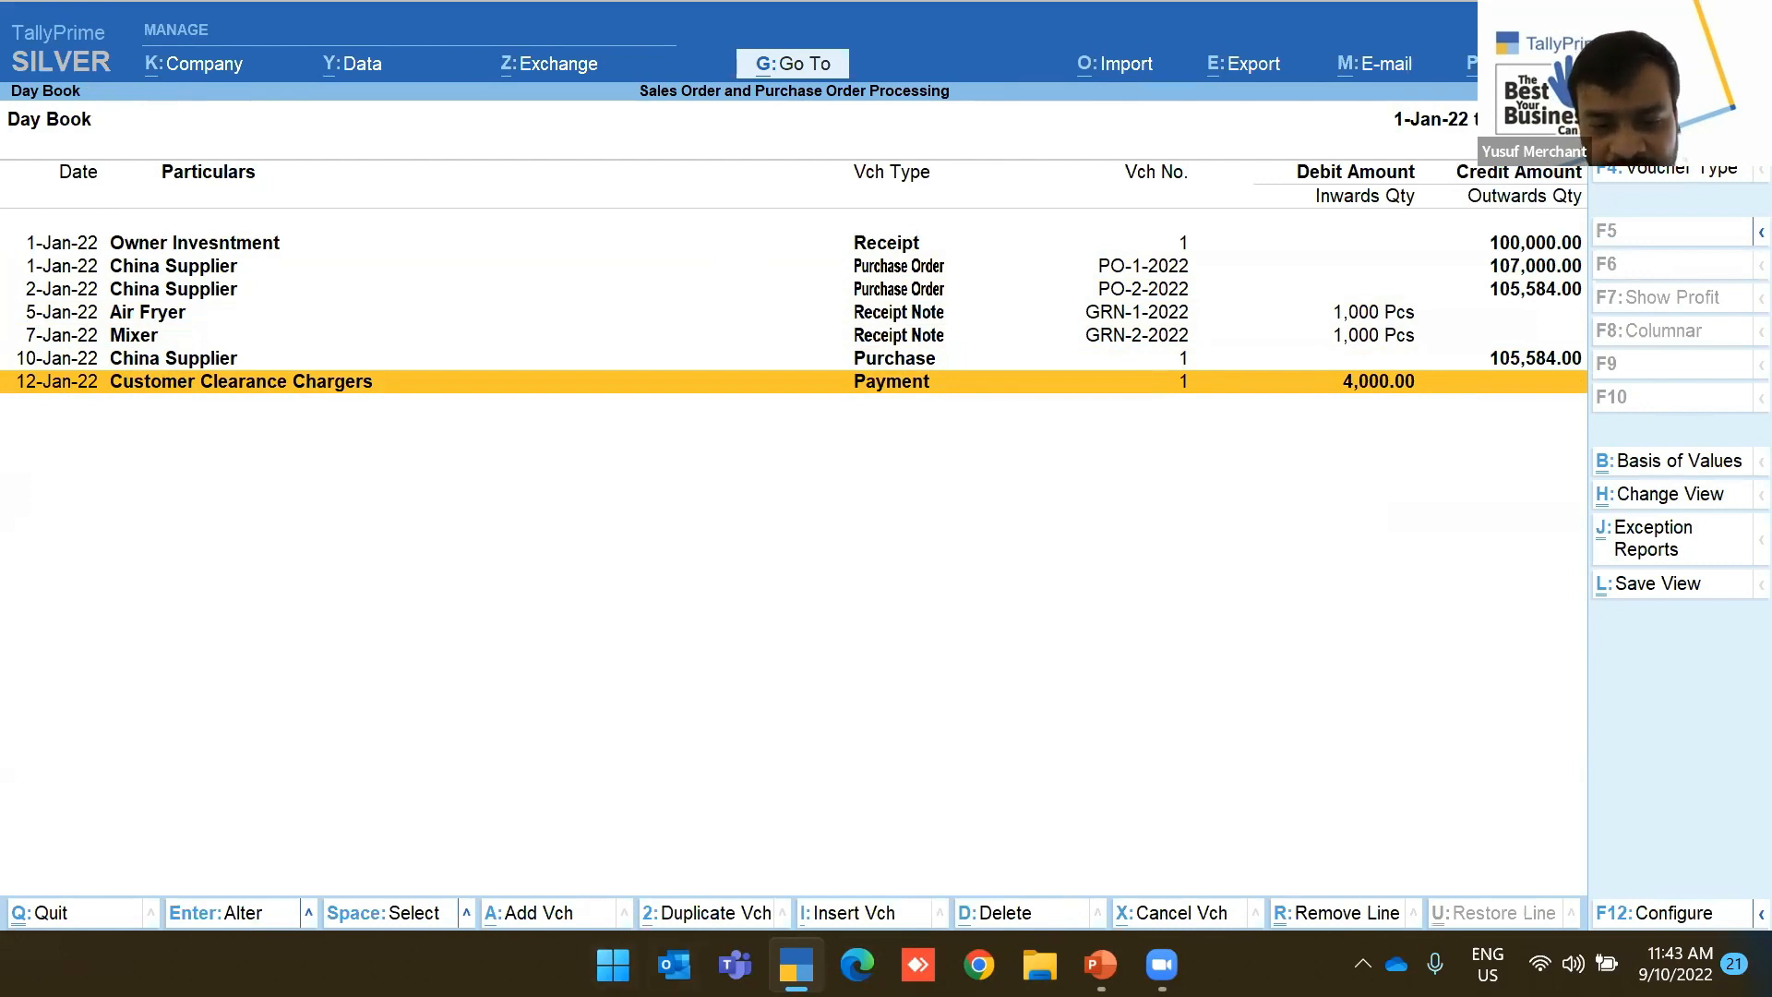
key(Return)
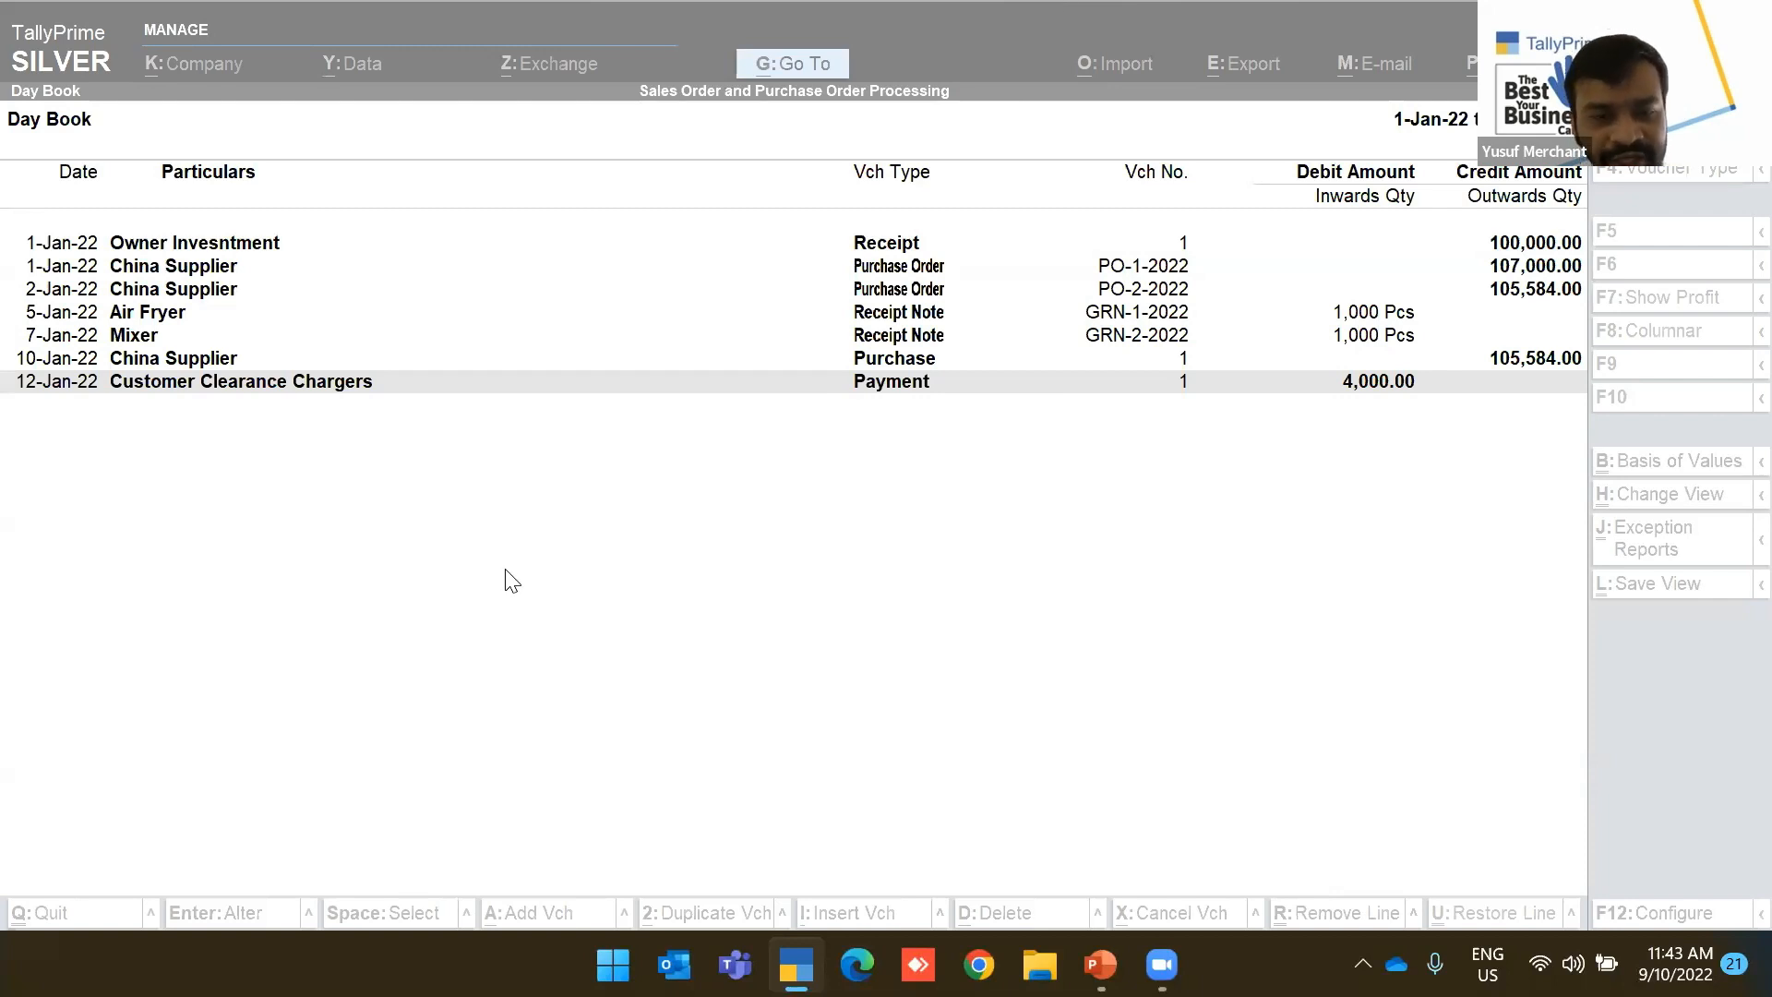
Close the Day Book and bring up the Company options from the Gateway
click(545, 587)
key(Escape)
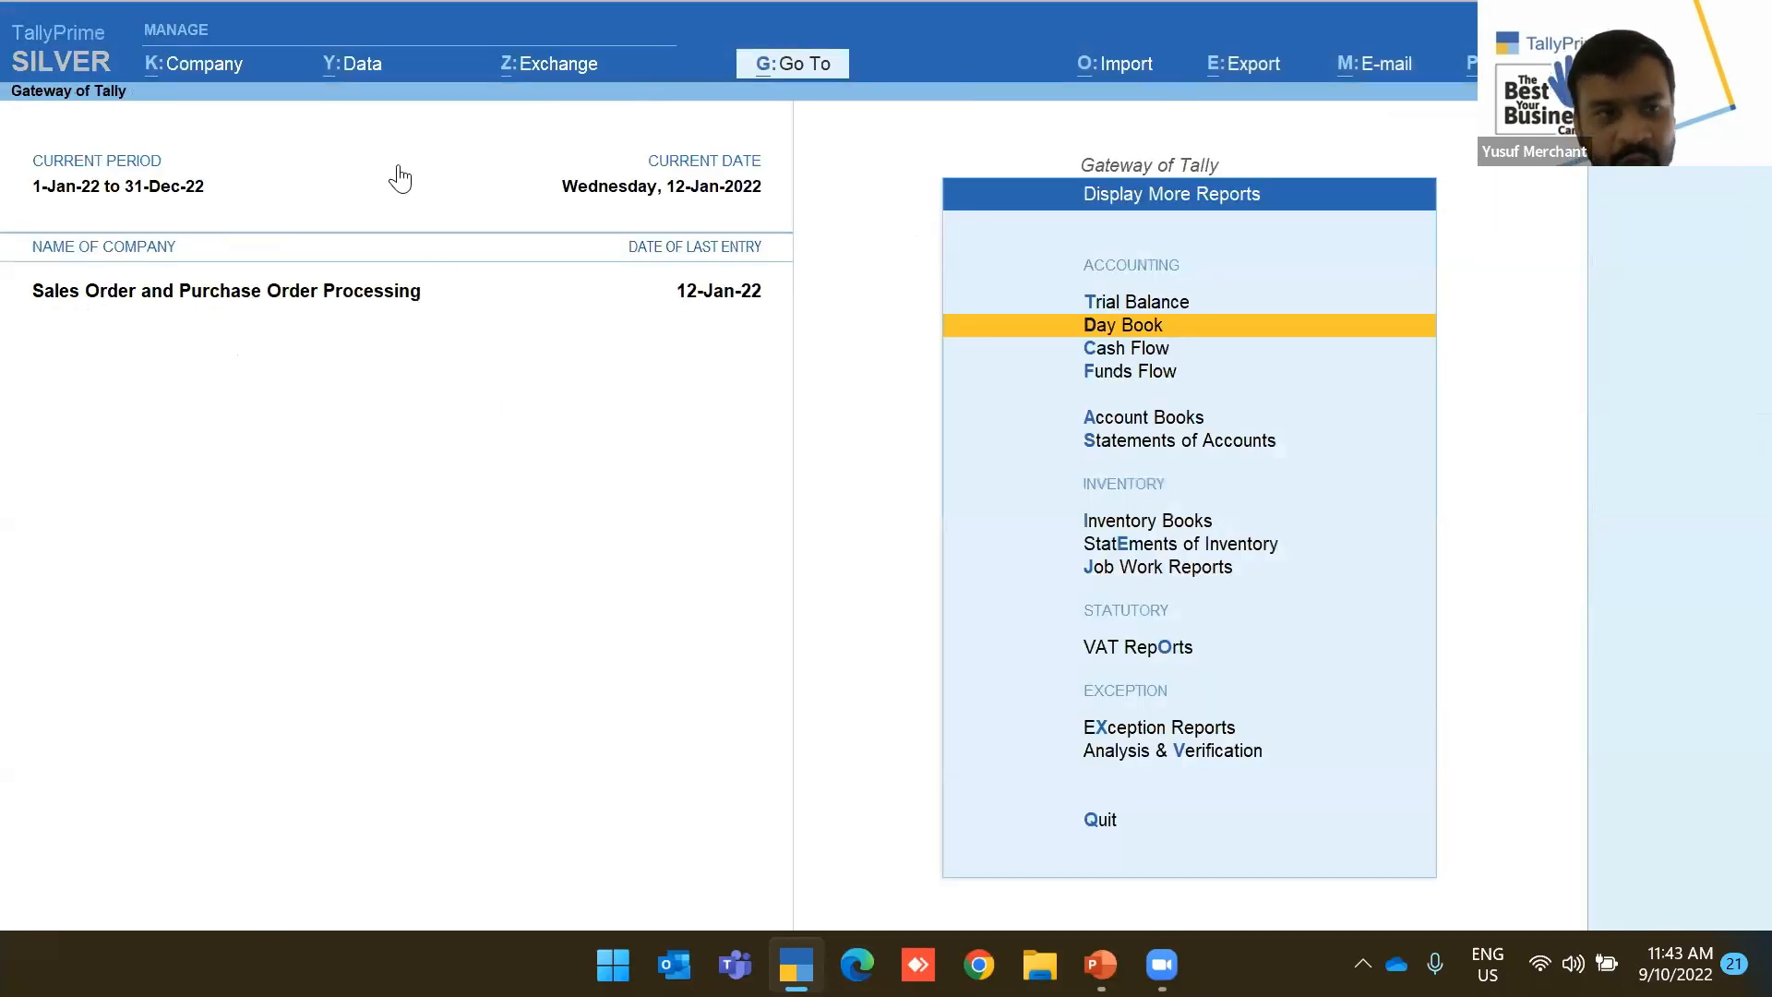
click(188, 67)
Select the Cost Tracking company from the list of companies
key(Down)
key(Down)
key(Down)
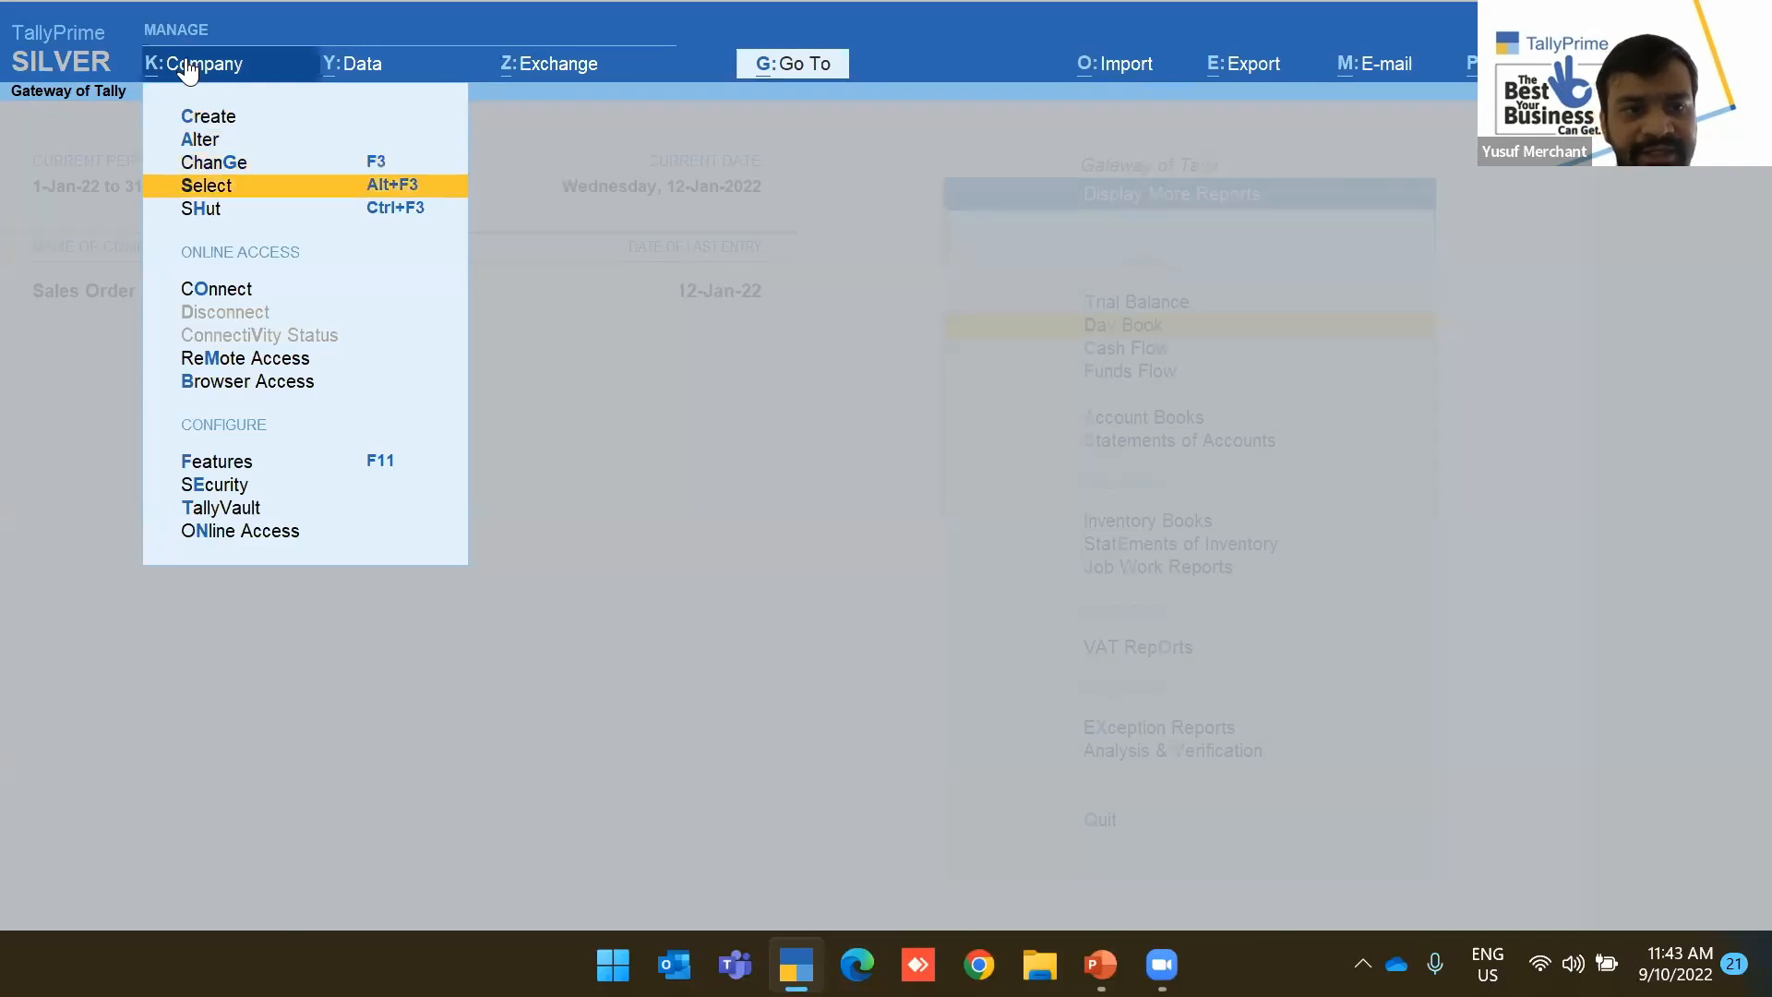
key(Return)
key(Down)
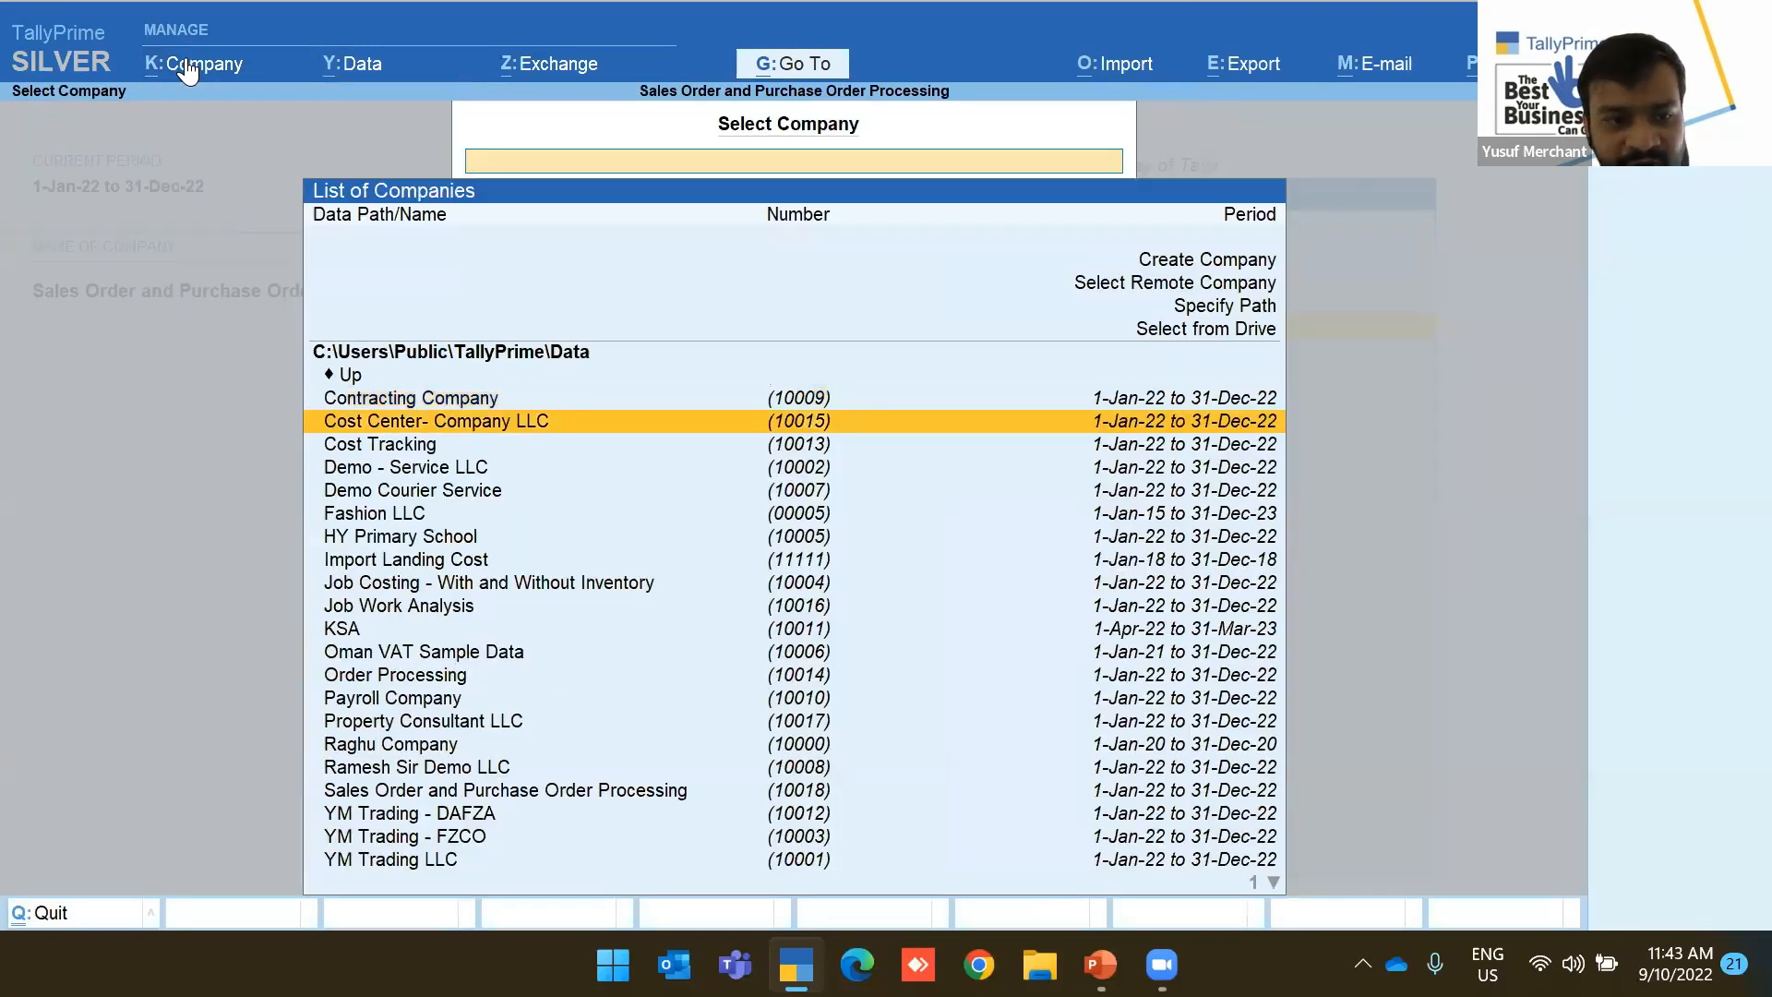
key(Down)
key(Down)
key(Down)
key(Down)
key(Down)
key(Down)
key(Down)
key(Down)
key(Down)
key(Down)
key(Down)
key(Up)
key(Up)
key(Up)
key(Up)
key(Up)
key(Up)
key(Up)
key(Up)
key(Up)
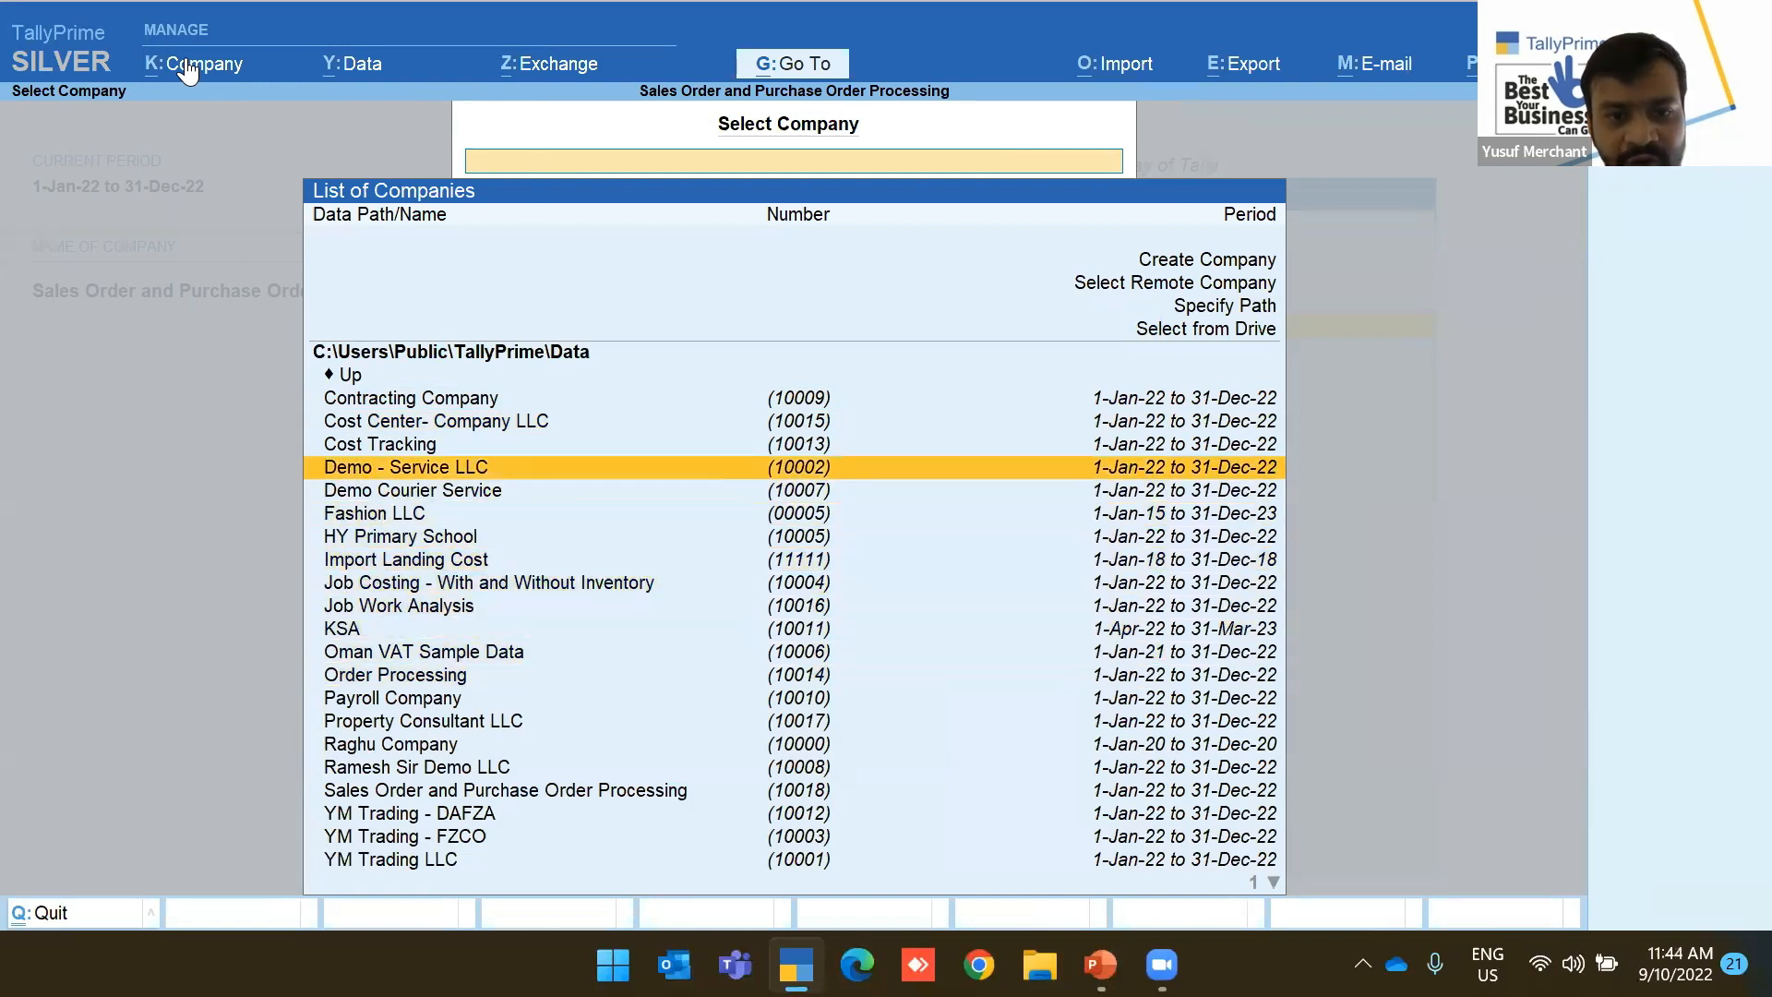
key(Up)
key(Return)
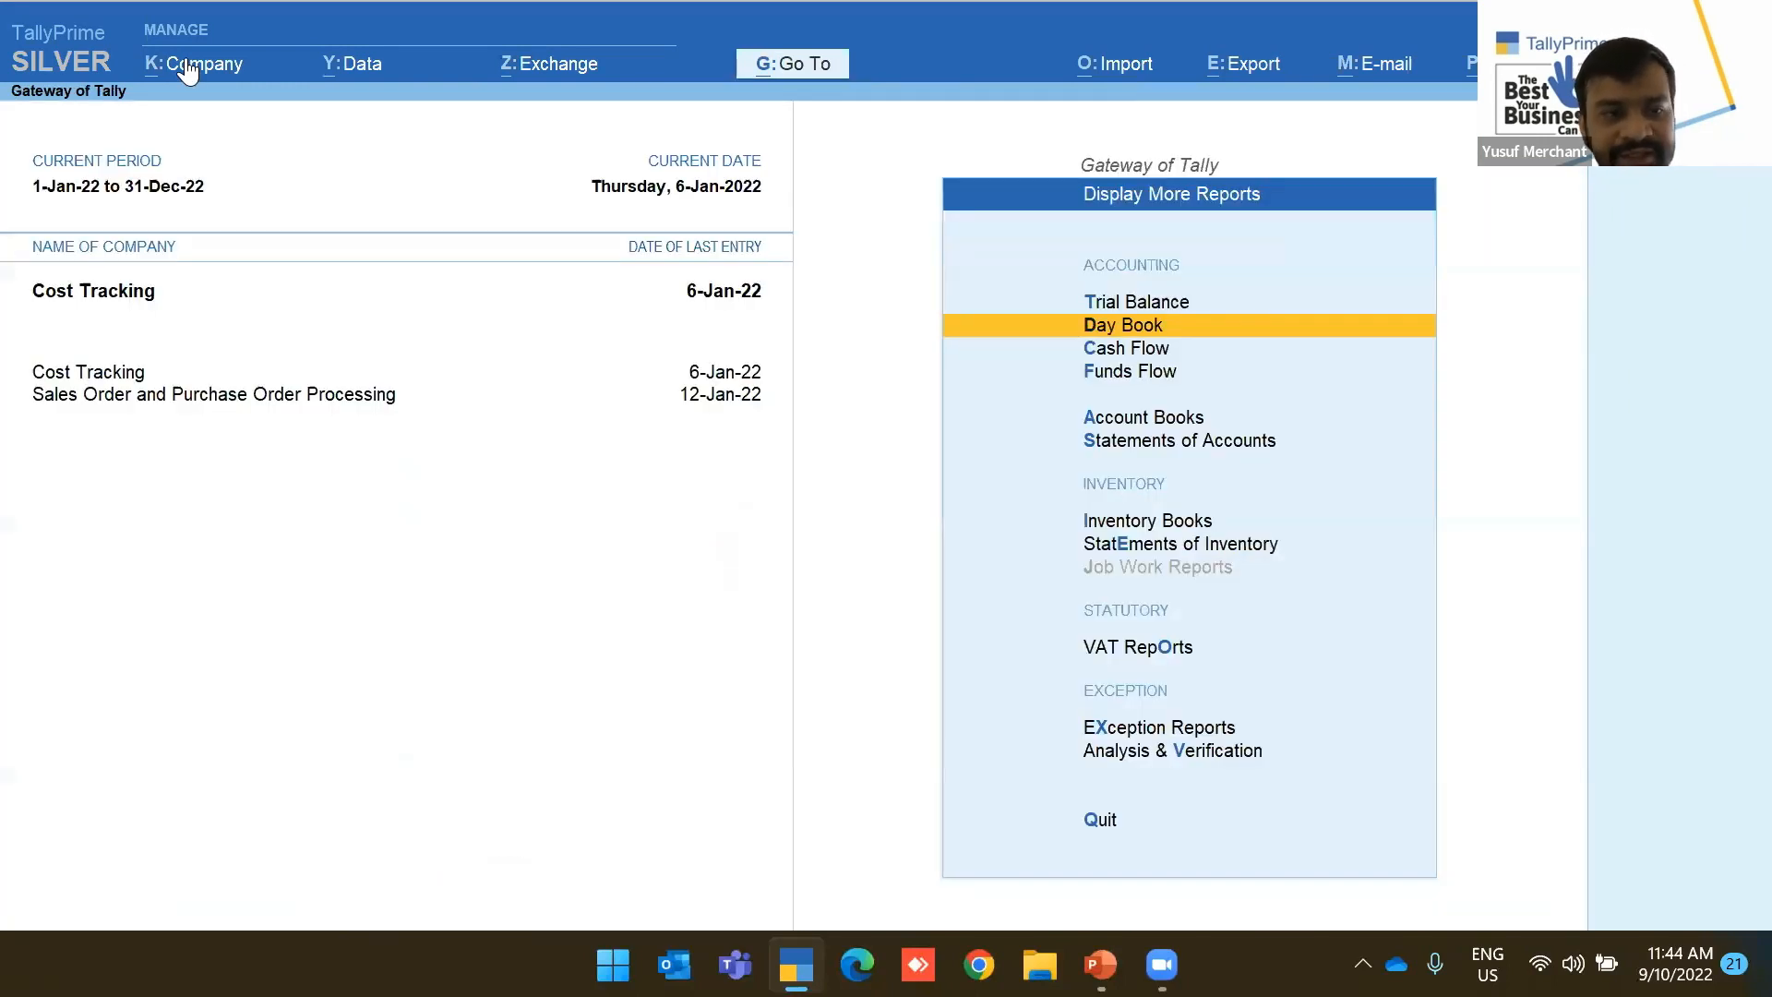
Show its Day Book from 1-Jan-22 and review the China Supplier purchase voucher
key(Return)
key(F2)
key(Return)
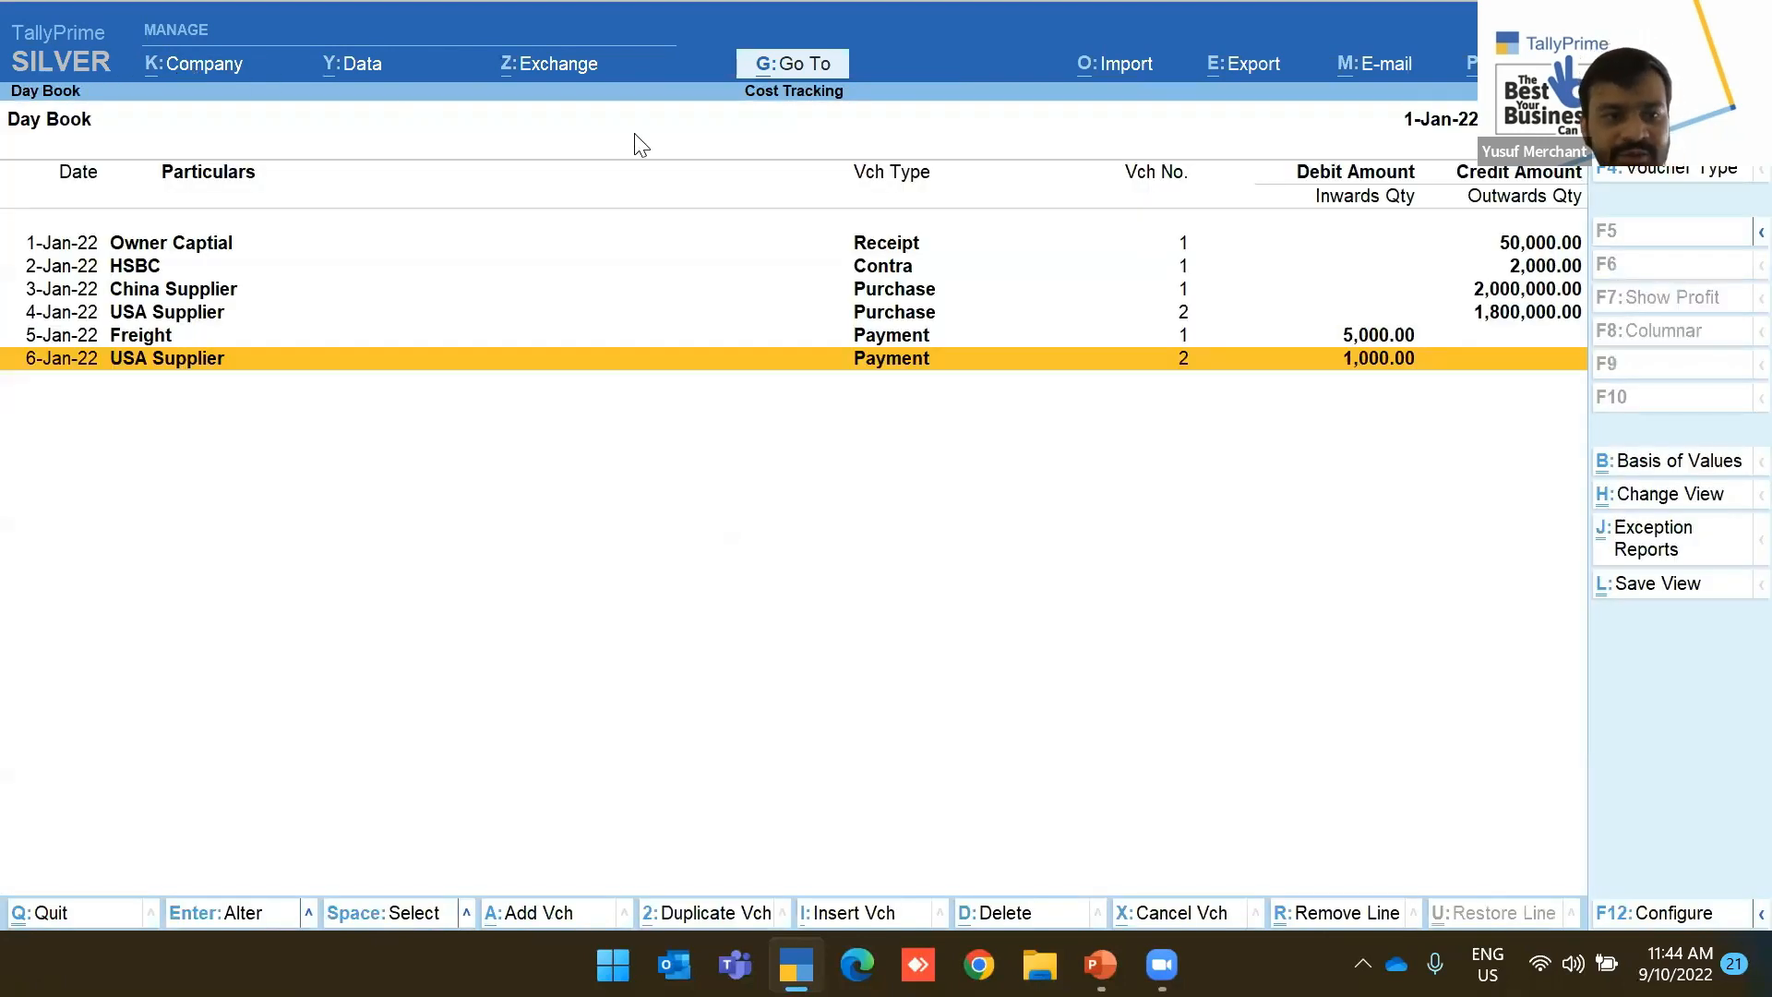
key(Up)
key(Up)
key(Up)
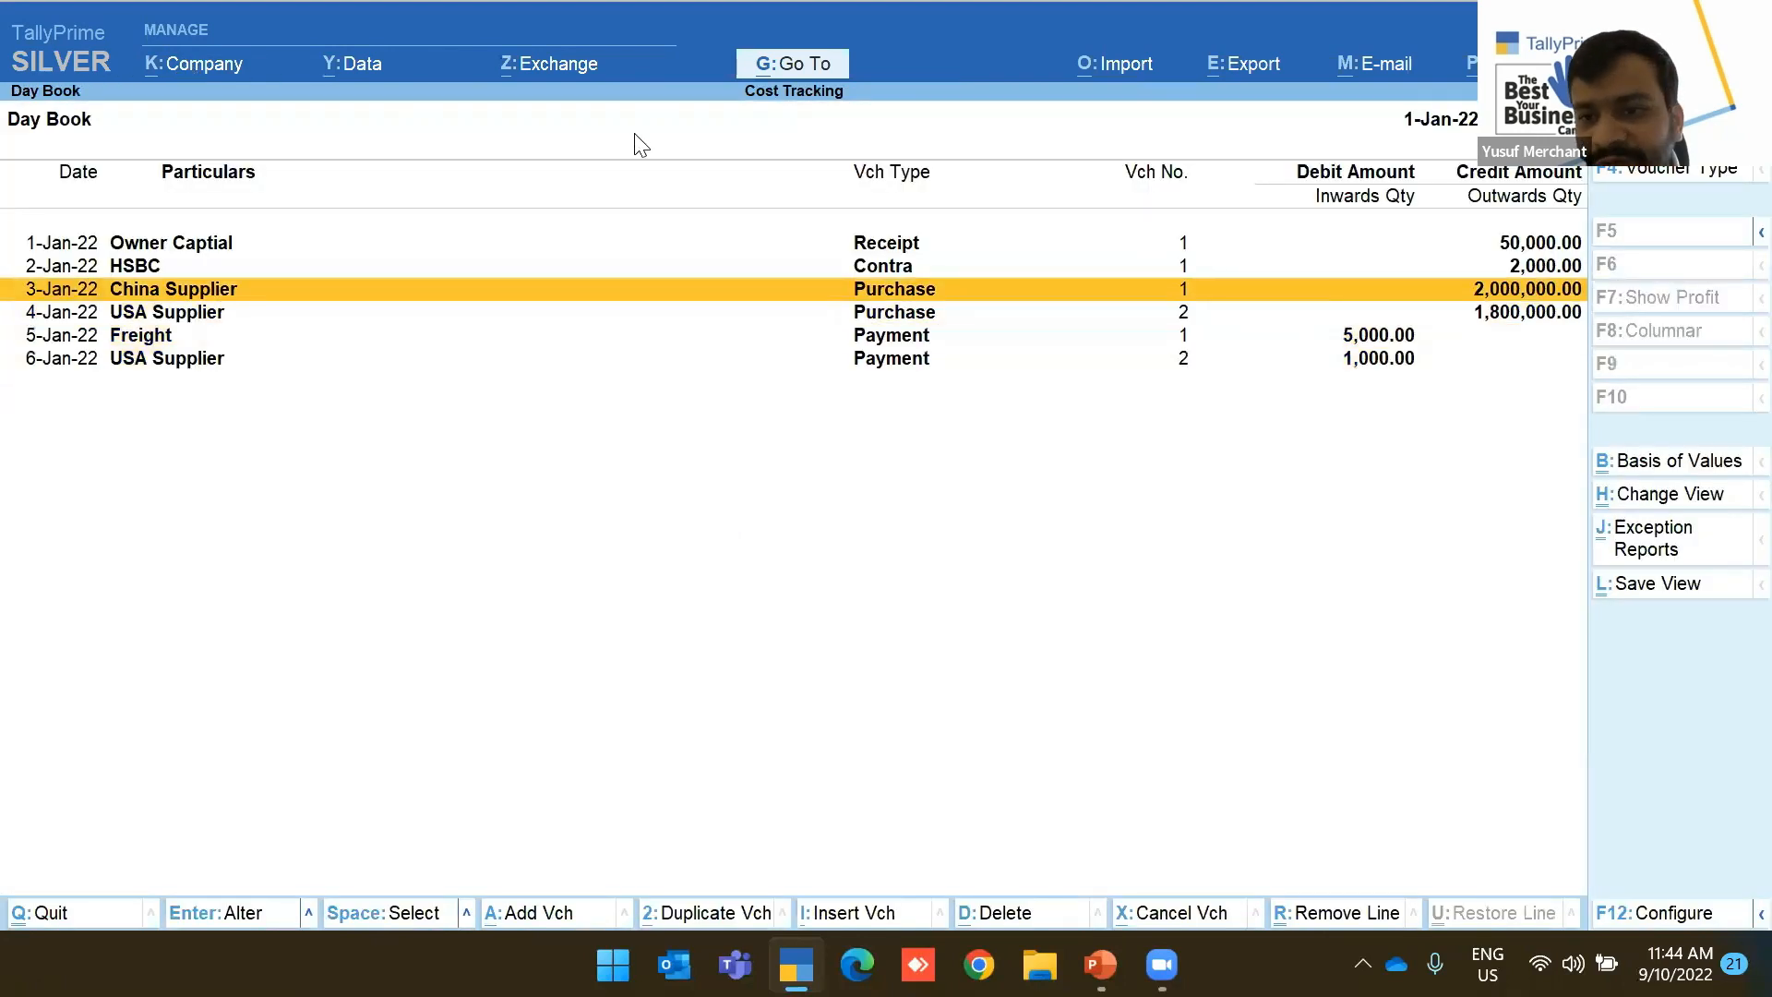
key(Return)
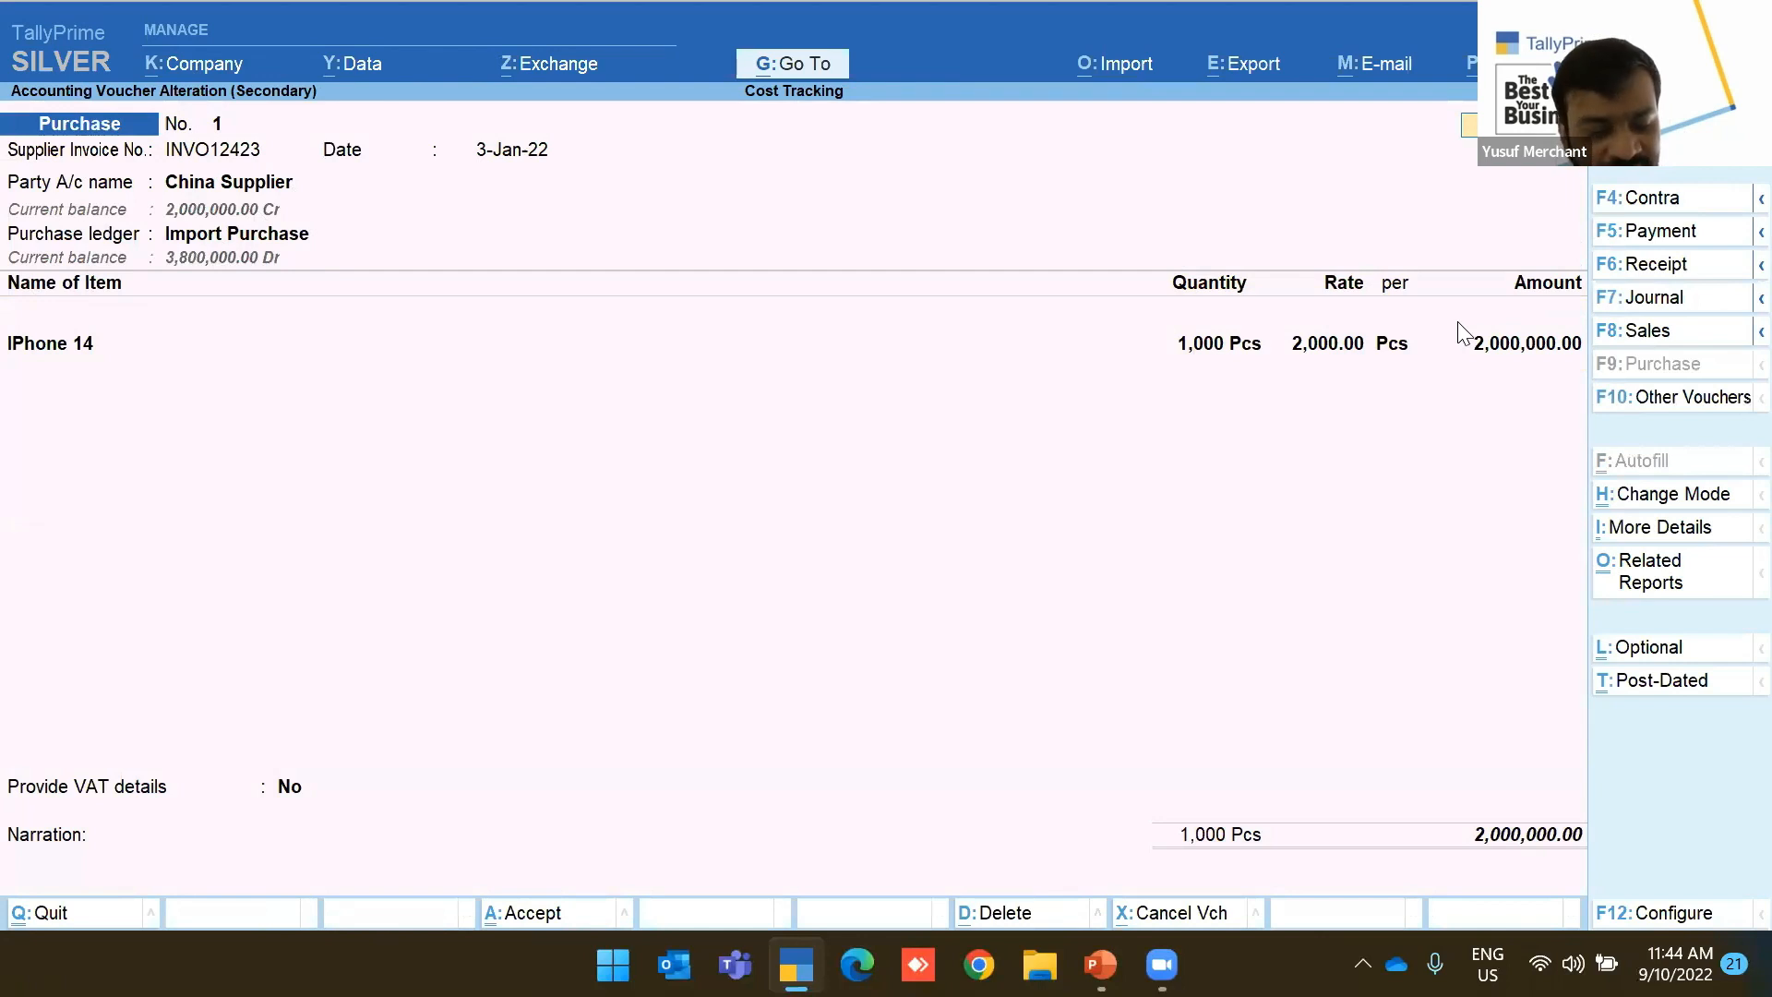
key(ctrl+a)
Review the USA Supplier iPad Air purchase, then open the Freight payment voucher
key(Down)
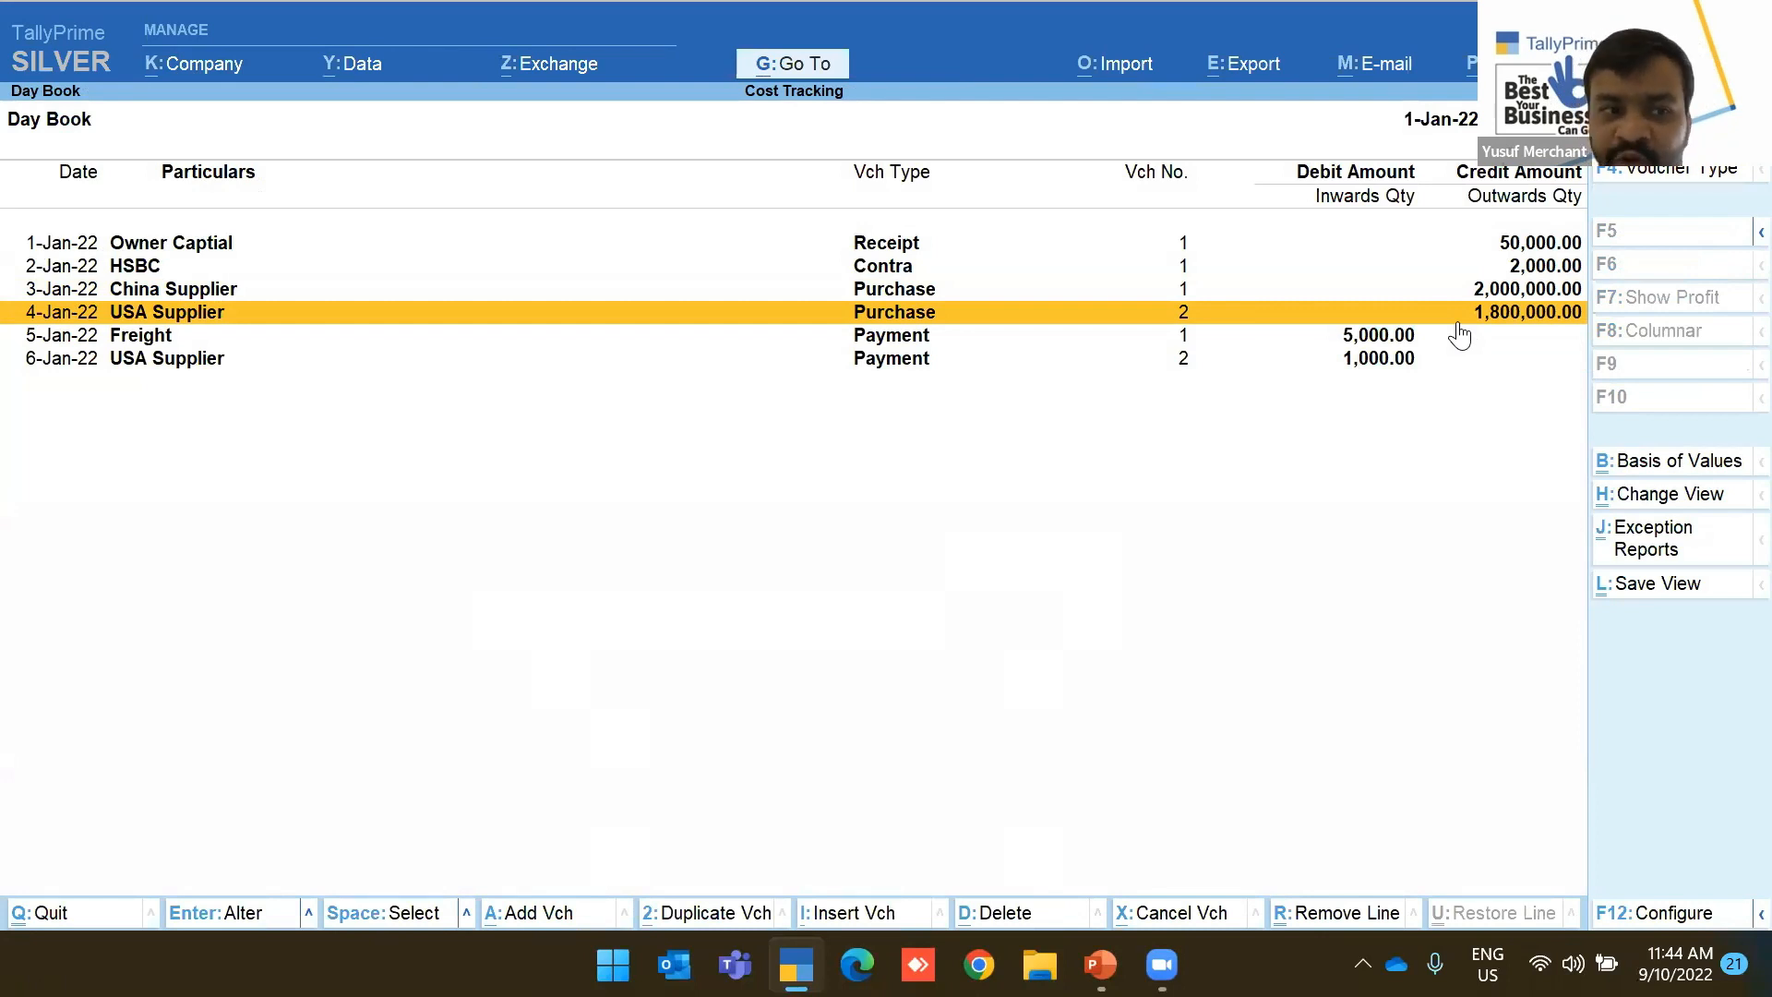
click(1458, 322)
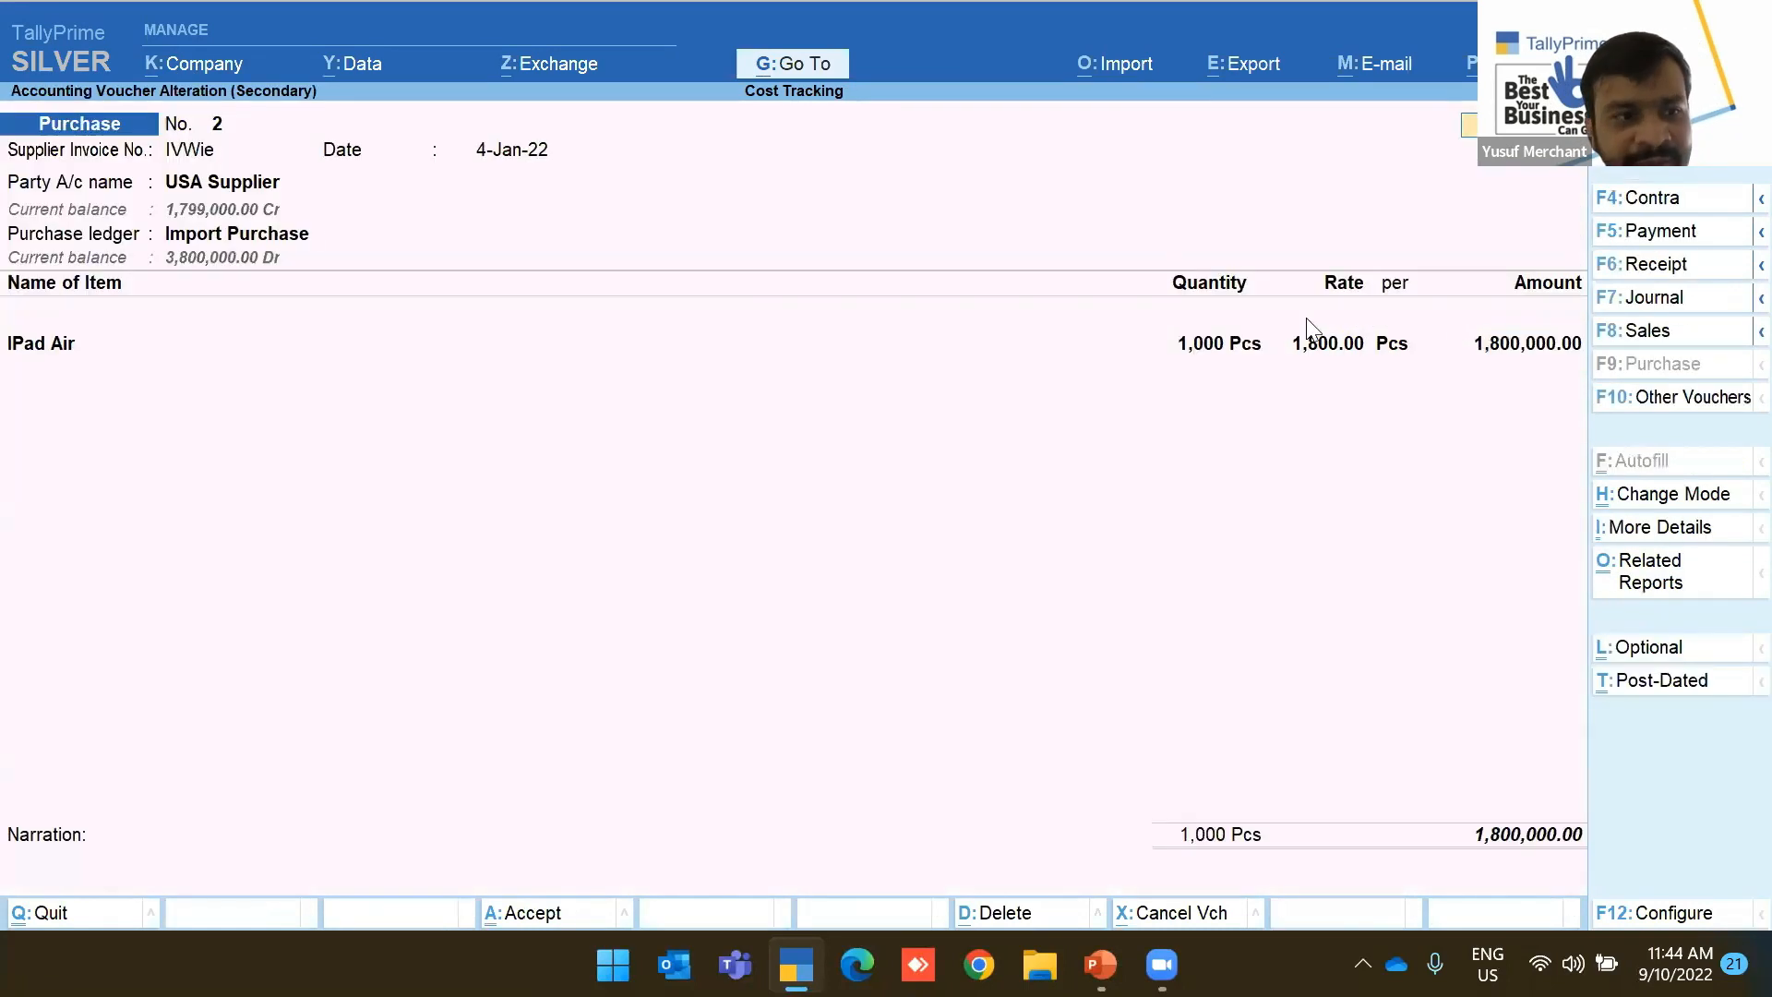
click(60, 349)
key(Escape)
key(Down)
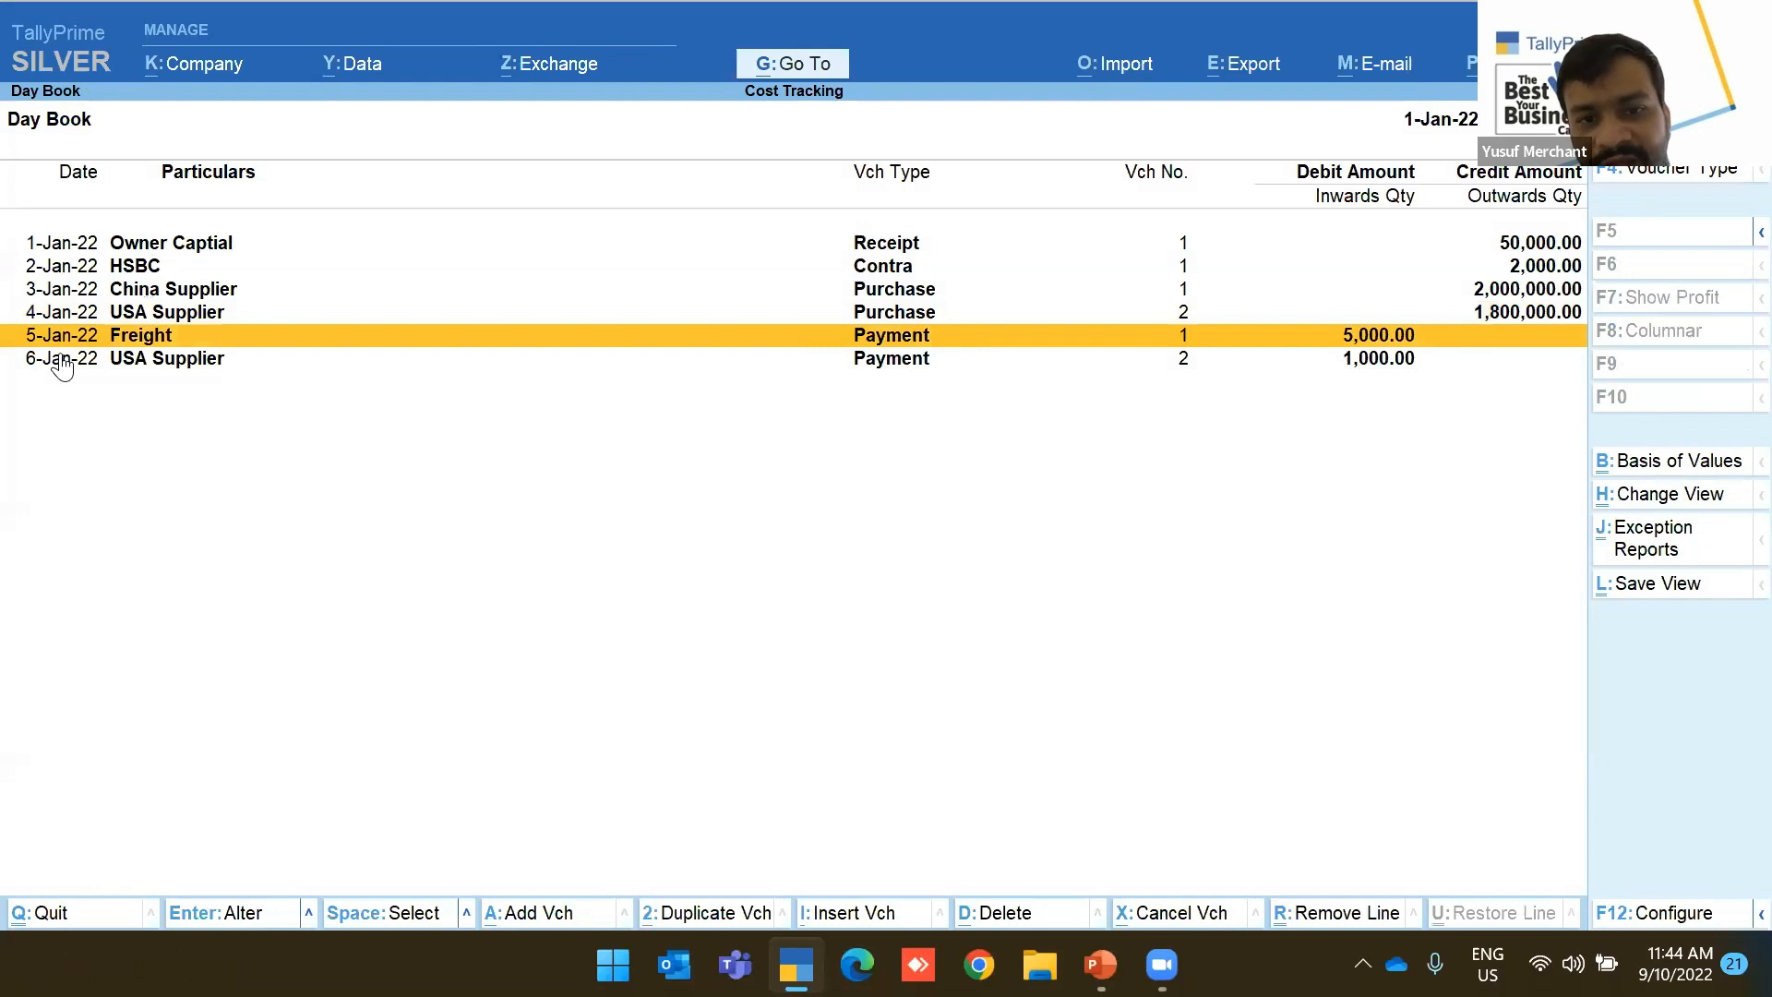
key(Return)
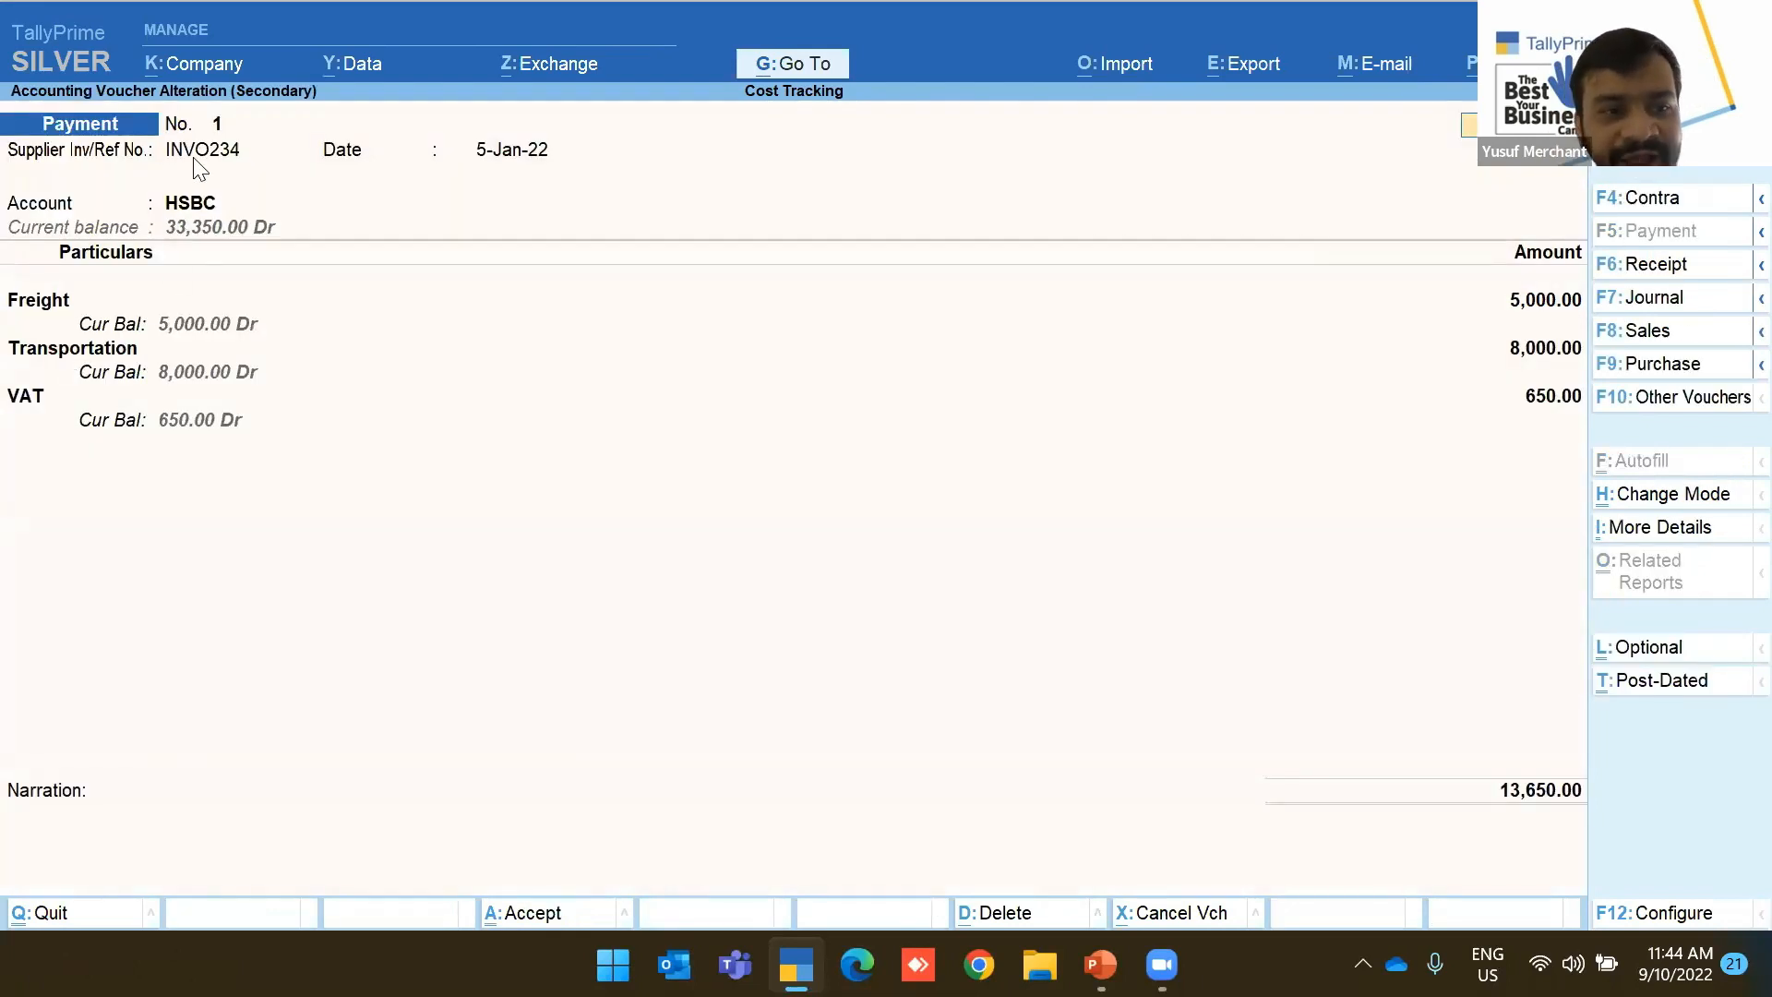
Step through Payment No. 1 to reach the Freight ledger's stock item cost allocation
click(191, 213)
key(Return)
key(Return)
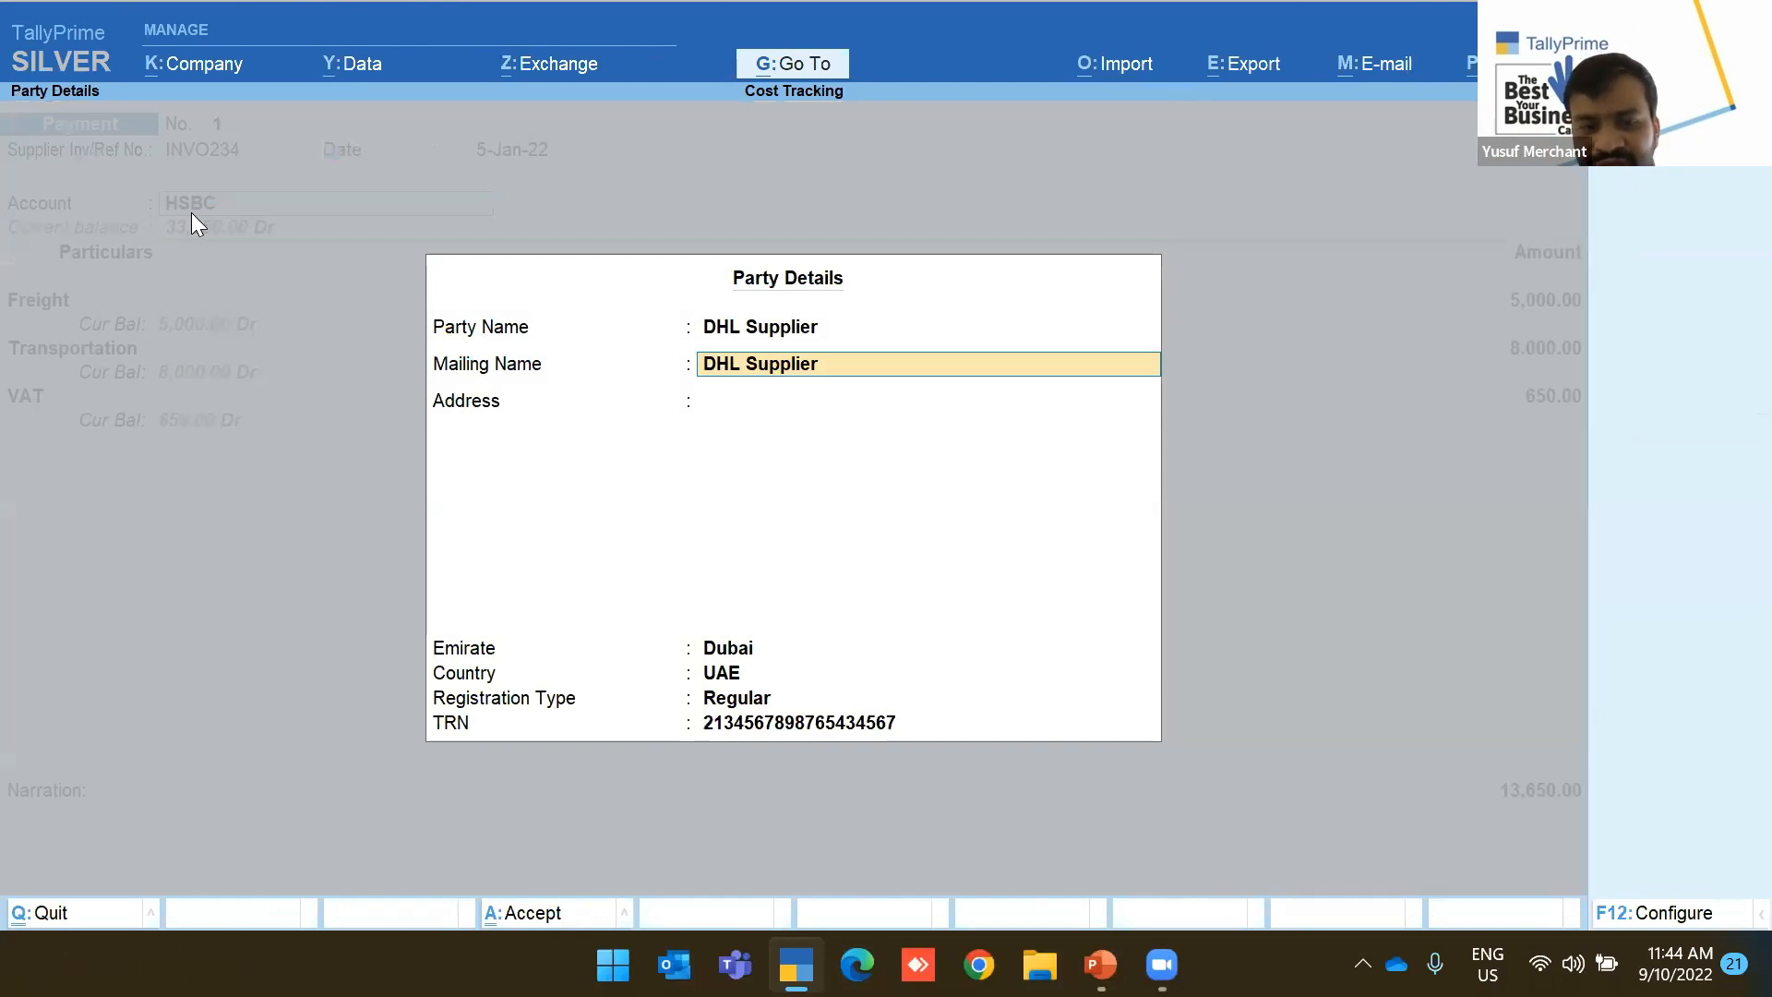
key(ctrl+a)
key(Return)
key(BackSpace)
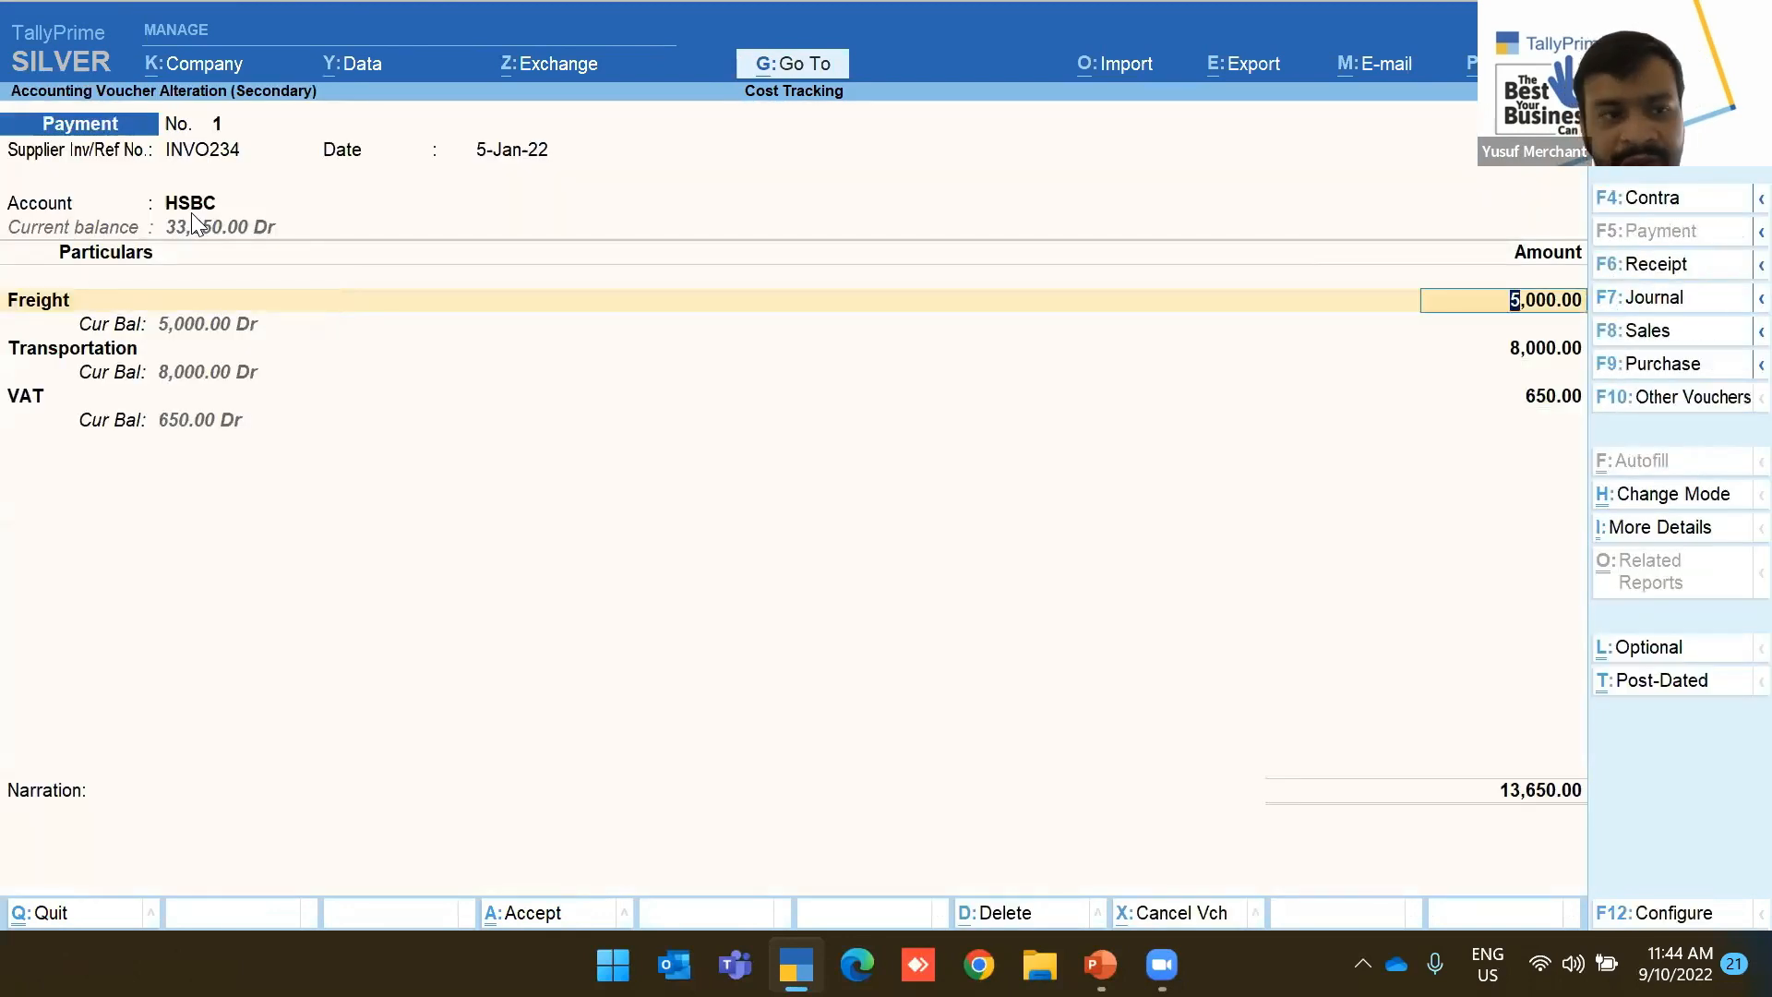
key(ctrl+Return)
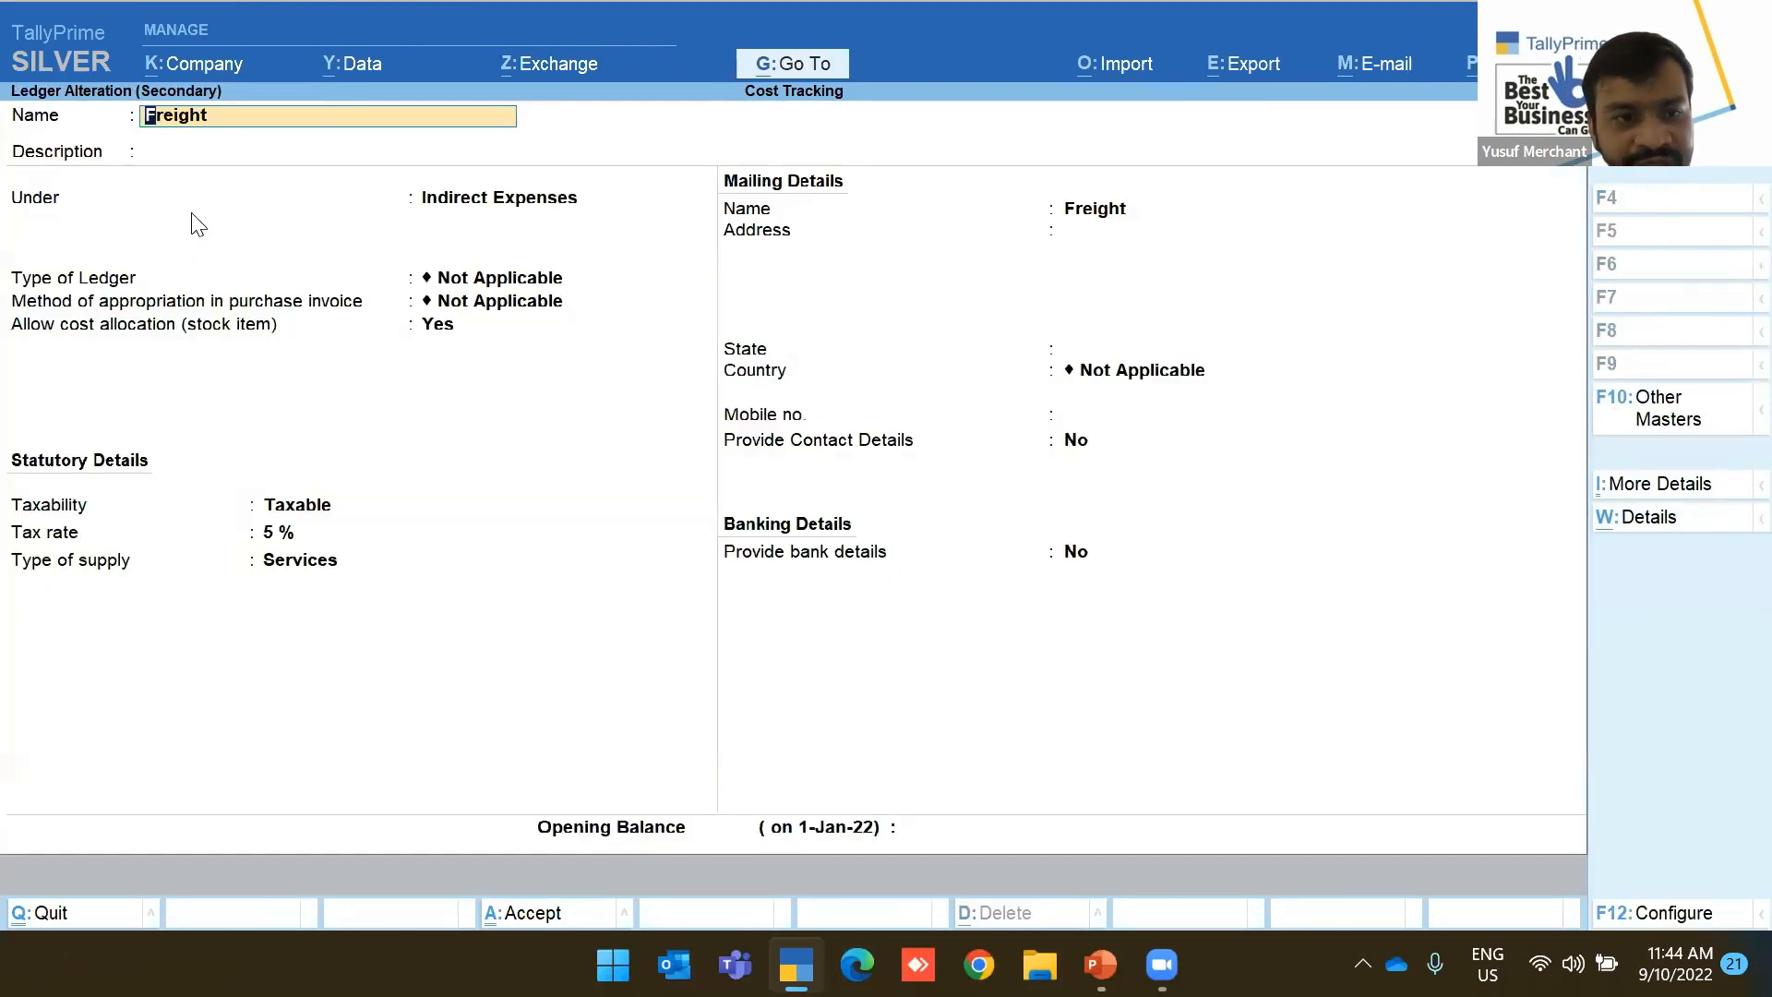
key(ctrl+a)
key(Return)
key(Return)
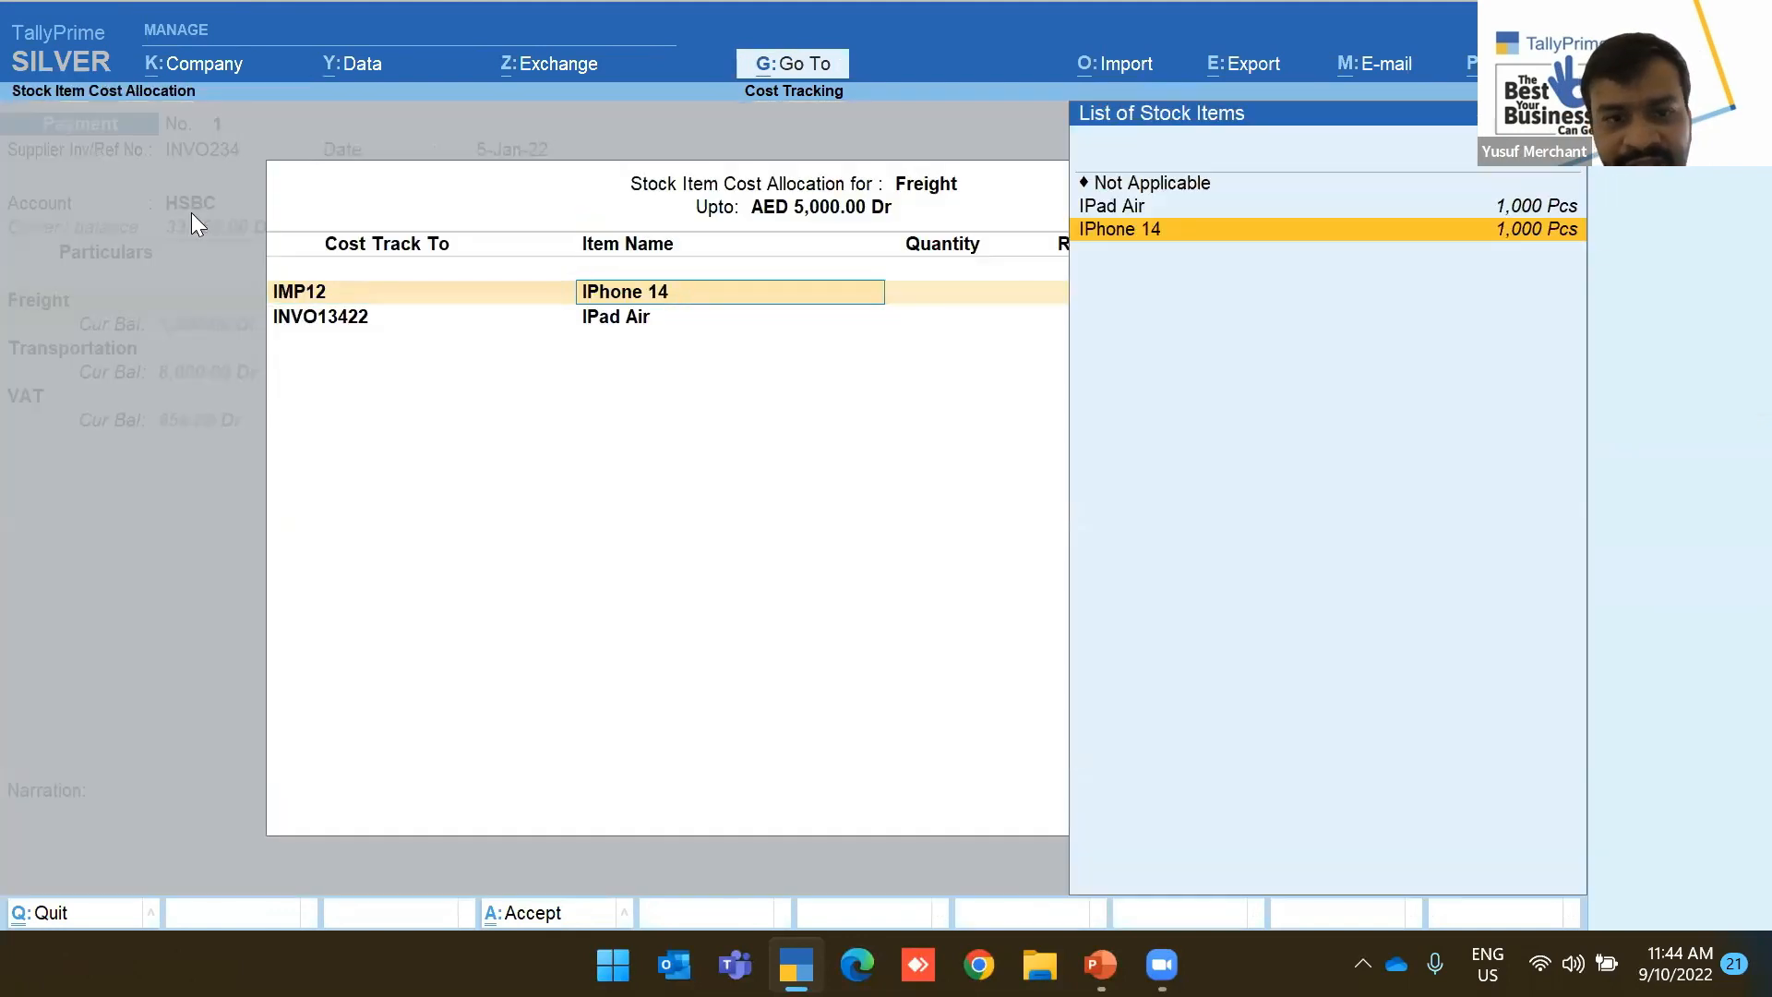
Allocate Freight 2,500 each to IMP12/iPhone 14 and INVO13422/iPad Air
key(BackSpace)
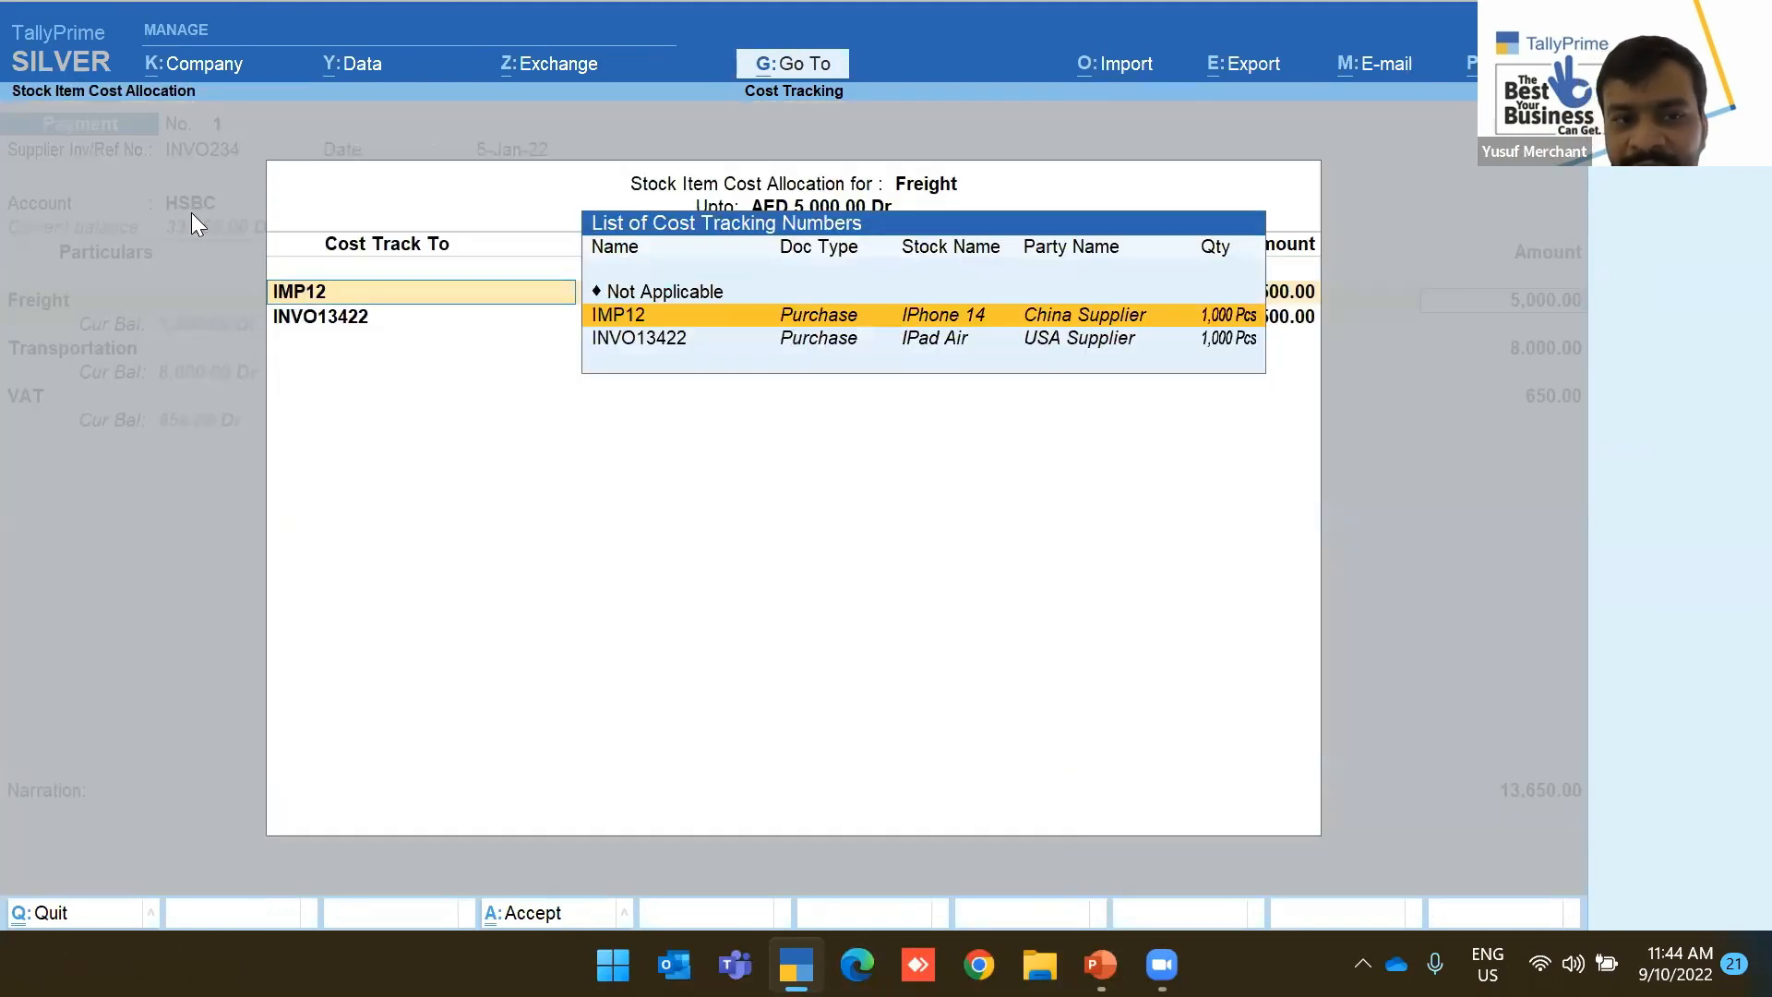
key(Return)
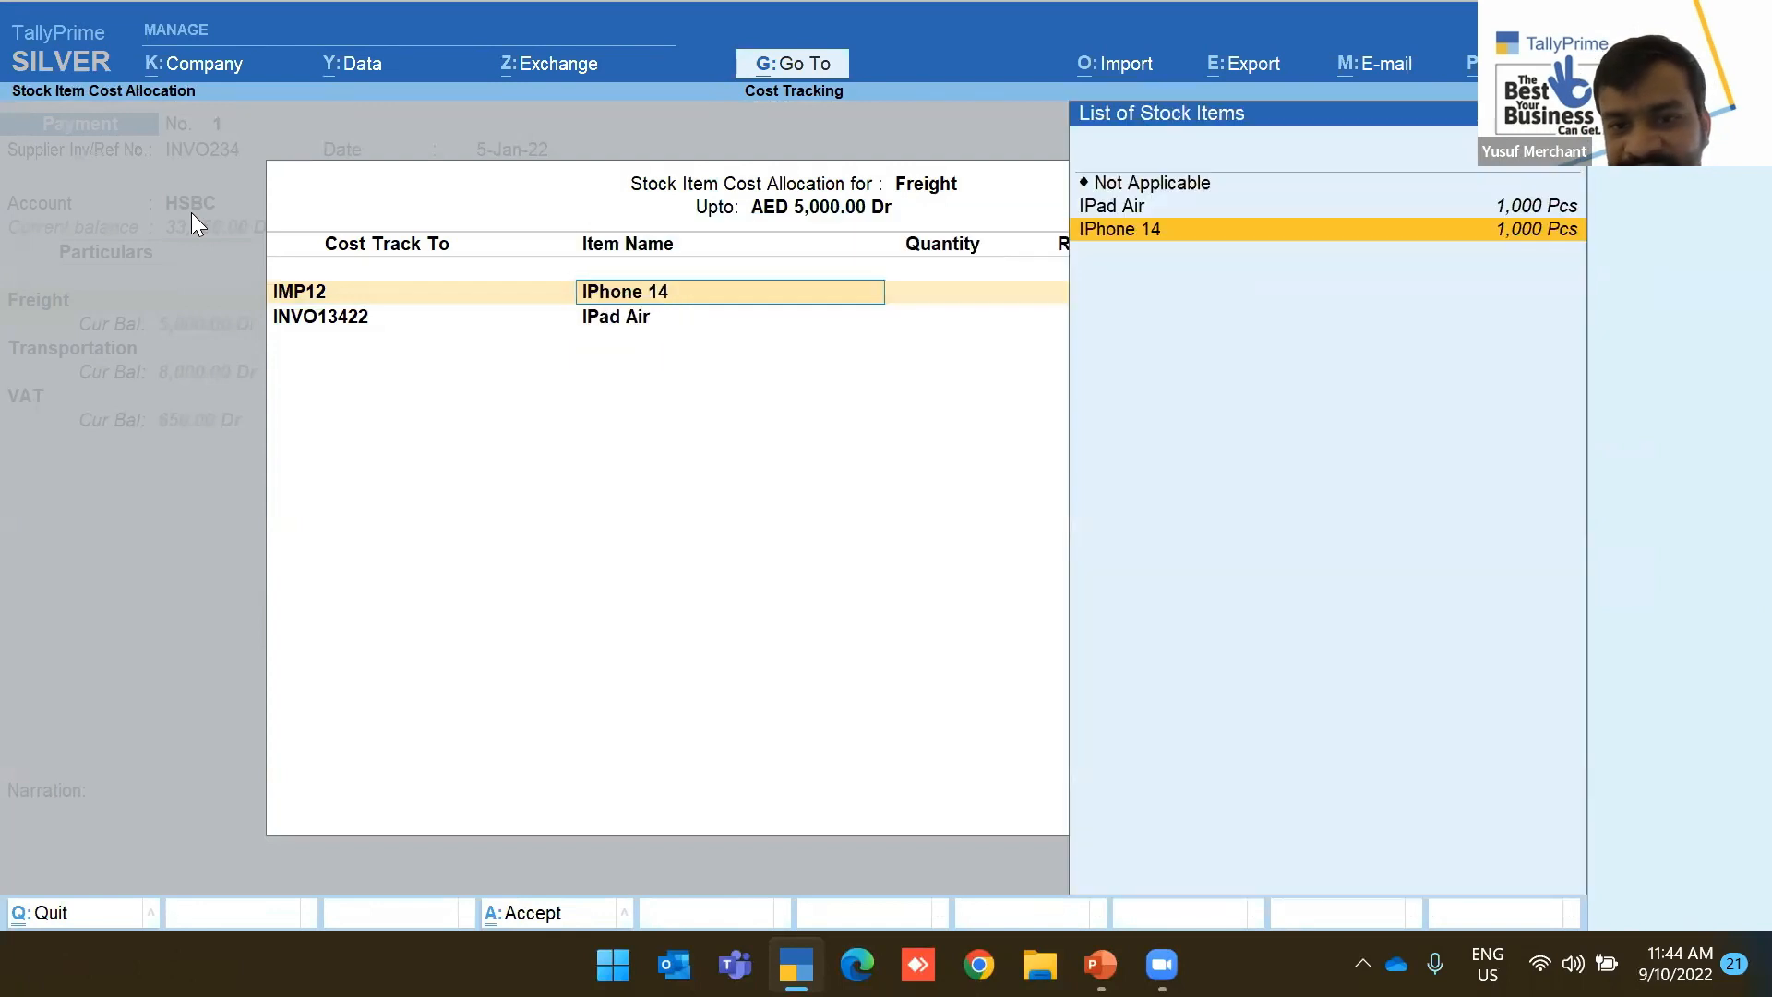
key(BackSpace)
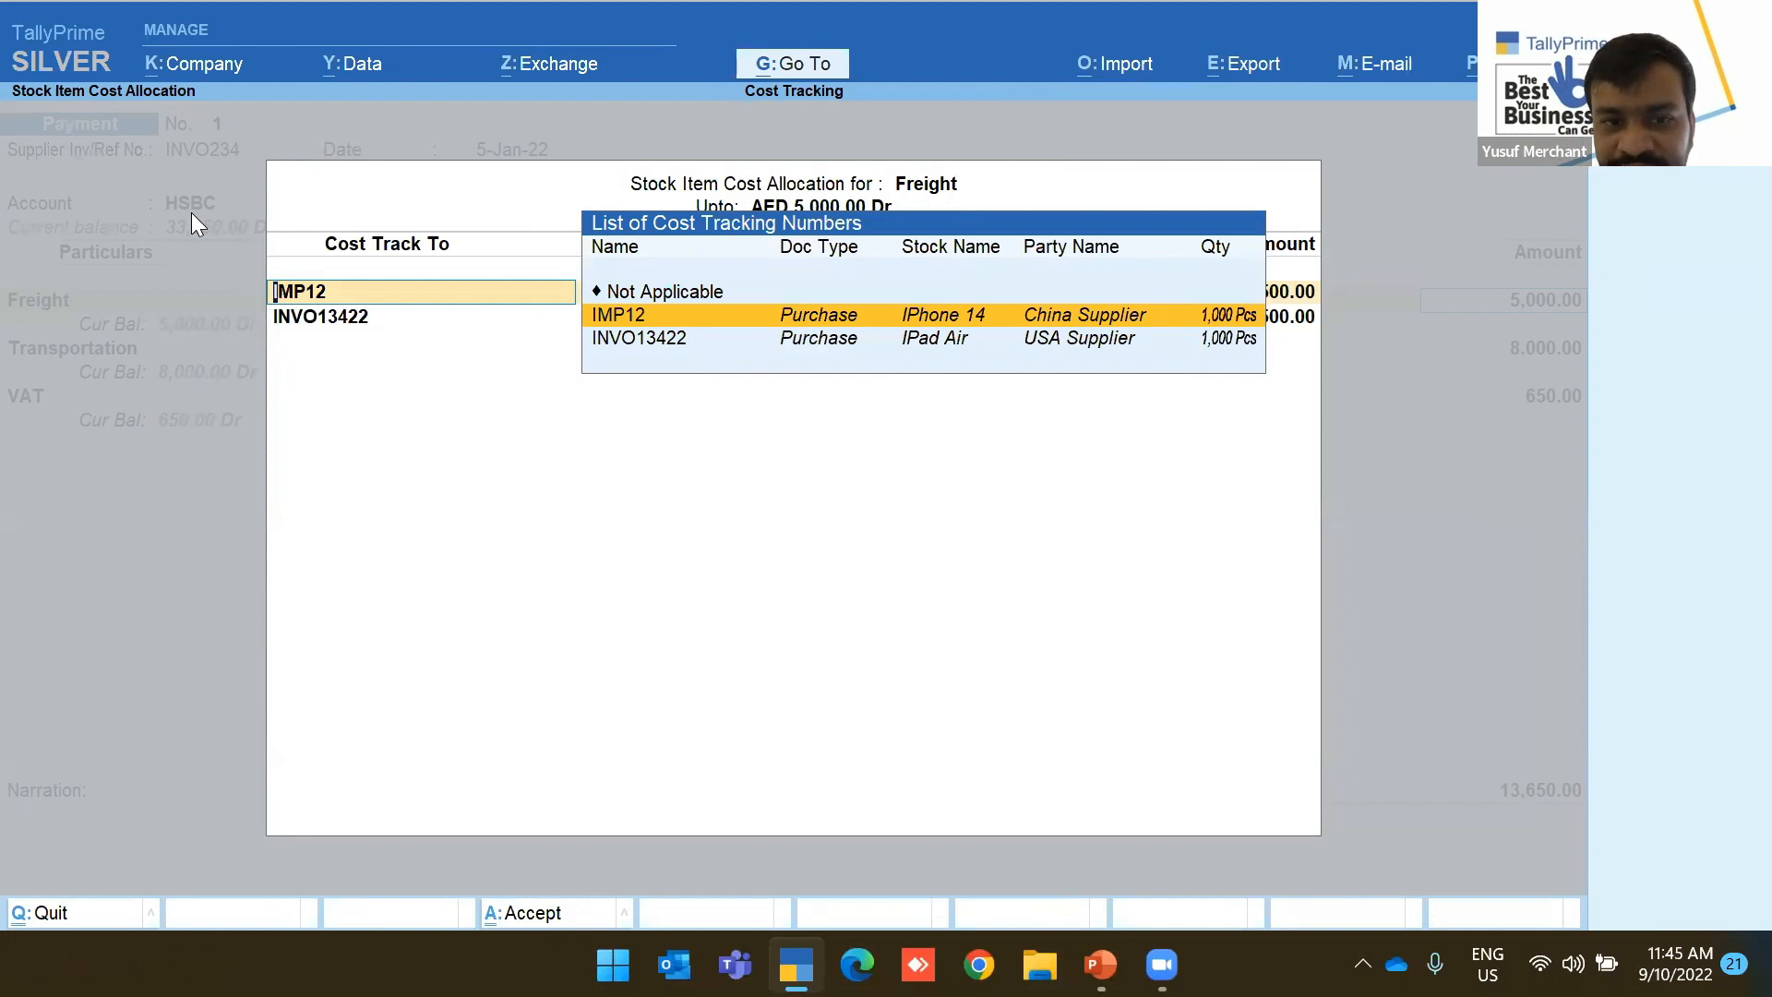
key(Return)
key(Return)
key(Return)
key(Return)
key(Return)
key(Return)
key(Return)
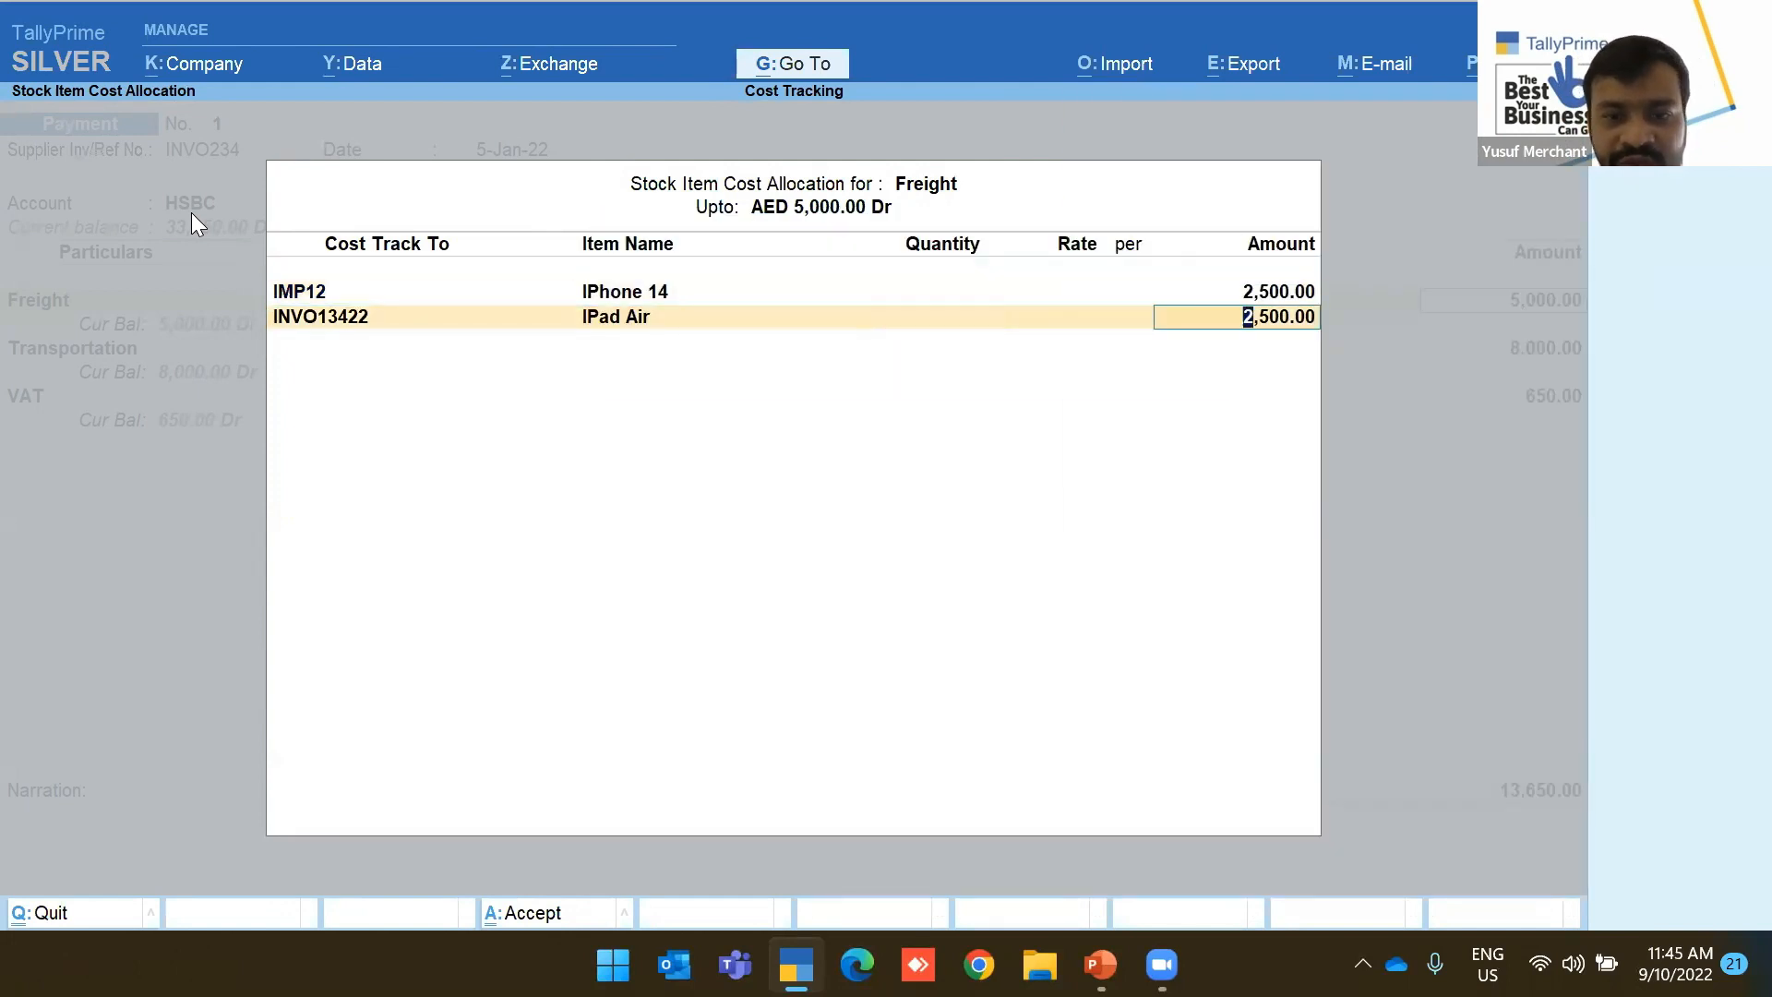
key(Return)
key(Return)
key(Return)
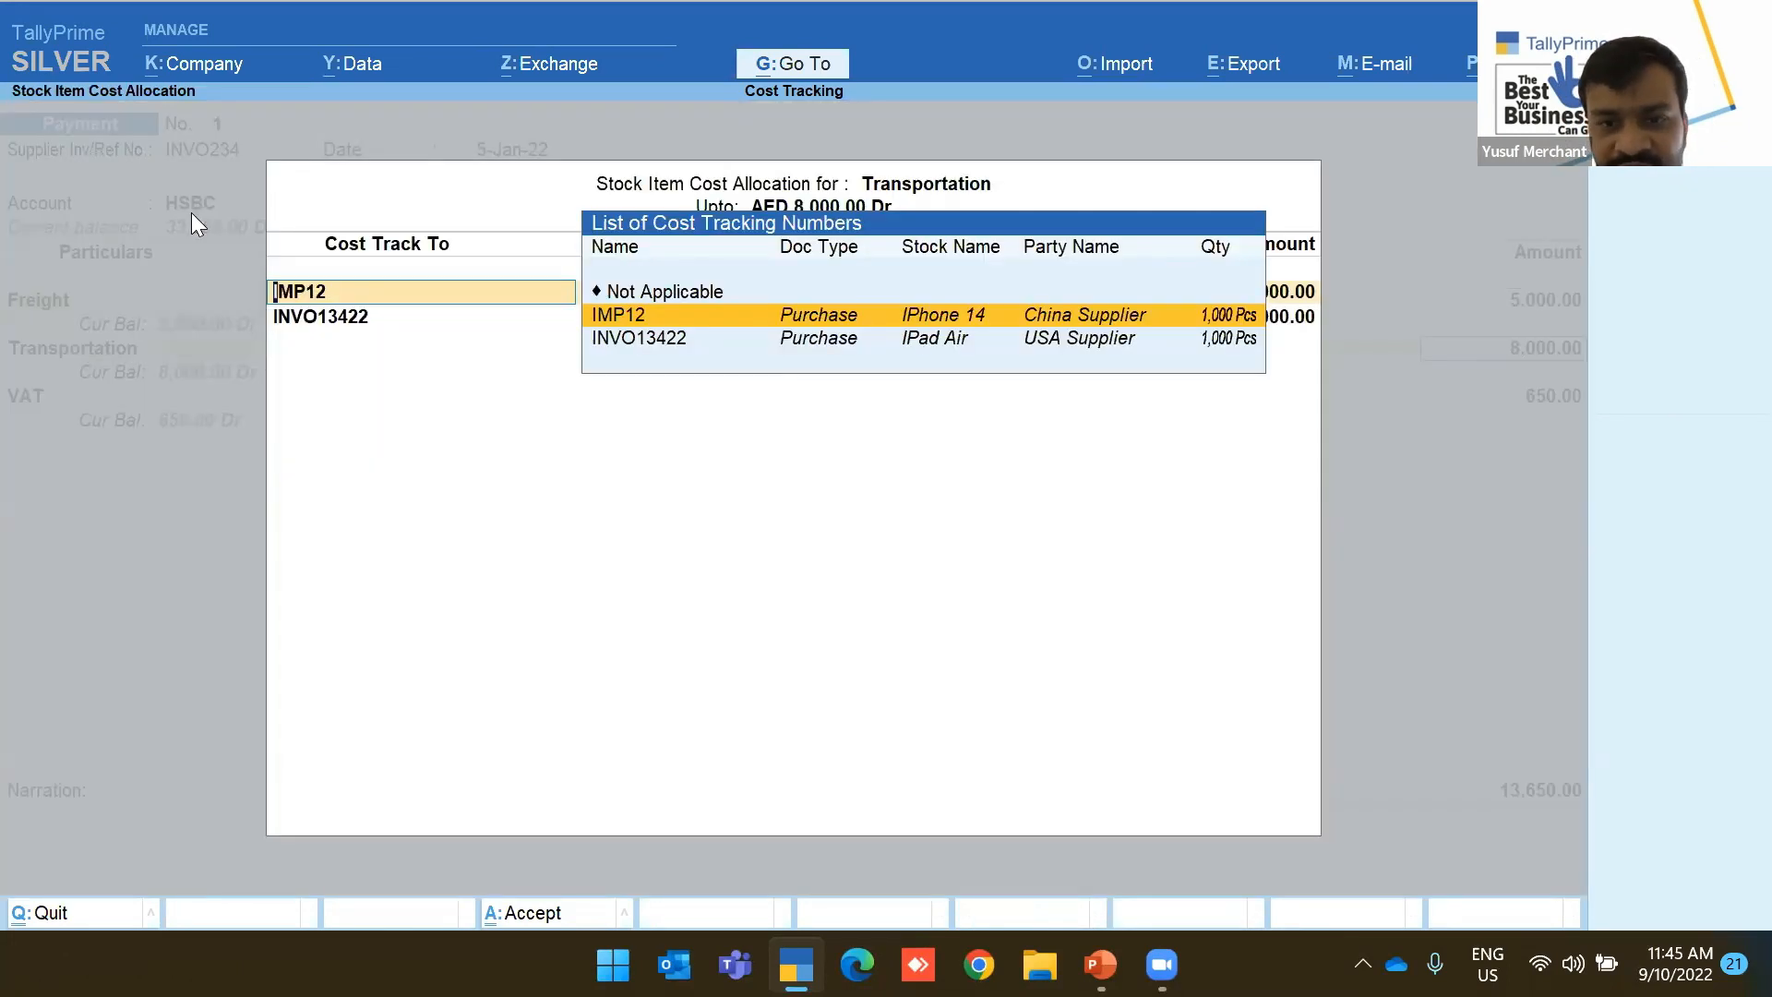
key(Return)
Allocate Transportation across the same tracking numbers and save the 13,650.00 payment without printing a cheque
key(Return)
key(Return)
key(Return)
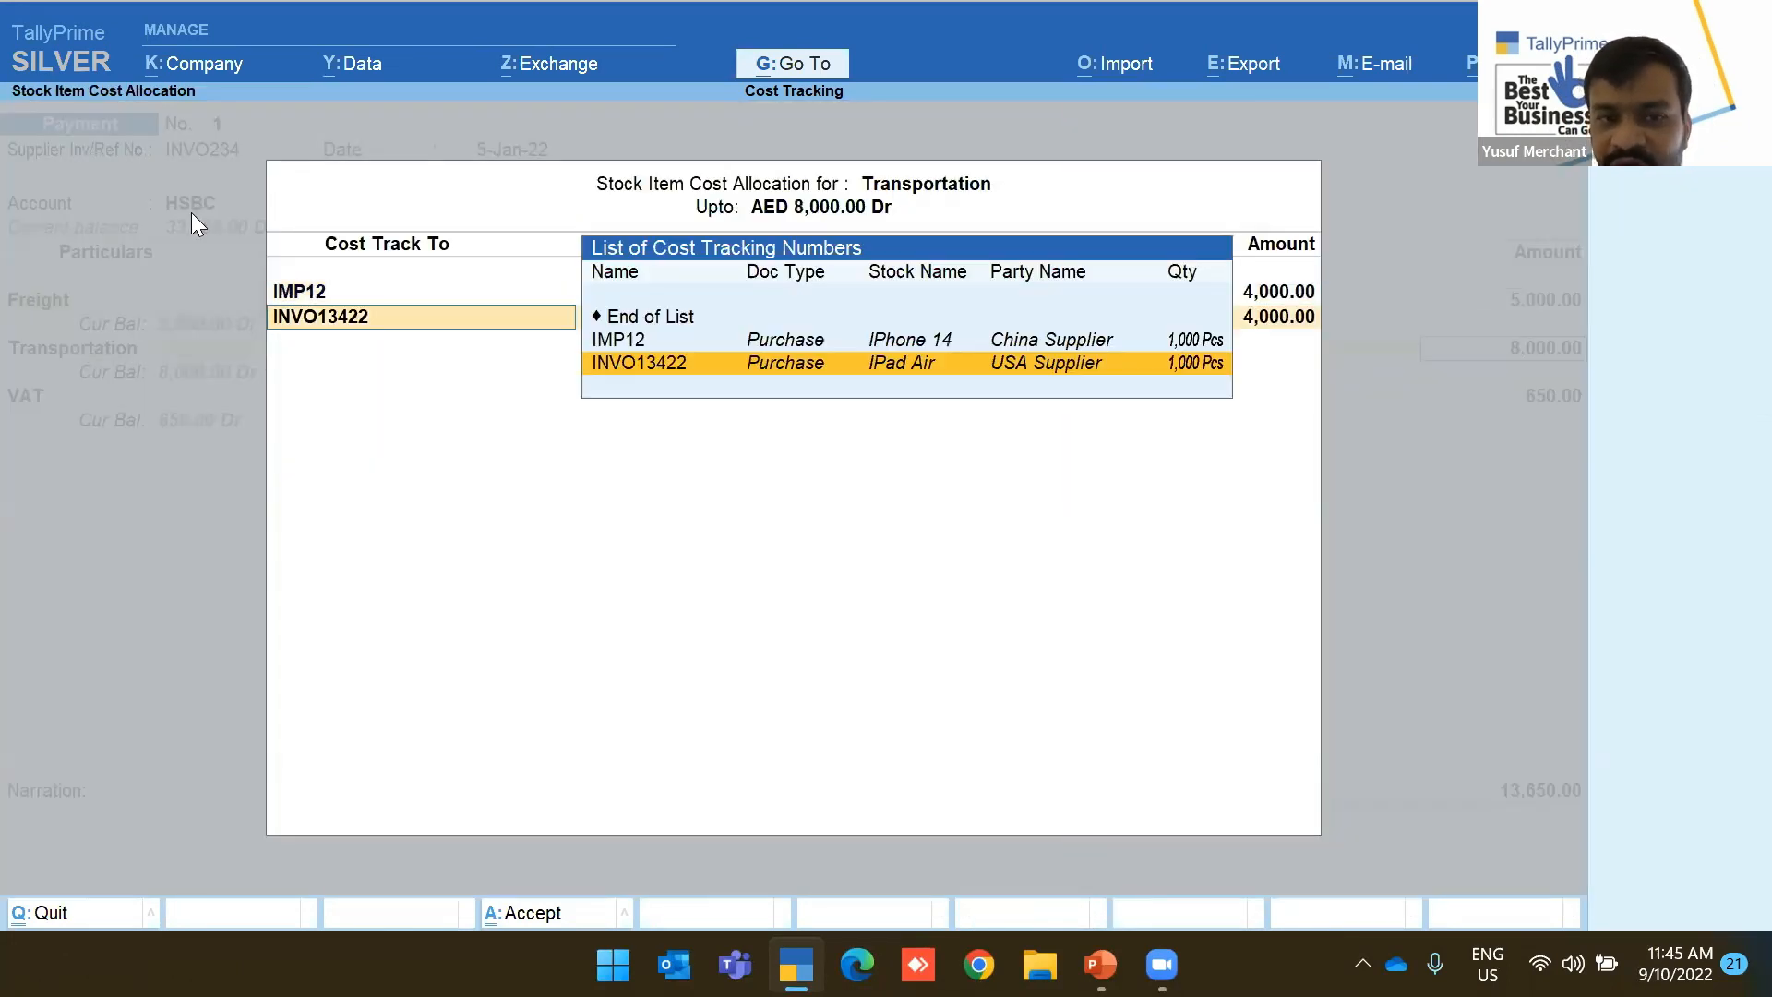
key(Return)
key(Return)
key(Return)
key(Return)
key(Return)
key(Return)
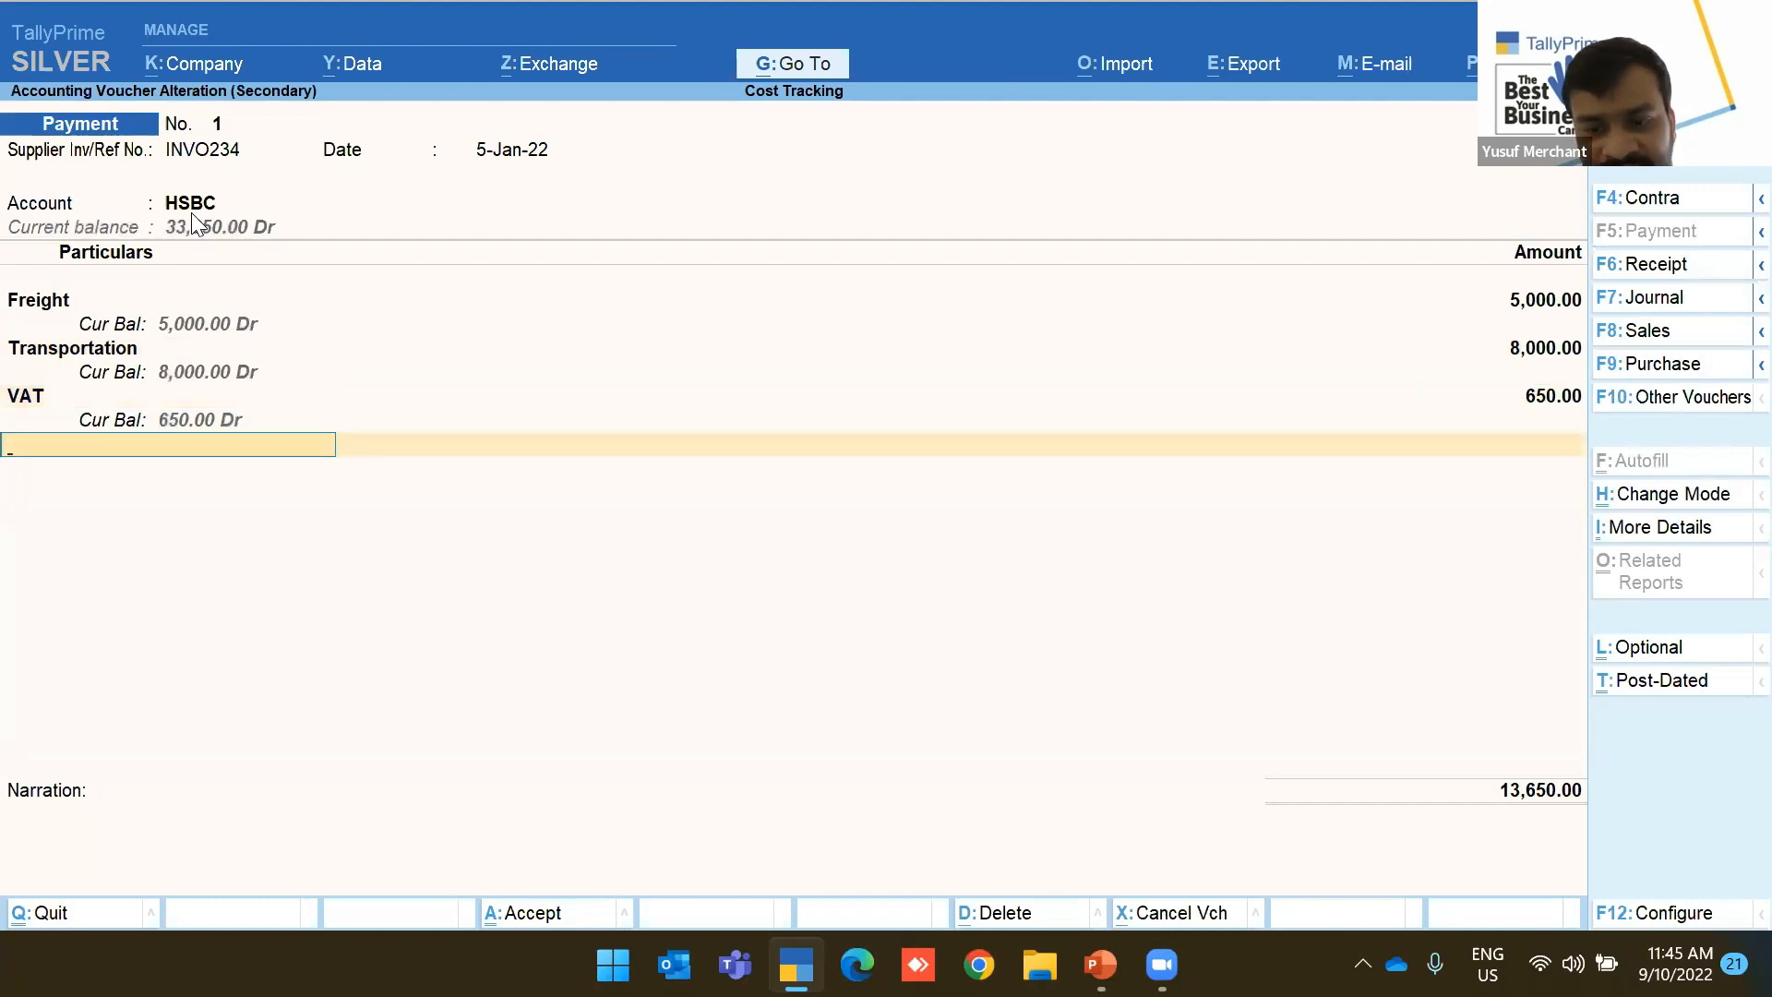
key(ctrl+a)
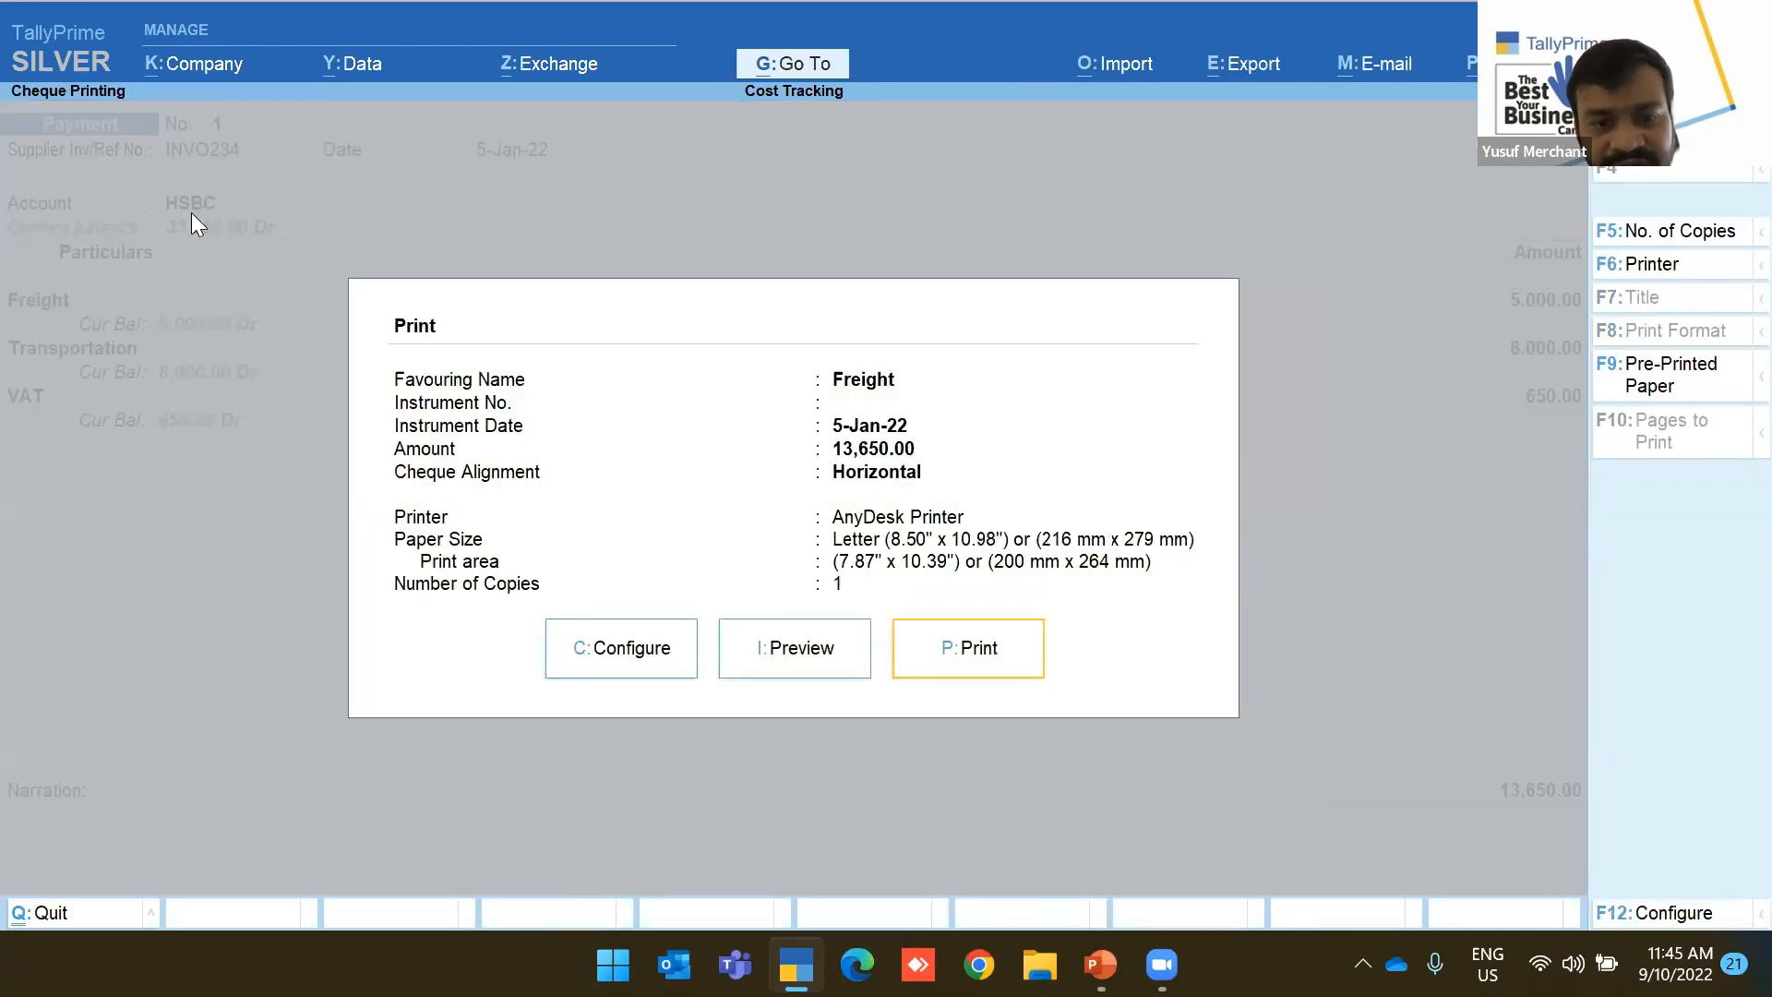
key(Escape)
key(Escape)
View the cost estimation report for the Apple stock group
key(Down)
key(Down)
key(Down)
key(Down)
key(Down)
key(Down)
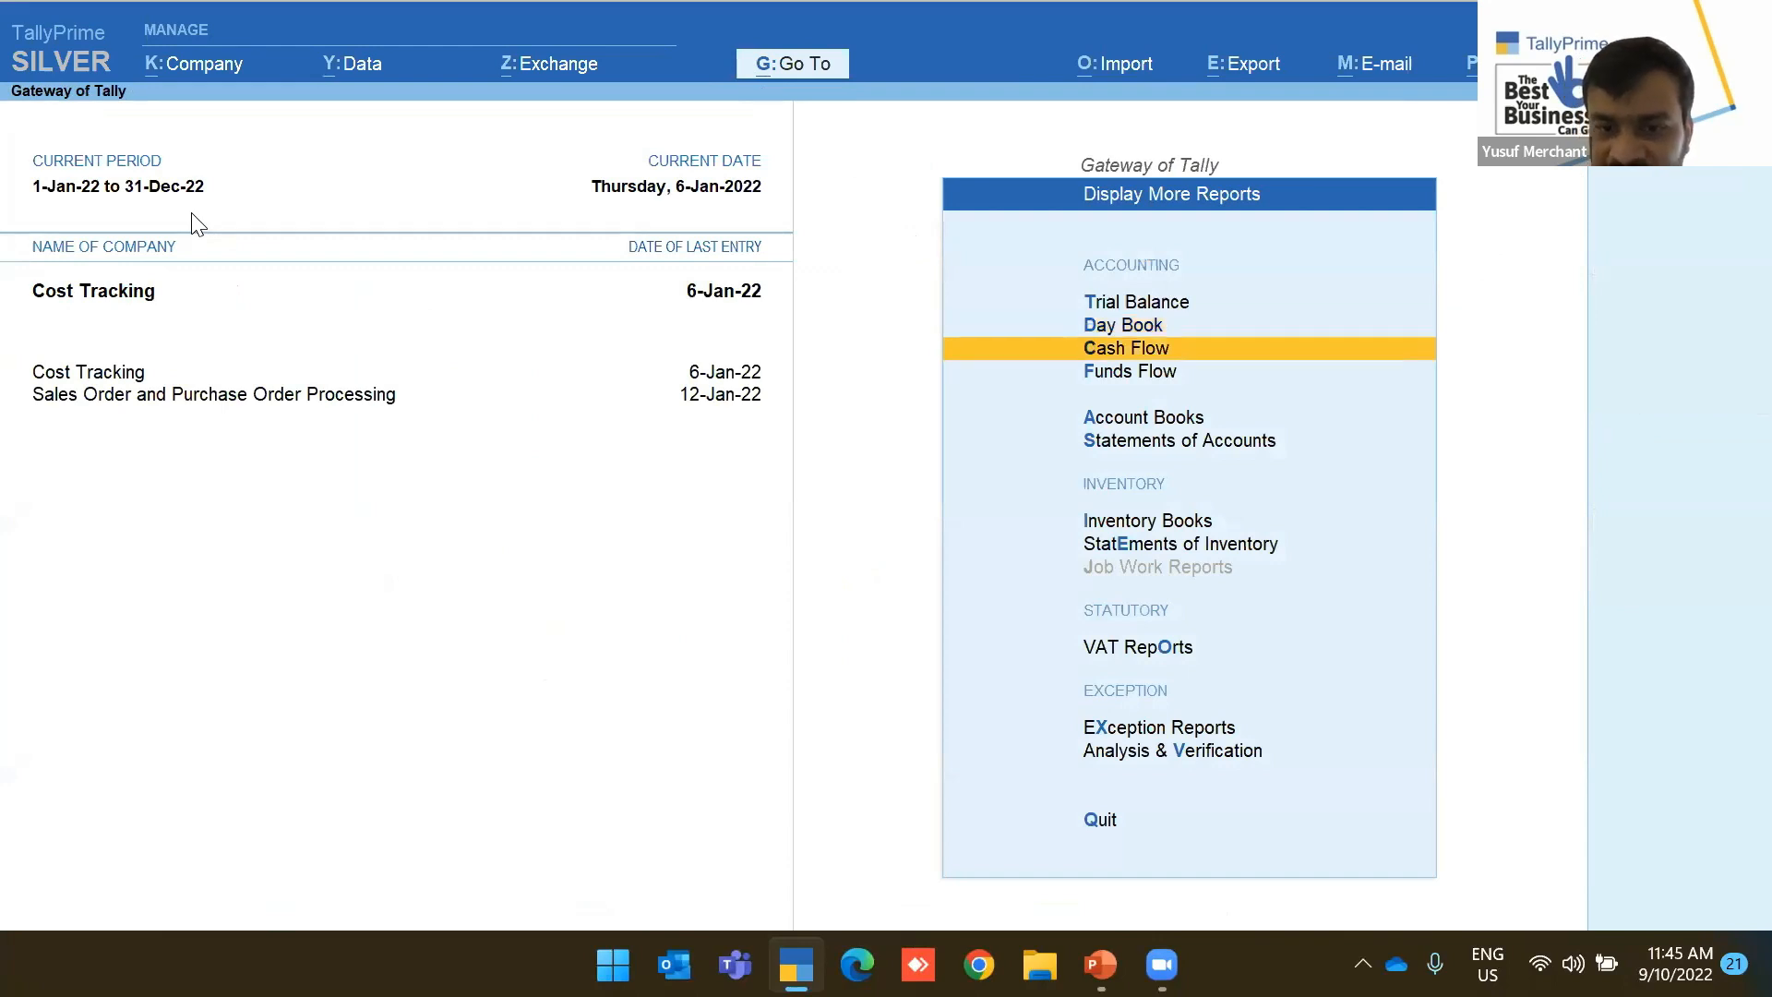
key(Return)
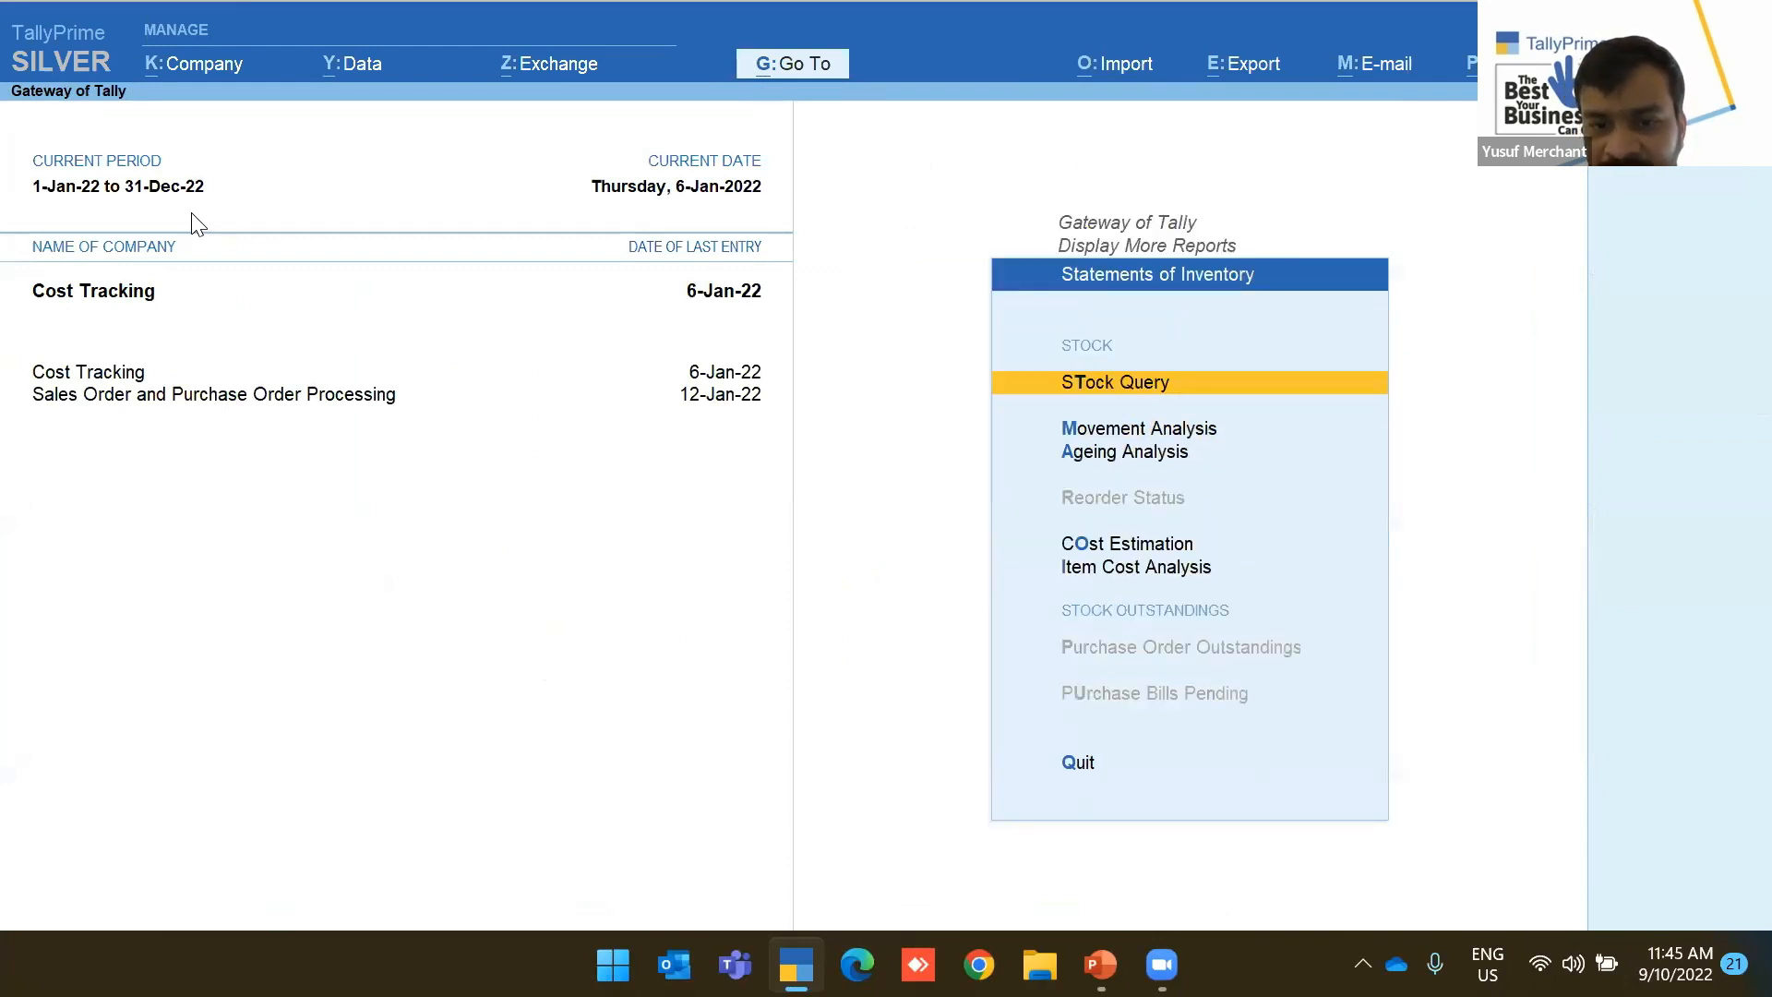
key(Down)
key(Down)
key(Down)
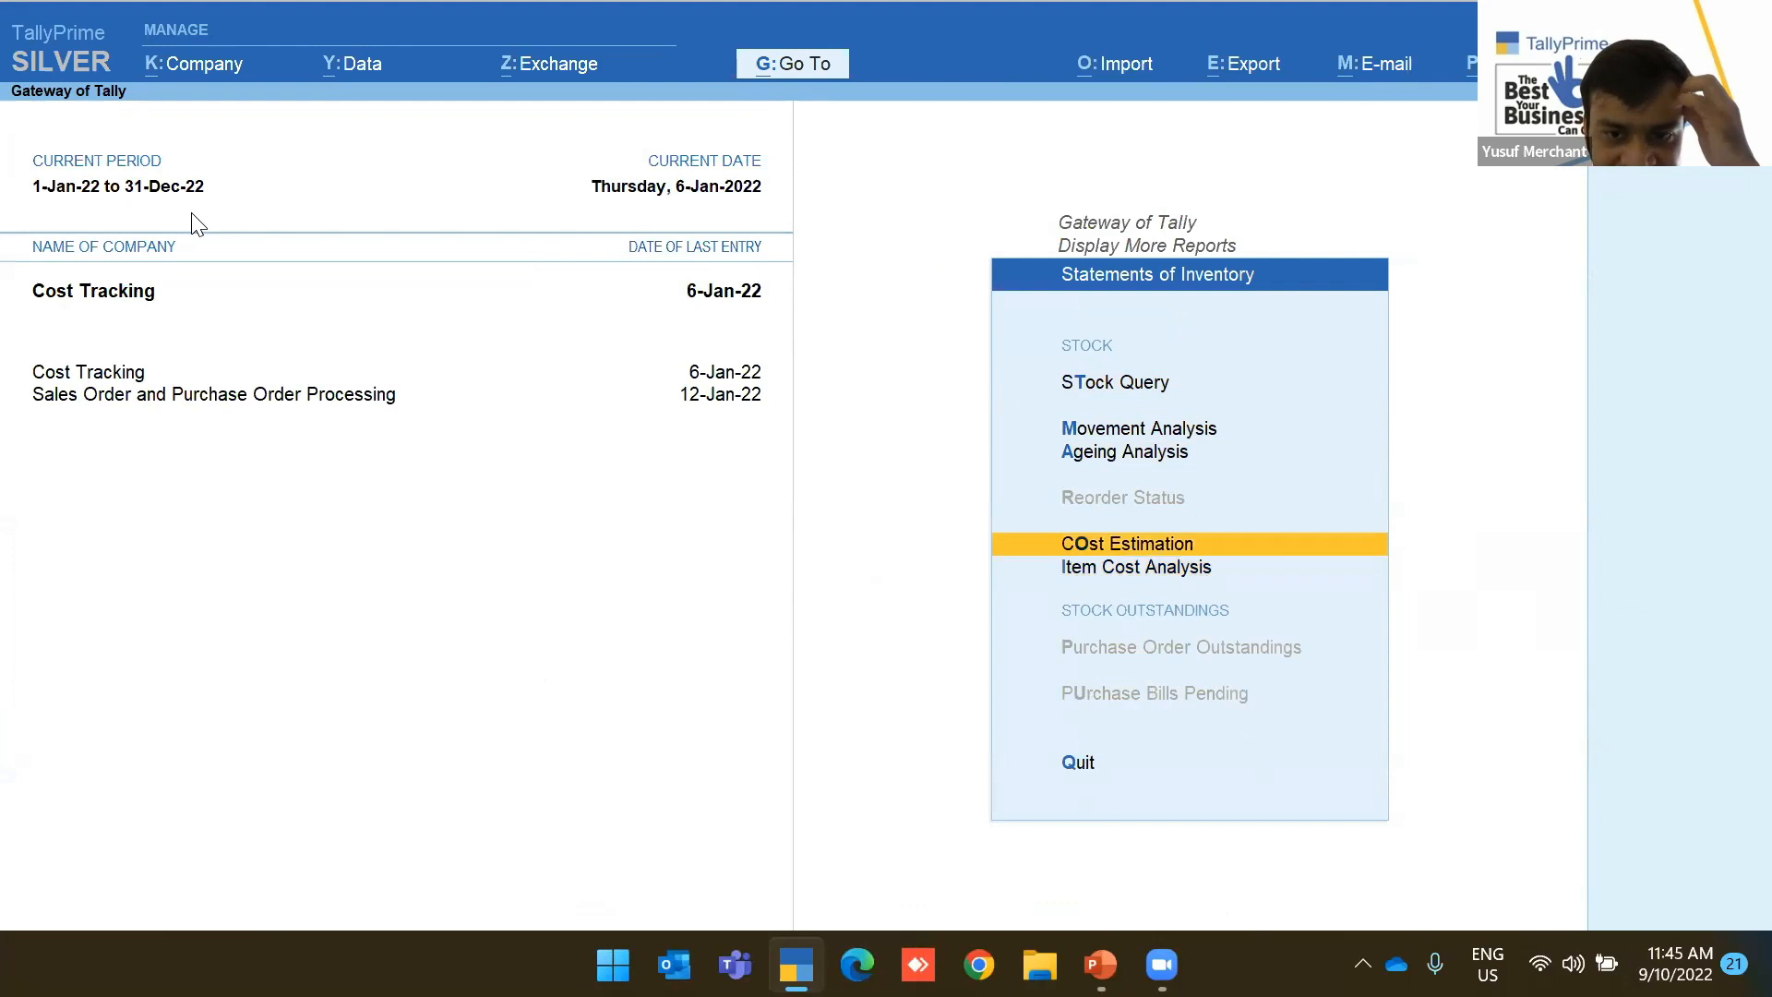
key(Return)
key(Down)
key(Return)
key(Escape)
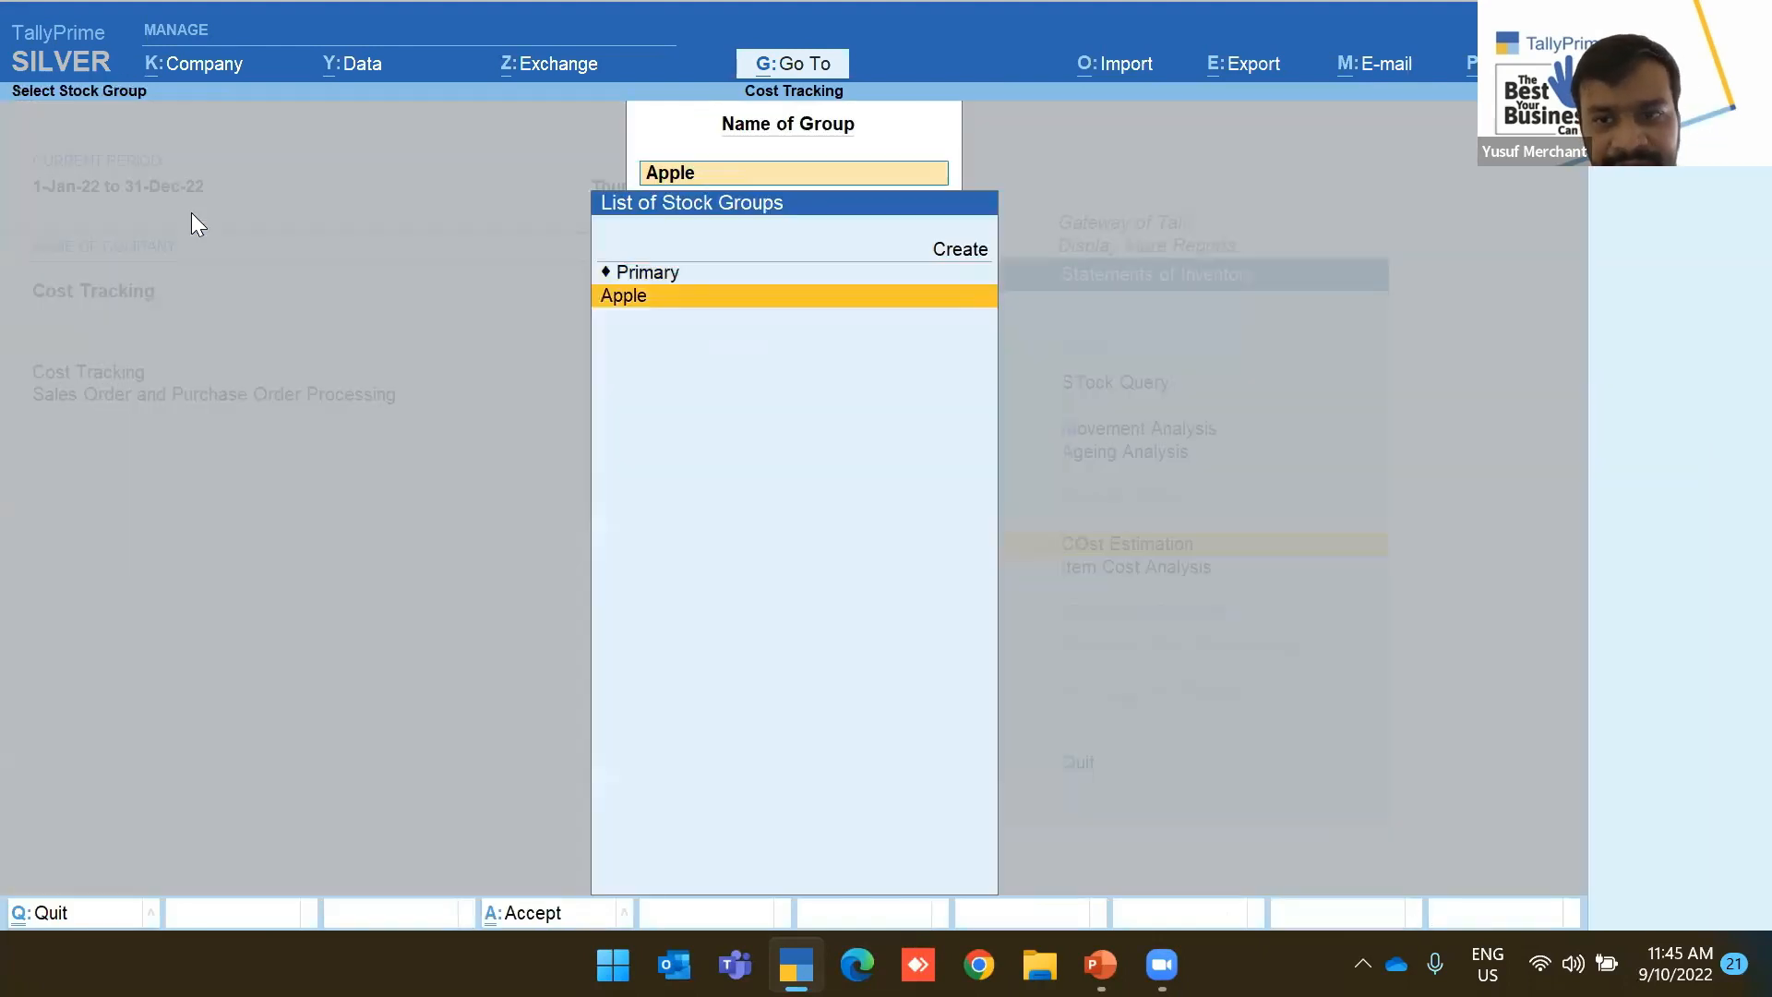
key(Escape)
Review iPad Air's Item Cost Analysis, drilling into INVO13422 at 1,806.50 per piece
key(Down)
key(Return)
key(Return)
key(Escape)
key(Down)
key(Return)
key(Return)
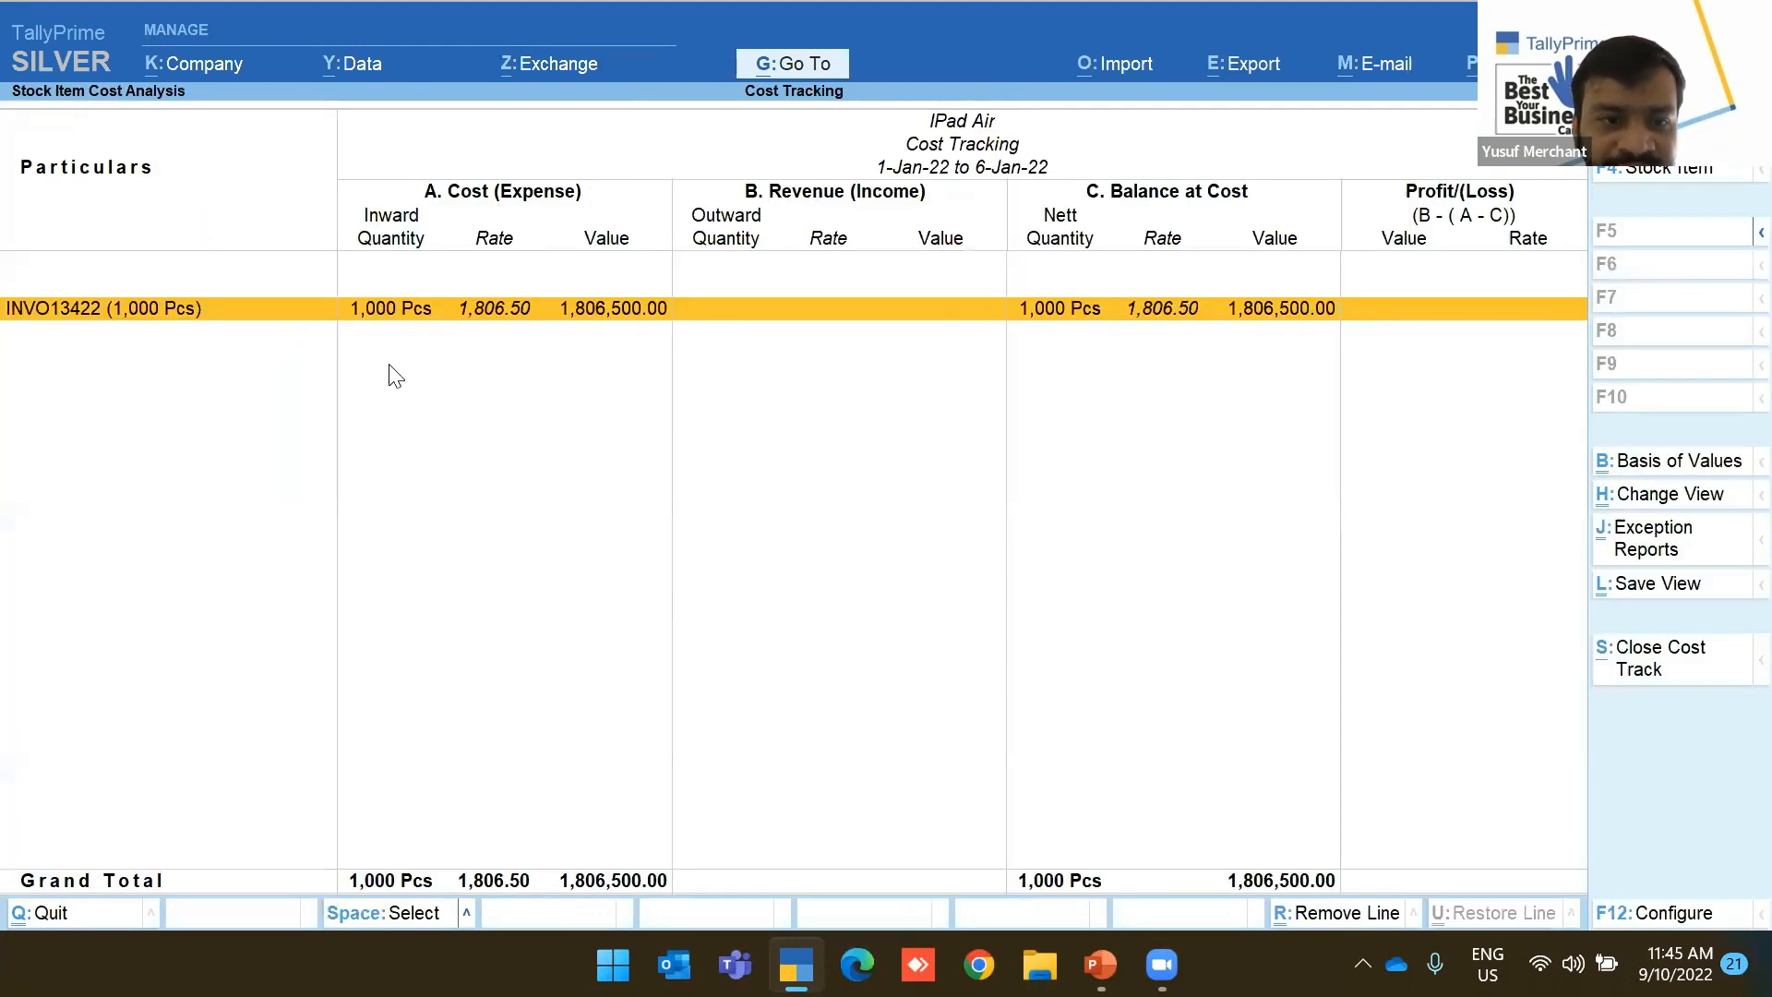
click(469, 323)
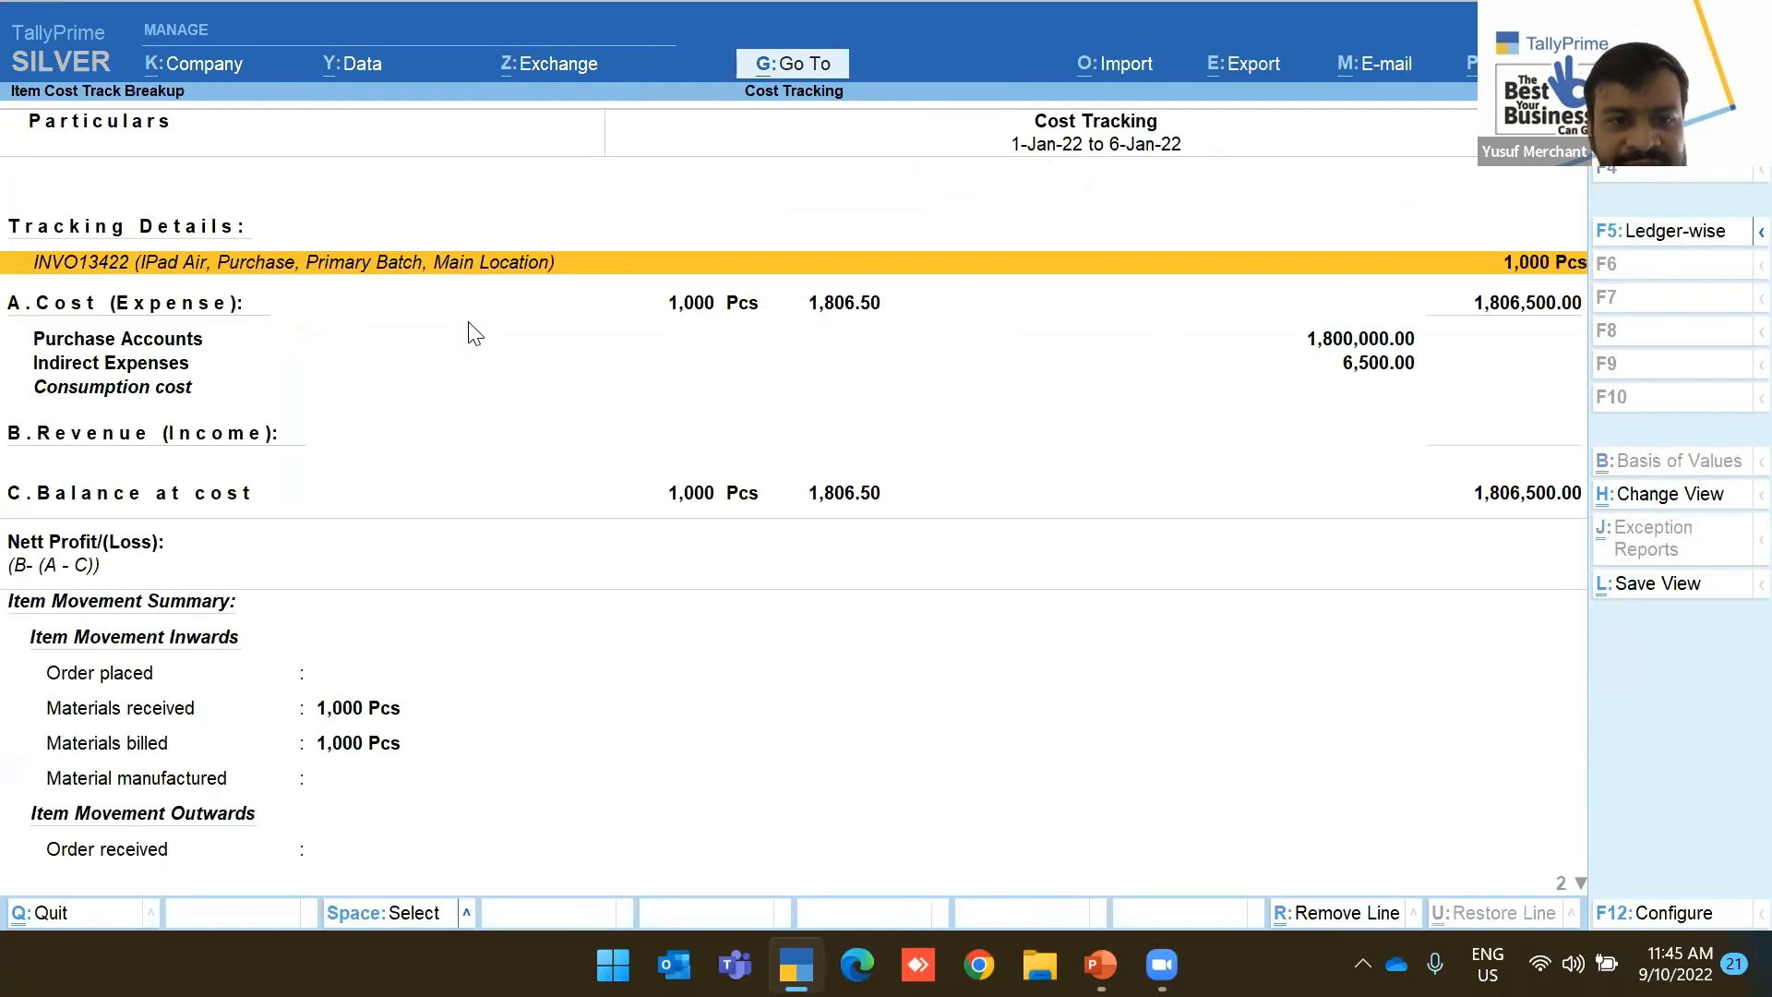
key(Down)
key(Down)
key(Down)
key(Down)
key(Down)
key(Down)
key(Down)
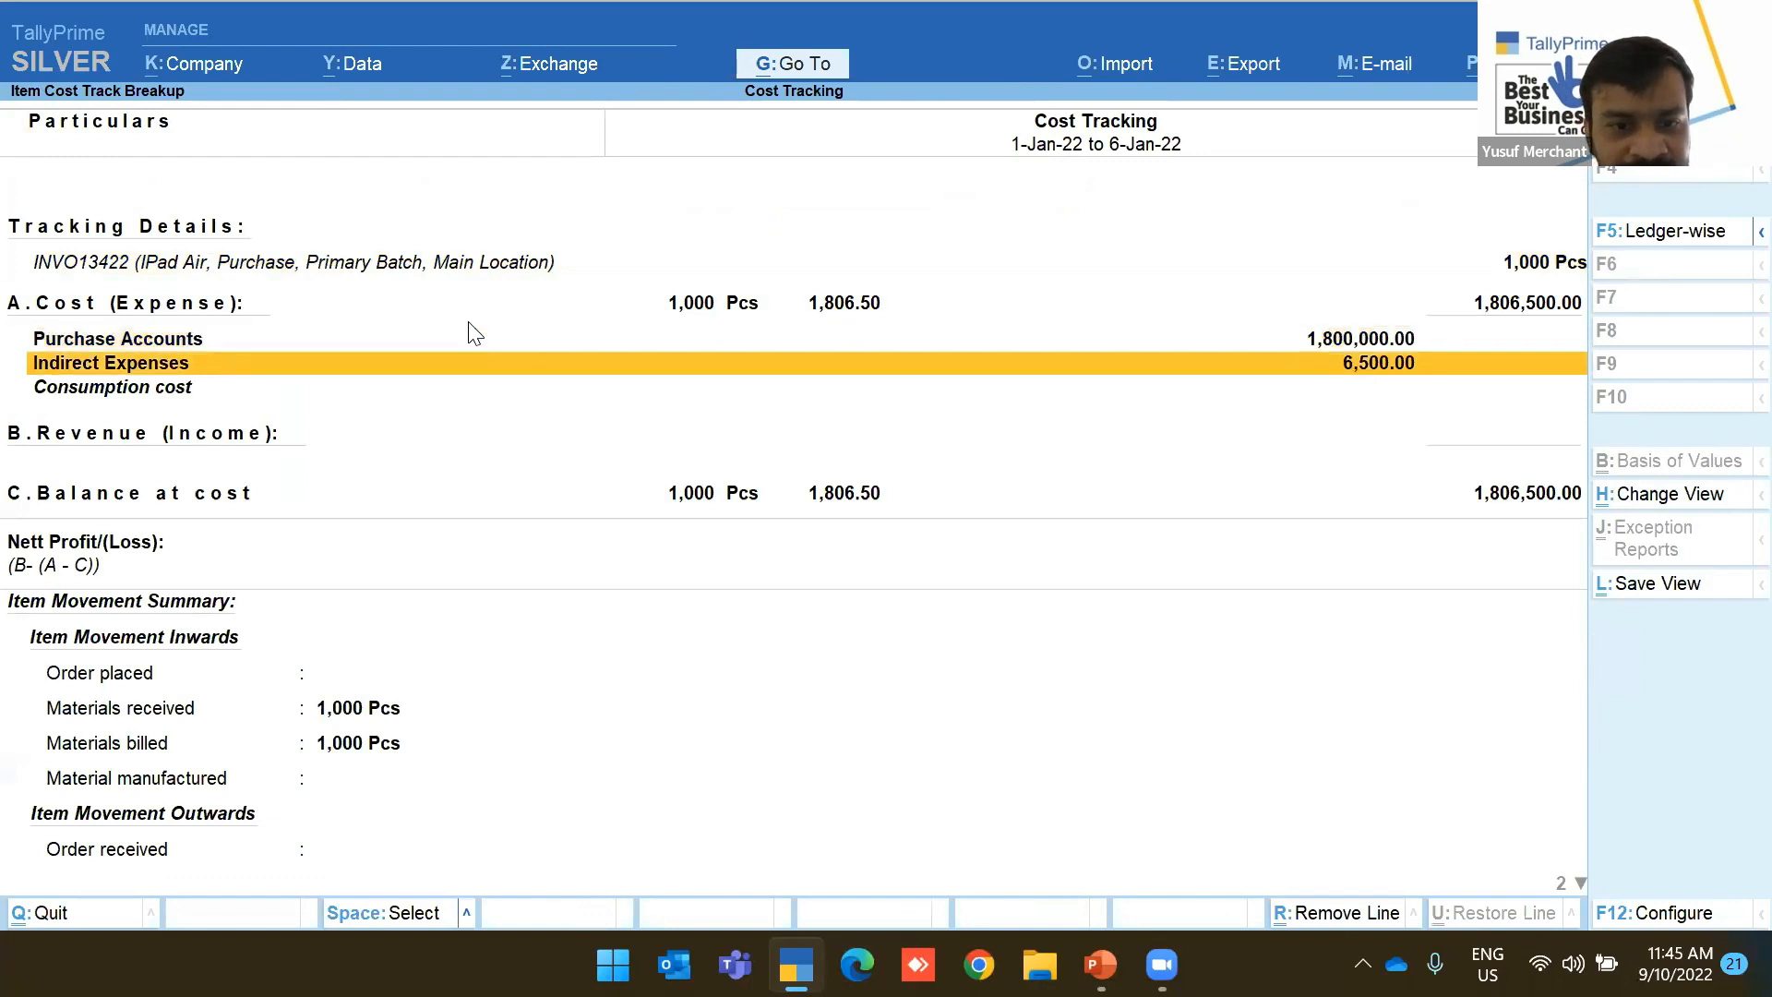
key(Down)
key(Down)
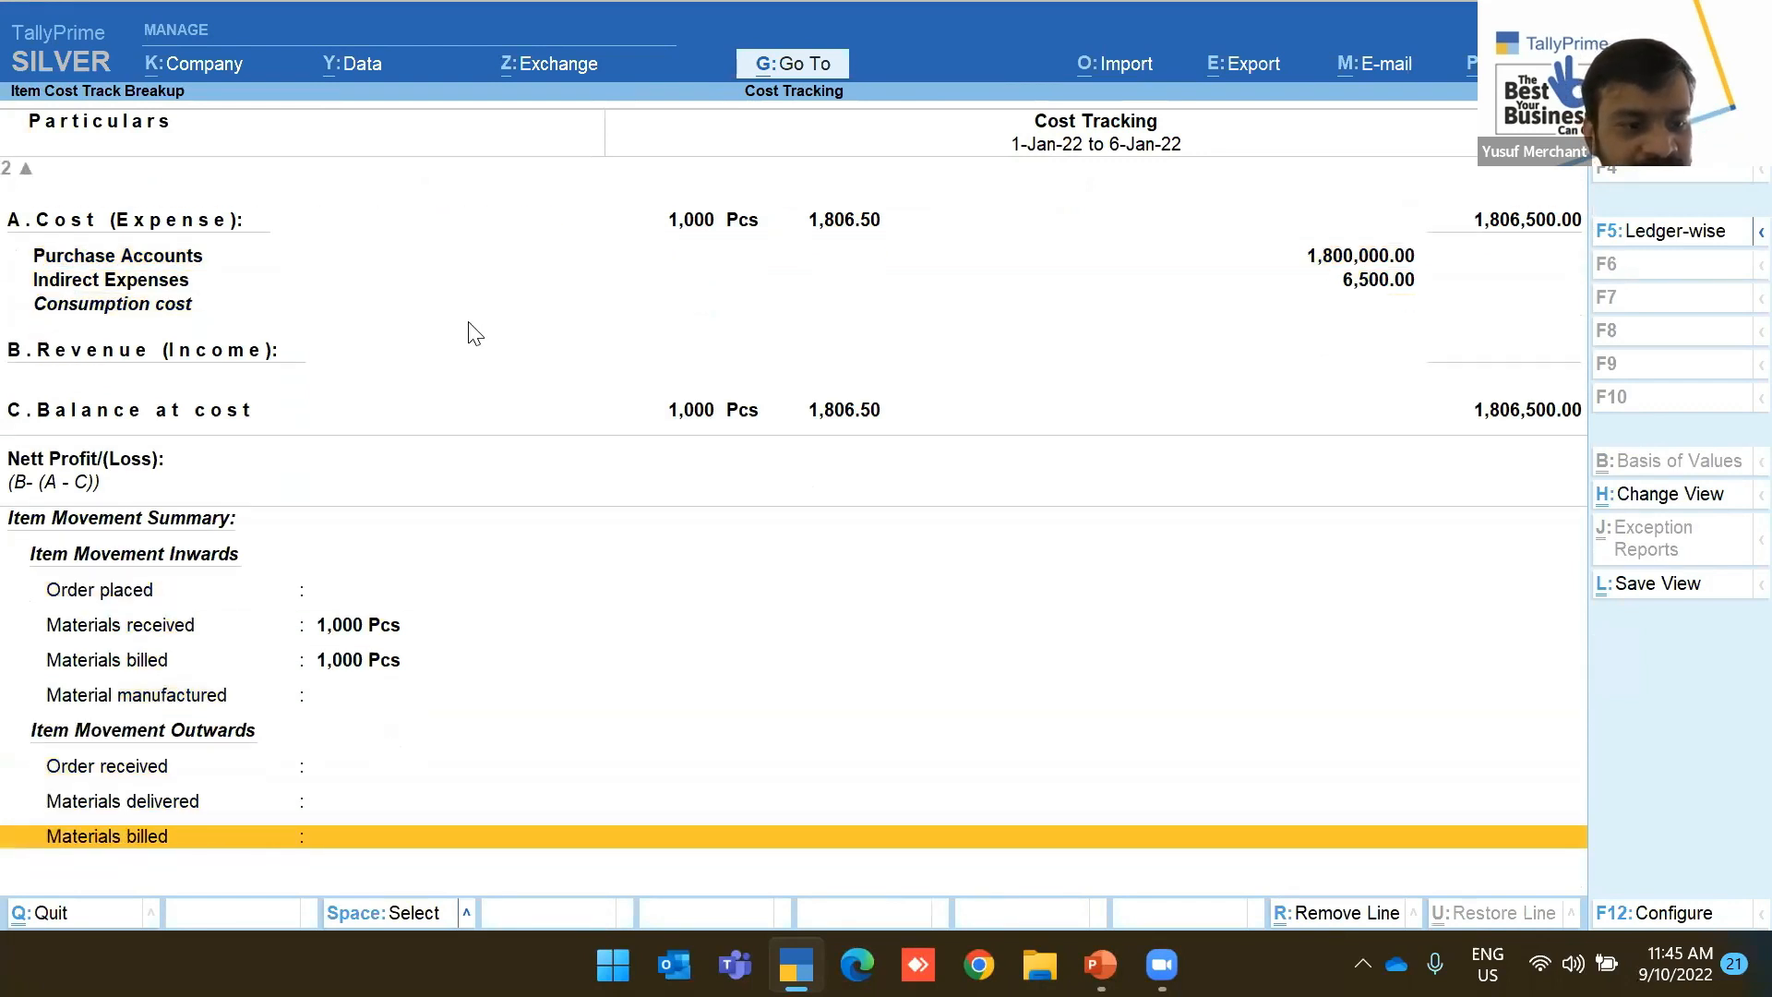
key(Up)
key(Up)
key(Up)
key(Up)
key(Up)
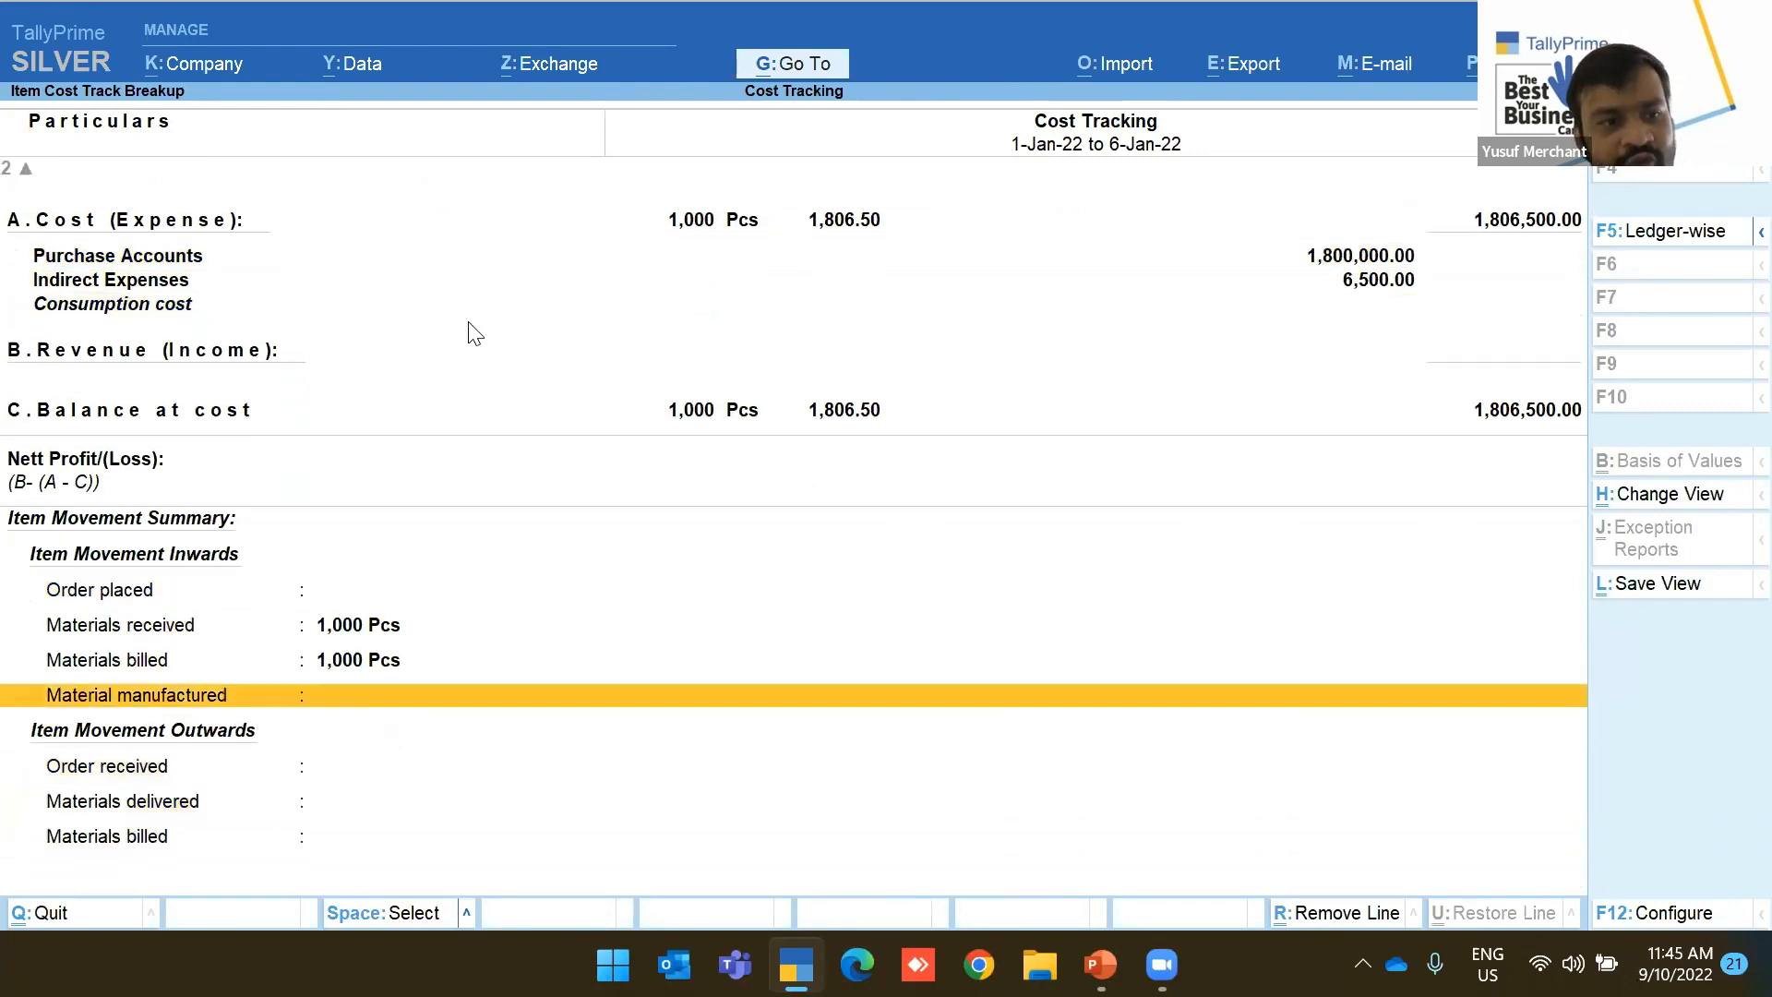
key(Escape)
key(Escape)
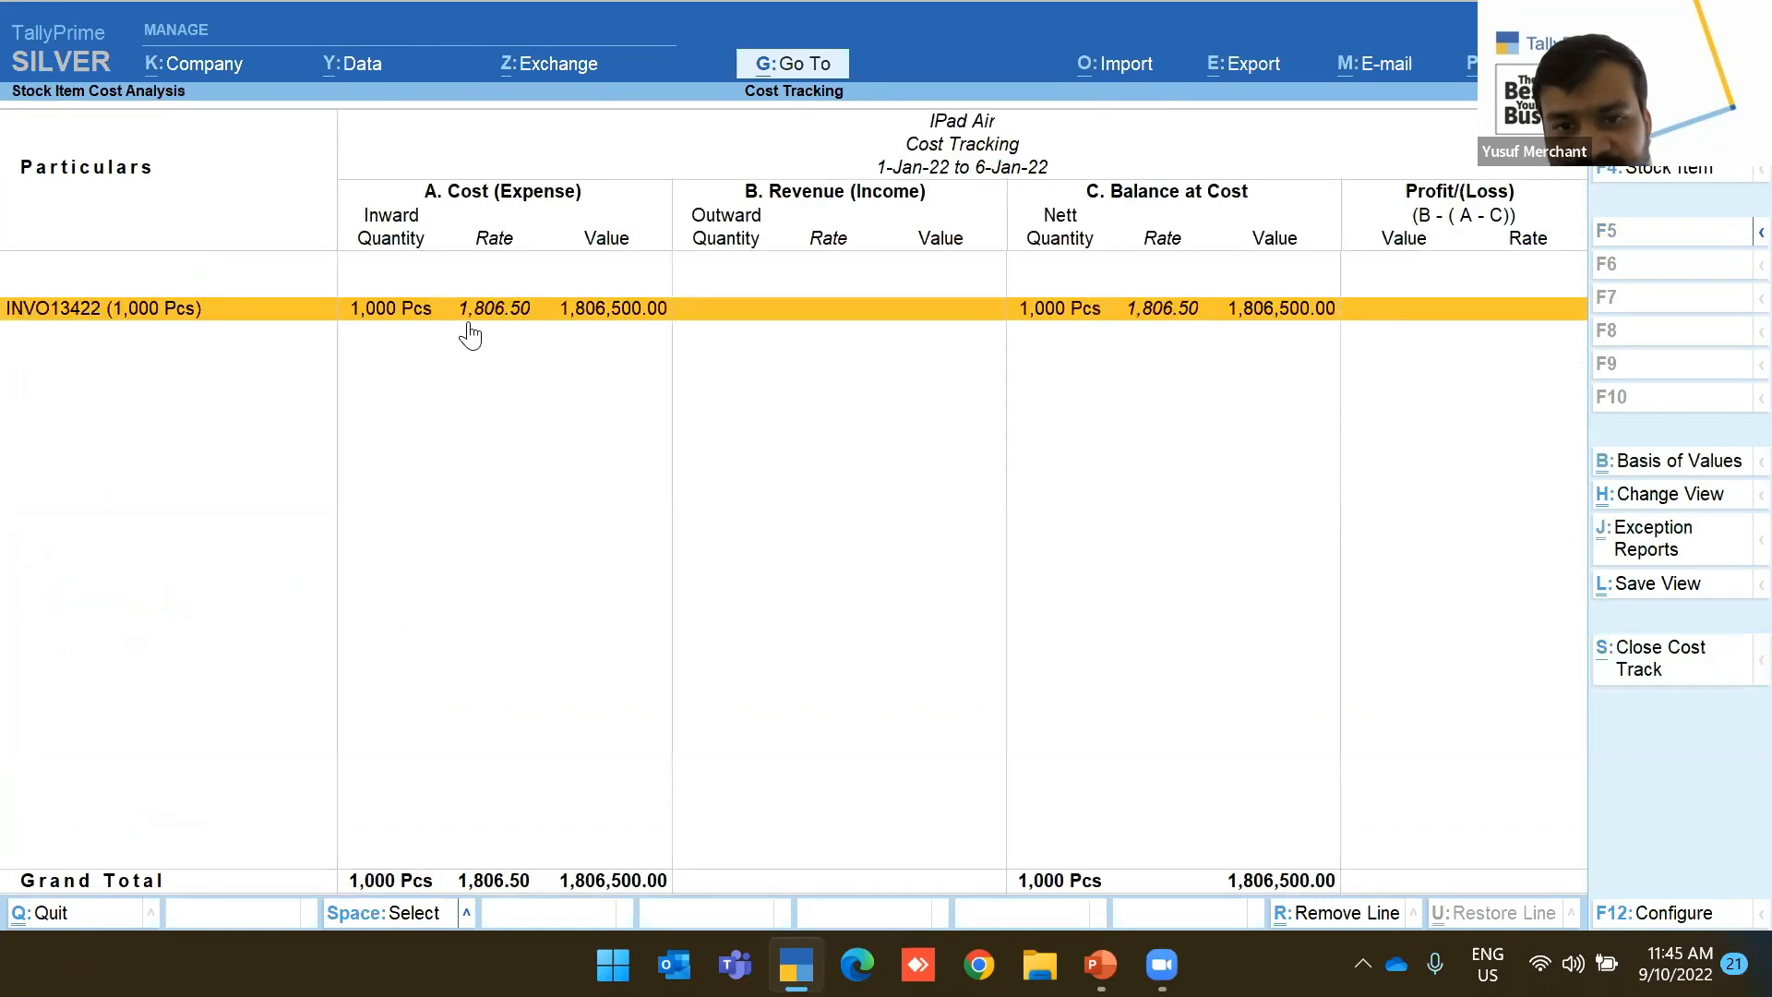
key(Escape)
key(Escape)
View the Stock Query report for iPad Air
key(Up)
key(Up)
key(Up)
key(Up)
key(Return)
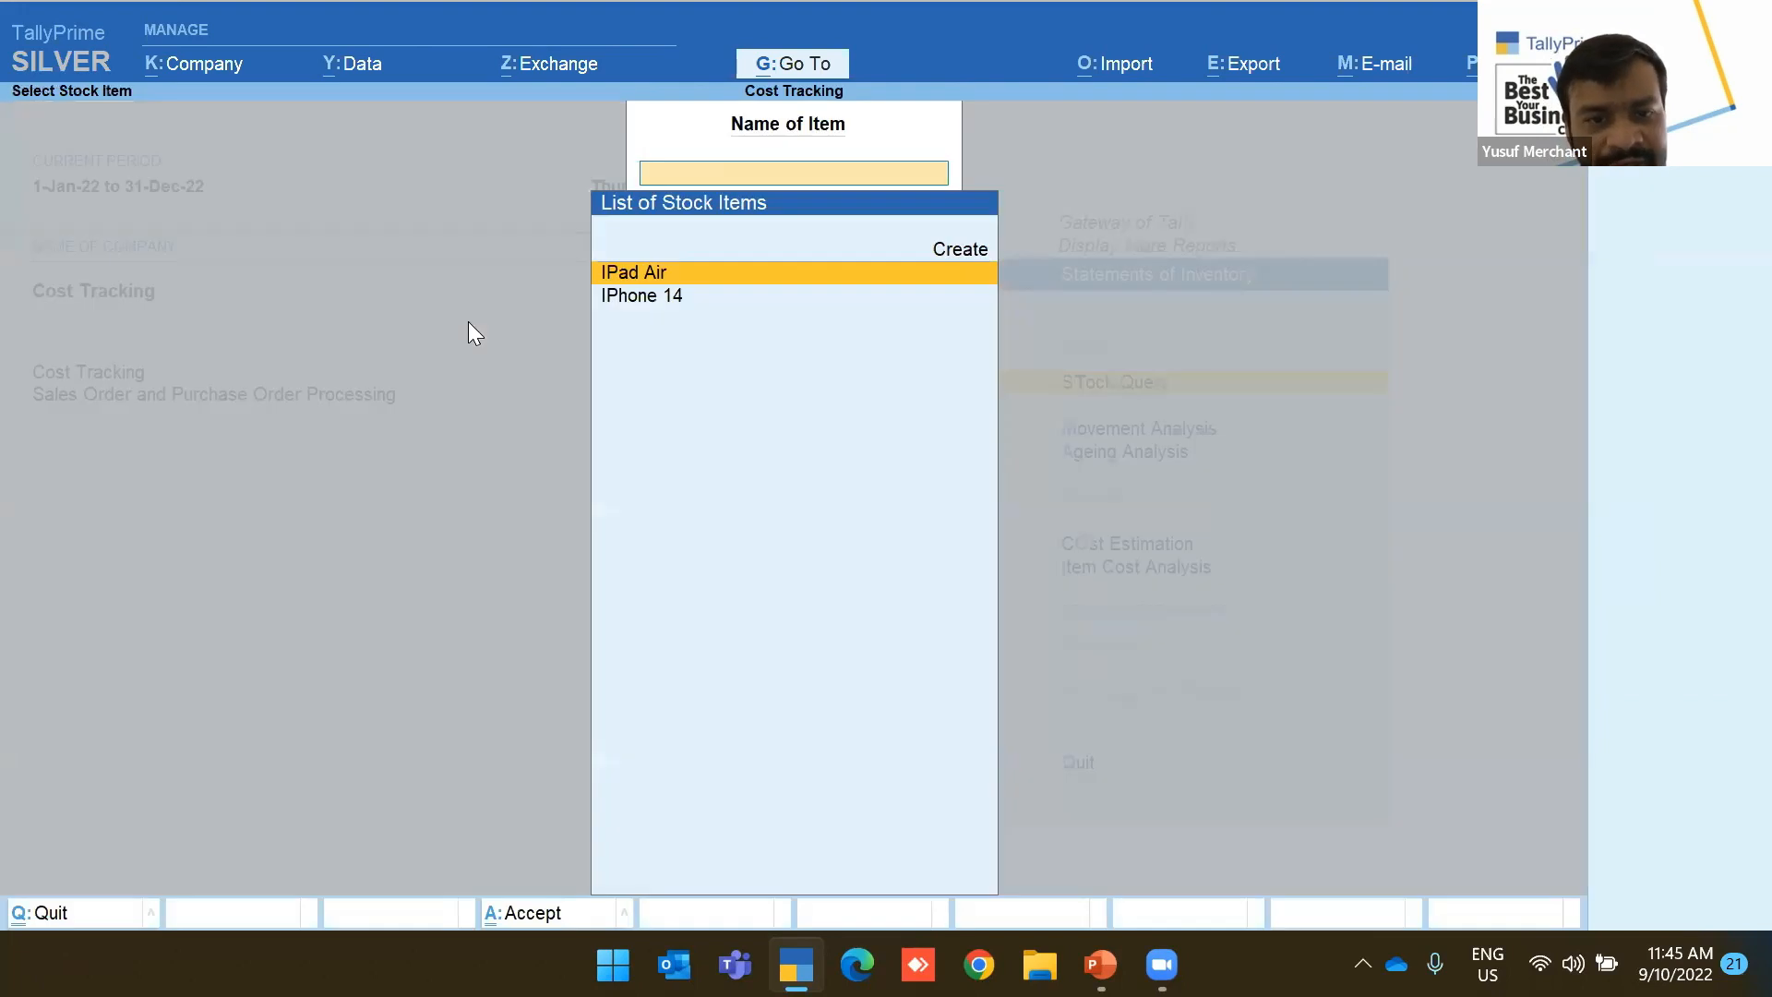
key(Return)
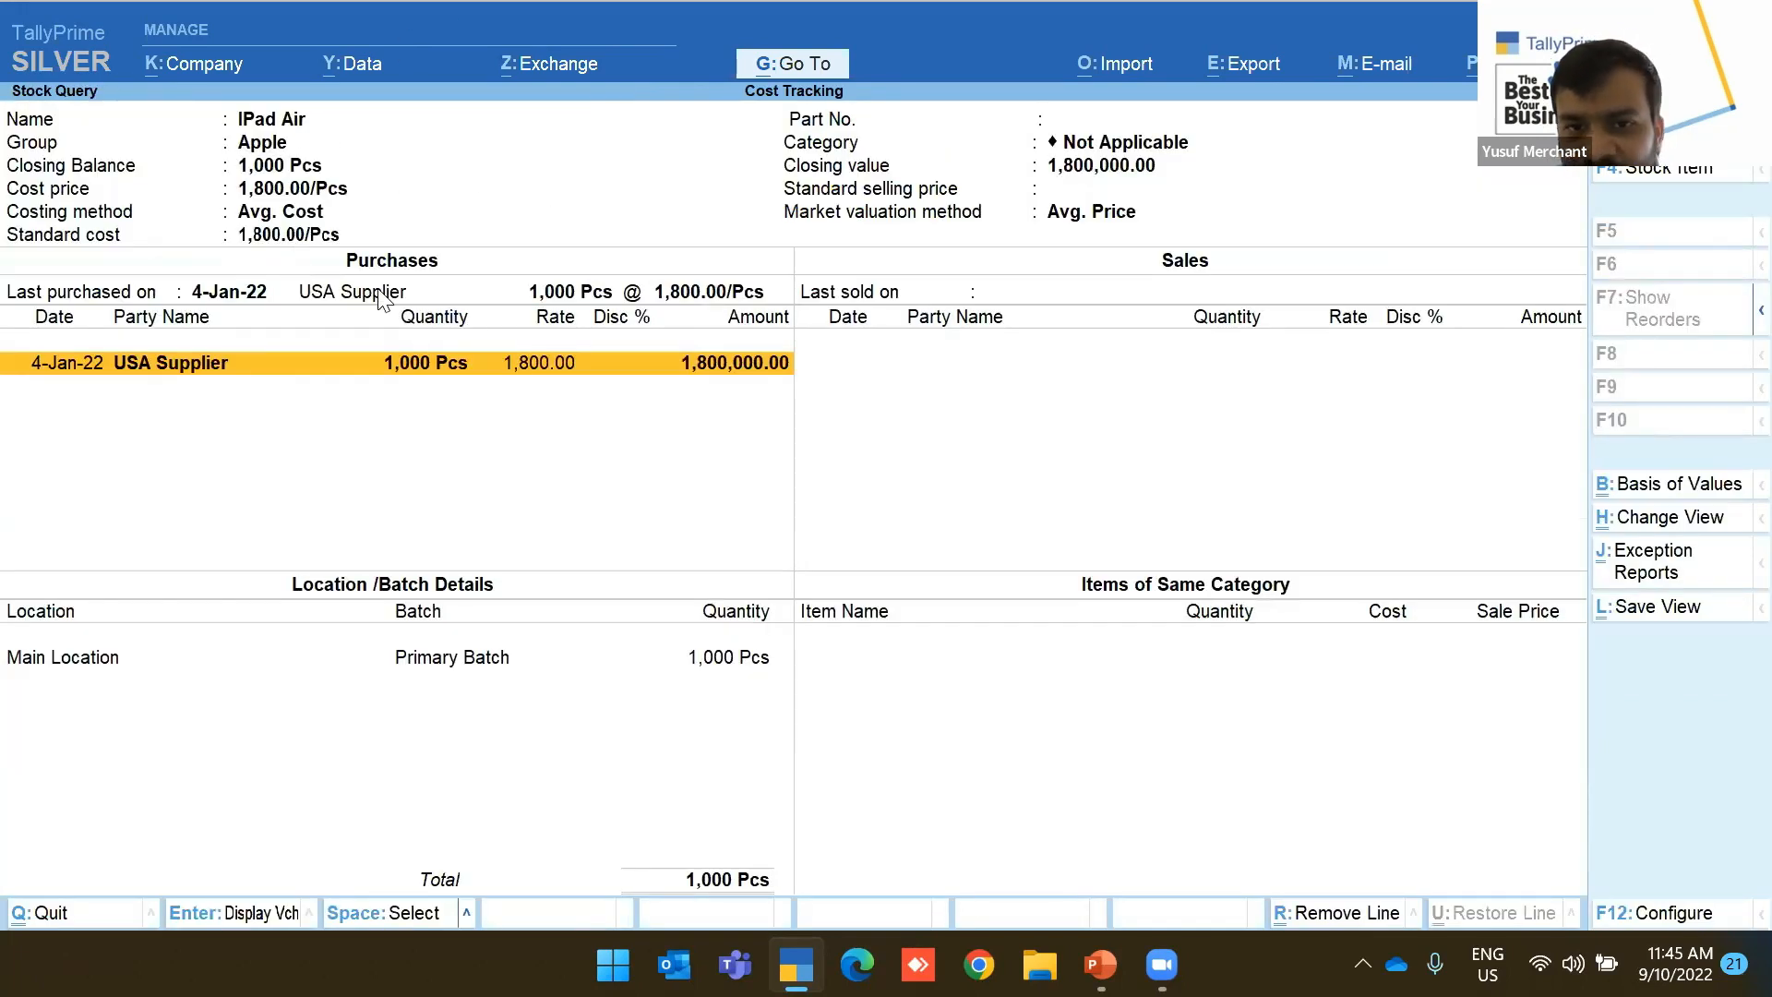
key(Escape)
key(Escape)
key(Escape)
Reopen the Apple stock group's item estimates report
key(Down)
key(Down)
key(Down)
key(Return)
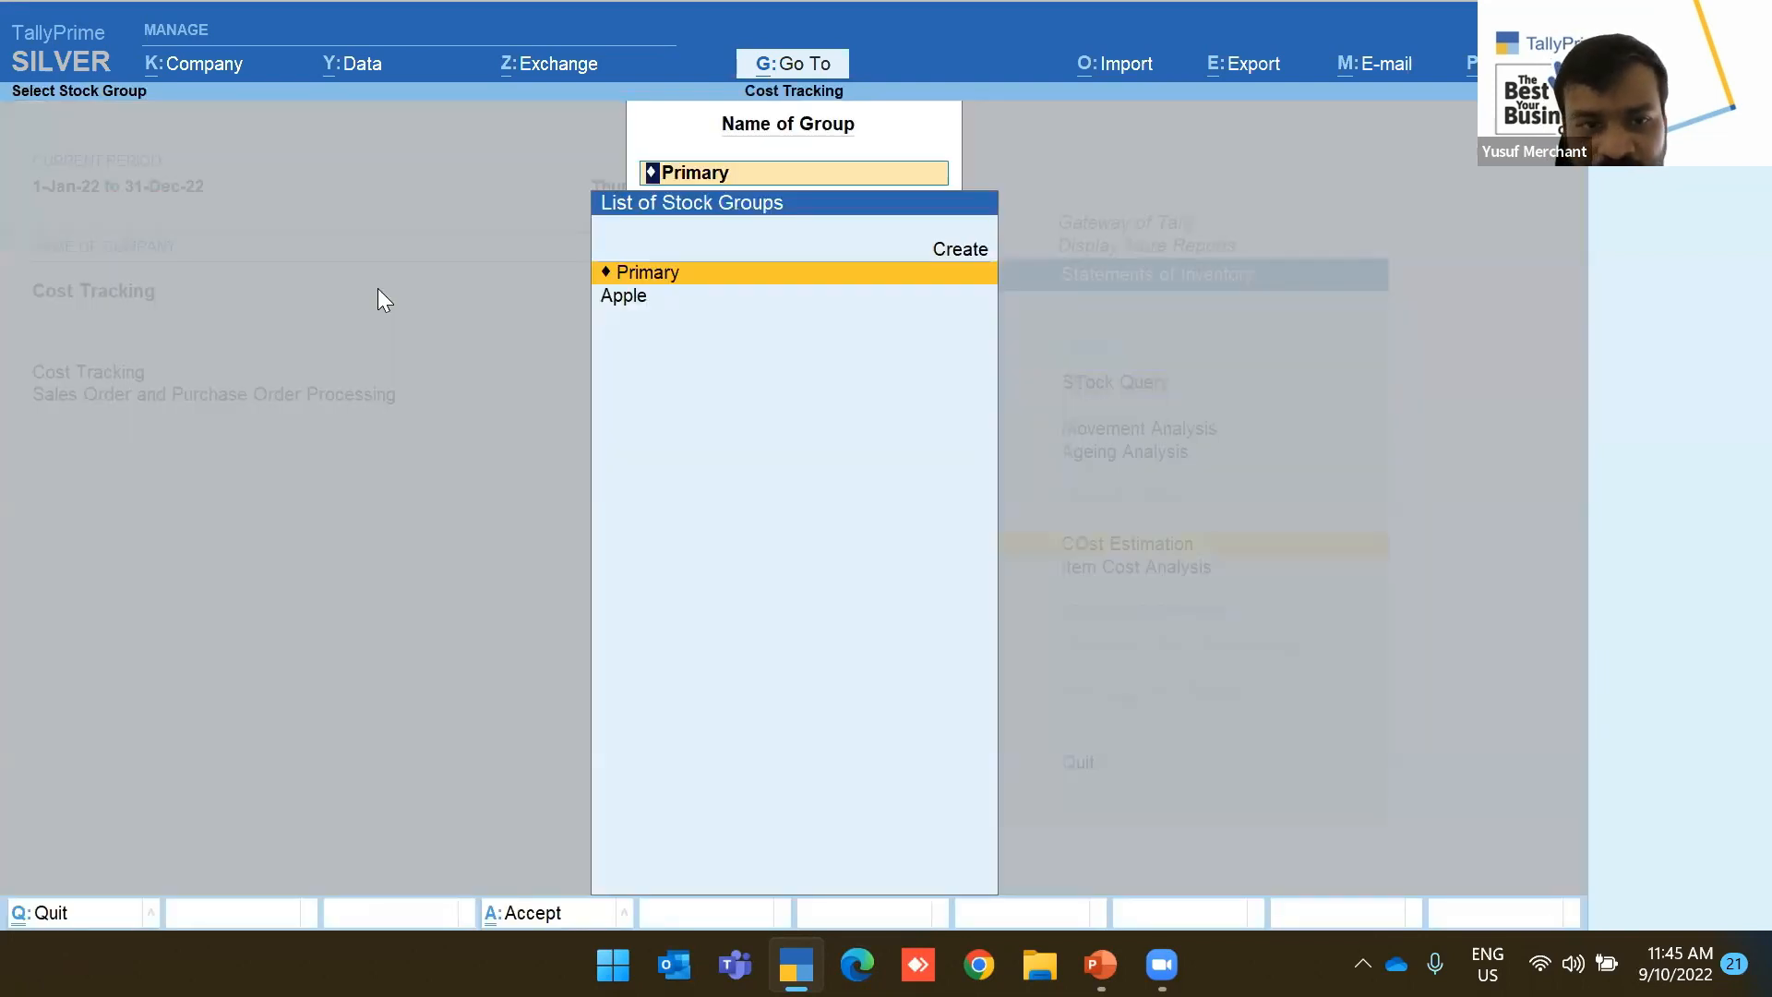
key(Down)
key(Return)
key(Escape)
key(Escape)
Recheck iPad Air's cost analysis by stock item, then back out to Statements of Inventory
key(Down)
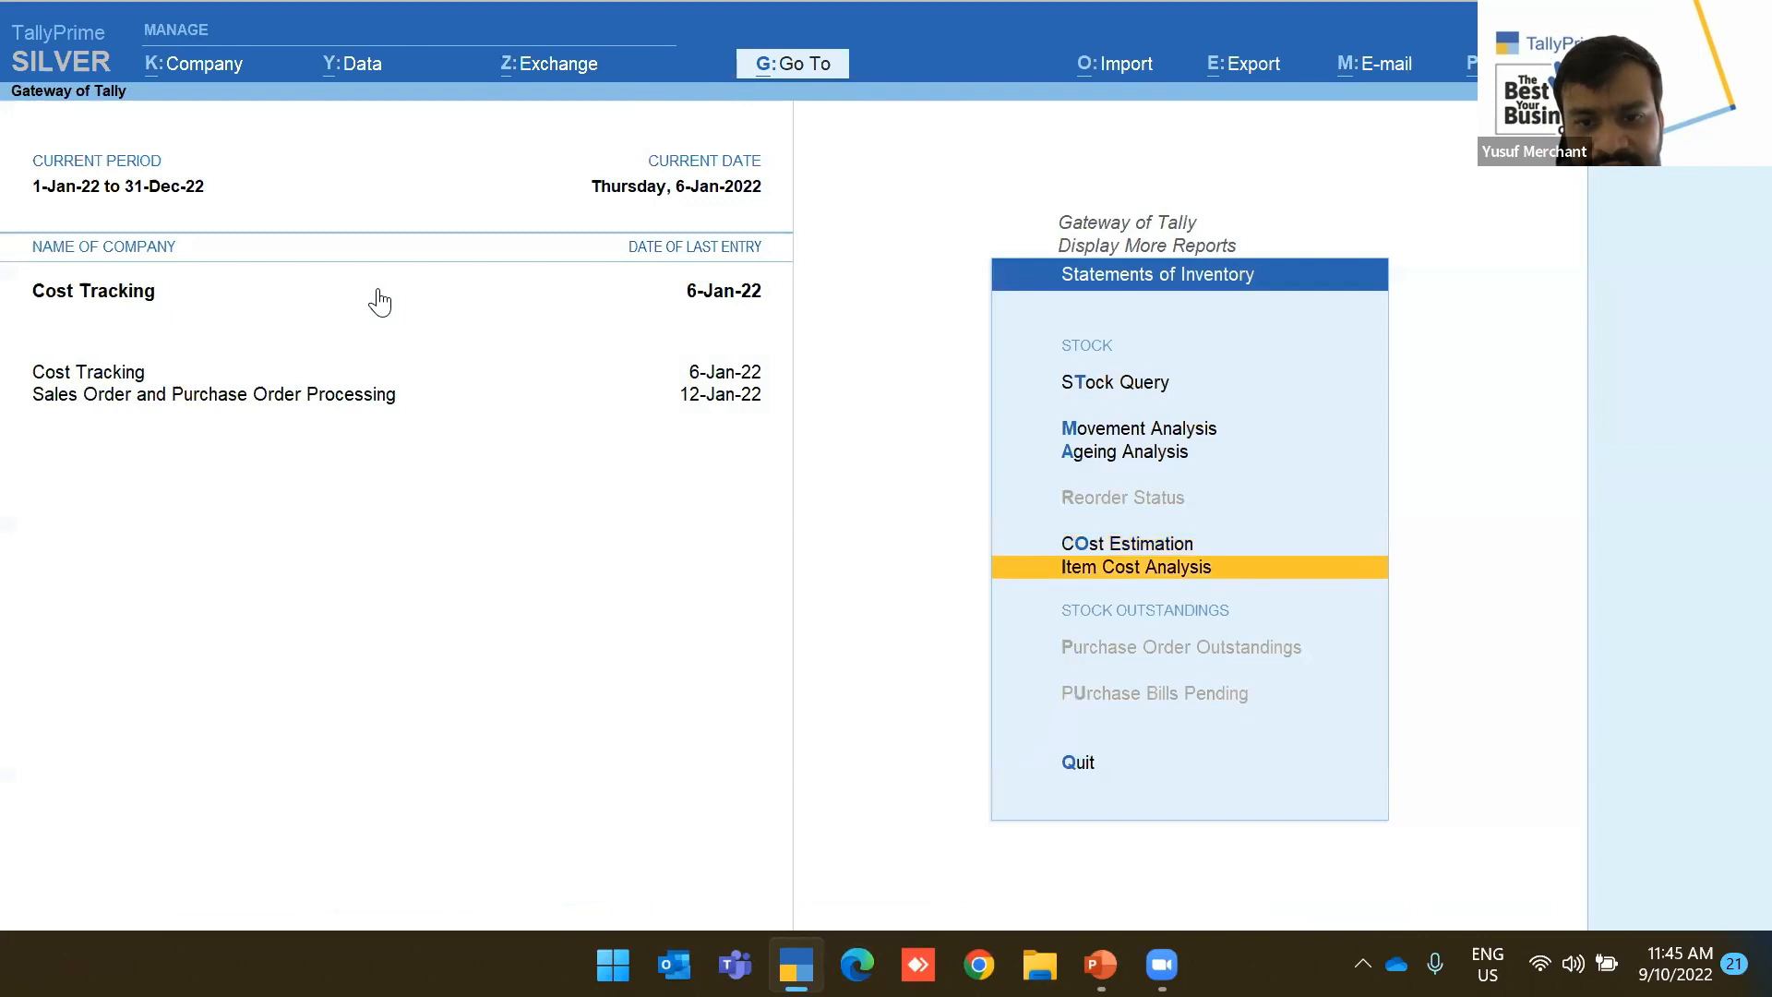
key(Return)
key(Down)
key(Return)
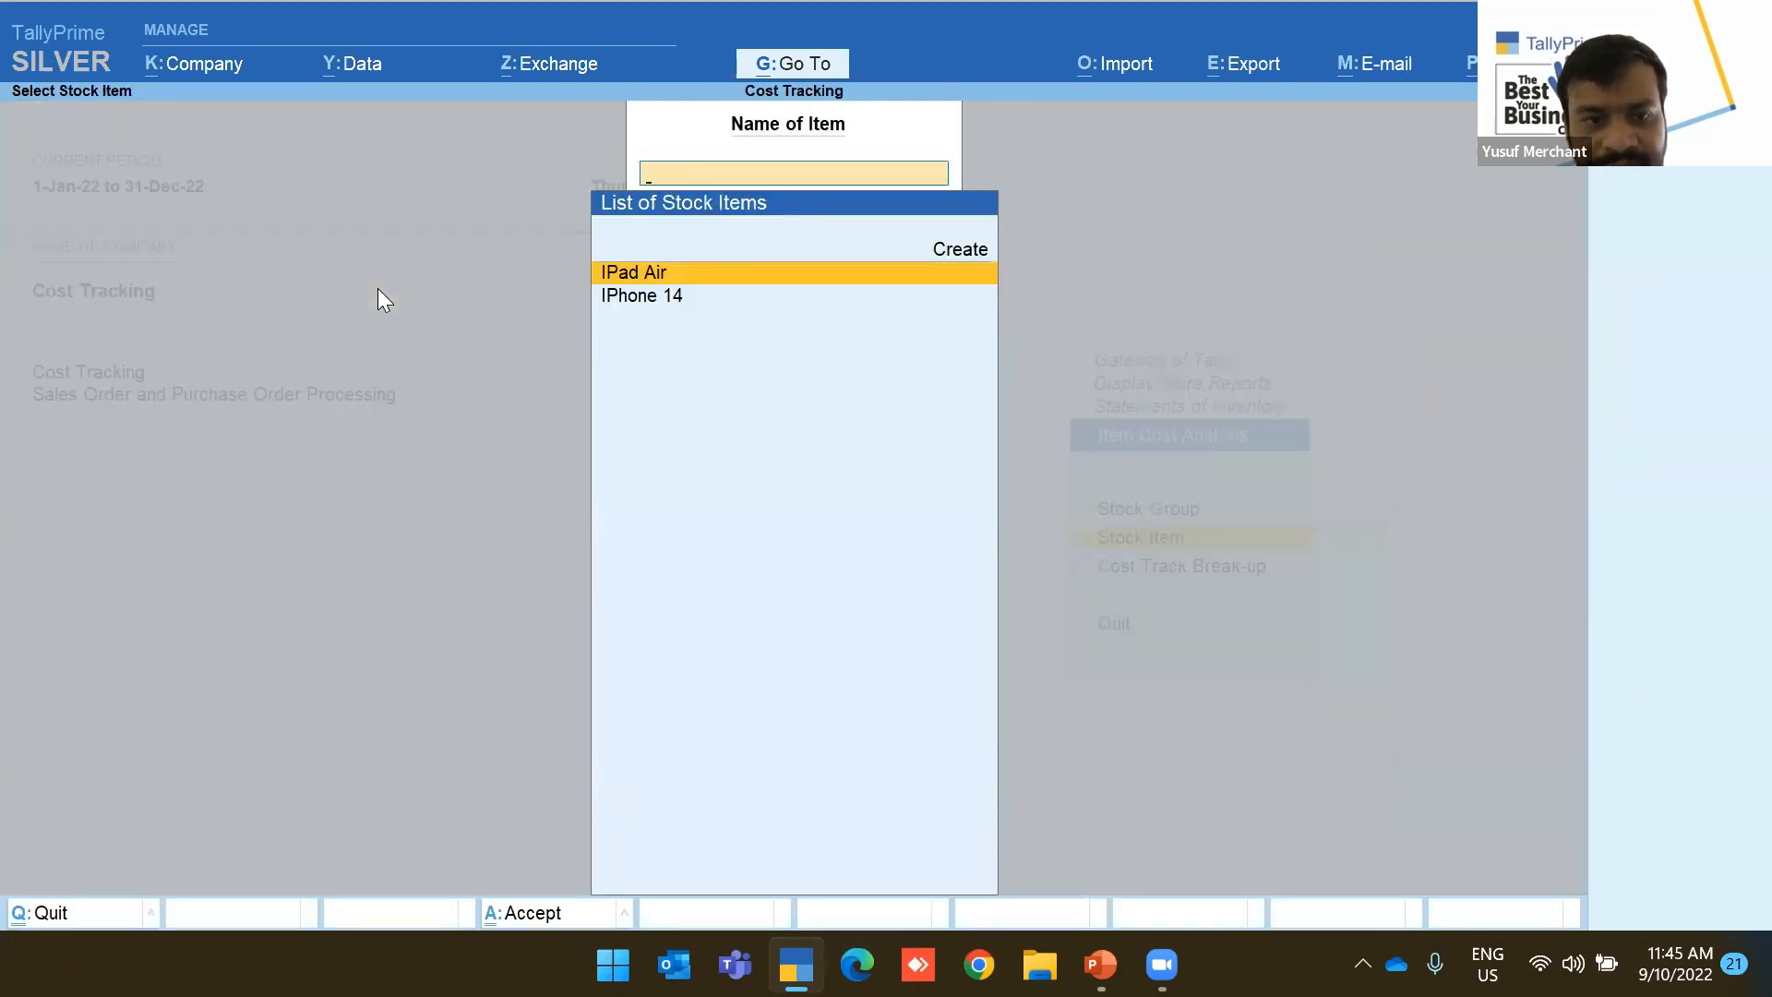
key(Return)
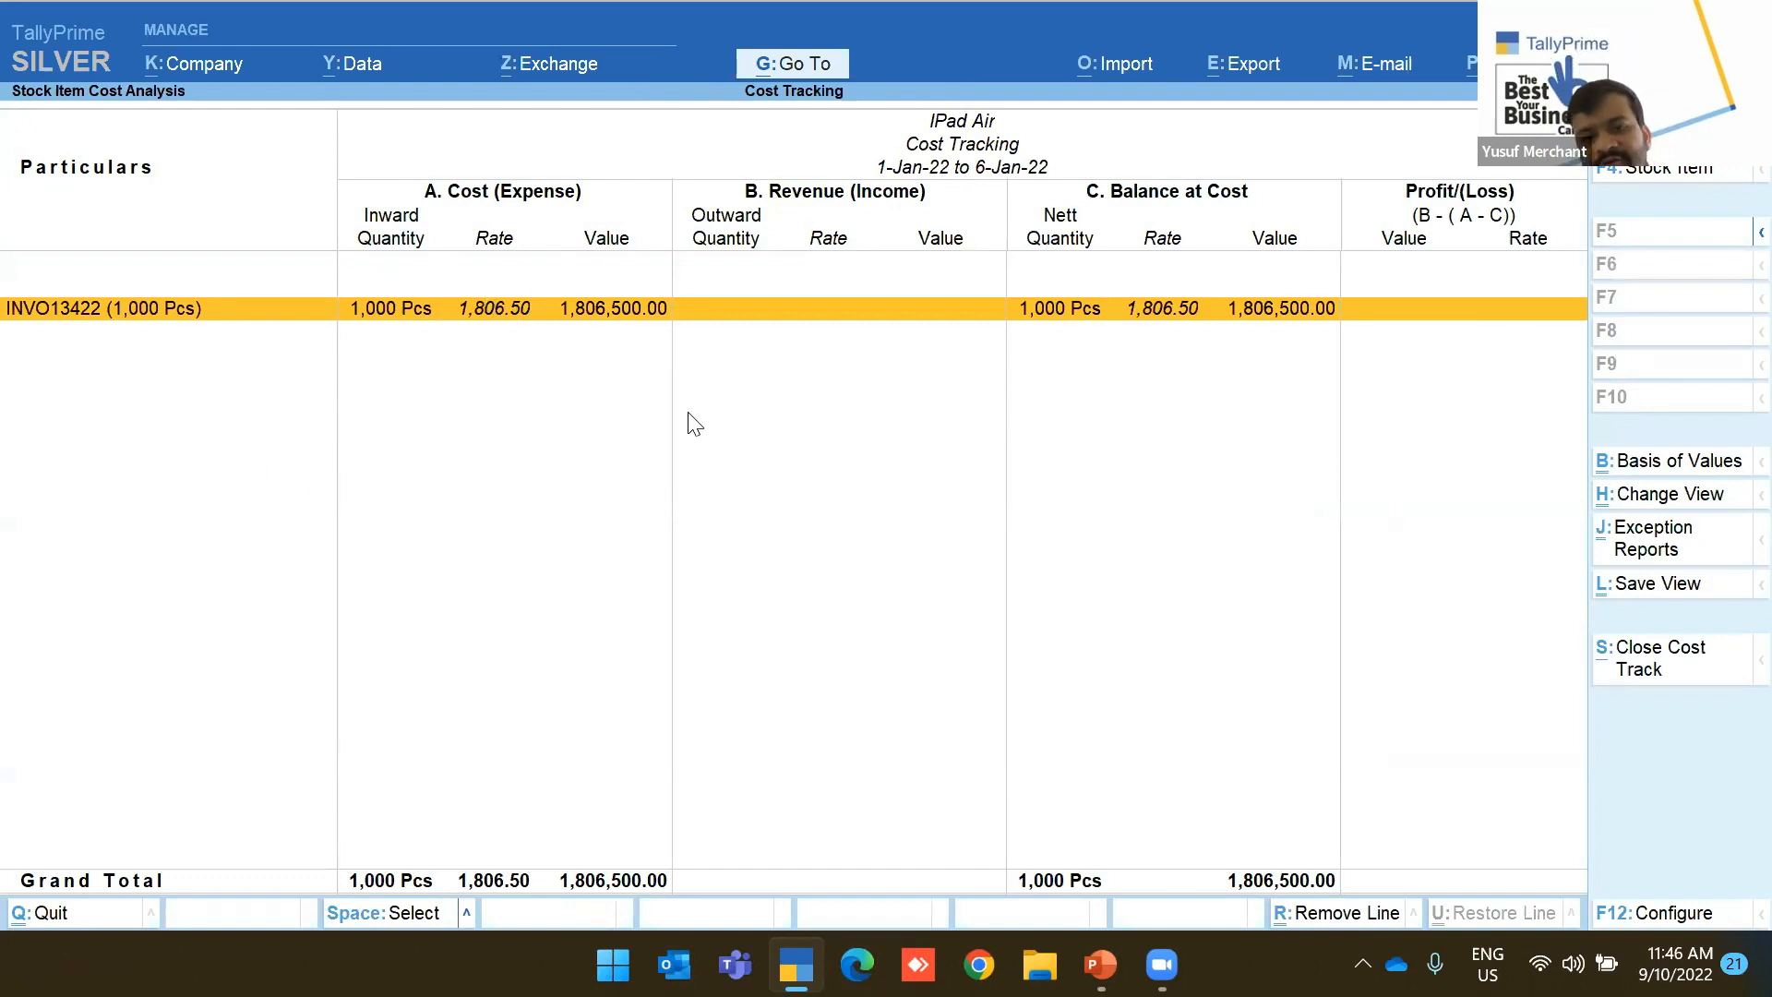
key(Escape)
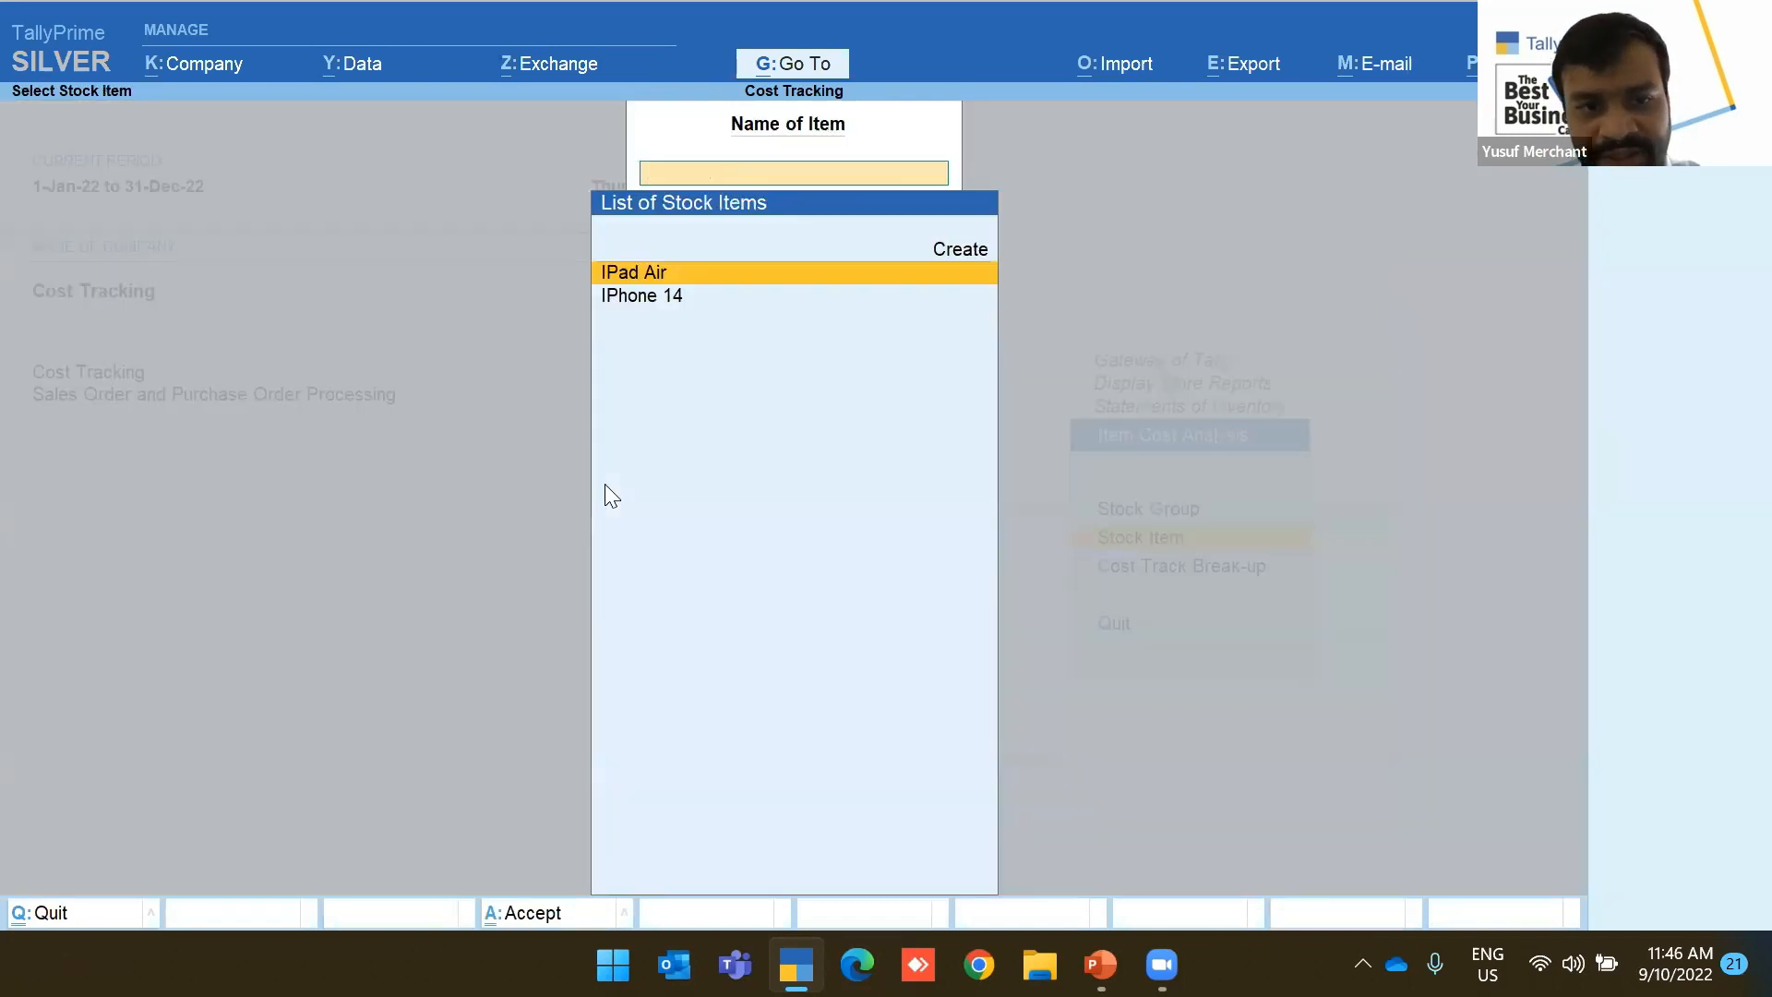
key(Escape)
key(Escape)
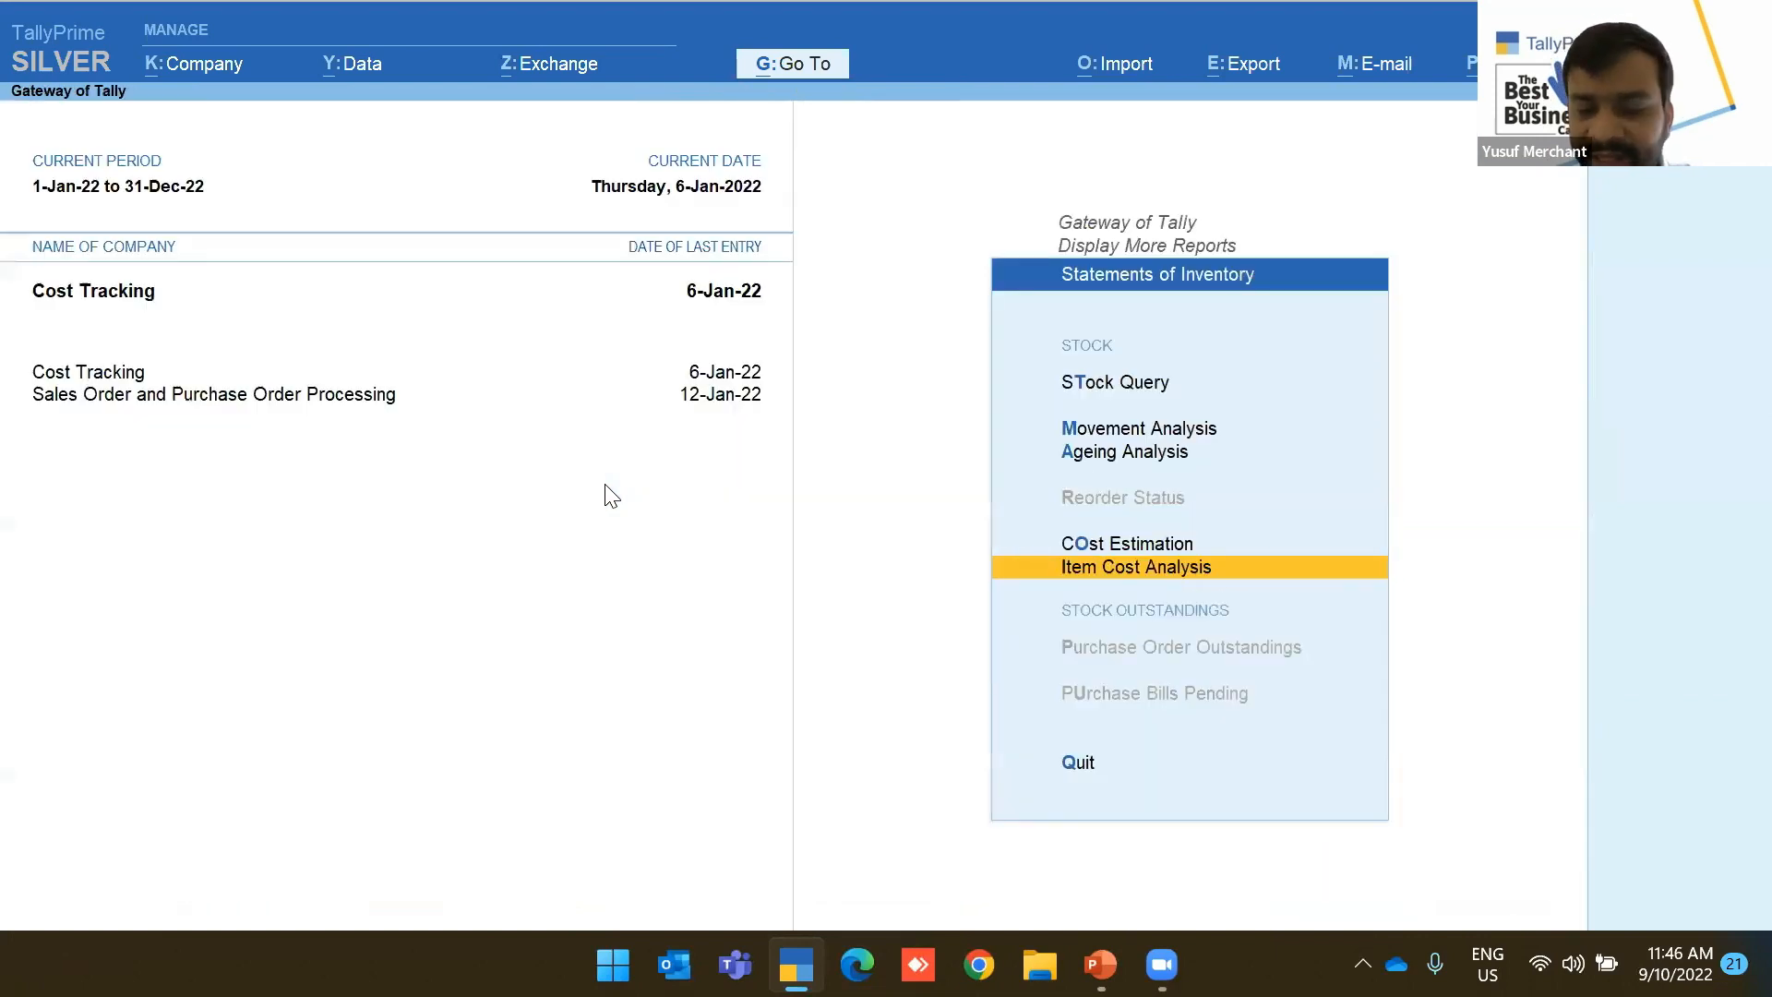
key(Escape)
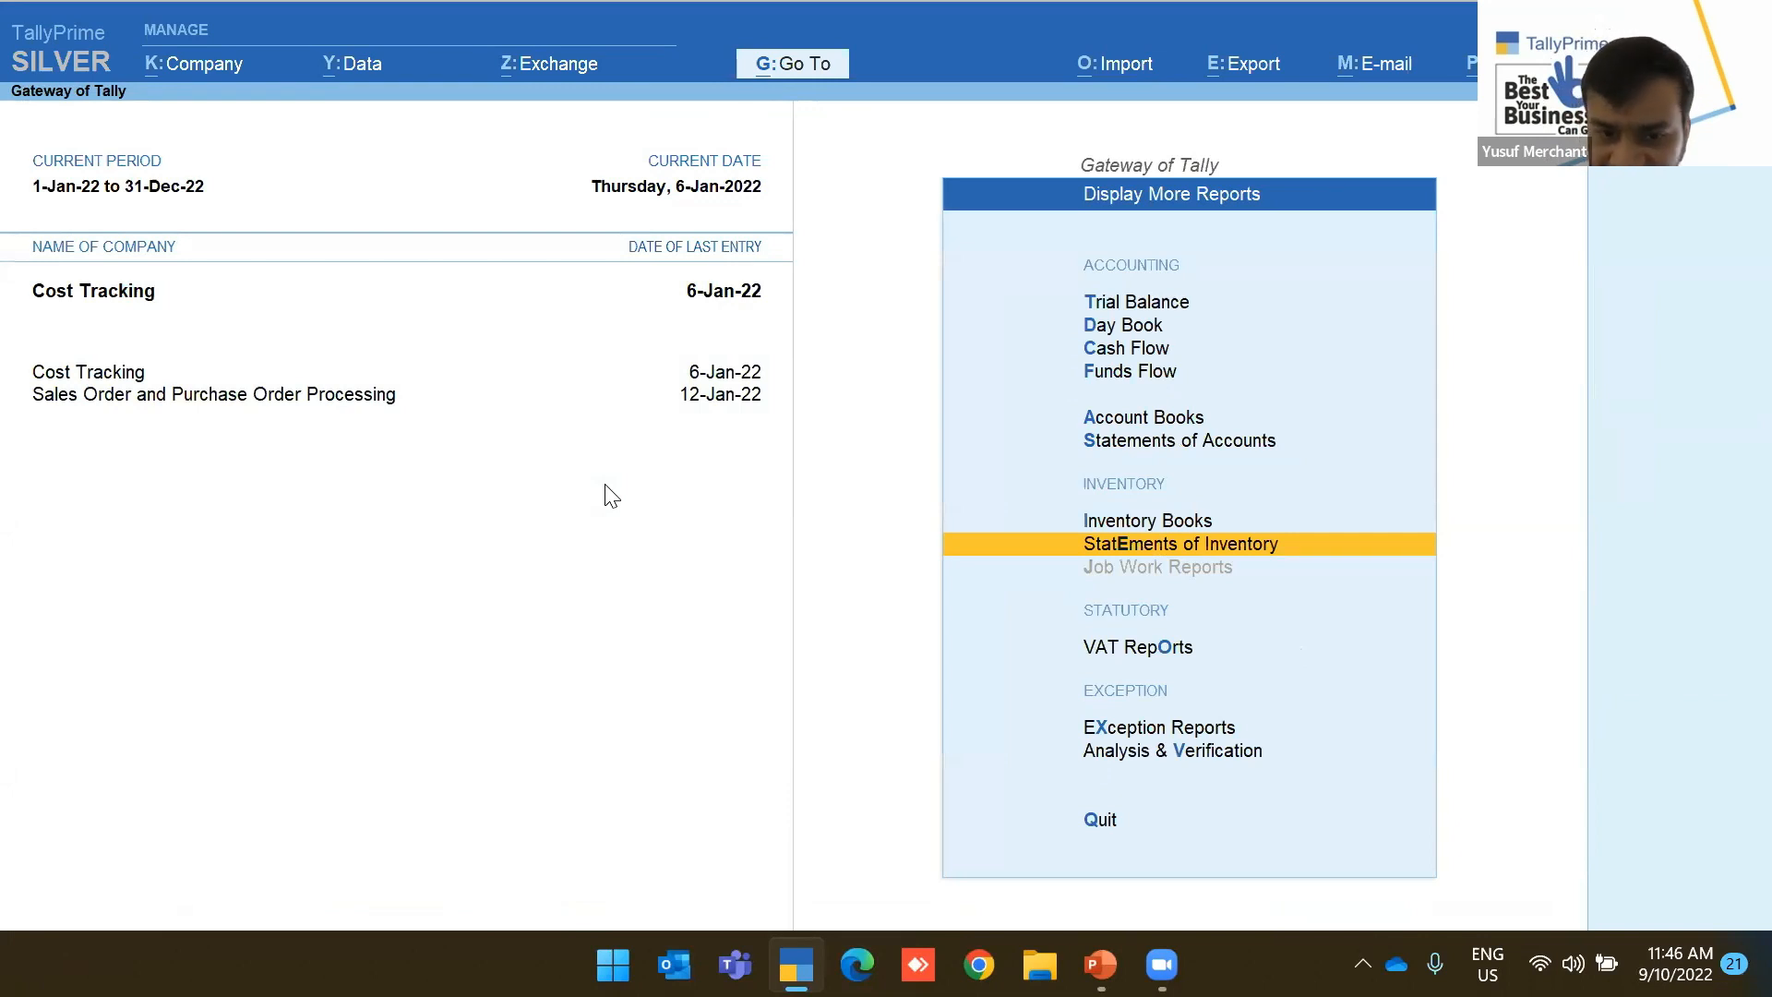
Load Import Landing Cost via Company > Select and return to its Gateway of Tally
click(750, 957)
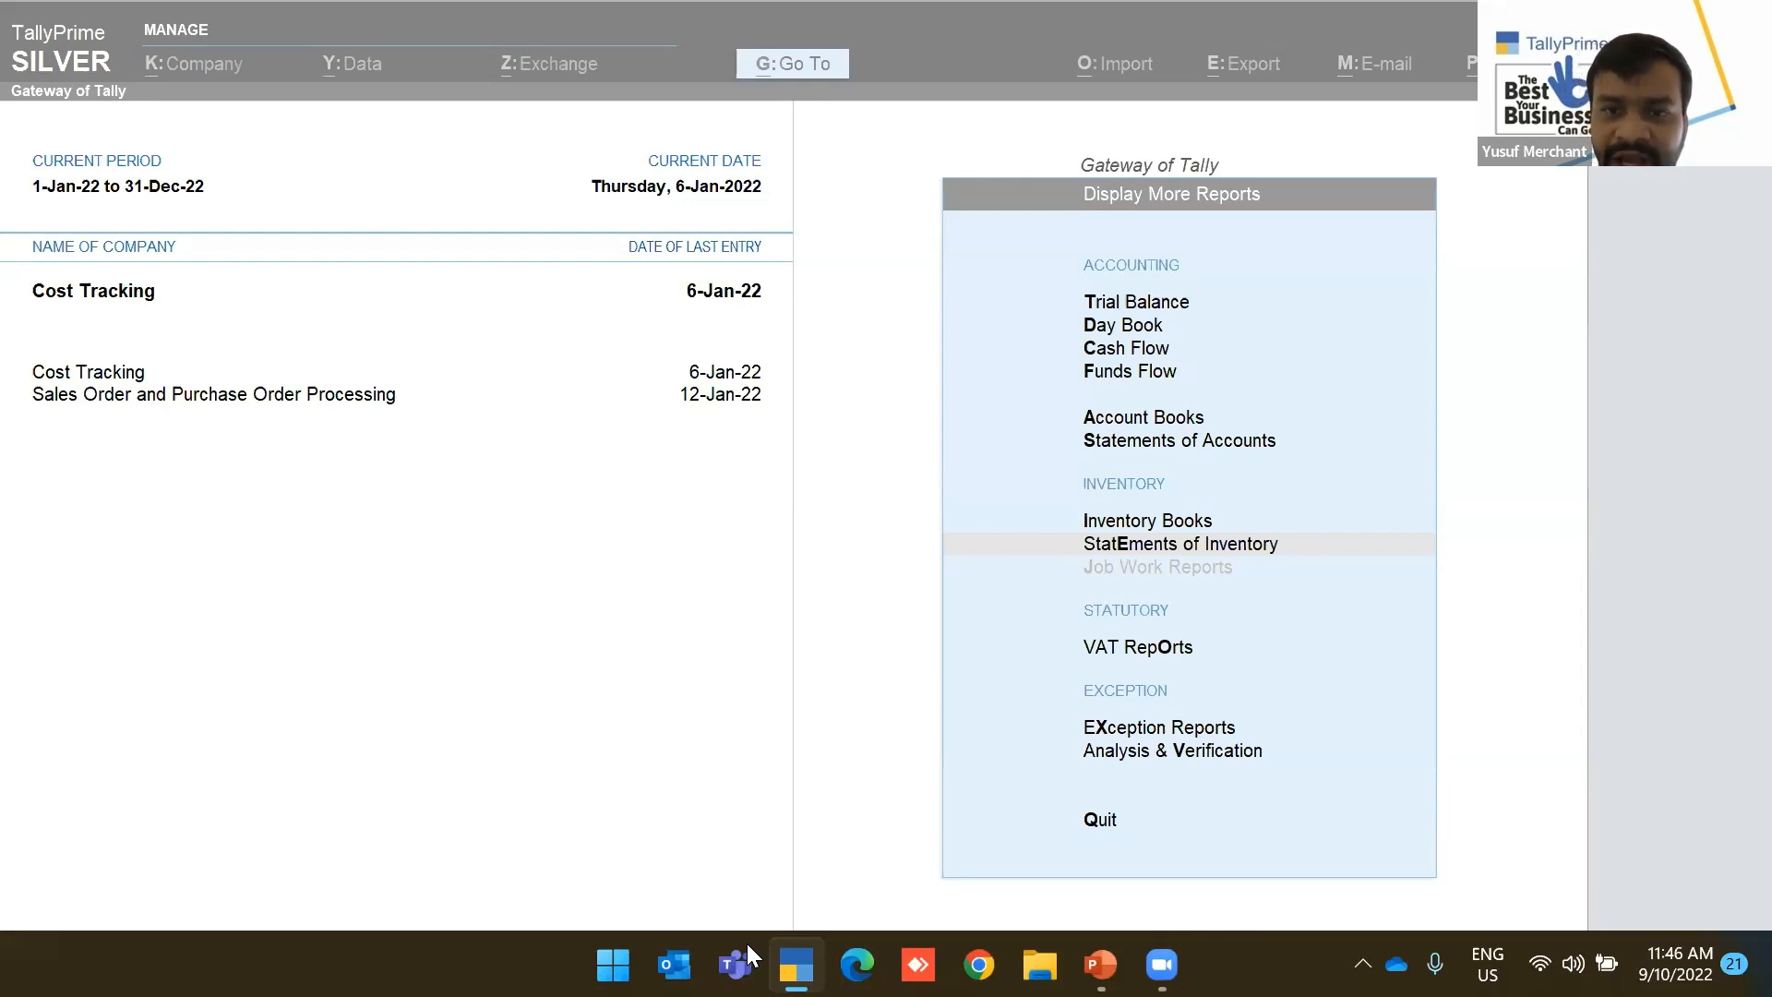
click(201, 59)
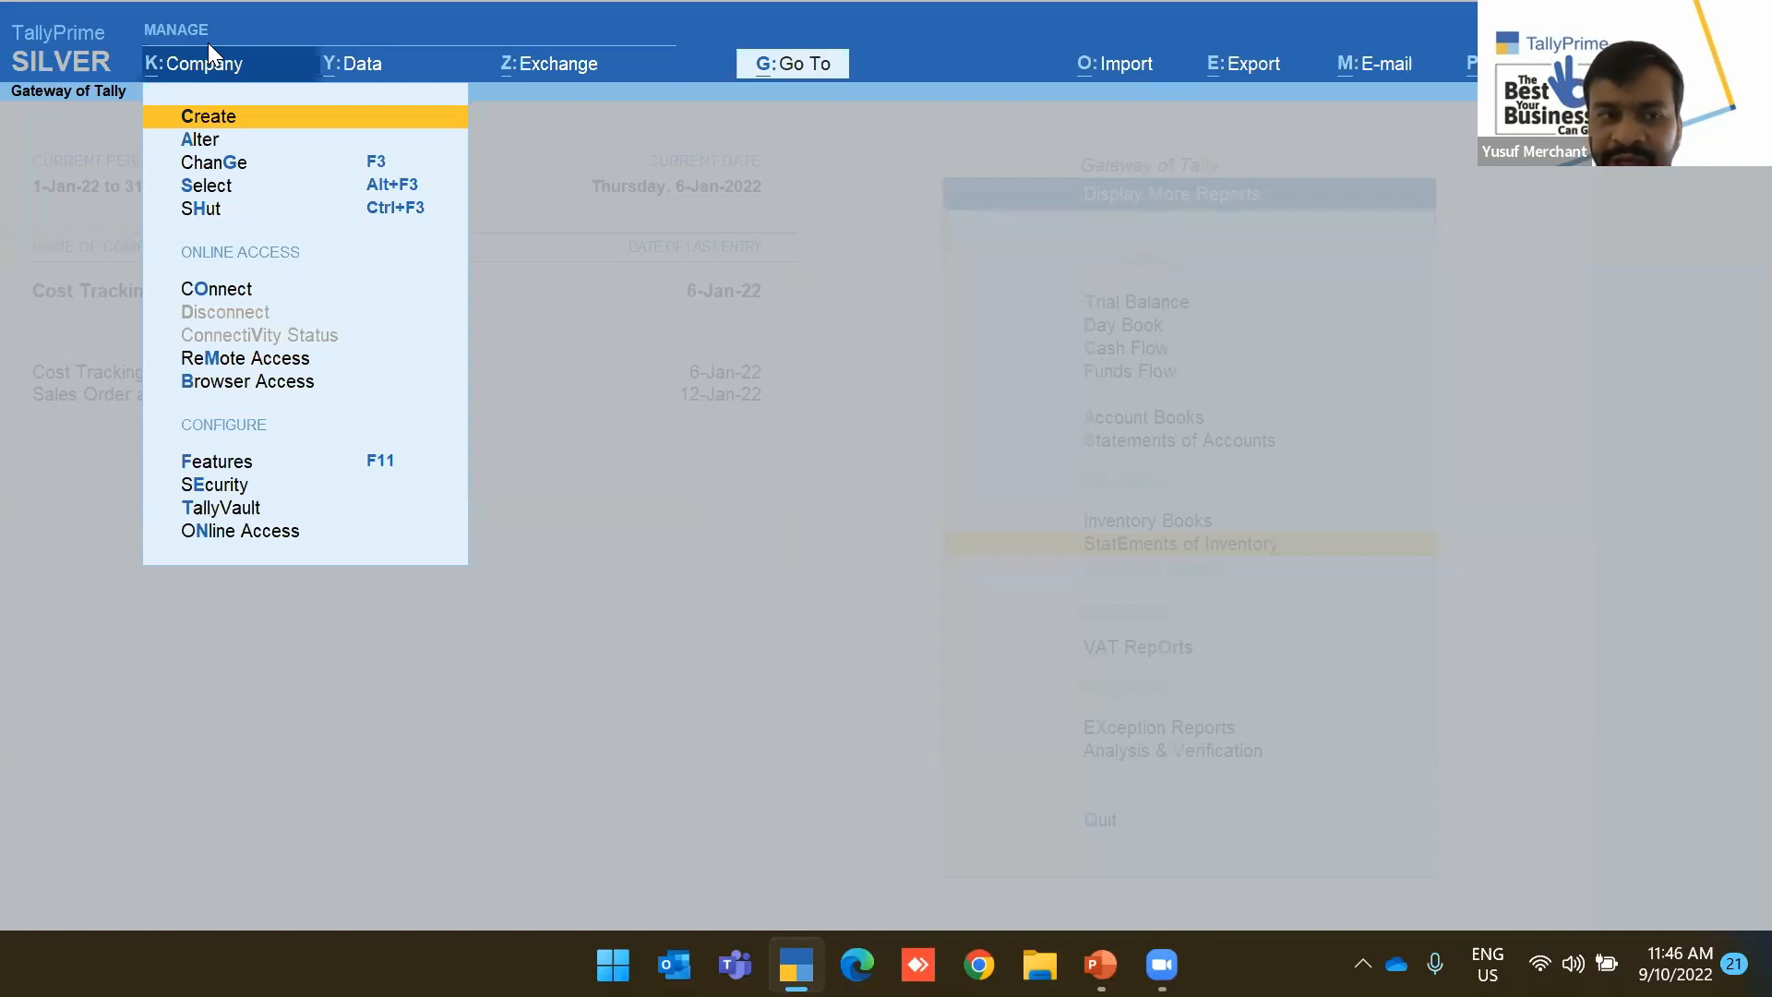
key(Down)
key(Down)
key(Down)
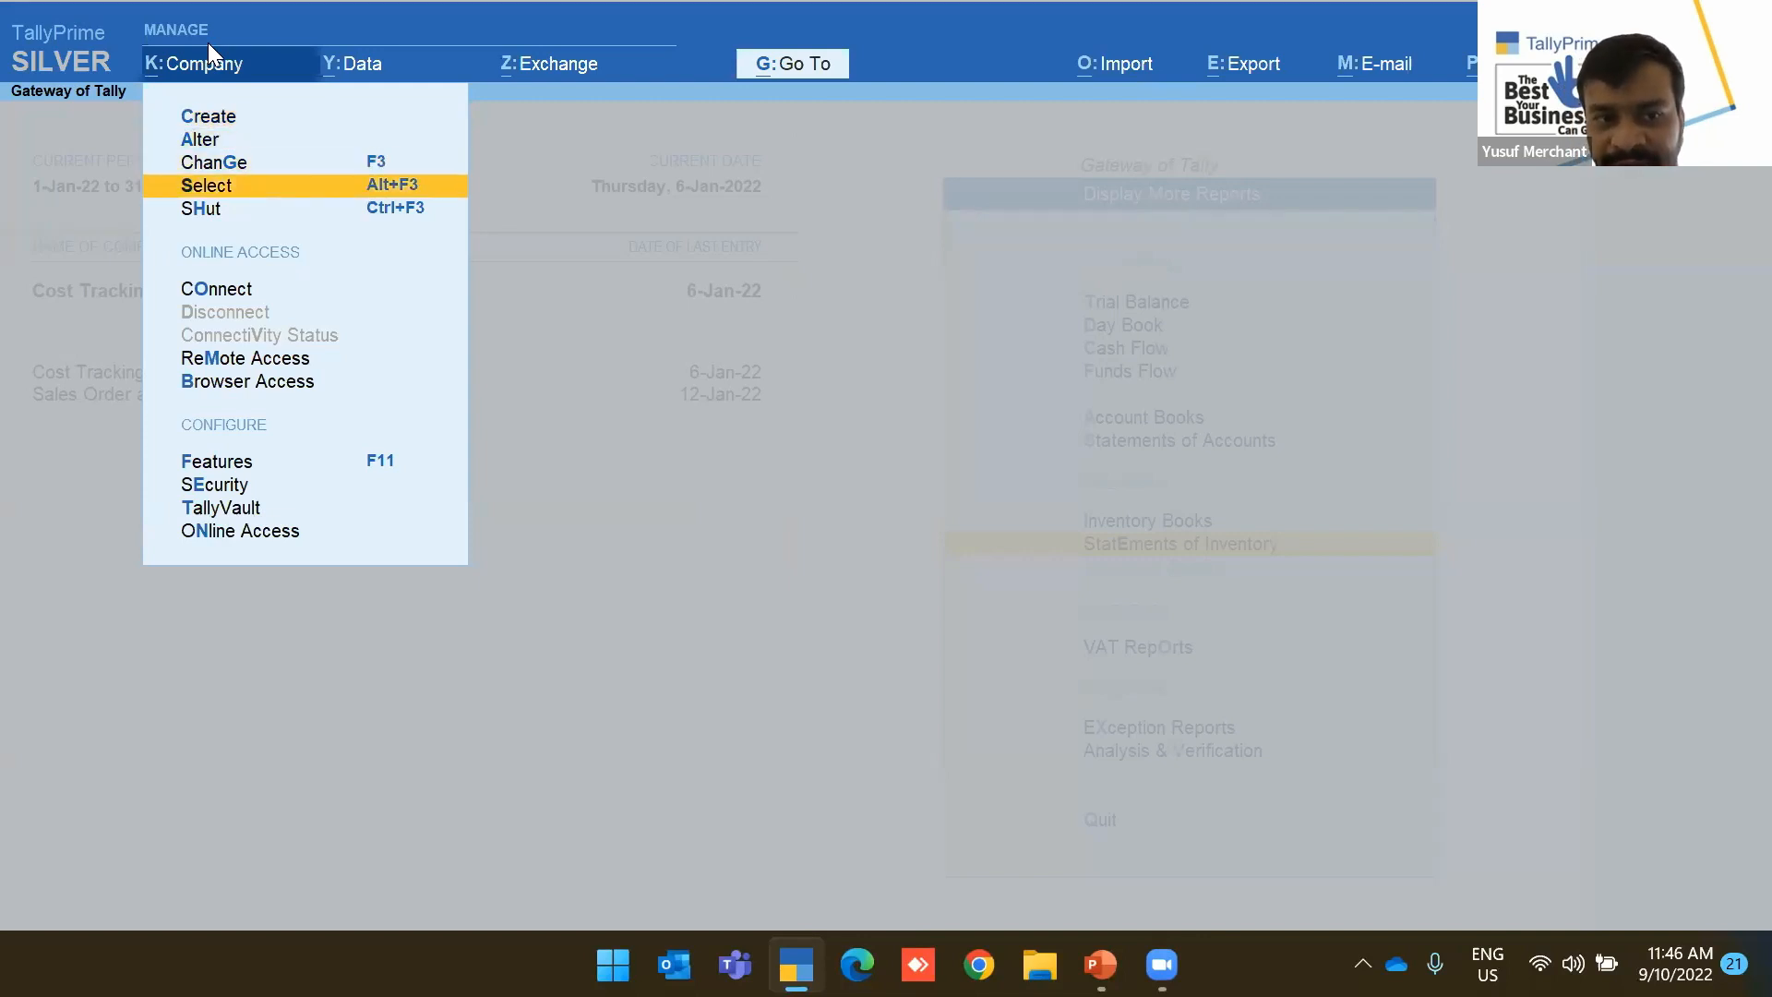
key(Return)
key(Down)
key(Down)
key(Down)
key(Down)
key(Down)
key(Down)
key(Down)
key(Down)
key(Down)
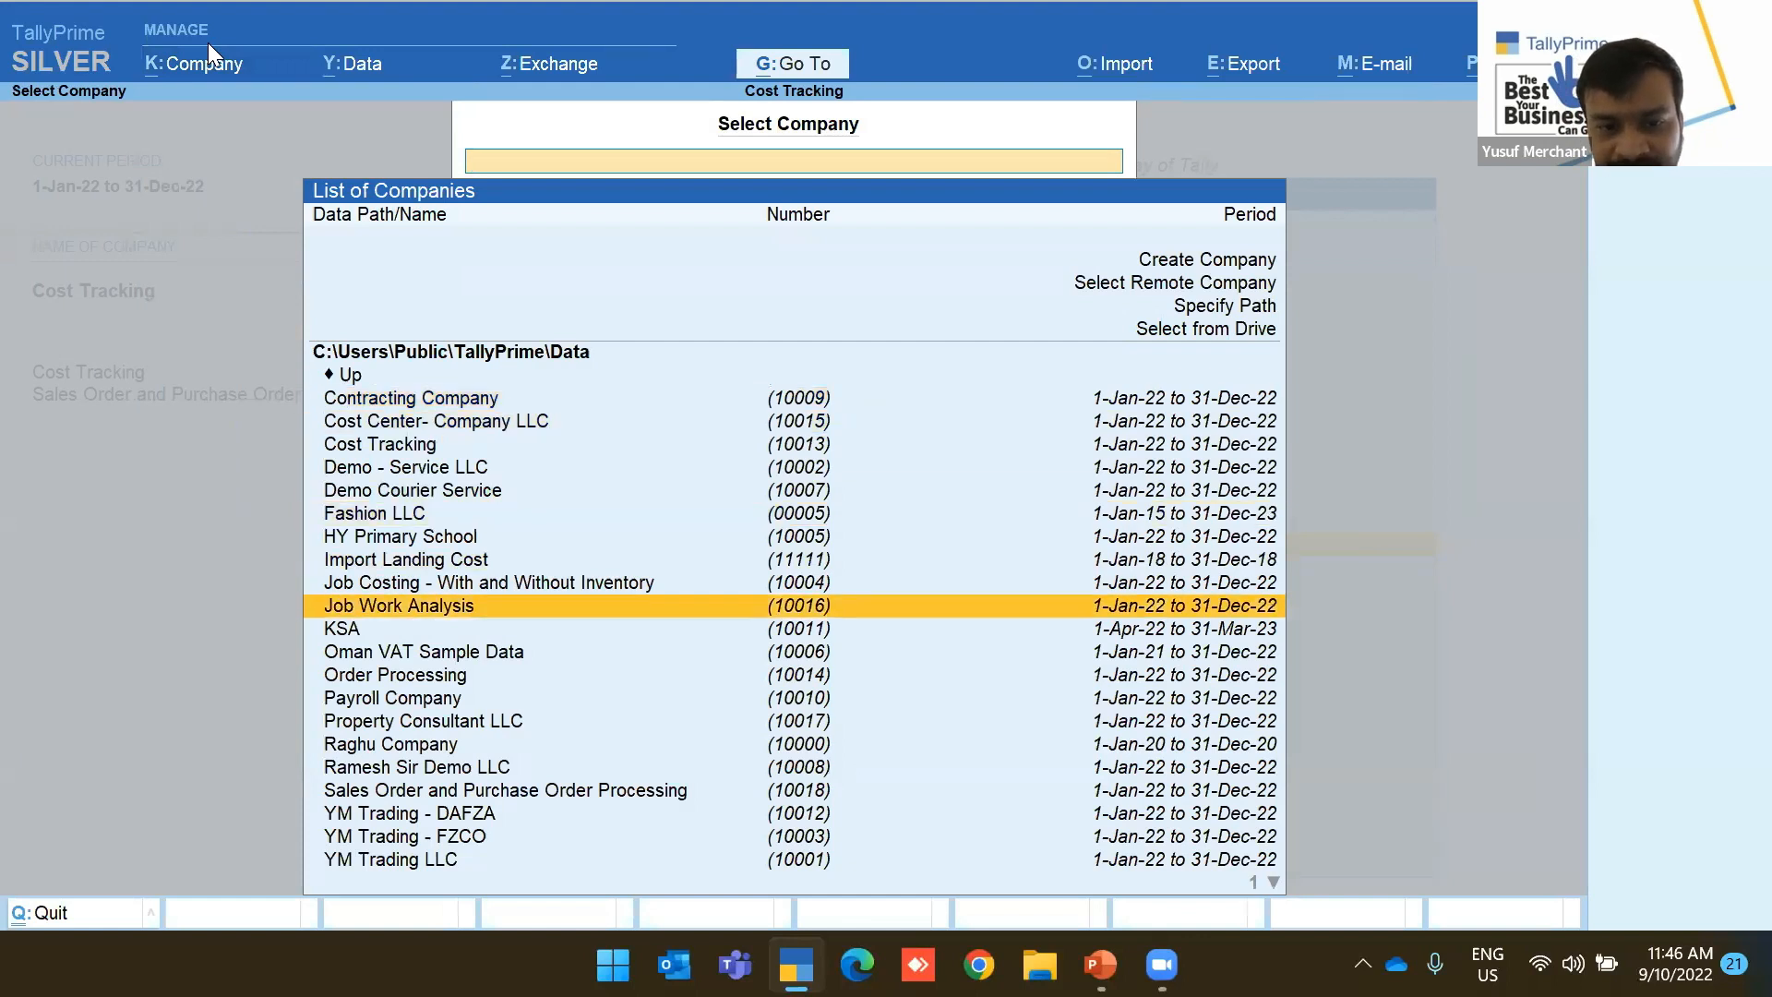
key(Up)
key(Up)
key(Return)
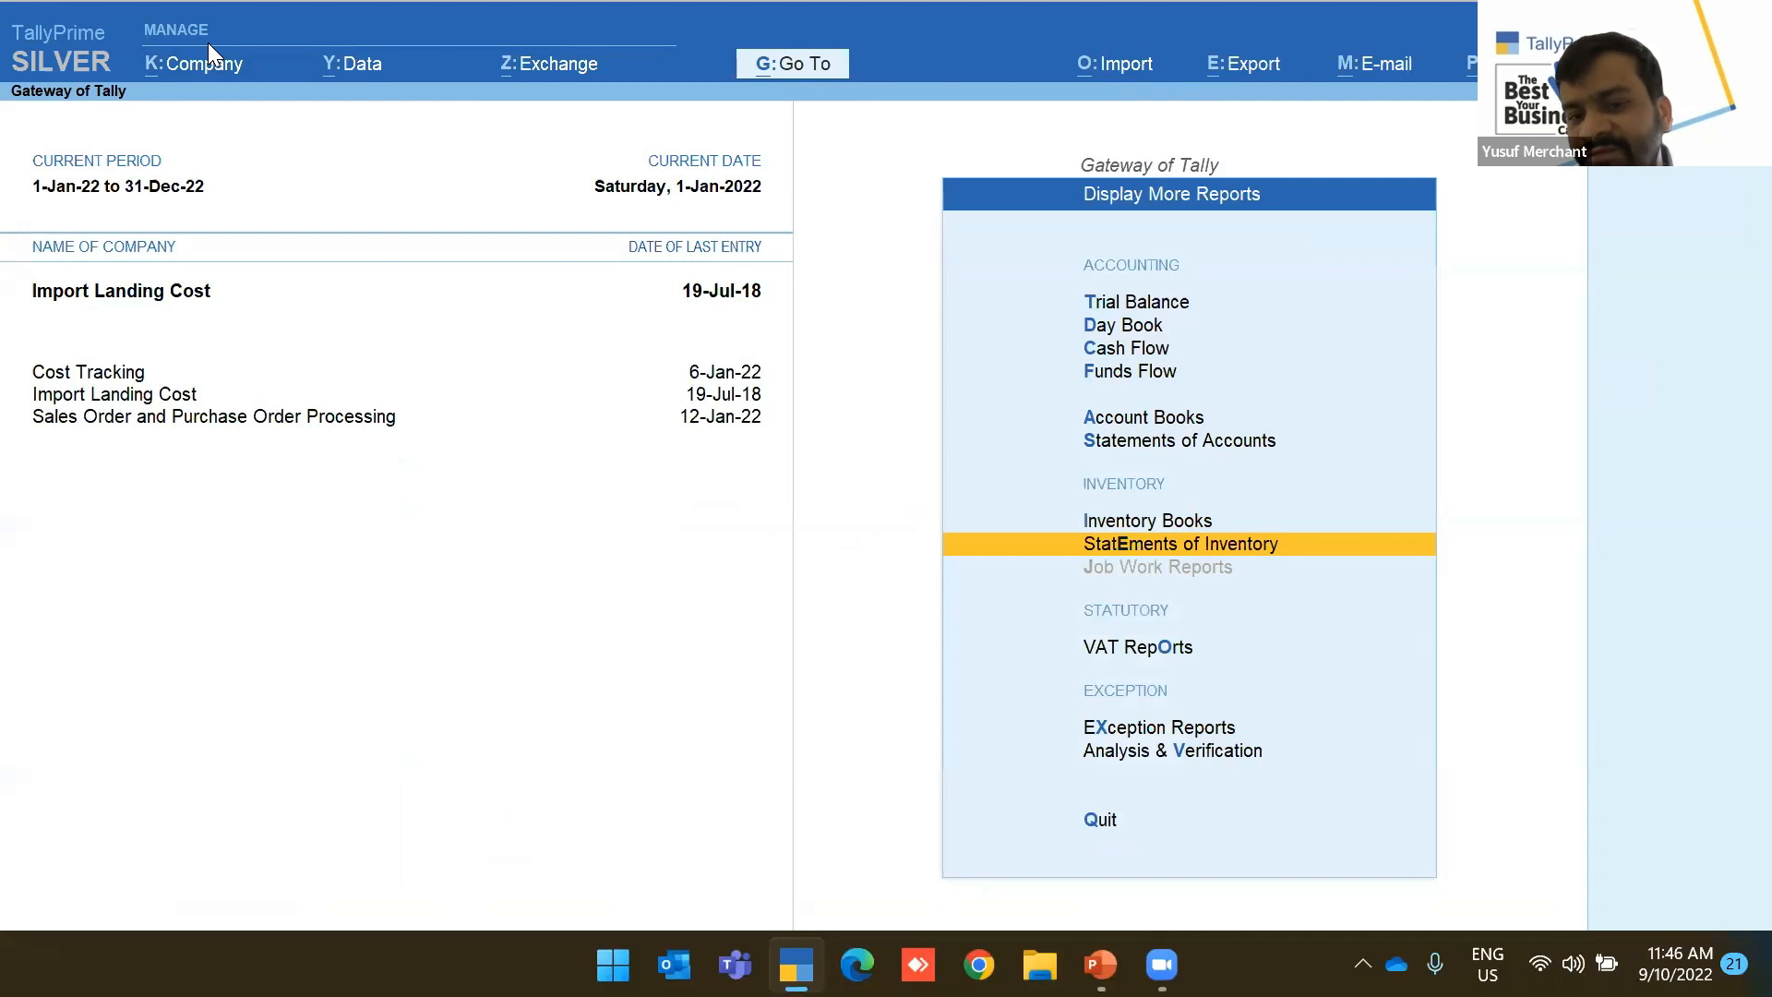
key(Escape)
key(Escape)
key(Escape)
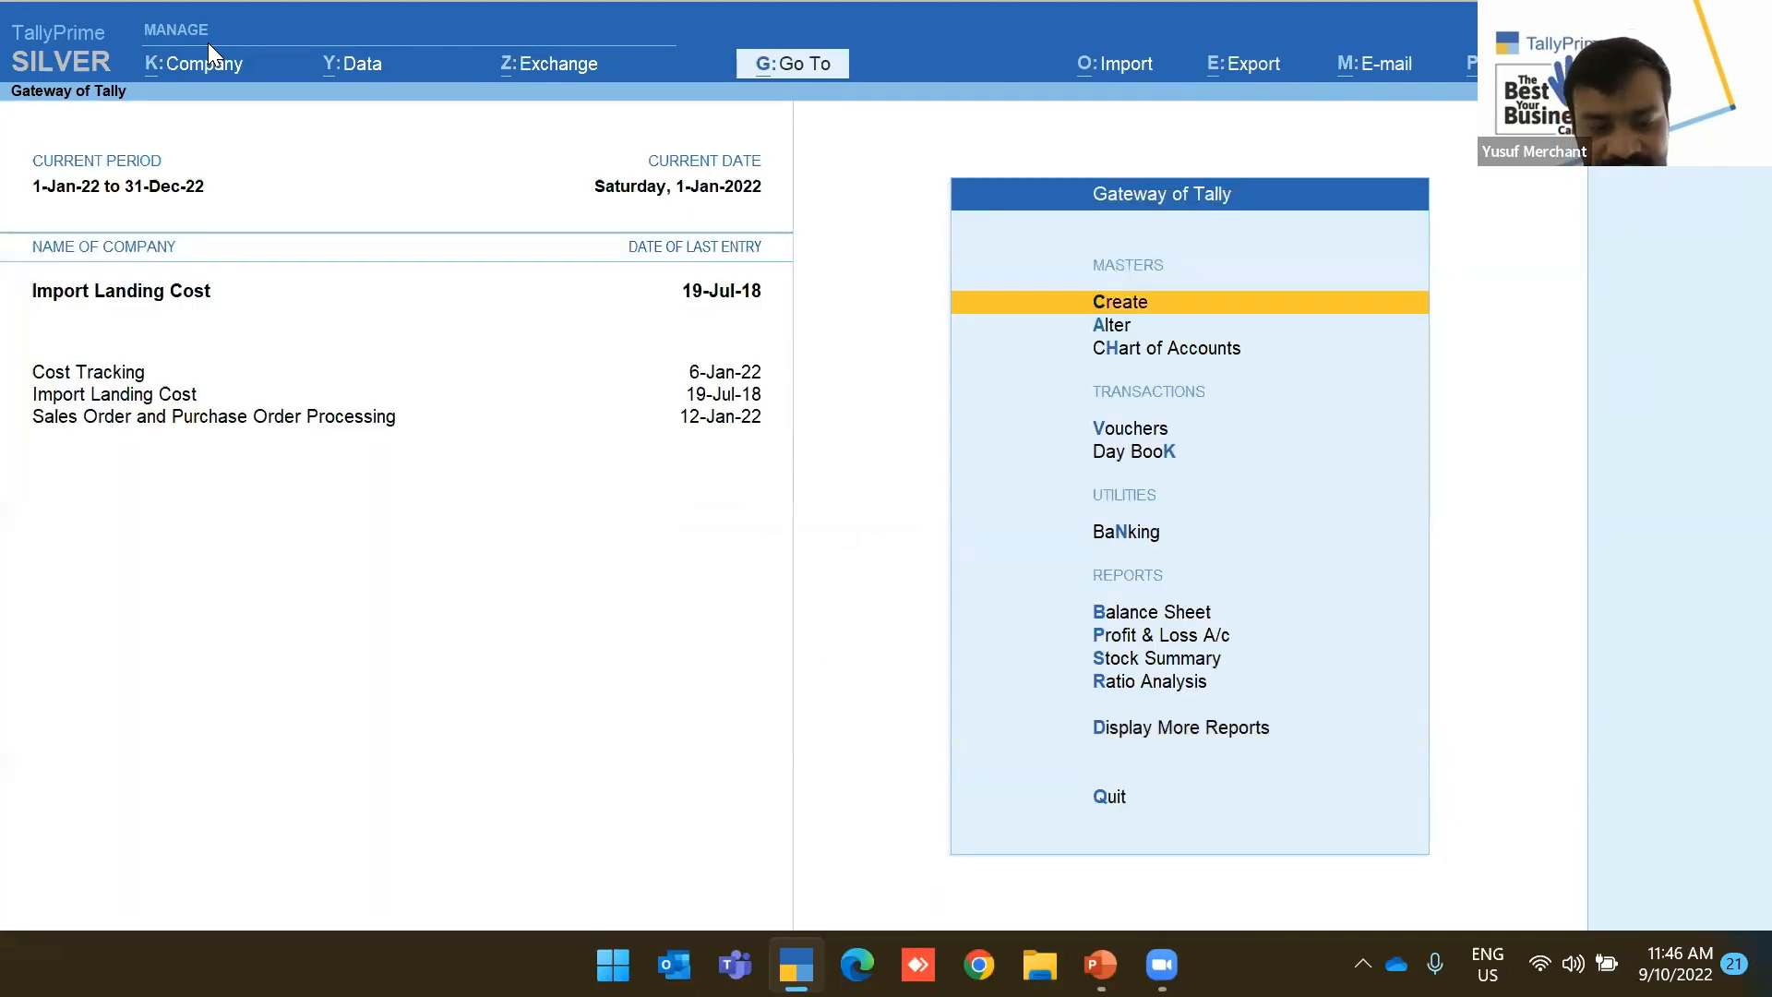
Check the Day Book for the current date and find it empty
key(k)
key(F2)
key(Return)
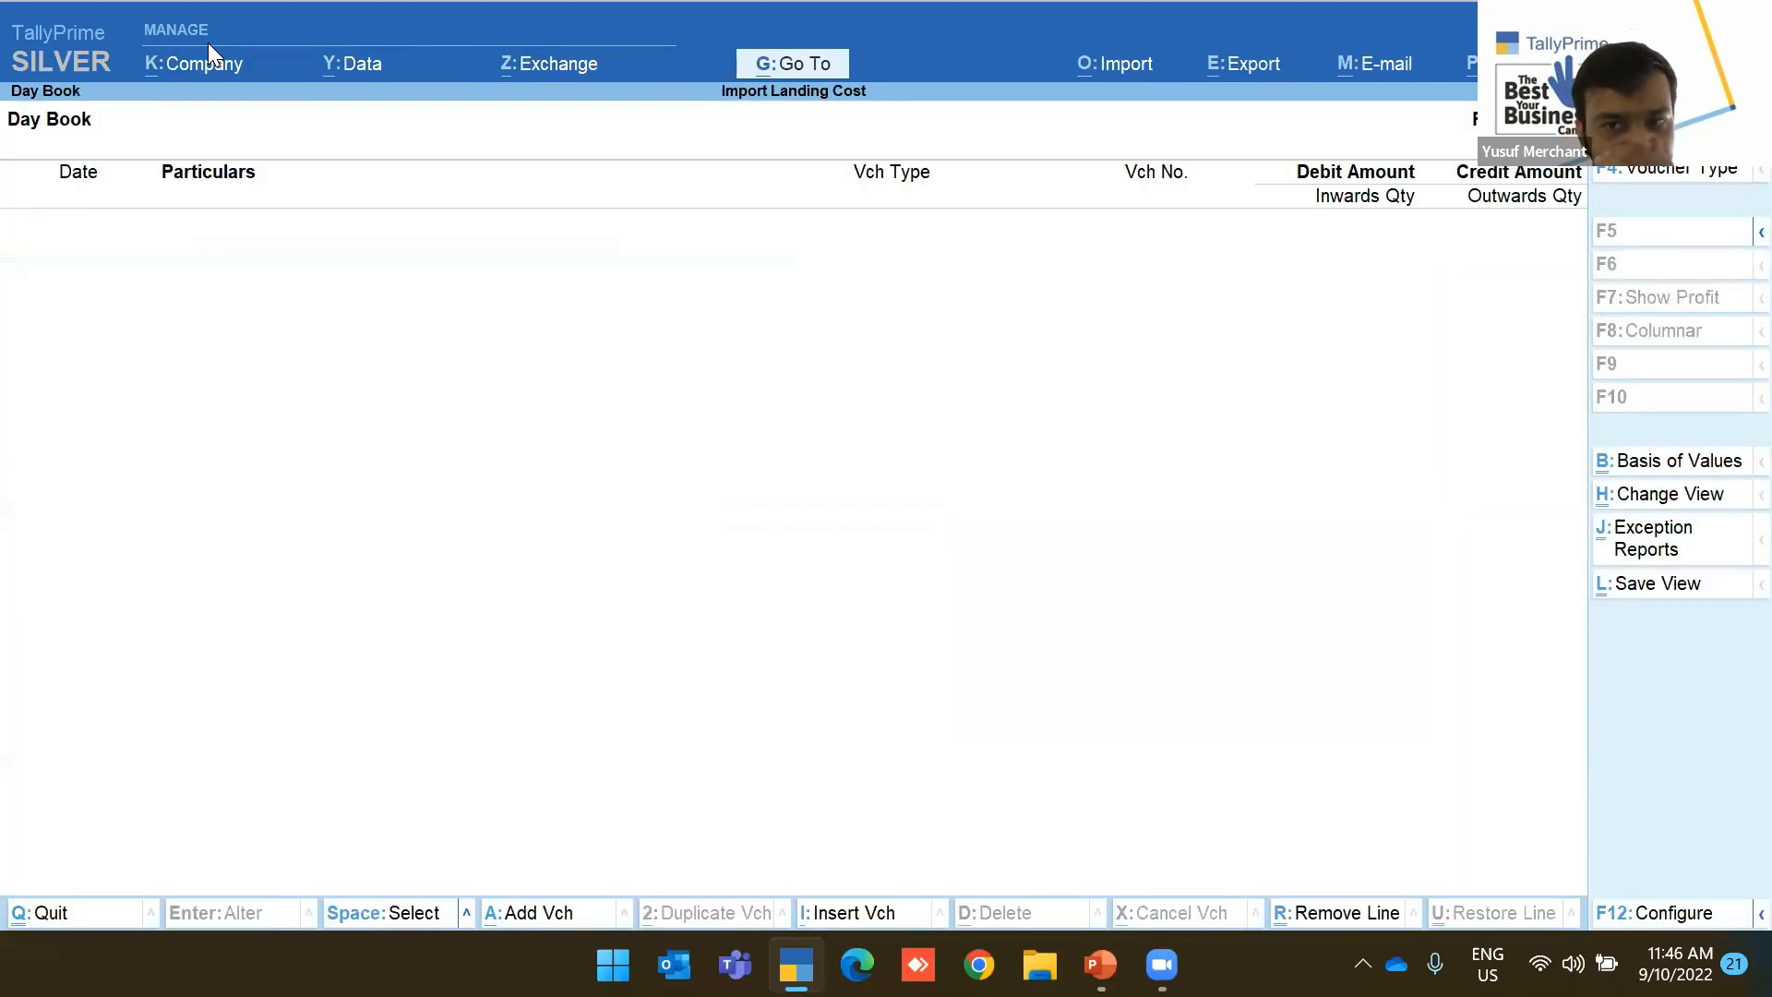
key(Escape)
key(Escape)
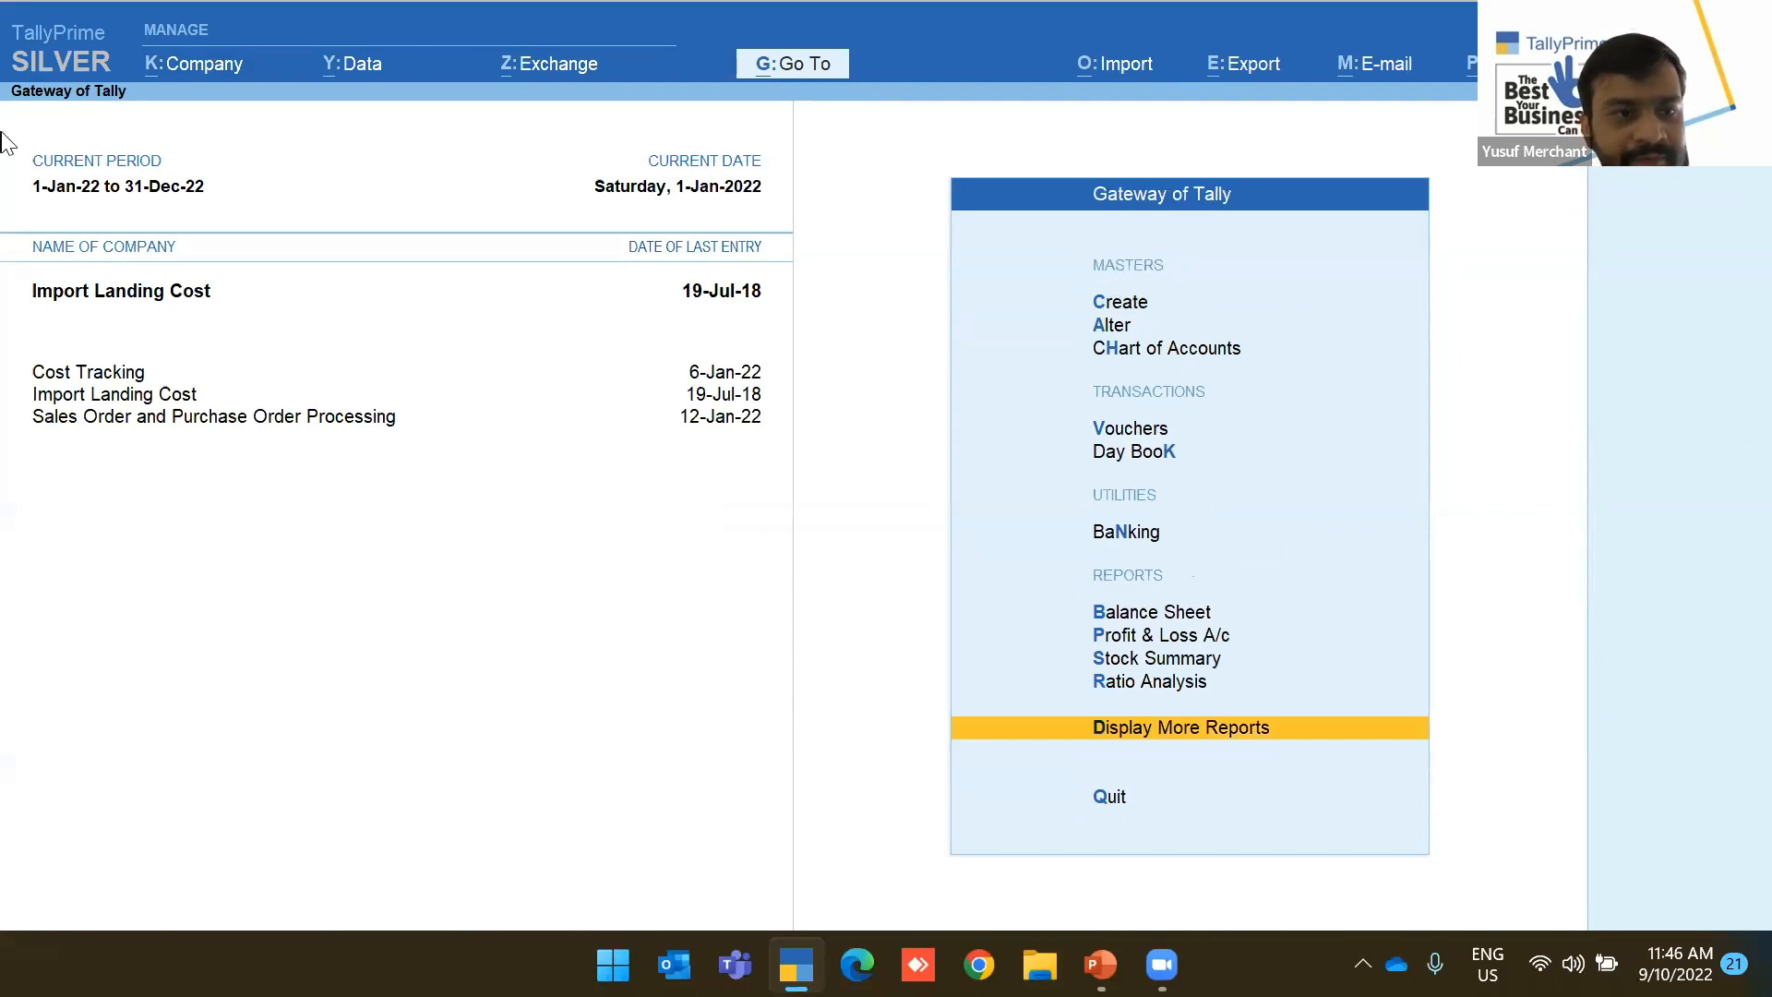
Keep Import Landing Cost active and change its period to start from 1-Jan-18
click(123, 299)
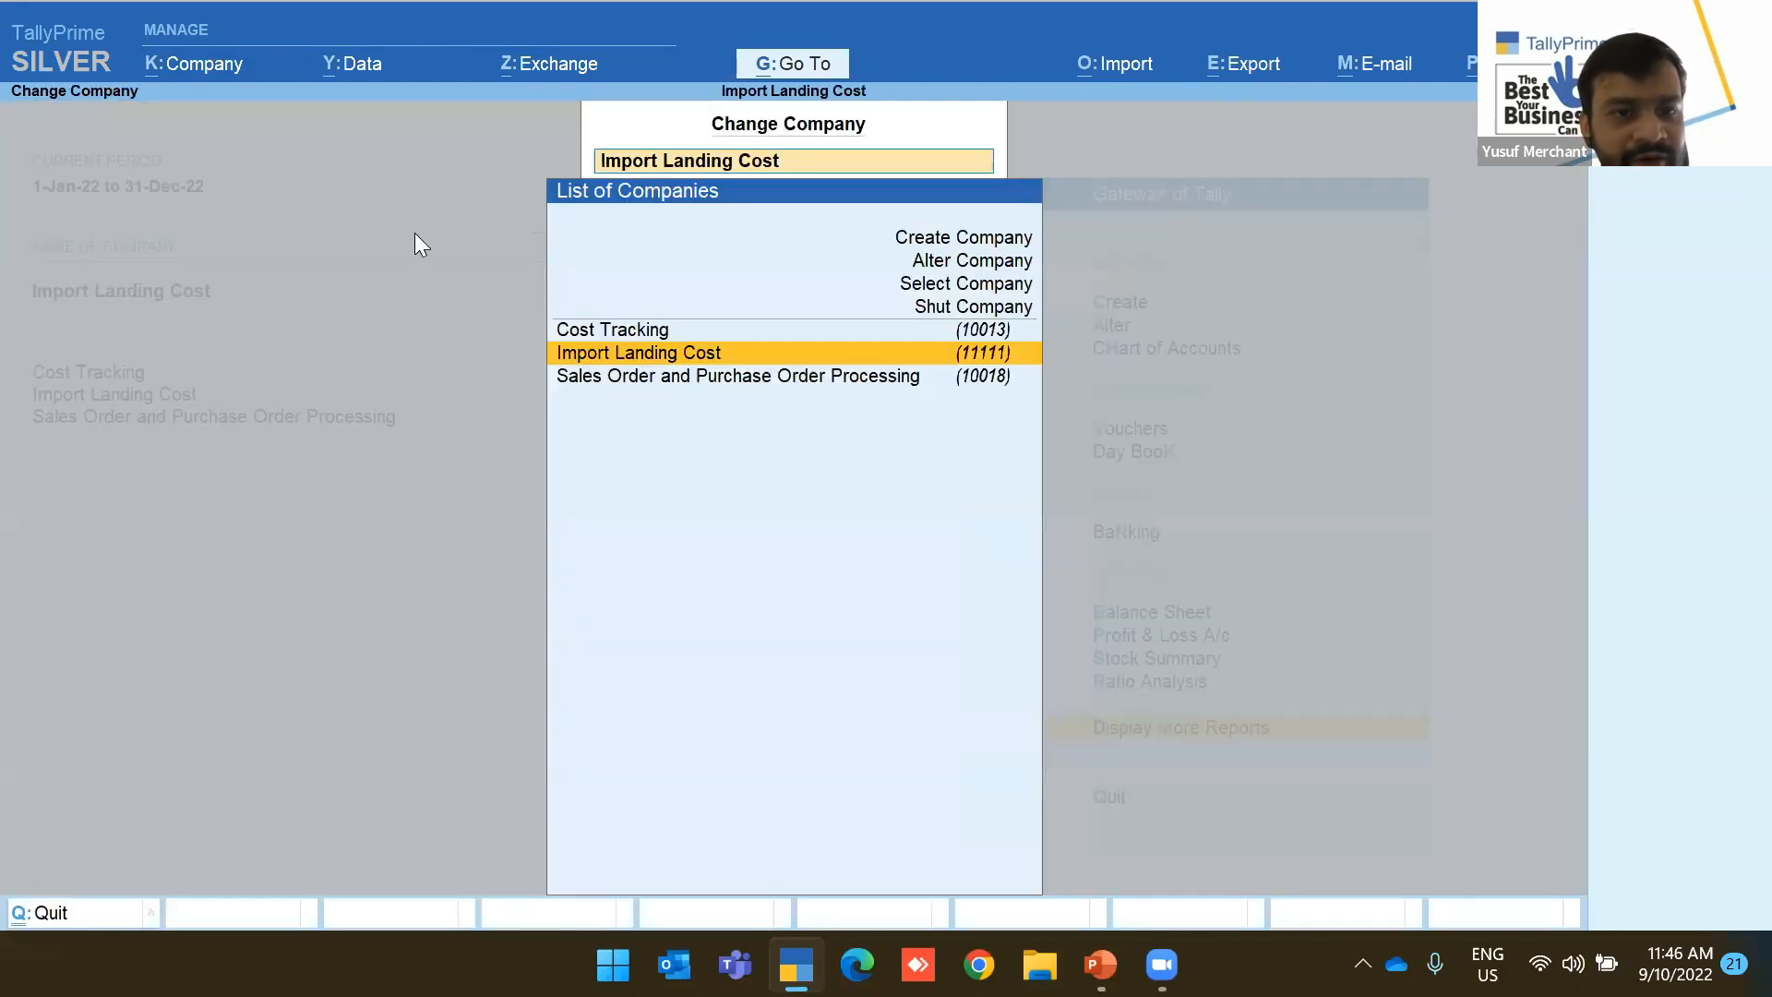
click(834, 352)
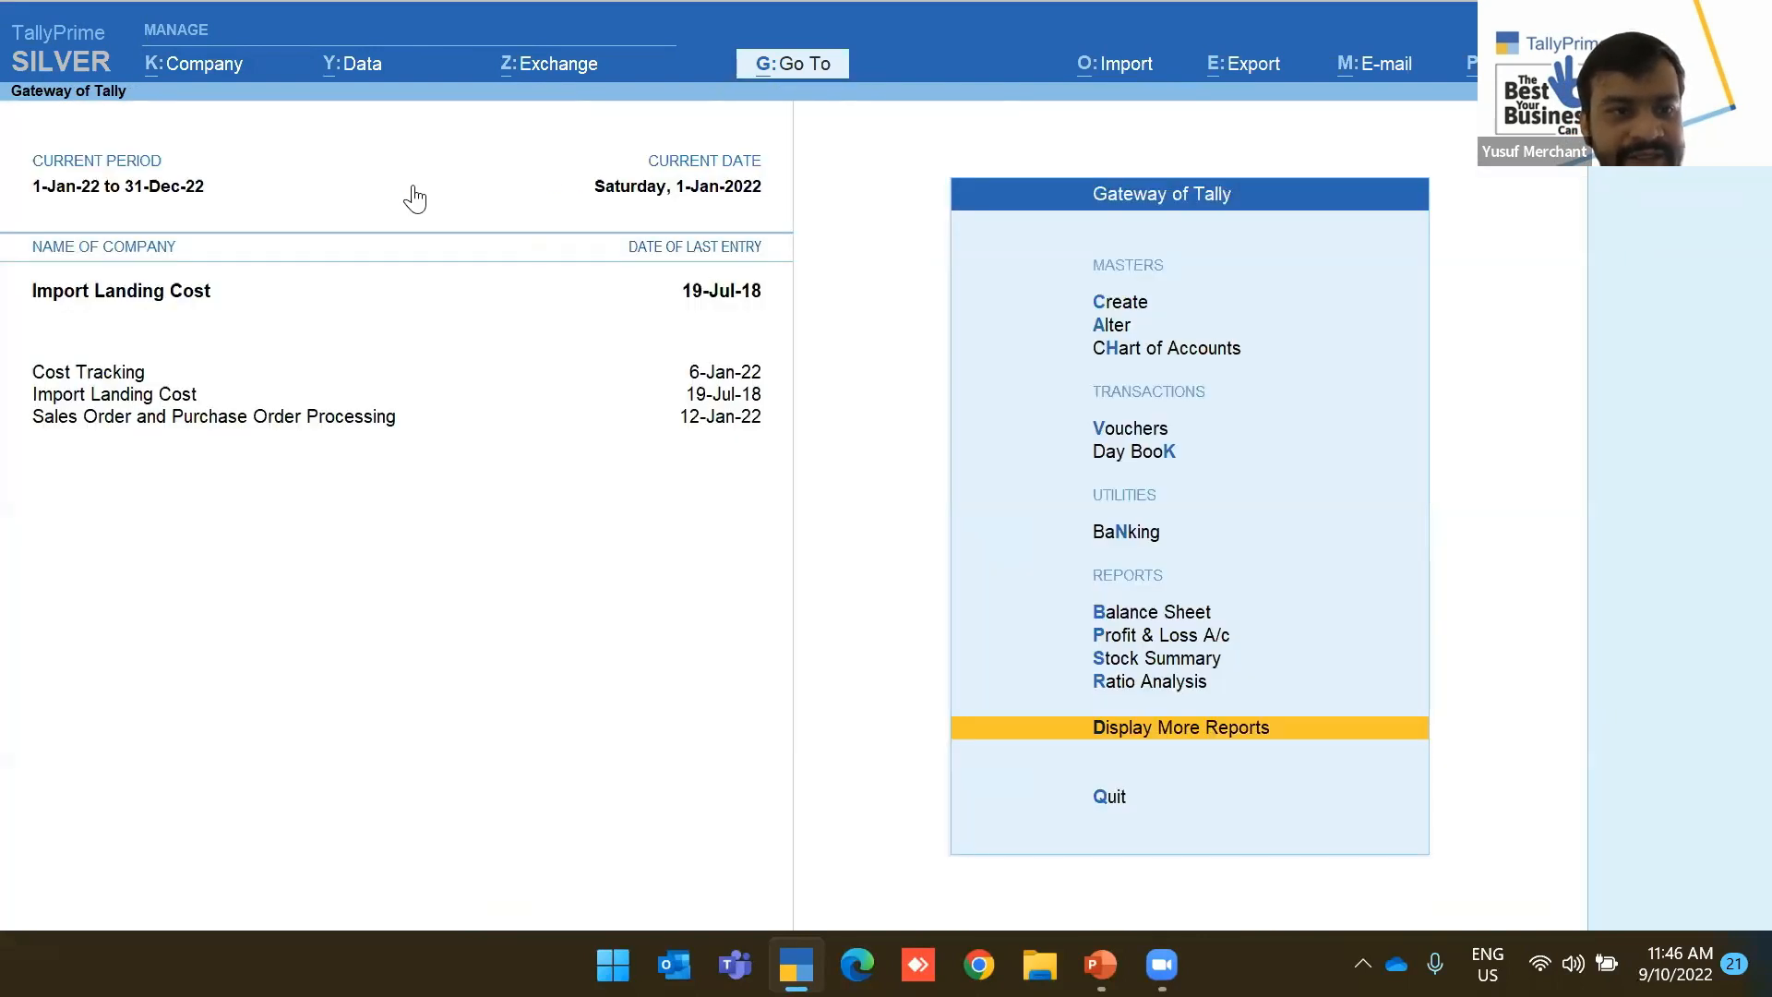
click(134, 189)
text(jan 2019)
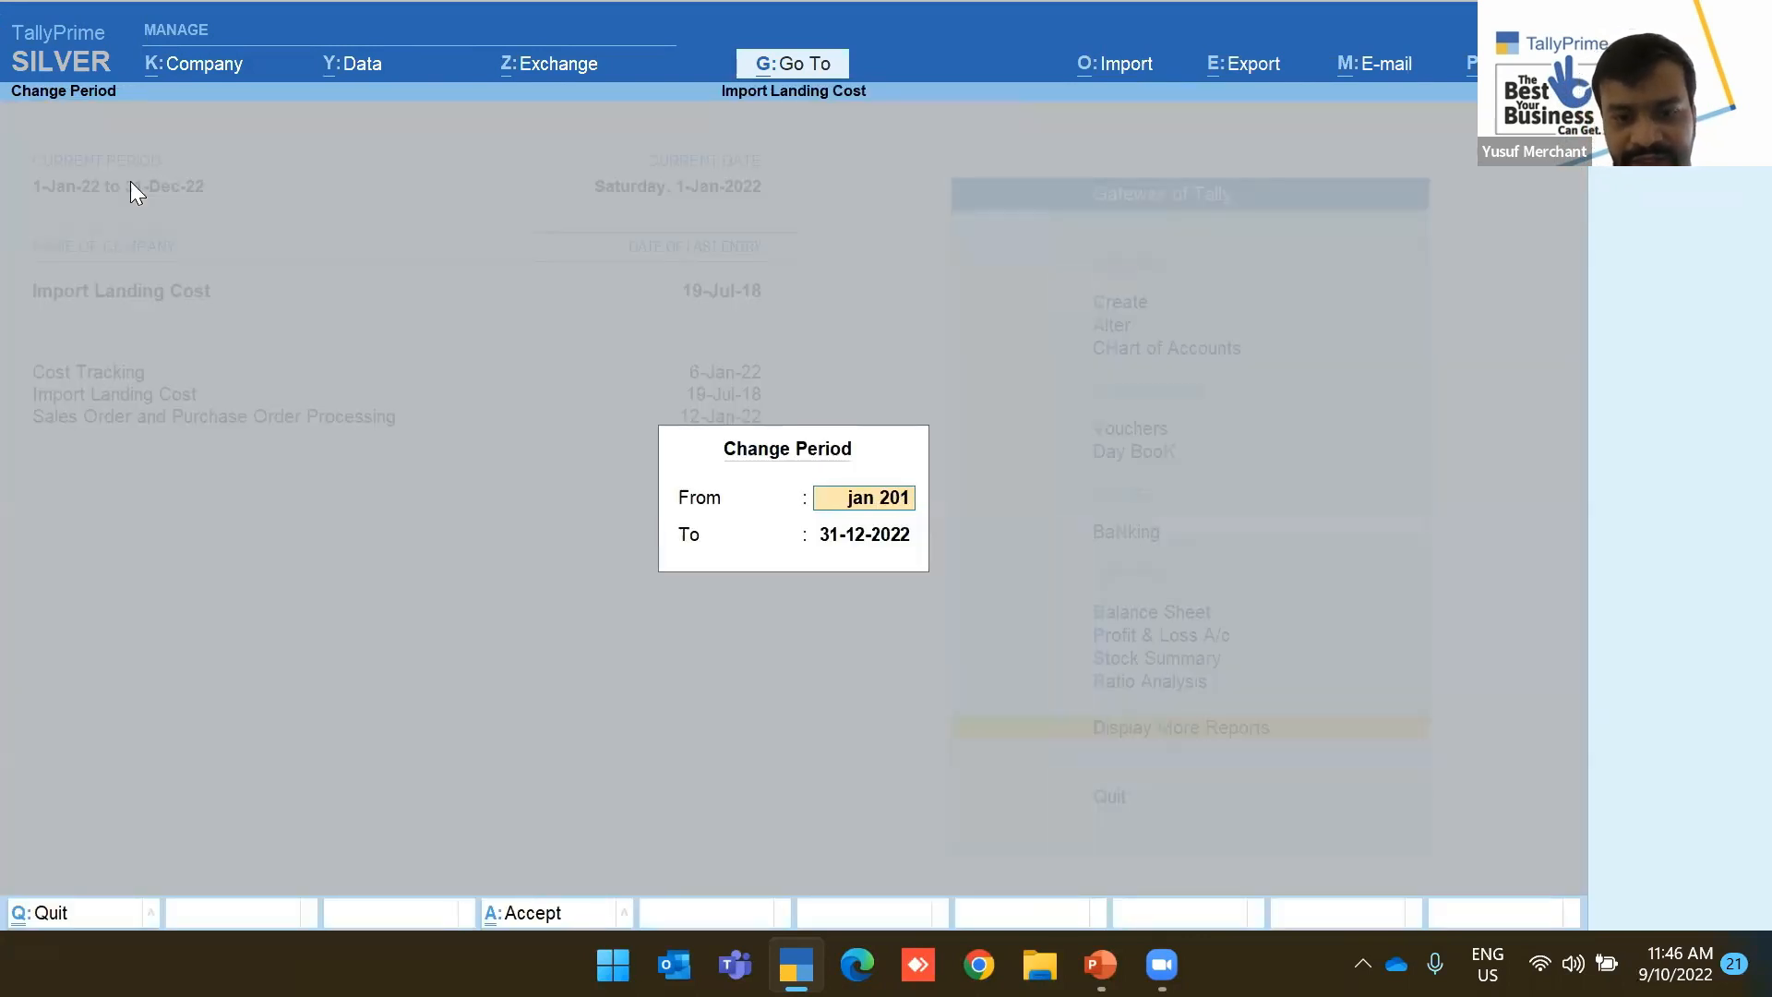
key(BackSpace)
text(8)
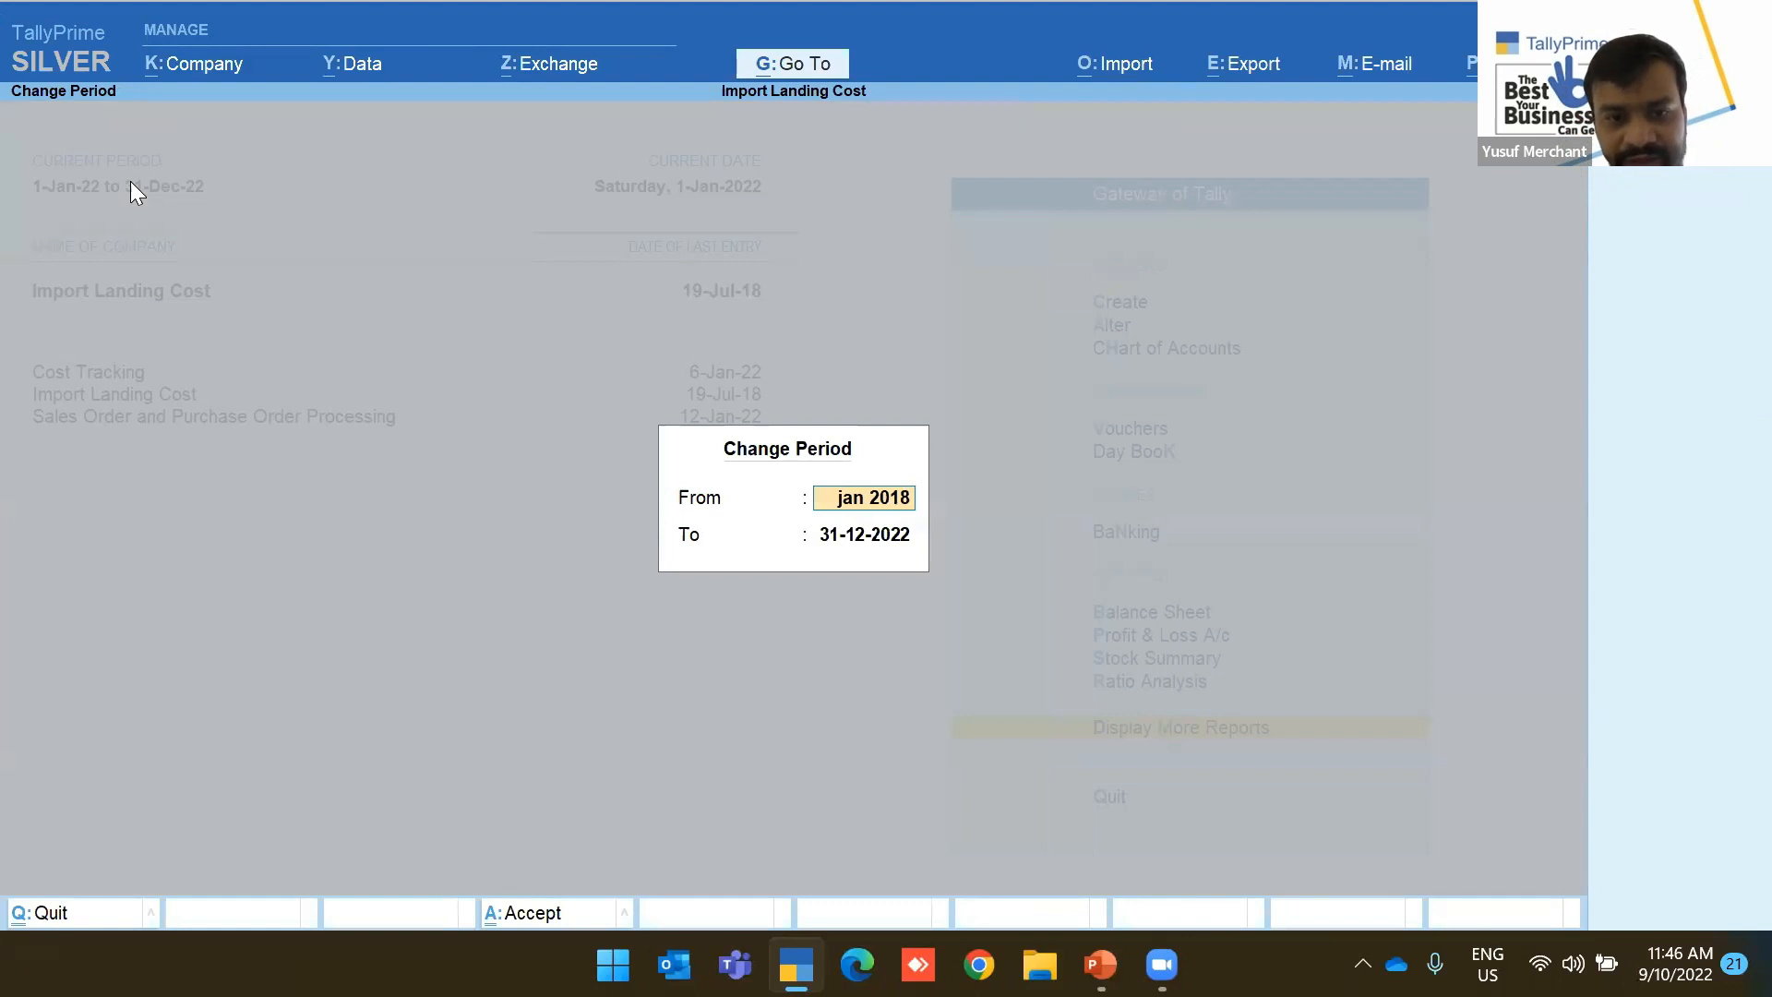
key(Return)
key(Return)
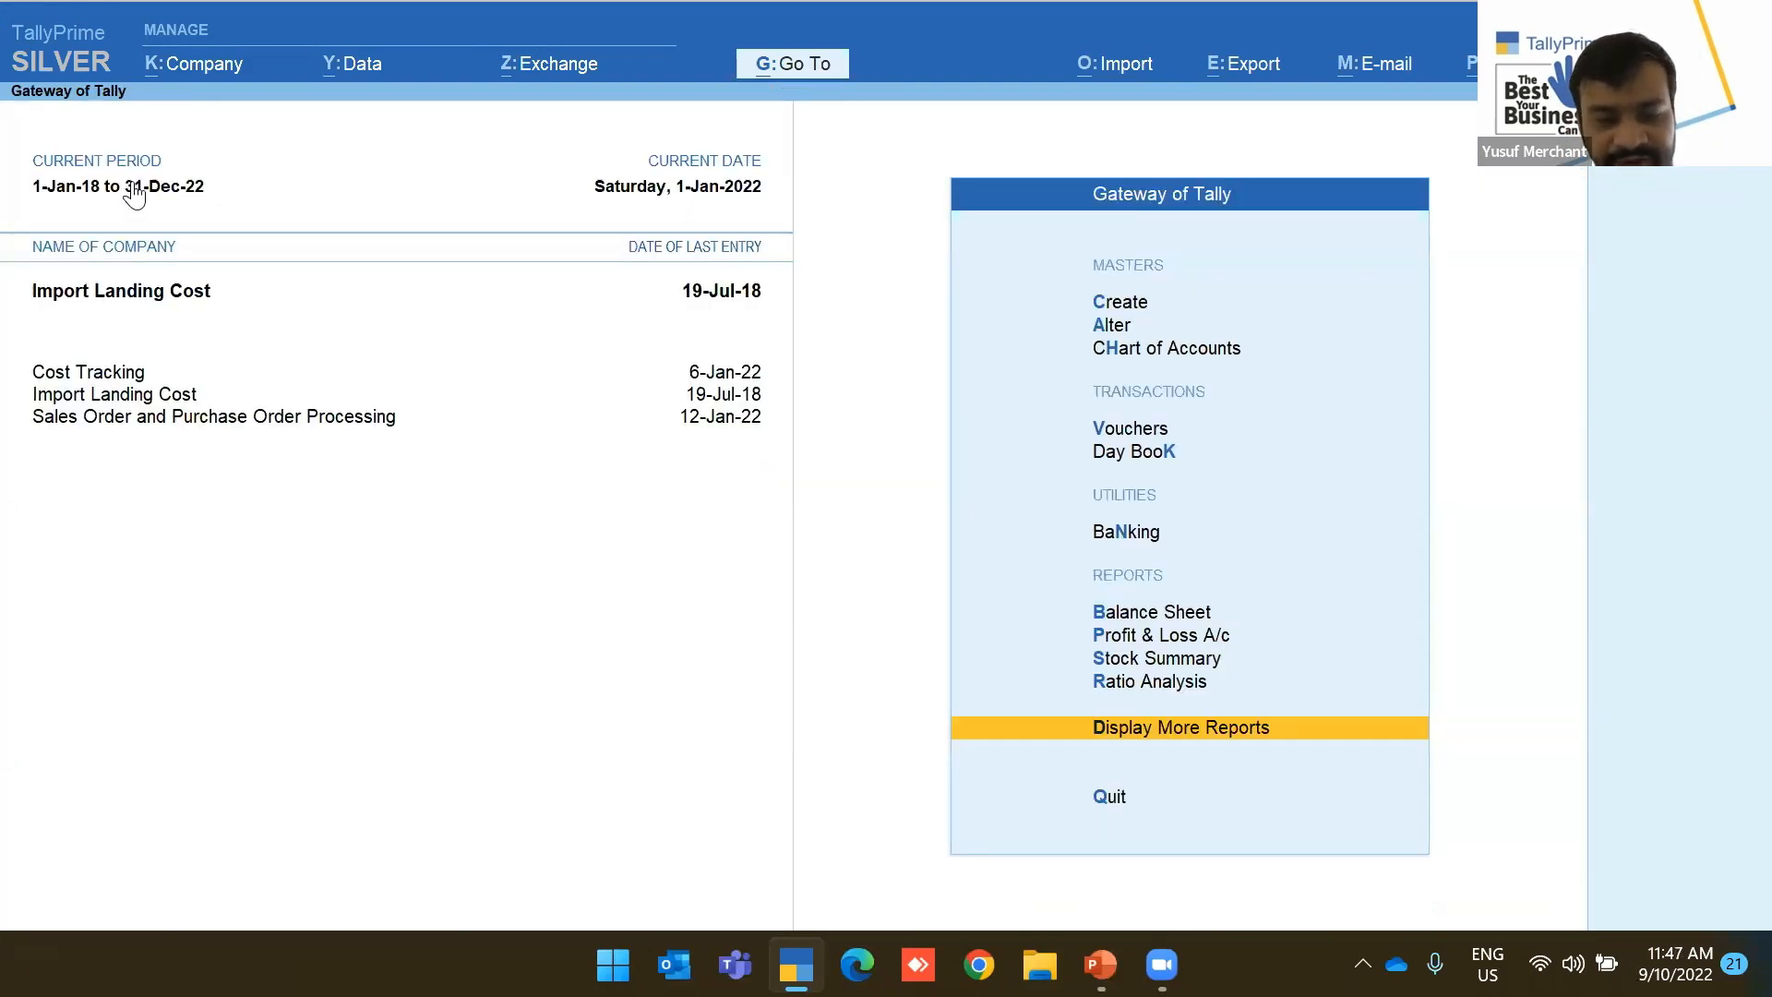
List the whole period's vouchers in the Day Book and open the 1-Jul-18 purchase voucher
key(k)
key(F2)
key(BackSpace)
key(Return)
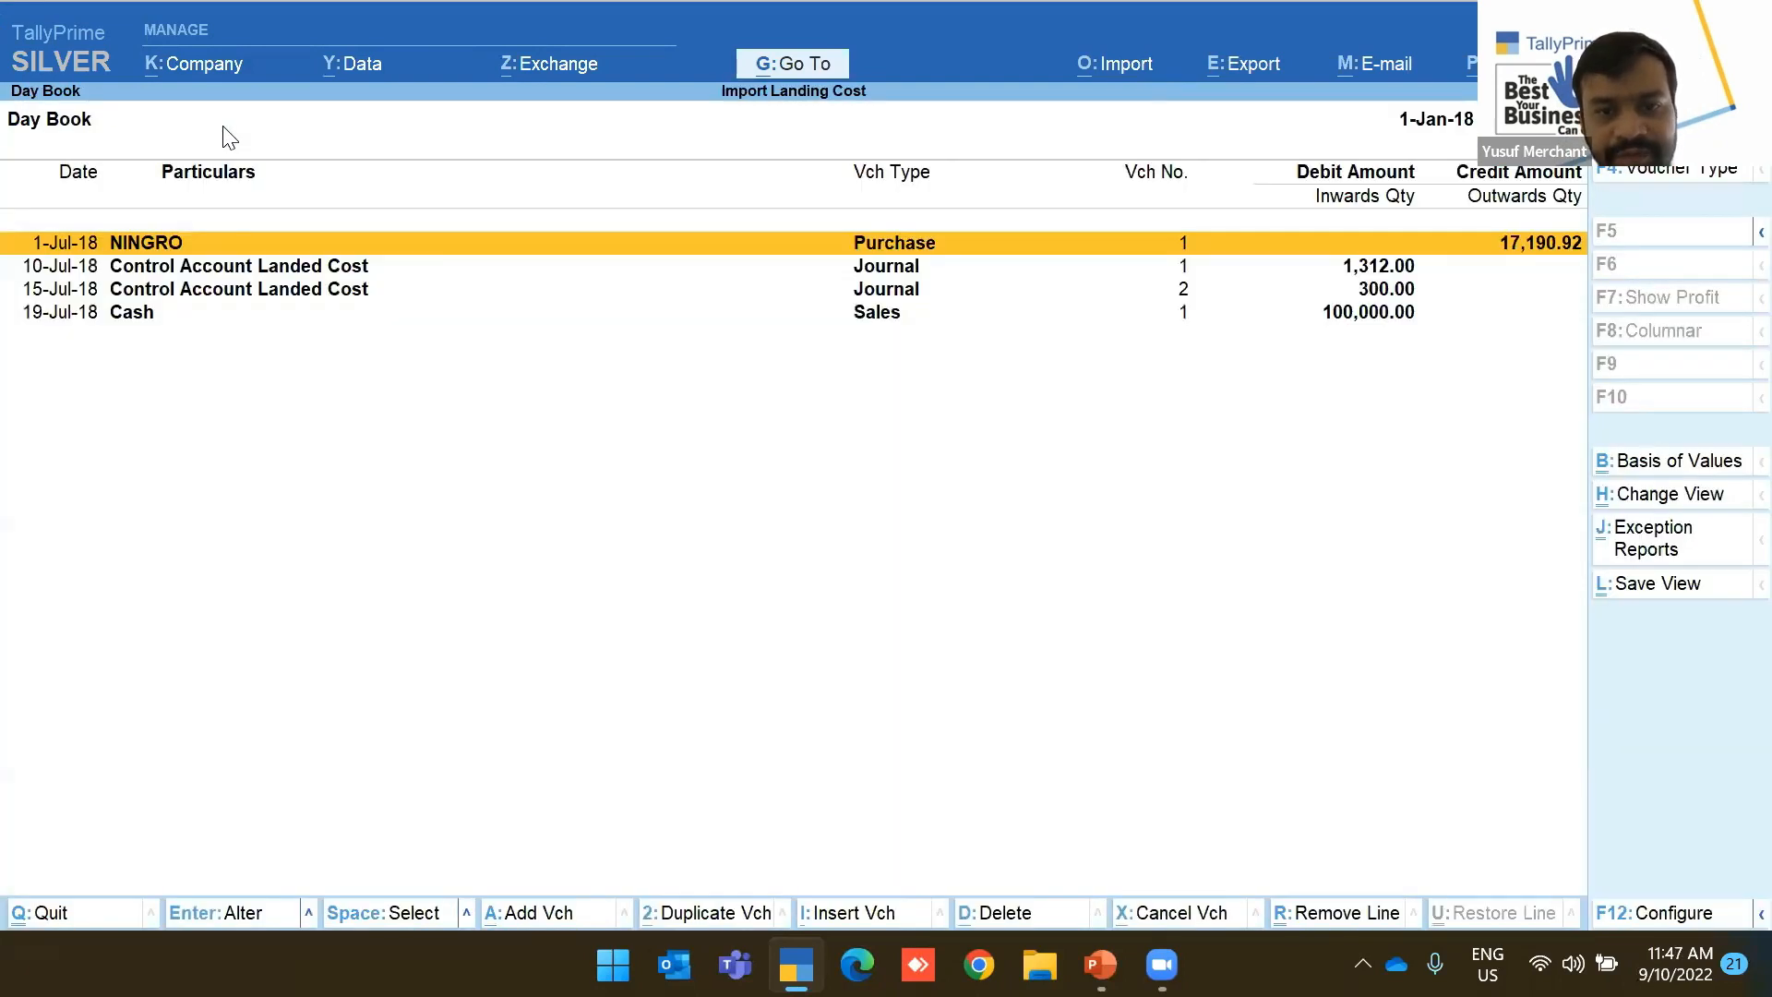
key(Return)
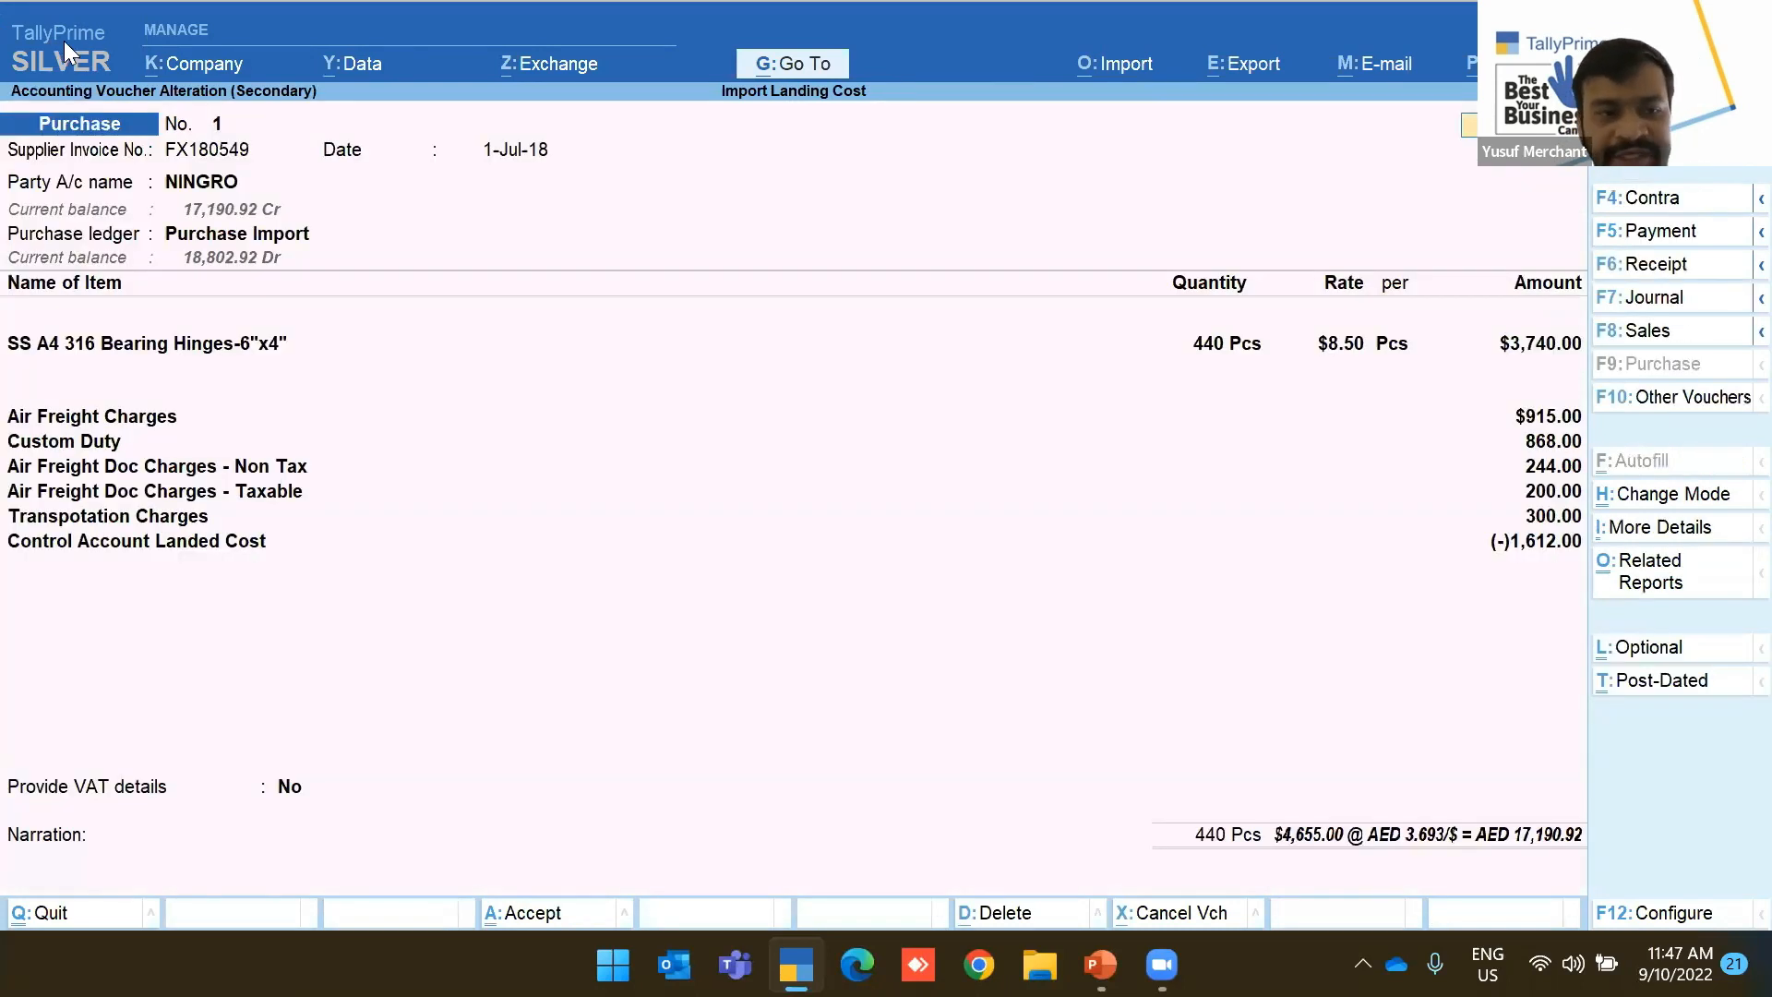
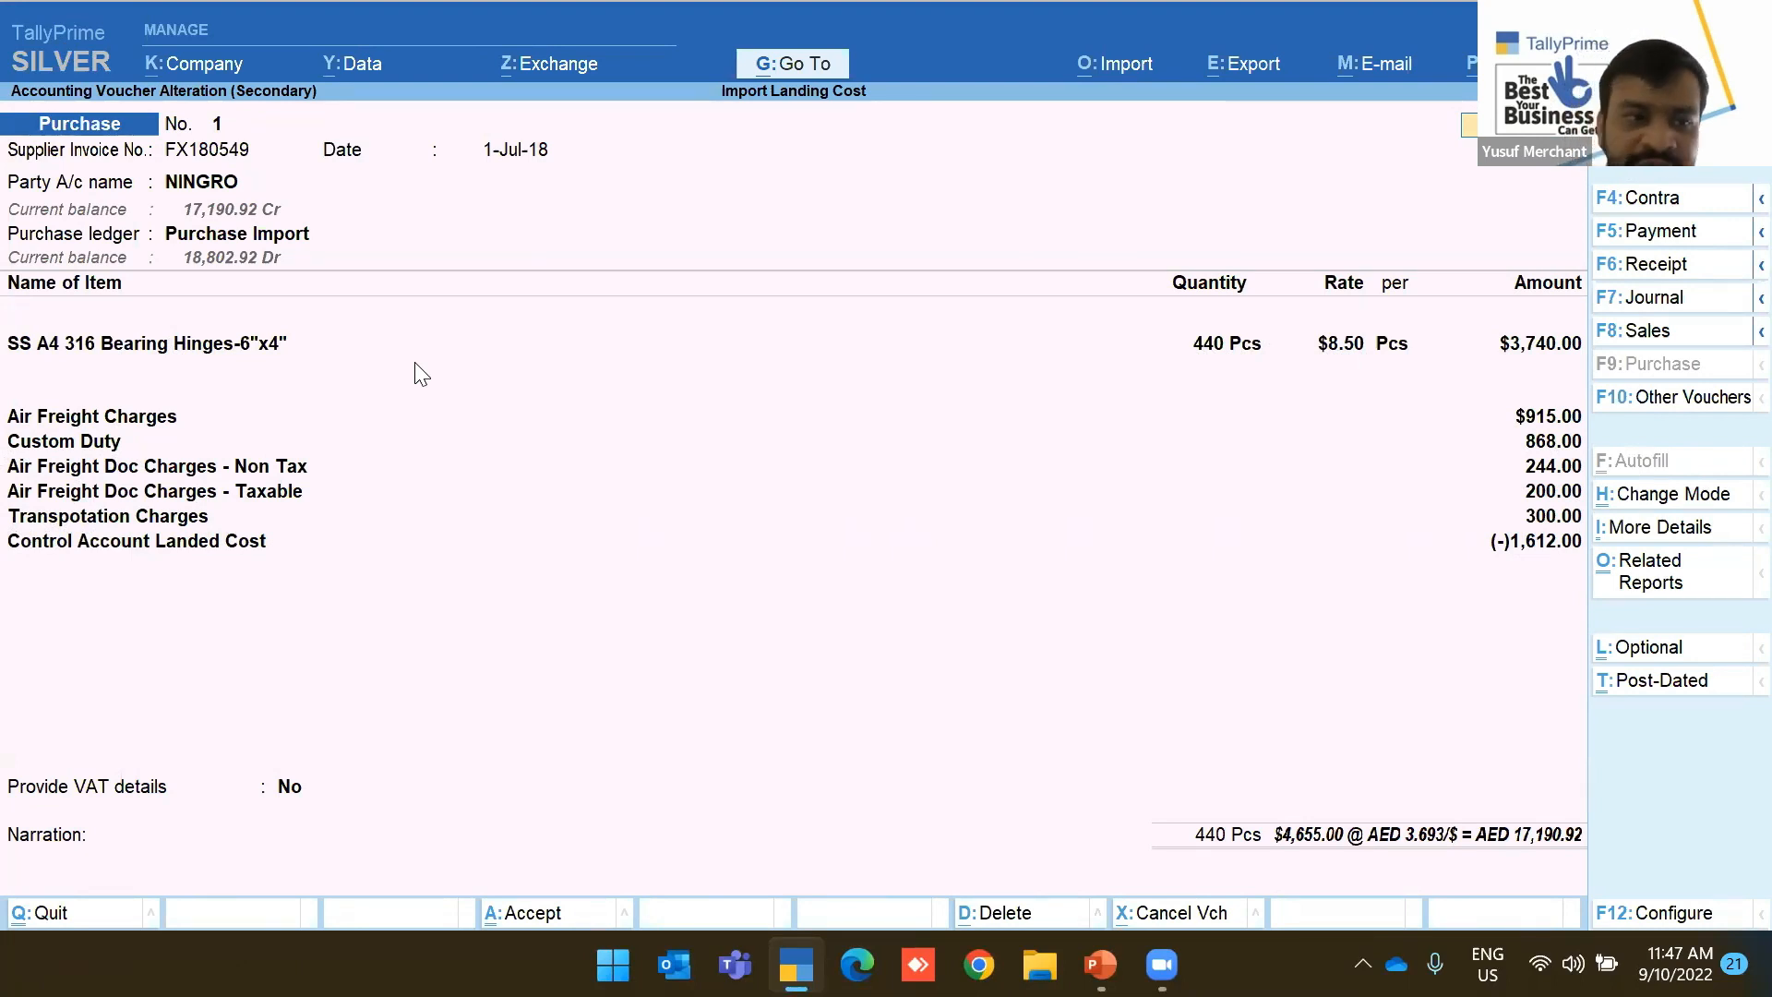
Inspect the Air Freight Charges ledger and its Landing Cost group, accepting both unchanged
click(86, 423)
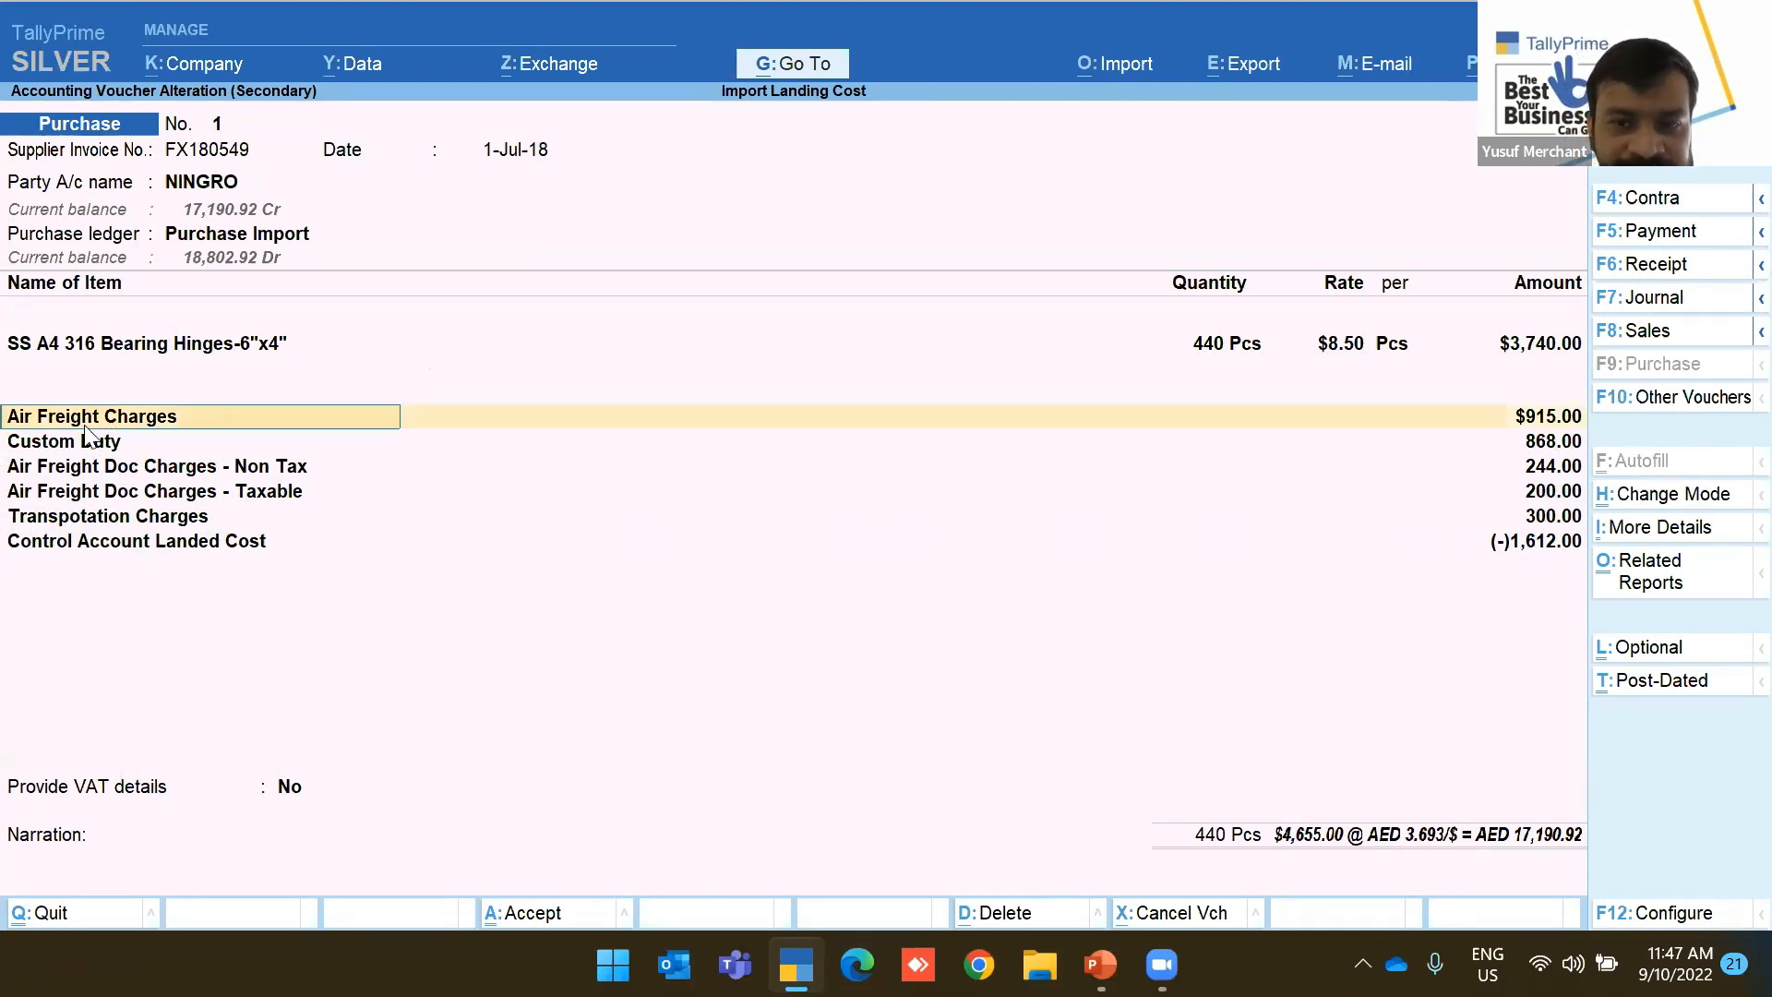
key(Return)
key(BackSpace)
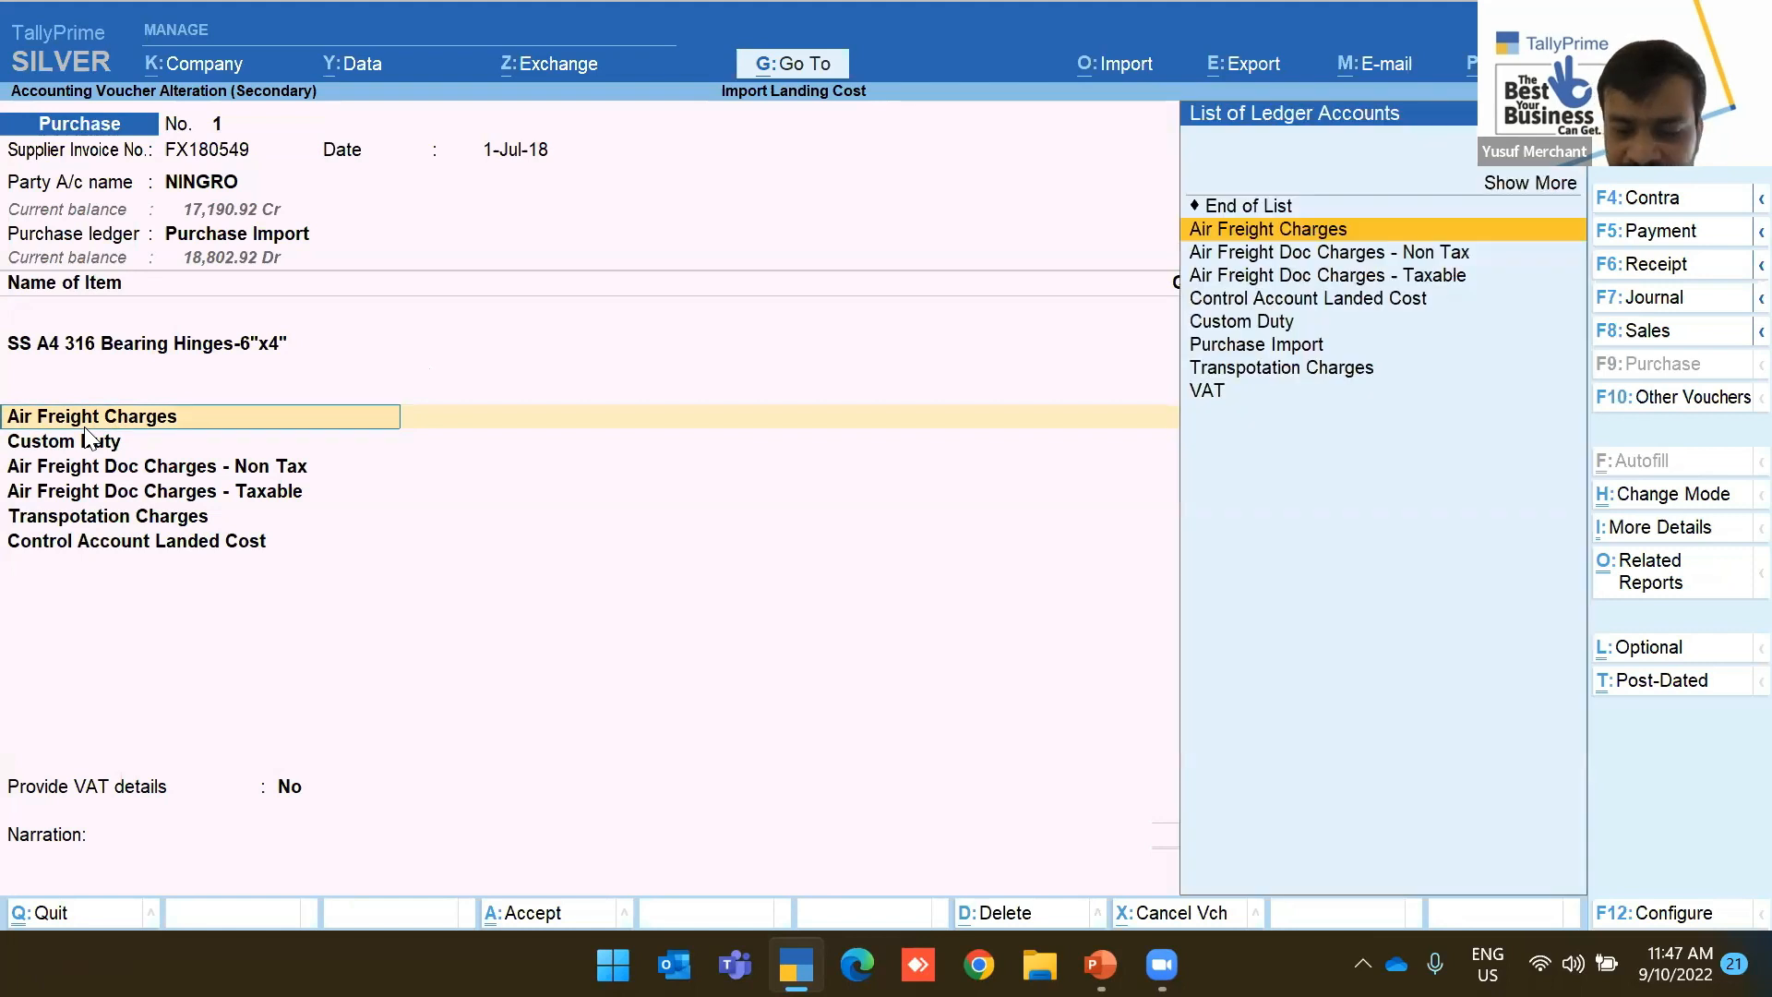
key(ctrl+Return)
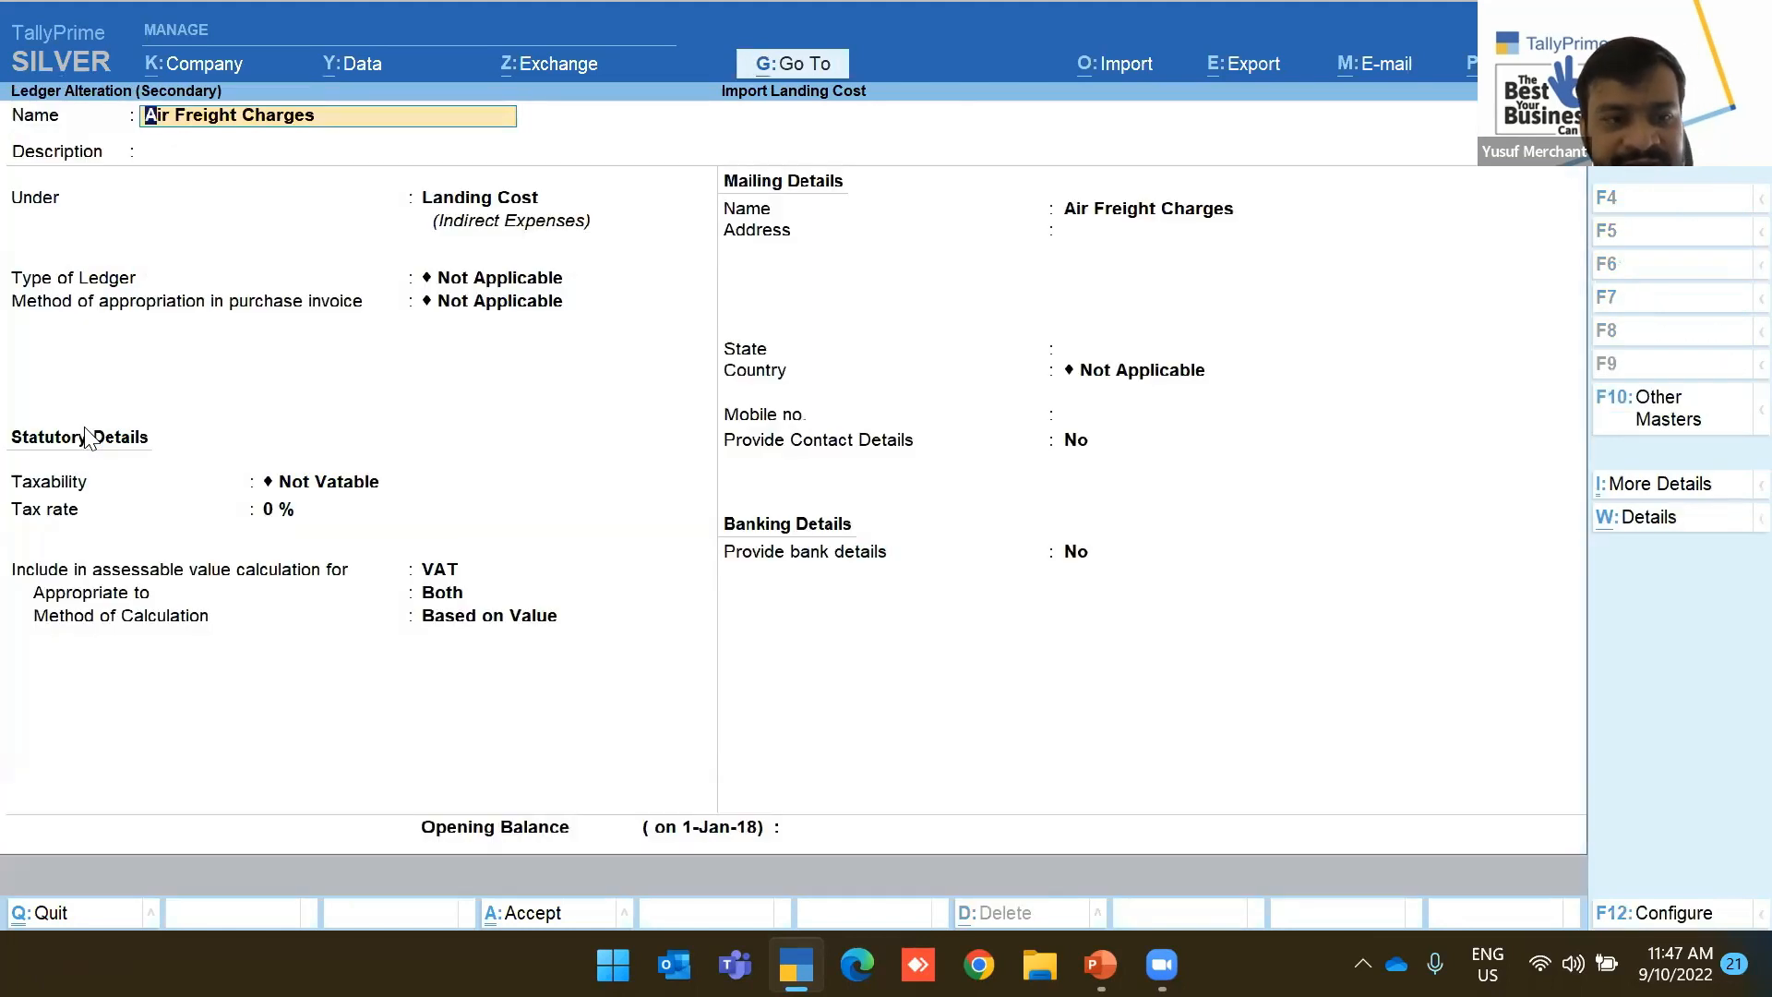
key(Return)
key(Return)
key(ctrl+Return)
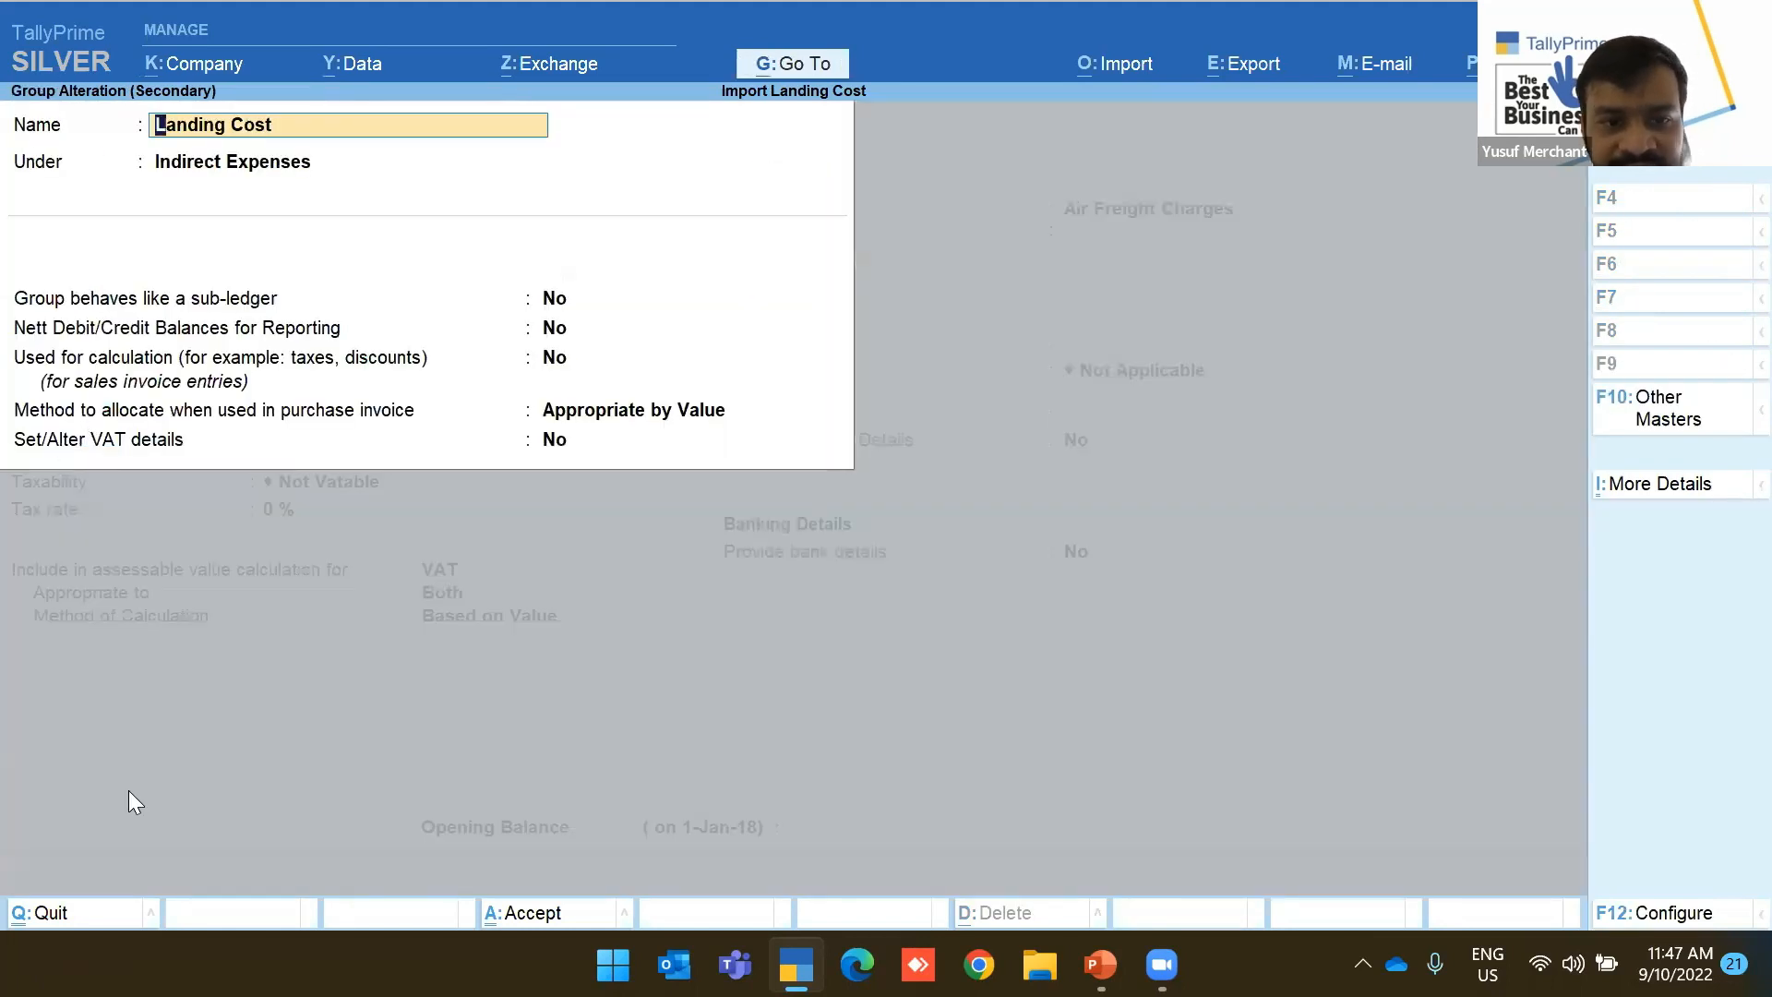
key(ctrl+a)
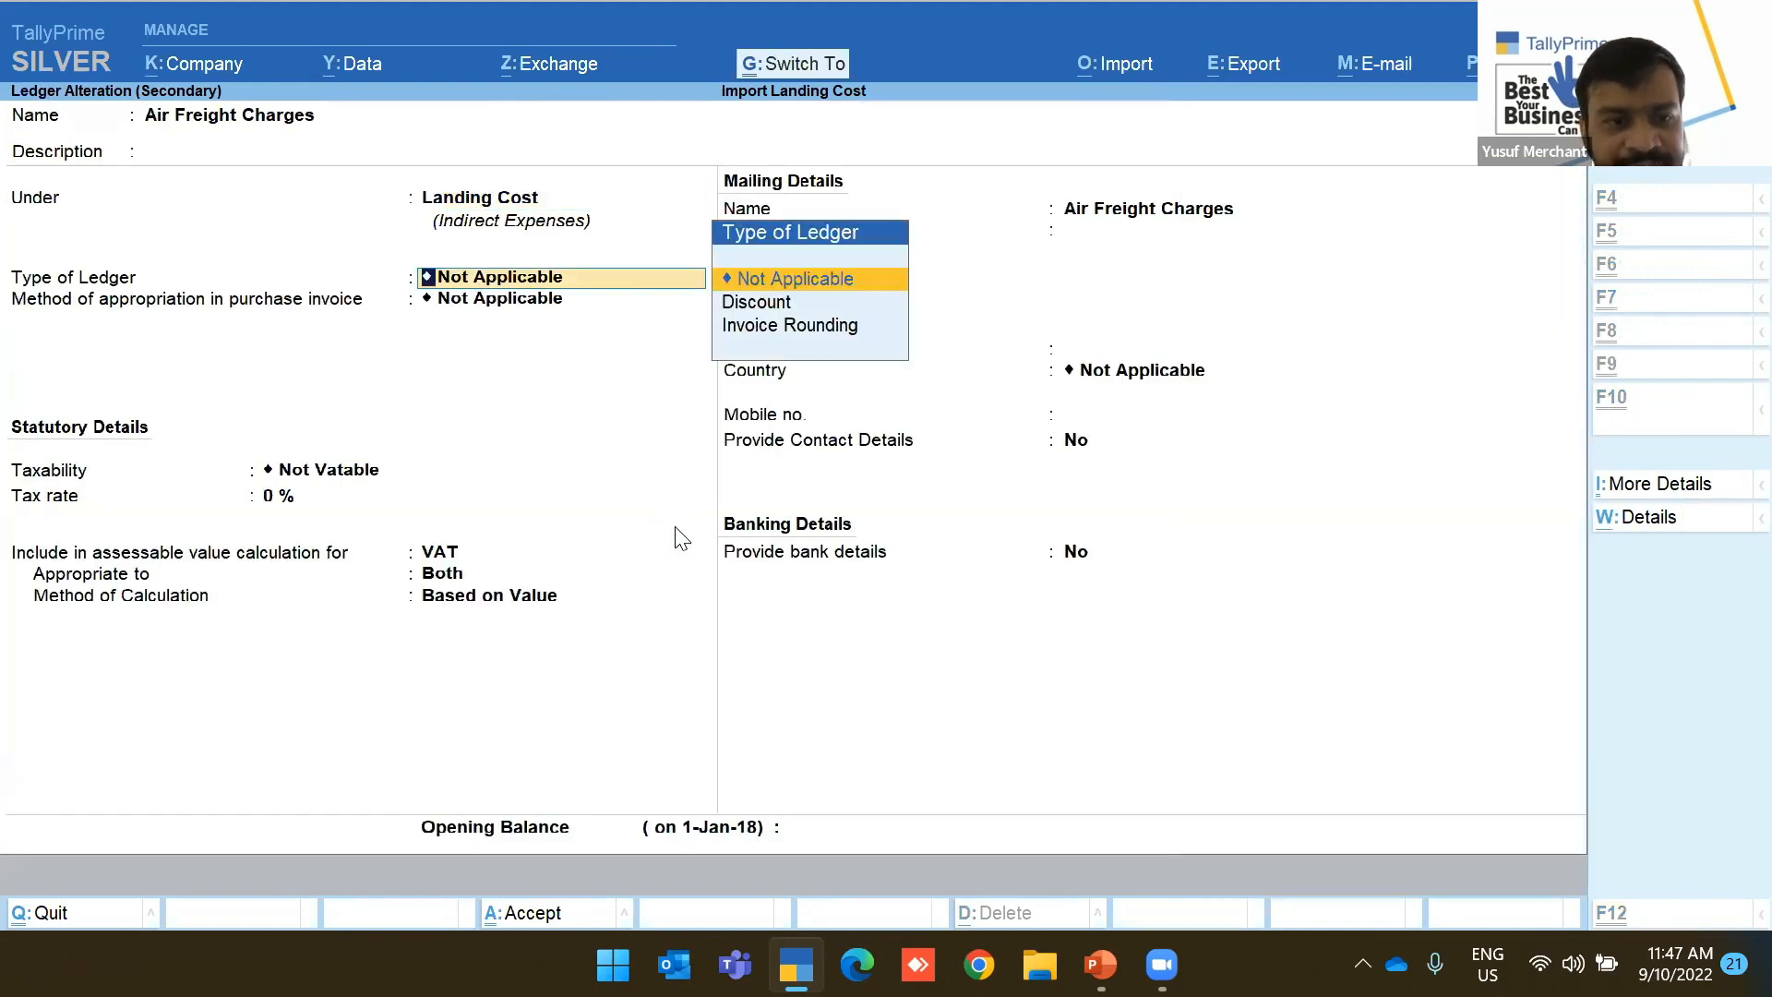
key(ctrl+a)
Inspect the Custom Duty and Control Account Landed Cost ledgers without changing them
key(Return)
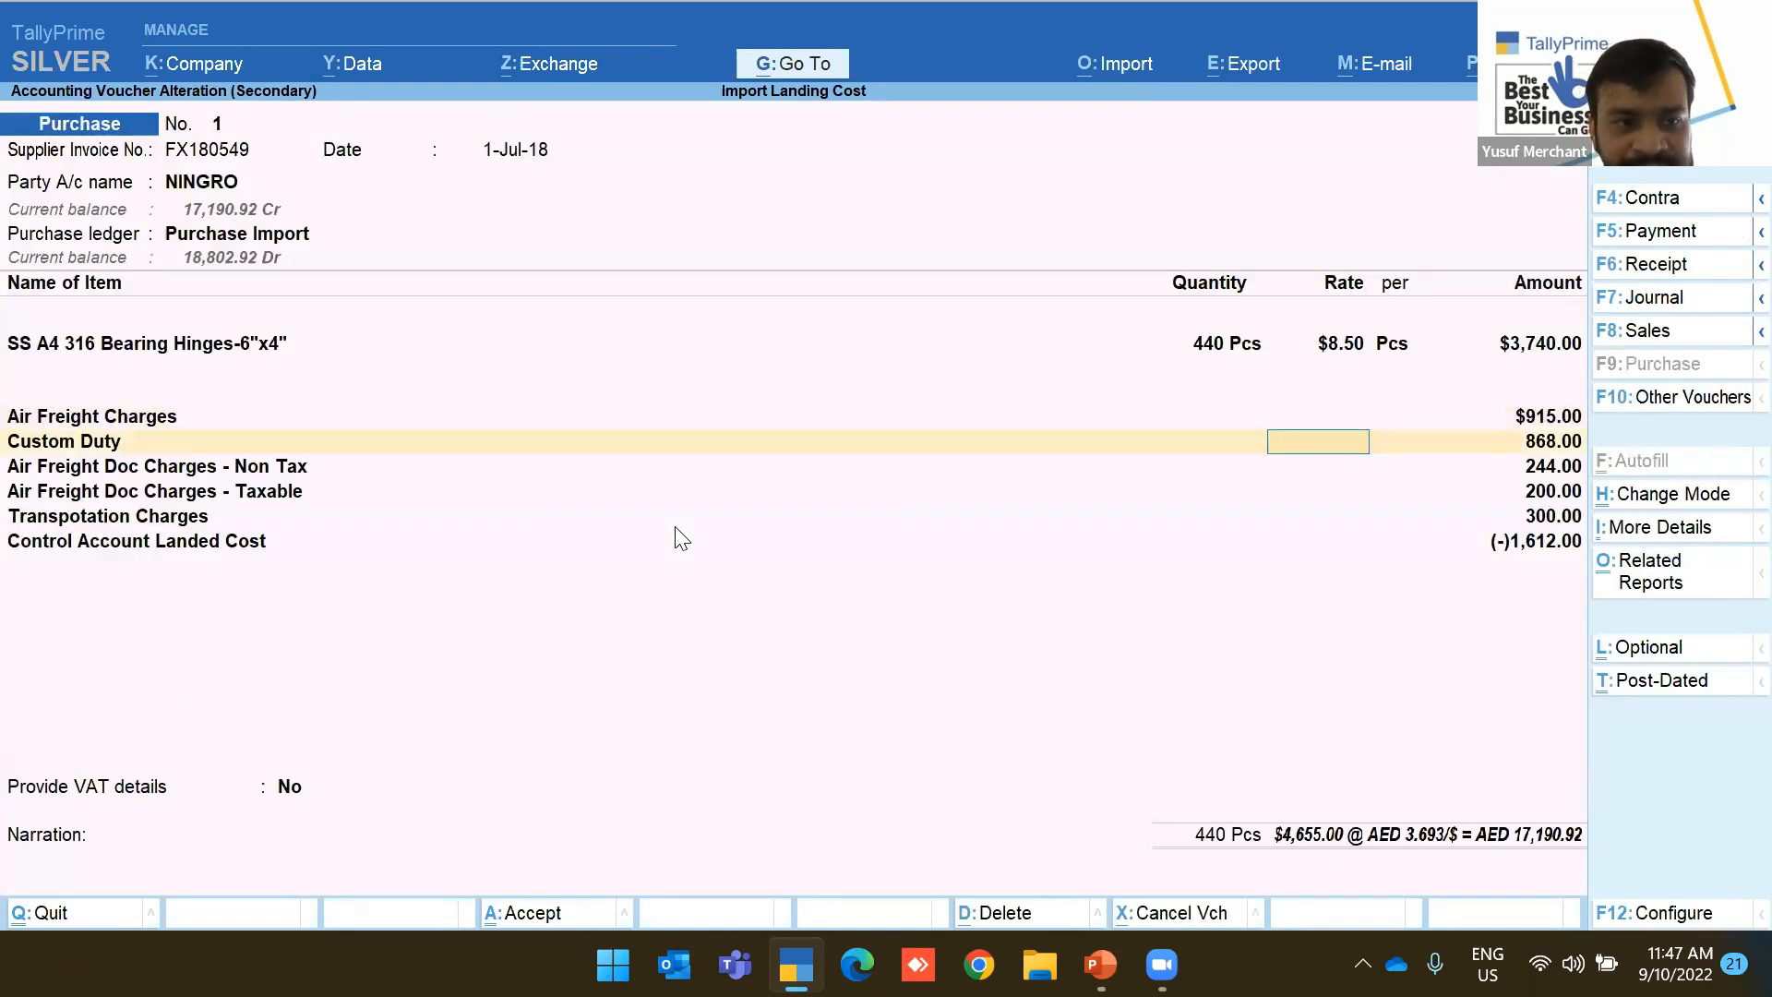
key(ctrl+Return)
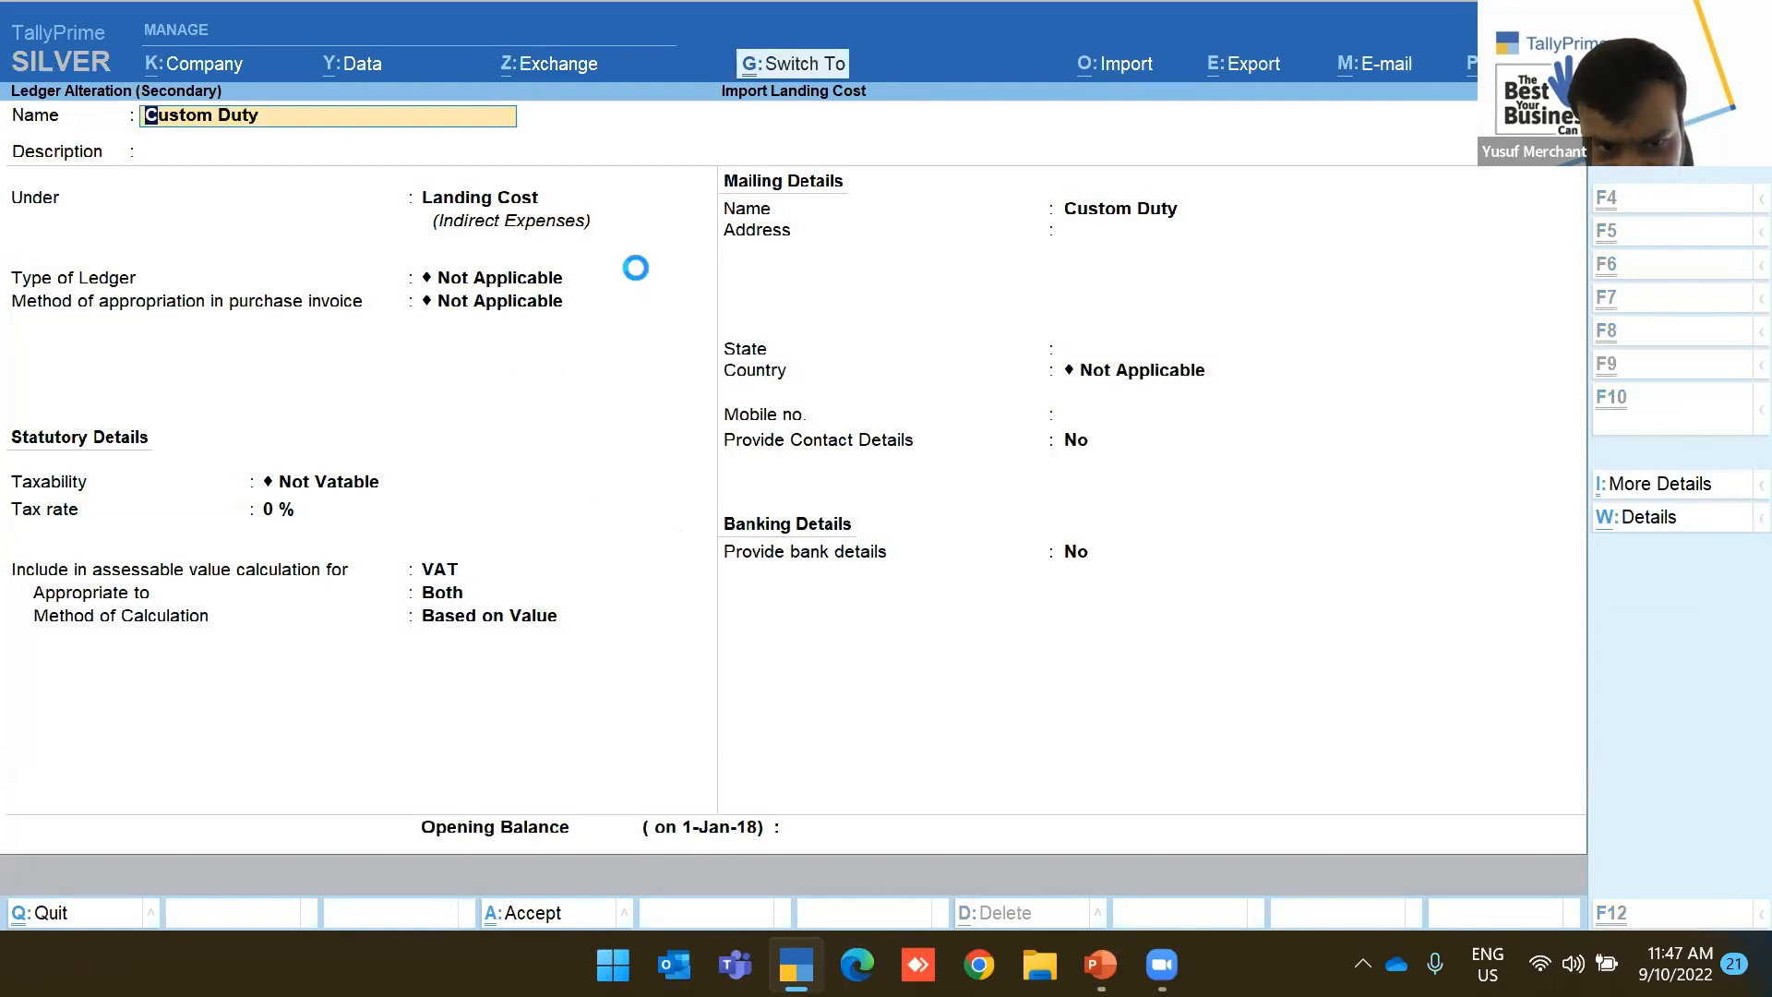
key(ctrl+a)
key(Return)
key(Return)
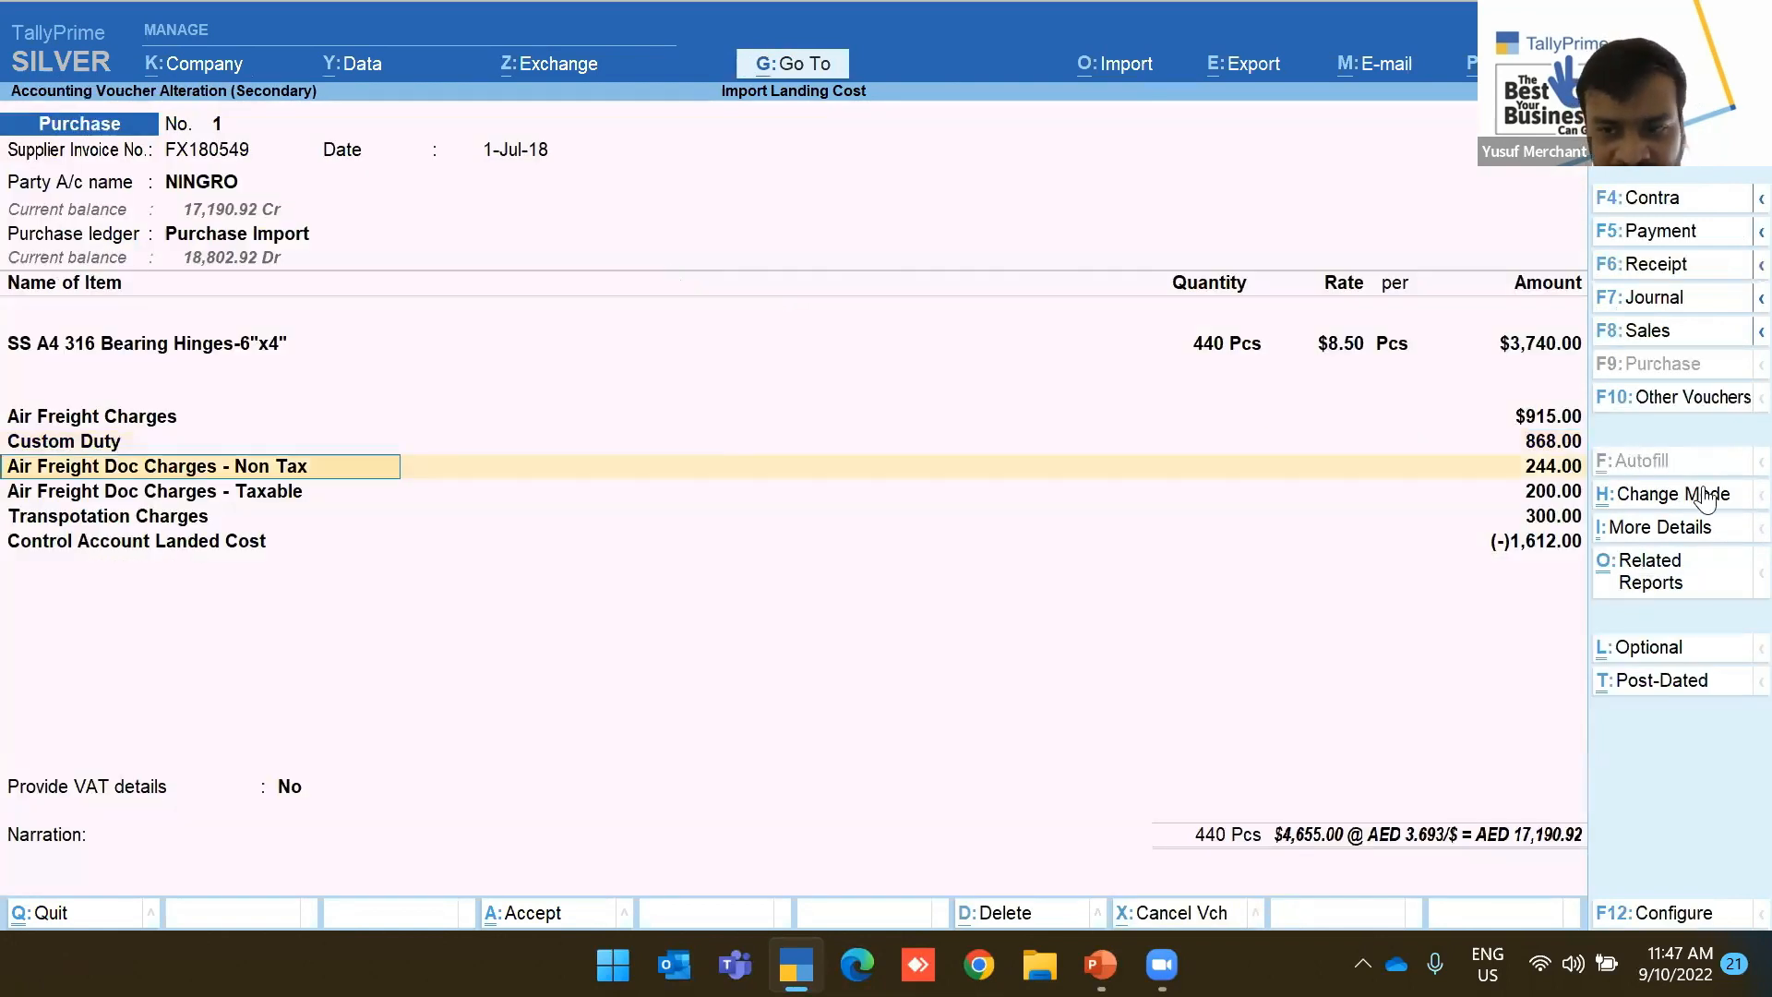
key(Return)
key(Return)
key(Return)
key(Return)
key(Return)
key(Return)
key(Return)
key(Return)
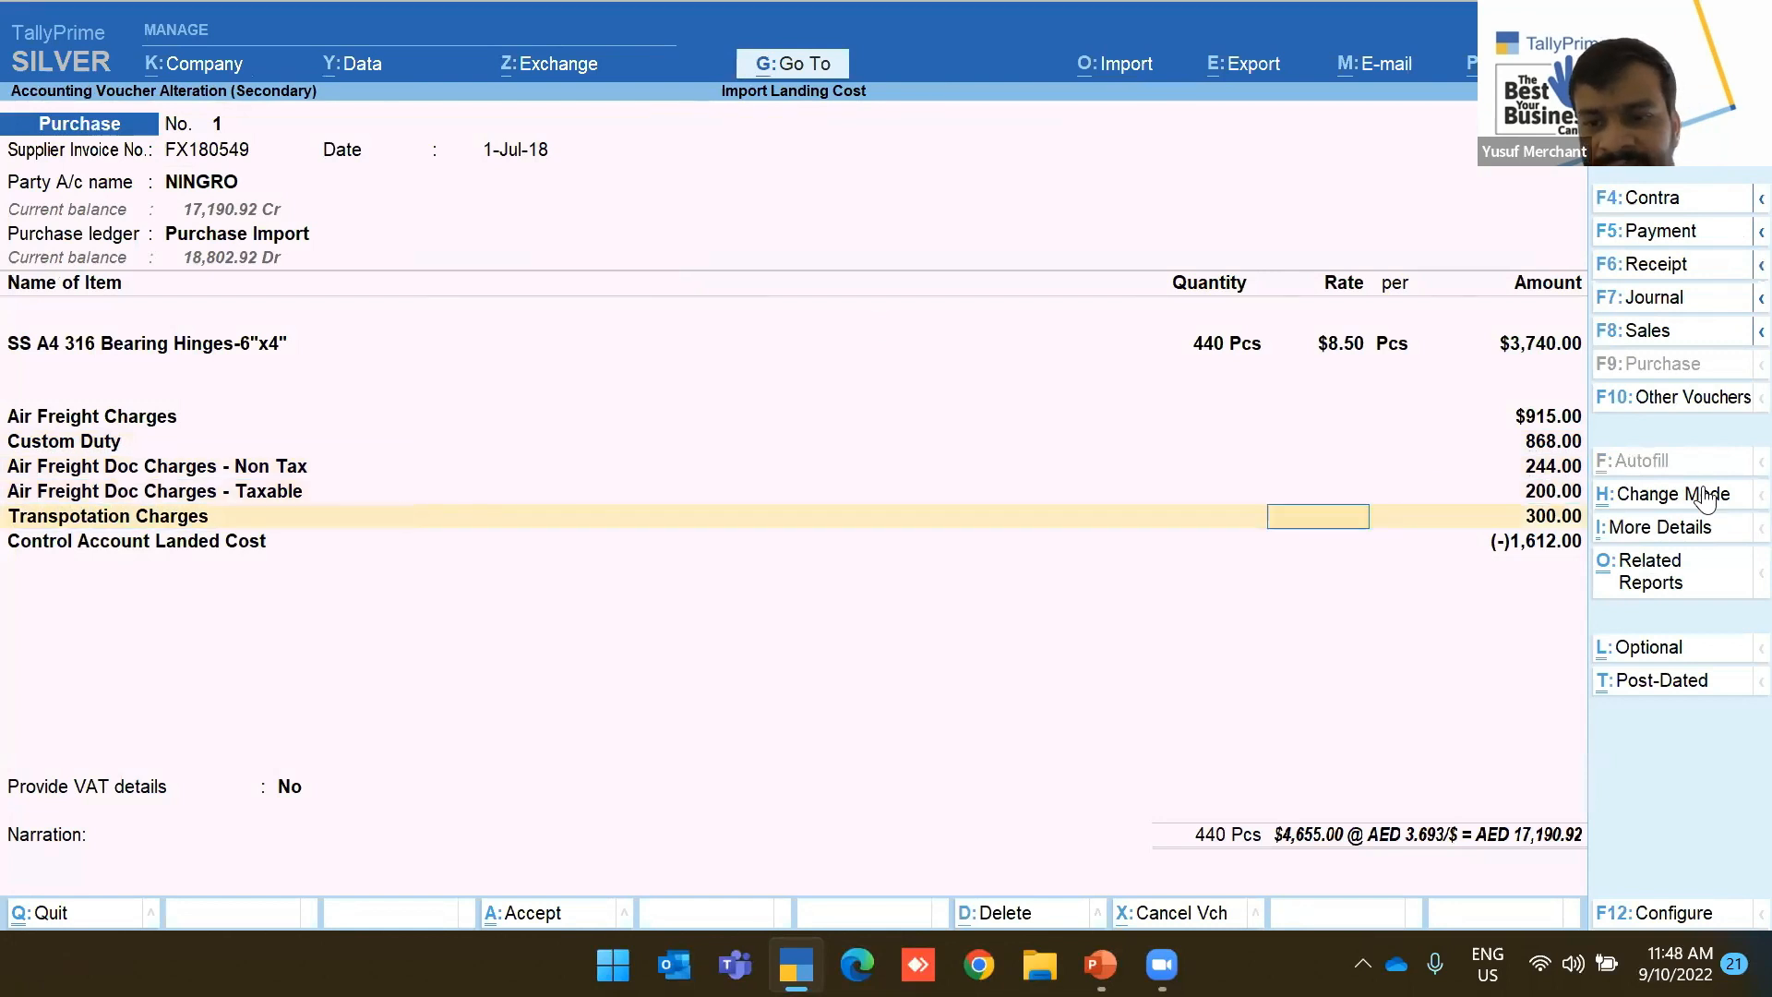
key(Return)
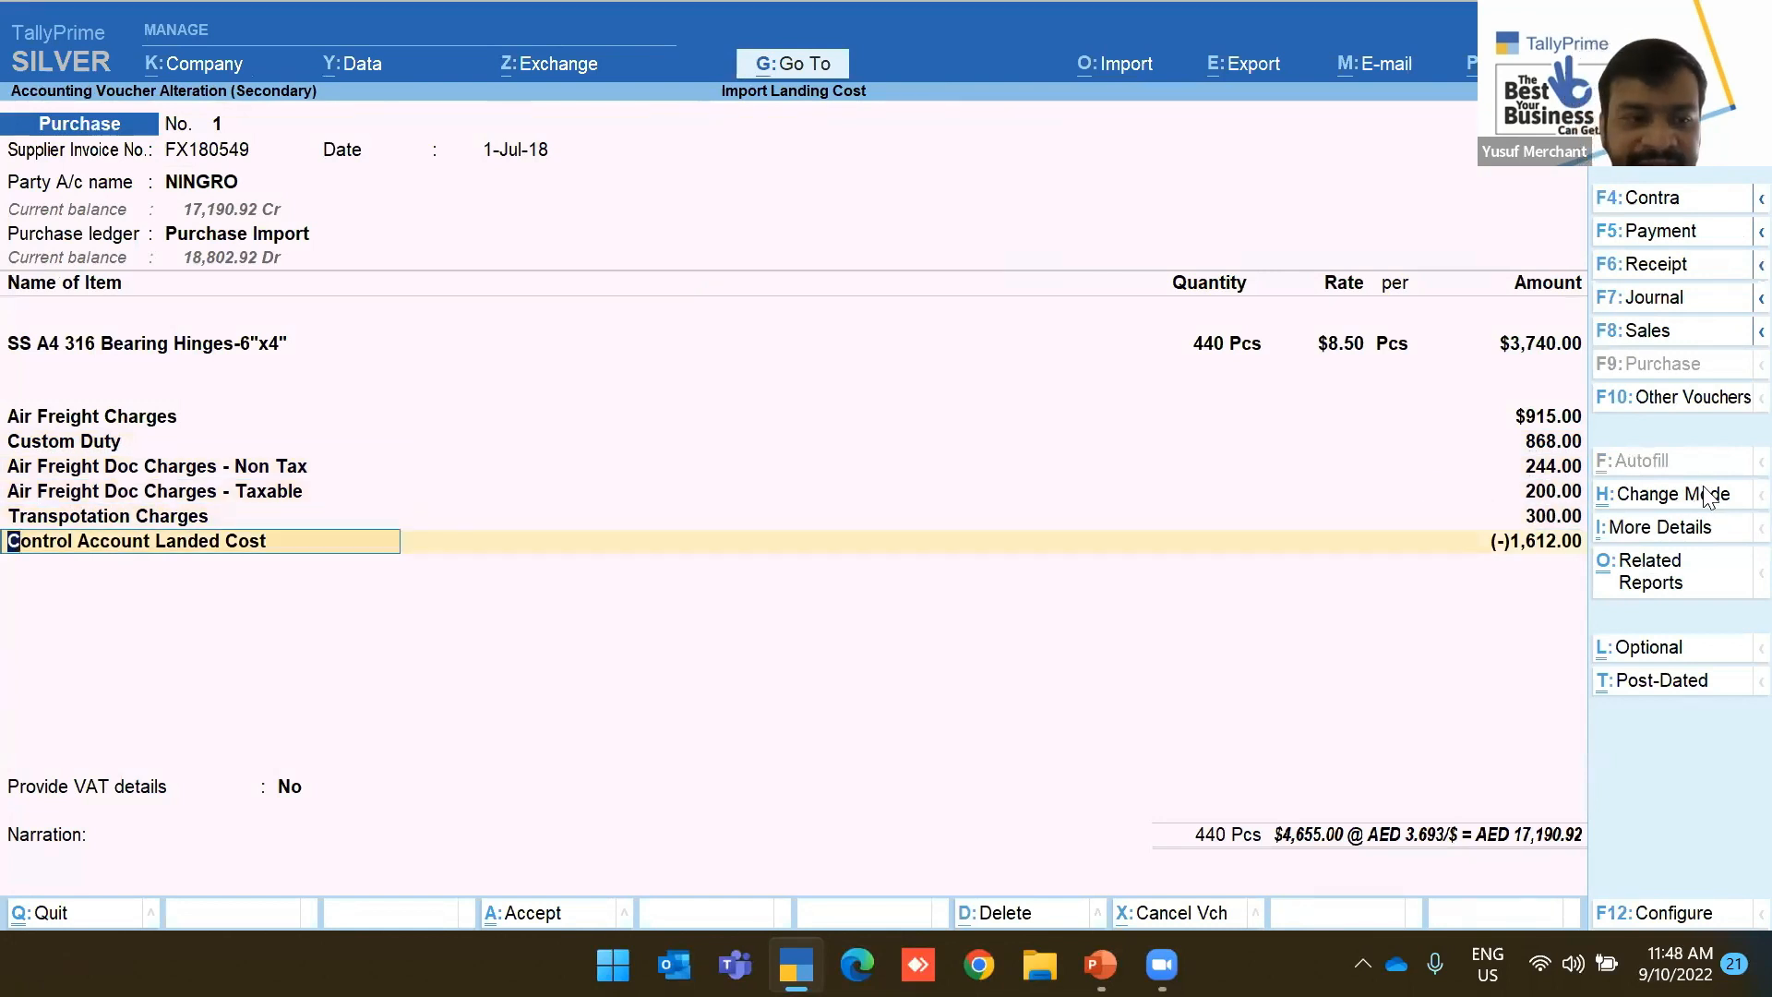
key(ctrl+Return)
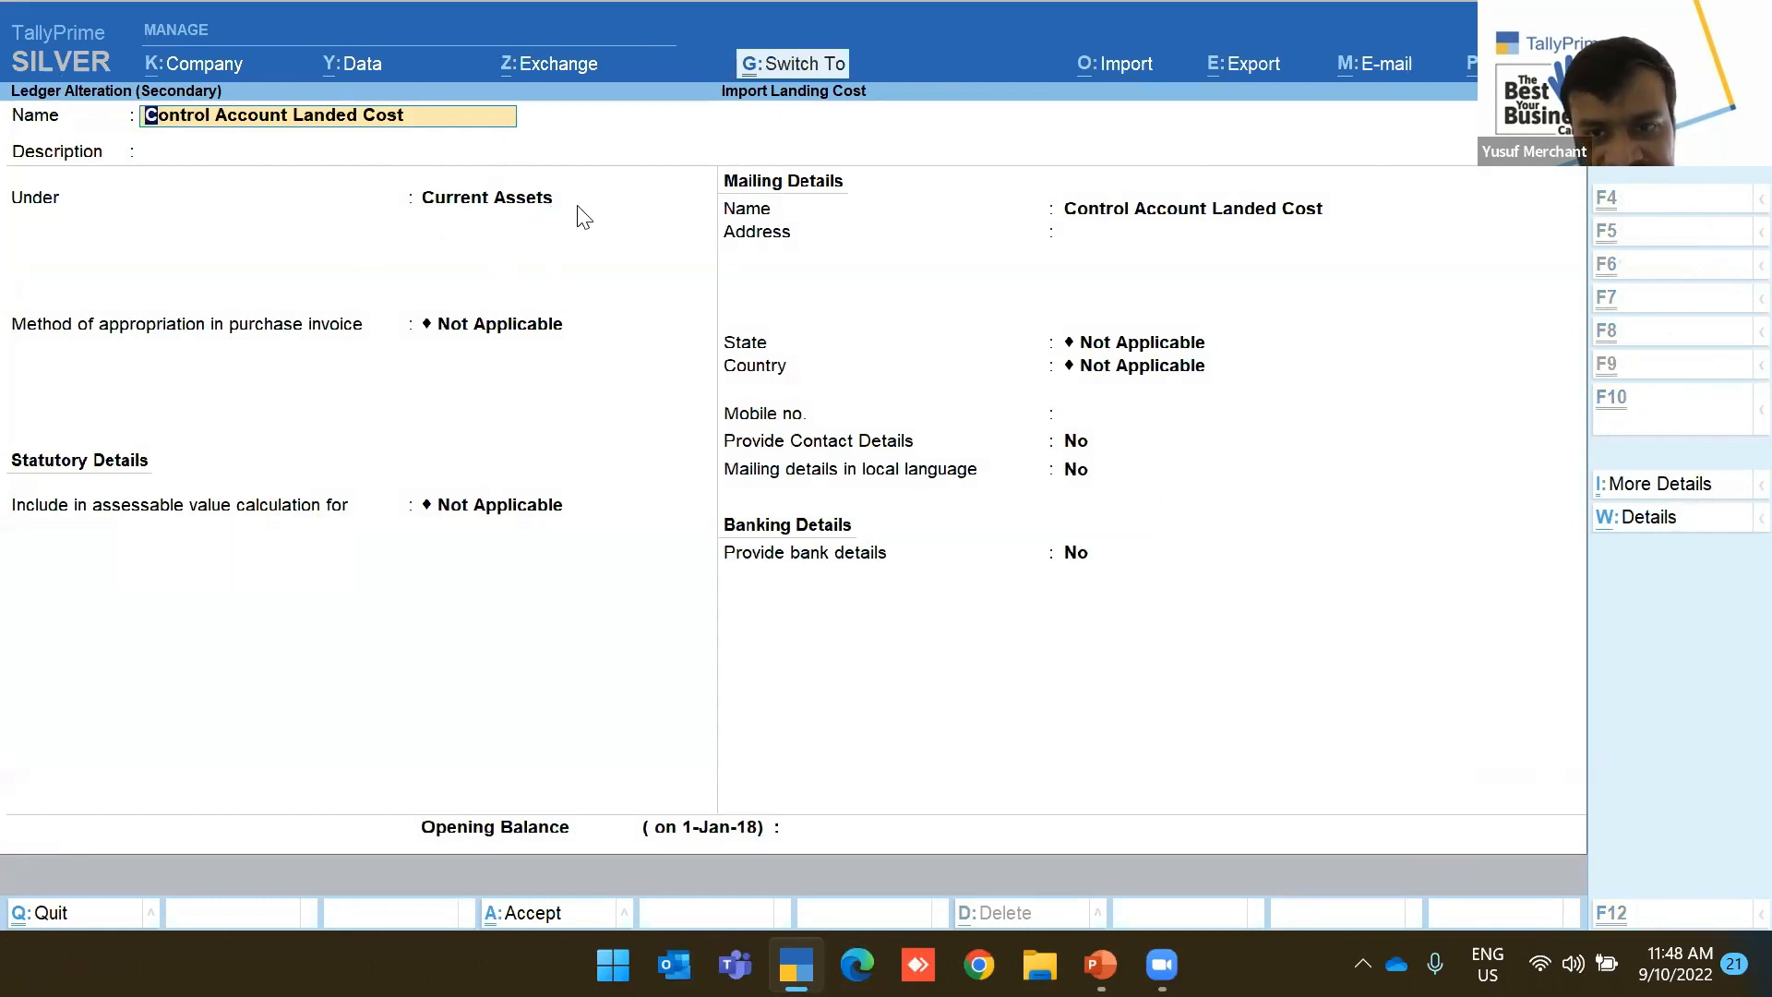
key(ctrl+a)
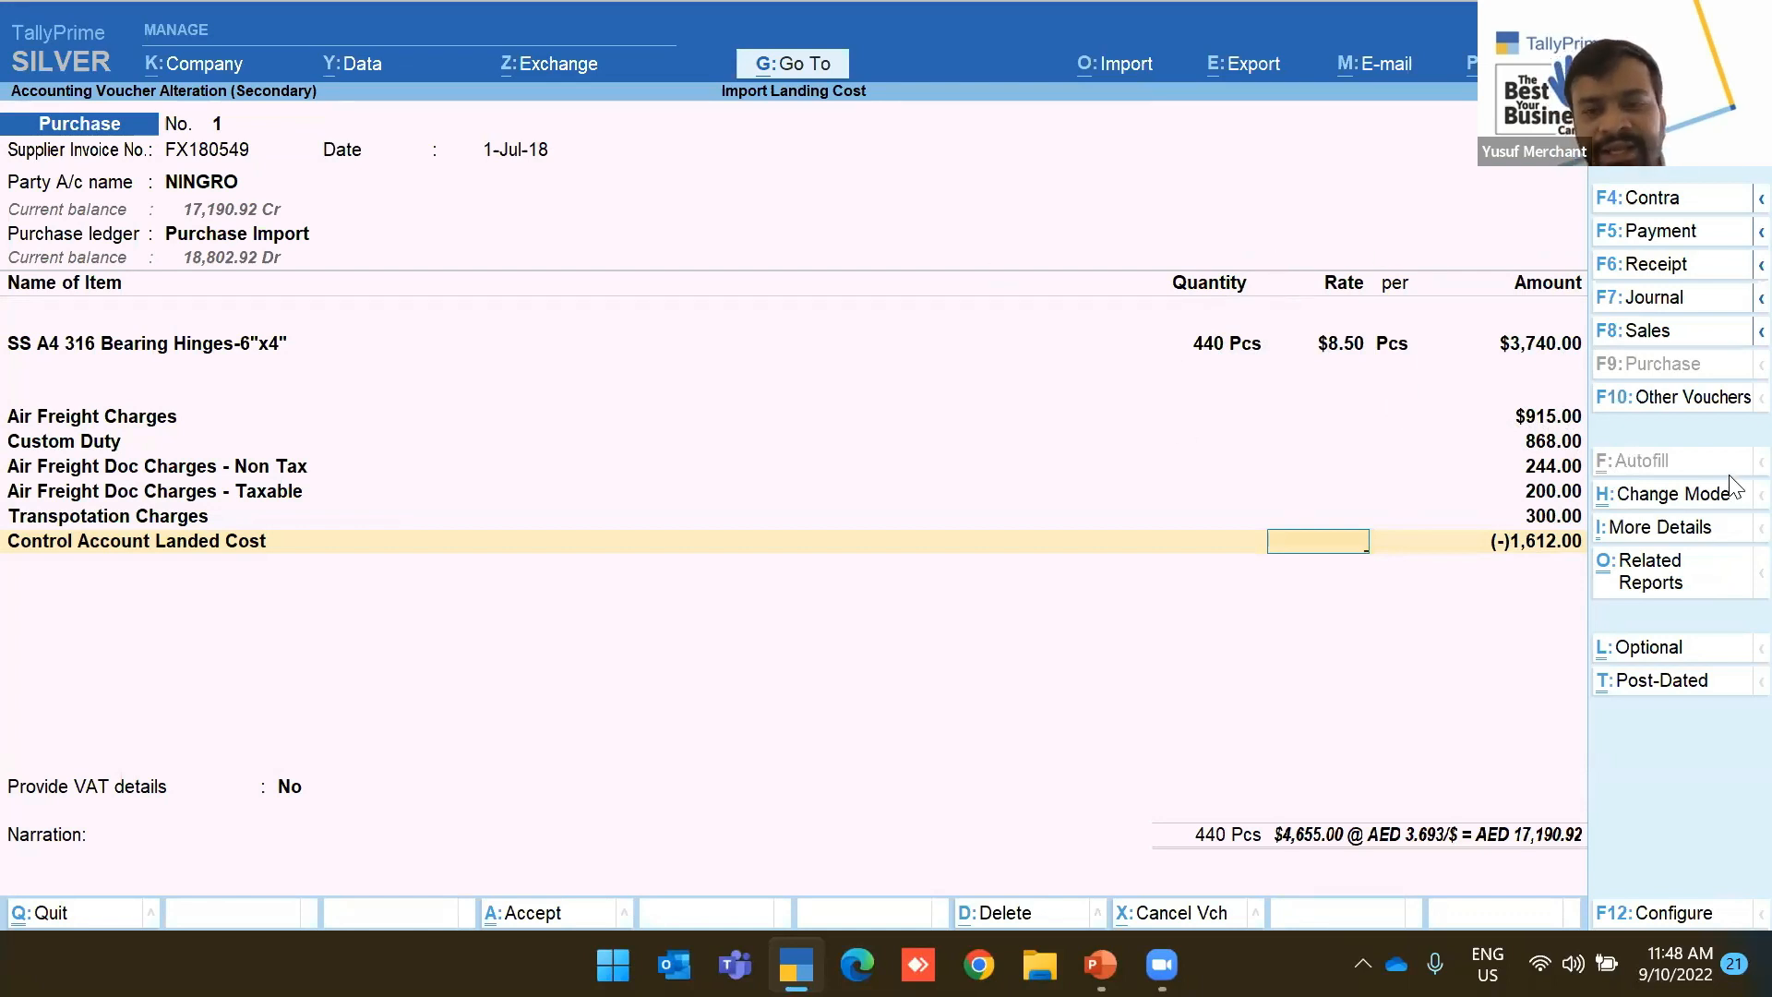
Leave the purchase voucher and open the 10-Jul-18 journal for 1,312.00
key(Escape)
key(Return)
key(Down)
key(Return)
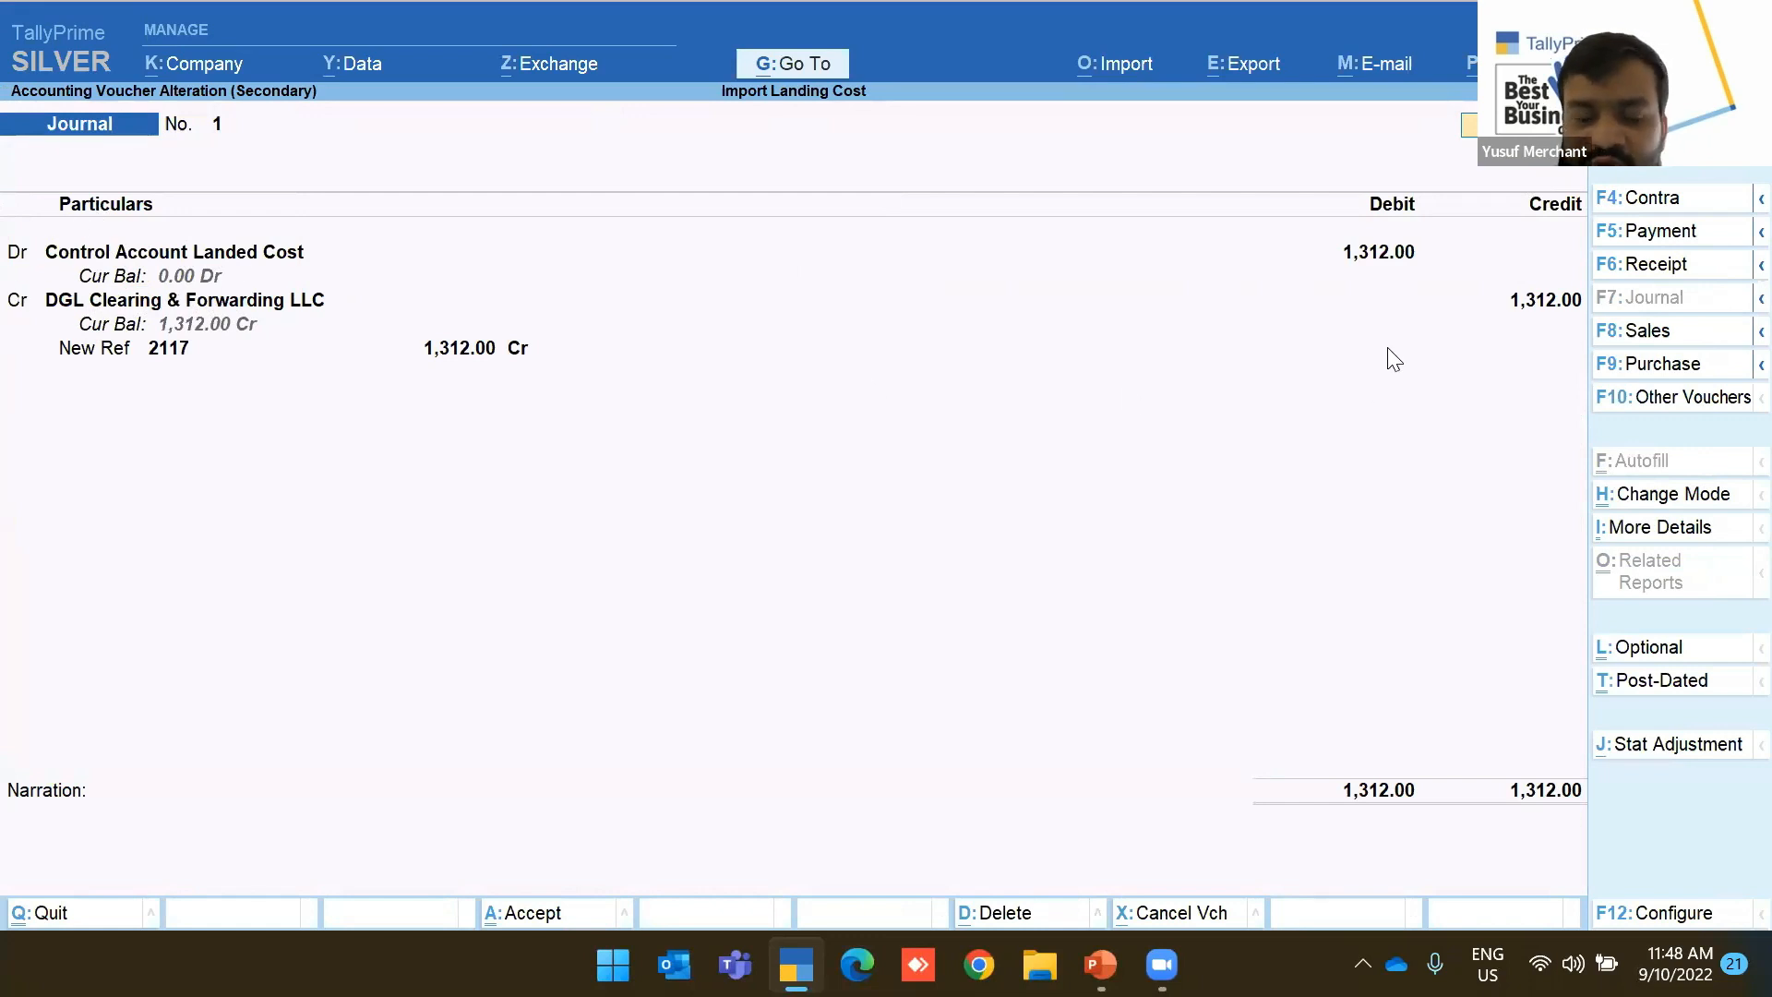
Back in the Day Book, view the 15-Jul-18 Journal No. 2 for 300.00
key(ctrl+q)
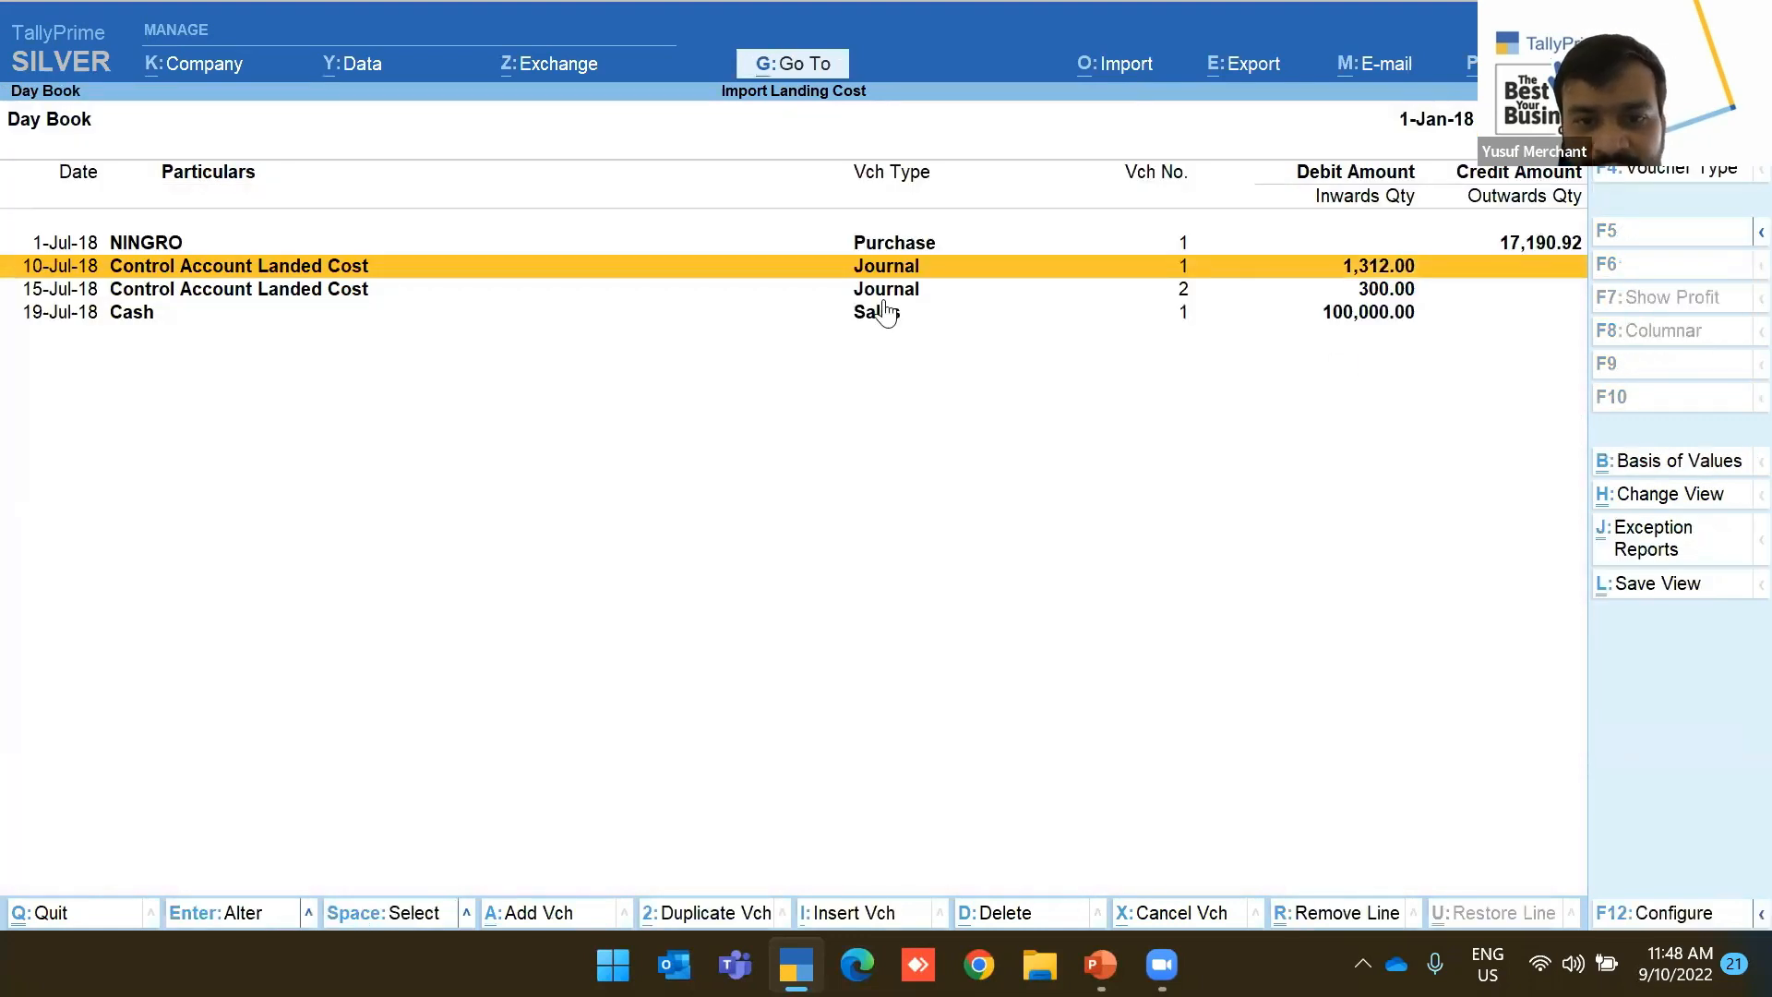
key(Down)
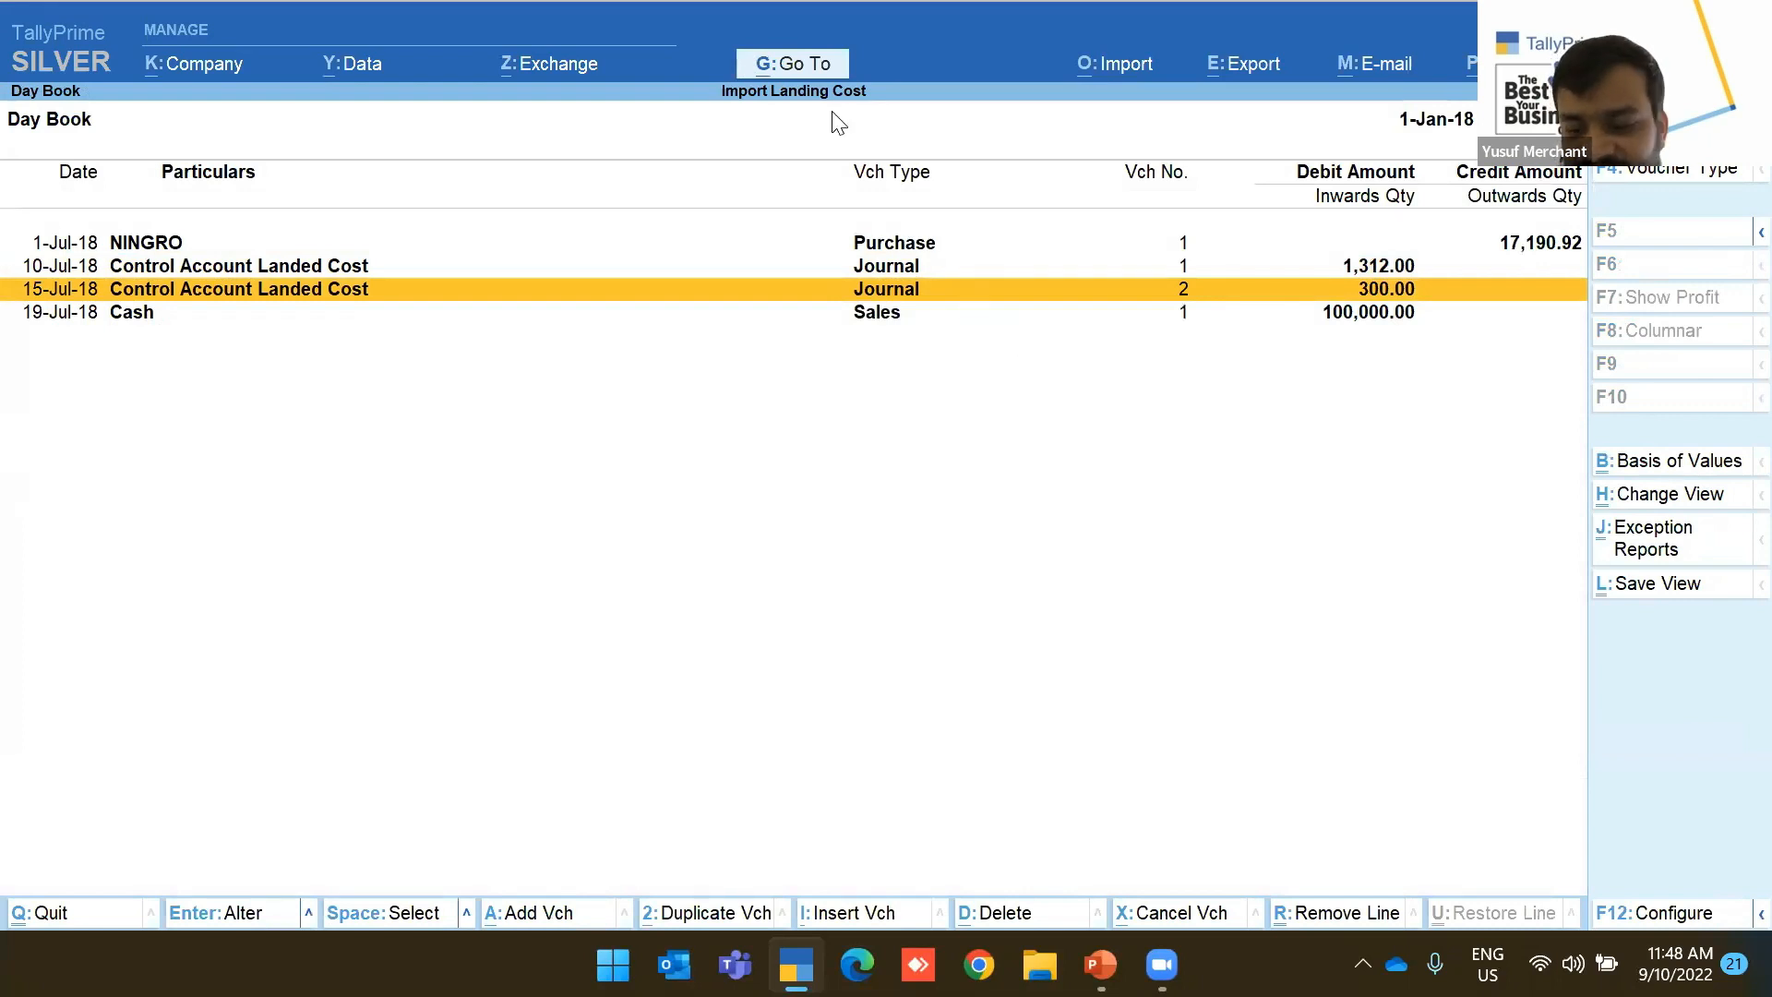
key(Return)
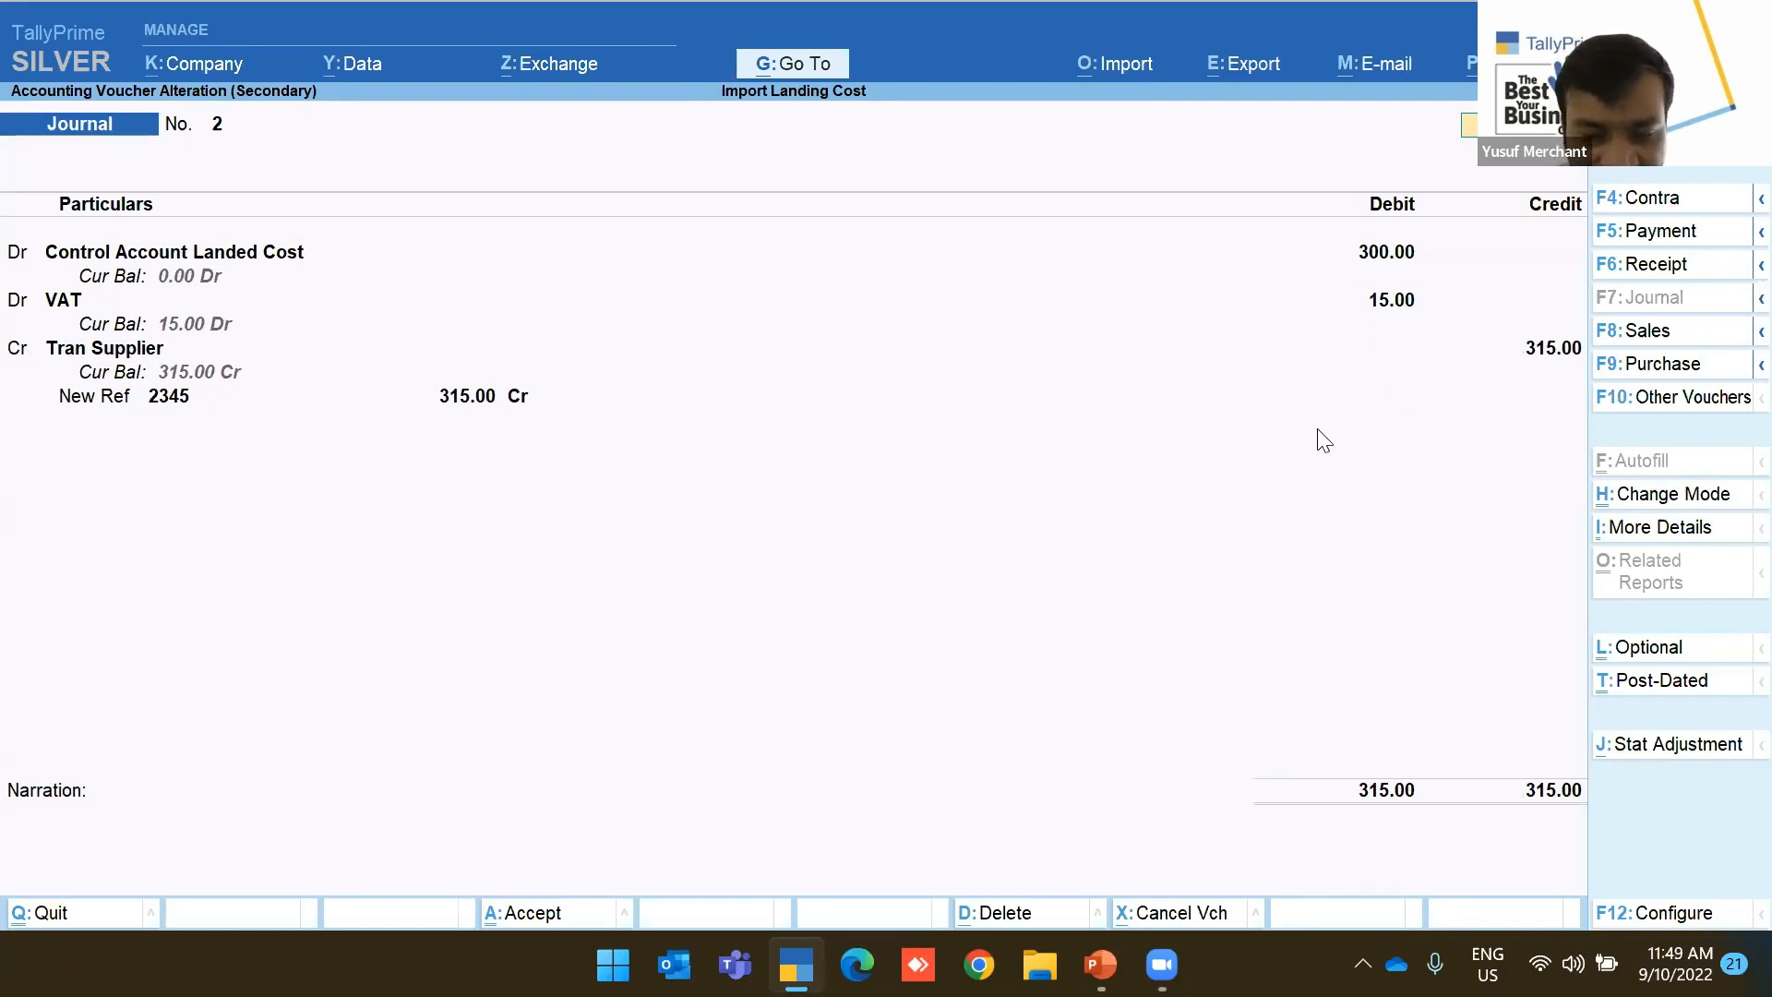
key(ctrl+a)
View the 19-Jul-18 cash sales voucher for 100,000.00 and quit it unchanged
key(Down)
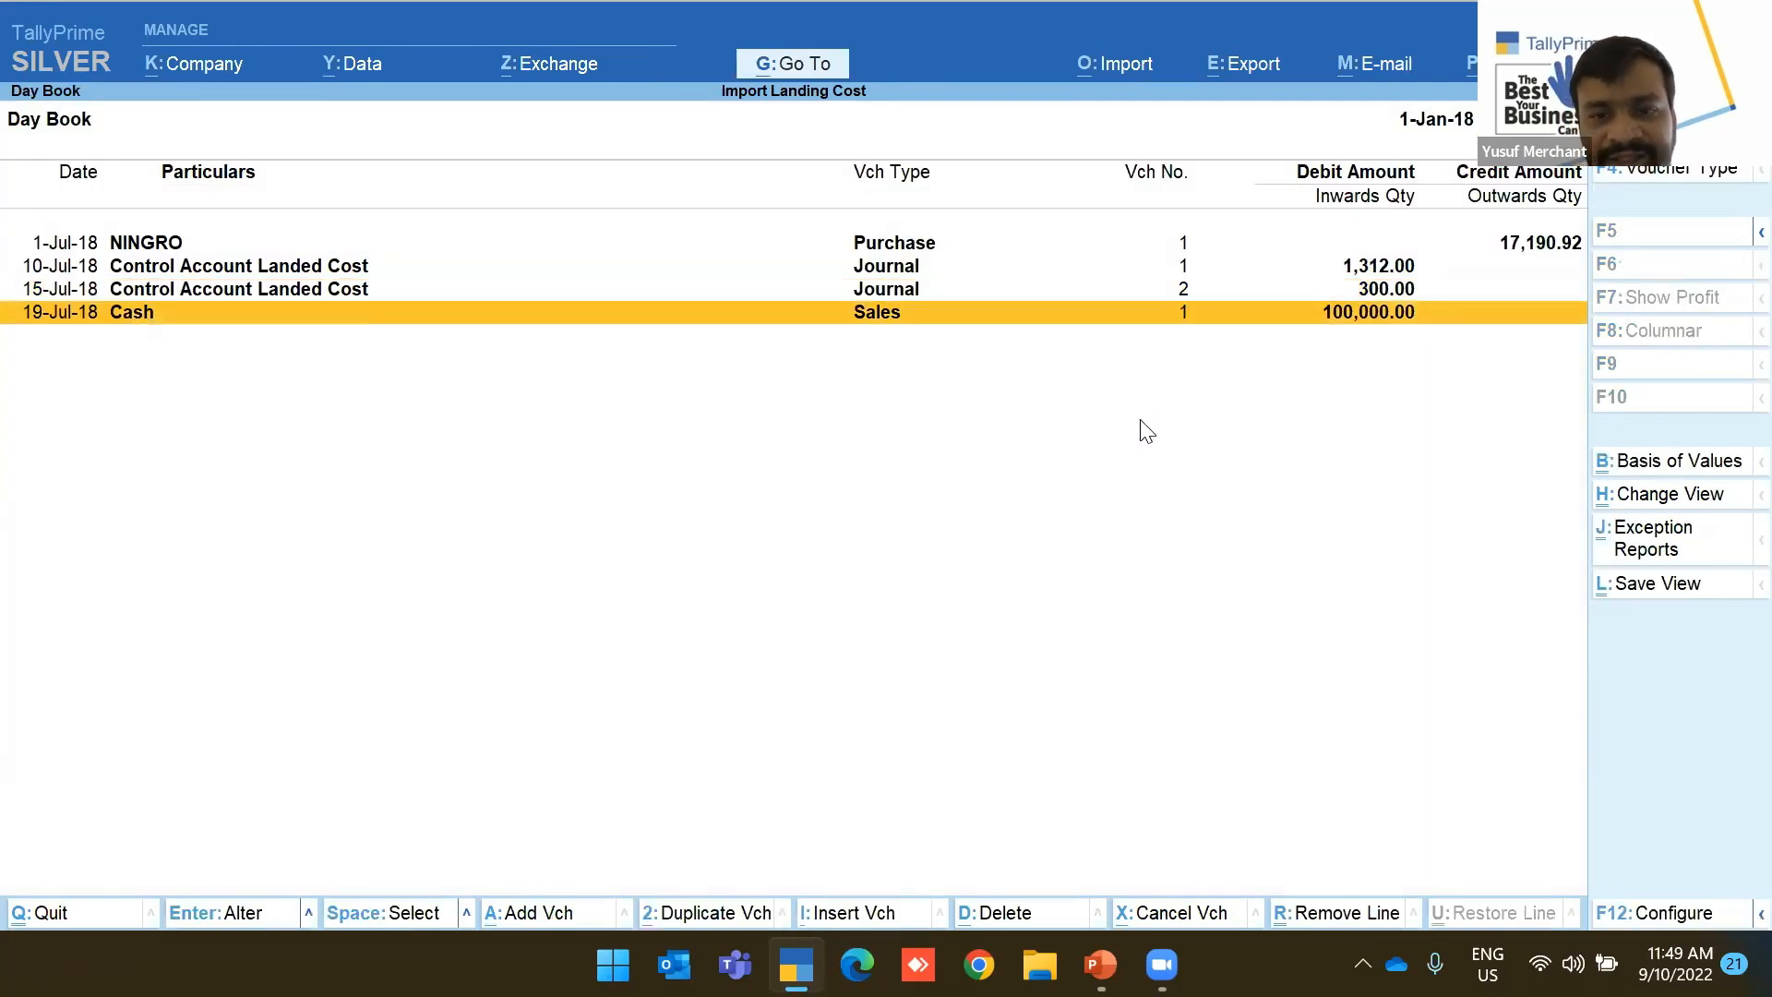
key(Return)
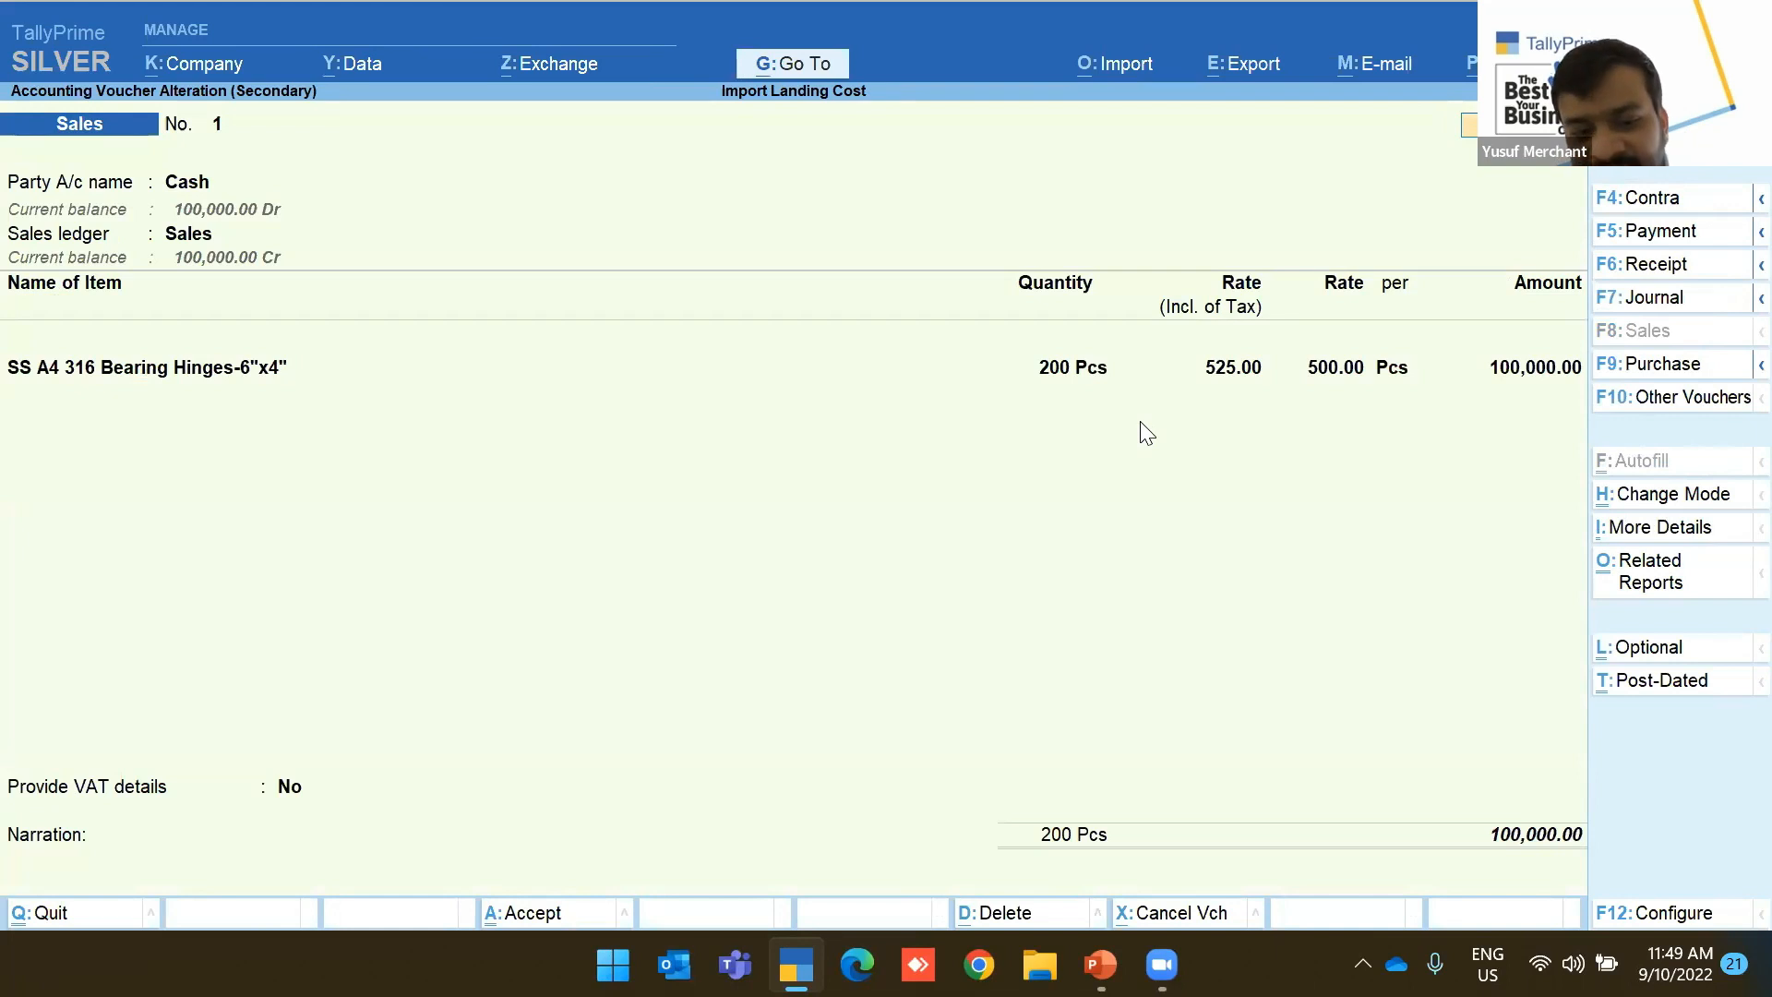
key(Escape)
key(Return)
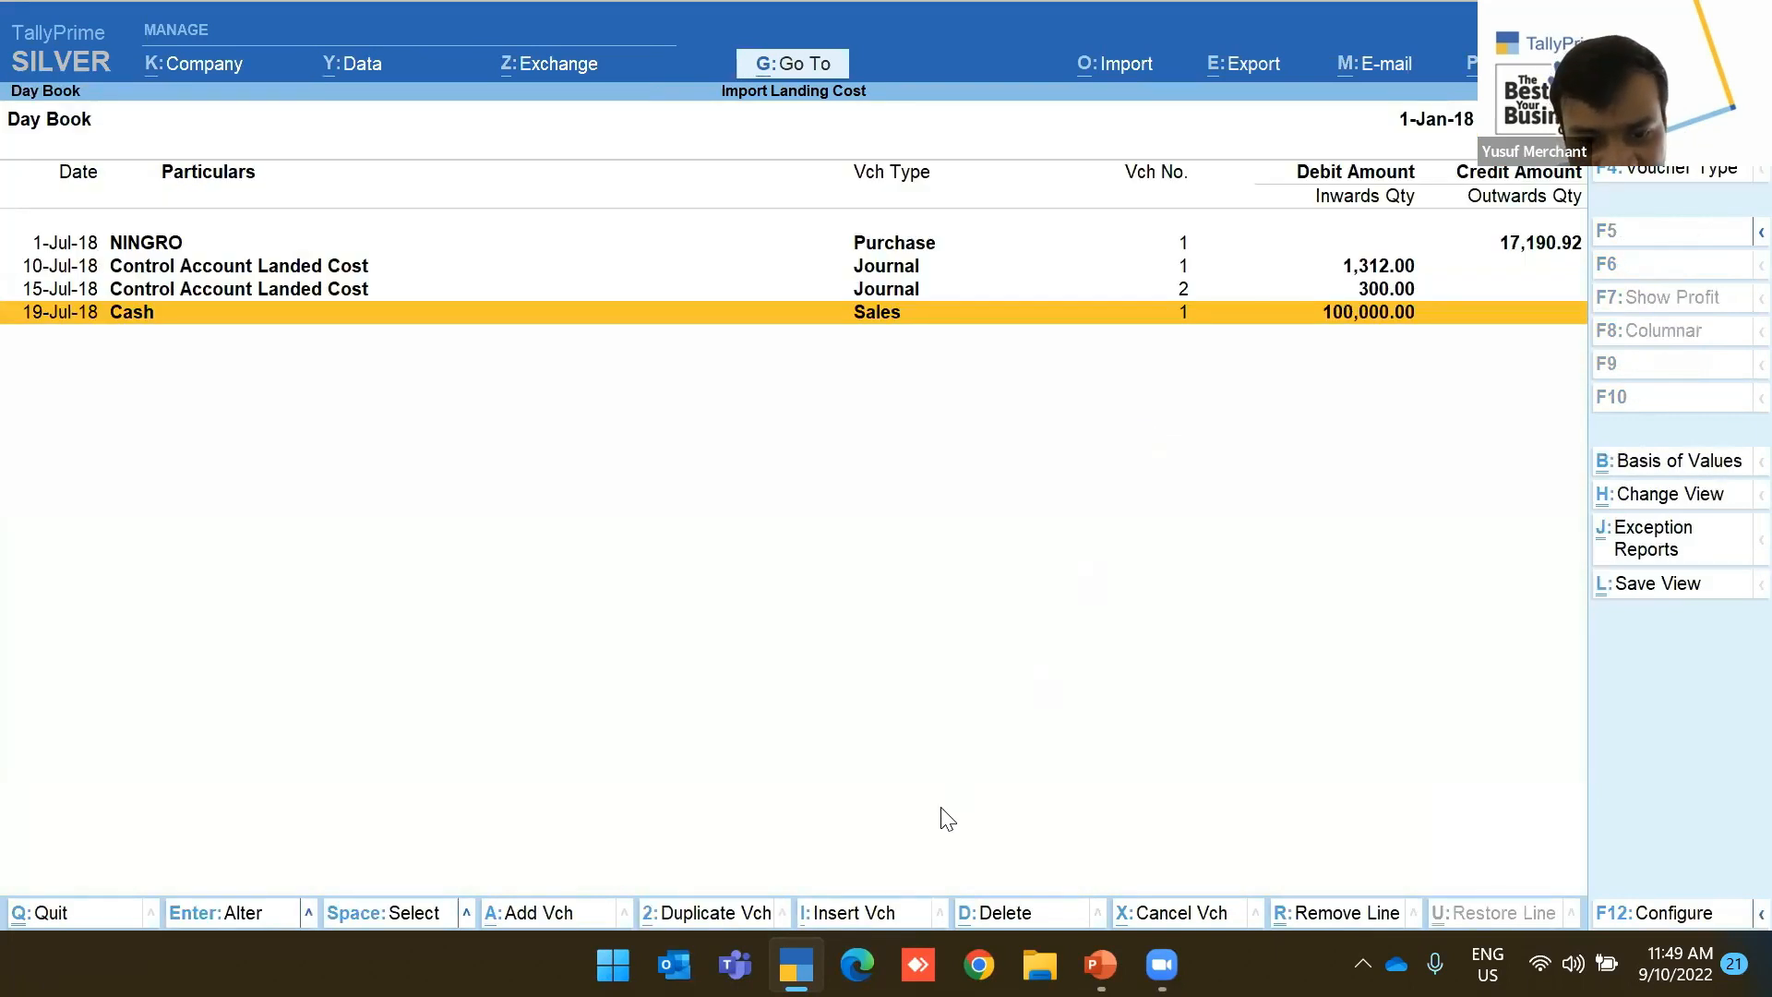
key(alt+Tab)
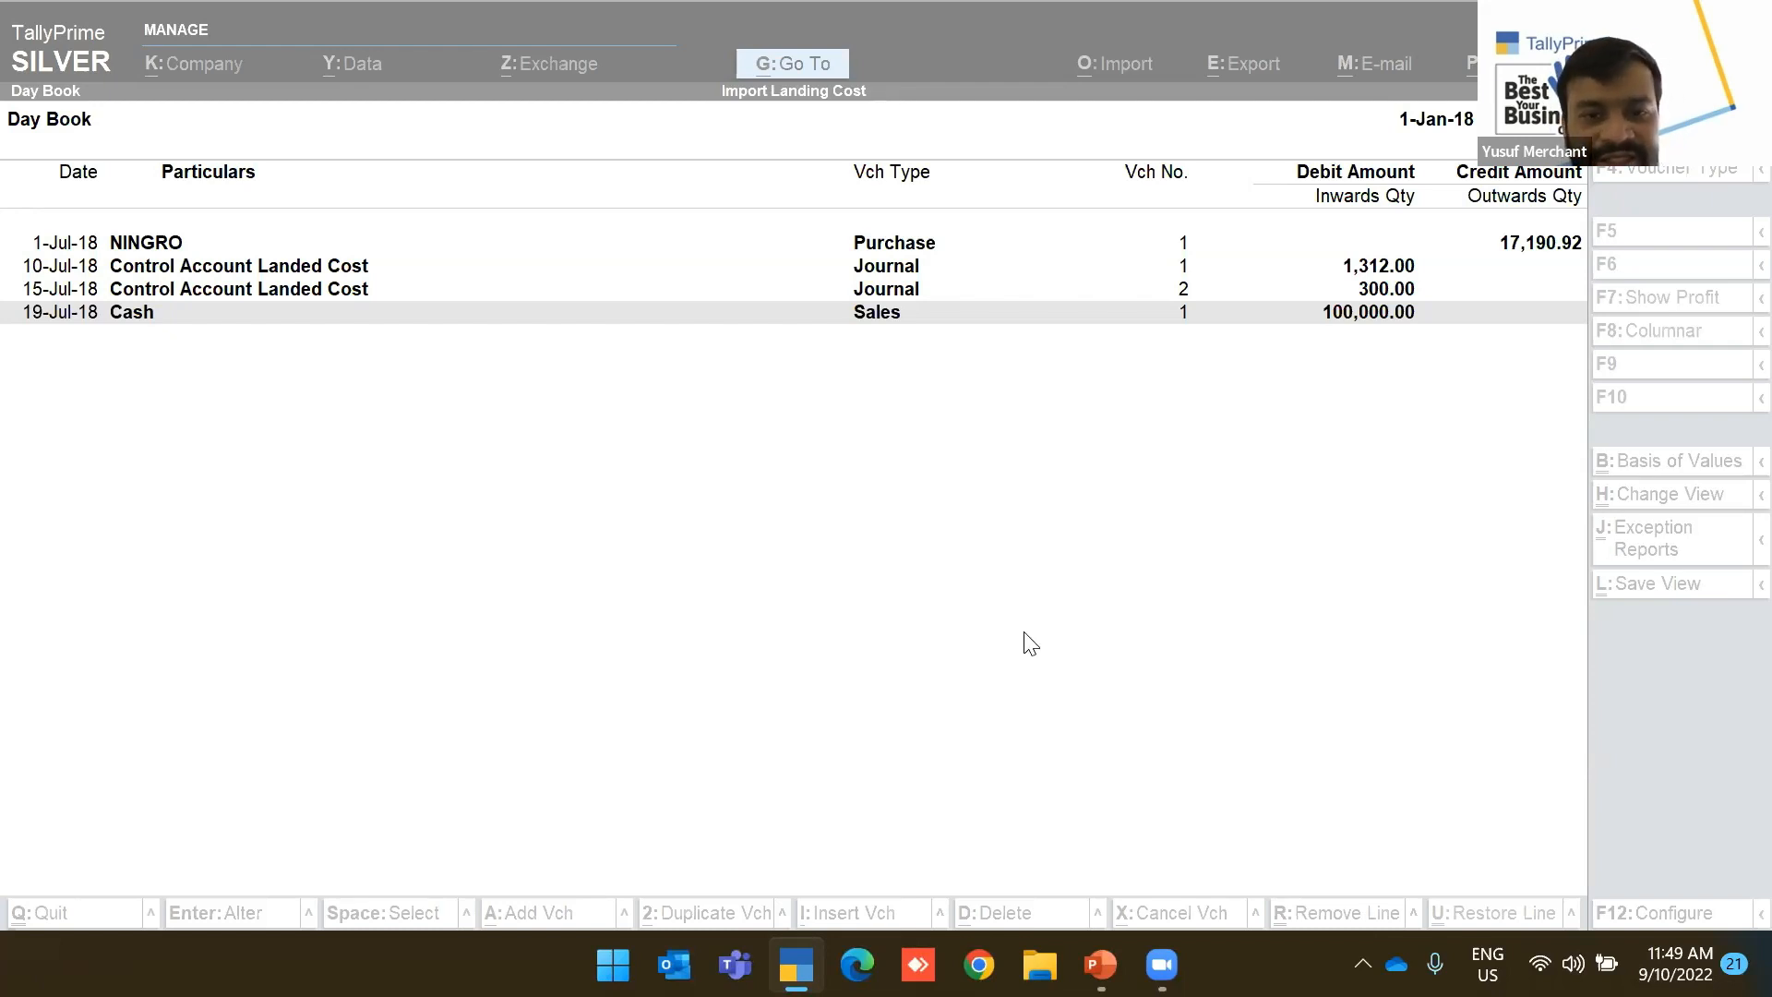
Close the Day Book and switch to the Sales Order and Purchase Order Processing company
click(852, 546)
key(Escape)
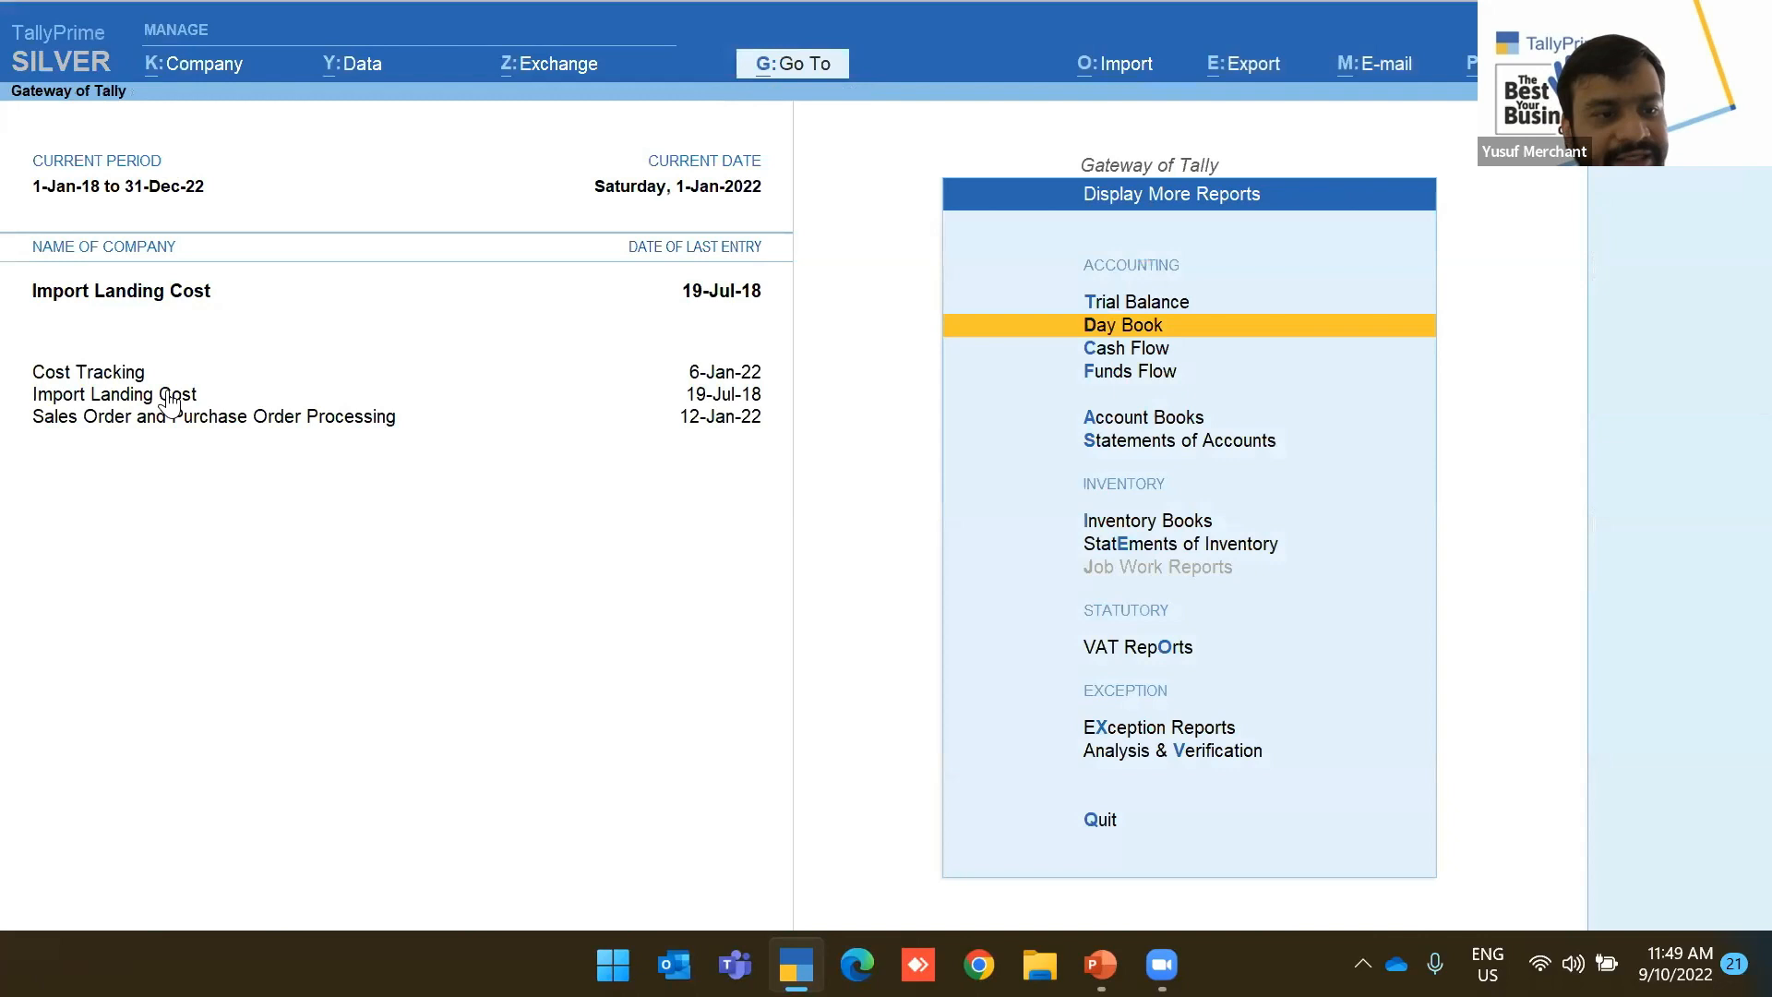
click(116, 420)
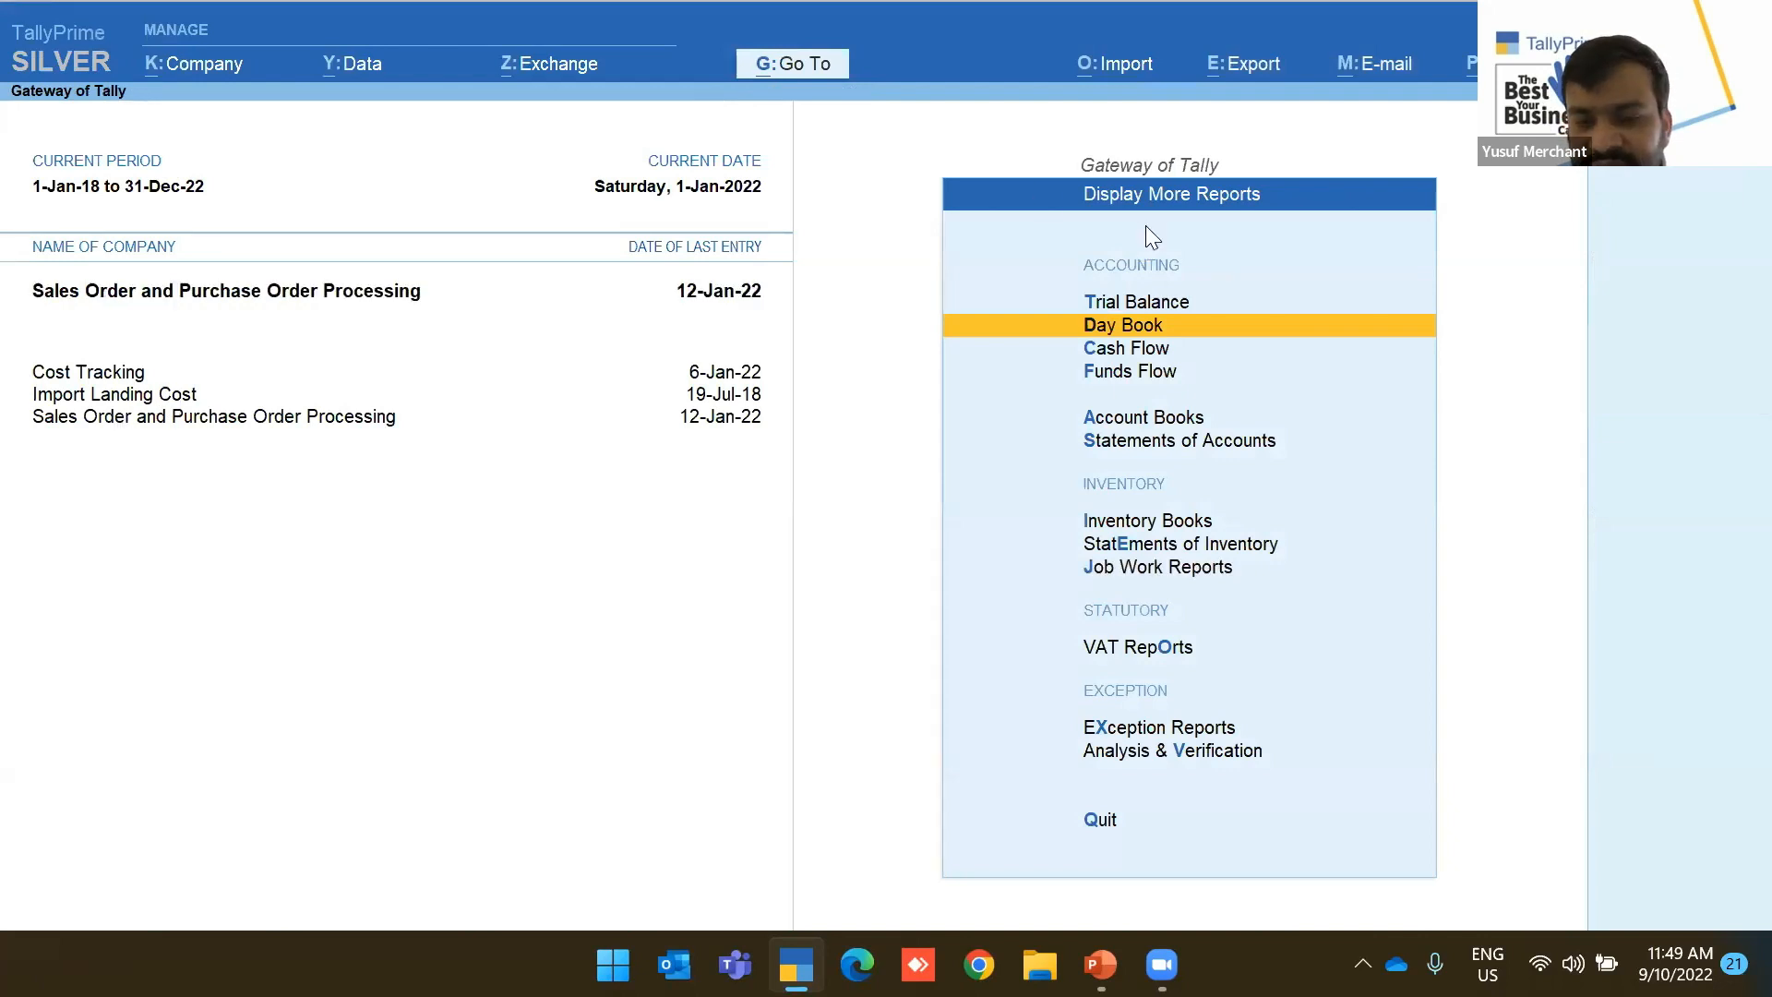
key(Escape)
Start creating a new Voucher Type from the master creation list
key(Up)
key(Up)
key(Up)
key(Up)
key(Up)
key(Up)
key(Up)
key(Up)
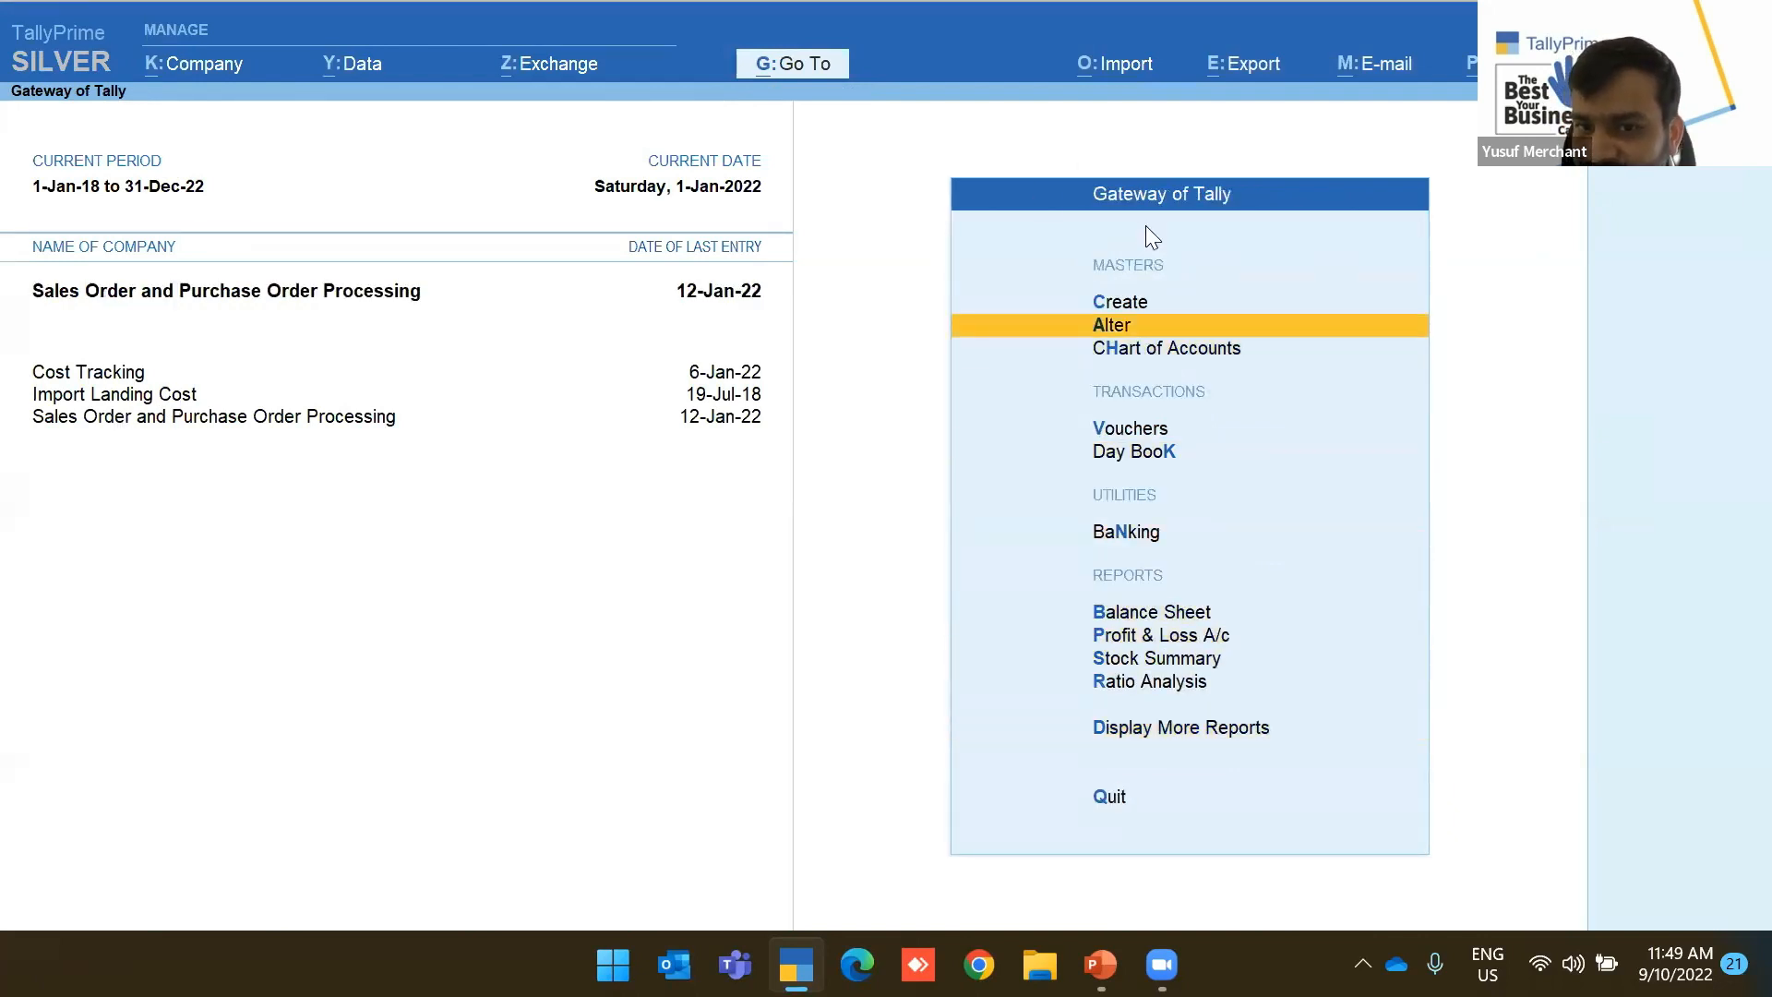
key(Return)
key(Escape)
key(Up)
key(Return)
key(Down)
key(Down)
key(Down)
key(Return)
Try the names 'Sal' and 'Purchas', then quit voucher type creation without saving
text(Sal)
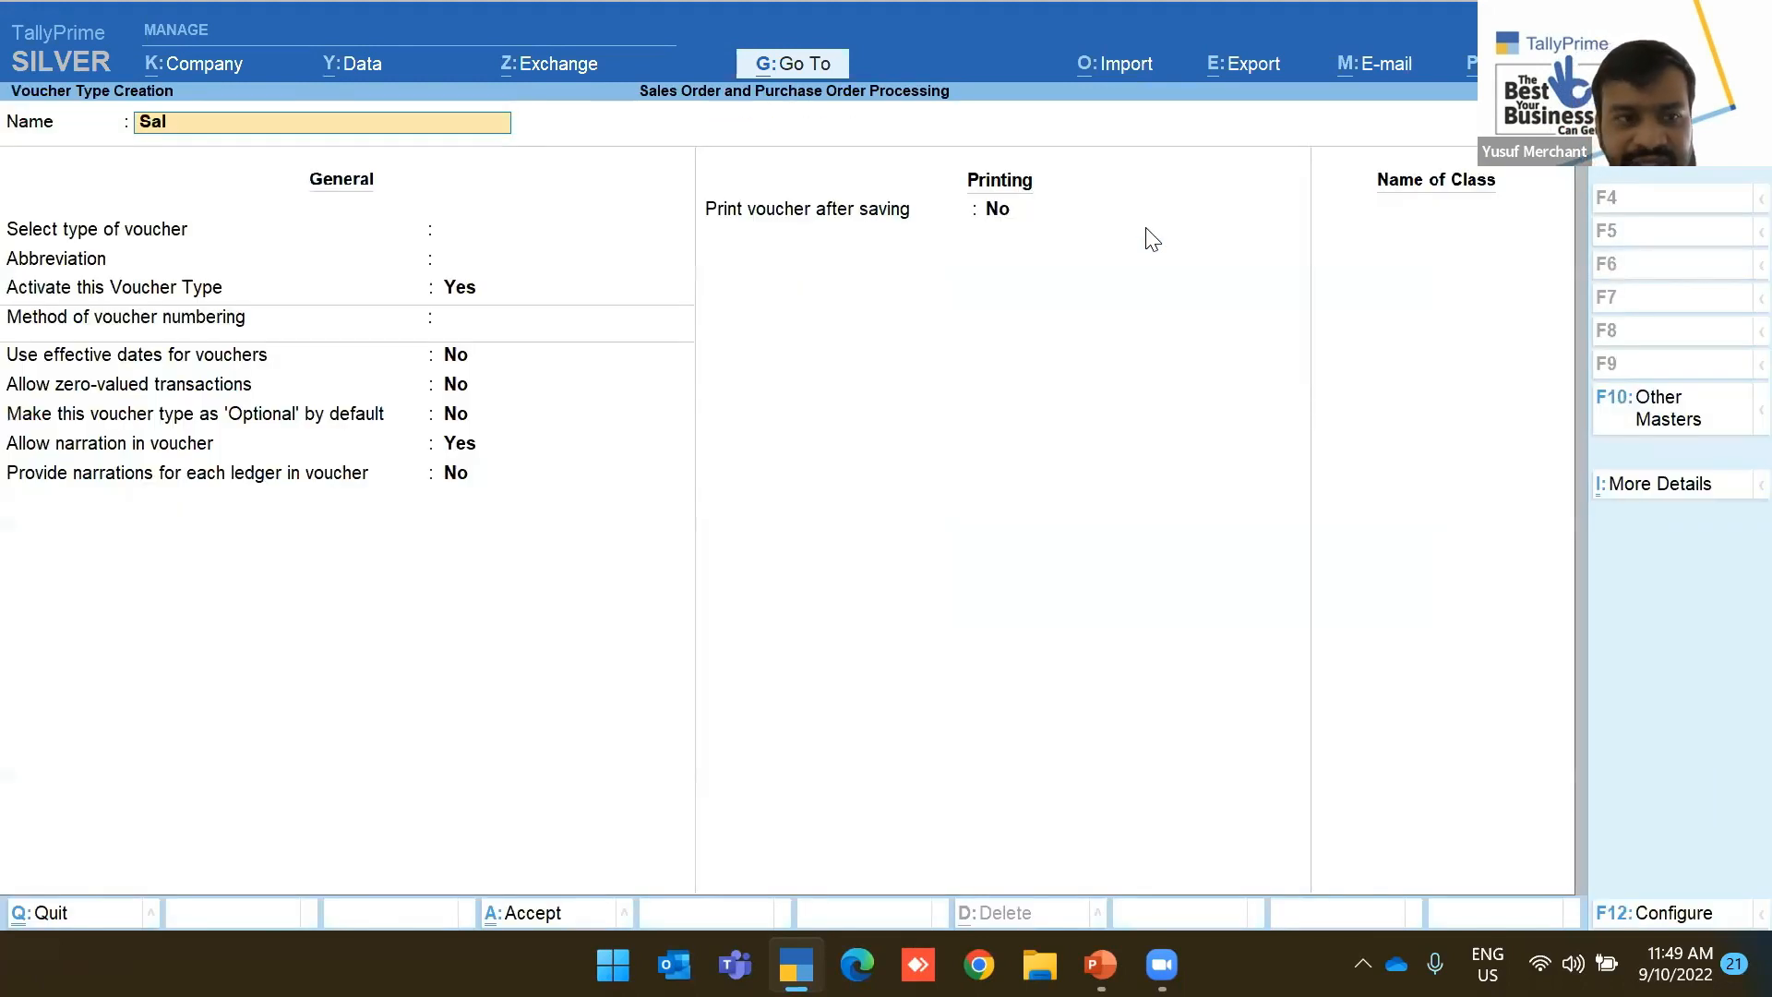
key(BackSpace)
key(BackSpace)
key(BackSpace)
text(Purchas)
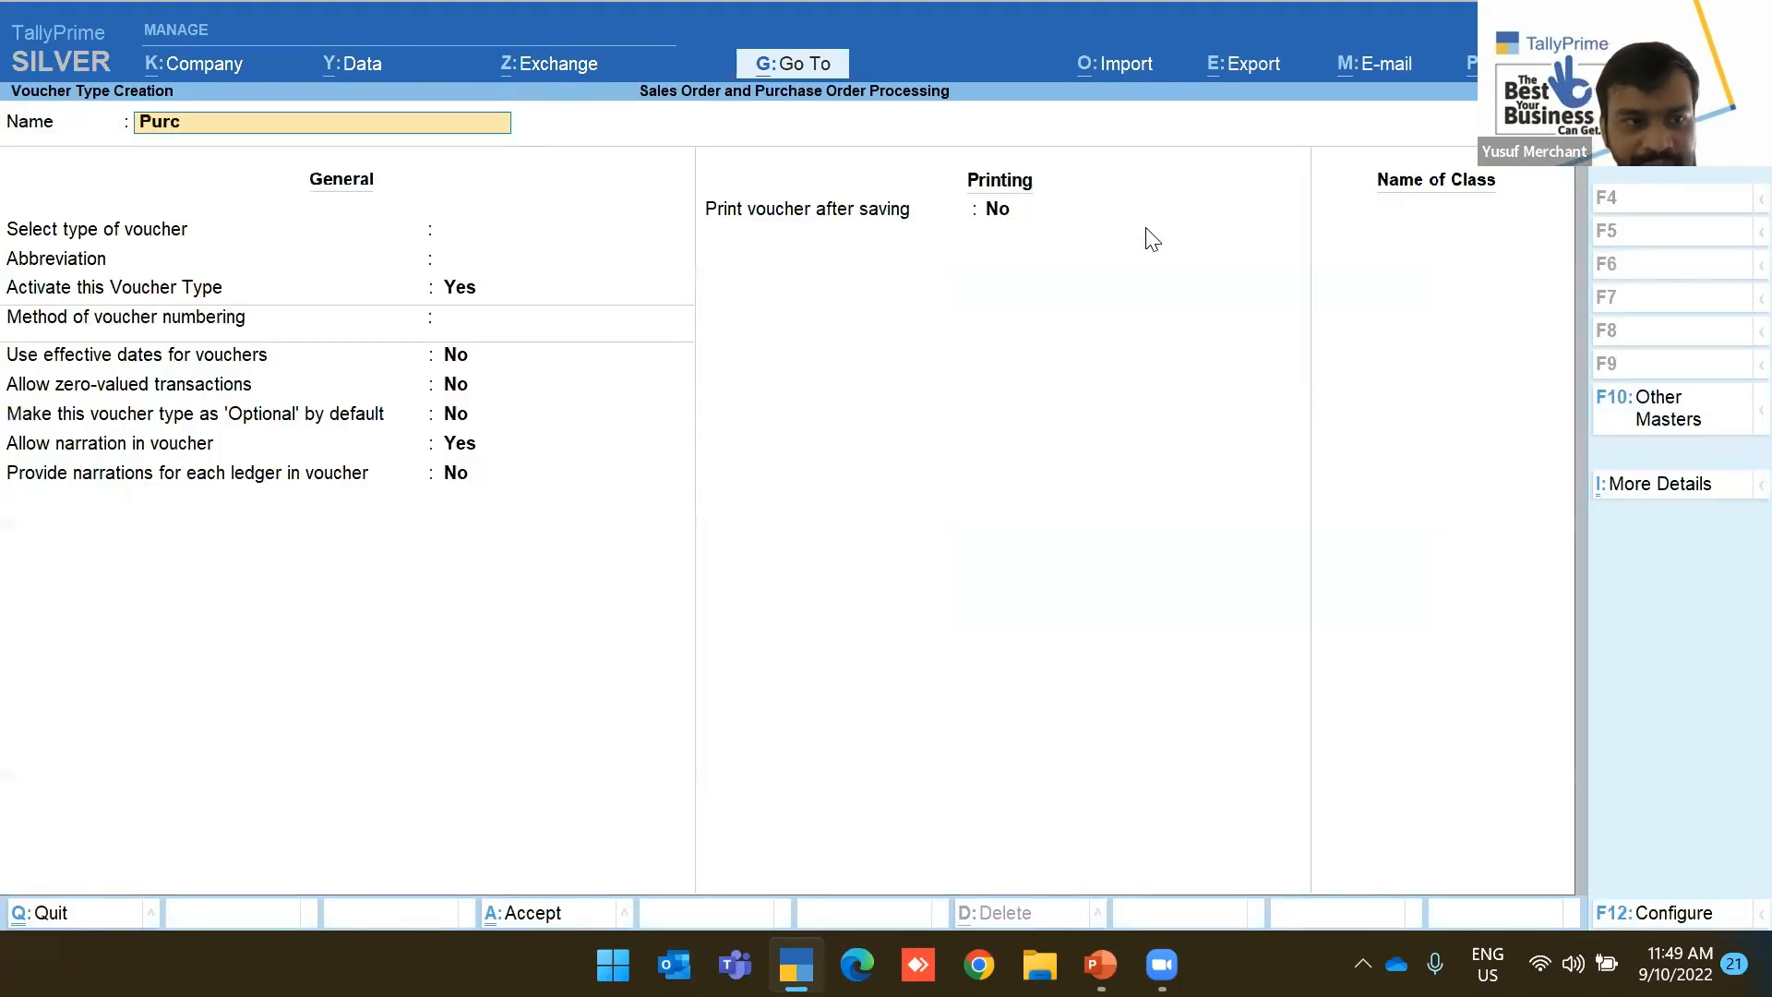
key(BackSpace)
key(BackSpace)
key(BackSpace)
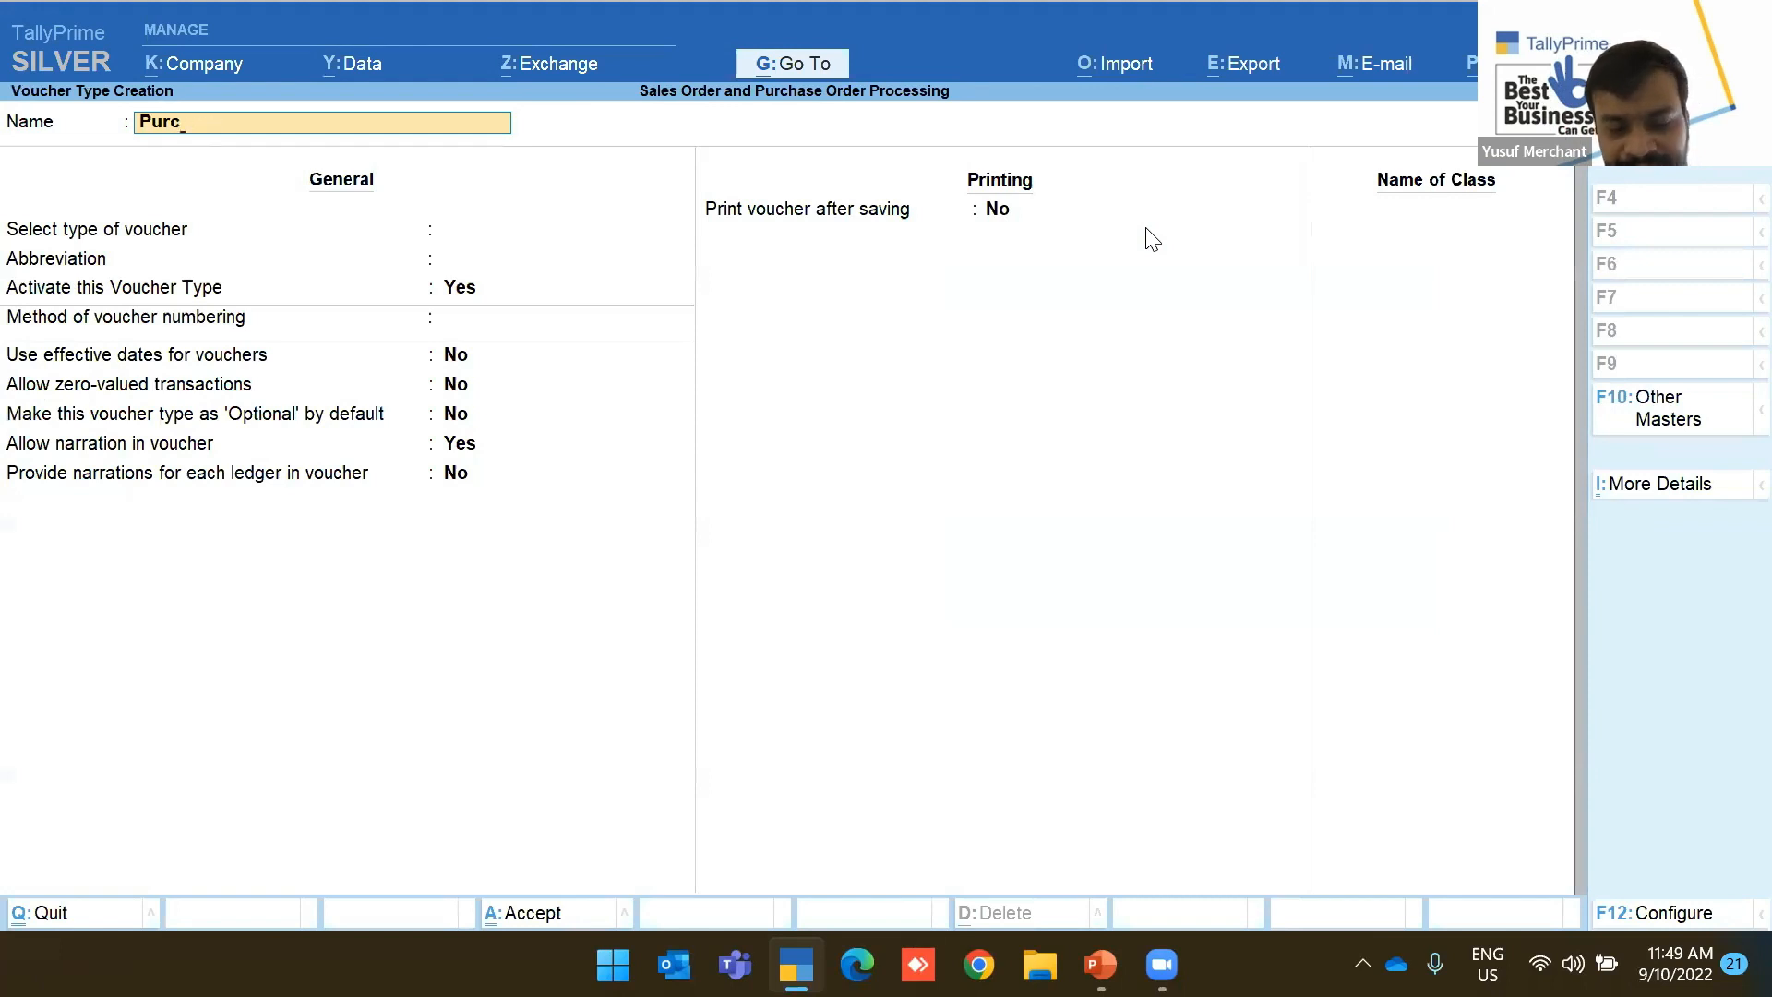
text(has)
key(BackSpace)
key(BackSpace)
key(BackSpace)
key(BackSpace)
key(BackSpace)
key(BackSpace)
key(Escape)
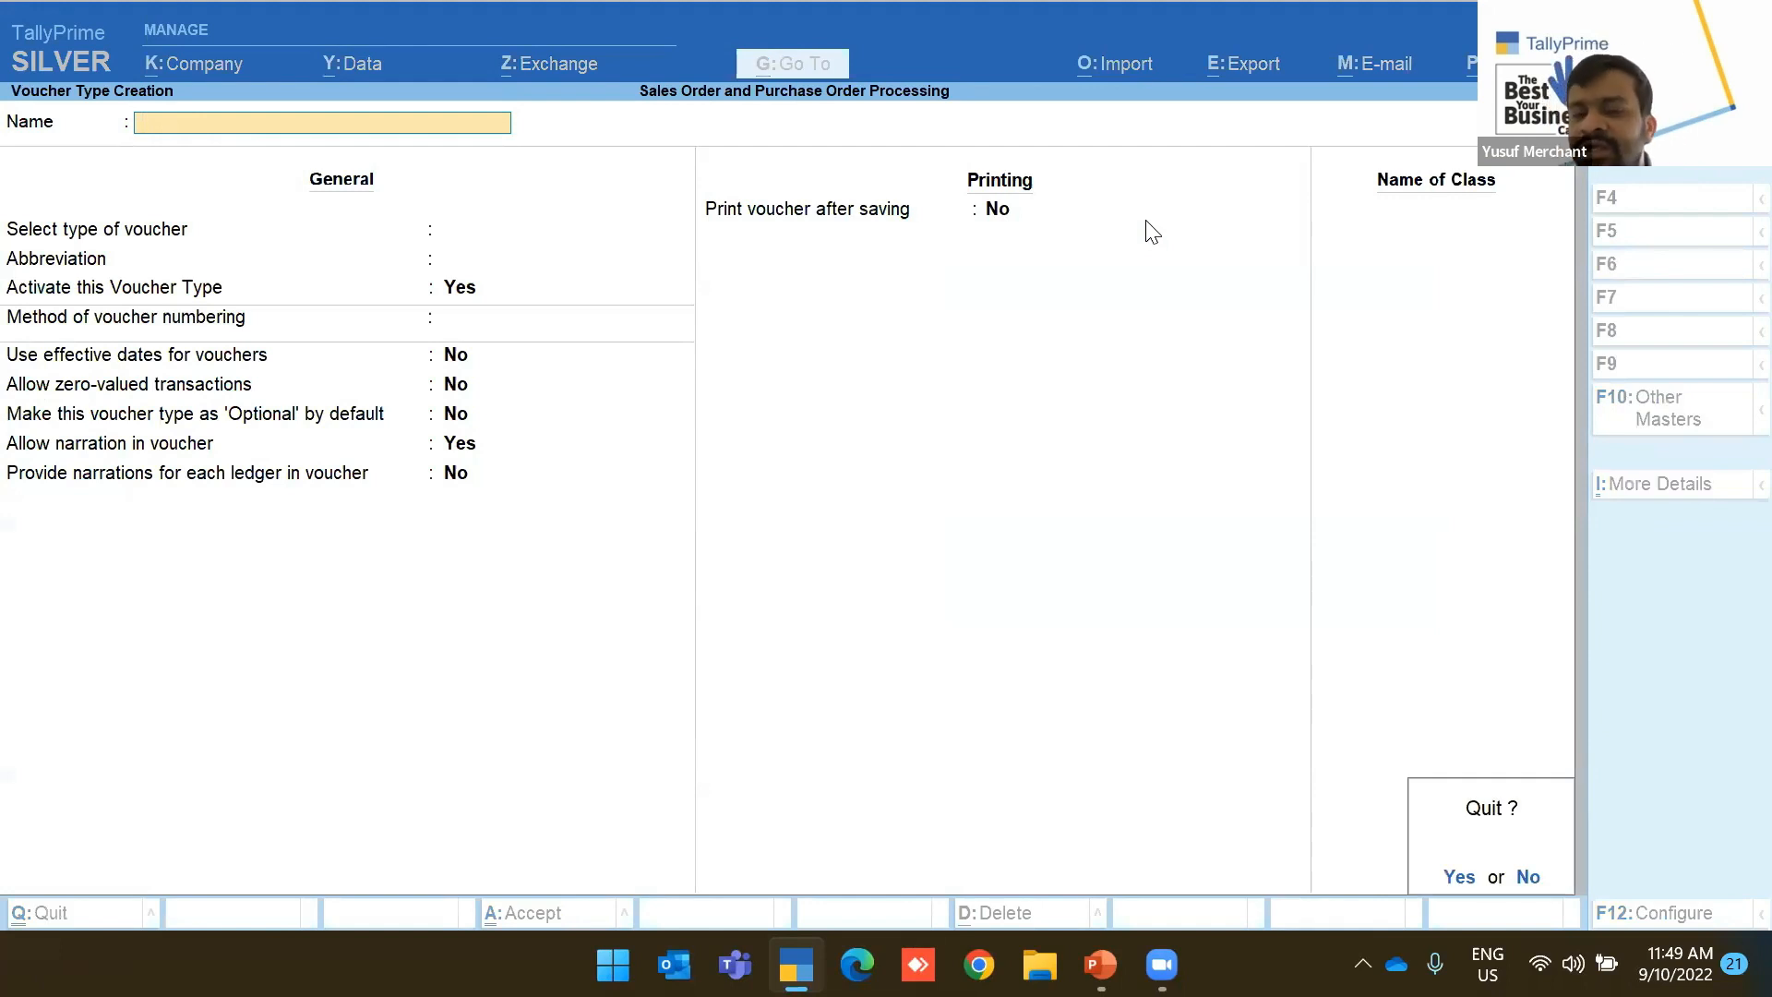
key(y)
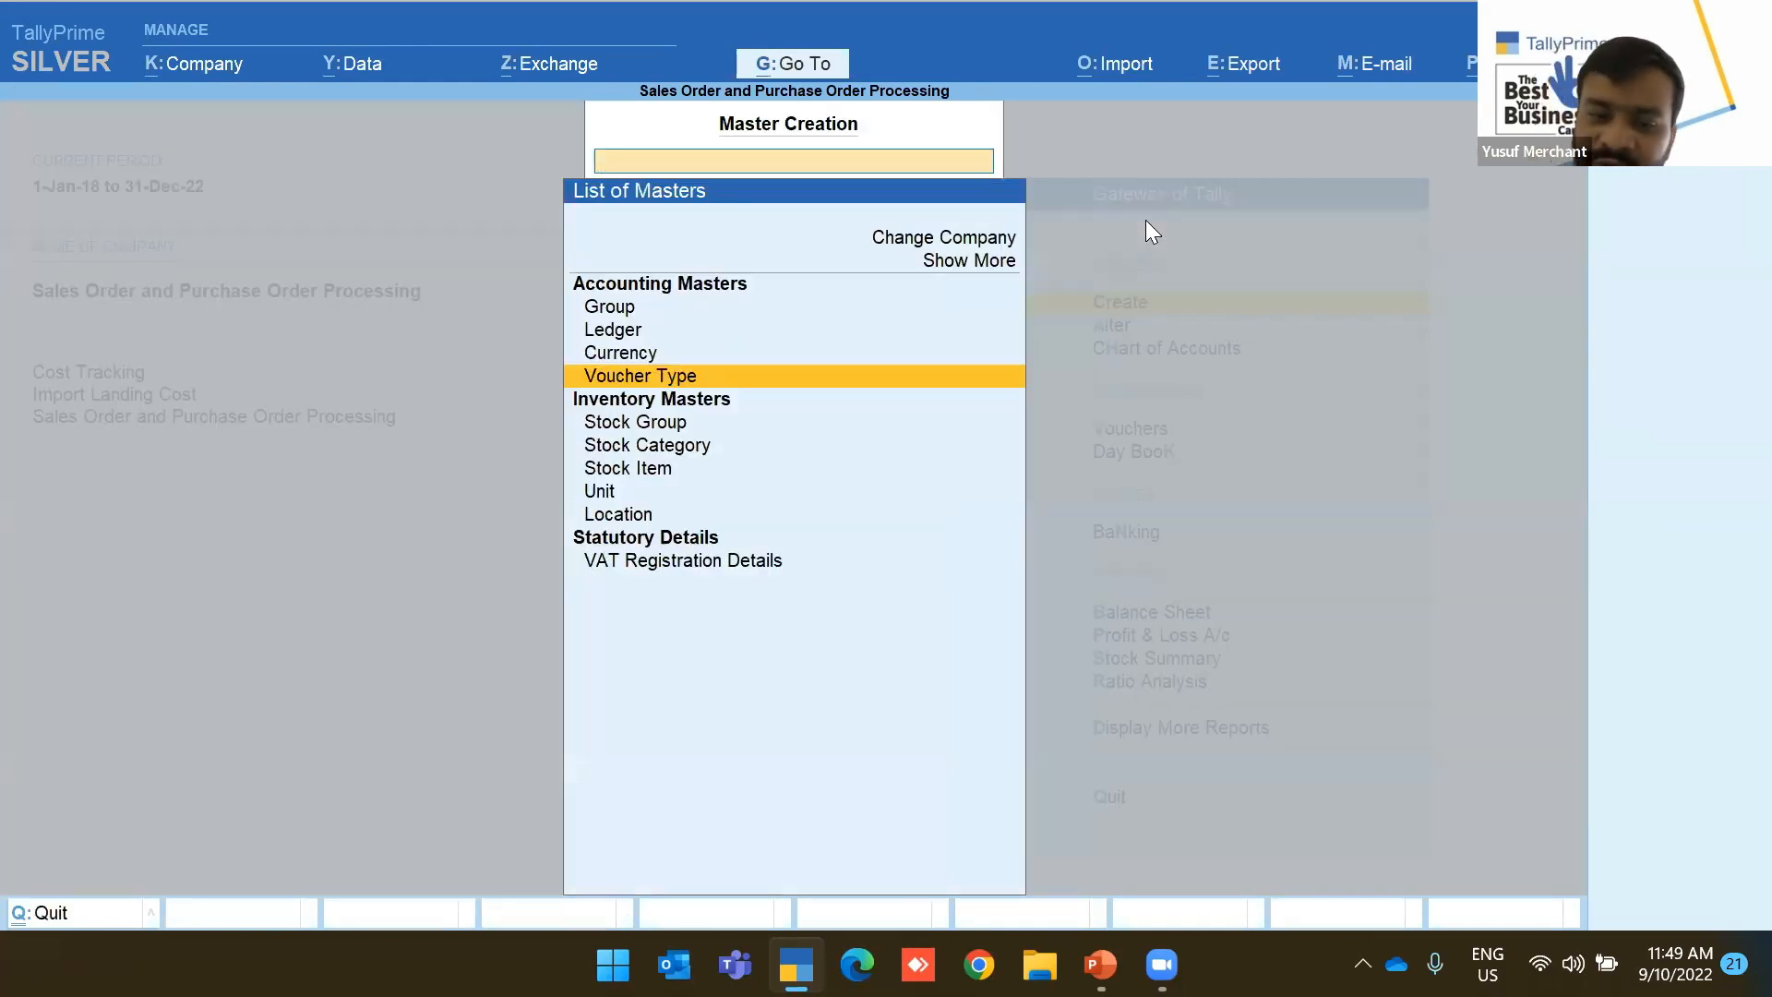
key(Escape)
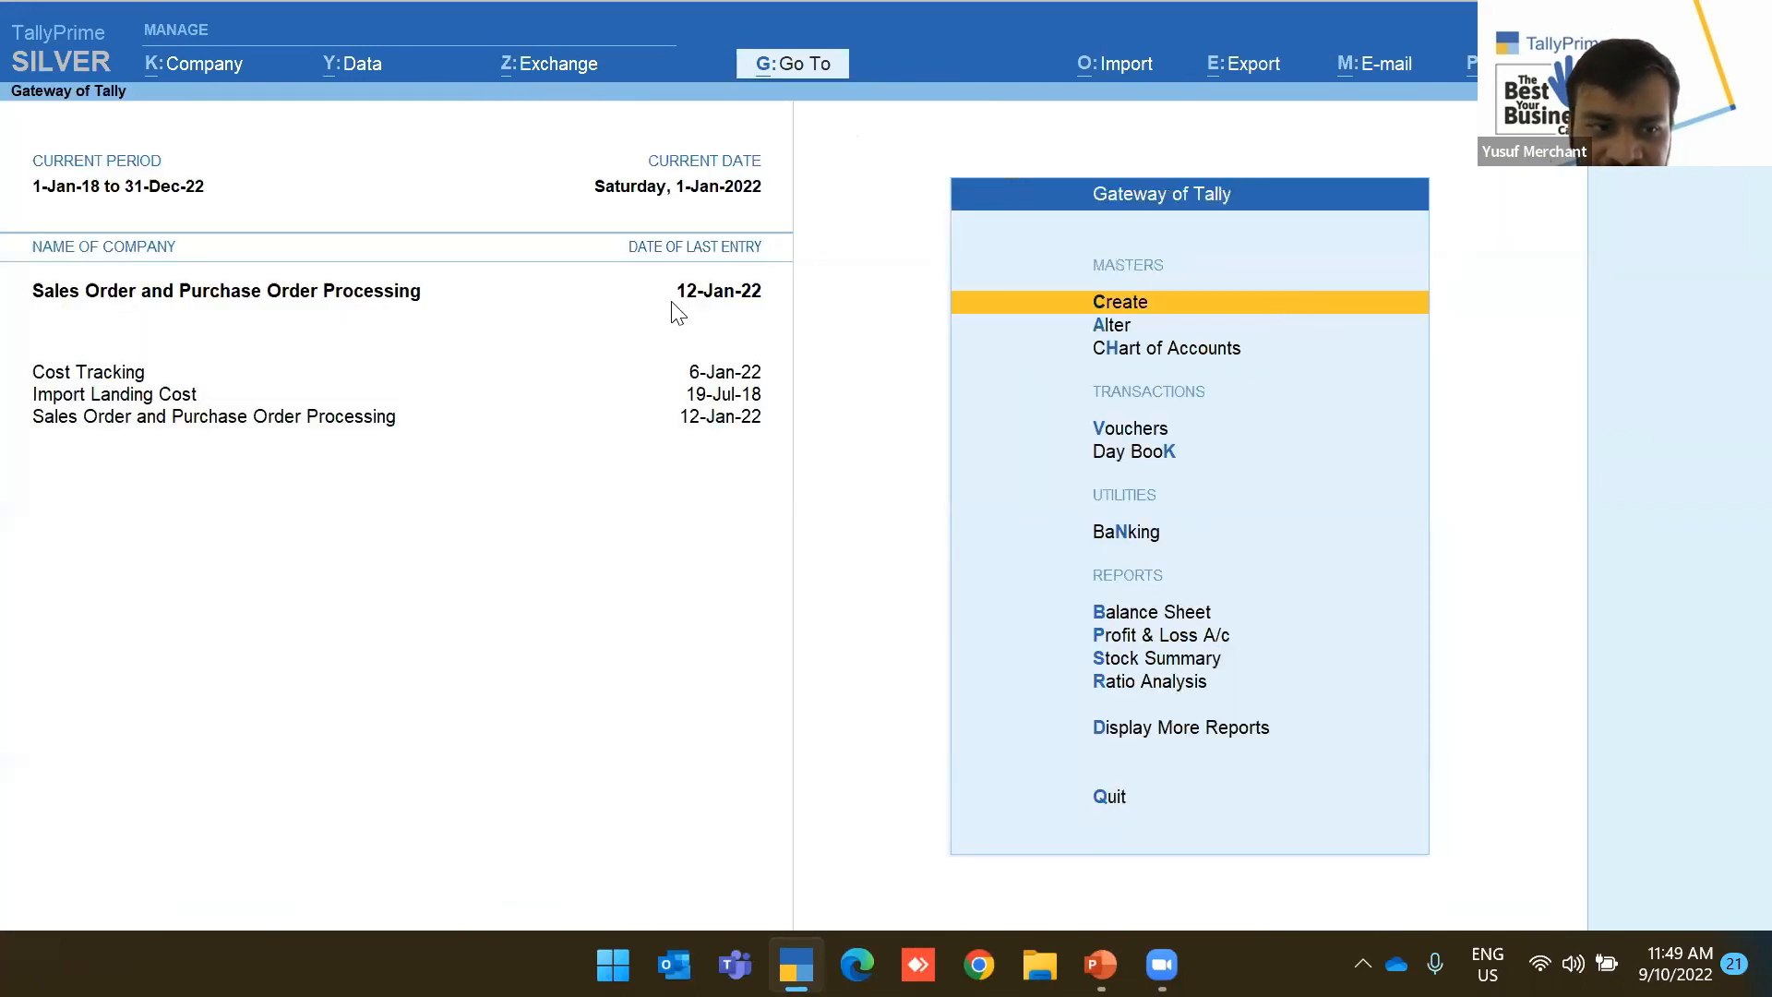
Open the Day Book for a new date and view purchase order PO-2-2022
key(d)
key(d)
key(F2)
key(Return)
key(Down)
key(Down)
key(Up)
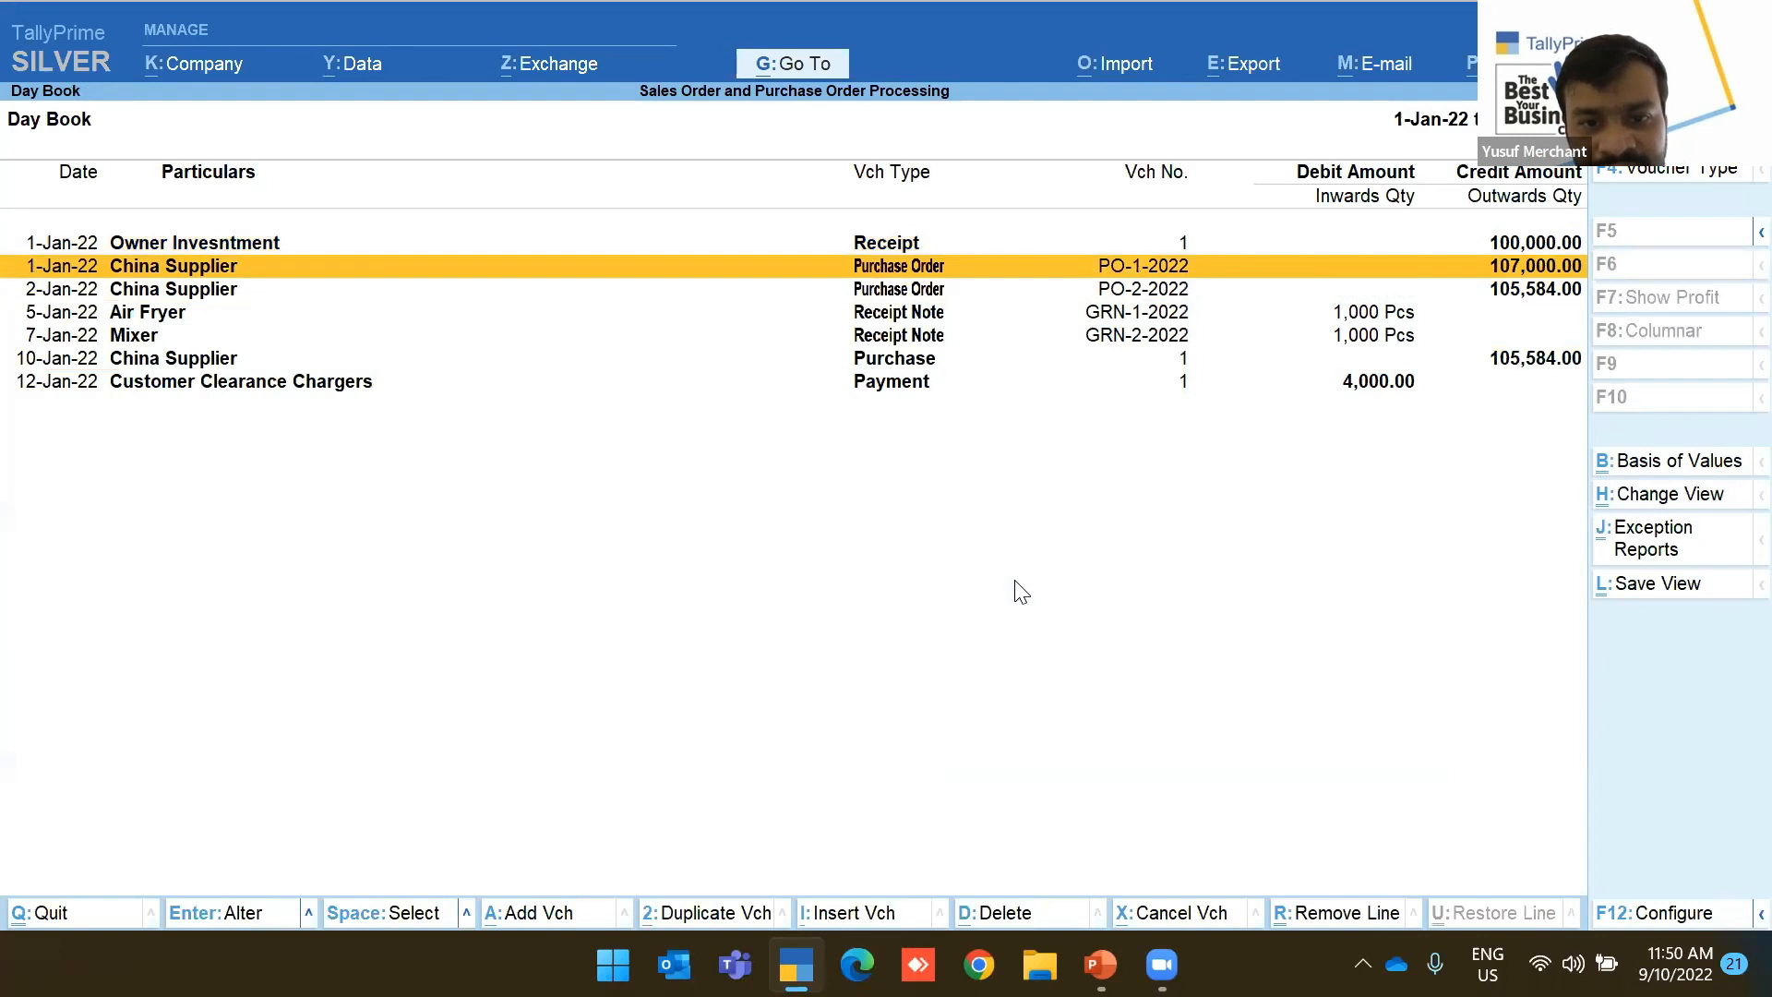
key(Down)
key(Return)
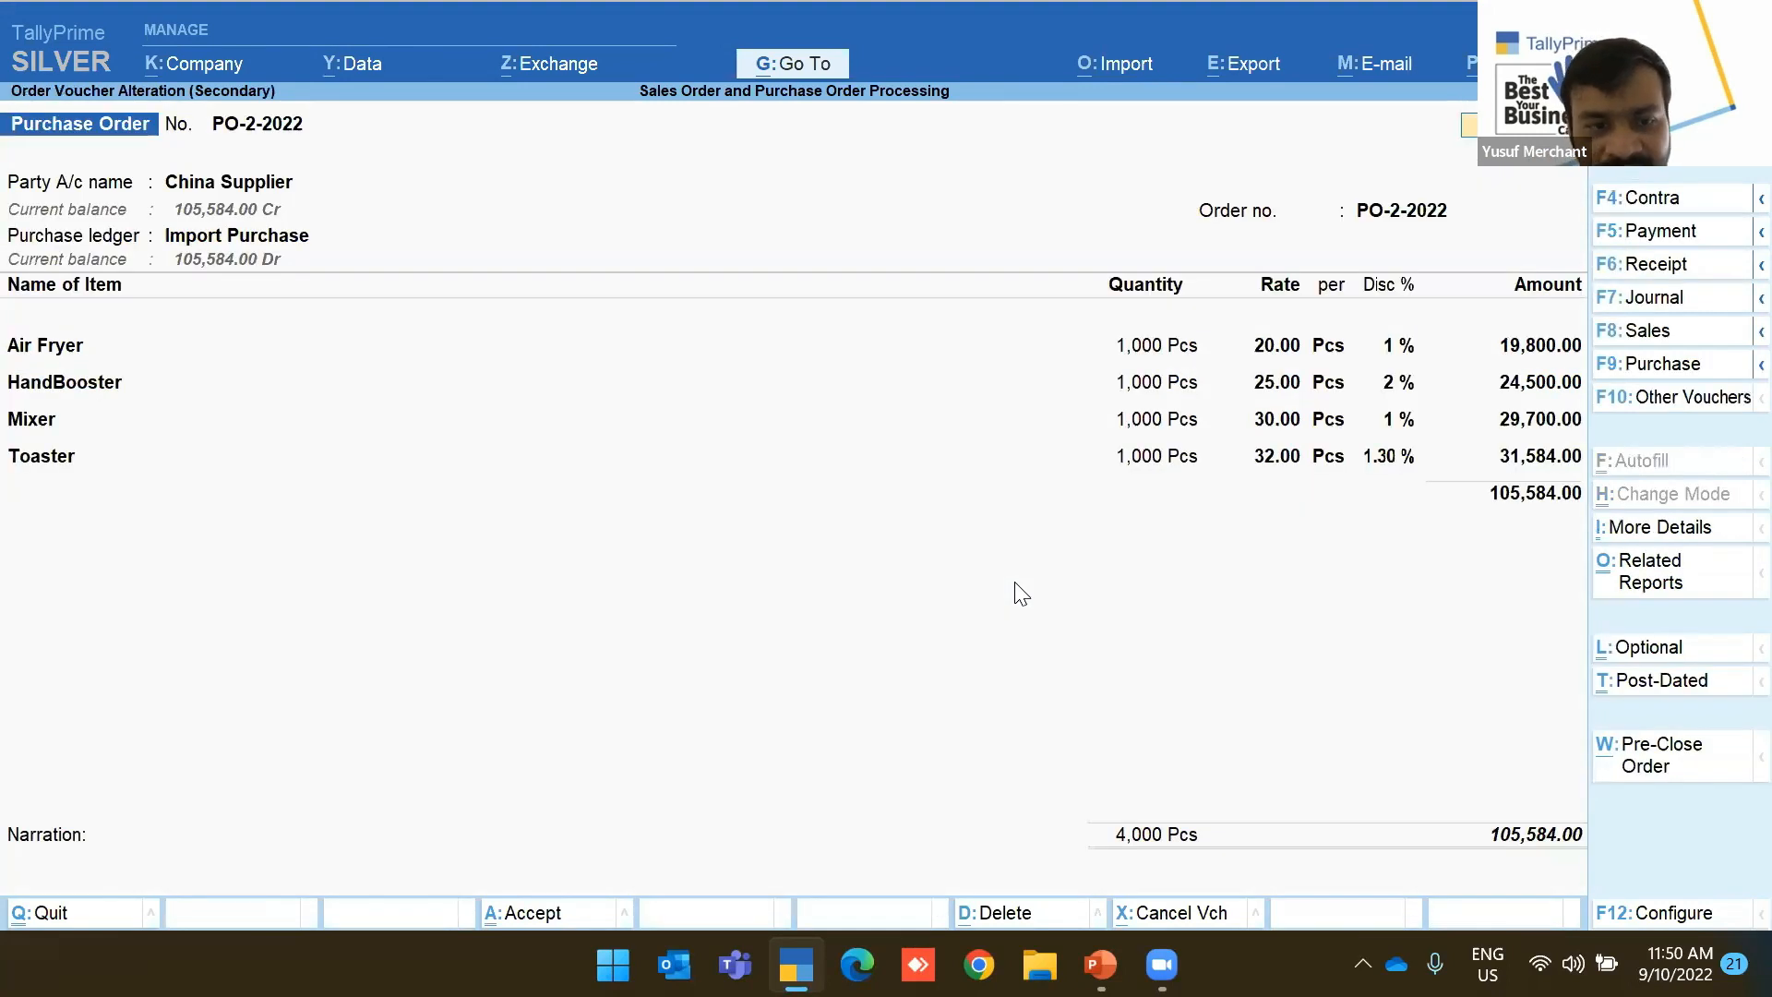
key(Escape)
key(Return)
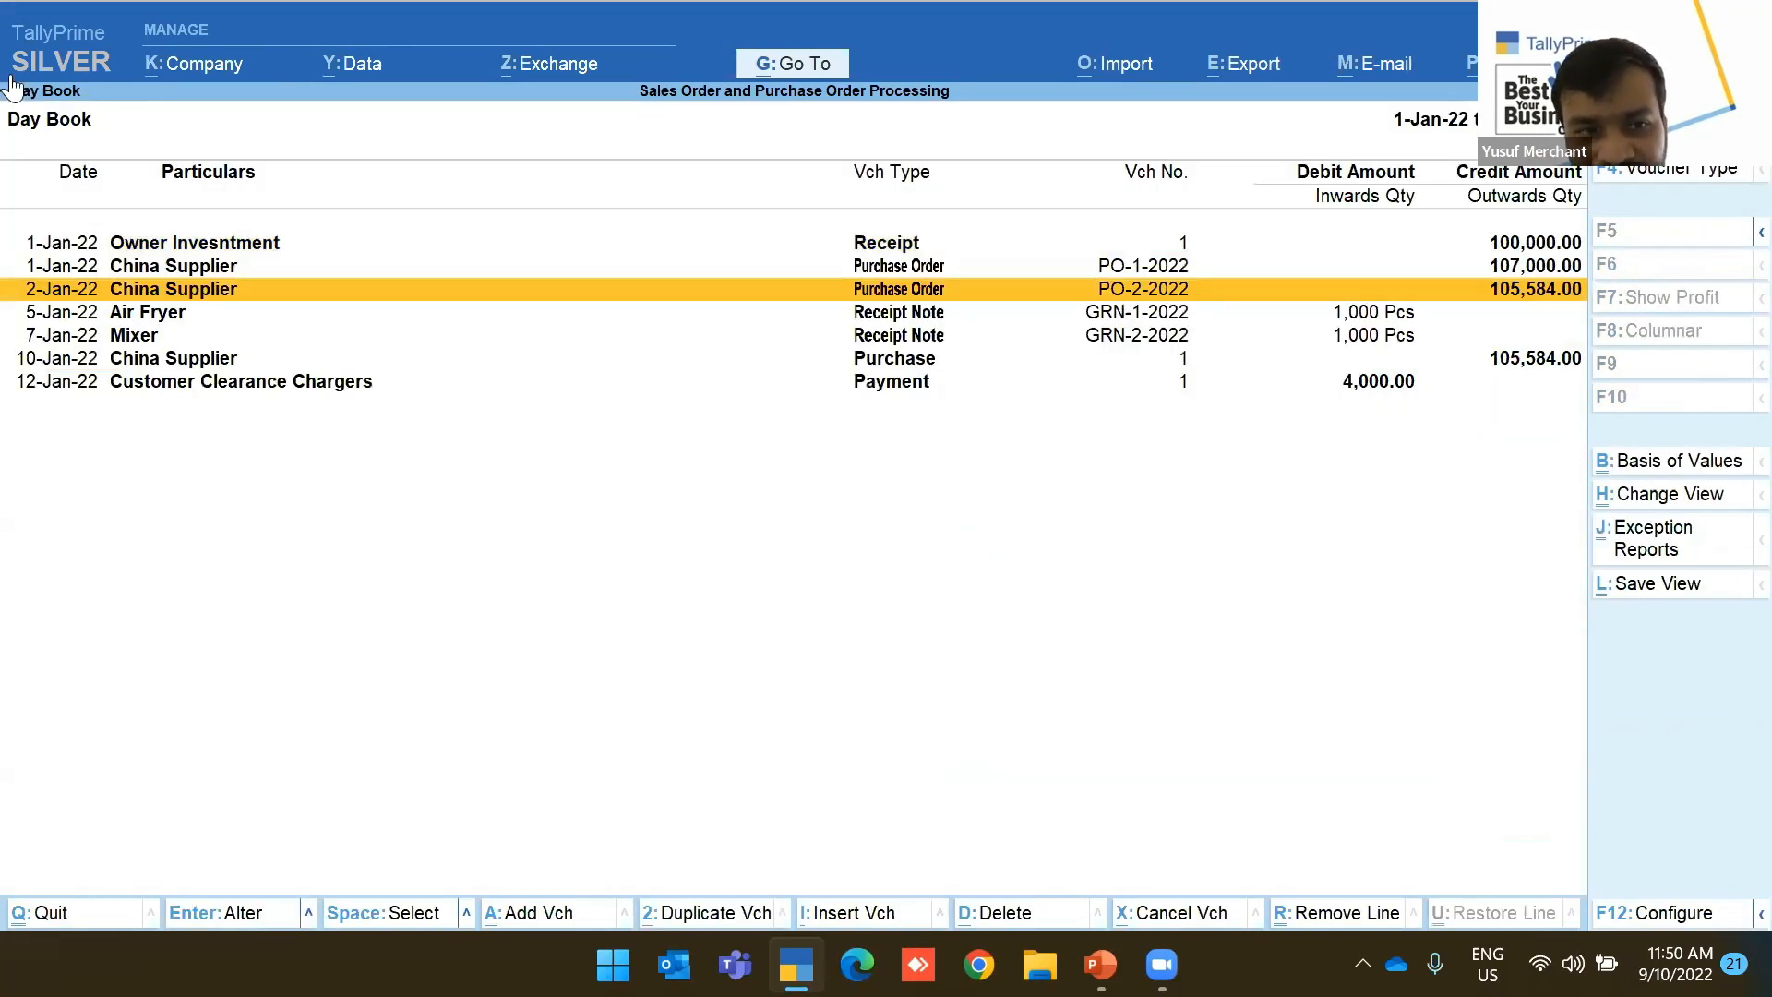
Check Air Fryer receipt note GRN-1-2022 and its link to order PO-2-2022
key(Down)
key(Return)
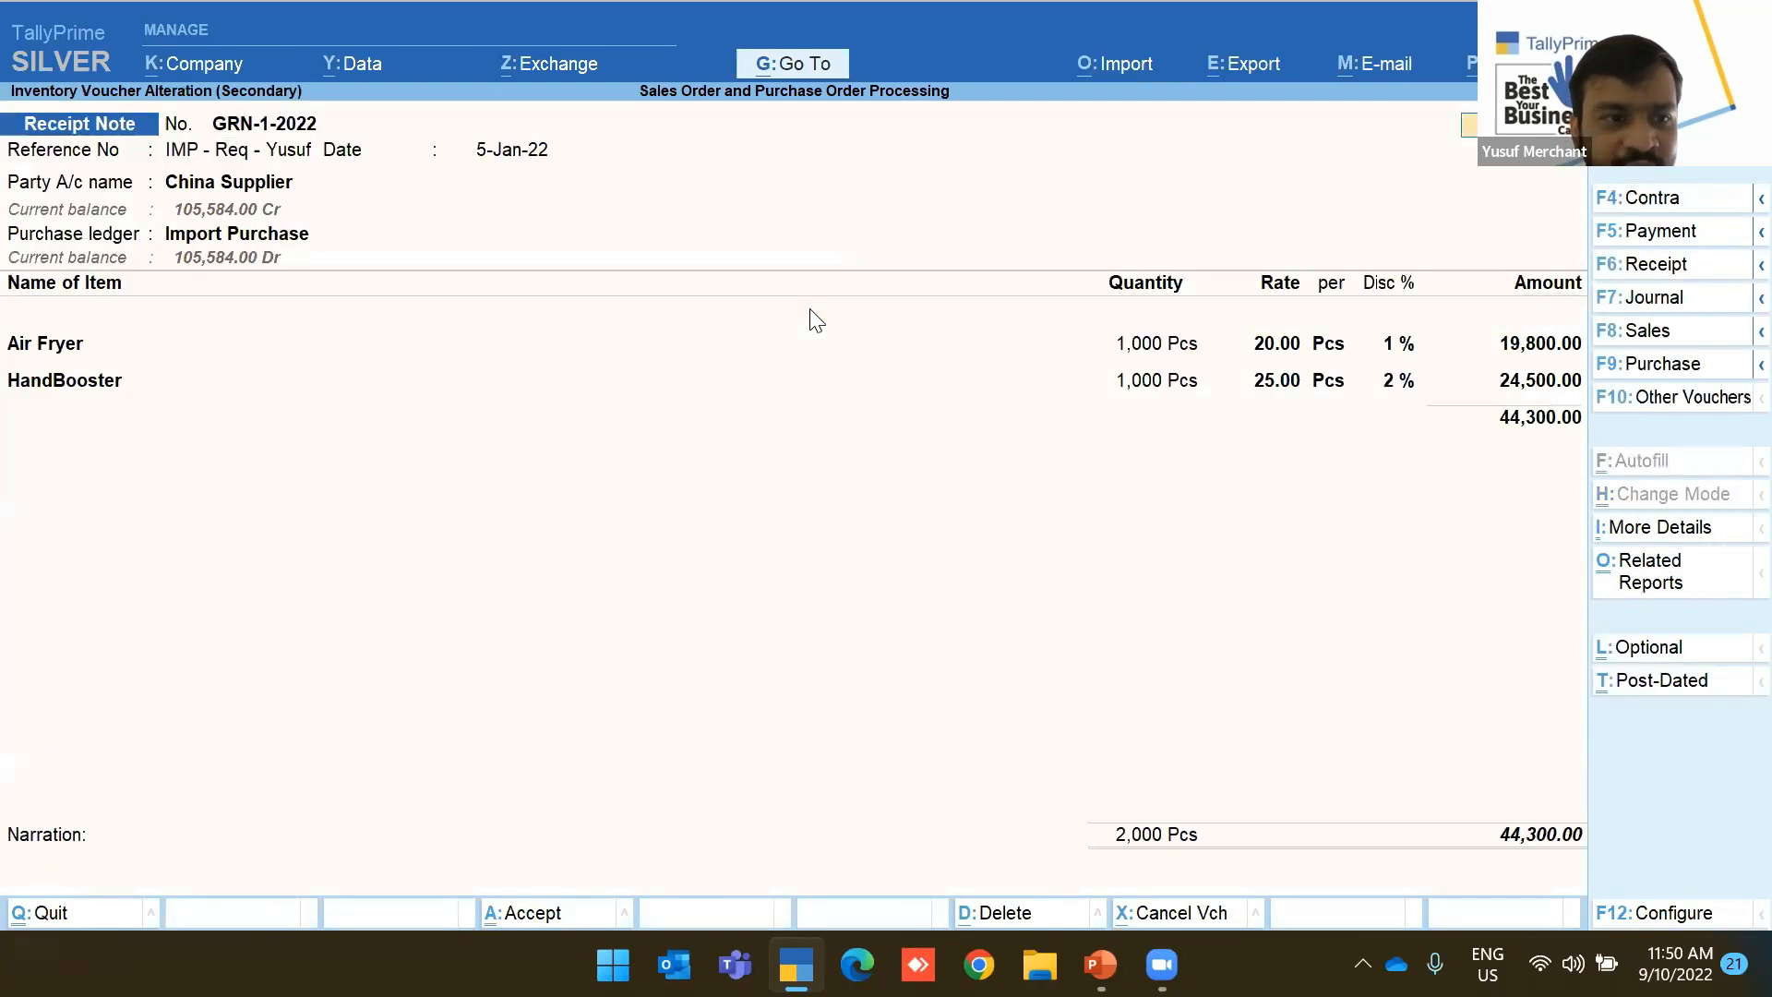
click(240, 185)
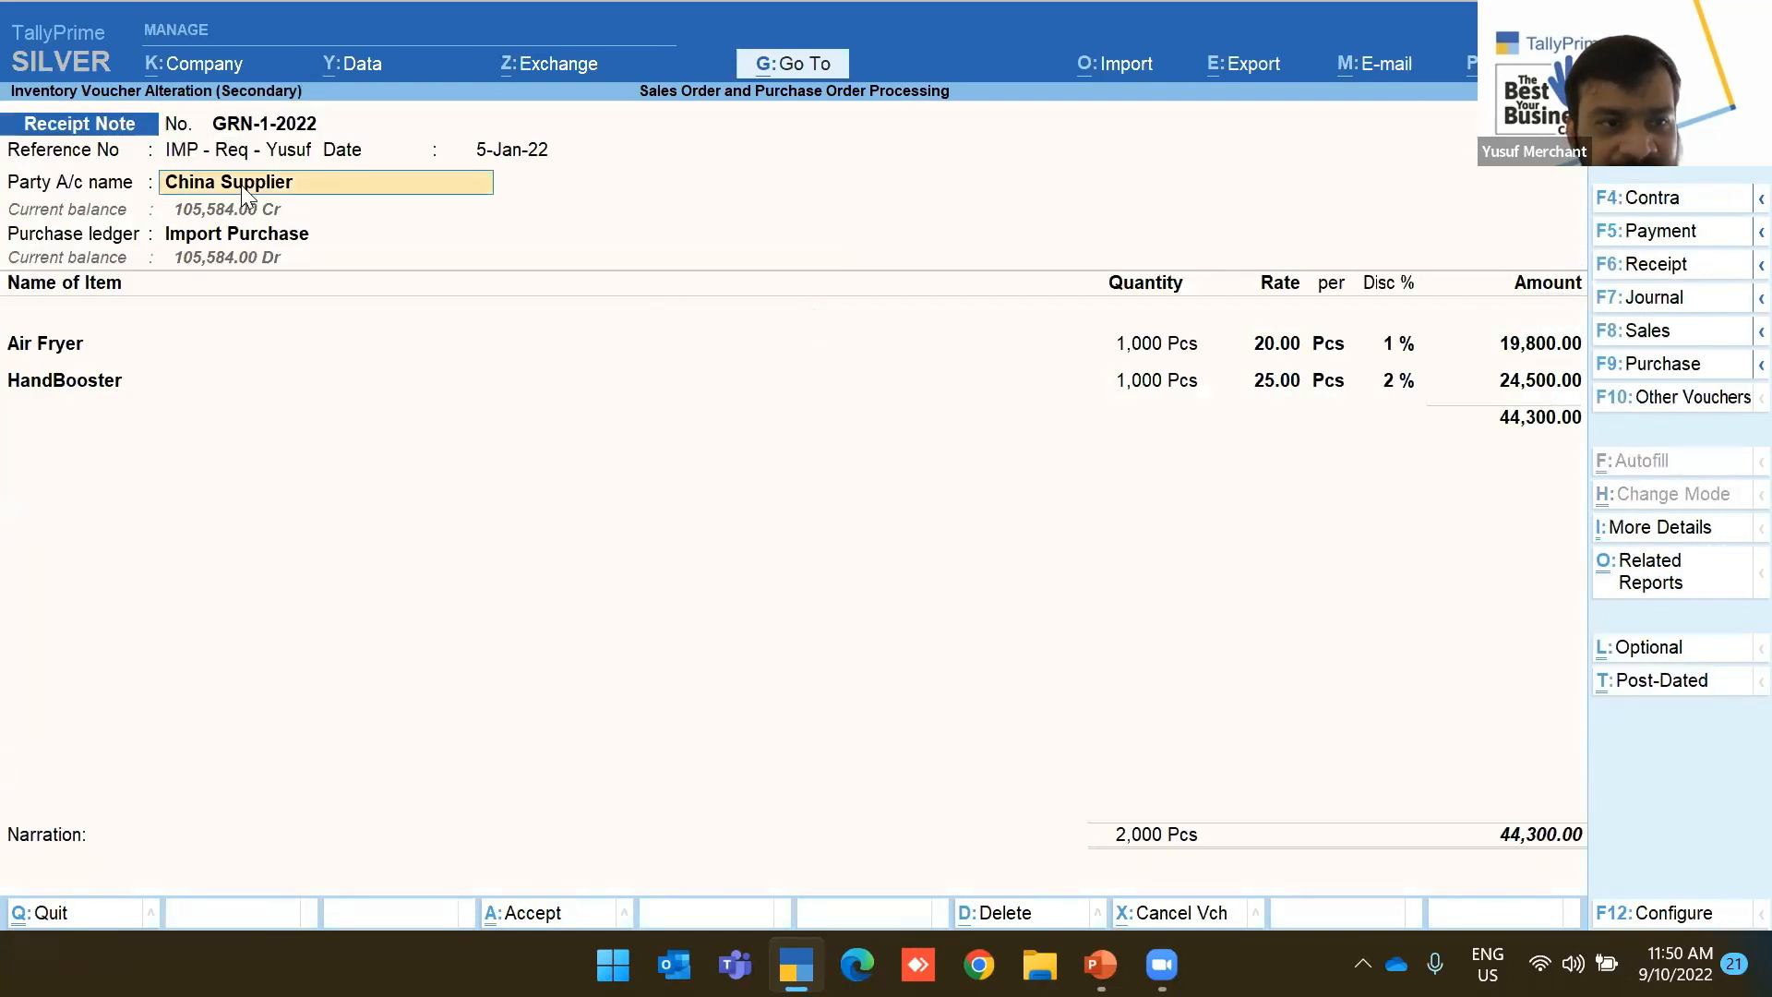
key(Return)
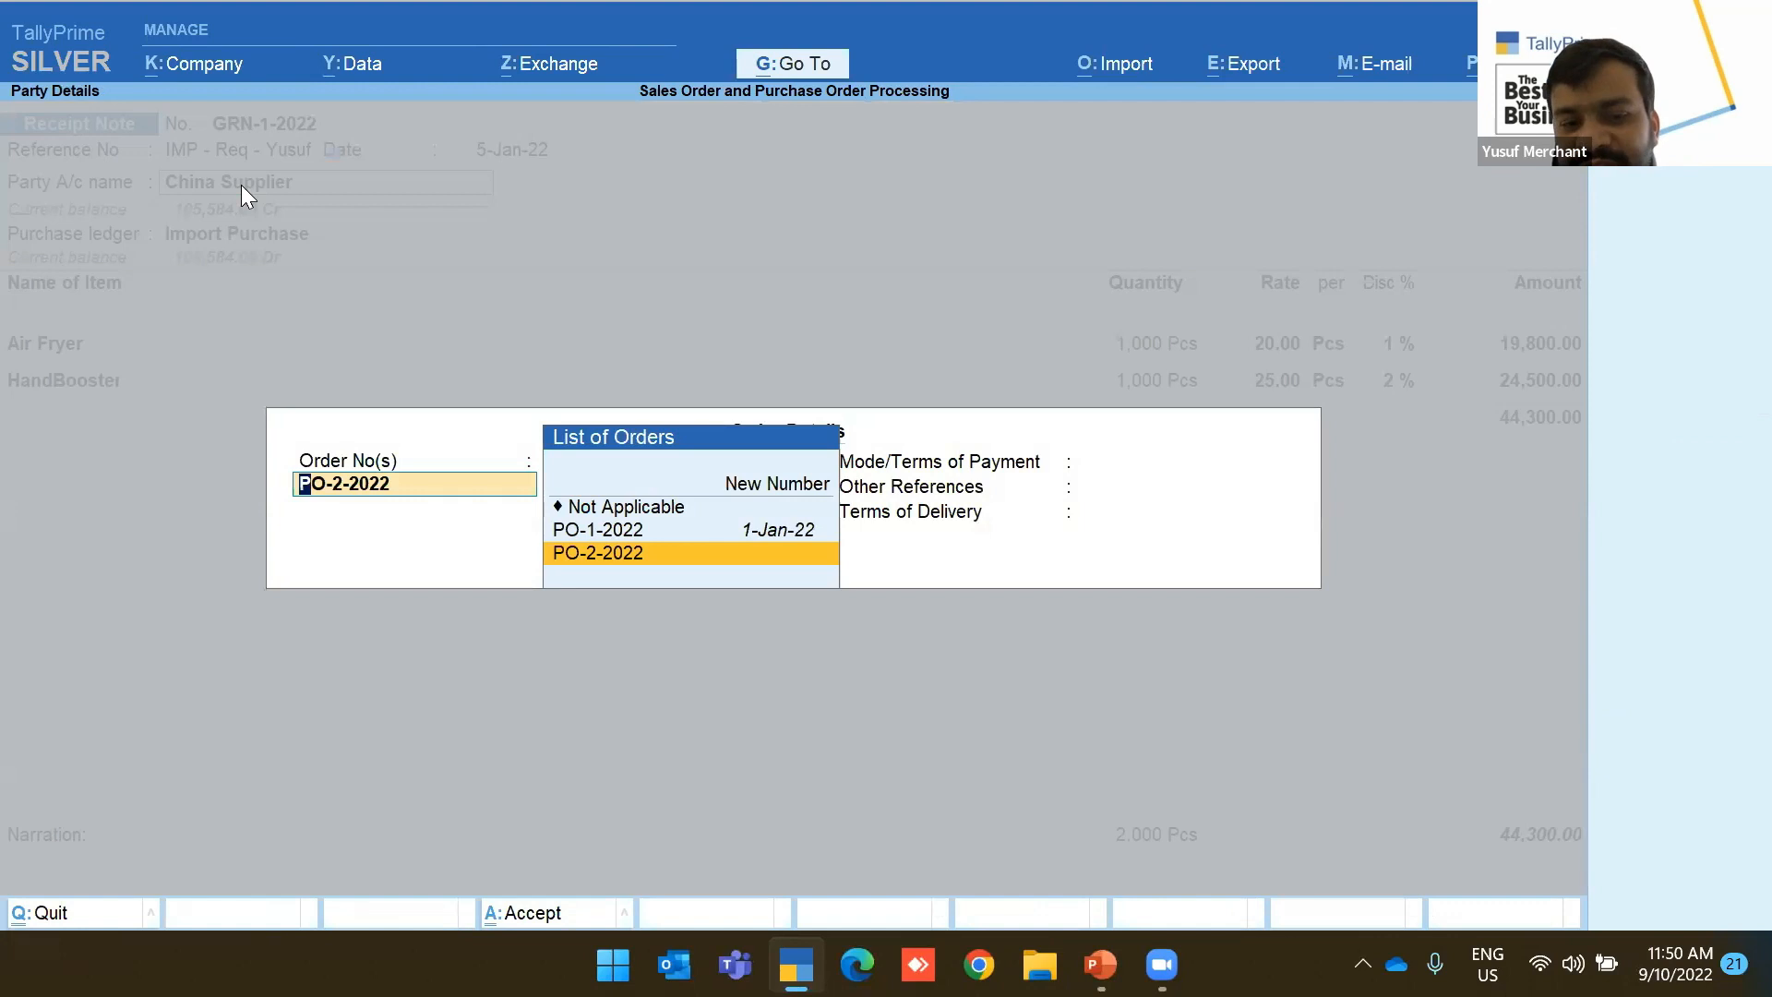
key(Return)
key(Return)
key(Return)
key(Return)
key(Return)
key(Return)
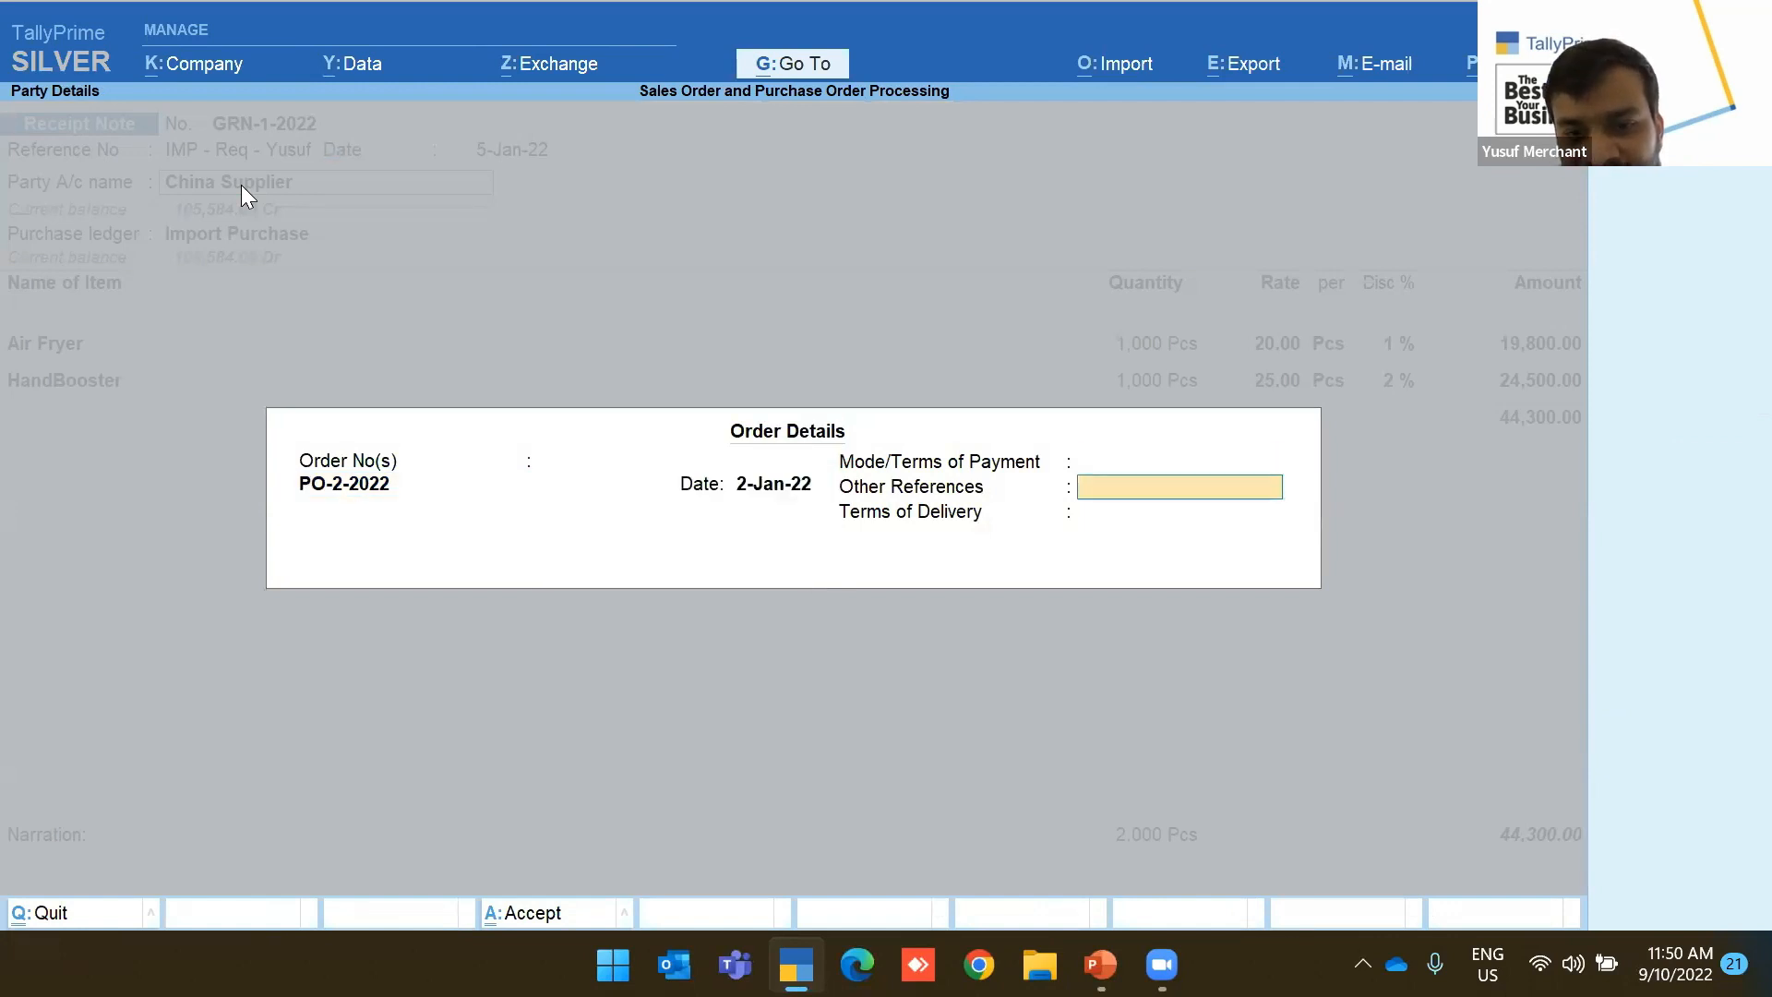
key(ctrl+a)
key(BackSpace)
key(ctrl+a)
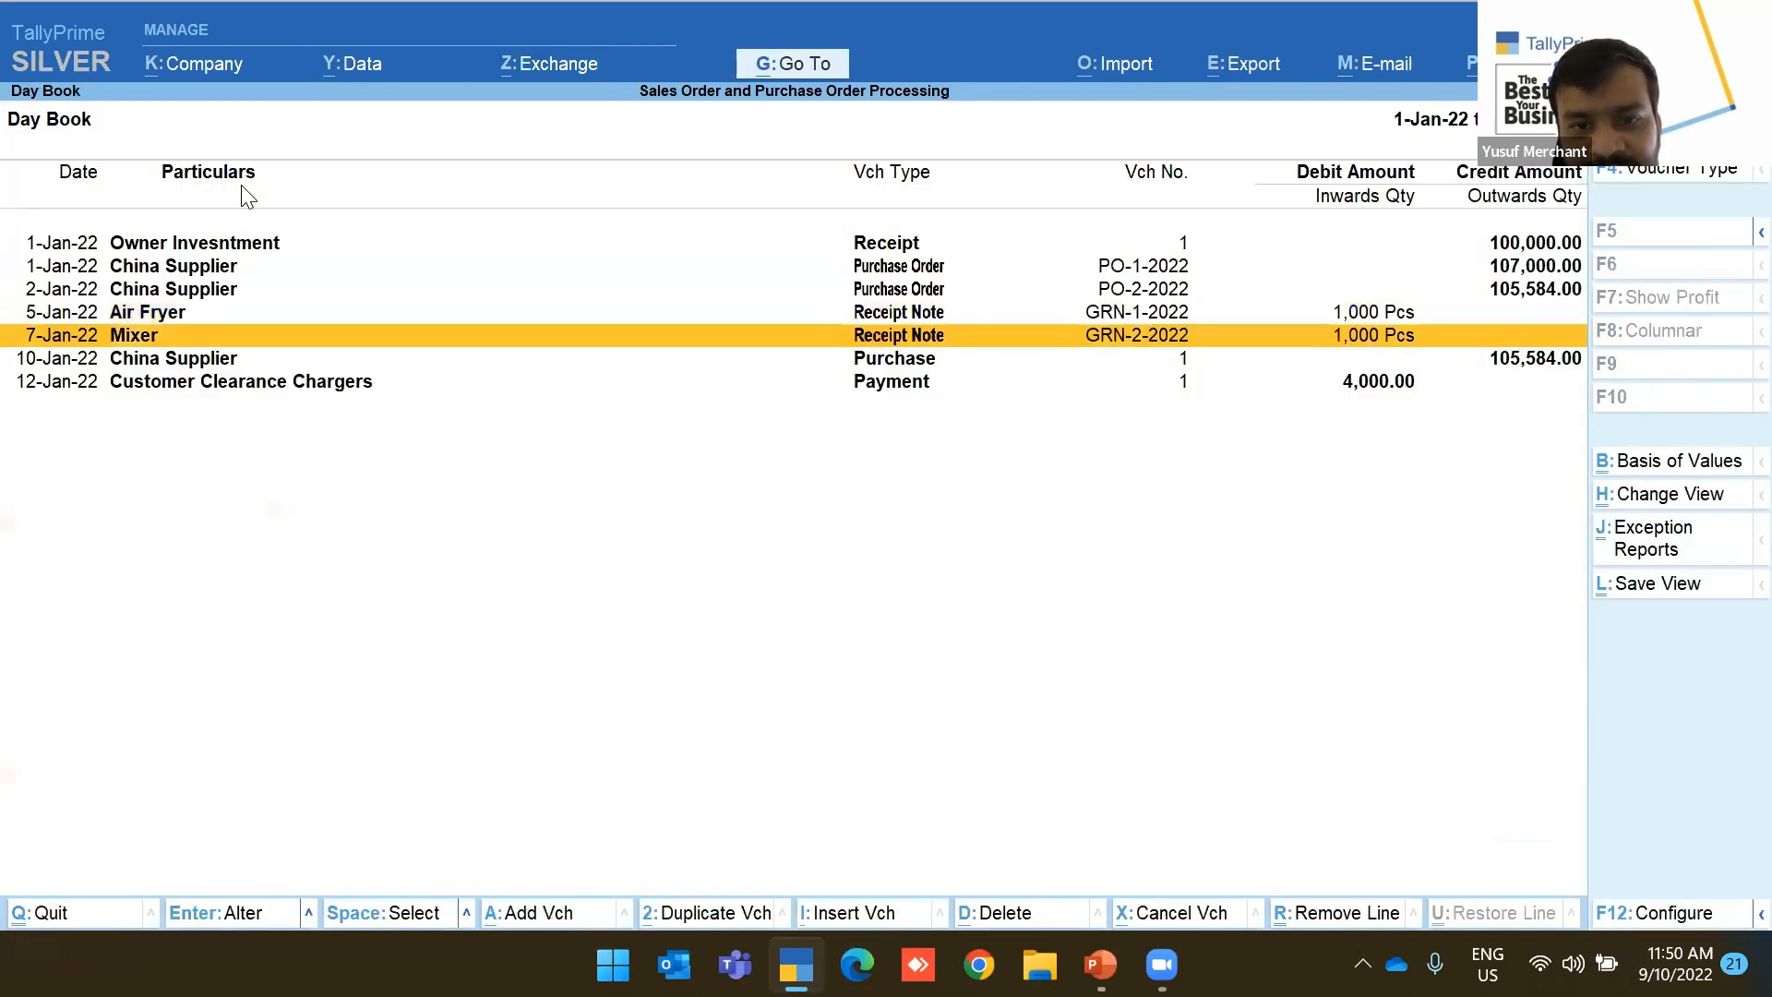
Review the receipt details of the 10-Jan-22 China Supplier purchase, then quit to Display More Reports
key(Down)
key(Return)
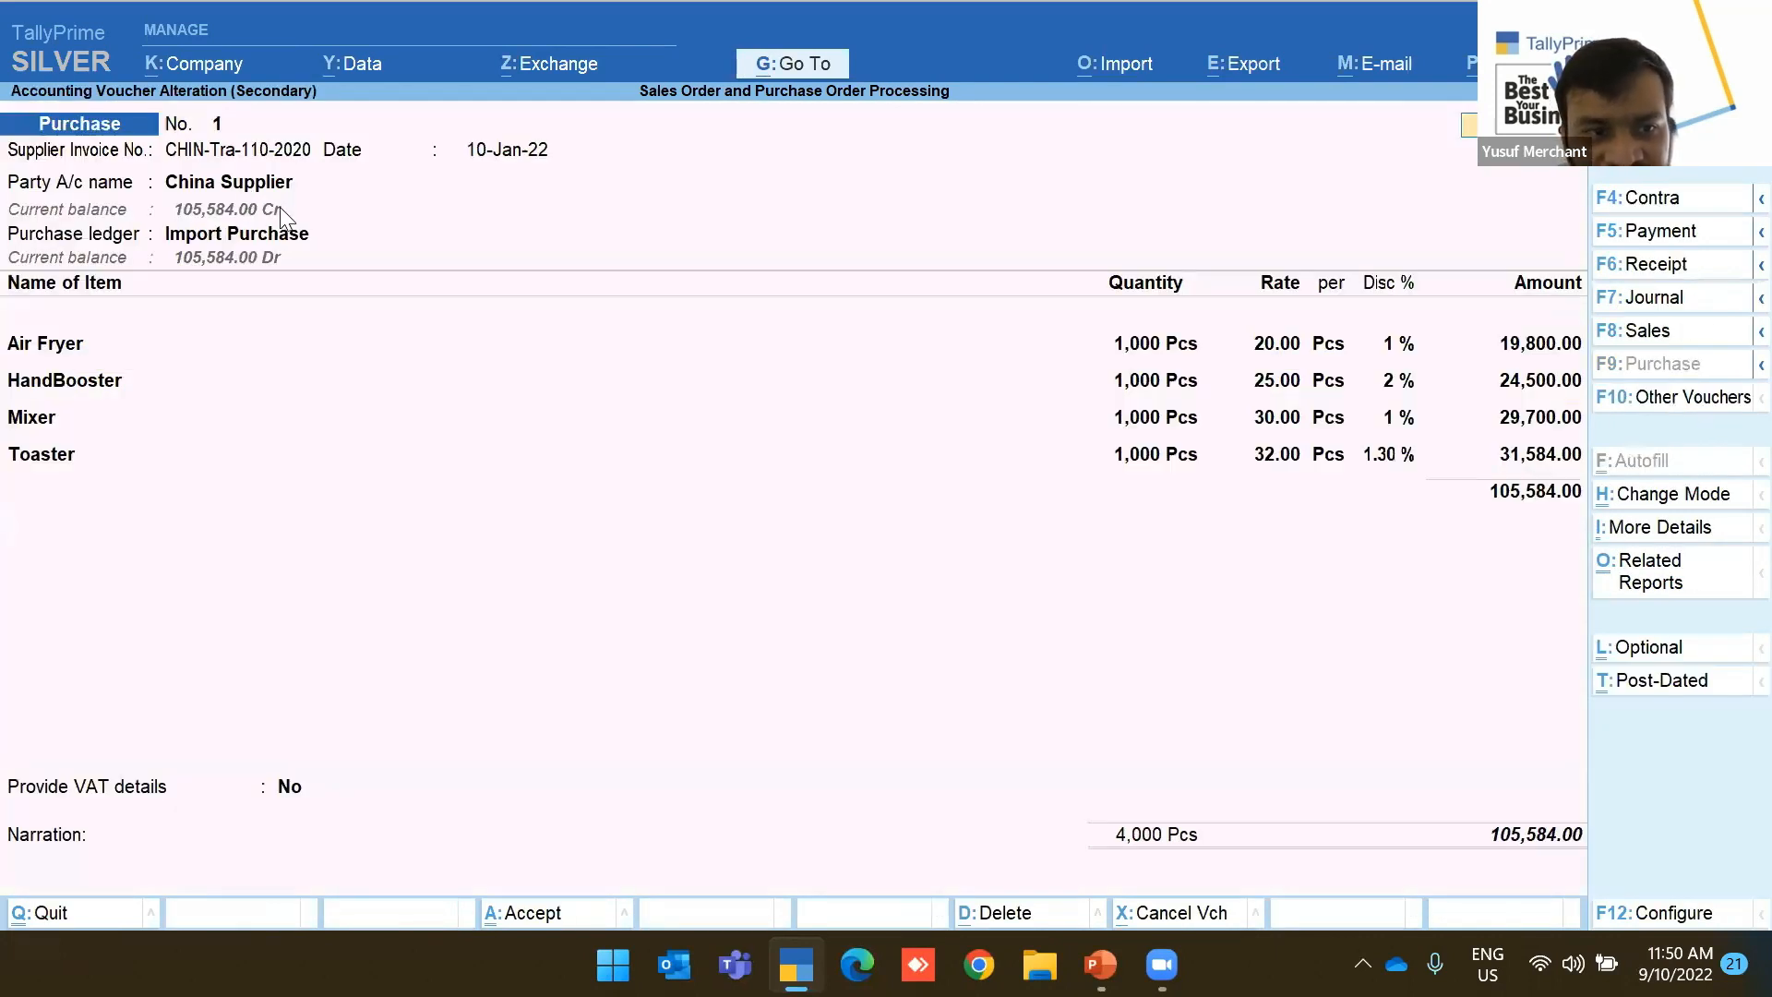
click(231, 182)
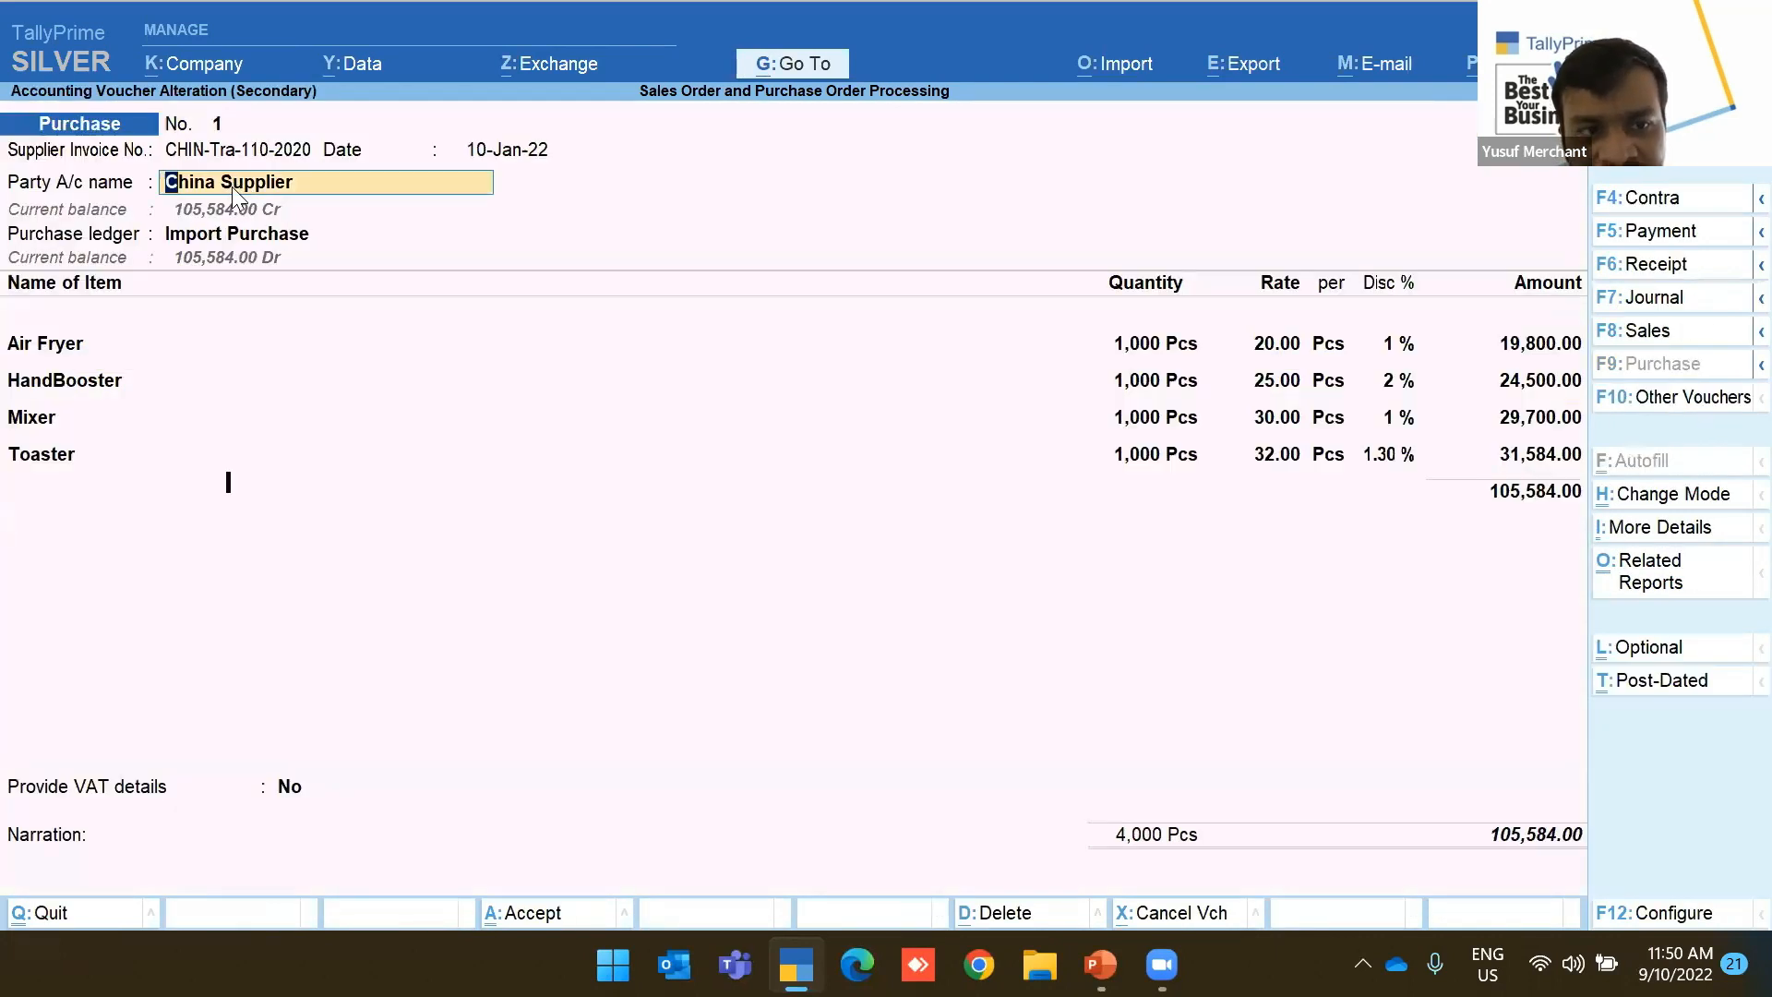
key(Return)
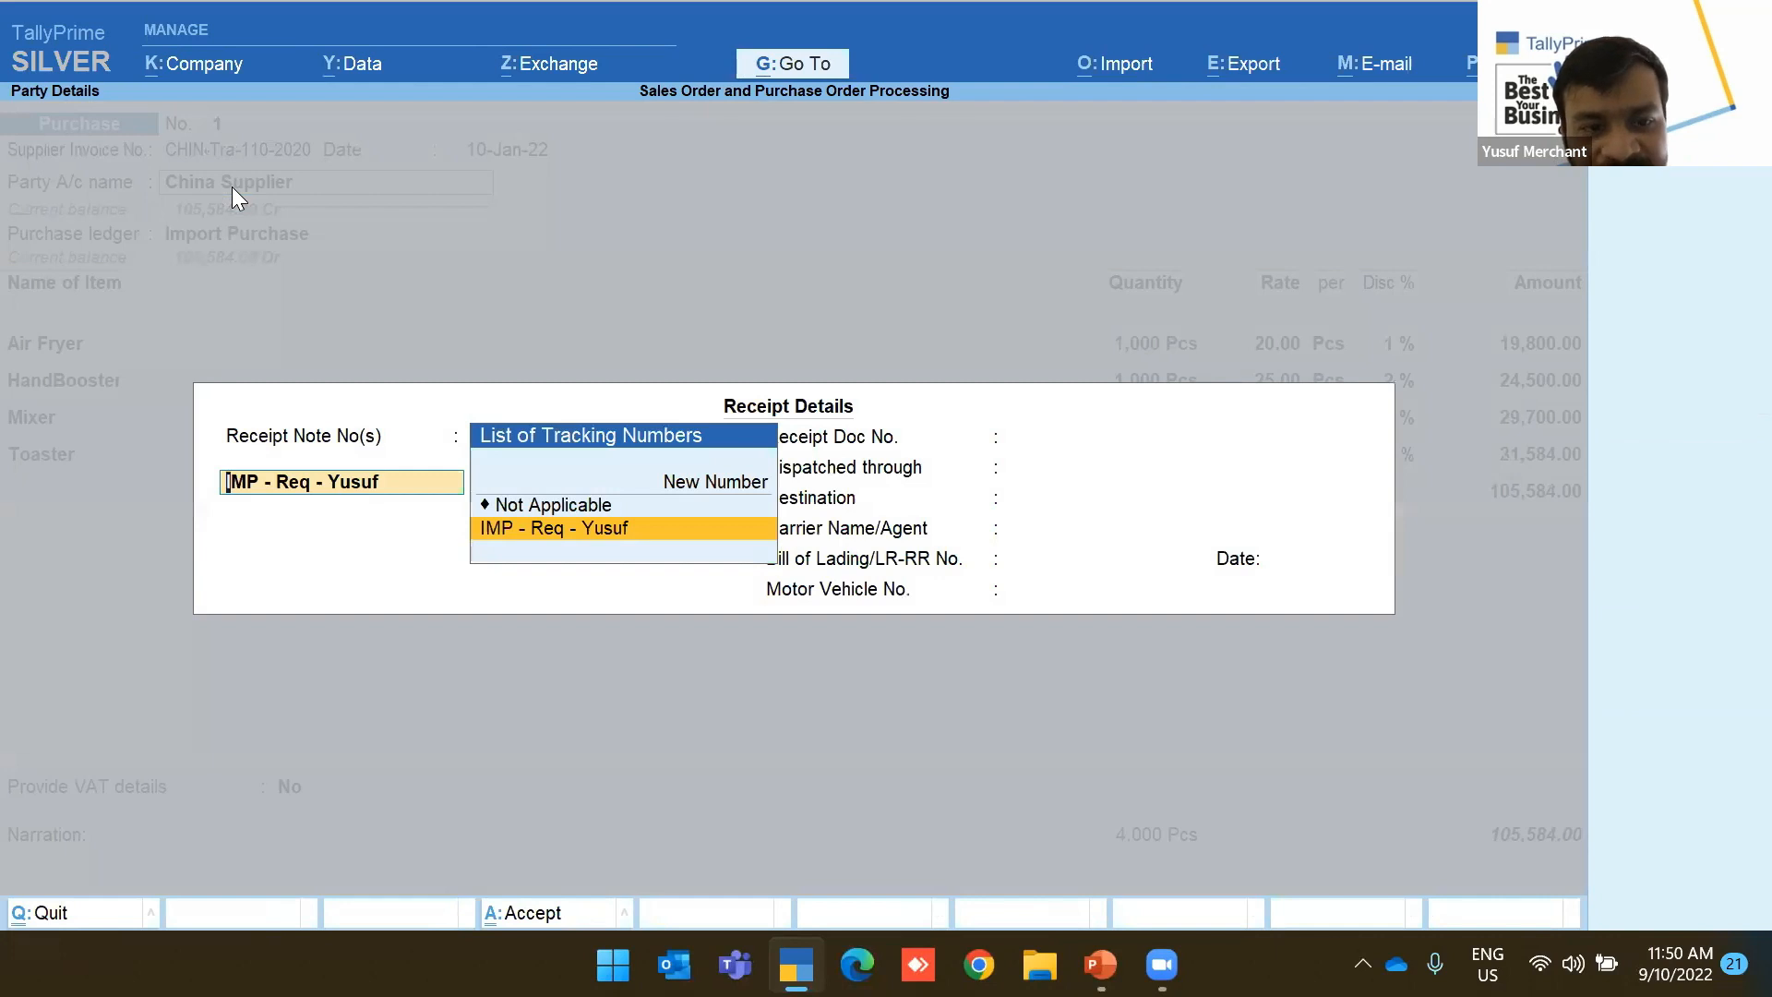
click(534, 528)
click(533, 528)
key(Return)
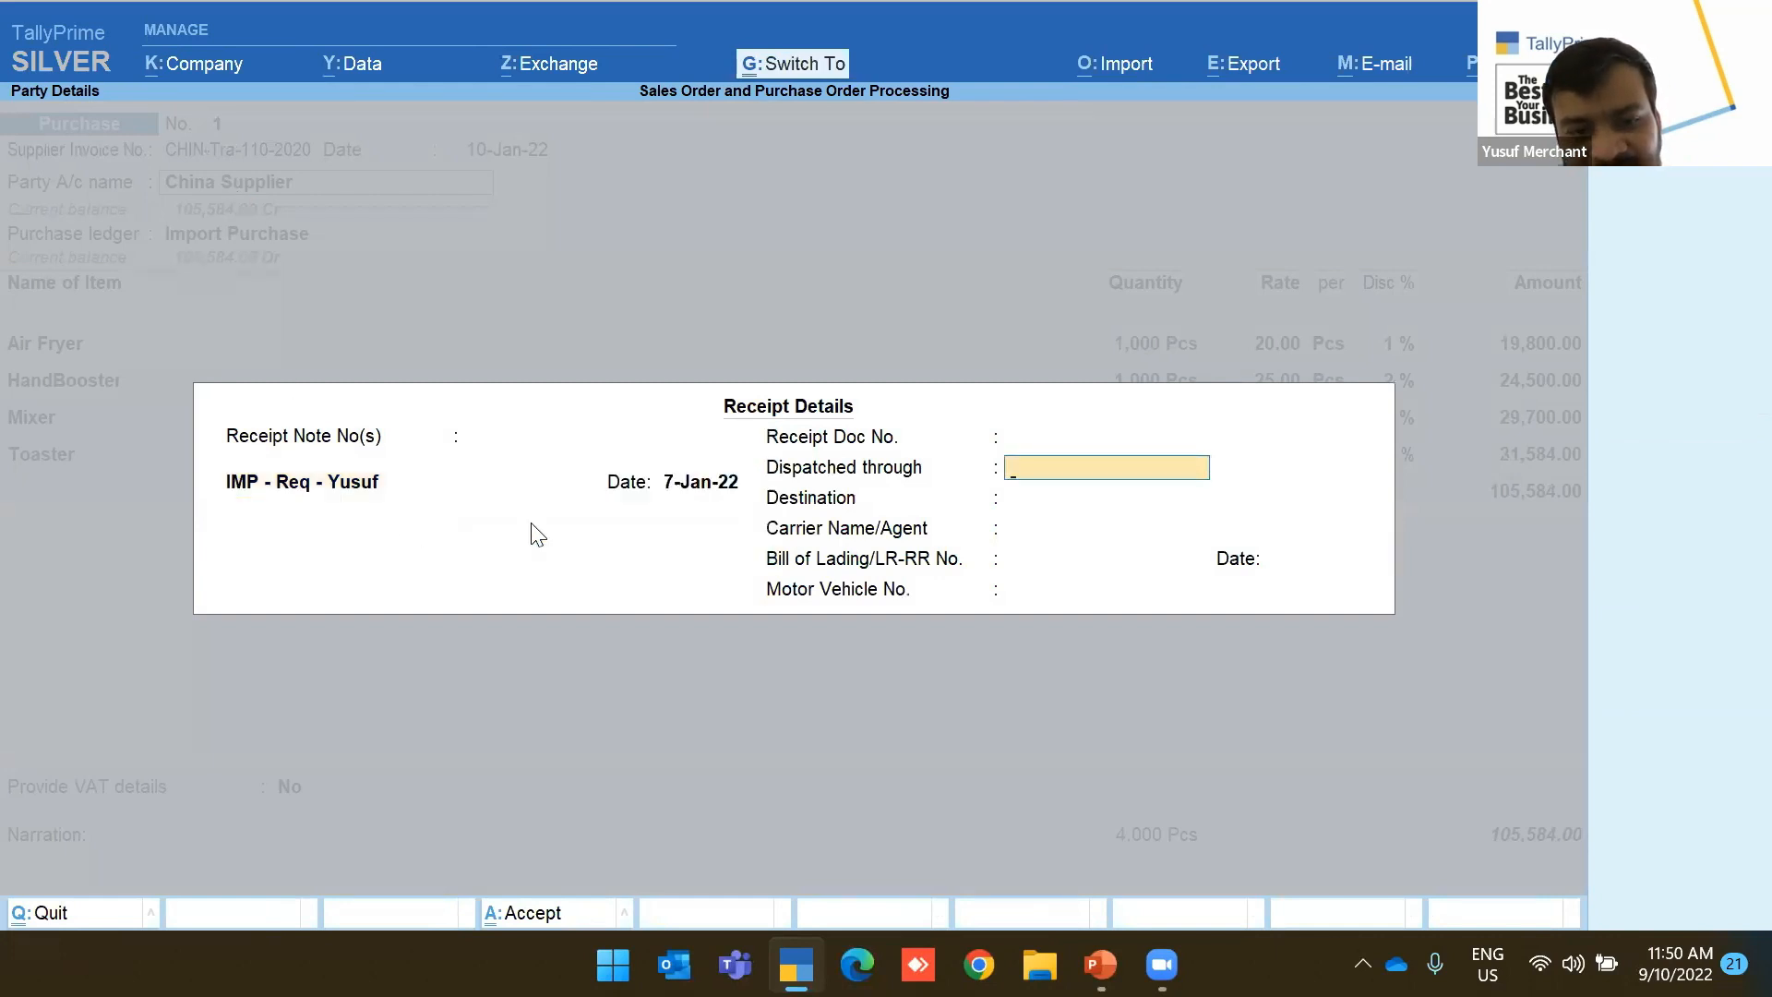
key(ctrl+a)
key(ctrl+a)
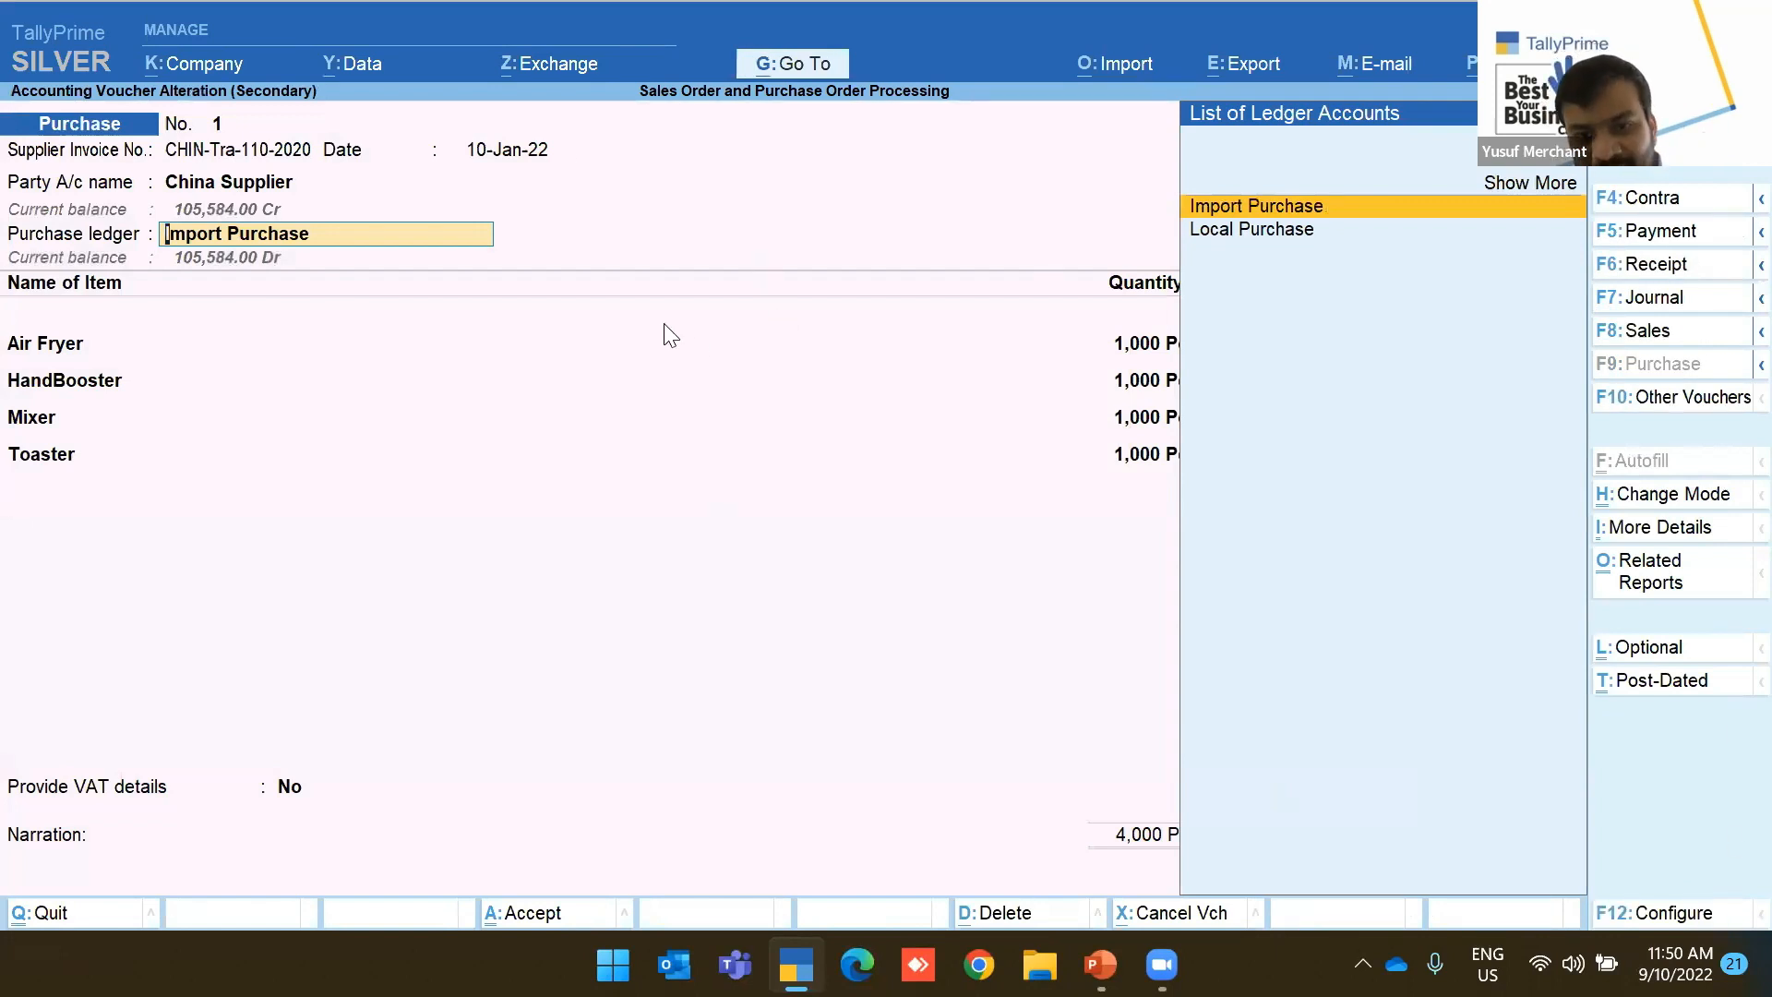
key(Escape)
key(y)
key(Escape)
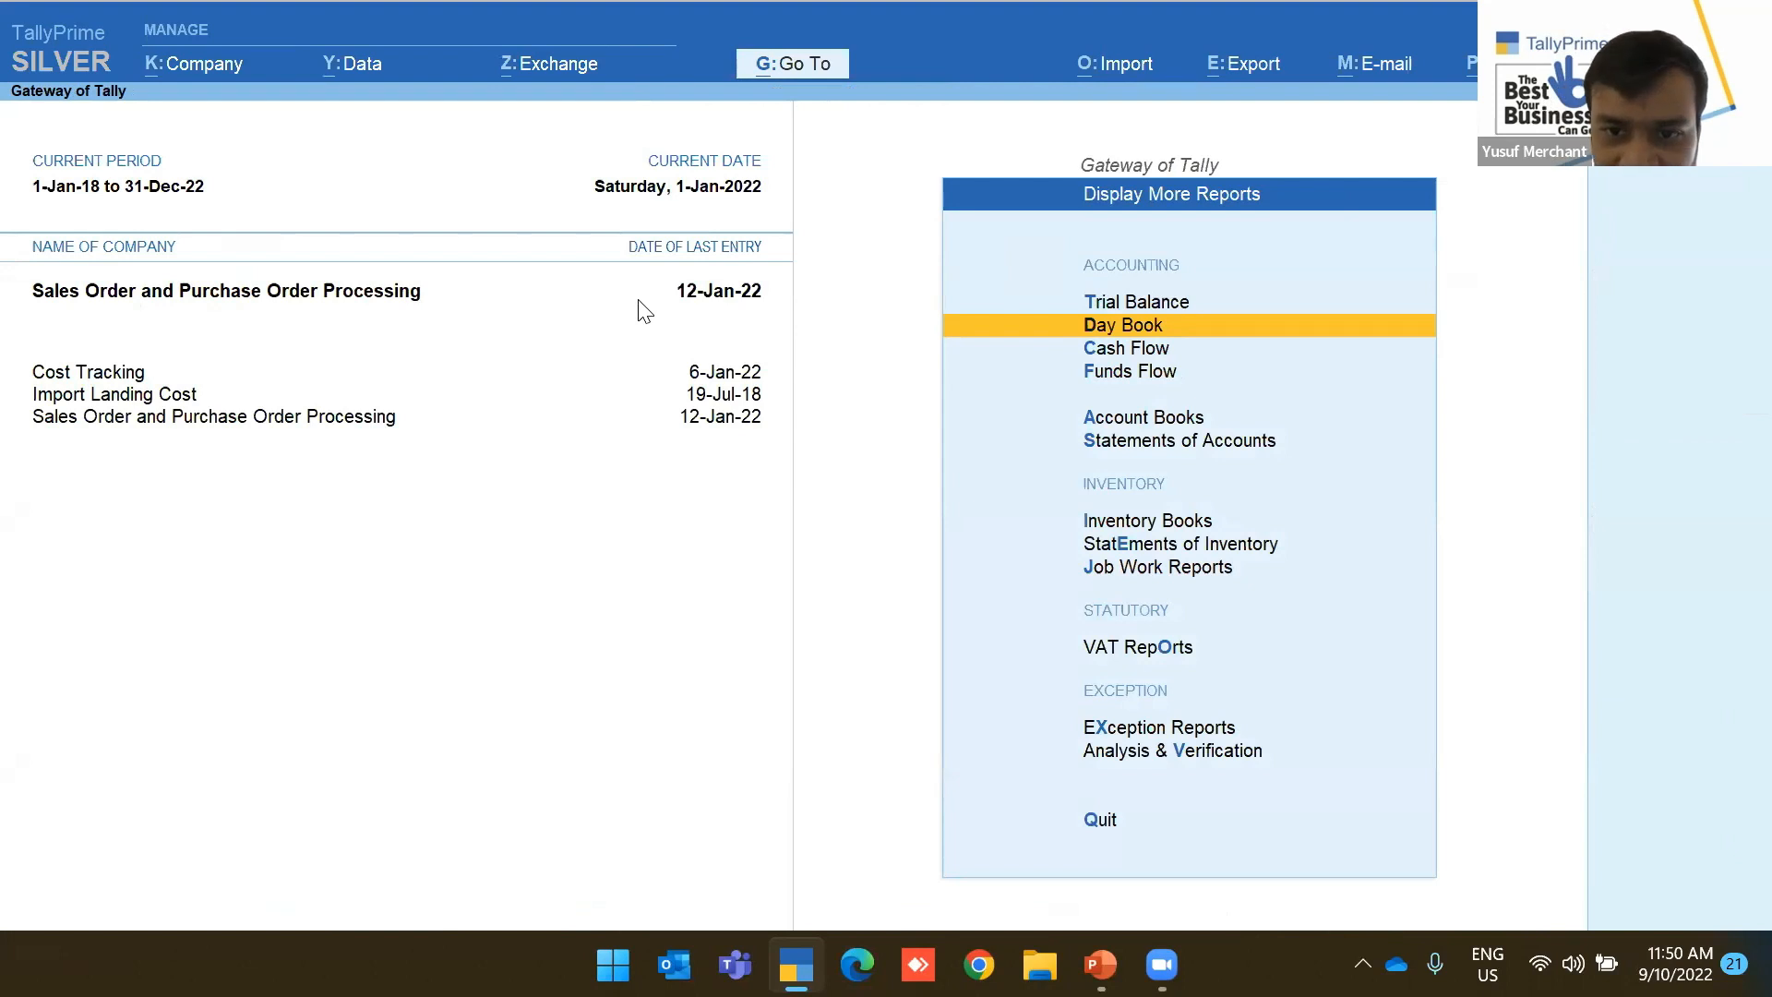
From the Gateway, start creating a new Voucher Type under master creation
key(Escape)
key(Up)
key(Up)
key(Up)
key(Up)
key(Up)
key(Up)
key(Up)
key(Up)
key(Up)
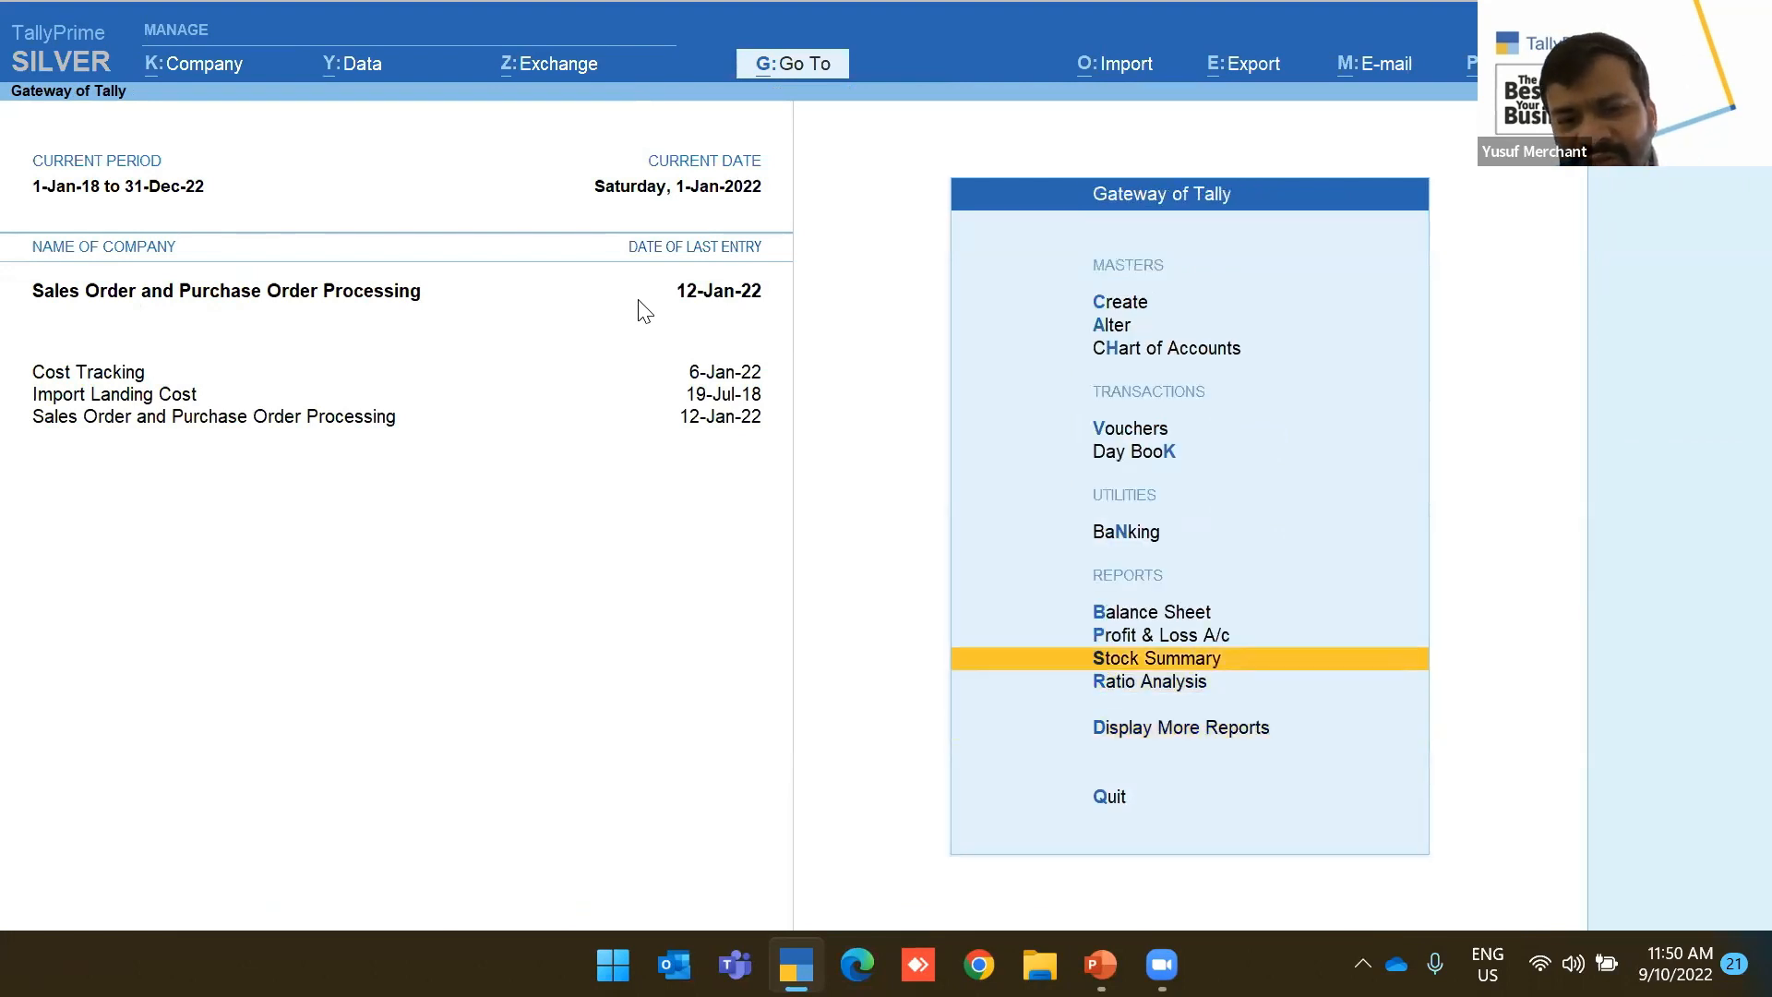
key(Up)
key(Return)
key(Down)
key(Down)
key(Down)
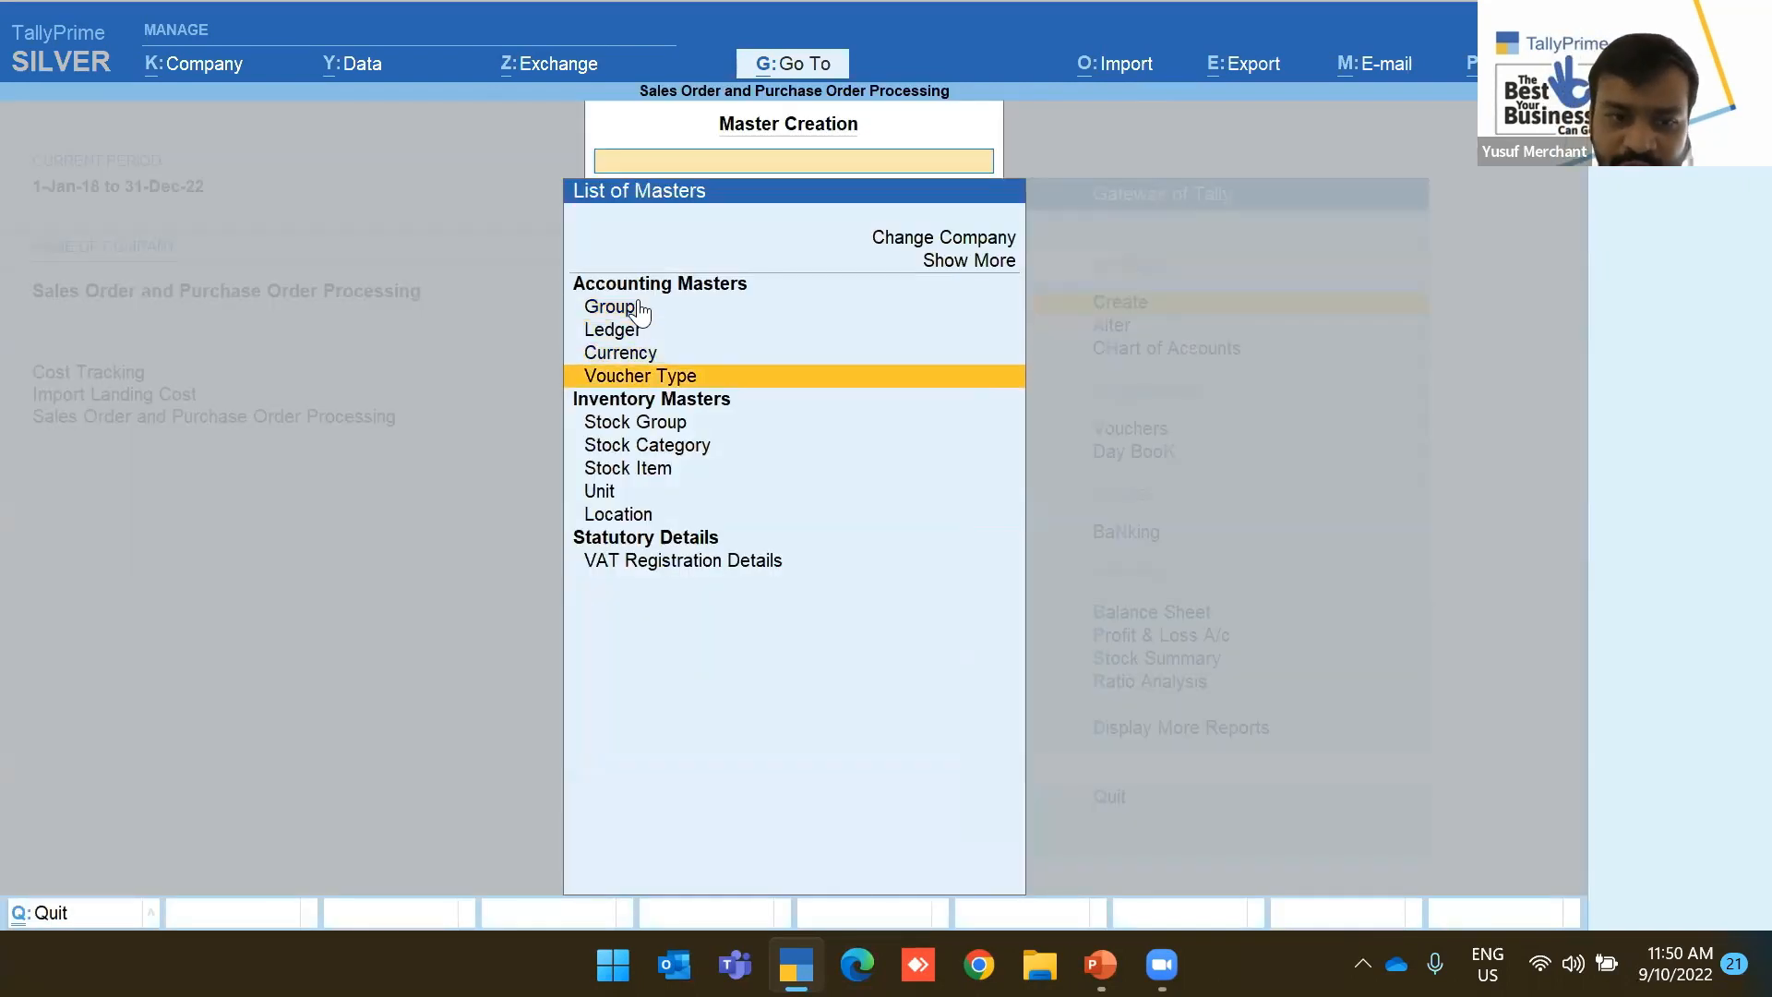
key(Return)
Draft voucher type 'Sales Qoute' based on Sales Order, then discard it
text(Sa)
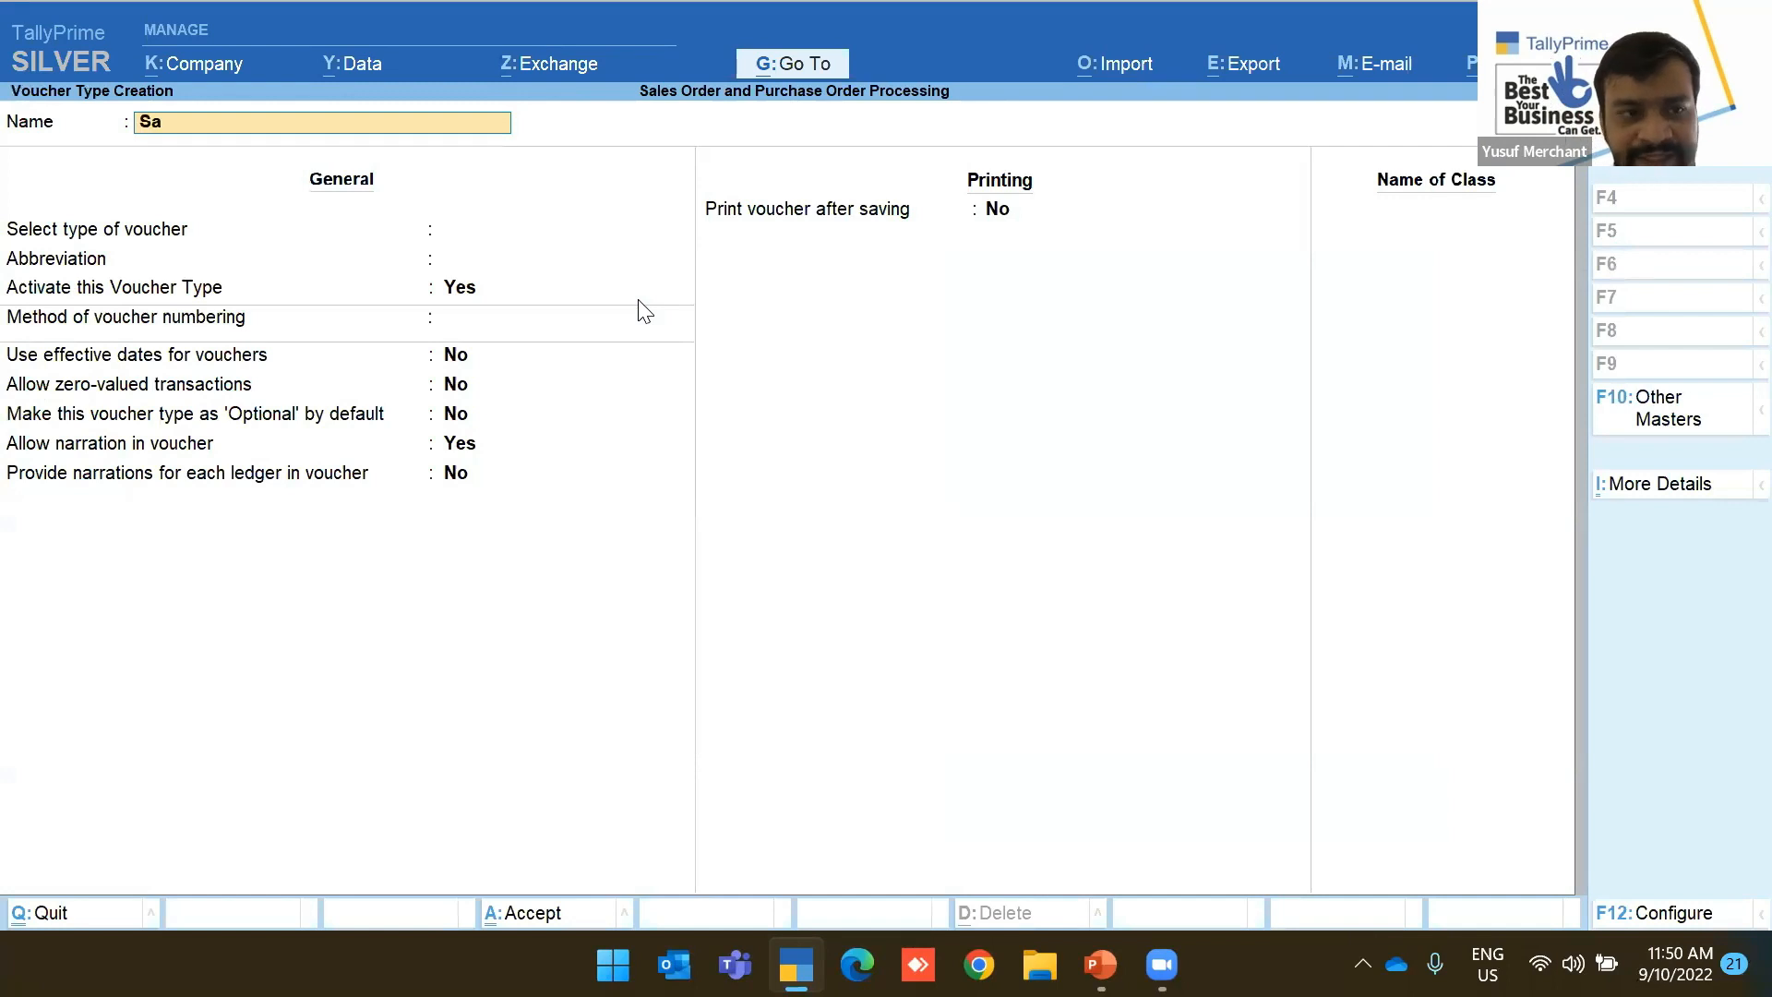
text(les Qoute)
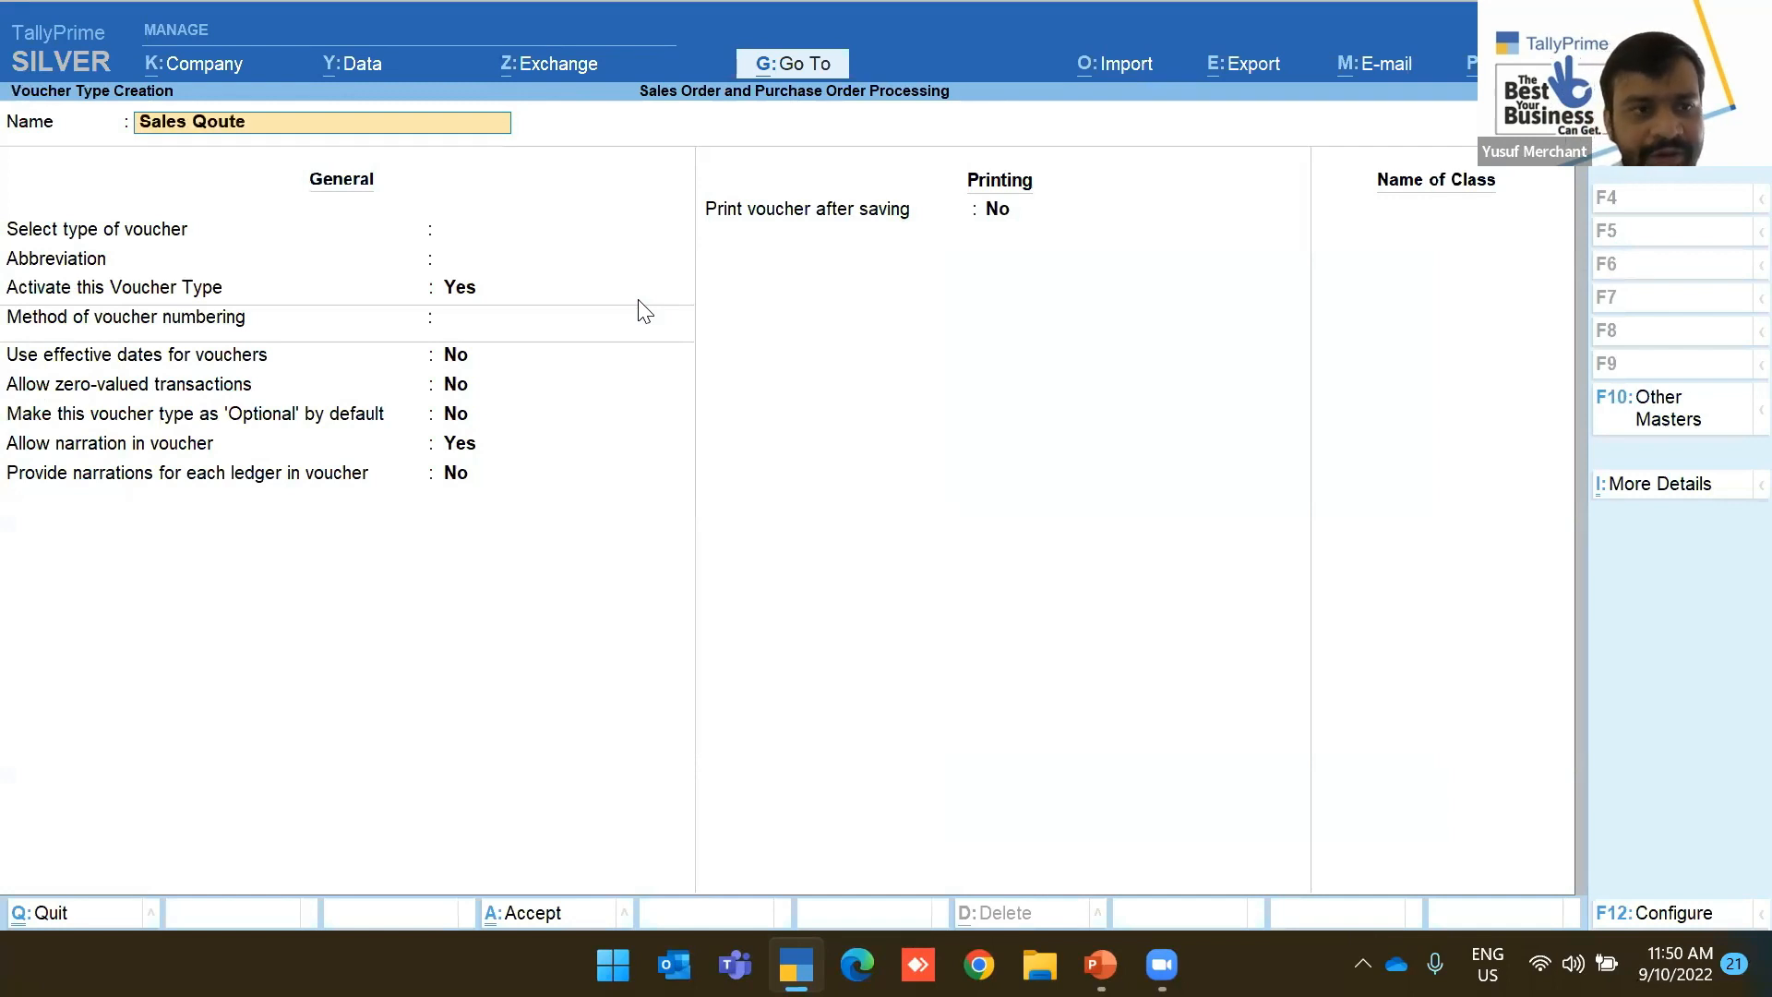
key(Return)
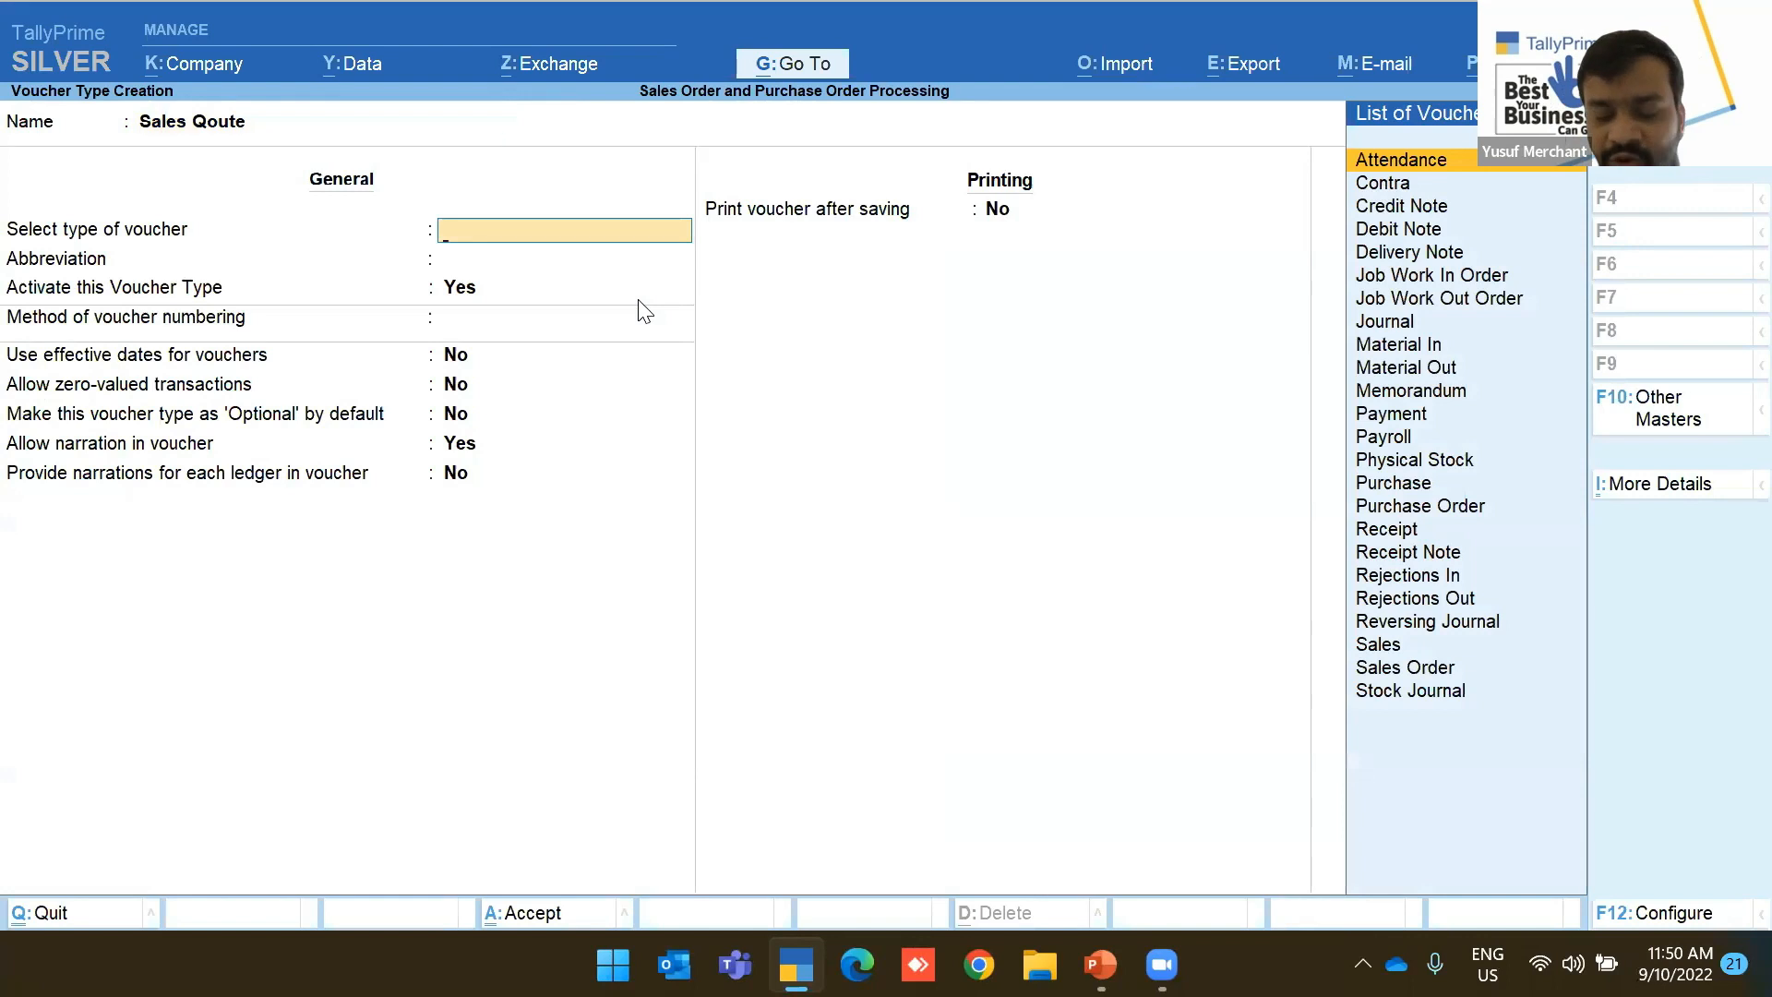
text(Sal)
key(Down)
key(Return)
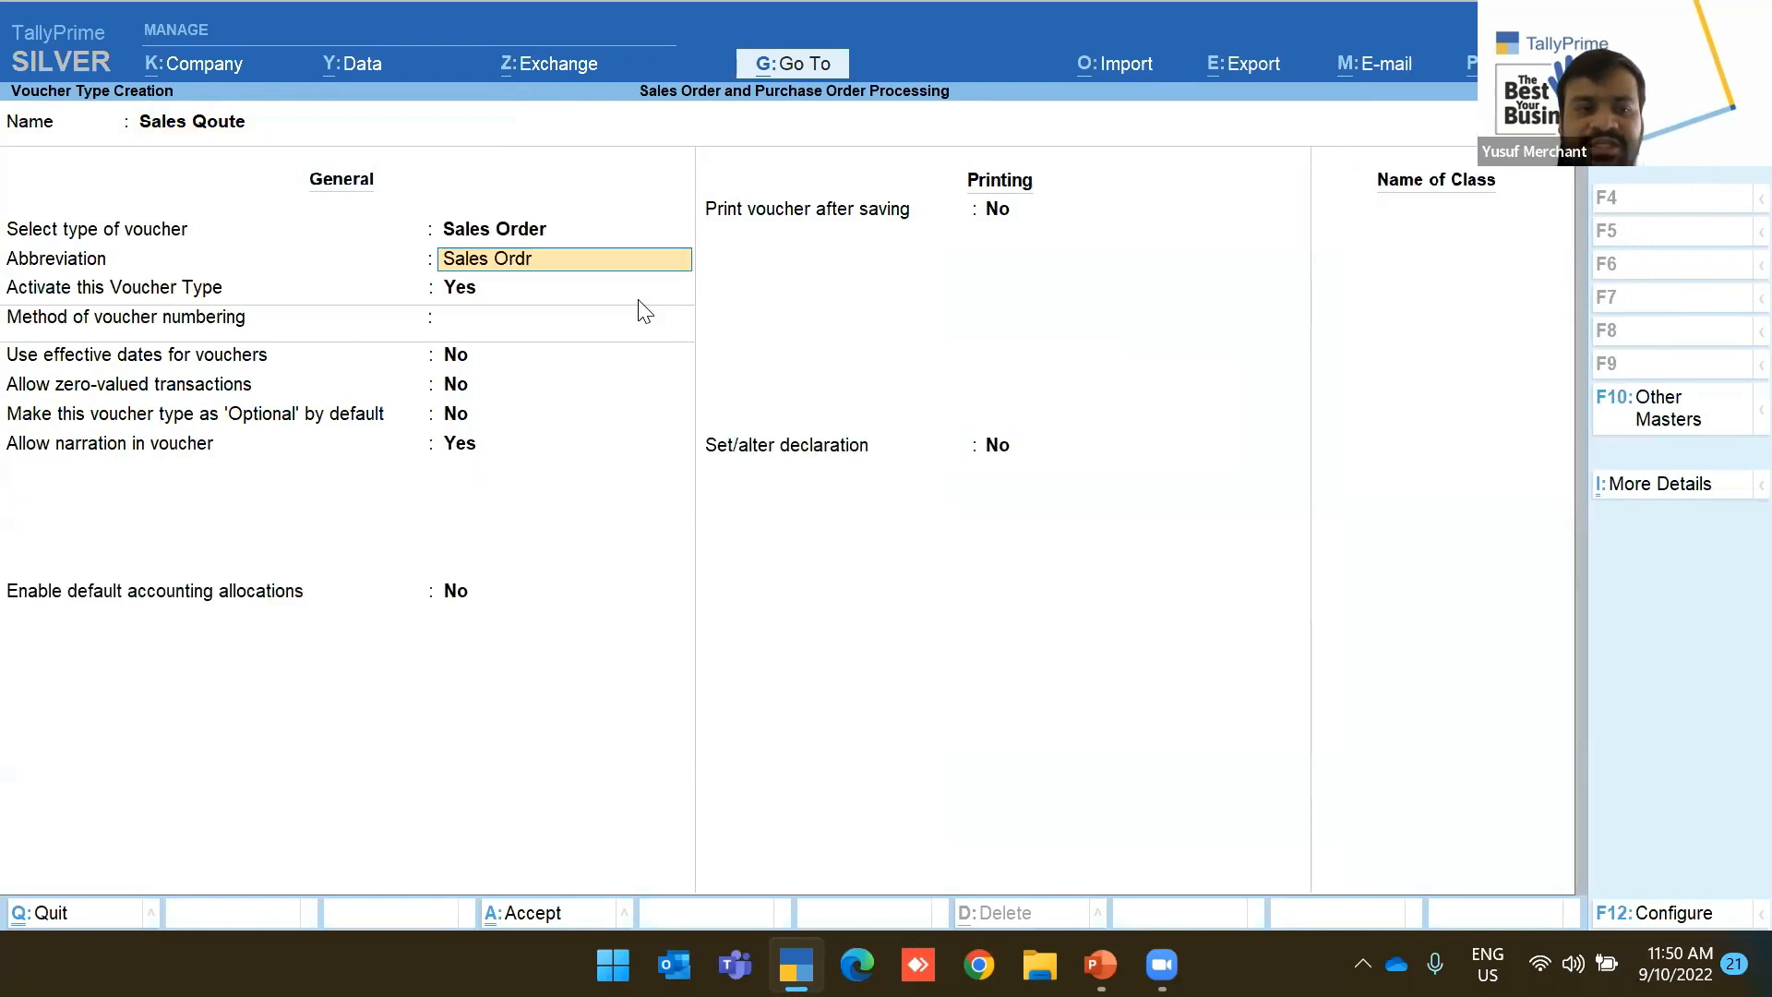
key(Escape)
key(Return)
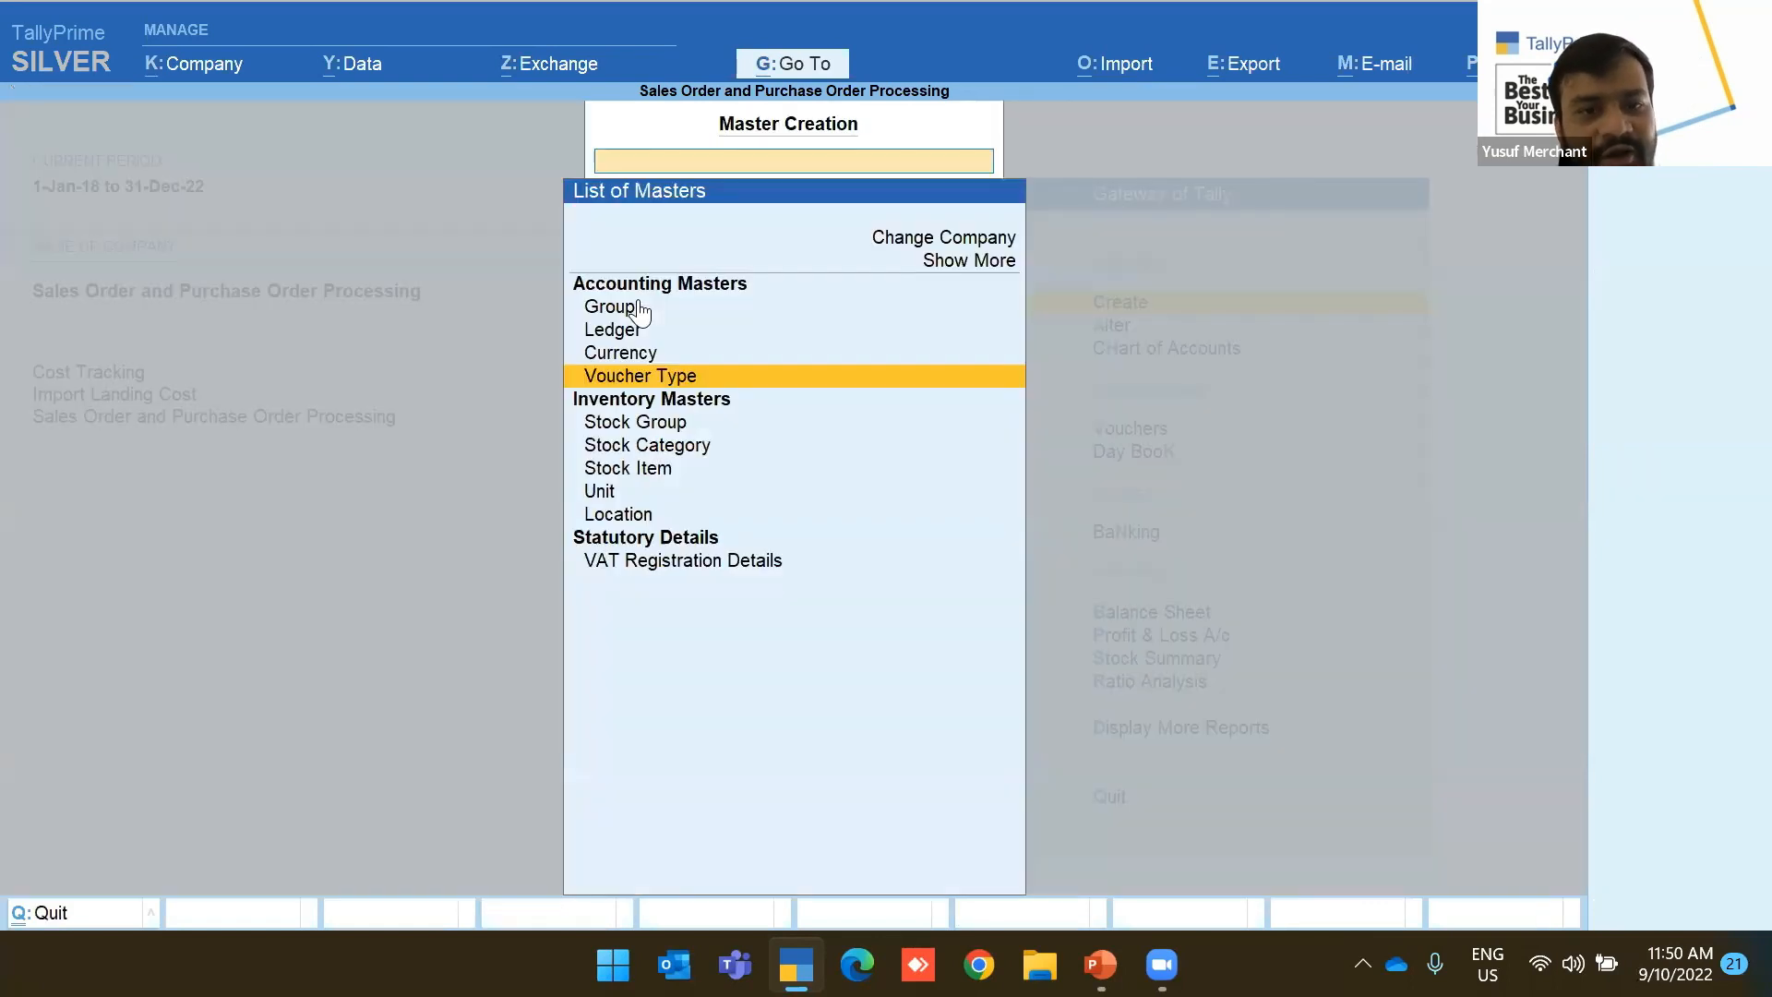
key(Escape)
key(Escape)
key(Escape)
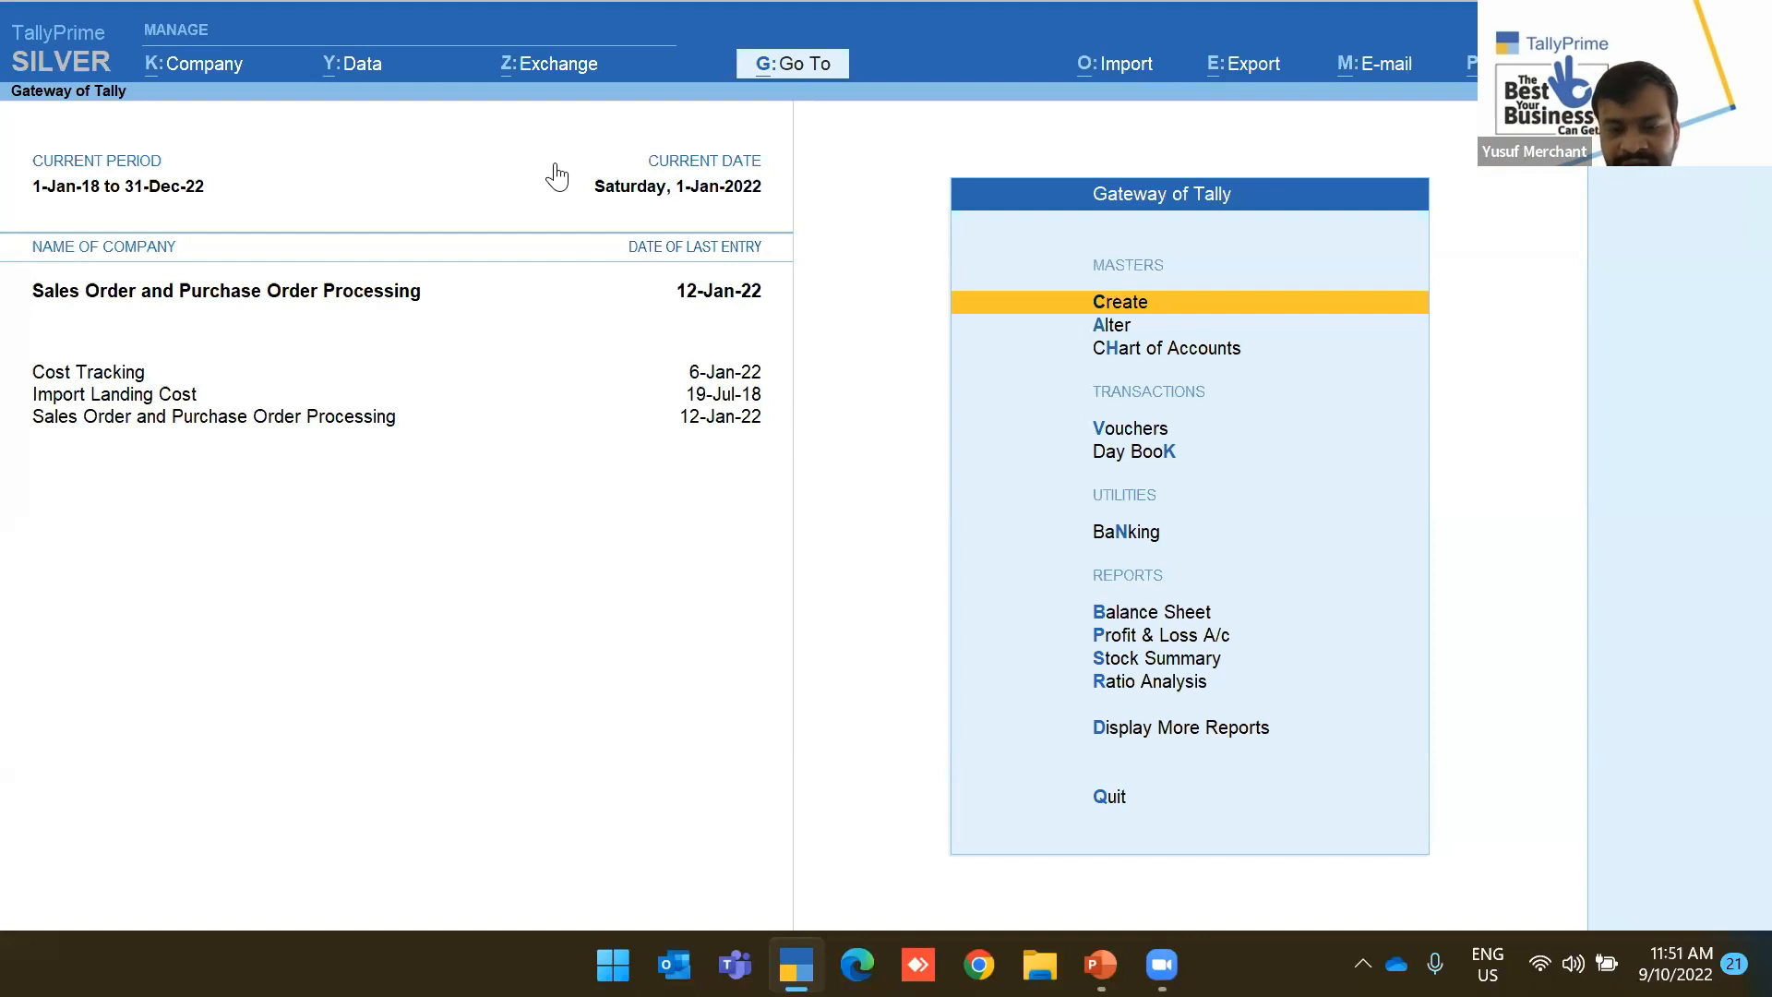
Open the stock item Reorder Levels screen from the Alter masters list
key(Return)
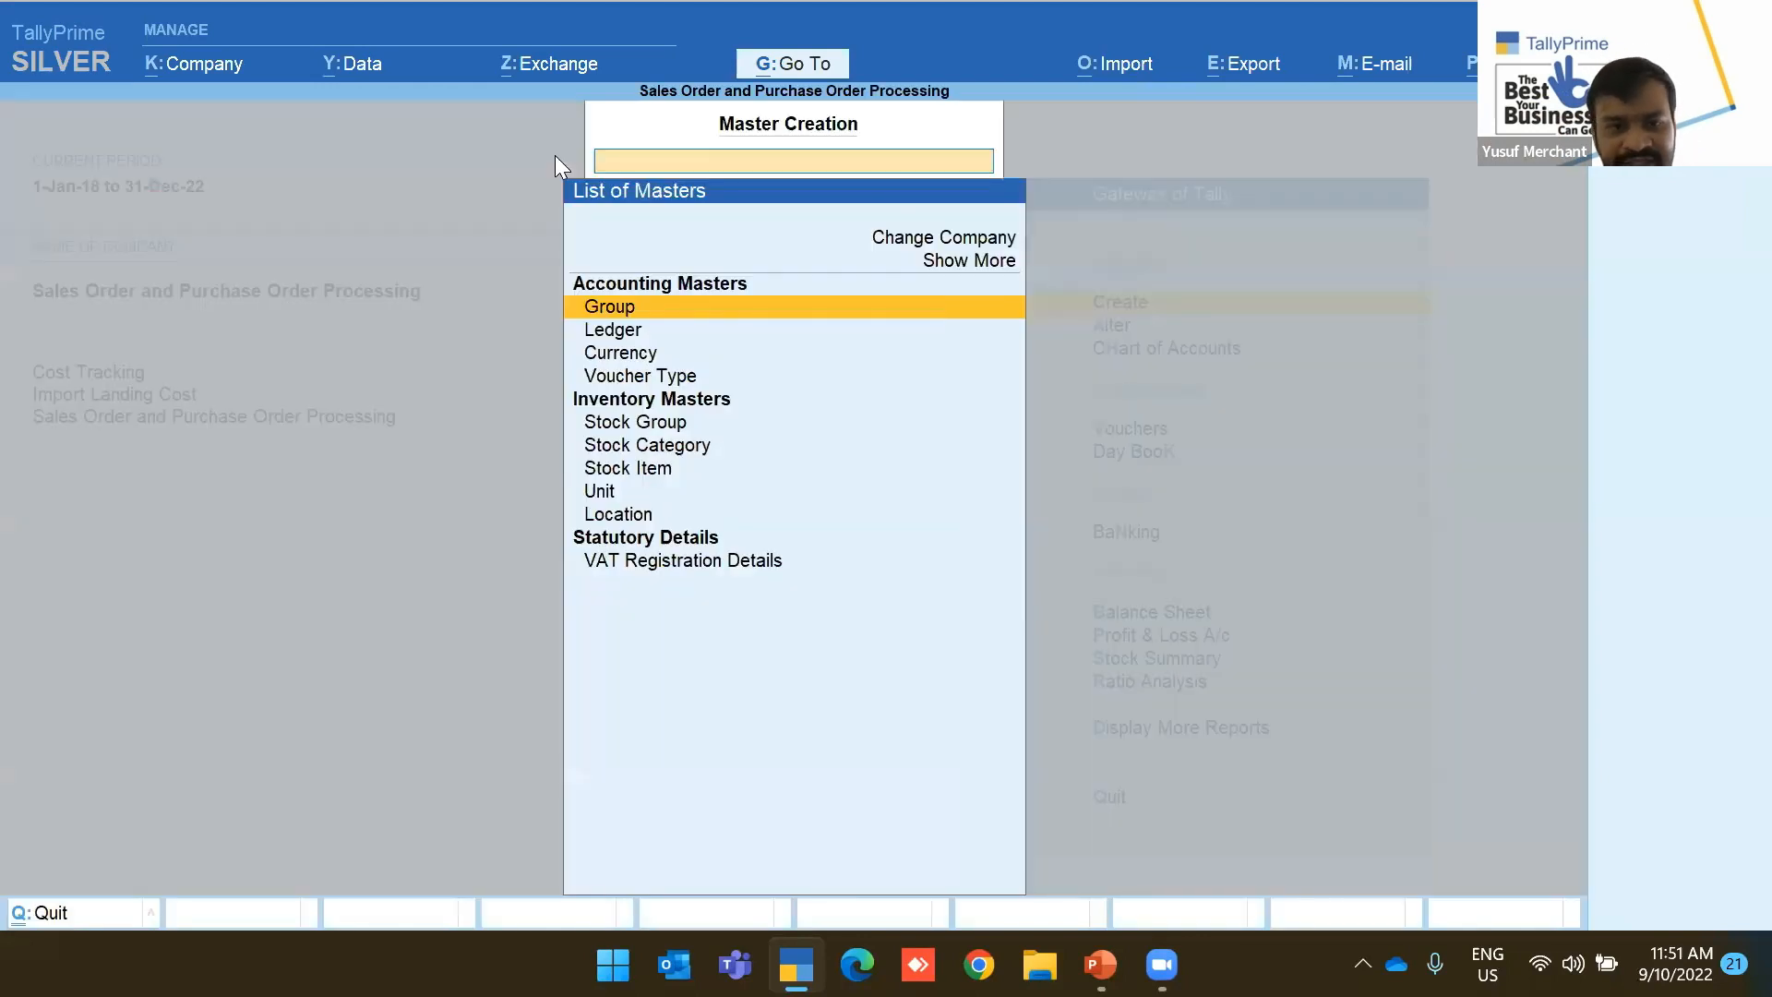
text(Re)
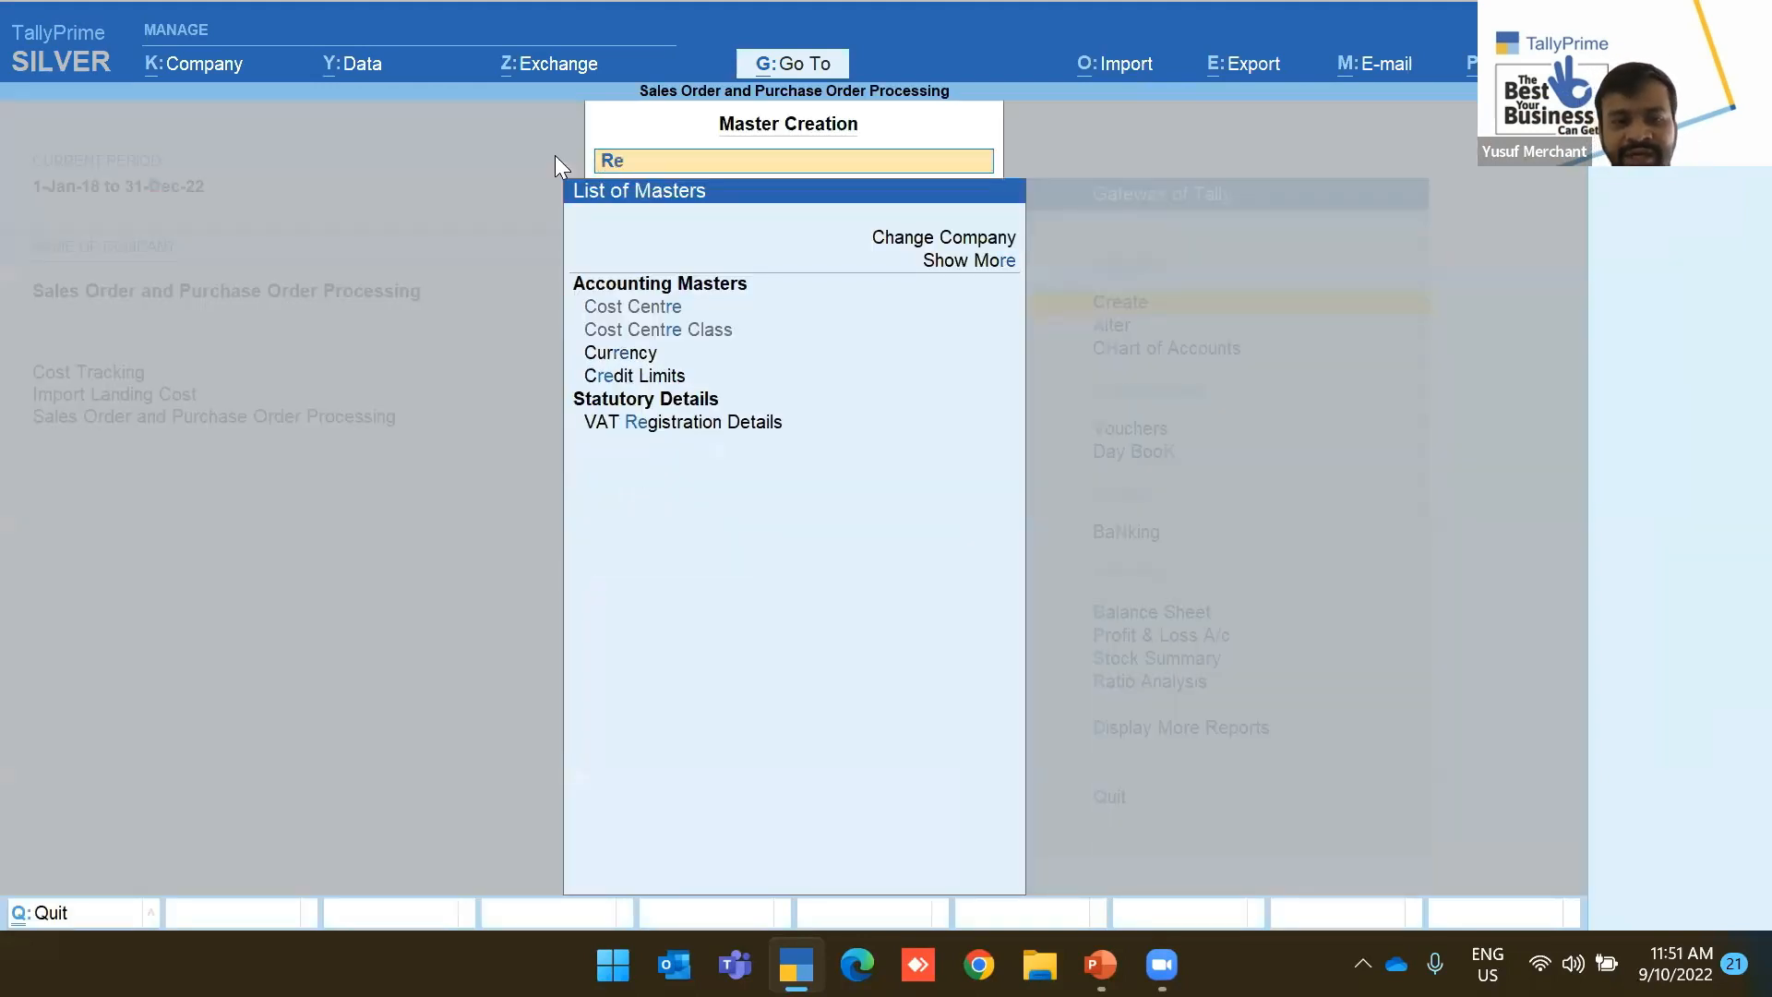
text(o)
key(BackSpace)
key(BackSpace)
text(reo)
key(BackSpace)
key(BackSpace)
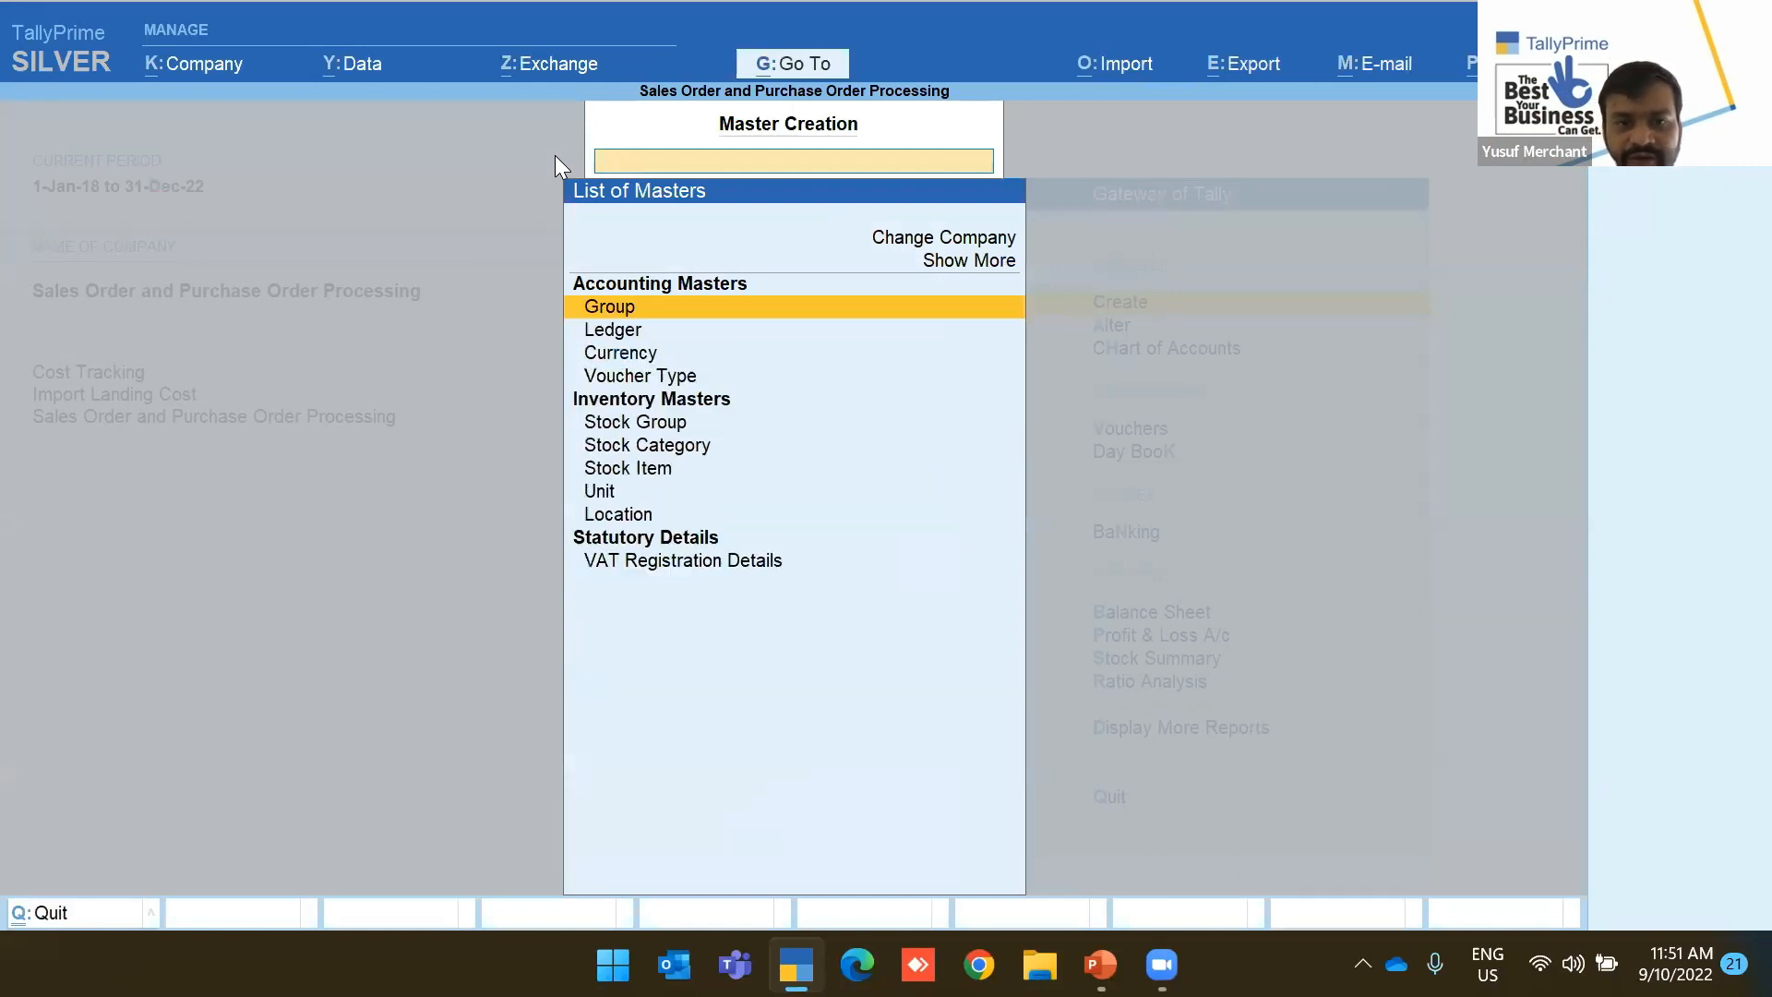
key(Escape)
key(Down)
key(Return)
text(R)
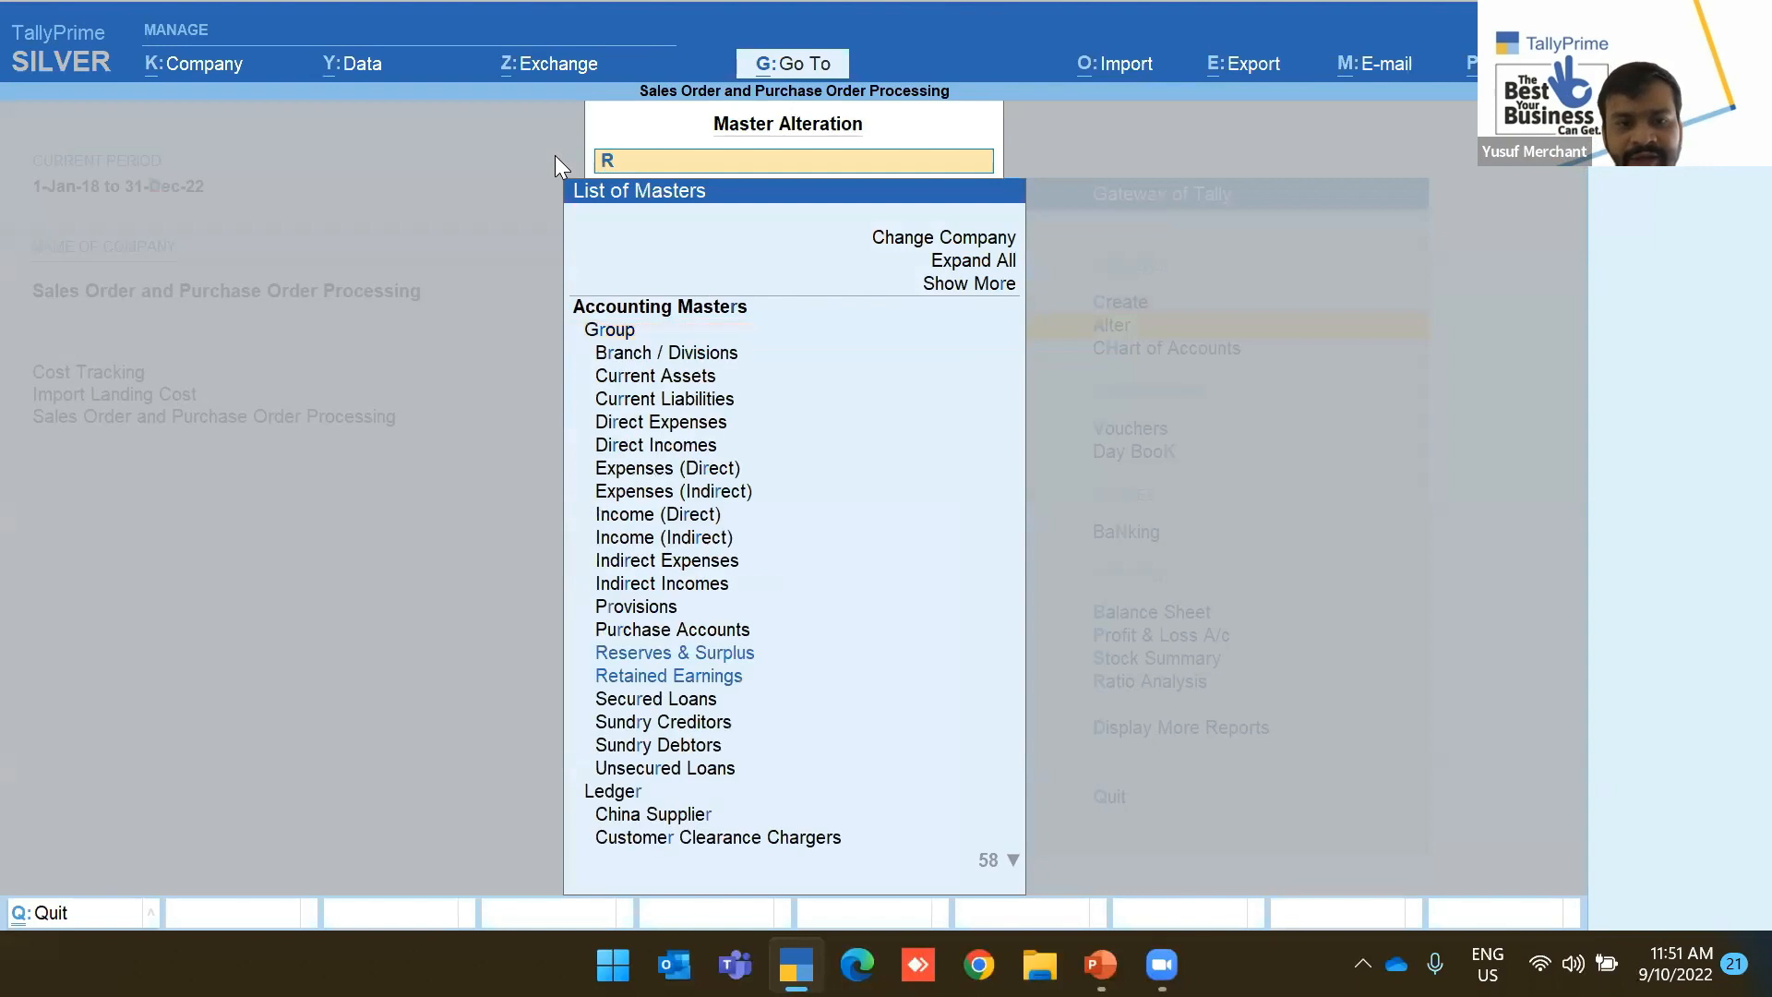
text(eord)
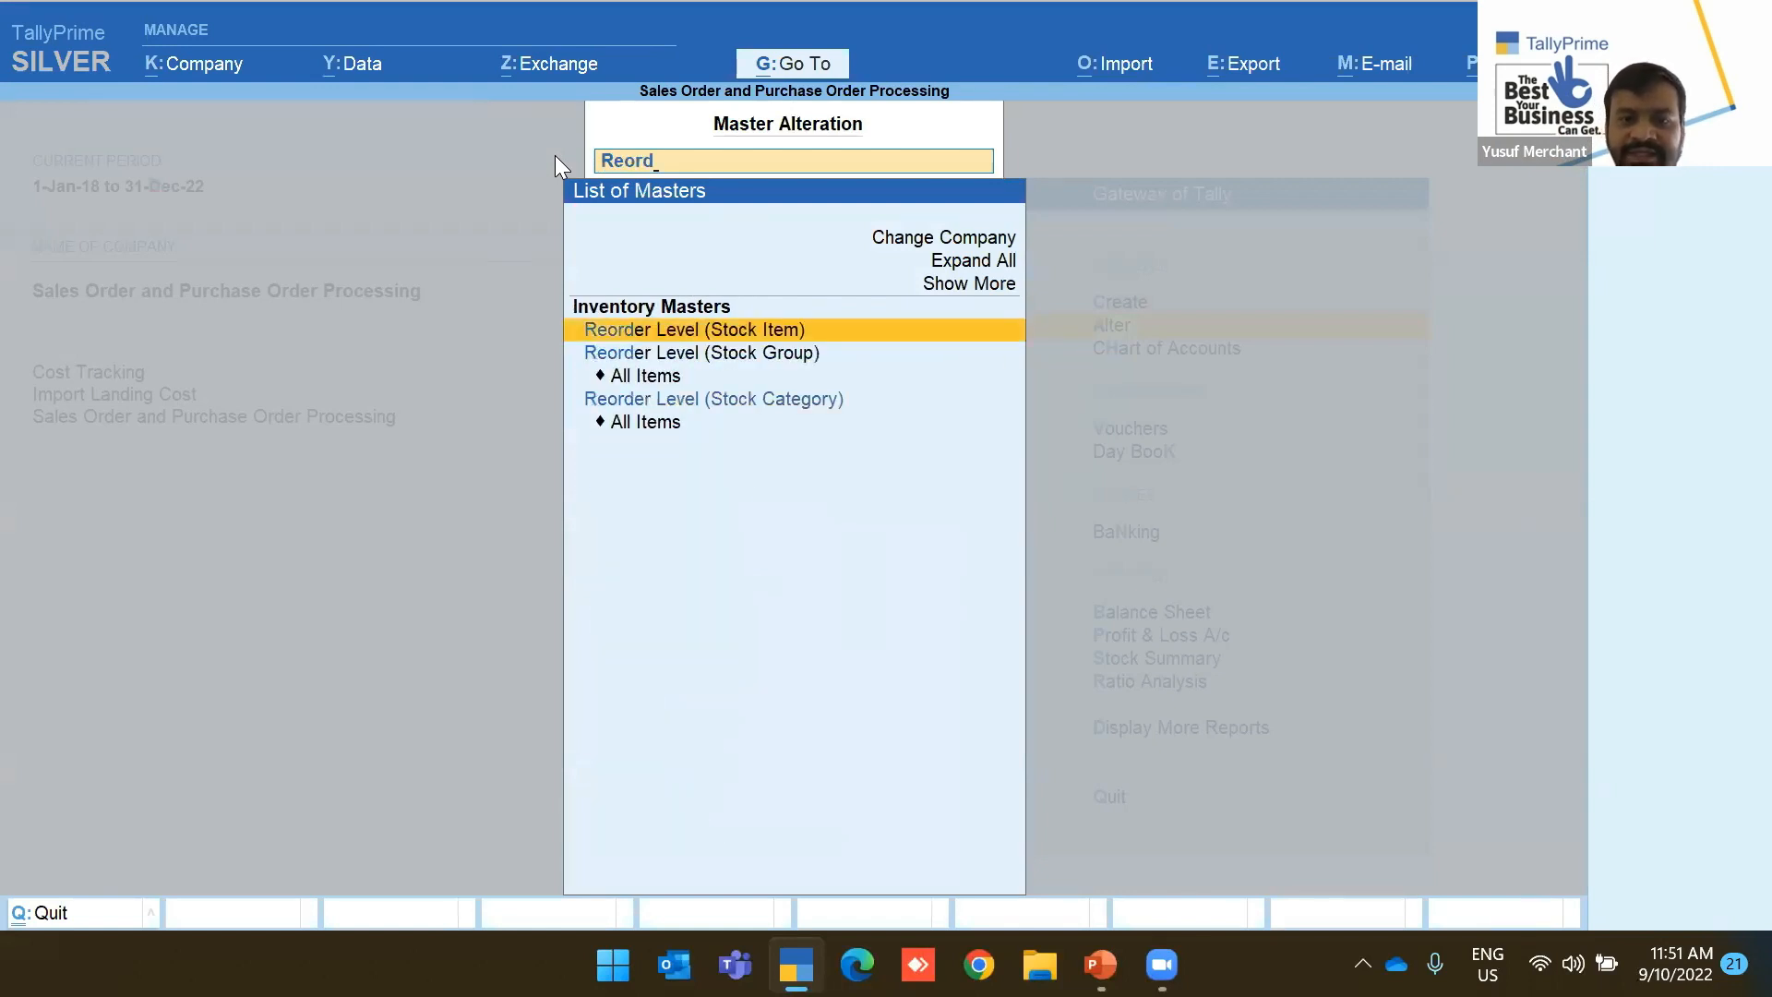
key(Return)
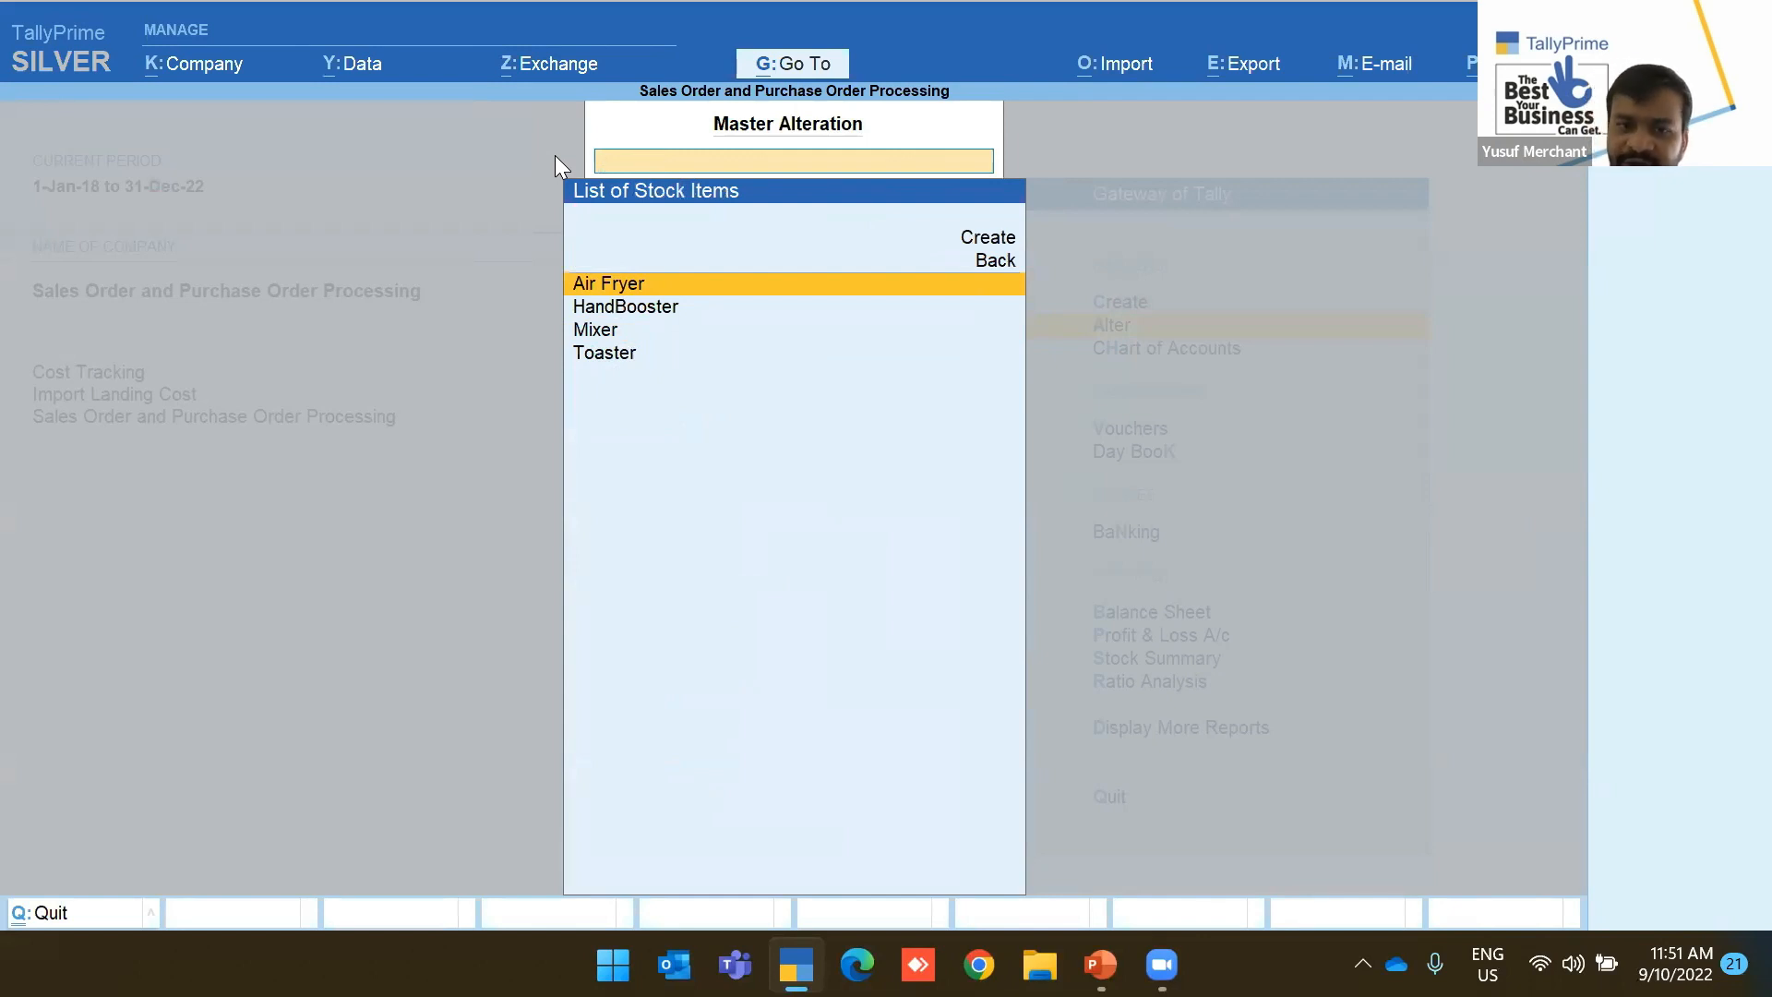
Give Air Fryer a 1,000 Pcs reorder quantity and 100 Pcs minimum order
key(Return)
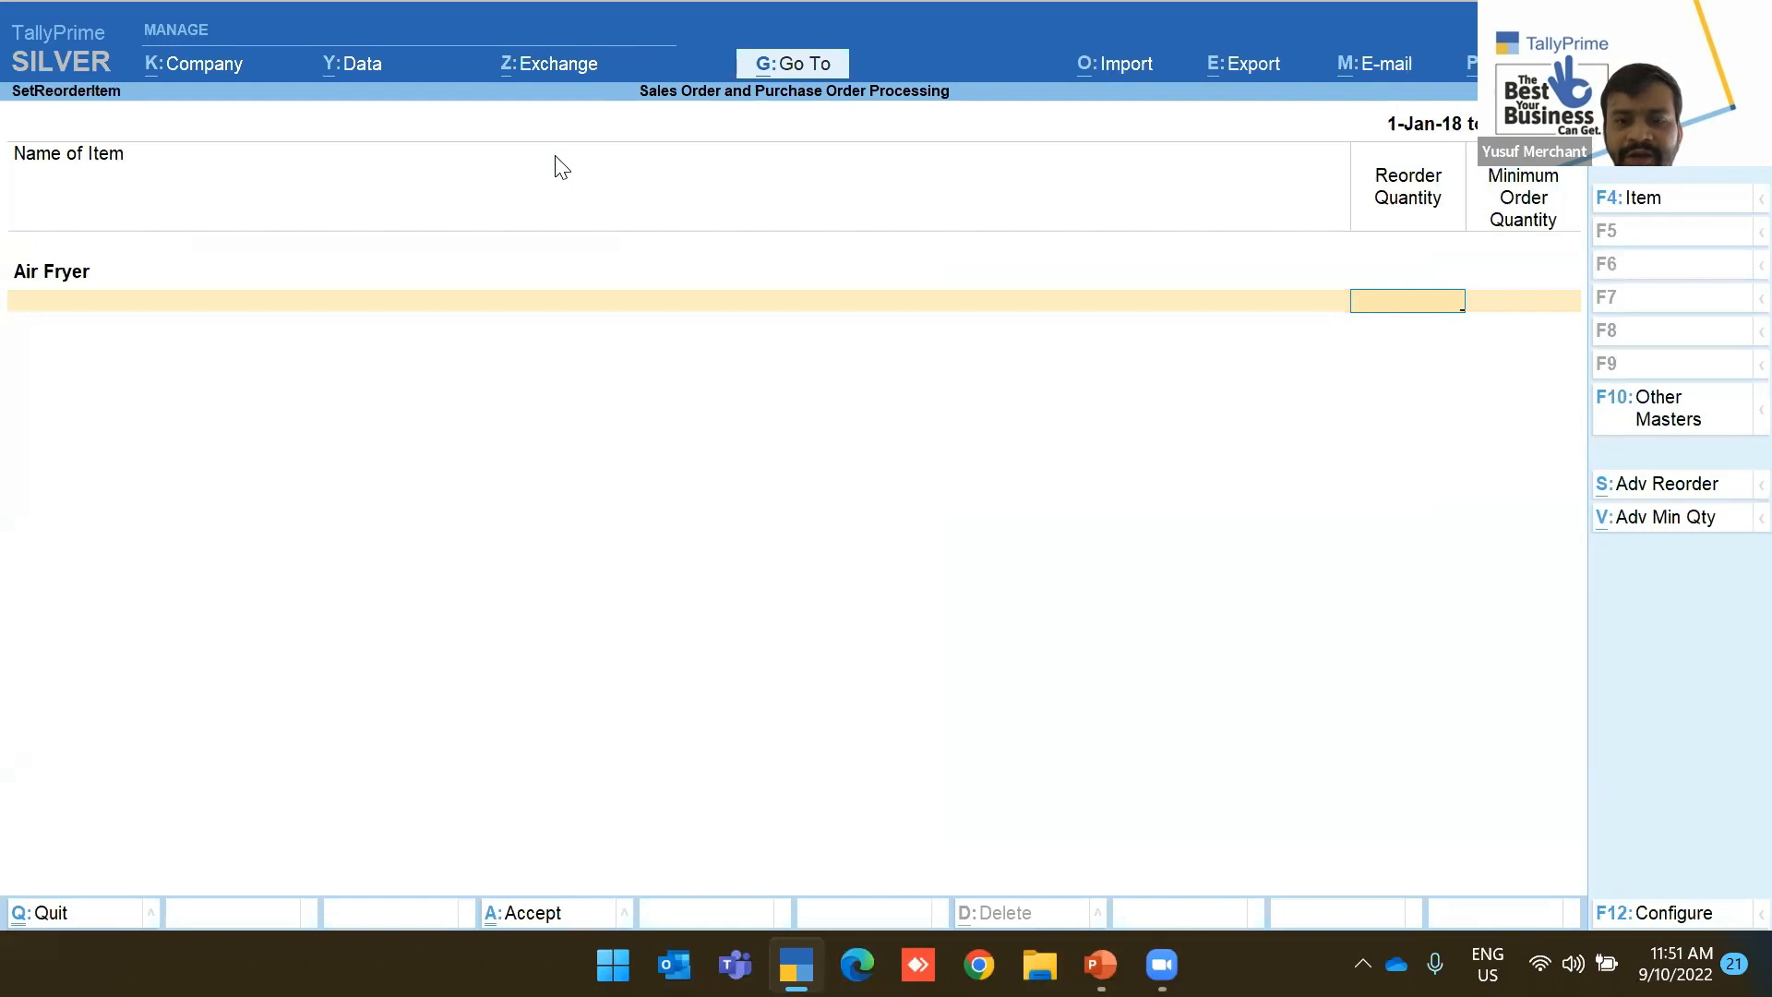
text(1,000)
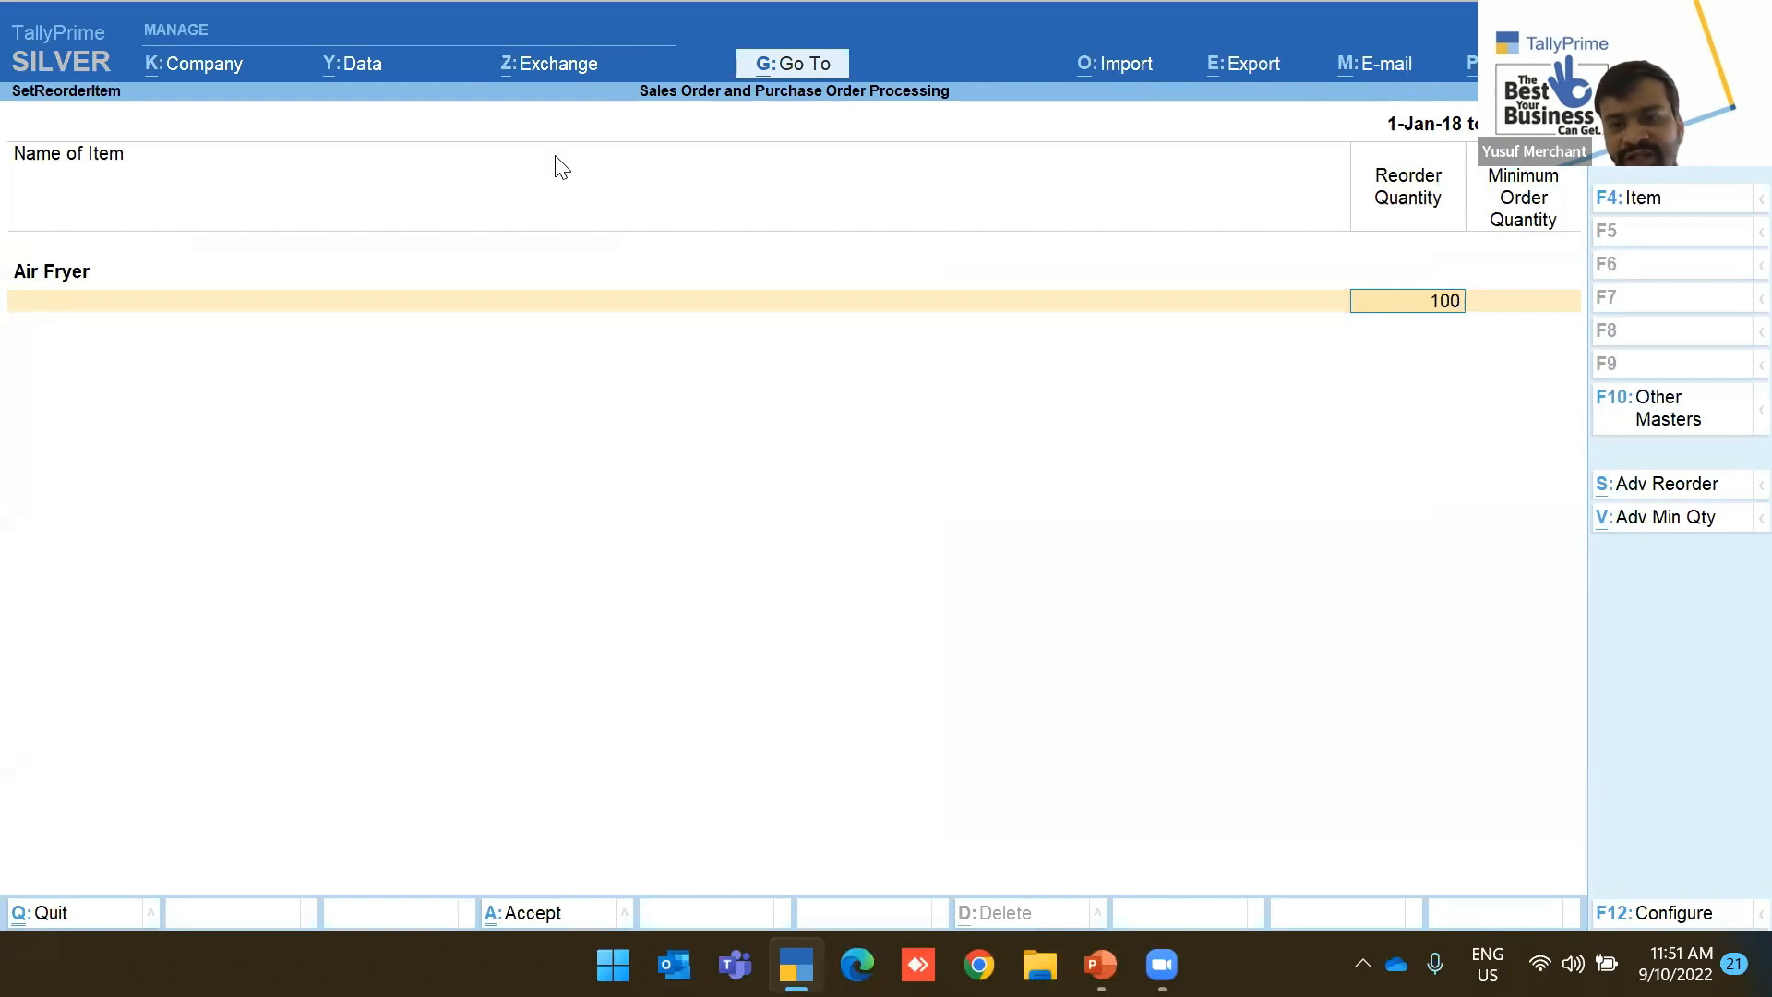
key(Return)
text(100)
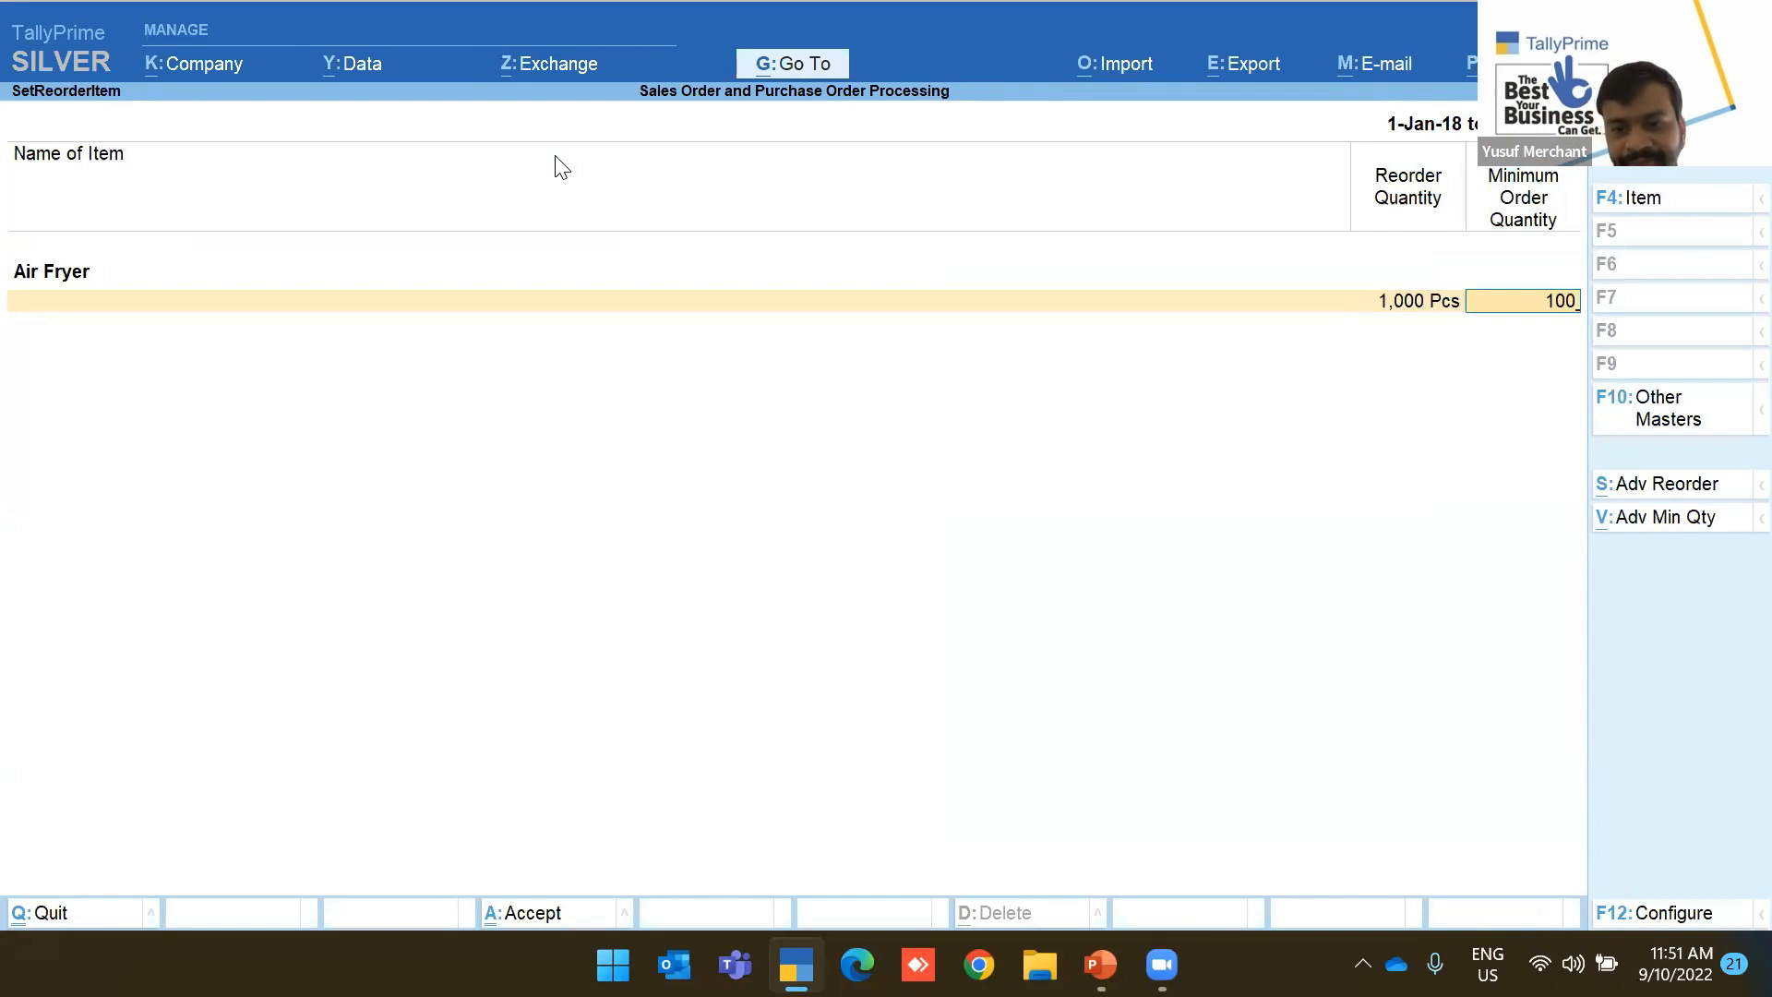
key(Return)
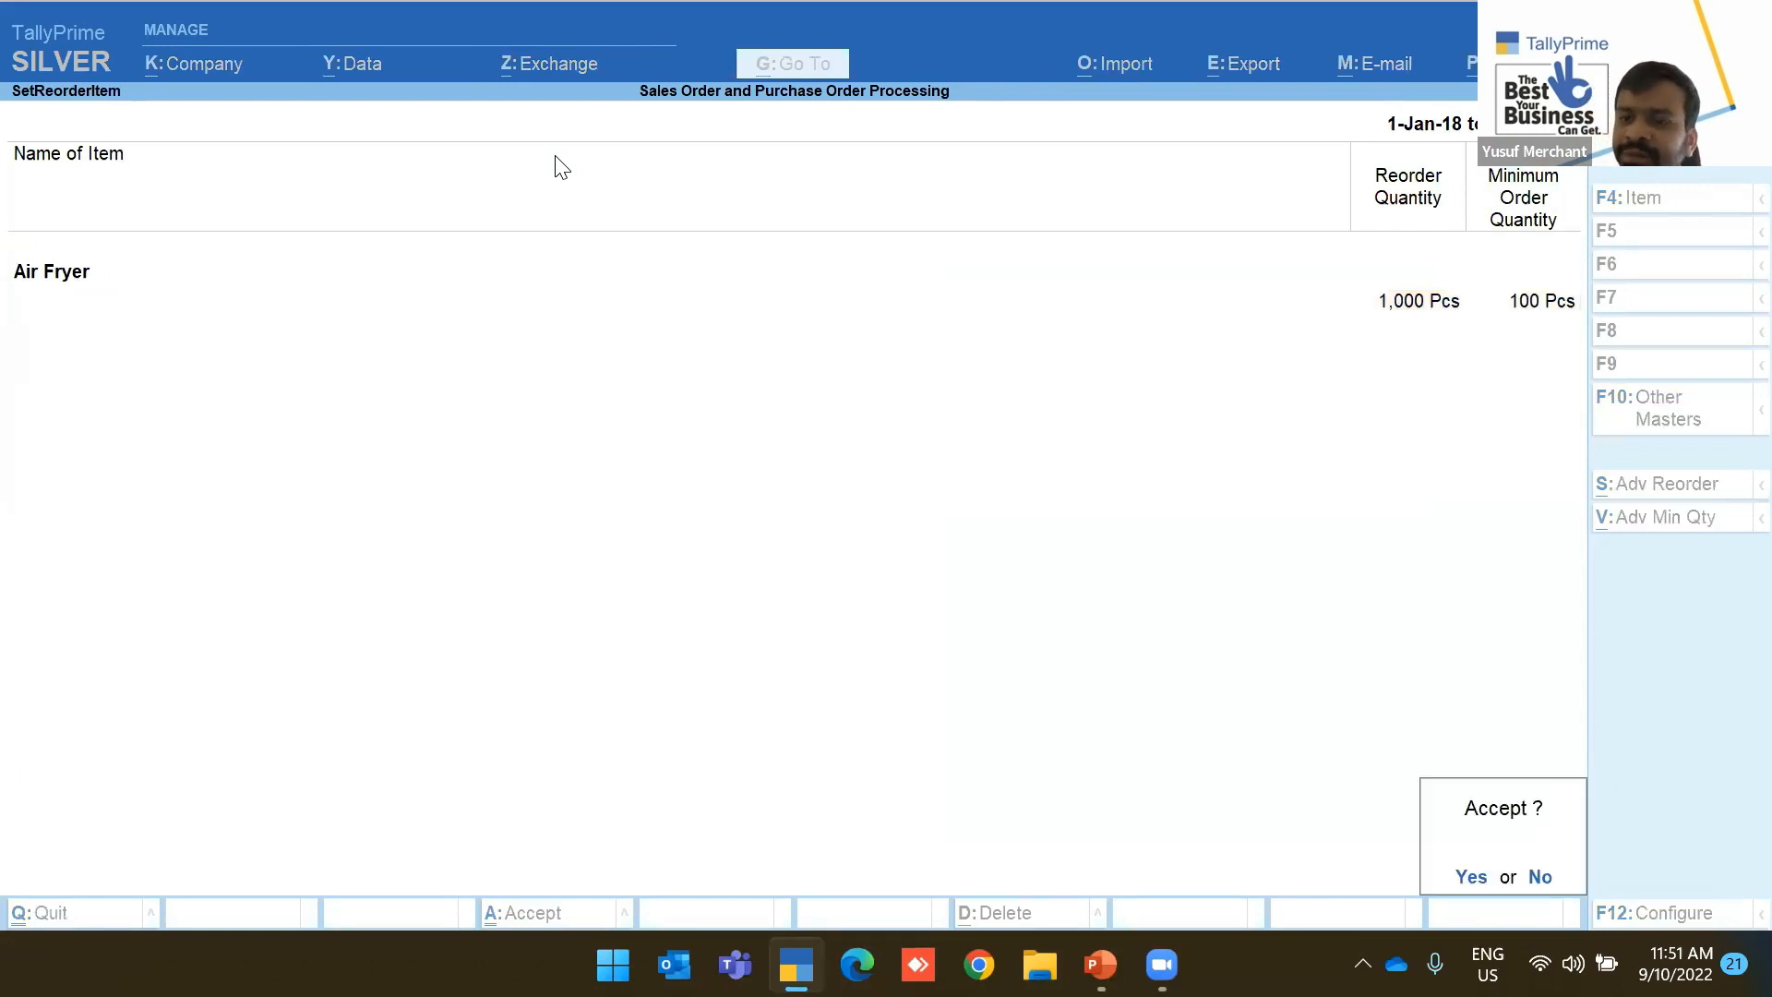
key(Escape)
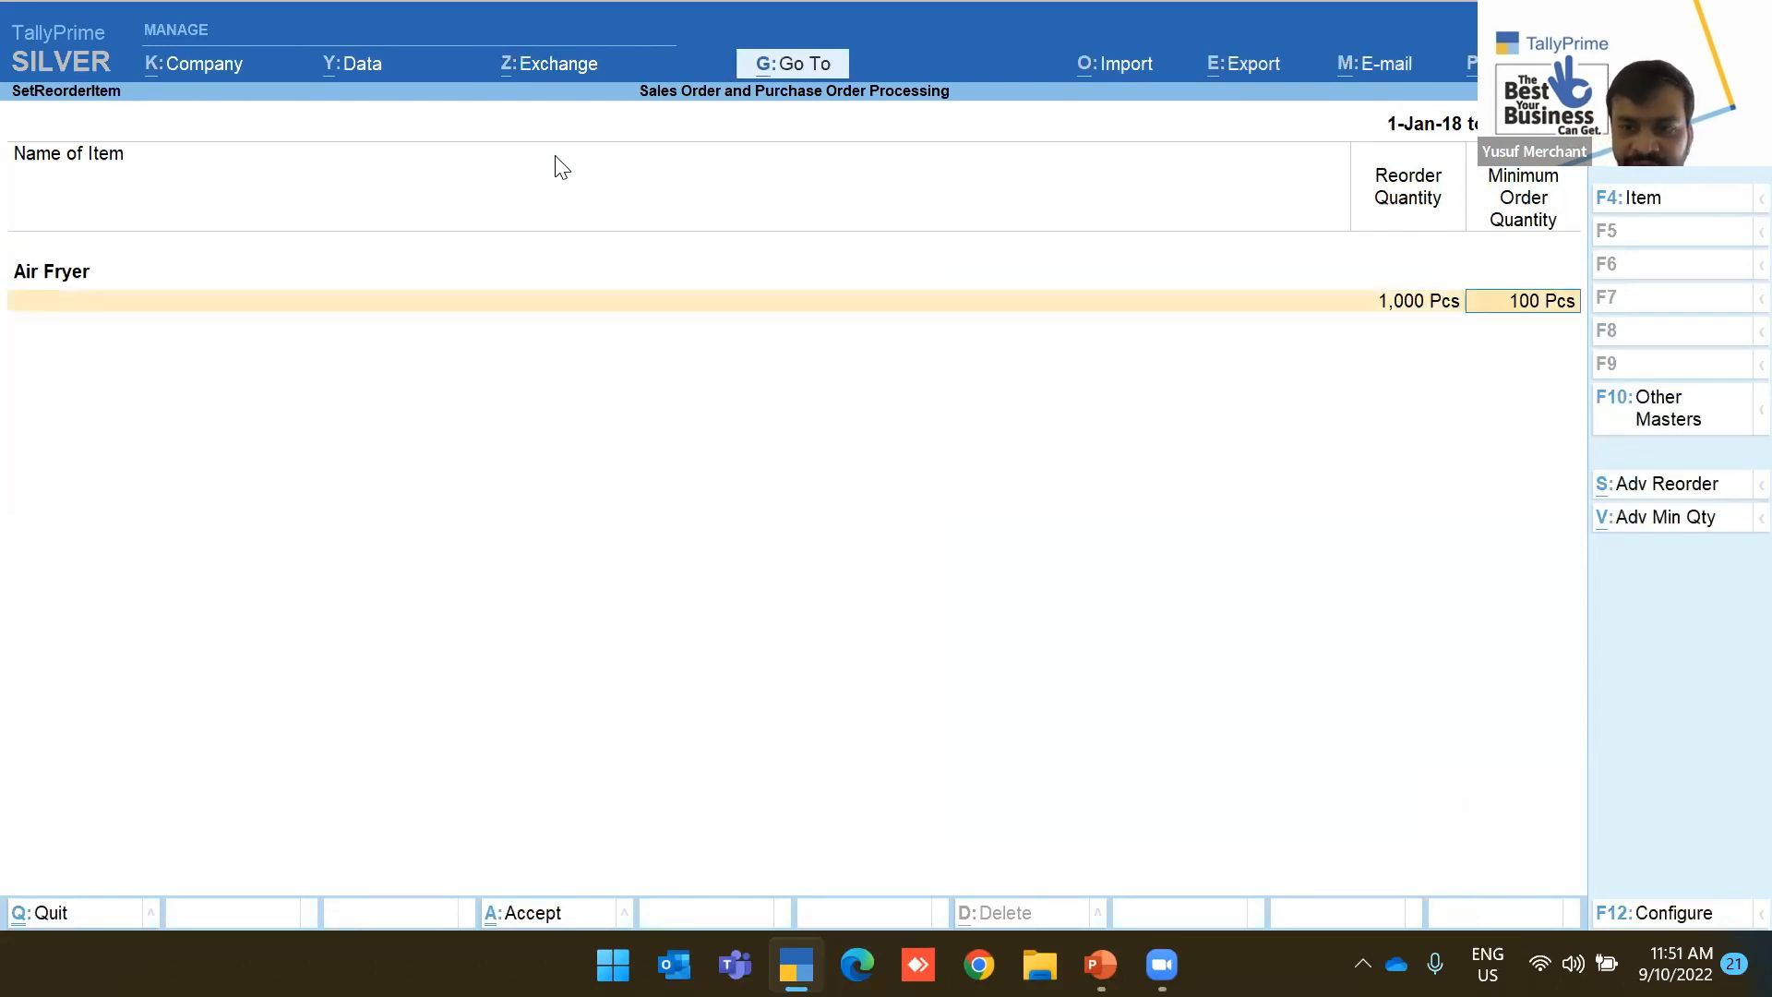
key(Return)
key(Escape)
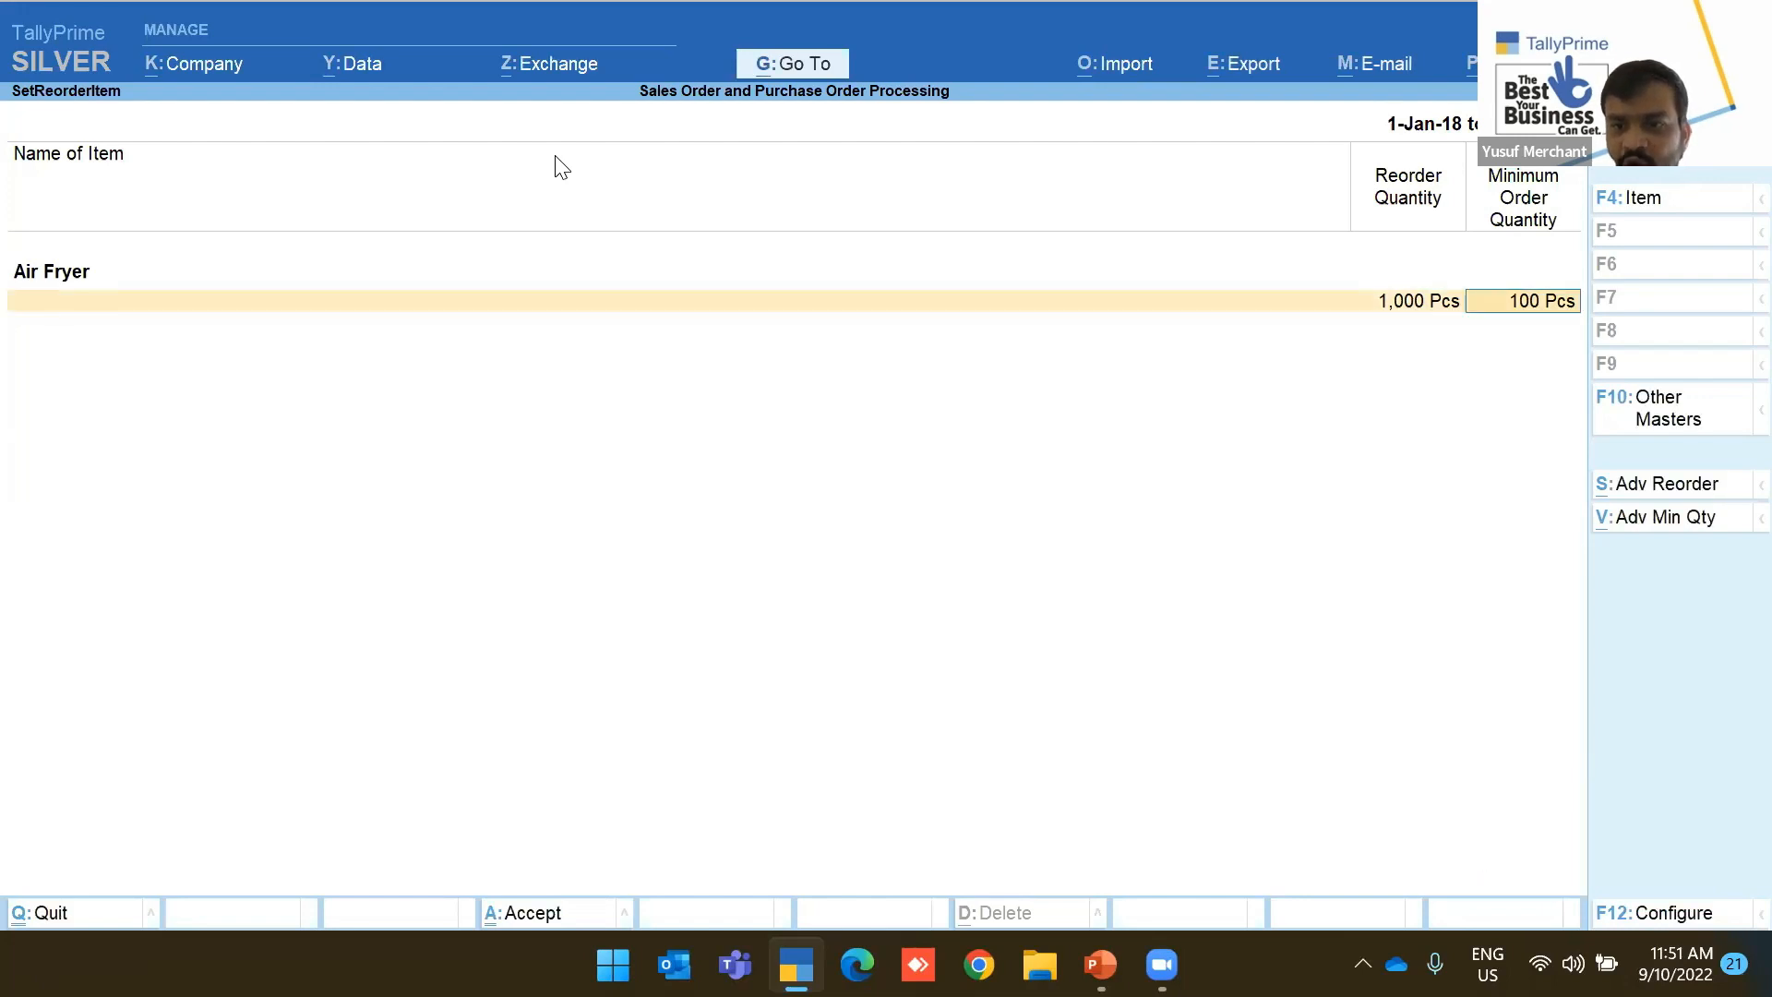
click(1661, 490)
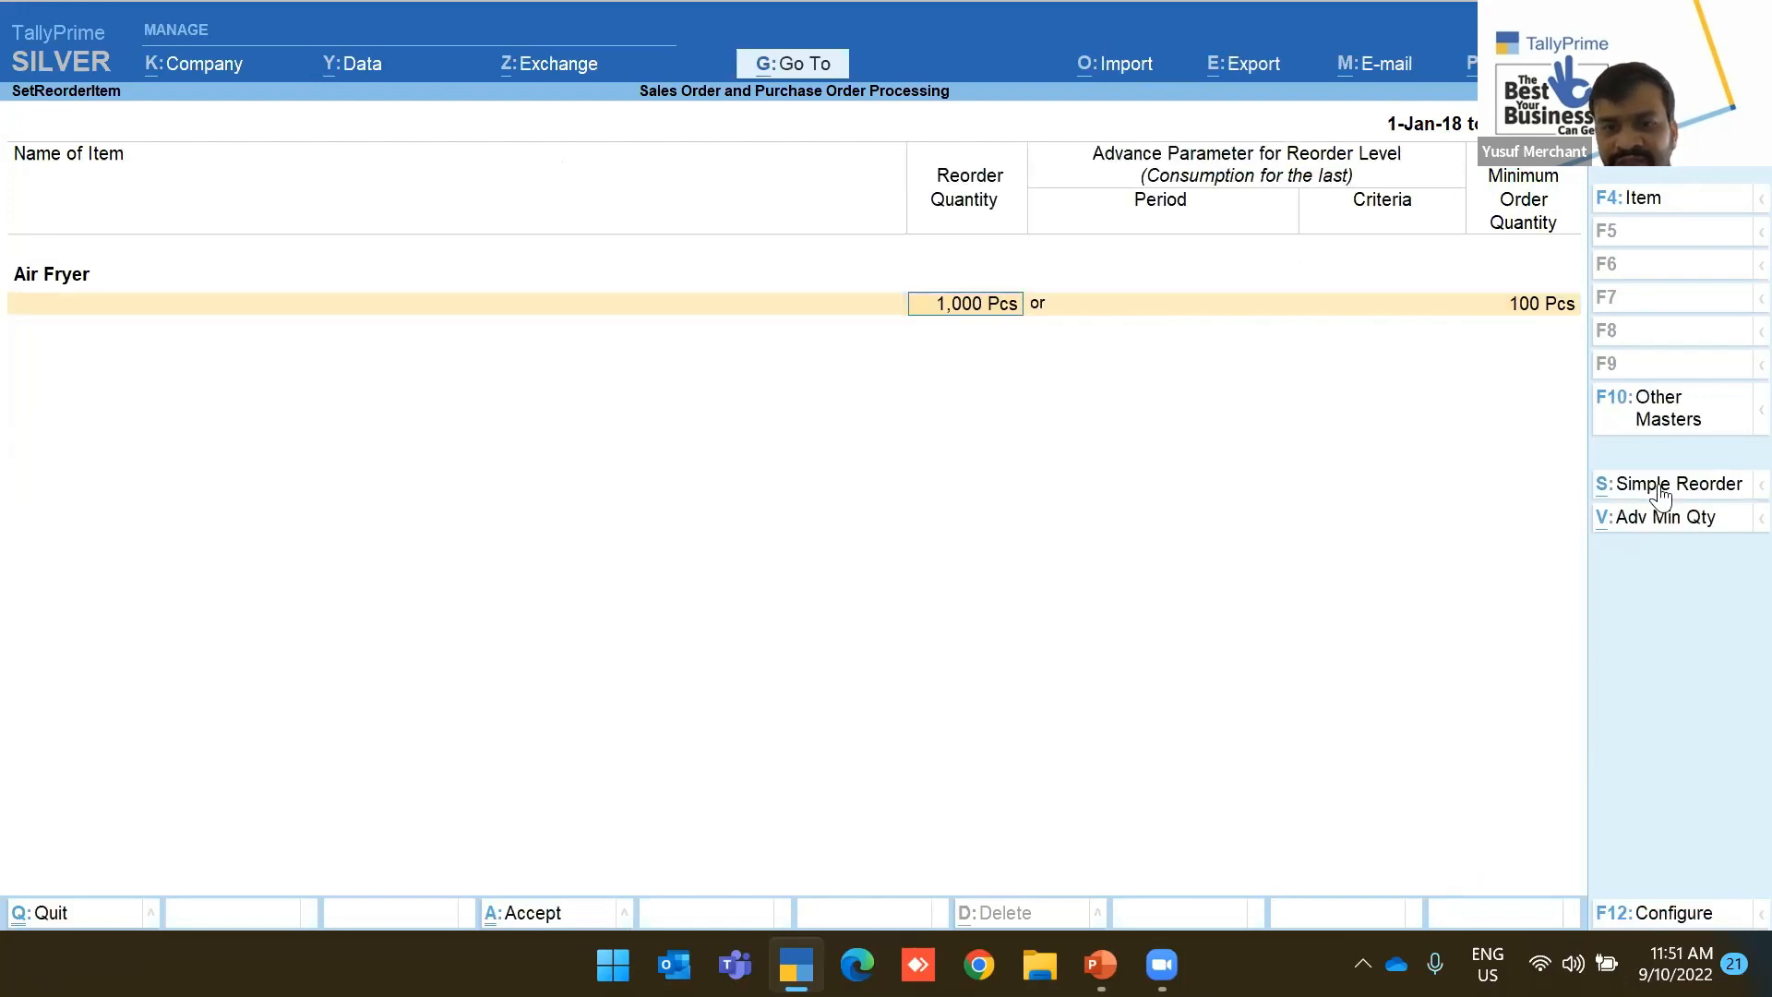
key(Return)
key(Return)
key(Return)
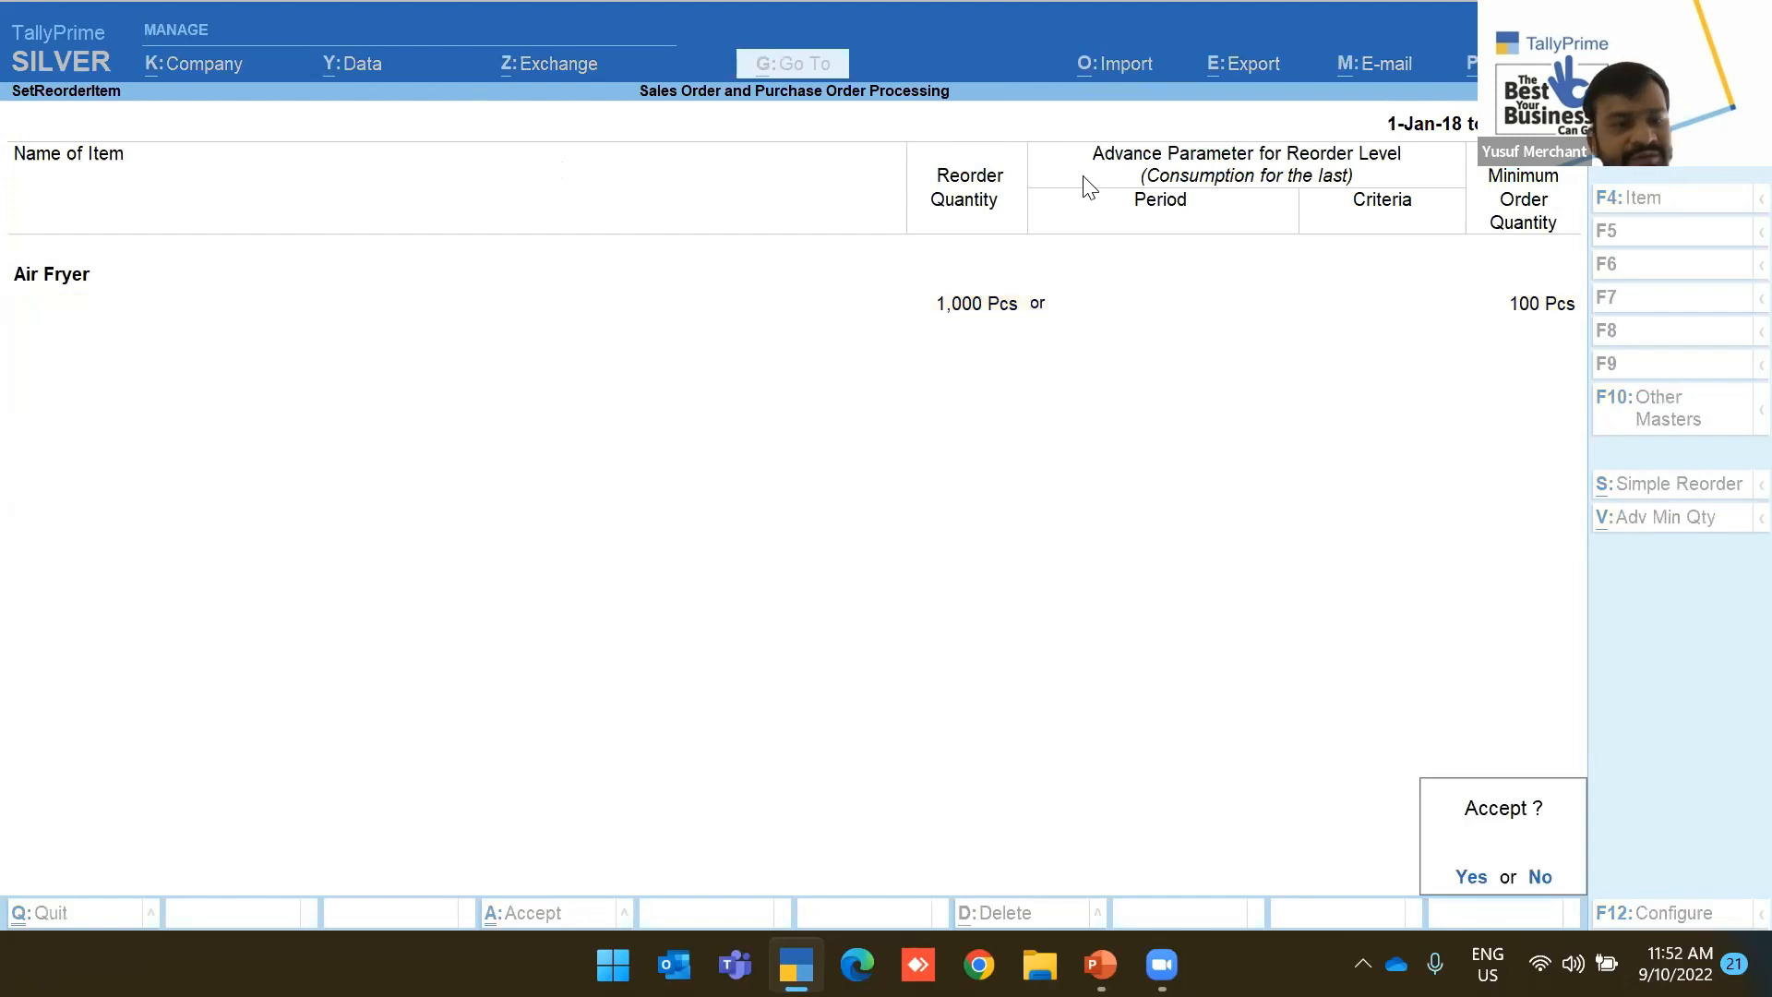
key(Return)
Give HandBooster a 1,000 Pcs reorder quantity and 100 Pcs minimum order
key(Down)
key(Return)
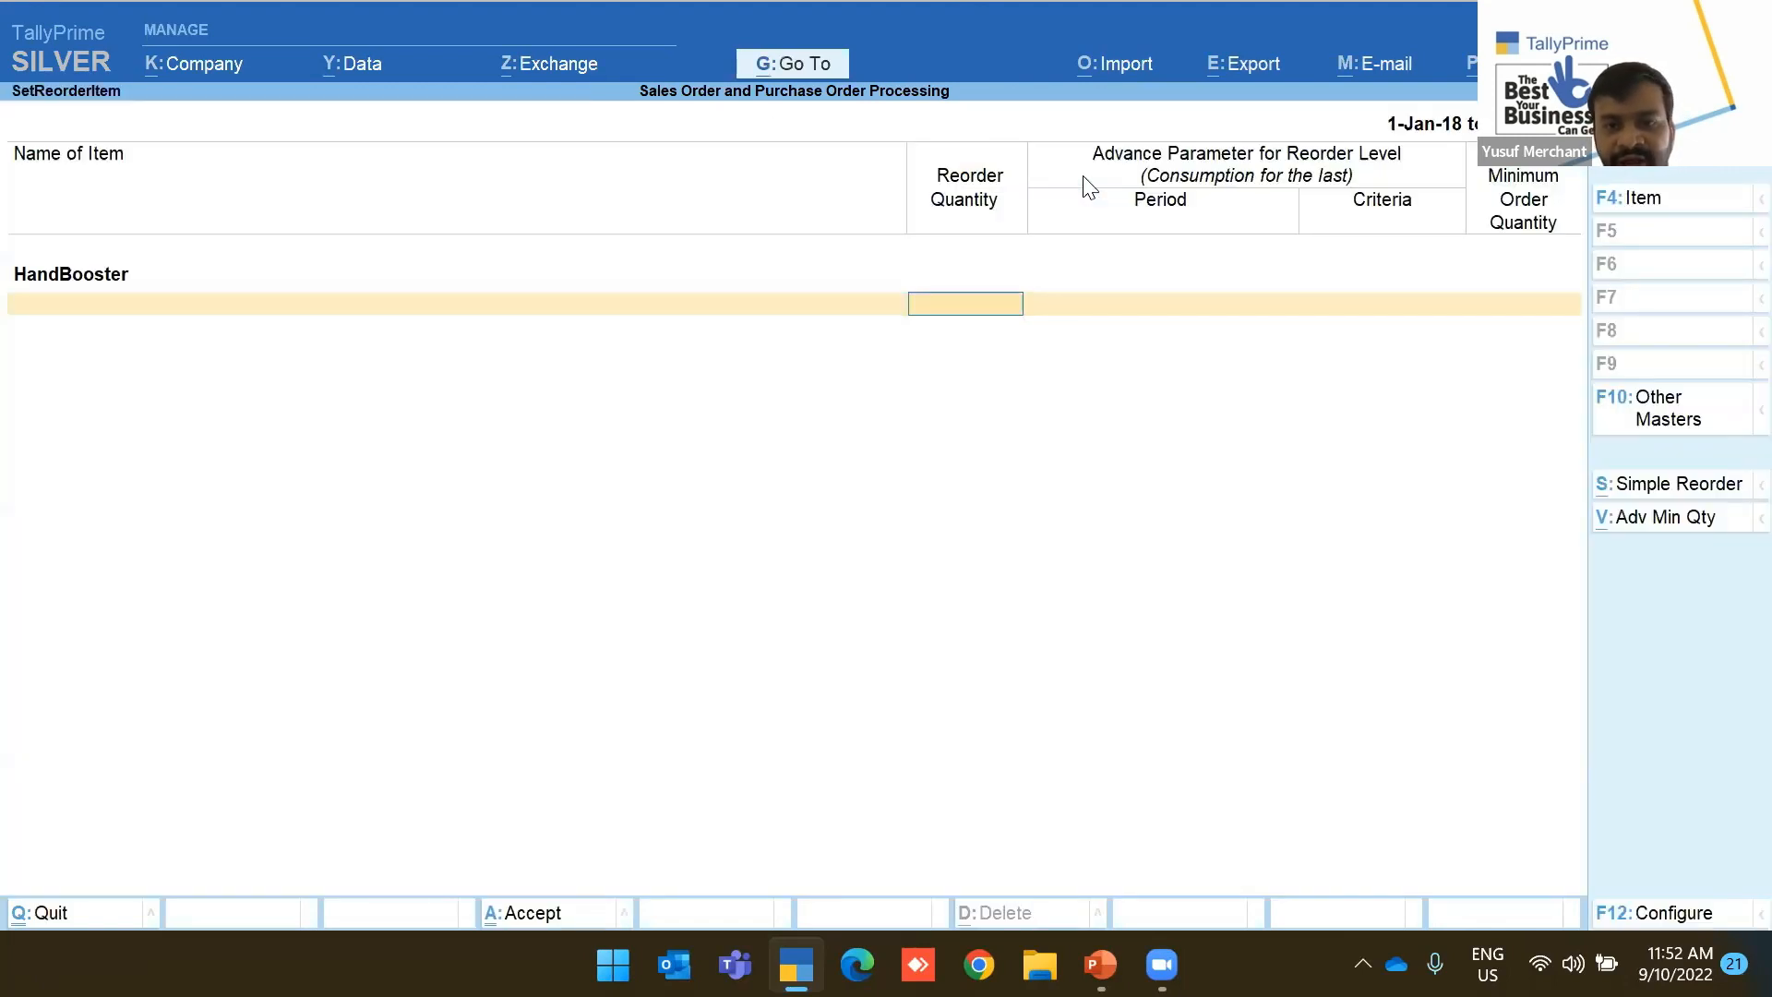
text(1,000)
key(Return)
key(Return)
key(Return)
key(Escape)
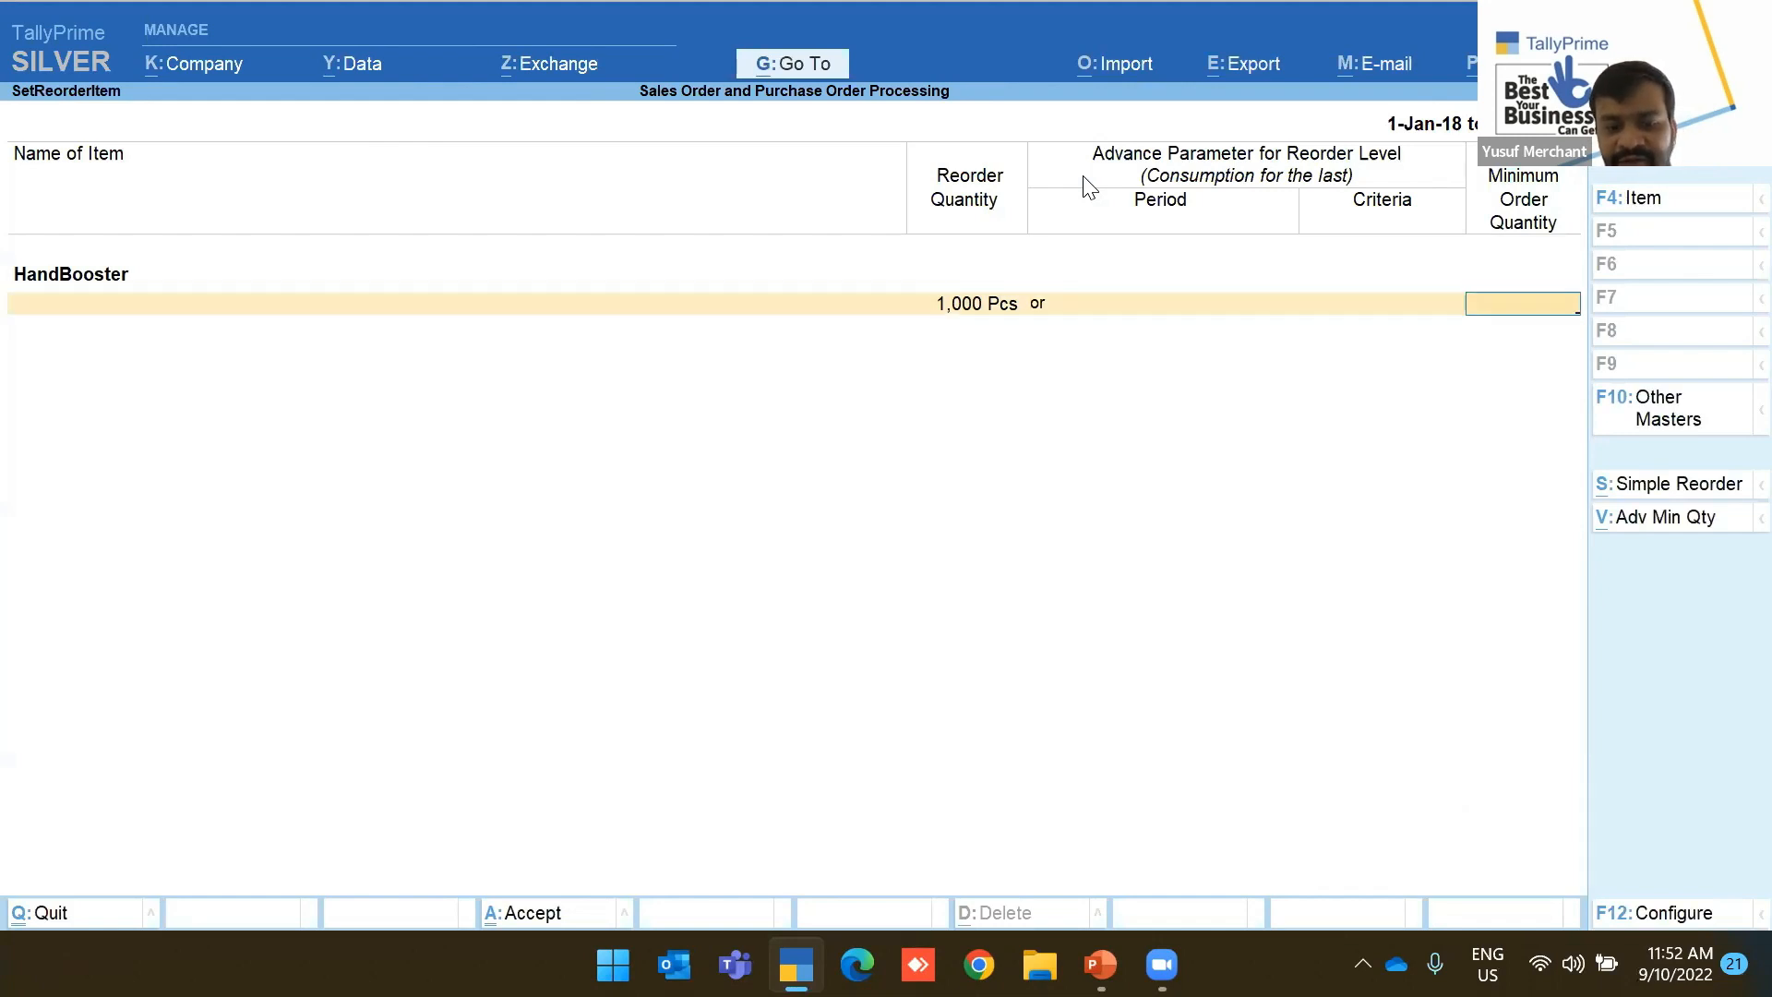
text(100)
key(Return)
key(Return)
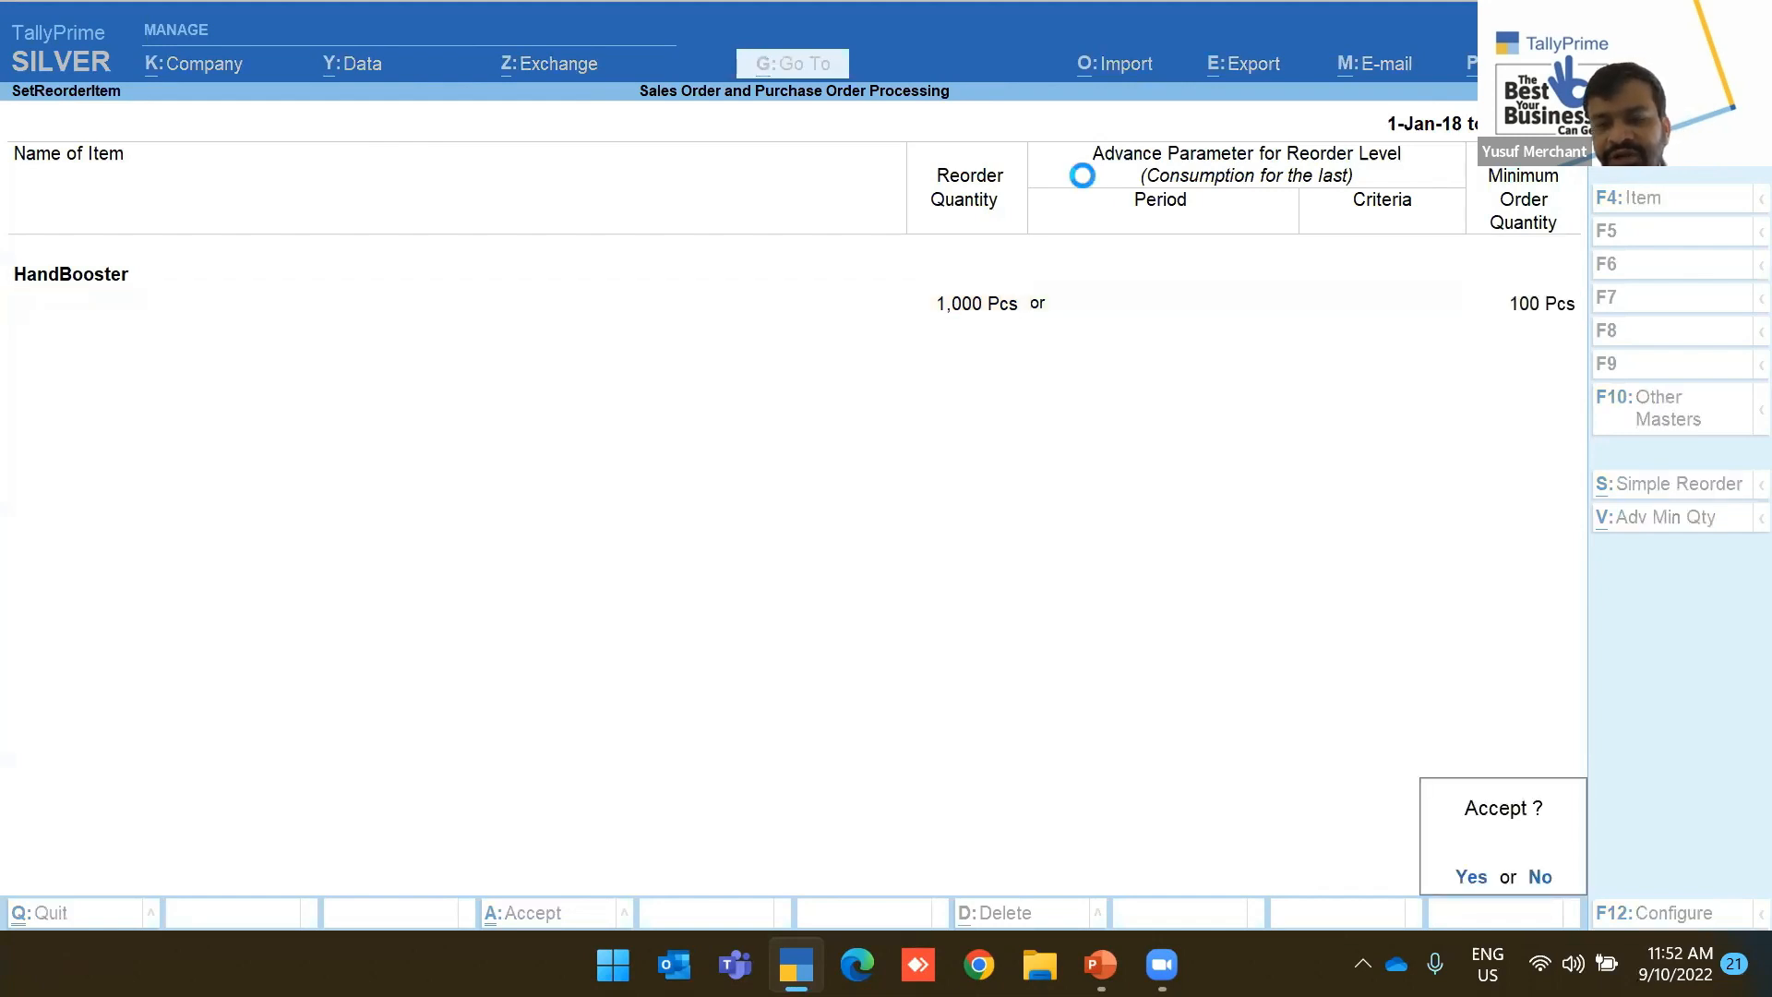
key(Down)
Set Mixer and Toaster to 1,000 Pcs reorder quantity and 100 Pcs minimum order
key(Return)
text(1000)
key(Return)
key(Return)
text(100)
key(Return)
key(Return)
key(Up)
key(Down)
key(Down)
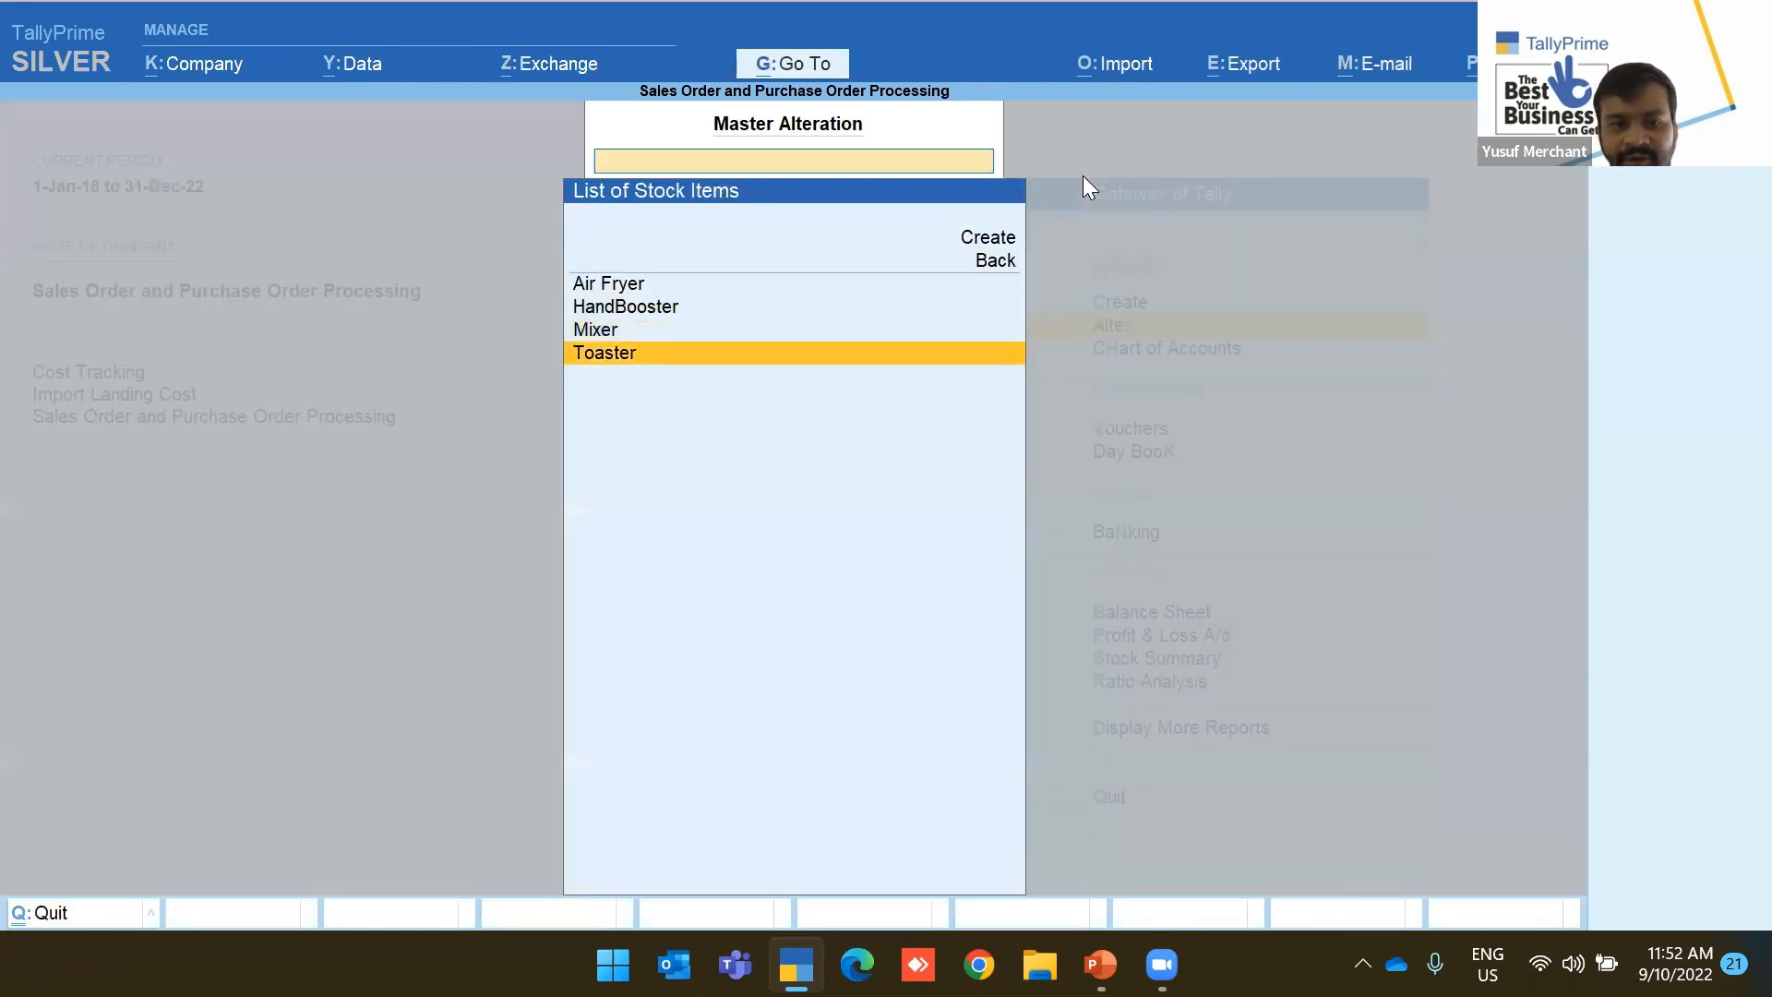
key(Return)
text(1,00)
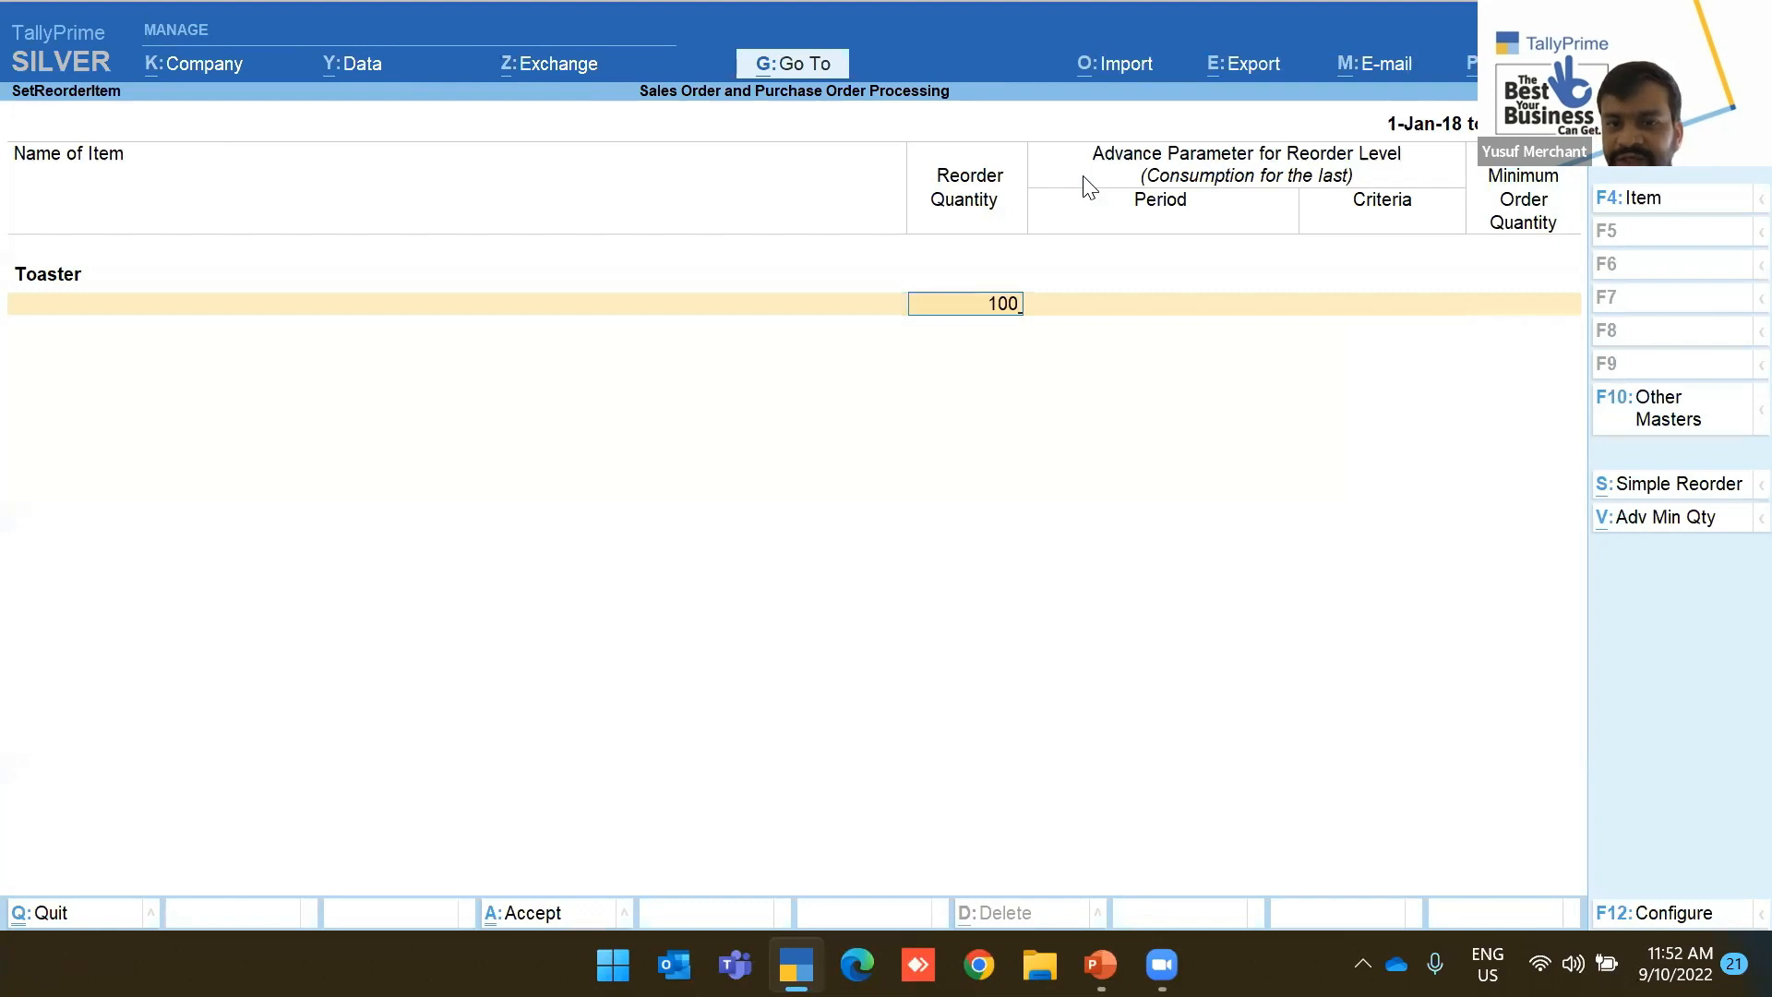
text(0)
key(Return)
key(Return)
text(100)
key(Return)
key(Return)
key(Return)
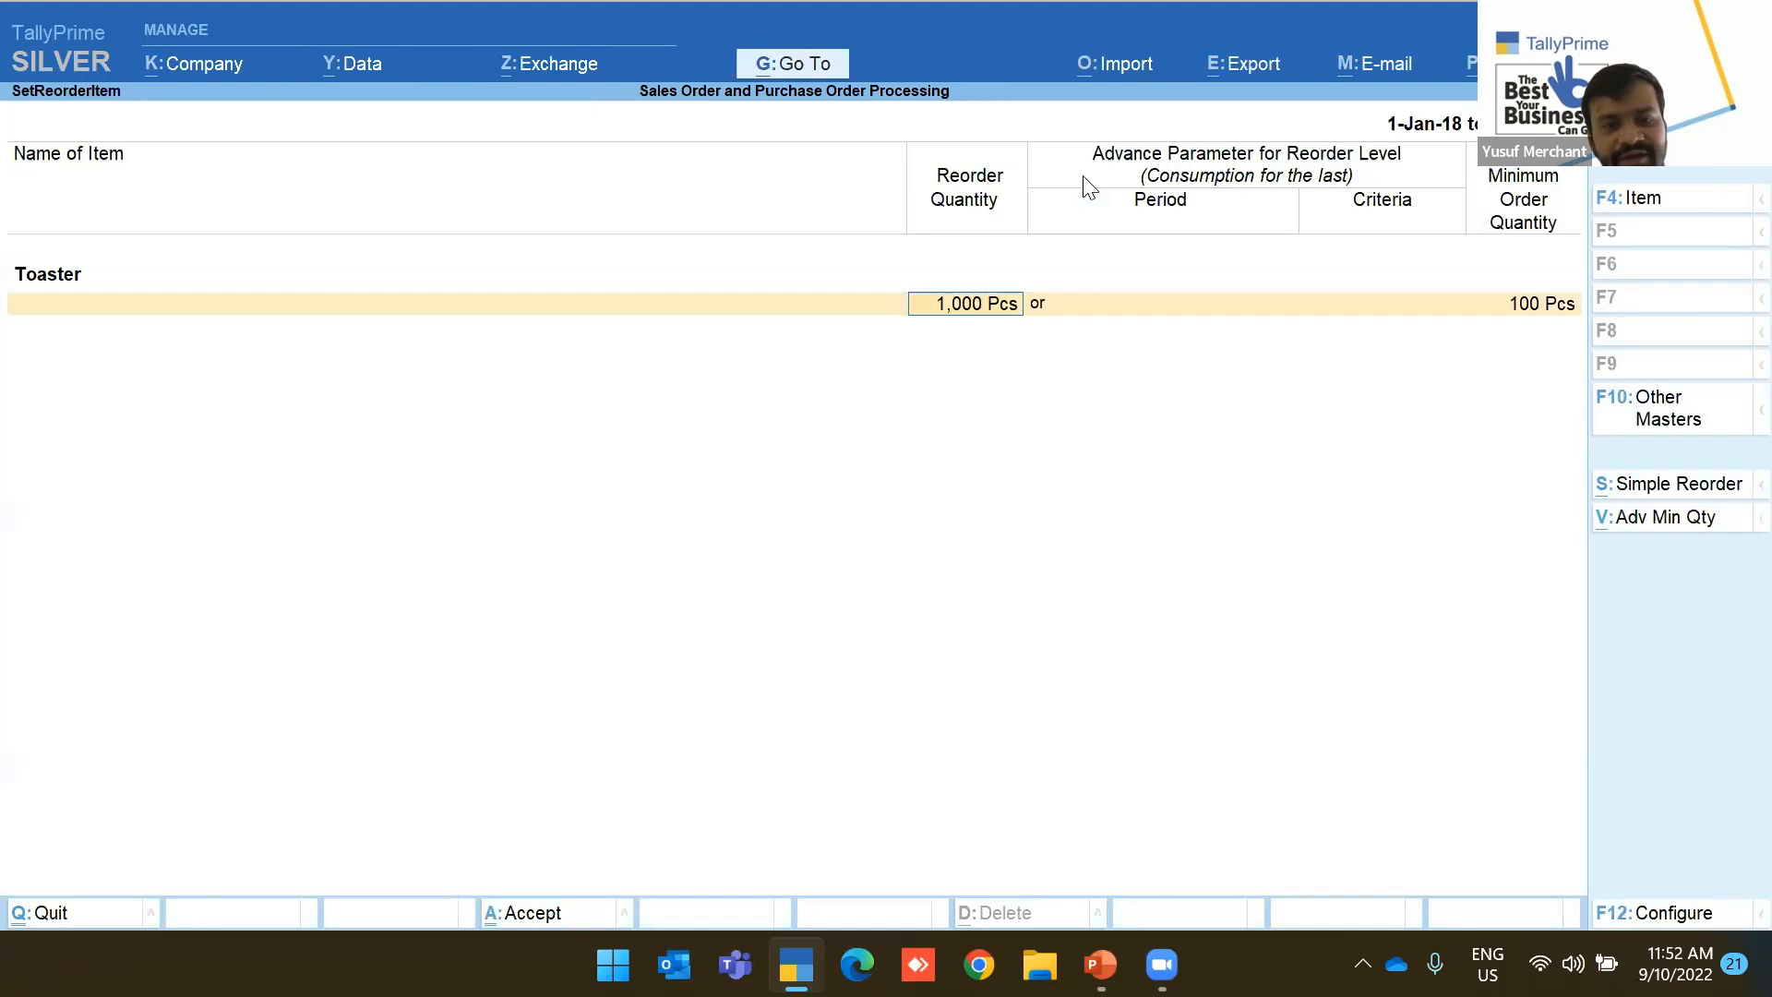
Leave the Toaster reorder screen and return to the Gateway of Tally
key(ctrl+q)
key(y)
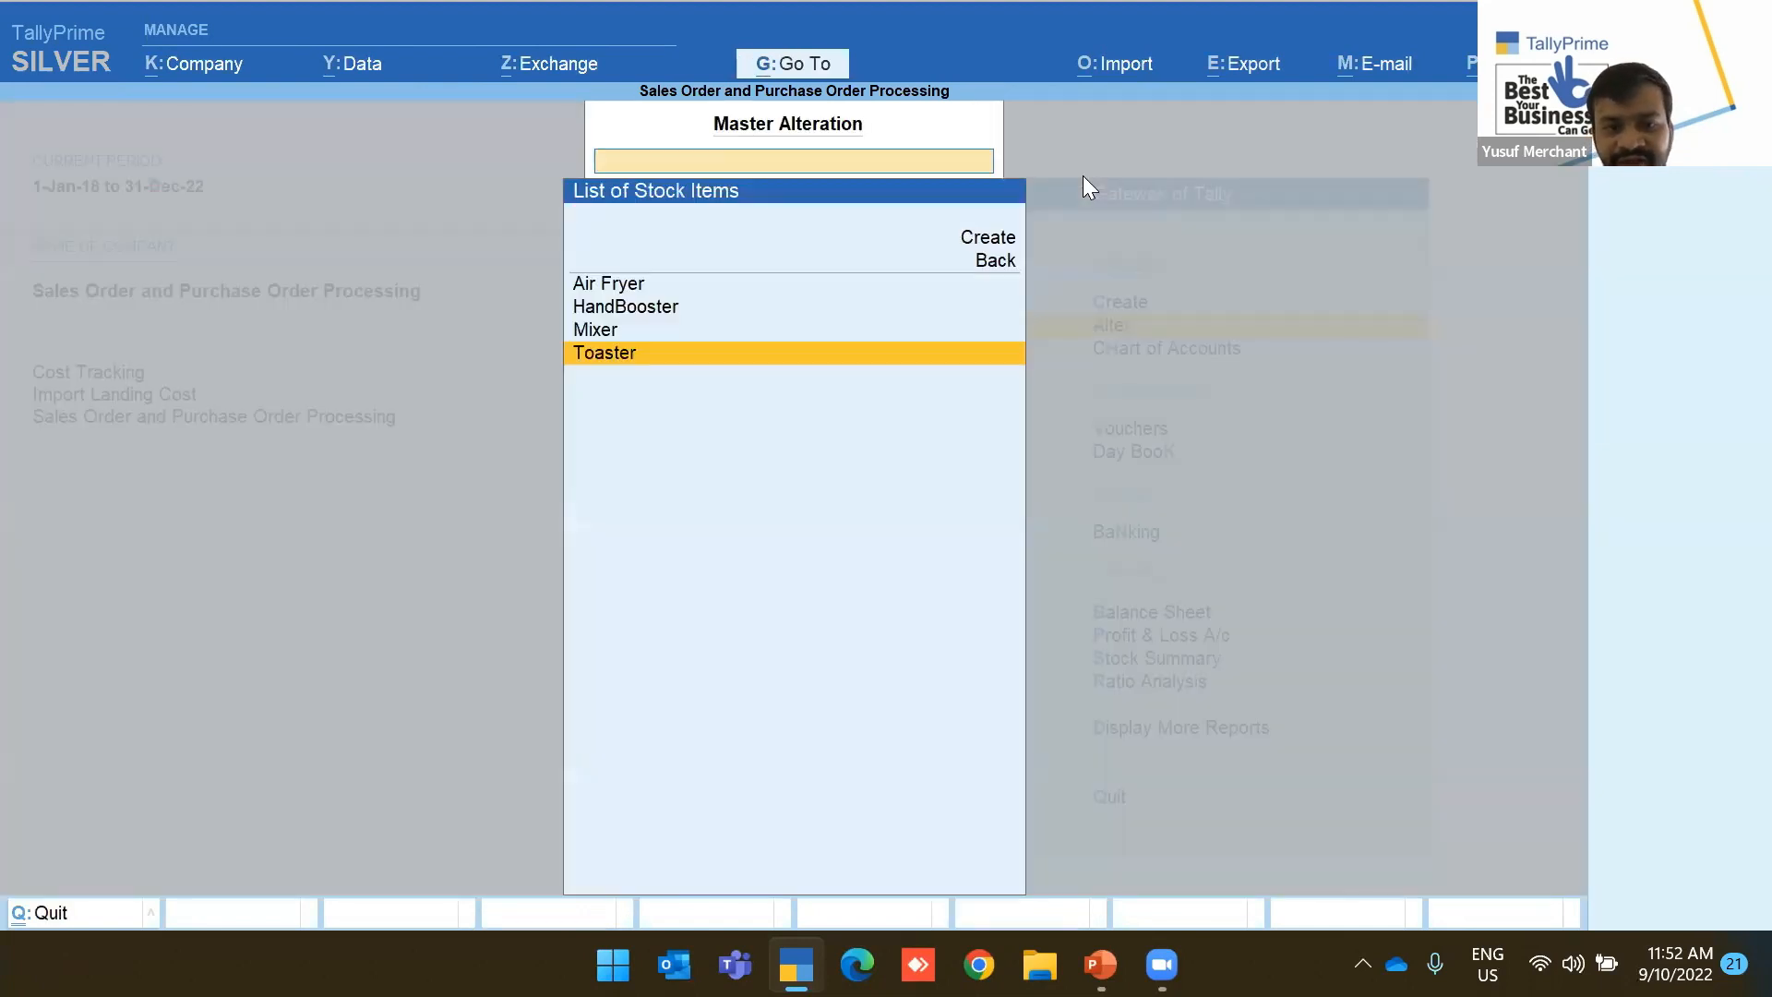
key(Escape)
key(Down)
key(Down)
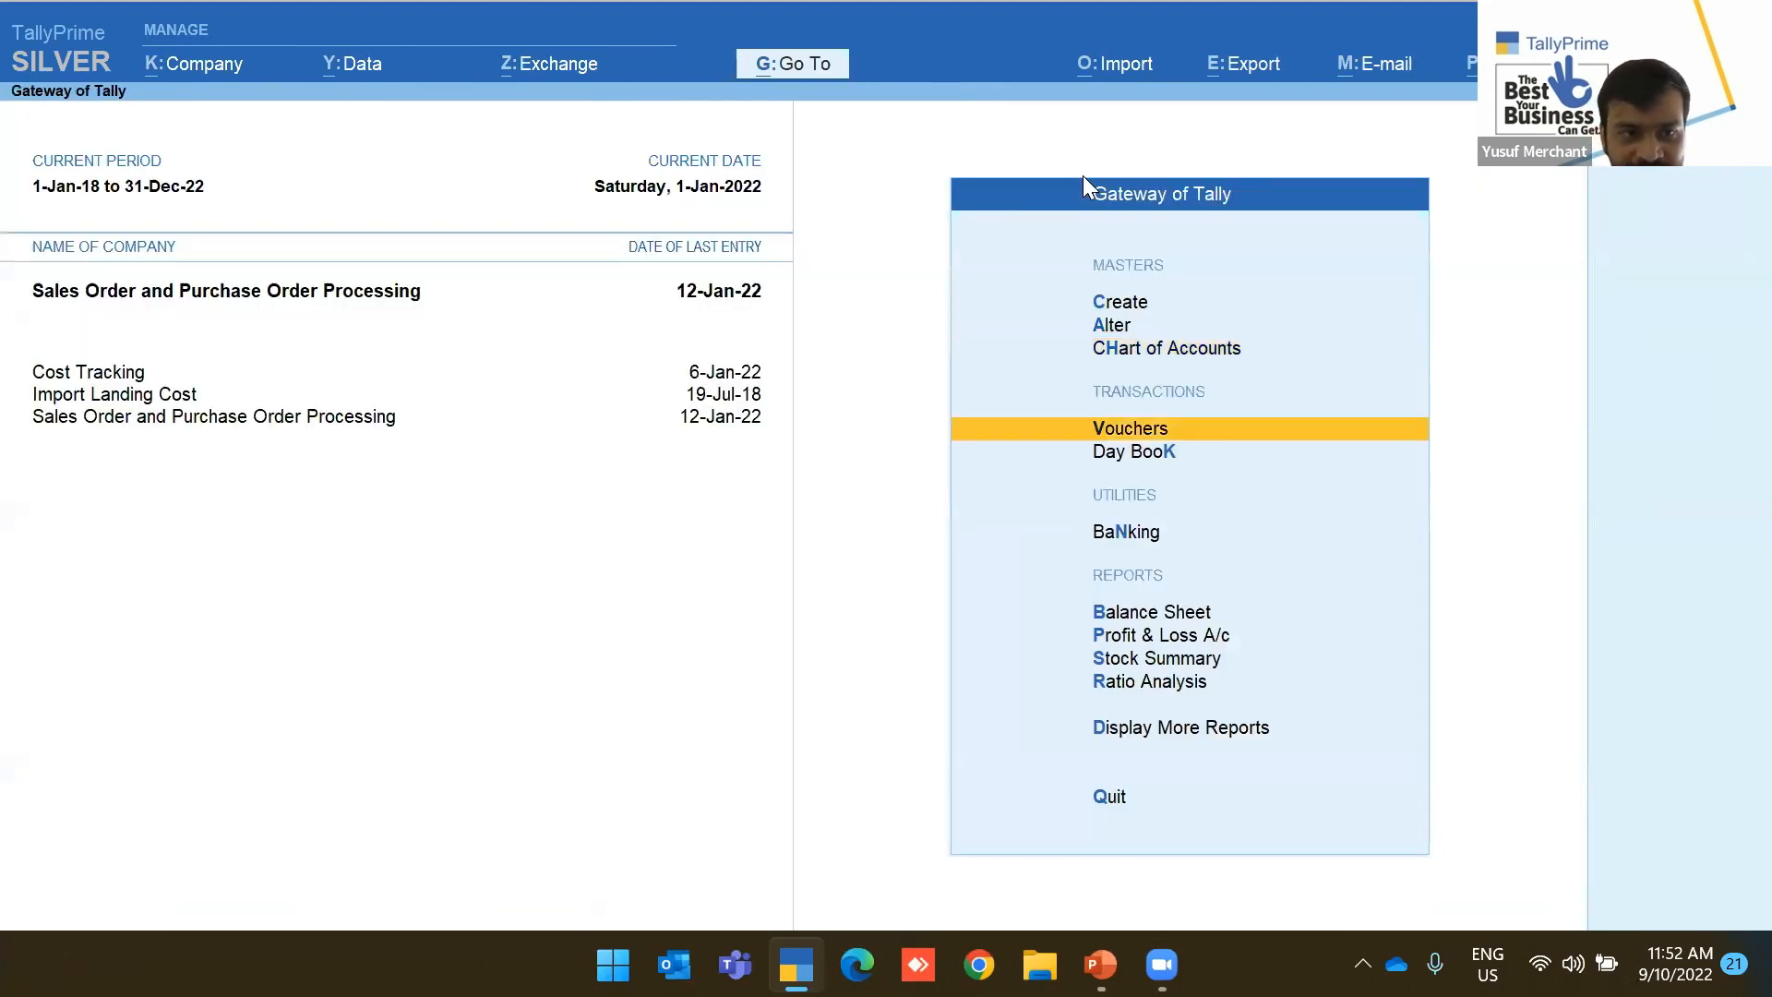
Start a Sales voucher and create party ledger Customer UAE under Sundry Debtors
key(Return)
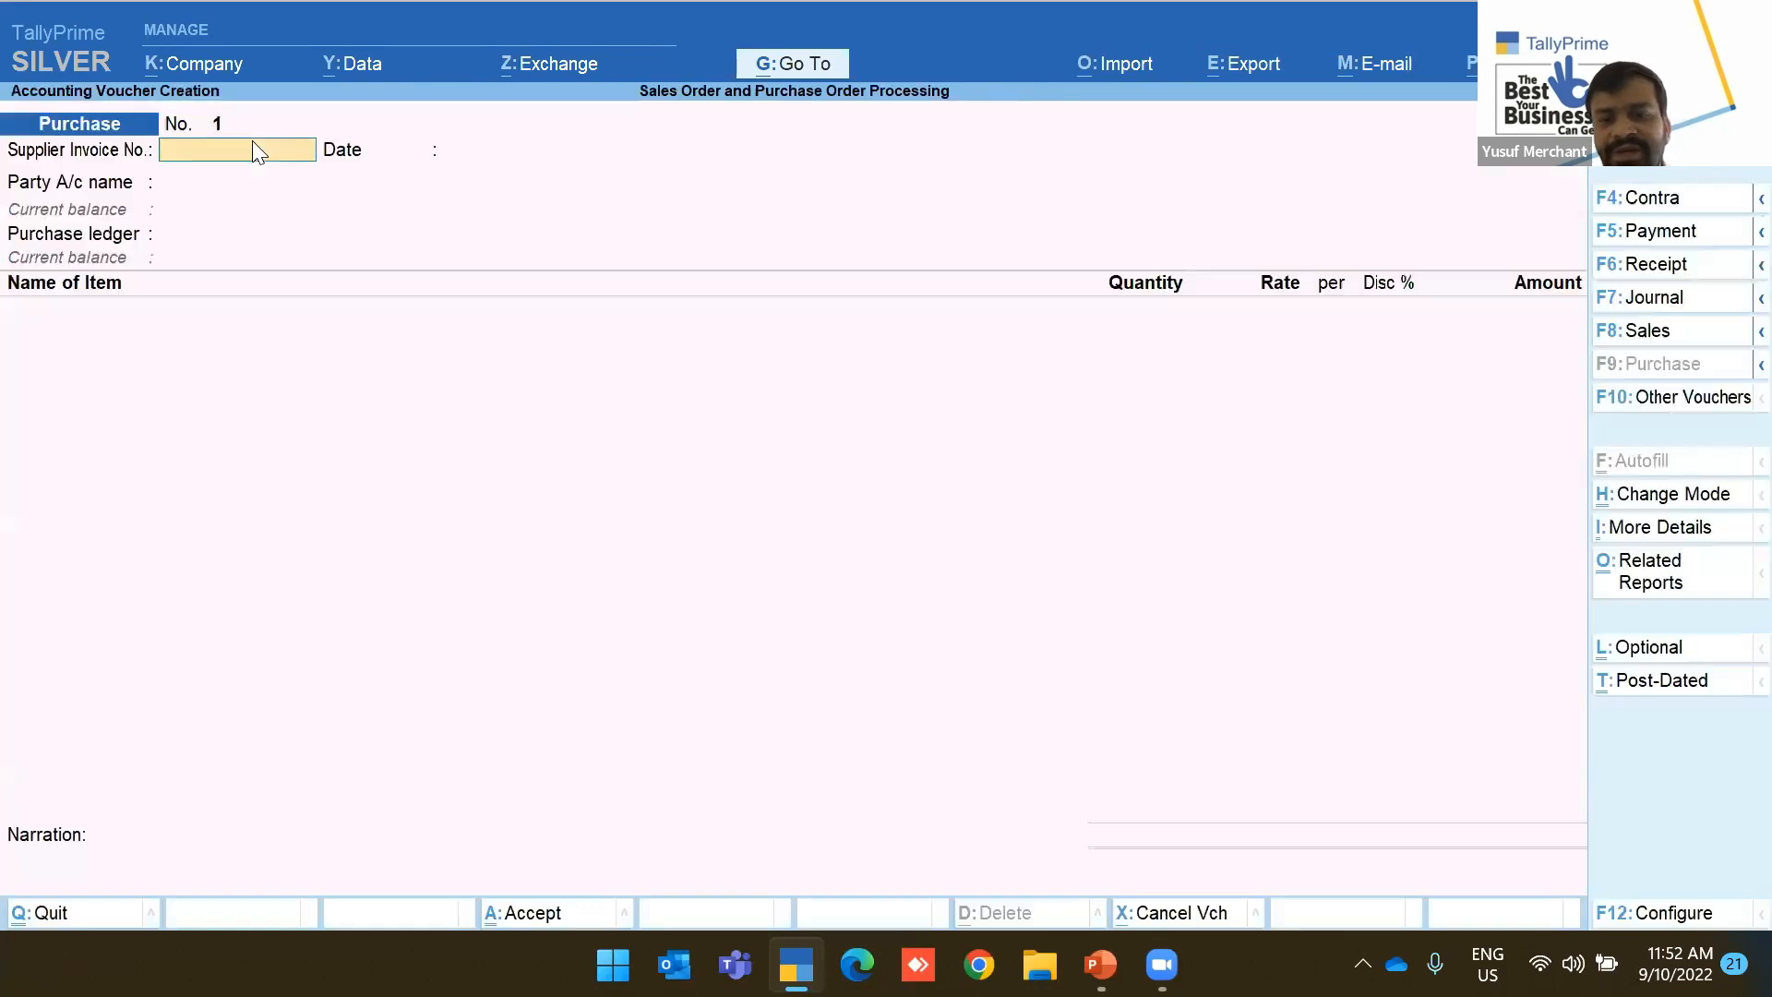
click(1657, 339)
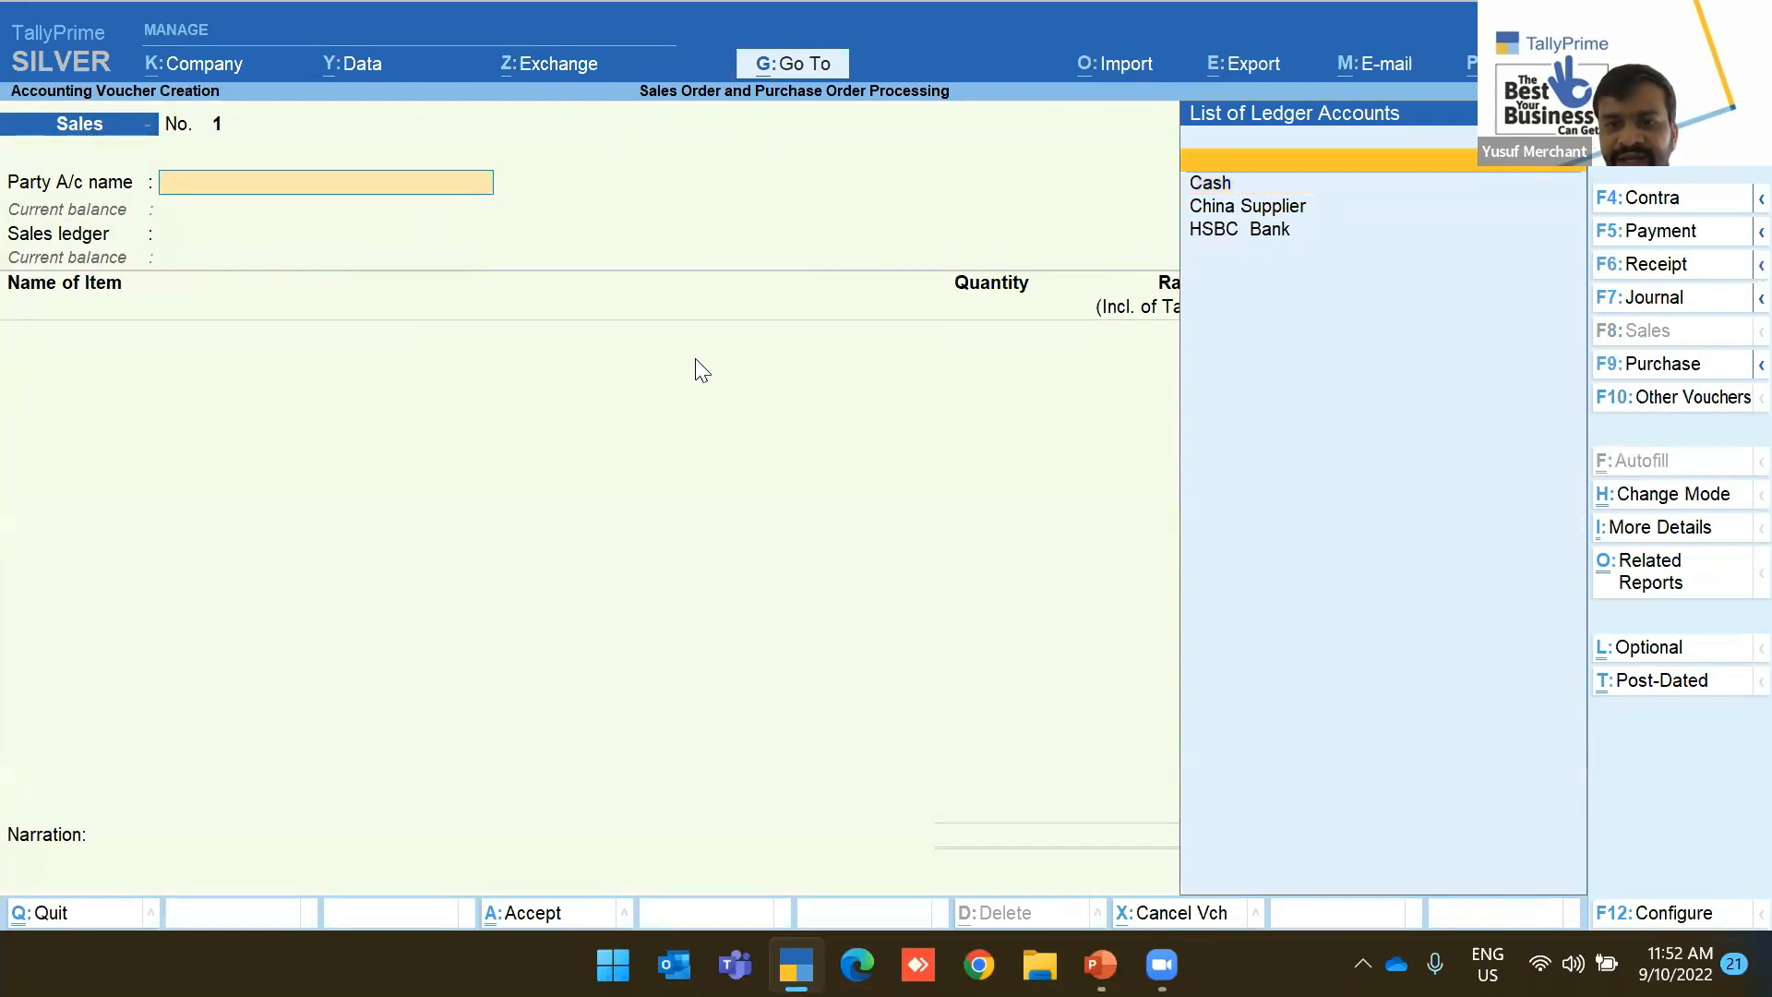
key(alt+c)
text(Customer )
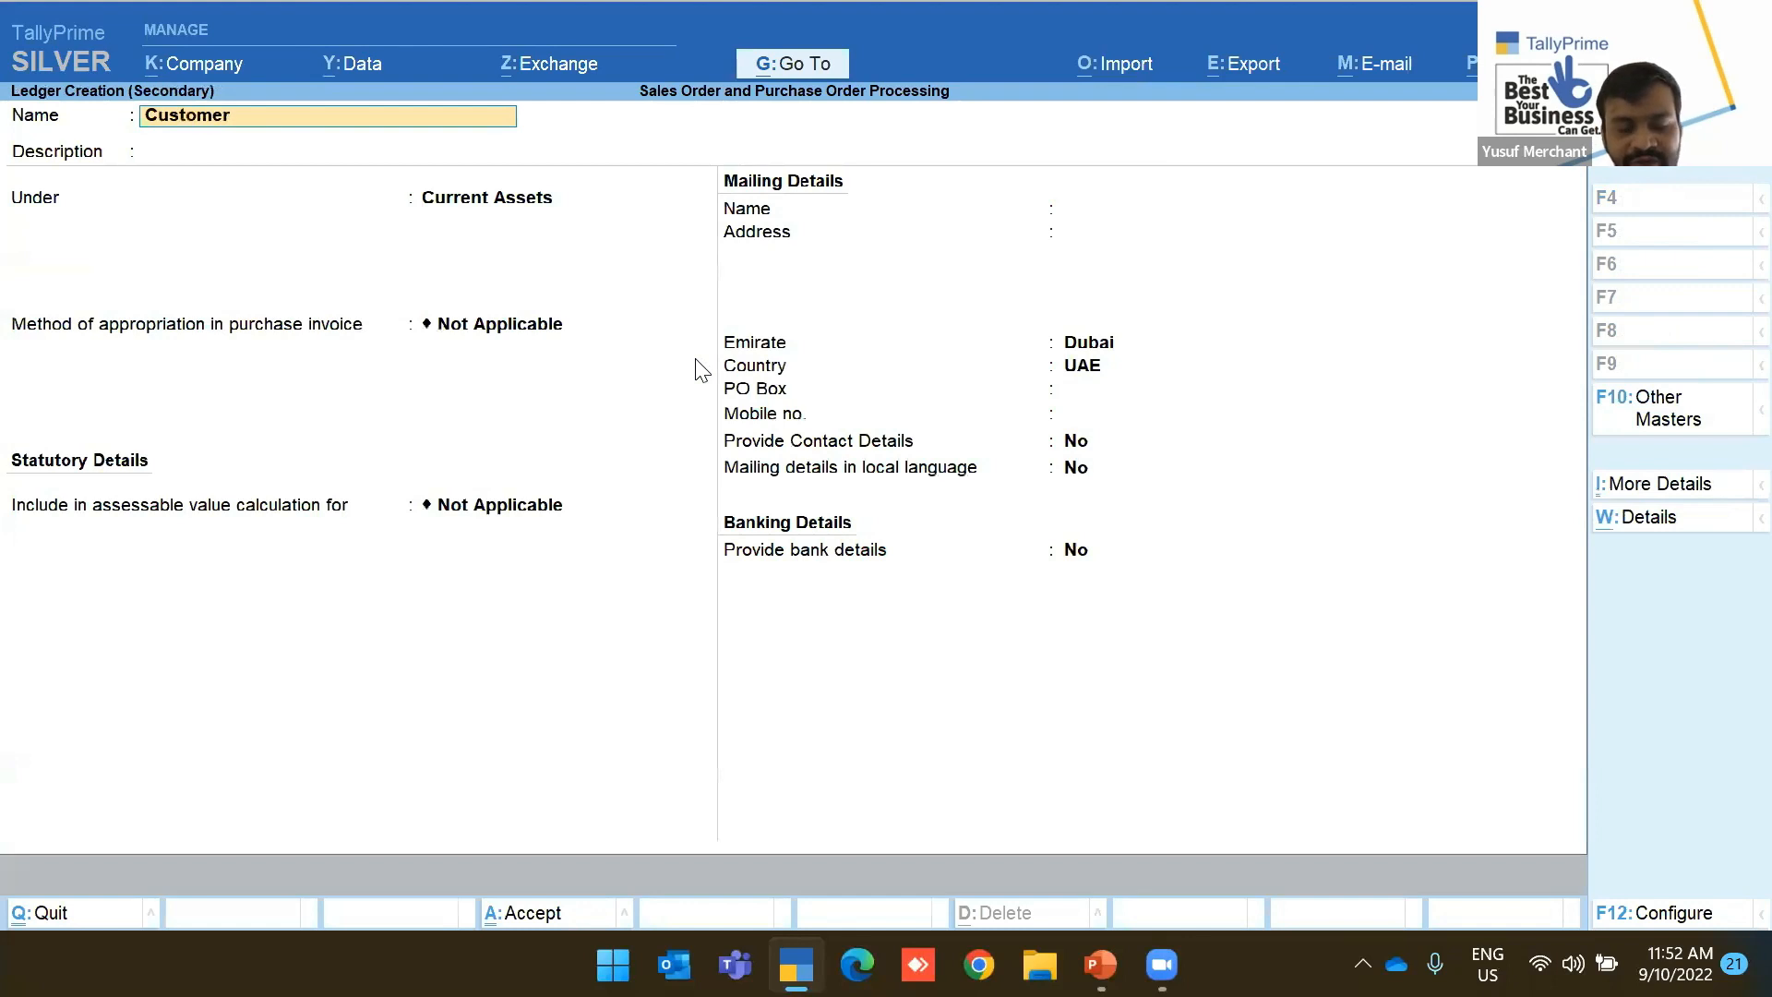
text(UAE)
key(Return)
key(Return)
text(Sun)
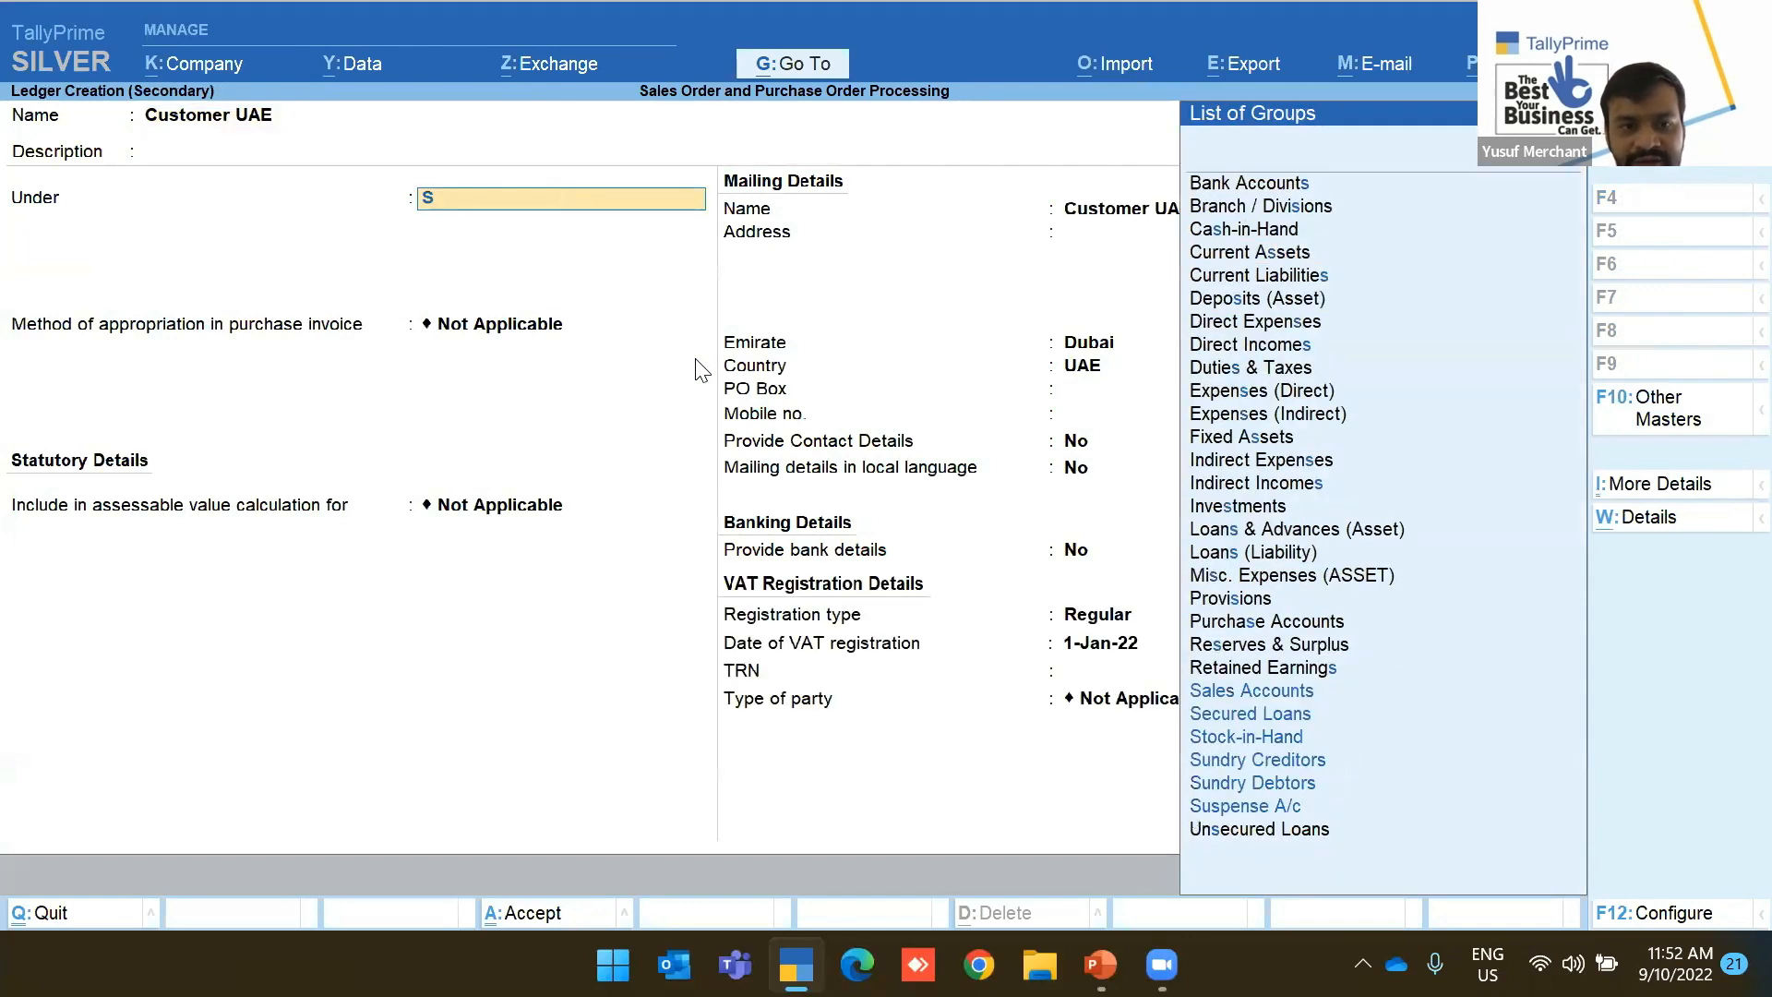
key(Down)
key(Return)
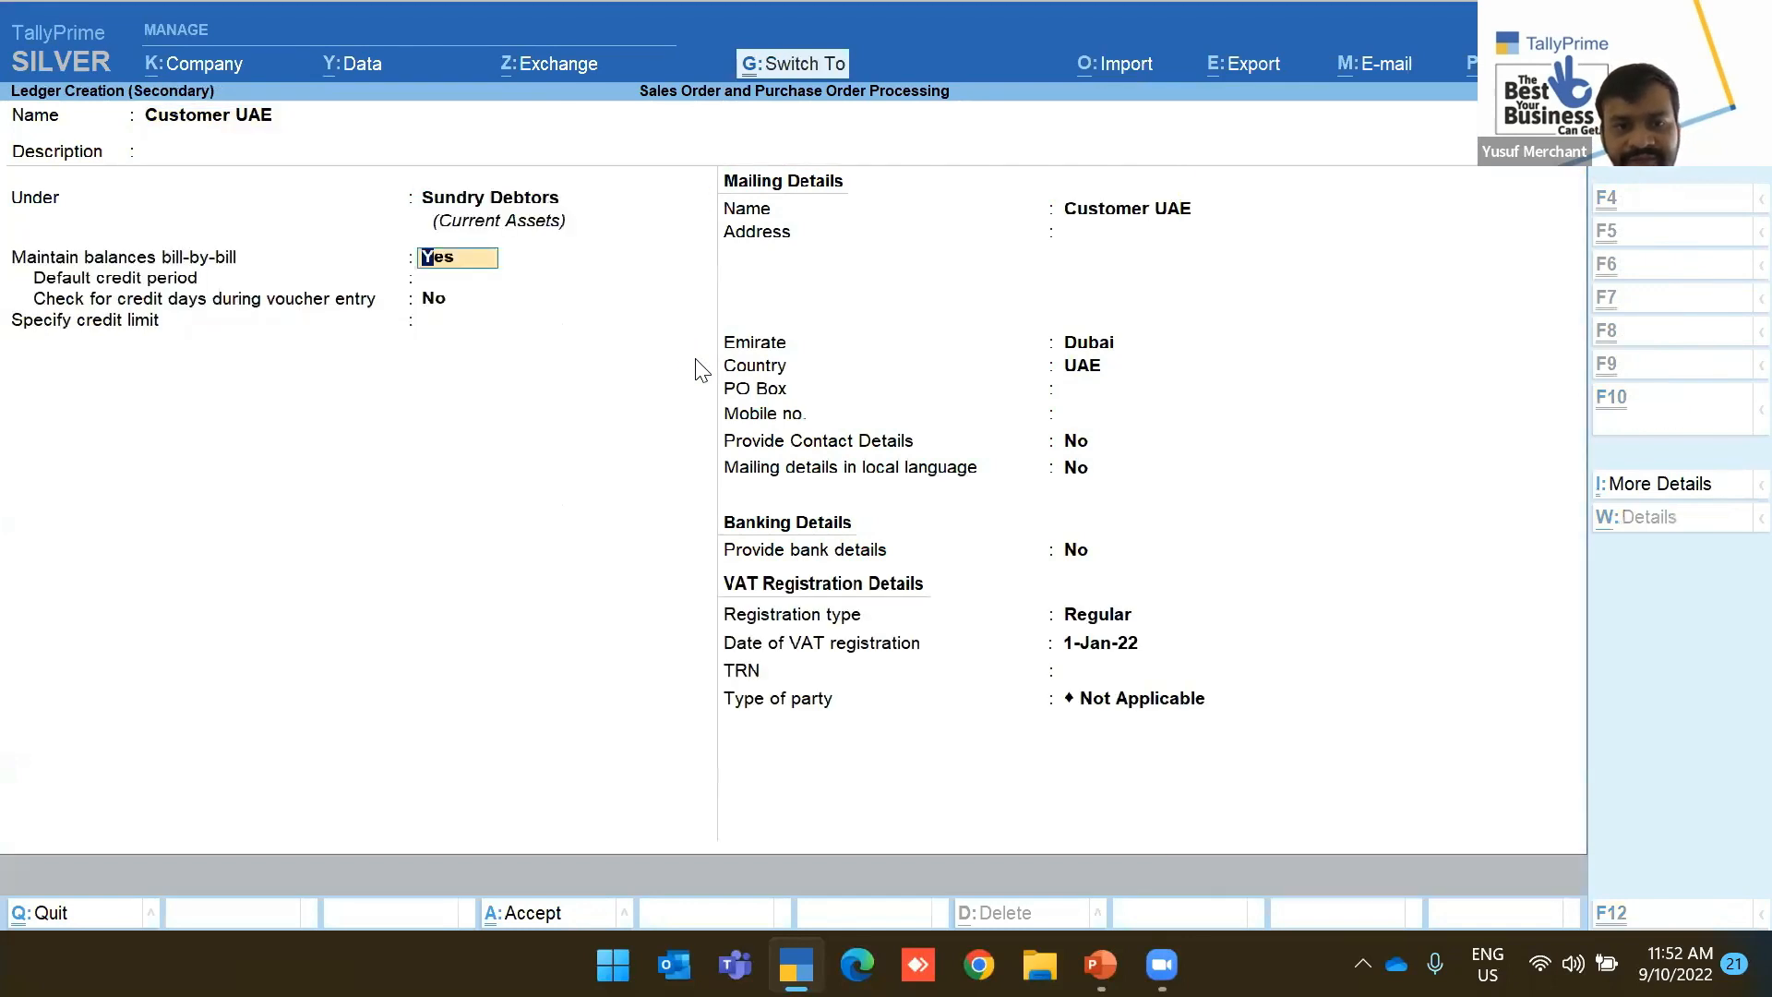
key(ctrl+a)
key(Return)
key(Return)
key(Return)
key(Return)
key(Return)
key(Return)
key(Return)
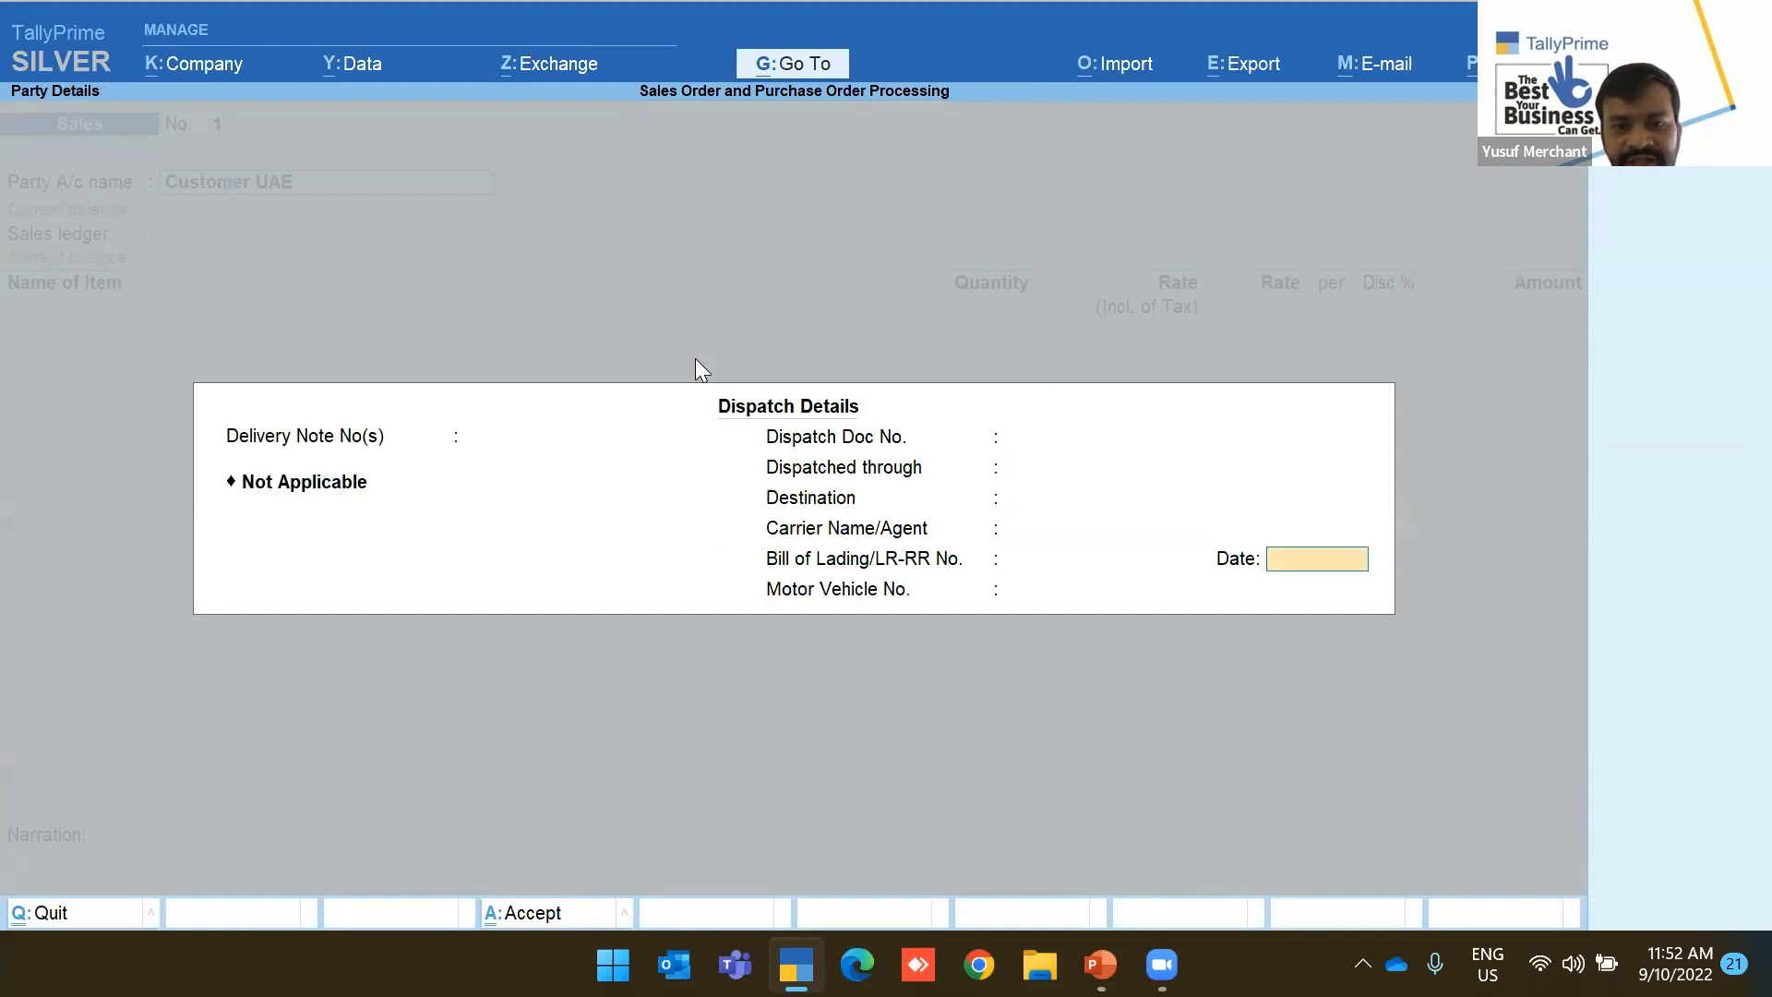
key(Return)
key(Return)
key(Return)
key(Return)
key(Return)
key(Return)
key(Return)
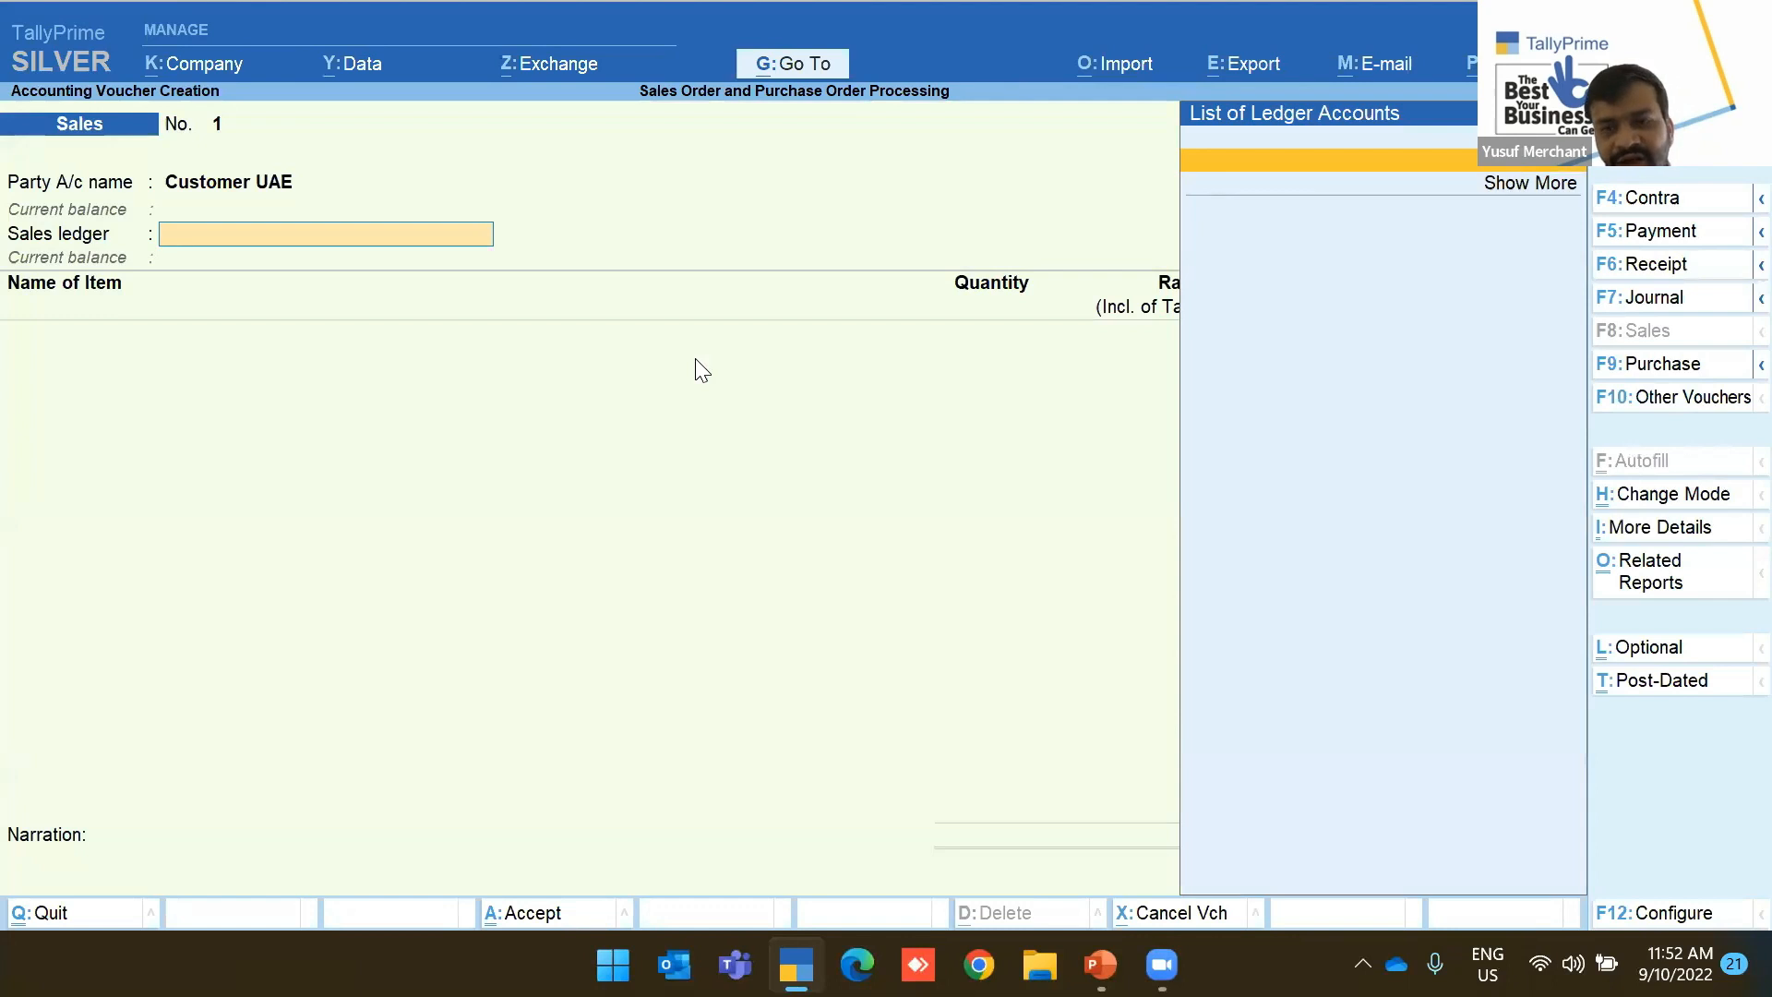
Create a Sales ledger under Sales Accounts as the voucher's sales ledger
key(alt+c)
text(Sales)
key(Return)
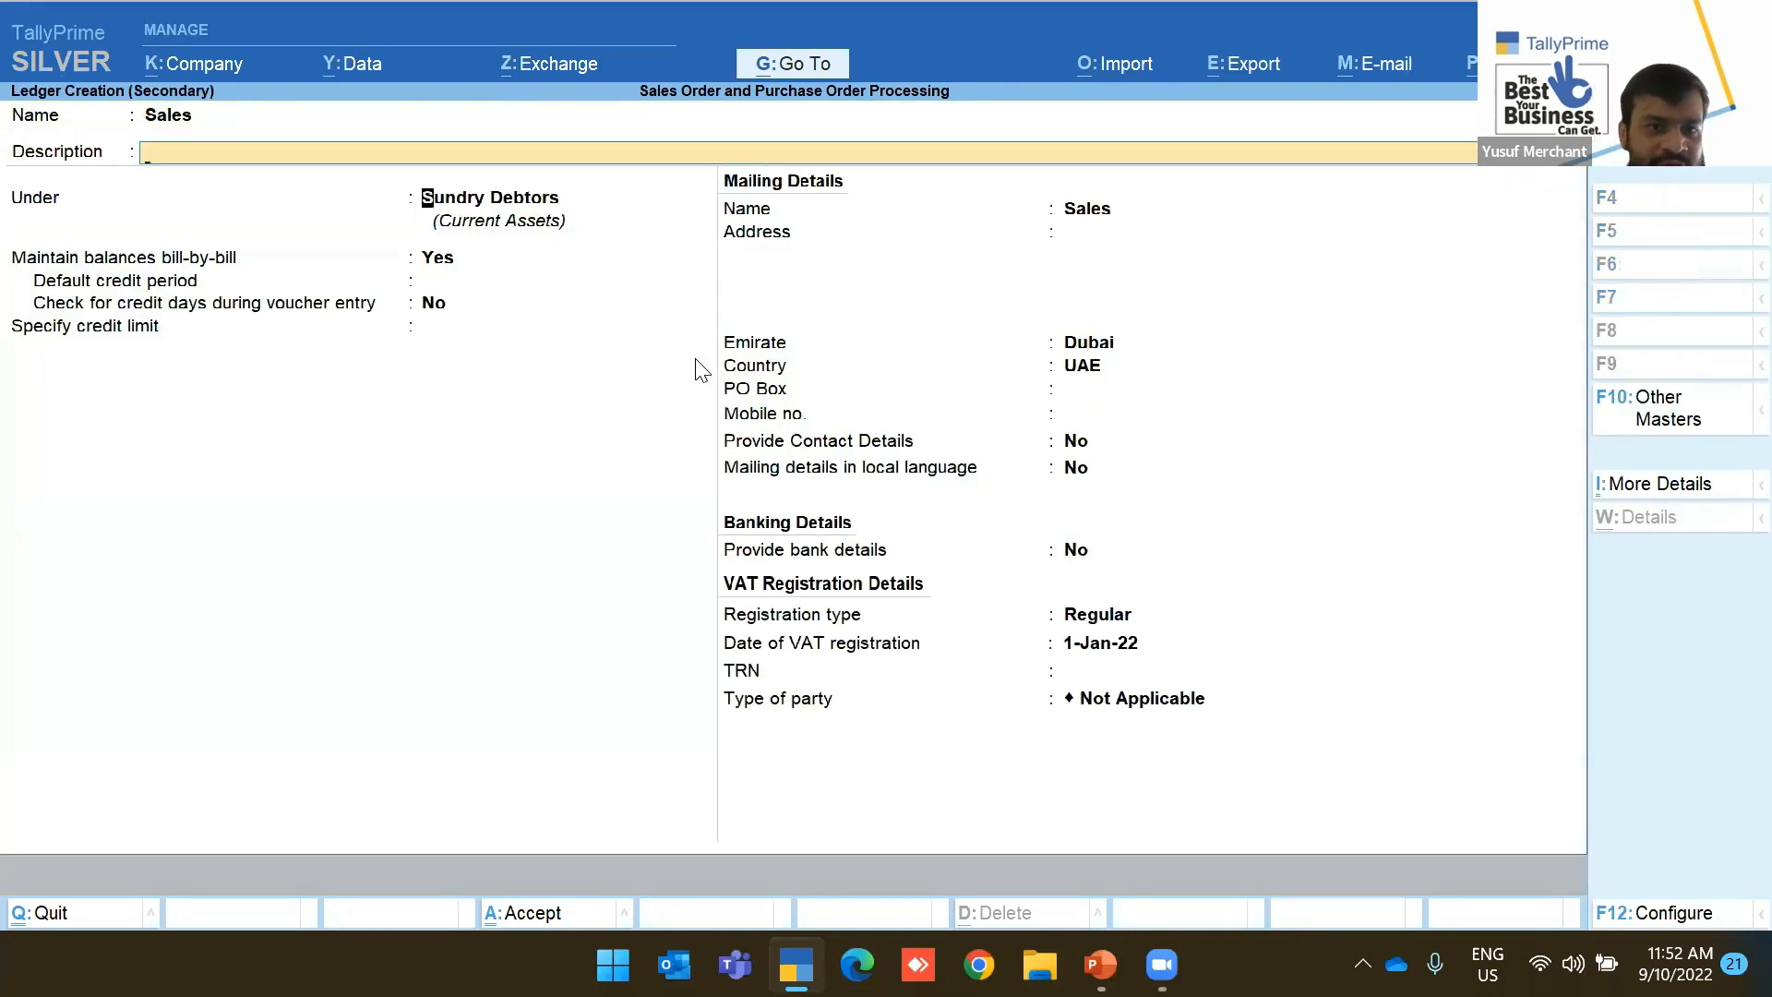
key(Return)
text(sal)
key(Return)
key(ctrl+a)
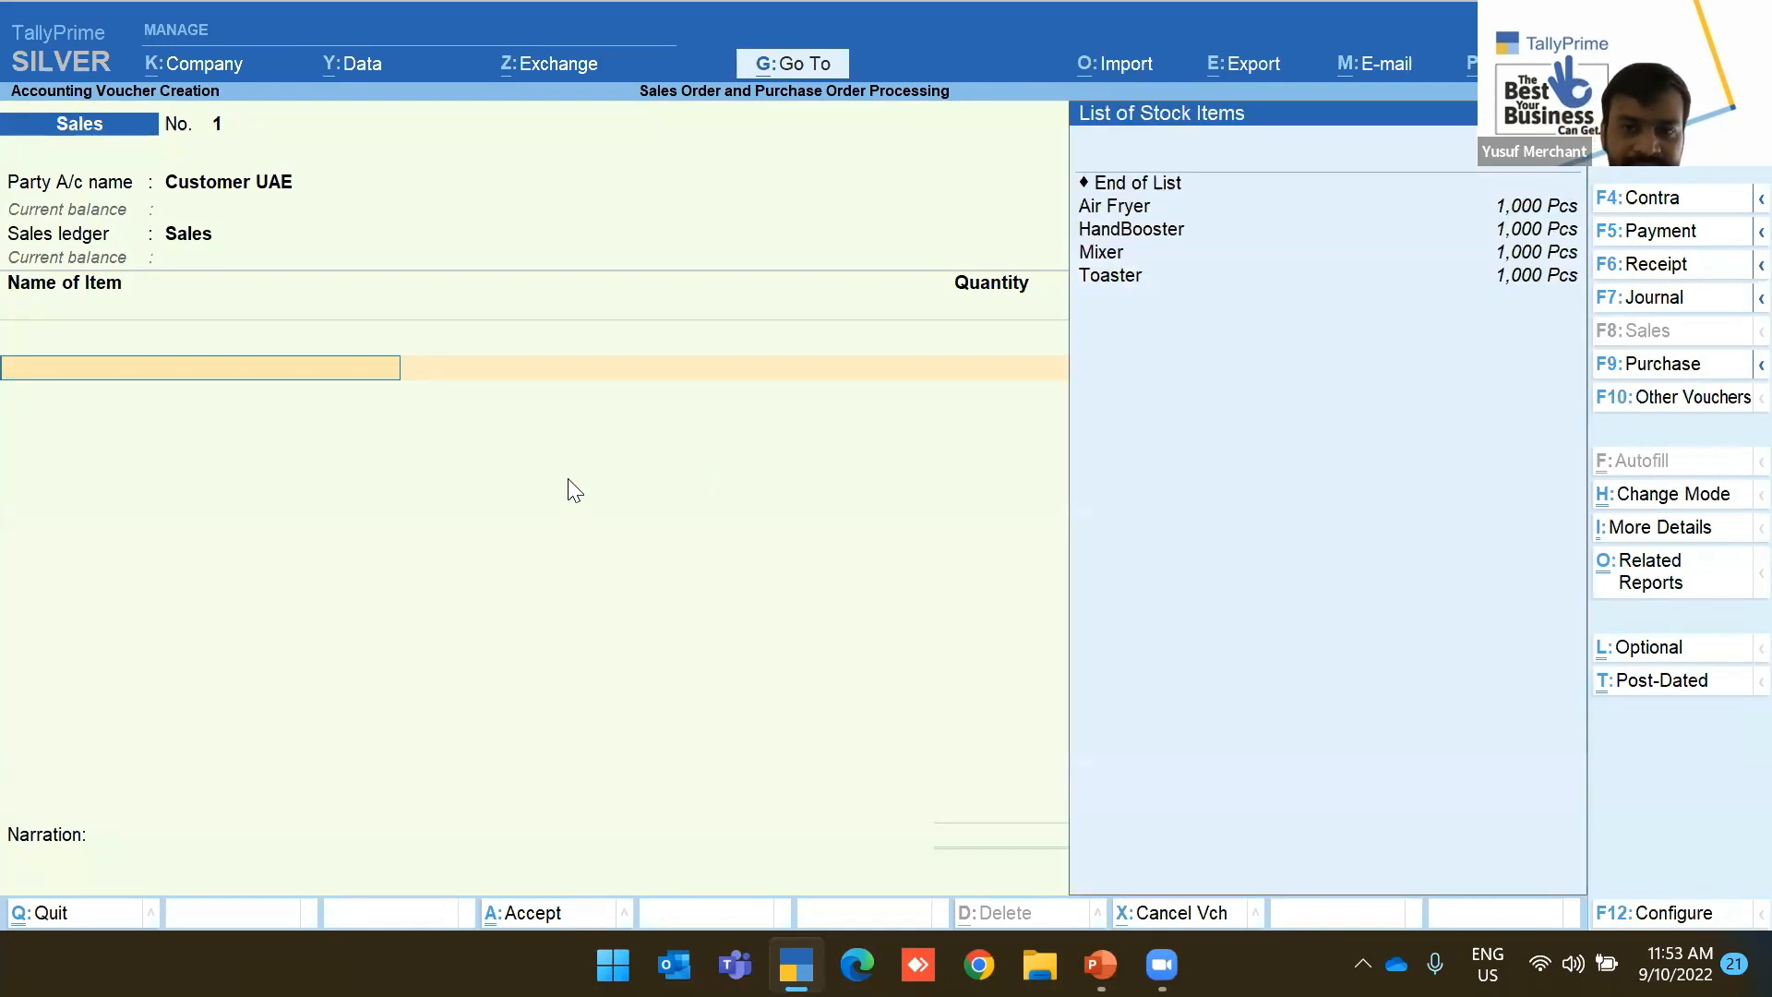
Add 920 Pcs of Air Fryer to the voucher, checking its stock query
key(Down)
key(Return)
key(Return)
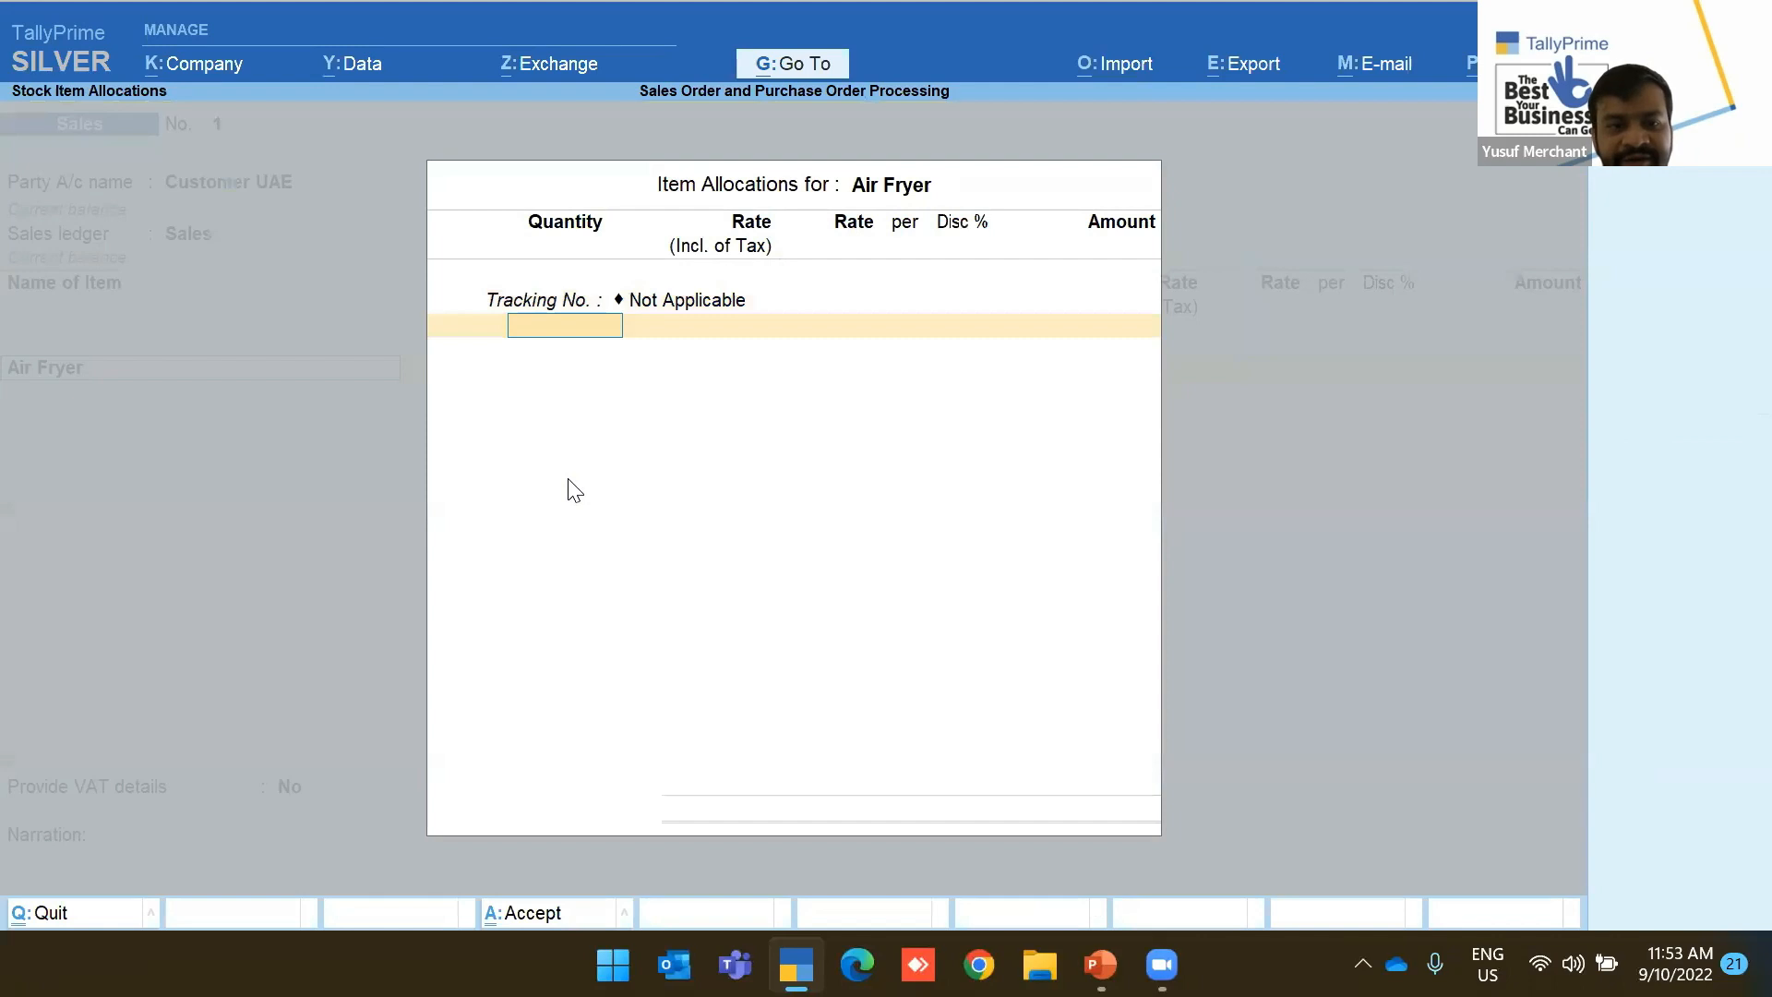
key(Return)
key(BackSpace)
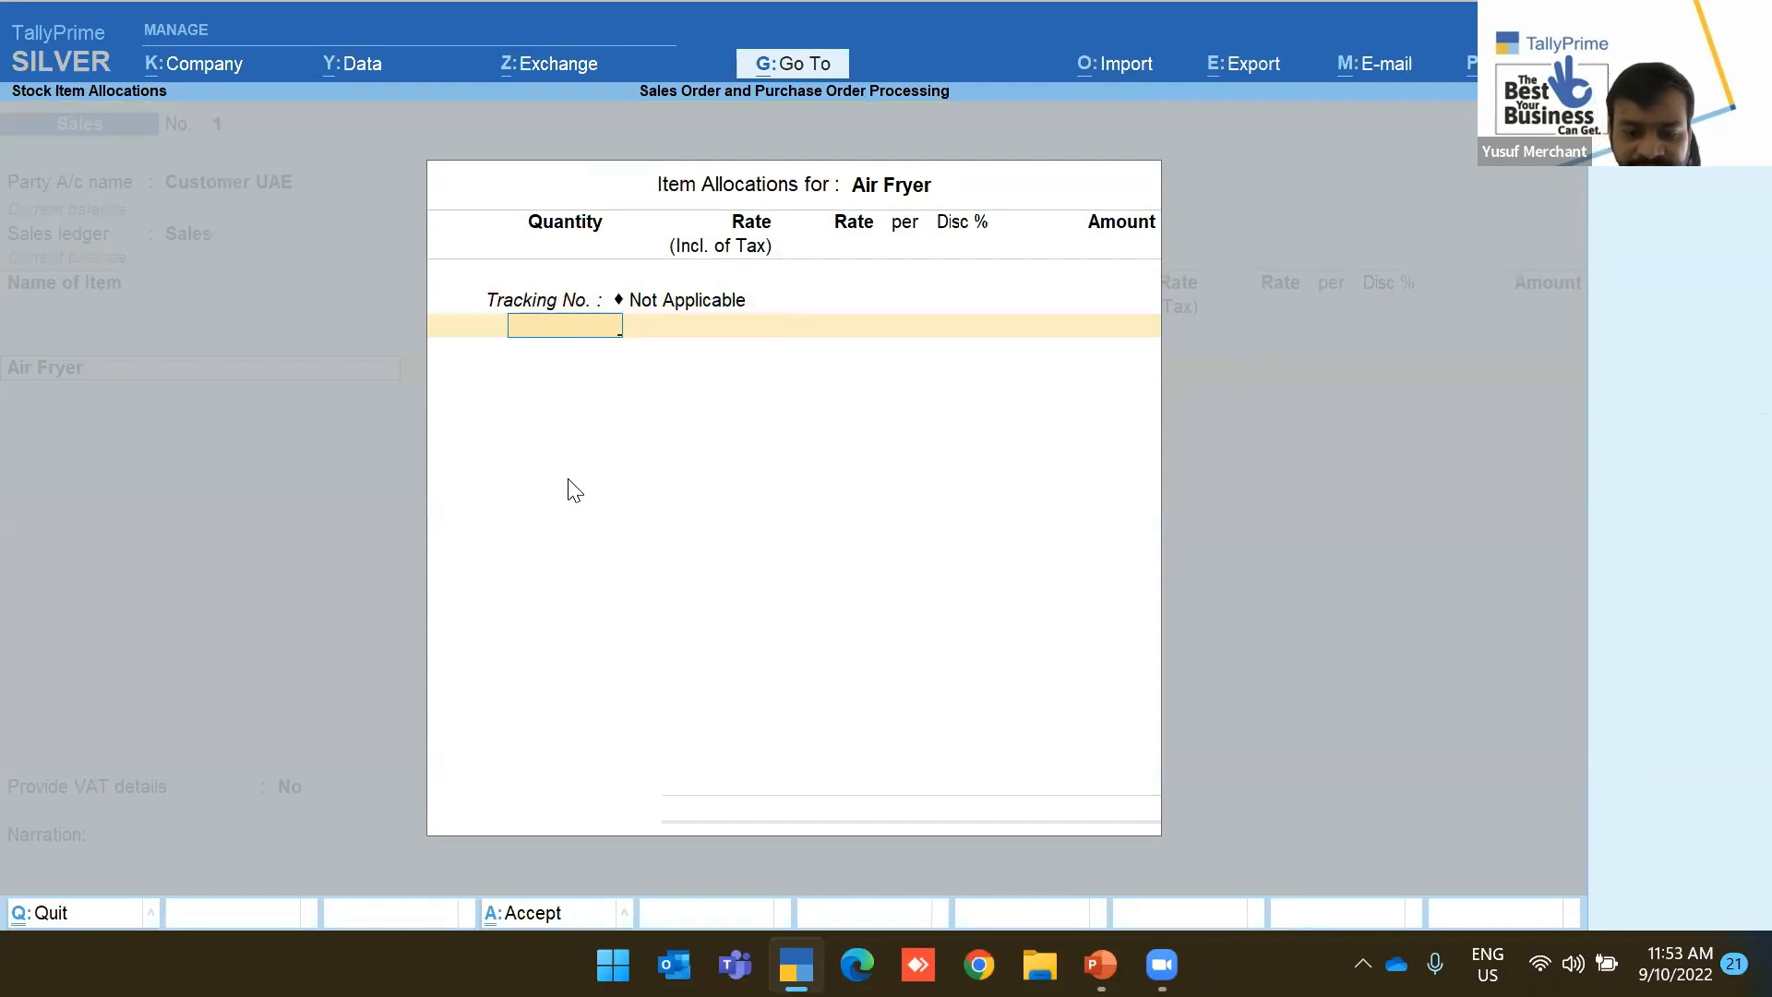
text(920)
key(Return)
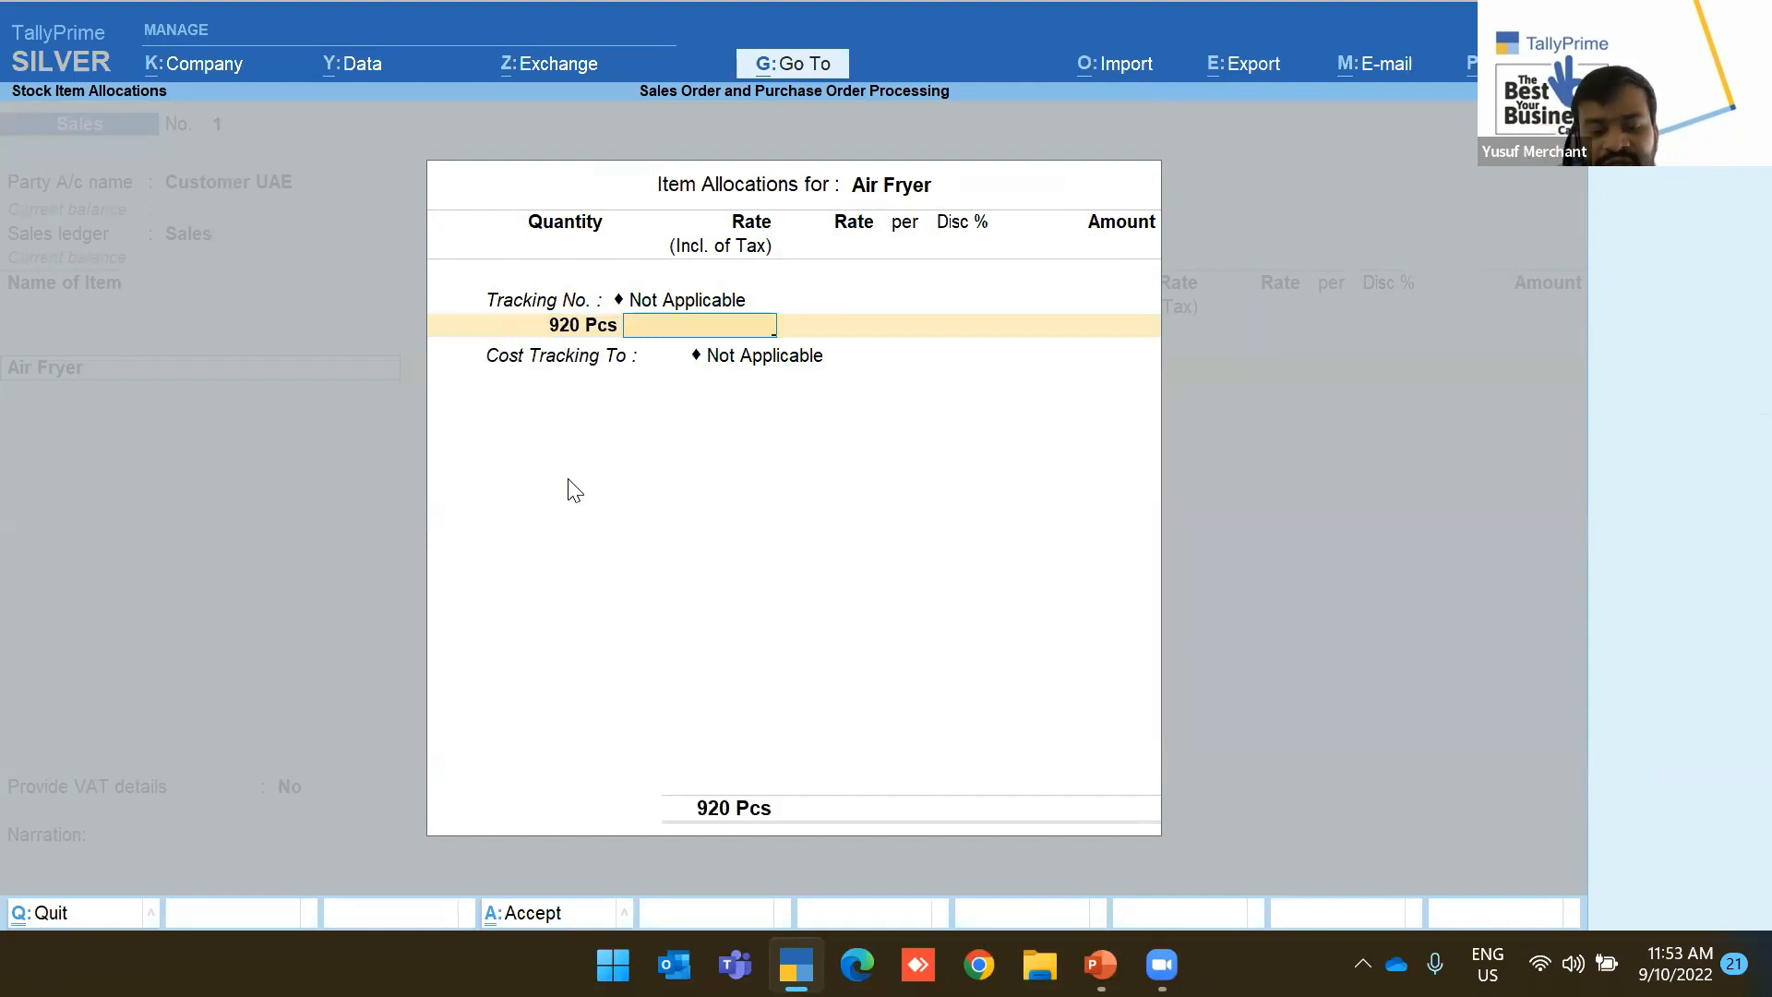
key(alt+s)
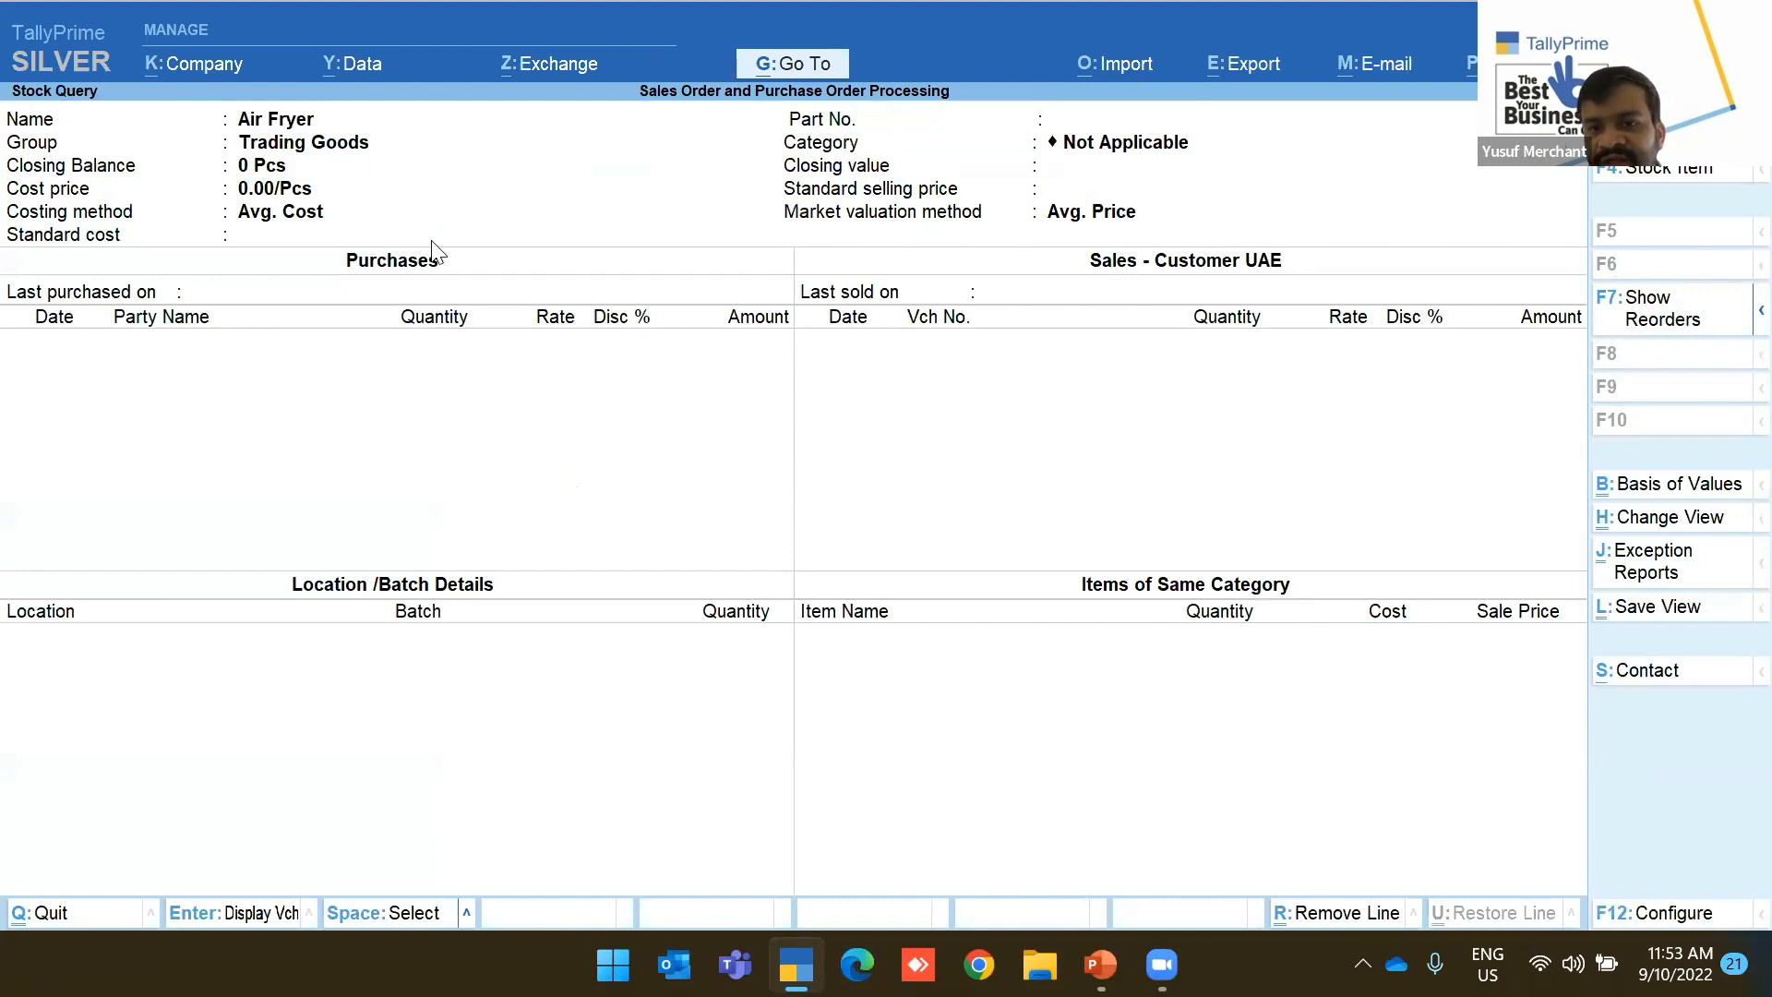
key(Escape)
key(ctrl+a)
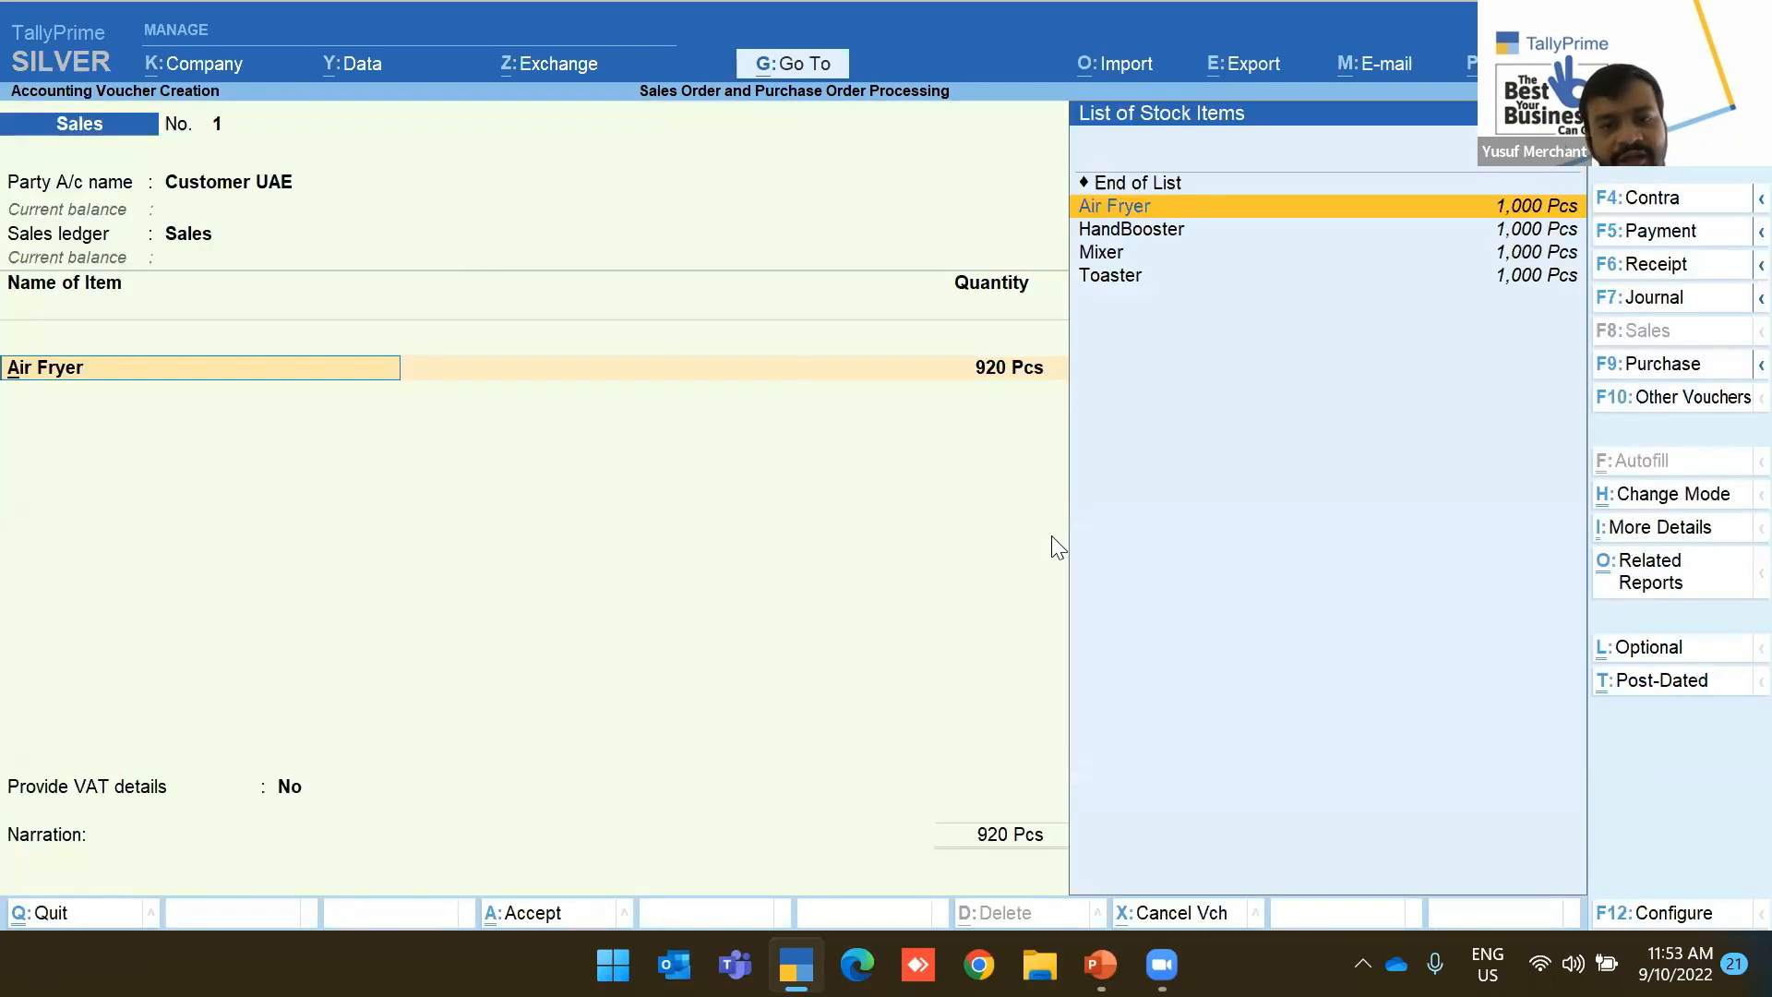
Revisit the Air Fryer allocation details, then quit the sales voucher
click(1013, 367)
key(Return)
key(Return)
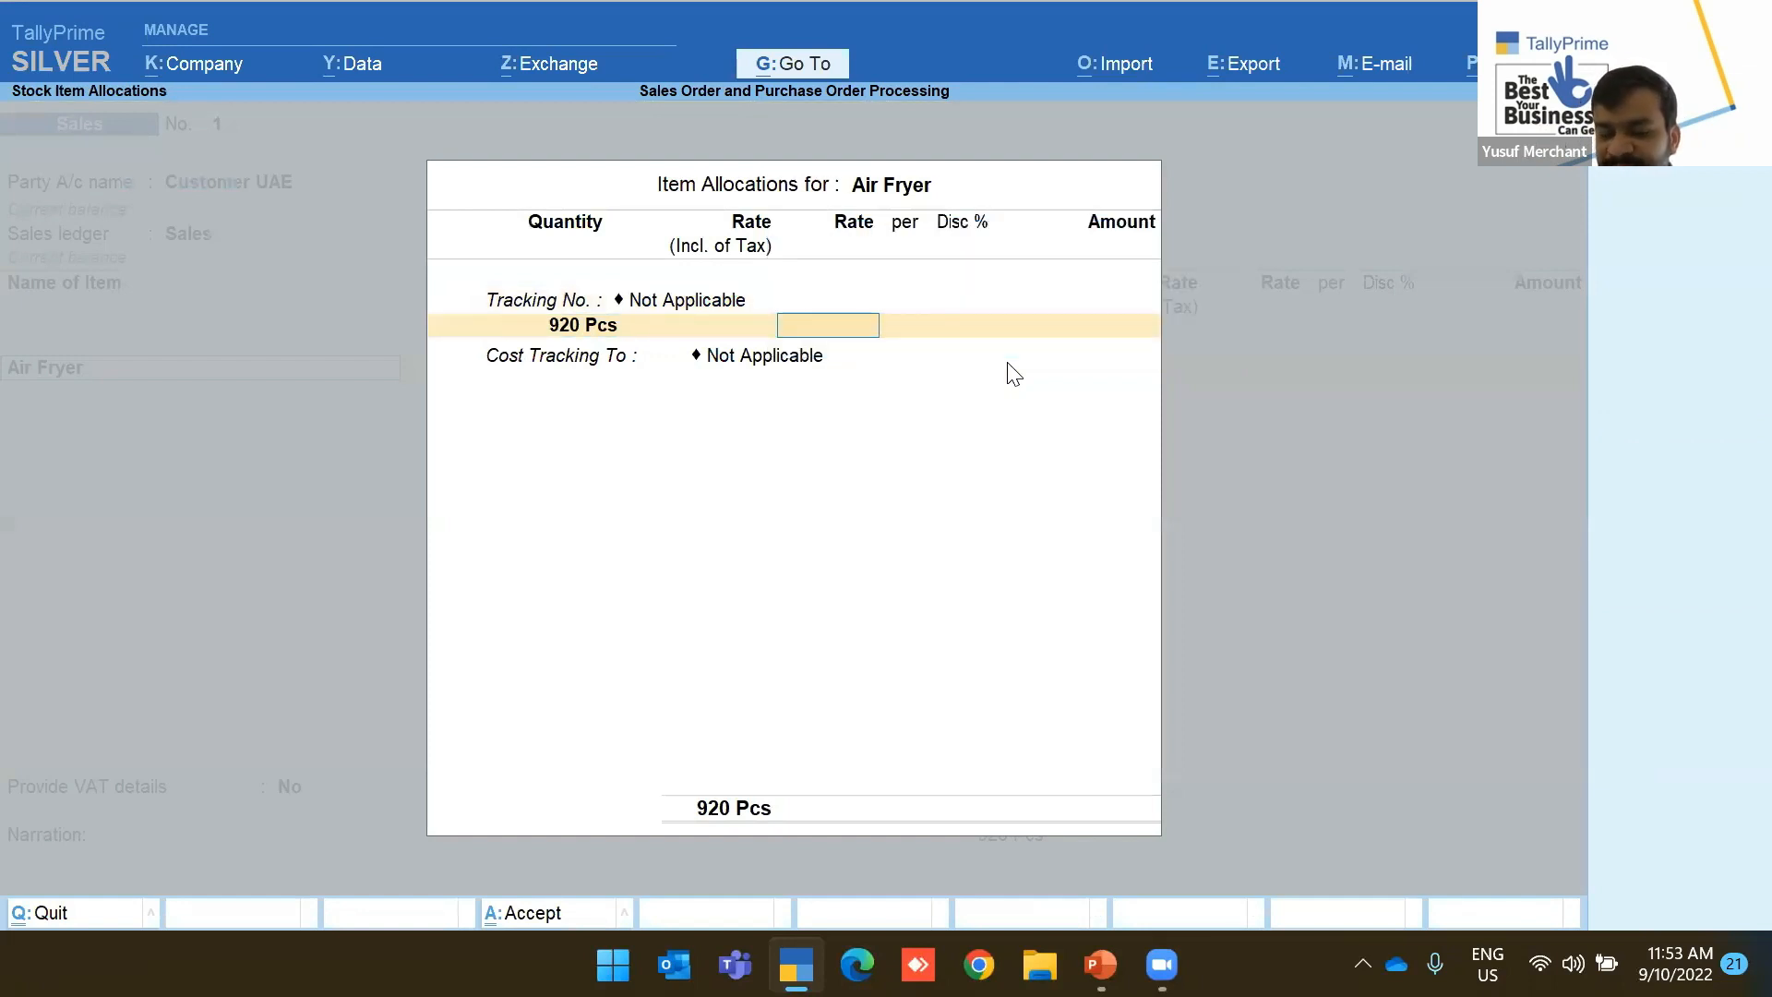
key(Escape)
key(y)
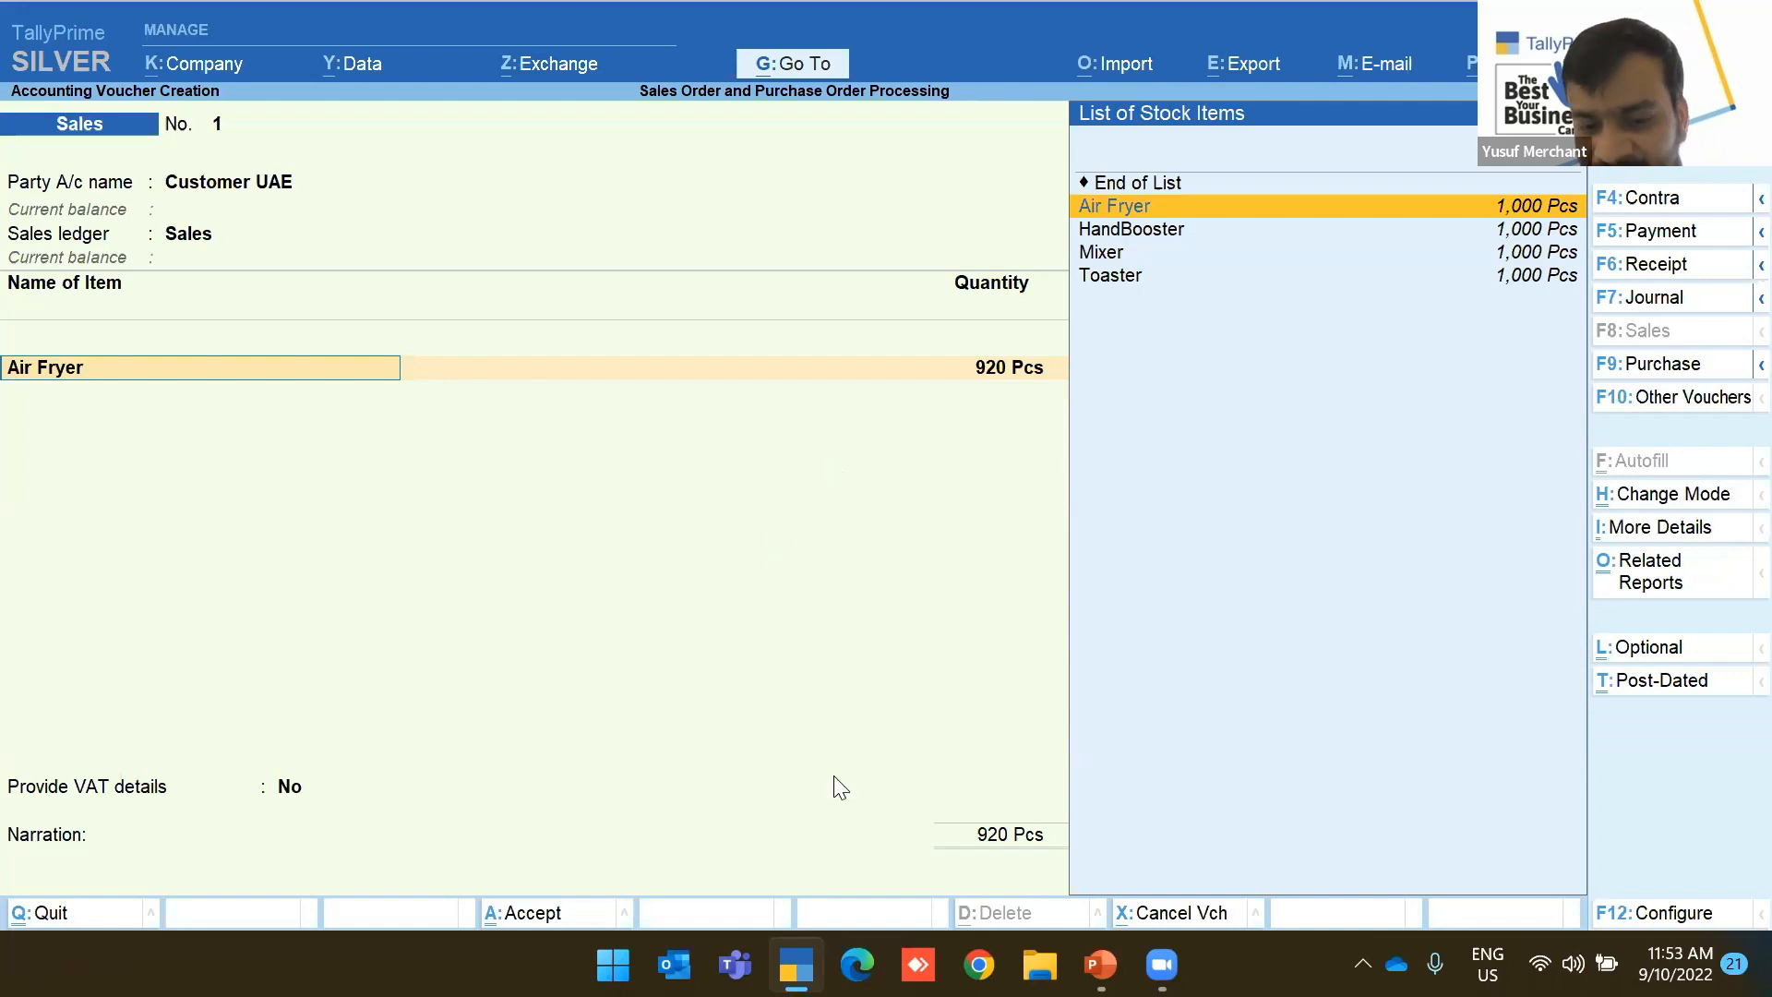
key(alt+Tab)
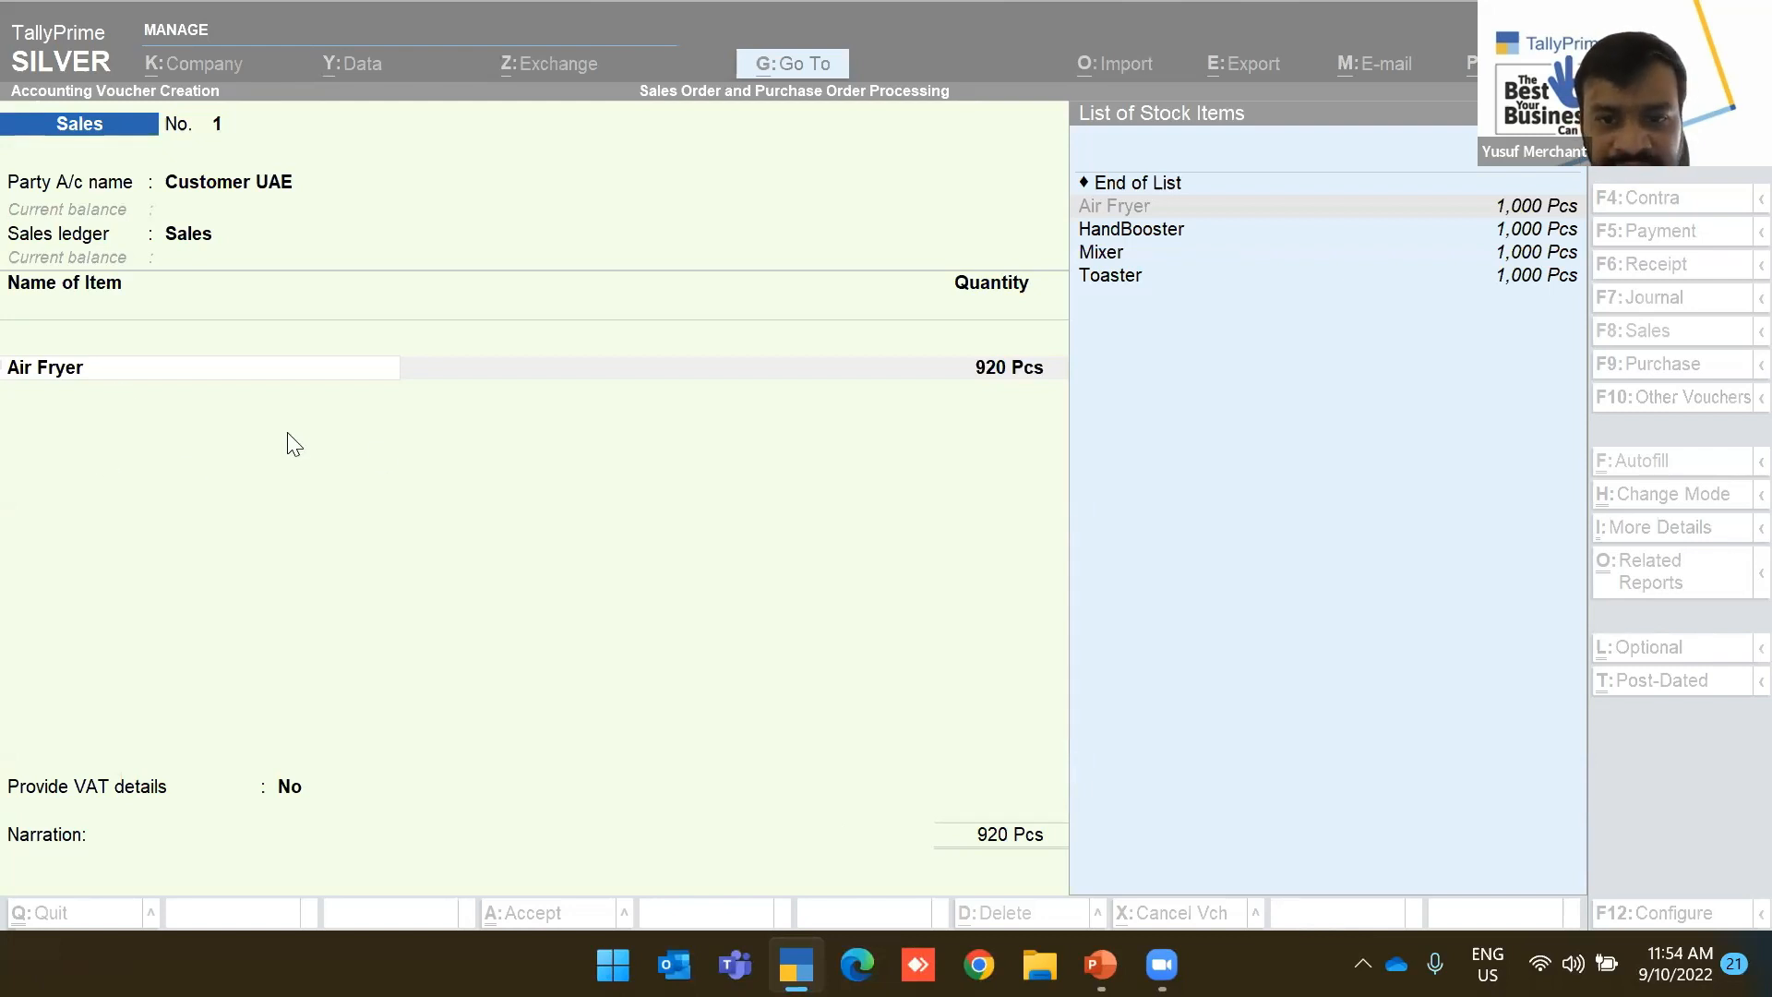
key(Escape)
Discard the sales voucher, open the Day Book, and open payment voucher 1 for alteration
key(y)
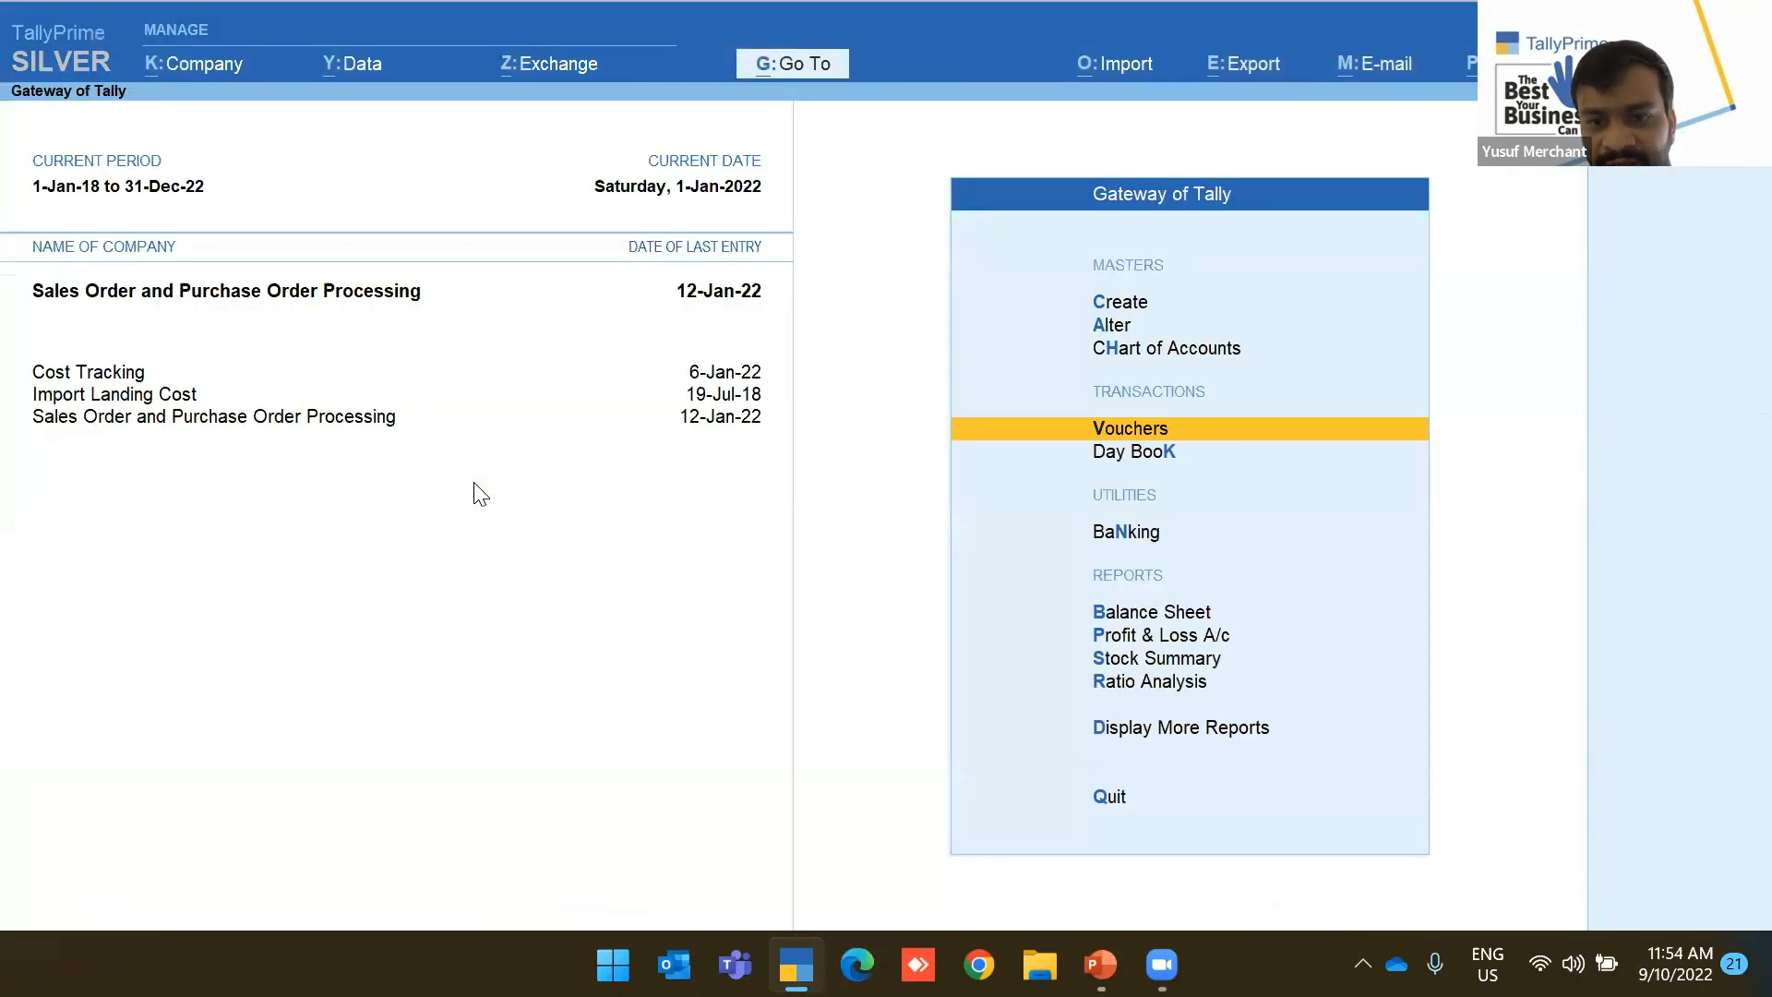
key(Down)
key(d)
key(d)
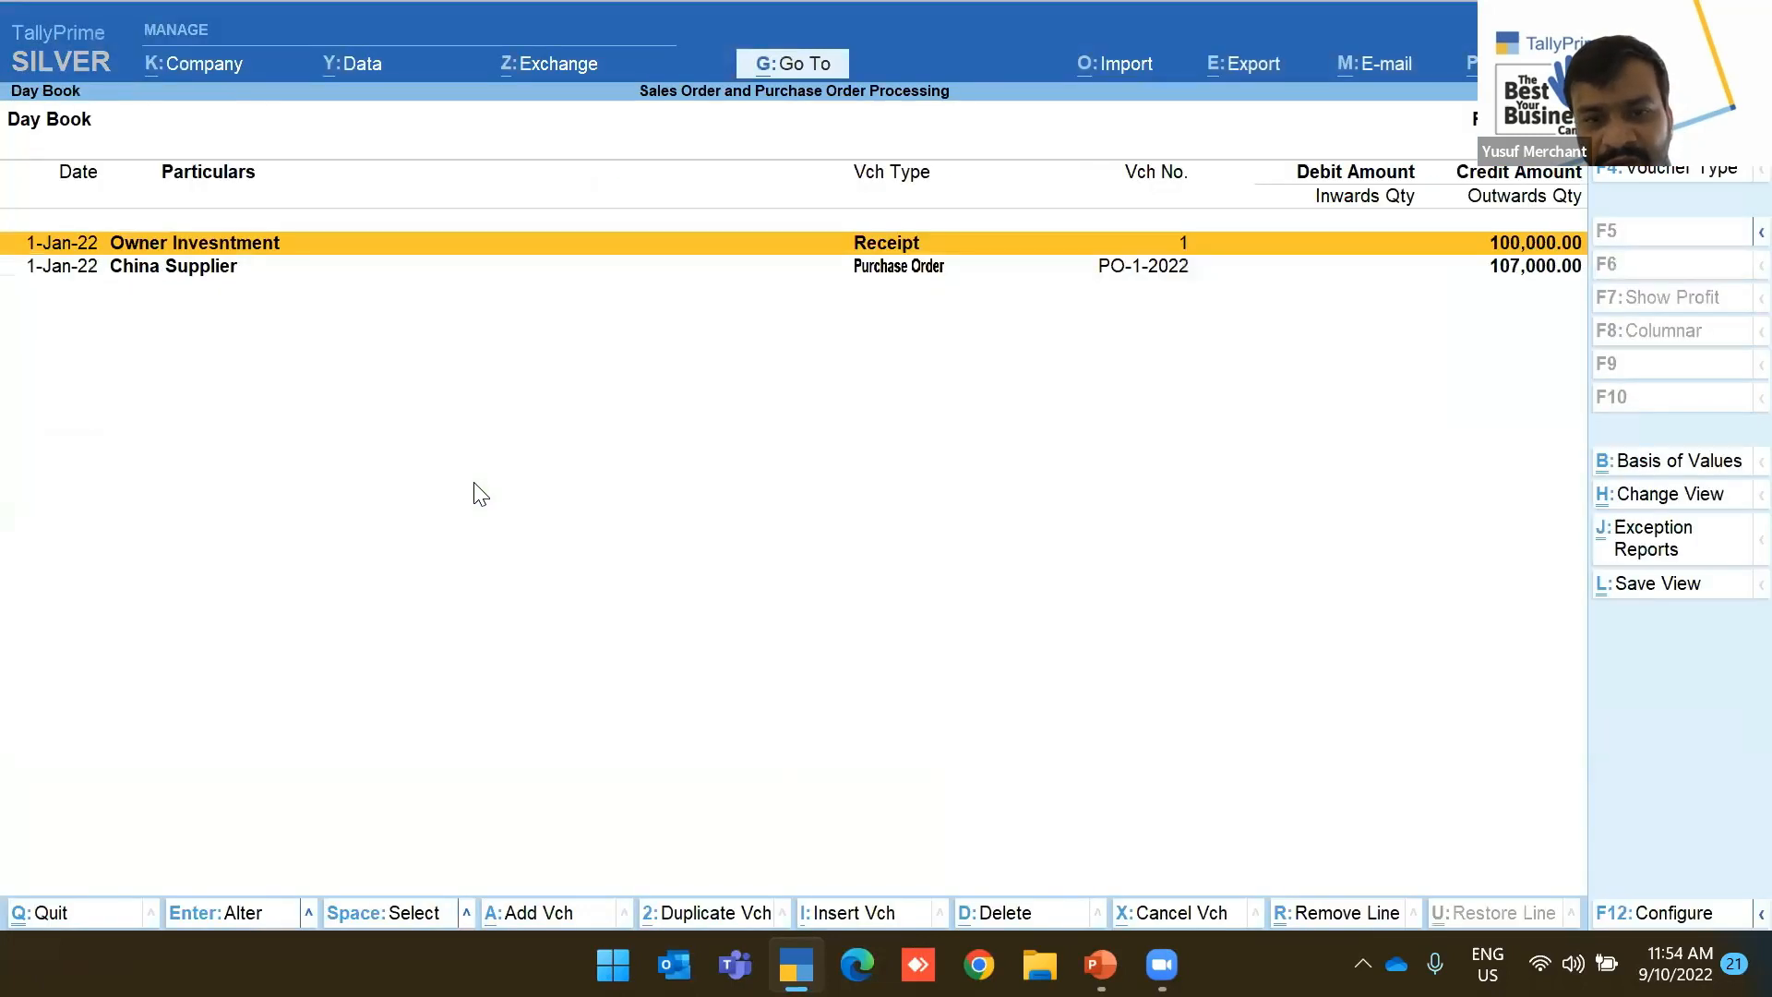
key(F2)
key(Return)
key(Down)
key(Down)
key(Down)
key(Down)
key(Down)
key(Down)
key(Return)
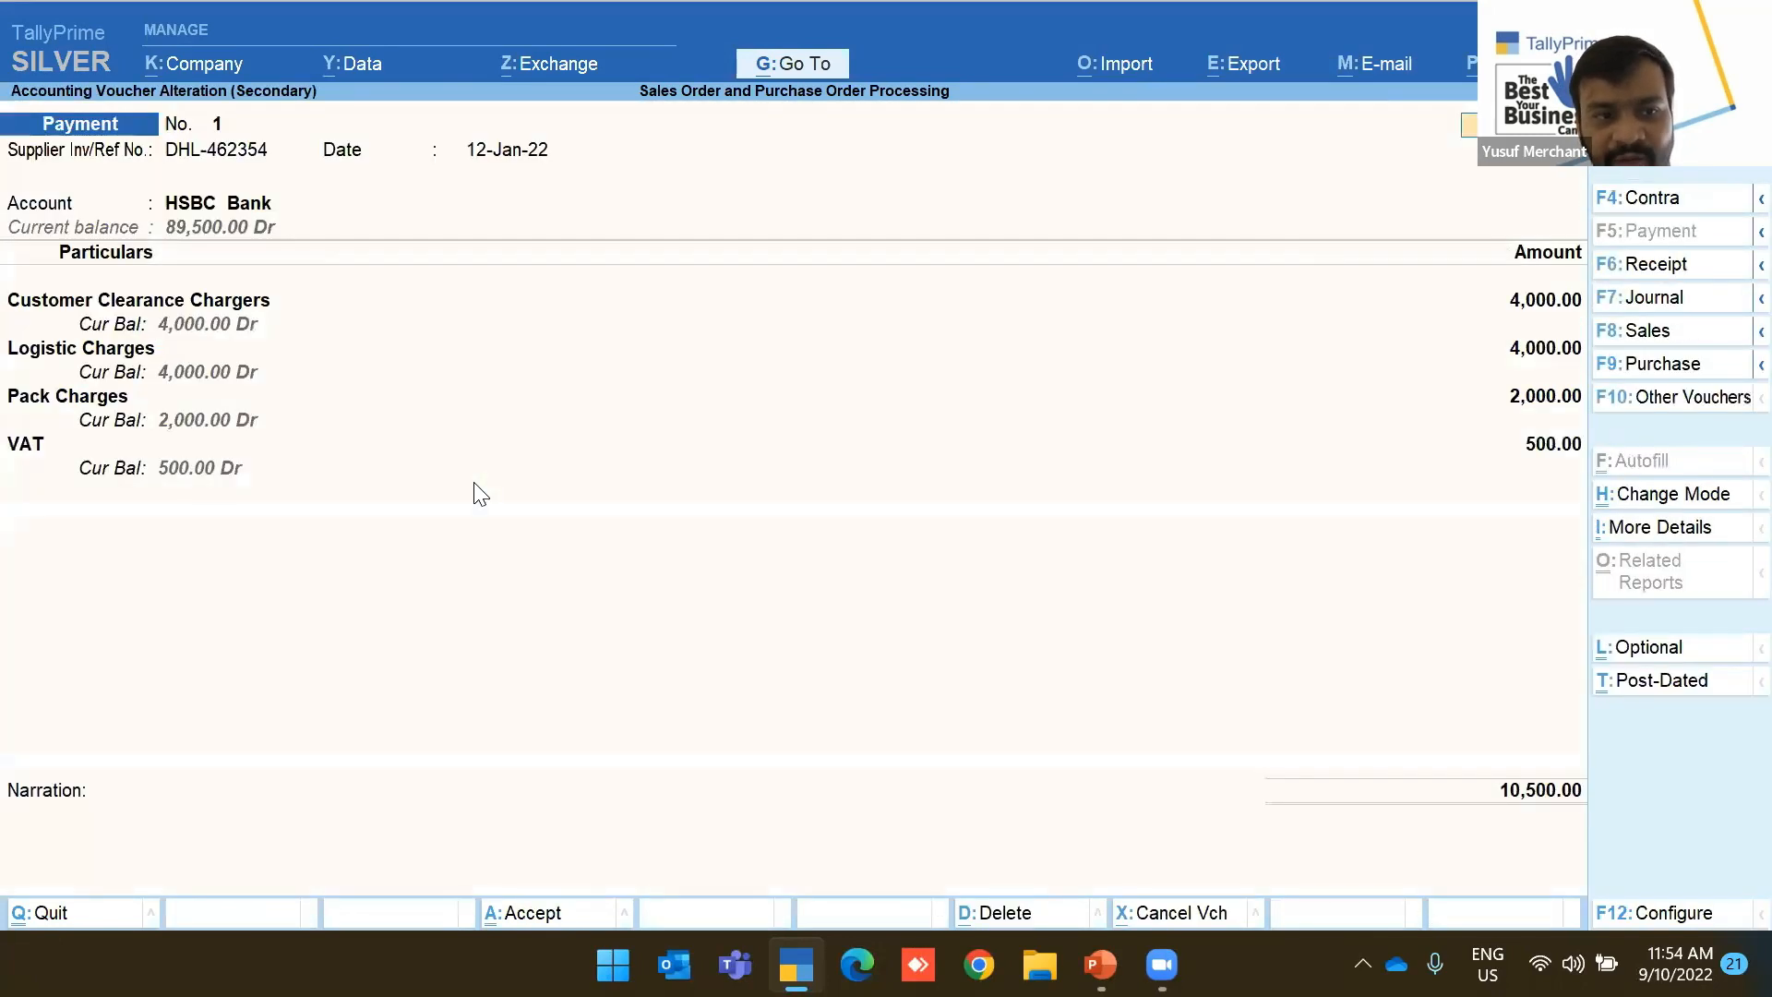
Review the voucher configuration and the DHL UAE party details
key(F12)
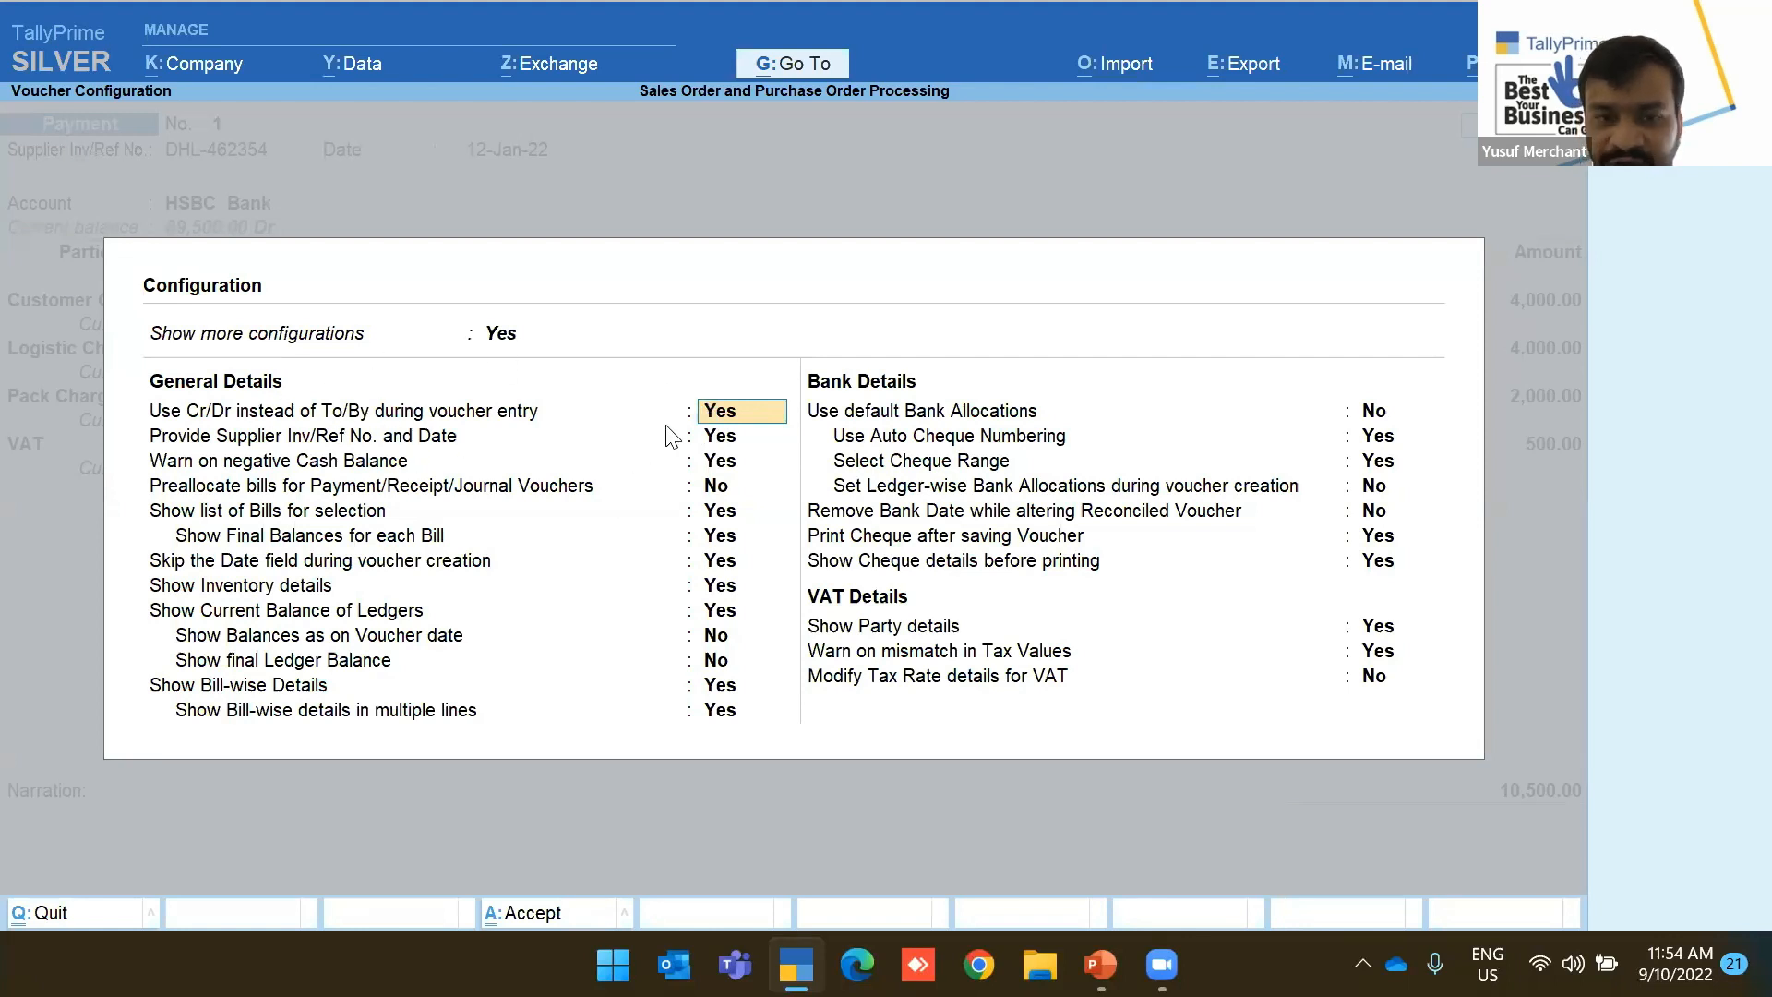
key(ctrl+a)
key(Return)
key(Return)
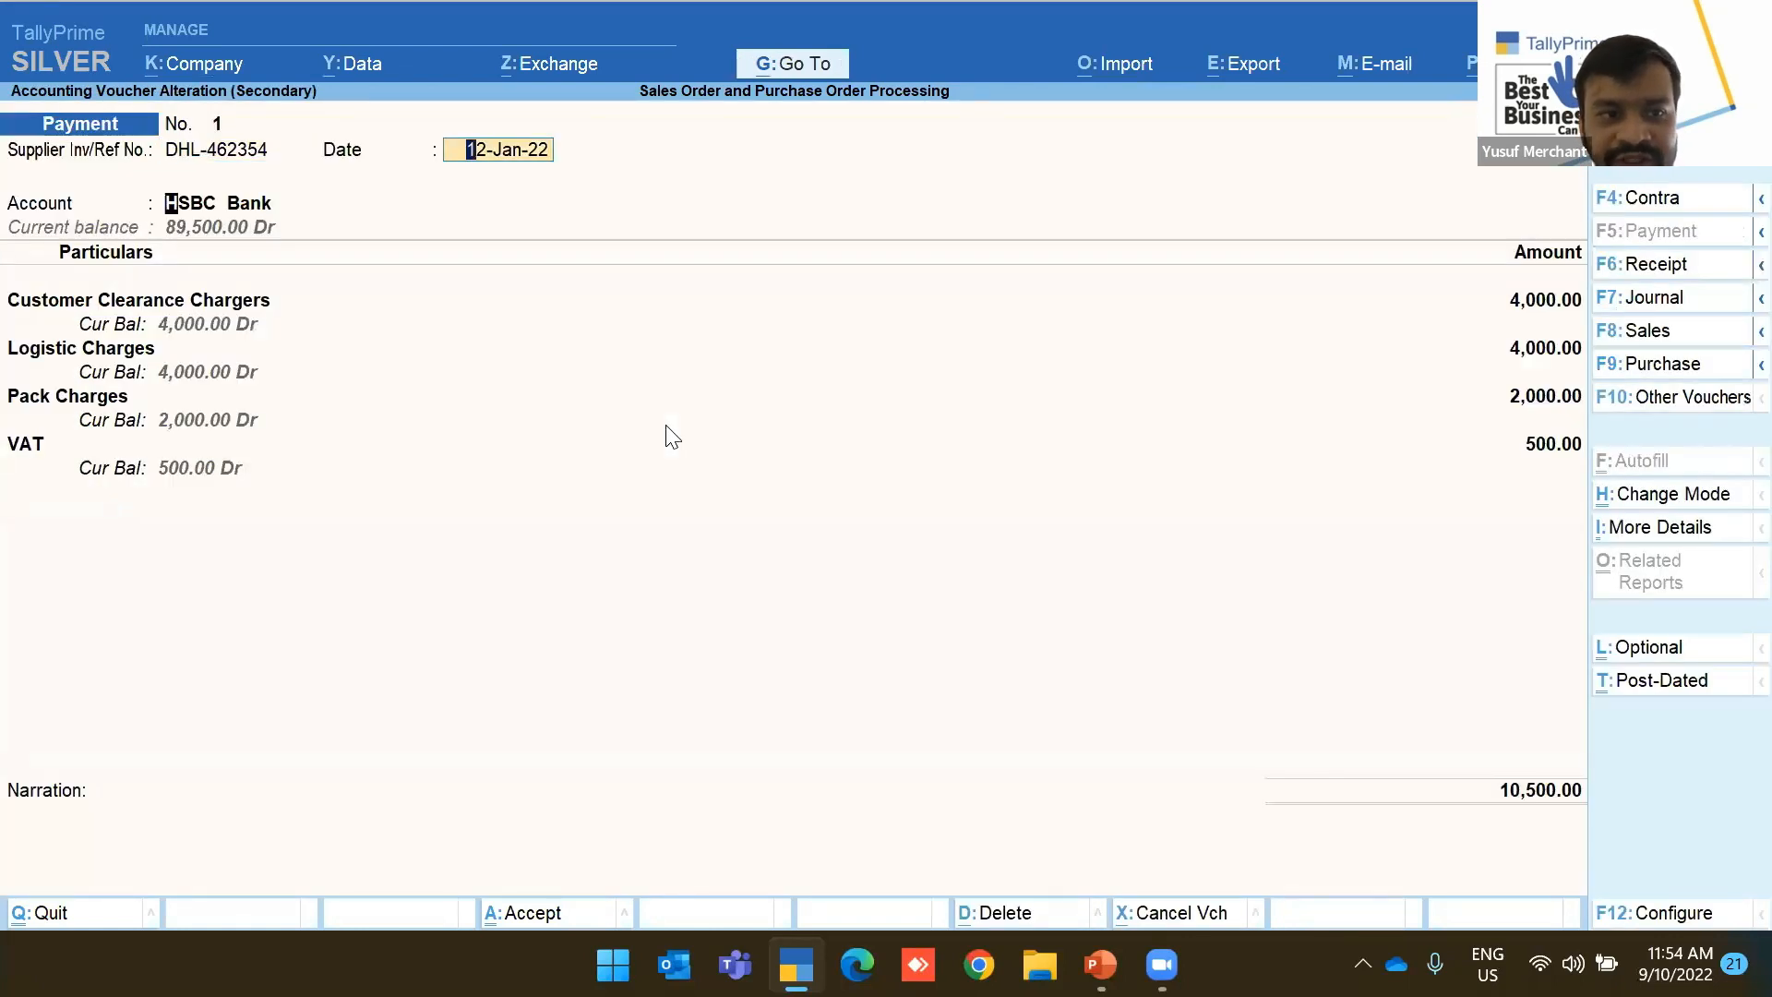
key(Return)
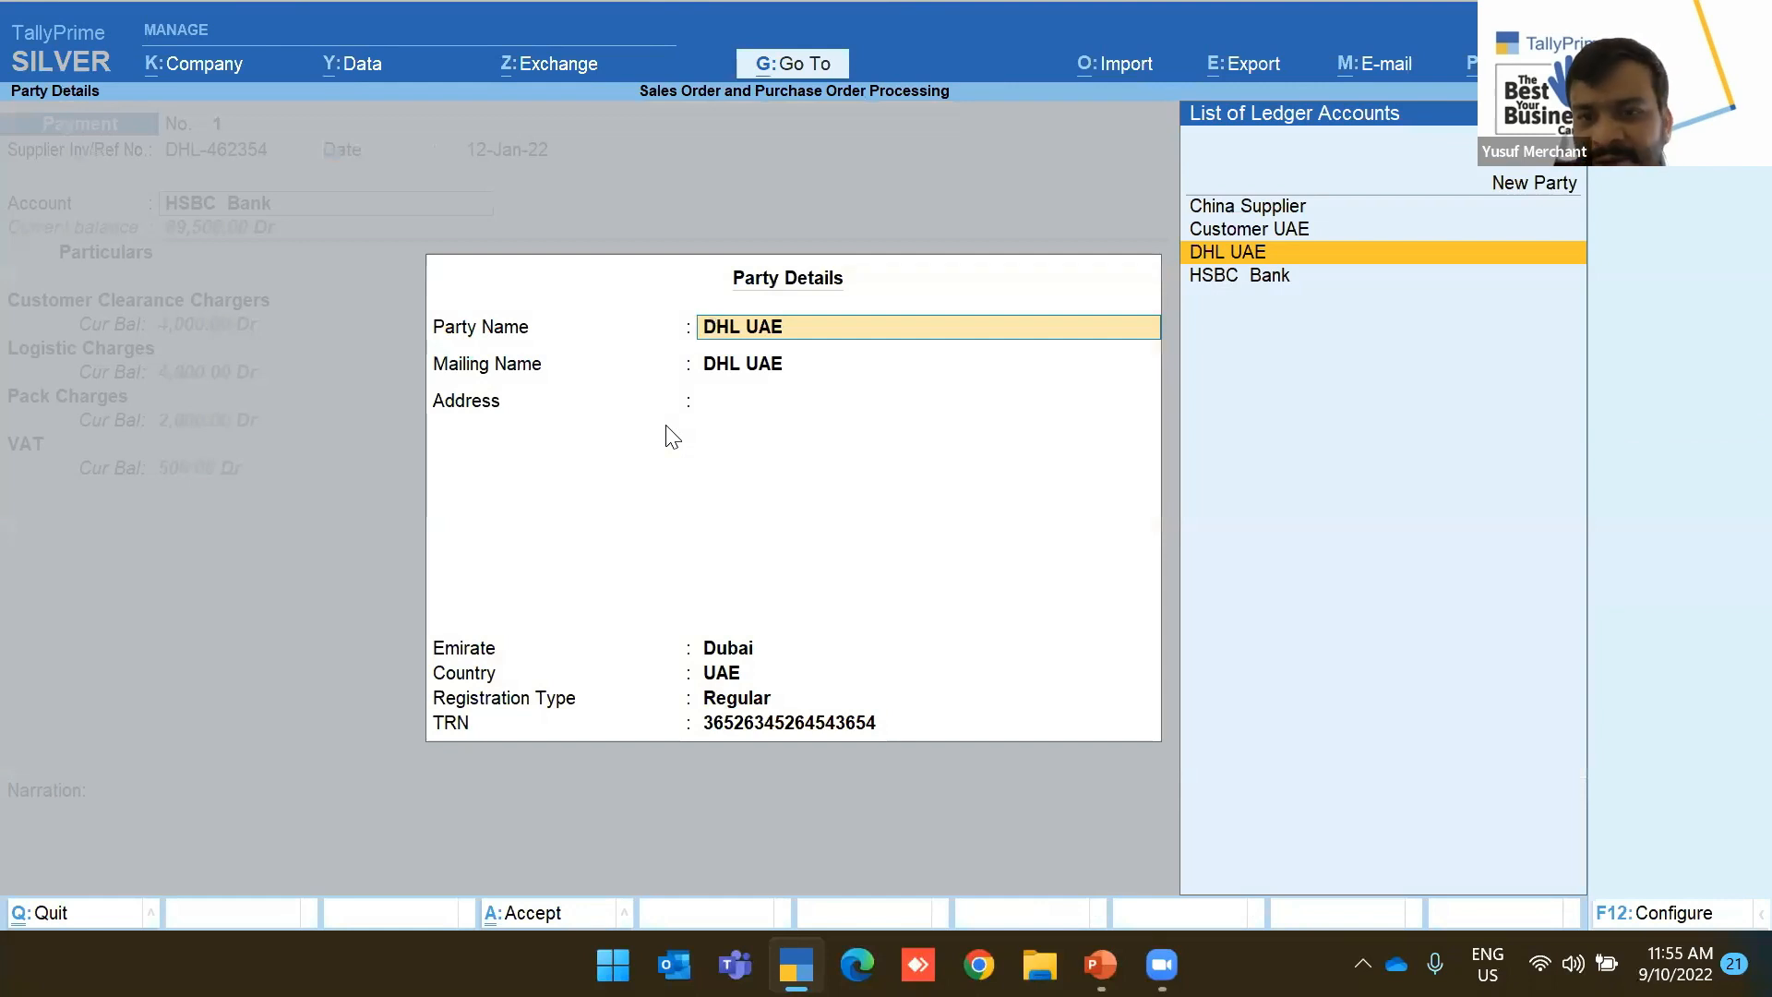
key(ctrl+a)
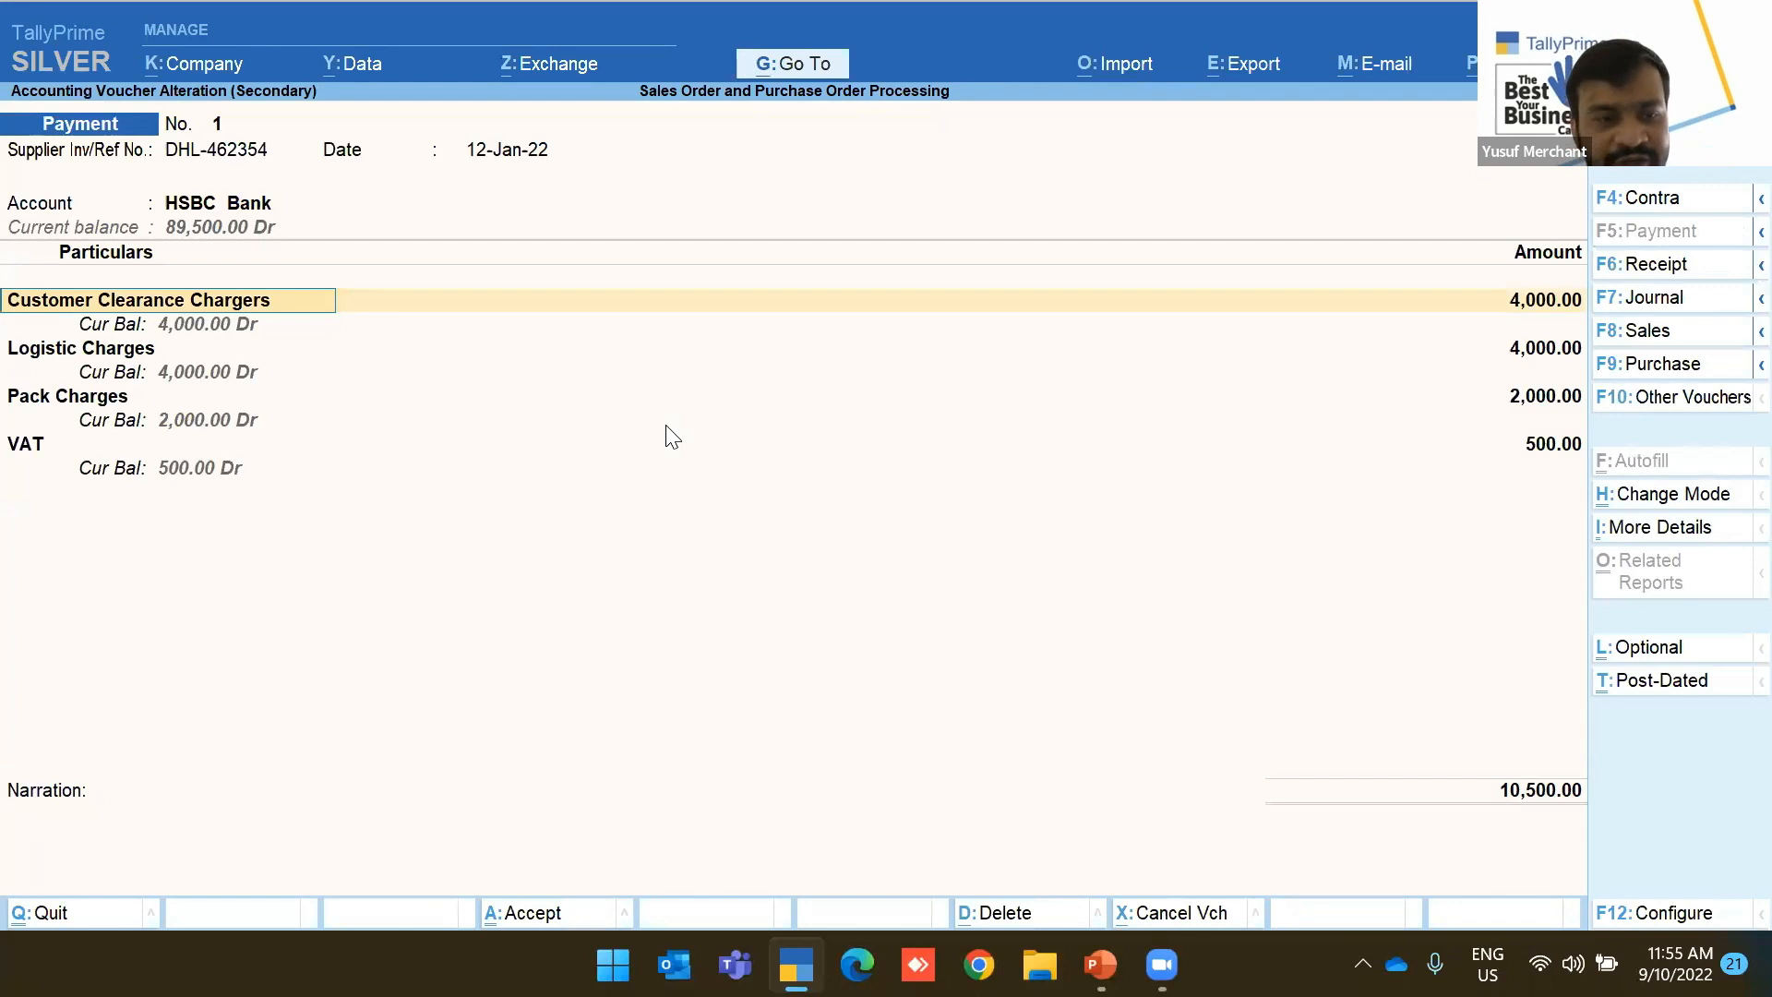
key(alt+Tab)
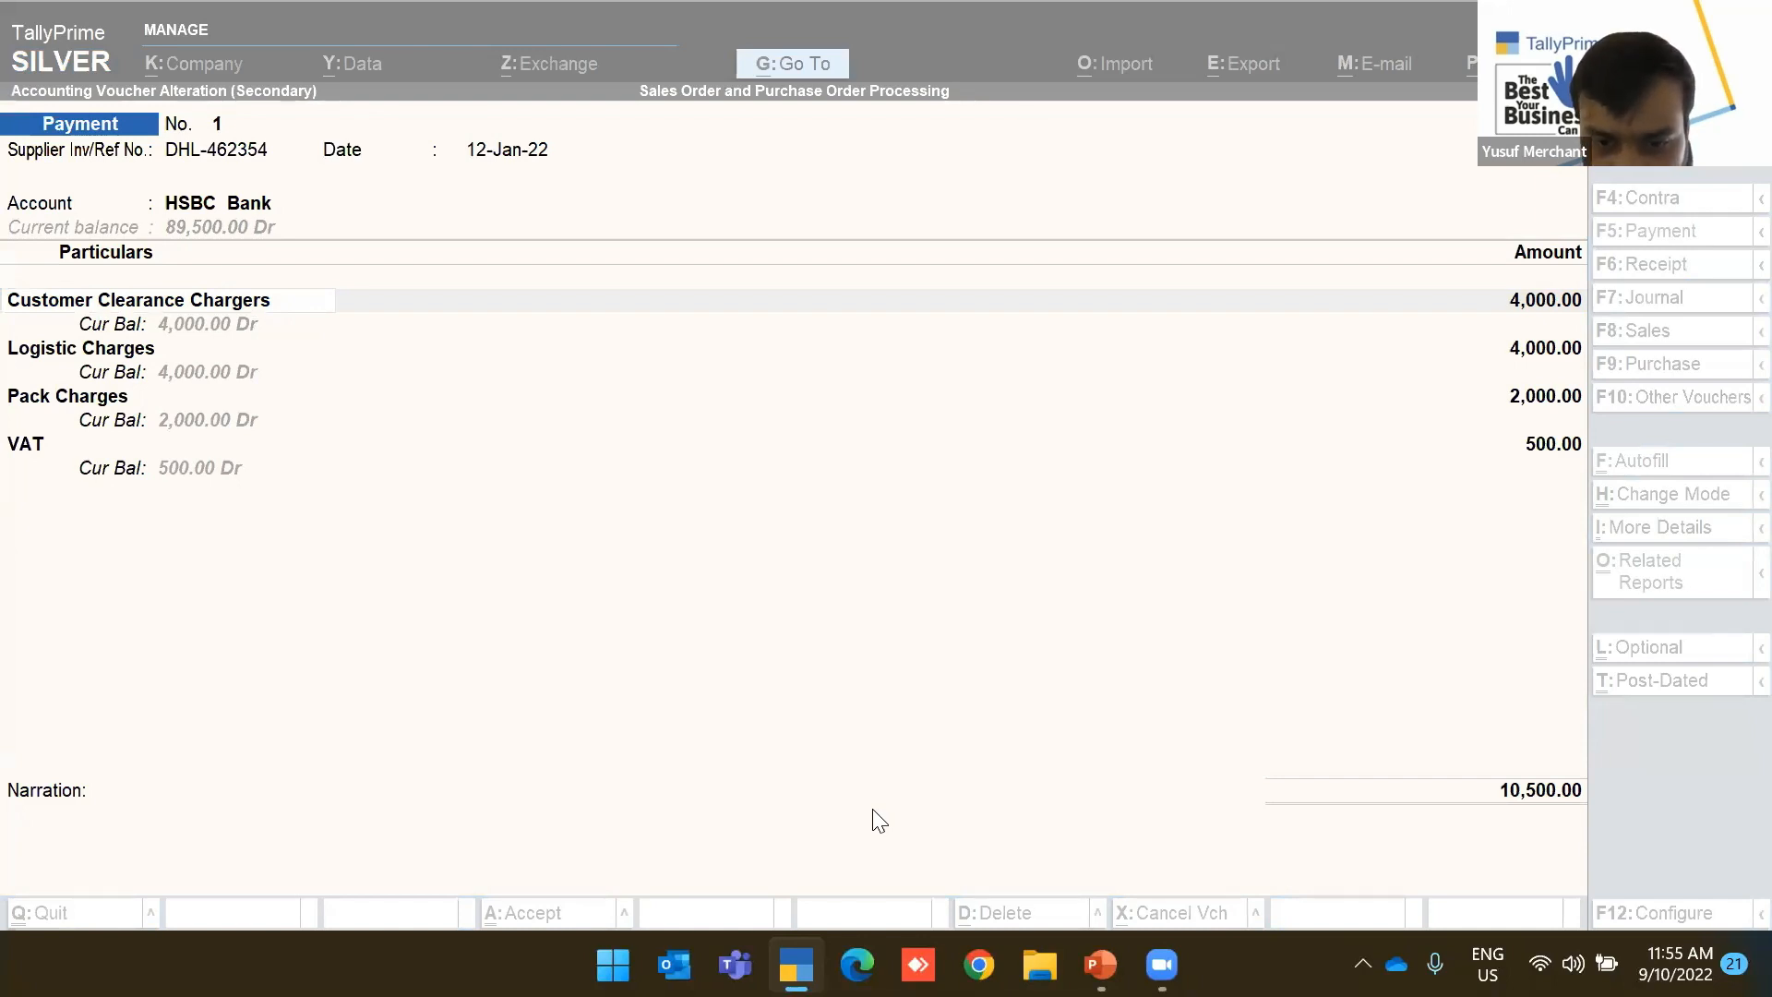
click(231, 582)
Quit the payment voucher without saving
key(Escape)
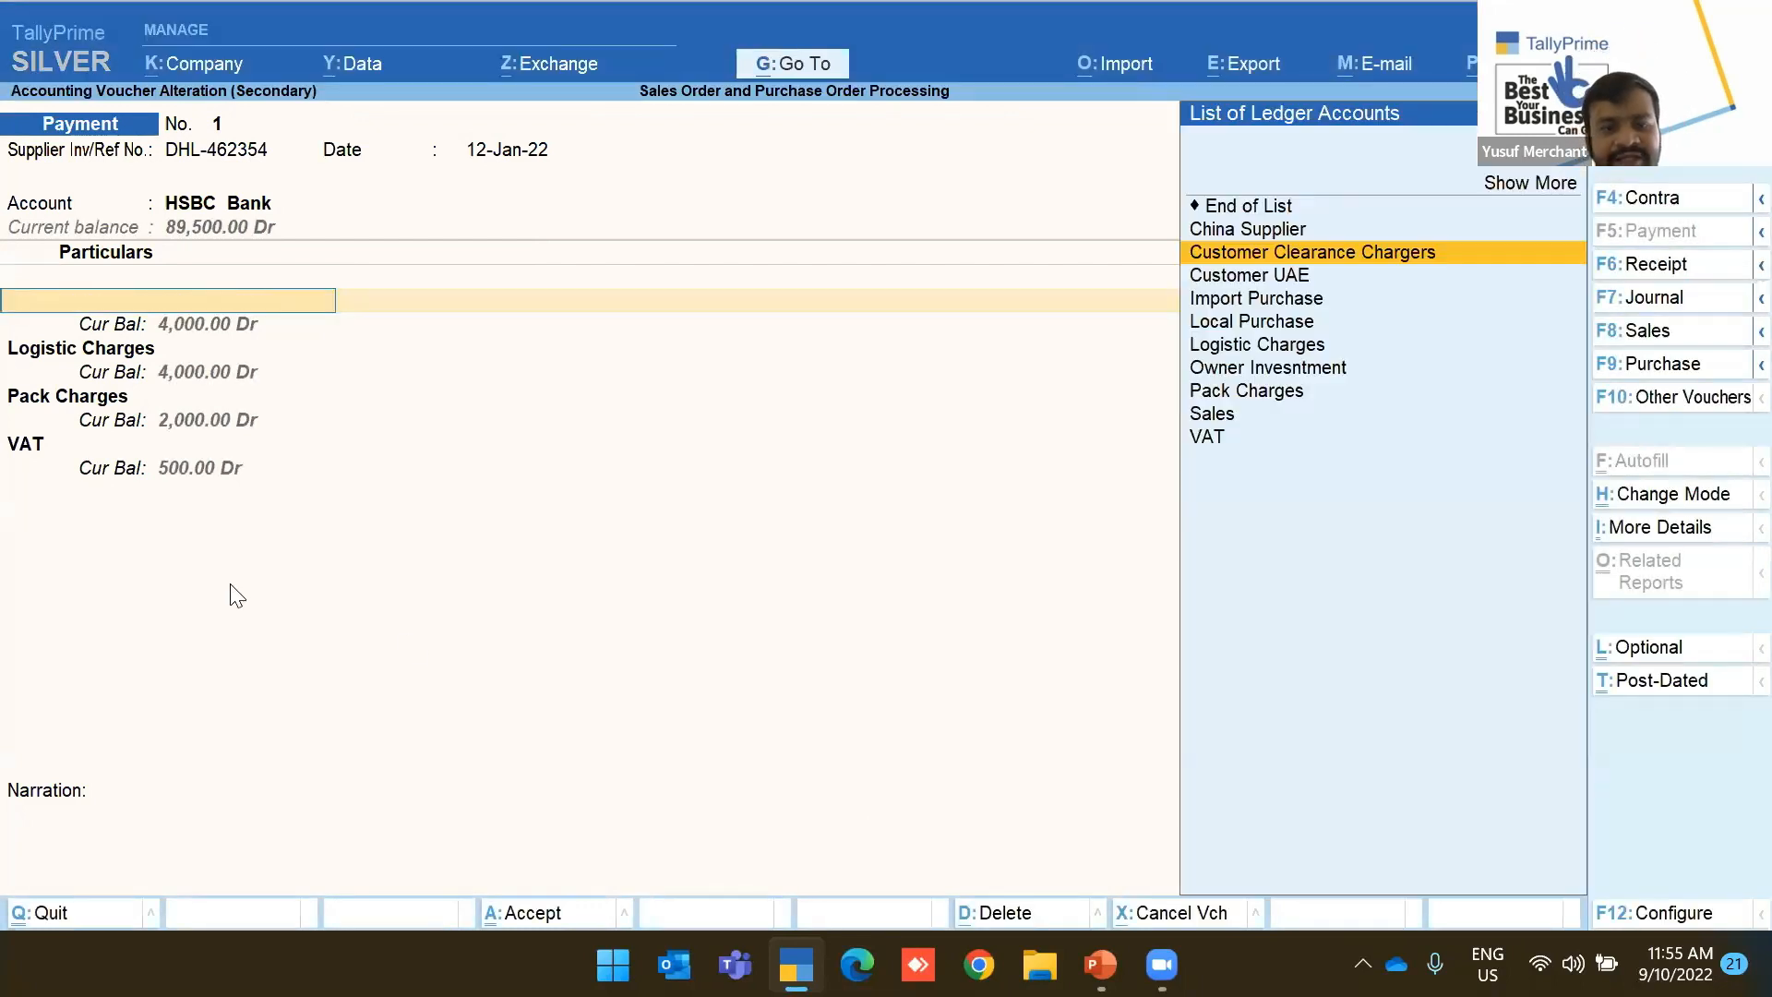
key(Escape)
click(1072, 9)
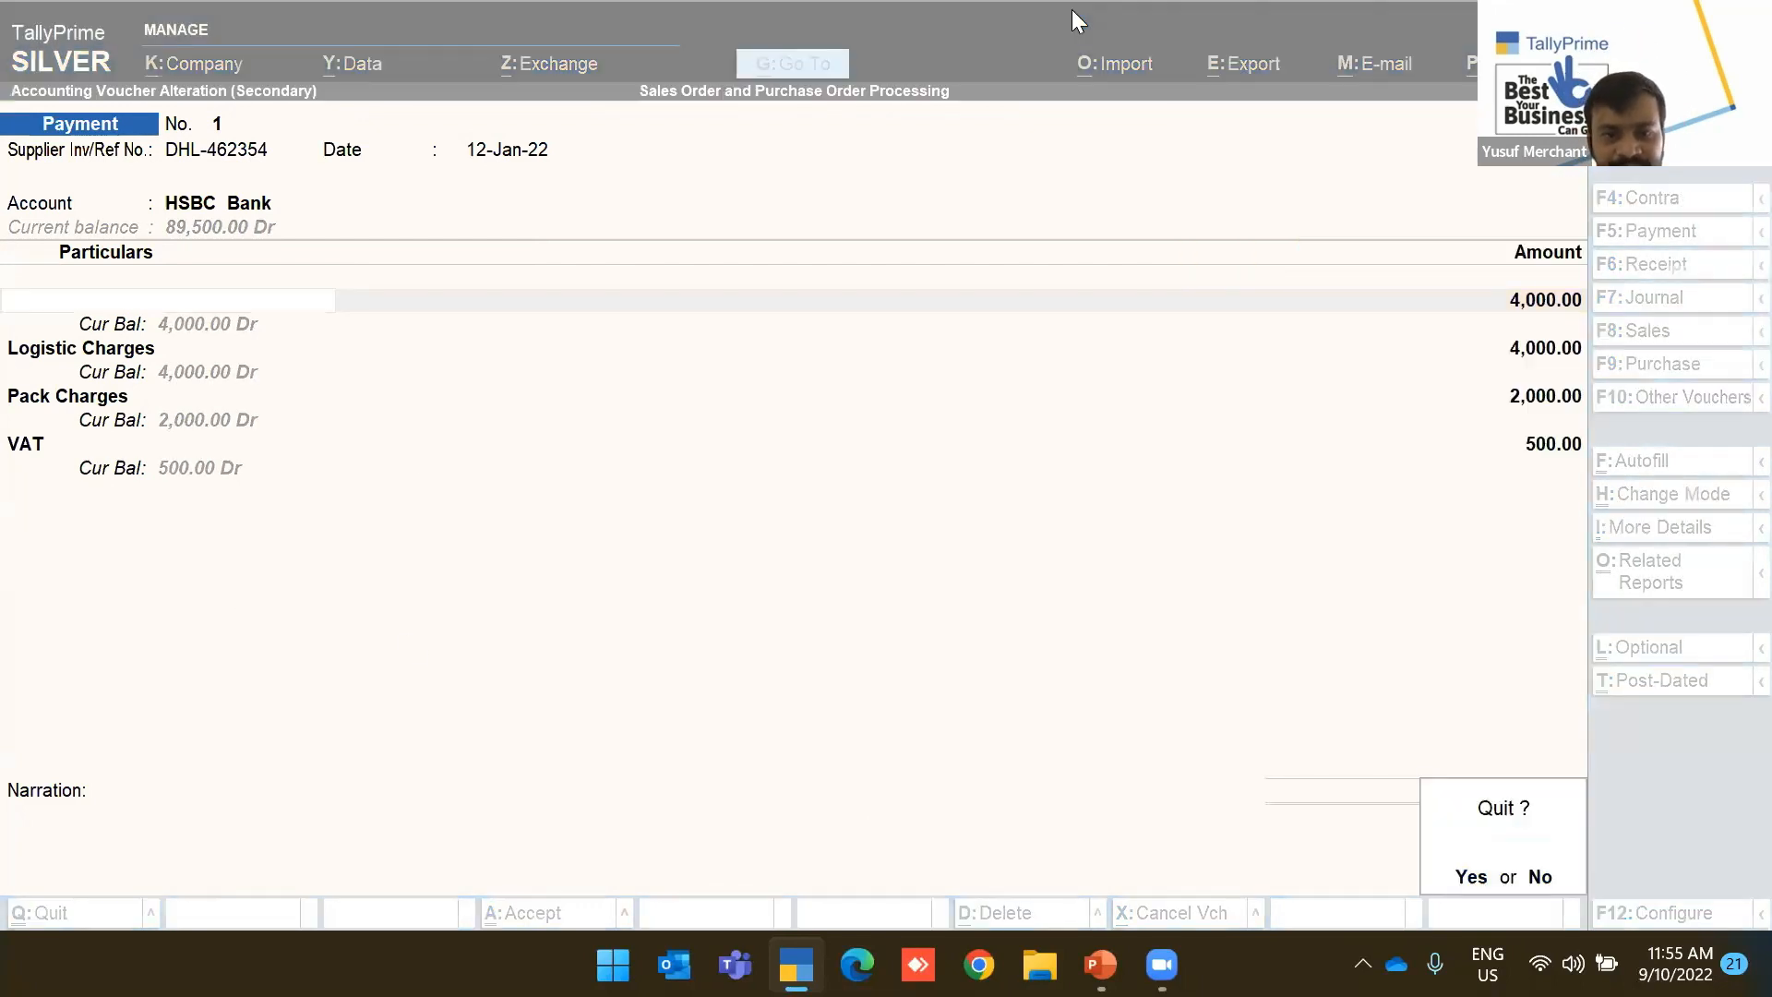
click(422, 454)
key(y)
View Purchase Order Outstandings for Air Fryer and then for all orders
key(Down)
key(Down)
key(Down)
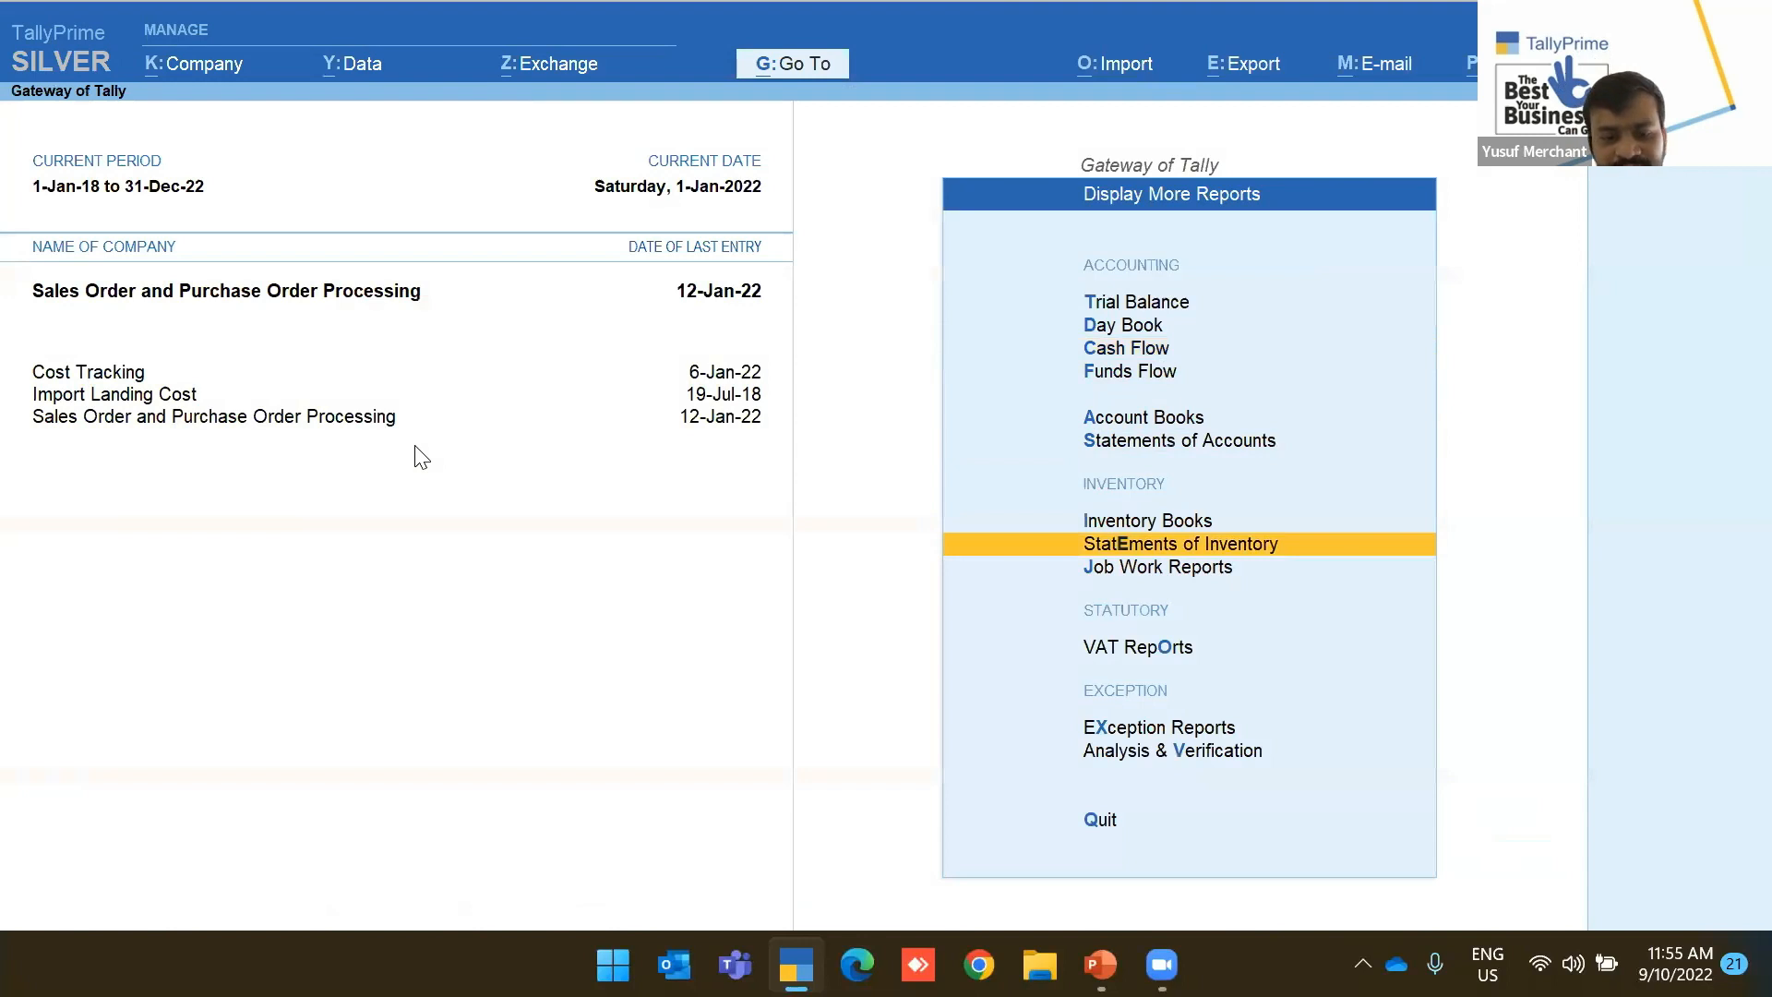
key(Up)
key(Down)
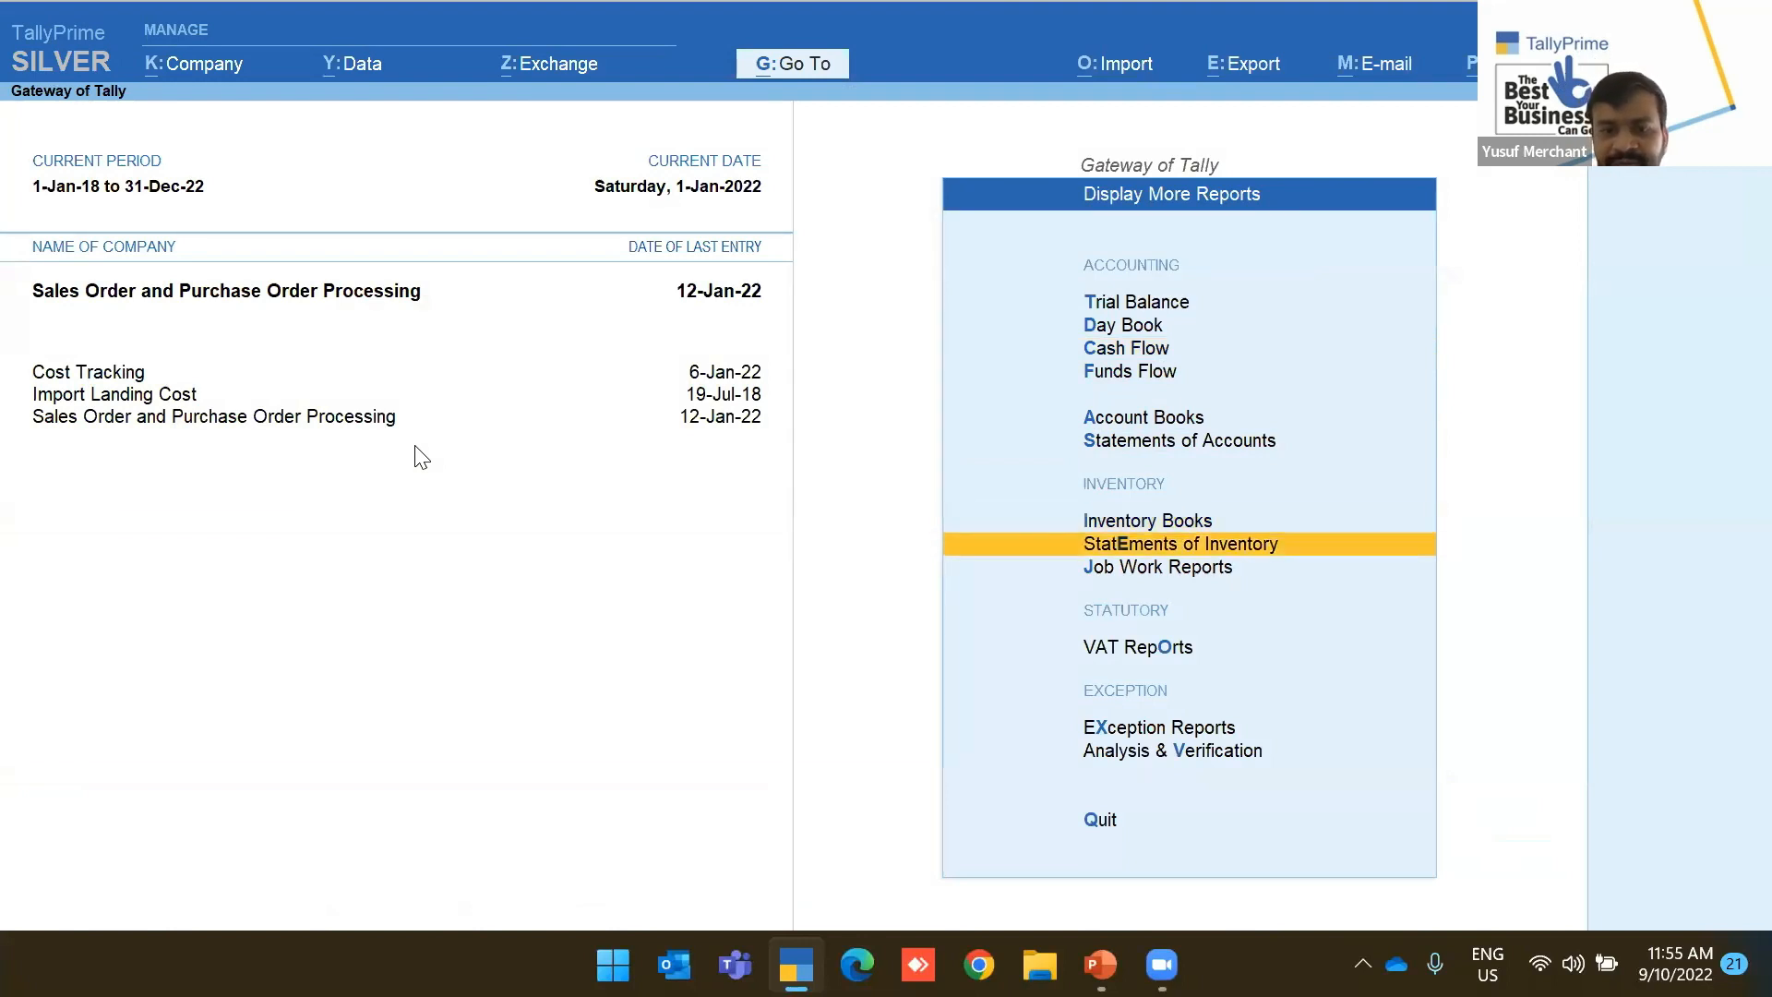
key(Return)
key(Down)
key(Down)
key(Down)
key(Down)
key(Down)
key(Down)
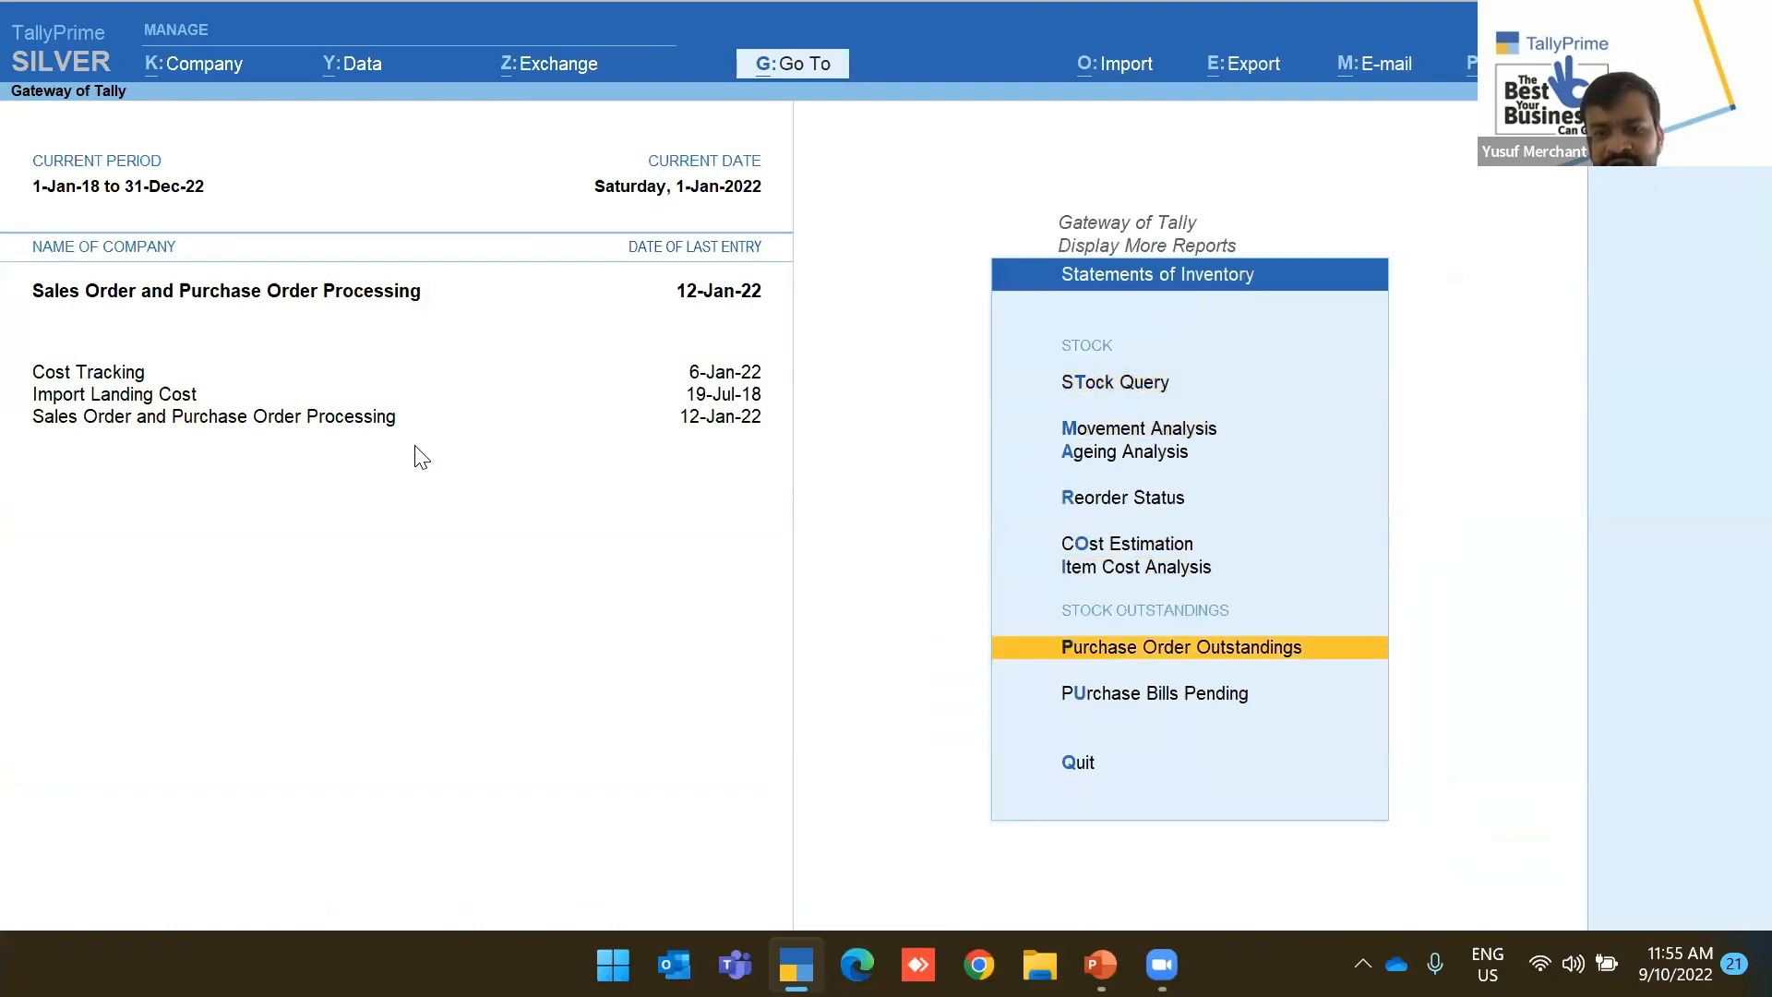
key(Return)
key(Down)
key(Down)
key(Return)
key(Return)
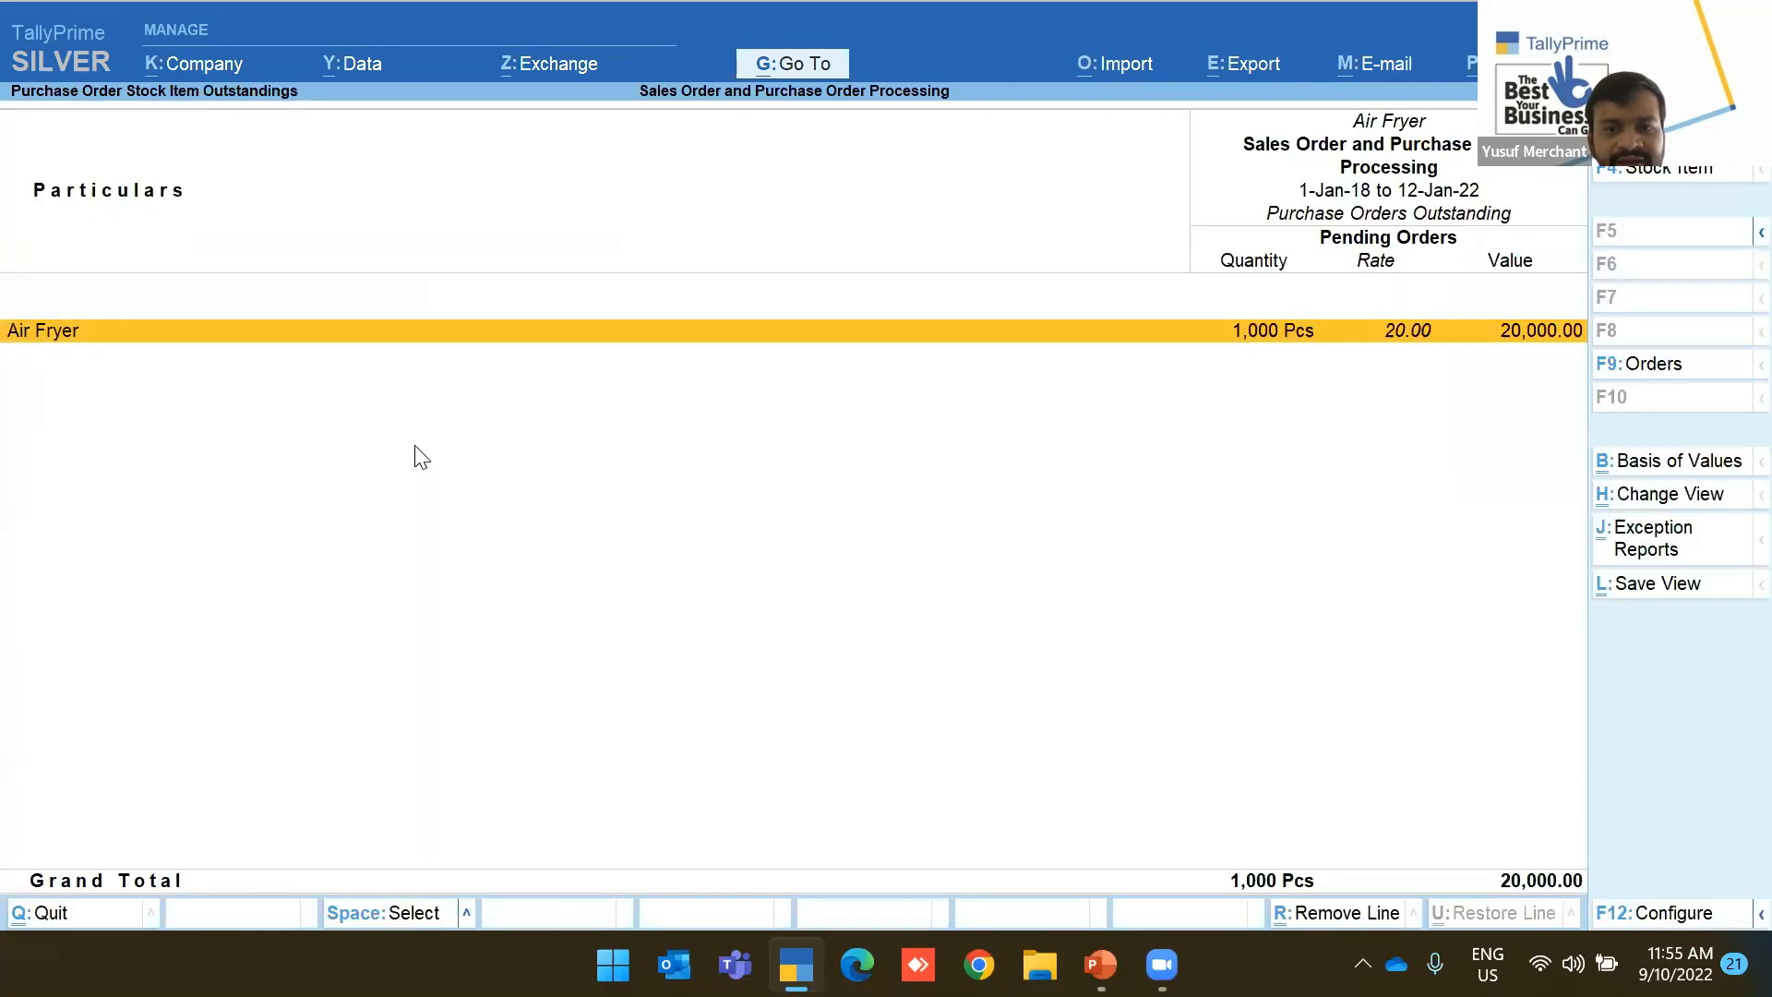
key(Escape)
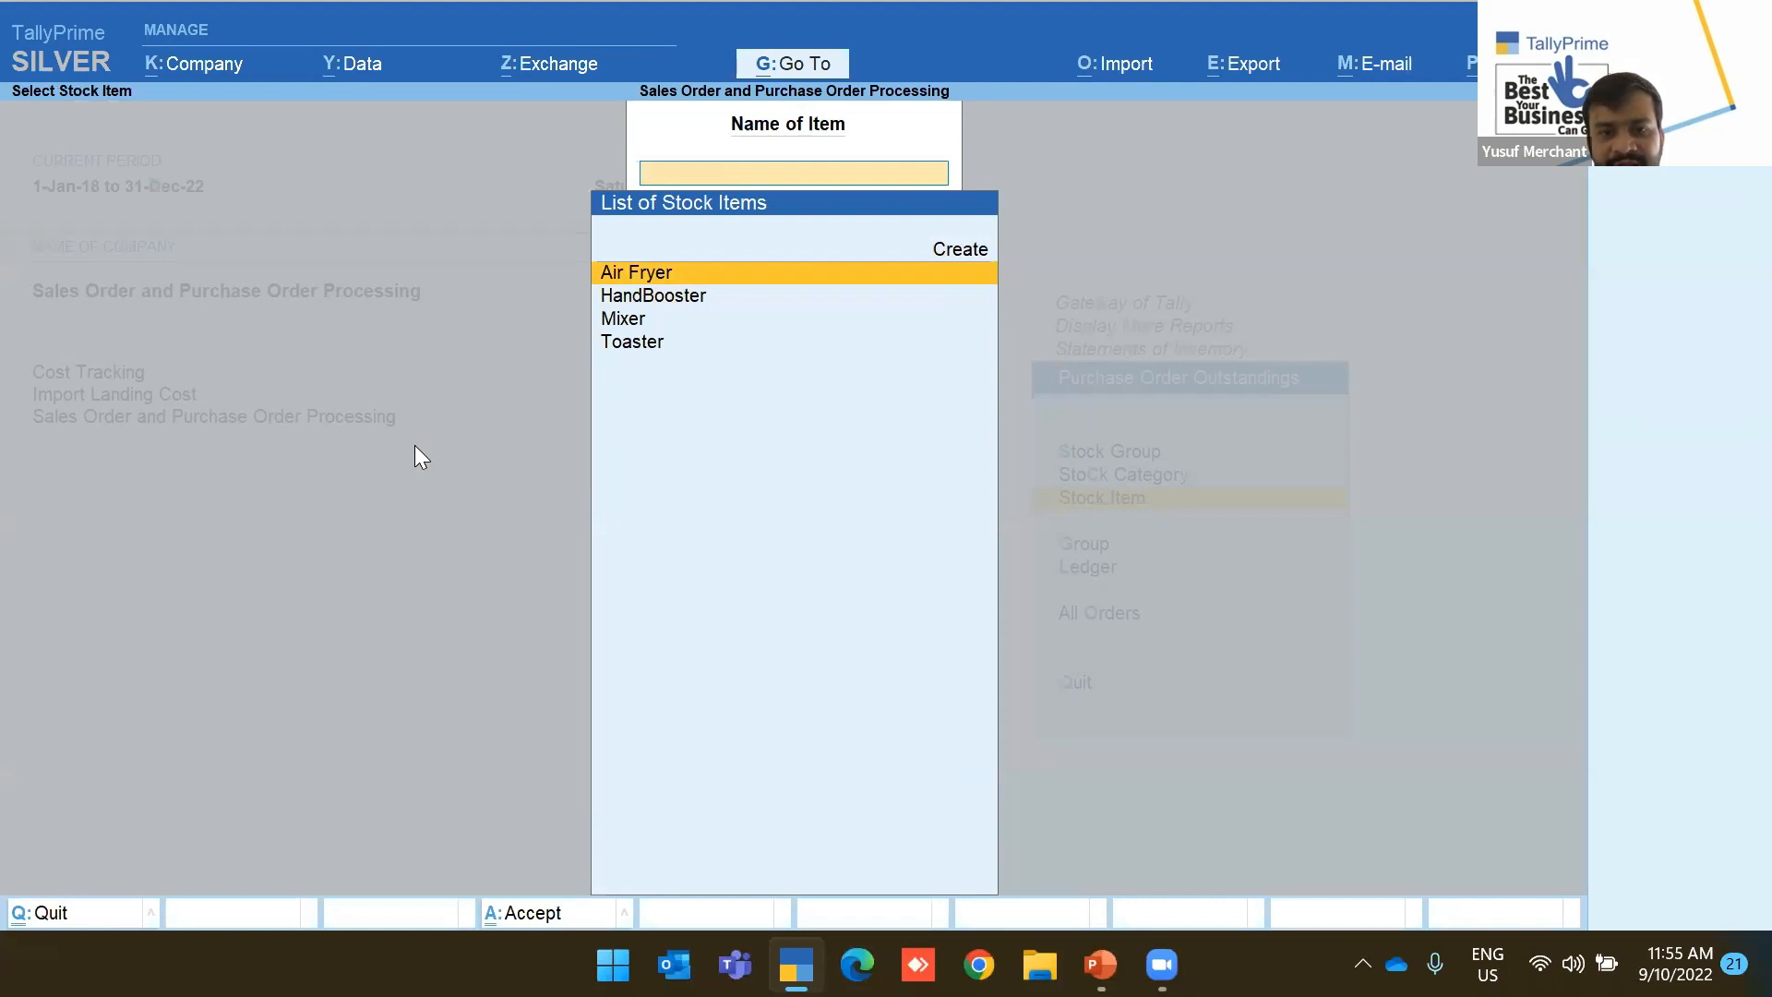
key(Escape)
key(Down)
key(Down)
key(Down)
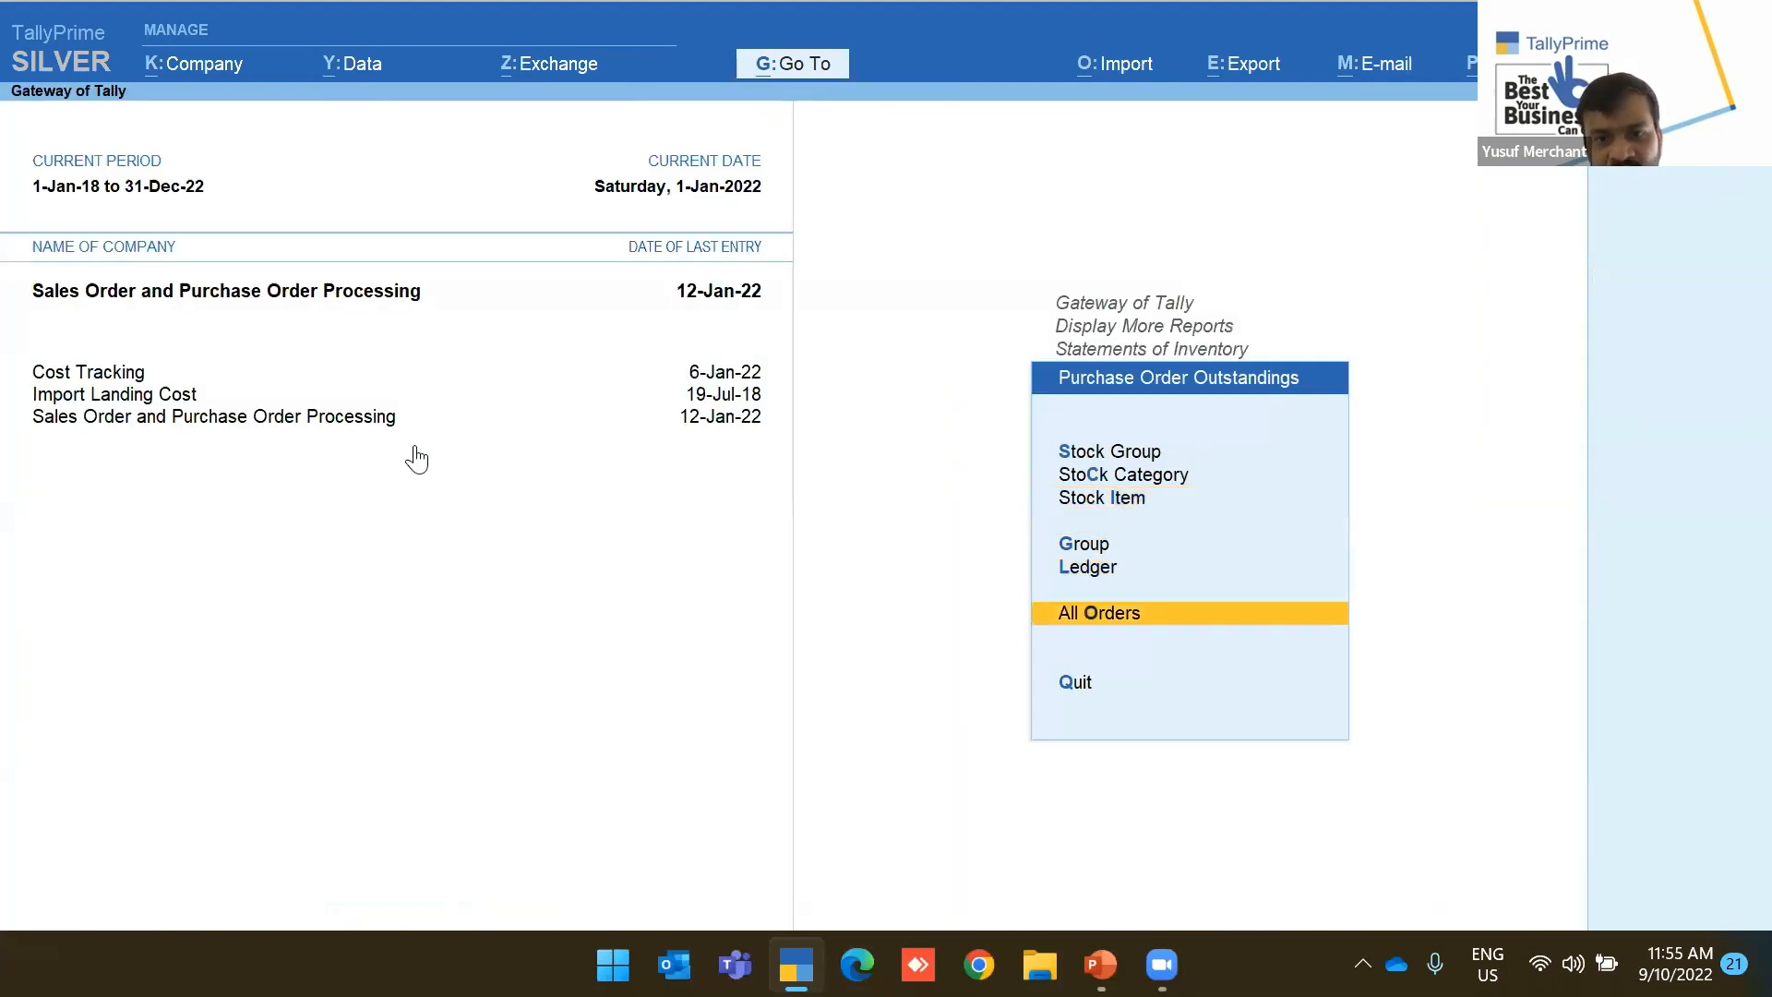
key(Return)
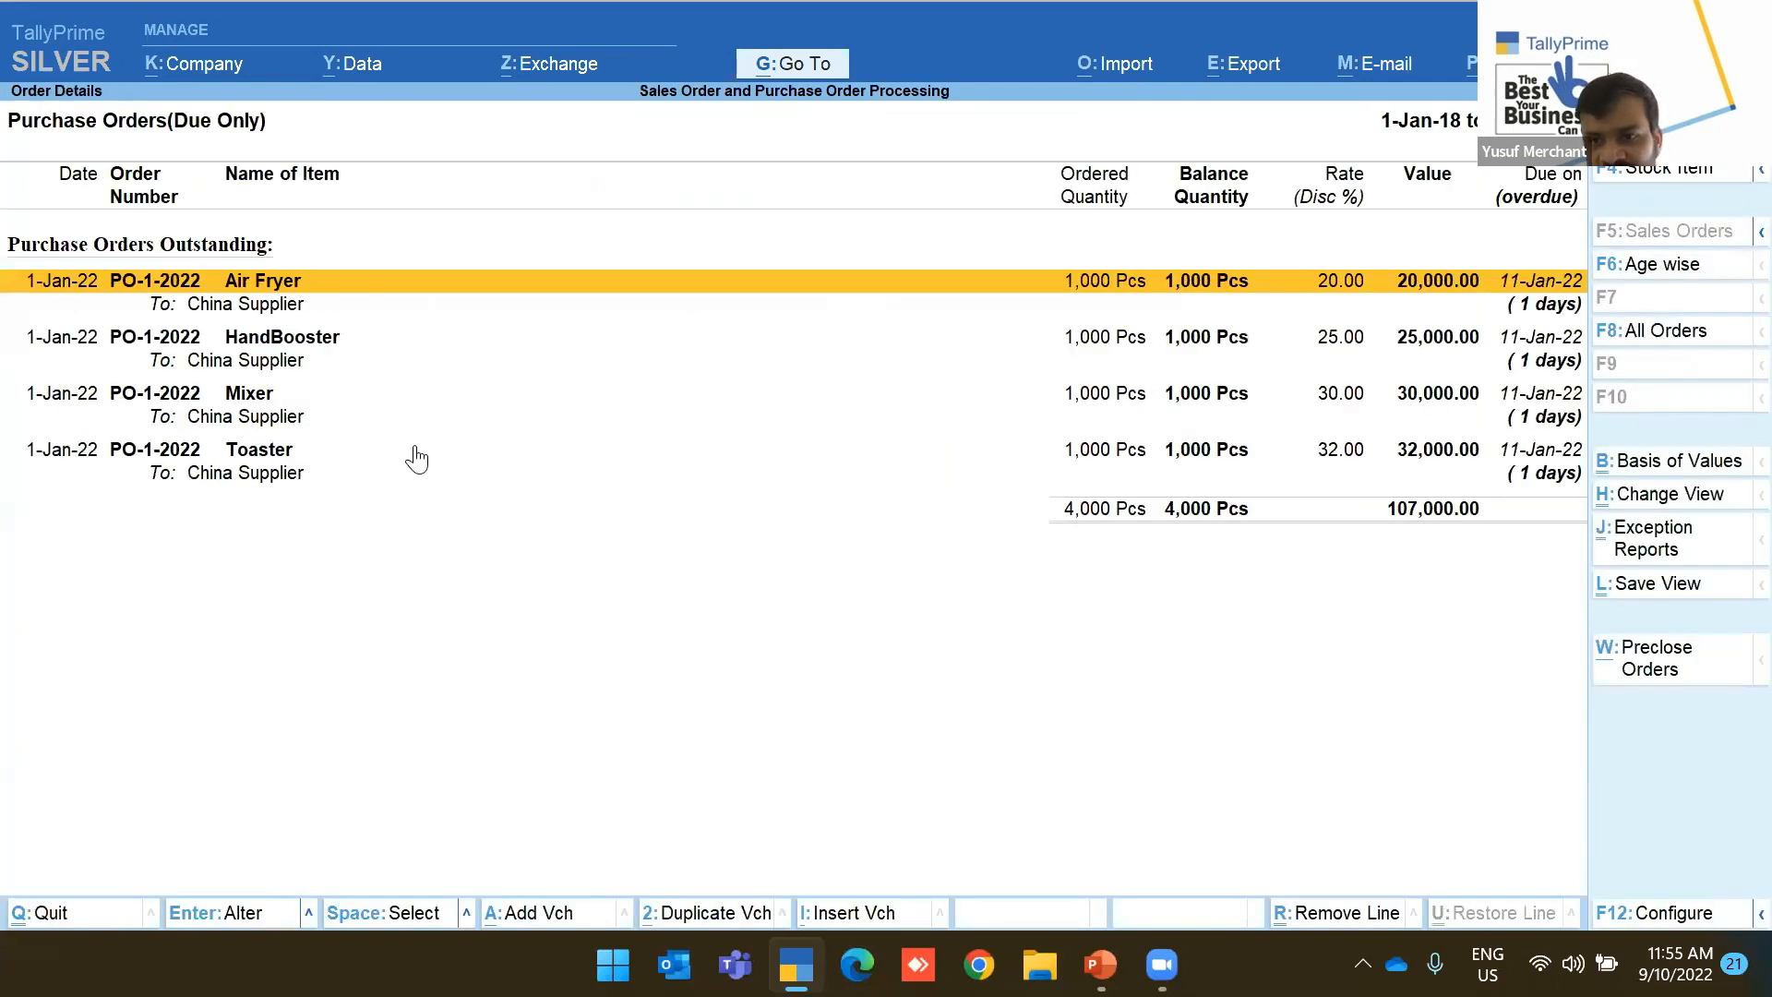
key(Escape)
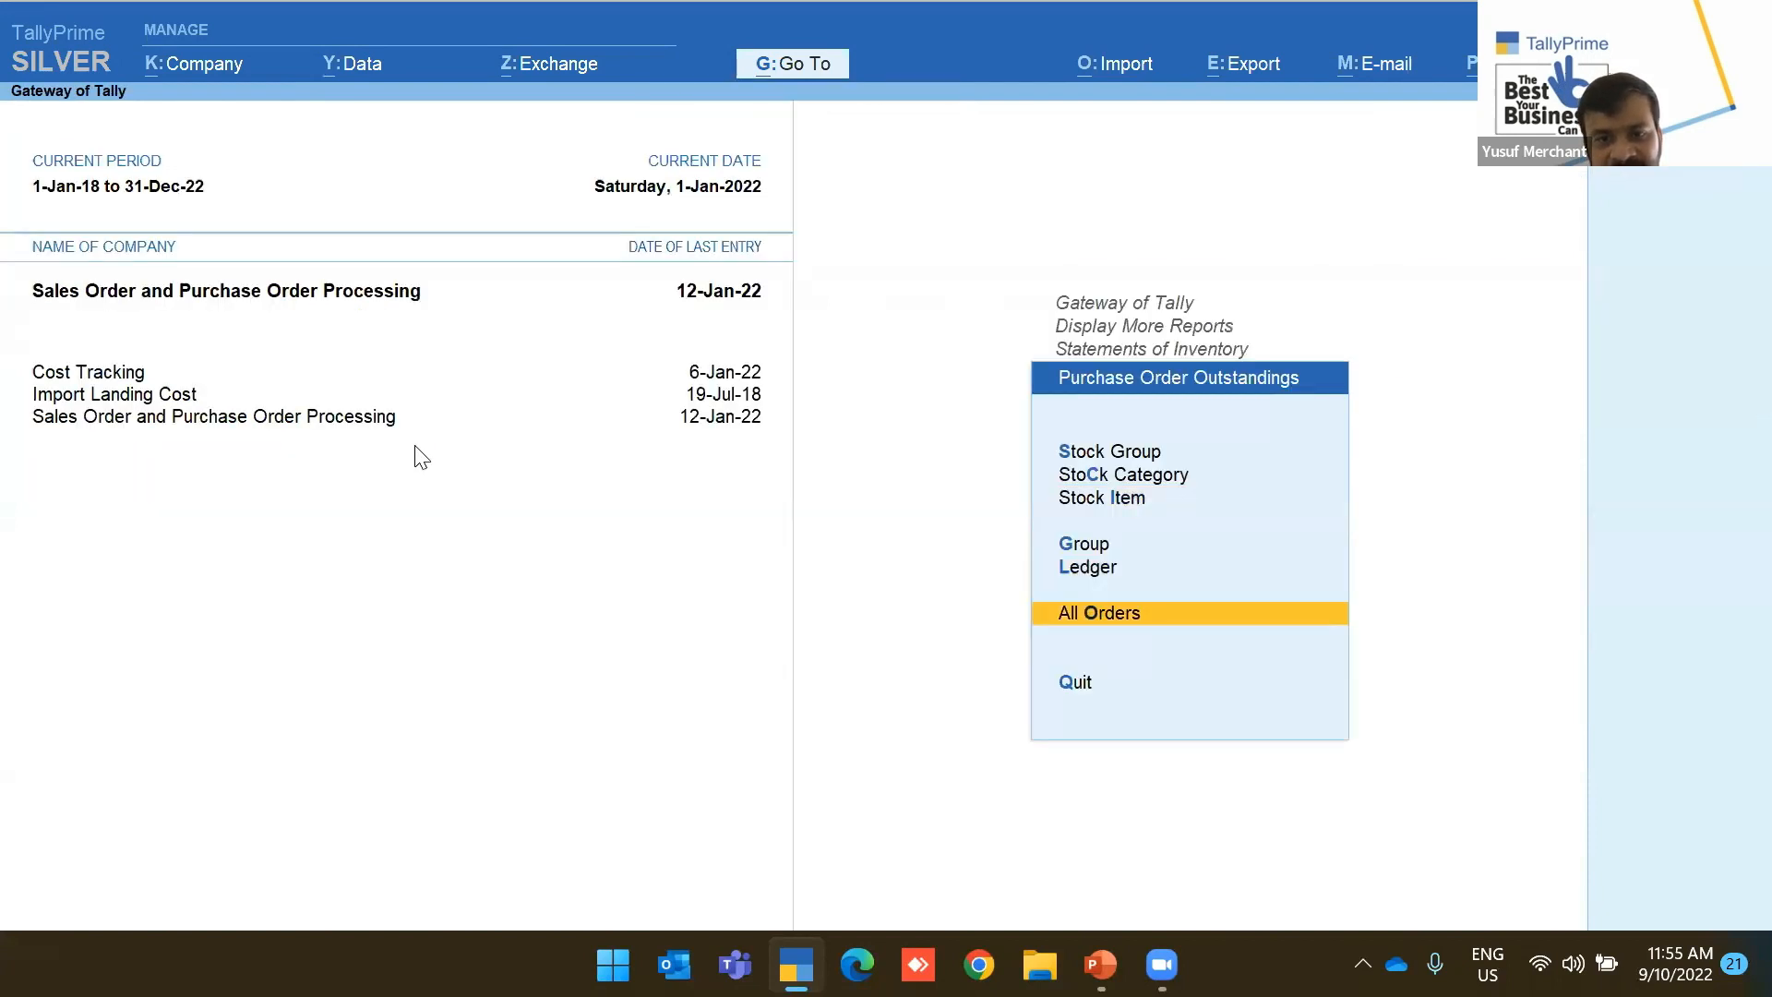
key(Up)
key(Up)
key(Escape)
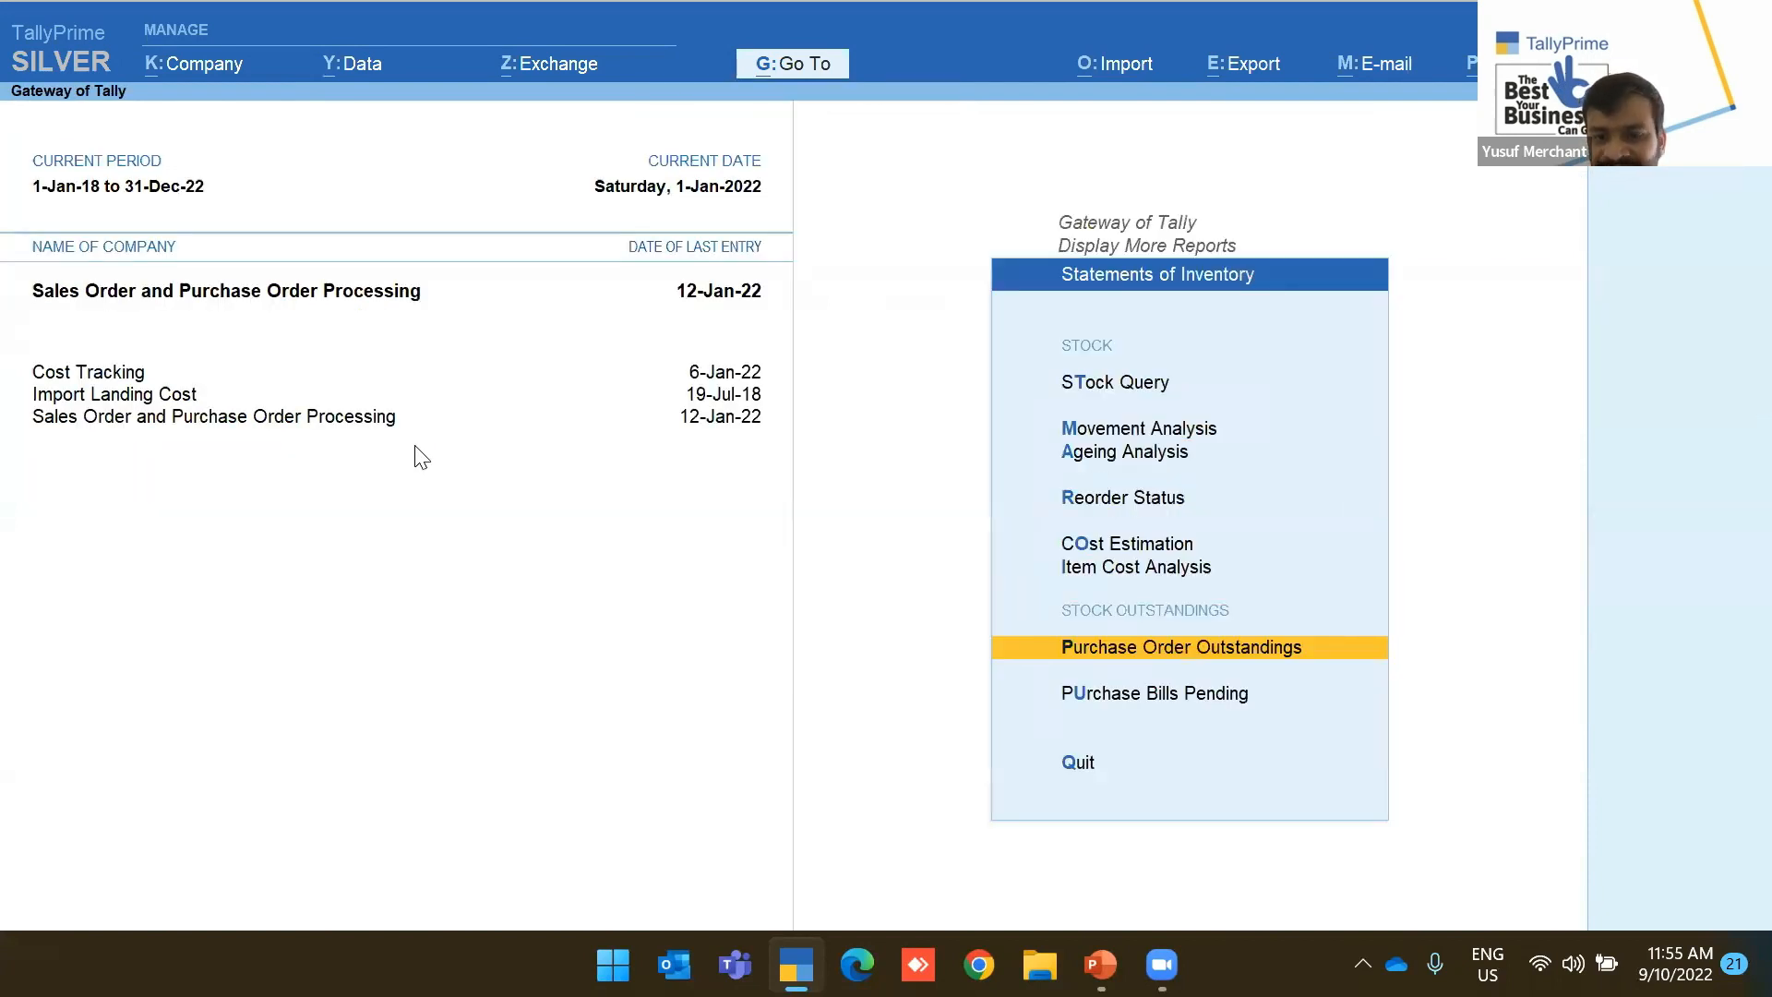
View the Purchase Bills Pending report and Reorder Status options, then return to the Gateway
key(Down)
key(Return)
key(F2)
key(Escape)
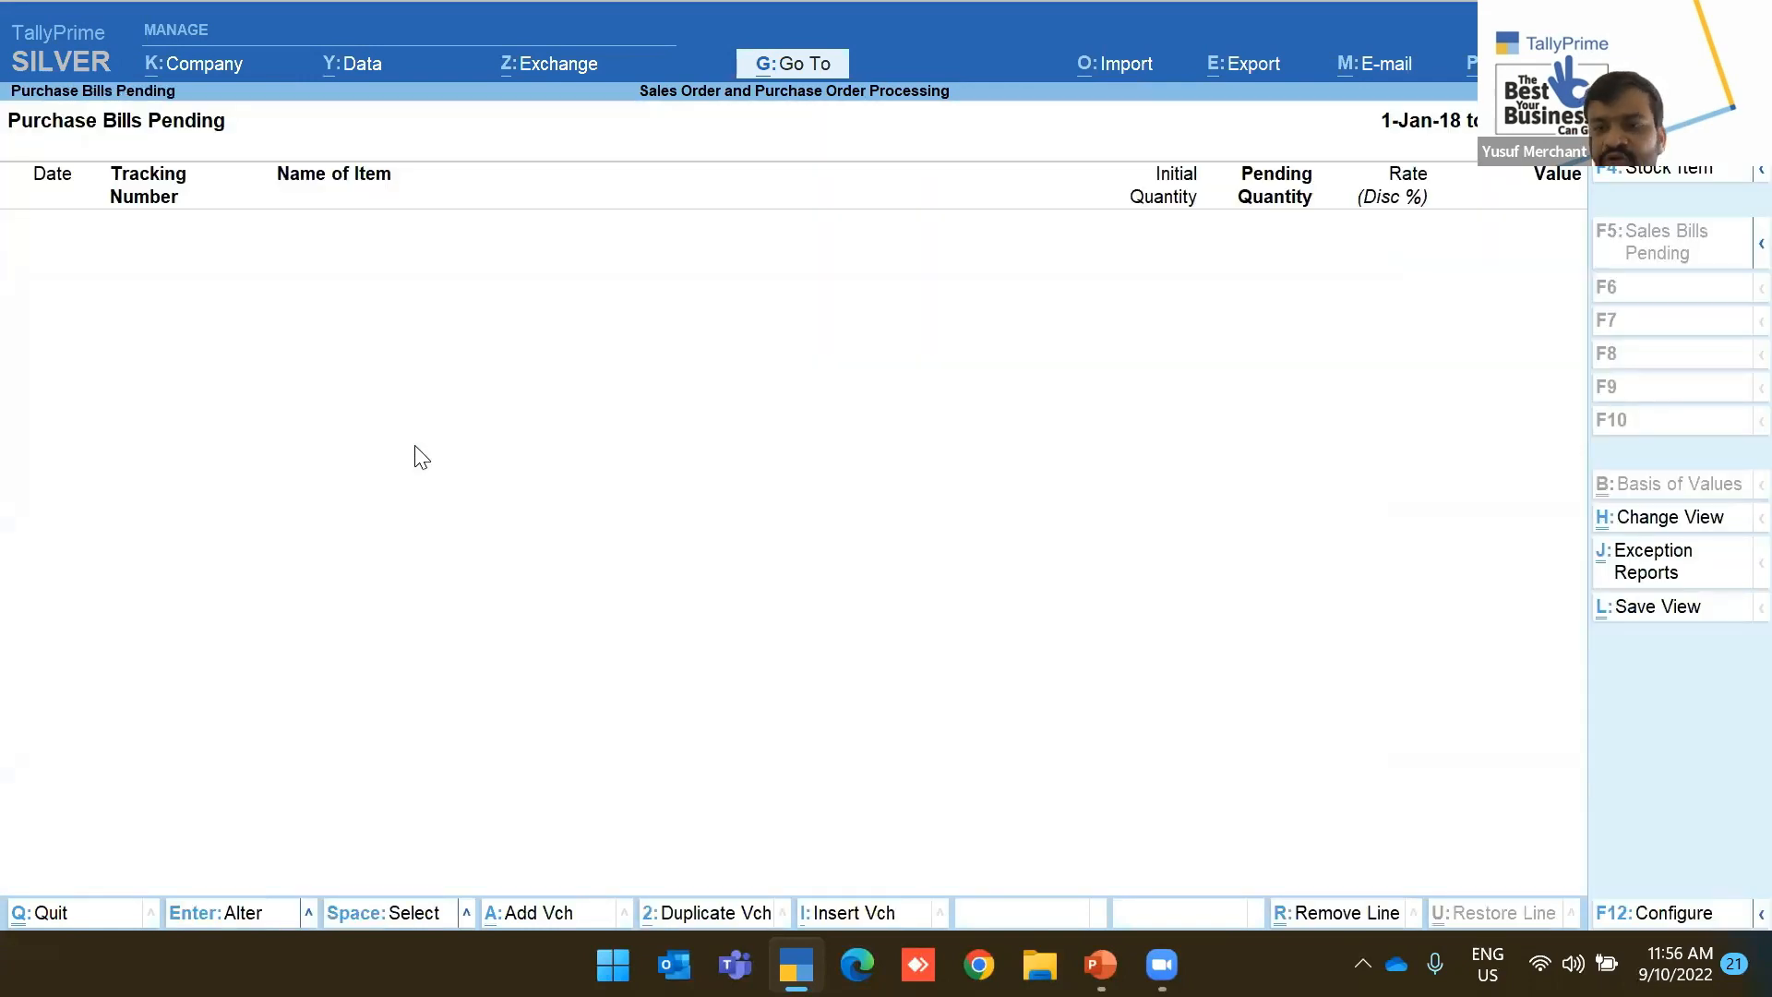
key(Escape)
key(Up)
key(Up)
key(Up)
key(Up)
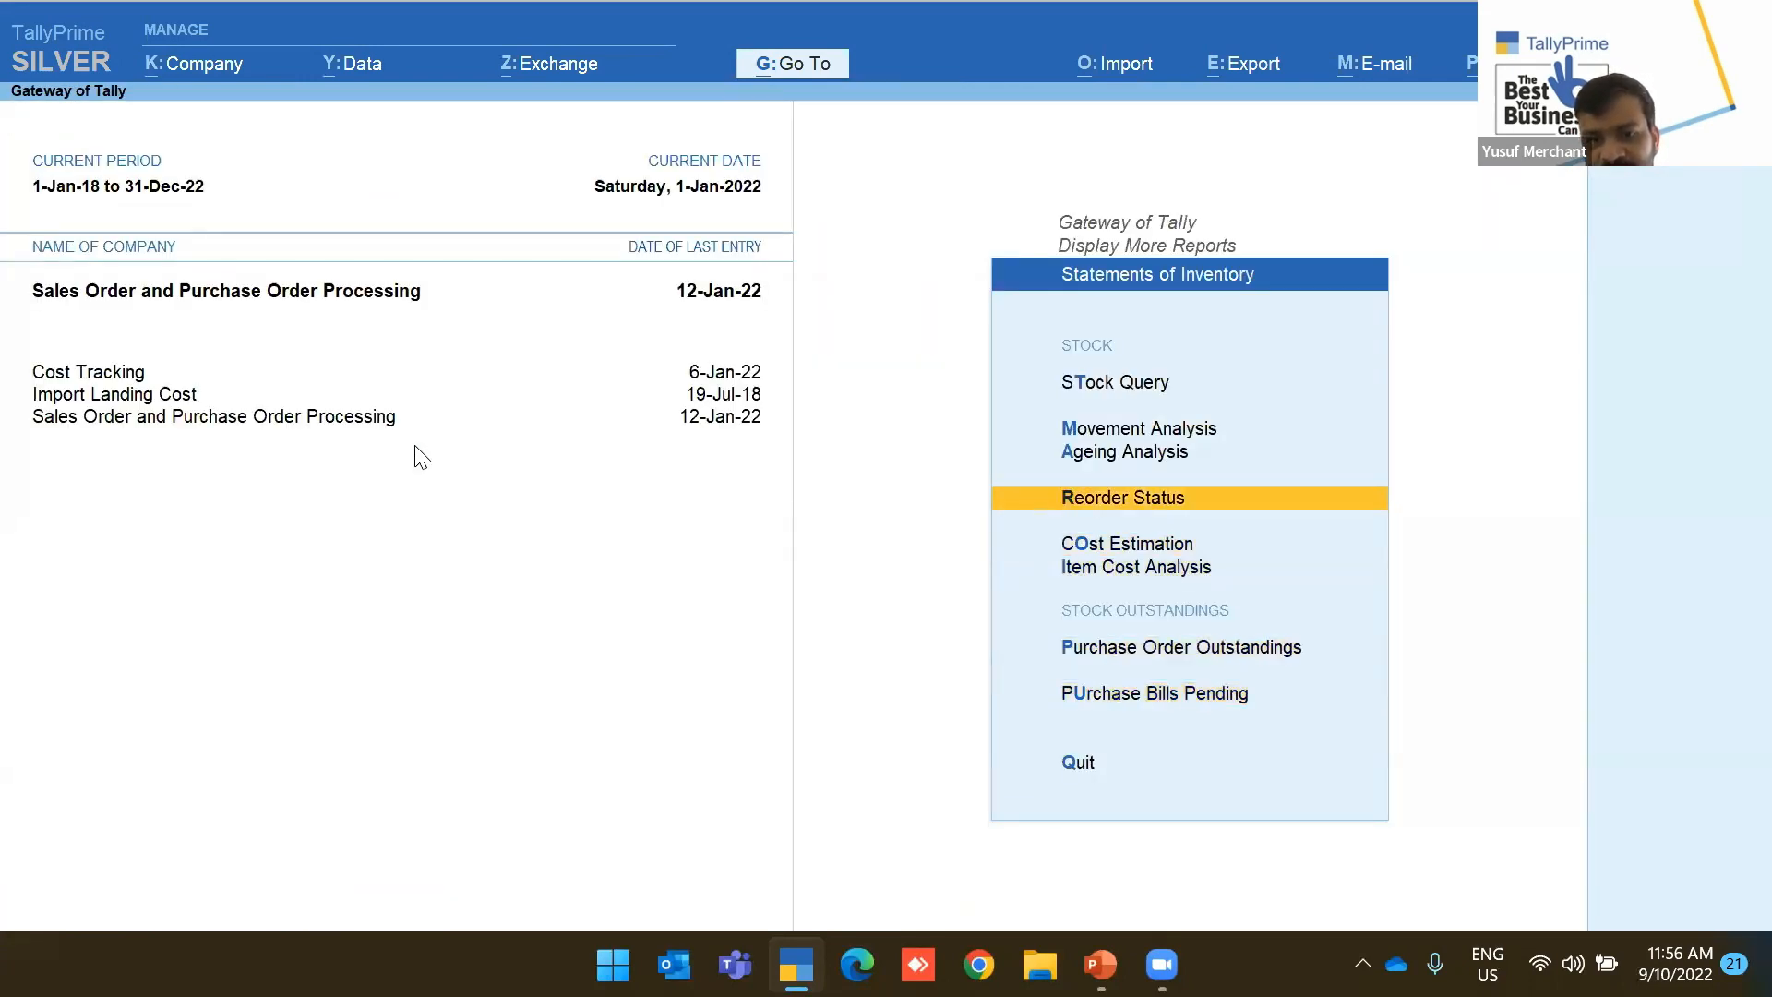
key(Return)
key(Down)
key(Escape)
key(Escape)
key(Escape)
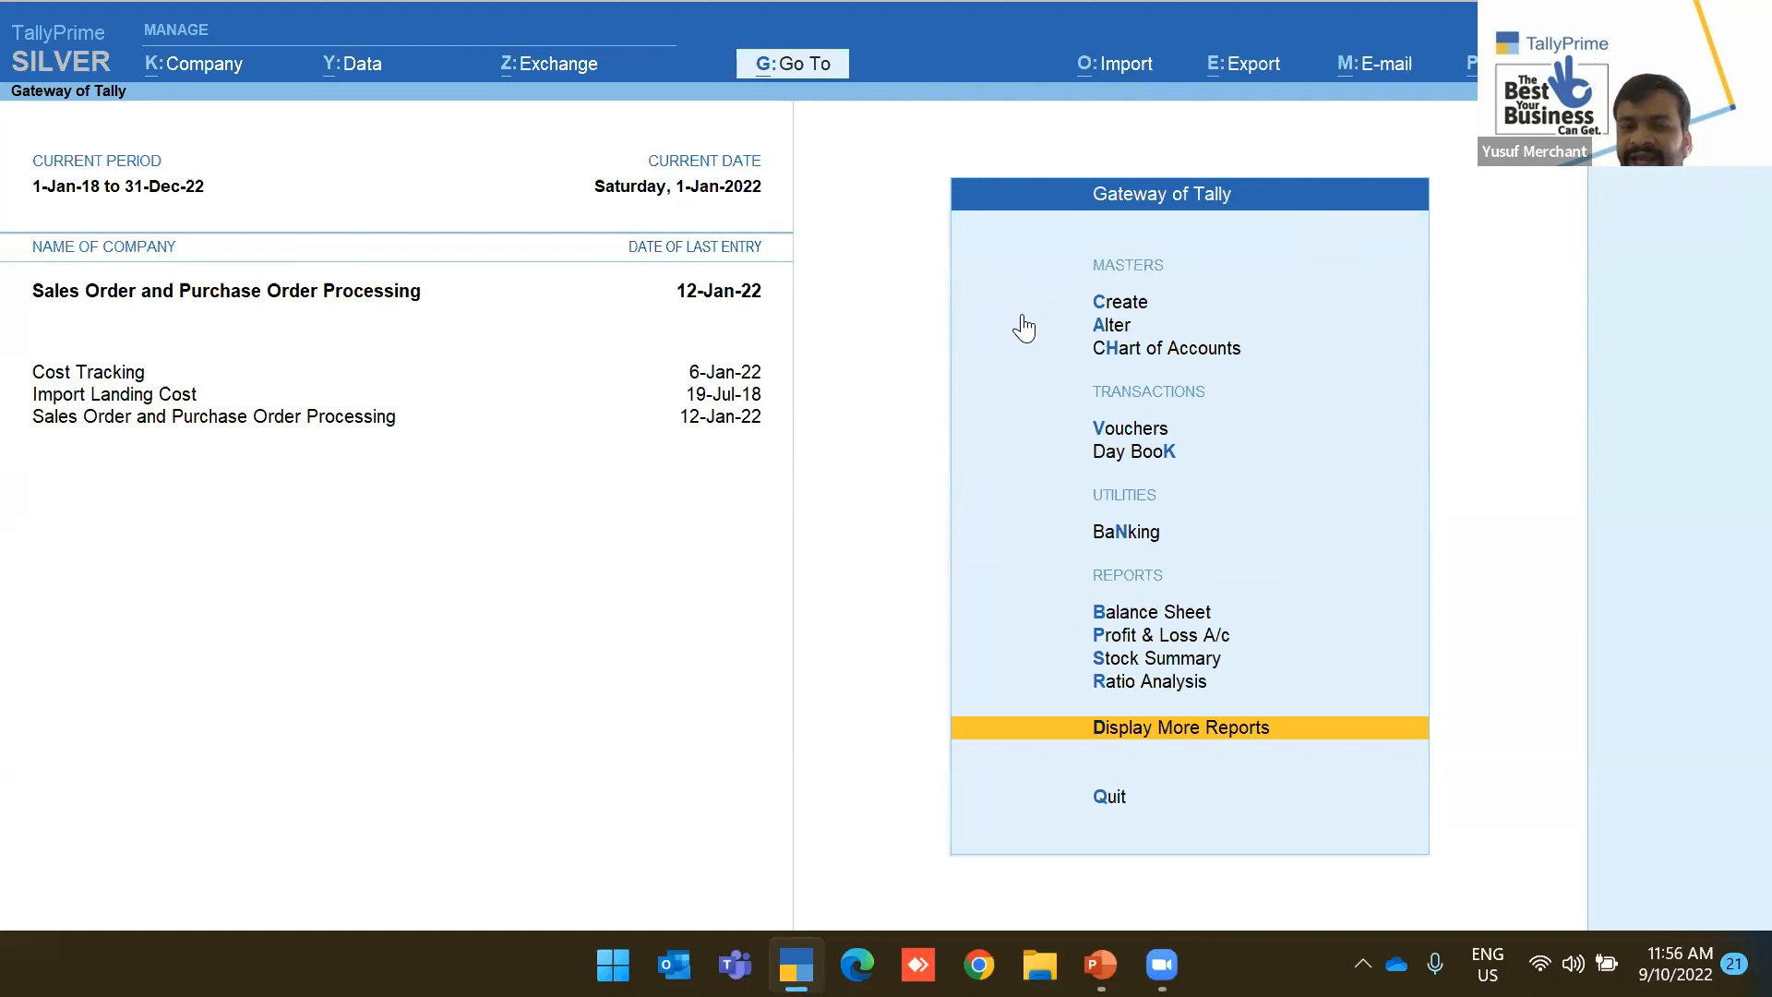
Open the Sales voucher type for alteration
click(1100, 326)
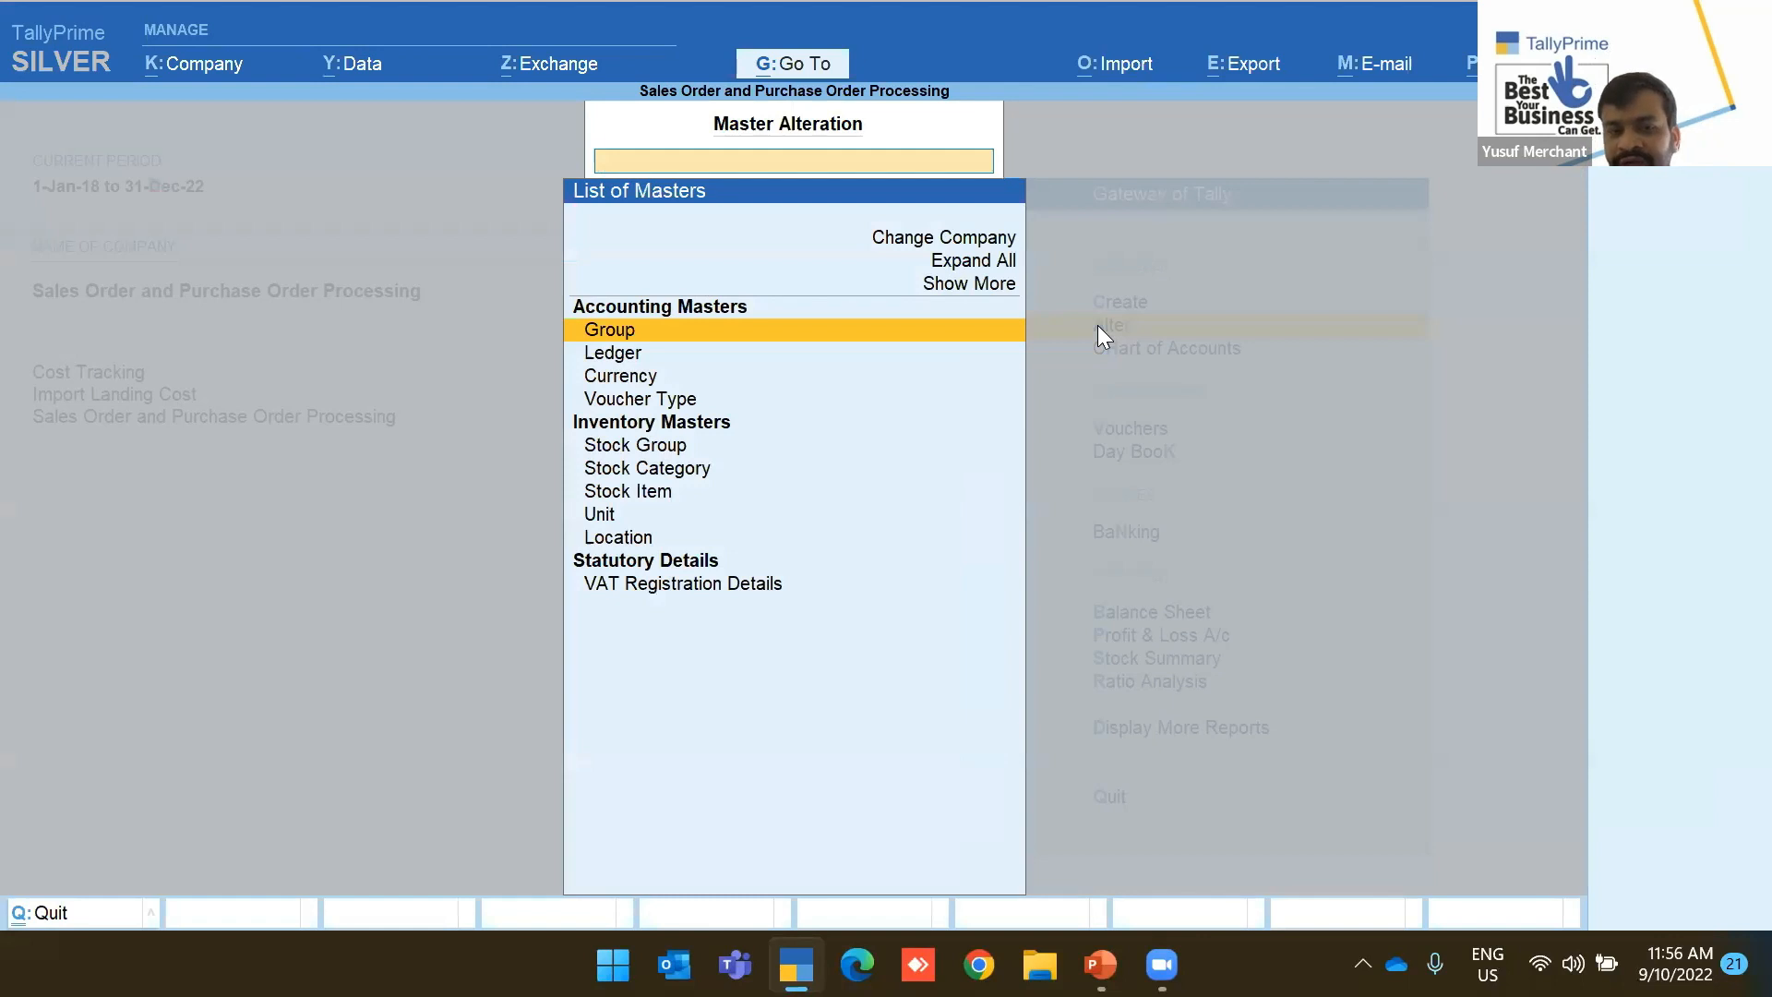
key(Down)
key(Down)
key(Down)
key(Return)
text(Sales)
key(Return)
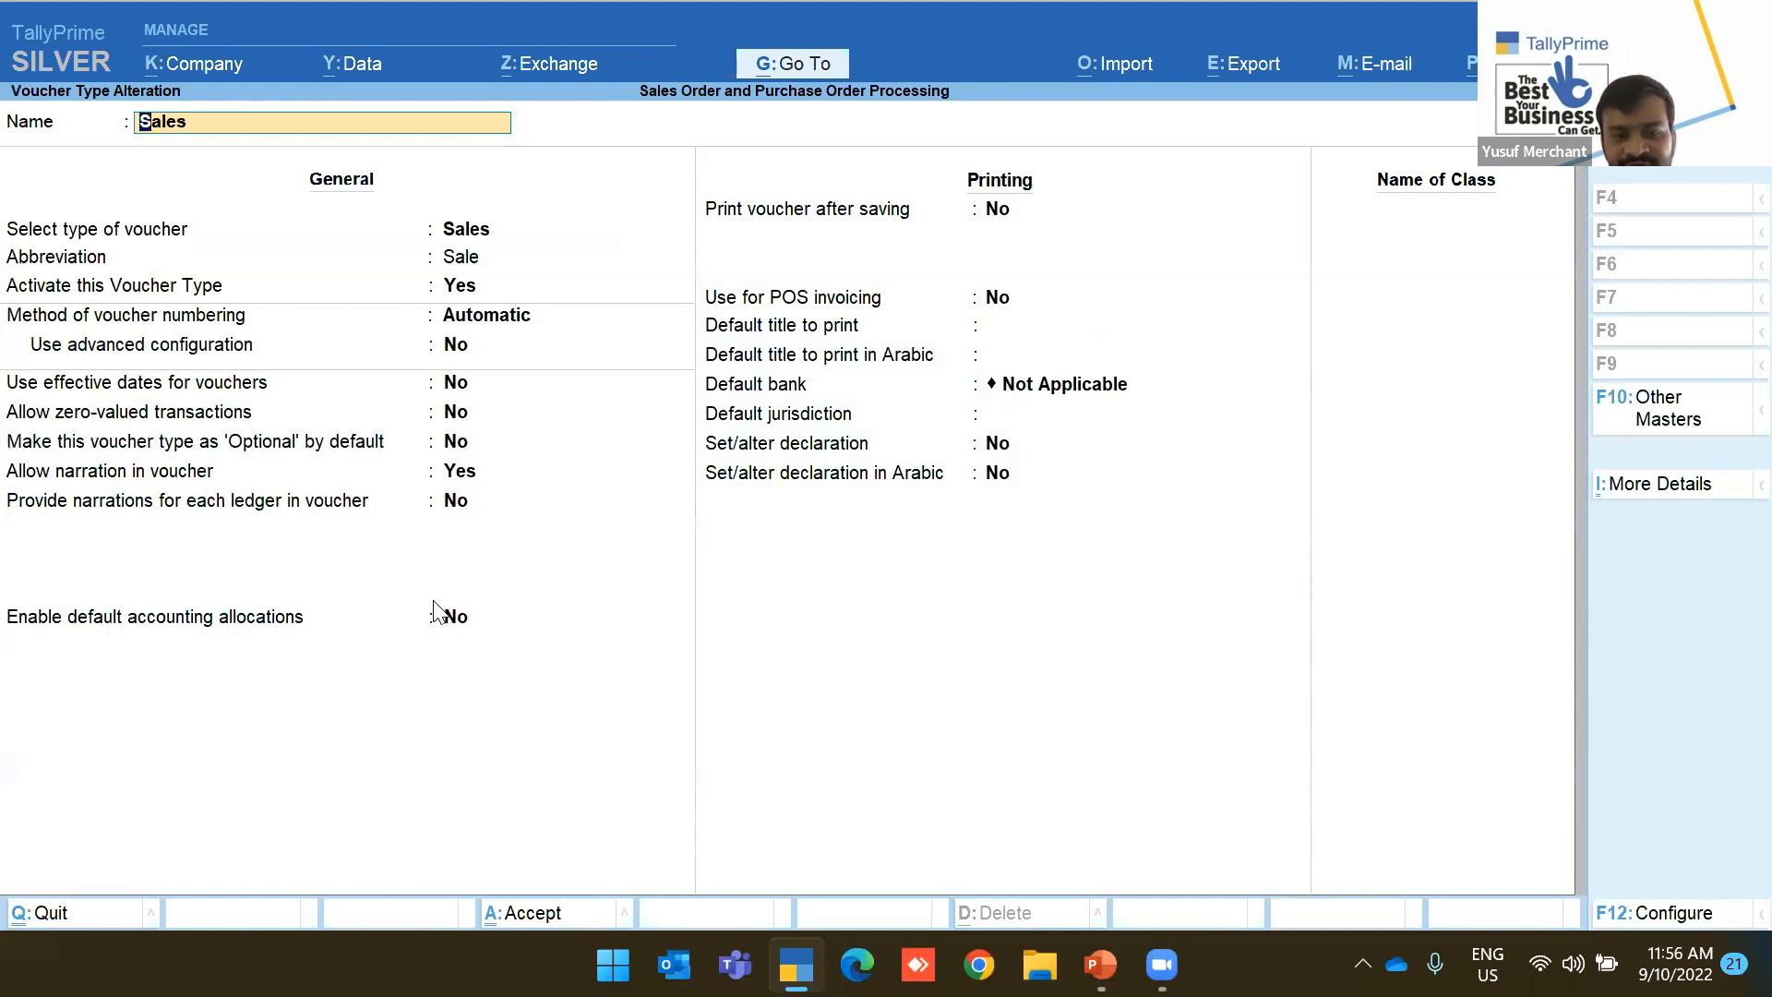
Enable default accounting allocations with Sales at 100% plus a VAT entry, and save
click(459, 624)
text(ye)
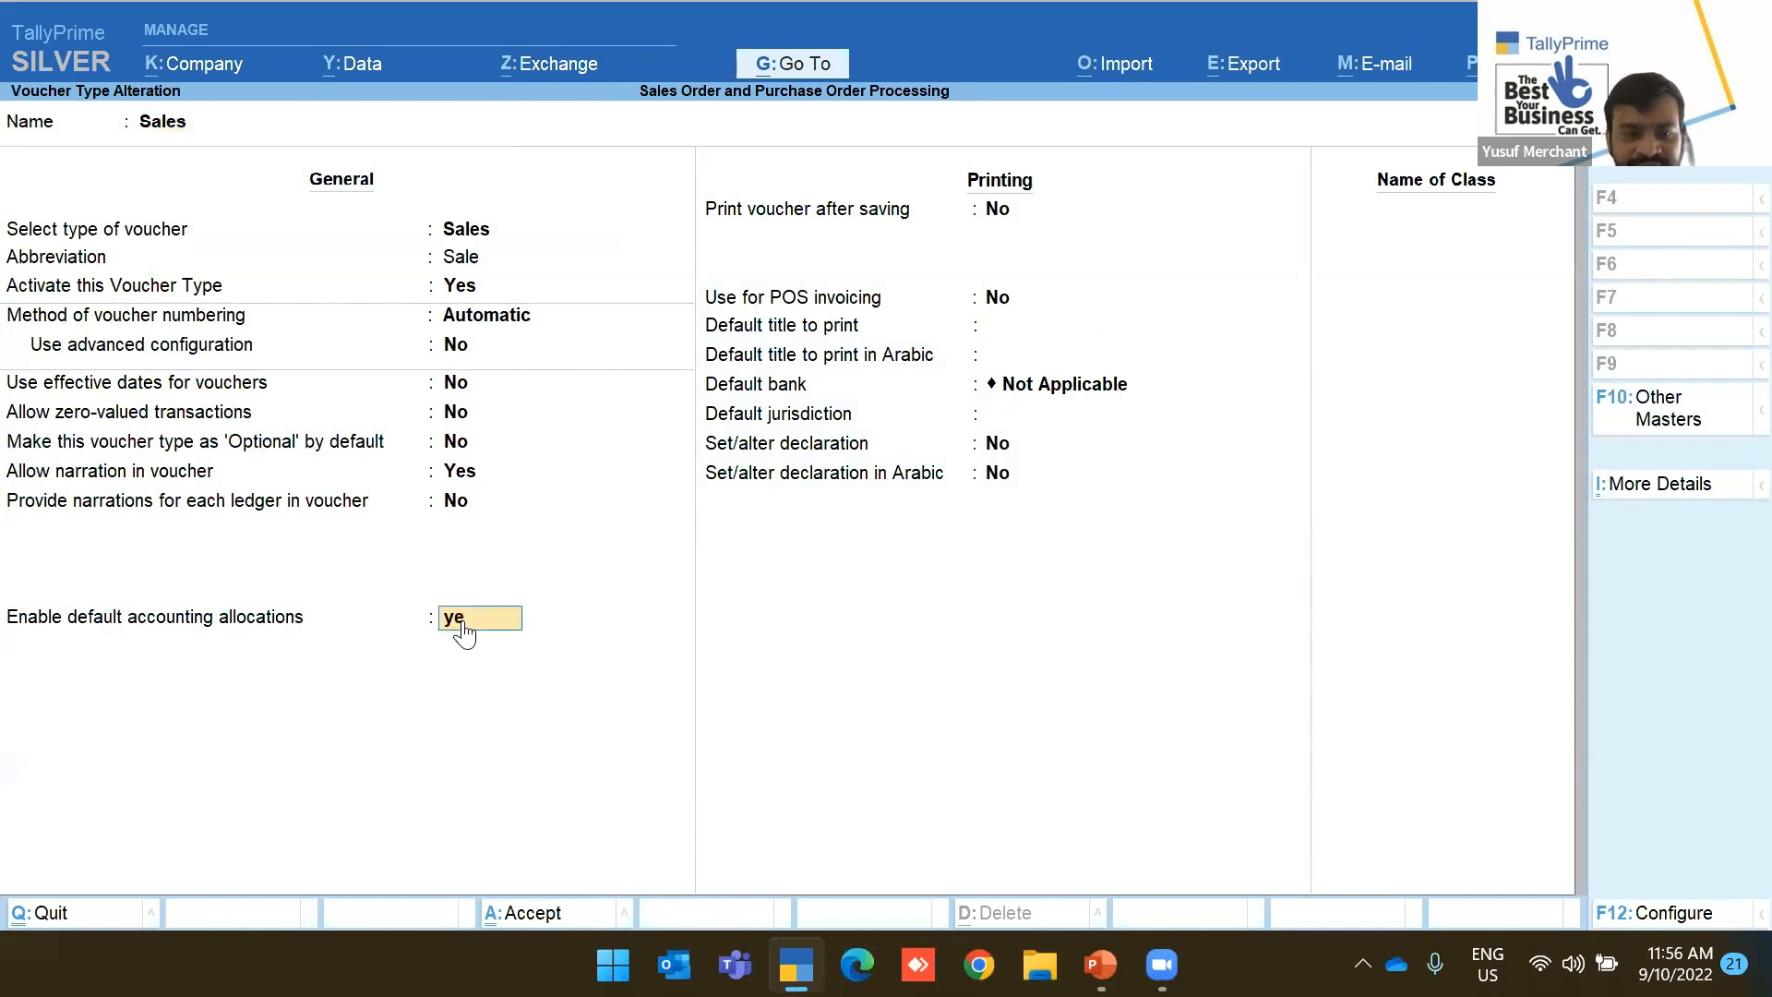
key(Return)
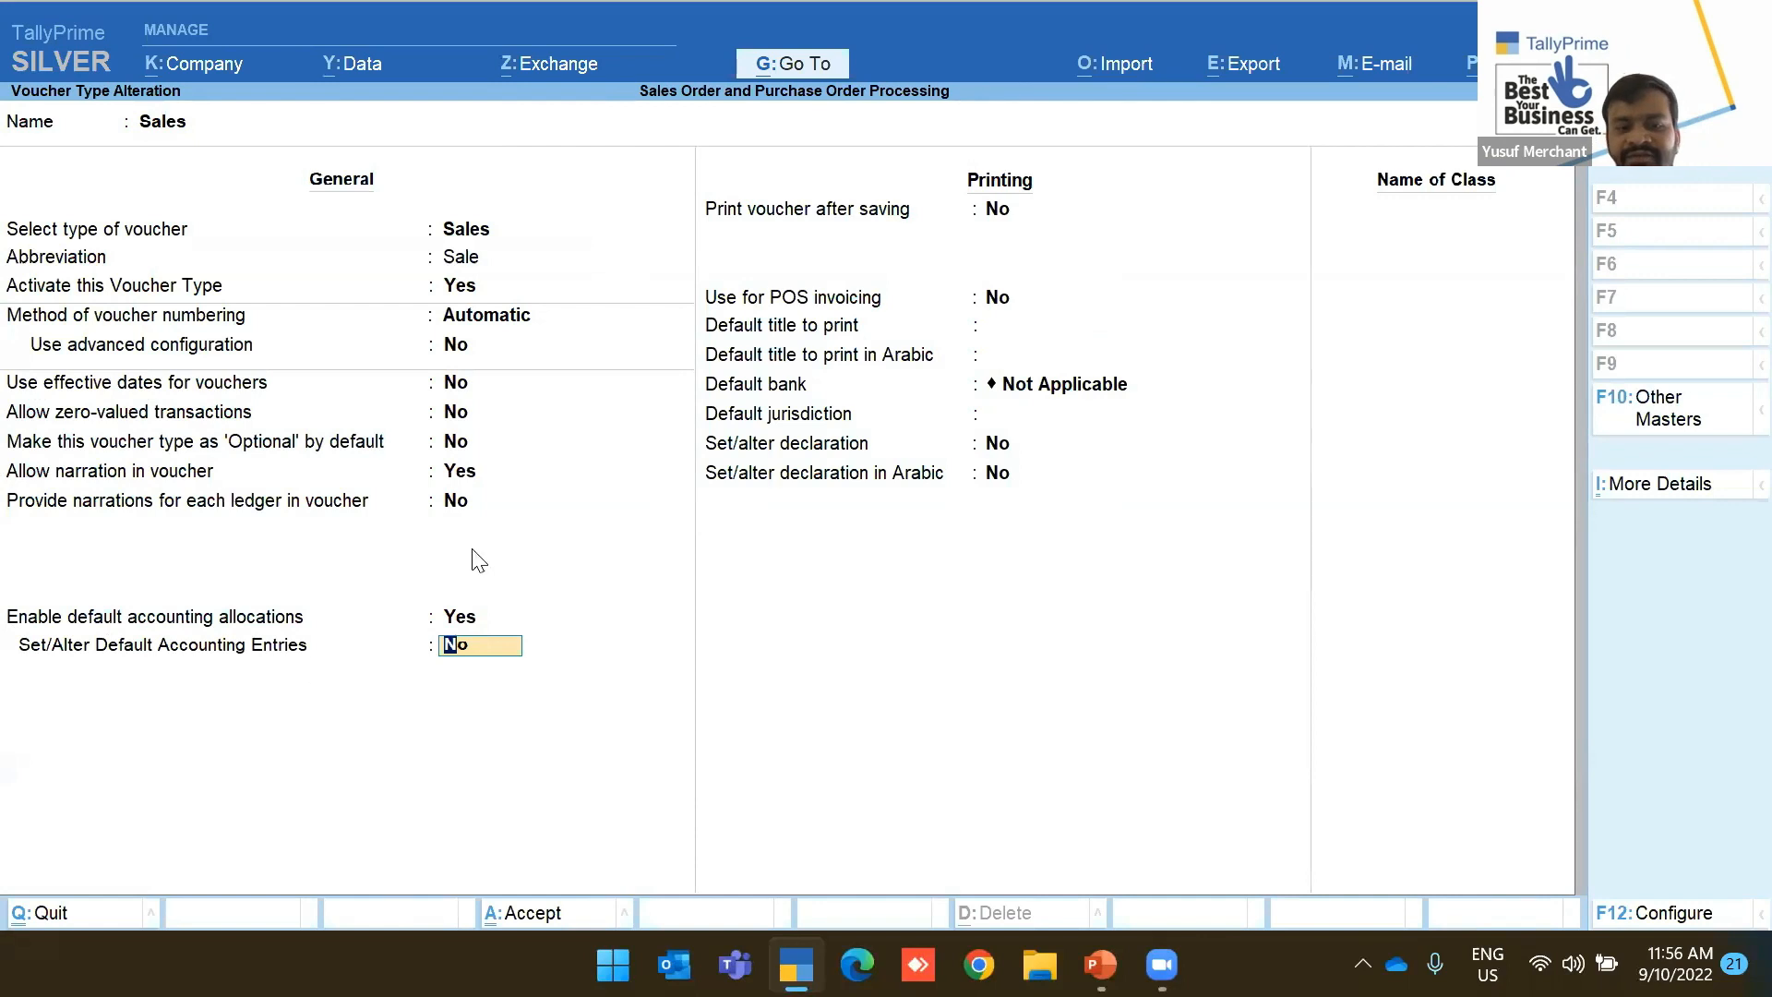
text(yes)
key(Return)
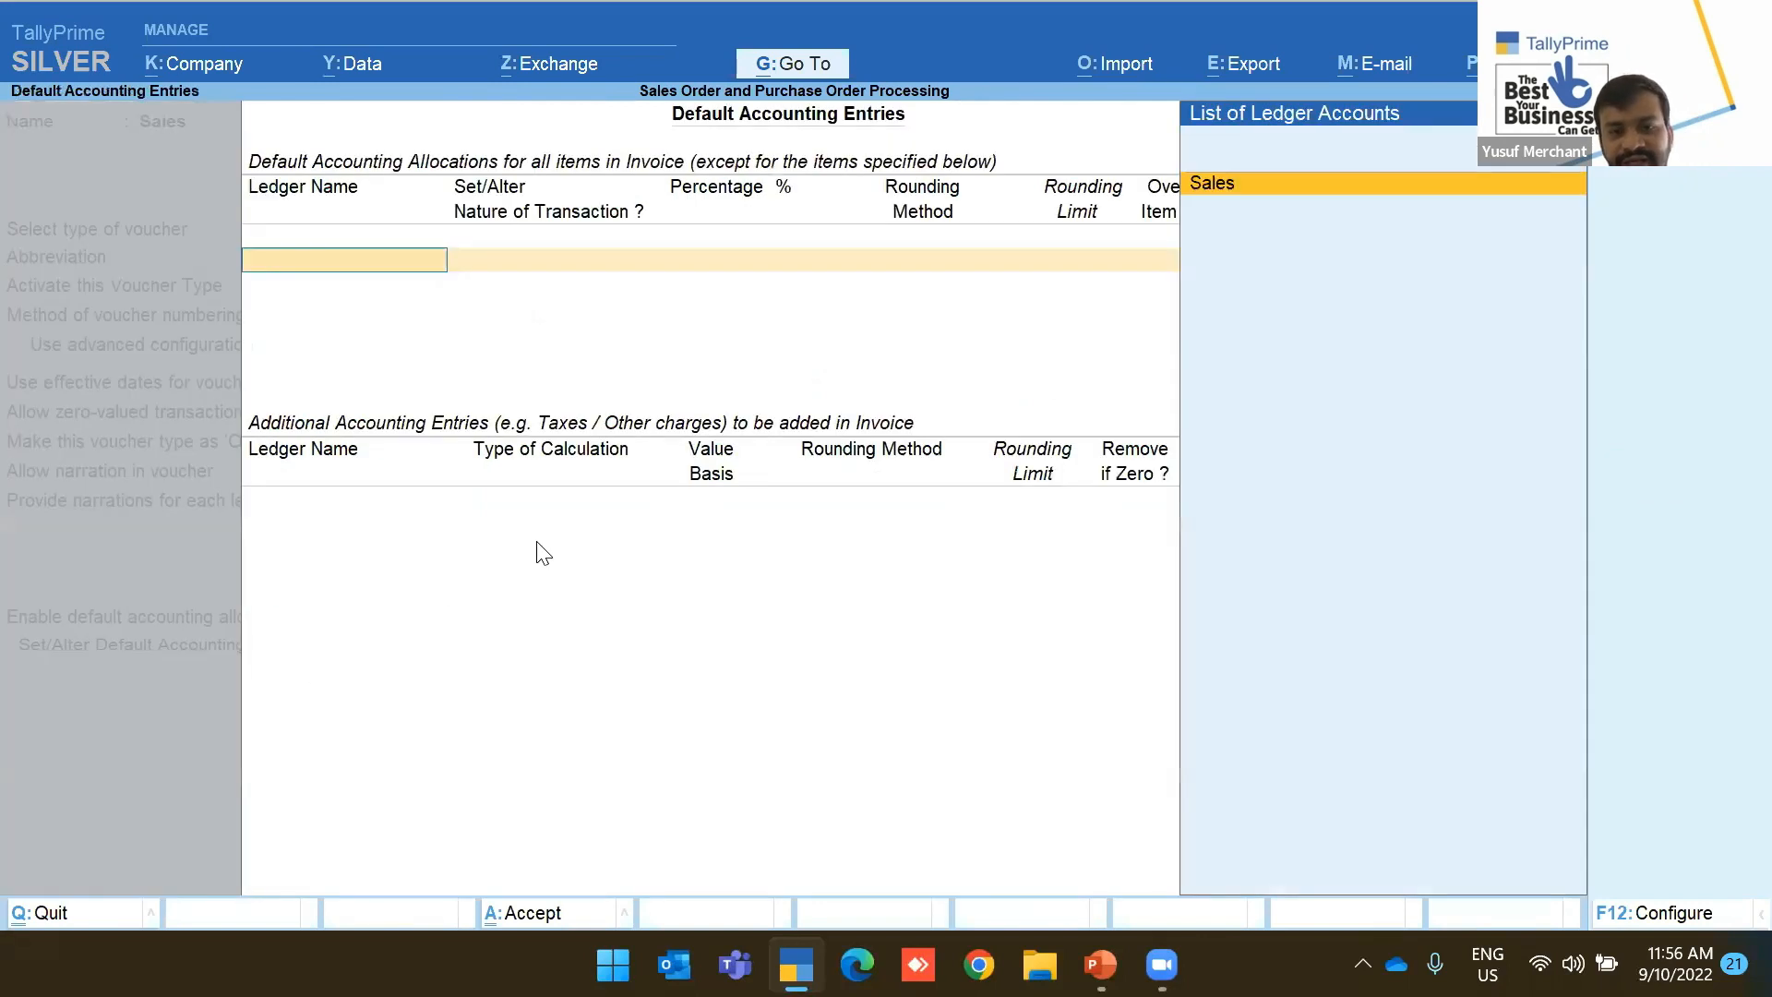
key(Return)
key(Return)
key(Return)
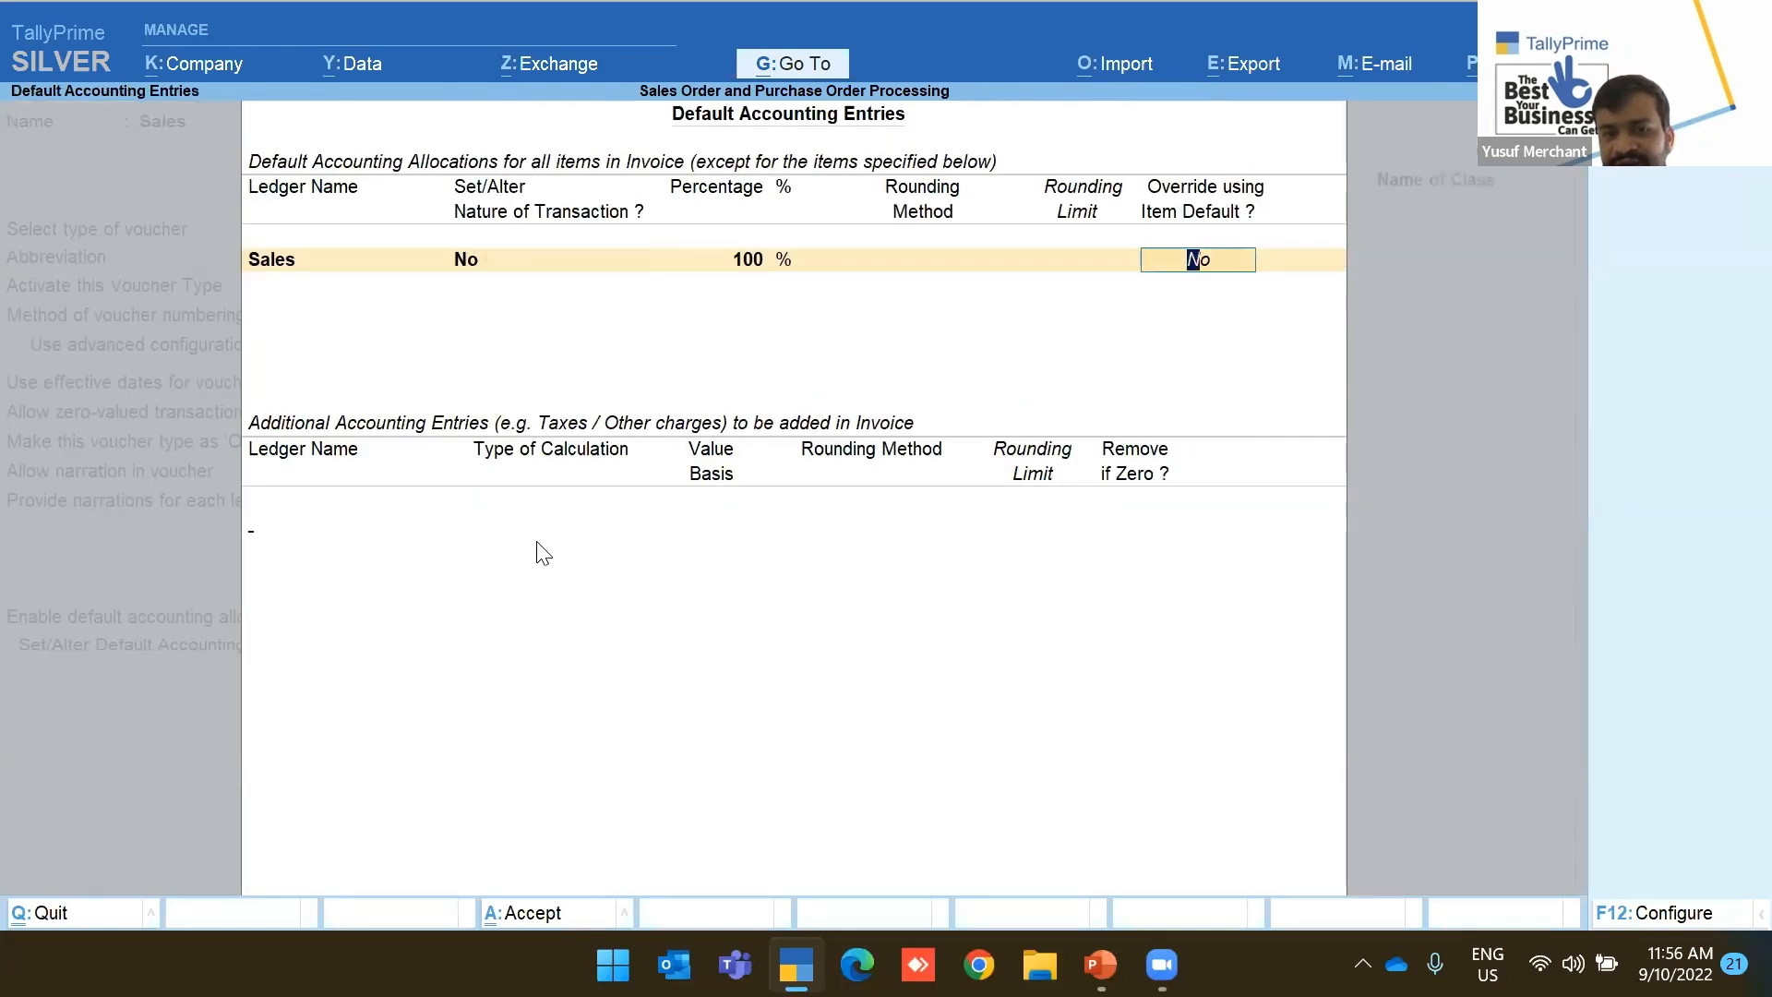
key(Return)
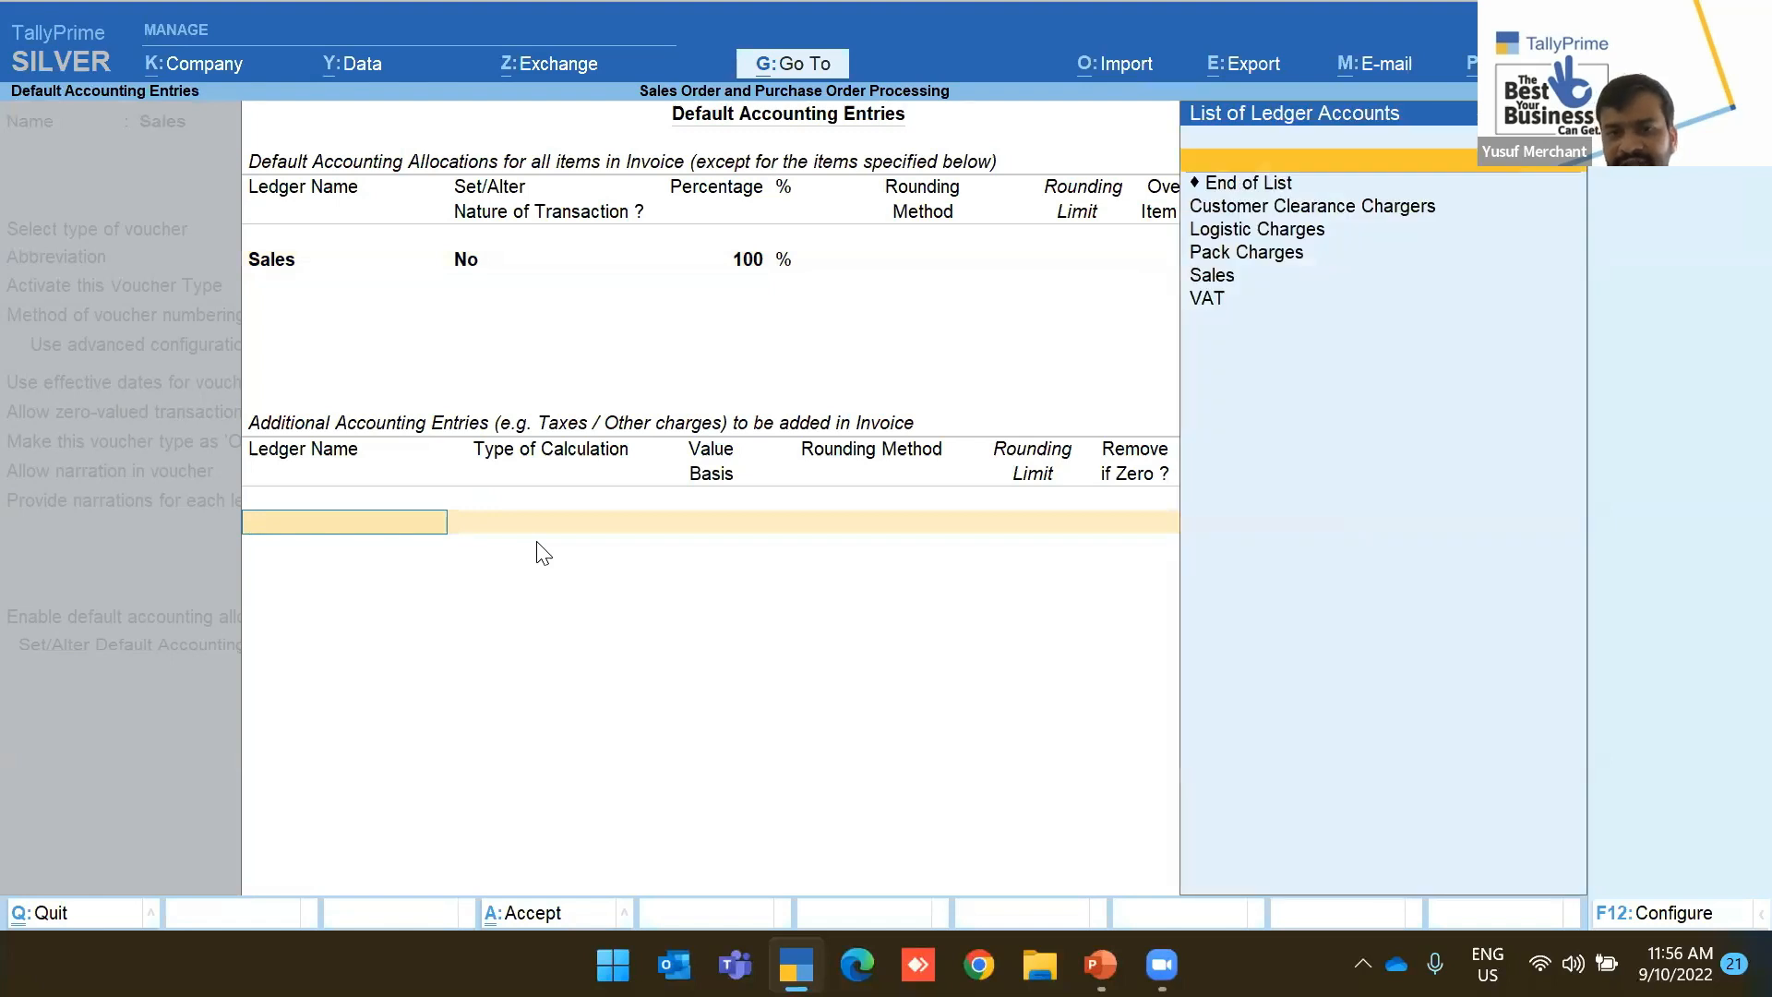
key(Down)
key(Down)
key(Down)
key(Down)
key(Down)
key(Return)
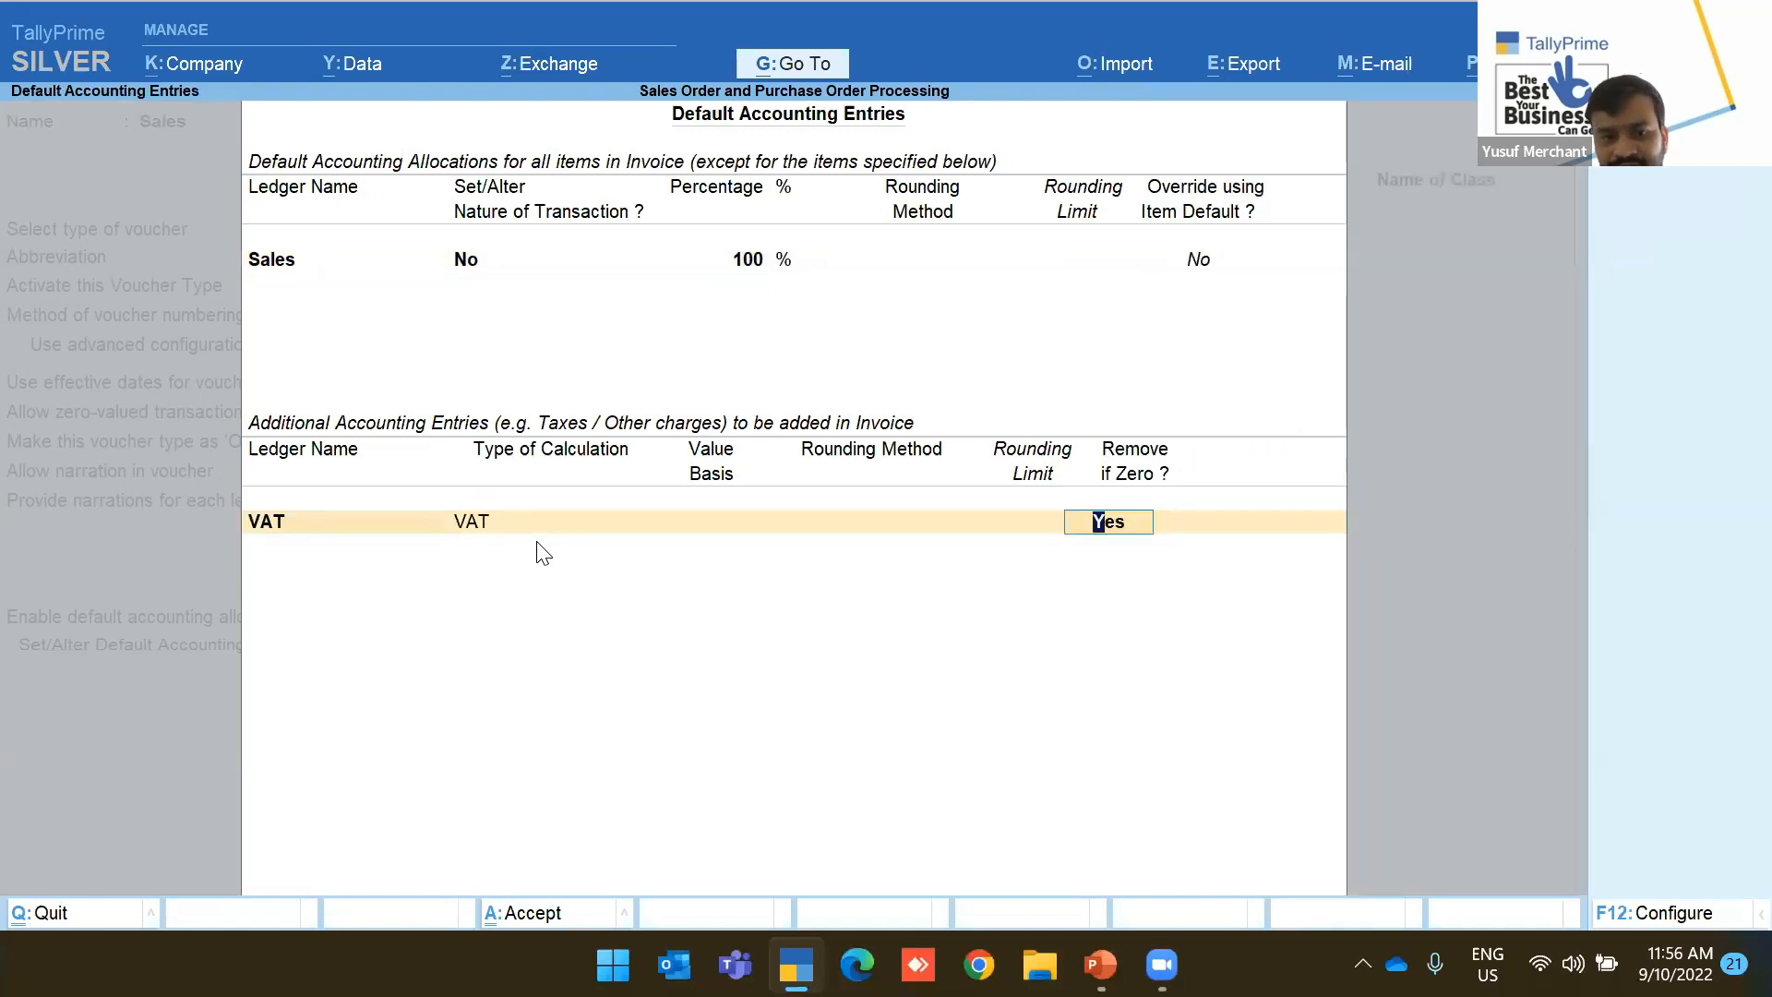
key(ctrl+a)
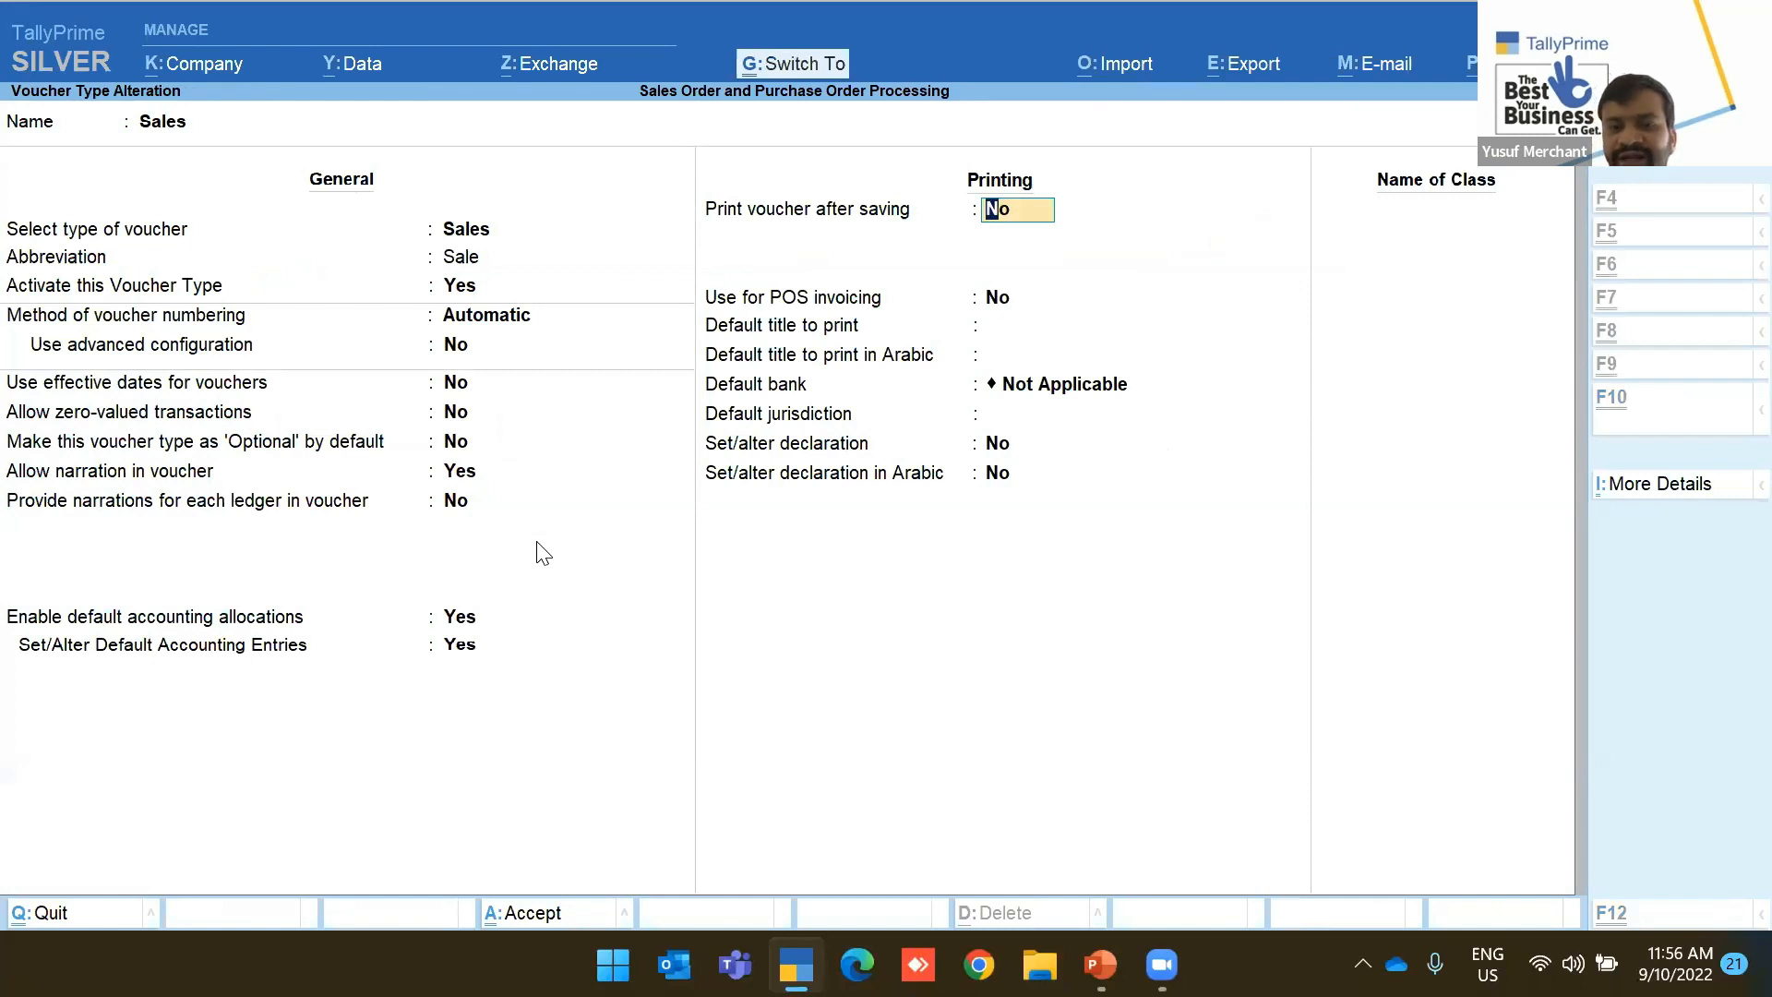
key(Escape)
key(Escape)
key(Escape)
Go back to the Alter masters list and move to stock items
key(Up)
key(Down)
key(Return)
key(Down)
key(Down)
key(Down)
key(Down)
key(Down)
key(Down)
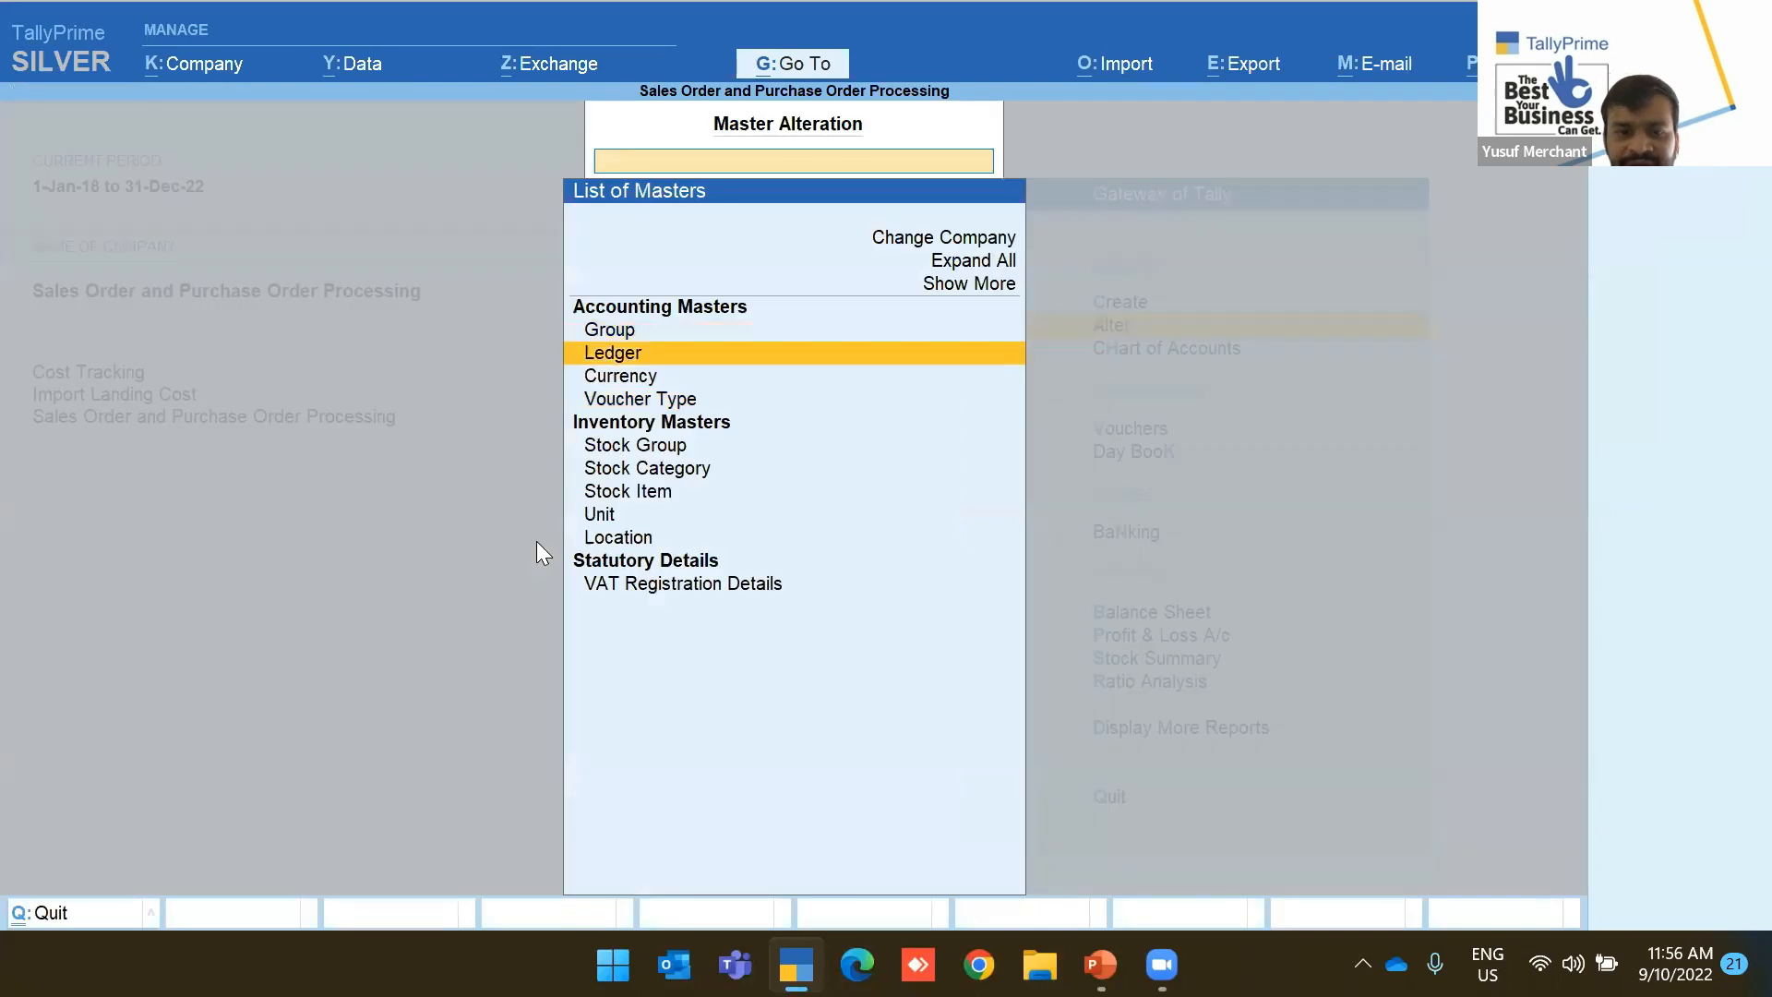
Open Air Fryer for alteration and set Provide Standard Buying and Selling Rates to Yes
key(Return)
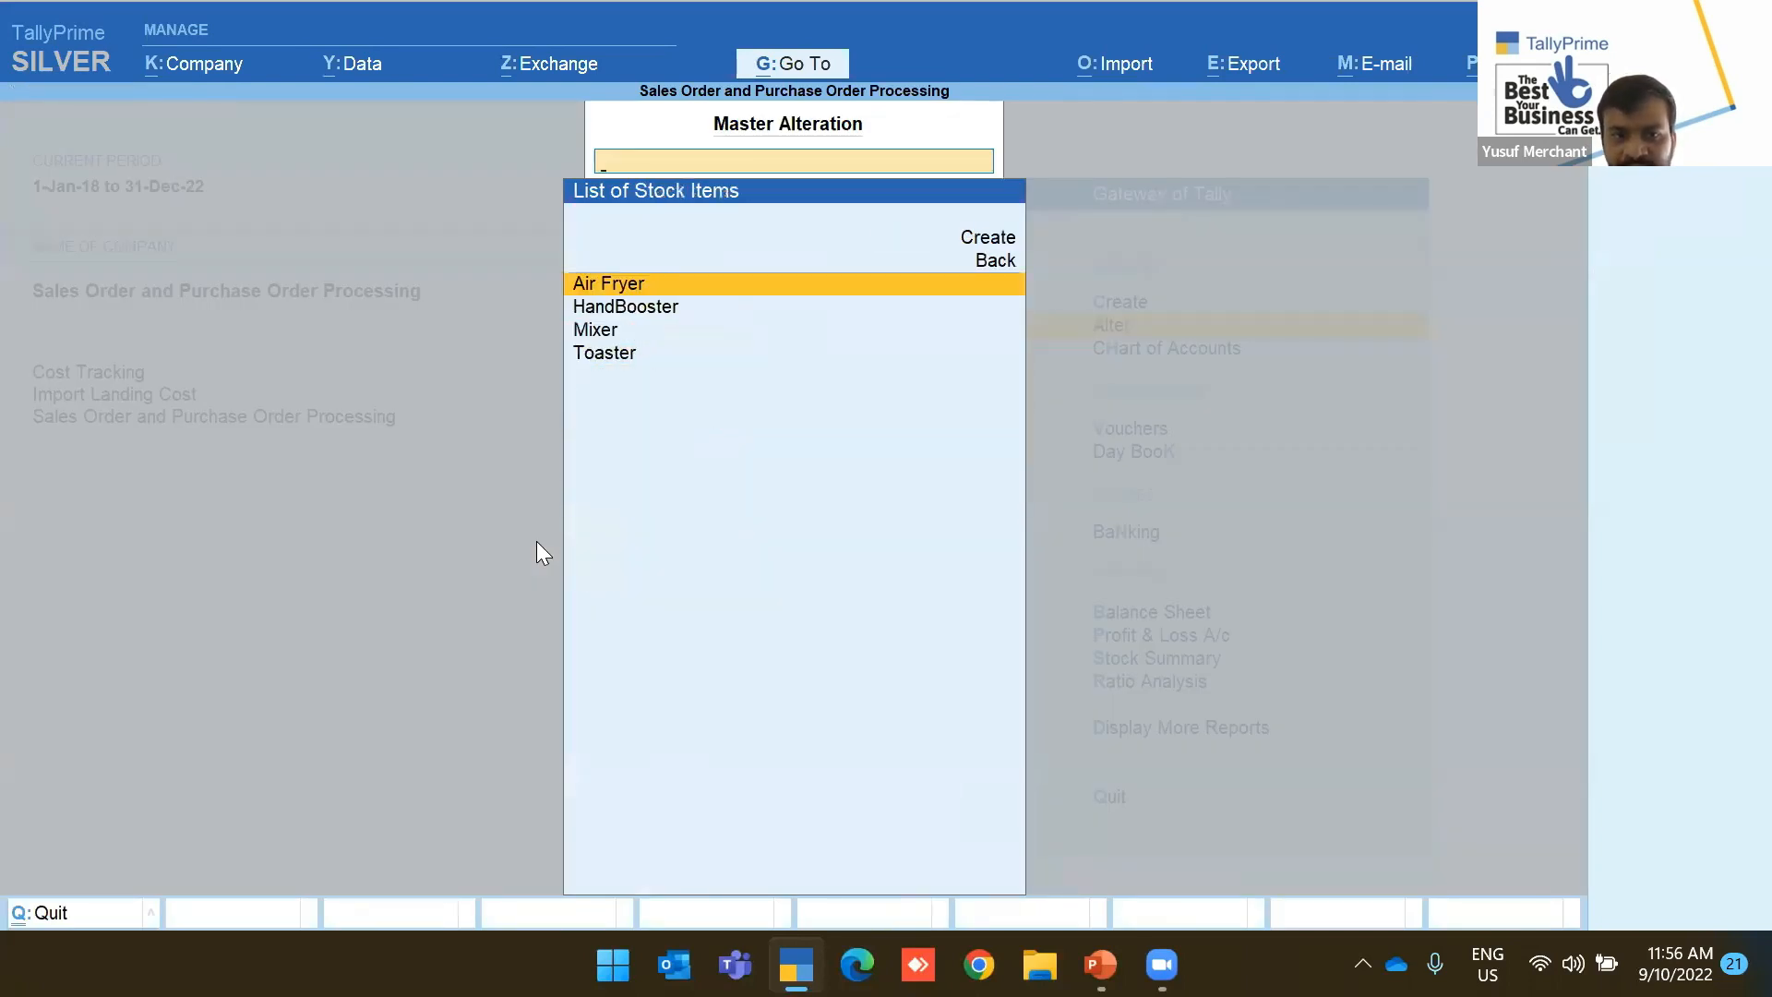
key(Return)
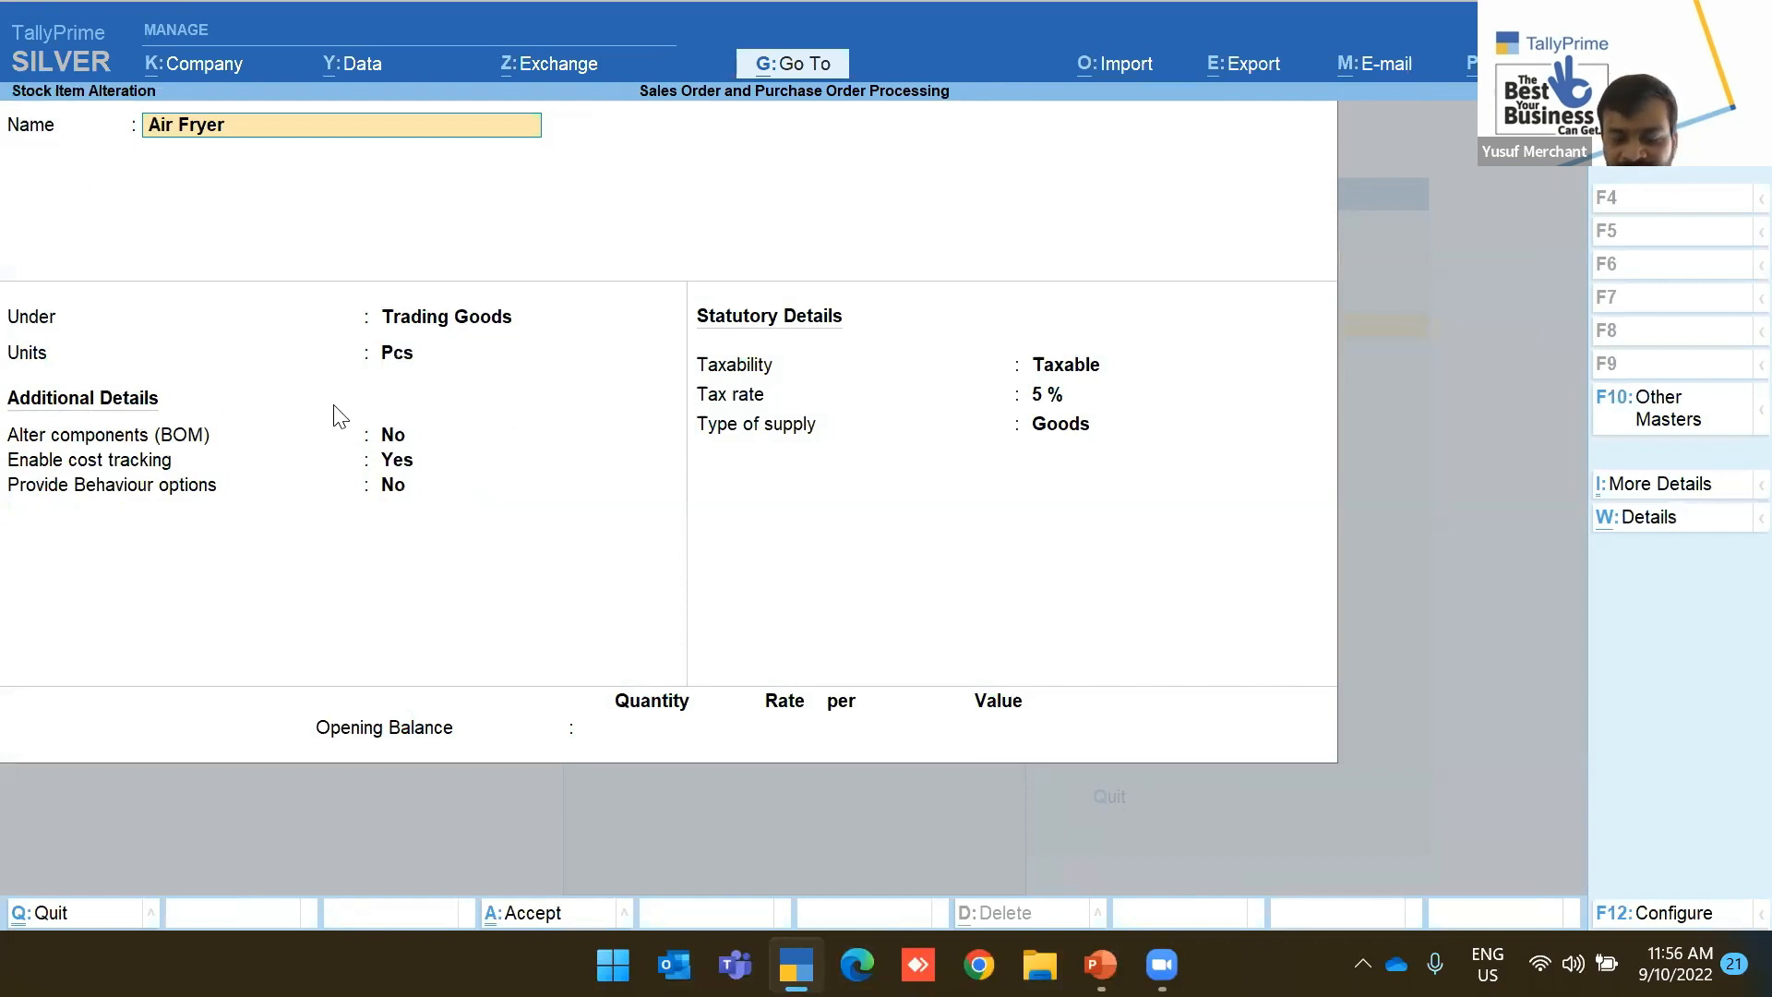
key(F12)
key(Down)
key(Down)
key(Down)
key(Down)
key(Down)
key(Down)
key(Down)
key(Down)
key(Down)
key(Down)
key(Down)
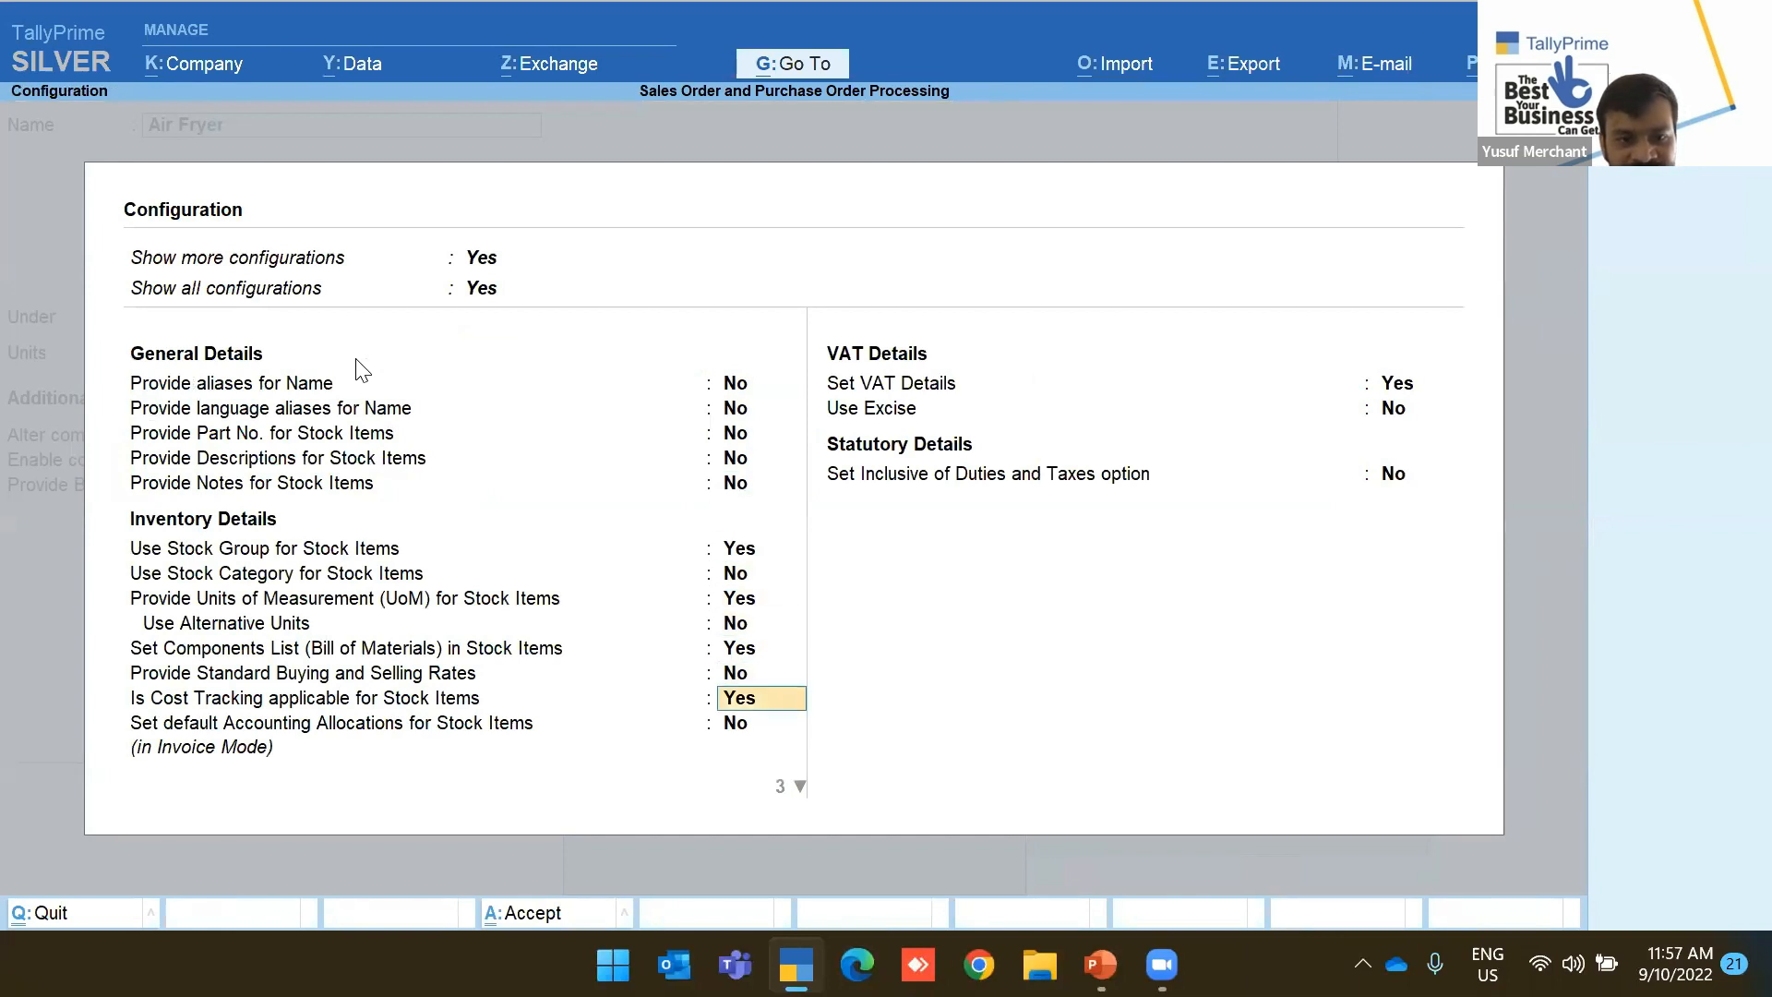
key(Down)
key(Down)
key(Down)
key(Down)
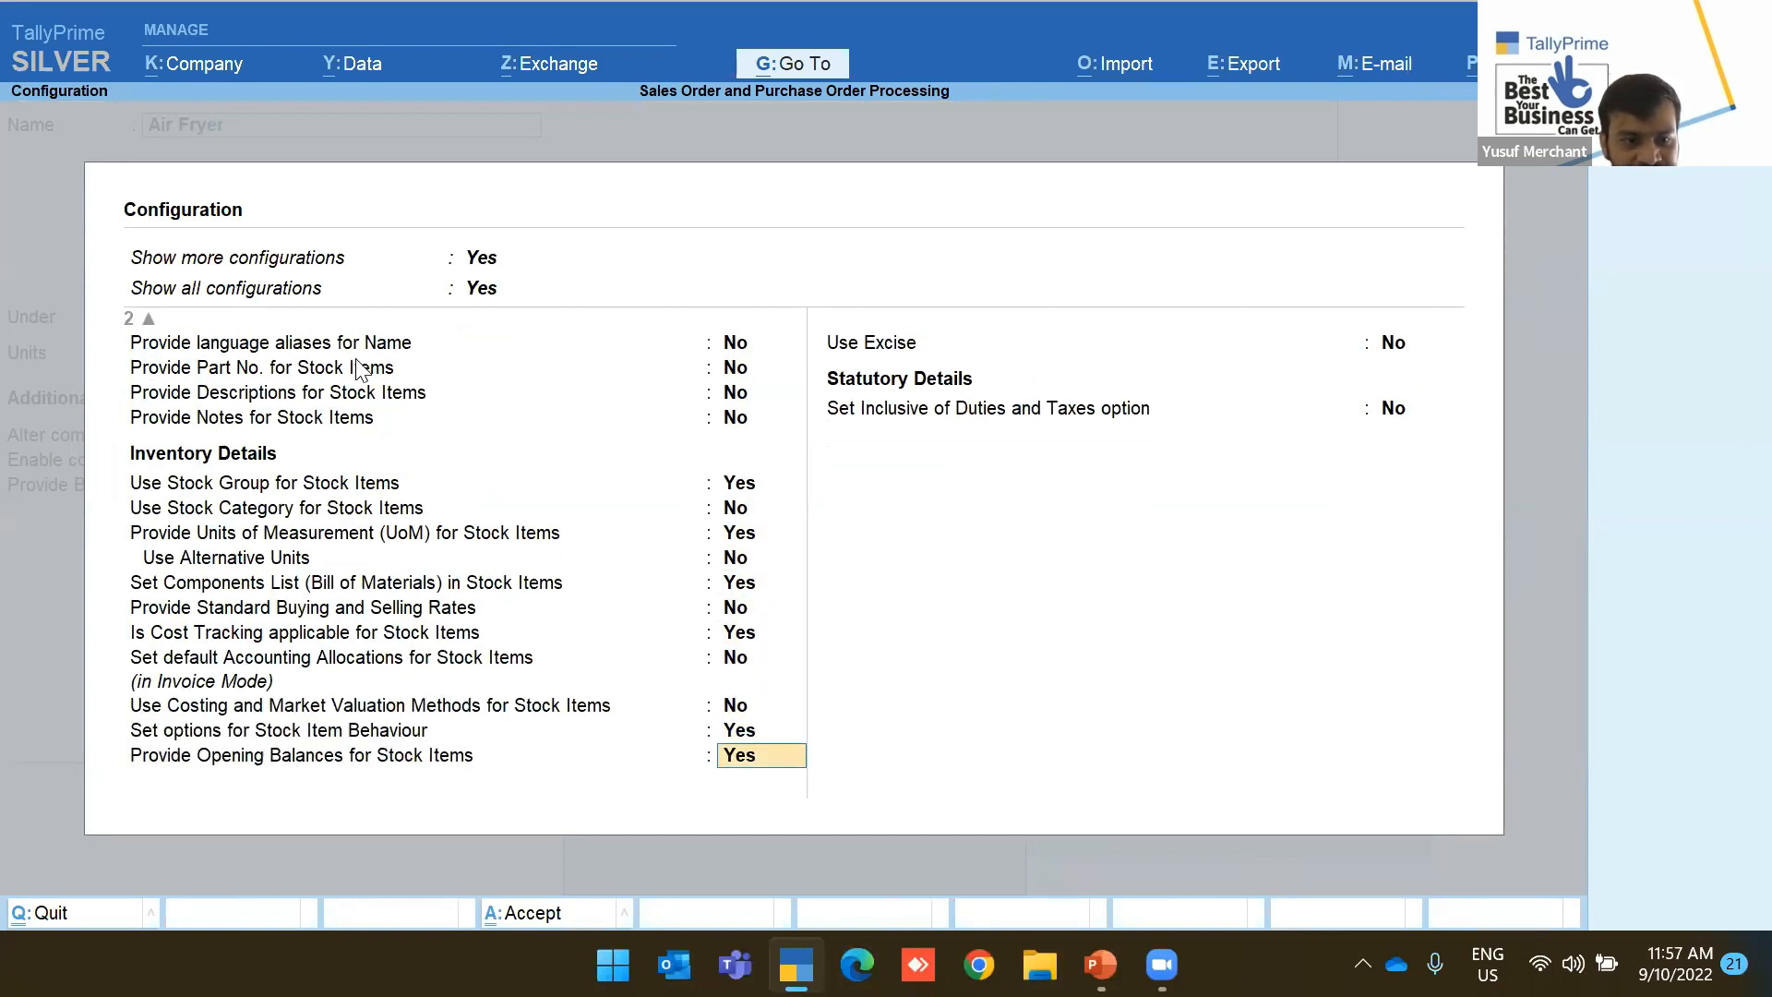
key(Down)
key(Up)
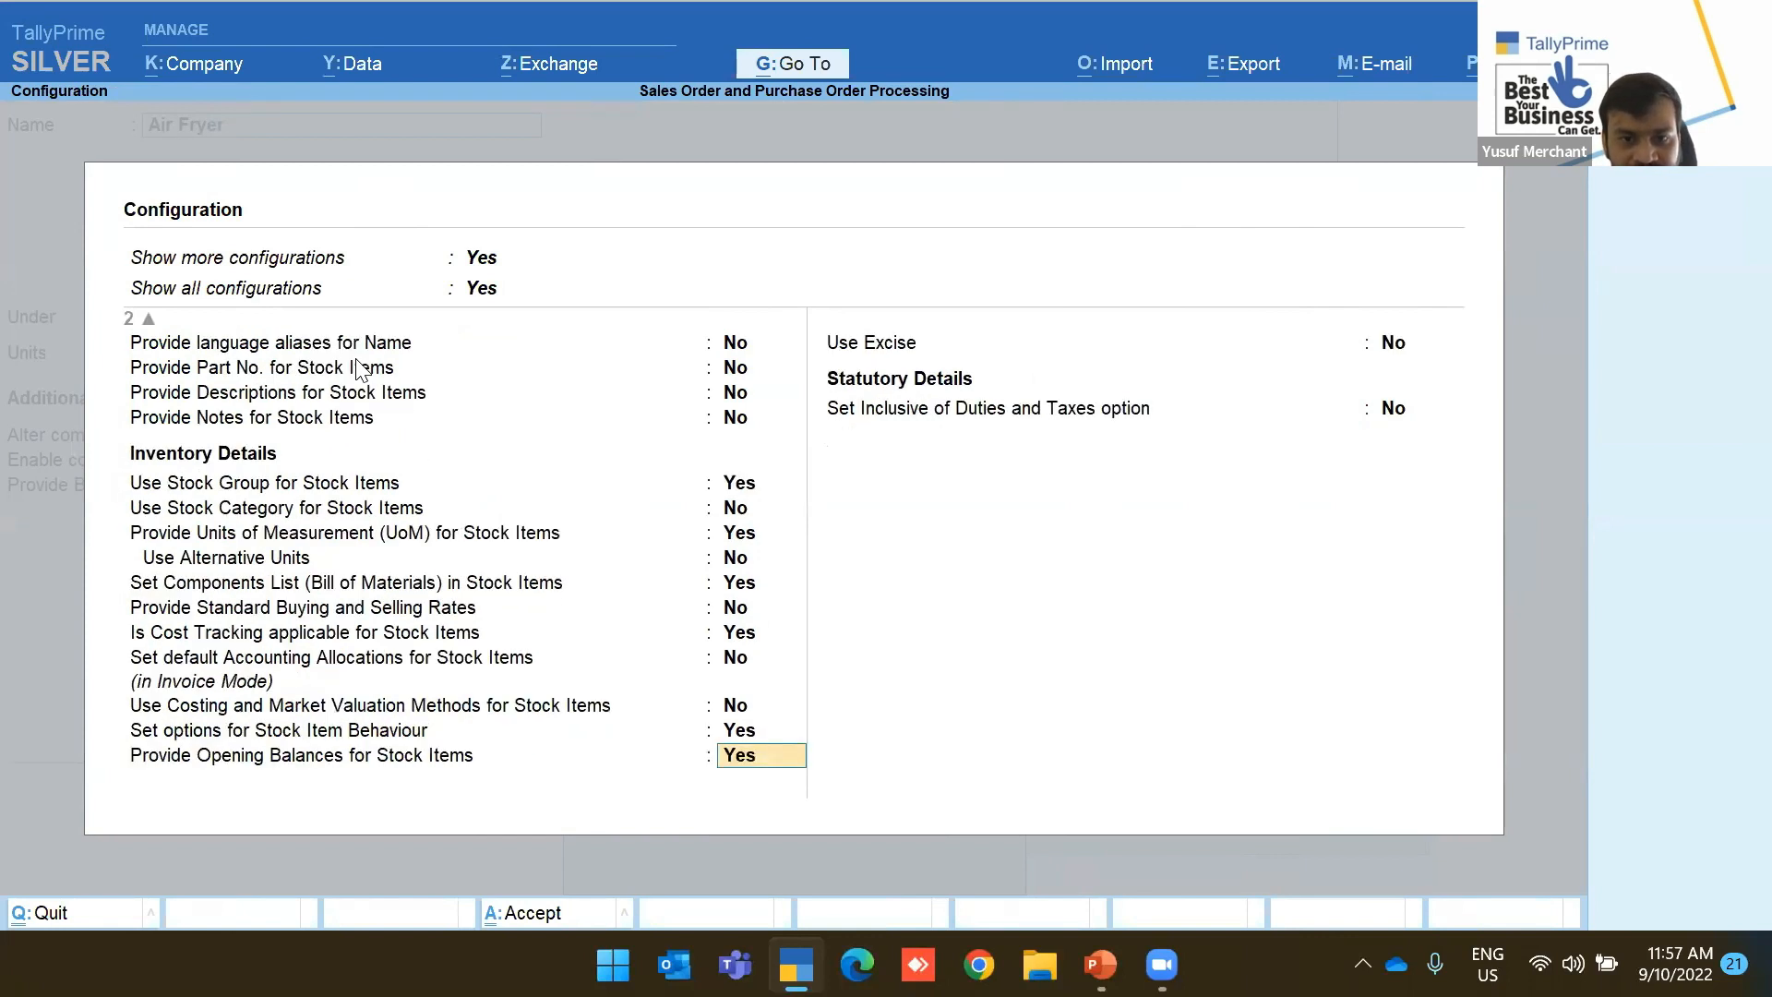
key(Up)
key(Up)
key(Up)
key(Up)
key(Up)
key(Up)
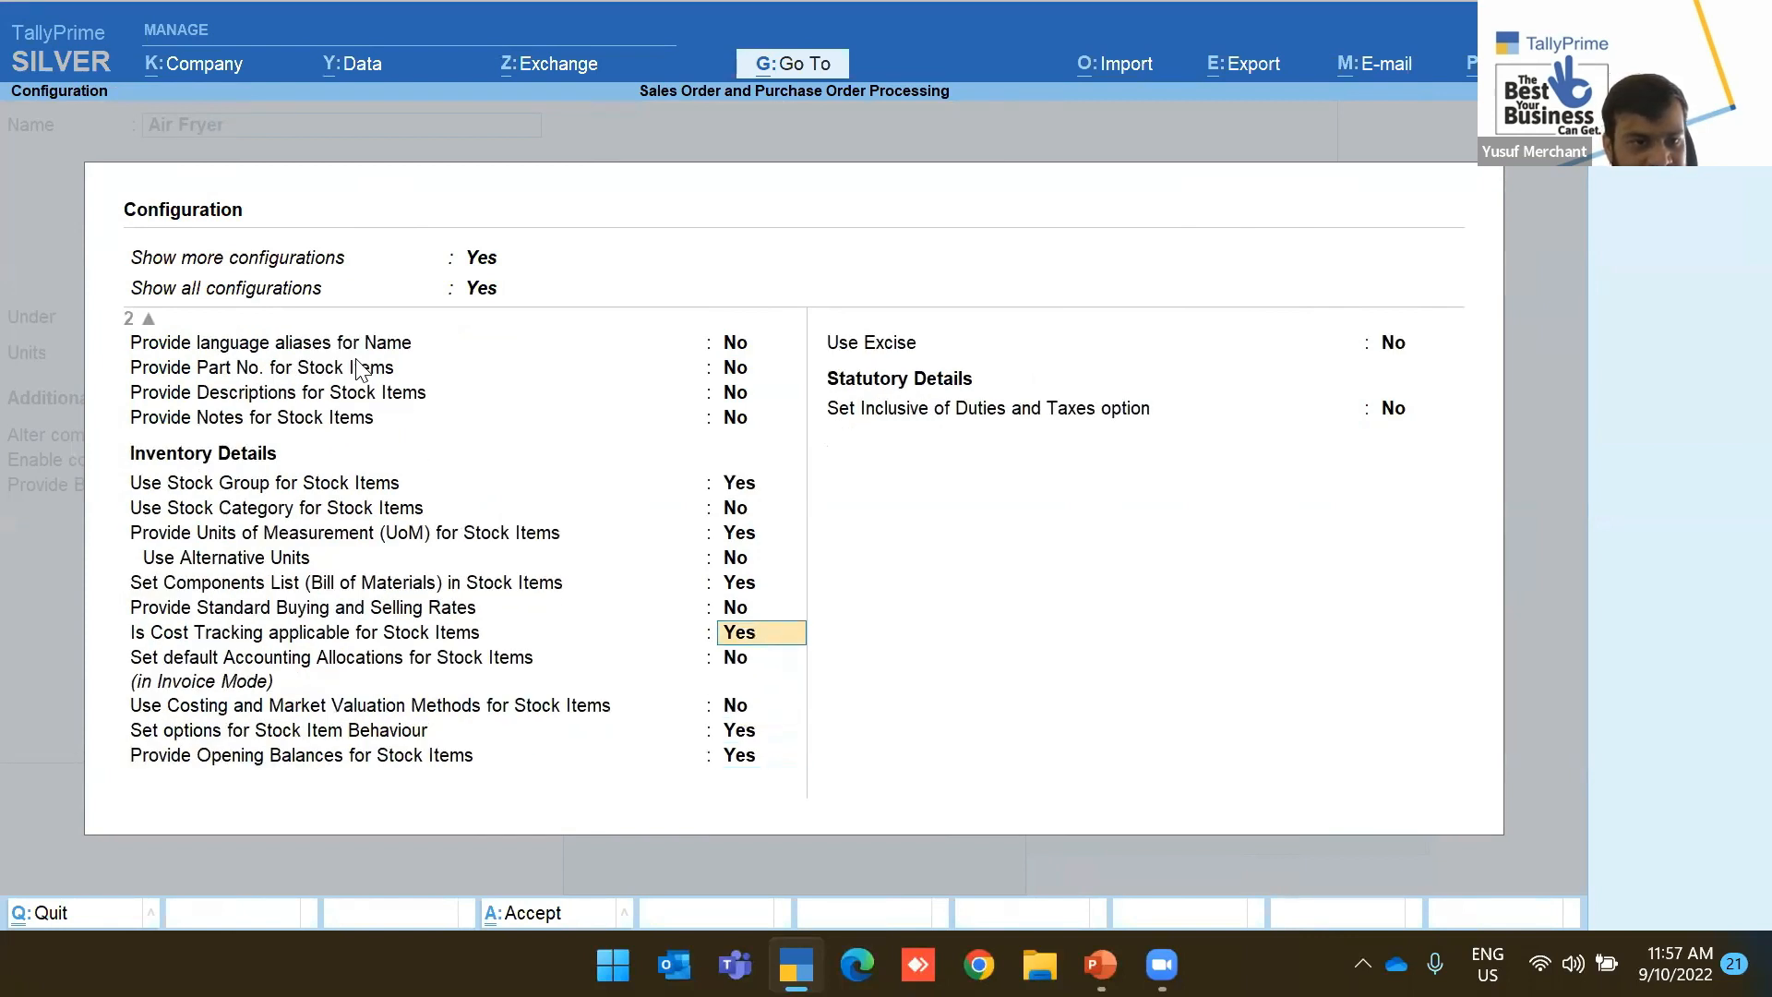
key(Up)
key(Up)
key(Up)
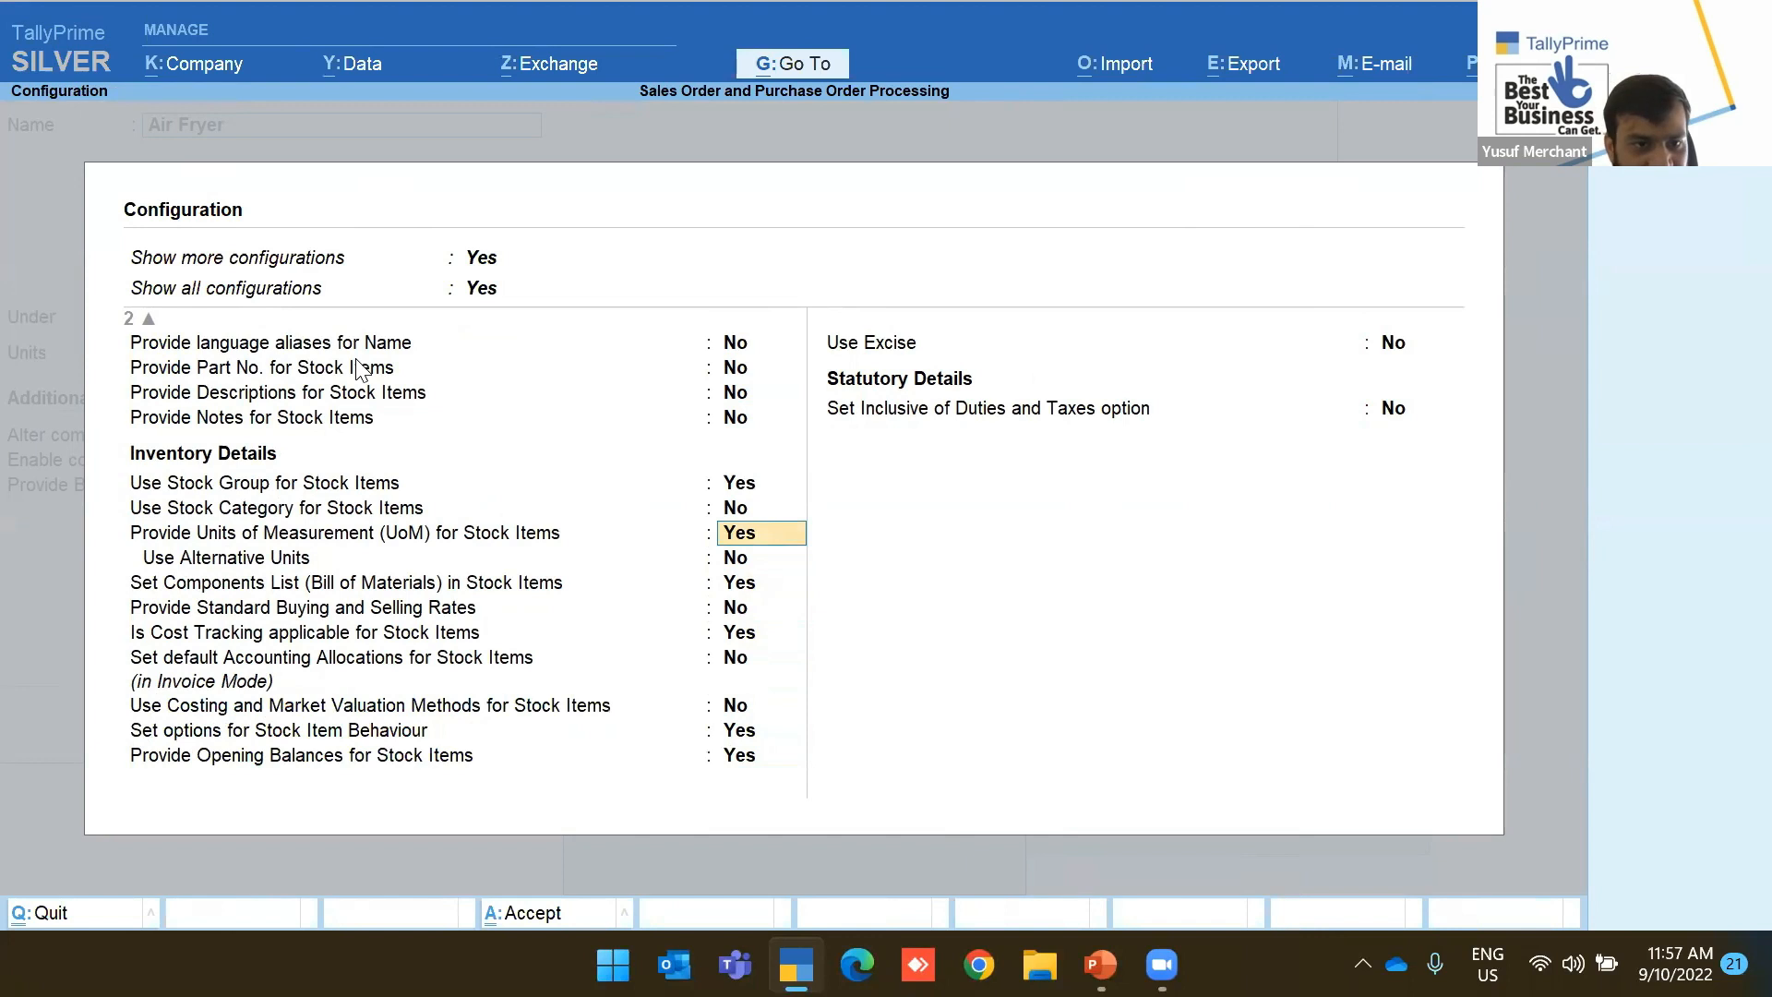
key(Down)
key(Down)
key(Down)
key(Down)
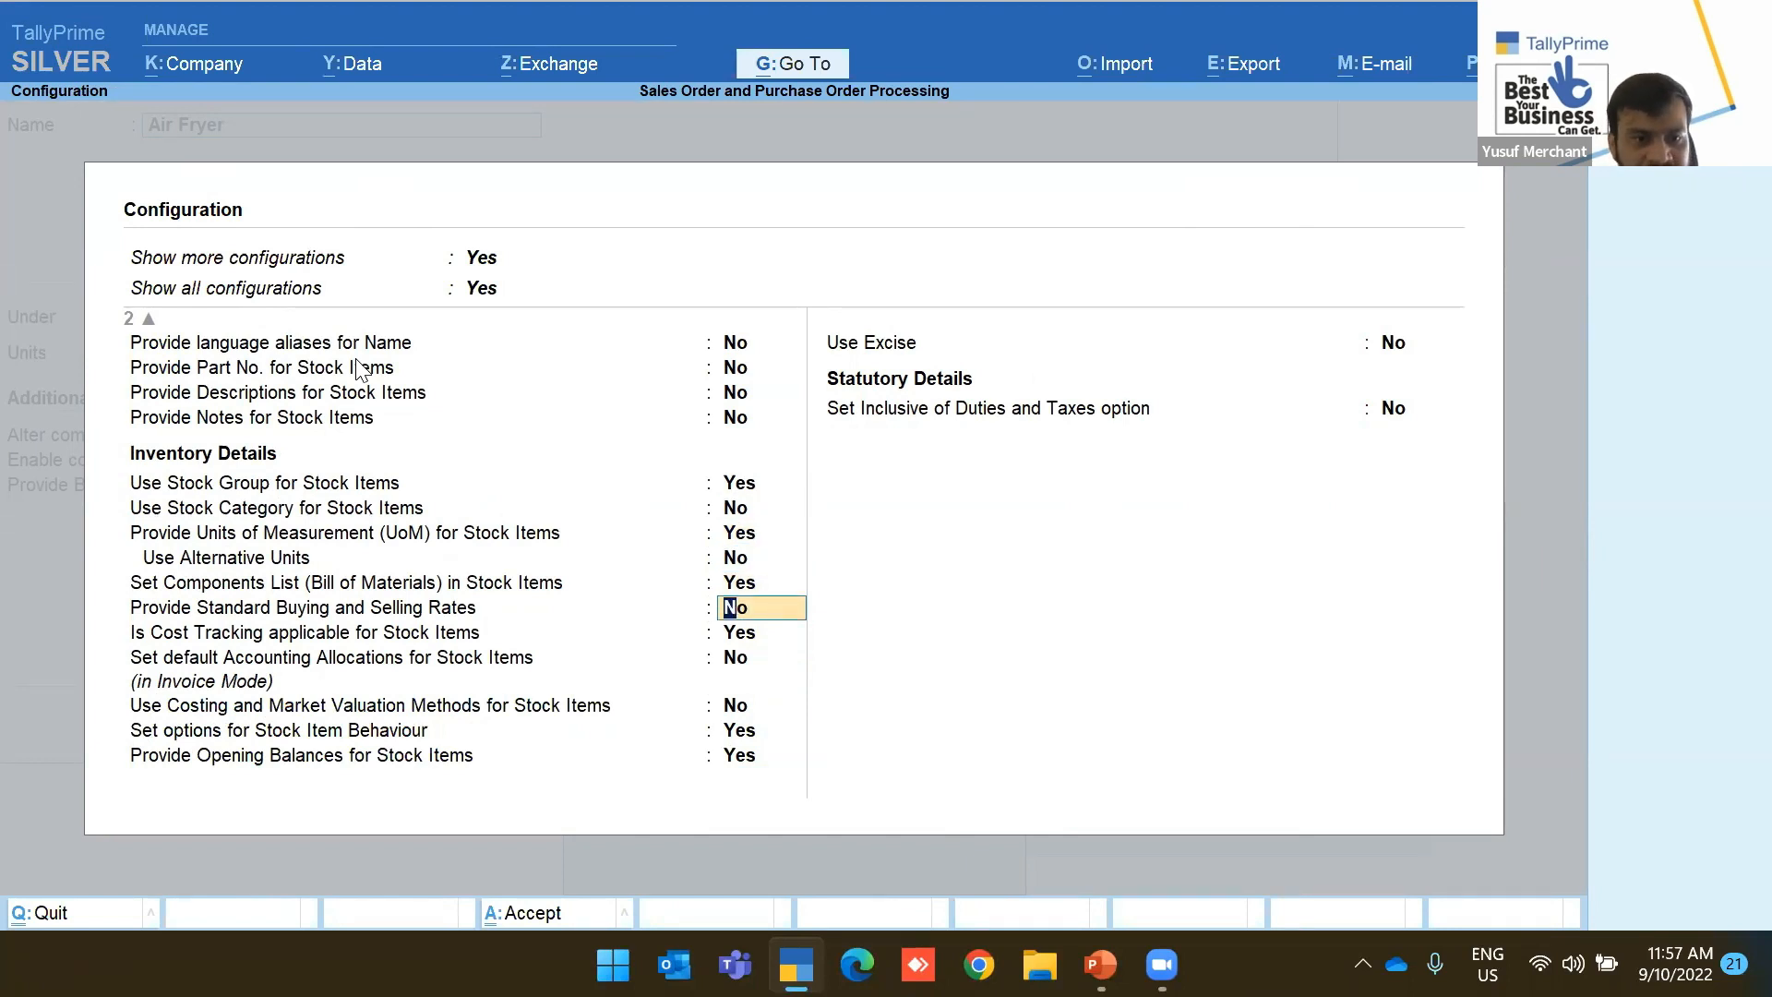
text(ye)
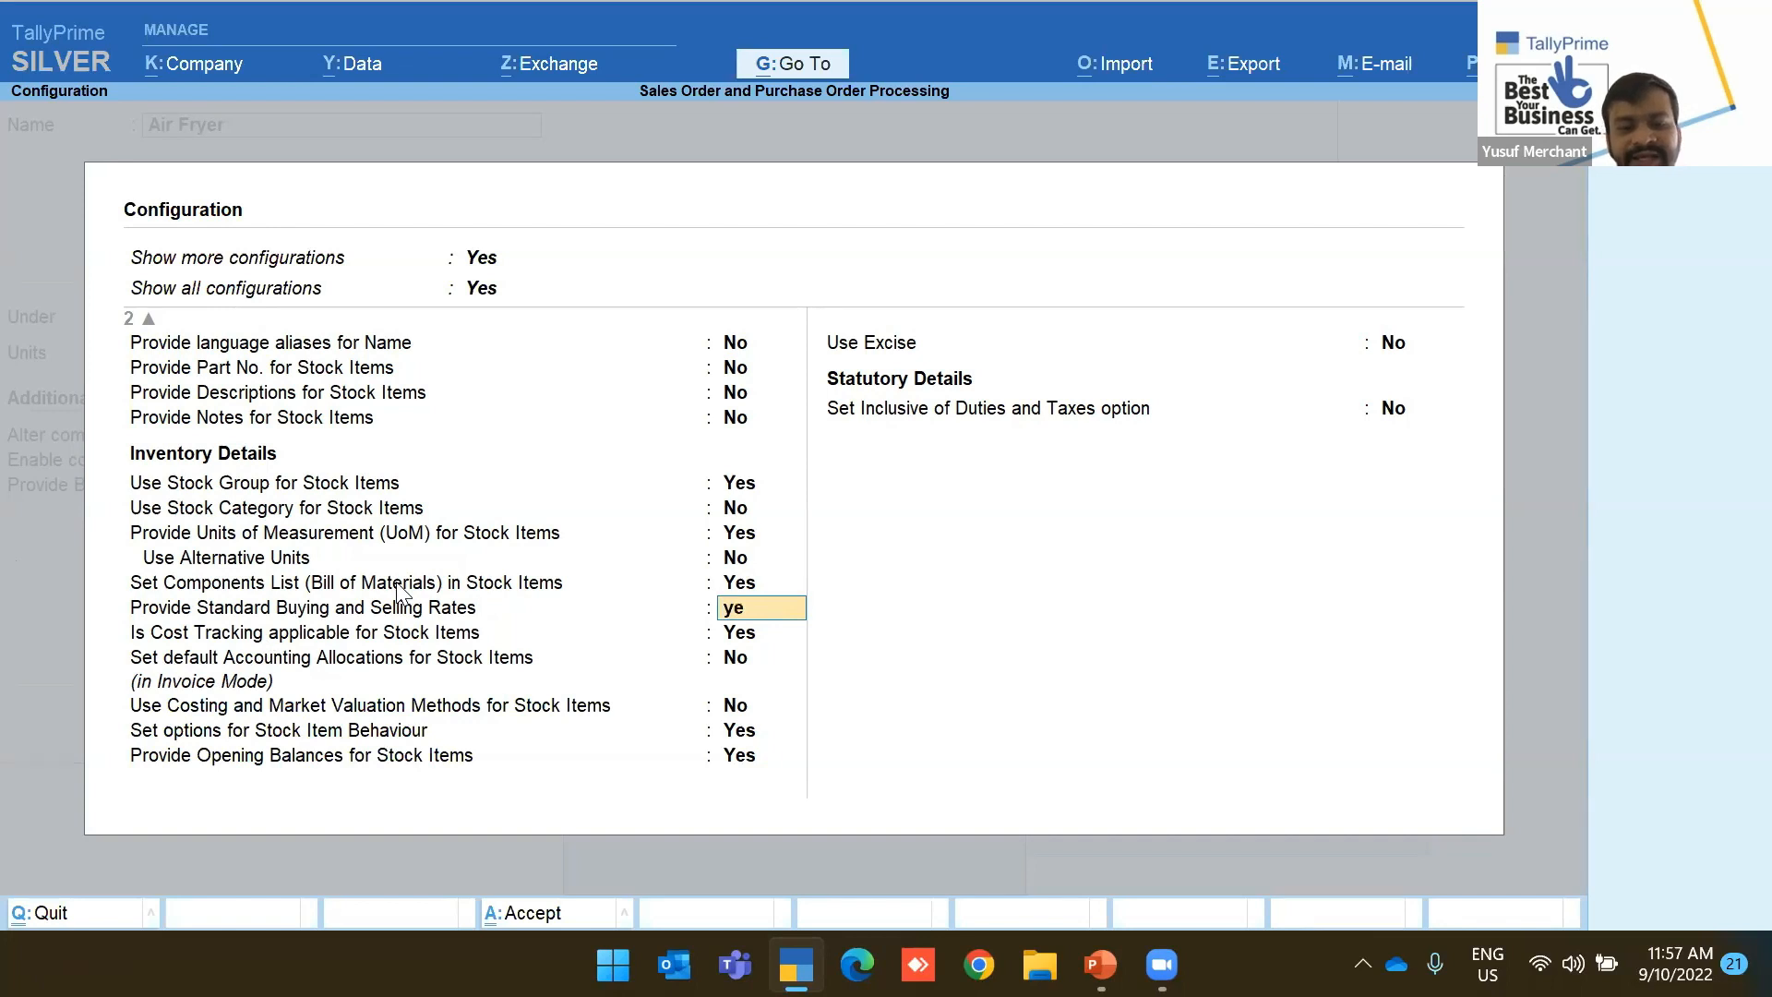
key(Return)
key(ctrl+a)
Give Air Fryer a standard selling price of 55 from 1-Jan-18 and save
key(Return)
key(Return)
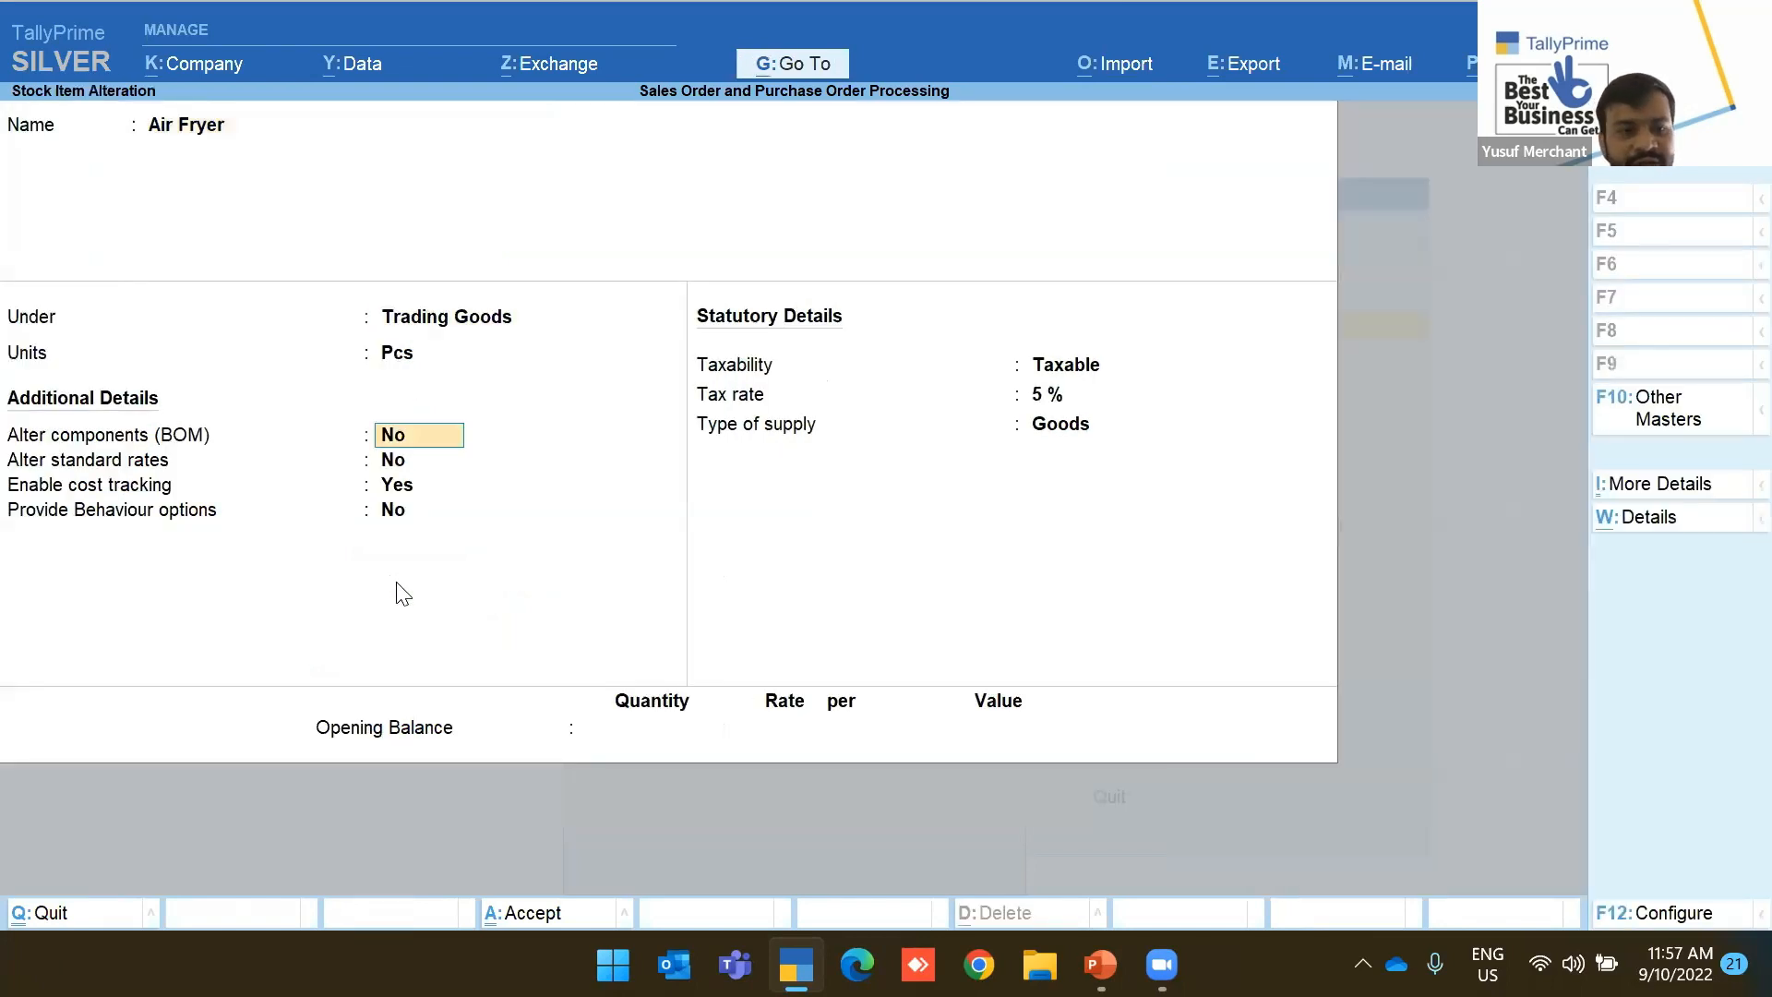
key(Return)
text(yes)
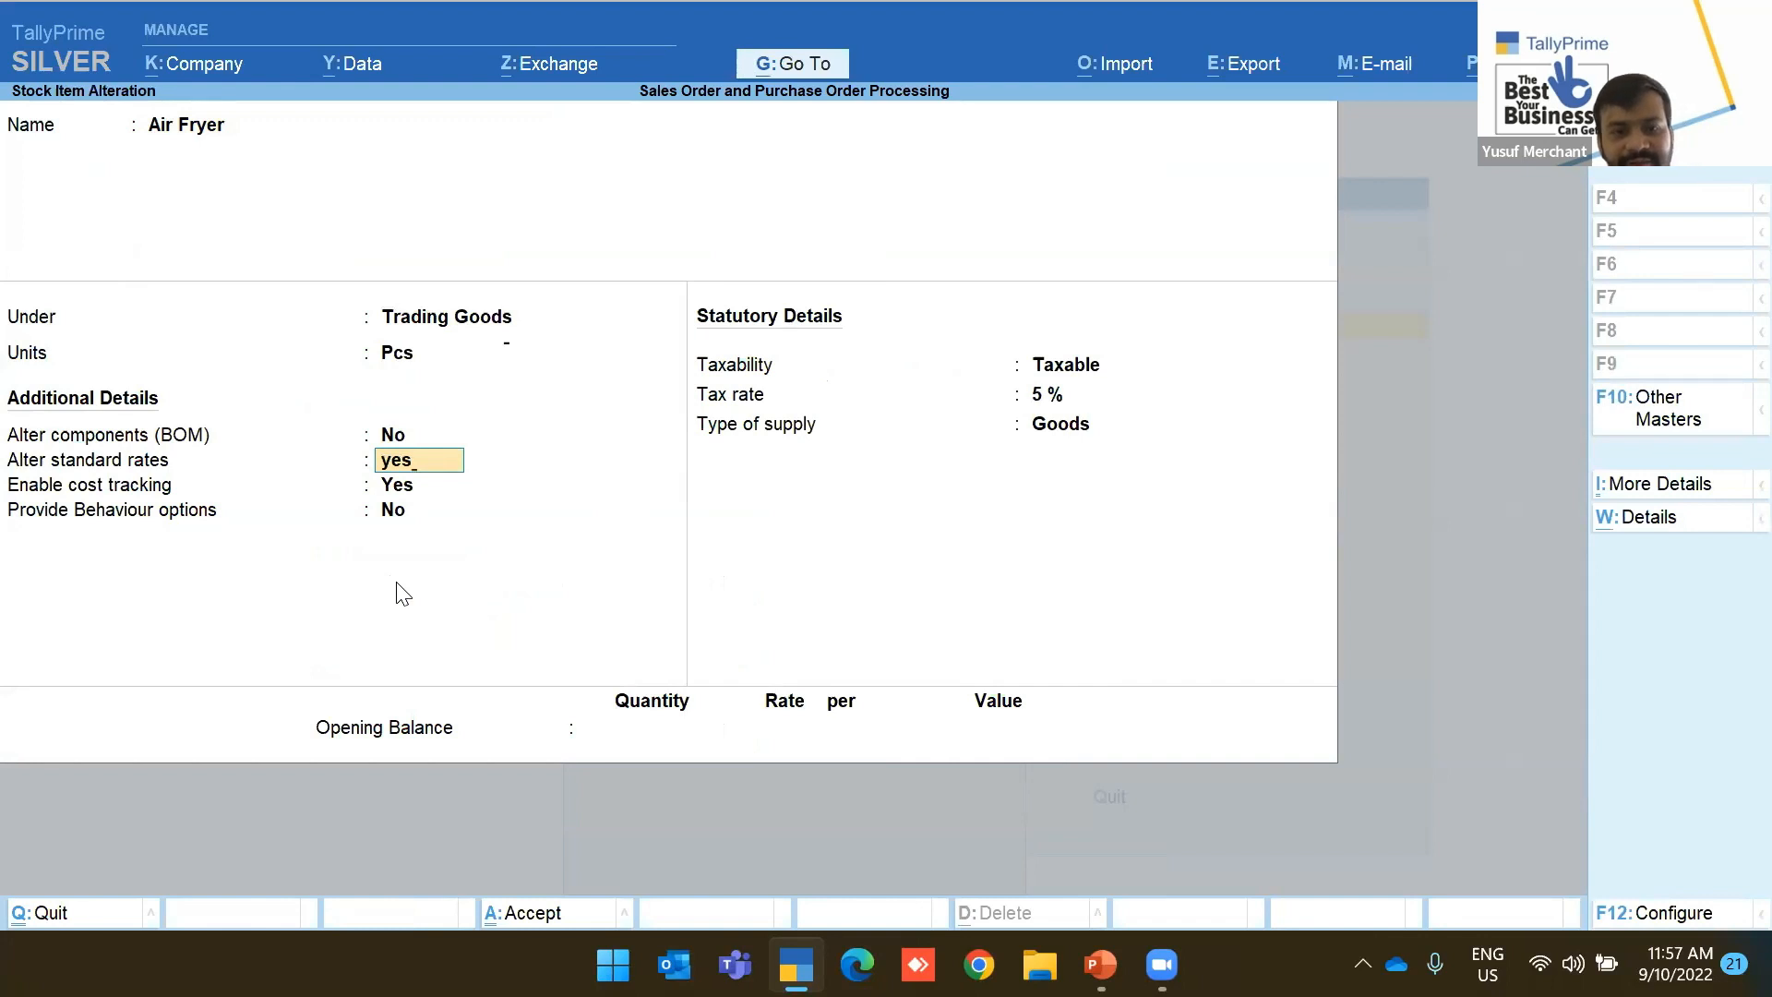
key(Return)
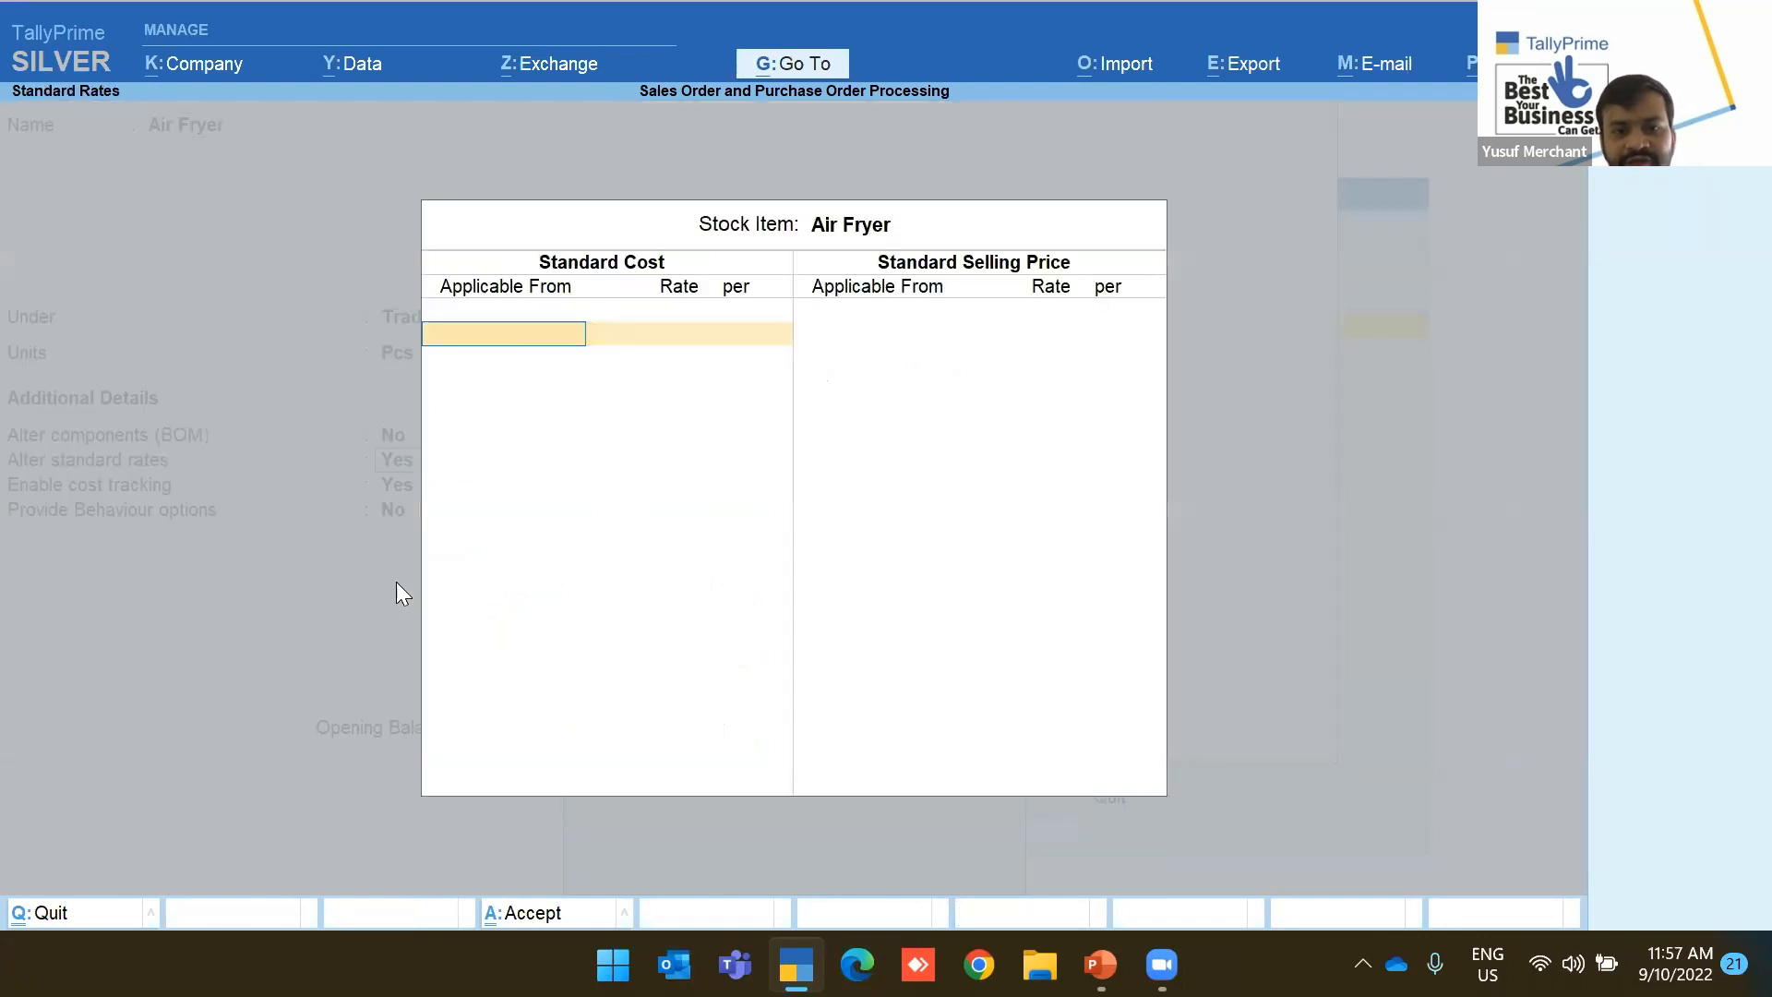
key(Return)
text(1)
key(Return)
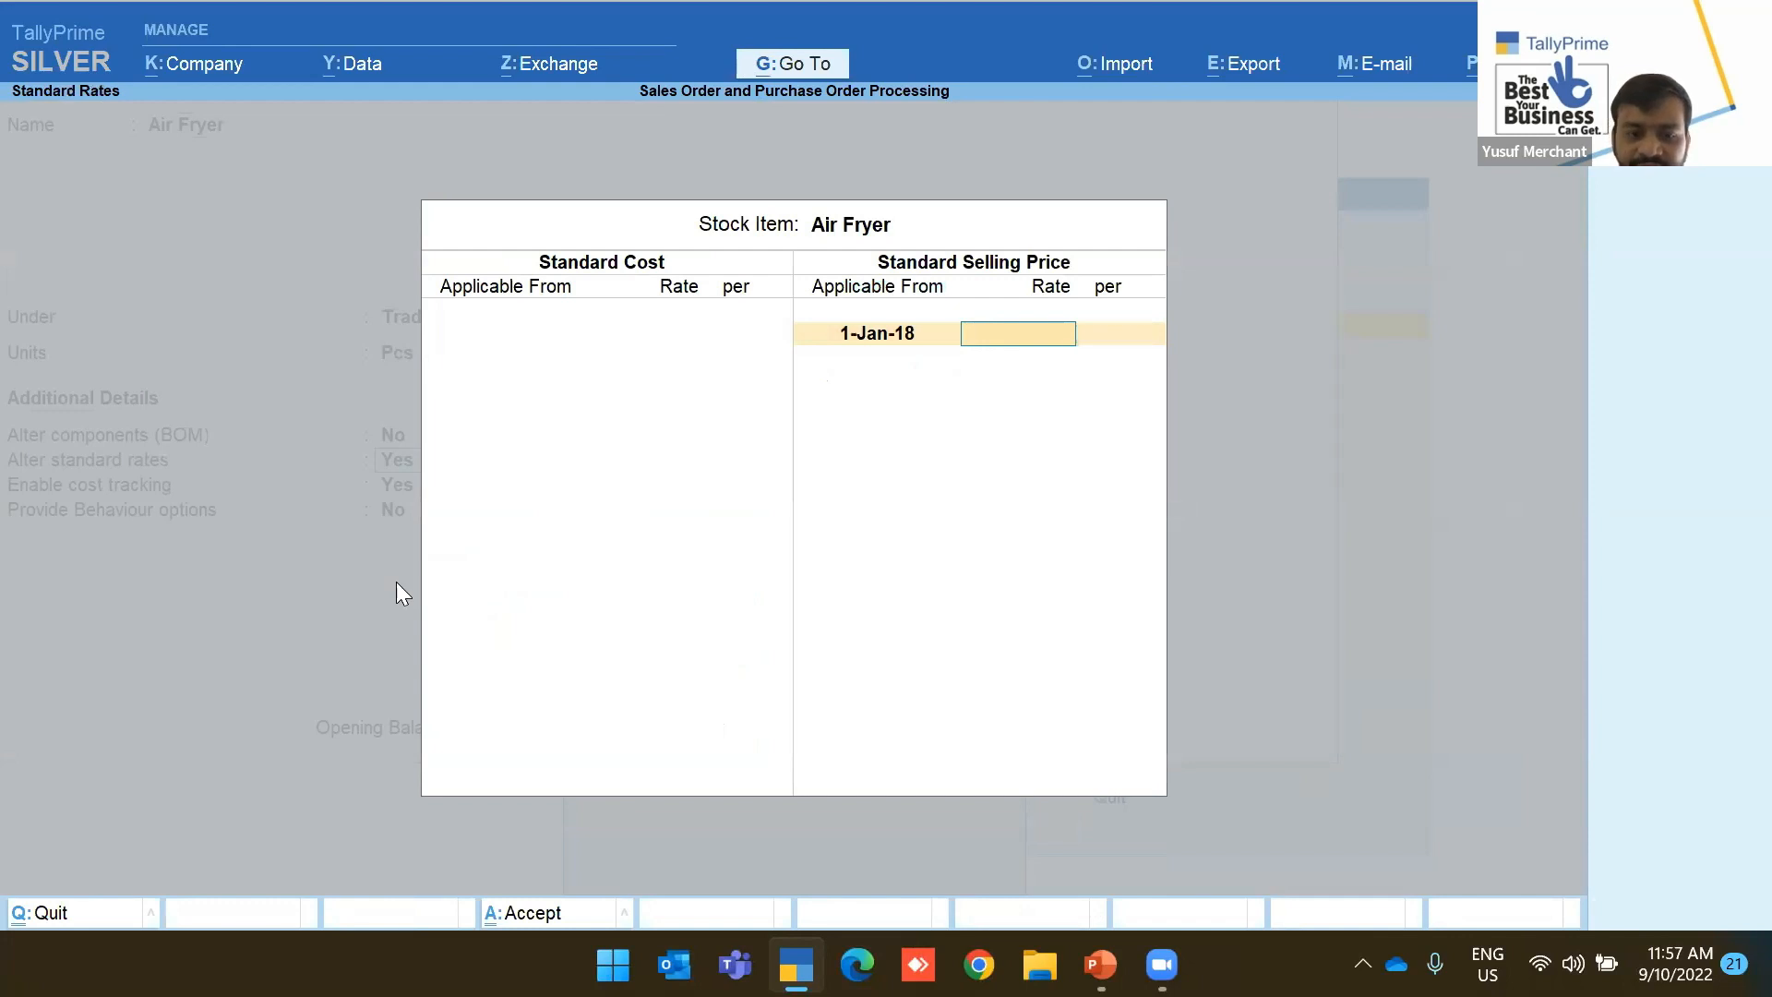
text(55)
key(Return)
key(Return)
key(Return)
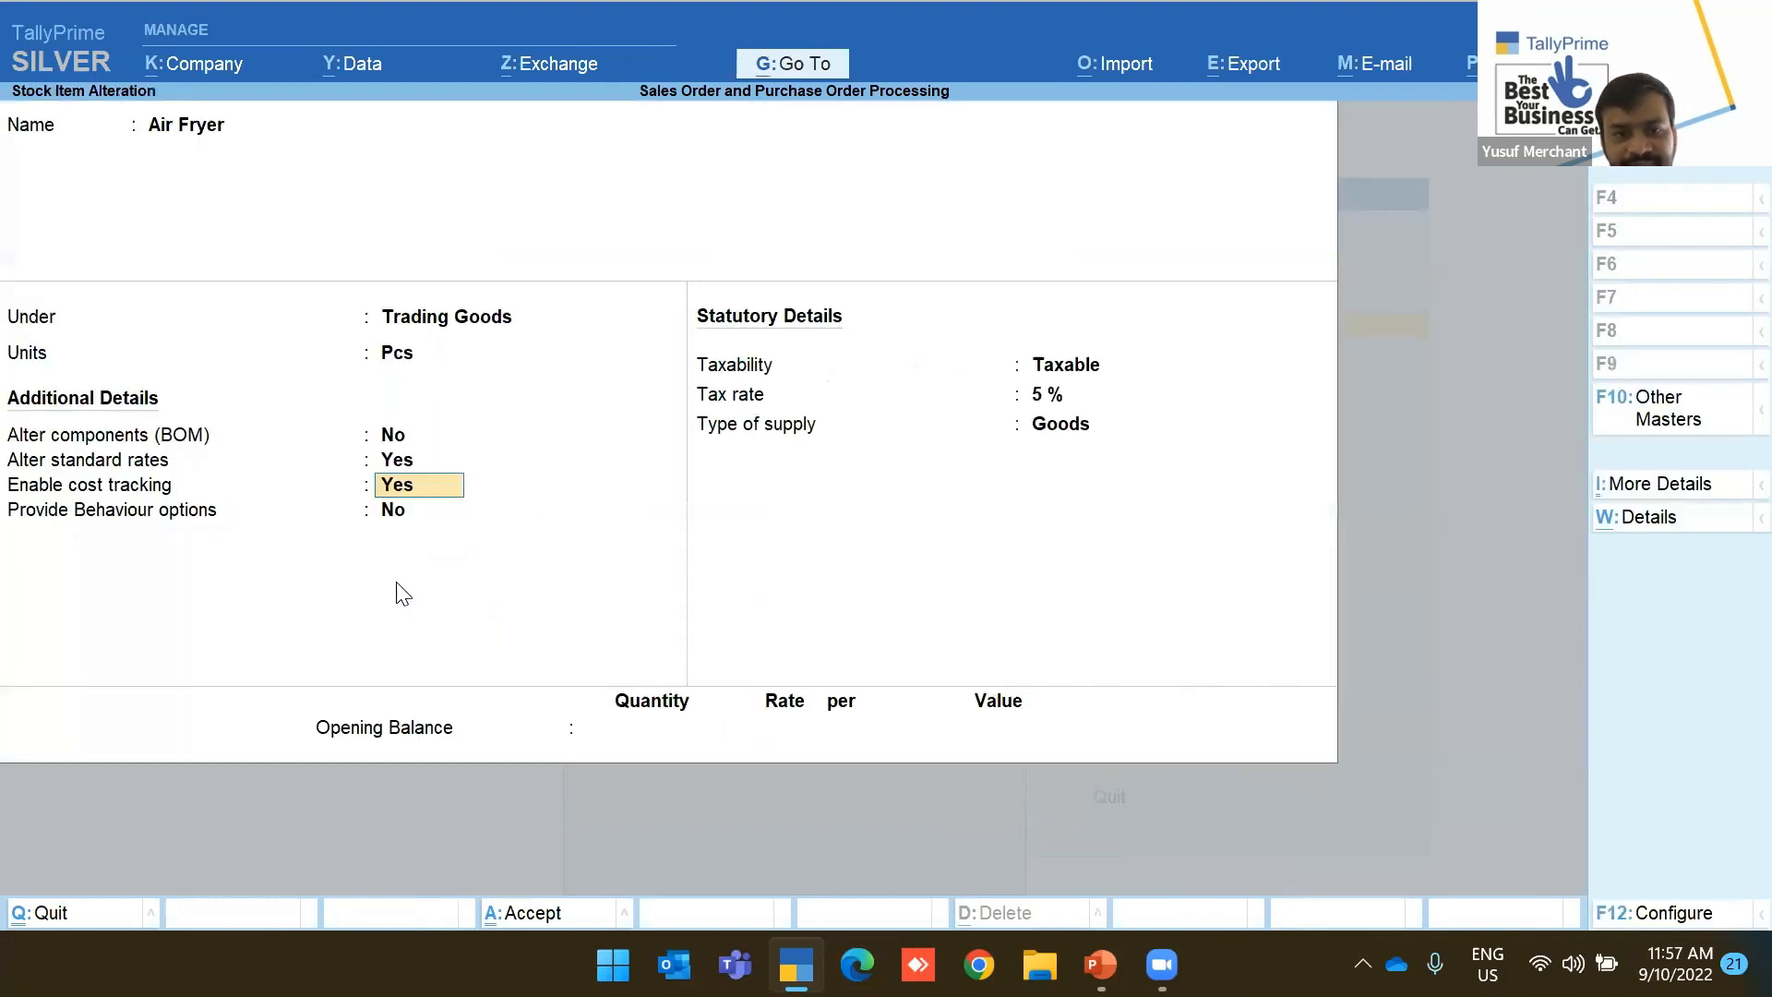
key(ctrl)
Give HandBooster a standard selling price of 65 from 1-Jan-18 and save it
key(Down)
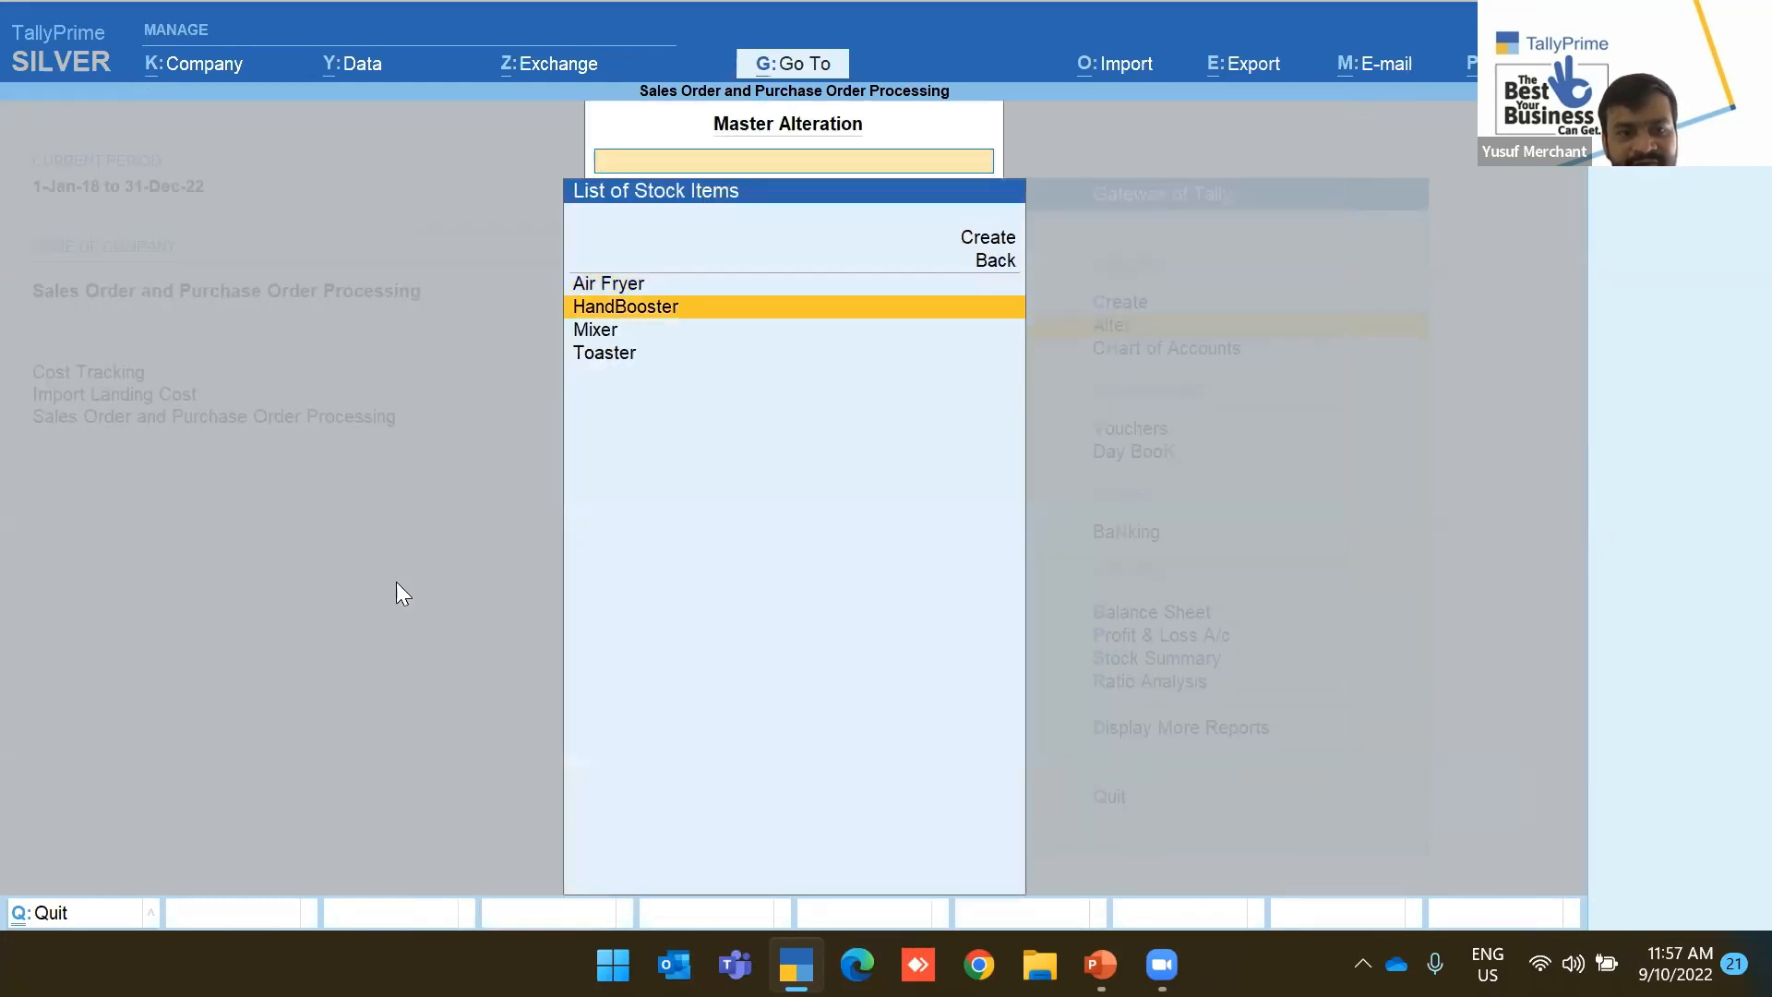
key(Return)
key(Return)
key(Return)
key(Return)
key(Return)
key(BackSpace)
key(Return)
text(yes)
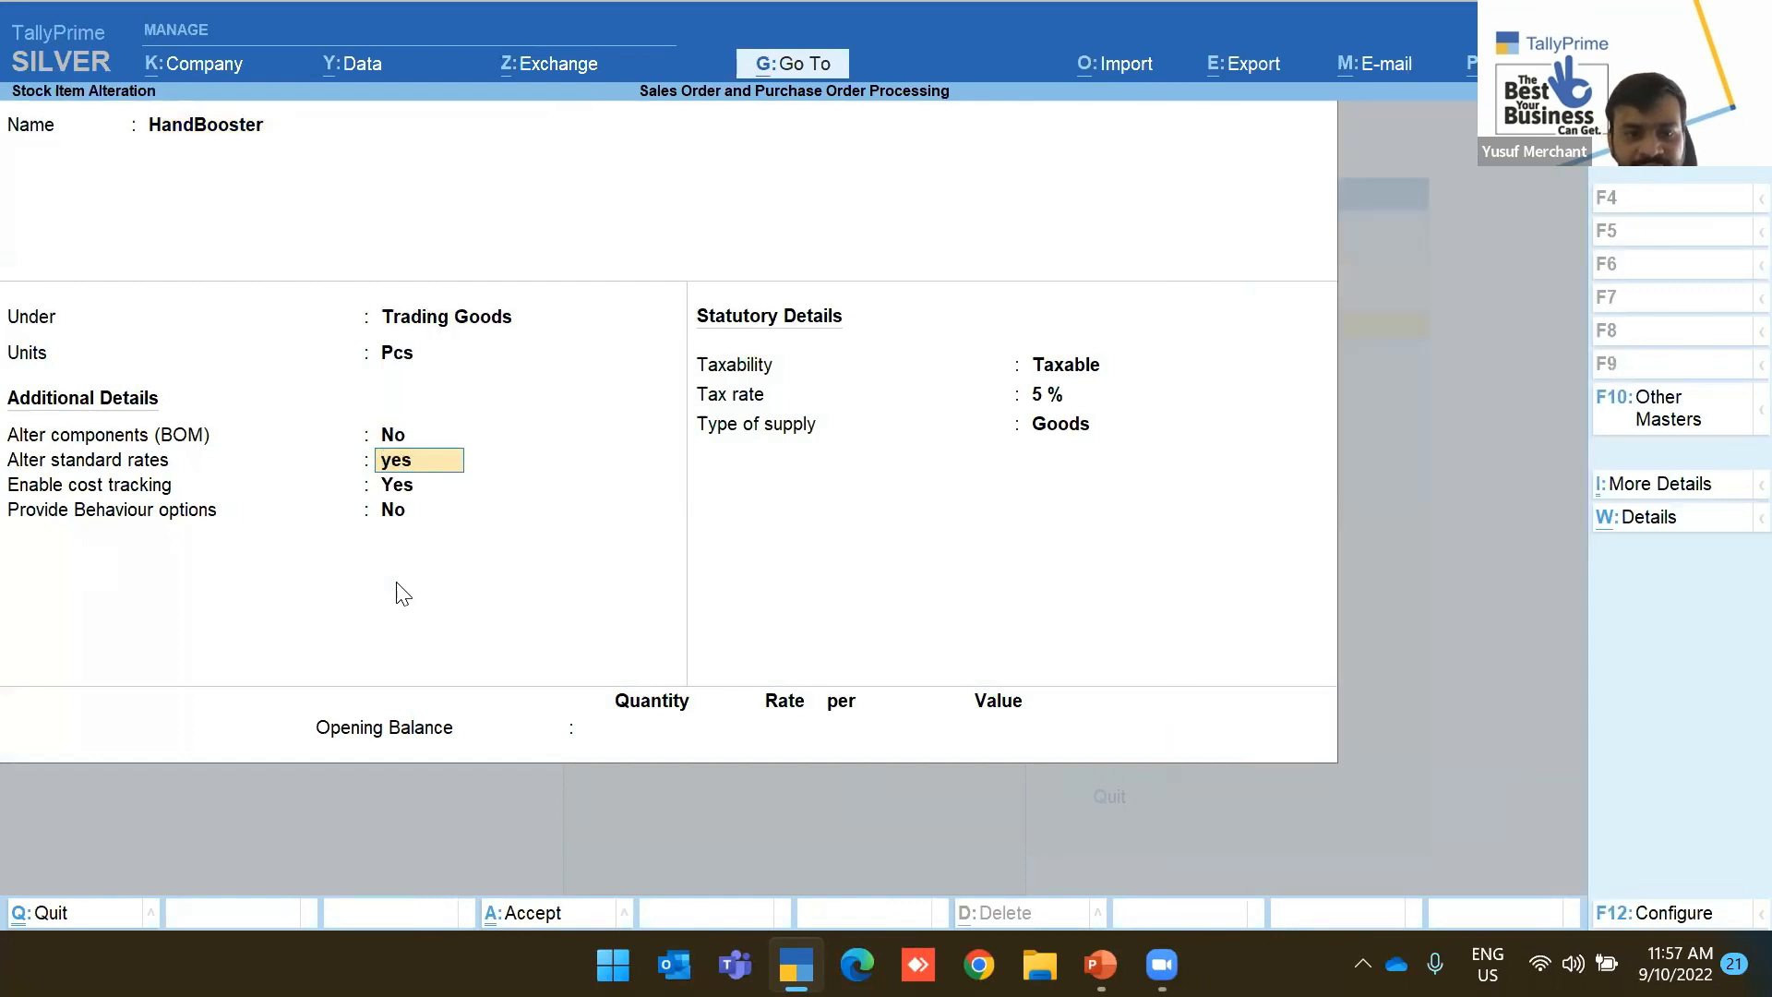
key(Return)
key(Return)
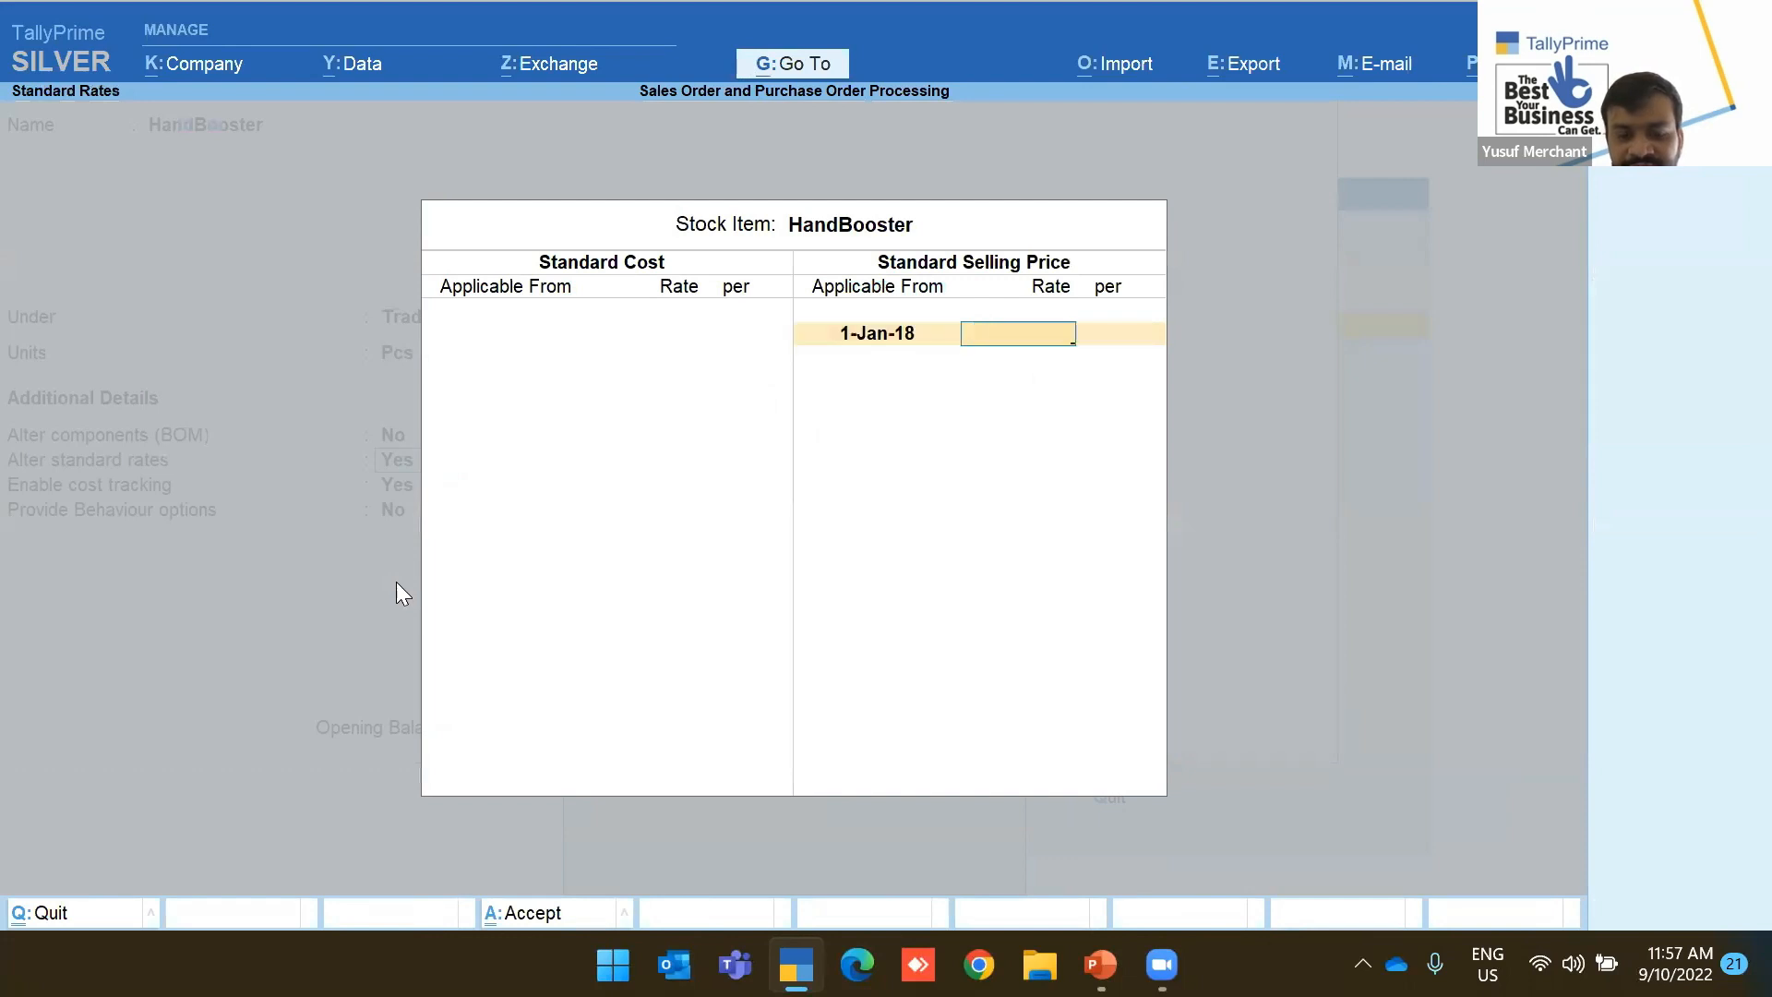
text(65)
key(Return)
key(Return)
key(Return)
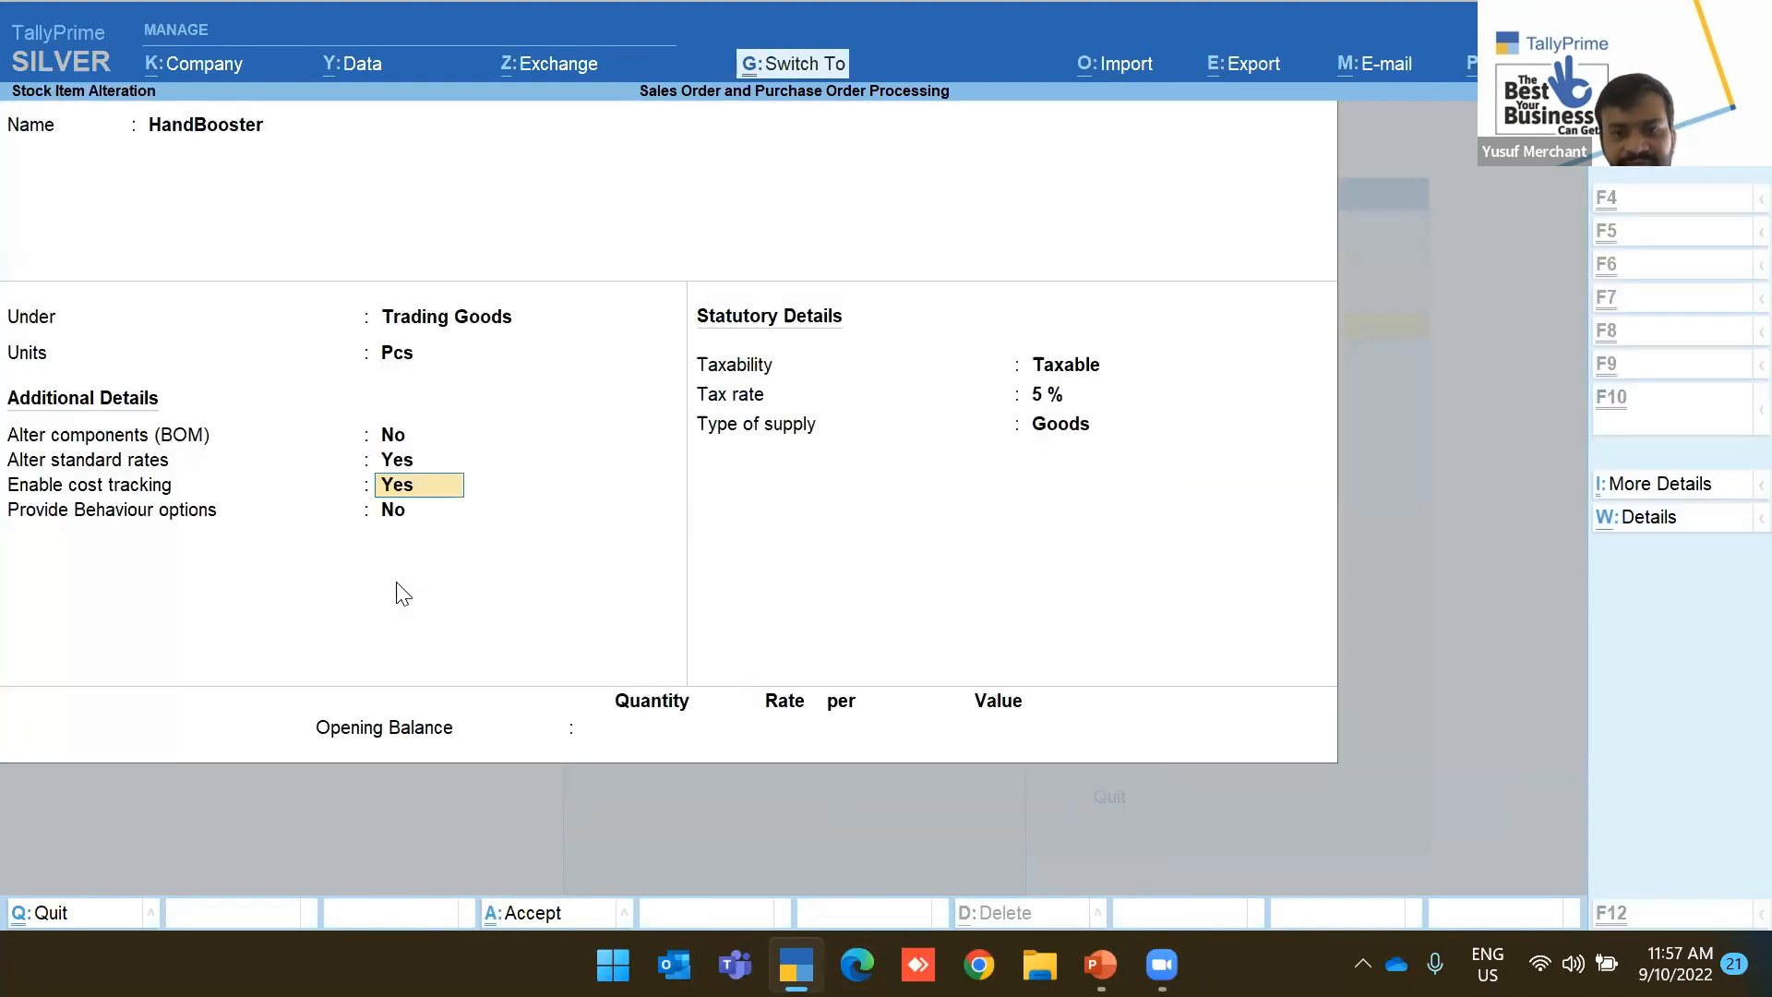
key(ctrl+a)
Give Mixer a standard selling price of 53 from 1-Jan-18 and save it
key(Down)
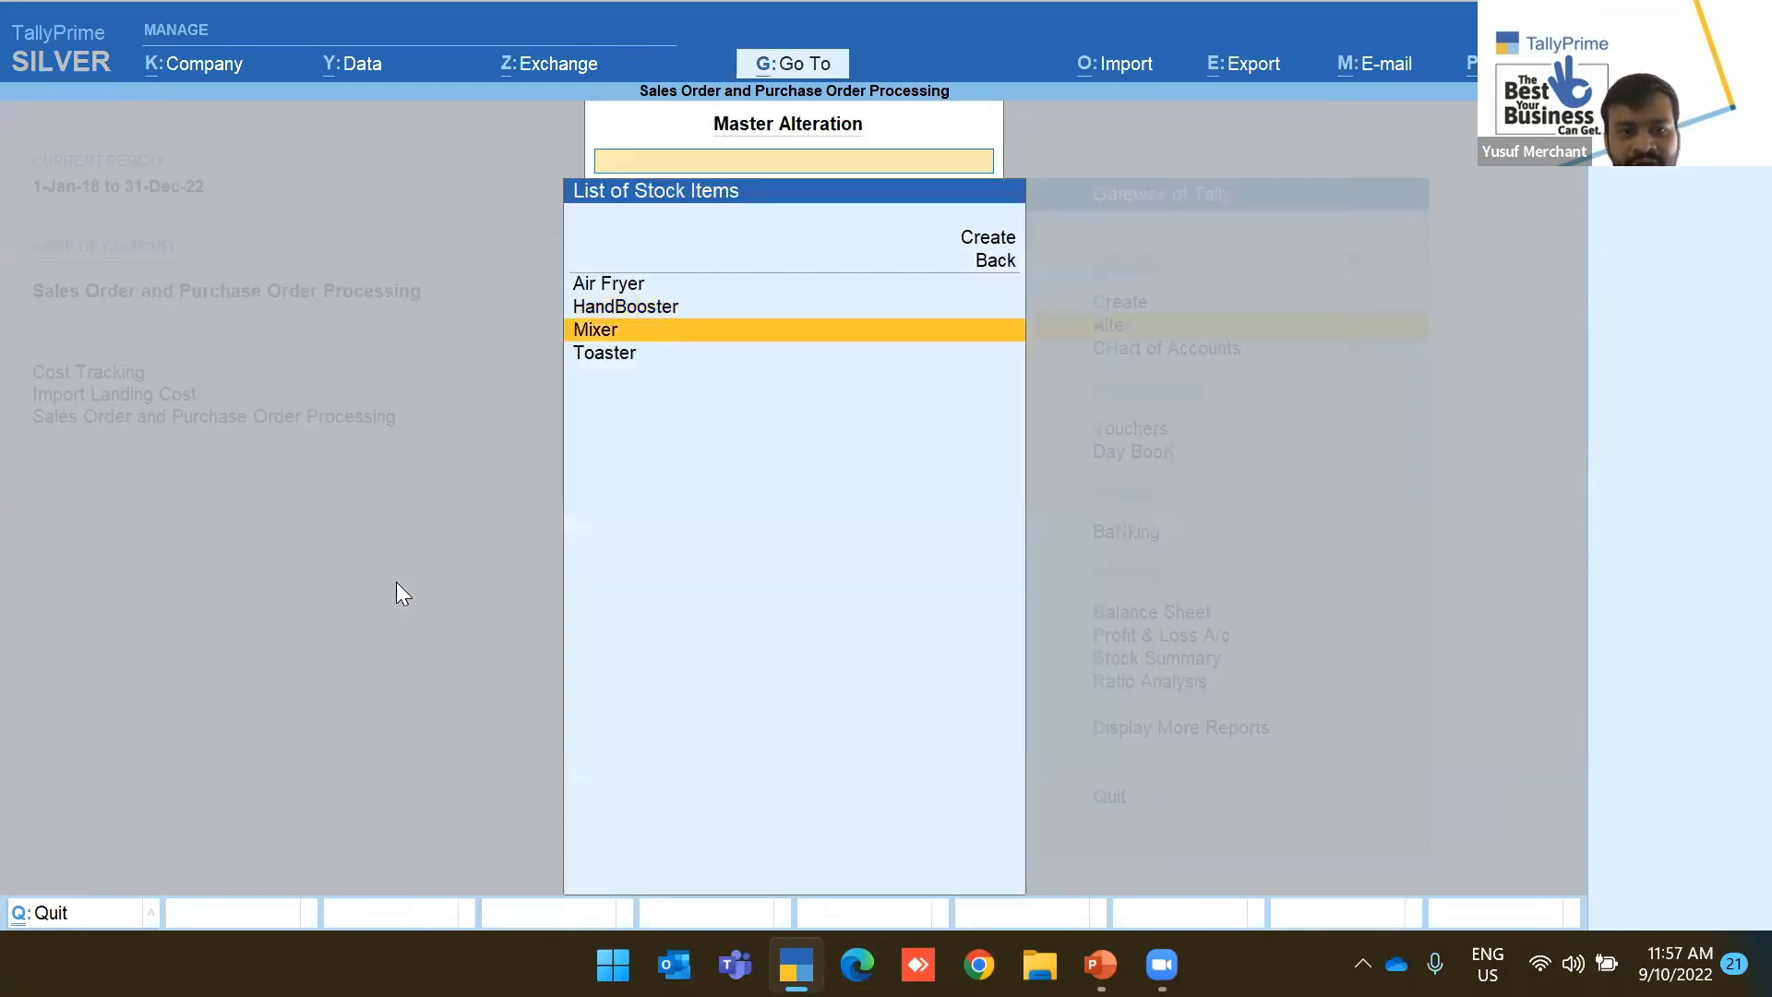
key(Return)
key(Return)
key(Return)
key(Return)
text(yes)
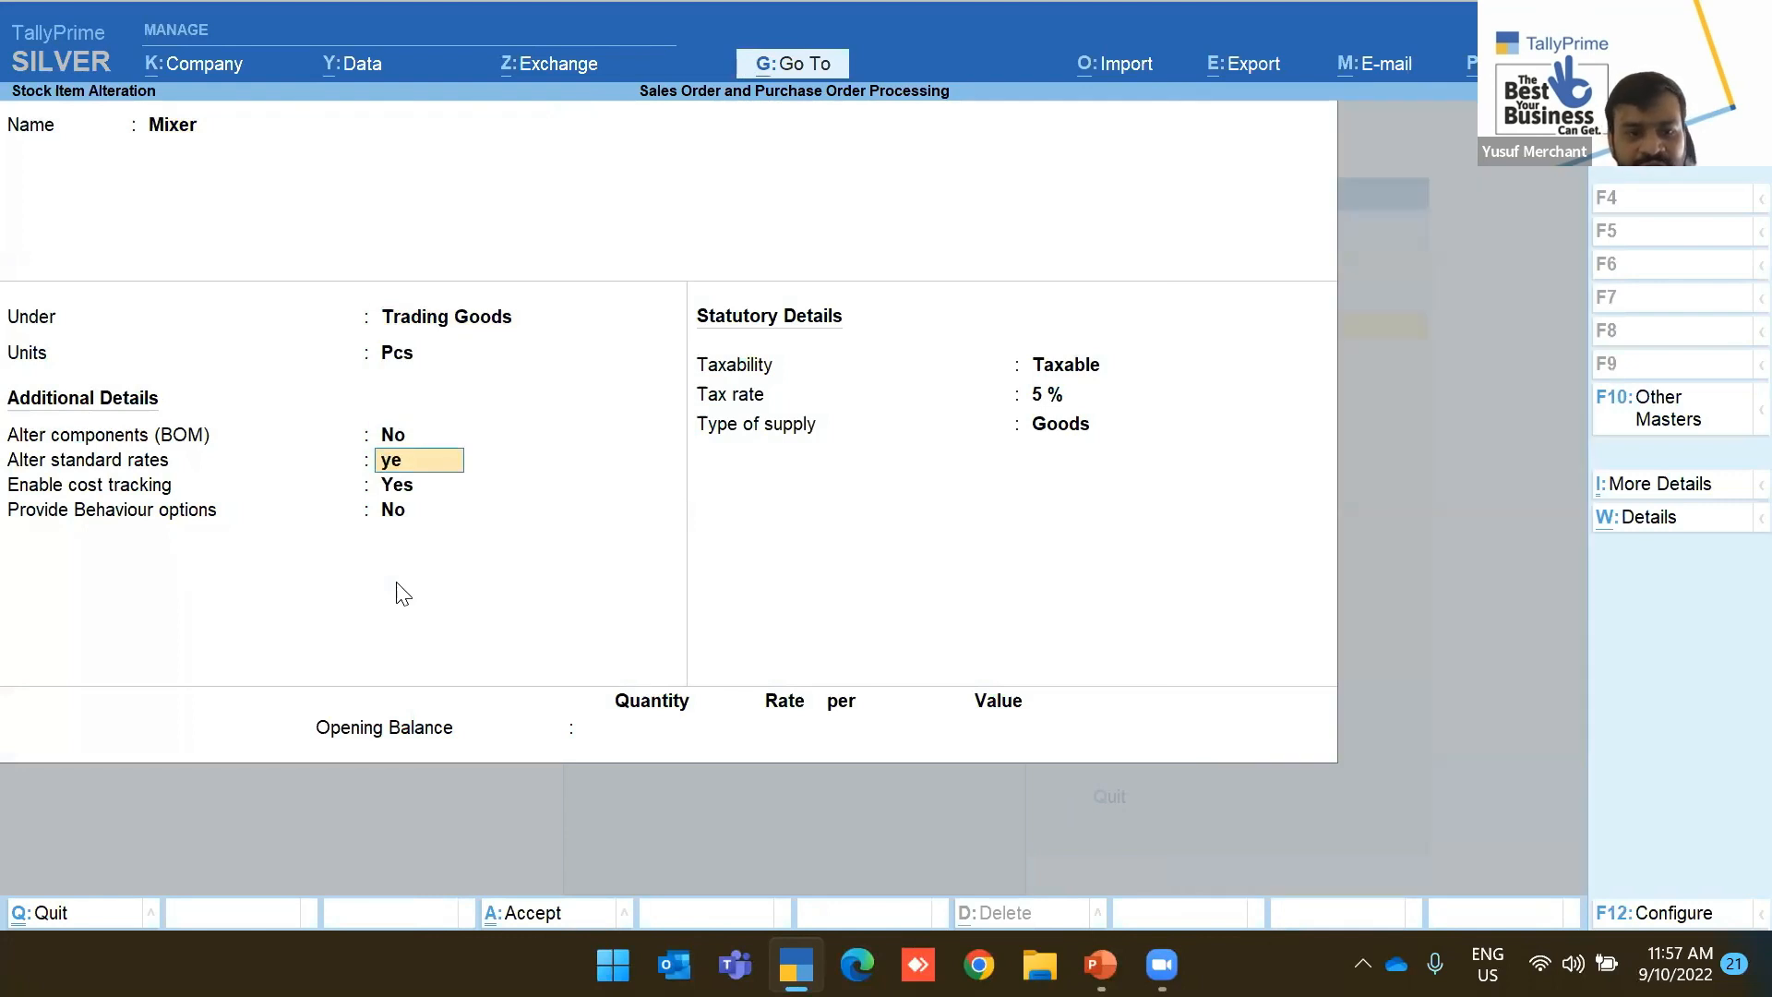
key(Return)
key(Return)
text(1)
key(Return)
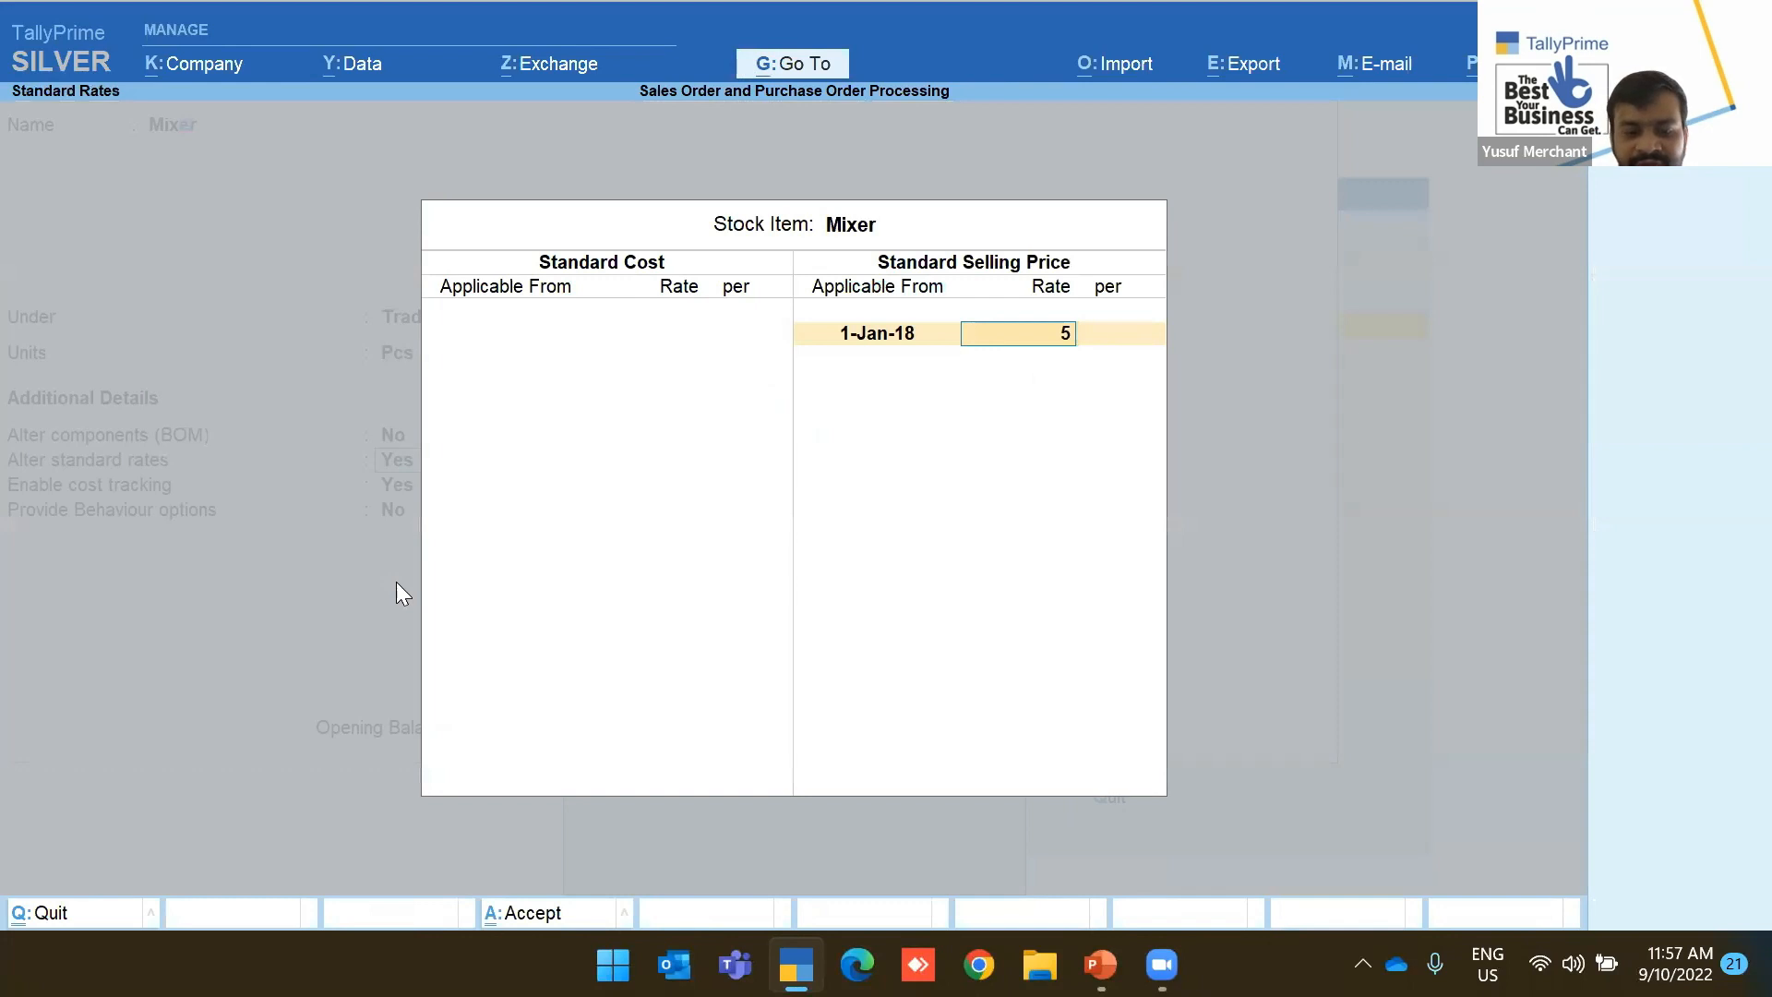
key(Return)
key(Return)
key(Return)
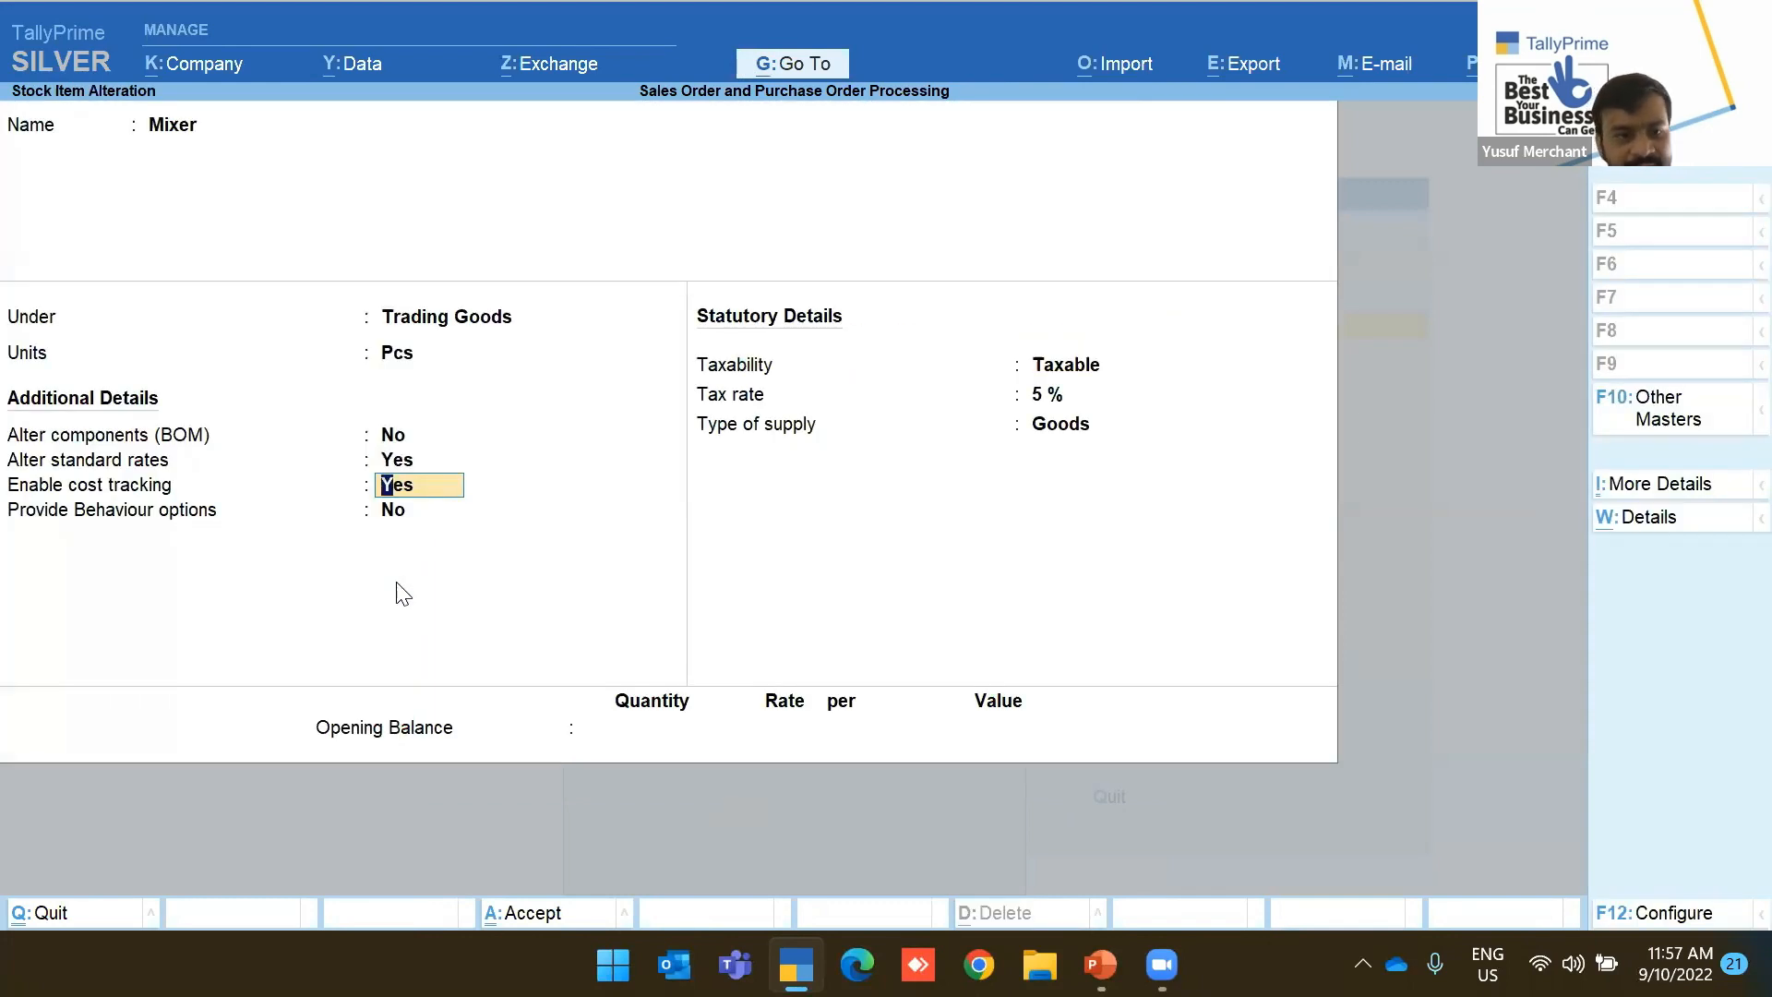
key(ctrl+a)
key(Down)
key(Return)
key(Return)
key(Return)
key(Return)
key(Return)
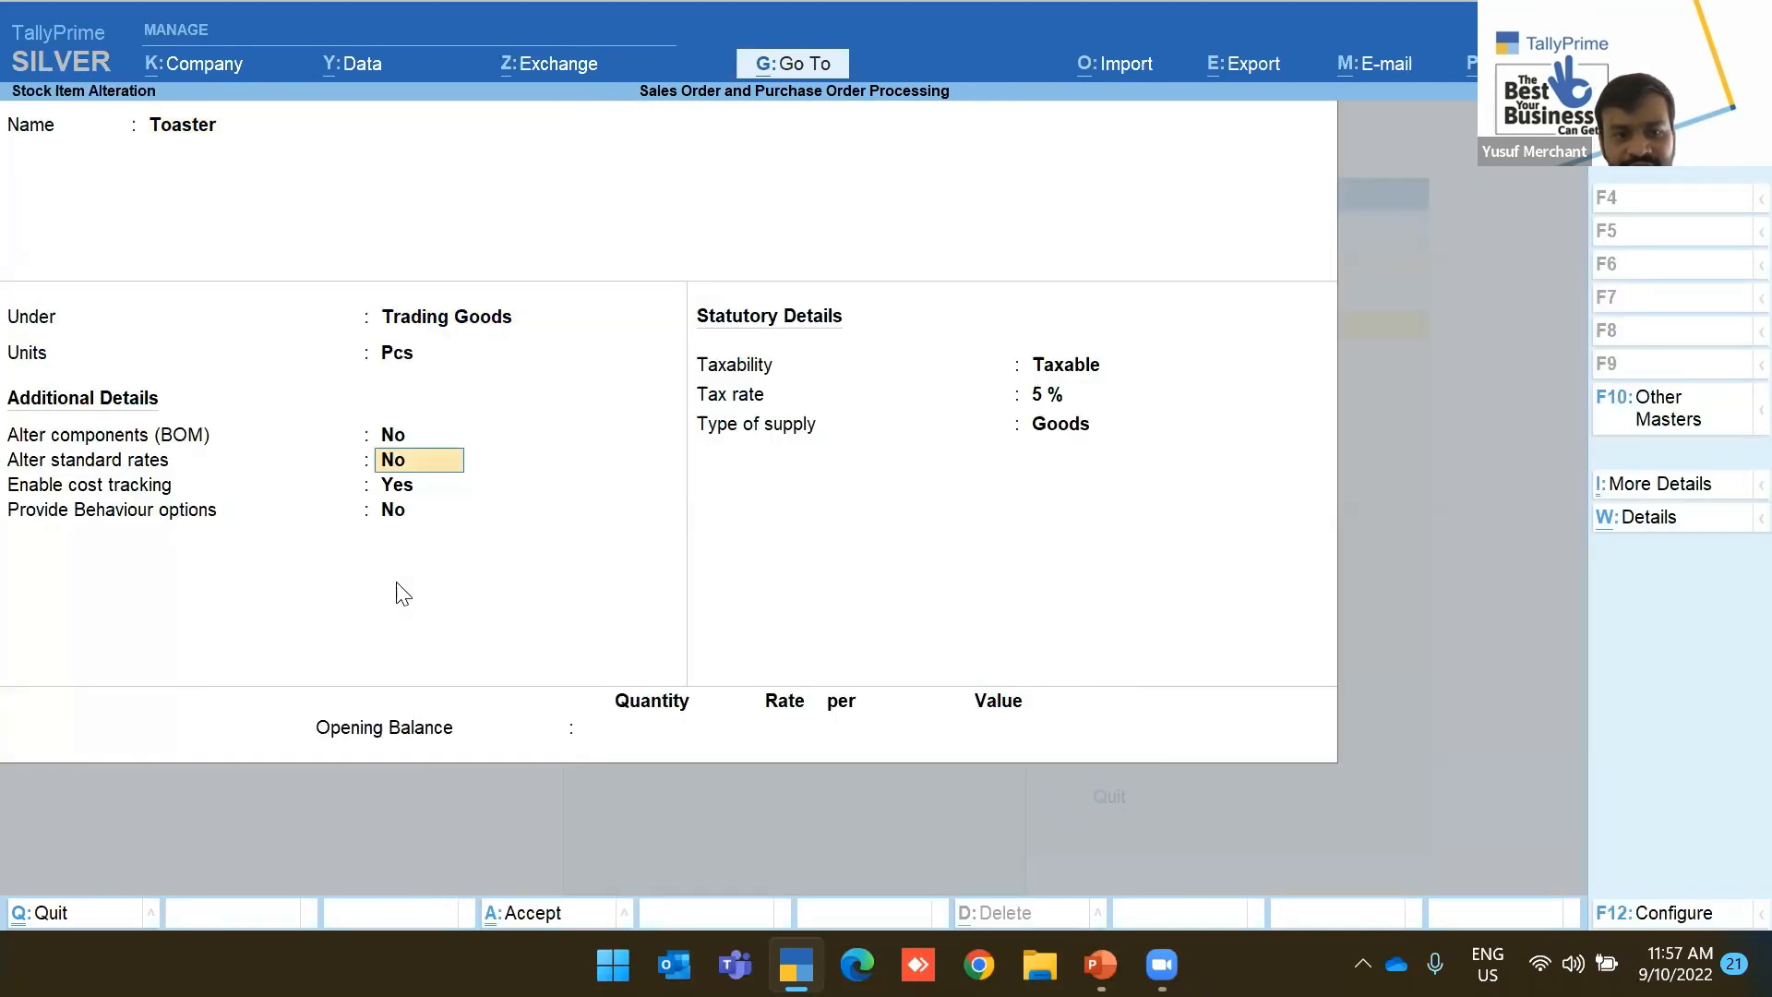
Give Toaster a standard selling price of 5.21 from 1-Jan-18, then return to the Gateway
key(Down)
key(Down)
key(Up)
key(Up)
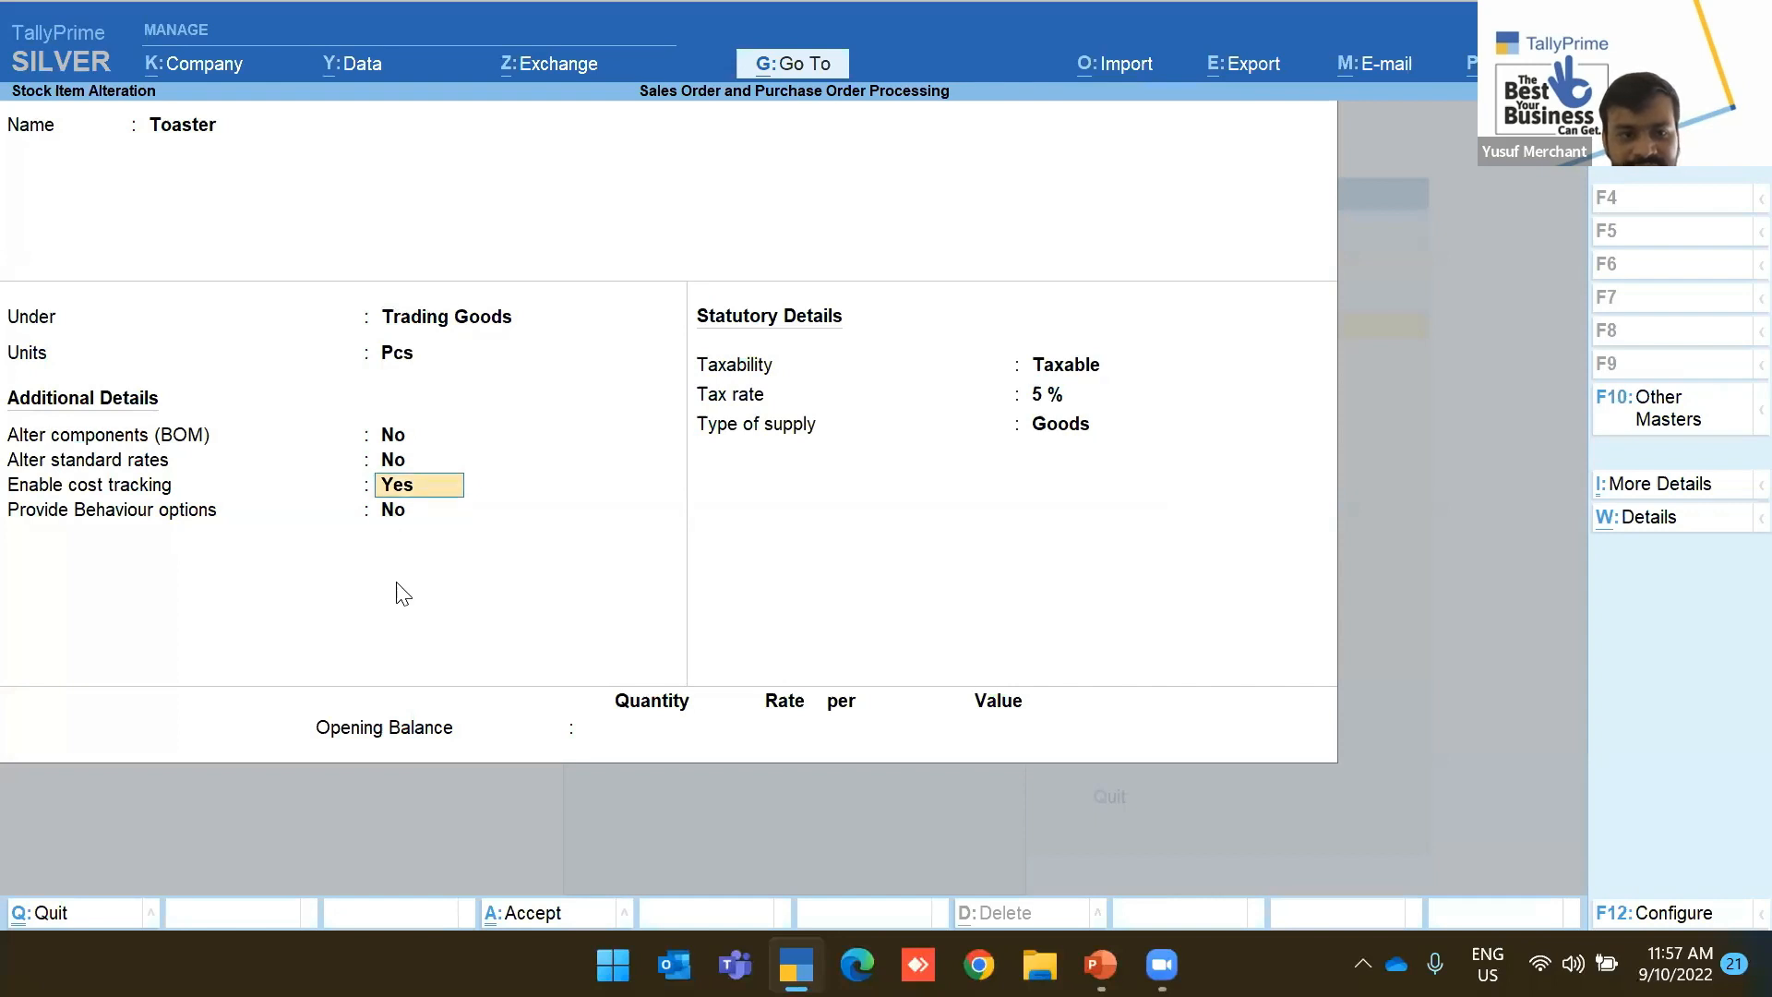
text(yes)
key(Return)
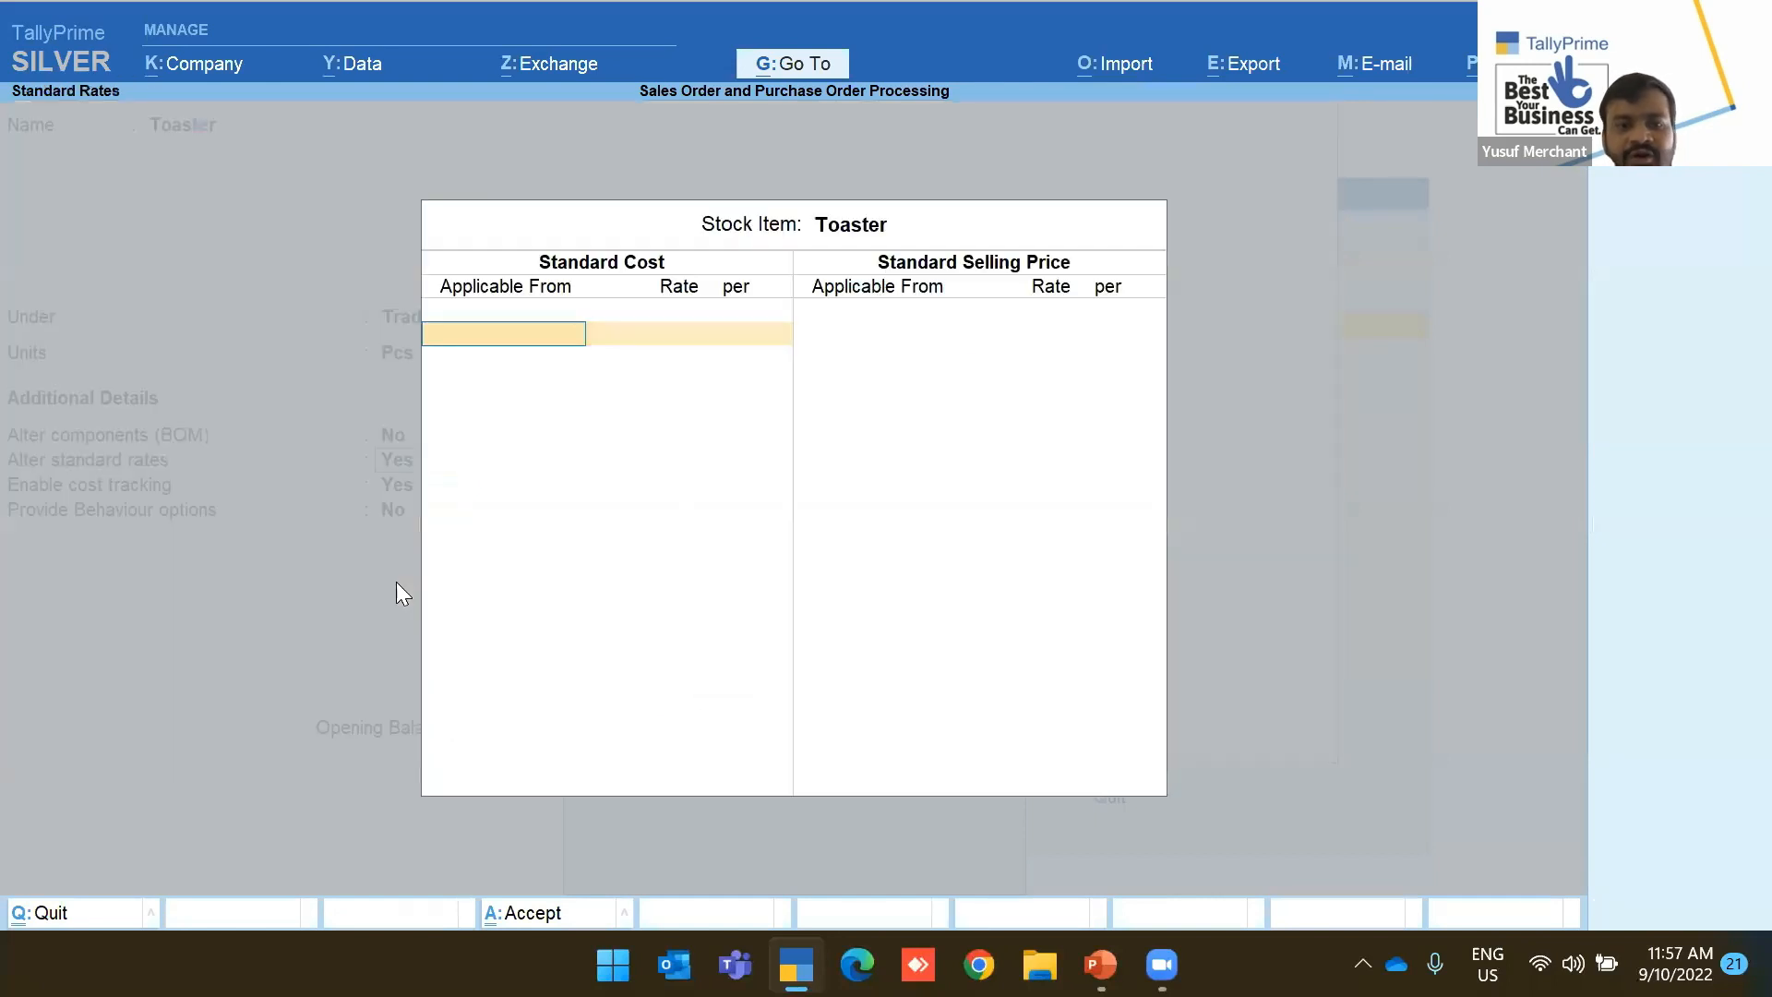
key(Return)
text(1)
key(Return)
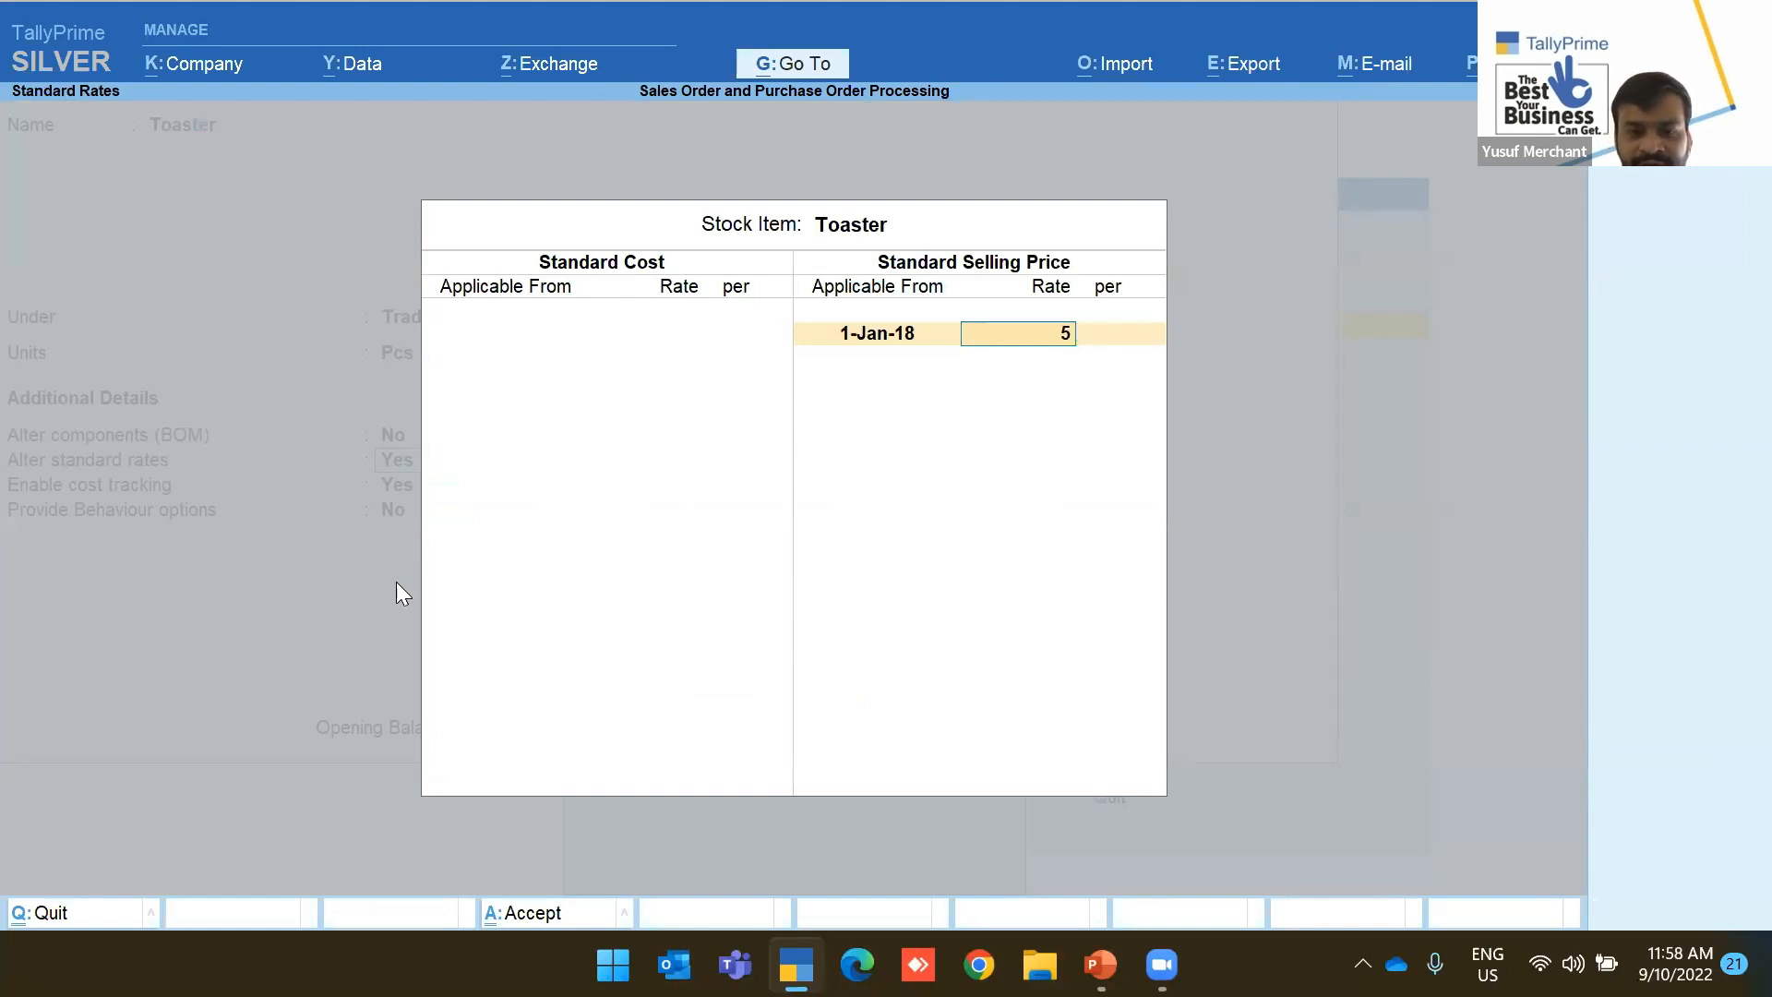
text(5.21)
key(Return)
key(Return)
key(Return)
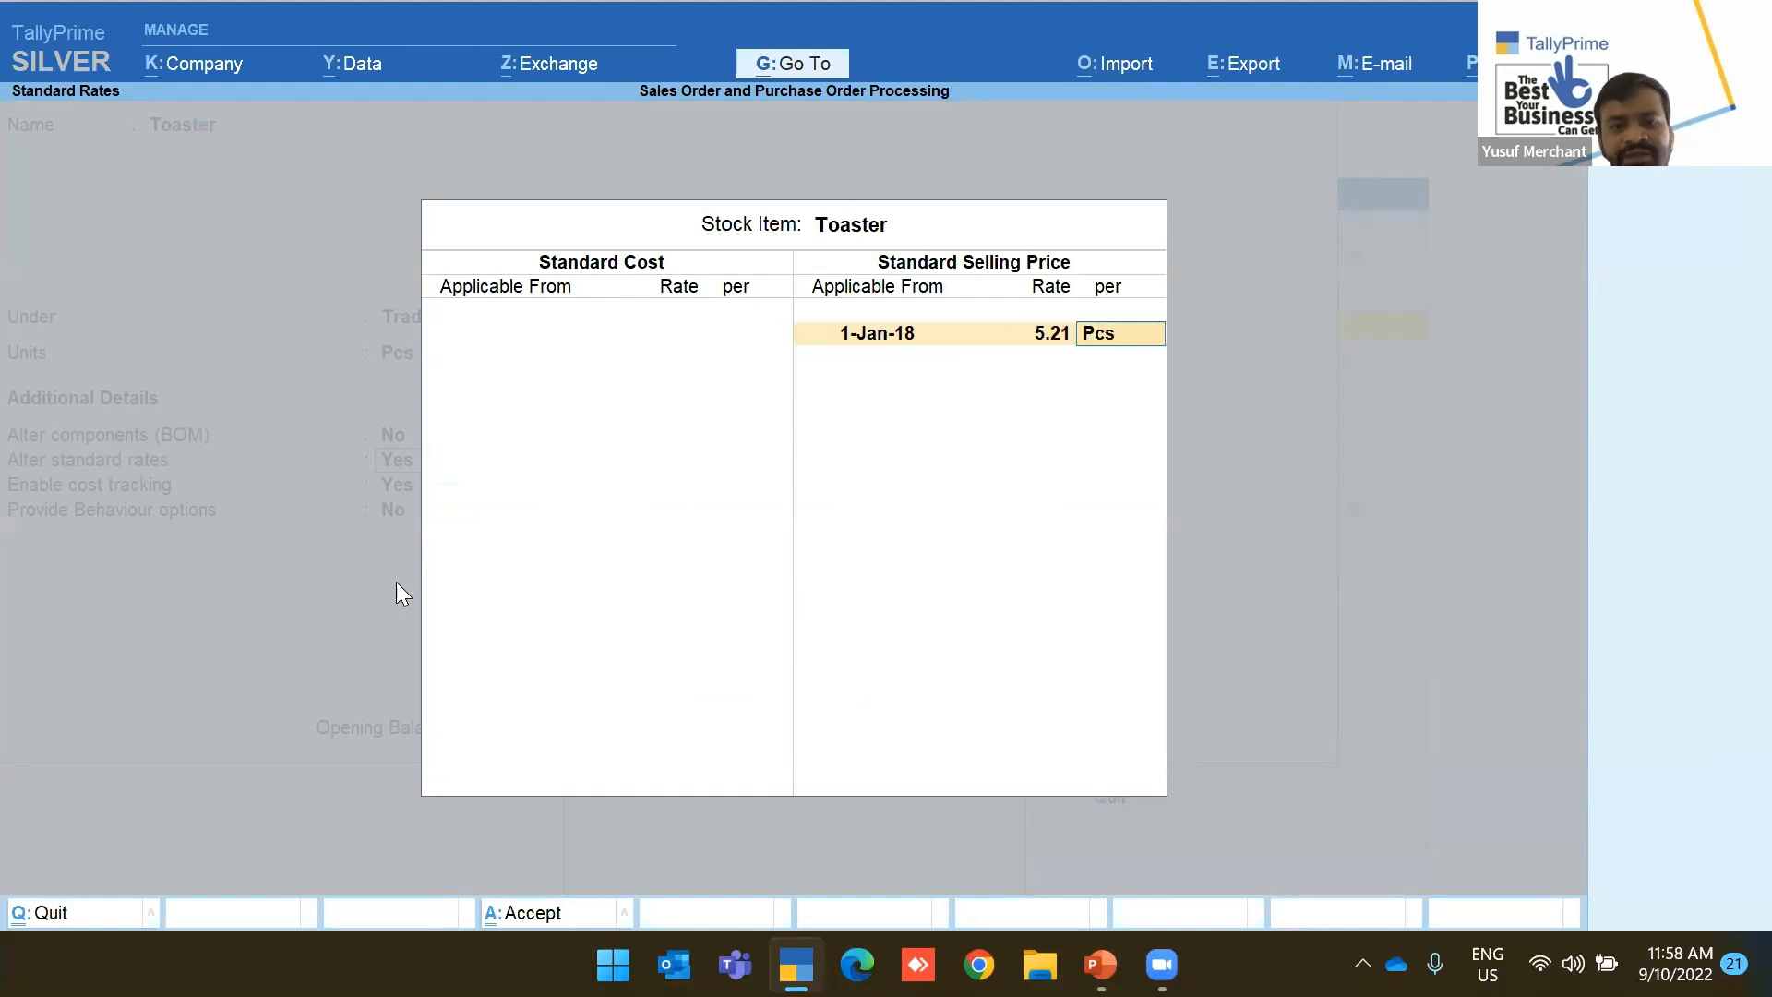
key(ctrl+a)
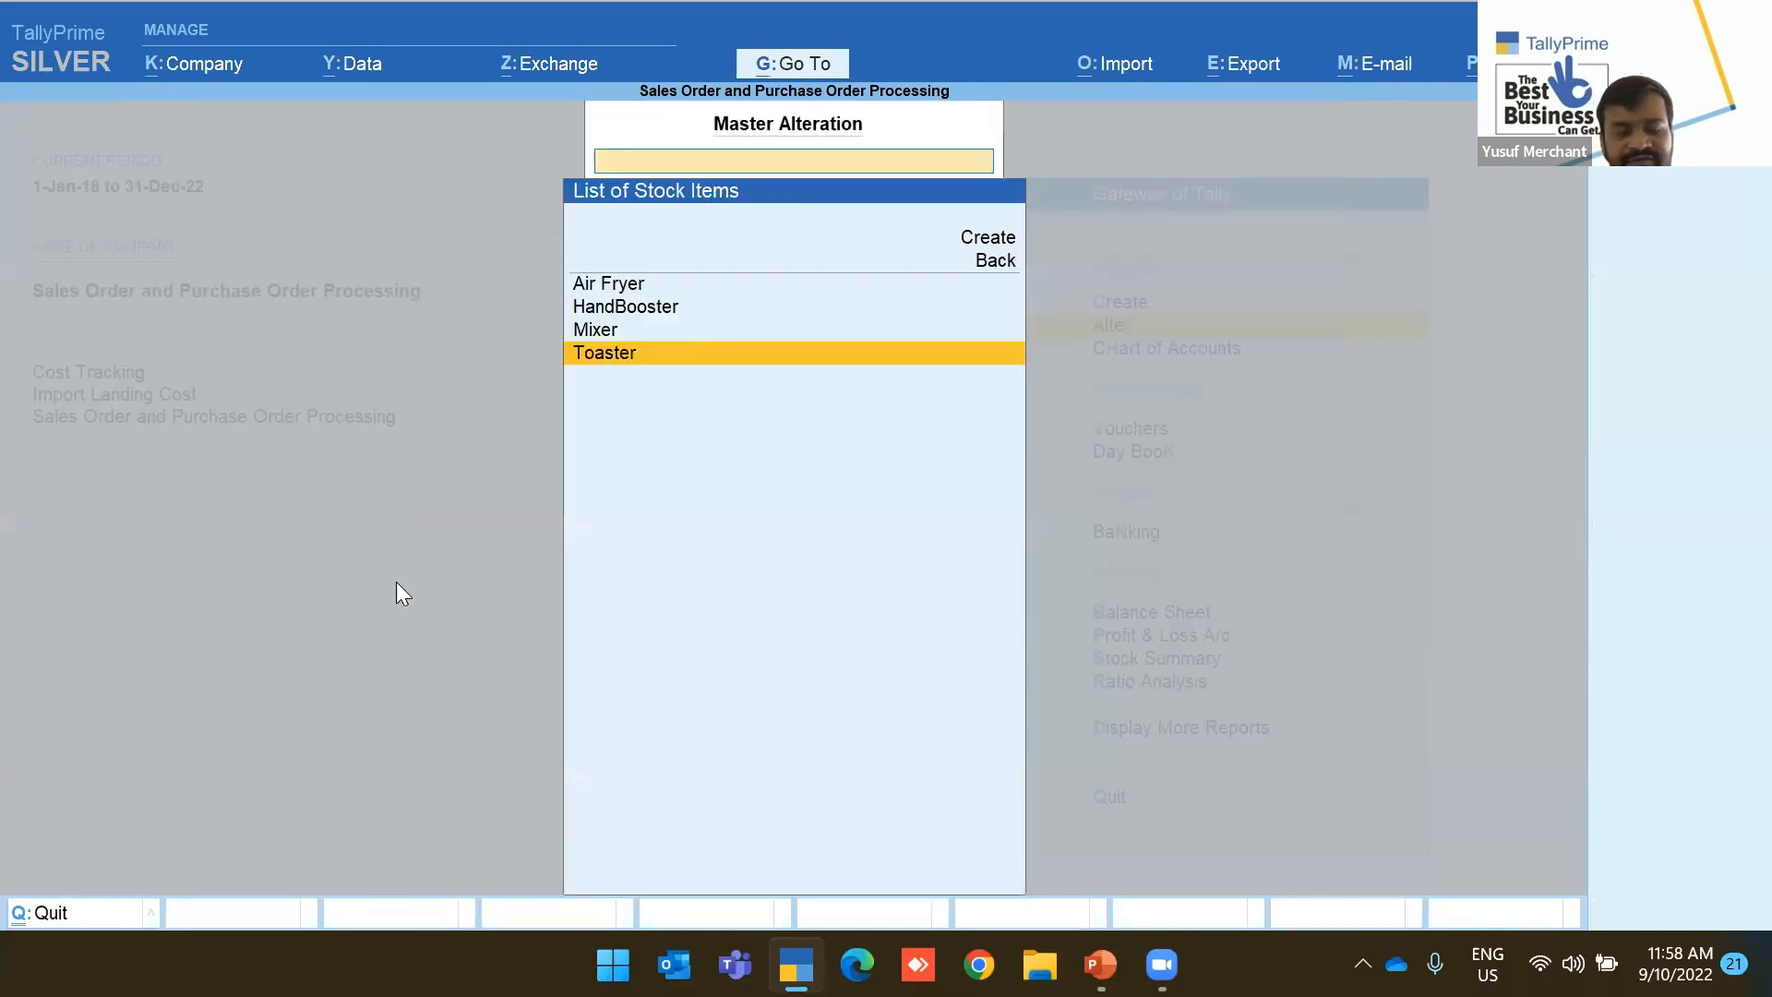
key(Escape)
key(Escape)
key(Down)
key(Down)
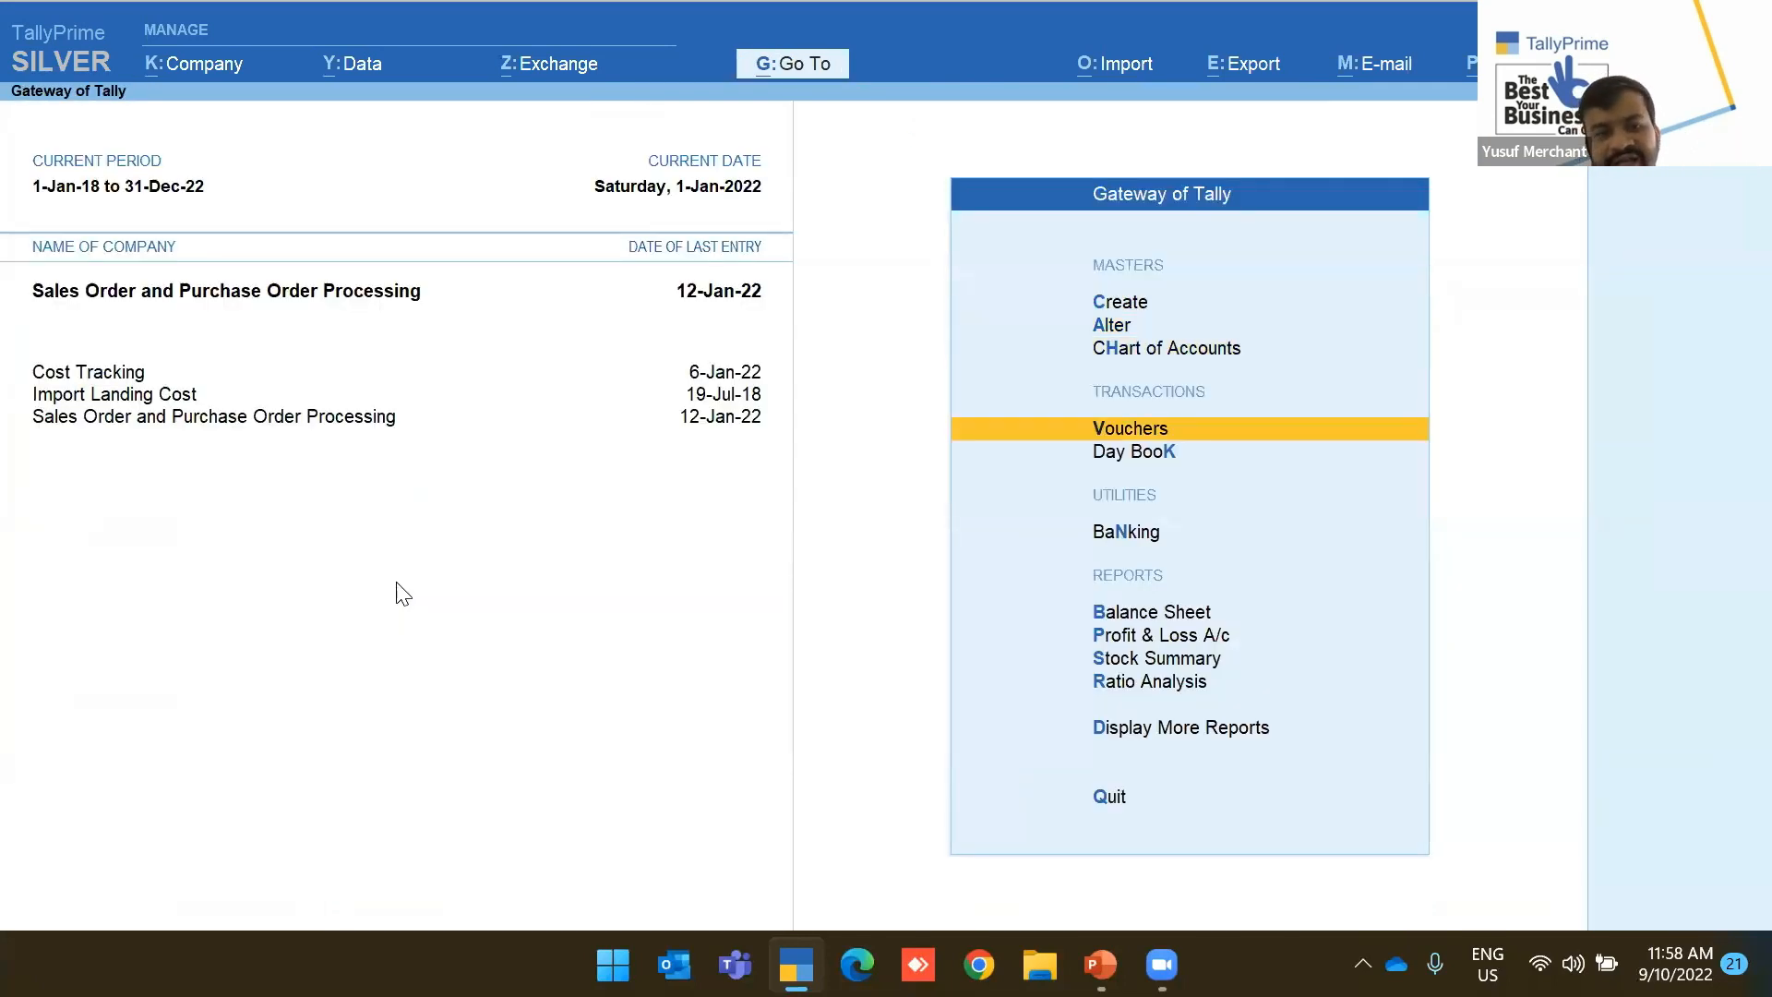
Start a Sales voucher for party Customer UAE with Sales as the ledger
key(Return)
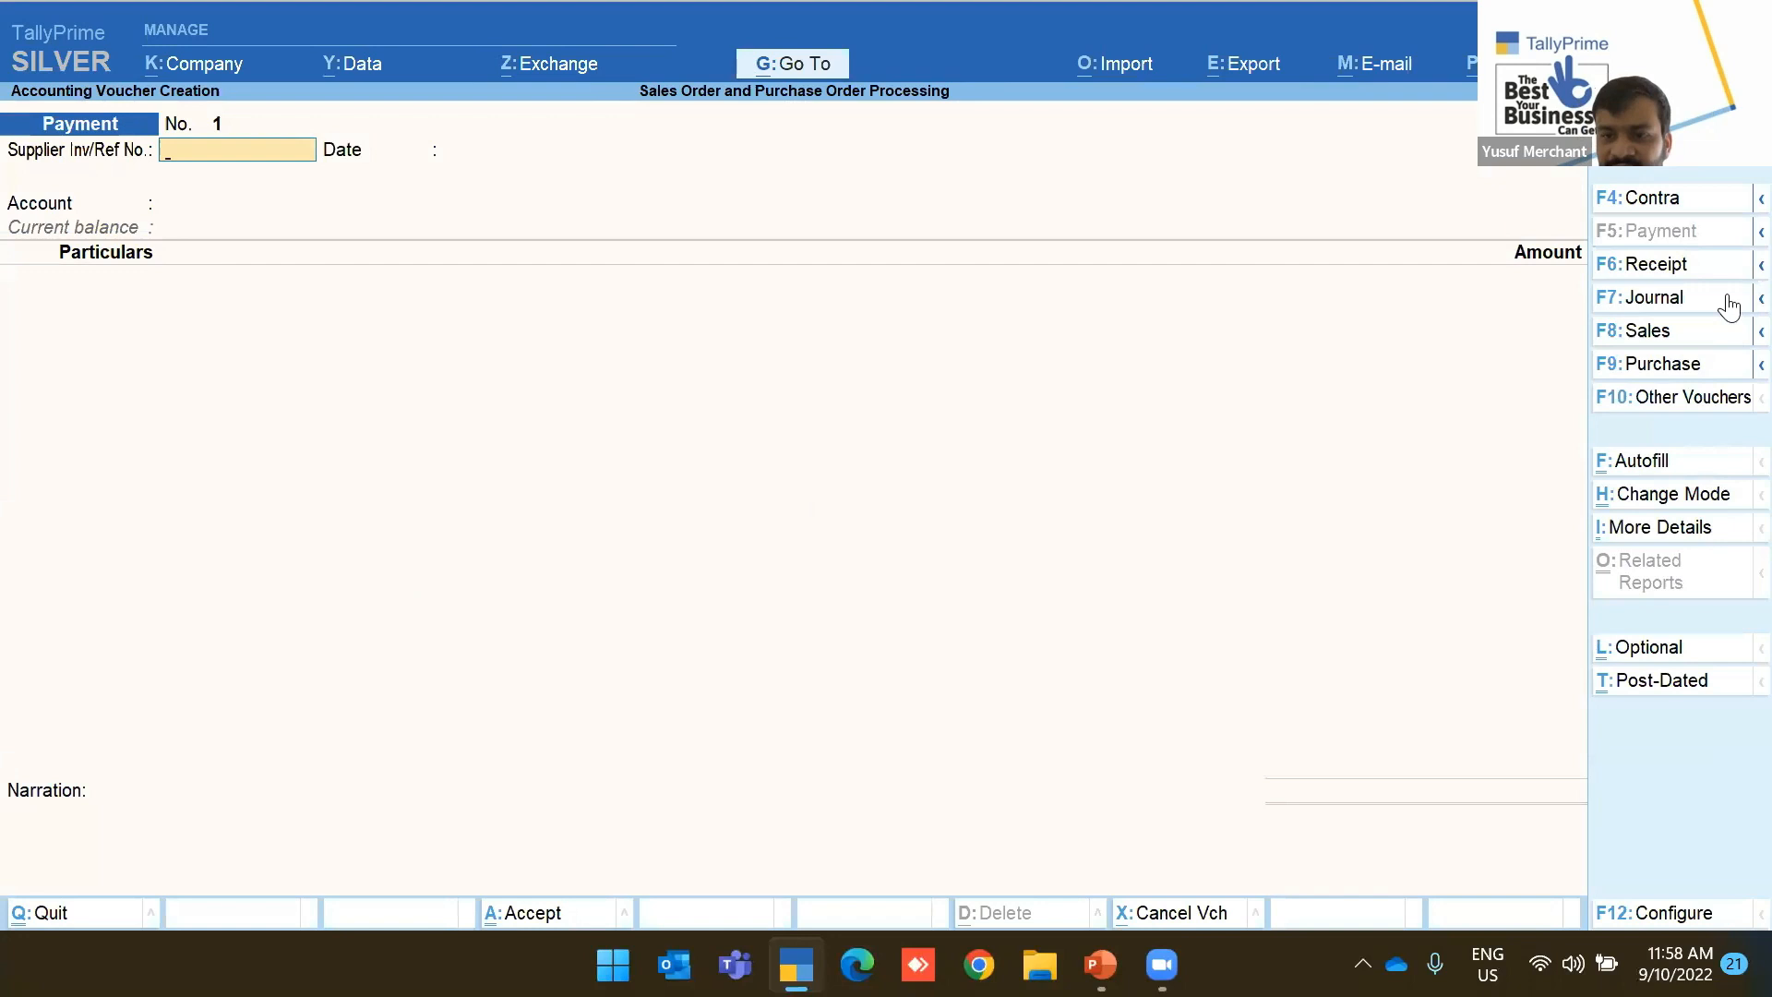
click(1673, 334)
key(Down)
key(Down)
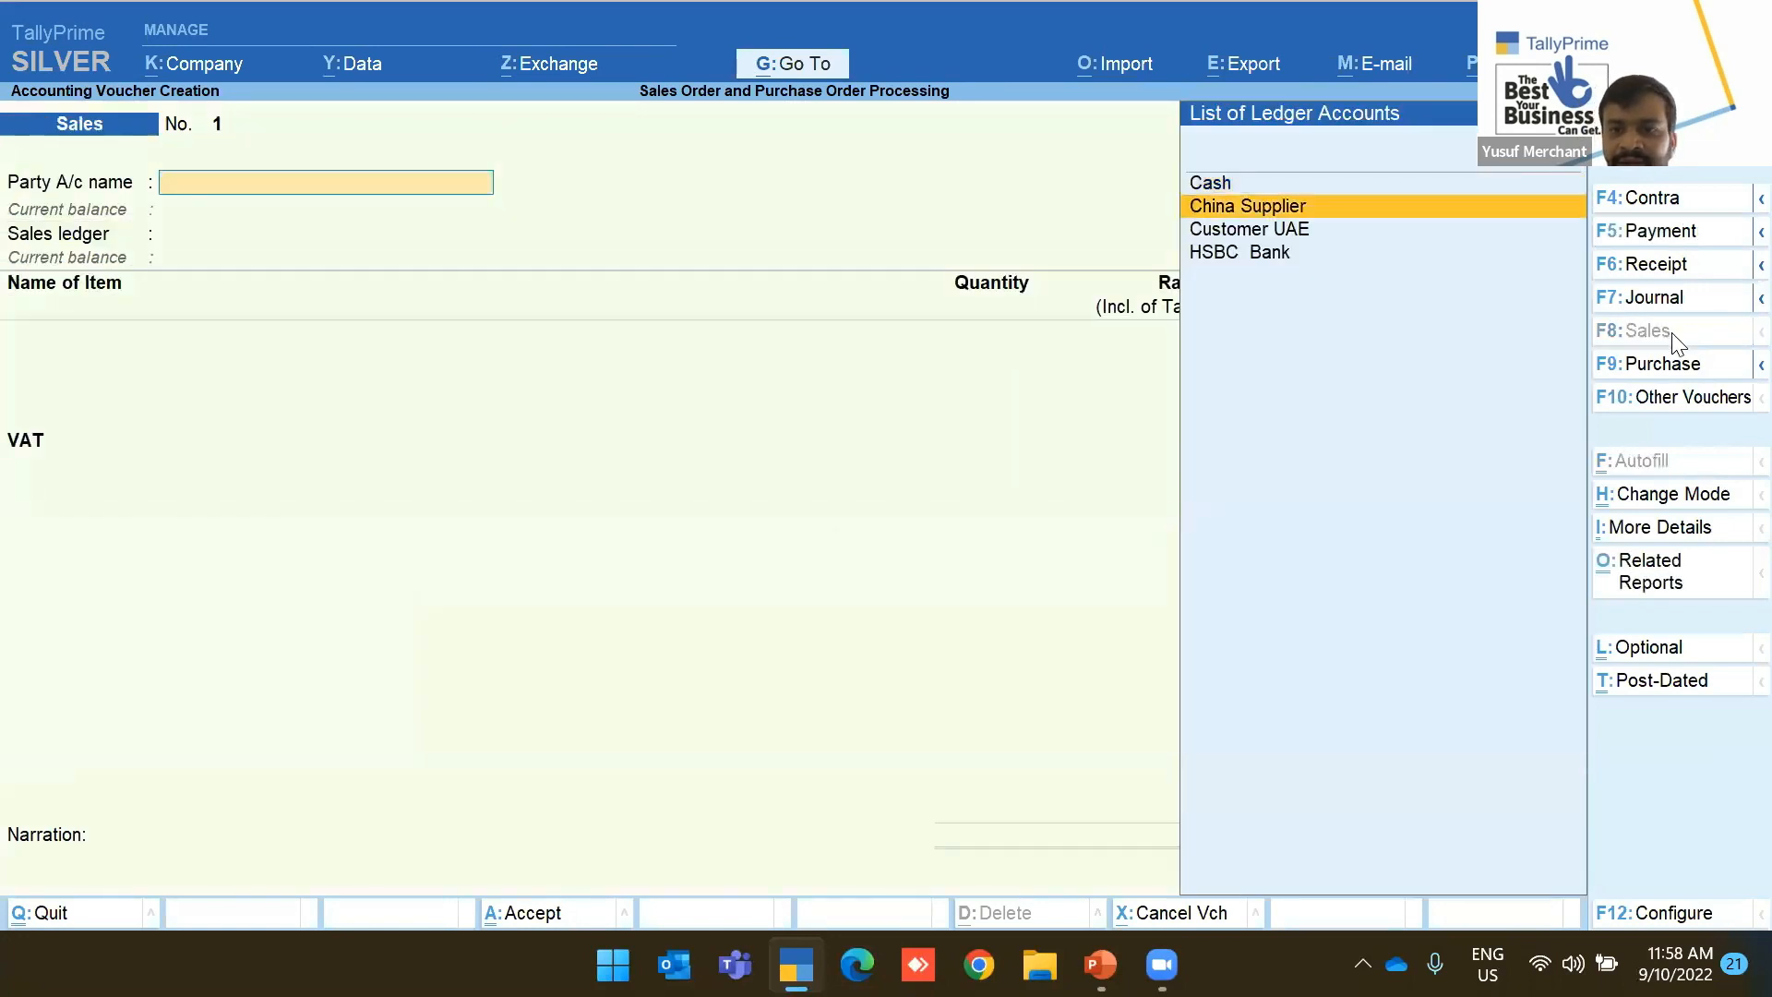
key(Return)
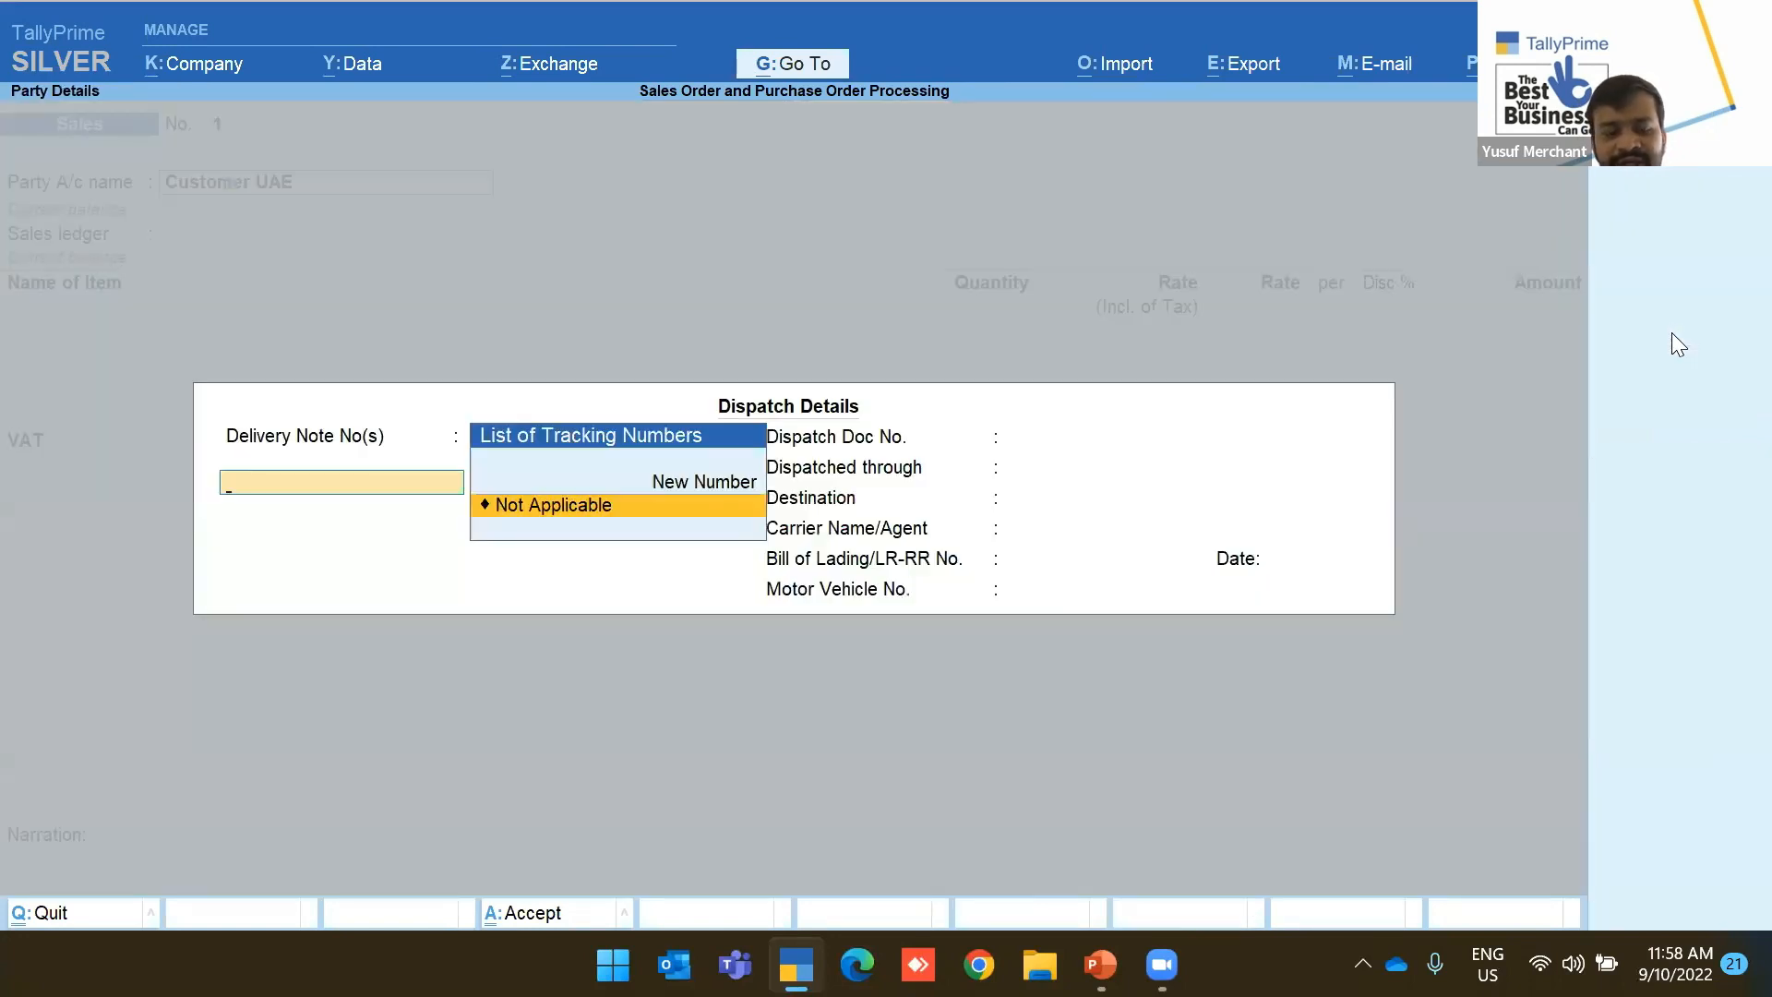
key(ctrl+a)
key(ctrl+a)
key(Return)
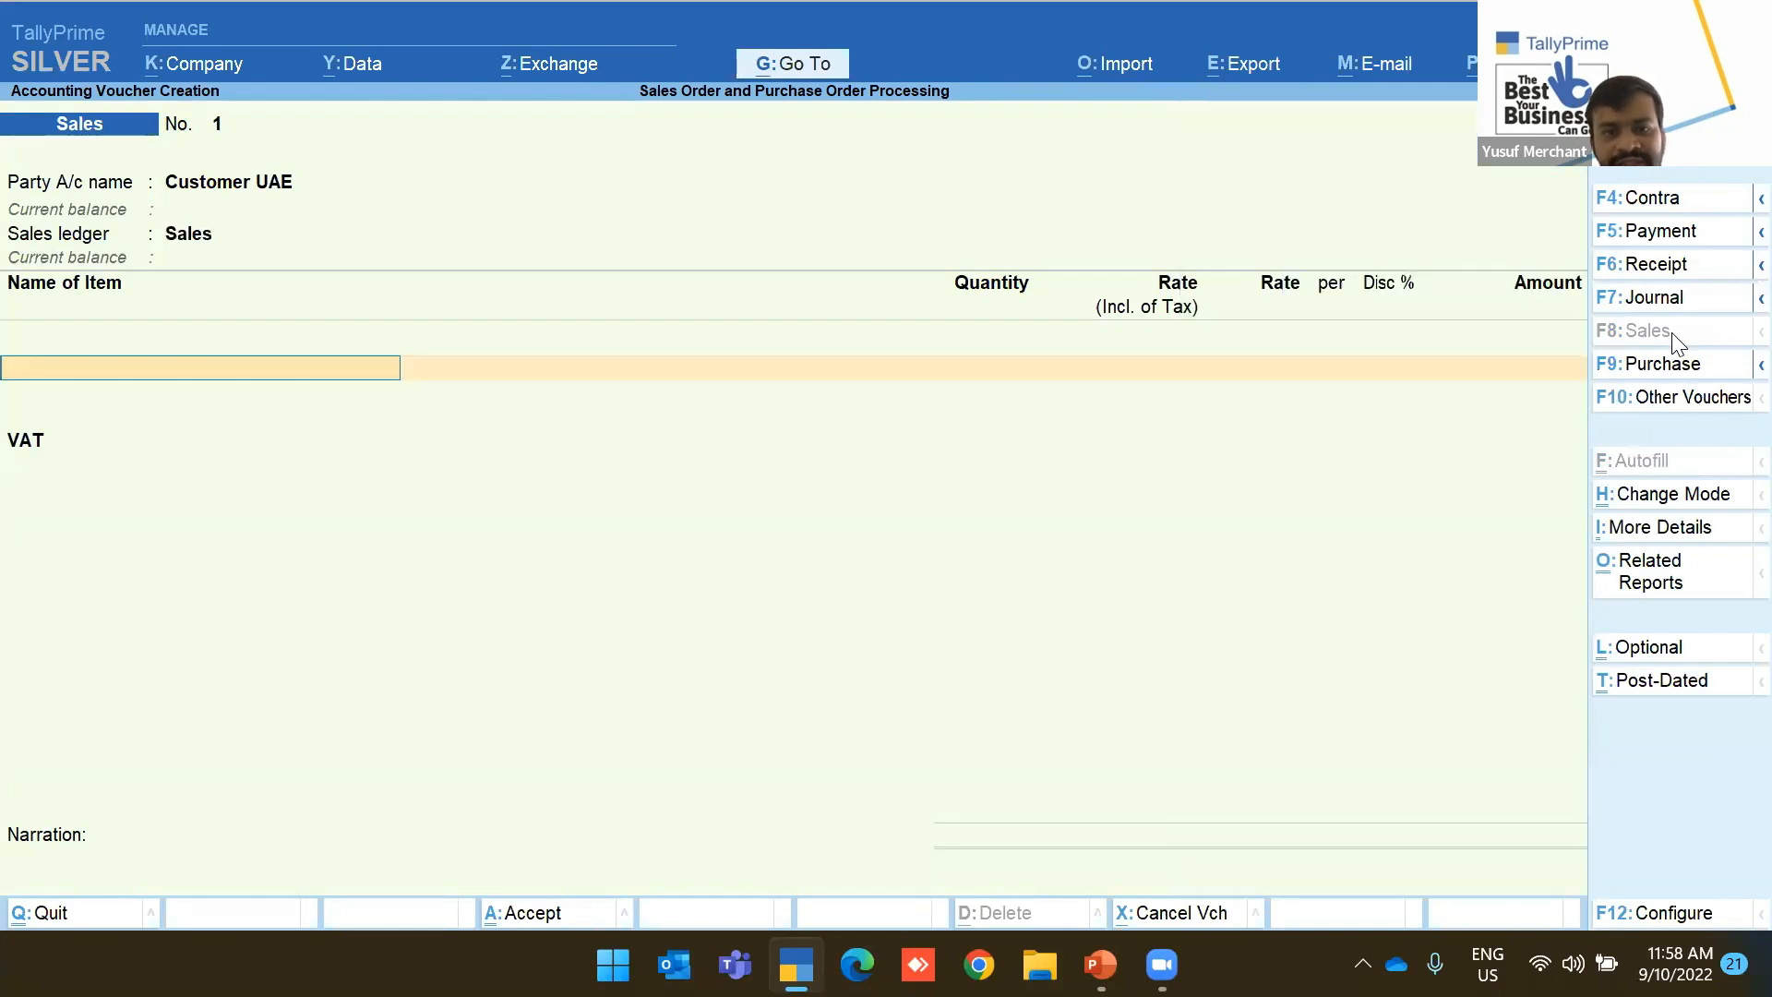
Add Air Fryer as the first line: 920 Pcs at 55.00
key(Down)
key(Return)
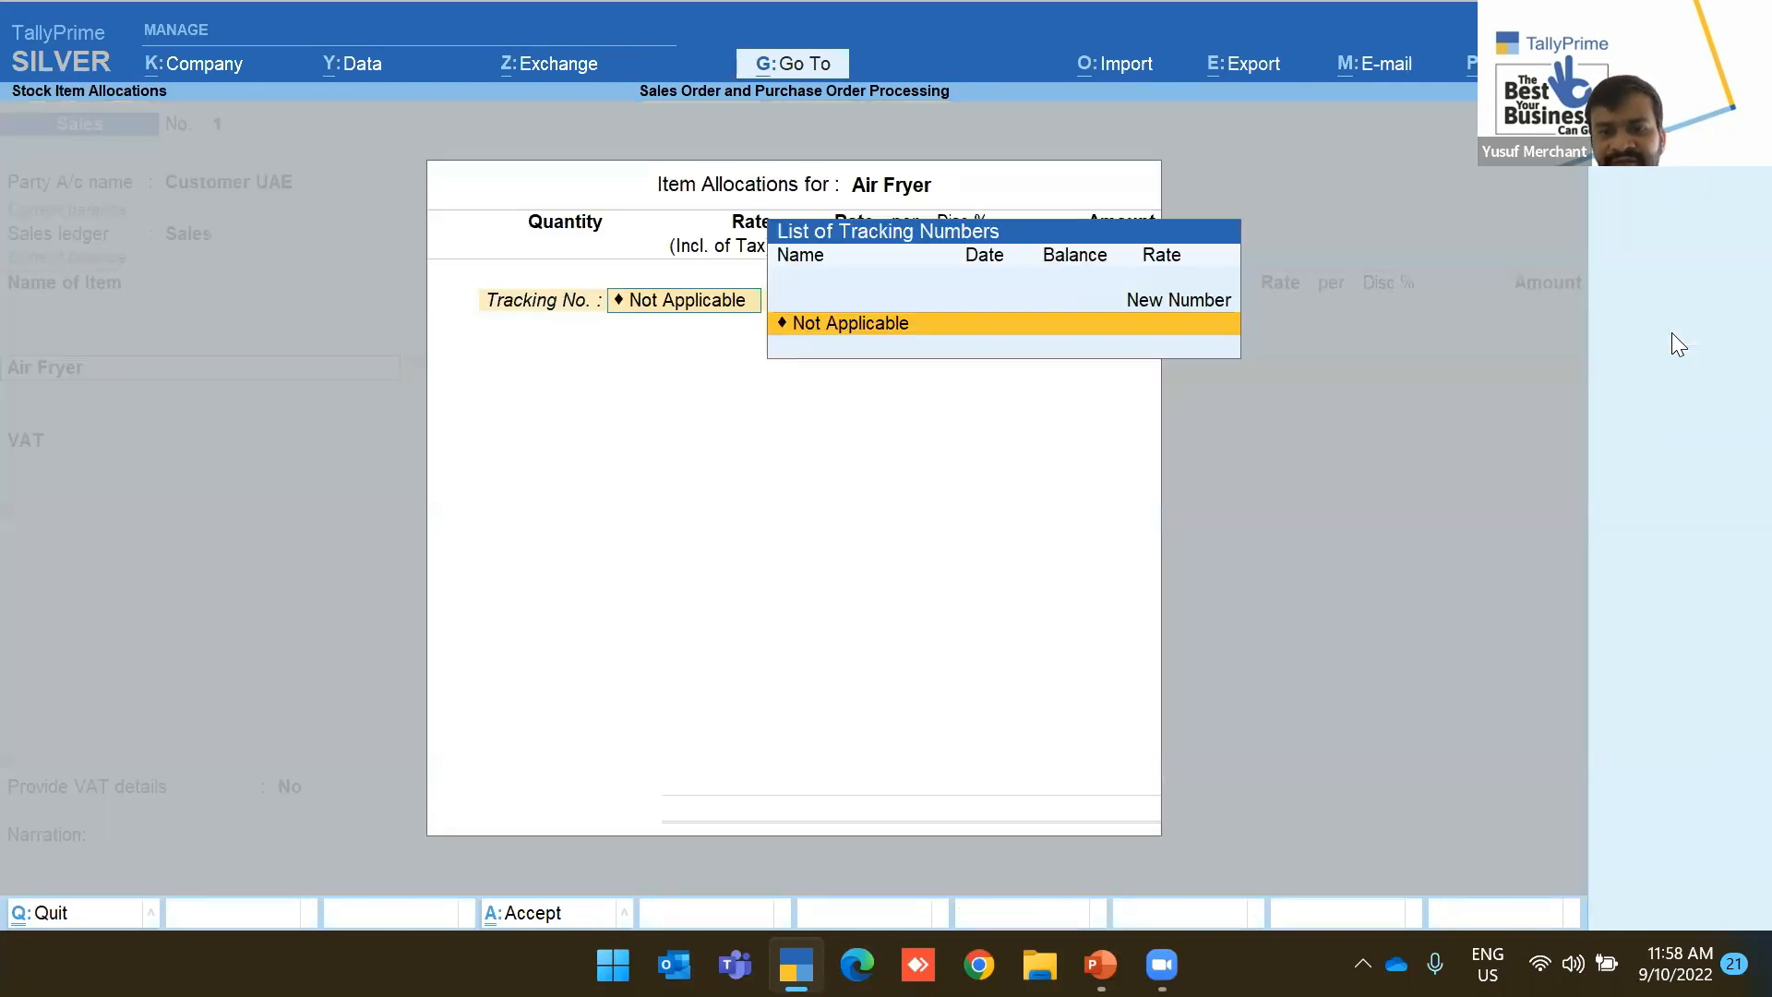
key(Return)
text(920)
key(Return)
key(Return)
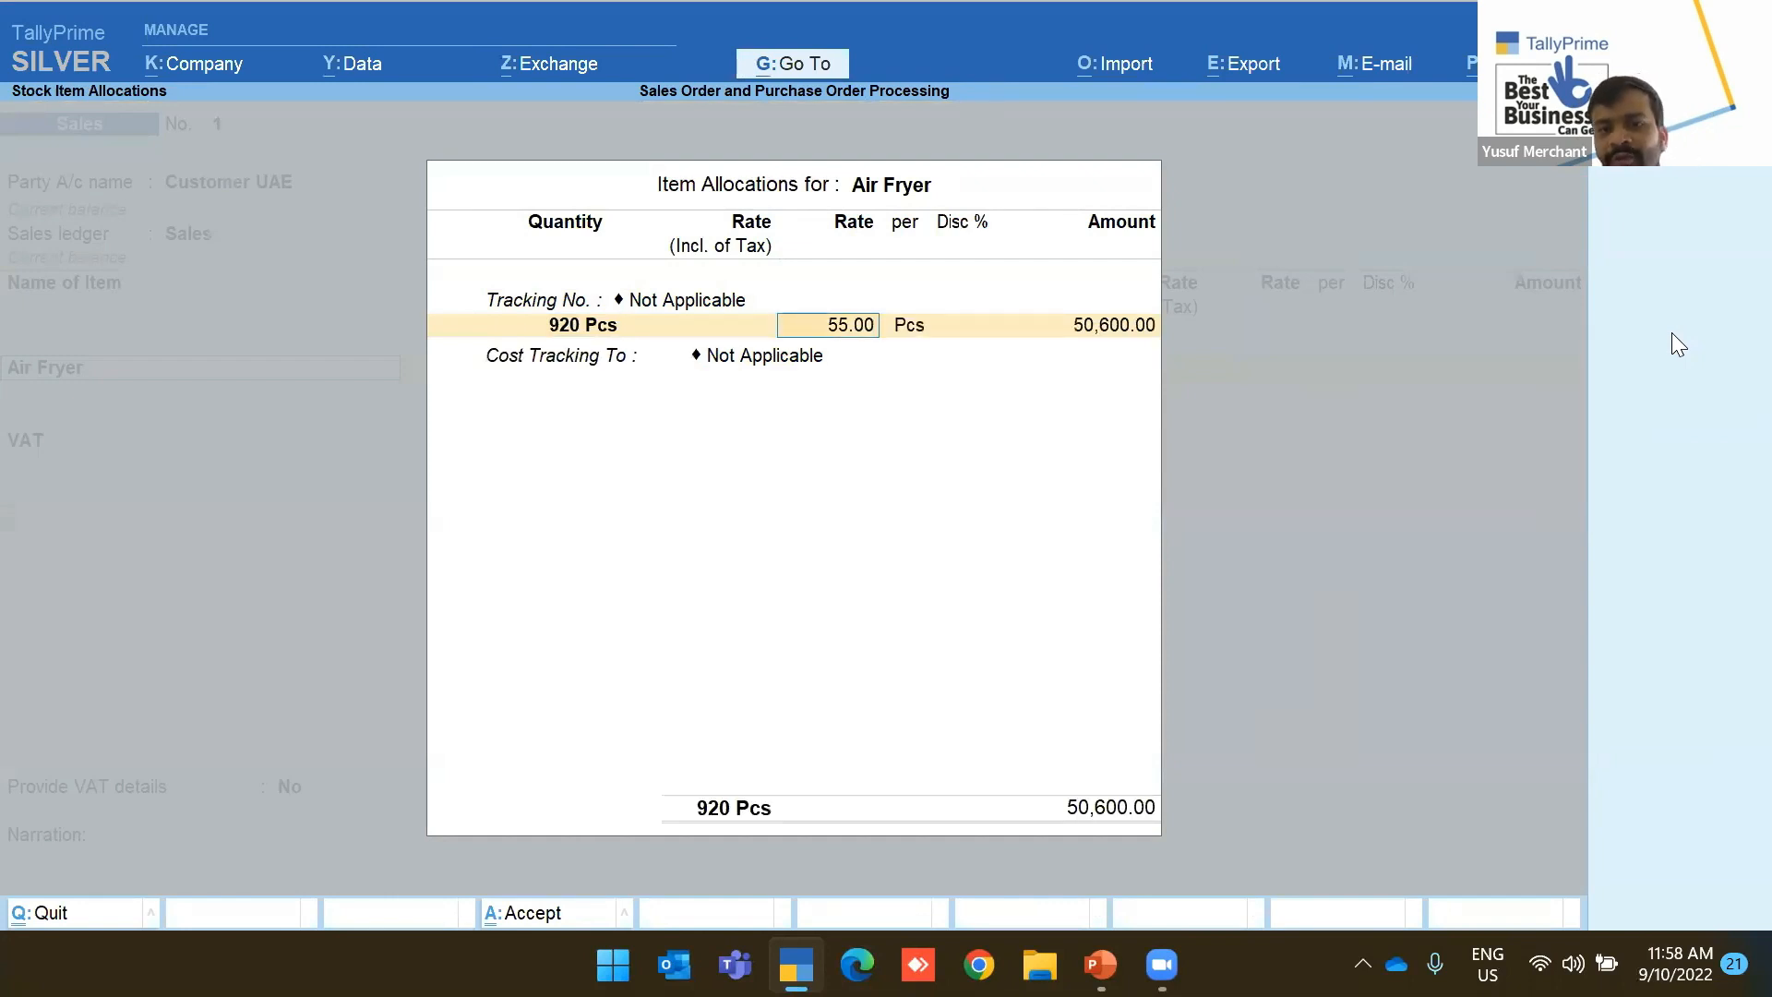
key(Return)
key(Return)
key(Return)
key(Return)
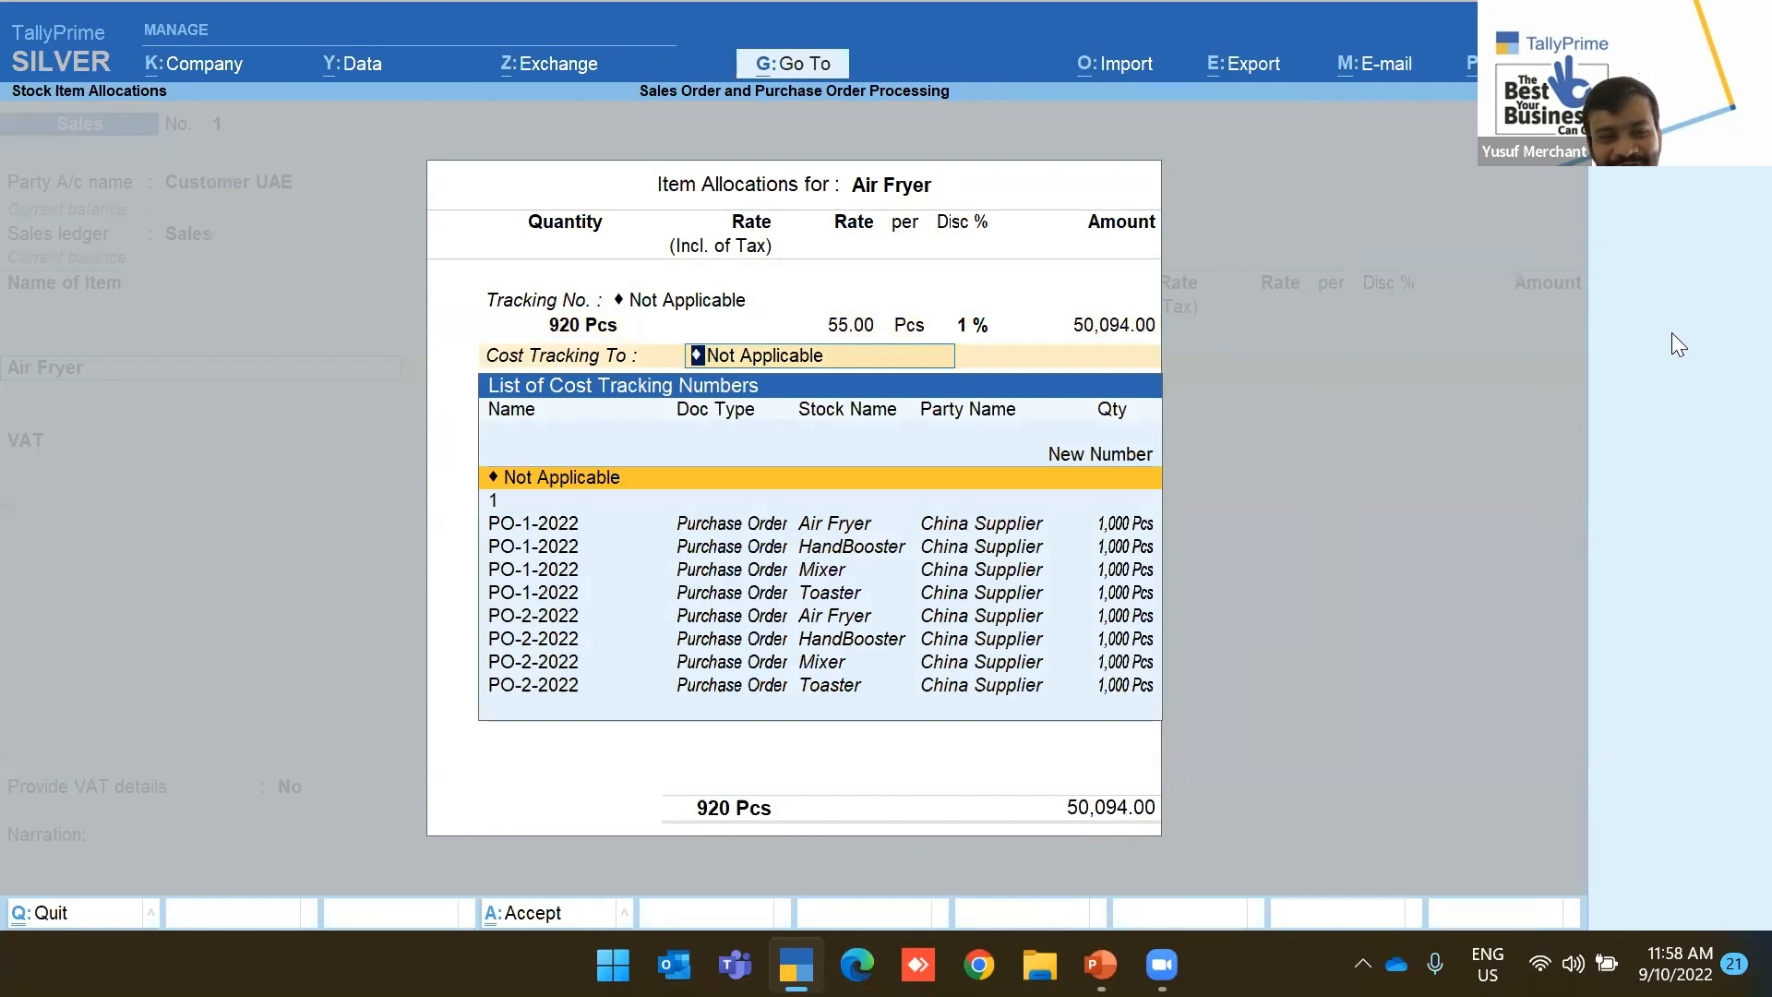
key(Return)
key(Return)
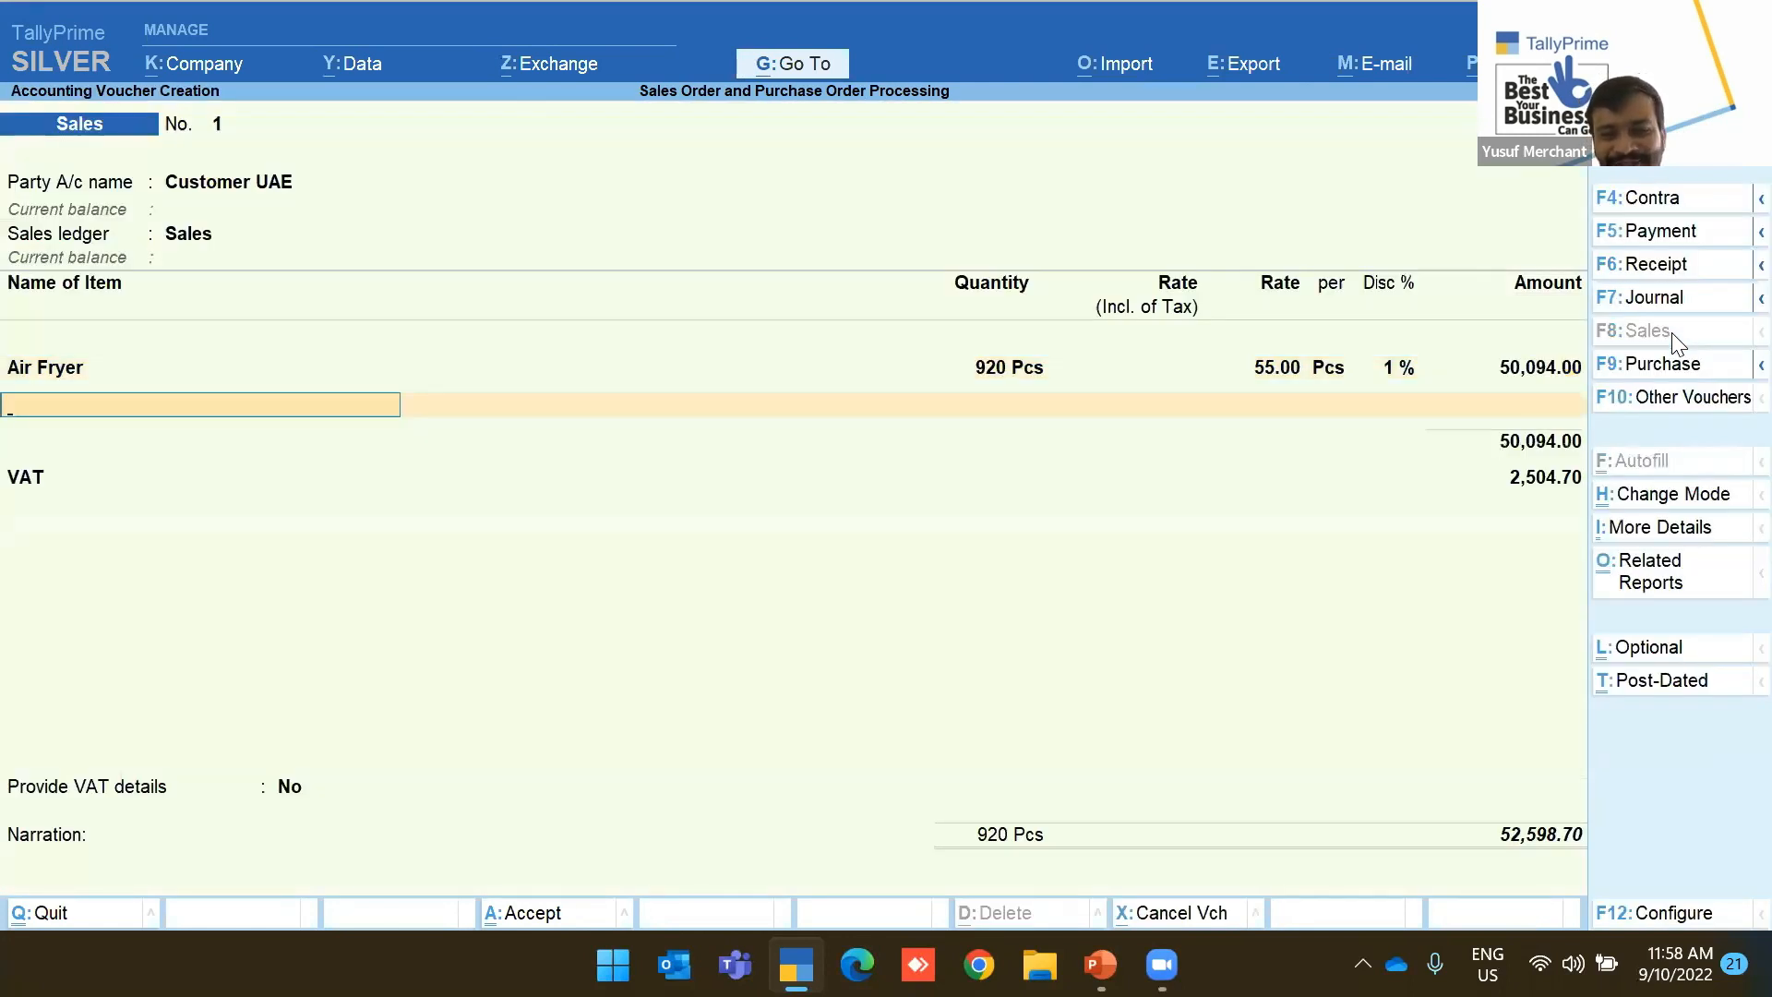
key(Down)
key(Down)
Add HandBooster (910 Pcs, 2% discount) and Mixer (930 Pcs, 0.5% discount)
key(Return)
key(Return)
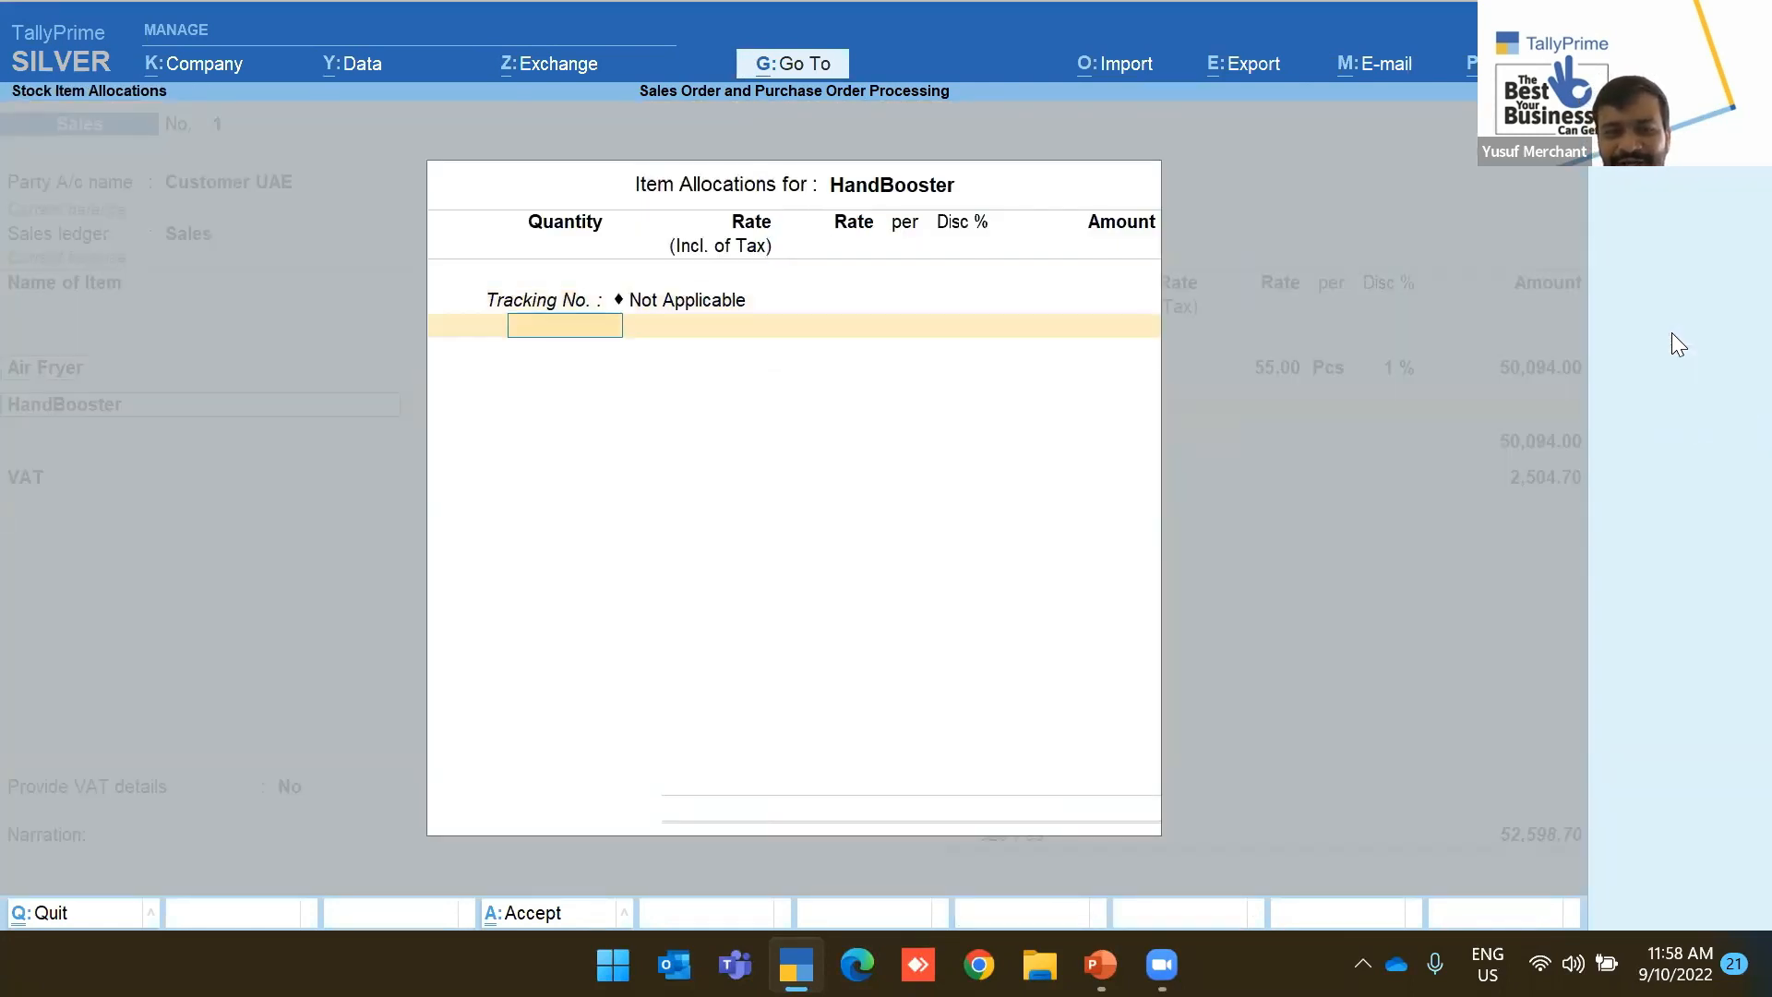
text(910)
key(Return)
key(Return)
key(Return)
key(Return)
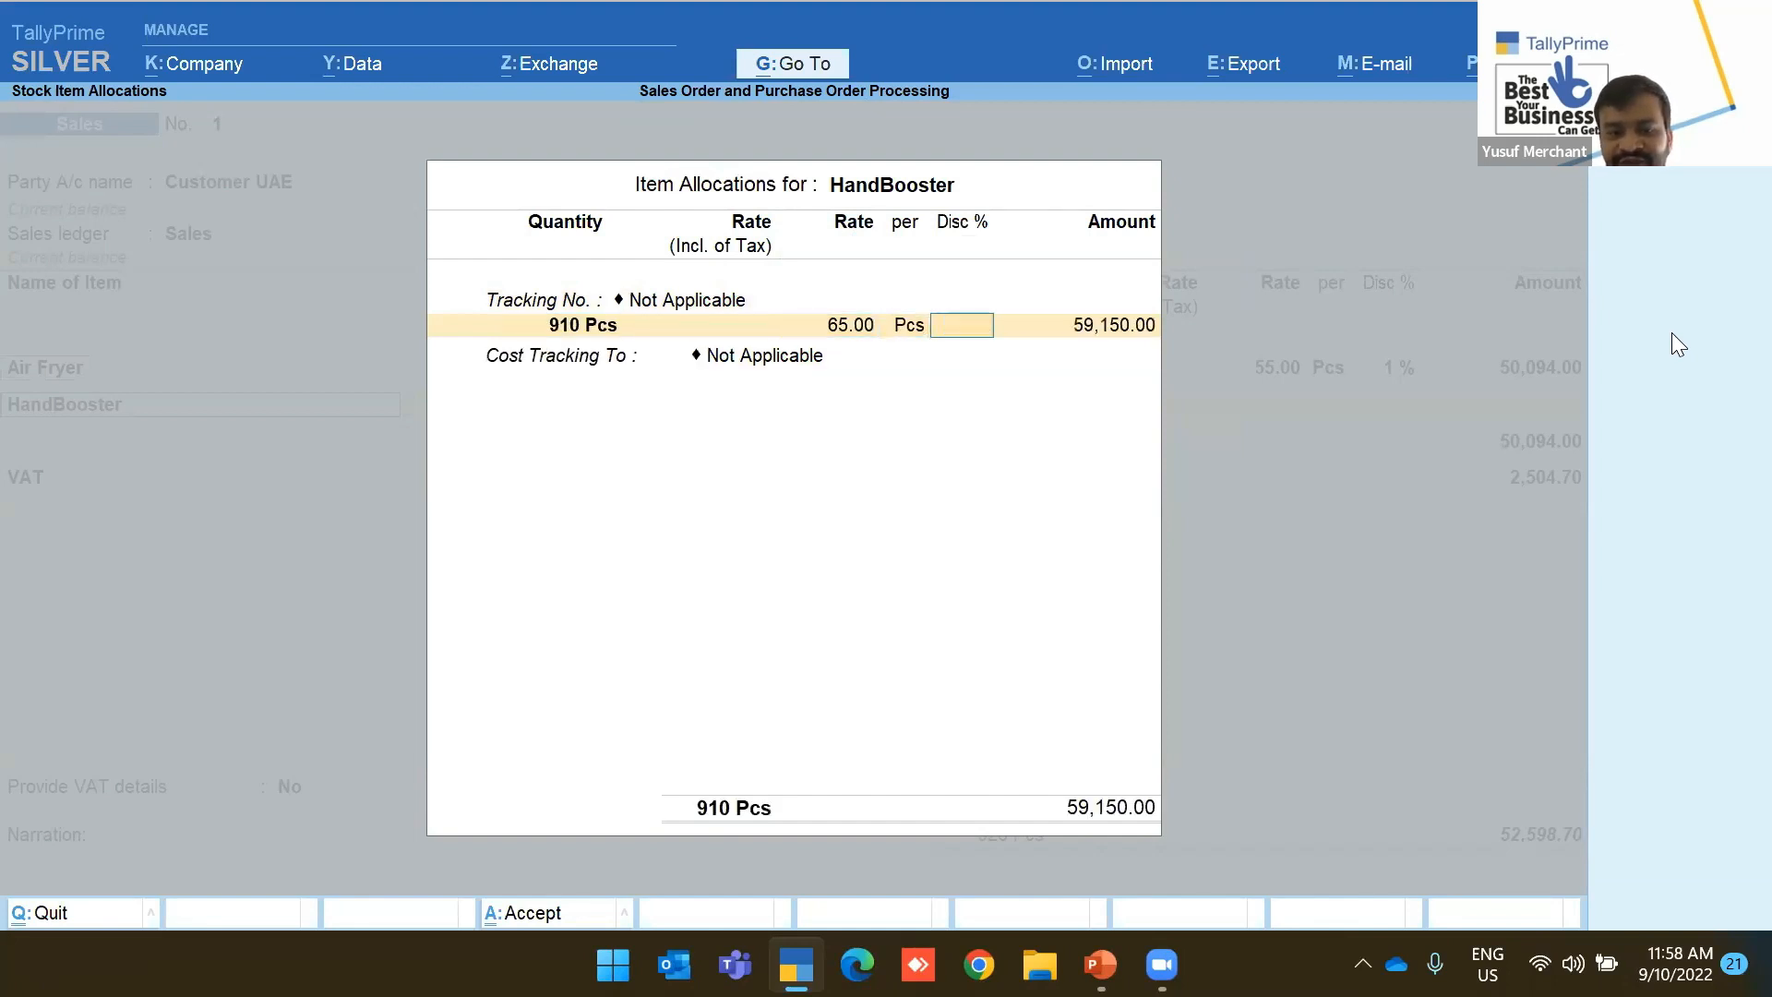
key(Return)
key(ctrl+a)
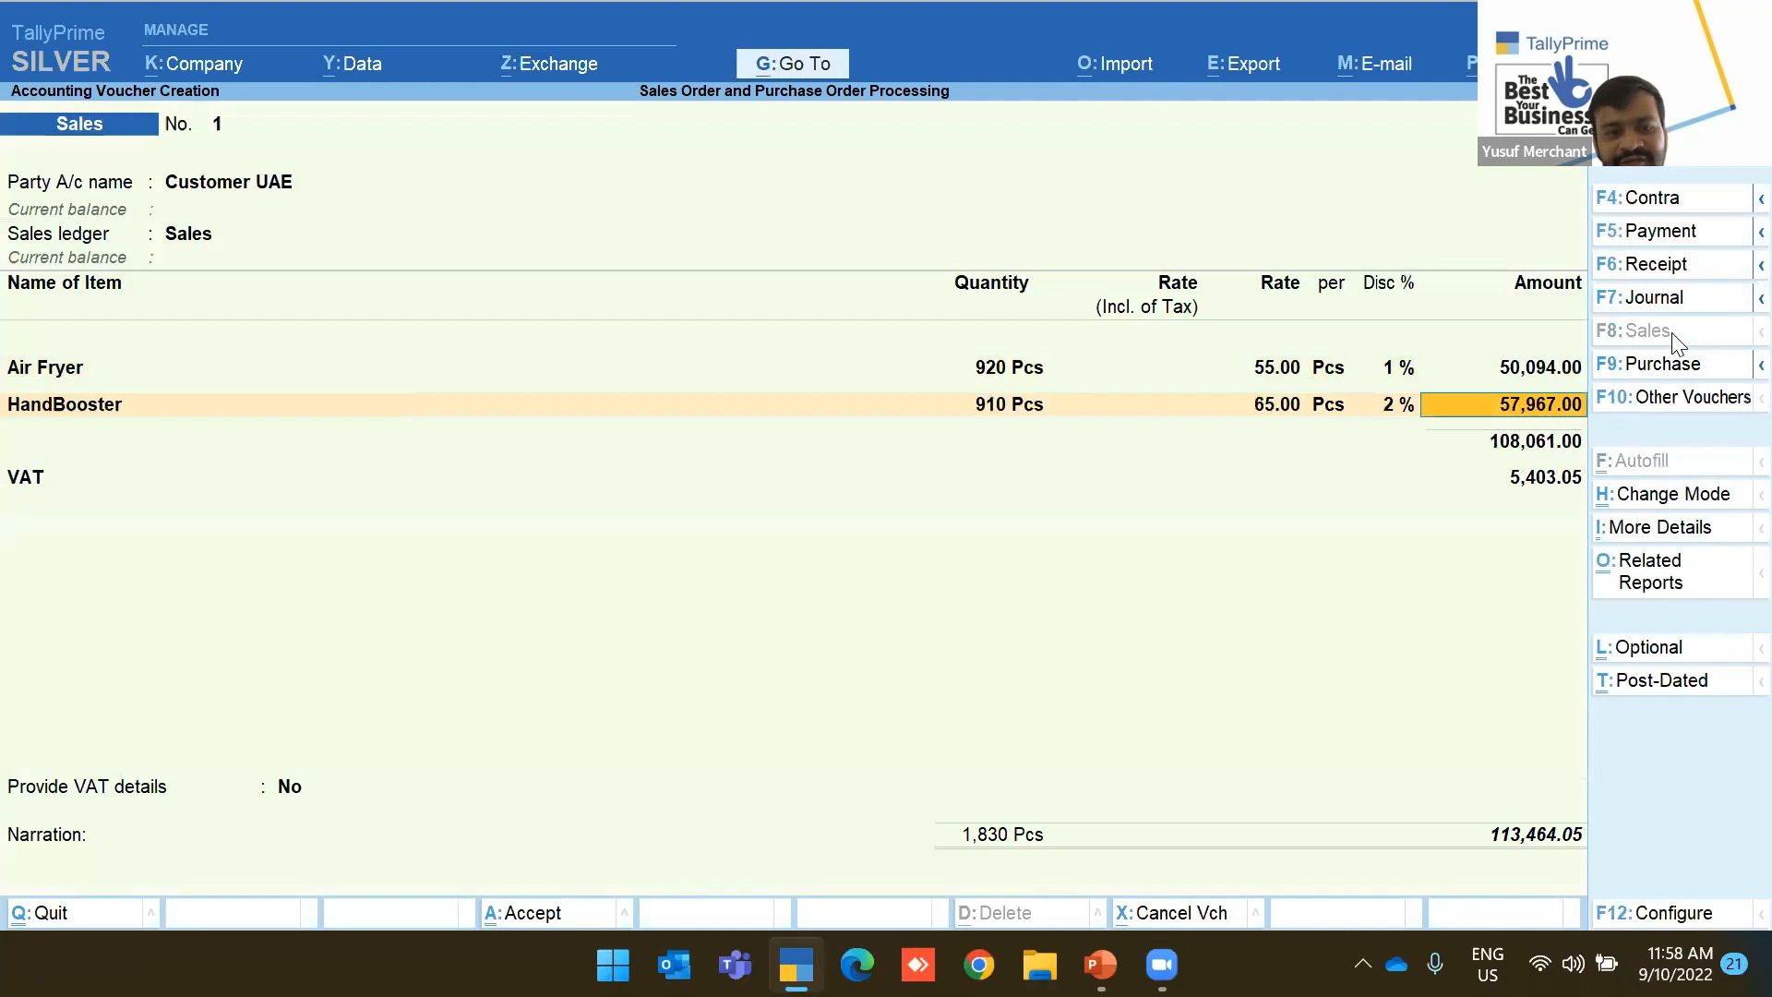
key(Down)
key(Down)
key(Down)
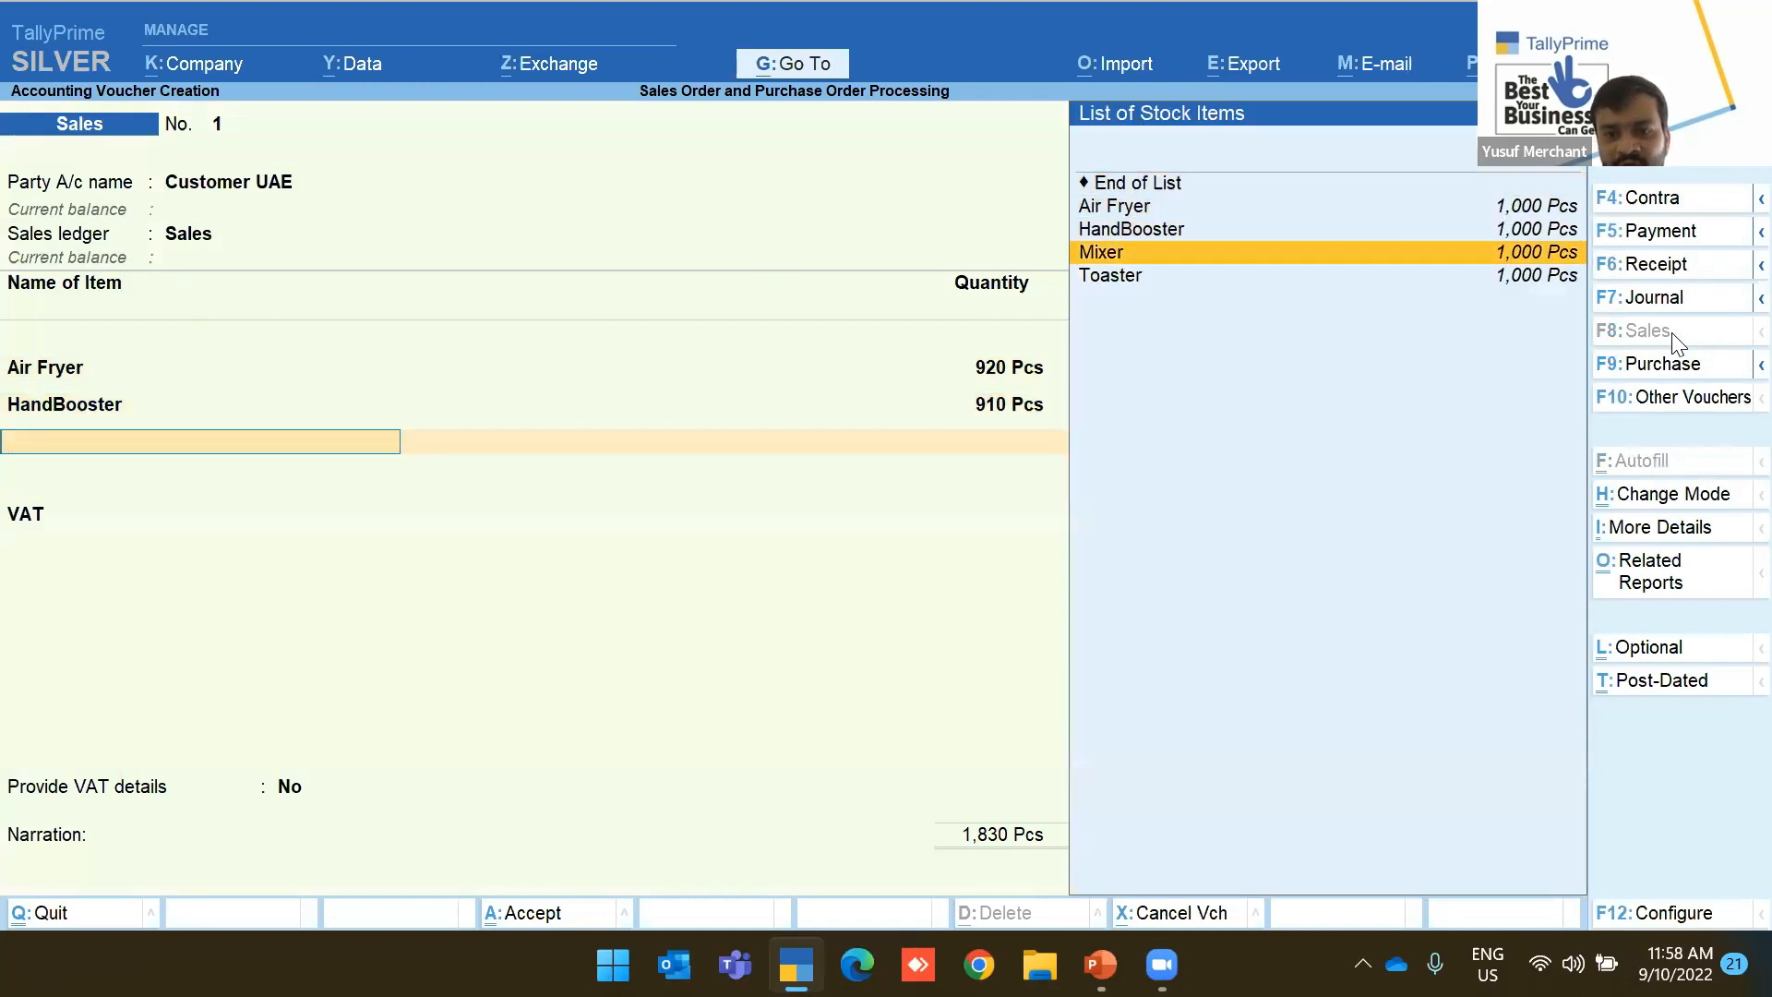
key(Return)
key(Return)
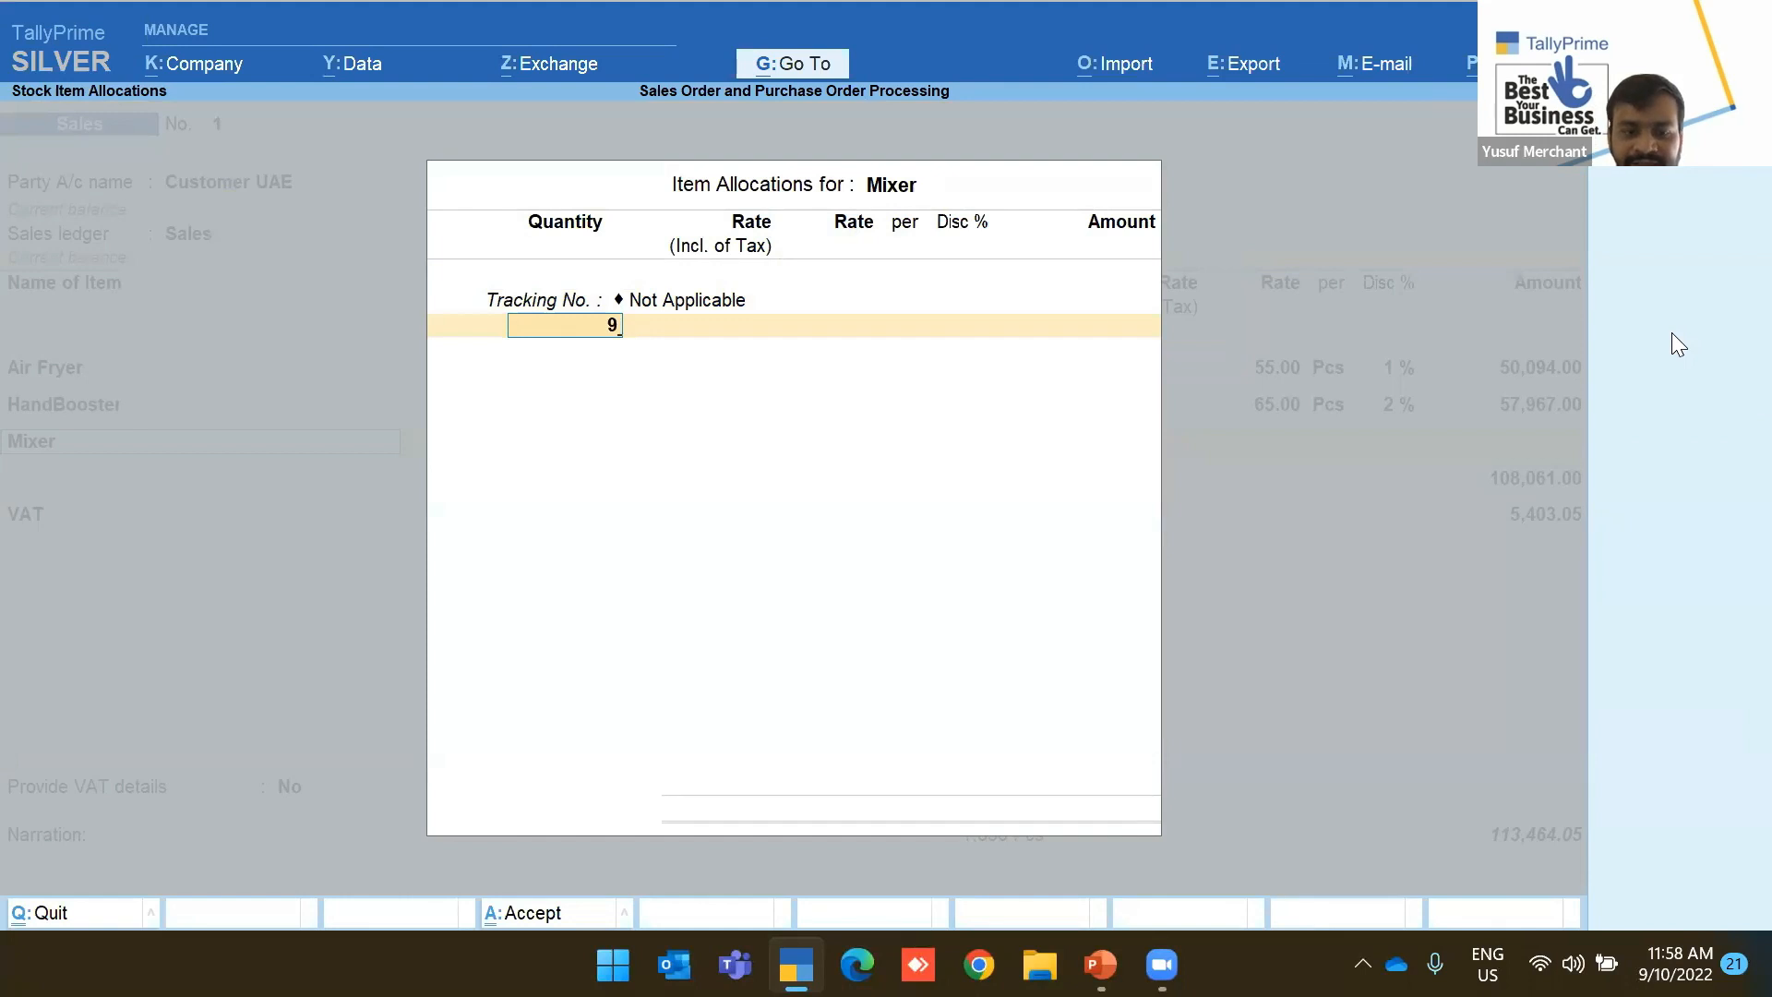
text(930)
key(Return)
key(Return)
key(Return)
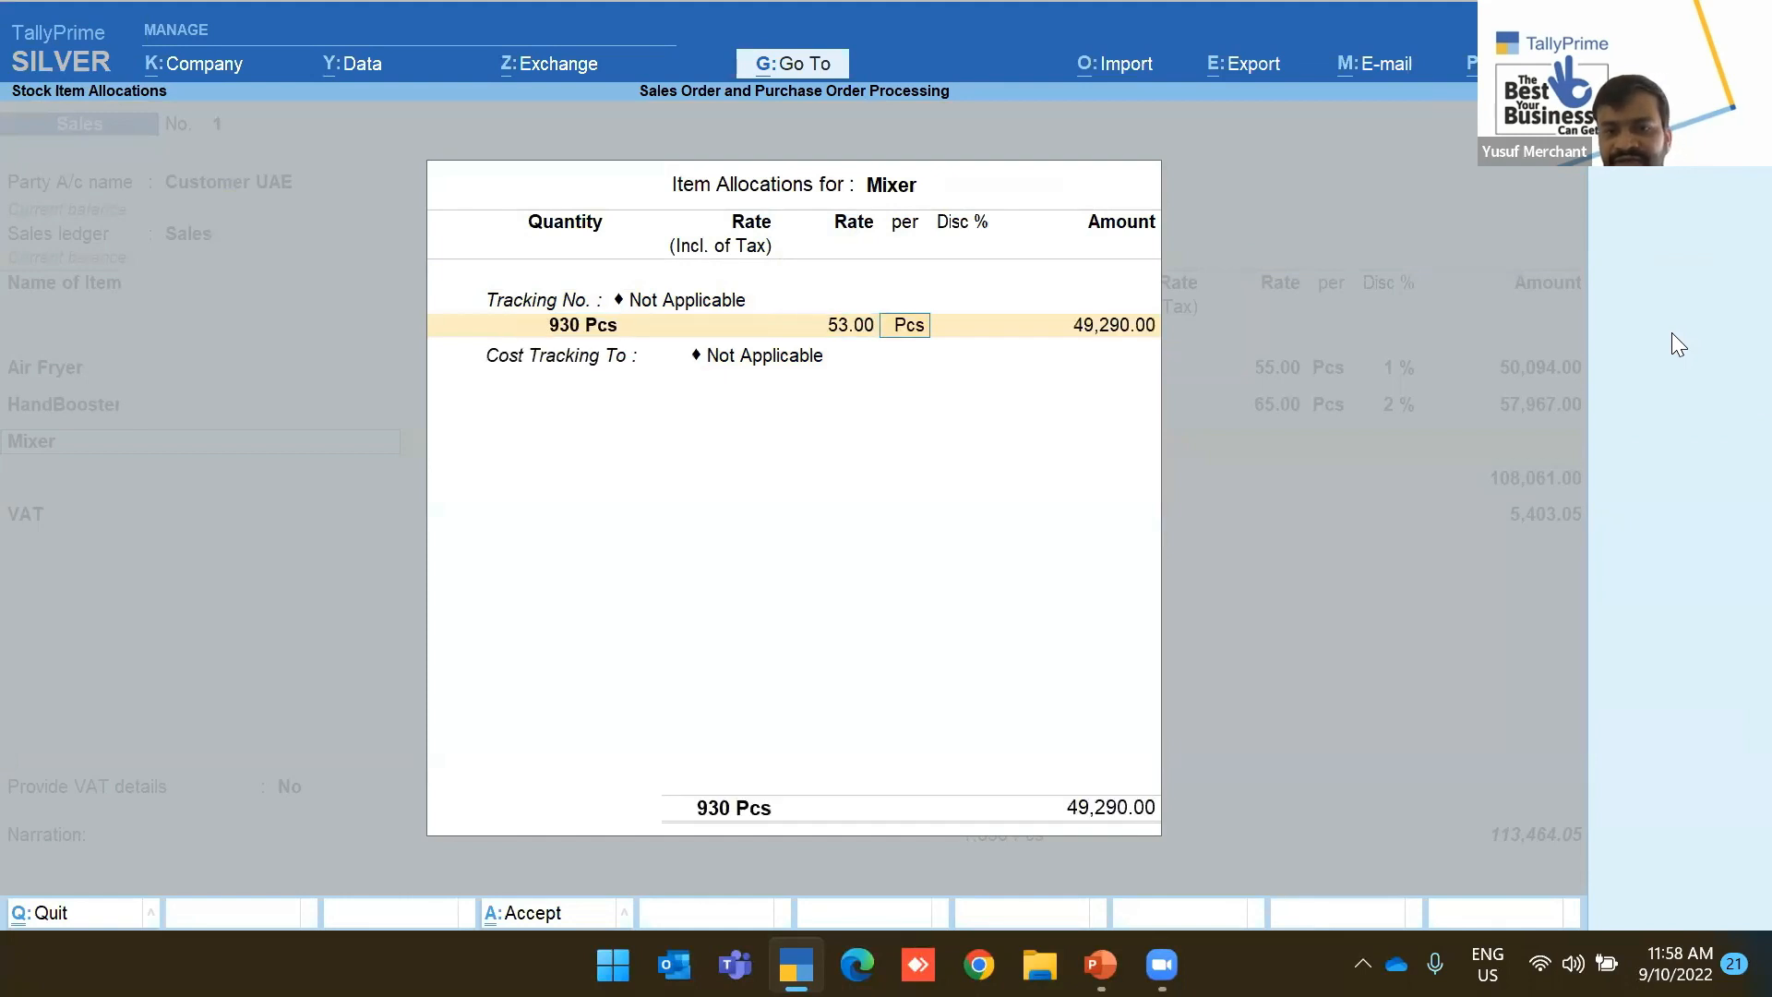
text(0.5)
key(Return)
key(Return)
key(Return)
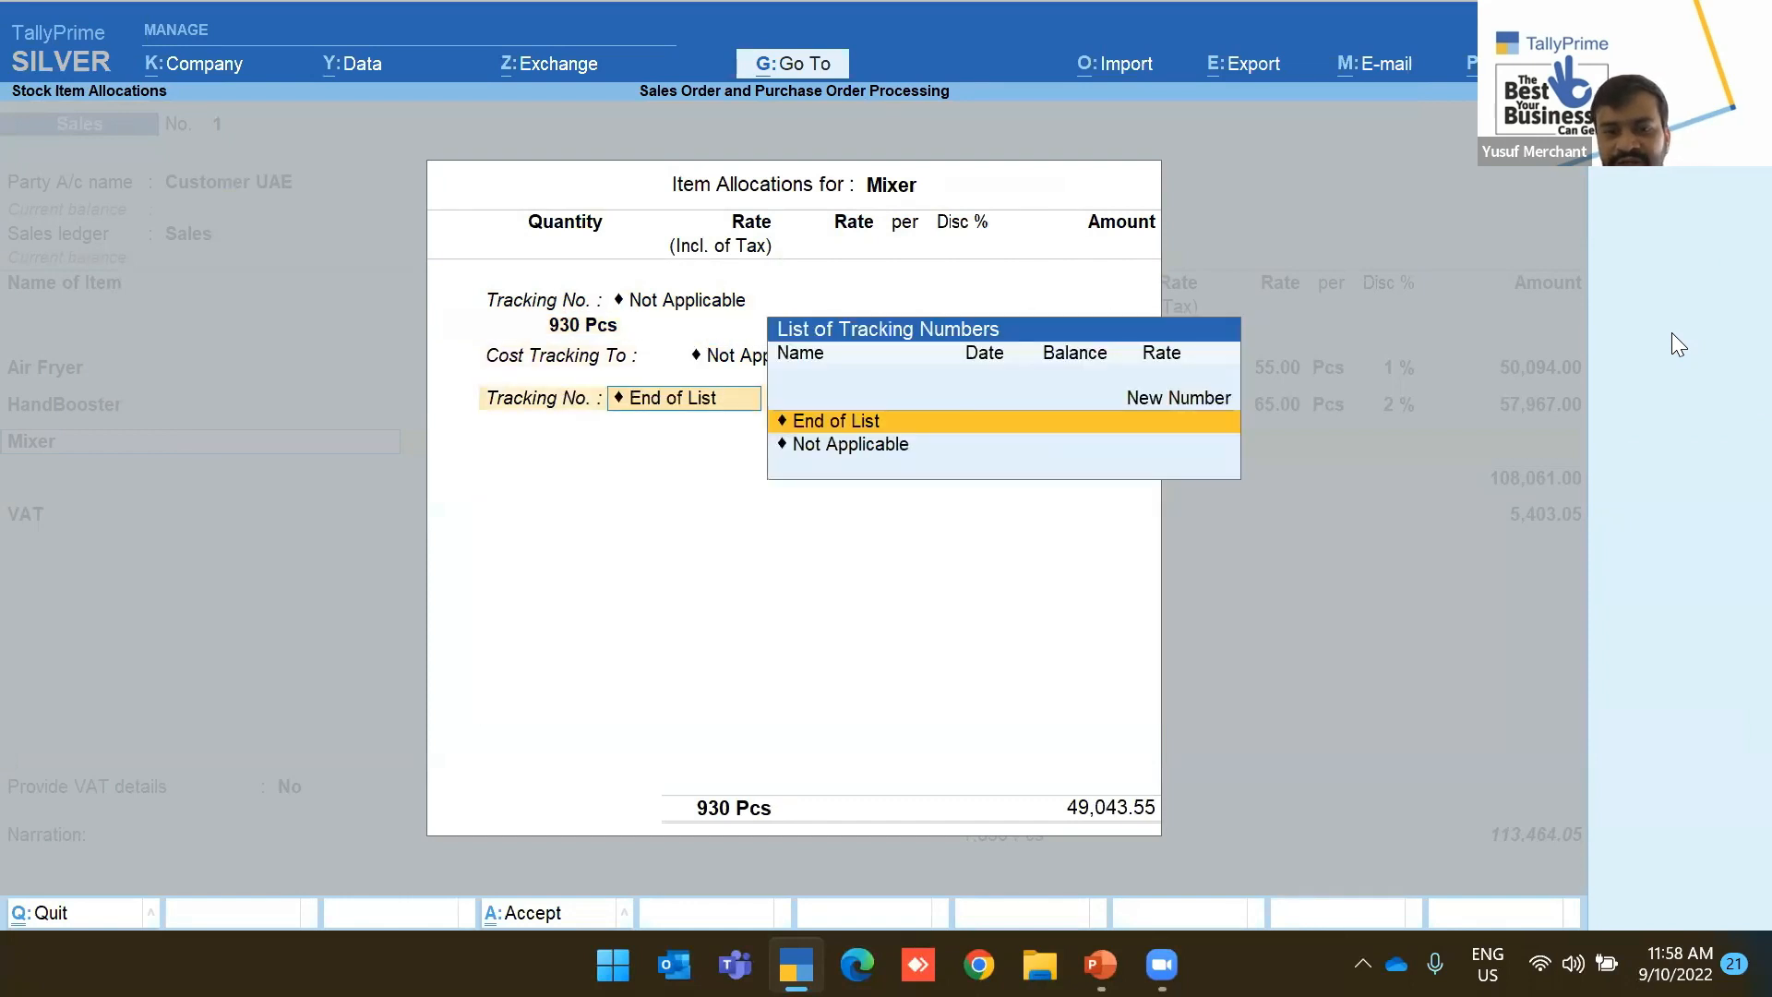
key(Return)
Add Toaster as the fourth line: 901 Pcs at 56.21 with an 11% discount
key(Return)
key(Down)
key(Down)
key(Down)
key(Down)
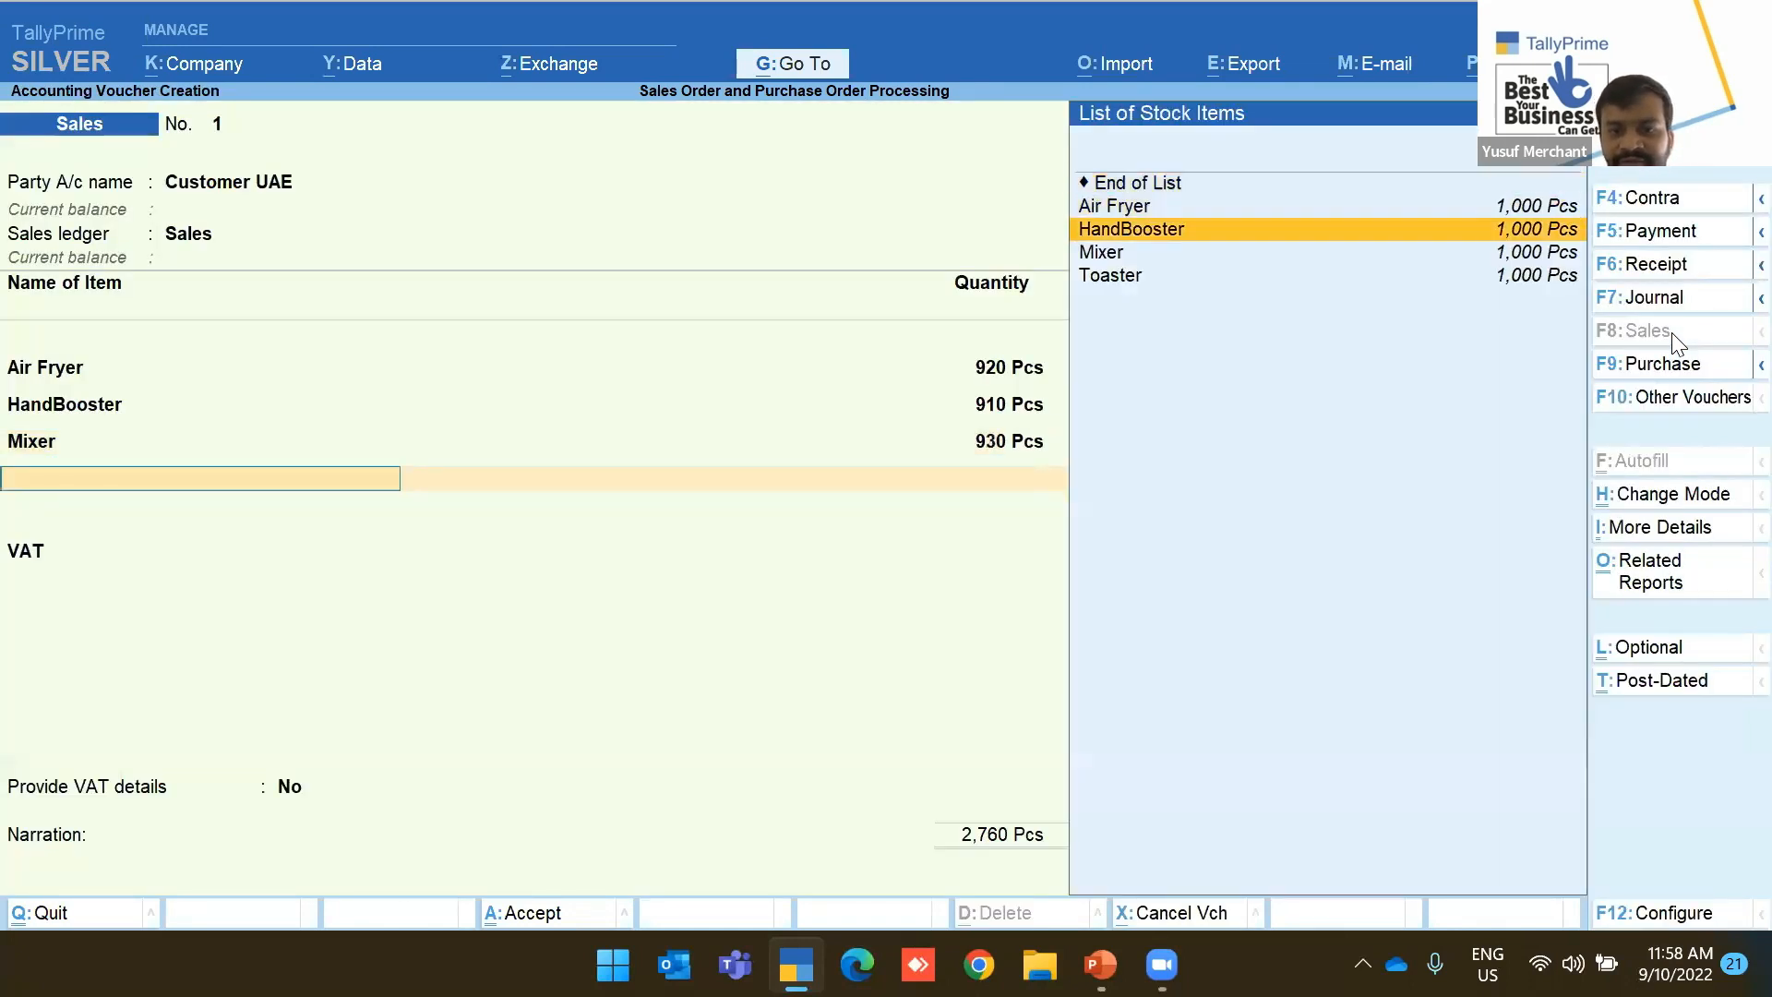
key(Return)
key(Return)
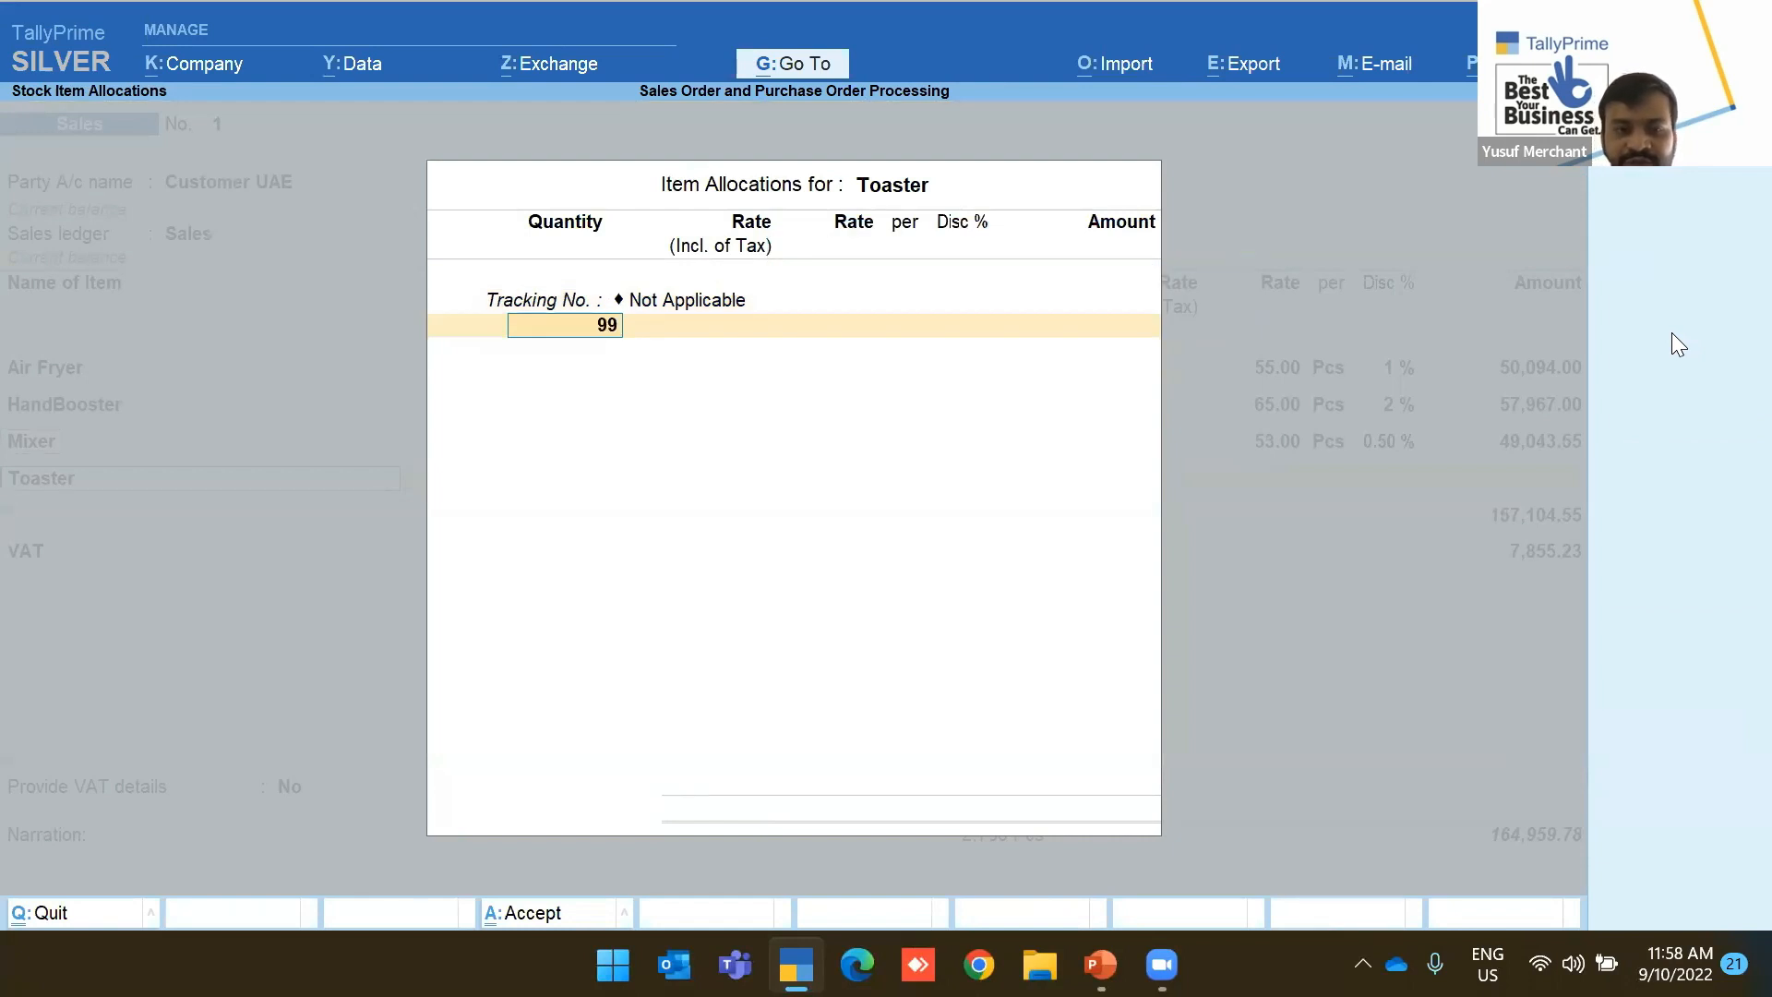
text(910)
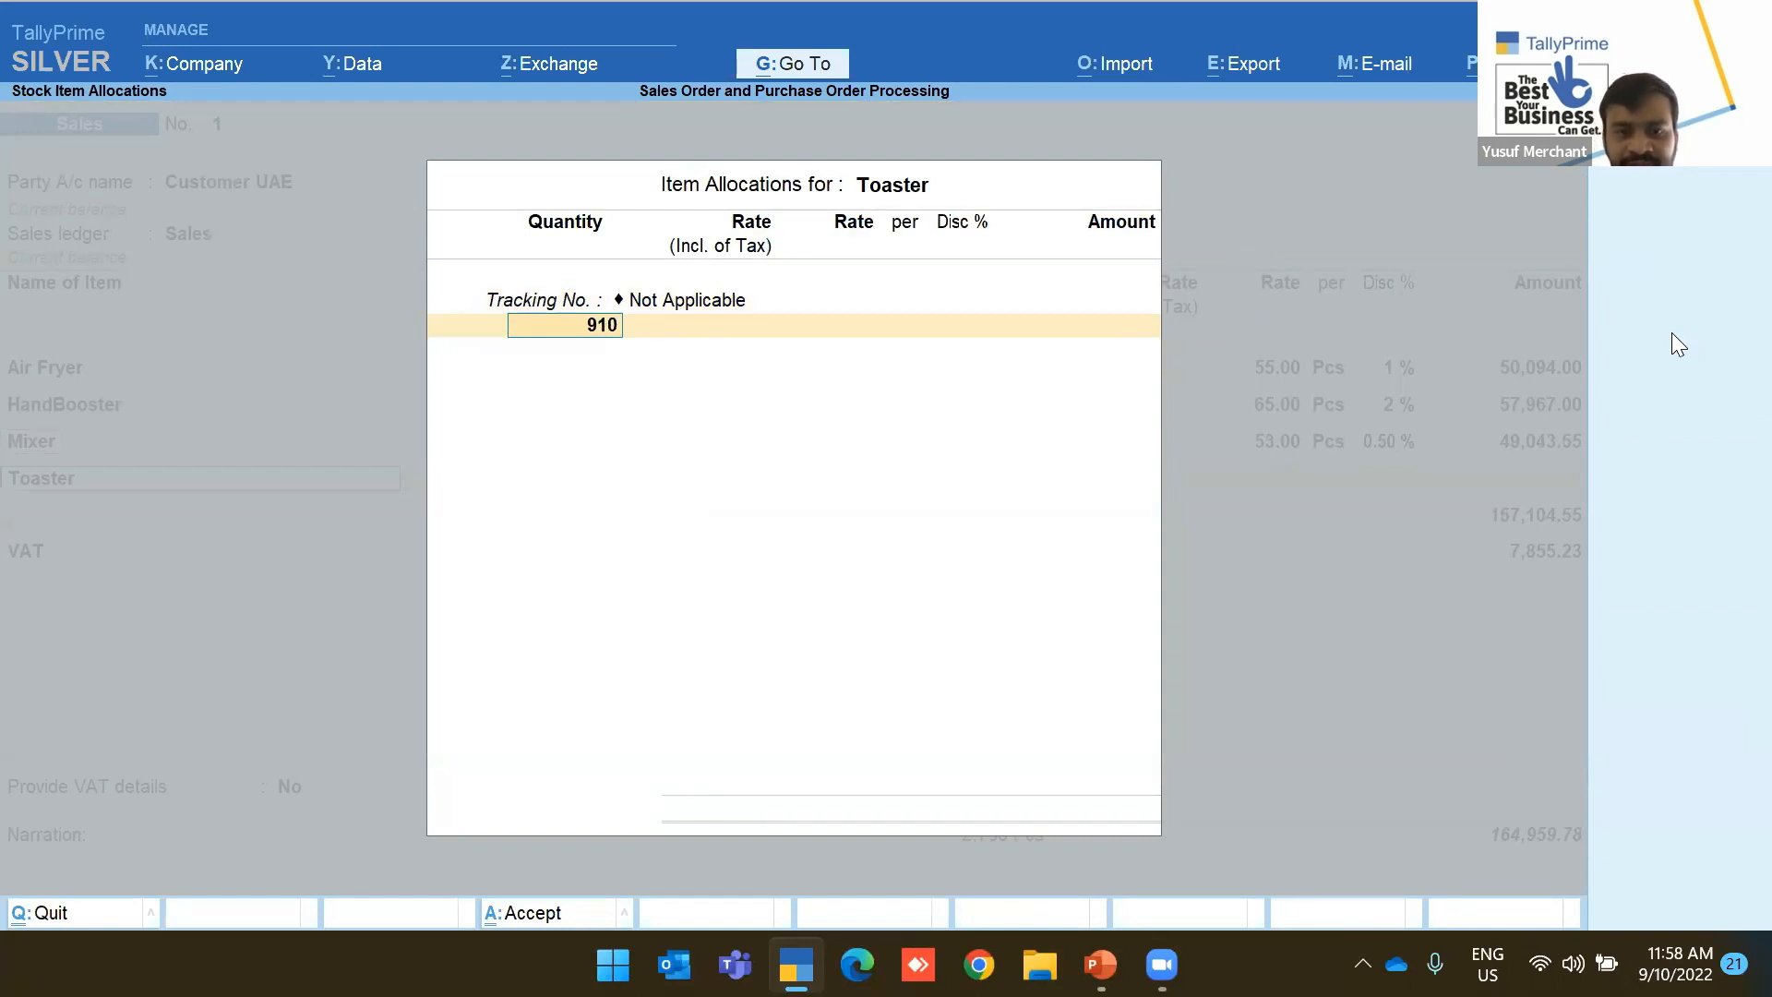
text(1)
key(Return)
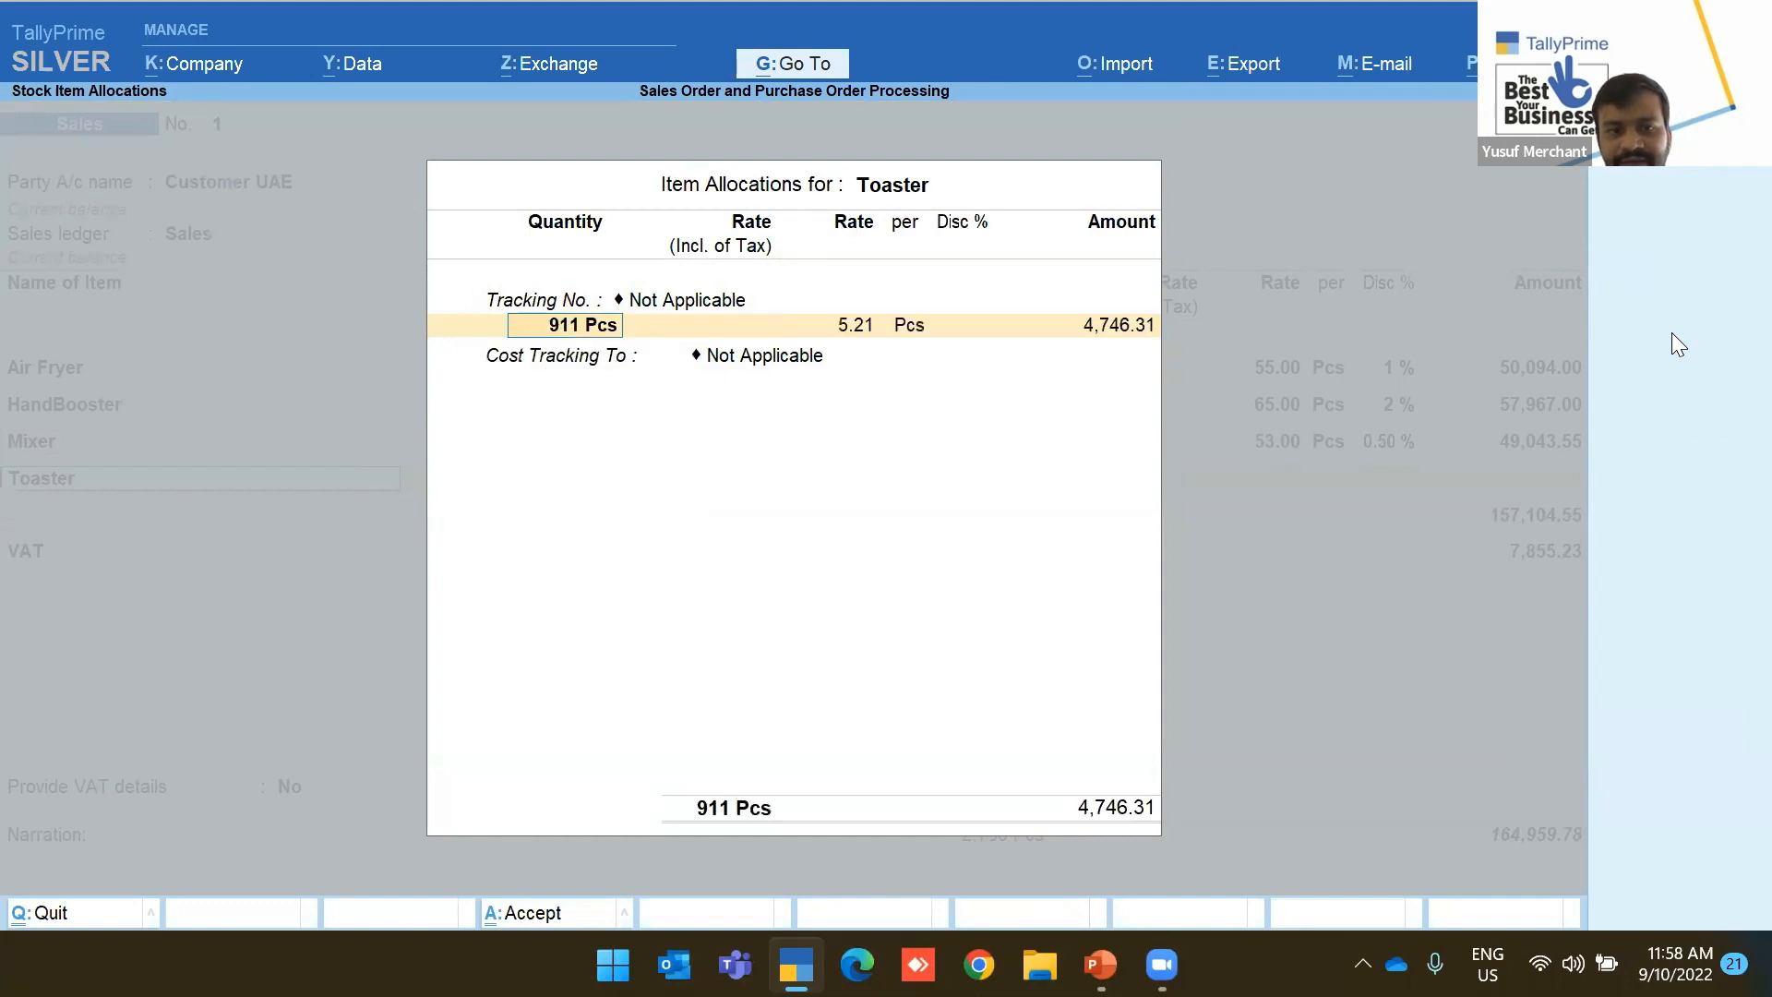
text(901)
key(Return)
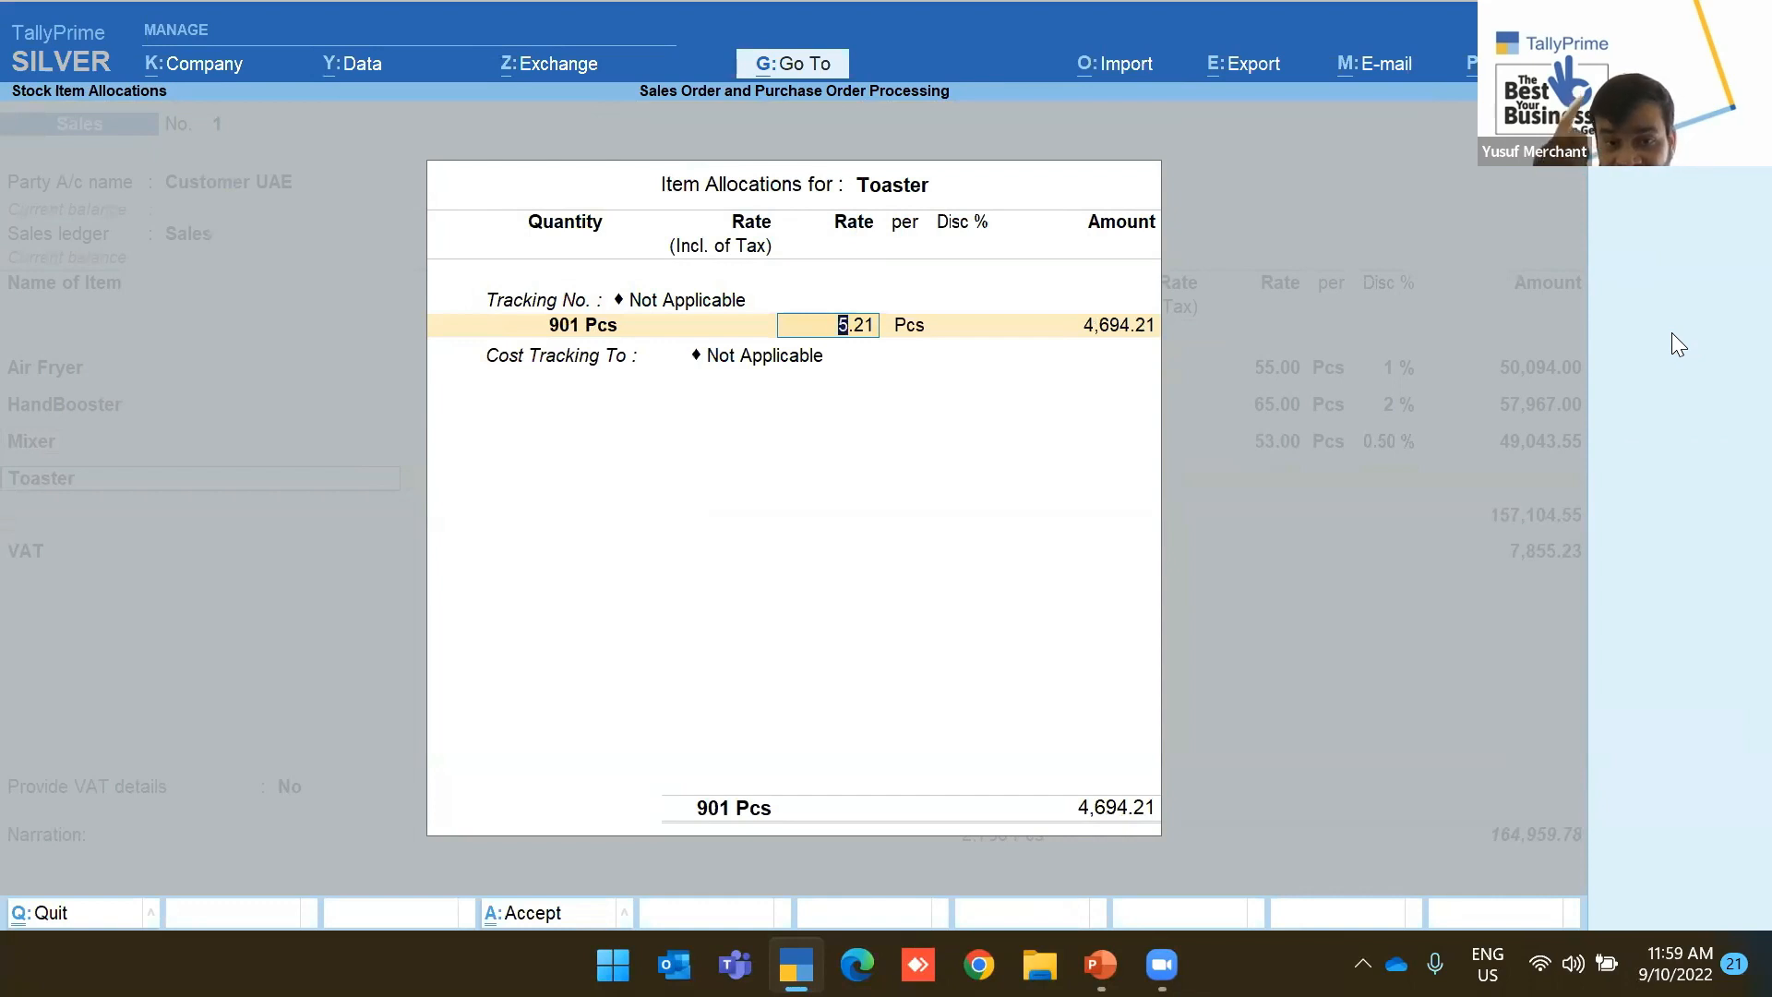
text(5)
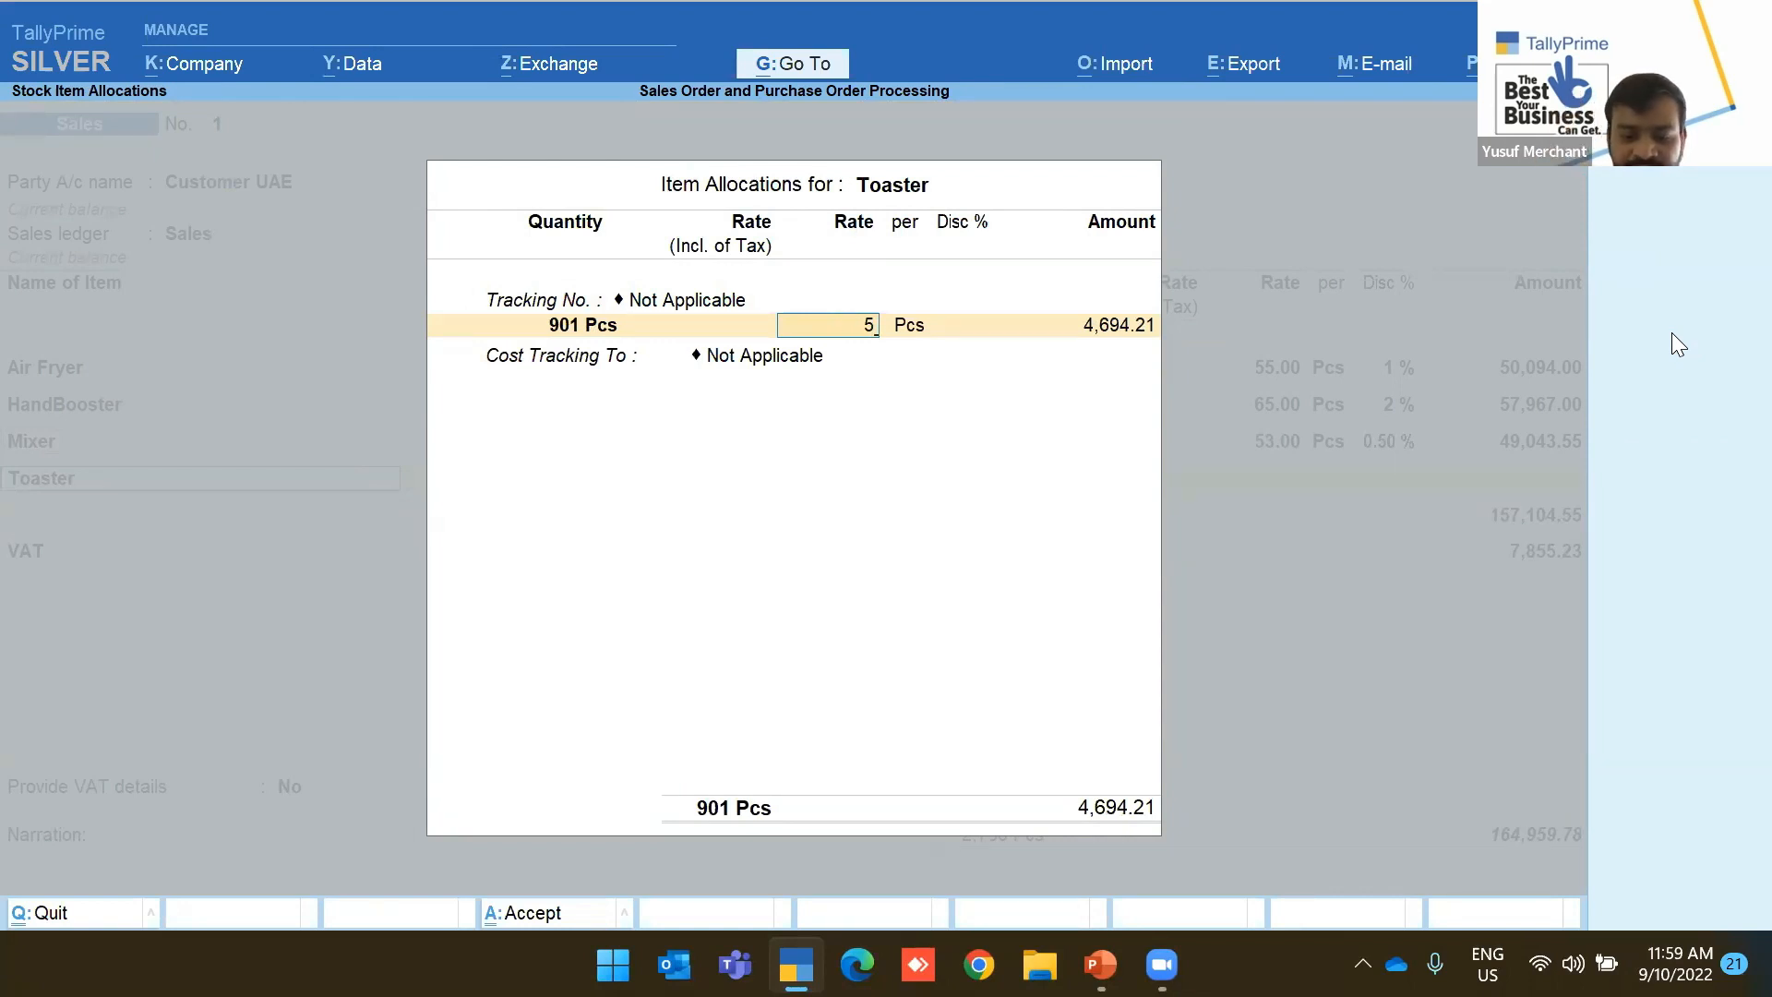
text(6.21)
key(Return)
key(Return)
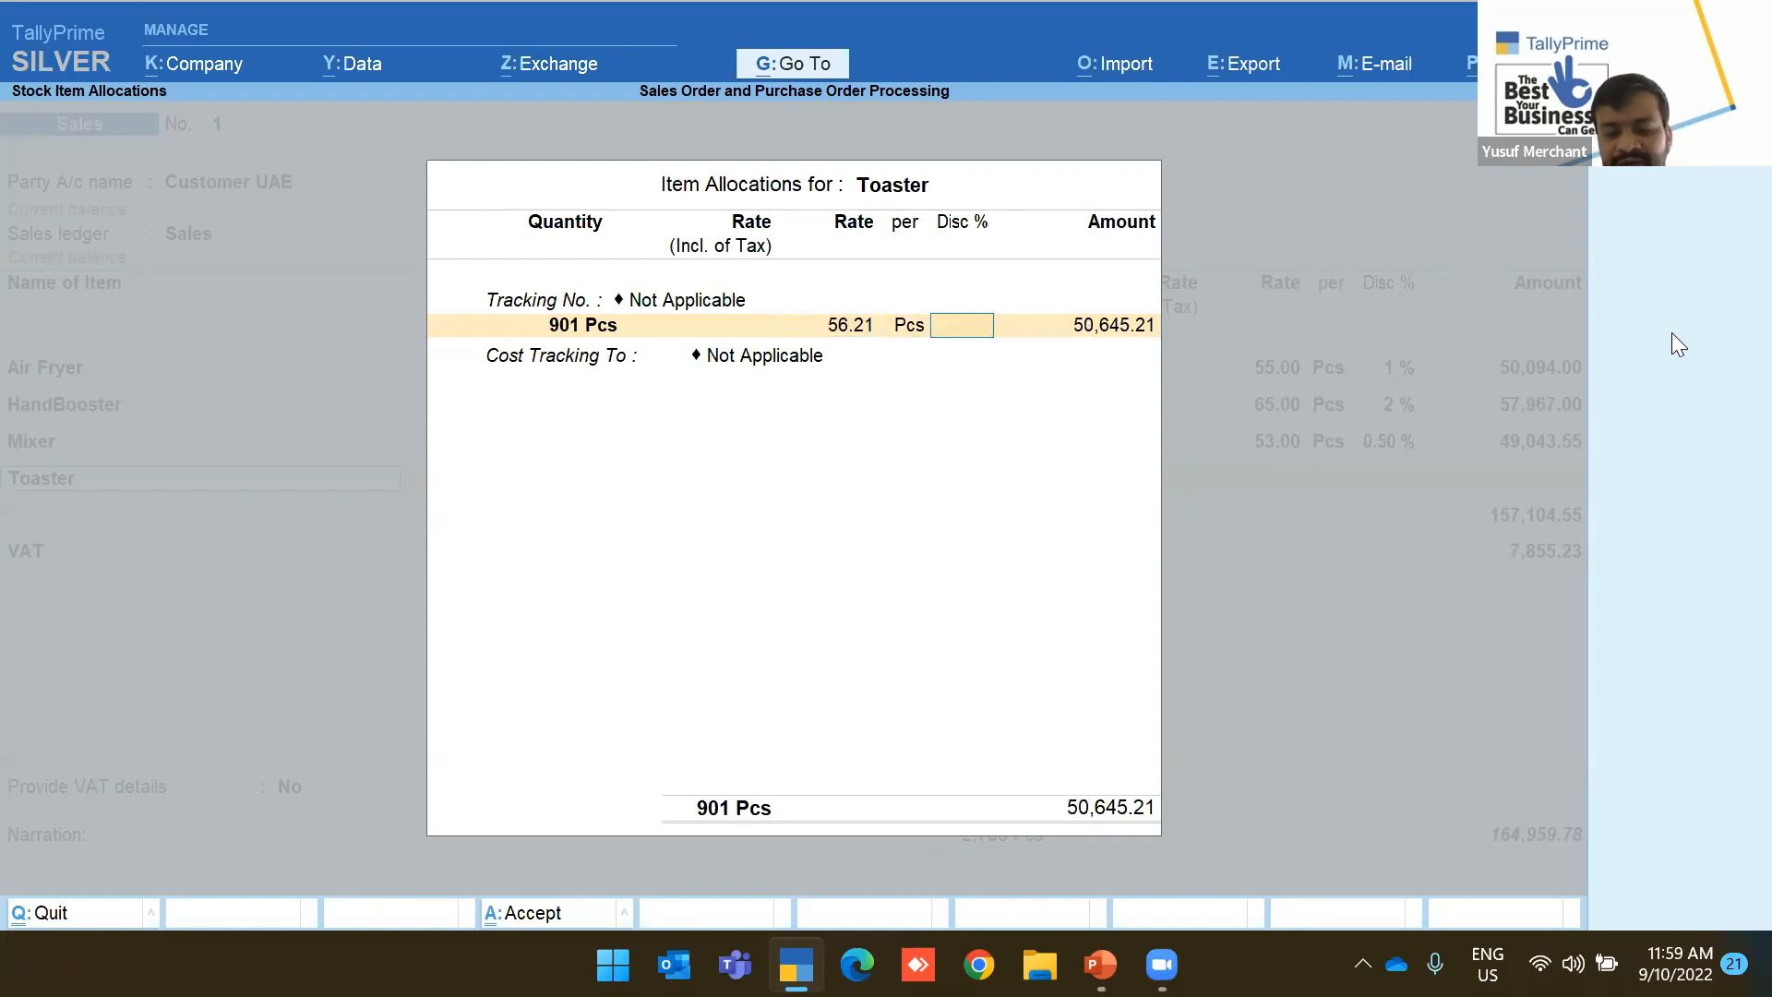
text(11)
key(Return)
key(Return)
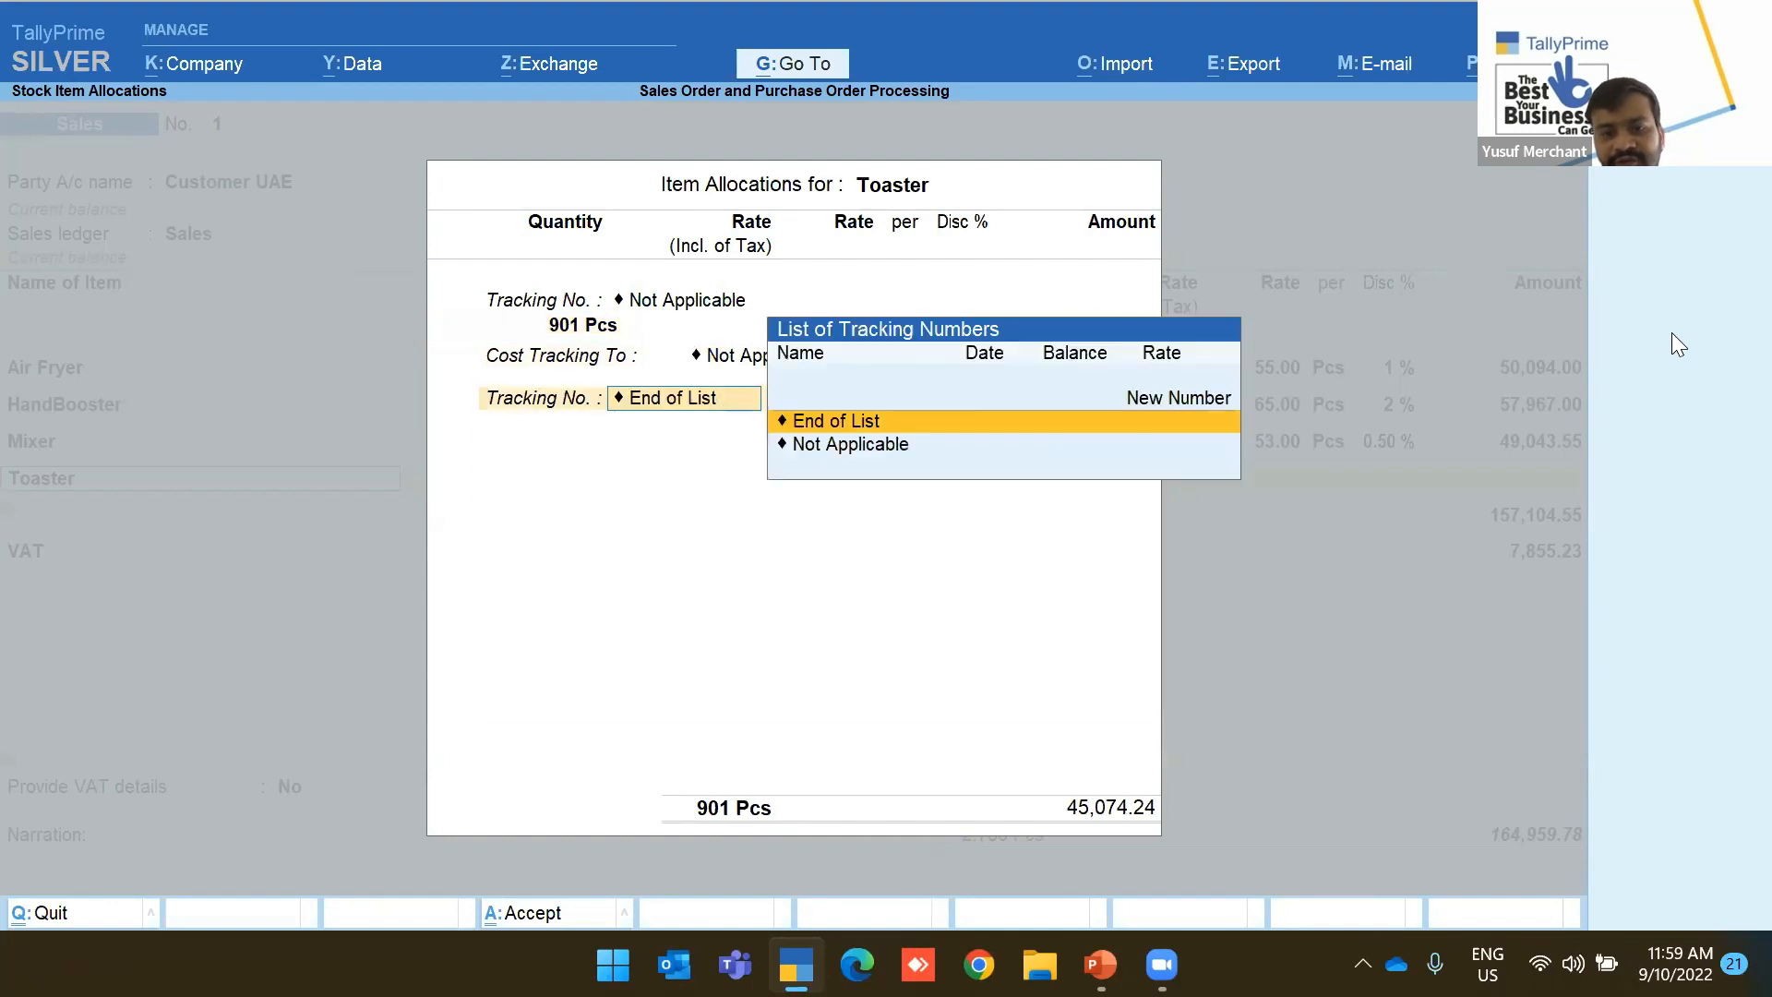
key(Return)
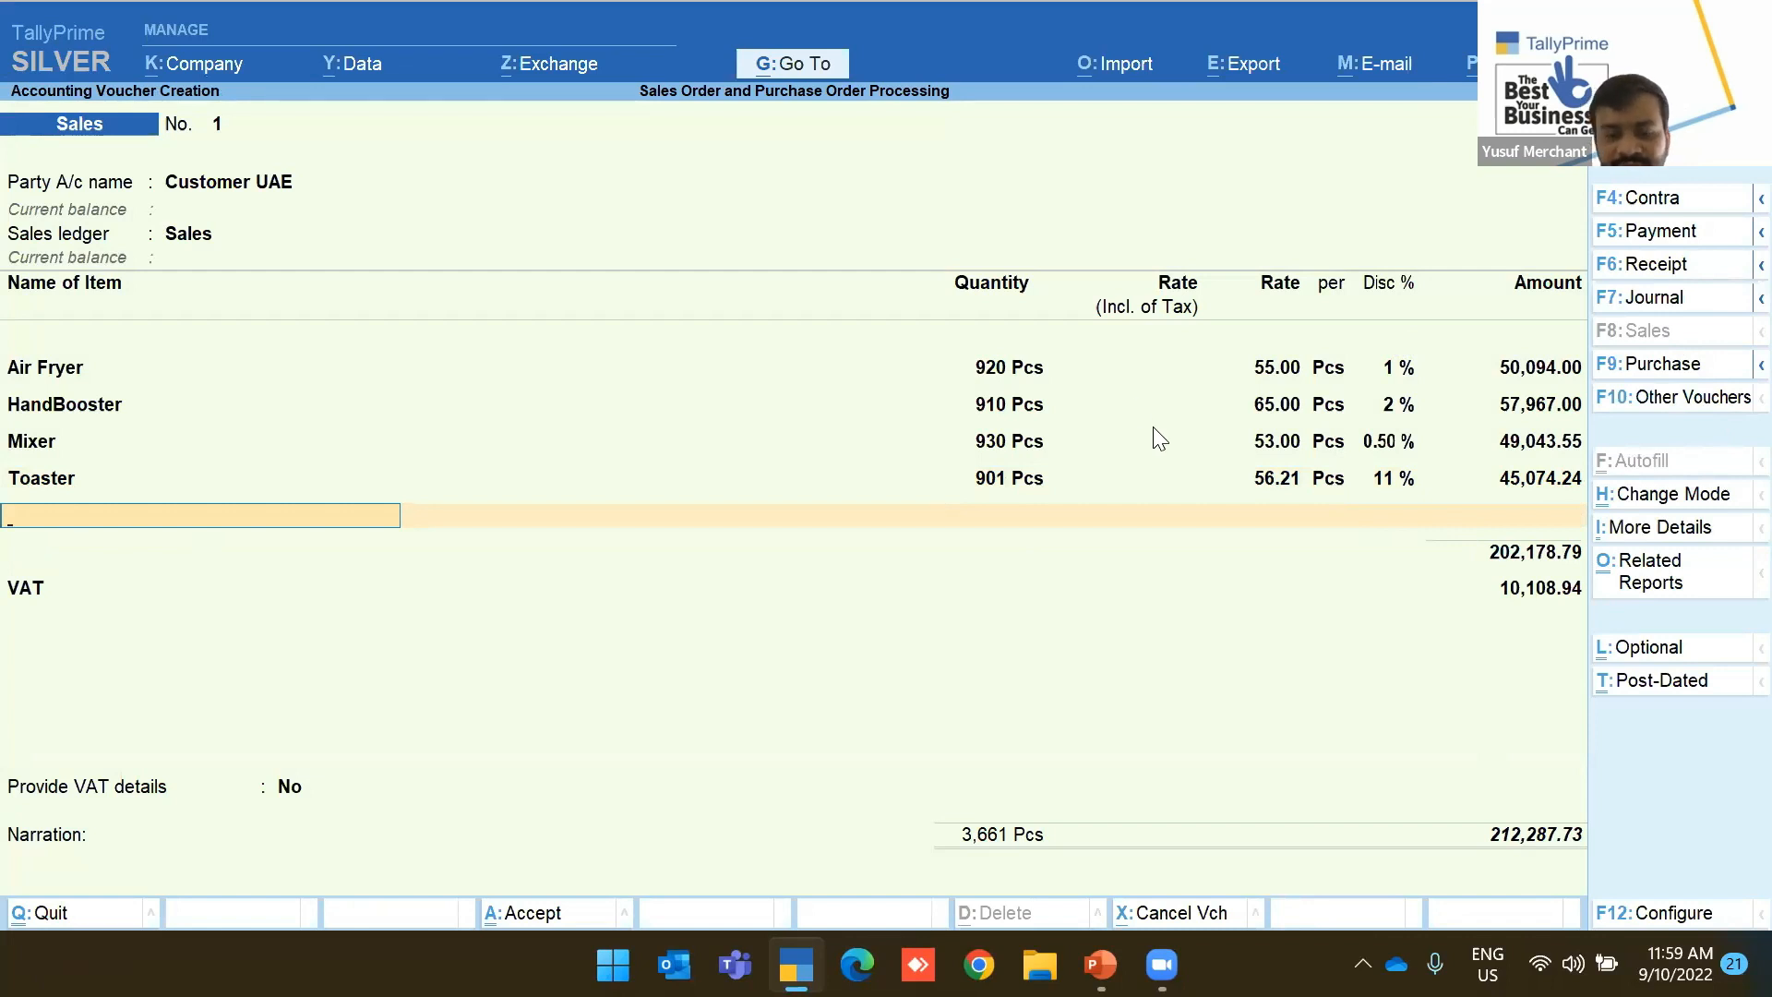
Date the voucher 25-1-2022 and save it
key(F2)
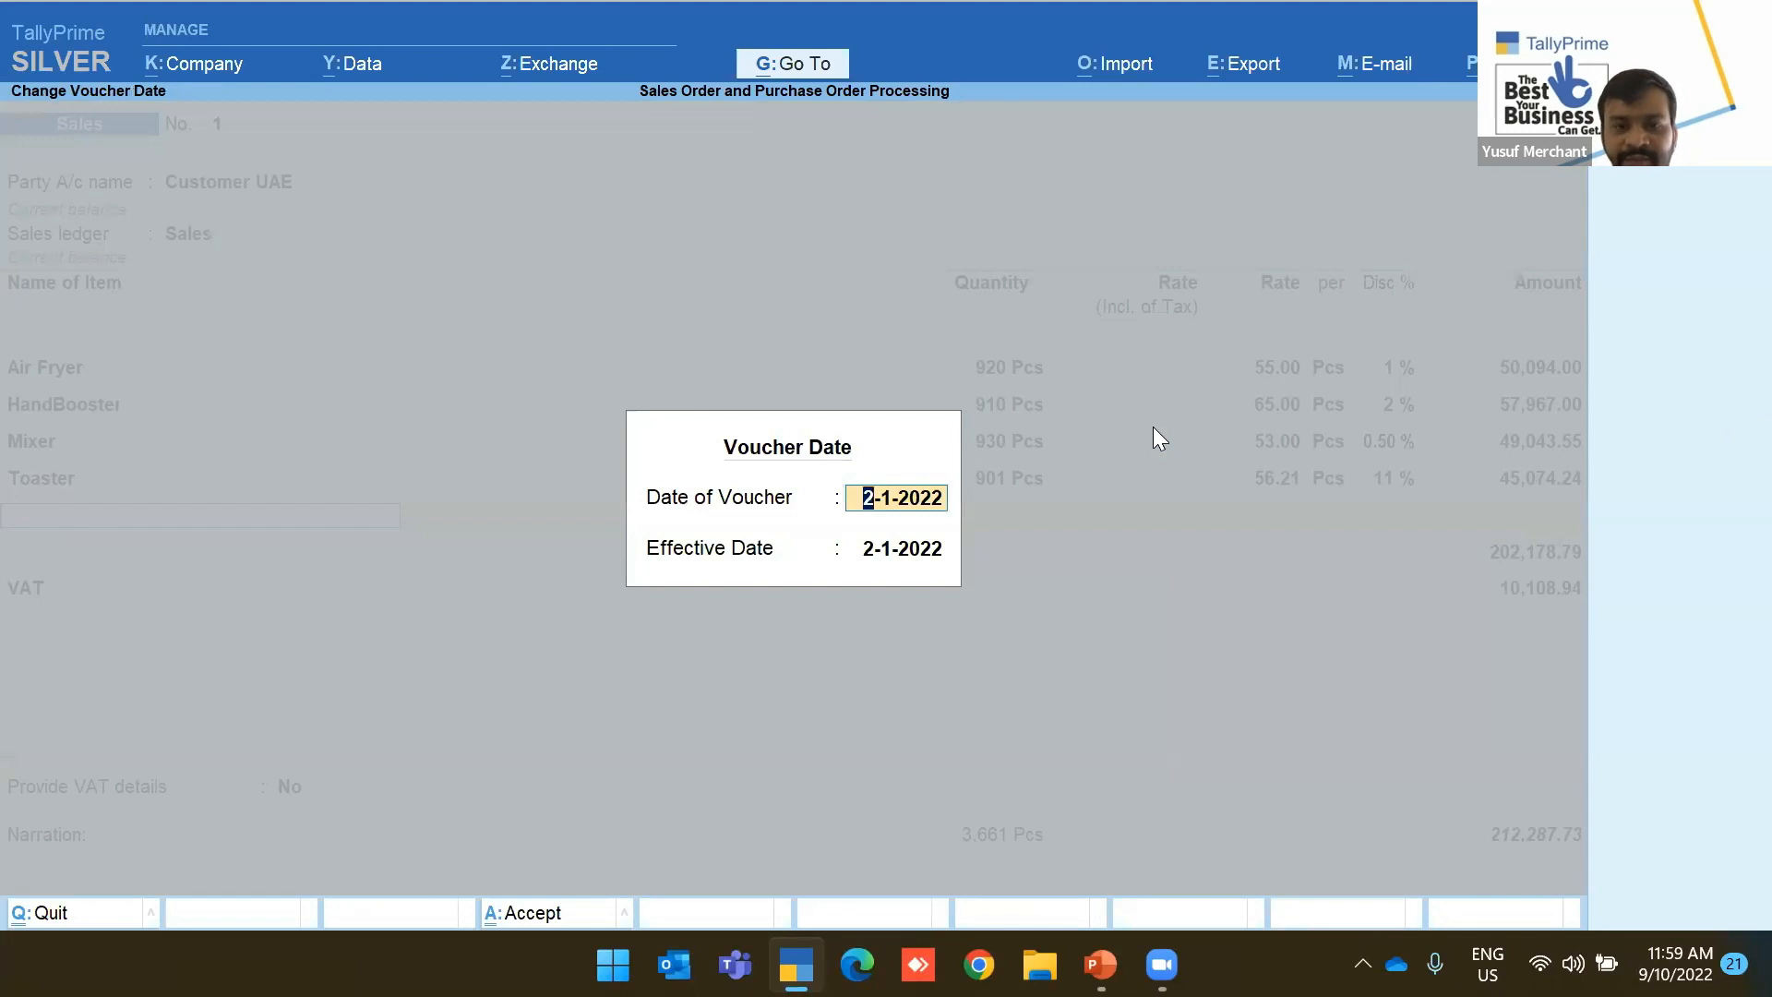
text(25 h)
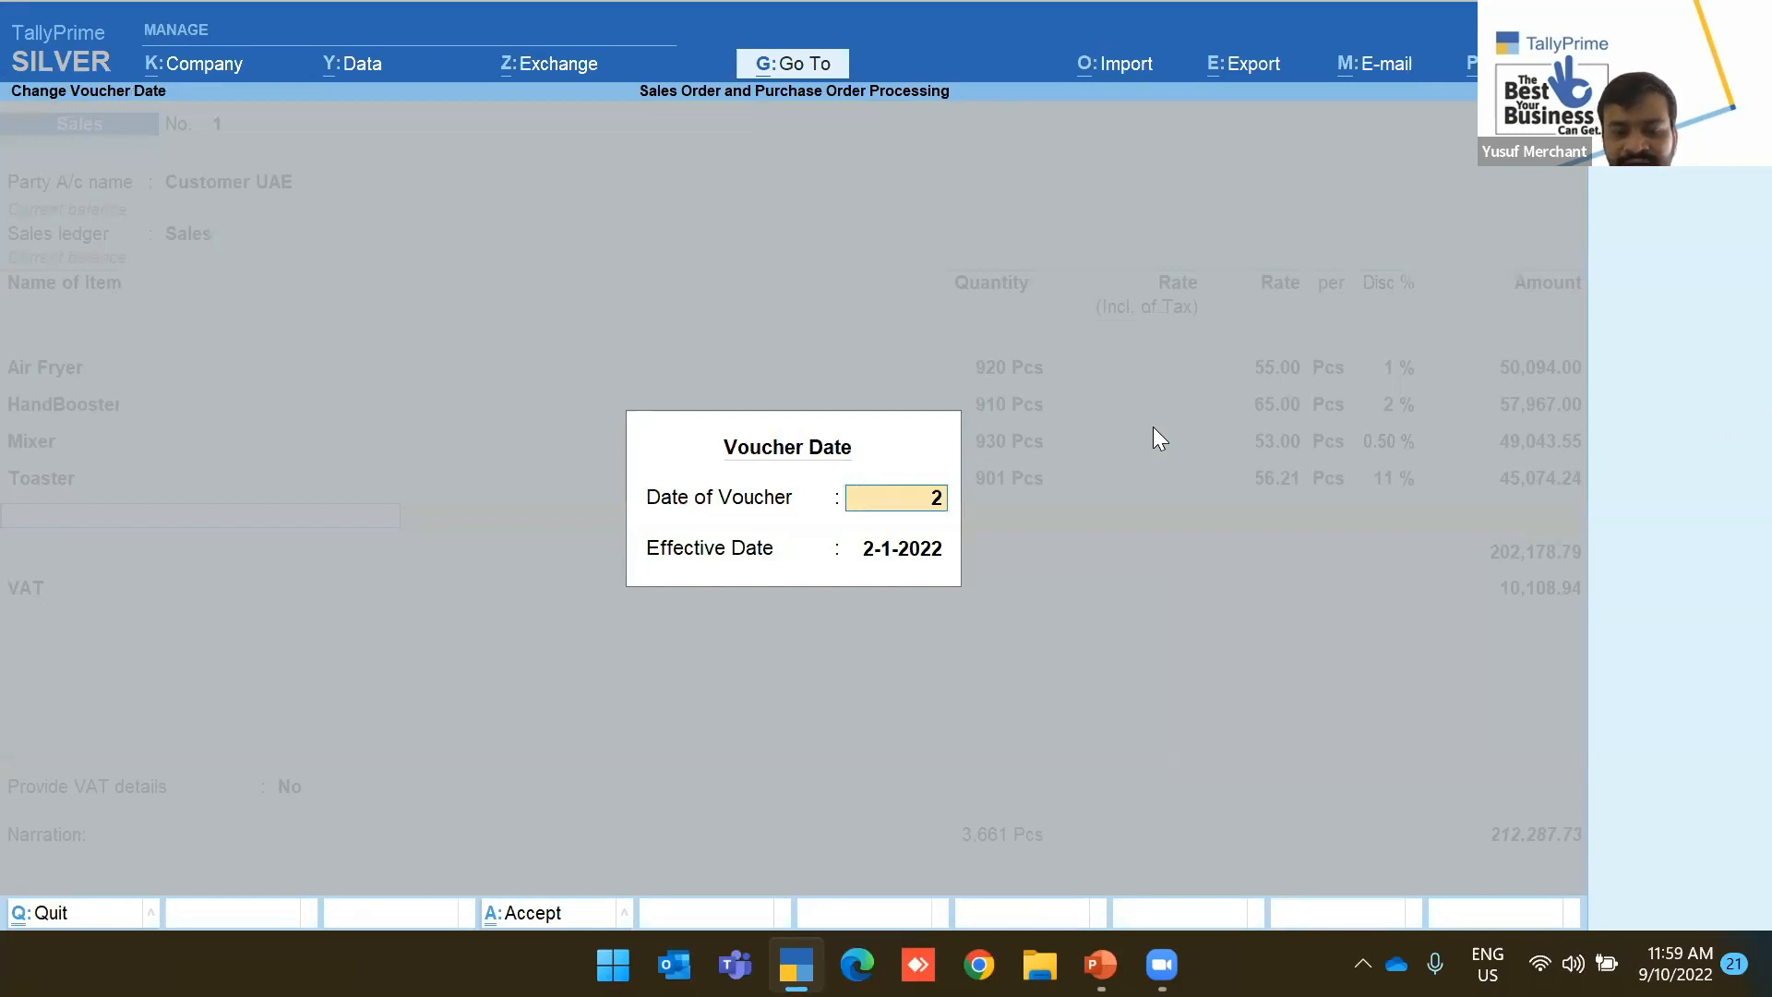
key(BackSpace)
text(jan)
key(Return)
key(Return)
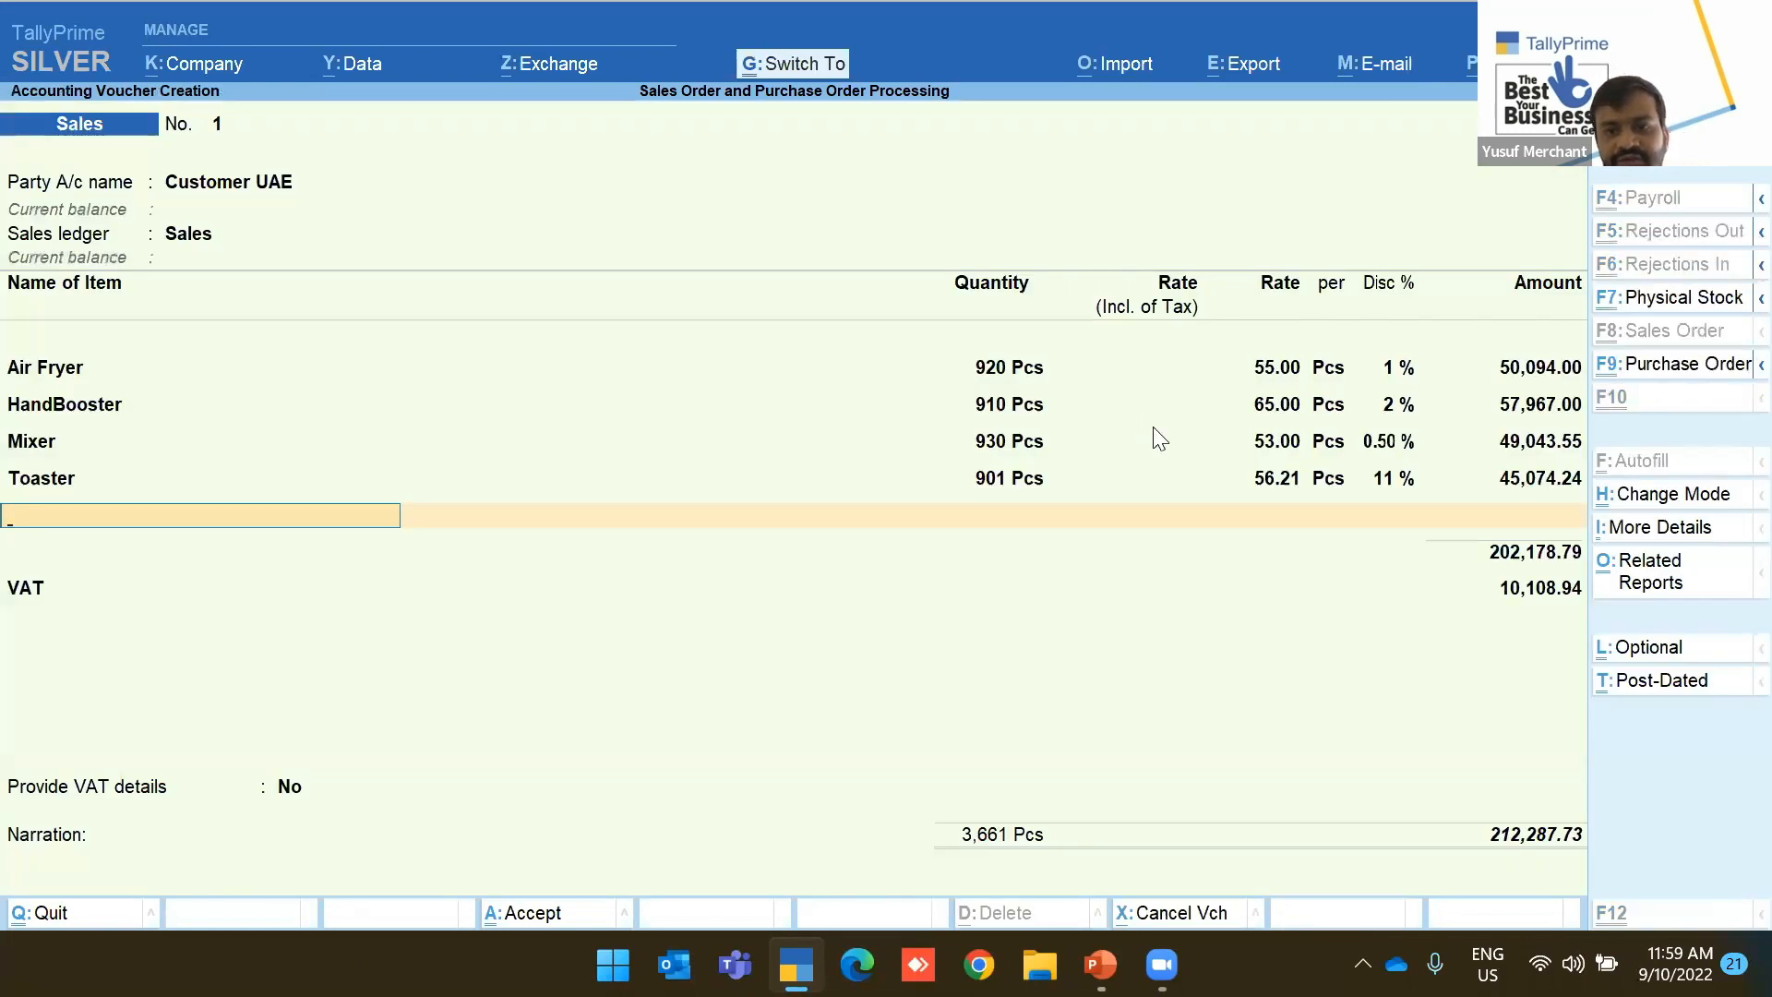
key(ctrl+a)
Open the Day Book and clear its date to list all vouchers
key(Escape)
key(Down)
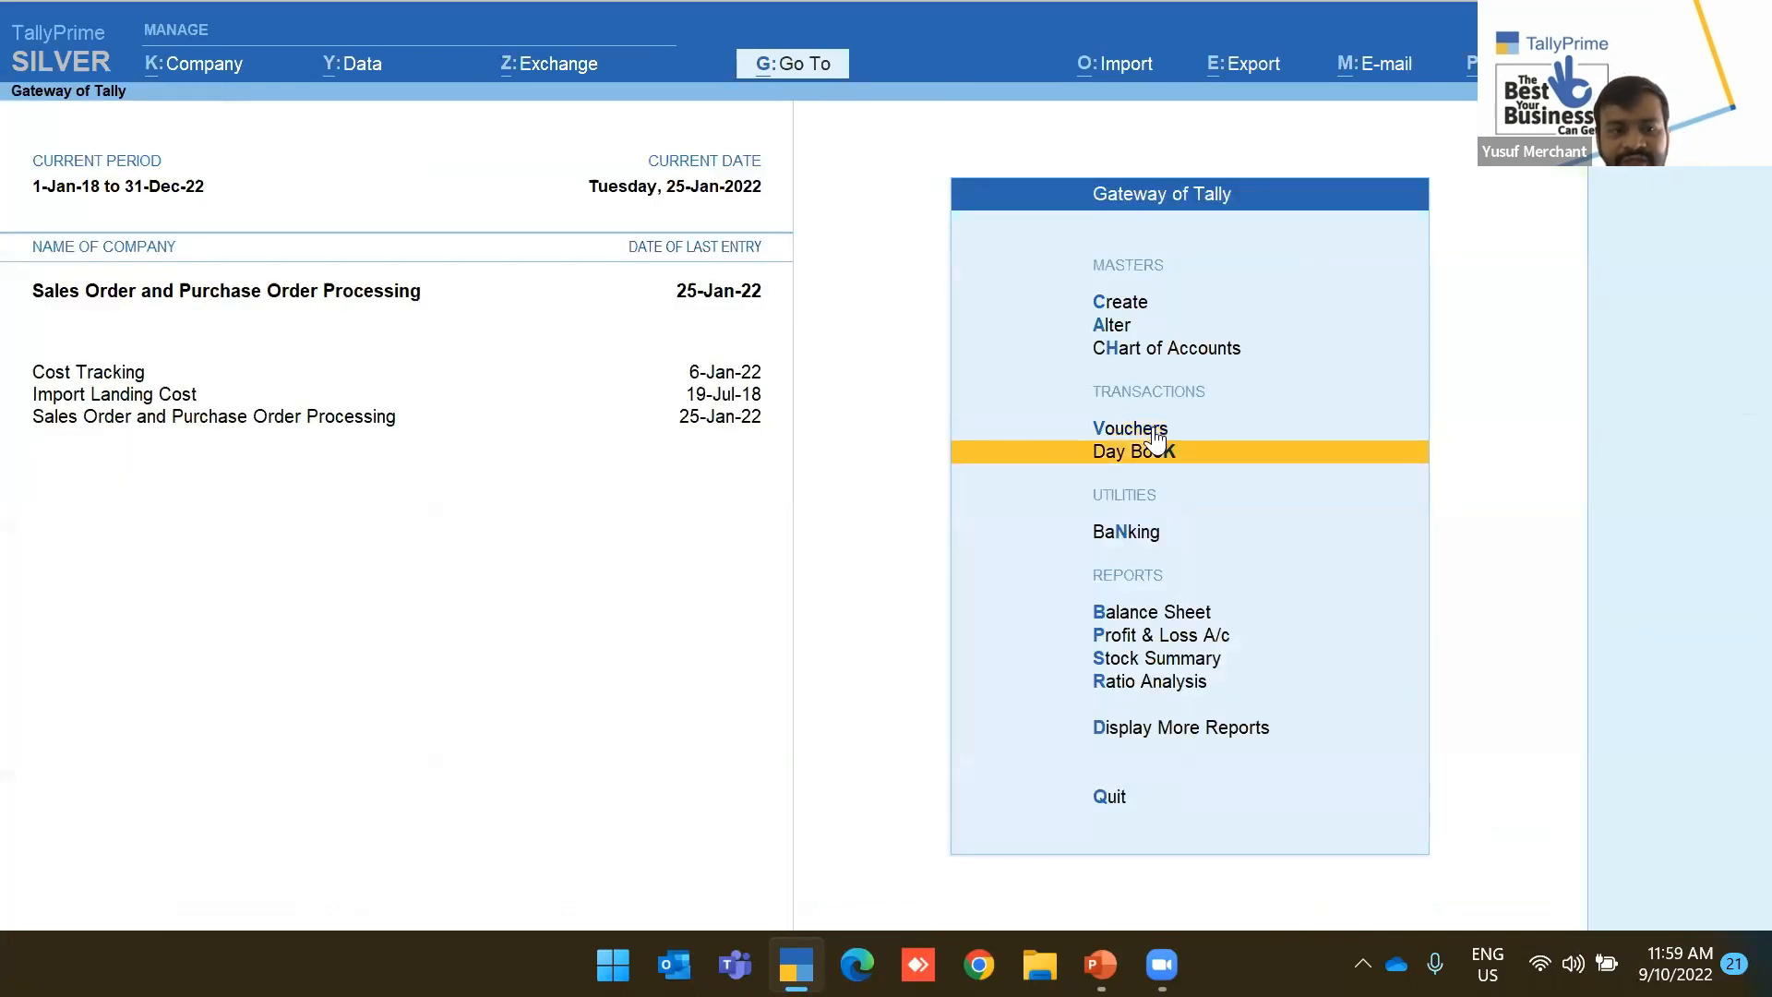
key(Return)
key(F1)
key(Escape)
key(F2)
key(BackSpace)
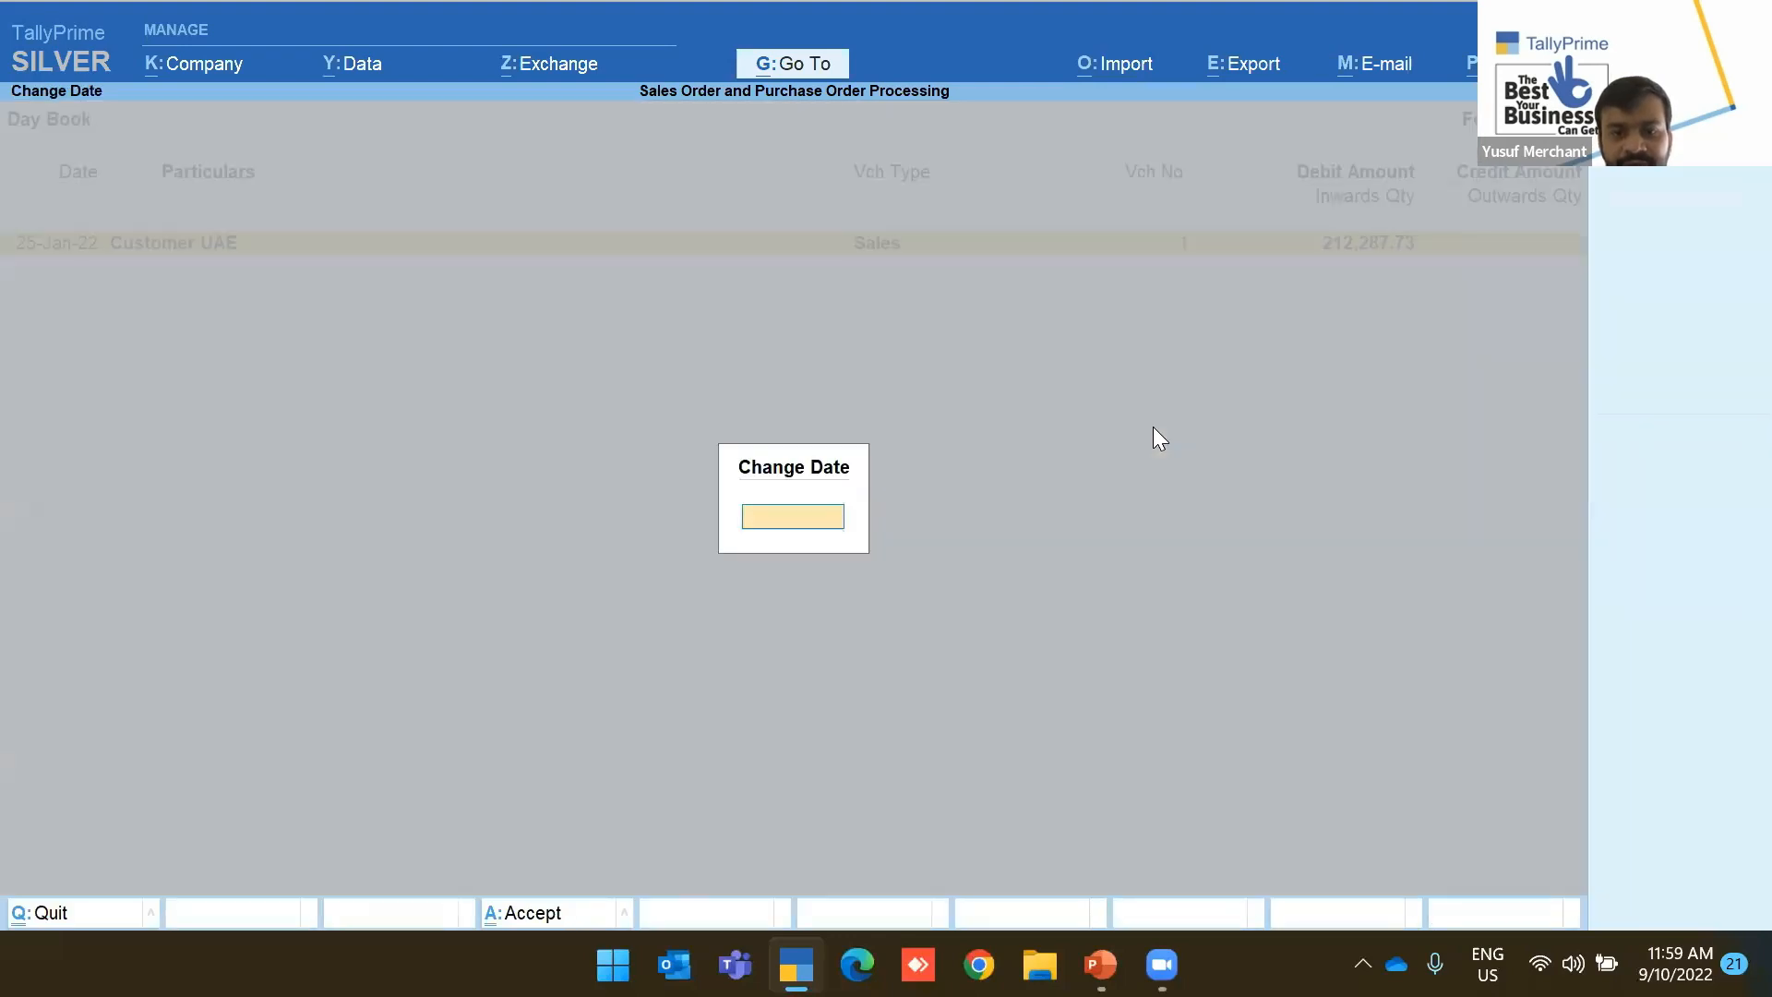
key(Return)
key(Up)
key(Up)
key(Up)
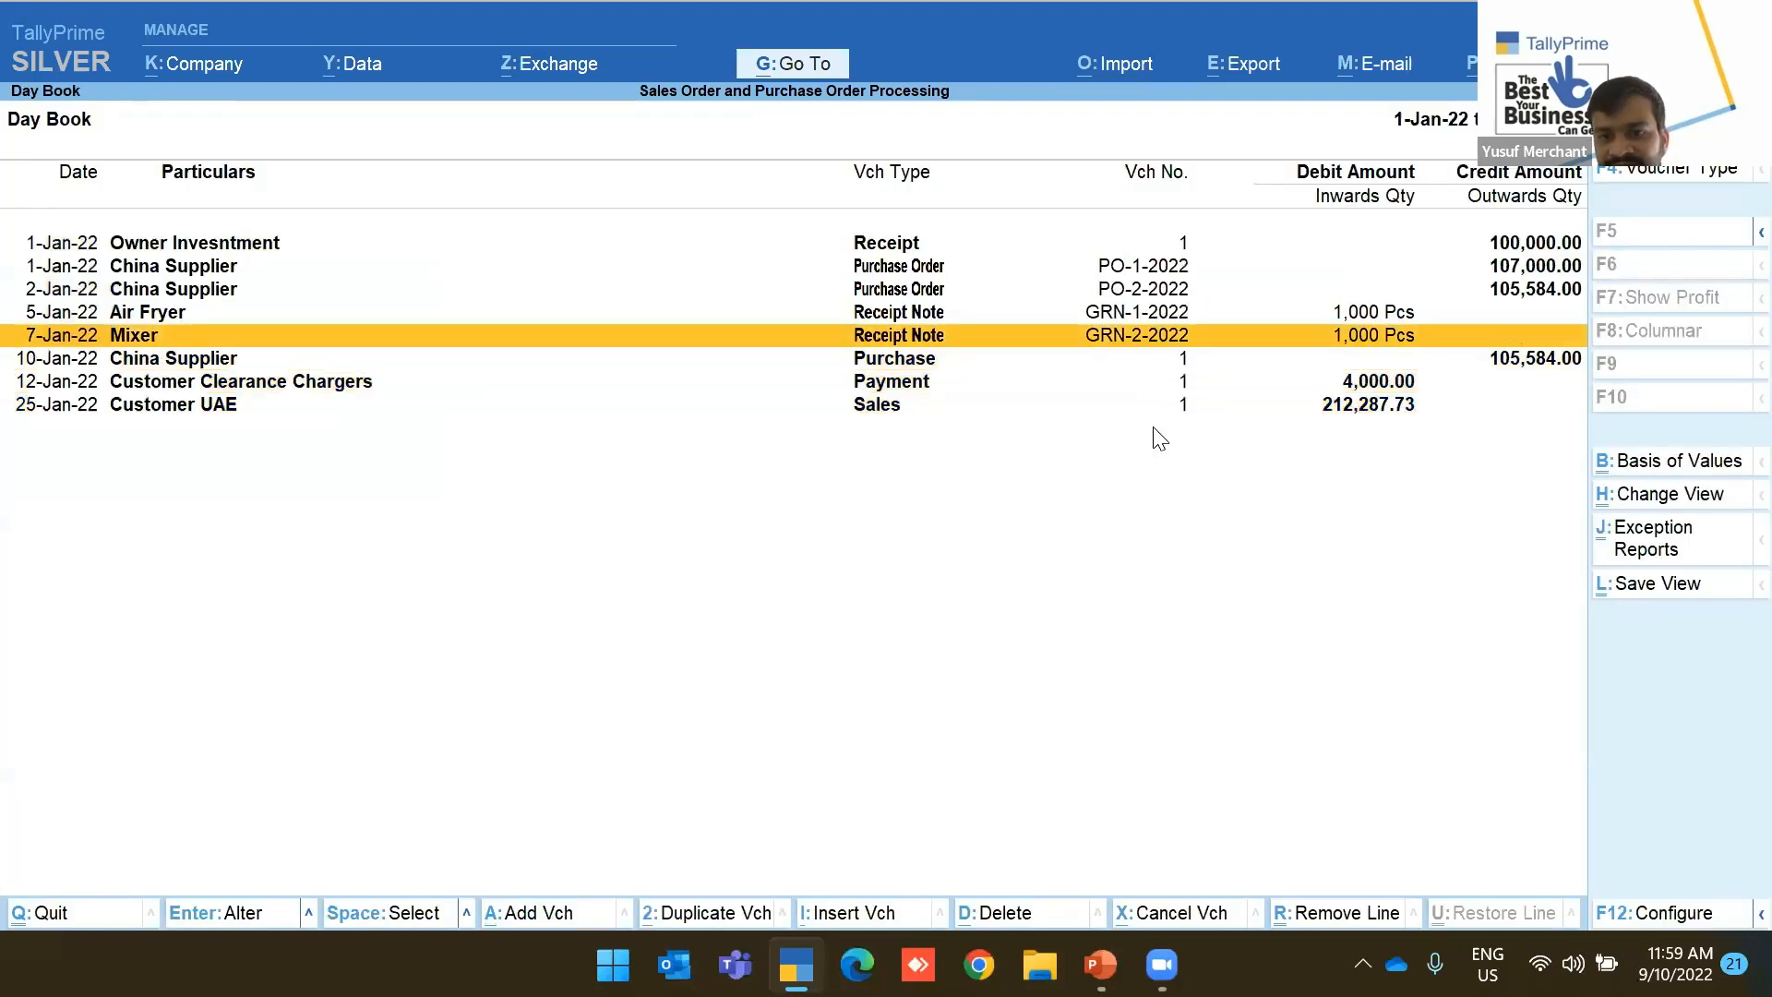
key(Down)
key(Down)
Go back to the Gateway and open the Display More Reports list
key(Escape)
key(Down)
key(Down)
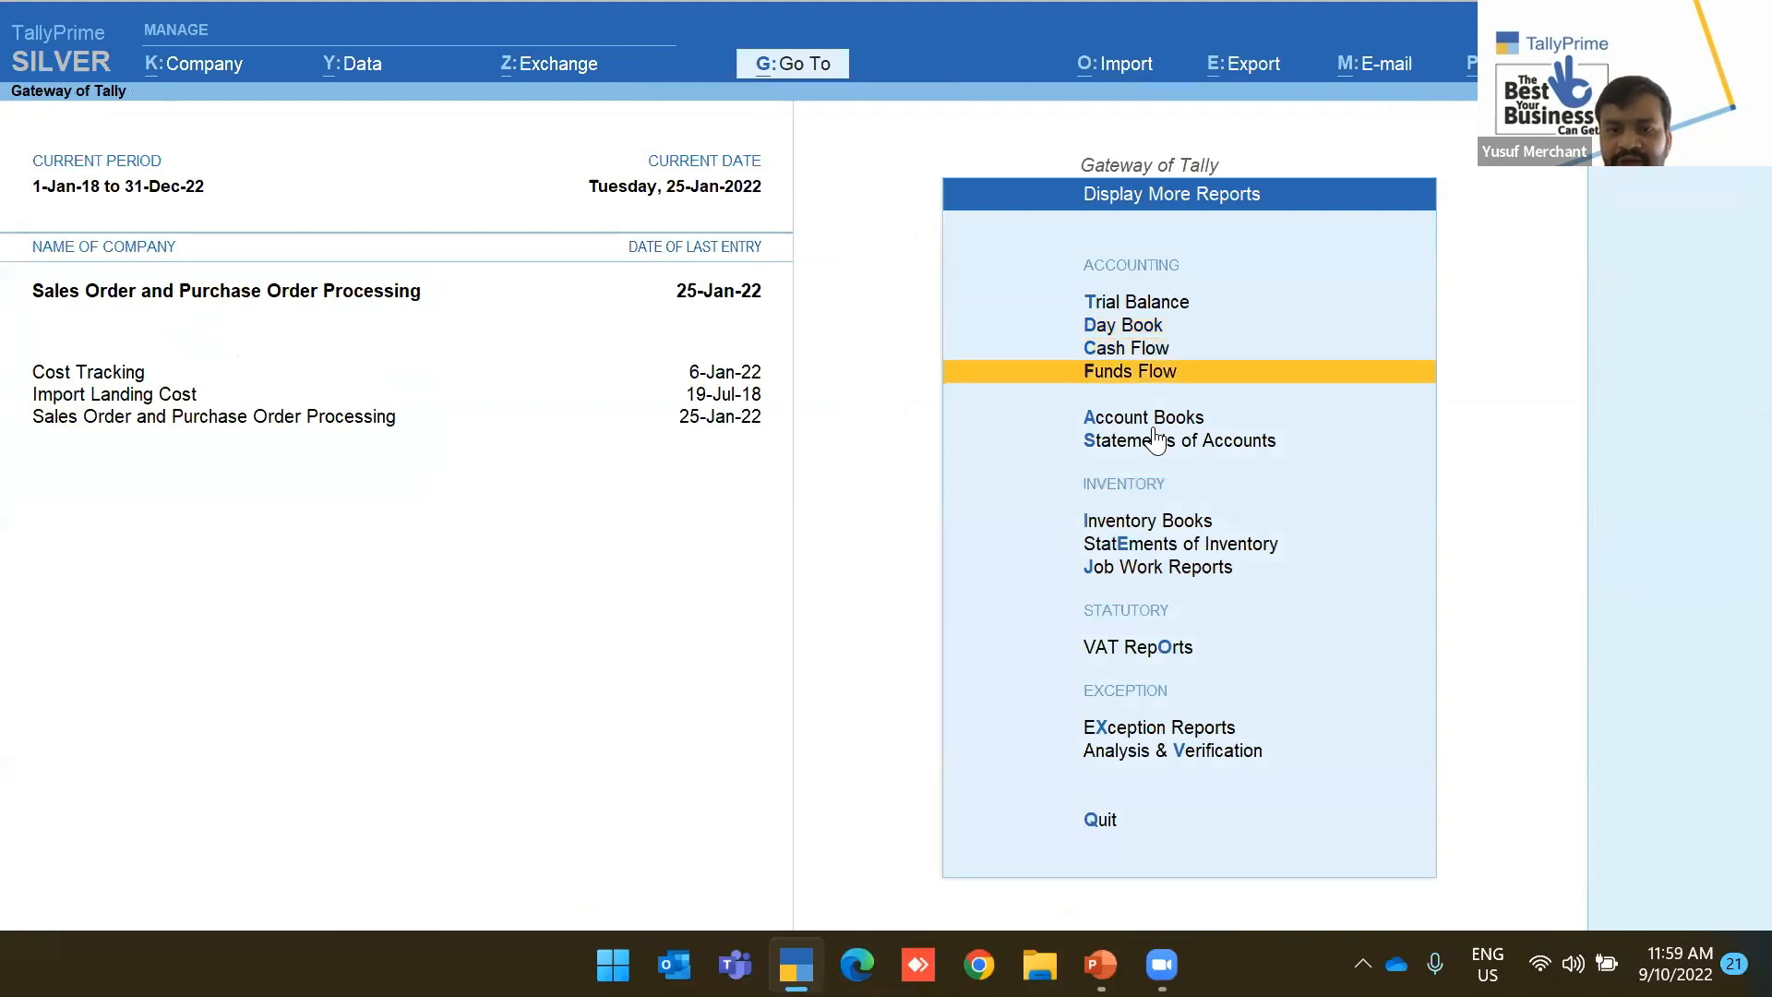
key(Down)
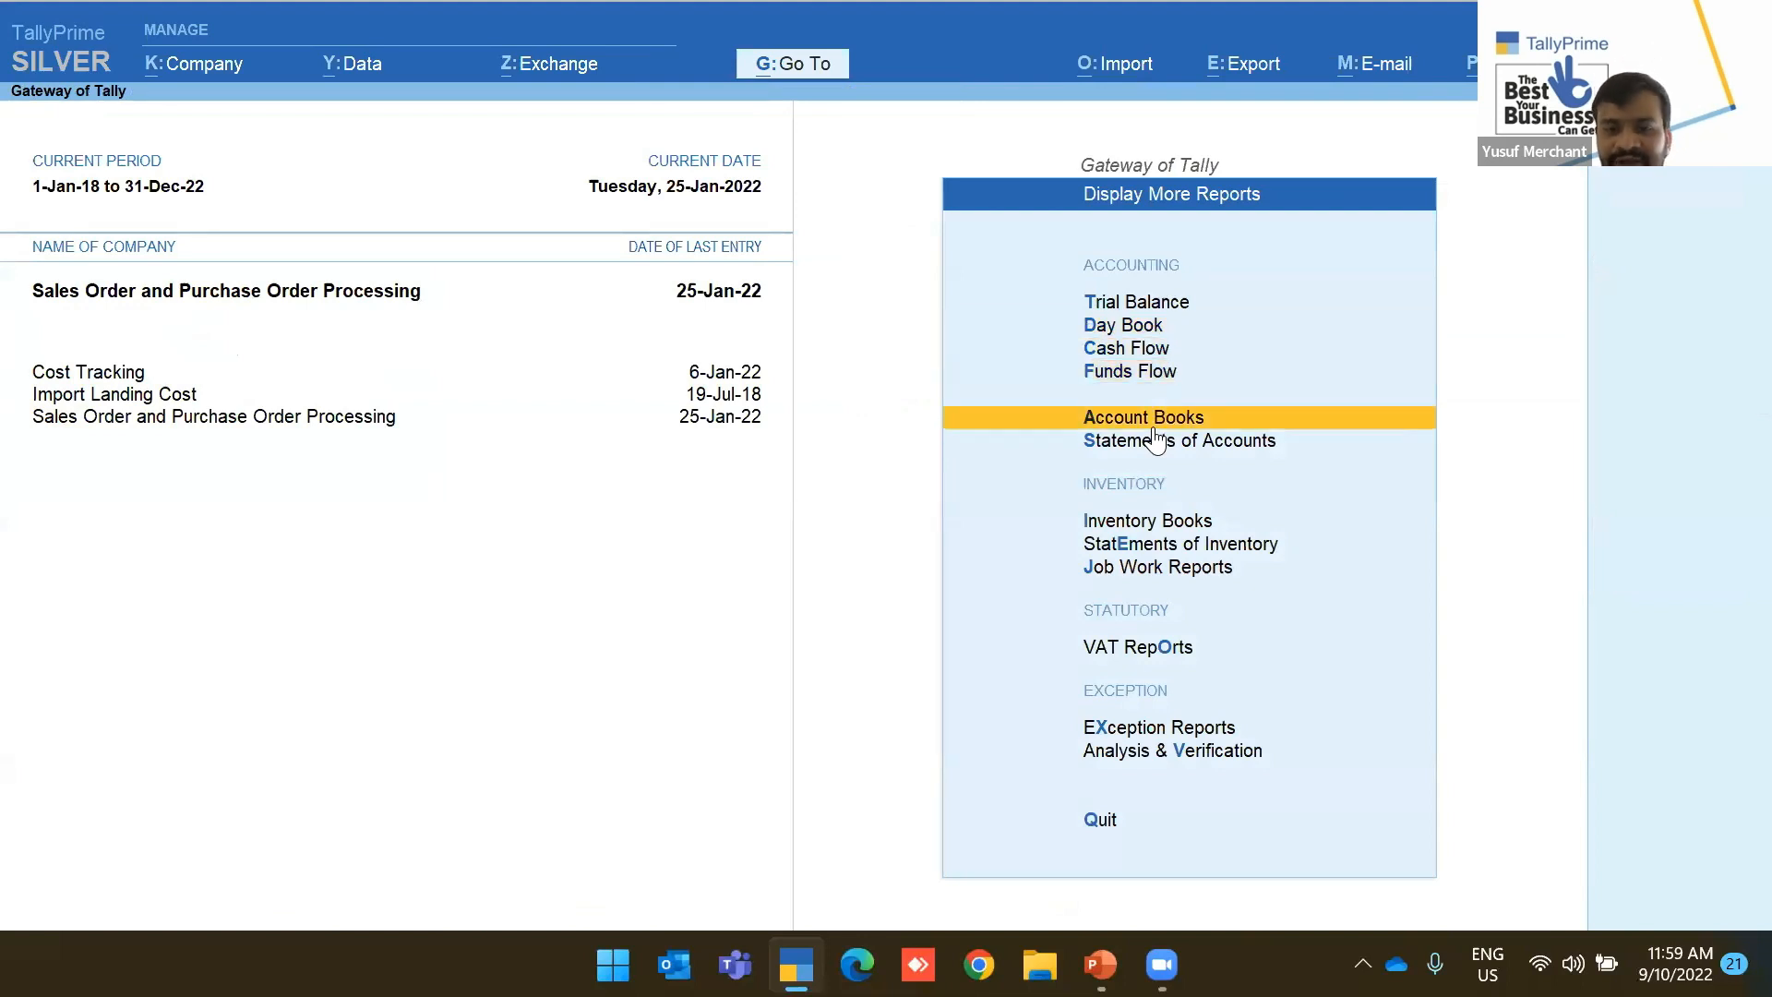
key(Escape)
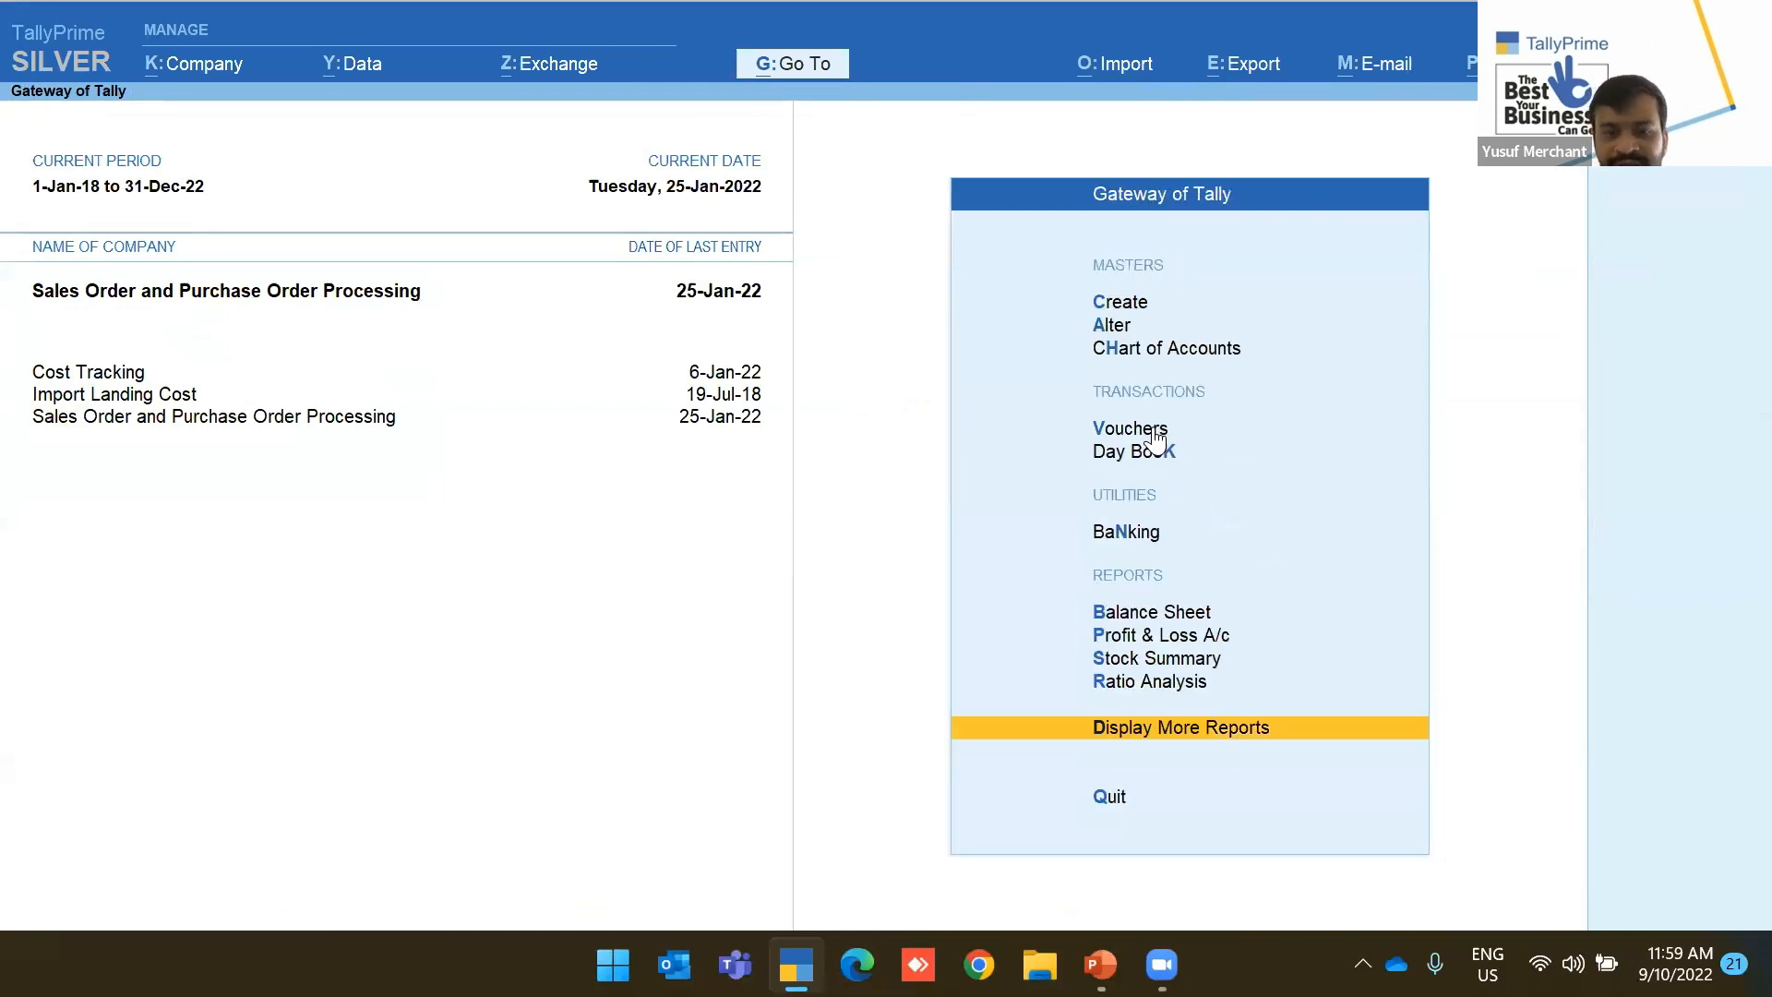
key(Return)
key(Down)
key(Down)
key(Down)
key(Down)
key(Down)
key(Down)
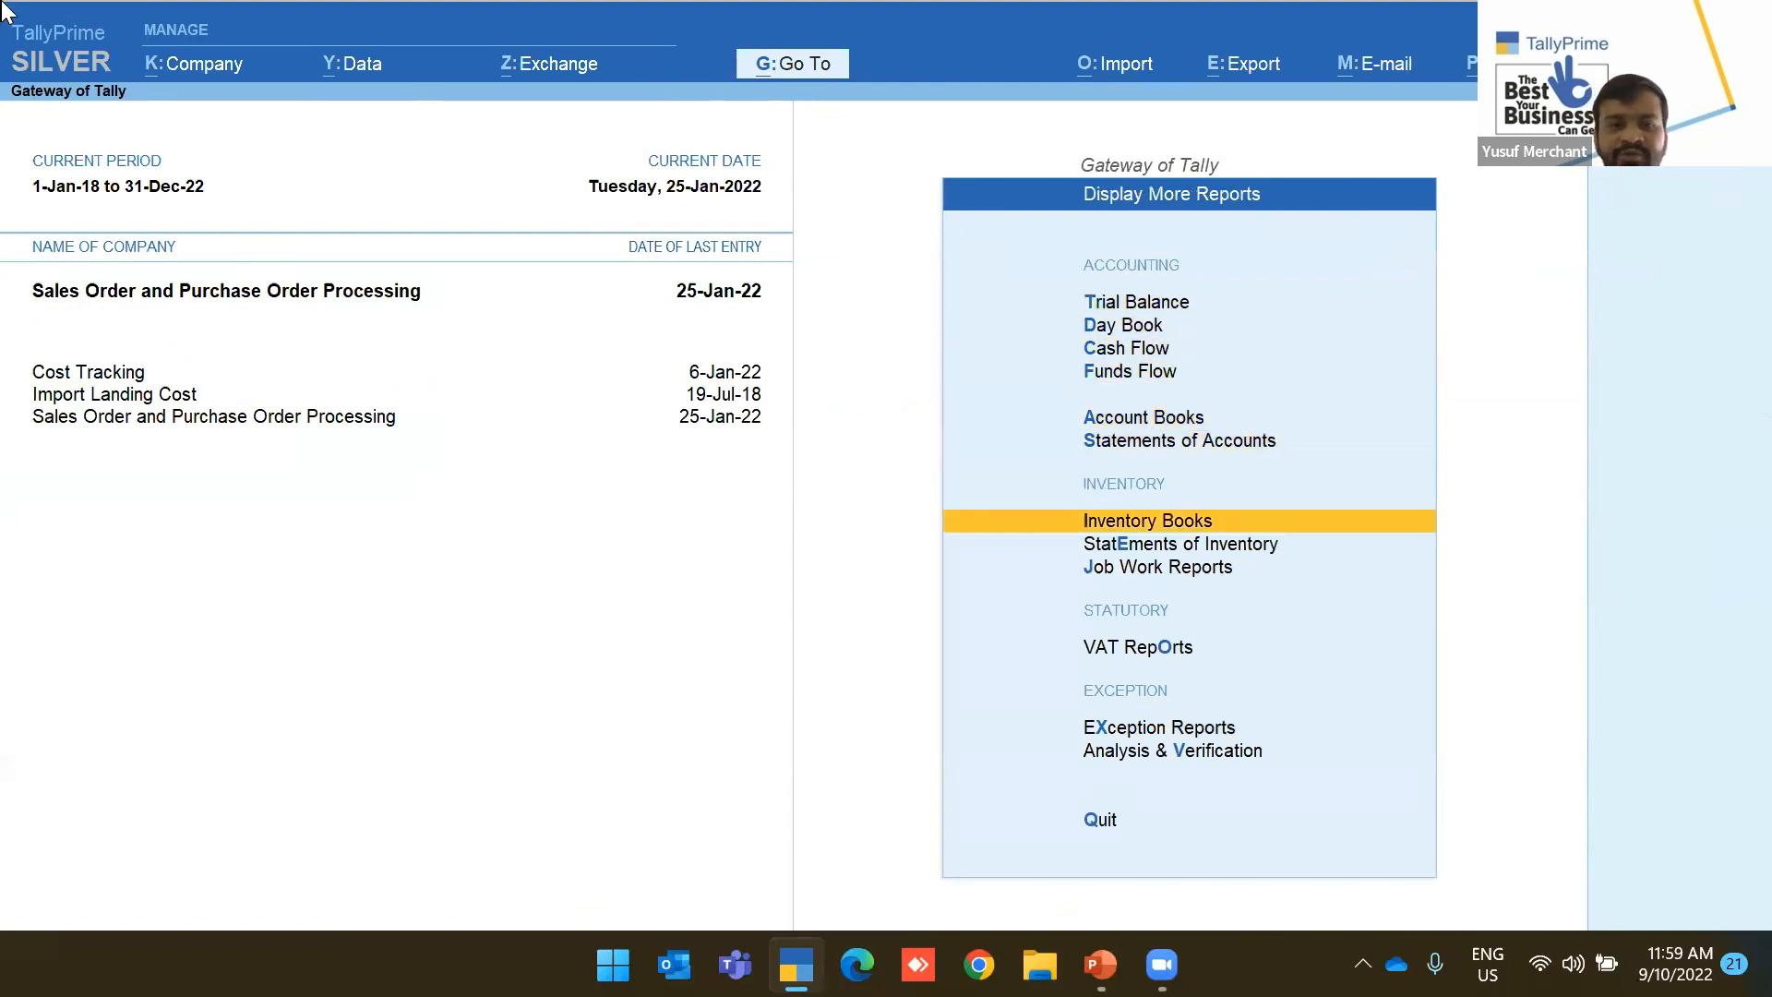
Run a Stock Query on Air Fryer with reorder status shown, then back out to the Gateway
click(811, 72)
text(Stoc)
key(Down)
key(Down)
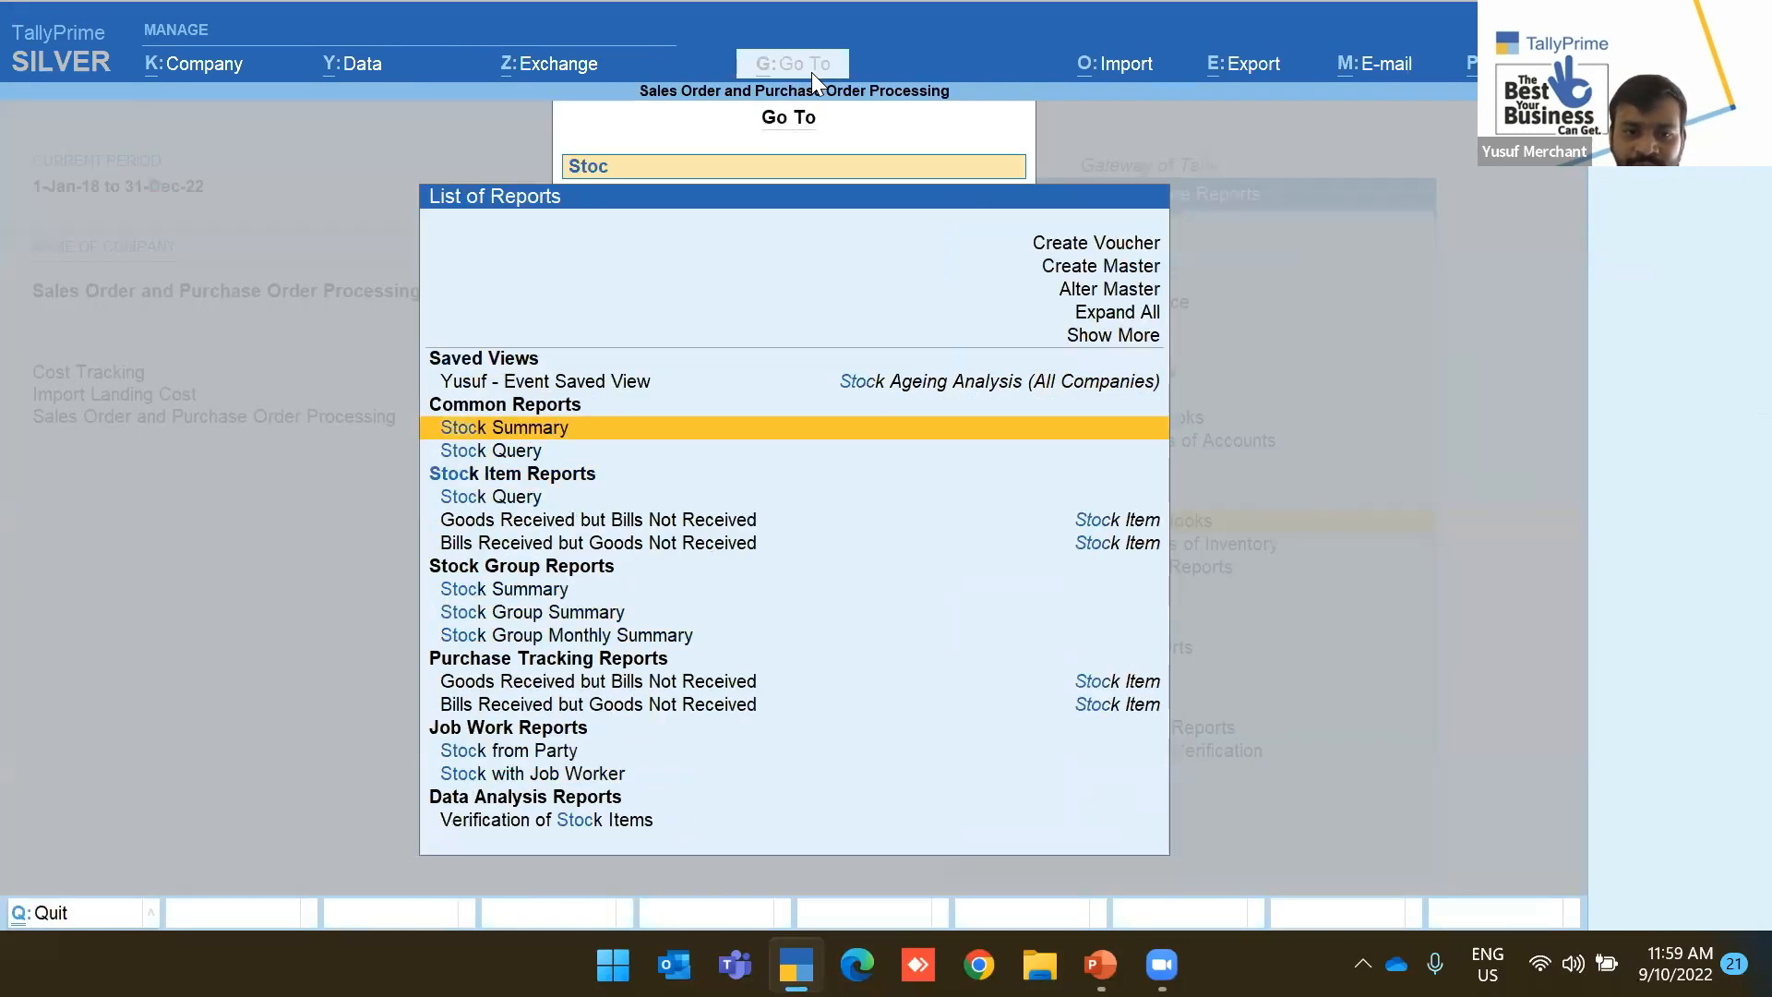
key(Return)
key(Return)
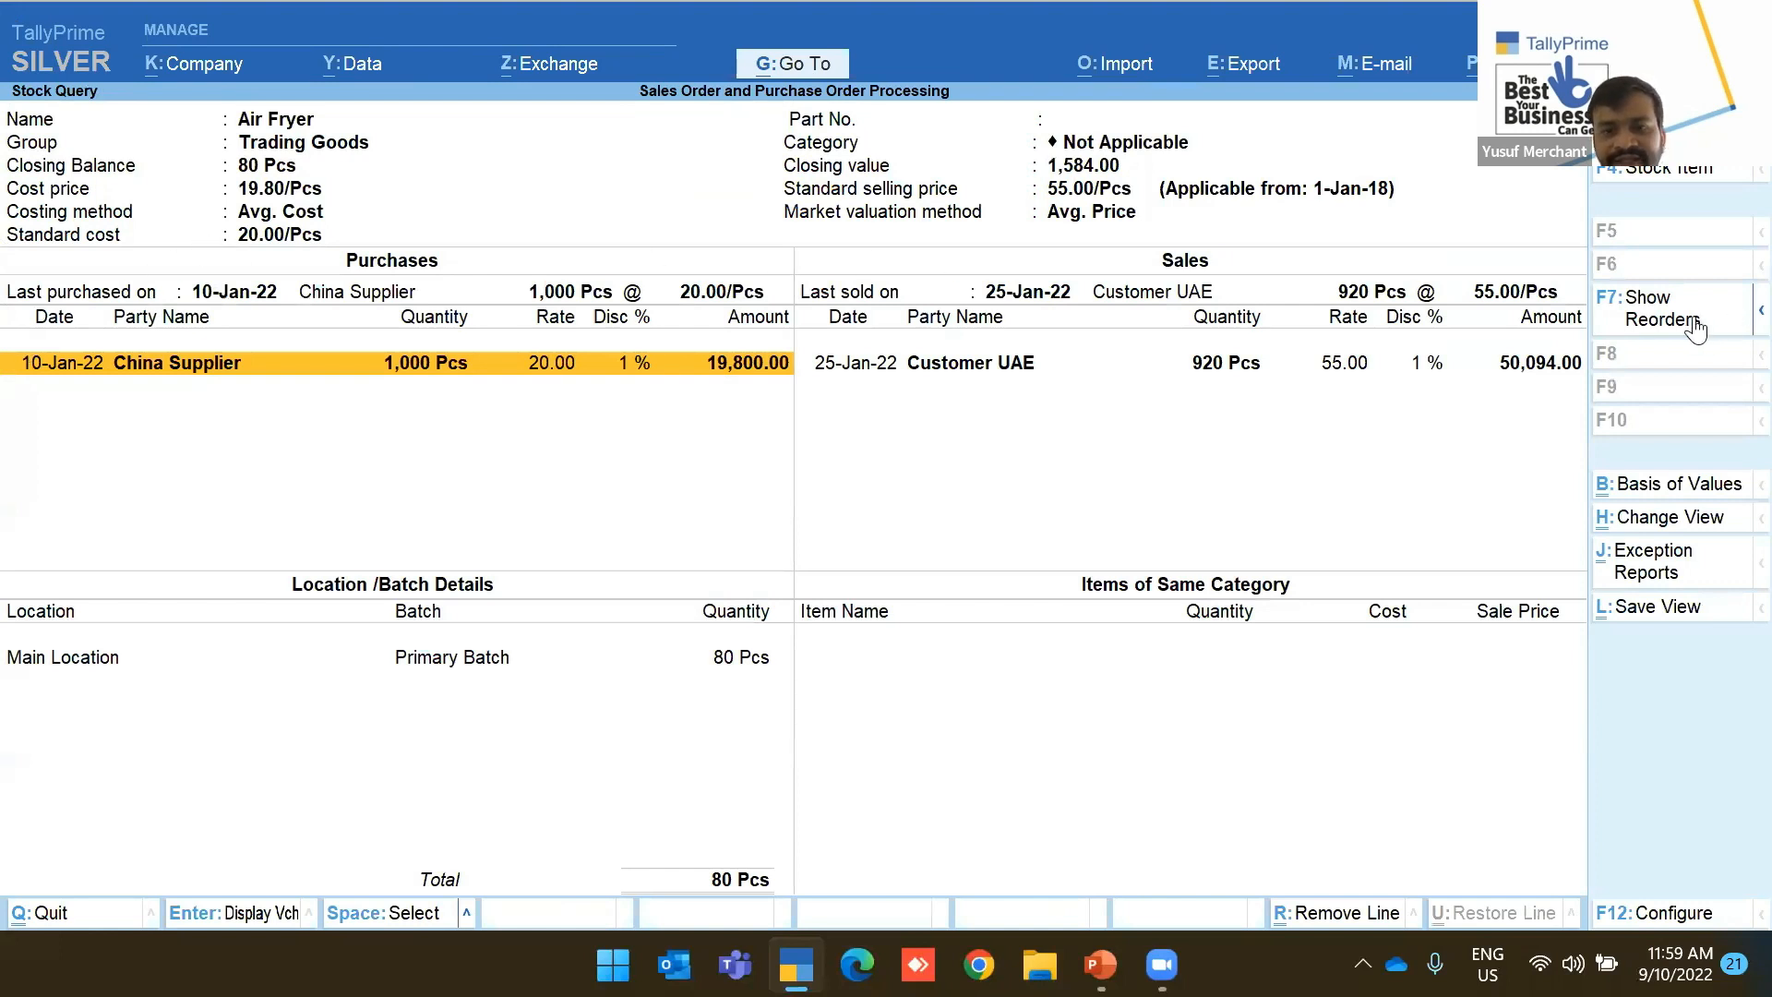
click(1732, 321)
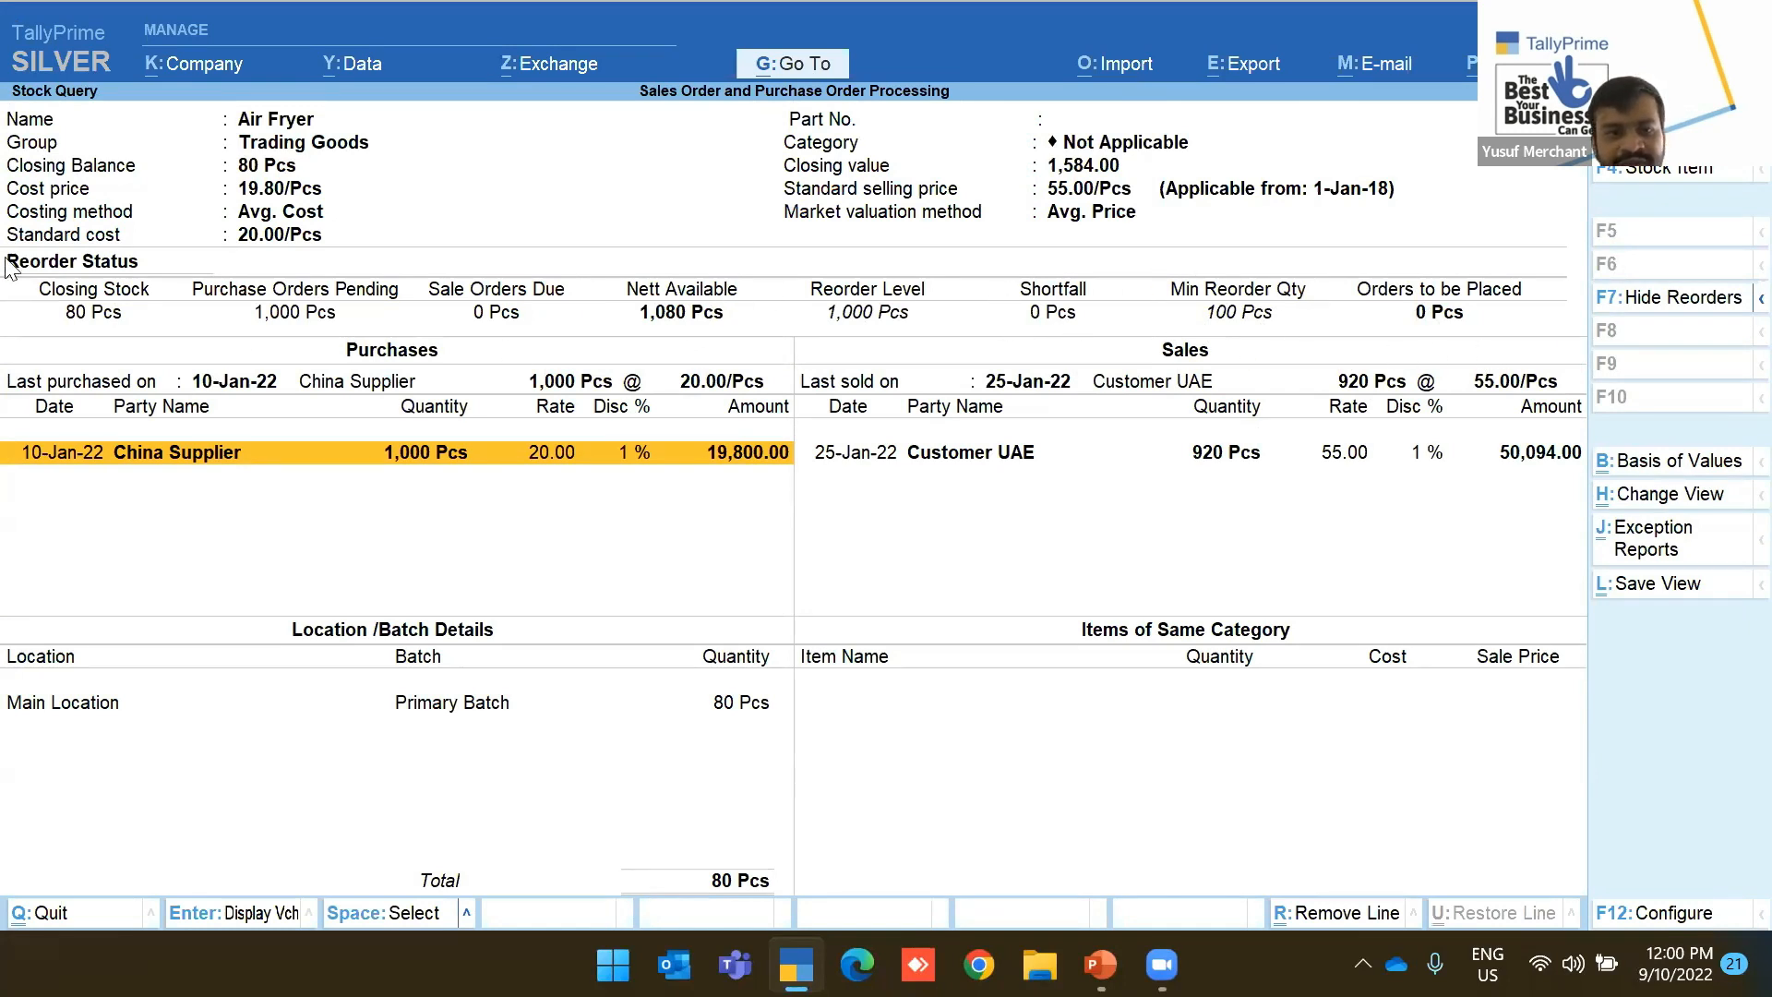
key(Escape)
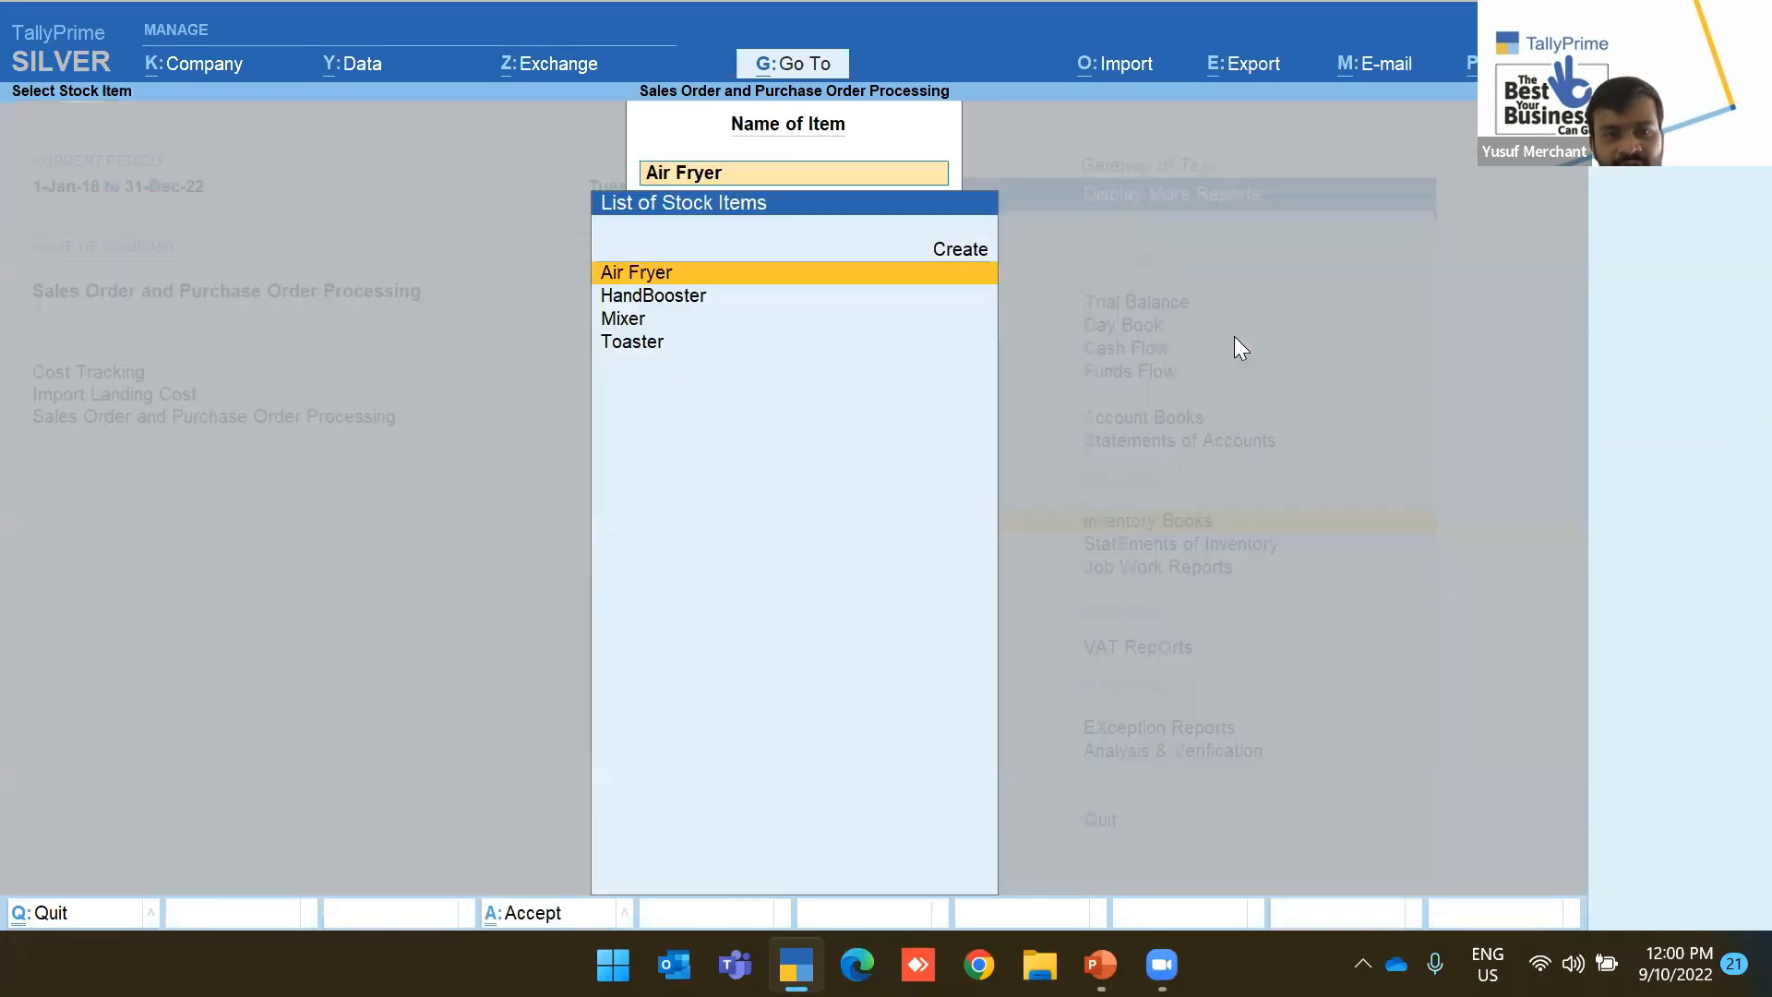
key(Escape)
key(Escape)
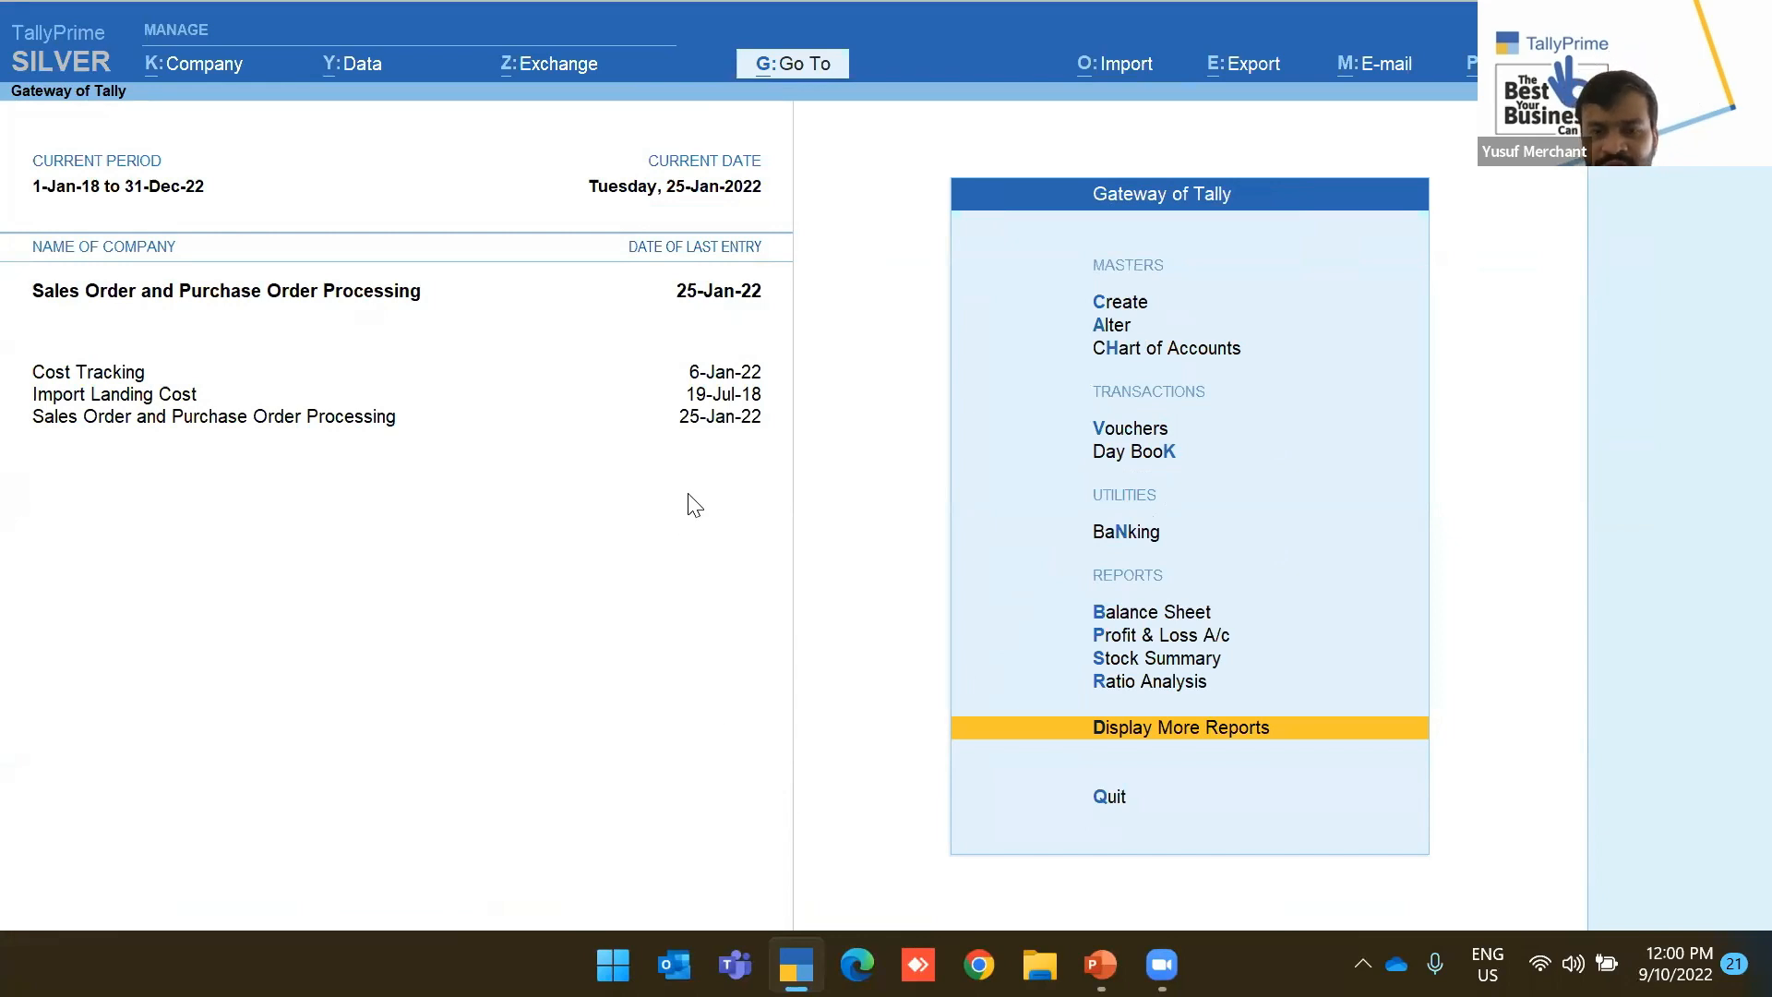
Open Item Cost Analysis for Air Fryer under Statements of Inventory
key(Return)
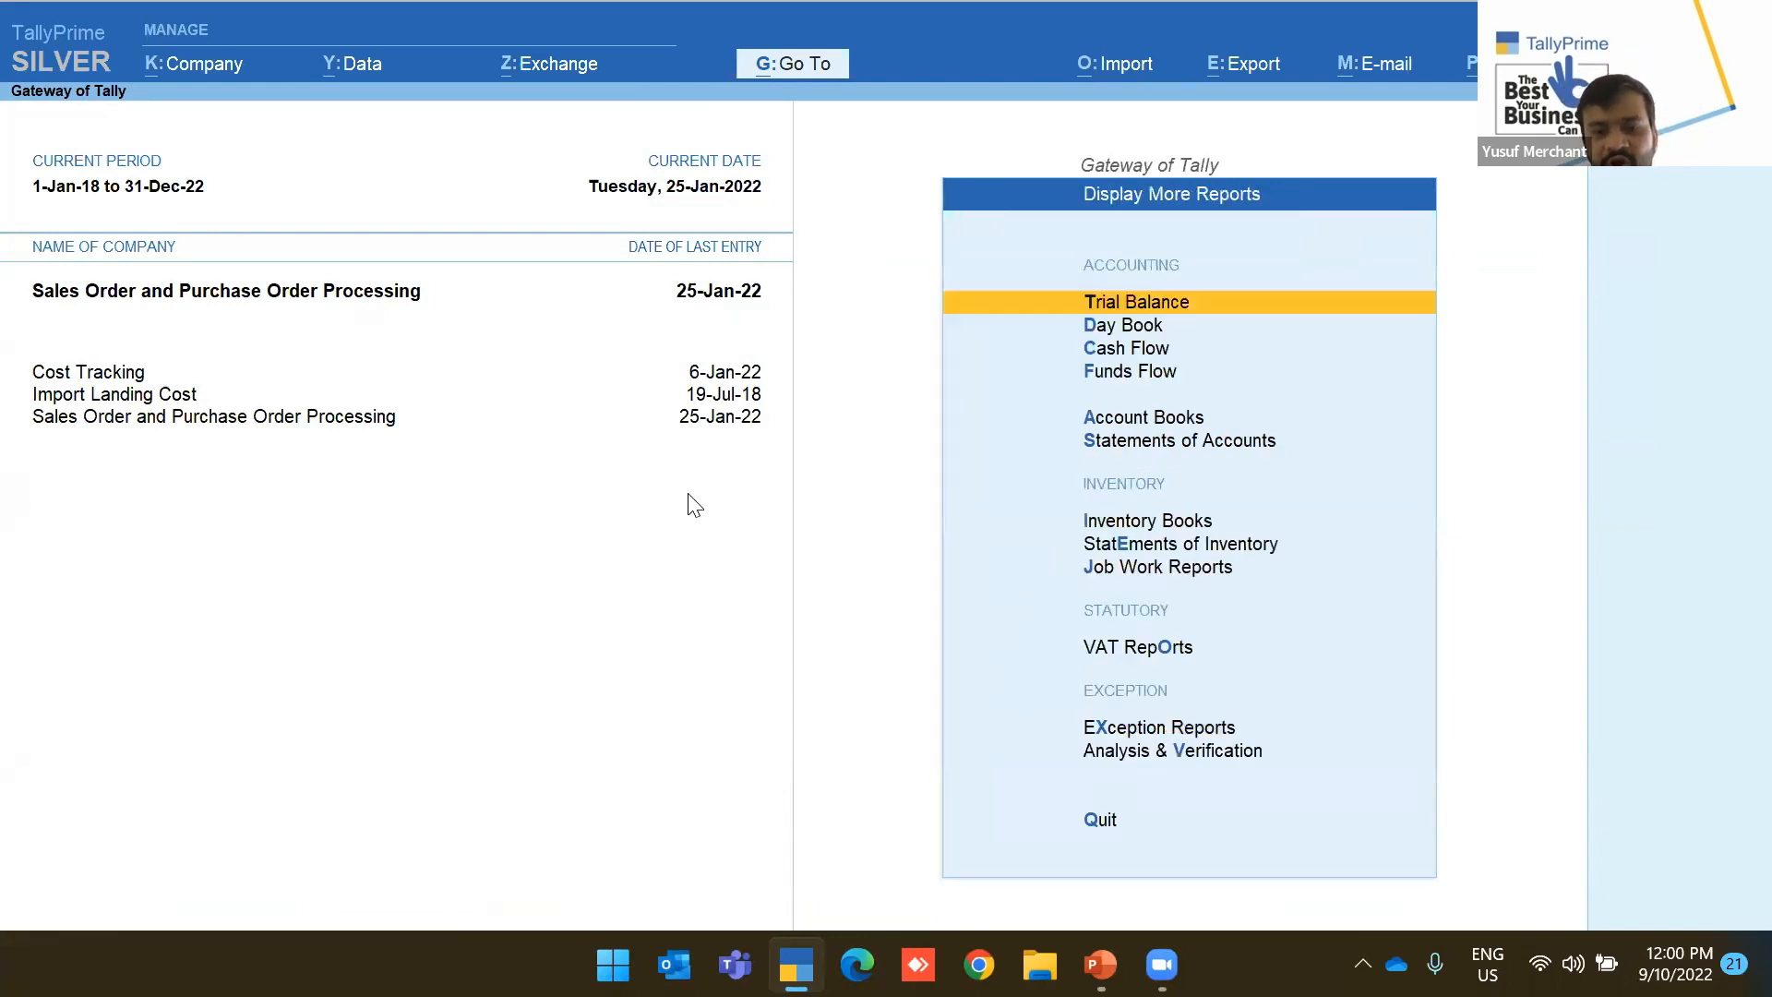
key(Down)
key(Down)
key(Down)
key(Down)
key(Down)
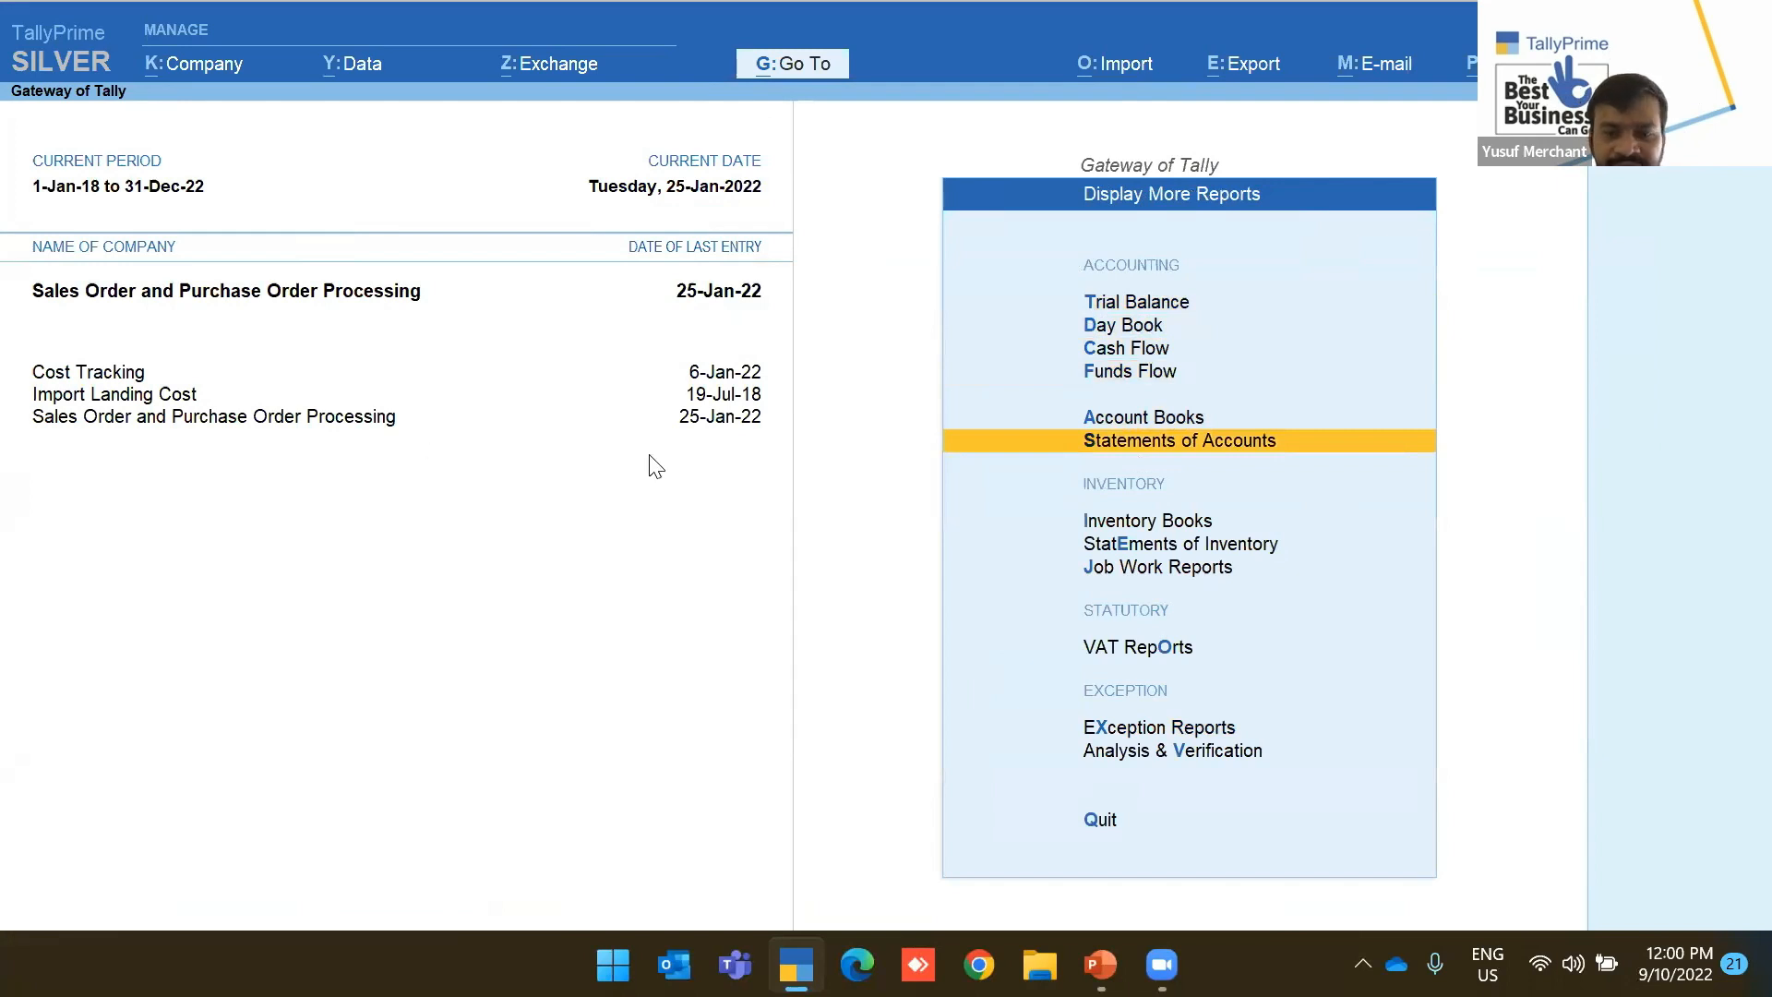
key(Down)
key(Down)
key(Down)
key(Up)
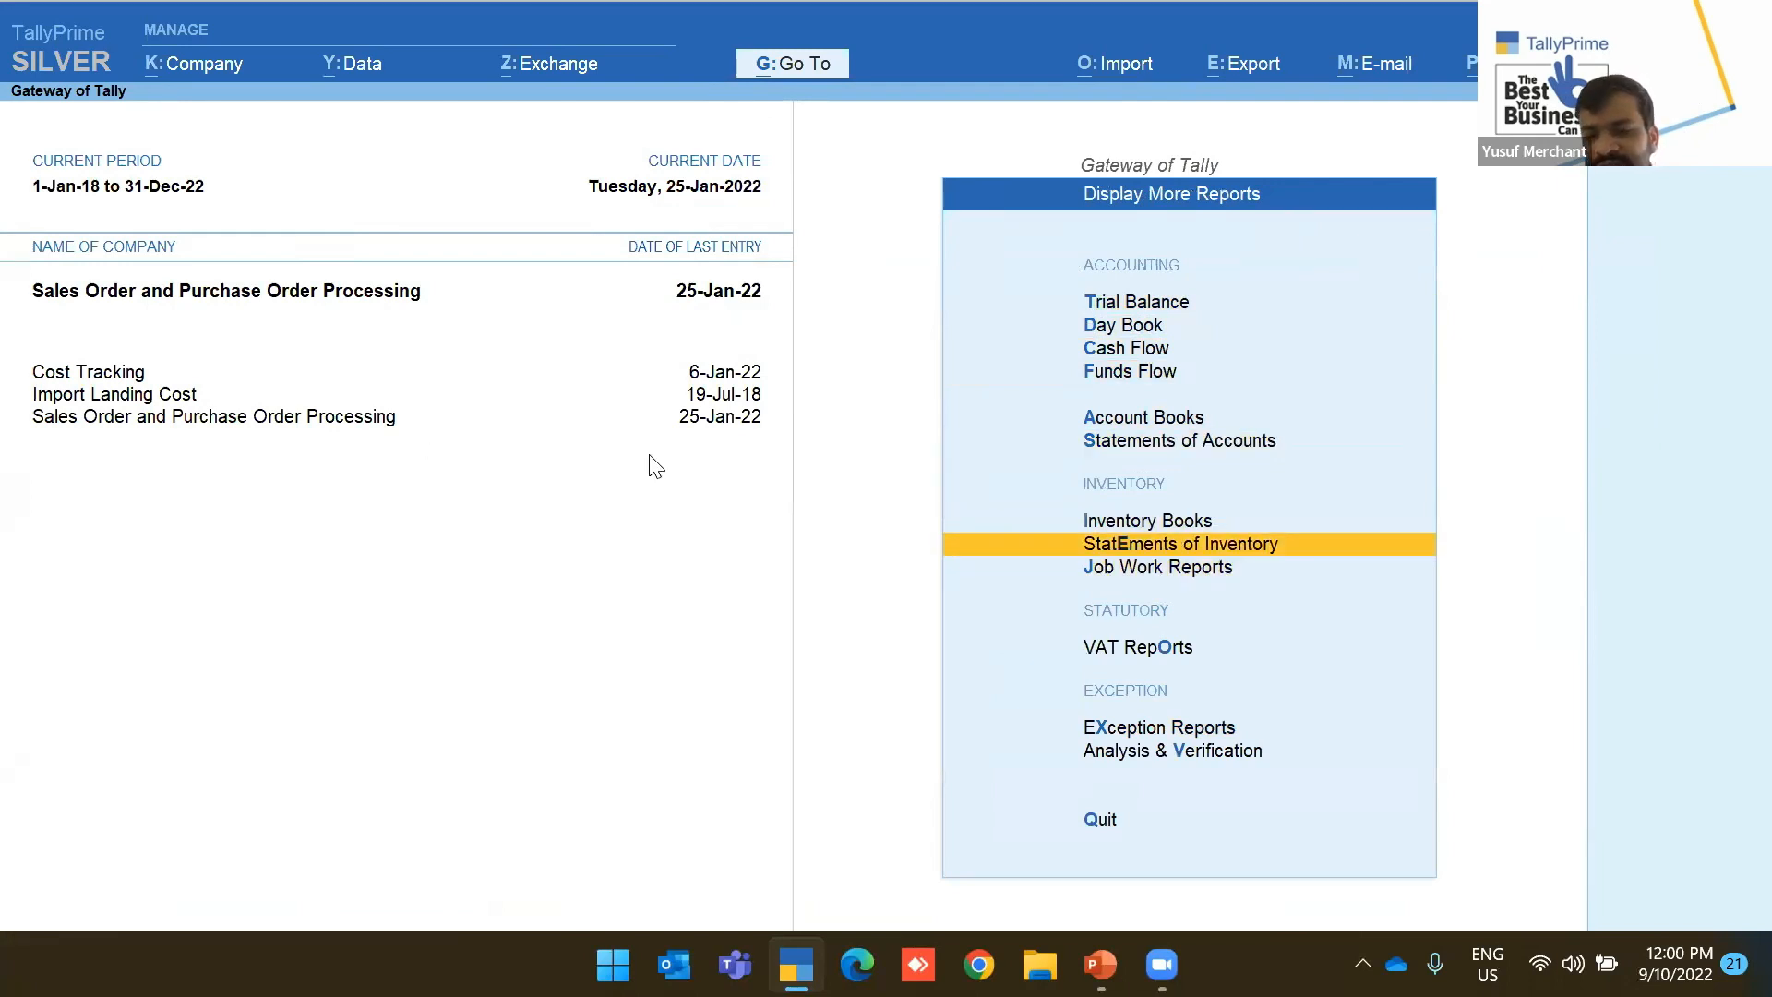
key(Return)
key(Down)
key(Down)
key(Down)
key(Down)
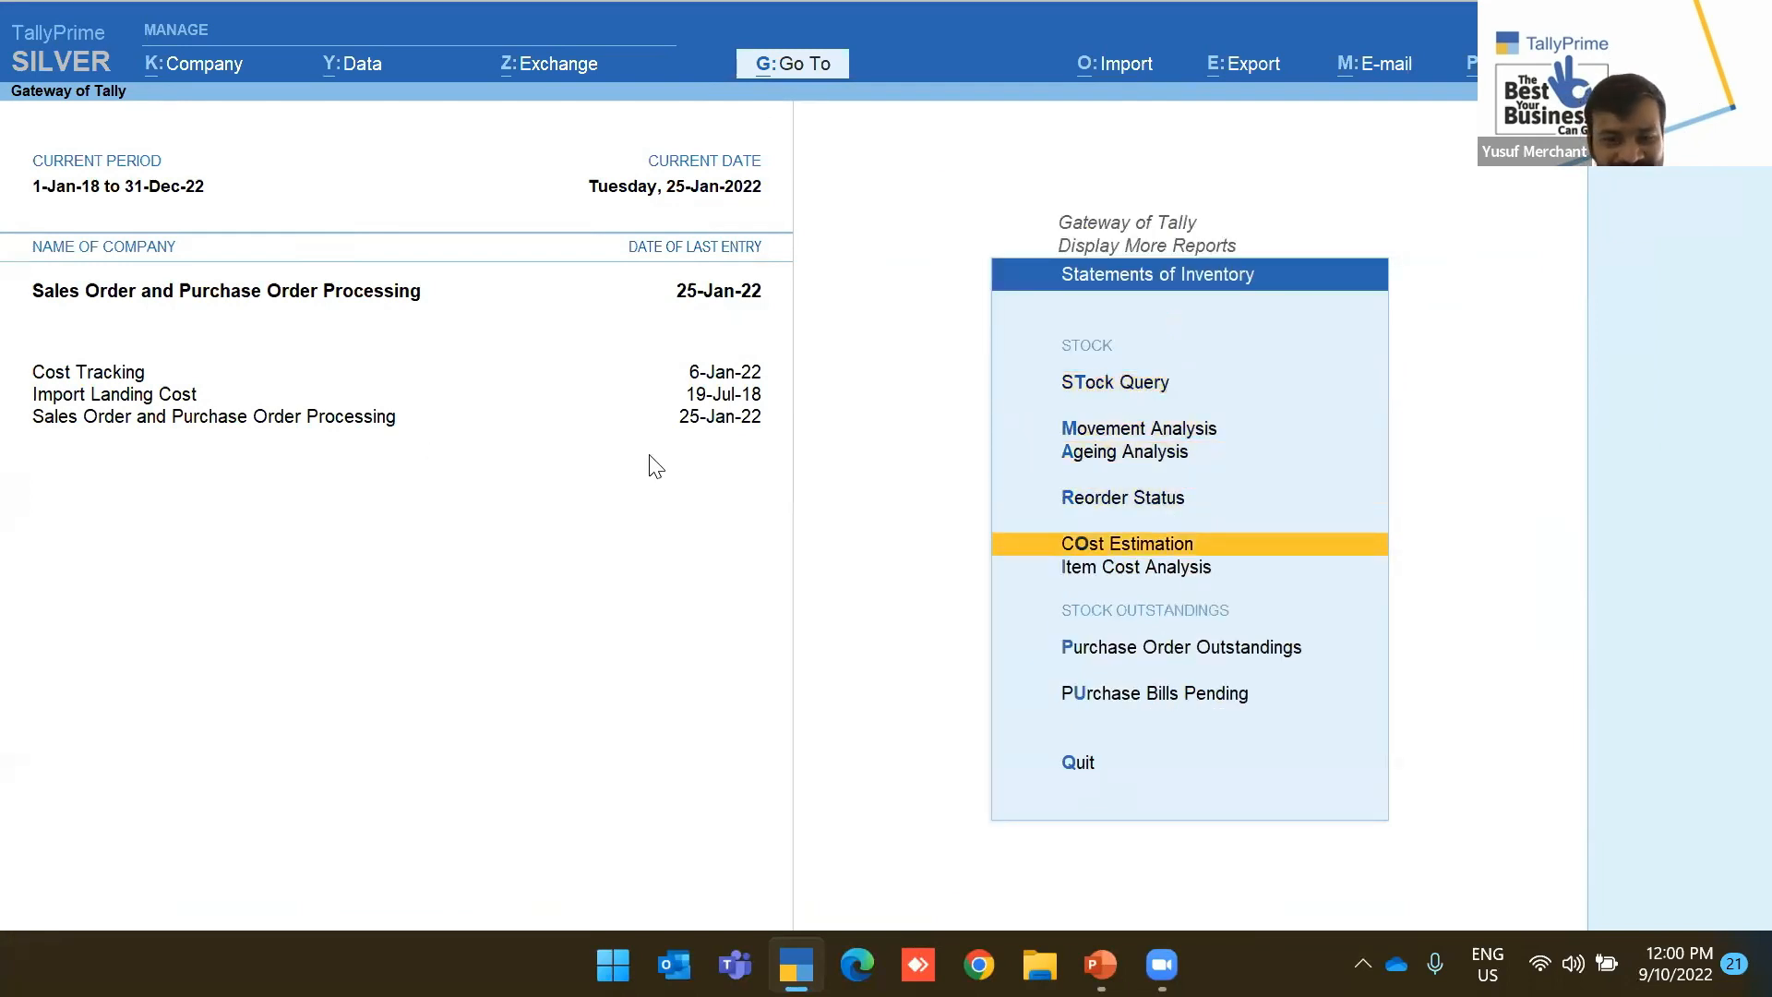
key(Return)
key(Down)
key(Return)
key(Escape)
key(Escape)
key(Down)
key(Return)
key(Down)
key(Return)
key(Return)
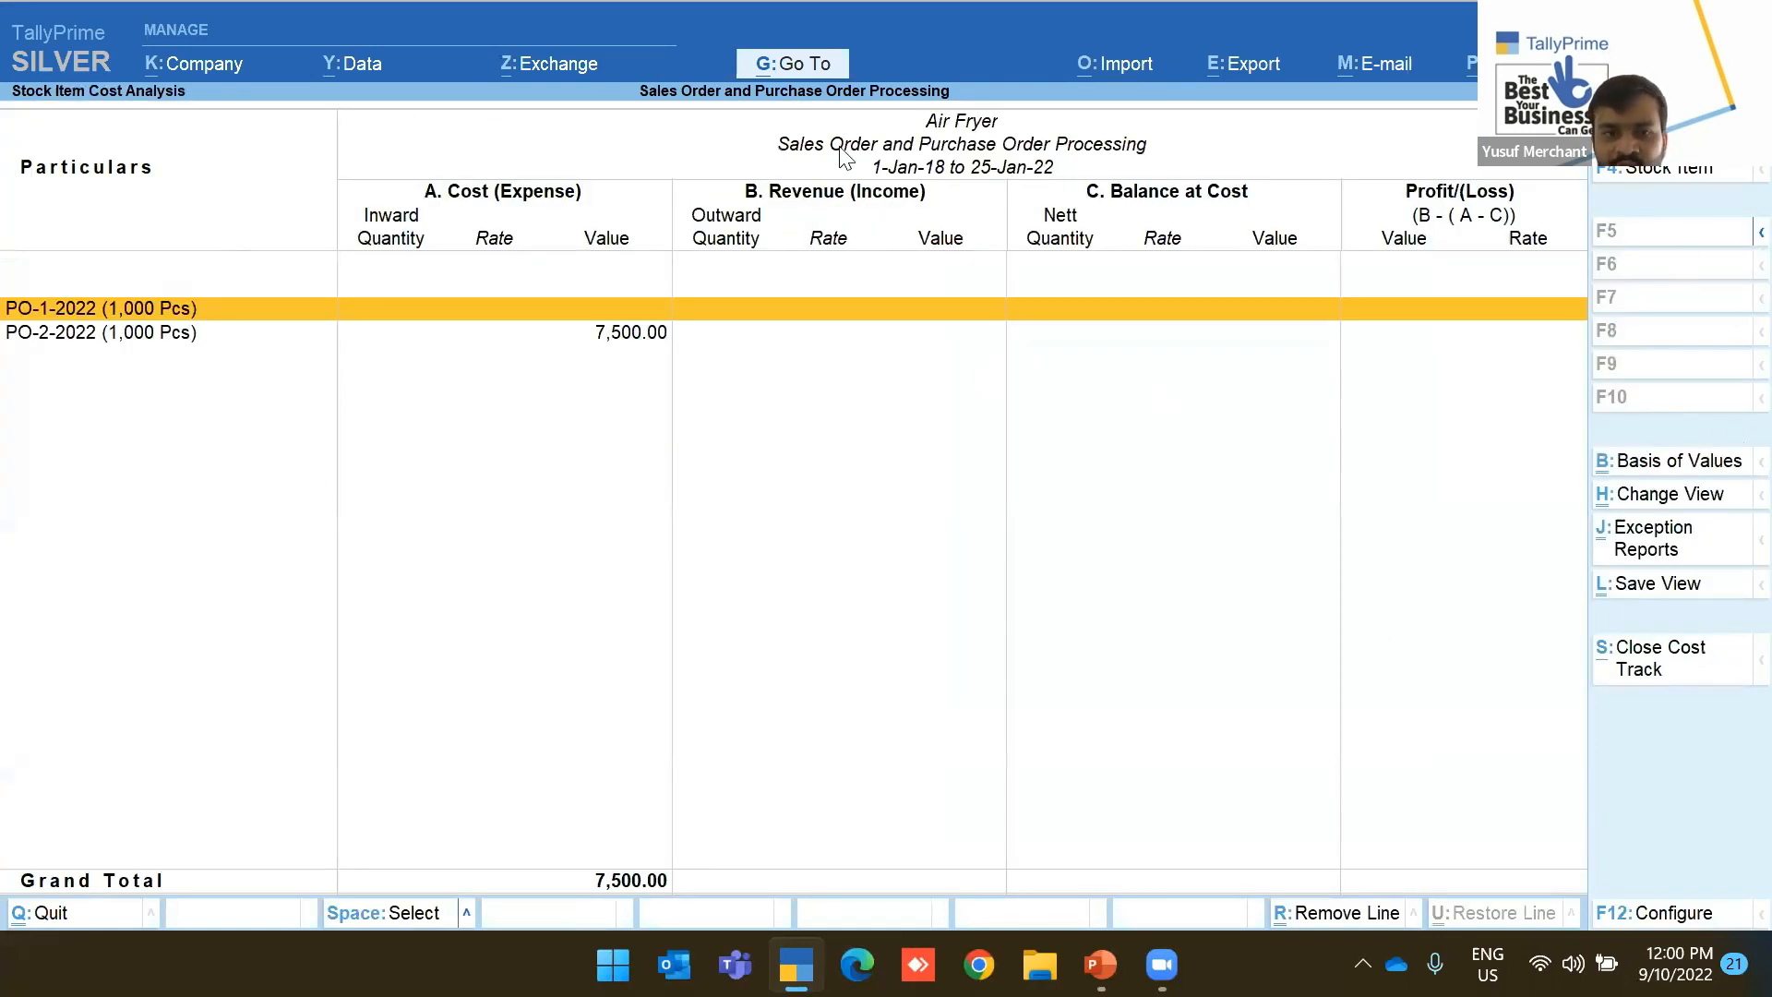
click(1719, 175)
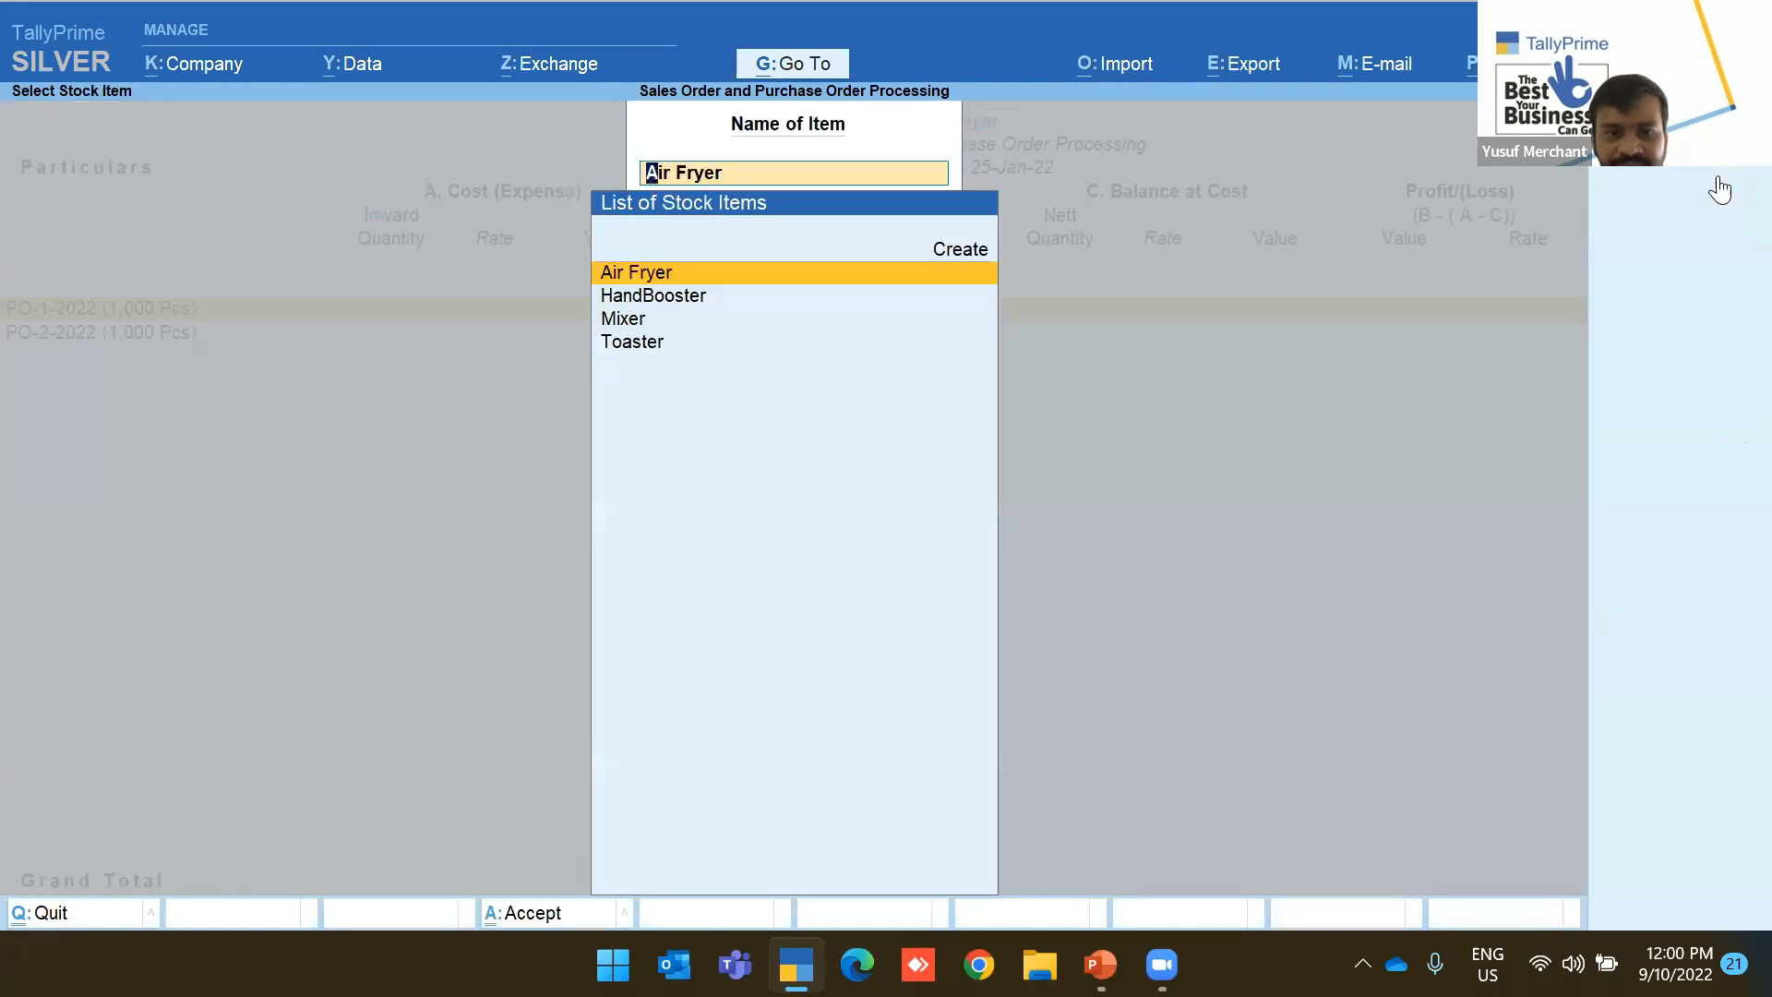
key(Return)
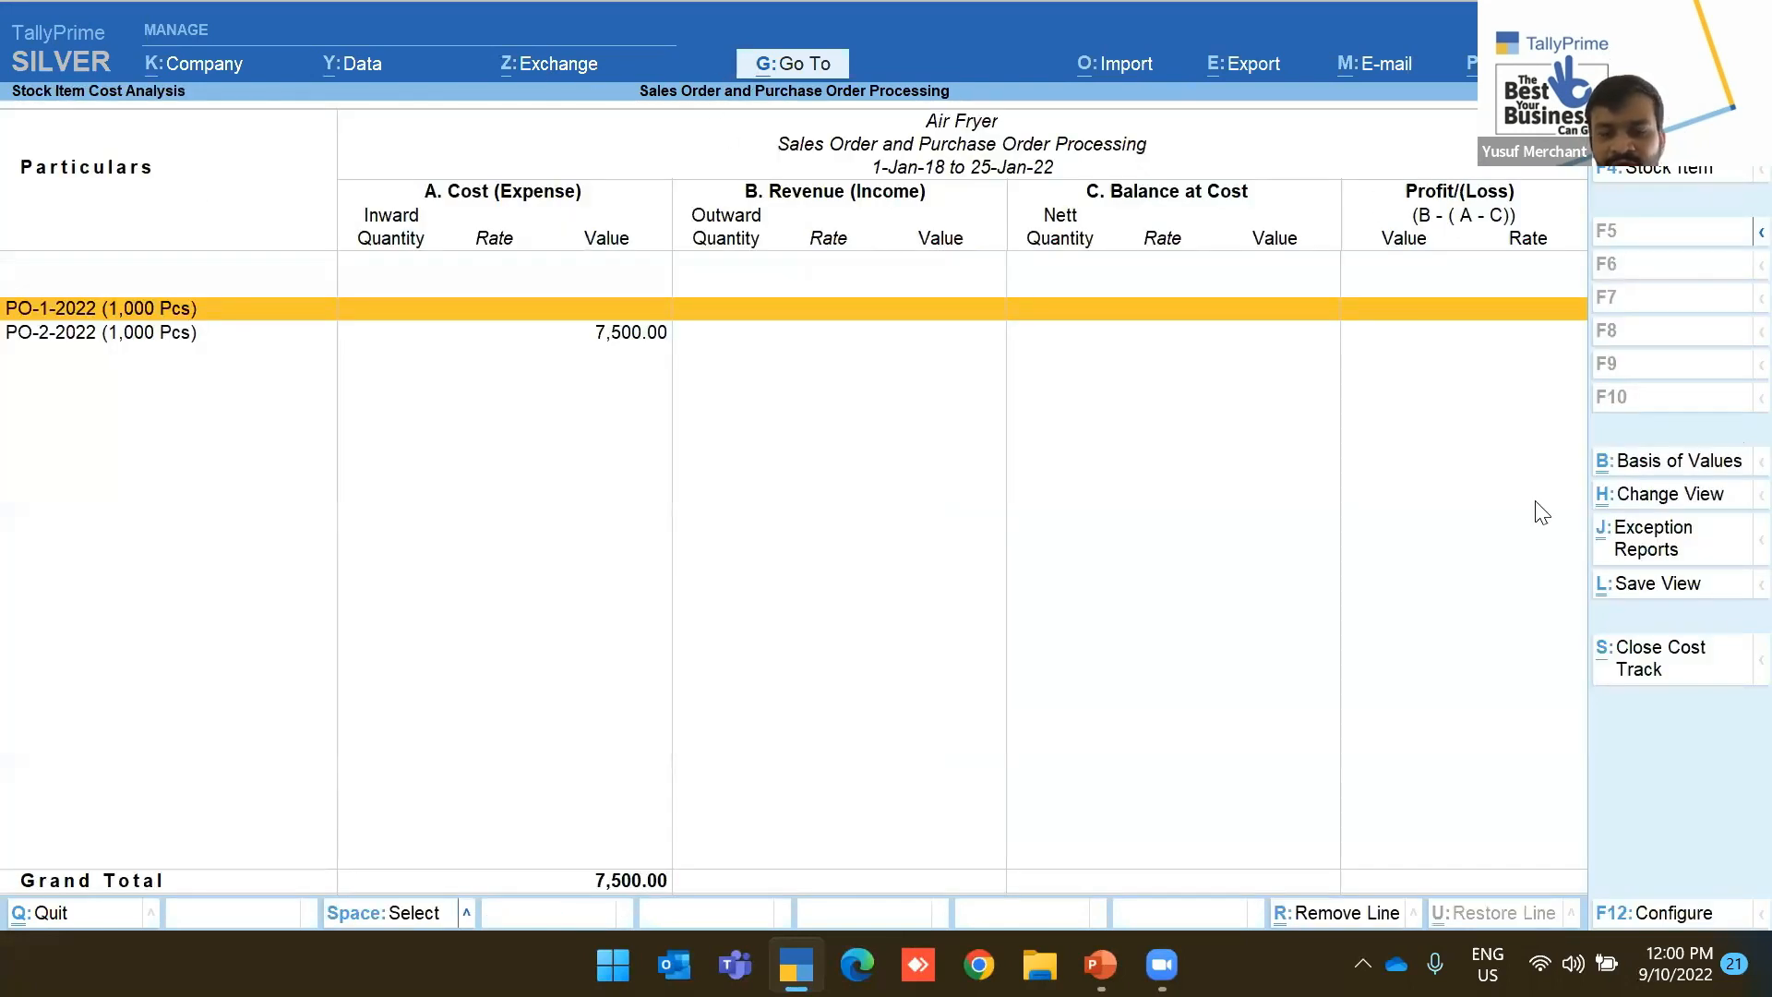
Save the Air Fryer cost analysis as a new view named 'Cost Estimation' plus the user's name
click(1681, 585)
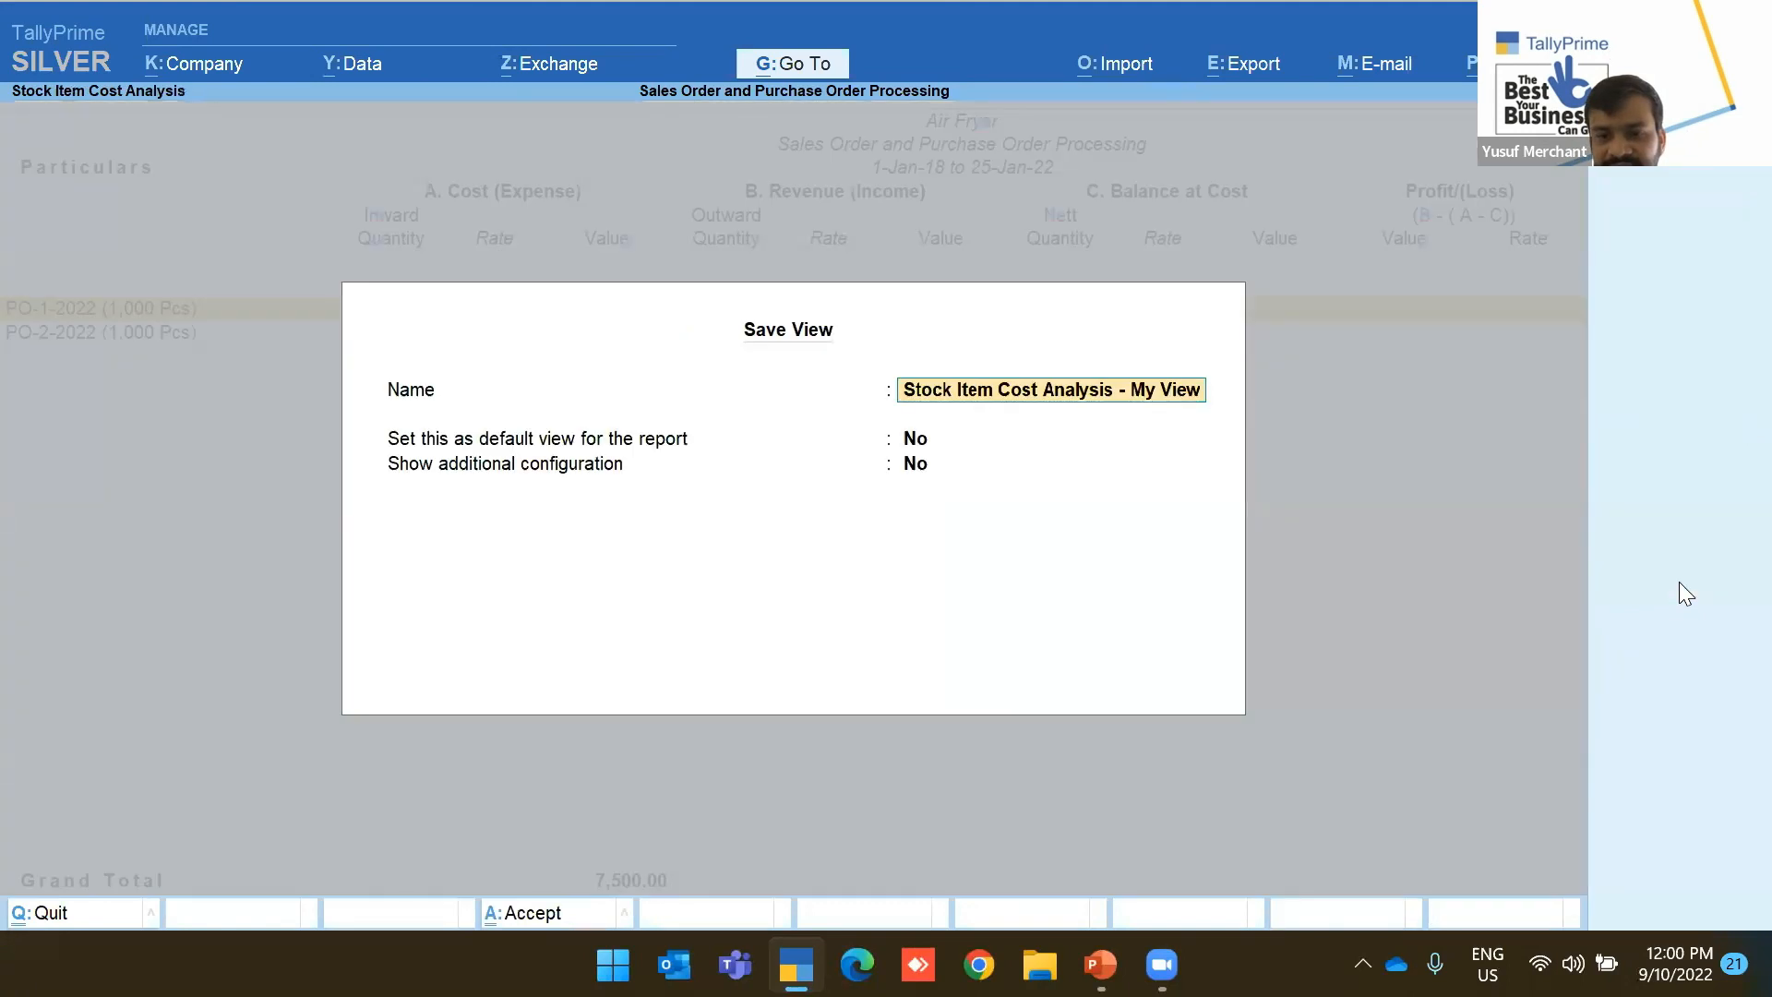
text(C)
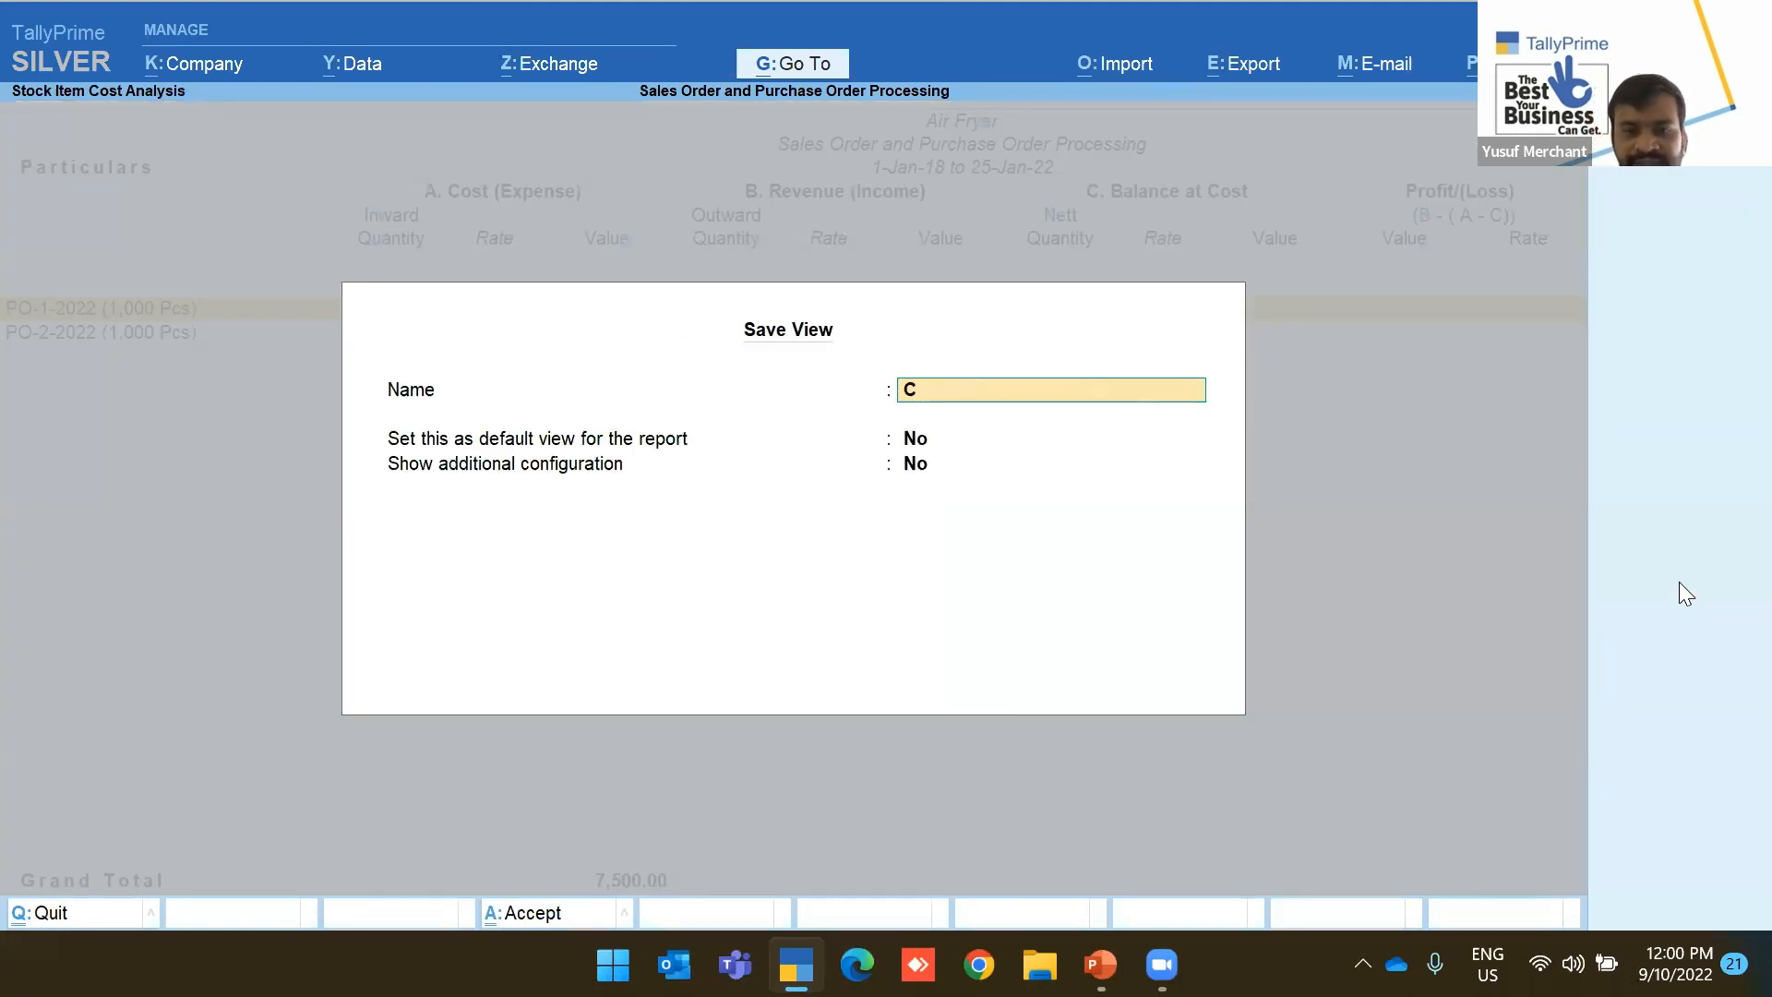
text(ost Estimation)
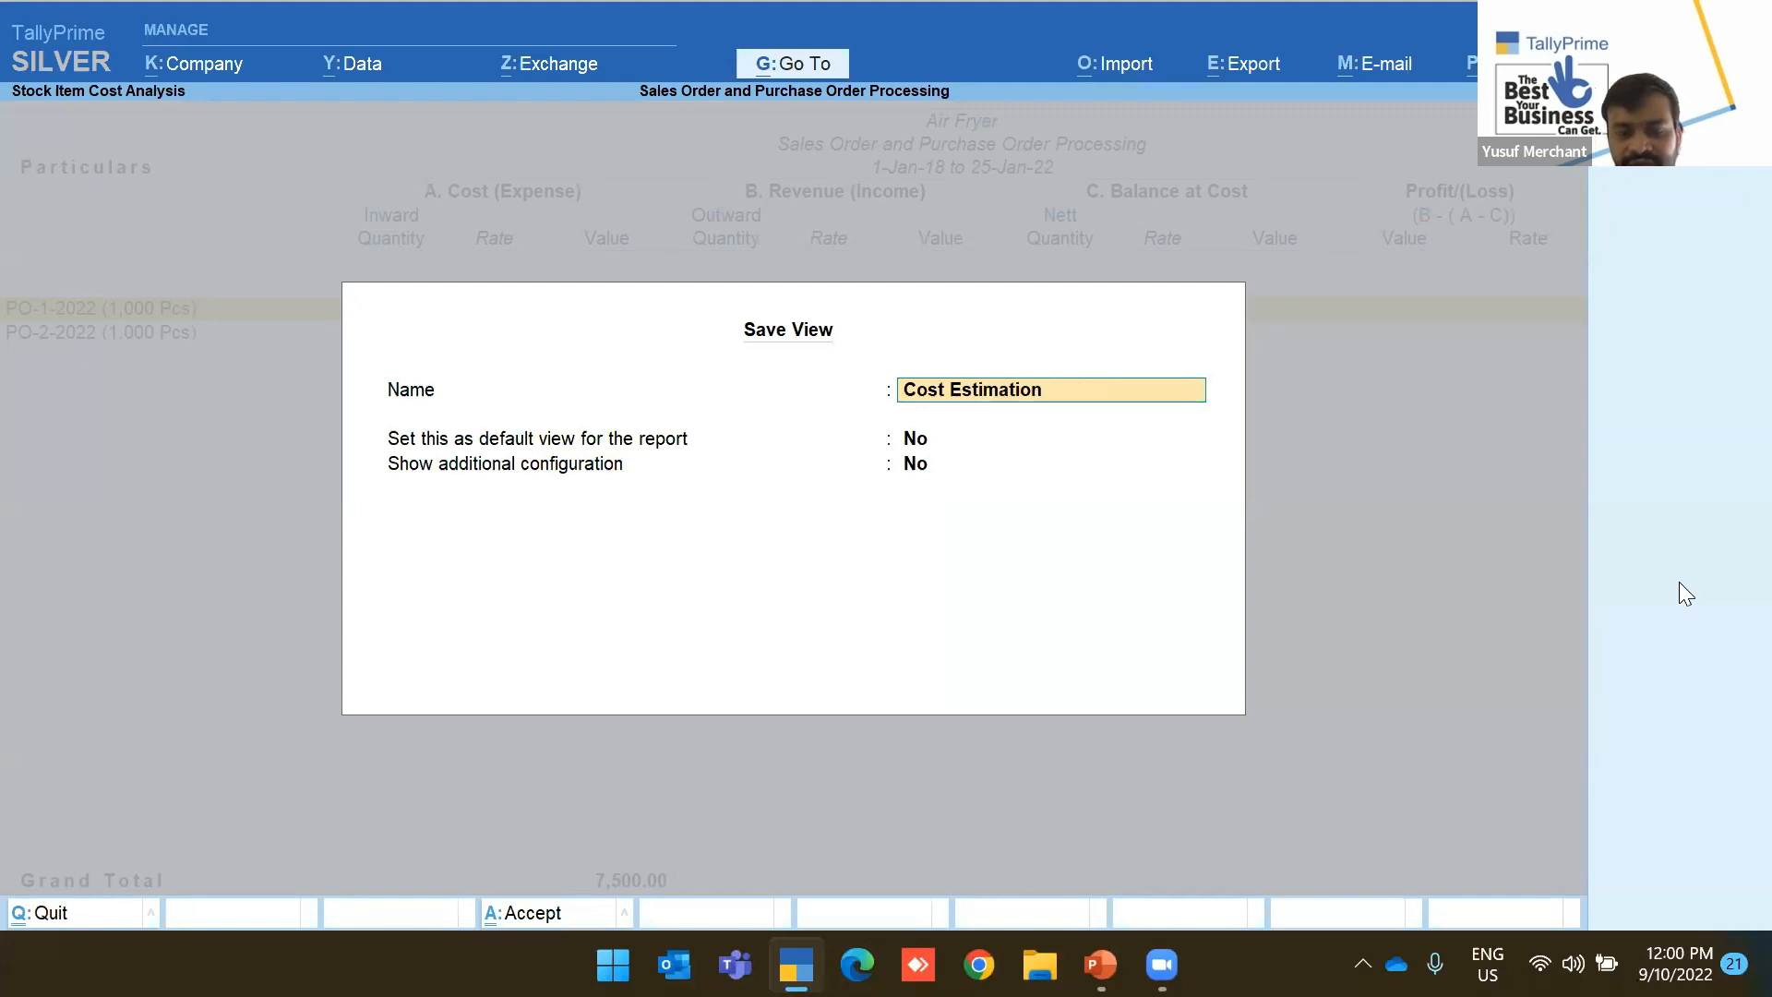
text( -Yusuf)
key(Return)
key(ctrl+a)
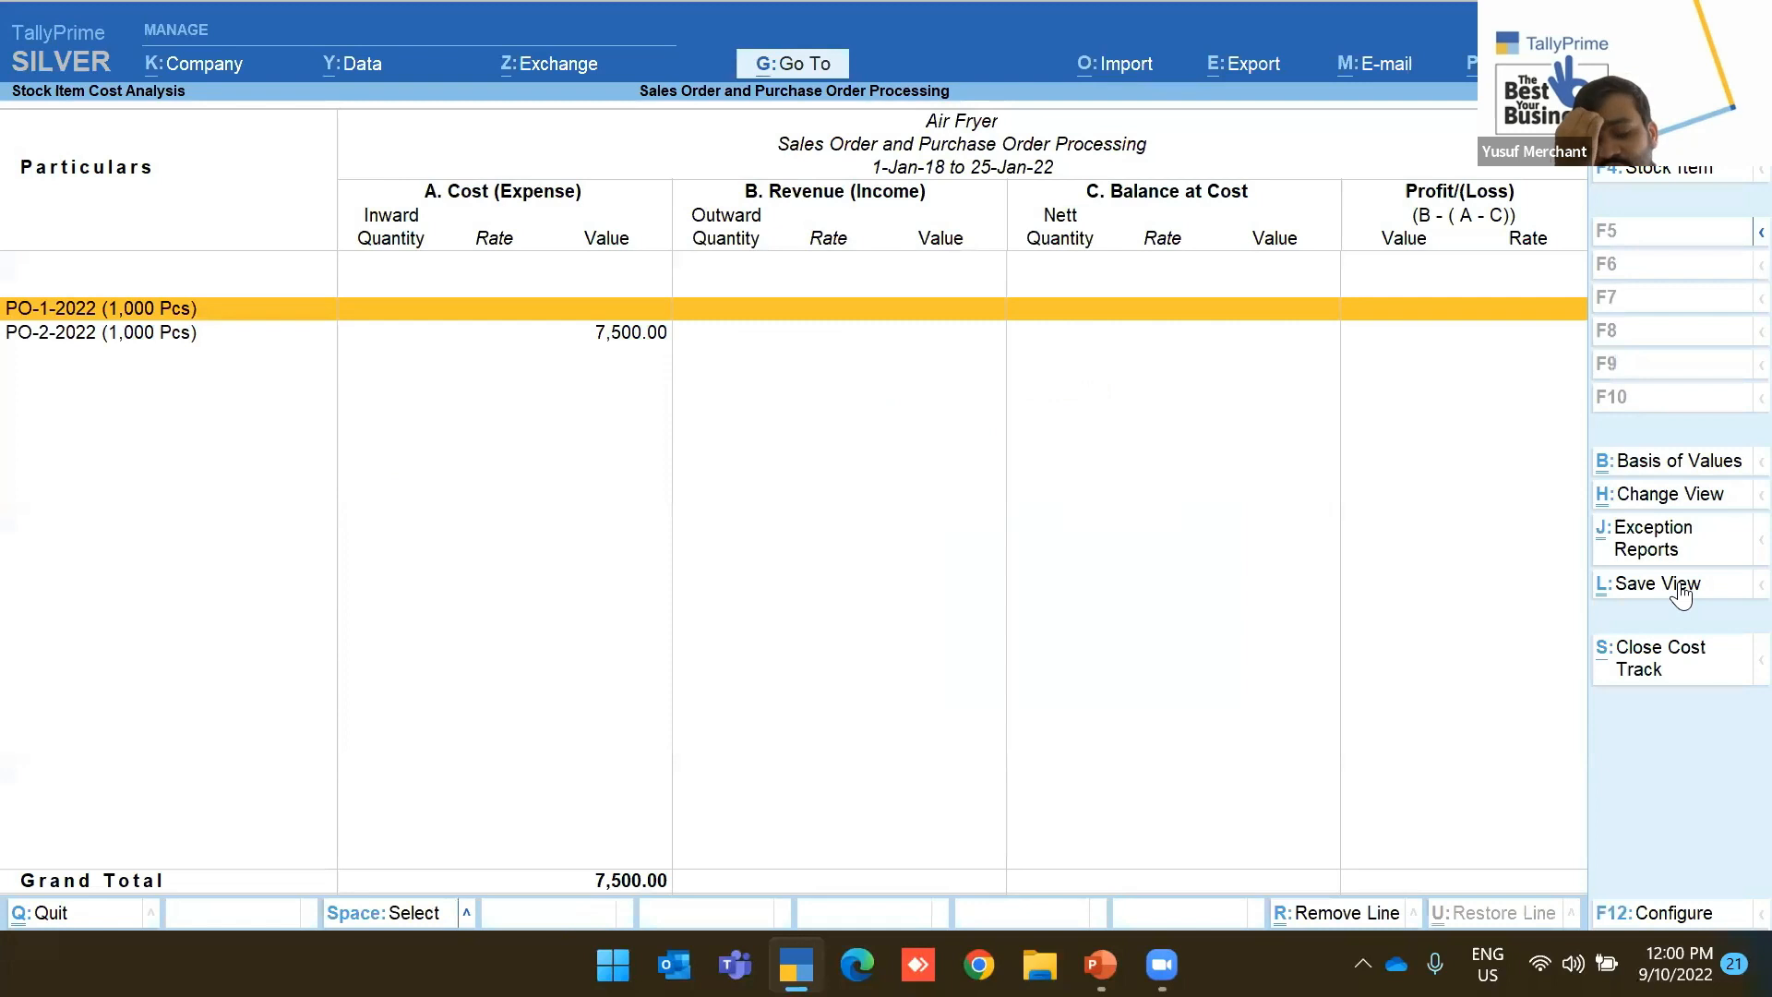
key(Escape)
key(Escape)
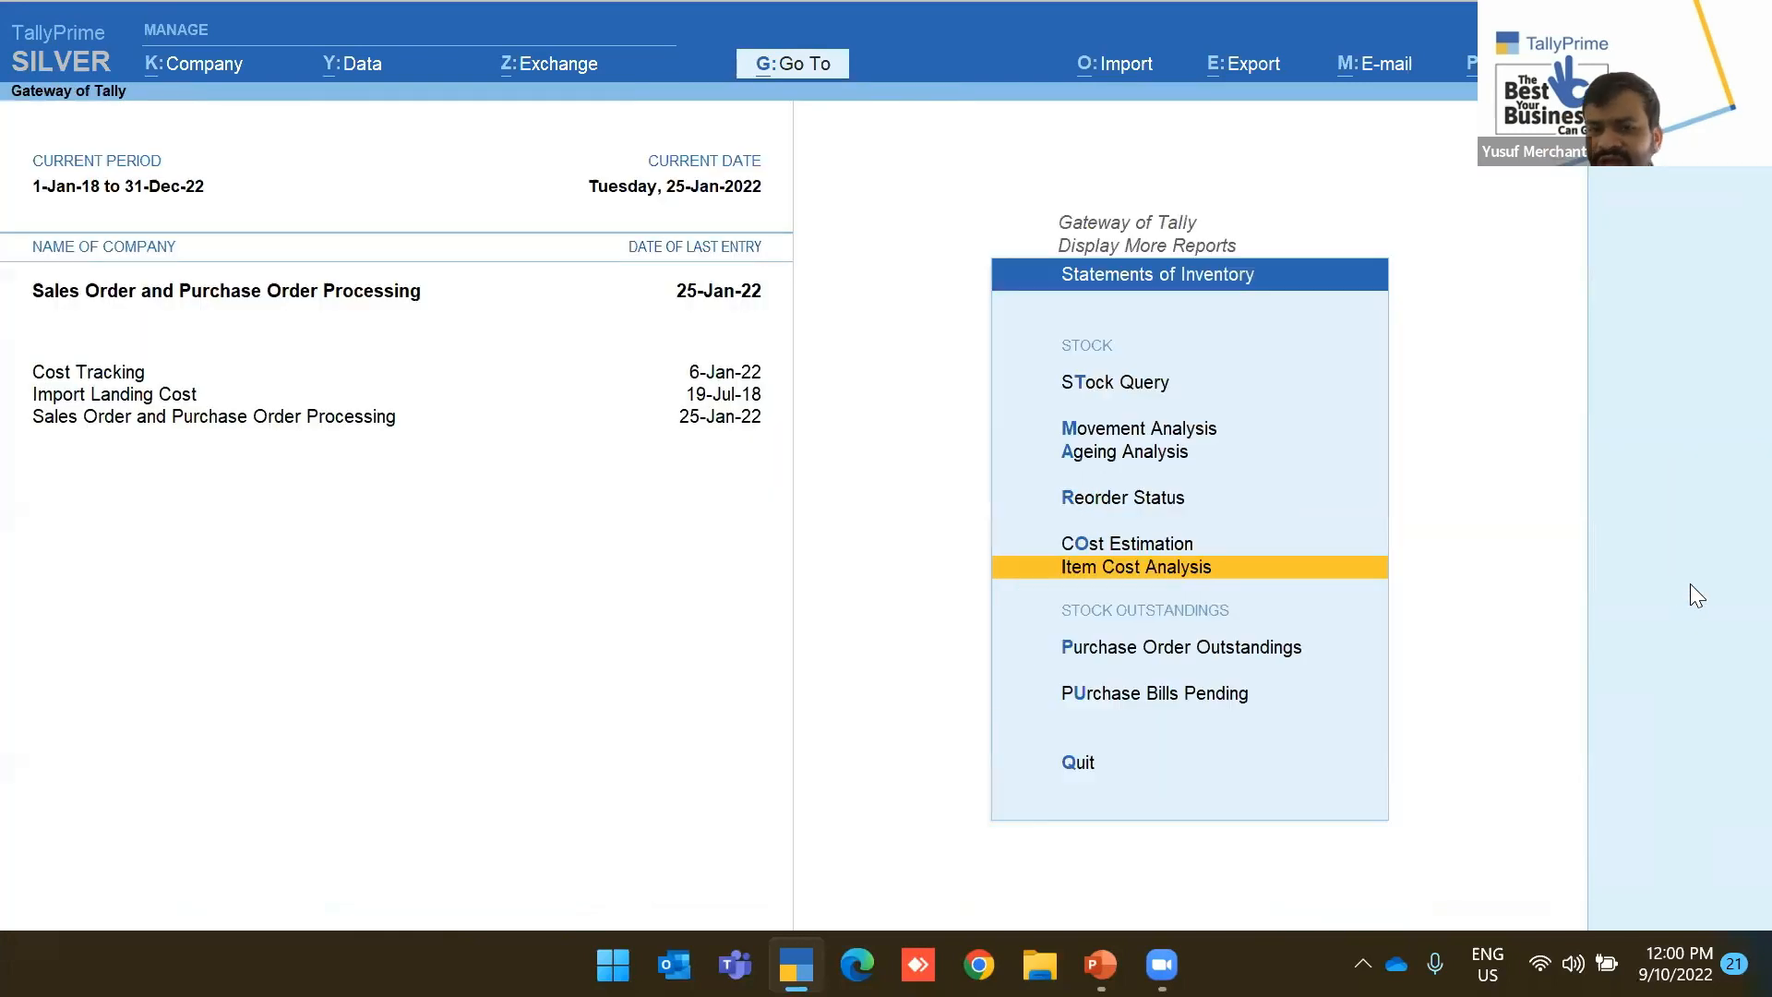
key(Escape)
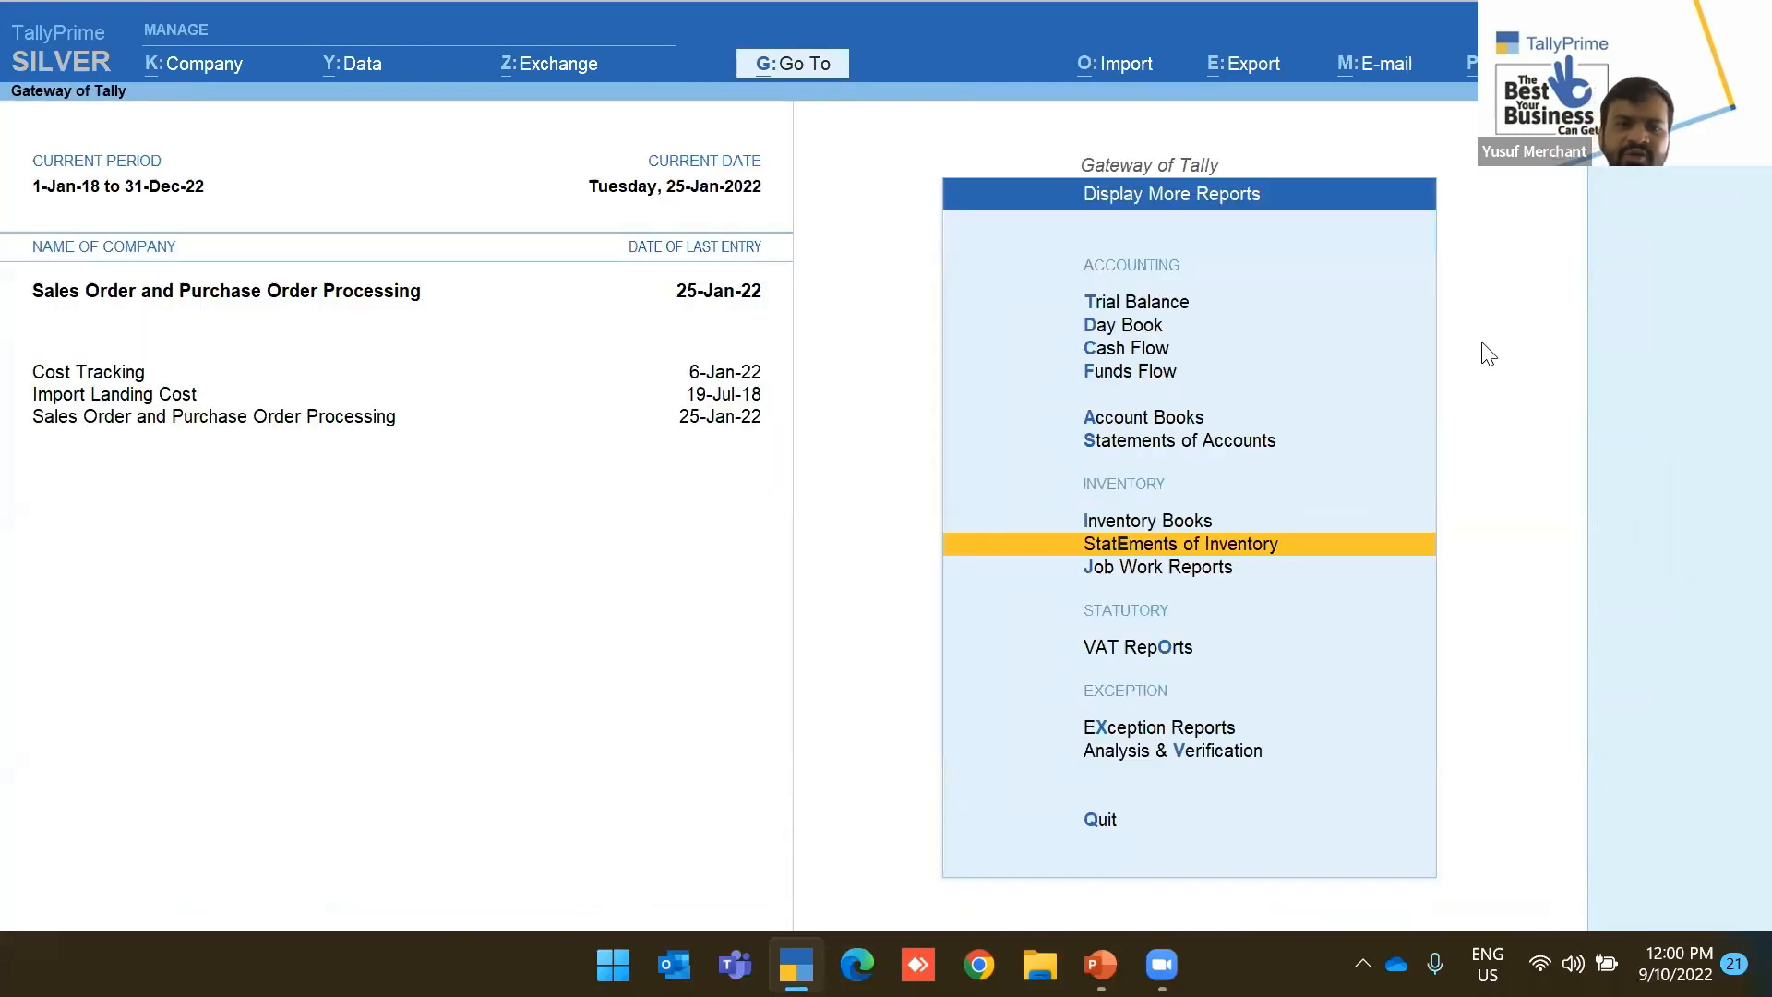
Reopen the saved cost estimation view and switch it to HandBooster, then Mixer
click(779, 62)
key(Down)
key(Down)
key(Down)
key(Down)
key(Down)
key(Down)
key(Down)
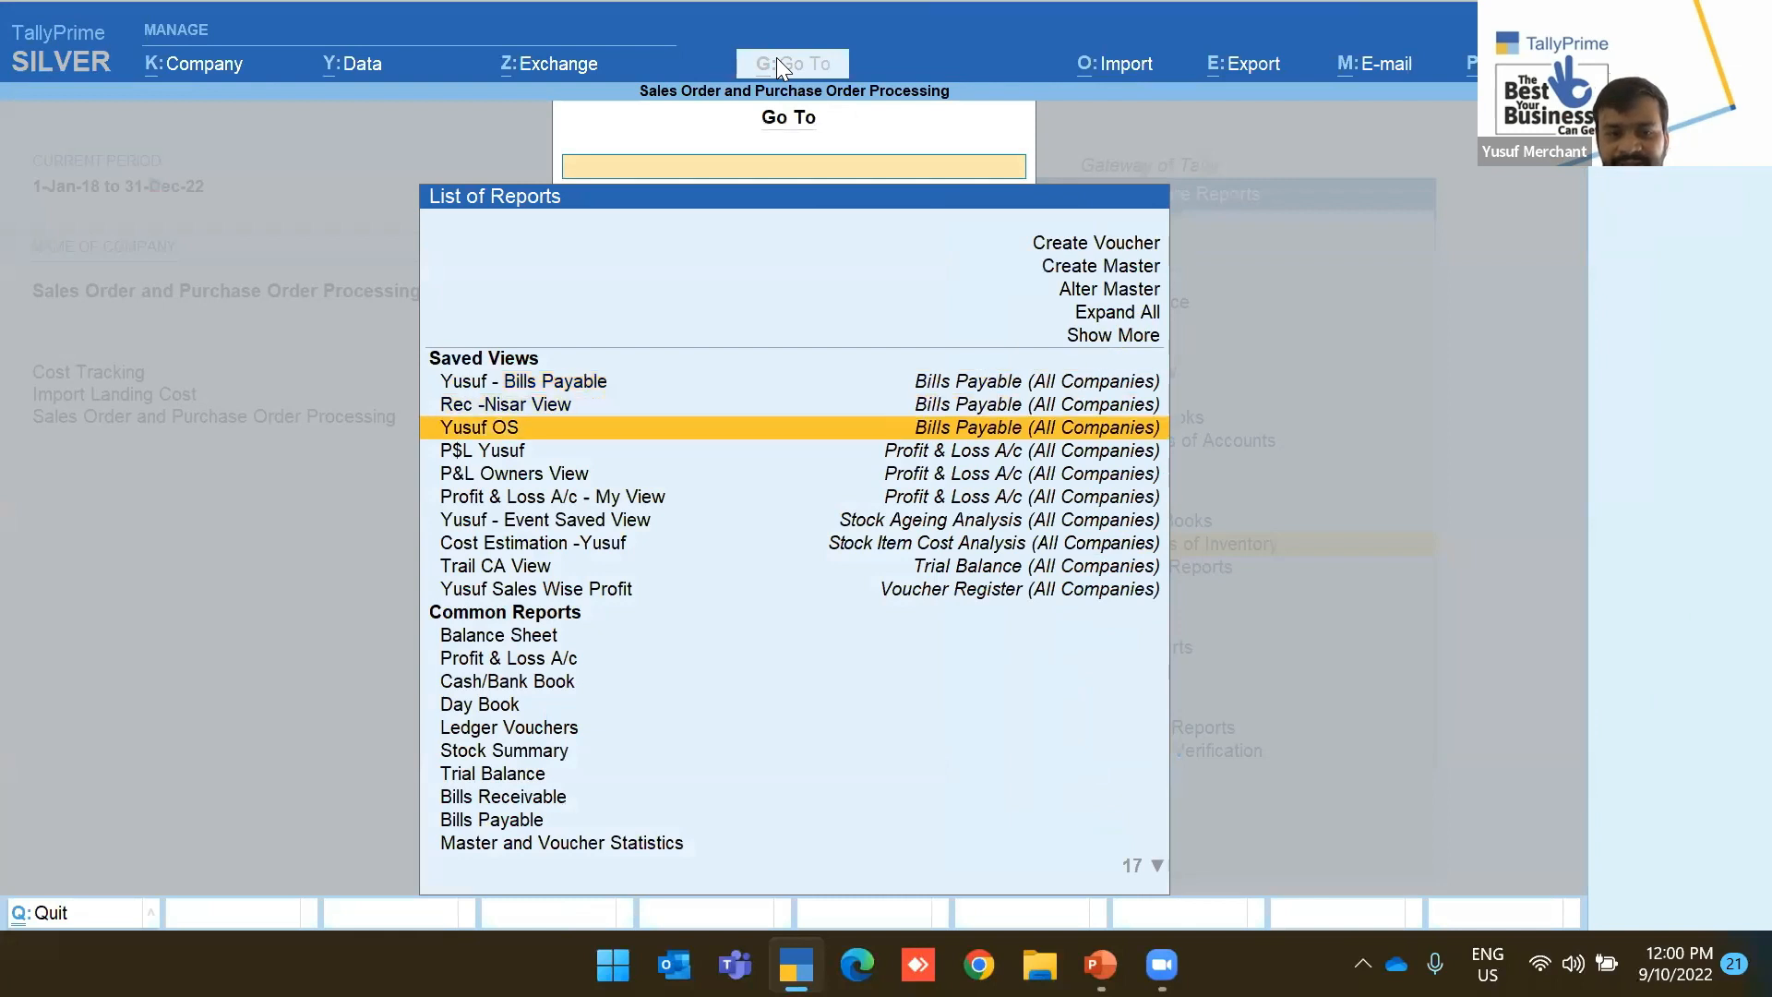
key(Return)
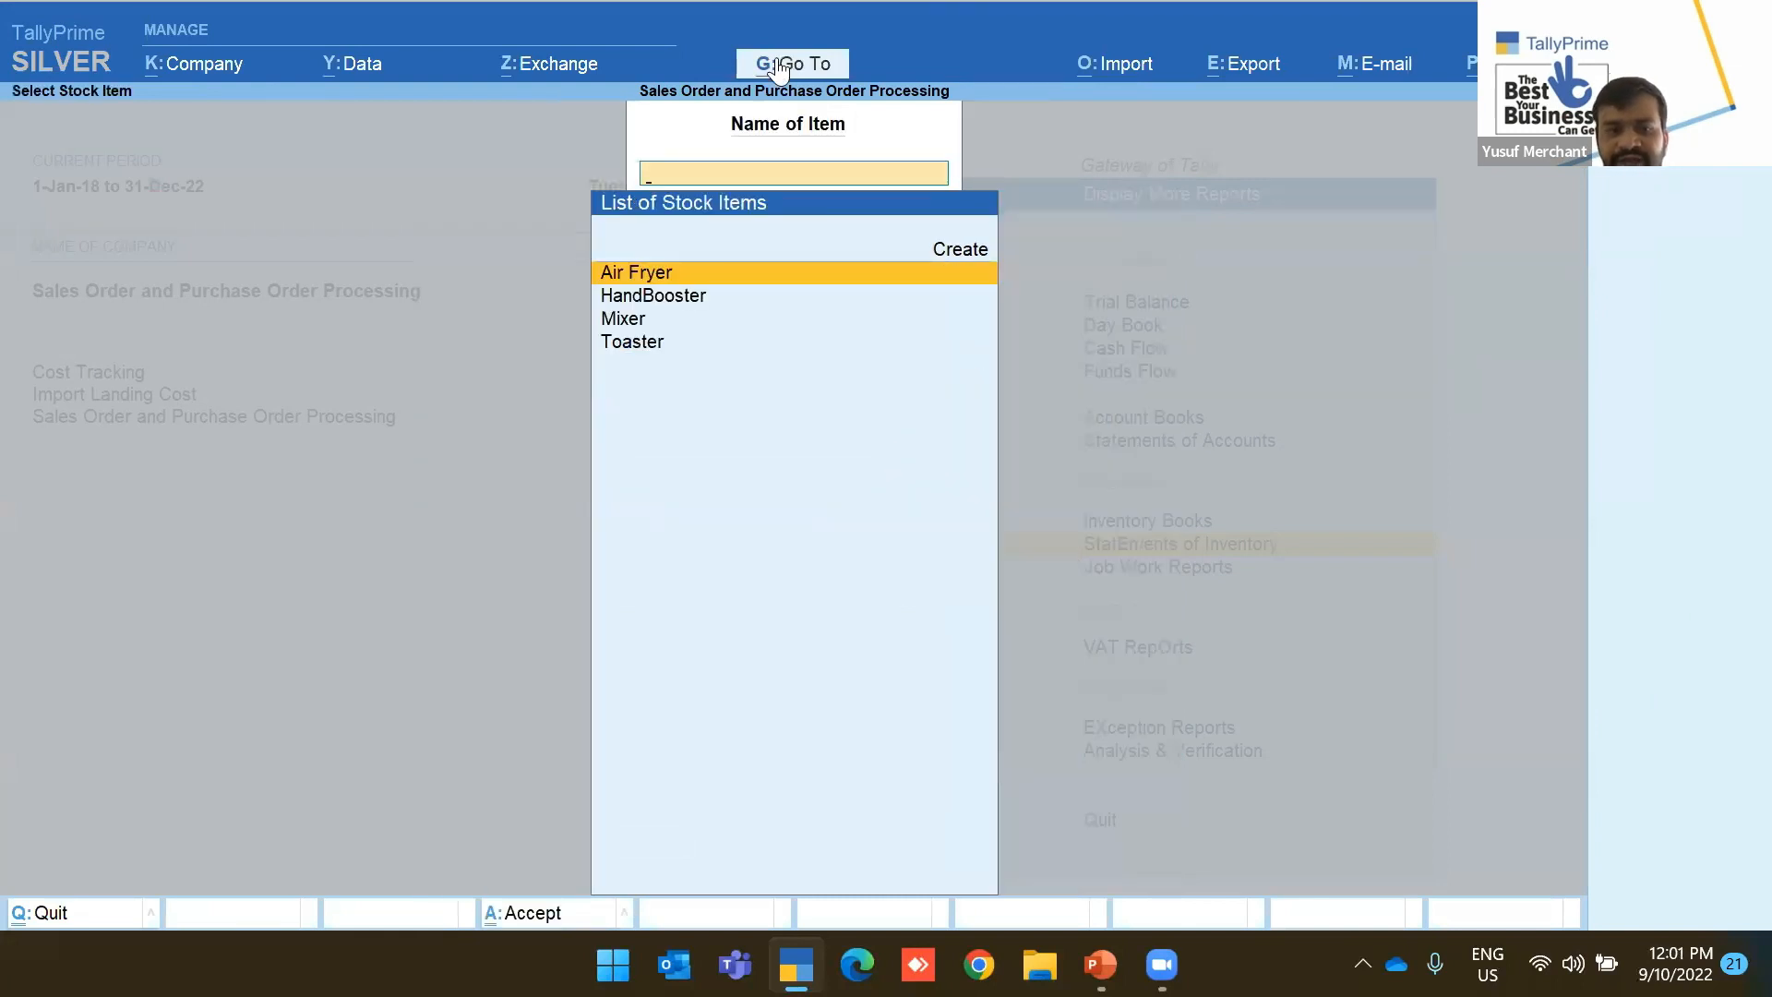
key(Return)
key(F4)
key(Down)
key(Return)
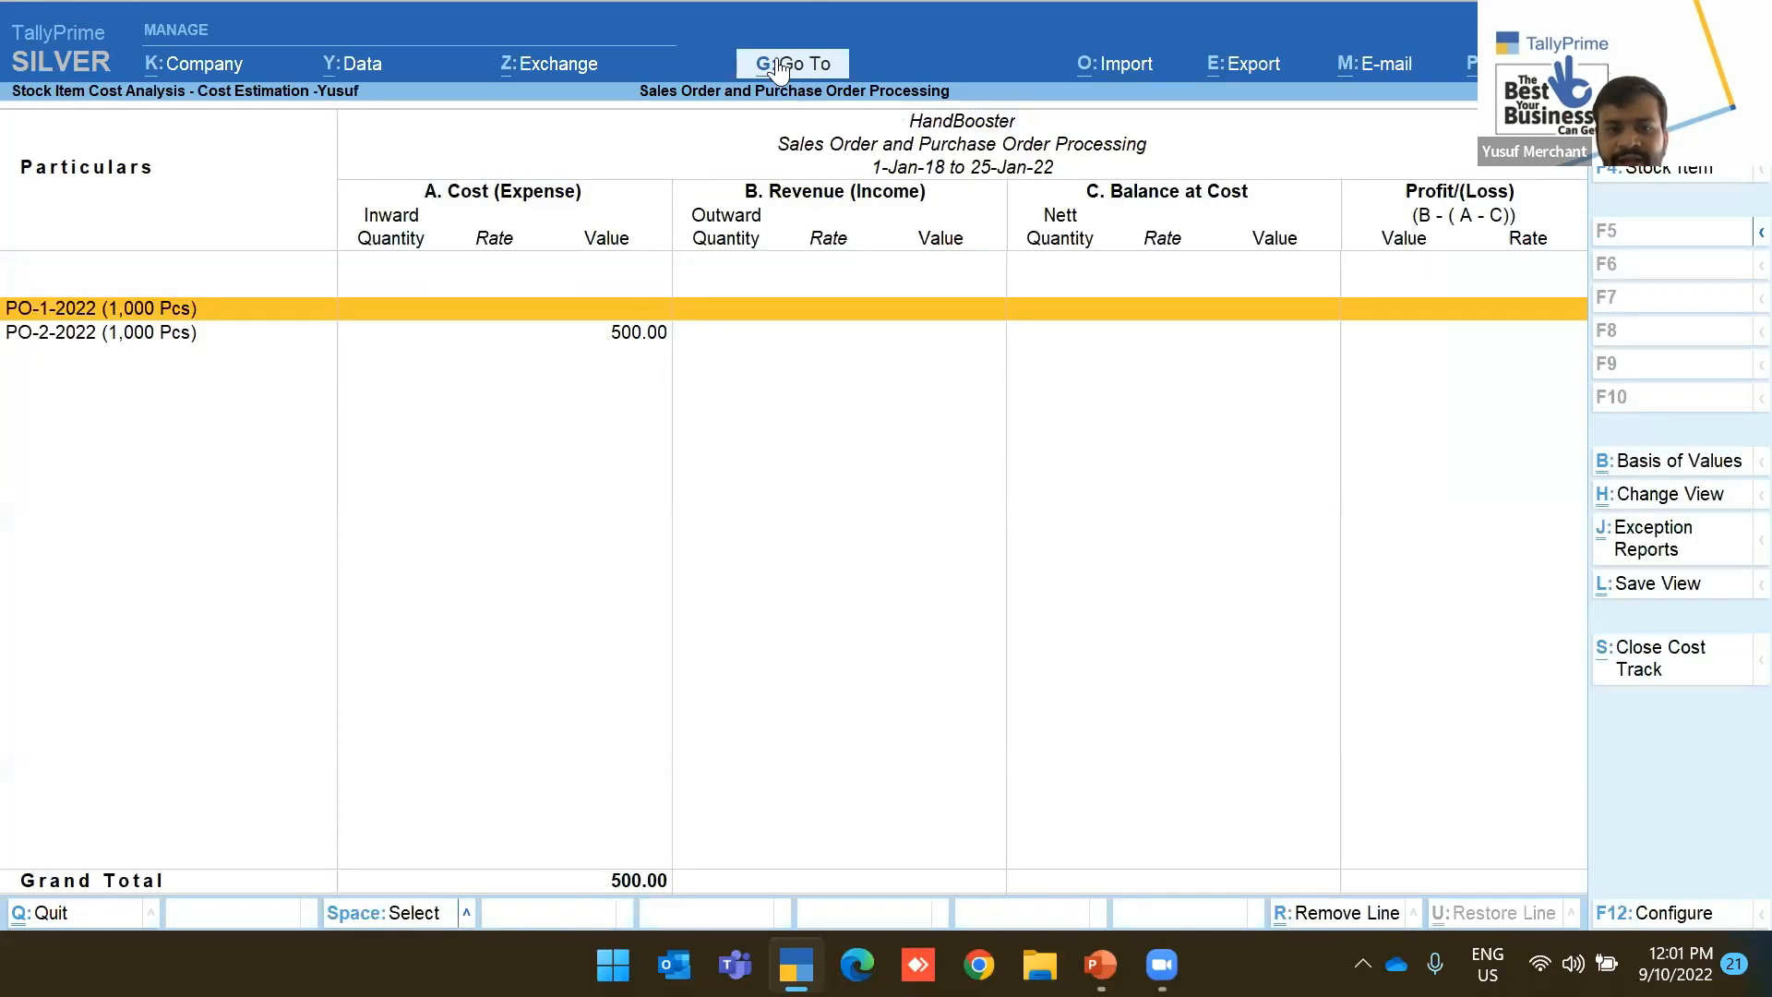
key(F4)
key(Down)
key(Return)
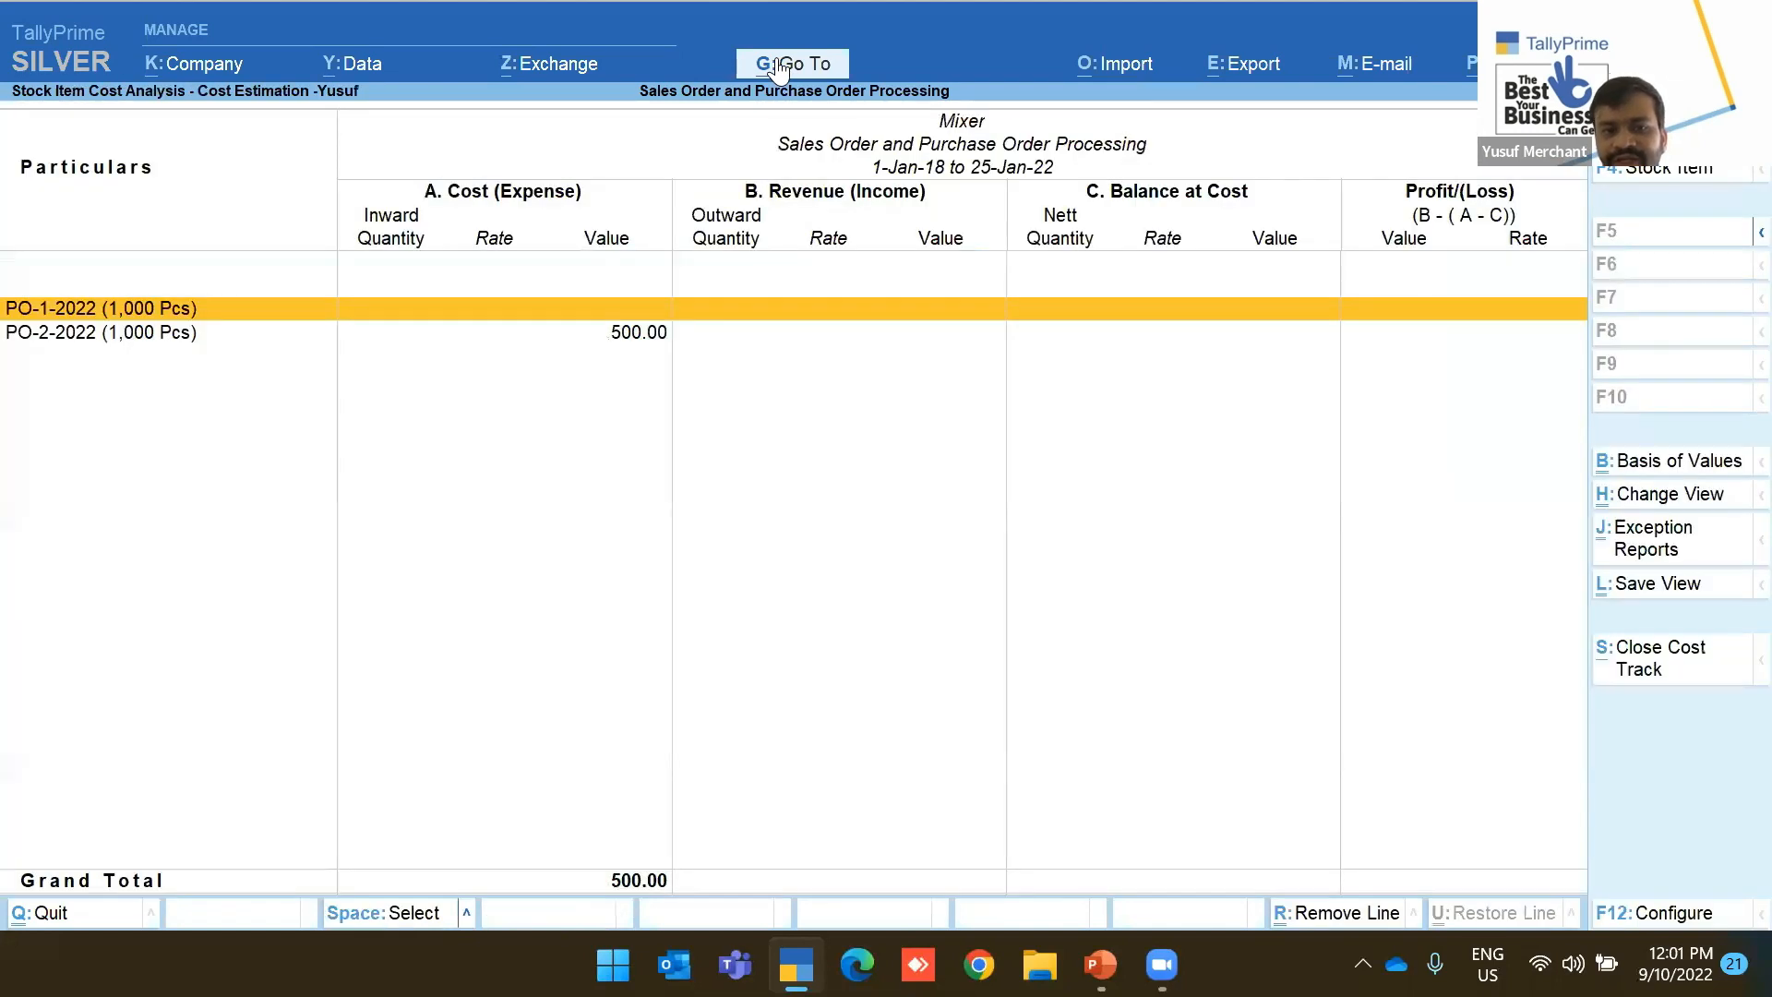
key(Escape)
key(Escape)
key(Escape)
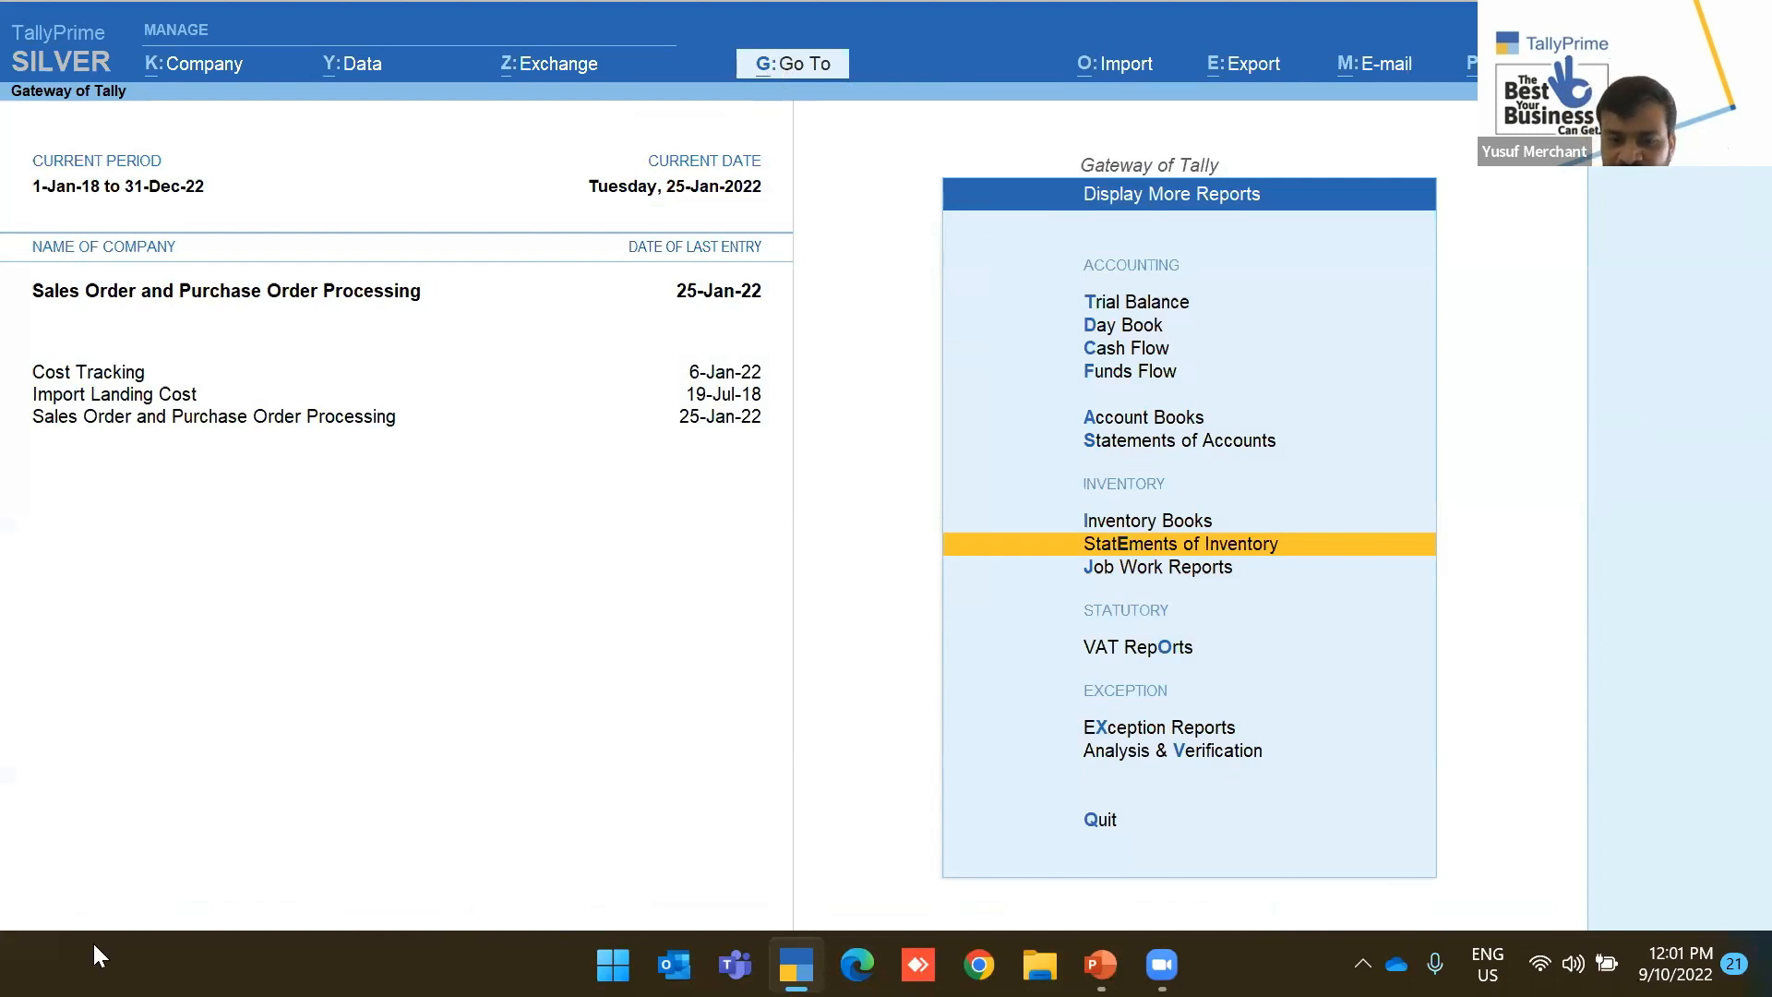
Bring the PowerPoint slide show showing the Edit Log slide back to the front
click(1101, 965)
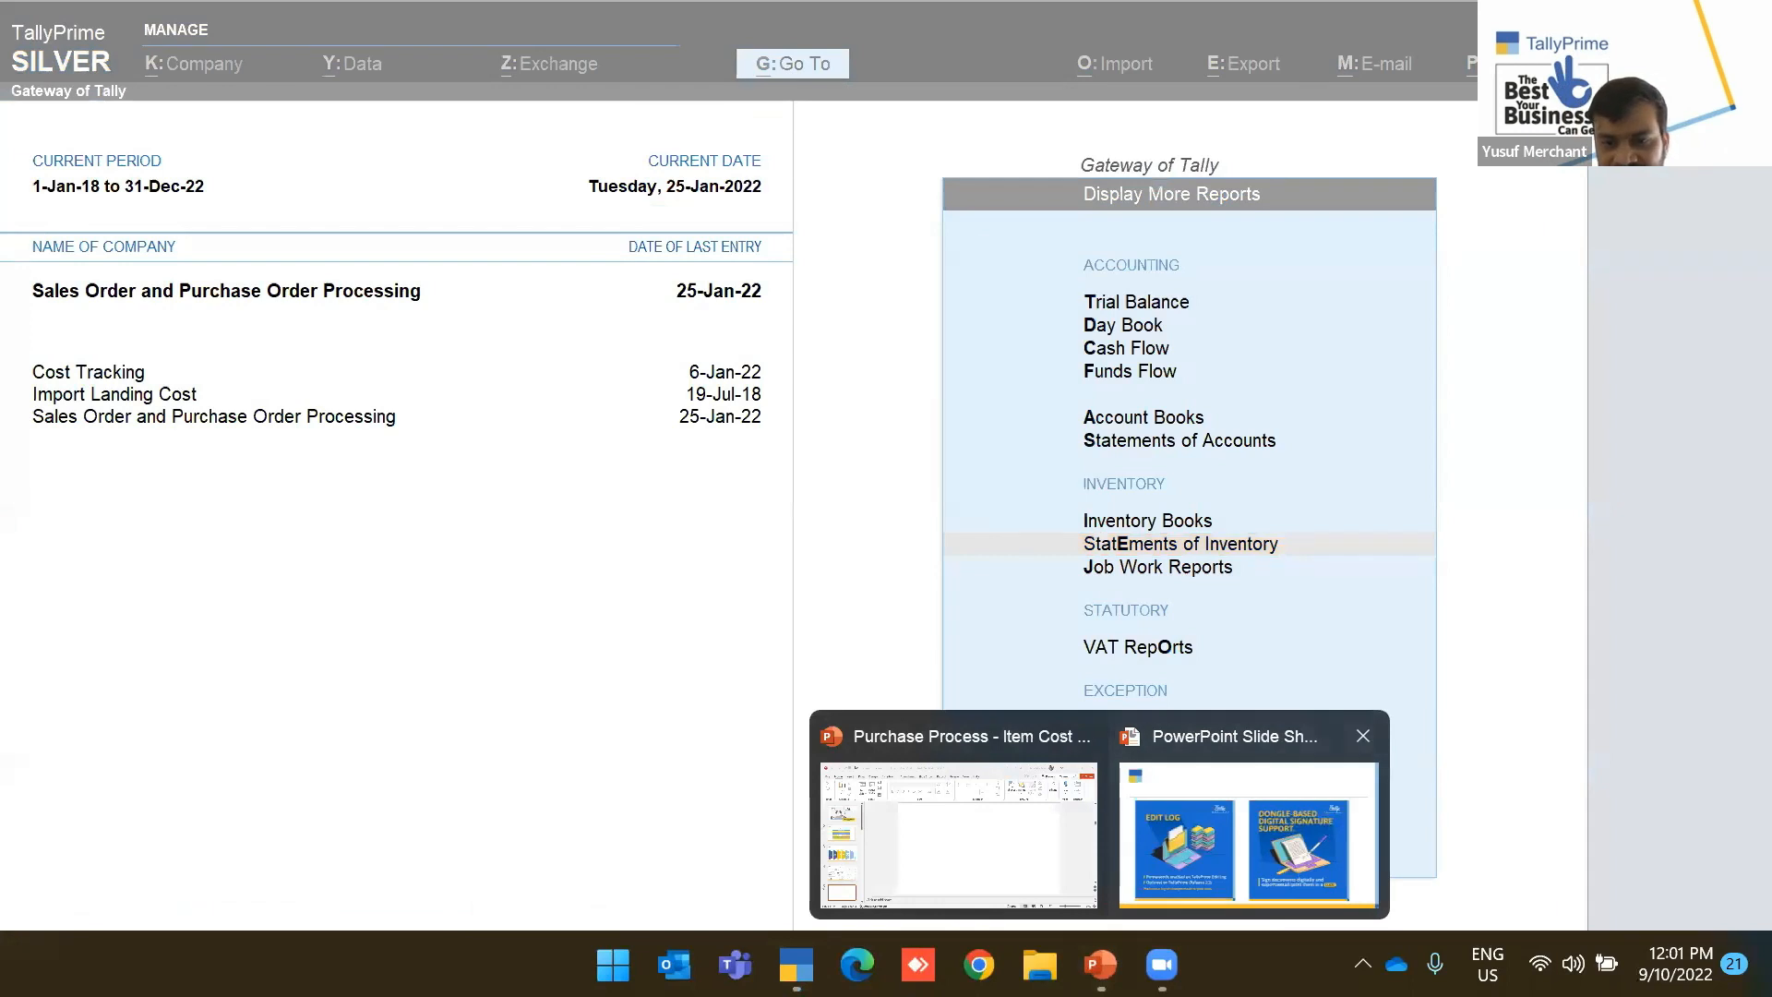
click(1128, 798)
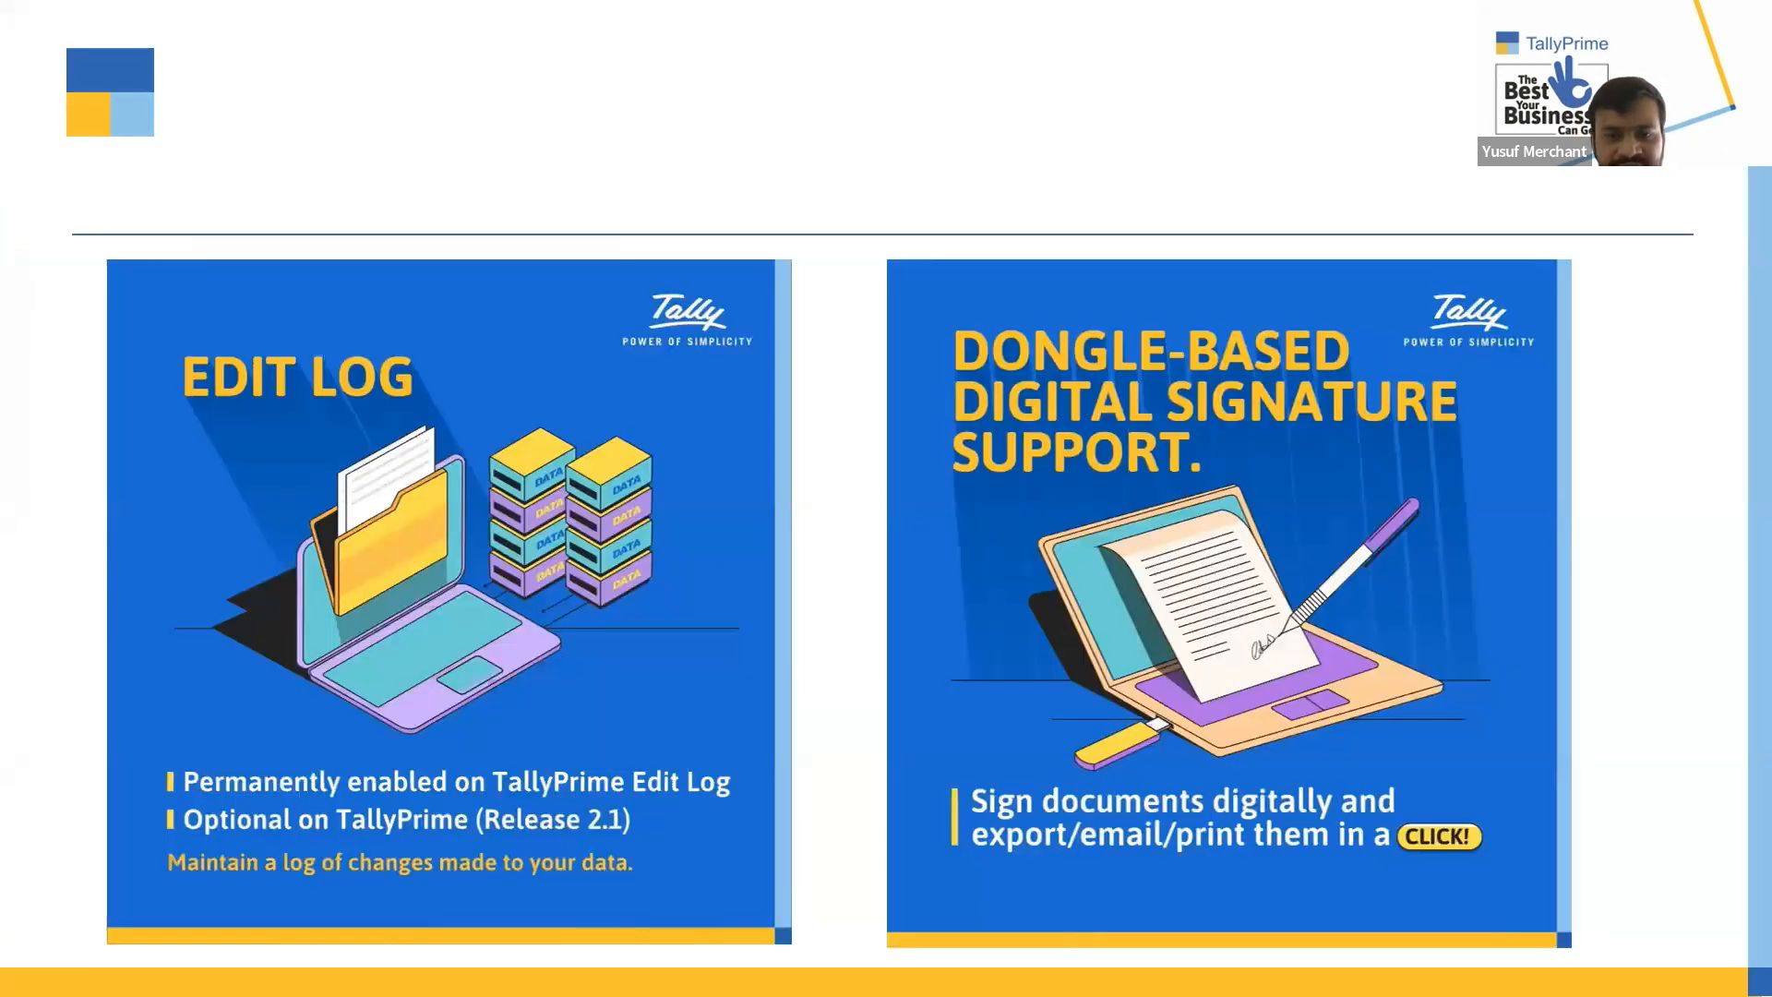
key(super+Tab)
key(alt+Tab)
key(alt+Tab)
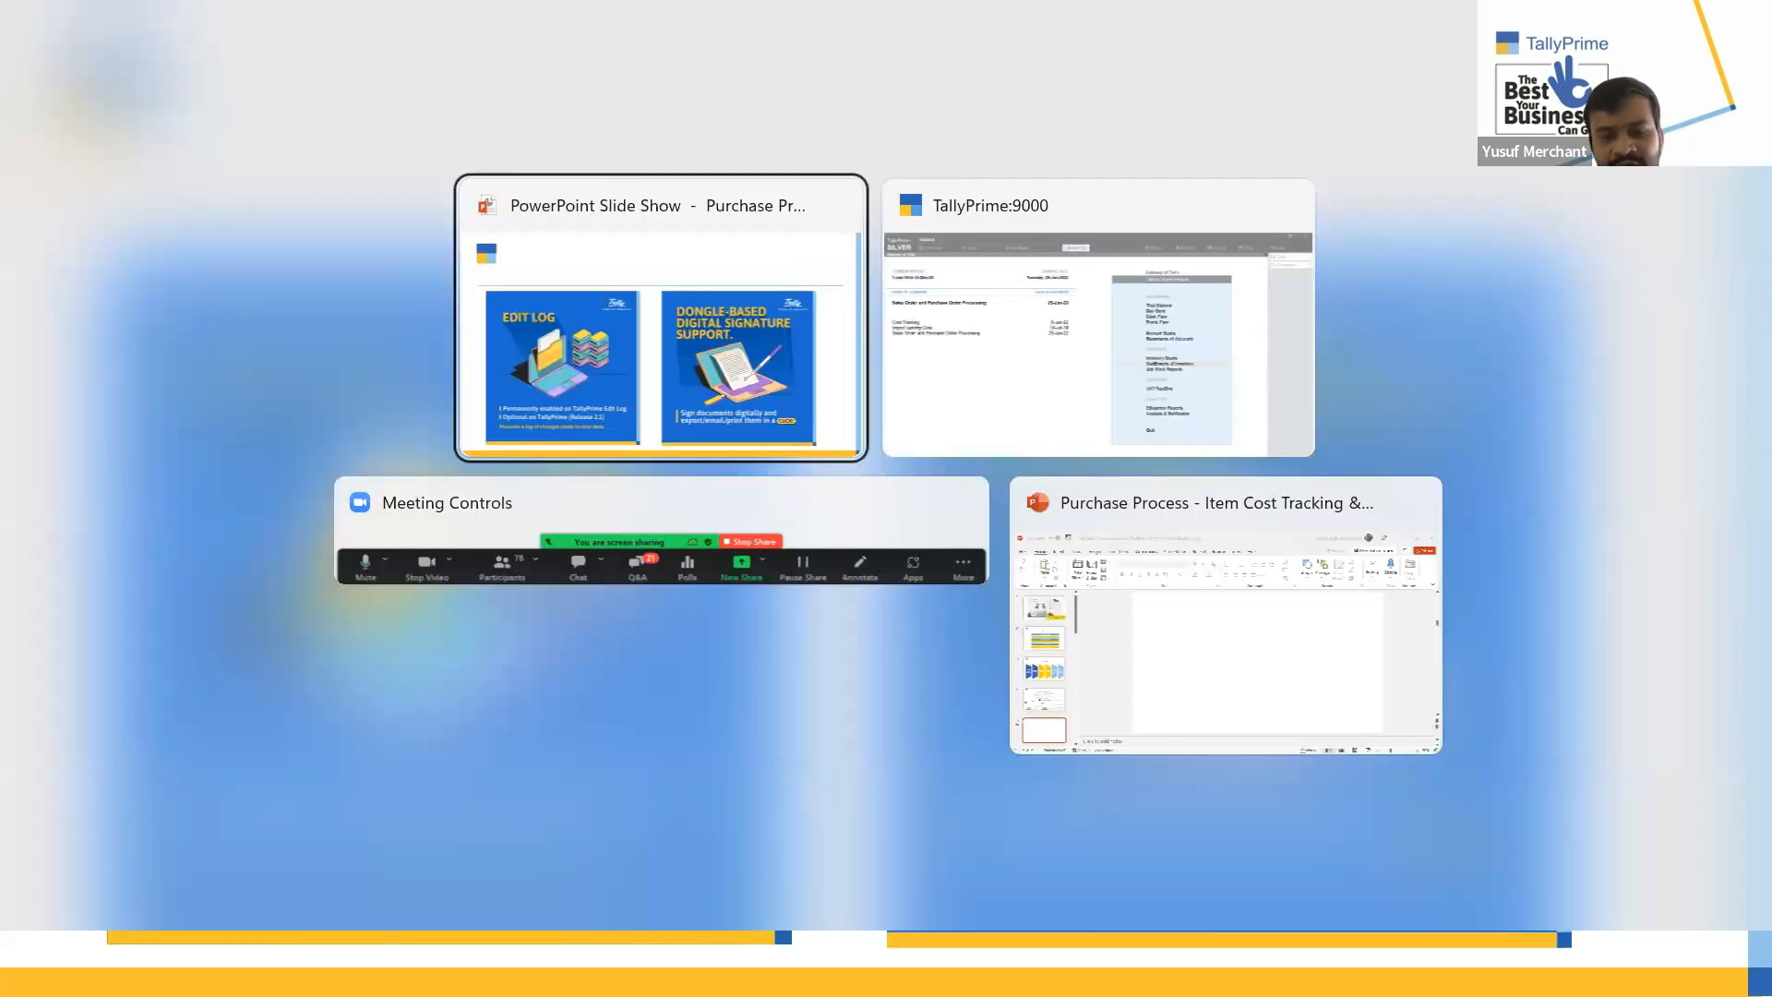